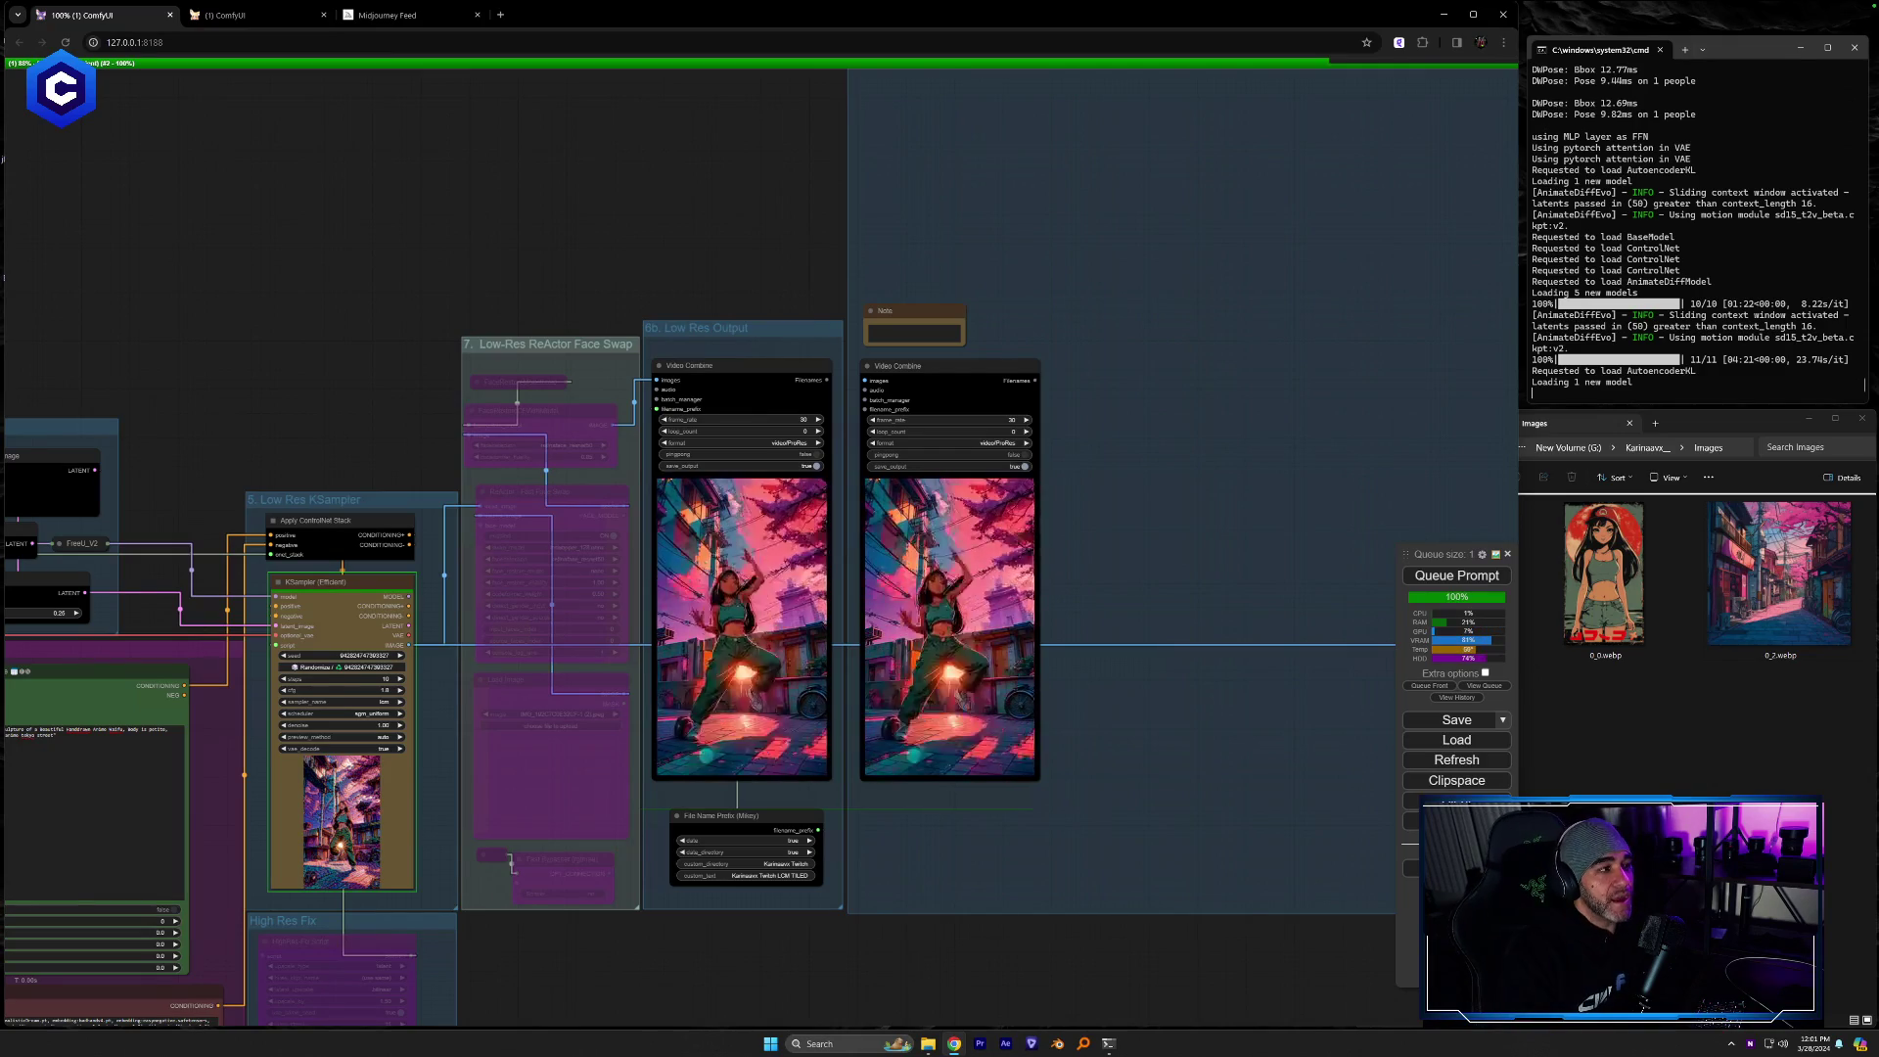
Open civitai.com in a new browser tab
{"action": "scroll", "coordinate": [958, 685], "scroll_direction": "up", "scroll_amount": 4}
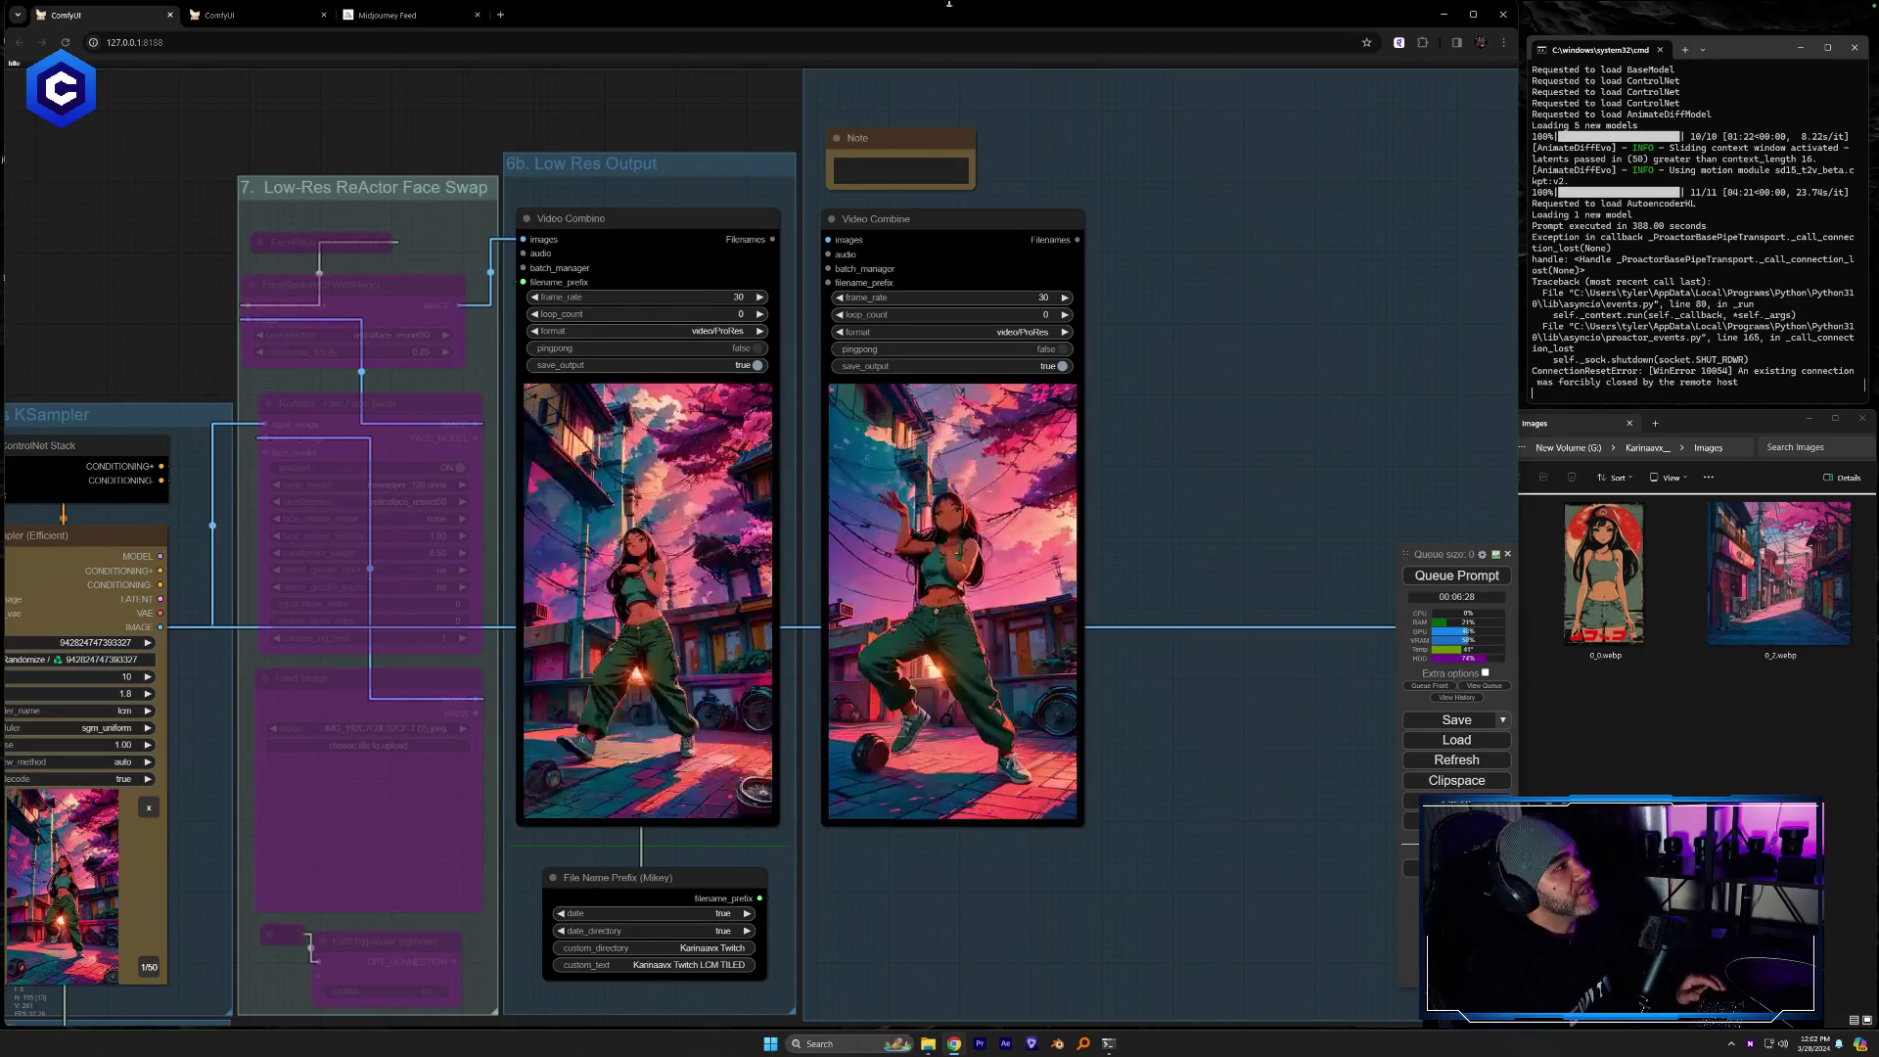
{"action": "left_click", "coordinate": [500, 15]}
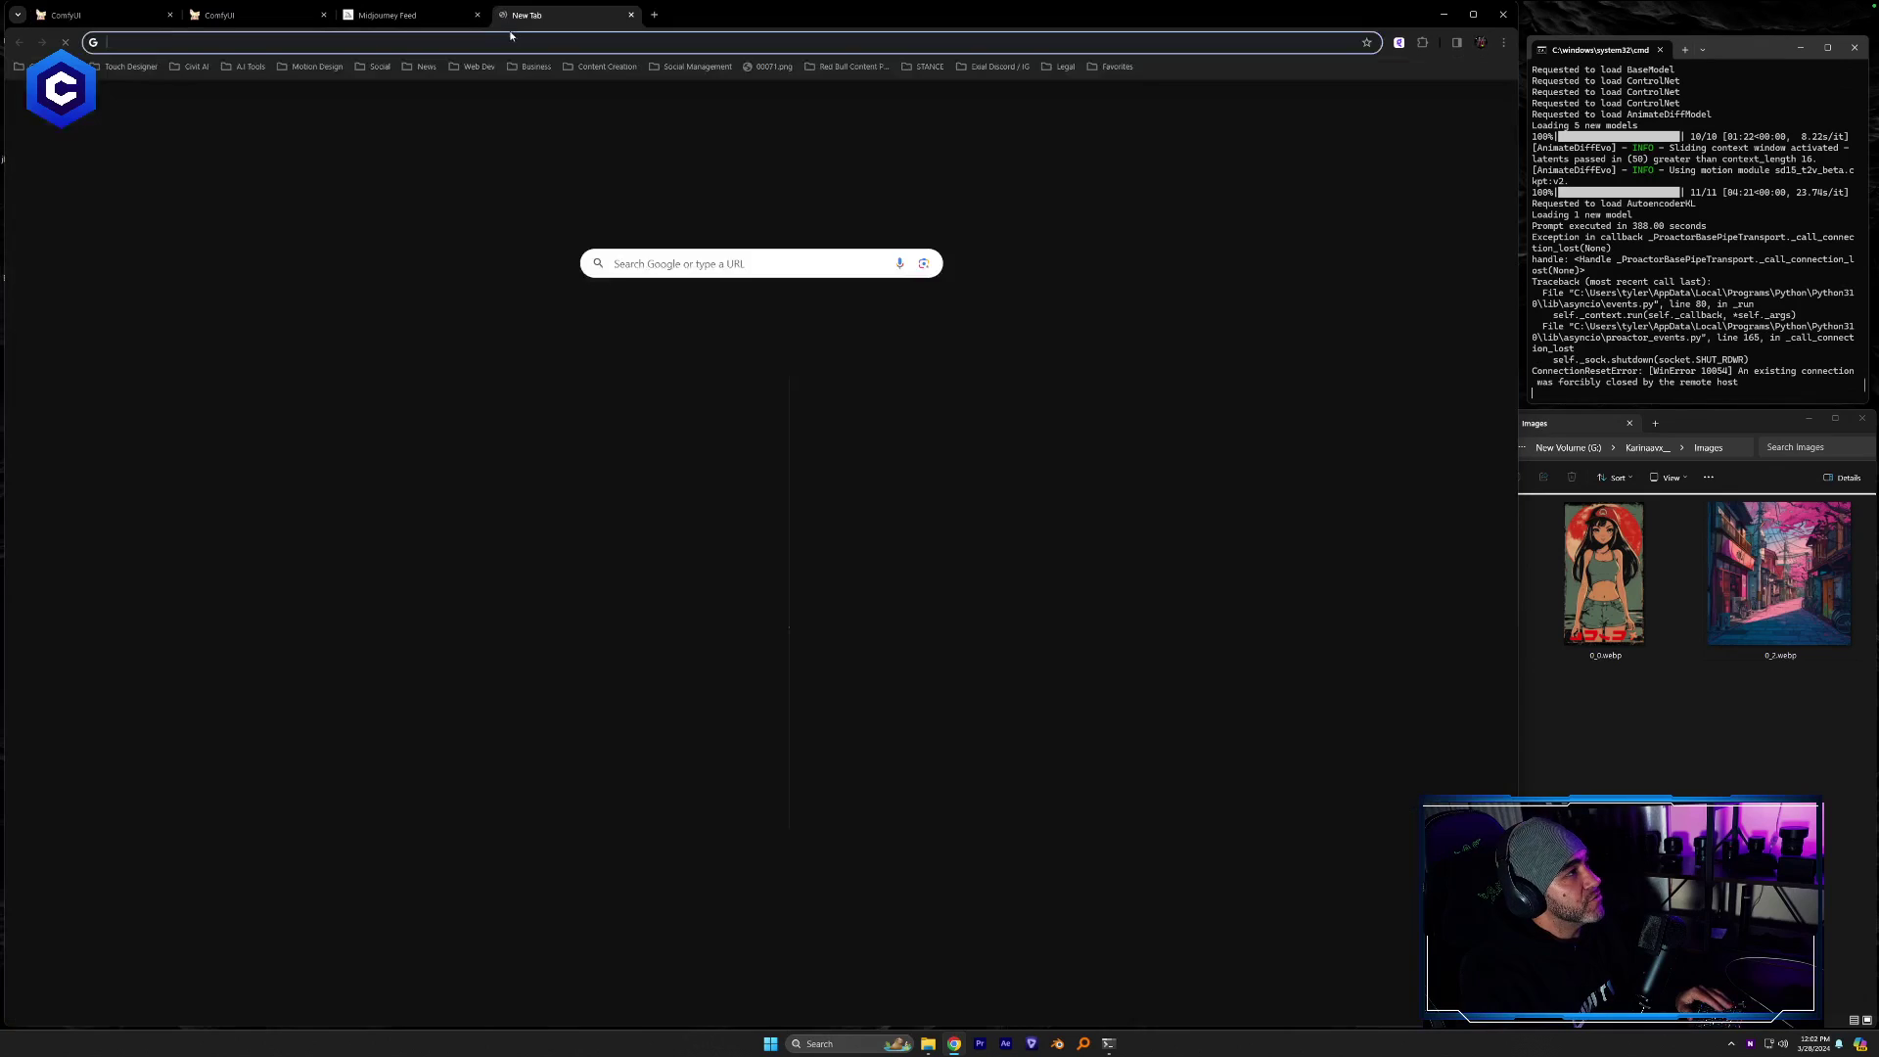
{"action": "left_click", "coordinate": [512, 42]}
{"action": "type", "text": "civ"}
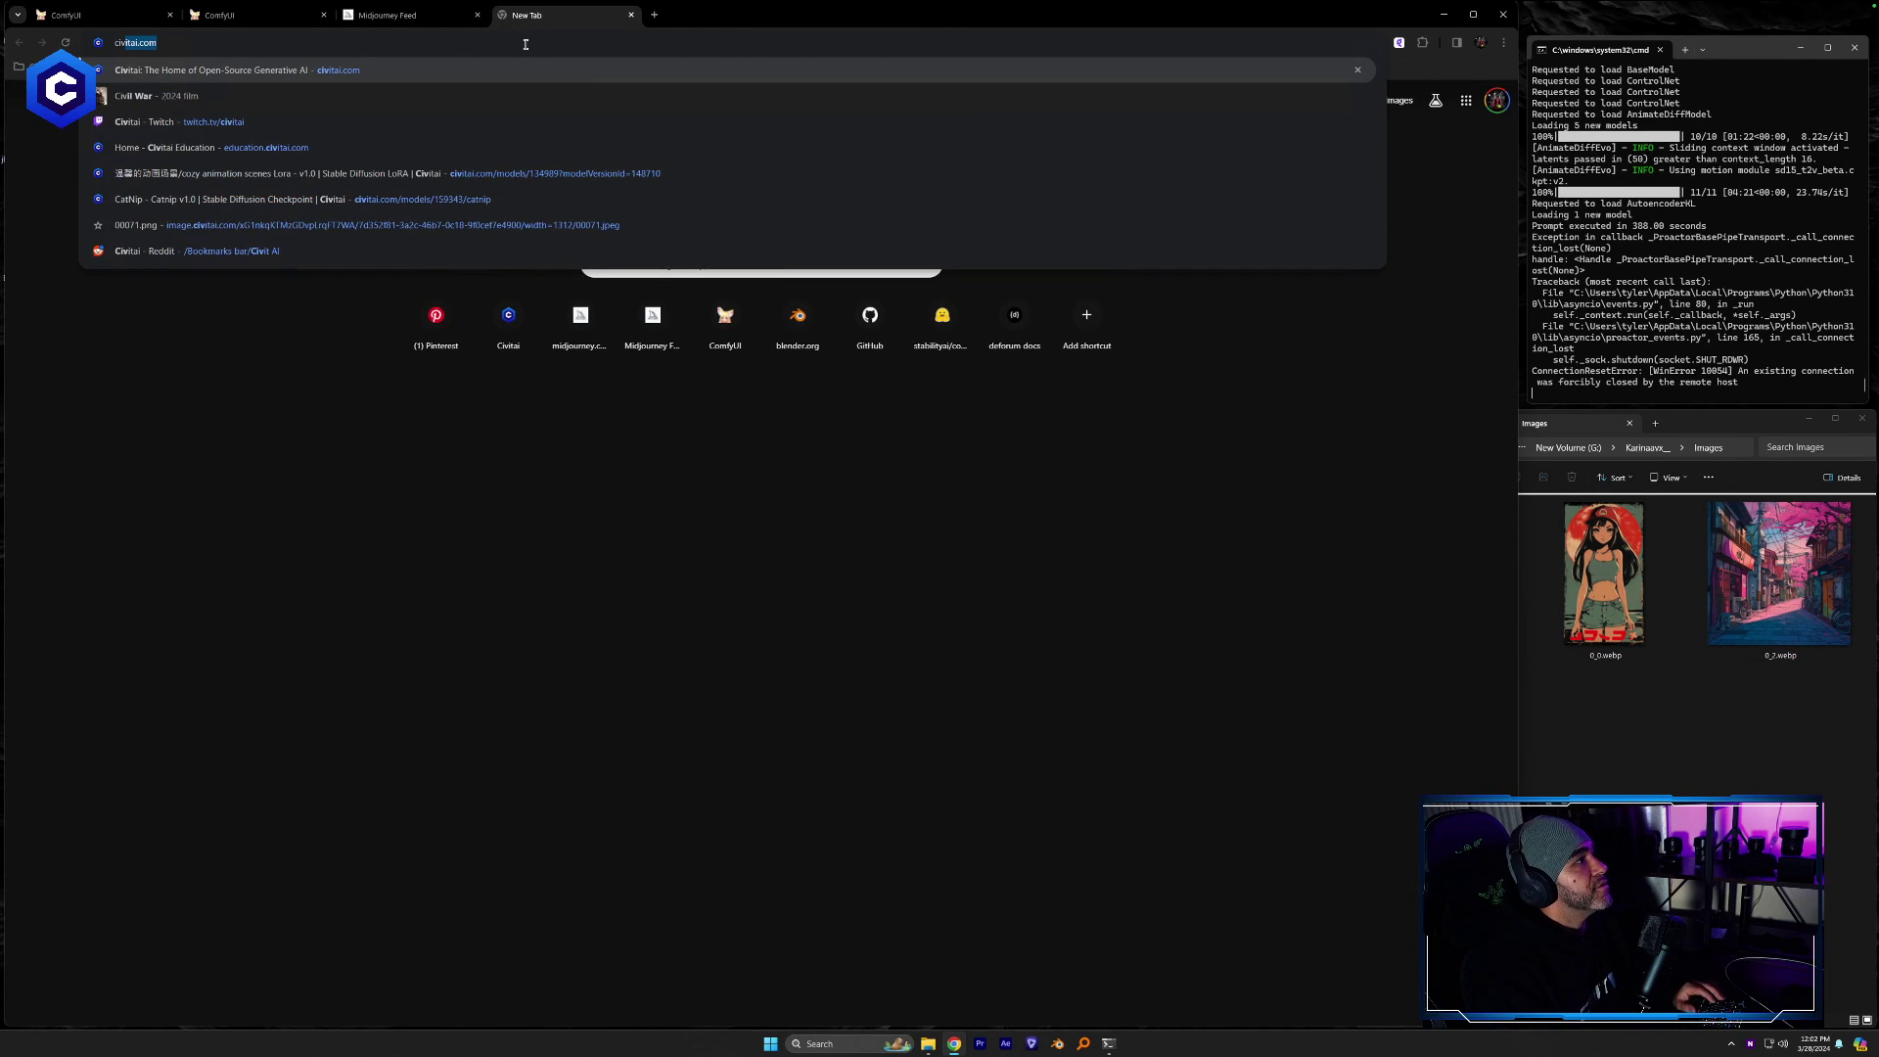
{"action": "key", "text": "Return"}
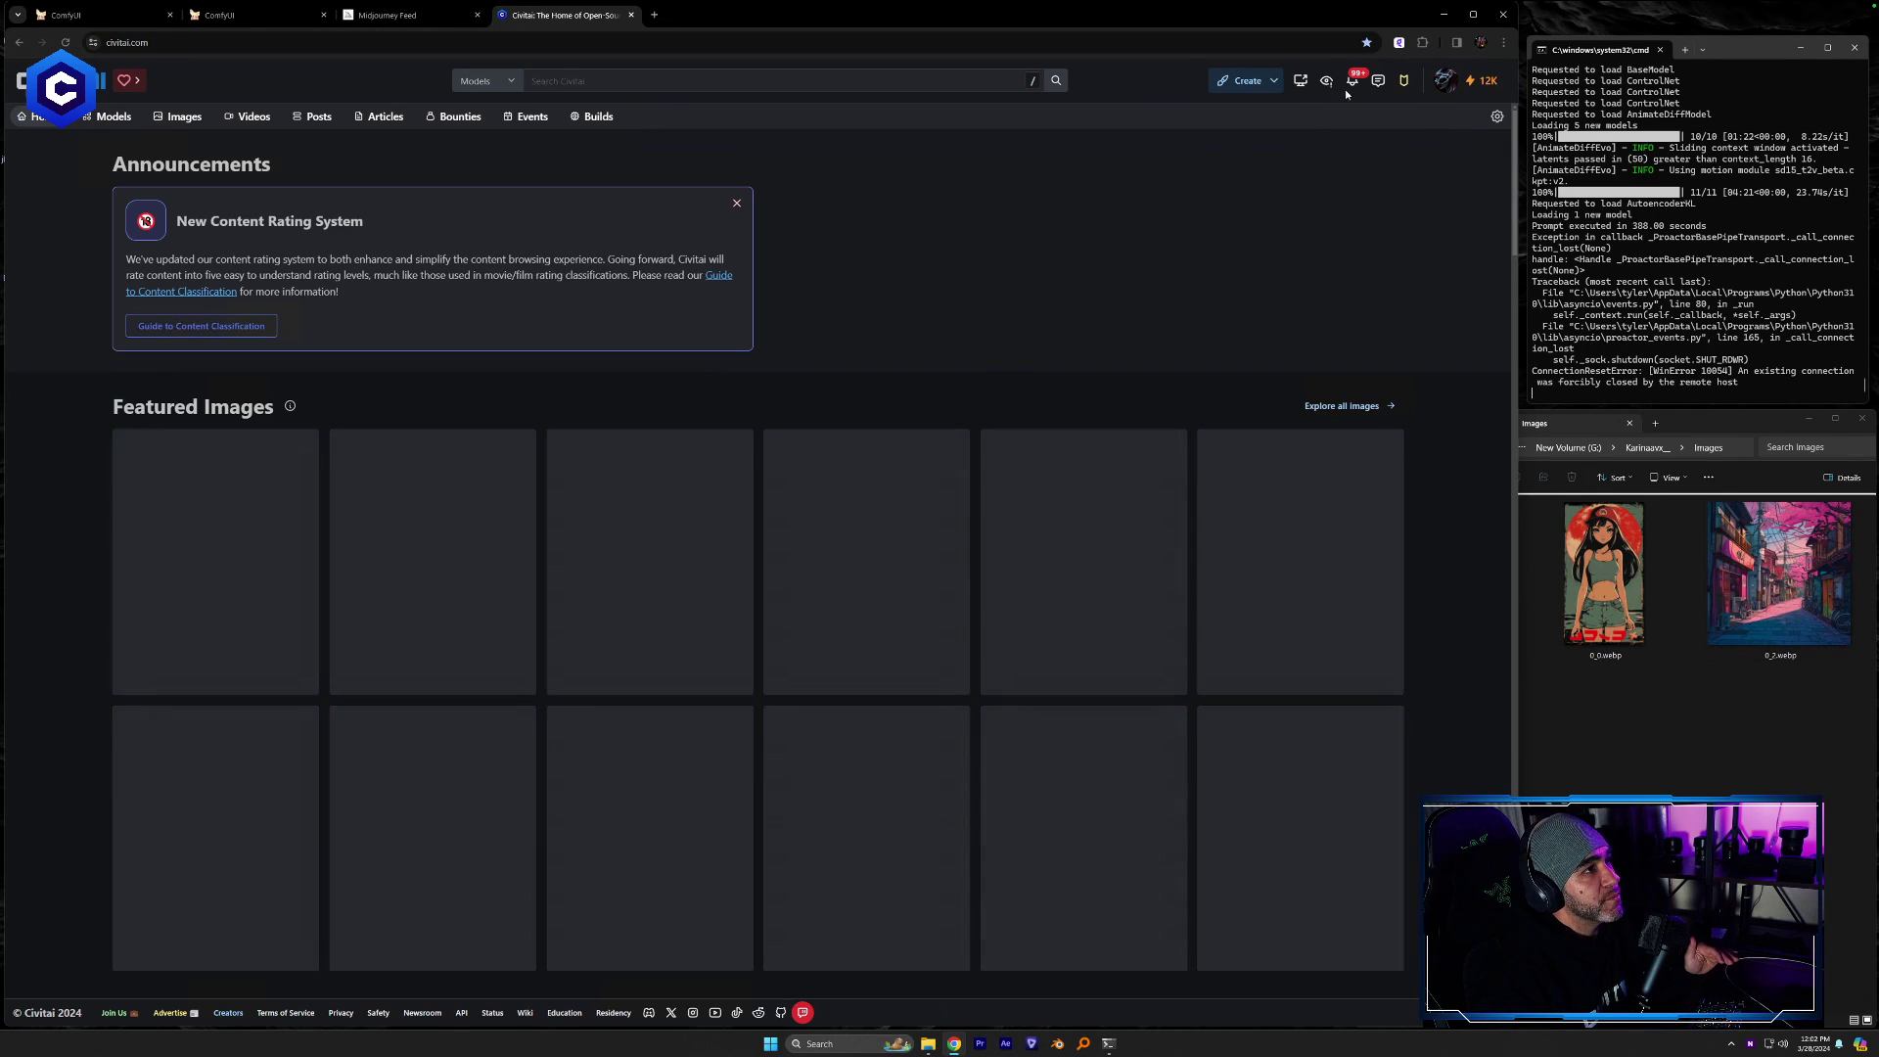
Open your own Civitai creator profile and look over the AnimateDiff Vid2Vid + ControlNet + Latent Upscale workflow page
{"action": "left_click", "coordinate": [1445, 80]}
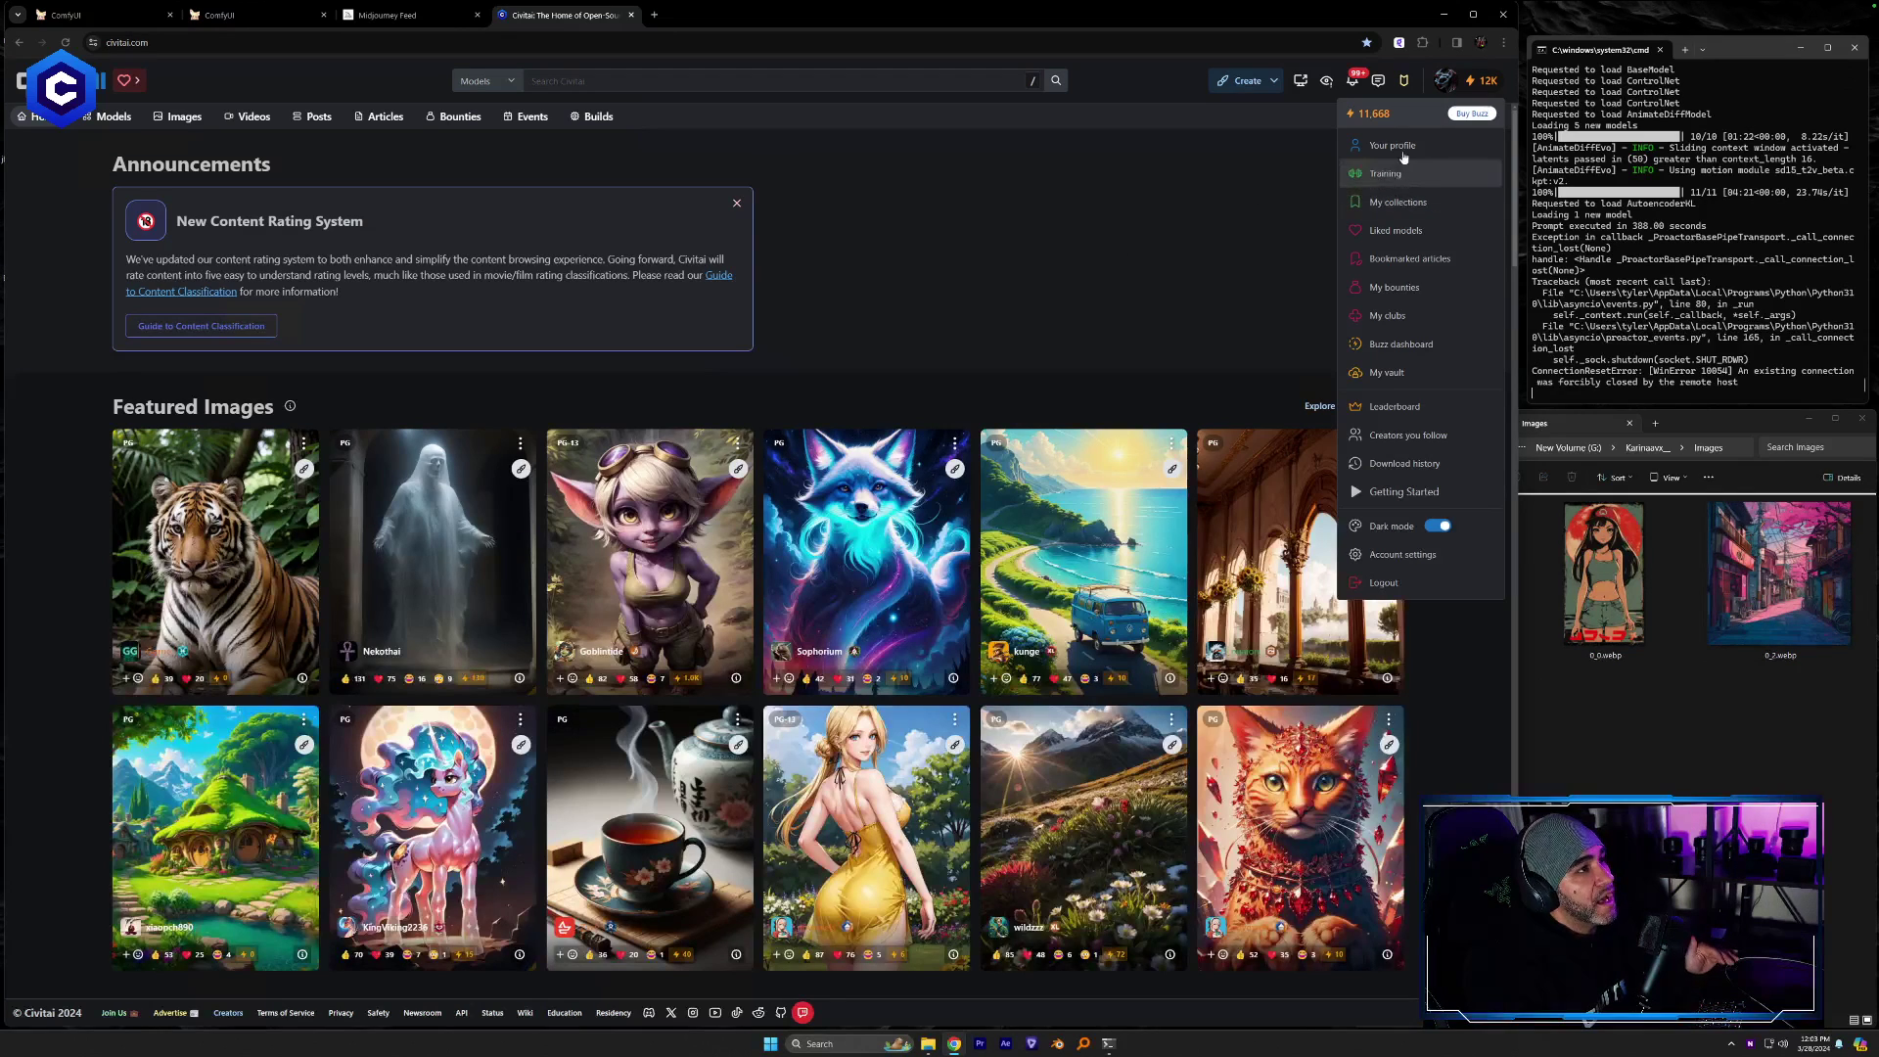
{"action": "left_click", "coordinate": [1401, 148]}
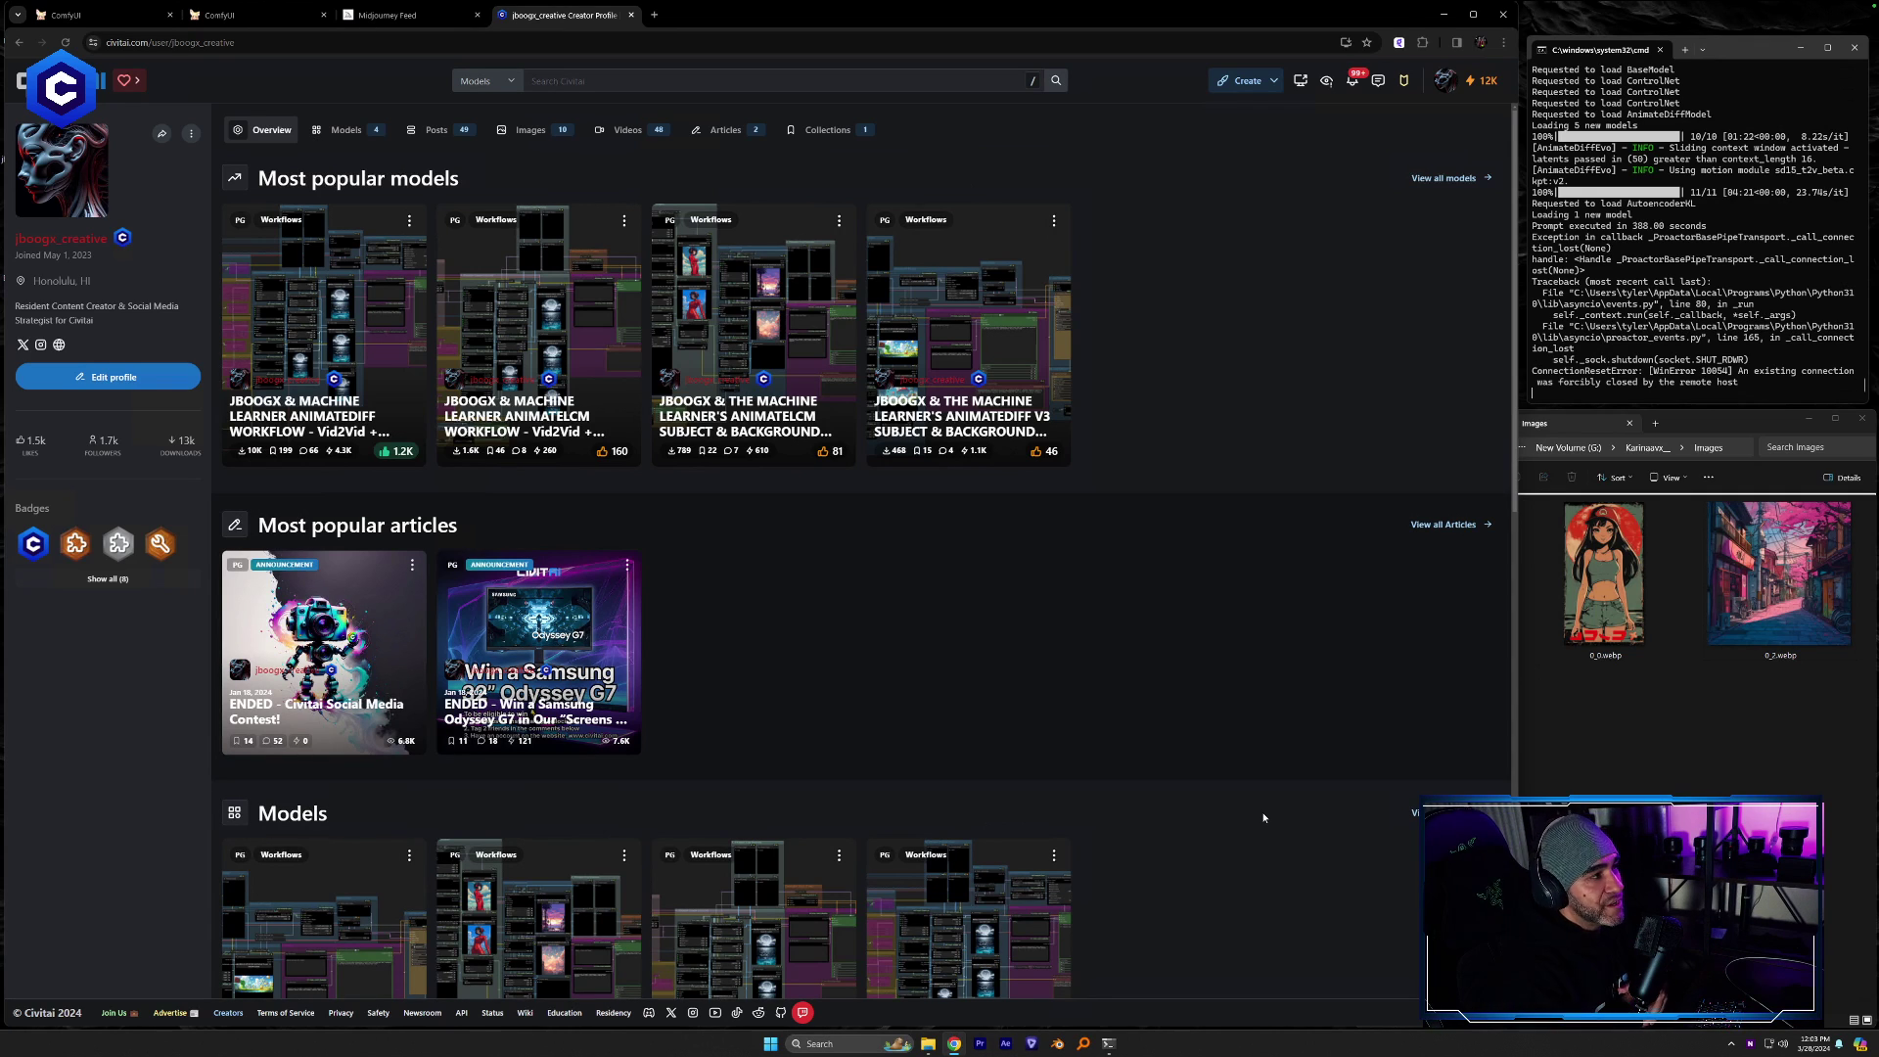
{"action": "left_click", "coordinate": [362, 264]}
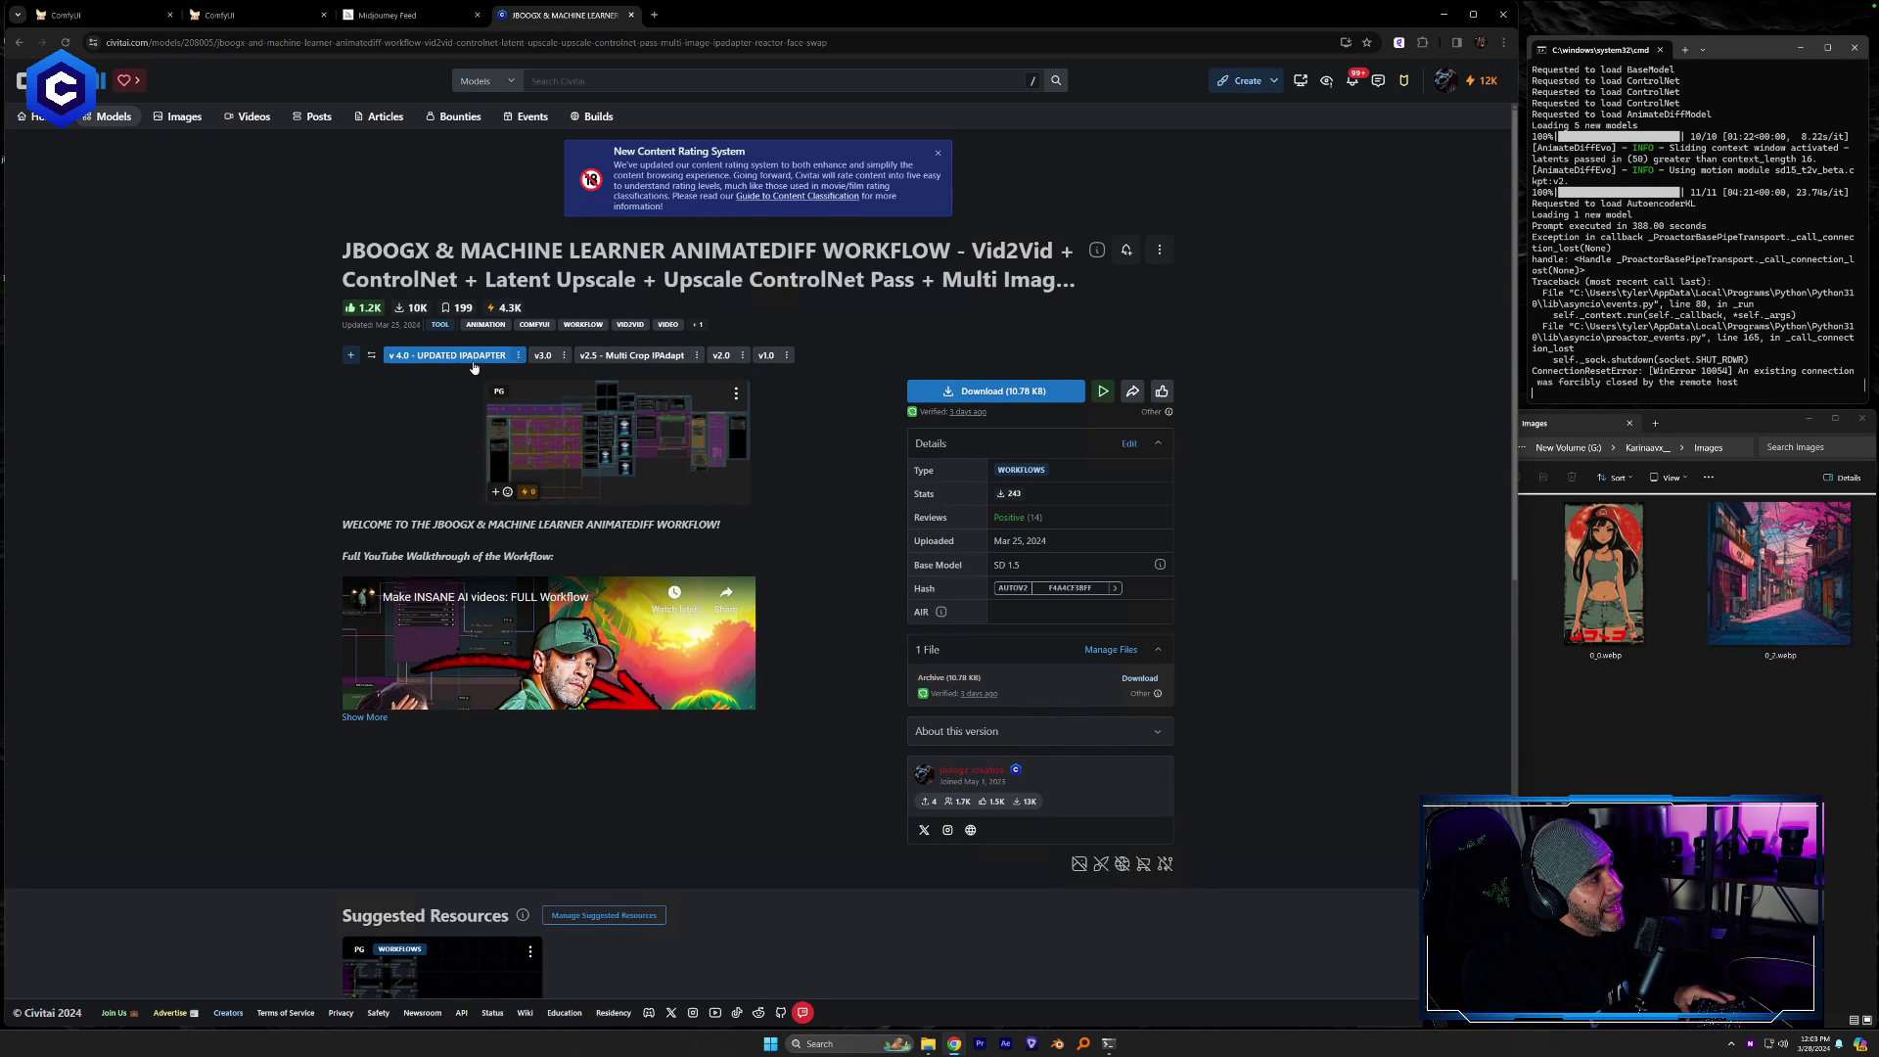
{"action": "left_click_drag", "start_coordinate": [340, 255], "coordinate": [1069, 285]}
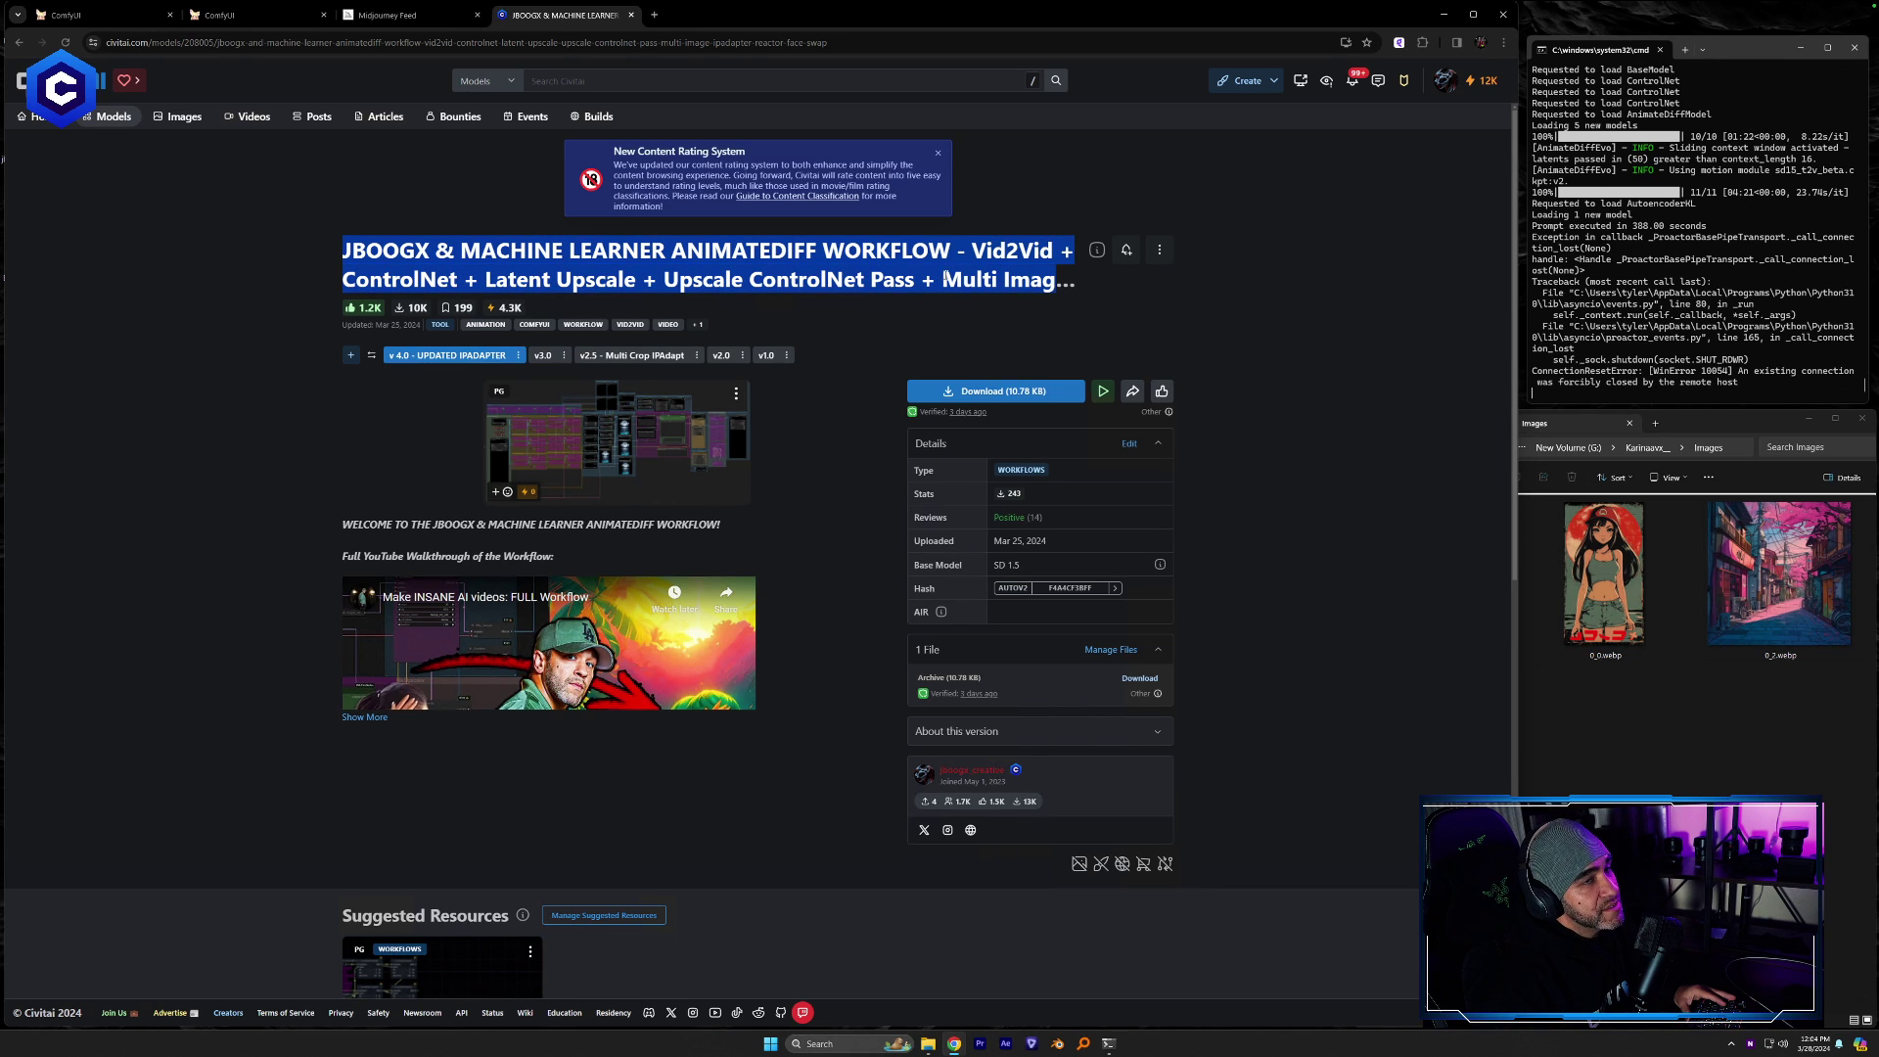
{"action": "left_click", "coordinate": [1242, 327]}
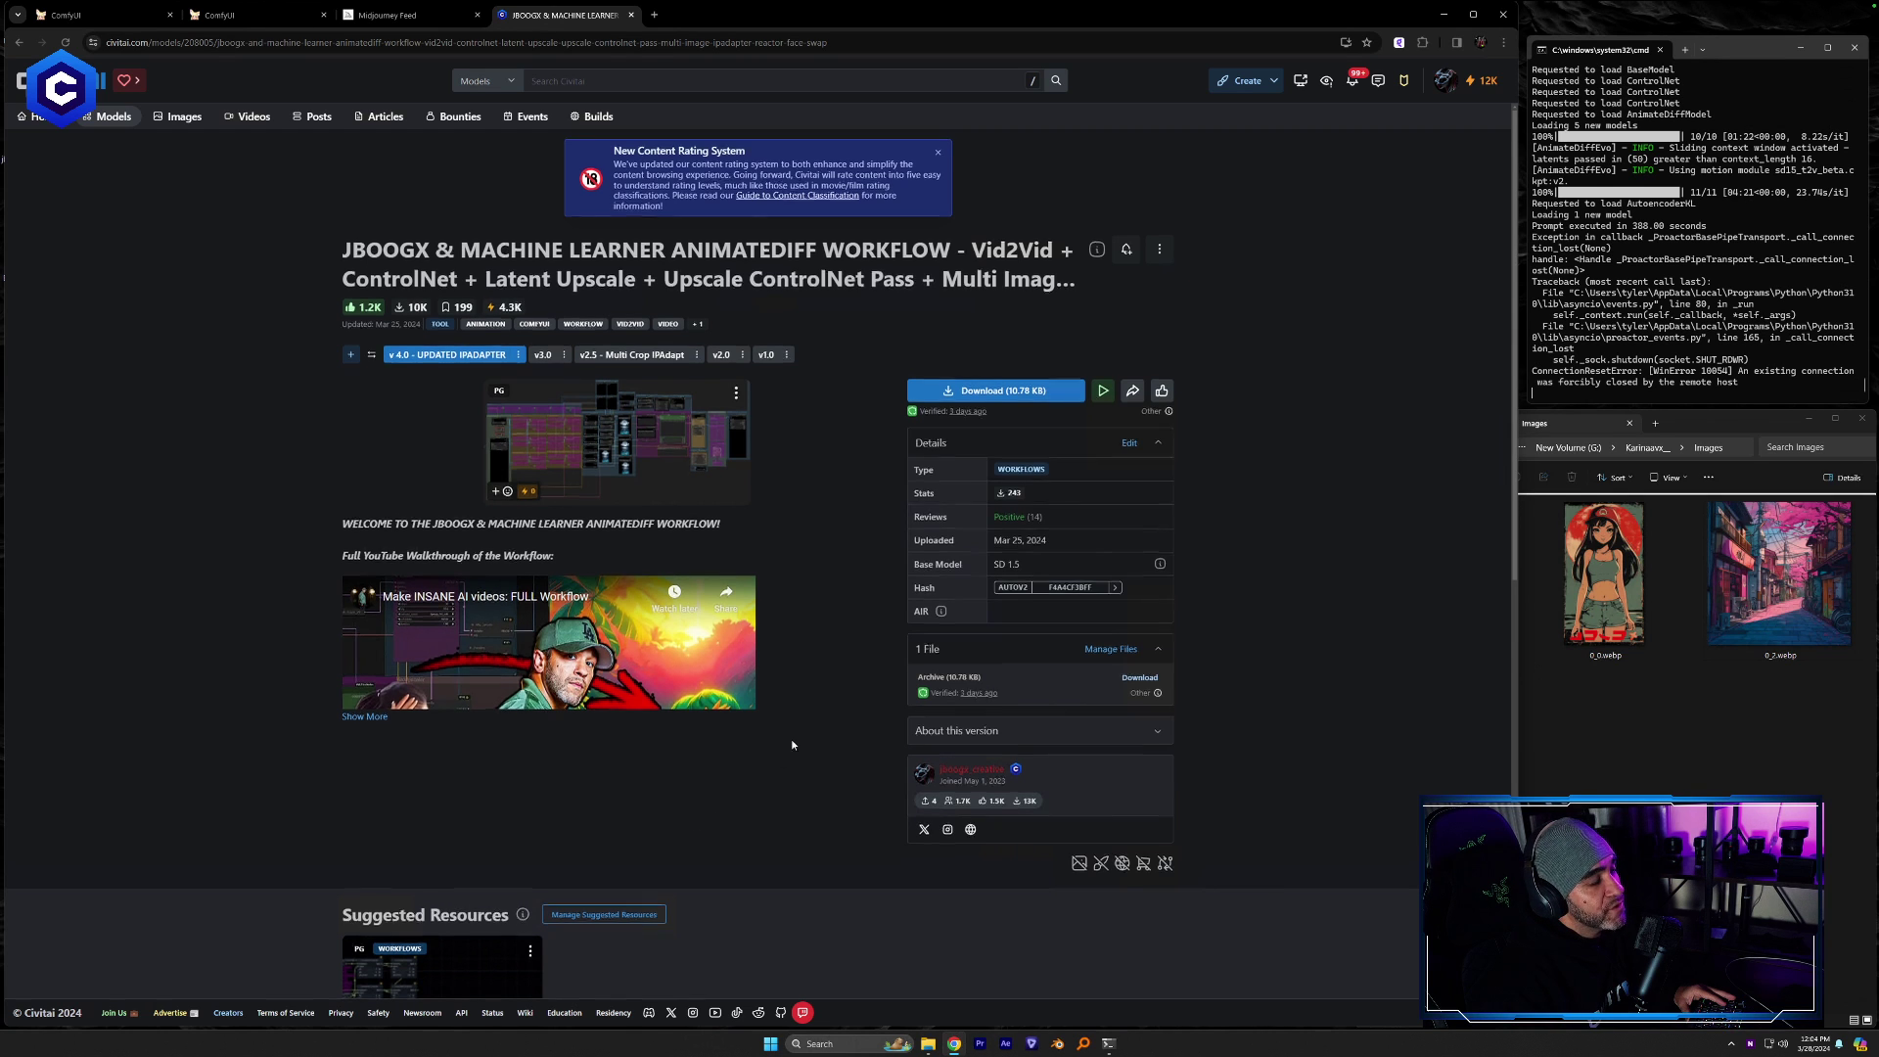
{"action": "scroll", "coordinate": [579, 506], "scroll_direction": "down", "scroll_amount": 3}
{"action": "scroll", "coordinate": [697, 660], "scroll_direction": "up", "scroll_amount": 3}
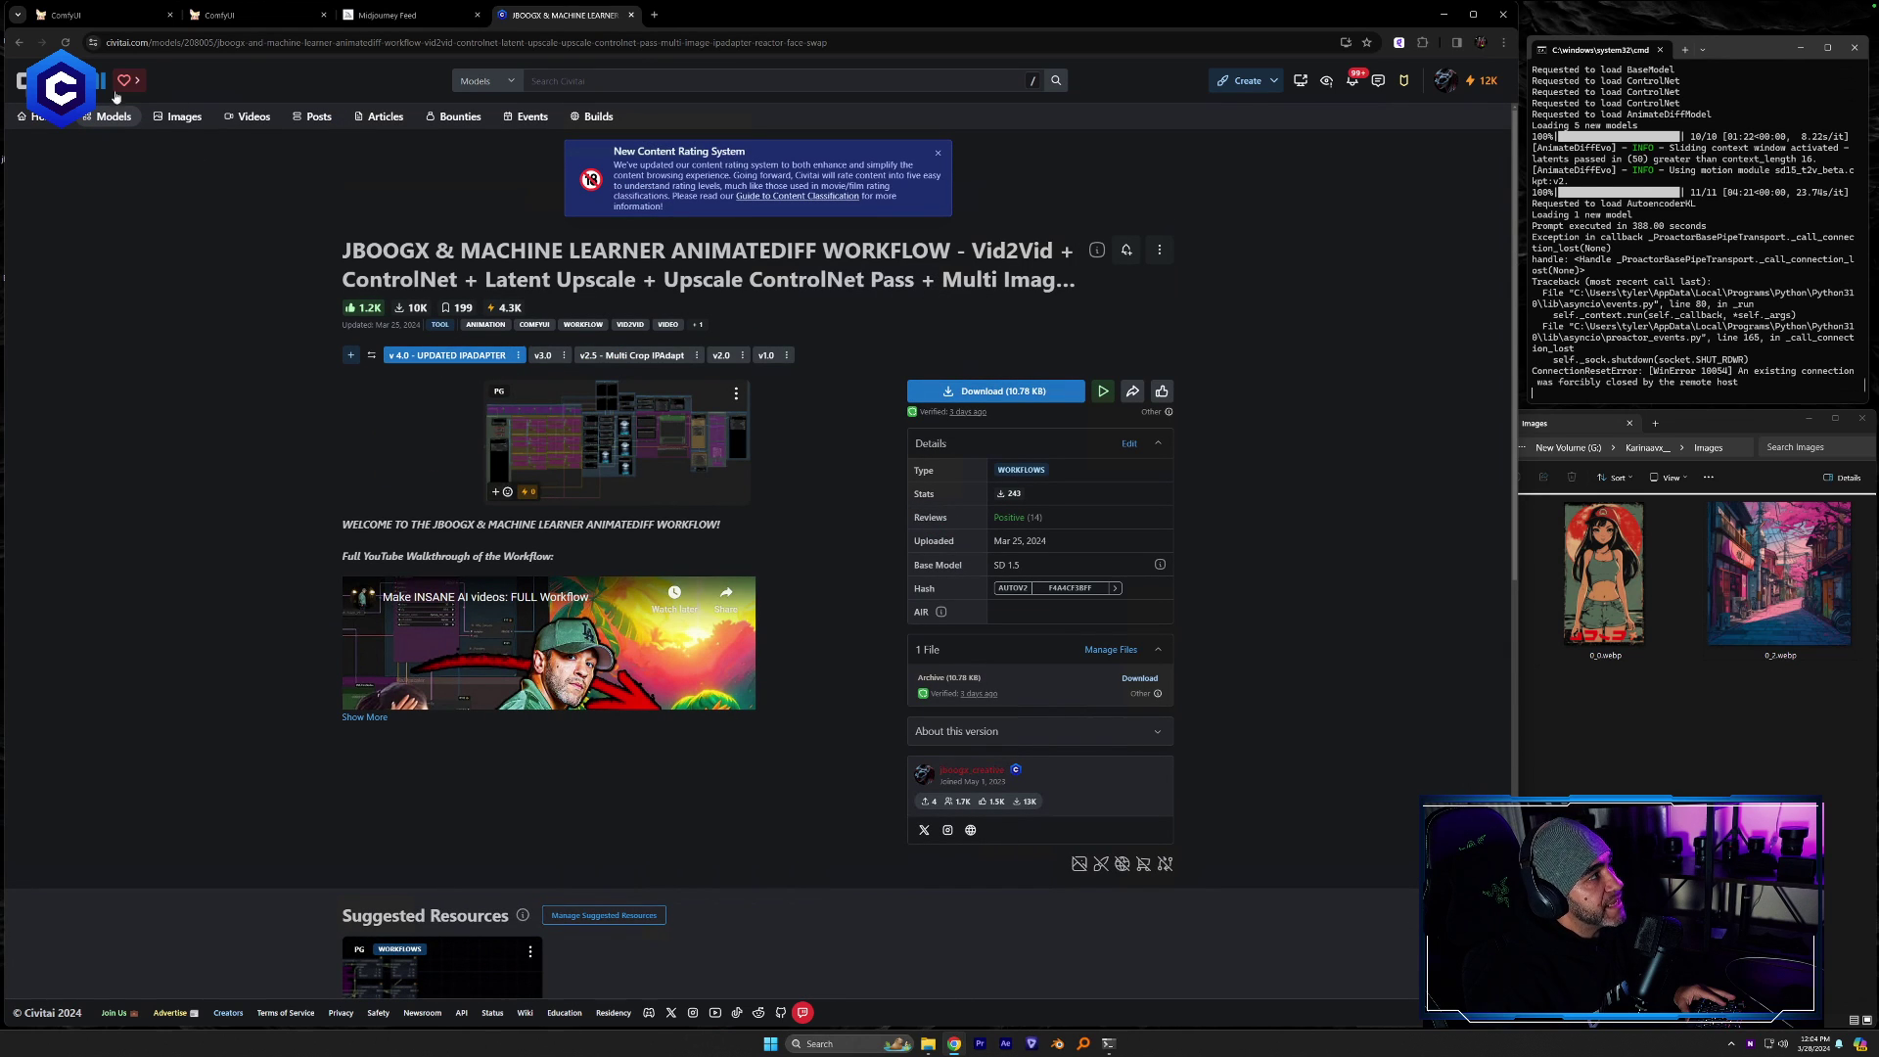
Open the AnimateLCM Subject & Background Isolation workflow page from the profile and close the Midjourney Feed page
{"action": "left_click", "coordinate": [18, 42]}
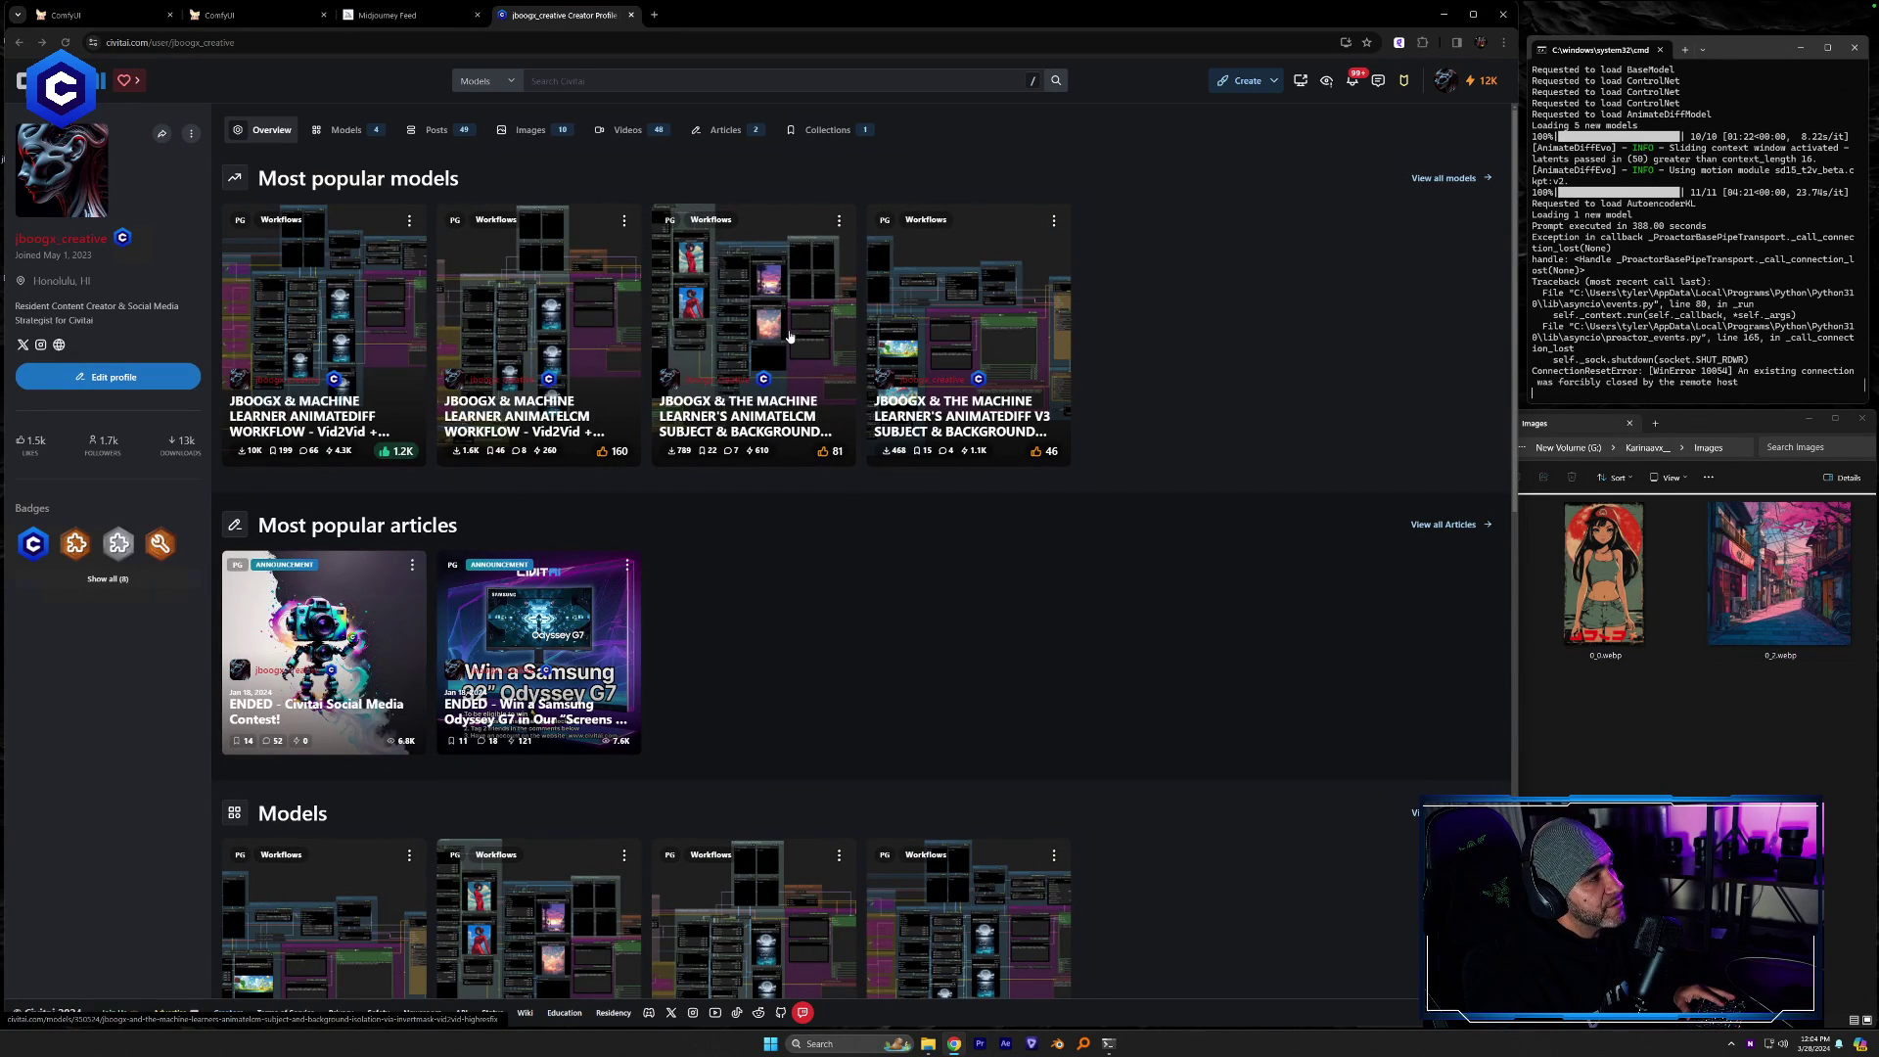
{"action": "left_click", "coordinate": [816, 349]}
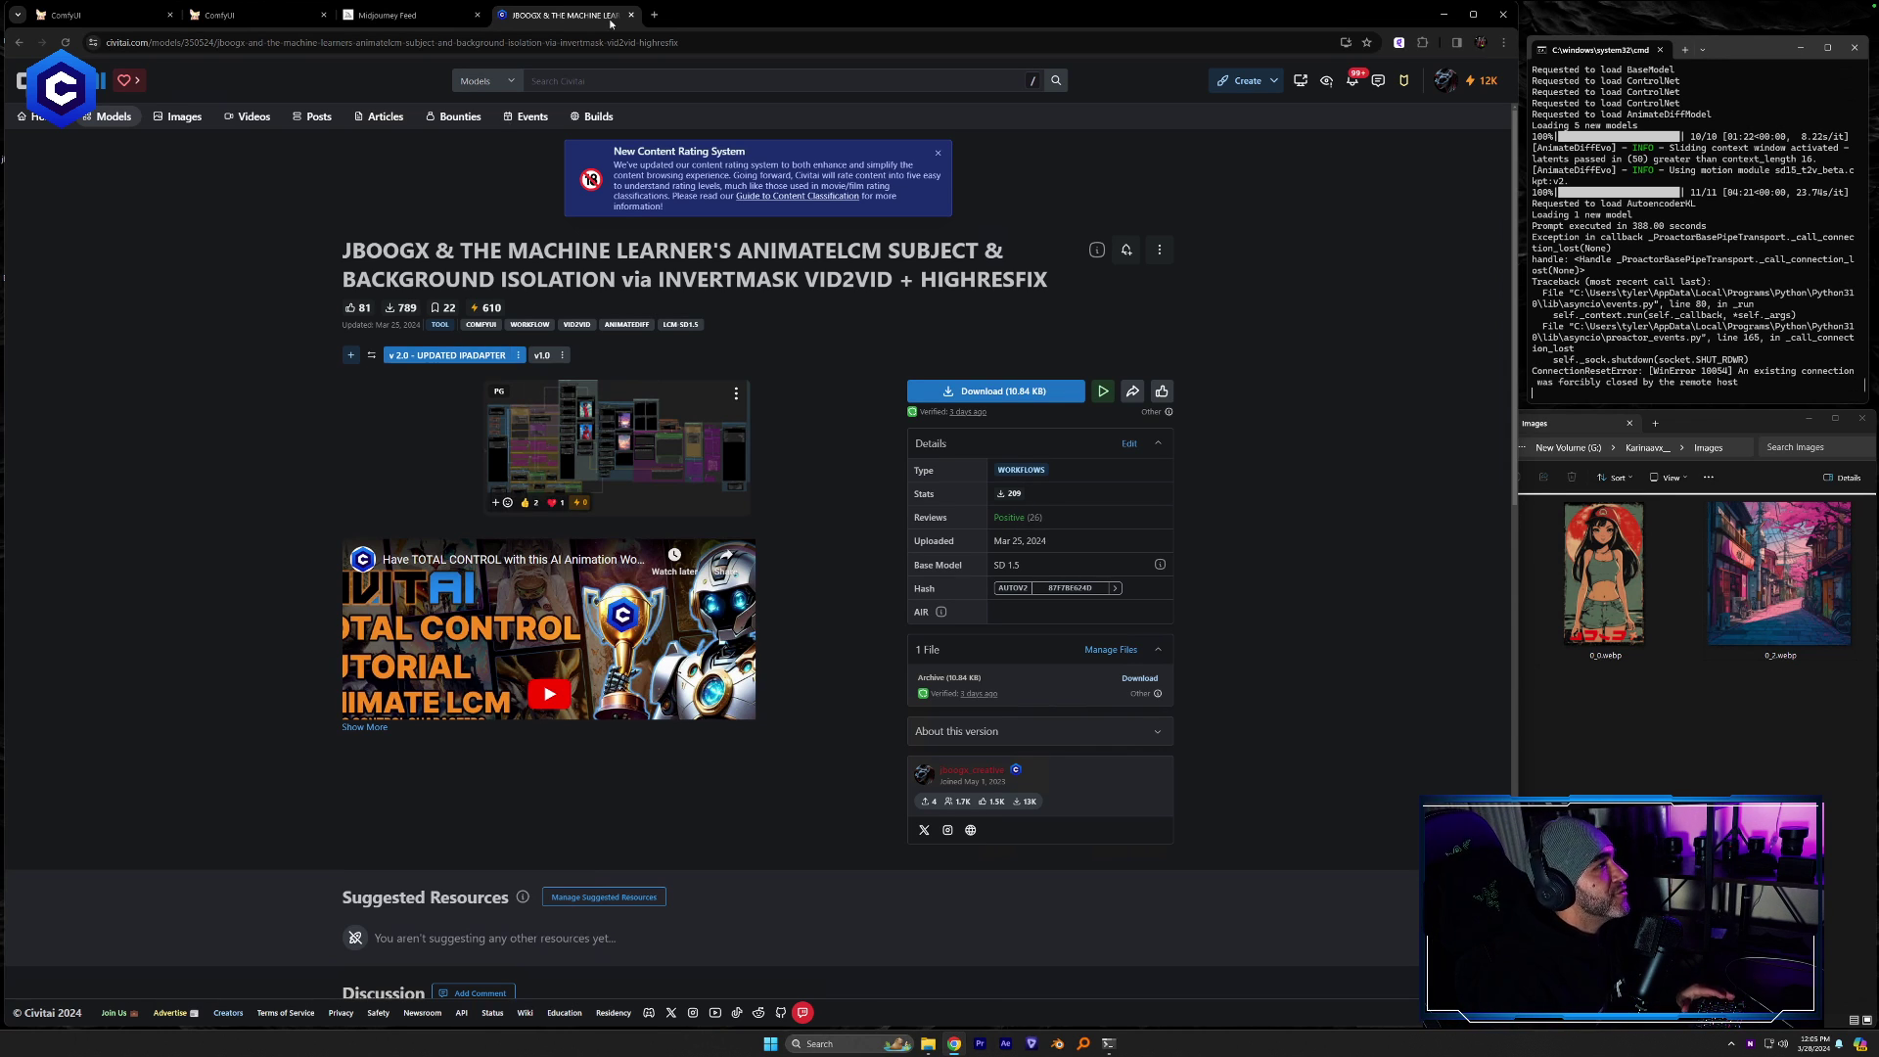
{"action": "left_click", "coordinate": [476, 14]}
Switch to the first ComfyUI workflow and review its low-res video outputs and the surrounding node groups
{"action": "left_click", "coordinate": [109, 23]}
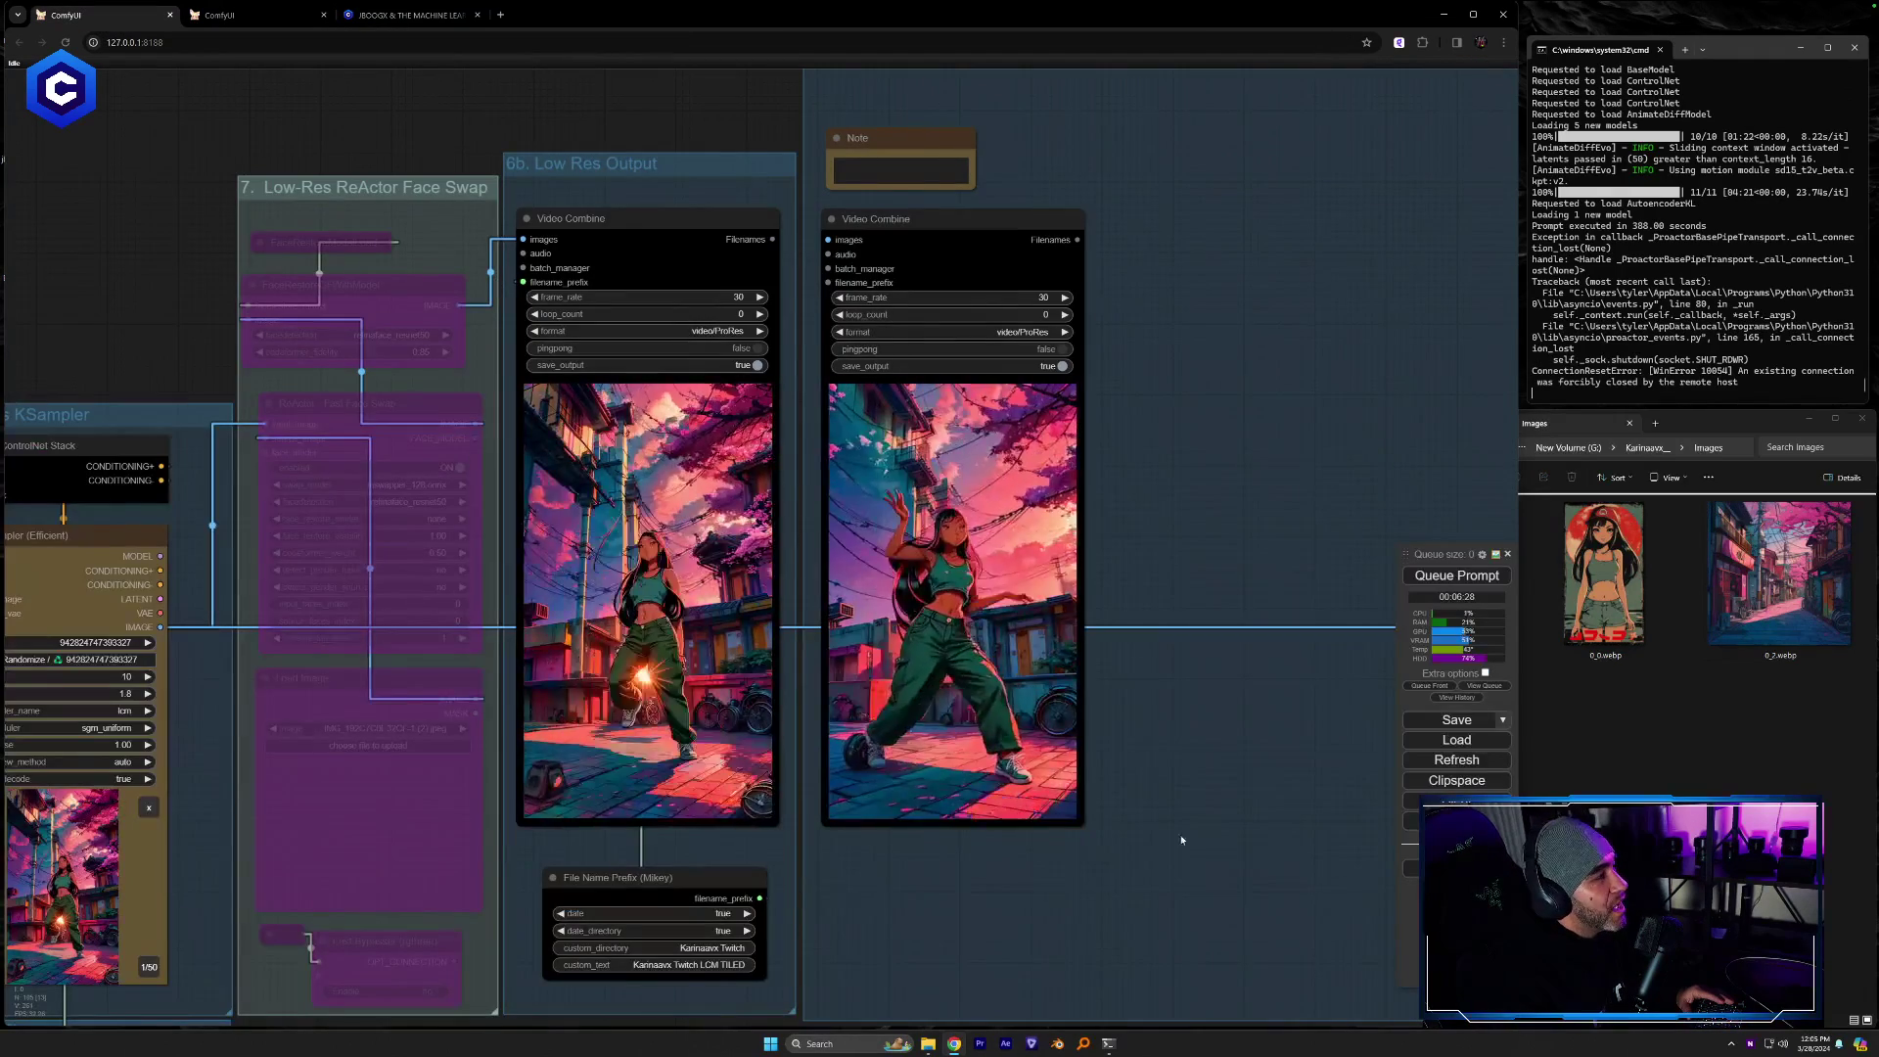
{"action": "left_click_drag", "start_coordinate": [404, 859], "coordinate": [723, 766]}
{"action": "scroll", "coordinate": [723, 766], "scroll_direction": "down", "scroll_amount": 5}
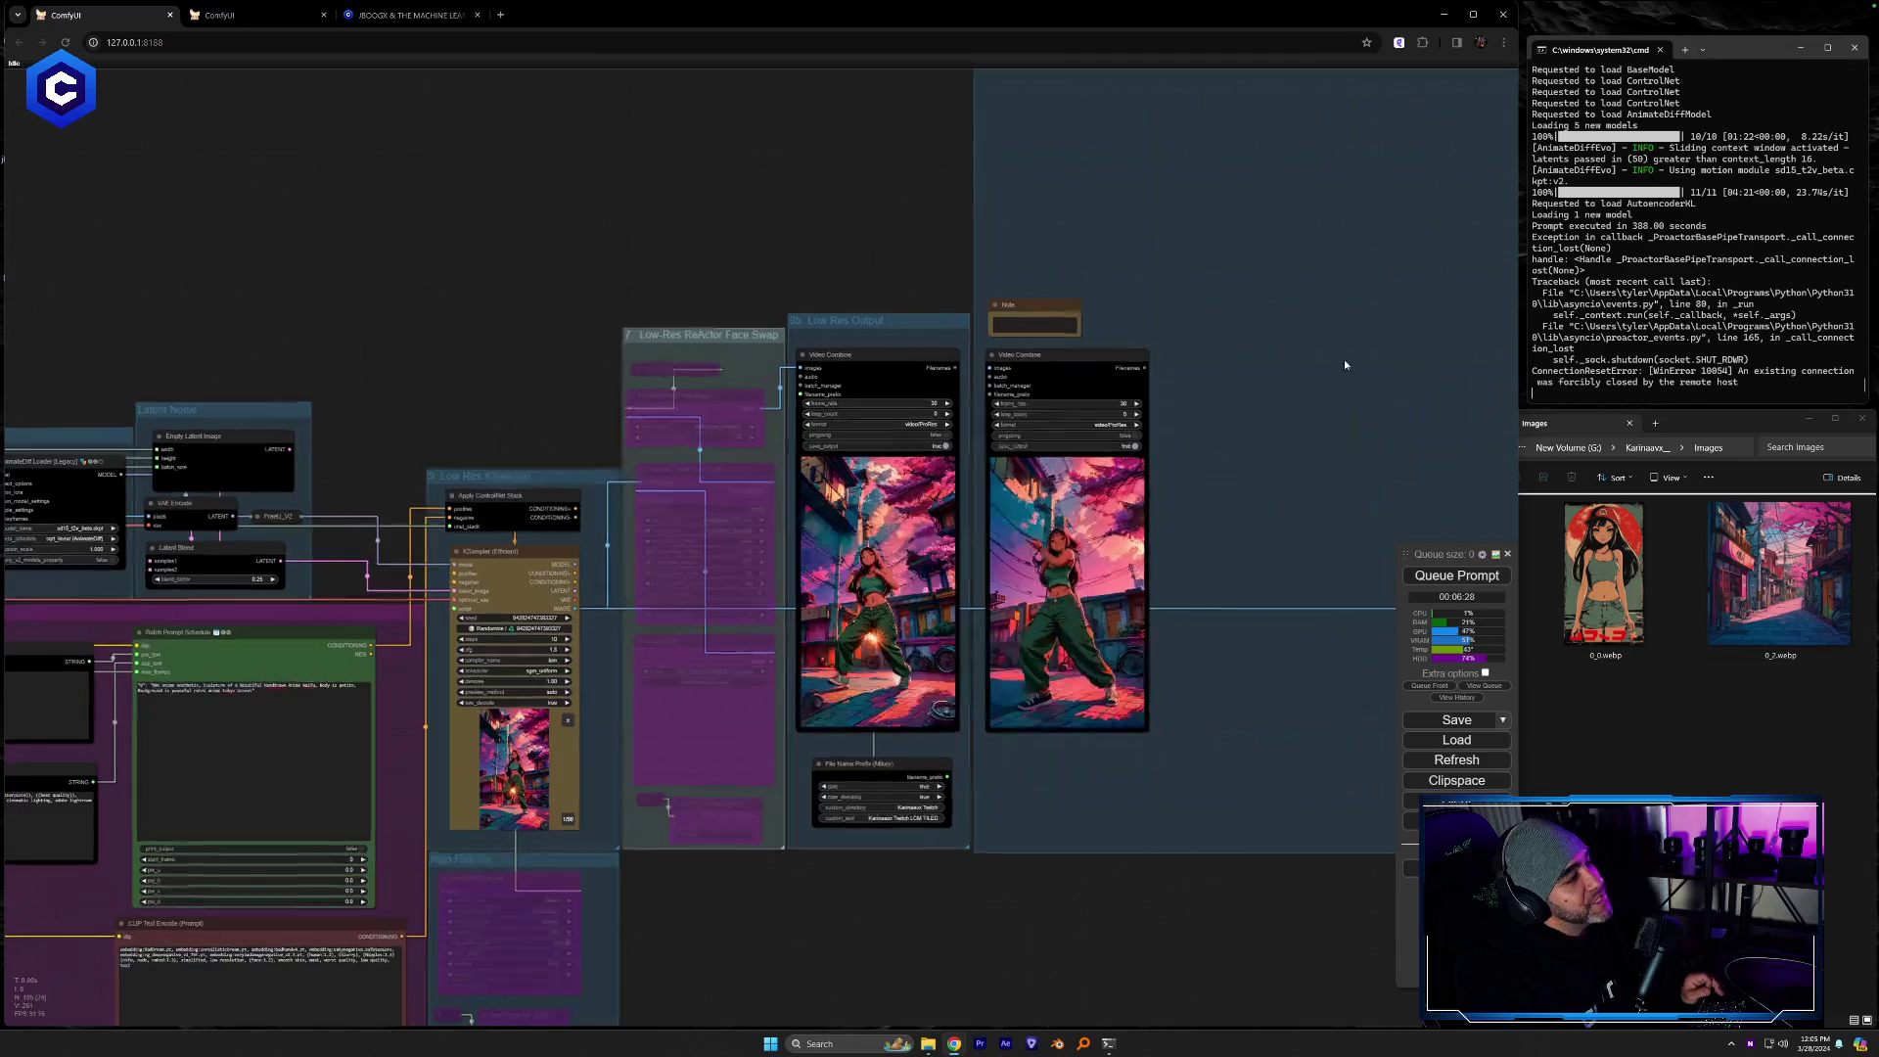
{"action": "scroll", "coordinate": [1143, 620], "scroll_direction": "up", "scroll_amount": 5}
View the second ComfyUI workflow's overall node layout and check it against its Civitai workflow page
{"action": "left_click", "coordinate": [259, 14]}
{"action": "left_click_drag", "start_coordinate": [1015, 917], "coordinate": [1762, 946]}
{"action": "left_click_drag", "start_coordinate": [968, 948], "coordinate": [1419, 990]}
{"action": "scroll", "coordinate": [1000, 940], "scroll_direction": "down", "scroll_amount": 4}
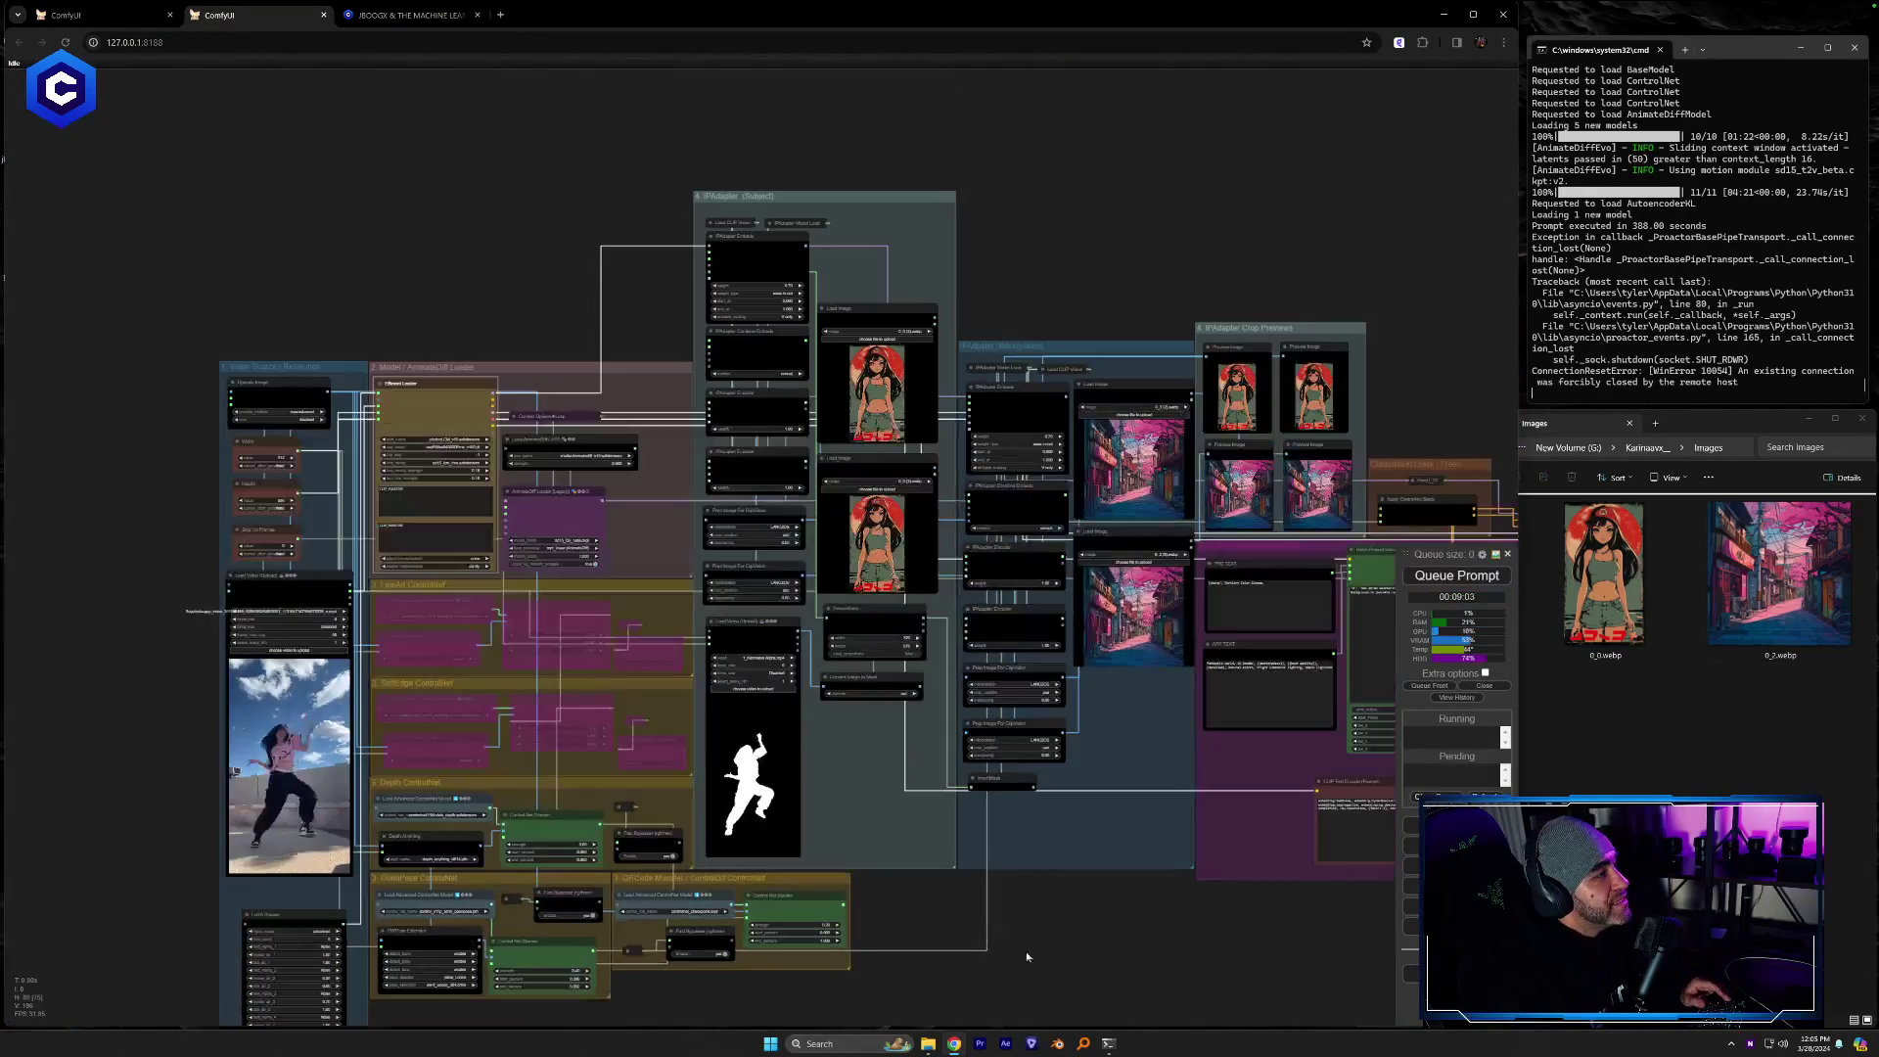
{"action": "left_click_drag", "start_coordinate": [916, 835], "coordinate": [739, 708]}
{"action": "left_click_drag", "start_coordinate": [881, 827], "coordinate": [959, 853]}
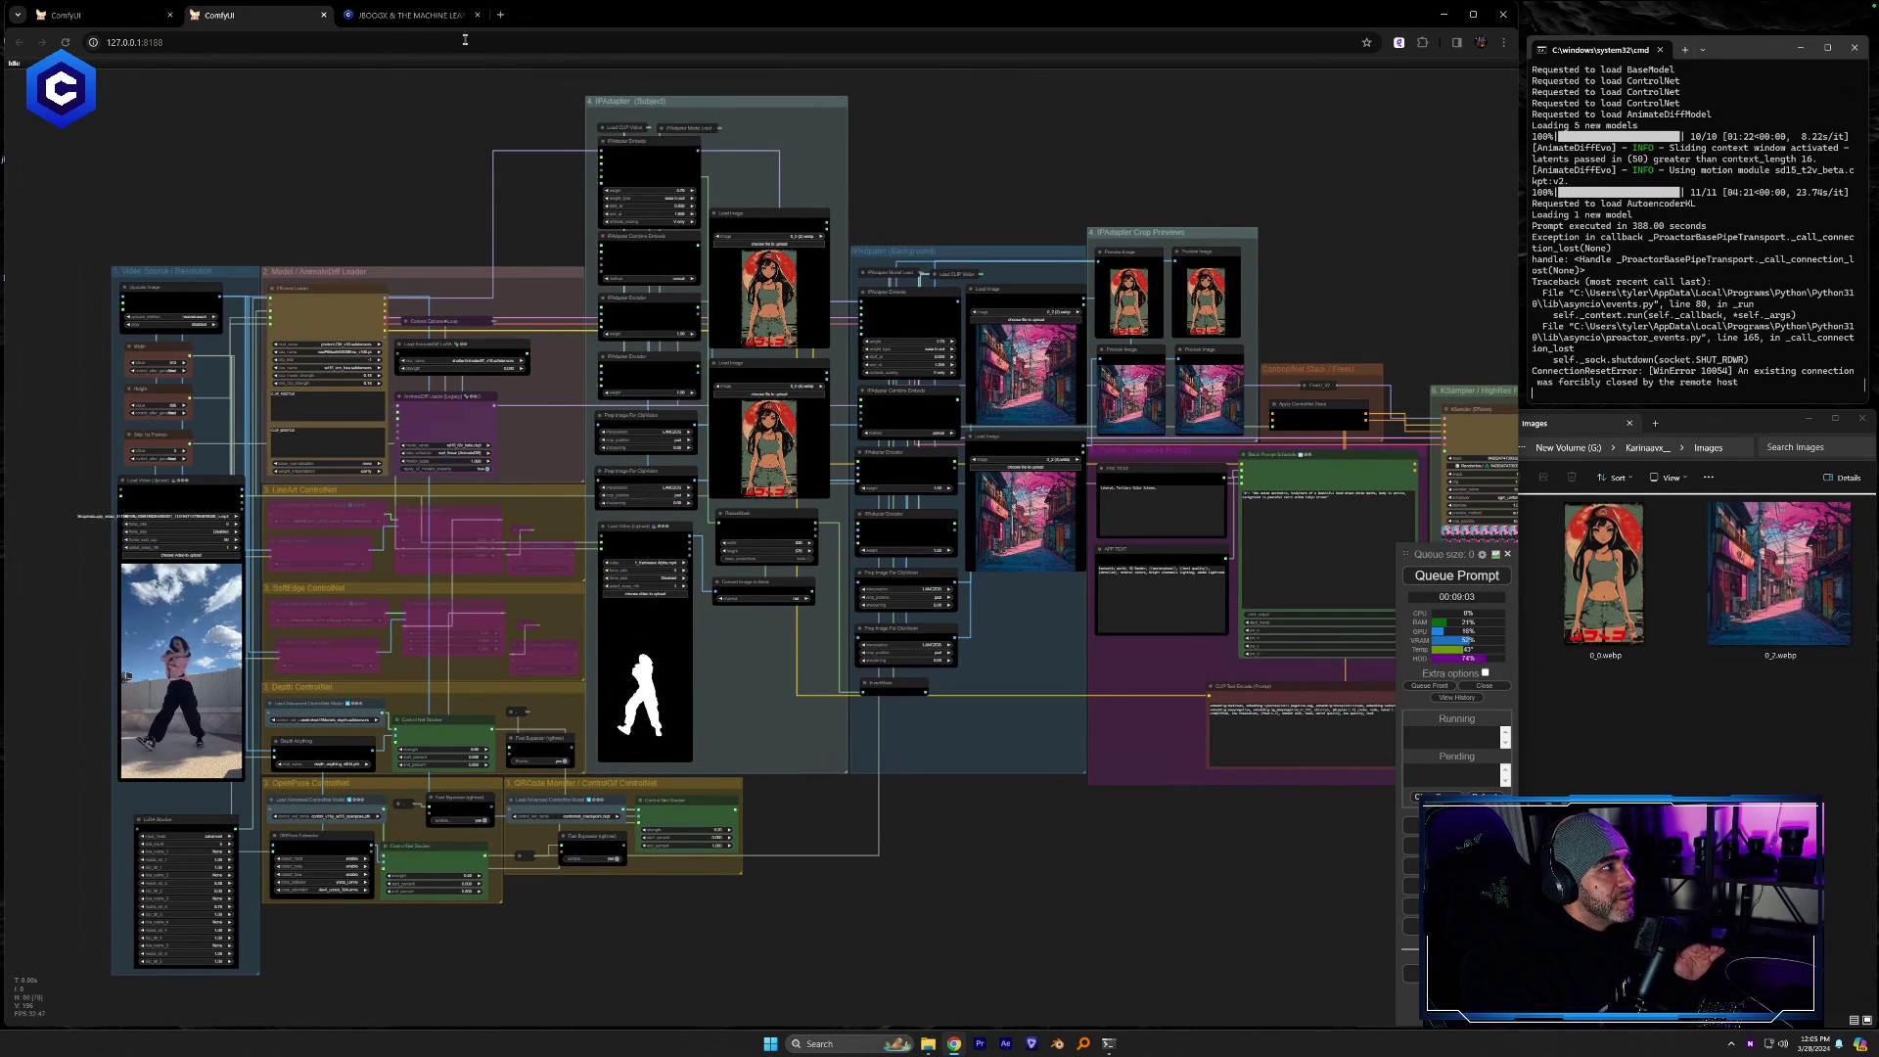
{"action": "left_click", "coordinate": [382, 16]}
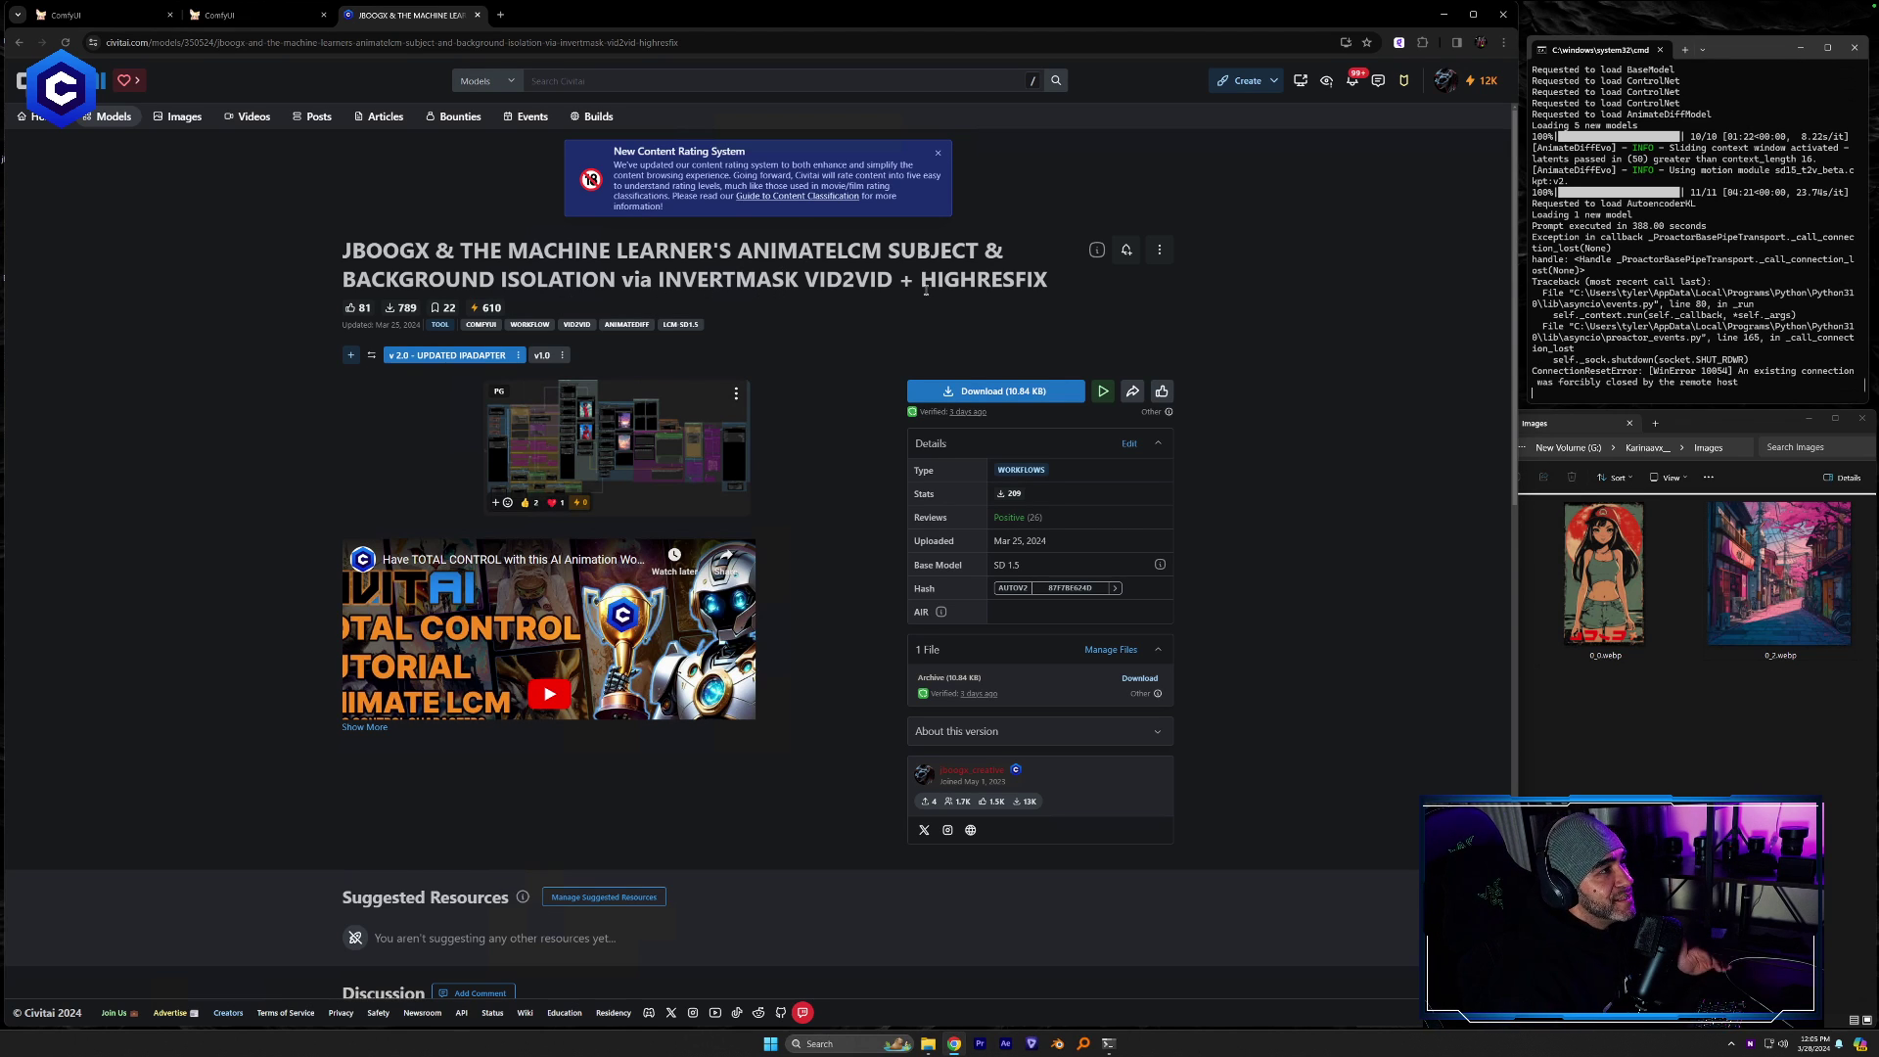
{"action": "left_click", "coordinate": [256, 15]}
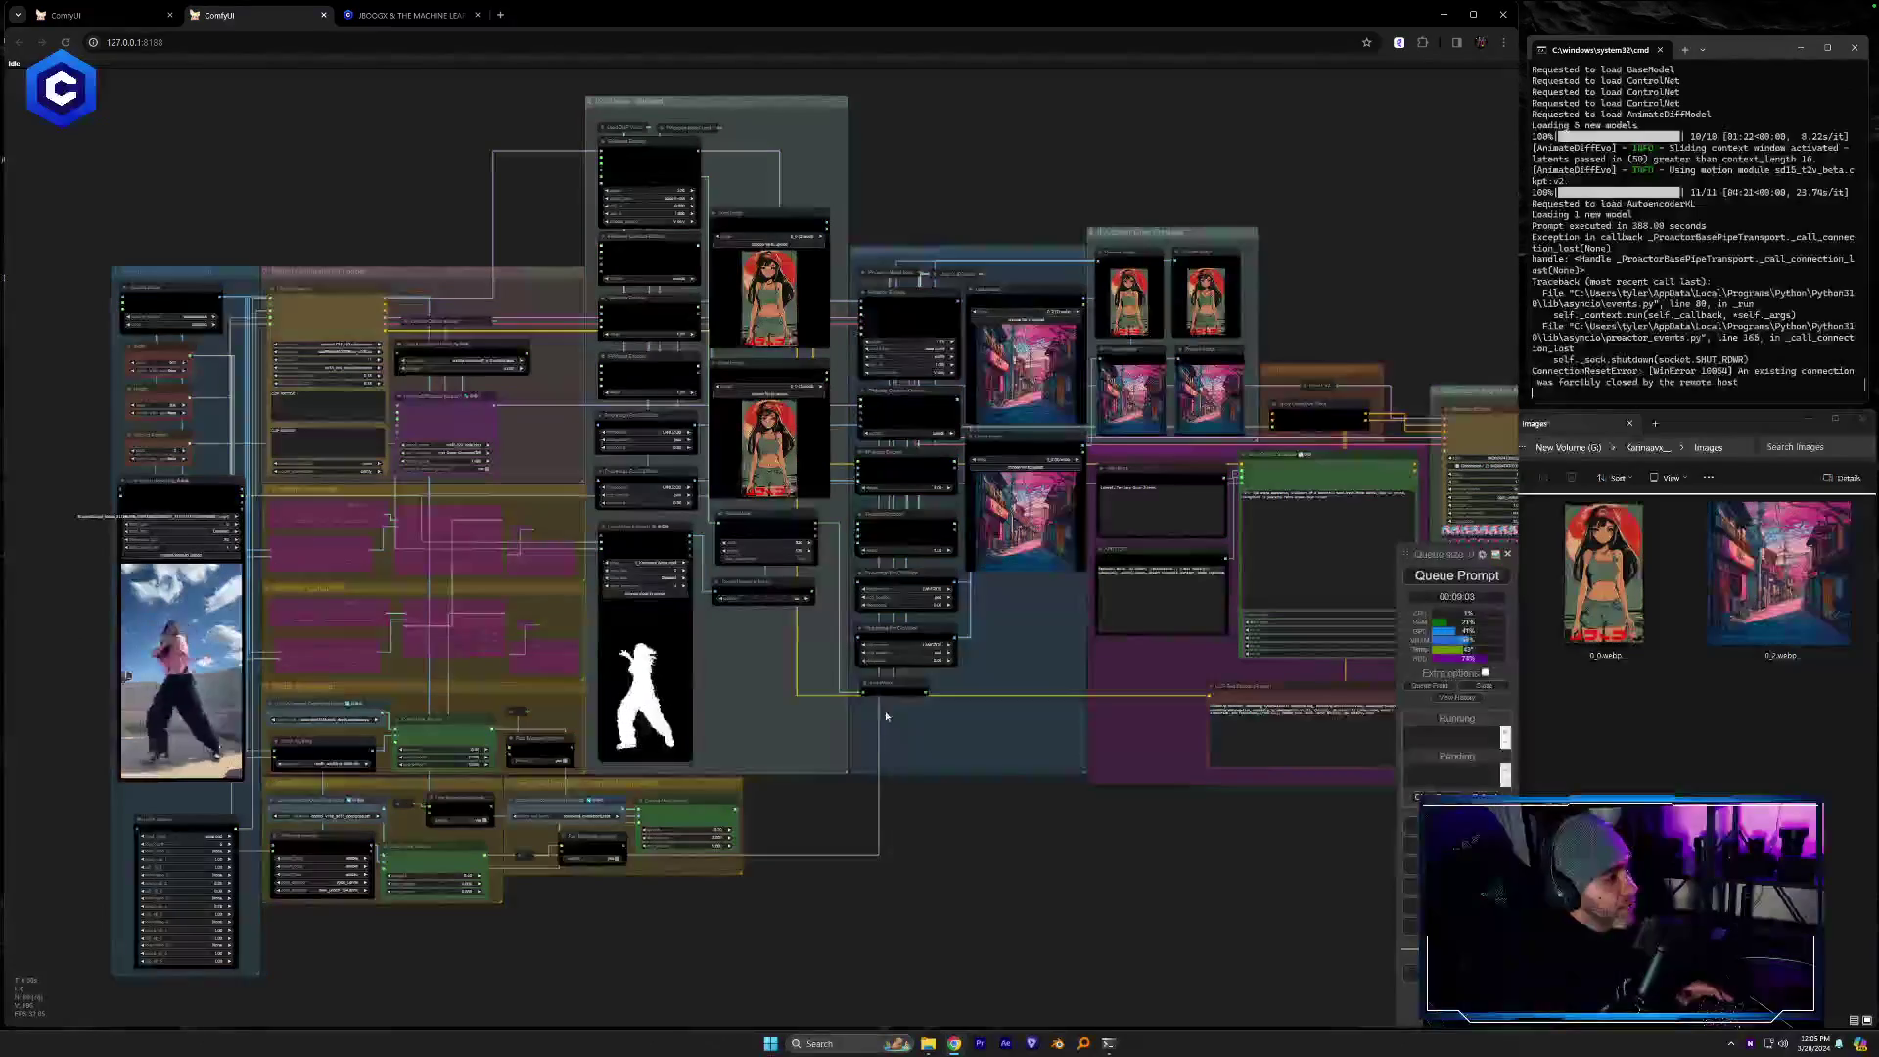
Examine the source dance video, the ControlNet groups and the alpha mask video in the second ComfyUI workflow
{"action": "left_click_drag", "start_coordinate": [1081, 839], "coordinate": [1389, 705]}
{"action": "scroll", "coordinate": [749, 548], "scroll_direction": "up", "scroll_amount": 7}
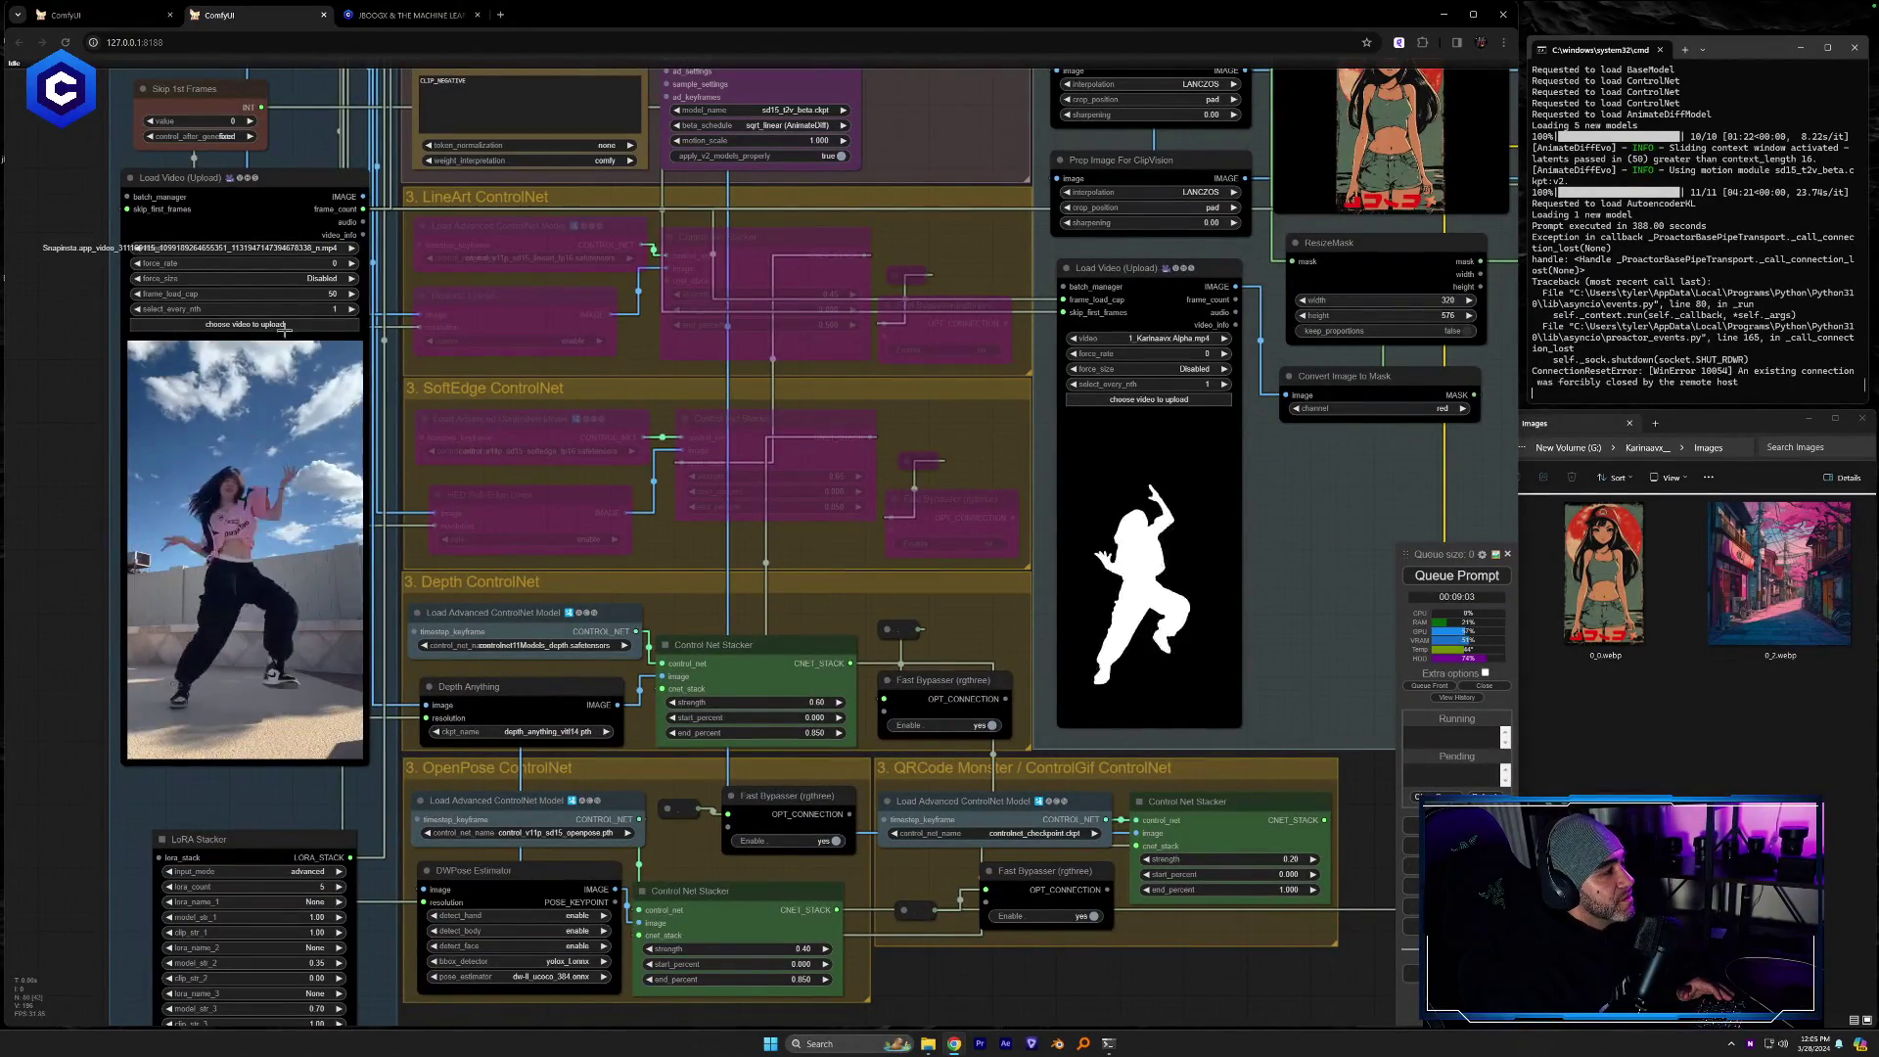
{"action": "left_click_drag", "start_coordinate": [1307, 529], "coordinate": [1057, 713]}
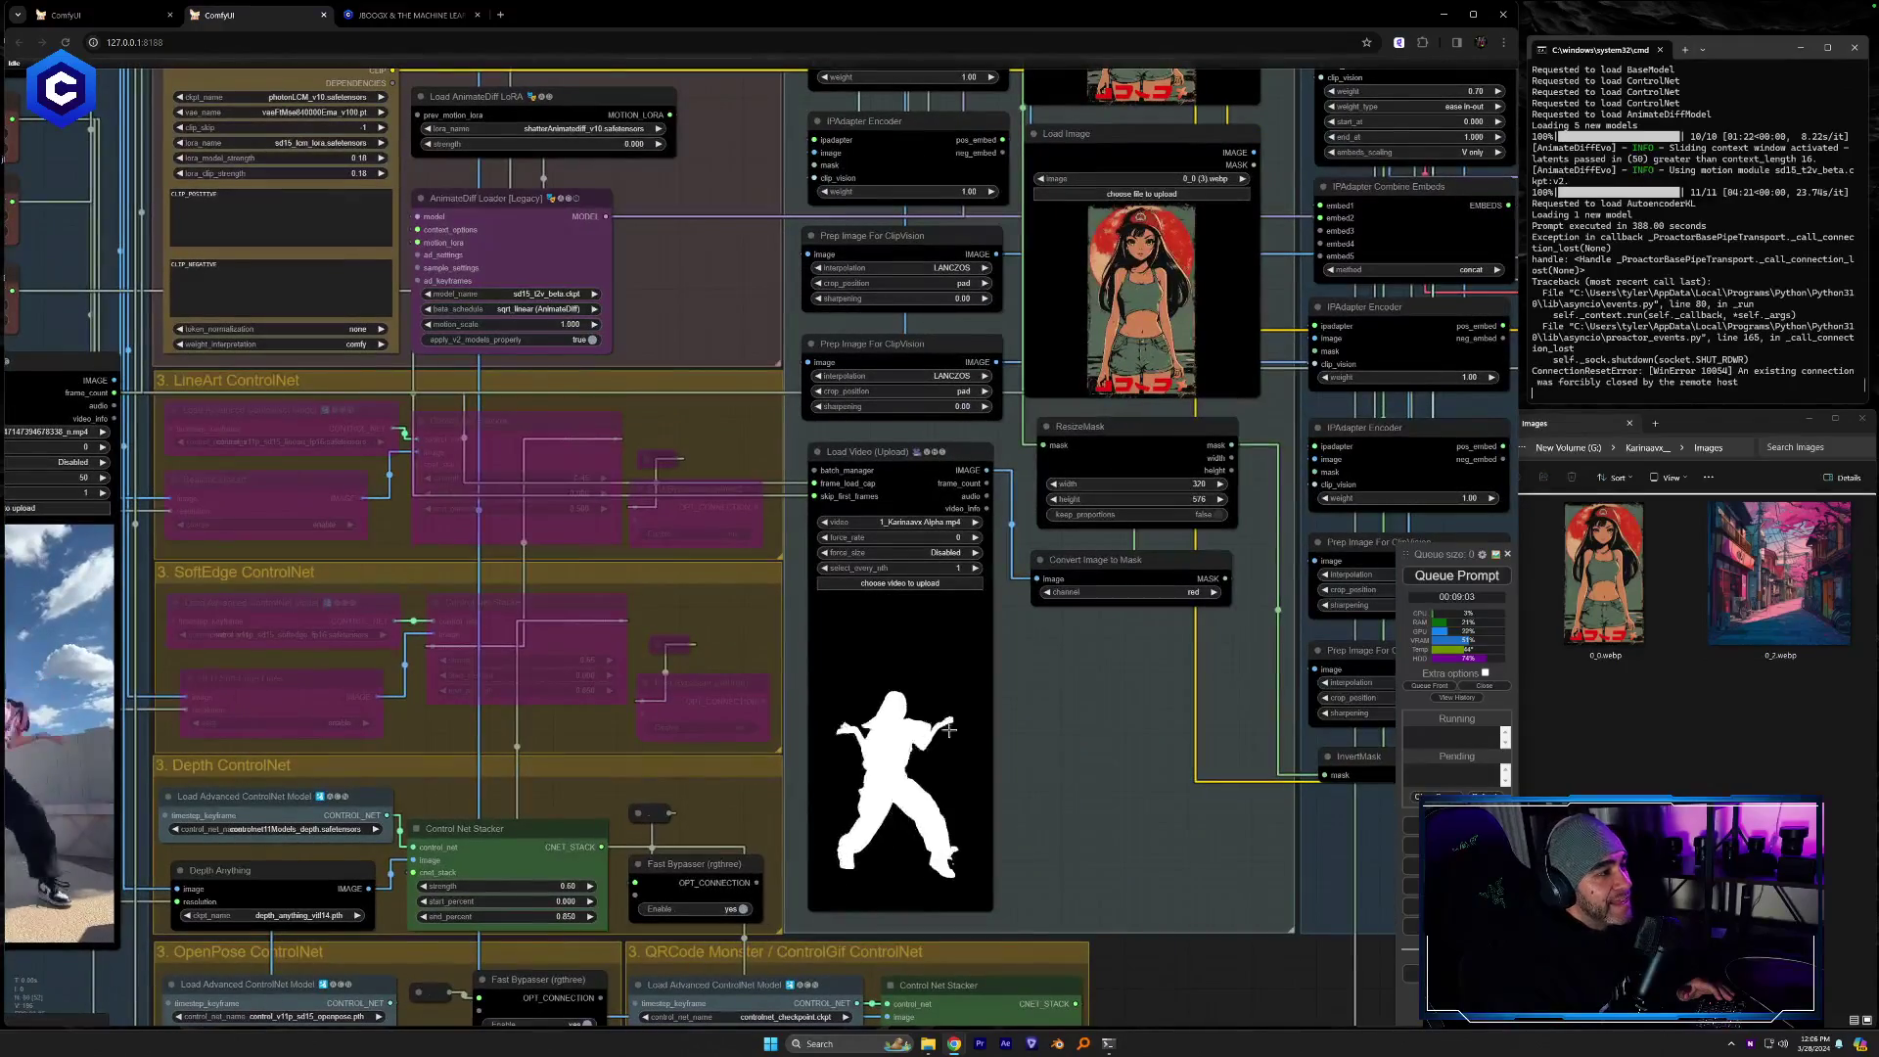
{"action": "scroll", "coordinate": [881, 894], "scroll_direction": "down", "scroll_amount": 5}
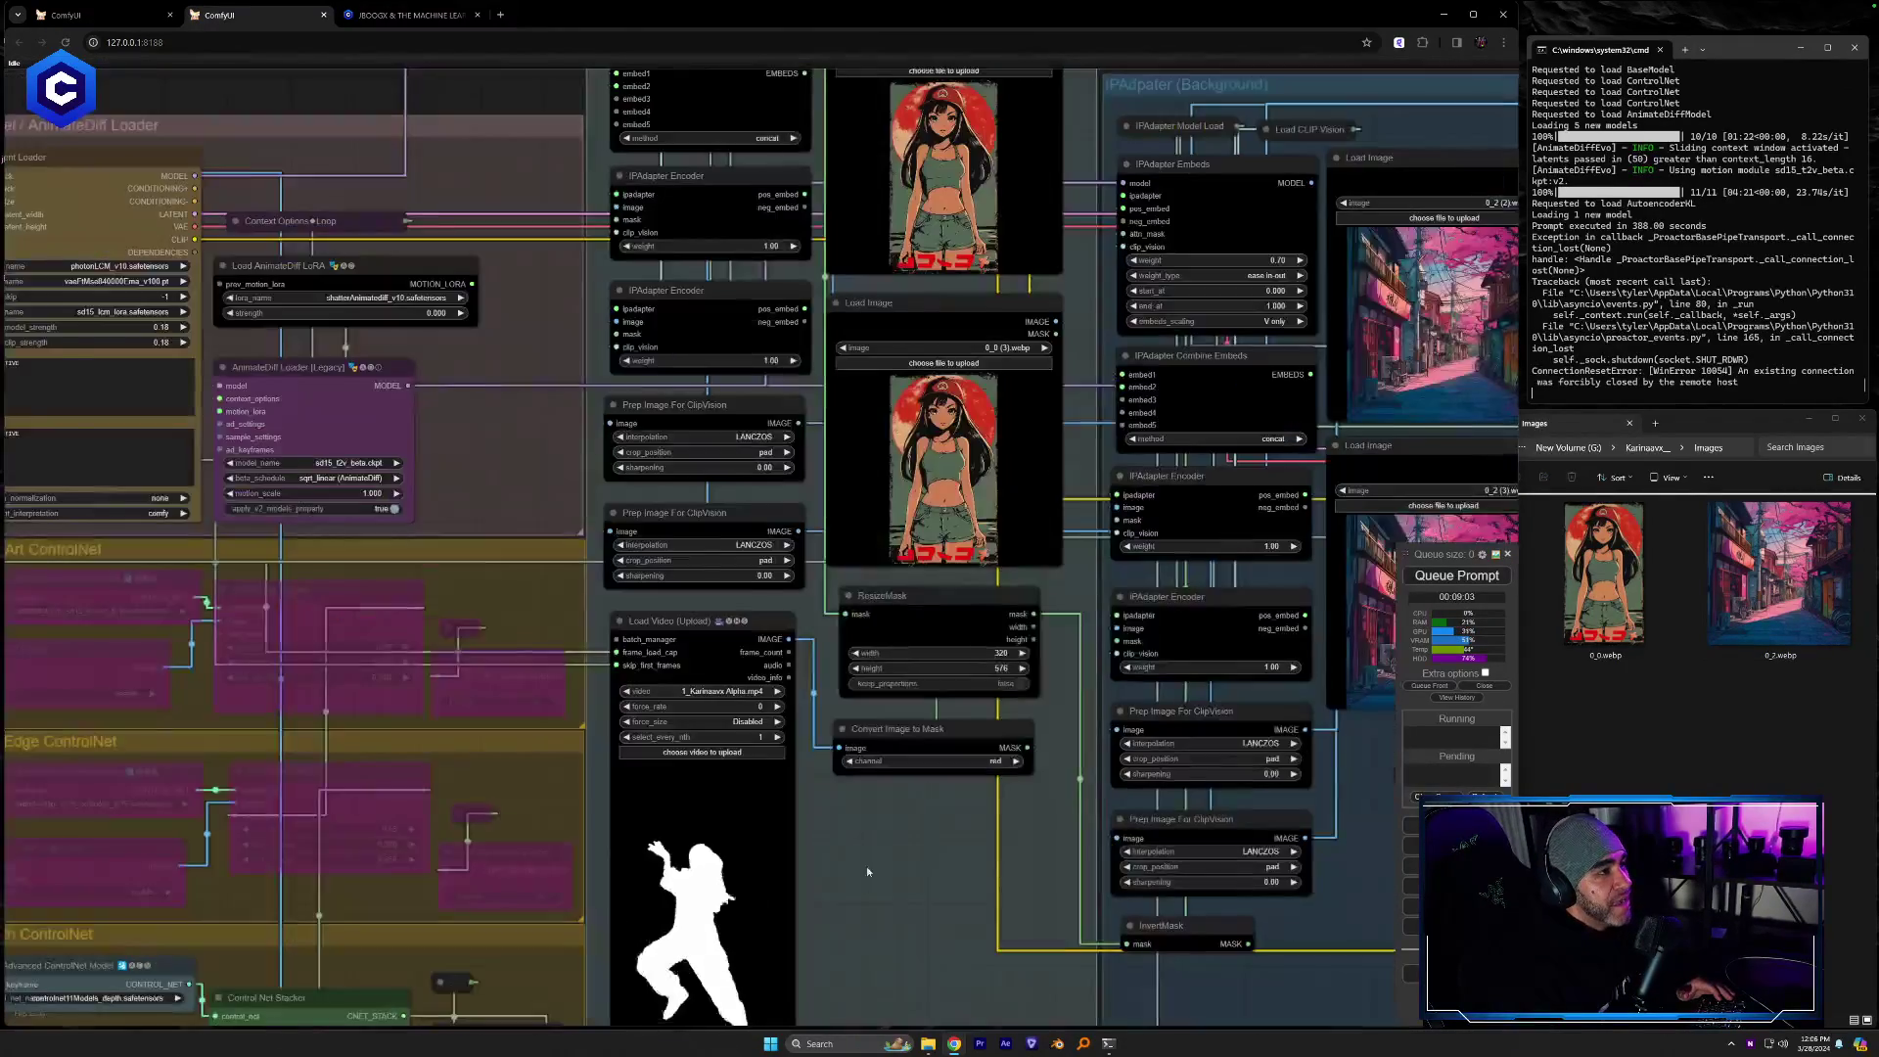
{"action": "left_click_drag", "start_coordinate": [880, 894], "coordinate": [826, 915]}
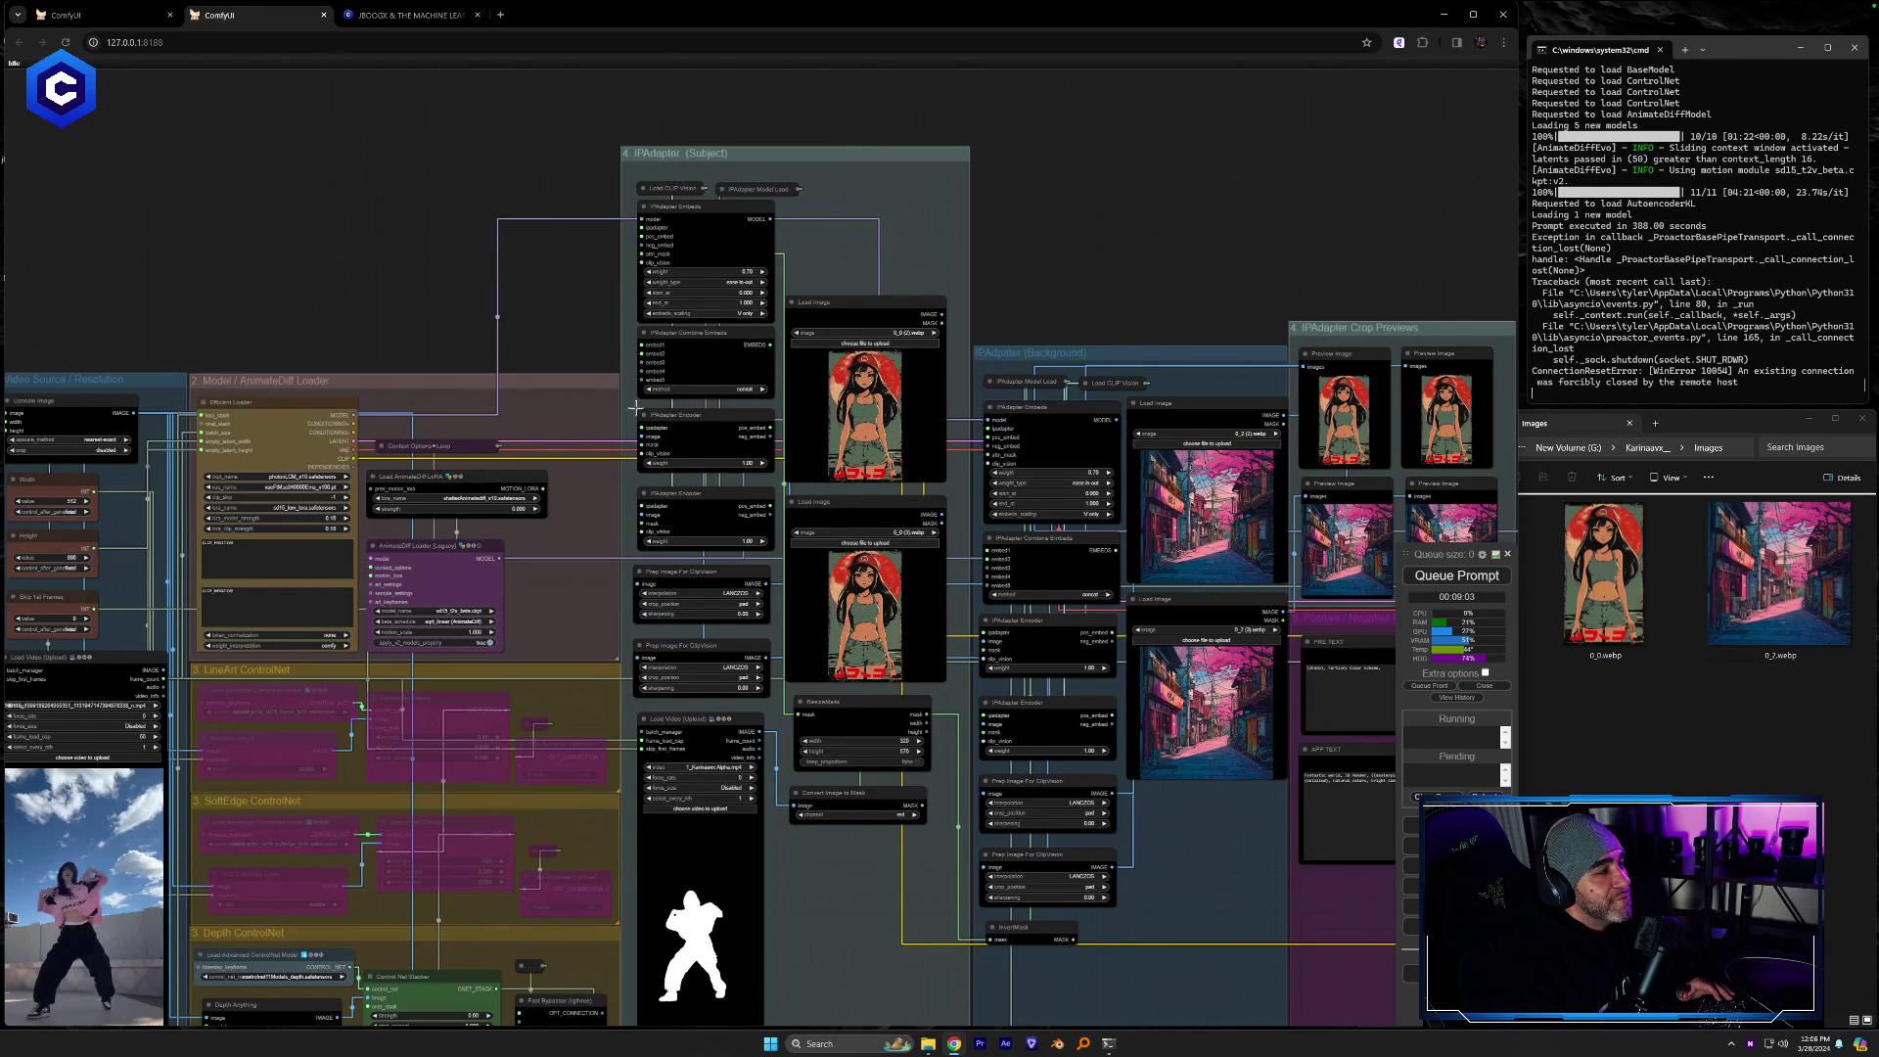
Examine the IPAdapter (Subject) group with its reference images alongside the IPAdapter (Background) group
{"action": "scroll", "coordinate": [705, 403], "scroll_direction": "up", "scroll_amount": 1}
{"action": "scroll", "coordinate": [705, 403], "scroll_direction": "up", "scroll_amount": 6}
{"action": "left_click_drag", "start_coordinate": [992, 144], "coordinate": [1041, 286]}
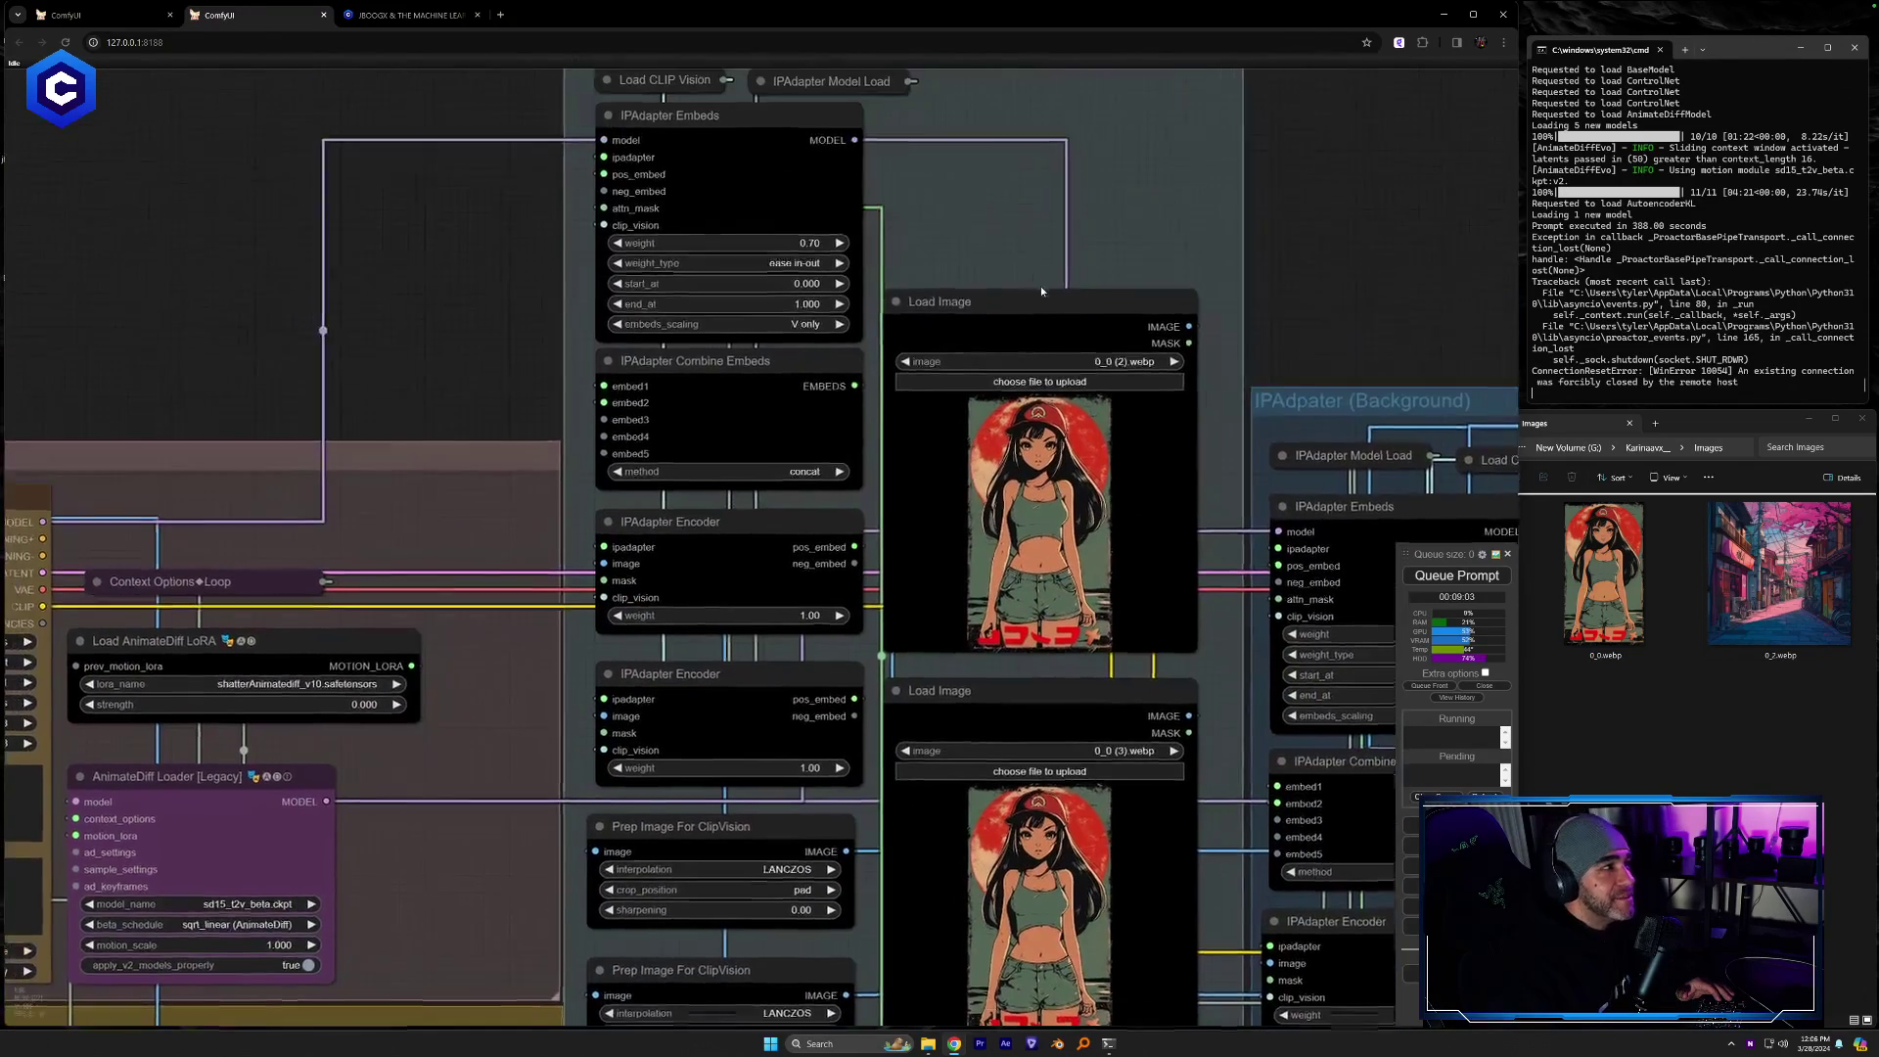
{"action": "scroll", "coordinate": [1042, 285], "scroll_direction": "down", "scroll_amount": 2}
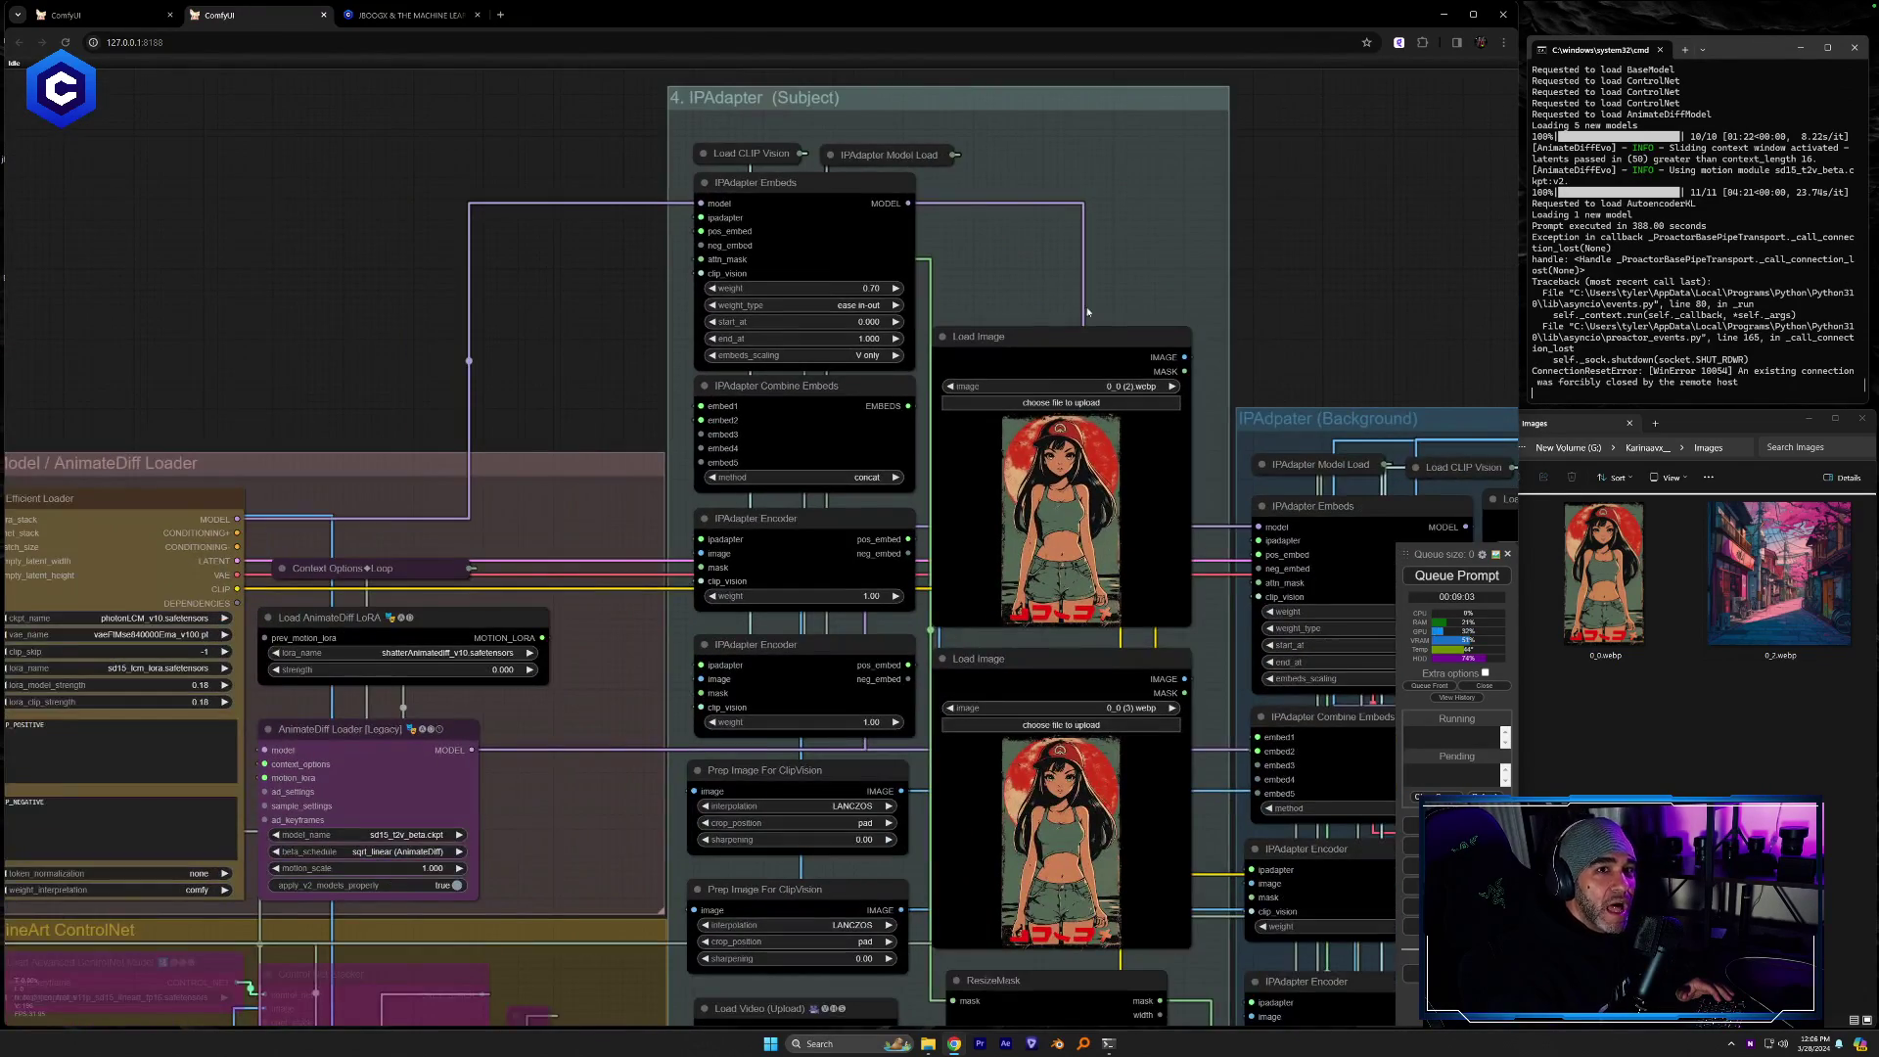
{"action": "left_click_drag", "start_coordinate": [1335, 290], "coordinate": [1344, 208]}
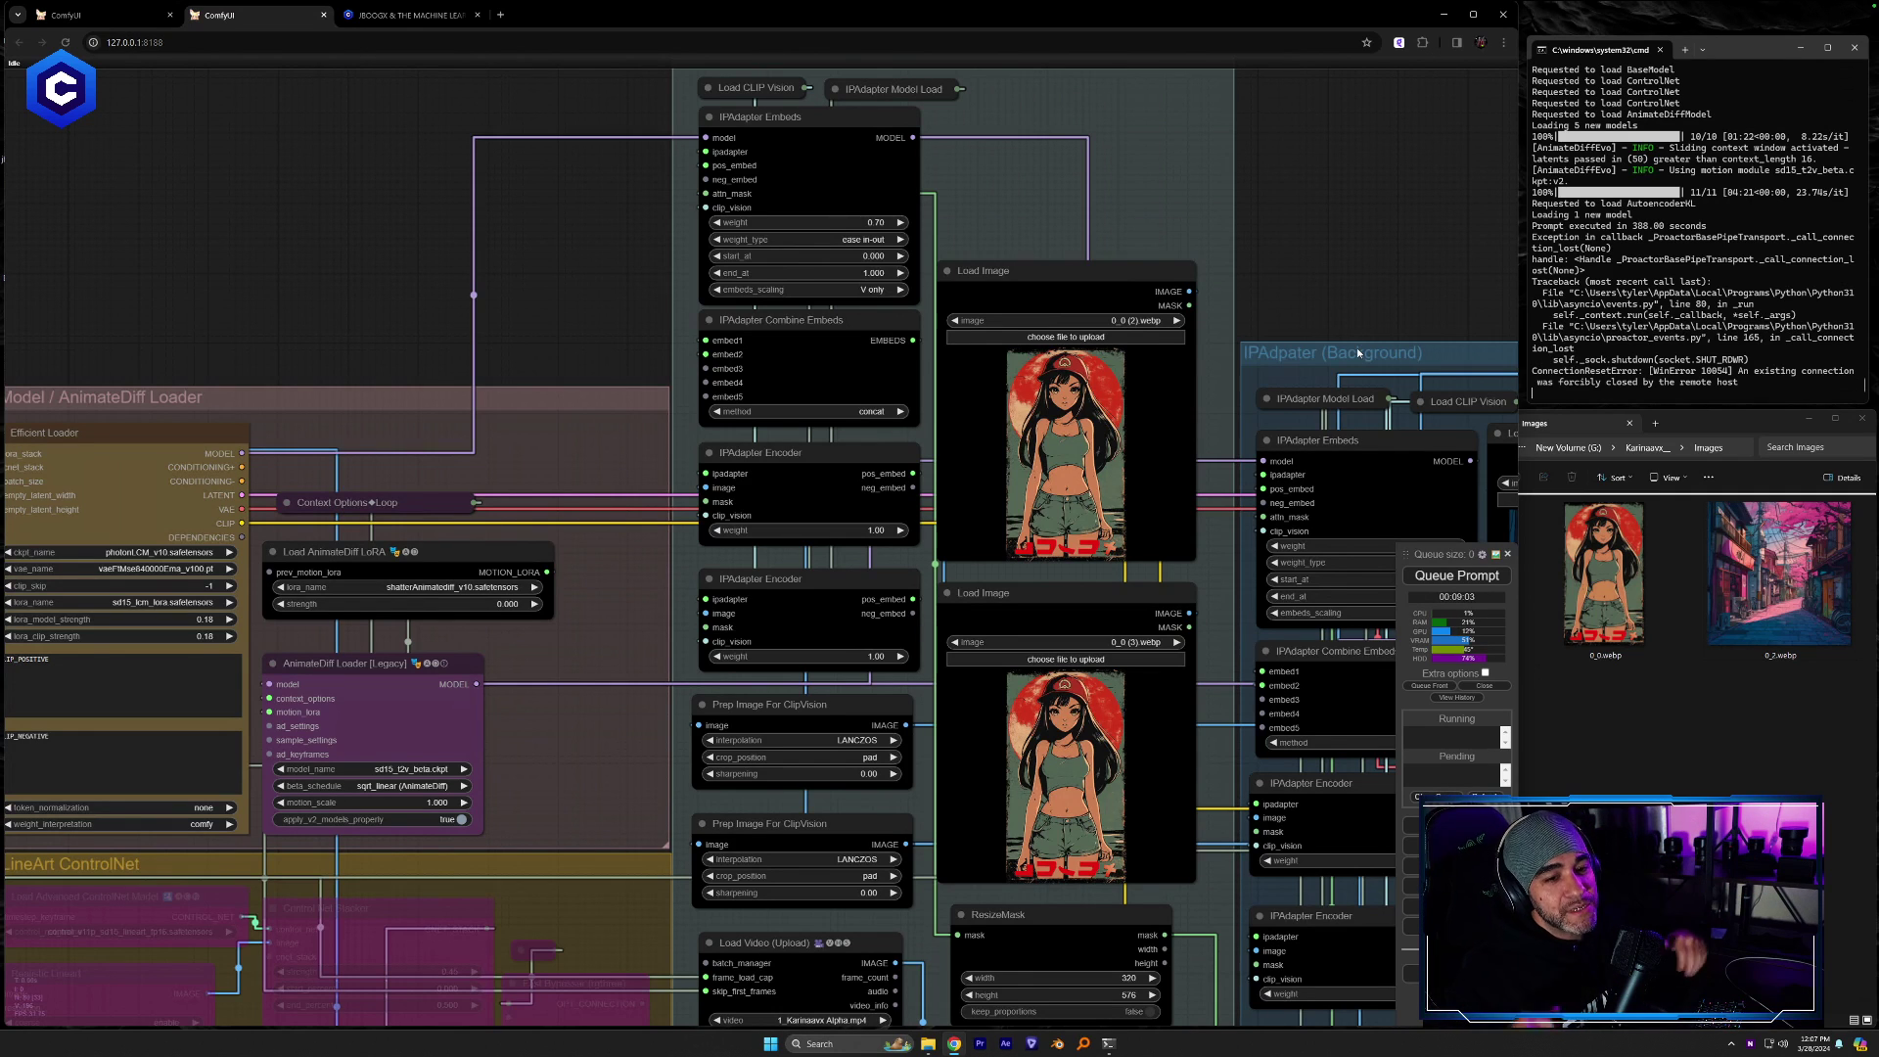
{"action": "scroll", "coordinate": [1294, 286], "scroll_direction": "down", "scroll_amount": 5}
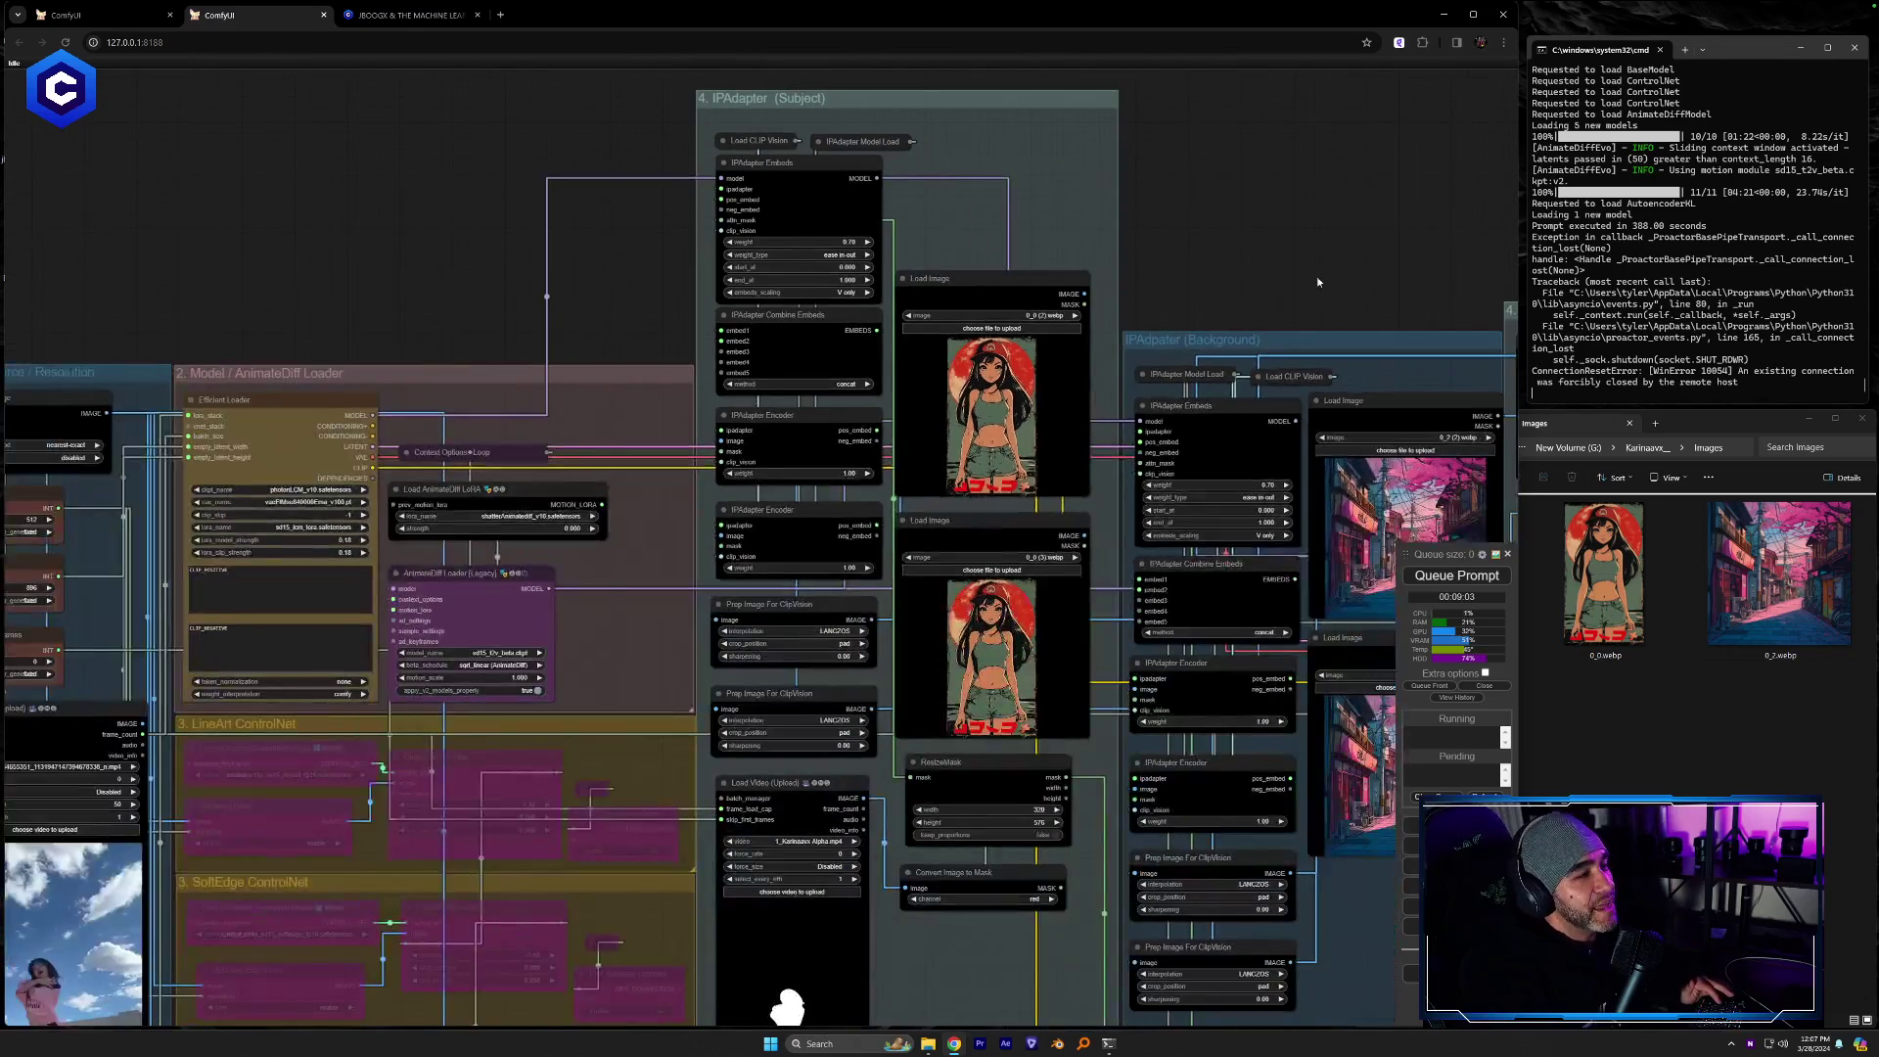
{"action": "left_click_drag", "start_coordinate": [1317, 282], "coordinate": [1231, 283]}
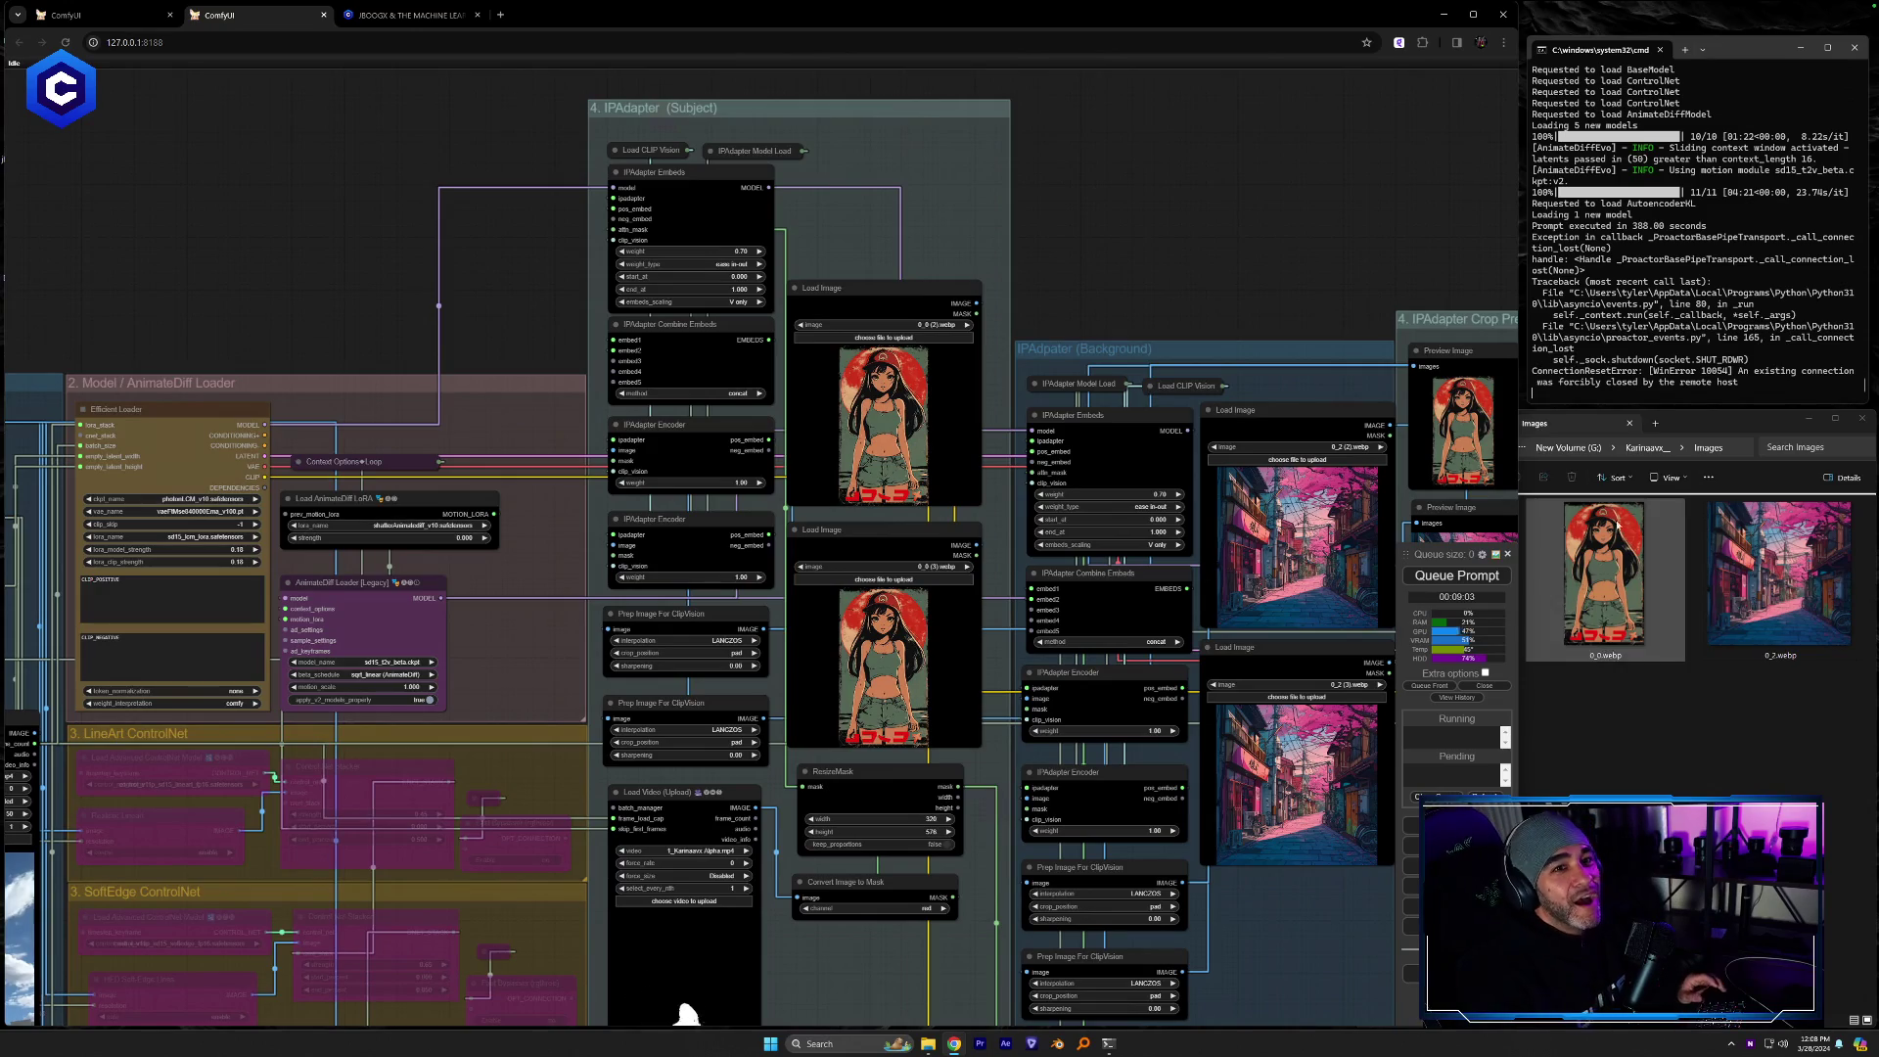
Inspect the IPAdapter Embeds node's settings in the Subject group and open its weight_type options
{"action": "left_click_drag", "start_coordinate": [844, 983], "coordinate": [1009, 983]}
{"action": "scroll", "coordinate": [1082, 783], "scroll_direction": "up", "scroll_amount": 1}
{"action": "scroll", "coordinate": [930, 796], "scroll_direction": "up", "scroll_amount": 1}
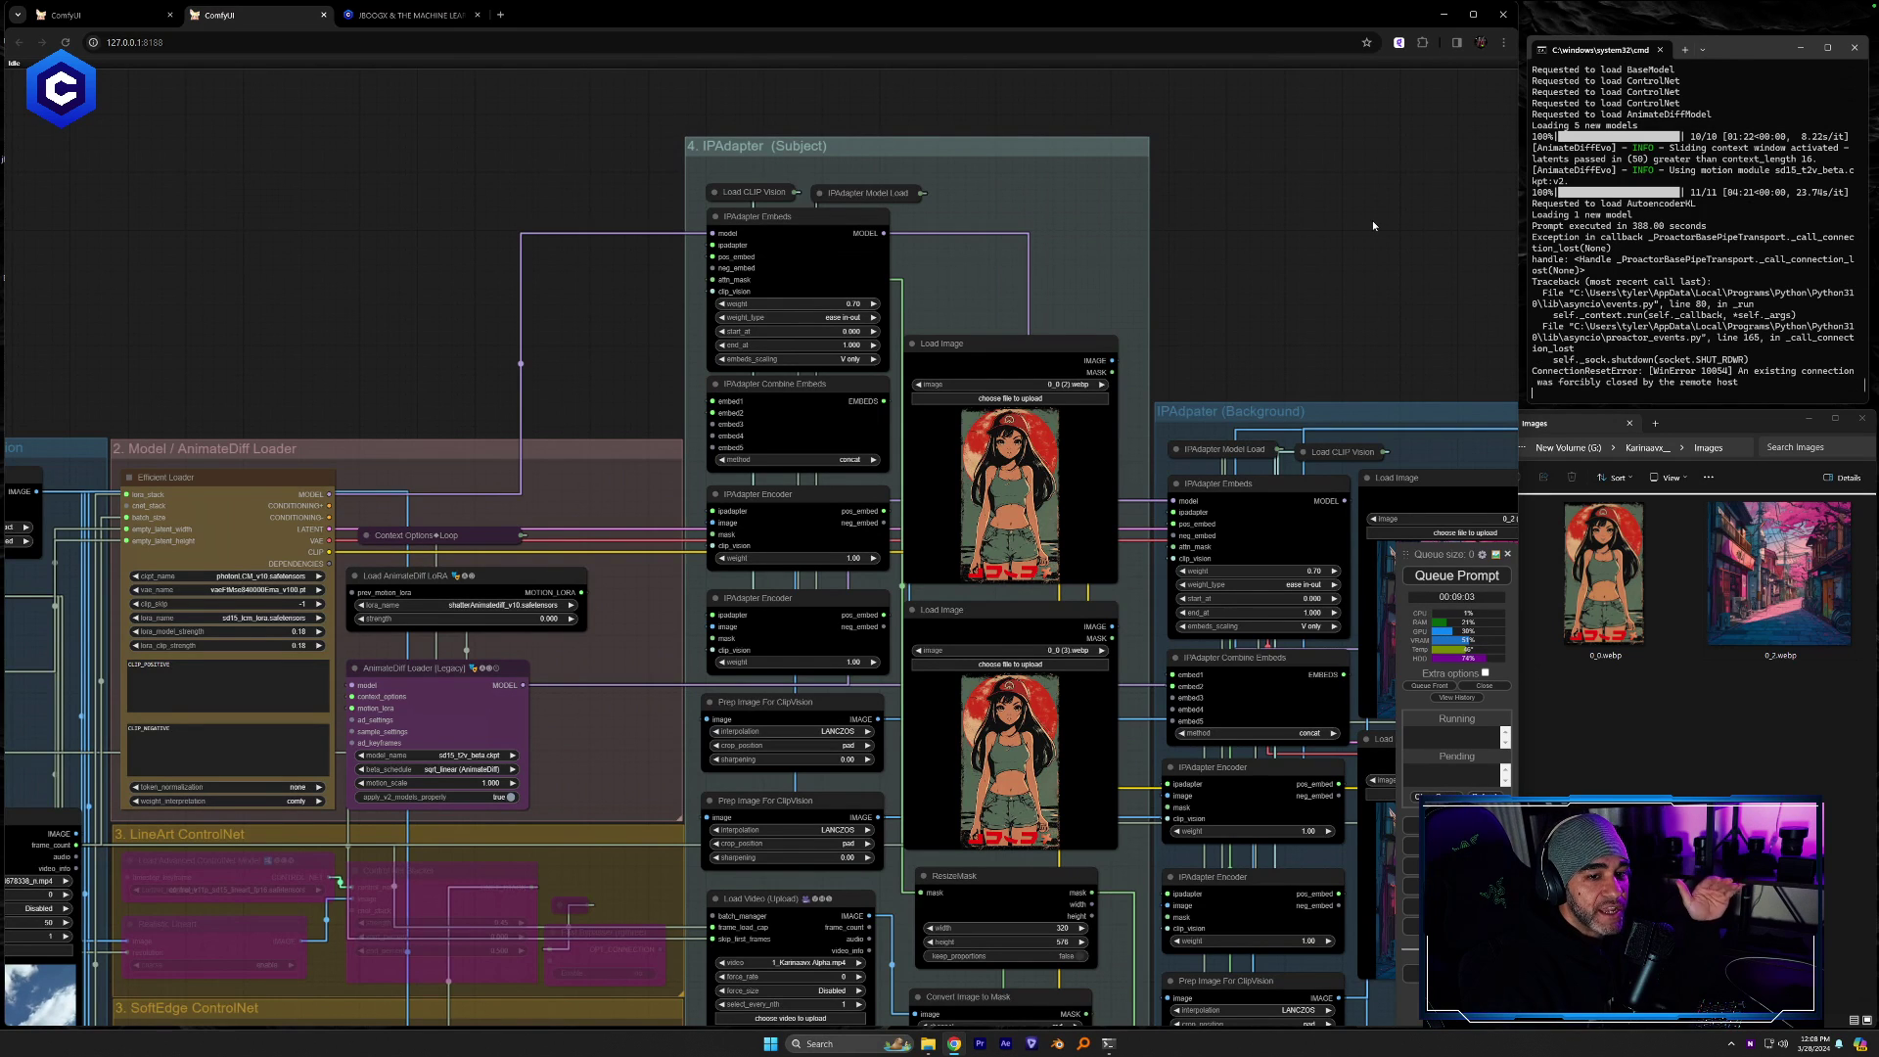
{"action": "scroll", "coordinate": [1102, 282], "scroll_direction": "up", "scroll_amount": 4}
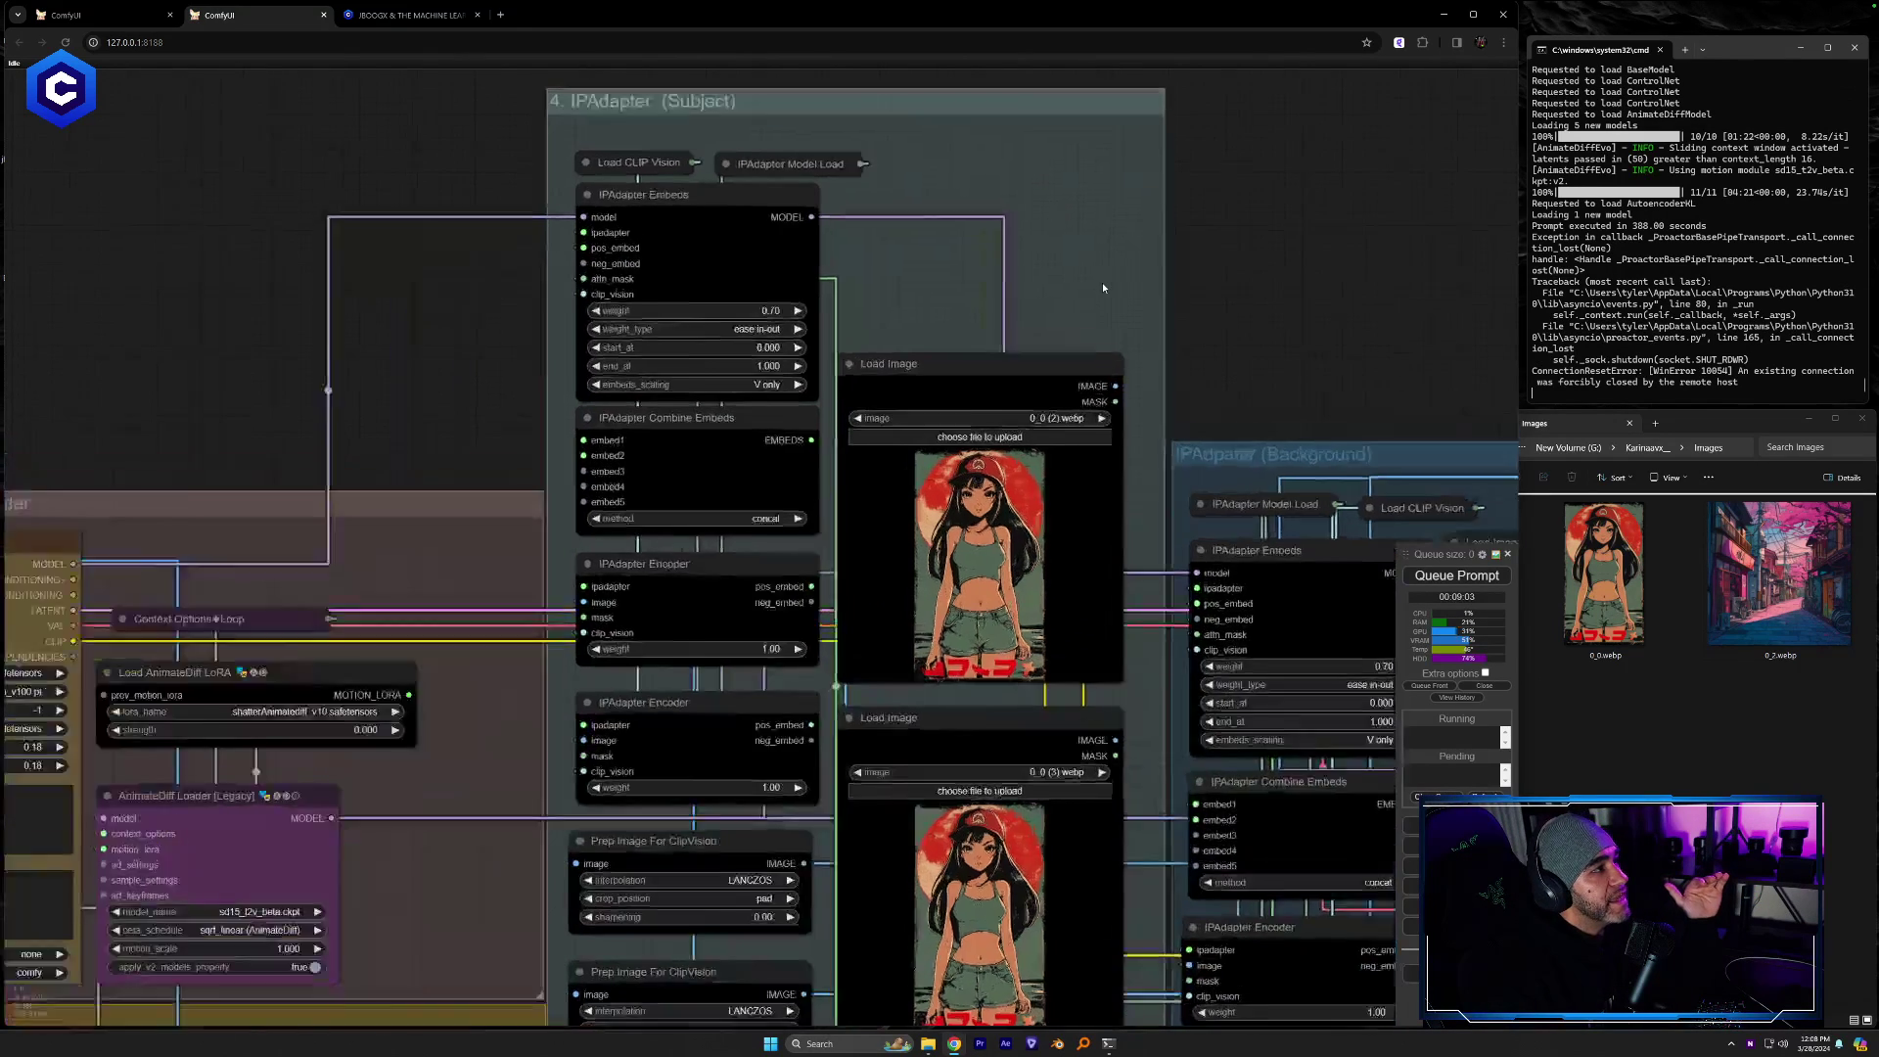
{"action": "left_click_drag", "start_coordinate": [902, 302], "coordinate": [1235, 348]}
{"action": "scroll", "coordinate": [1235, 348], "scroll_direction": "up", "scroll_amount": 1}
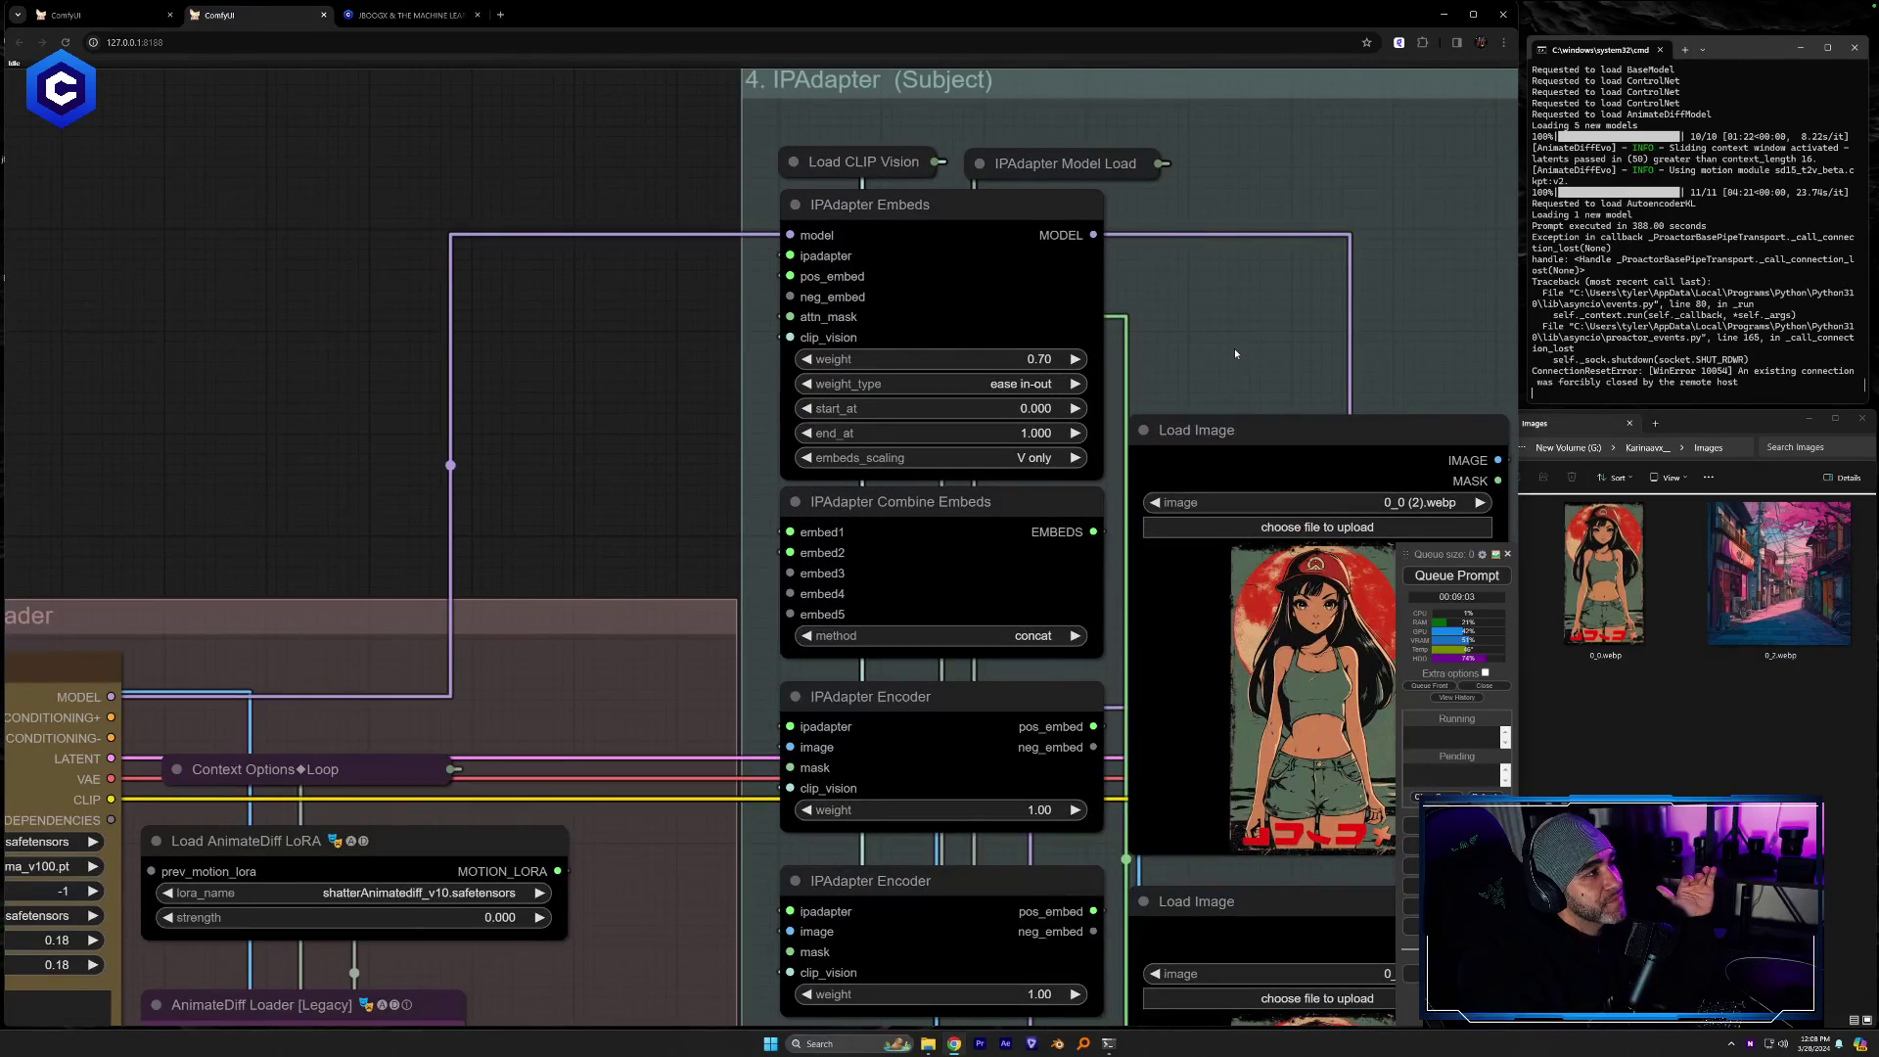
{"action": "scroll", "coordinate": [1235, 349], "scroll_direction": "down", "scroll_amount": 1}
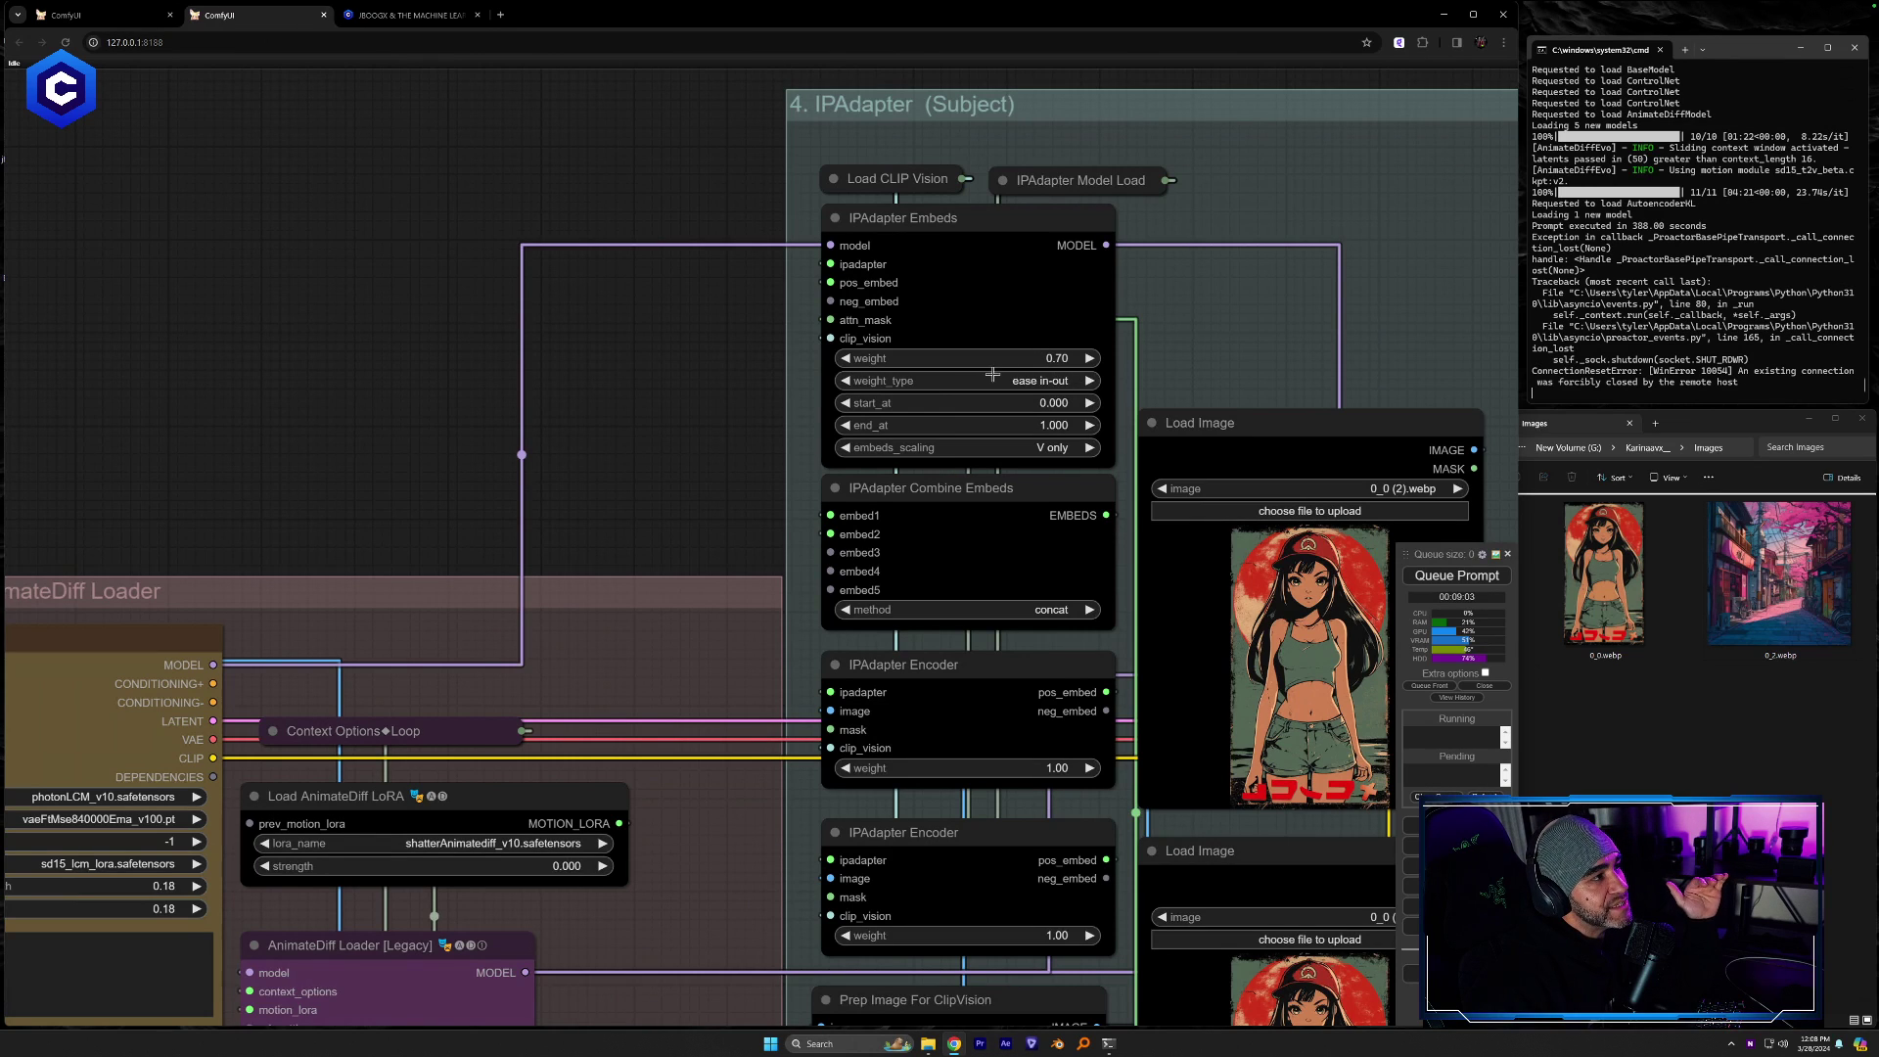
{"action": "left_click", "coordinate": [1056, 380]}
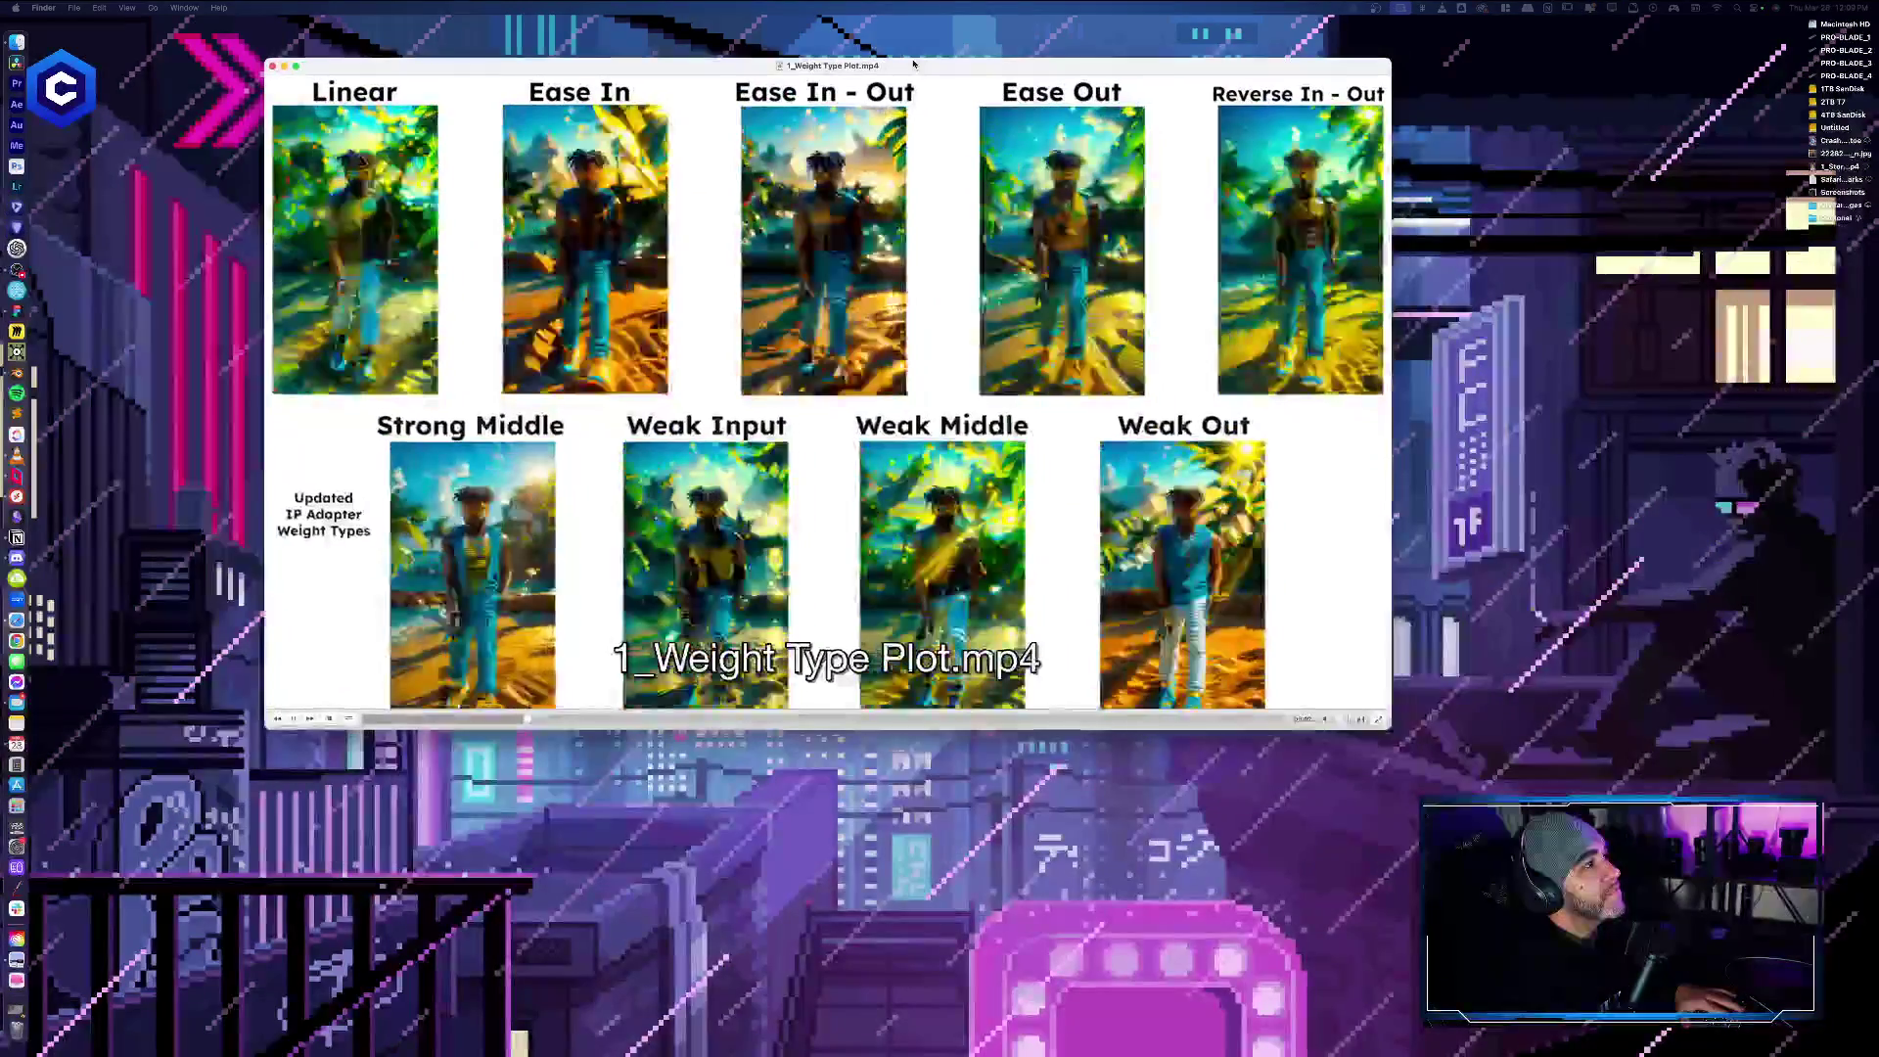
View the 1_Weight Type Plot.mp4 comparison full screen in VLC and reposition its window on the desktop
{"action": "left_click", "coordinate": [1379, 720]}
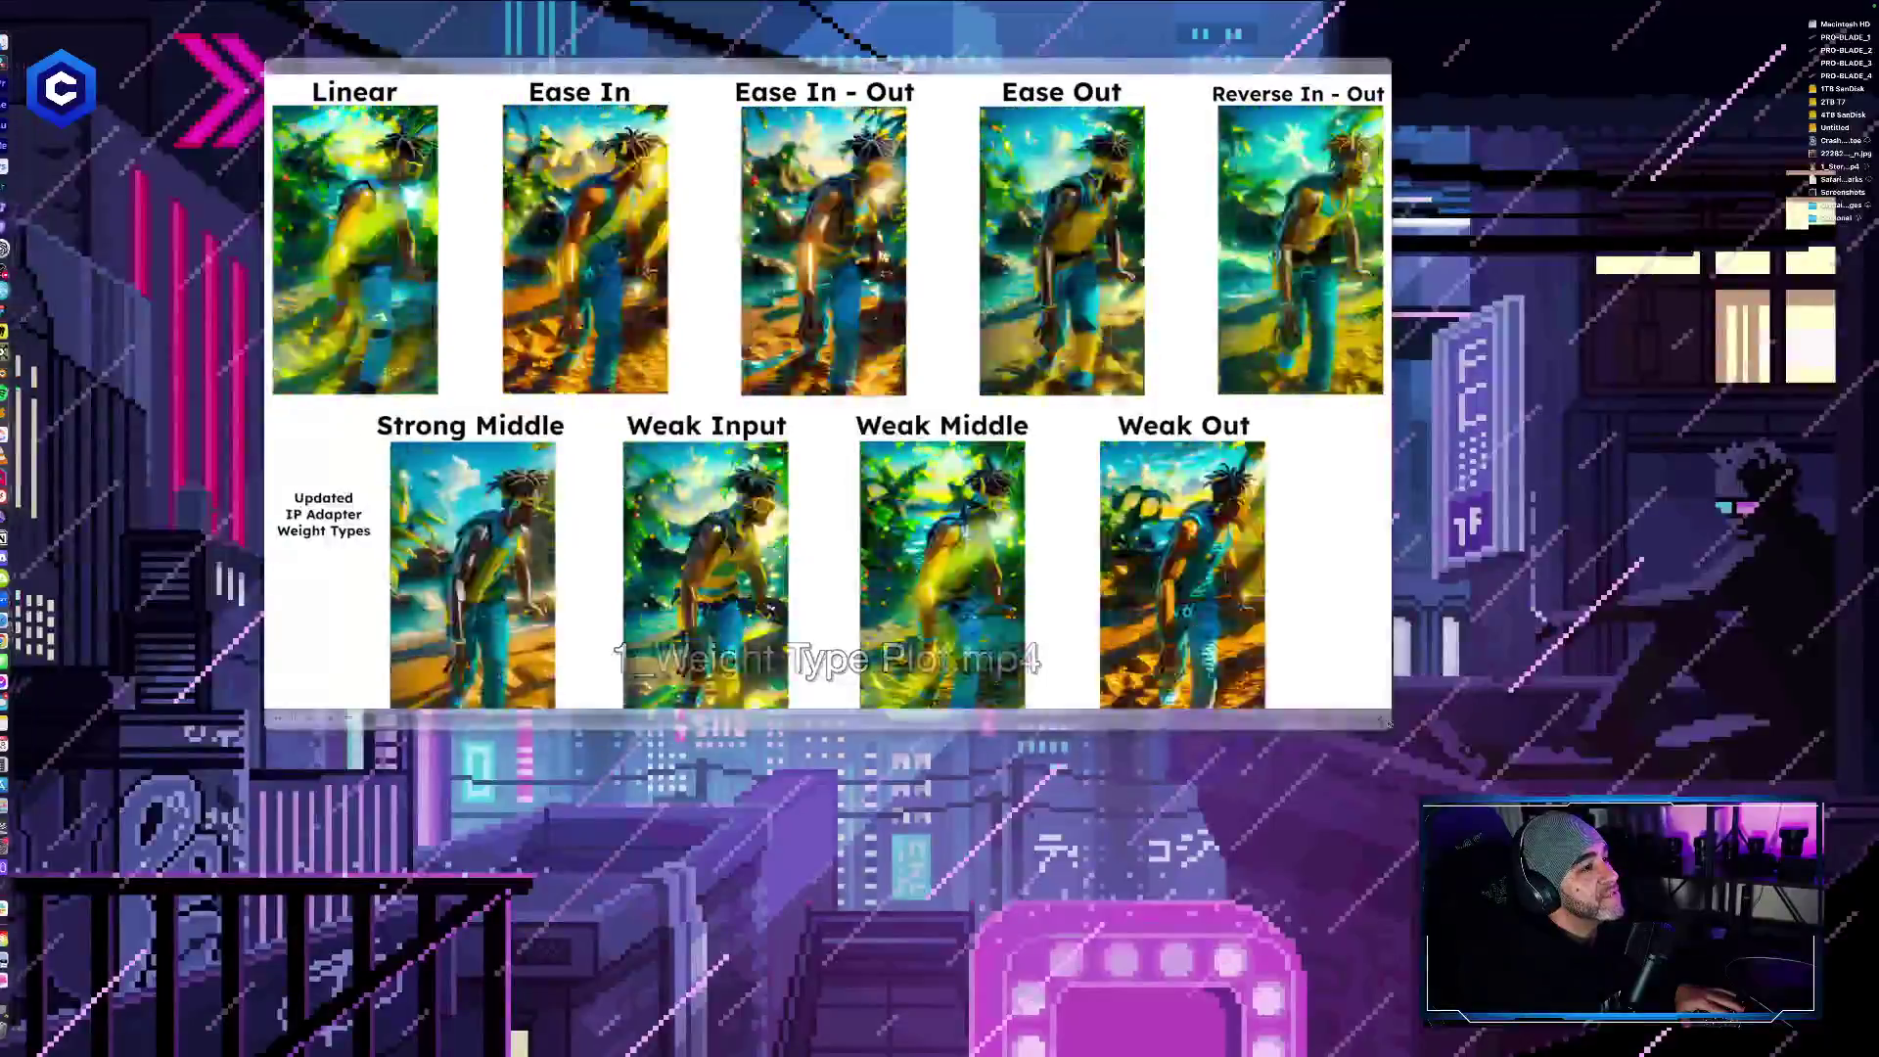
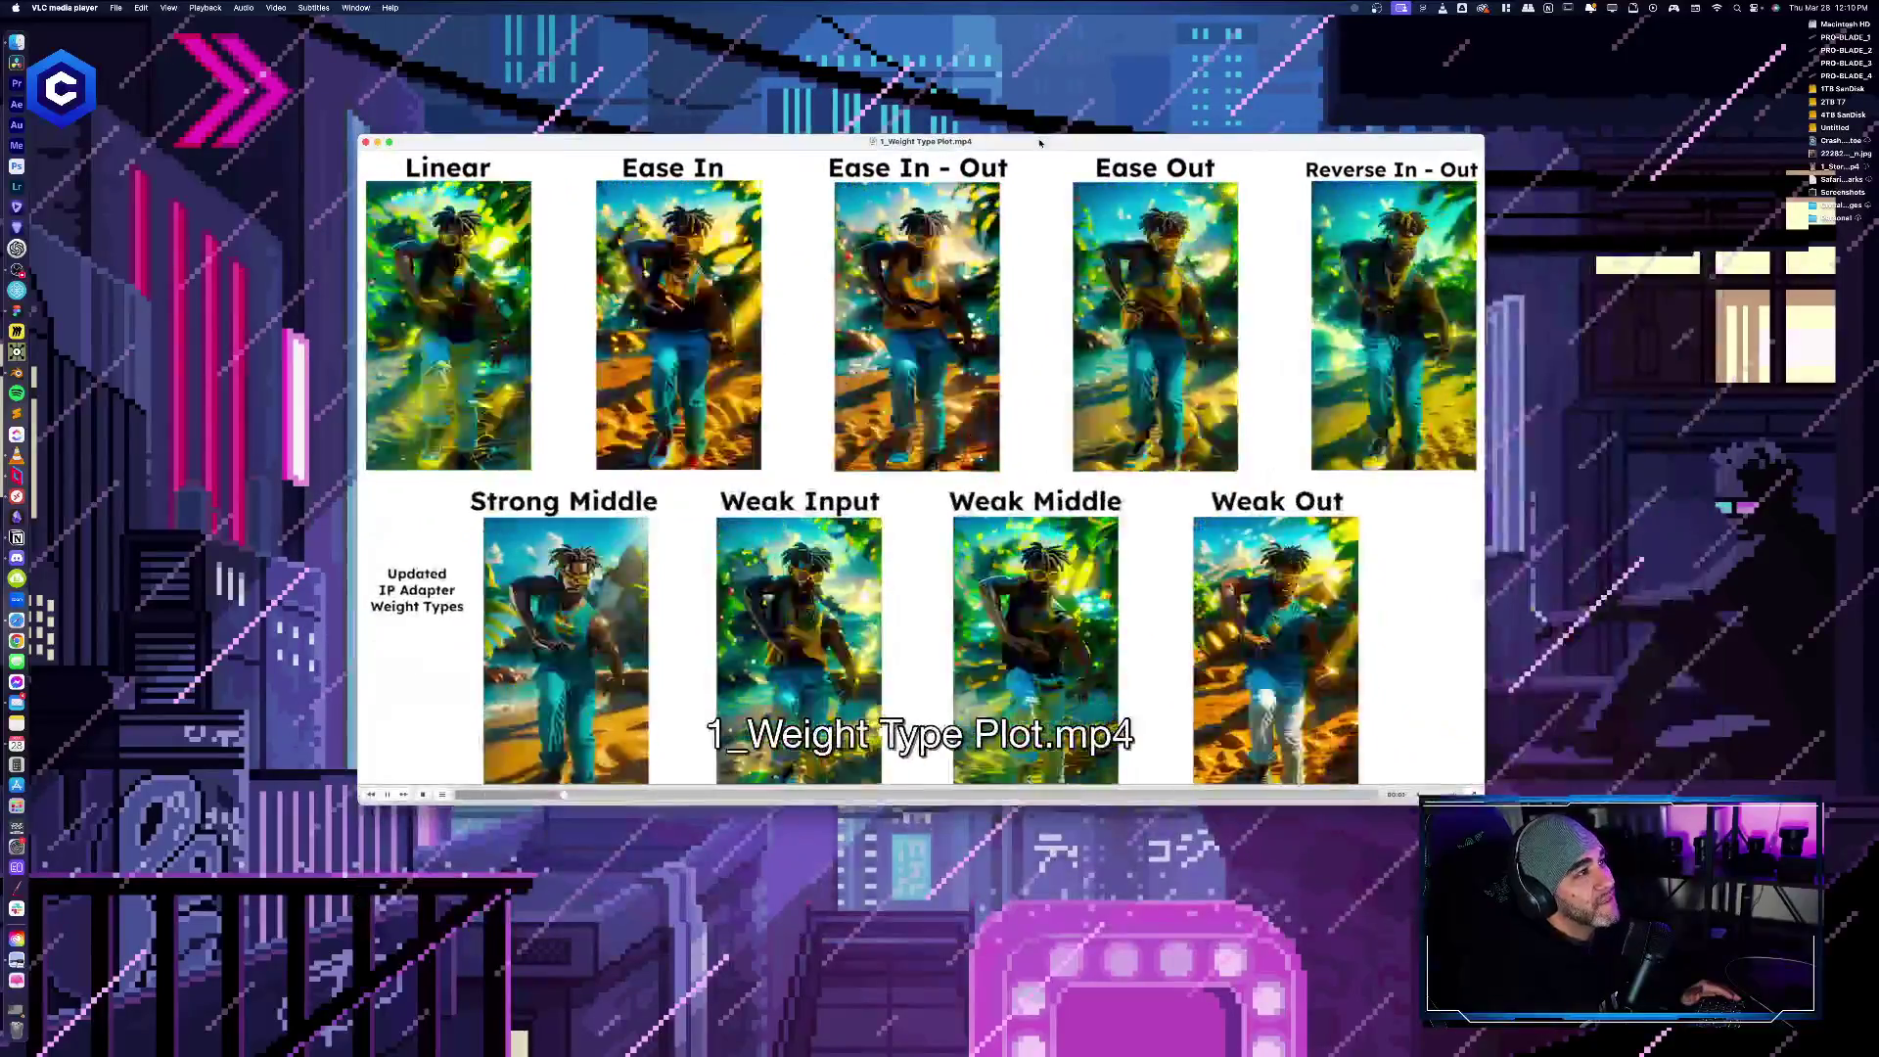
{"action": "left_click_drag", "start_coordinate": [1039, 143], "coordinate": [956, 89]}
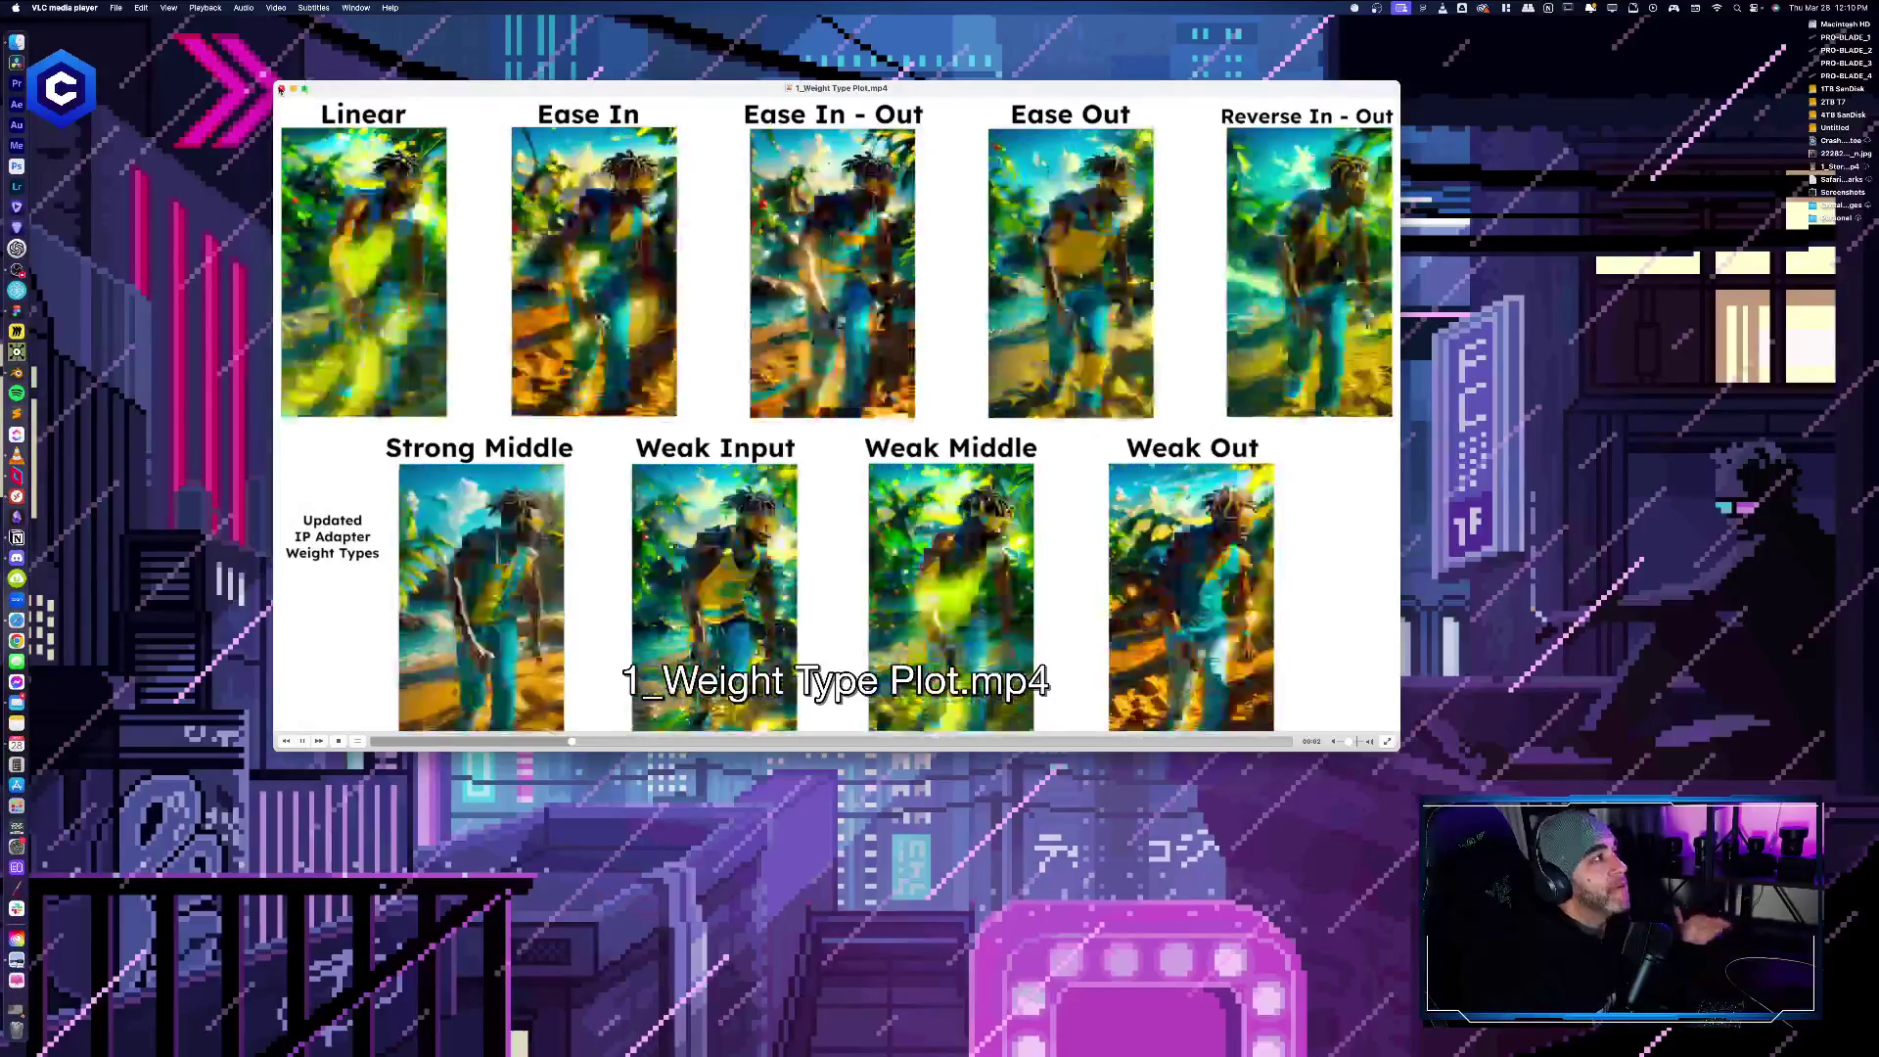
Close the weight type comparison video and review the second ComfyUI workflow from its IPAdapter groups through to the Output video
{"action": "key", "text": "super+w"}
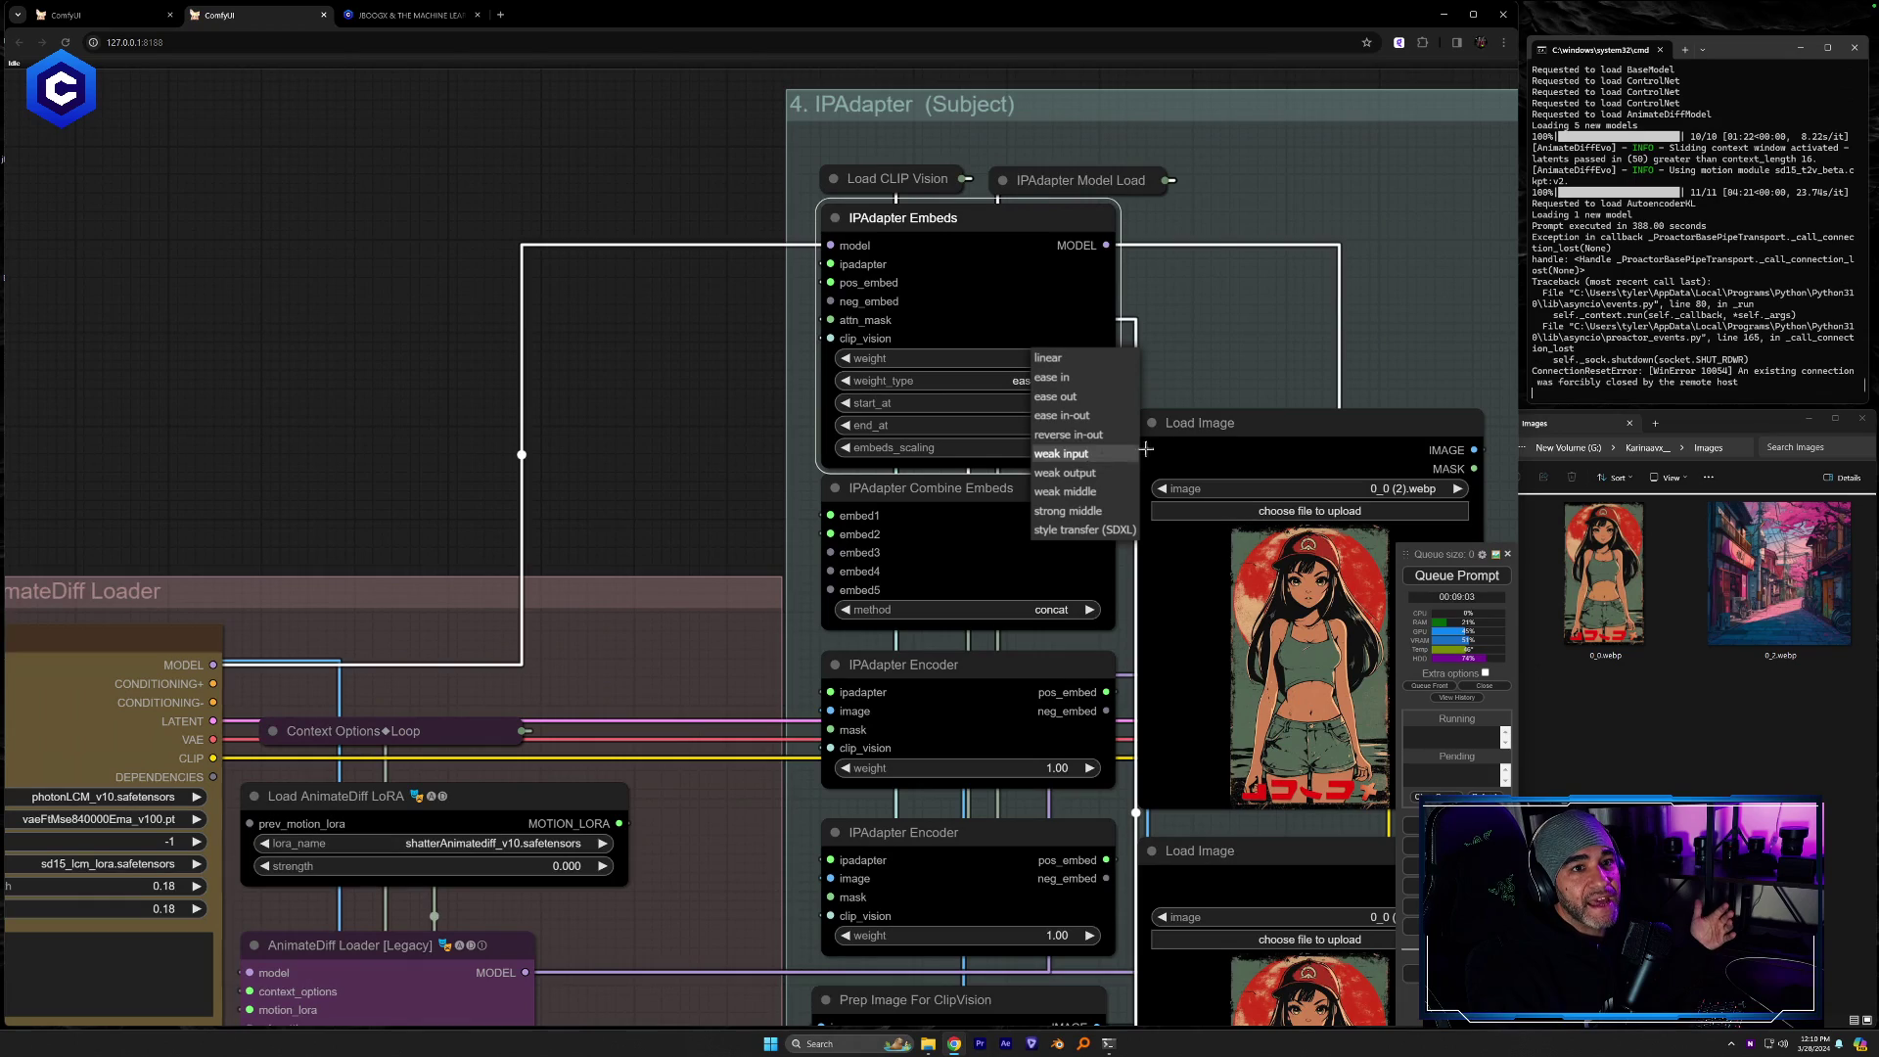
{"action": "scroll", "coordinate": [1269, 370], "scroll_direction": "down", "scroll_amount": 6}
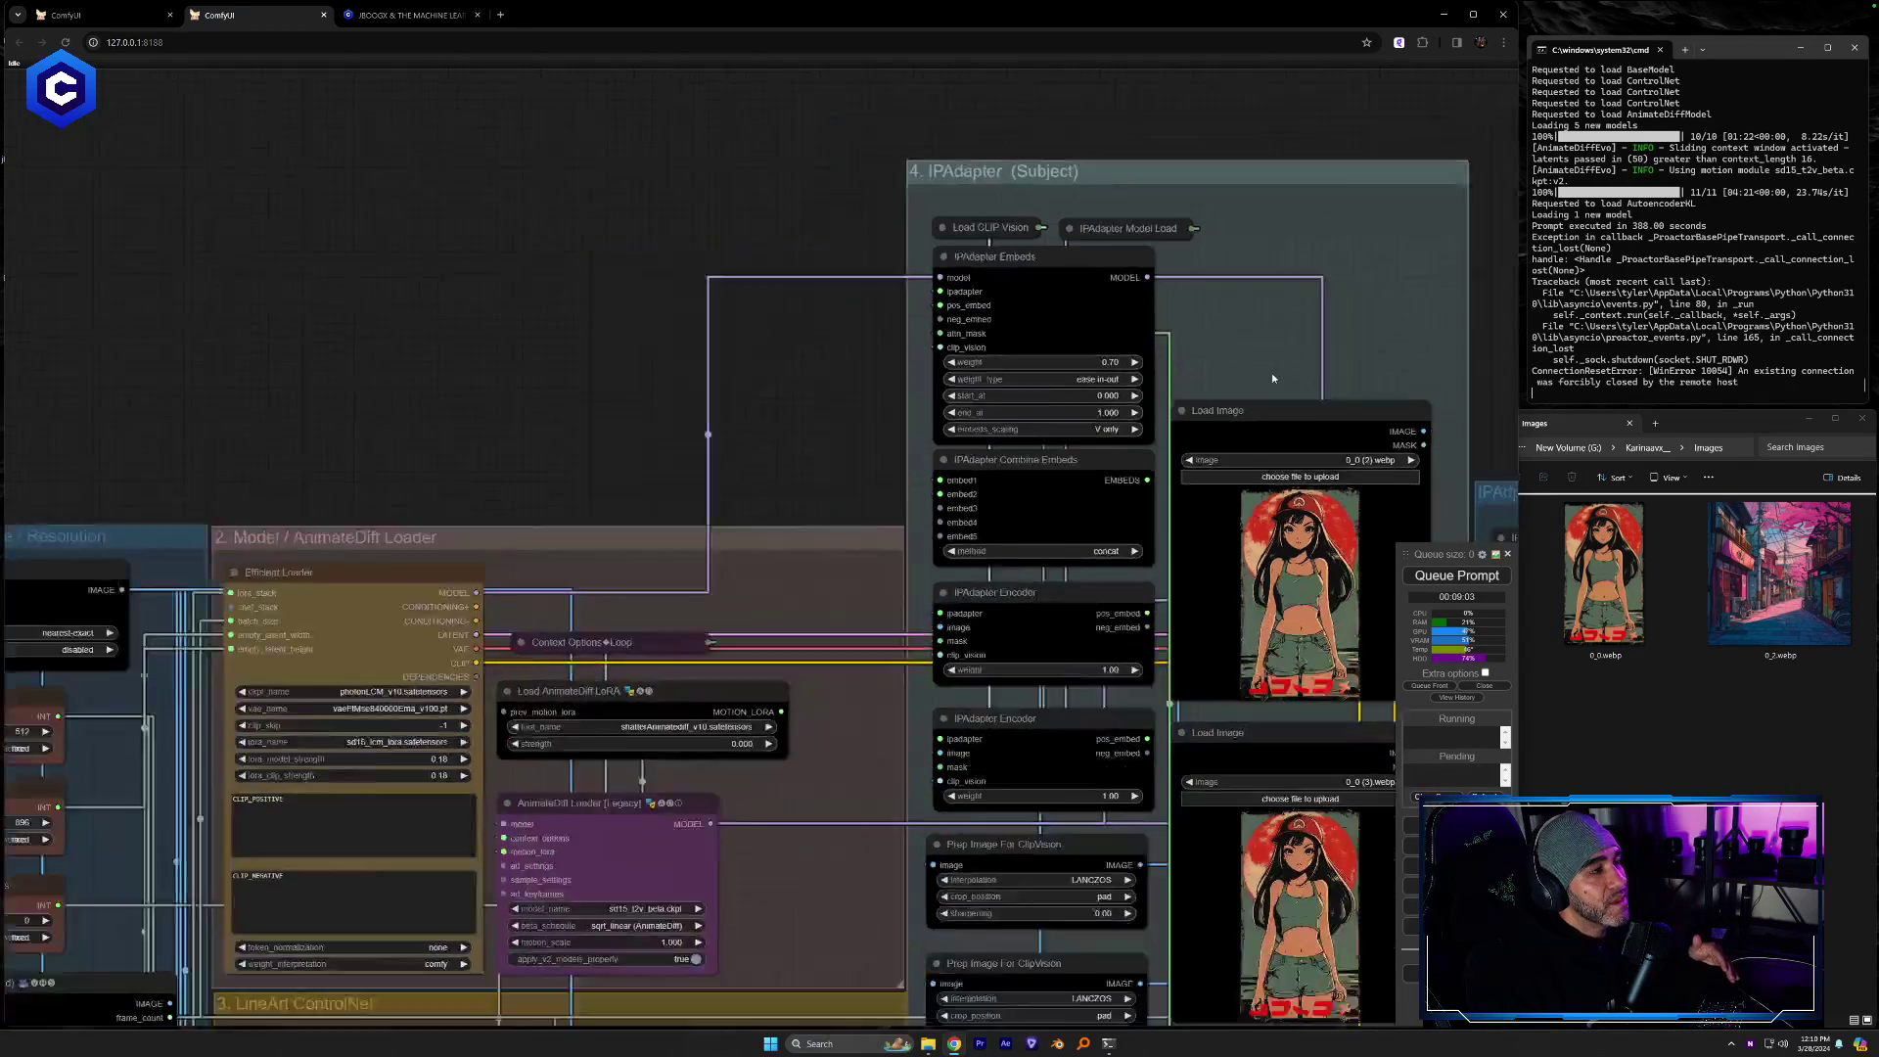
{"action": "left_click_drag", "start_coordinate": [1460, 308], "coordinate": [528, 137]}
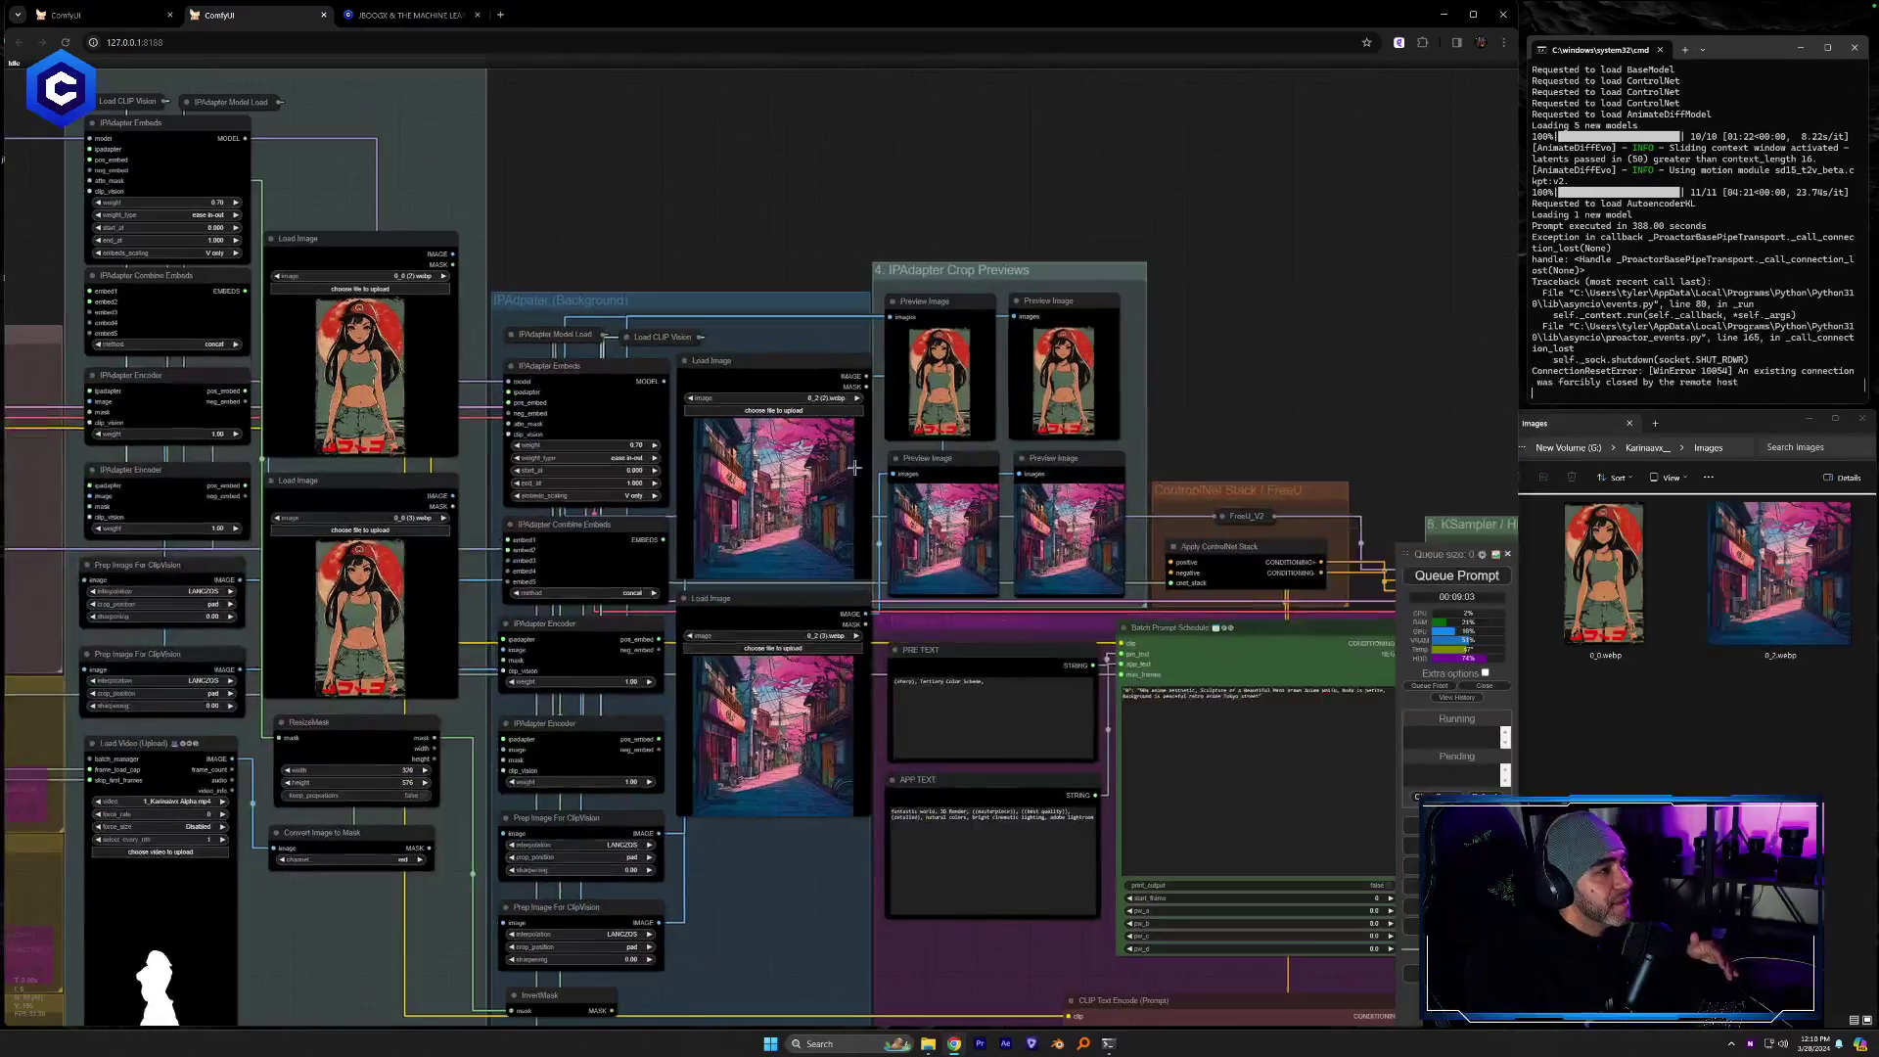
{"action": "scroll", "coordinate": [959, 648], "scroll_direction": "down", "scroll_amount": 3}
{"action": "left_click_drag", "start_coordinate": [1159, 928], "coordinate": [554, 604]}
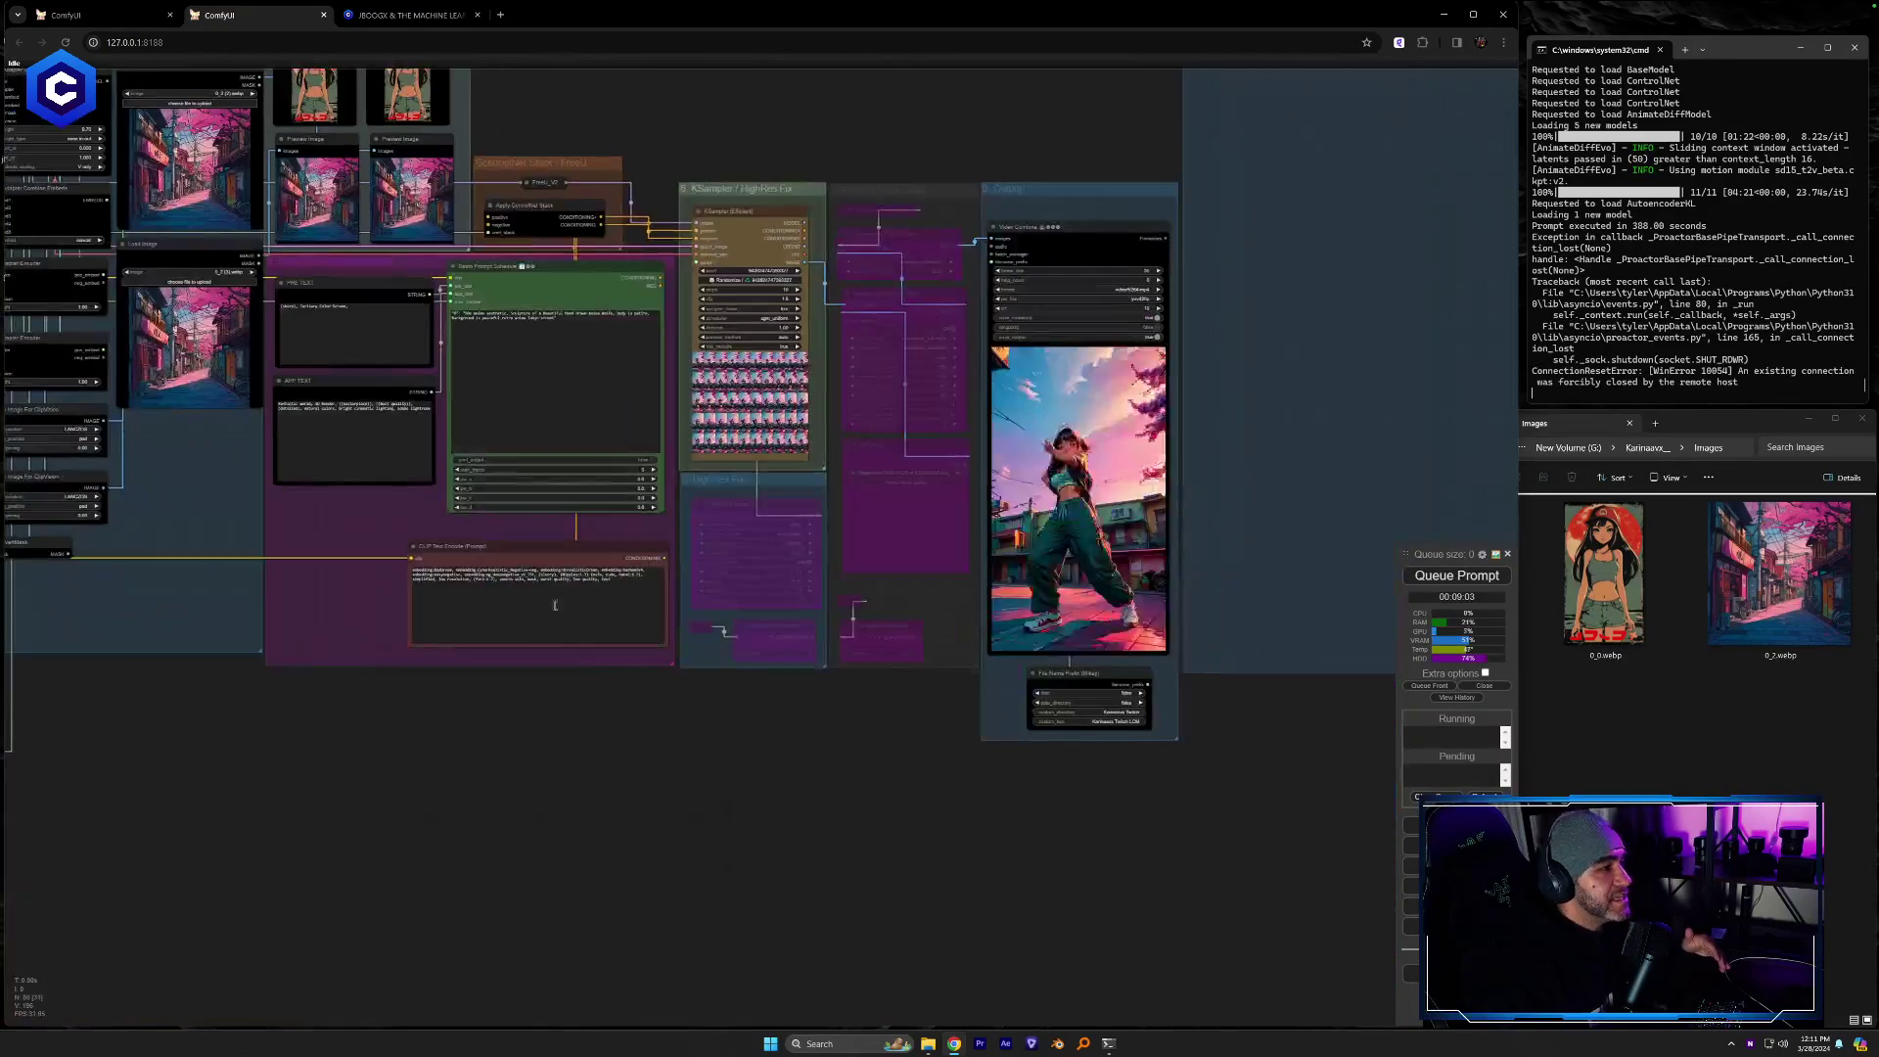
{"action": "left_click_drag", "start_coordinate": [1116, 477], "coordinate": [975, 585]}
{"action": "scroll", "coordinate": [974, 585], "scroll_direction": "up", "scroll_amount": 1}
{"action": "scroll", "coordinate": [975, 586], "scroll_direction": "up", "scroll_amount": 2}
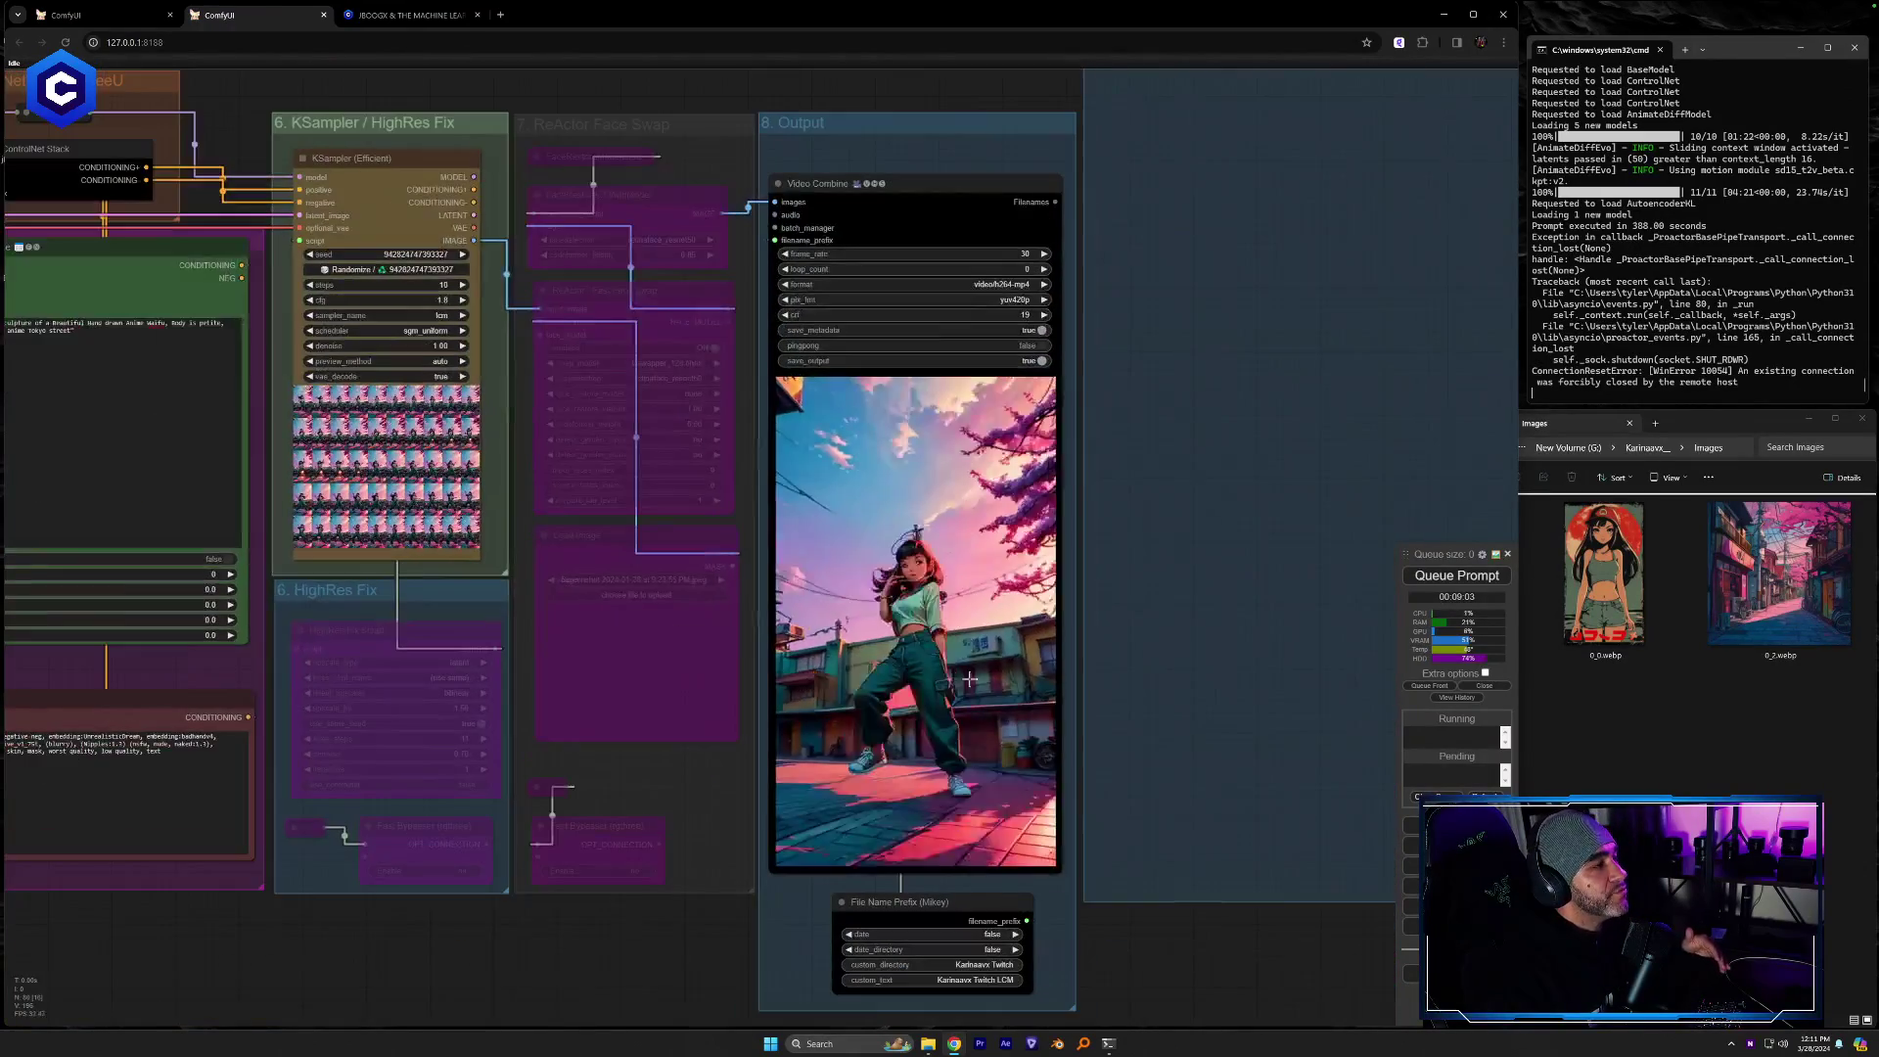
Switch to the first ComfyUI workflow and examine the IPAdapter Noise, Tiled and Advanced nodes in its Optional (IPAdapter - Character) group
{"action": "left_click", "coordinate": [141, 19]}
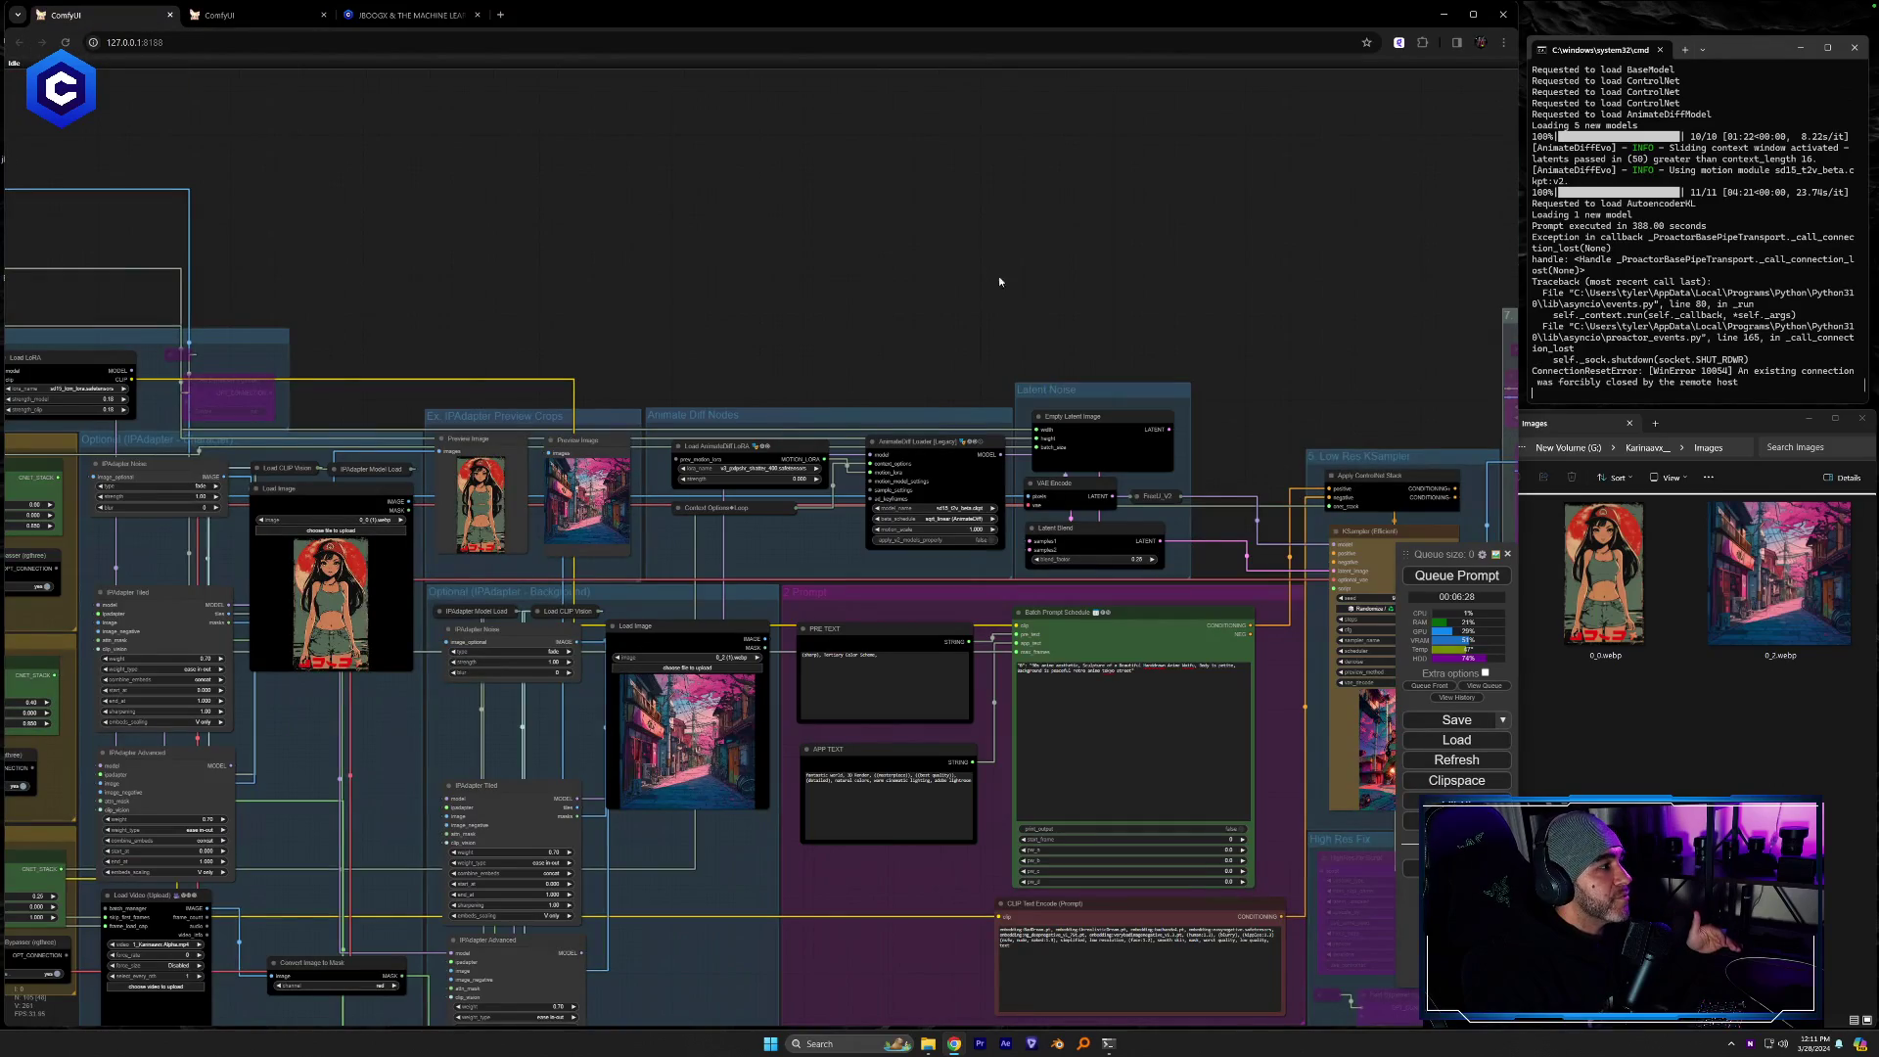
{"action": "scroll", "coordinate": [900, 561], "scroll_direction": "down", "scroll_amount": 3}
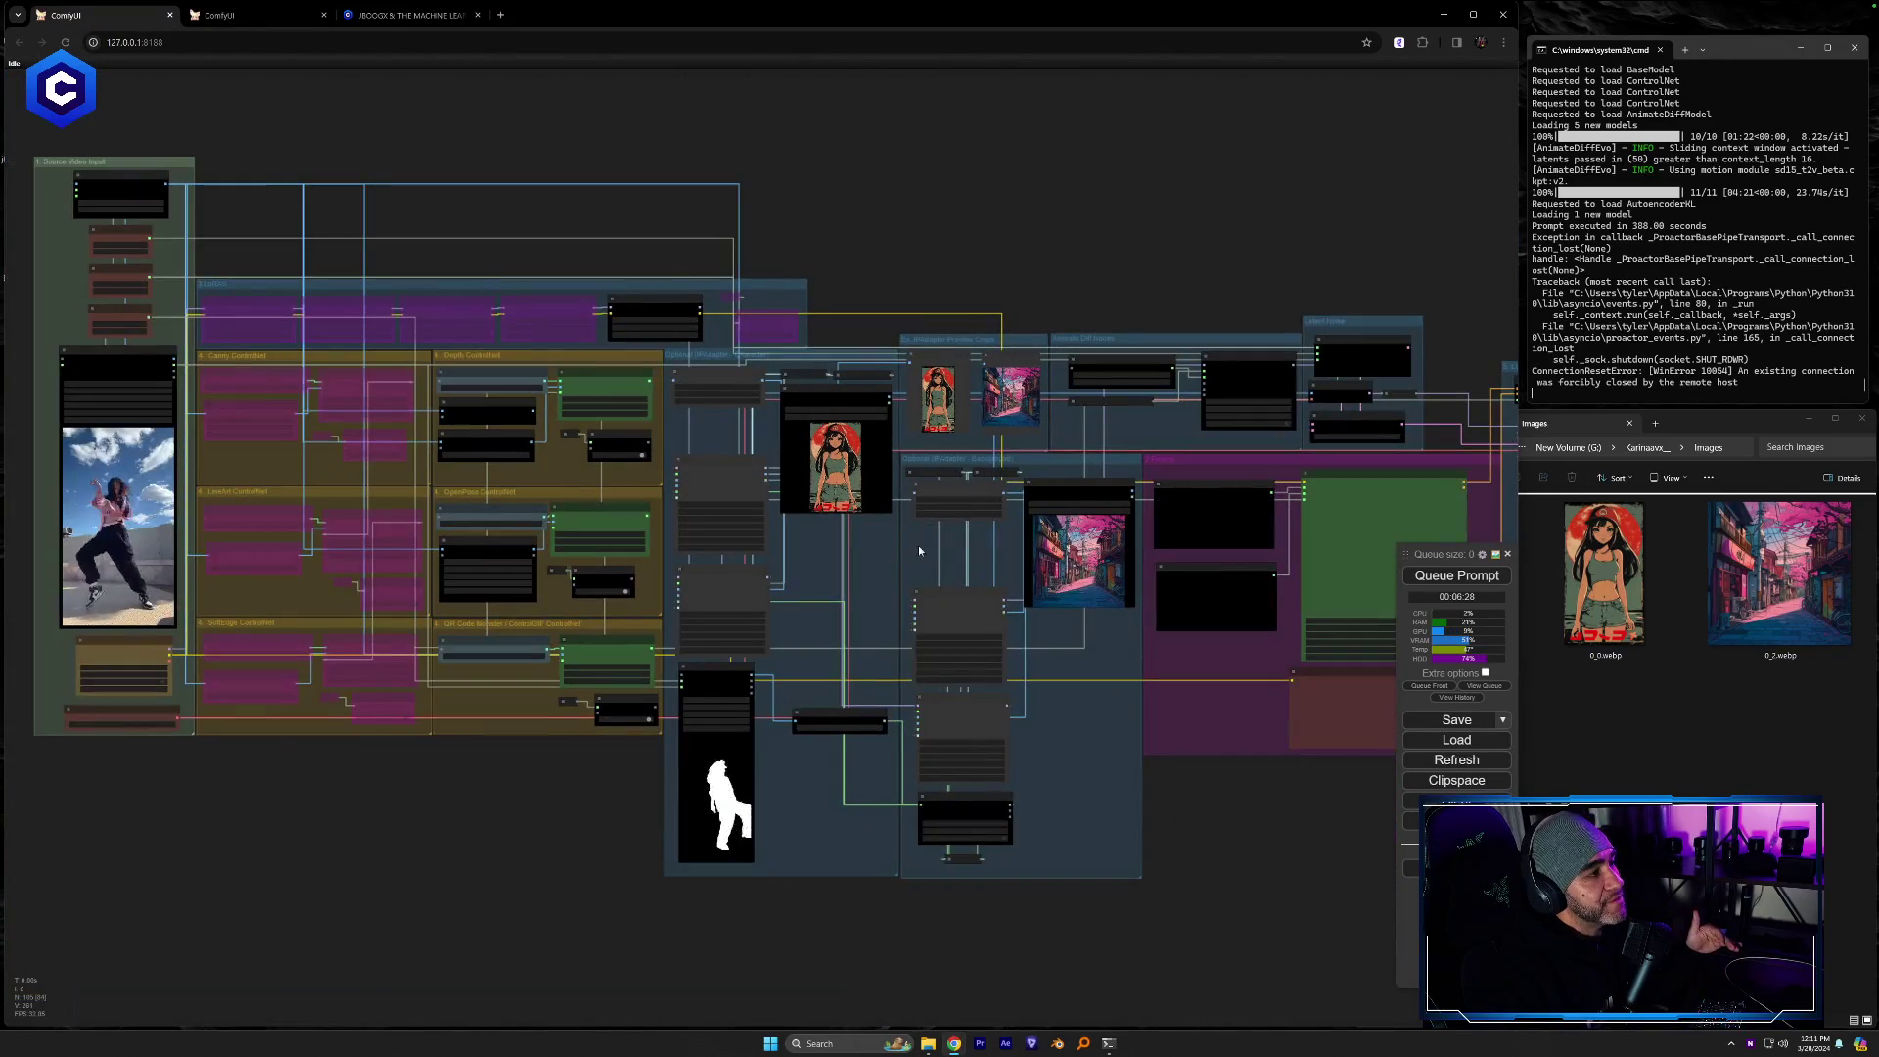
{"action": "scroll", "coordinate": [900, 556], "scroll_direction": "up", "scroll_amount": 10}
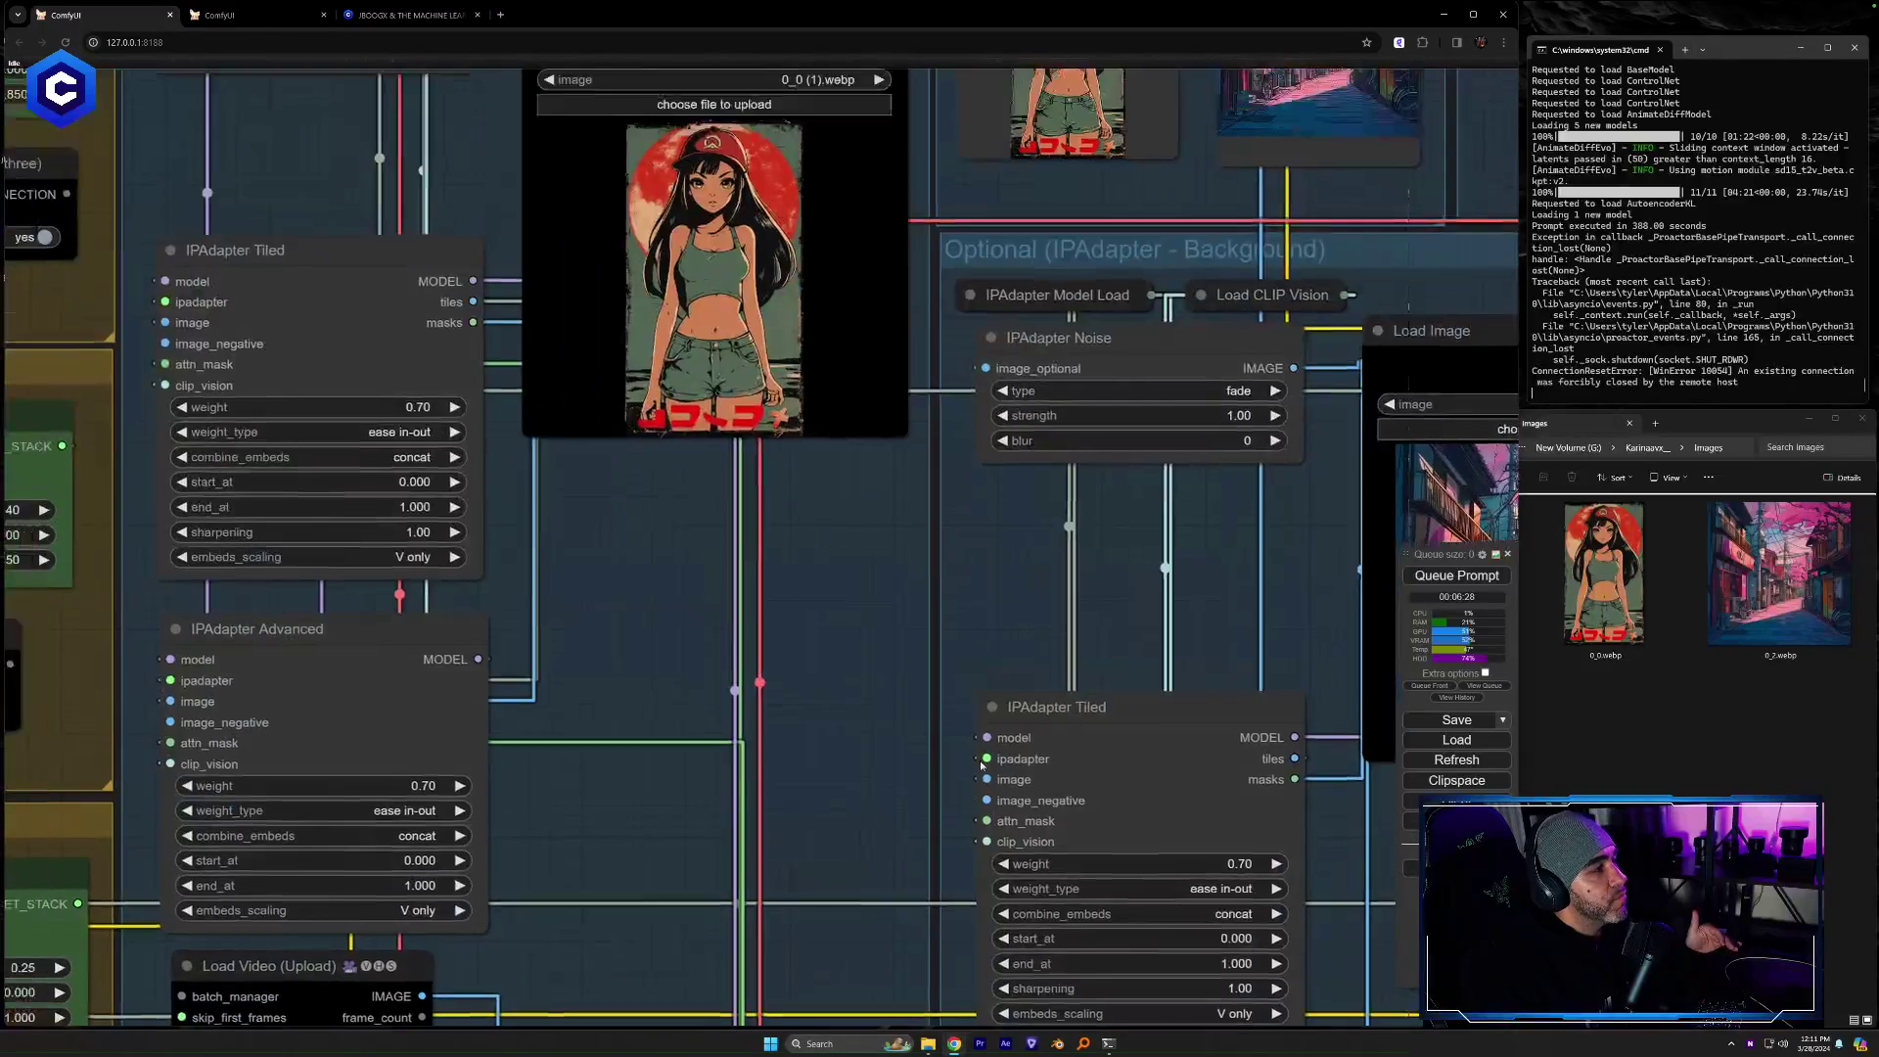
{"action": "left_click_drag", "start_coordinate": [663, 501], "coordinate": [969, 754]}
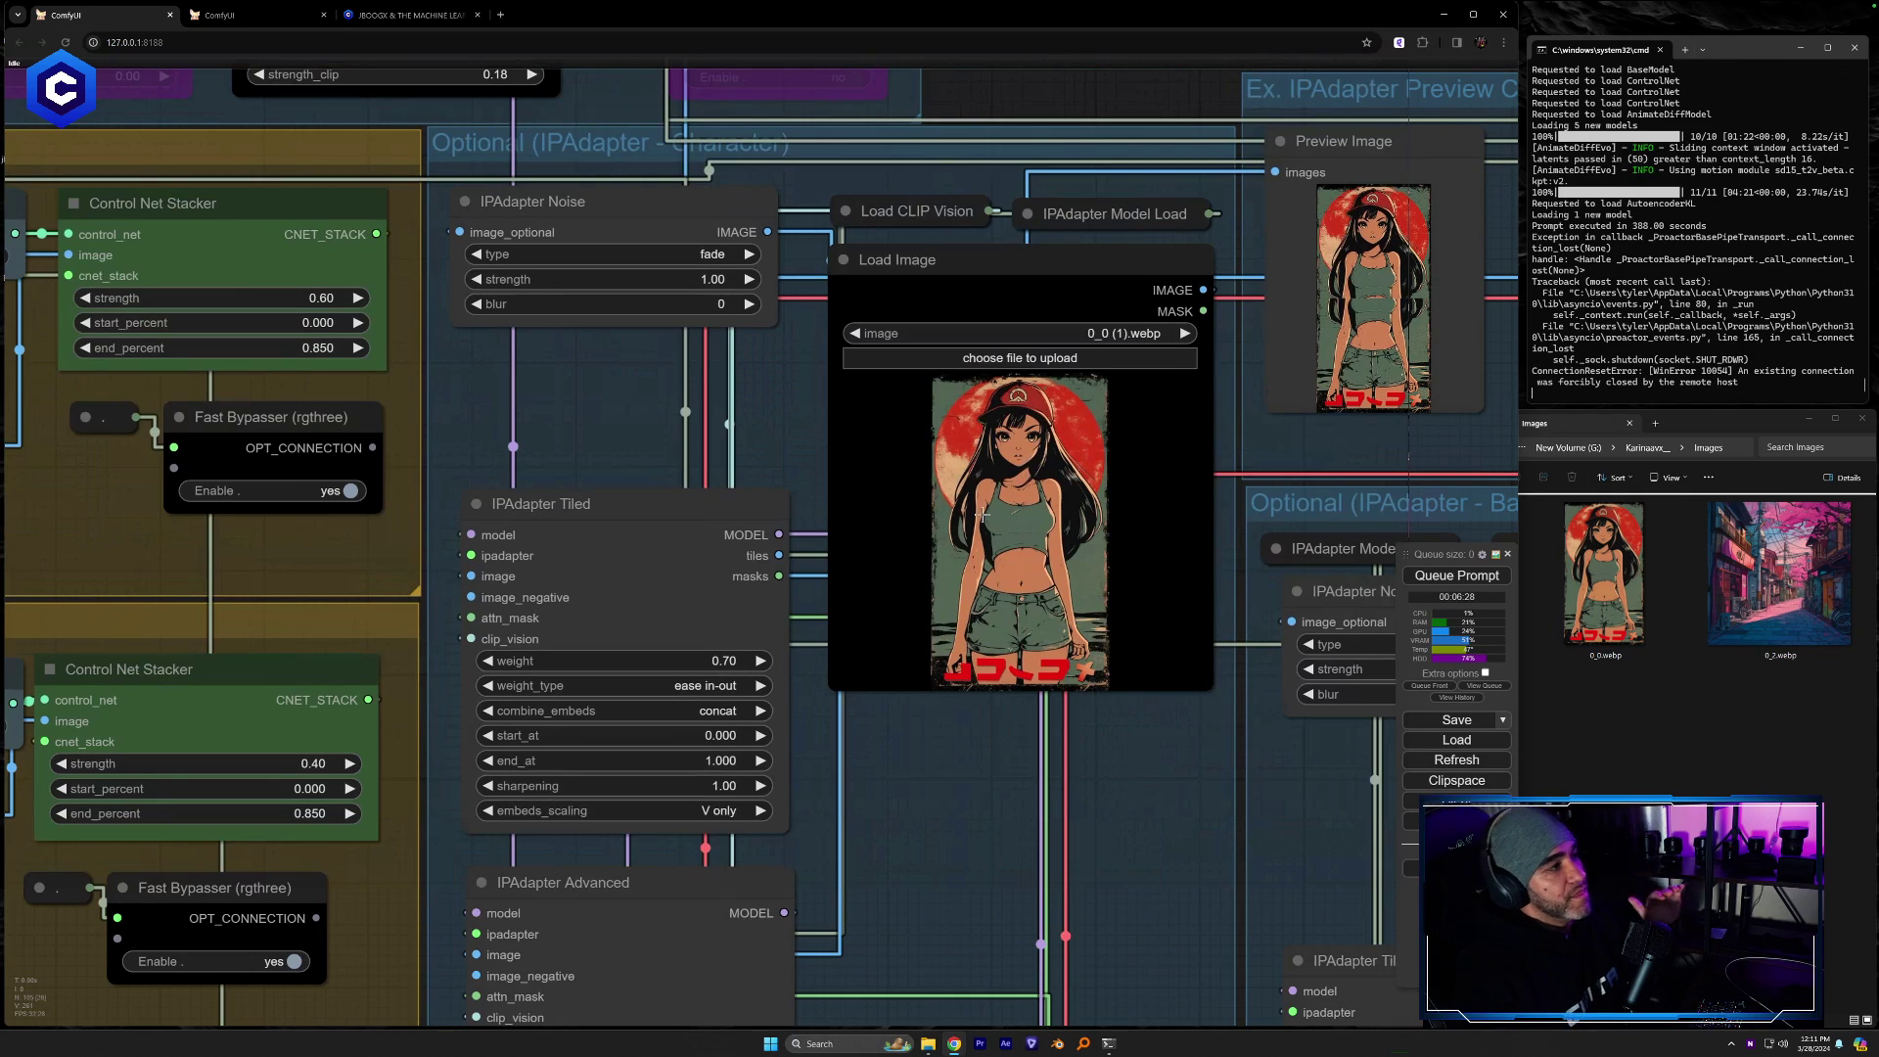
Reposition the IPAdapter Tiled node between IPAdapter Noise and IPAdapter Advanced in the Character group
{"action": "left_click_drag", "start_coordinate": [600, 502], "coordinate": [599, 406]}
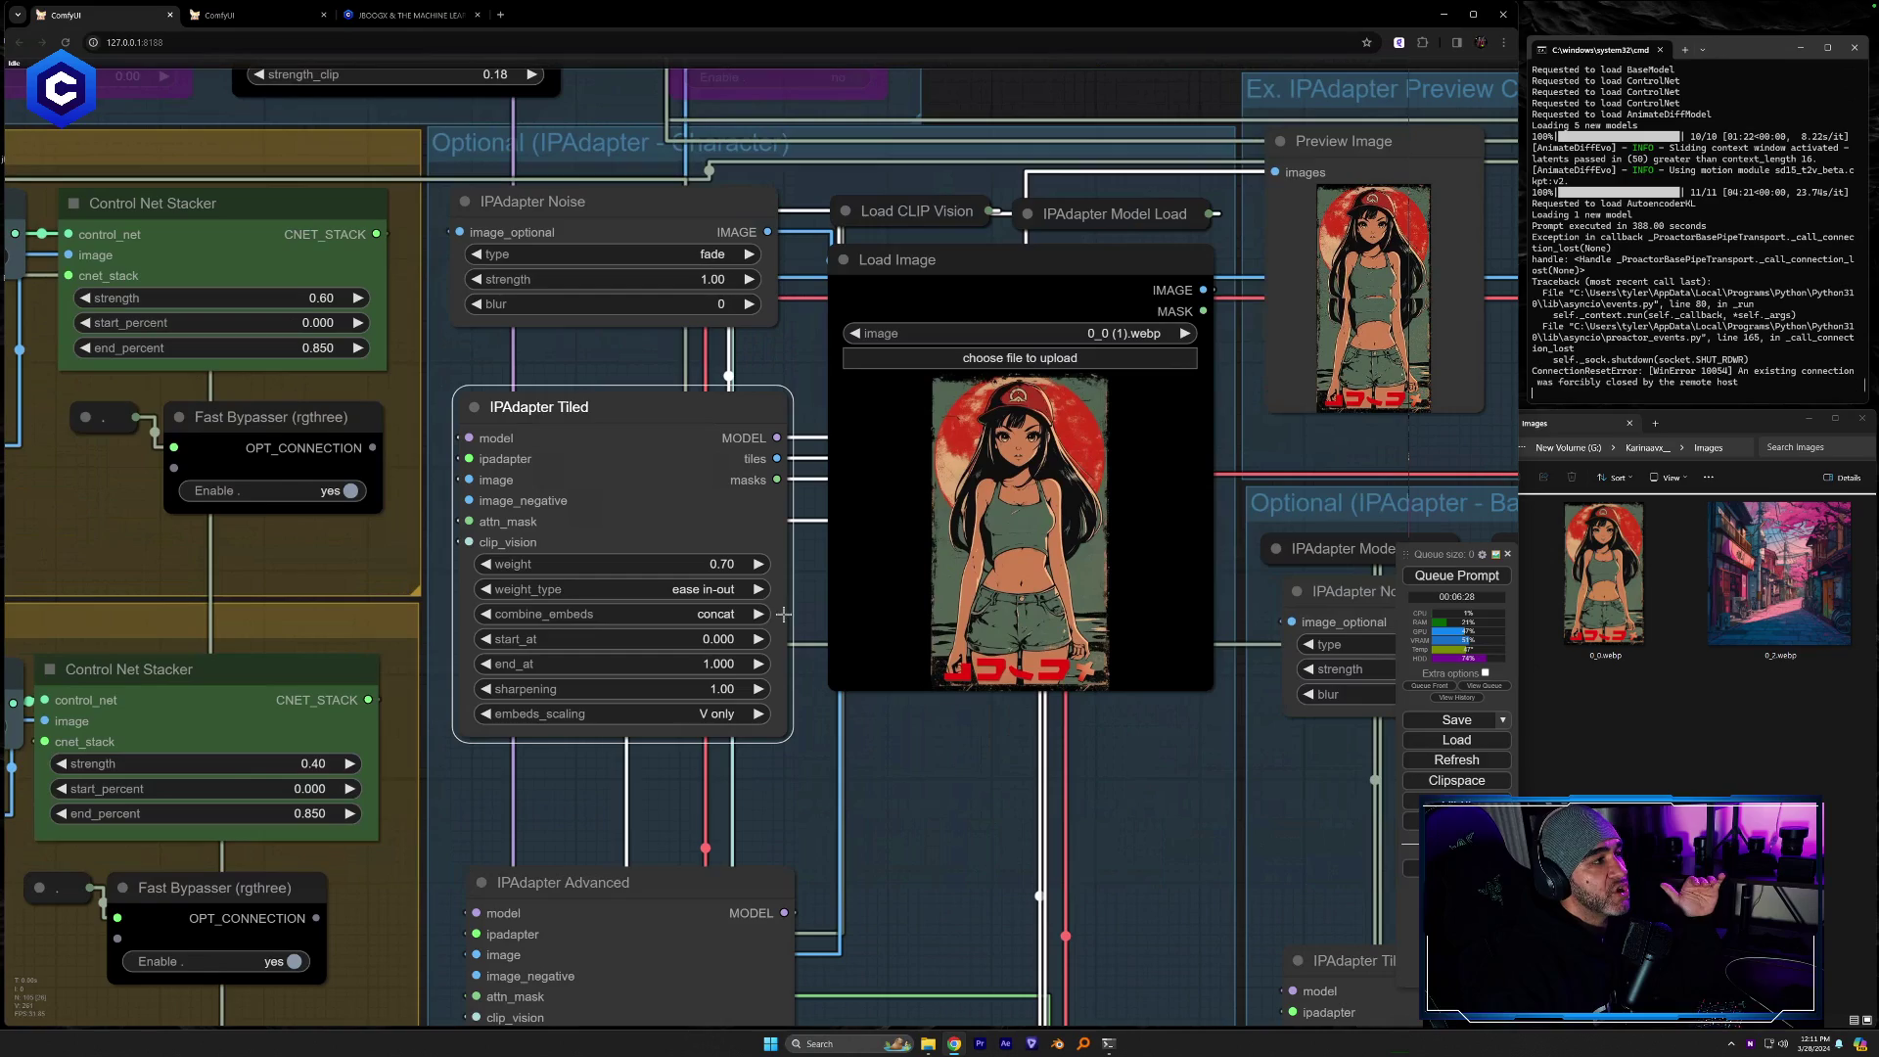
{"action": "scroll", "coordinate": [761, 627], "scroll_direction": "down", "scroll_amount": 5}
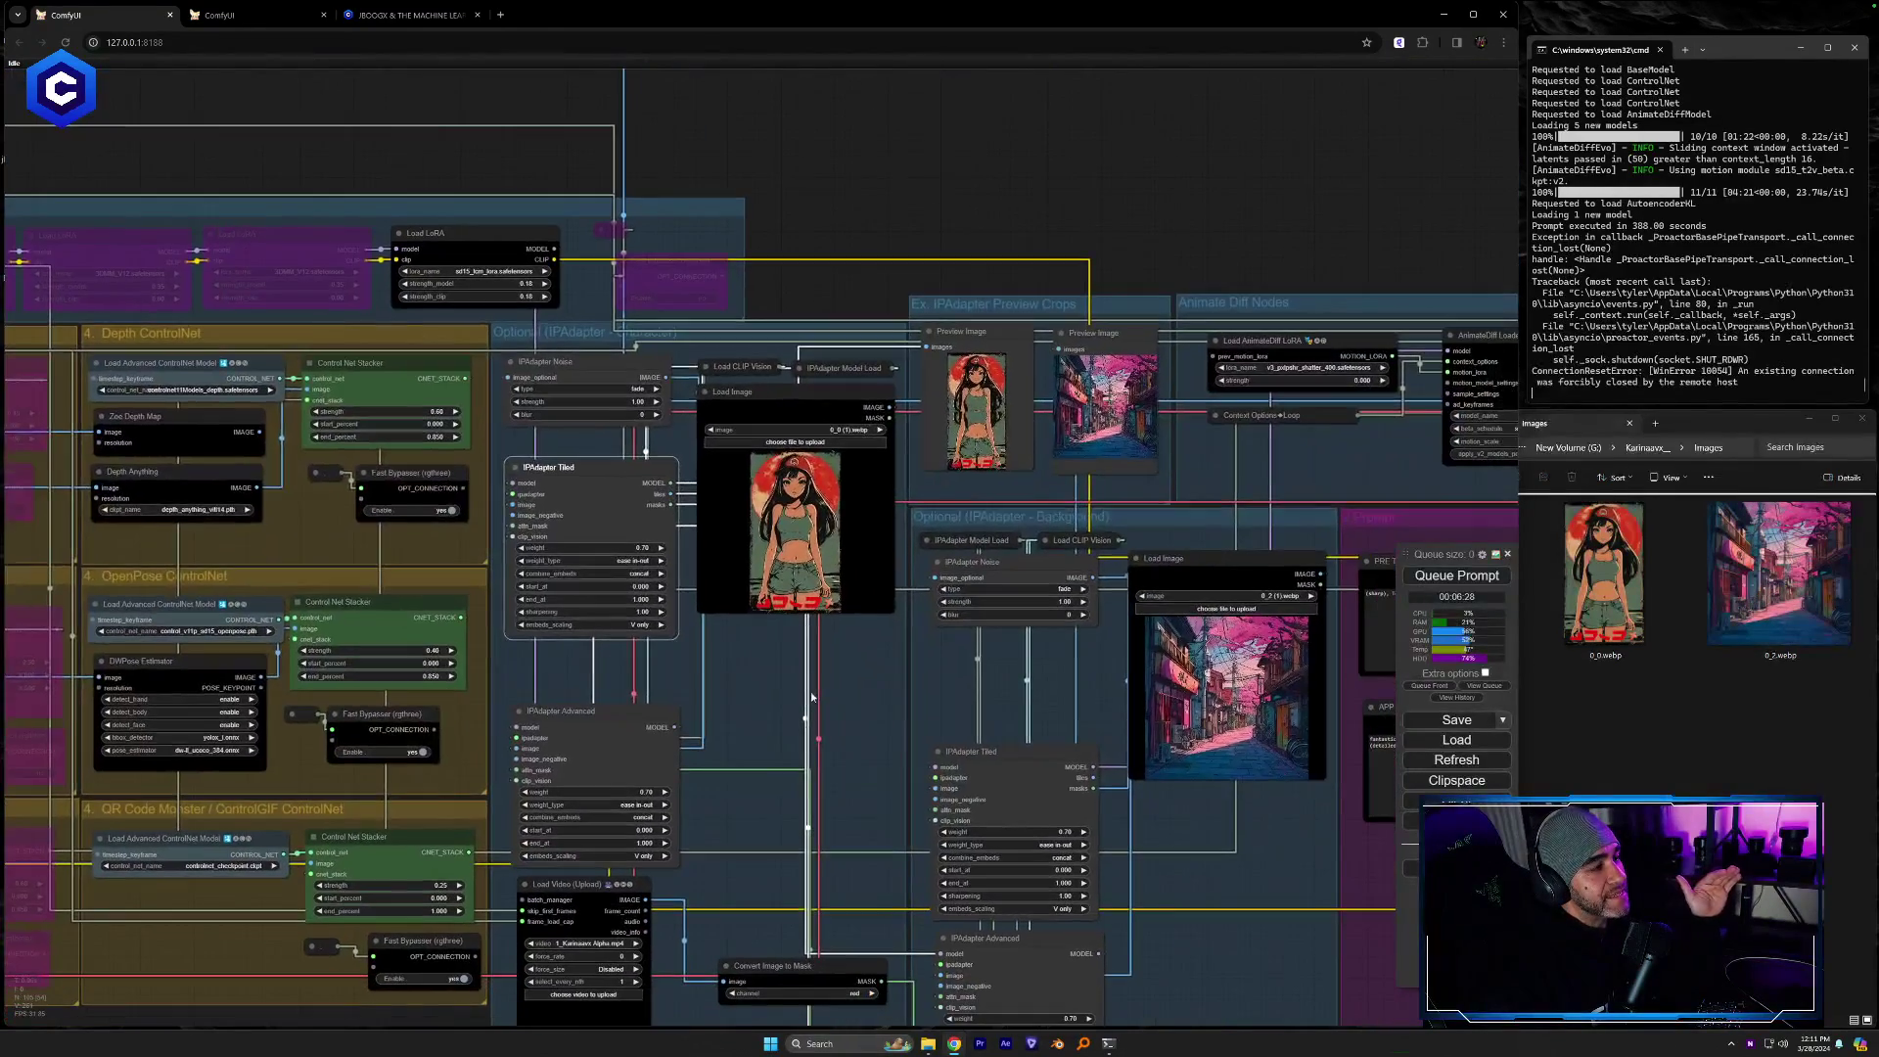
{"action": "left_click_drag", "start_coordinate": [810, 696], "coordinate": [729, 578]}
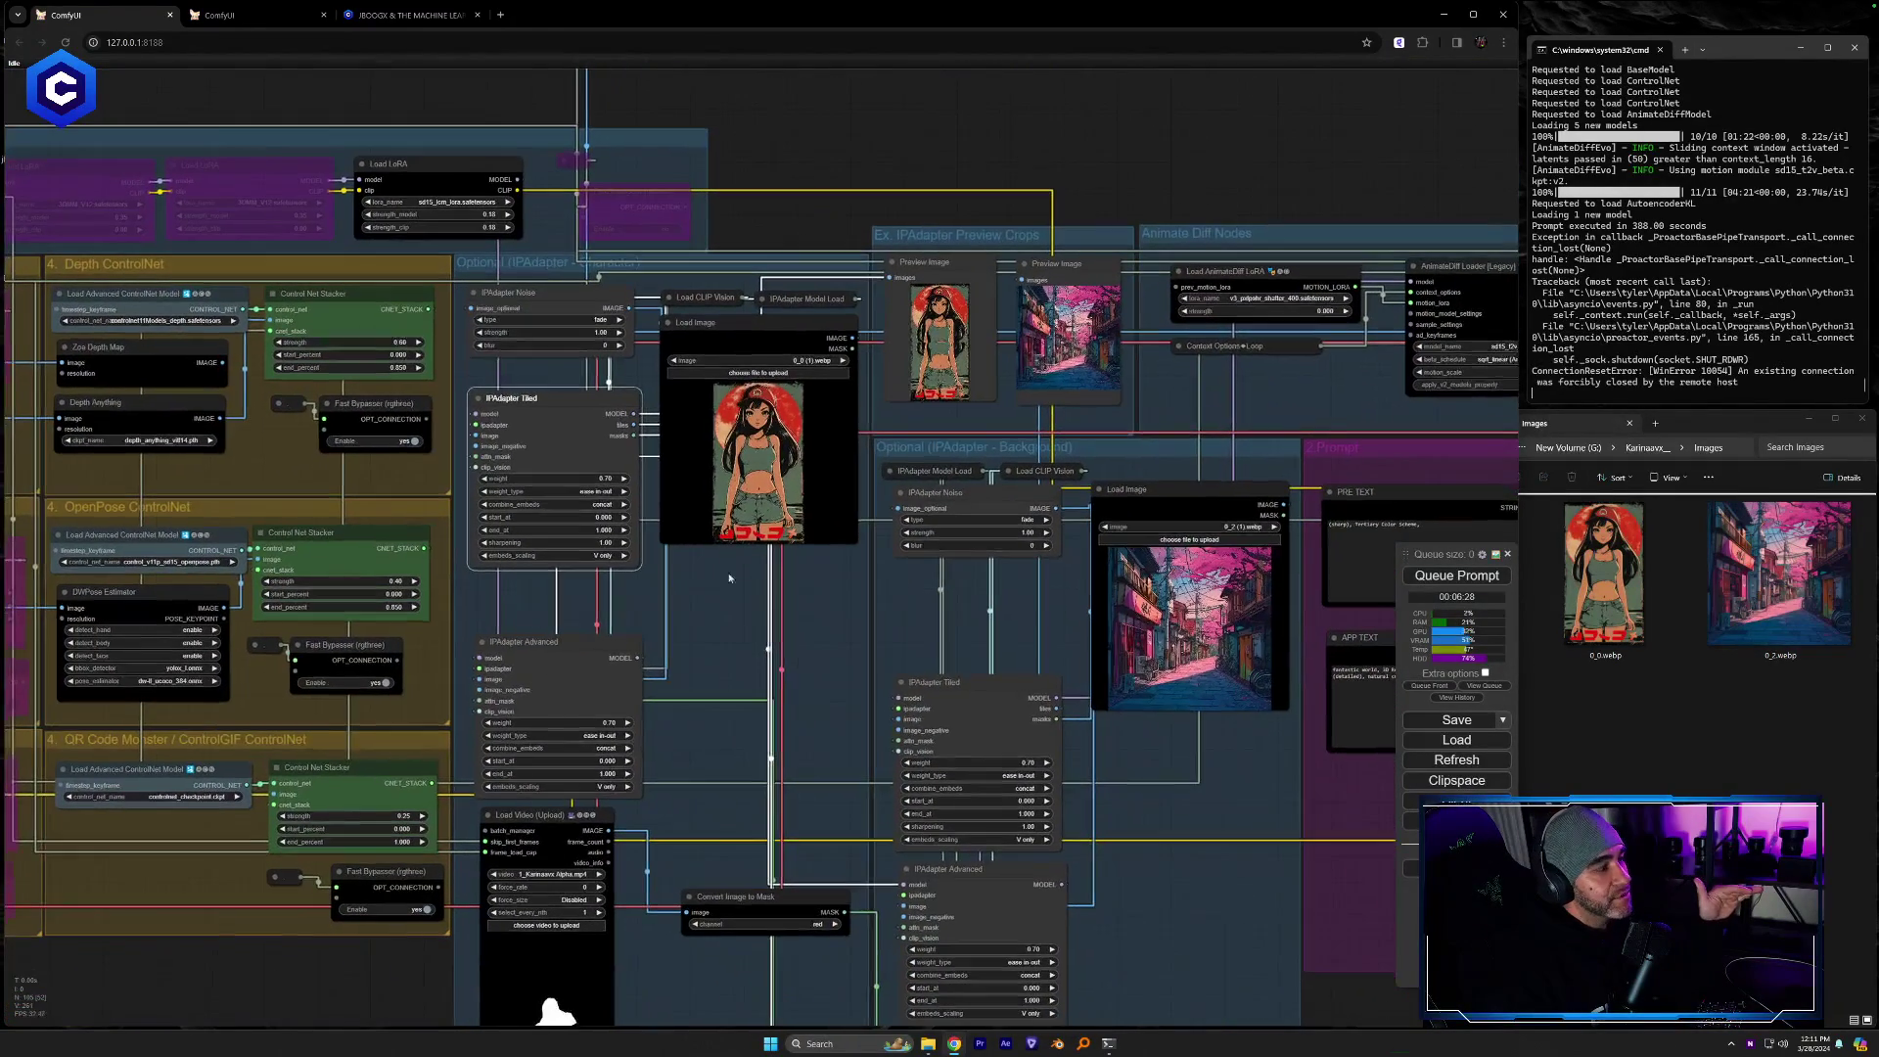
{"action": "left_click_drag", "start_coordinate": [556, 395], "coordinate": [564, 450]}
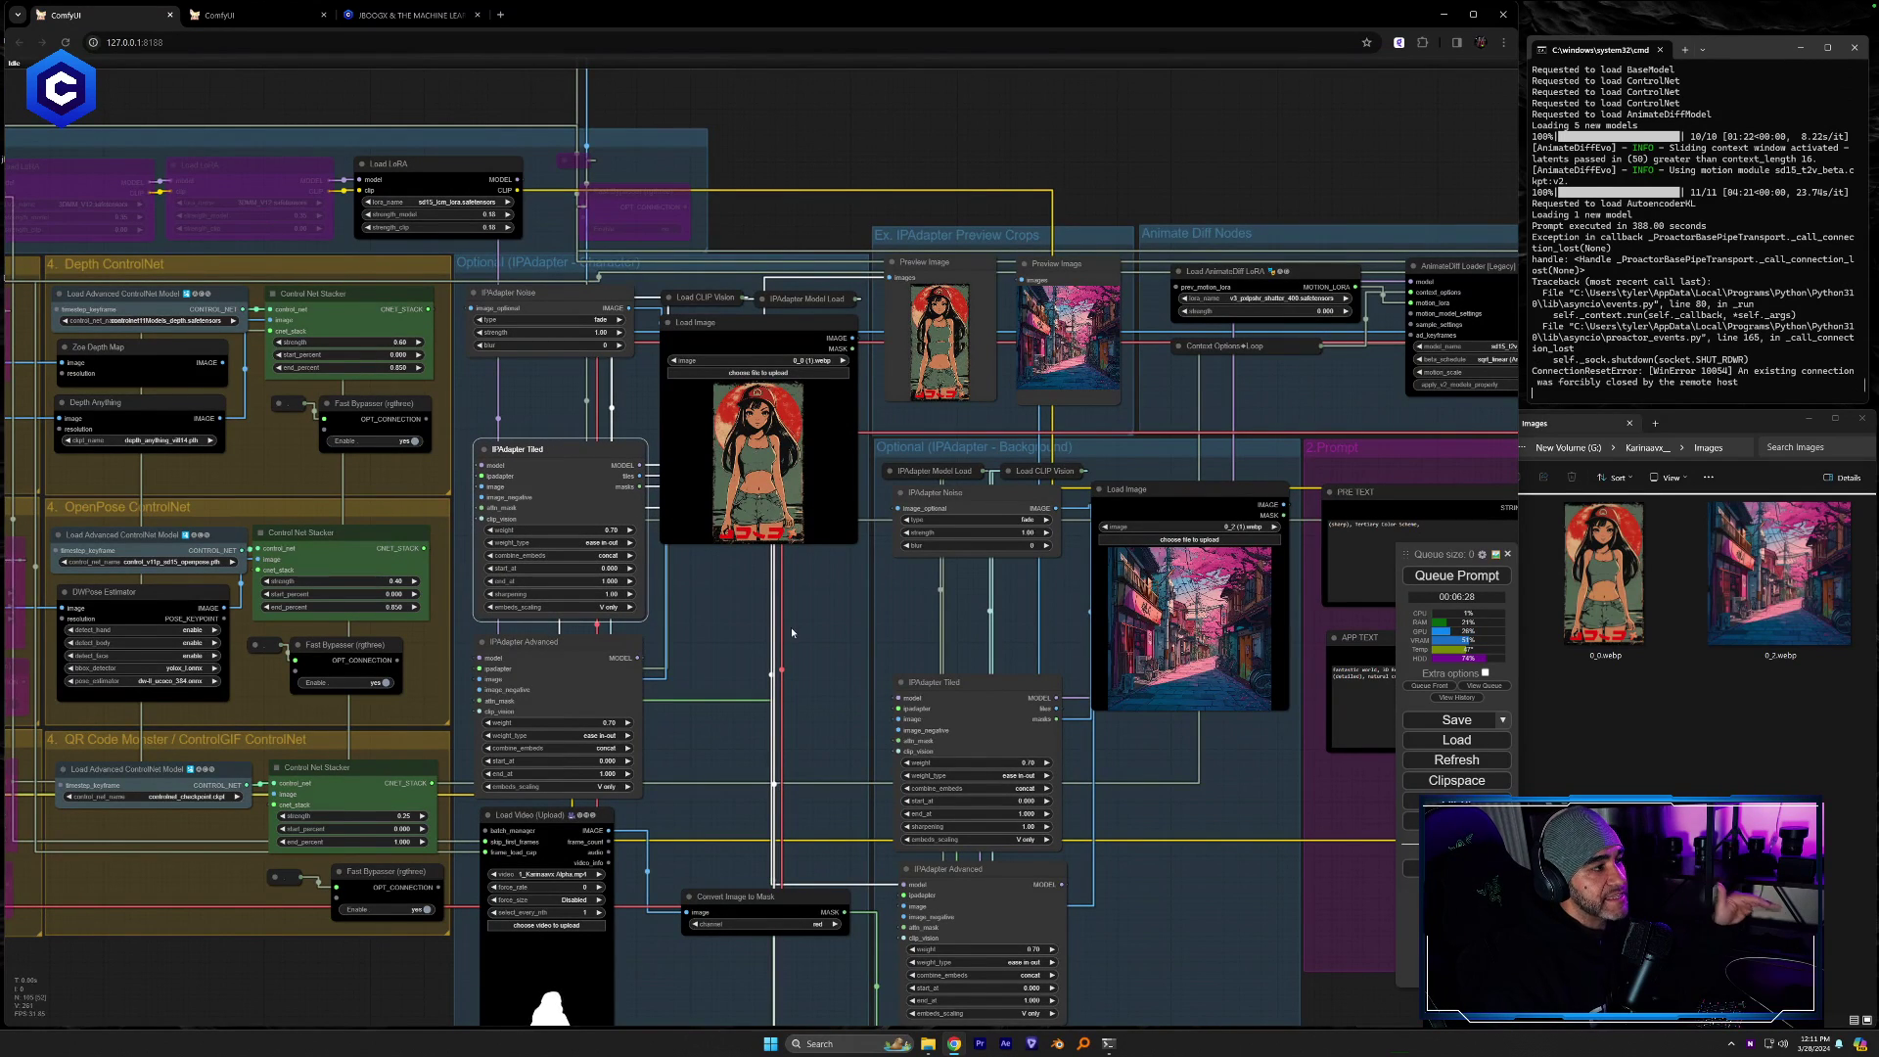
{"action": "left_click_drag", "start_coordinate": [800, 634], "coordinate": [772, 588]}
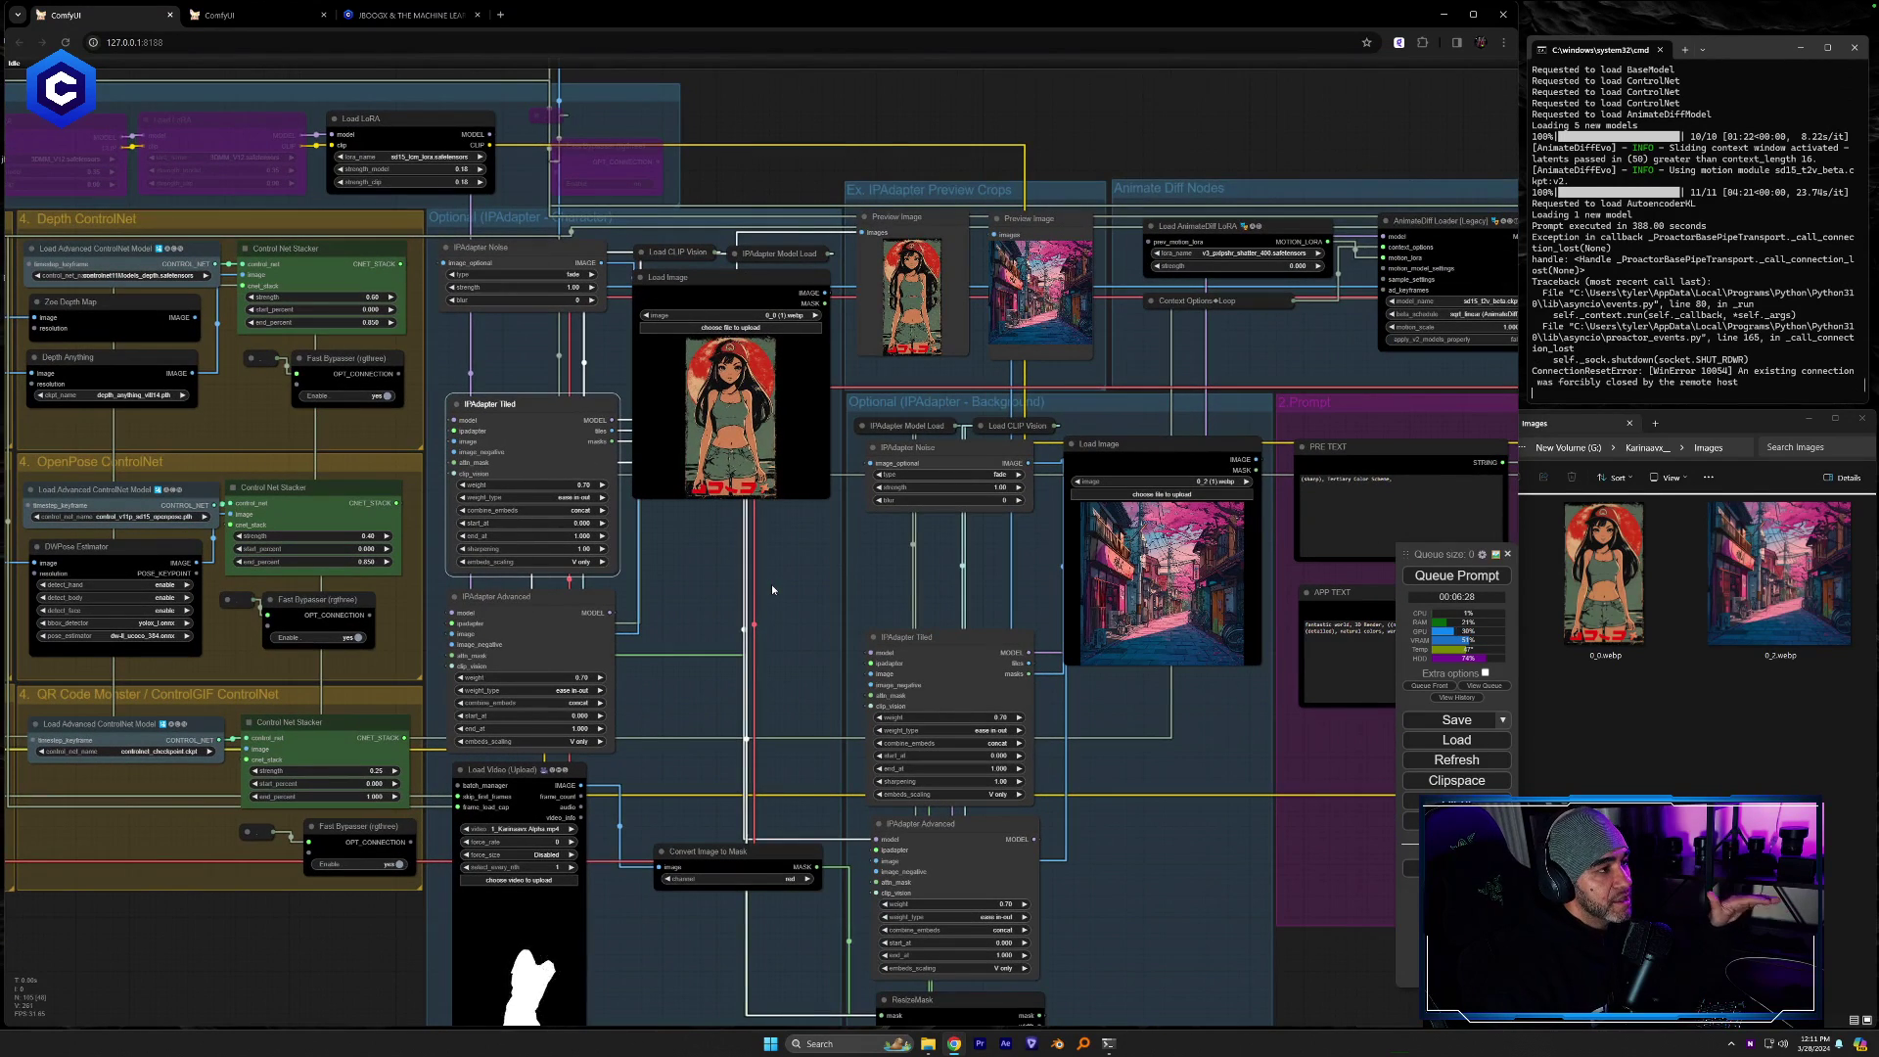
Follow the first workflow through its prompt and KSampler groups and compare the two low-res Video Combine outputs
{"action": "left_click_drag", "start_coordinate": [1189, 741], "coordinate": [178, 726]}
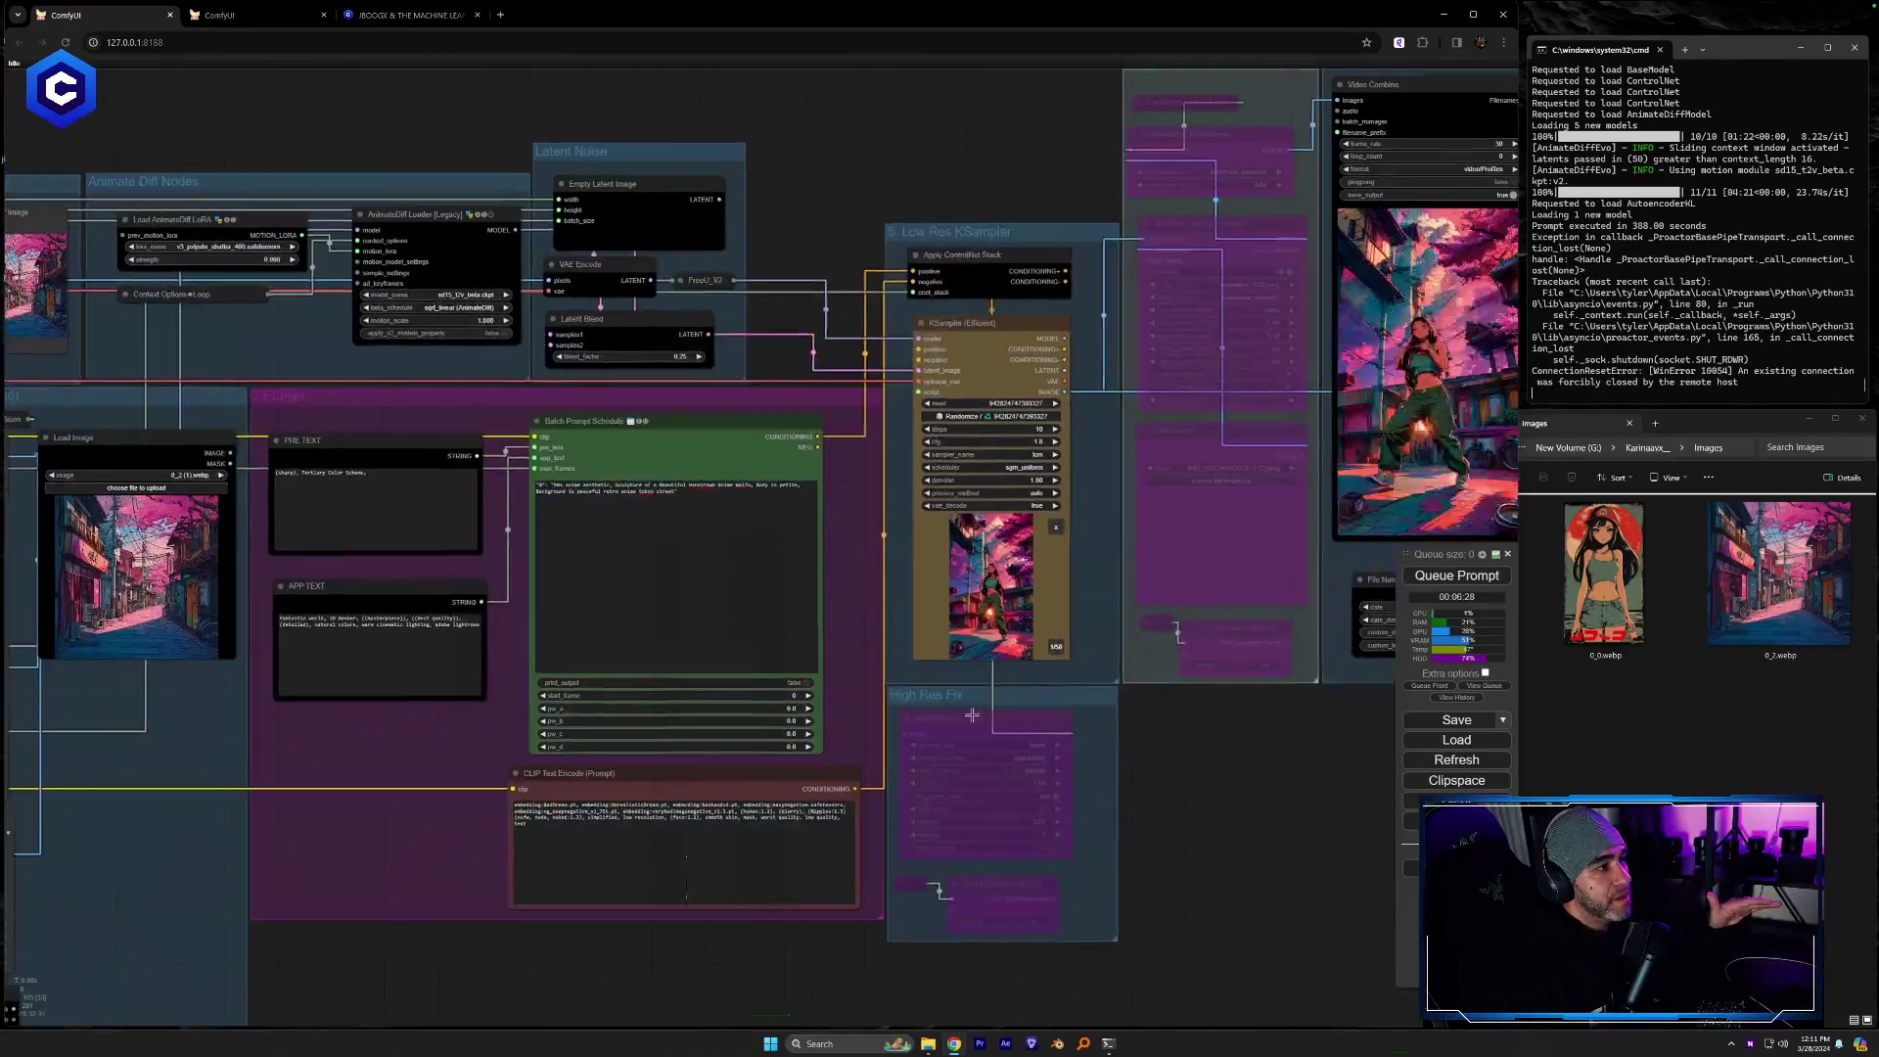
{"action": "left_click_drag", "start_coordinate": [1052, 814], "coordinate": [612, 966]}
{"action": "scroll", "coordinate": [1062, 436], "scroll_direction": "up", "scroll_amount": 5}
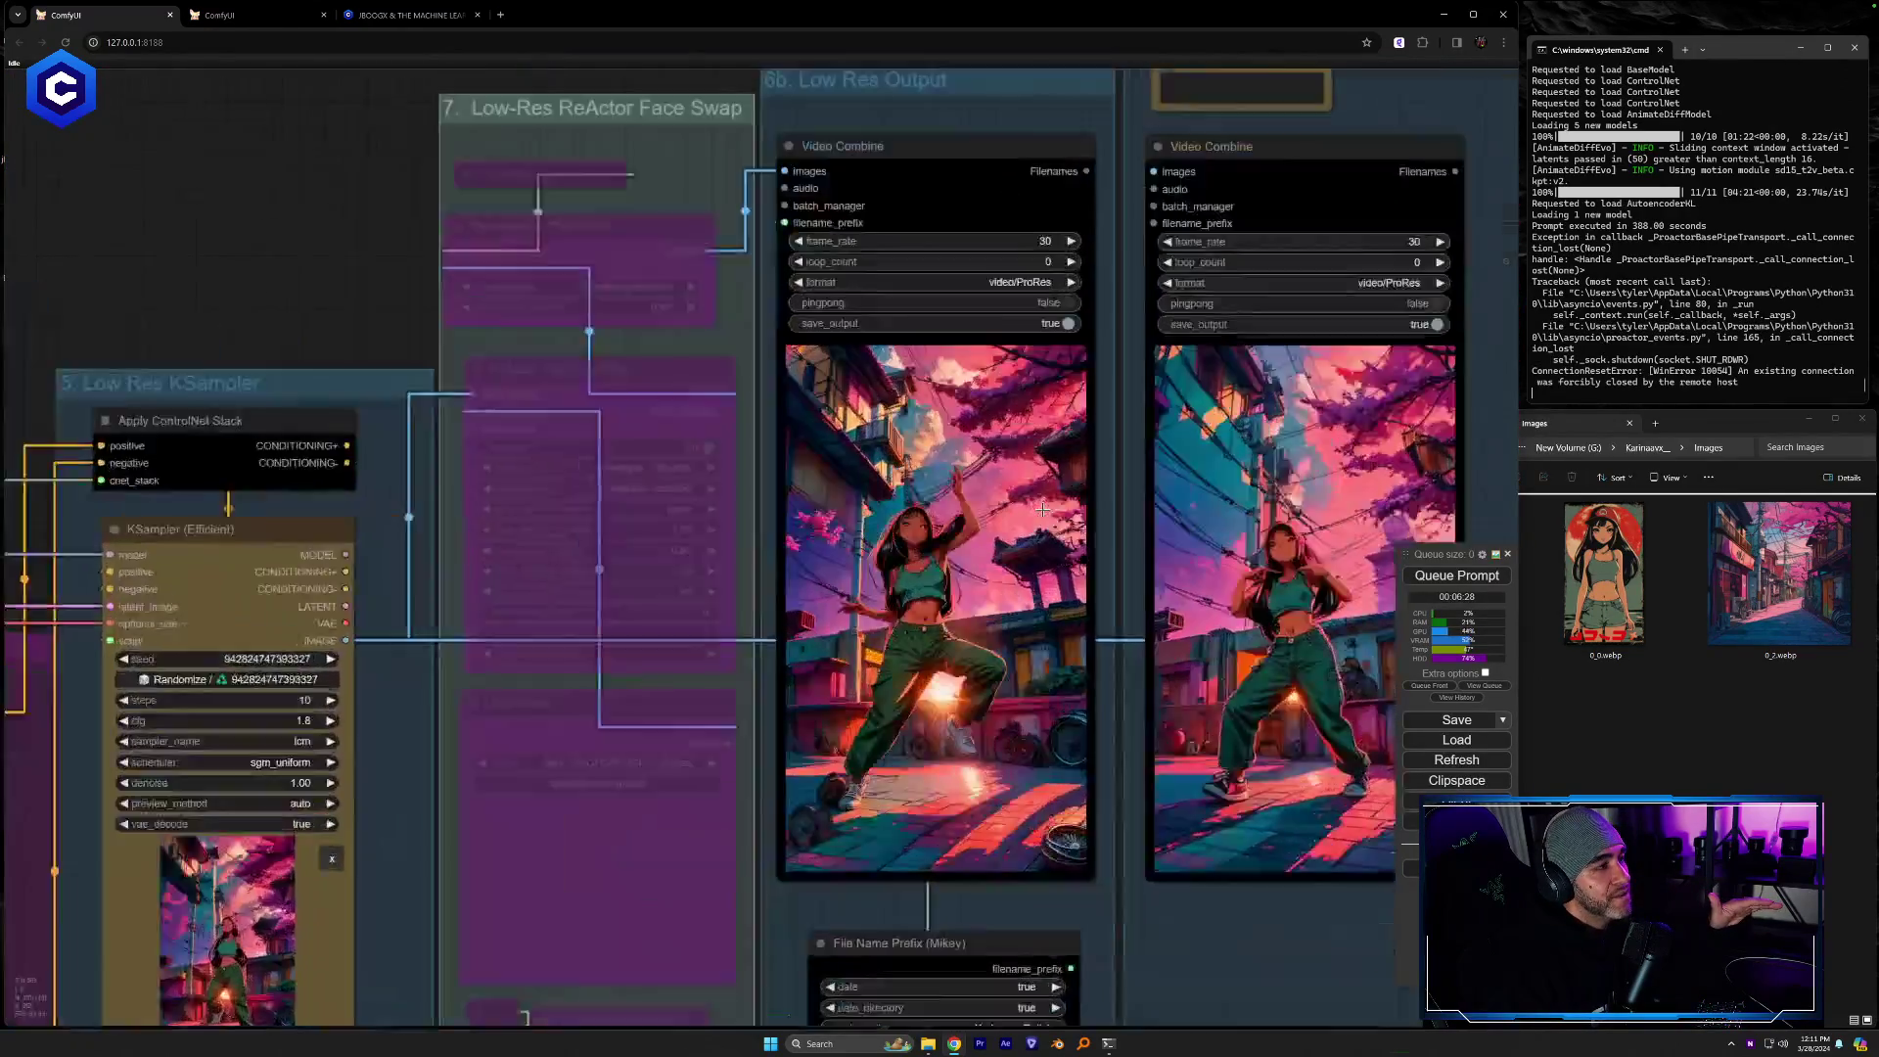
{"action": "left_click_drag", "start_coordinate": [1194, 935], "coordinate": [1062, 955]}
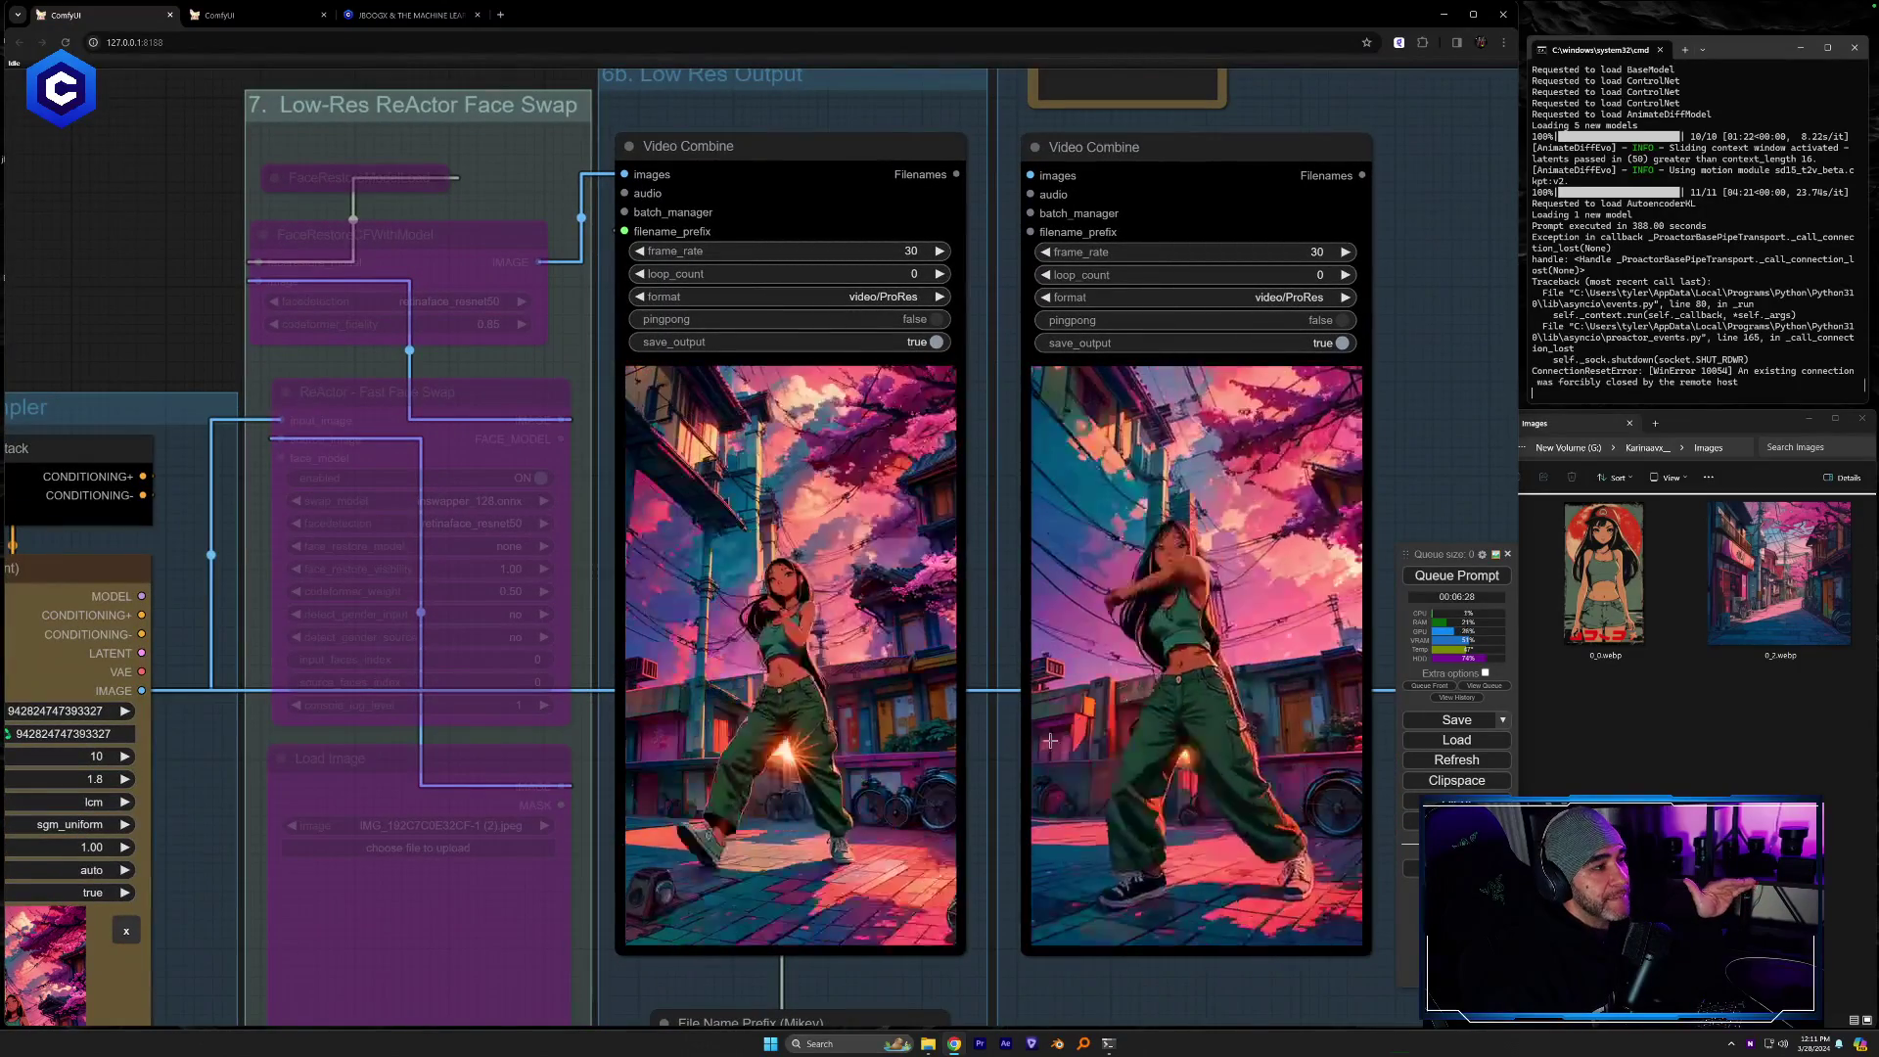
{"action": "scroll", "coordinate": [939, 768], "scroll_direction": "up", "scroll_amount": 2}
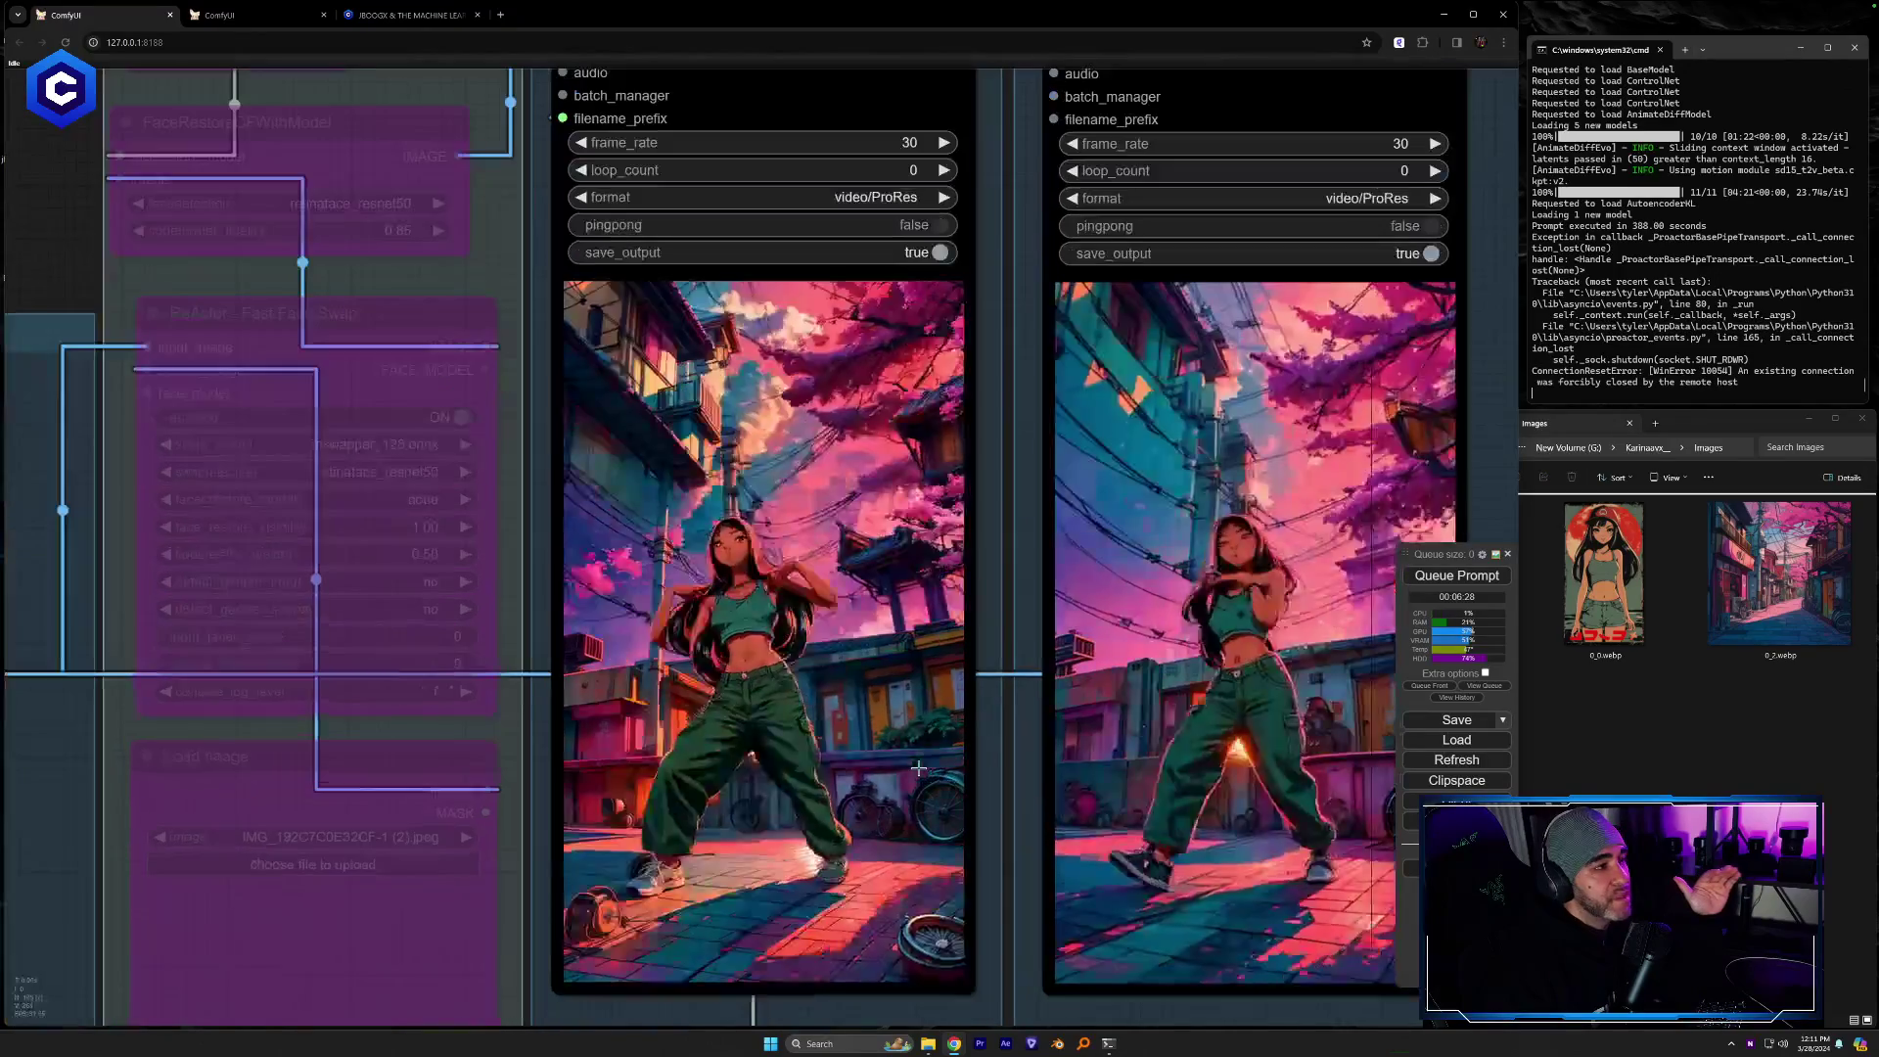
{"action": "left_click_drag", "start_coordinate": [996, 758], "coordinate": [900, 777]}
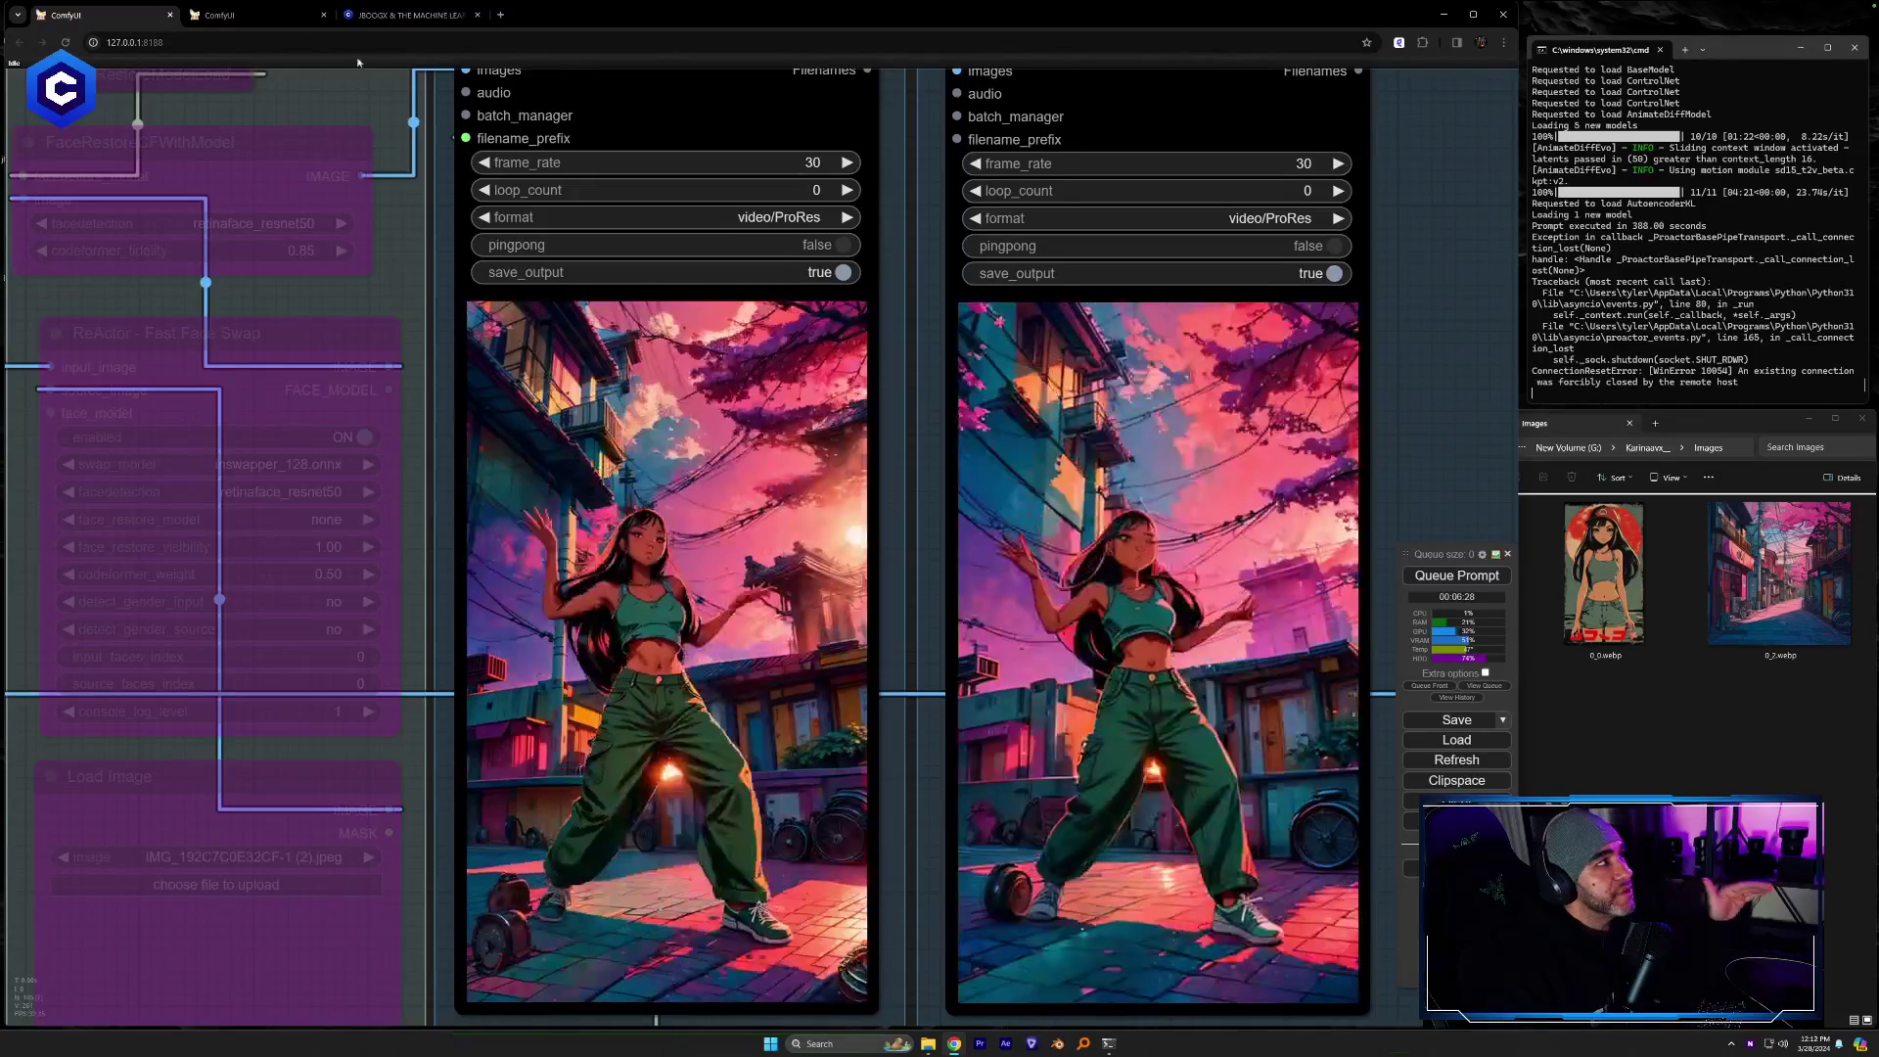
Switch to the second workflow and inspect the dancer and background in its Video Combine output up close
{"action": "key", "text": "ctrl+Tab"}
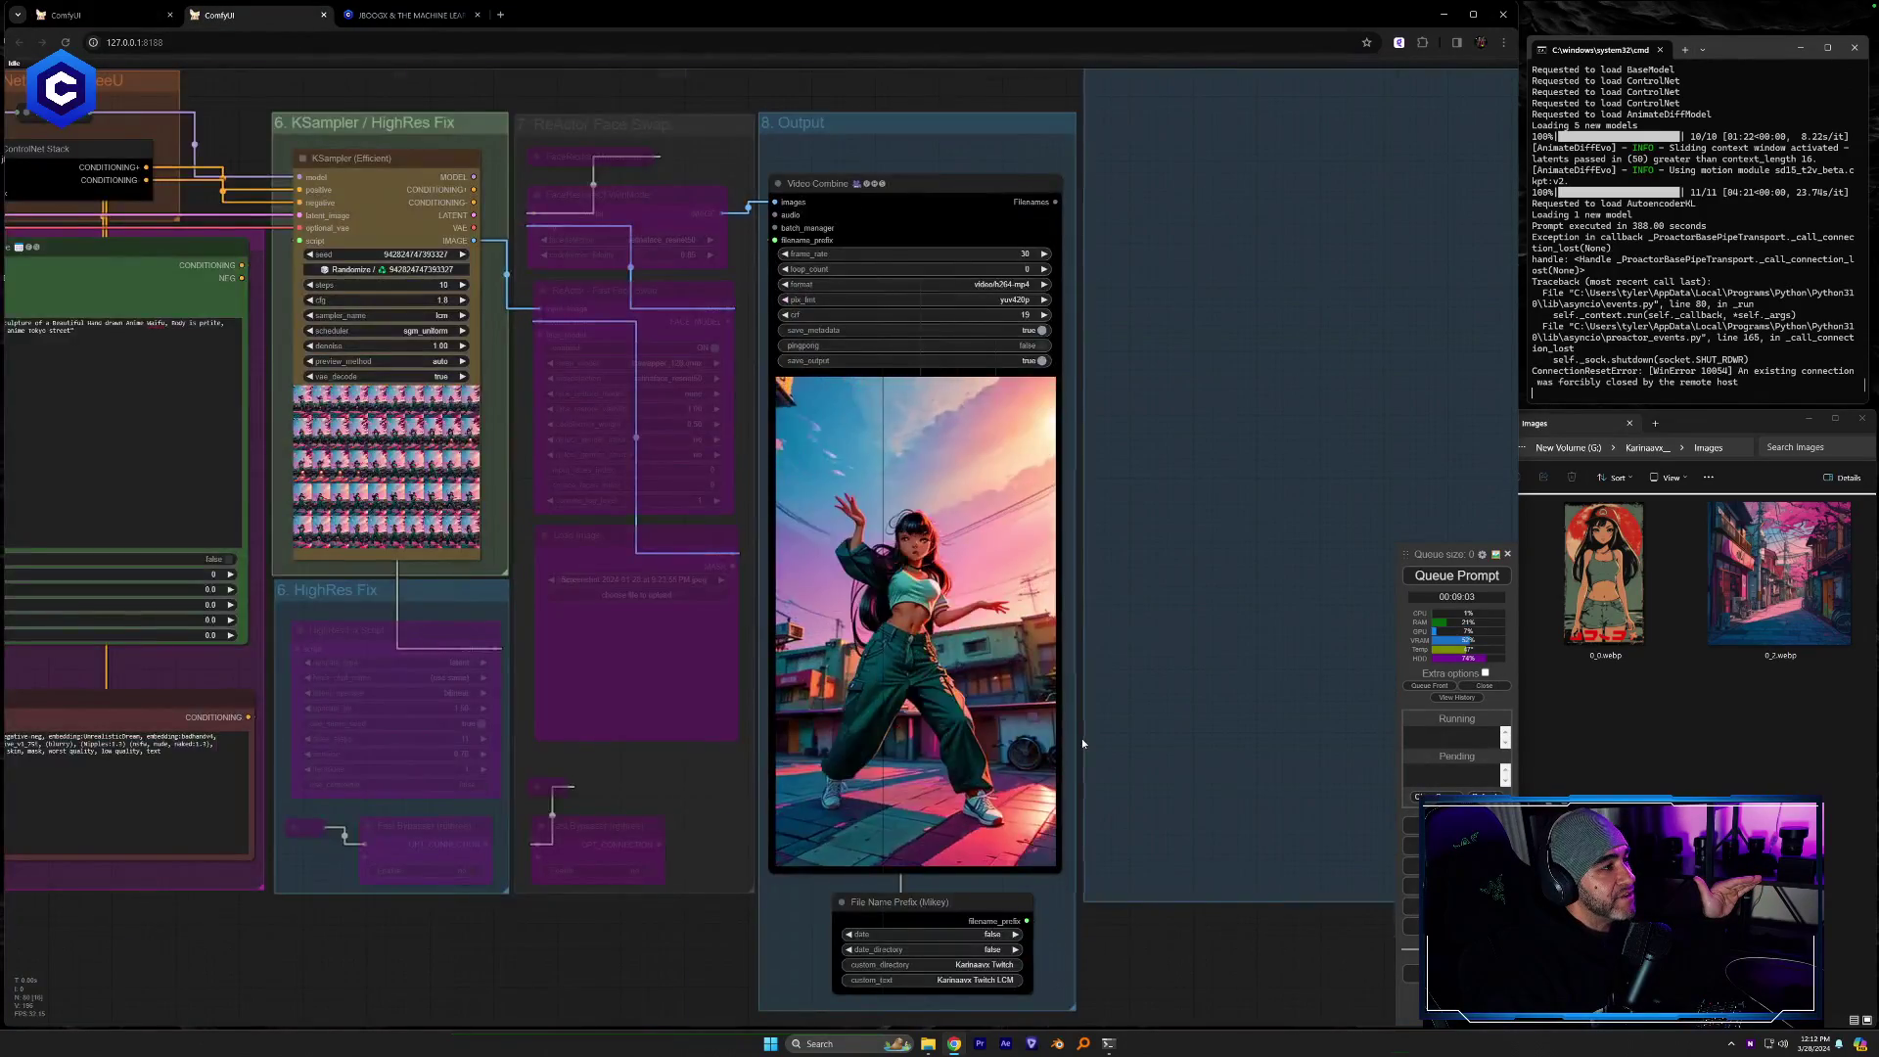
{"action": "scroll", "coordinate": [1082, 738], "scroll_direction": "up", "scroll_amount": 7}
{"action": "scroll", "coordinate": [1121, 719], "scroll_direction": "down", "scroll_amount": 6}
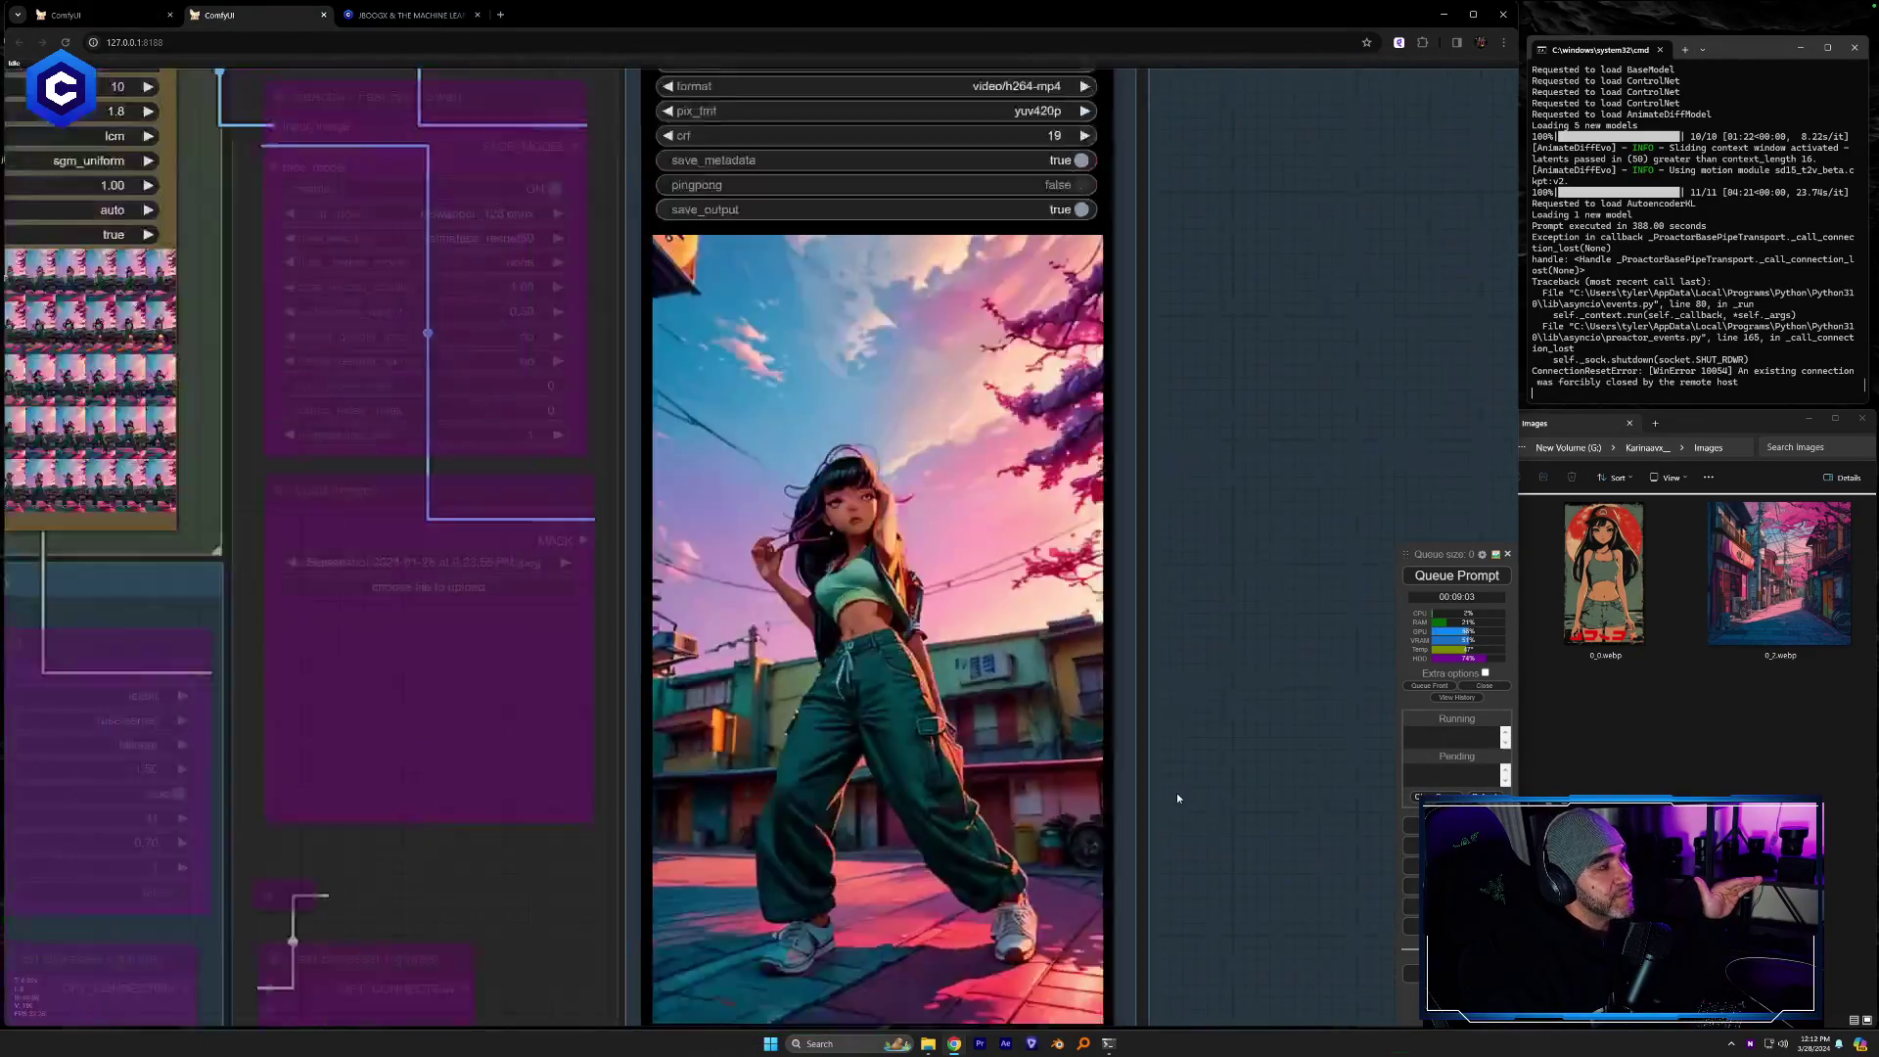
{"action": "scroll", "coordinate": [1177, 814], "scroll_direction": "up", "scroll_amount": 1}
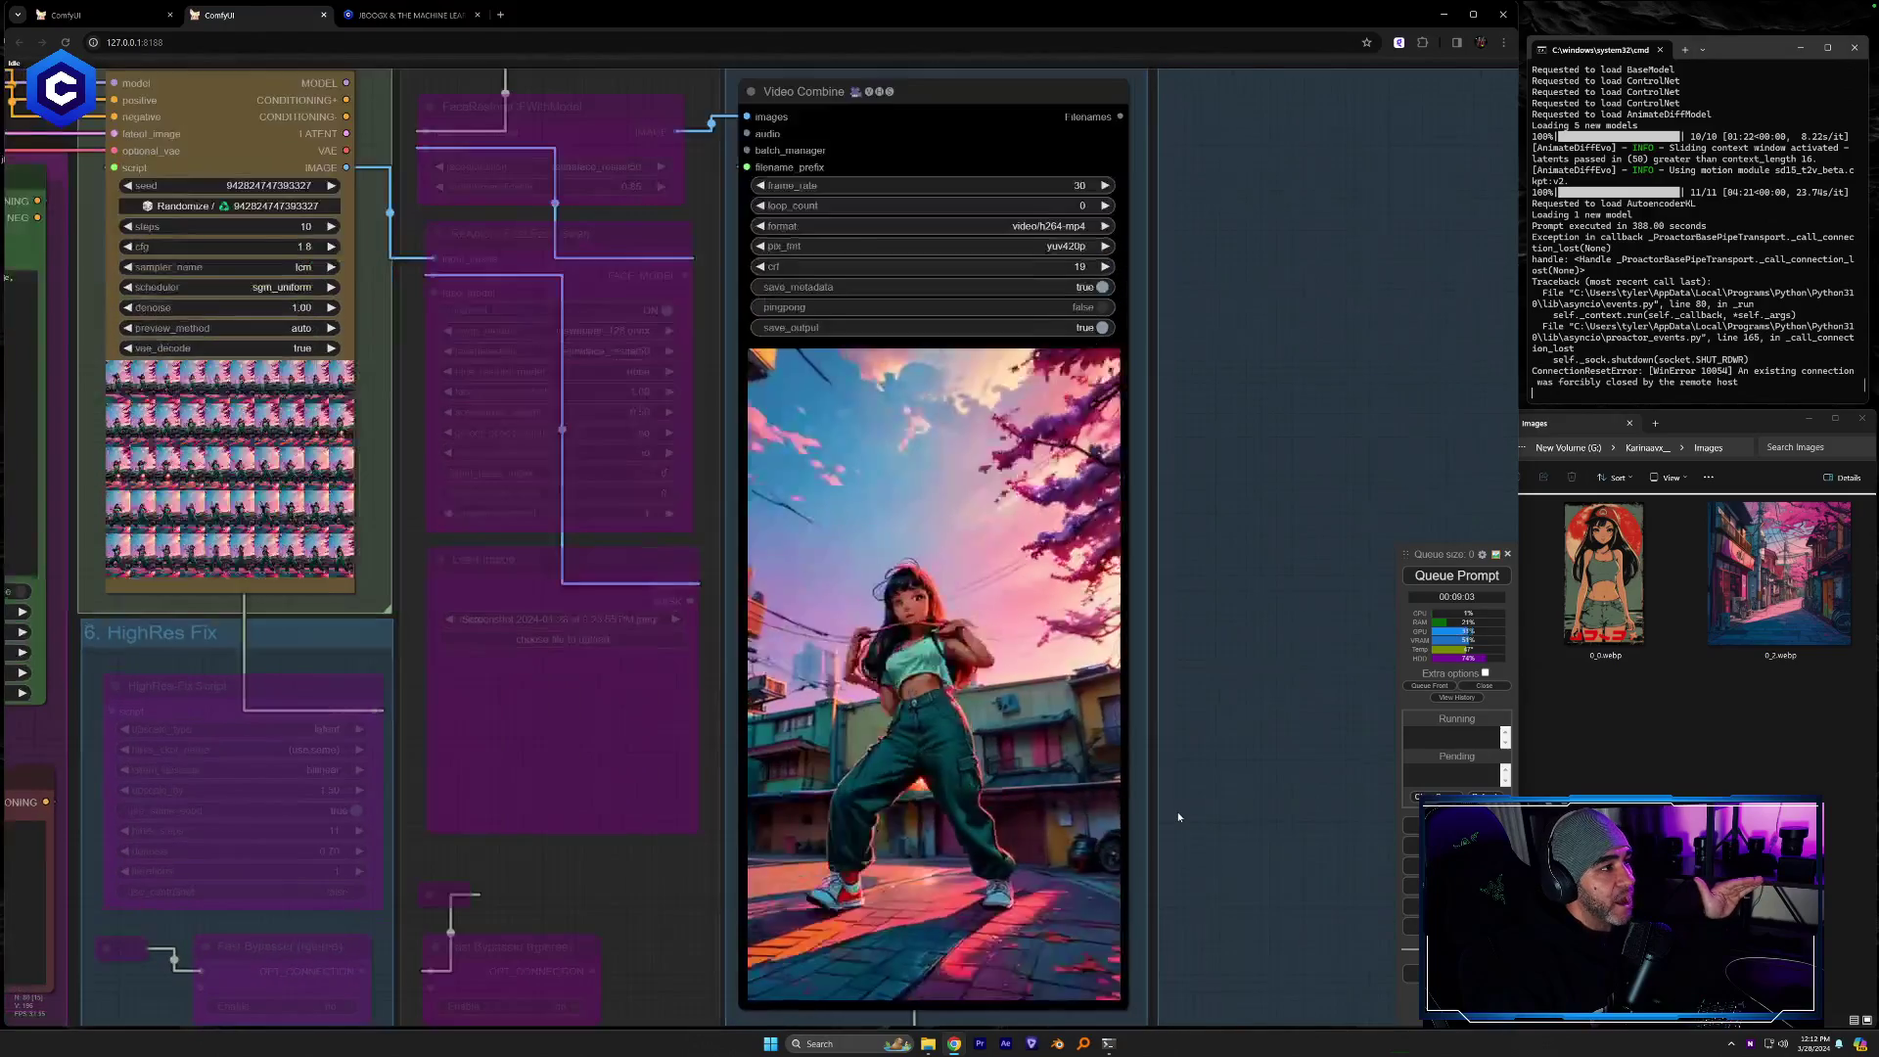
{"action": "left_click_drag", "start_coordinate": [1179, 813], "coordinate": [1180, 806]}
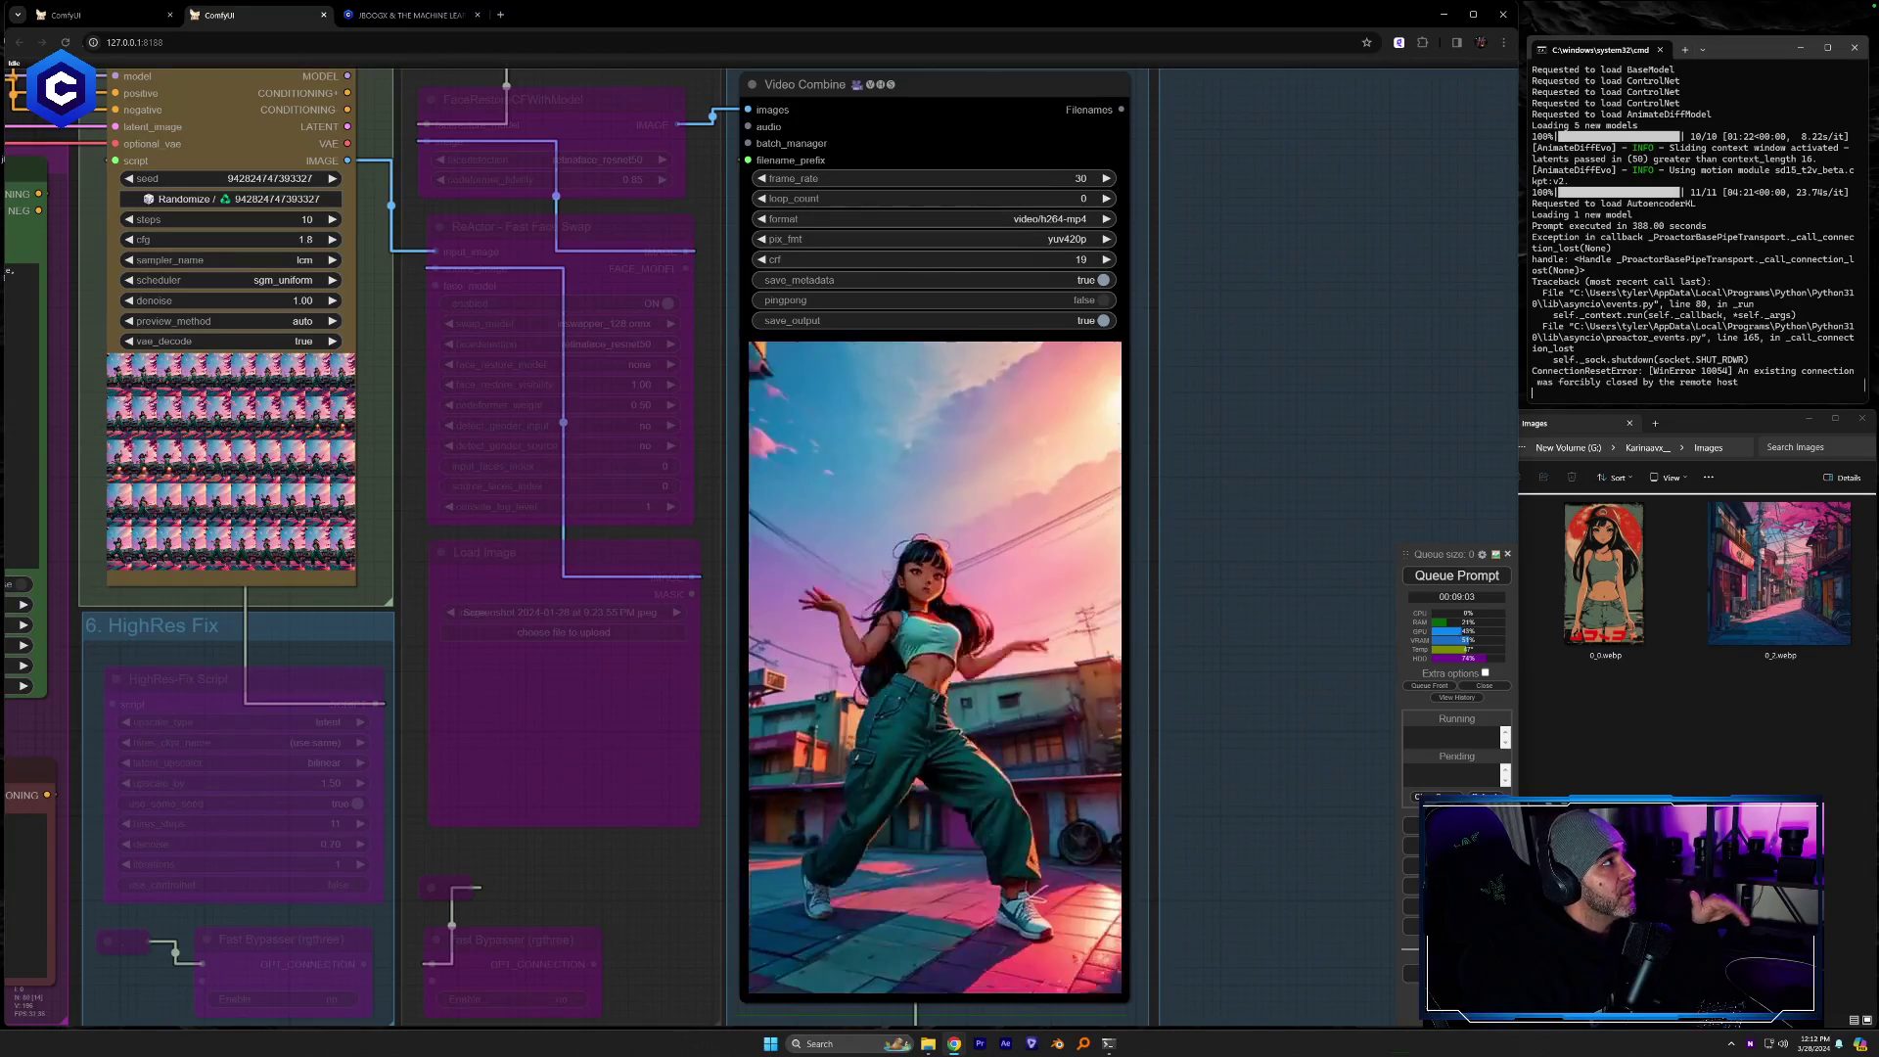
Return to the first workflow and review its two dance video outputs together with the Low Res KSampler group
{"action": "left_click", "coordinate": [98, 15]}
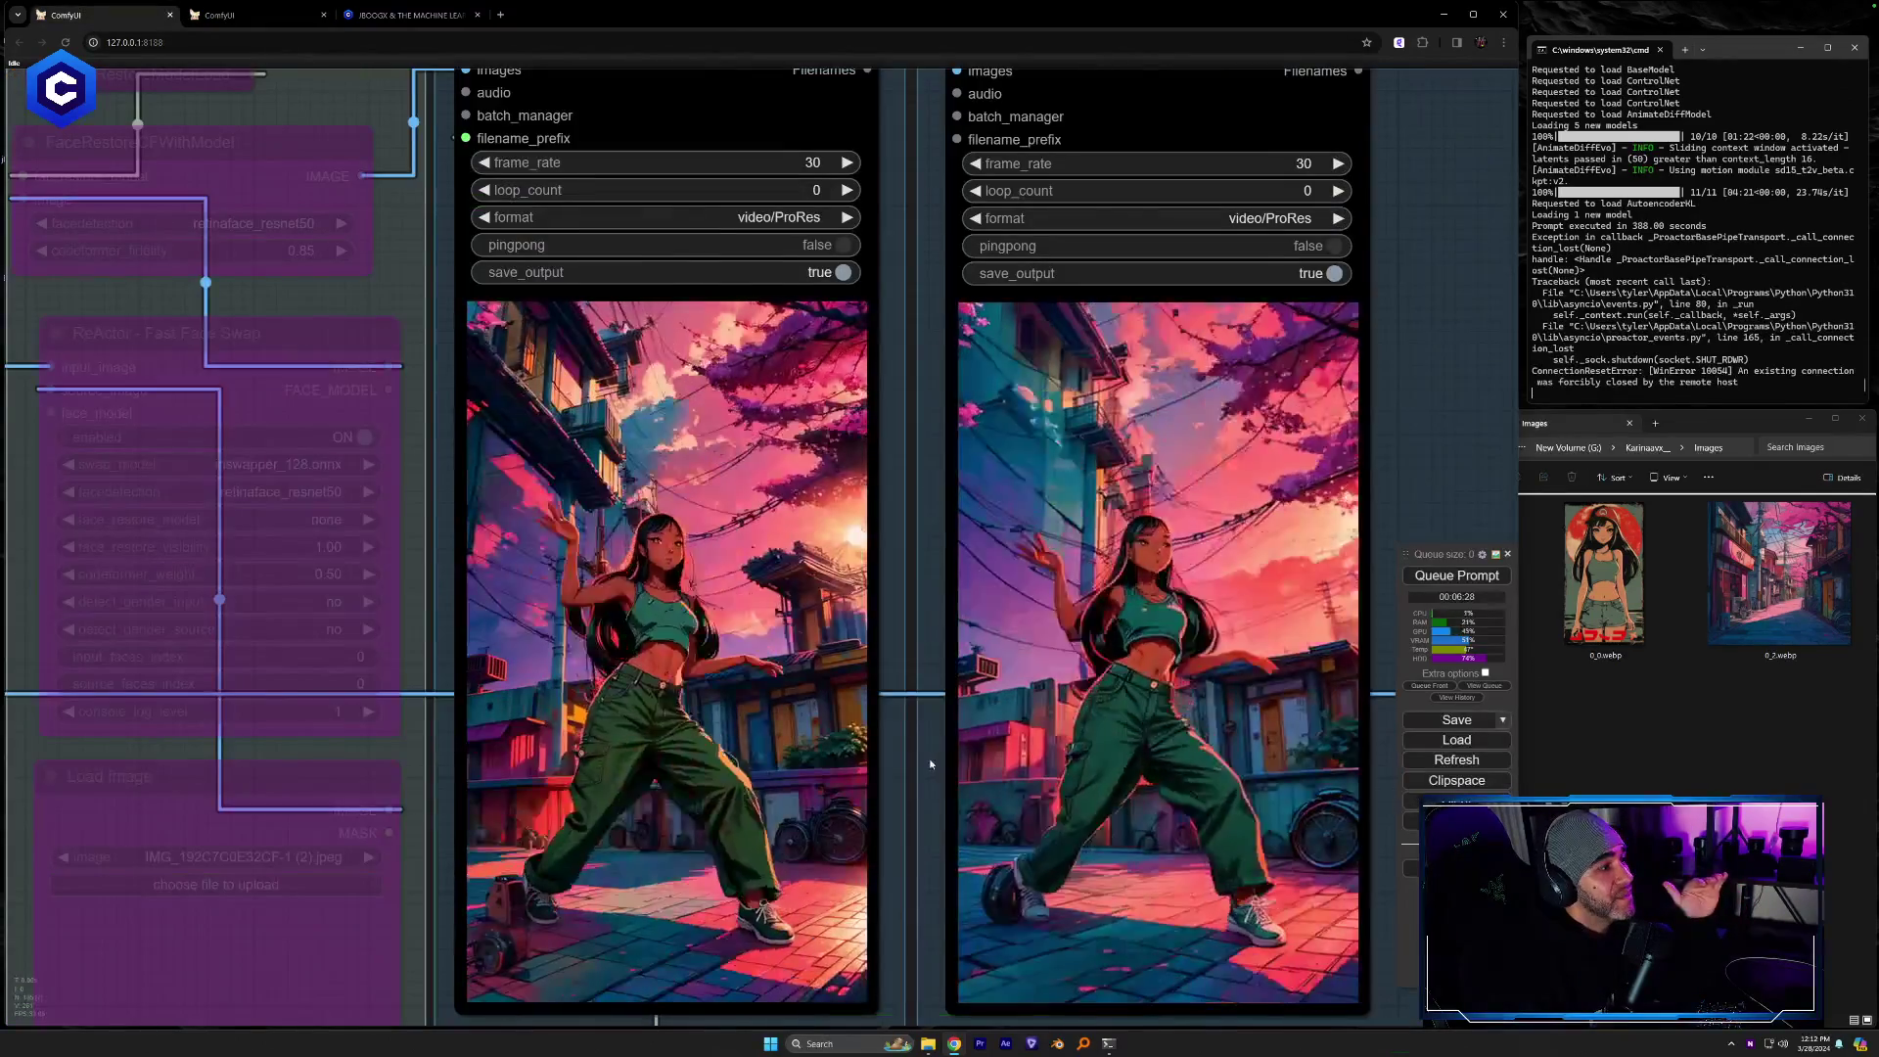
{"action": "left_click_drag", "start_coordinate": [920, 763], "coordinate": [919, 743]}
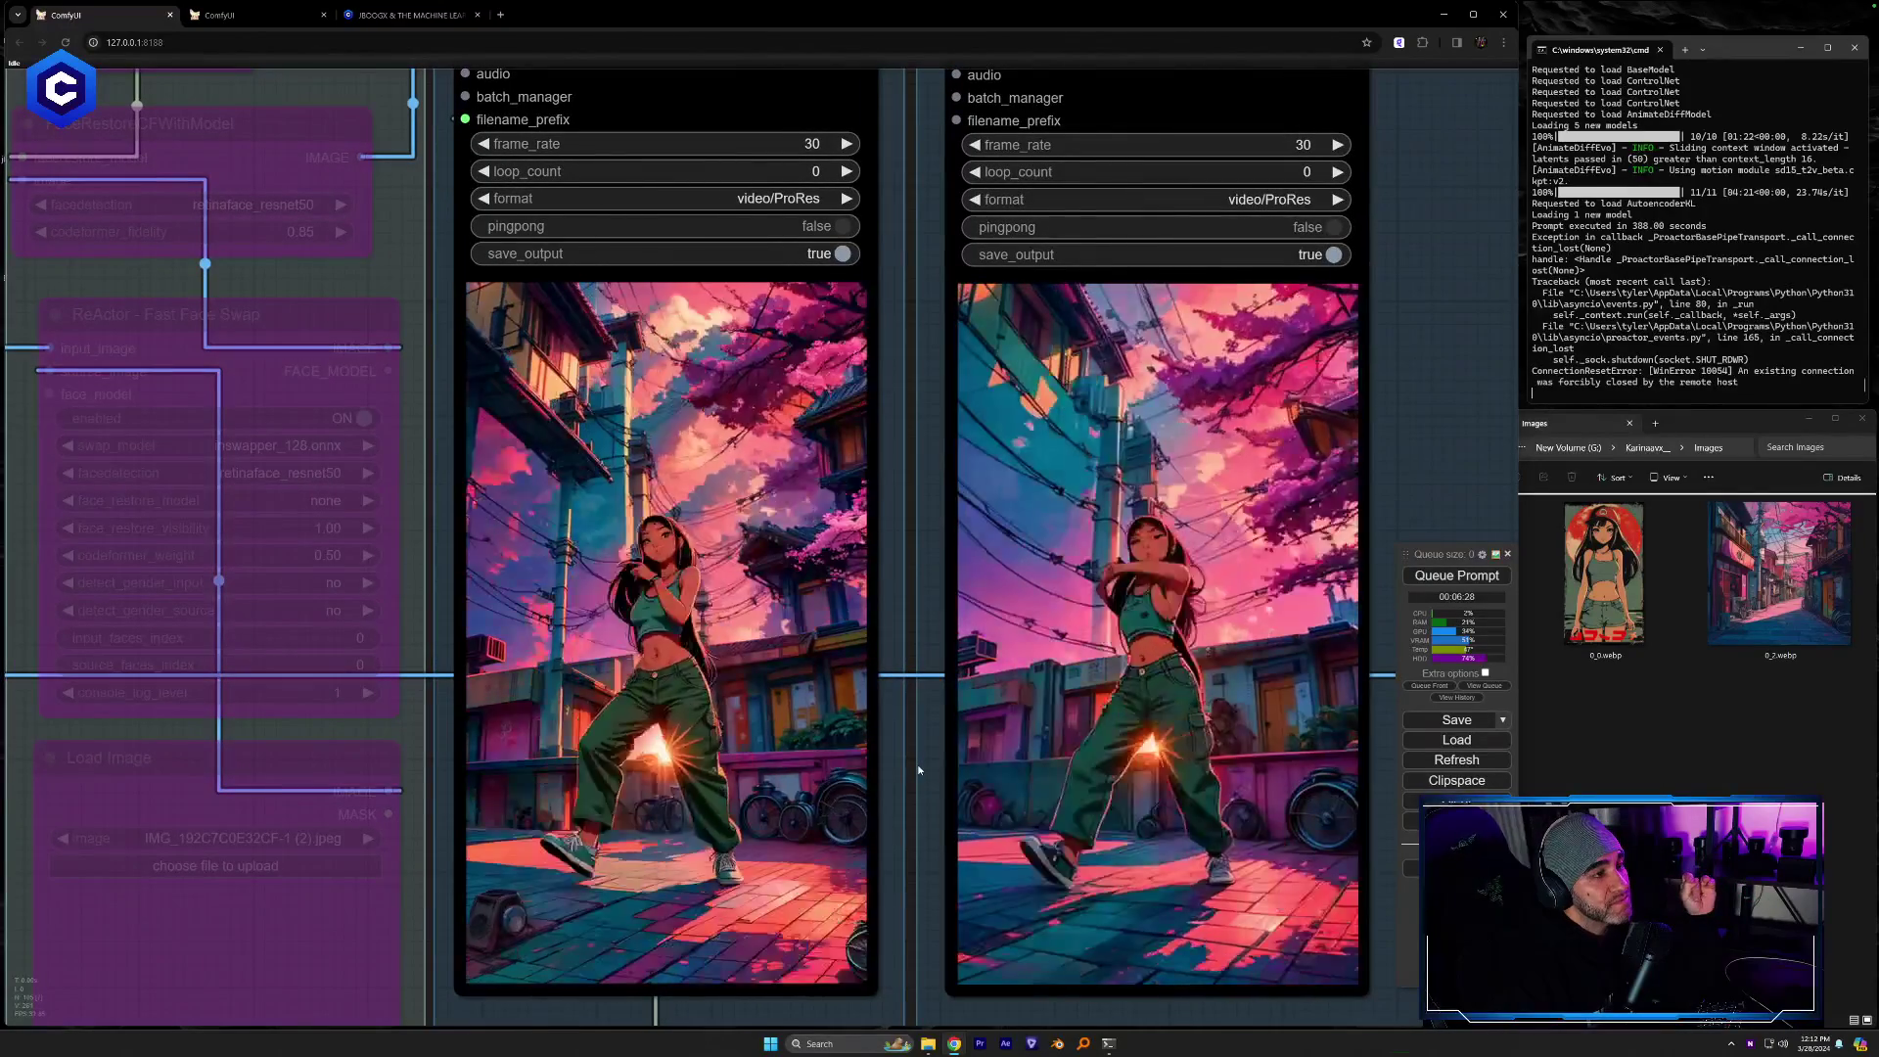
{"action": "scroll", "coordinate": [924, 800], "scroll_direction": "down", "scroll_amount": 1}
{"action": "scroll", "coordinate": [923, 800], "scroll_direction": "down", "scroll_amount": 5}
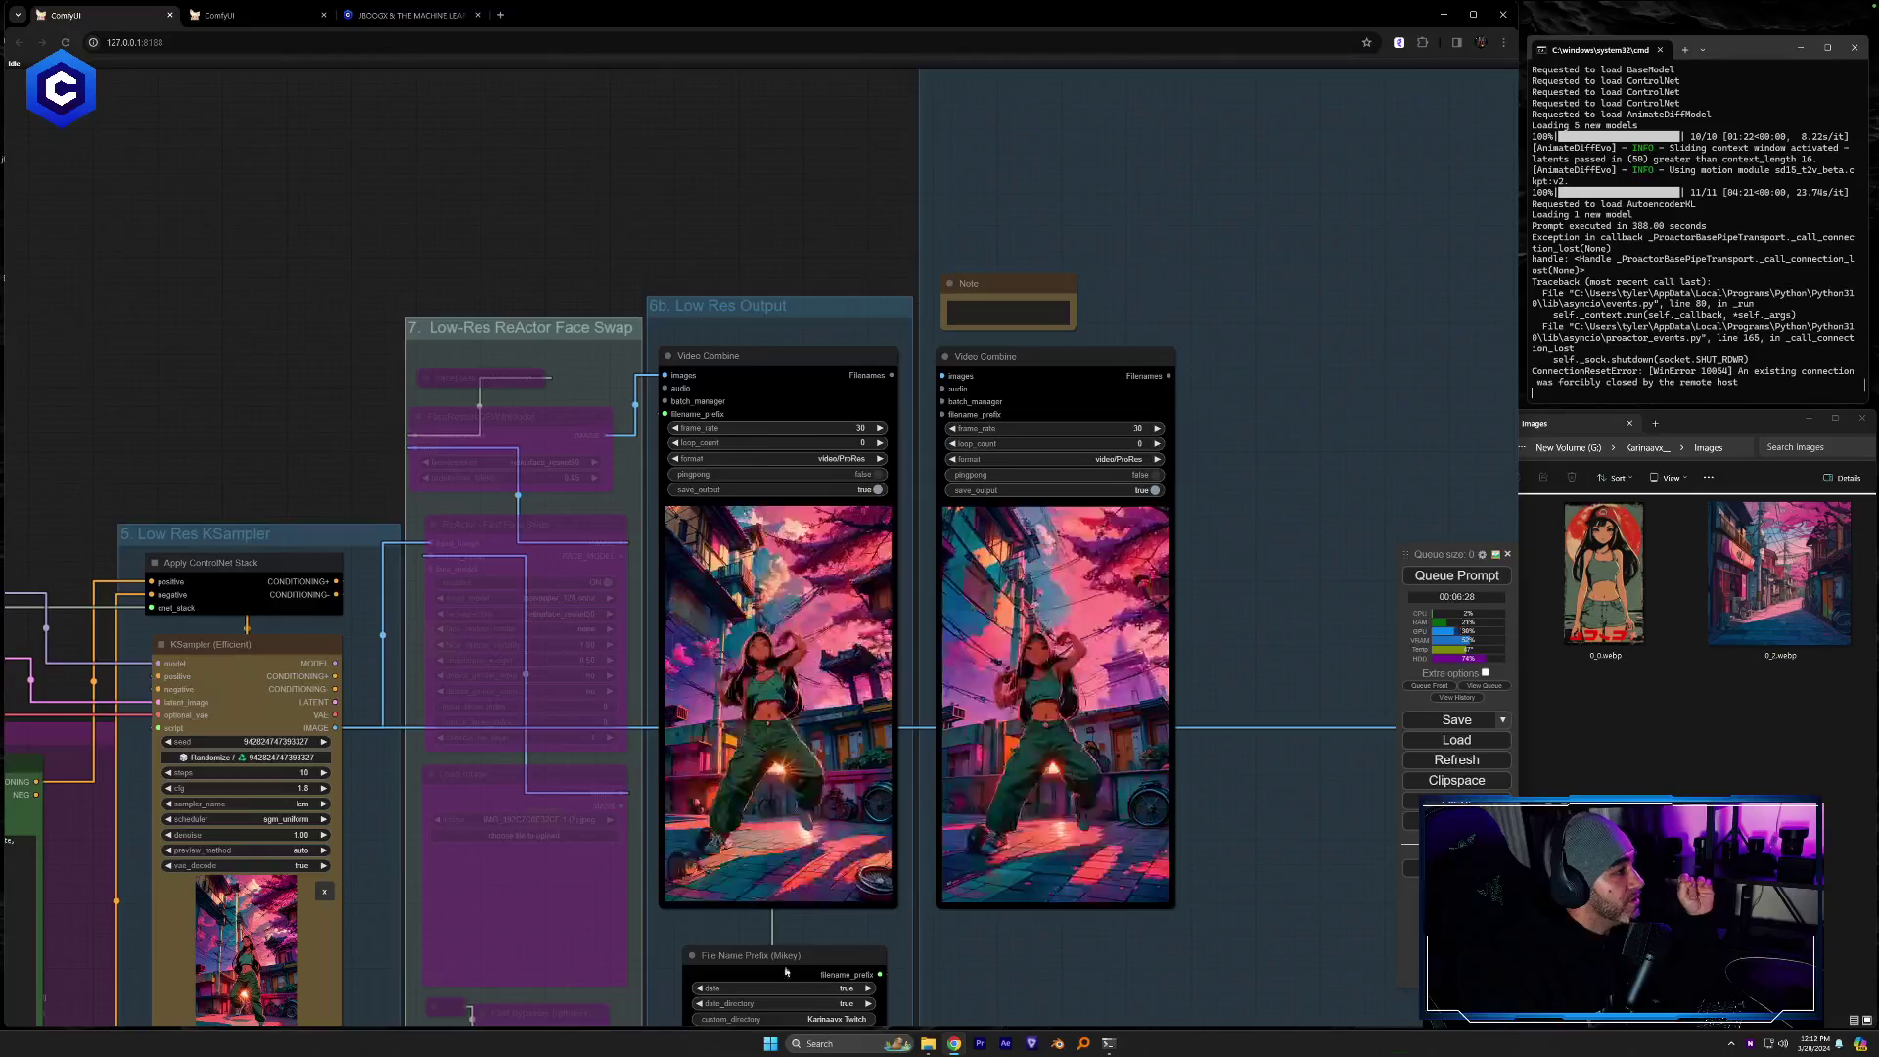
{"action": "left_click_drag", "start_coordinate": [943, 978], "coordinate": [1216, 713]}
Open Task Manager, show its GPU performance view and move the window off the ComfyUI canvas
{"action": "left_click", "coordinate": [827, 1043]}
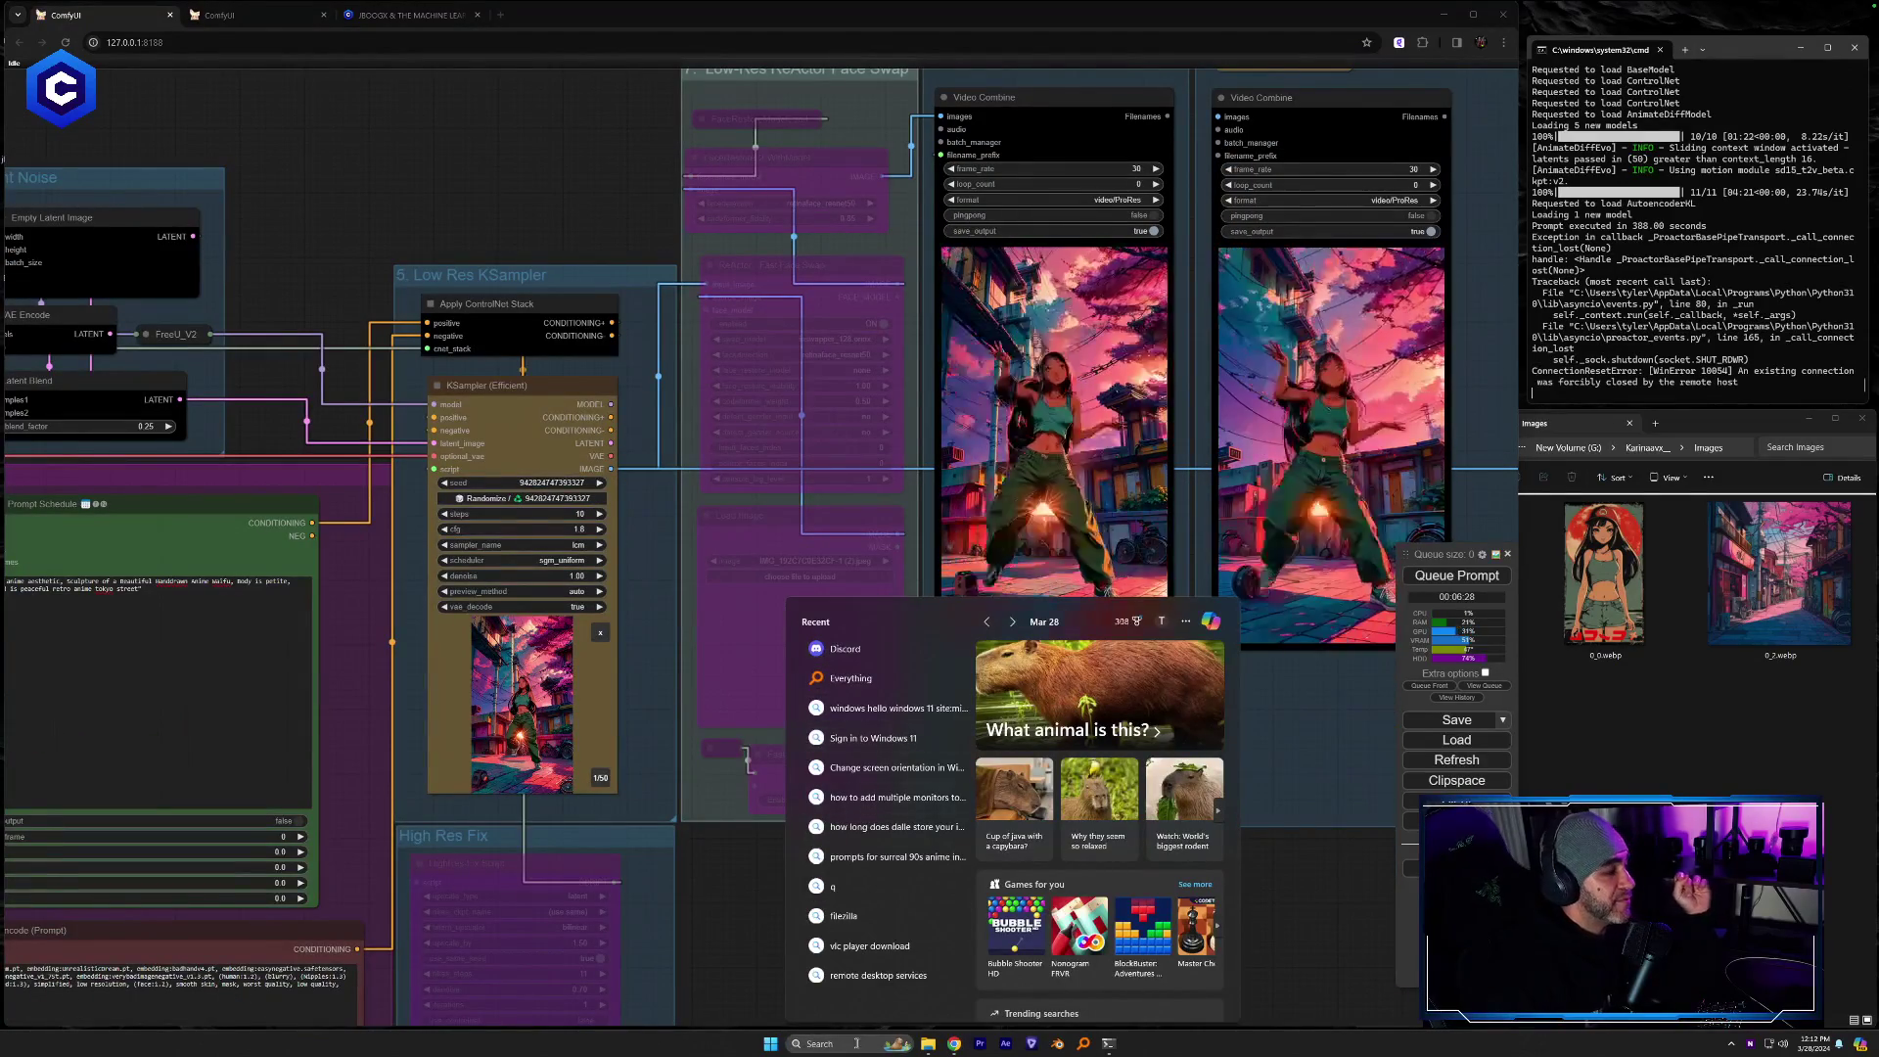
{"action": "type", "text": "task"}
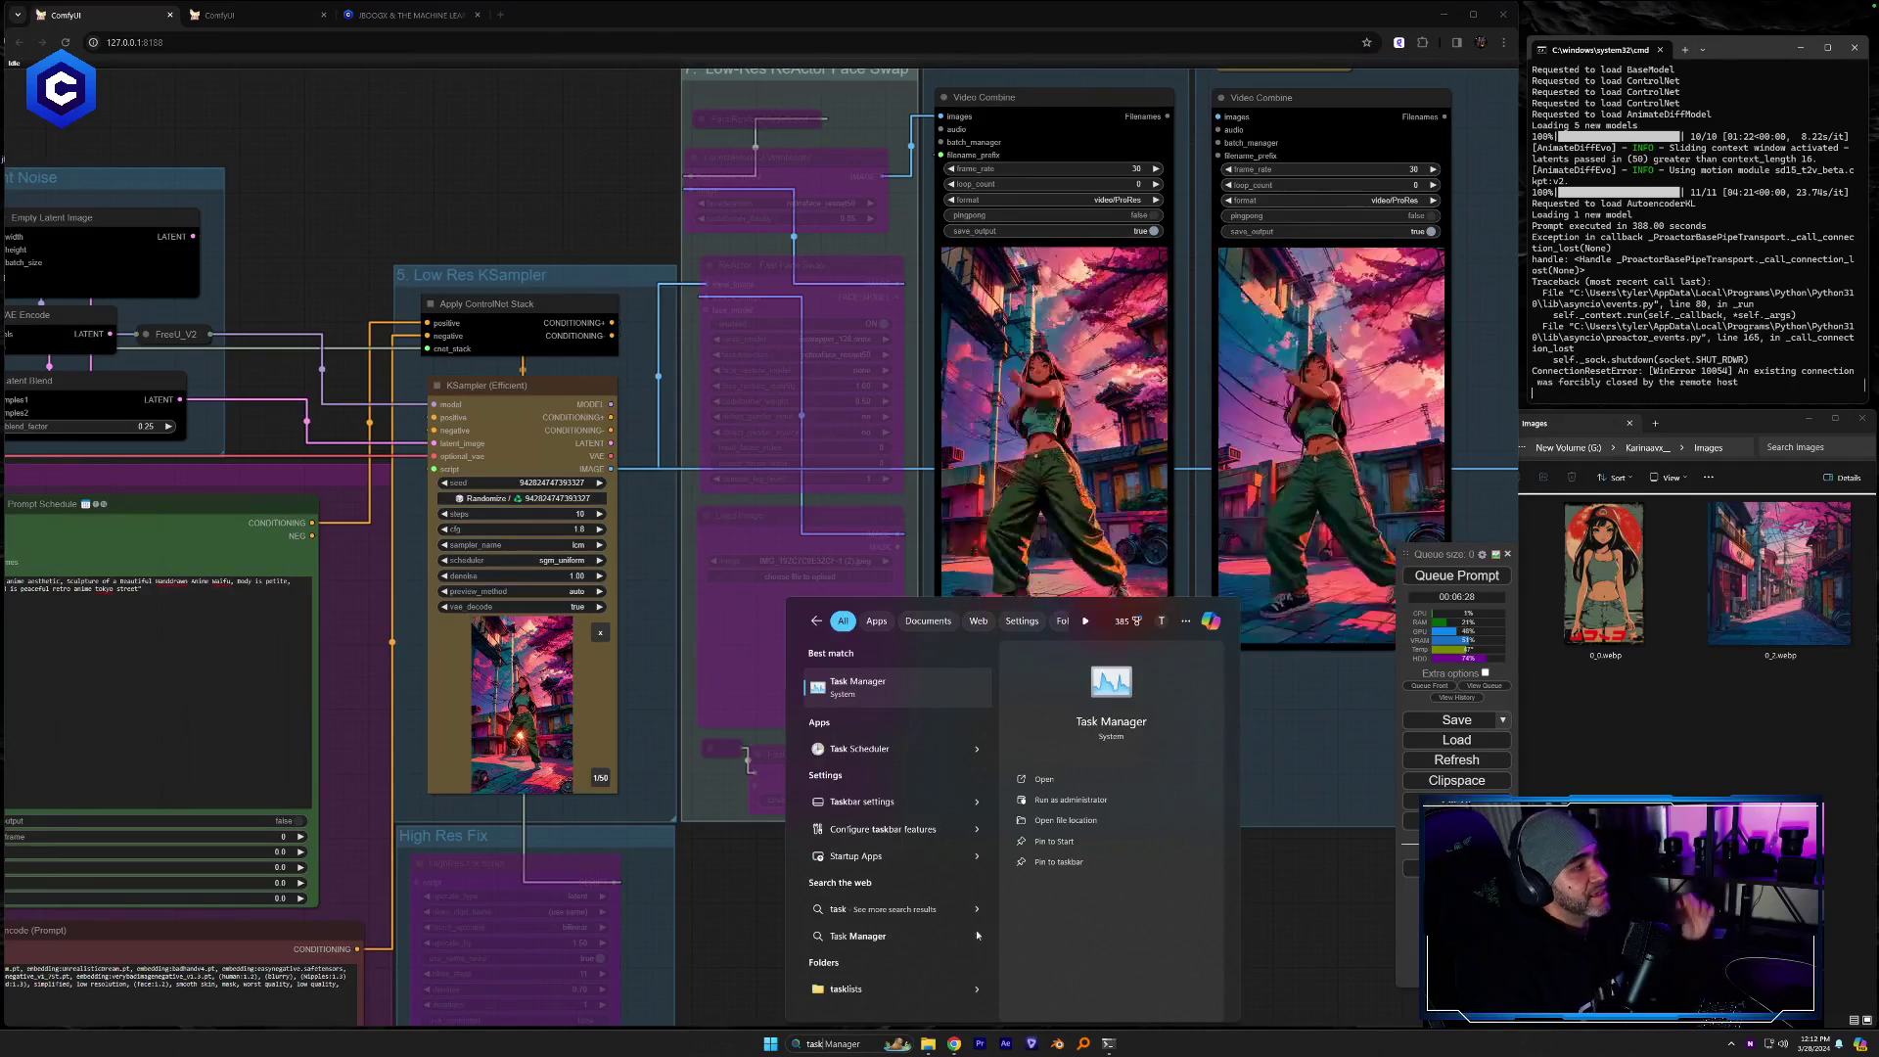
{"action": "left_click", "coordinate": [954, 699]}
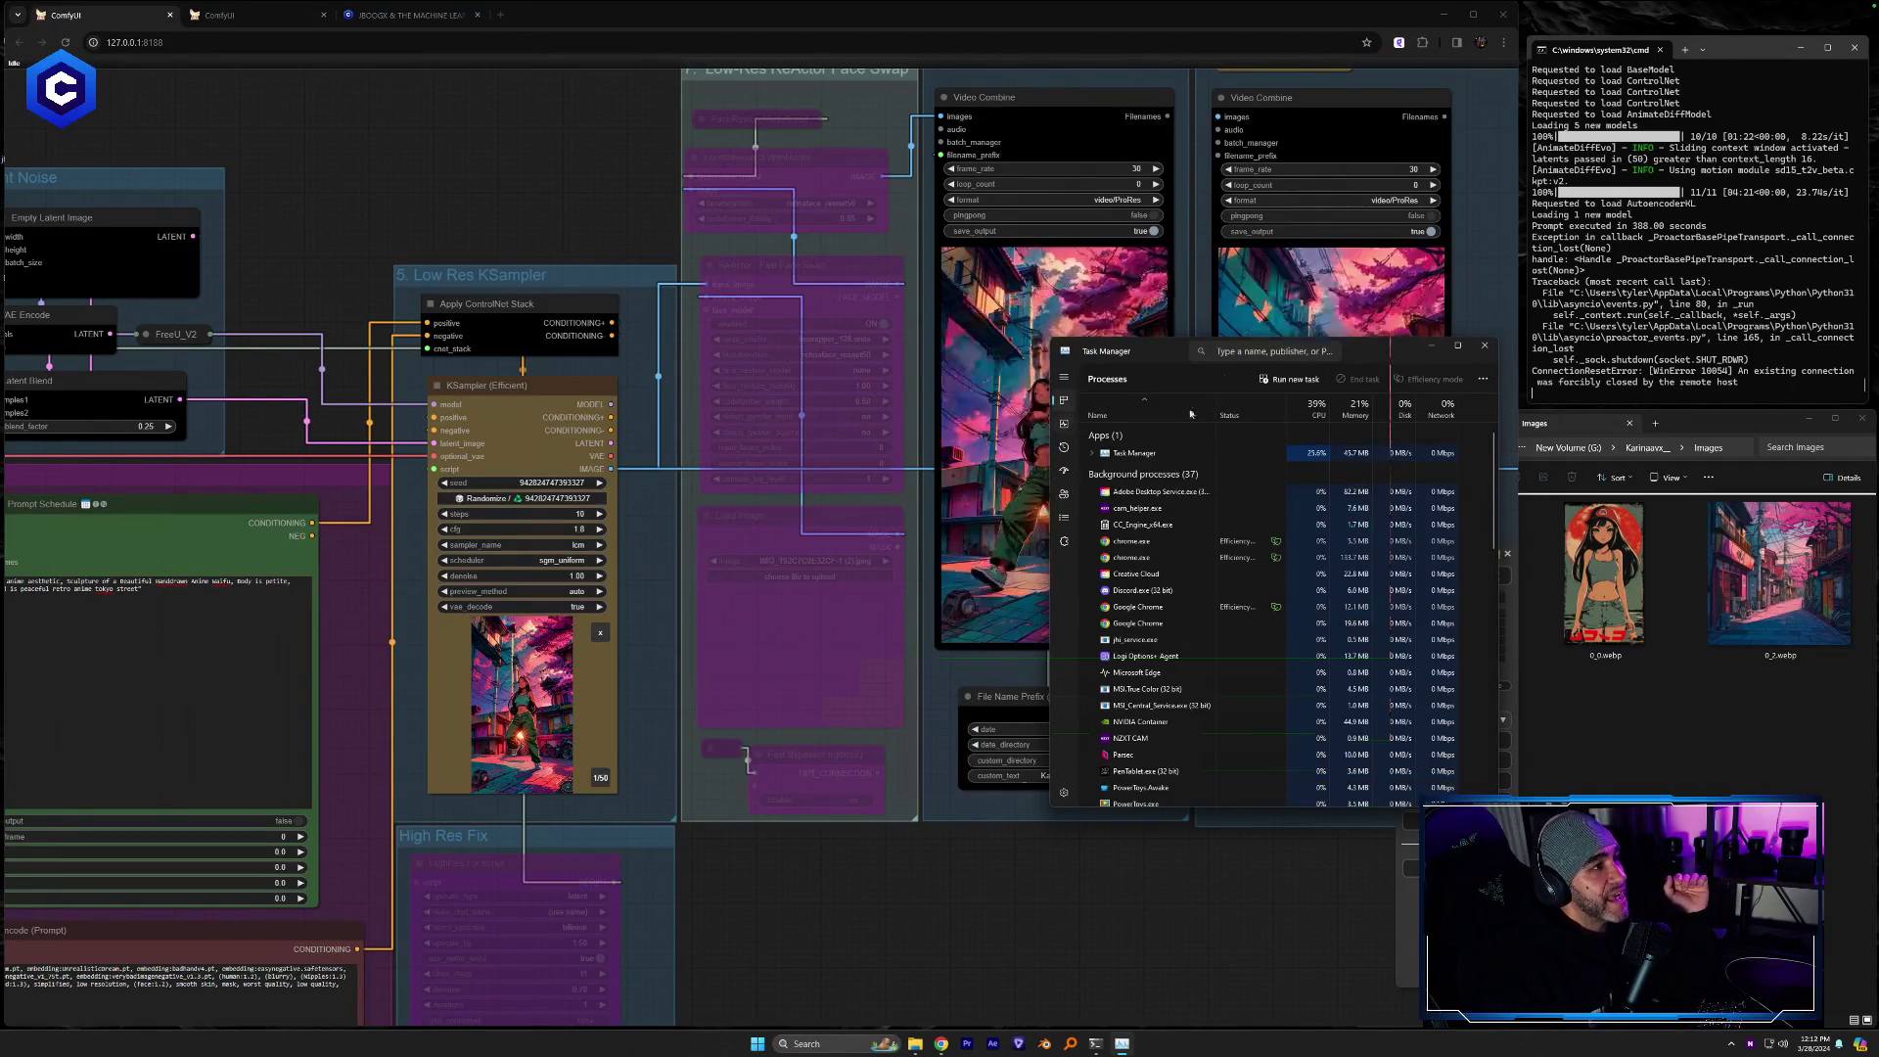
{"action": "left_click", "coordinate": [1076, 423]}
{"action": "left_click_drag", "start_coordinate": [1143, 363], "coordinate": [1541, 585]}
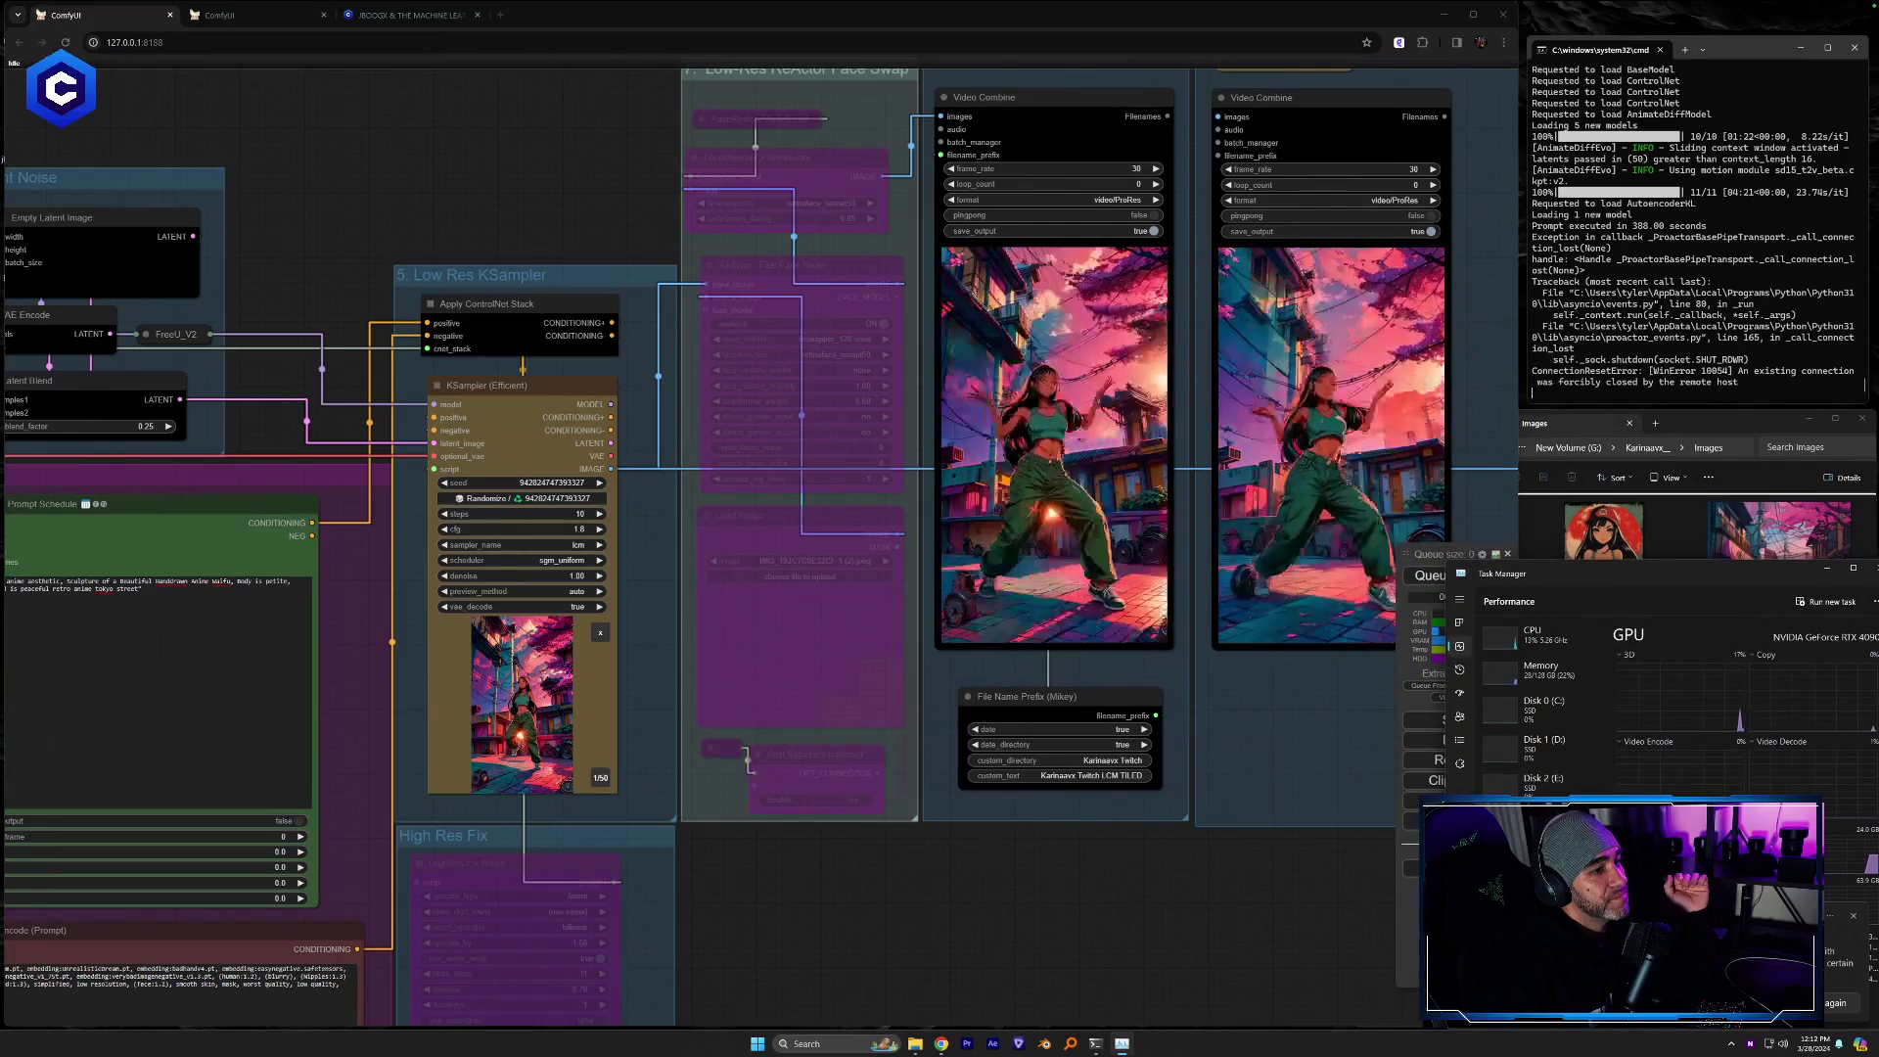
Look back over the first workflow's sampler, prompt, AnimateDiff and background IPAdapter nodes
{"action": "left_click_drag", "start_coordinate": [879, 934], "coordinate": [1231, 797]}
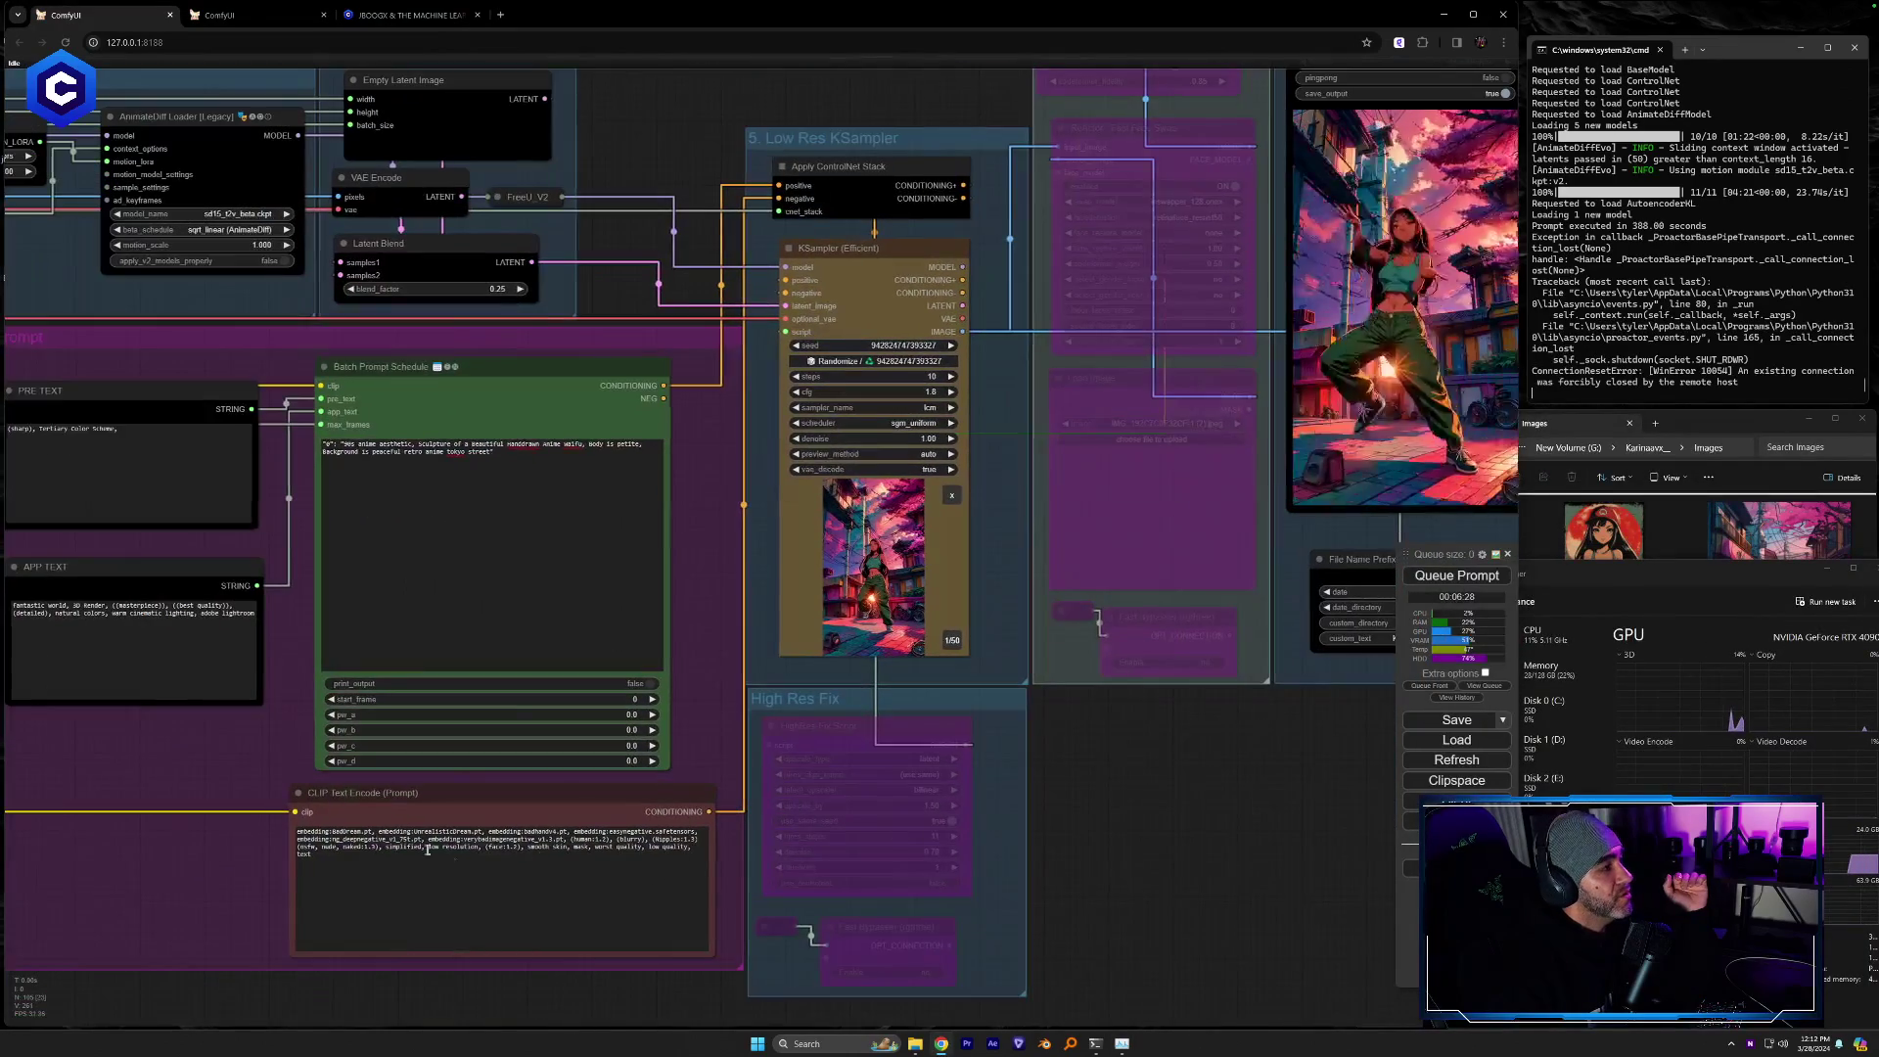
{"action": "left_click_drag", "start_coordinate": [1109, 732], "coordinate": [1482, 725]}
{"action": "left_click_drag", "start_coordinate": [473, 756], "coordinate": [1005, 793]}
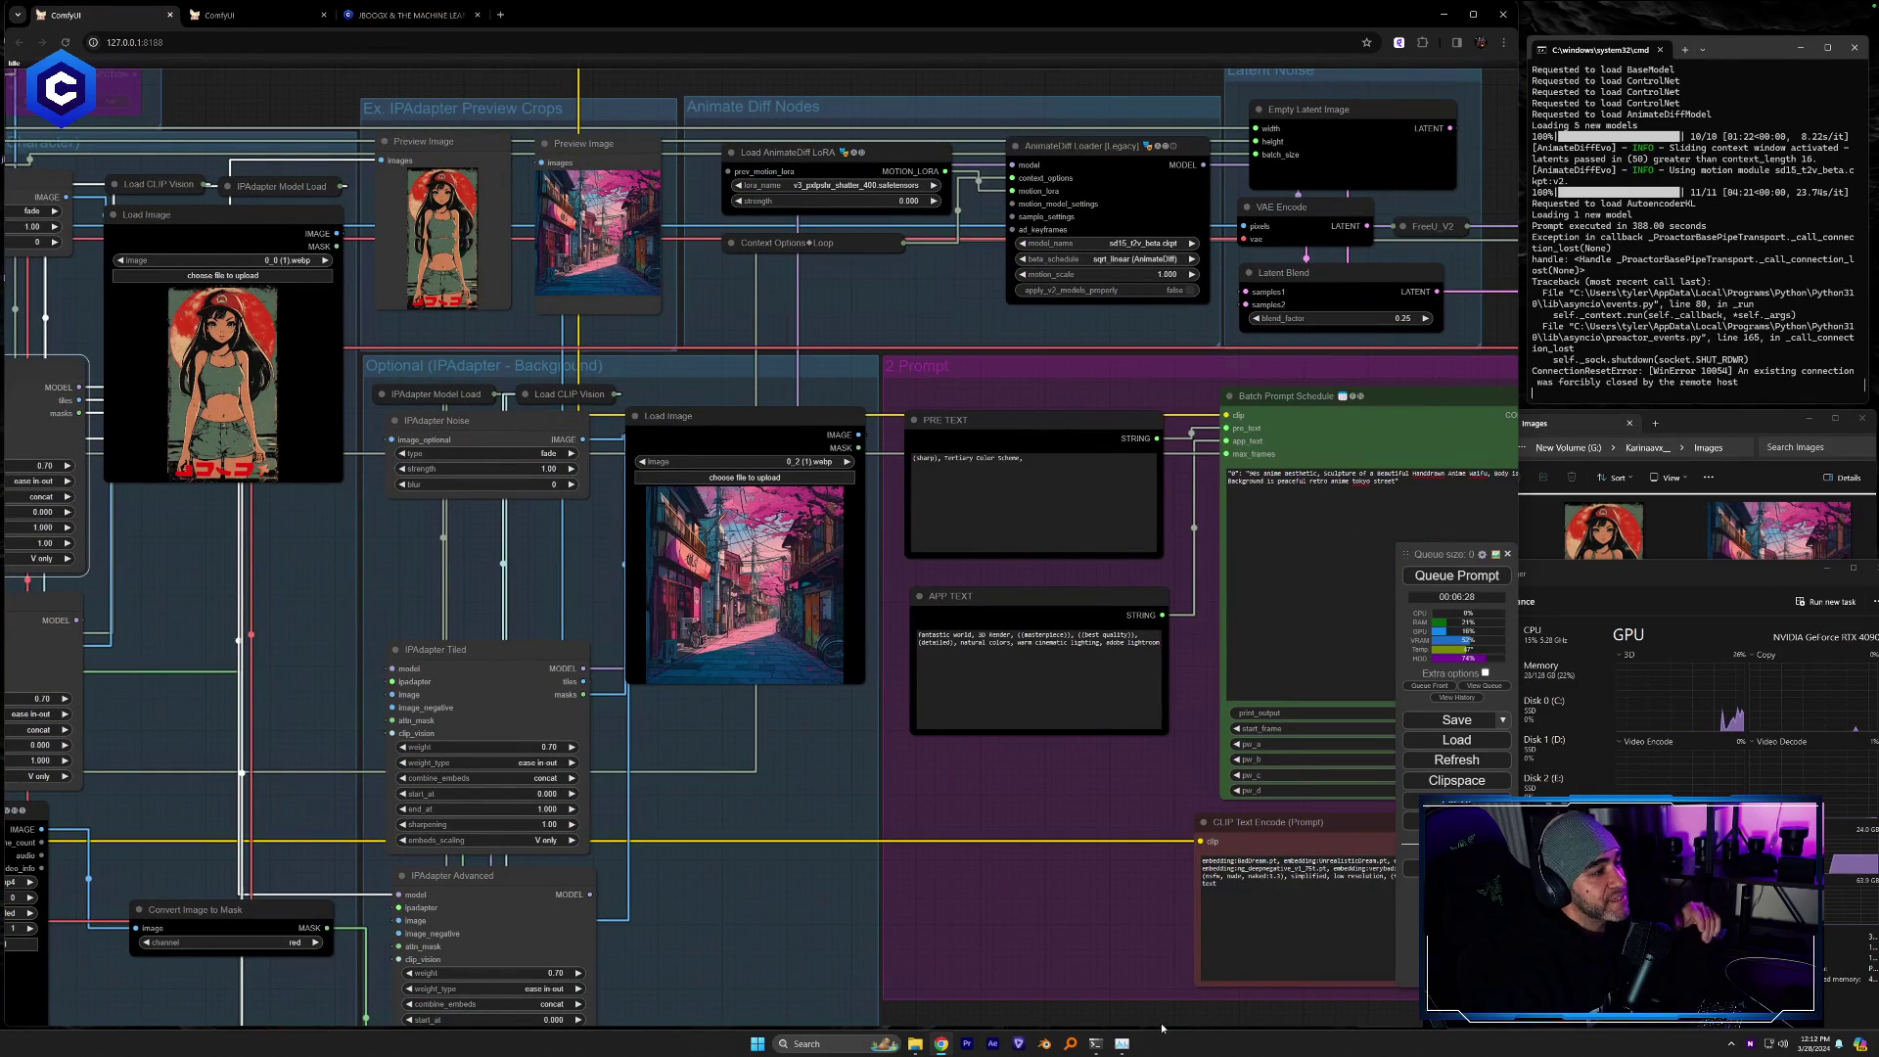
Open Discord on the Midjourney server's anime channel and reposition its window over the ComfyUI canvas
{"action": "left_click", "coordinate": [834, 1045]}
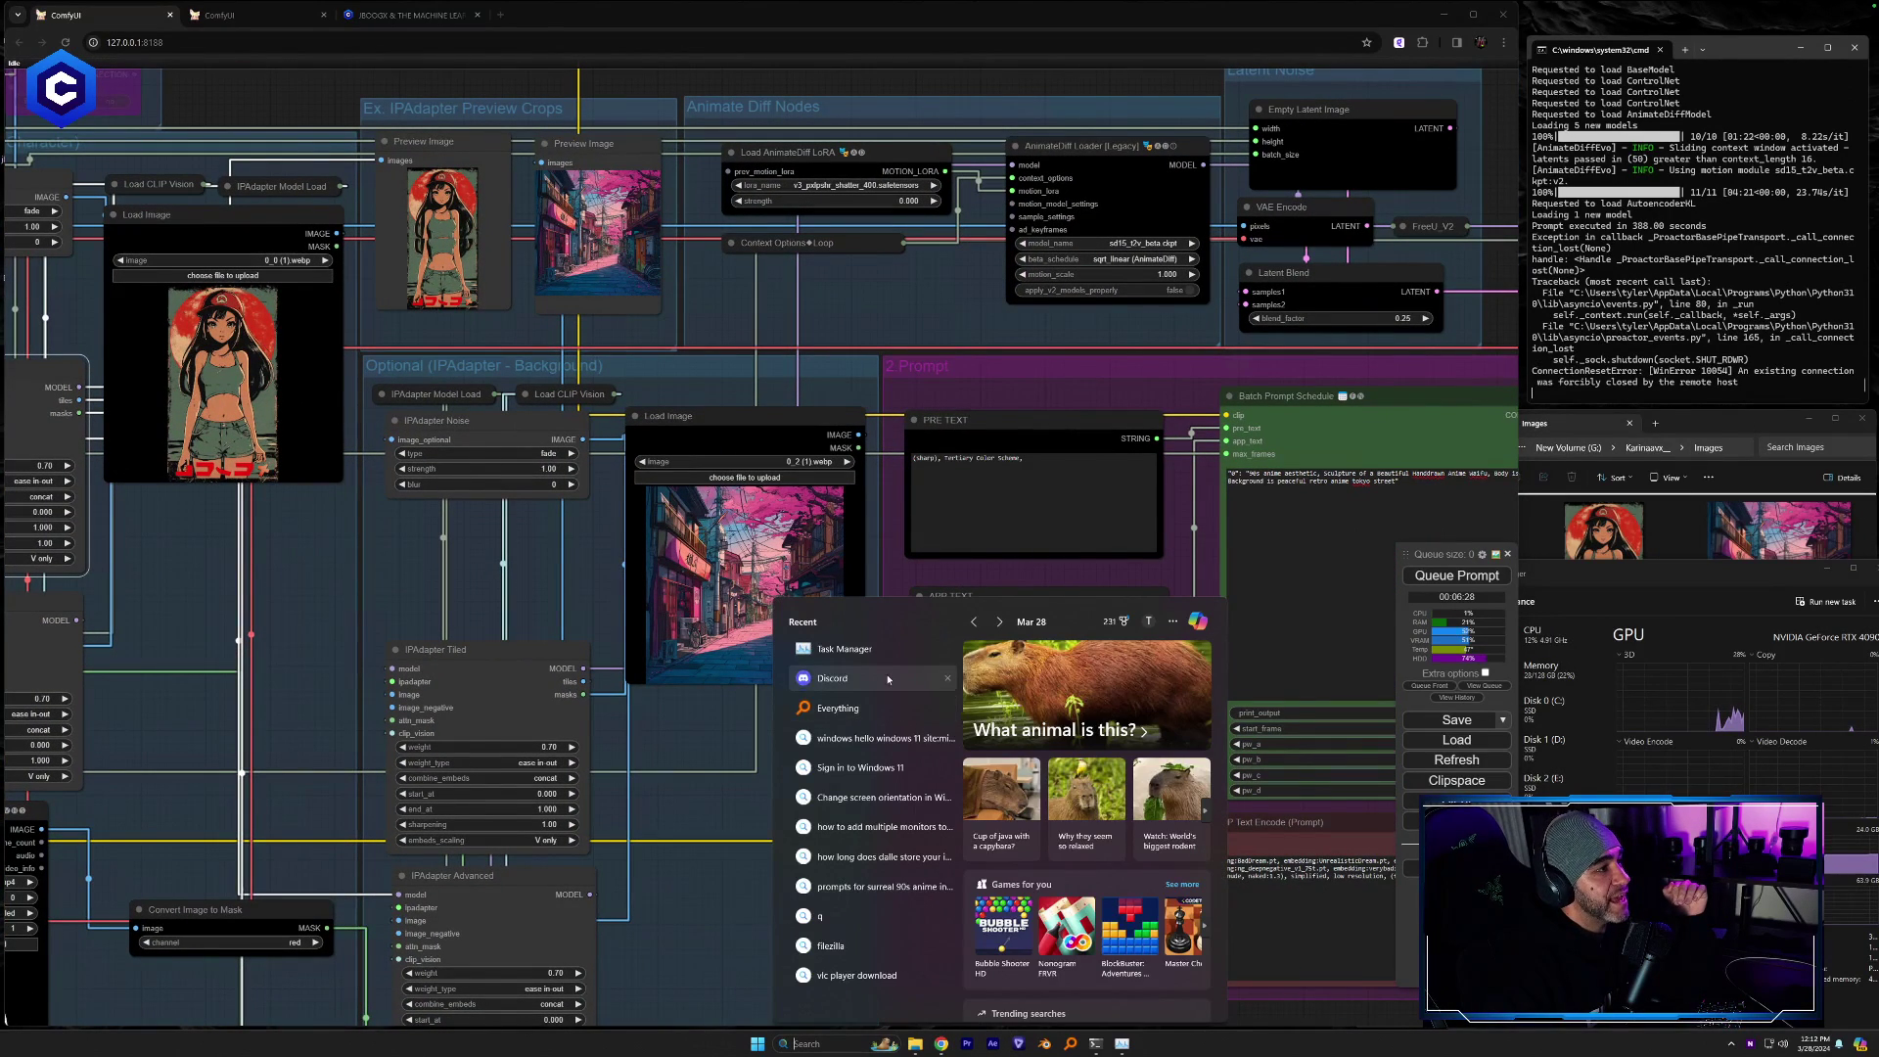
{"action": "key", "text": "Escape"}
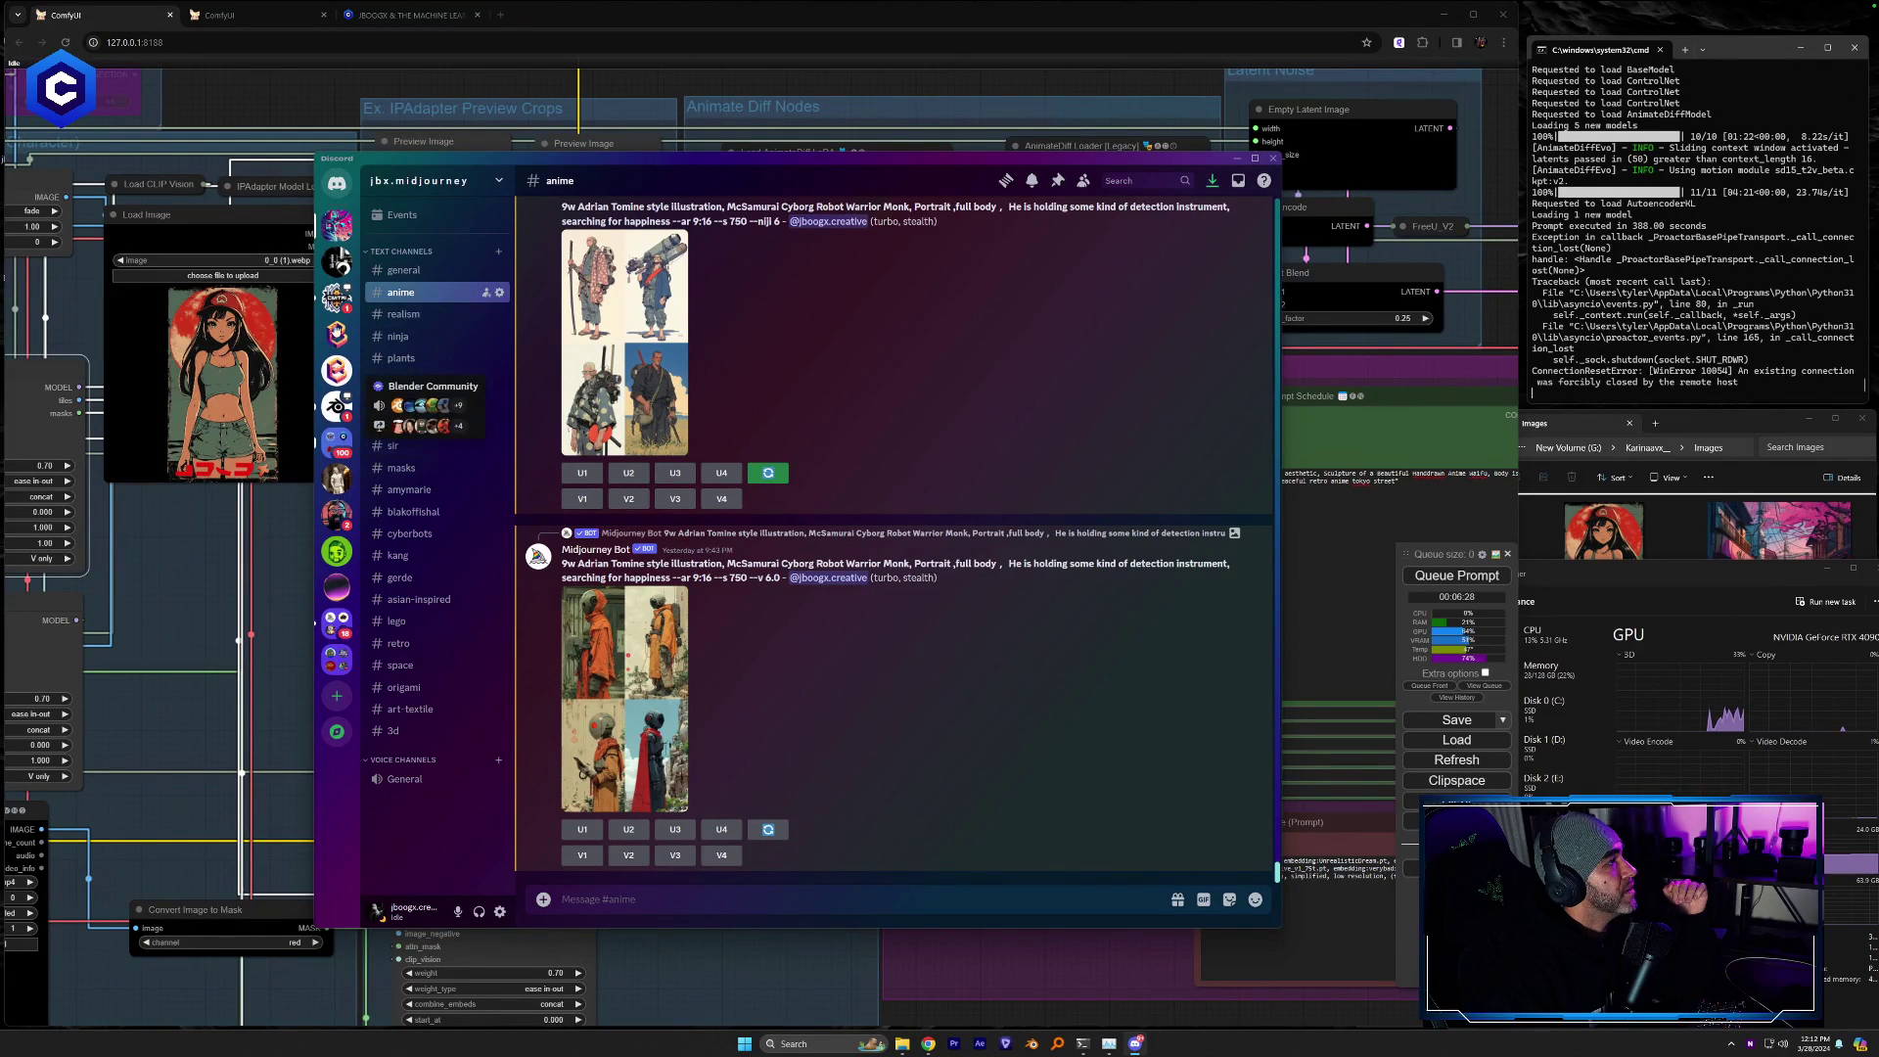
{"action": "left_click_drag", "start_coordinate": [576, 169], "coordinate": [821, 209]}
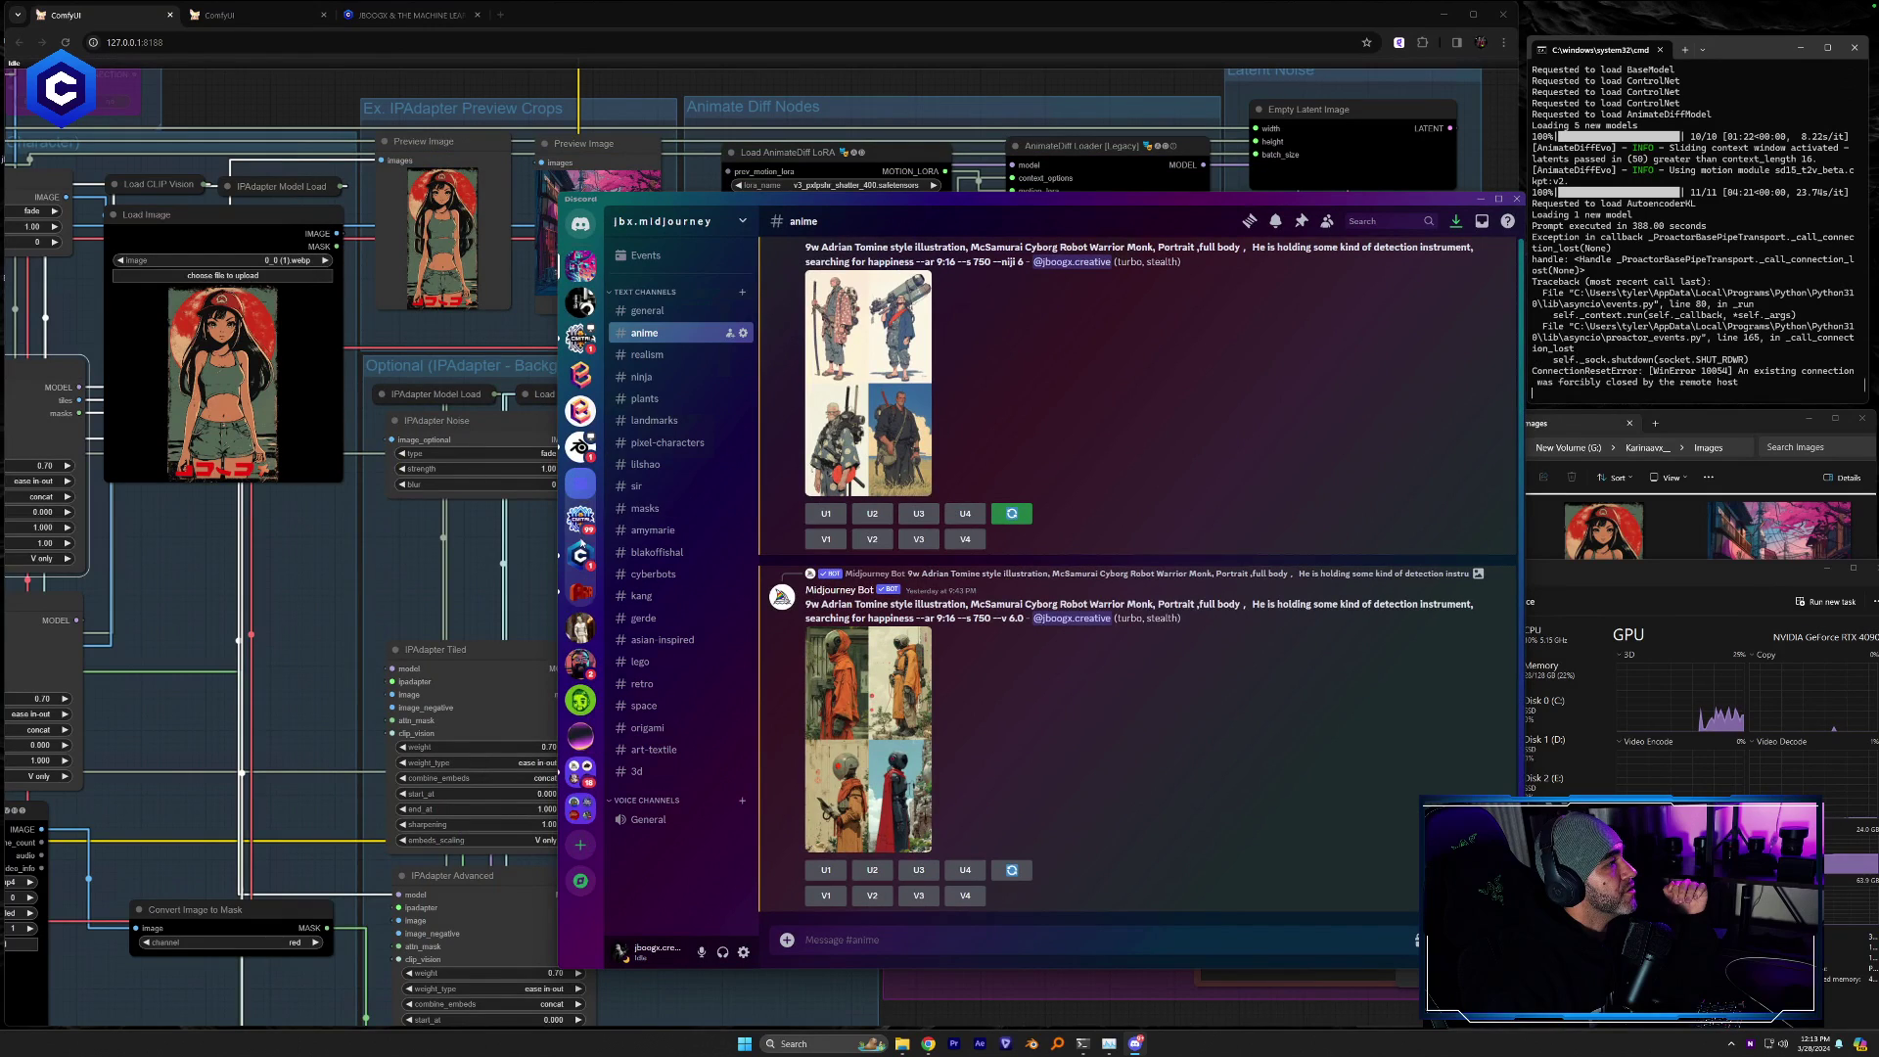
Open the Office Hours channel's chat on the Civitai Discord server and minimise Task Manager to uncover the Images folder
{"action": "left_click", "coordinate": [581, 522]}
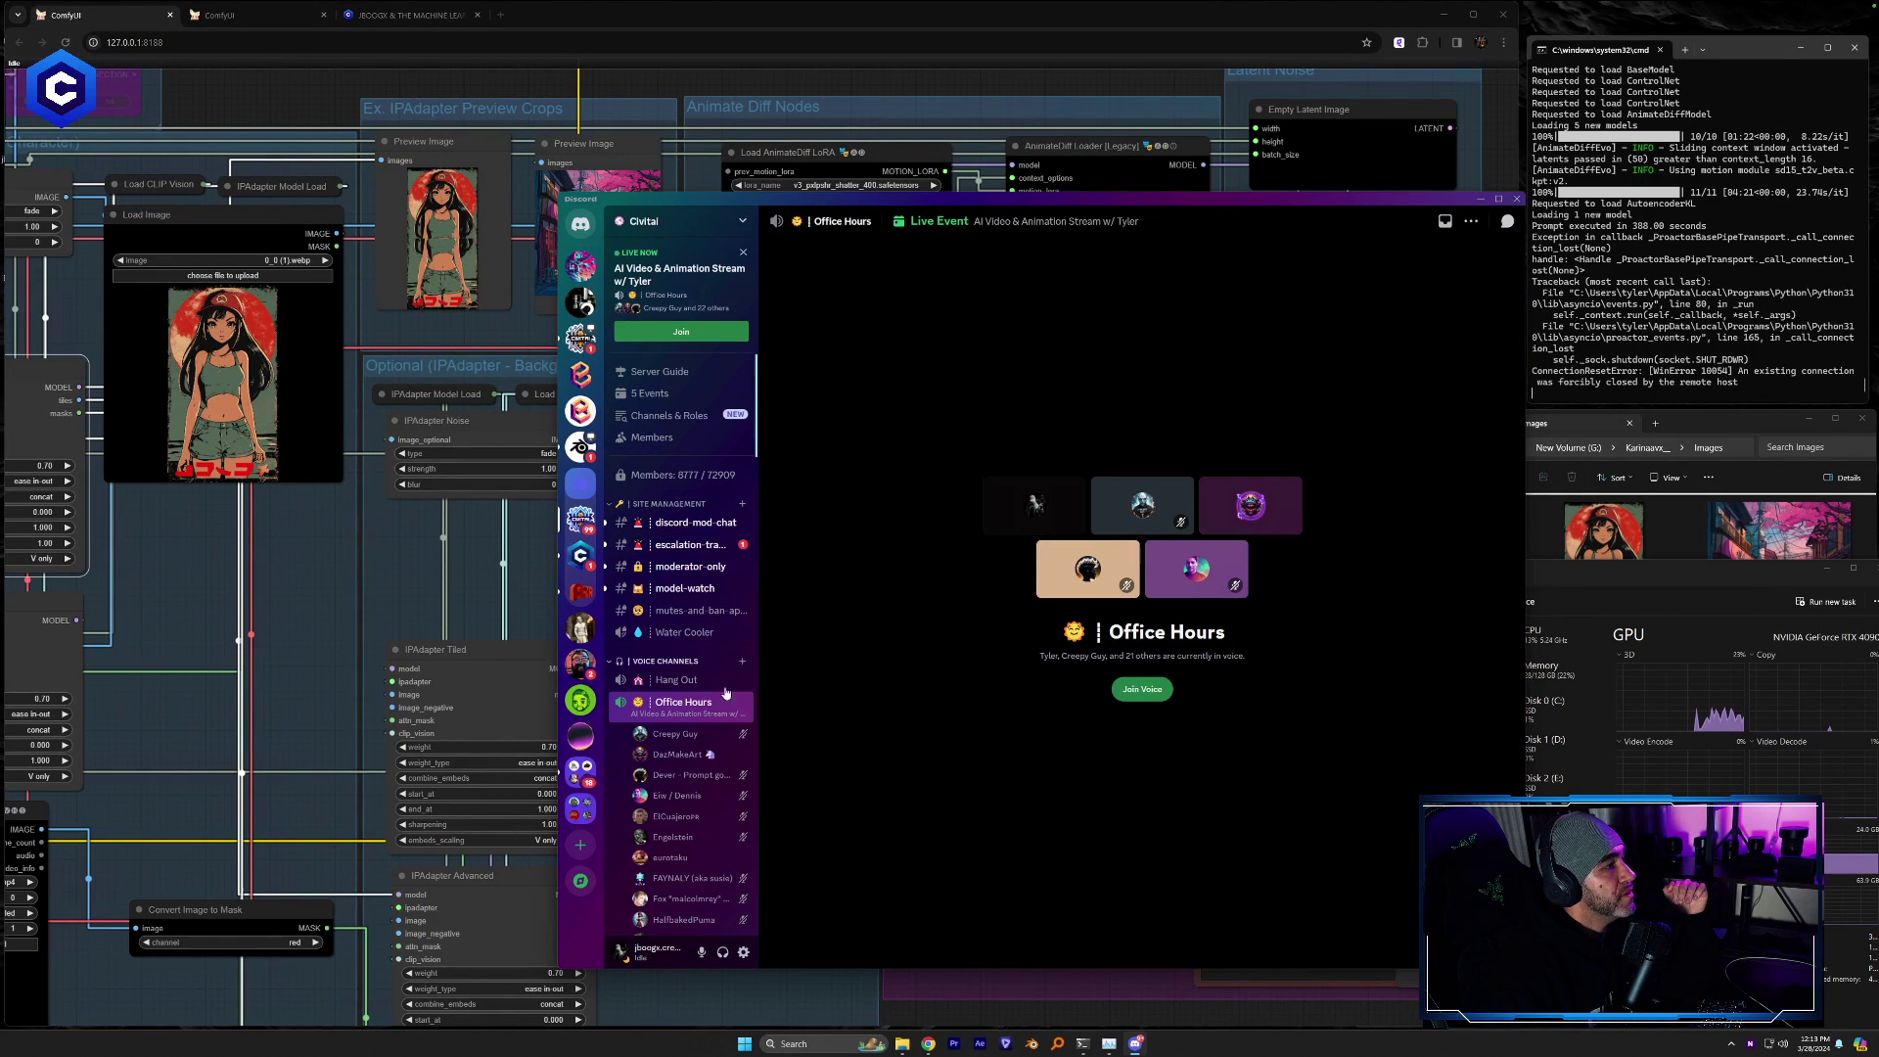
{"action": "mouse_move", "coordinate": [732, 707]}
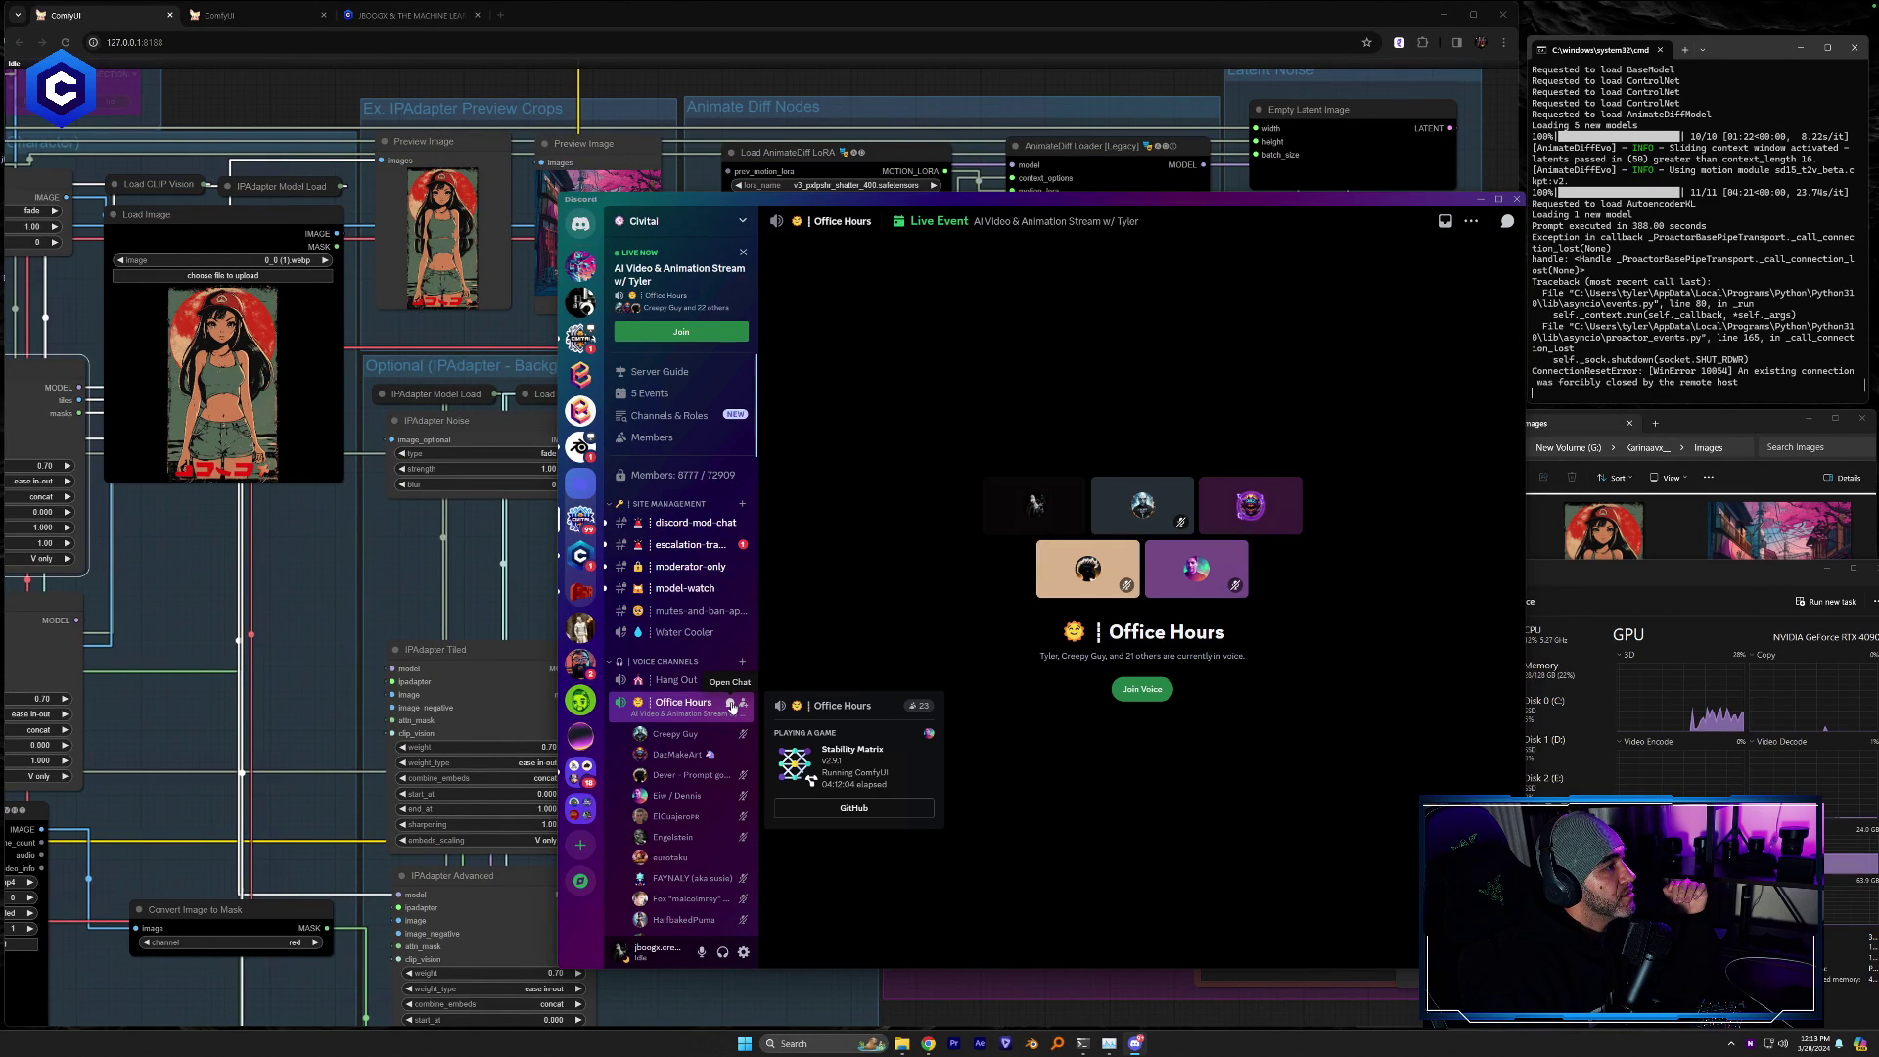
{"action": "left_click", "coordinate": [731, 703]}
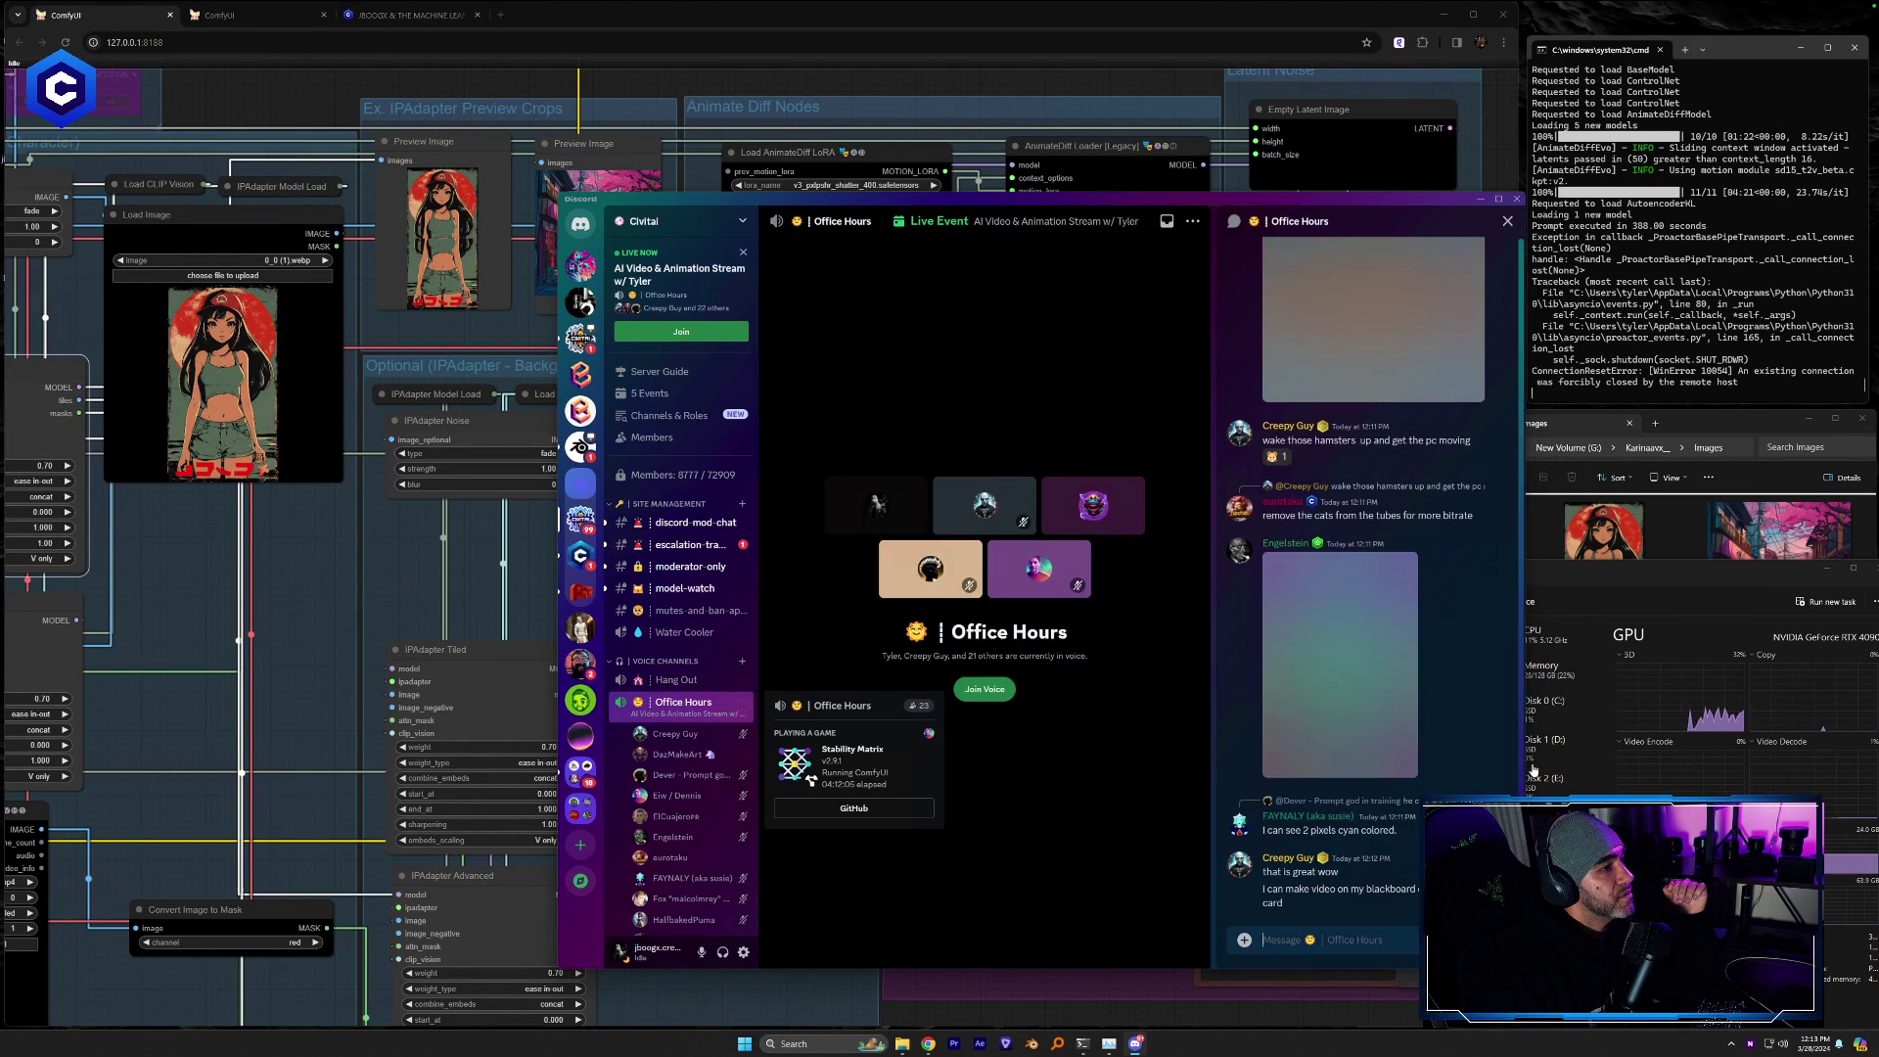
{"action": "left_click", "coordinate": [1826, 568]}
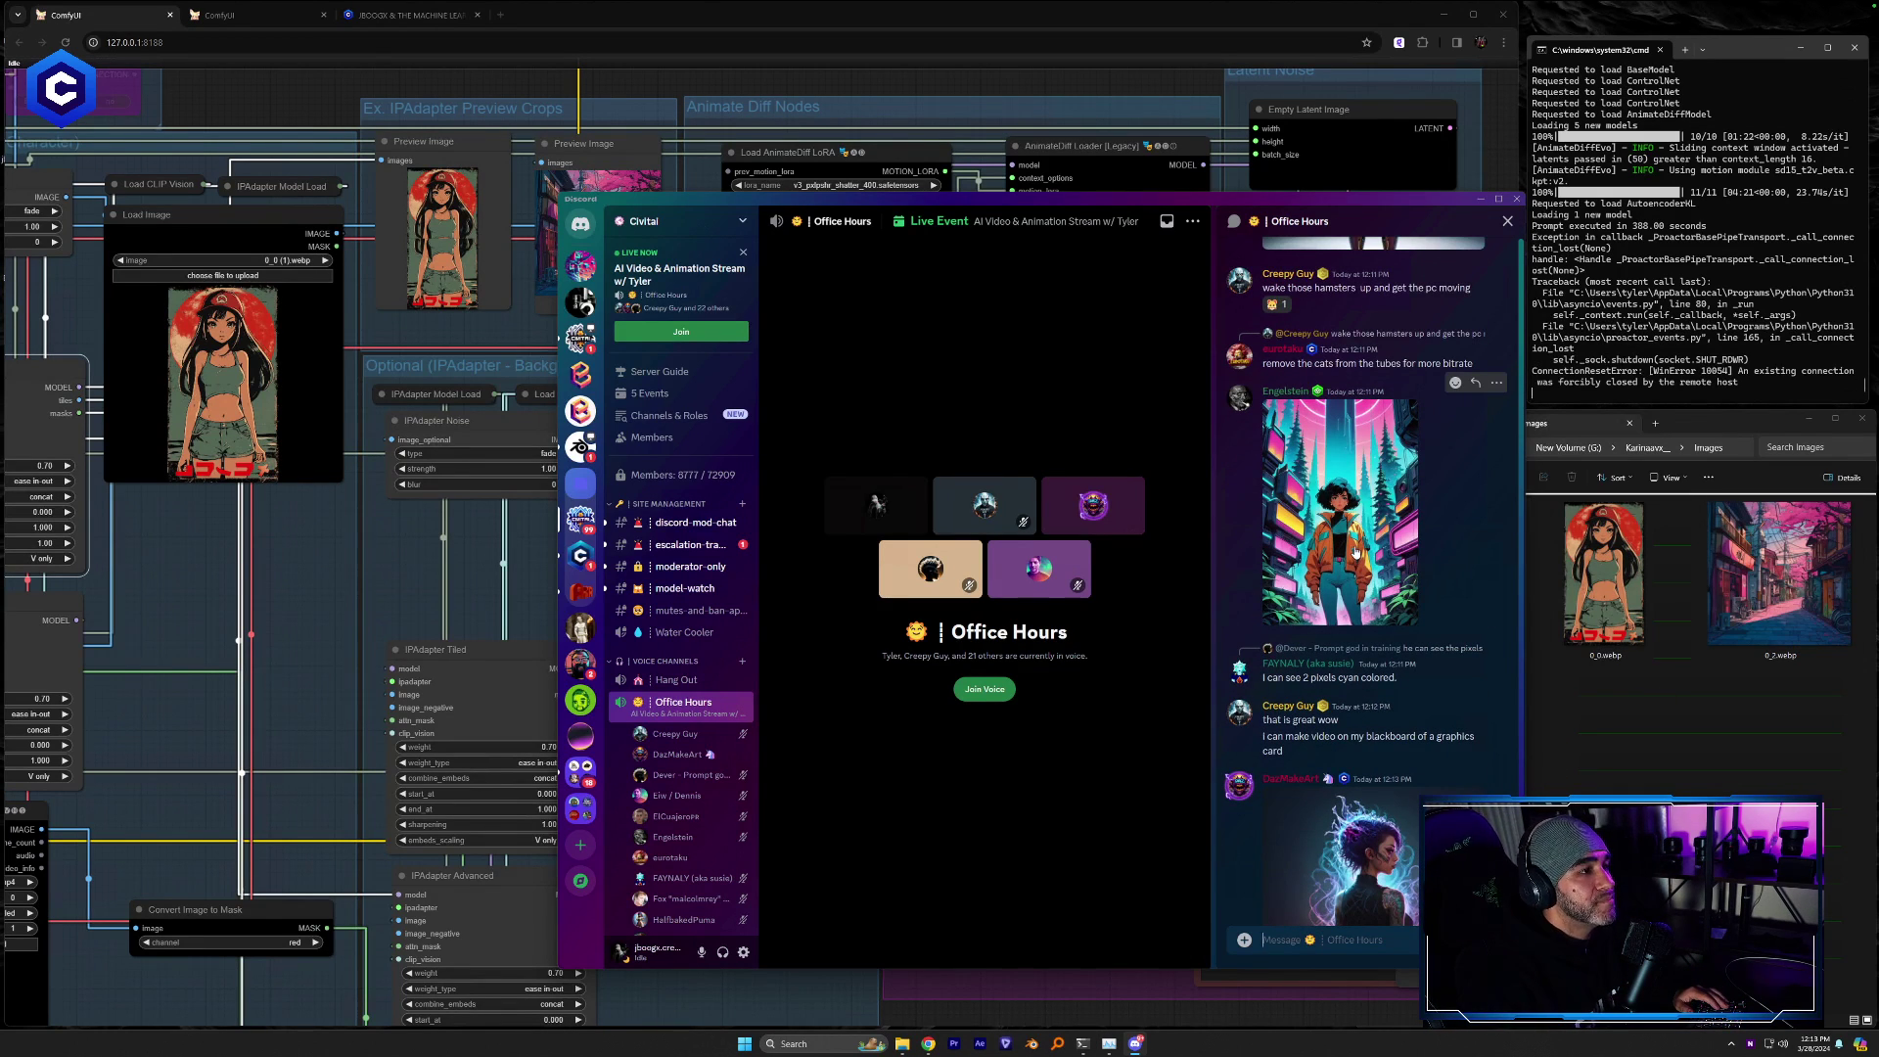
Enlarge the shared picture of the woman in an orange jacket in a neon forest and copy it into the Images folder
{"action": "left_click", "coordinate": [1357, 554]}
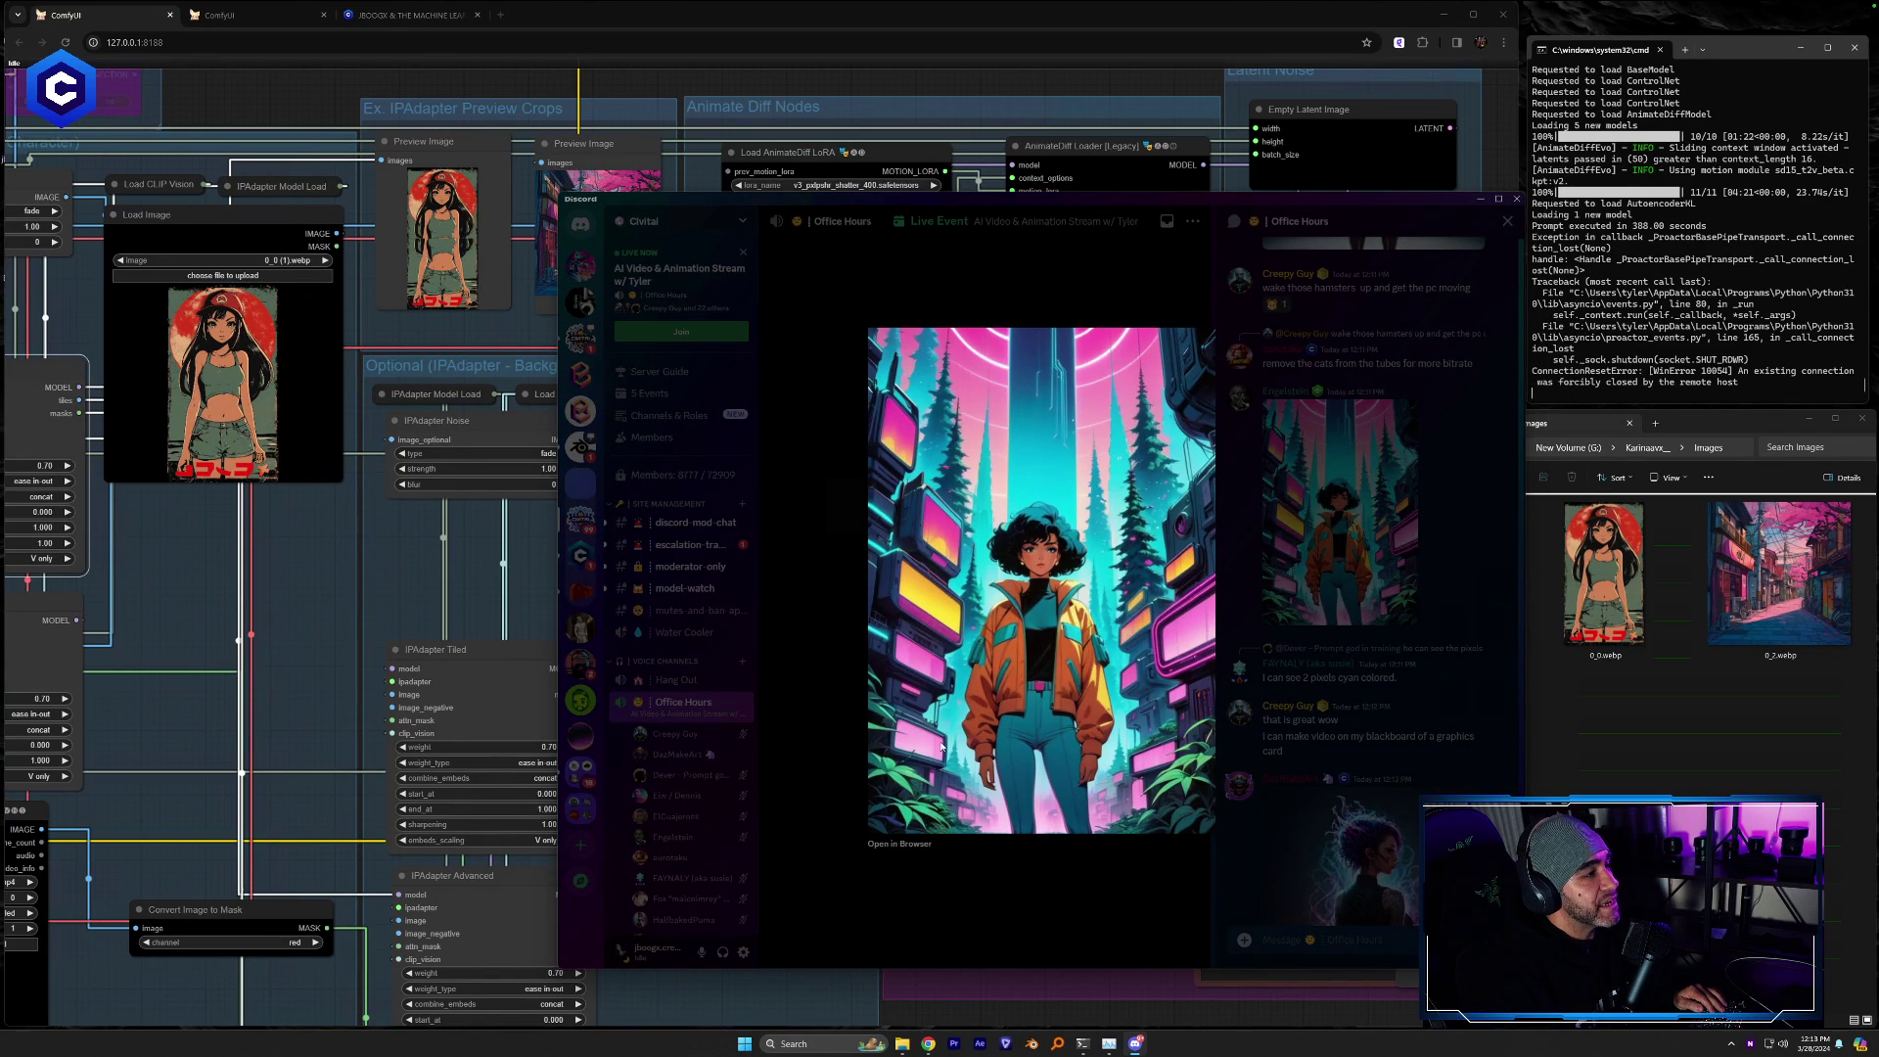
{"action": "left_click_drag", "start_coordinate": [1039, 537], "coordinate": [1604, 704]}
{"action": "left_click", "coordinate": [1288, 839]}
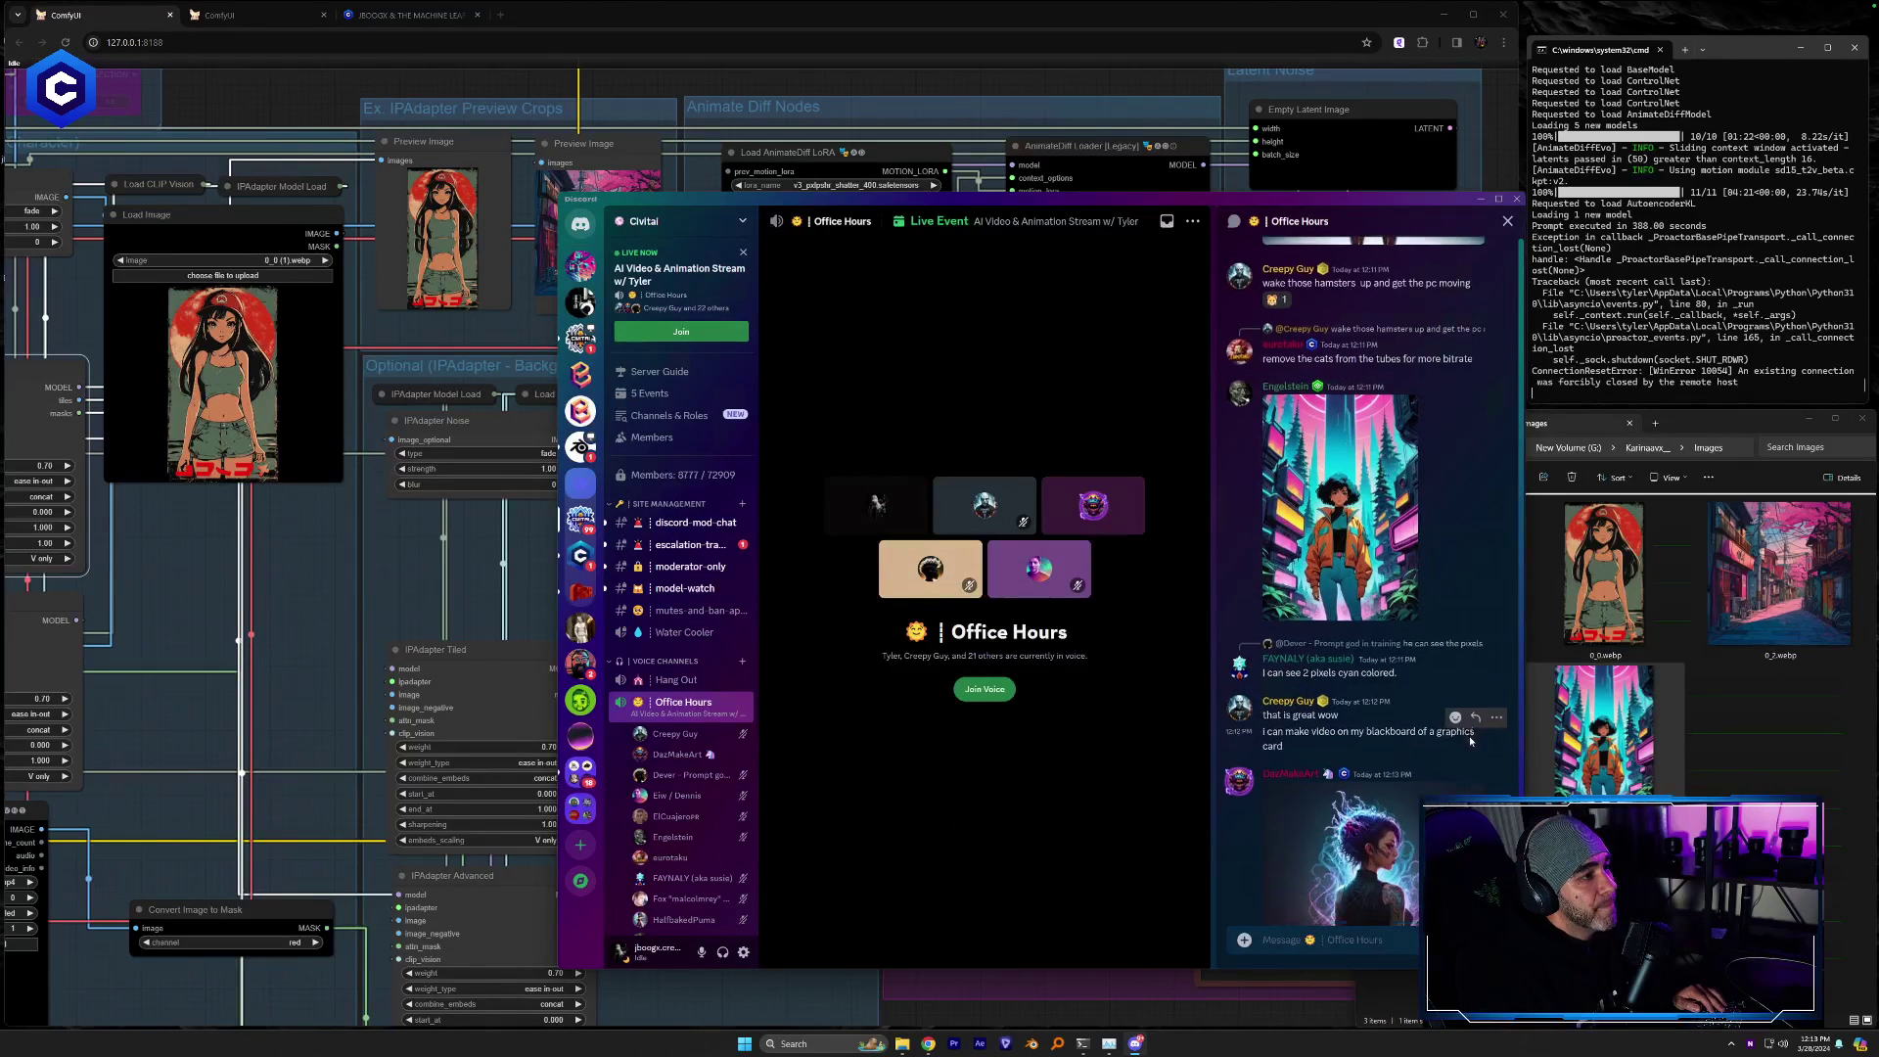
Enlarge the shared picture of the tattooed woman with glowing purple hair and copy it into the Images folder
{"action": "scroll", "coordinate": [1470, 736], "scroll_direction": "down", "scroll_amount": 1}
{"action": "left_click", "coordinate": [1359, 722]}
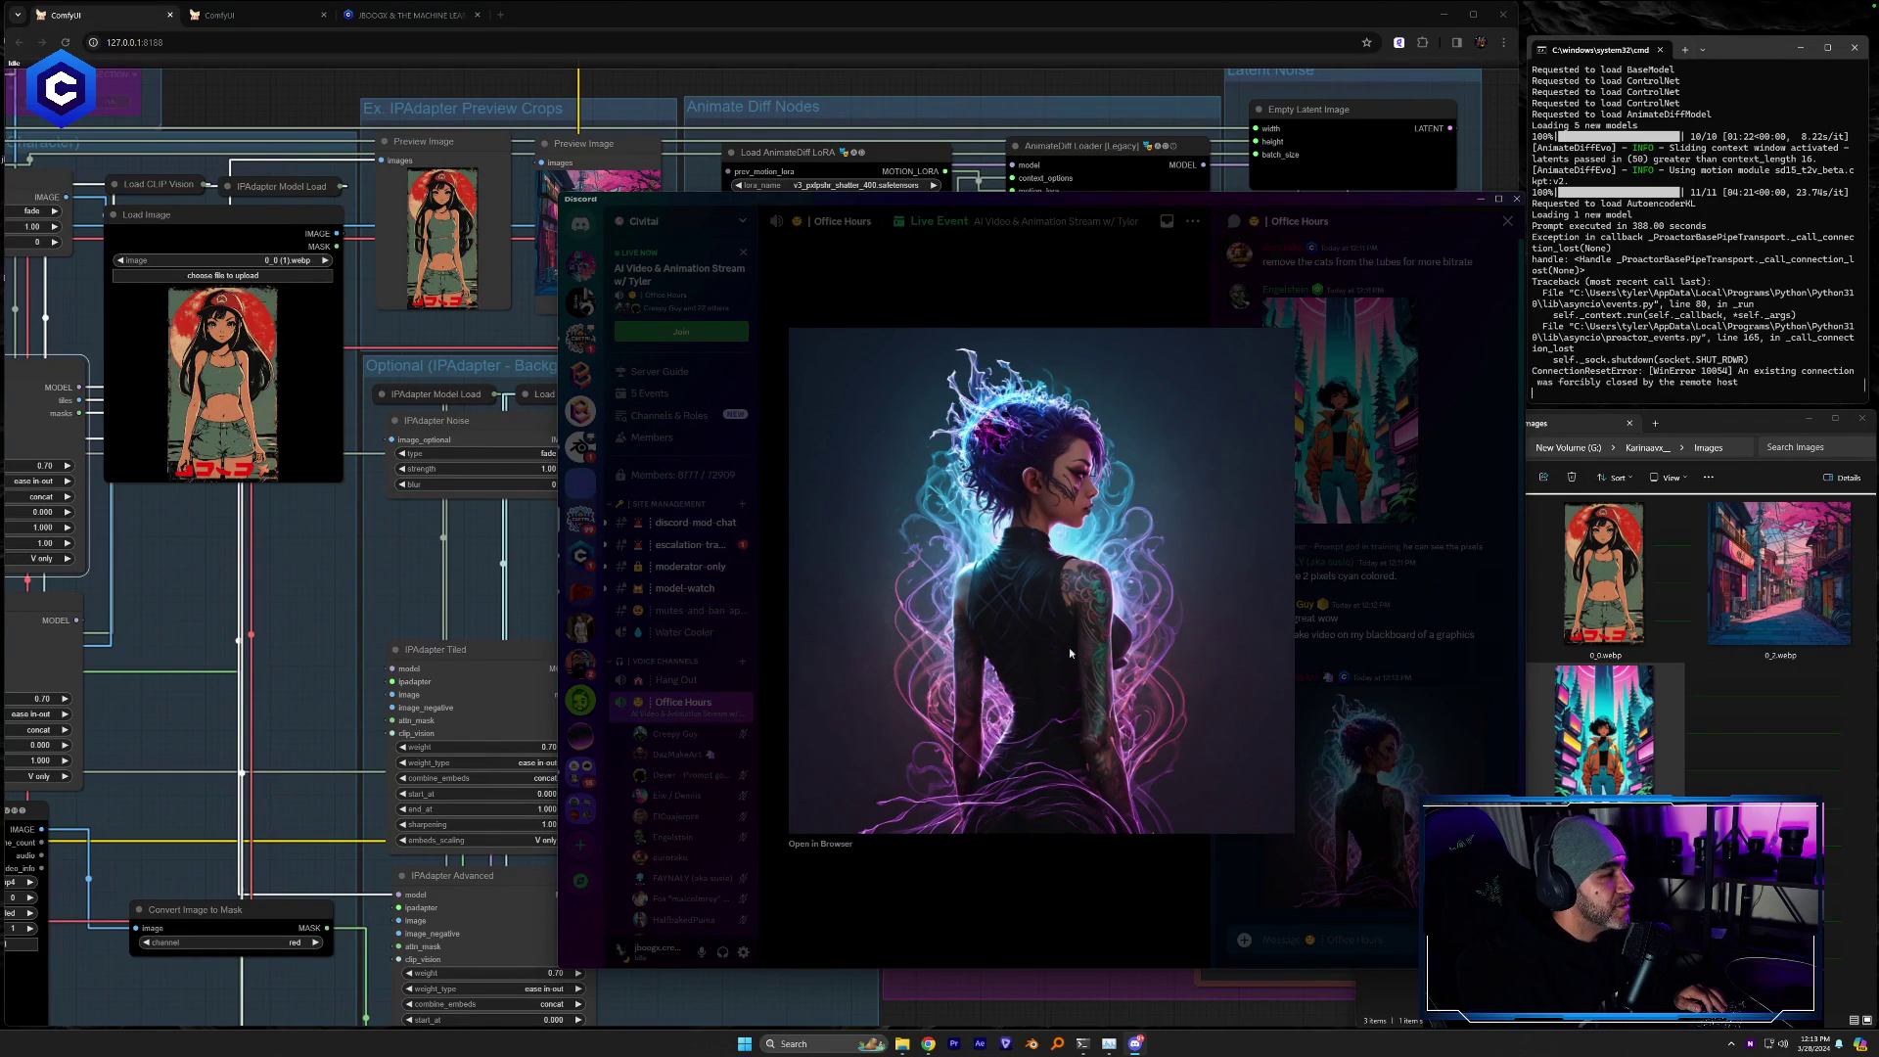
{"action": "left_click_drag", "start_coordinate": [1036, 559], "coordinate": [1786, 748]}
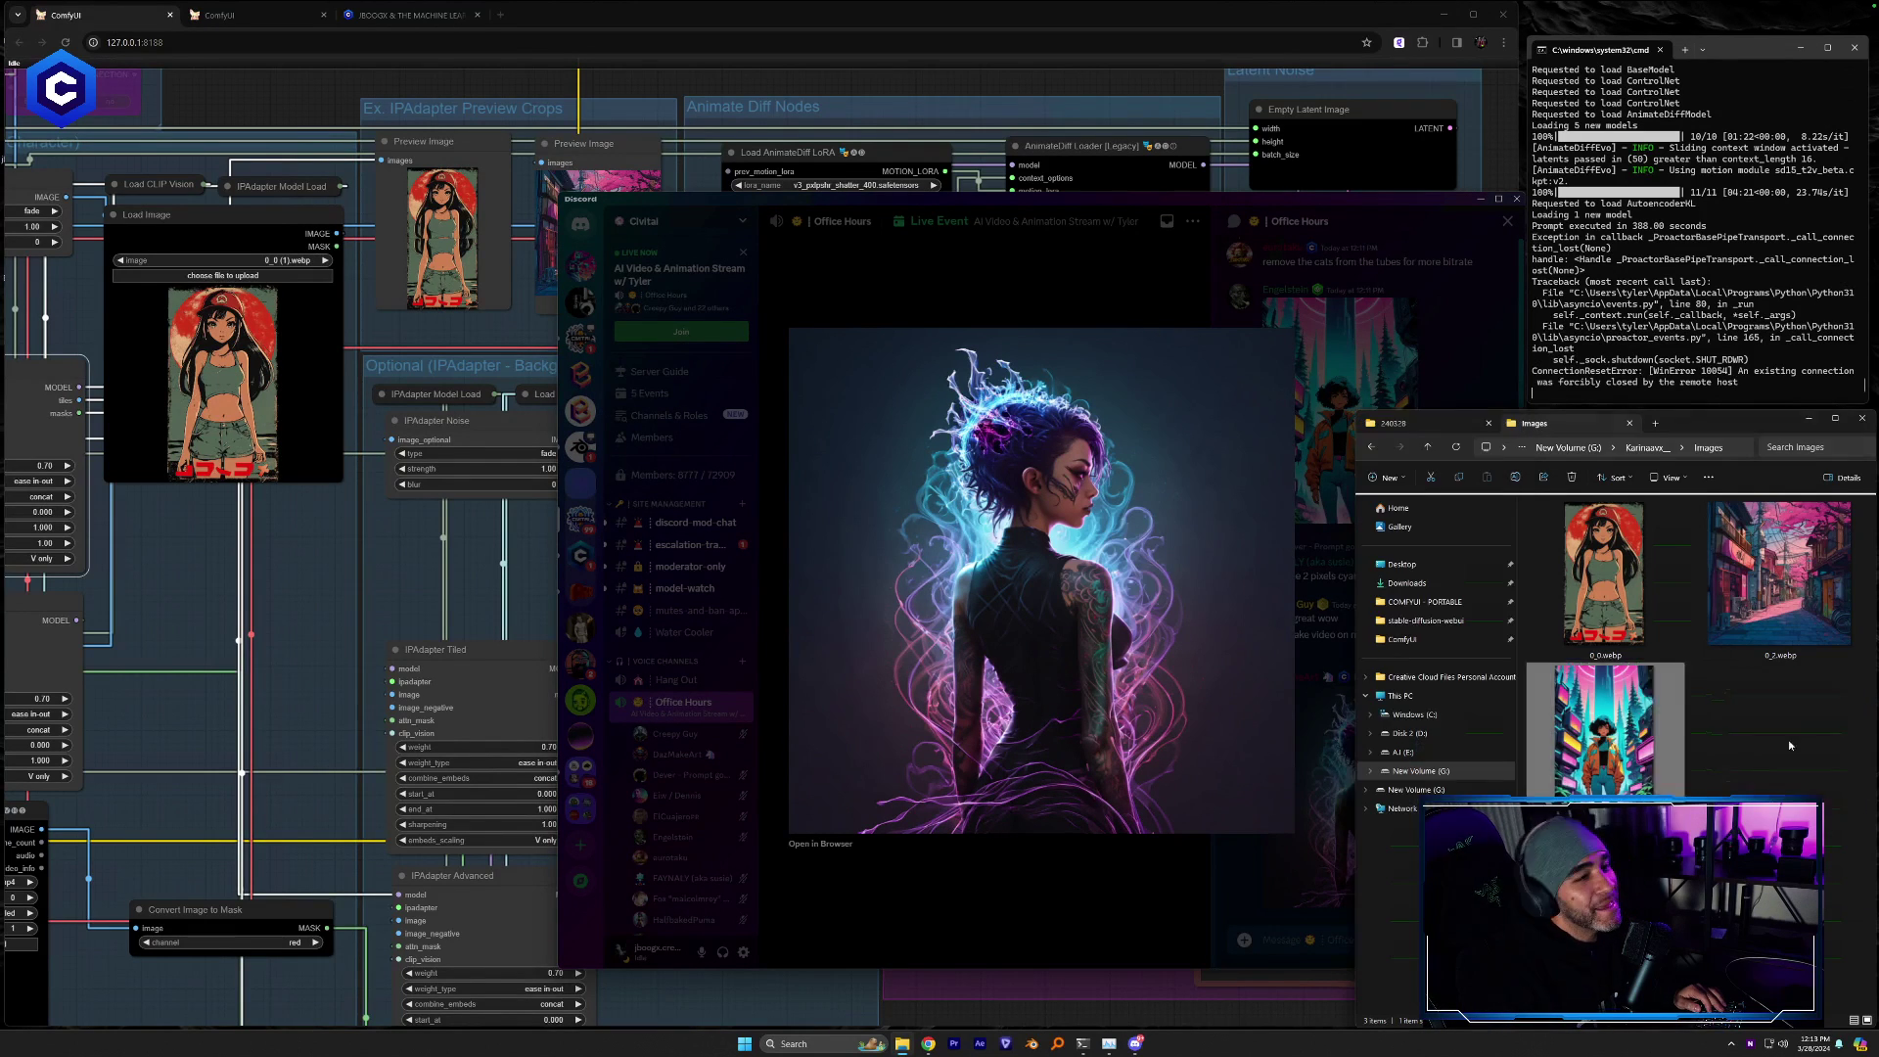
{"action": "left_click", "coordinate": [1252, 890]}
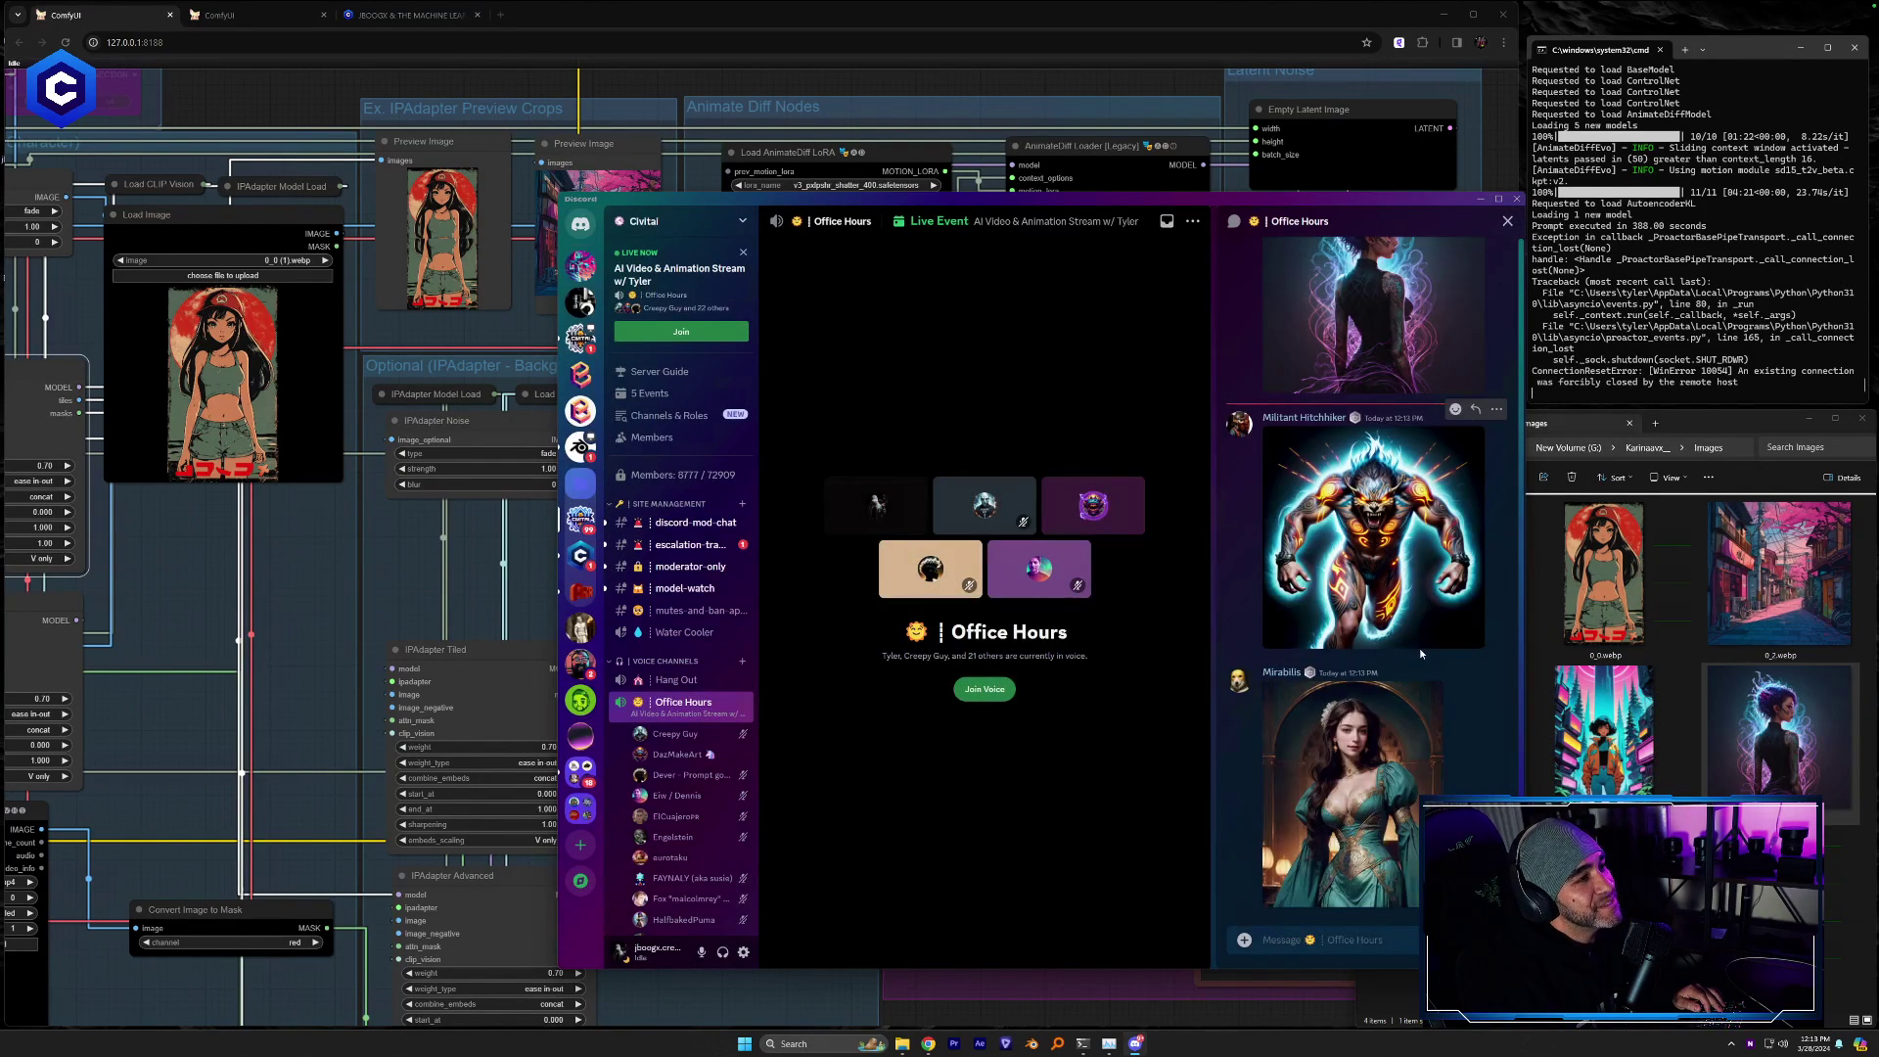
Browse the pictures shared in the Office Hours chat and copy the glowing, flaming beast image into the Images folder
{"action": "scroll", "coordinate": [1421, 655], "scroll_direction": "up", "scroll_amount": 10}
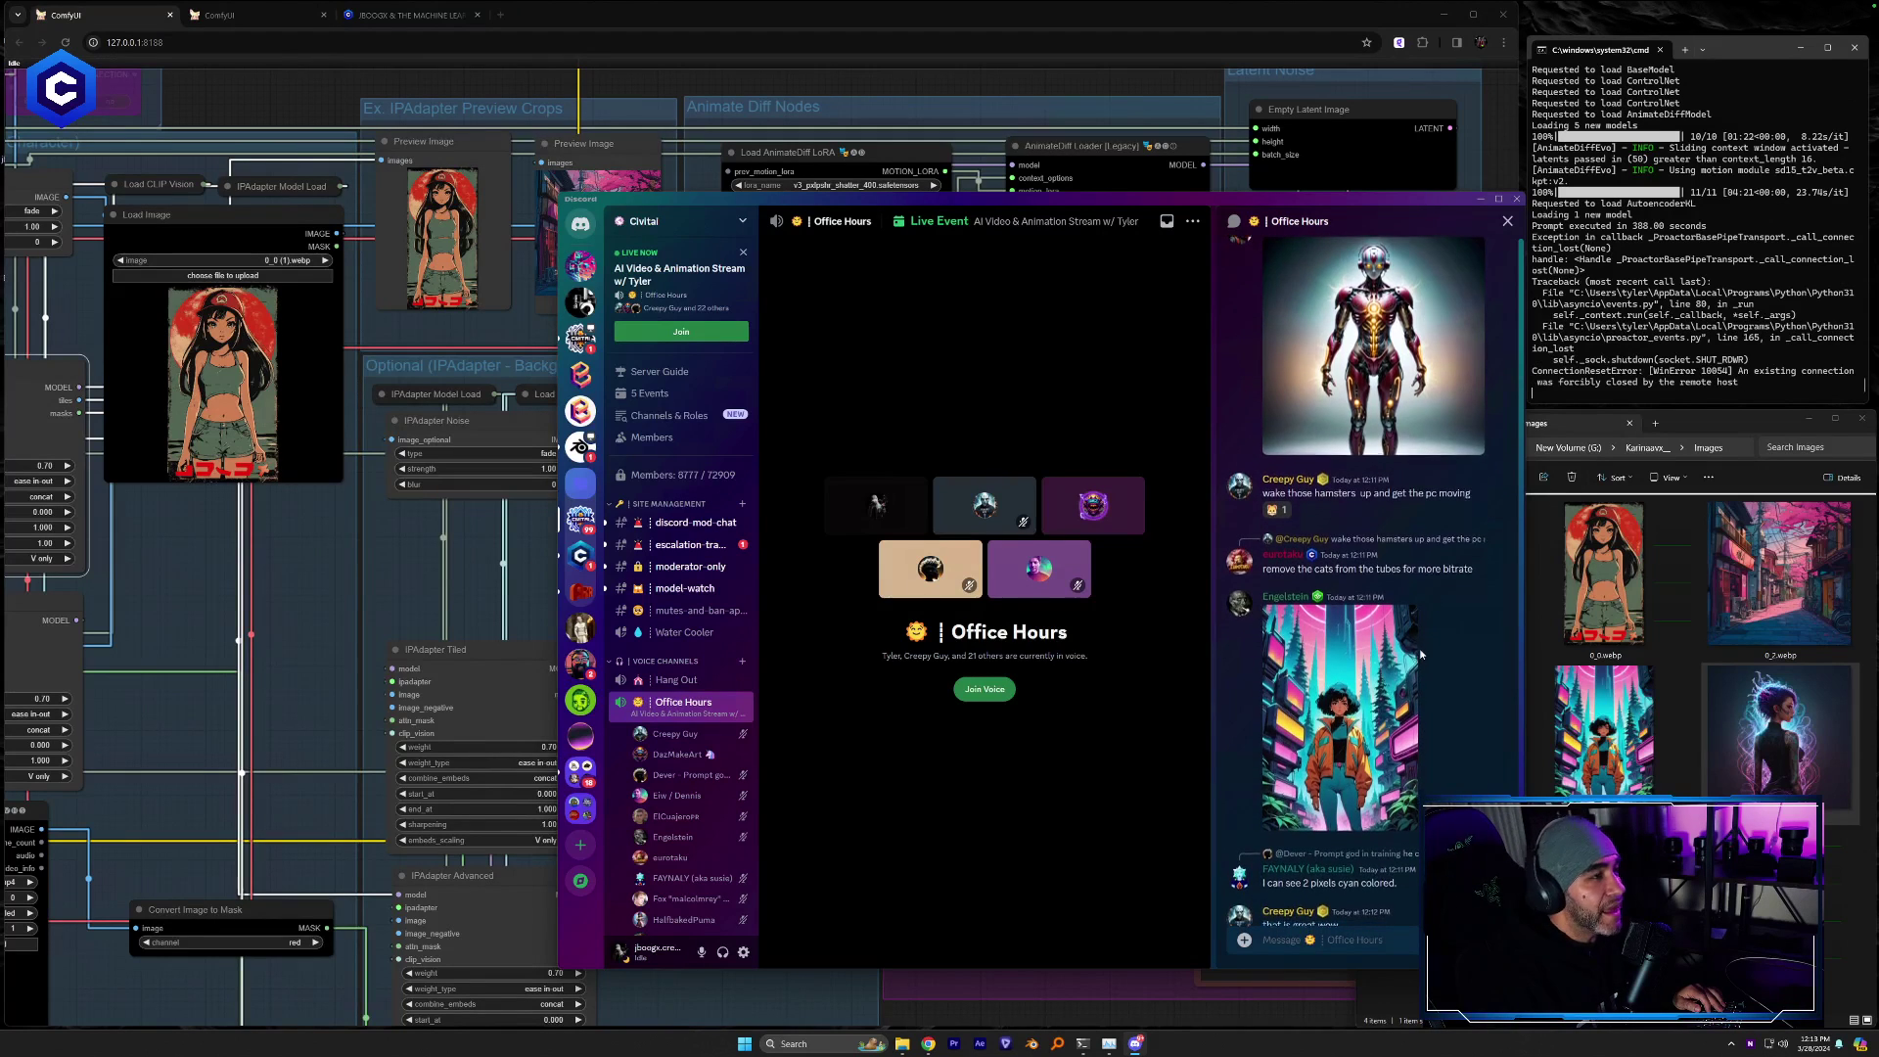
{"action": "scroll", "coordinate": [1421, 655], "scroll_direction": "up", "scroll_amount": 5}
{"action": "scroll", "coordinate": [1422, 661], "scroll_direction": "down", "scroll_amount": 7}
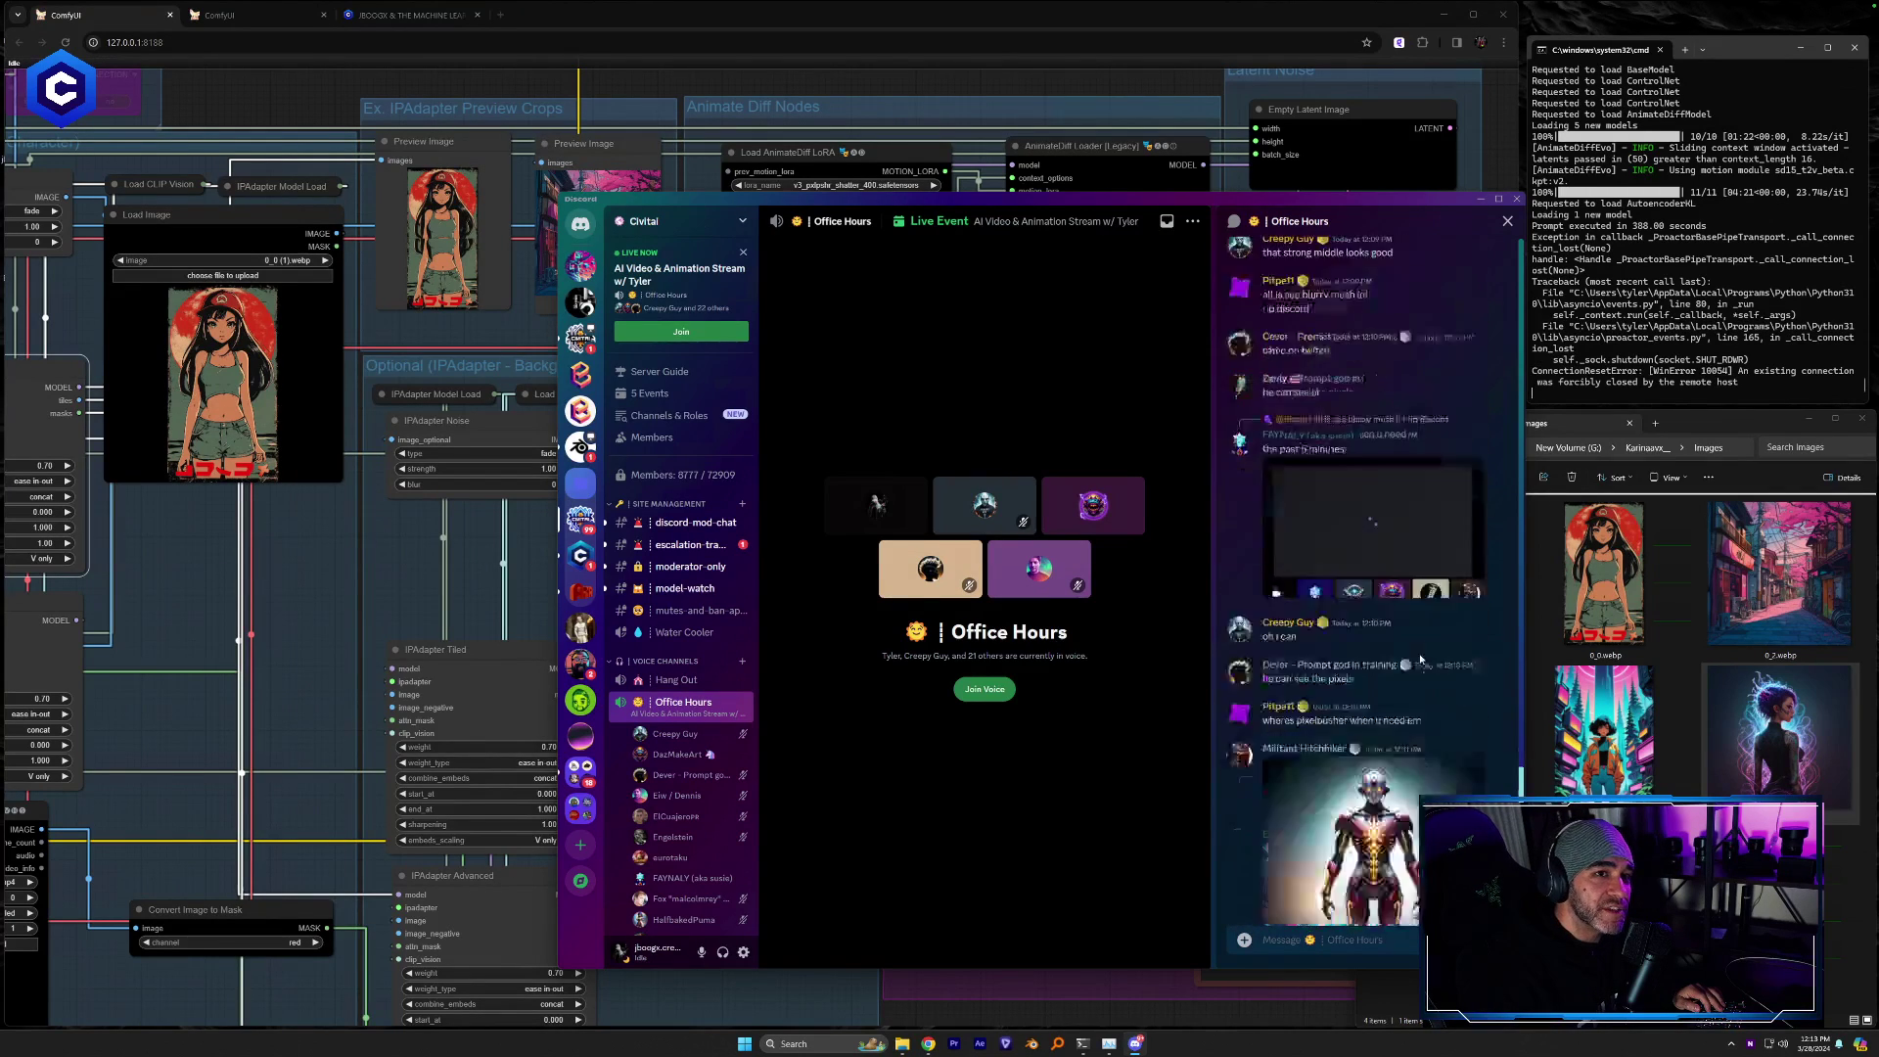
{"action": "scroll", "coordinate": [1422, 667], "scroll_direction": "down", "scroll_amount": 5}
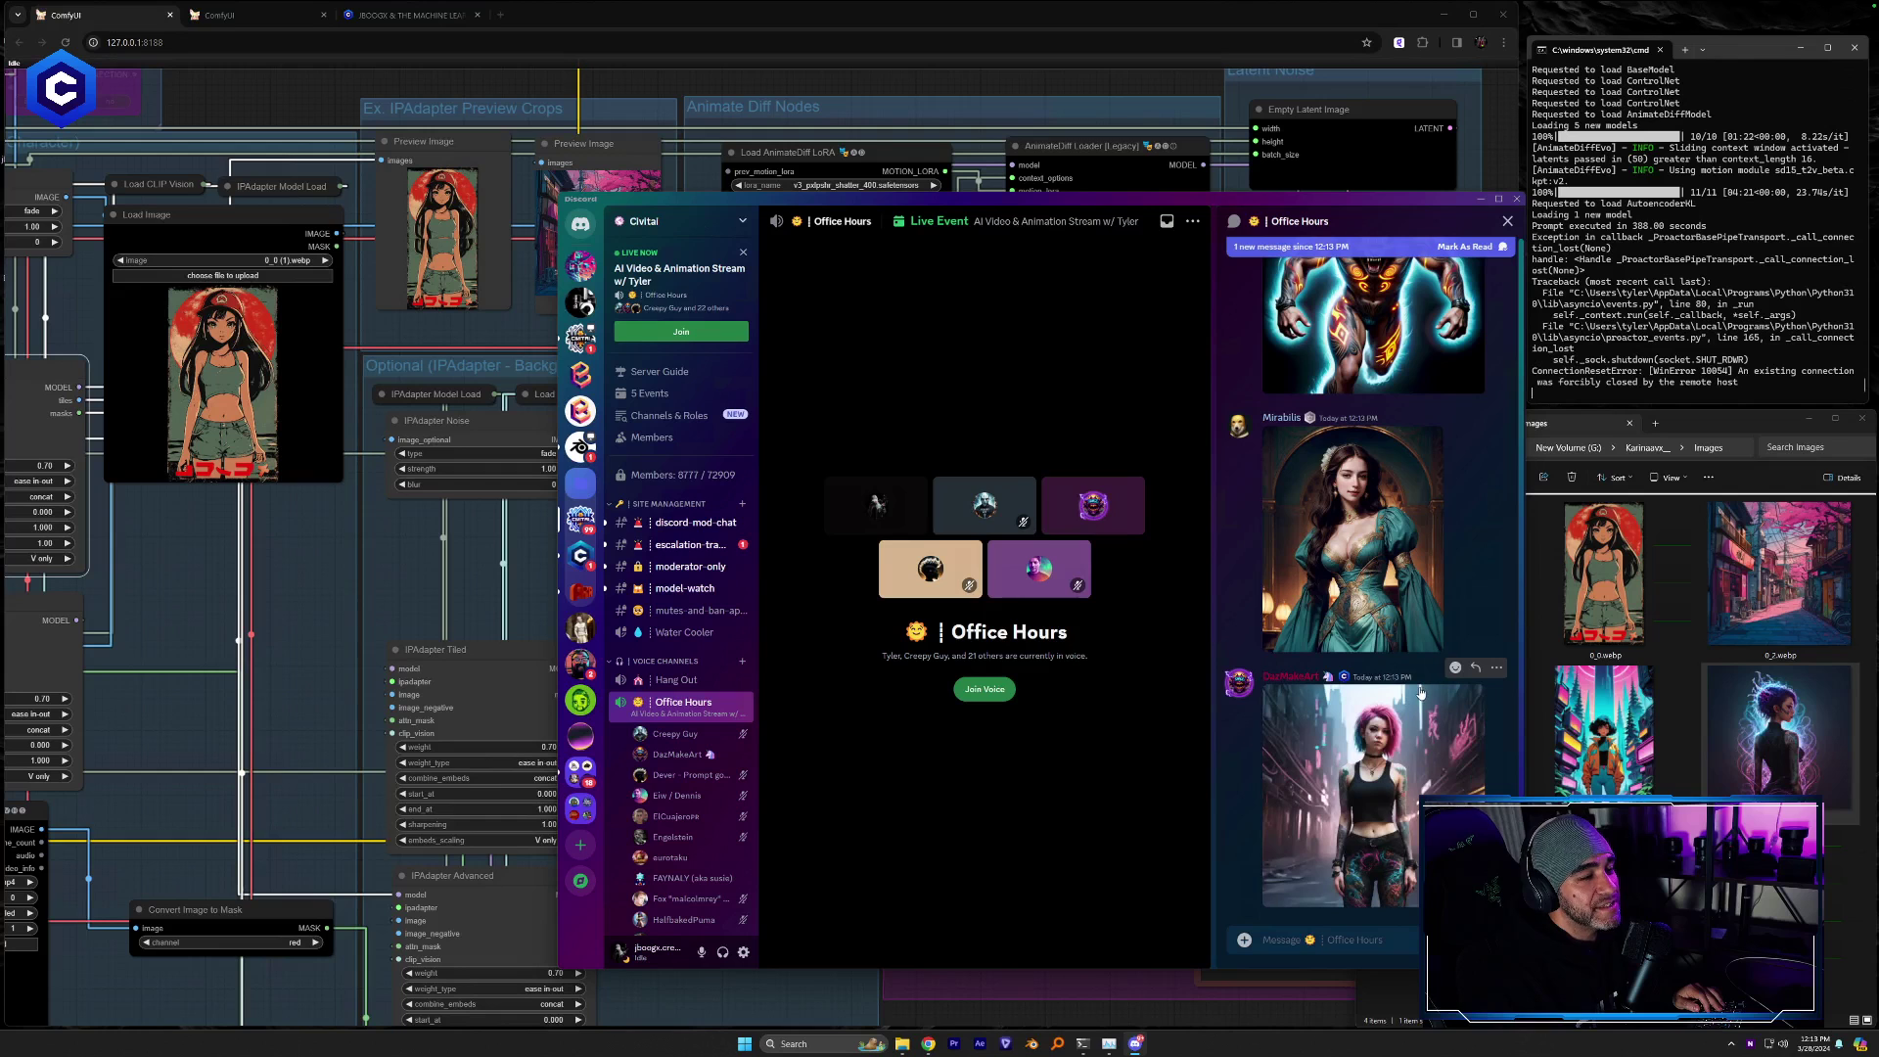
{"action": "scroll", "coordinate": [1440, 752], "scroll_direction": "up", "scroll_amount": 2}
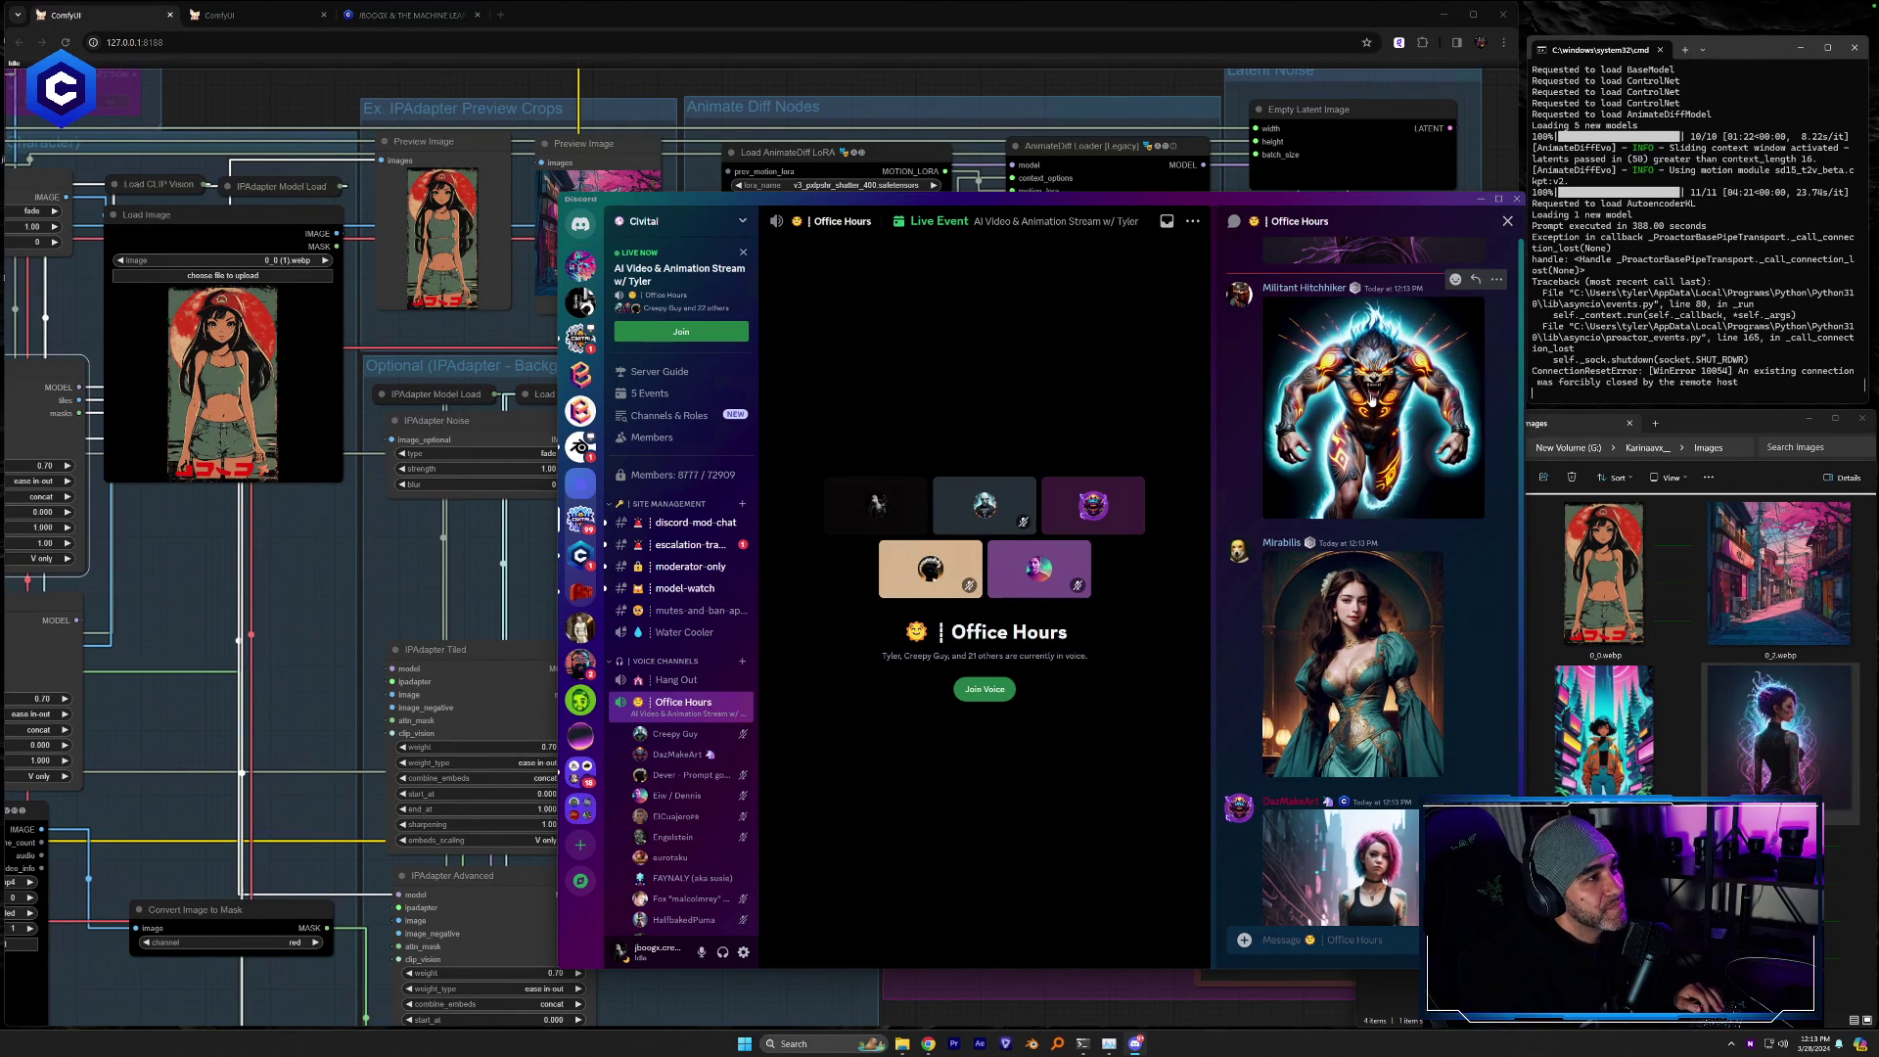
{"action": "left_click", "coordinate": [1372, 398]}
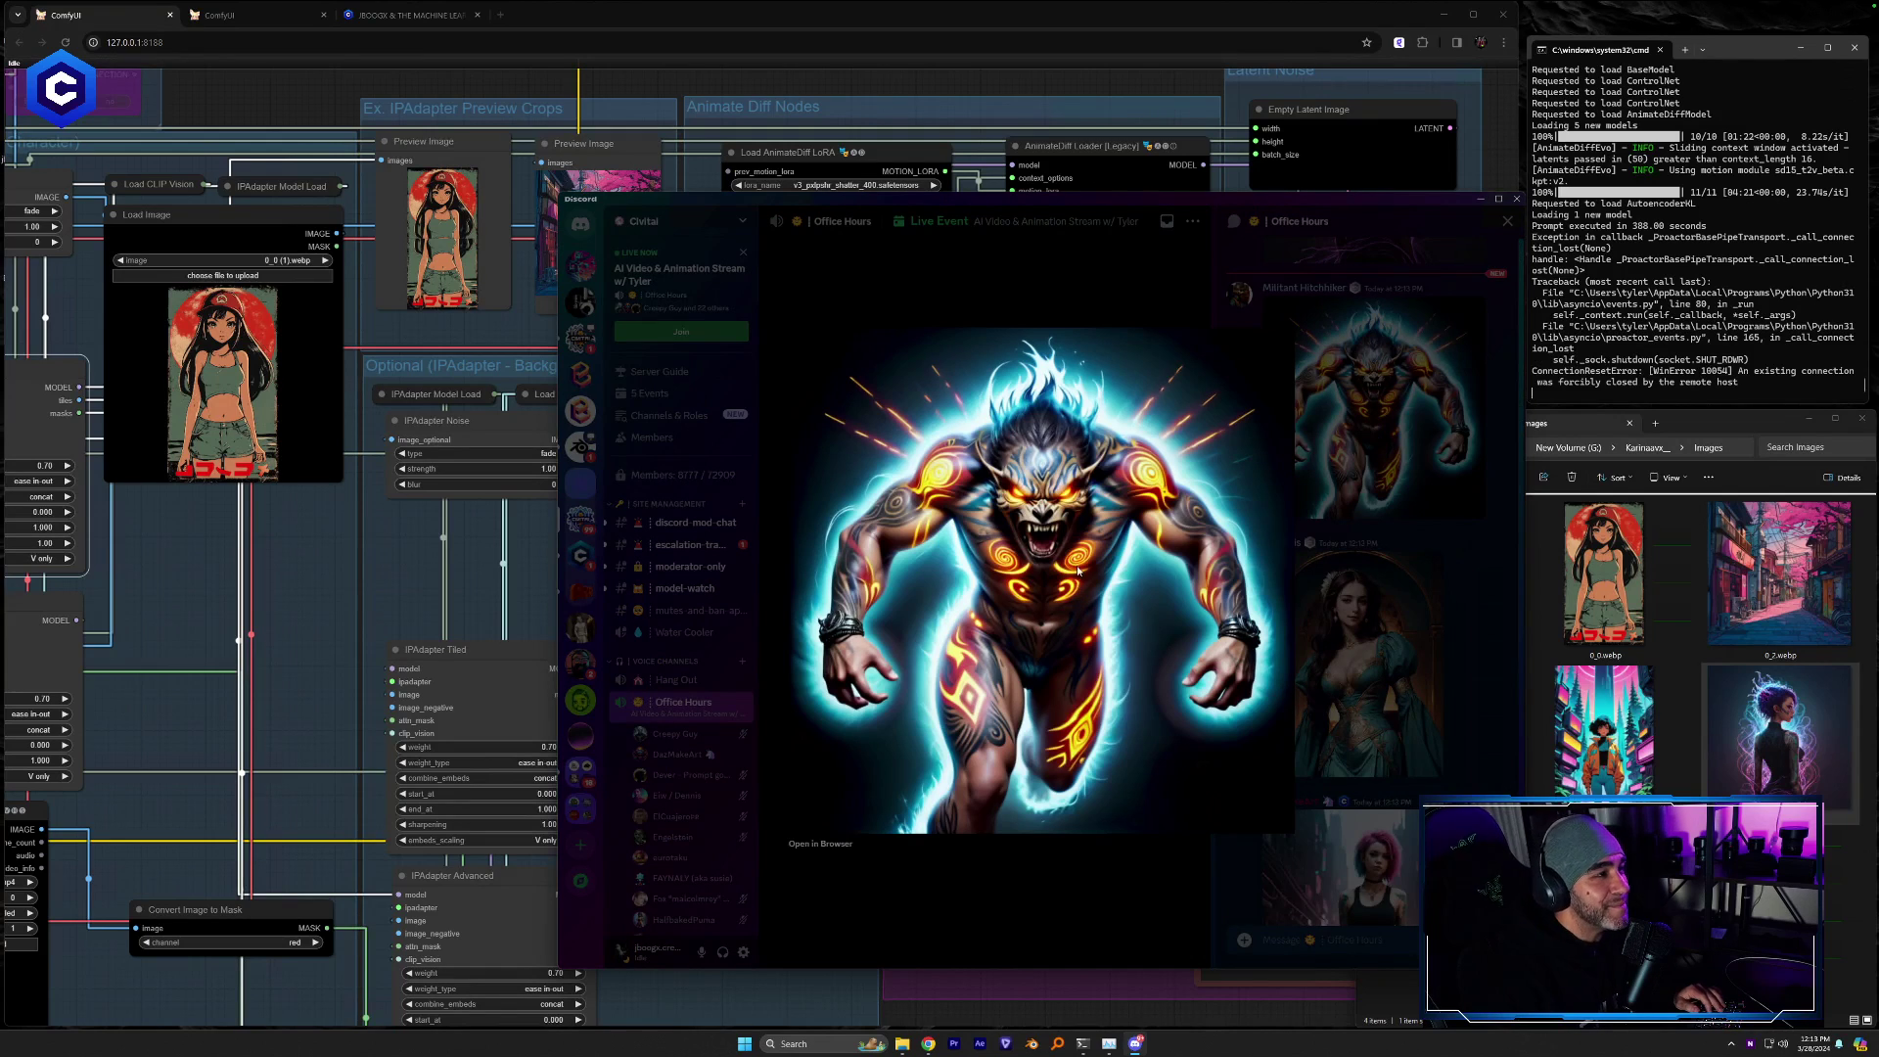
{"action": "left_click_drag", "start_coordinate": [1019, 543], "coordinate": [1619, 890]}
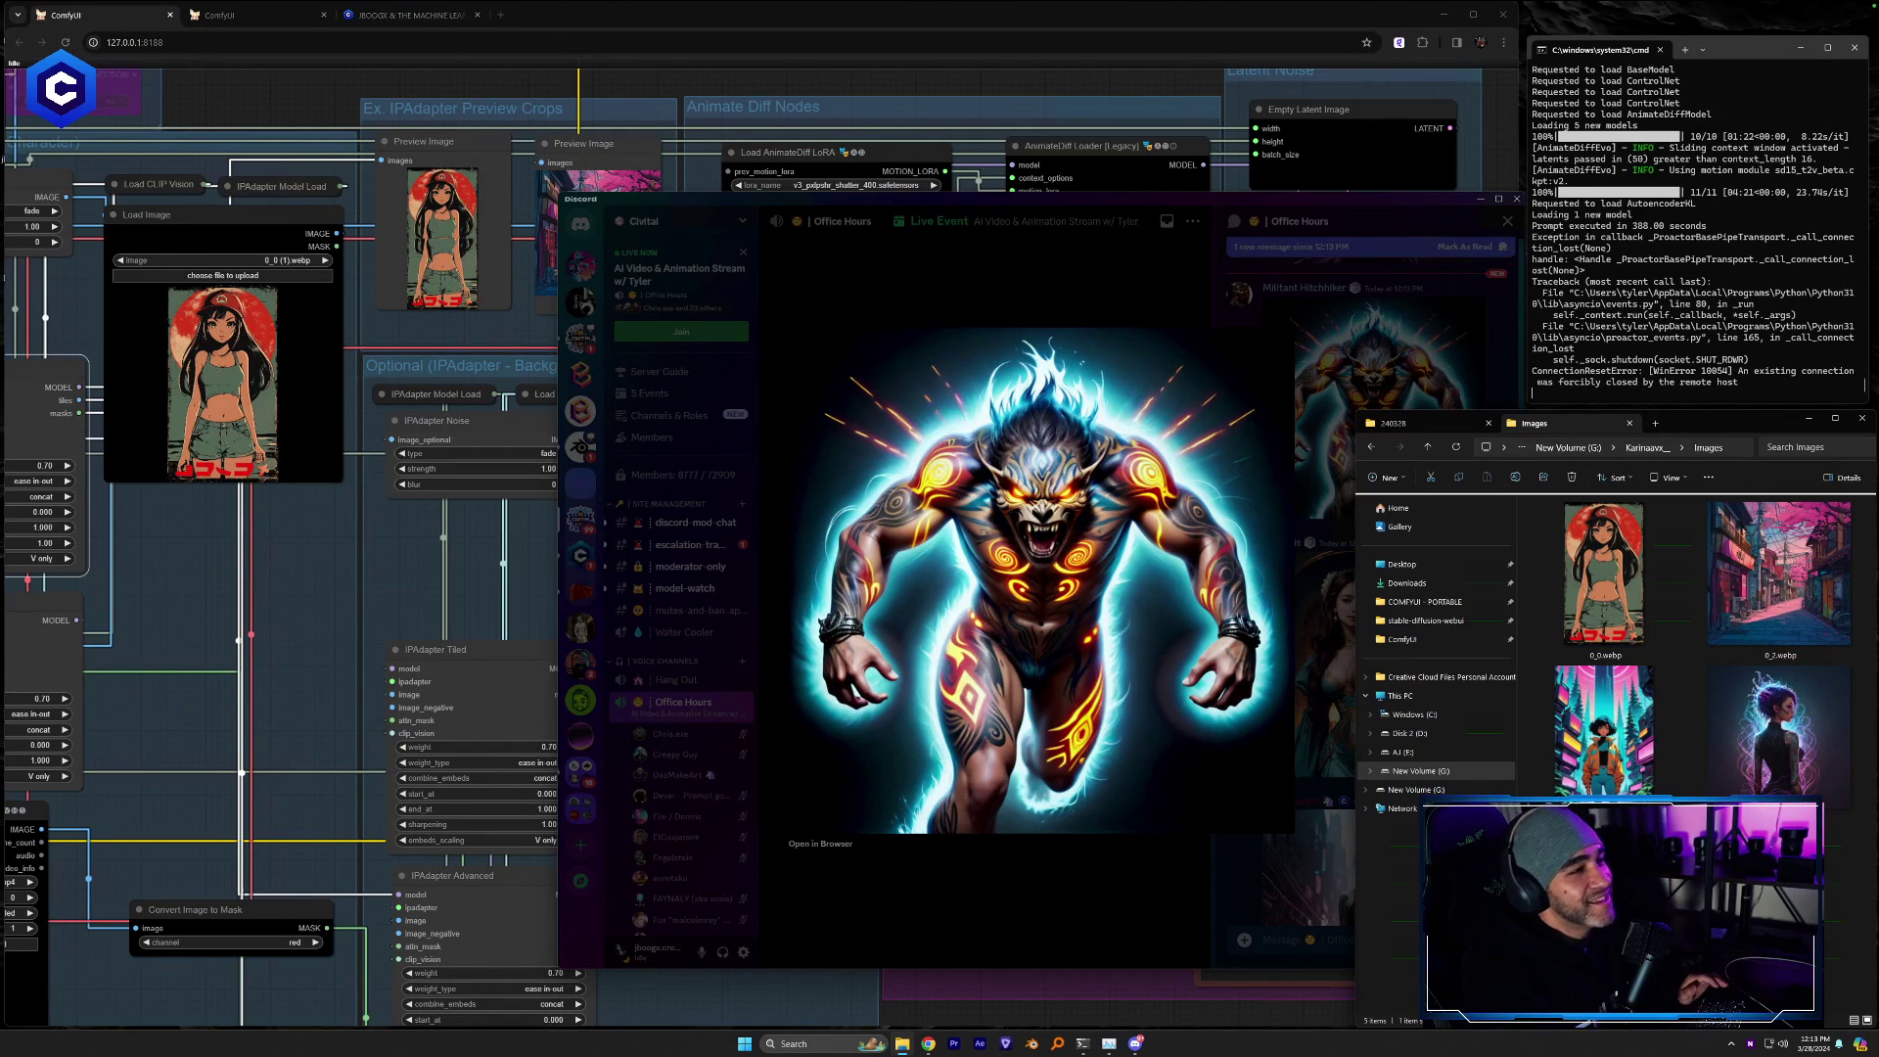
{"action": "left_click", "coordinate": [1356, 746]}
Copy the shared picture of the pink-haired woman in a black tank top into the Images folder
{"action": "scroll", "coordinate": [1356, 746], "scroll_direction": "down", "scroll_amount": 4}
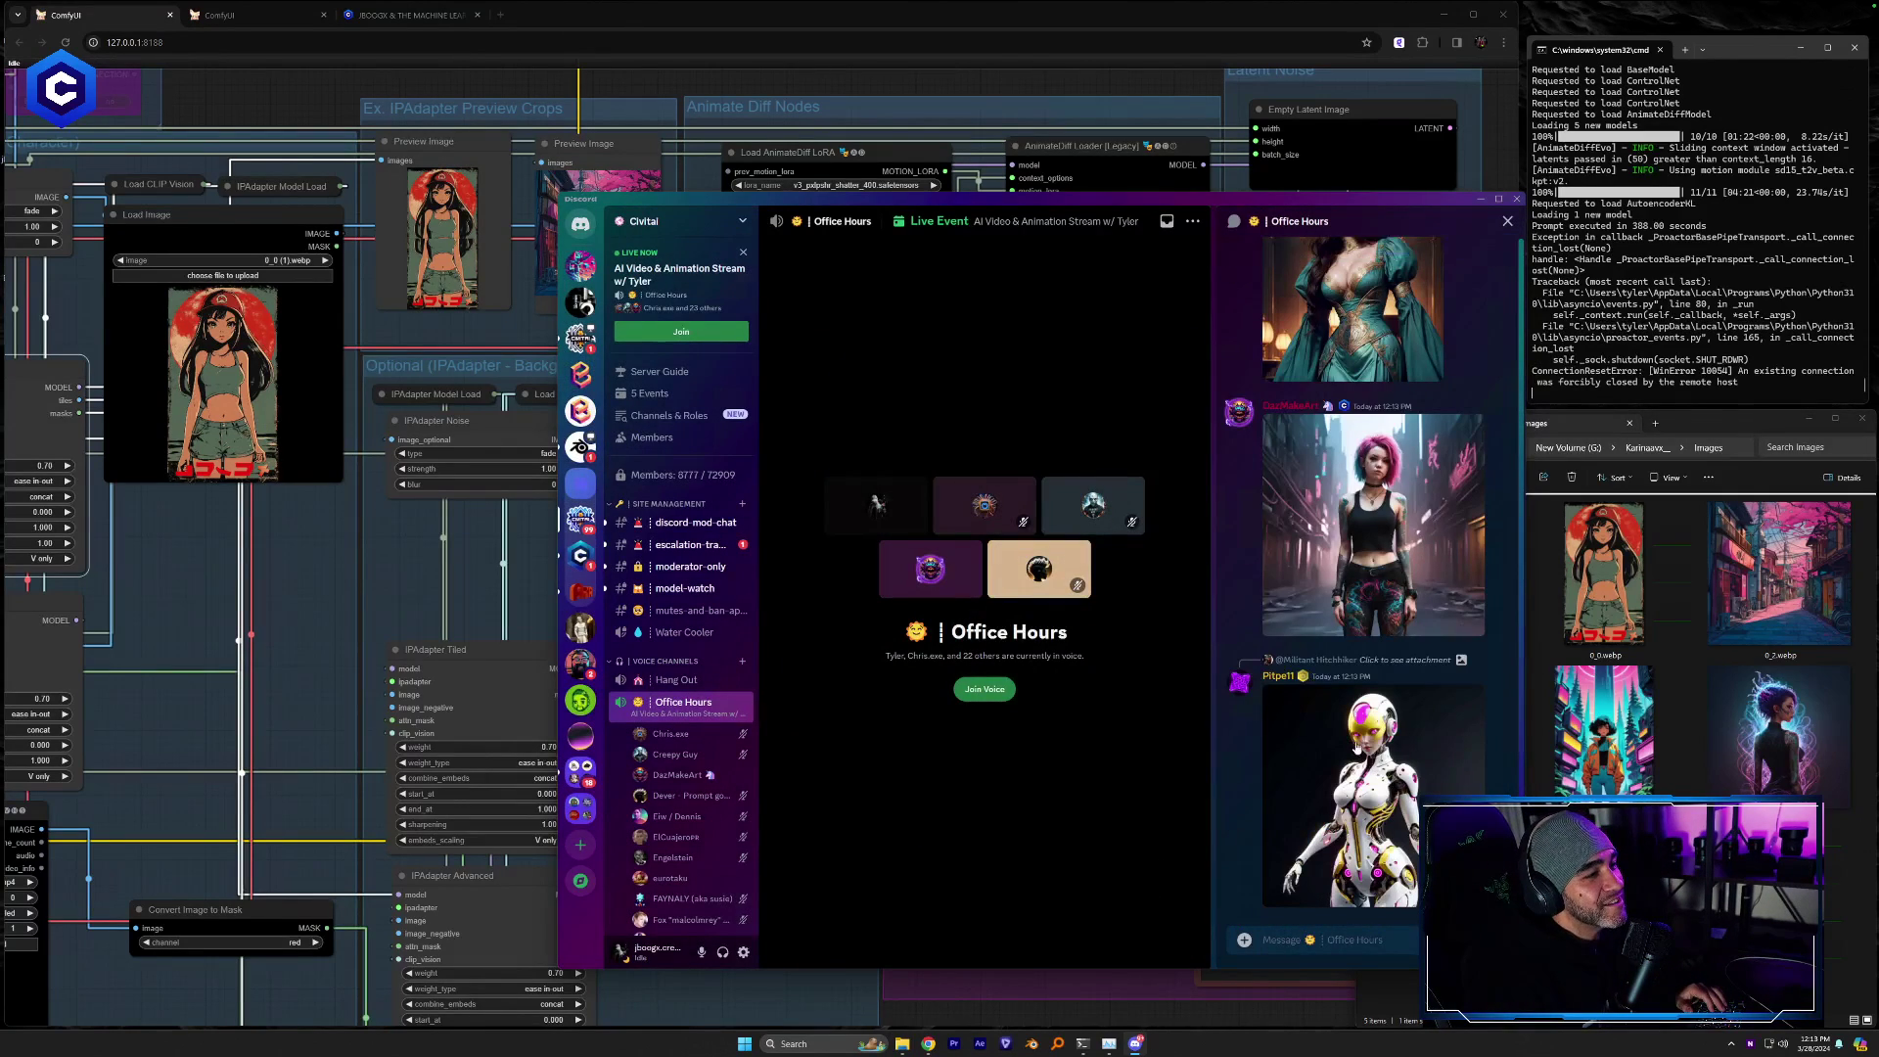
{"action": "left_click", "coordinate": [1359, 561]}
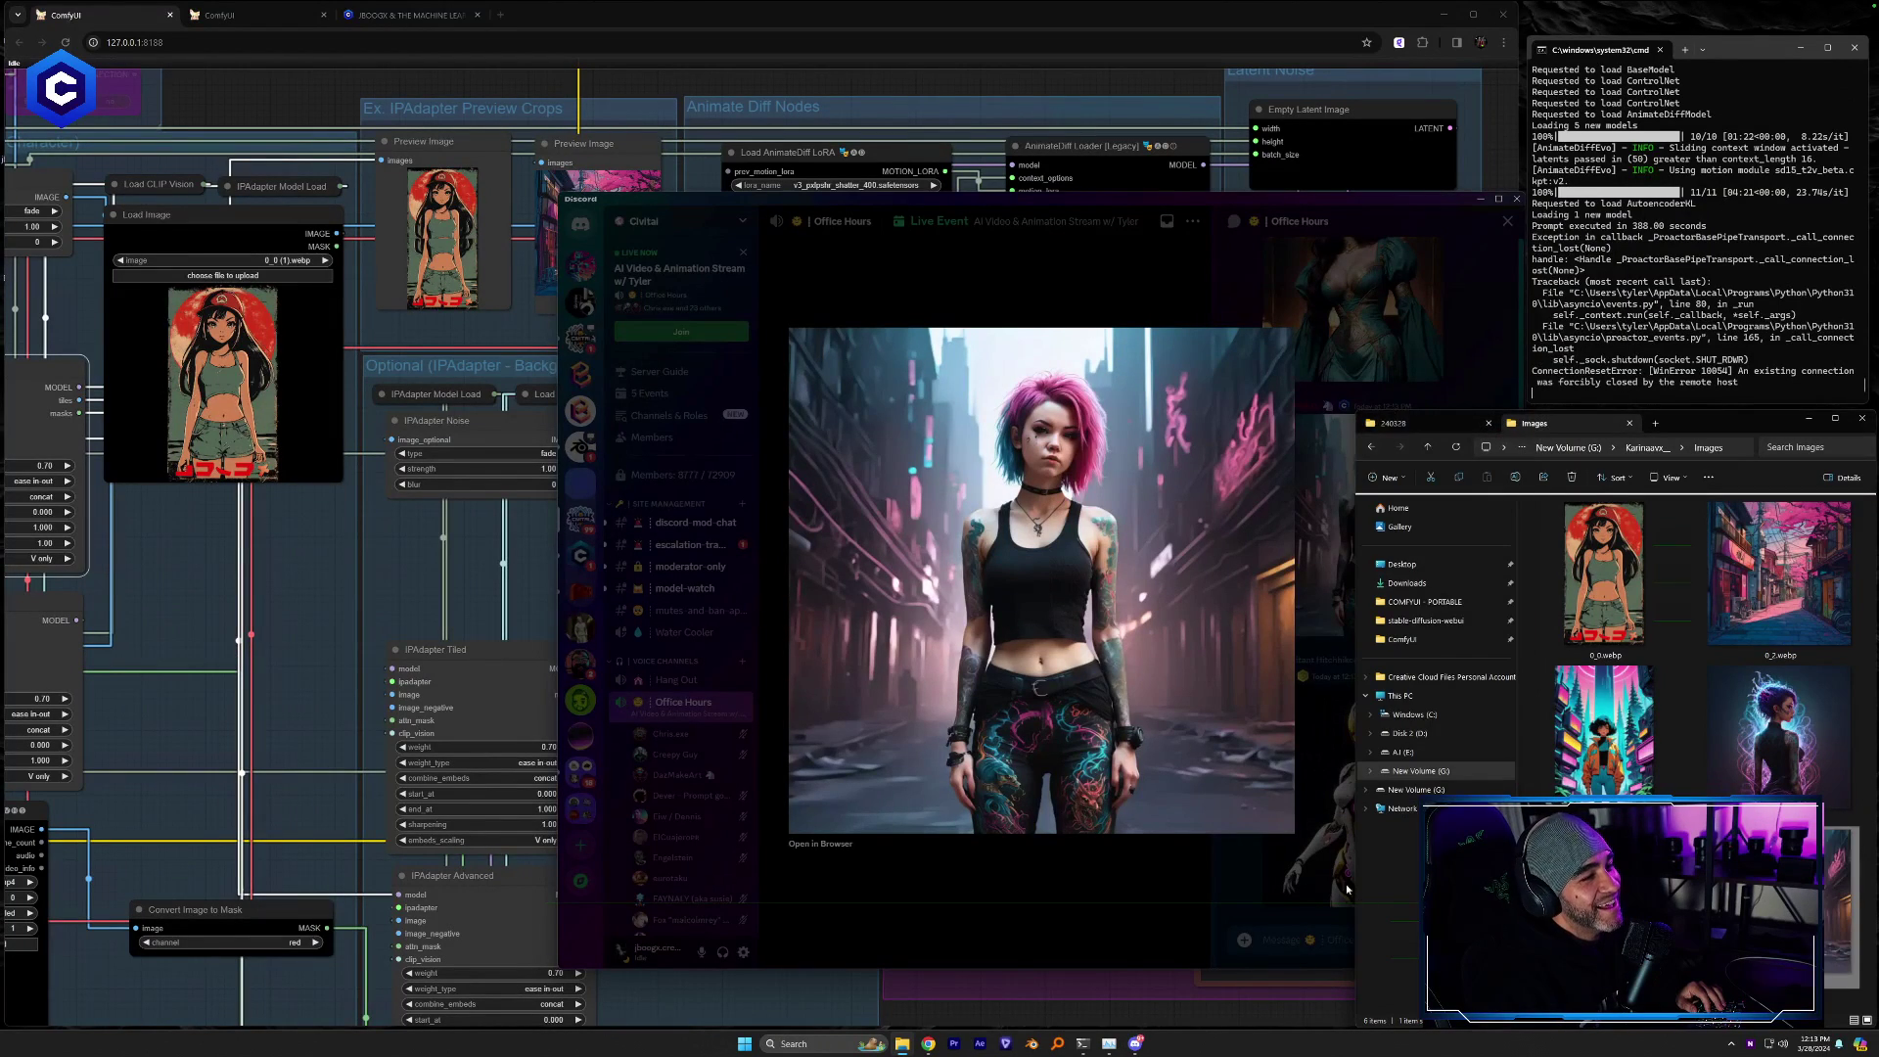
{"action": "left_click", "coordinate": [1314, 879]}
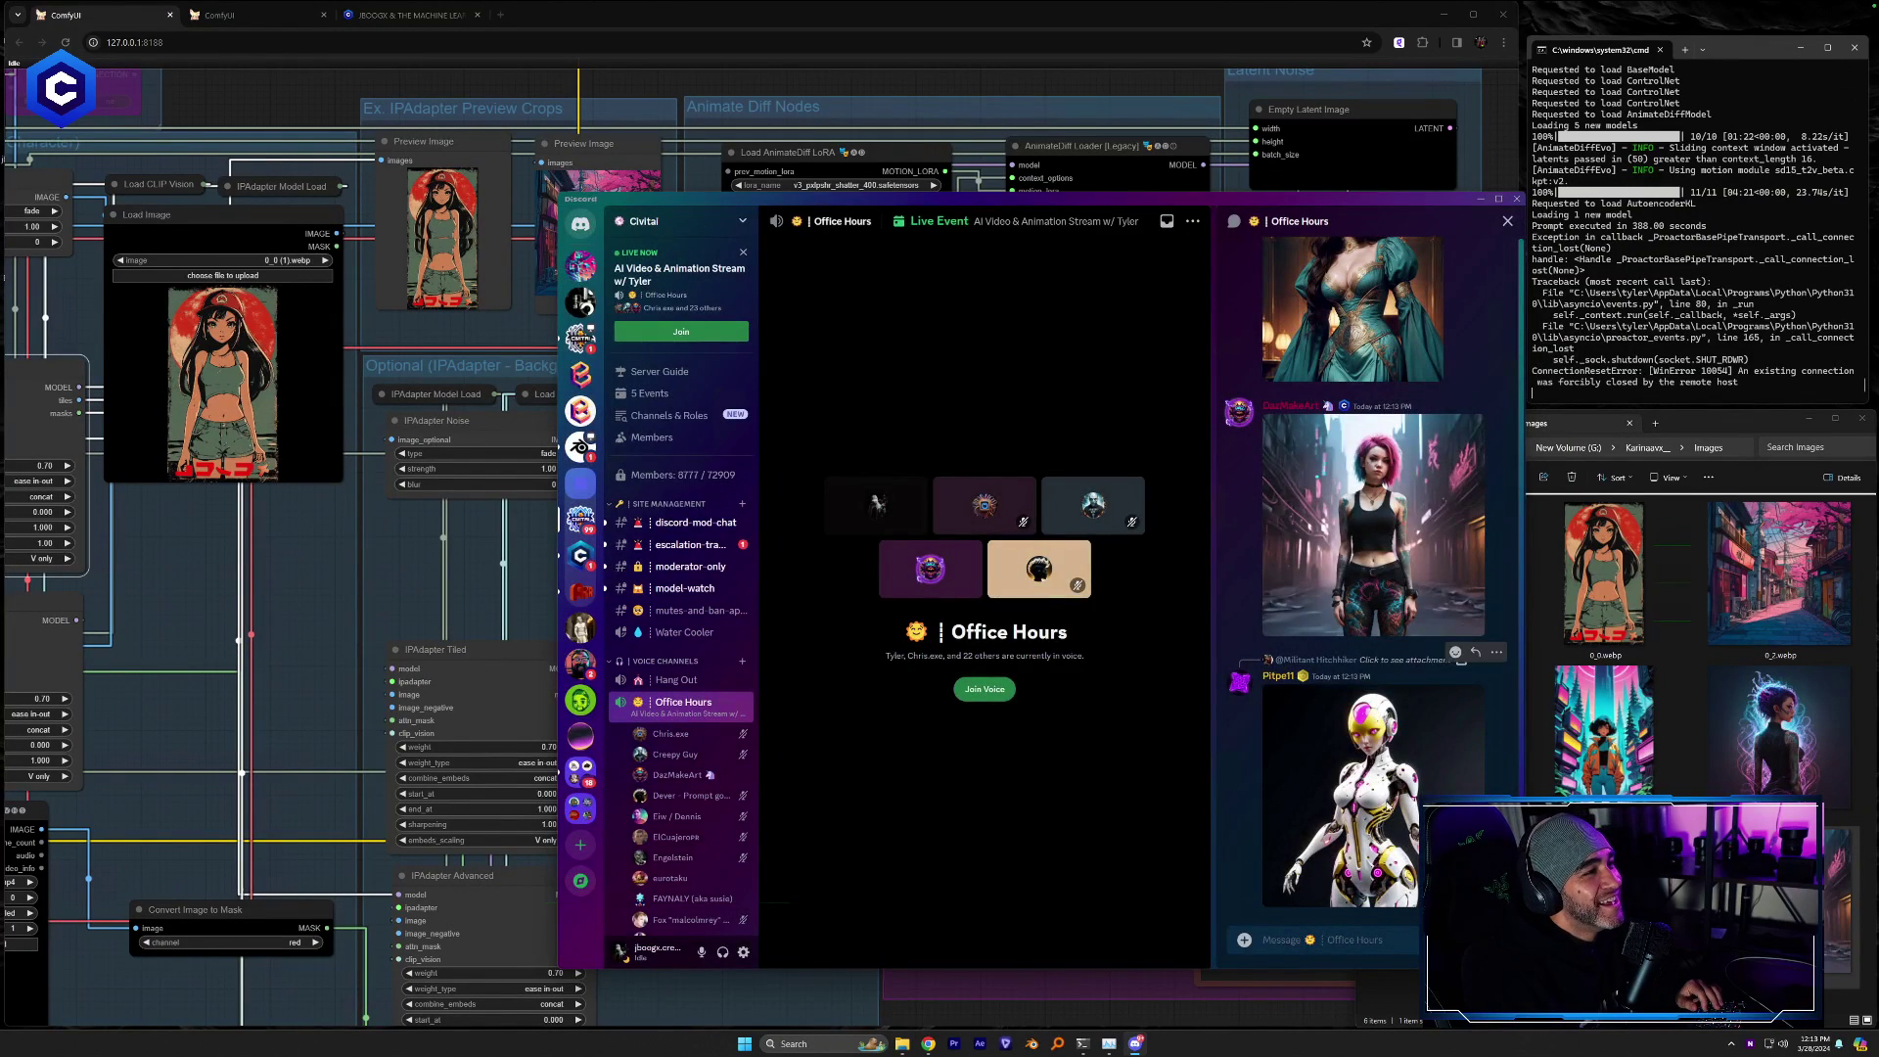
Copy the shared picture of the white robot woman into the Images folder
{"action": "left_click", "coordinate": [1387, 808]}
{"action": "left_click_drag", "start_coordinate": [1136, 631], "coordinate": [1681, 729]}
{"action": "left_click", "coordinate": [1281, 932]}
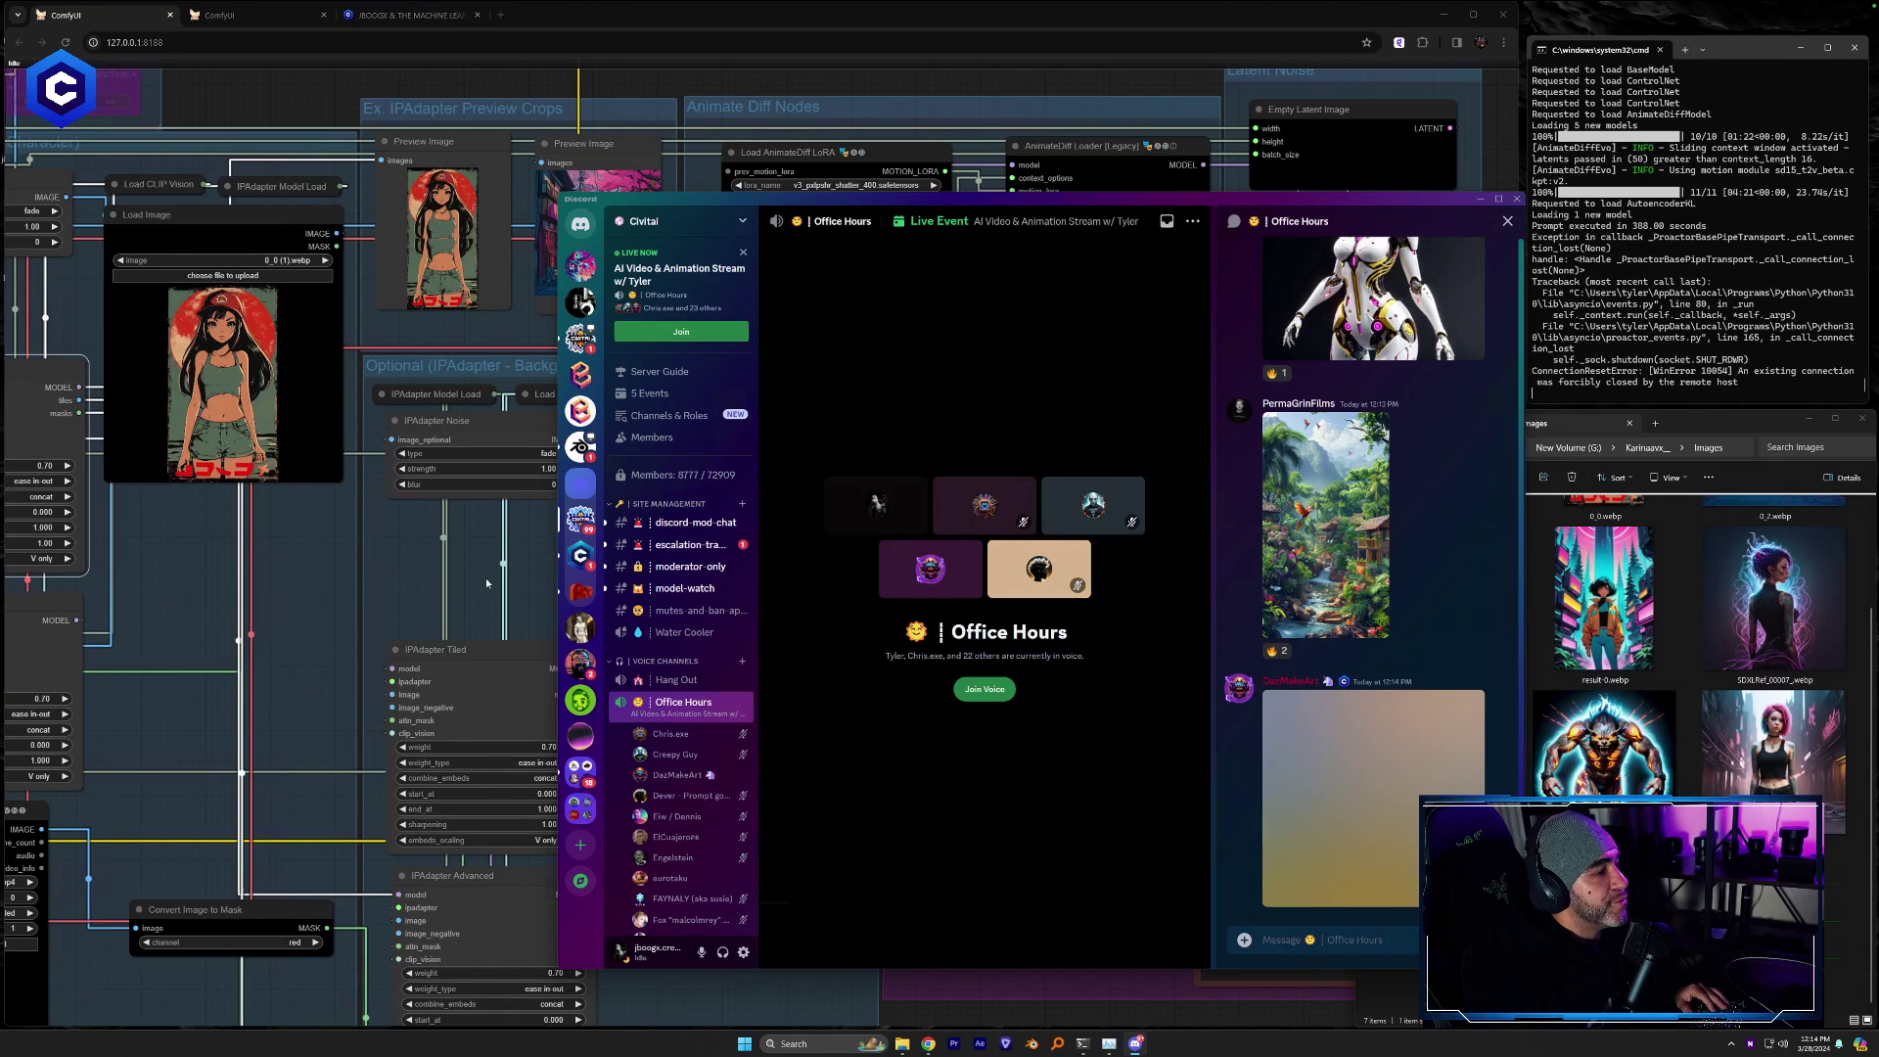
Return to the ComfyUI canvas and examine the subject and background crops in the IPAdapter Preview Image nodes
{"action": "left_click_drag", "start_coordinate": [407, 552], "coordinate": [488, 559]}
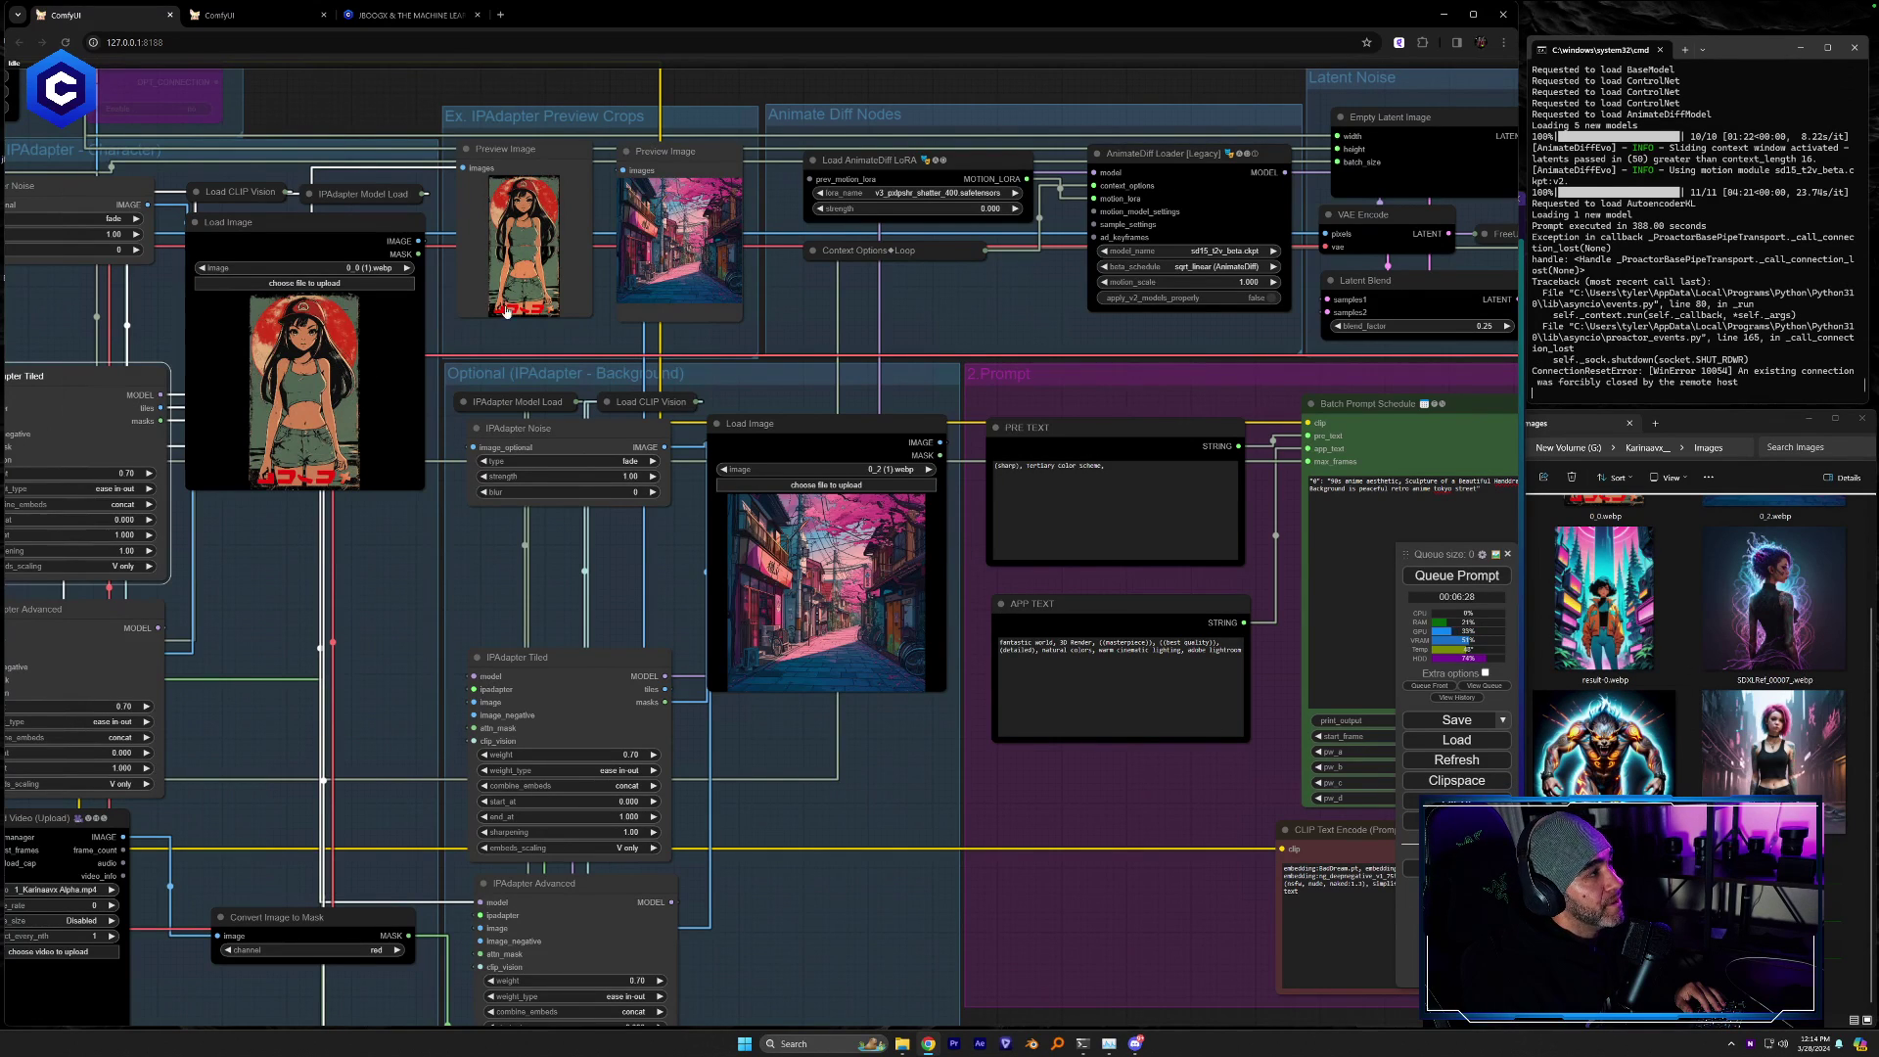
{"action": "scroll", "coordinate": [506, 311], "scroll_direction": "up", "scroll_amount": 8}
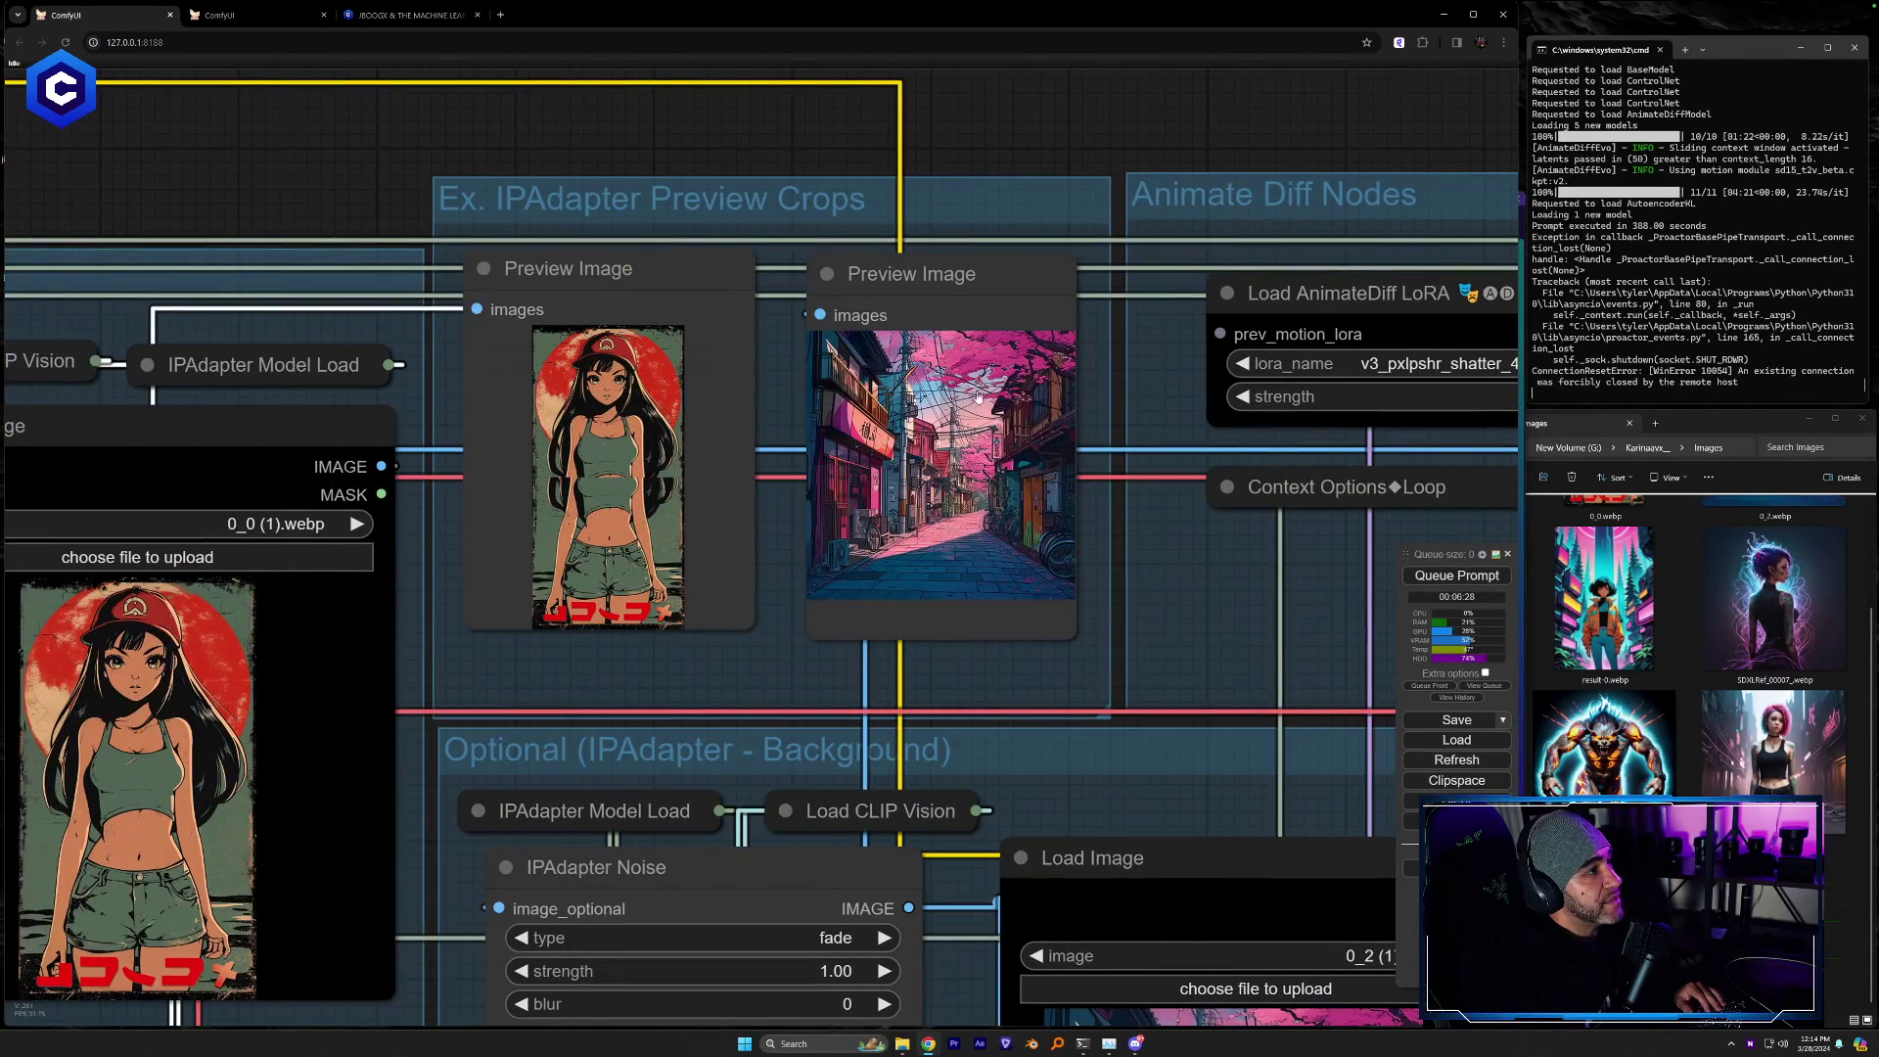
{"action": "scroll", "coordinate": [977, 397], "scroll_direction": "up", "scroll_amount": 8}
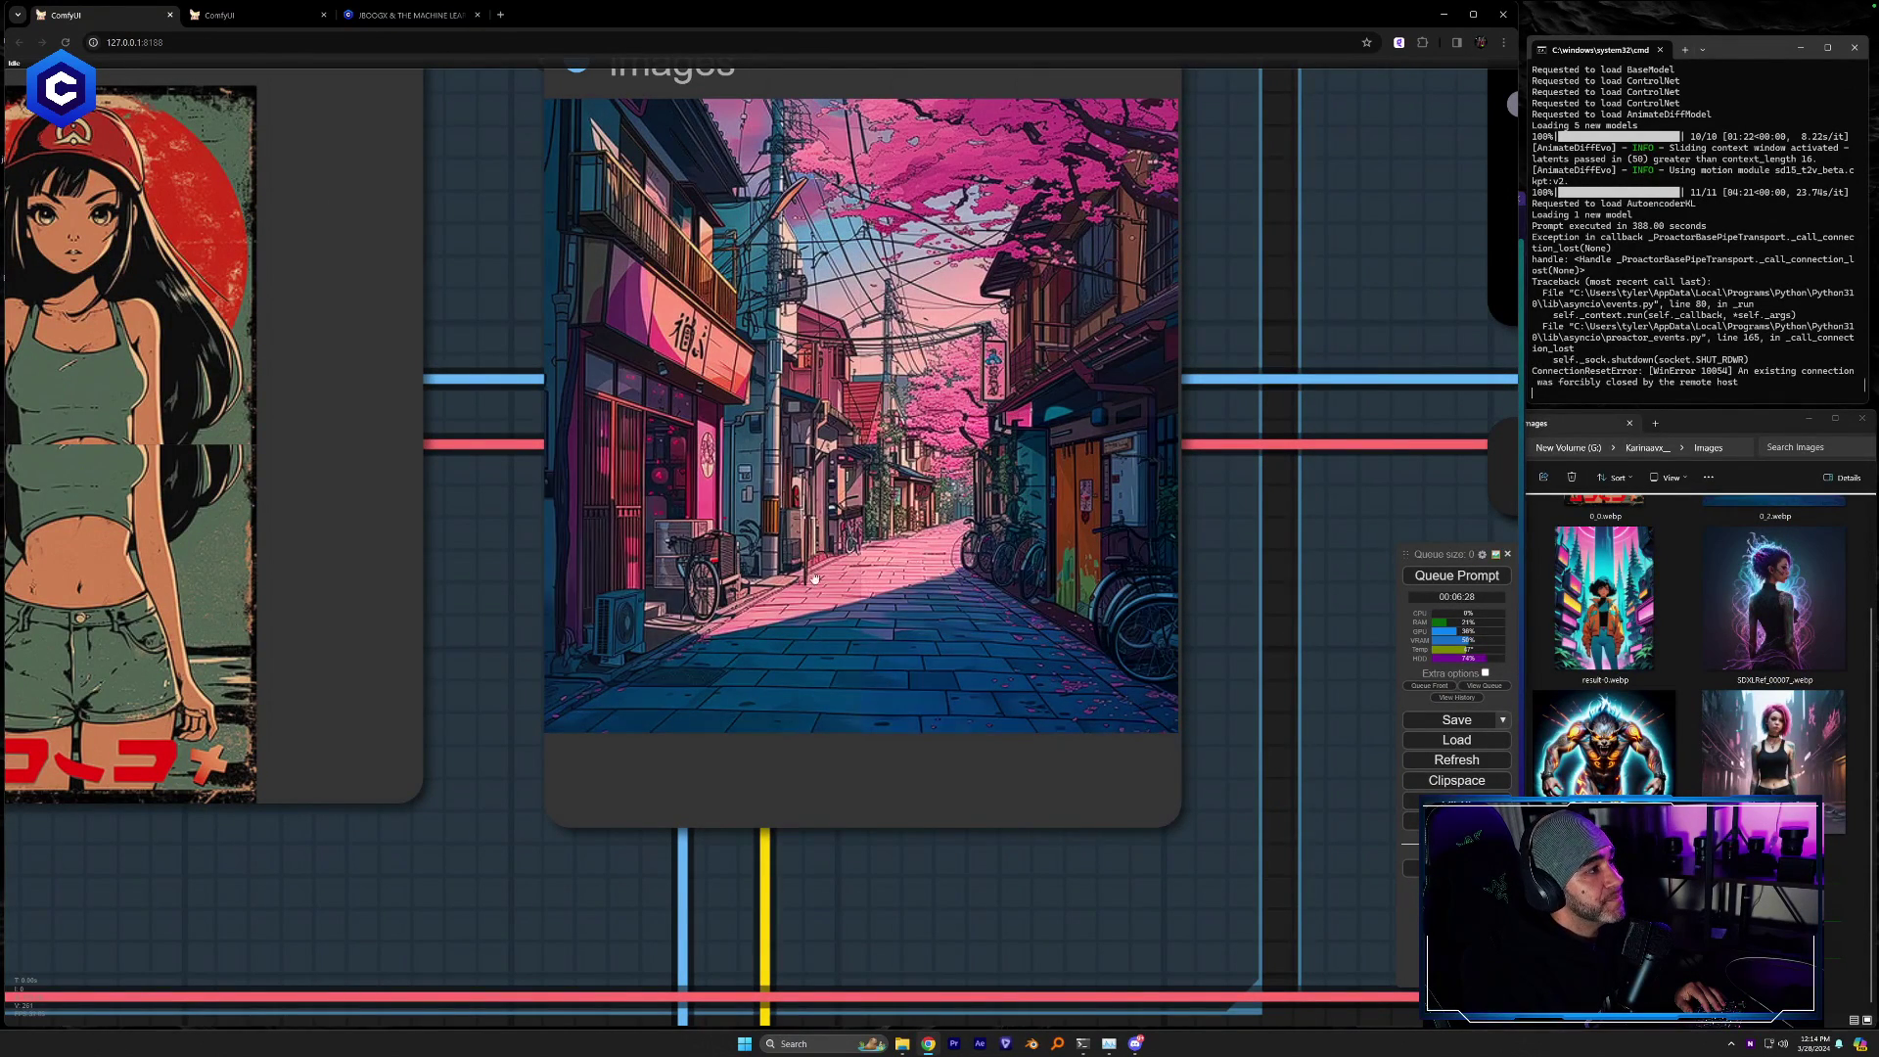
{"action": "left_click_drag", "start_coordinate": [476, 660], "coordinate": [1010, 705]}
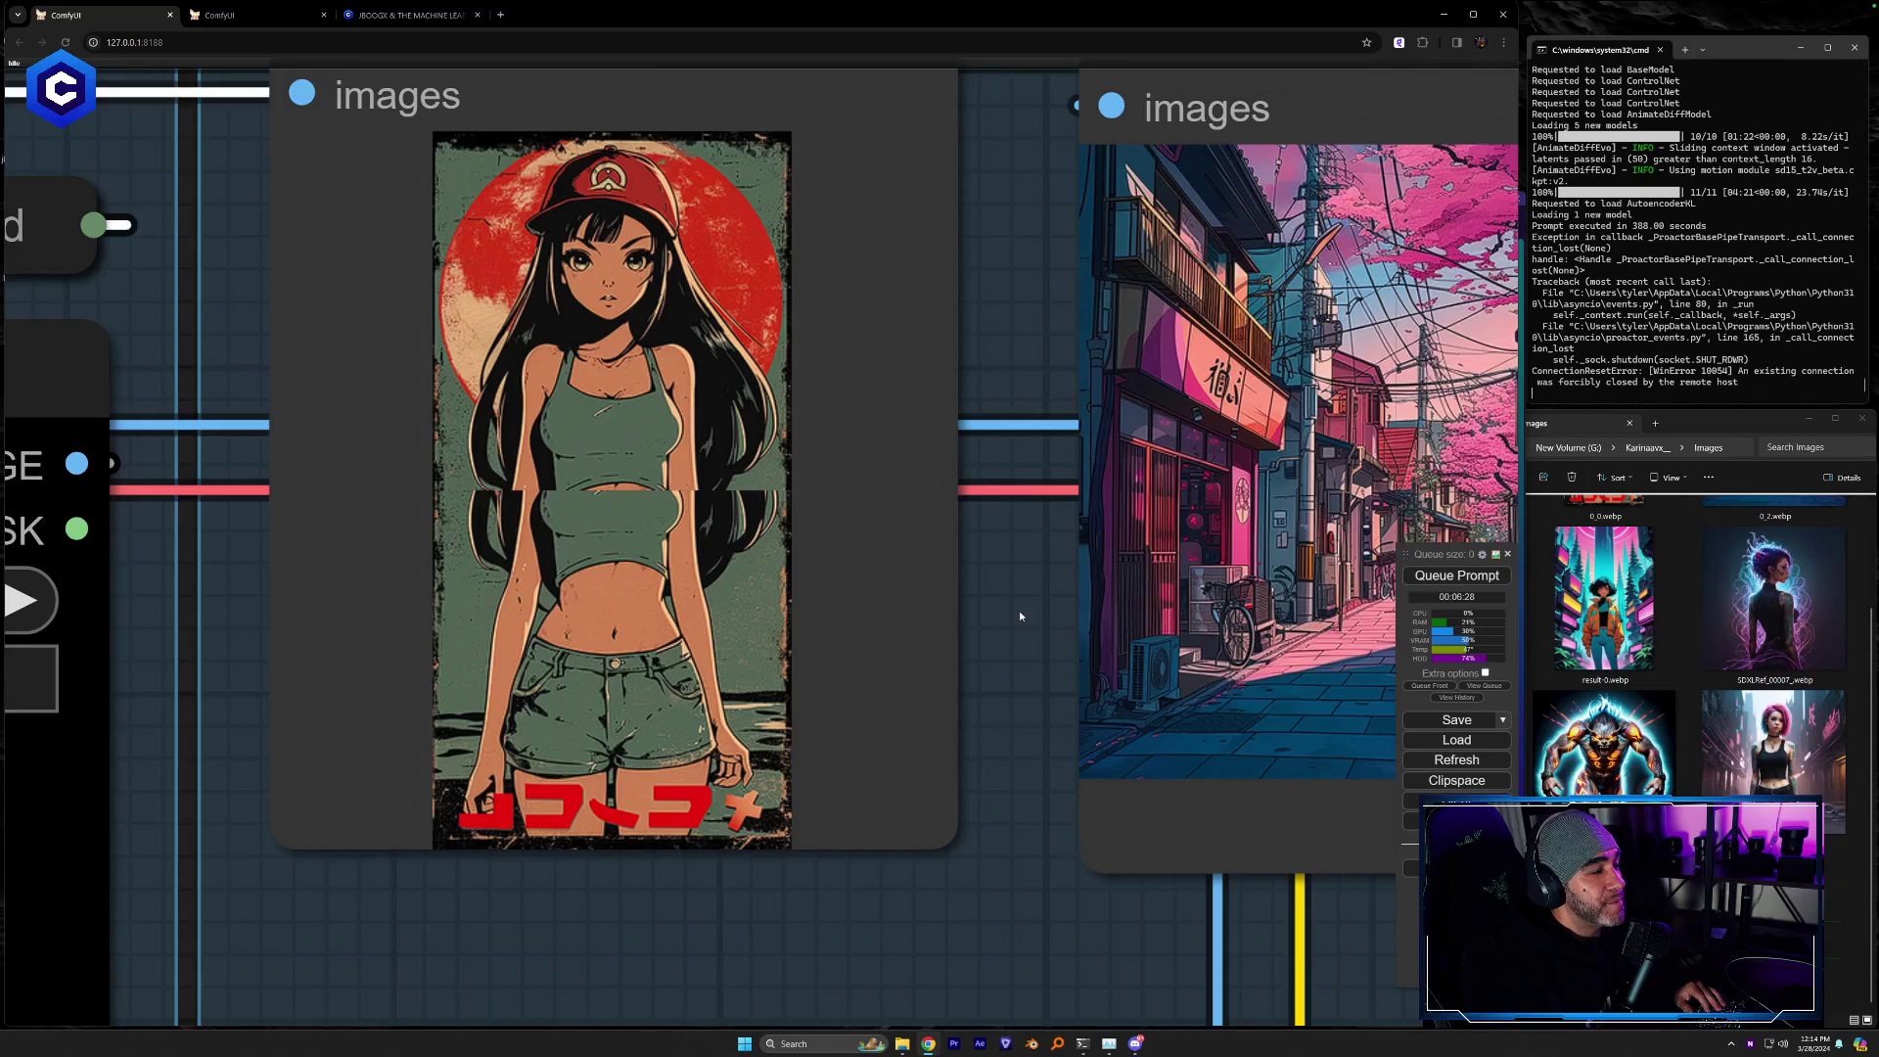
{"action": "scroll", "coordinate": [1018, 611], "scroll_direction": "down", "scroll_amount": 6}
{"action": "left_click_drag", "start_coordinate": [1018, 614], "coordinate": [958, 565]}
{"action": "left_click_drag", "start_coordinate": [758, 213], "coordinate": [759, 226]}
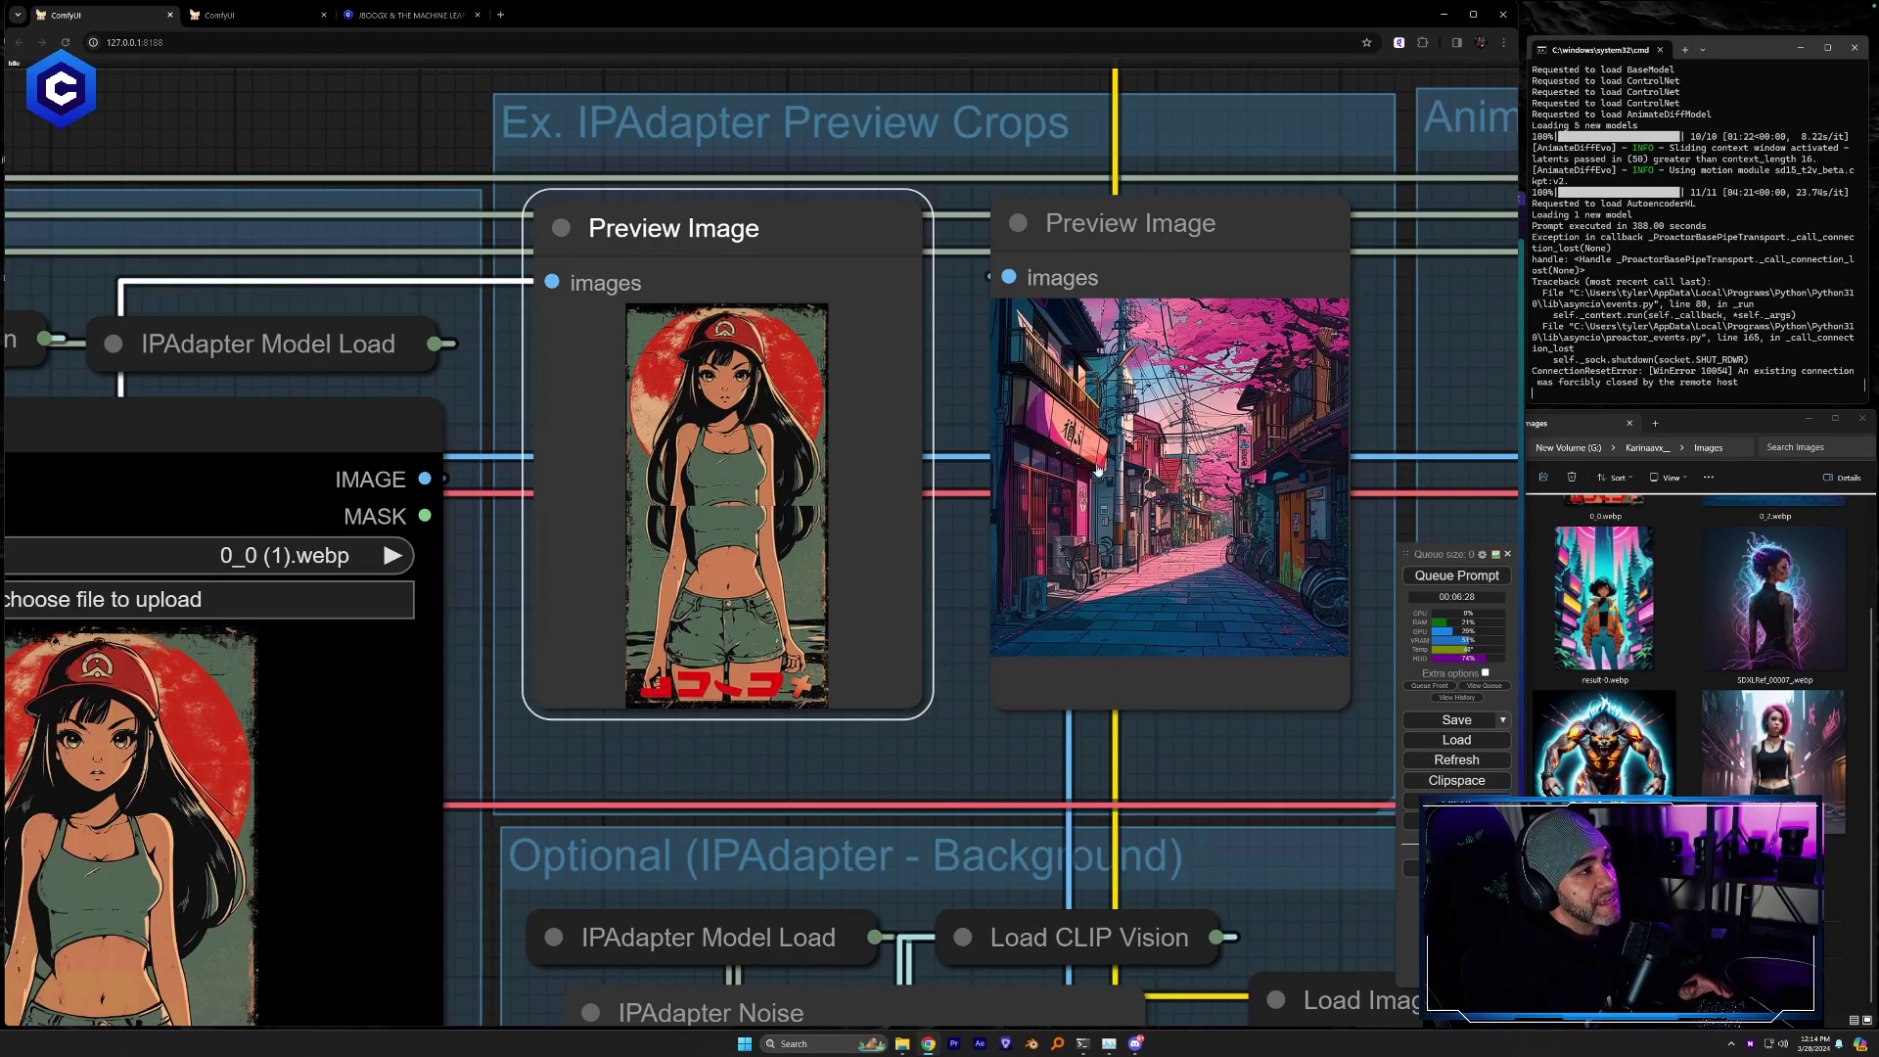
Load result-0.webp from the Images folder into the subject IPAdapter's Load Image node
{"action": "scroll", "coordinate": [1327, 547], "scroll_direction": "down", "scroll_amount": 5}
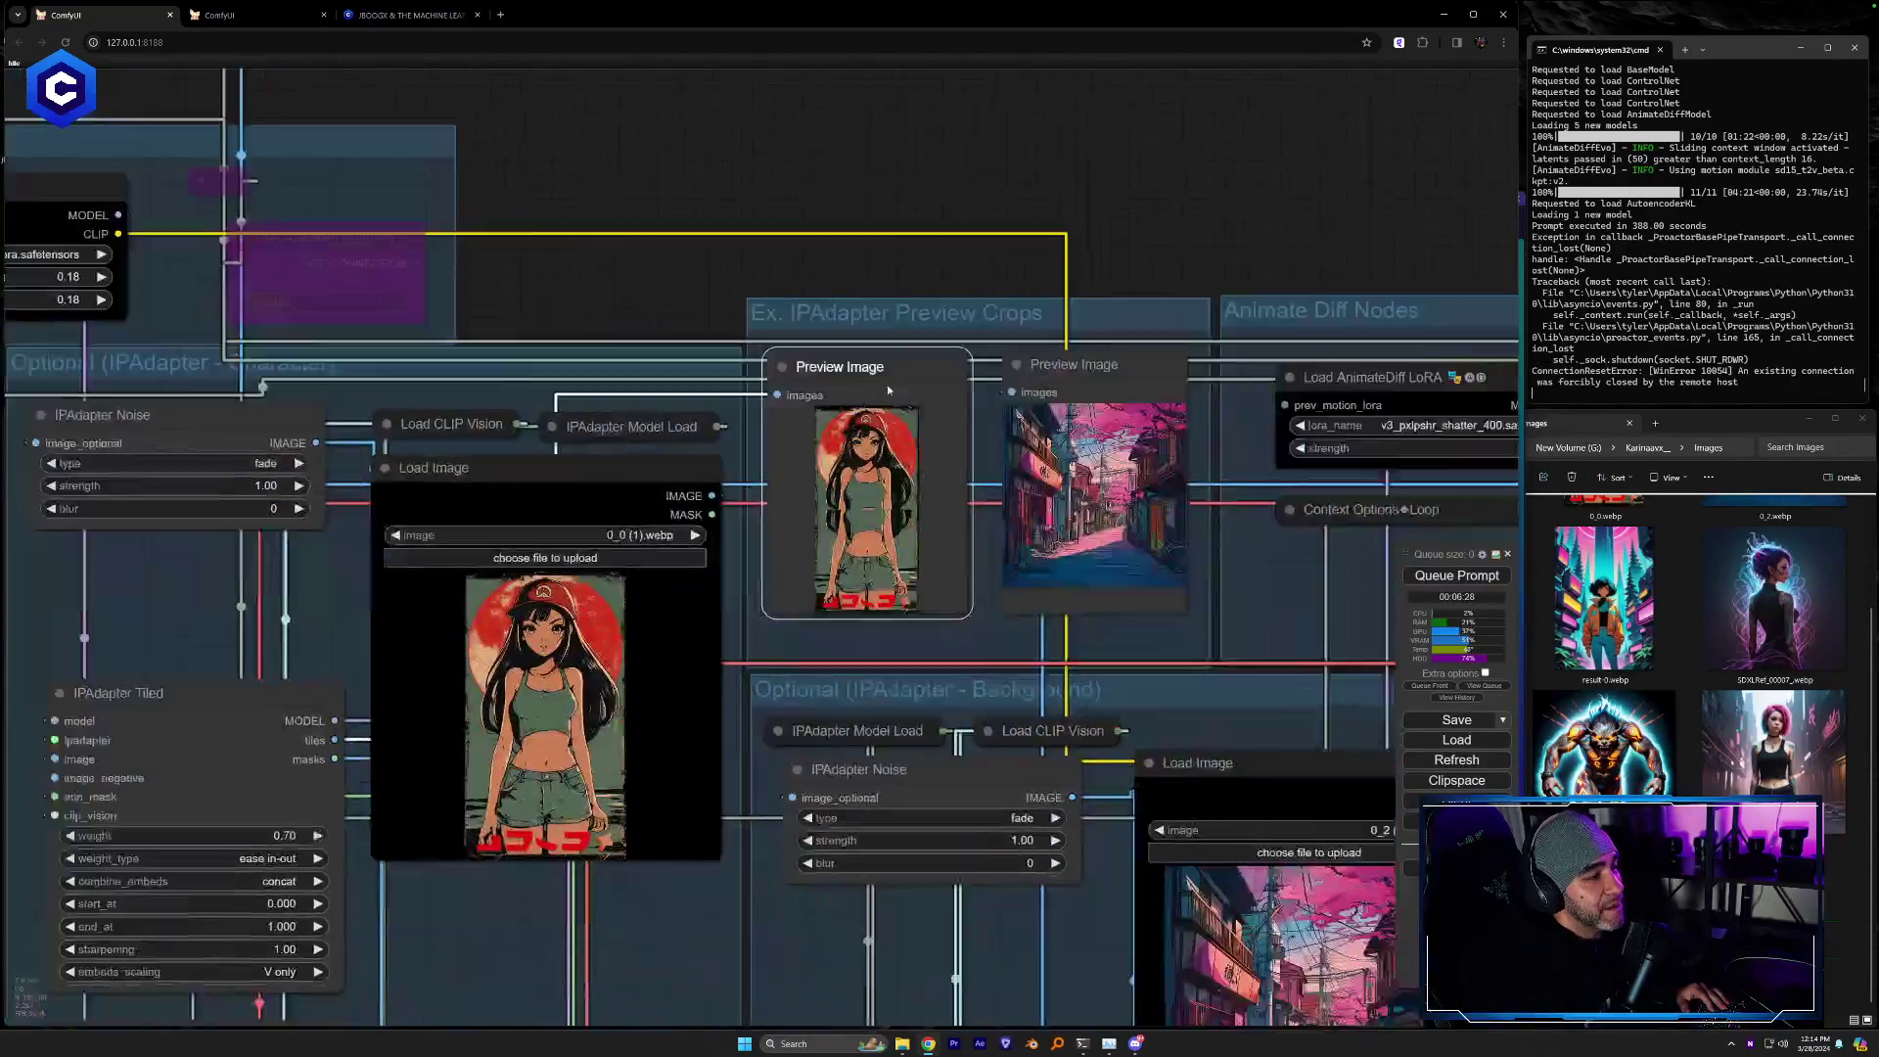
{"action": "left_click_drag", "start_coordinate": [886, 384], "coordinate": [939, 80]}
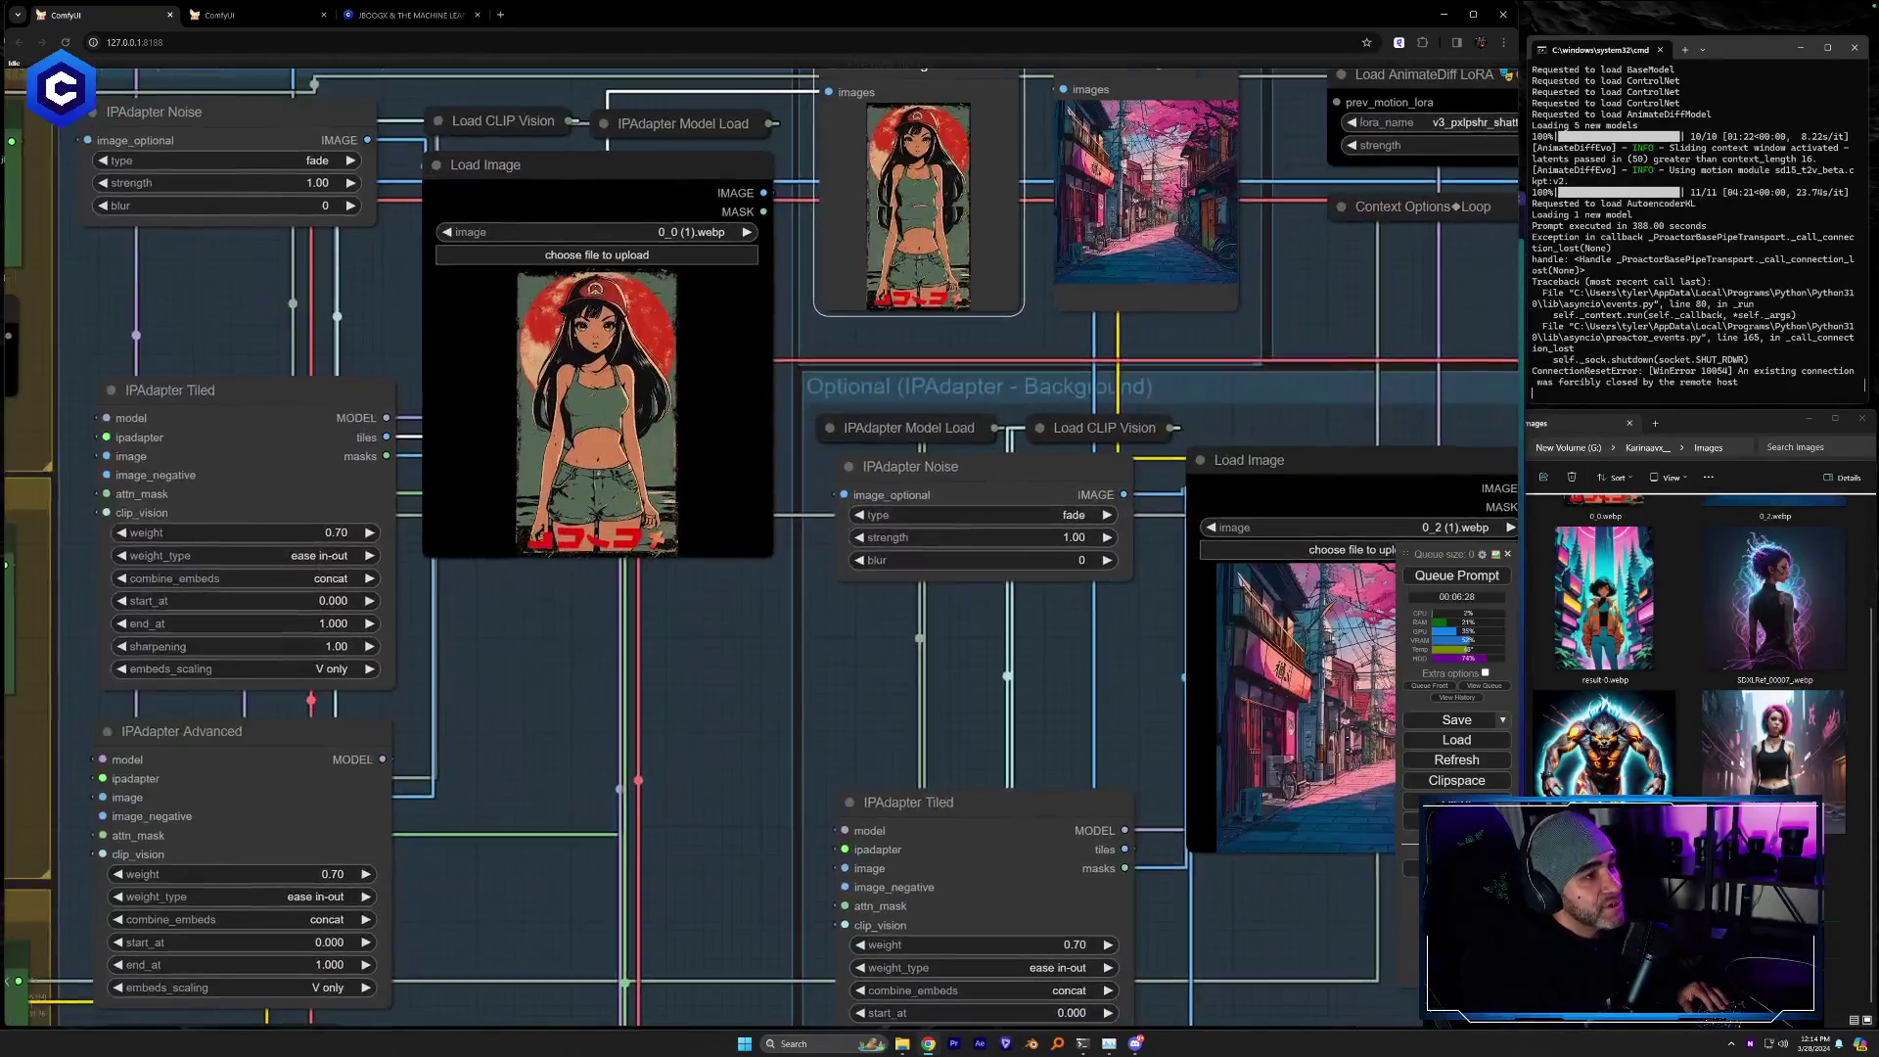
{"action": "scroll", "coordinate": [1605, 724], "scroll_direction": "up", "scroll_amount": 2}
{"action": "left_click_drag", "start_coordinate": [1605, 726], "coordinate": [620, 468]}
{"action": "left_click_drag", "start_coordinate": [1009, 705], "coordinate": [713, 650]}
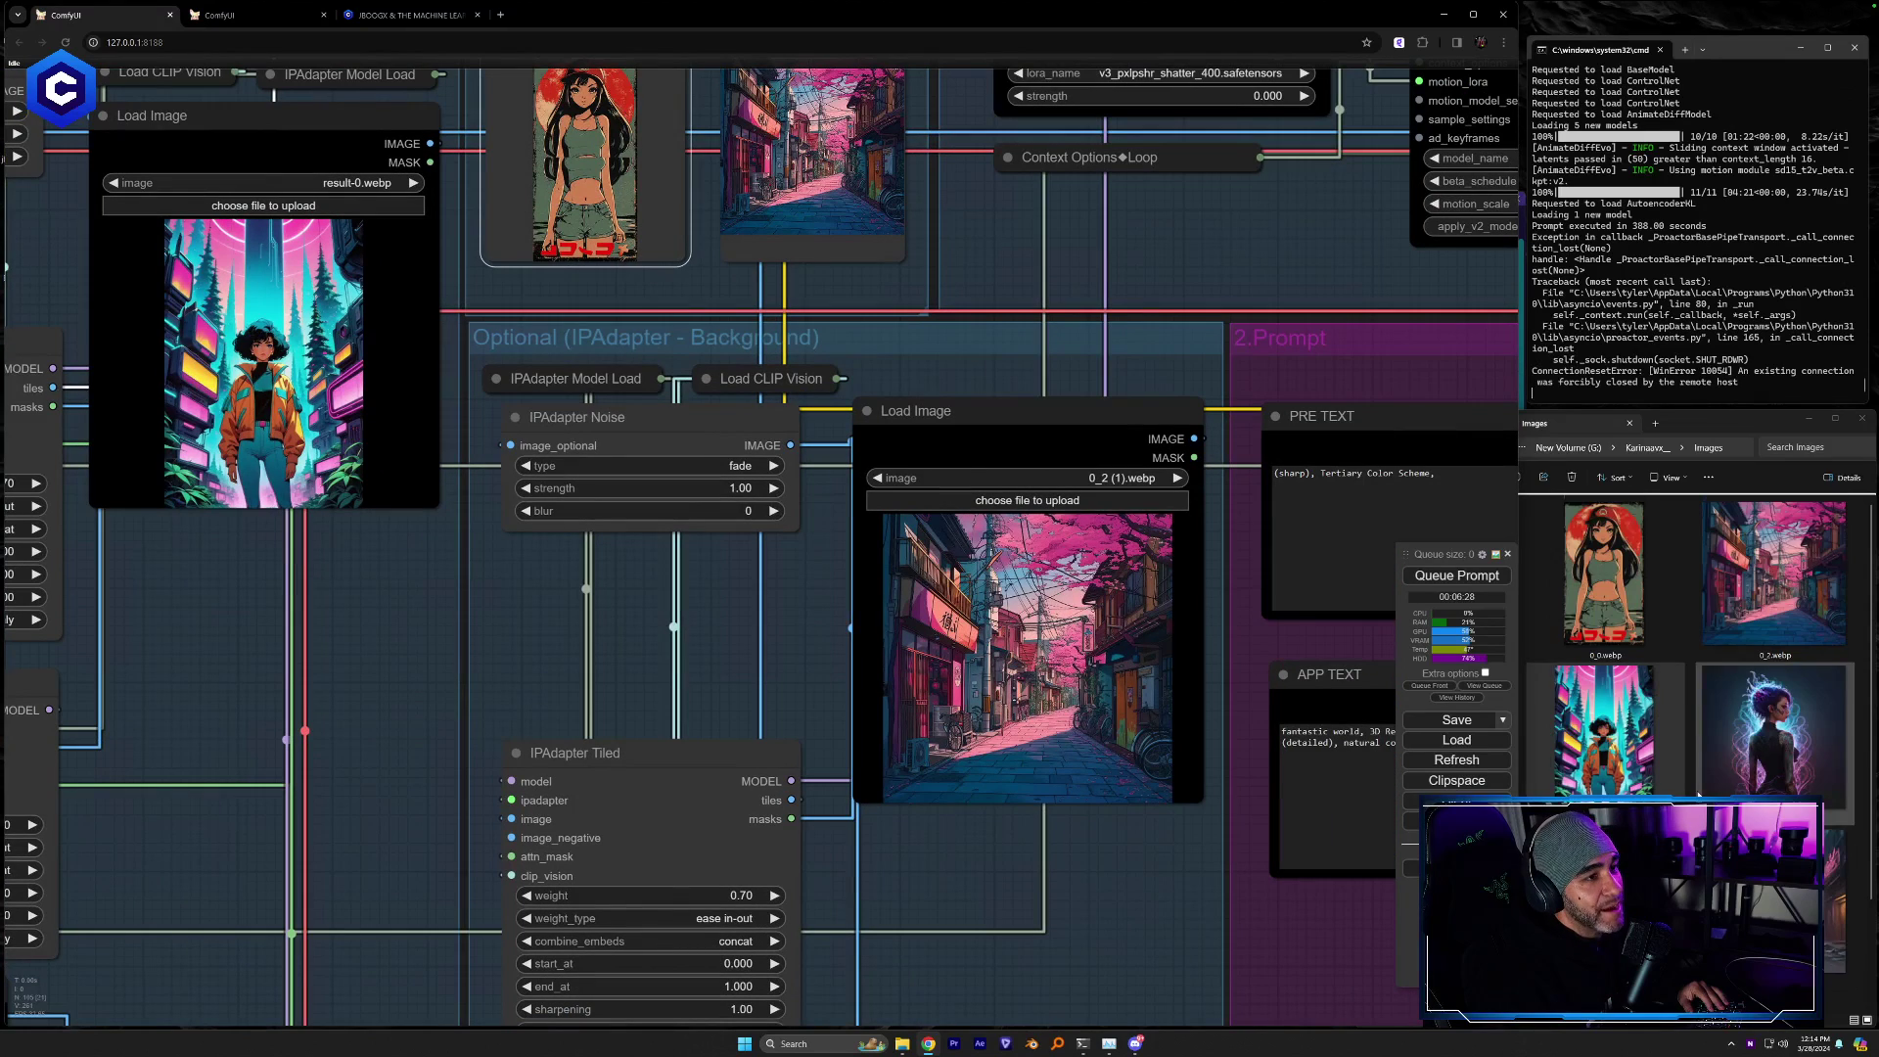
Copy the shared jungle village picture from Discord into the Images folder and load it into the background IPAdapter's Load Image node
{"action": "scroll", "coordinate": [1698, 795], "scroll_direction": "down", "scroll_amount": 2}
{"action": "left_click", "coordinate": [1138, 1044]}
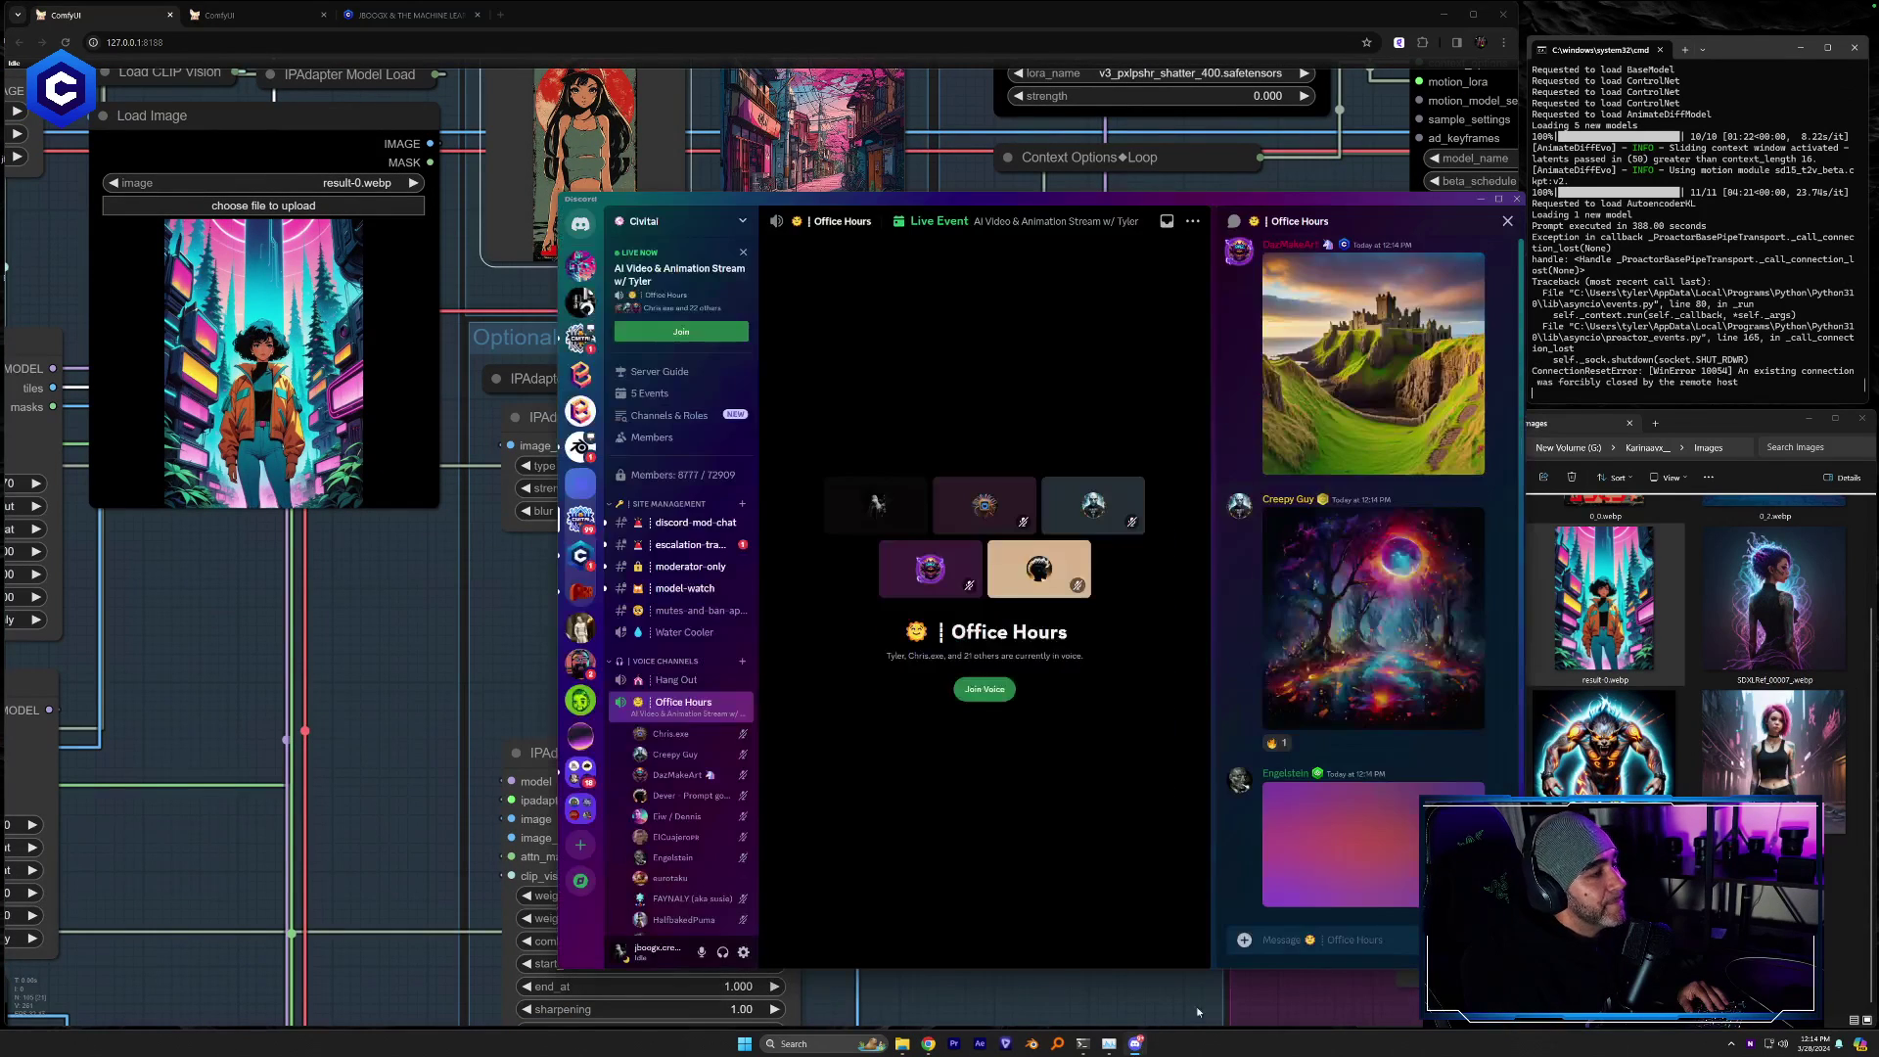
{"action": "scroll", "coordinate": [1370, 547], "scroll_direction": "up", "scroll_amount": 3}
{"action": "scroll", "coordinate": [1370, 547], "scroll_direction": "up", "scroll_amount": 3}
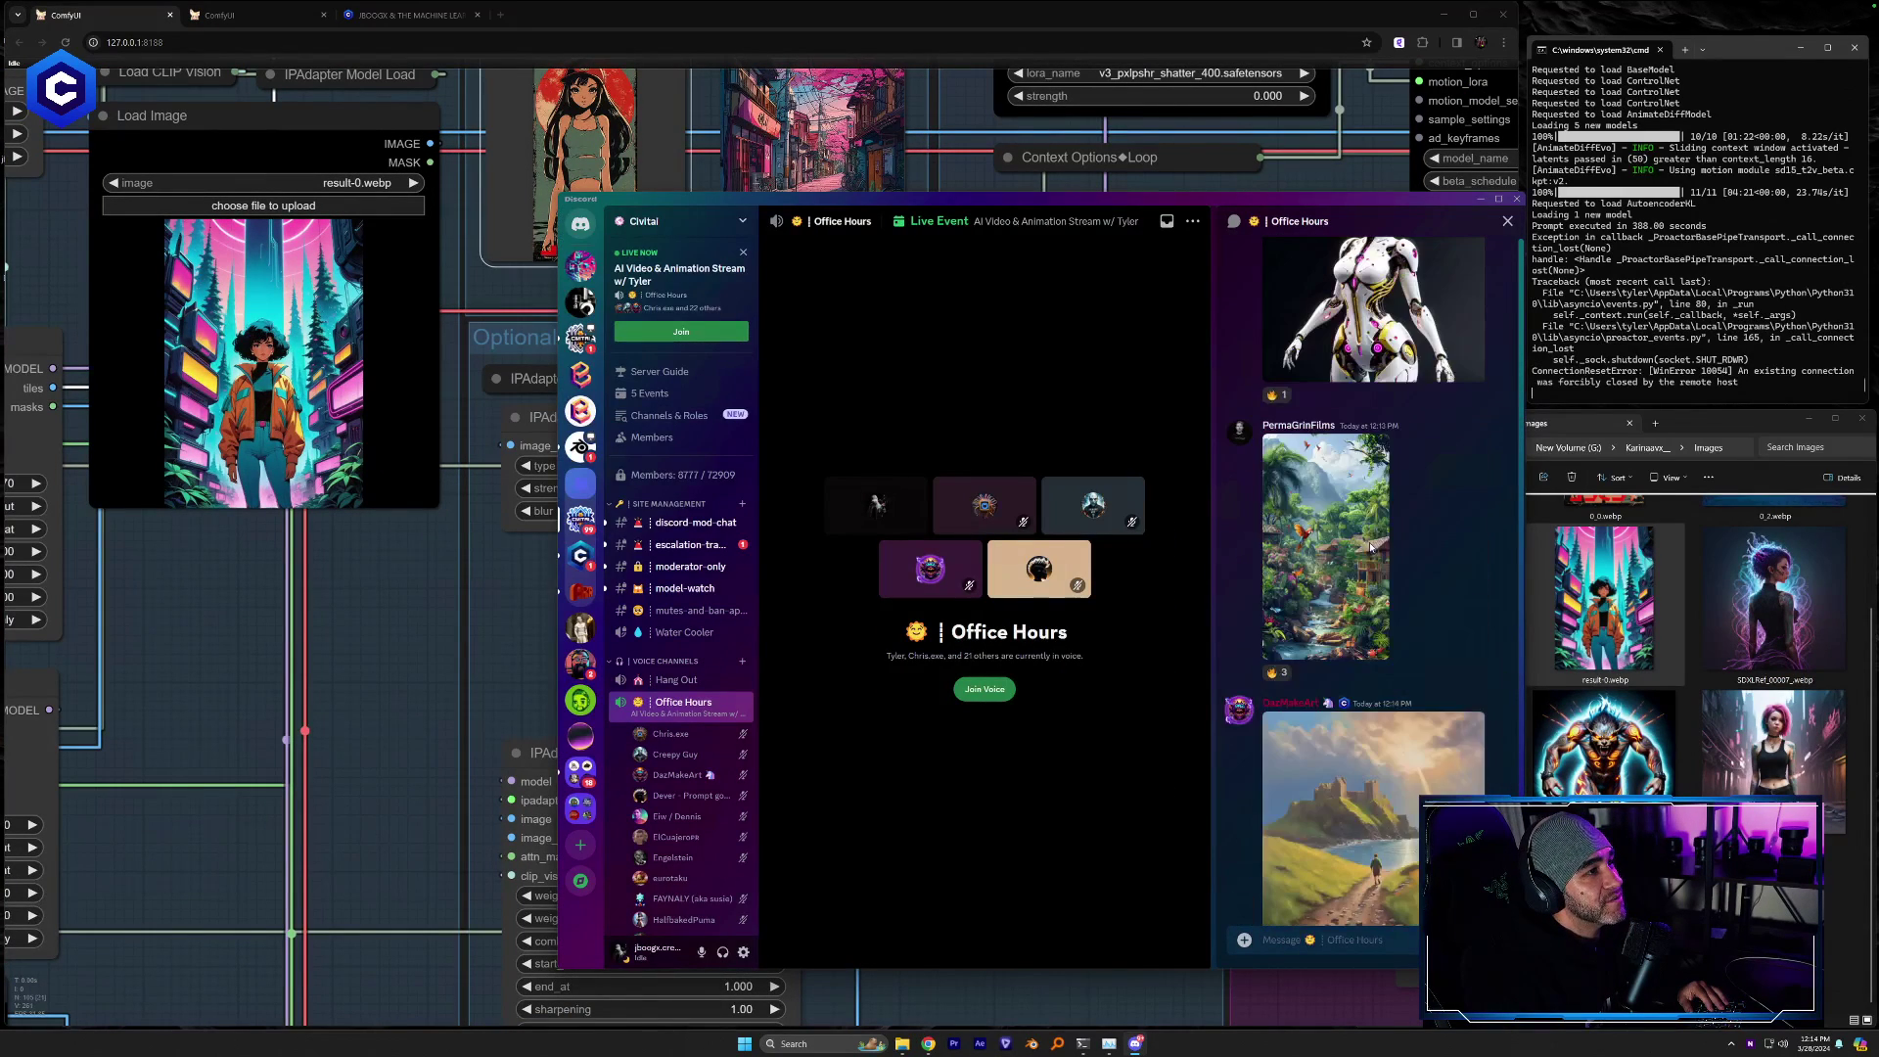
{"action": "left_click", "coordinate": [1319, 544]}
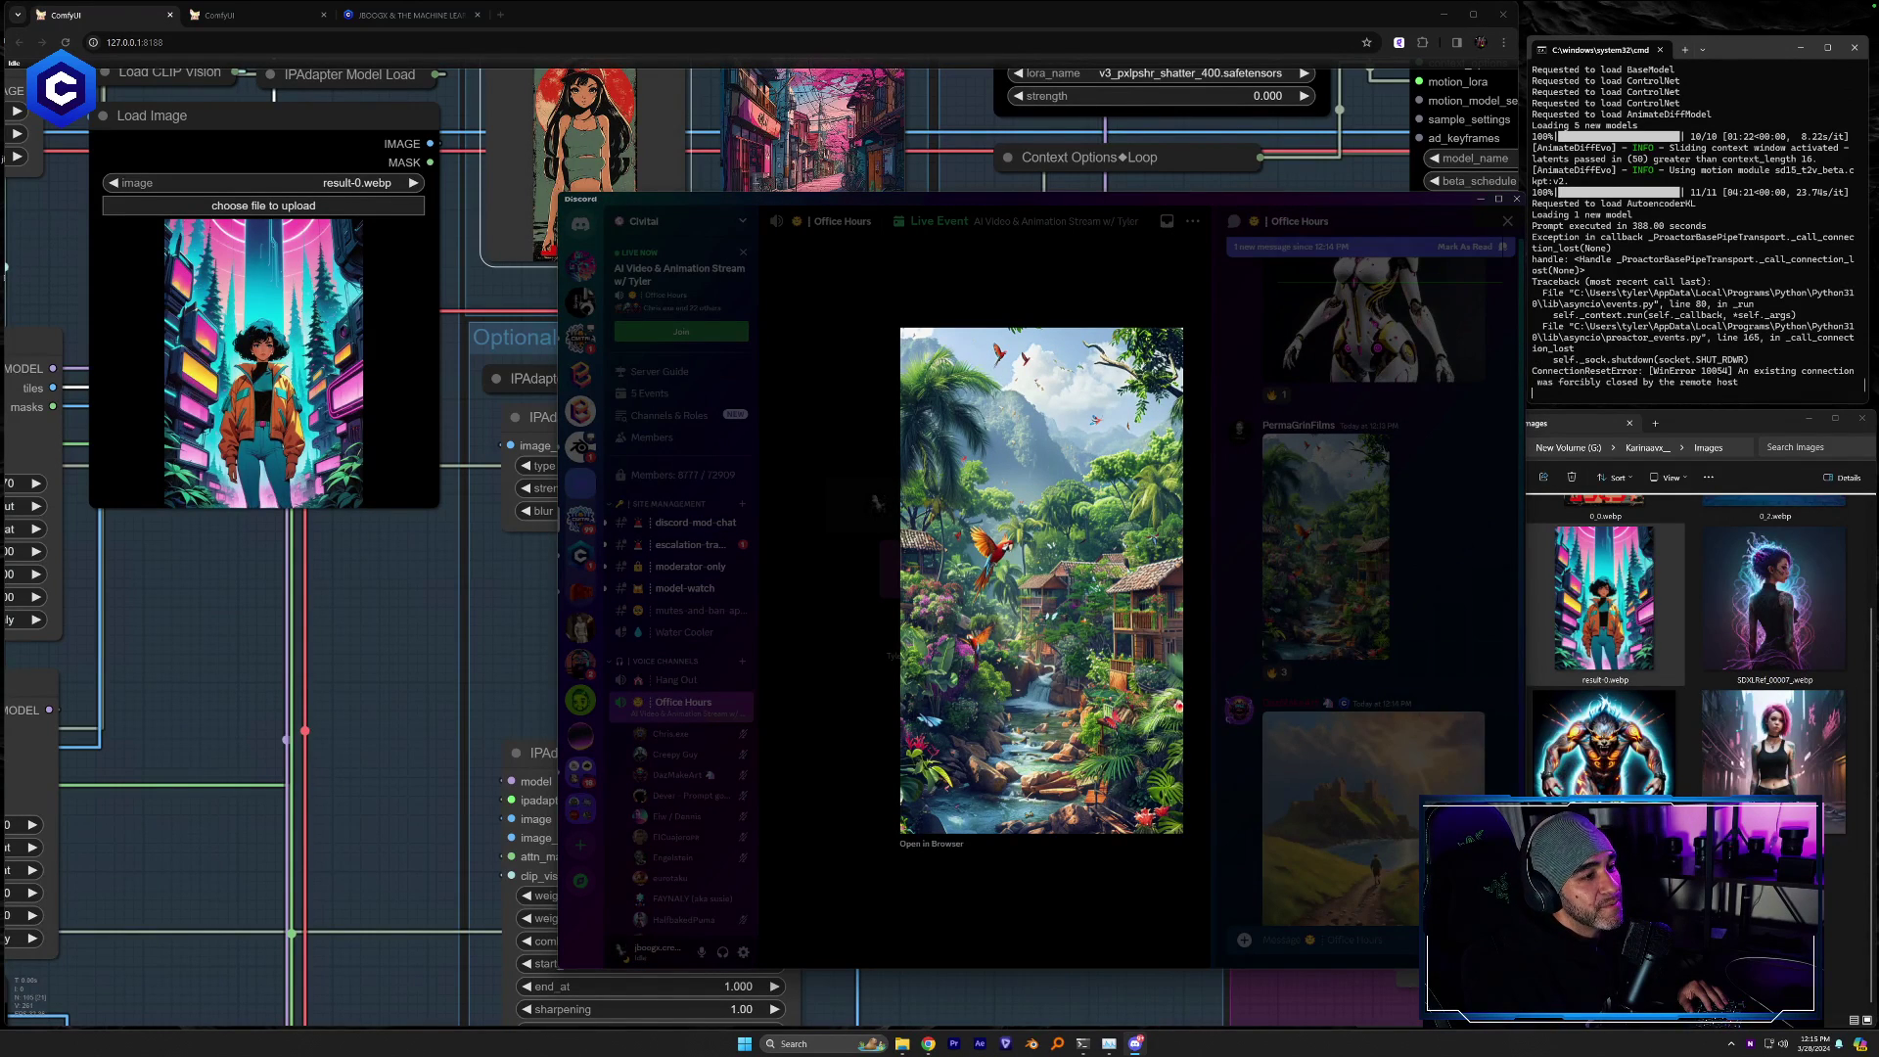
{"action": "left_click_drag", "start_coordinate": [1041, 580], "coordinate": [1691, 626]}
{"action": "left_click", "coordinate": [1196, 989]}
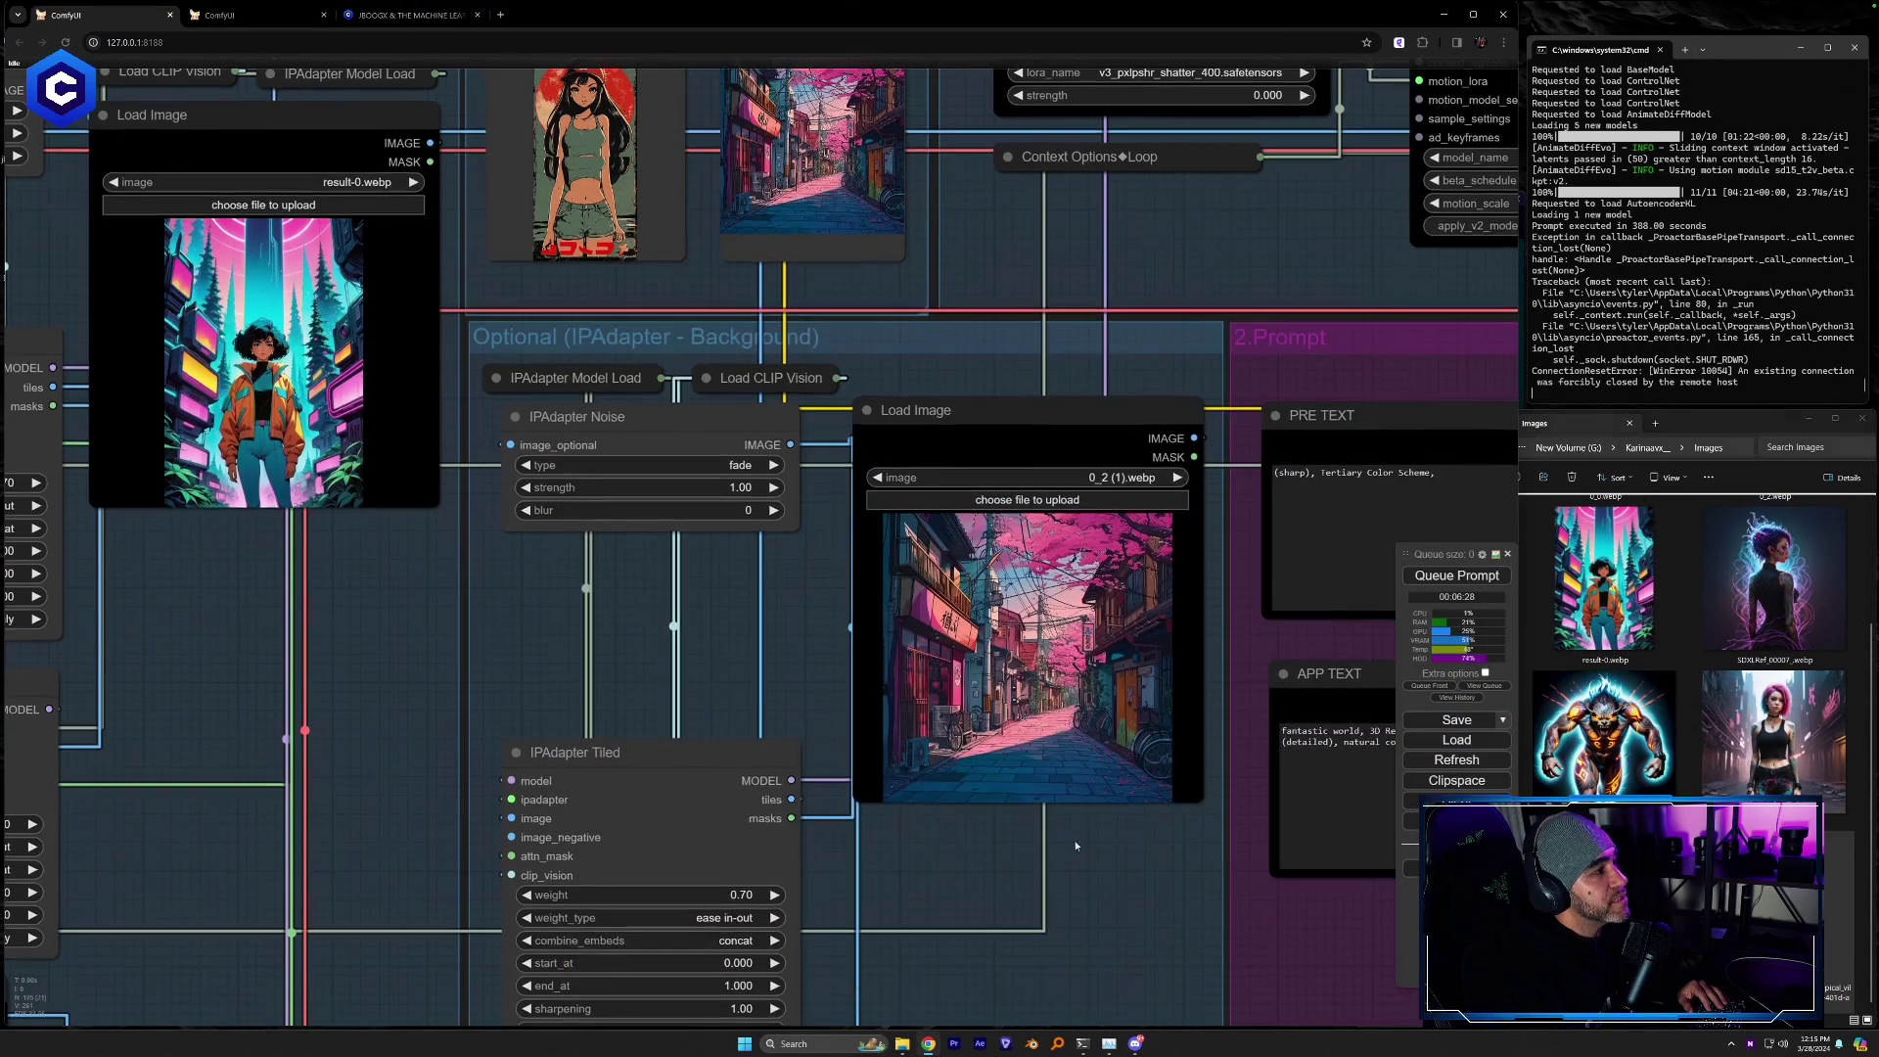
{"action": "left_click_drag", "start_coordinate": [748, 632], "coordinate": [756, 685]}
{"action": "left_click_drag", "start_coordinate": [1835, 990], "coordinate": [1125, 685]}
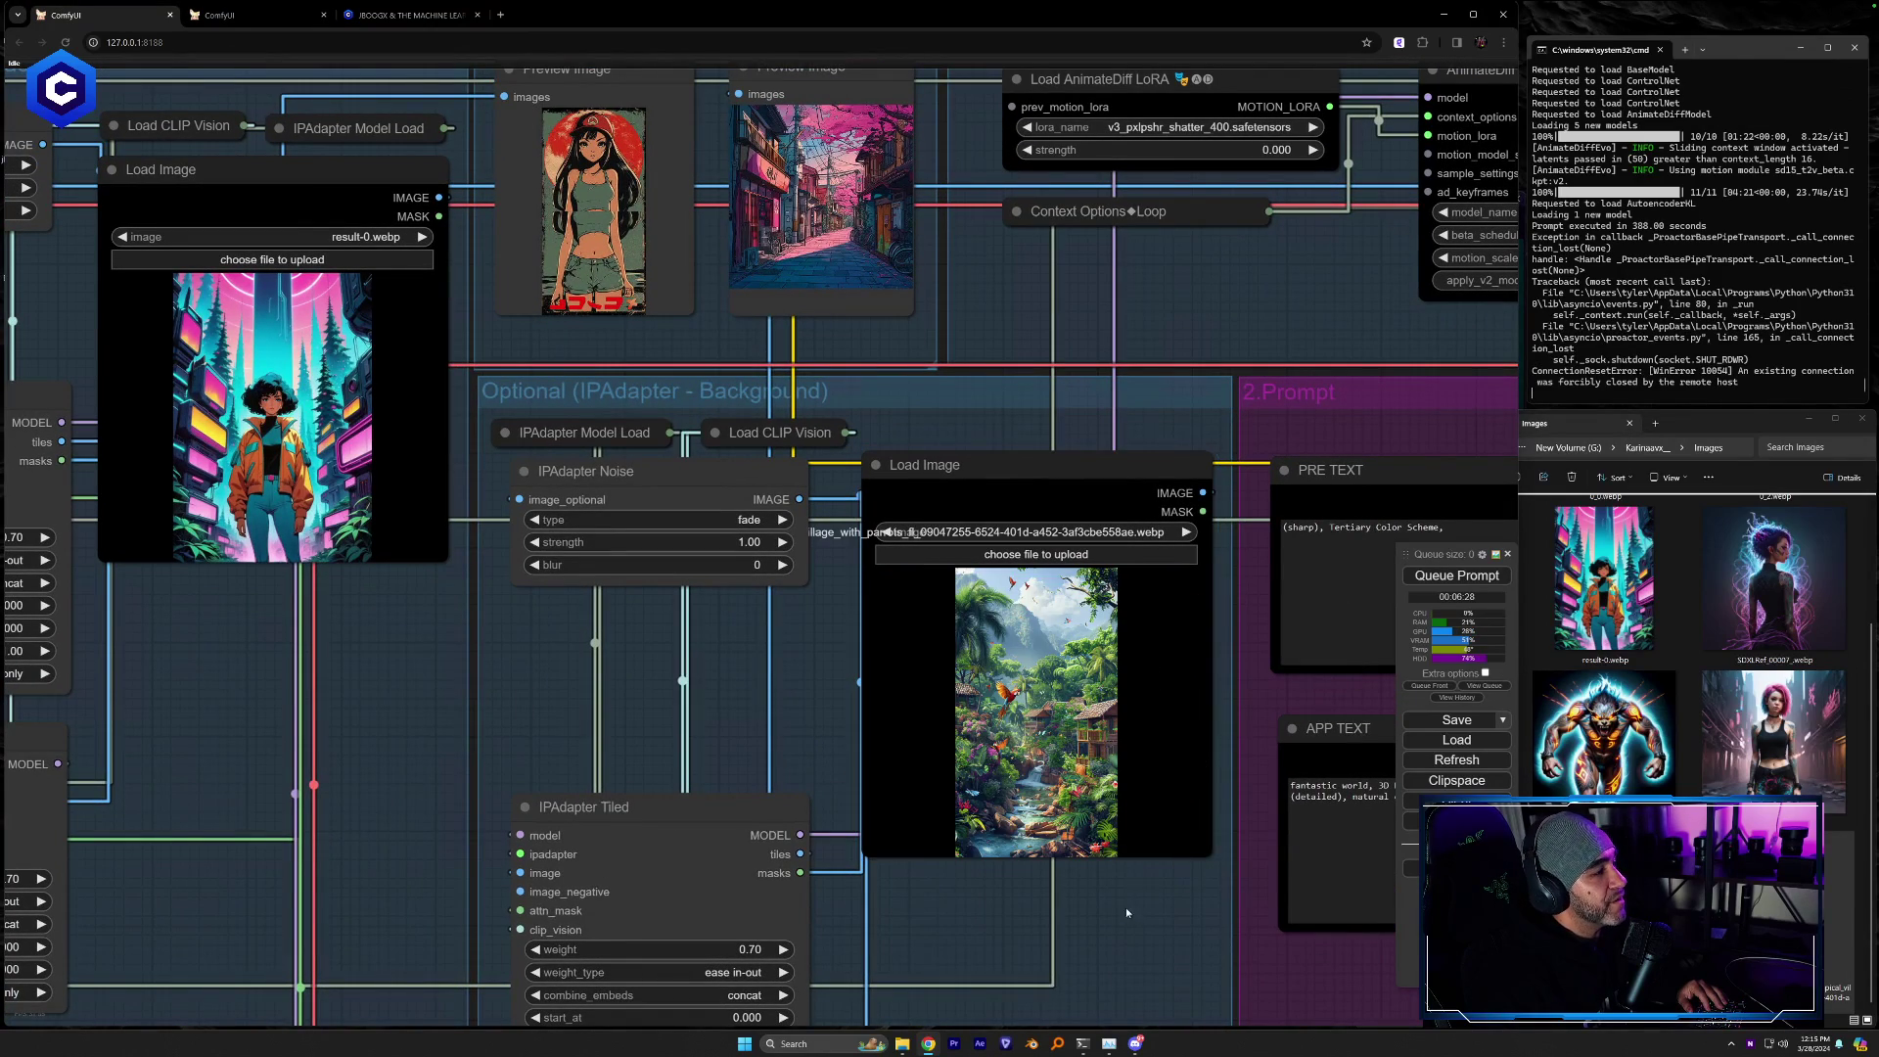
Add "Sports Jacket," after "Body is petite," in the Batch Prompt Schedule text
{"action": "scroll", "coordinate": [1127, 901], "scroll_direction": "down", "scroll_amount": 5}
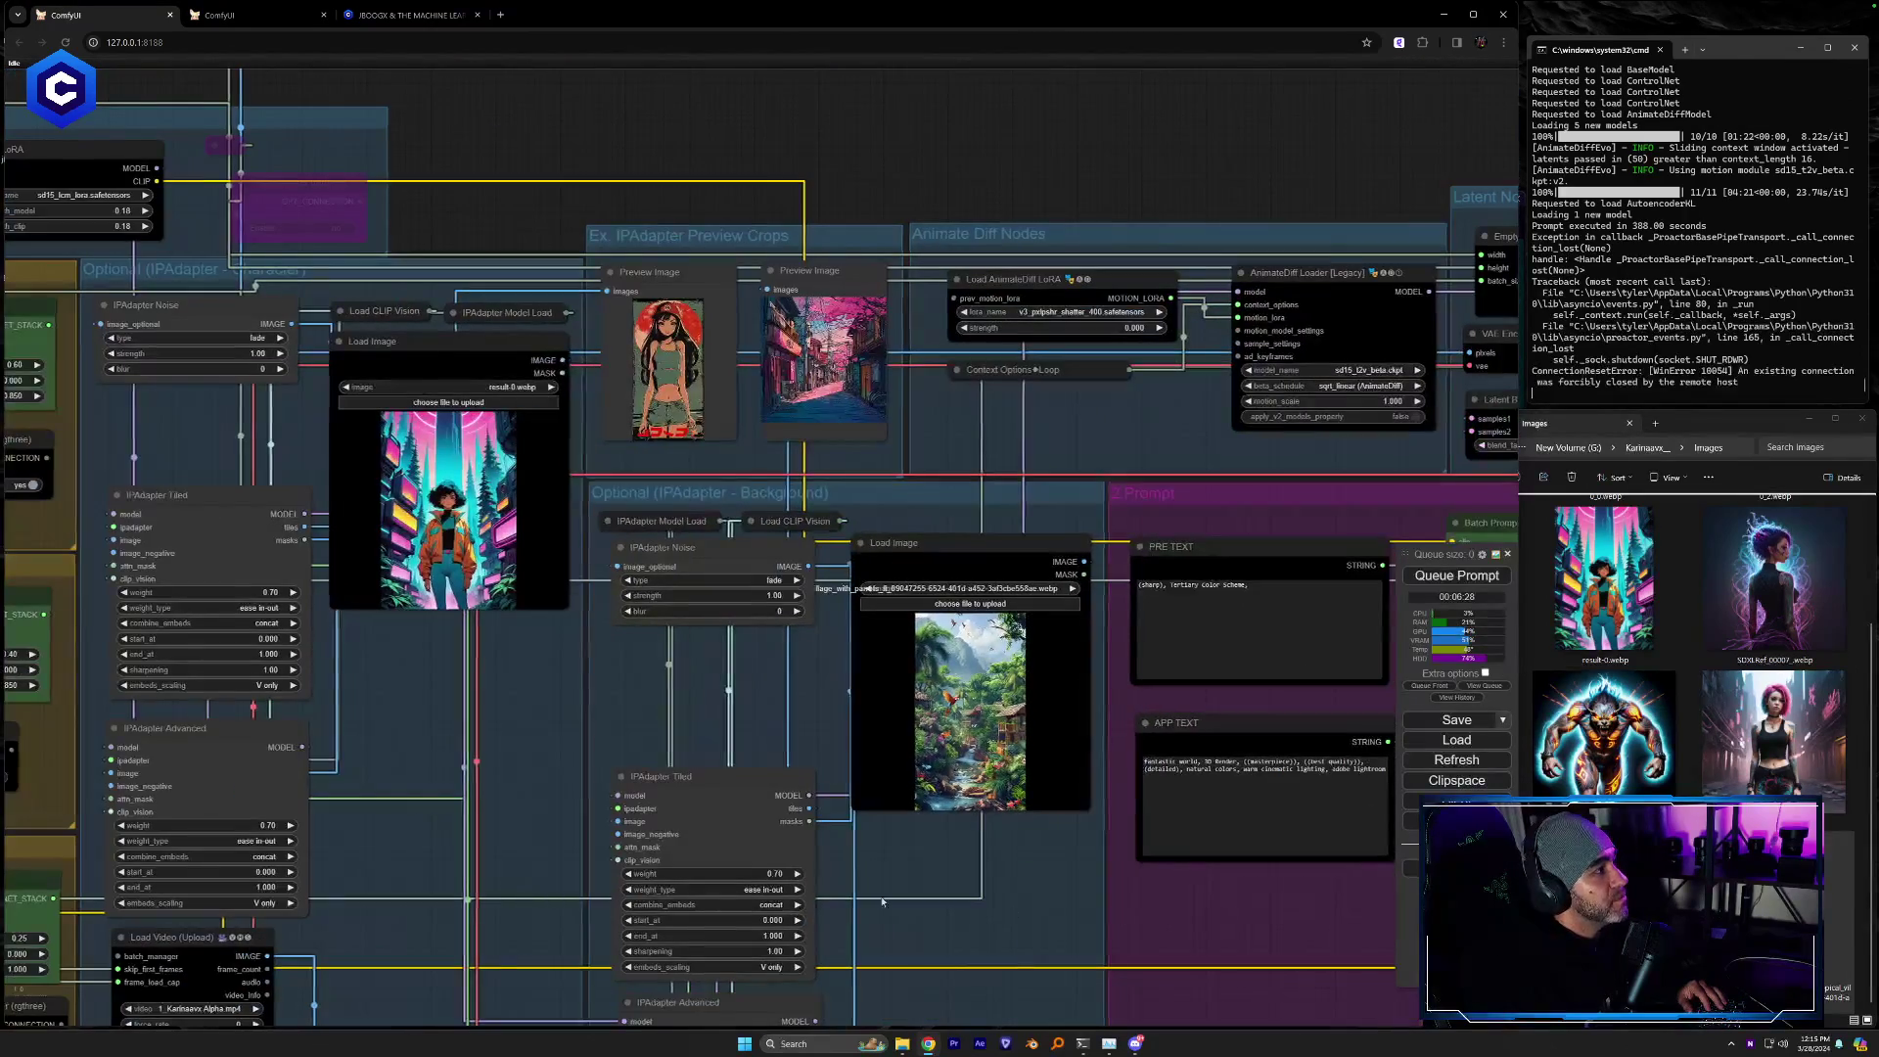
{"action": "left_click_drag", "start_coordinate": [882, 901], "coordinate": [119, 853]}
{"action": "scroll", "coordinate": [1066, 565], "scroll_direction": "up", "scroll_amount": 5}
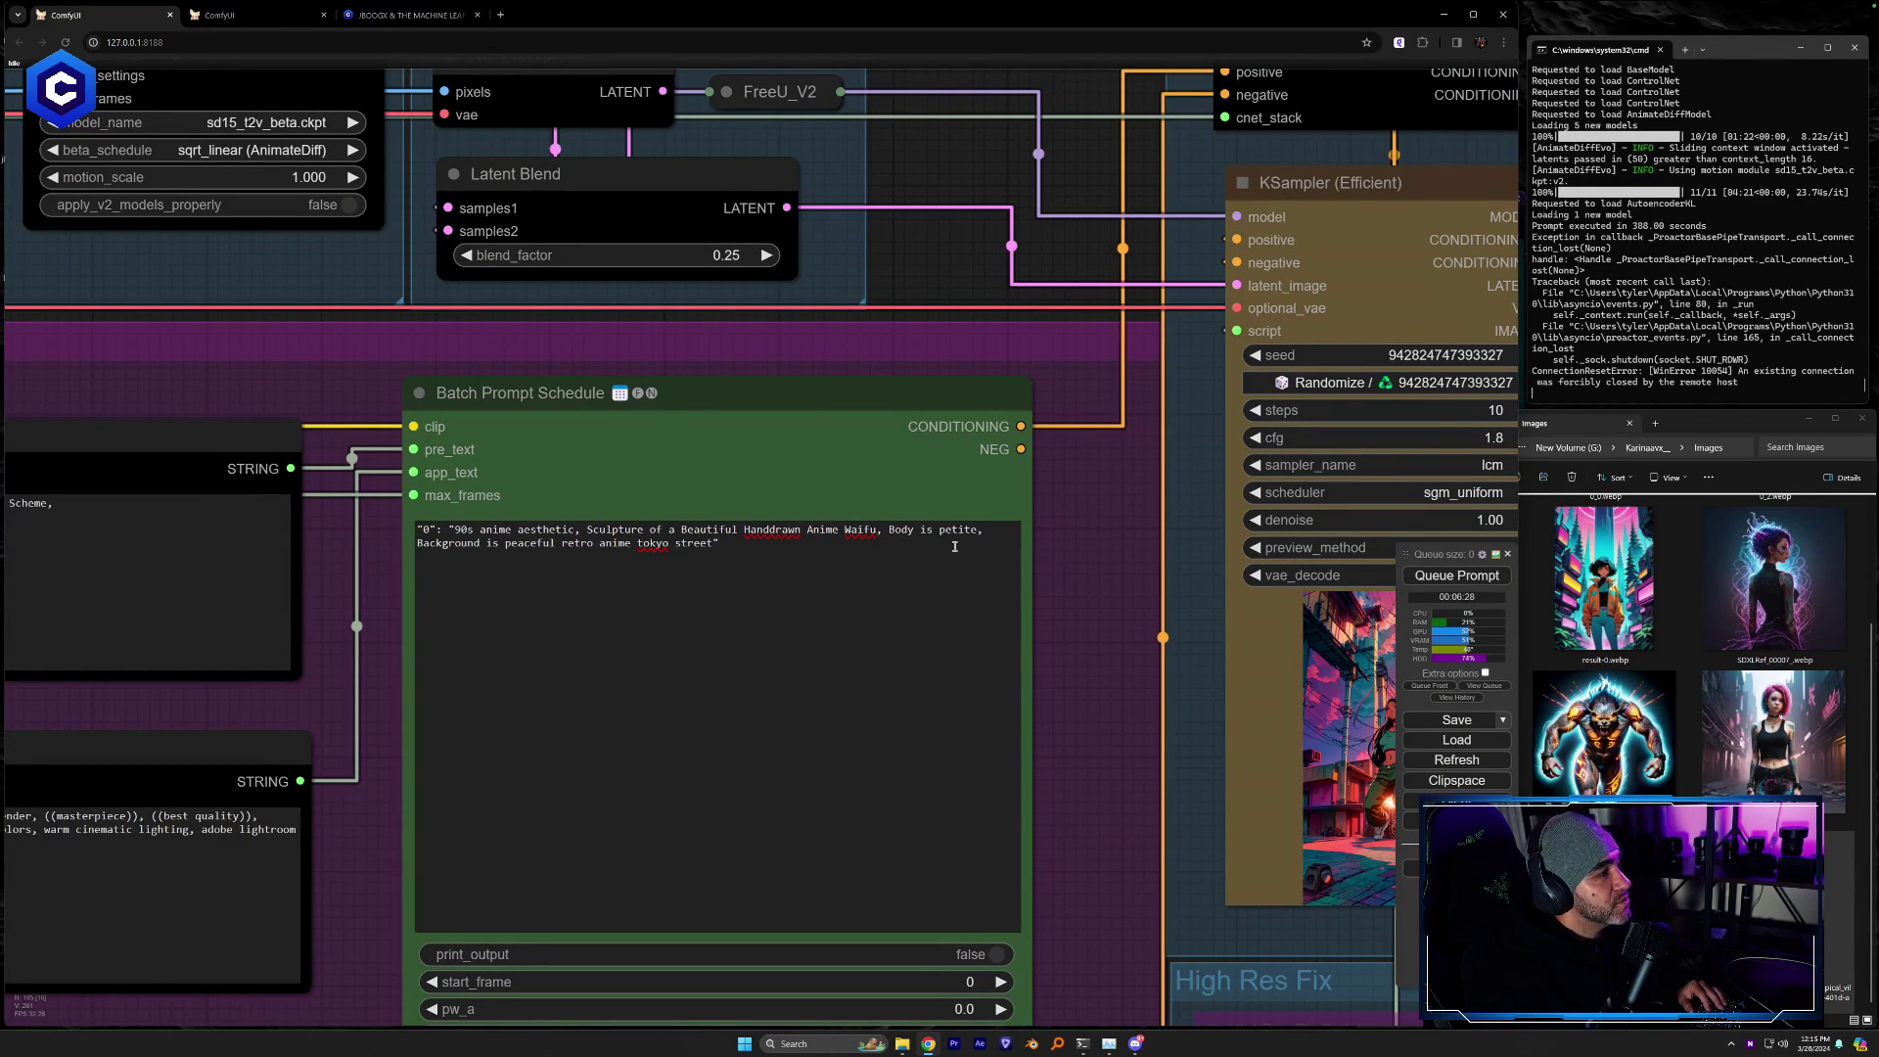
{"action": "left_click_drag", "start_coordinate": [1072, 491], "coordinate": [1182, 475]}
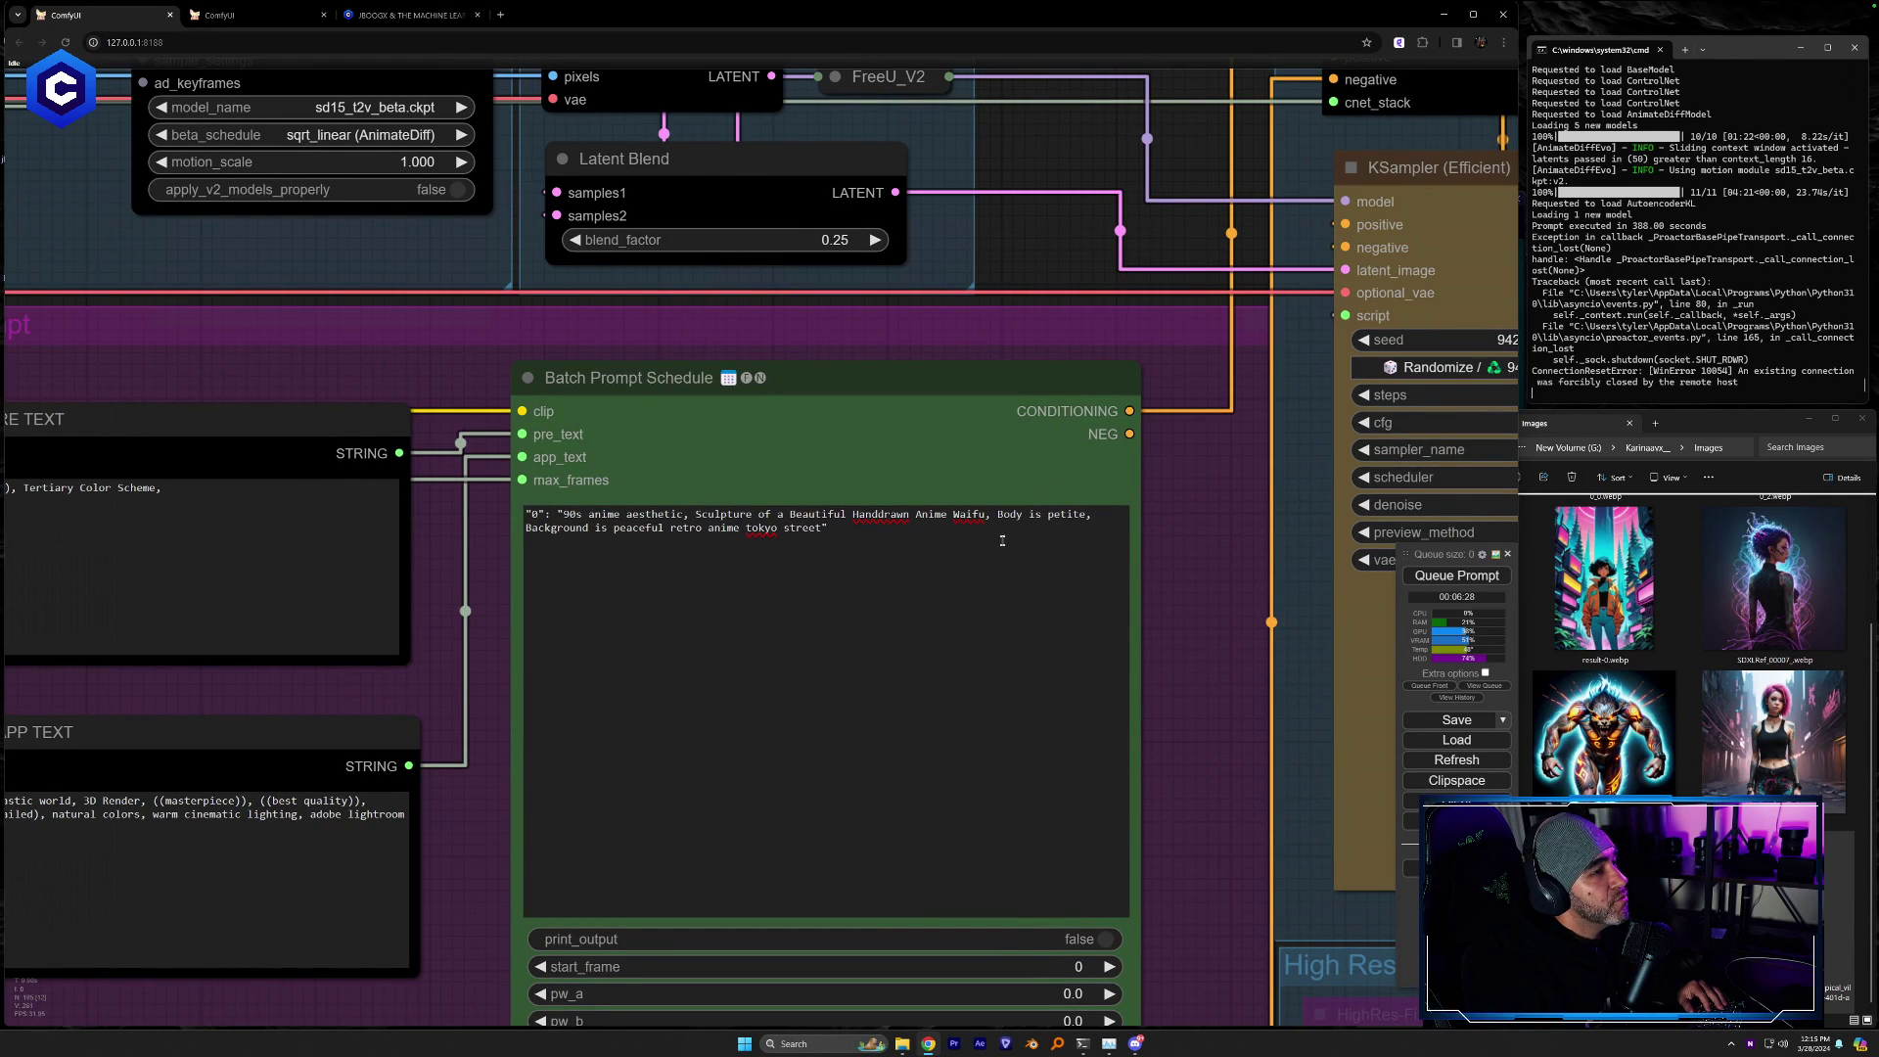
{"action": "left_click", "coordinate": [1087, 518]}
{"action": "type", "text": "Sports"}
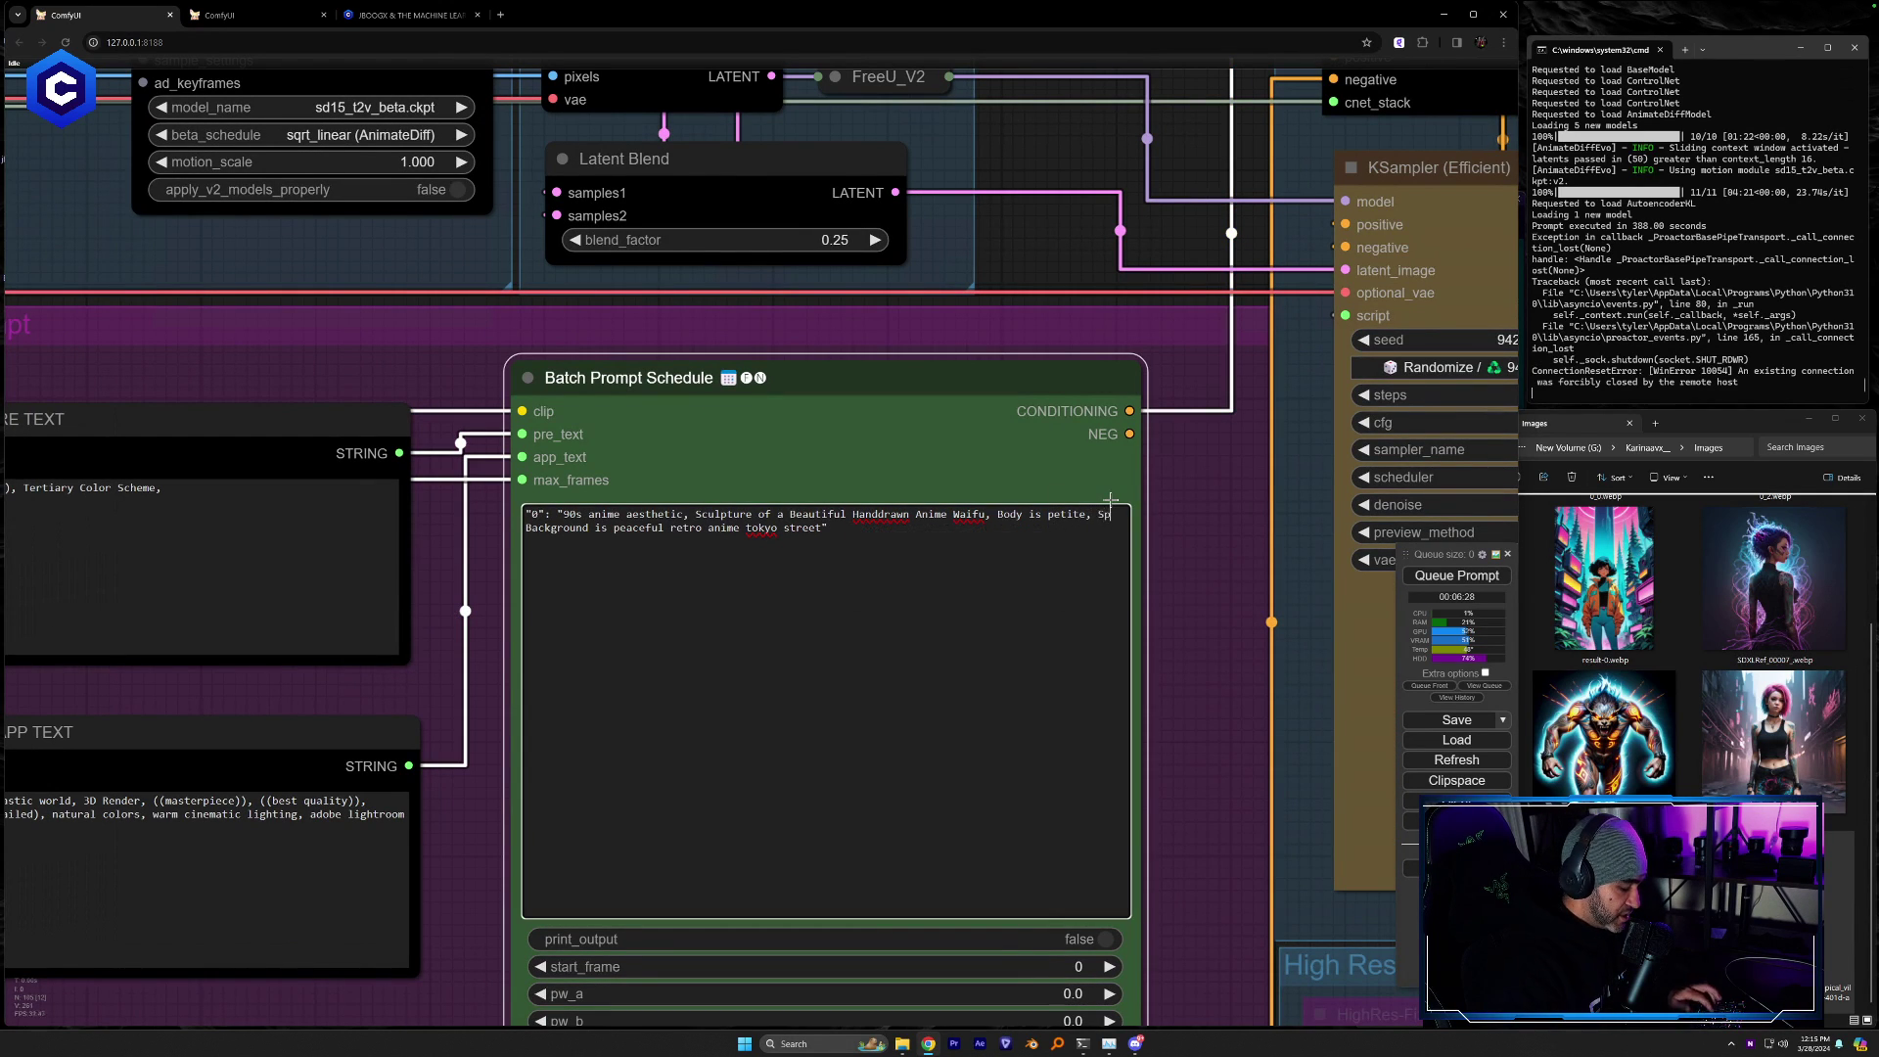
{"action": "type", "text": " Jacket,"}
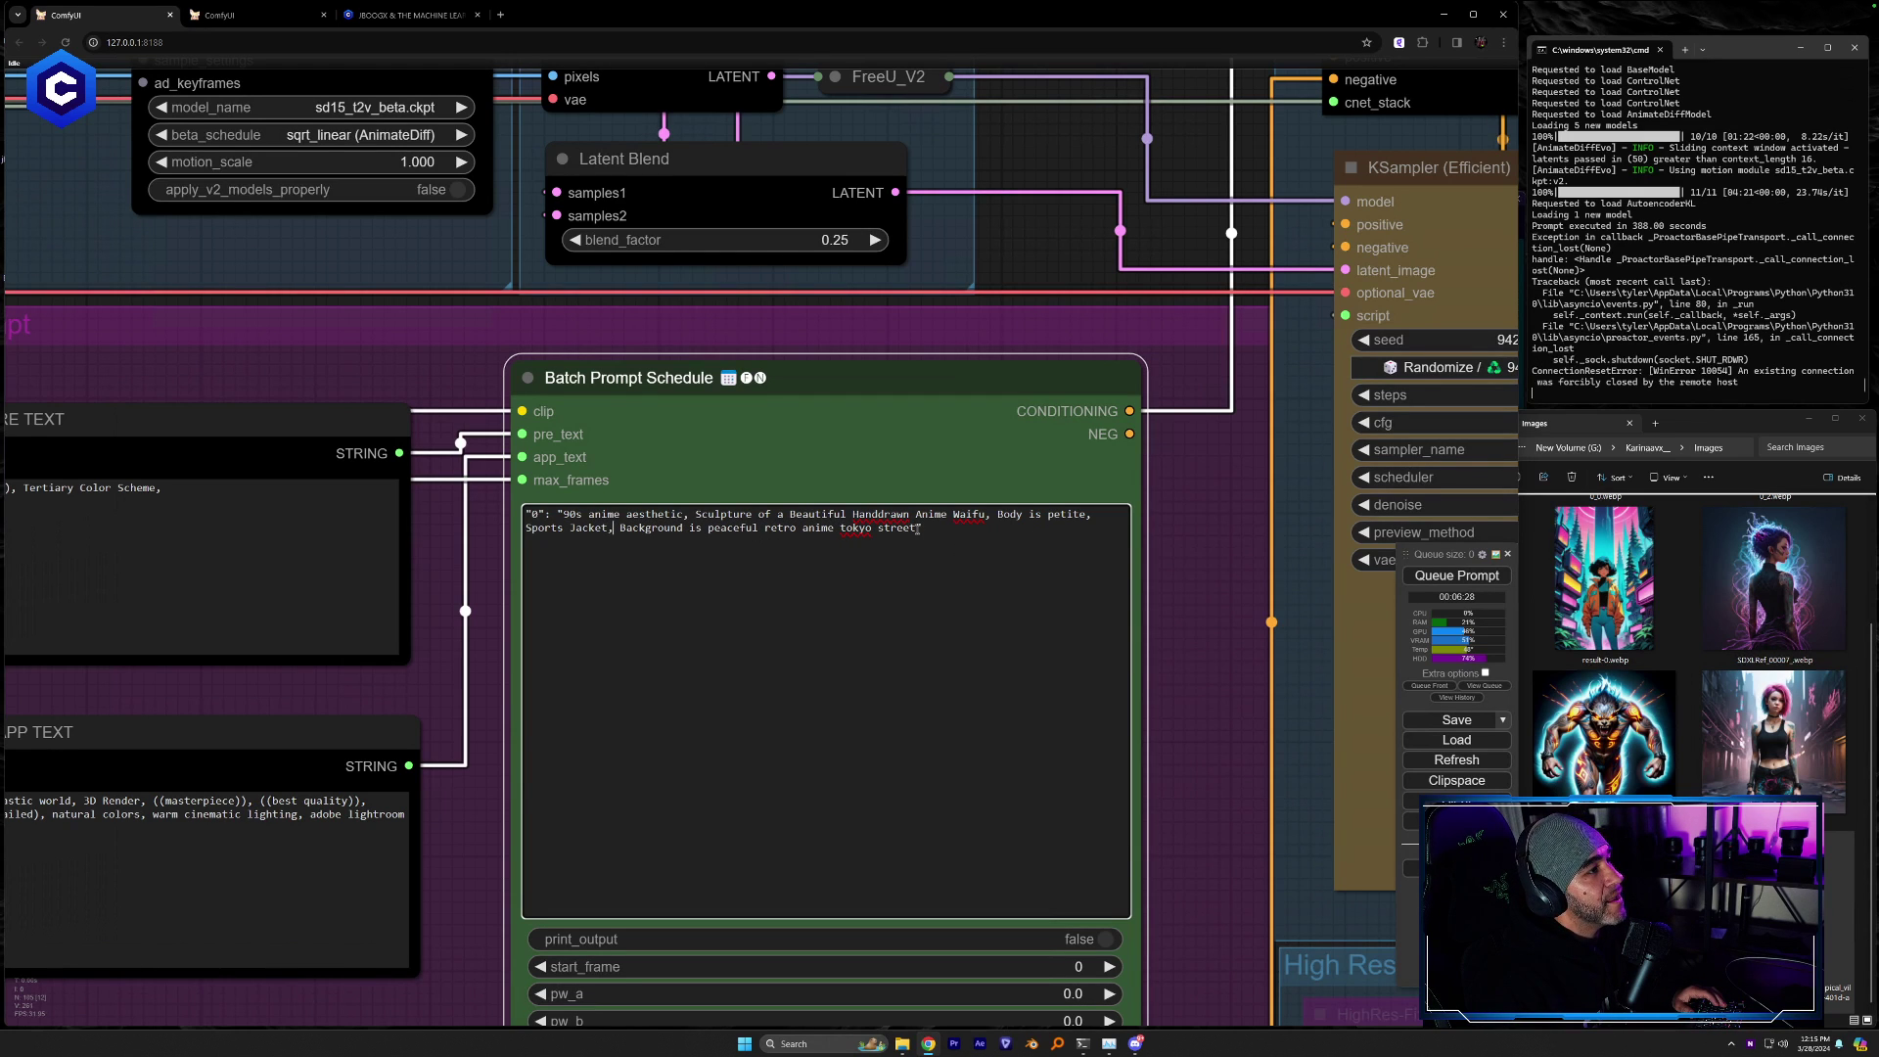
Preview the jungle village picture and change the prompt's background description to "beautiful rainforest and river with animals"
{"action": "left_click_drag", "start_coordinate": [911, 530], "coordinate": [713, 536]}
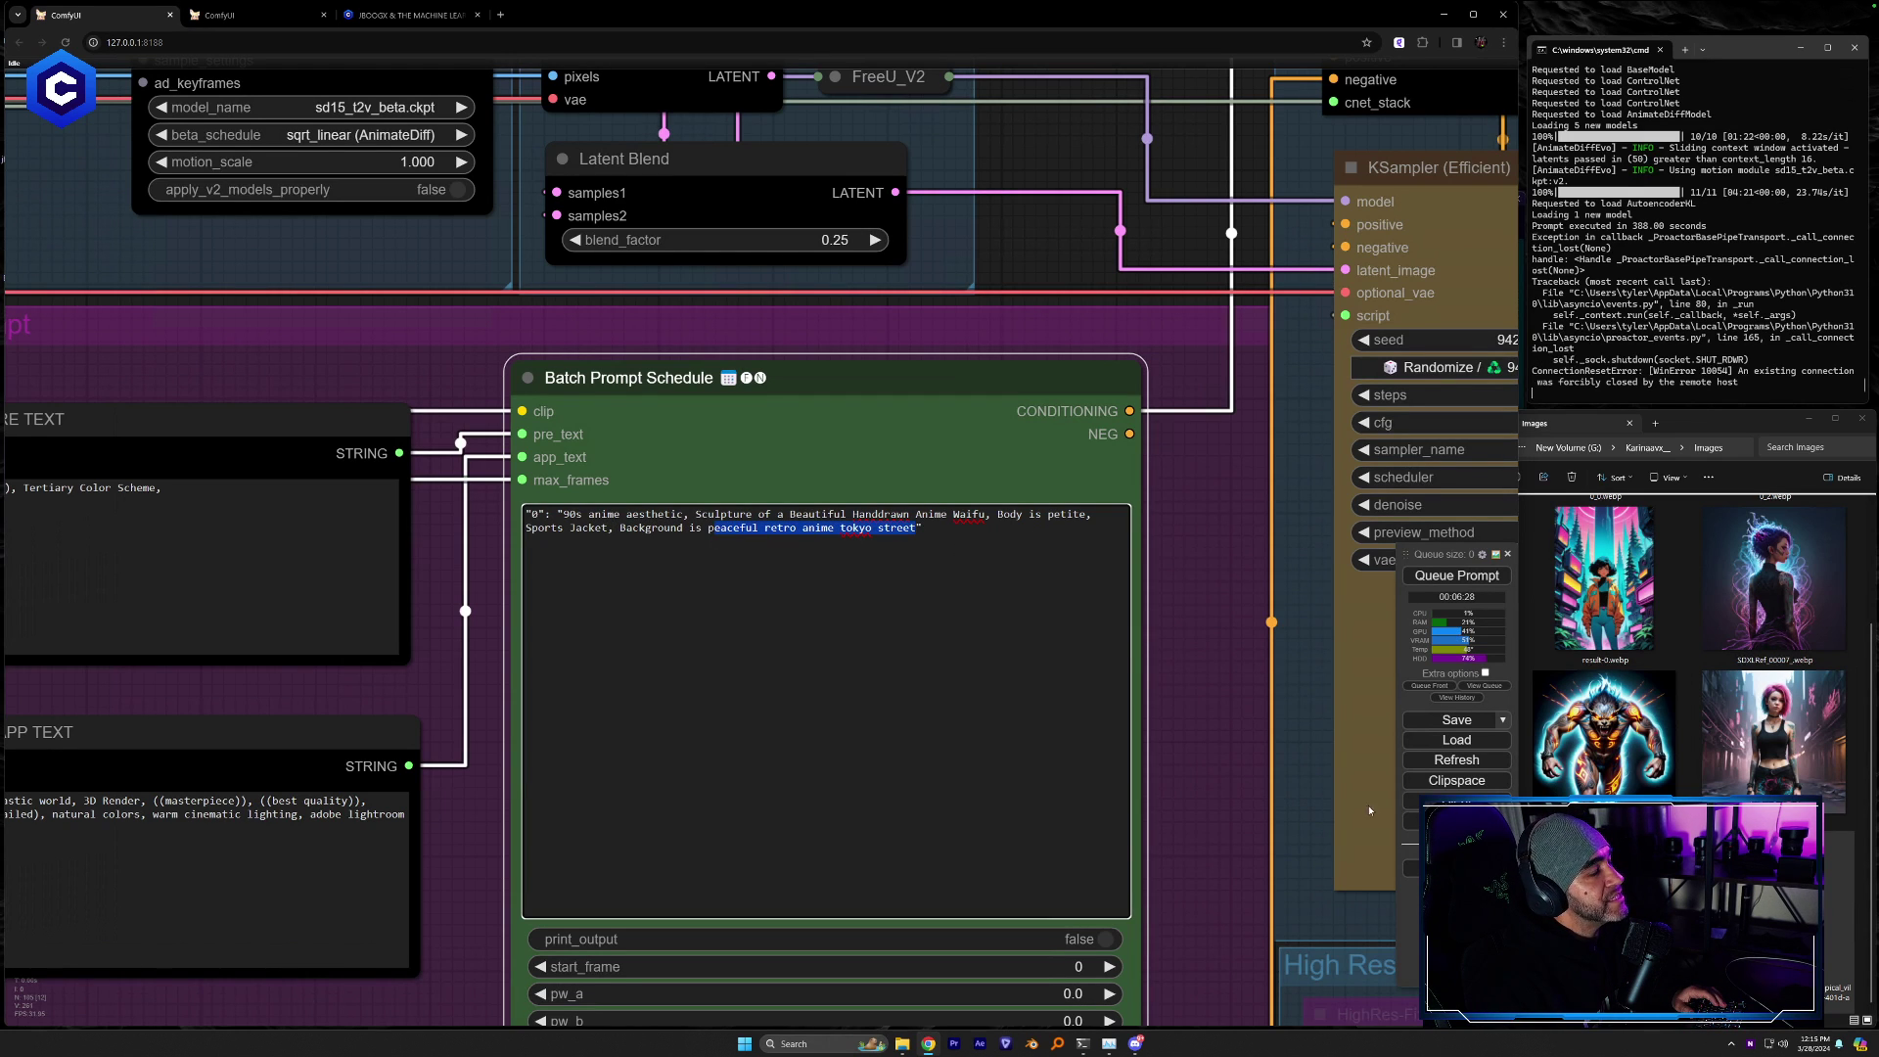
{"action": "left_click", "coordinate": [1810, 898]}
{"action": "key", "text": "space"}
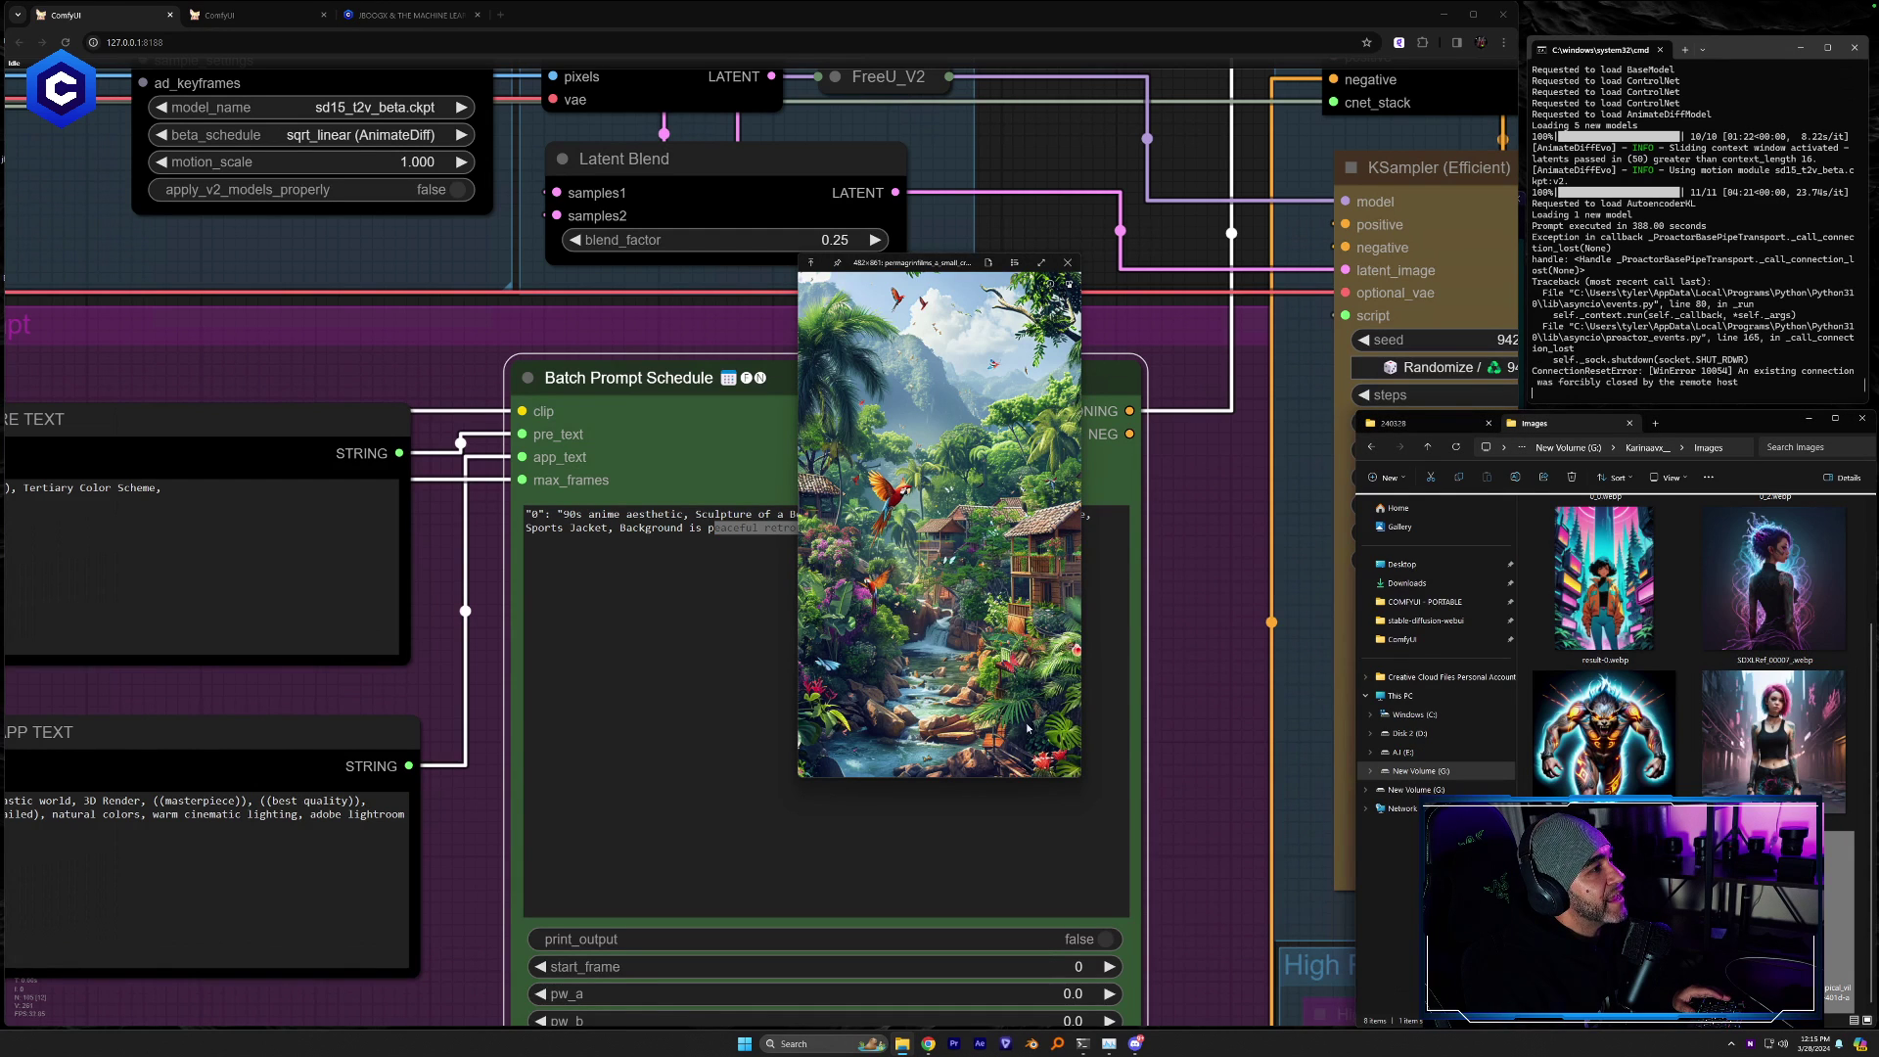
{"action": "key", "text": "space"}
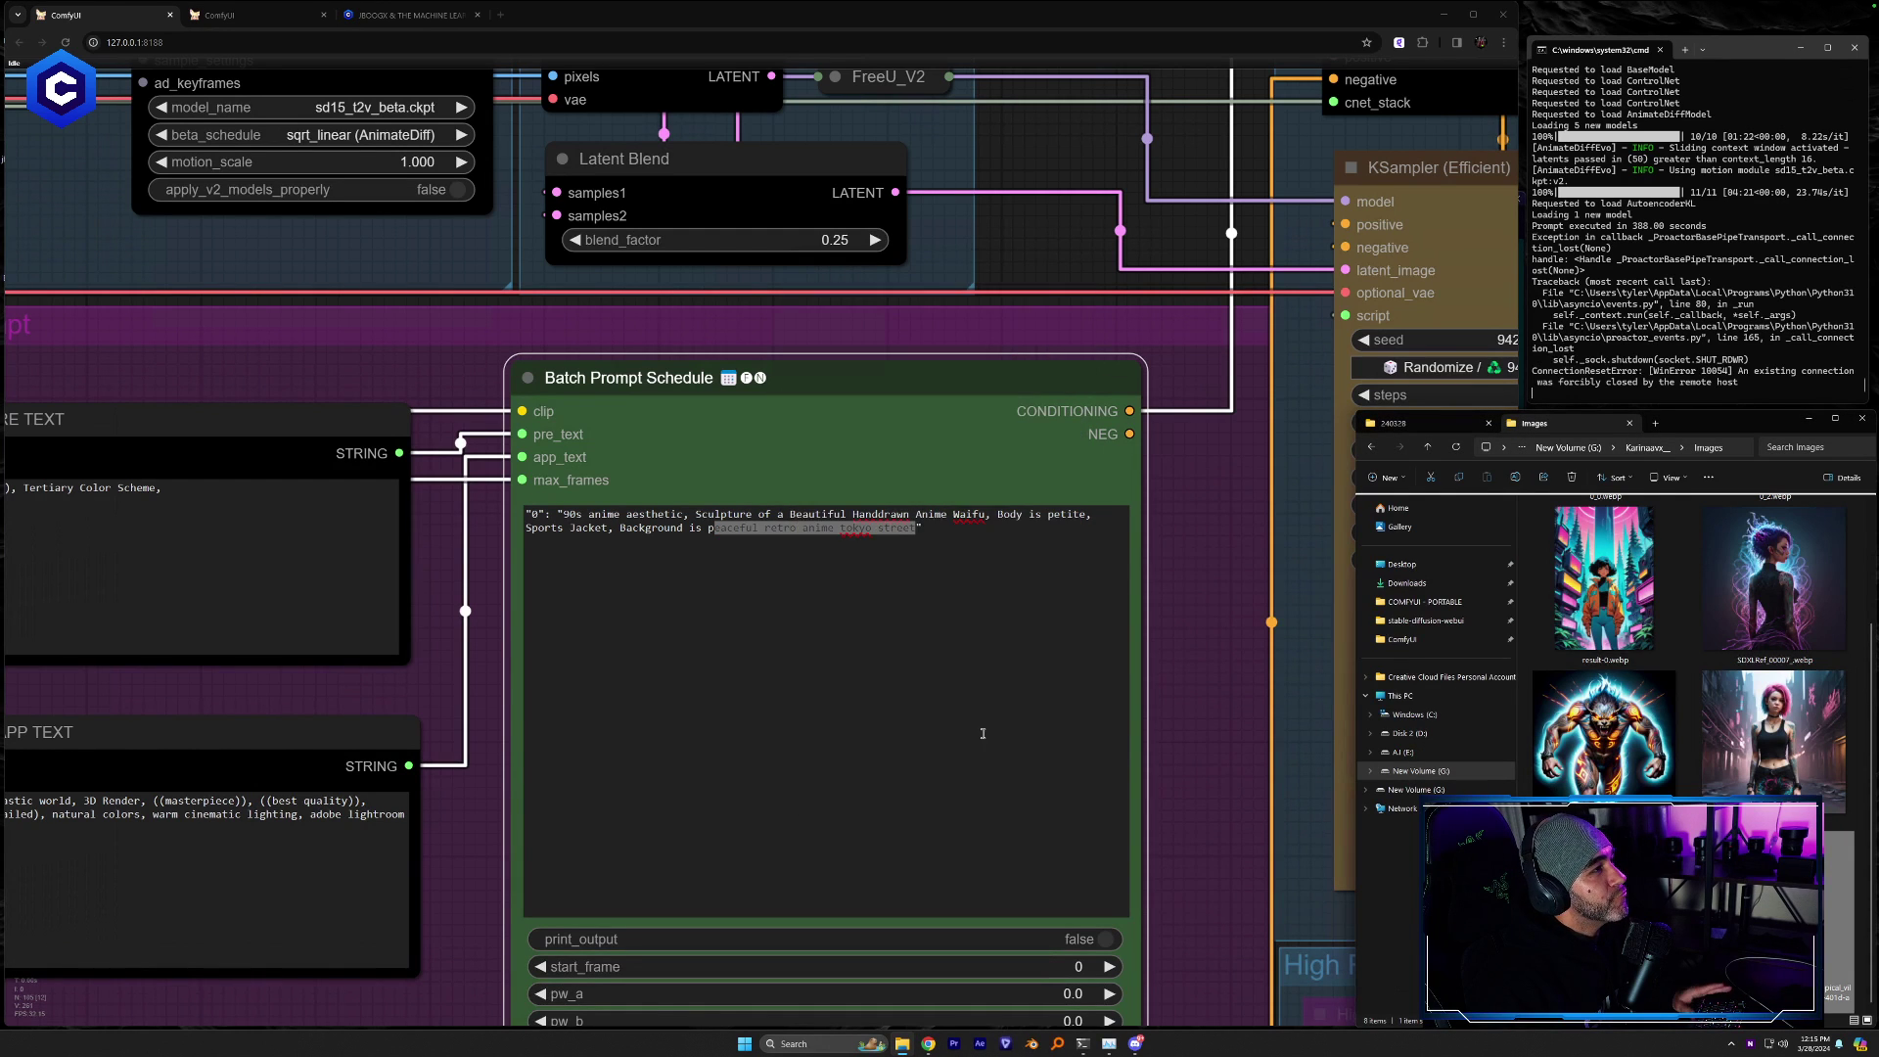
{"action": "left_click", "coordinate": [814, 542]}
{"action": "left_click_drag", "start_coordinate": [917, 530], "coordinate": [696, 533]}
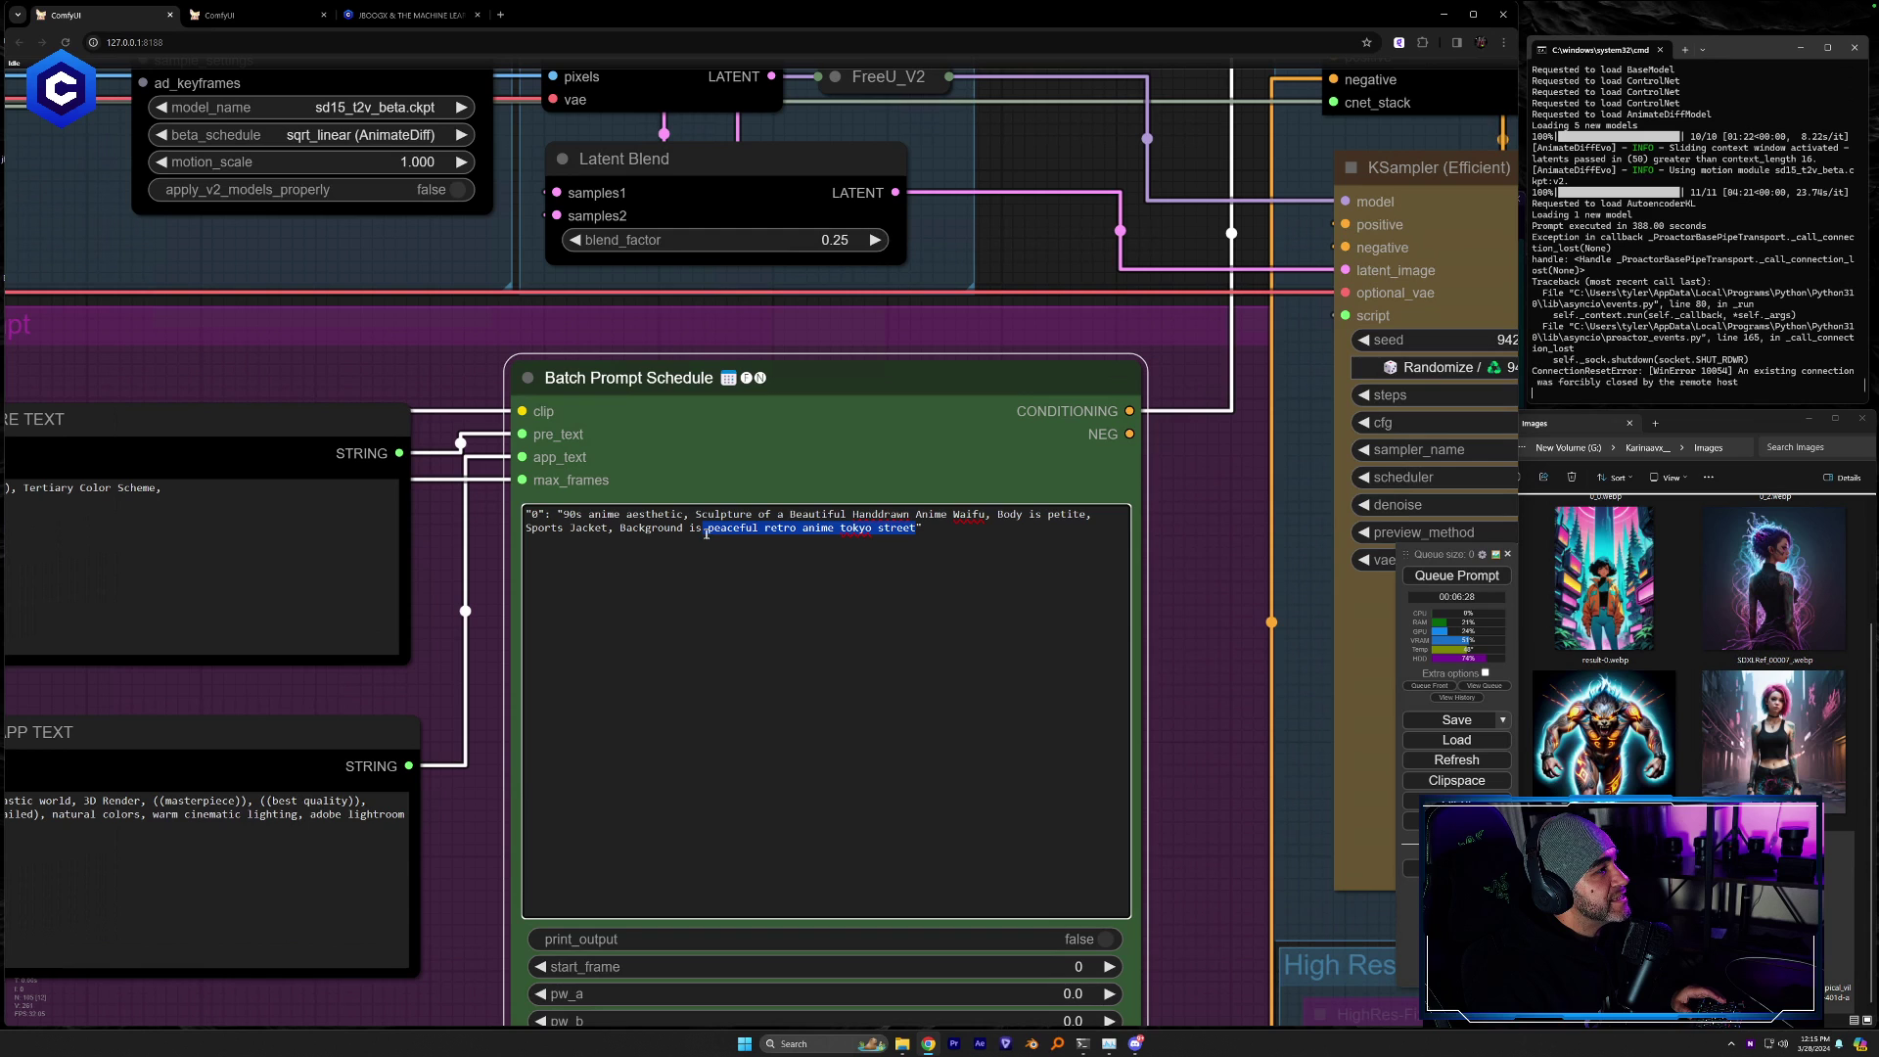
{"action": "type", "text": "beauti"}
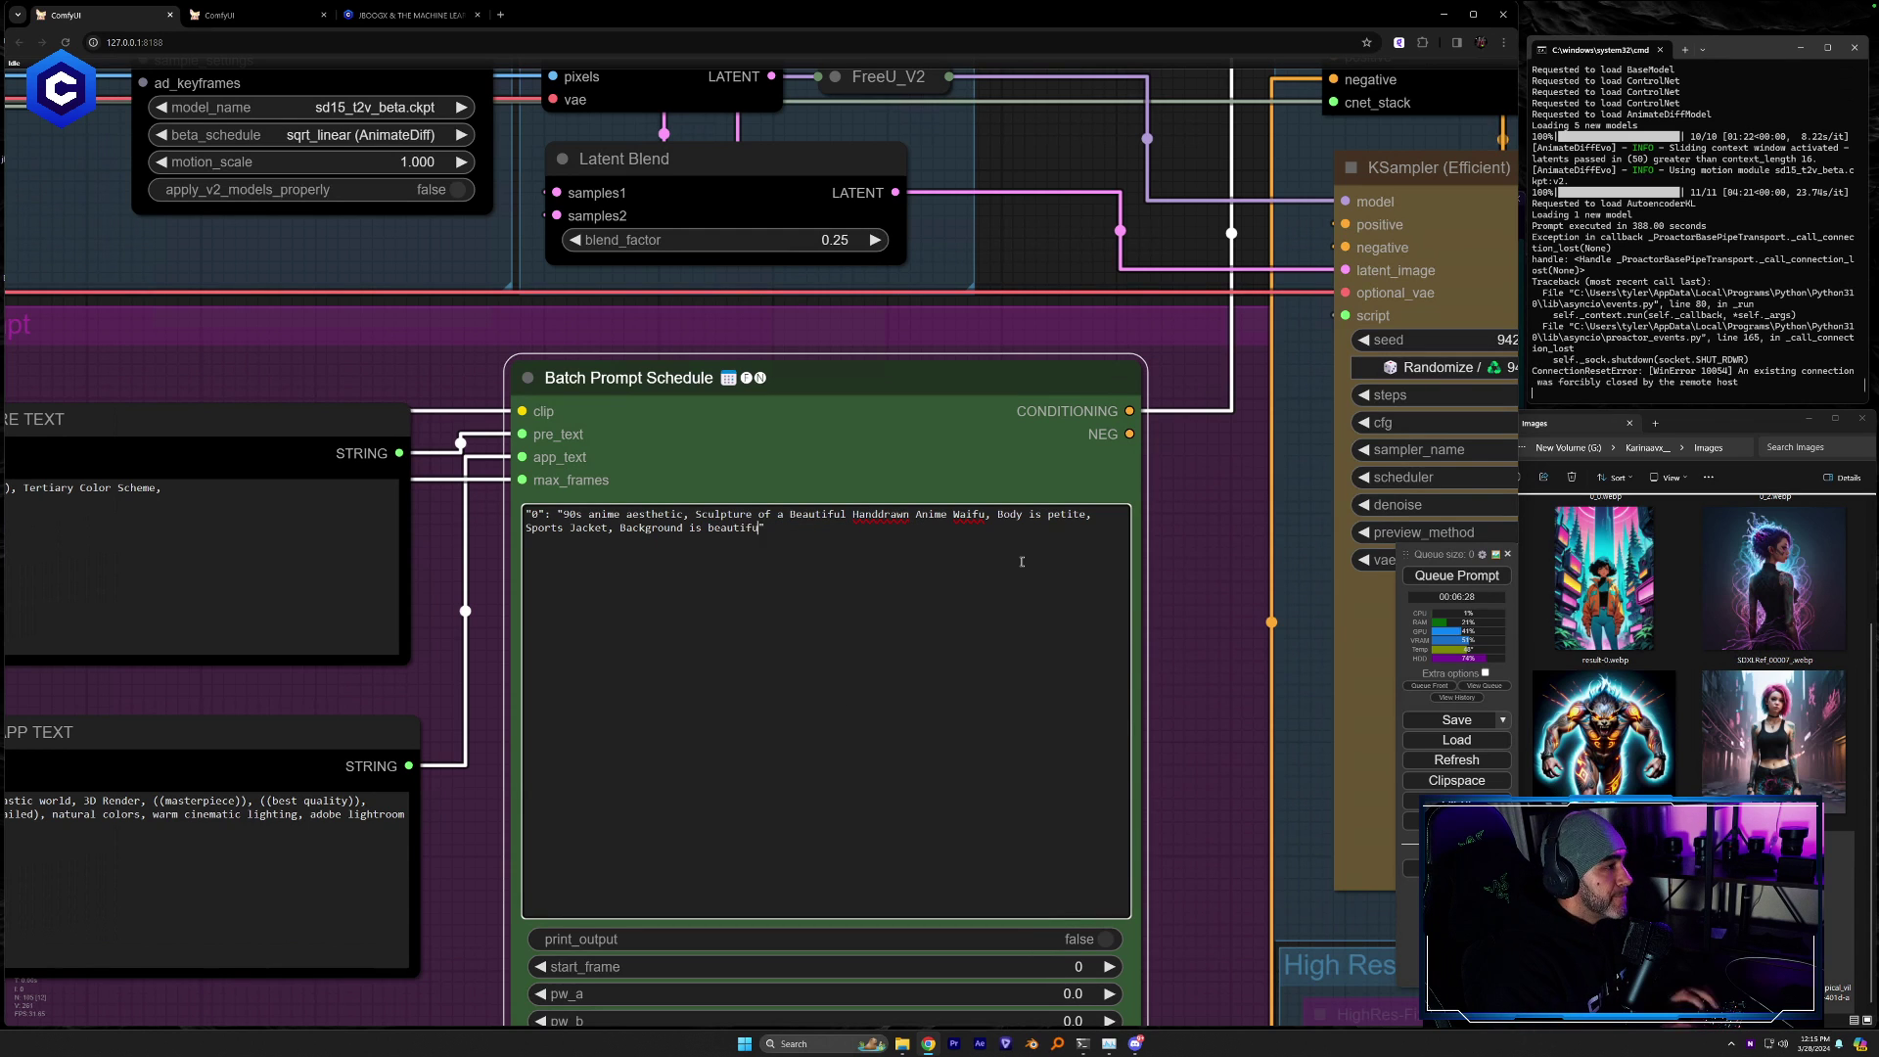
{"action": "type", "text": "ful rainforest"}
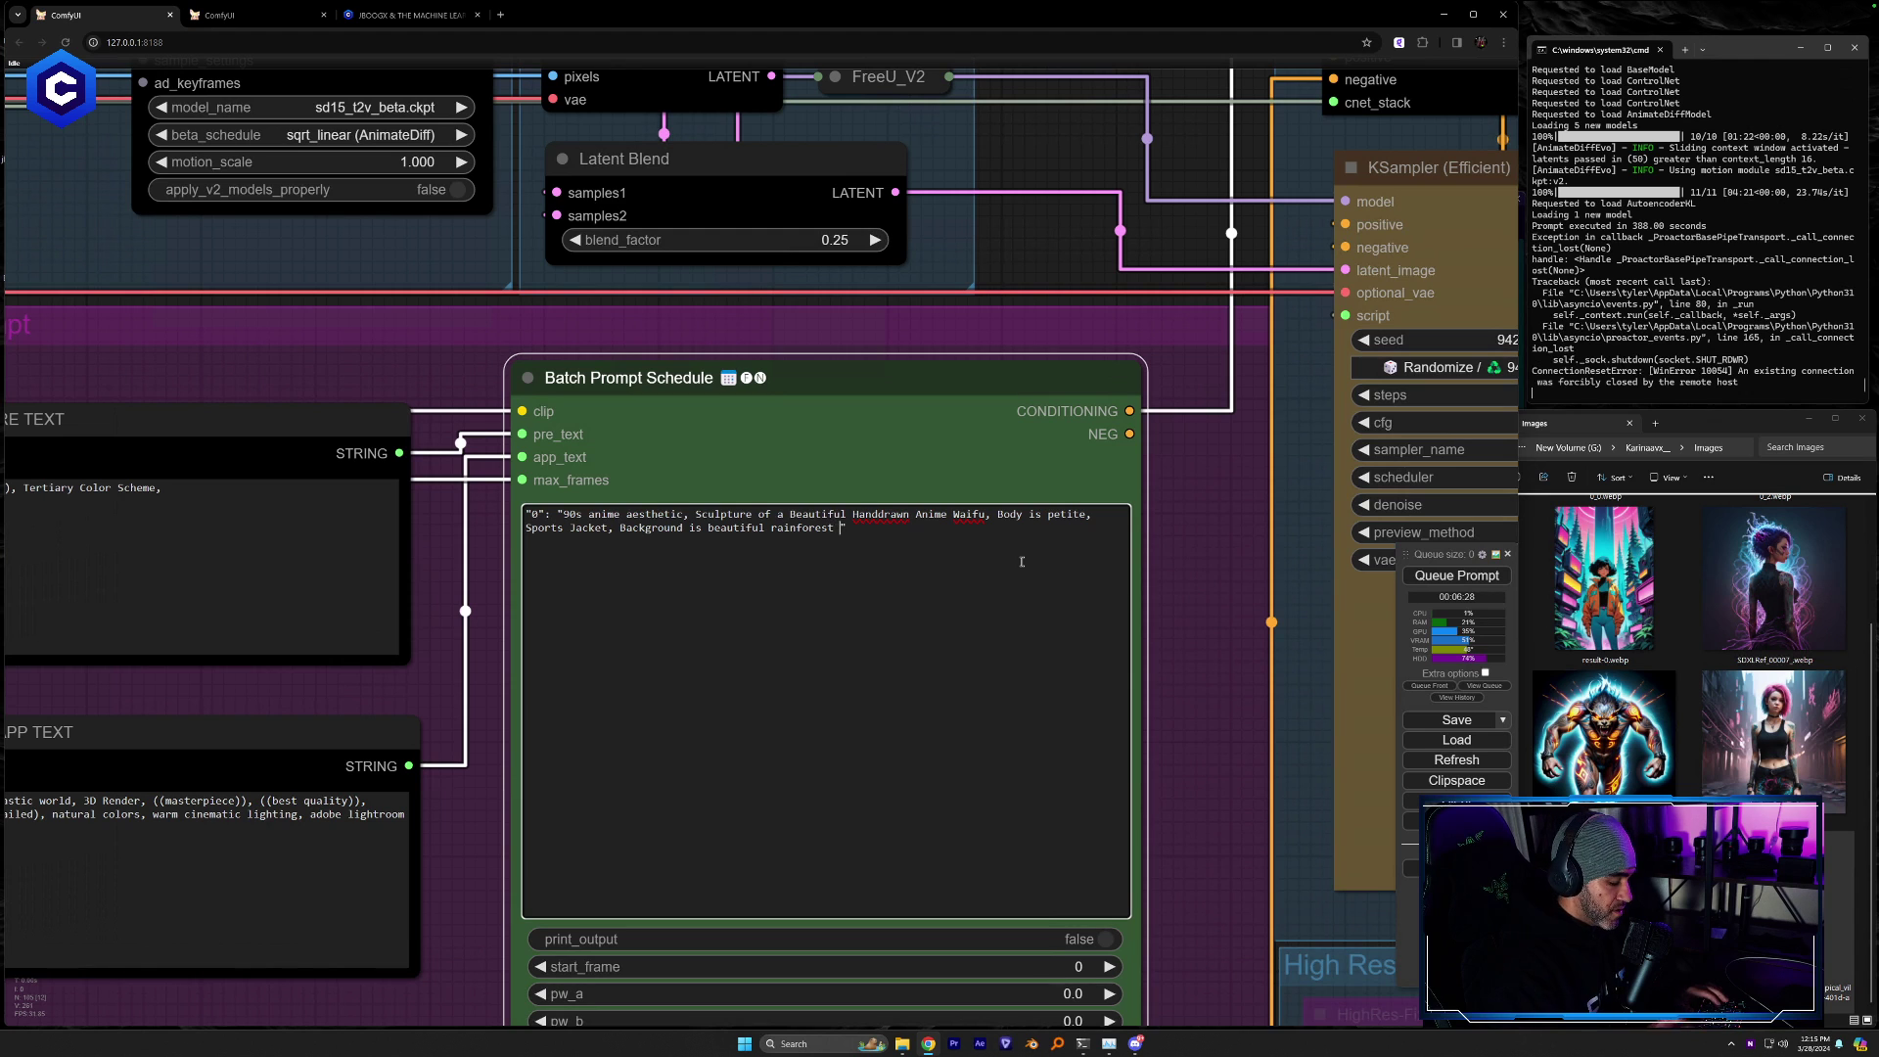
{"action": "type", "text": " with animals"}
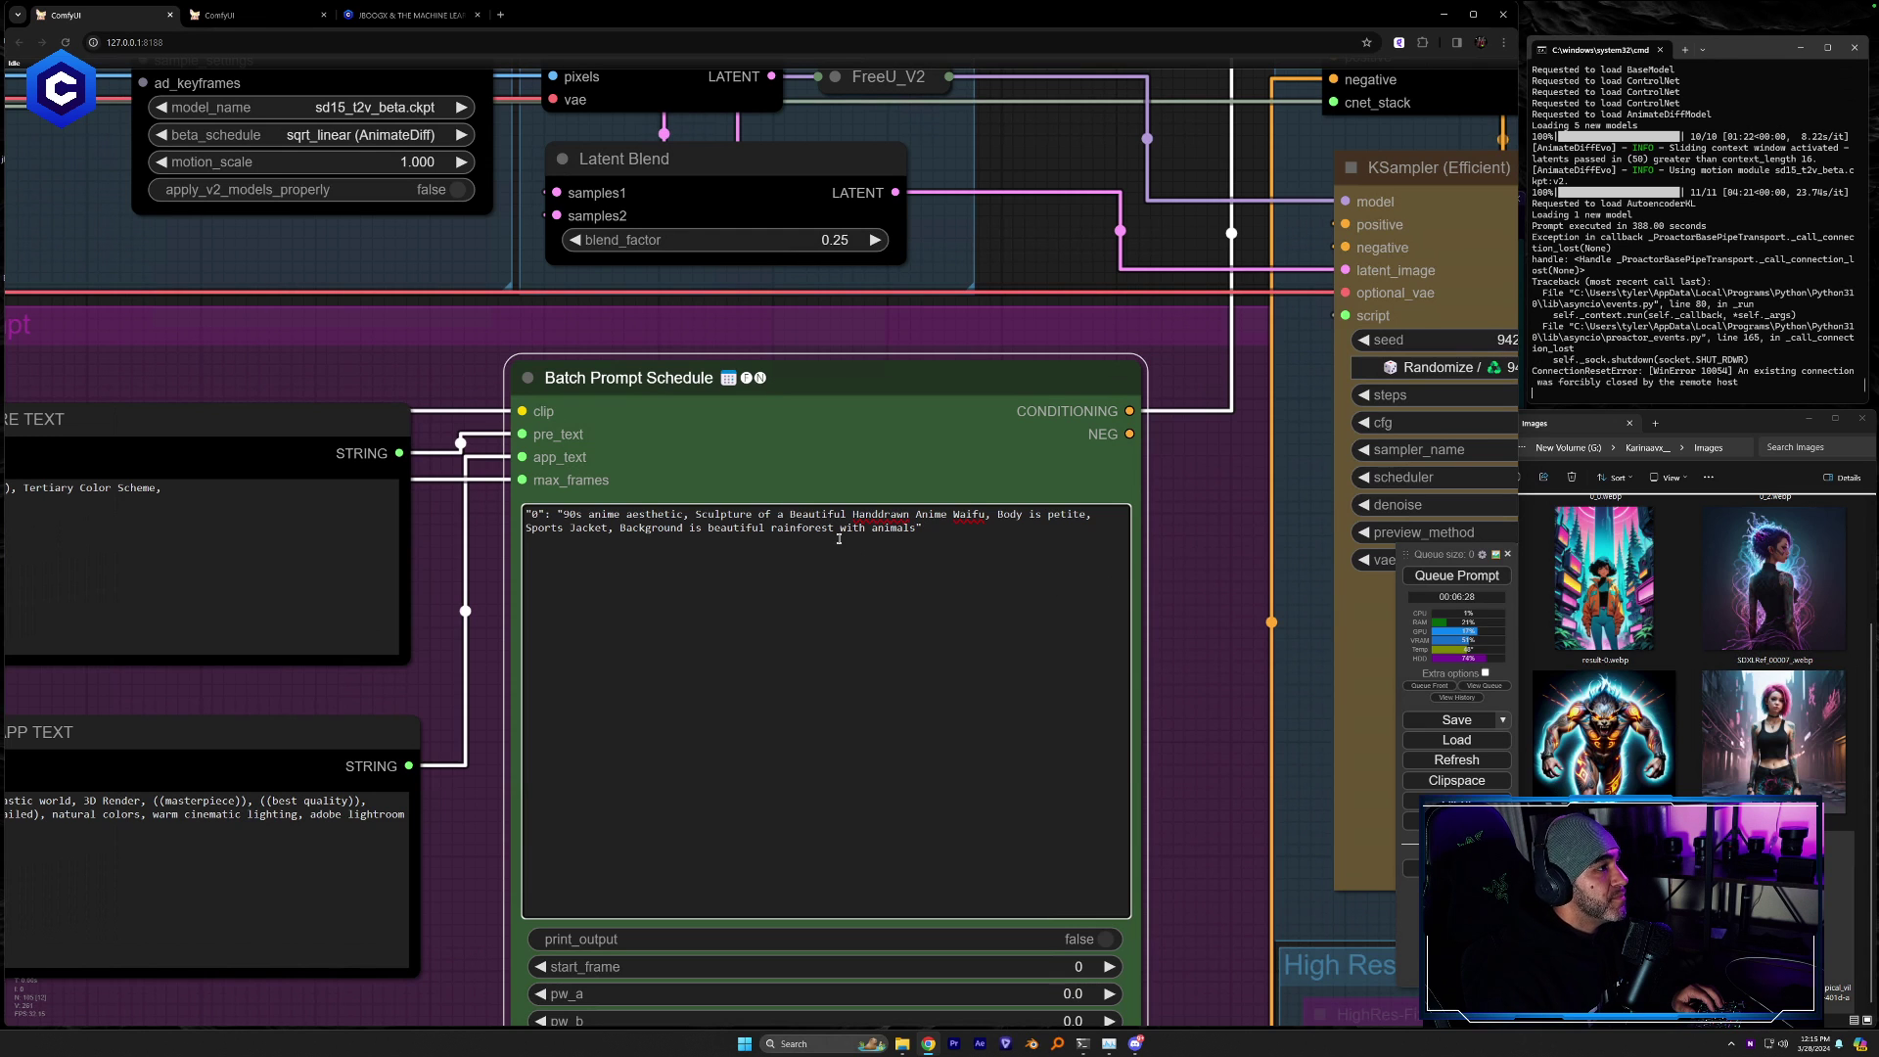
{"action": "type", "text": "and river"}
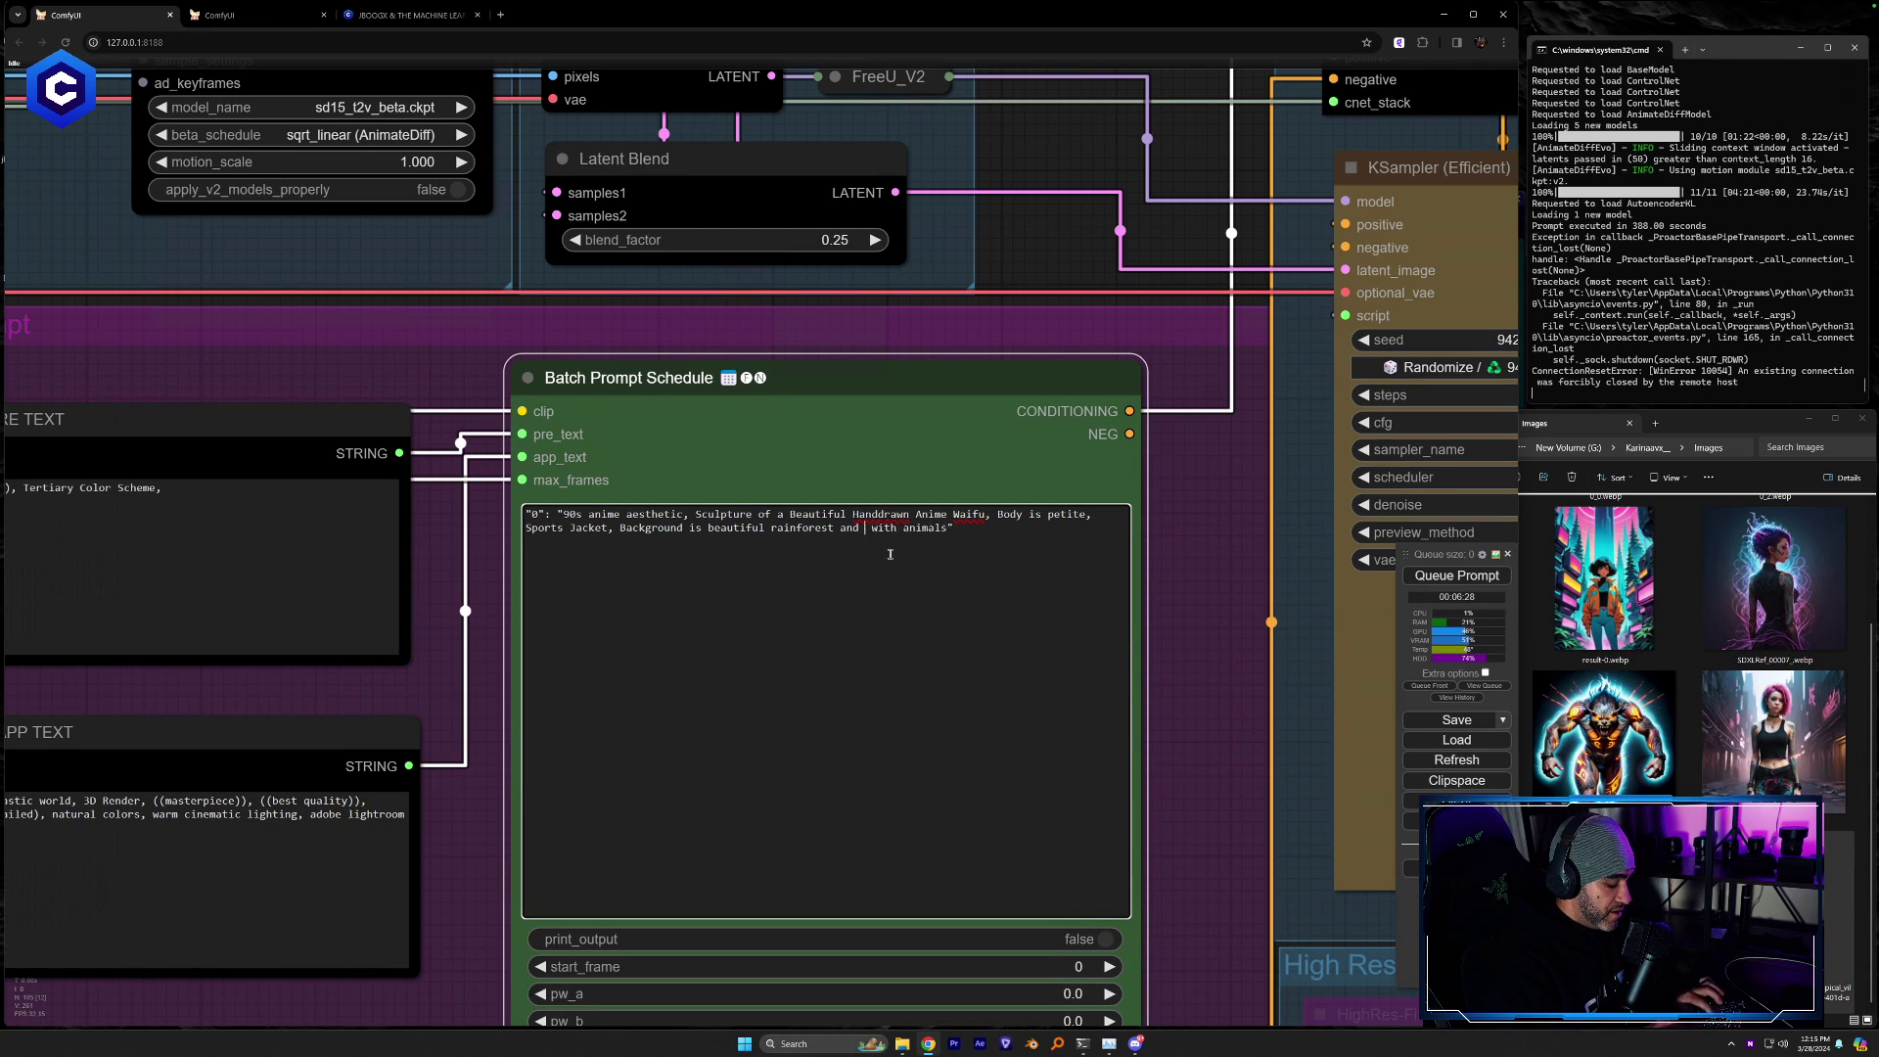
{"action": "left_click", "coordinate": [1197, 624]}
Filter the checkpoint list by "lcm" and choose paradigmLCM_v10.safetensors in the Load Checkpoint w/ Noise Select node
{"action": "scroll", "coordinate": [1190, 581], "scroll_direction": "down", "scroll_amount": 16}
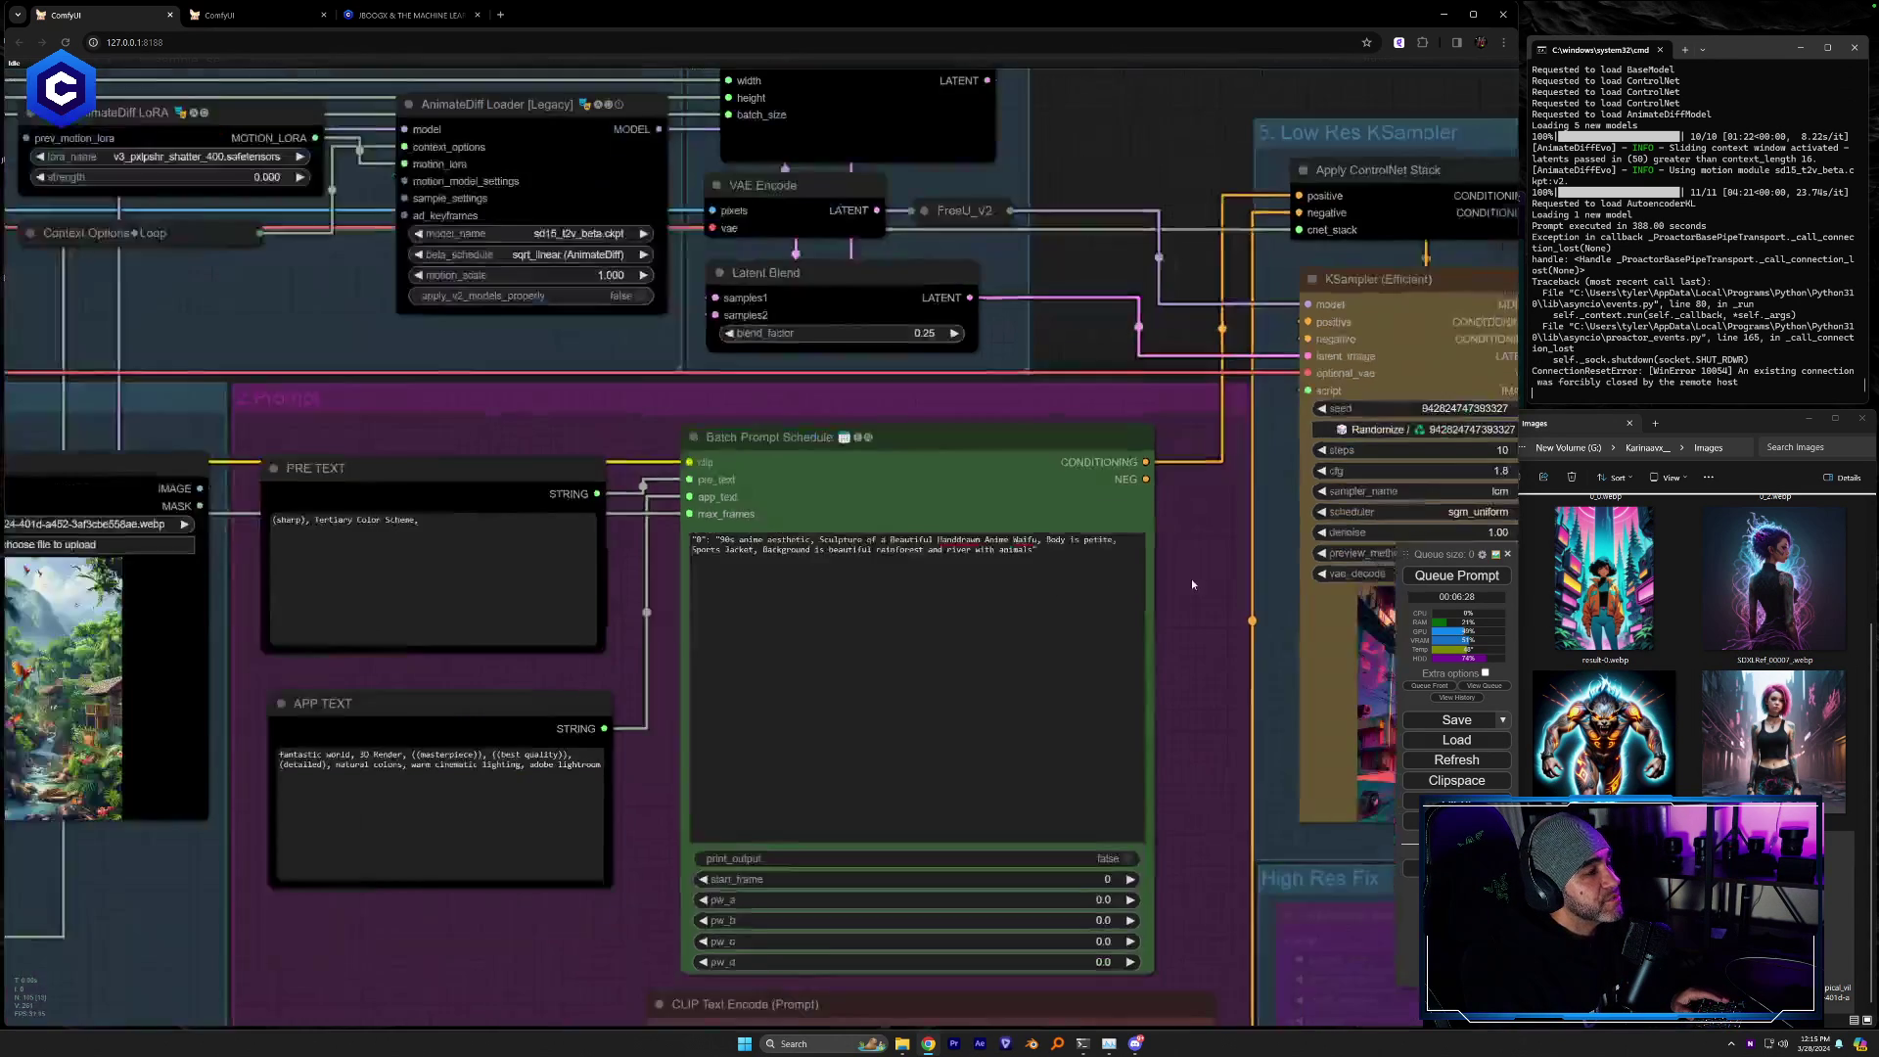
{"action": "left_click_drag", "start_coordinate": [505, 839], "coordinate": [939, 949]}
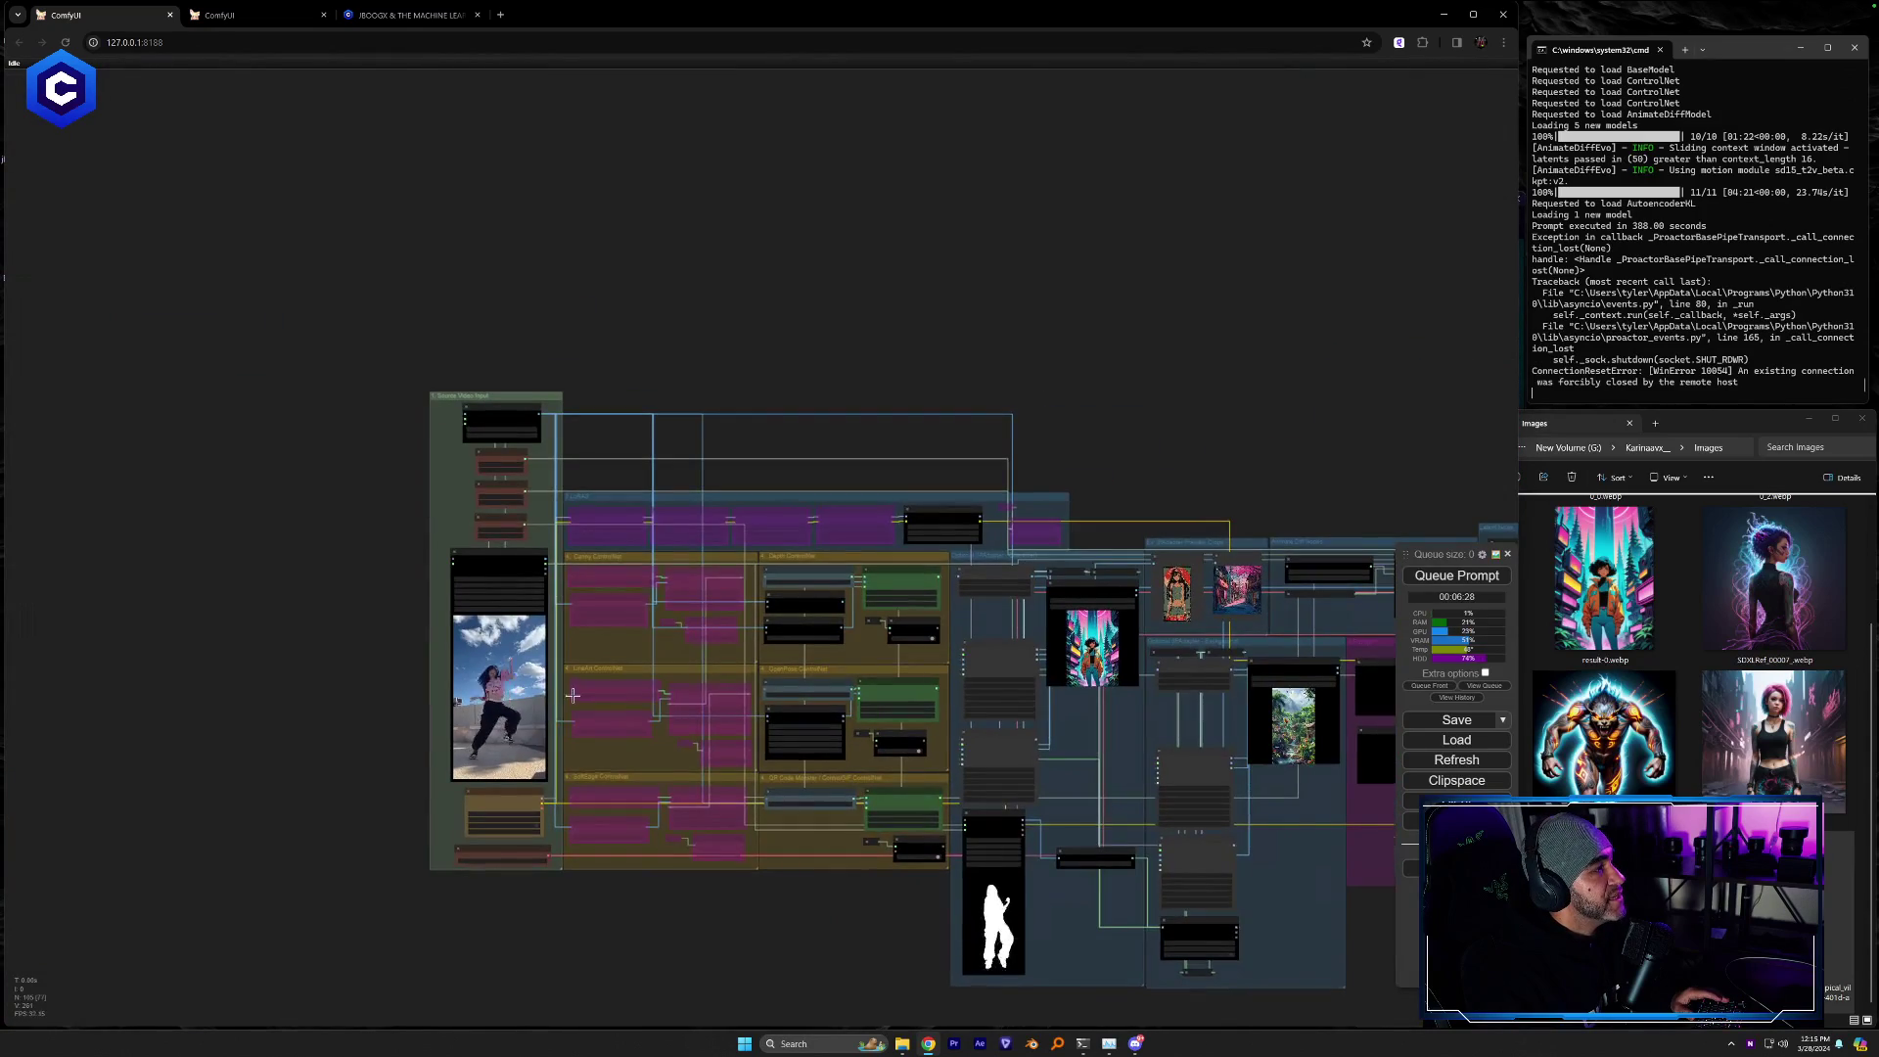
{"action": "scroll", "coordinate": [885, 748], "scroll_direction": "up", "scroll_amount": 8}
{"action": "left_click_drag", "start_coordinate": [582, 898], "coordinate": [878, 583]}
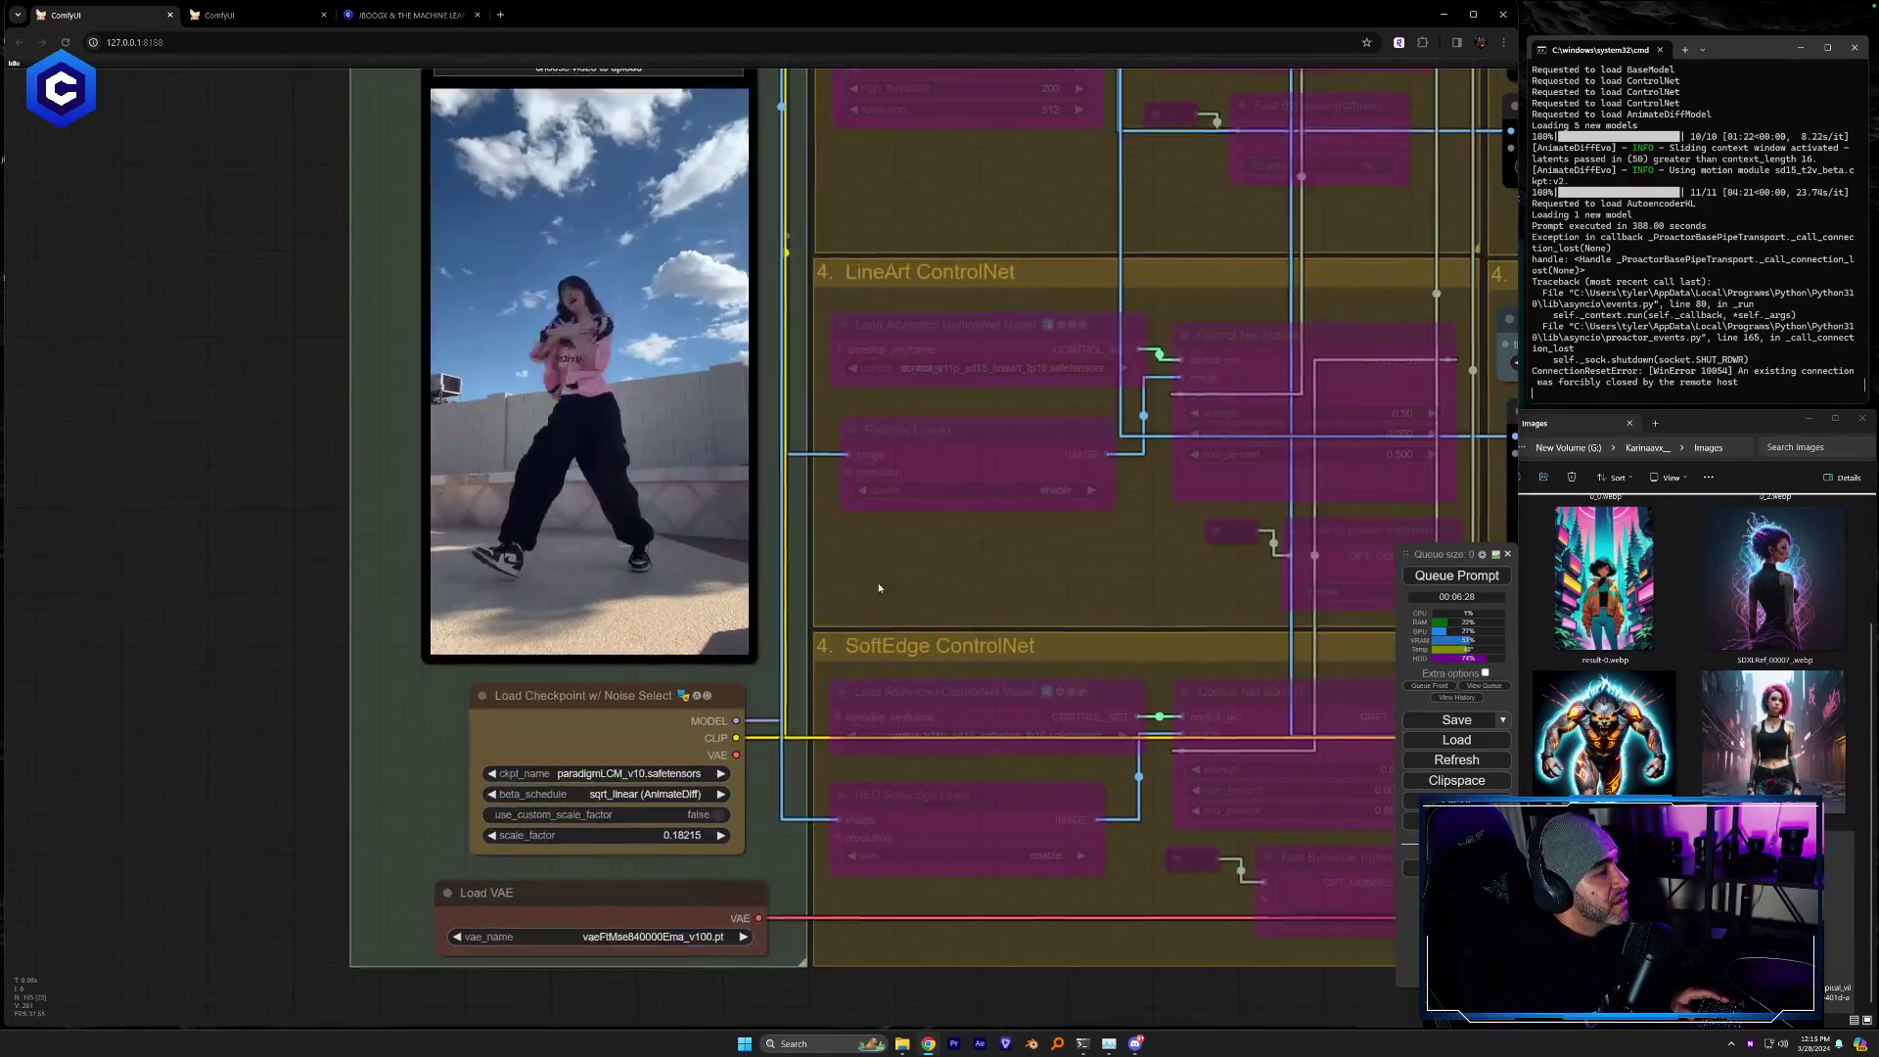
{"action": "left_click", "coordinate": [593, 774]}
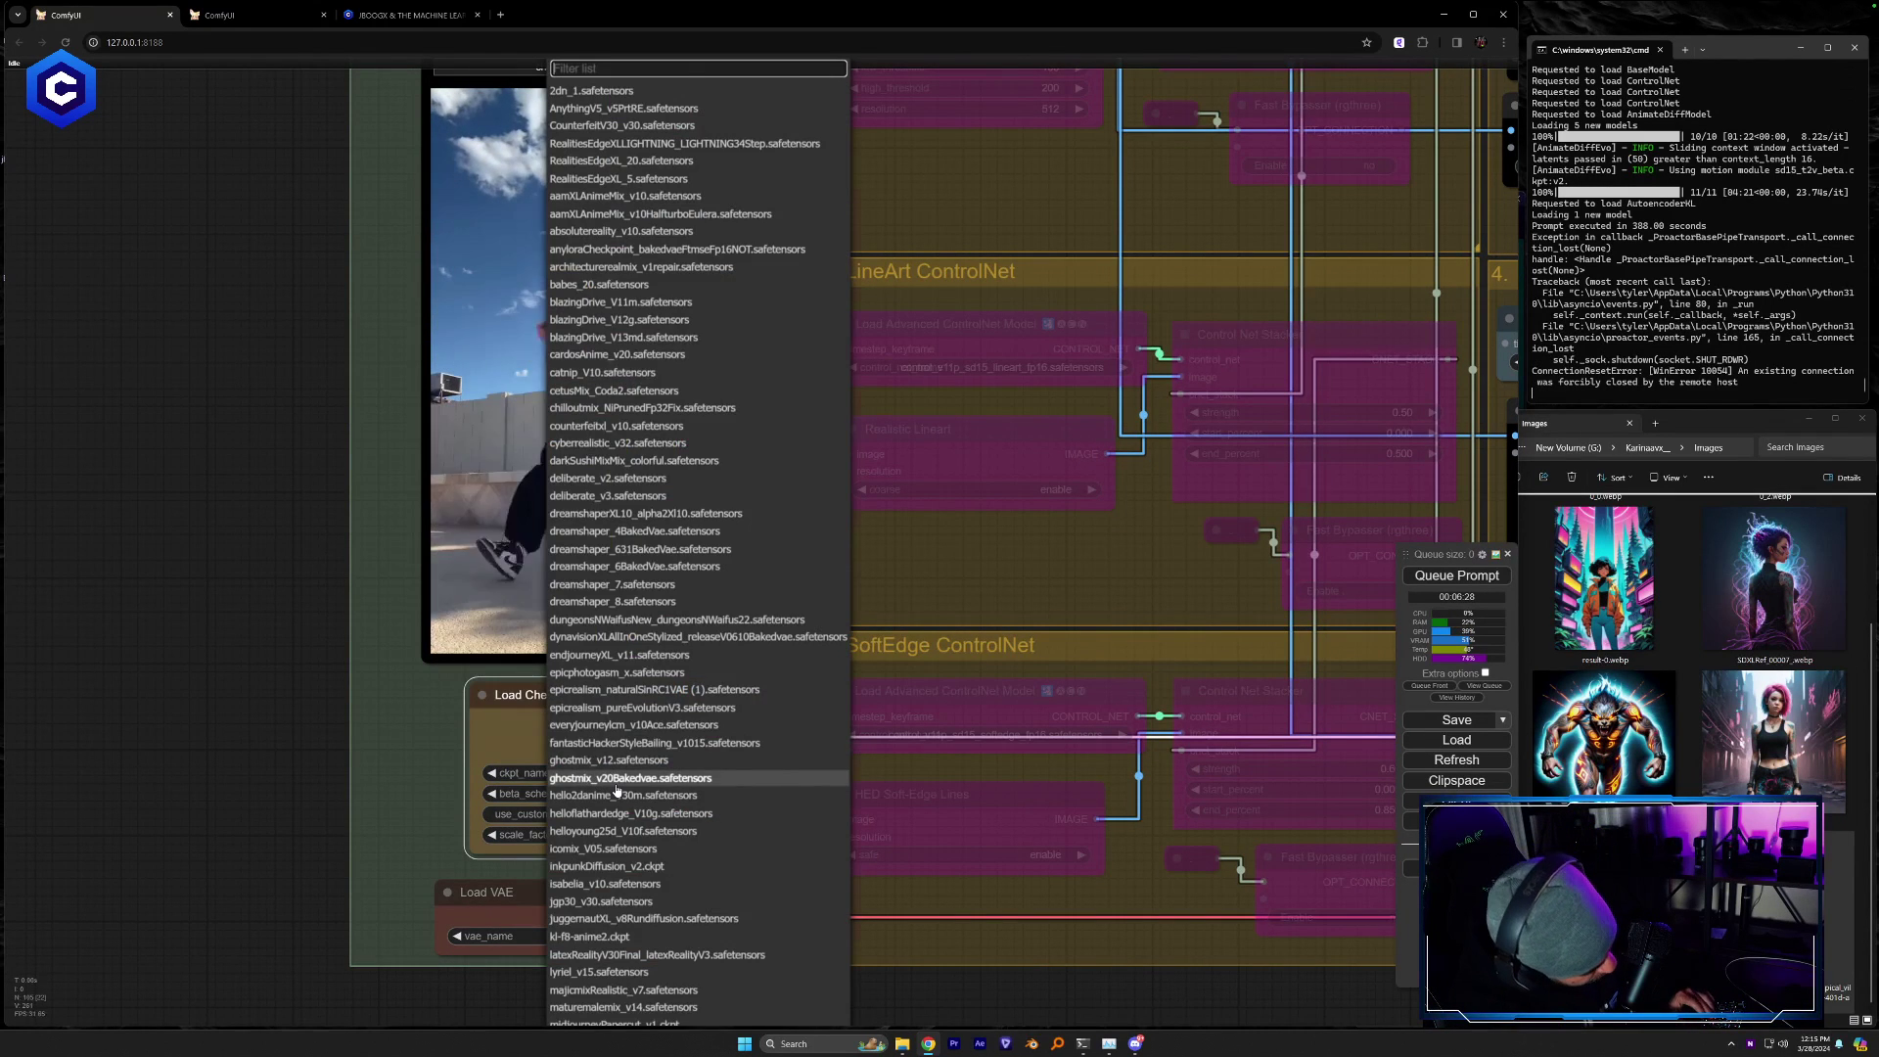
{"action": "type", "text": "lcm"}
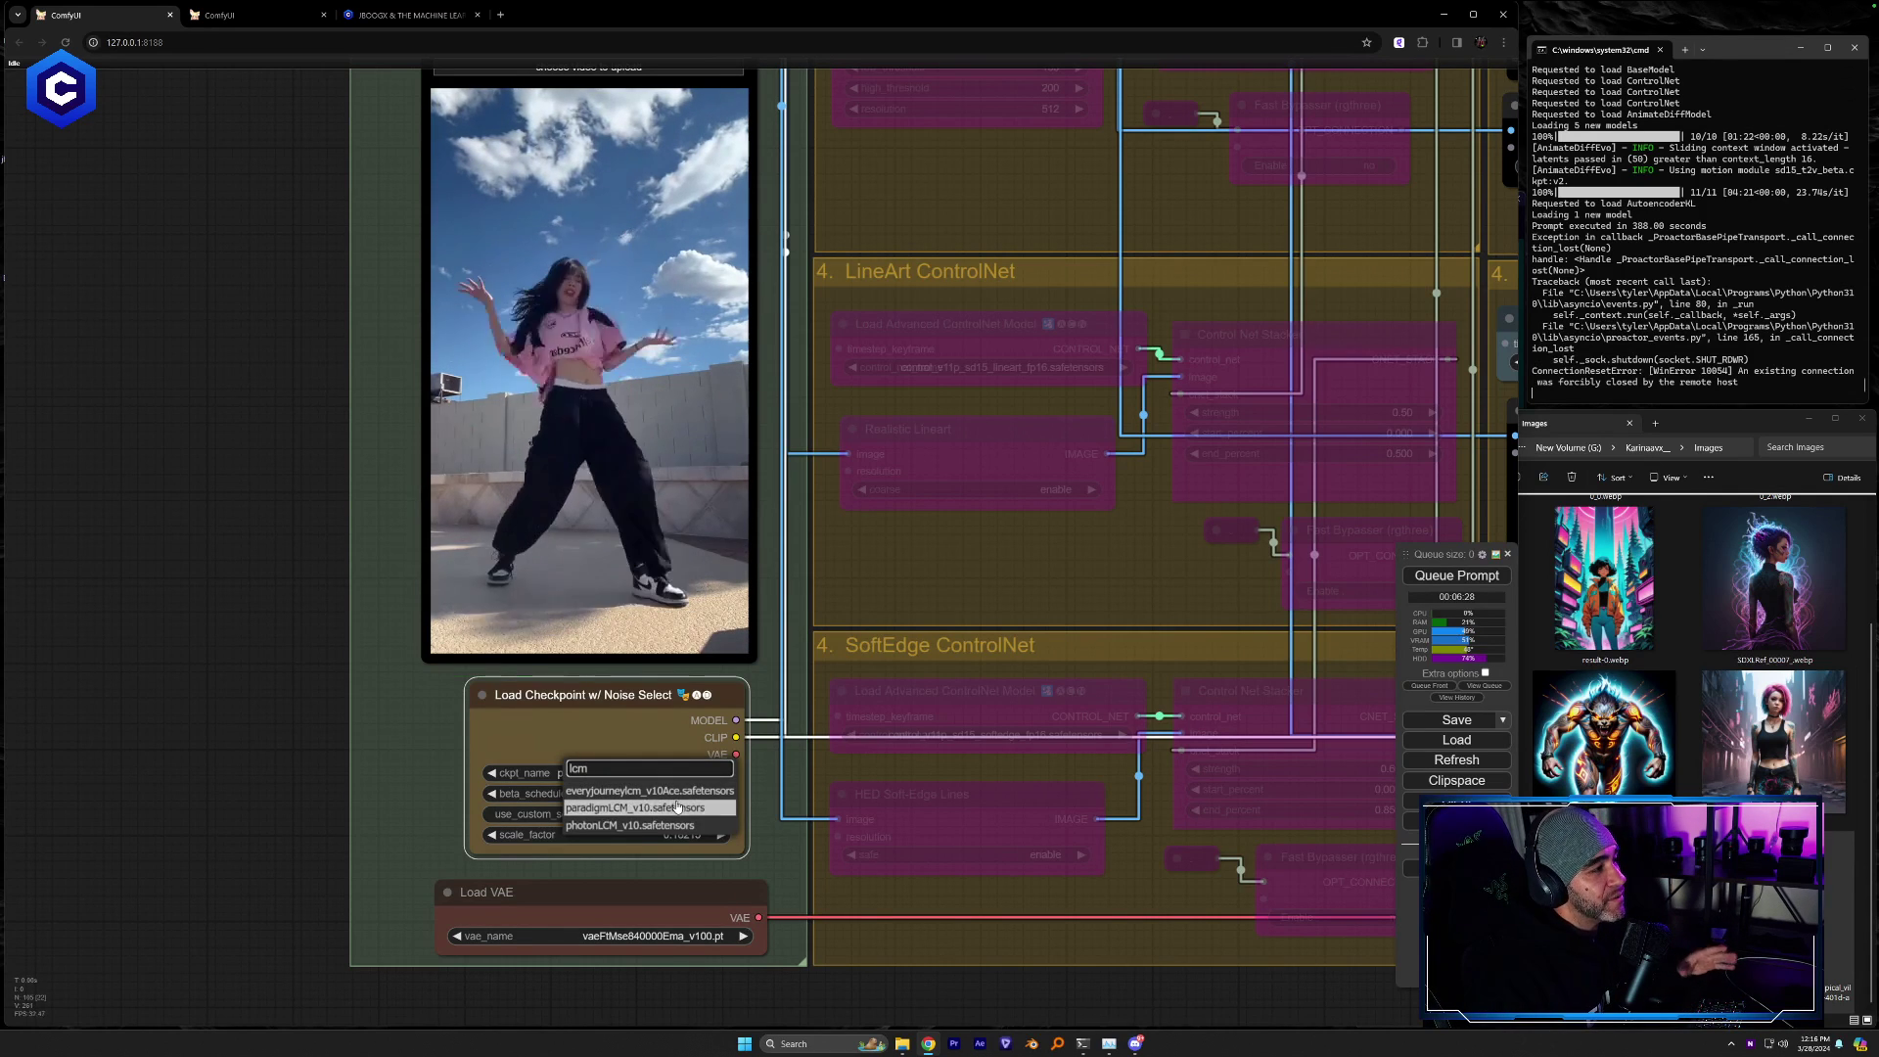
{"action": "left_click", "coordinate": [633, 810]}
Queue the prompt to start rendering the new video
{"action": "scroll", "coordinate": [1100, 590], "scroll_direction": "down", "scroll_amount": 10}
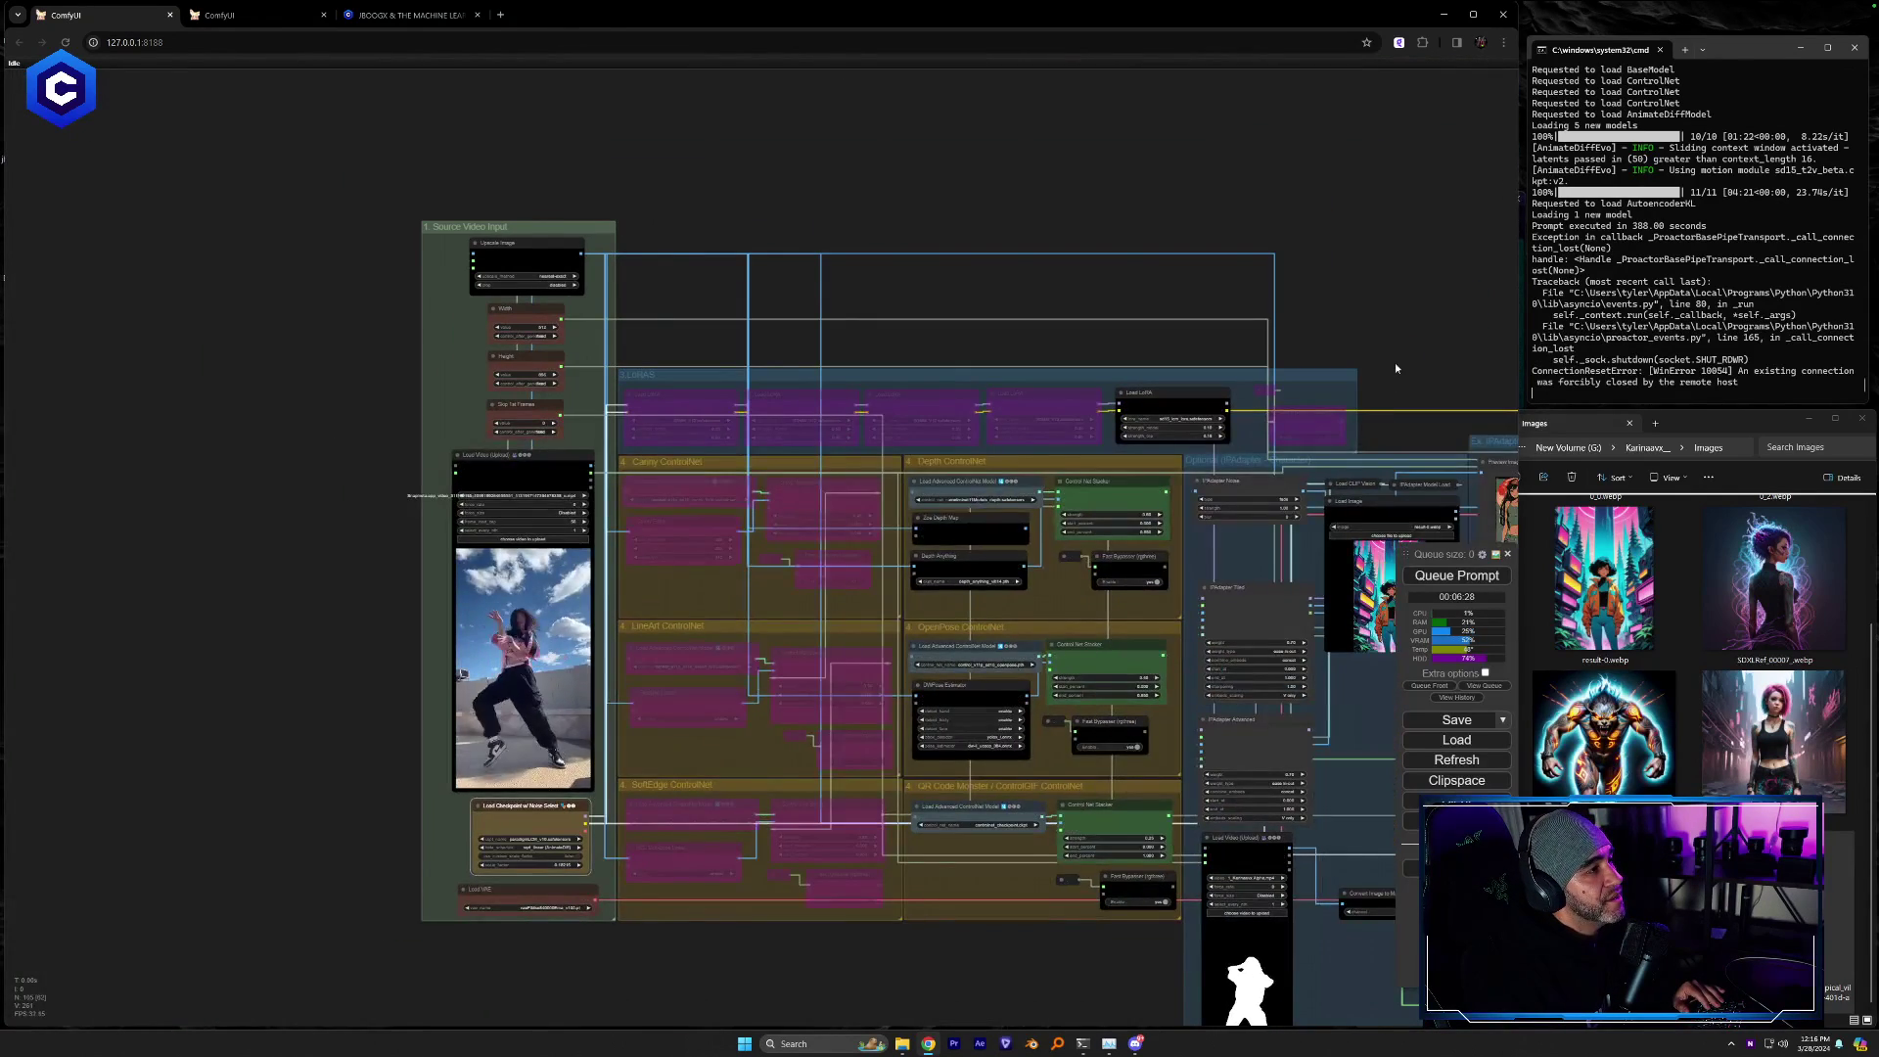
{"action": "left_click_drag", "start_coordinate": [1394, 362], "coordinate": [1190, 281]}
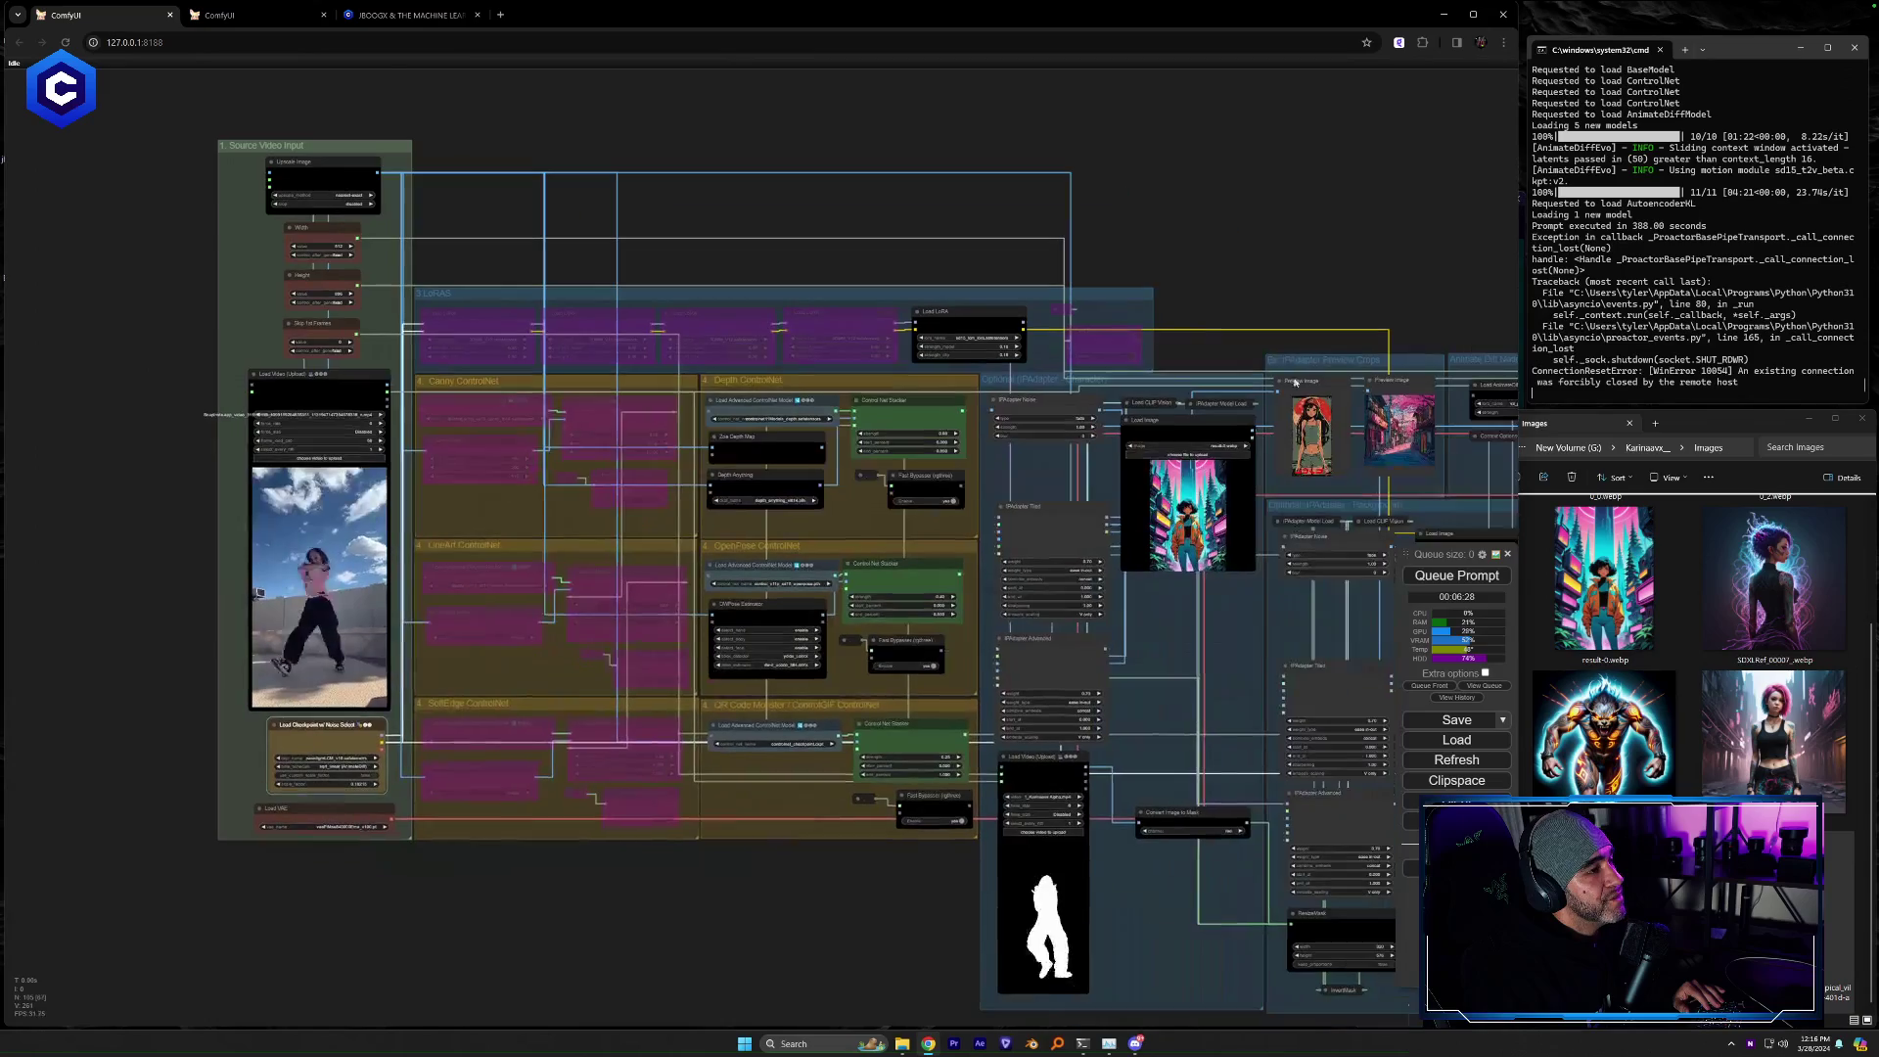
{"action": "left_click", "coordinate": [1456, 575]}
Examine the strength and end_percent settings in the Depth, OpenPose and QR Code Monster ControlNet groups
{"action": "scroll", "coordinate": [774, 648], "scroll_direction": "up", "scroll_amount": 9}
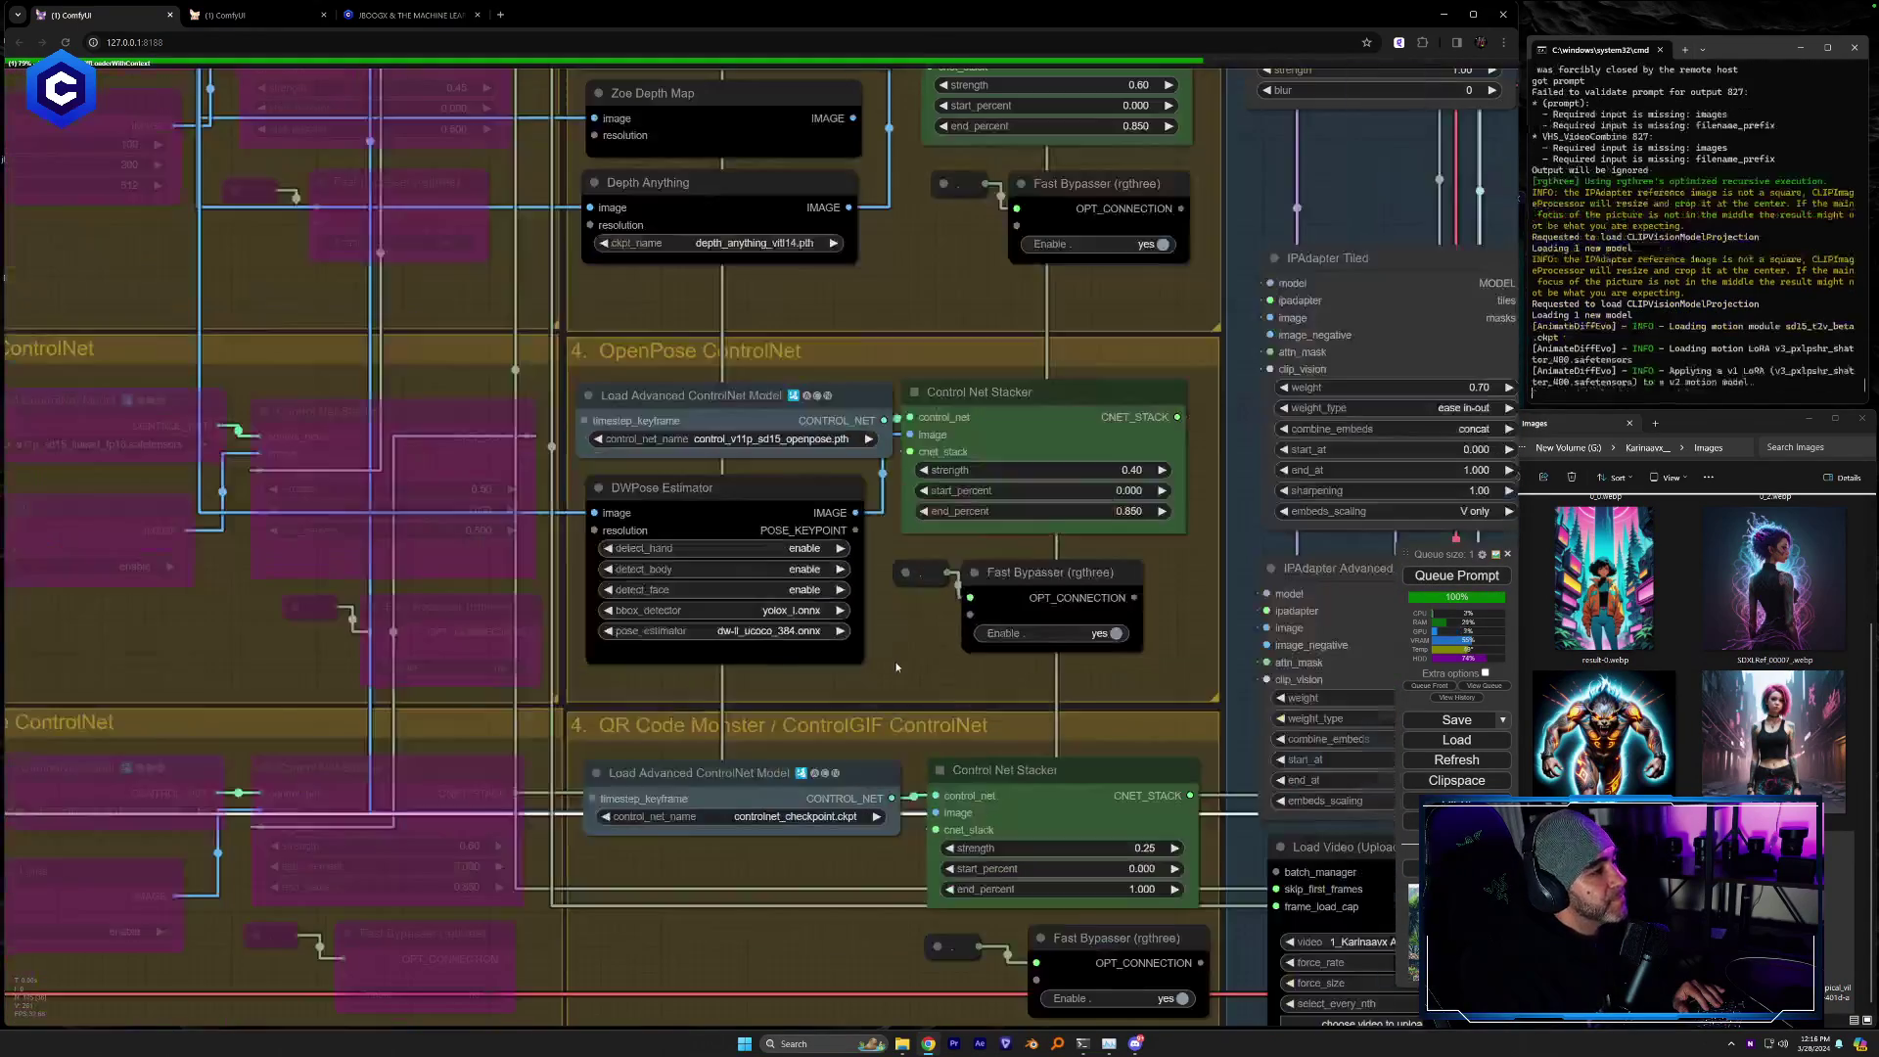
{"action": "left_click_drag", "start_coordinate": [931, 760], "coordinate": [911, 871]}
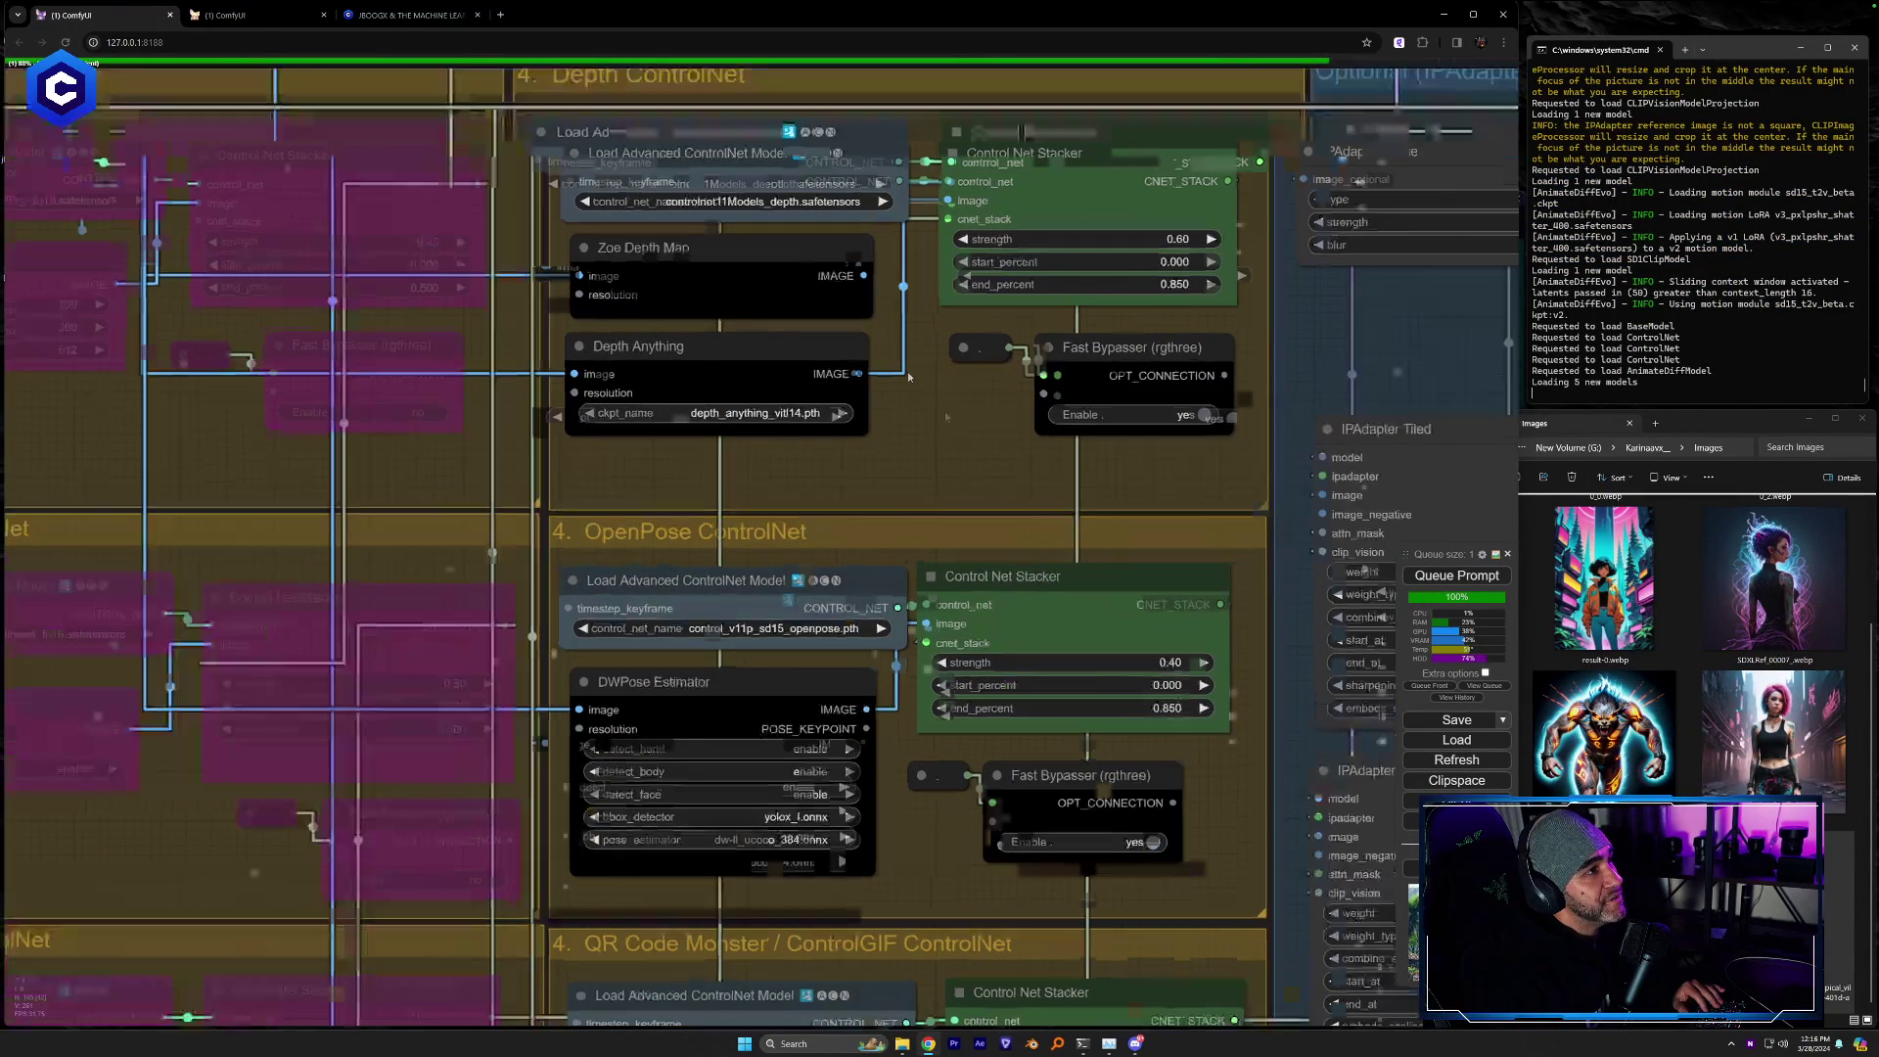
{"action": "scroll", "coordinate": [918, 436], "scroll_direction": "up", "scroll_amount": 1}
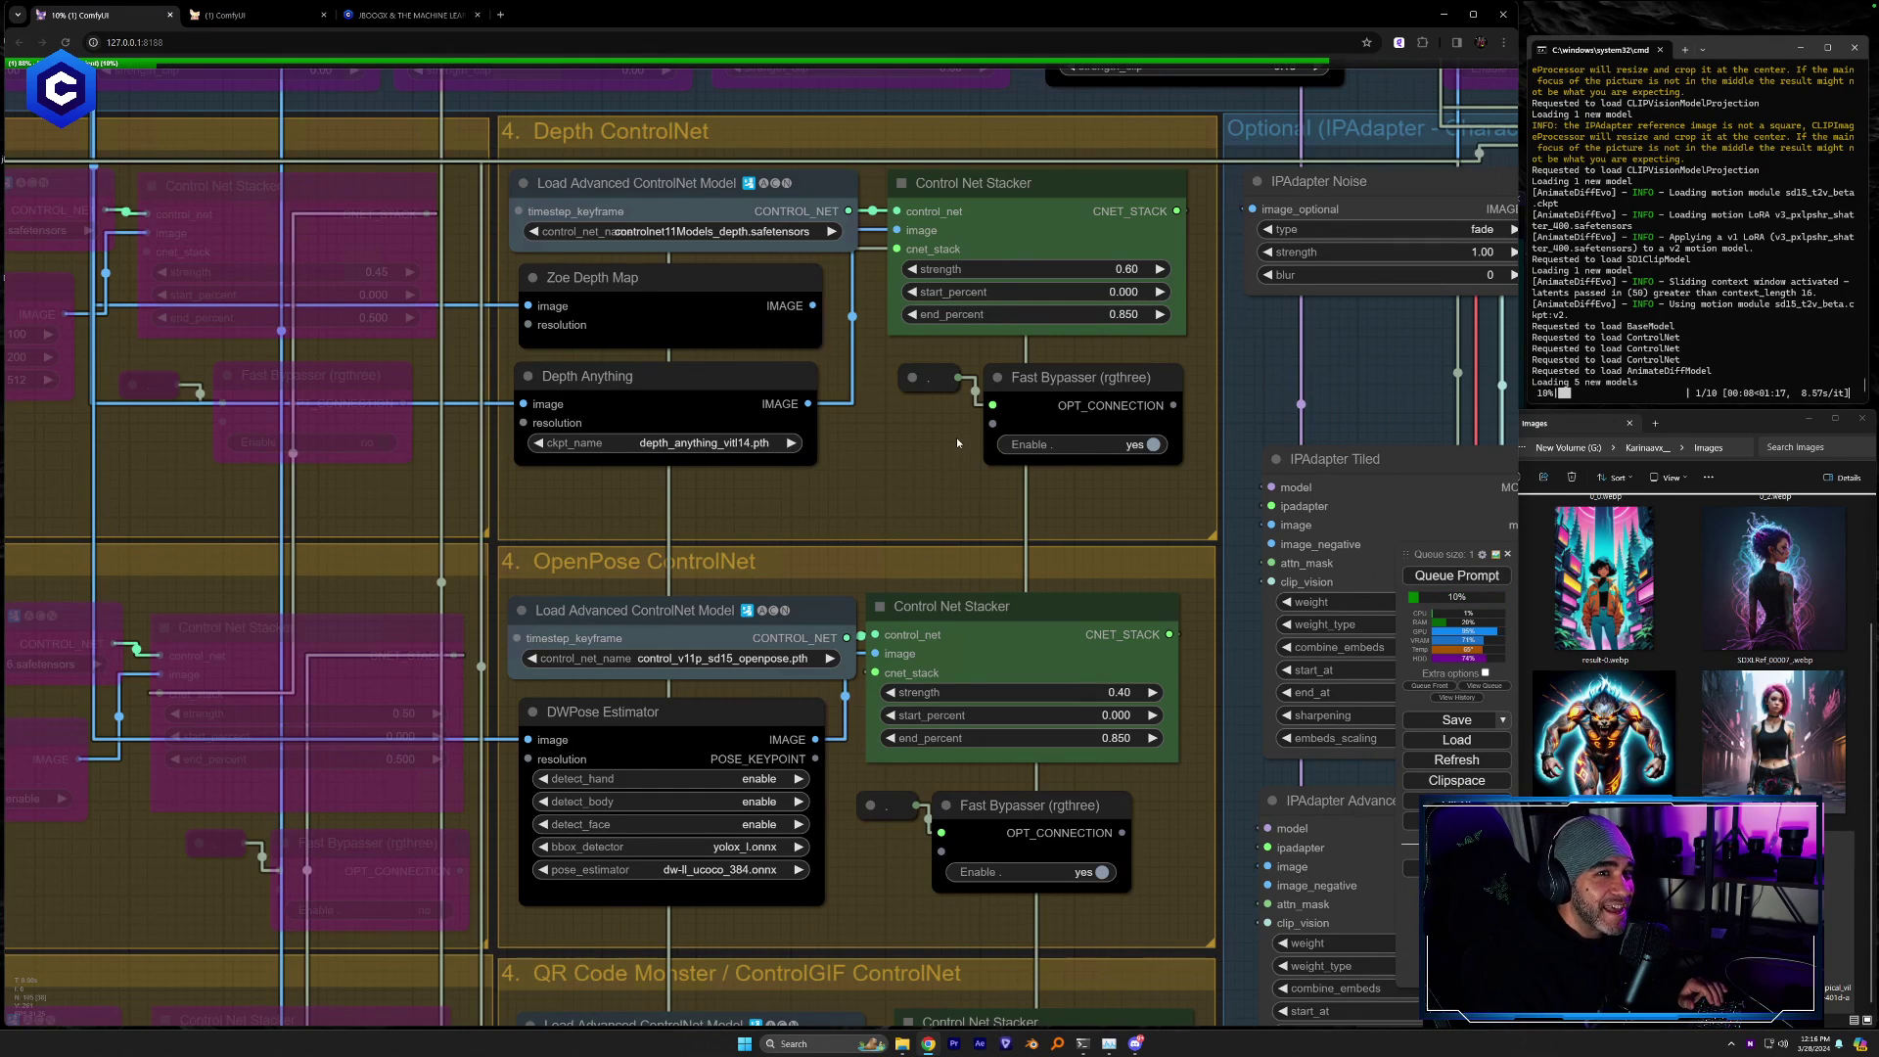
{"action": "left_click_drag", "start_coordinate": [929, 476], "coordinate": [942, 245]}
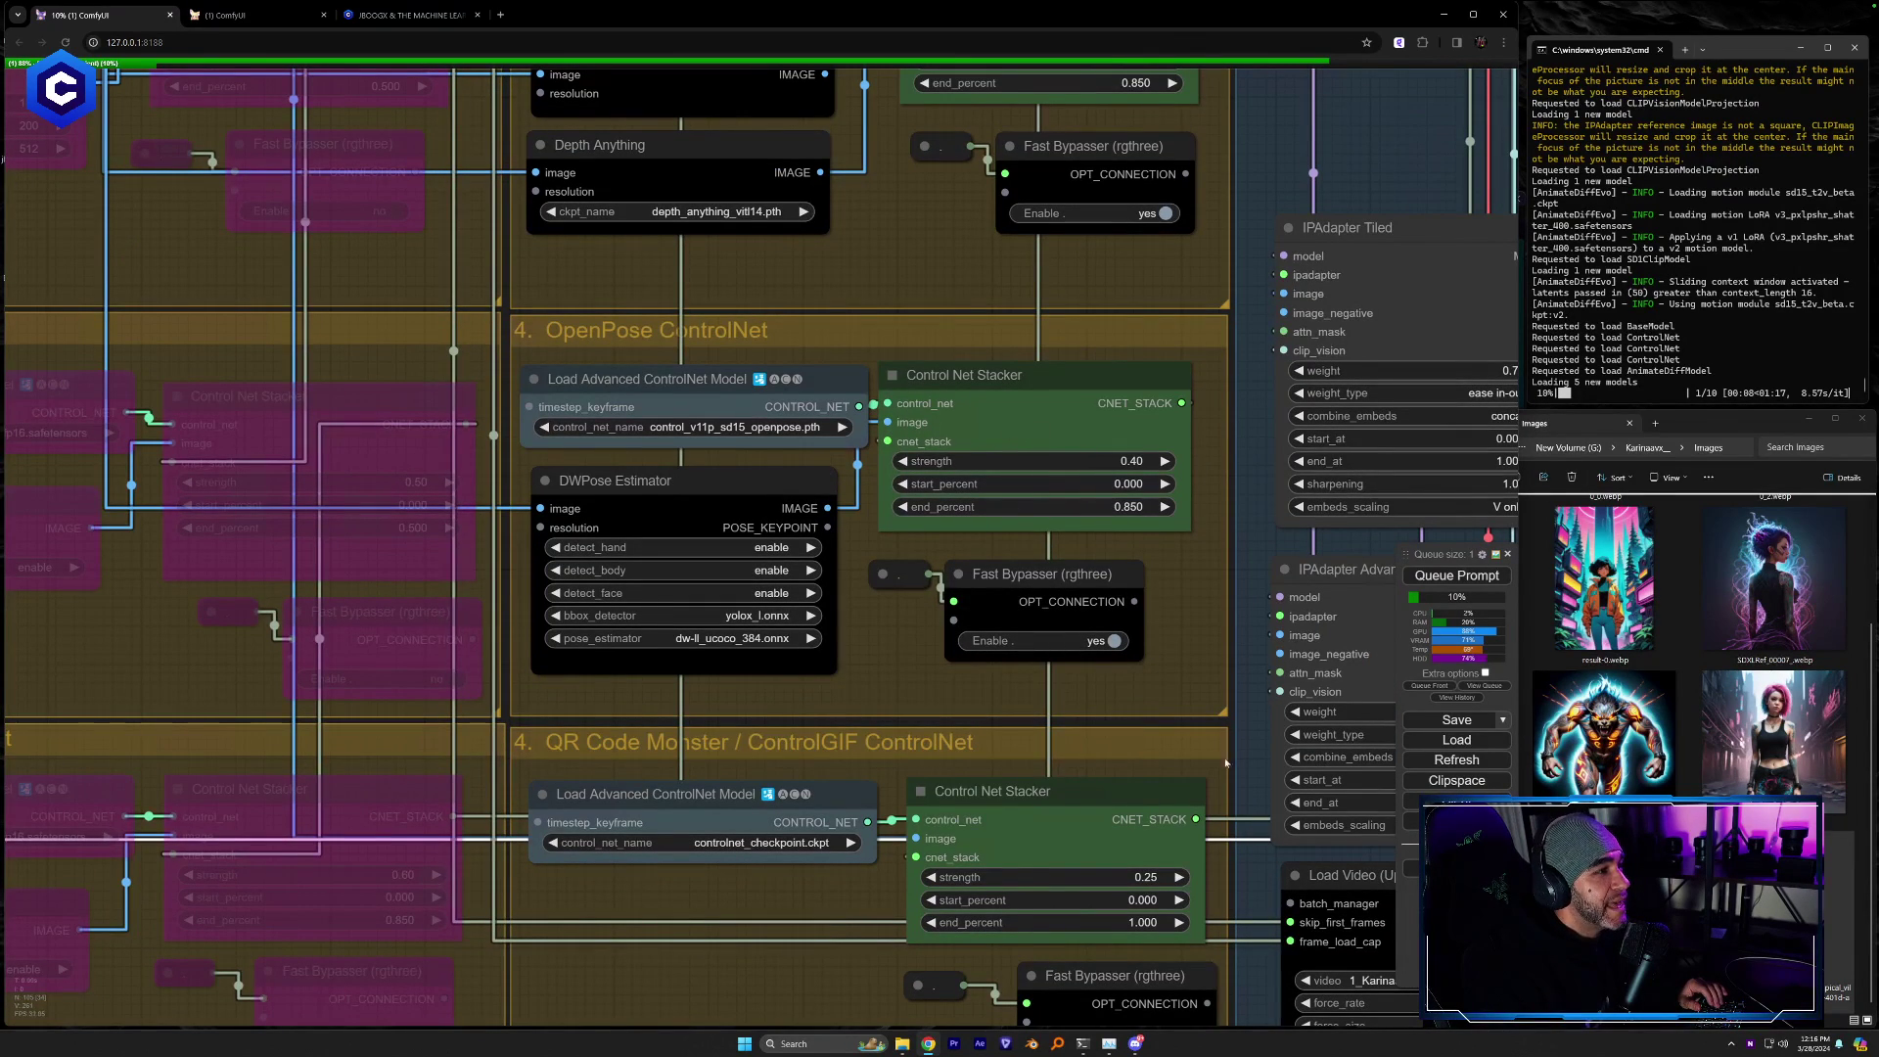
{"action": "scroll", "coordinate": [912, 690], "scroll_direction": "down", "scroll_amount": 4}
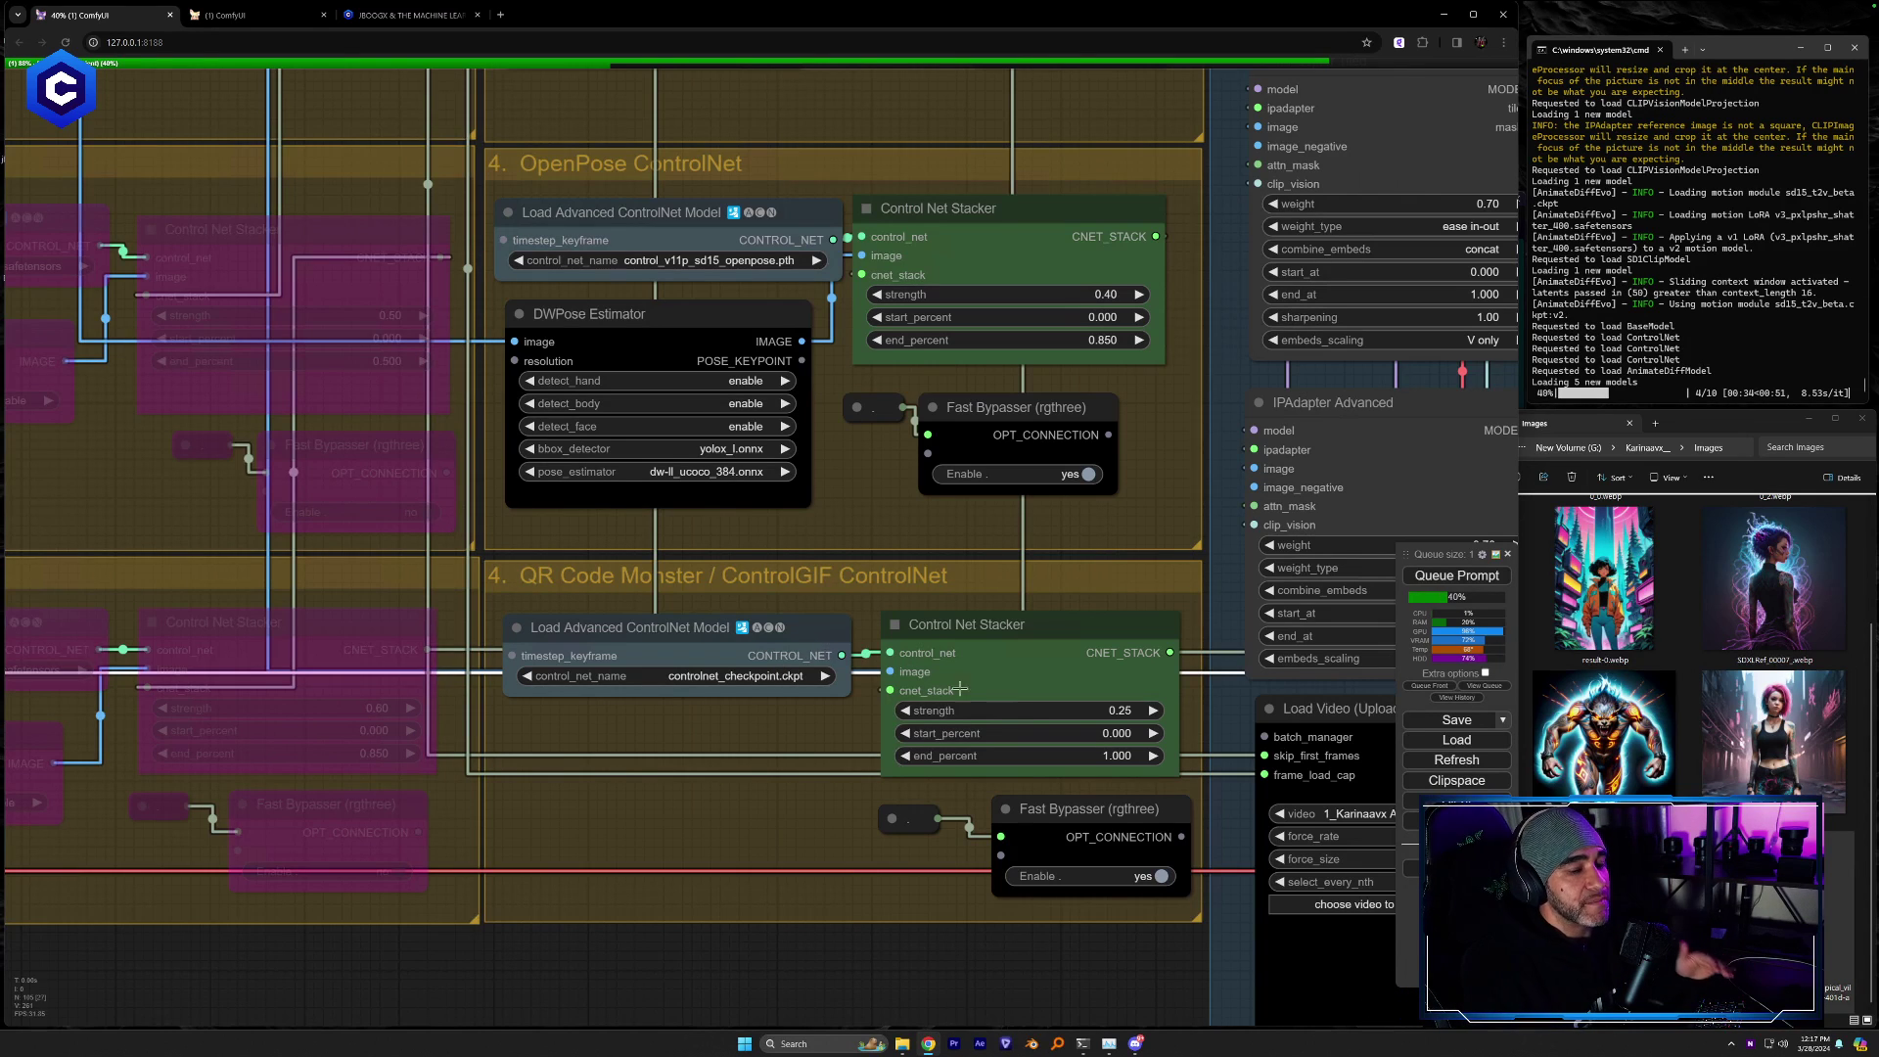
{"action": "scroll", "coordinate": [1014, 711], "scroll_direction": "down", "scroll_amount": 5}
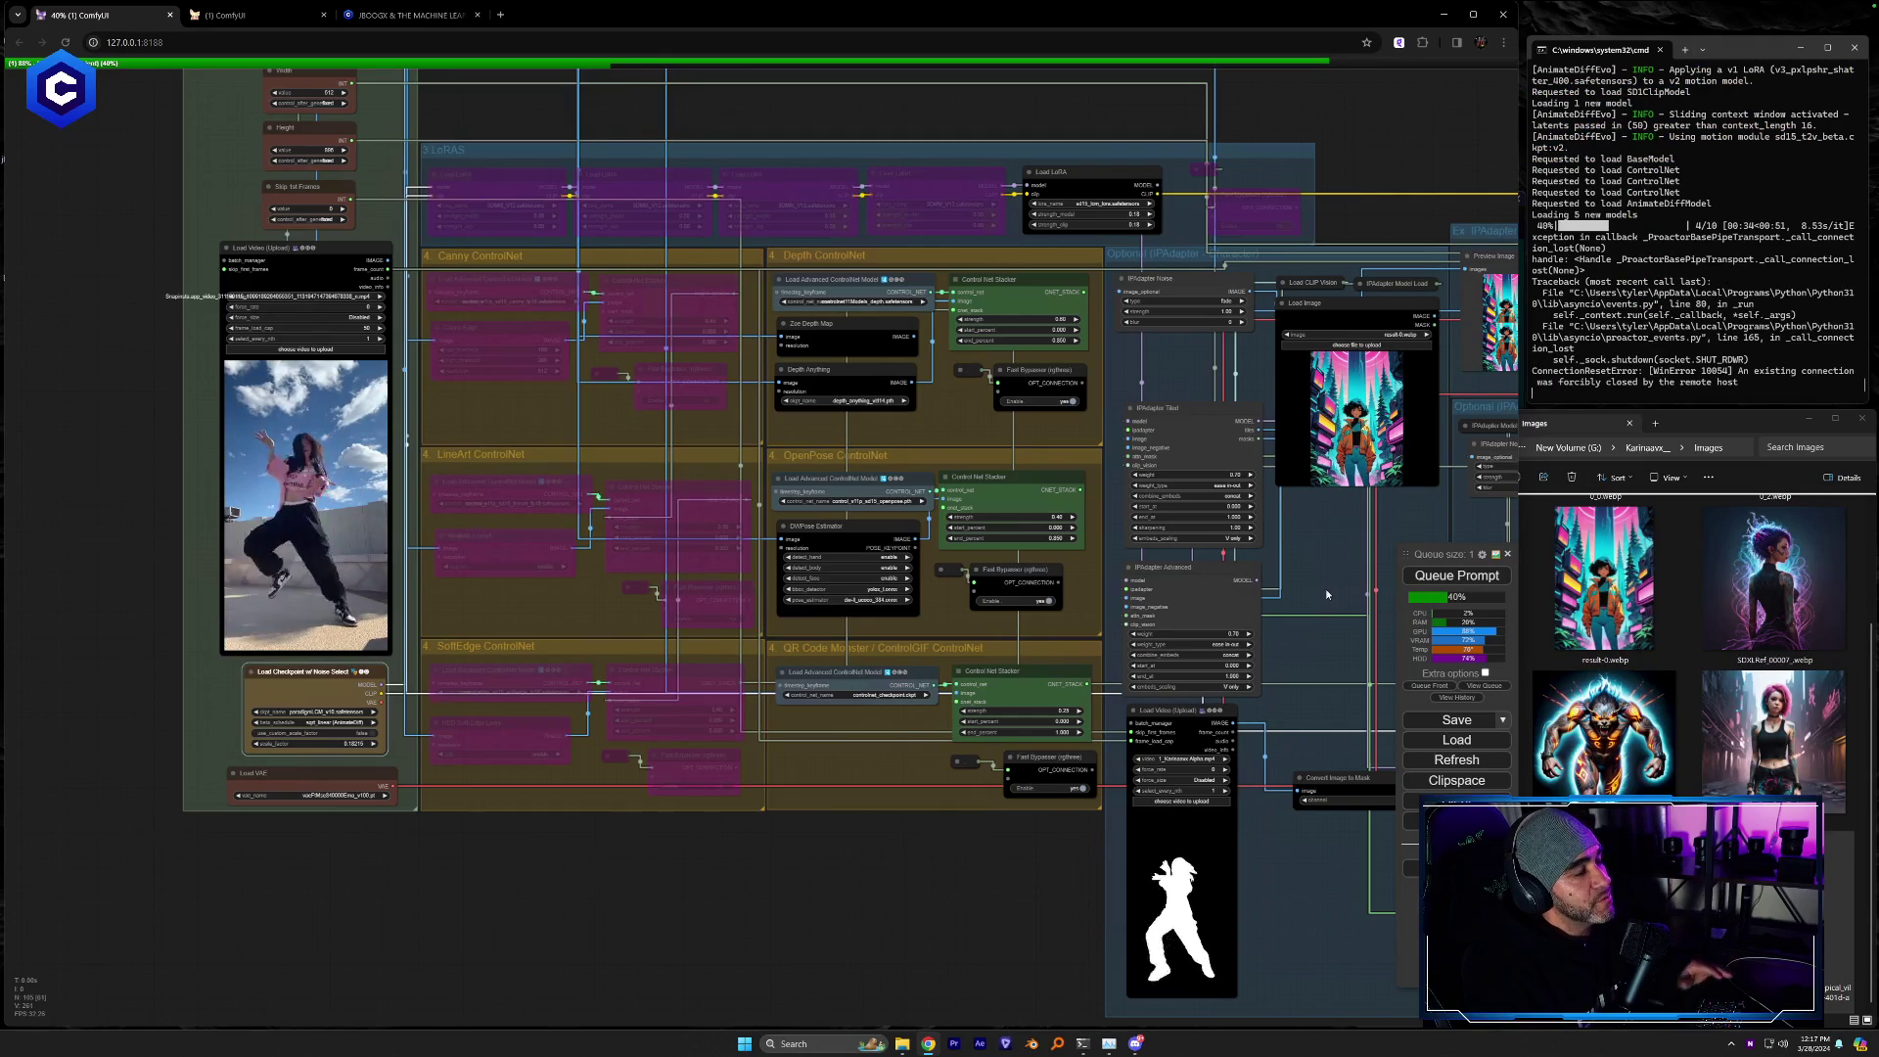
Check the IPAdapter and prompt nodes, and bring up Task Manager's GPU performance graph during the render
{"action": "left_click_drag", "start_coordinate": [1334, 601], "coordinate": [627, 675]}
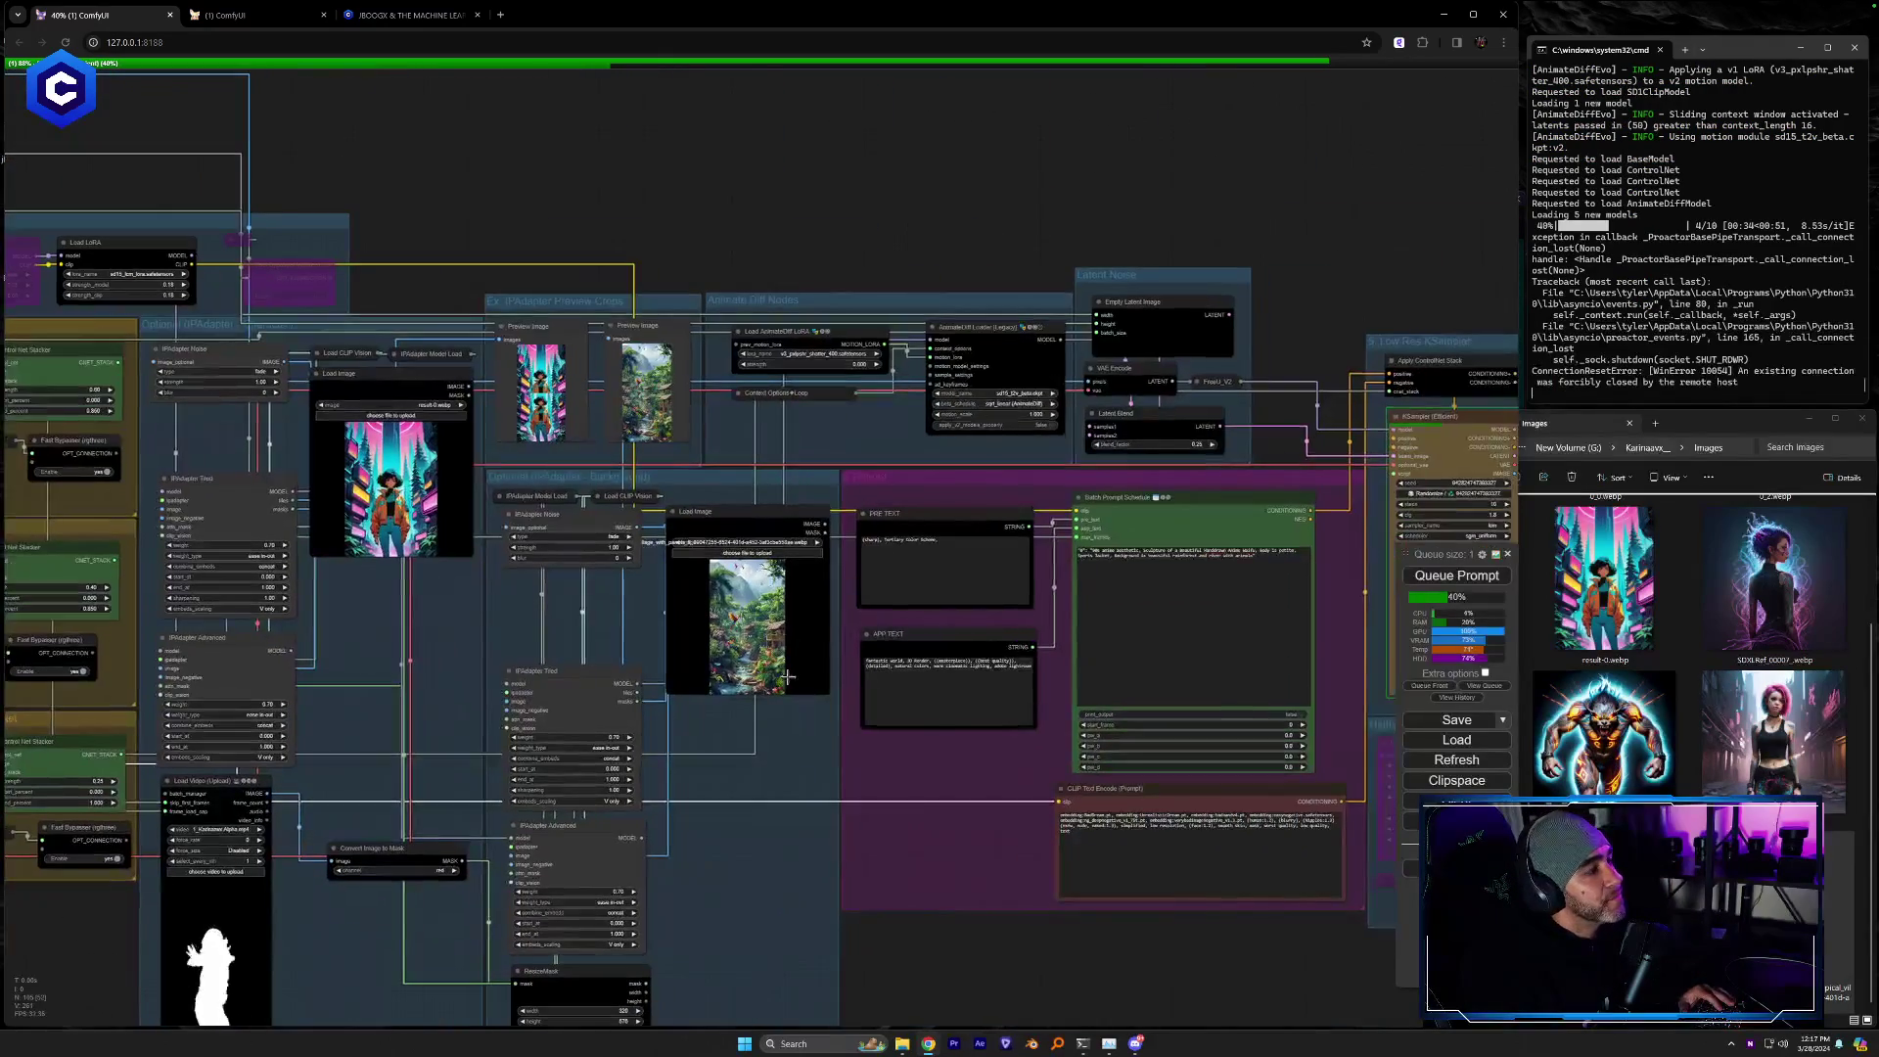
{"action": "left_click_drag", "start_coordinate": [902, 720], "coordinate": [1289, 713]}
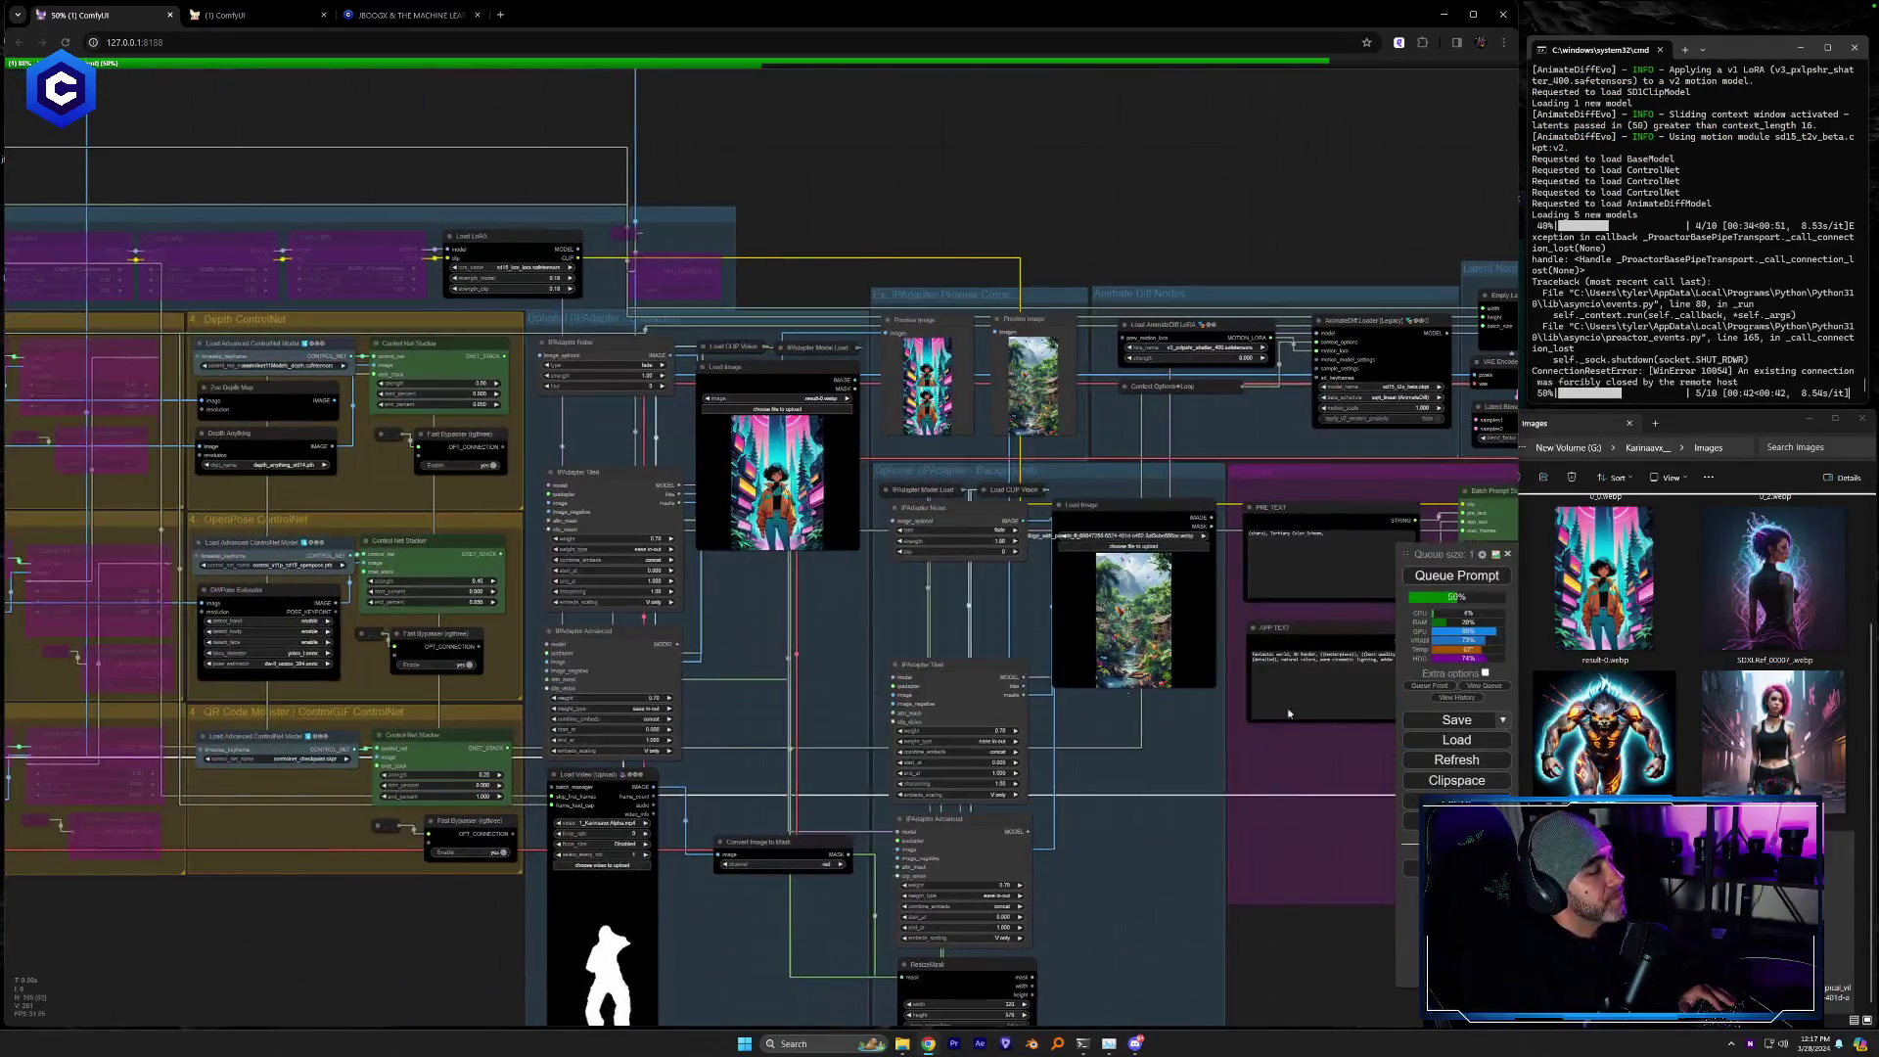
{"action": "left_click", "coordinate": [1085, 1050]}
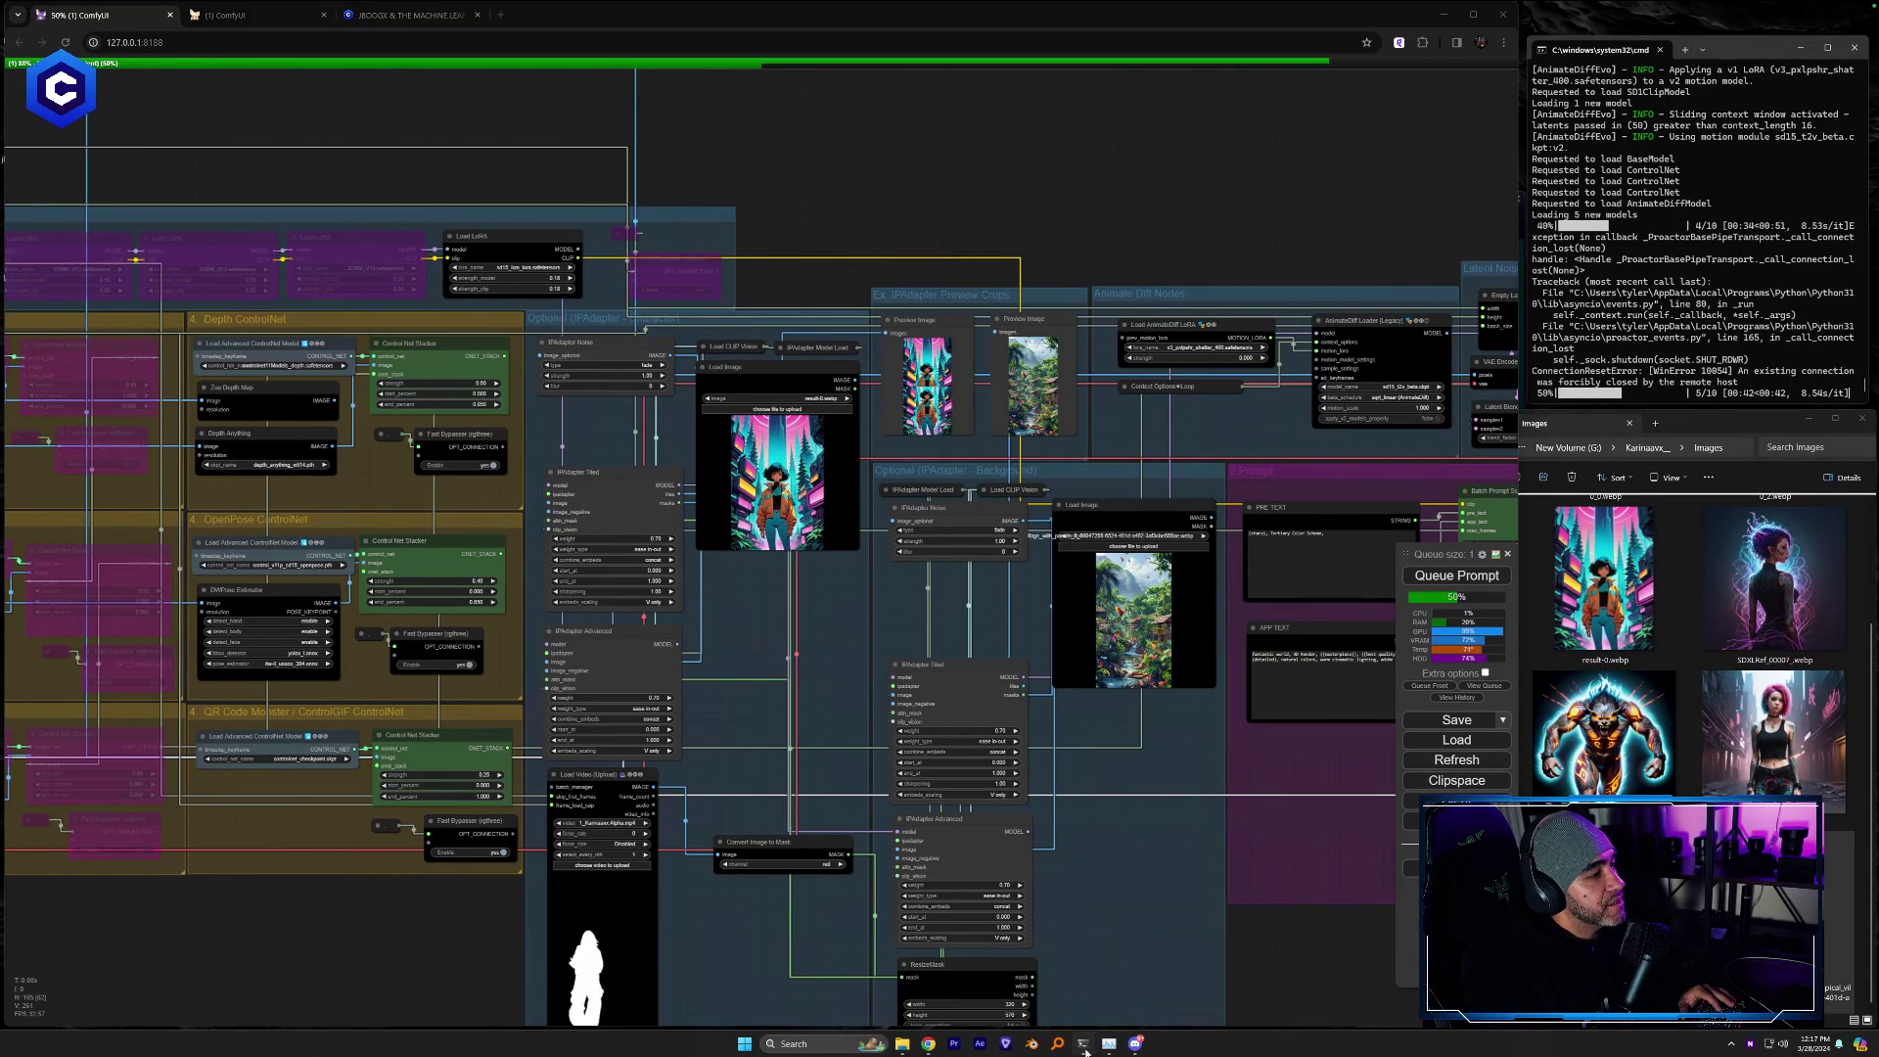
{"action": "left_click", "coordinate": [1109, 1047]}
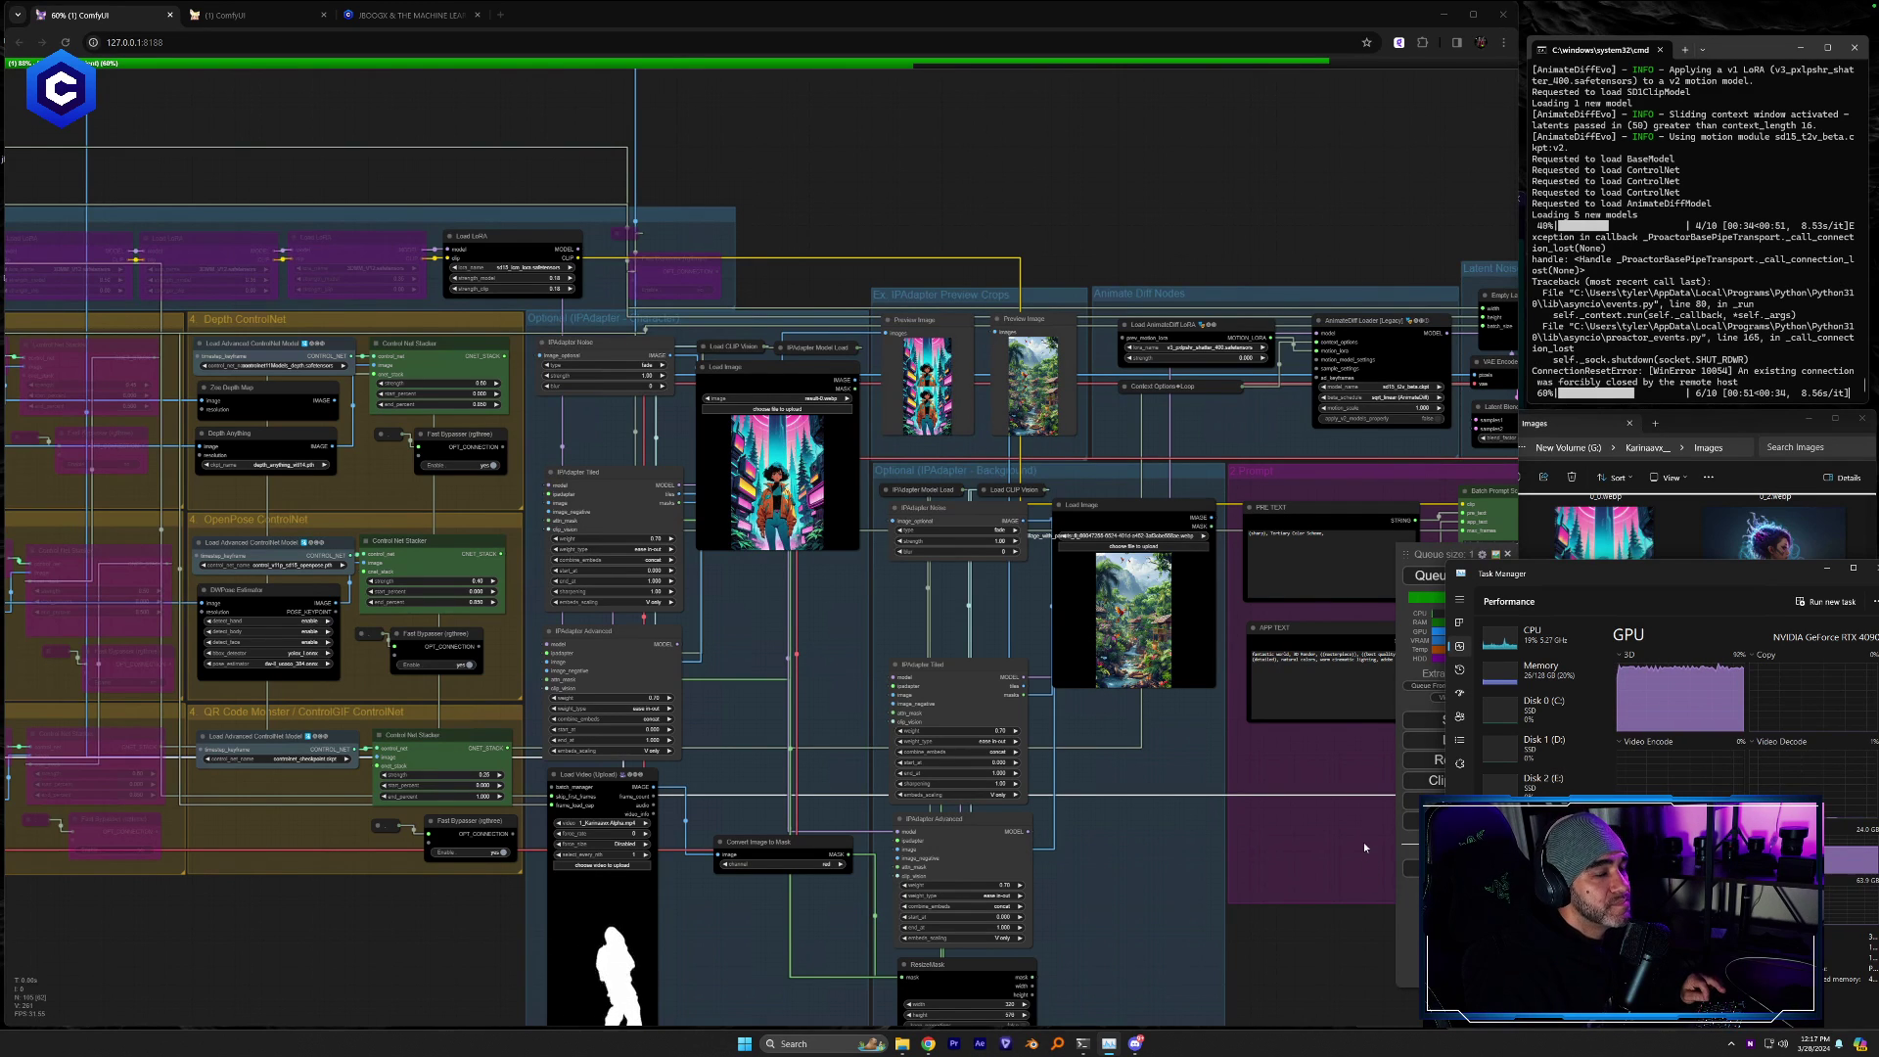
Examine the Low Res KSampler's live preview and the Low Res Output group's Video Combine nodes
{"action": "left_click_drag", "start_coordinate": [1364, 844], "coordinate": [890, 730]}
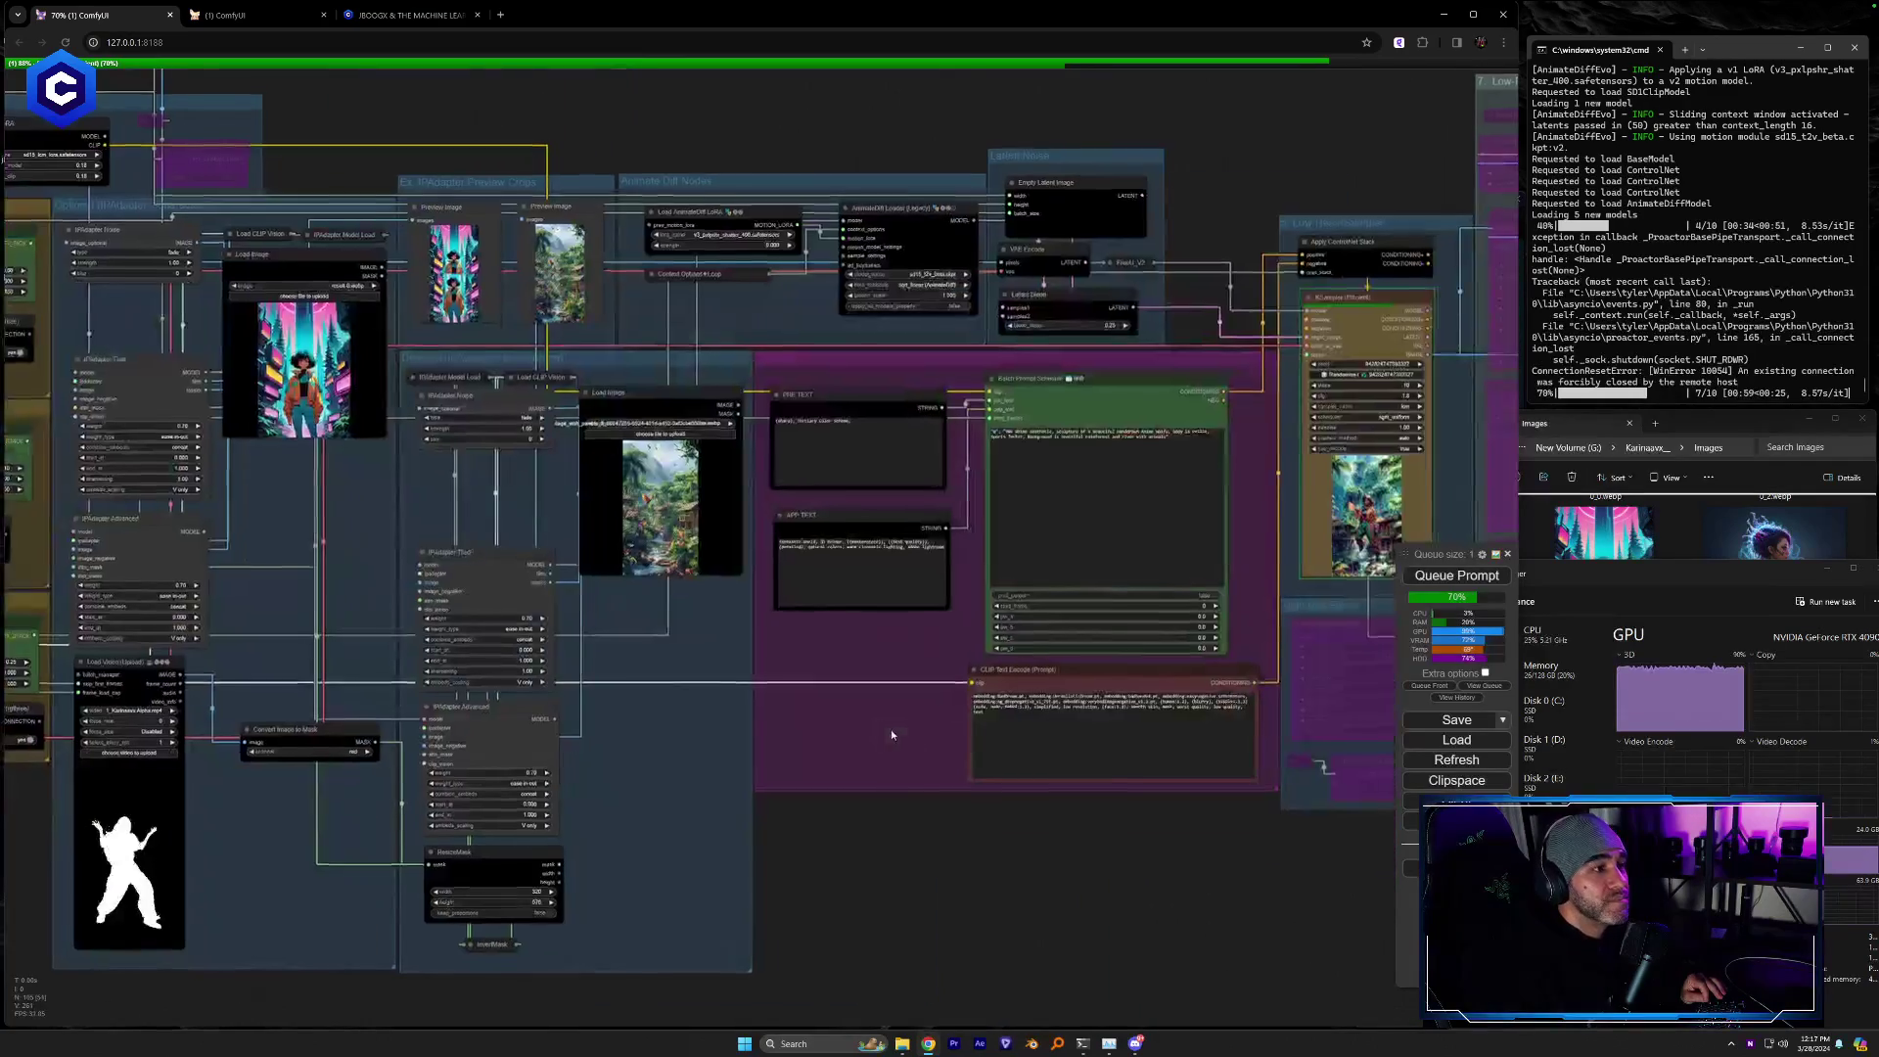
{"action": "left_click_drag", "start_coordinate": [1297, 880], "coordinate": [780, 786]}
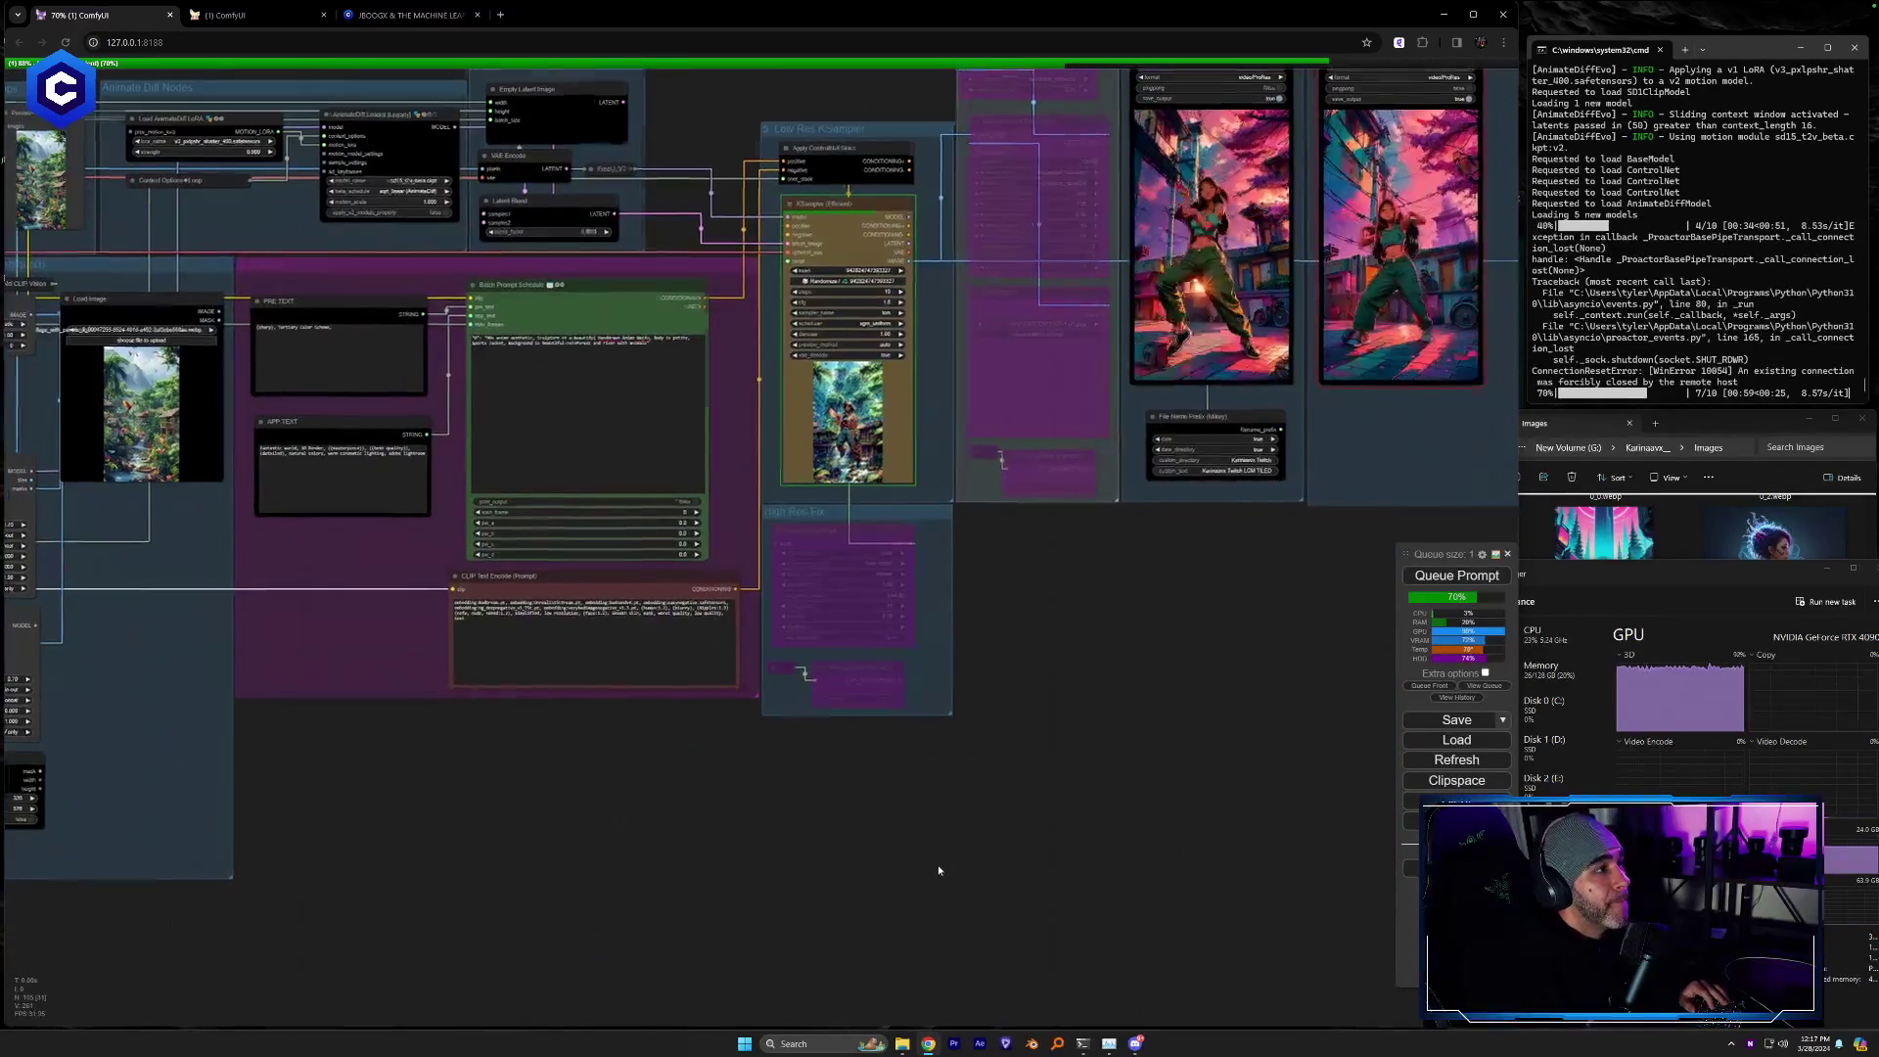
{"action": "scroll", "coordinate": [937, 865], "scroll_direction": "up", "scroll_amount": 3}
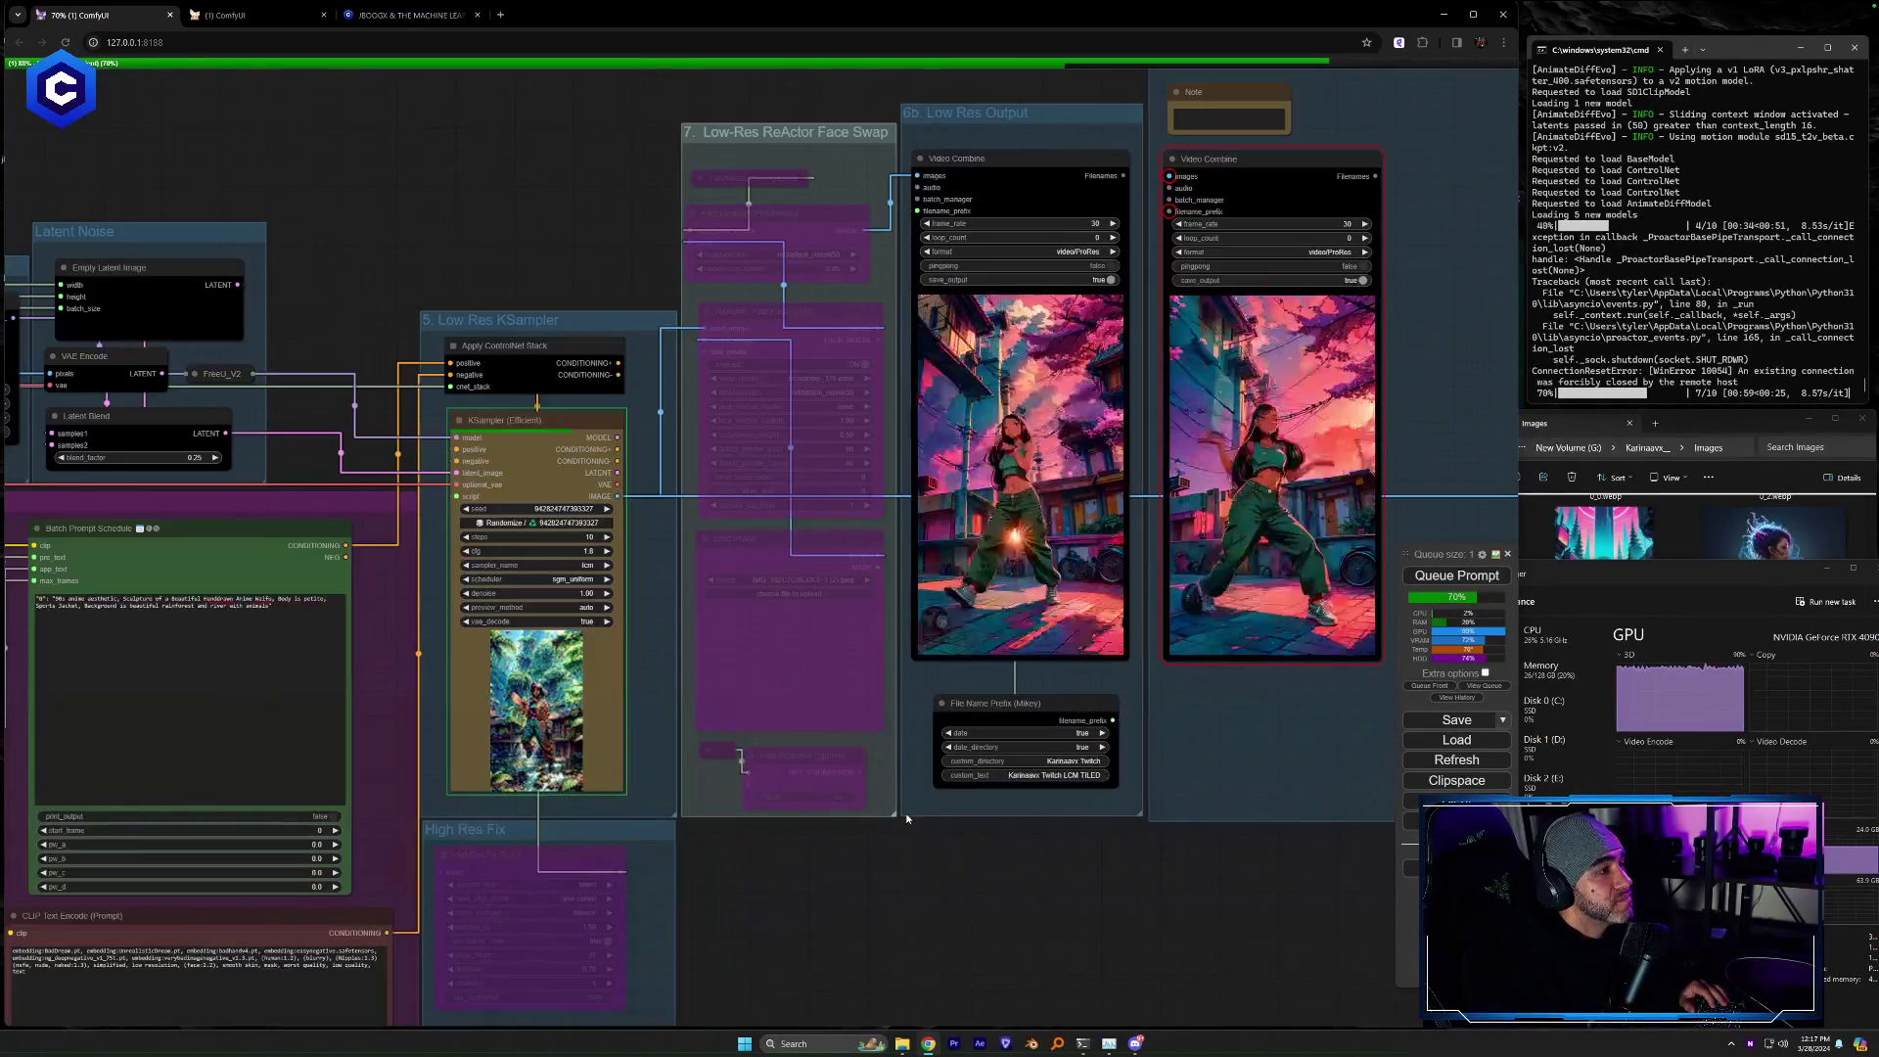
{"action": "left_click_drag", "start_coordinate": [907, 717], "coordinate": [912, 801]}
Return to the IPAdapter Preview Crops group and examine the subject and background crops beside their source images
{"action": "left_click_drag", "start_coordinate": [433, 357], "coordinate": [1413, 455]}
{"action": "left_click_drag", "start_coordinate": [654, 385], "coordinate": [1077, 352]}
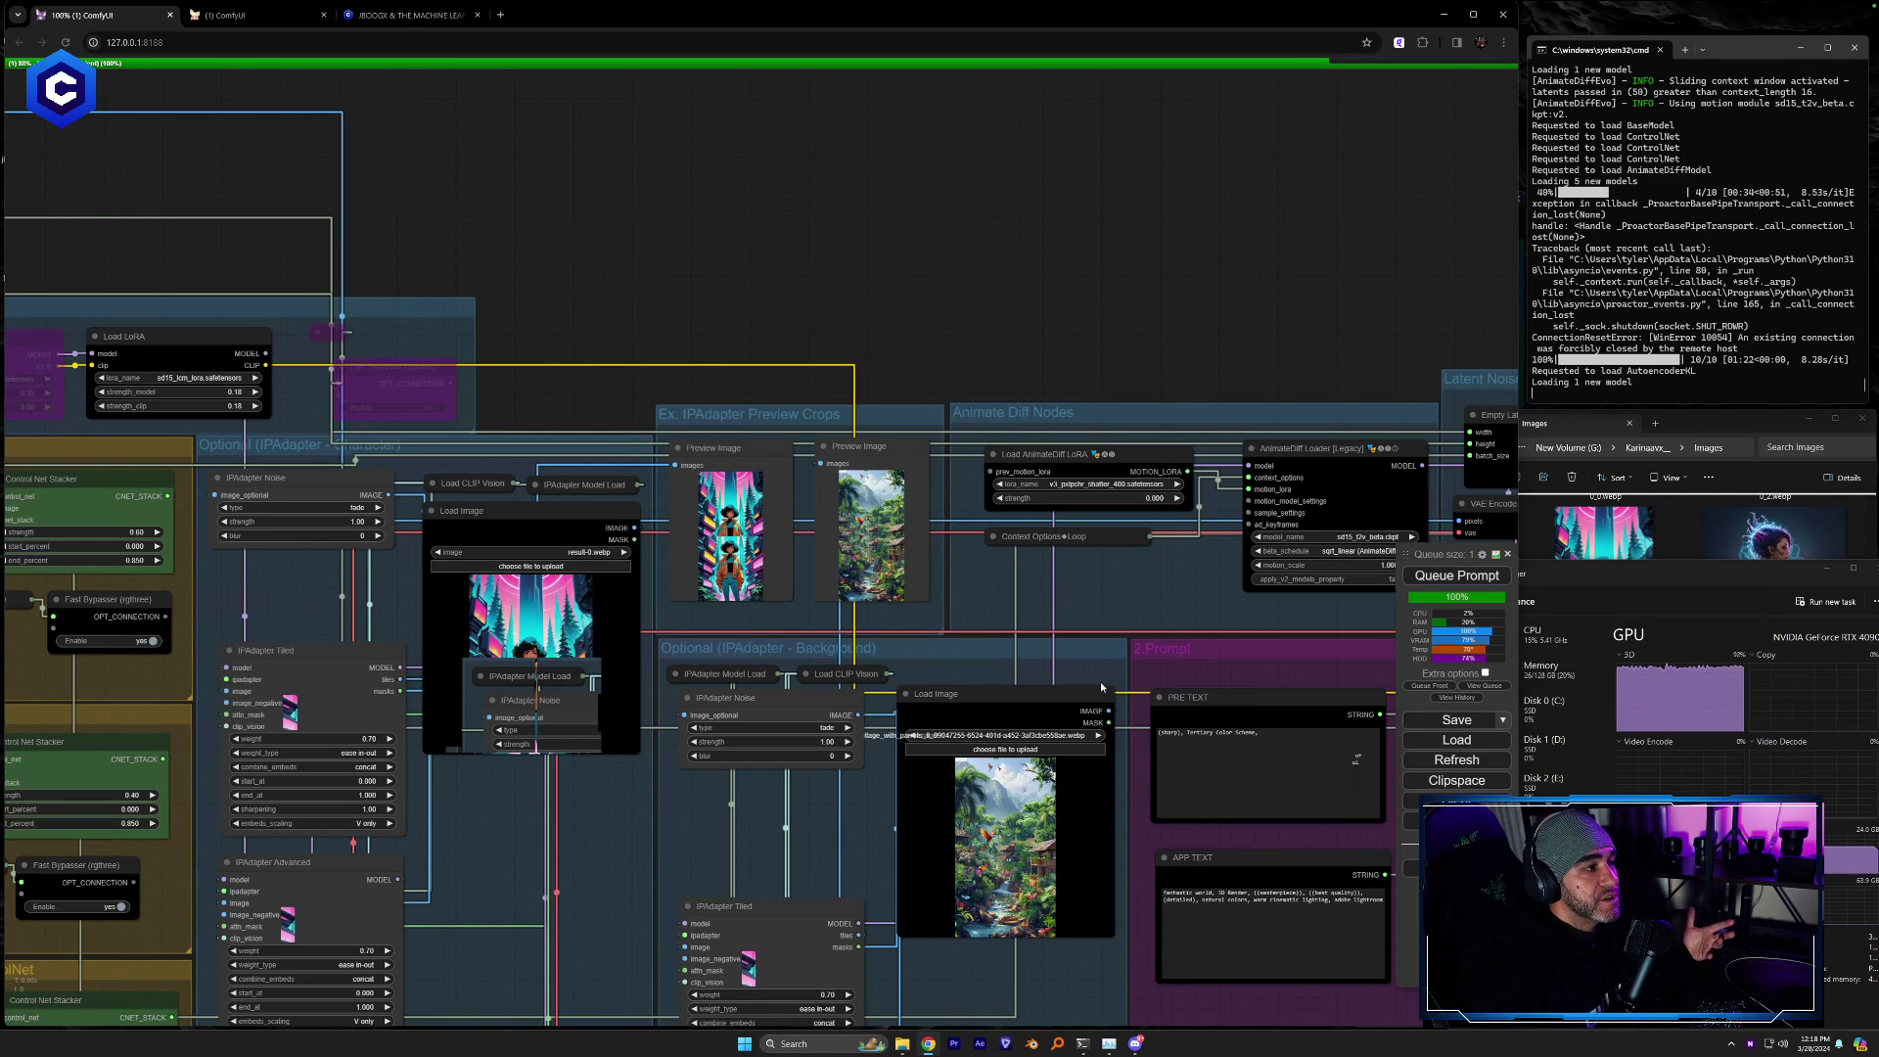
{"action": "scroll", "coordinate": [869, 595], "scroll_direction": "up", "scroll_amount": 5}
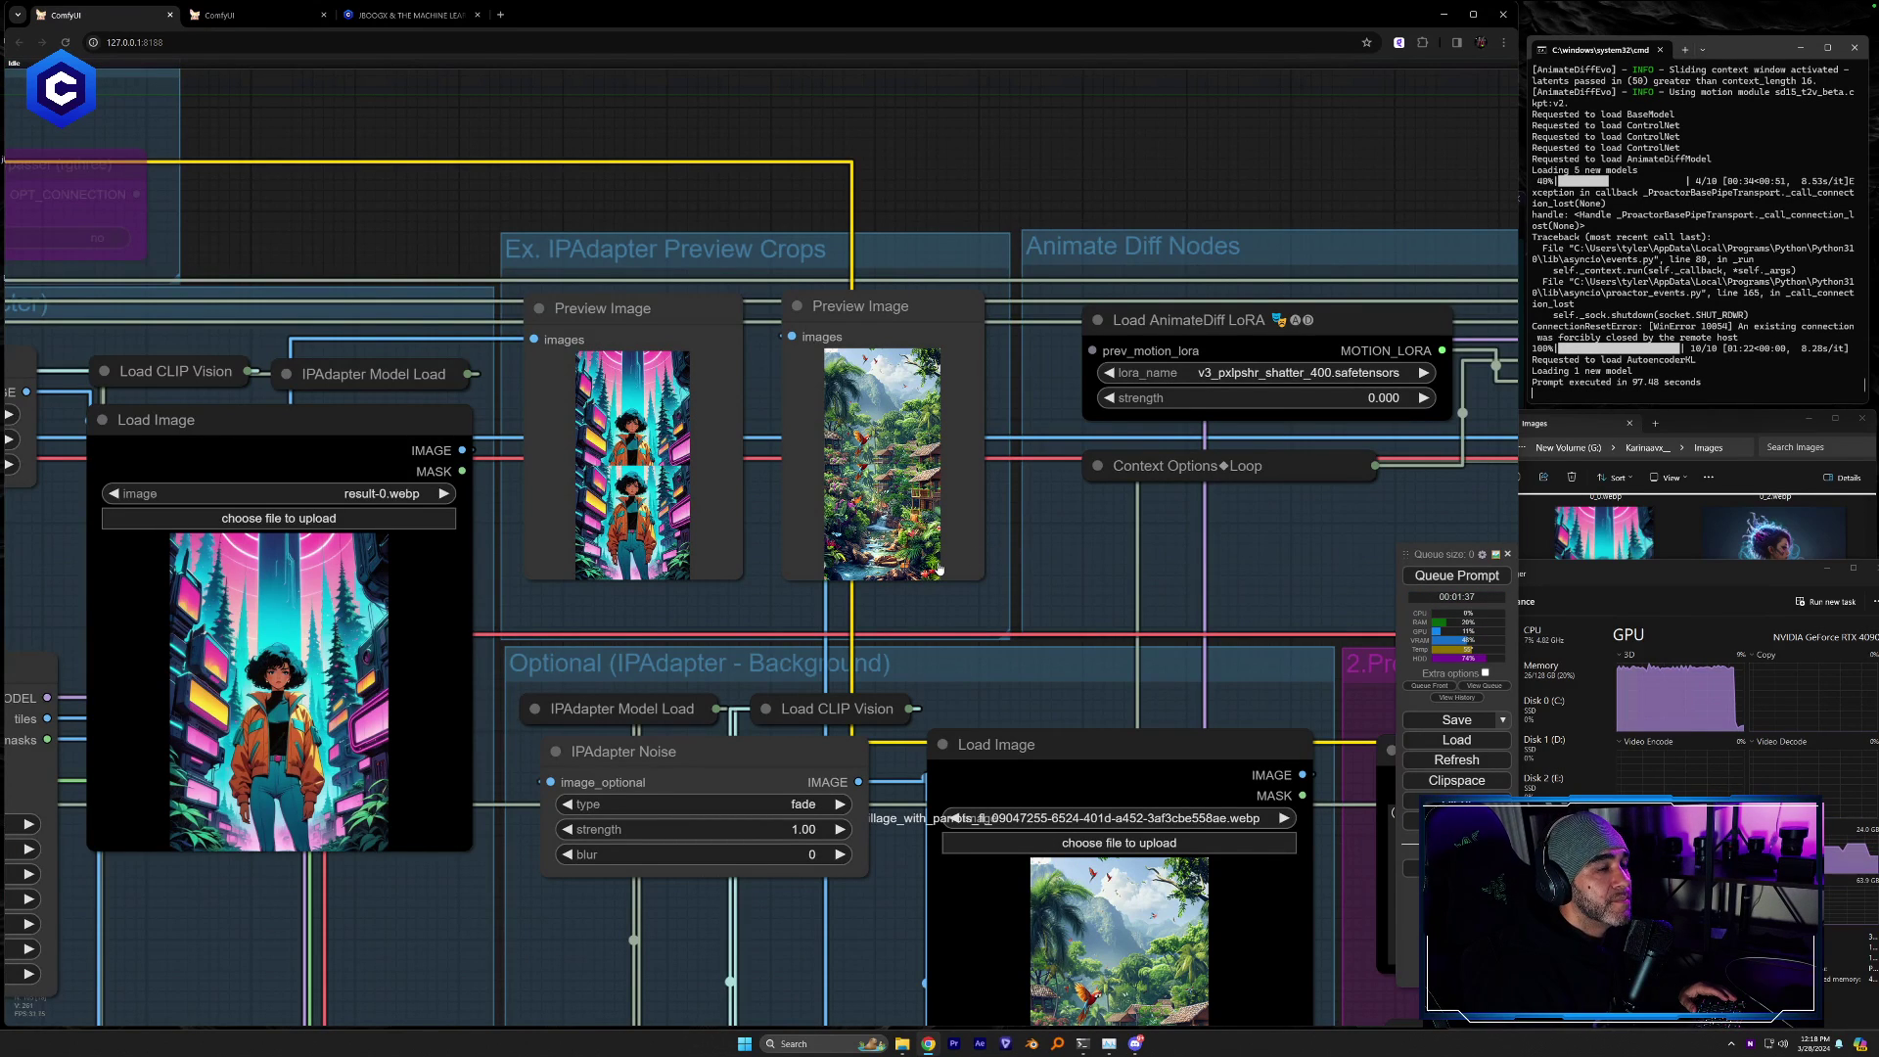
Compare the subject and background preview crops closely with the images in the character and background IPAdapter groups
{"action": "scroll", "coordinate": [932, 610], "scroll_direction": "up", "scroll_amount": 3}
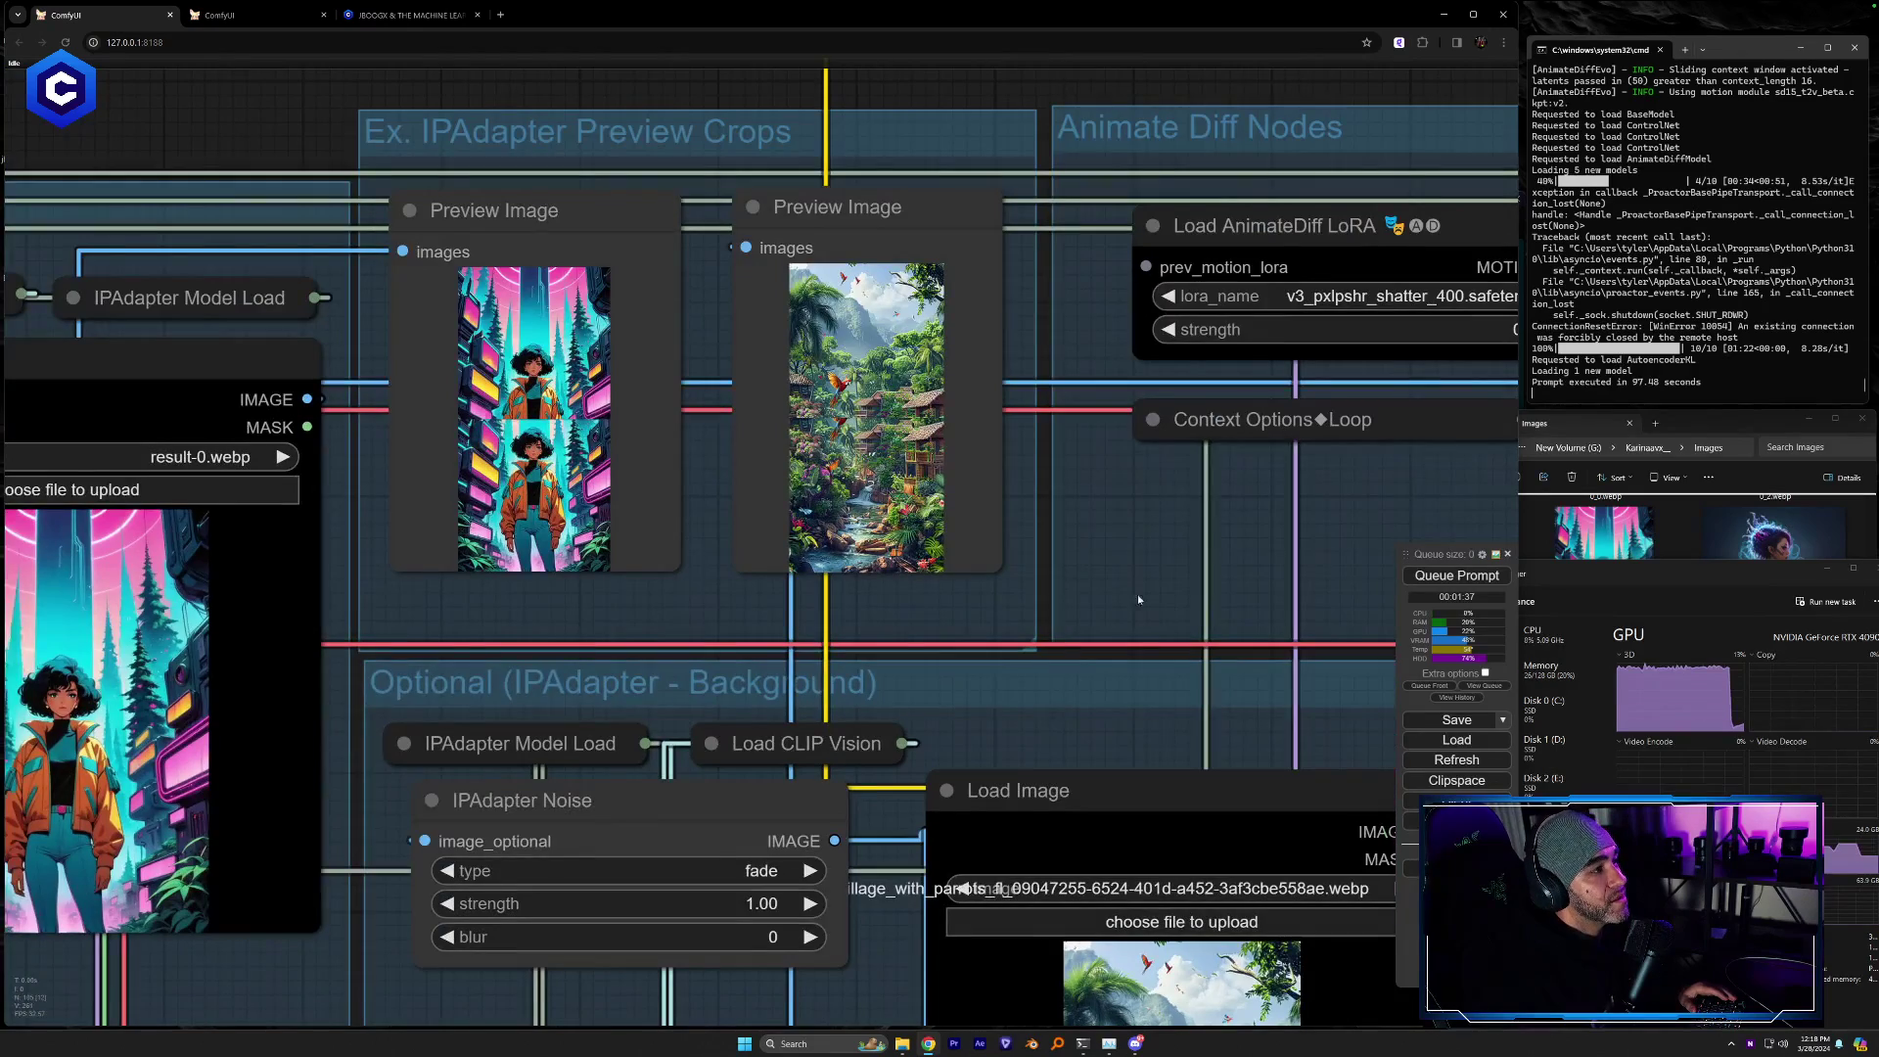
{"action": "scroll", "coordinate": [1096, 617], "scroll_direction": "down", "scroll_amount": 5}
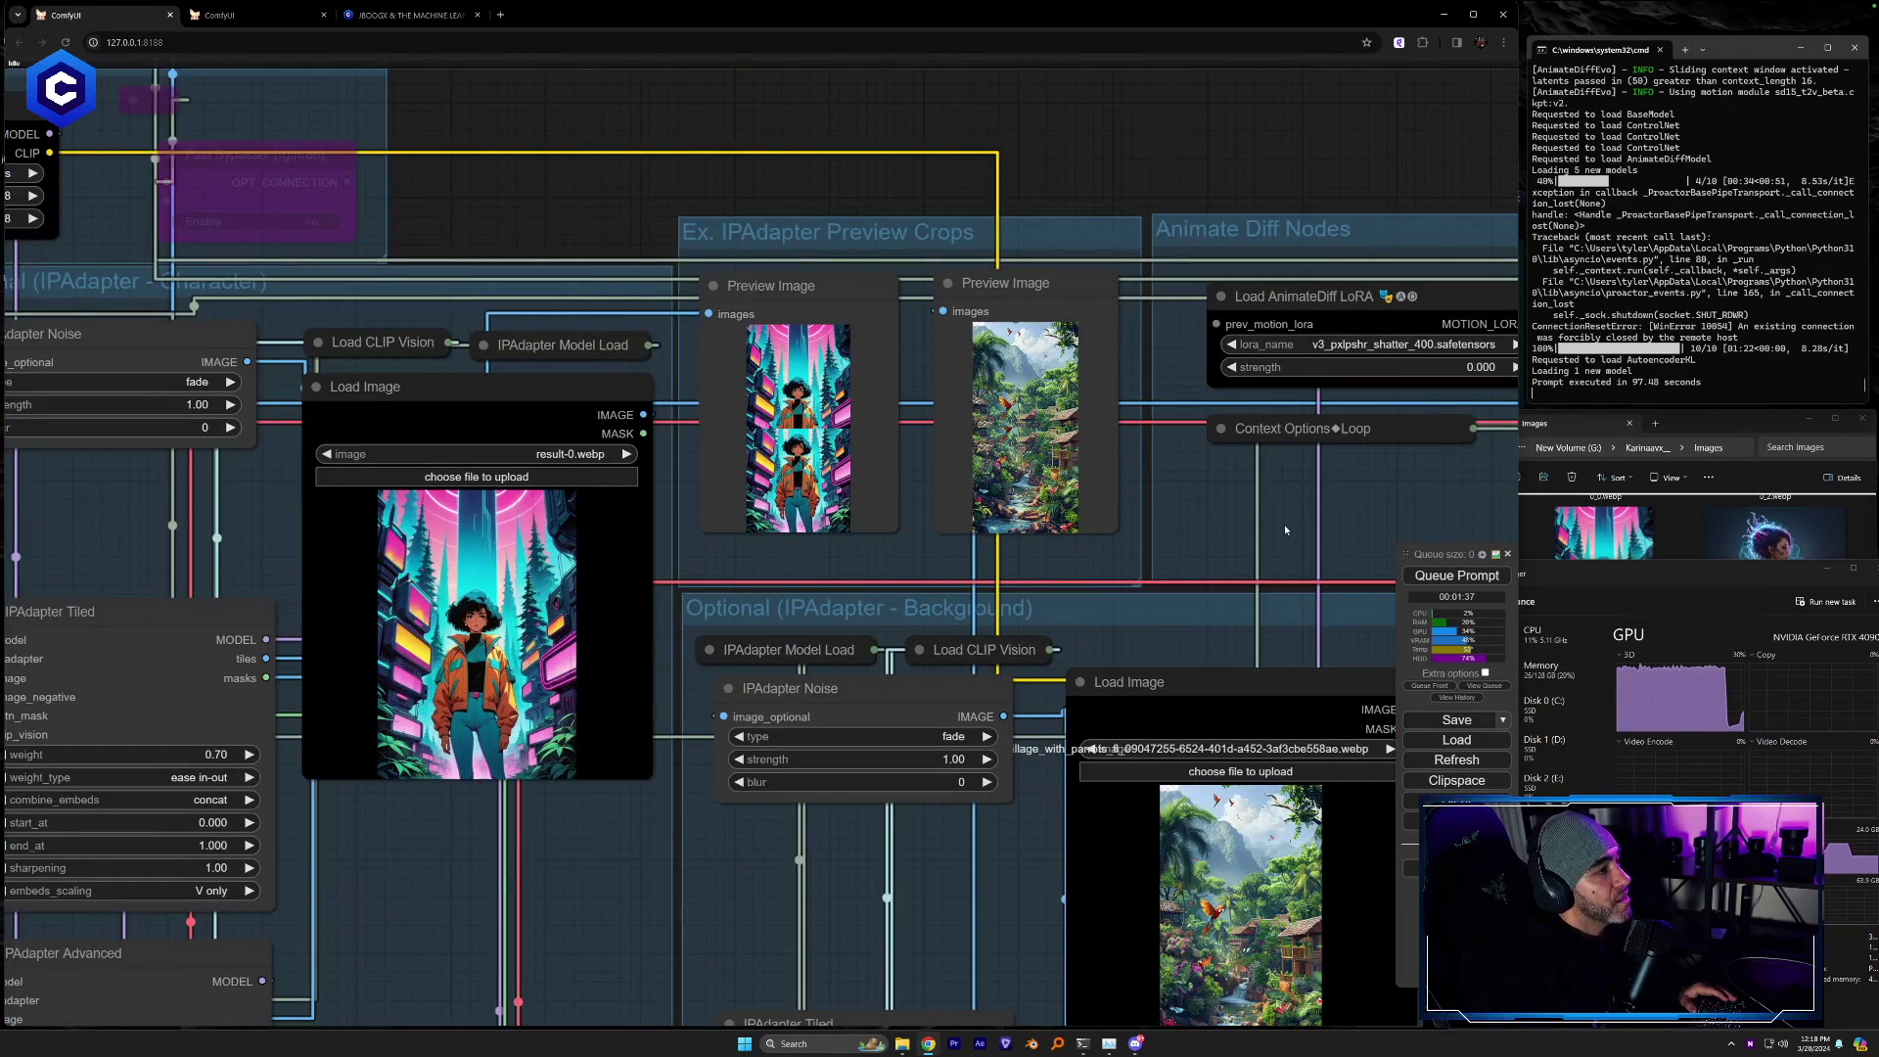
{"action": "left_click_drag", "start_coordinate": [1283, 524], "coordinate": [1277, 519]}
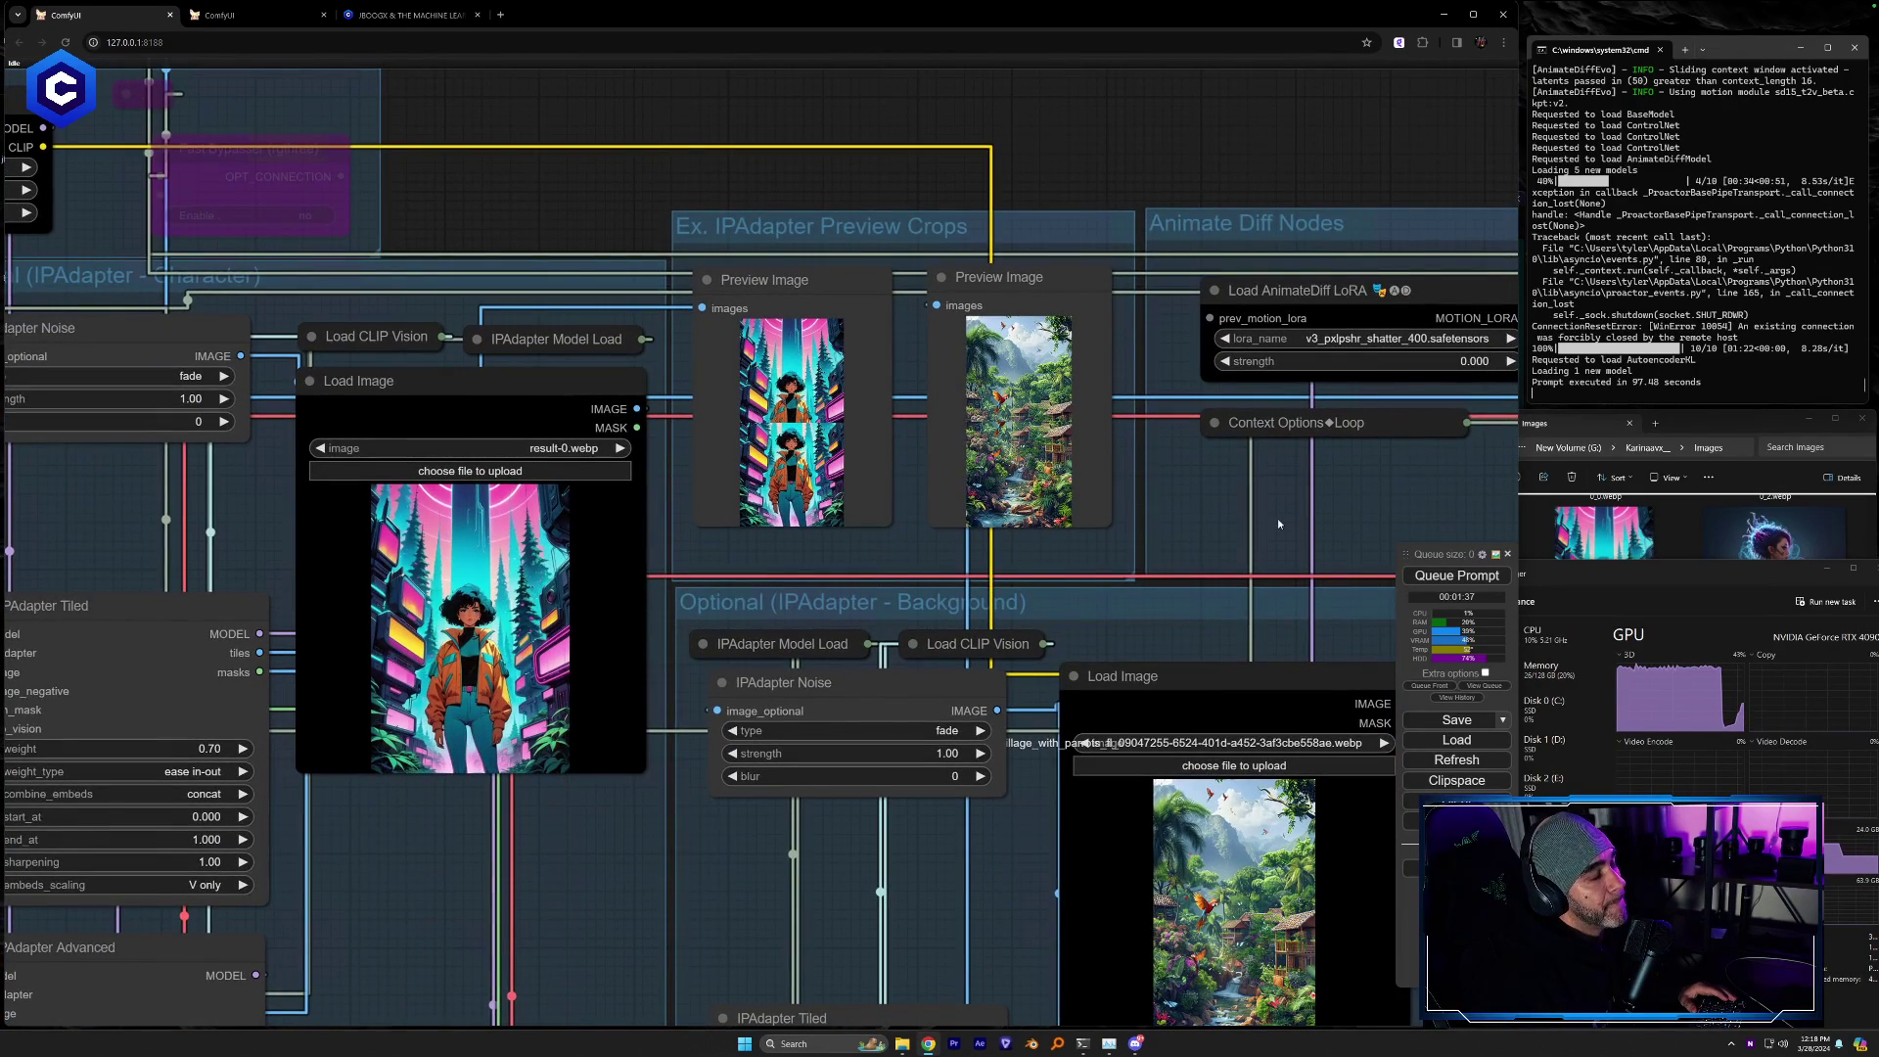
{"action": "left_click_drag", "start_coordinate": [1274, 519], "coordinate": [1077, 467]}
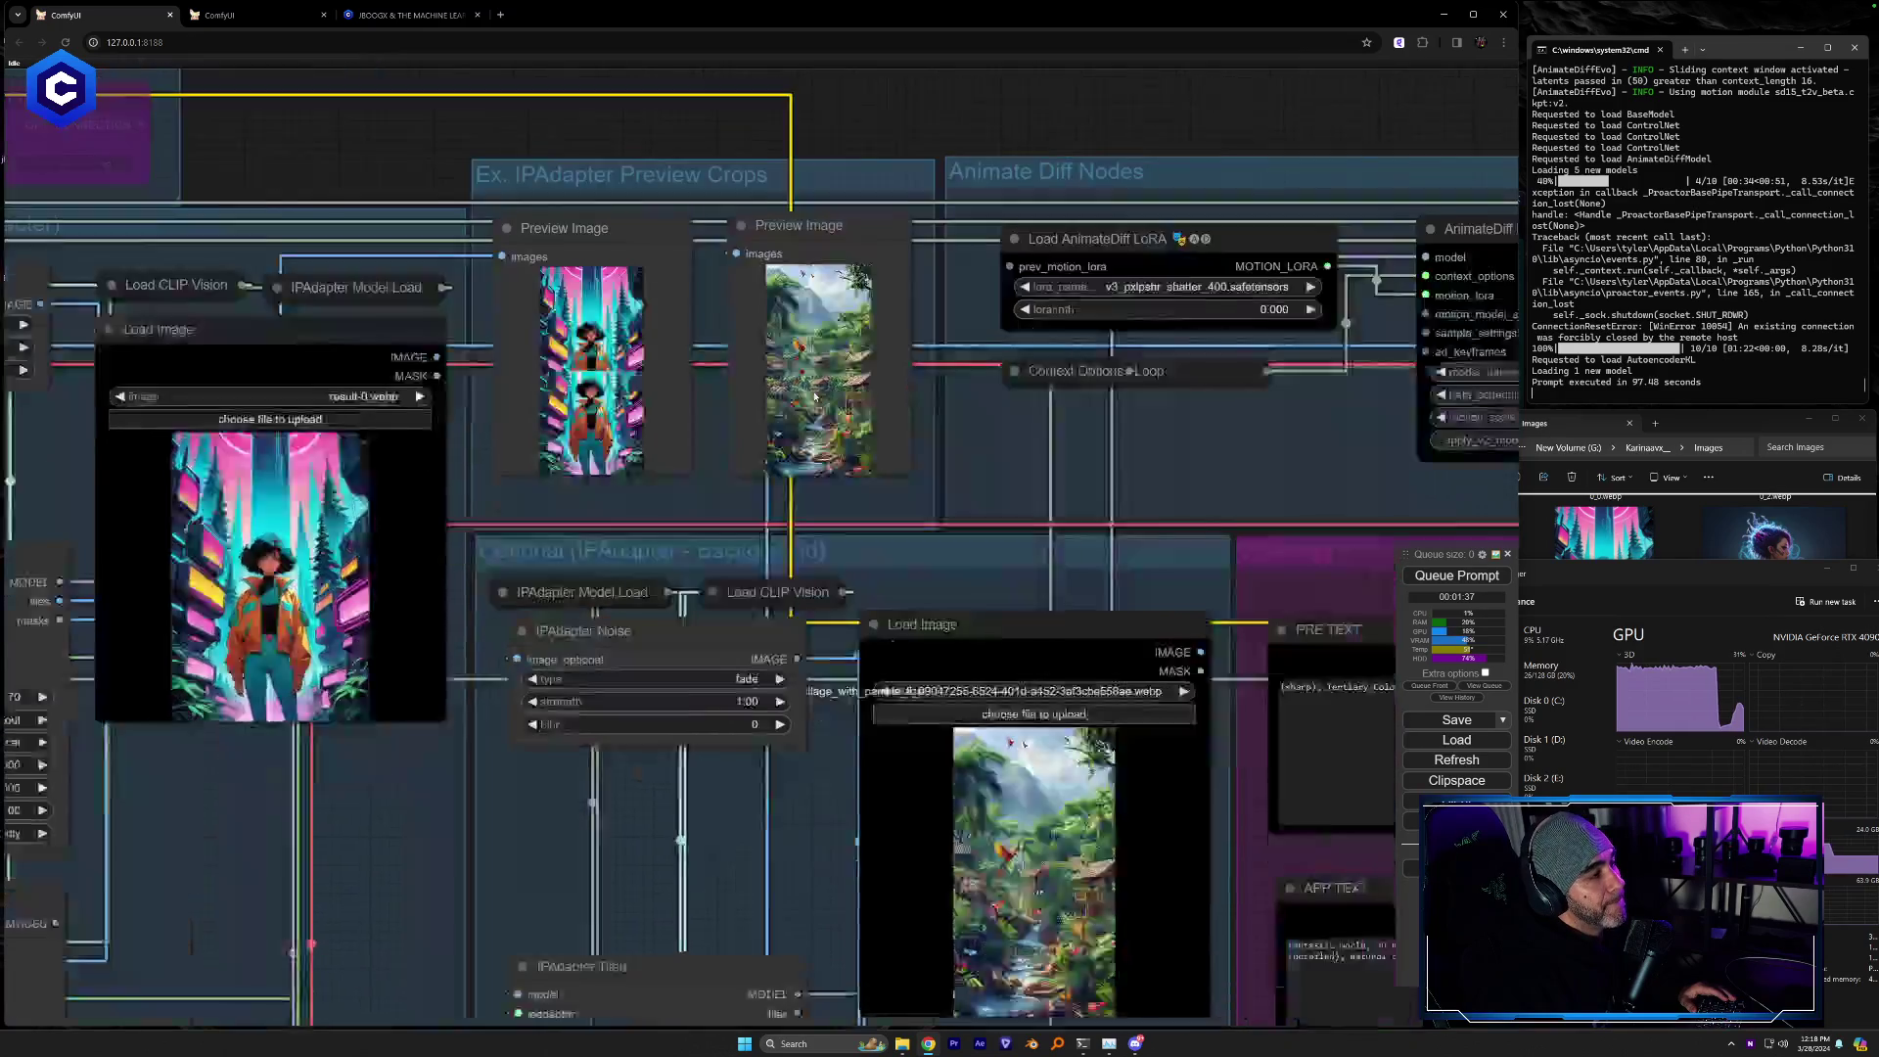
{"action": "scroll", "coordinate": [1042, 376], "scroll_direction": "down", "scroll_amount": 5}
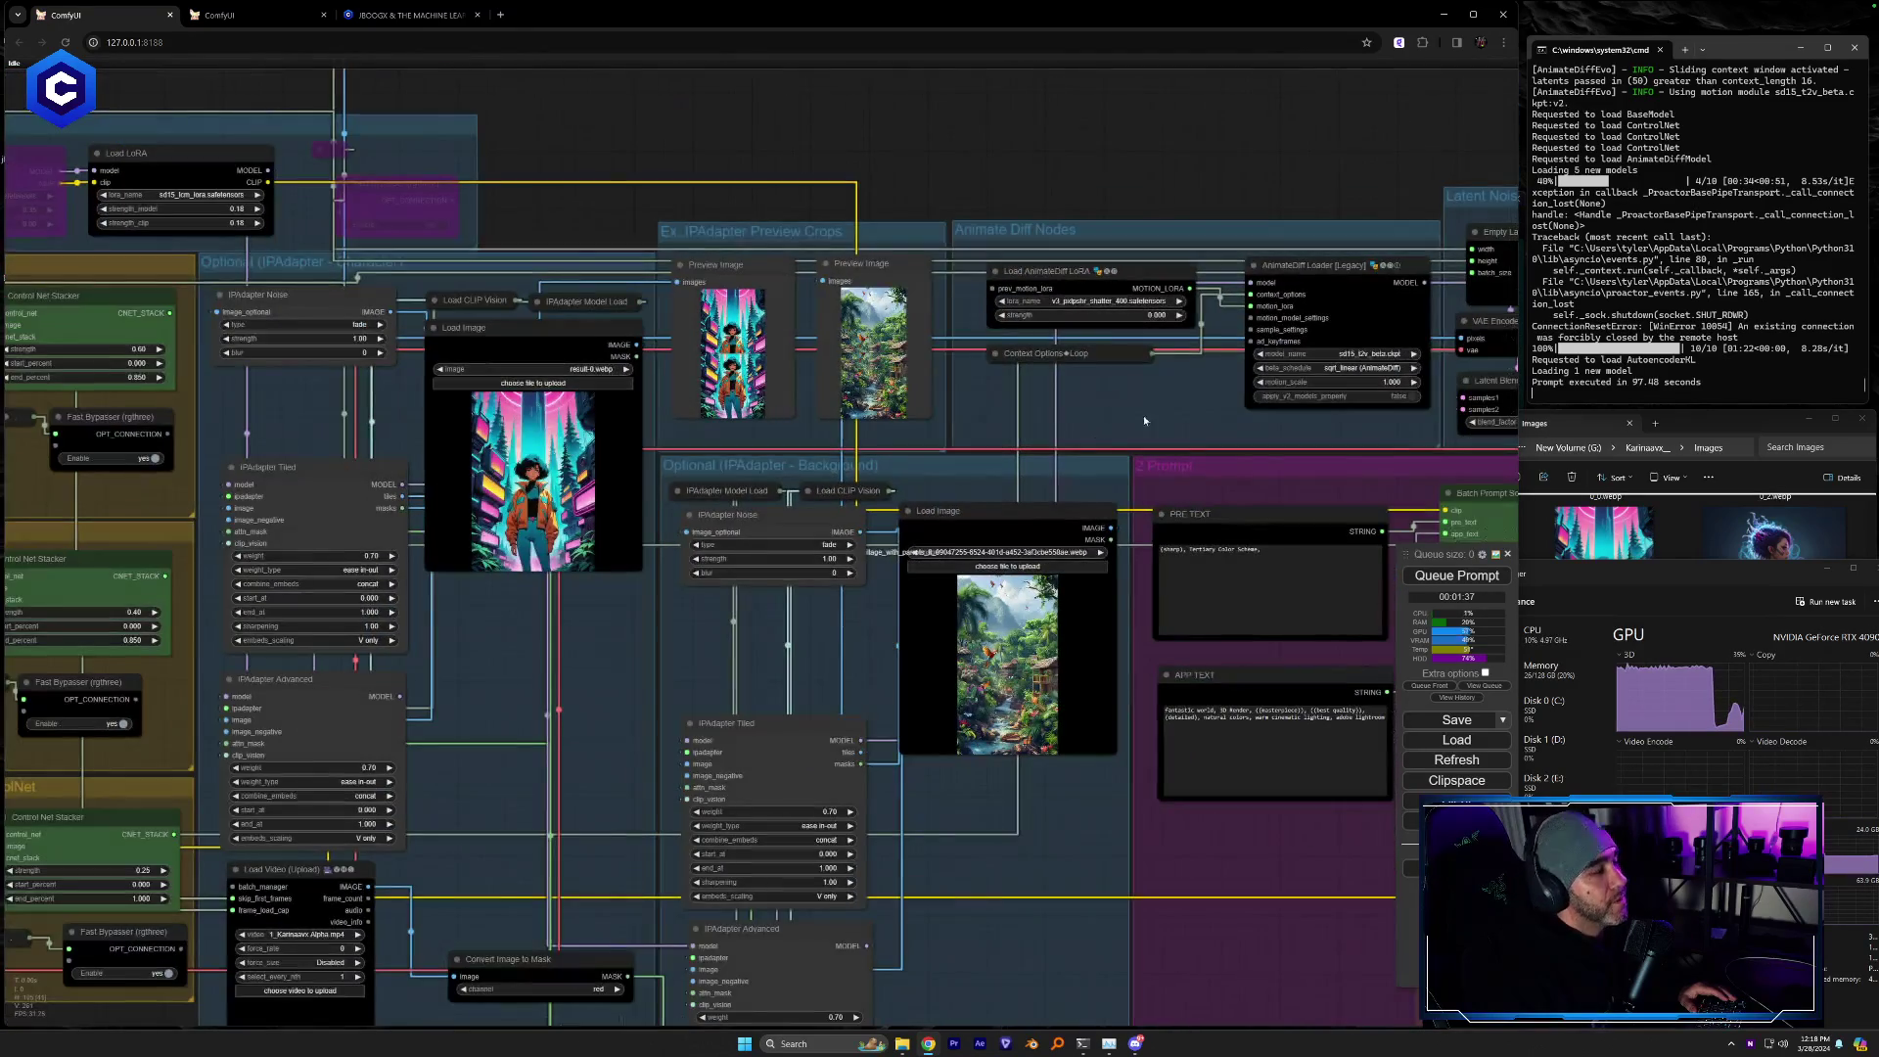
Follow the workflow past the prompt and Low Res KSampler groups and examine the rendered jungle video in Low Res Output up close
{"action": "left_click_drag", "start_coordinate": [1136, 414], "coordinate": [638, 301]}
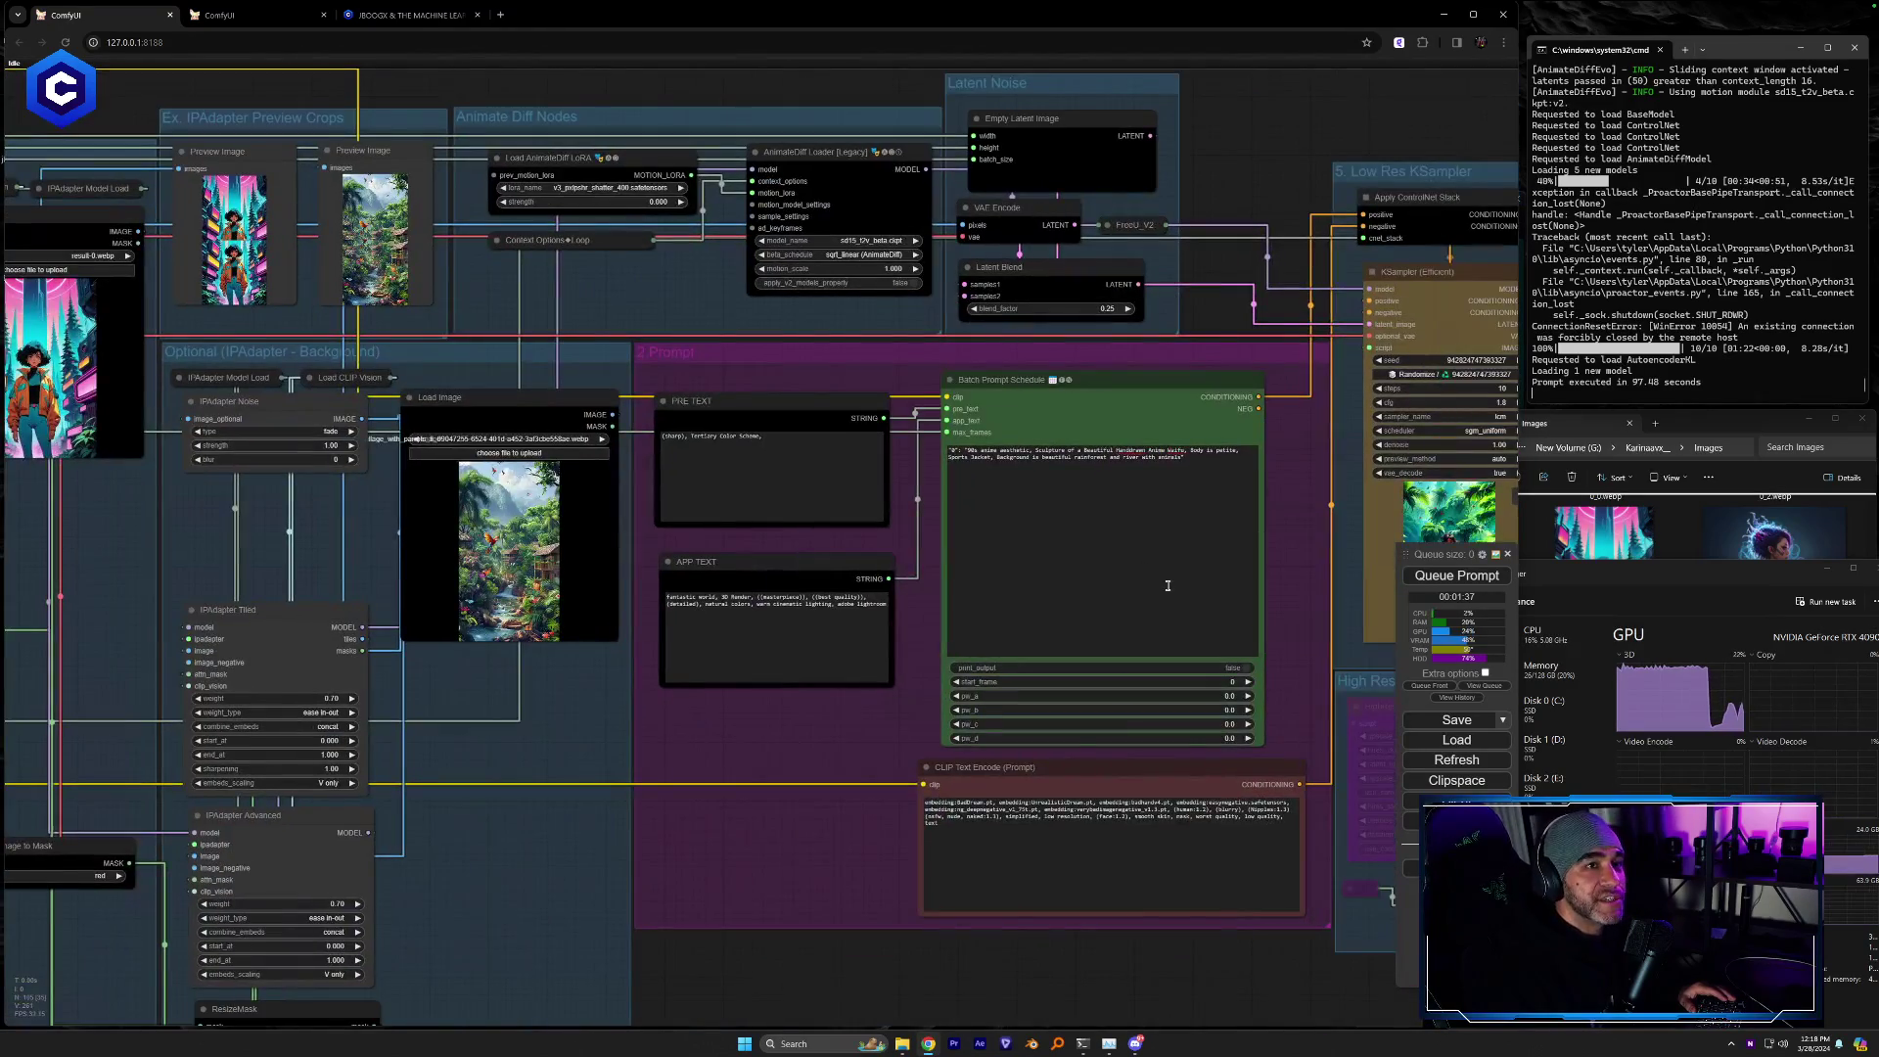
{"action": "left_click_drag", "start_coordinate": [1044, 550], "coordinate": [582, 535]}
{"action": "left_click_drag", "start_coordinate": [1268, 714], "coordinate": [908, 874]}
{"action": "left_click_drag", "start_coordinate": [631, 264], "coordinate": [712, 365]}
{"action": "scroll", "coordinate": [1013, 492], "scroll_direction": "up", "scroll_amount": 1}
{"action": "scroll", "coordinate": [865, 320], "scroll_direction": "up", "scroll_amount": 2}
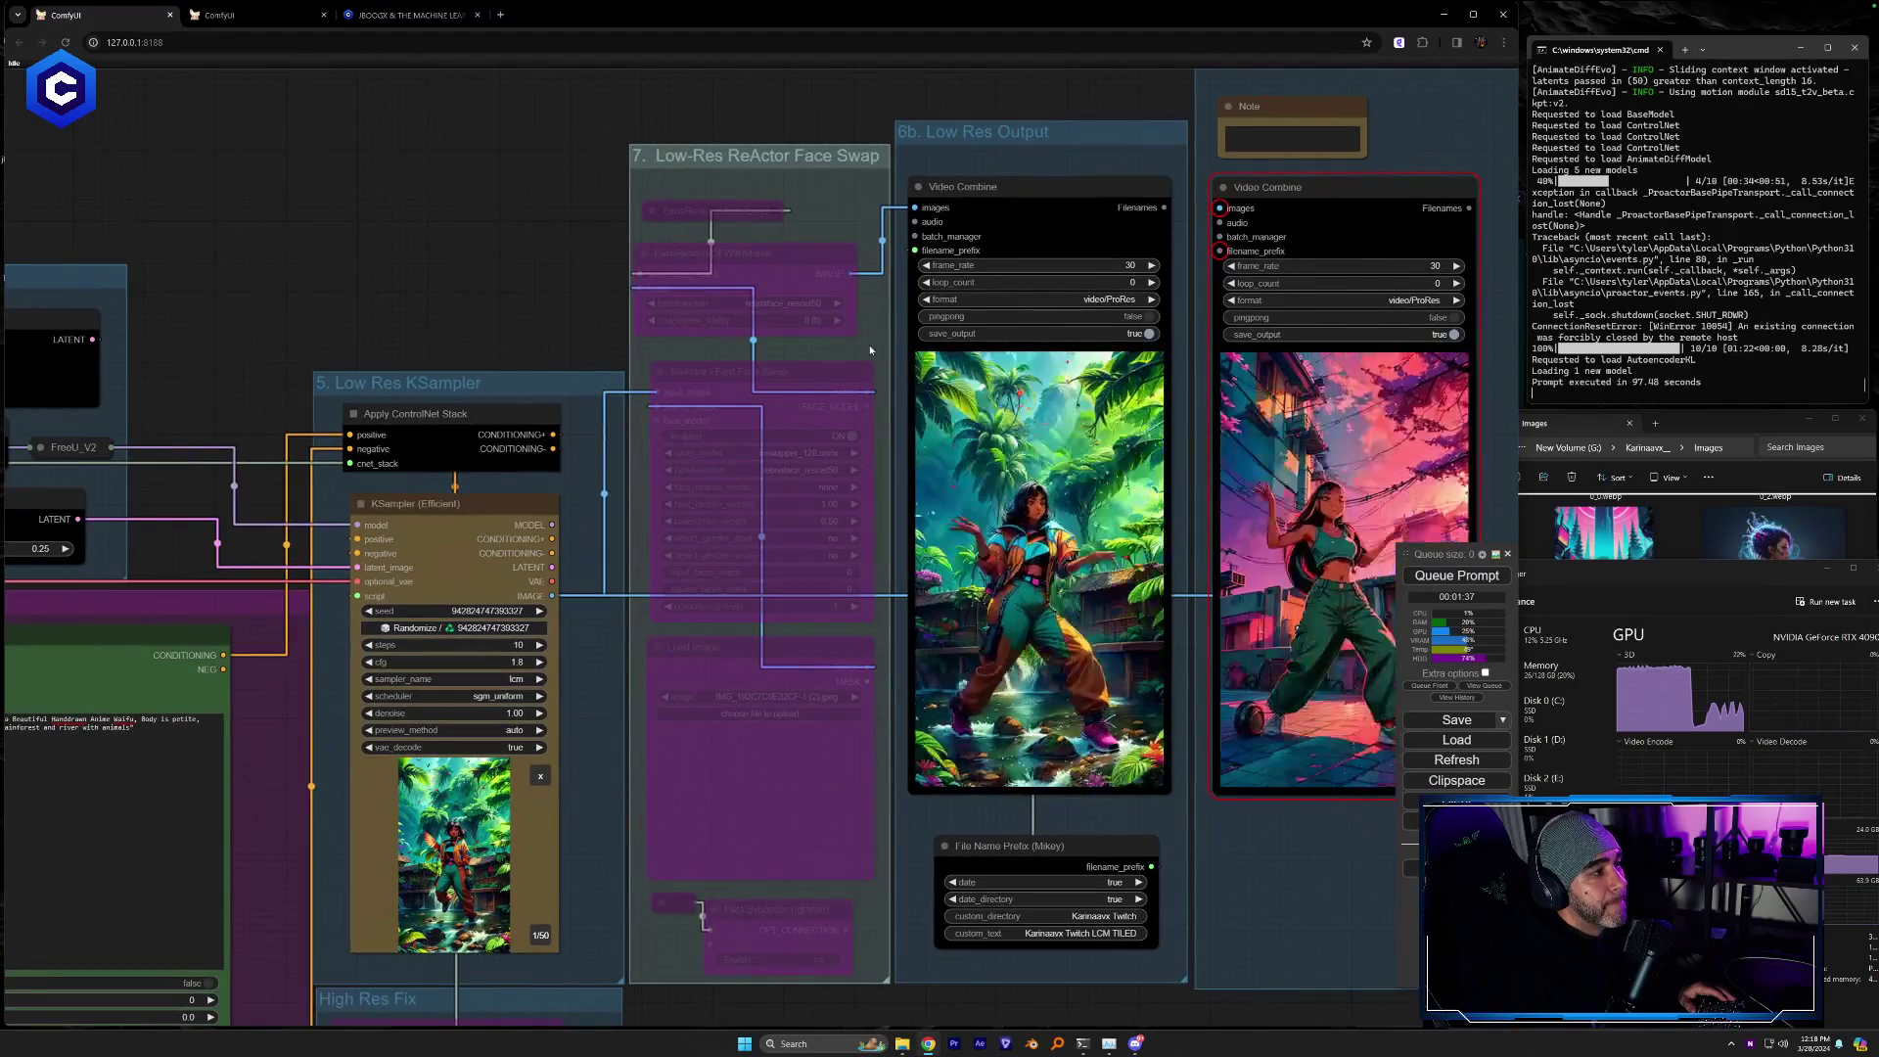
{"action": "scroll", "coordinate": [869, 344], "scroll_direction": "up", "scroll_amount": 6}
{"action": "scroll", "coordinate": [869, 344], "scroll_direction": "down", "scroll_amount": 5}
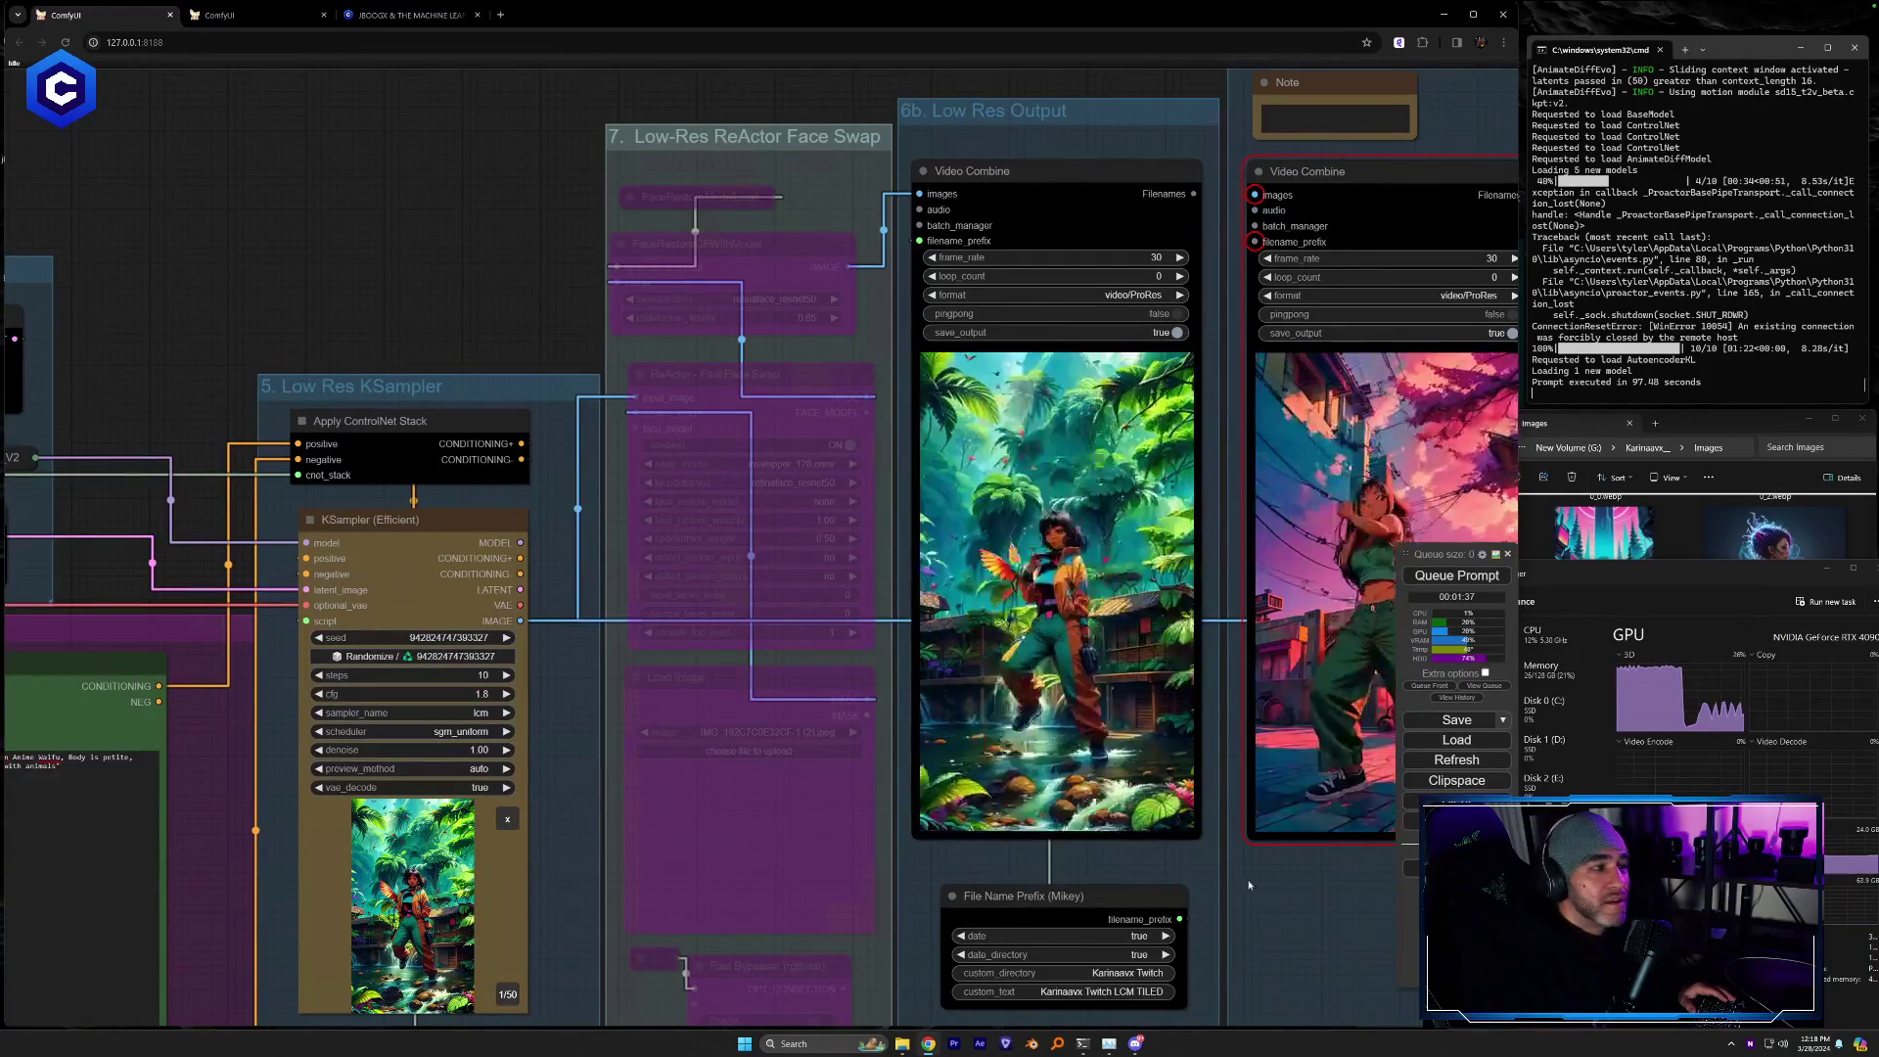
{"action": "scroll", "coordinate": [1210, 878], "scroll_direction": "down", "scroll_amount": 1}
{"action": "scroll", "coordinate": [1211, 877], "scroll_direction": "up", "scroll_amount": 1}
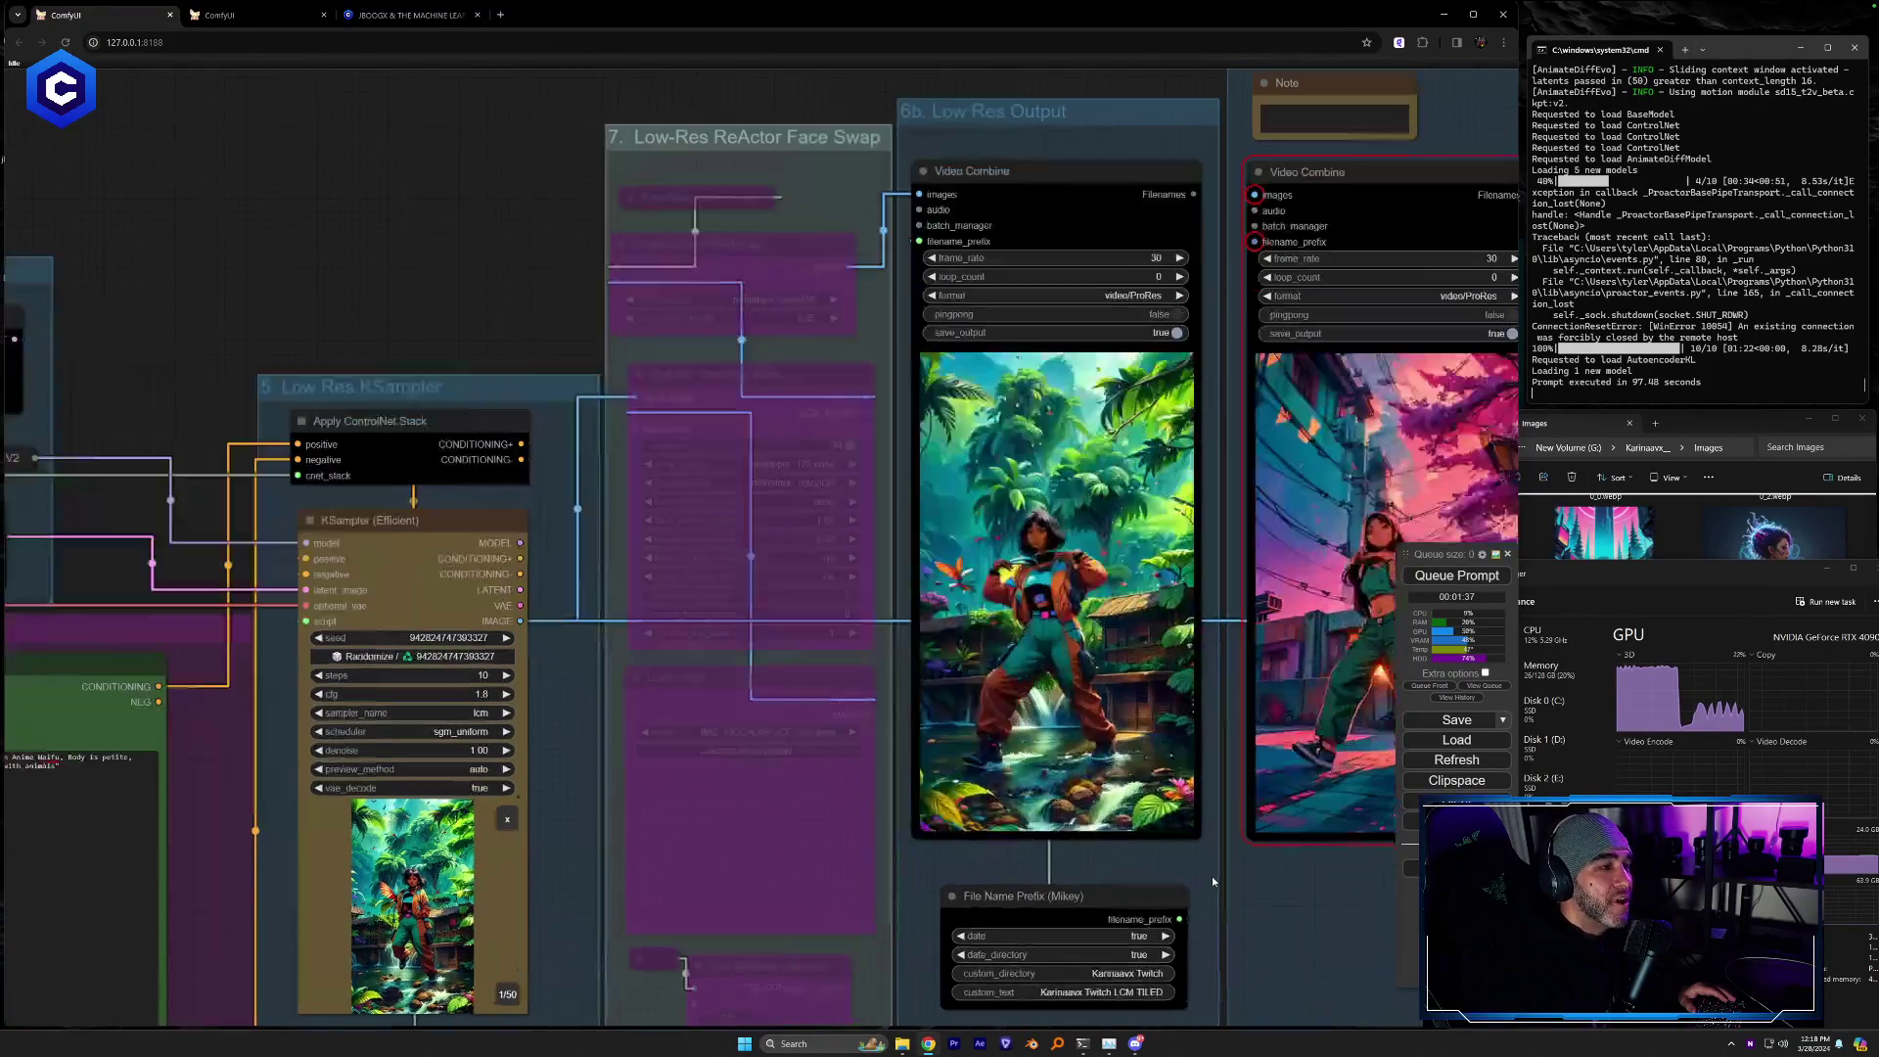
{"action": "scroll", "coordinate": [1225, 807], "scroll_direction": "up", "scroll_amount": 5}
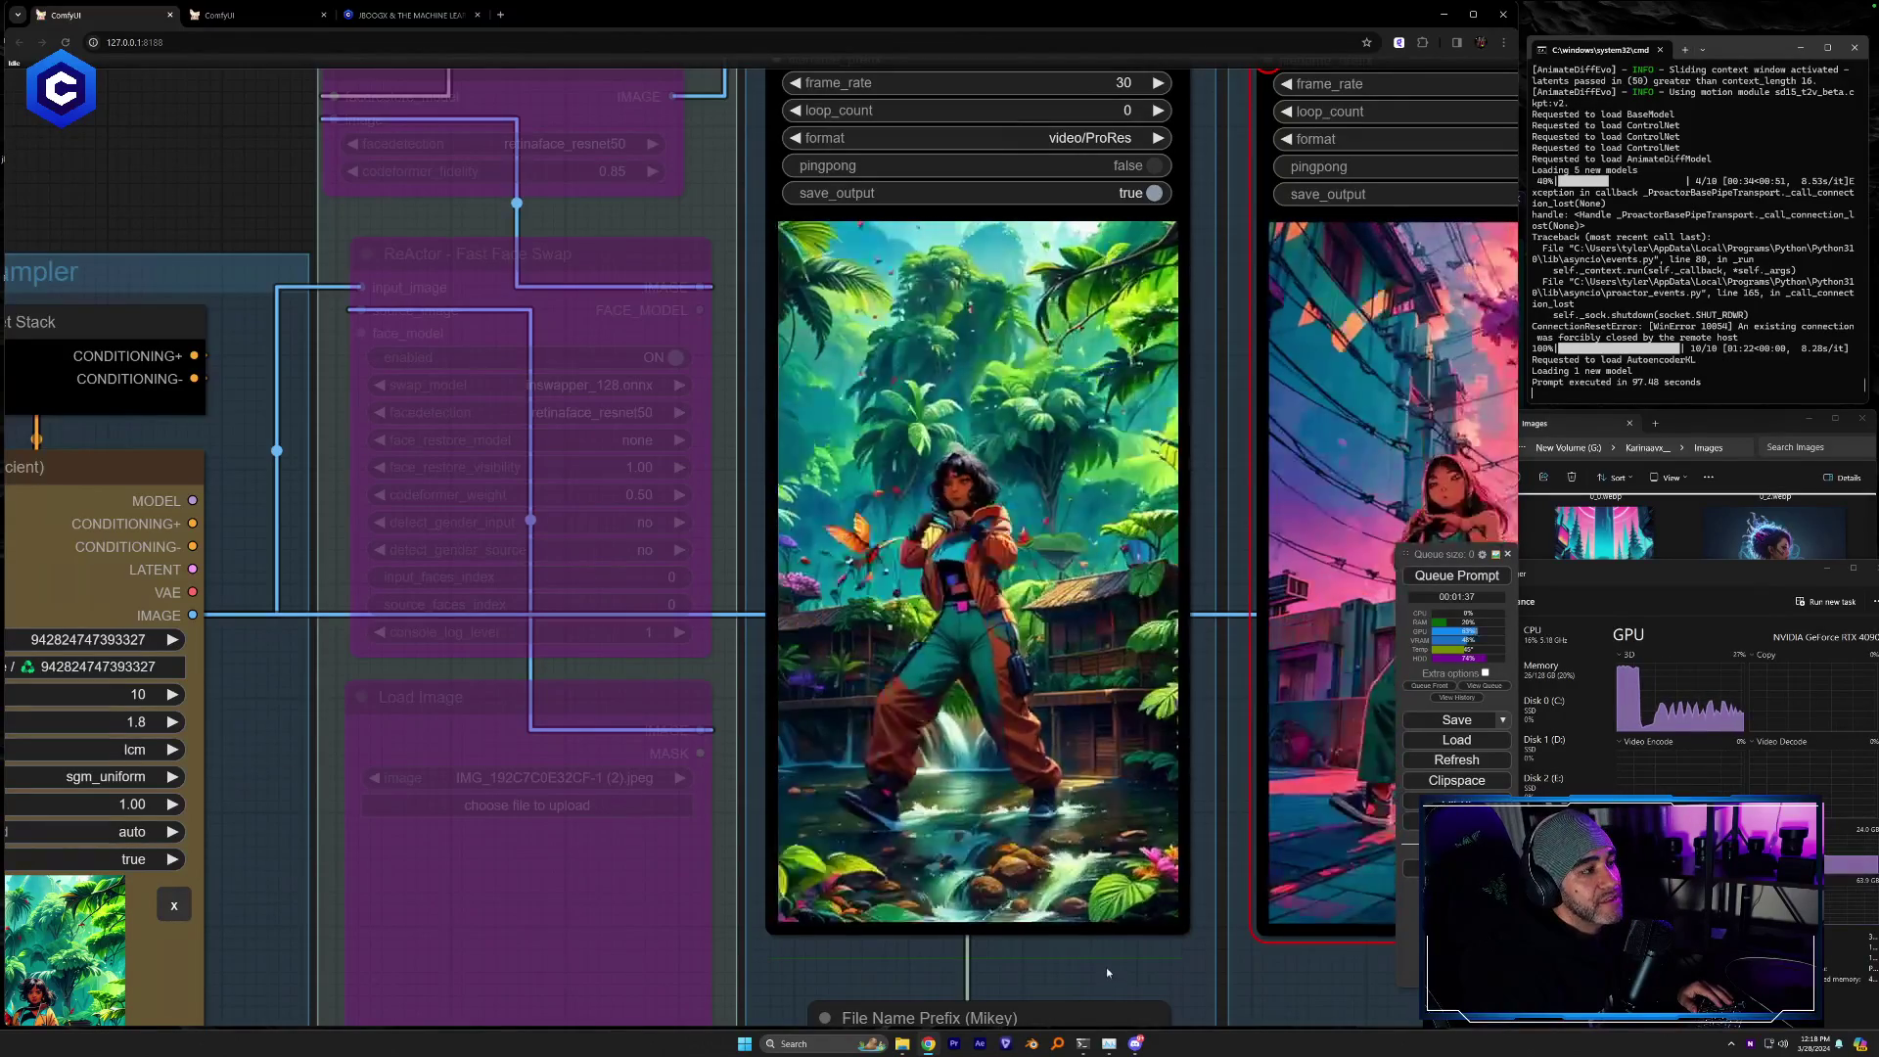
{"action": "left_click_drag", "start_coordinate": [1057, 695], "coordinate": [1087, 688]}
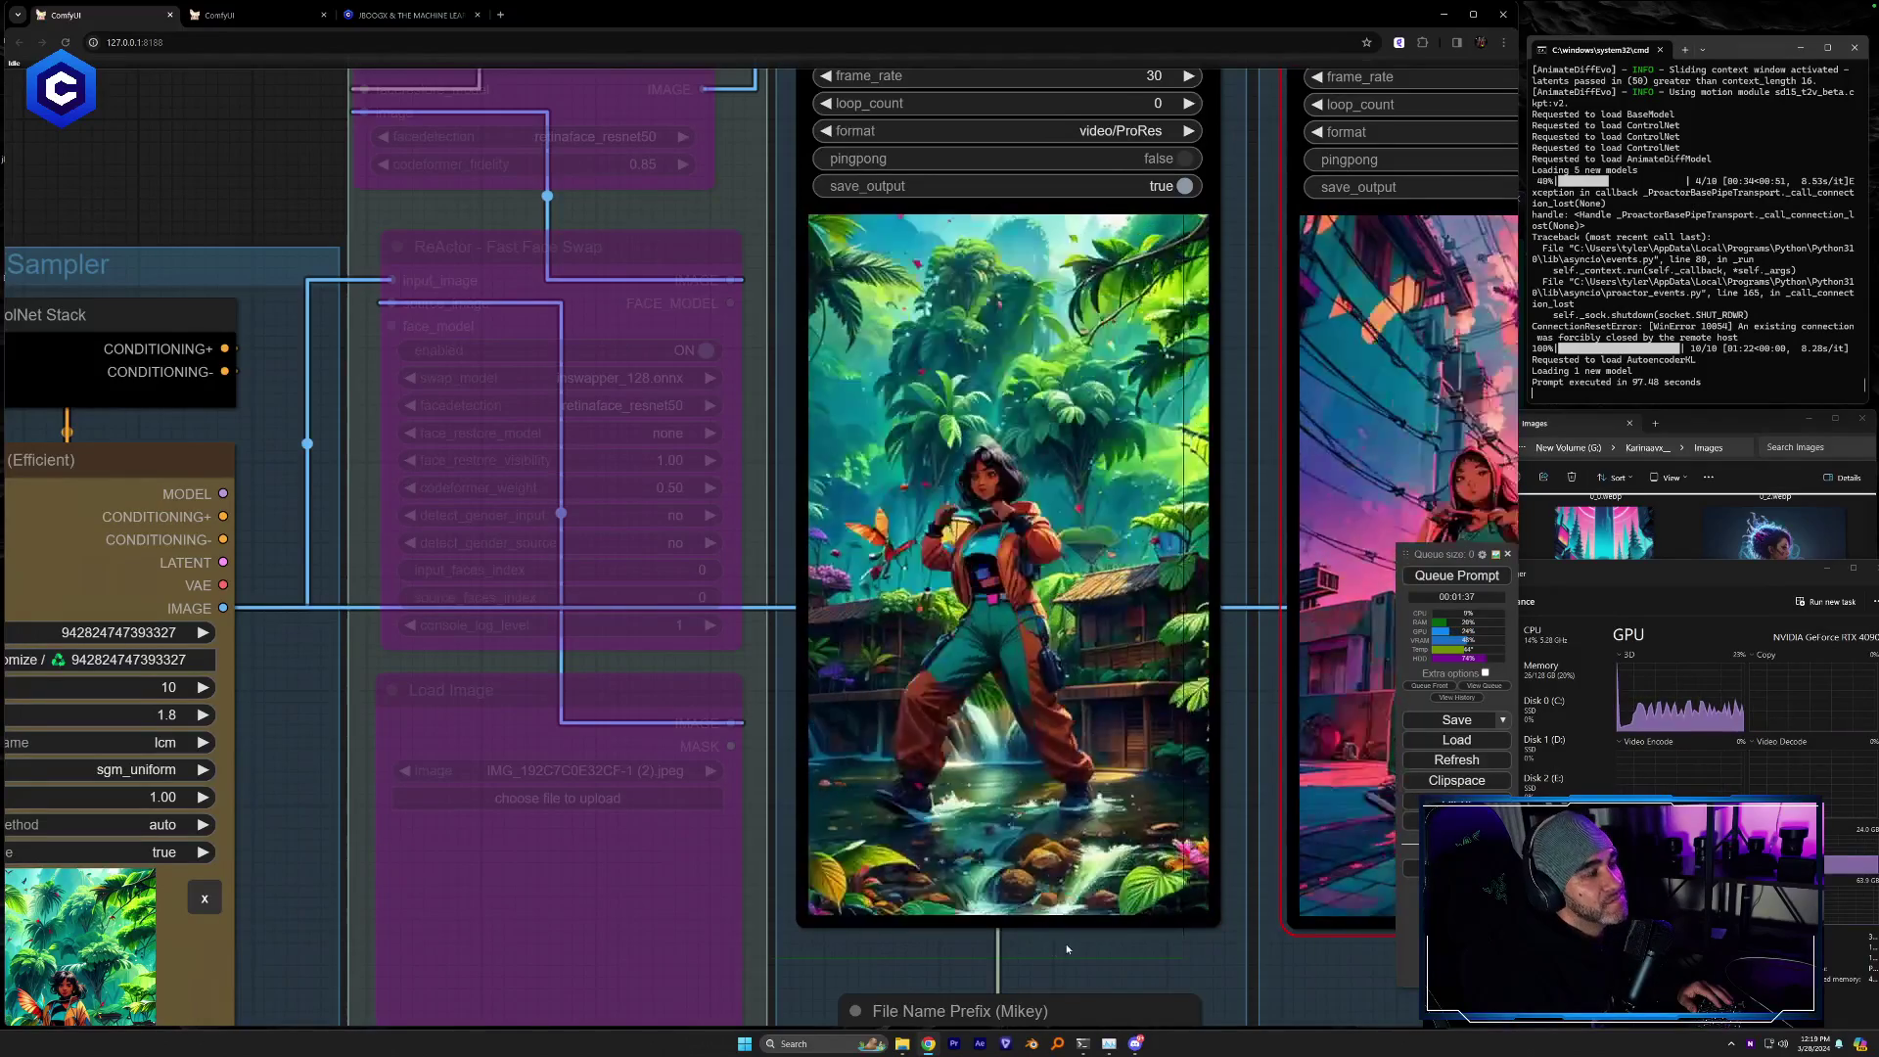
Return to the IPAdapter source images and bring Task Manager's GPU performance graph forward beside the workflow
{"action": "scroll", "coordinate": [1023, 965], "scroll_direction": "down", "scroll_amount": 6}
{"action": "left_click_drag", "start_coordinate": [371, 523], "coordinate": [439, 440]}
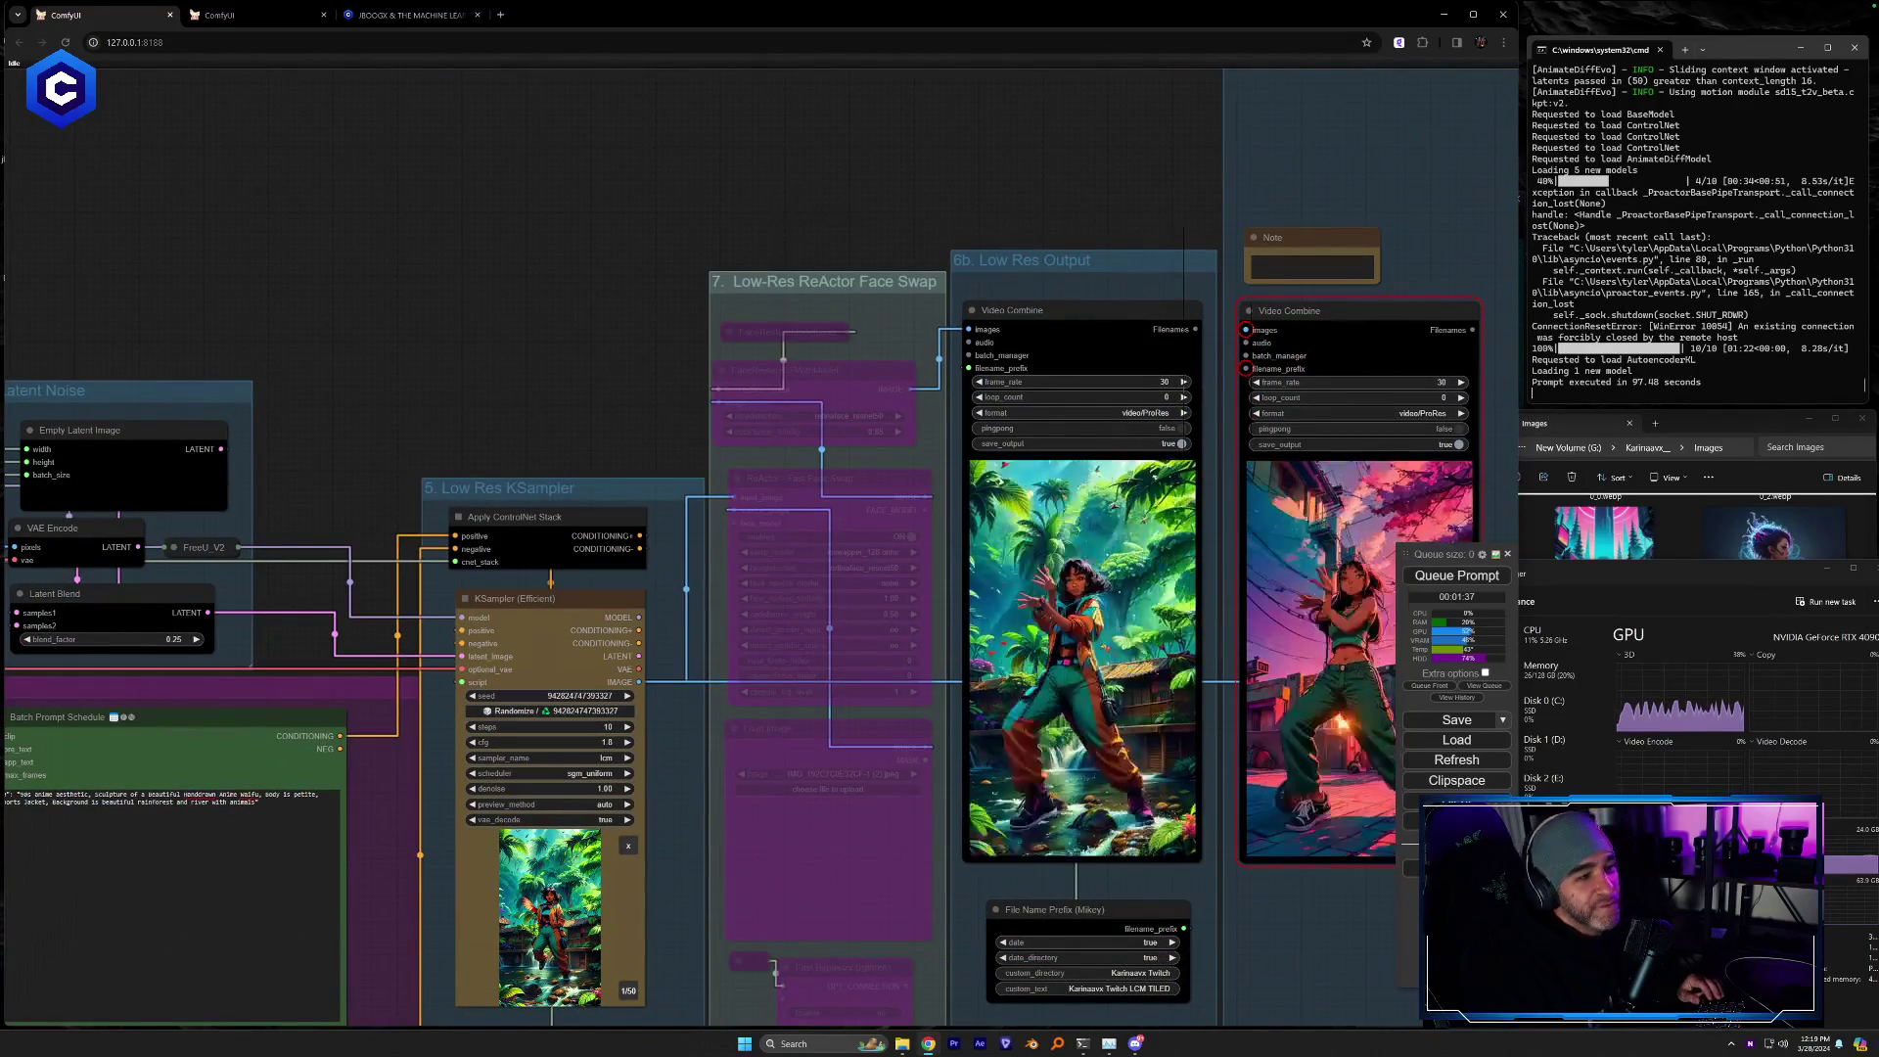
{"action": "left_click", "coordinate": [1644, 861]}
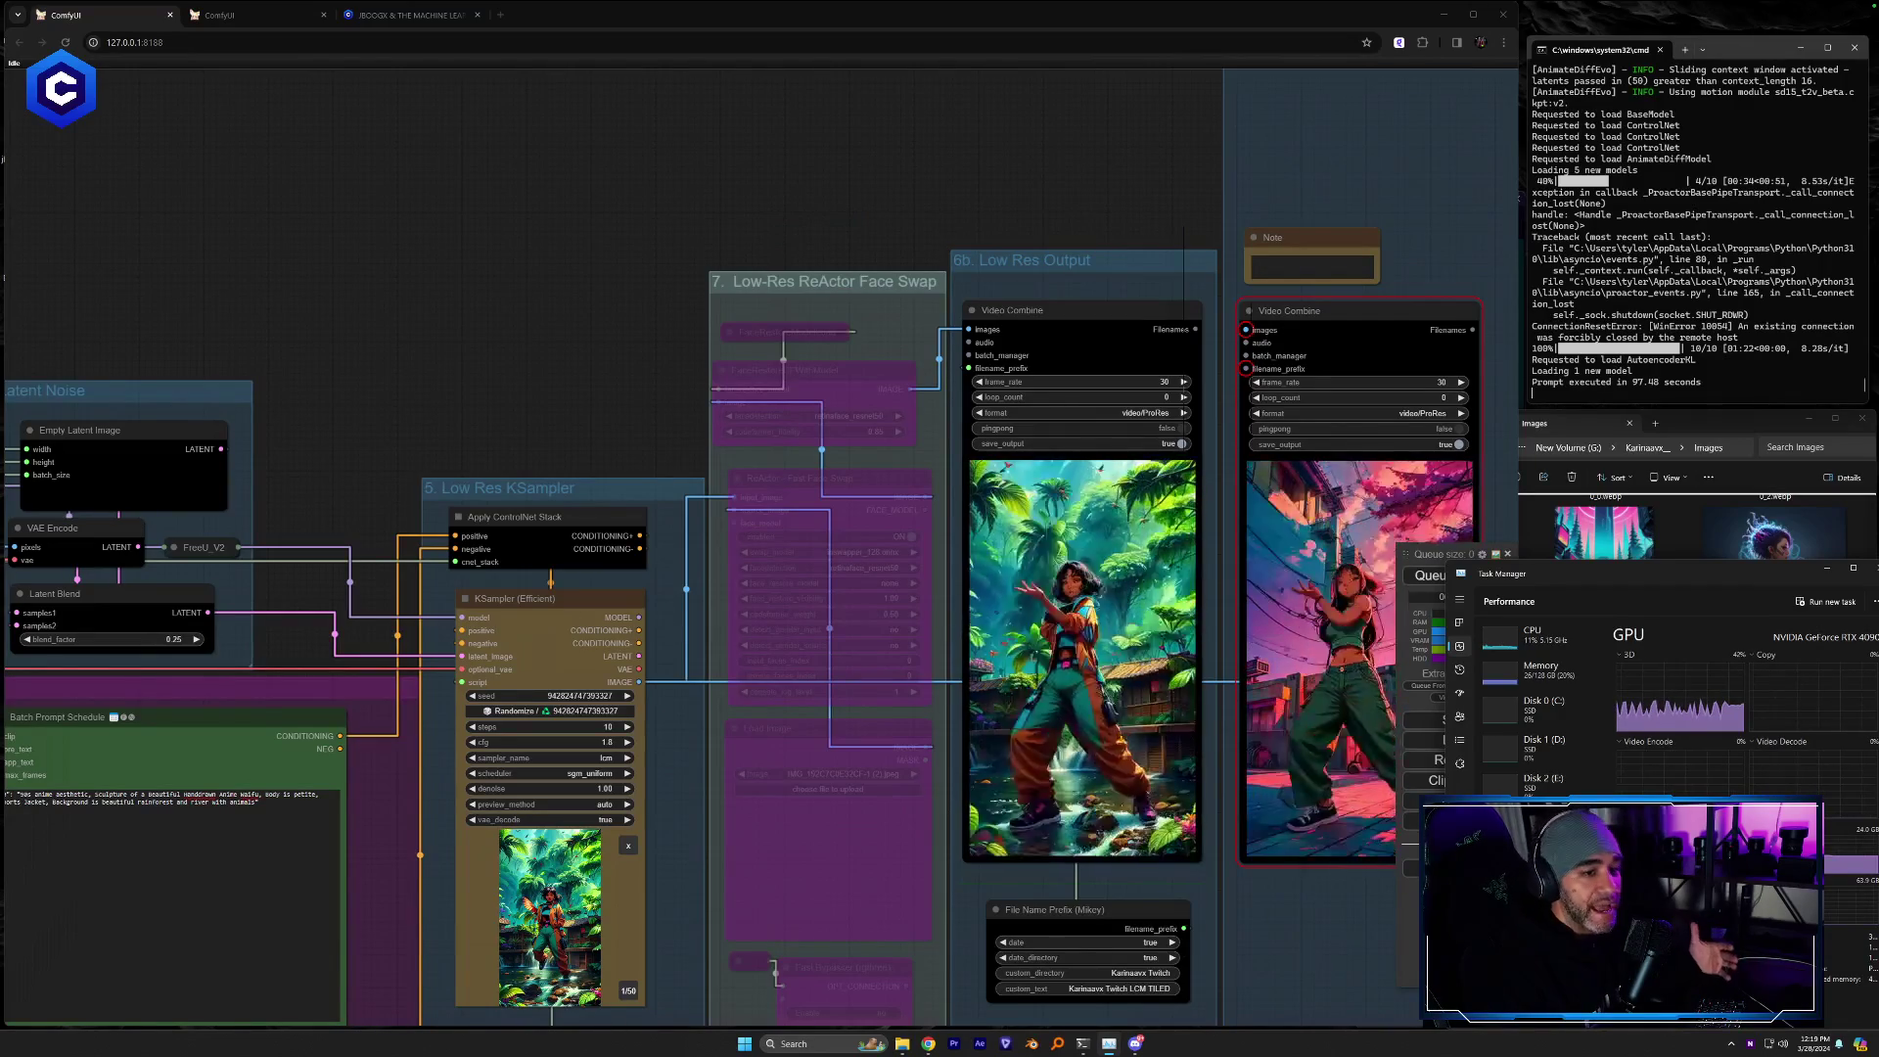
{"action": "left_click_drag", "start_coordinate": [365, 516], "coordinate": [1149, 171]}
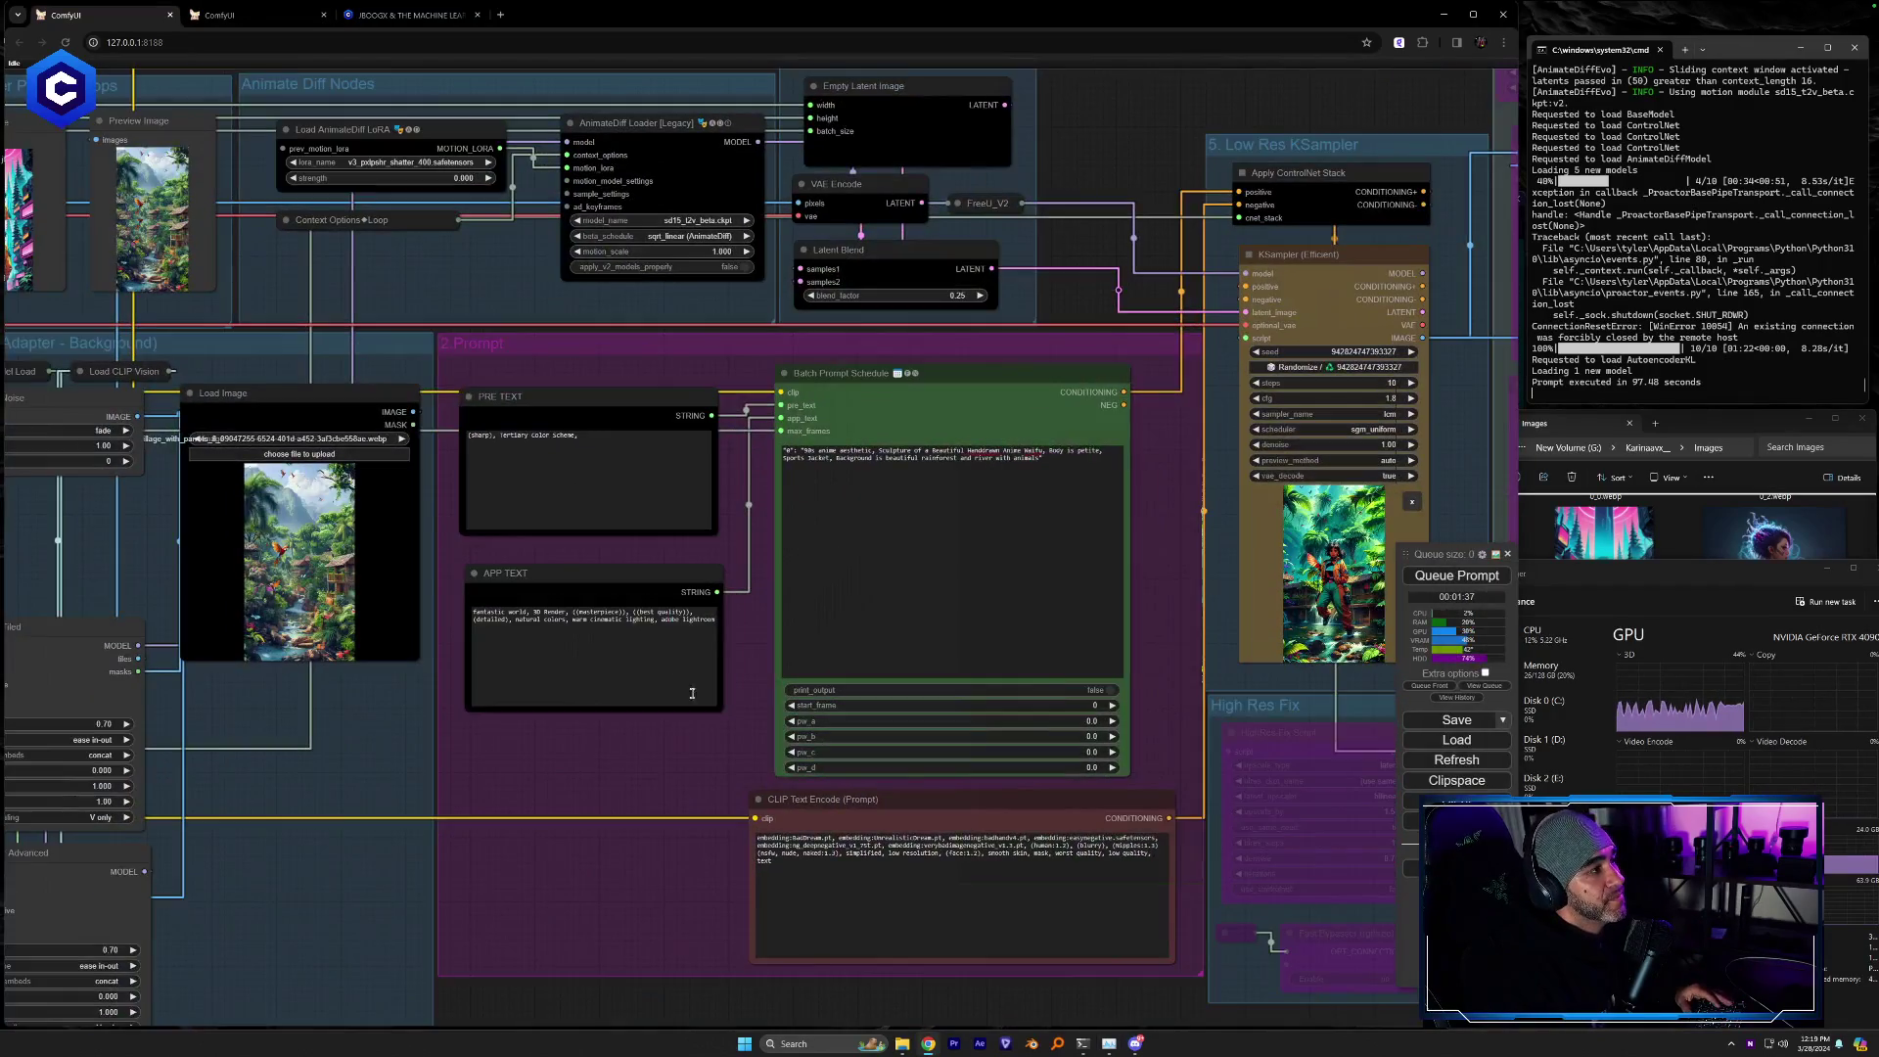
{"action": "left_click_drag", "start_coordinate": [630, 841], "coordinate": [873, 864]}
{"action": "left_click_drag", "start_coordinate": [286, 564], "coordinate": [831, 562]}
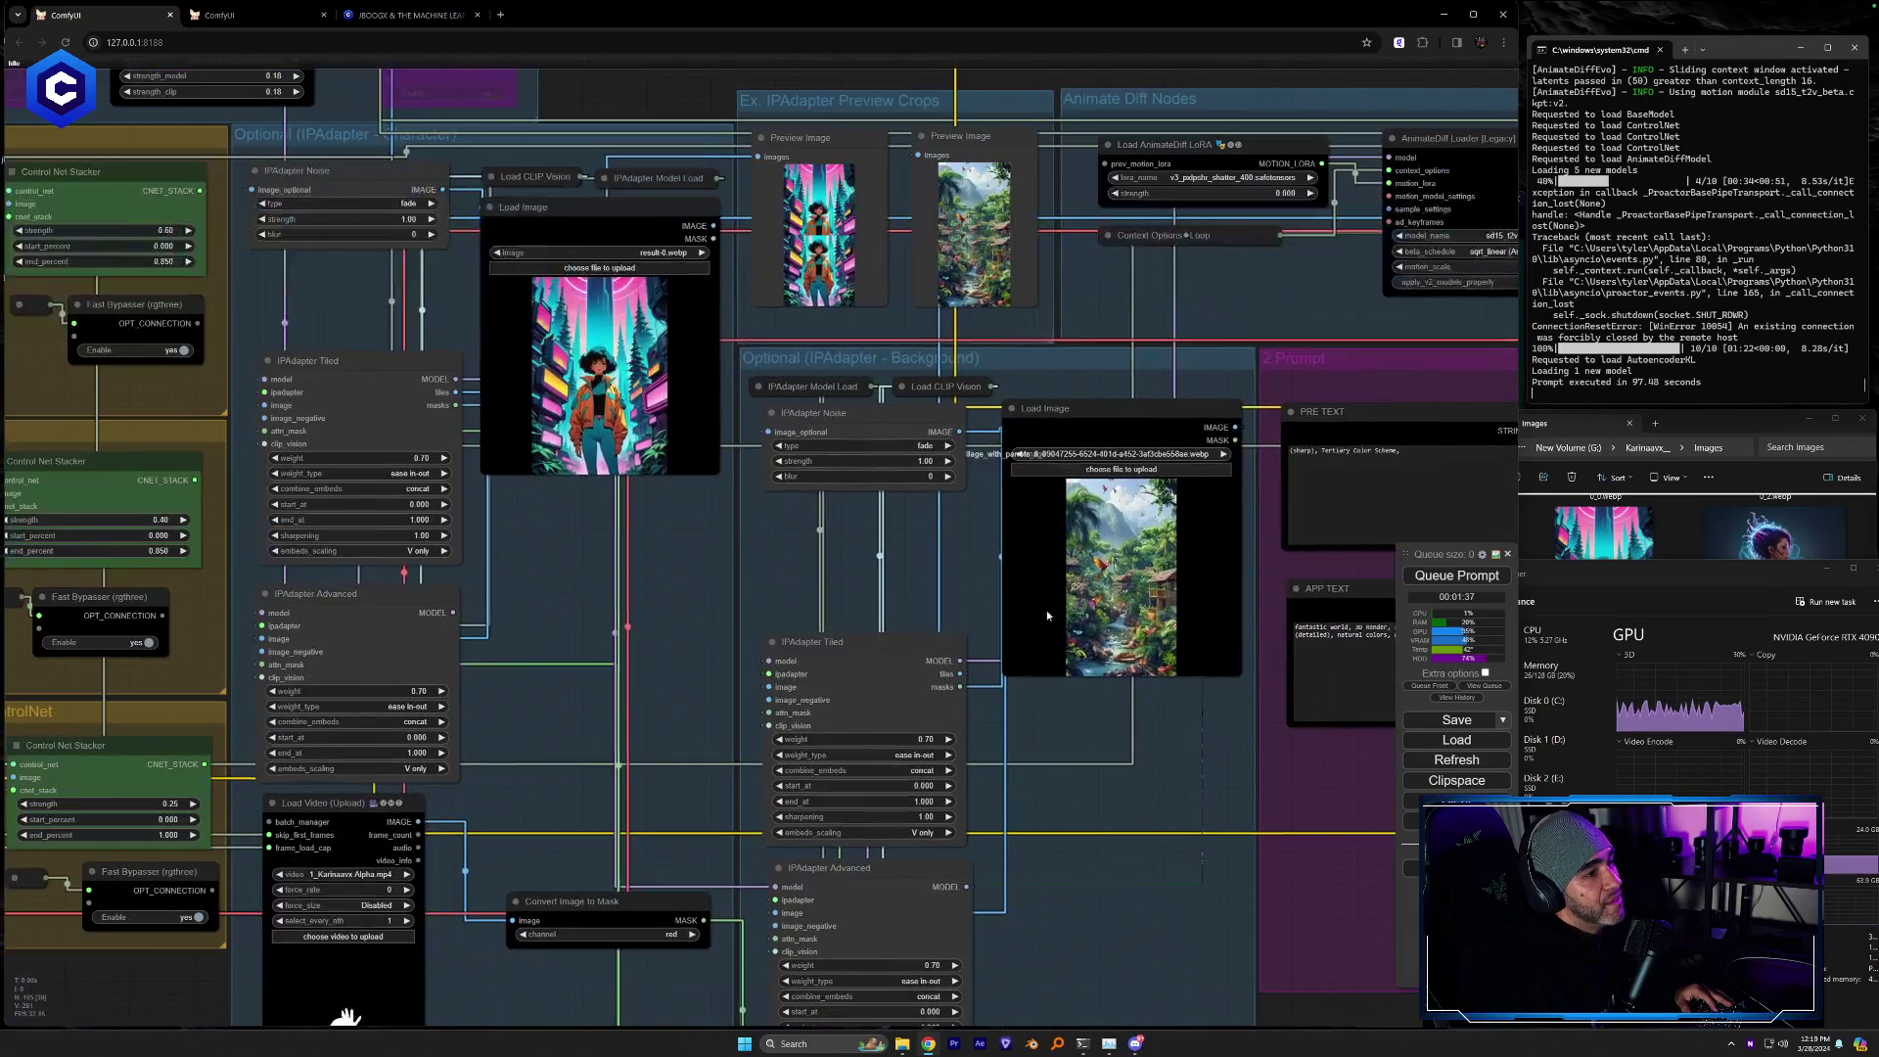
{"action": "left_click", "coordinate": [1787, 606]}
{"action": "mouse_move", "coordinate": [1763, 569]}
{"action": "left_mouse_down"}
{"action": "mouse_move", "coordinate": [1700, 567]}
{"action": "mouse_move", "coordinate": [1738, 566]}
{"action": "left_mouse_up"}
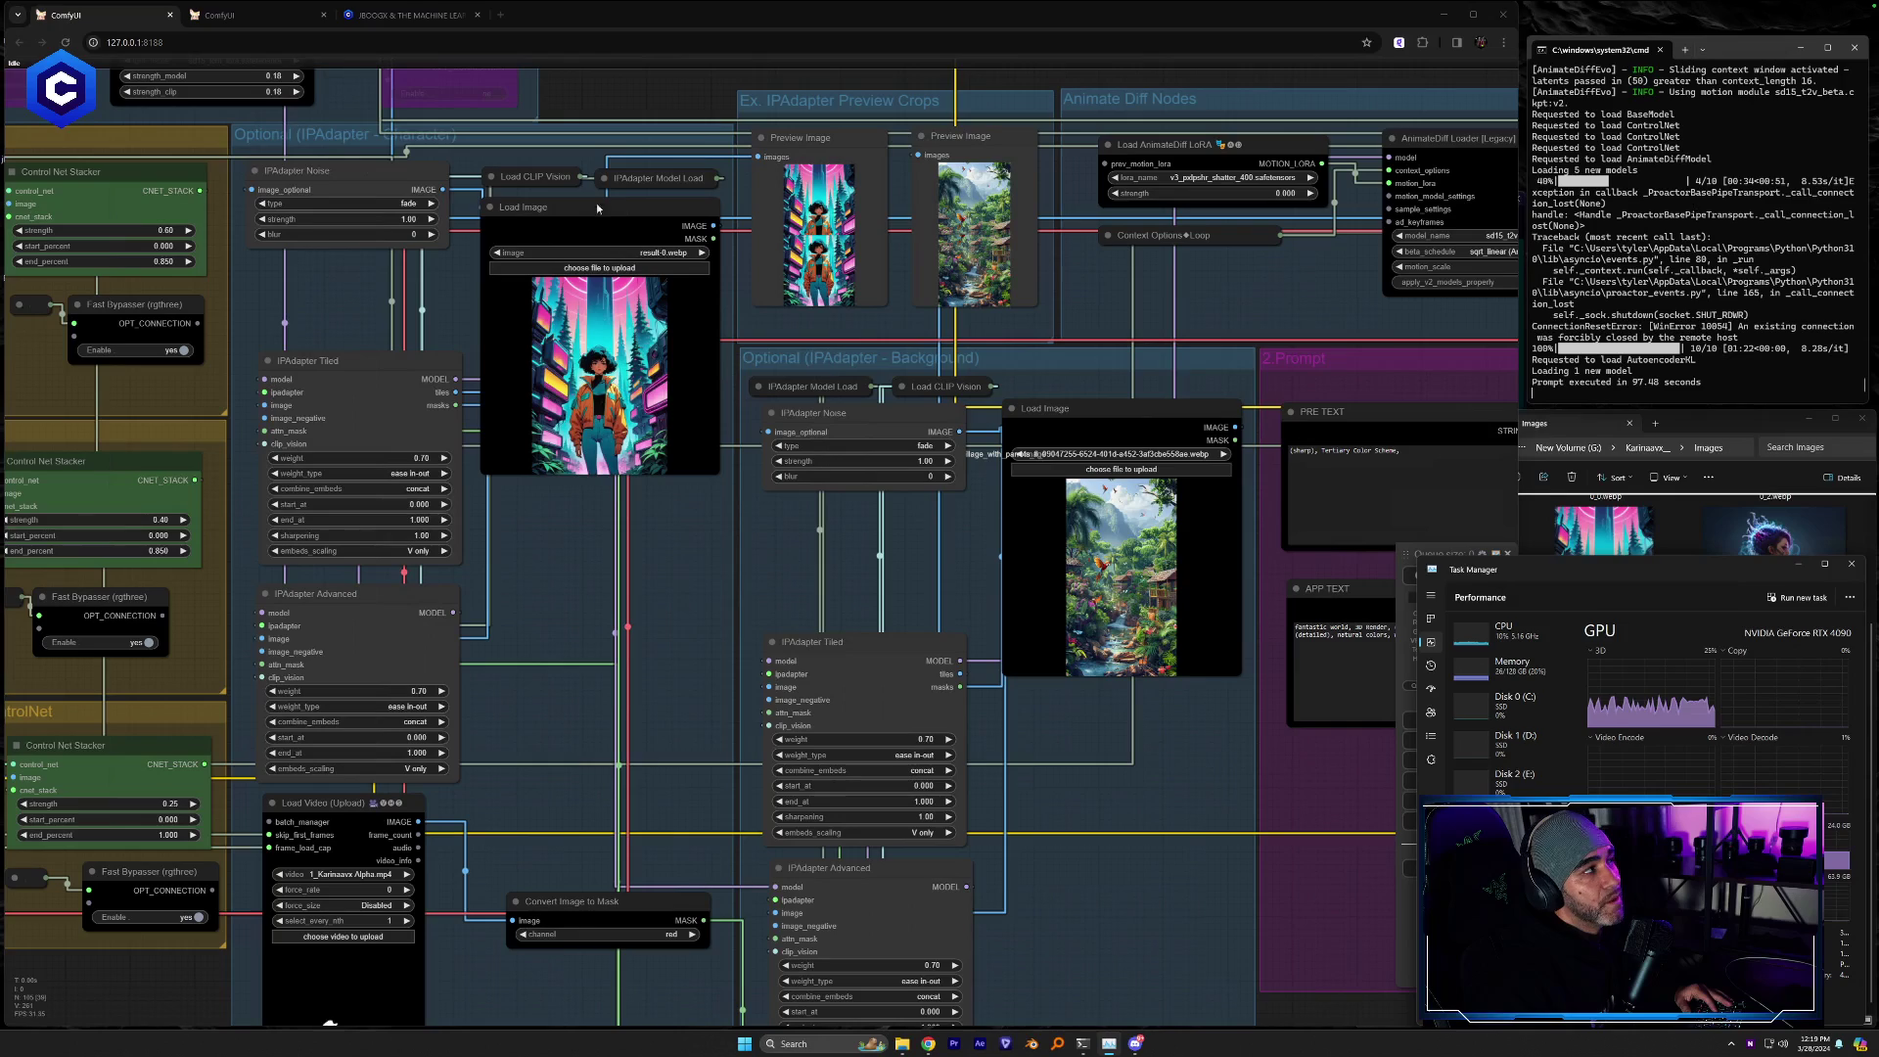
Switch to the second ComfyUI workflow and load the pink-haired woman image SDXLRef_00006_.webp into both subject Load Image nodes
{"action": "left_click", "coordinate": [235, 20]}
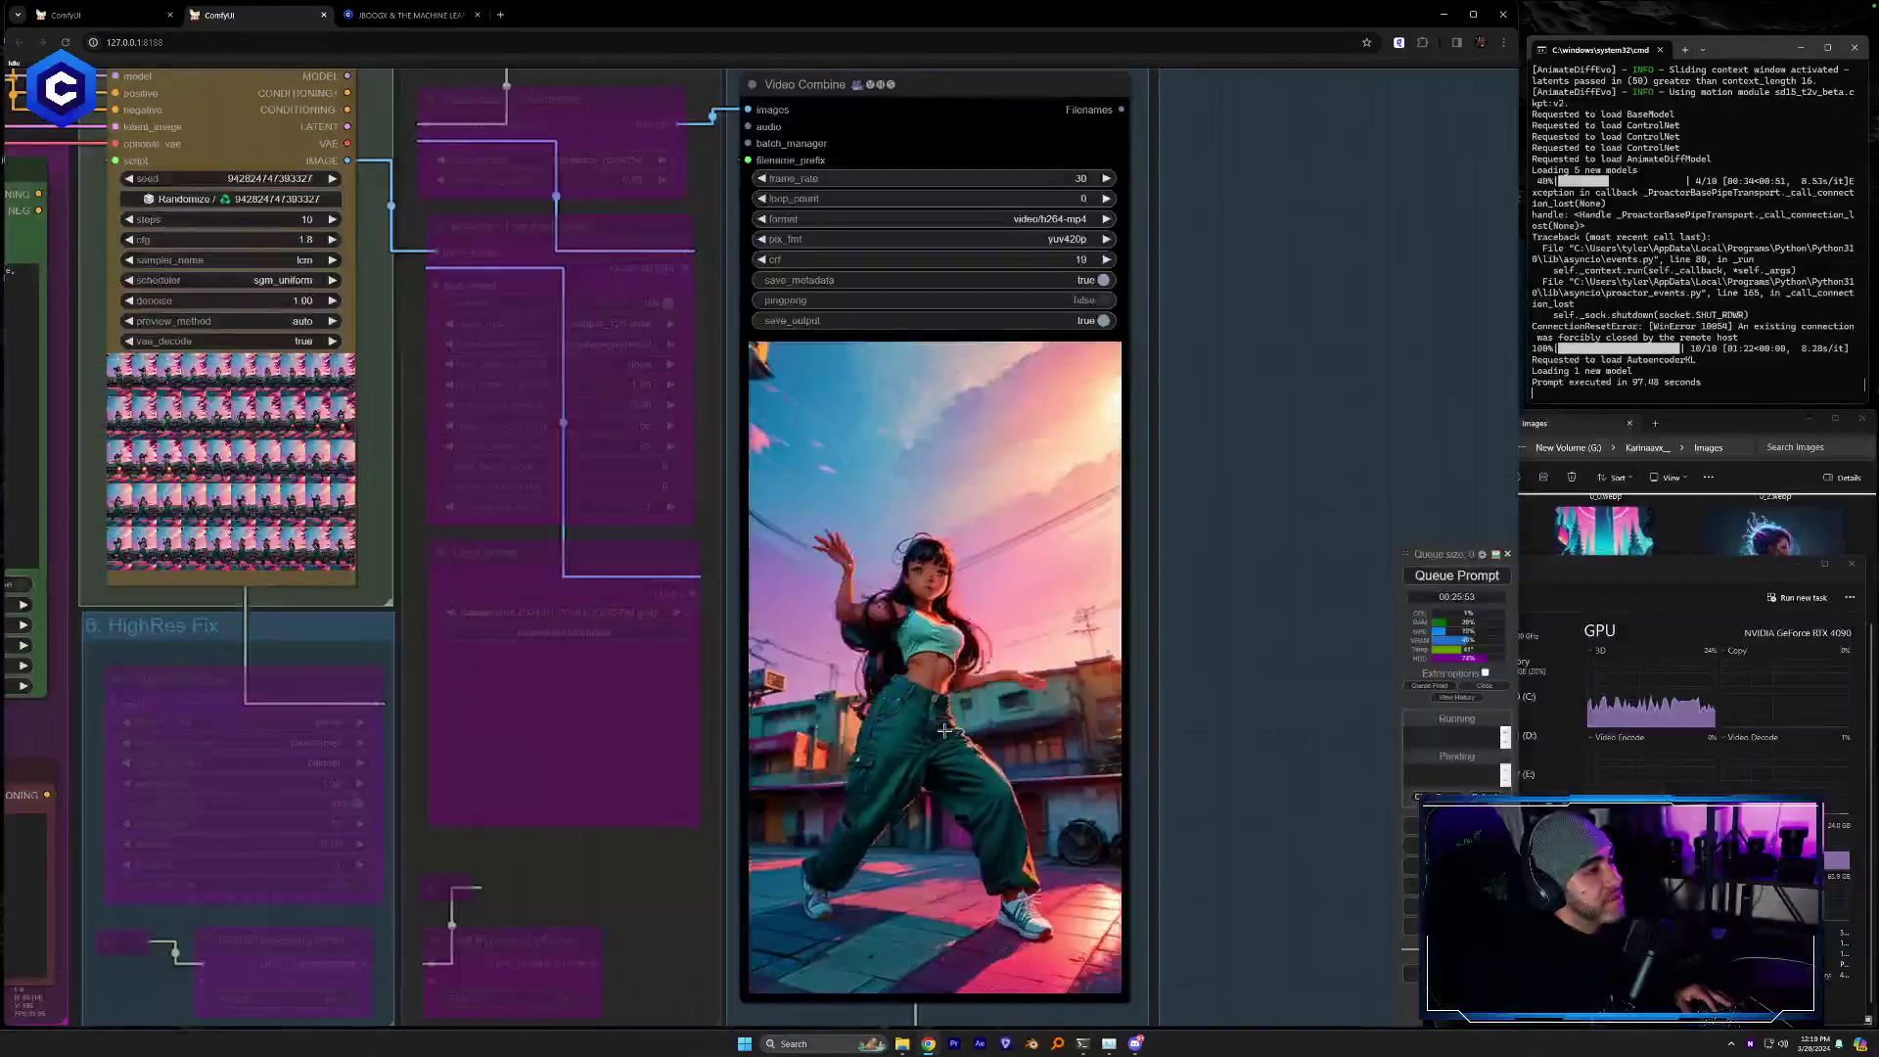
{"action": "scroll", "coordinate": [834, 910], "scroll_direction": "down", "scroll_amount": 4}
{"action": "left_click_drag", "start_coordinate": [833, 910], "coordinate": [1243, 761]}
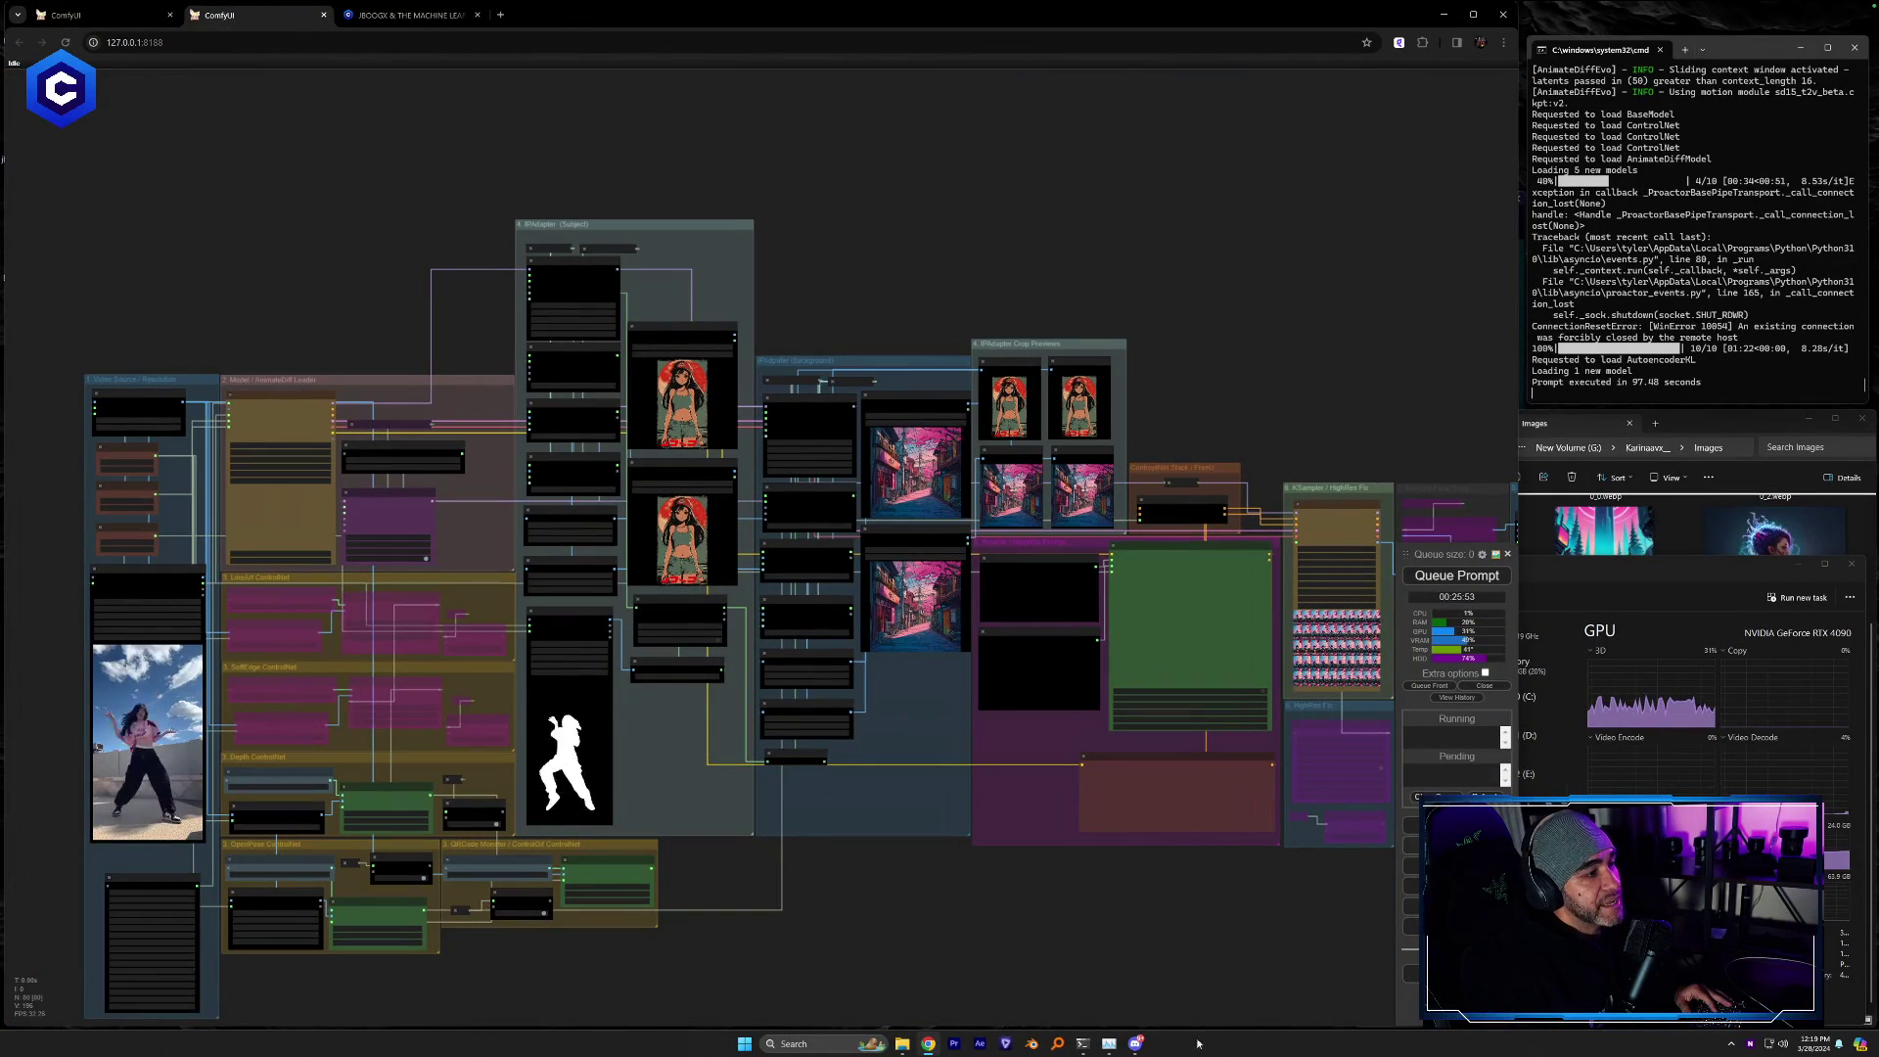
{"action": "left_click", "coordinate": [1724, 415]}
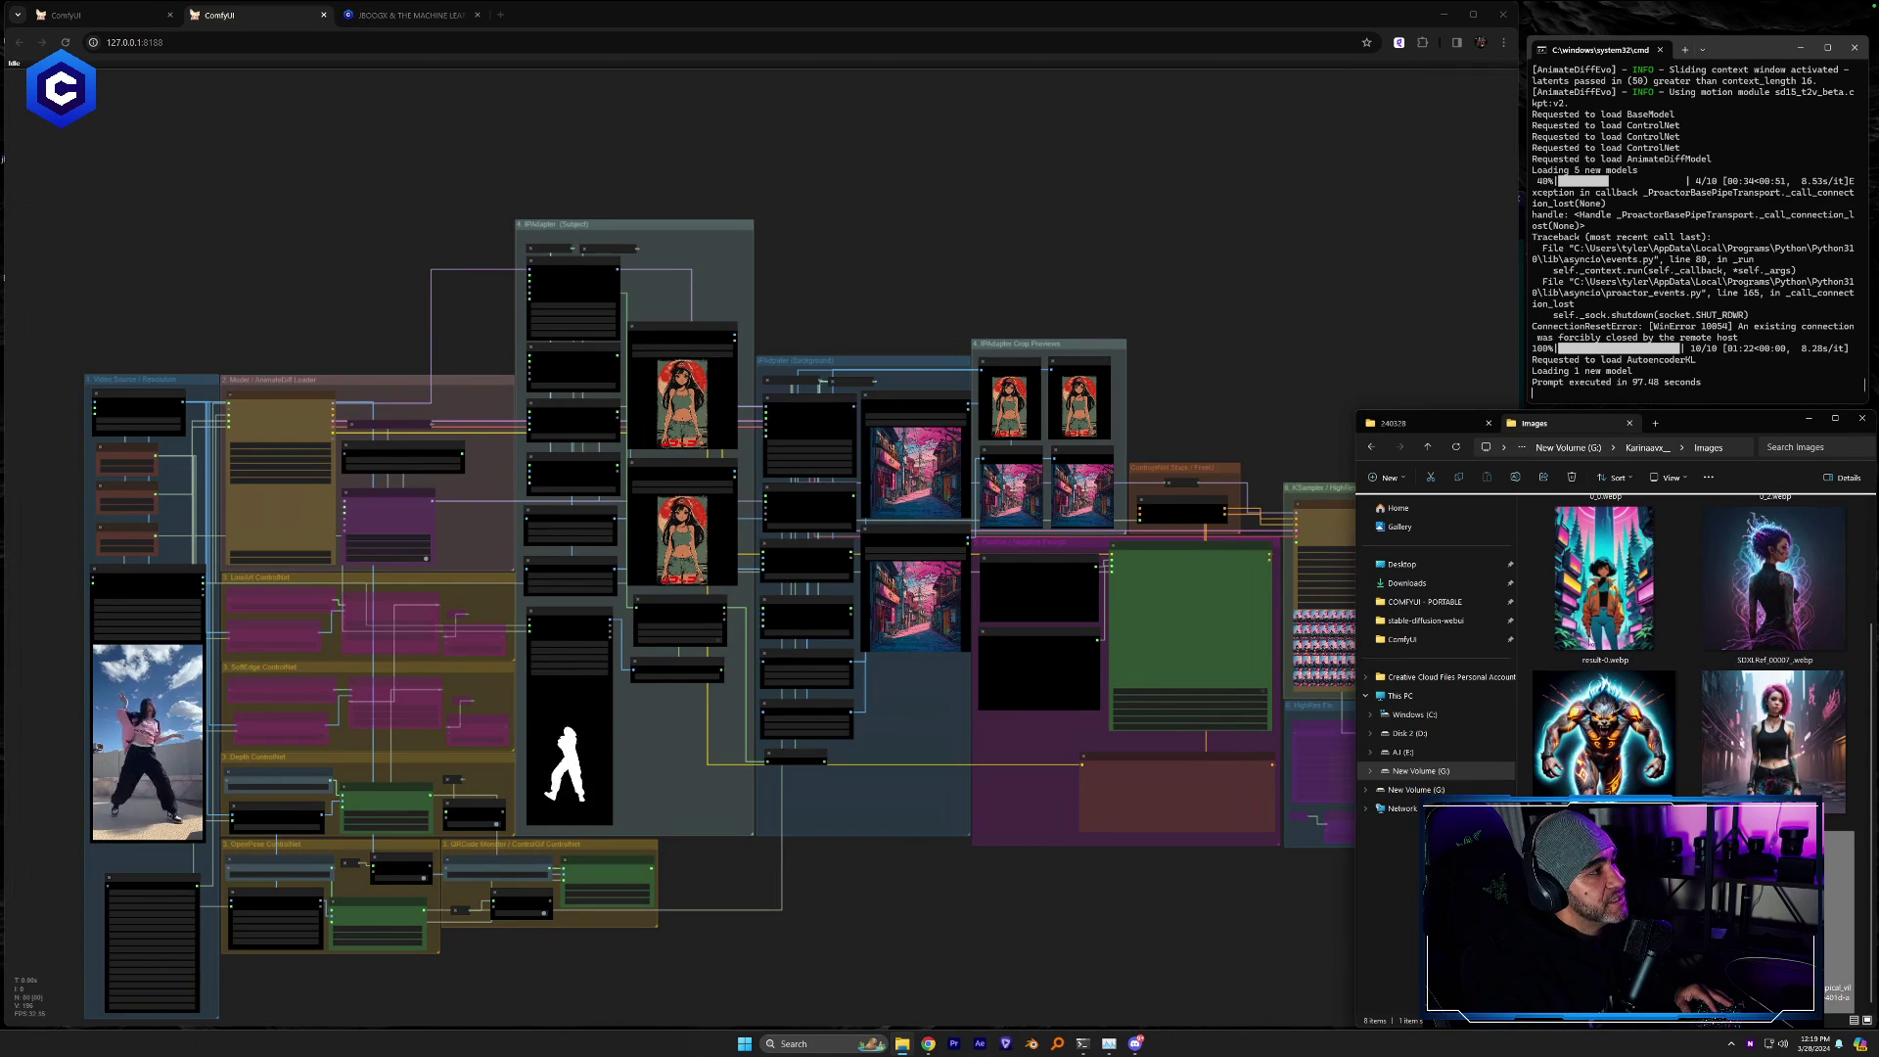
{"action": "left_click_drag", "start_coordinate": [1770, 725], "coordinate": [672, 415]}
{"action": "left_click_drag", "start_coordinate": [1771, 743], "coordinate": [696, 551]}
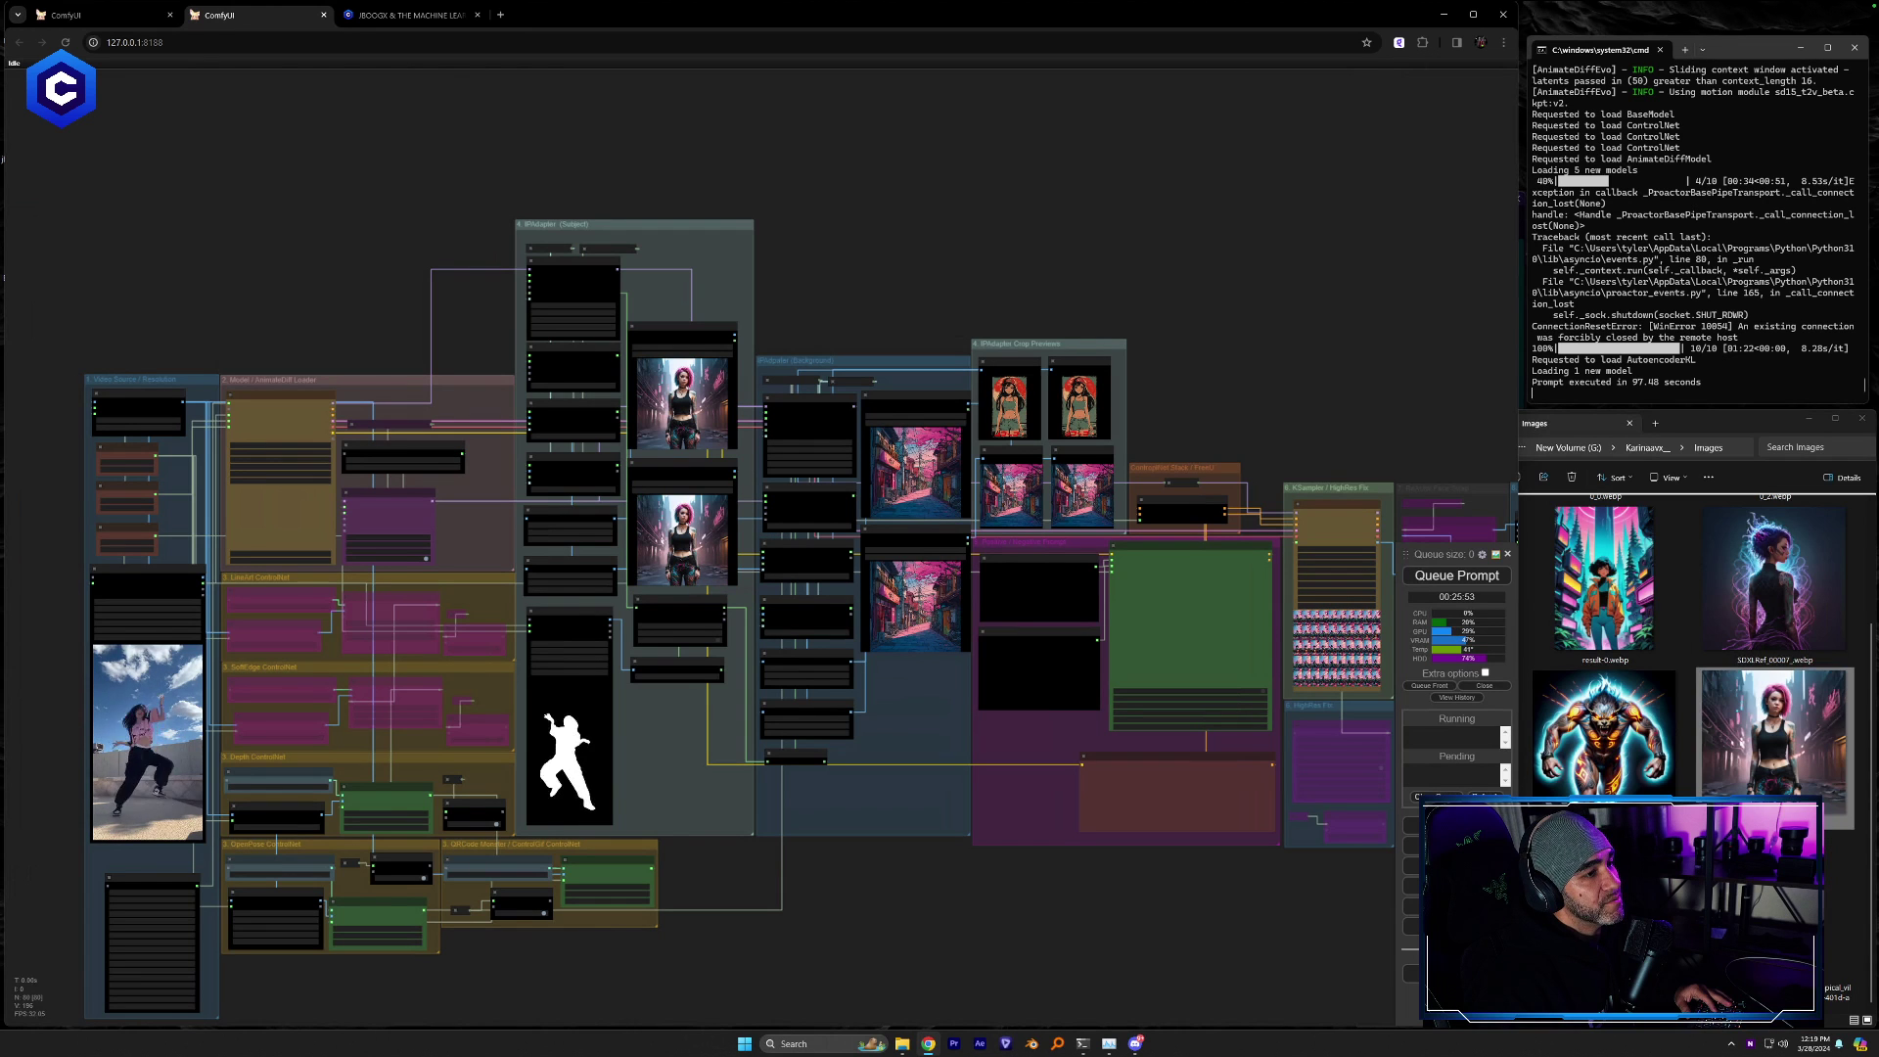
Open Discord's Office Hours chat, preview the shared seaside castle background image, and return to the workflow
{"action": "left_click", "coordinate": [1133, 1045]}
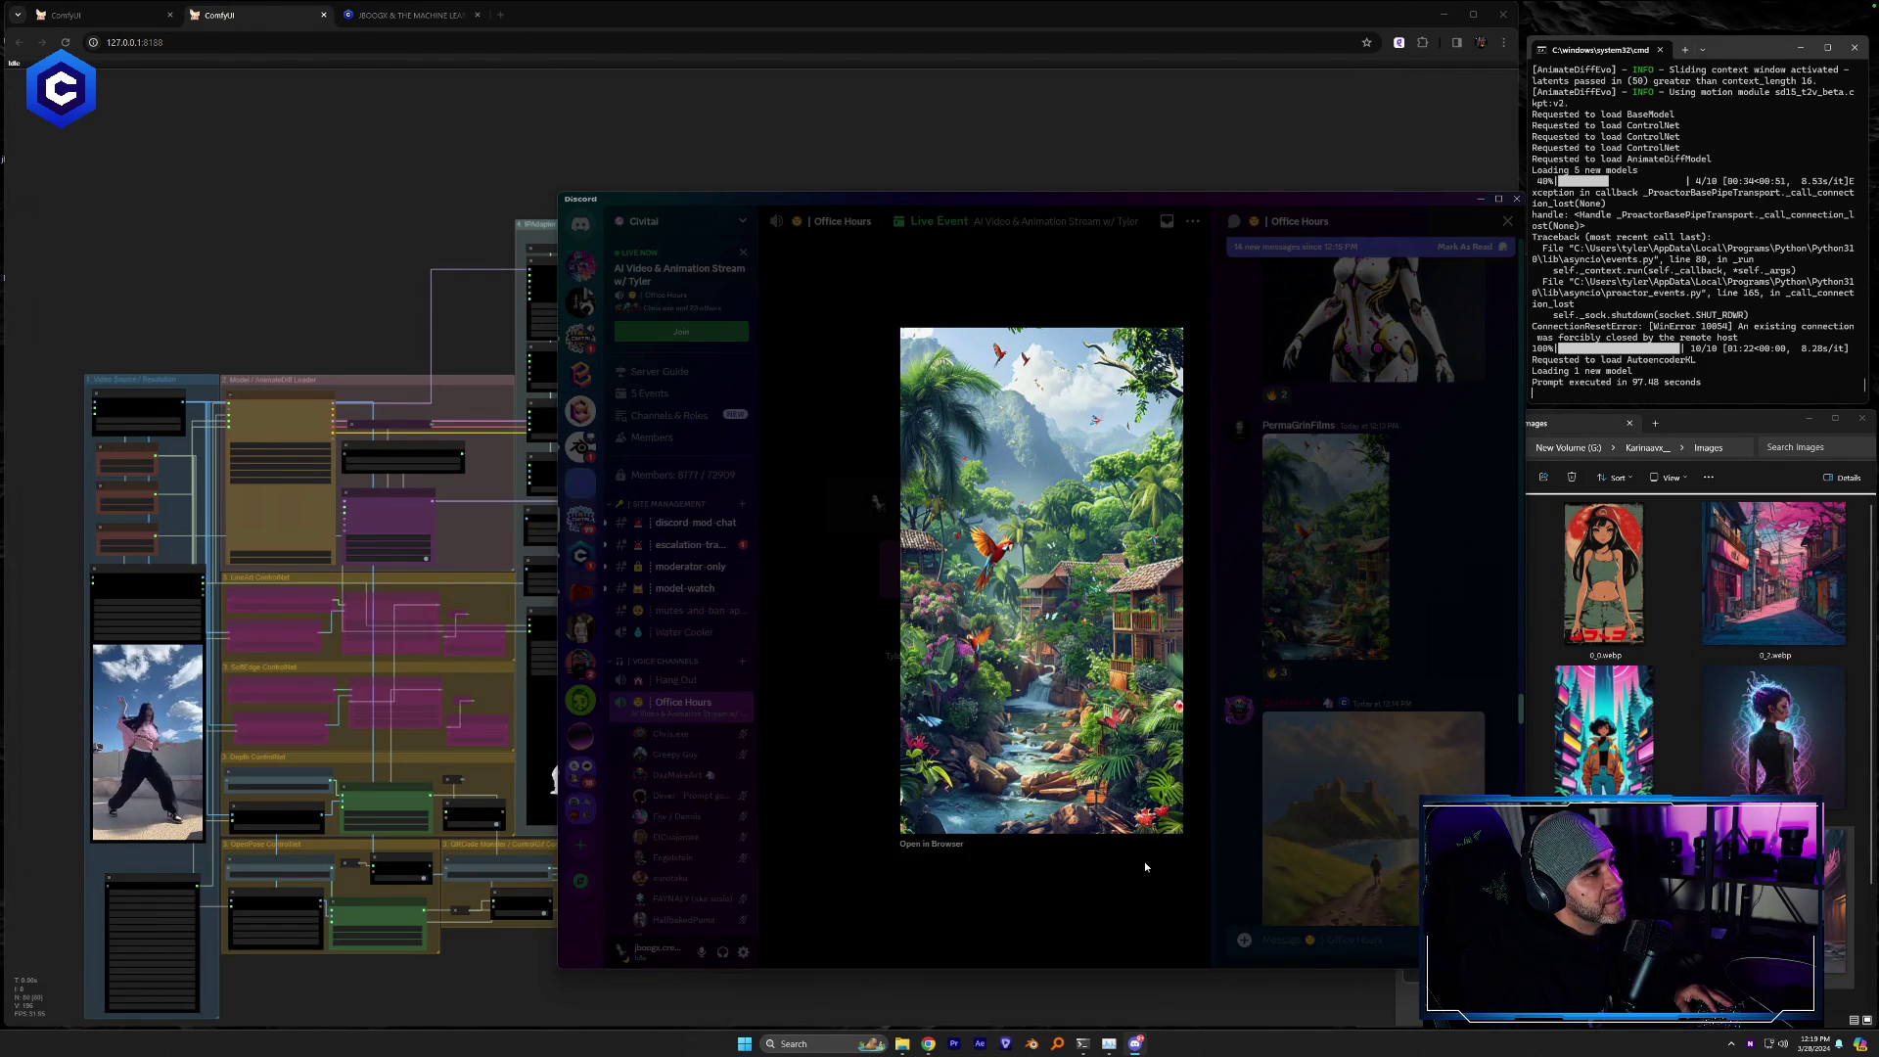
{"action": "left_click", "coordinate": [1133, 1045]}
{"action": "left_click", "coordinate": [1133, 1045]}
{"action": "left_click", "coordinate": [1399, 668]}
{"action": "scroll", "coordinate": [1399, 669], "scroll_direction": "down", "scroll_amount": 3}
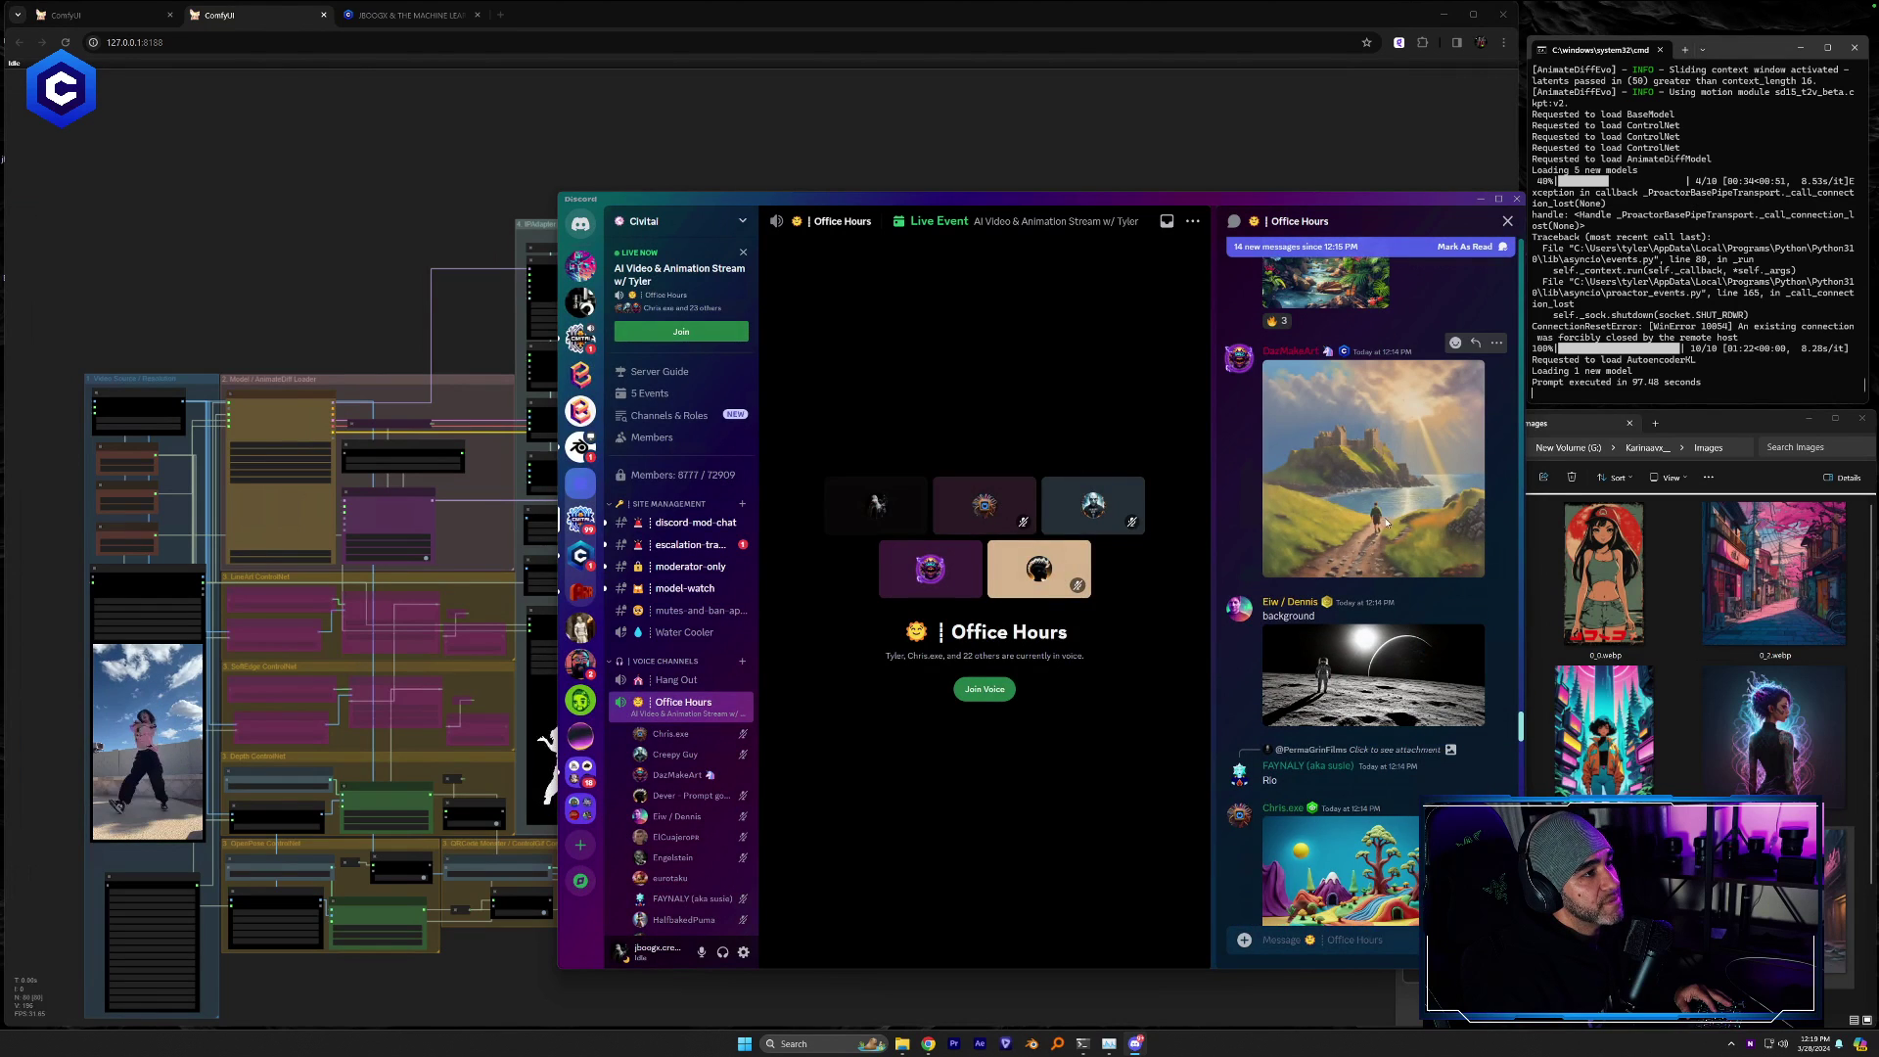
{"action": "left_click", "coordinate": [1384, 524]}
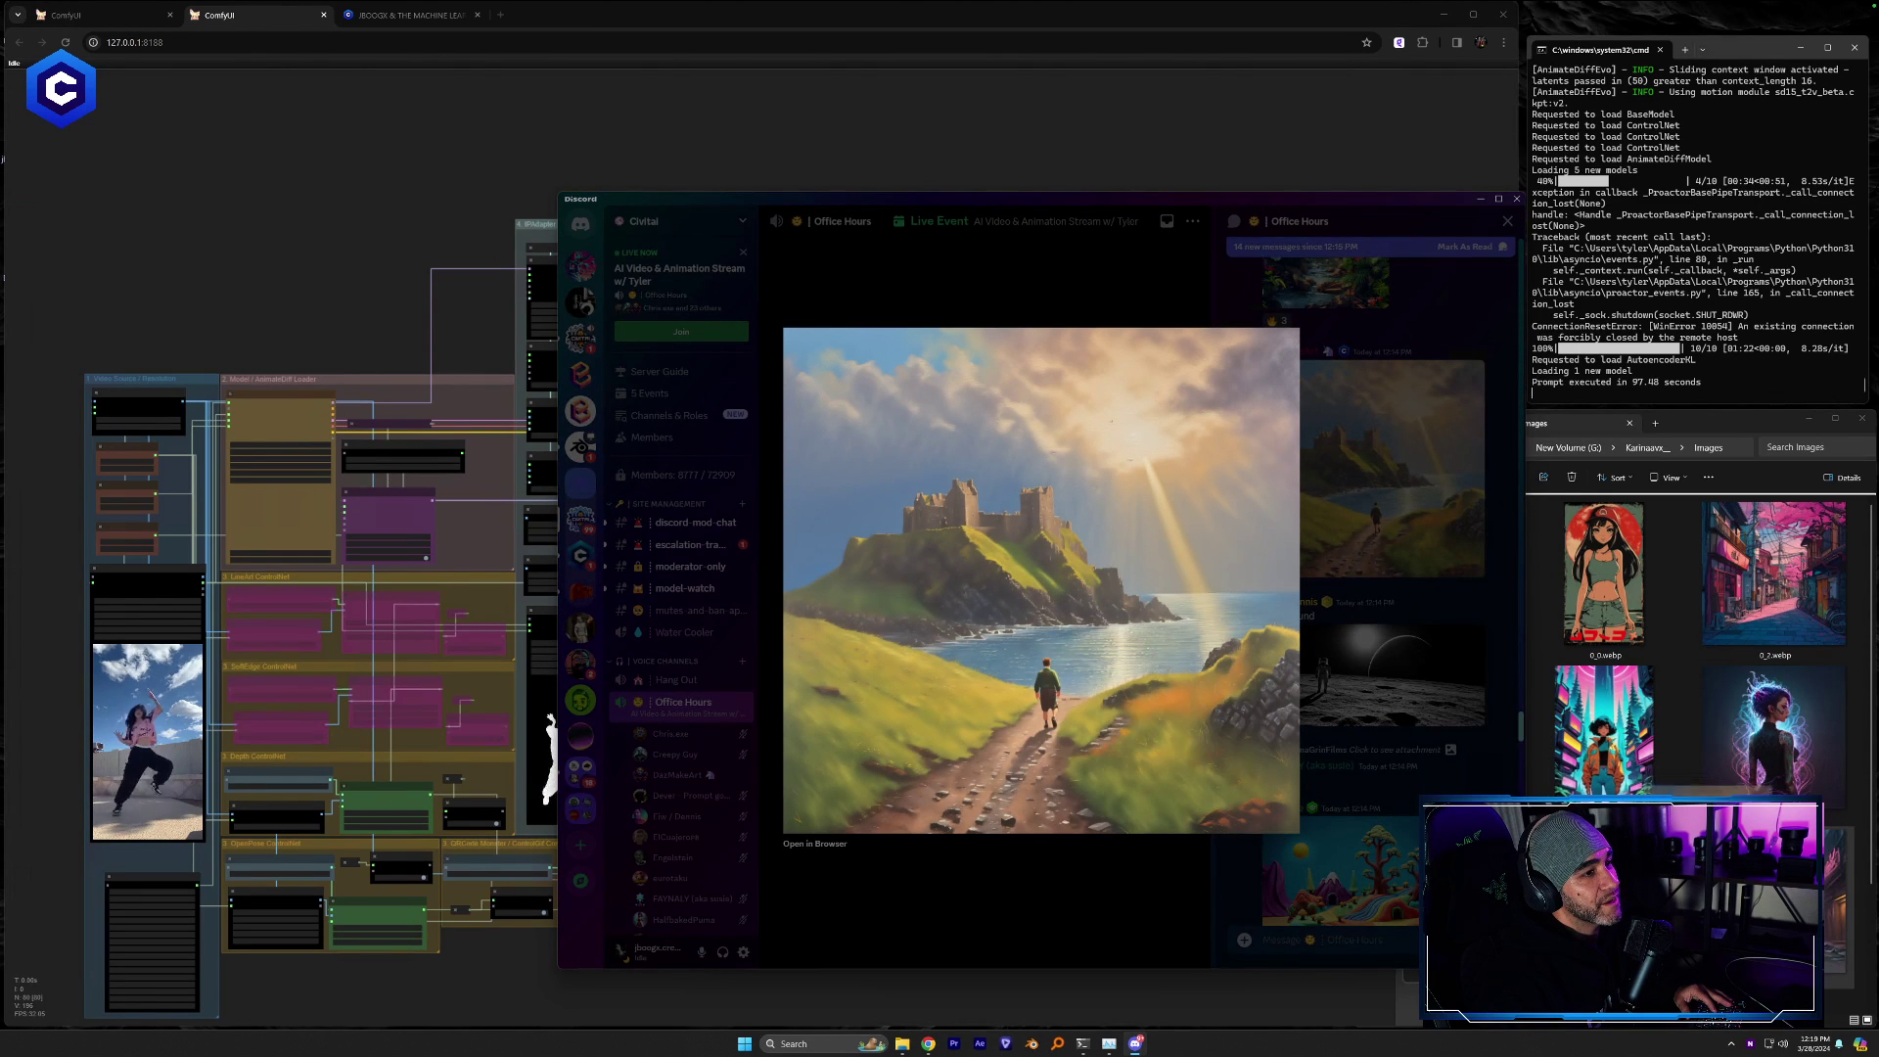
{"action": "left_click_drag", "start_coordinate": [1737, 843], "coordinate": [1739, 854]}
{"action": "left_click", "coordinate": [1148, 1000]}
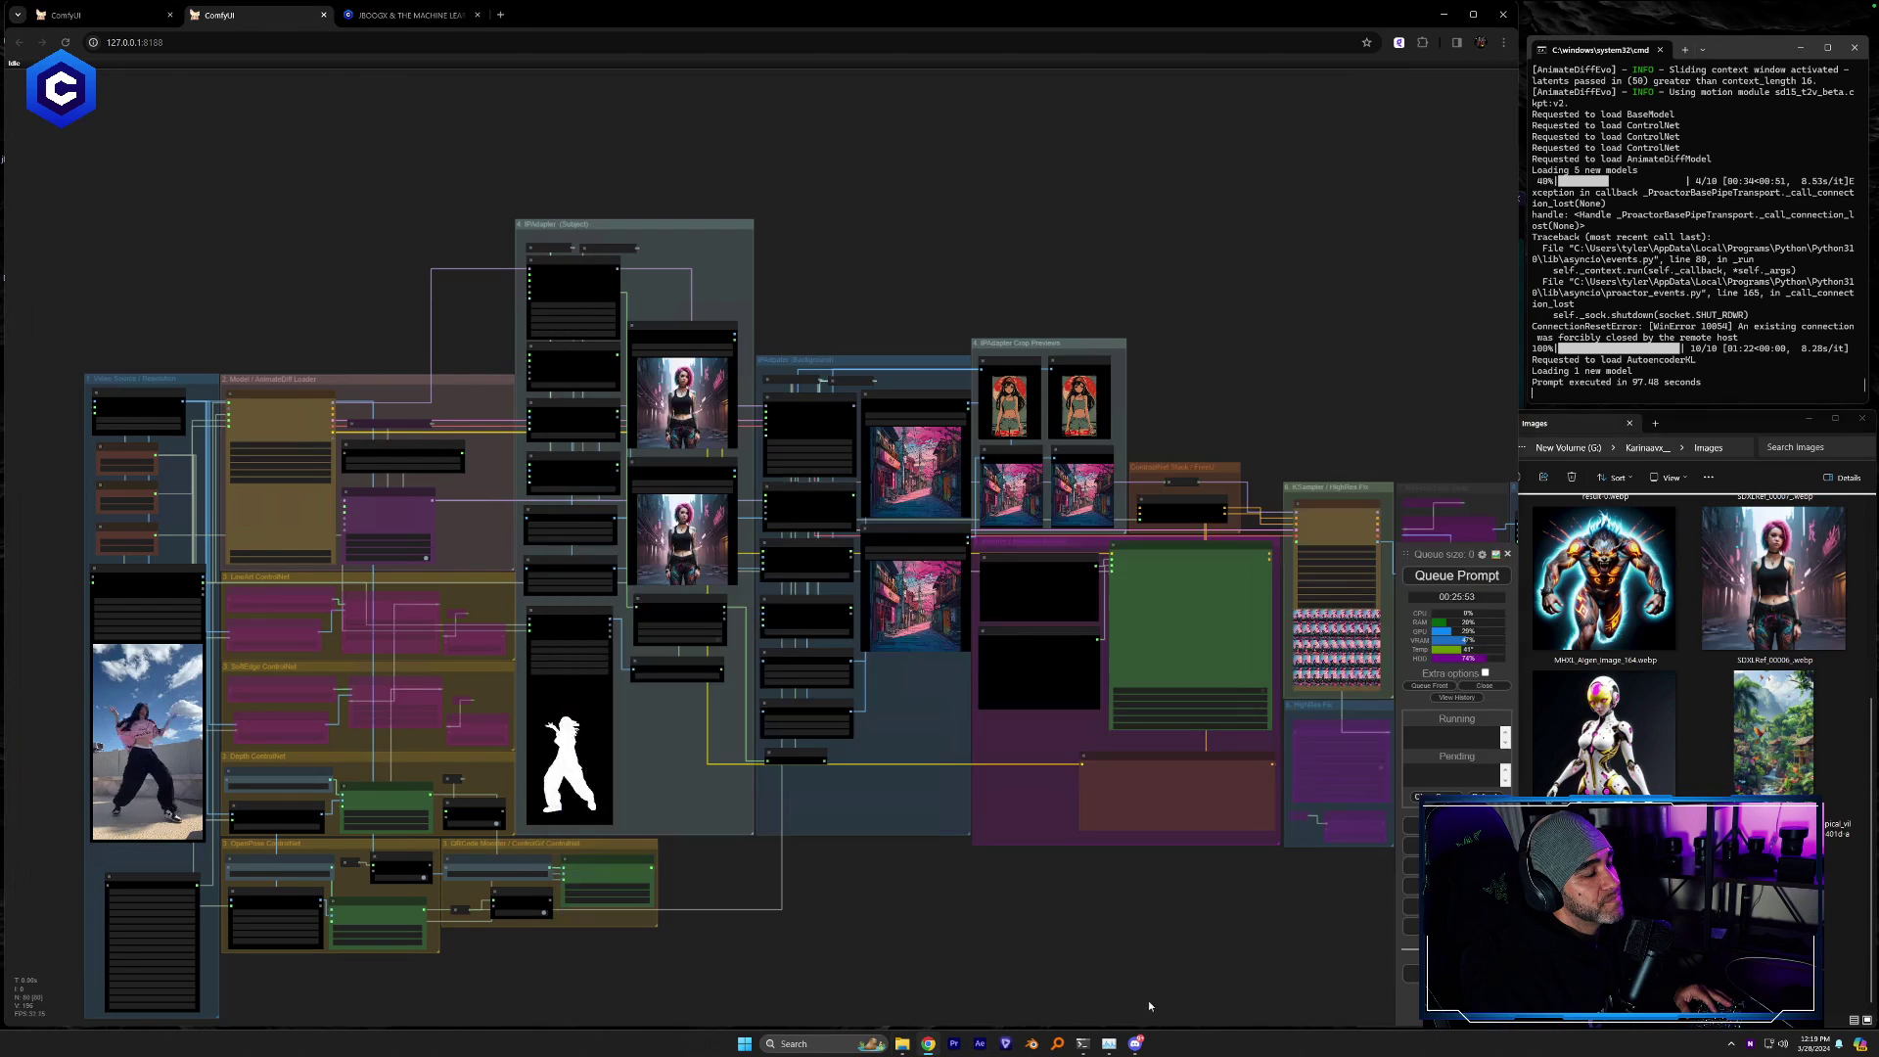
Load the seaside castle image SDXLRef_00002_.webp into both background Load Image nodes and check the IPAdapter groups
{"action": "left_click_drag", "start_coordinate": [1605, 861], "coordinate": [915, 471]}
{"action": "left_click_drag", "start_coordinate": [1773, 577], "coordinate": [941, 634]}
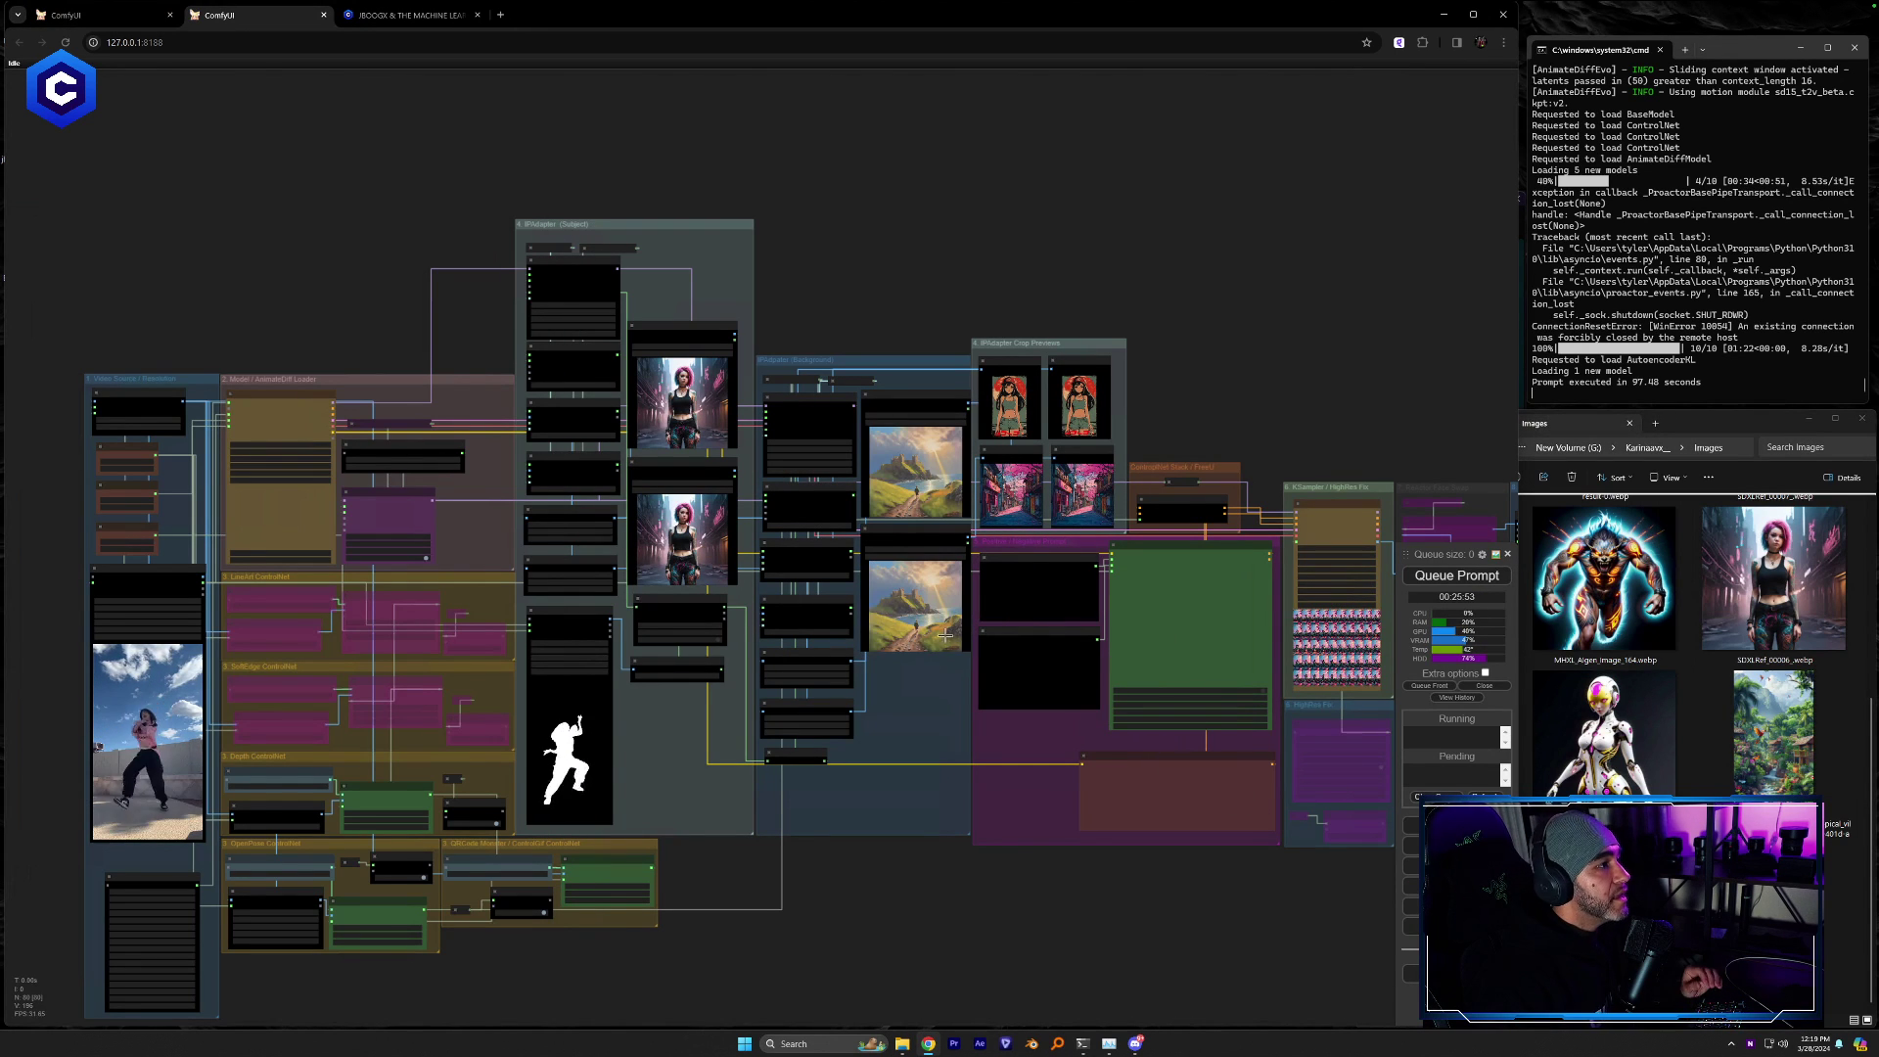
{"action": "scroll", "coordinate": [863, 636], "scroll_direction": "up", "scroll_amount": 9}
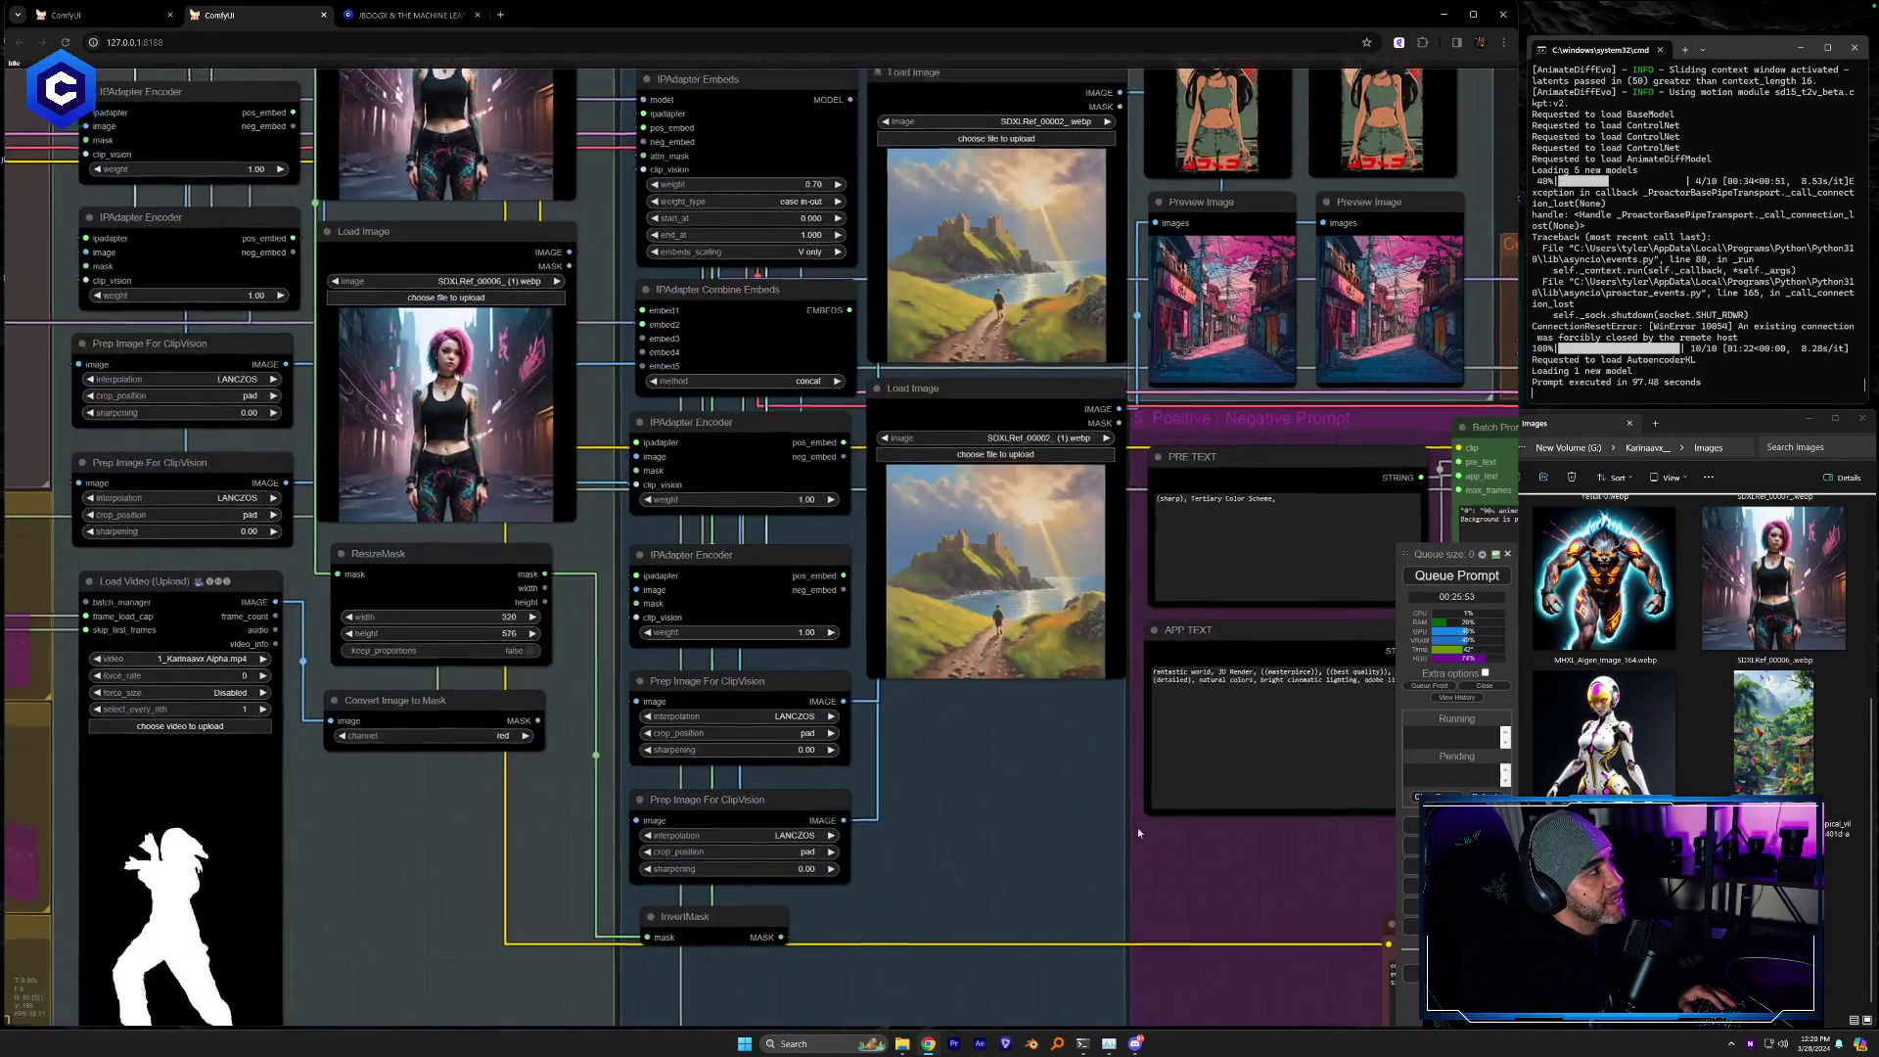
{"action": "scroll", "coordinate": [1137, 828], "scroll_direction": "down", "scroll_amount": 2}
{"action": "left_click_drag", "start_coordinate": [1017, 886], "coordinate": [1060, 842]}
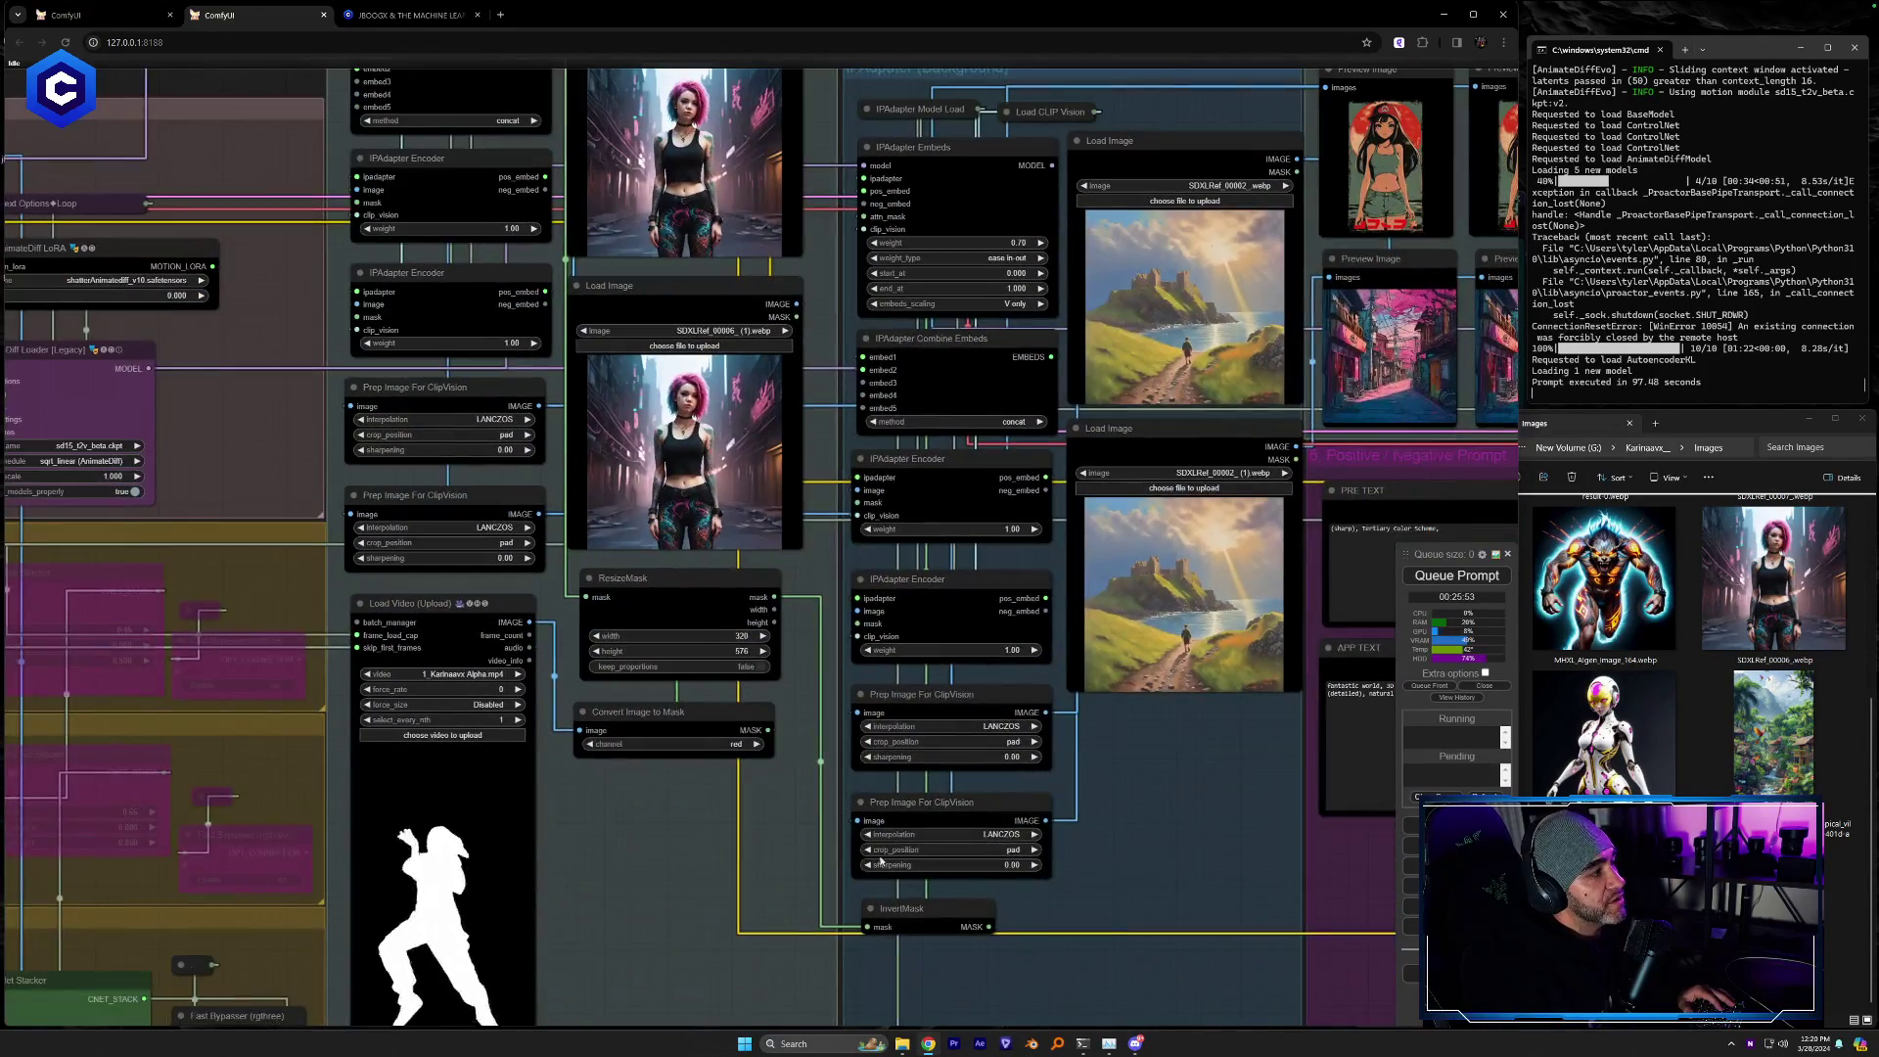
{"action": "left_click_drag", "start_coordinate": [830, 788], "coordinate": [1140, 674]}
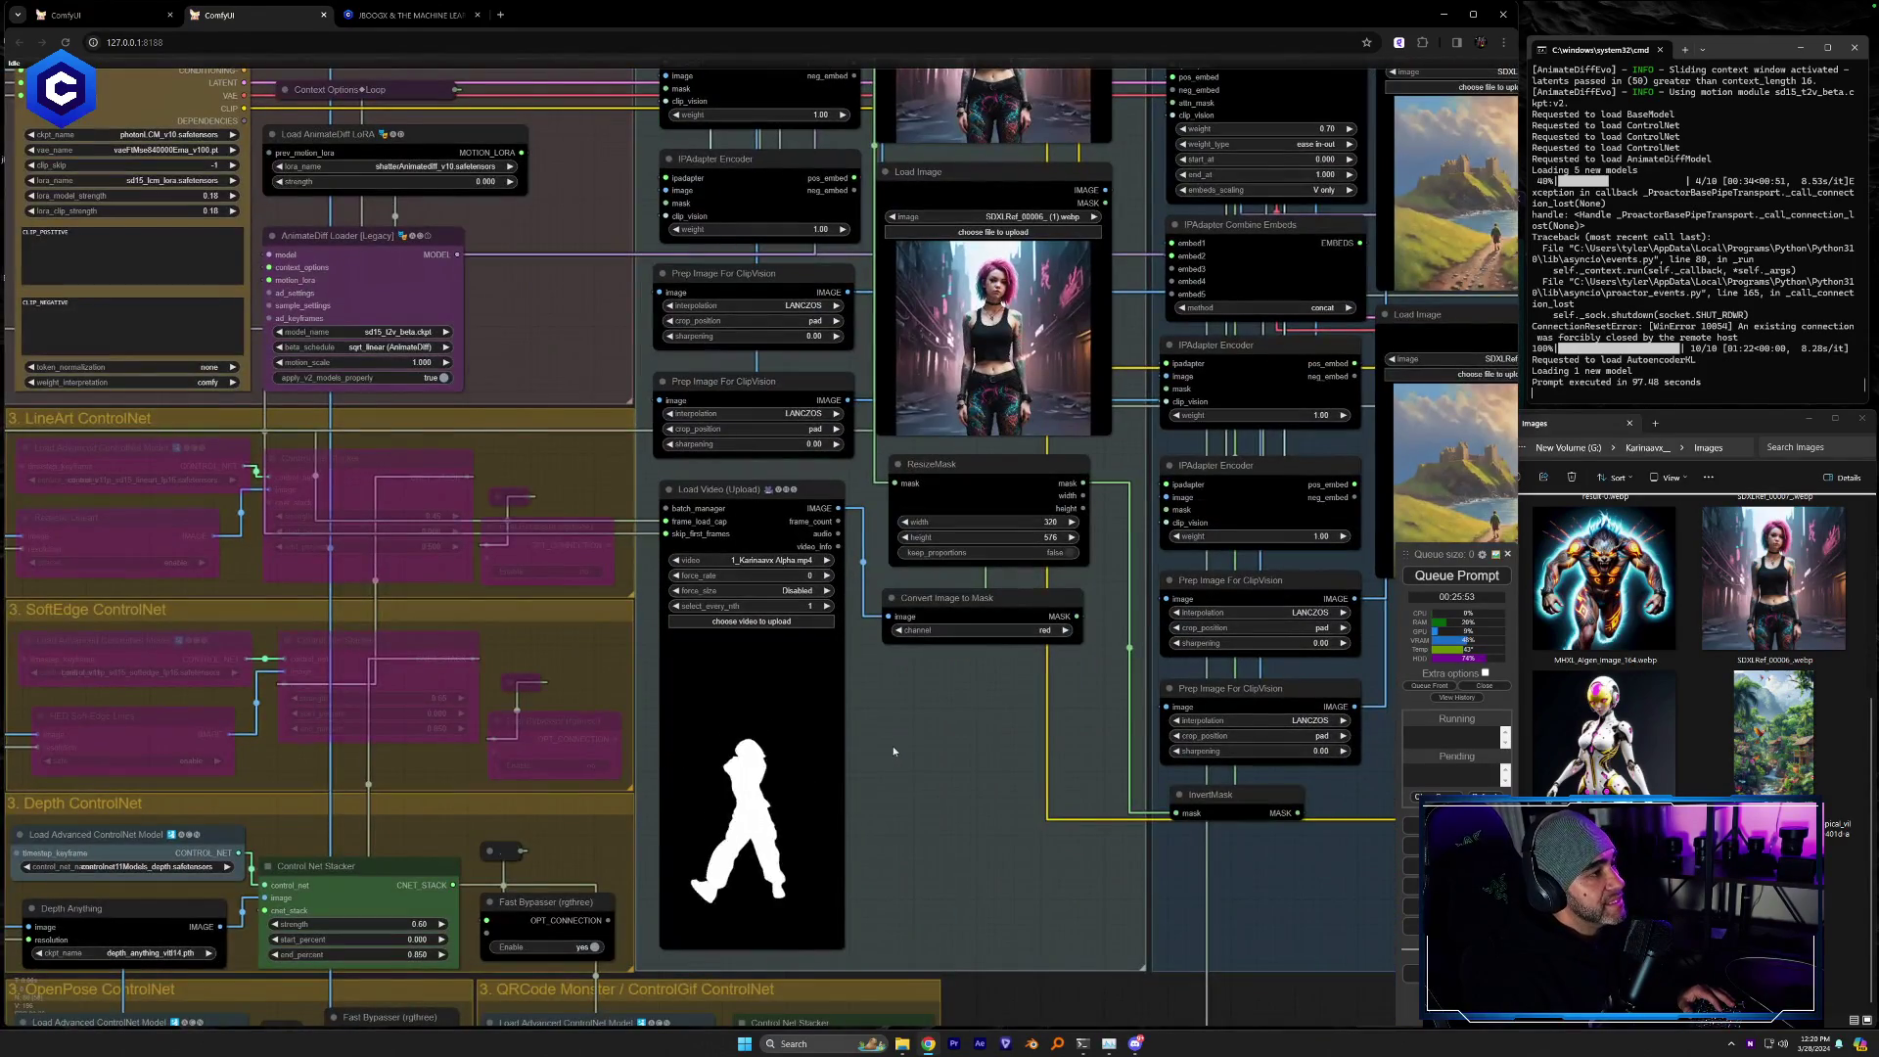
Change the background description in the Batch Prompt Schedule to "Background is peaceful mountain range"
{"action": "left_click_drag", "start_coordinate": [1512, 753], "coordinate": [957, 767]}
{"action": "left_click_drag", "start_coordinate": [617, 812], "coordinate": [127, 886]}
{"action": "scroll", "coordinate": [1230, 496], "scroll_direction": "up", "scroll_amount": 5}
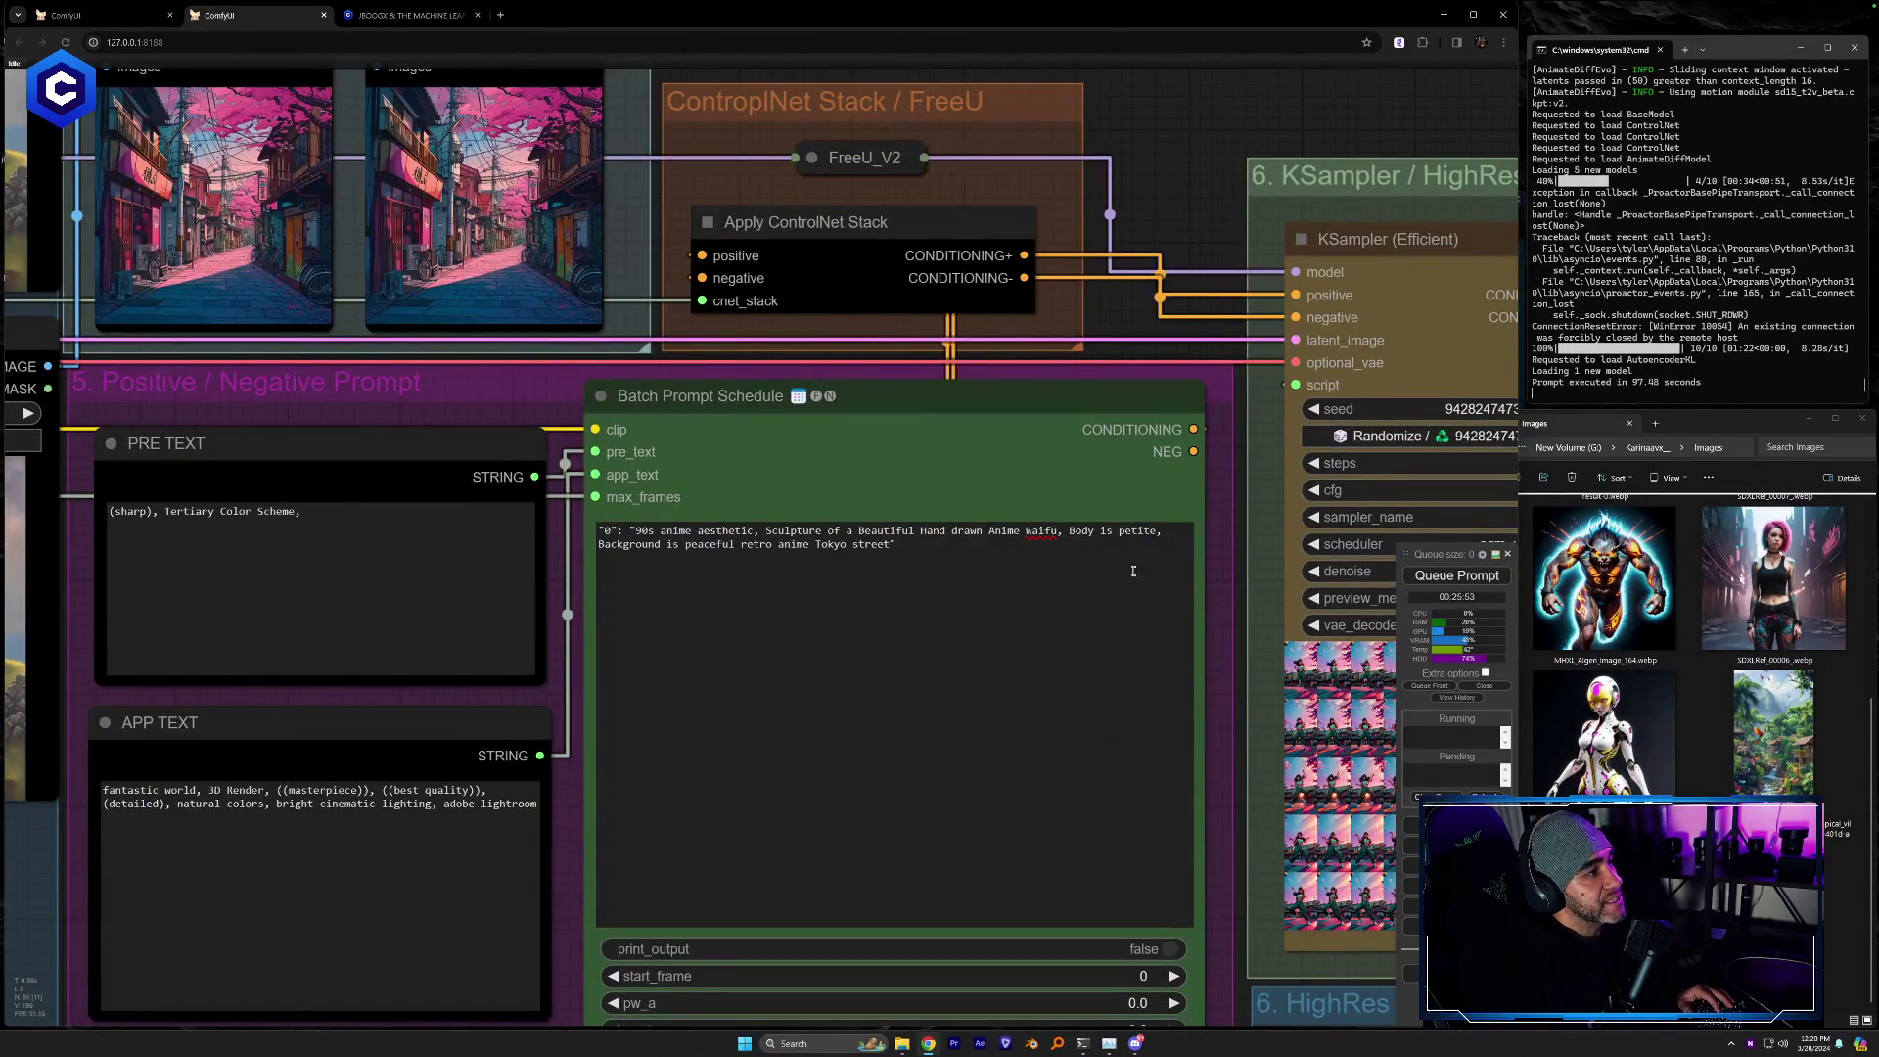
{"action": "left_click_drag", "start_coordinate": [896, 517], "coordinate": [937, 538]}
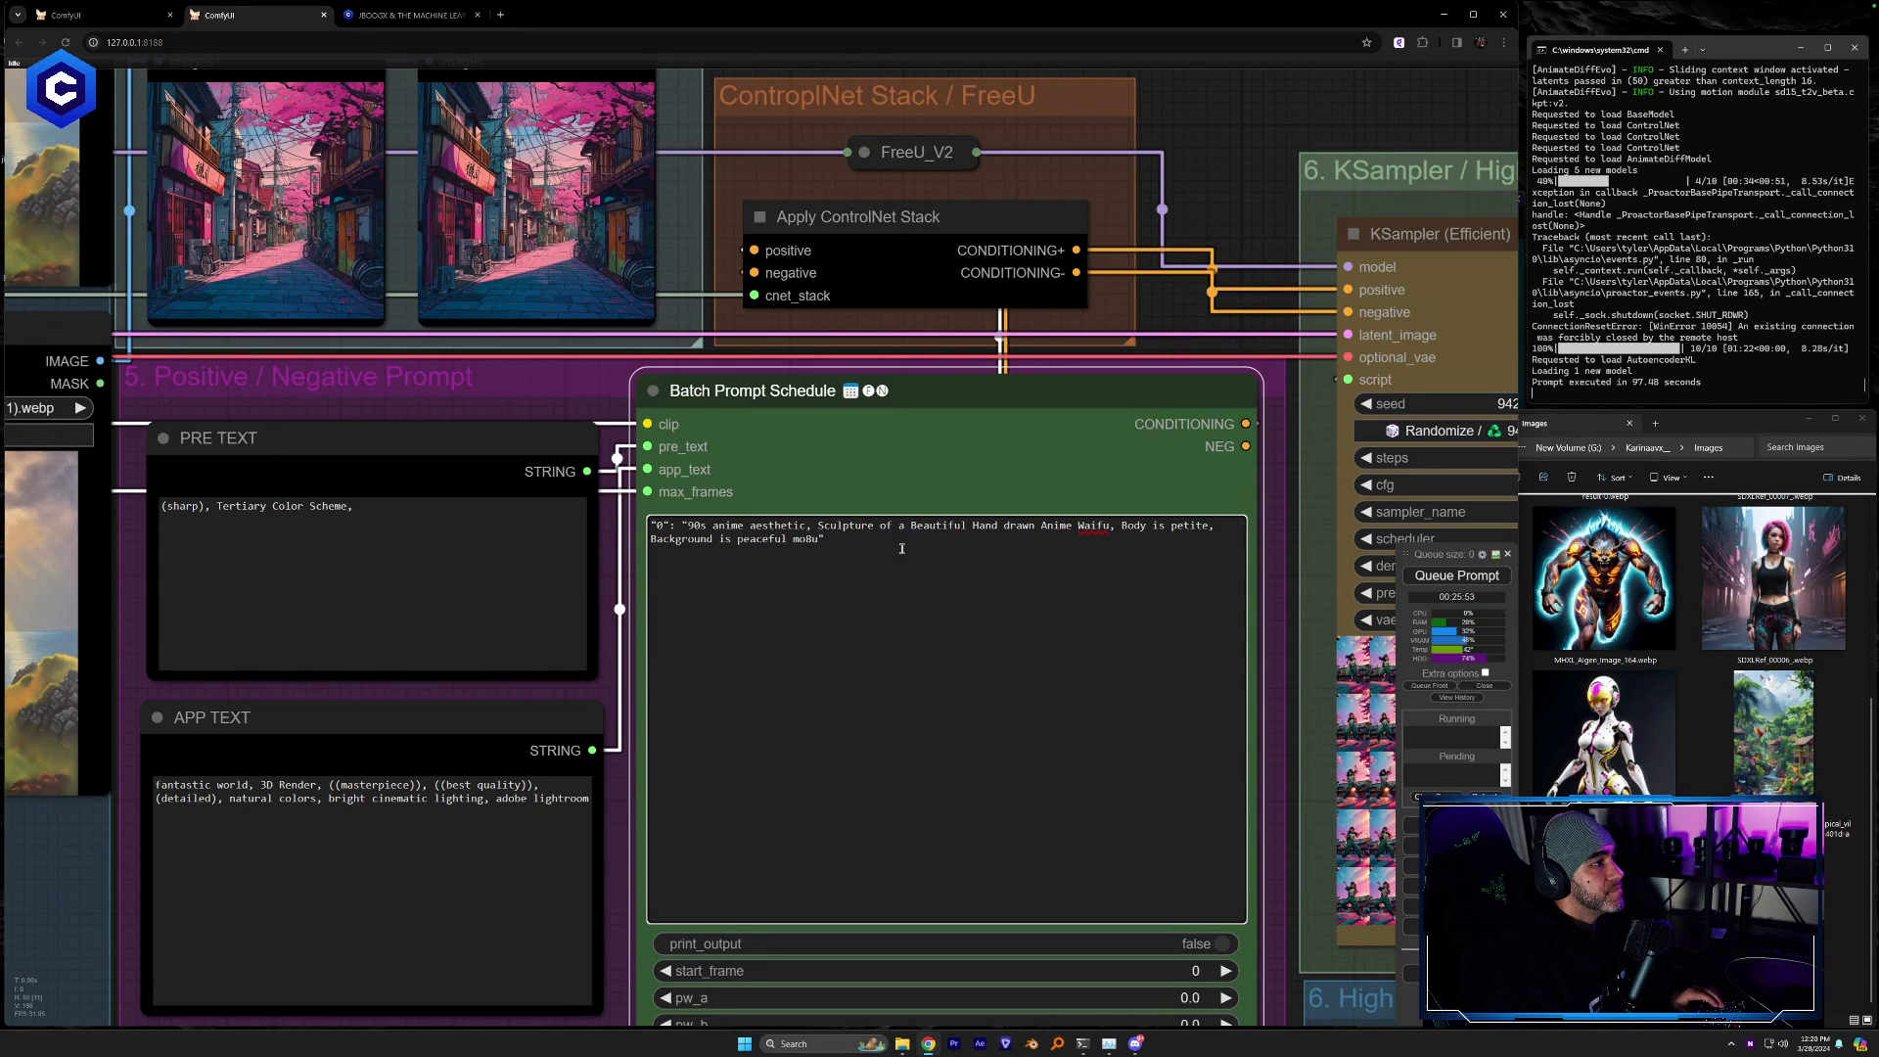
{"action": "type", "text": "n range"}
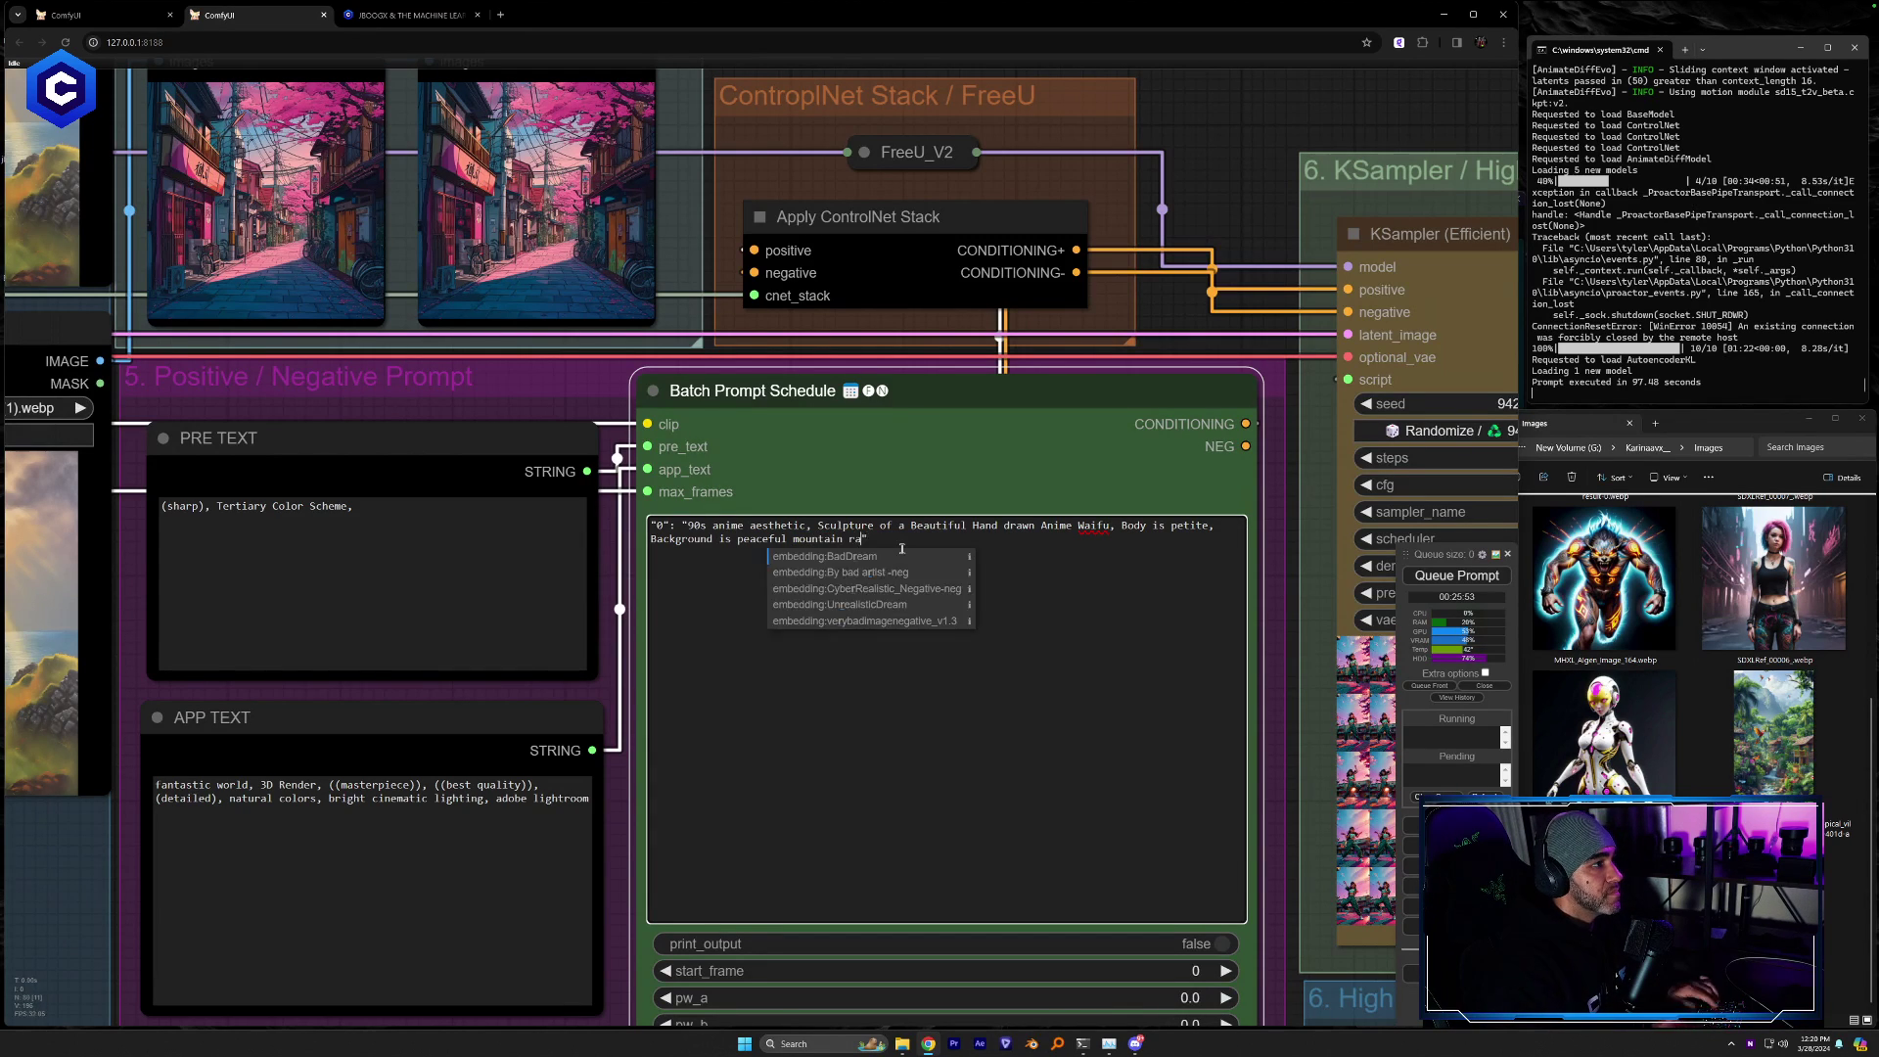
Review the edited prompt, the new subject and background images, and the loader and ControlNet groups of the second workflow
{"action": "left_click_drag", "start_coordinate": [1226, 284], "coordinate": [1370, 400]}
{"action": "scroll", "coordinate": [1266, 355], "scroll_direction": "down", "scroll_amount": 5}
{"action": "left_click_drag", "start_coordinate": [506, 789], "coordinate": [394, 818]}
{"action": "scroll", "coordinate": [1253, 359], "scroll_direction": "up", "scroll_amount": 5}
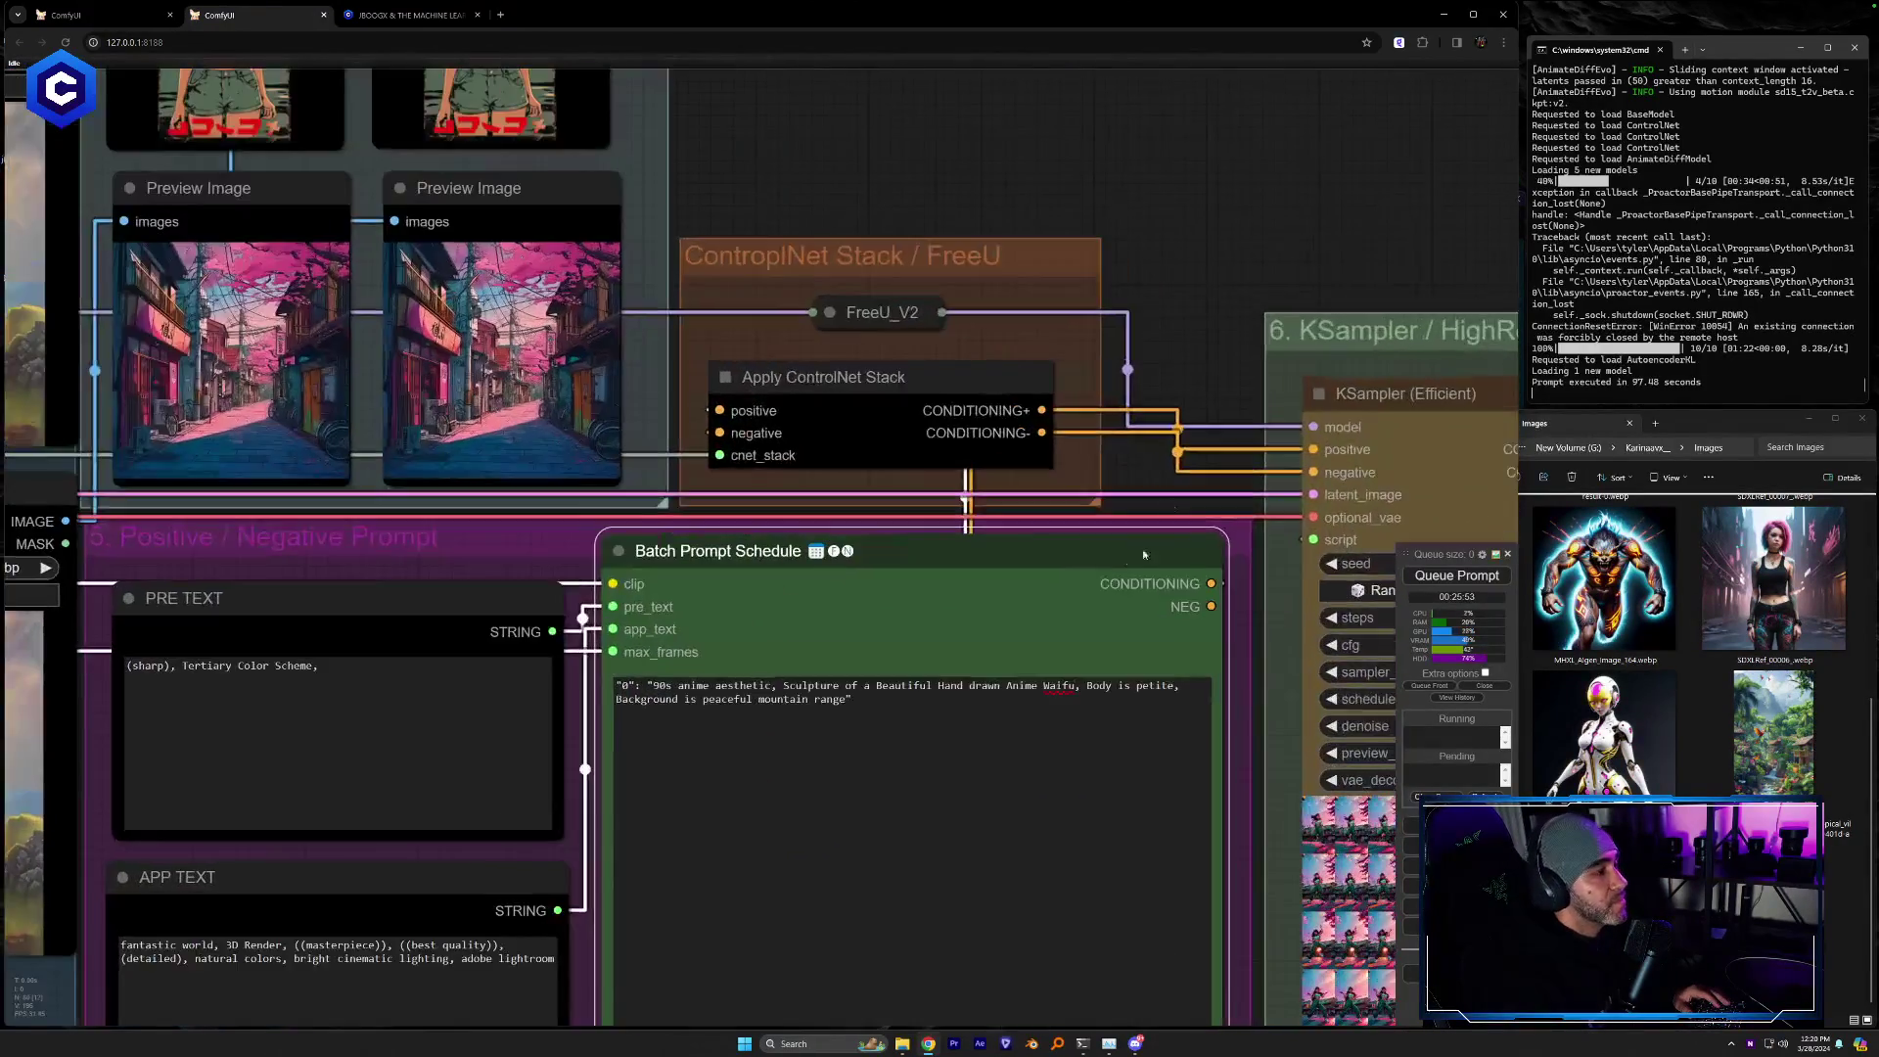
{"action": "left_click_drag", "start_coordinate": [1149, 449], "coordinate": [1193, 377]}
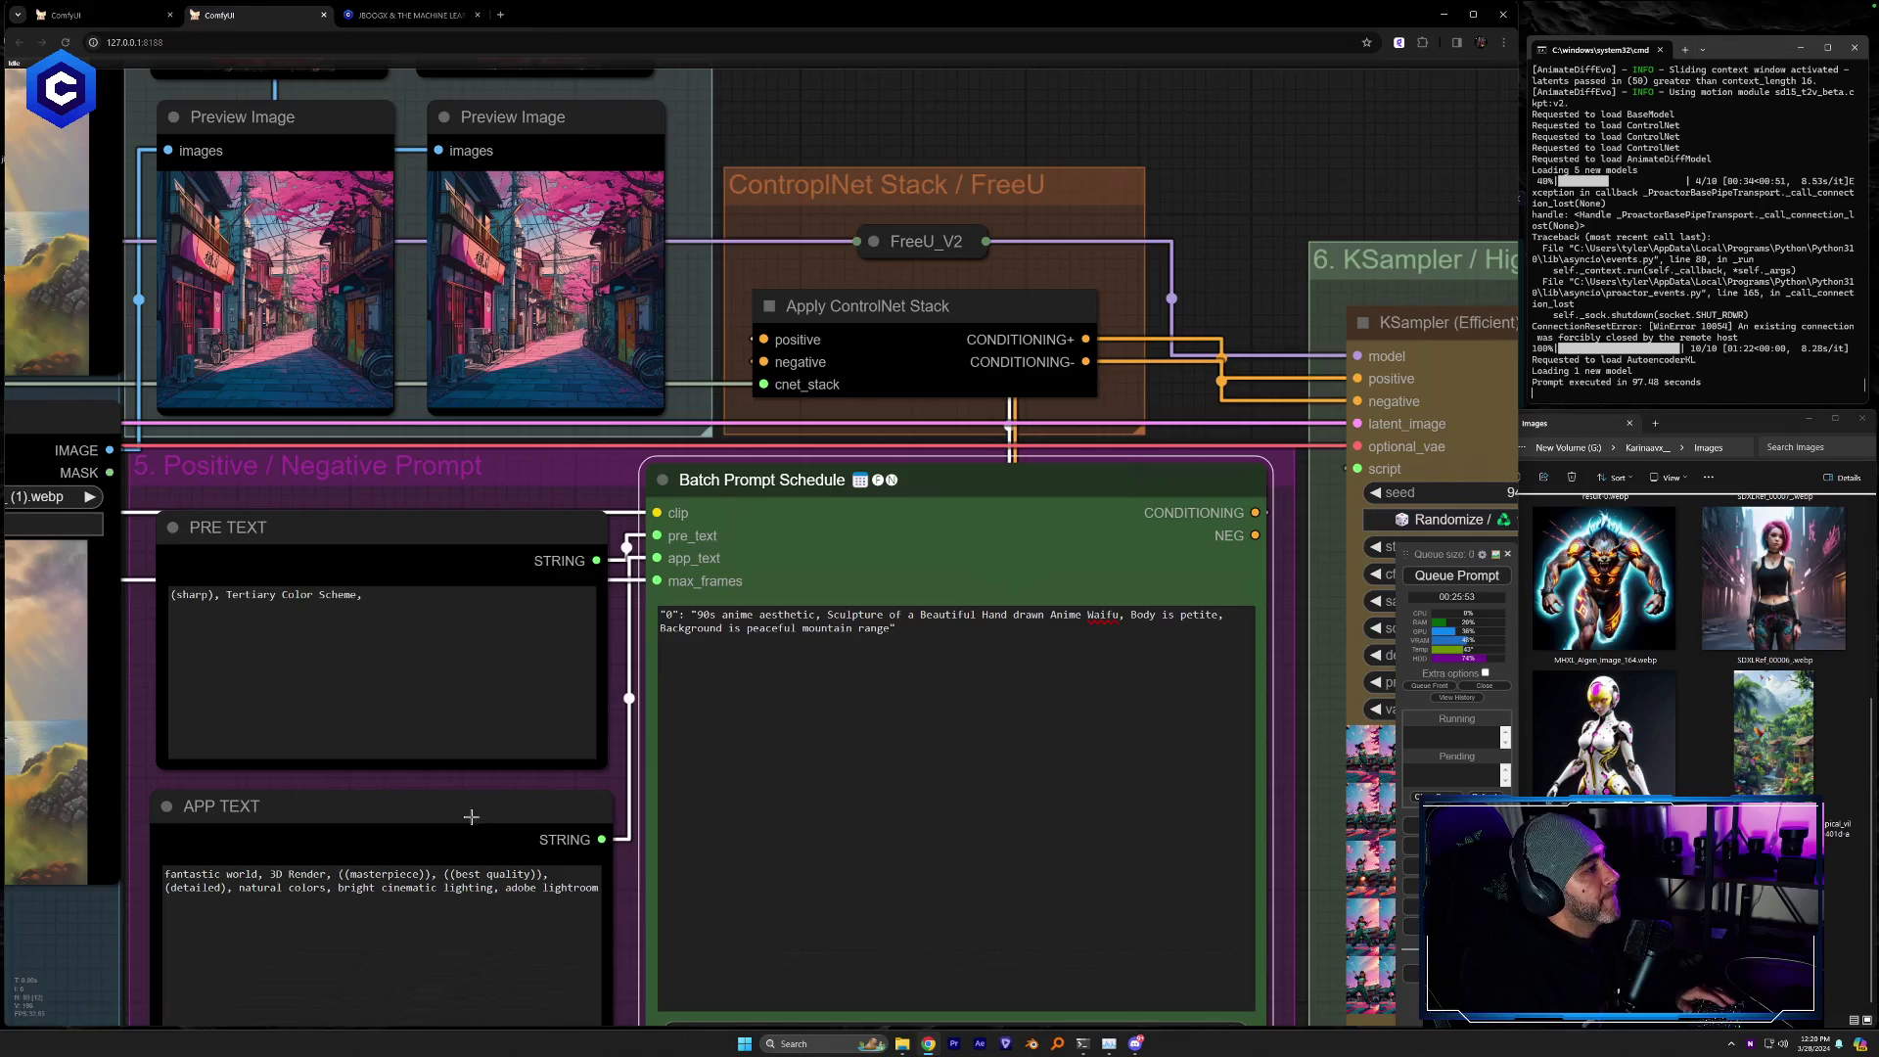
{"action": "scroll", "coordinate": [730, 781], "scroll_direction": "down", "scroll_amount": 5}
{"action": "left_click_drag", "start_coordinate": [730, 781], "coordinate": [806, 861]}
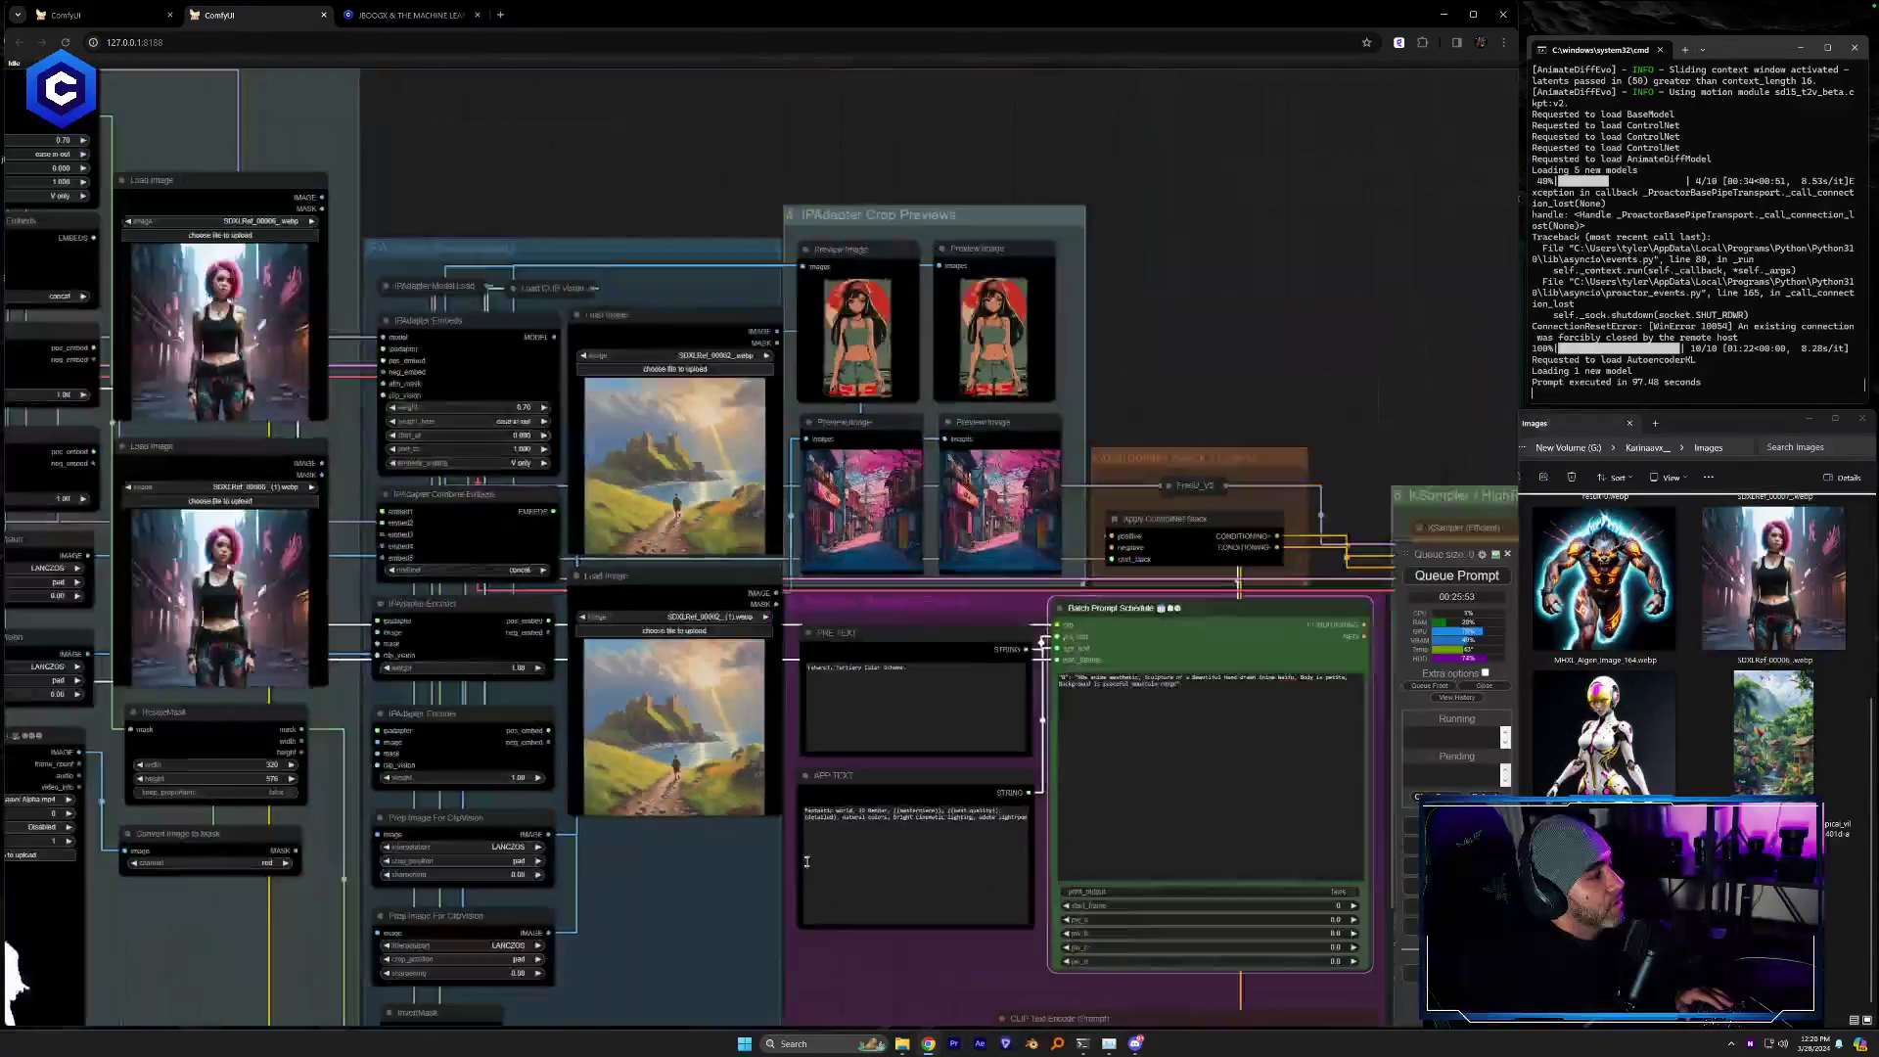
{"action": "left_click_drag", "start_coordinate": [1226, 745], "coordinate": [1840, 603]}
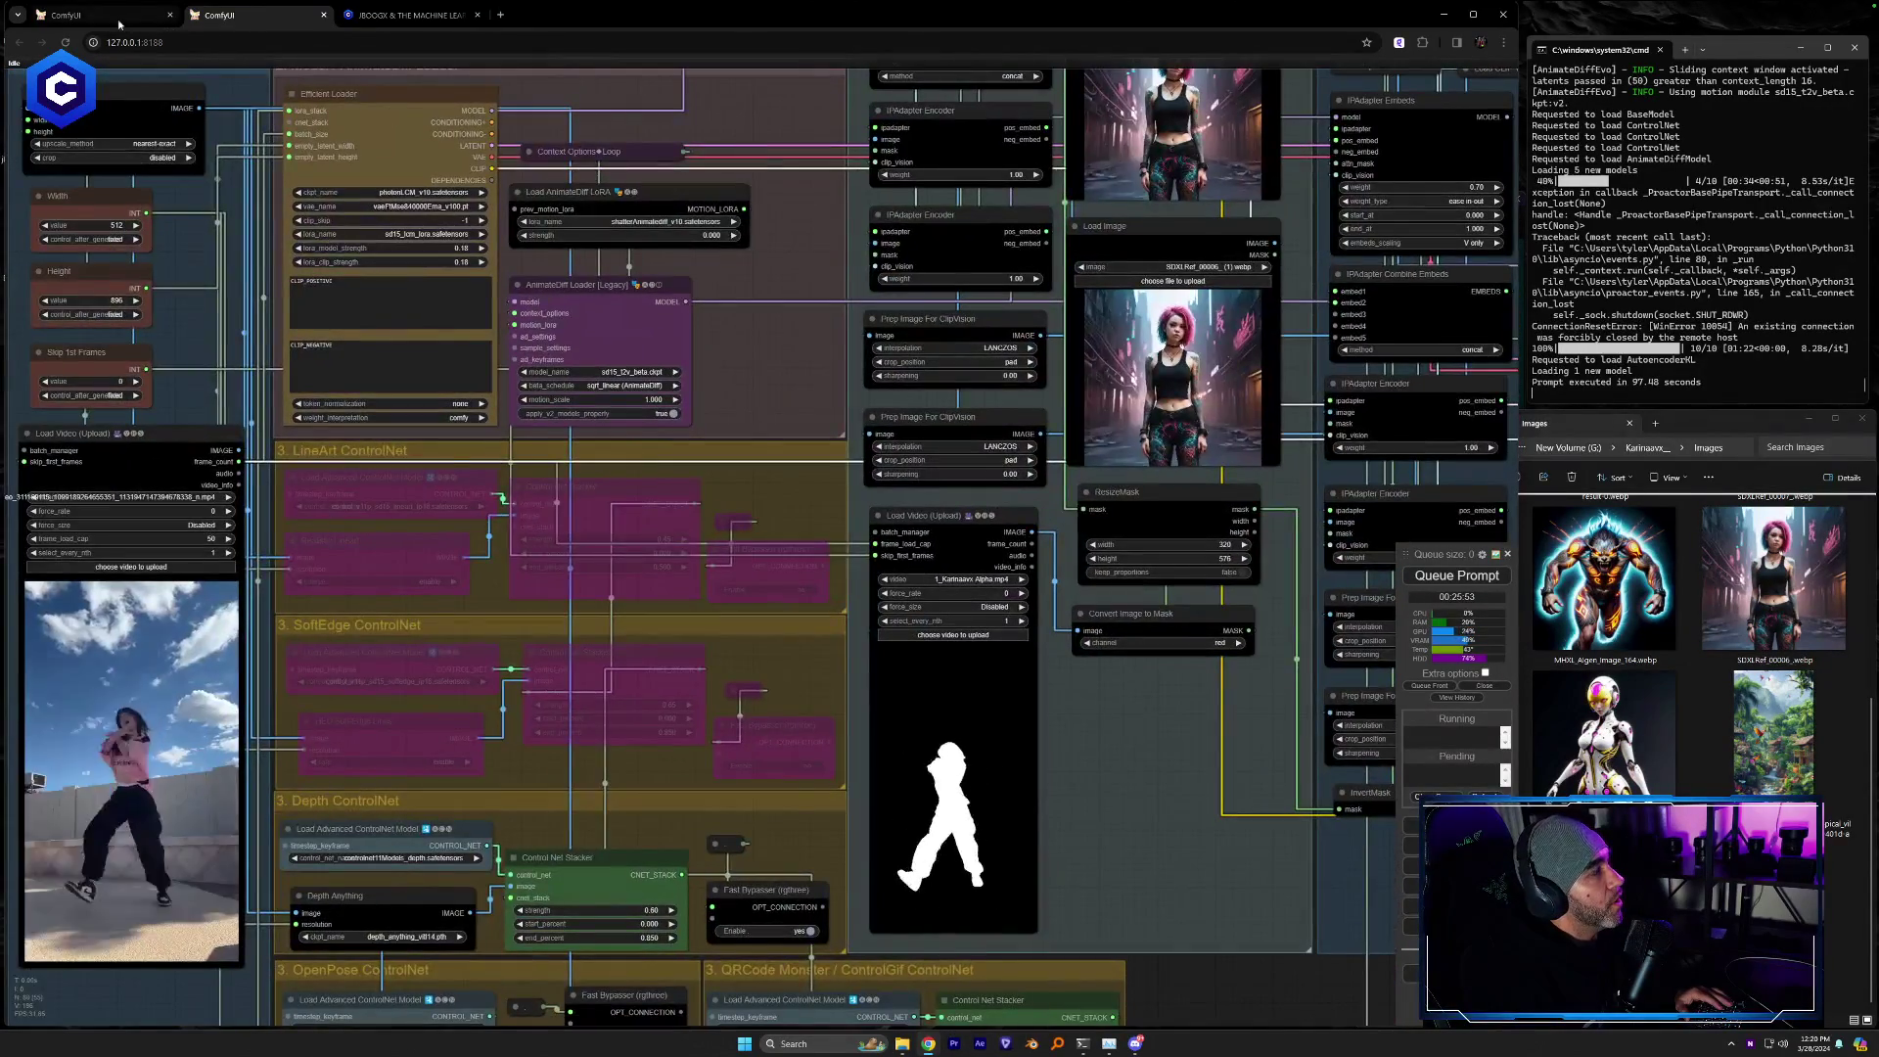
In the first workflow, add a Batch Manager to the dance footage's Load Video node and place it beside the loader
{"action": "left_click", "coordinate": [113, 16]}
{"action": "left_click_drag", "start_coordinate": [558, 764], "coordinate": [1263, 730]}
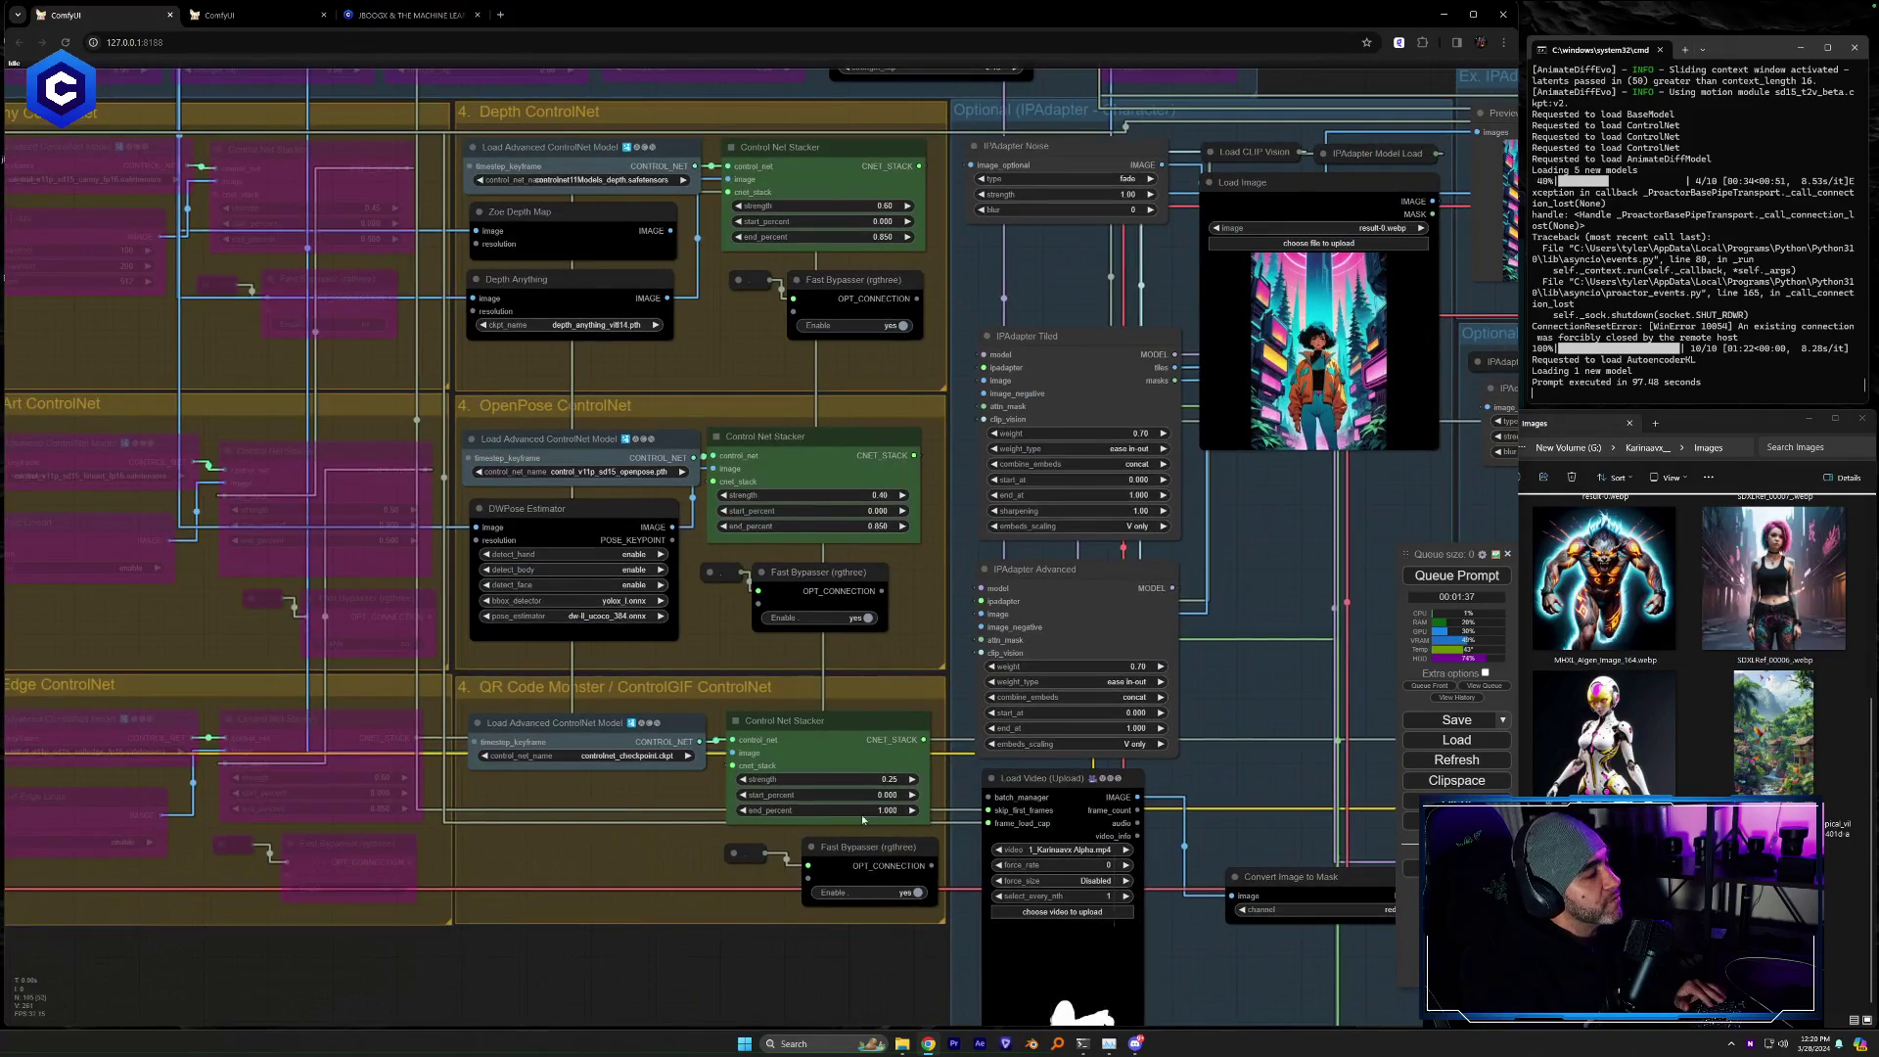
{"action": "left_click_drag", "start_coordinate": [698, 822], "coordinate": [989, 876]}
{"action": "scroll", "coordinate": [1004, 890], "scroll_direction": "down", "scroll_amount": 2}
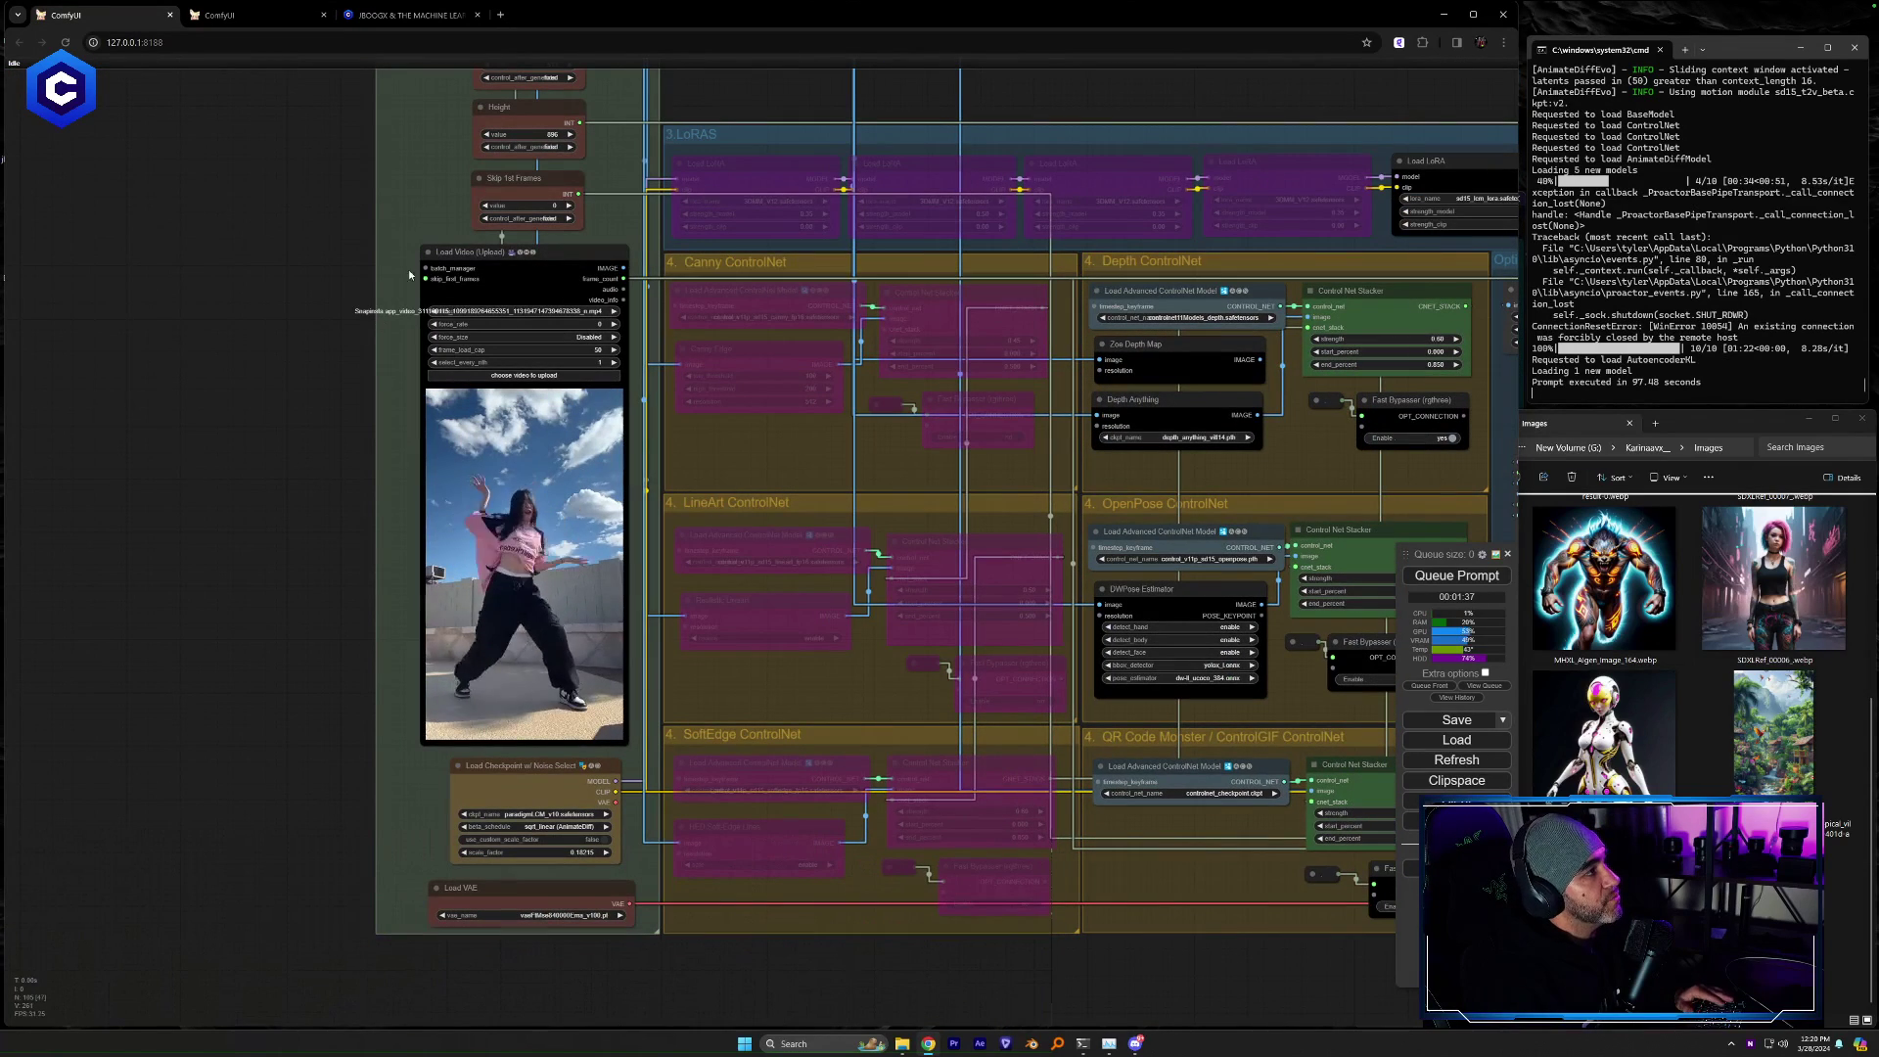
{"action": "left_click_drag", "start_coordinate": [422, 267], "coordinate": [326, 283]}
{"action": "left_click_drag", "start_coordinate": [232, 368], "coordinate": [267, 310]}
{"action": "left_click", "coordinate": [272, 385]}
{"action": "scroll", "coordinate": [301, 419], "scroll_direction": "up", "scroll_amount": 7}
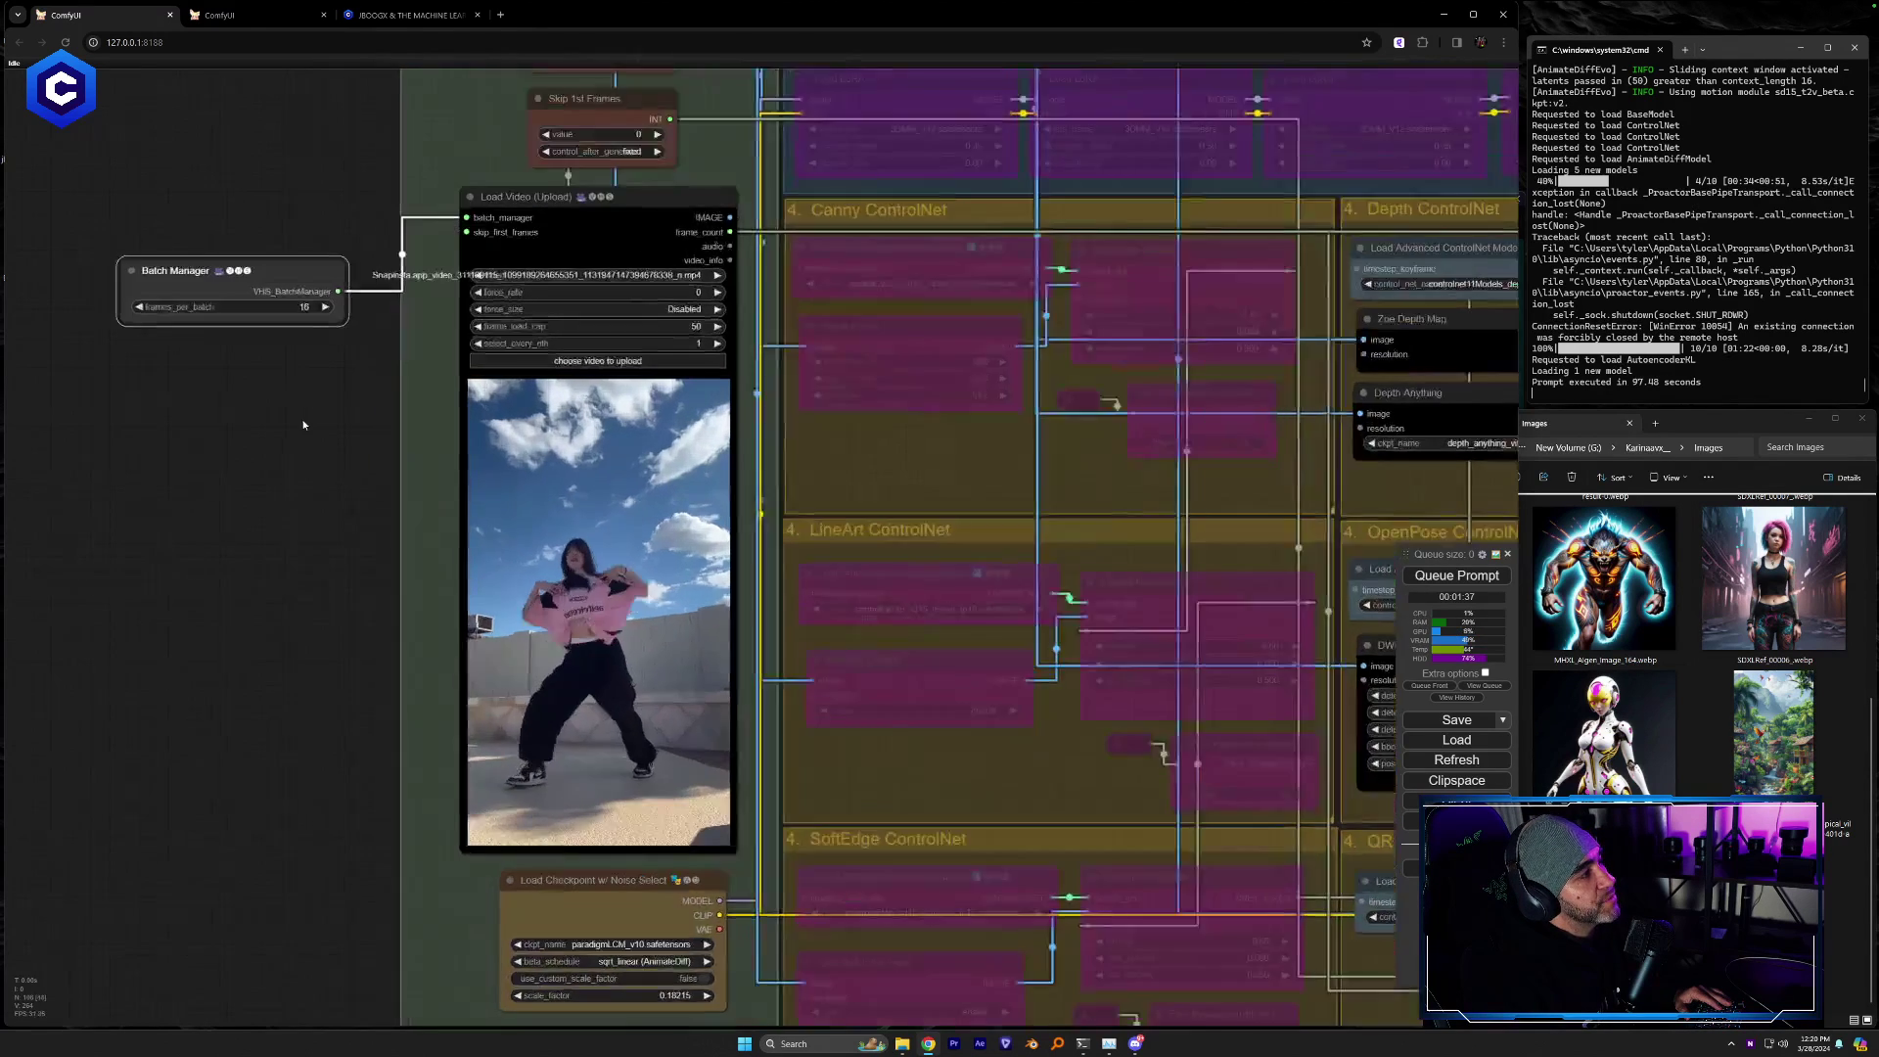
{"action": "left_click_drag", "start_coordinate": [405, 434], "coordinate": [712, 631]}
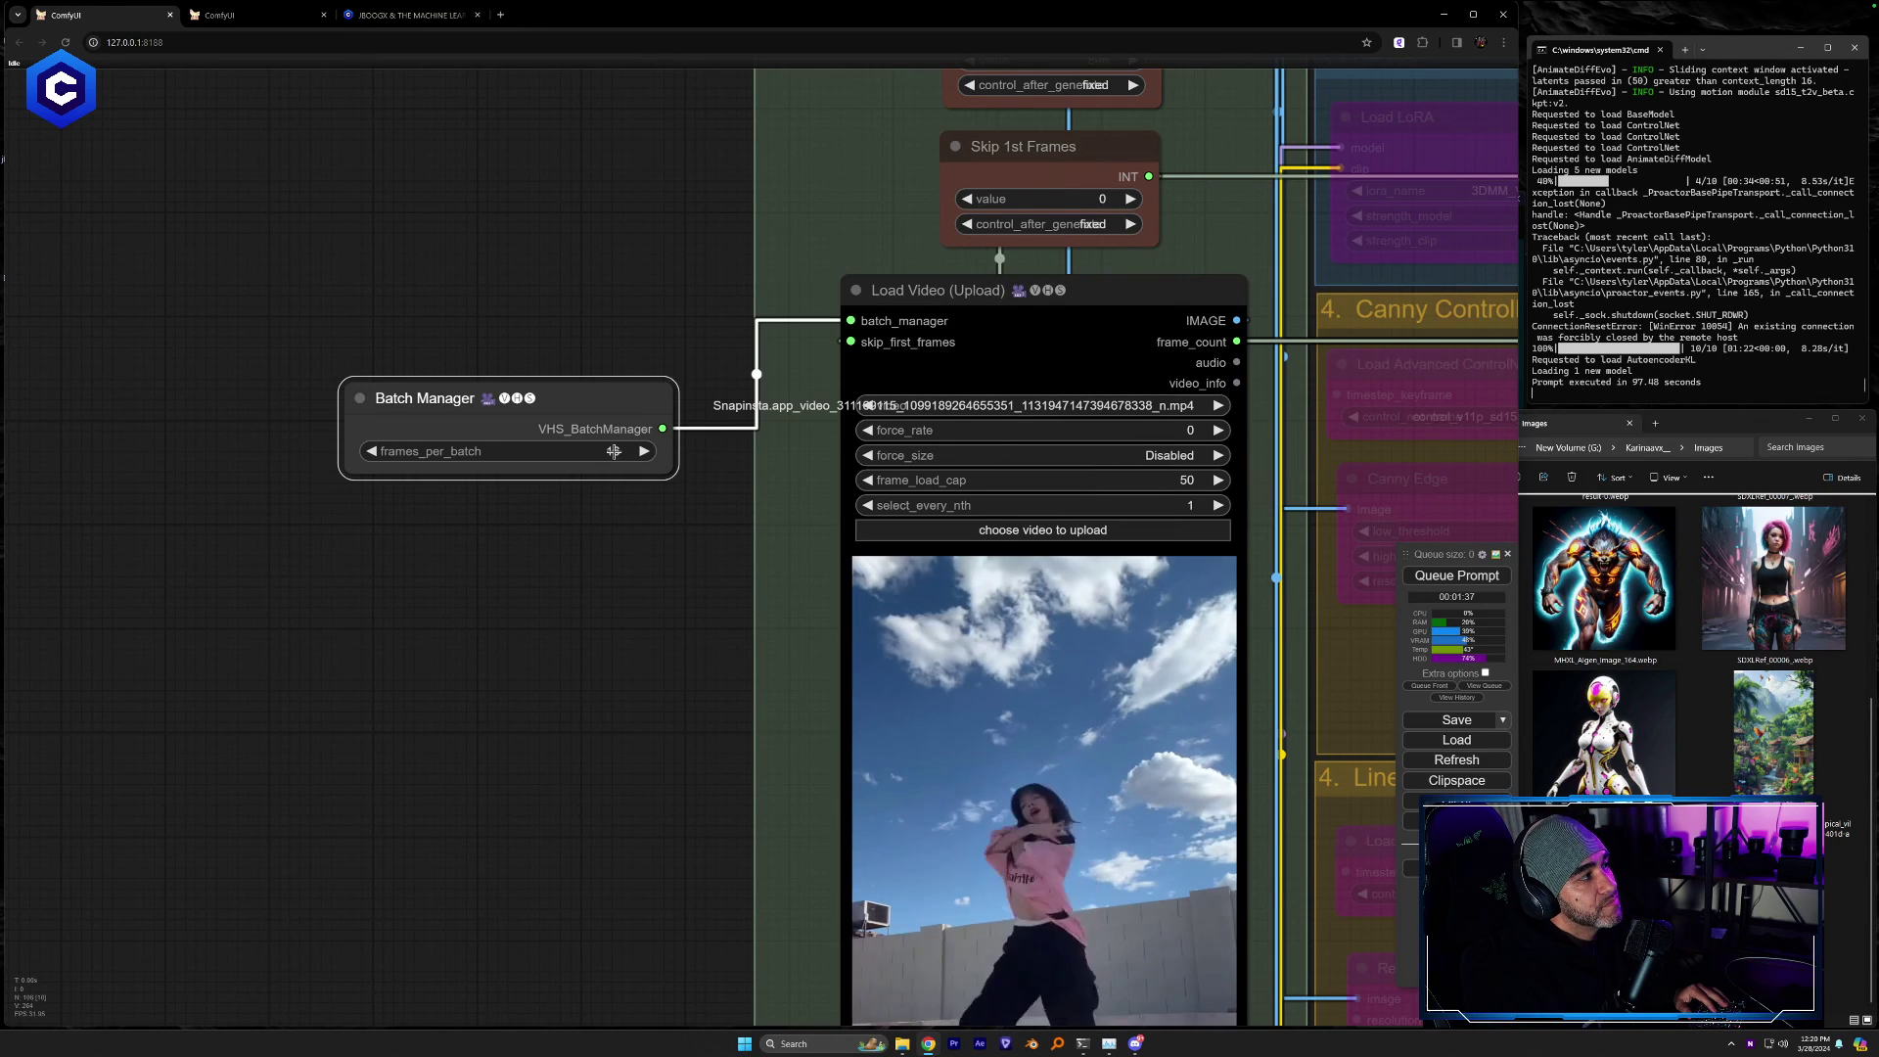
{"action": "left_click_drag", "start_coordinate": [601, 404], "coordinate": [572, 345]}
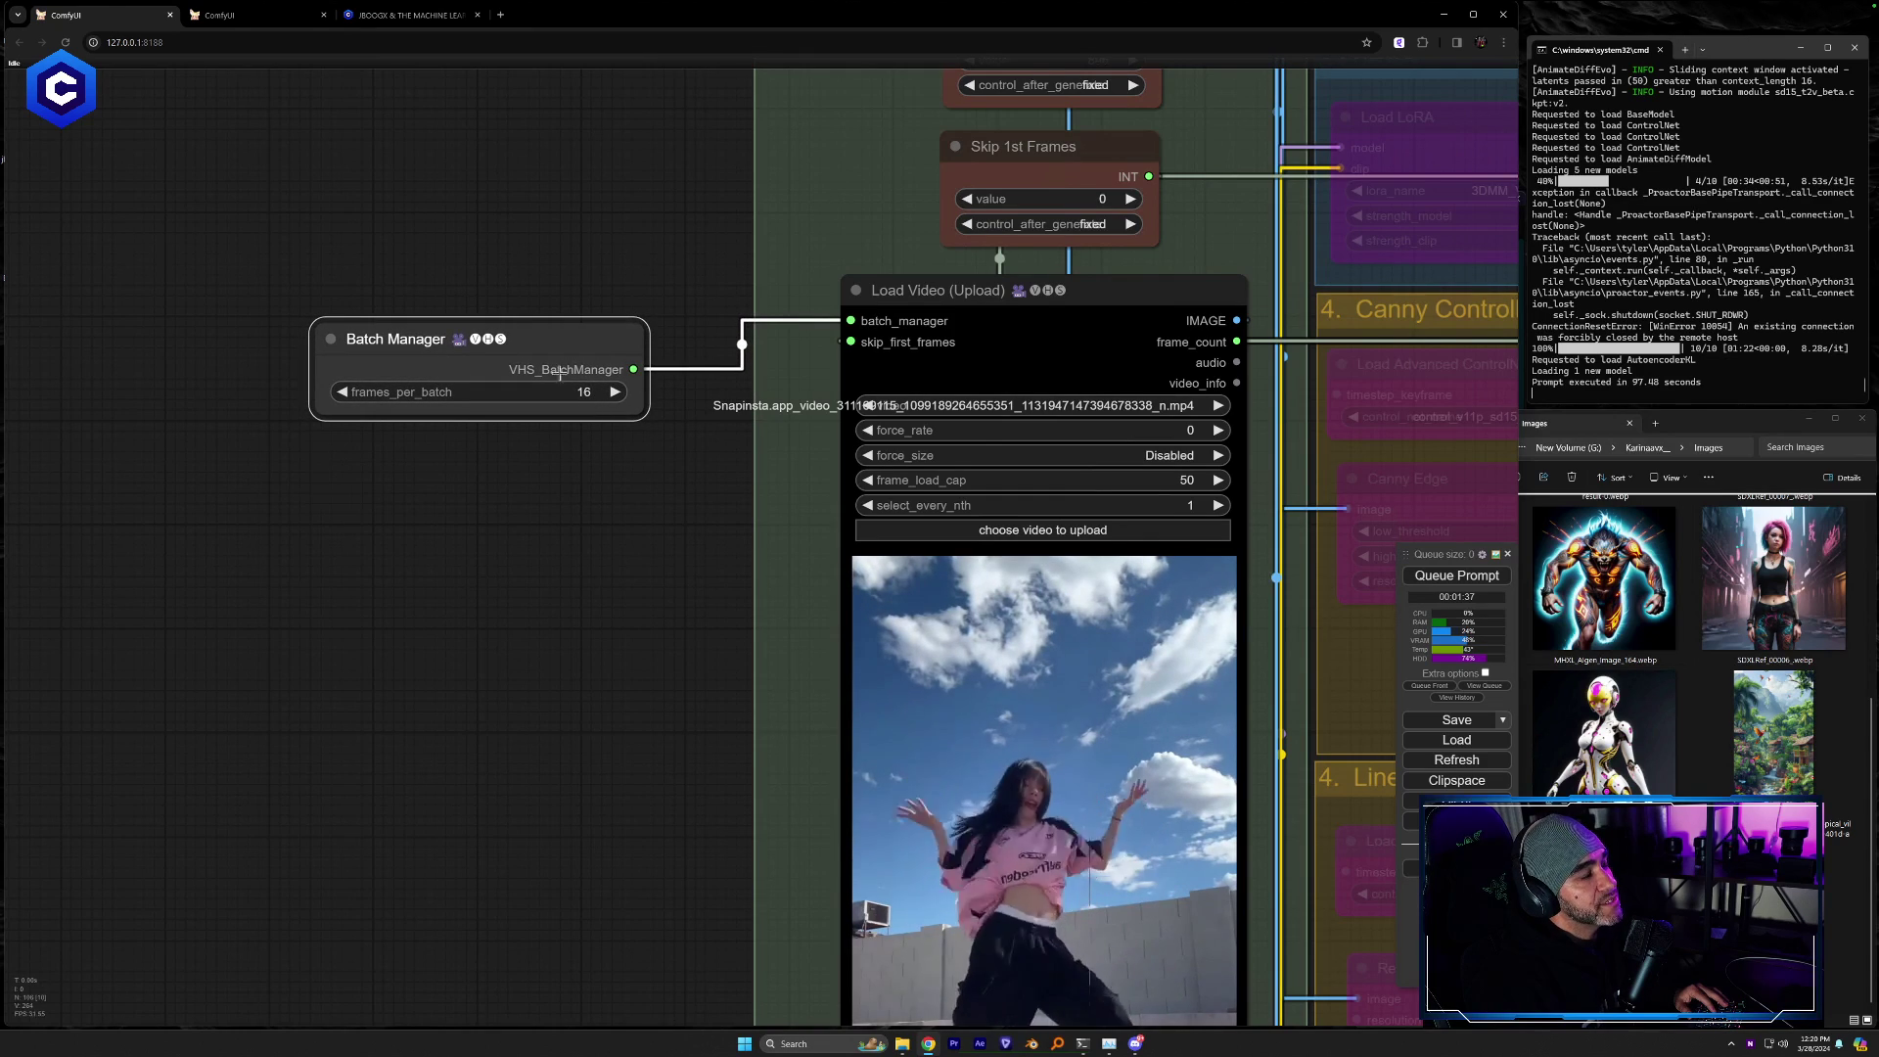
Add another Batch Manager connected to the batch_manager input of the 1_Karinaavx Alpha.mp4 mask video's Load Video node
{"action": "scroll", "coordinate": [642, 619], "scroll_direction": "down", "scroll_amount": 7}
{"action": "left_click_drag", "start_coordinate": [1078, 883], "coordinate": [428, 585]}
{"action": "left_click_drag", "start_coordinate": [1190, 739], "coordinate": [1061, 880]}
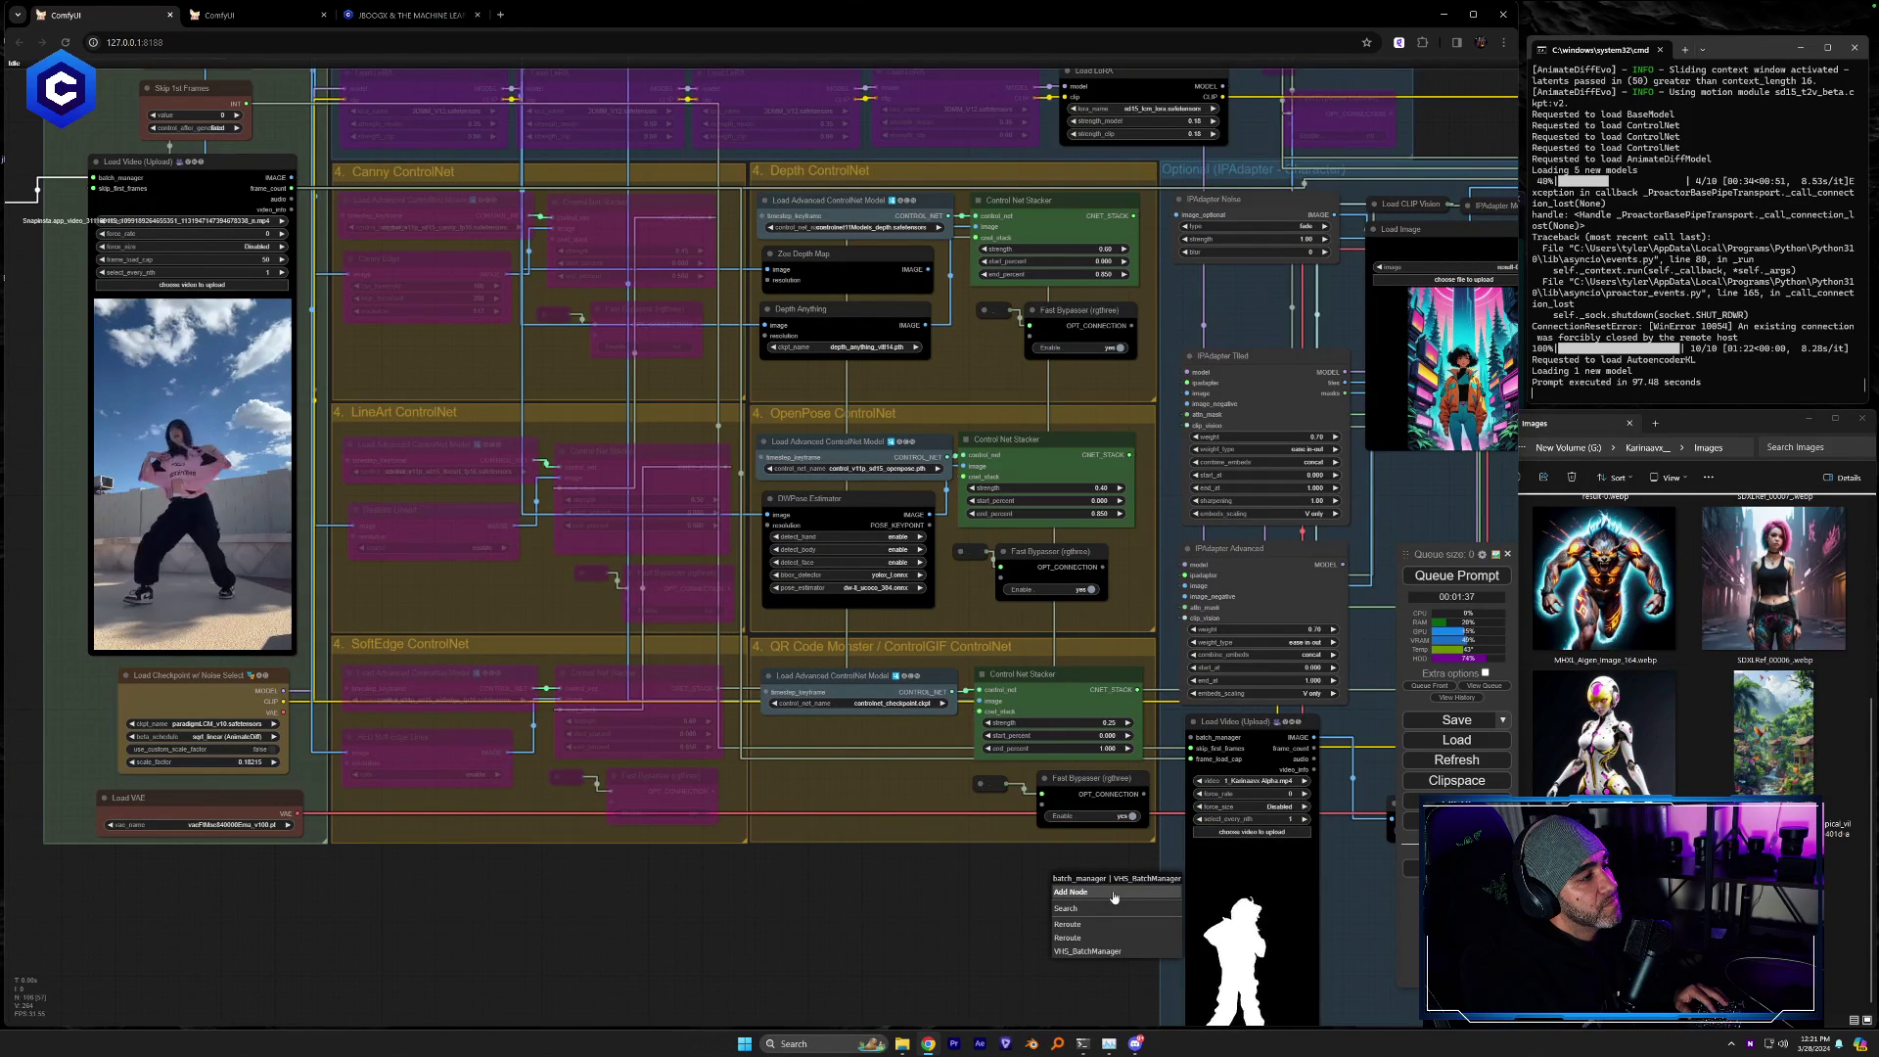
{"action": "left_click", "coordinate": [1086, 950]}
{"action": "left_click_drag", "start_coordinate": [1047, 875], "coordinate": [1093, 870]}
Add a Batch Manager to the Low Res Output's Video Combine node and place it above the group
{"action": "left_click_drag", "start_coordinate": [1336, 857], "coordinate": [628, 779]}
{"action": "left_click_drag", "start_coordinate": [1143, 679], "coordinate": [803, 873]}
{"action": "left_click_drag", "start_coordinate": [137, 364], "coordinate": [611, 507]}
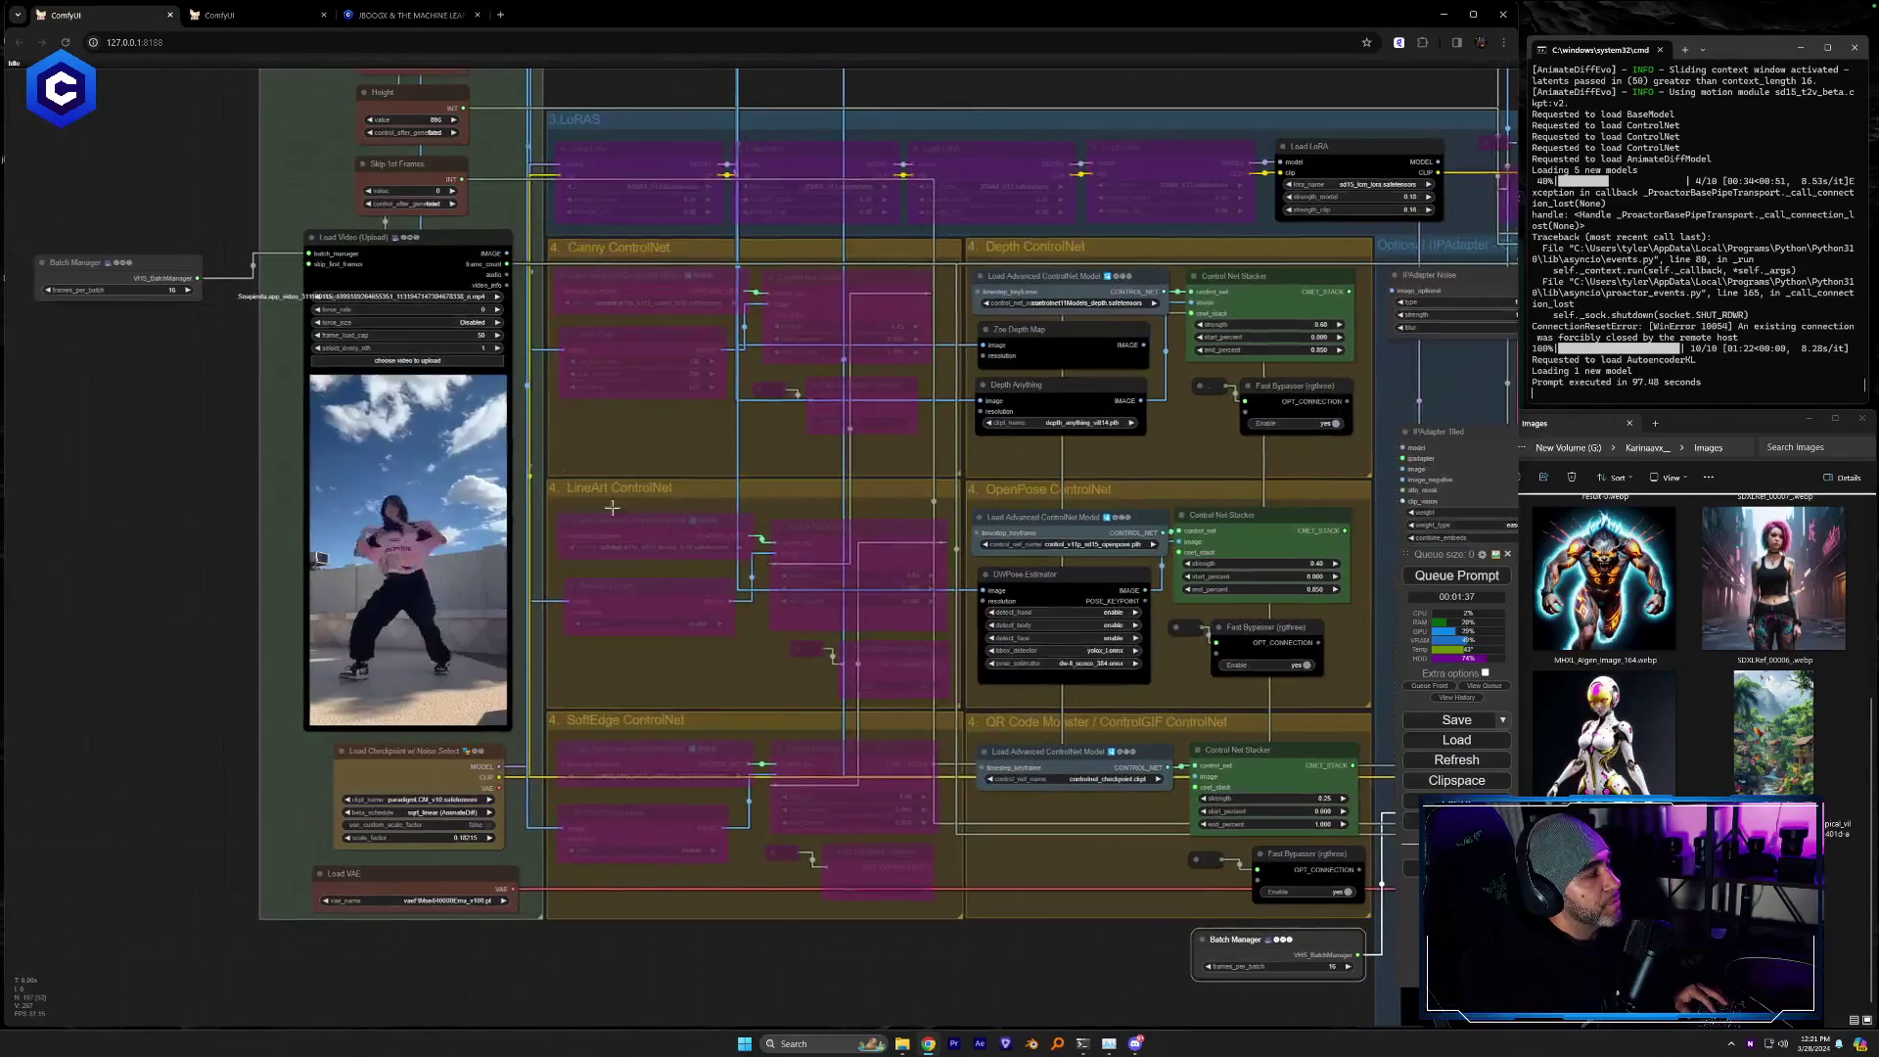
{"action": "left_click_drag", "start_coordinate": [1089, 917], "coordinate": [540, 752]}
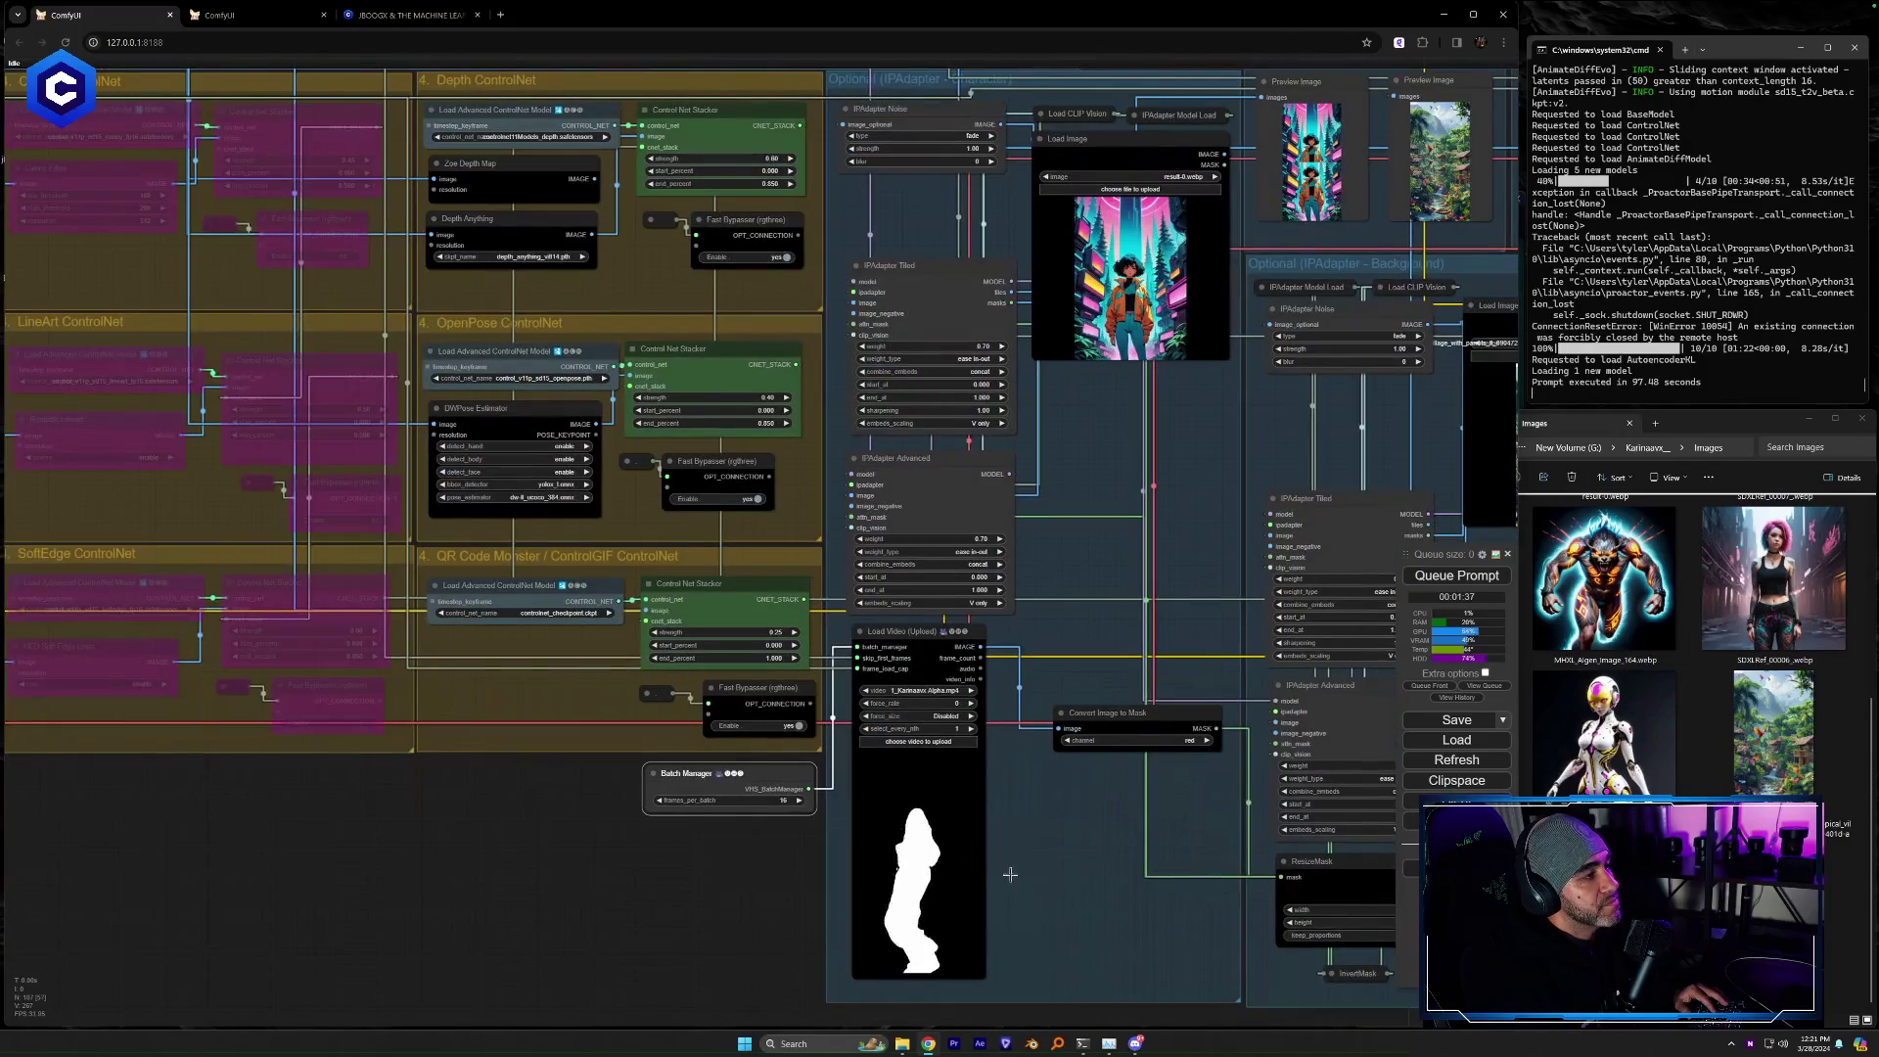
{"action": "left_click_drag", "start_coordinate": [1370, 932], "coordinate": [587, 763]}
{"action": "scroll", "coordinate": [914, 793], "scroll_direction": "down", "scroll_amount": 4}
{"action": "left_click_drag", "start_coordinate": [1165, 776], "coordinate": [591, 931]}
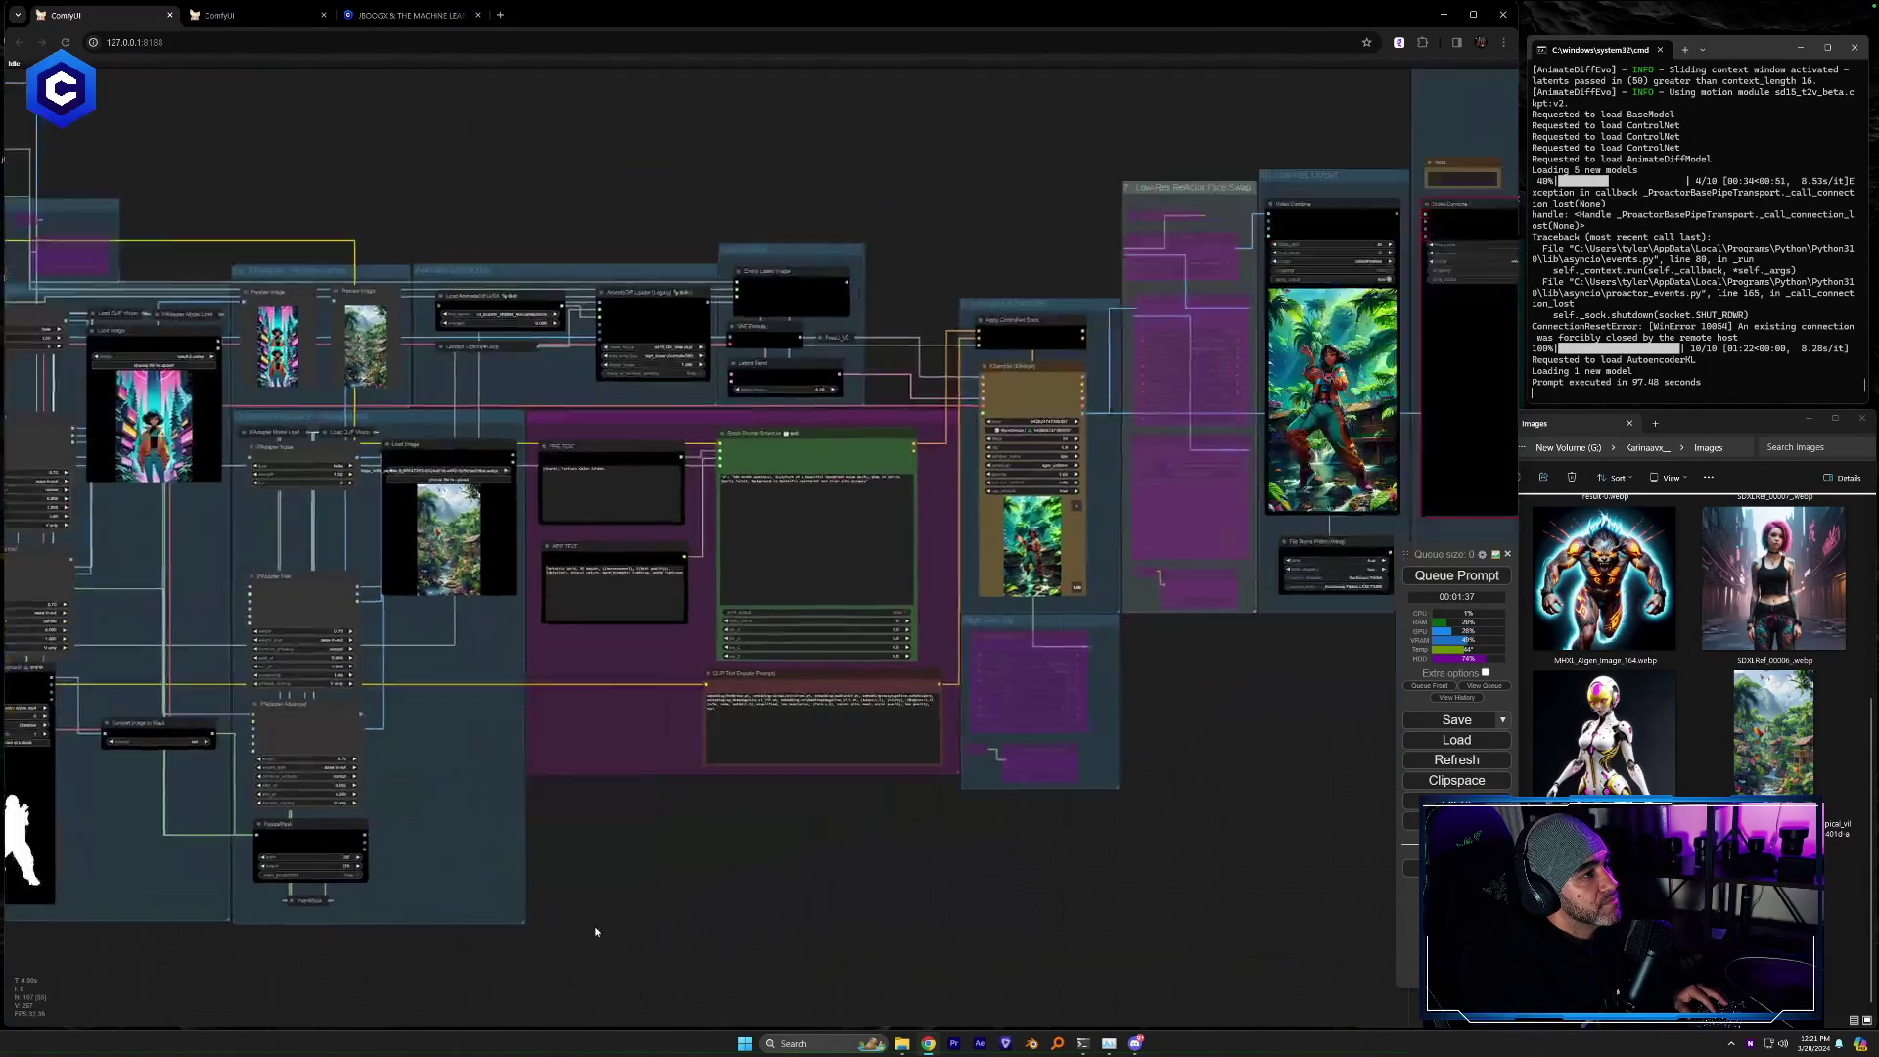
{"action": "left_click_drag", "start_coordinate": [1201, 907], "coordinate": [1102, 908]}
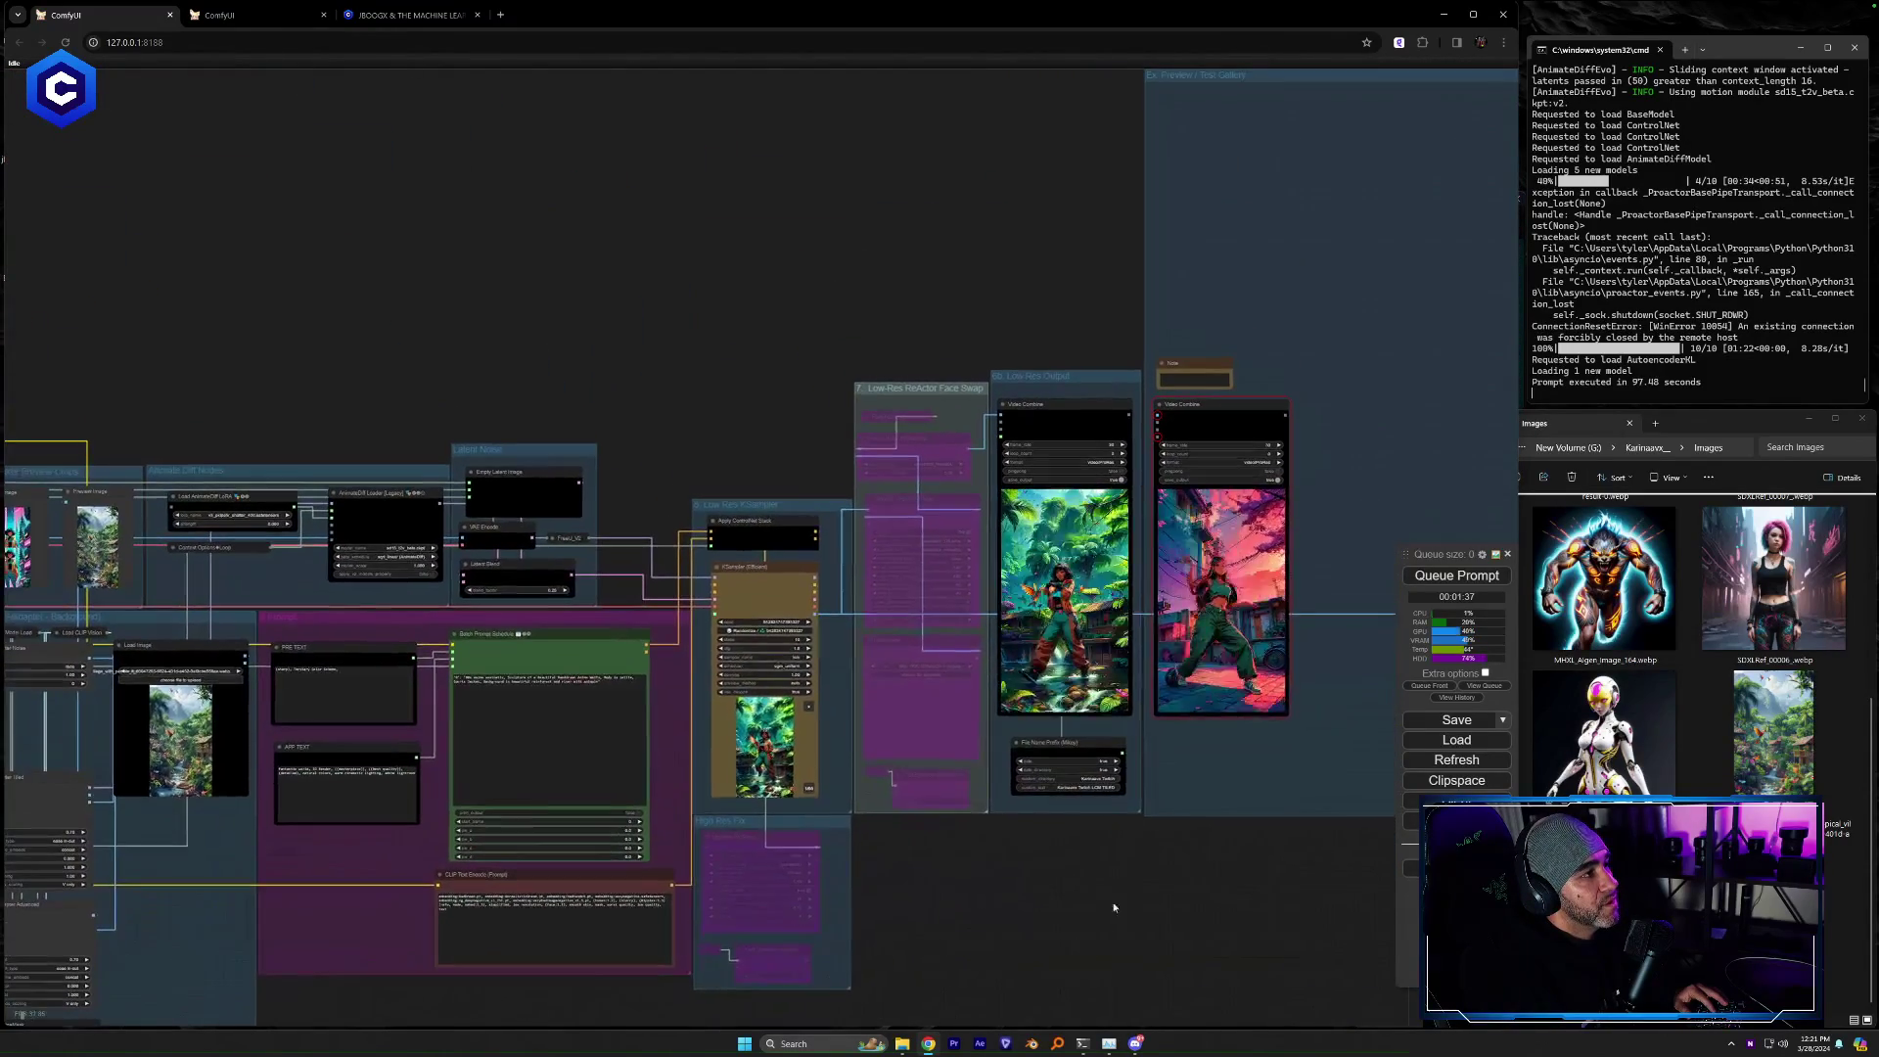
{"action": "scroll", "coordinate": [984, 440], "scroll_direction": "up", "scroll_amount": 6}
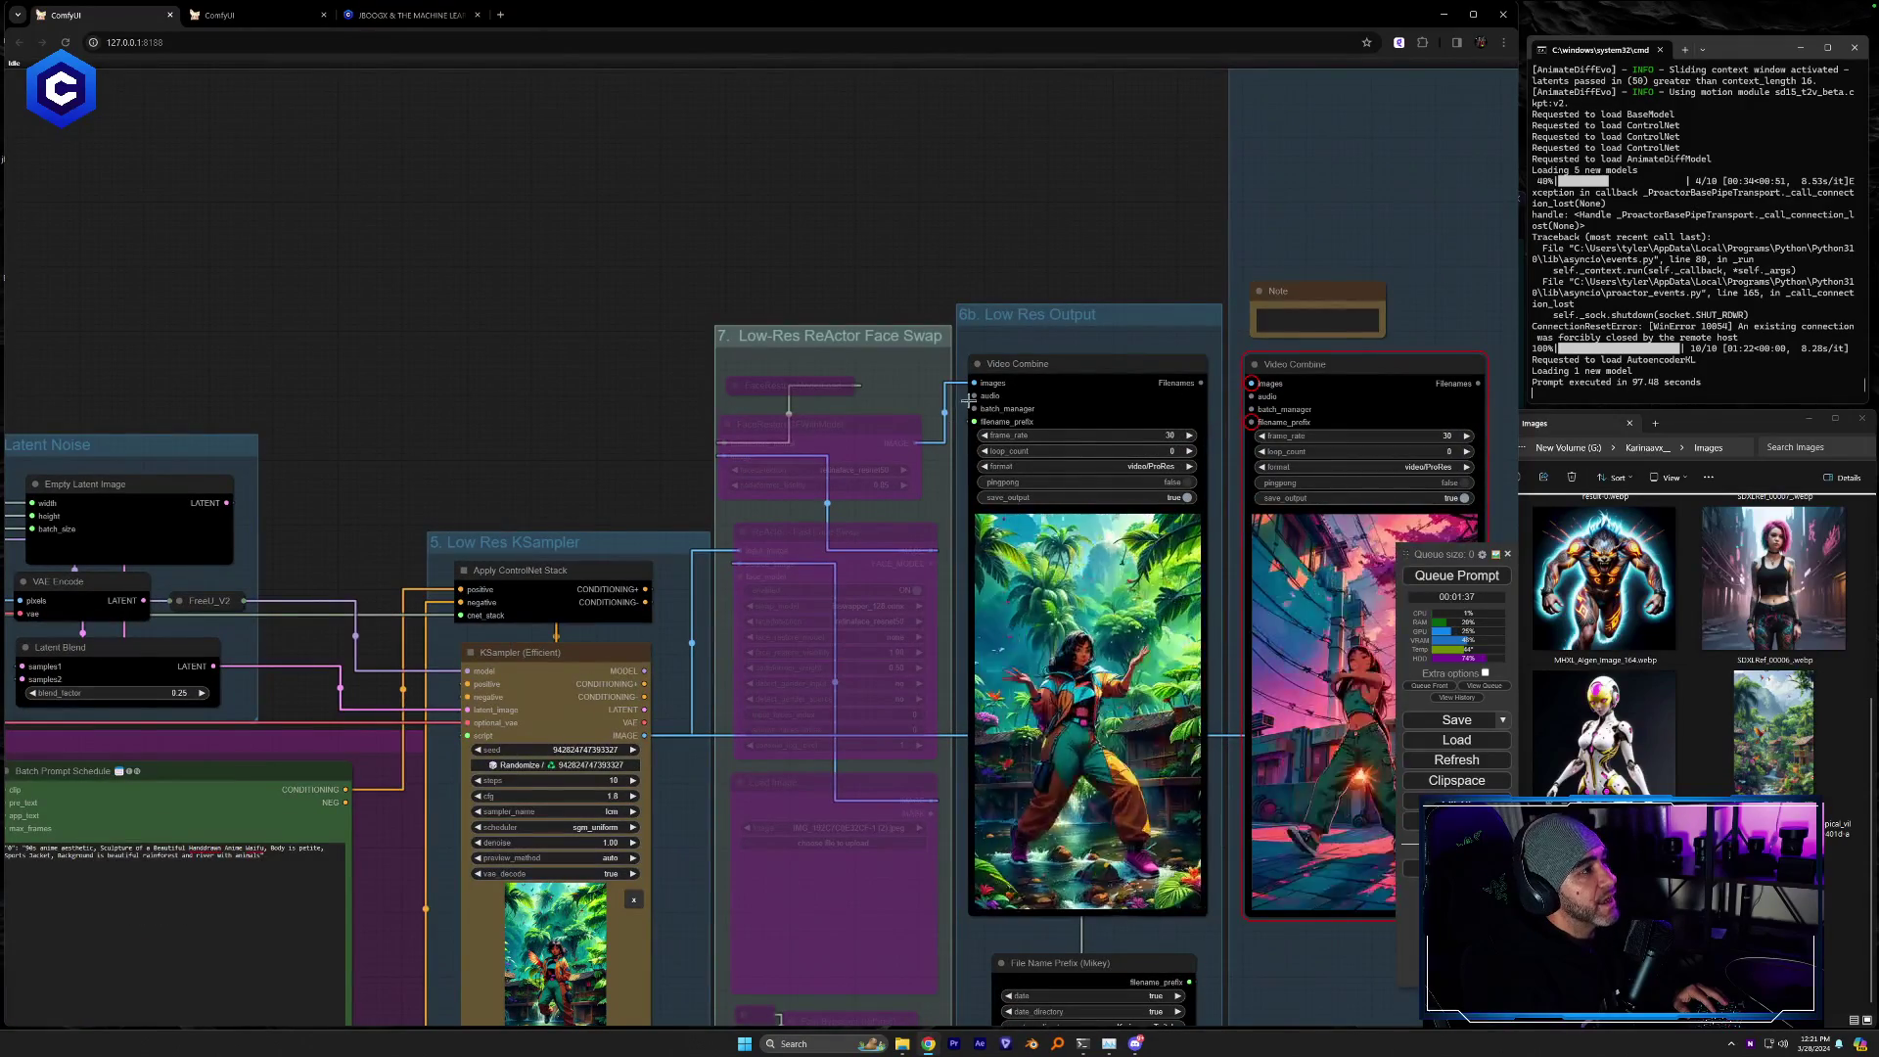
{"action": "left_click_drag", "start_coordinate": [972, 408], "coordinate": [860, 231]}
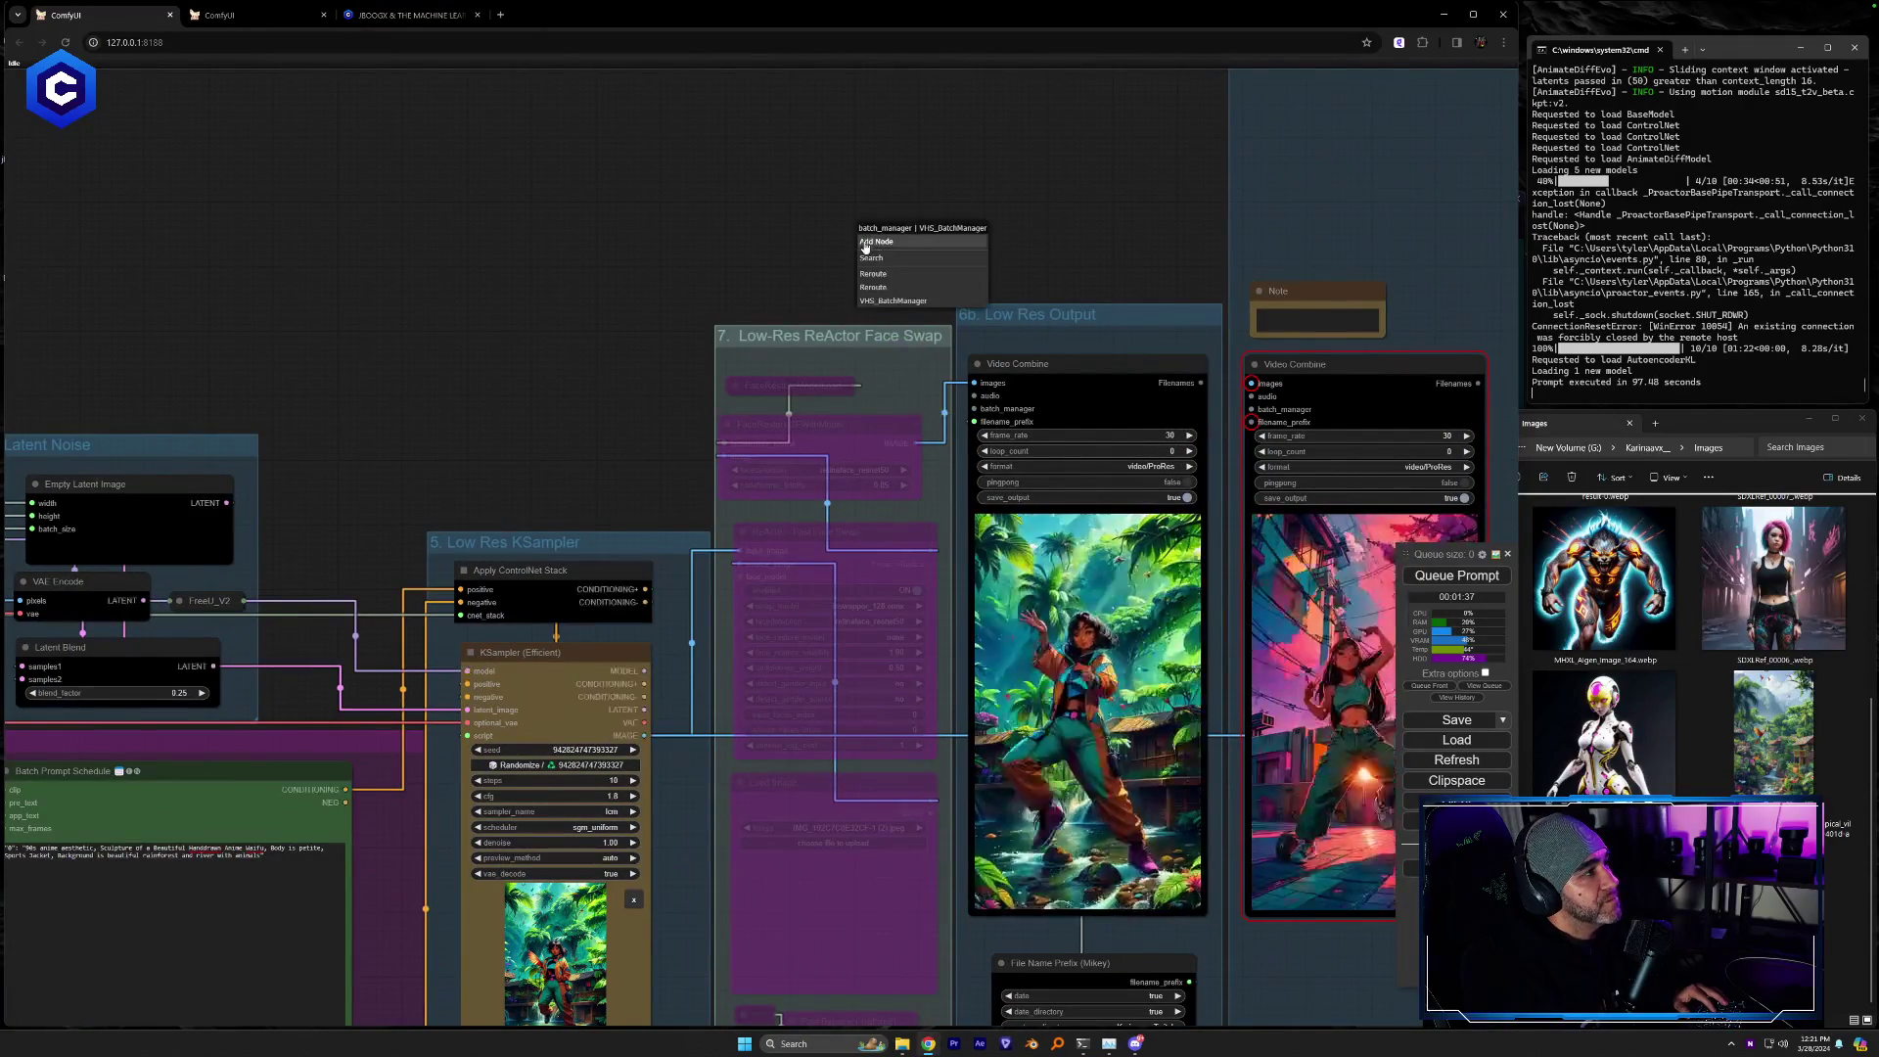
{"action": "left_click", "coordinate": [892, 301]}
{"action": "left_click_drag", "start_coordinate": [1024, 245], "coordinate": [1079, 239]}
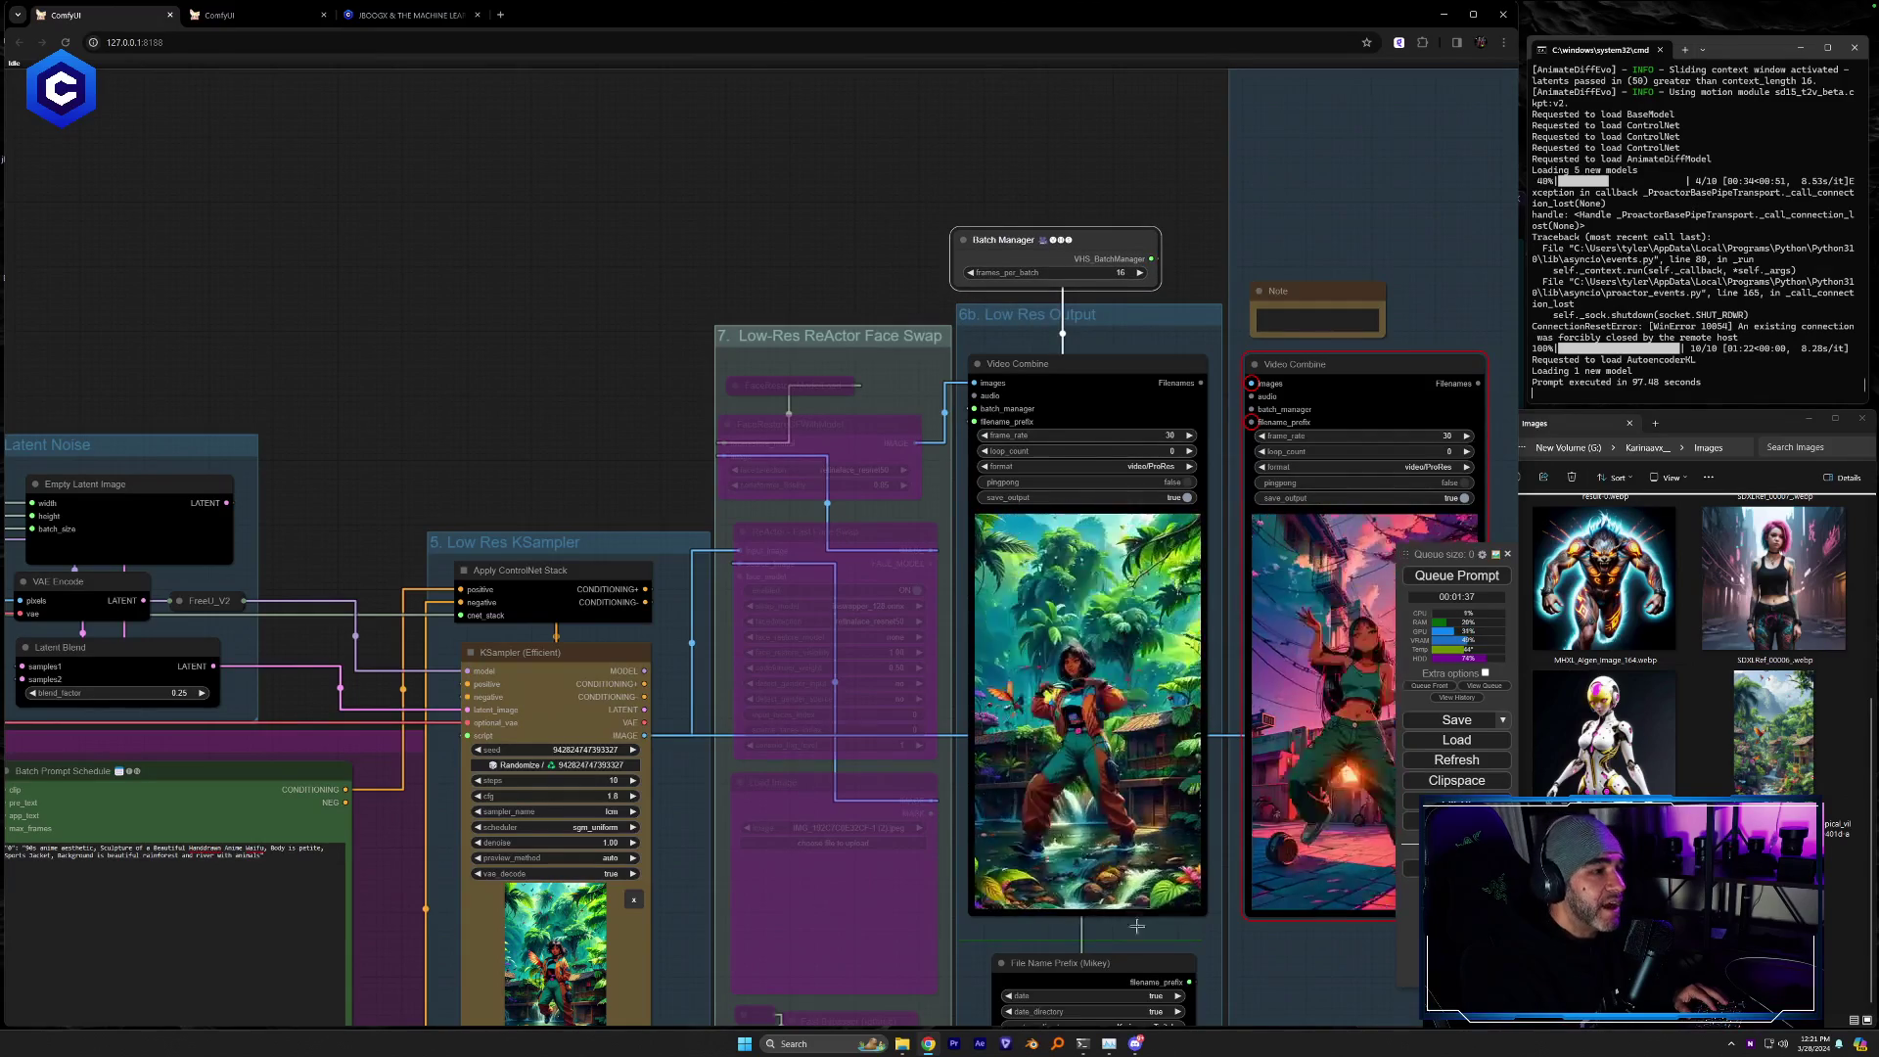
Load the pink-haired woman image SDXLRef_00006_.webp as the IPAdapter character and the seaside castle image SDXLRef_00002_.webp as the background
{"action": "left_click_drag", "start_coordinate": [685, 960], "coordinate": [1532, 692]}
{"action": "left_click_drag", "start_coordinate": [506, 901], "coordinate": [1212, 796]}
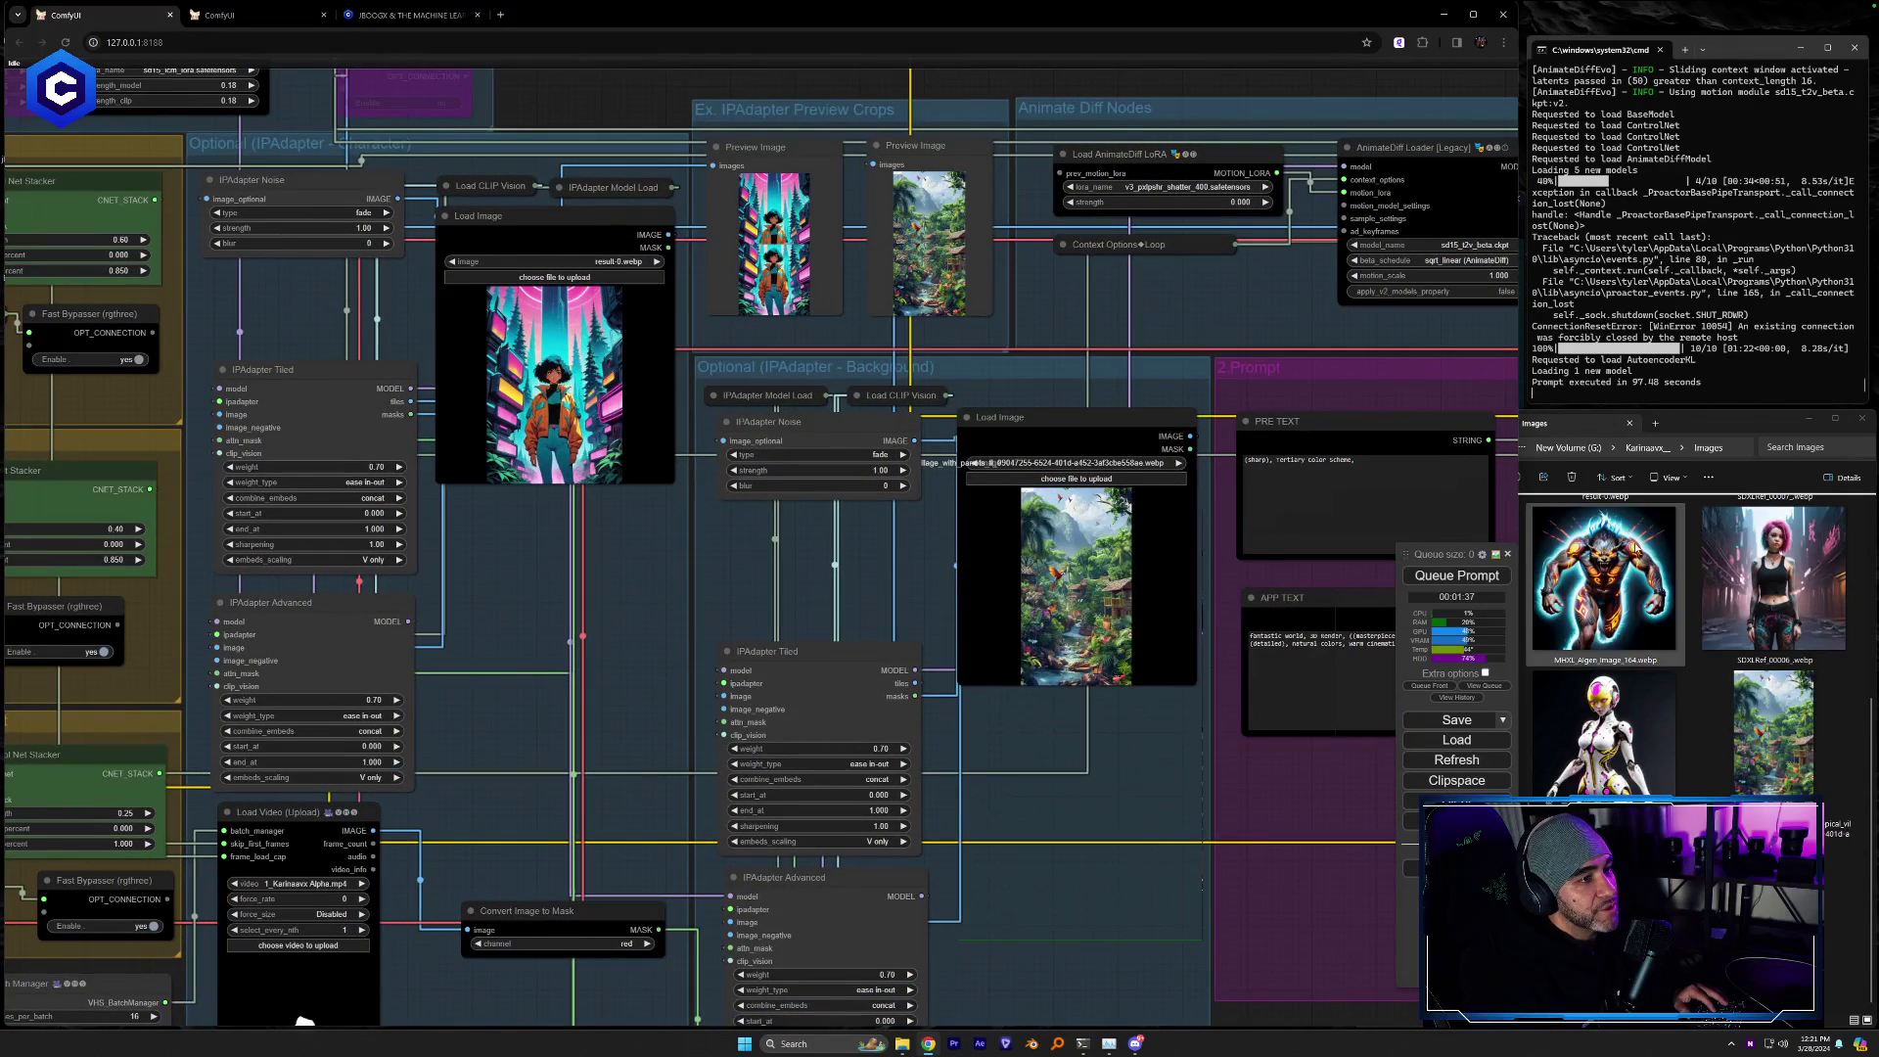
{"action": "left_click", "coordinate": [1799, 576]}
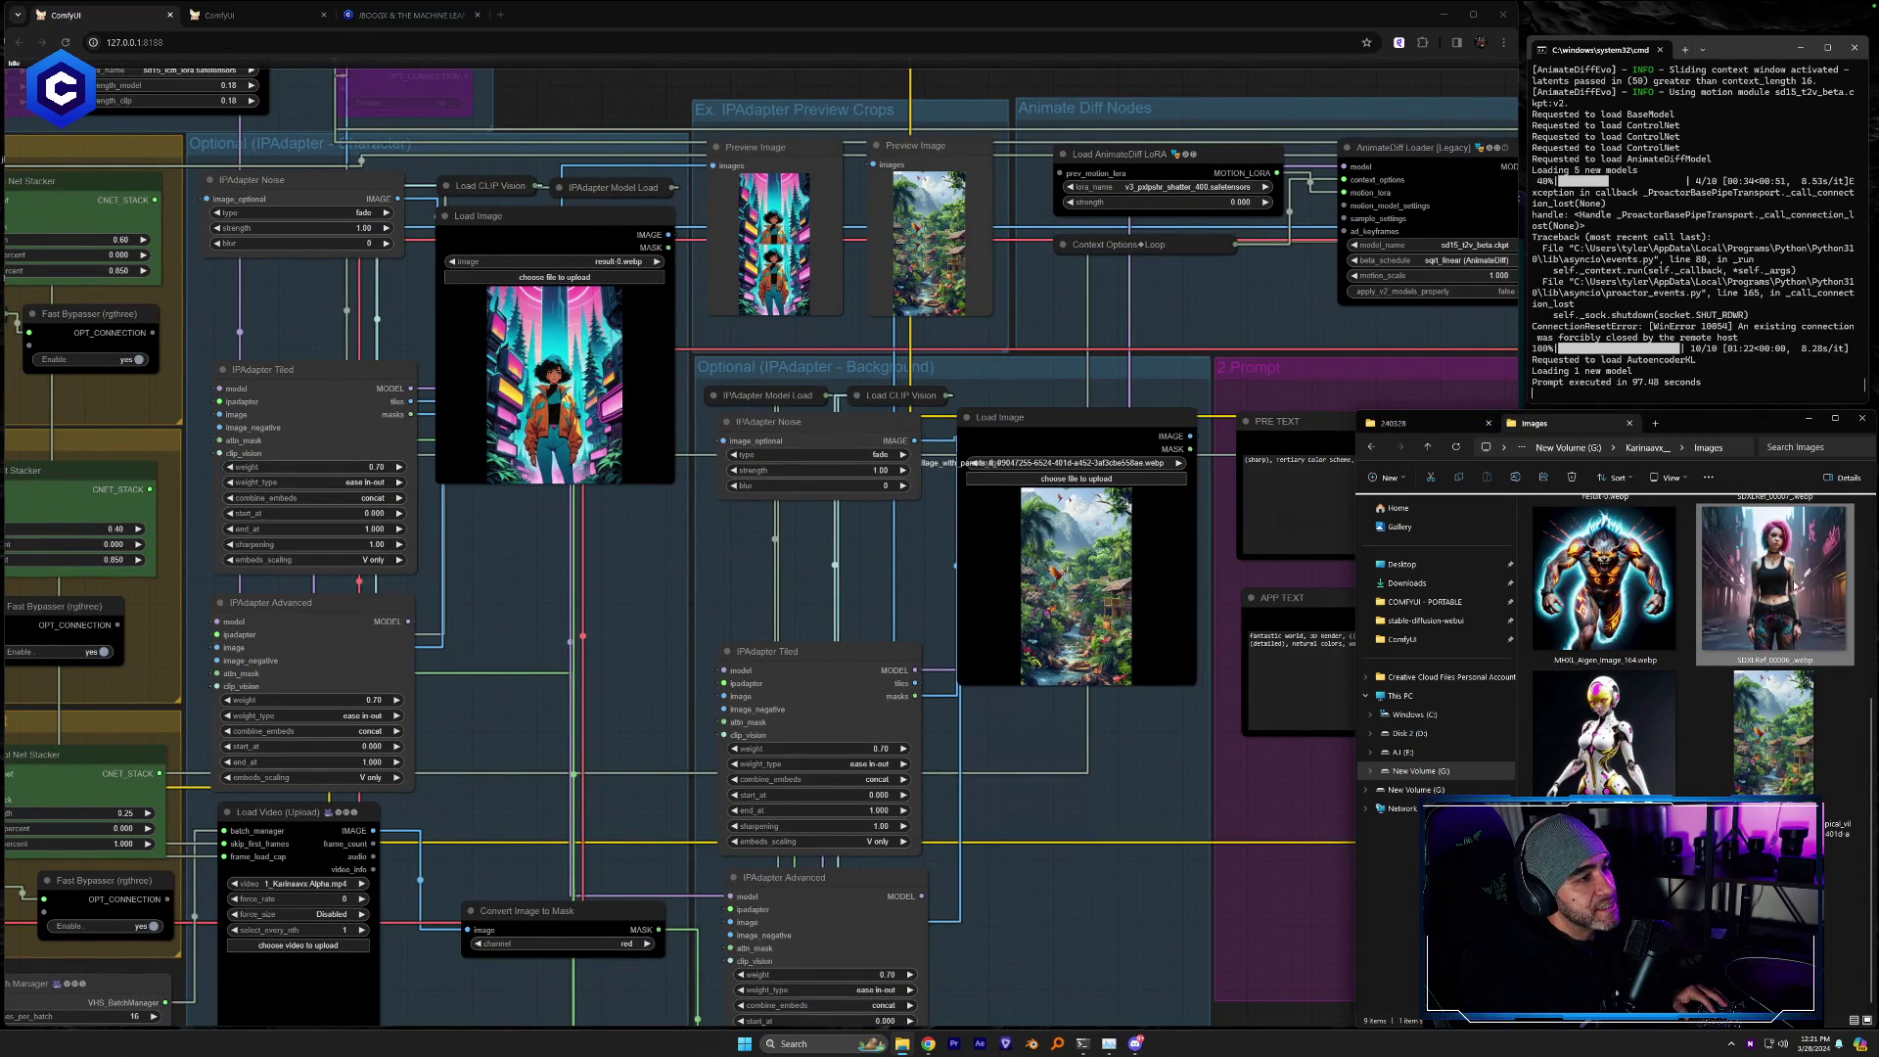
{"action": "left_click_drag", "start_coordinate": [750, 412], "coordinate": [607, 392]}
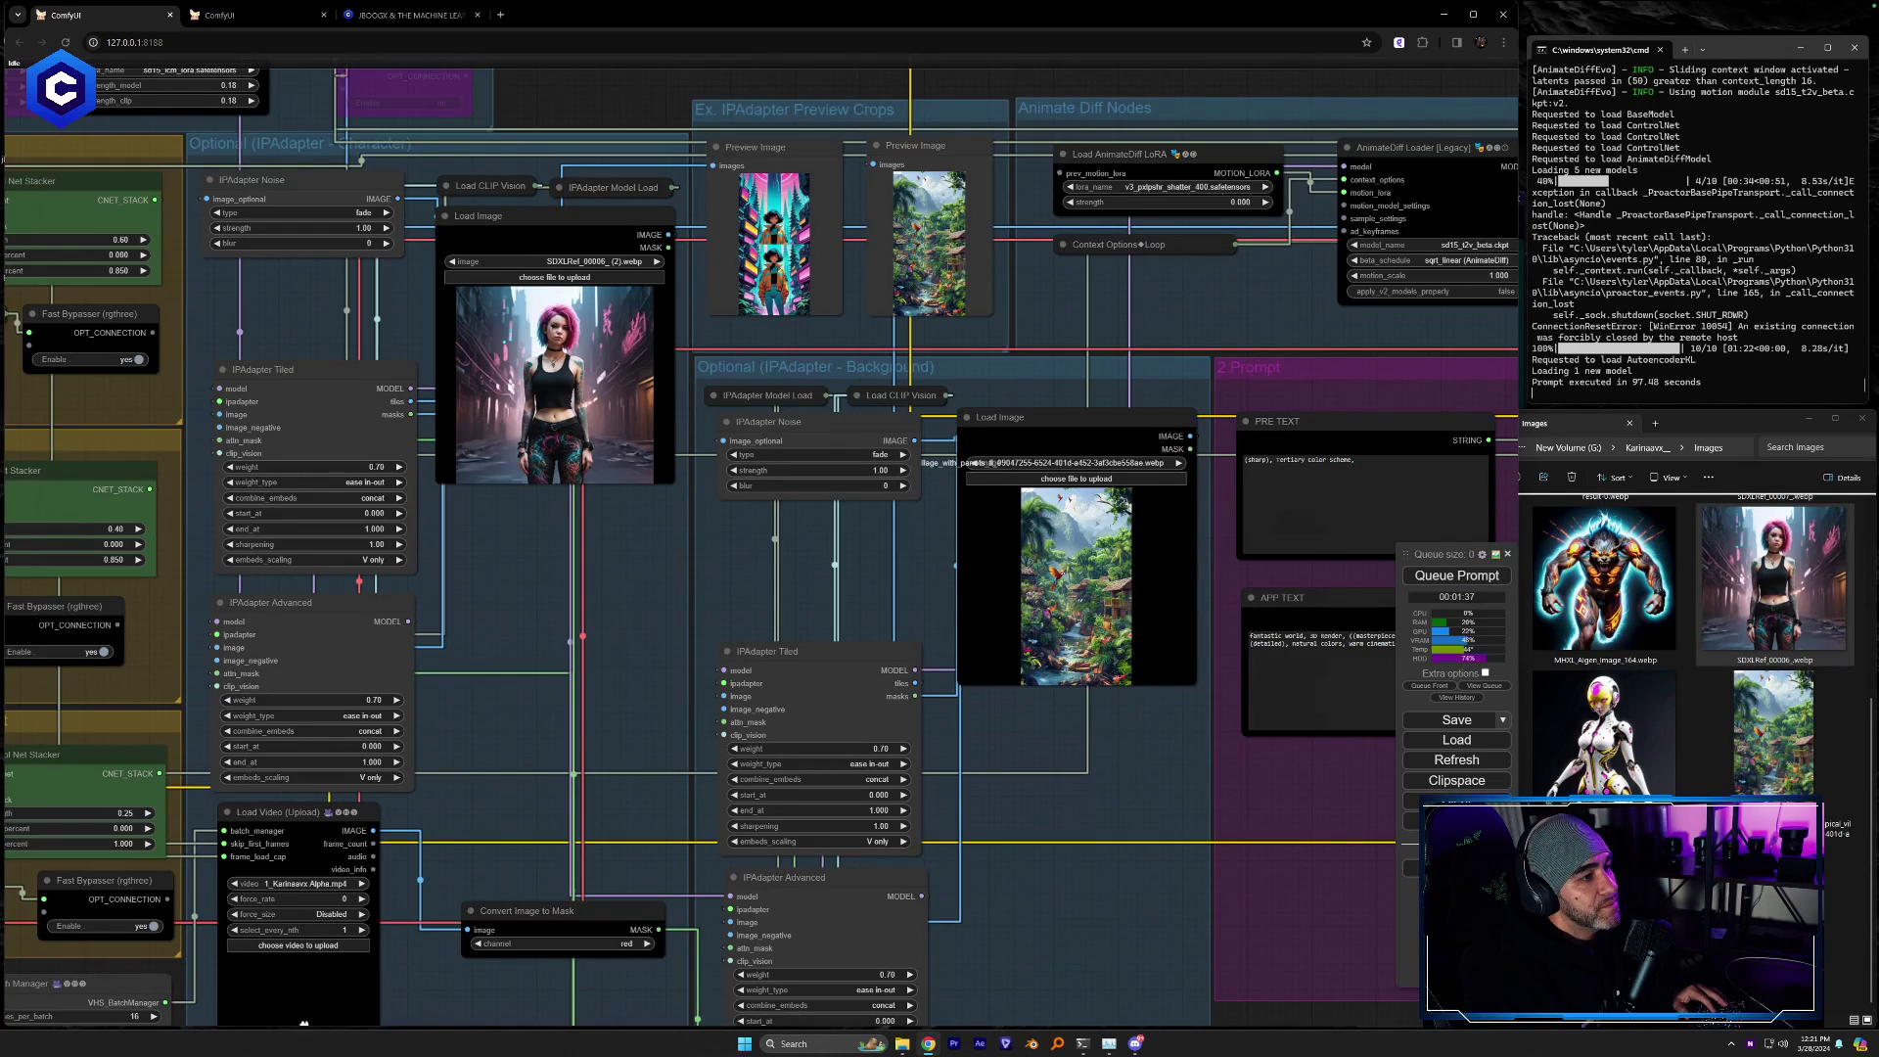
{"action": "left_click_drag", "start_coordinate": [1149, 638], "coordinate": [1147, 638]}
In the Batch Prompt Schedule, replace the subject "Handdrawn Anime Waifu" with "Punk Rock Girl"
{"action": "left_click_drag", "start_coordinate": [1300, 845], "coordinate": [789, 941]}
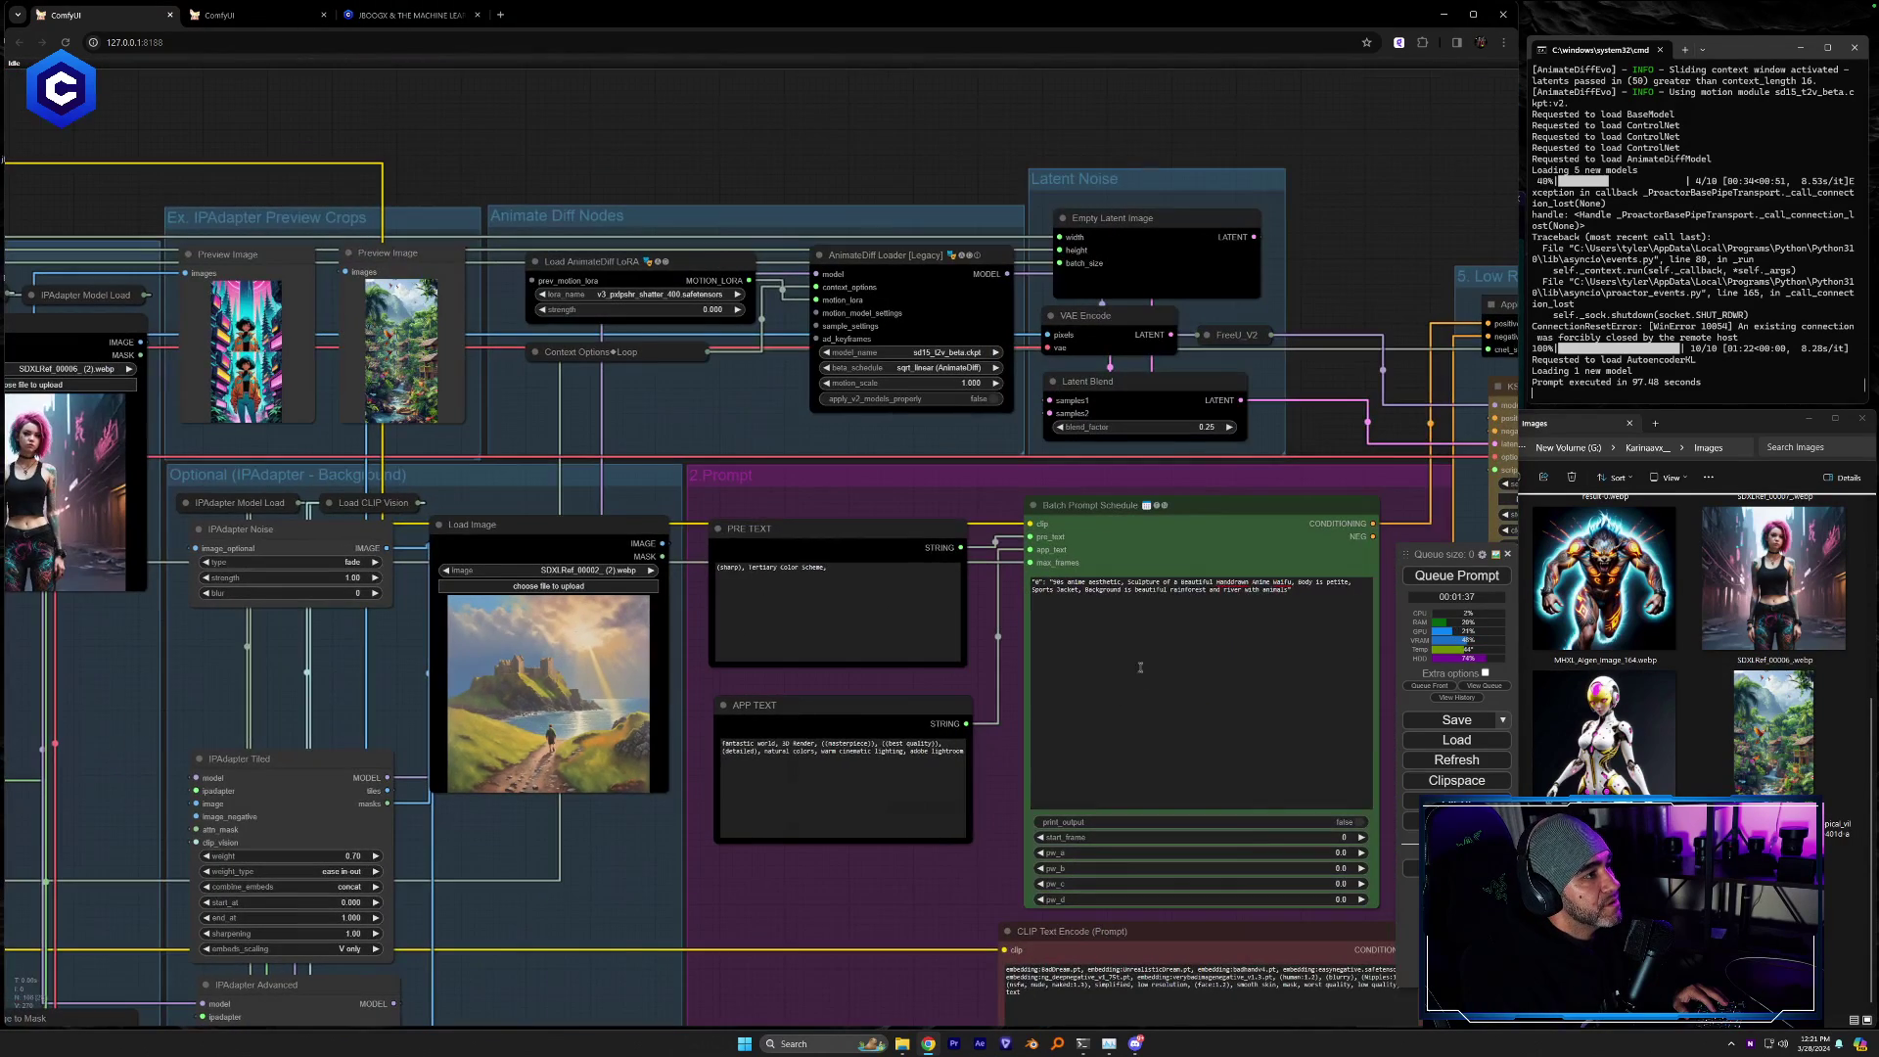
{"action": "scroll", "coordinate": [1034, 624], "scroll_direction": "up", "scroll_amount": 6}
{"action": "left_click_drag", "start_coordinate": [1006, 620], "coordinate": [584, 714]}
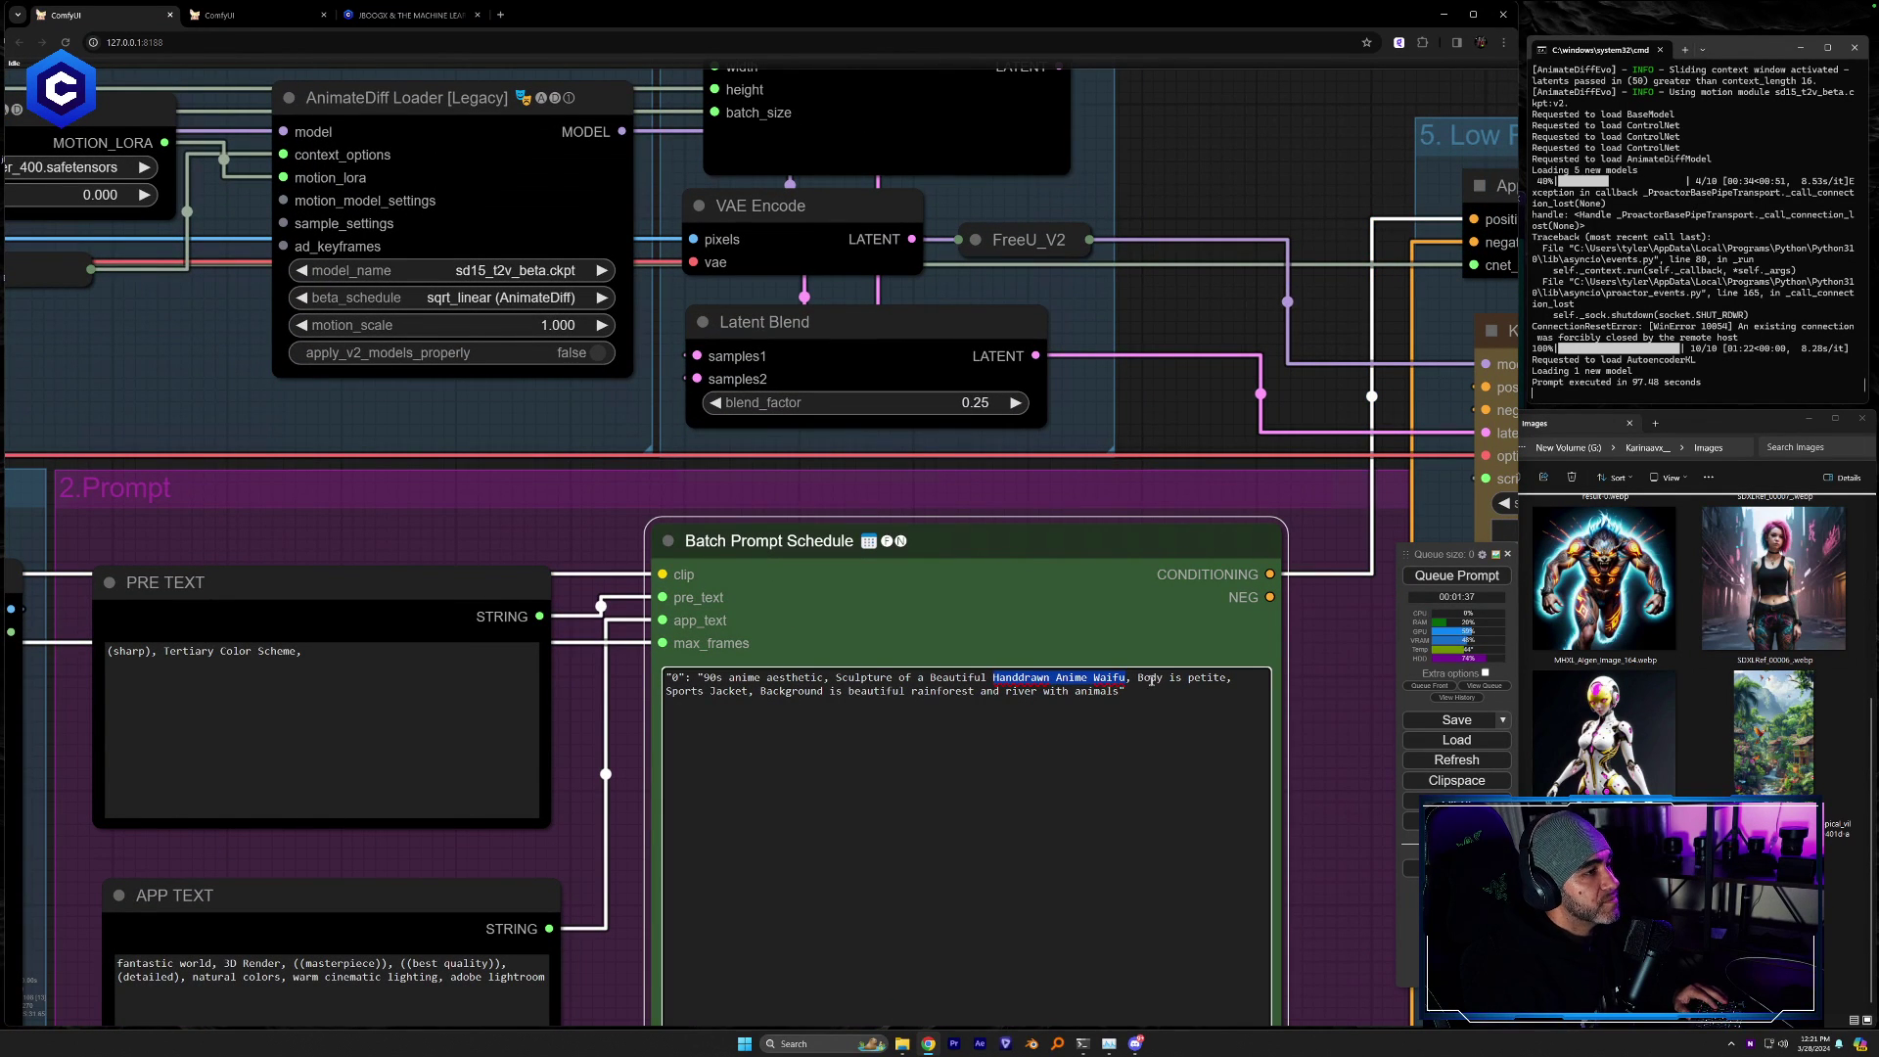
{"action": "type", "text": "Roc"}
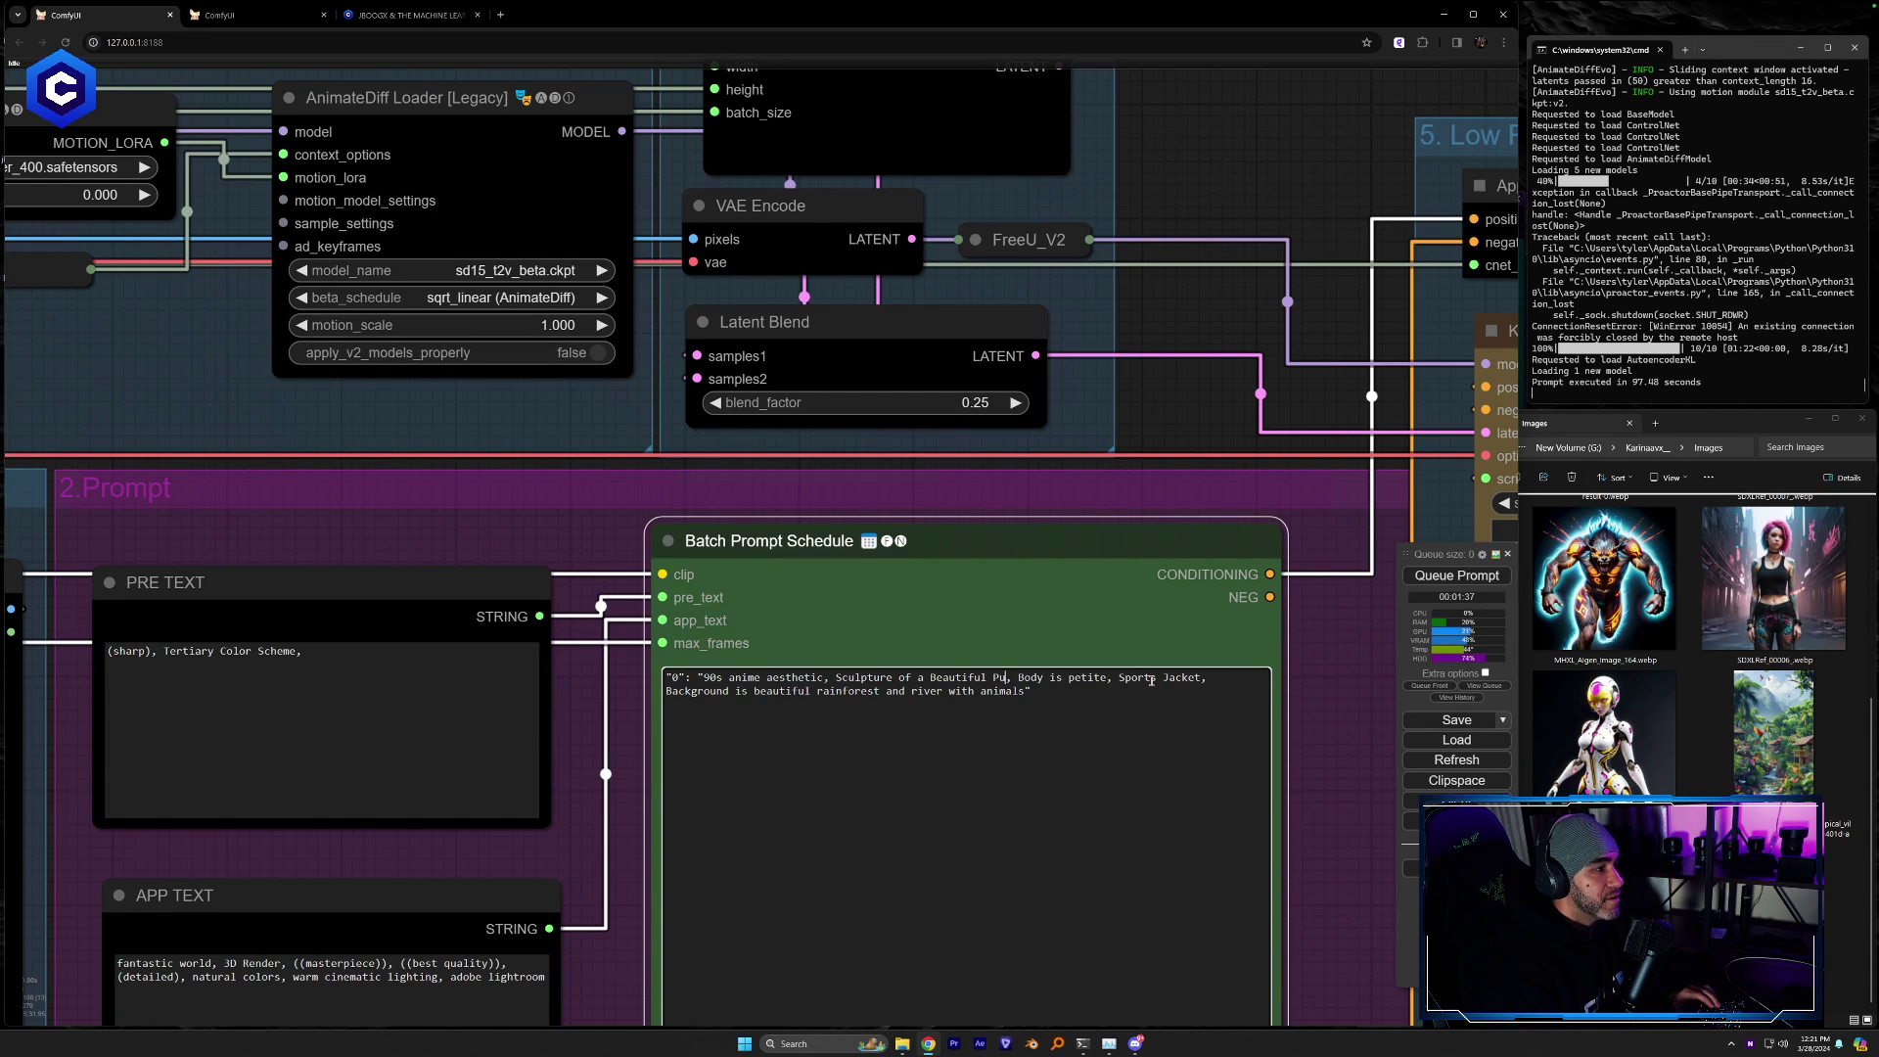
{"action": "type", "text": "Rock "}
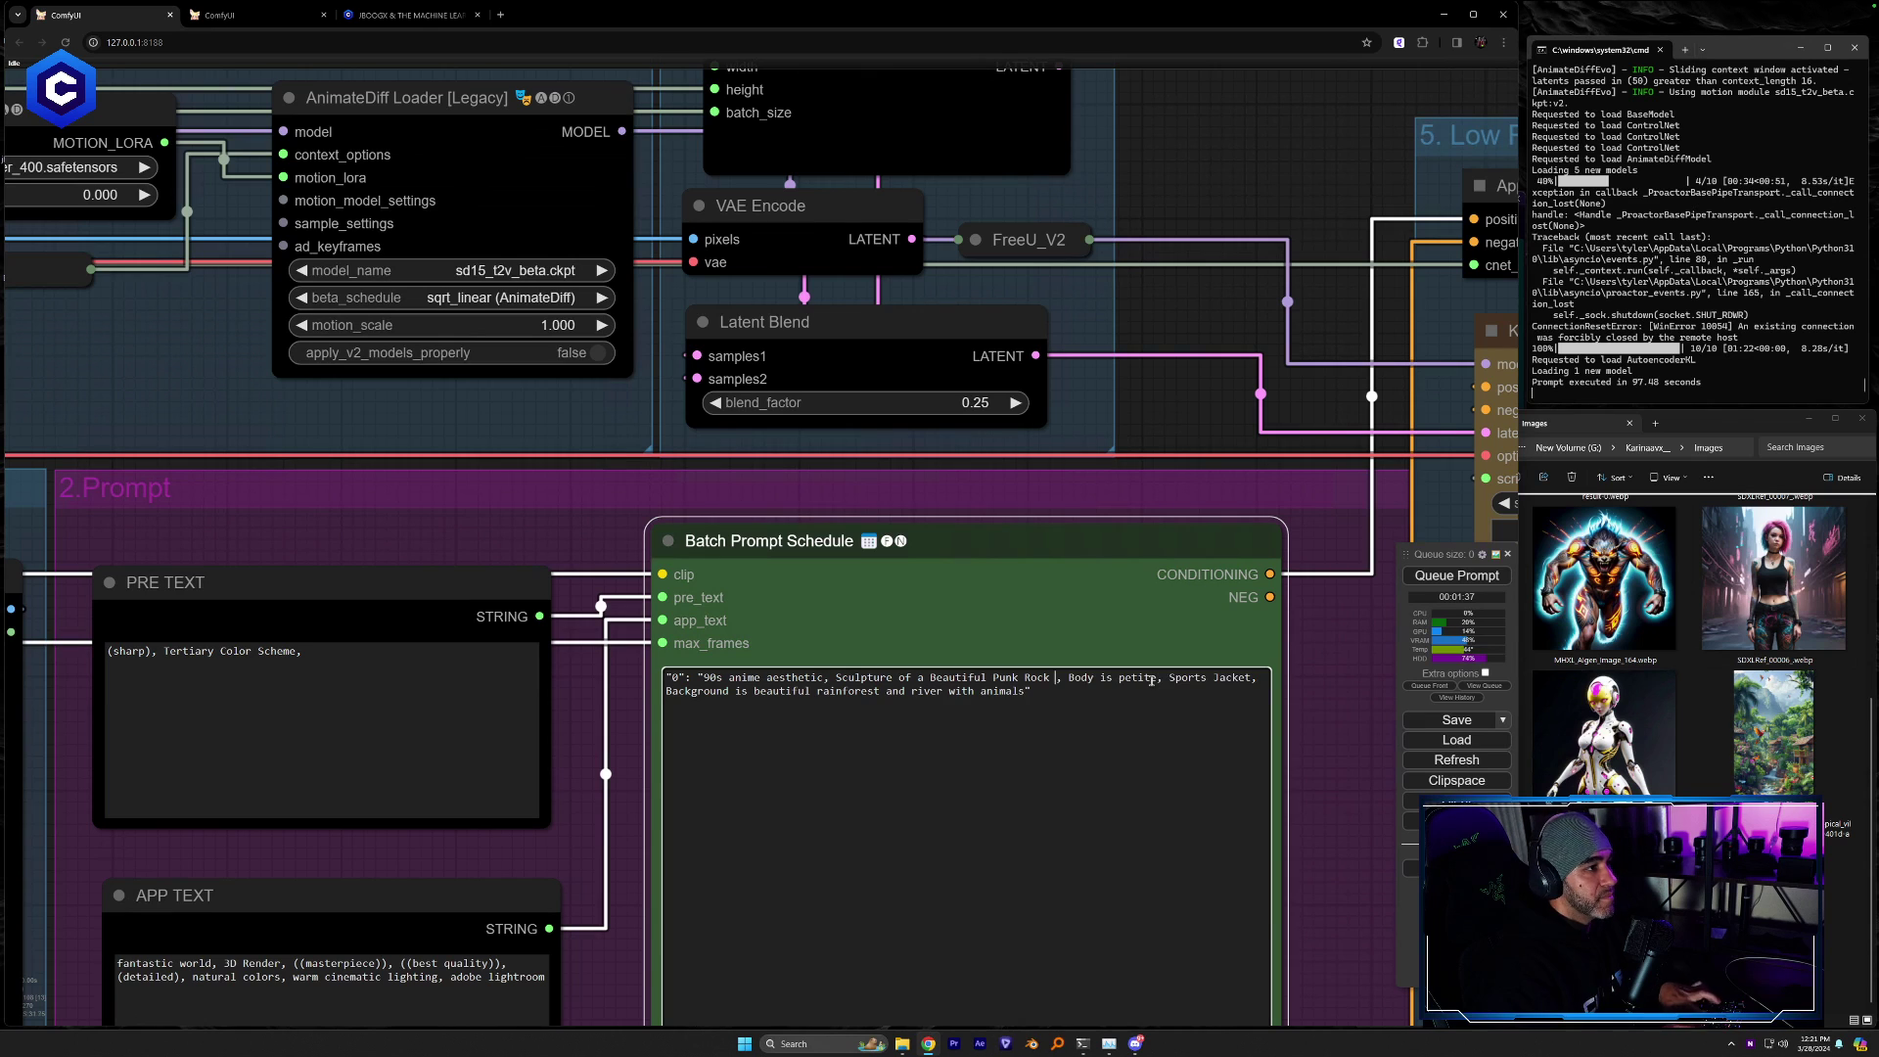
{"action": "type", "text": "Girl"}
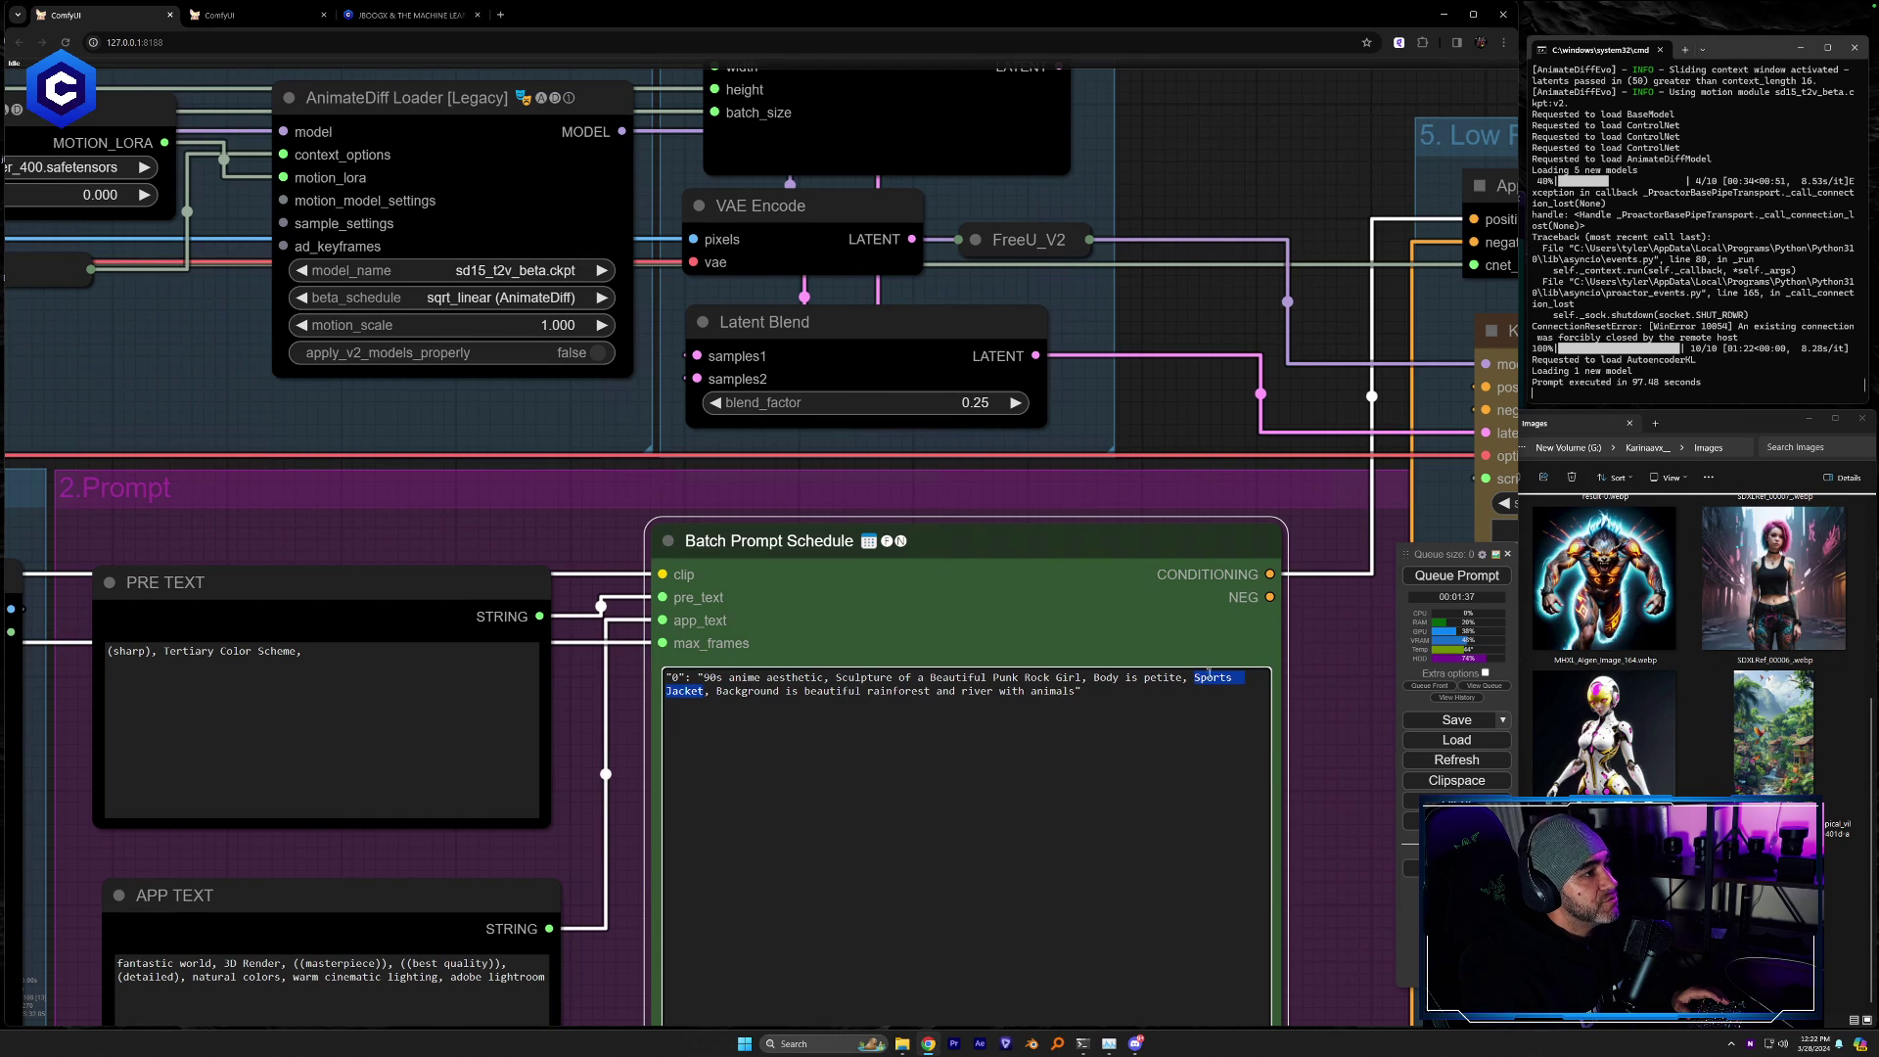
Replace "Sports Jacket" with "Tattoos" and set the background text to "Background is peaceful mountain range with a castle in the distance"
{"action": "type", "text": "Tattoo"}
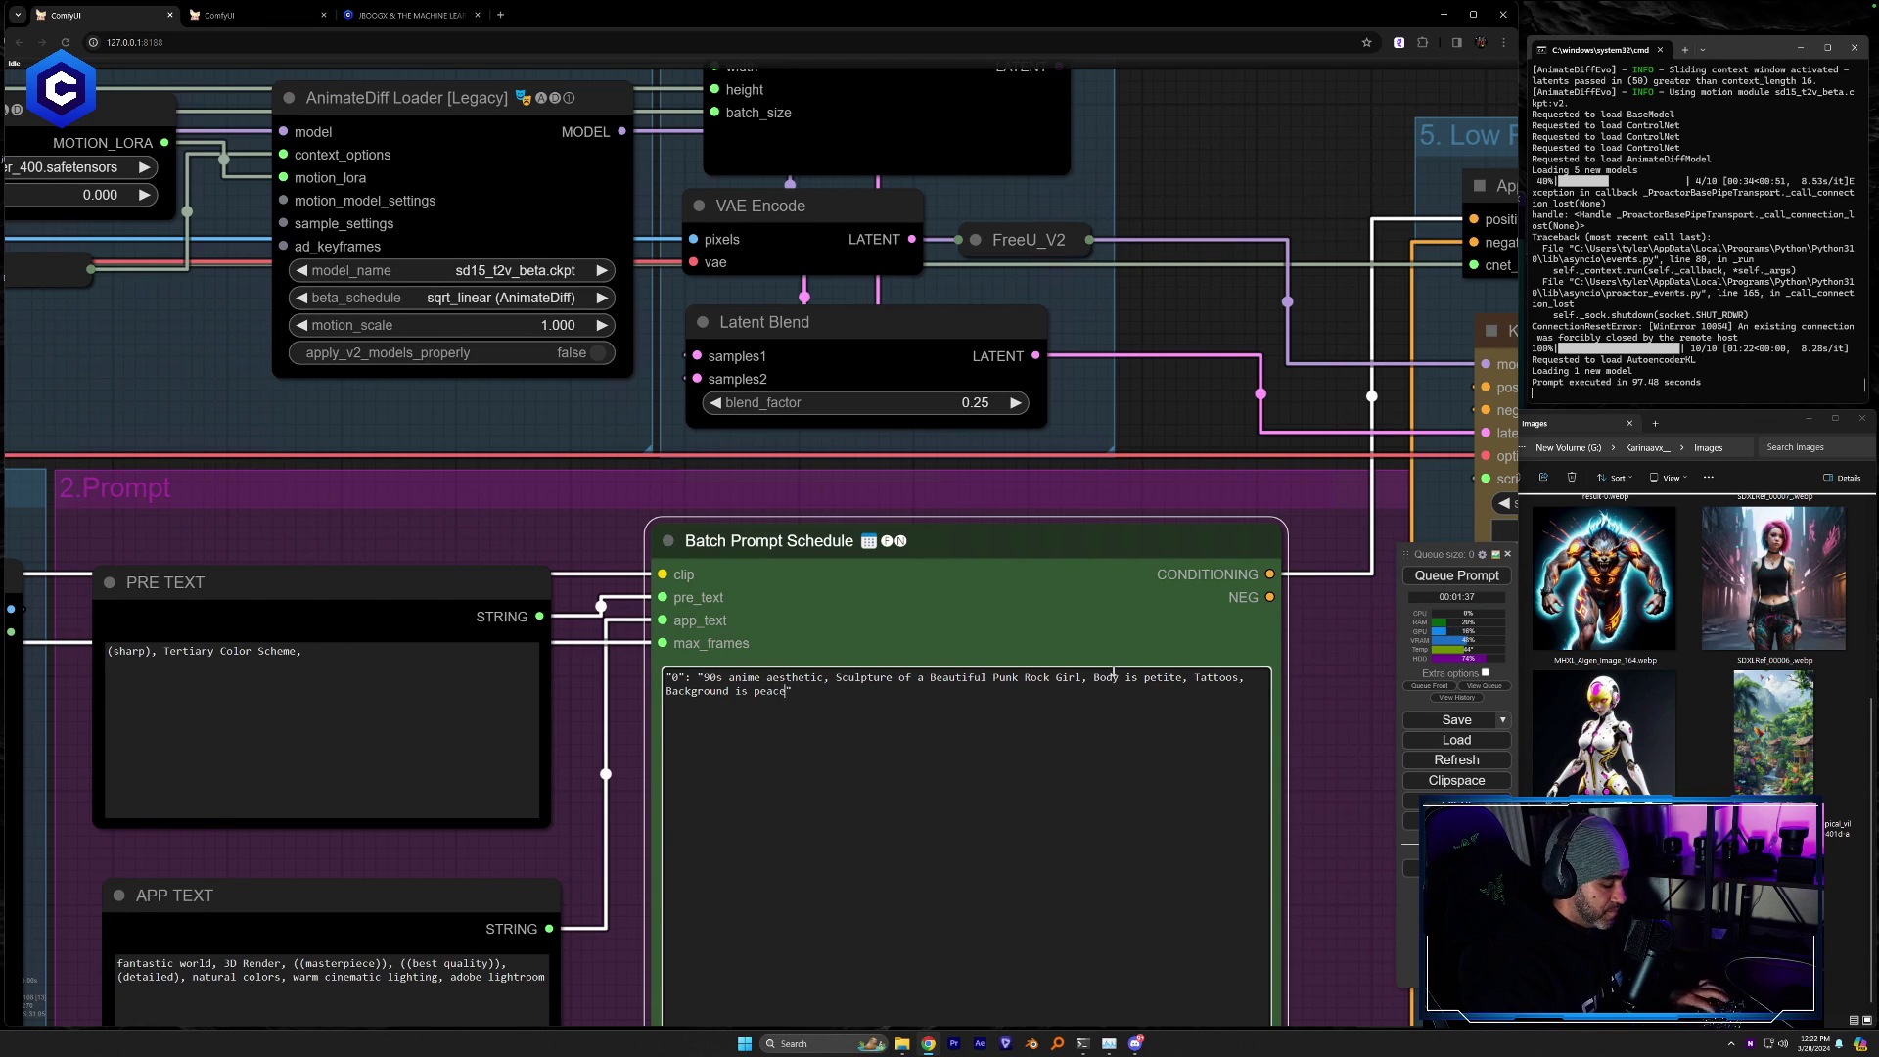
{"action": "type", "text": "mountain rang"}
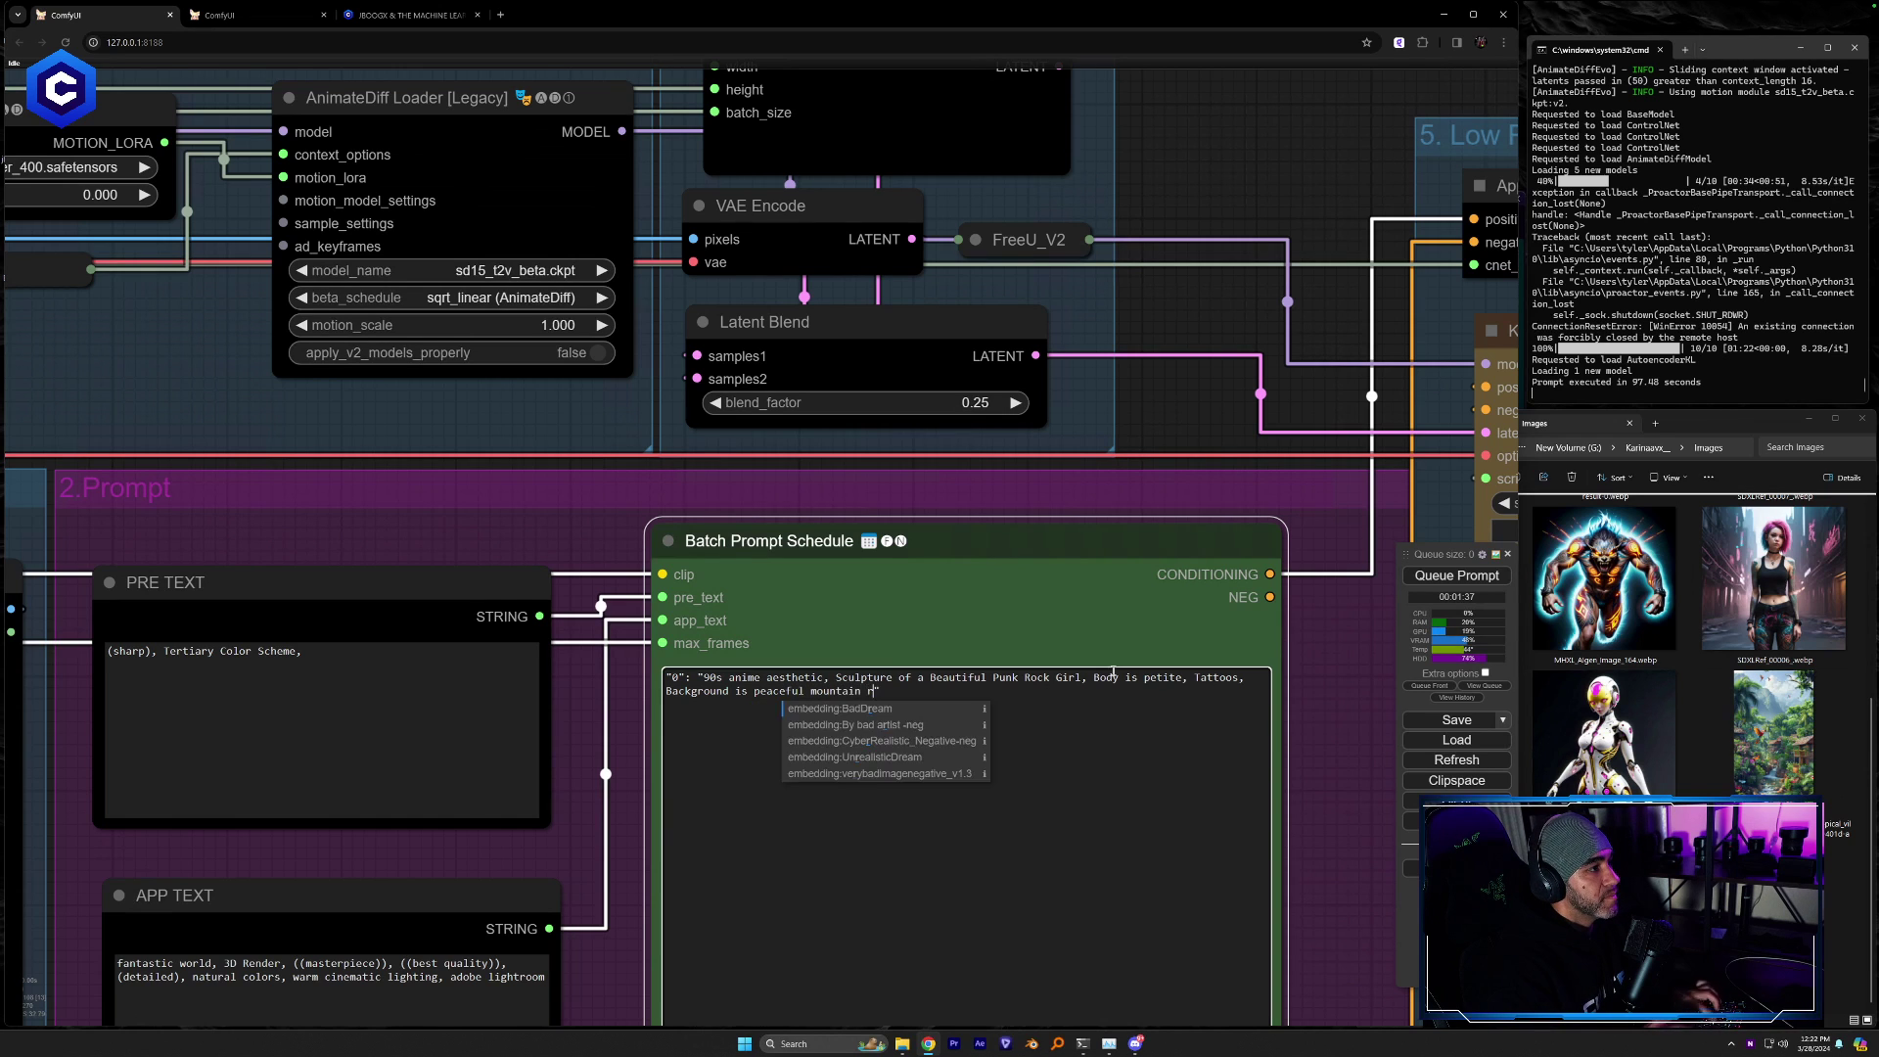
{"action": "type", "text": "e with a castle in the distance"}
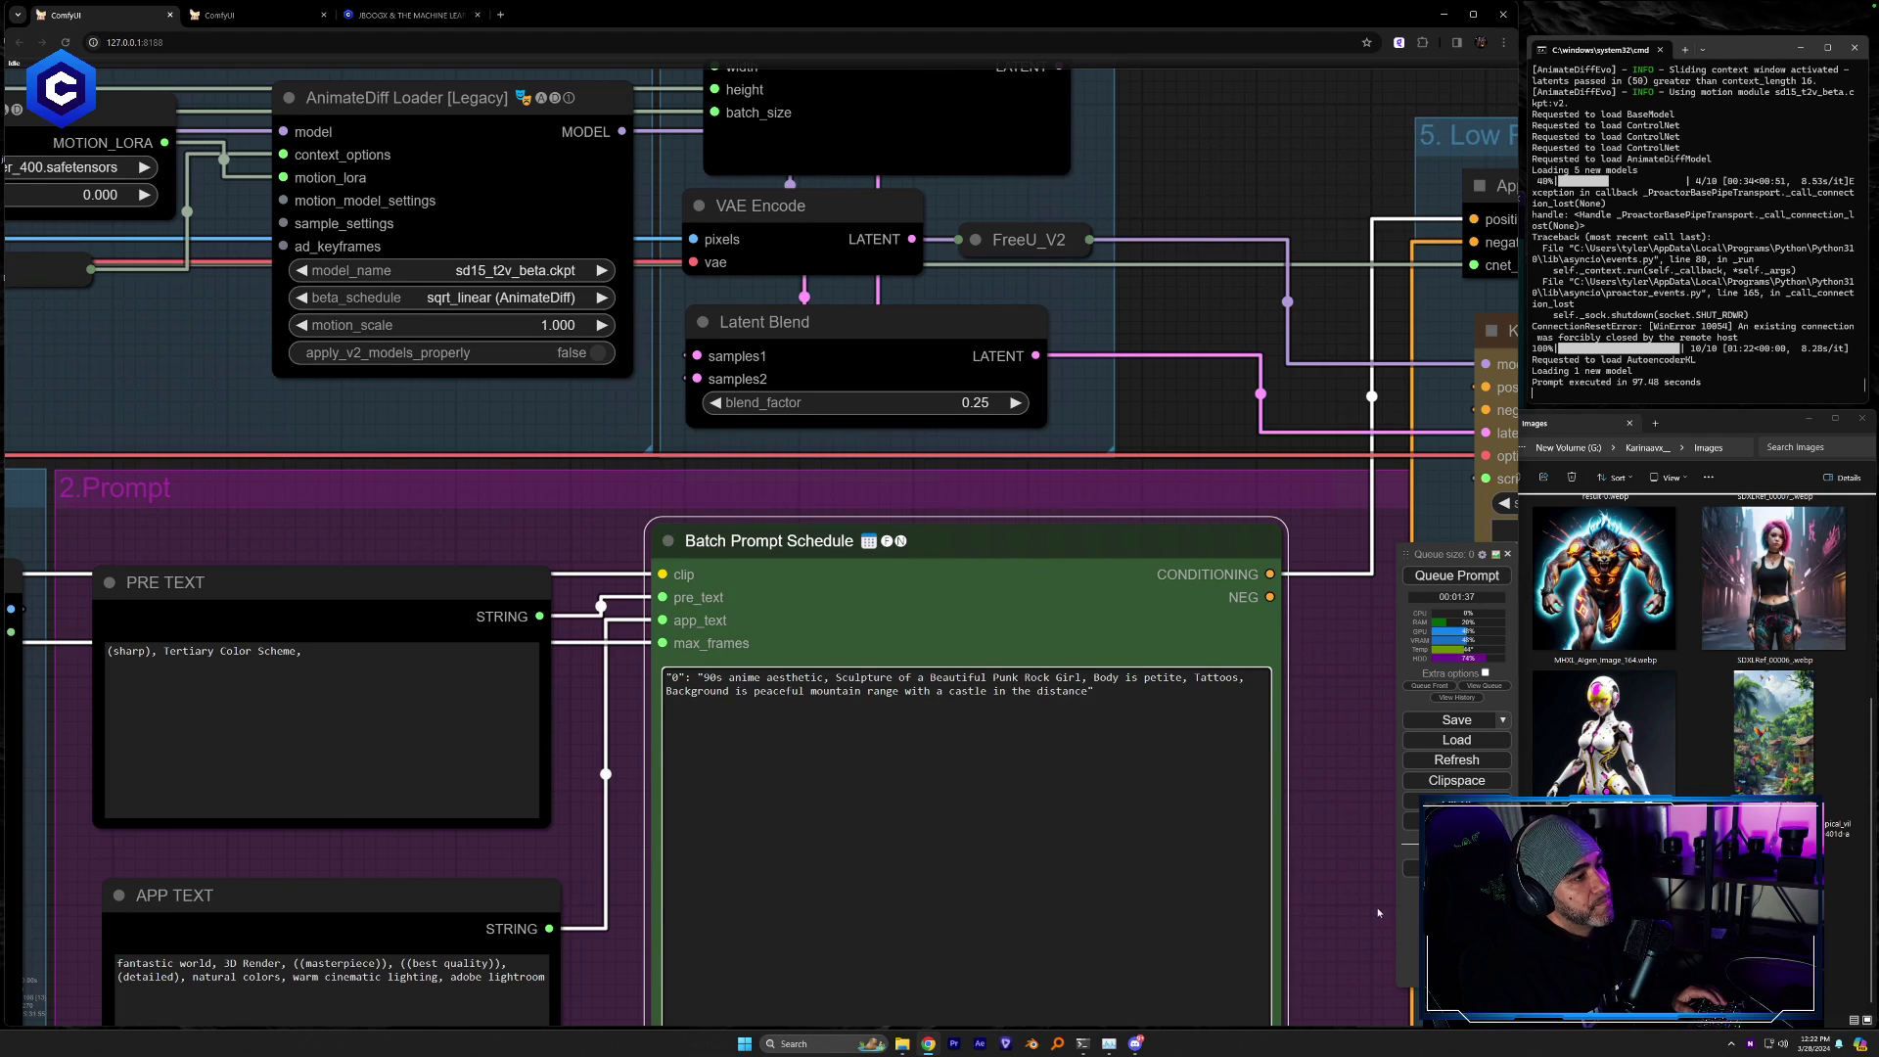
Place a copy of the rainforest Video Combine output beside the pink street video in the preview area for comparison
{"action": "scroll", "coordinate": [1287, 797], "scroll_direction": "down", "scroll_amount": 5}
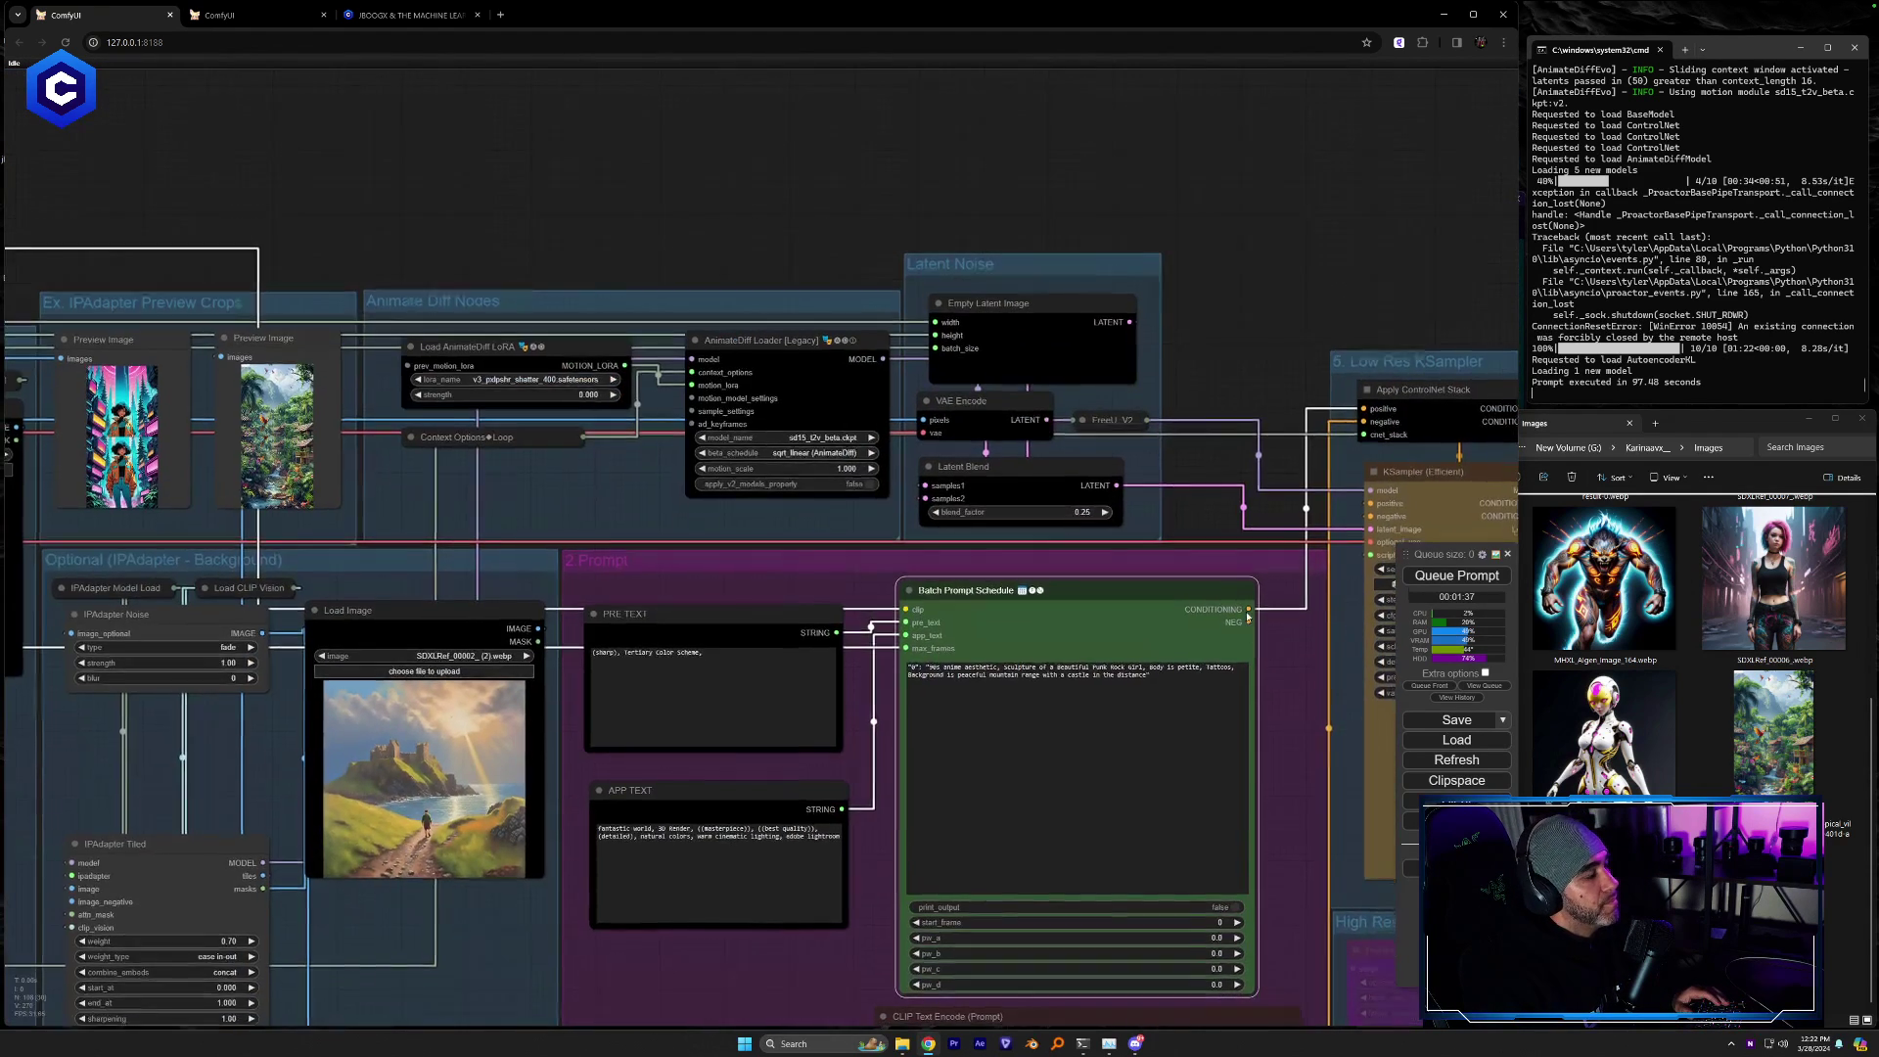
{"action": "left_click_drag", "start_coordinate": [1299, 800], "coordinate": [1244, 607]}
{"action": "left_click_drag", "start_coordinate": [587, 914], "coordinate": [1505, 909]}
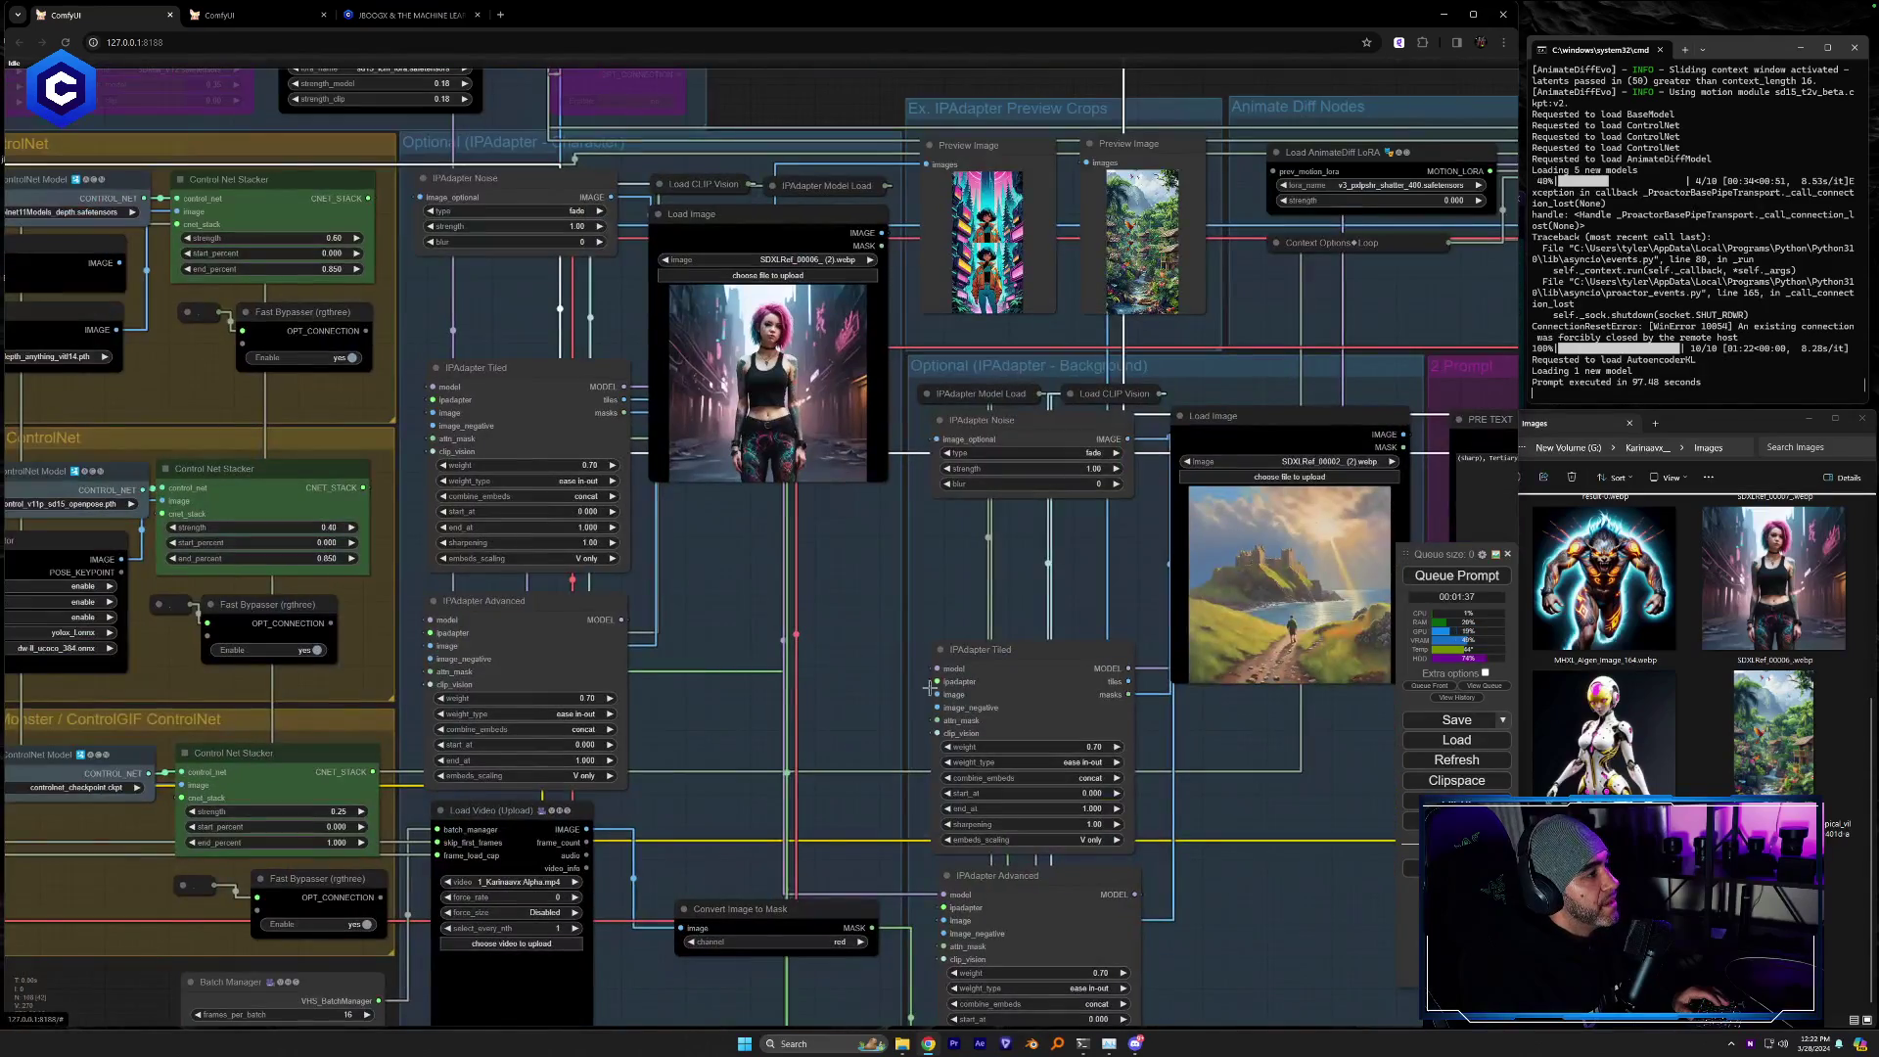
{"action": "left_click_drag", "start_coordinate": [929, 688], "coordinate": [976, 650]}
{"action": "left_click_drag", "start_coordinate": [920, 744], "coordinate": [255, 768]}
{"action": "left_click_drag", "start_coordinate": [804, 765], "coordinate": [249, 765]}
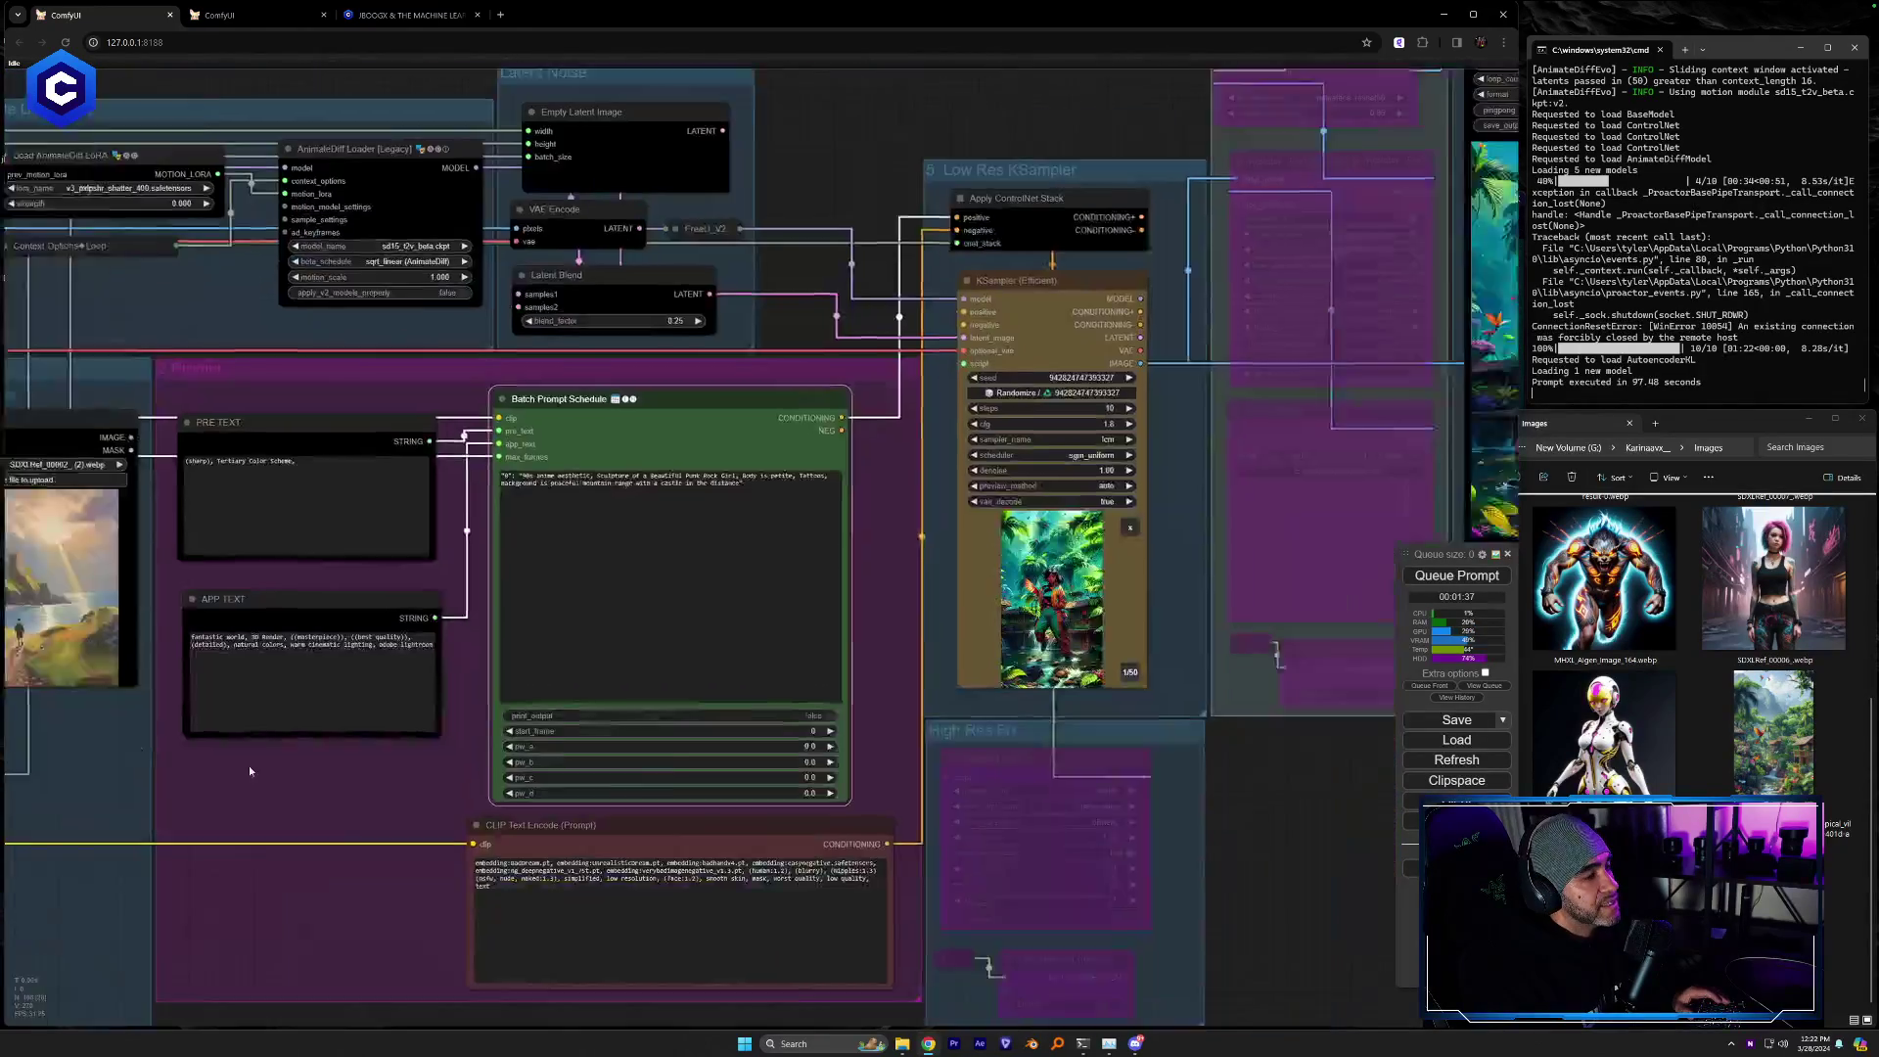
{"action": "left_click_drag", "start_coordinate": [1116, 742], "coordinate": [581, 820]}
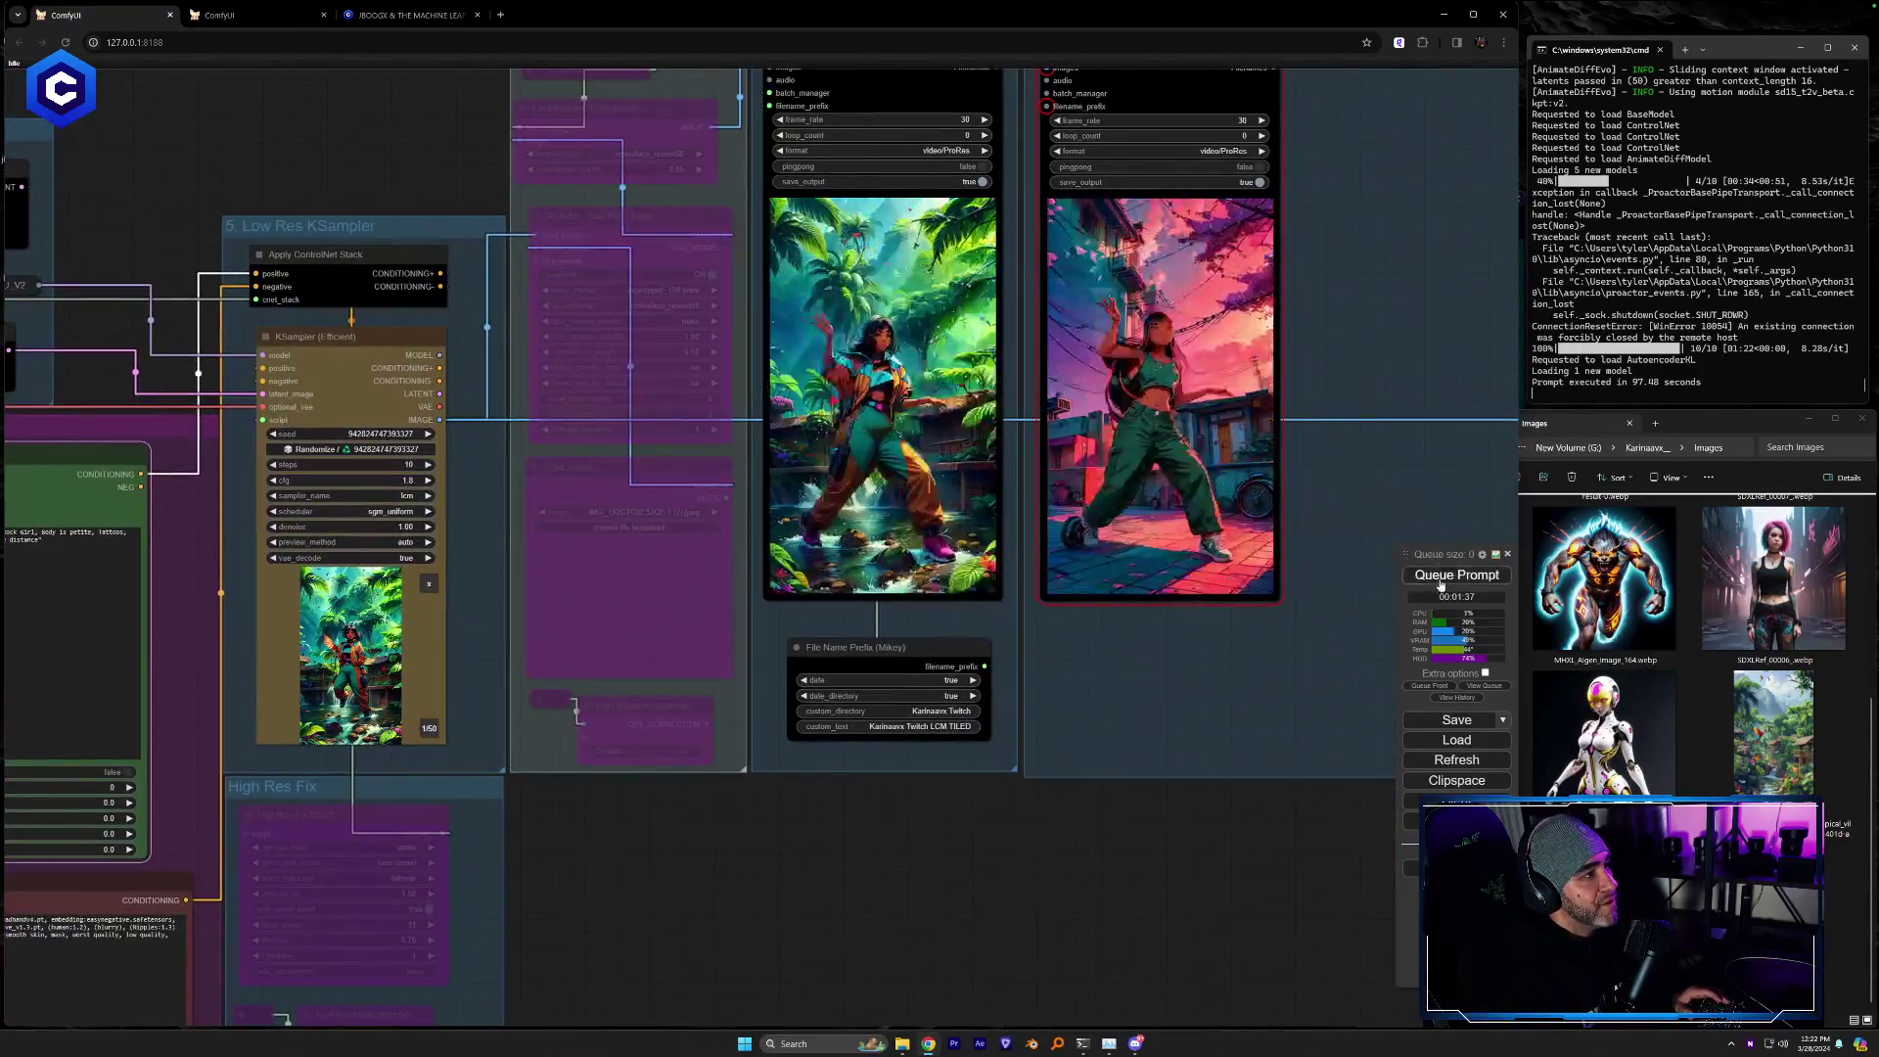
{"action": "left_click_drag", "start_coordinate": [1223, 411], "coordinate": [824, 659]}
{"action": "left_click_drag", "start_coordinate": [471, 297], "coordinate": [1006, 300]}
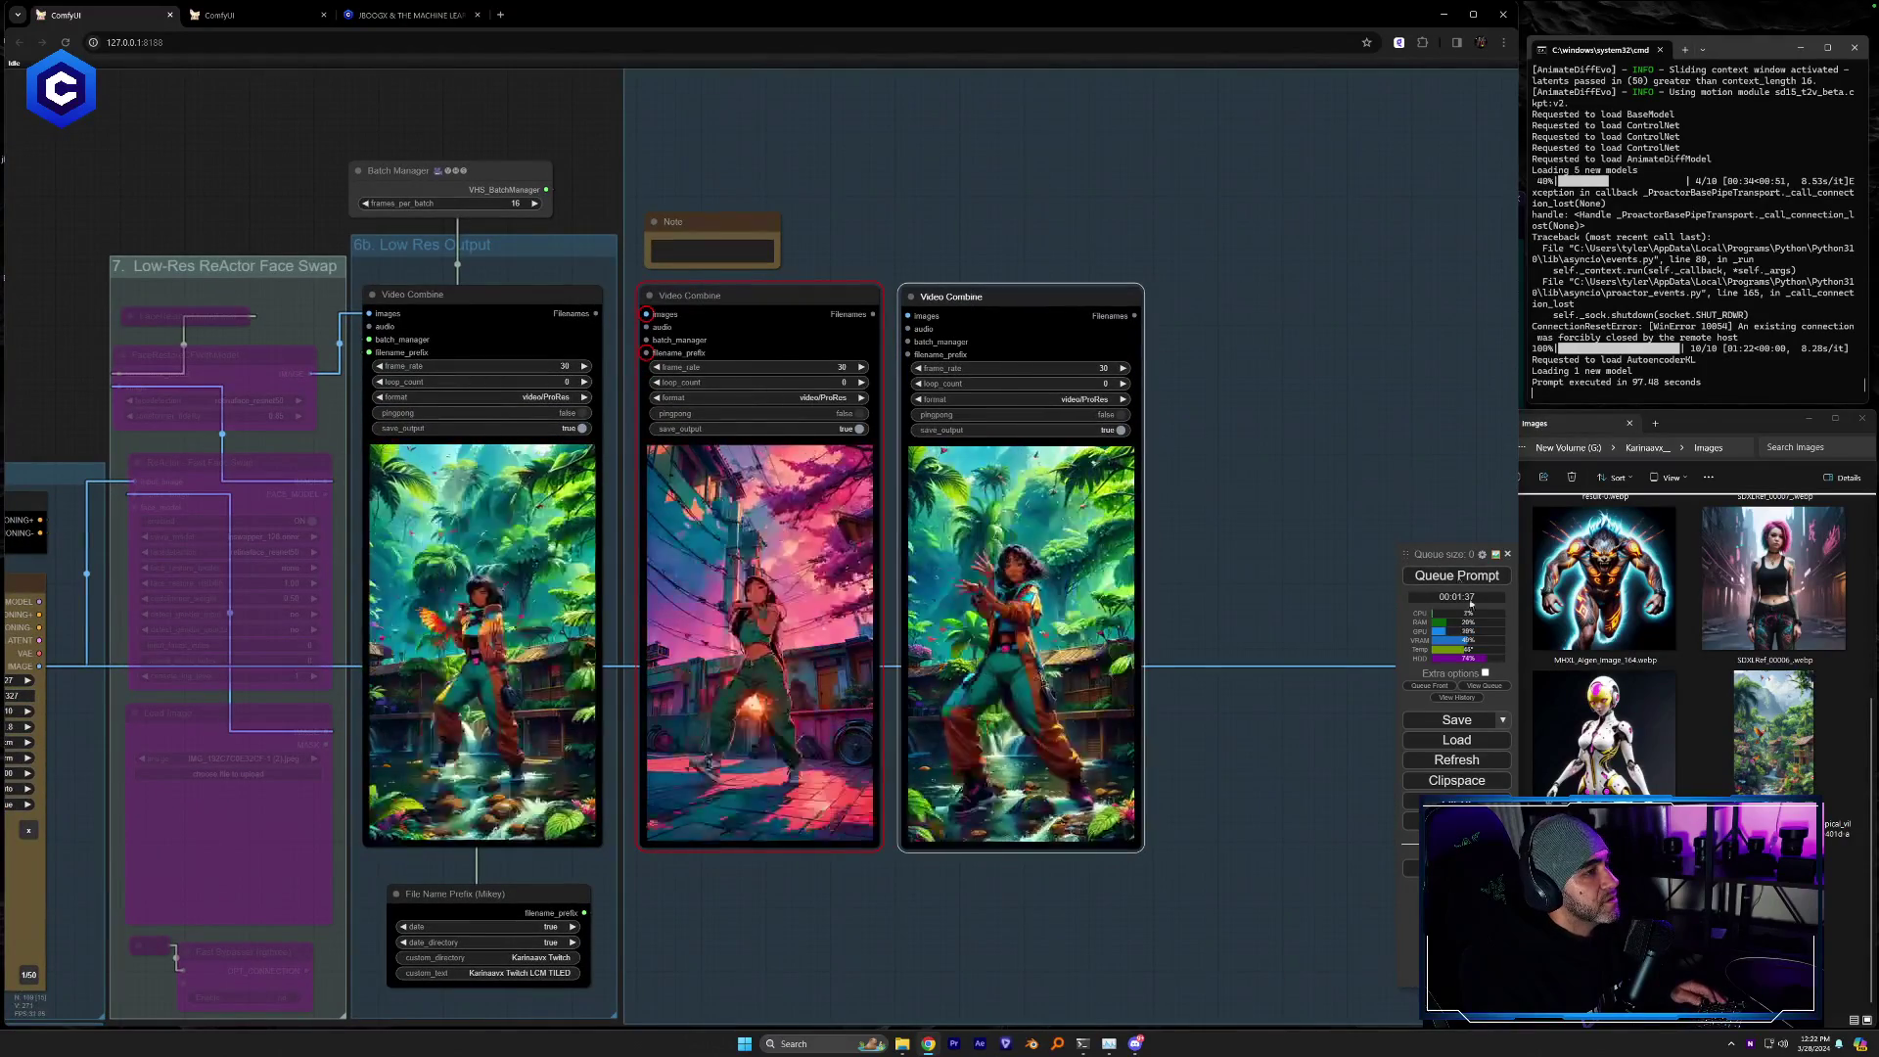
Queue the prompt and monitor the run with Task Manager's GPU performance graph and the KSampler preview
{"action": "left_click", "coordinate": [1458, 577]}
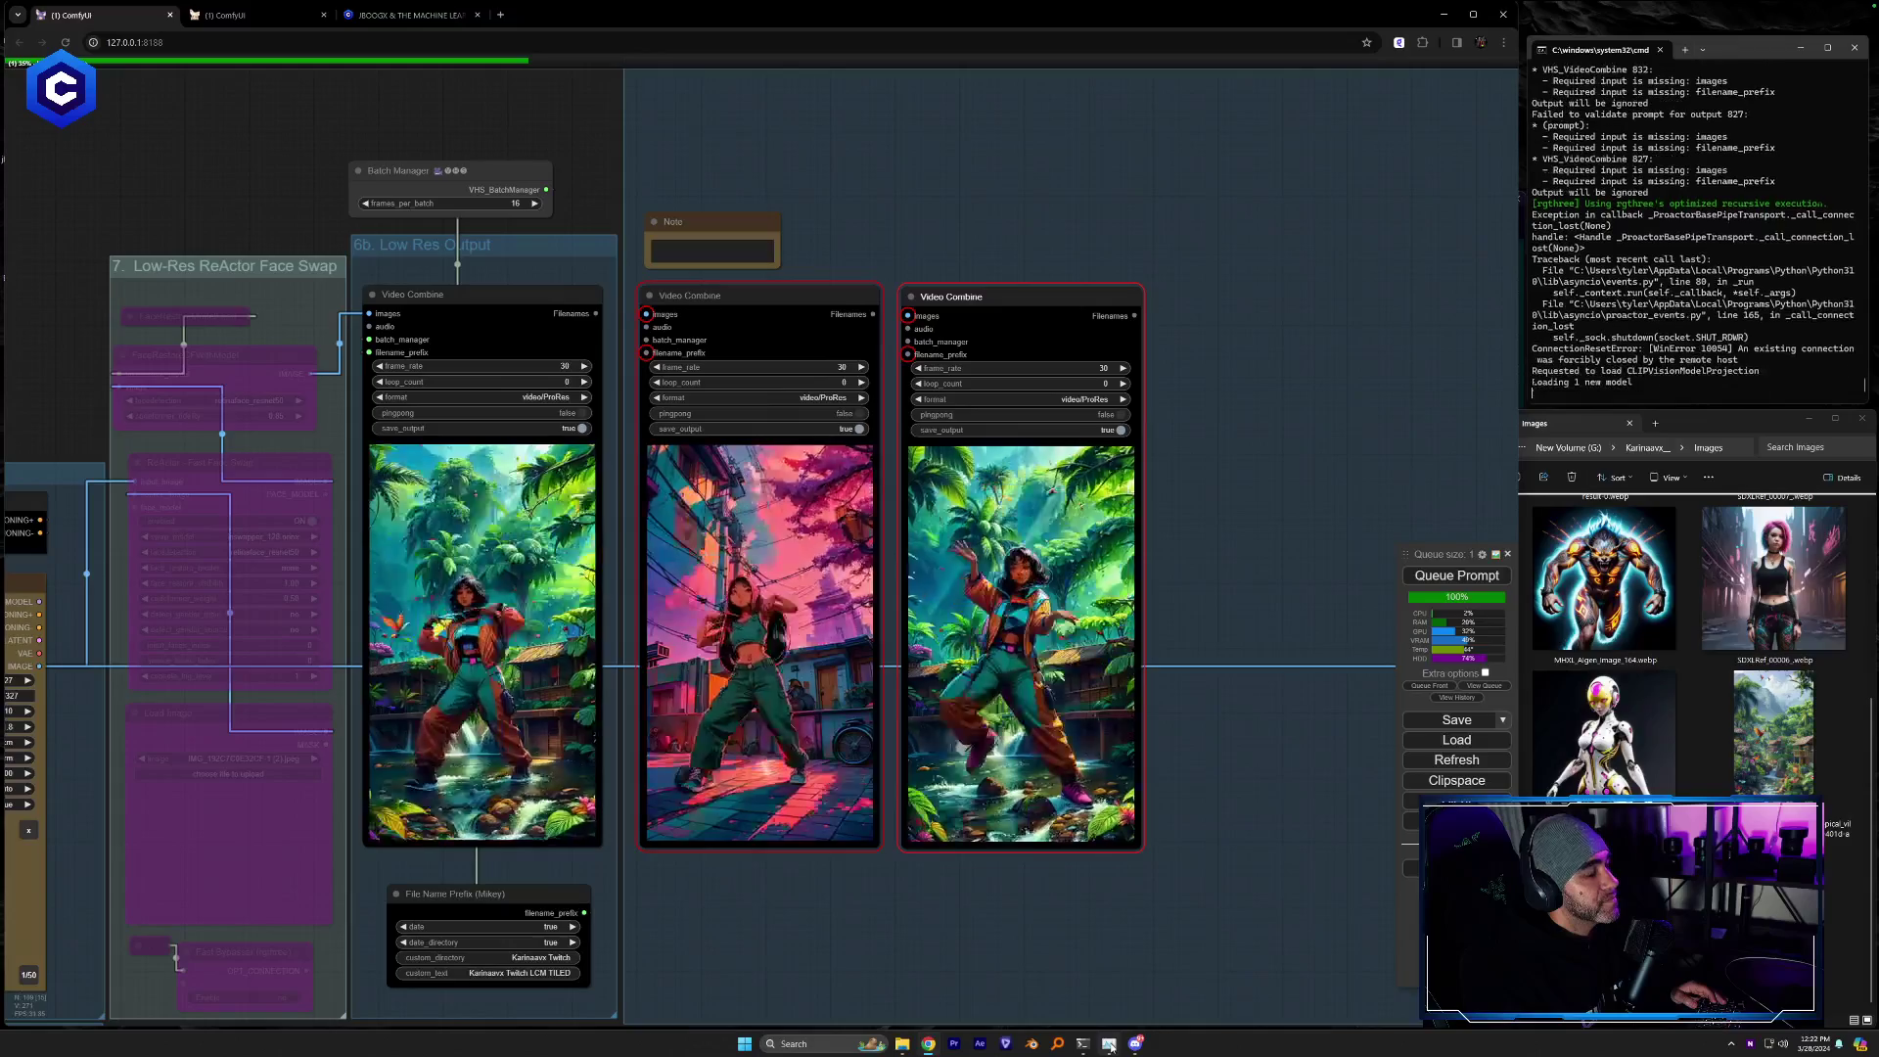
{"action": "left_click", "coordinate": [1108, 1044]}
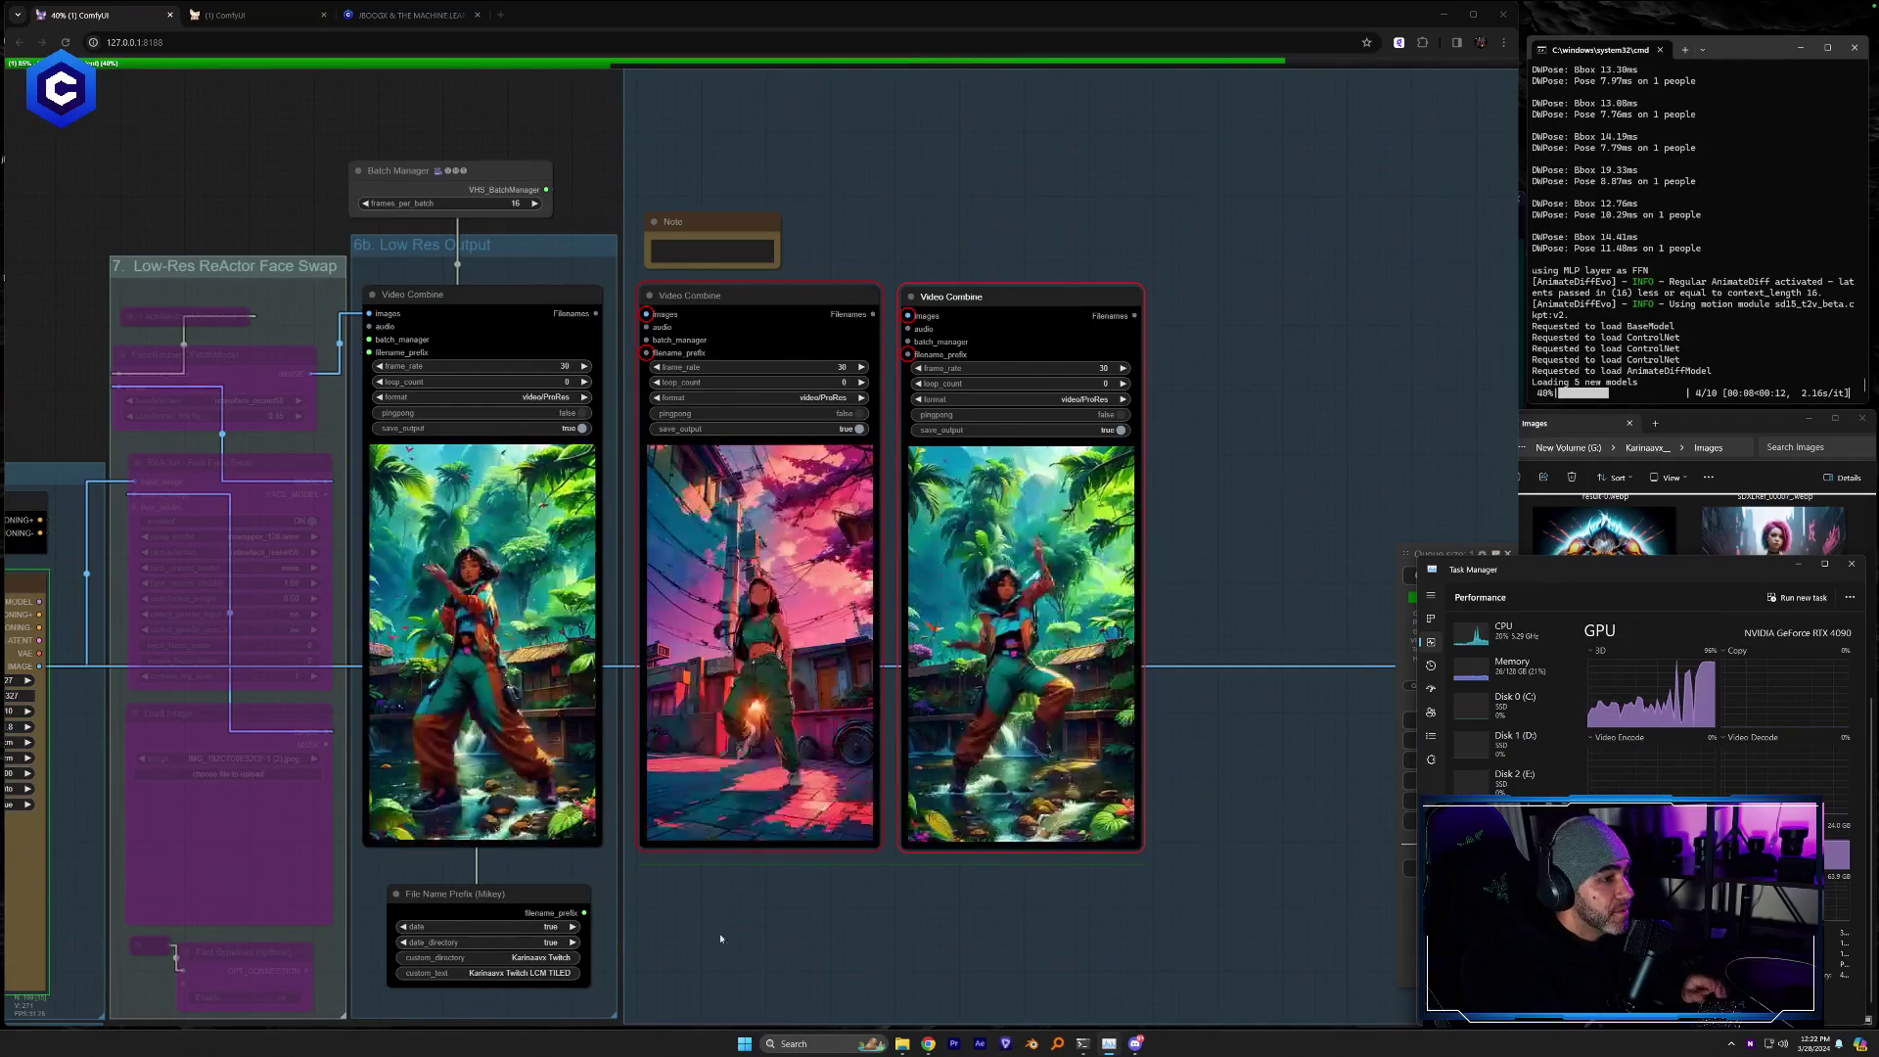
{"action": "left_click_drag", "start_coordinate": [700, 961], "coordinate": [719, 953]}
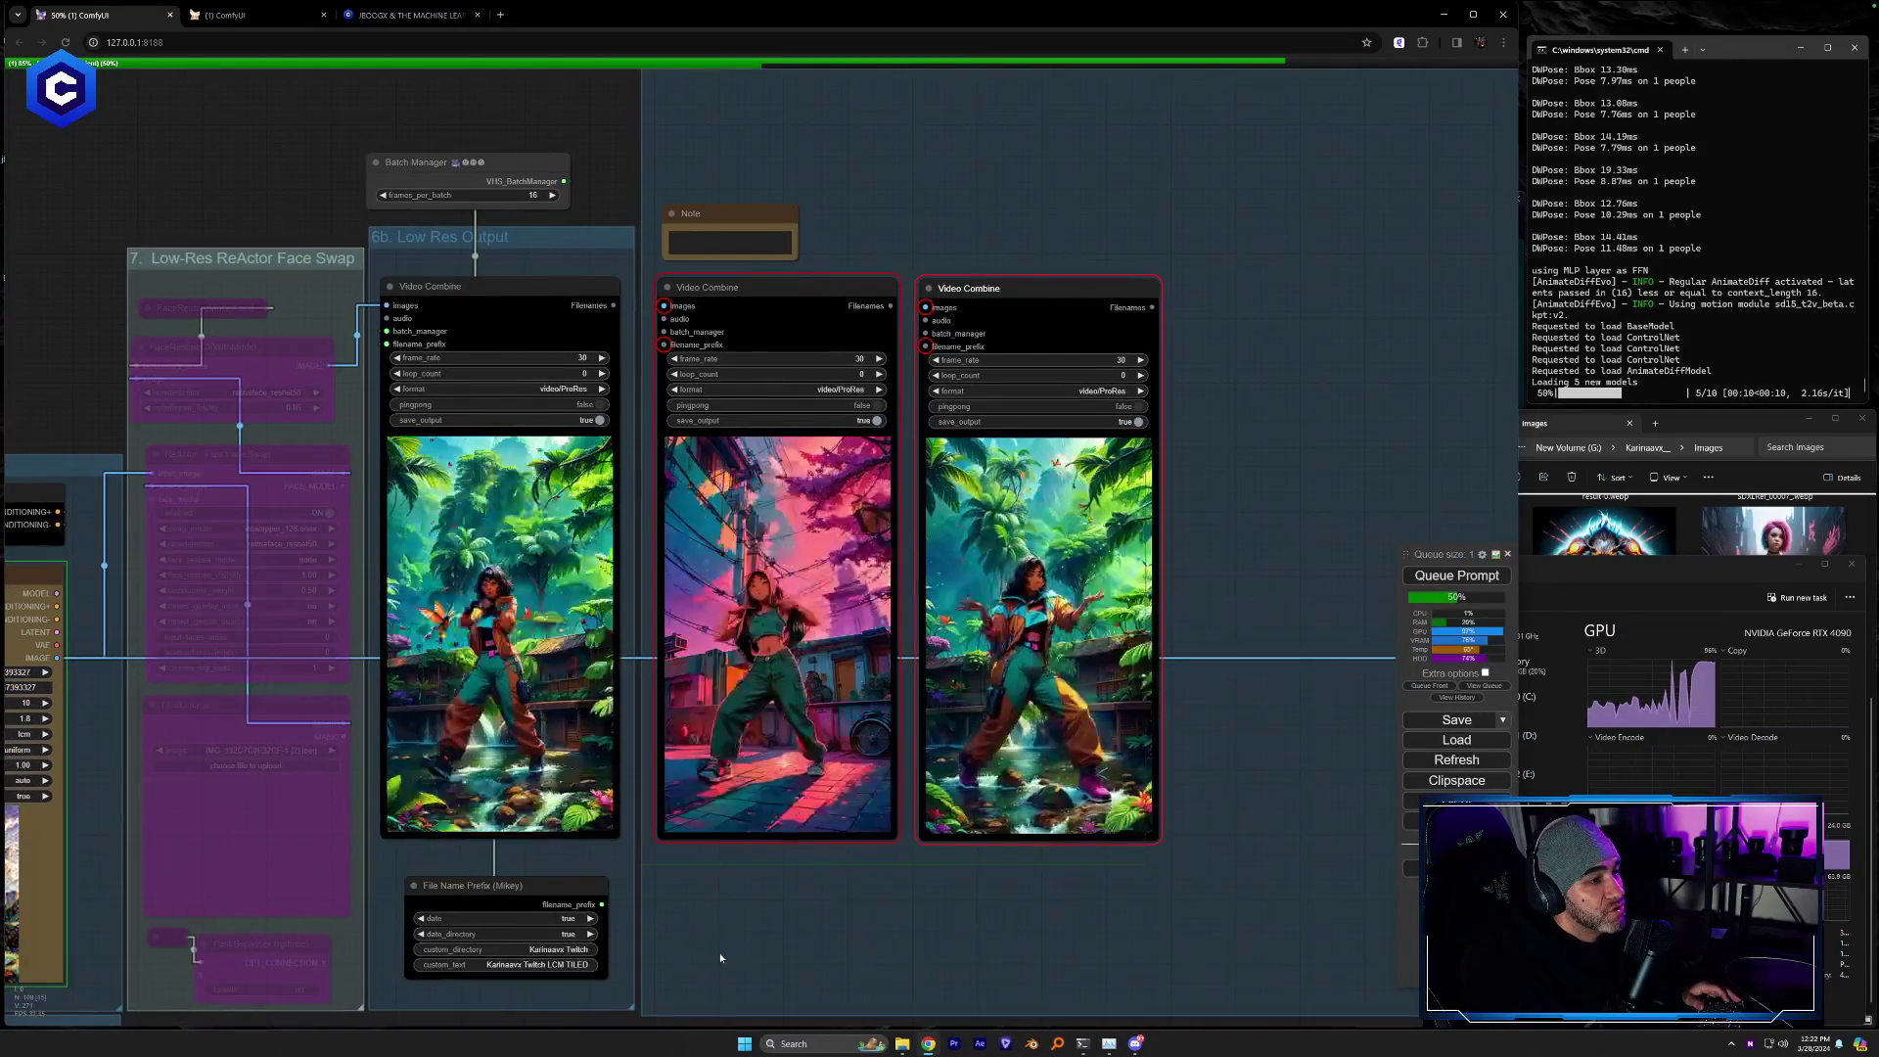
{"action": "left_click_drag", "start_coordinate": [859, 966], "coordinate": [909, 954]}
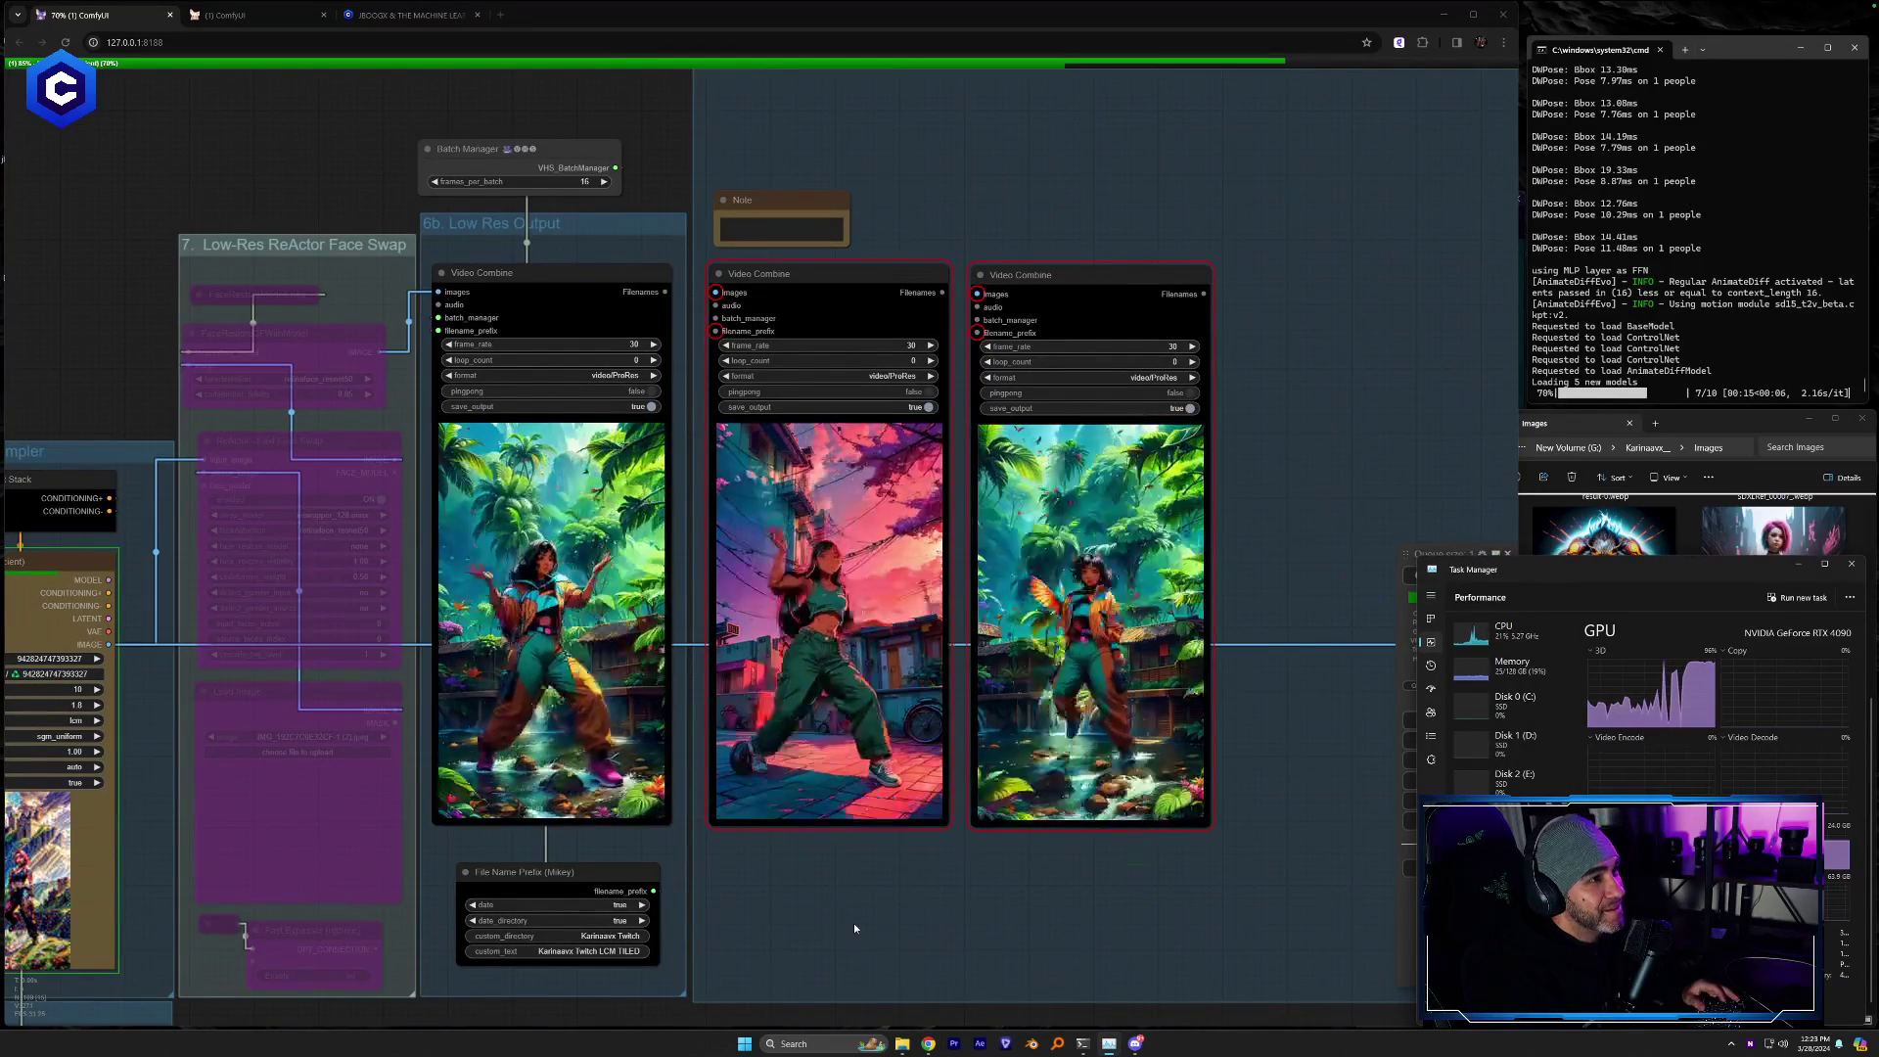
{"action": "left_click_drag", "start_coordinate": [854, 928], "coordinate": [995, 949]}
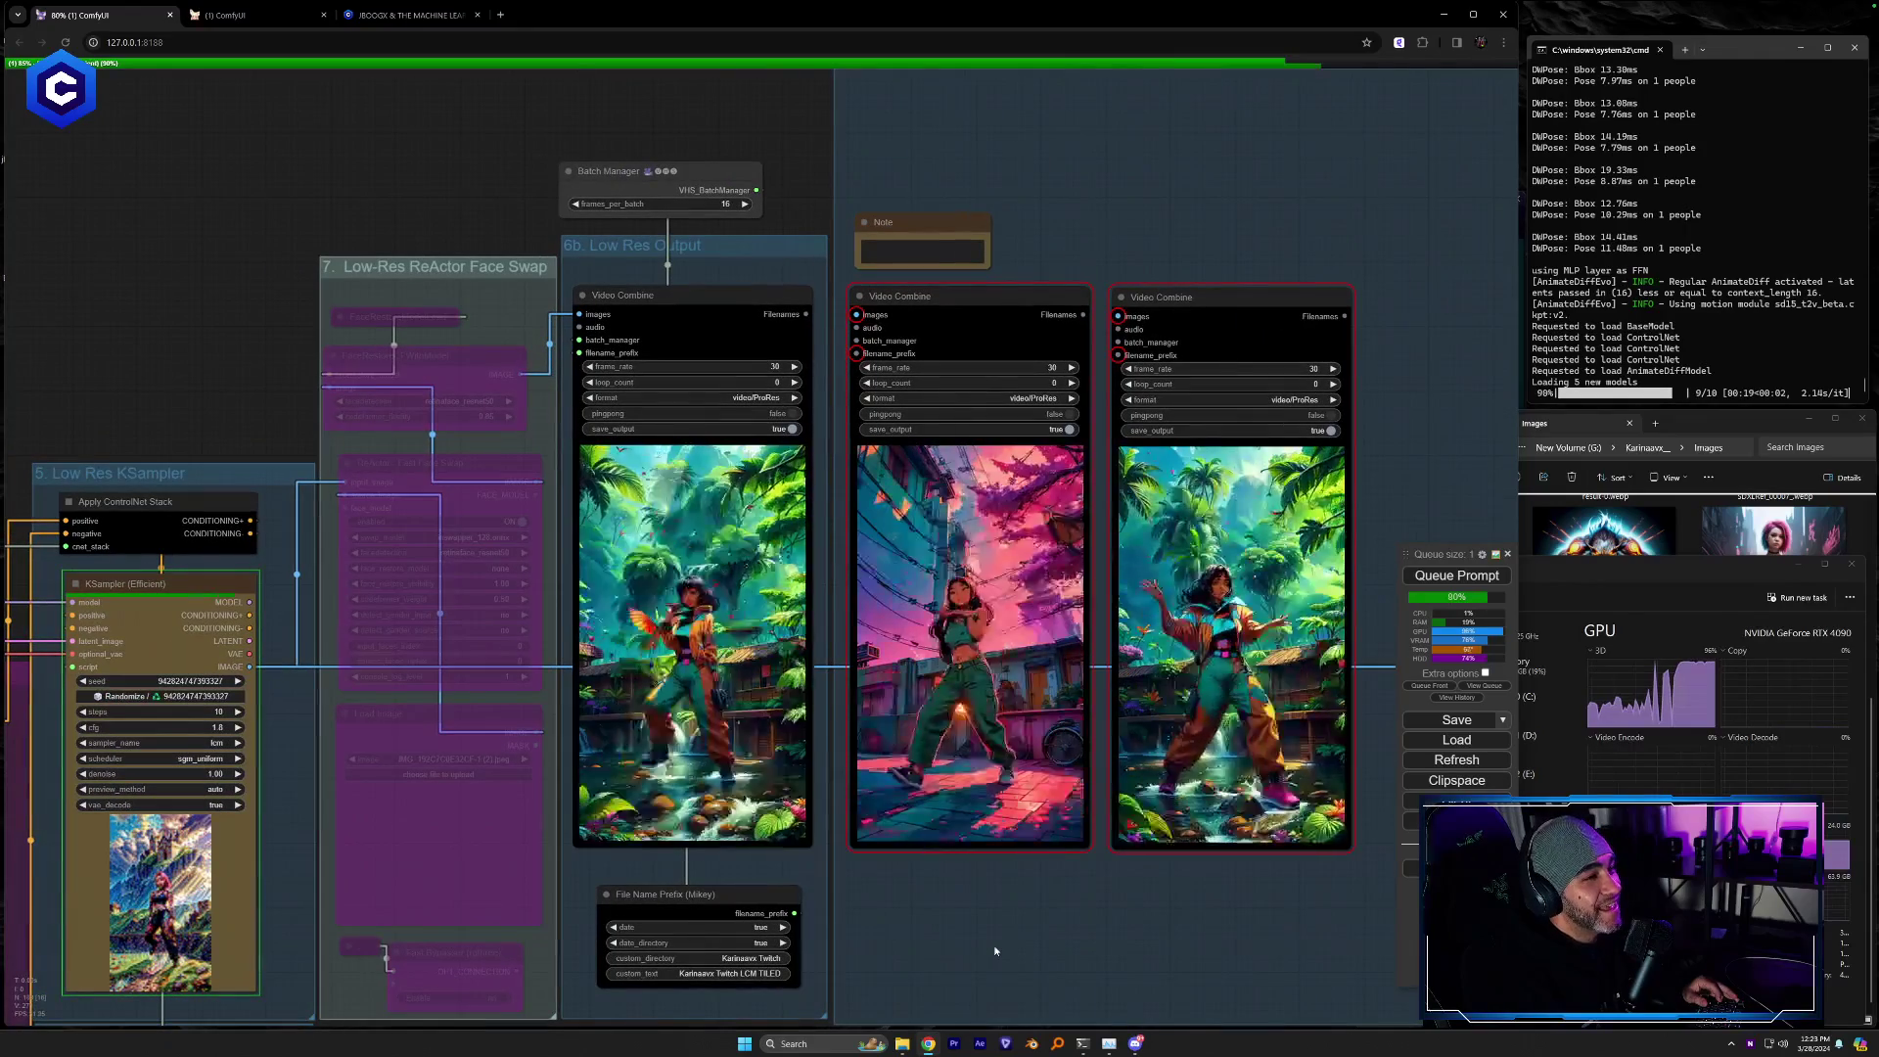
{"action": "left_click_drag", "start_coordinate": [995, 949], "coordinate": [1401, 863]}
{"action": "scroll", "coordinate": [558, 903], "scroll_direction": "down", "scroll_amount": 6}
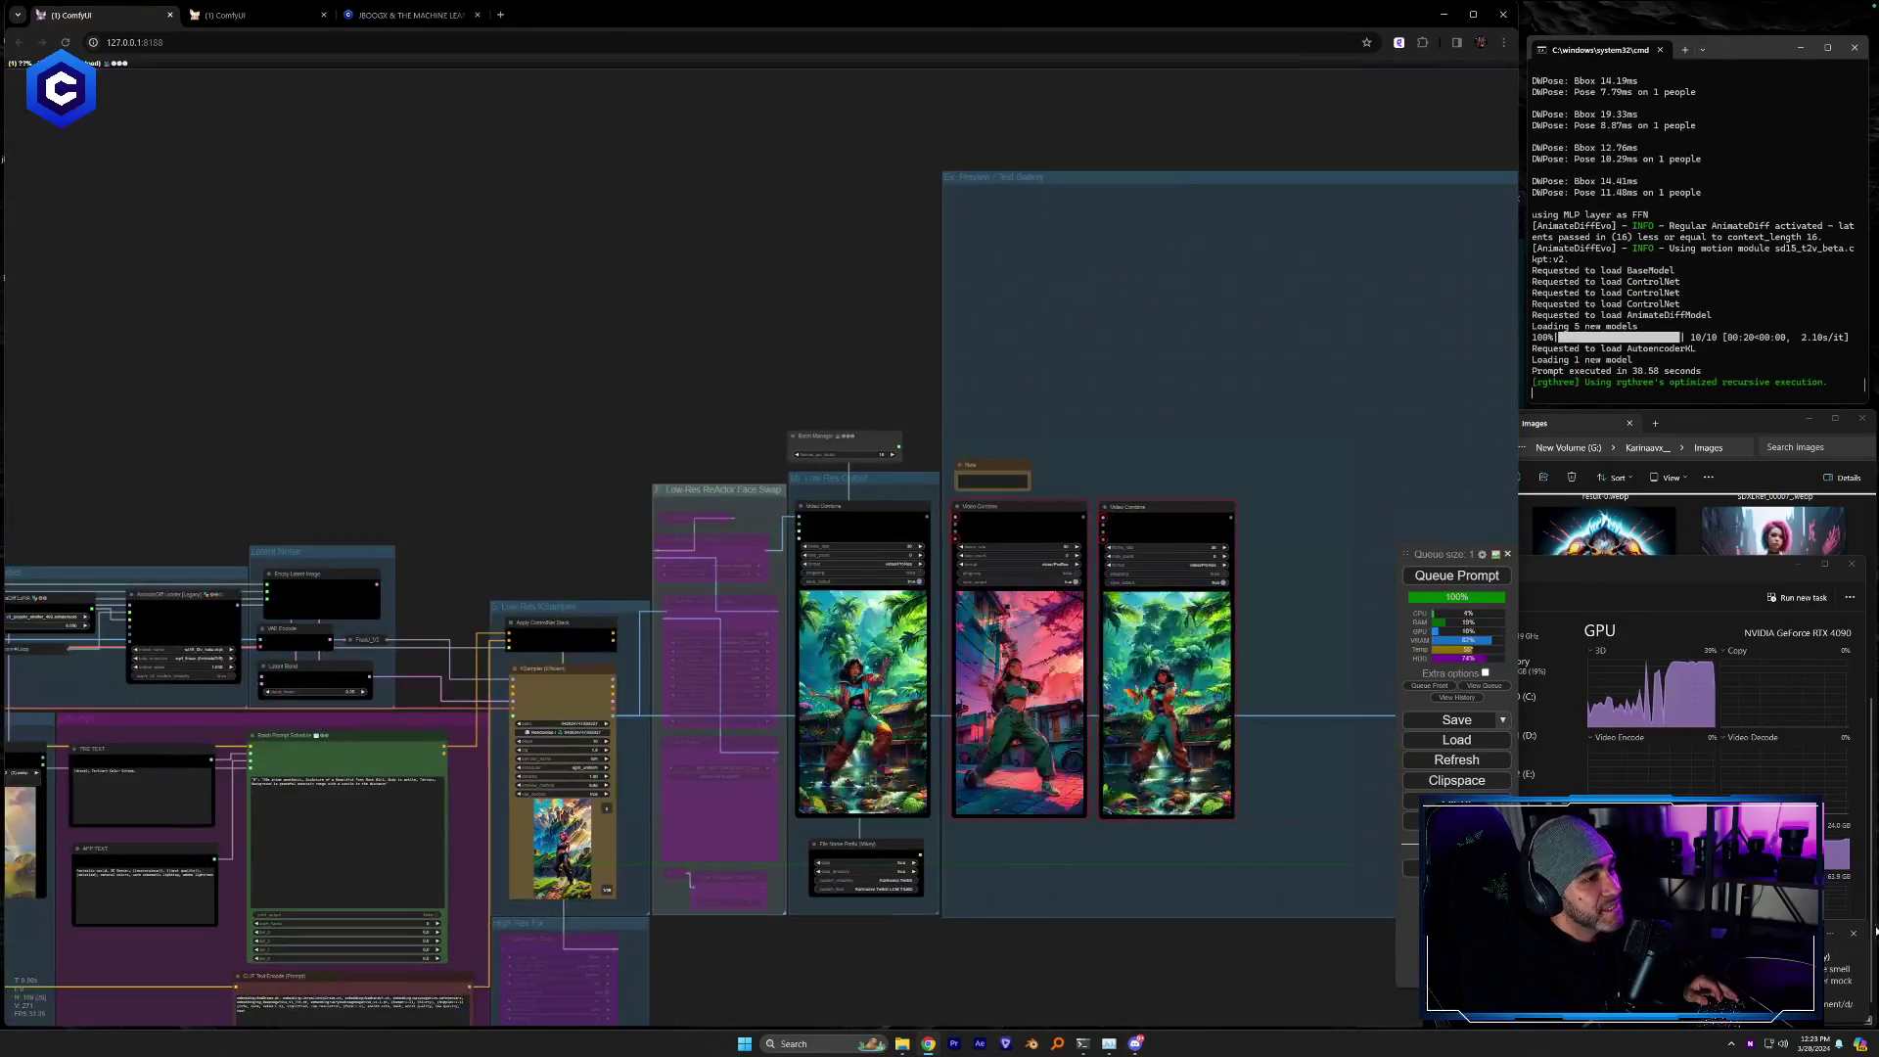
Examine the Width, Height and Skip 1st Frames settings in the Source Video Input group during the run
{"action": "key", "text": "2"}
{"action": "left_click_drag", "start_coordinate": [268, 924], "coordinate": [403, 931]}
{"action": "scroll", "coordinate": [331, 383], "scroll_direction": "up", "scroll_amount": 6}
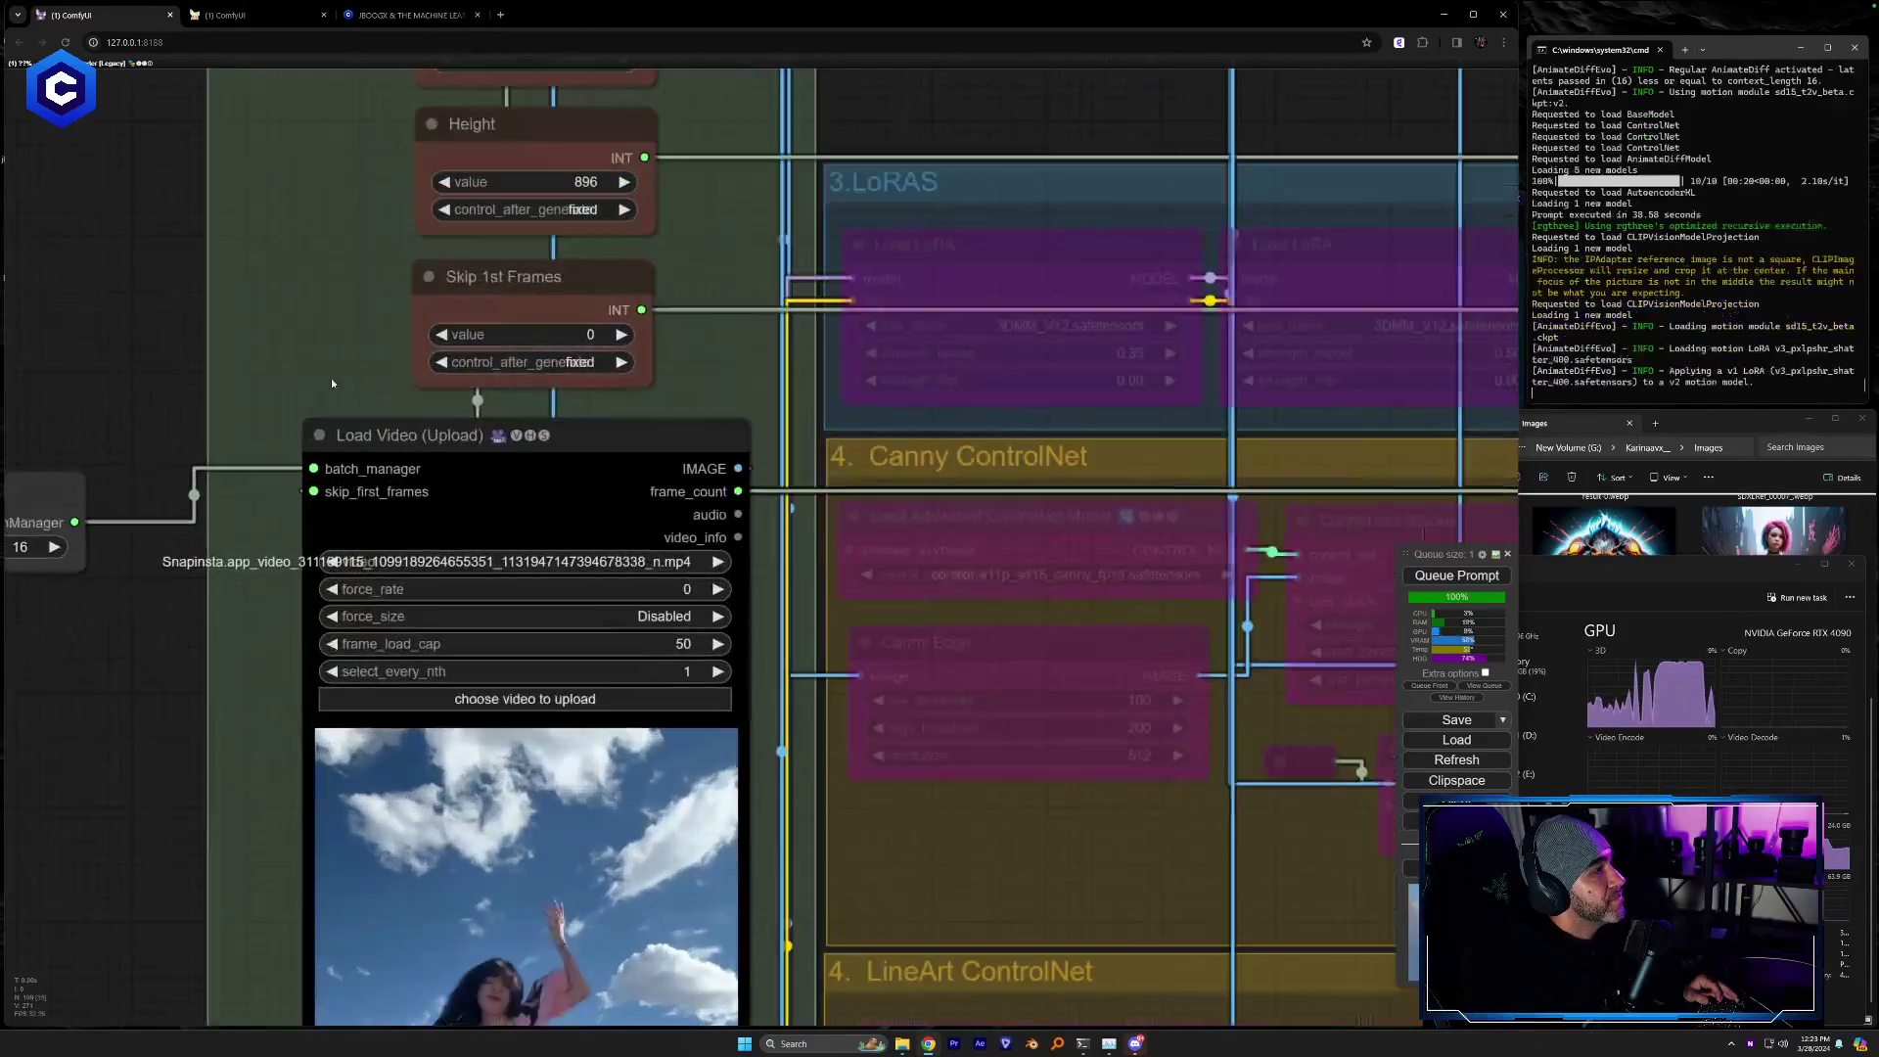
{"action": "left_click_drag", "start_coordinate": [329, 270], "coordinate": [308, 561]}
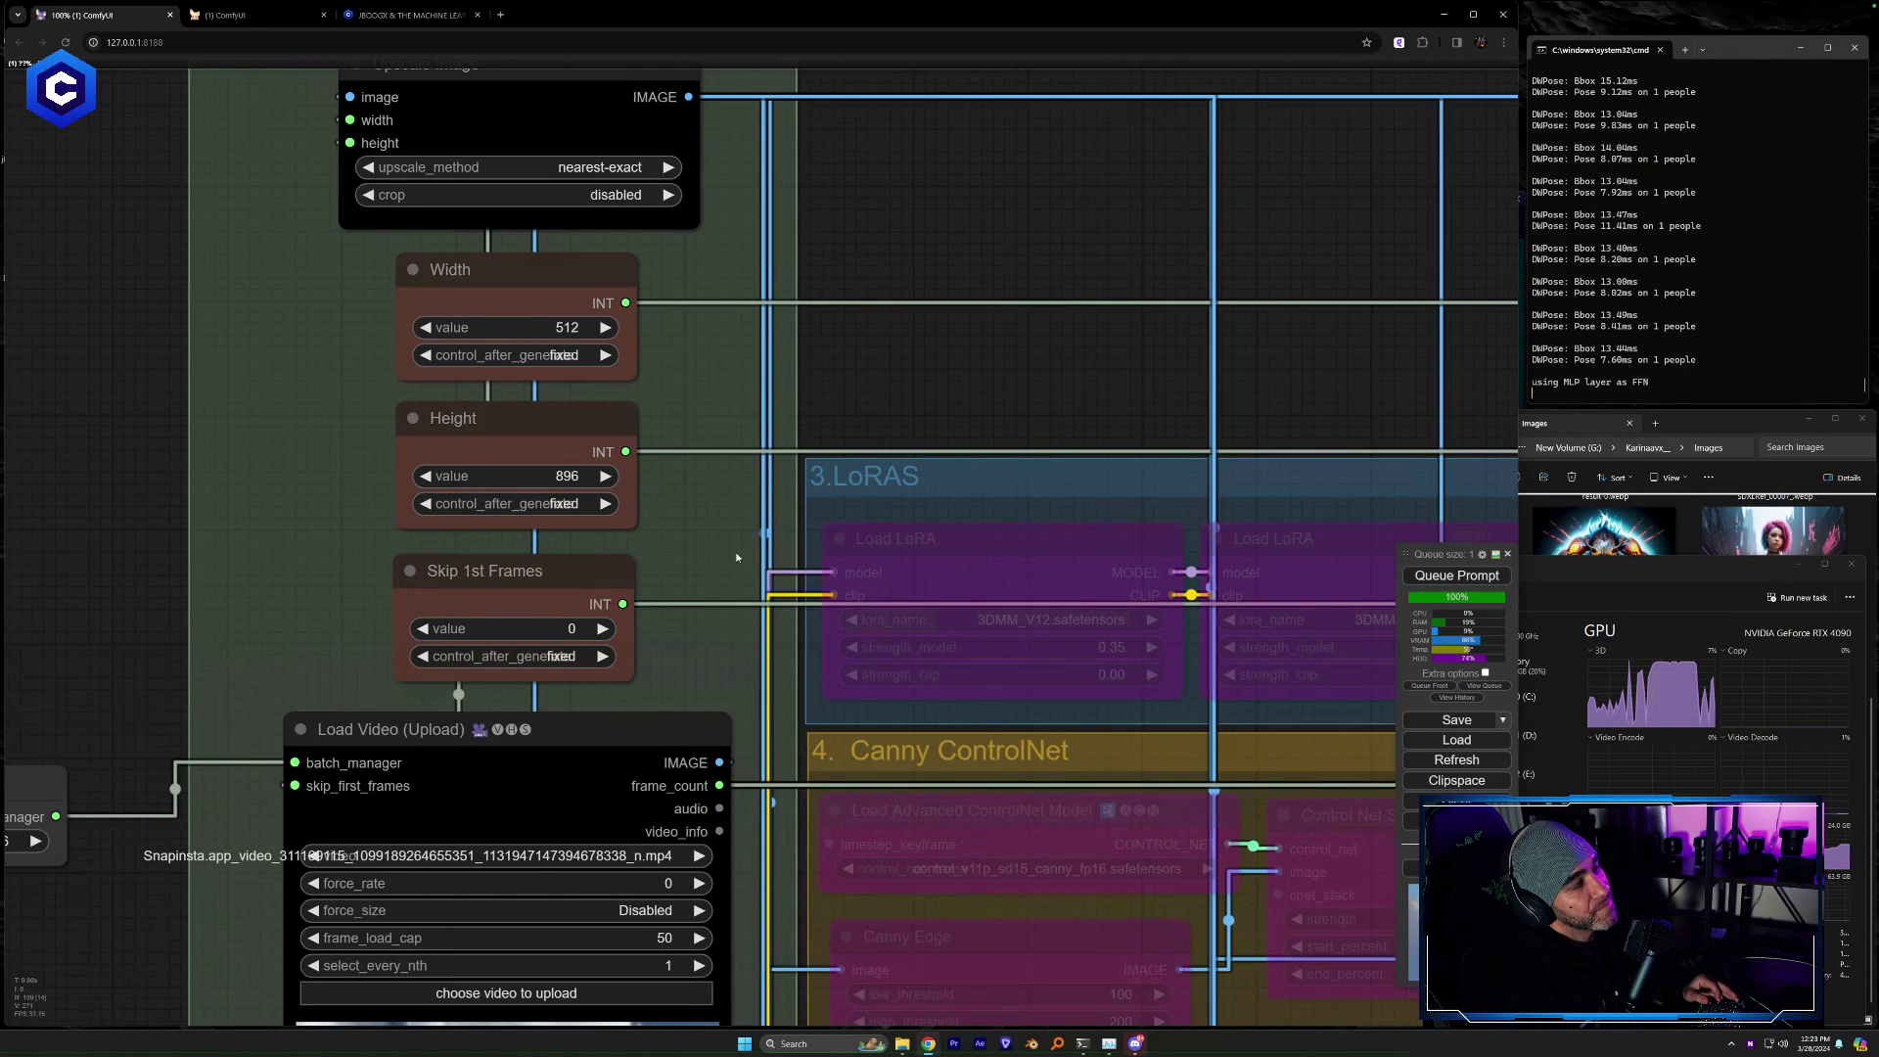
{"action": "left_click_drag", "start_coordinate": [698, 549], "coordinate": [773, 549]}
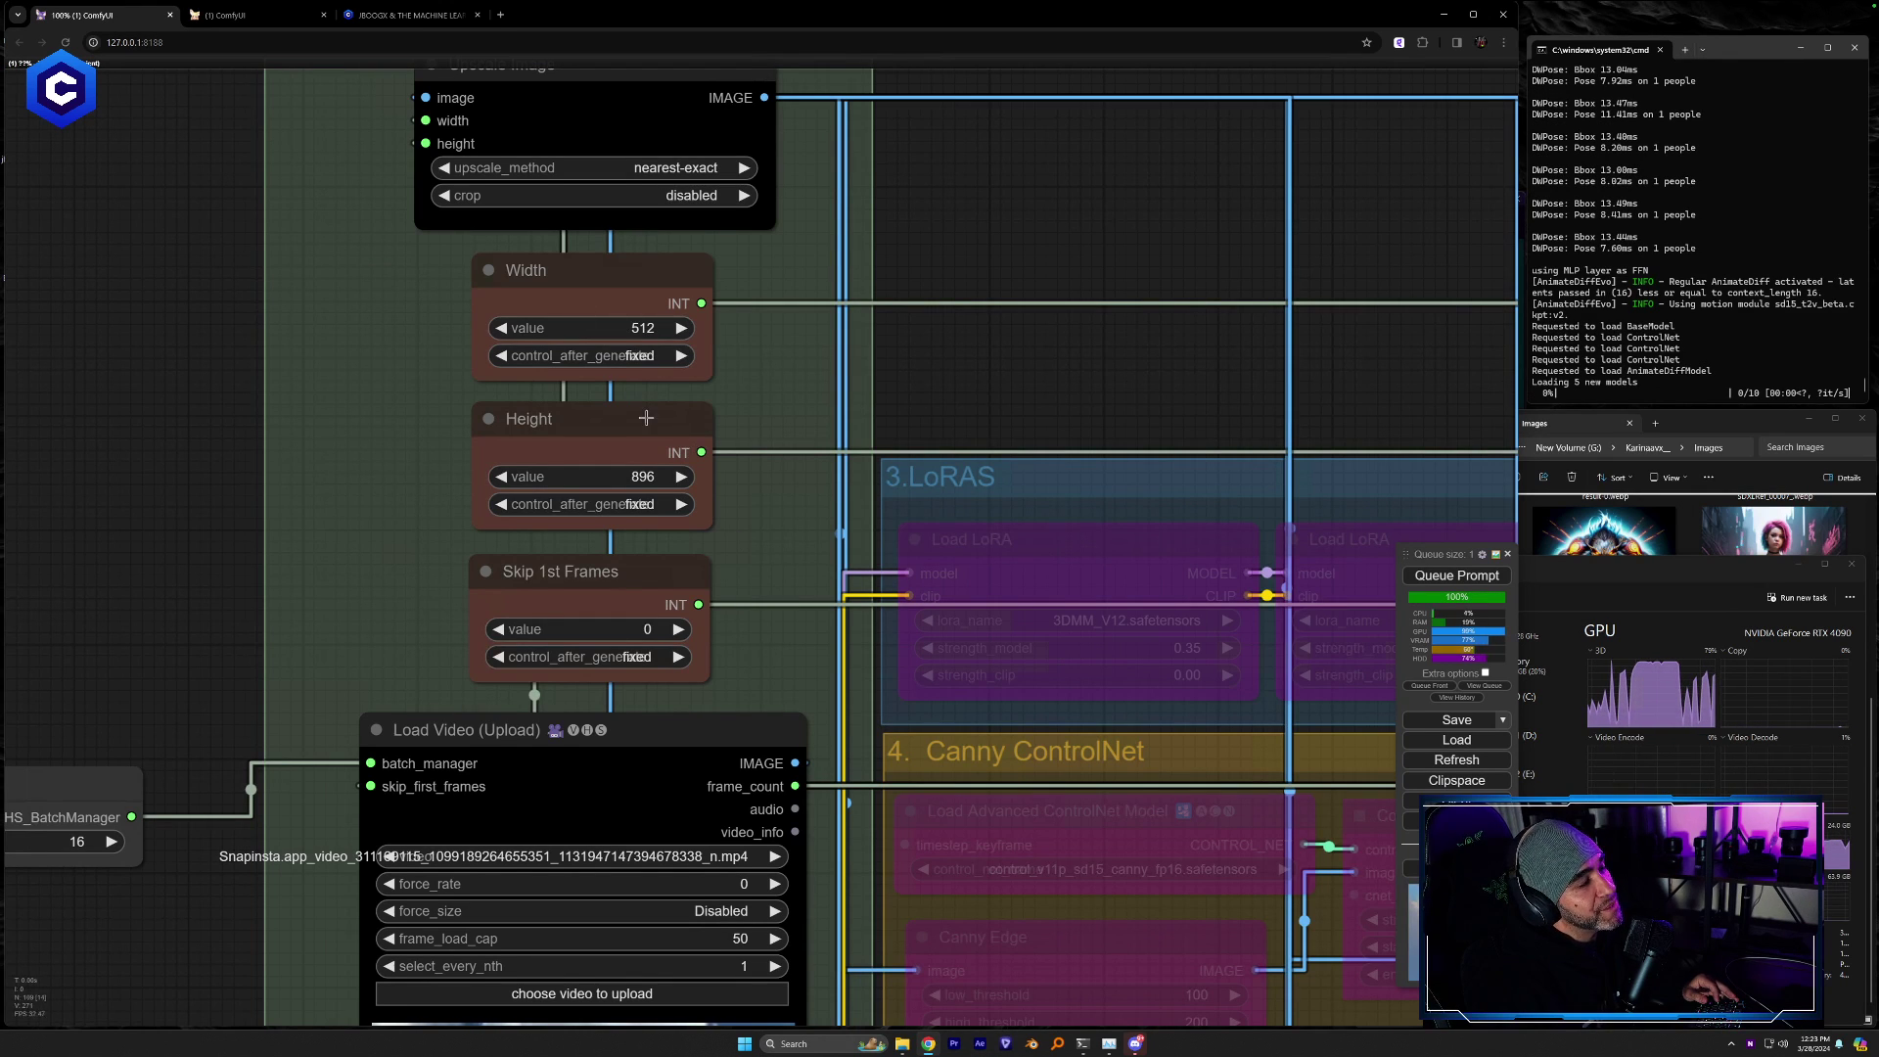
{"action": "left_click_drag", "start_coordinate": [801, 630], "coordinate": [583, 551]}
{"action": "scroll", "coordinate": [902, 741], "scroll_direction": "down", "scroll_amount": 1}
{"action": "scroll", "coordinate": [902, 740], "scroll_direction": "down", "scroll_amount": 4}
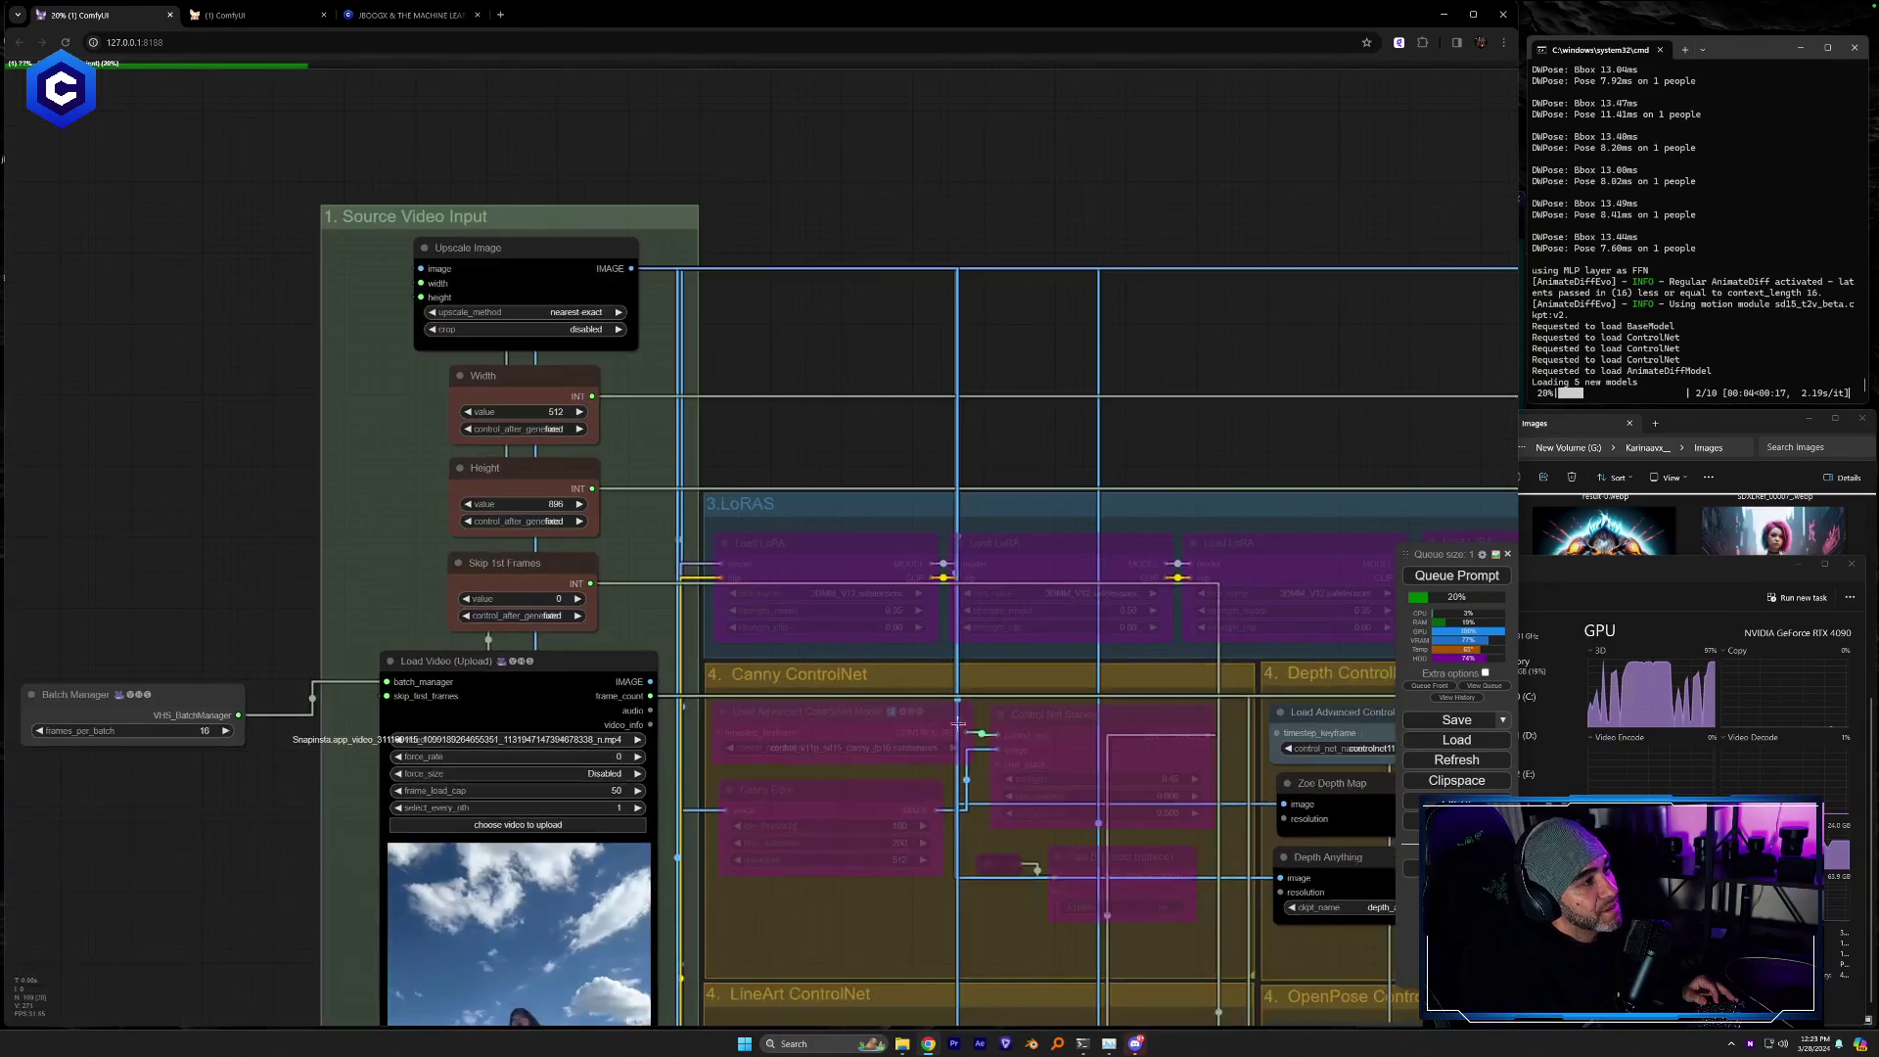
Review the workflow from the ControlNets through the IPAdapter images and prompts to the KSampler preview of the castle scene
{"action": "left_click_drag", "start_coordinate": [1235, 443], "coordinate": [811, 354]}
{"action": "left_click_drag", "start_coordinate": [1039, 762], "coordinate": [572, 589]}
{"action": "left_click_drag", "start_coordinate": [1198, 802], "coordinate": [702, 672]}
{"action": "left_click_drag", "start_coordinate": [1313, 884], "coordinate": [951, 786]}
{"action": "left_click_drag", "start_coordinate": [1370, 744], "coordinate": [910, 704]}
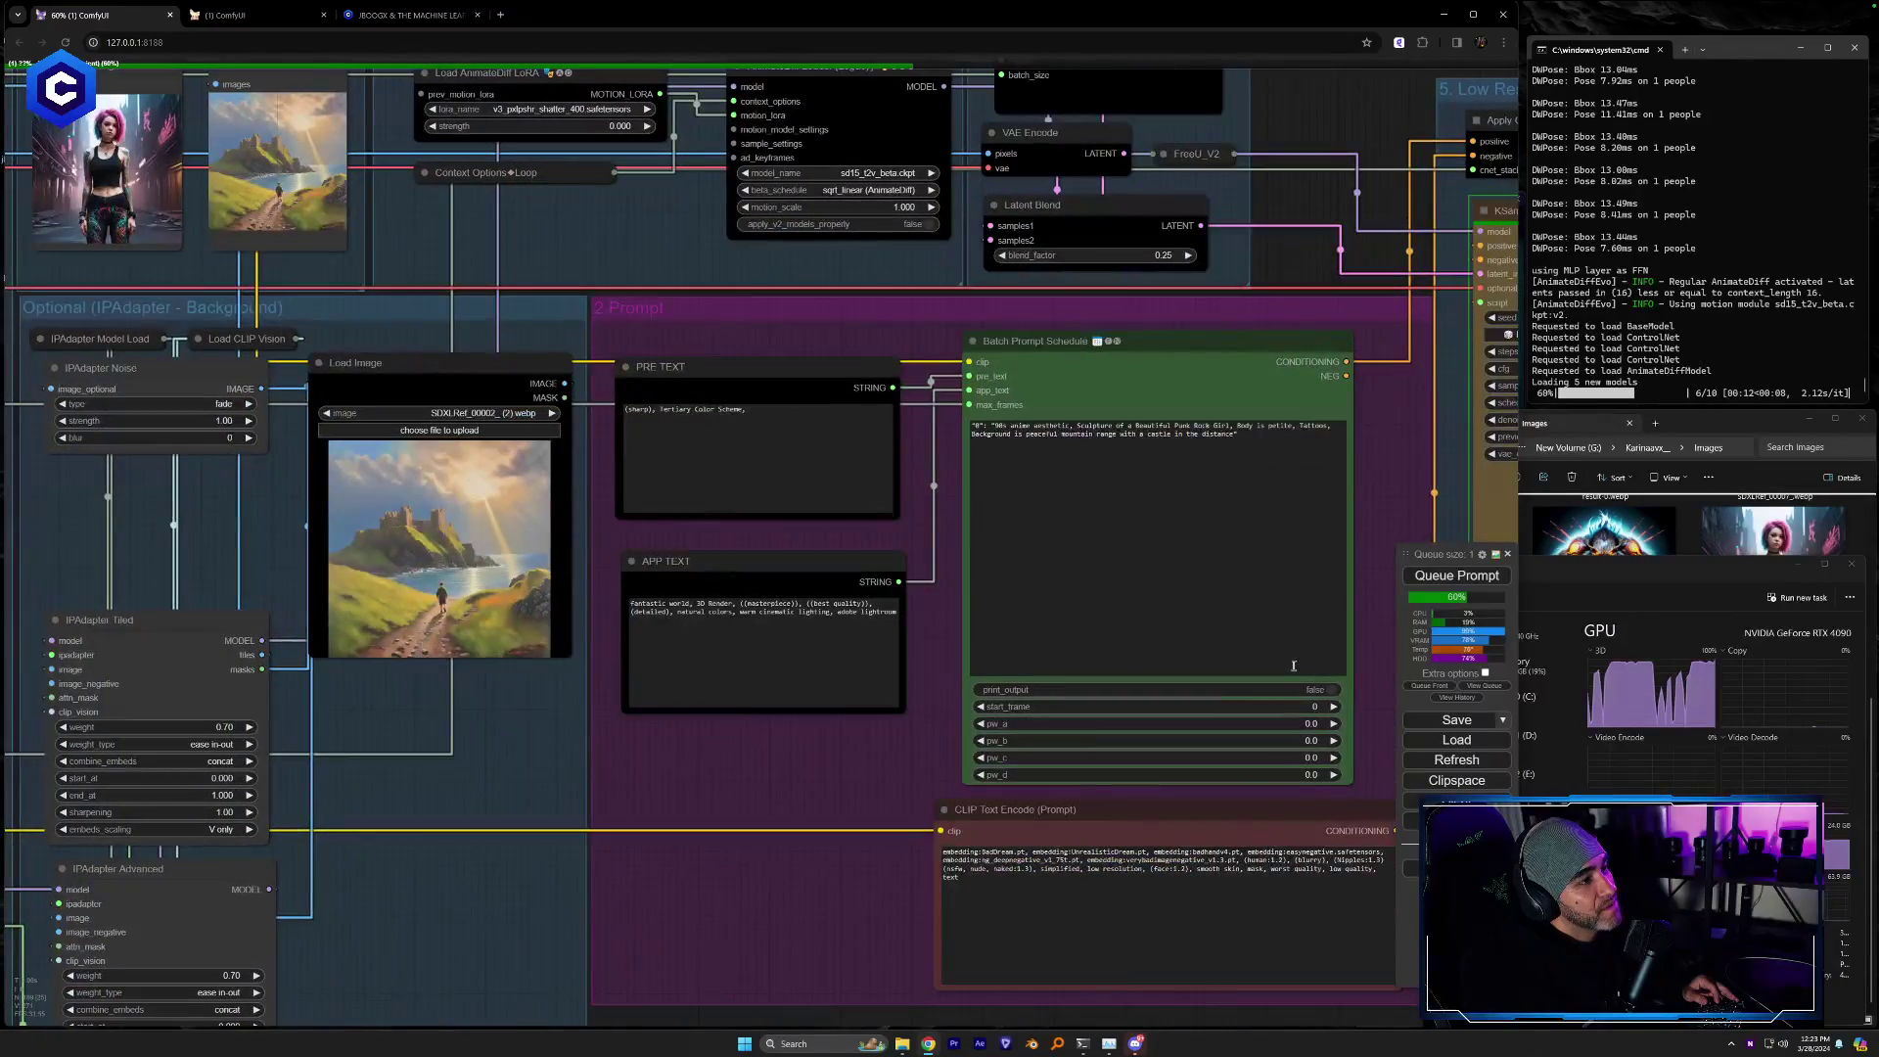
{"action": "left_click_drag", "start_coordinate": [1428, 480], "coordinate": [371, 566]}
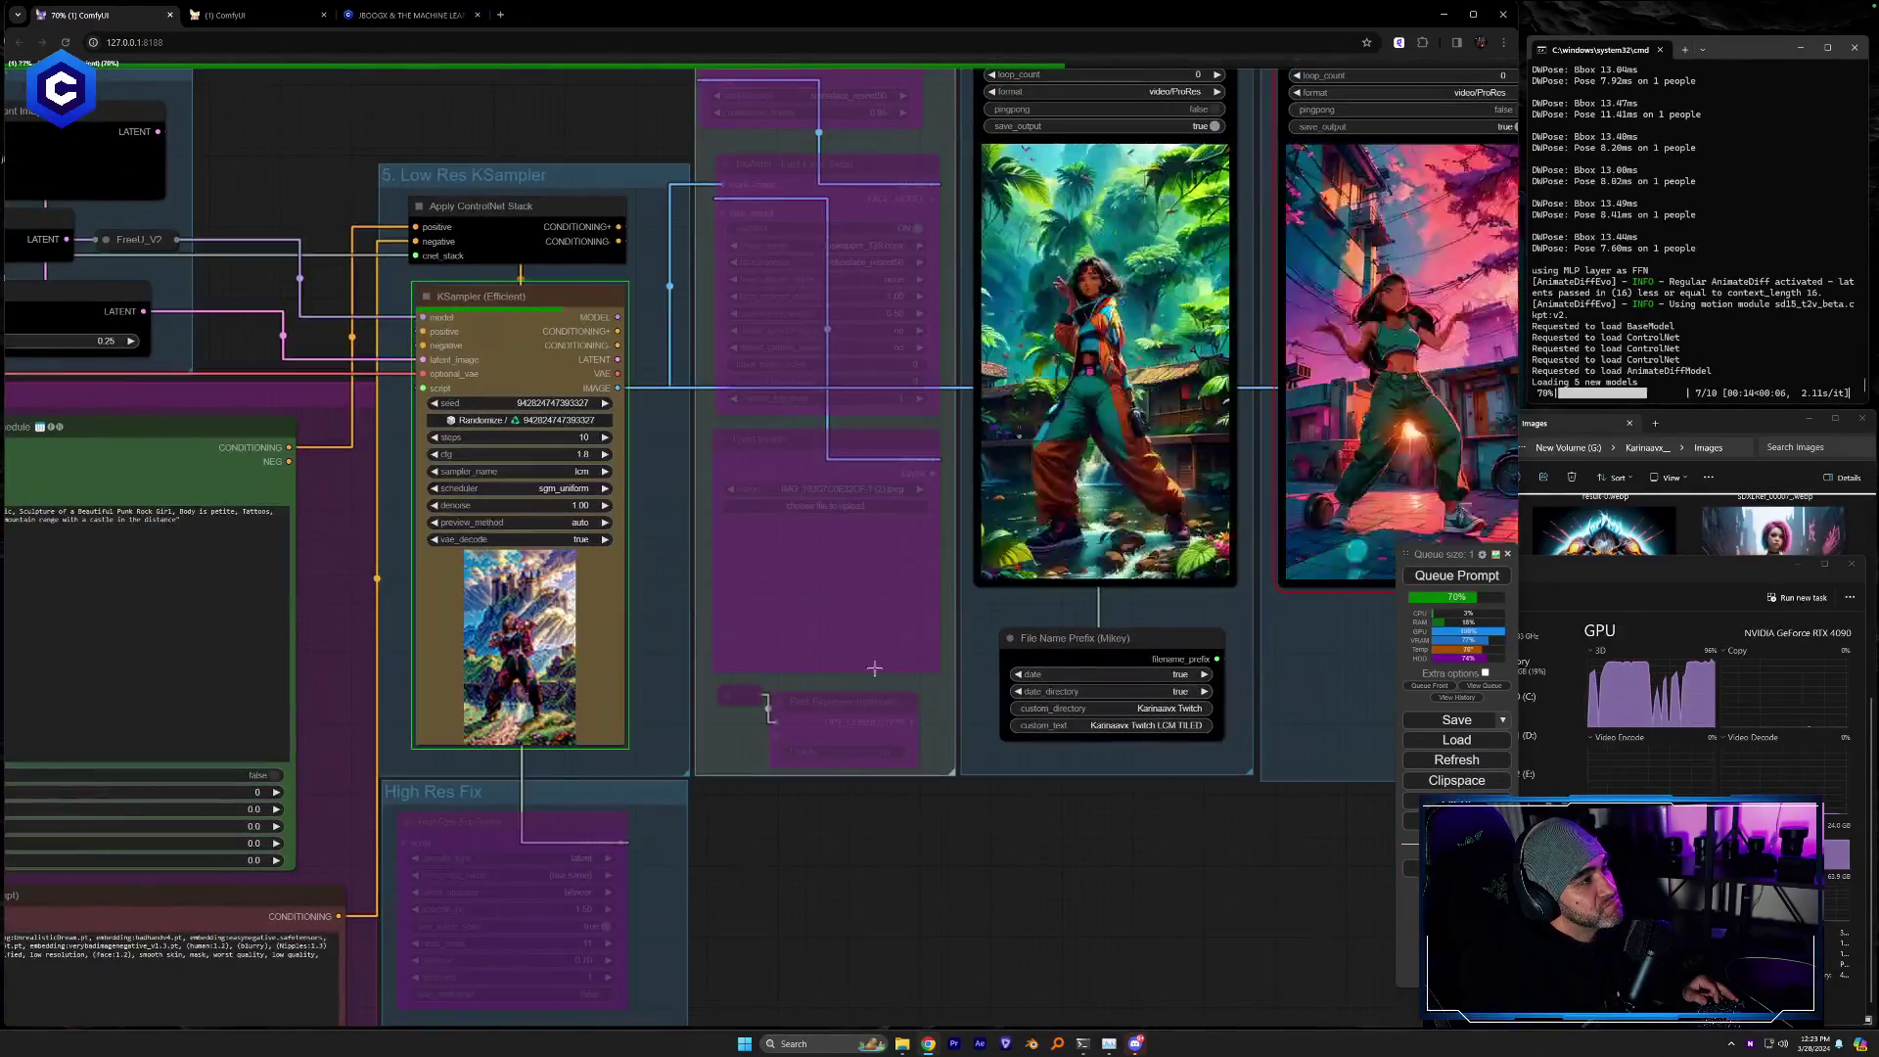
{"action": "left_click_drag", "start_coordinate": [669, 420], "coordinate": [648, 554]}
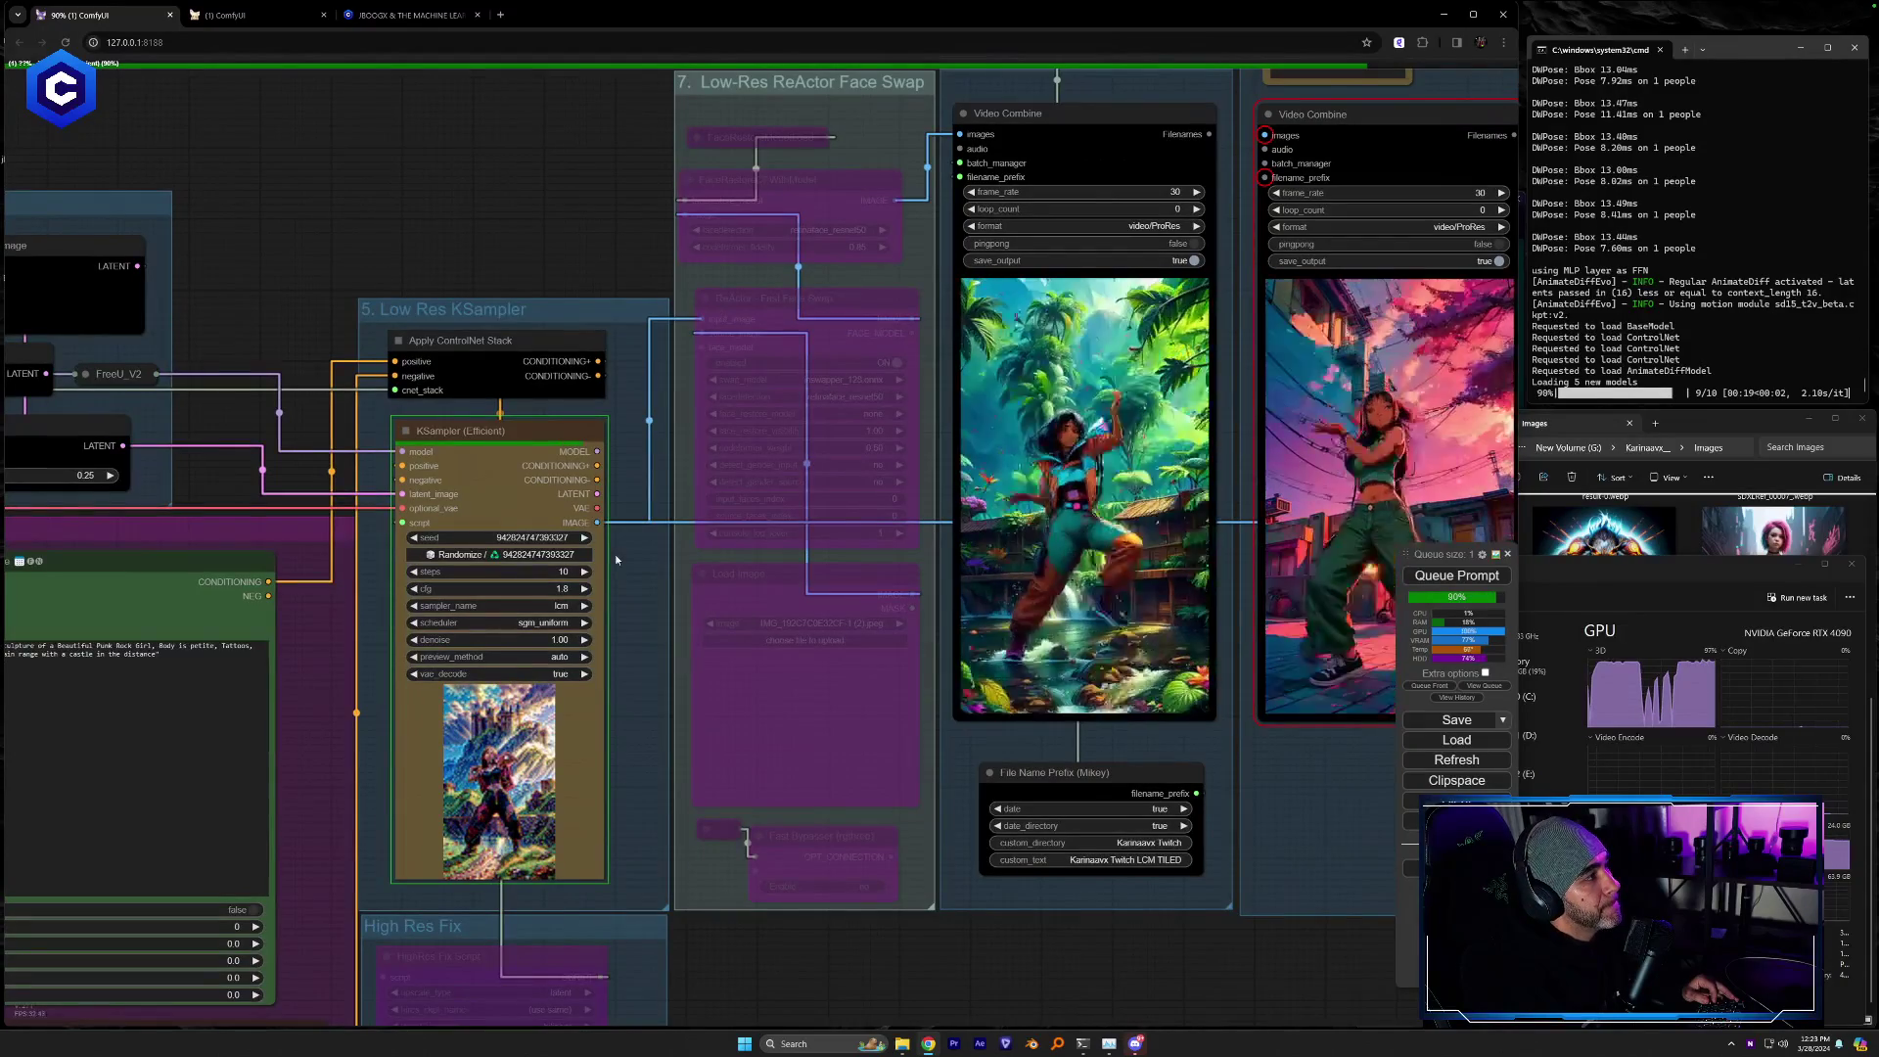
{"action": "left_click_drag", "start_coordinate": [616, 559], "coordinate": [635, 655]}
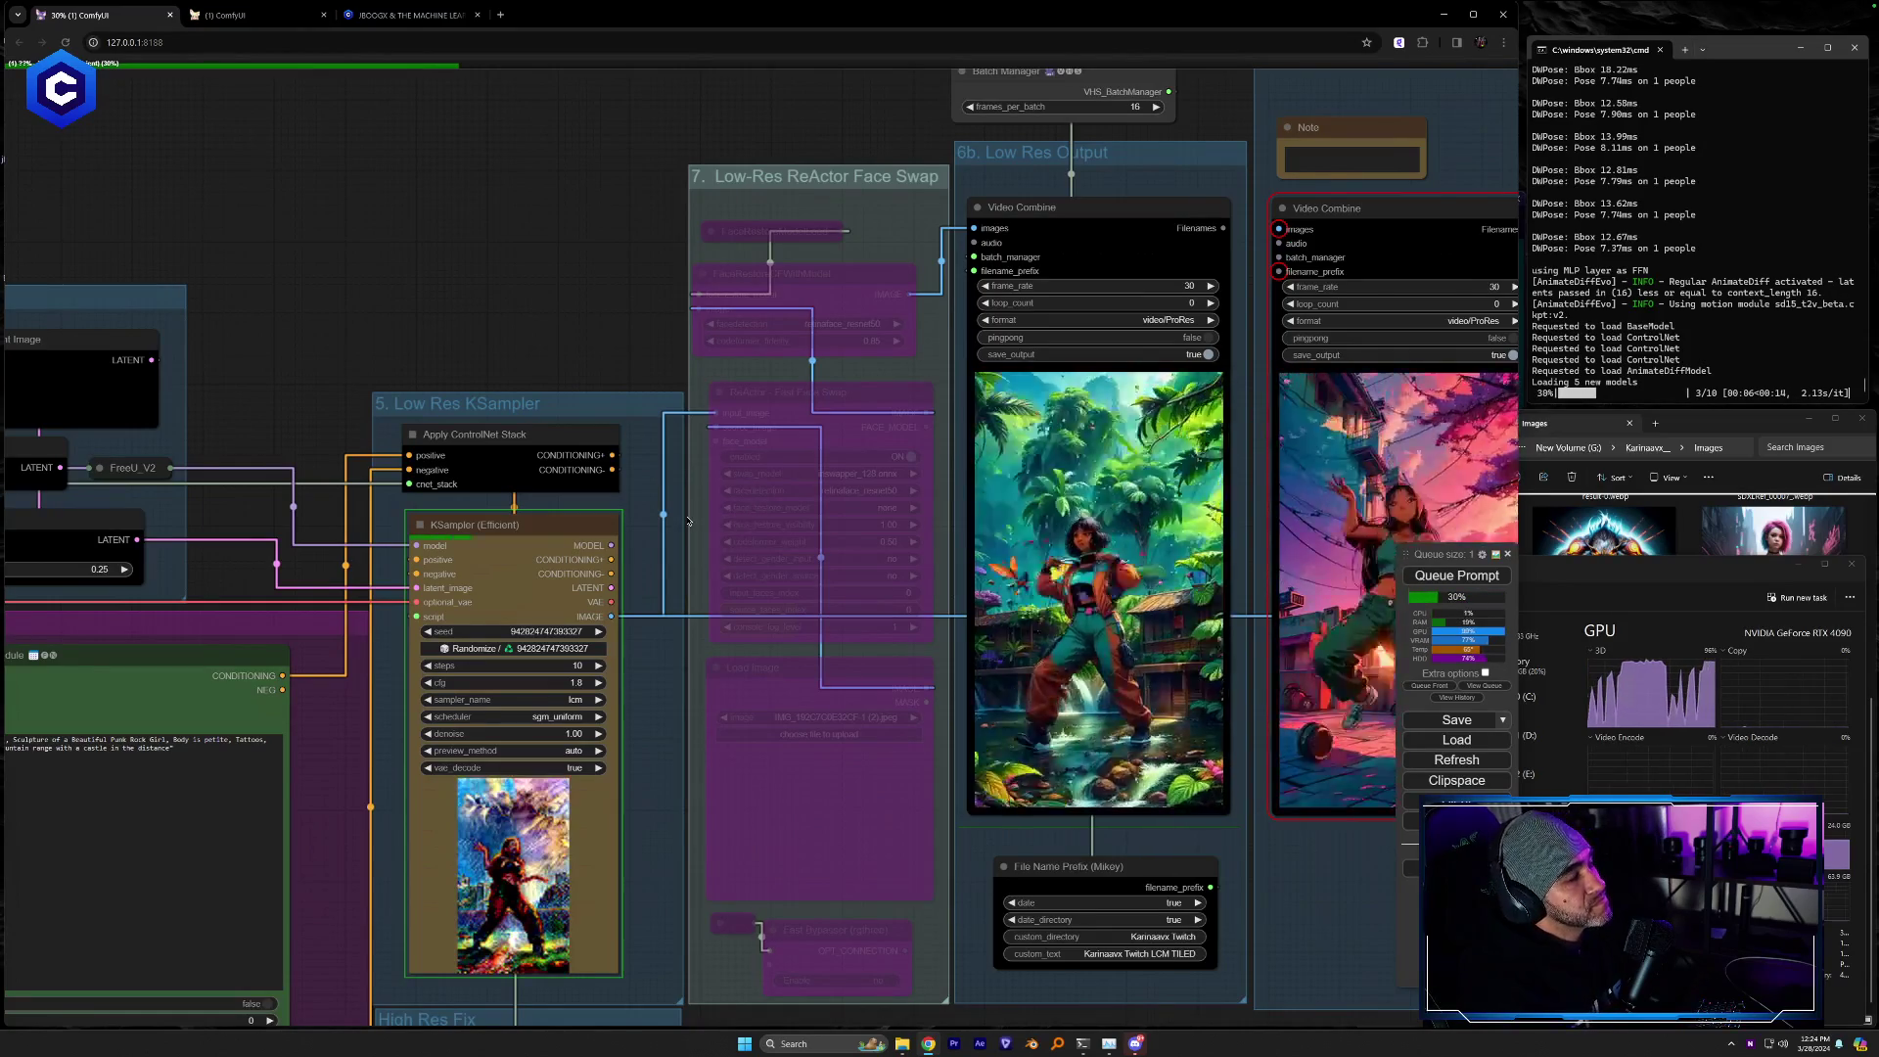
Delete the Batch Managers attached to the Video Combine output, the alpha mask video loader and the source video loader
{"action": "left_click_drag", "start_coordinate": [1094, 81], "coordinate": [1210, 285]}
{"action": "left_click", "coordinate": [1210, 286]}
{"action": "key", "text": "Delete"}
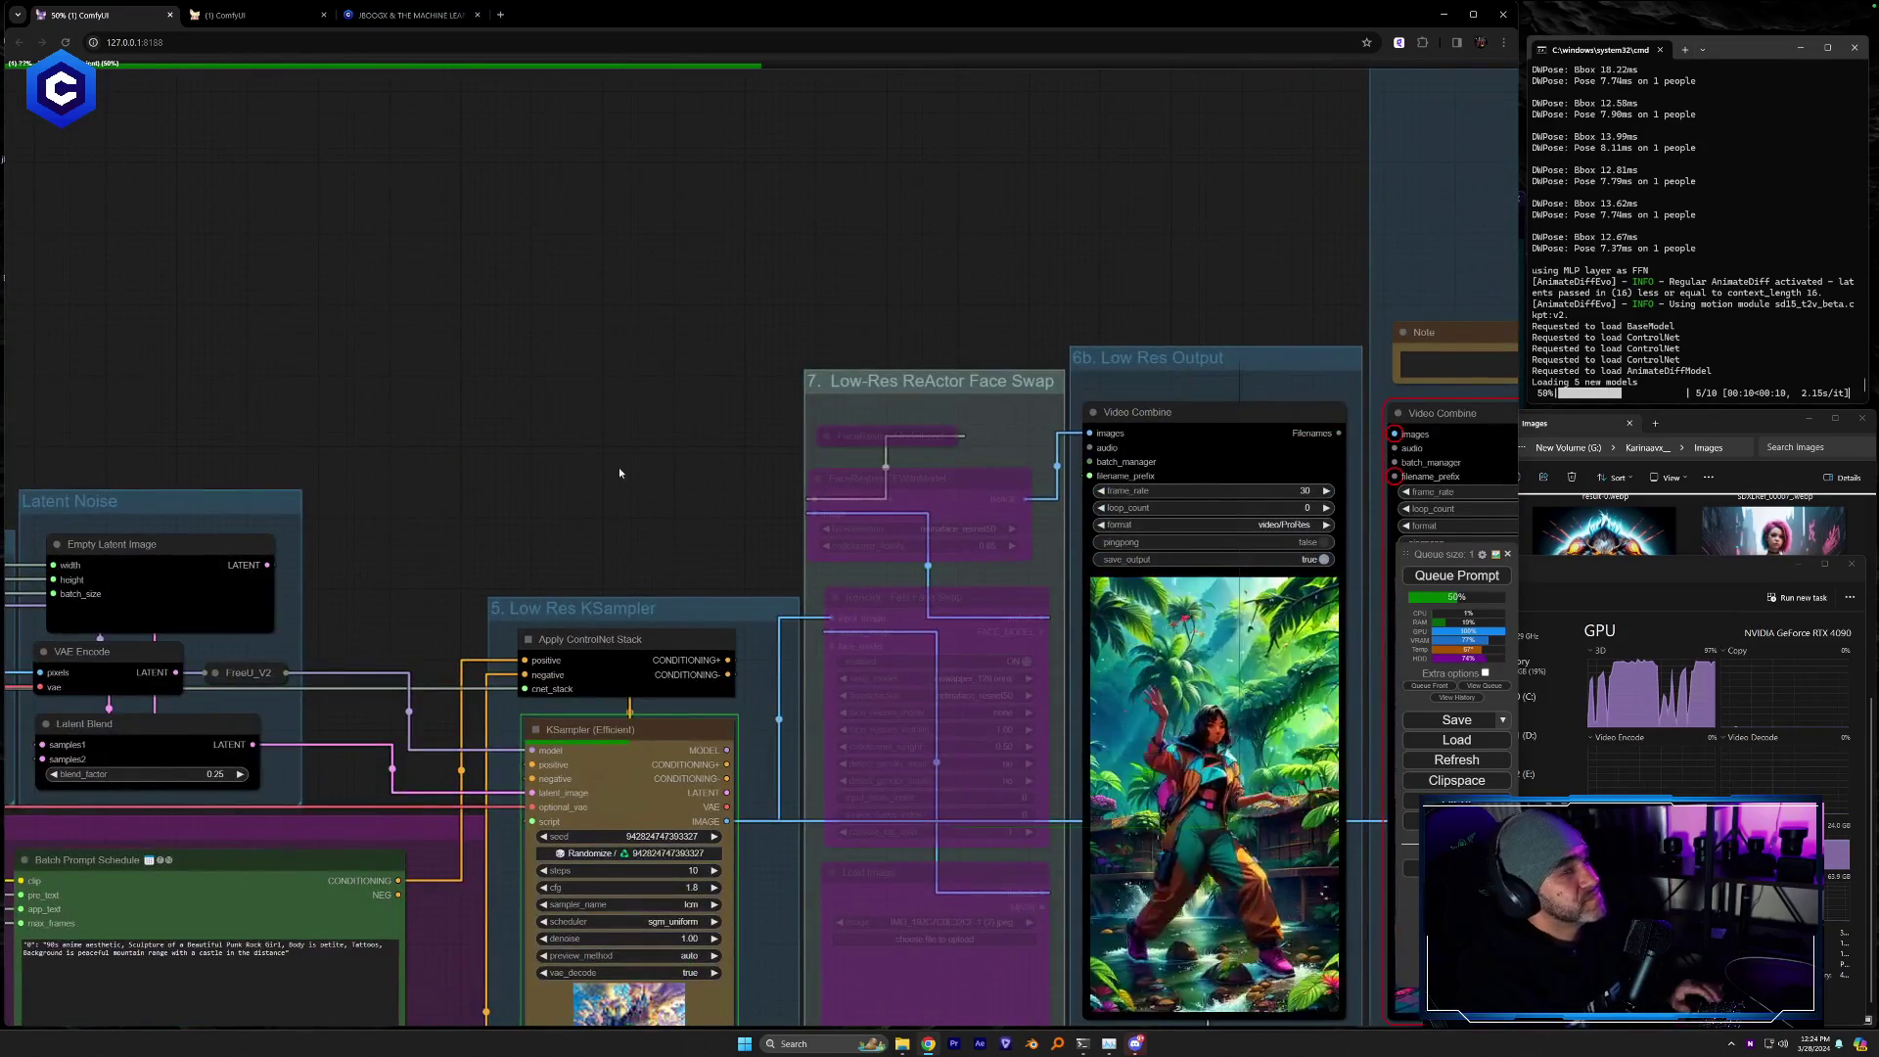
{"action": "left_click_drag", "start_coordinate": [620, 474], "coordinate": [1620, 173]}
{"action": "left_click_drag", "start_coordinate": [553, 963], "coordinate": [804, 776]}
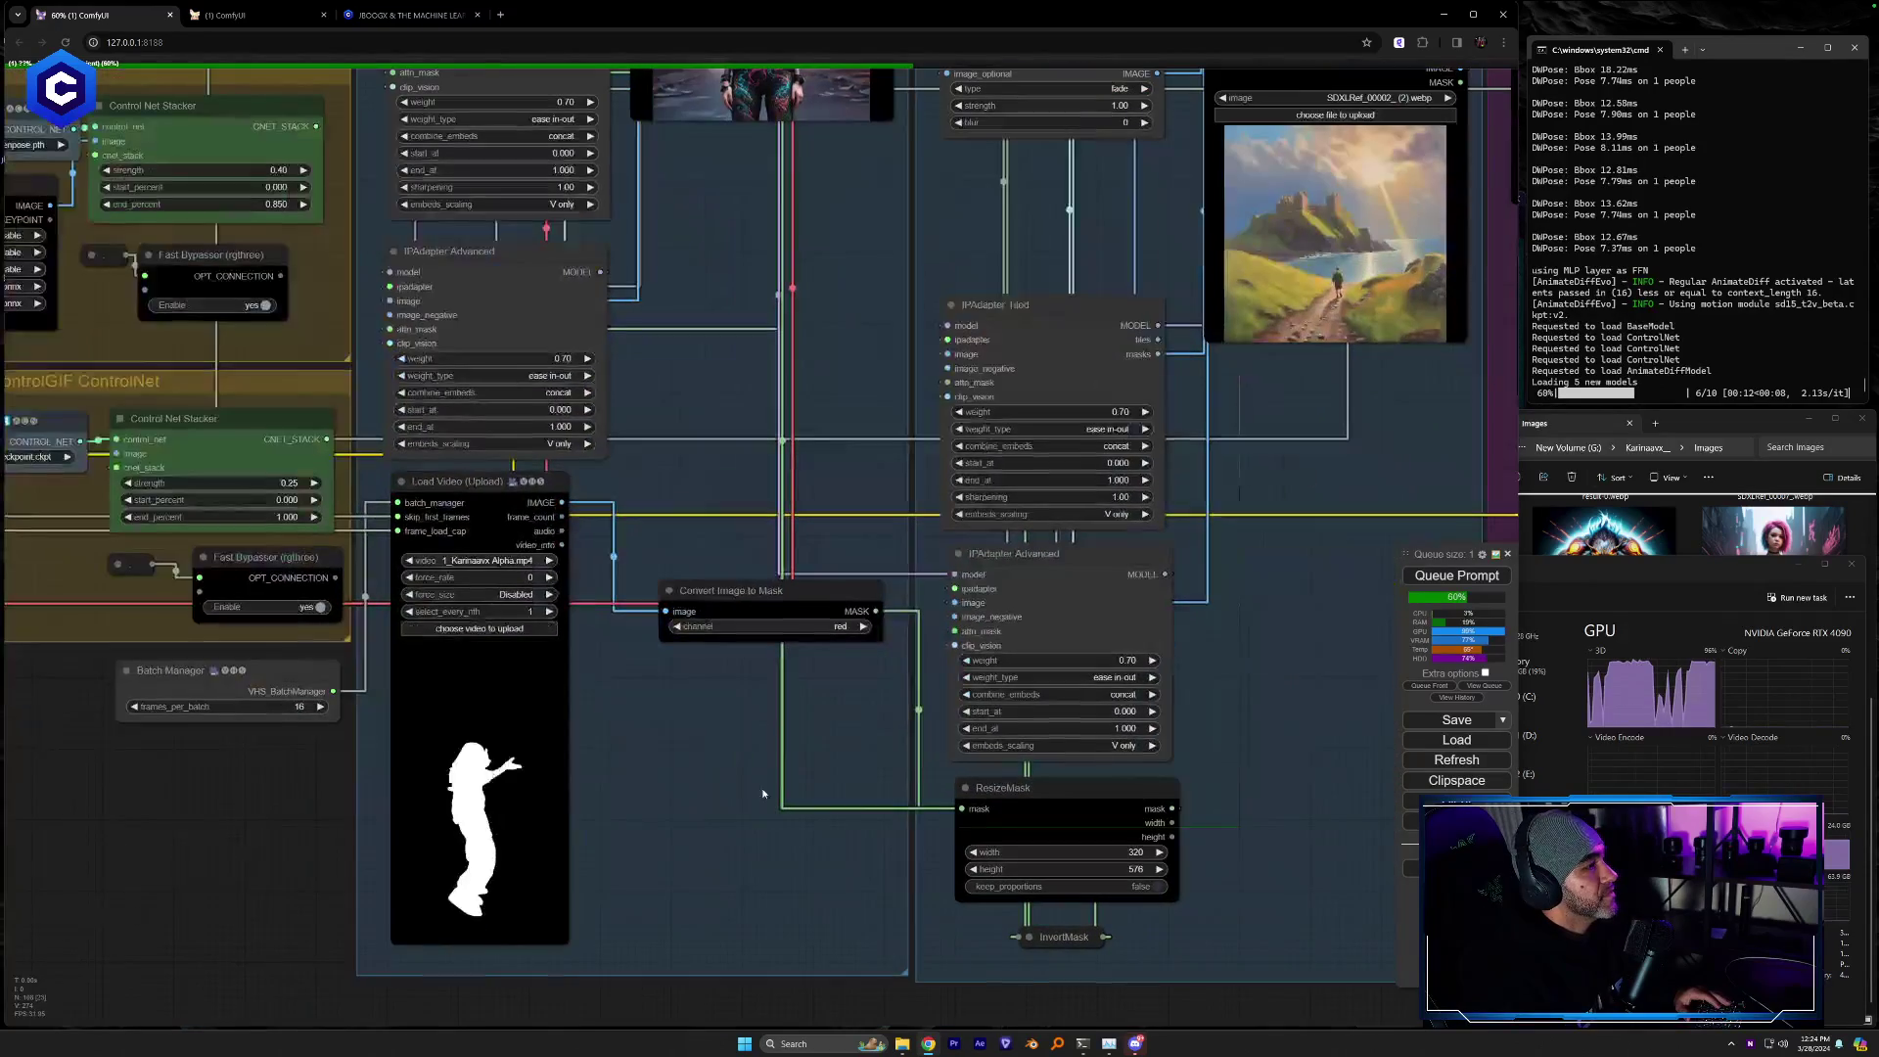
{"action": "left_click_drag", "start_coordinate": [695, 794], "coordinate": [918, 793]}
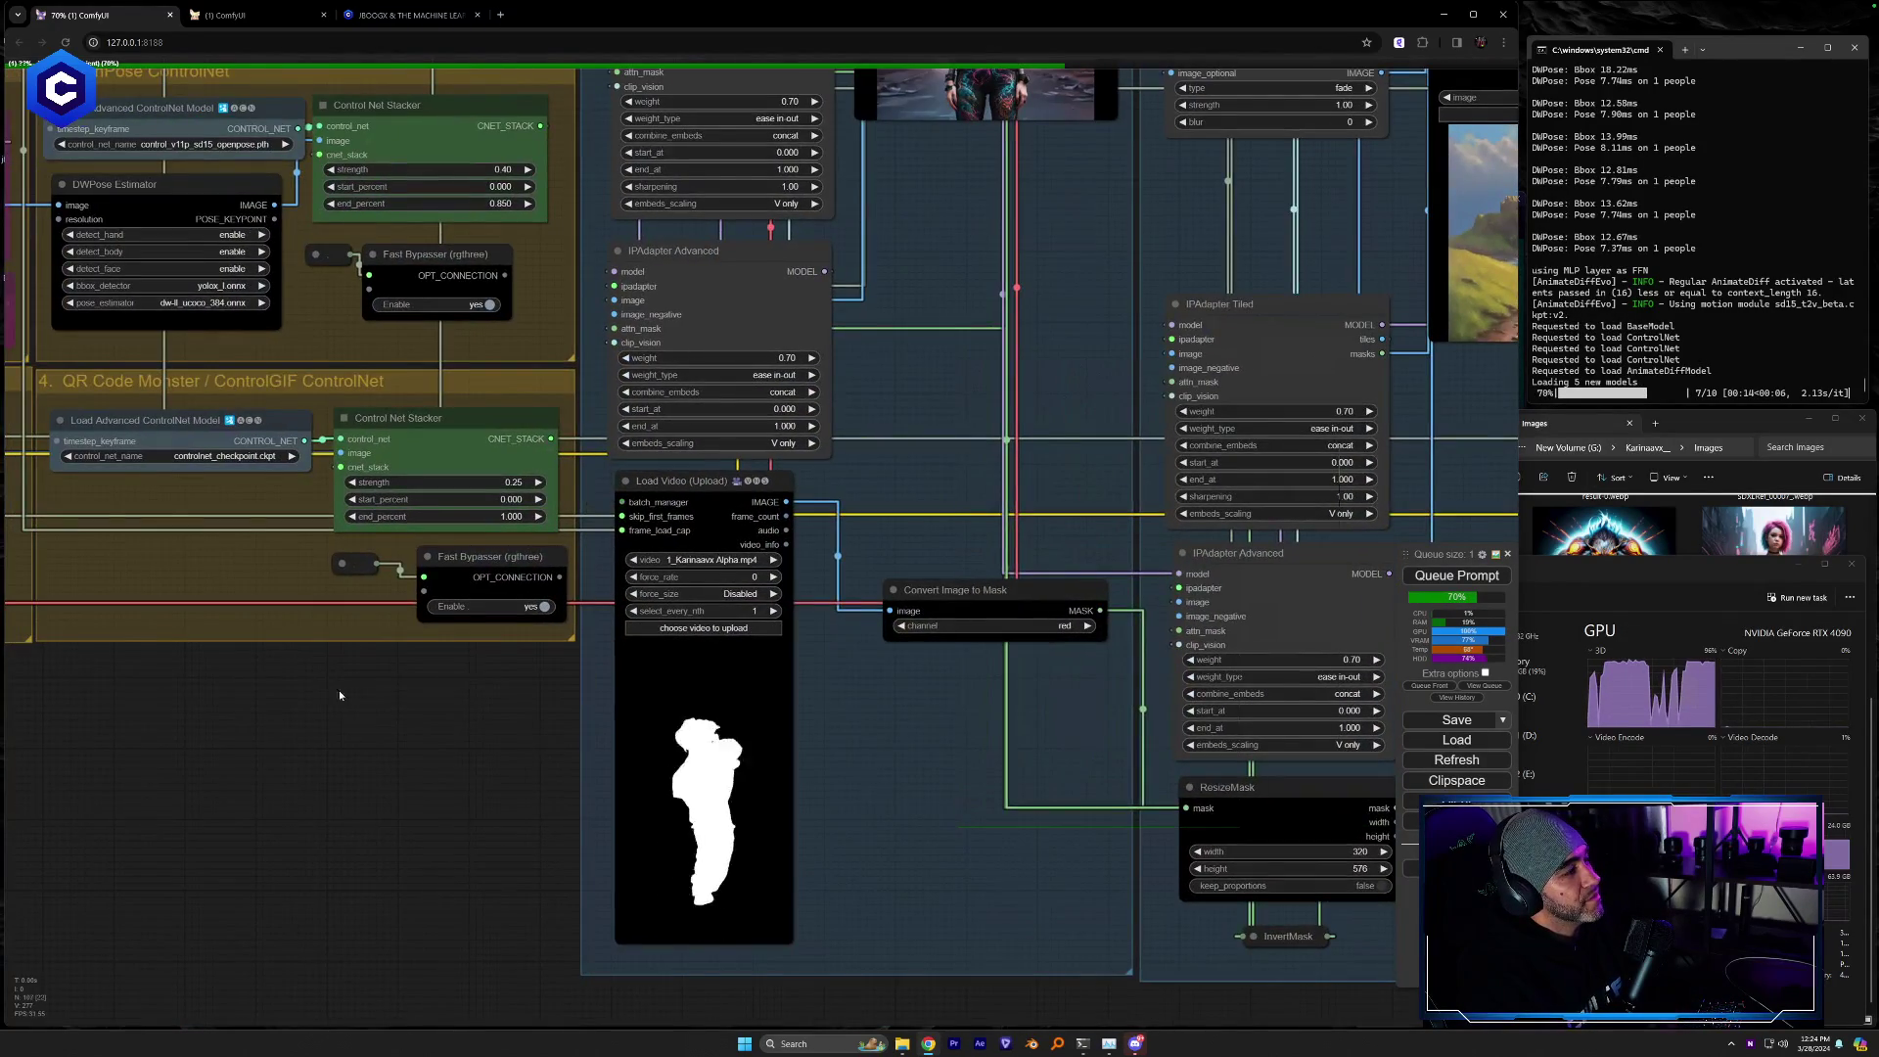
{"action": "left_click_drag", "start_coordinate": [370, 696], "coordinate": [830, 828]}
{"action": "left_click_drag", "start_coordinate": [586, 784], "coordinate": [854, 838]}
{"action": "left_click_drag", "start_coordinate": [423, 537], "coordinate": [1004, 791]}
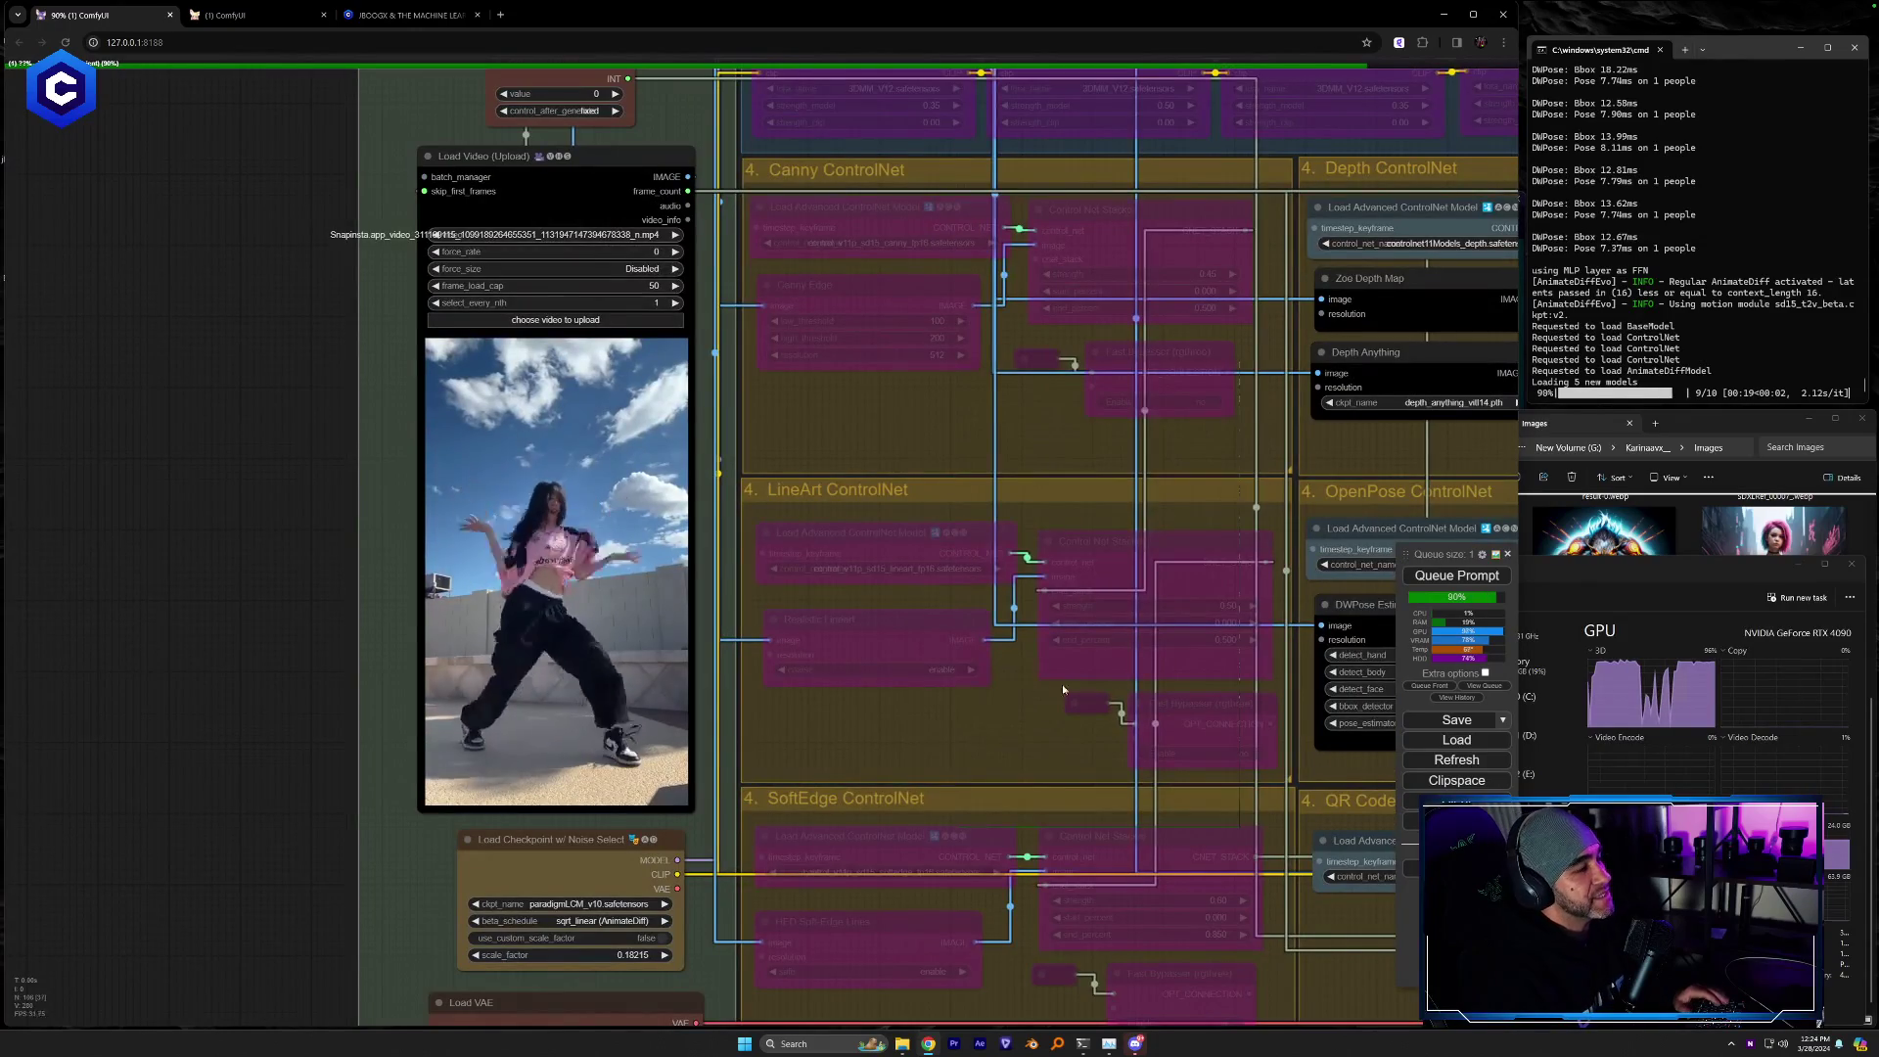
Monitor the run at the KSampler preview and look over the Video Combine outputs beside it
{"action": "left_click_drag", "start_coordinate": [1014, 720], "coordinate": [222, 446]}
{"action": "left_click_drag", "start_coordinate": [550, 746], "coordinate": [117, 700]}
{"action": "left_click_drag", "start_coordinate": [1370, 764], "coordinate": [802, 702]}
{"action": "scroll", "coordinate": [849, 683], "scroll_direction": "down", "scroll_amount": 4}
{"action": "left_click_drag", "start_coordinate": [1291, 624], "coordinate": [330, 732]}
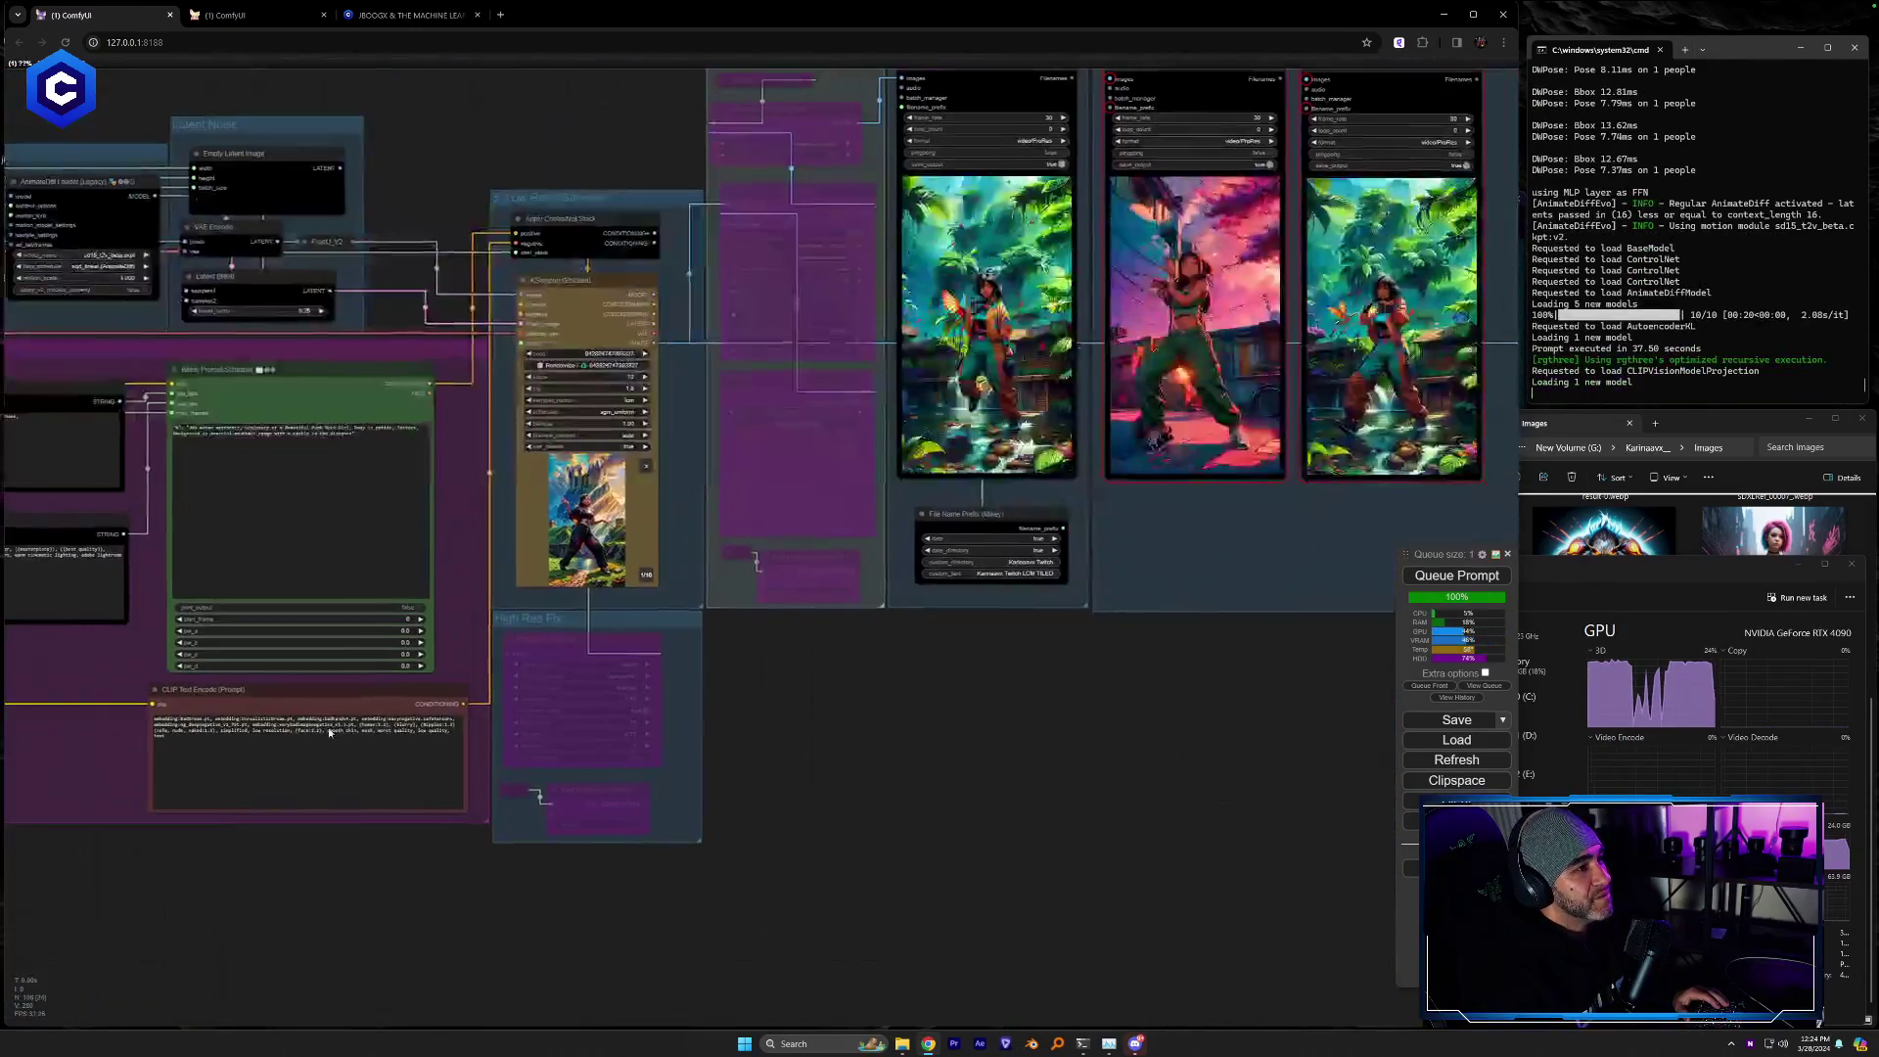
{"action": "left_click_drag", "start_coordinate": [791, 682], "coordinate": [806, 882]}
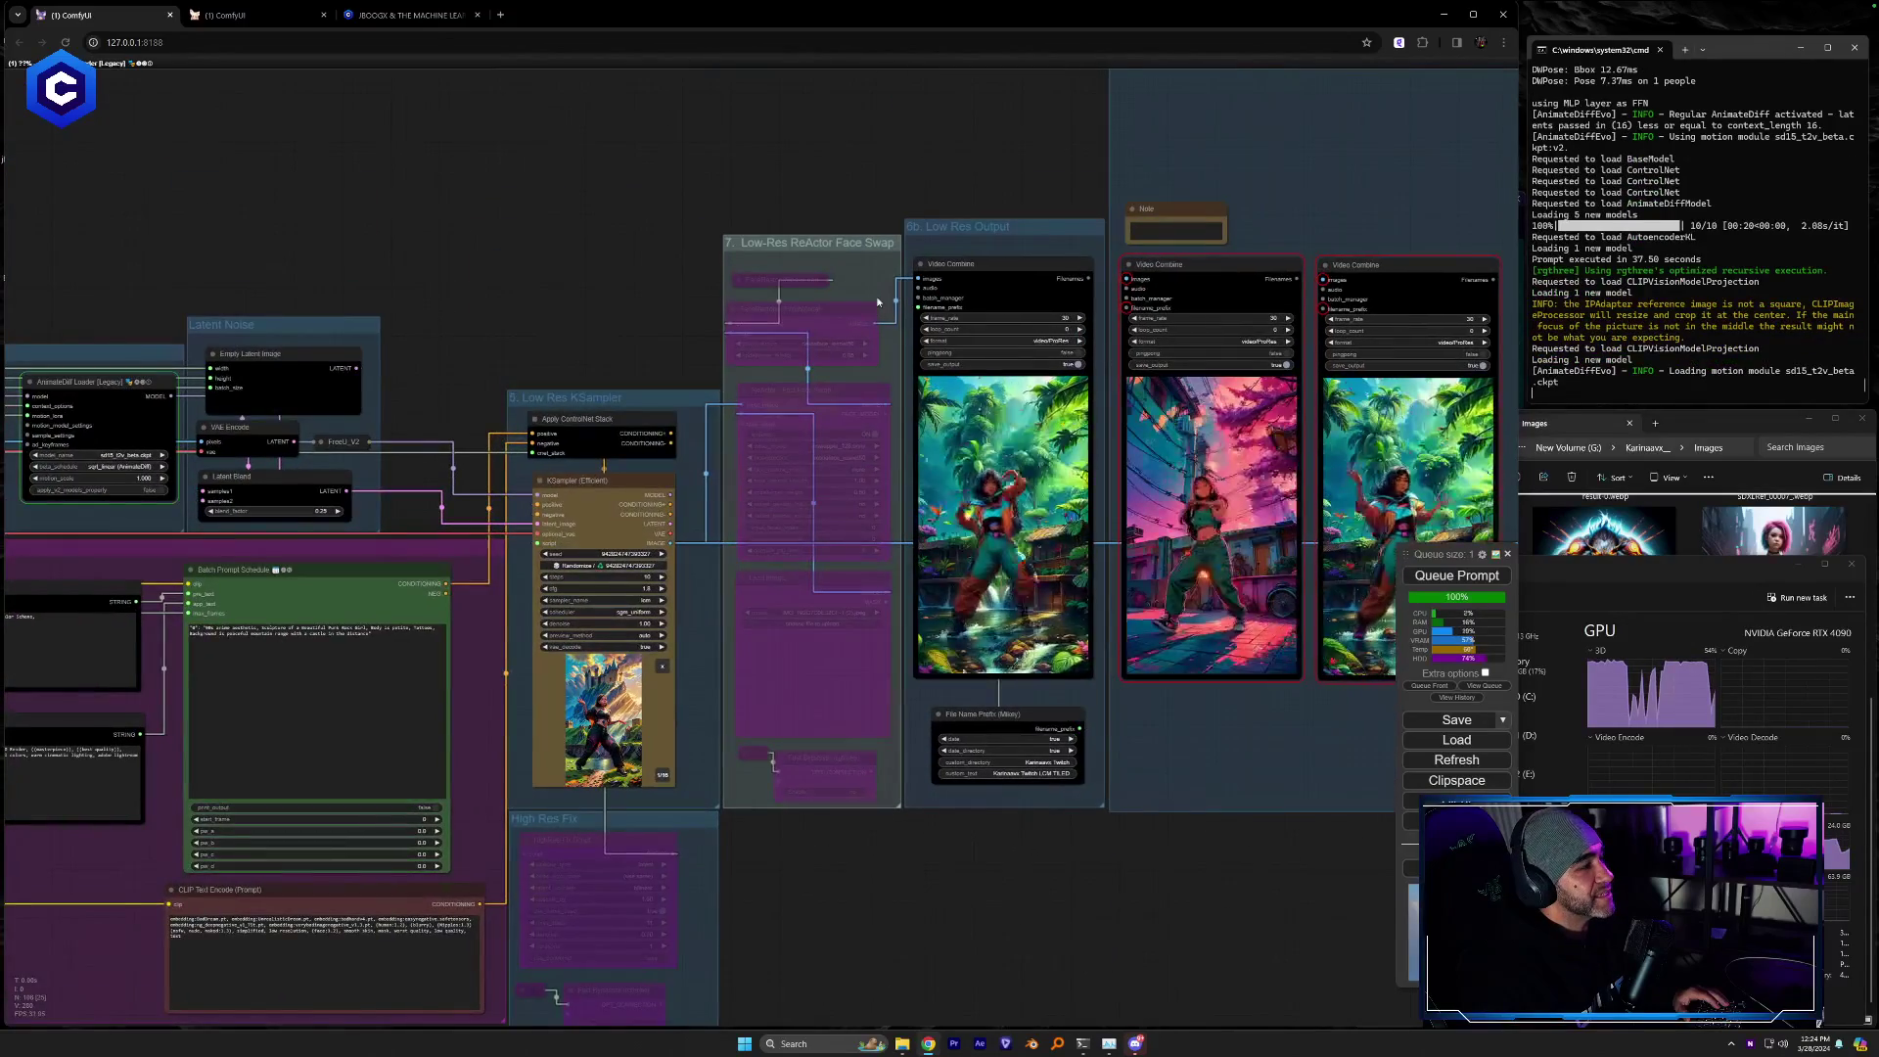
{"action": "scroll", "coordinate": [877, 295], "scroll_direction": "up", "scroll_amount": 3}
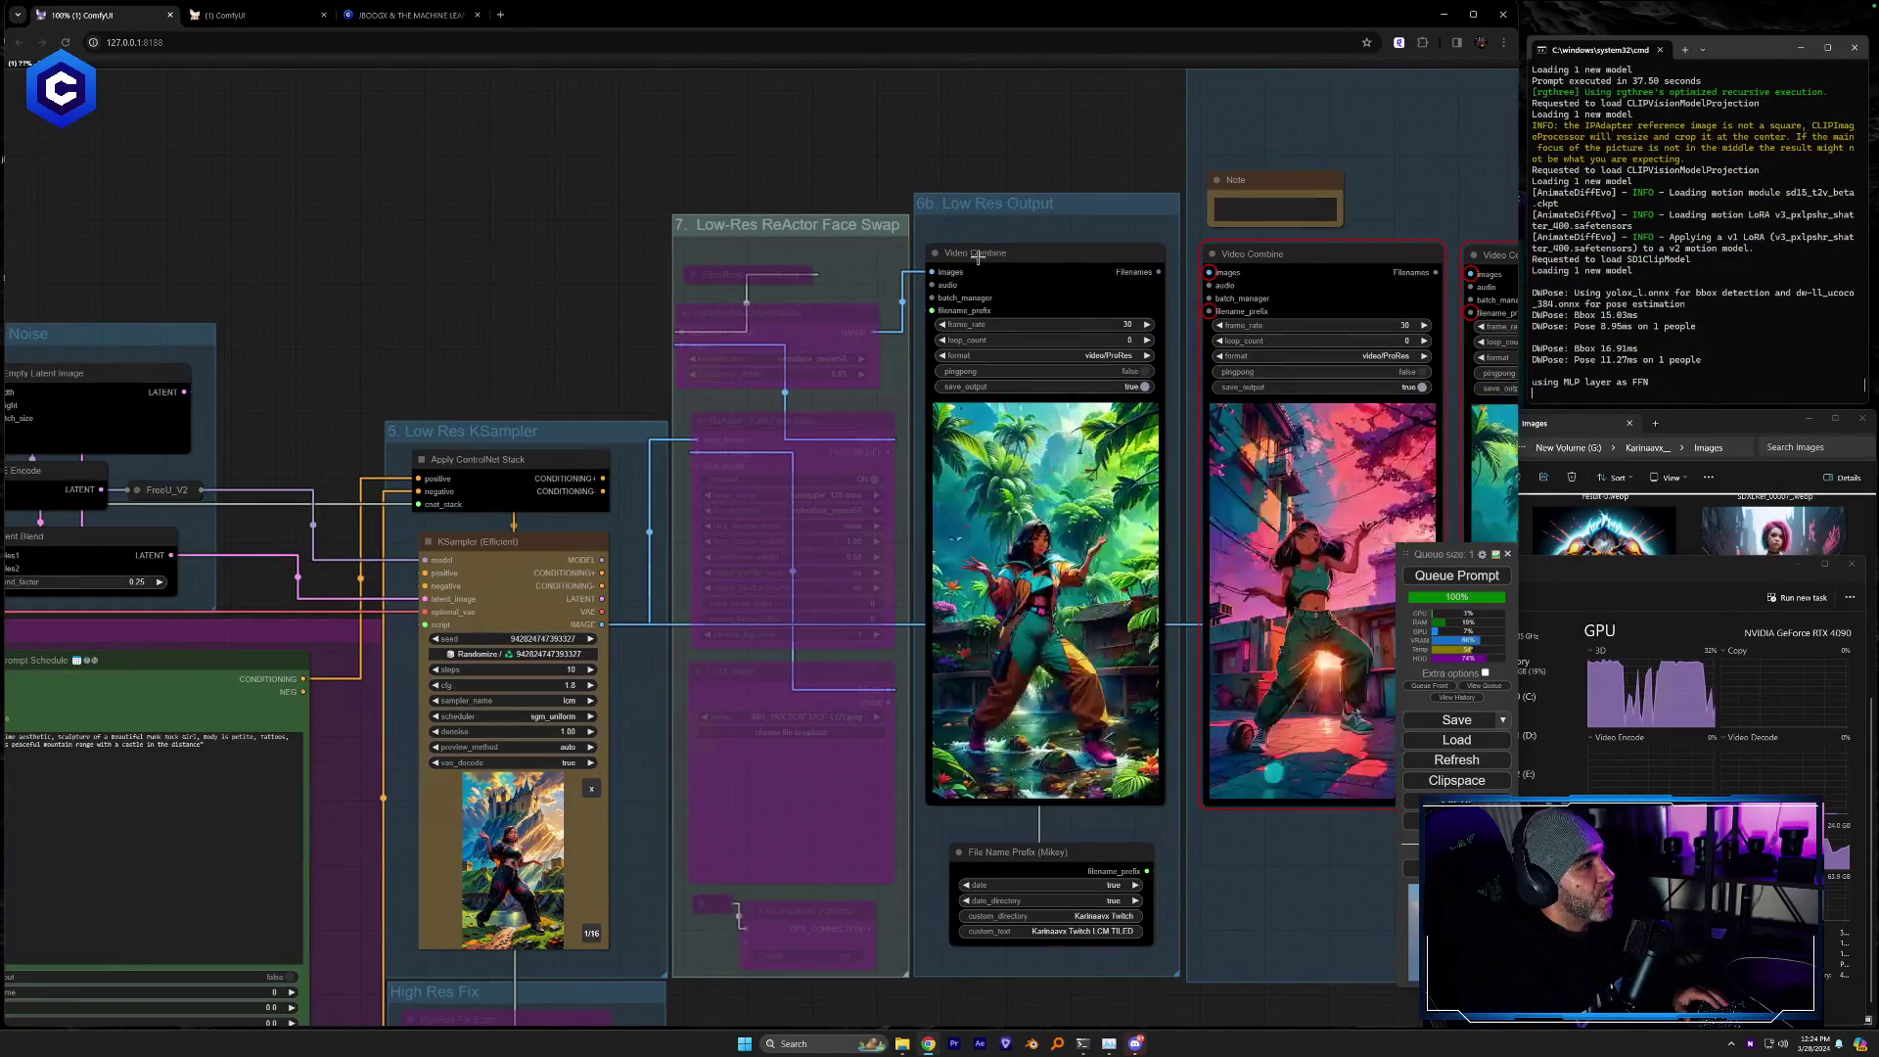
{"action": "left_click_drag", "start_coordinate": [1056, 149], "coordinate": [951, 119]}
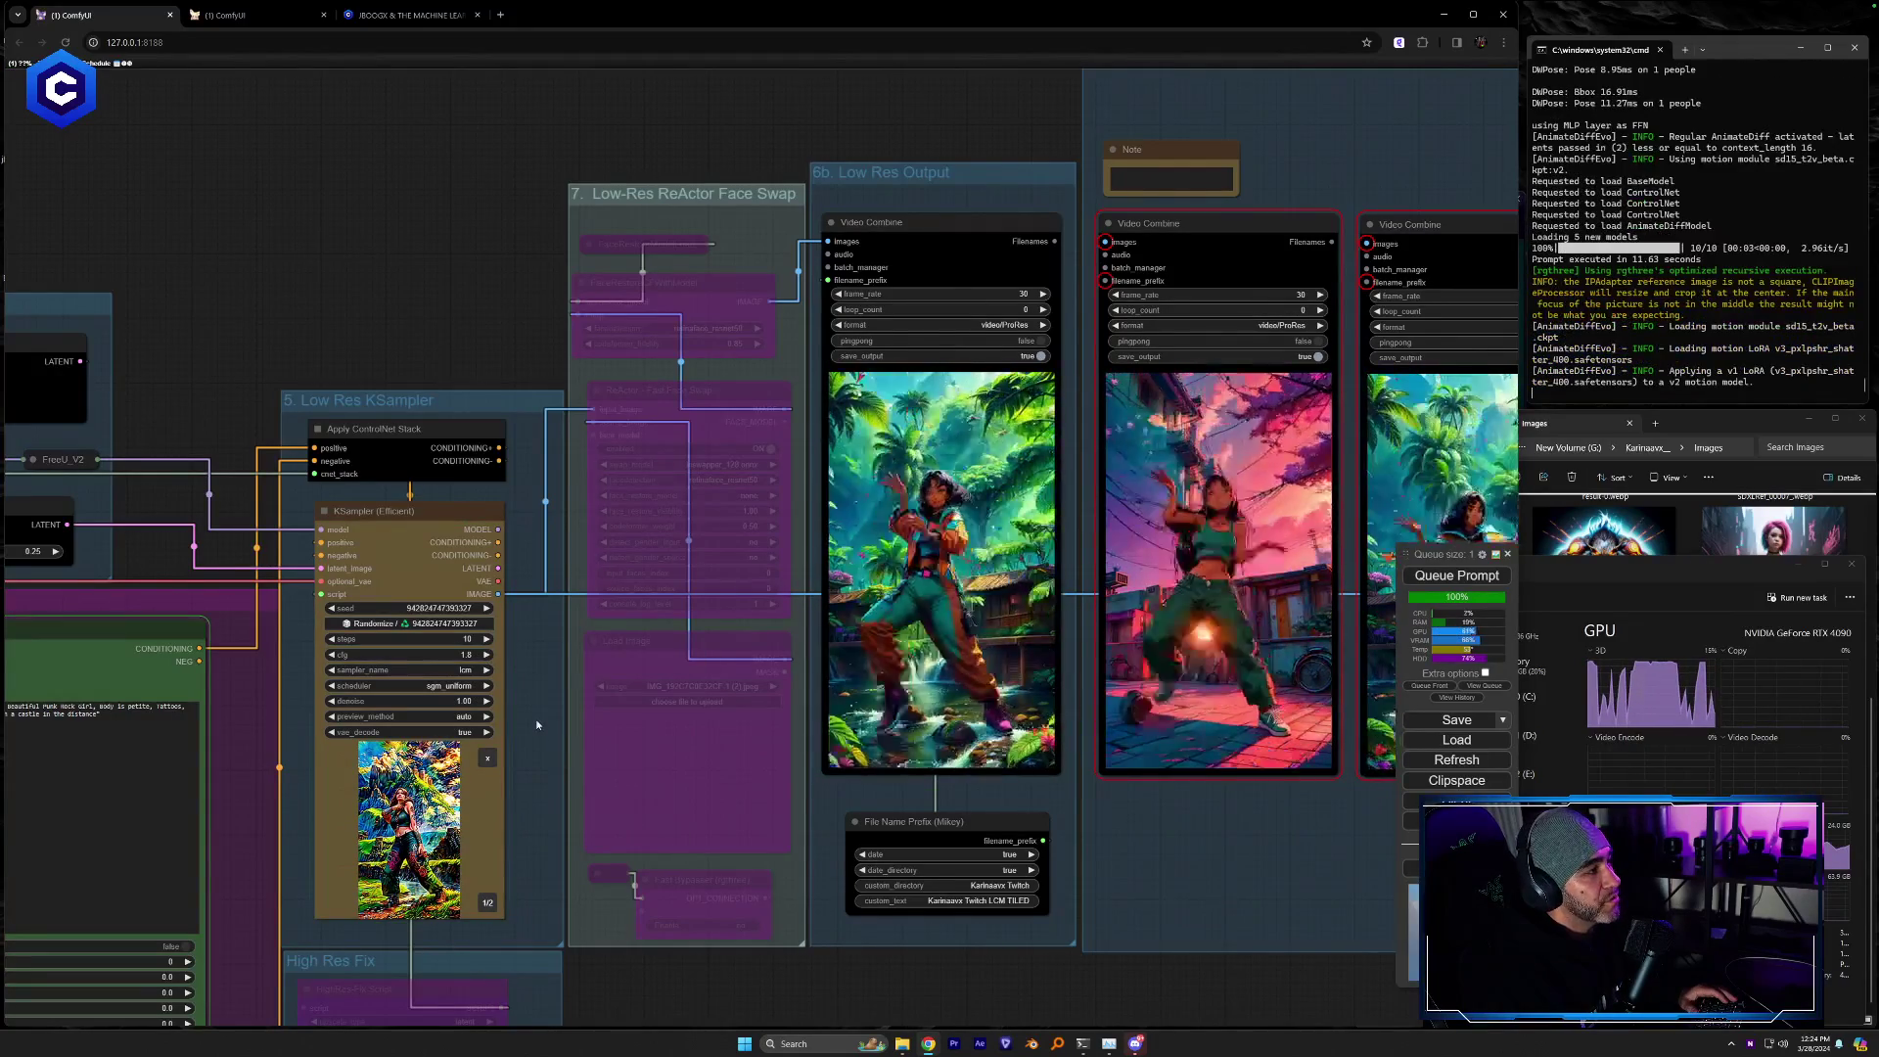
Inspect the character and background reference images, the Punk Rock Girl prompt and the KSampler preview while the generation runs
{"action": "left_click_drag", "start_coordinate": [539, 726], "coordinate": [1471, 558]}
{"action": "left_click_drag", "start_coordinate": [513, 866], "coordinate": [1349, 770]}
{"action": "left_click_drag", "start_coordinate": [643, 647], "coordinate": [965, 702]}
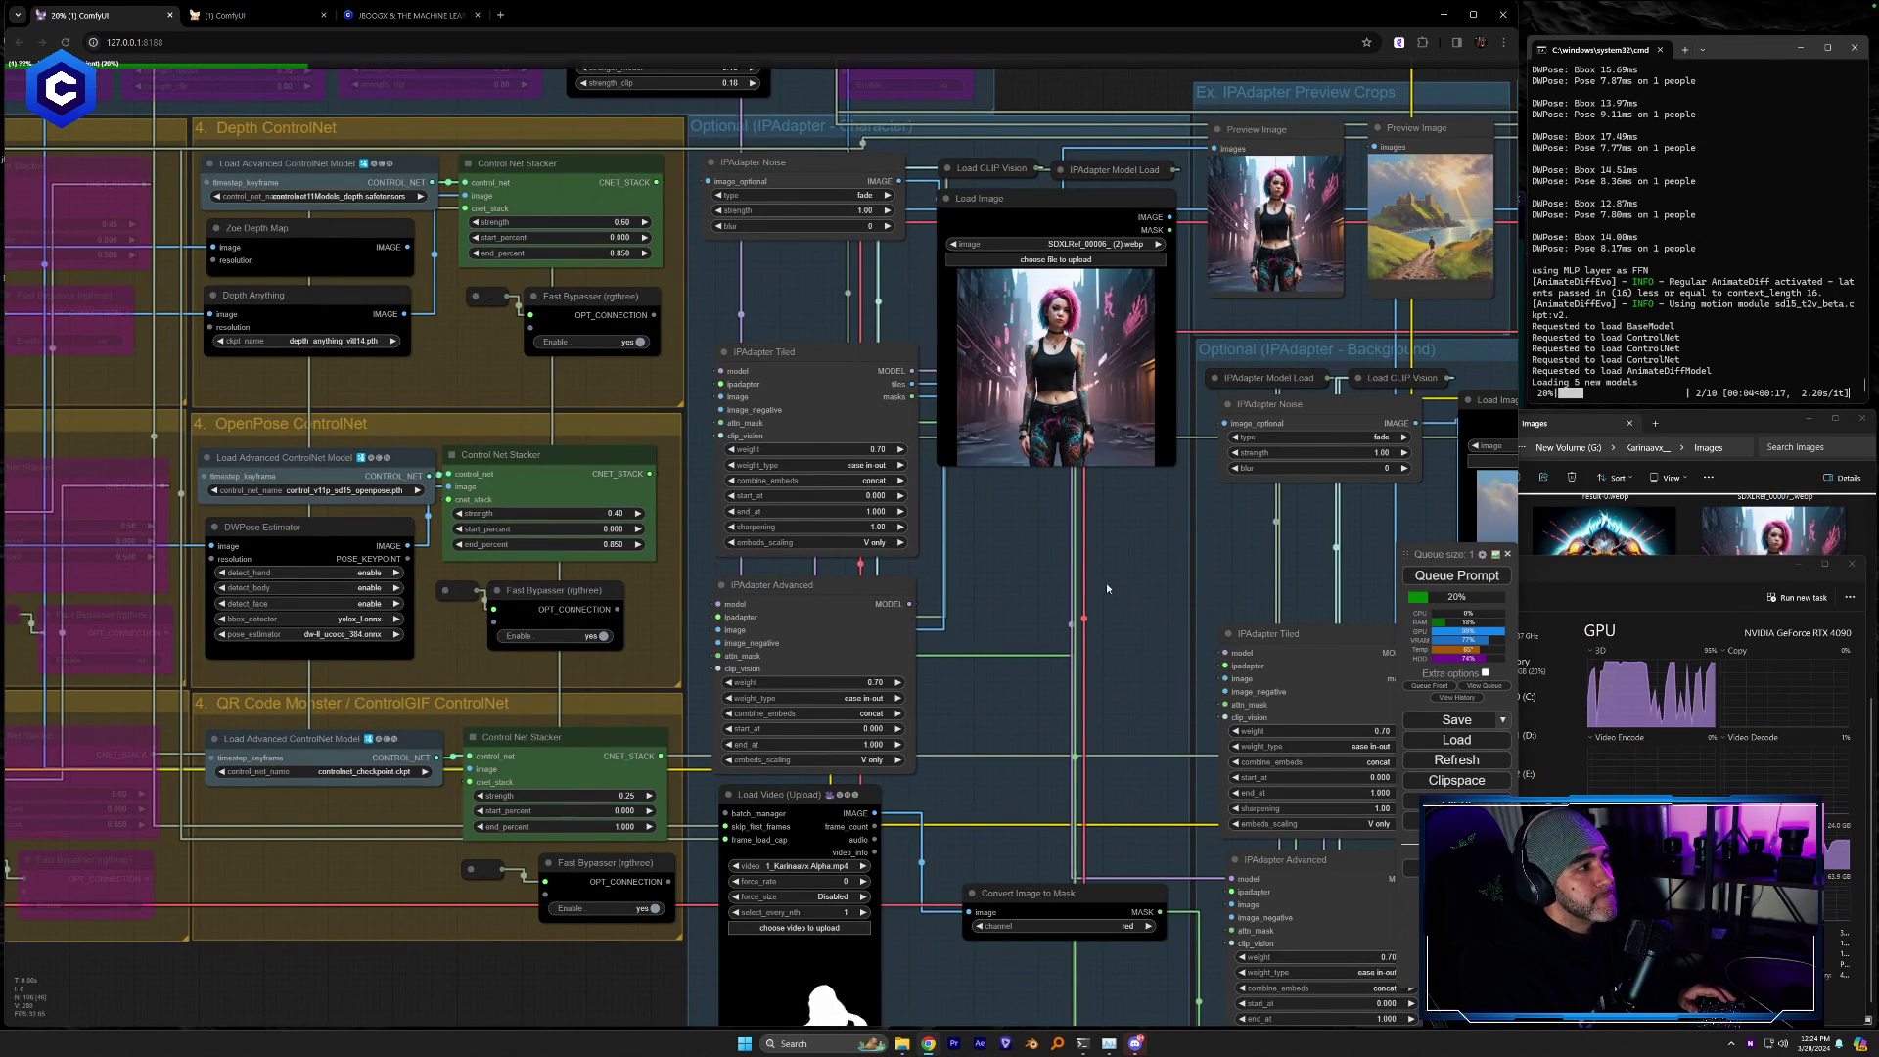
{"action": "left_click_drag", "start_coordinate": [1118, 593], "coordinate": [674, 567]}
{"action": "left_click_drag", "start_coordinate": [1217, 785], "coordinate": [766, 761]}
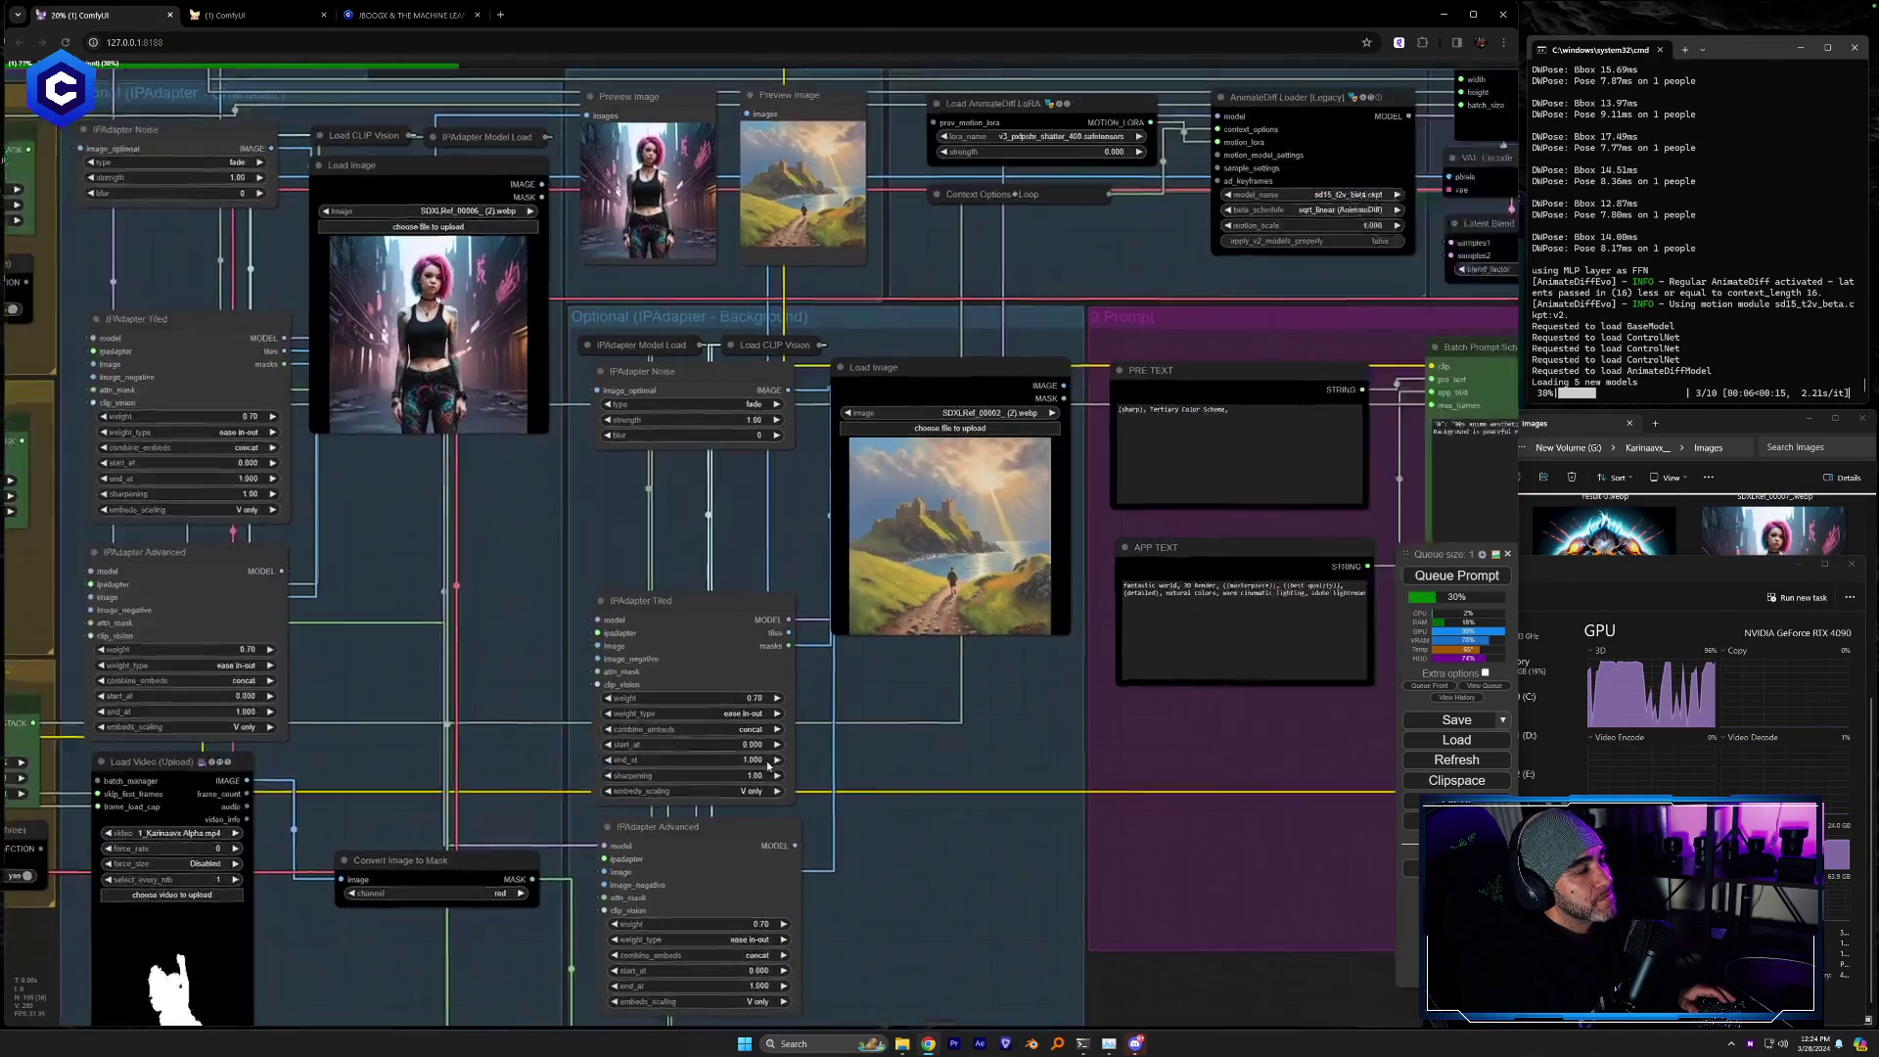
{"action": "left_click_drag", "start_coordinate": [990, 832], "coordinate": [636, 797]}
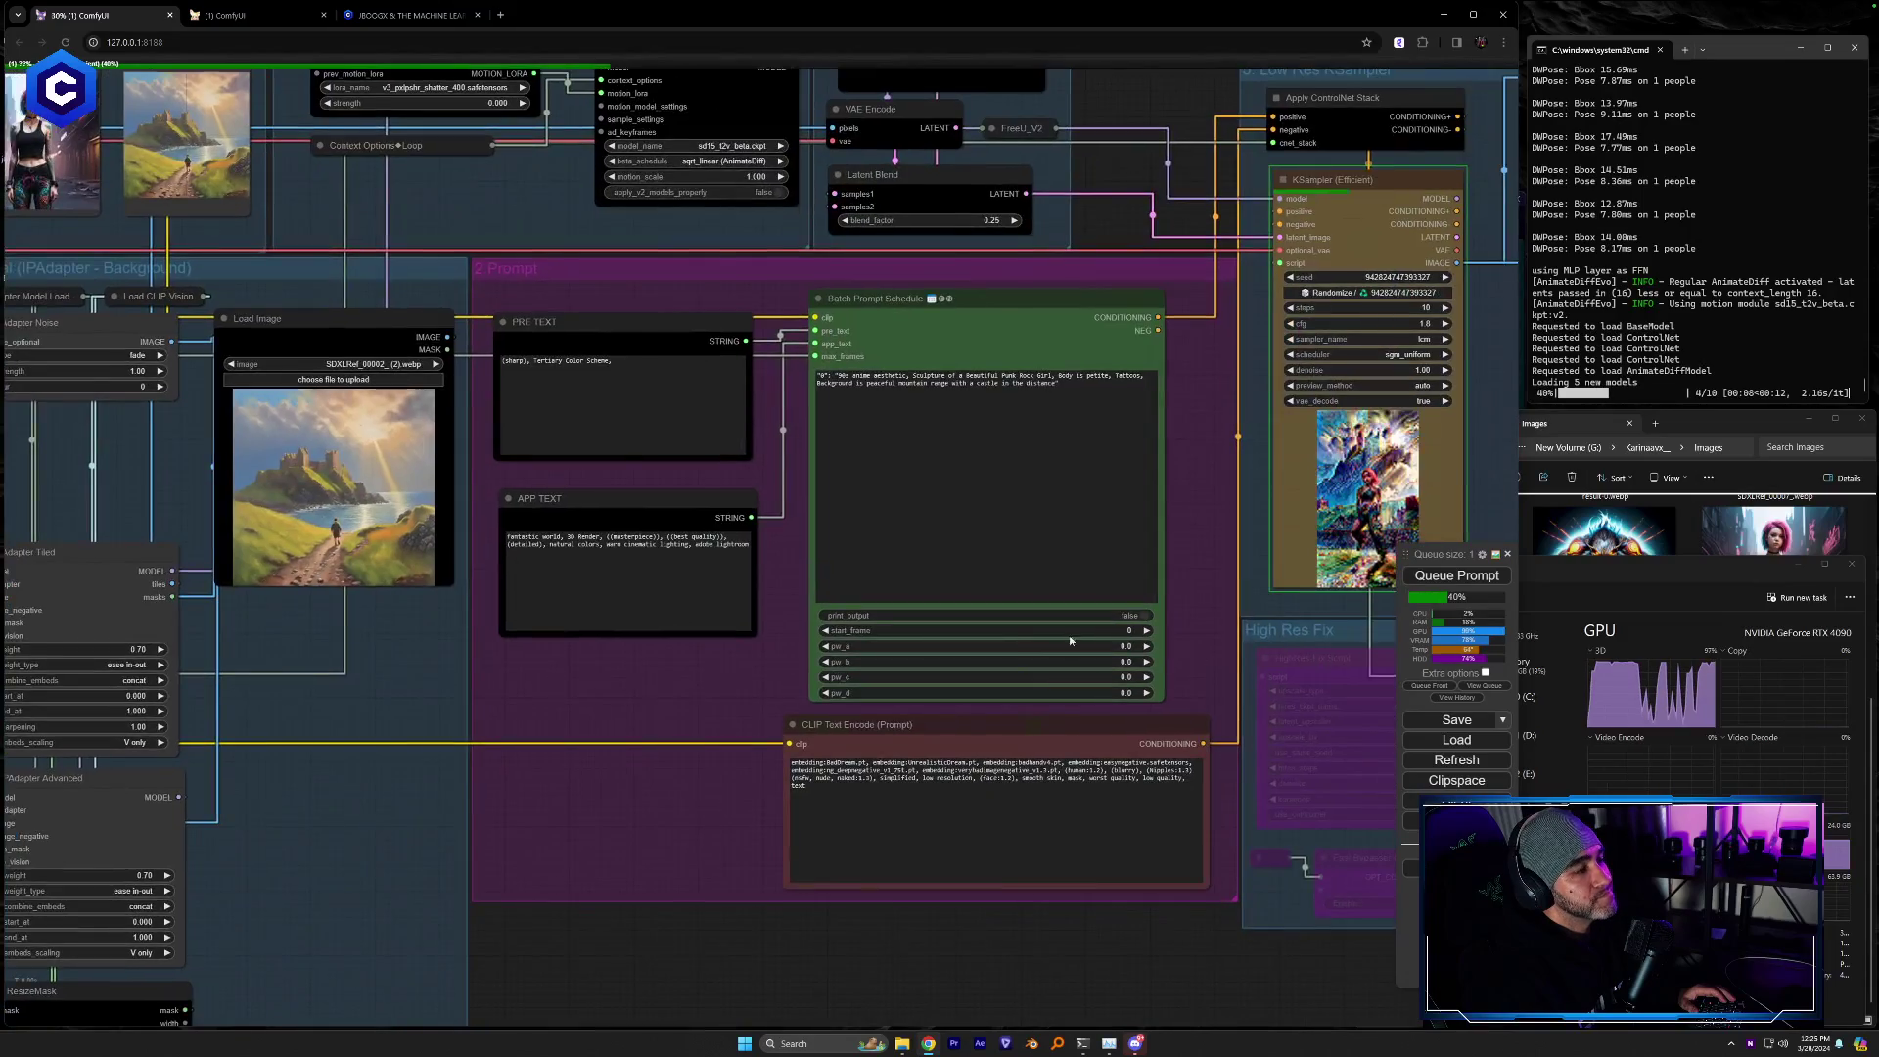
{"action": "left_click_drag", "start_coordinate": [1165, 642], "coordinate": [494, 730]}
{"action": "left_click_drag", "start_coordinate": [820, 553], "coordinate": [777, 562]}
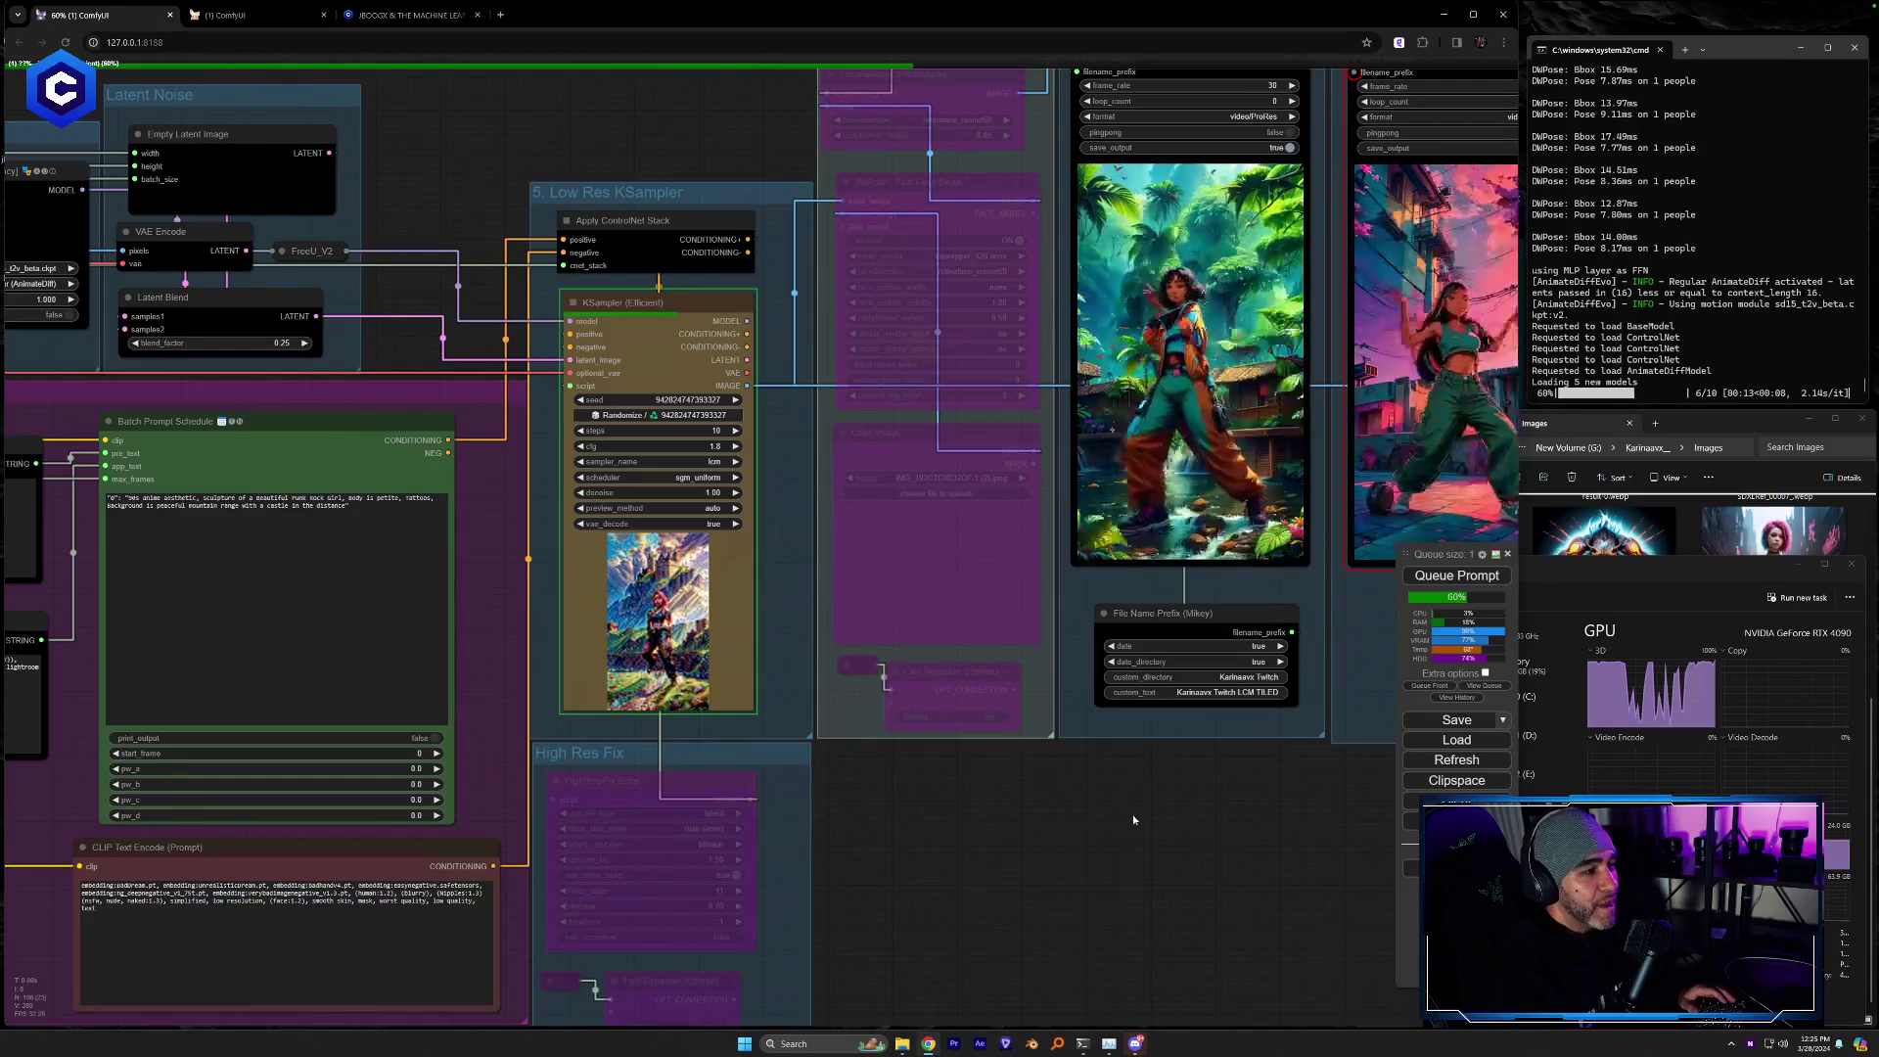
Close Task Manager and switch to Discord's Office Hours chat to browse the viewers' background images
{"action": "left_click", "coordinate": [1852, 565]}
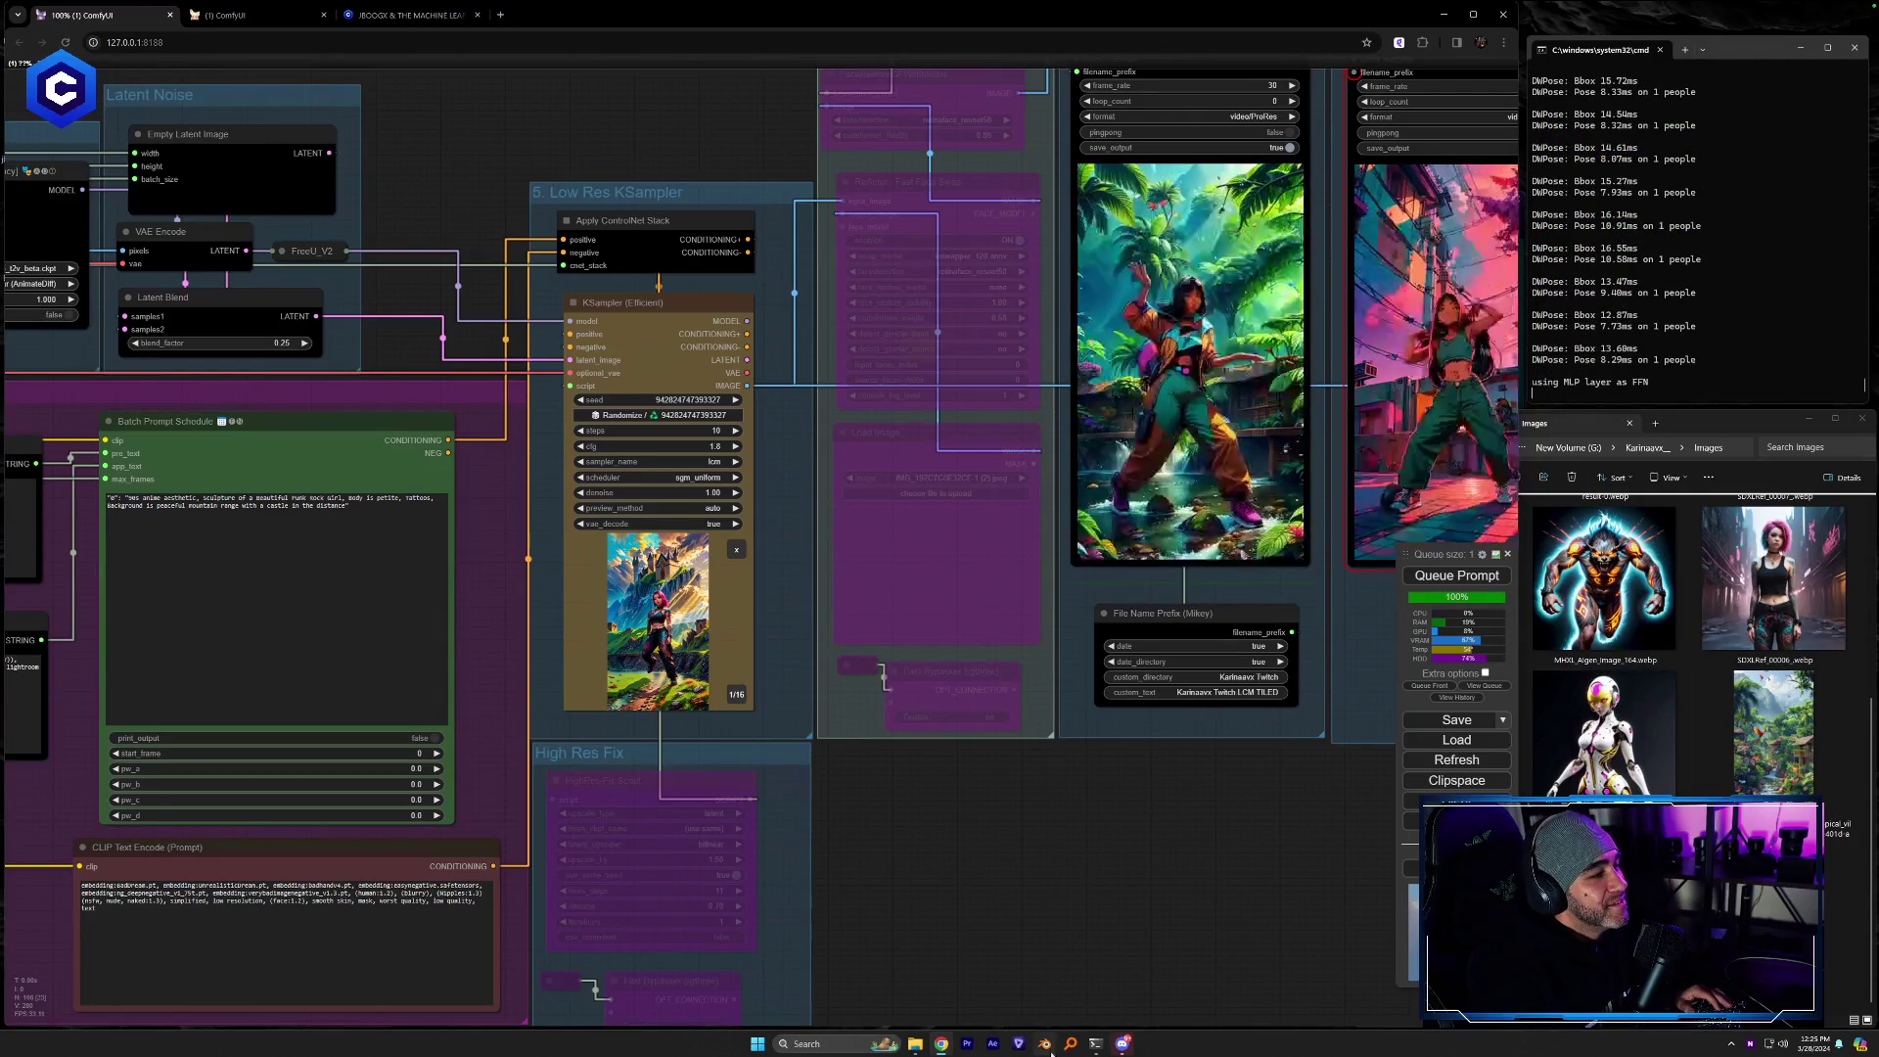
{"action": "left_click", "coordinate": [1121, 1044]}
{"action": "left_click", "coordinate": [1199, 873]}
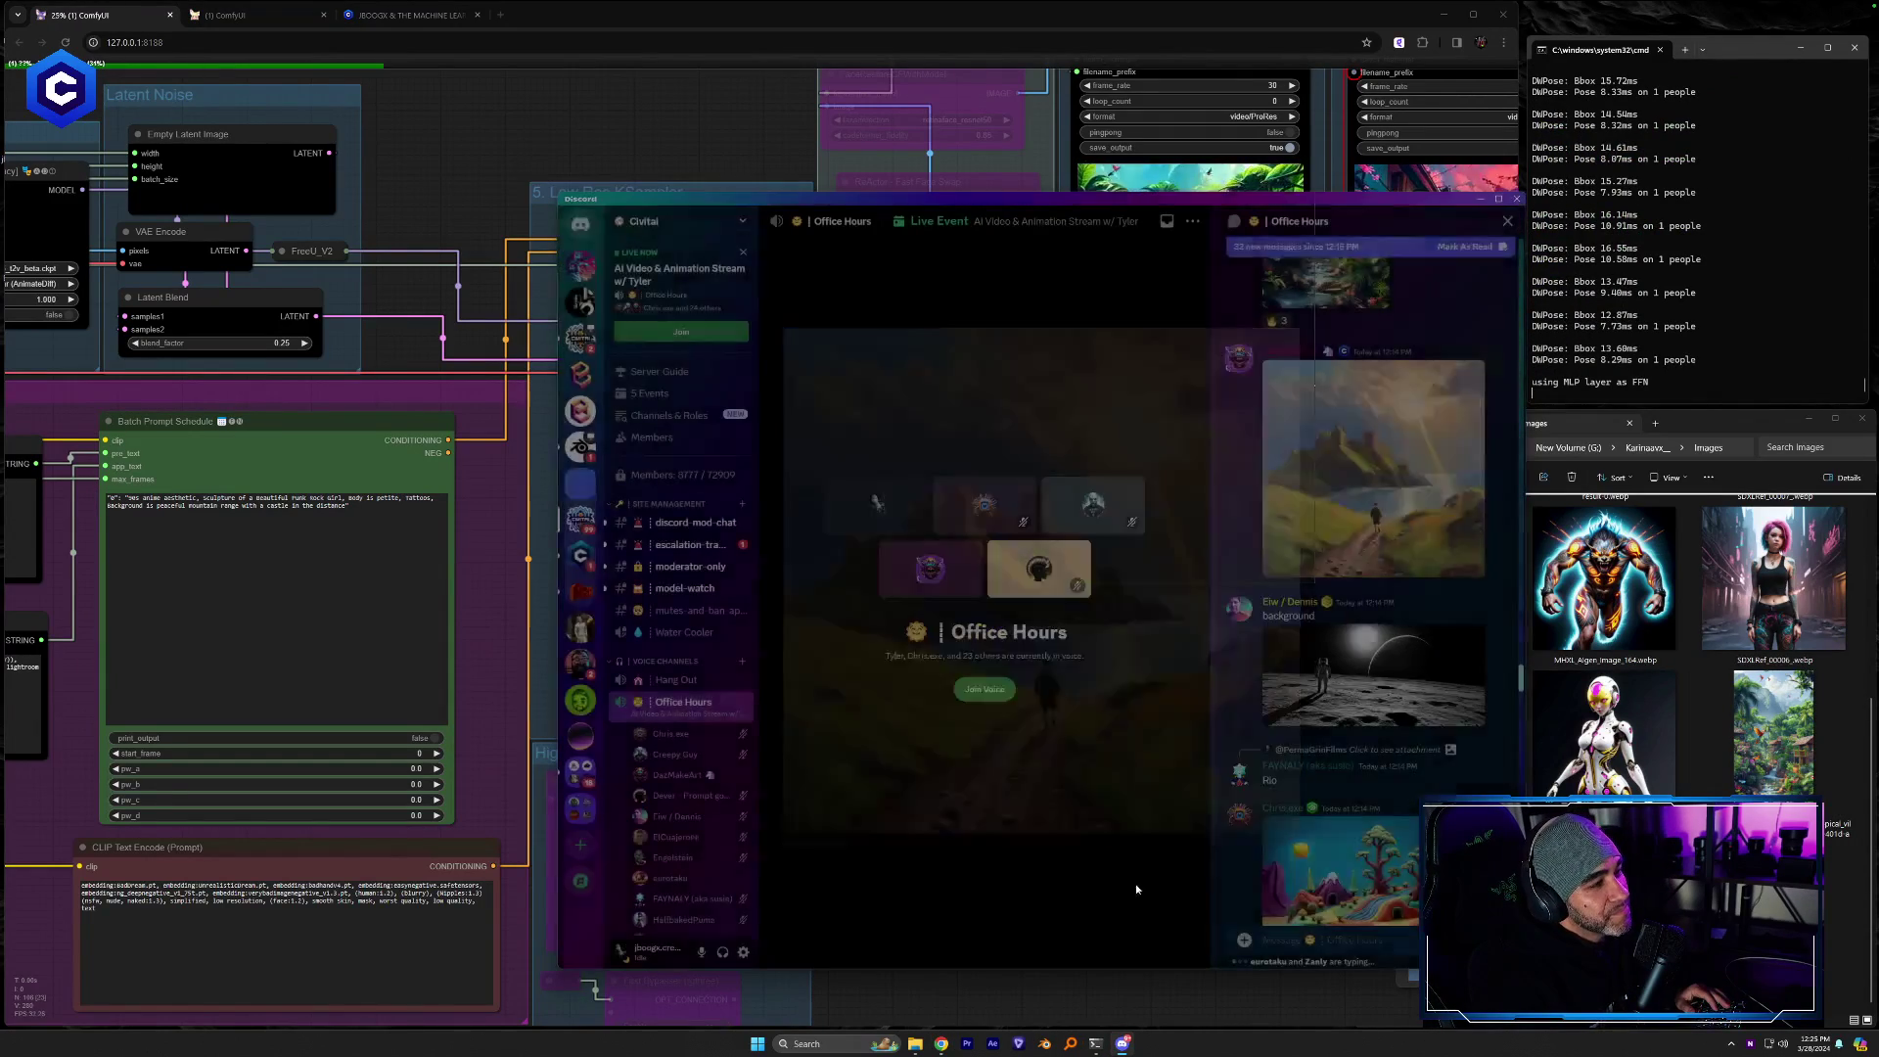
{"action": "scroll", "coordinate": [1288, 765], "scroll_direction": "down", "scroll_amount": 3}
{"action": "scroll", "coordinate": [1288, 764], "scroll_direction": "down", "scroll_amount": 2}
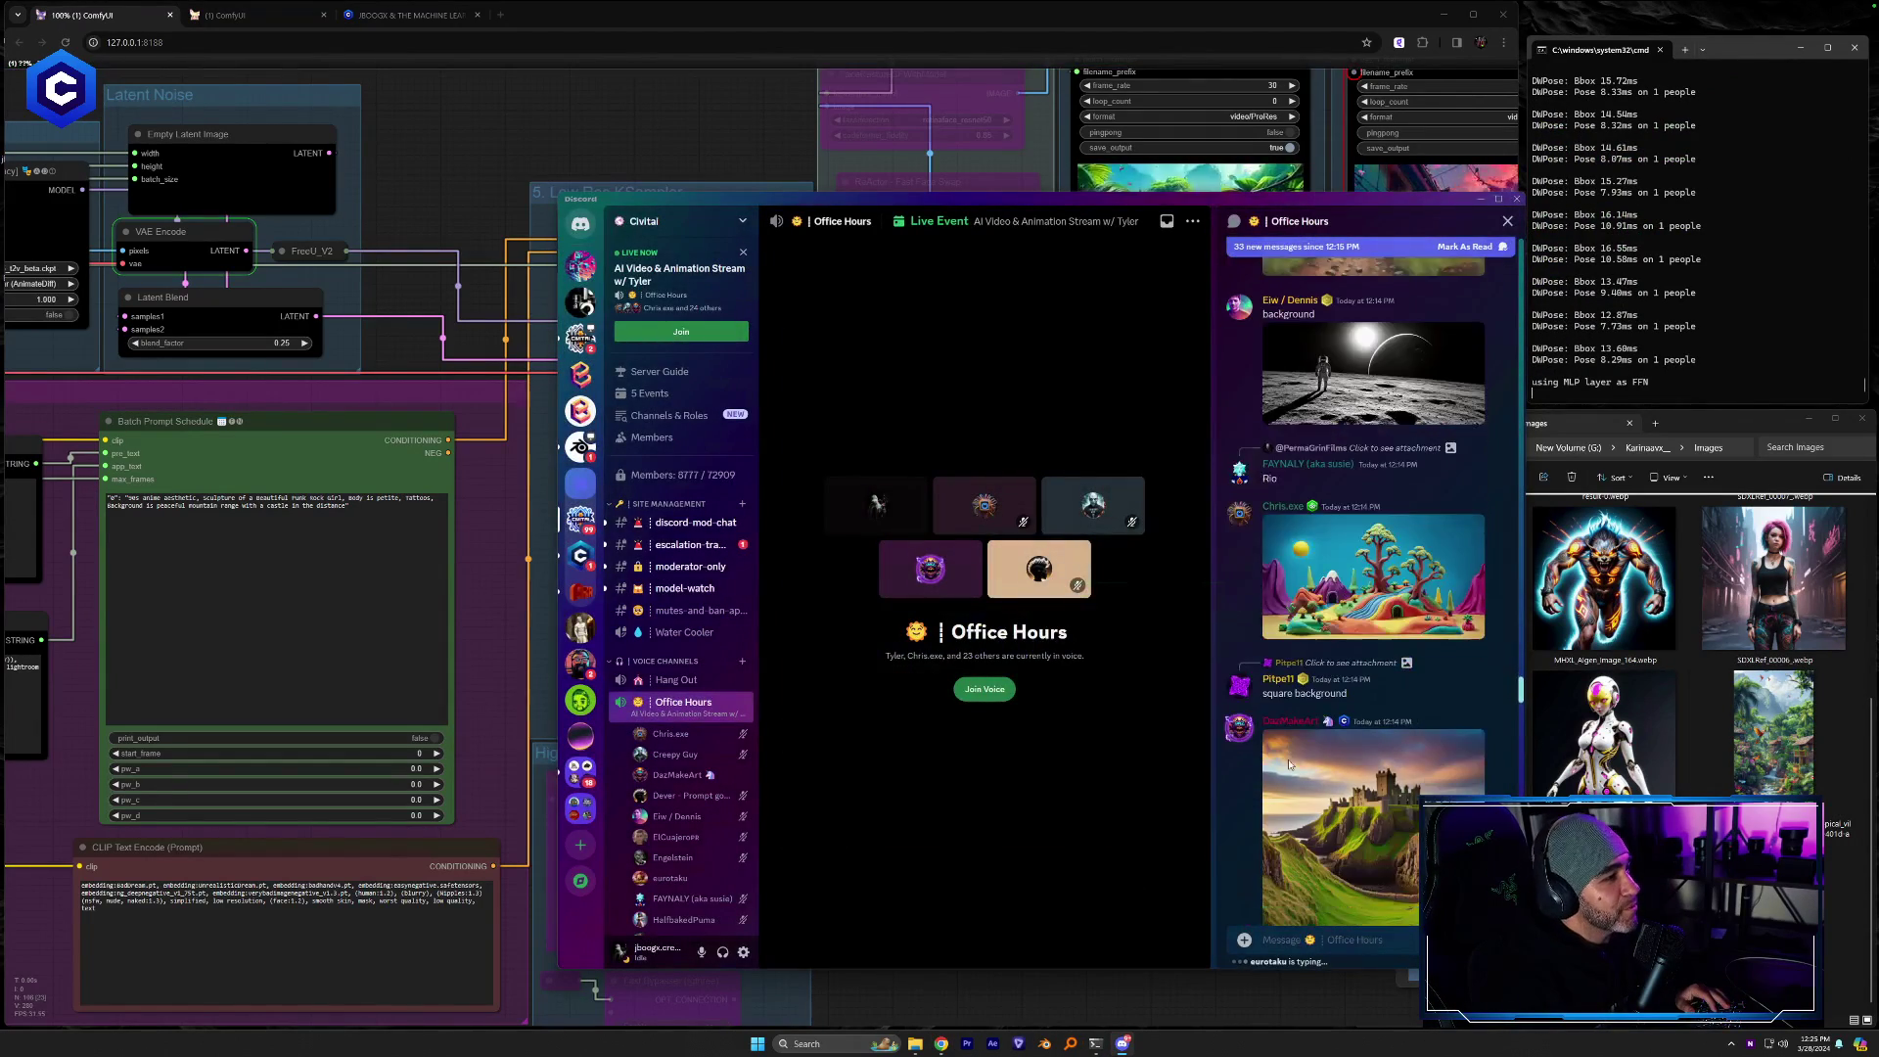
Save the moon astronaut and colorful clay landscape images from the Discord chat into the Images folder
{"action": "left_click", "coordinate": [1385, 394]}
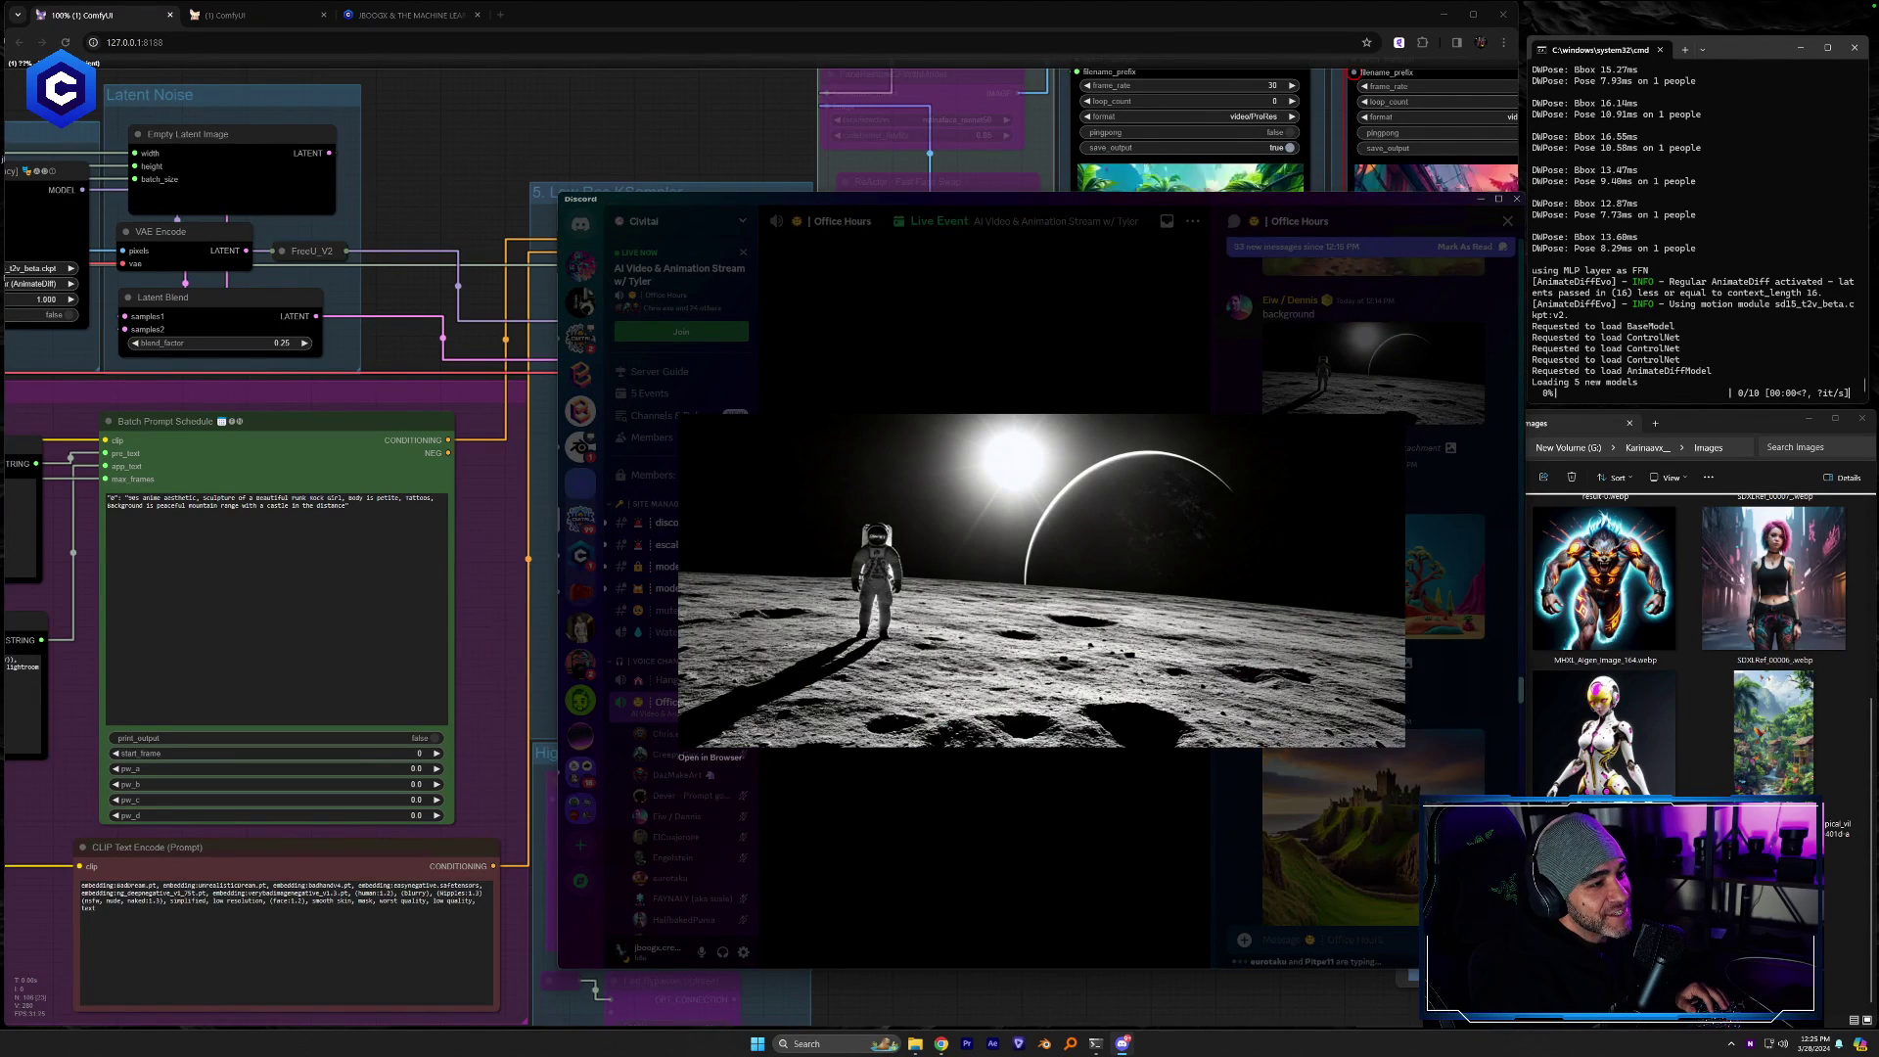
{"action": "left_click", "coordinate": [1319, 844]}
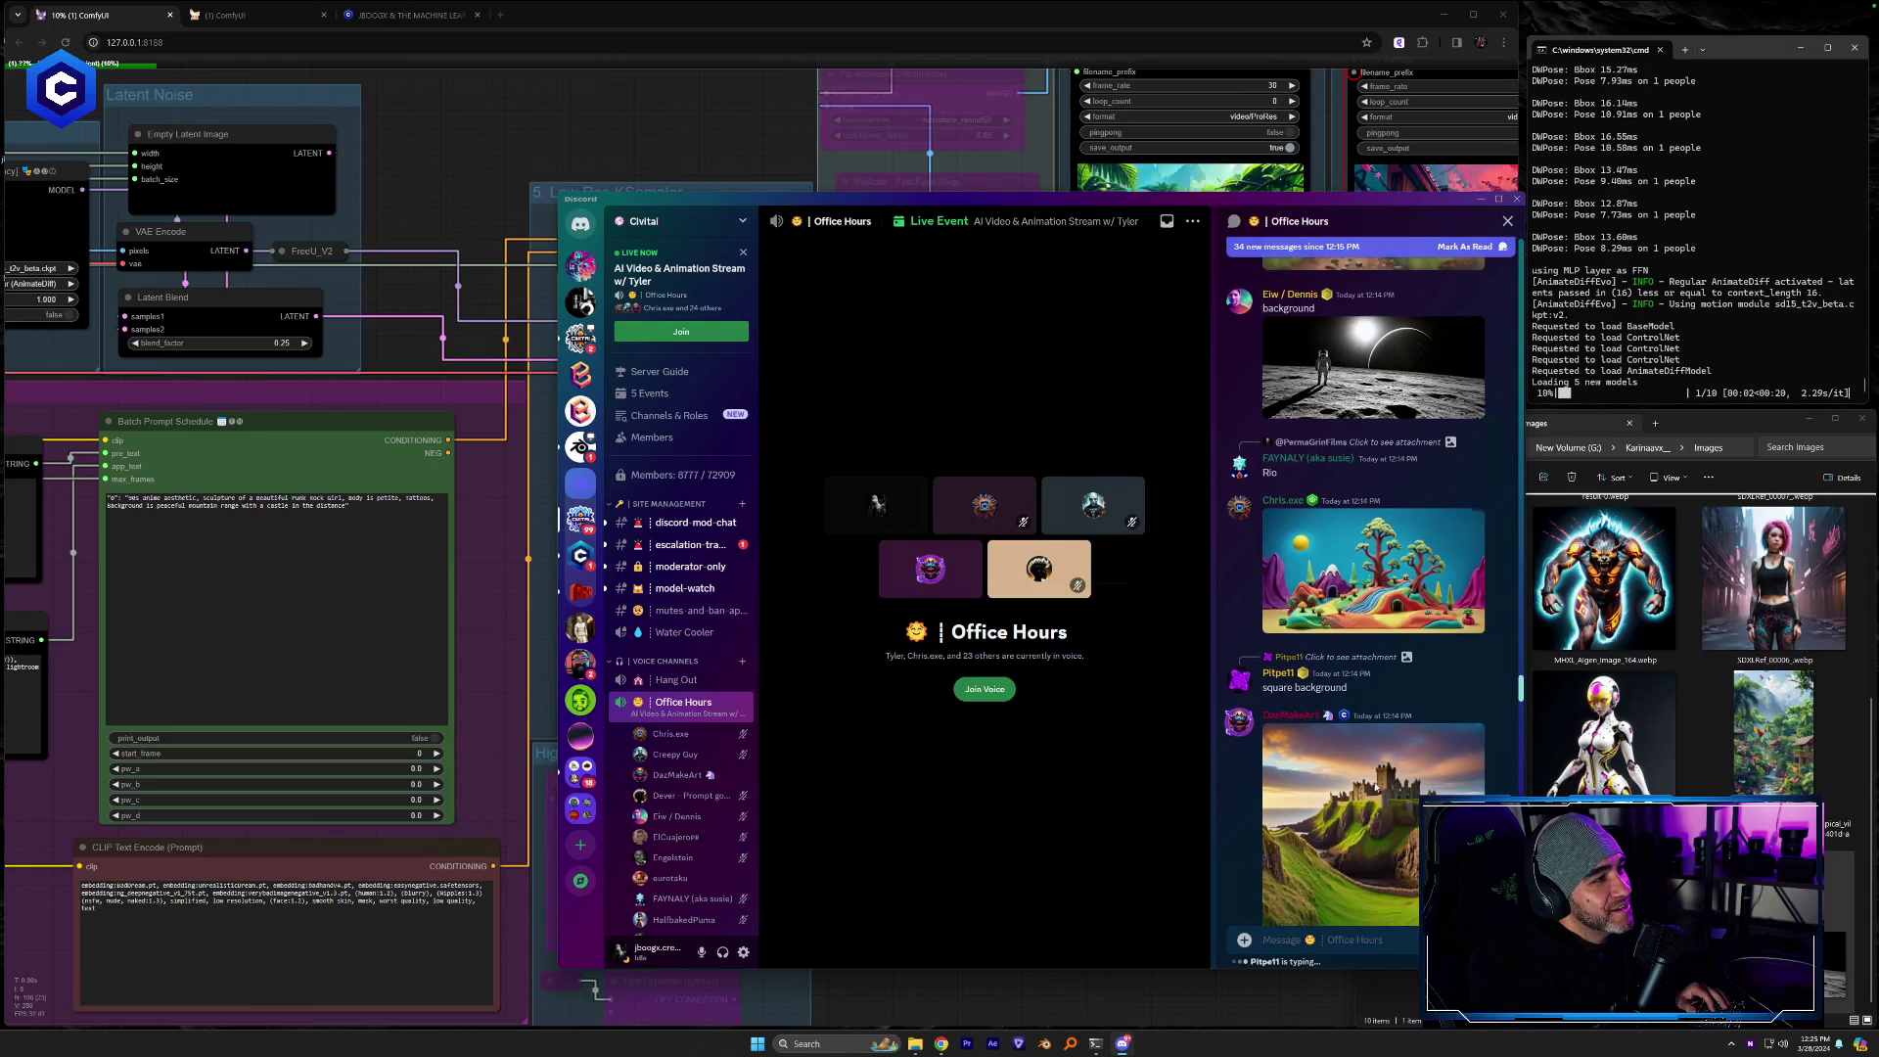
{"action": "left_click", "coordinate": [1401, 599]}
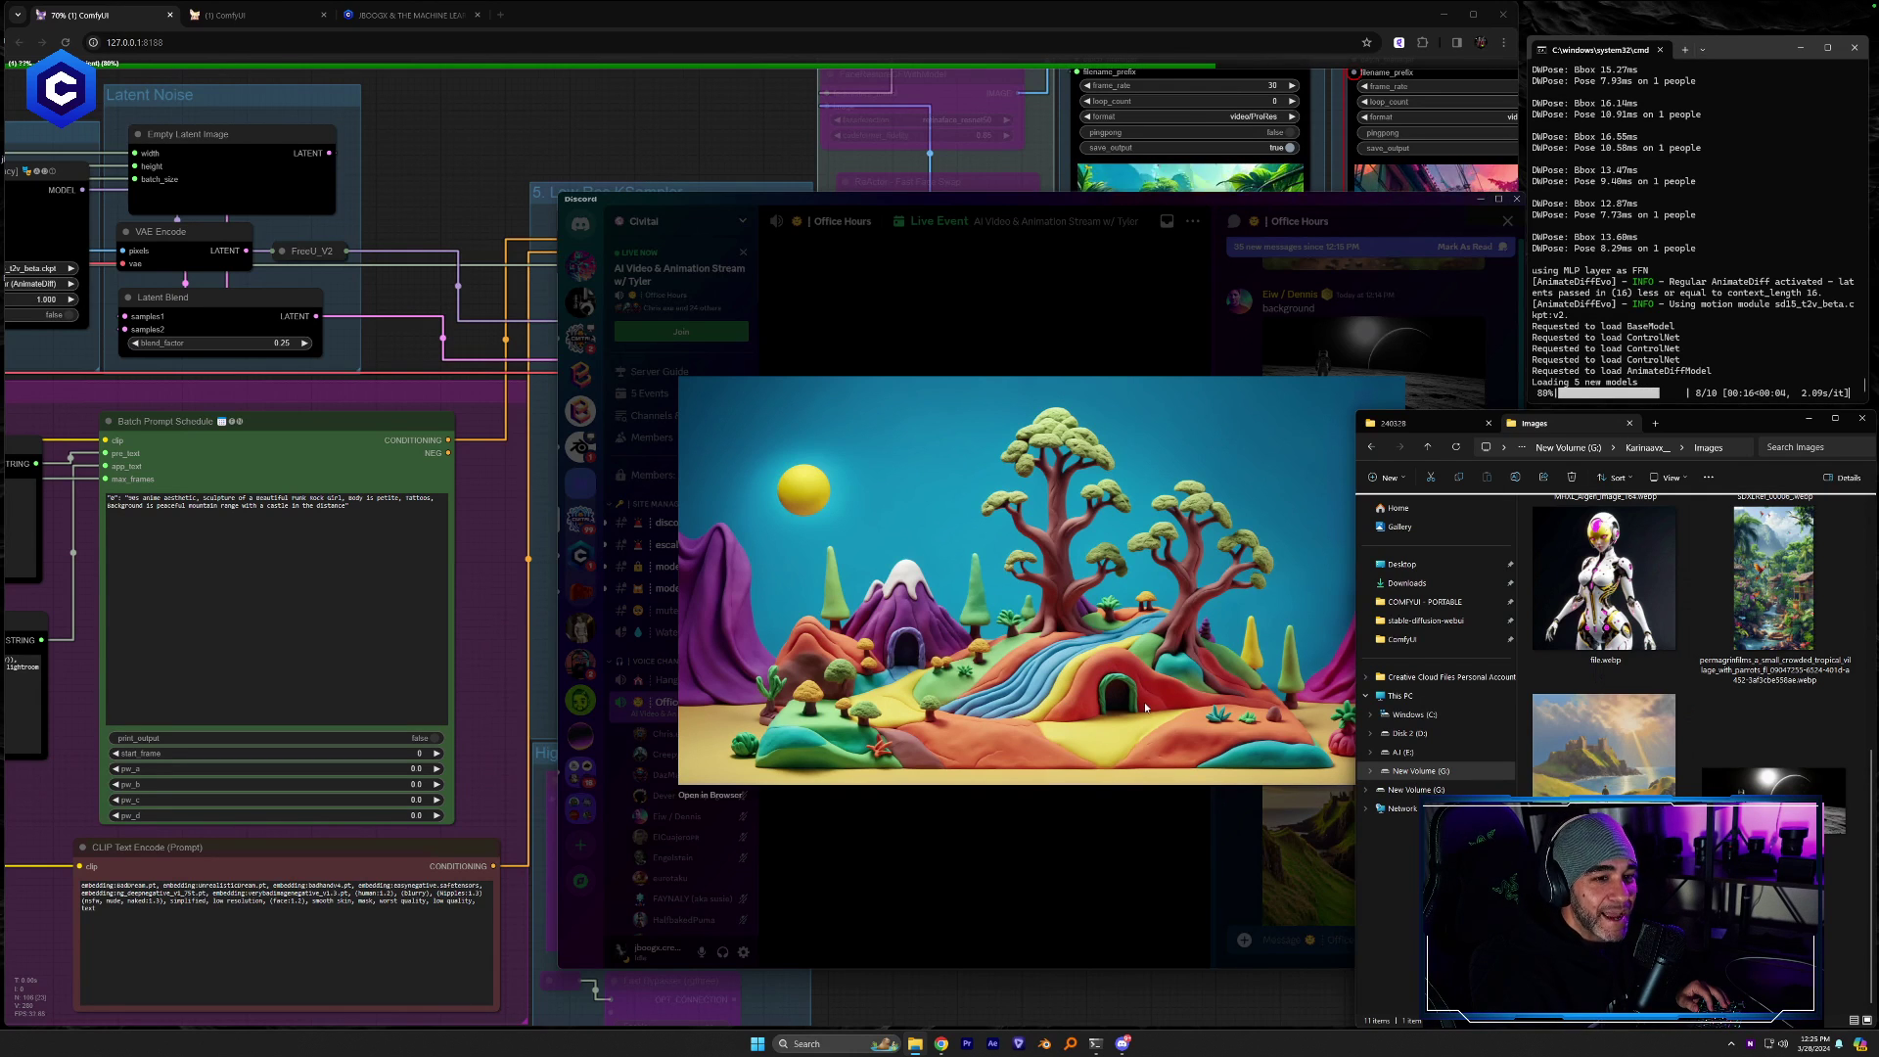
{"action": "left_click", "coordinate": [1105, 847]}
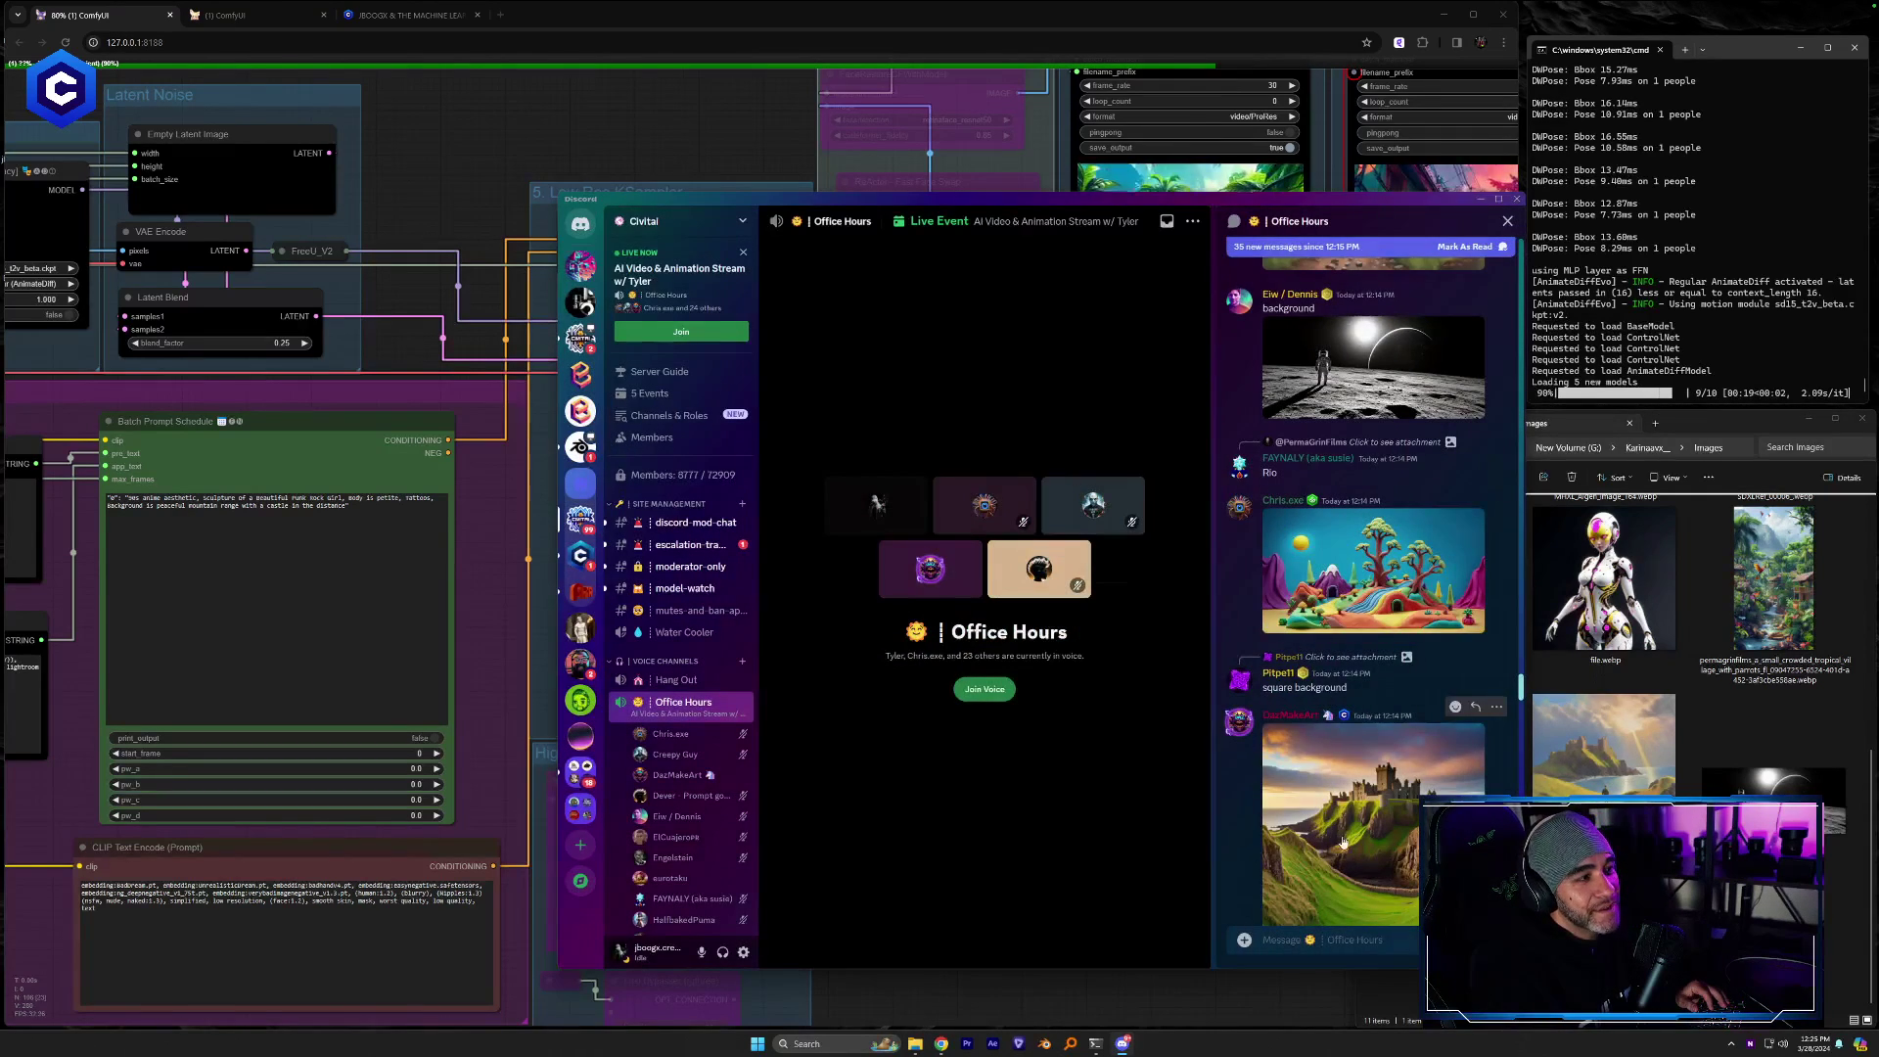
Find the glowing forest image with the eclipse in the Discord chat and save it into the Images folder
{"action": "scroll", "coordinate": [1344, 842], "scroll_direction": "down", "scroll_amount": 2}
{"action": "scroll", "coordinate": [1343, 842], "scroll_direction": "down", "scroll_amount": 5}
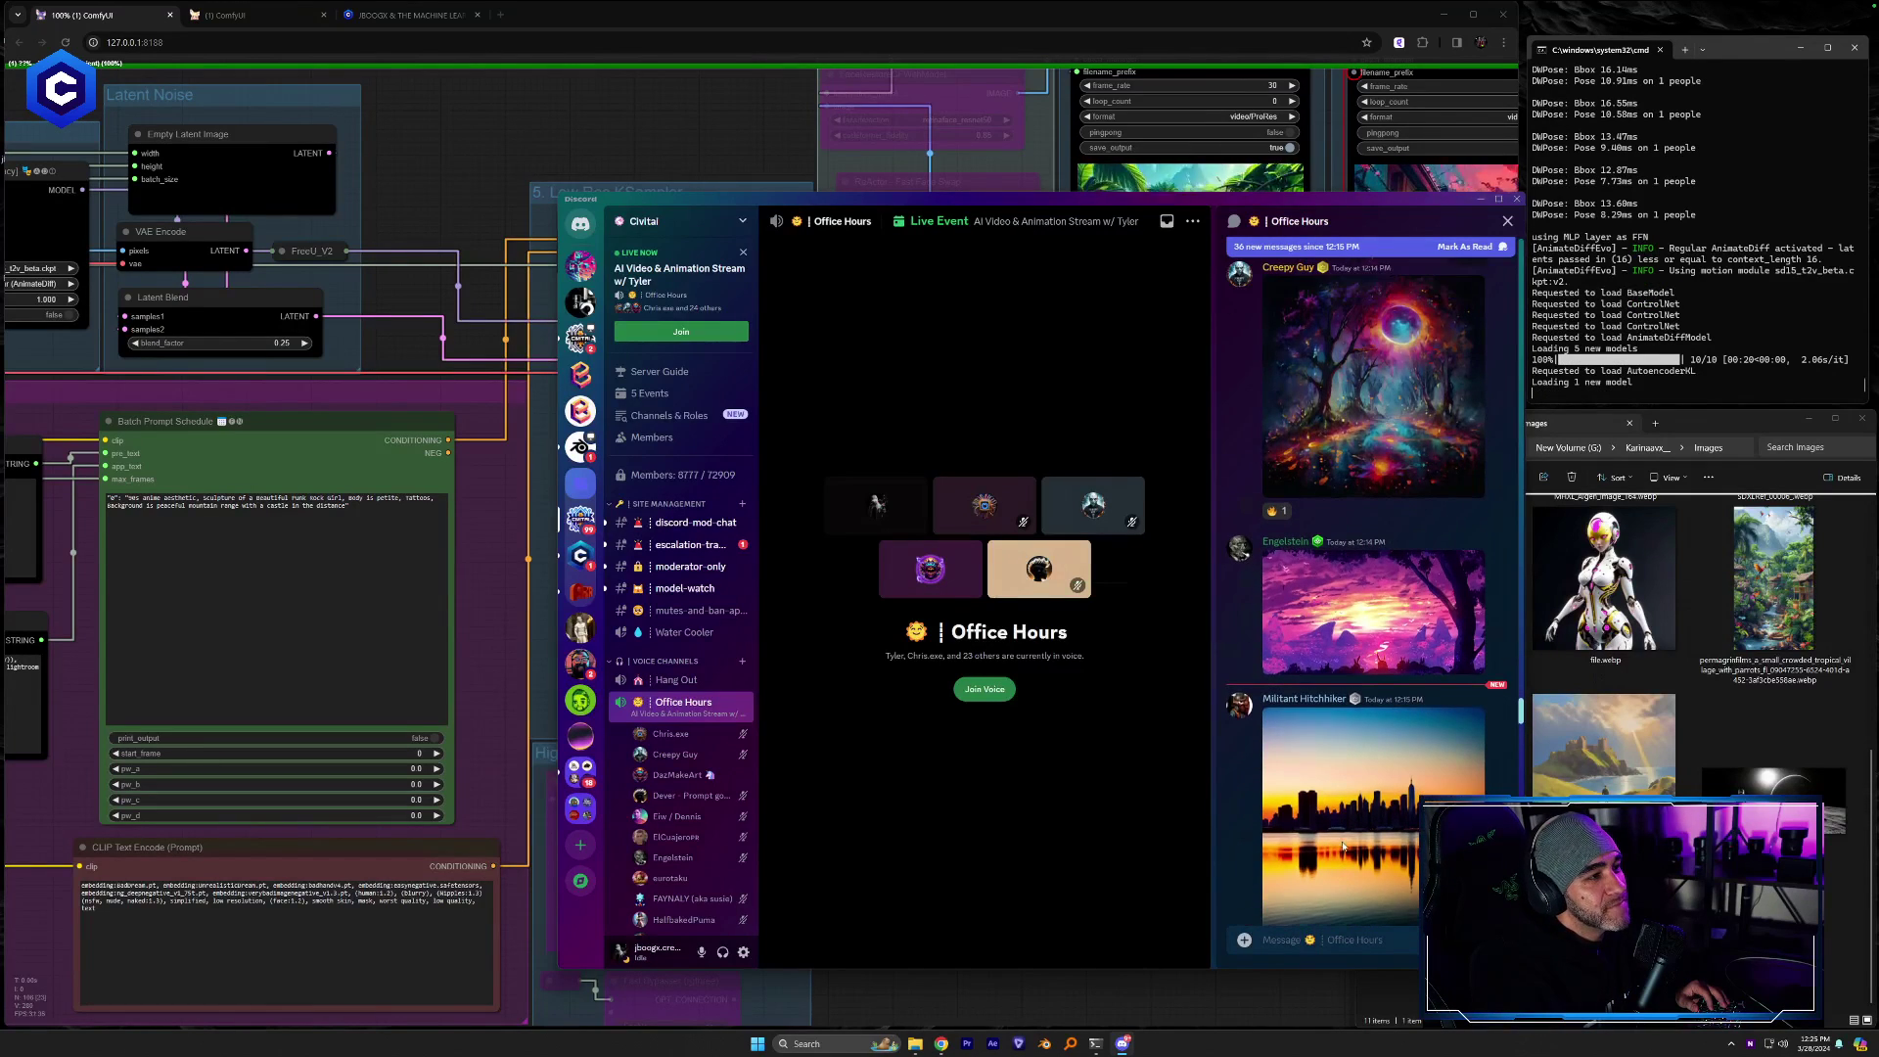
{"action": "left_click", "coordinate": [1370, 411]}
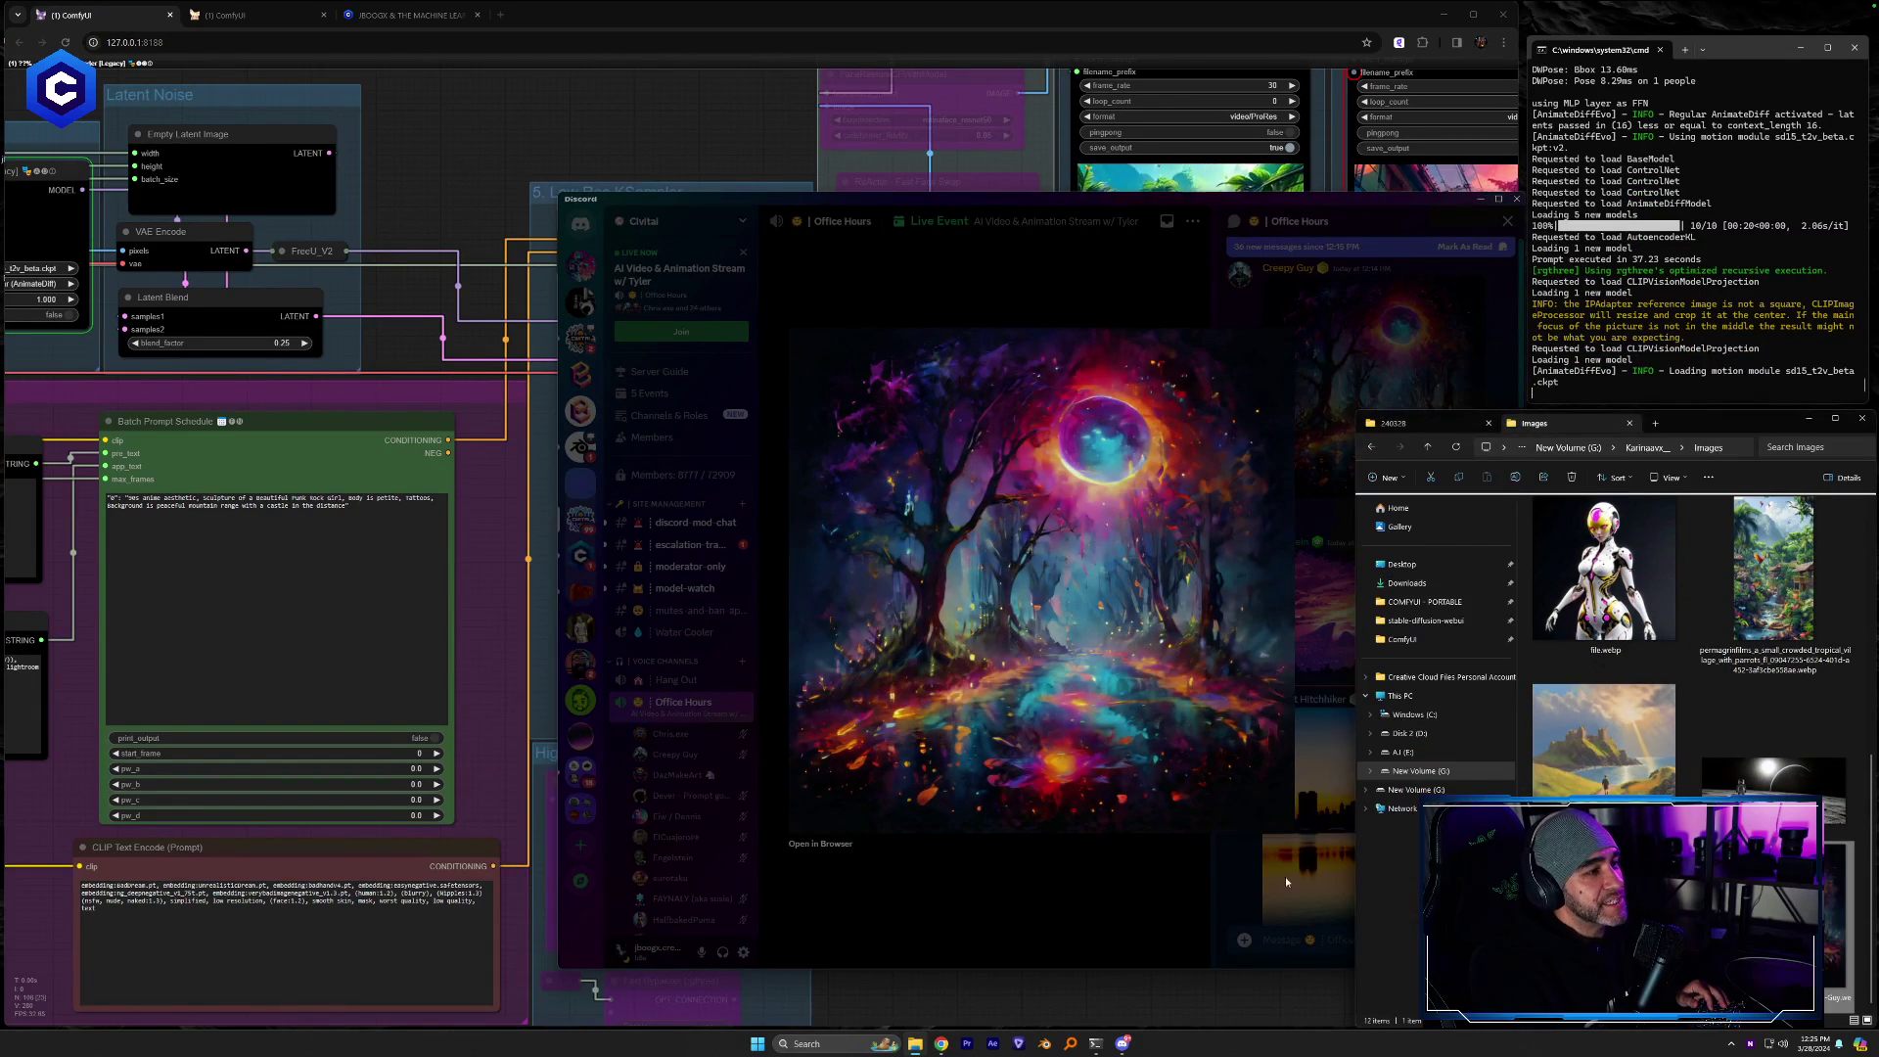
{"action": "left_click", "coordinate": [1235, 871]}
Find the purple-sky clay village image in the Discord chat and save it into the Images folder
{"action": "scroll", "coordinate": [1323, 820], "scroll_direction": "down", "scroll_amount": 15}
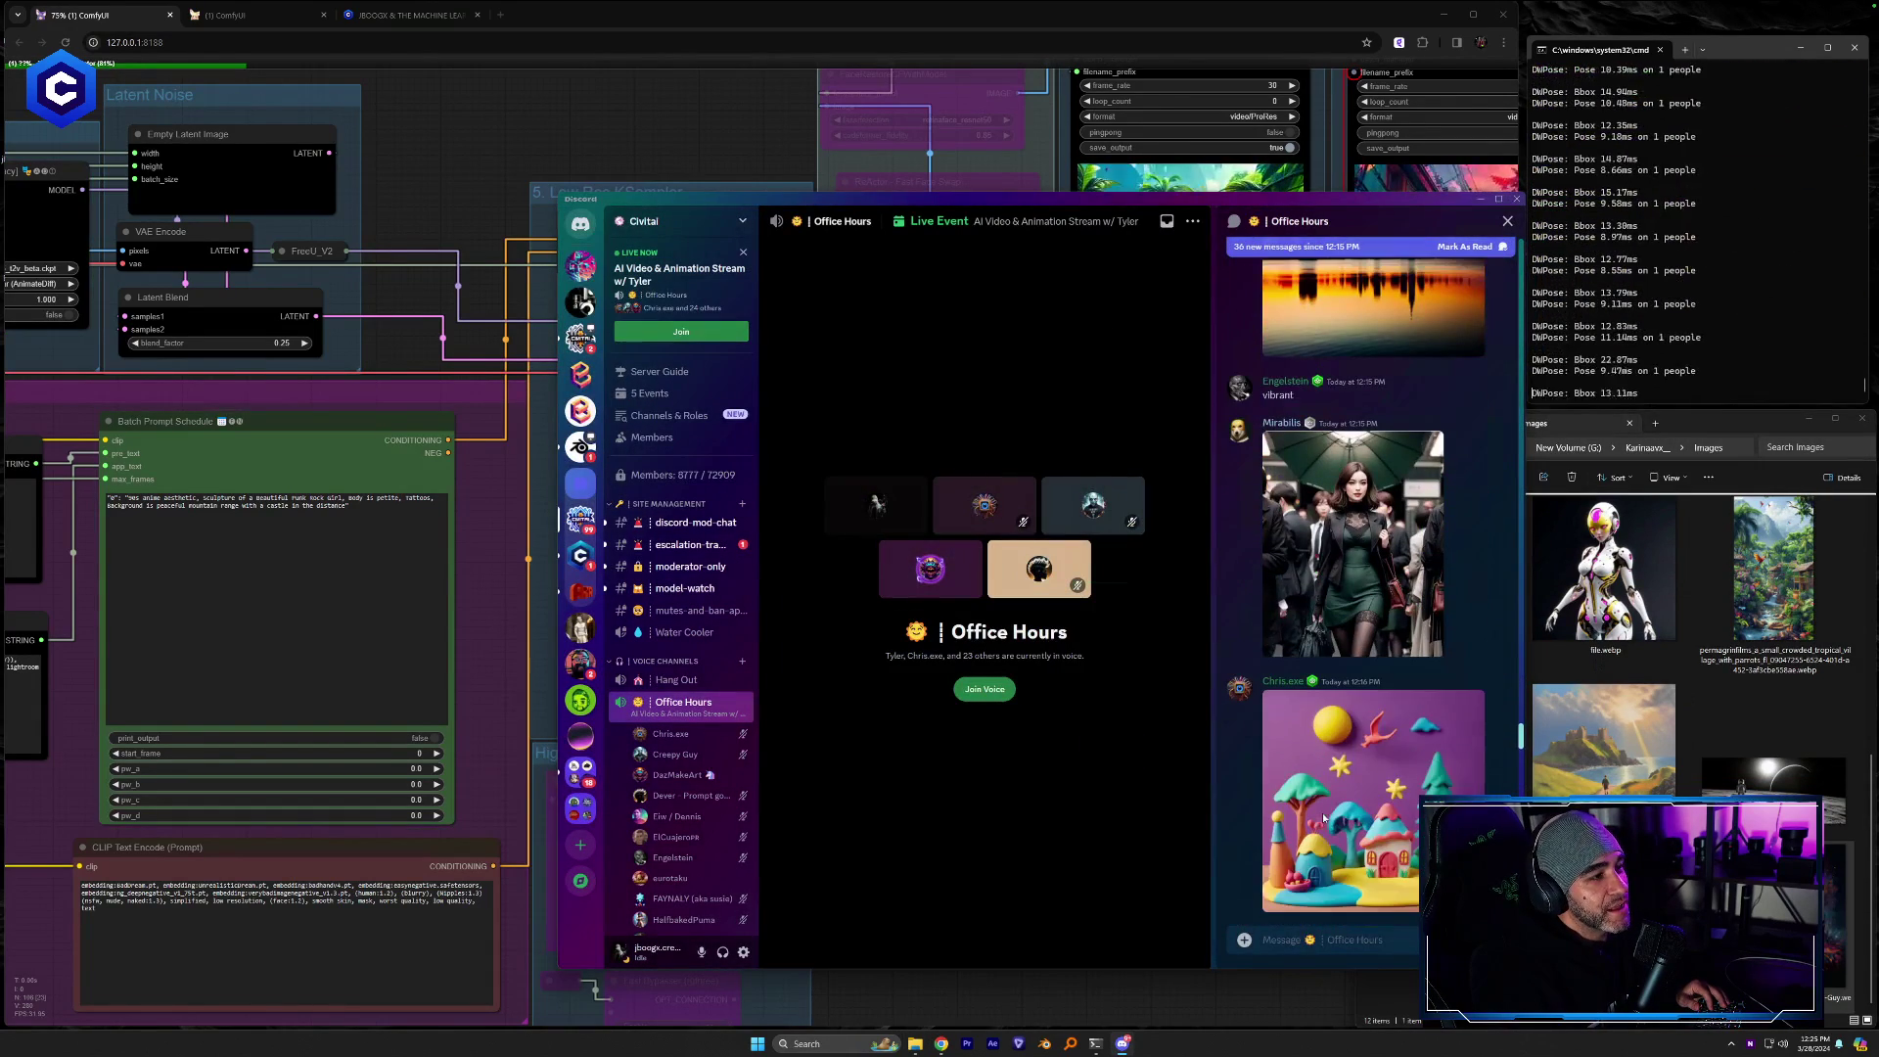
{"action": "scroll", "coordinate": [1323, 820], "scroll_direction": "up", "scroll_amount": 5}
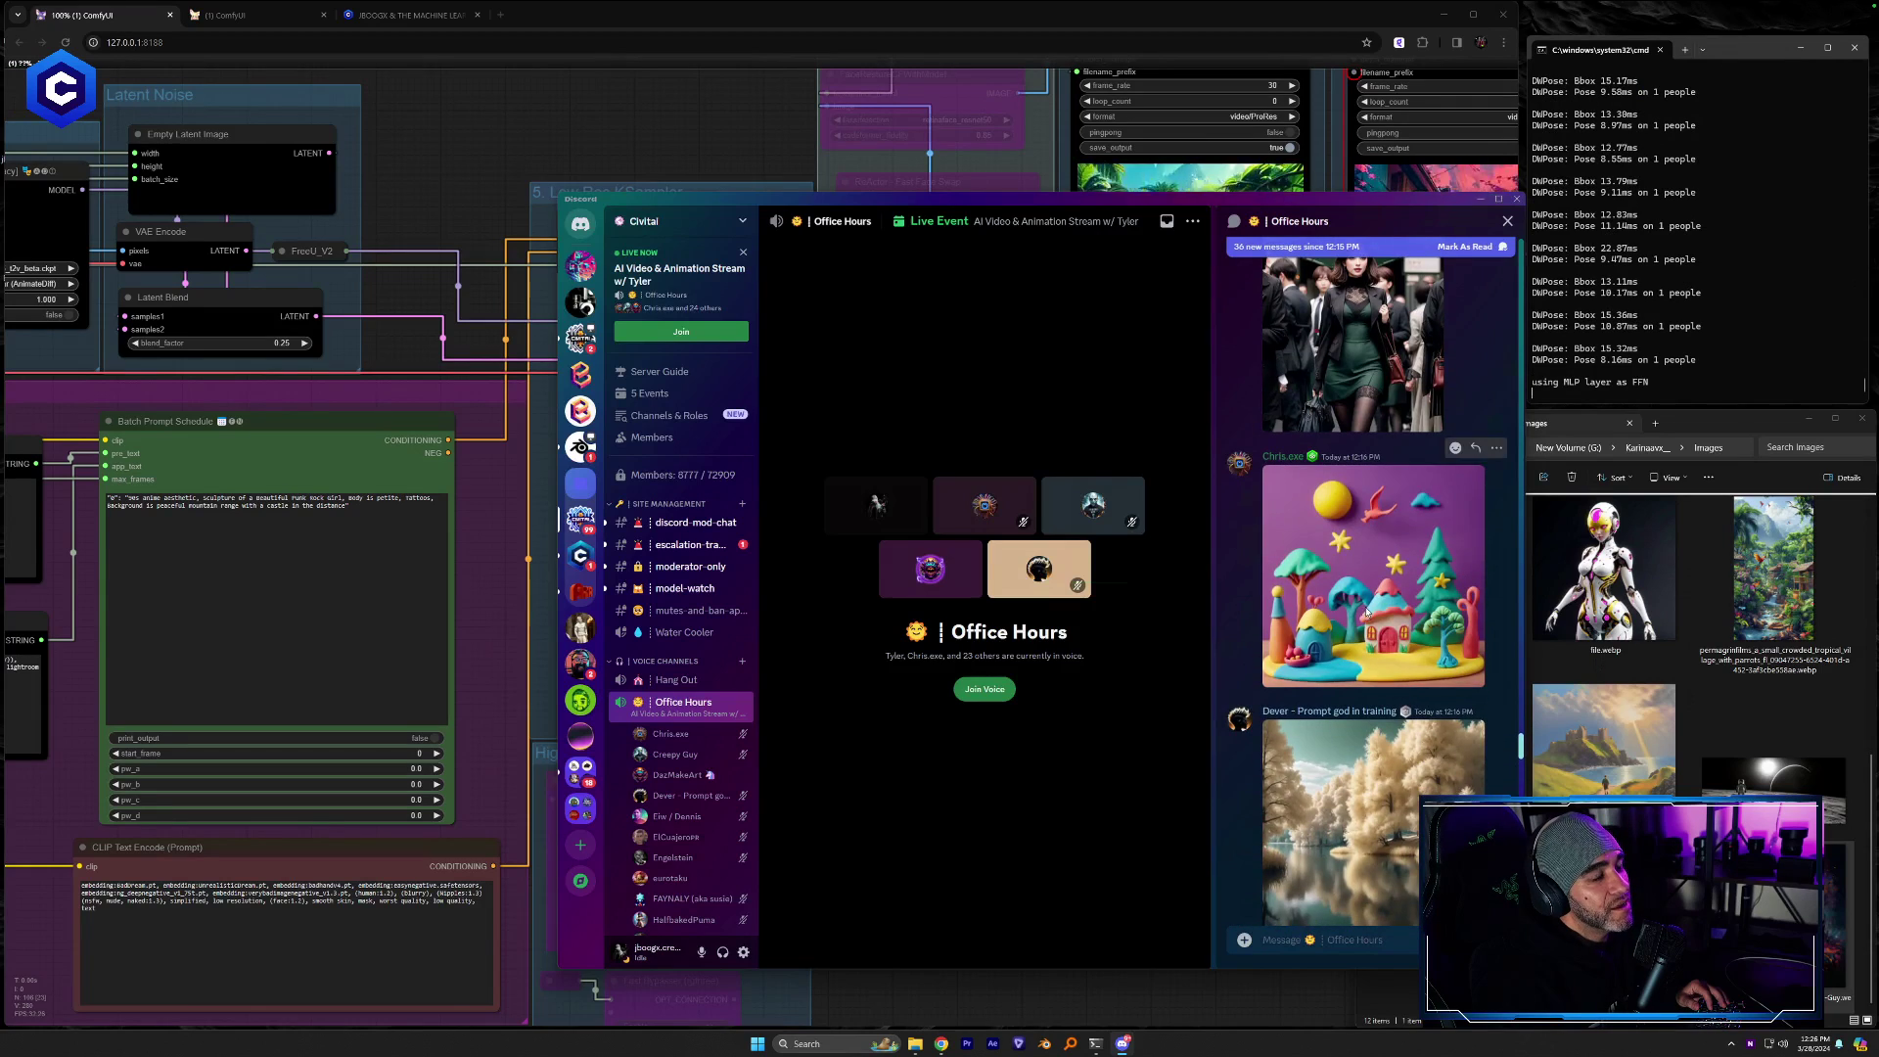
{"action": "left_click", "coordinate": [1448, 592]}
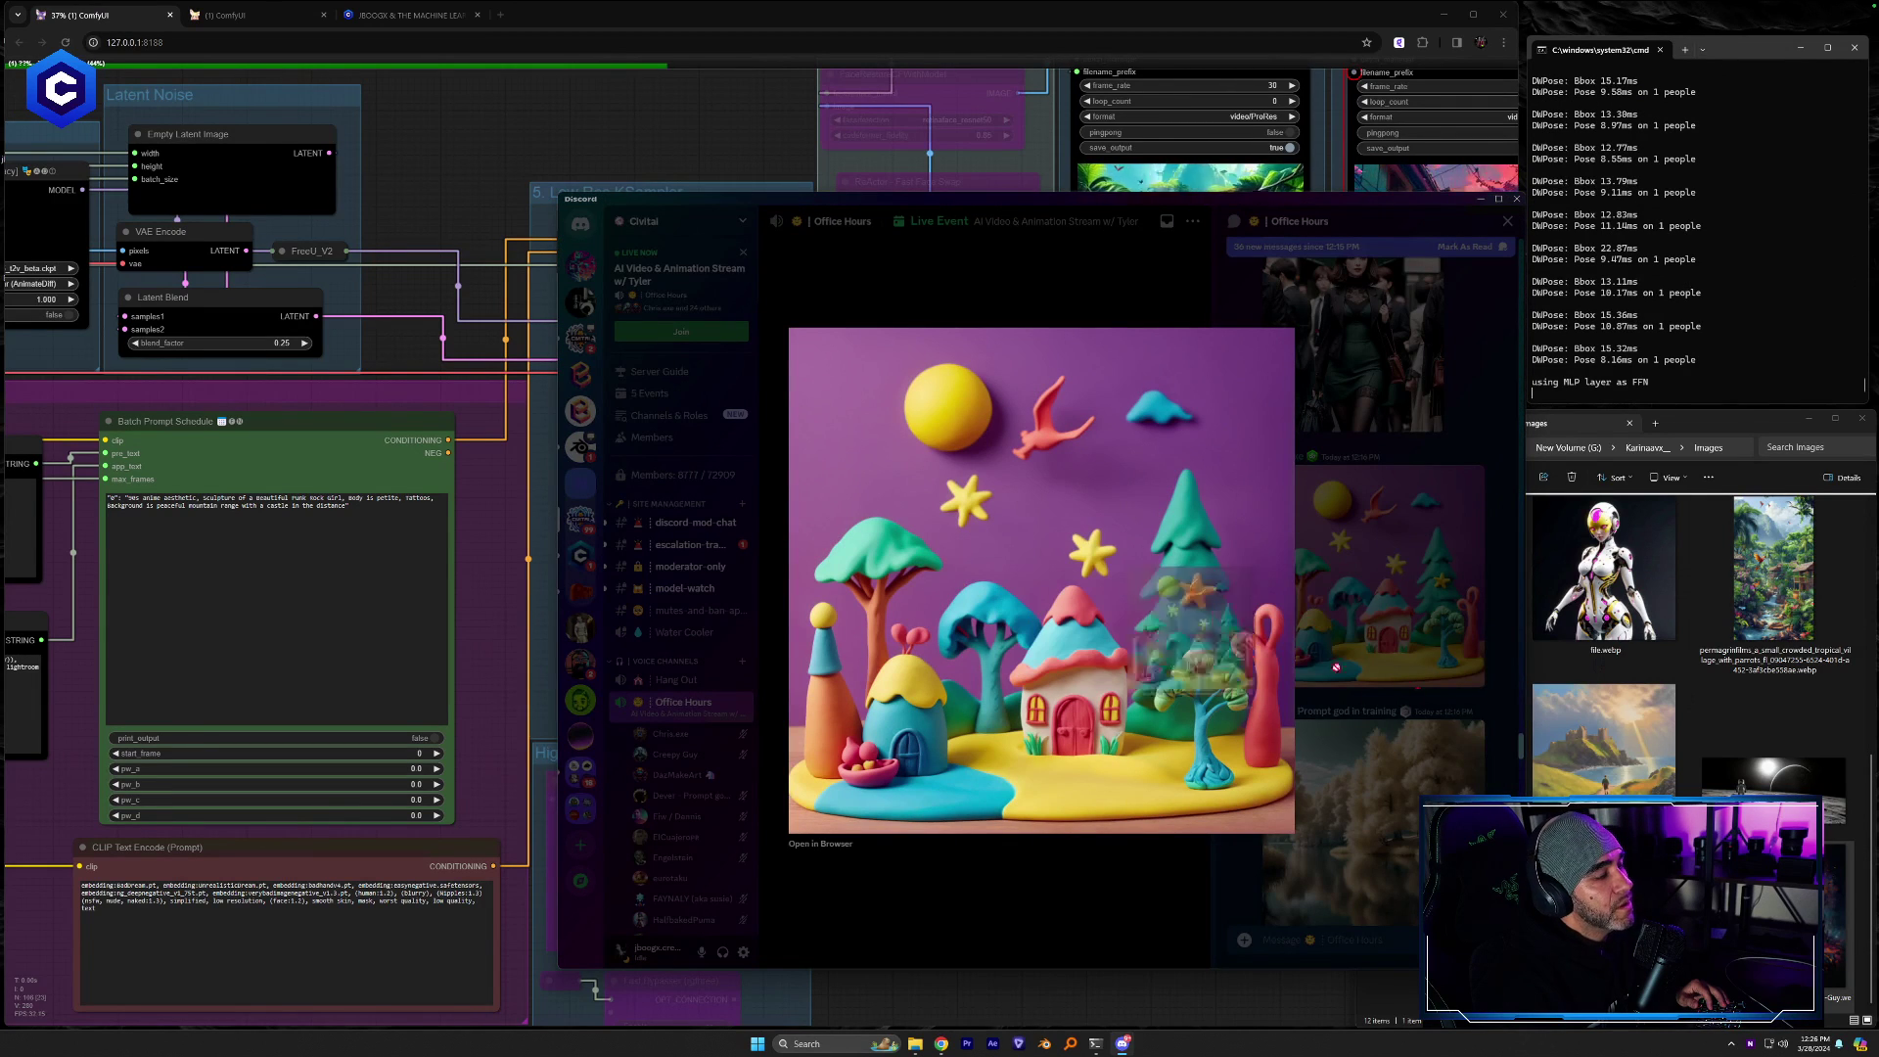
{"action": "left_click_drag", "start_coordinate": [1656, 842], "coordinate": [1656, 844]}
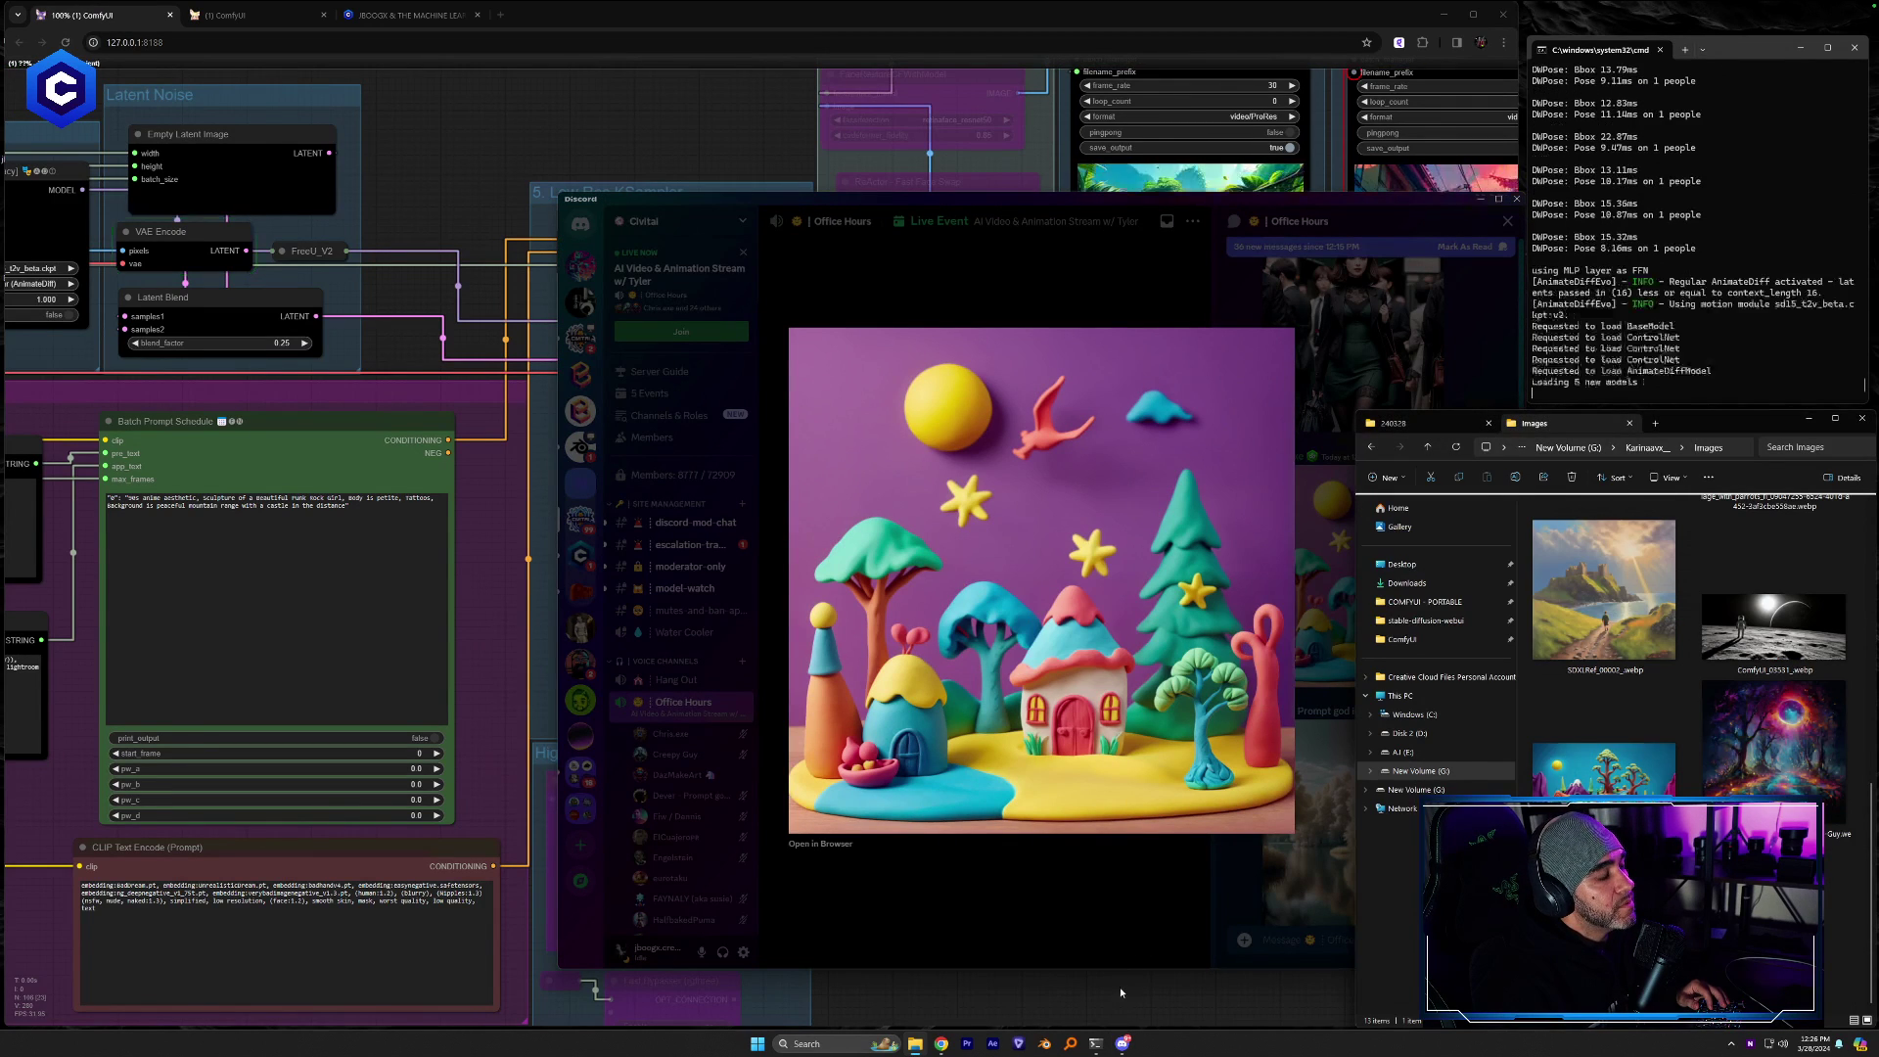
{"action": "left_click", "coordinate": [1119, 987]}
Check the first workflow's reference images and switch to the second ComfyUI workflow for an overview of its nodes
{"action": "scroll", "coordinate": [567, 755], "scroll_direction": "down", "scroll_amount": 5}
{"action": "left_click_drag", "start_coordinate": [507, 739], "coordinate": [762, 522]}
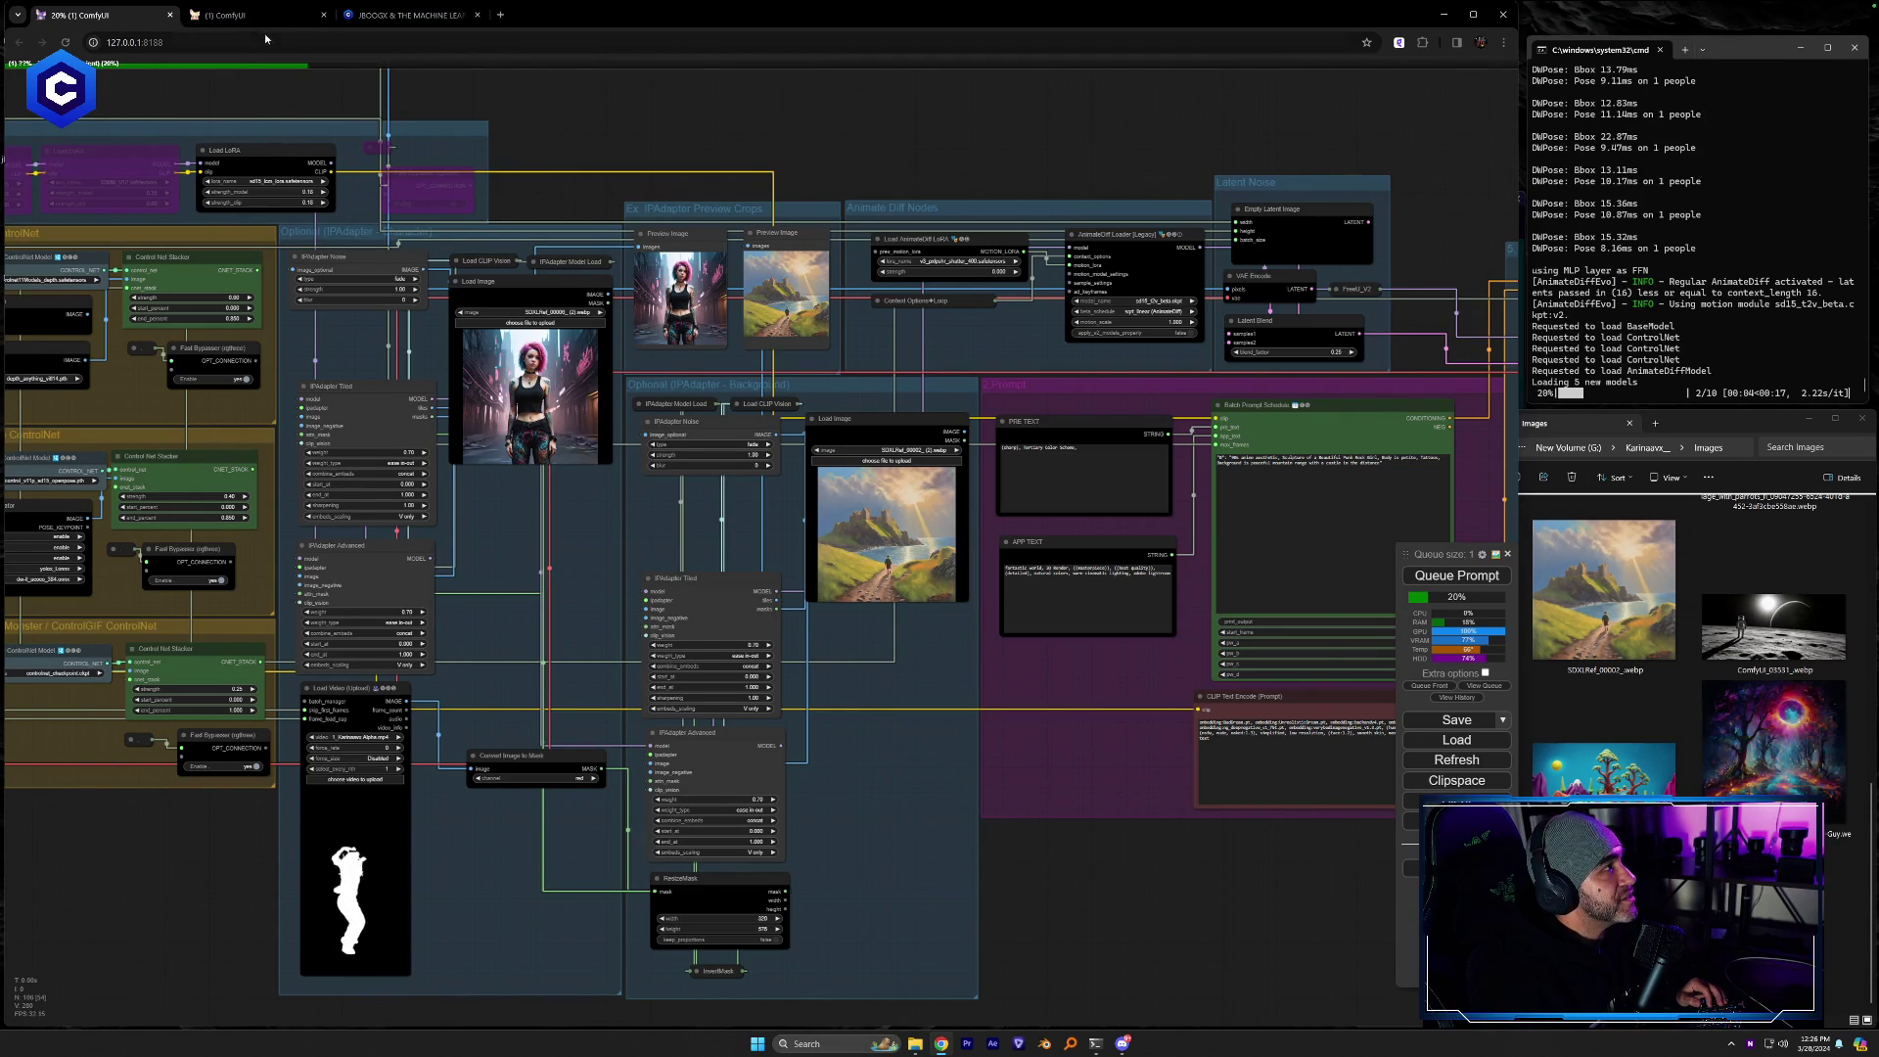
{"action": "left_click", "coordinate": [268, 15]}
{"action": "scroll", "coordinate": [951, 643], "scroll_direction": "down", "scroll_amount": 5}
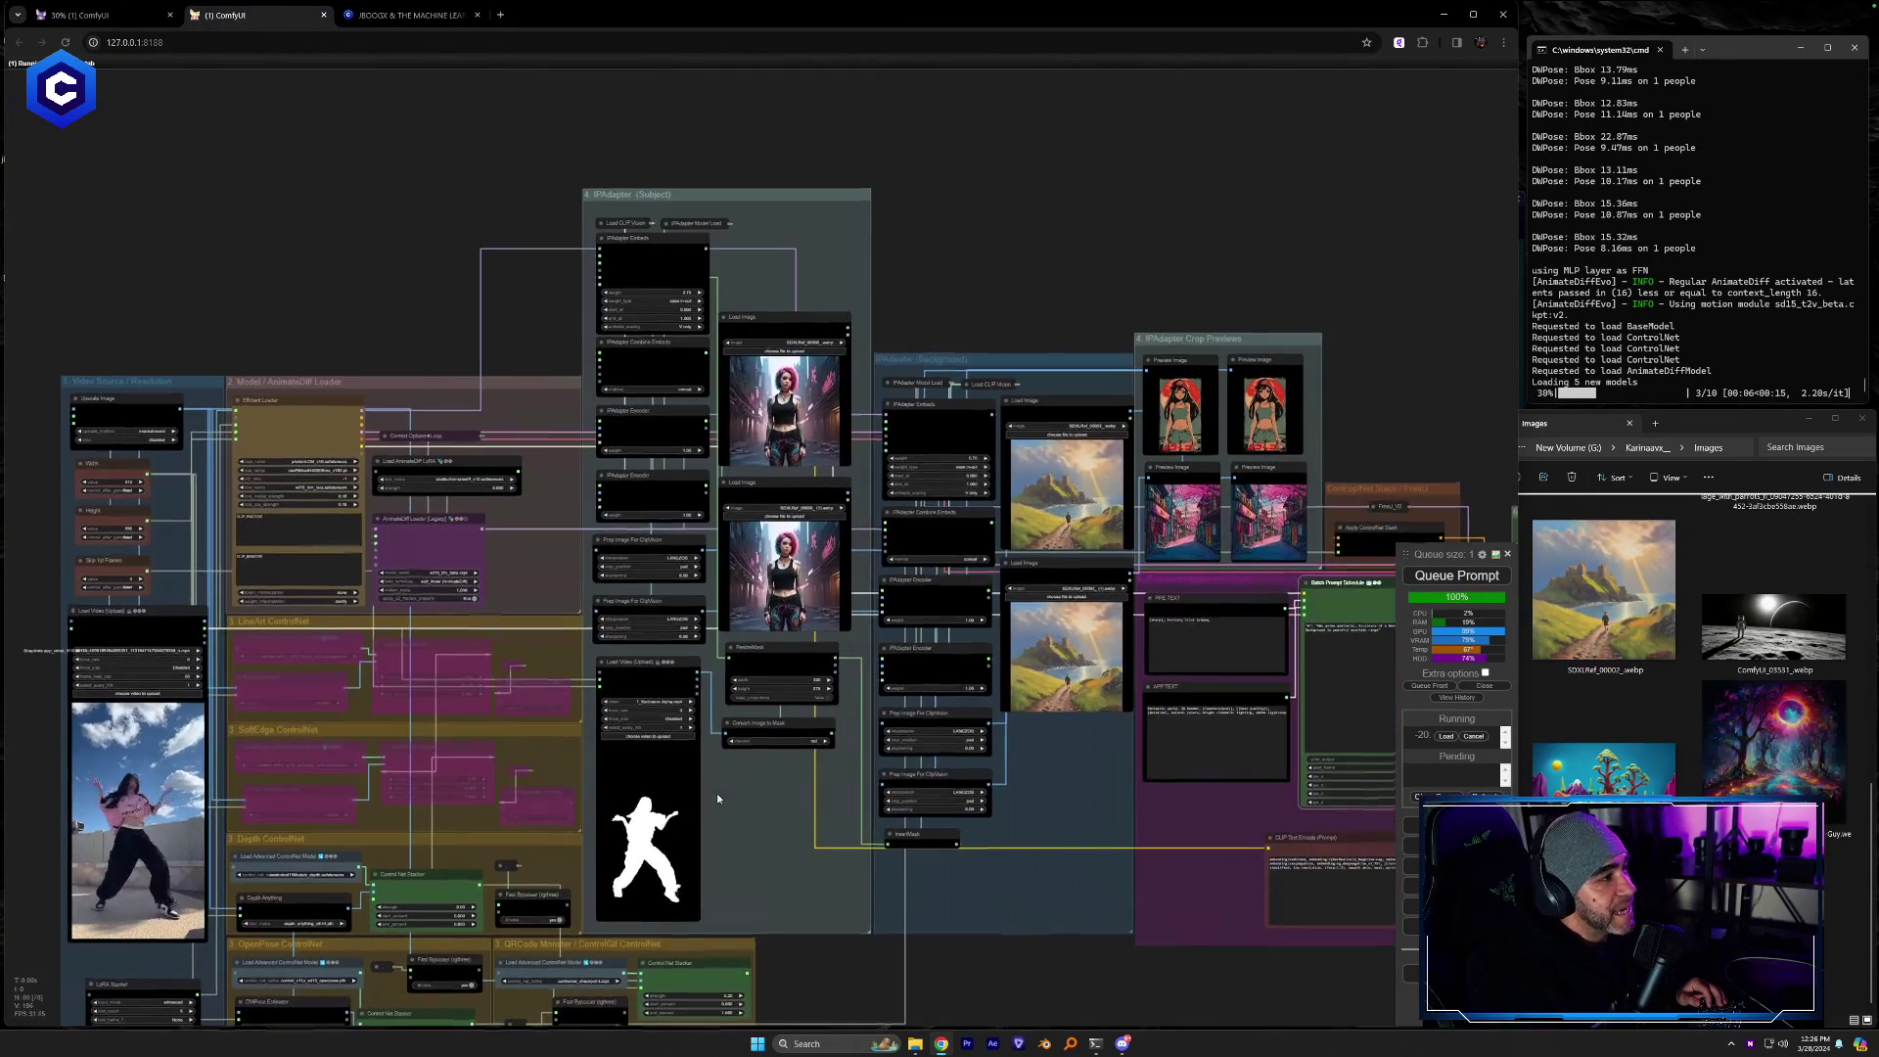
Review the second workflow's prompt and output nodes, and compare the first workflow's IPAdapter settings, KSampler and video outputs
{"action": "left_click_drag", "start_coordinate": [717, 799], "coordinate": [561, 677]}
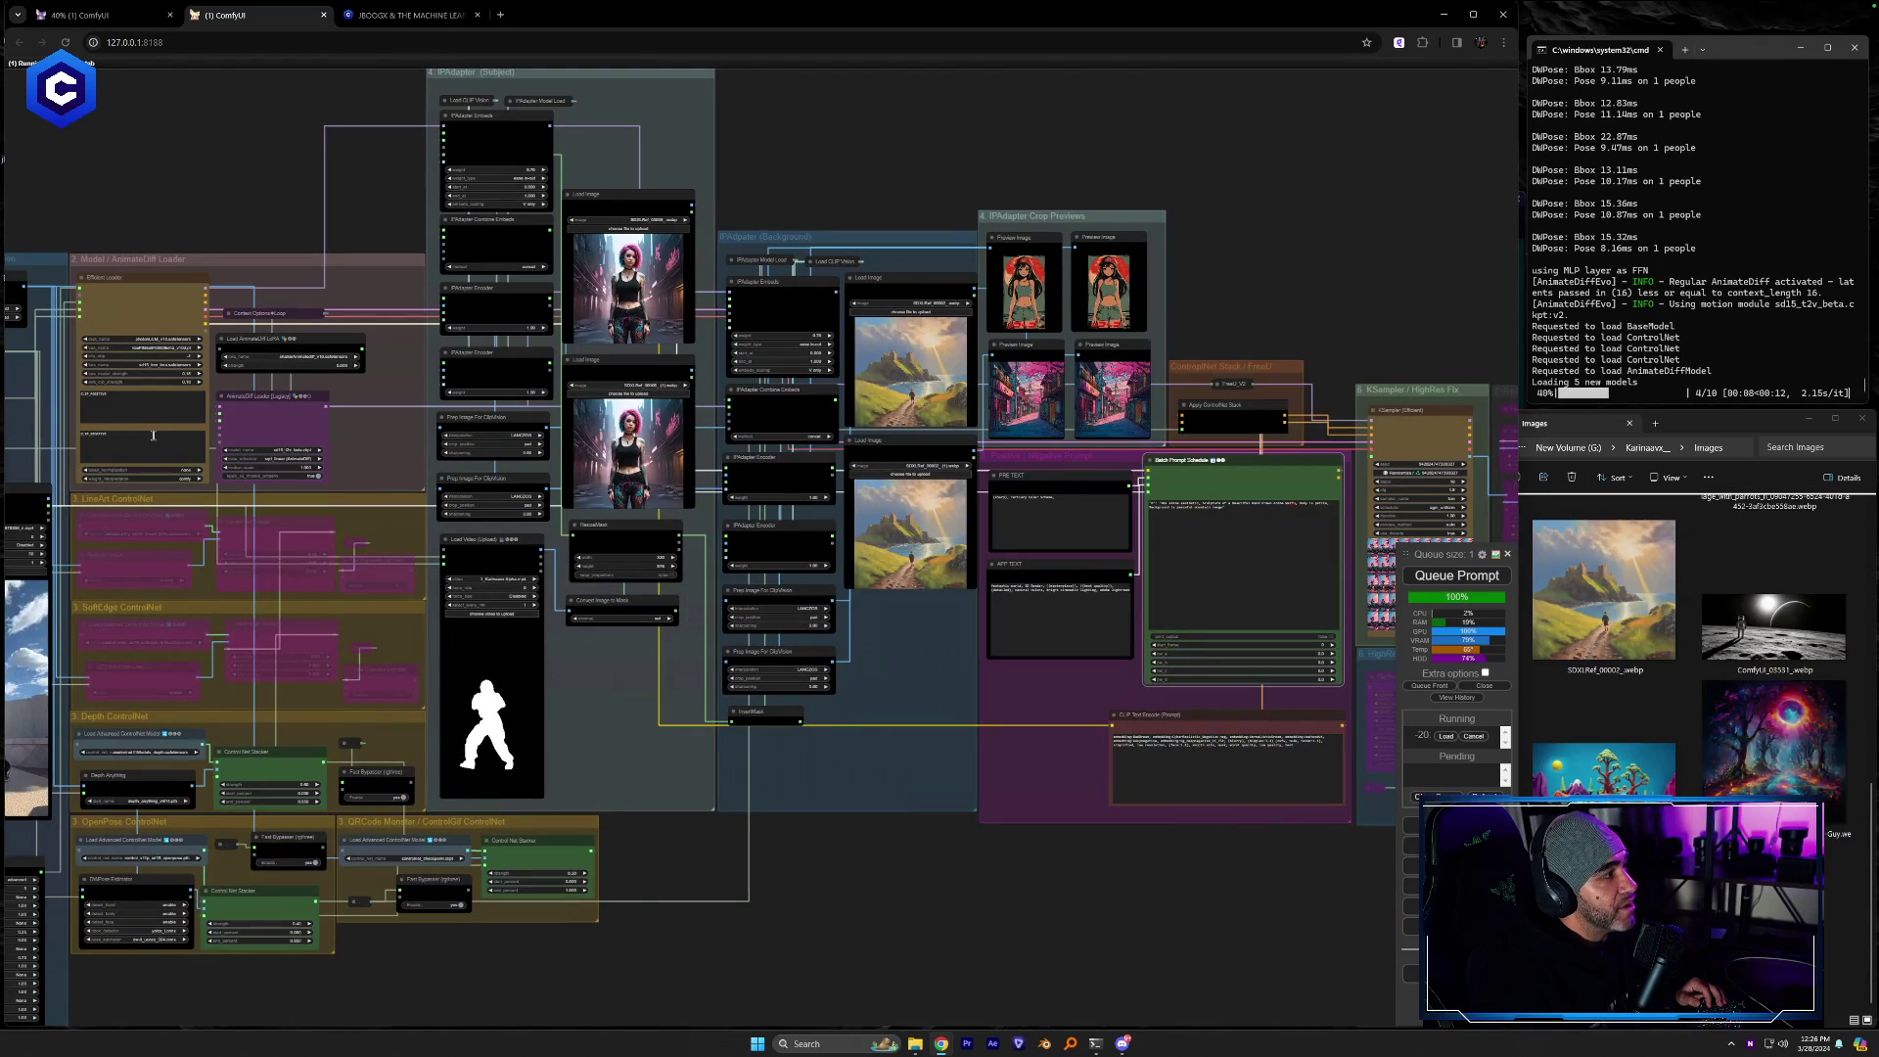
{"action": "left_click_drag", "start_coordinate": [957, 743], "coordinate": [624, 702]}
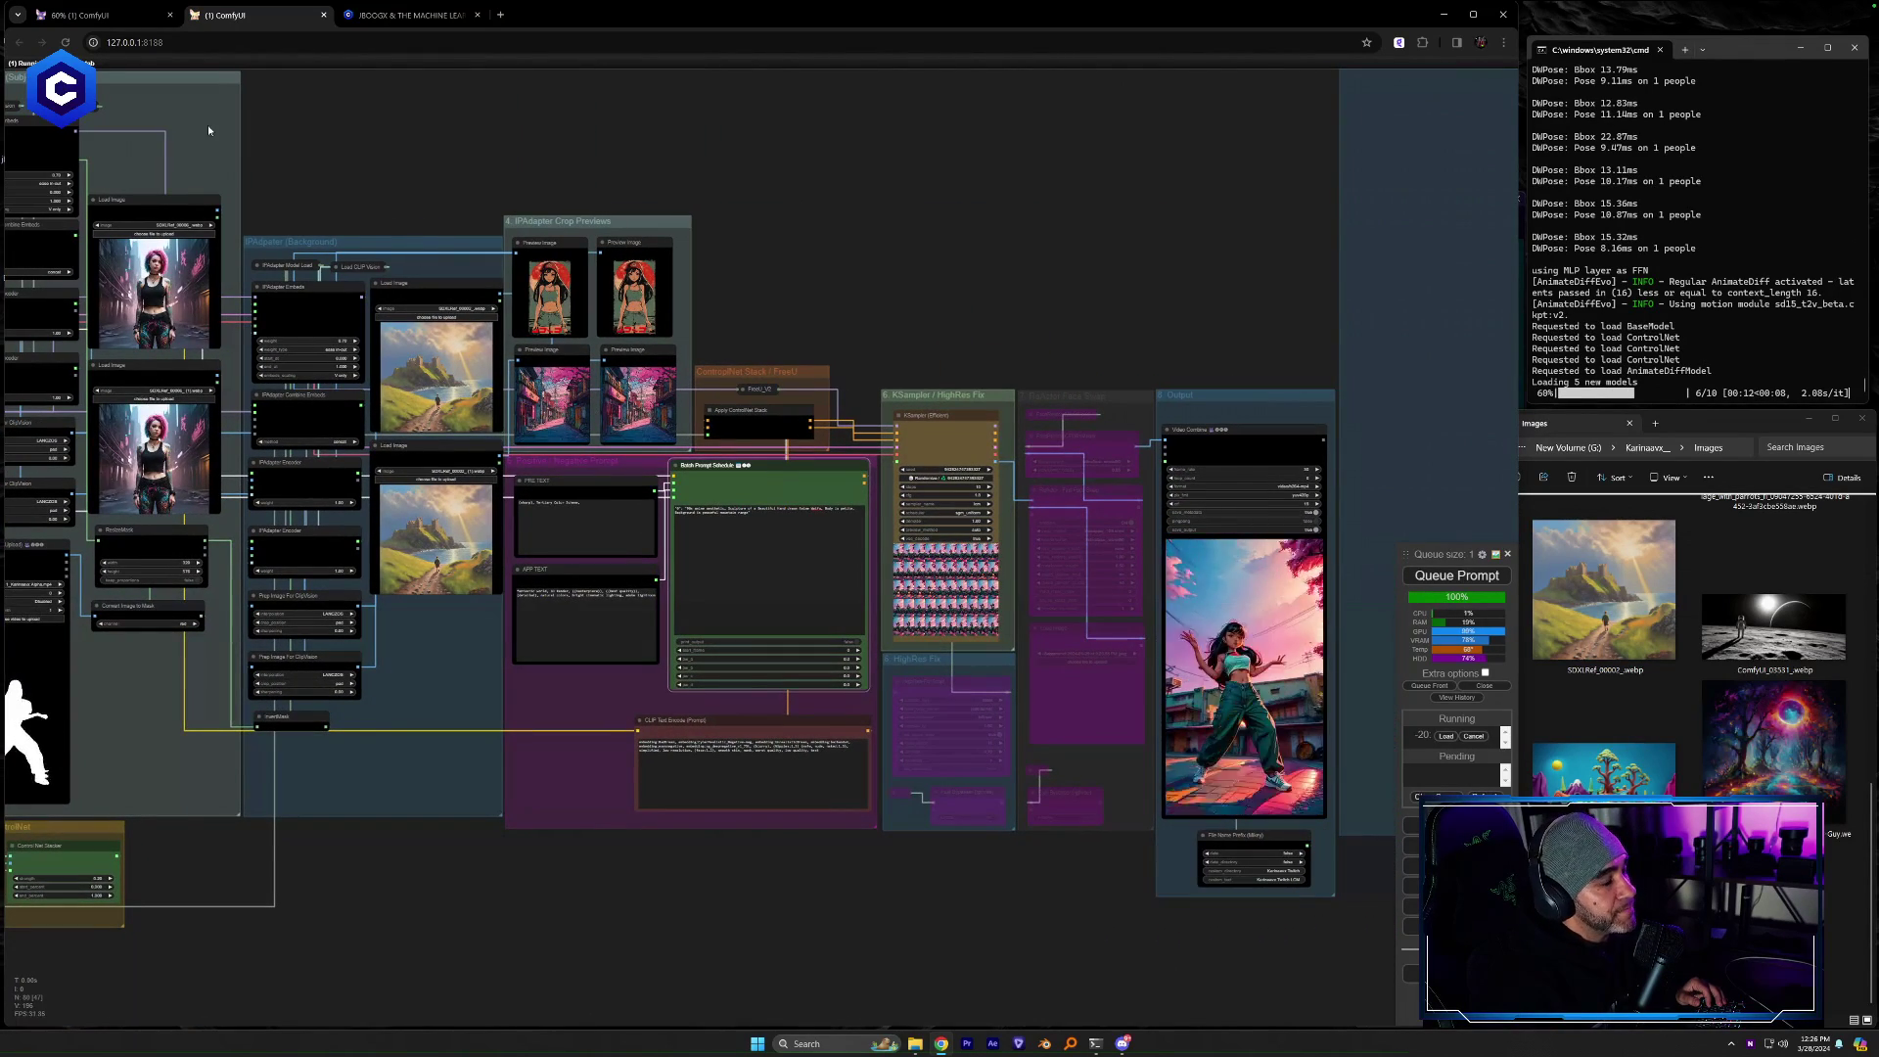
{"action": "left_click", "coordinate": [104, 16]}
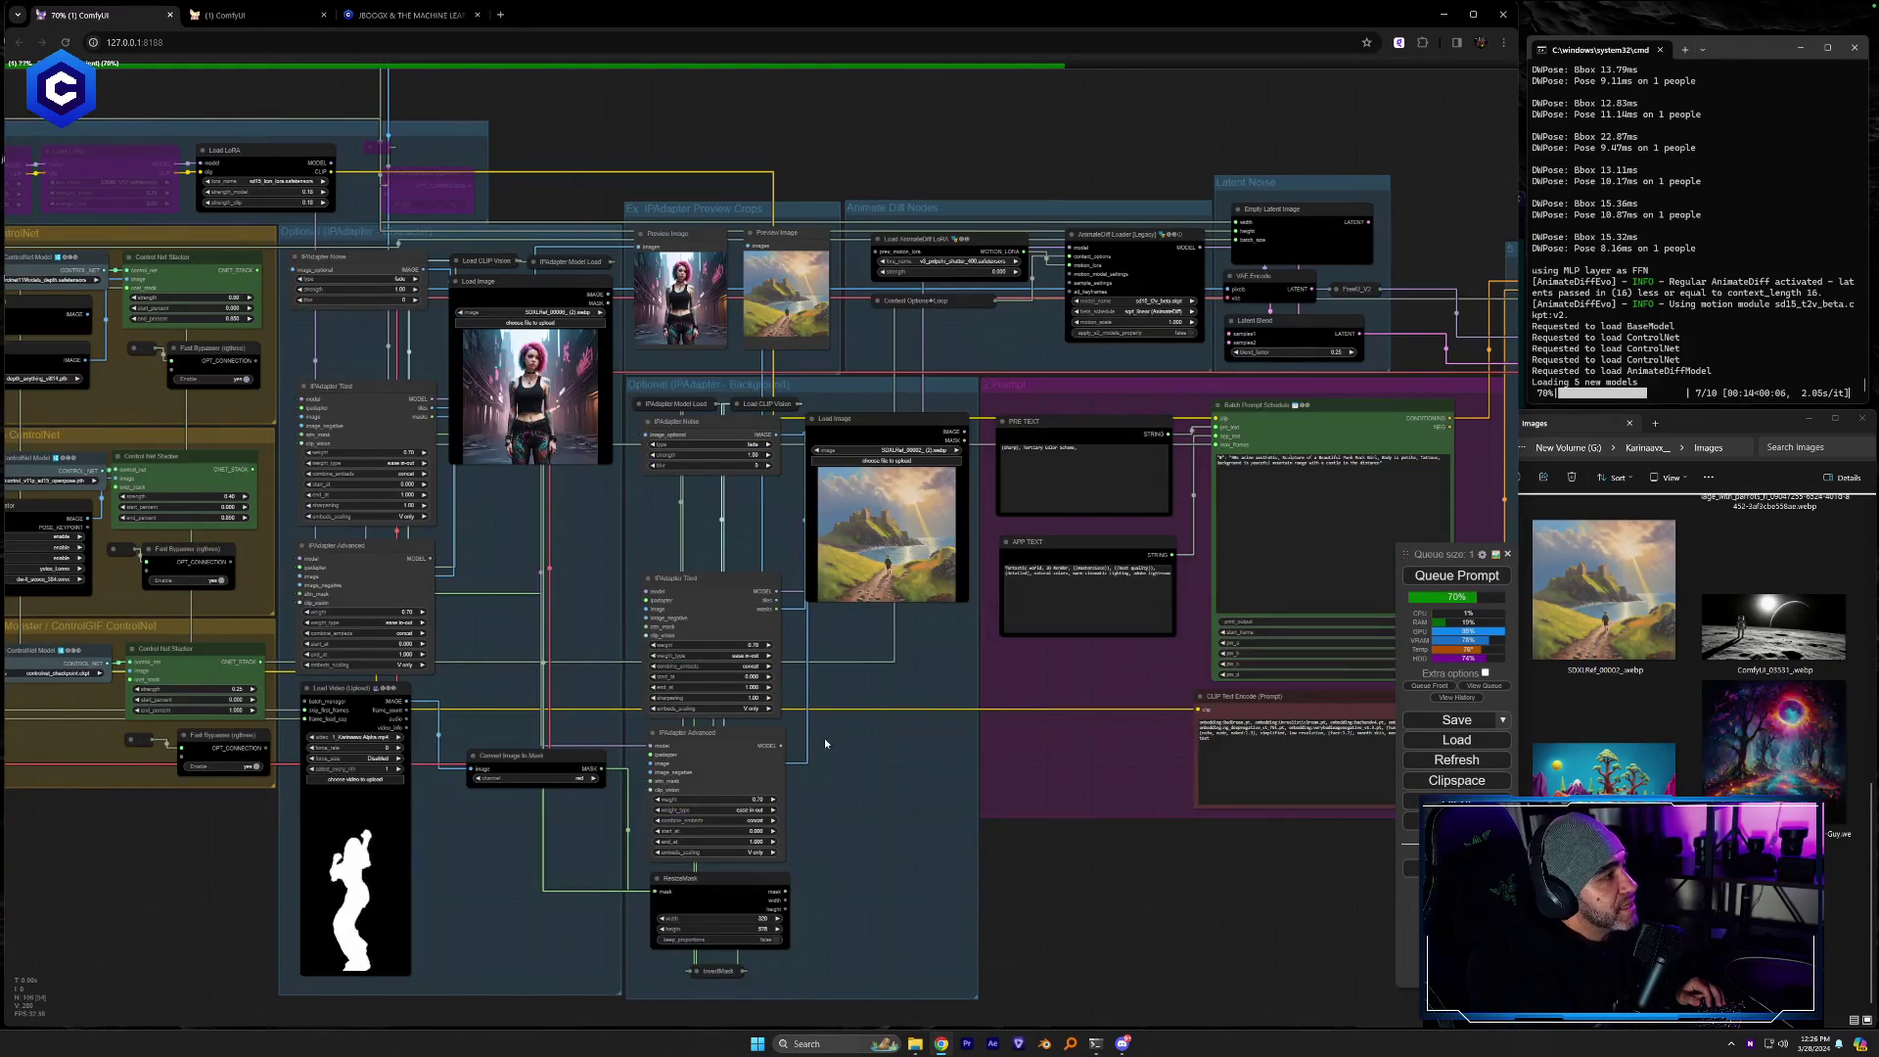
{"action": "scroll", "coordinate": [872, 758], "scroll_direction": "up", "scroll_amount": 8}
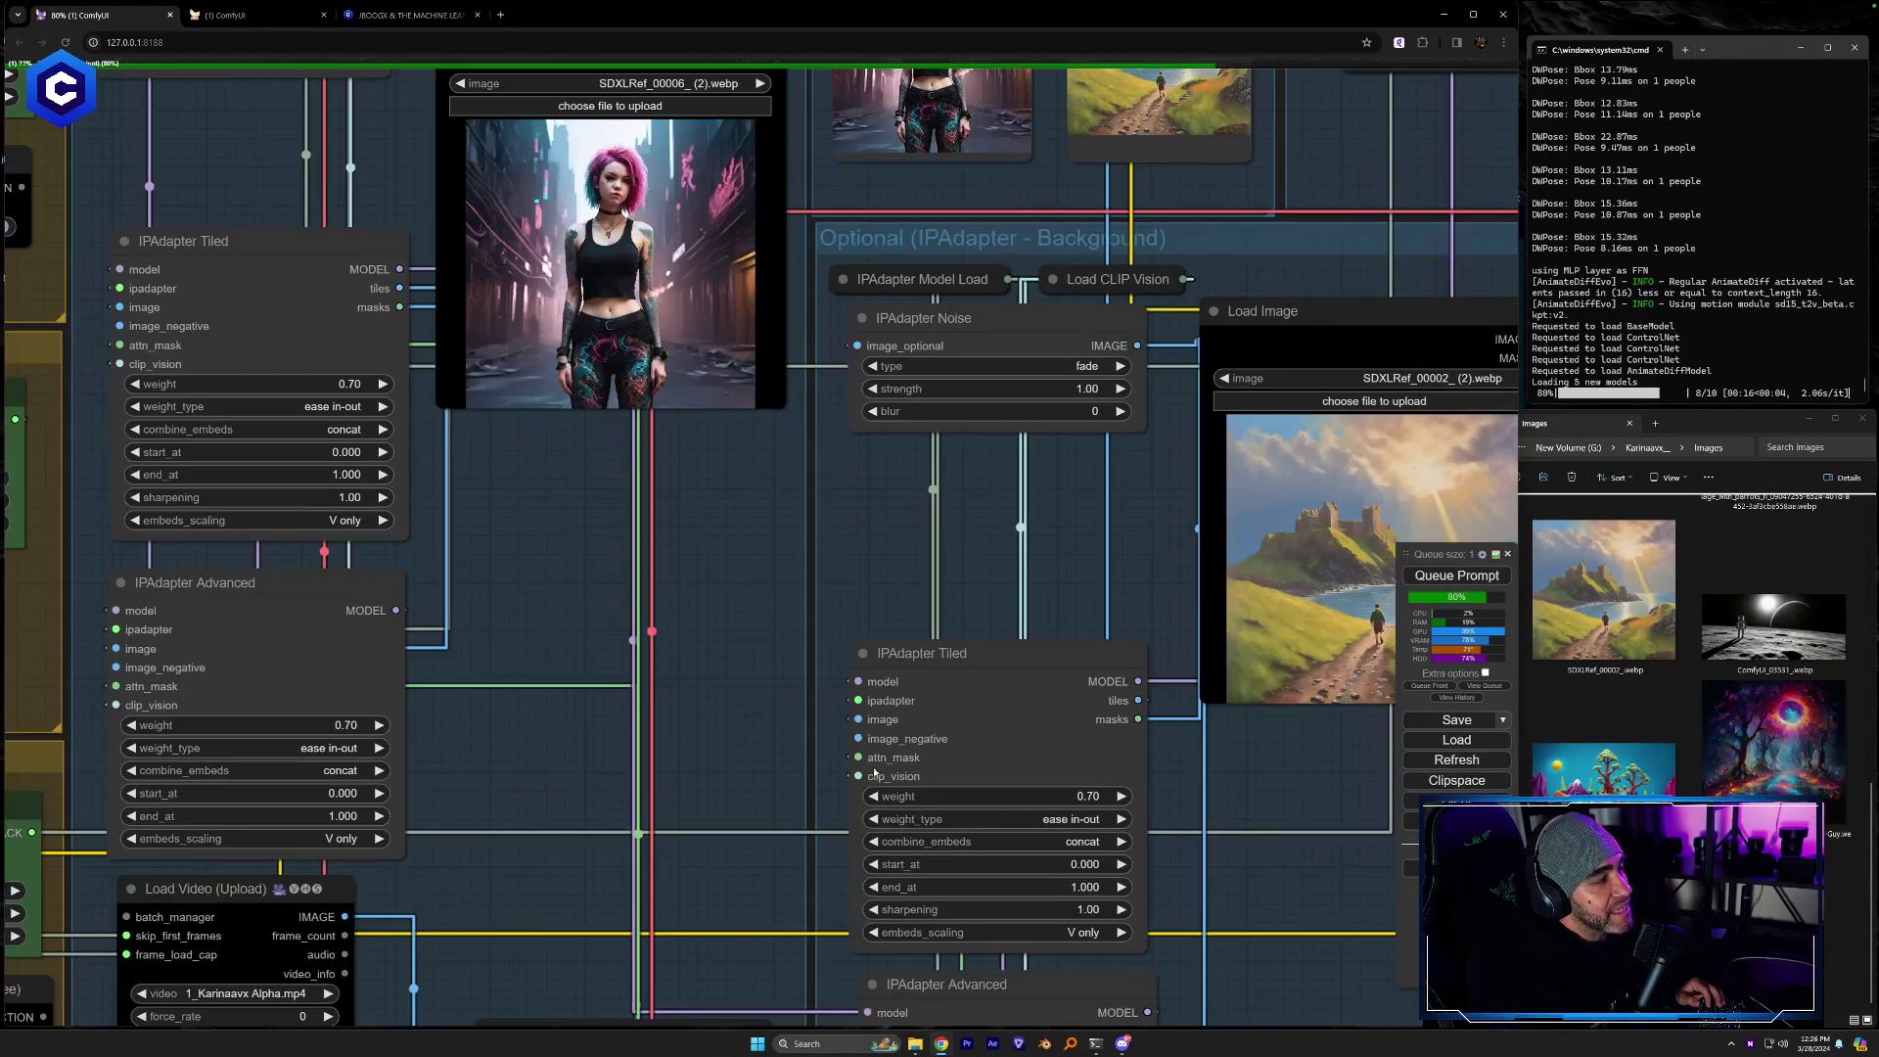
{"action": "left_click_drag", "start_coordinate": [1330, 884], "coordinate": [824, 753]}
{"action": "scroll", "coordinate": [1166, 885], "scroll_direction": "down", "scroll_amount": 6}
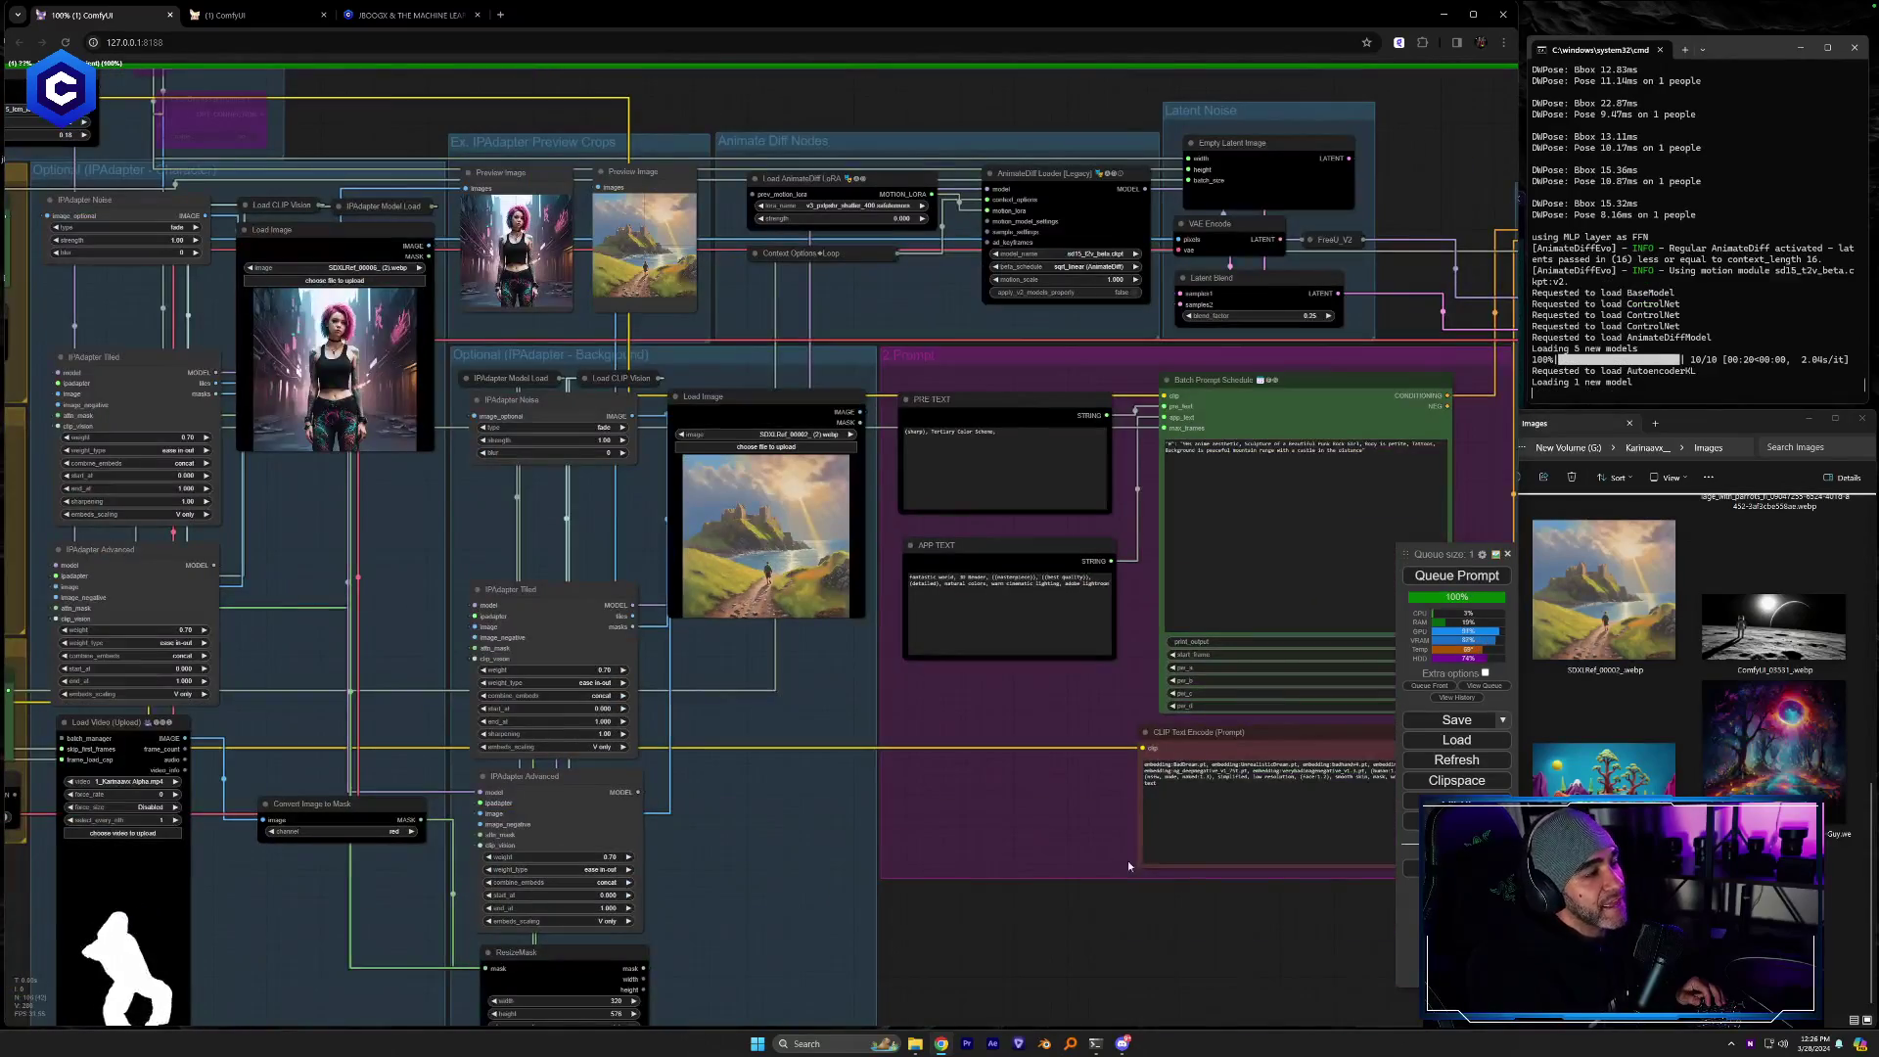
{"action": "left_click_drag", "start_coordinate": [1129, 861], "coordinate": [542, 845]}
{"action": "left_click_drag", "start_coordinate": [1315, 664], "coordinate": [881, 859]}
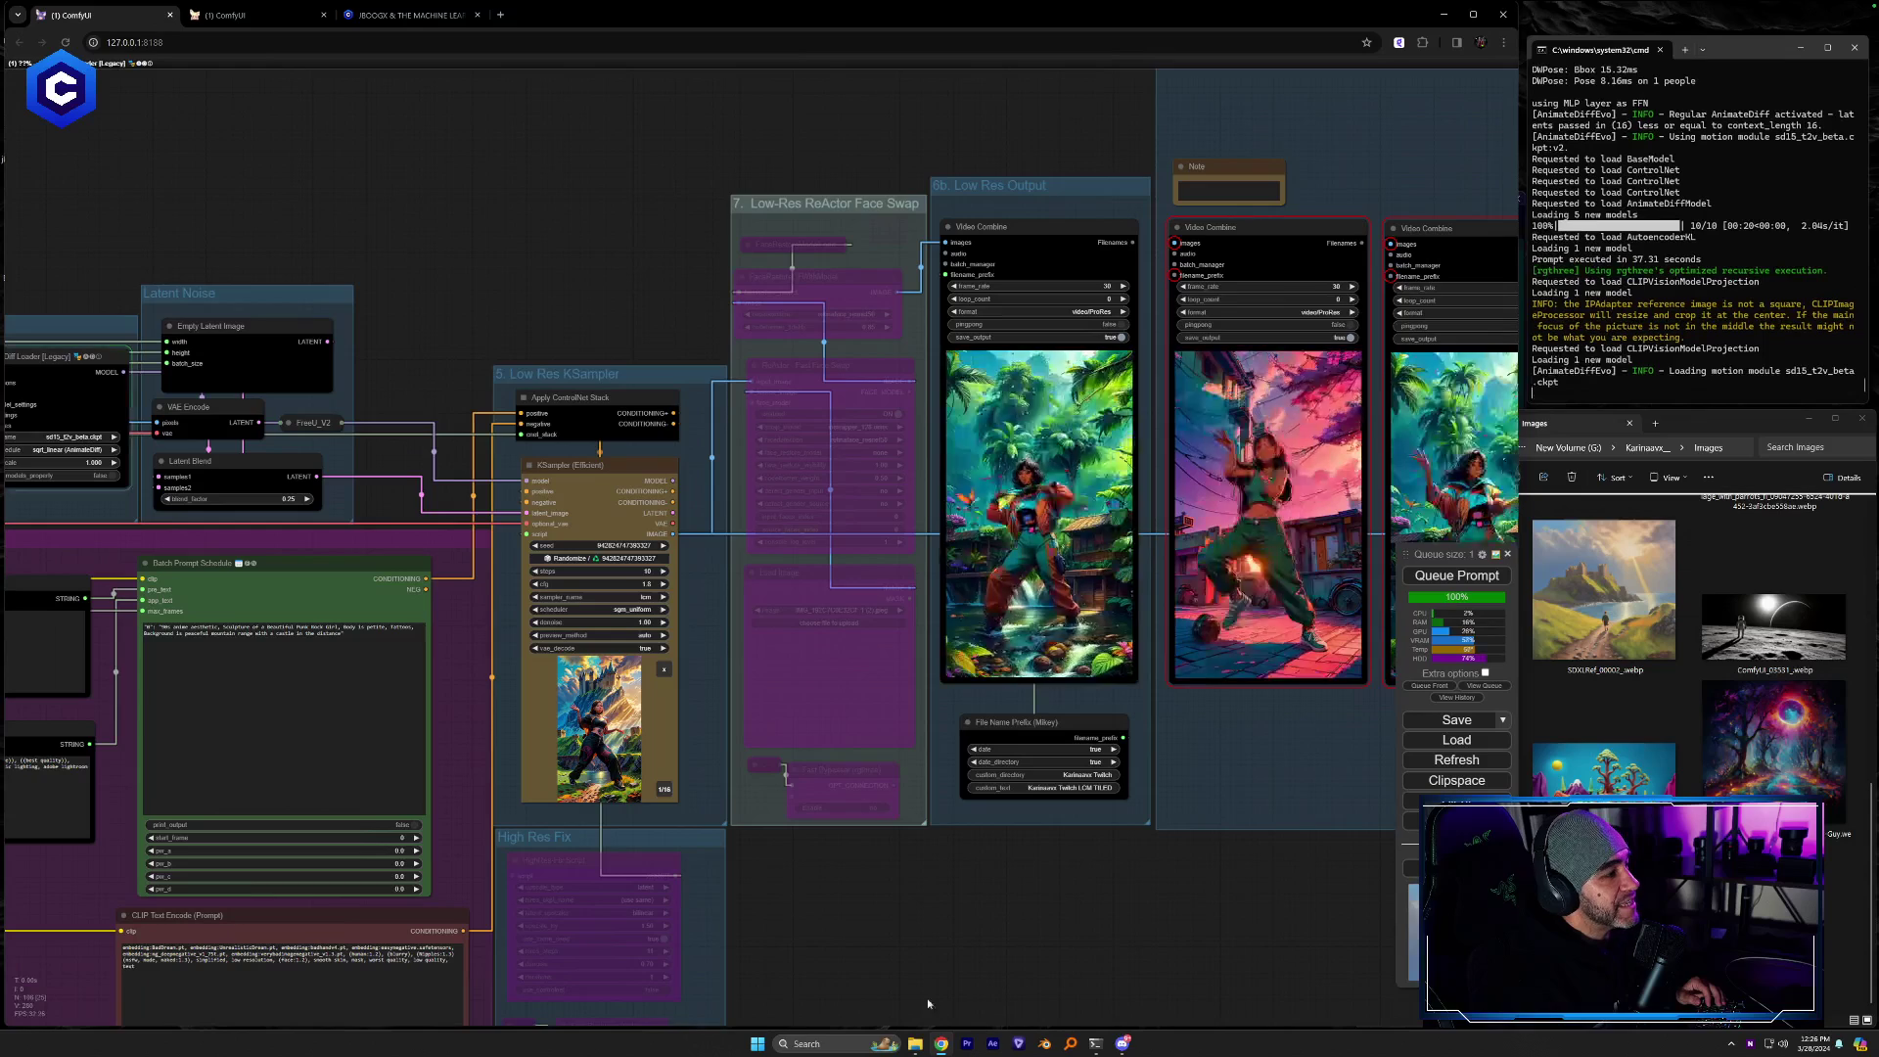
Browse the newer images in the Discord Office Hours chat, viewing the cemetery background at full size
{"action": "left_click", "coordinate": [1122, 1043]}
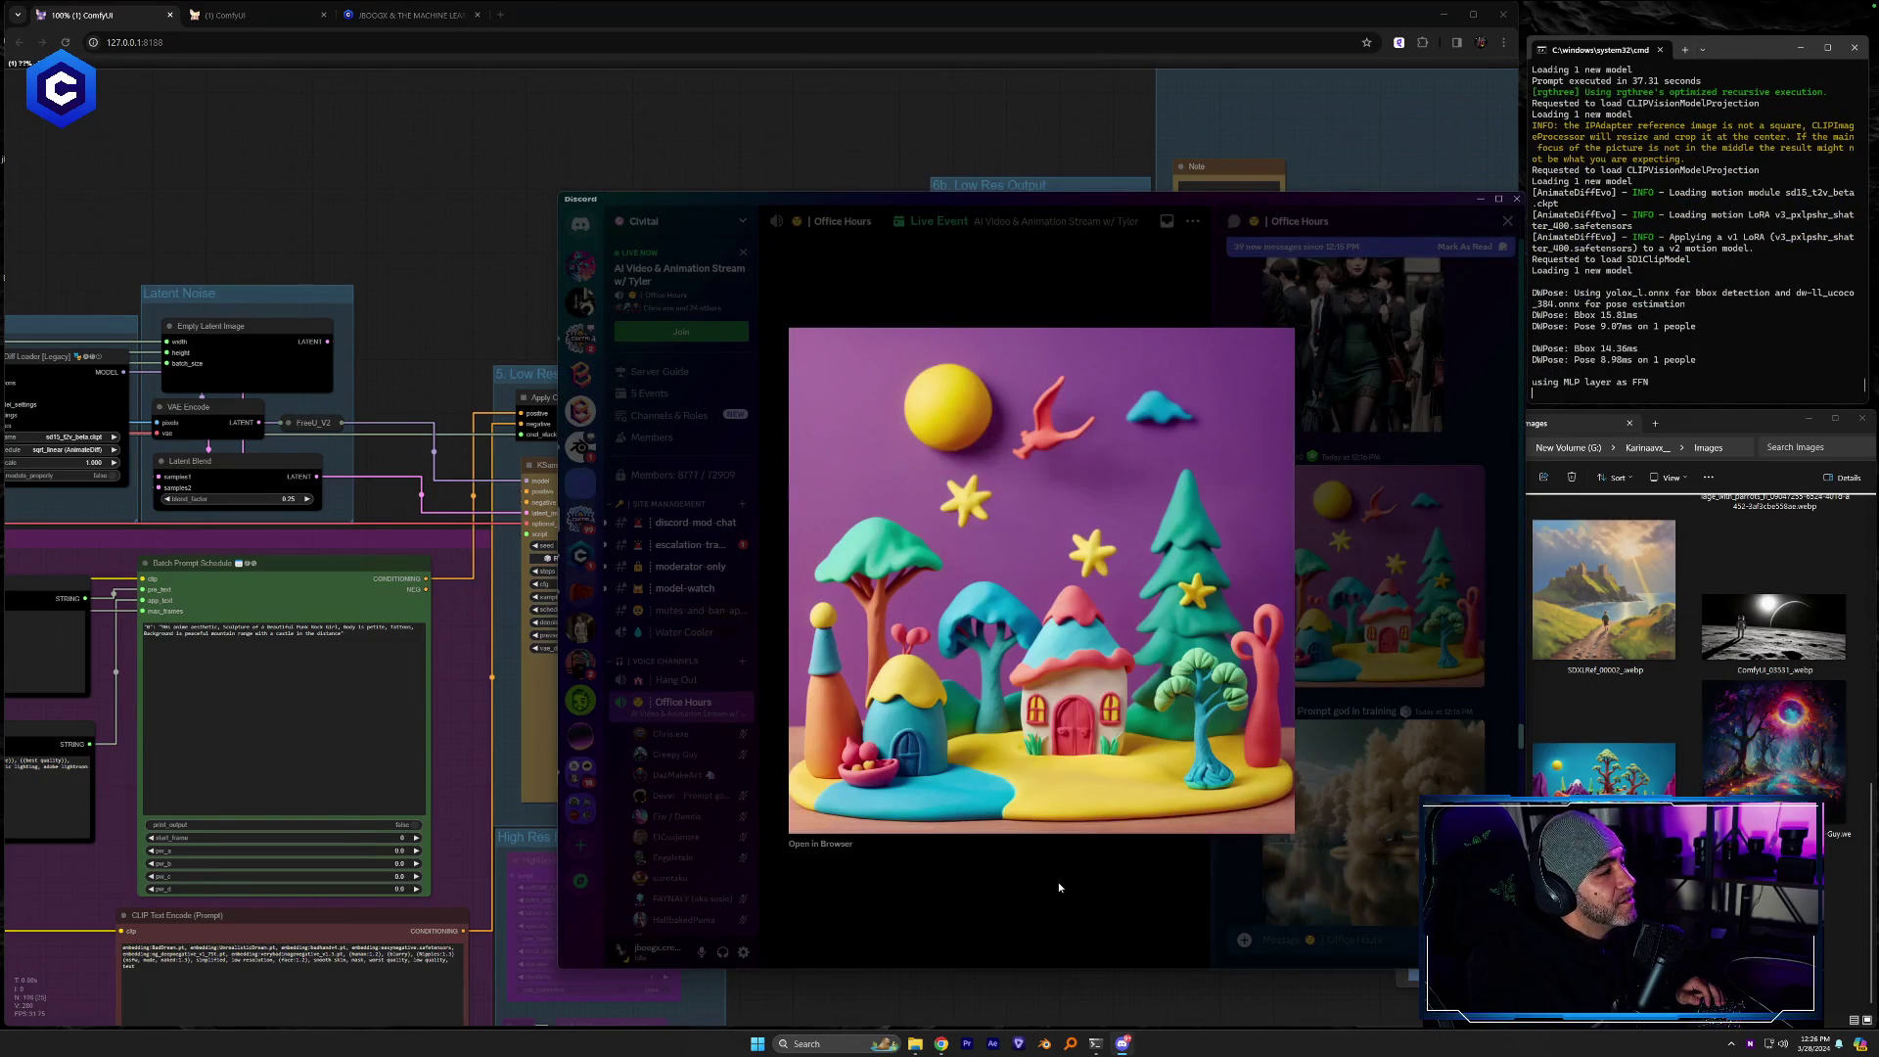
{"action": "left_click", "coordinate": [1059, 887]}
{"action": "scroll", "coordinate": [1365, 619], "scroll_direction": "down", "scroll_amount": 3}
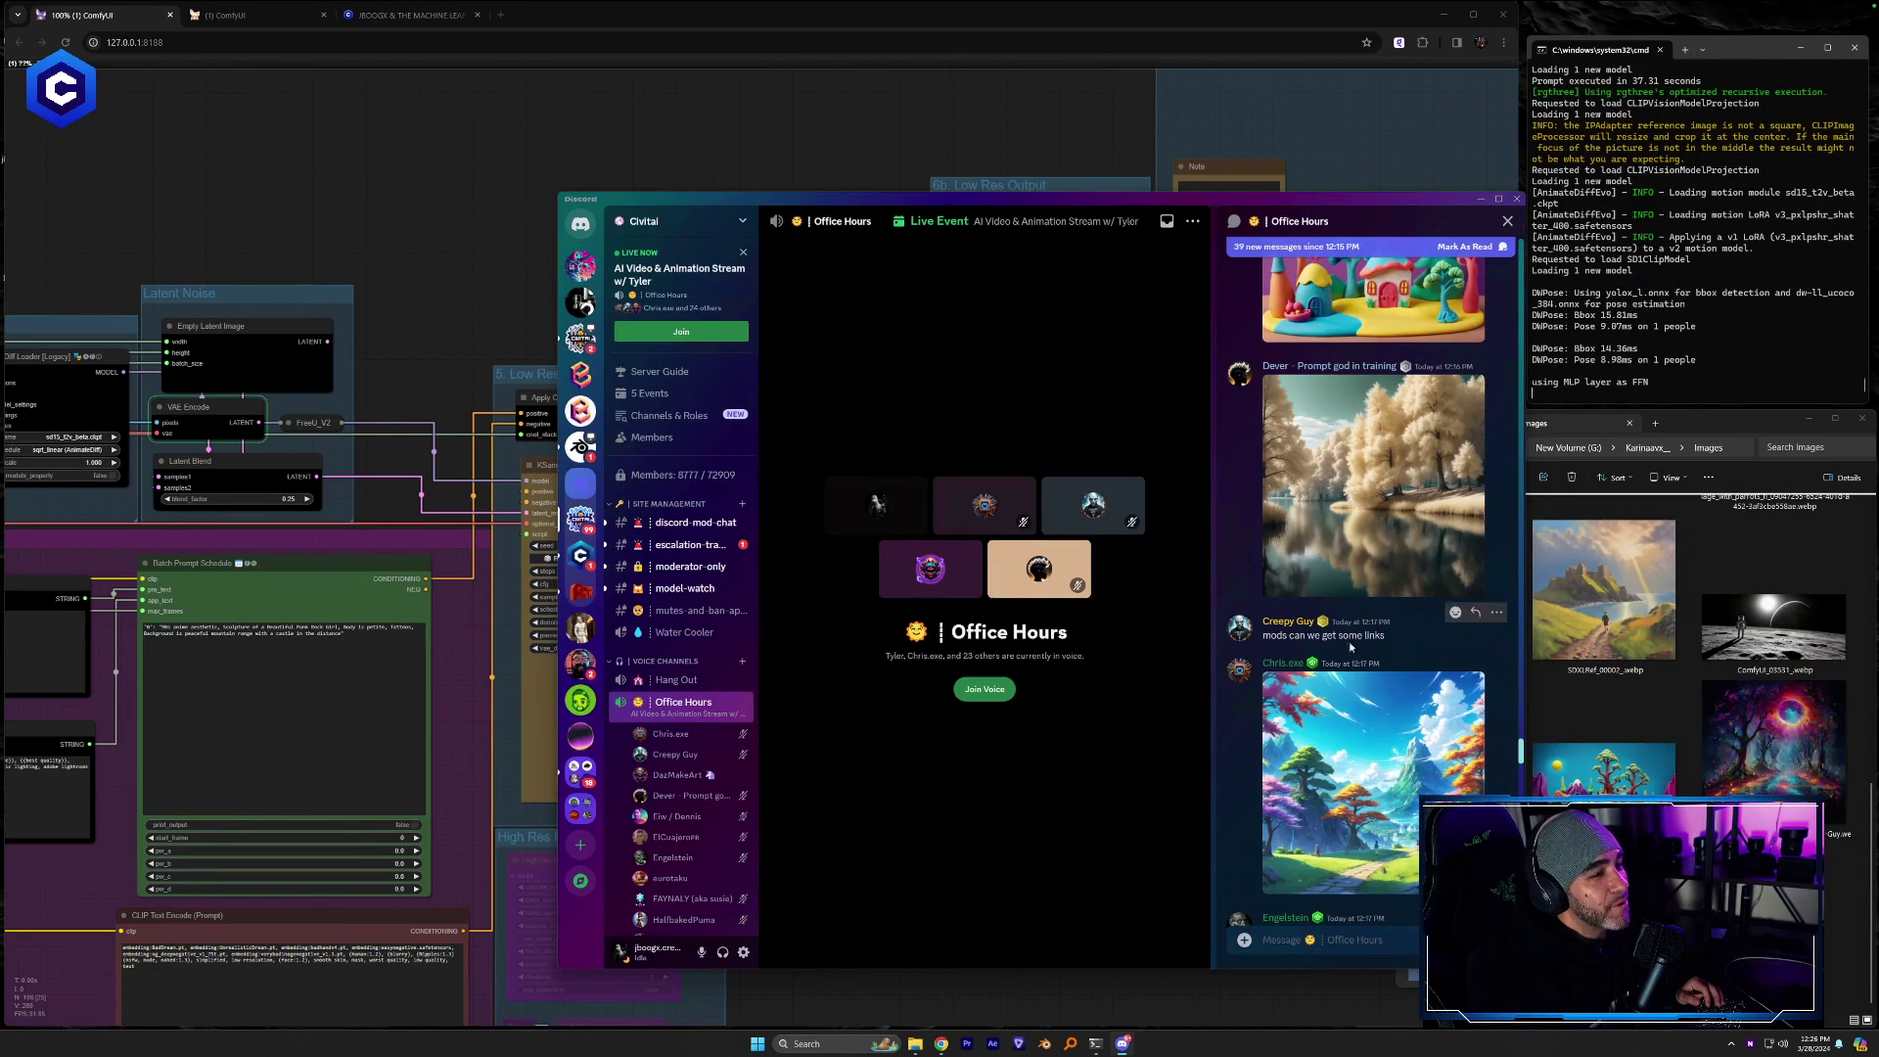
{"action": "scroll", "coordinate": [1328, 634], "scroll_direction": "down", "scroll_amount": 5}
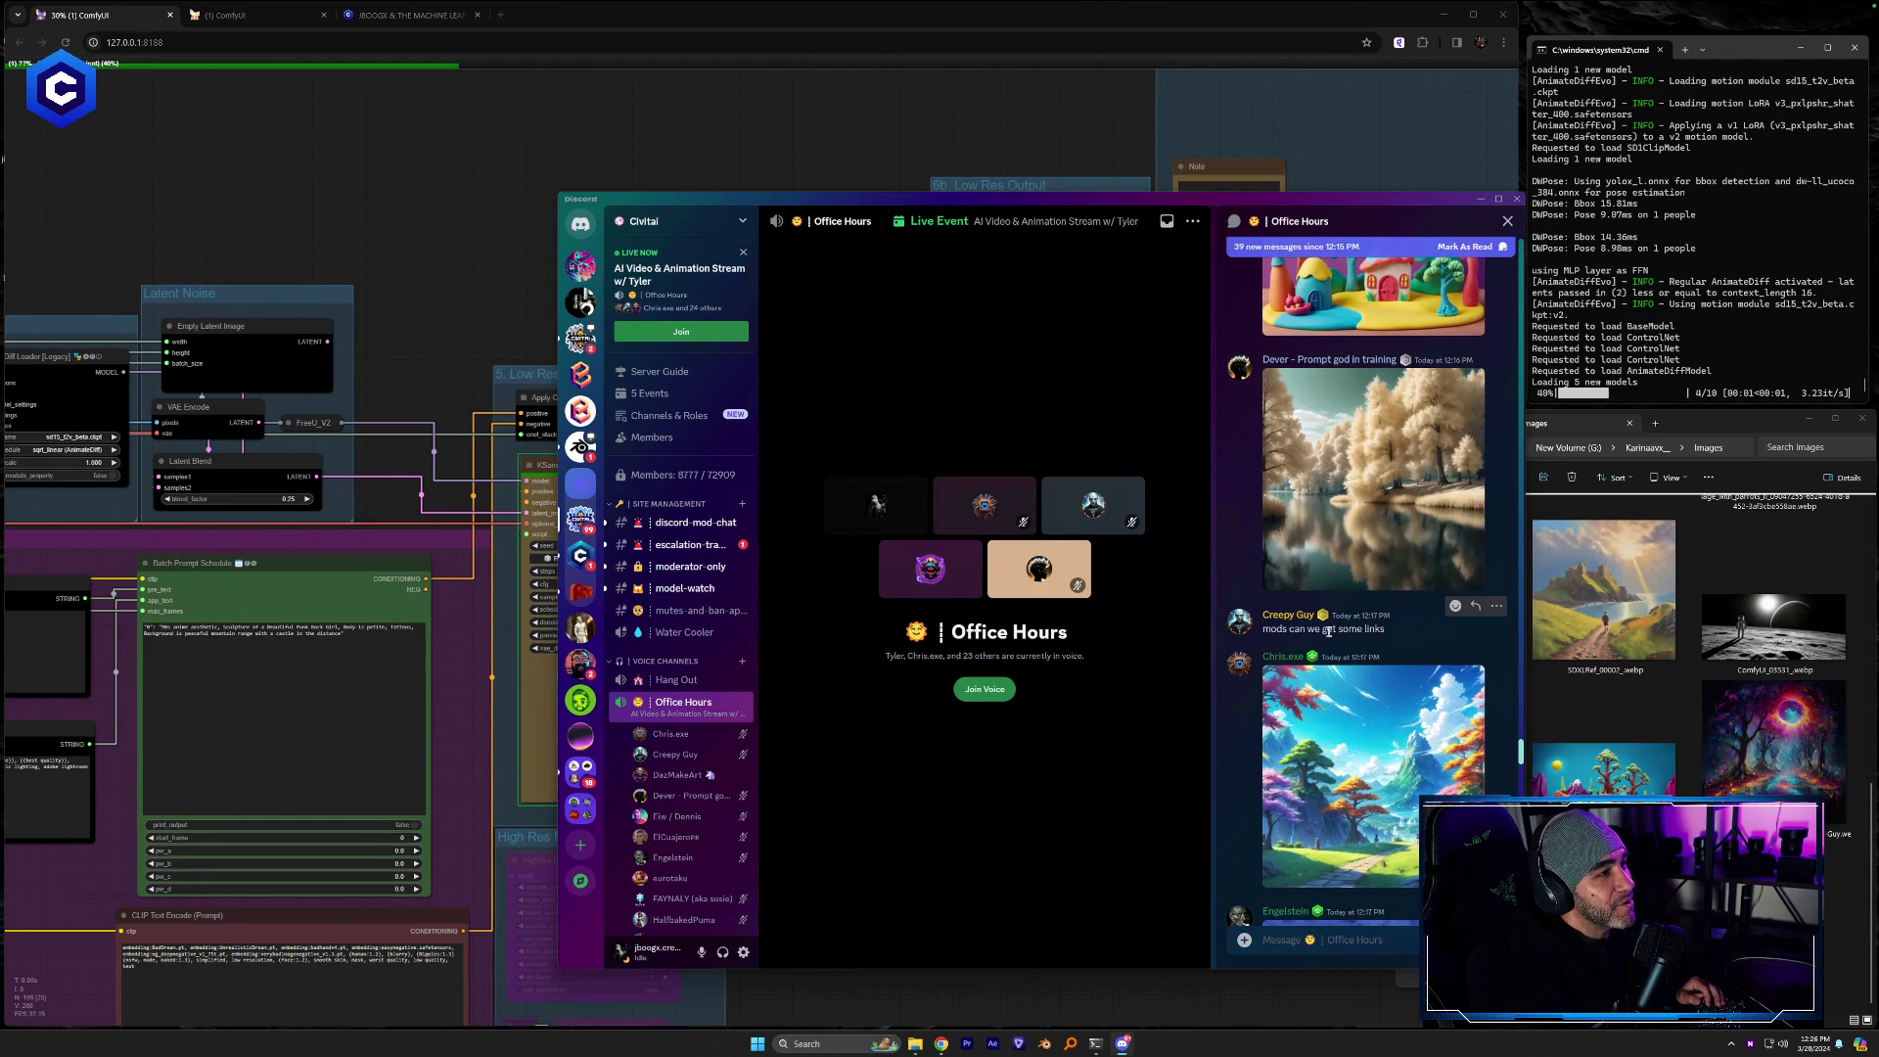
{"action": "scroll", "coordinate": [1328, 634], "scroll_direction": "down", "scroll_amount": 10}
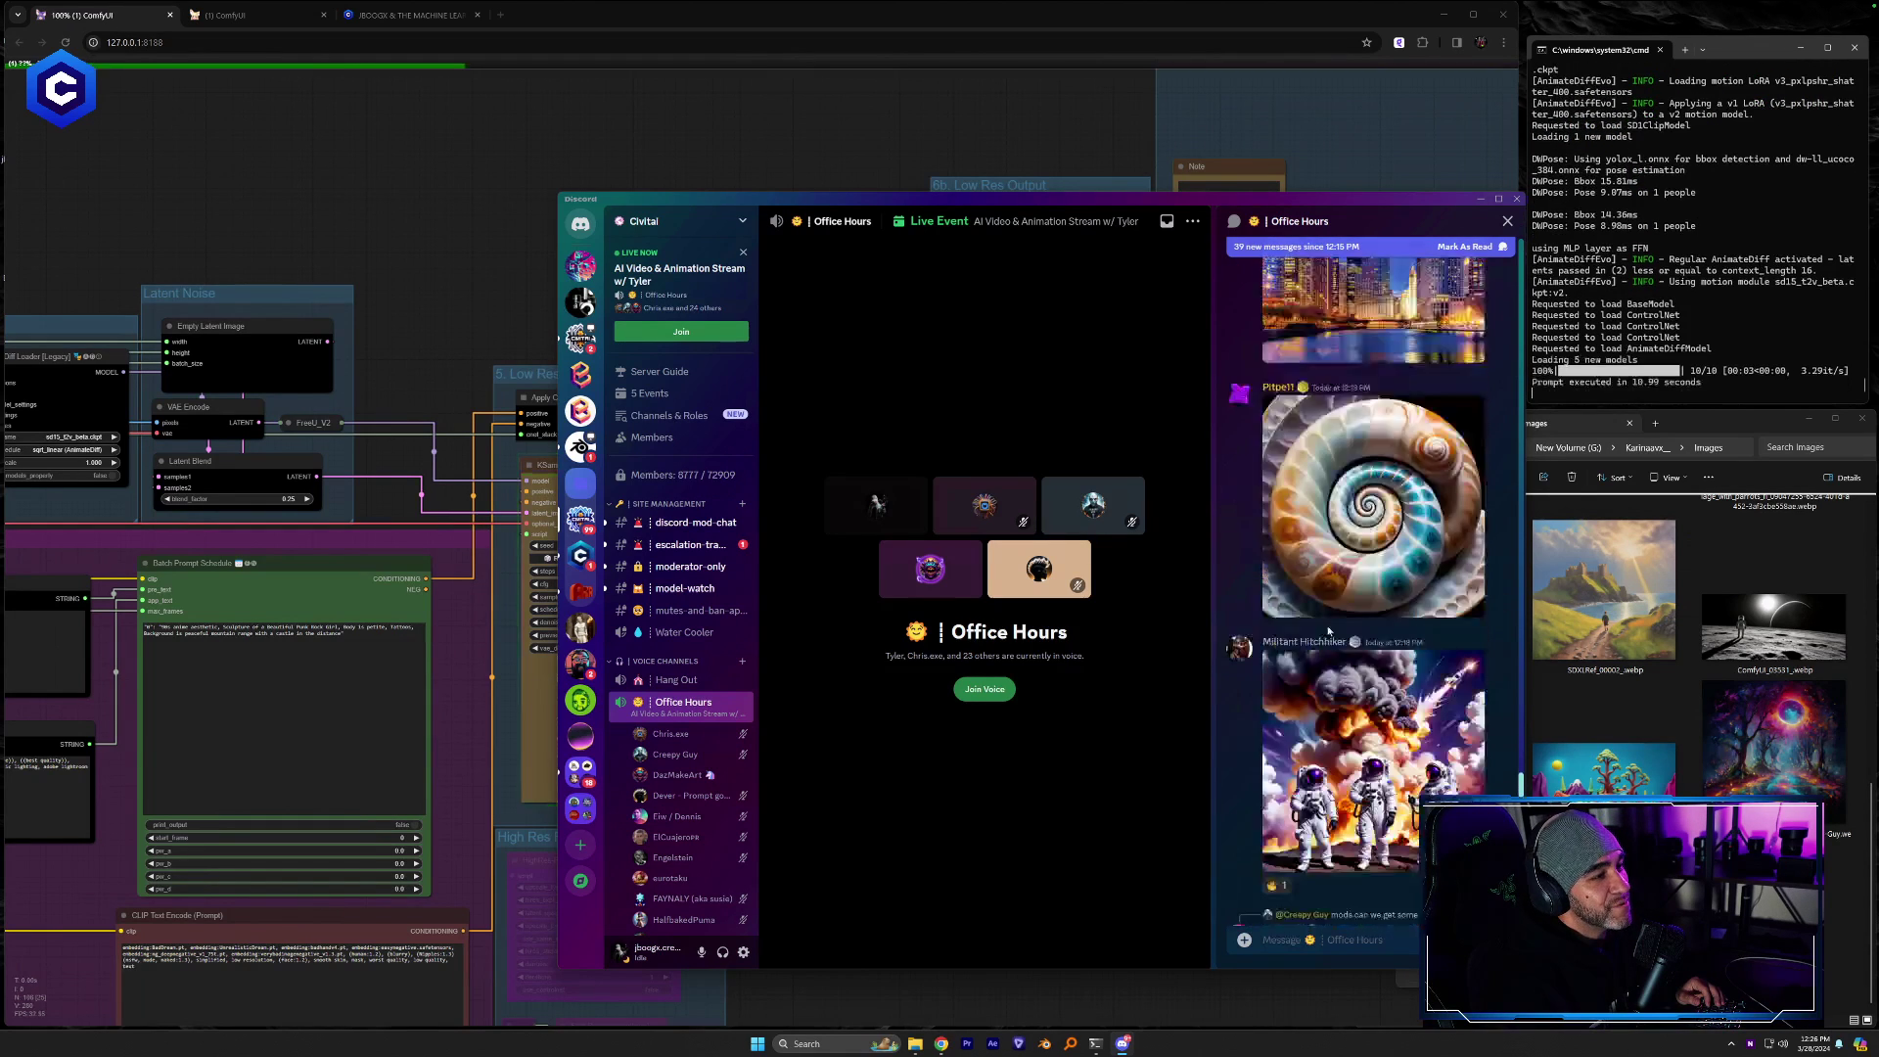
{"action": "scroll", "coordinate": [1352, 495], "scroll_direction": "down", "scroll_amount": 10}
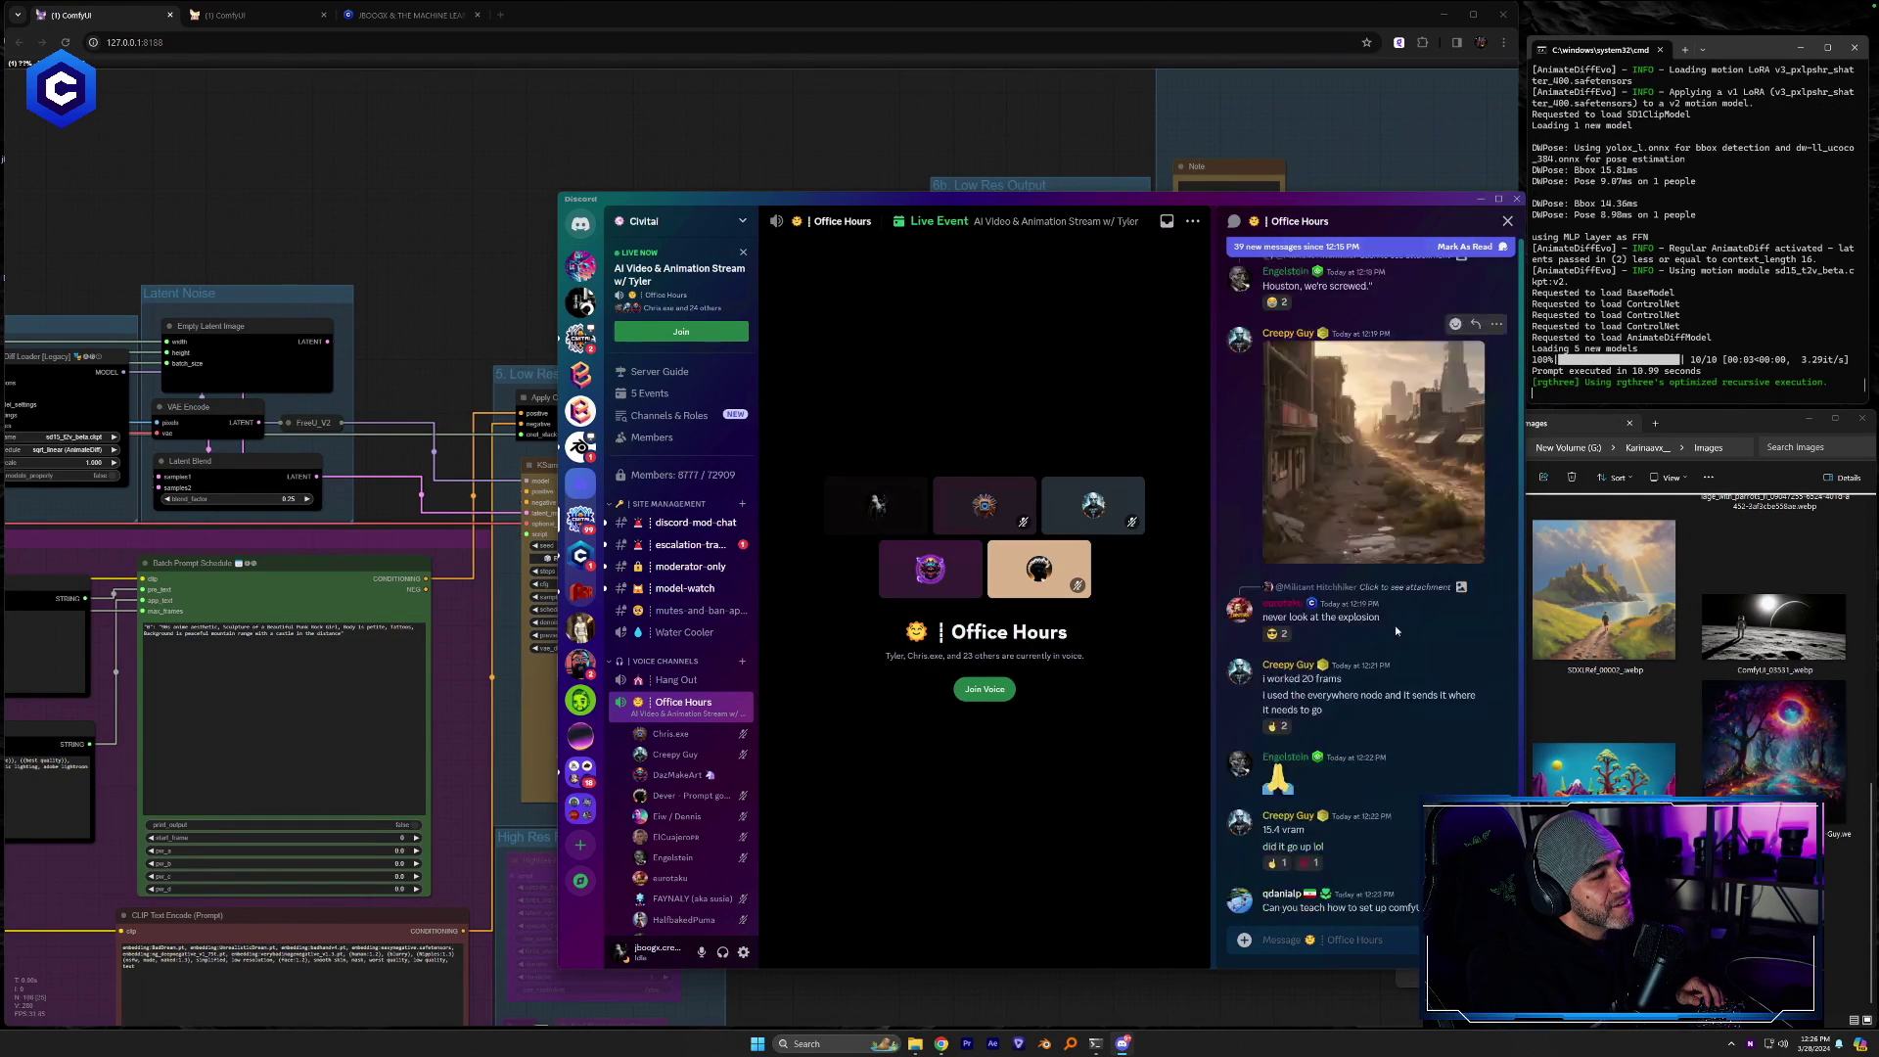
{"action": "left_click", "coordinate": [1391, 713]}
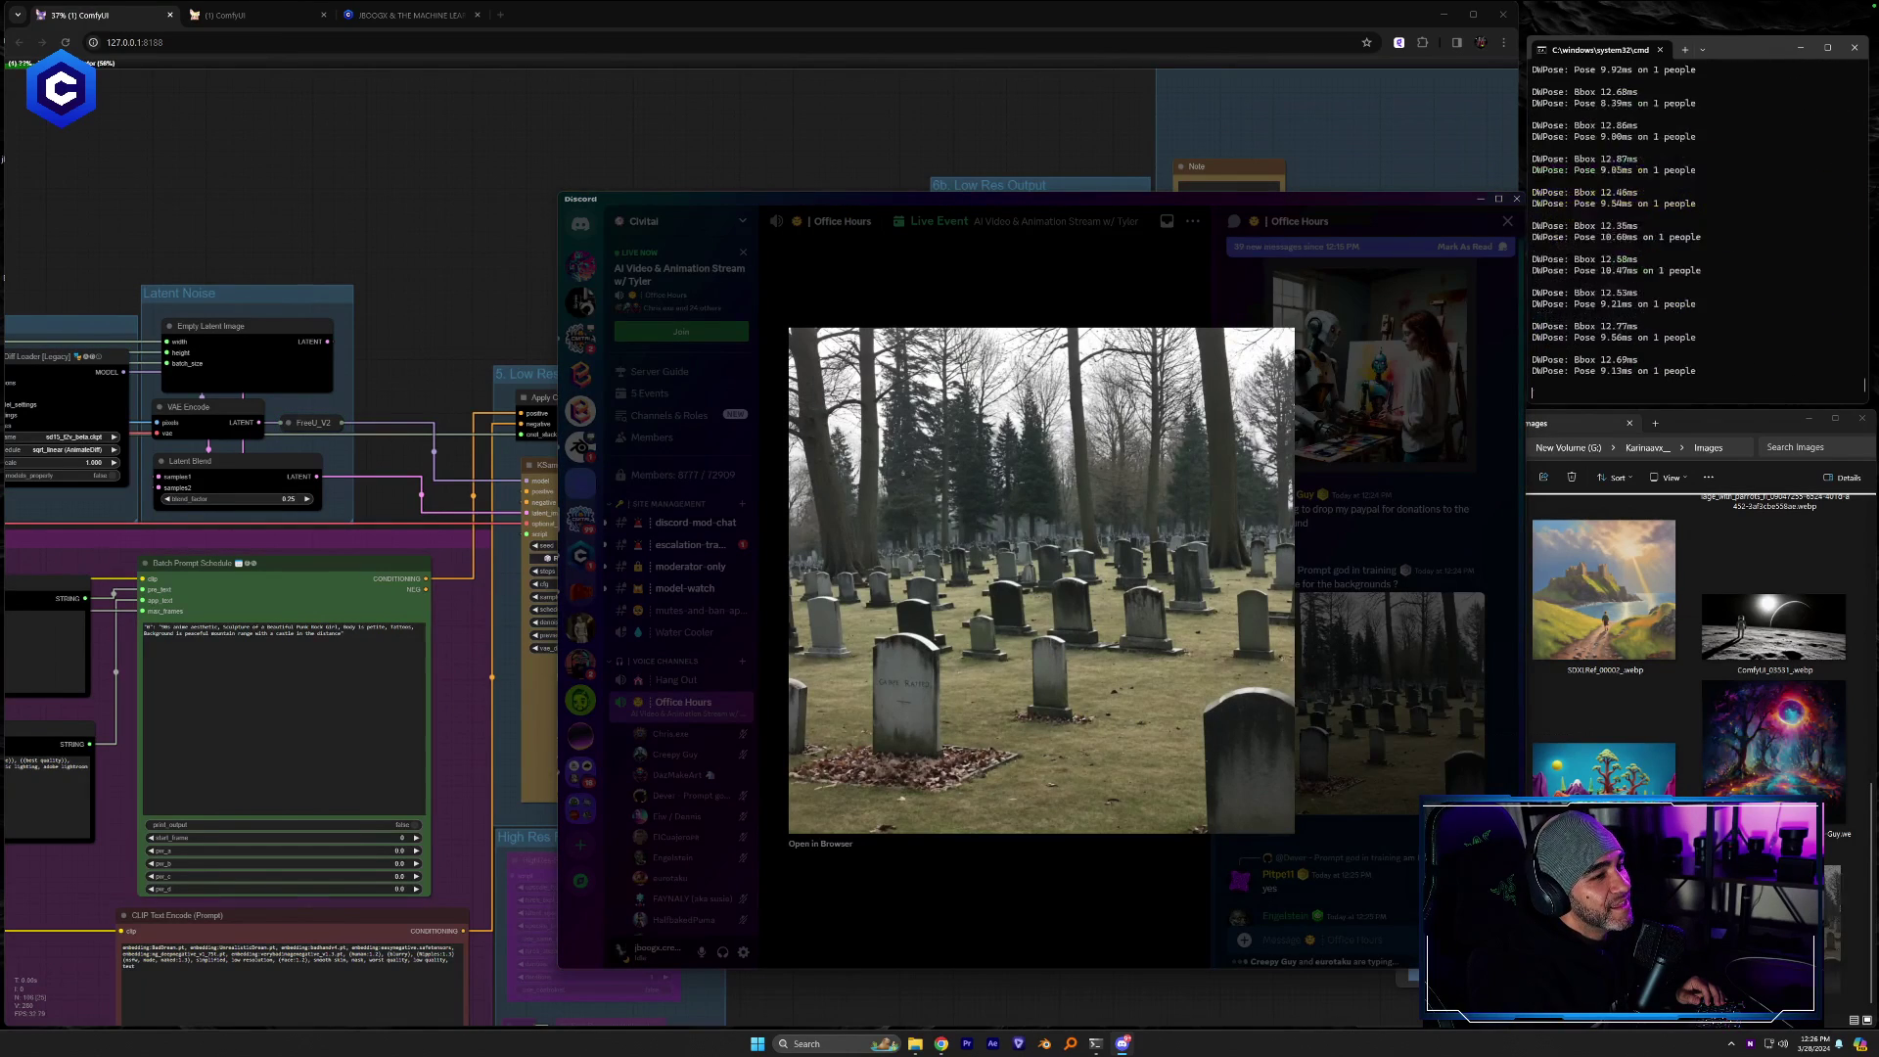
{"action": "left_click", "coordinate": [1145, 918]}
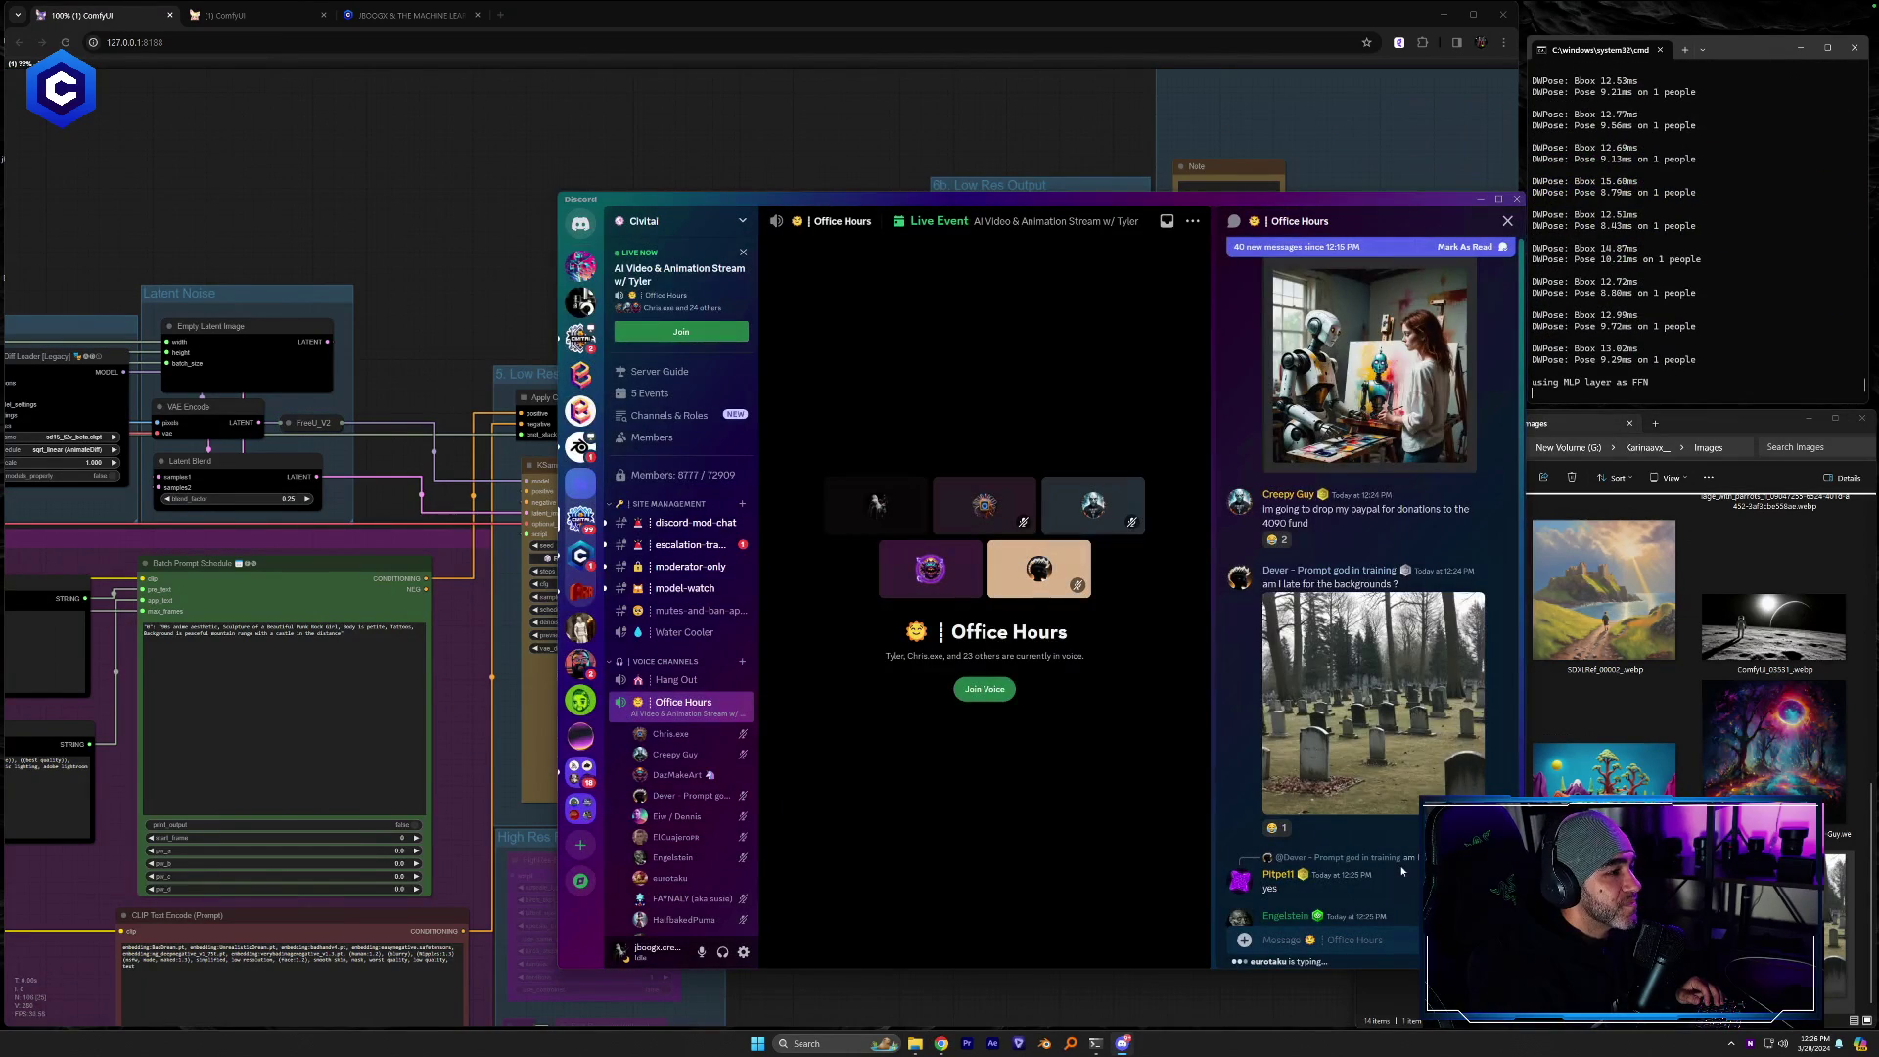
{"action": "scroll", "coordinate": [1401, 871], "scroll_direction": "down", "scroll_amount": 5}
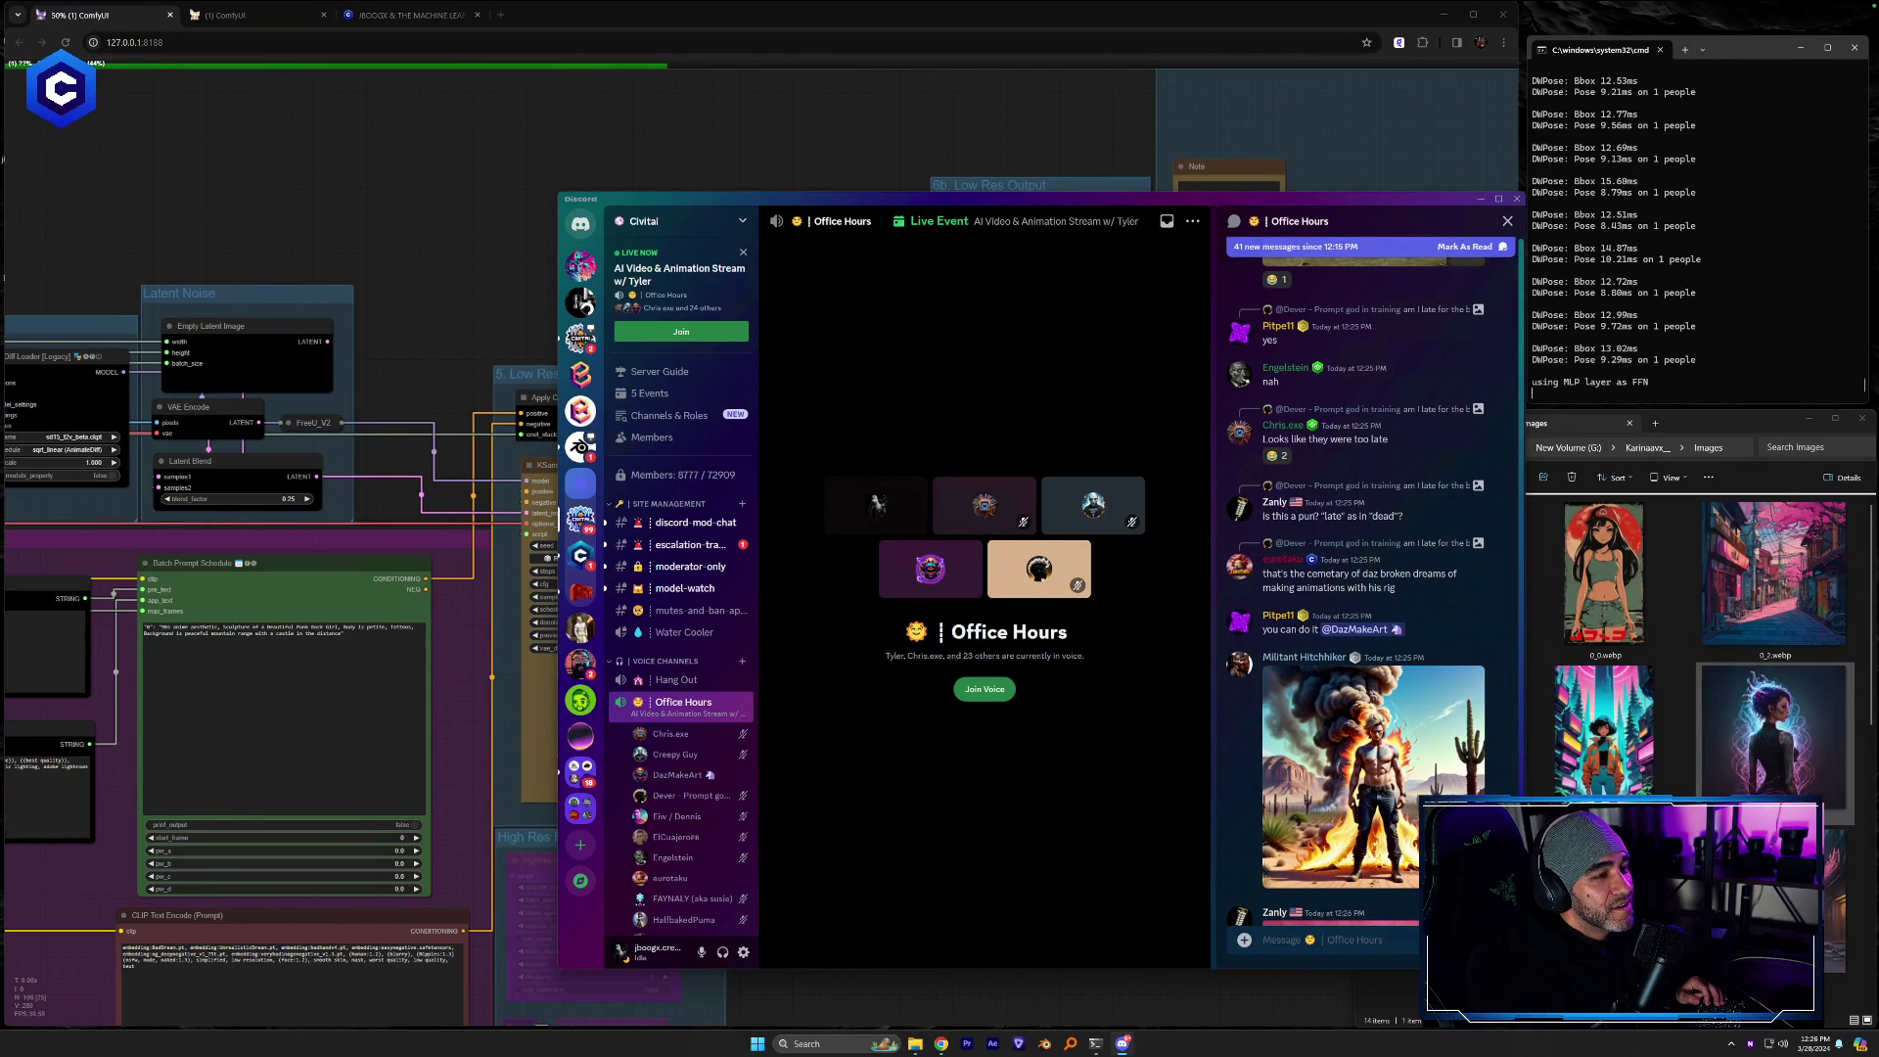
Return to the first workflow and examine its IPAdapter reference images, prompt nodes and KSampler preview
{"action": "left_click", "coordinate": [1237, 1003]}
{"action": "left_click_drag", "start_coordinate": [971, 870], "coordinate": [1132, 824]}
{"action": "left_click_drag", "start_coordinate": [293, 685], "coordinate": [1477, 646]}
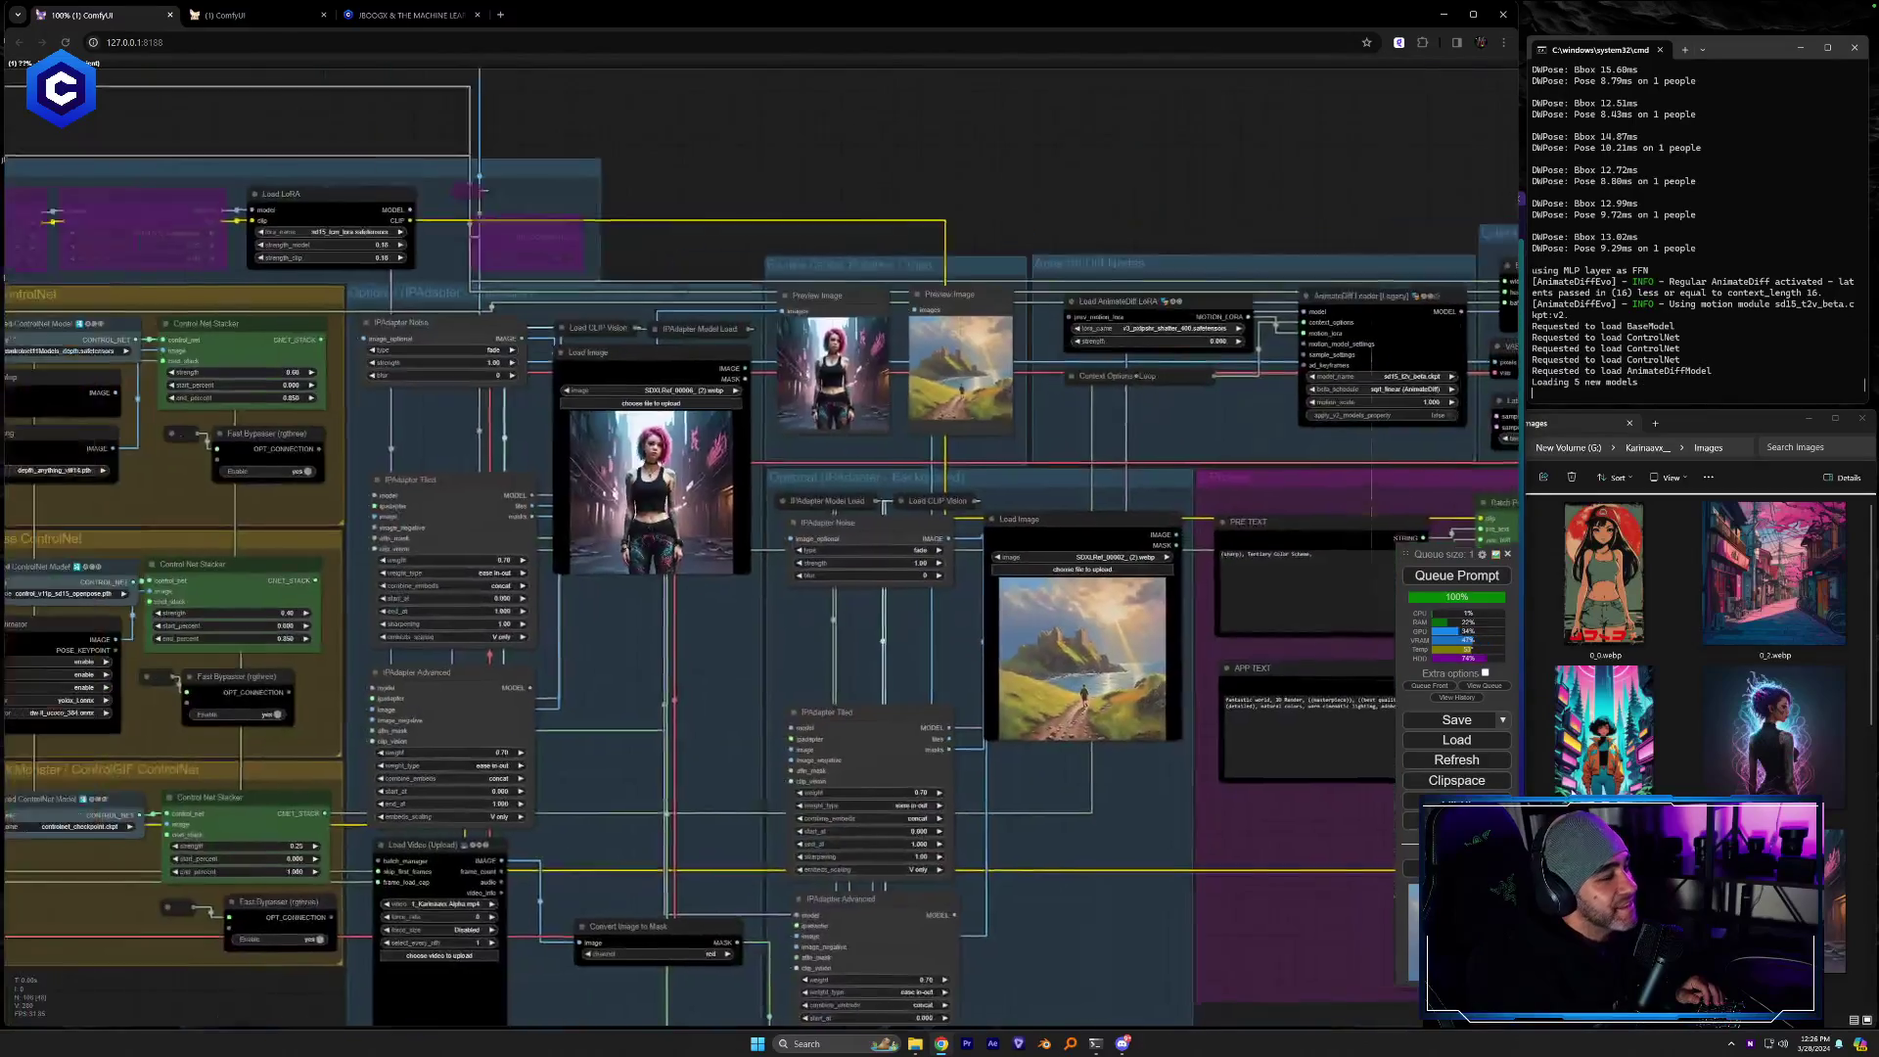
{"action": "left_click_drag", "start_coordinate": [507, 655], "coordinate": [668, 627]}
{"action": "scroll", "coordinate": [761, 702], "scroll_direction": "up", "scroll_amount": 5}
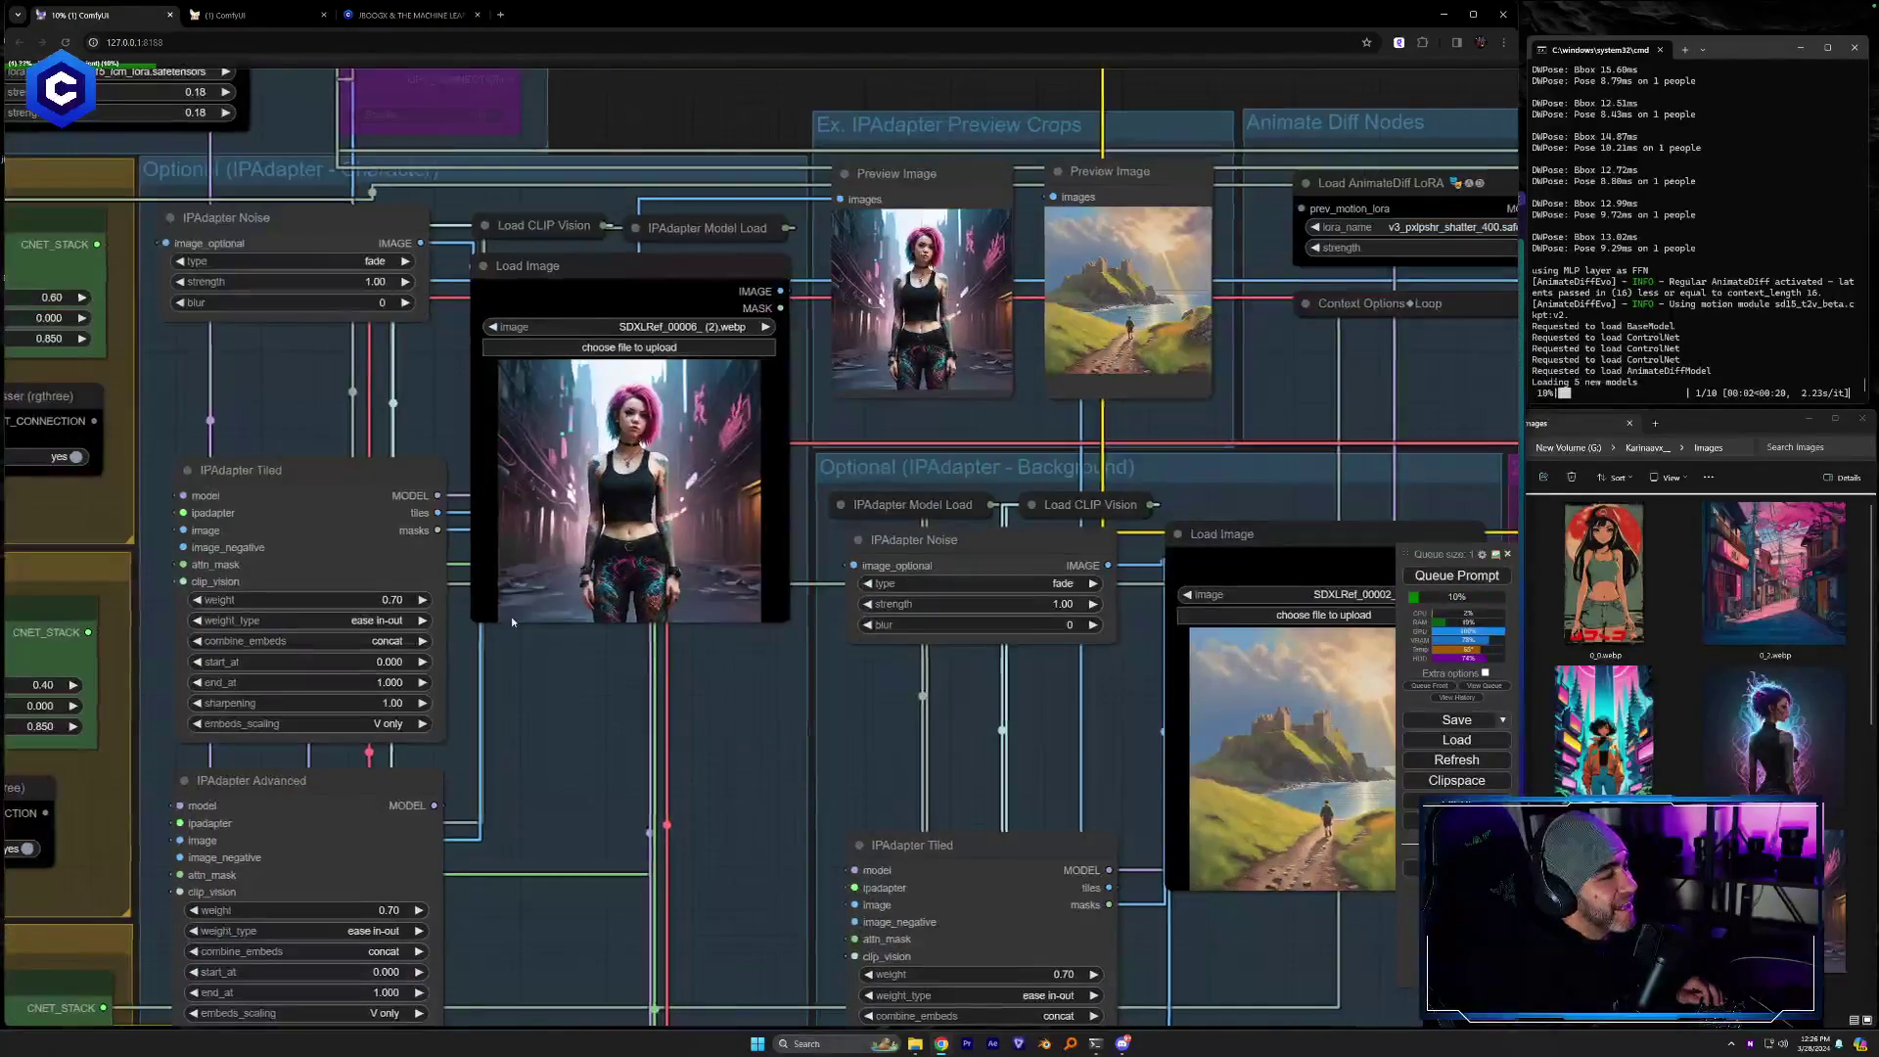
{"action": "left_click_drag", "start_coordinate": [813, 740], "coordinate": [567, 643]}
{"action": "scroll", "coordinate": [714, 655], "scroll_direction": "down", "scroll_amount": 6}
{"action": "left_click_drag", "start_coordinate": [883, 805], "coordinate": [556, 814]}
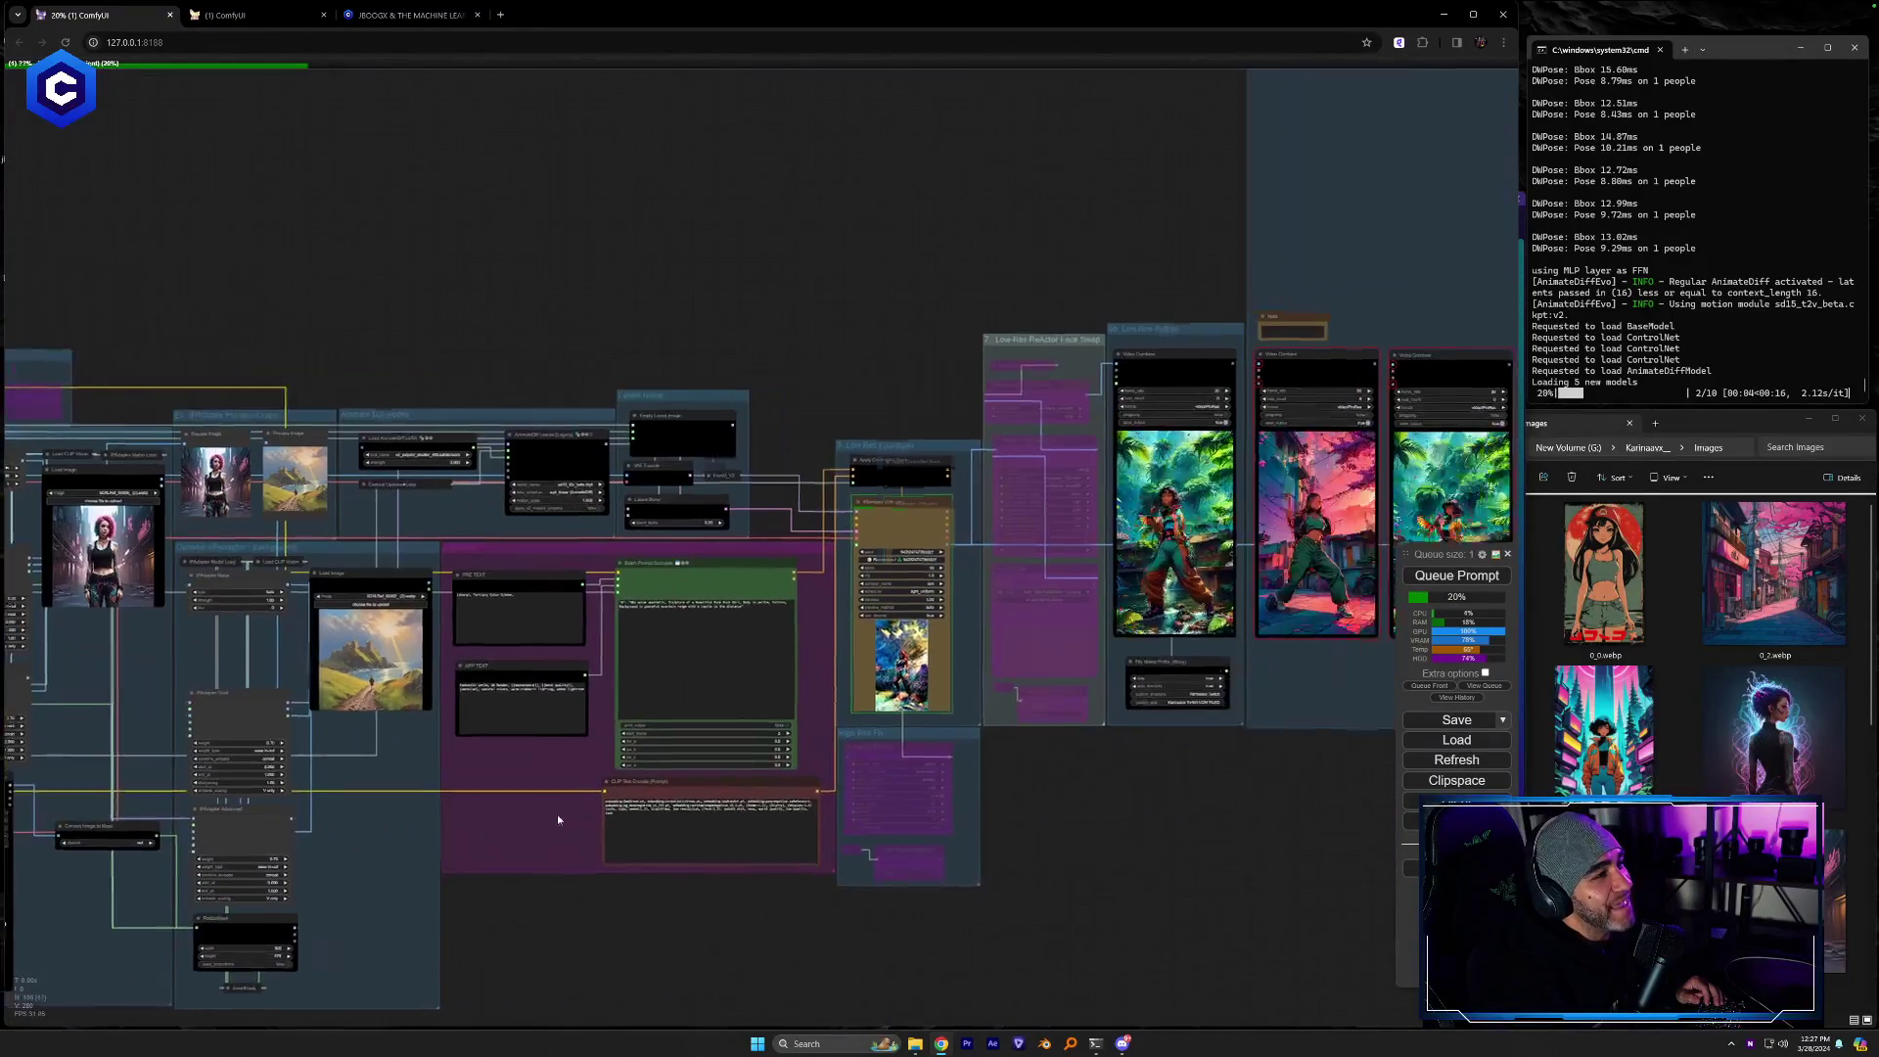
{"action": "scroll", "coordinate": [1005, 814], "scroll_direction": "up", "scroll_amount": 3}
{"action": "scroll", "coordinate": [1005, 814], "scroll_direction": "up", "scroll_amount": 7}
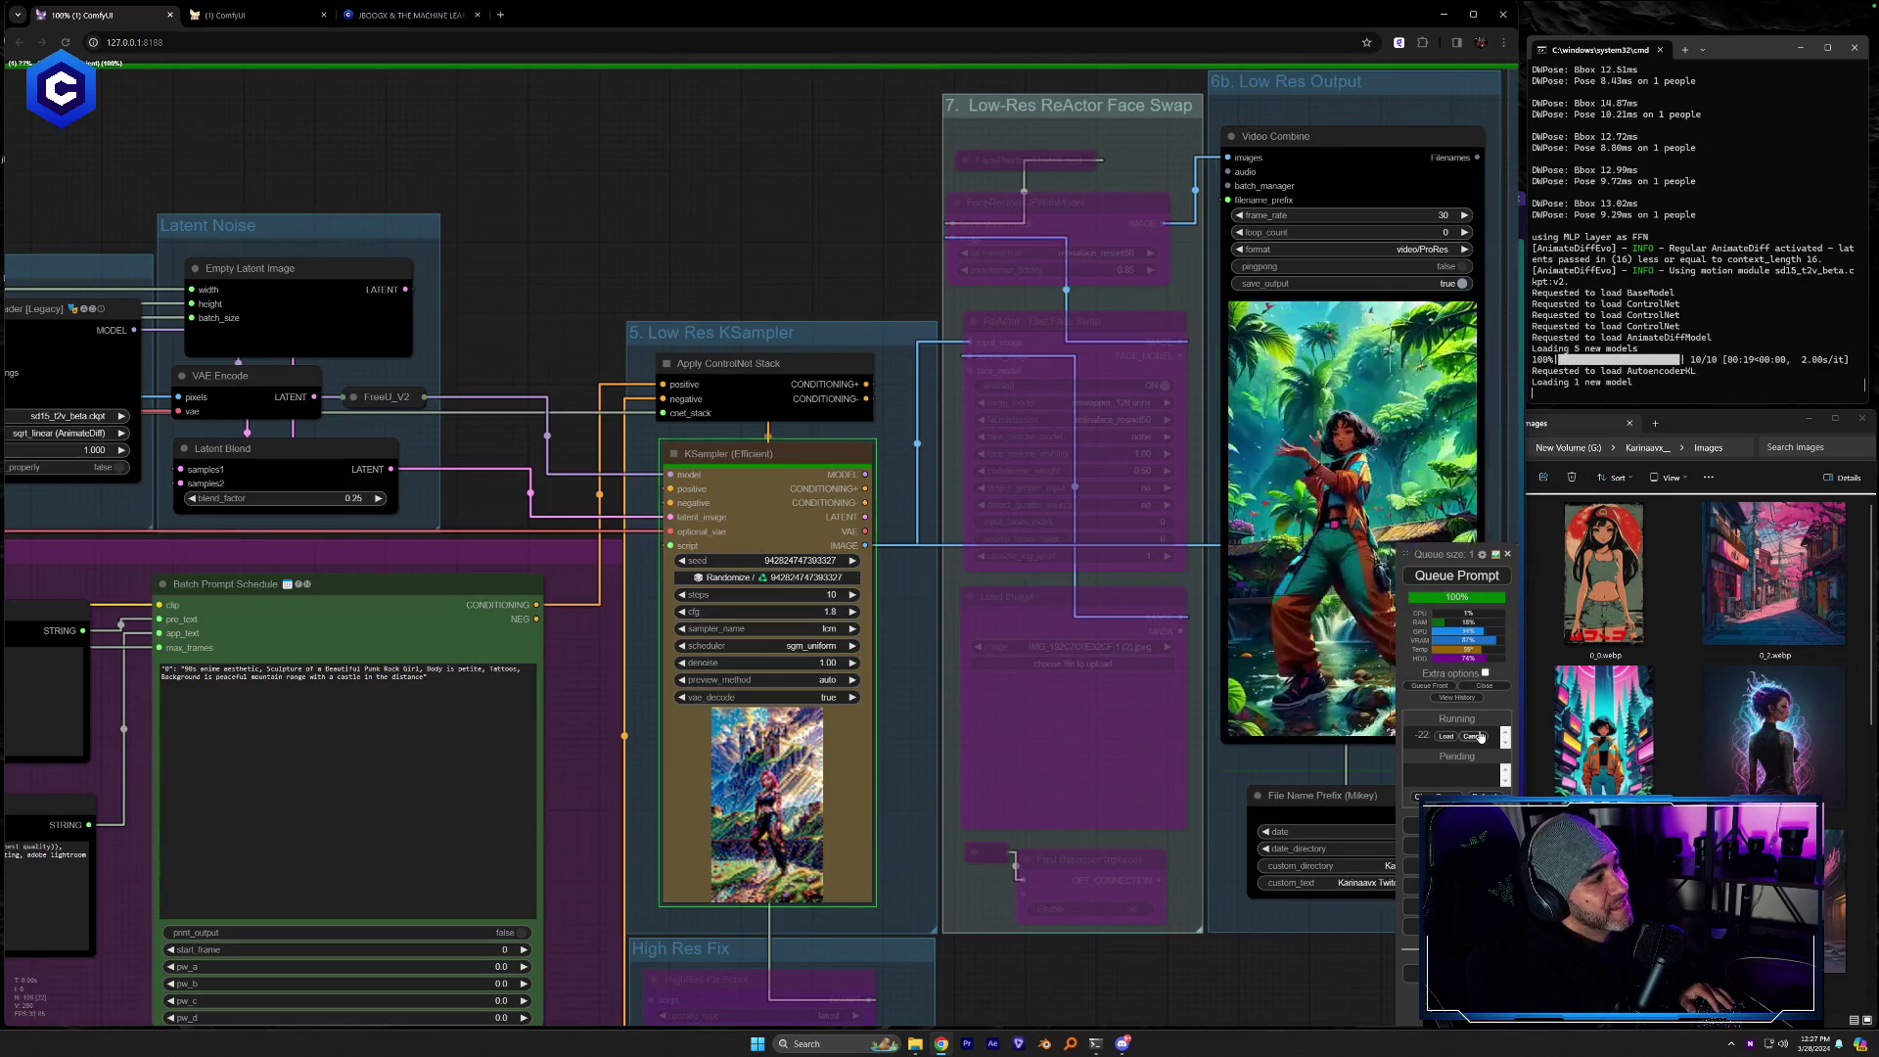
Interrupt the running generation and queue the first workflow's prompt again
{"action": "key", "text": "ctrl+Return"}
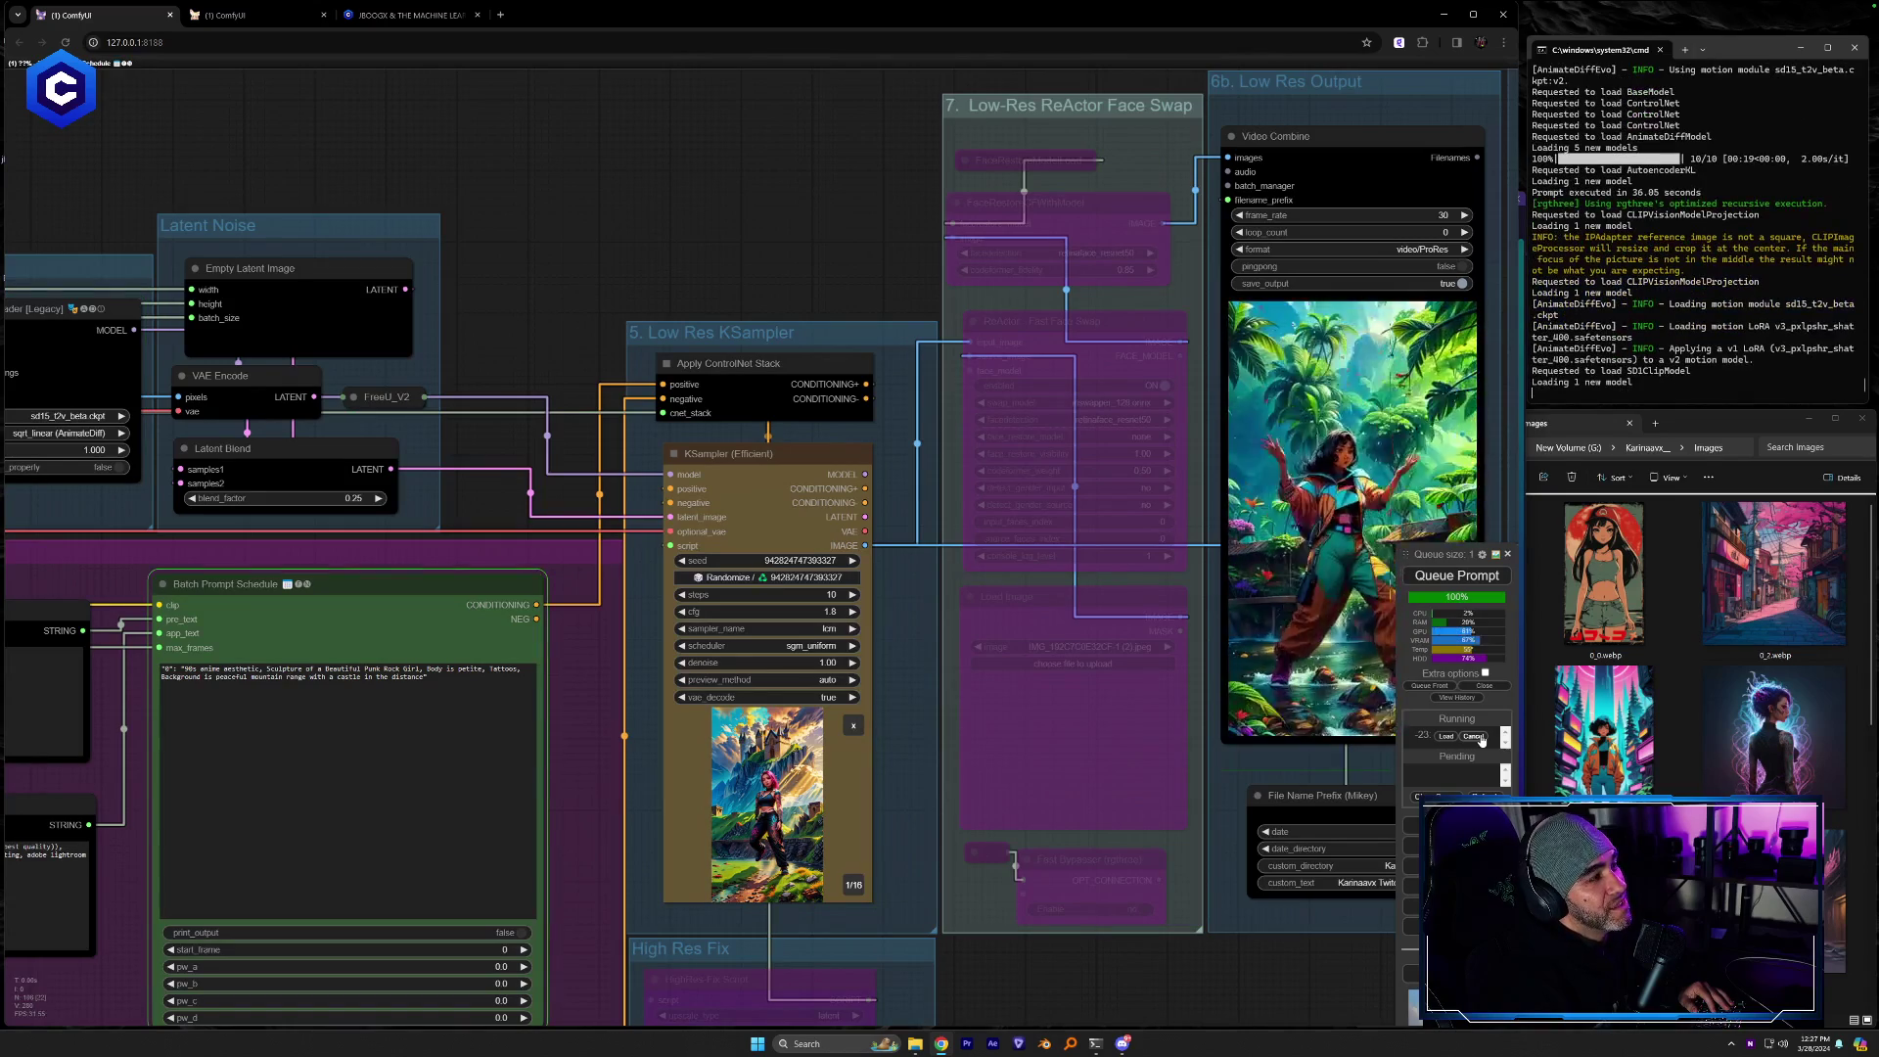
{"action": "left_click_drag", "start_coordinate": [1035, 967], "coordinate": [1074, 942]}
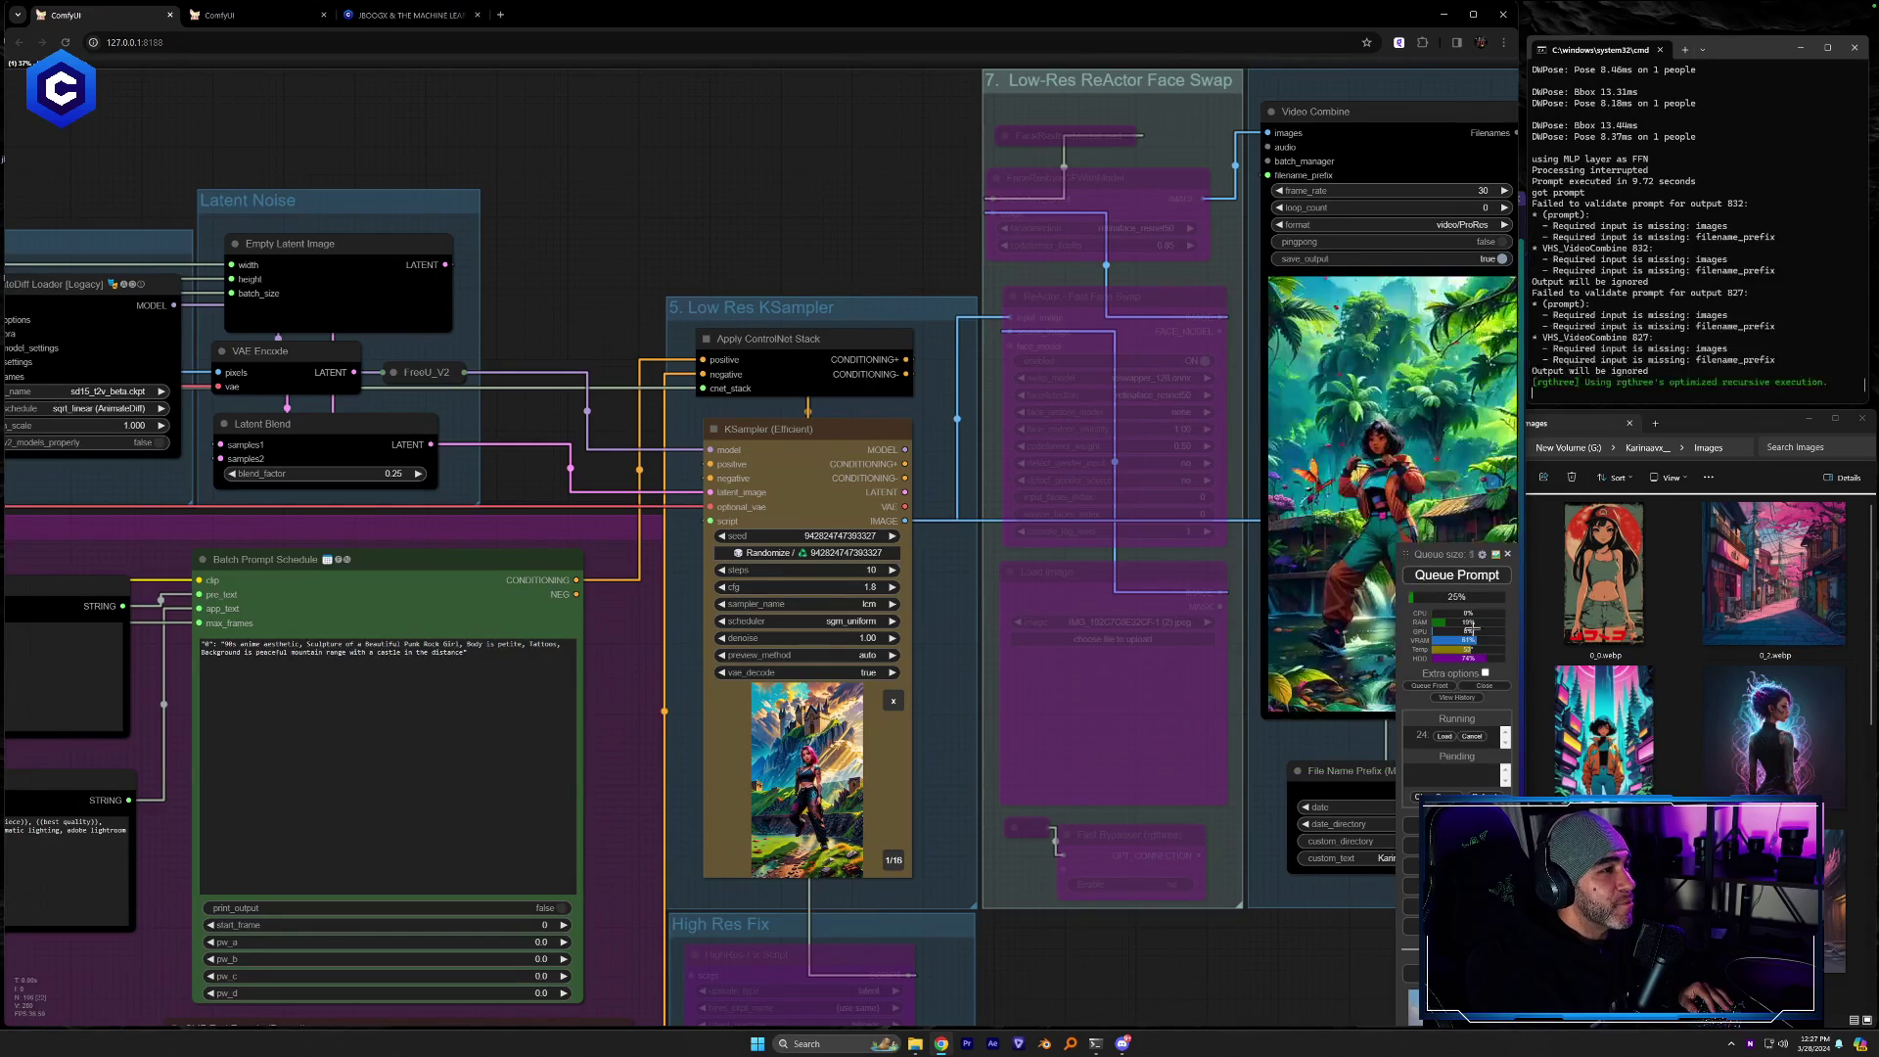
{"action": "left_click_drag", "start_coordinate": [866, 797], "coordinate": [890, 776]}
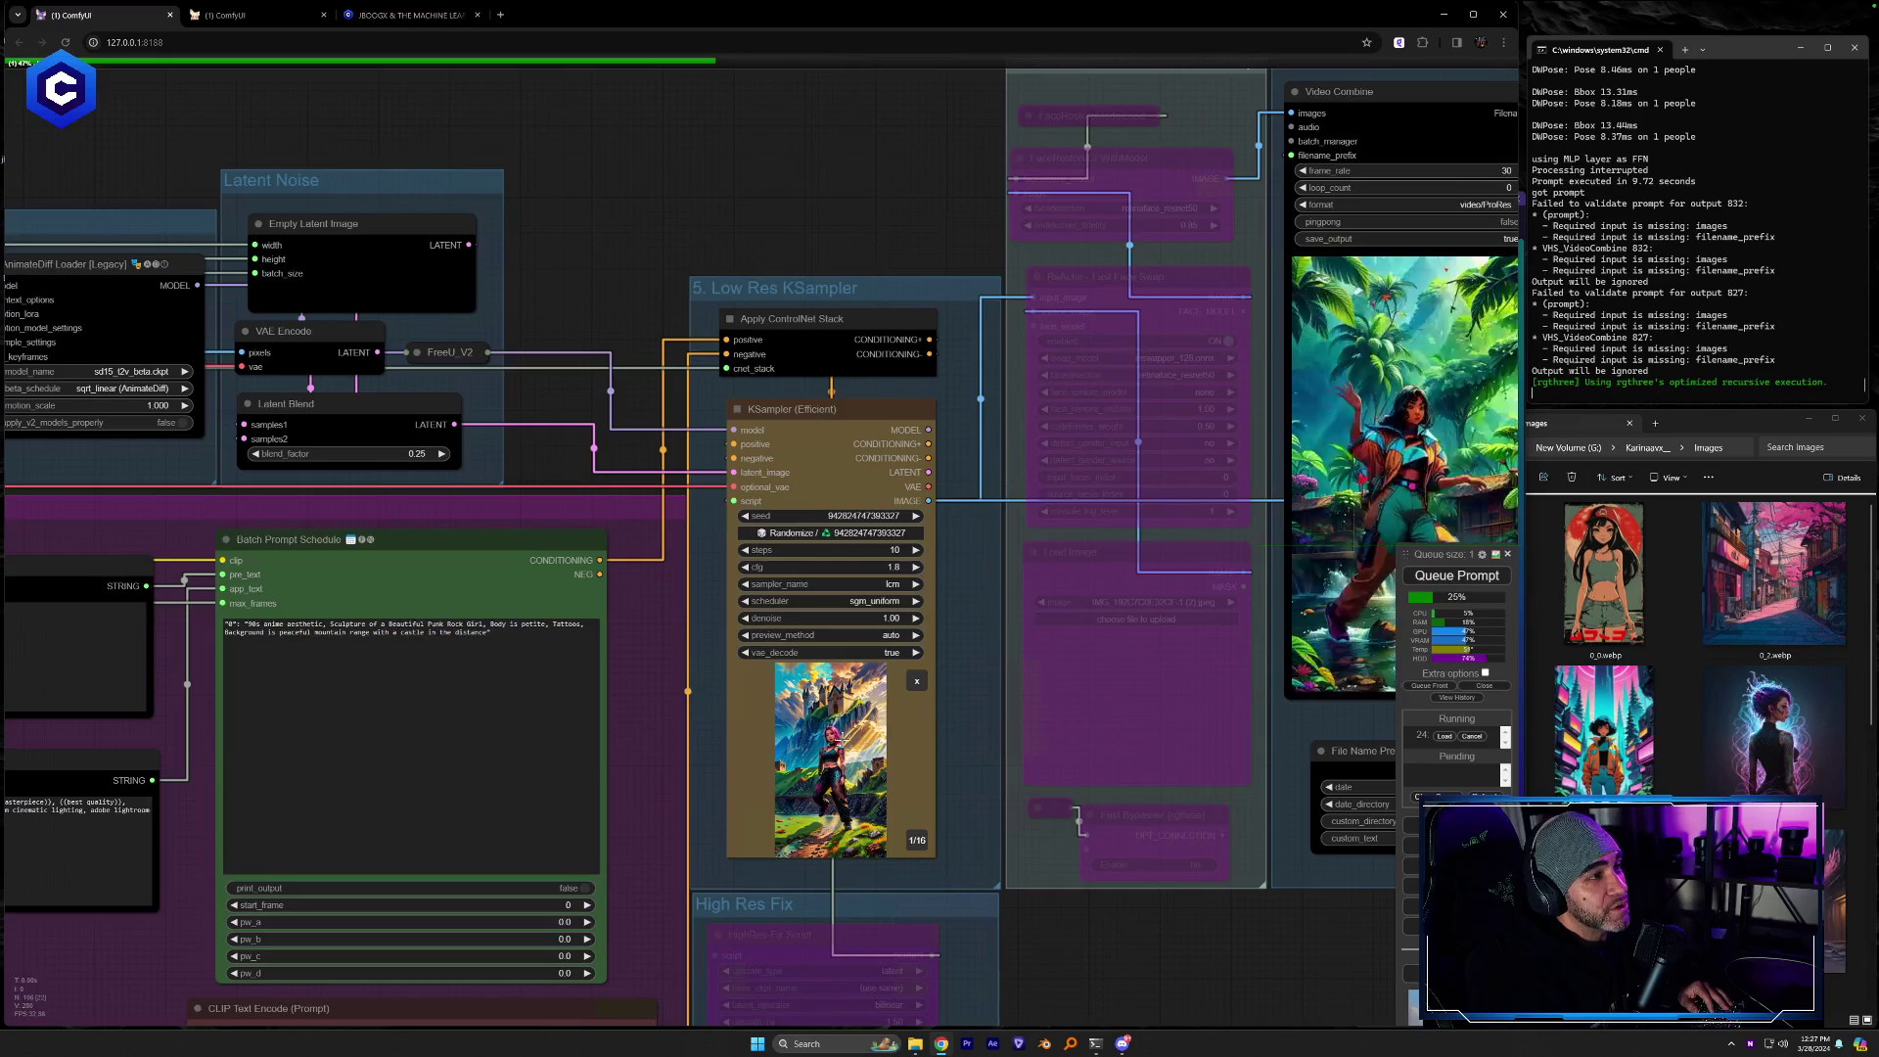
Follow the new run through the KSampler and compare its preview with the existing Video Combine outputs
{"action": "left_click_drag", "start_coordinate": [1096, 954], "coordinate": [871, 979]}
{"action": "left_click_drag", "start_coordinate": [1278, 861], "coordinate": [1077, 940]}
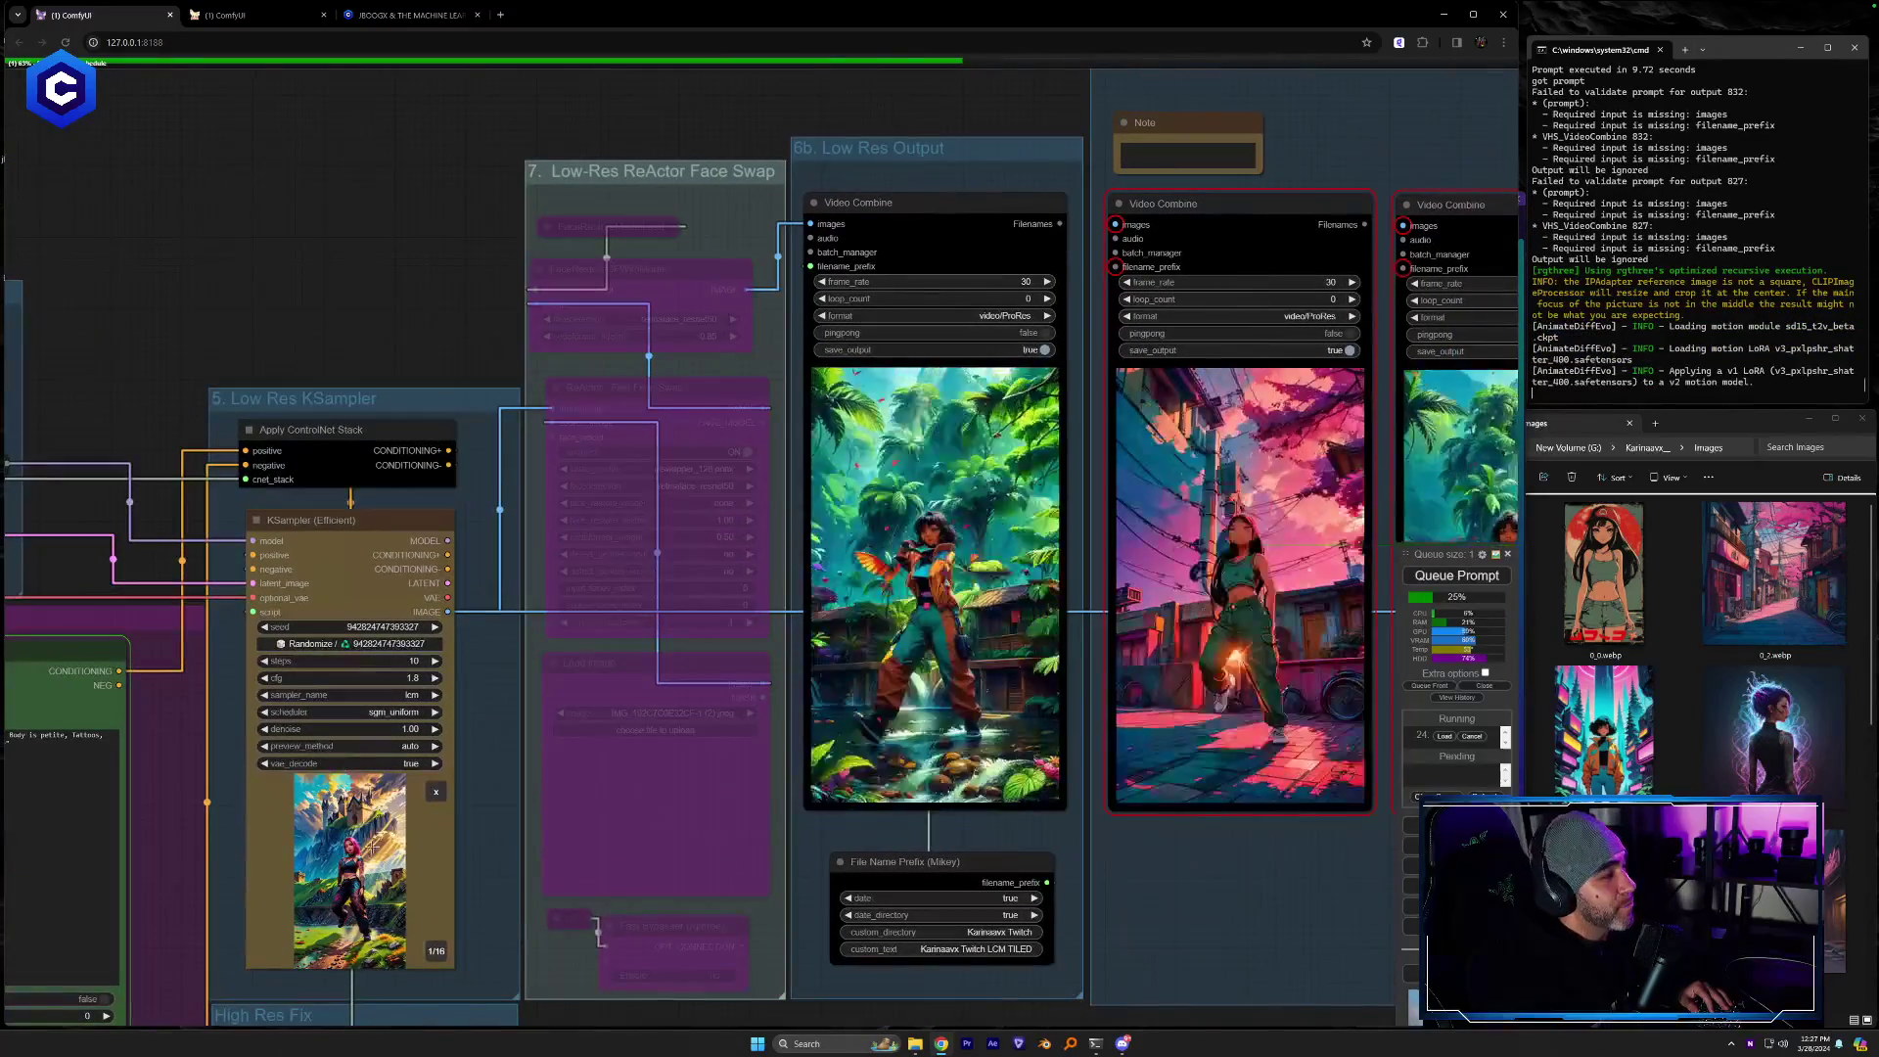
{"action": "left_click_drag", "start_coordinate": [491, 932], "coordinate": [1202, 814]}
{"action": "left_click_drag", "start_coordinate": [391, 881], "coordinate": [949, 779]}
{"action": "left_click_drag", "start_coordinate": [871, 898], "coordinate": [159, 822]}
{"action": "left_click_drag", "start_coordinate": [1195, 738], "coordinate": [893, 843]}
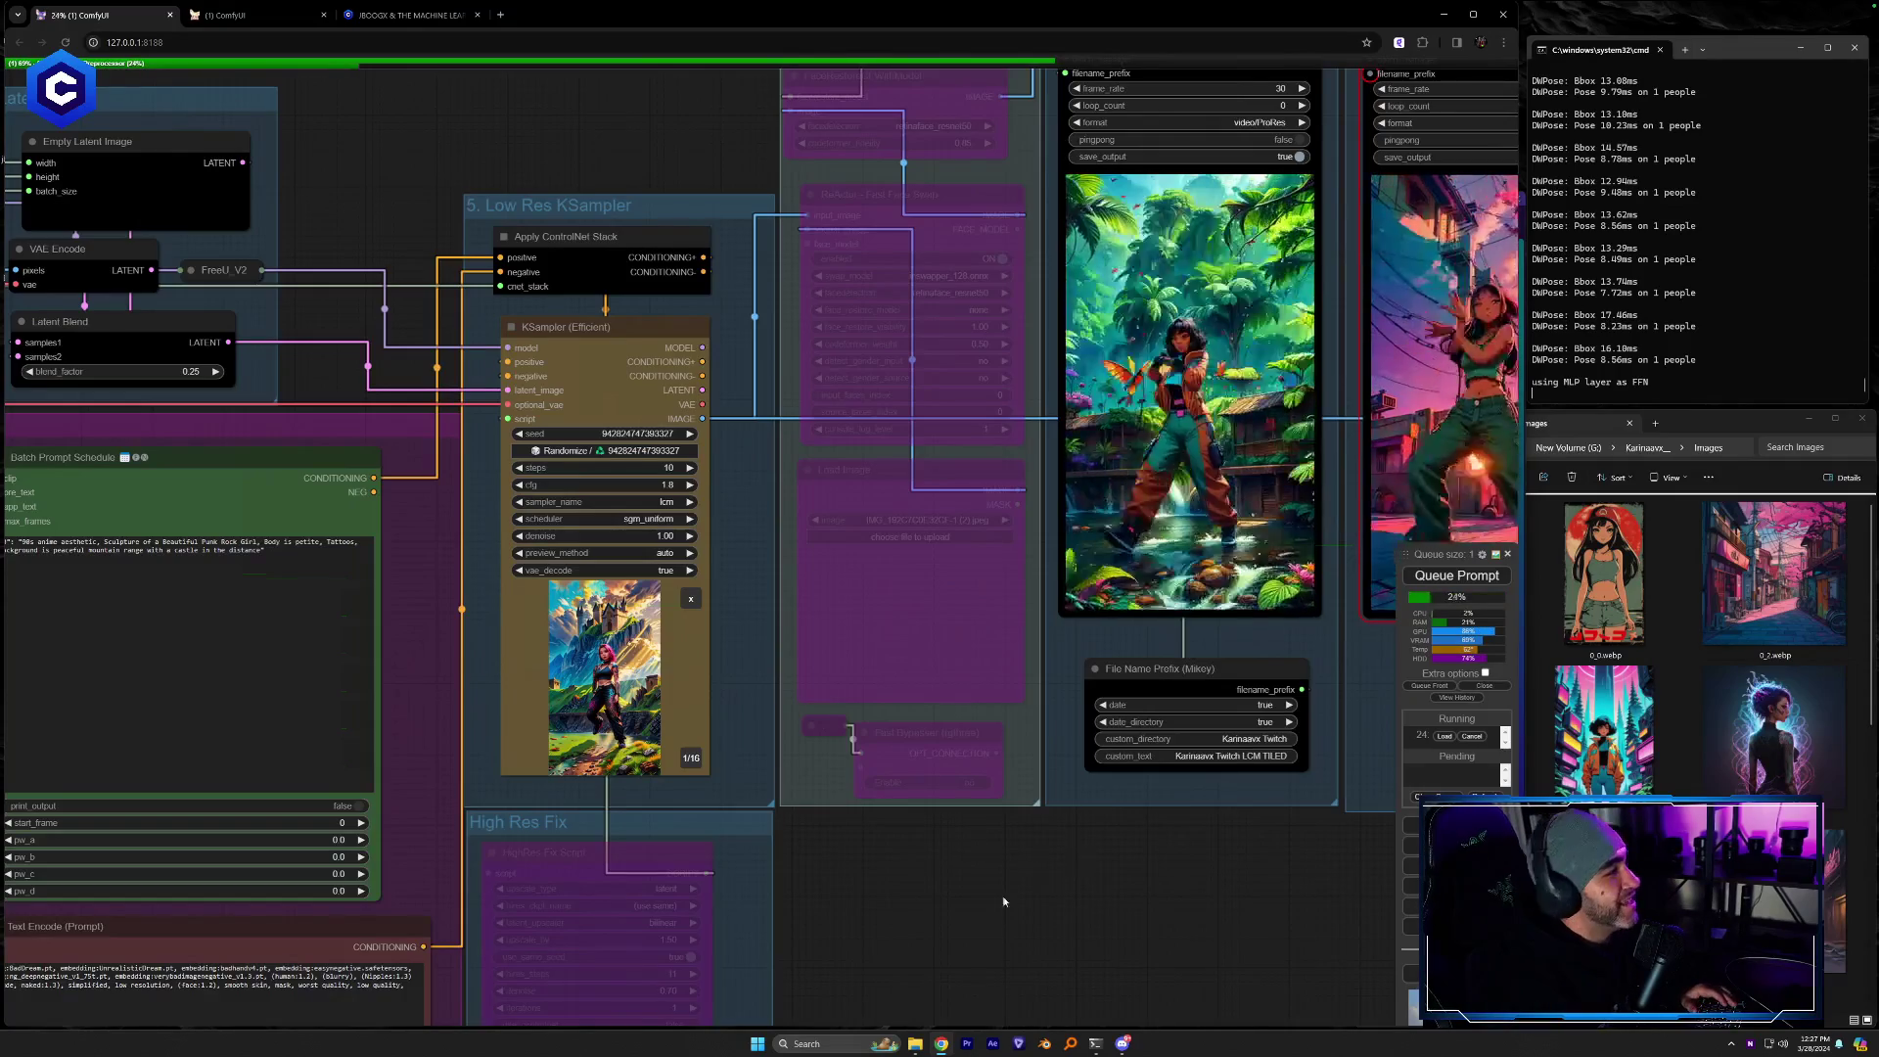
{"action": "left_click_drag", "start_coordinate": [1047, 881], "coordinate": [956, 934]}
{"action": "left_click_drag", "start_coordinate": [630, 152], "coordinate": [447, 185]}
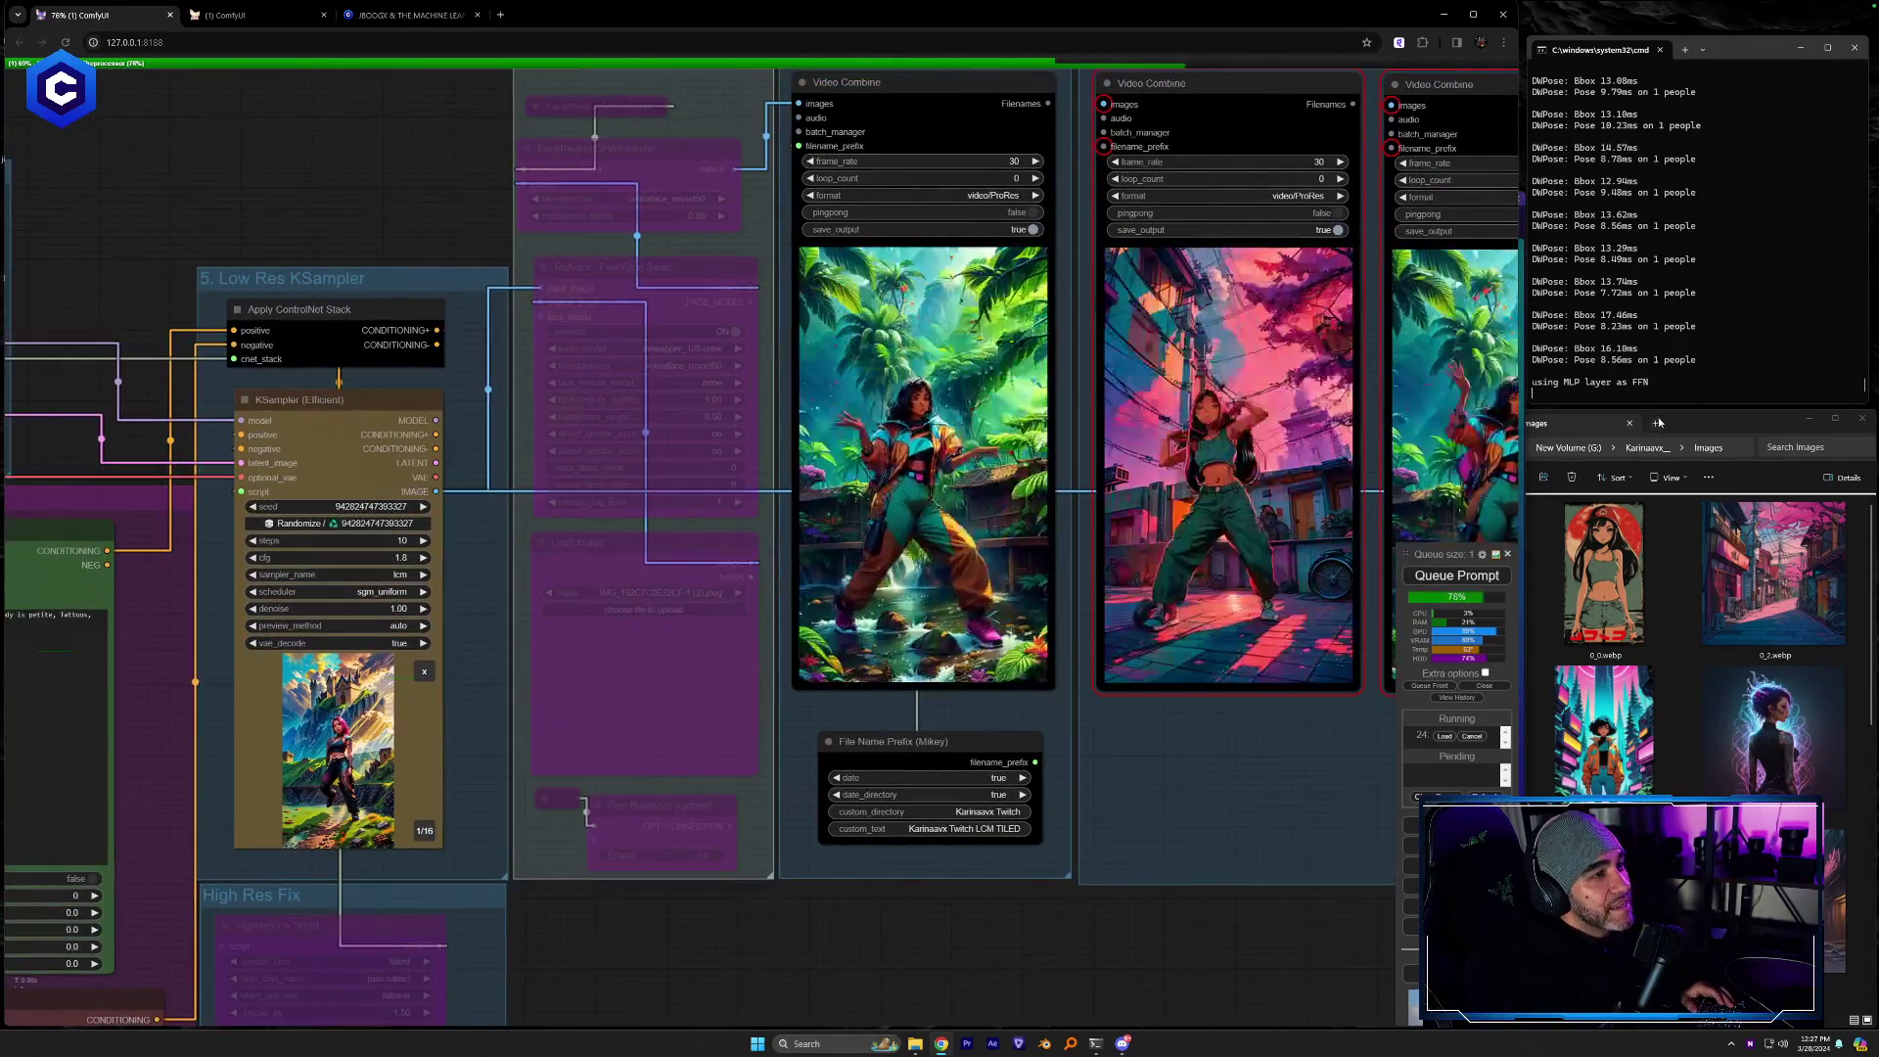
Browse to ComfyUI's output/Graphic folder in a new File Explorer tab and preview the Graphic UPSCALE LCM video
{"action": "left_click", "coordinate": [1657, 423]}
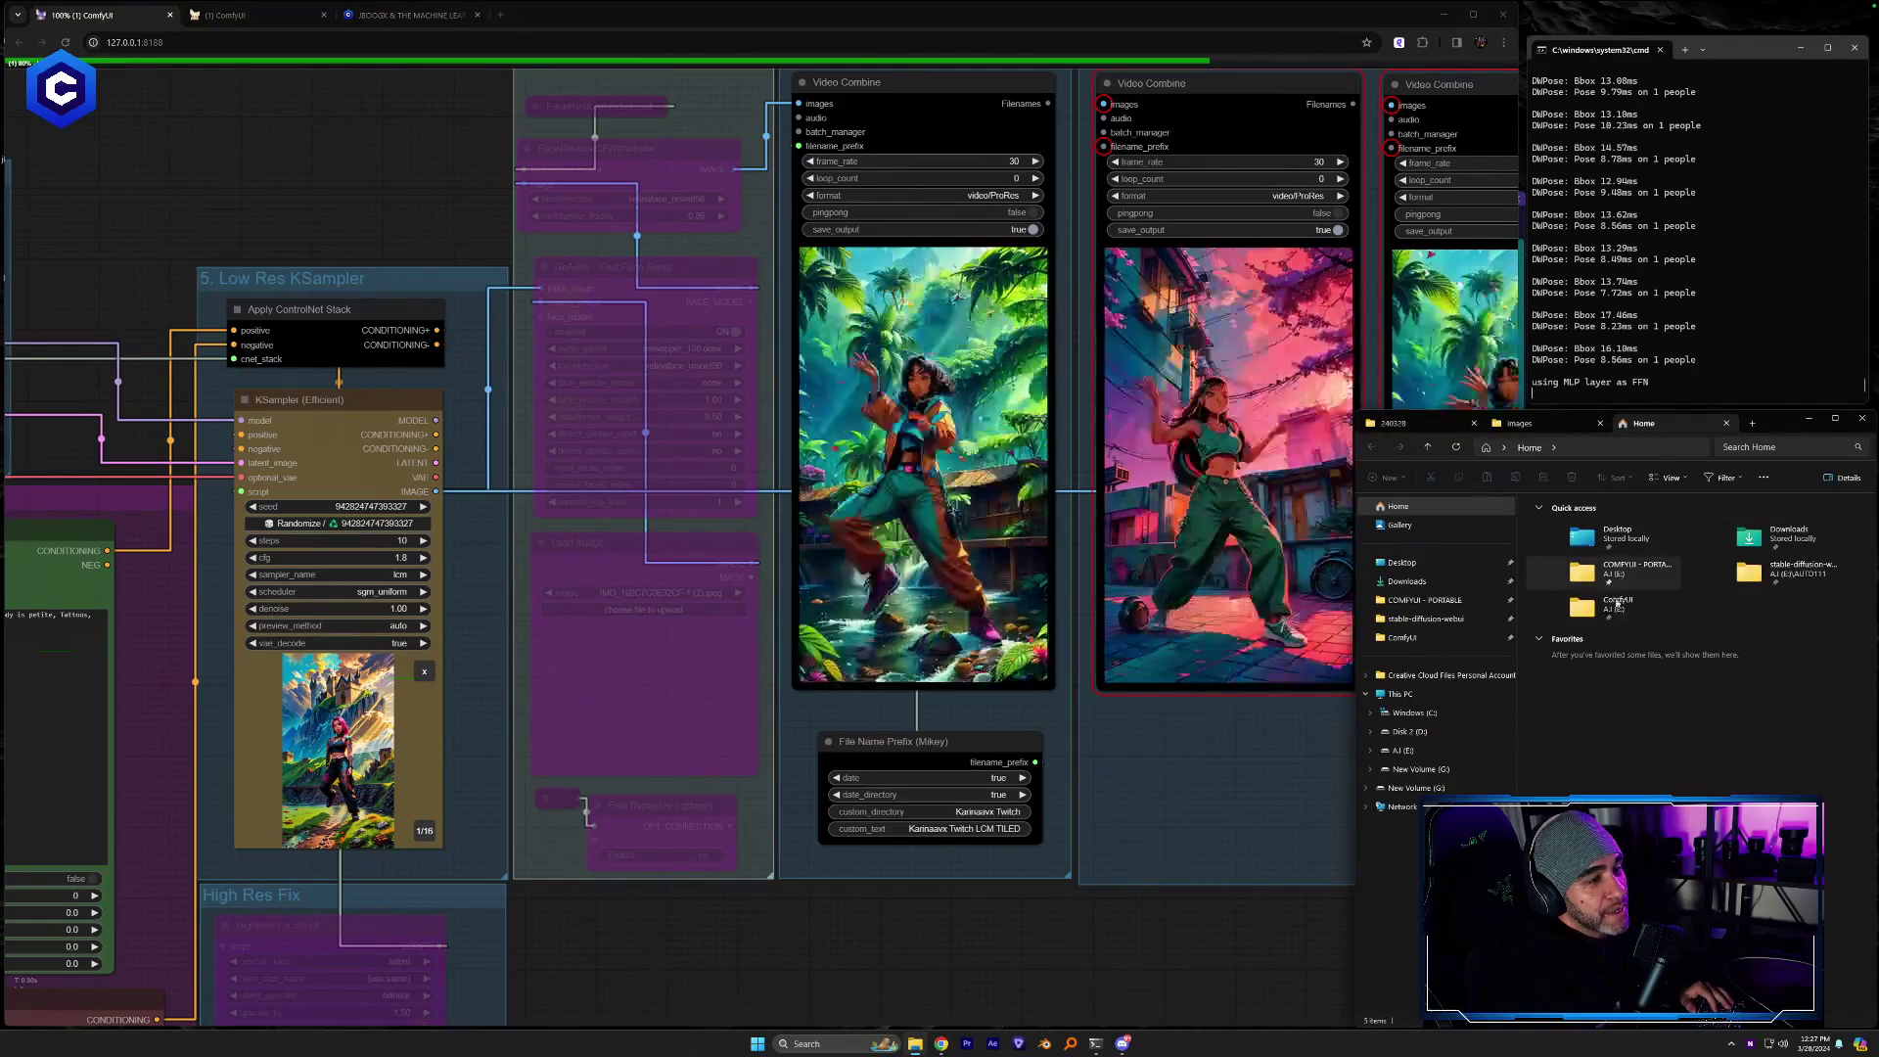
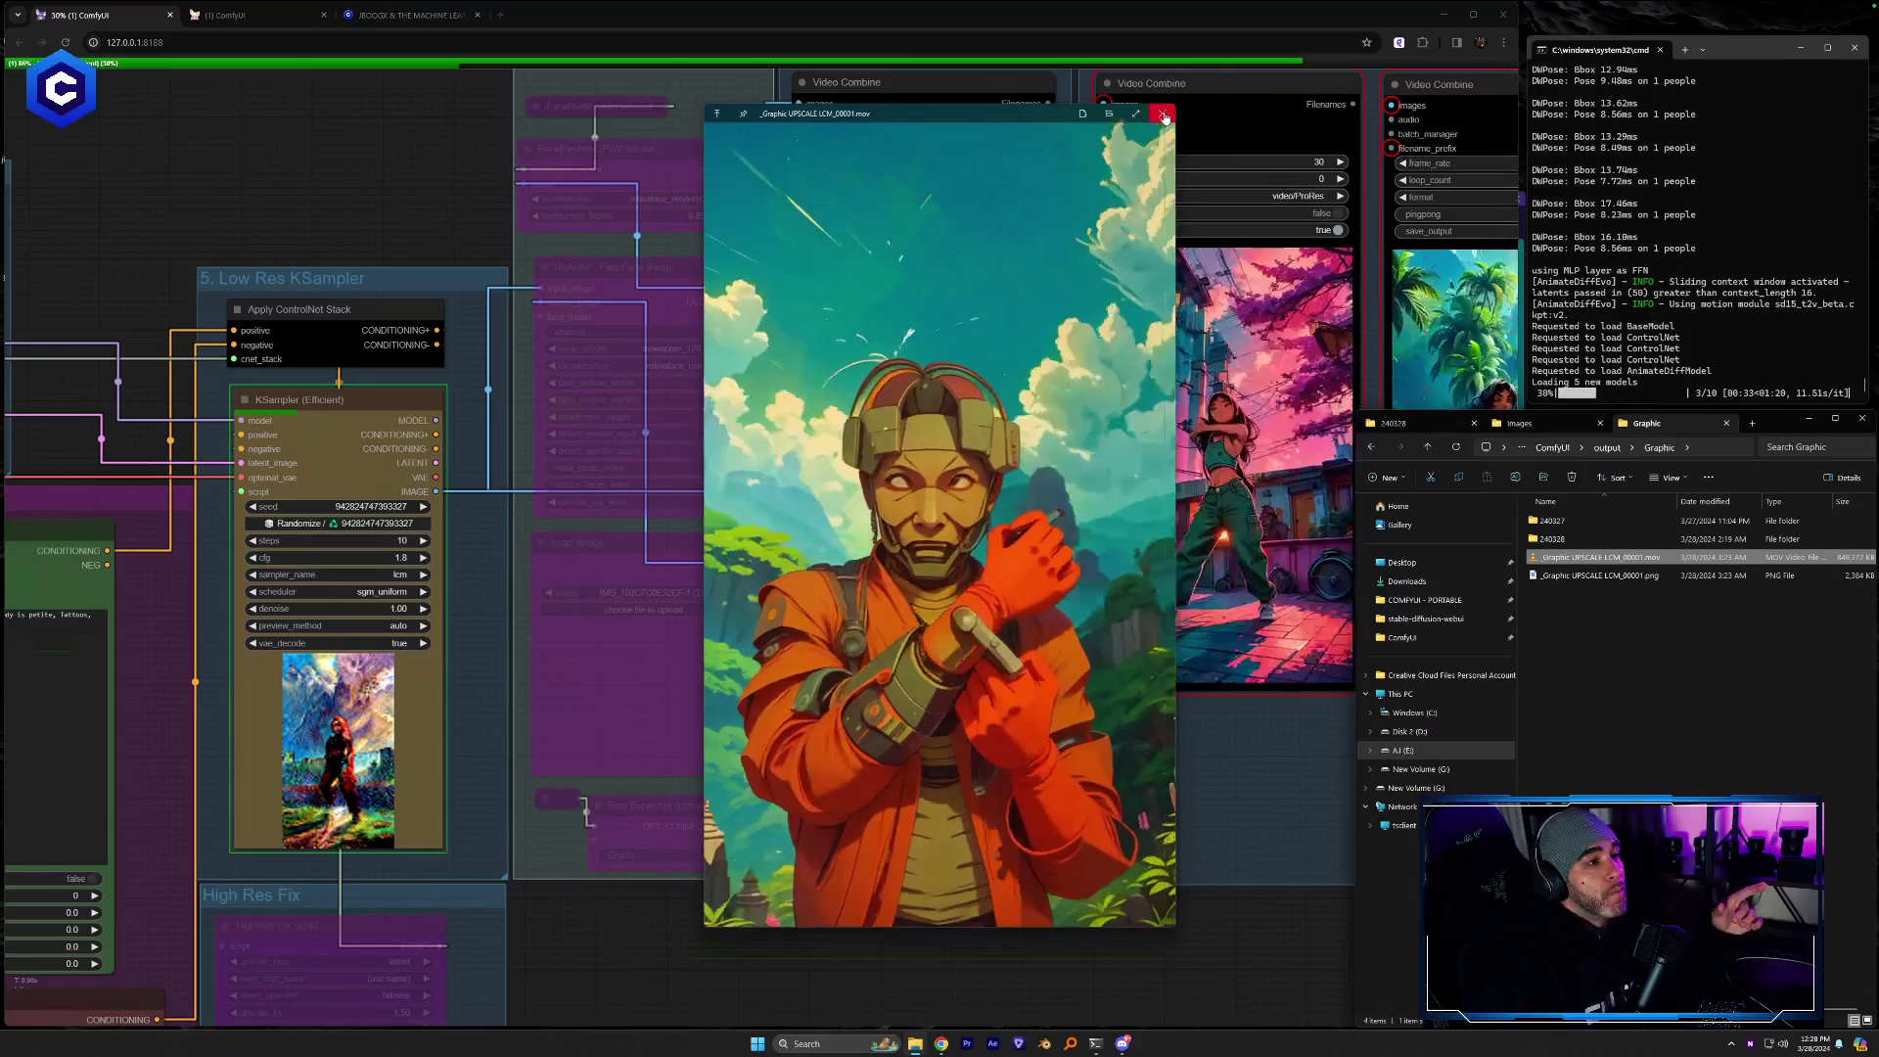
{"action": "left_click", "coordinate": [1162, 113]}
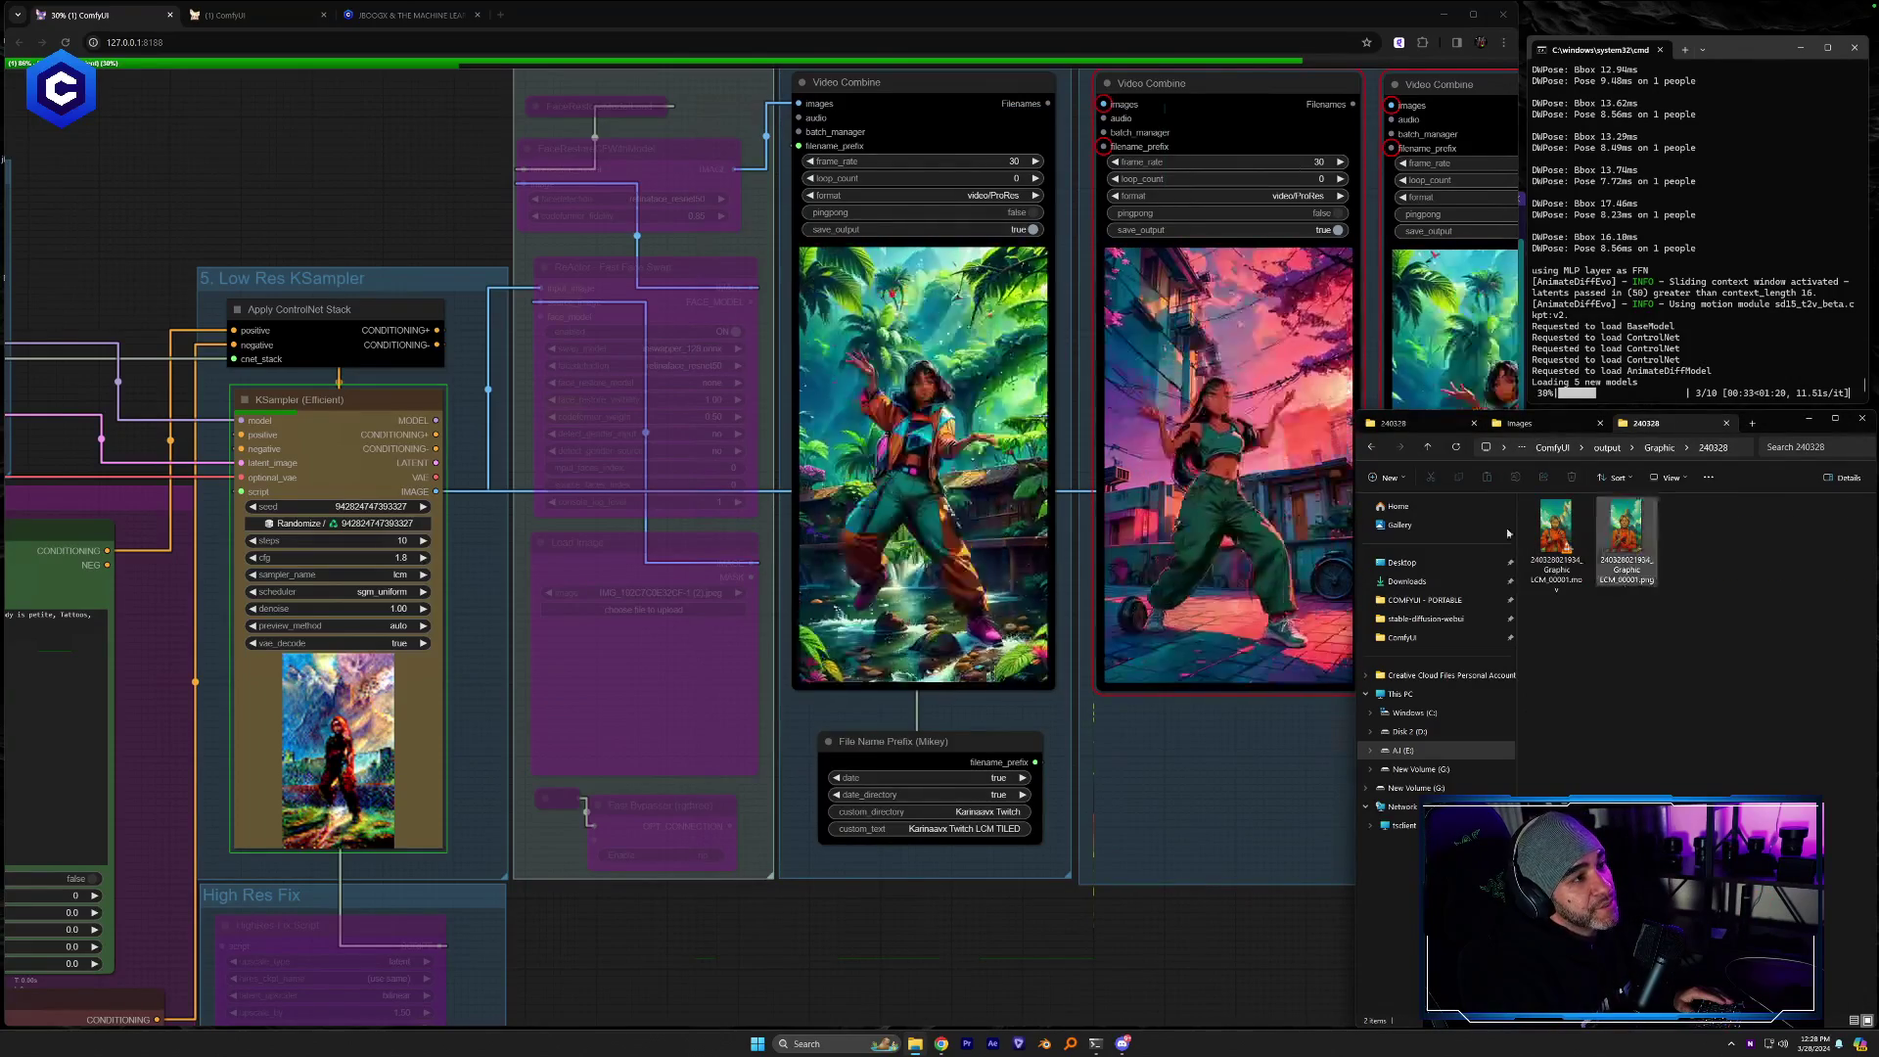
Browse the 240327 output folder and watch the yellow-jacket Graphic v3_00009 video in an enlarged preview
{"action": "double_click", "coordinate": [1556, 520]}
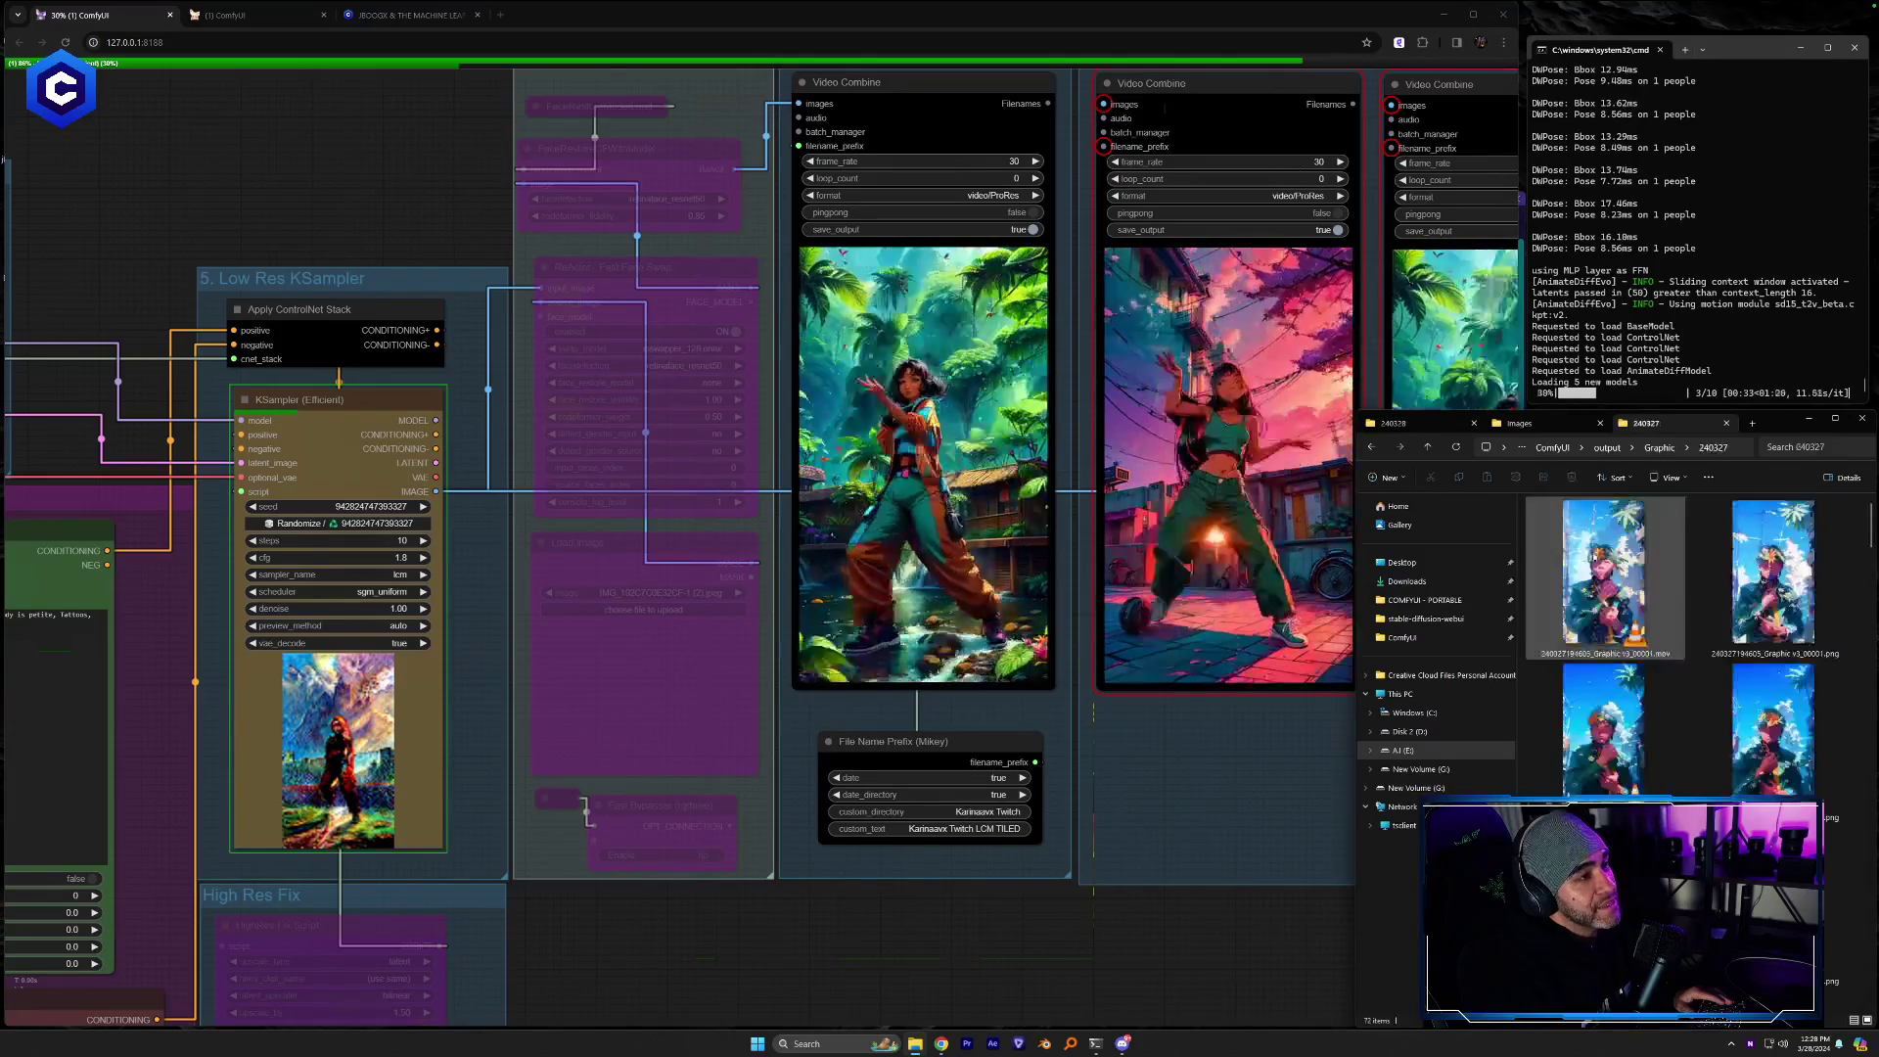
{"action": "scroll", "coordinate": [1736, 732], "scroll_direction": "down", "scroll_amount": 5}
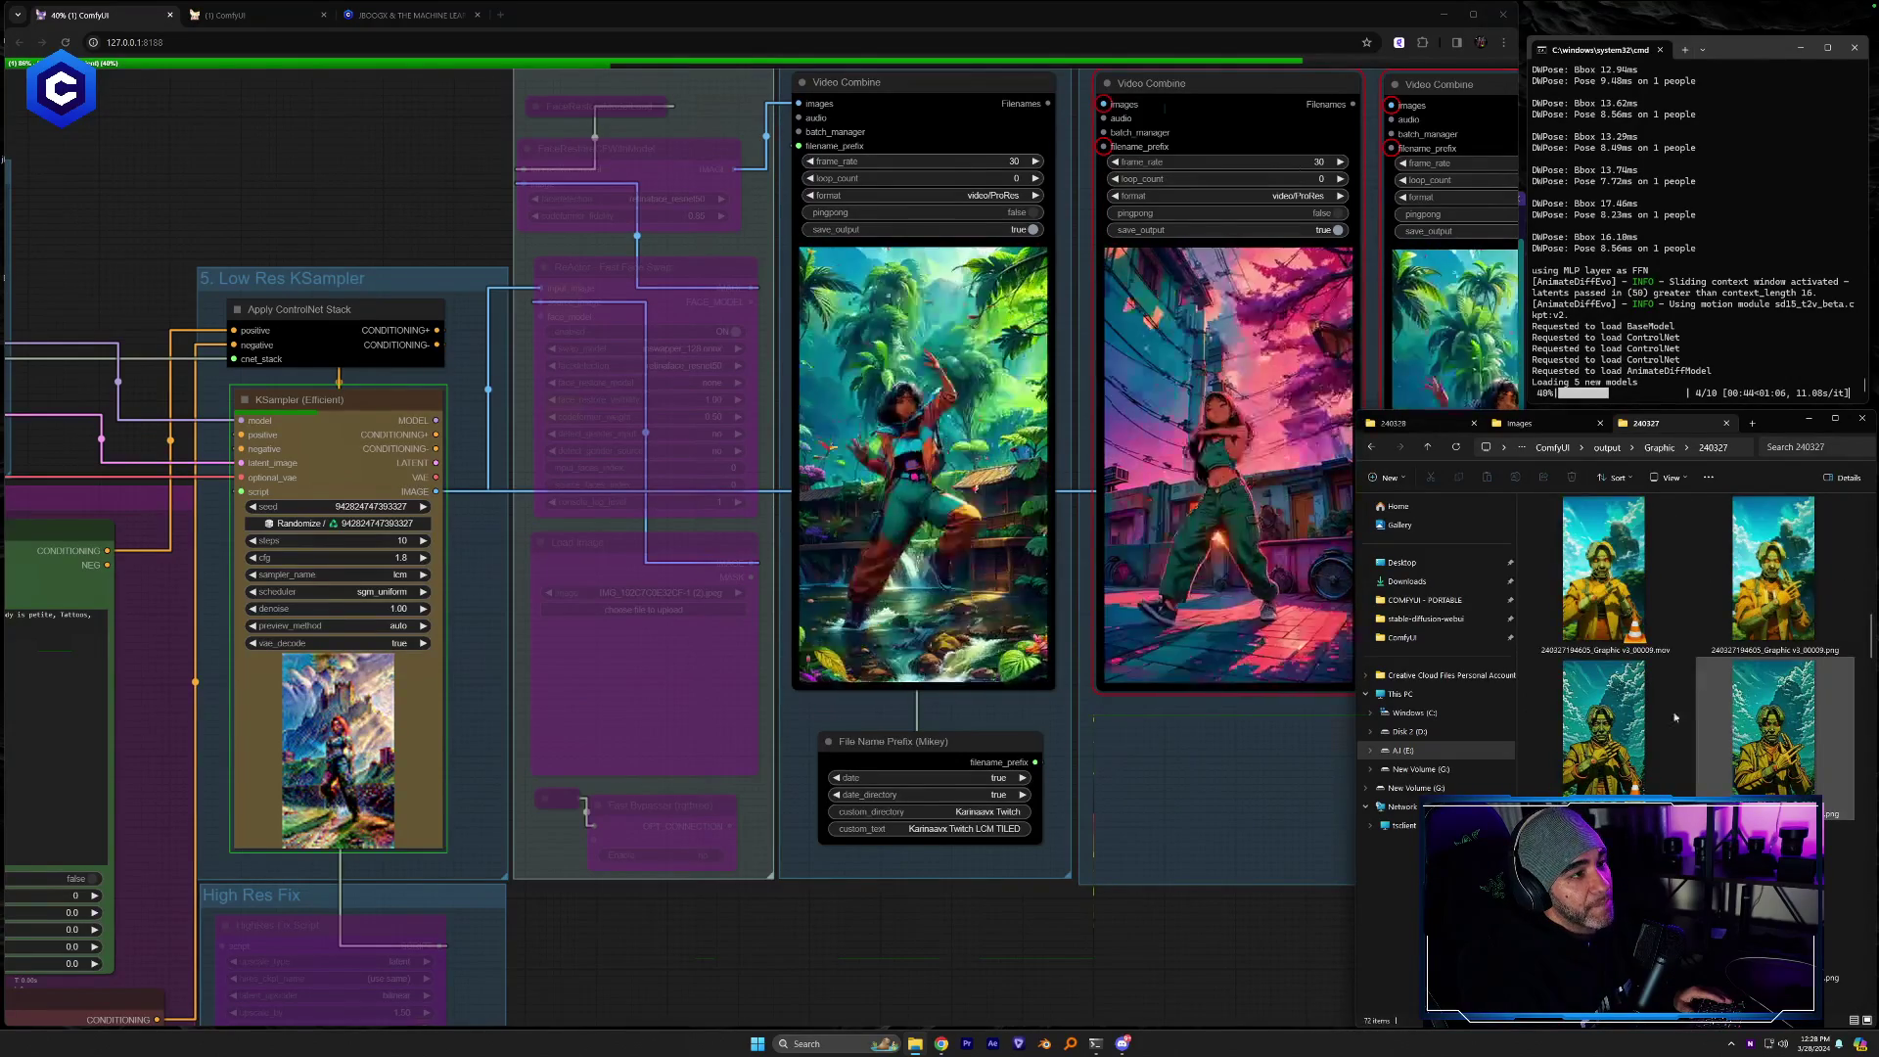
{"action": "left_click", "coordinate": [1605, 583]}
{"action": "key", "text": "space"}
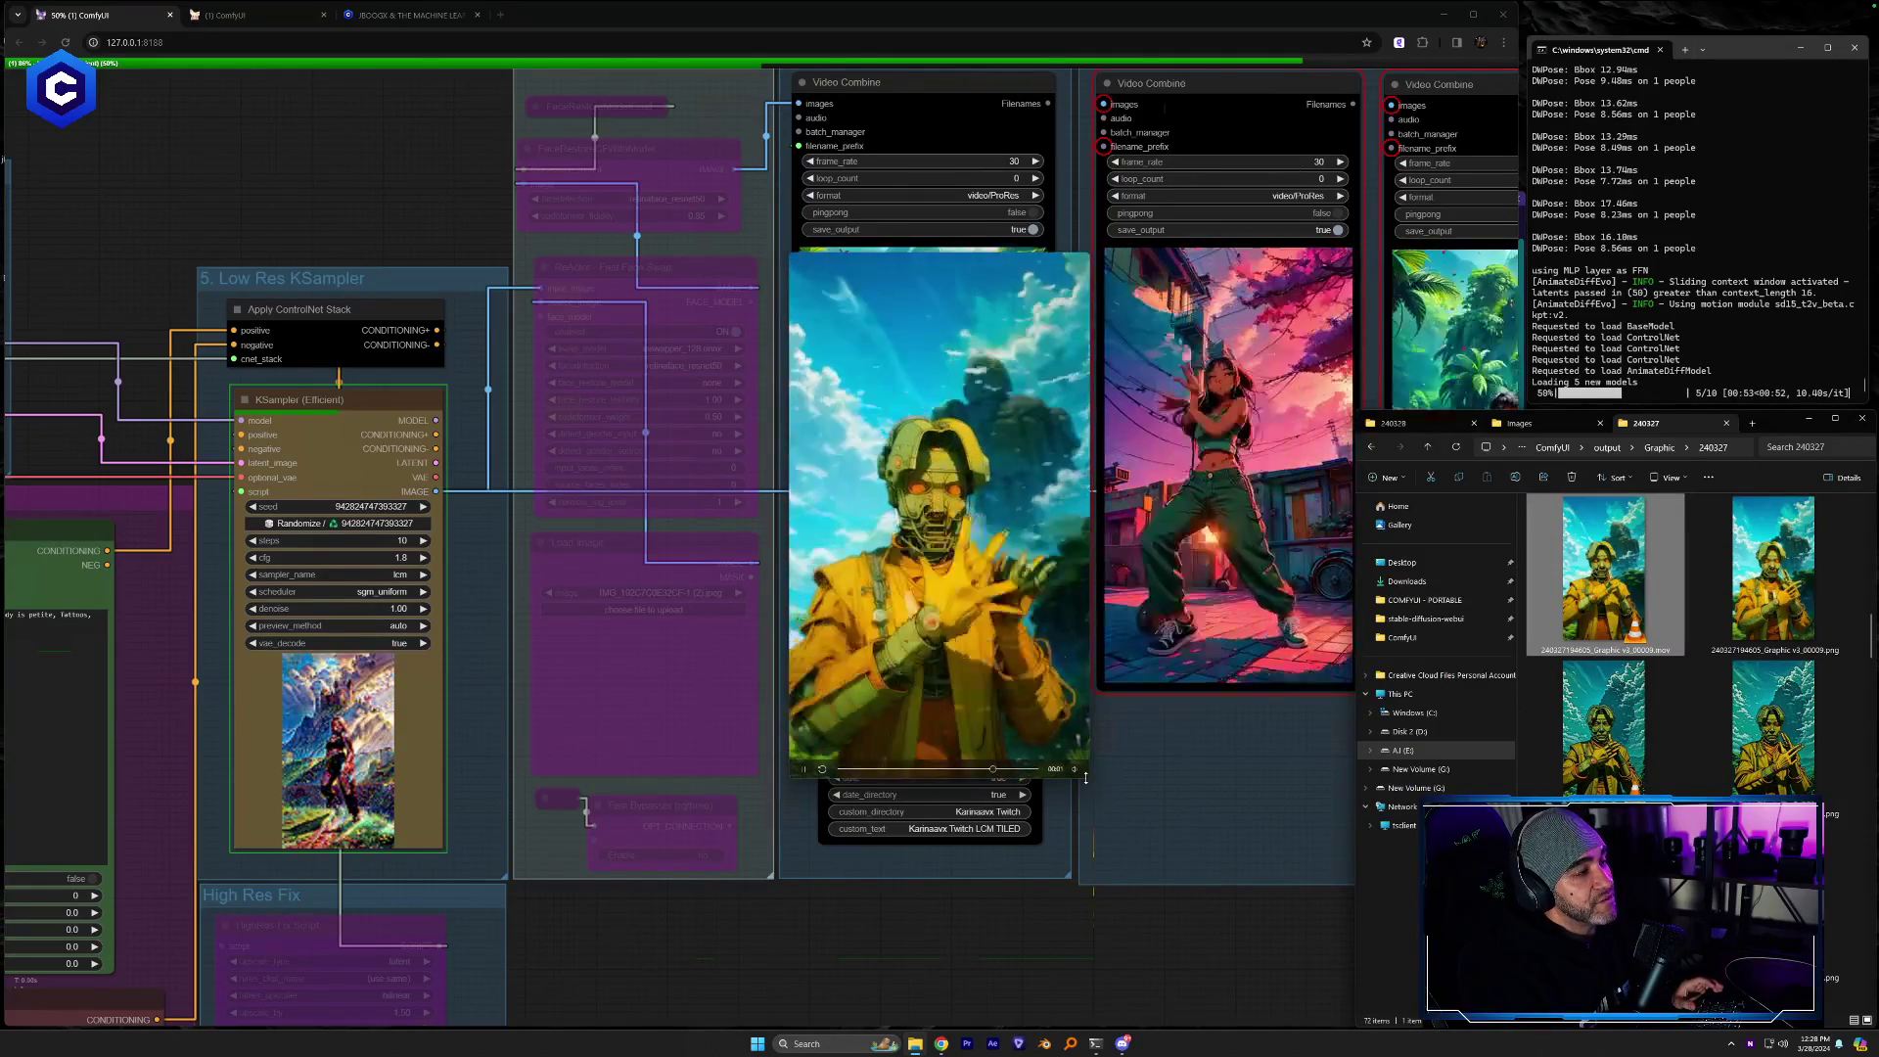
{"action": "left_click_drag", "start_coordinate": [1085, 776], "coordinate": [1286, 928]}
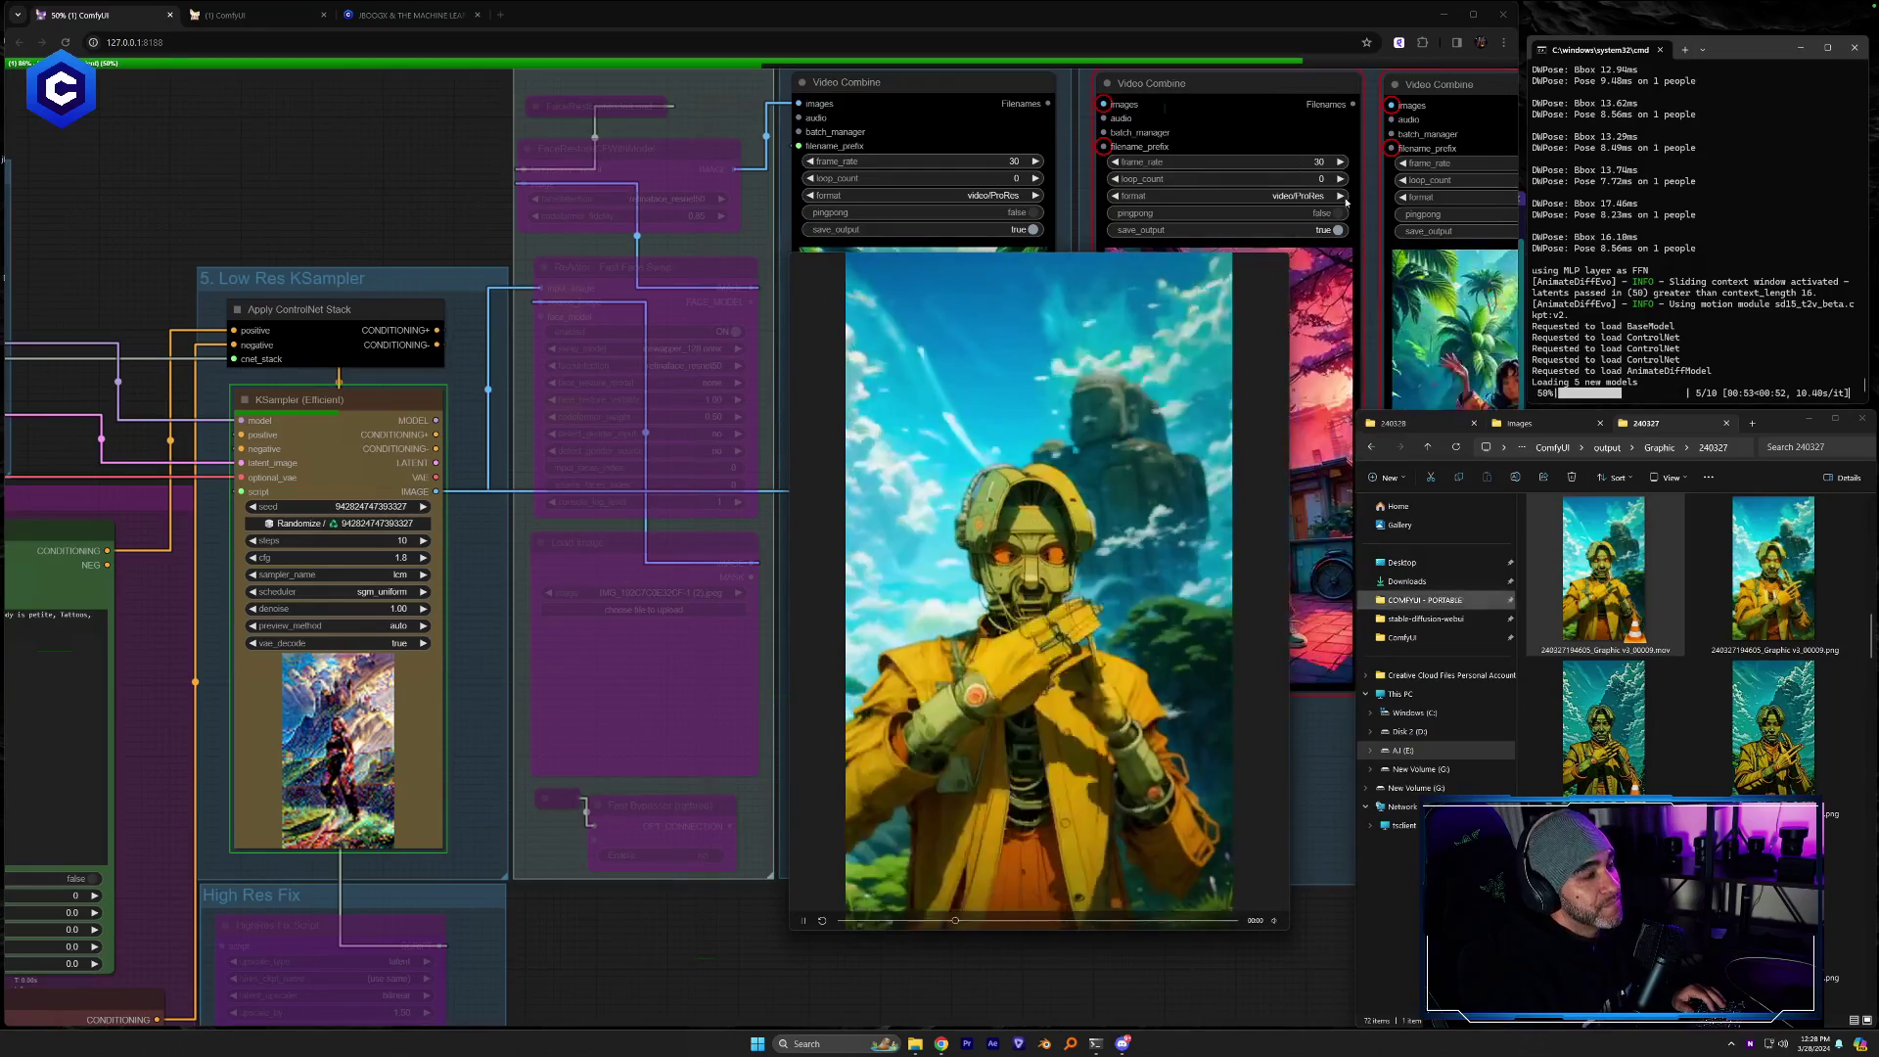
{"action": "left_click", "coordinate": [1270, 261]}
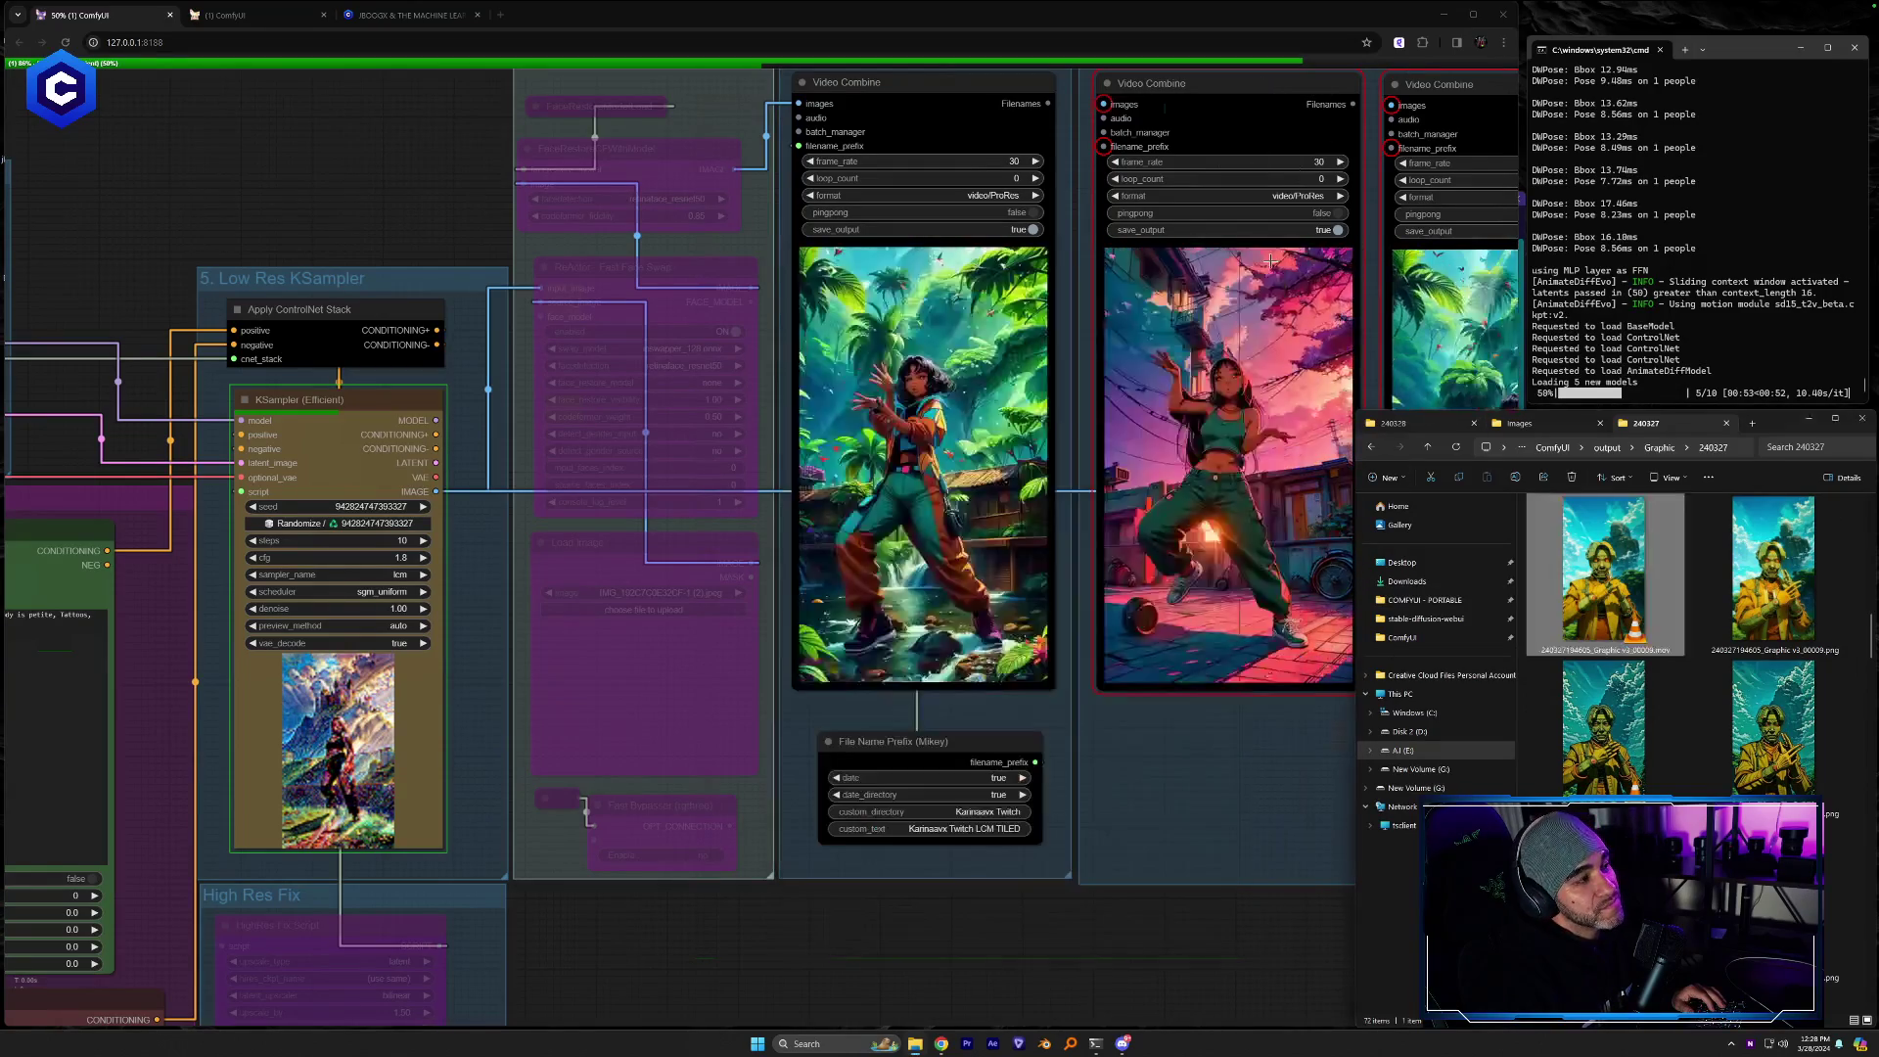
Return to the first ComfyUI workflow and check the KSampler preview and Low Res Output videos
{"action": "left_click", "coordinate": [1233, 784]}
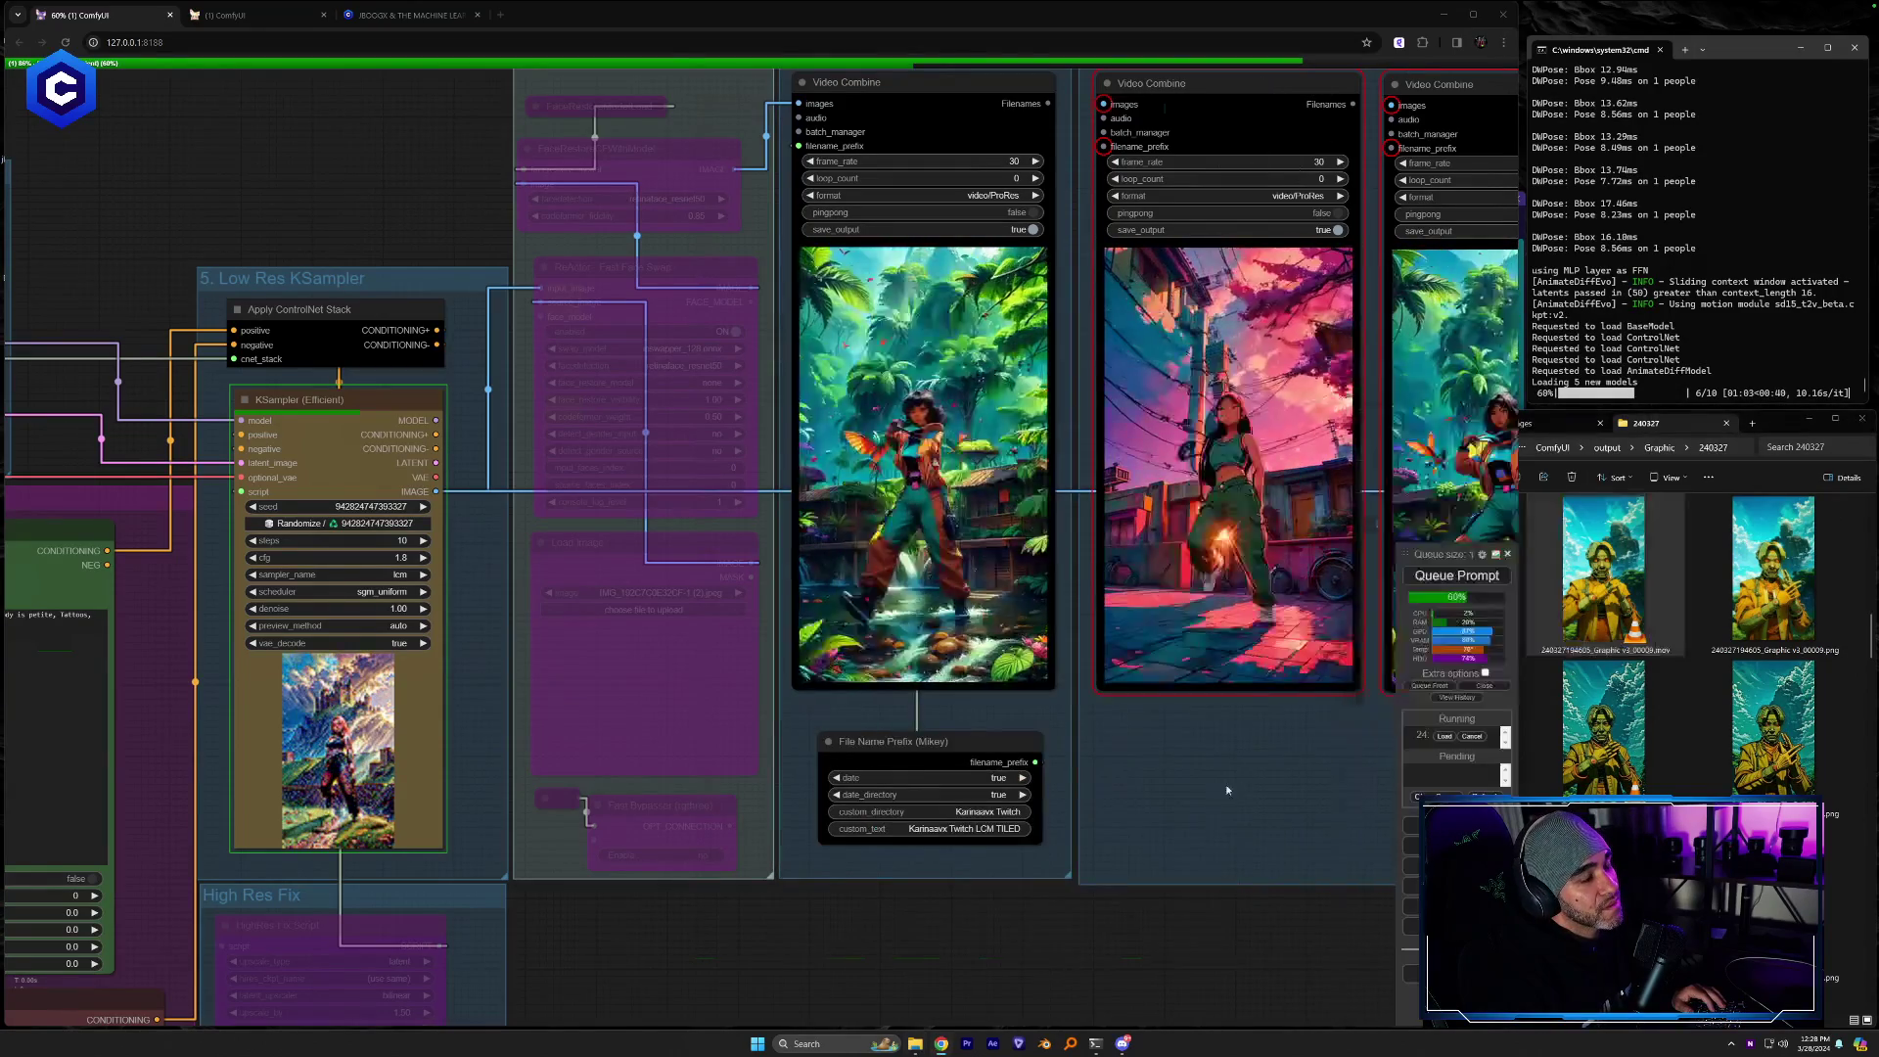
{"action": "left_click_drag", "start_coordinate": [1227, 789], "coordinate": [1113, 837]}
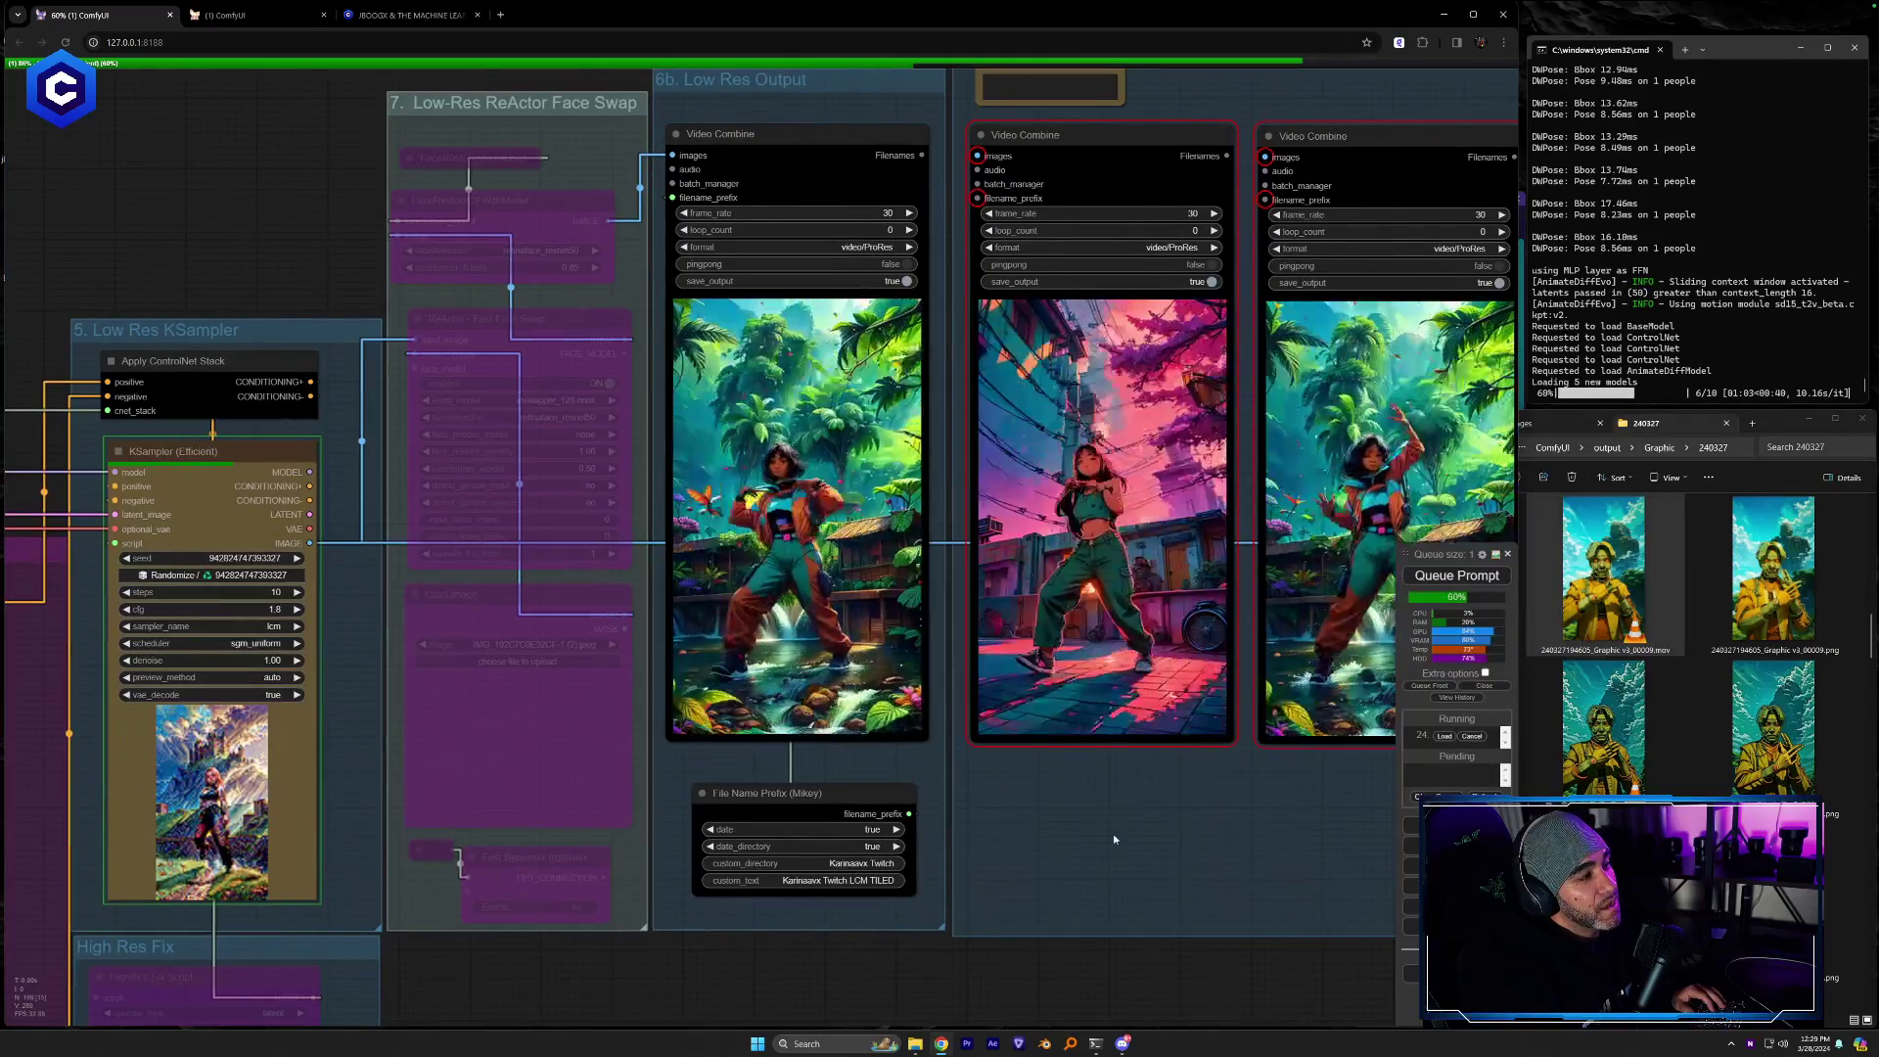
{"action": "left_click_drag", "start_coordinate": [1113, 839], "coordinate": [1205, 835]}
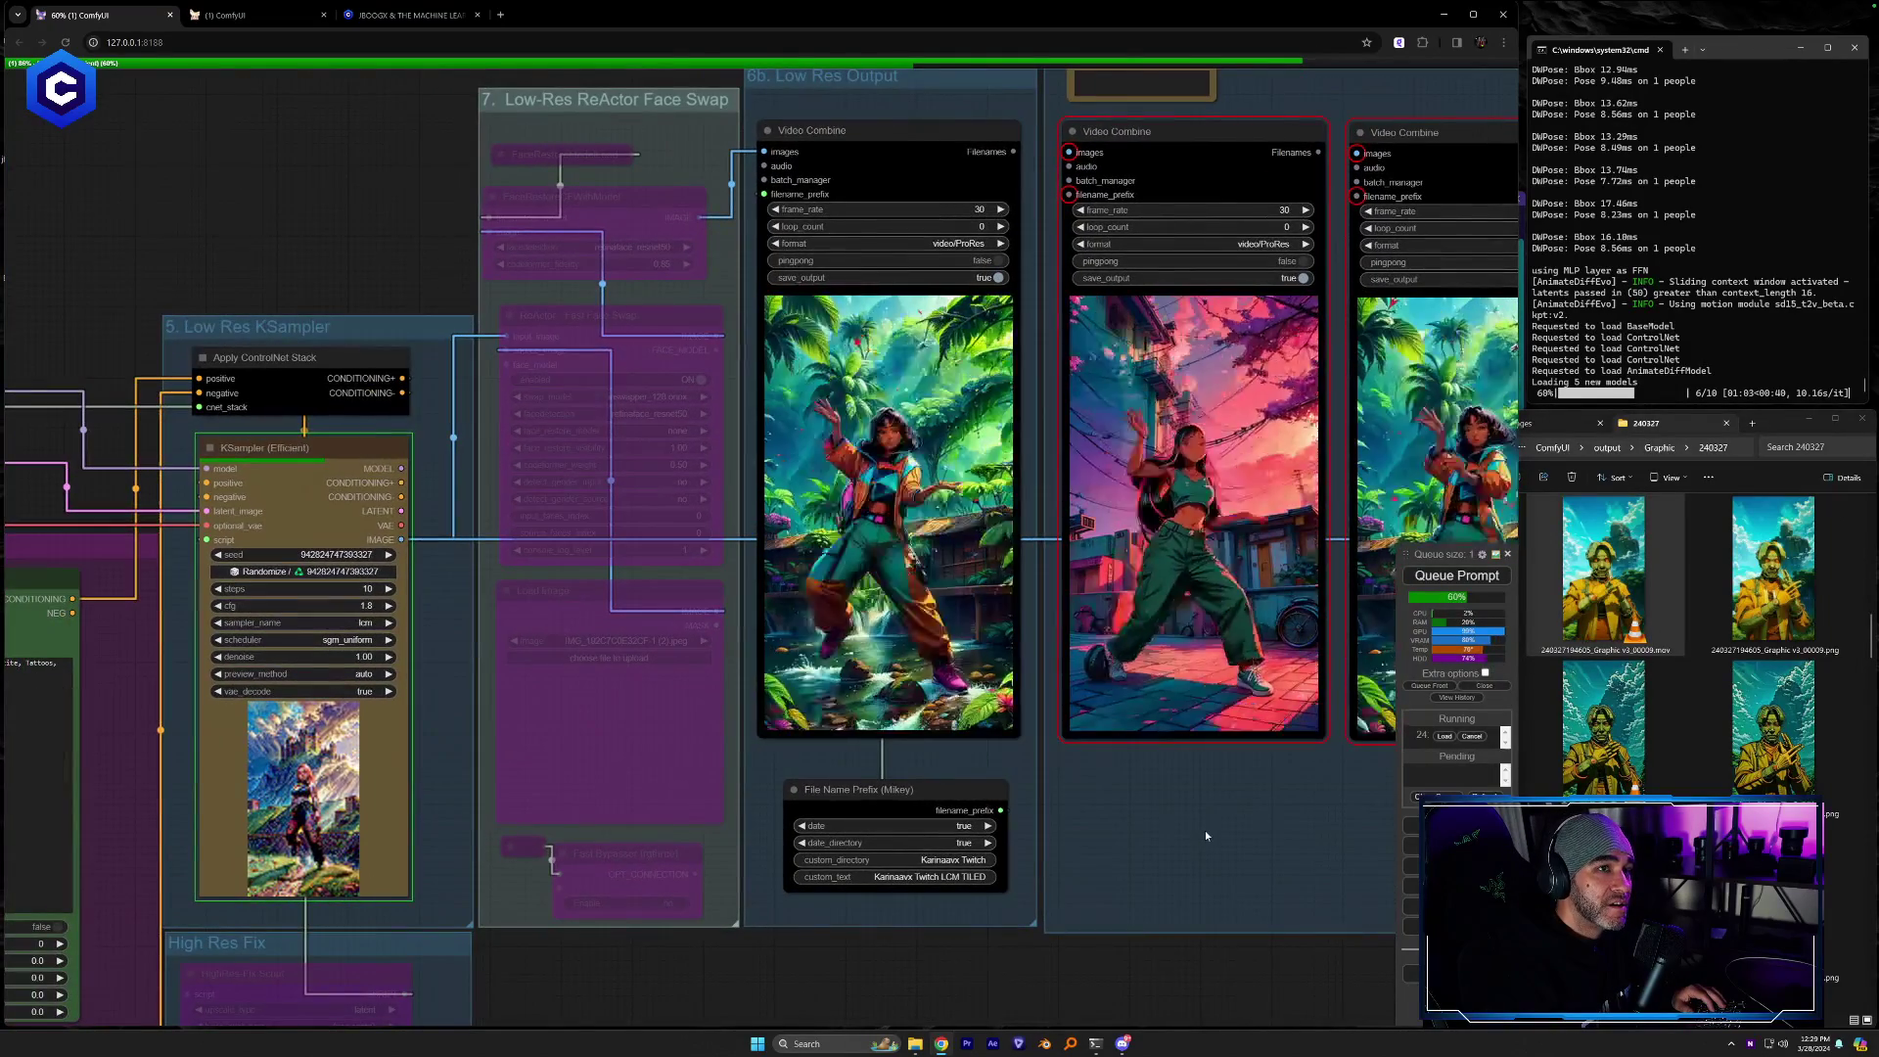
Follow the current run's KSampler preview to the end of sampling and compare it with the Low Res Output videos
{"action": "left_click_drag", "start_coordinate": [1037, 925], "coordinate": [1041, 932]}
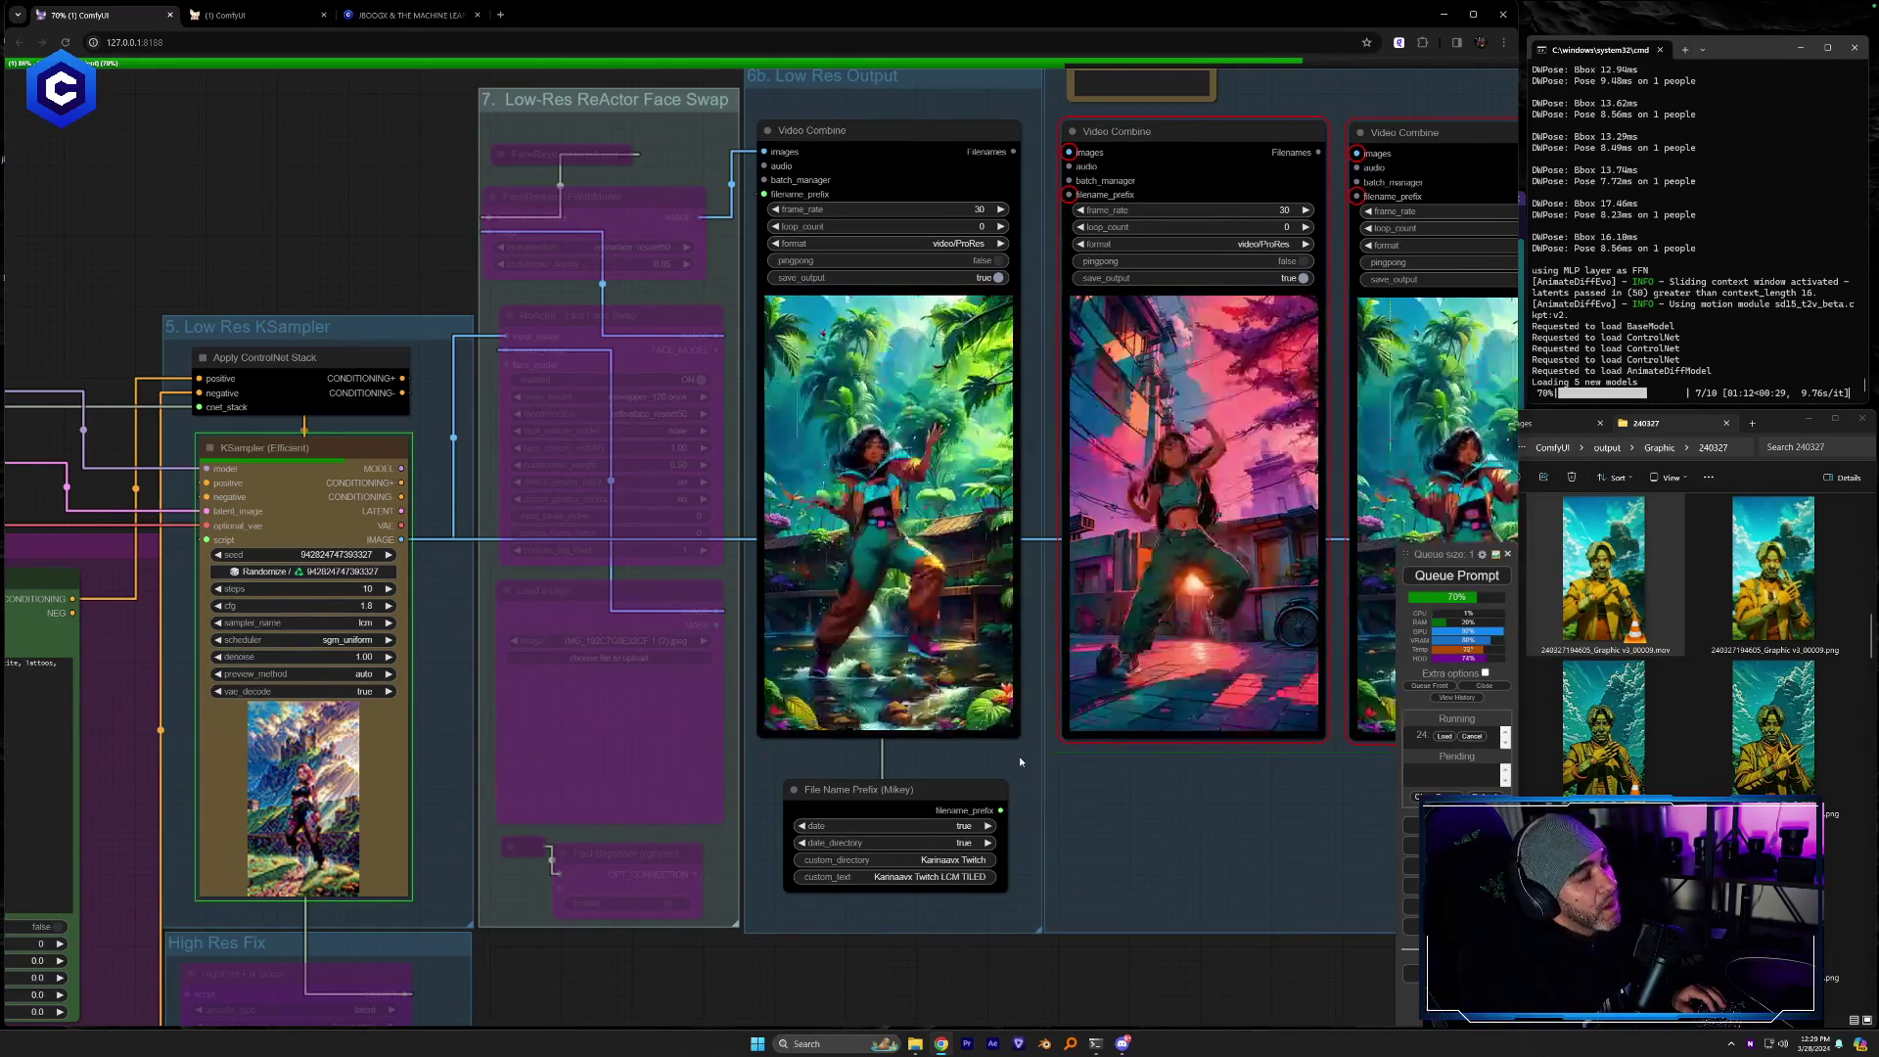
{"action": "left_click_drag", "start_coordinate": [1010, 760], "coordinate": [1136, 743]}
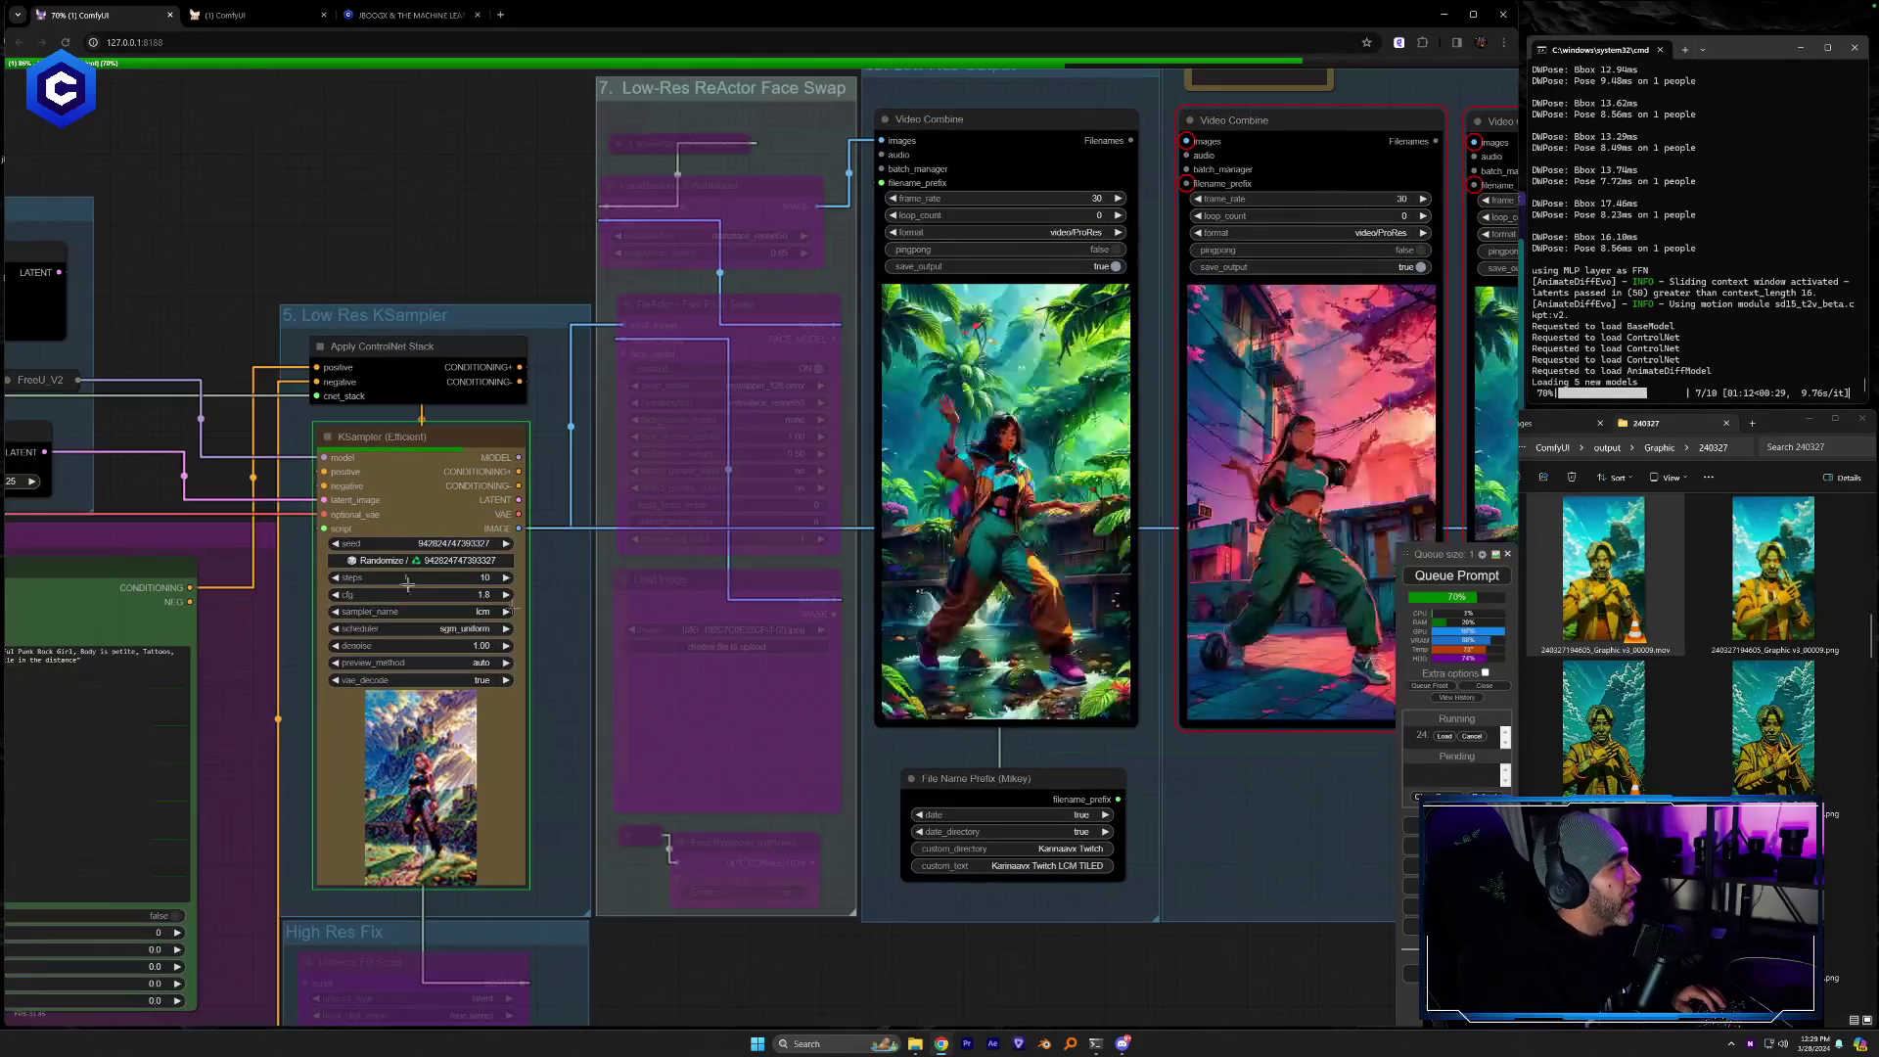
{"action": "left_click_drag", "start_coordinate": [129, 428], "coordinate": [837, 450]}
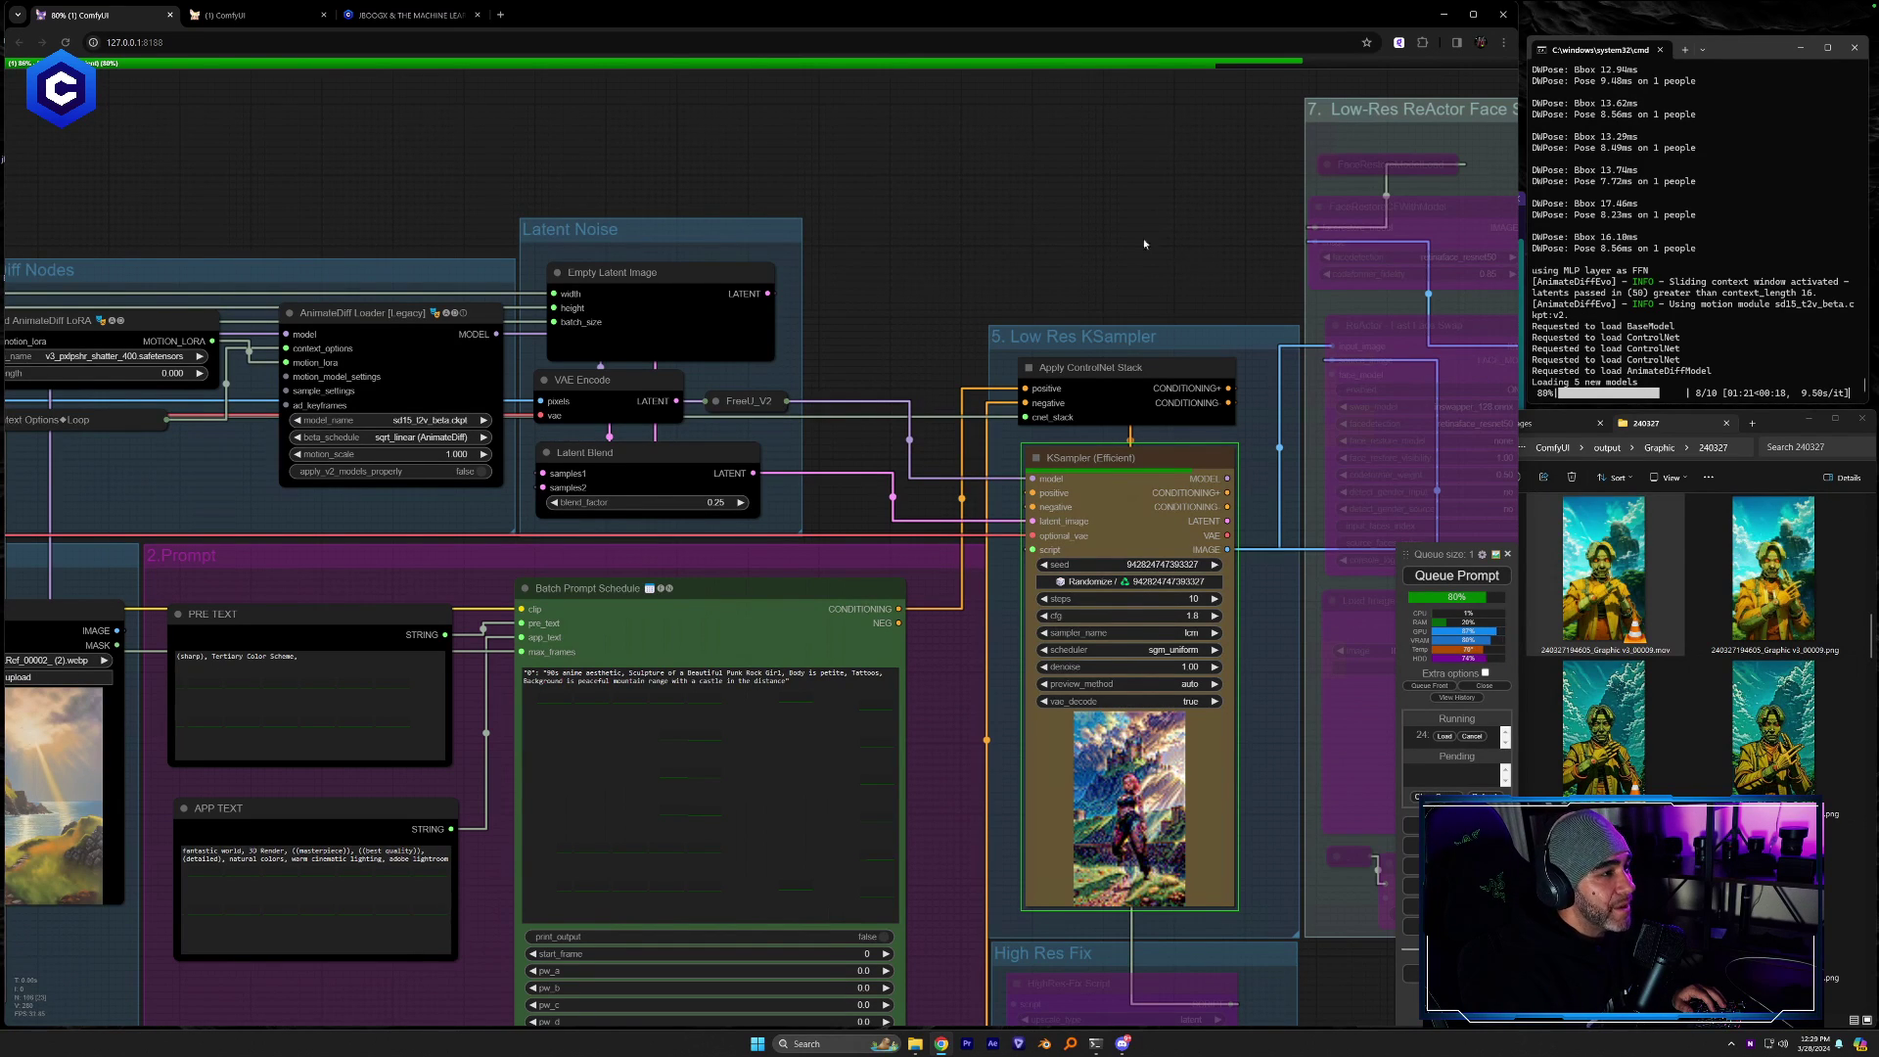
{"action": "left_click_drag", "start_coordinate": [1166, 251], "coordinate": [1063, 220]}
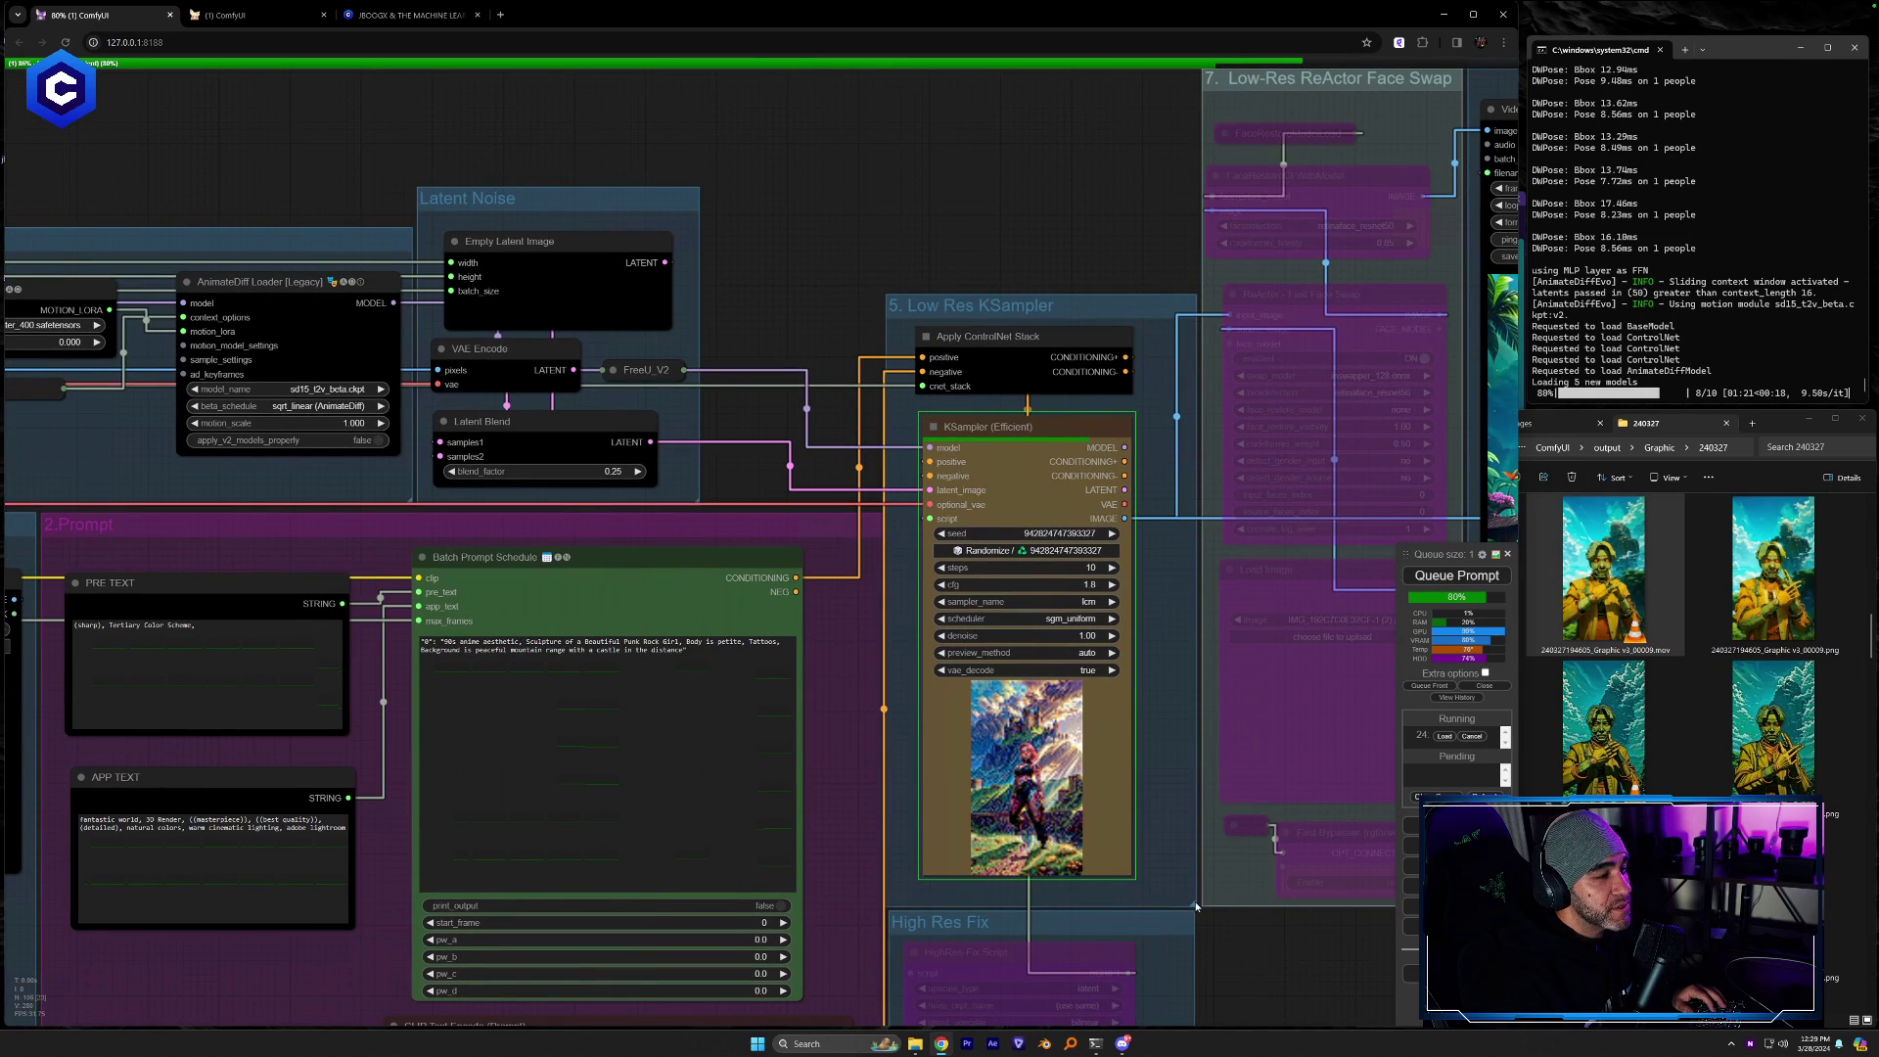
{"action": "left_click_drag", "start_coordinate": [1196, 902], "coordinate": [1200, 911]}
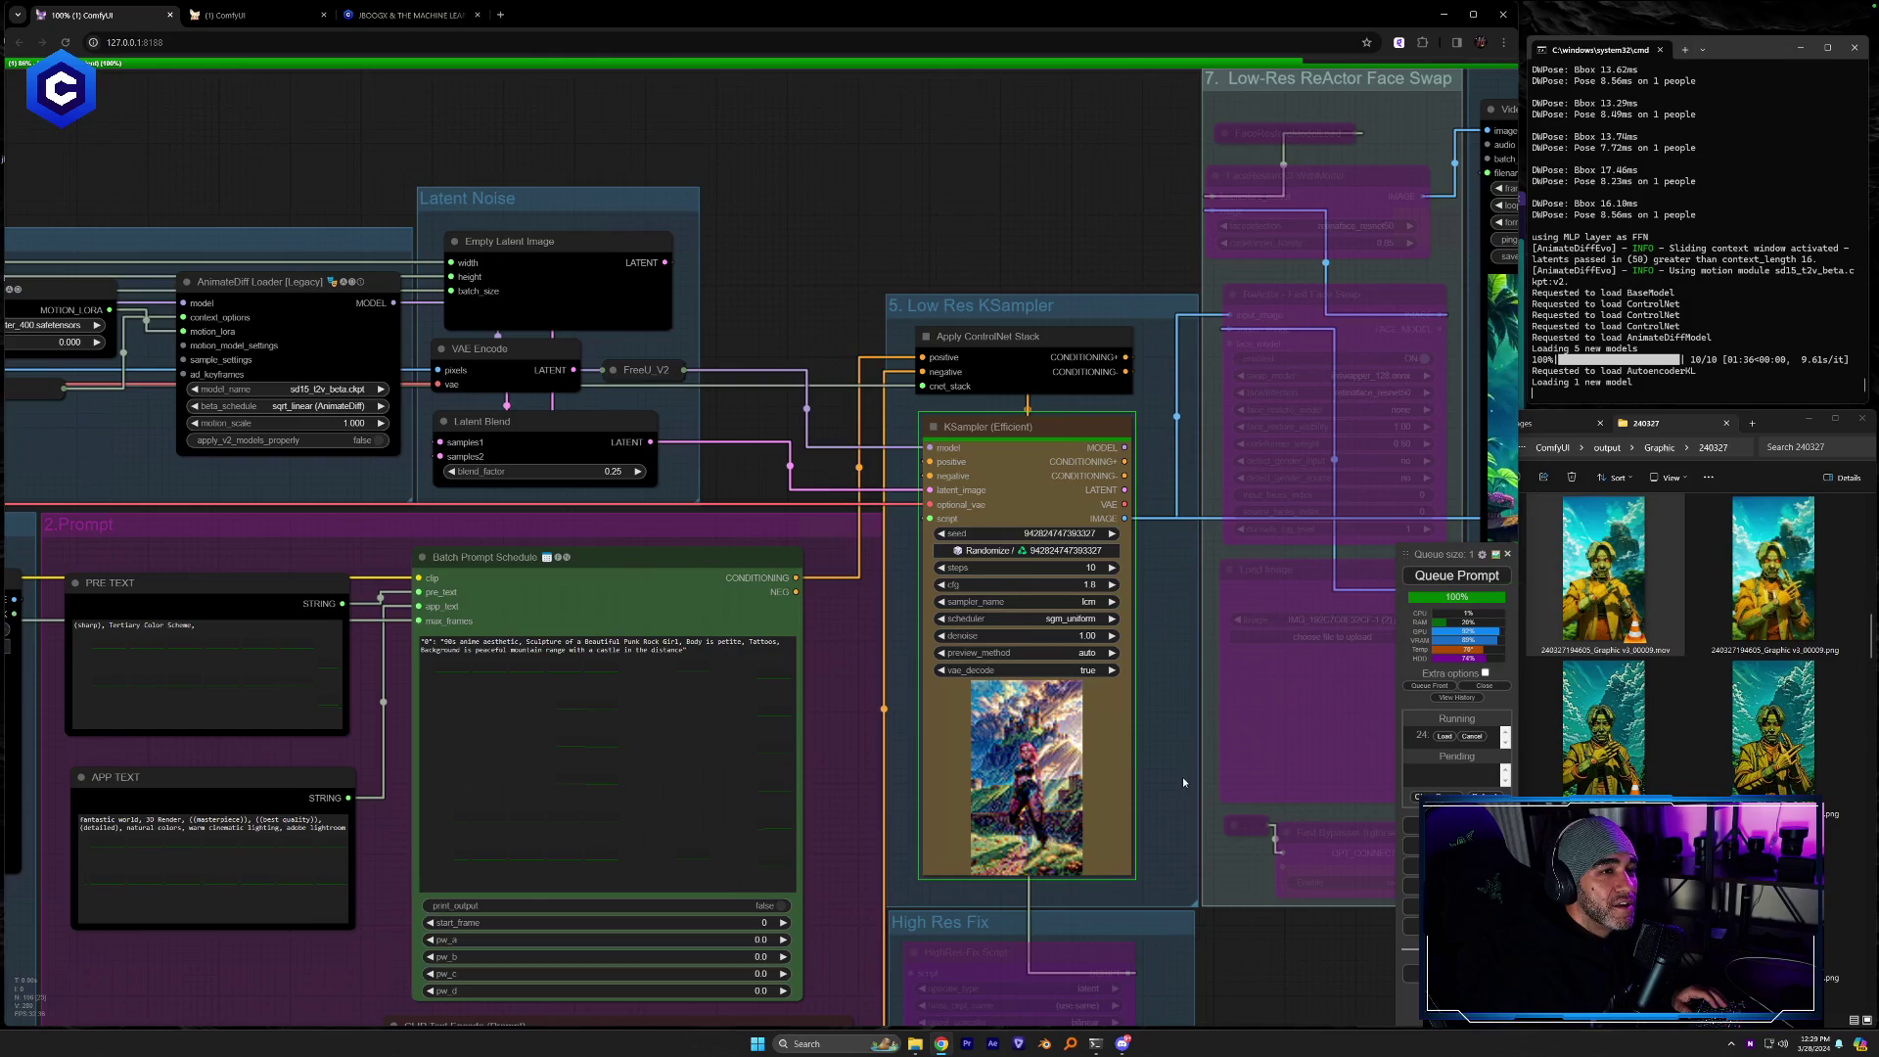
Check the finished output and trace the workflow back to the source dance clip in the Load Video node
{"action": "left_click_drag", "start_coordinate": [1344, 1002], "coordinate": [1123, 963]}
{"action": "left_click_drag", "start_coordinate": [1313, 942], "coordinate": [970, 926]}
{"action": "left_click_drag", "start_coordinate": [1195, 861], "coordinate": [1141, 900]}
{"action": "left_click_drag", "start_coordinate": [1240, 712], "coordinate": [717, 856]}
{"action": "mouse_move", "coordinate": [563, 235]}
{"action": "left_mouse_down"}
{"action": "mouse_move", "coordinate": [503, 229]}
{"action": "mouse_move", "coordinate": [1336, 231]}
{"action": "left_mouse_up"}
{"action": "left_click_drag", "start_coordinate": [142, 993], "coordinate": [861, 887]}
{"action": "left_click_drag", "start_coordinate": [279, 906], "coordinate": [1169, 808]}
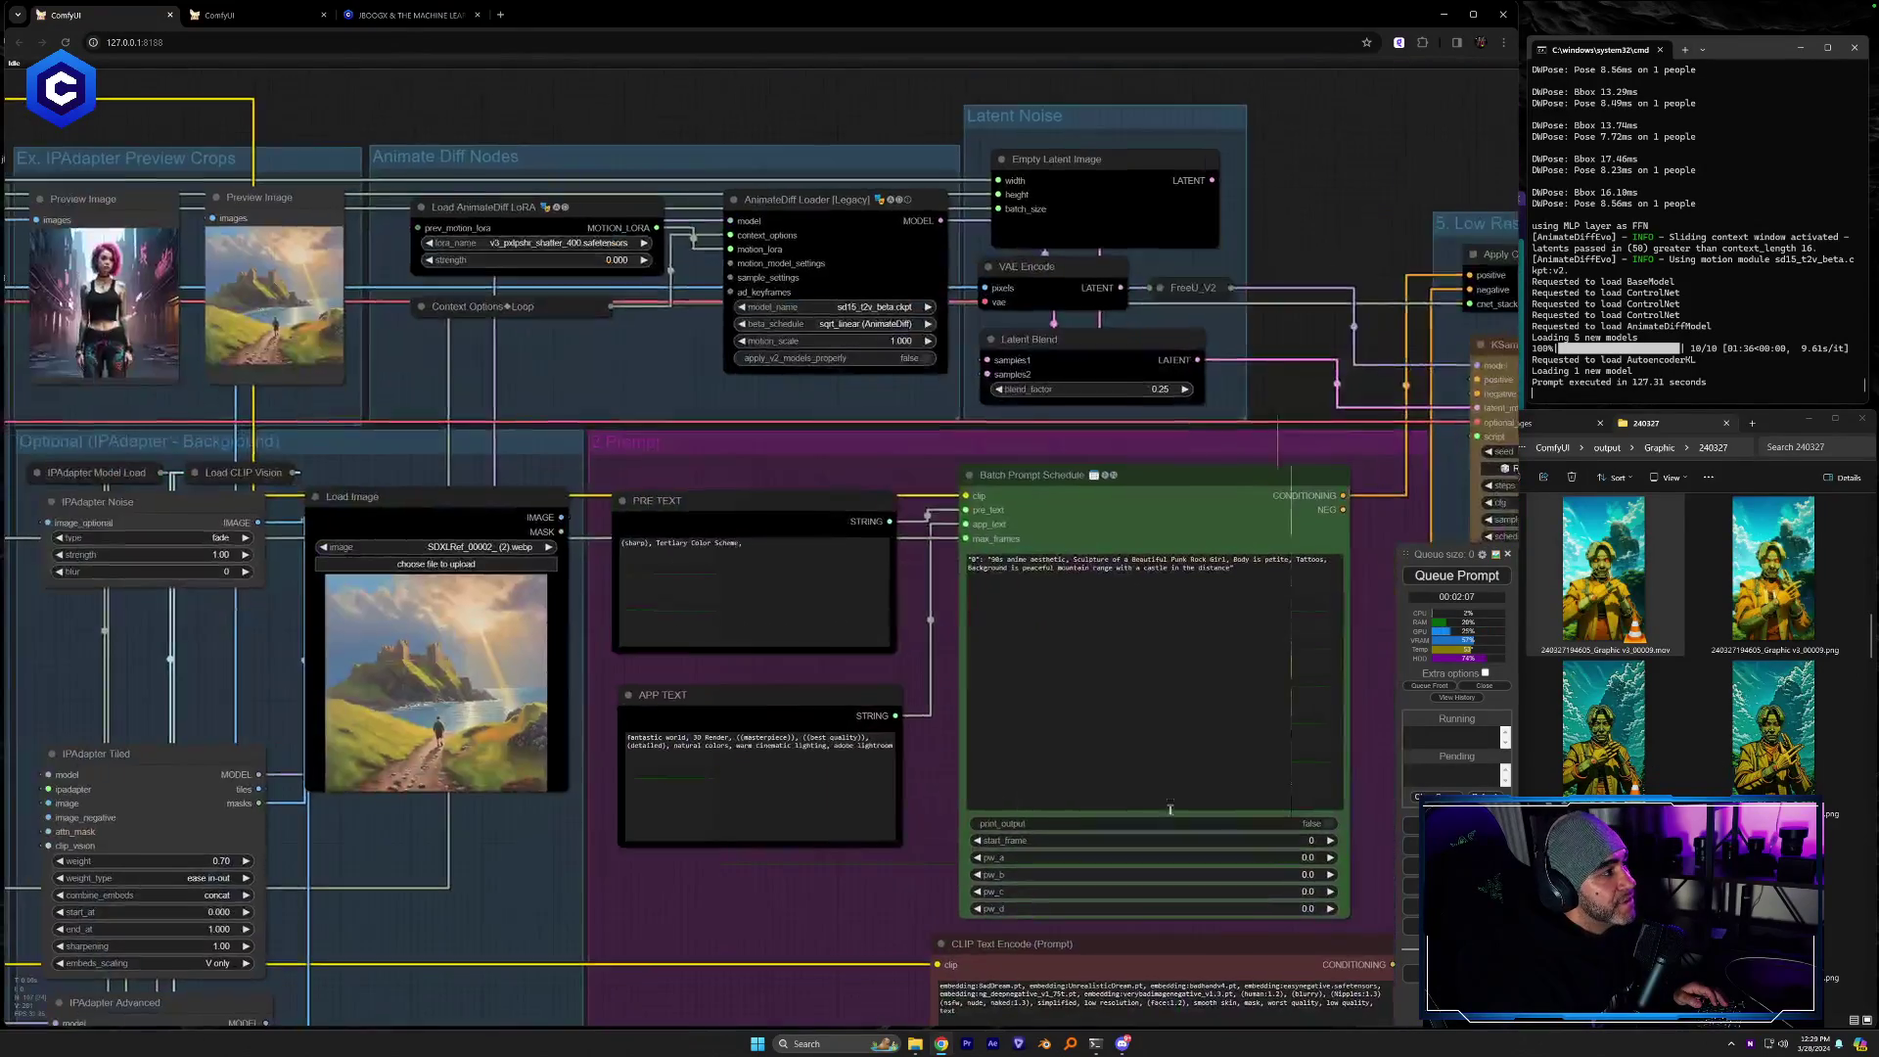
{"action": "left_click_drag", "start_coordinate": [221, 909], "coordinate": [1200, 846]}
{"action": "left_click_drag", "start_coordinate": [842, 801], "coordinate": [1203, 881]}
{"action": "left_click_drag", "start_coordinate": [323, 929], "coordinate": [1300, 910]}
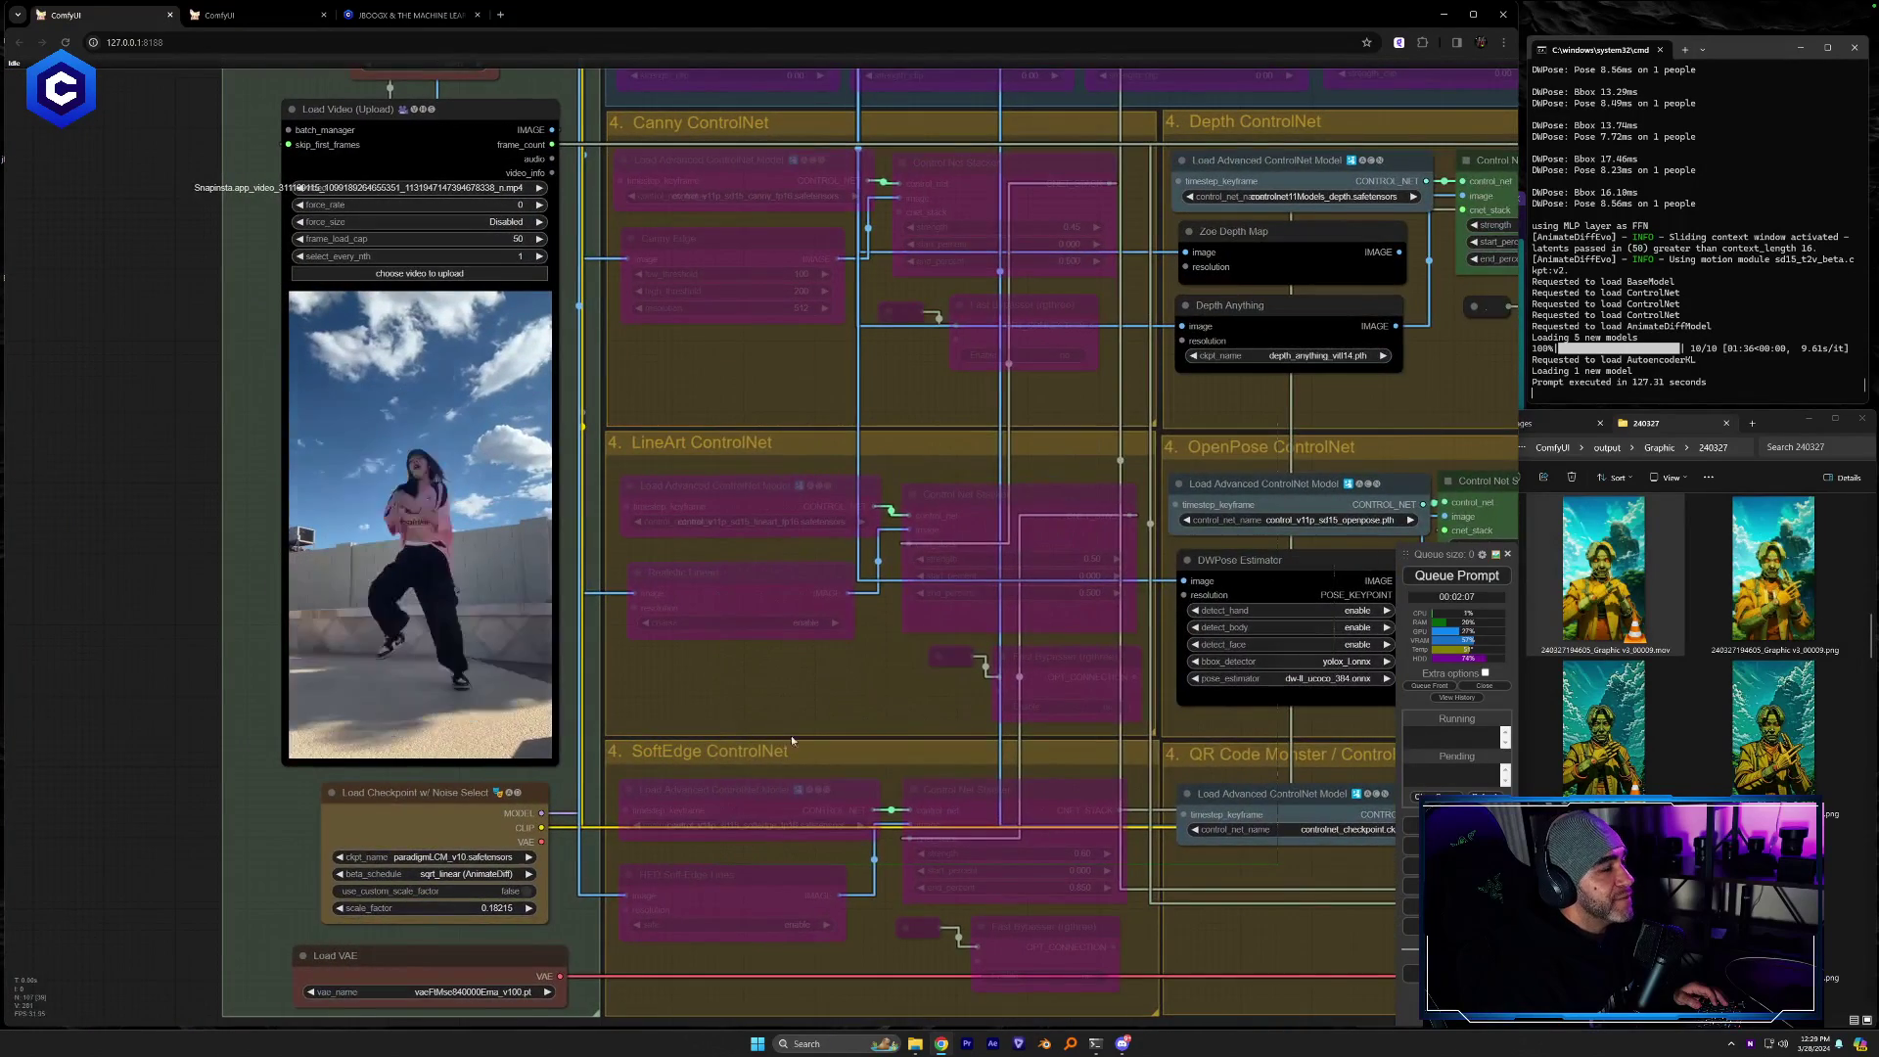
Review the source dance video, the enabled ControlNet groups, and the IPAdapter character and background reference images
{"action": "left_click_drag", "start_coordinate": [348, 599], "coordinate": [502, 653]}
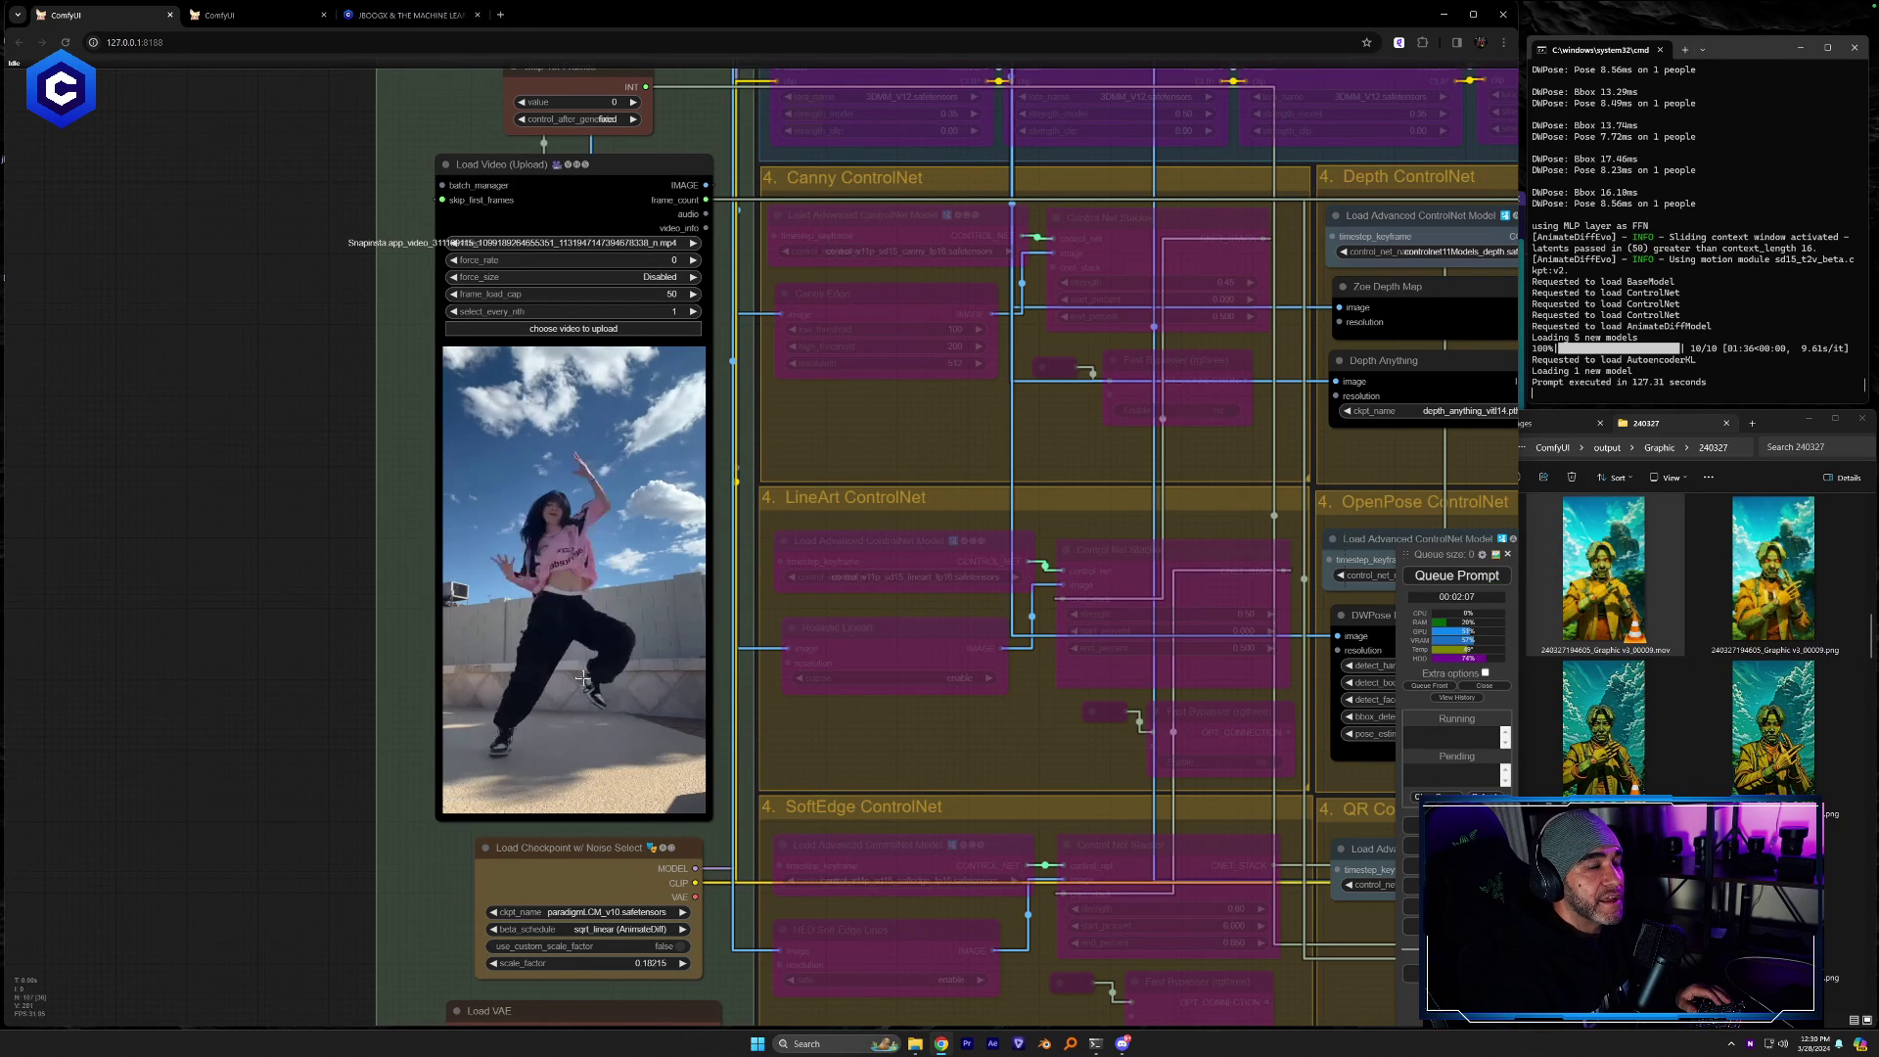
{"action": "left_click_drag", "start_coordinate": [1347, 825], "coordinate": [723, 804]}
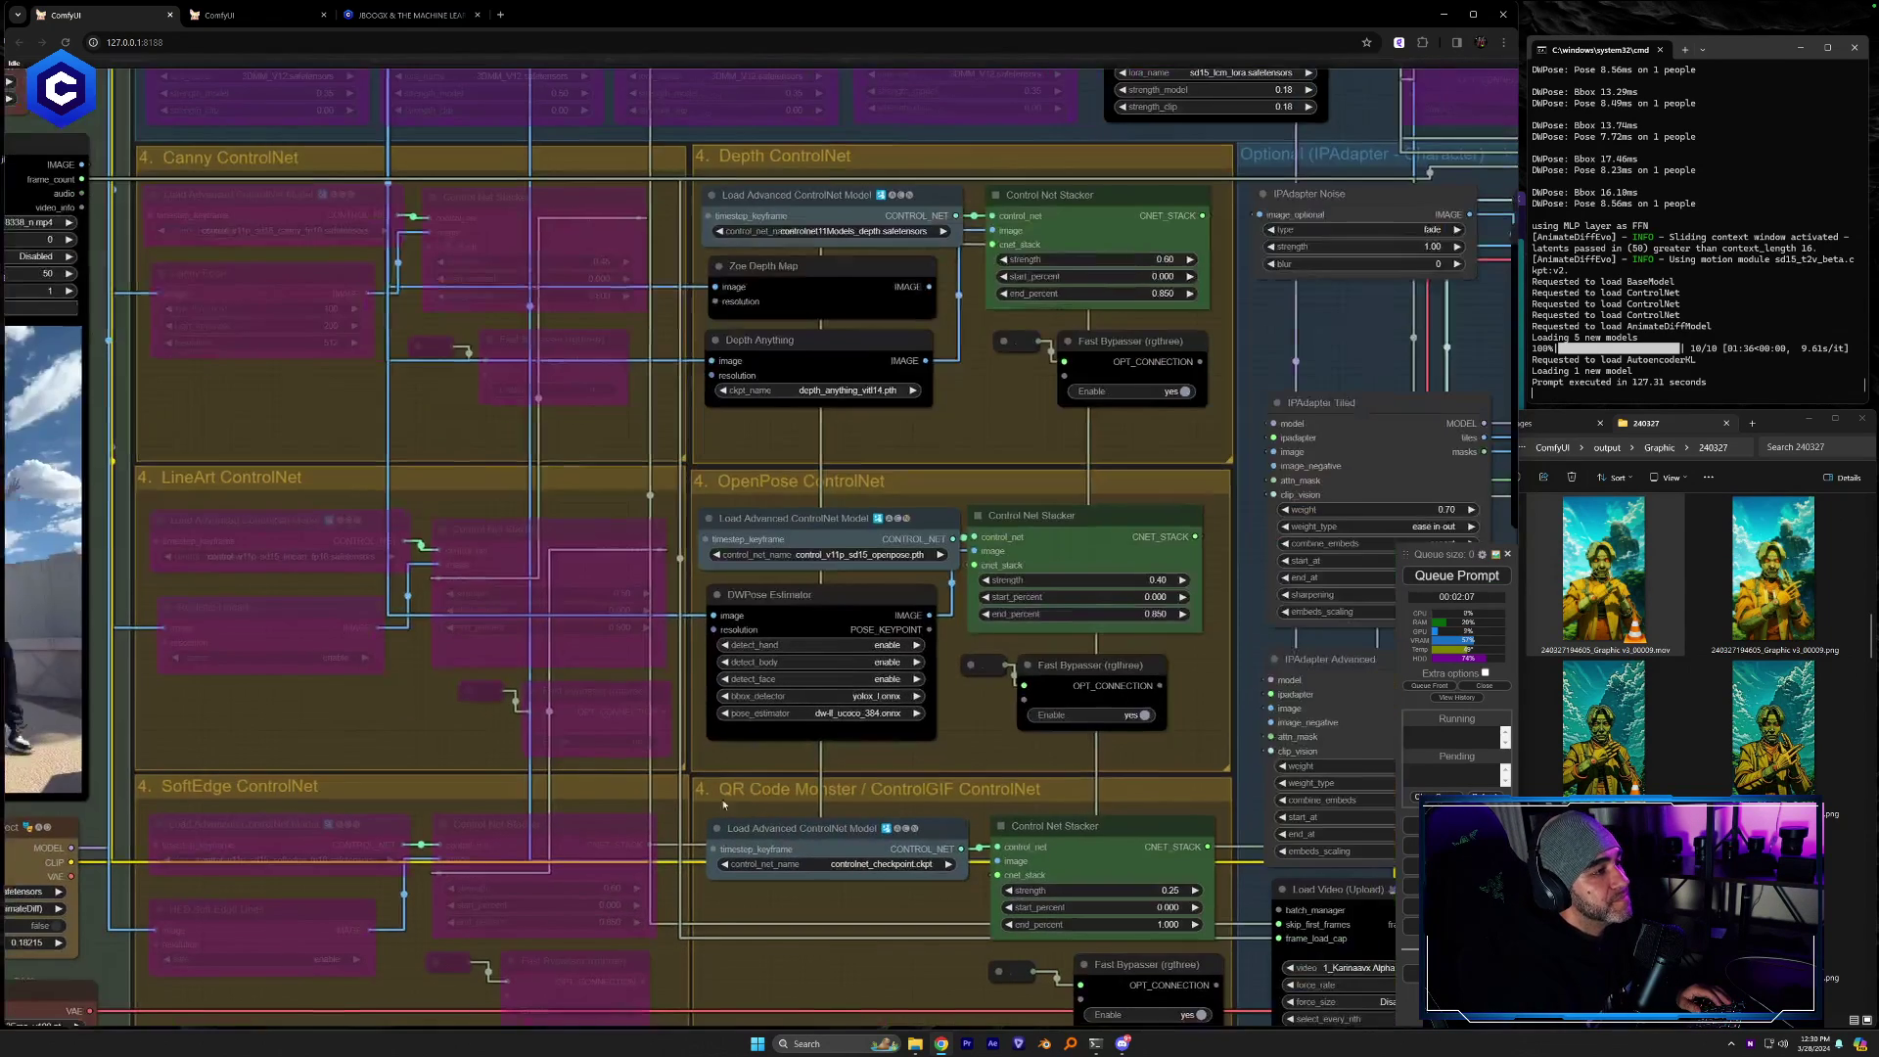
{"action": "left_click_drag", "start_coordinate": [1170, 755], "coordinate": [505, 748]}
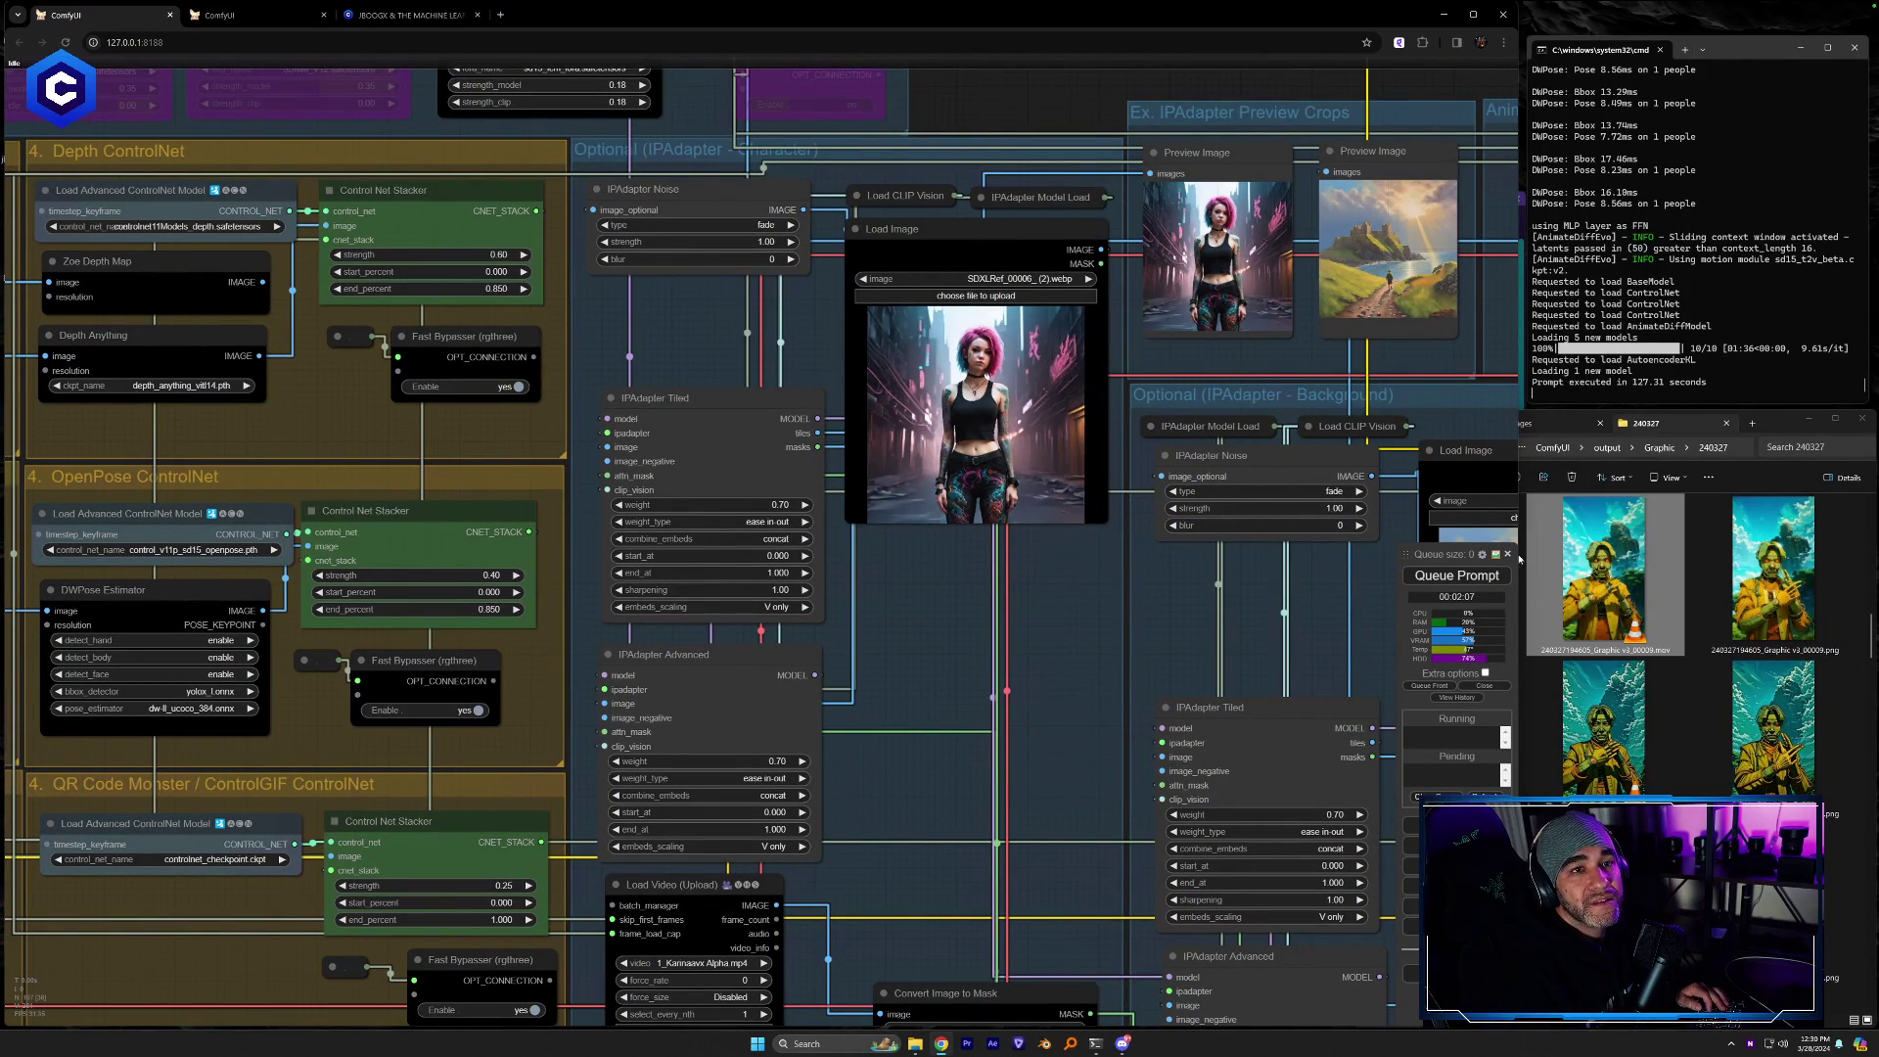
{"action": "left_click_drag", "start_coordinate": [1046, 655], "coordinate": [1263, 665]}
{"action": "left_click_drag", "start_coordinate": [59, 699], "coordinate": [773, 746]}
{"action": "left_click_drag", "start_coordinate": [773, 746], "coordinate": [84, 721]}
{"action": "left_click_drag", "start_coordinate": [1217, 622], "coordinate": [310, 632]}
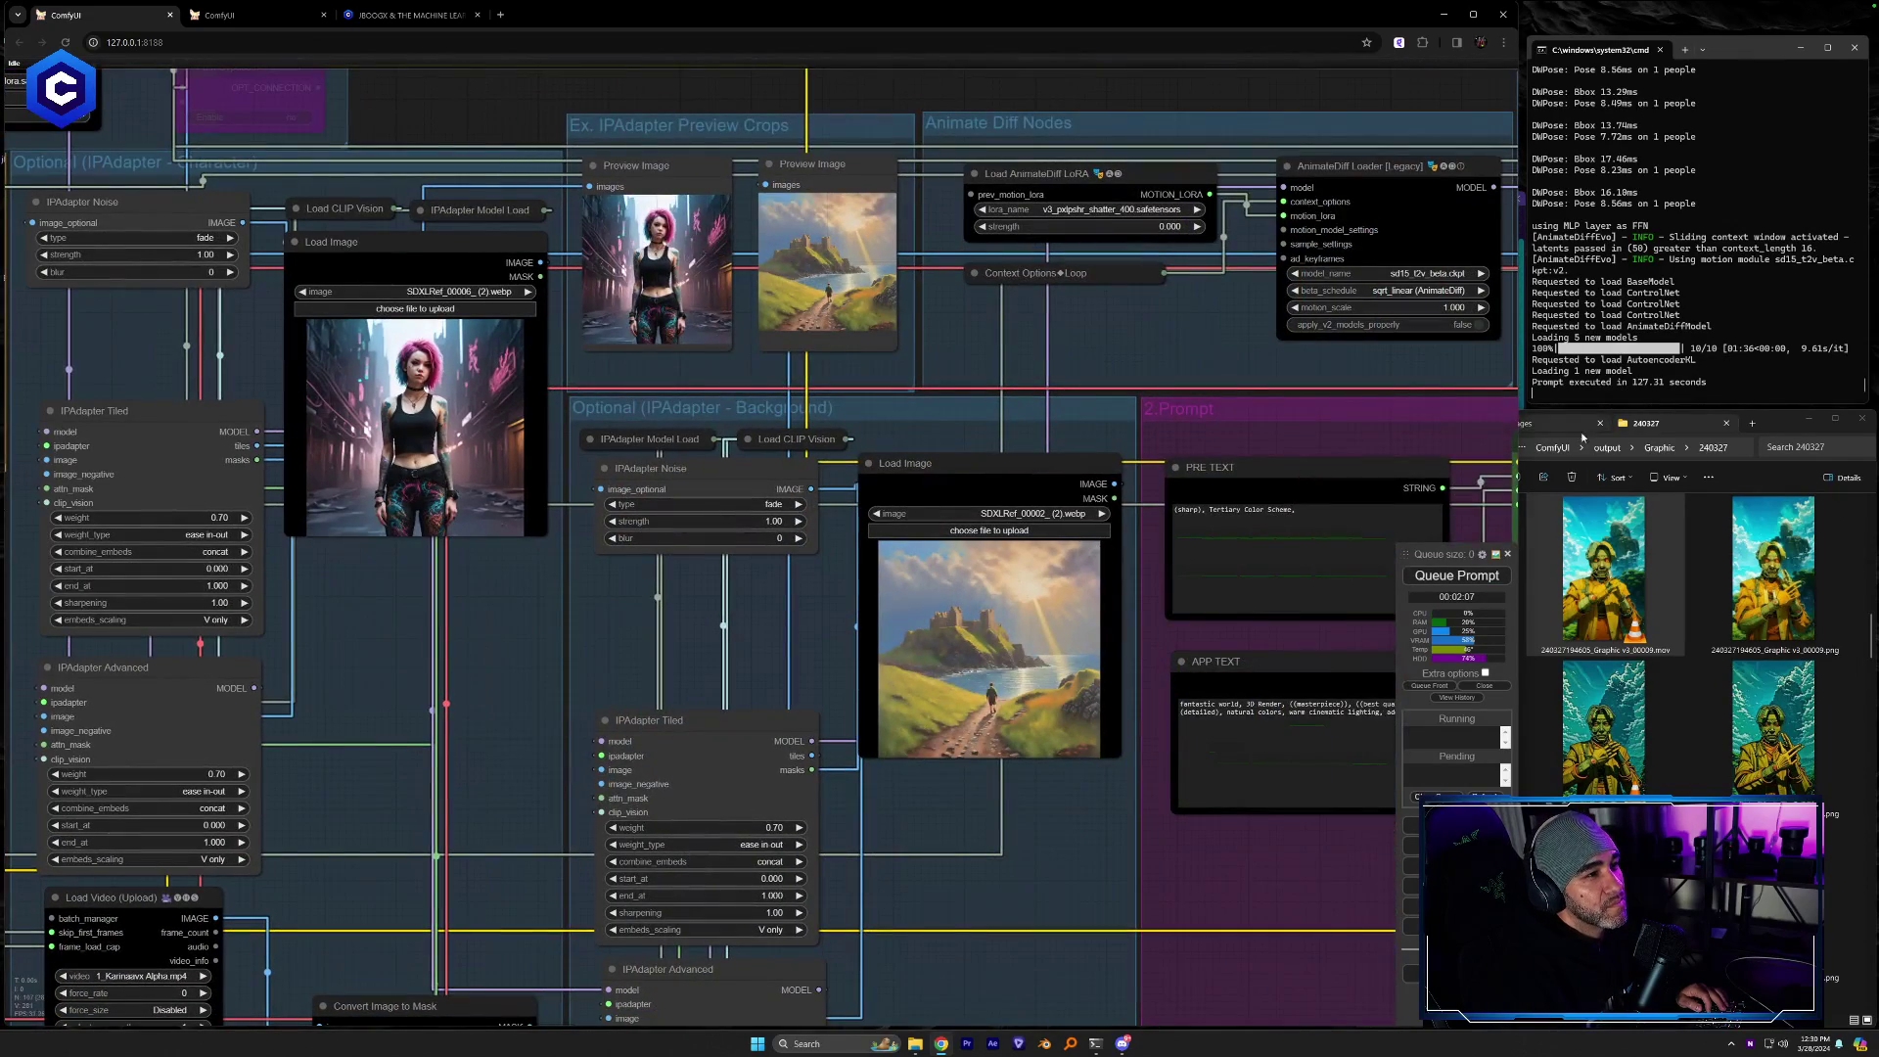
Close the 240327 output folder tab in File Explorer
{"action": "left_click", "coordinate": [1573, 429]}
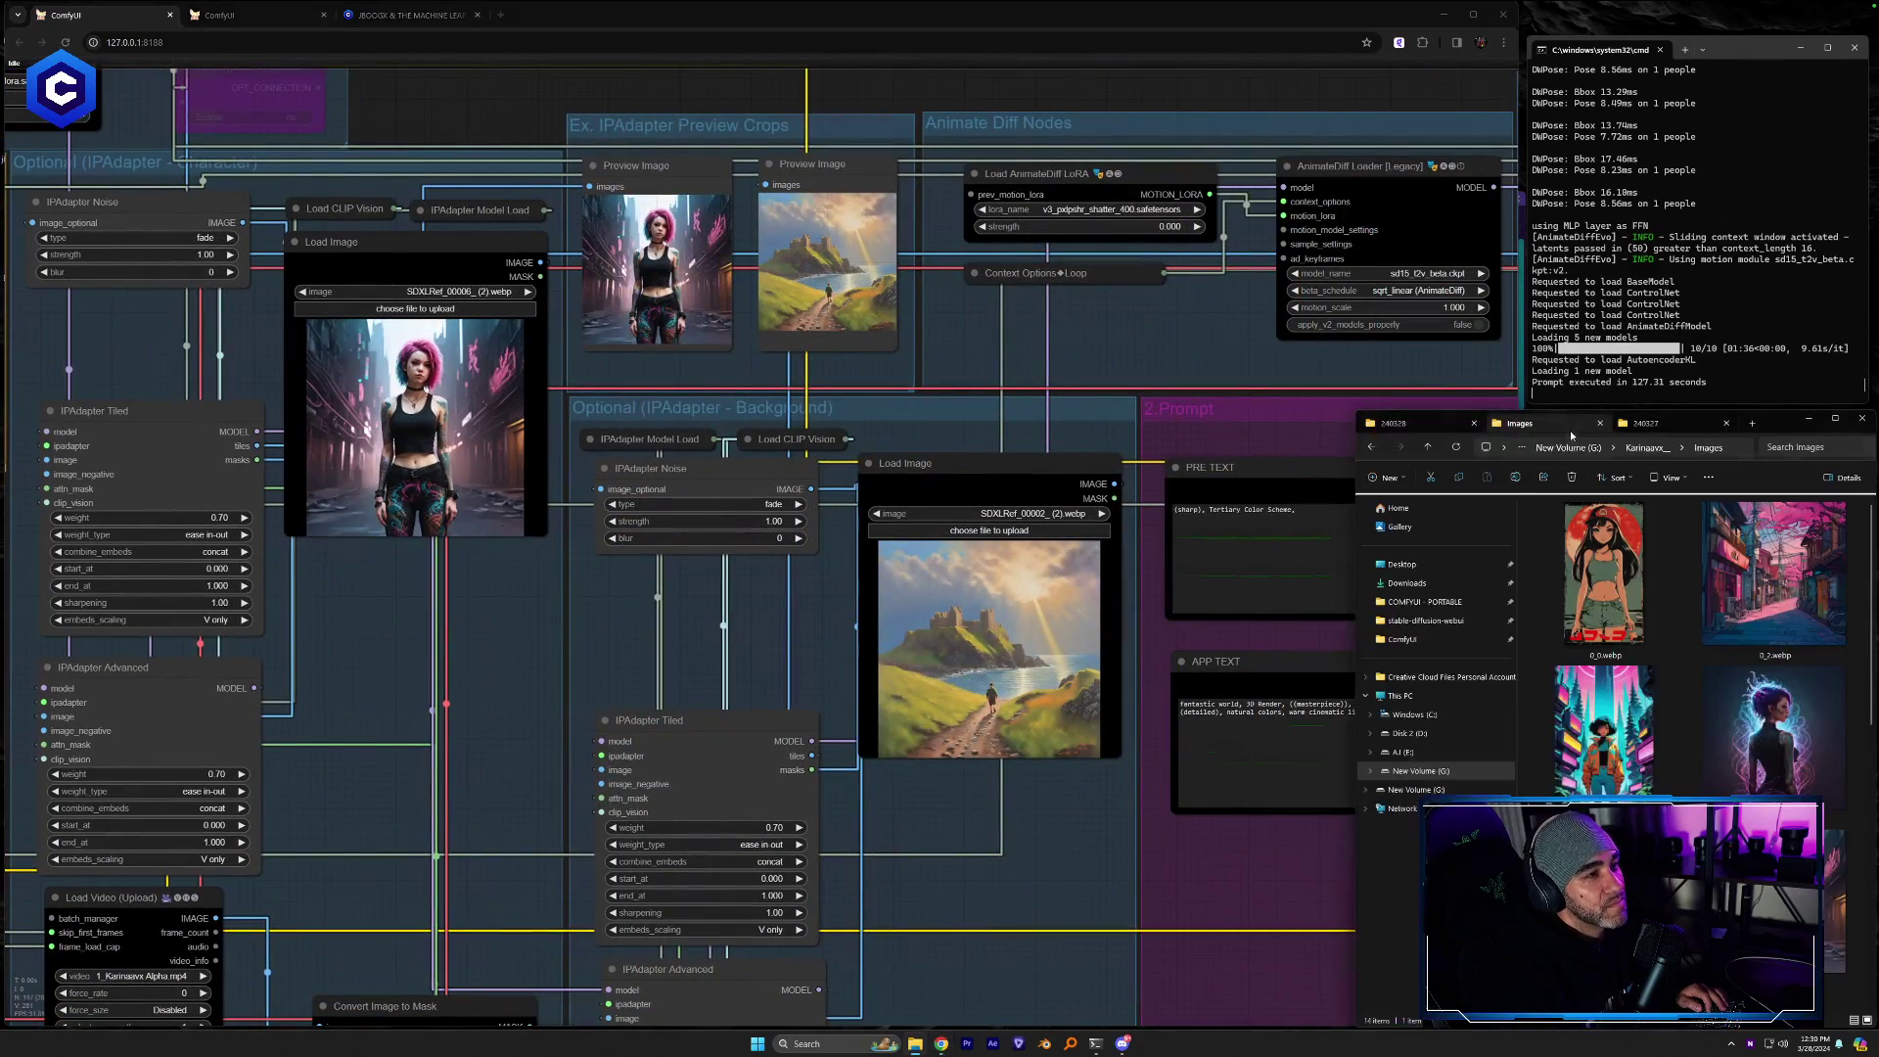
{"action": "left_click", "coordinate": [1674, 424]}
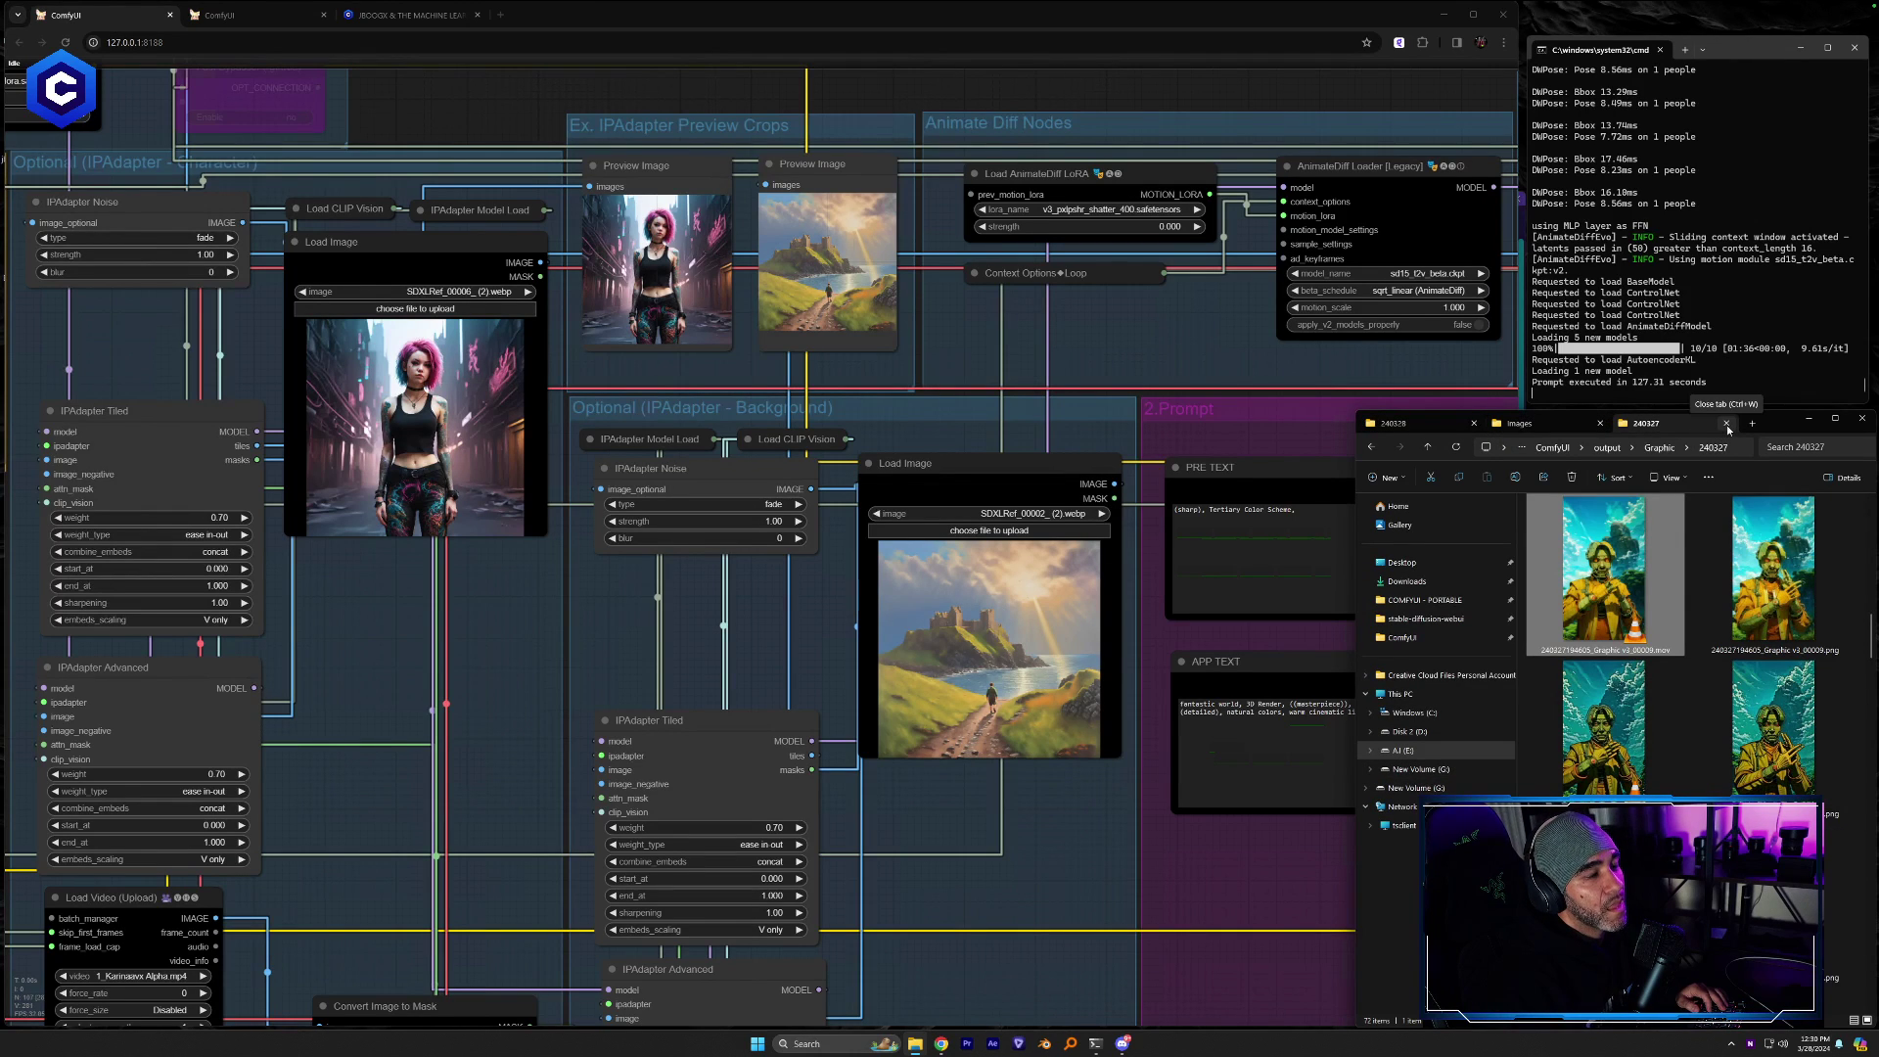
{"action": "left_click", "coordinate": [1725, 425]}
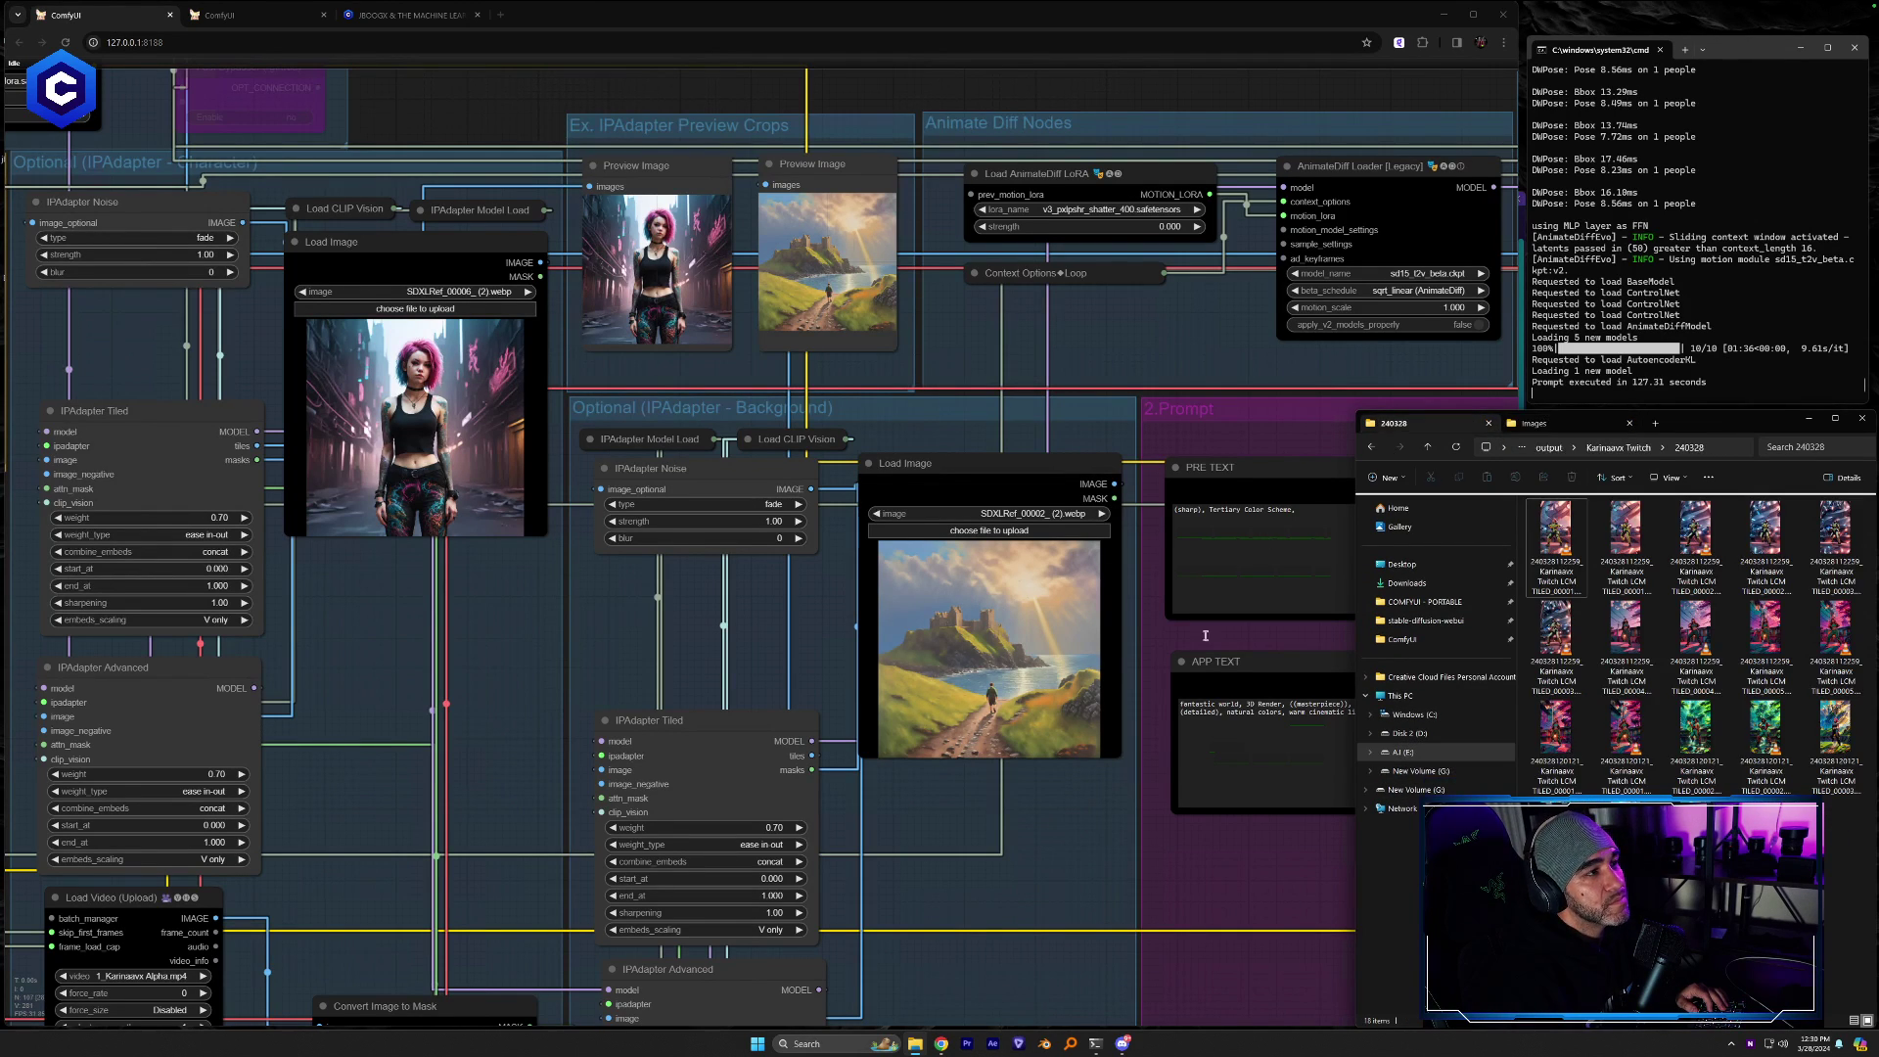
Examine the castle render in the Low Res Output group and look through the Video Combine node's available output formats
{"action": "left_click_drag", "start_coordinate": [1225, 912], "coordinate": [310, 870]}
{"action": "left_click_drag", "start_coordinate": [1325, 417], "coordinate": [402, 686]}
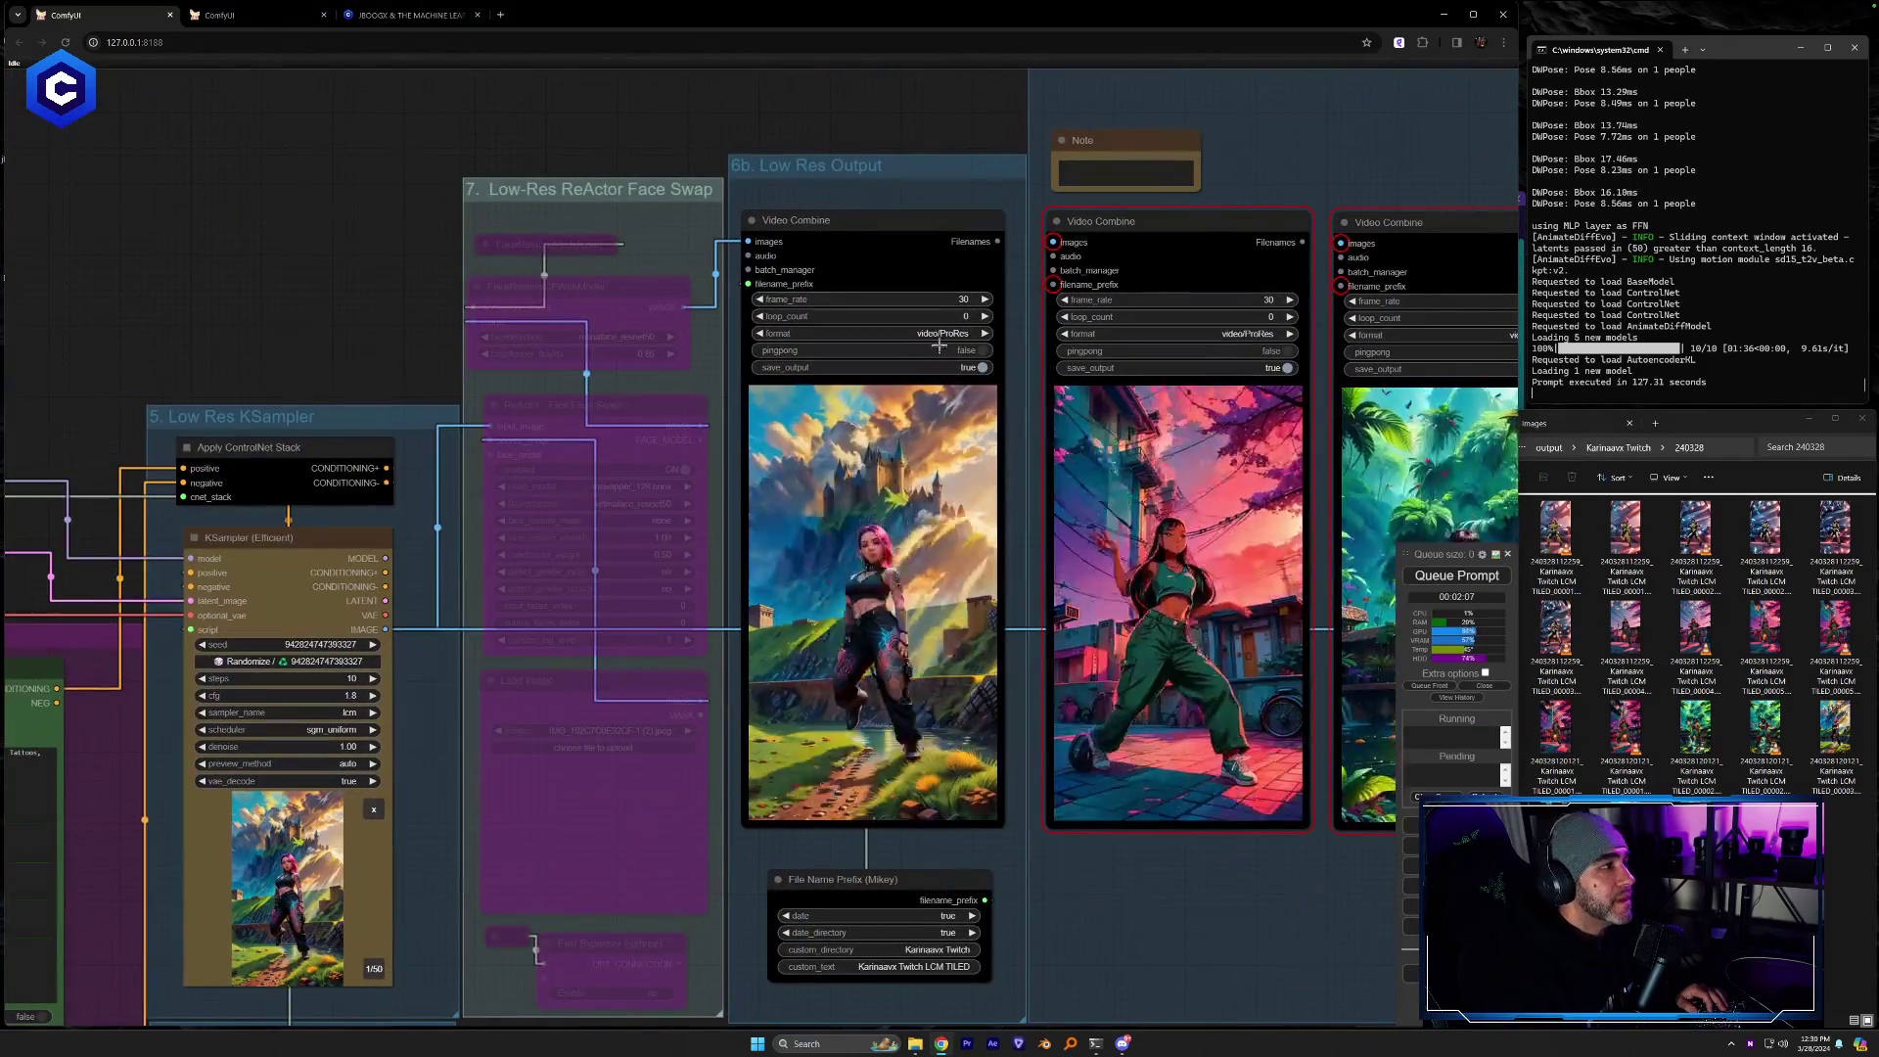
{"action": "scroll", "coordinate": [938, 347], "scroll_direction": "up", "scroll_amount": 5}
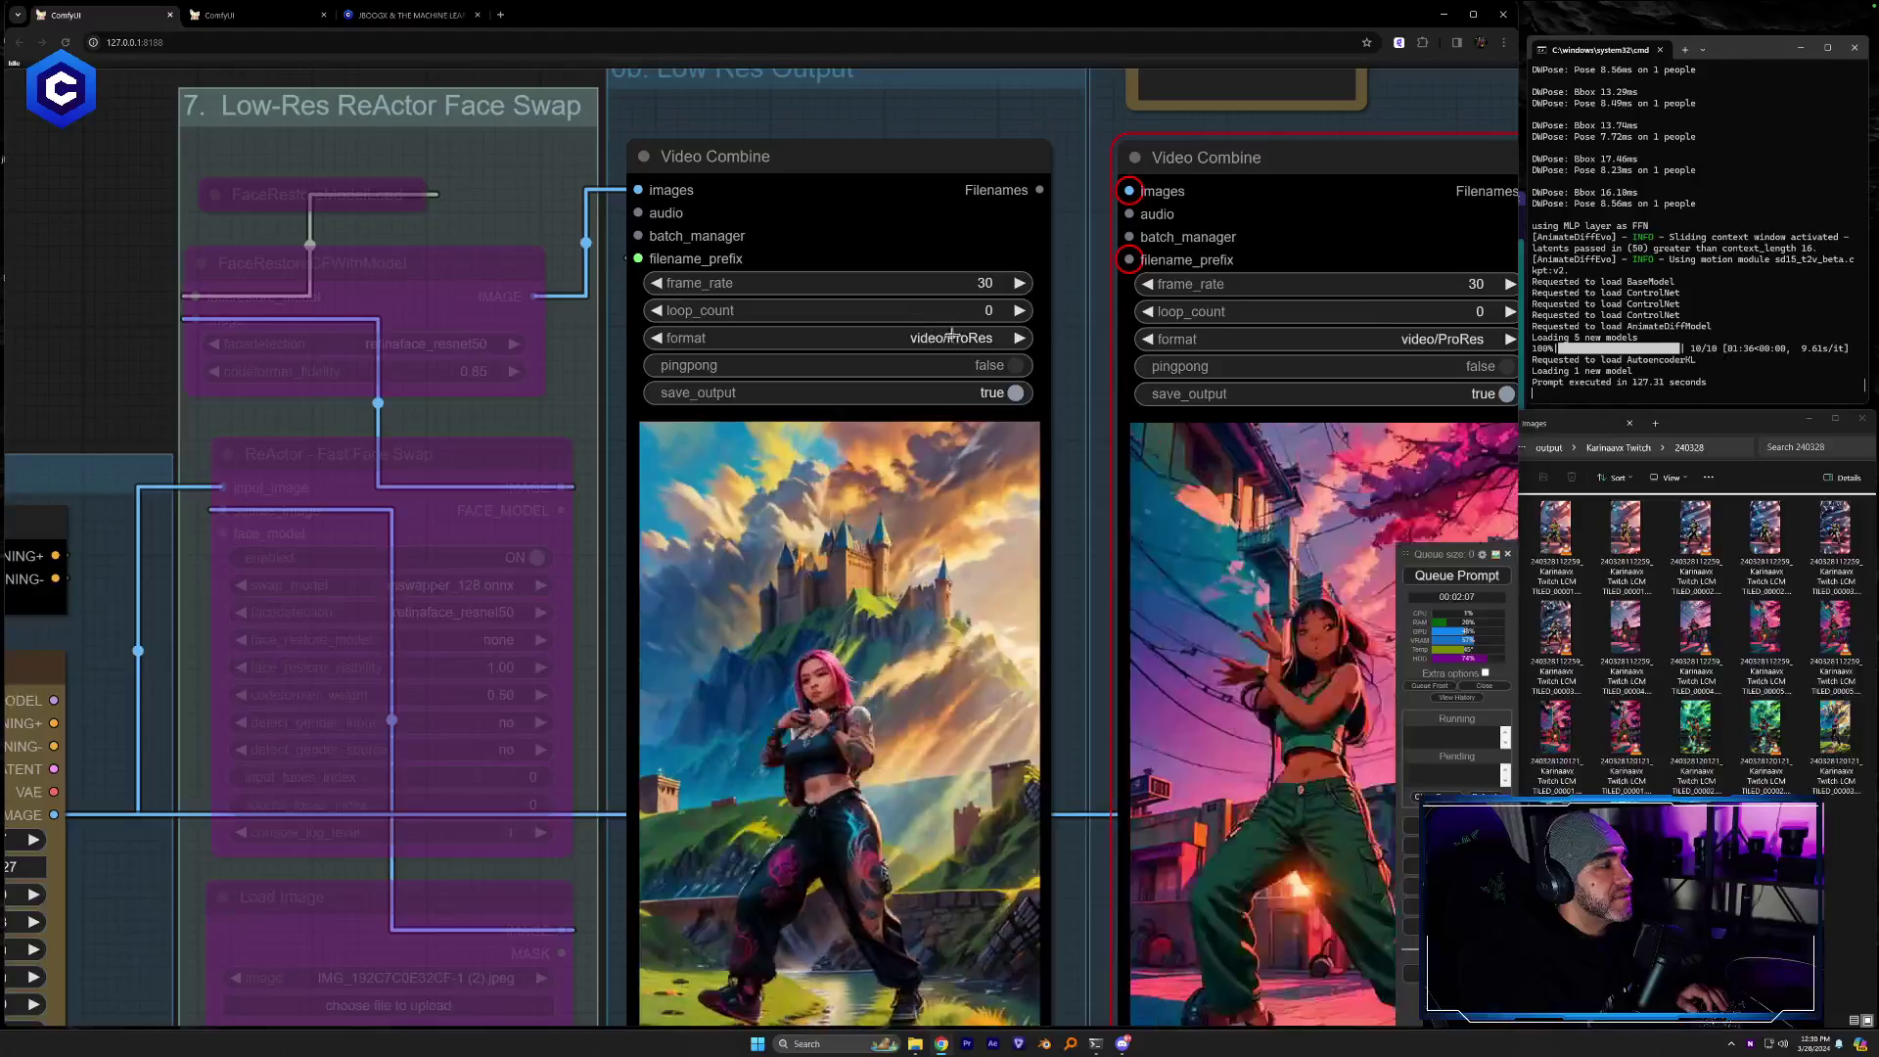
{"action": "left_click", "coordinate": [951, 336]}
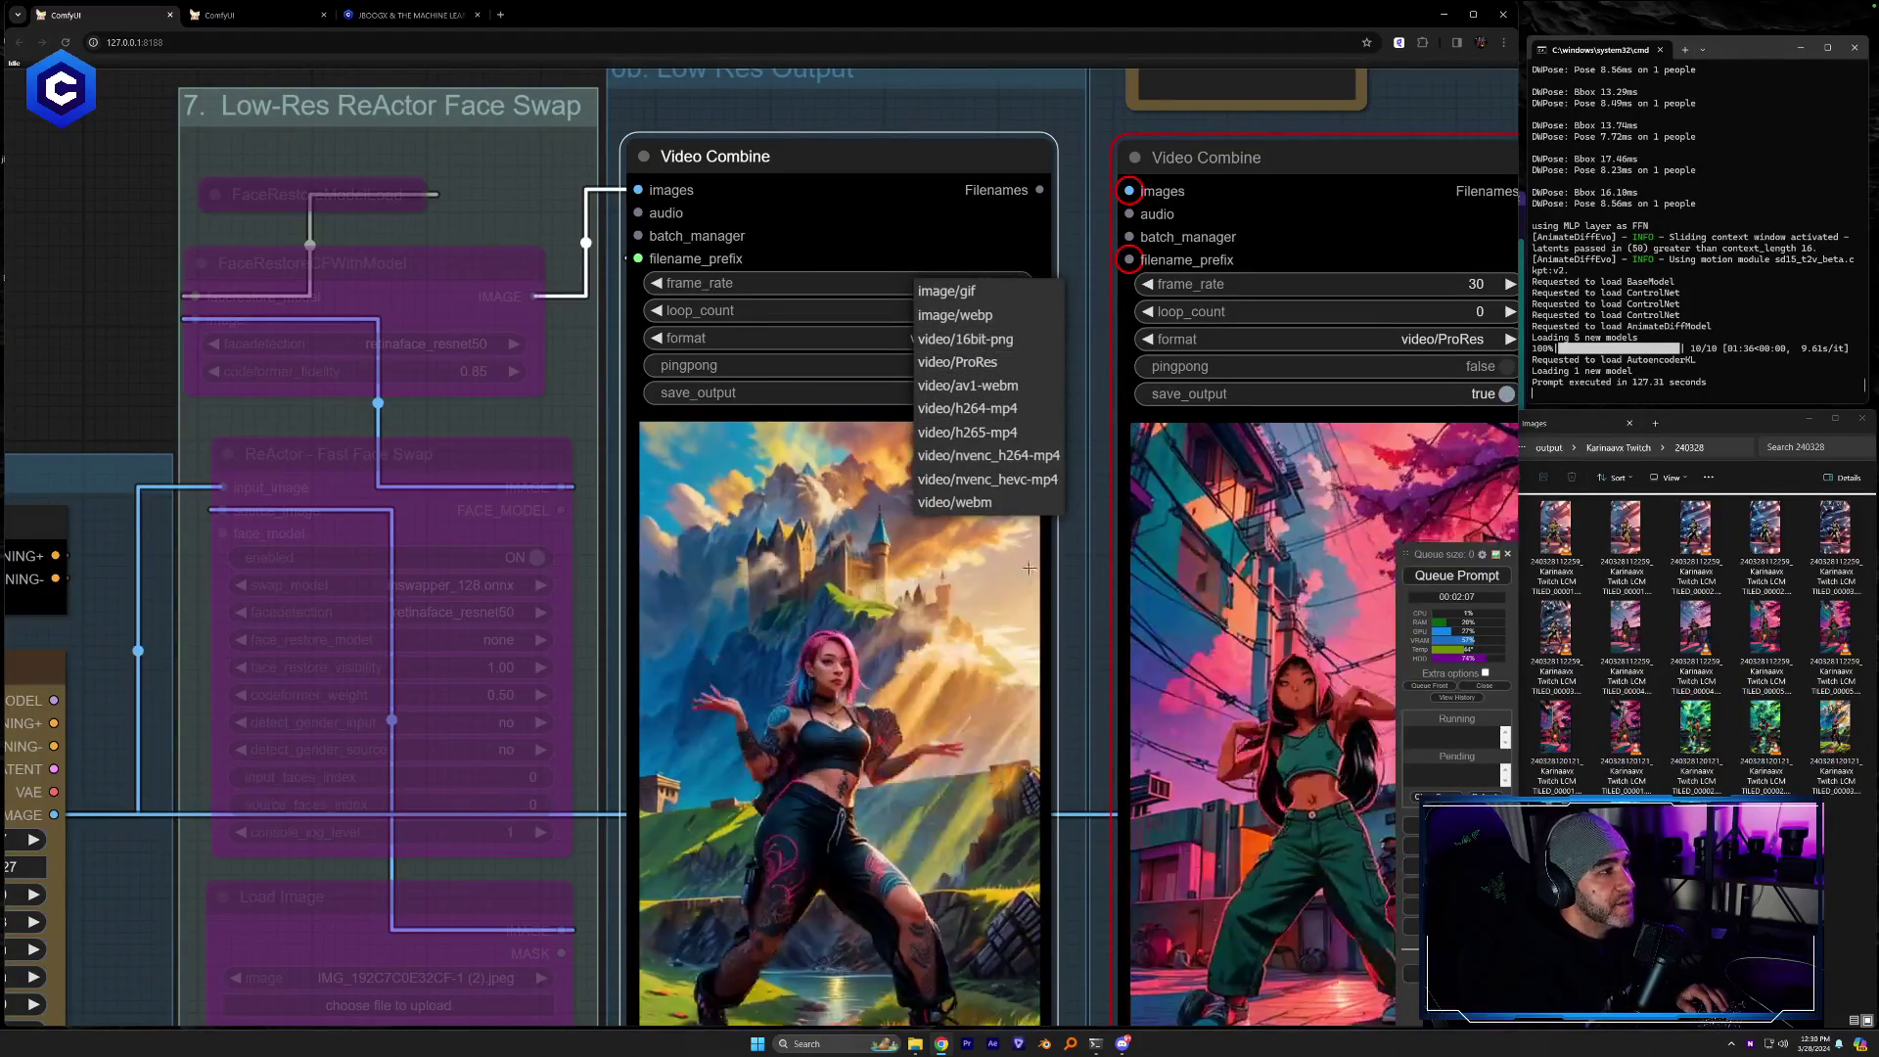
{"action": "left_click", "coordinate": [1067, 602]}
{"action": "scroll", "coordinate": [1063, 625], "scroll_direction": "down", "scroll_amount": 7}
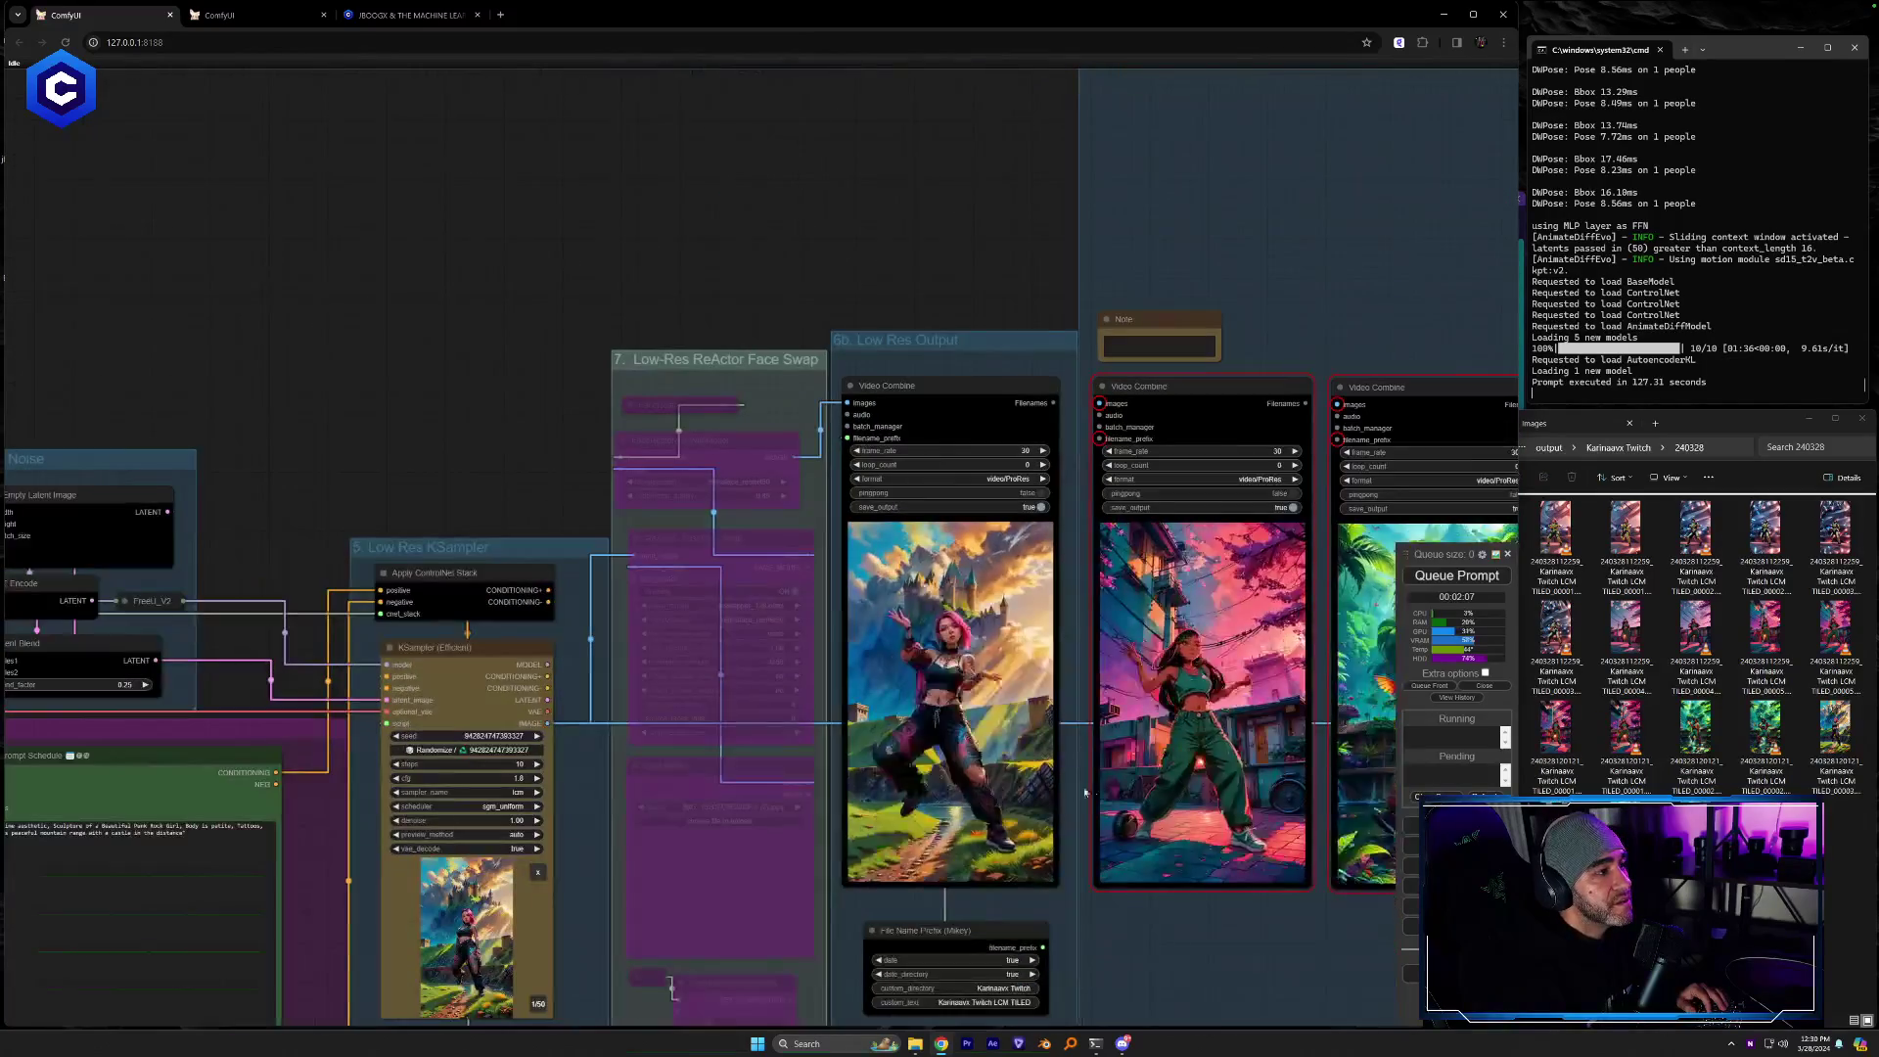
{"action": "left_click_drag", "start_coordinate": [1110, 943], "coordinate": [1194, 881]}
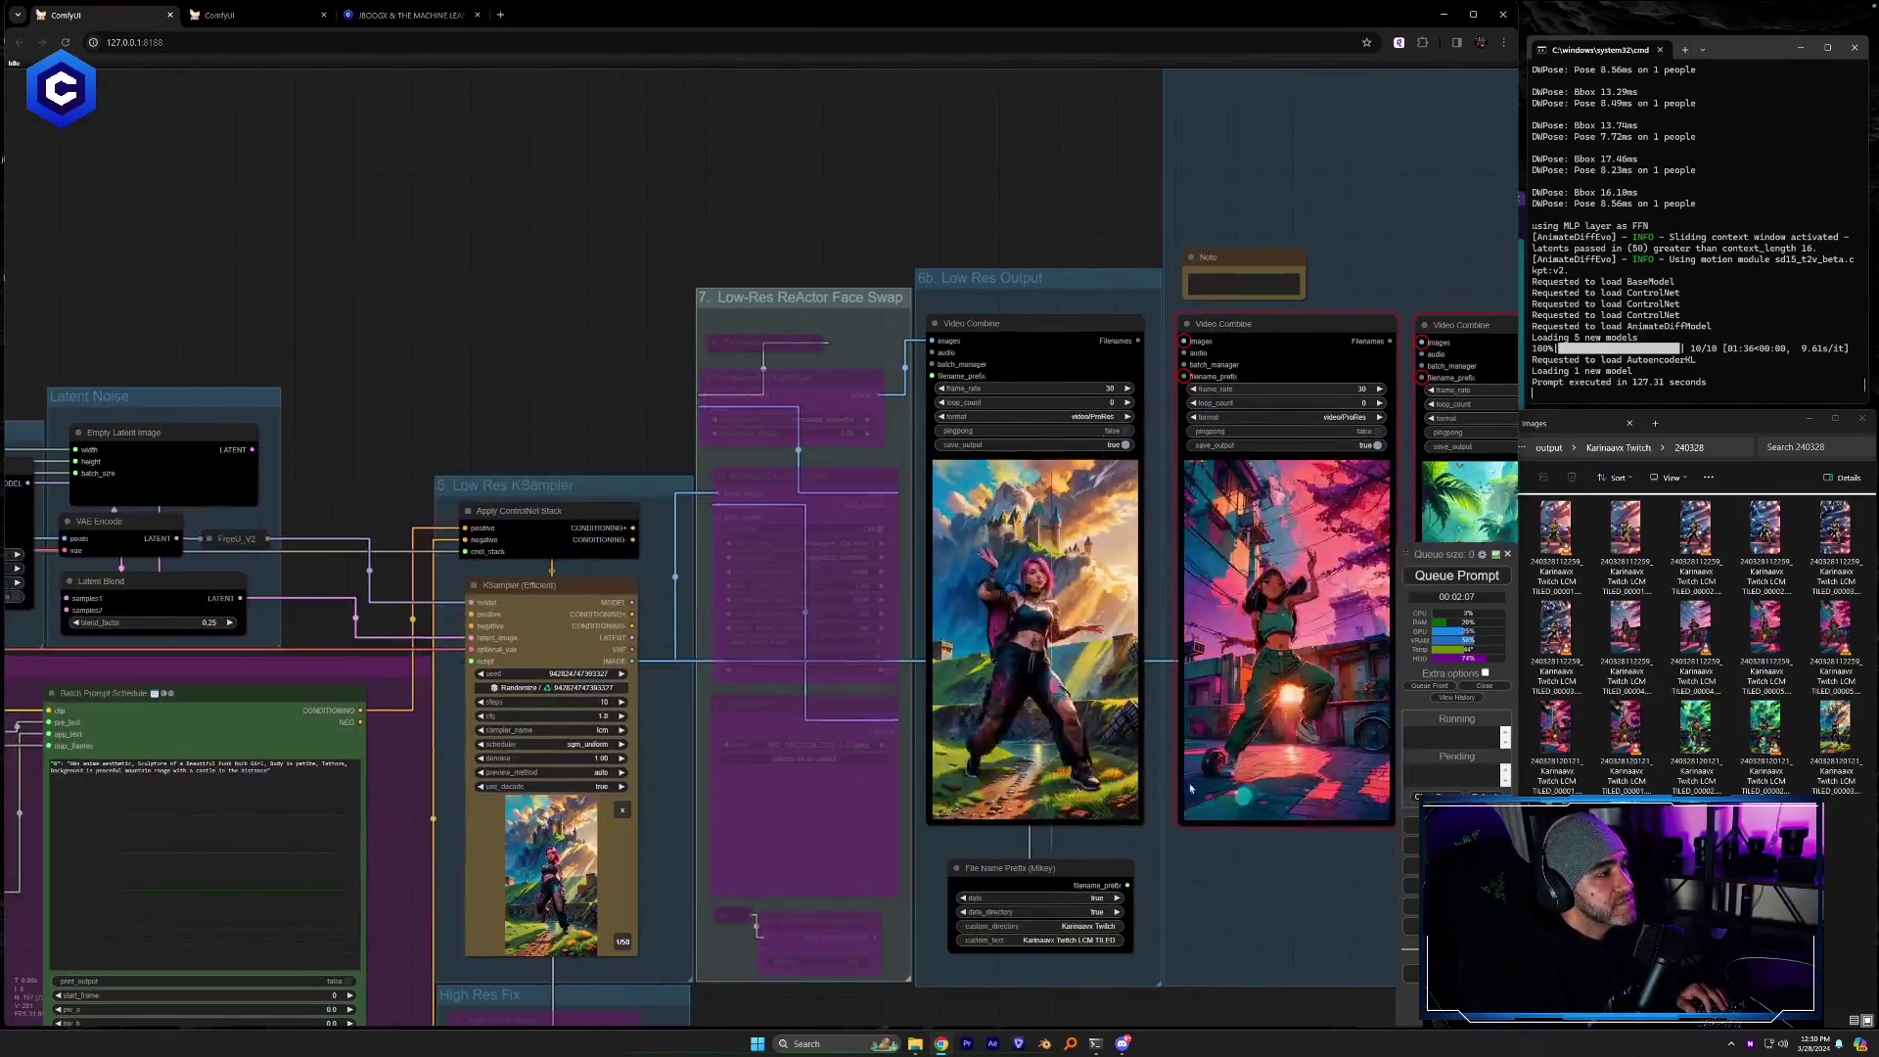
{"action": "left_click", "coordinate": [1096, 415]}
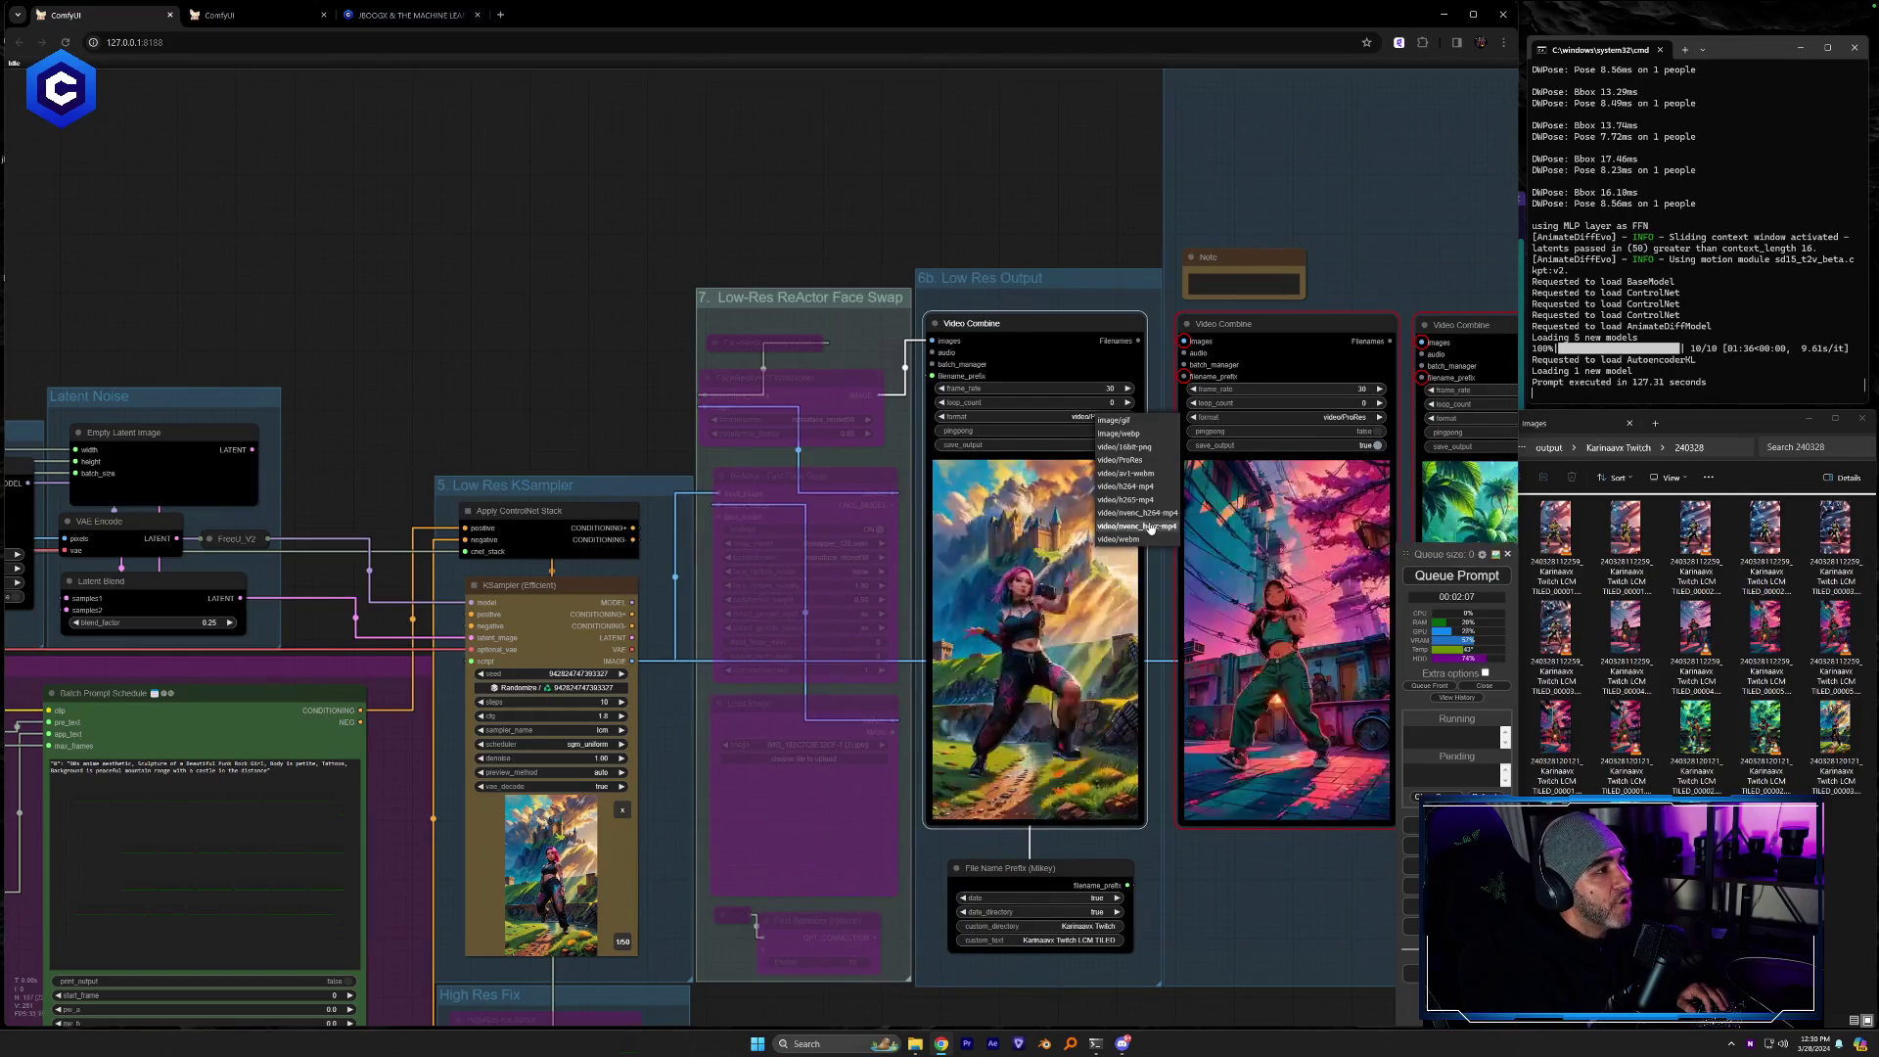
{"action": "scroll", "coordinate": [1151, 528], "scroll_direction": "up", "scroll_amount": 7}
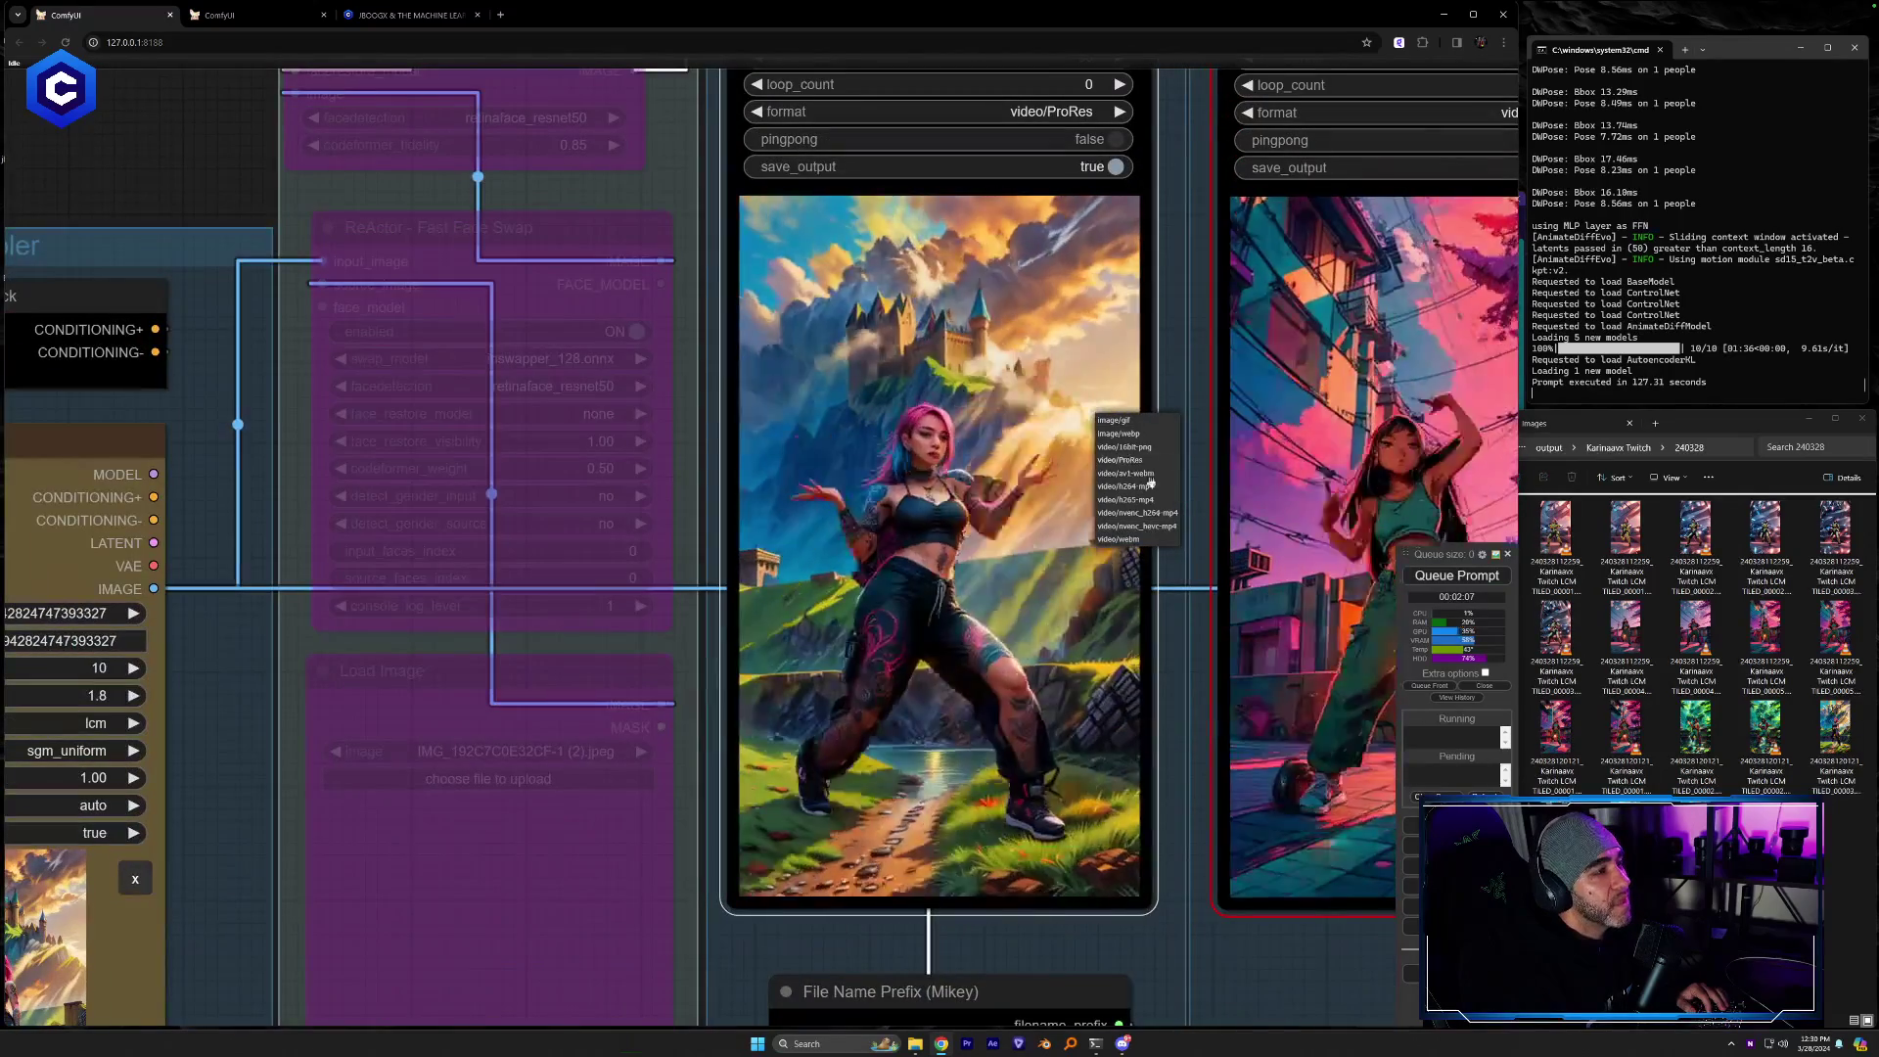
{"action": "left_click_drag", "start_coordinate": [1190, 691], "coordinate": [1187, 973]}
{"action": "left_click", "coordinate": [978, 394]}
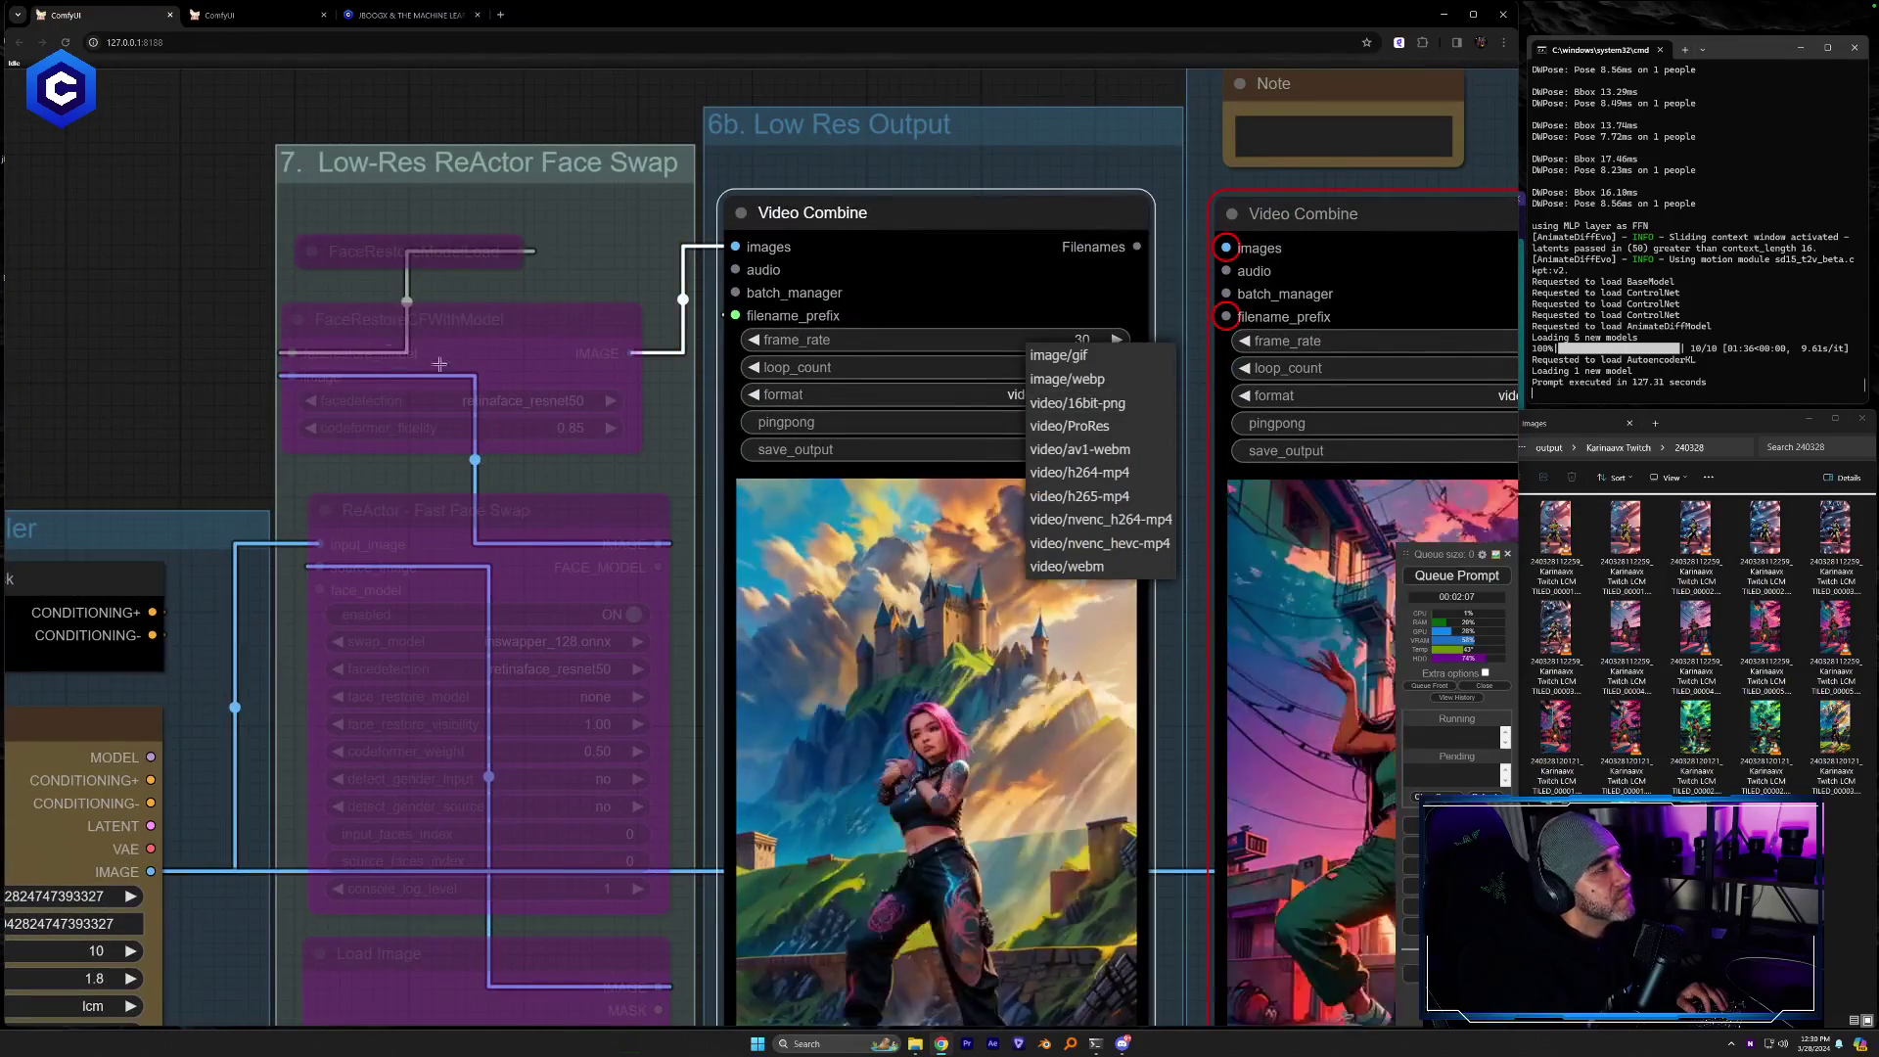
{"action": "left_click", "coordinate": [237, 422]}
{"action": "scroll", "coordinate": [237, 418], "scroll_direction": "down", "scroll_amount": 7}
Return to the IPAdapter groups and browse the Images folder for a new subject and background
{"action": "left_click_drag", "start_coordinate": [235, 416], "coordinate": [1604, 160]}
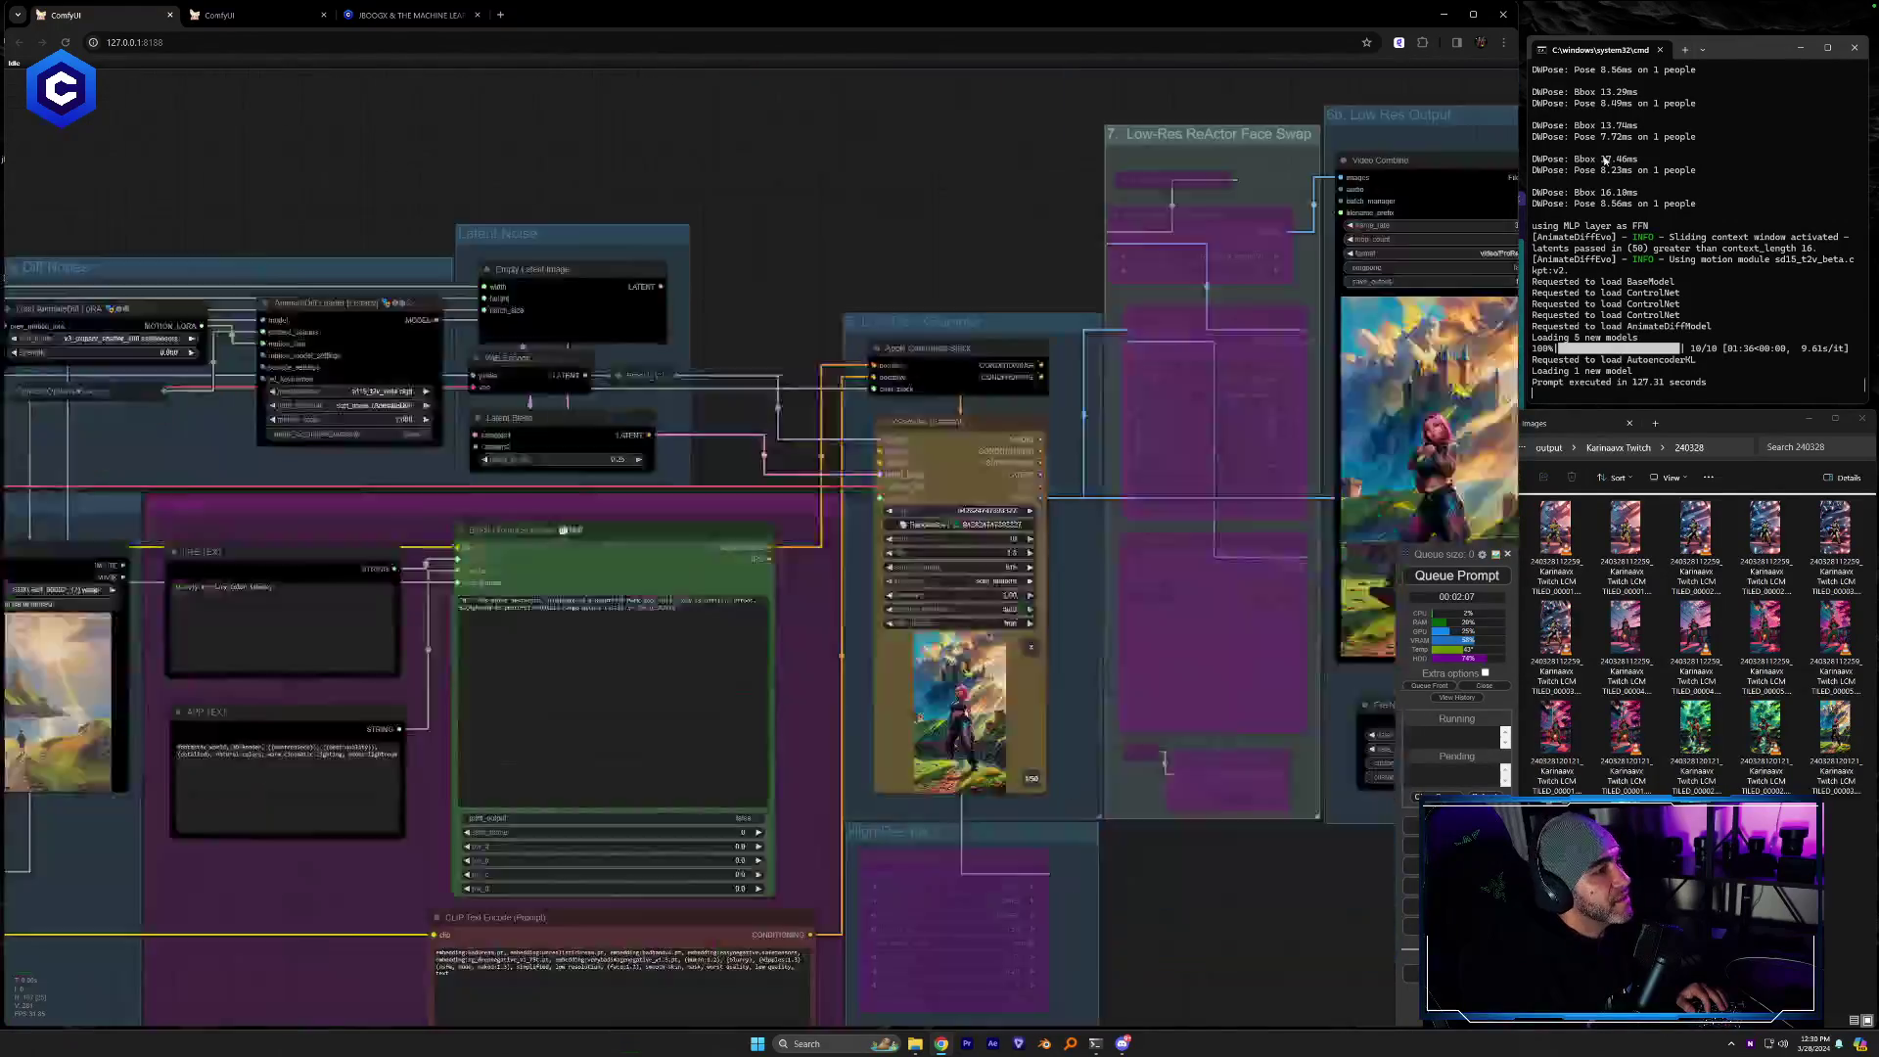
{"action": "left_click_drag", "start_coordinate": [519, 783], "coordinate": [842, 835]}
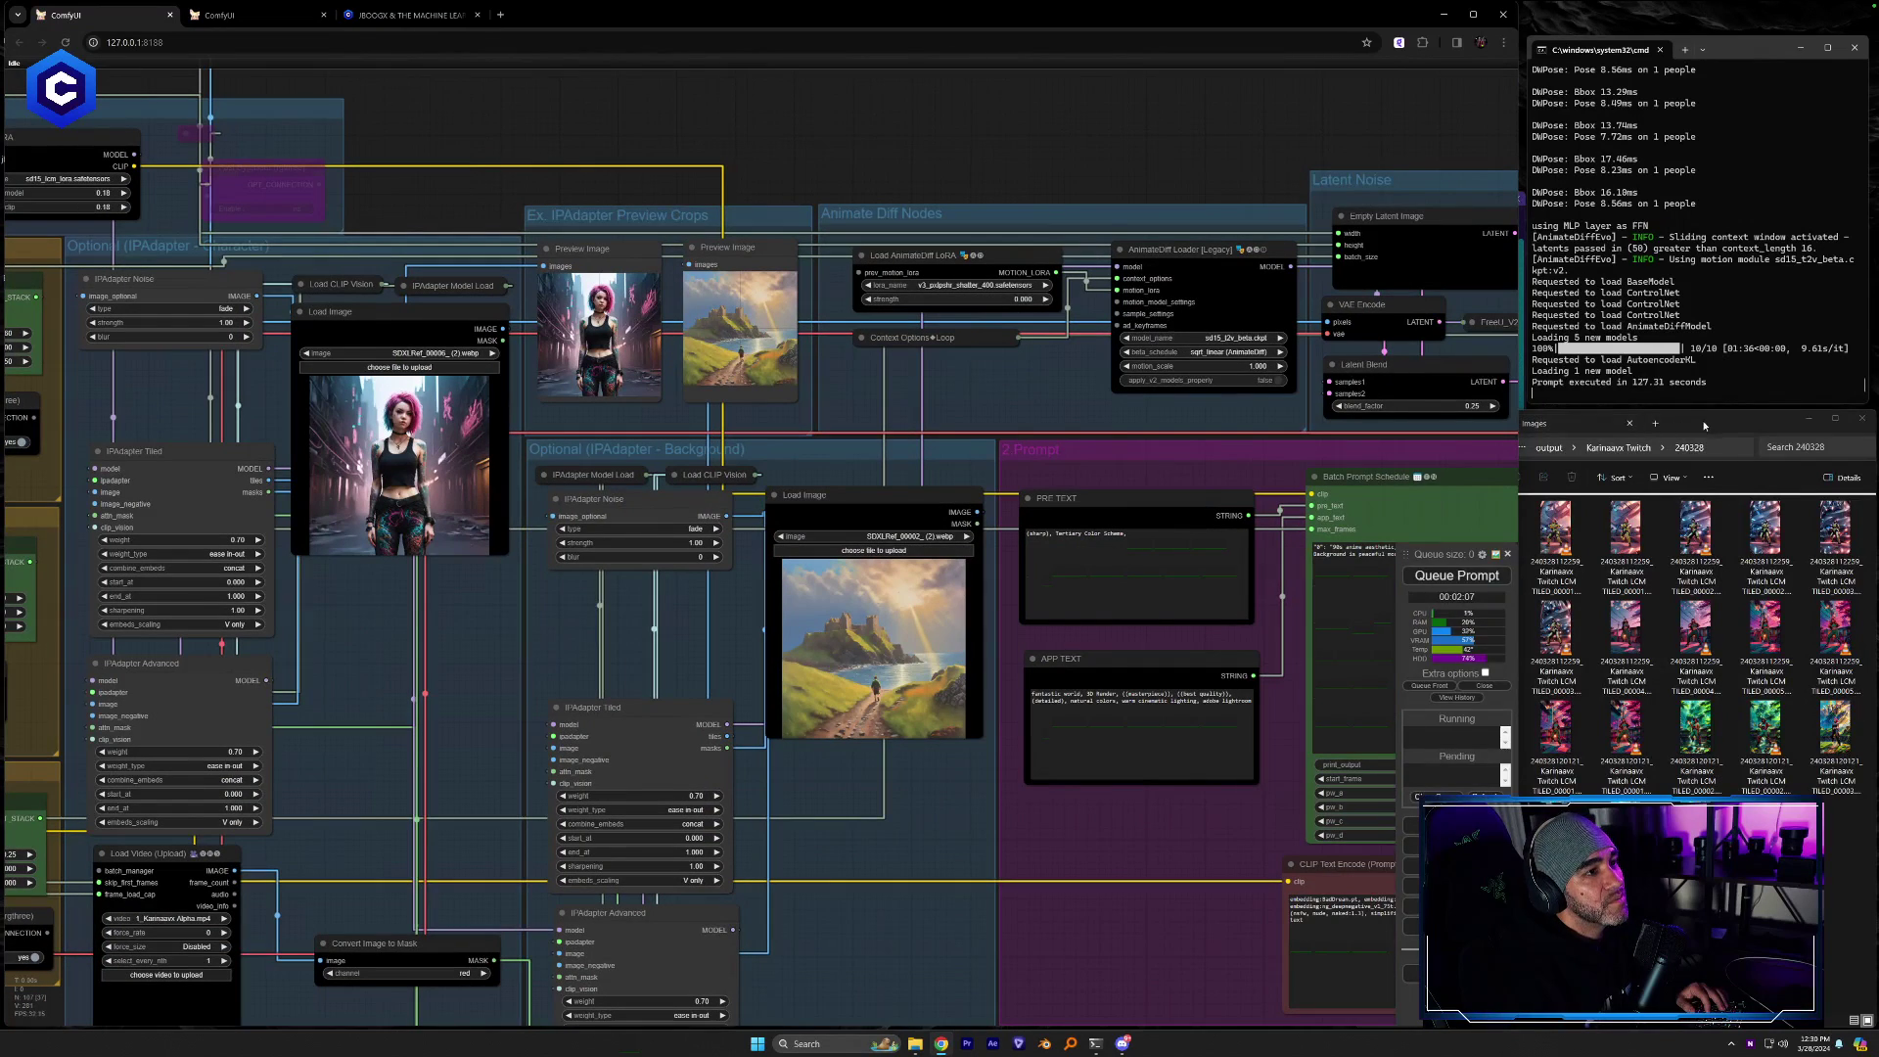
{"action": "left_click", "coordinate": [1704, 424]}
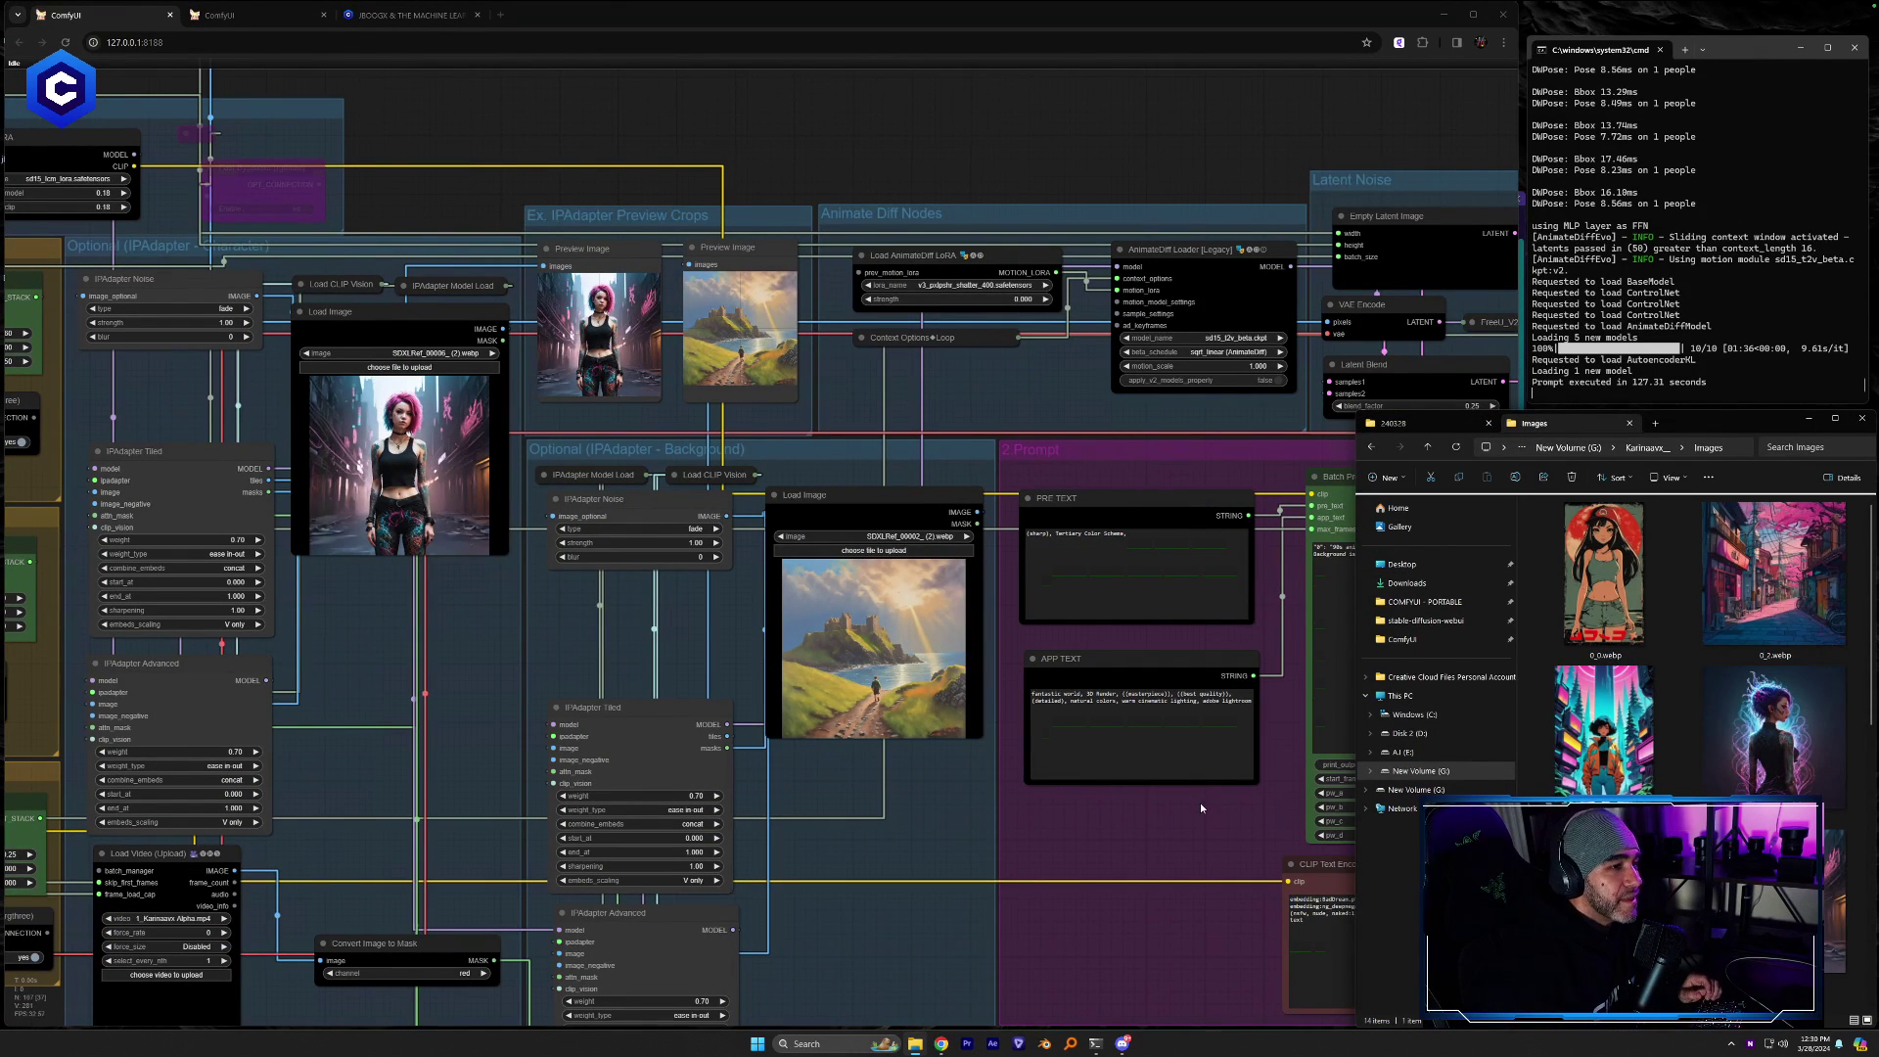
{"action": "scroll", "coordinate": [1781, 756], "scroll_direction": "down", "scroll_amount": 5}
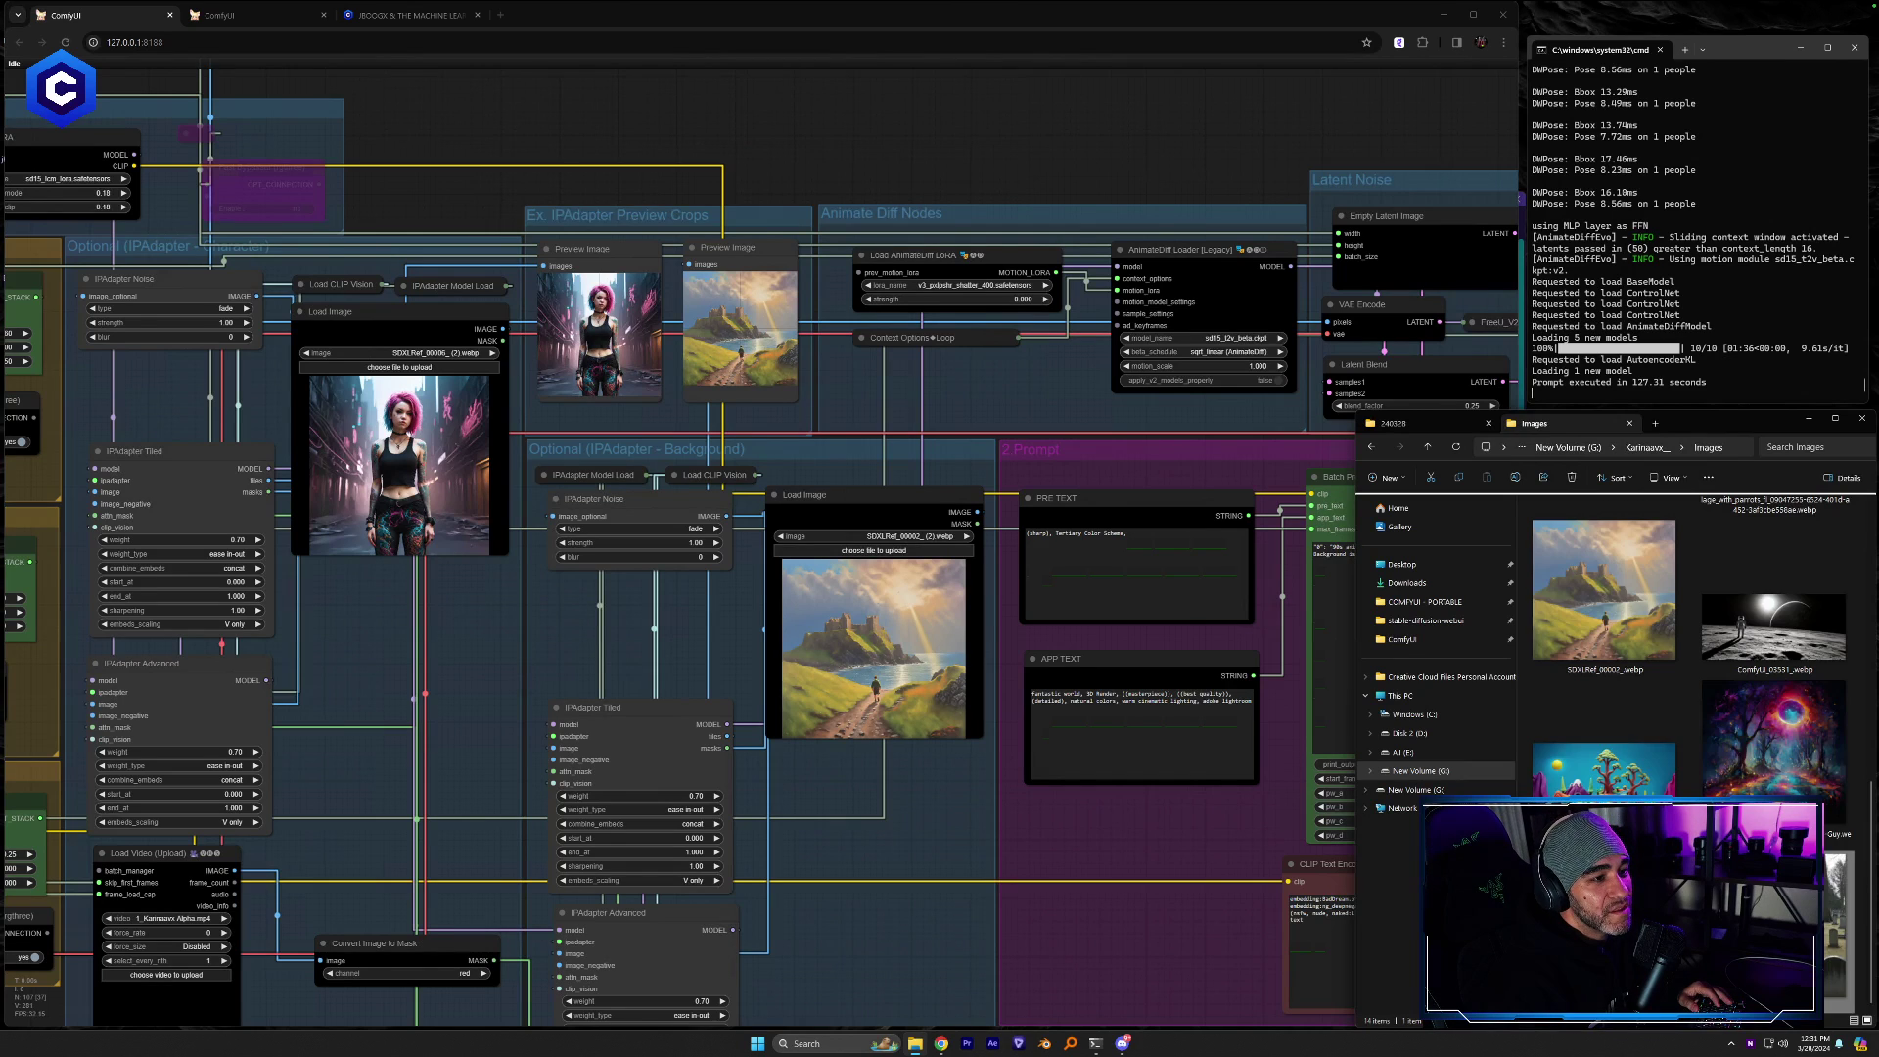
{"action": "scroll", "coordinate": [1773, 748], "scroll_direction": "down", "scroll_amount": 3}
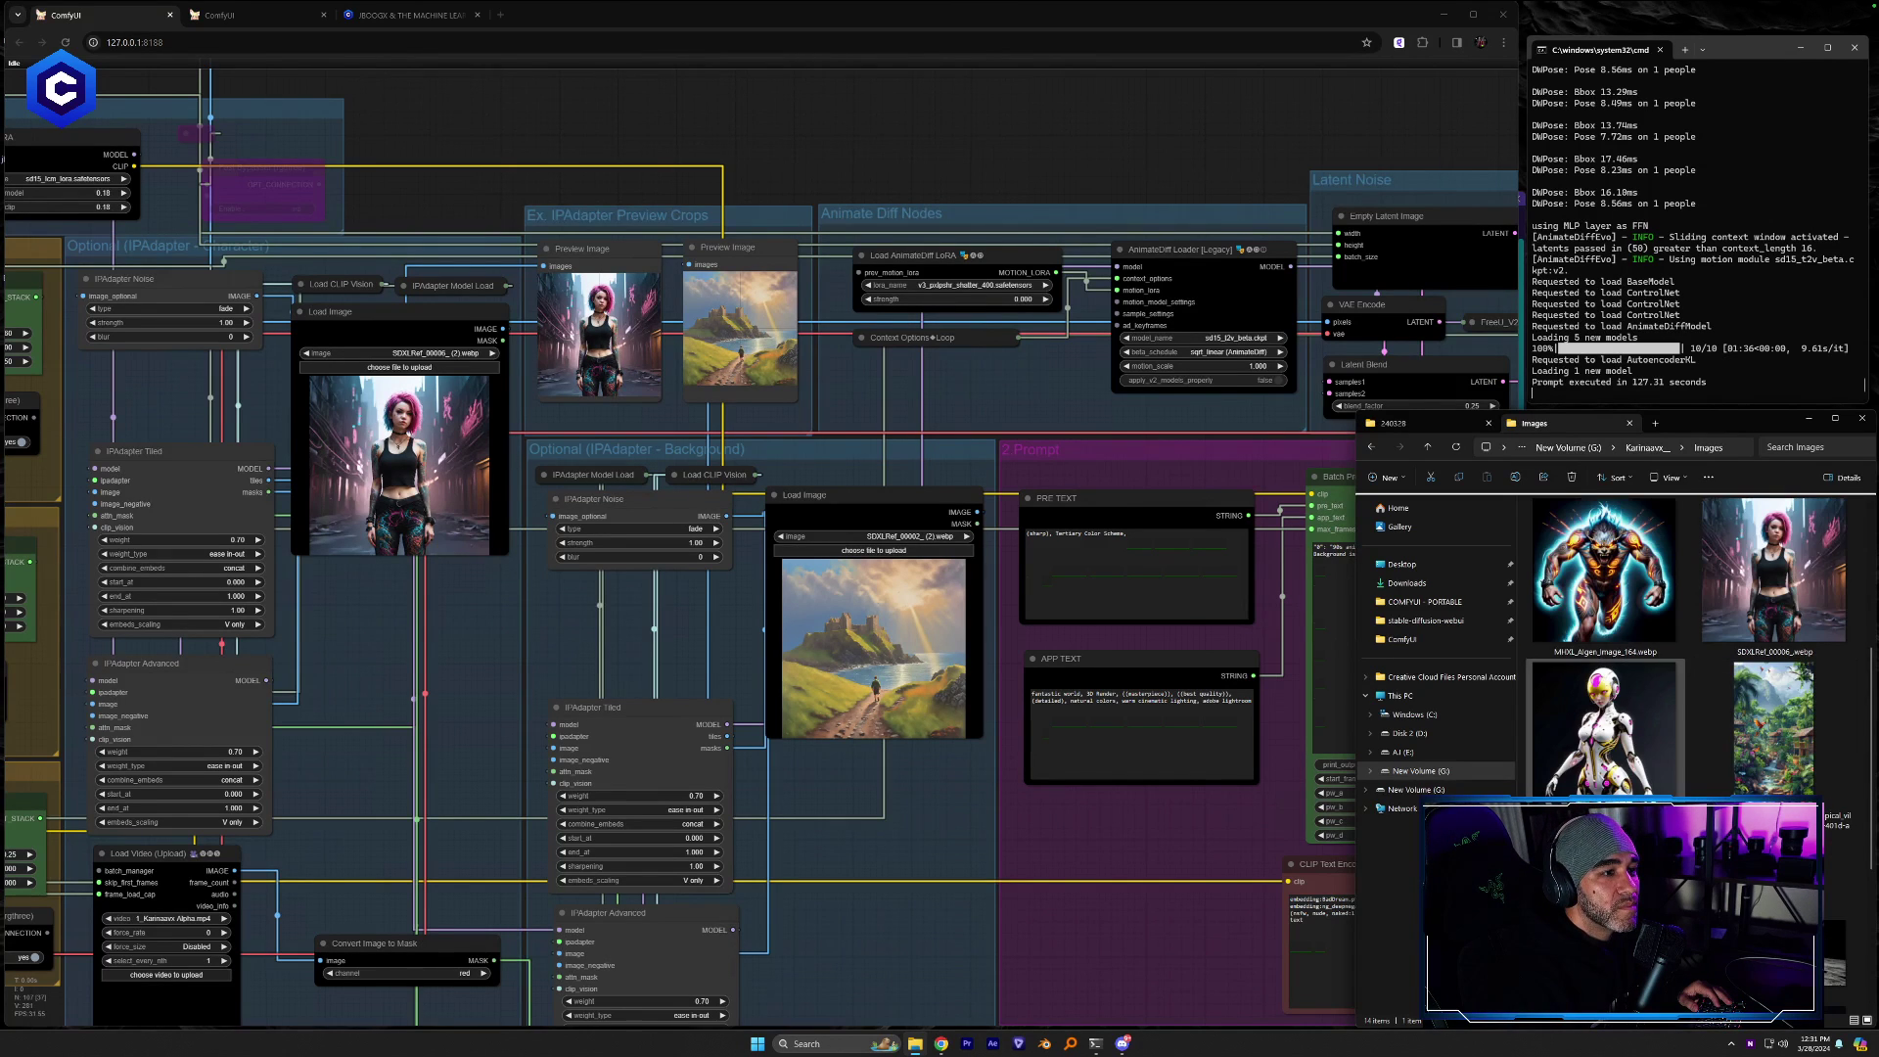
{"action": "scroll", "coordinate": [1605, 714], "scroll_direction": "up", "scroll_amount": 3}
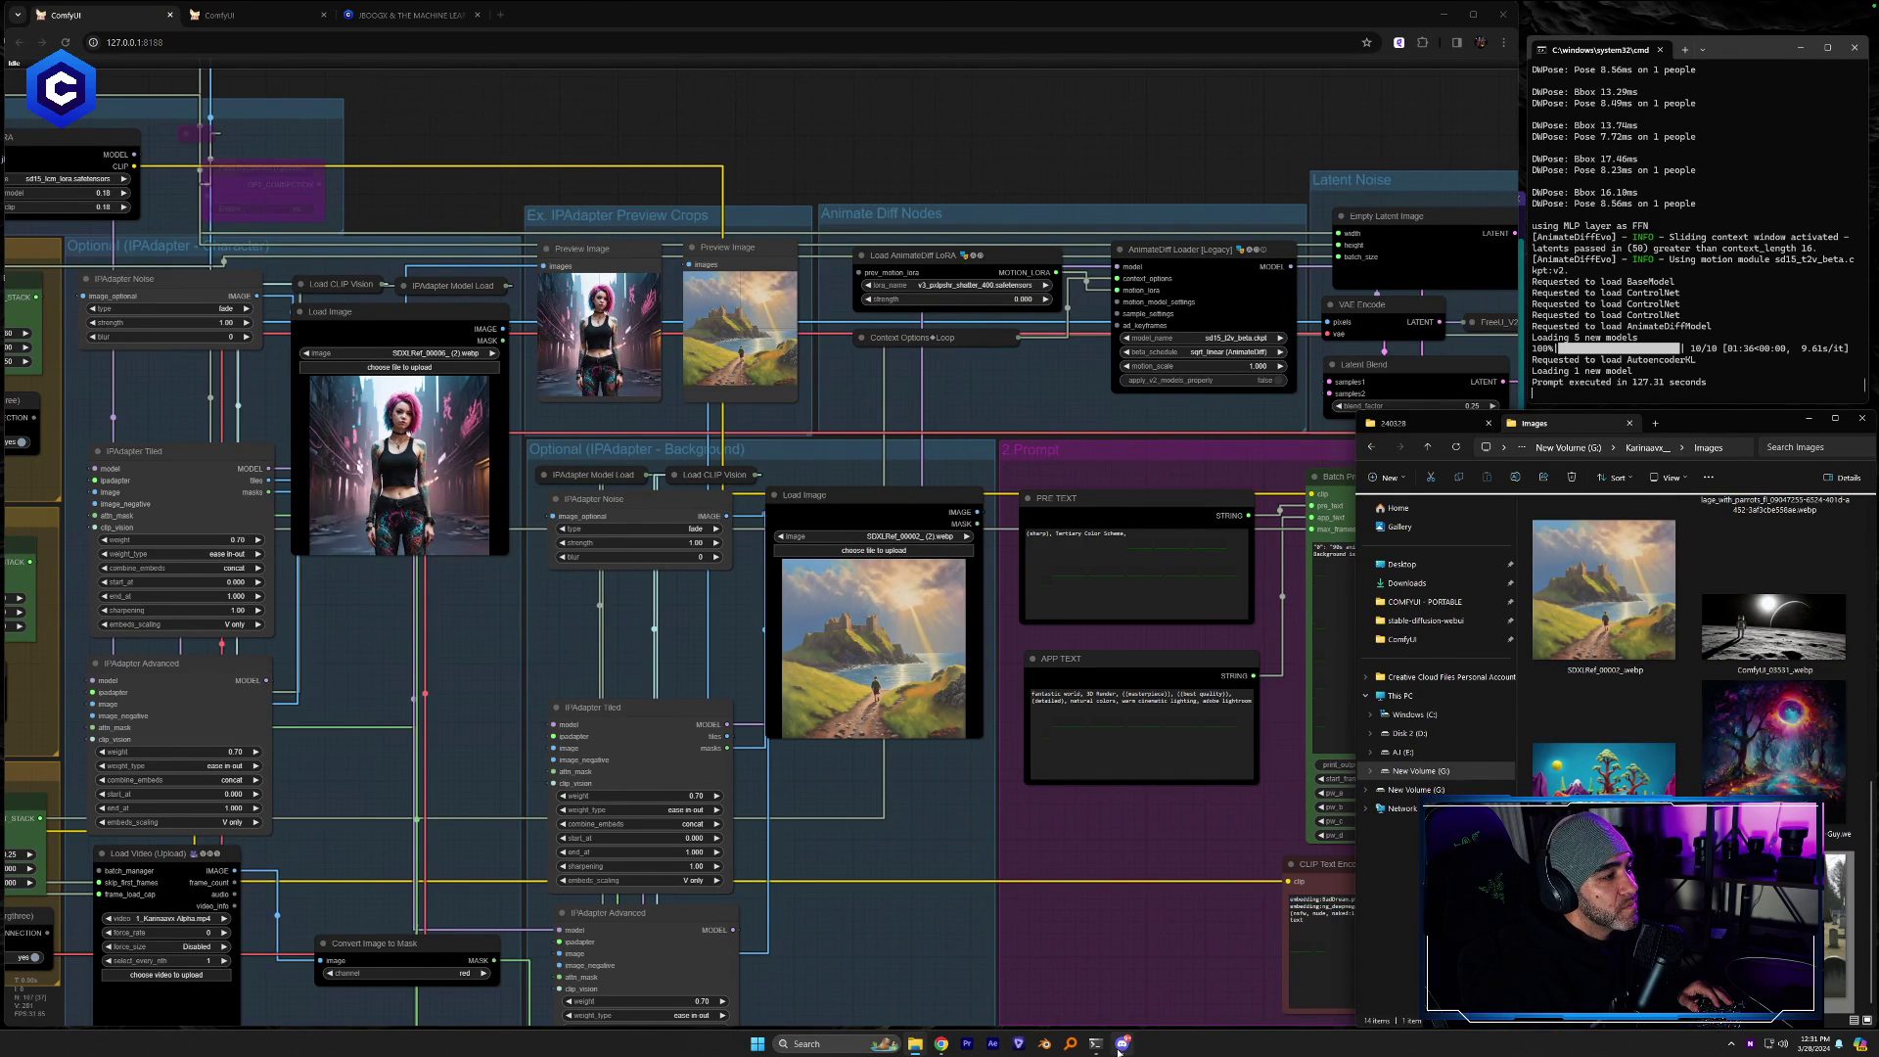
Load the clay figure from Discord's Office Hours chat as the character reference and the Images folder's colourful clay landscape as the background reference
{"action": "left_click", "coordinate": [1121, 1045]}
{"action": "scroll", "coordinate": [1315, 798], "scroll_direction": "down", "scroll_amount": 4}
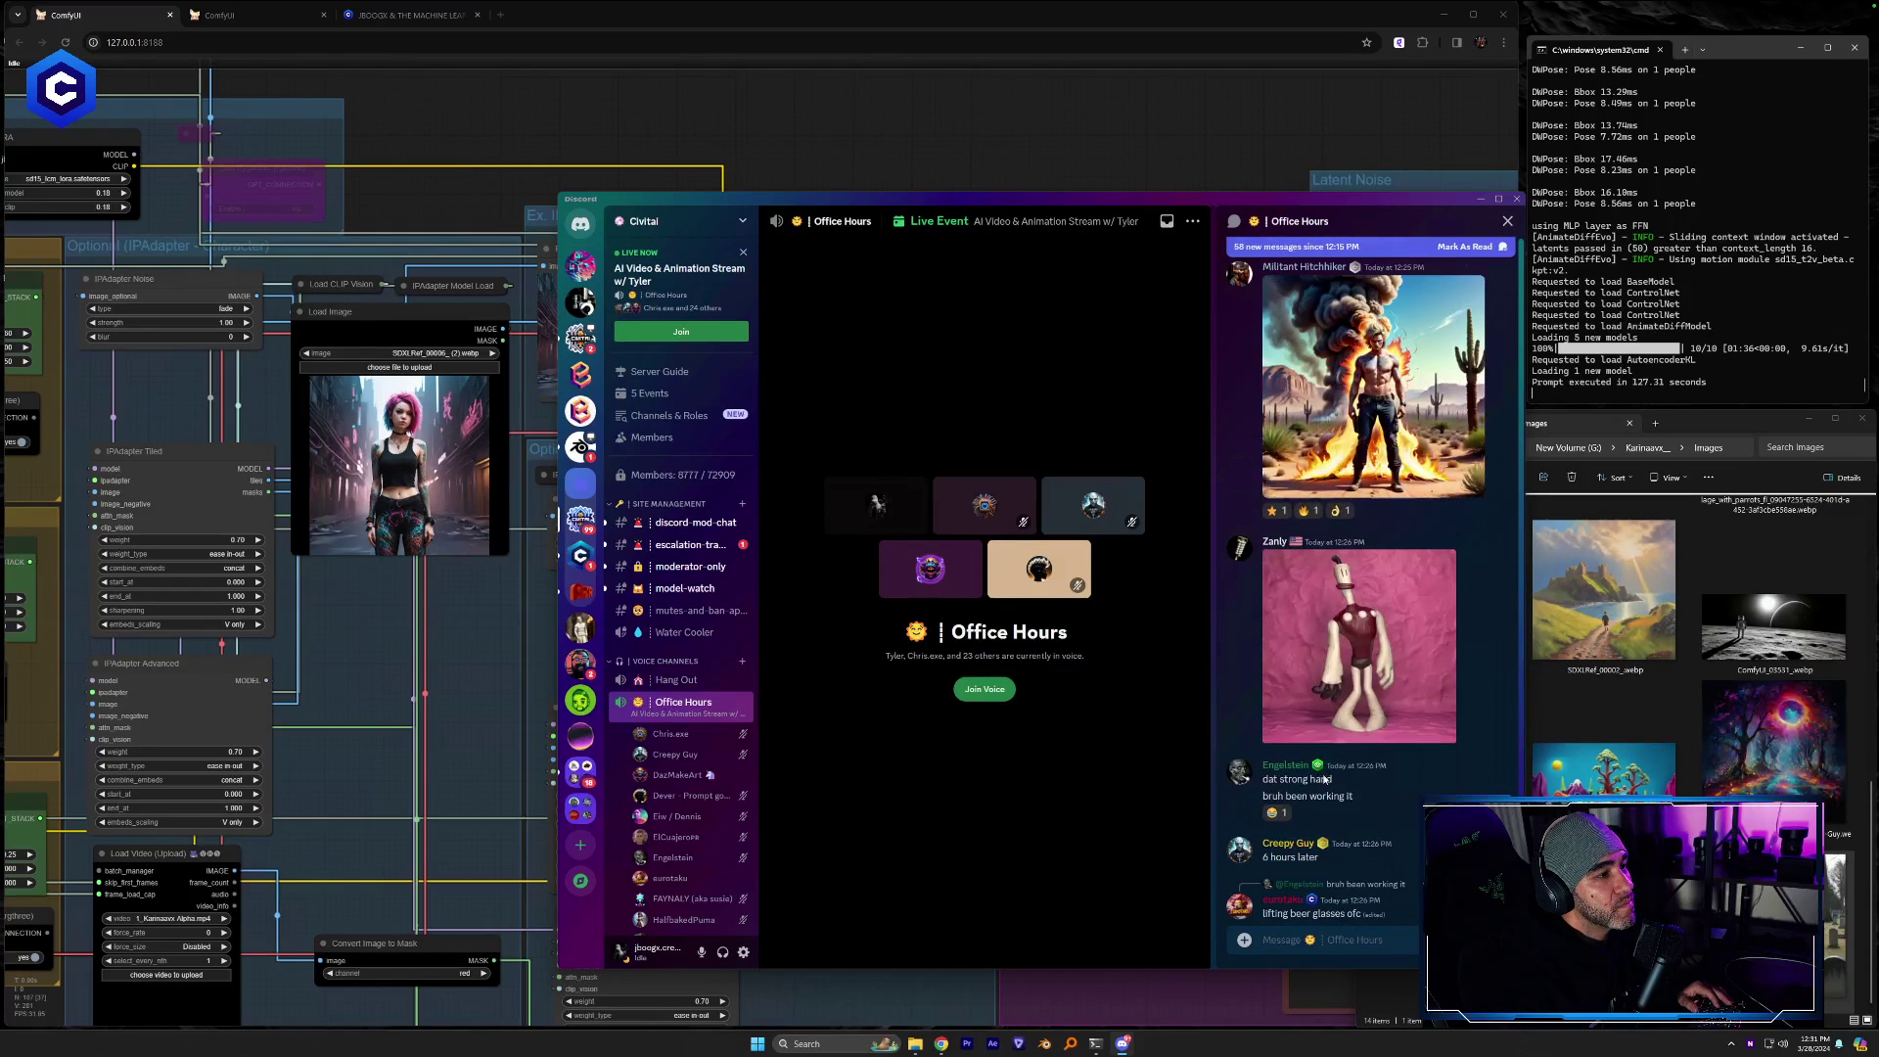
{"action": "left_click", "coordinate": [1341, 593]}
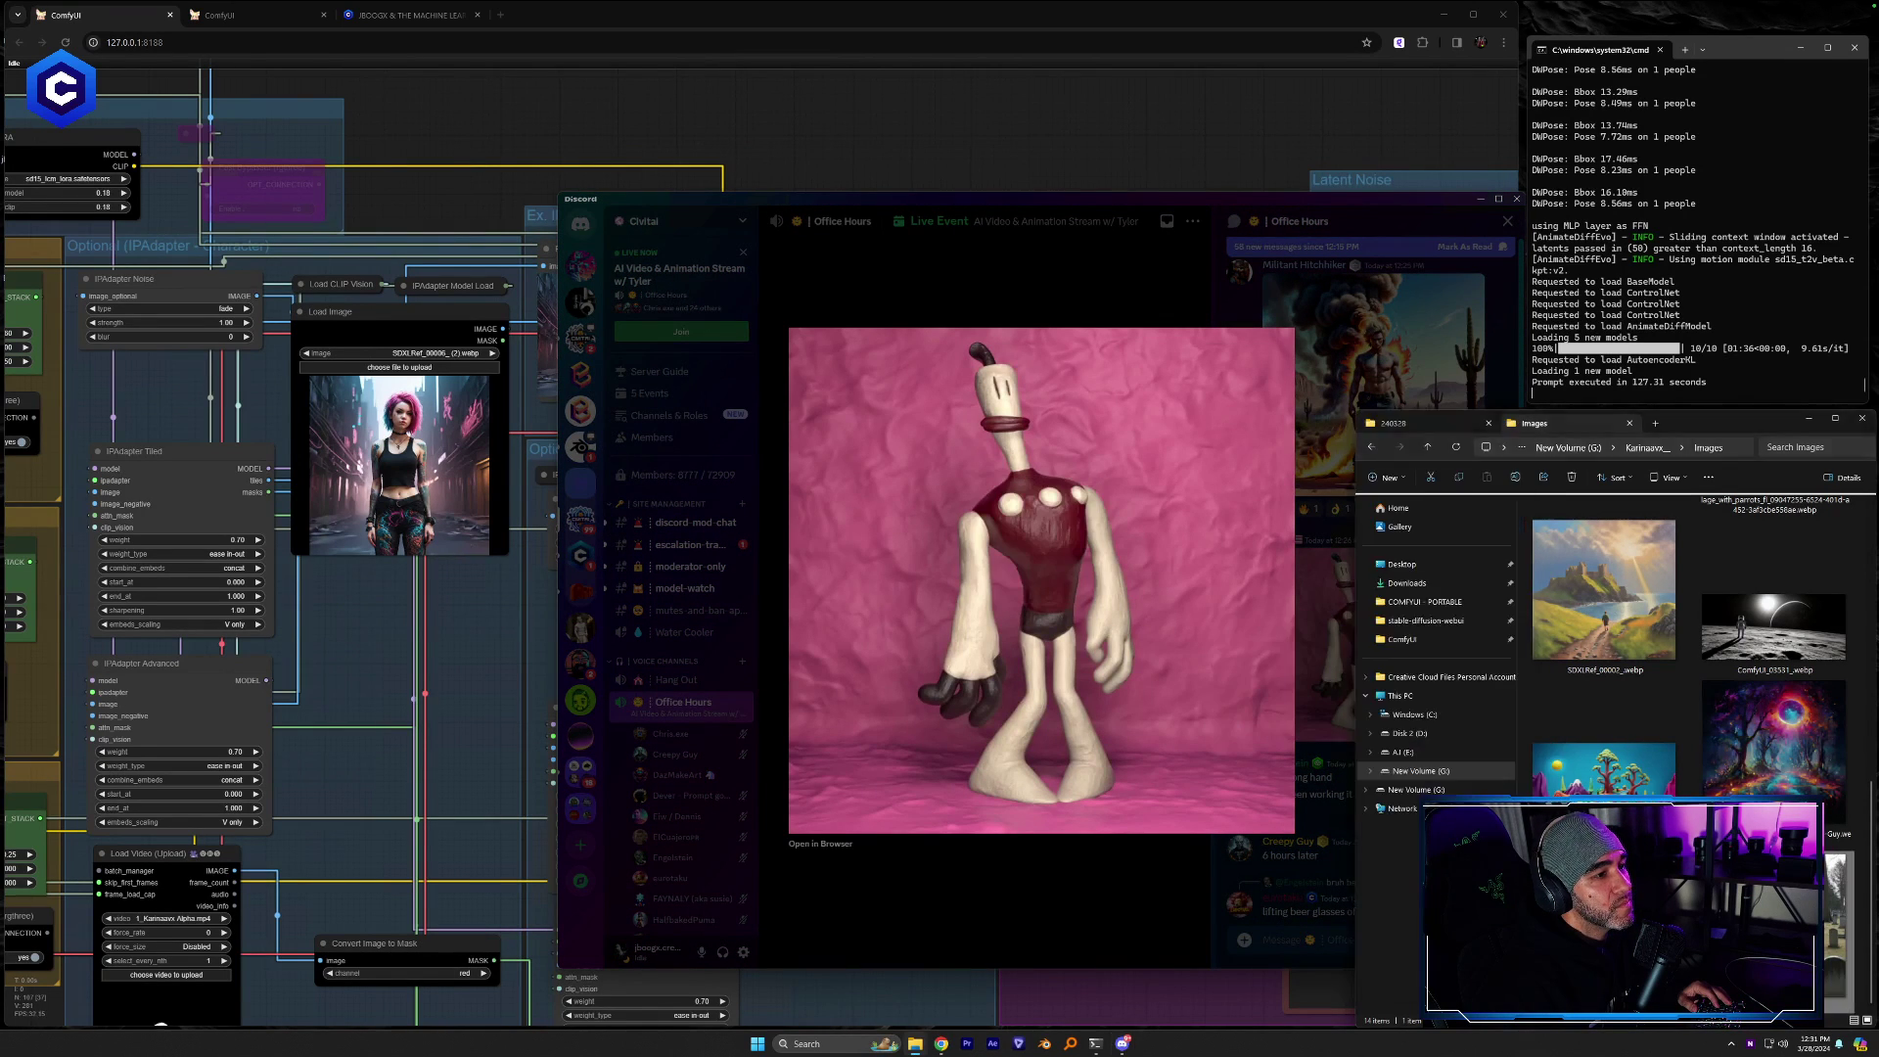
{"action": "left_click", "coordinate": [1206, 1013]}
{"action": "left_click_drag", "start_coordinate": [1206, 1012], "coordinate": [389, 485]}
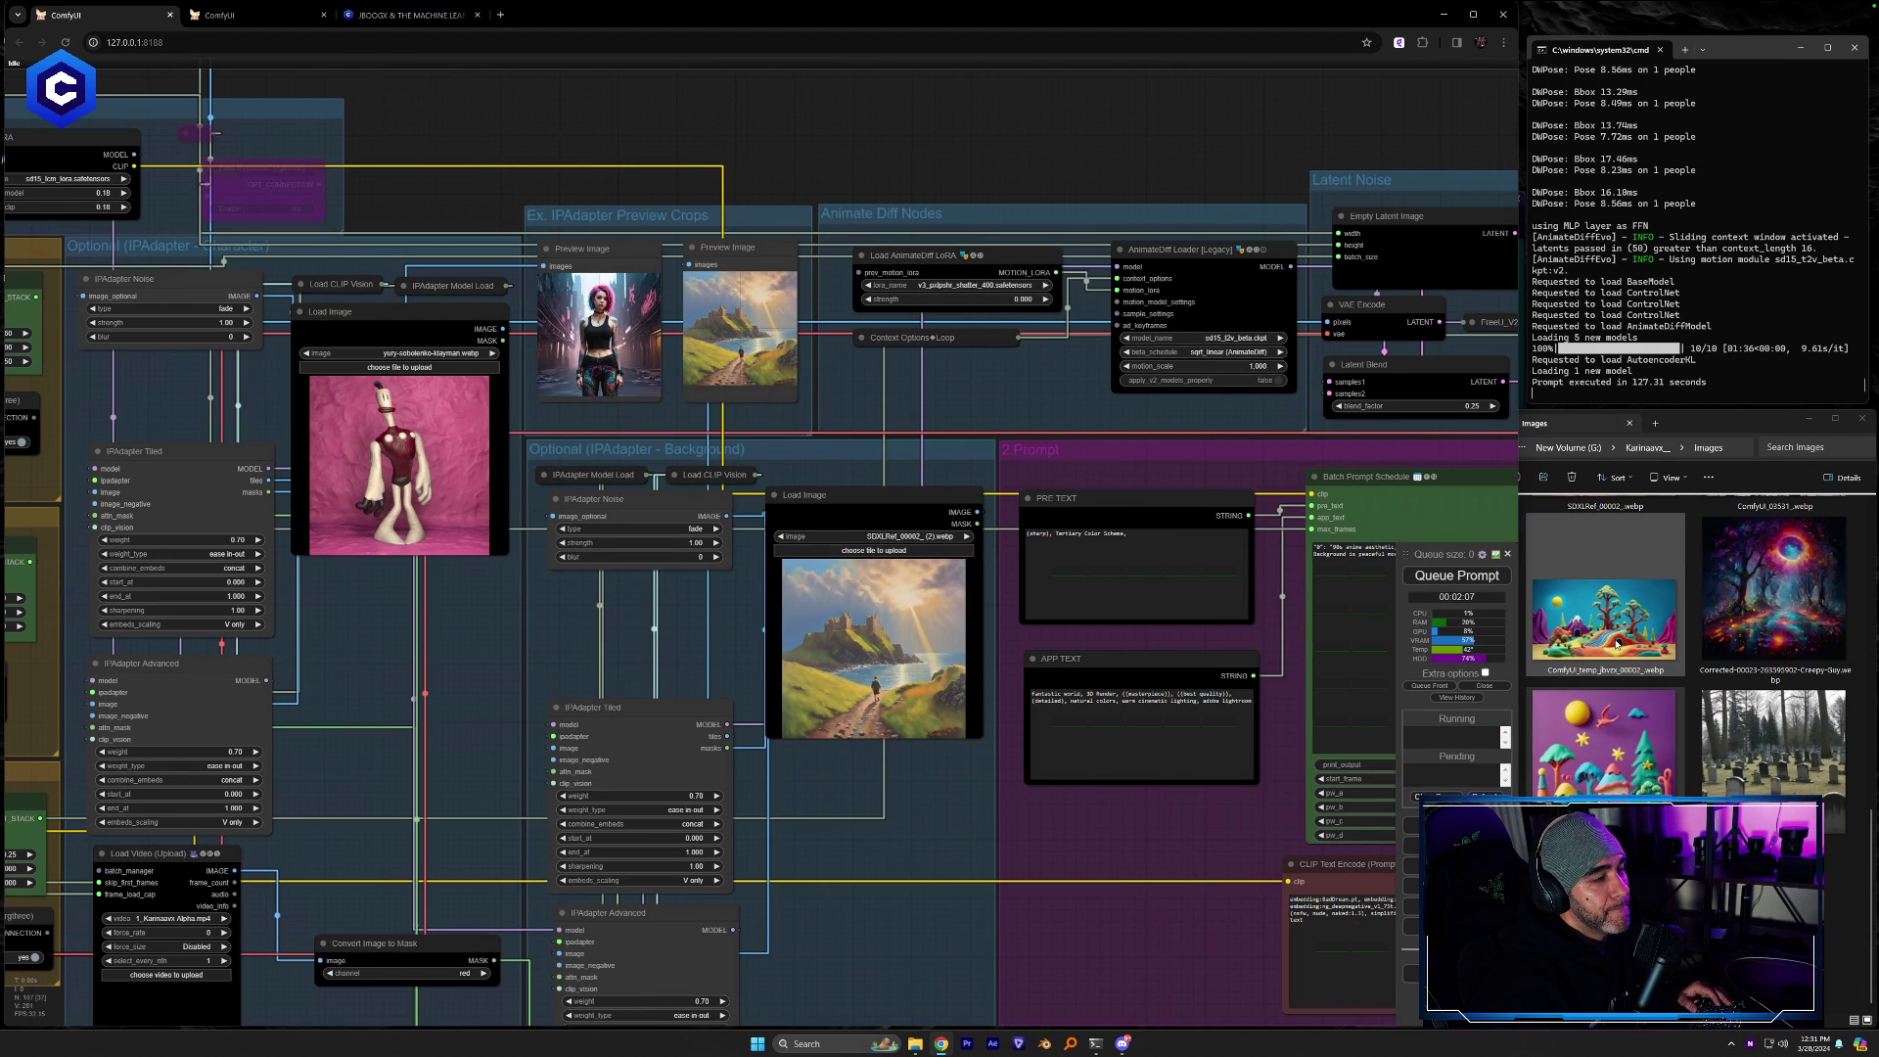
{"action": "left_click_drag", "start_coordinate": [1622, 626], "coordinate": [910, 645]}
Remove "90s anime aesthetic," from the start of the Batch Prompt Schedule prompt
{"action": "left_click_drag", "start_coordinate": [1178, 848], "coordinate": [708, 903]}
{"action": "scroll", "coordinate": [1205, 642], "scroll_direction": "up", "scroll_amount": 8}
{"action": "scroll", "coordinate": [1206, 642], "scroll_direction": "down", "scroll_amount": 6}
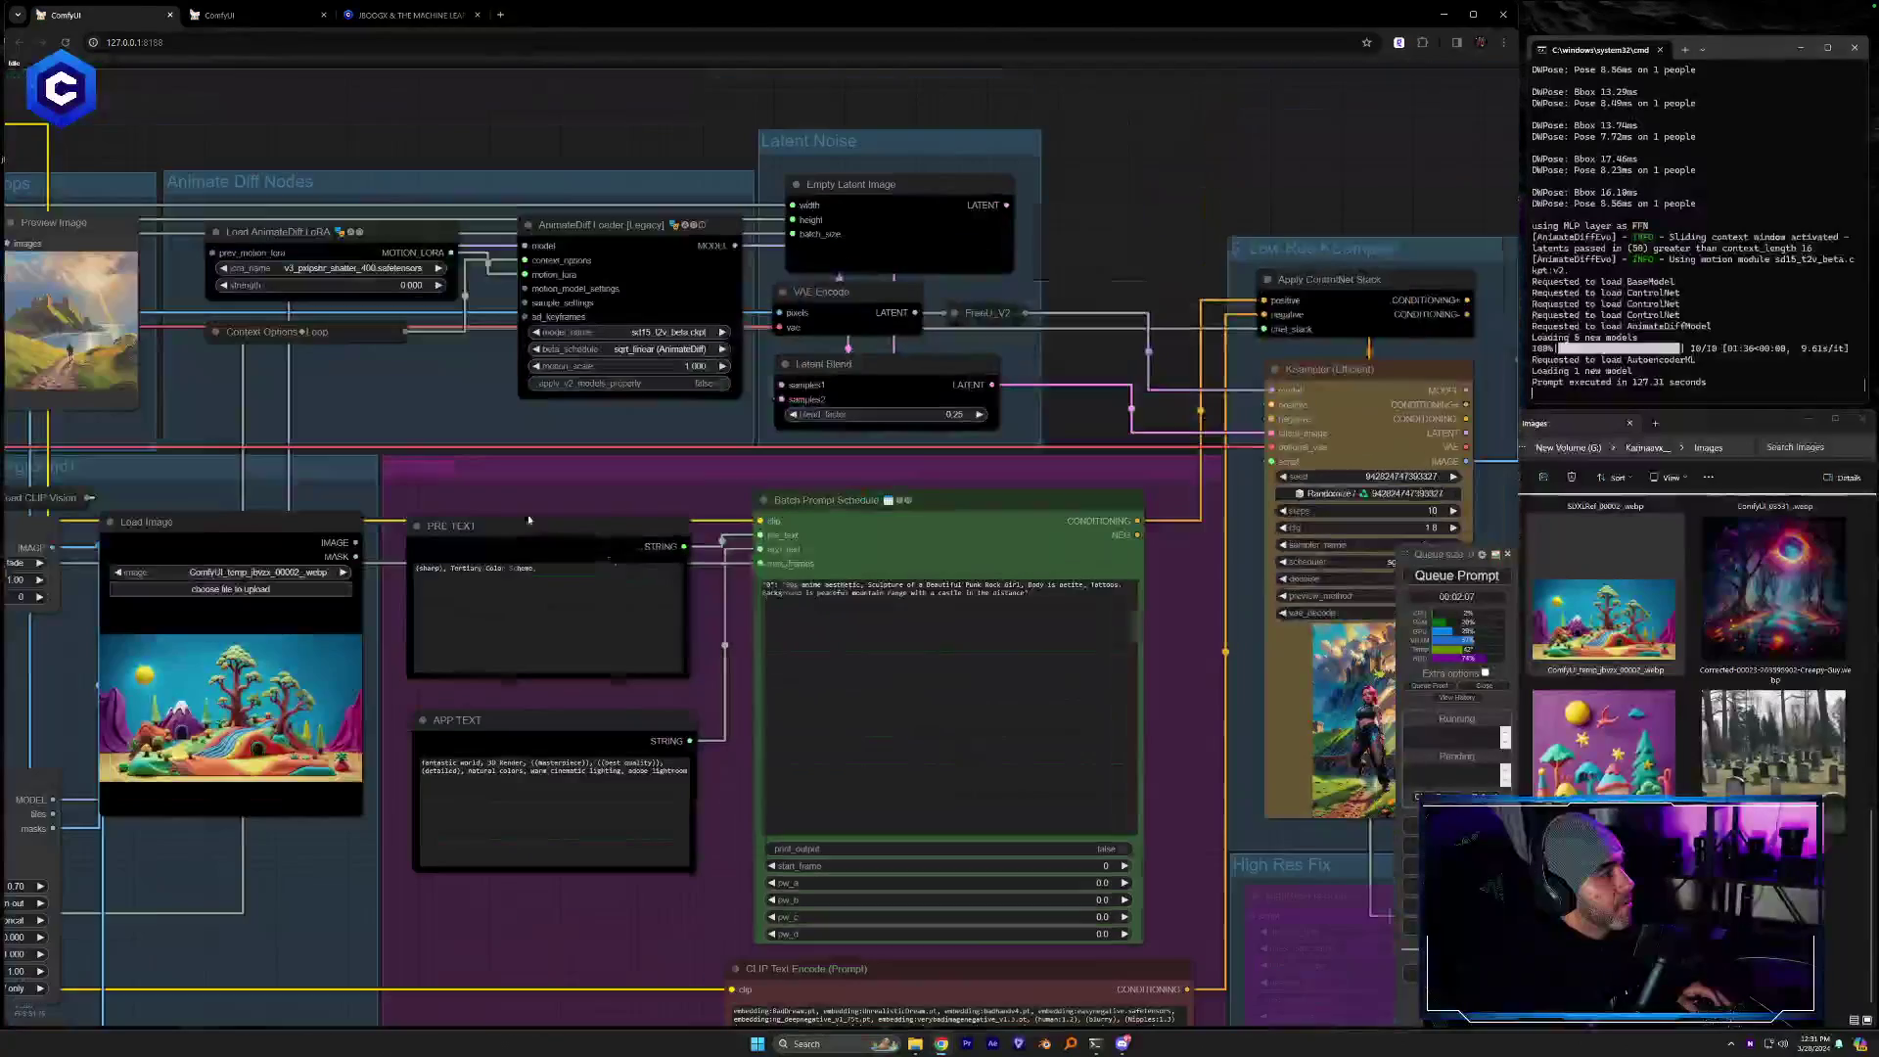
{"action": "scroll", "coordinate": [1183, 602], "scroll_direction": "up", "scroll_amount": 1}
{"action": "scroll", "coordinate": [1182, 602], "scroll_direction": "up", "scroll_amount": 5}
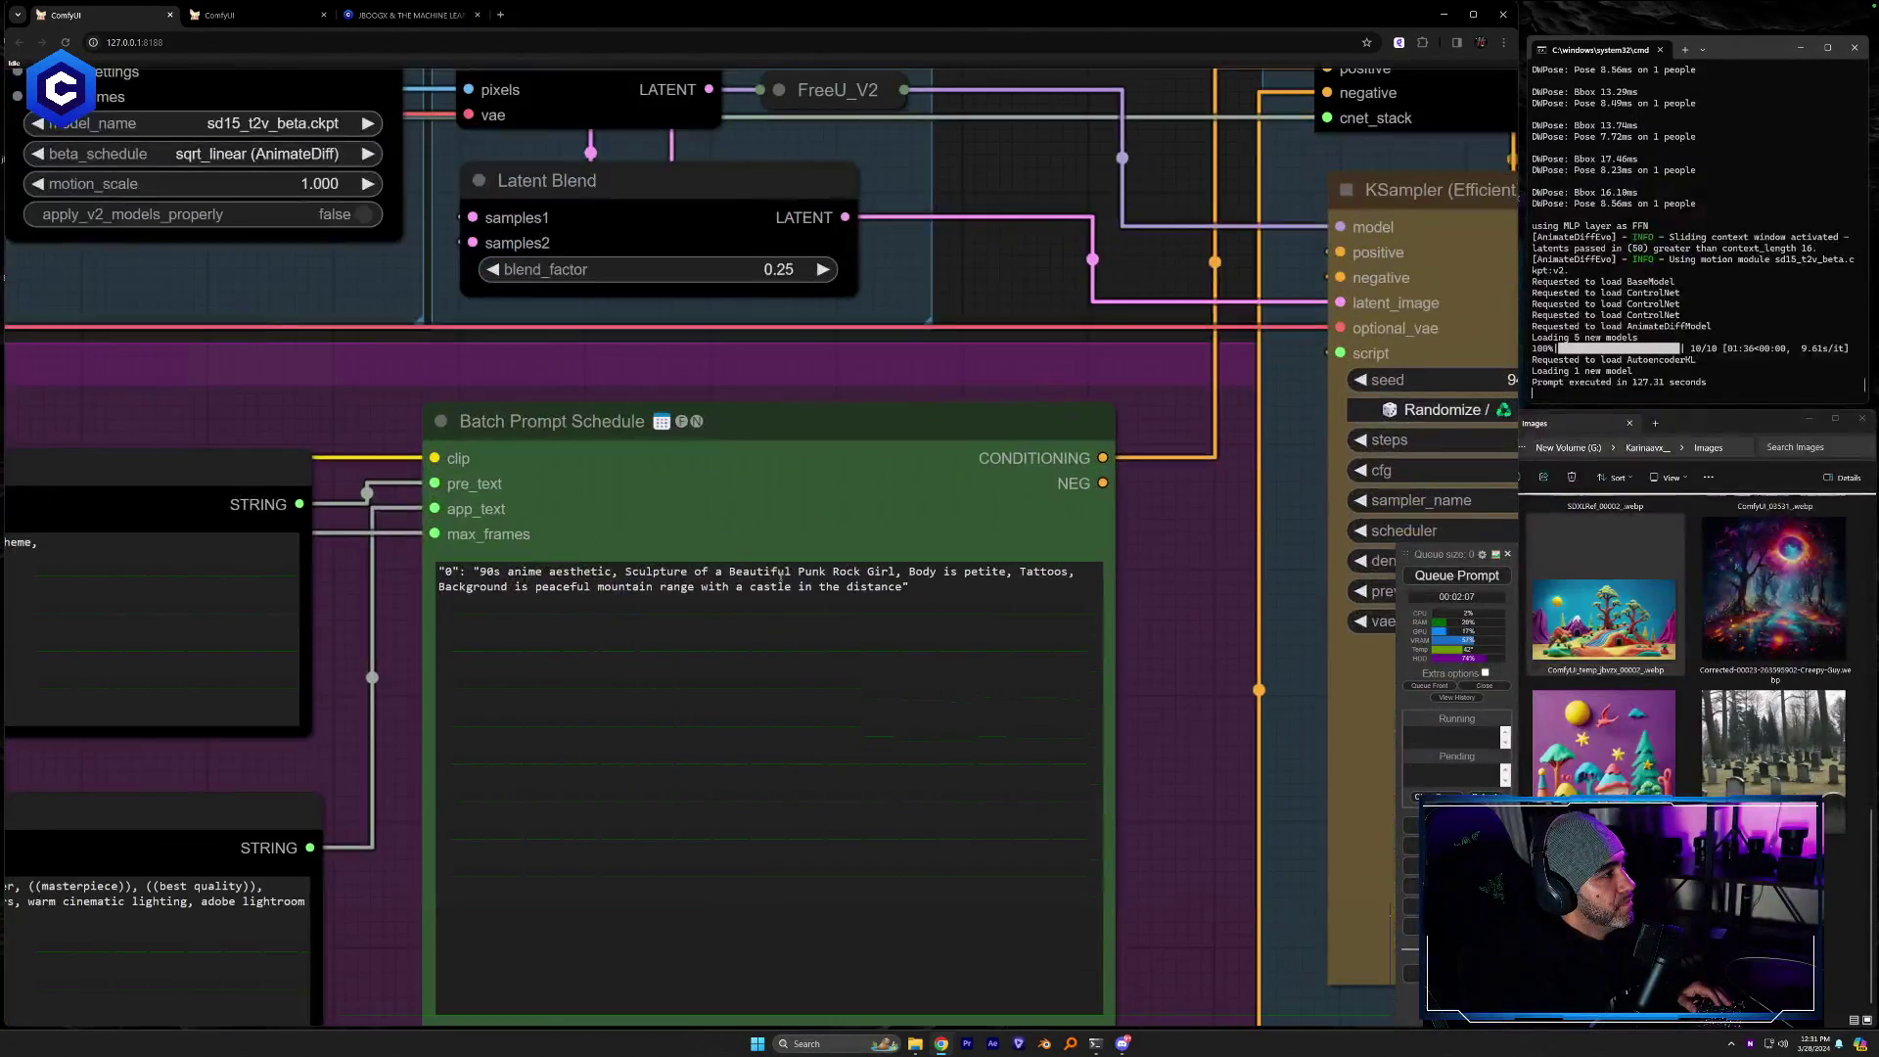
{"action": "left_click", "coordinate": [620, 569]}
{"action": "left_click_drag", "start_coordinate": [502, 581], "coordinate": [483, 579]}
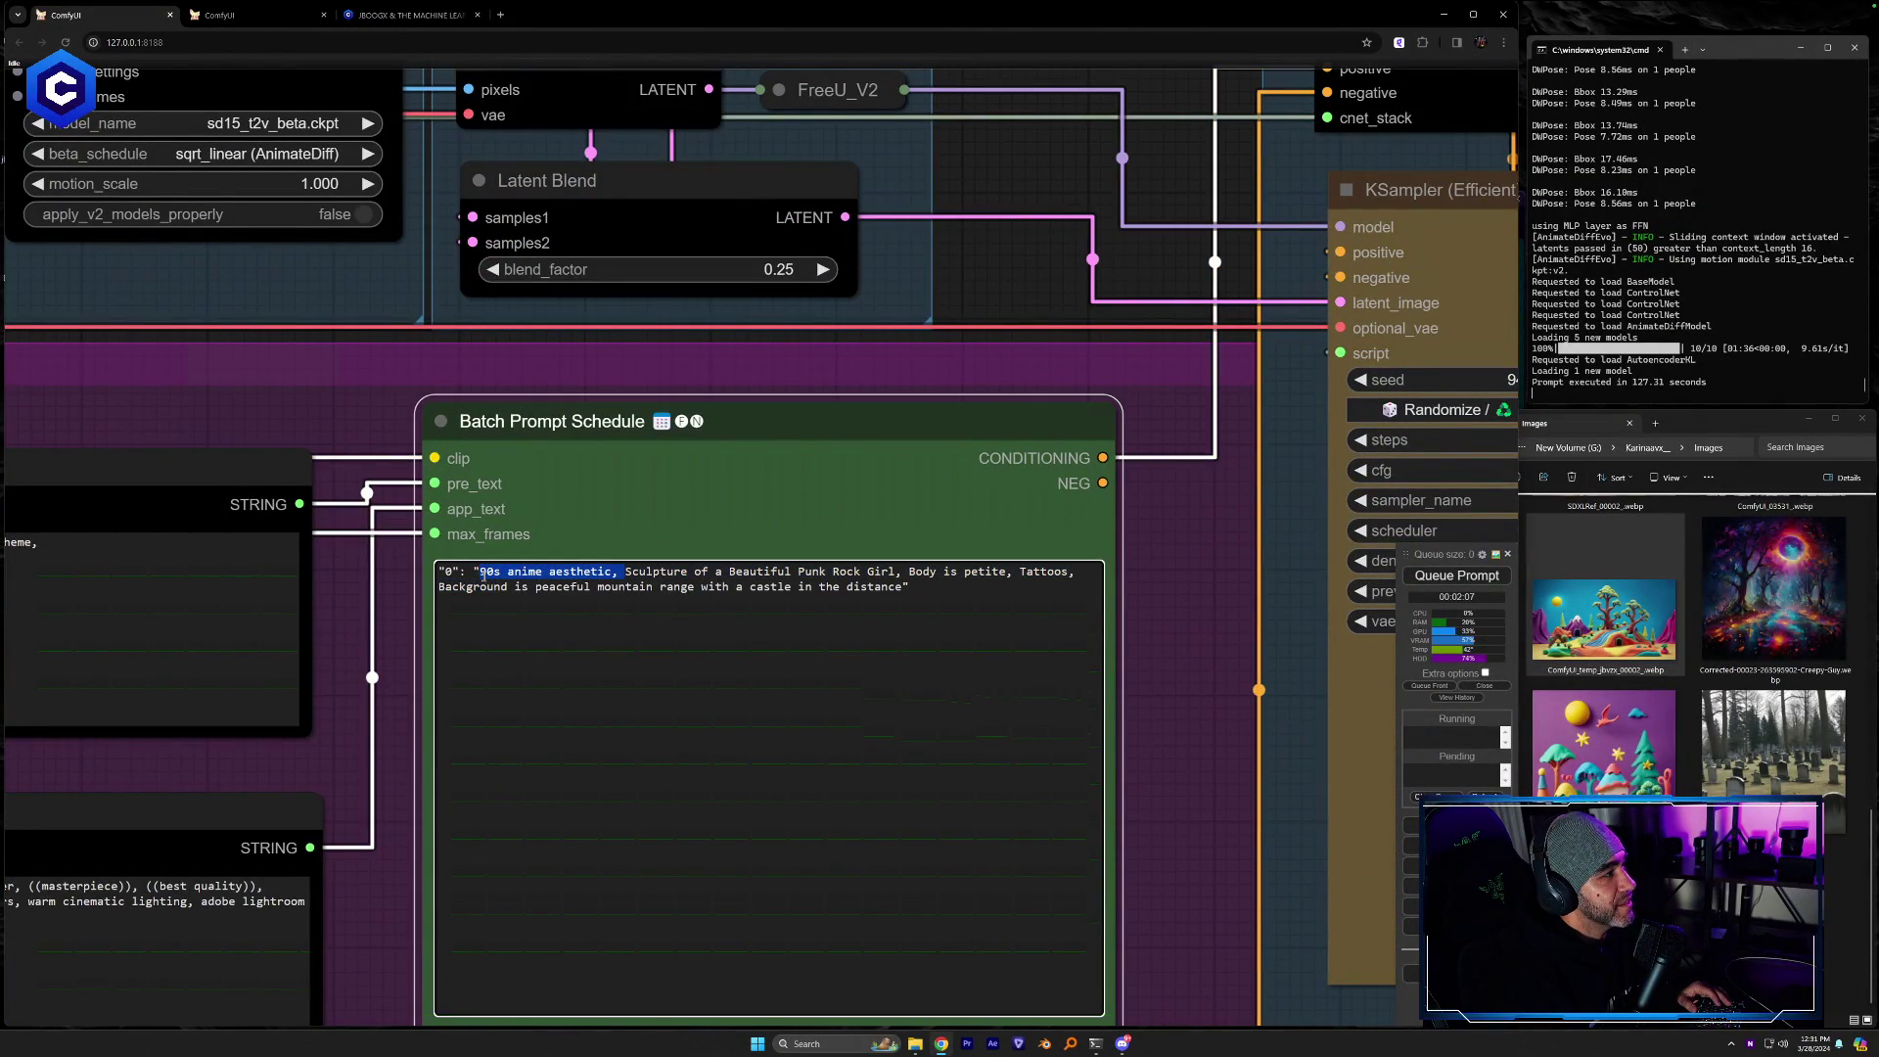
{"action": "key", "text": "BackSpace"}
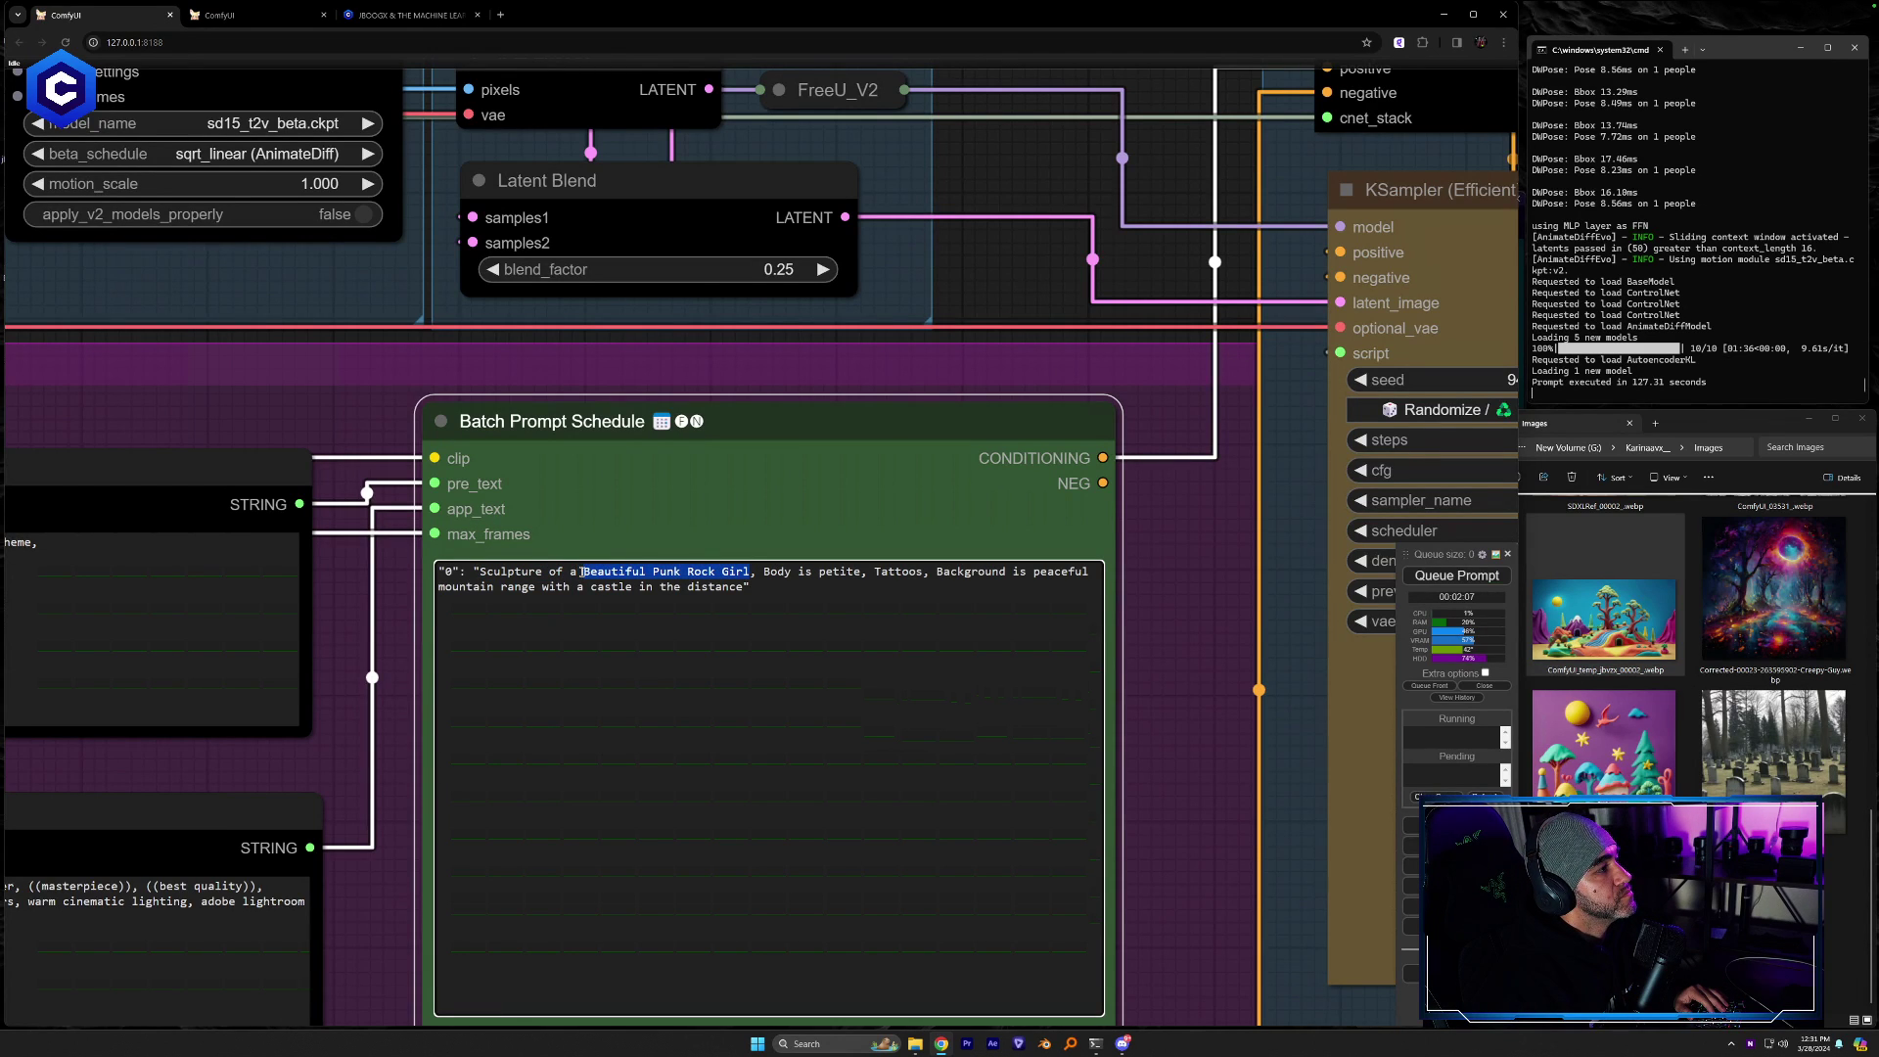
Change the Batch Prompt Schedule subject to "Claymation Character, Body is clay", removing the punk rock girl and tattoos wording
{"action": "type", "text": "Clay"}
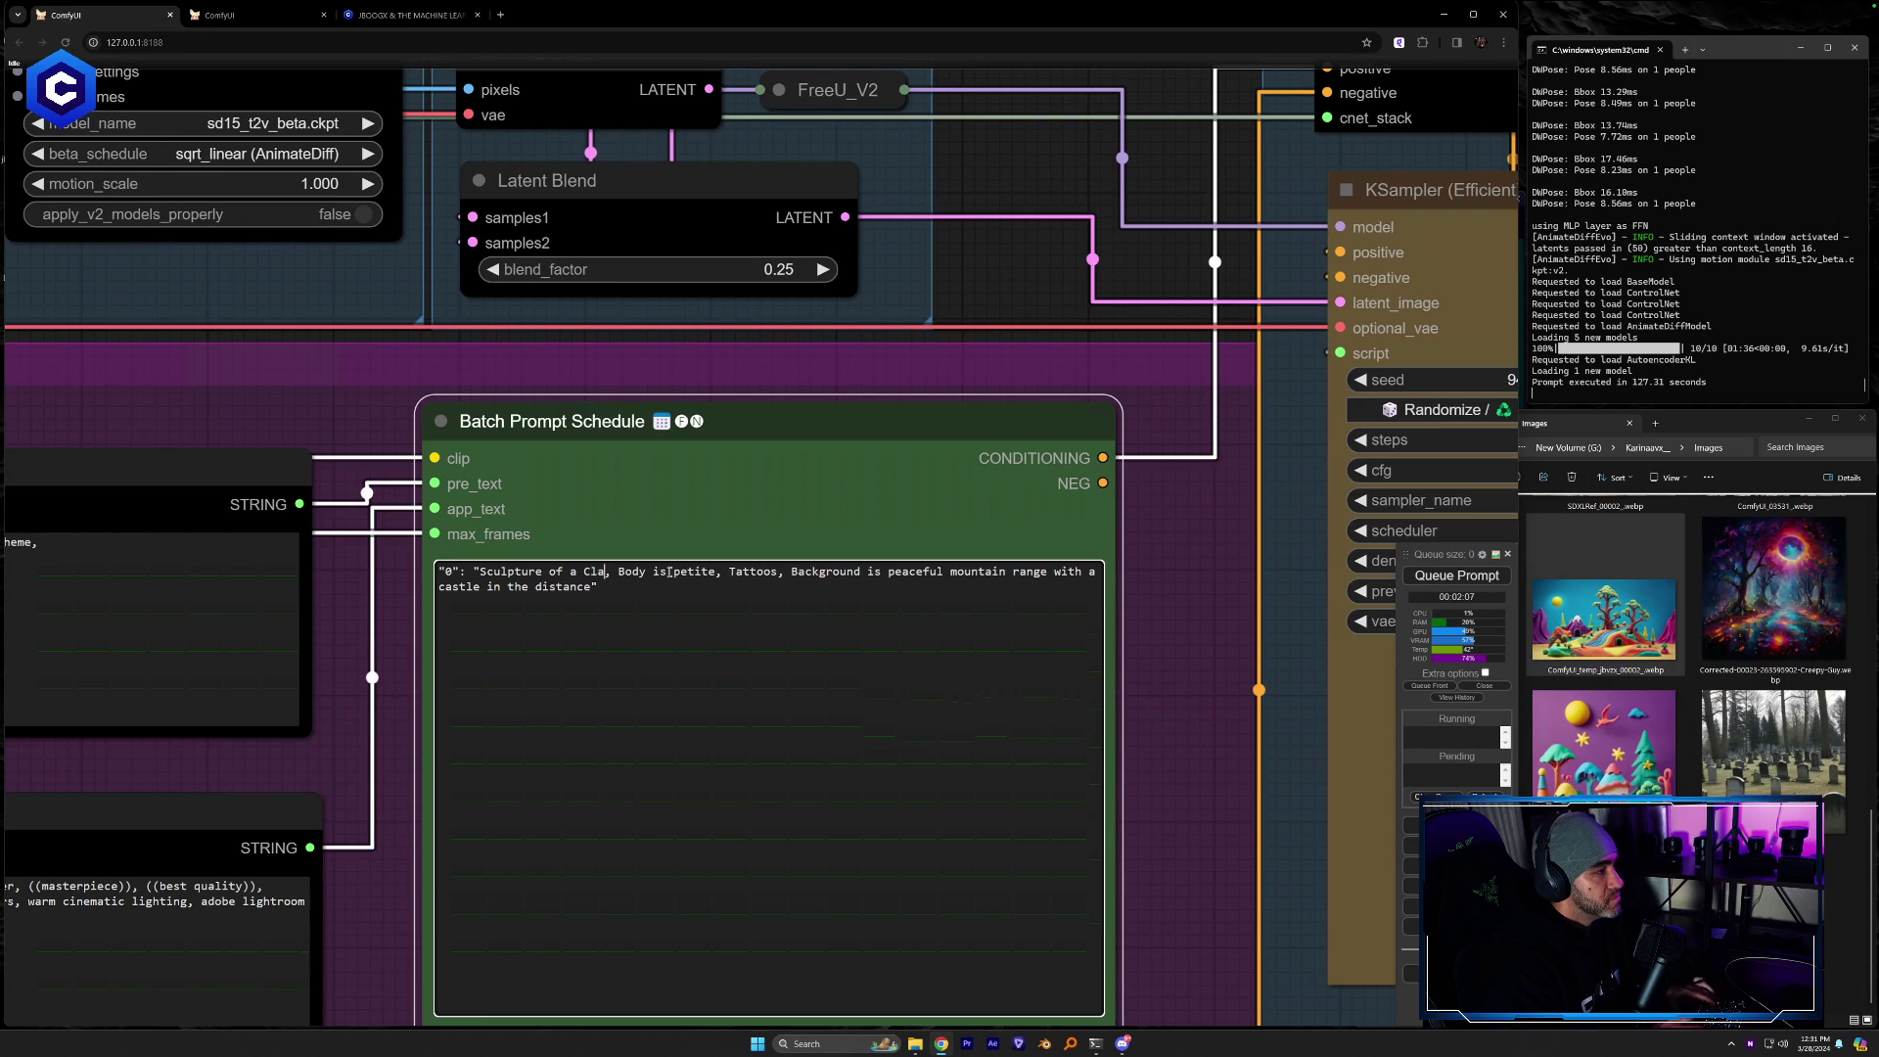
{"action": "type", "text": "mation Character, Body is "}
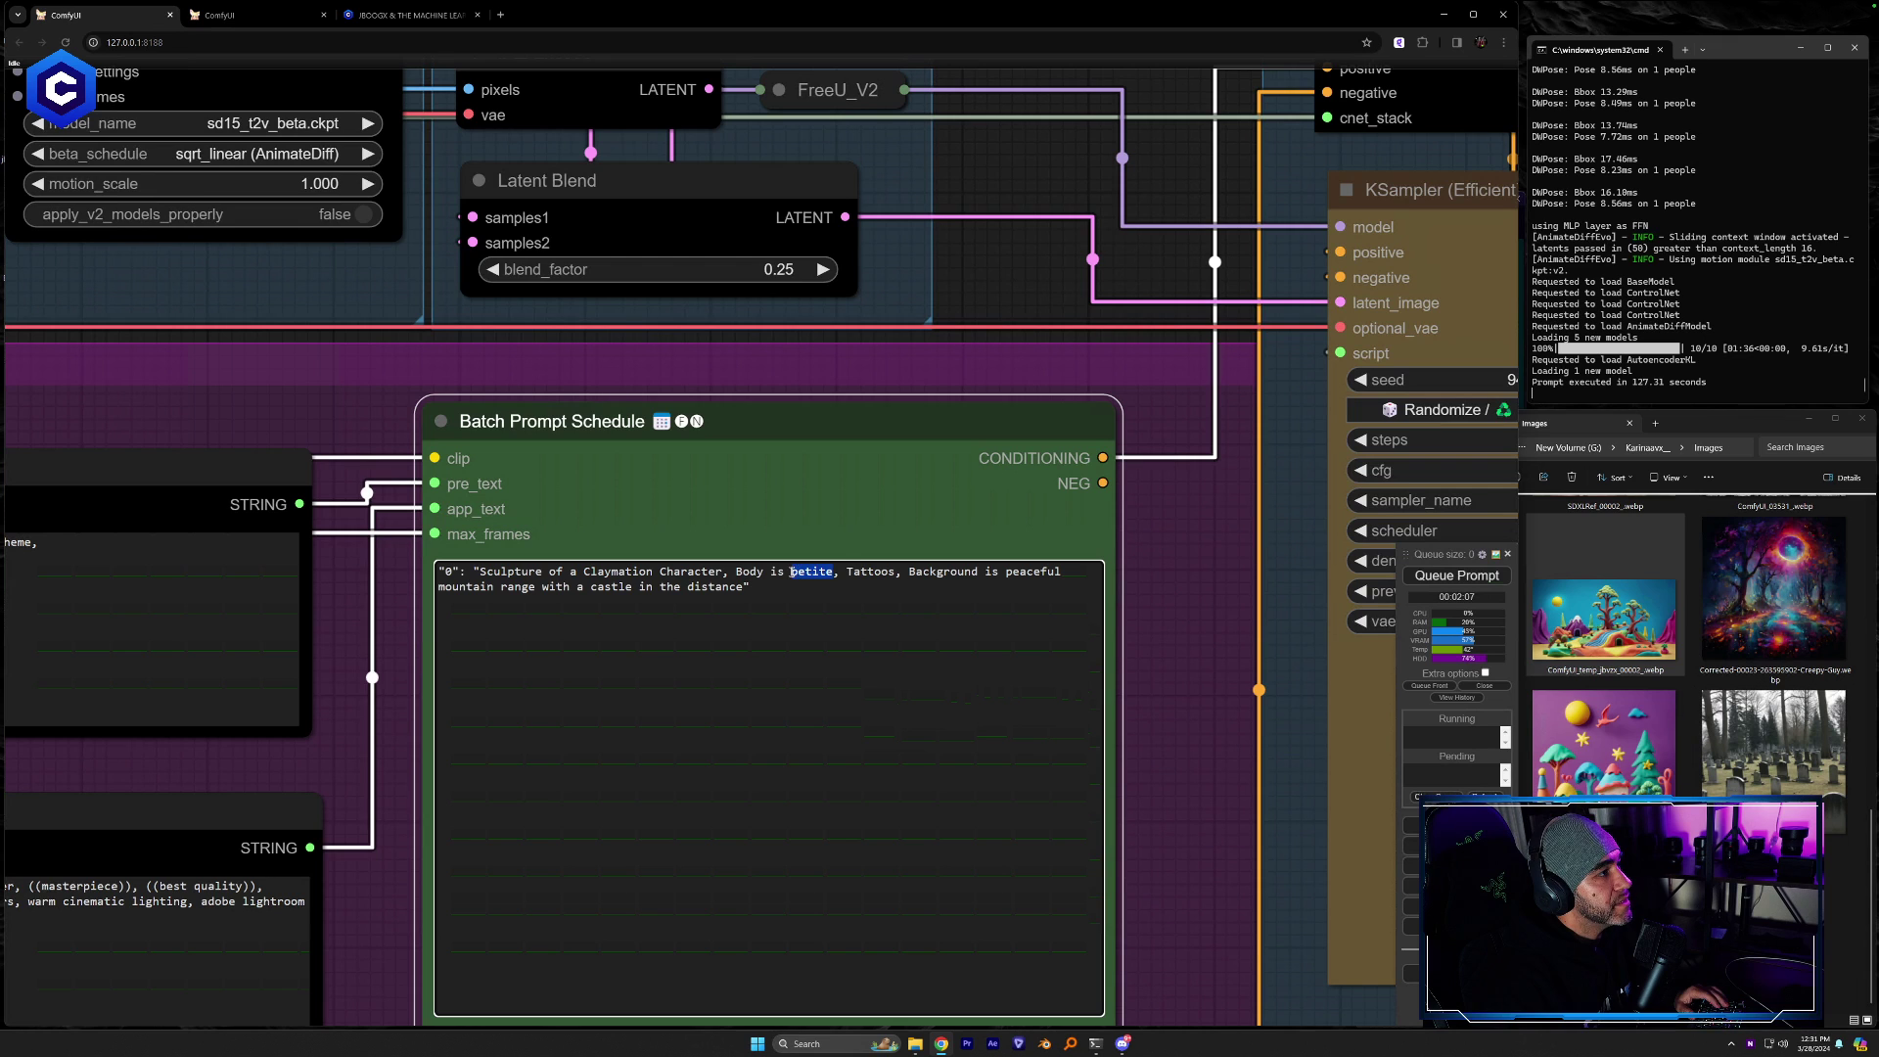
{"action": "type", "text": "clay"}
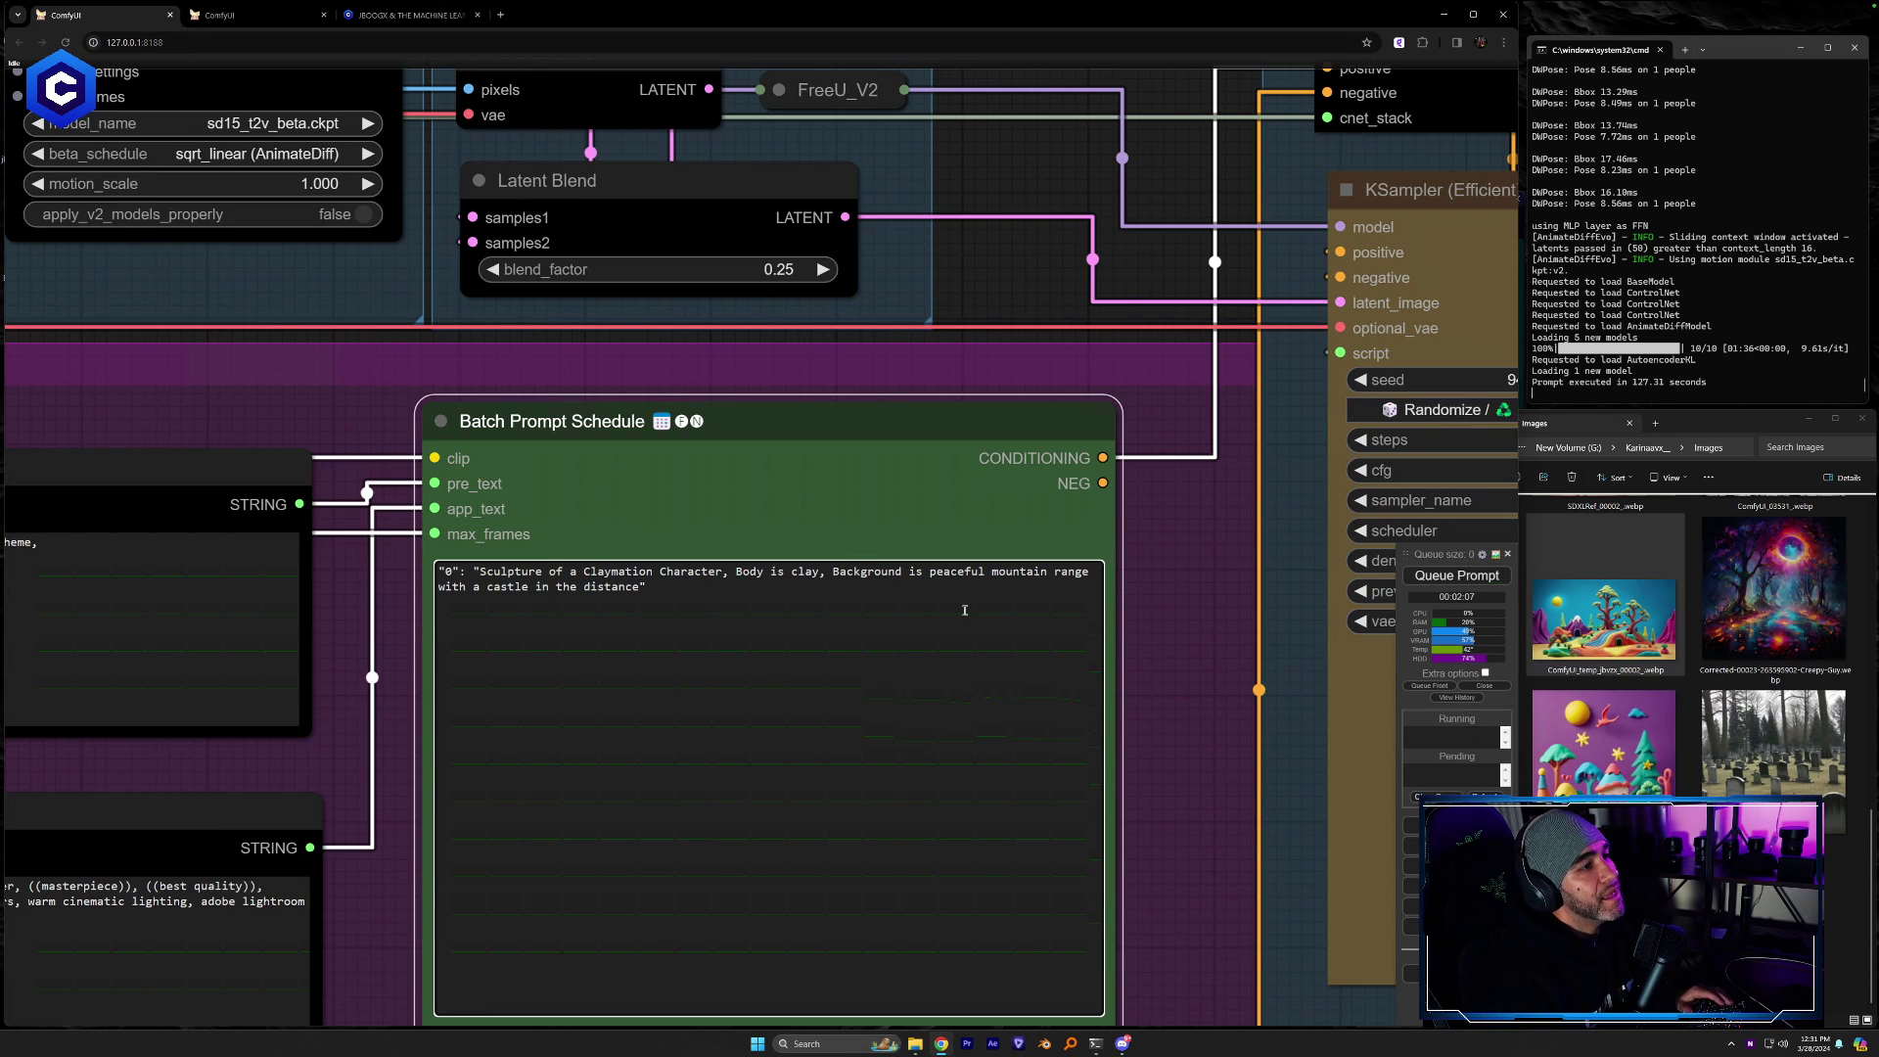
Replace the background description in the Batch Prompt Schedule prompt with "clay mountain with clay trees"
{"action": "left_click_drag", "start_coordinate": [304, 456], "coordinate": [677, 266]}
{"action": "left_click_drag", "start_coordinate": [688, 368], "coordinate": [1, 483]}
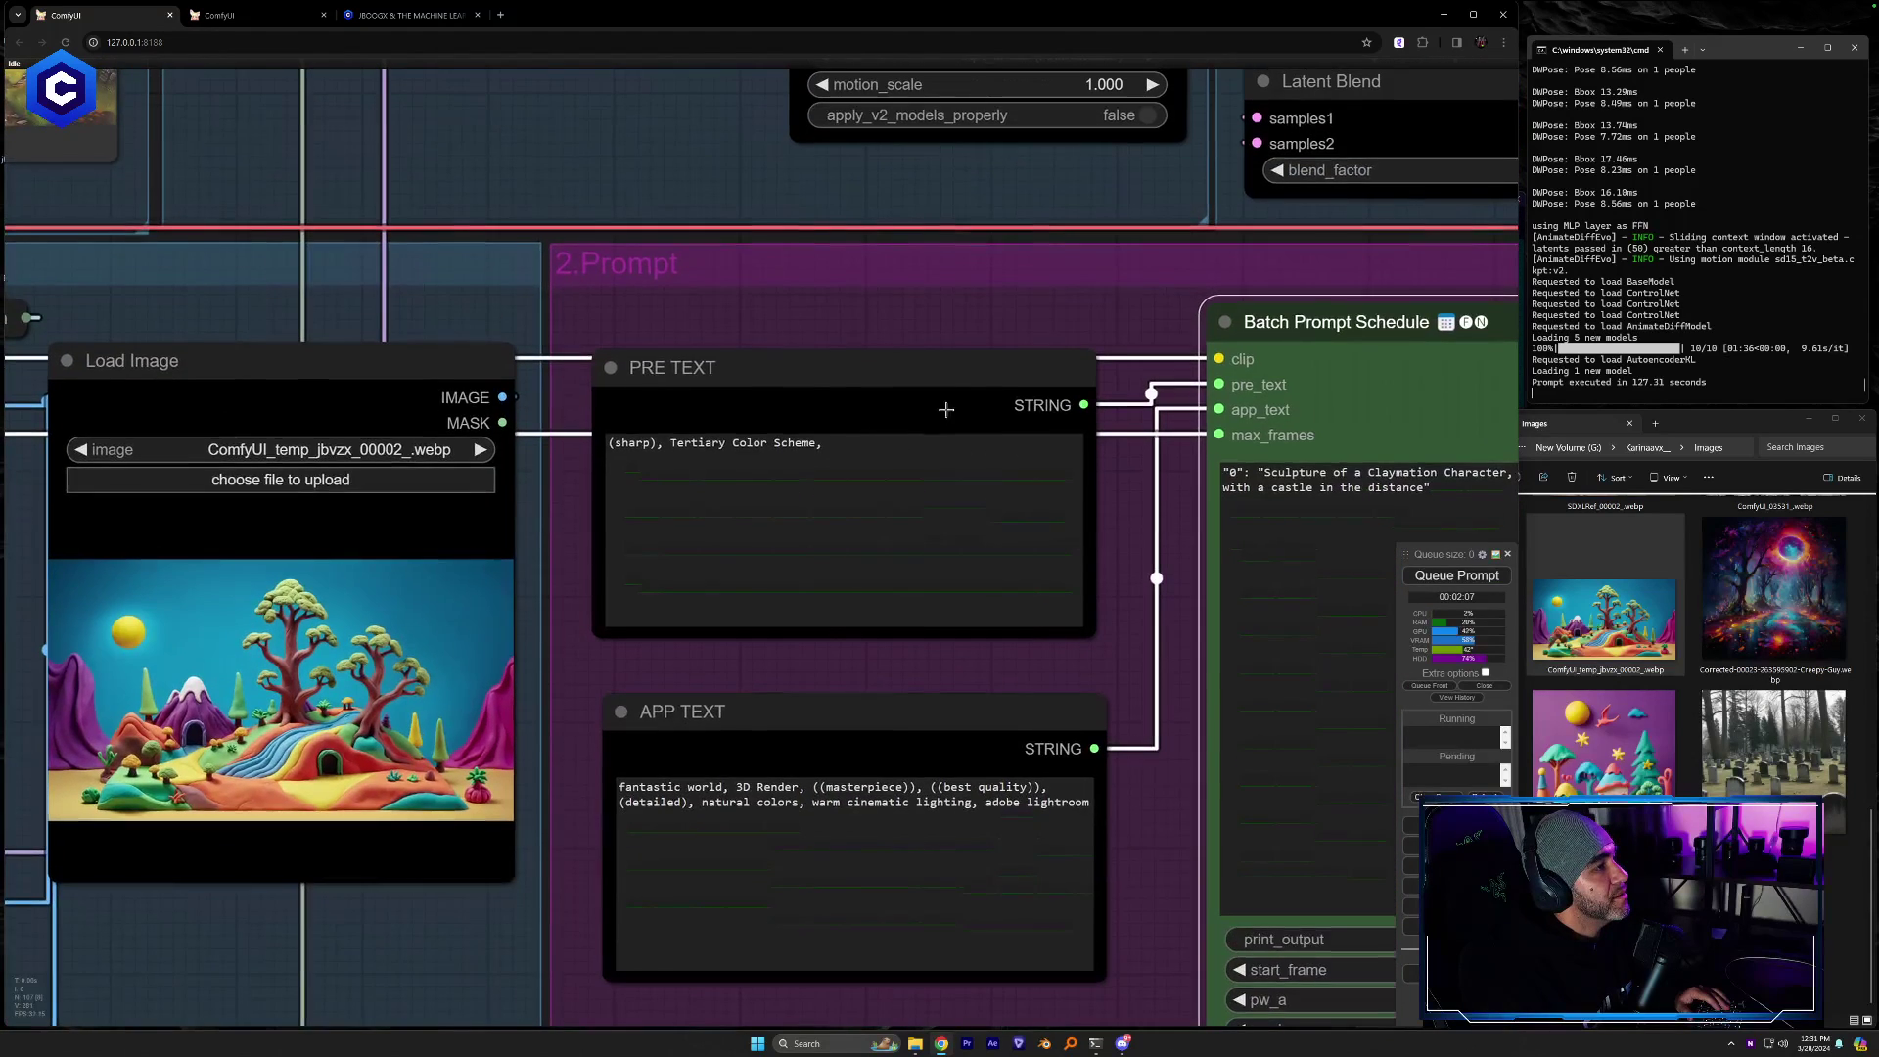
{"action": "left_click_drag", "start_coordinate": [1138, 341], "coordinate": [776, 476]}
{"action": "left_click_drag", "start_coordinate": [916, 487], "coordinate": [937, 495]}
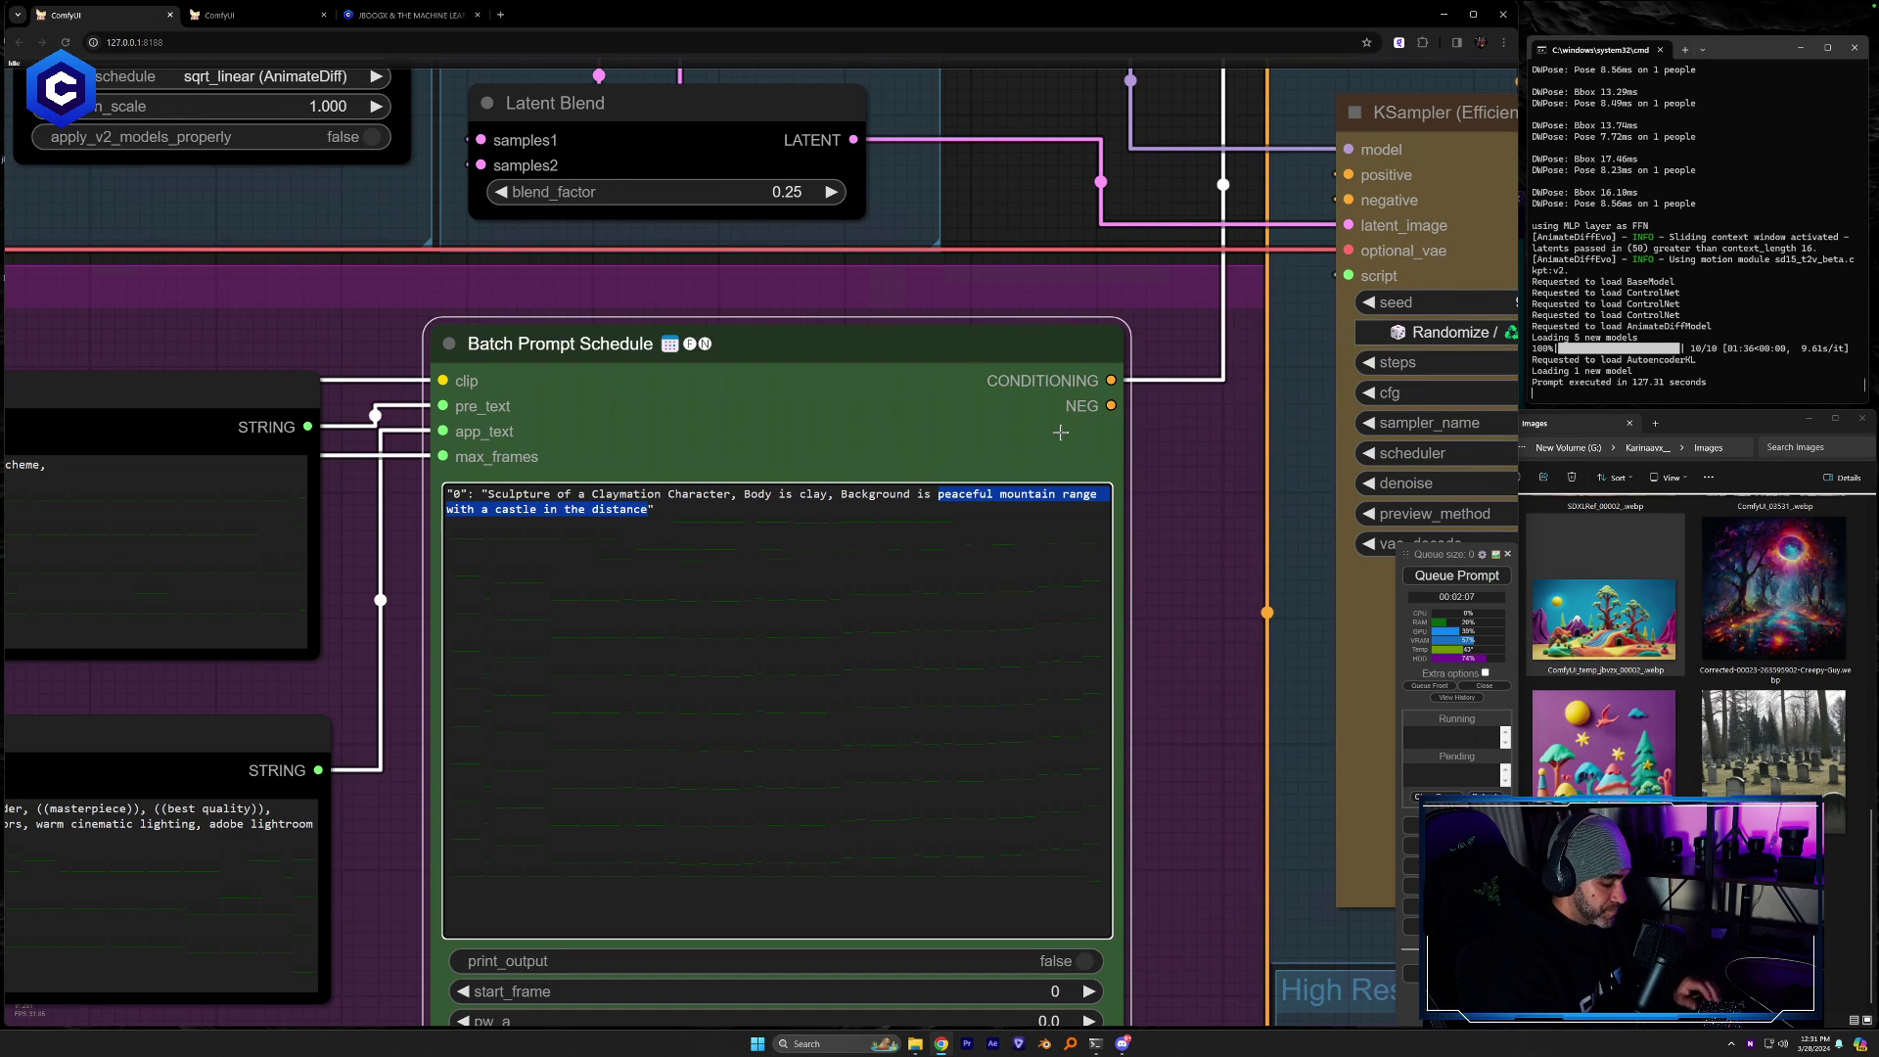
{"action": "type", "text": "clay"}
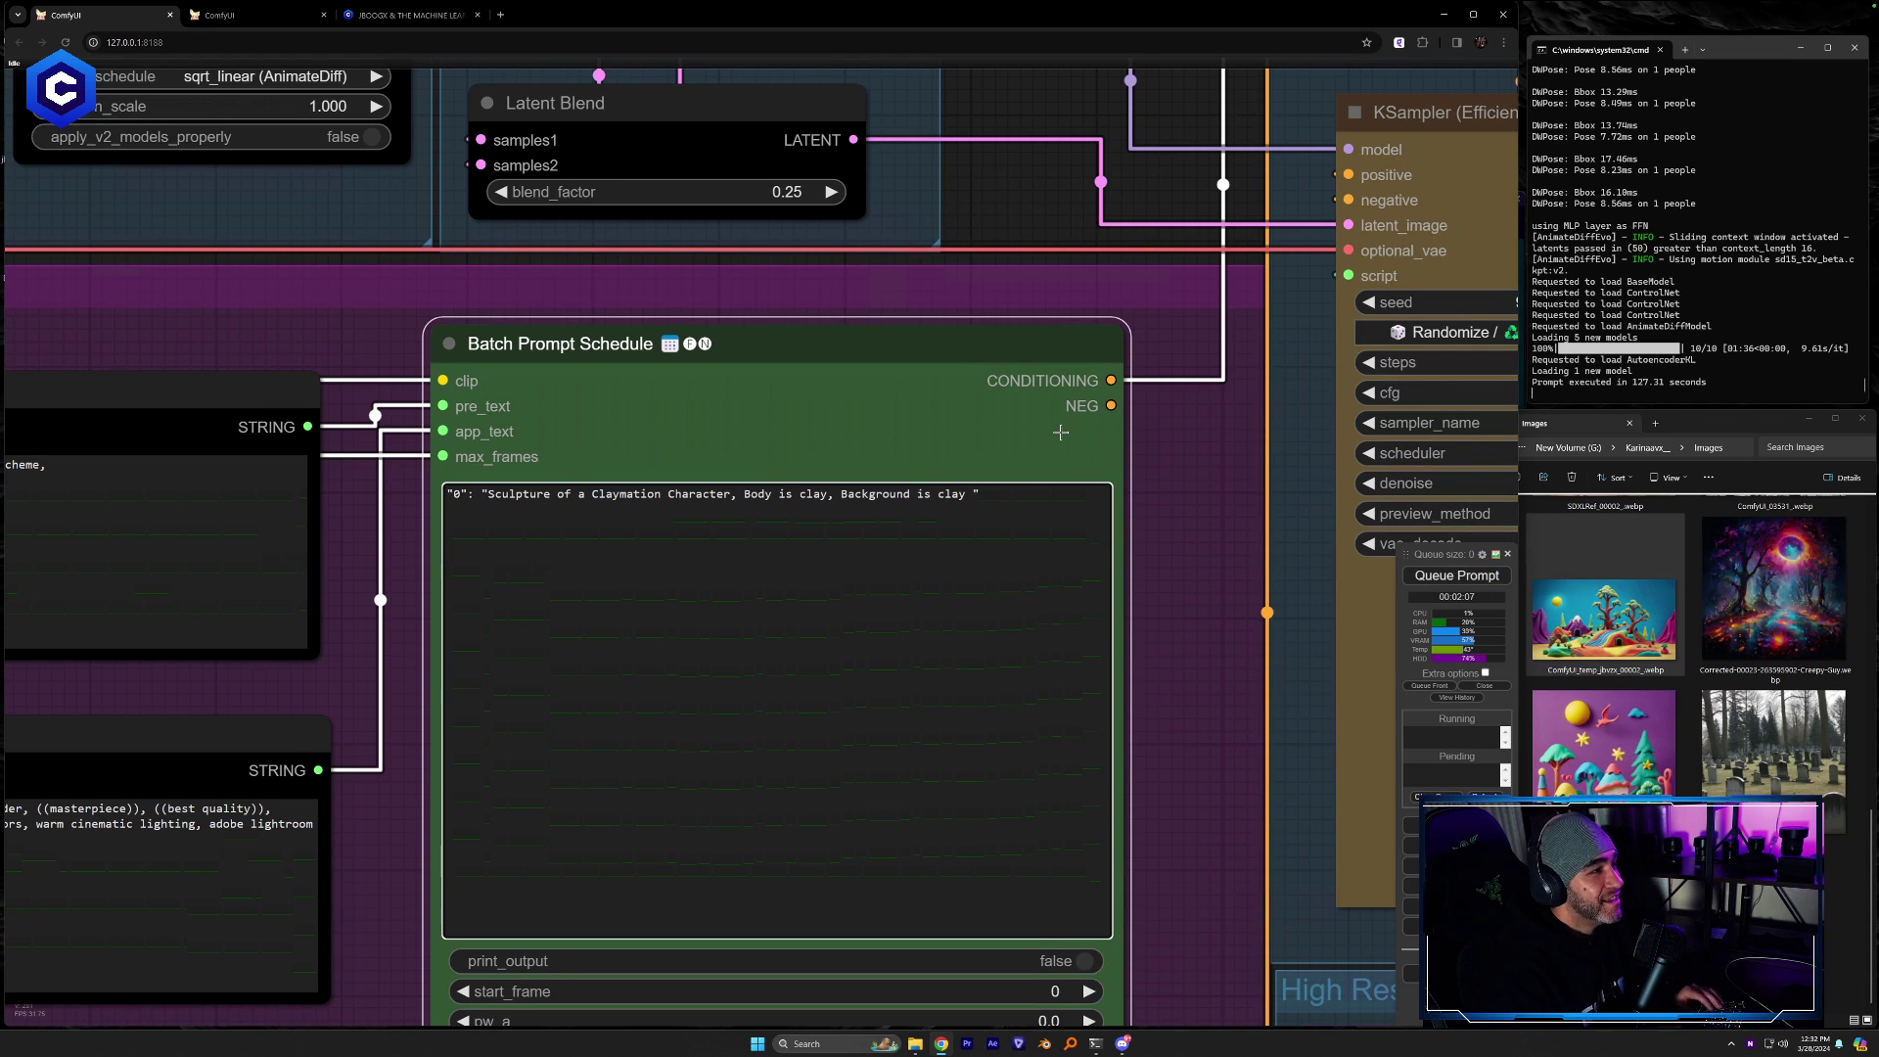
{"action": "type", "text": "mountai"}
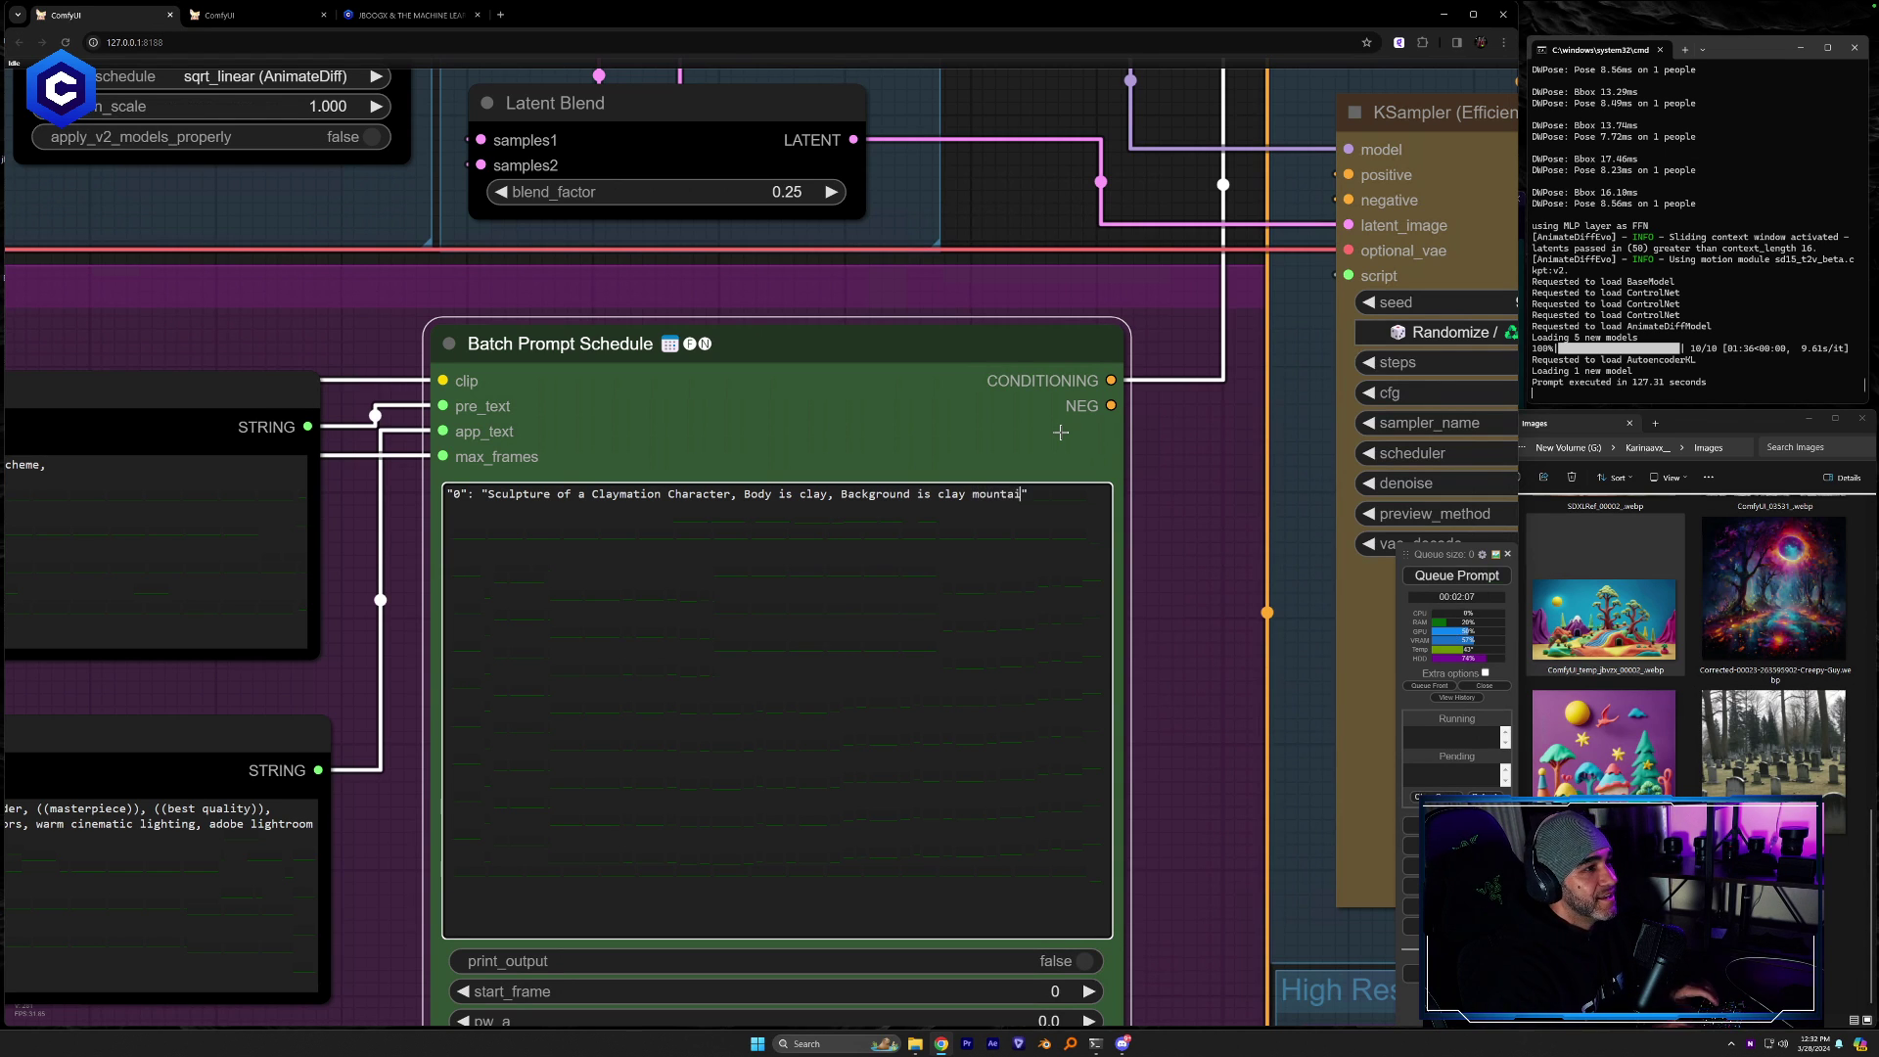
{"action": "type", "text": "n with tree"}
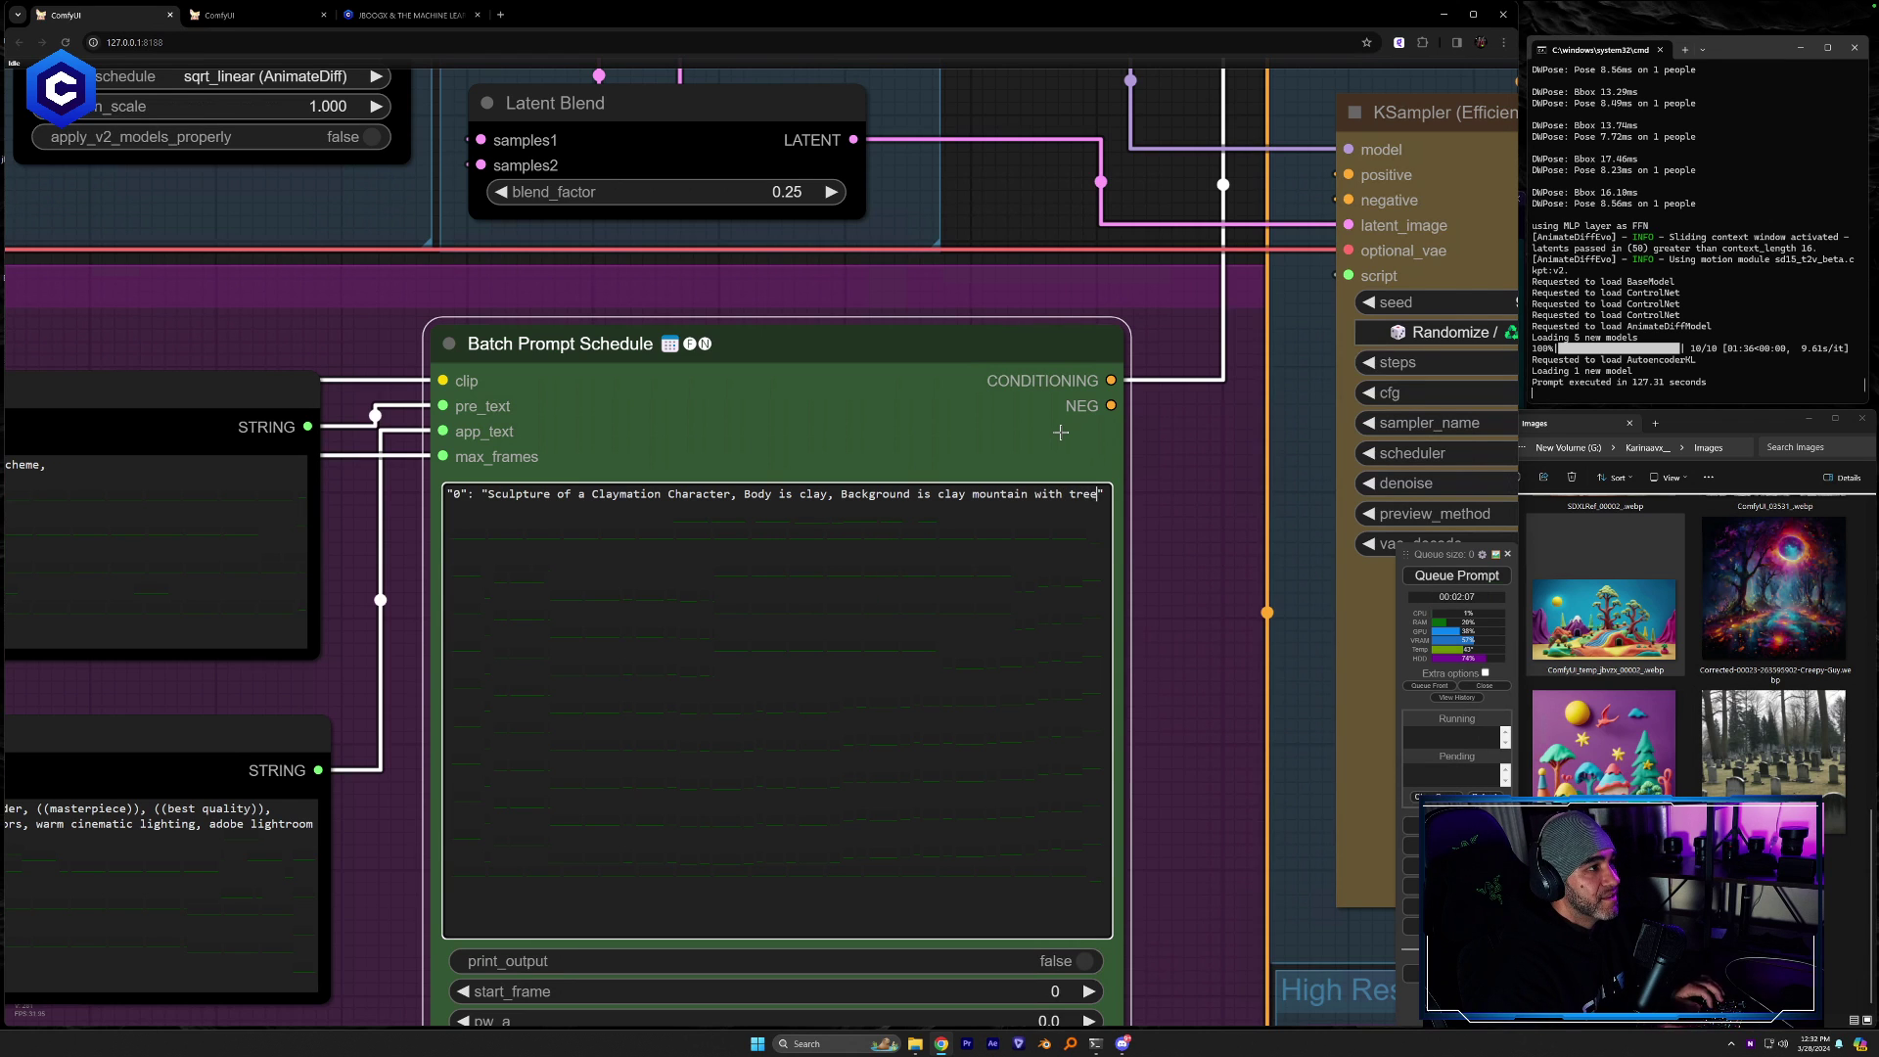
{"action": "type", "text": "clay"}
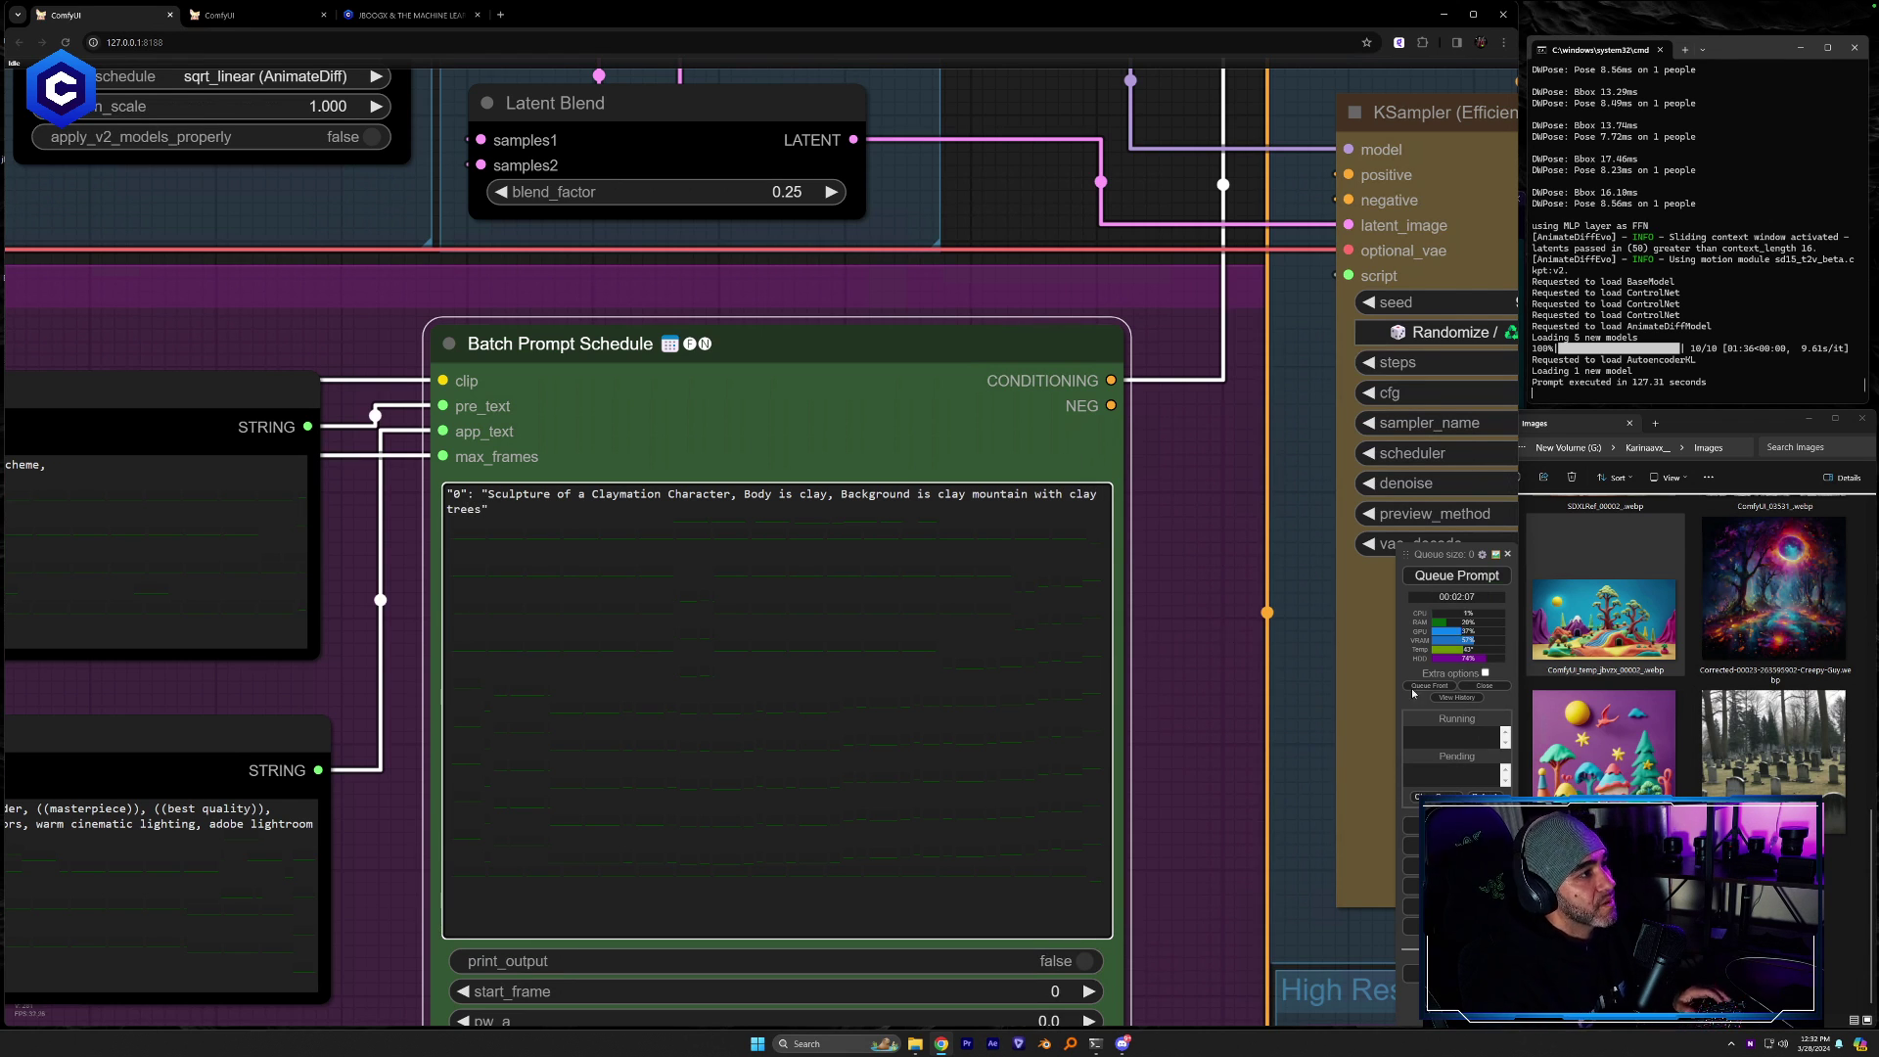
Switch the checkpoint to photonLCM_v10.safetensors in Load Checkpoint w/ Noise Select and queue the prompt
{"action": "left_click_drag", "start_coordinate": [1174, 873], "coordinate": [1283, 665]}
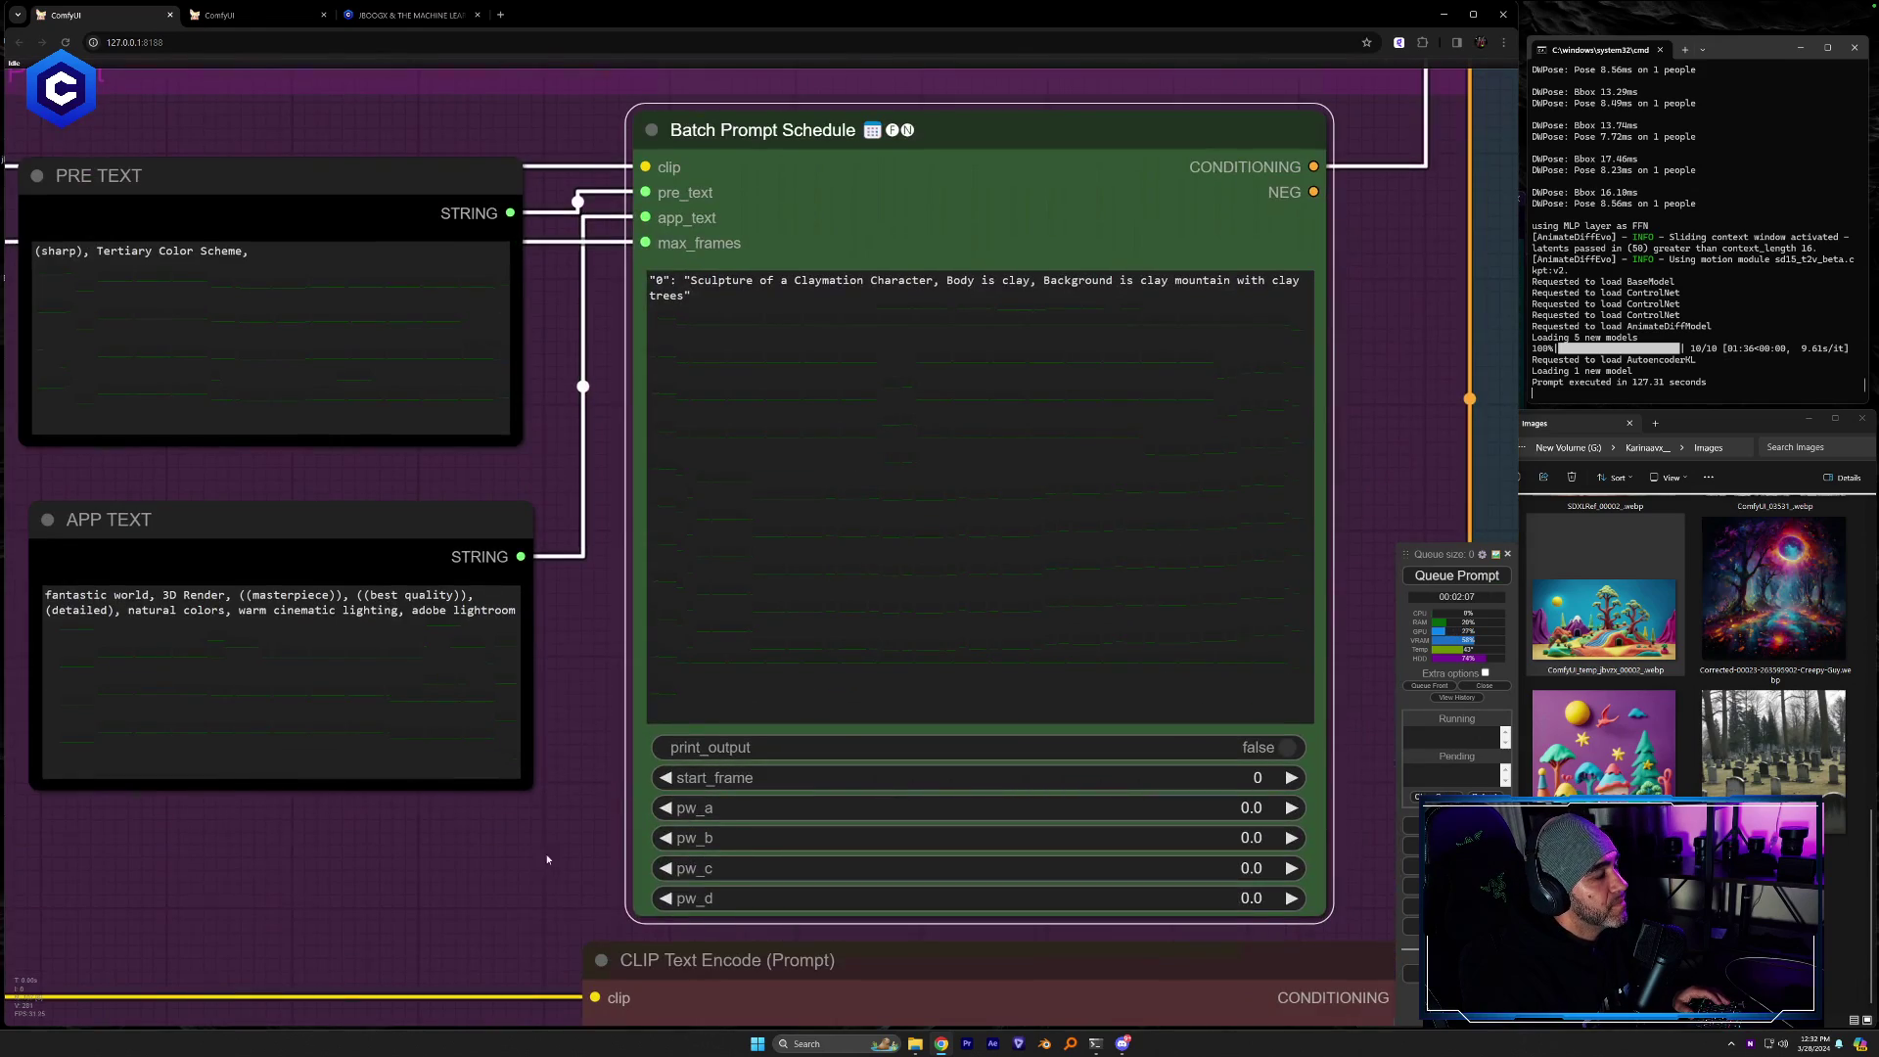
{"action": "scroll", "coordinate": [547, 859], "scroll_direction": "down", "scroll_amount": 3}
{"action": "left_click_drag", "start_coordinate": [547, 859], "coordinate": [832, 648]}
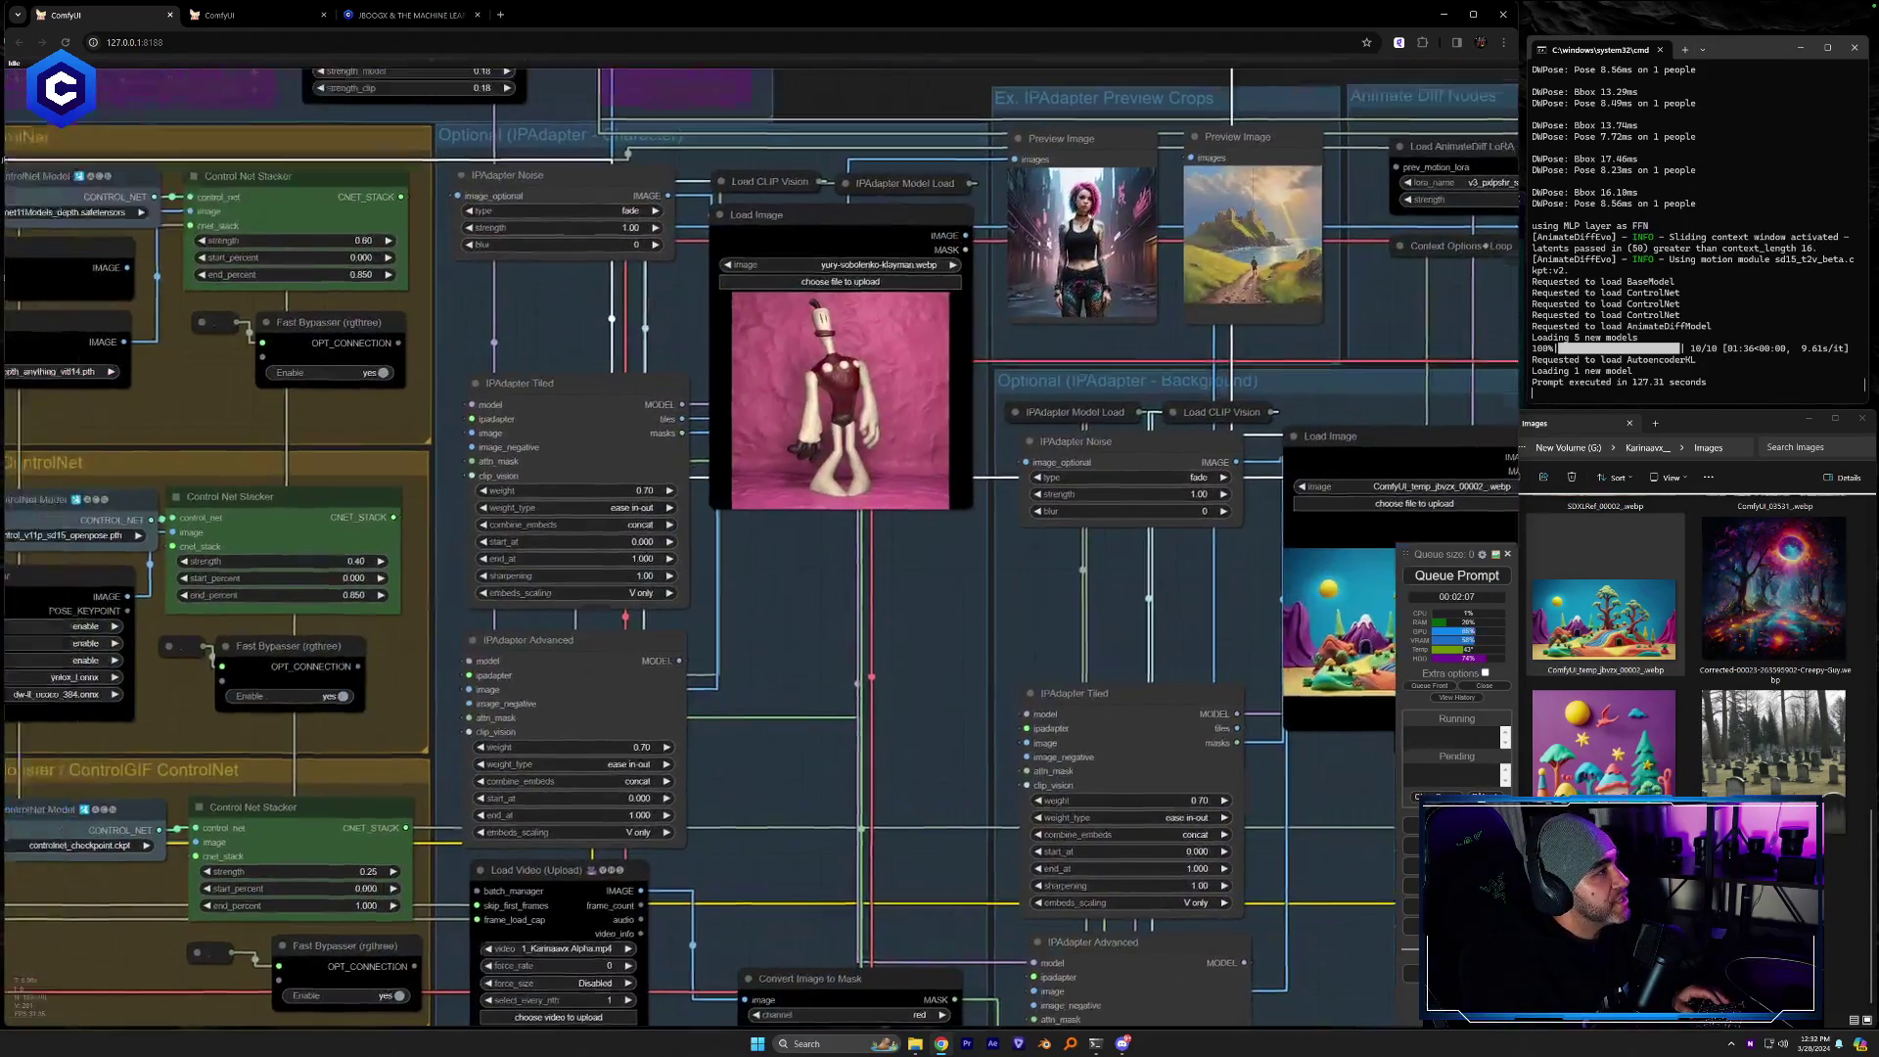
{"action": "left_click_drag", "start_coordinate": [4, 303], "coordinate": [519, 447]}
{"action": "left_click_drag", "start_coordinate": [65, 802], "coordinate": [1120, 585]}
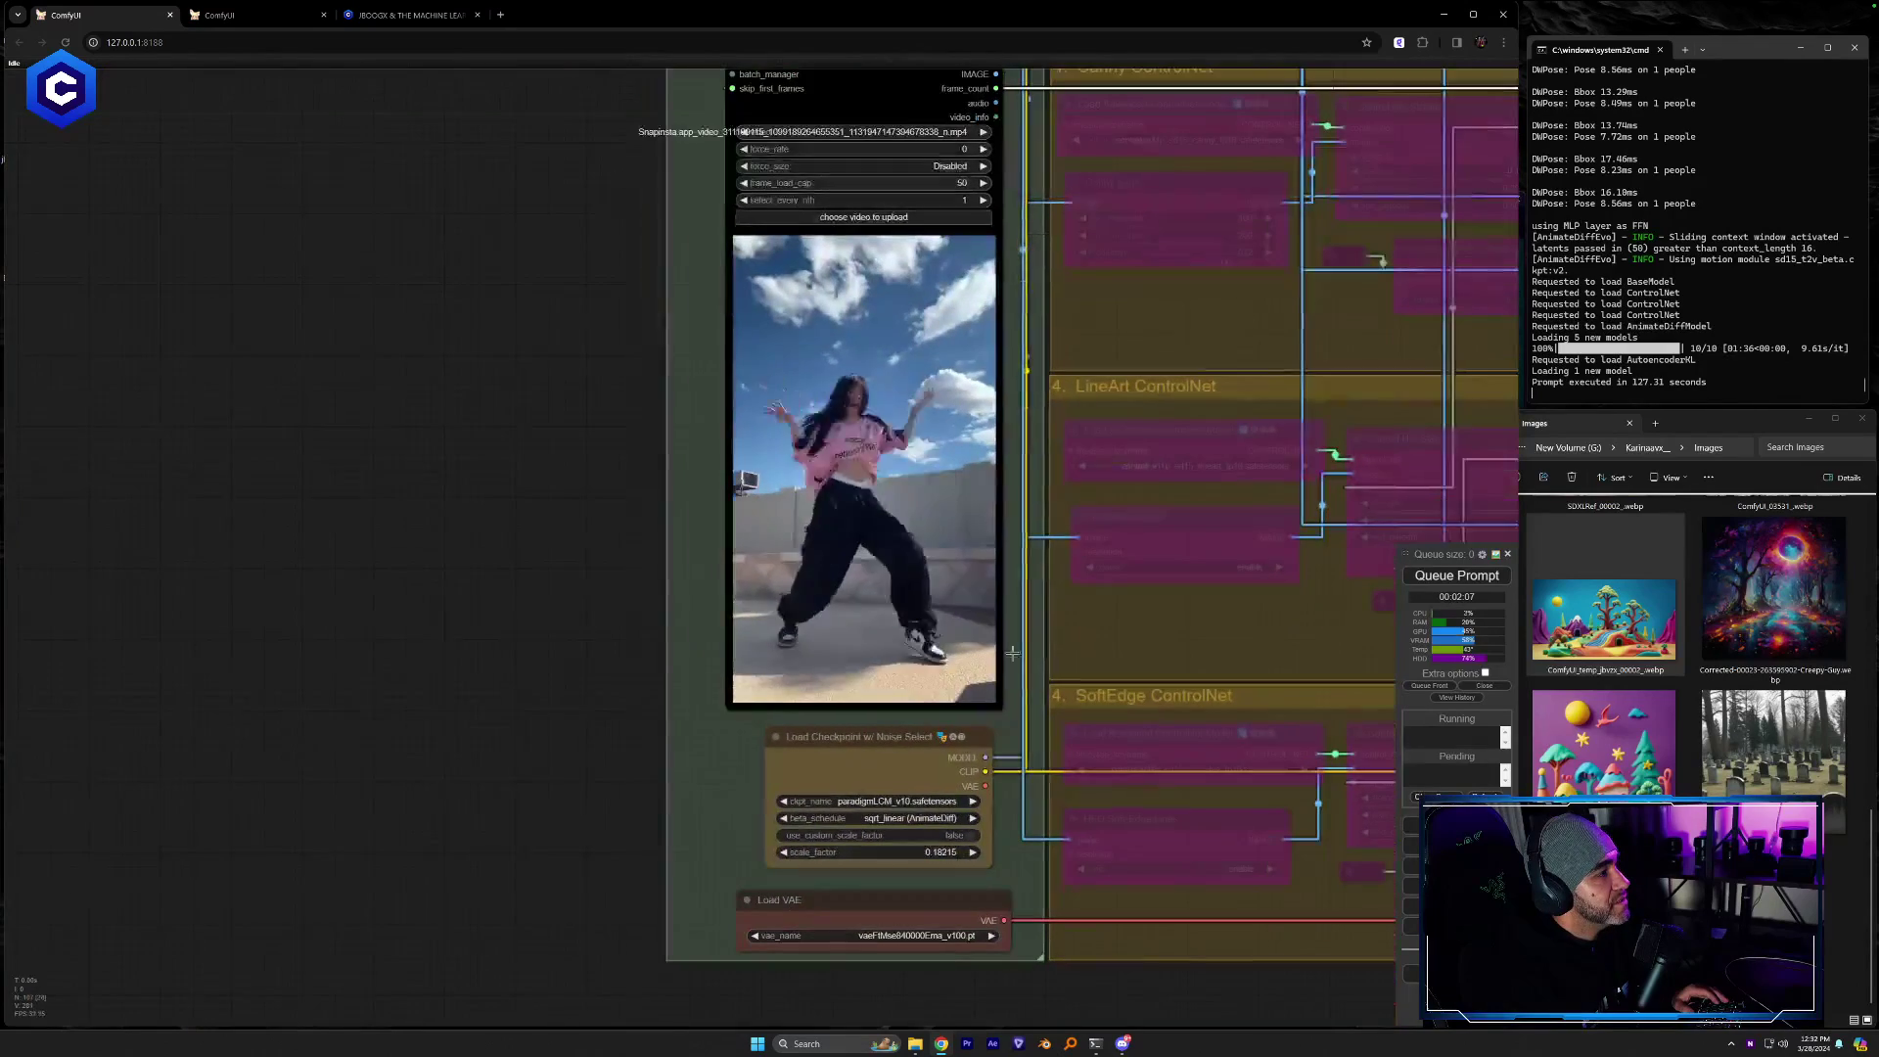
{"action": "left_click", "coordinate": [902, 803]}
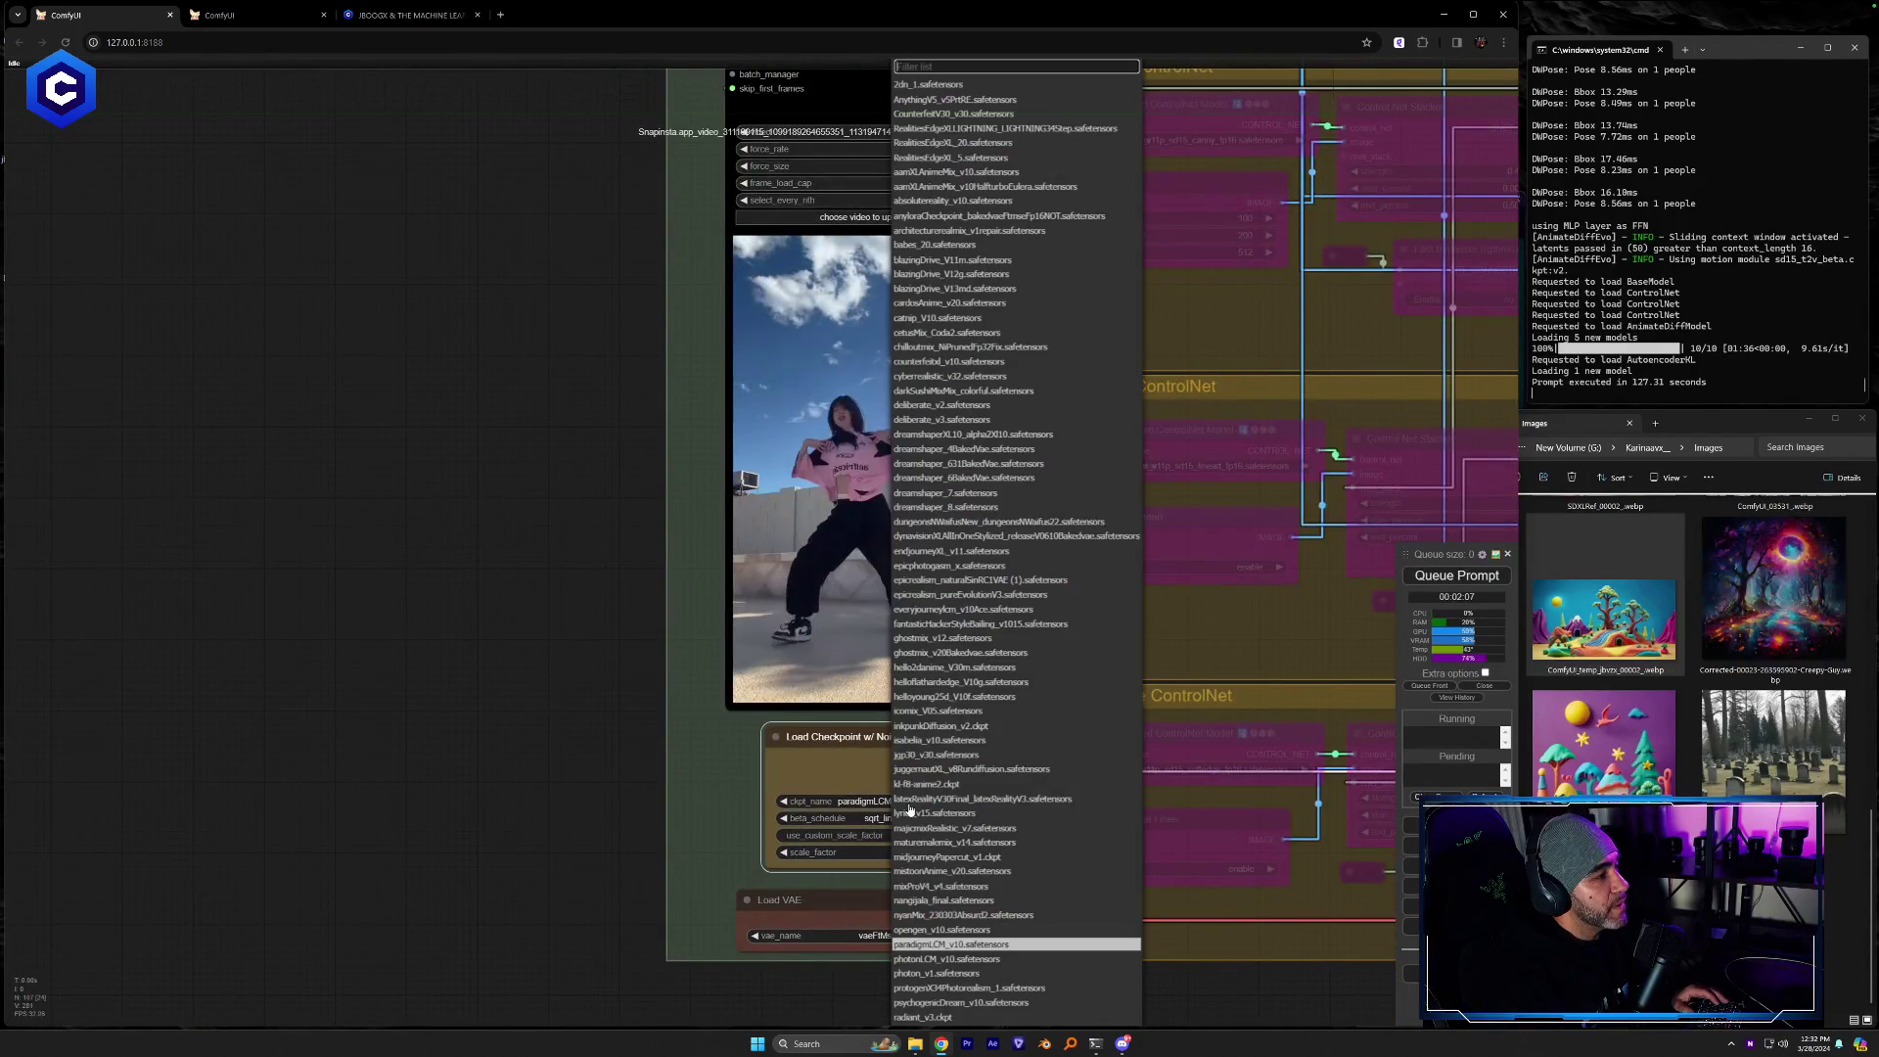
{"action": "left_click", "coordinate": [947, 959]}
{"action": "left_click_drag", "start_coordinate": [1149, 944], "coordinate": [717, 961]}
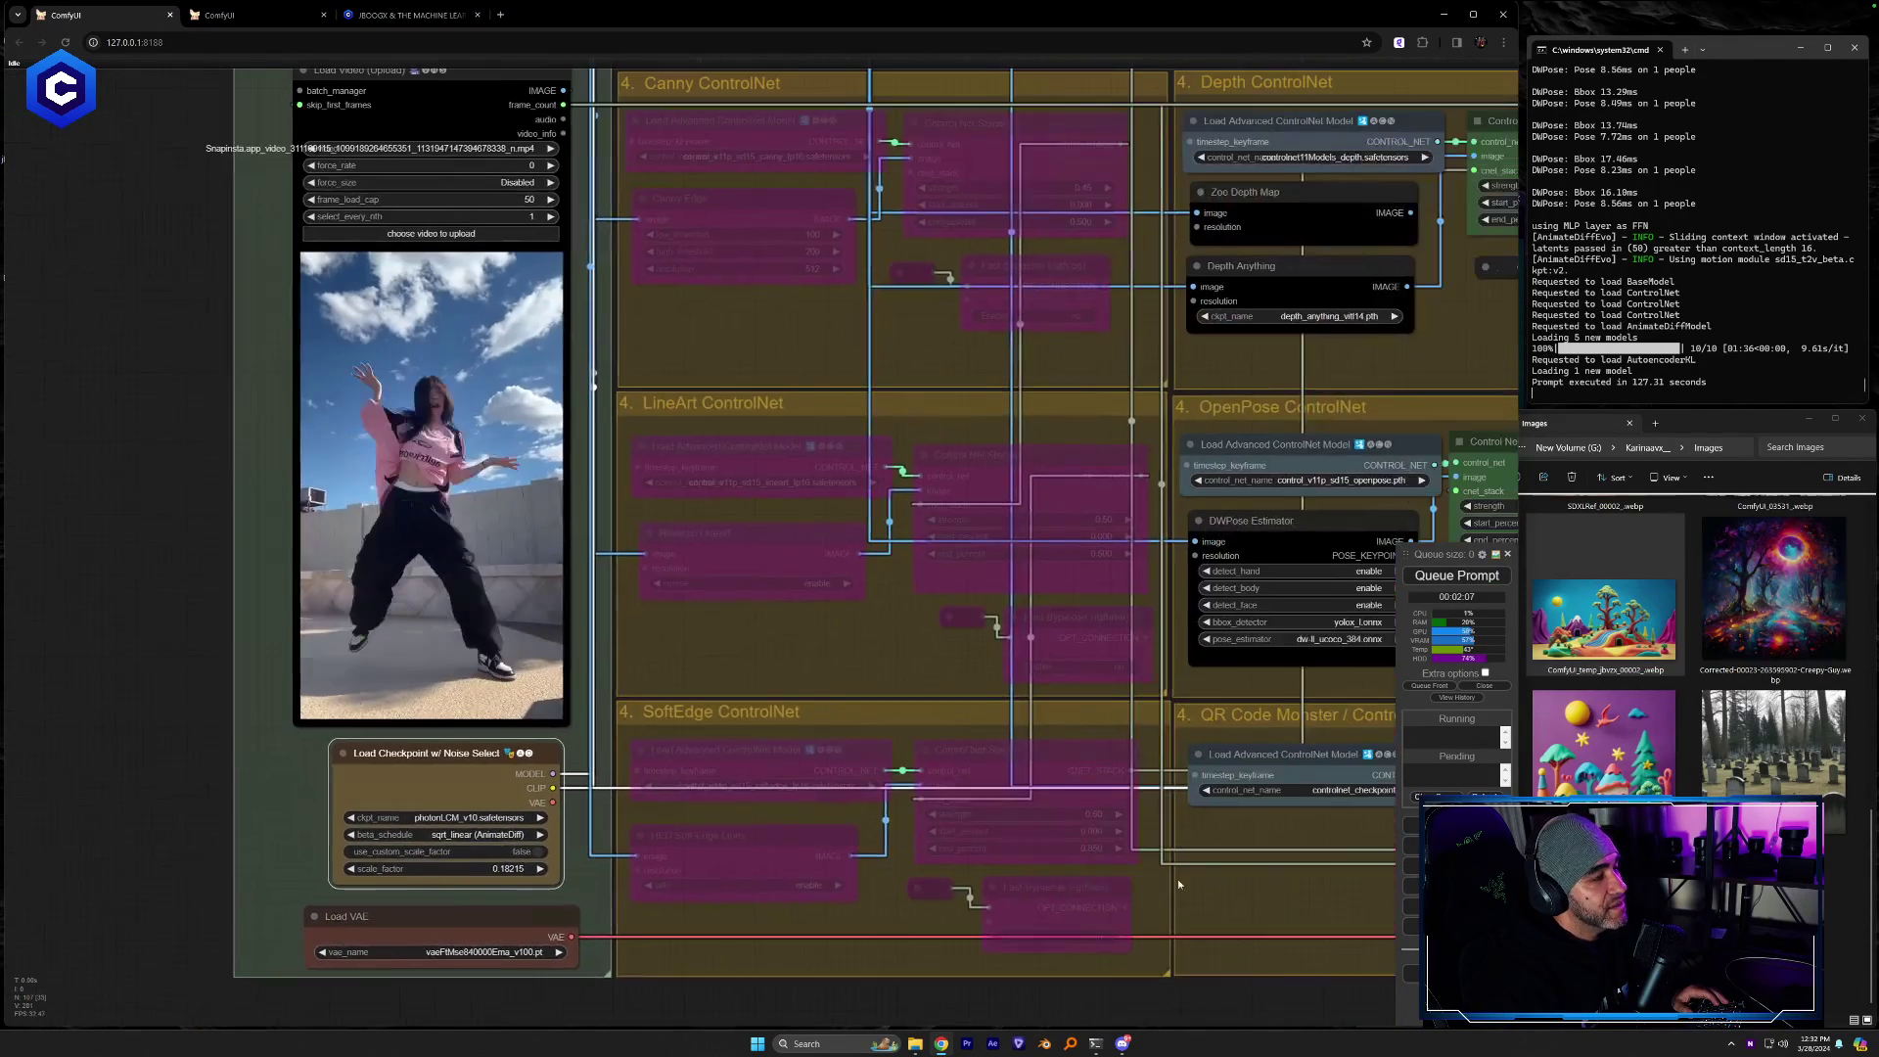
{"action": "left_click", "coordinate": [1468, 576]}
Examine the street, jungle and castle dance renders kept in the Video Combine nodes beside the Low Res Output group
{"action": "left_click_drag", "start_coordinate": [1218, 907], "coordinate": [463, 871]}
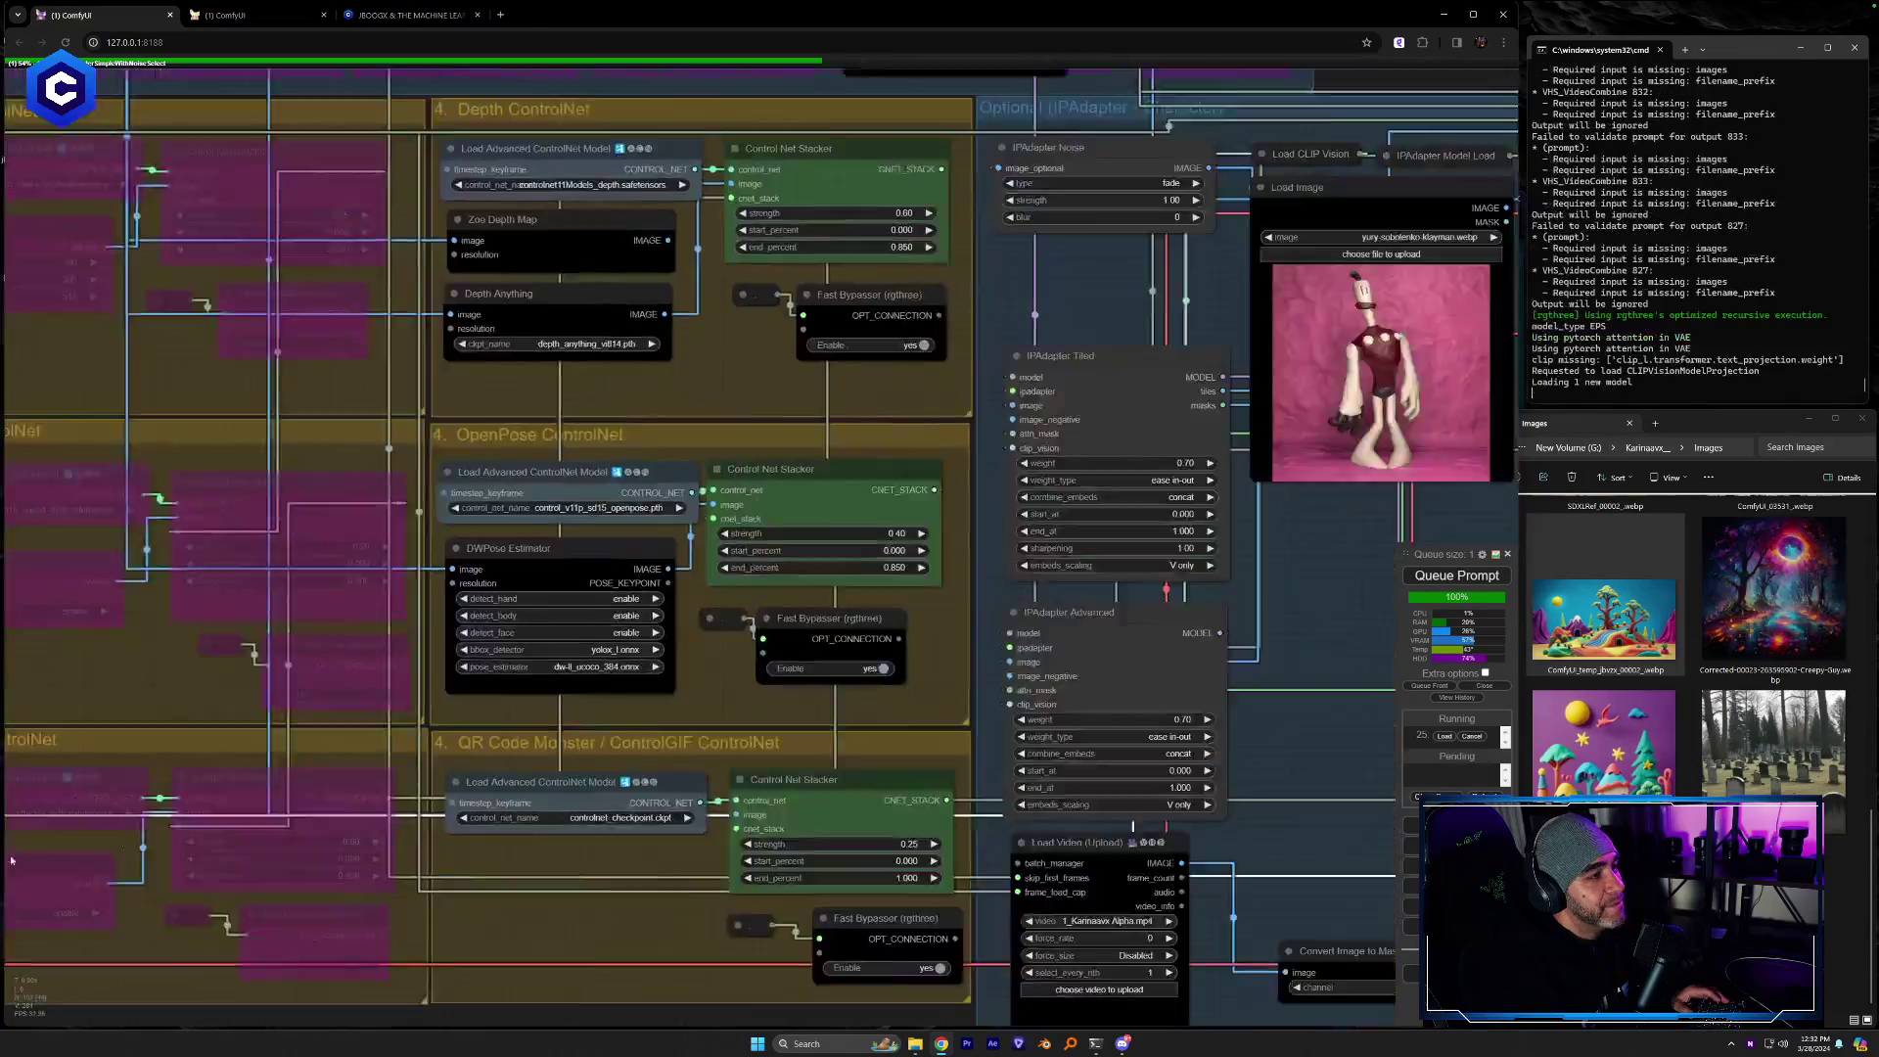
{"action": "left_click_drag", "start_coordinate": [1125, 773], "coordinate": [568, 773]}
{"action": "scroll", "coordinate": [1109, 755], "scroll_direction": "down", "scroll_amount": 5}
{"action": "left_click_drag", "start_coordinate": [1258, 787], "coordinate": [159, 763]}
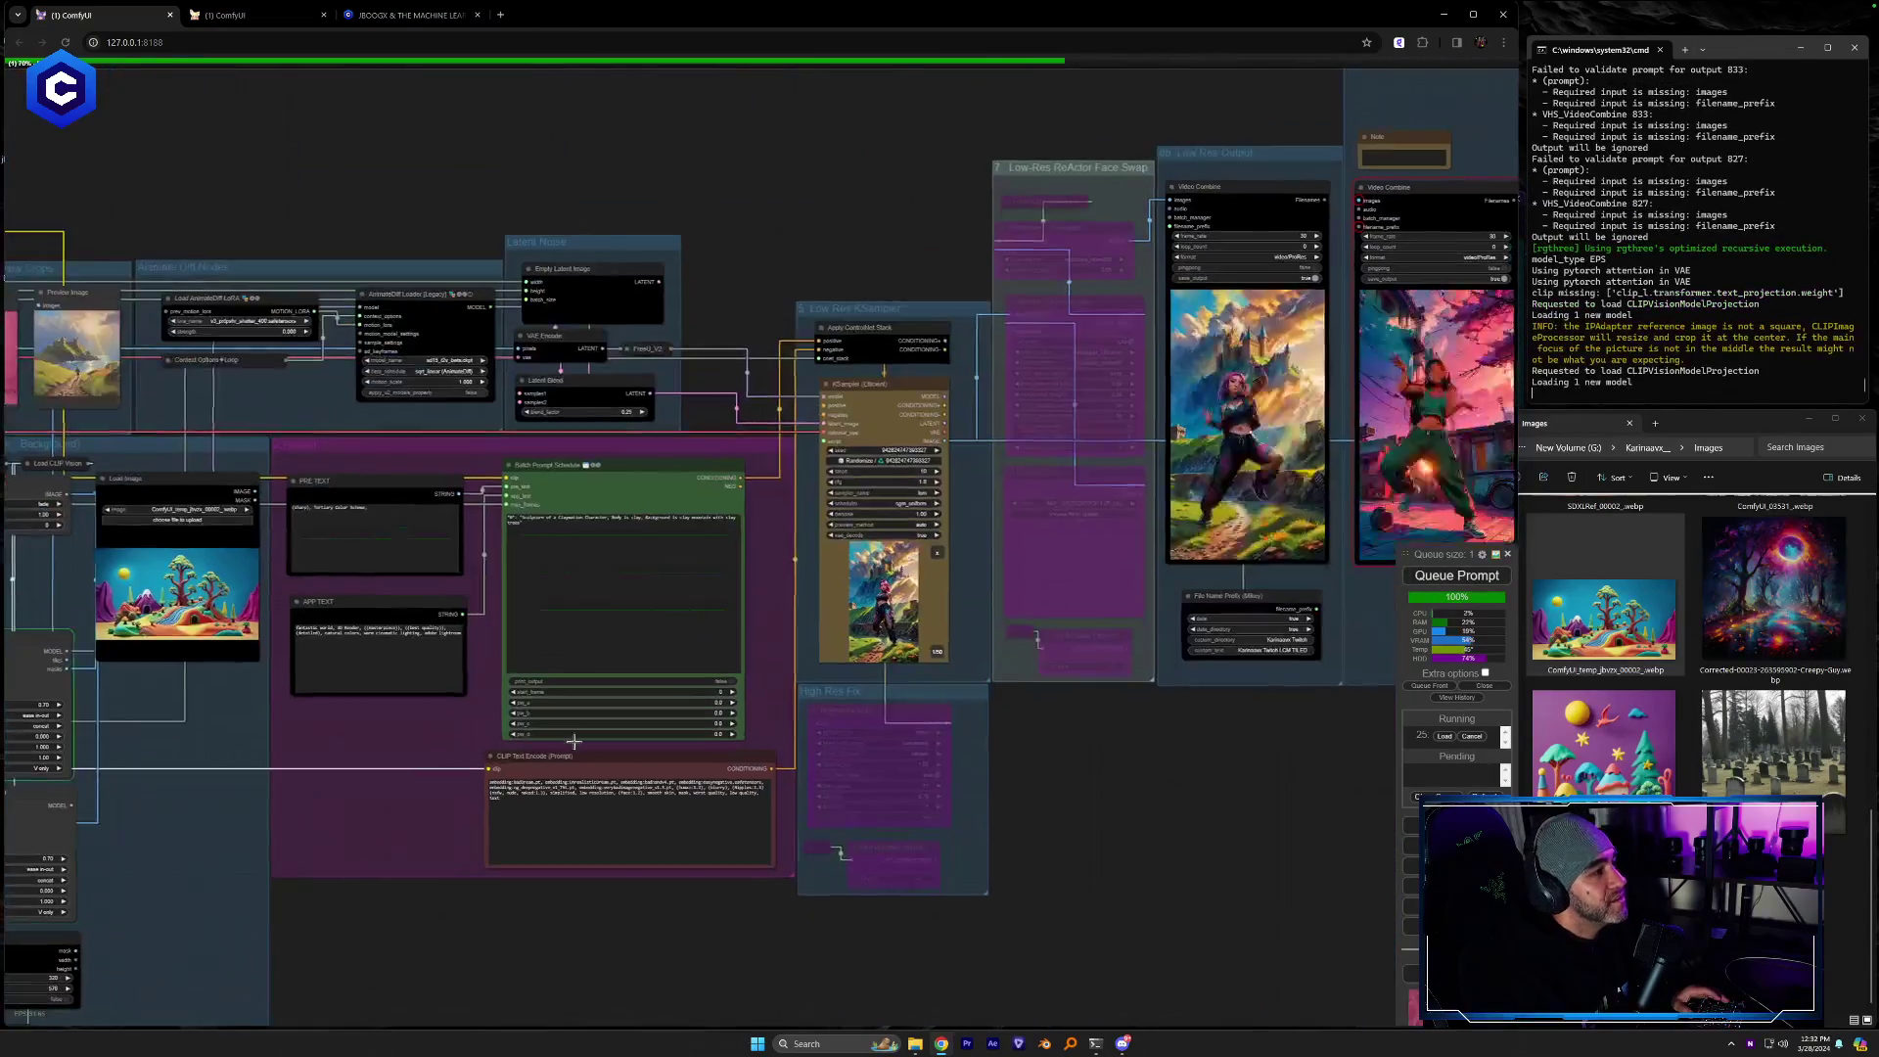
{"action": "left_click_drag", "start_coordinate": [1094, 720], "coordinate": [379, 891]}
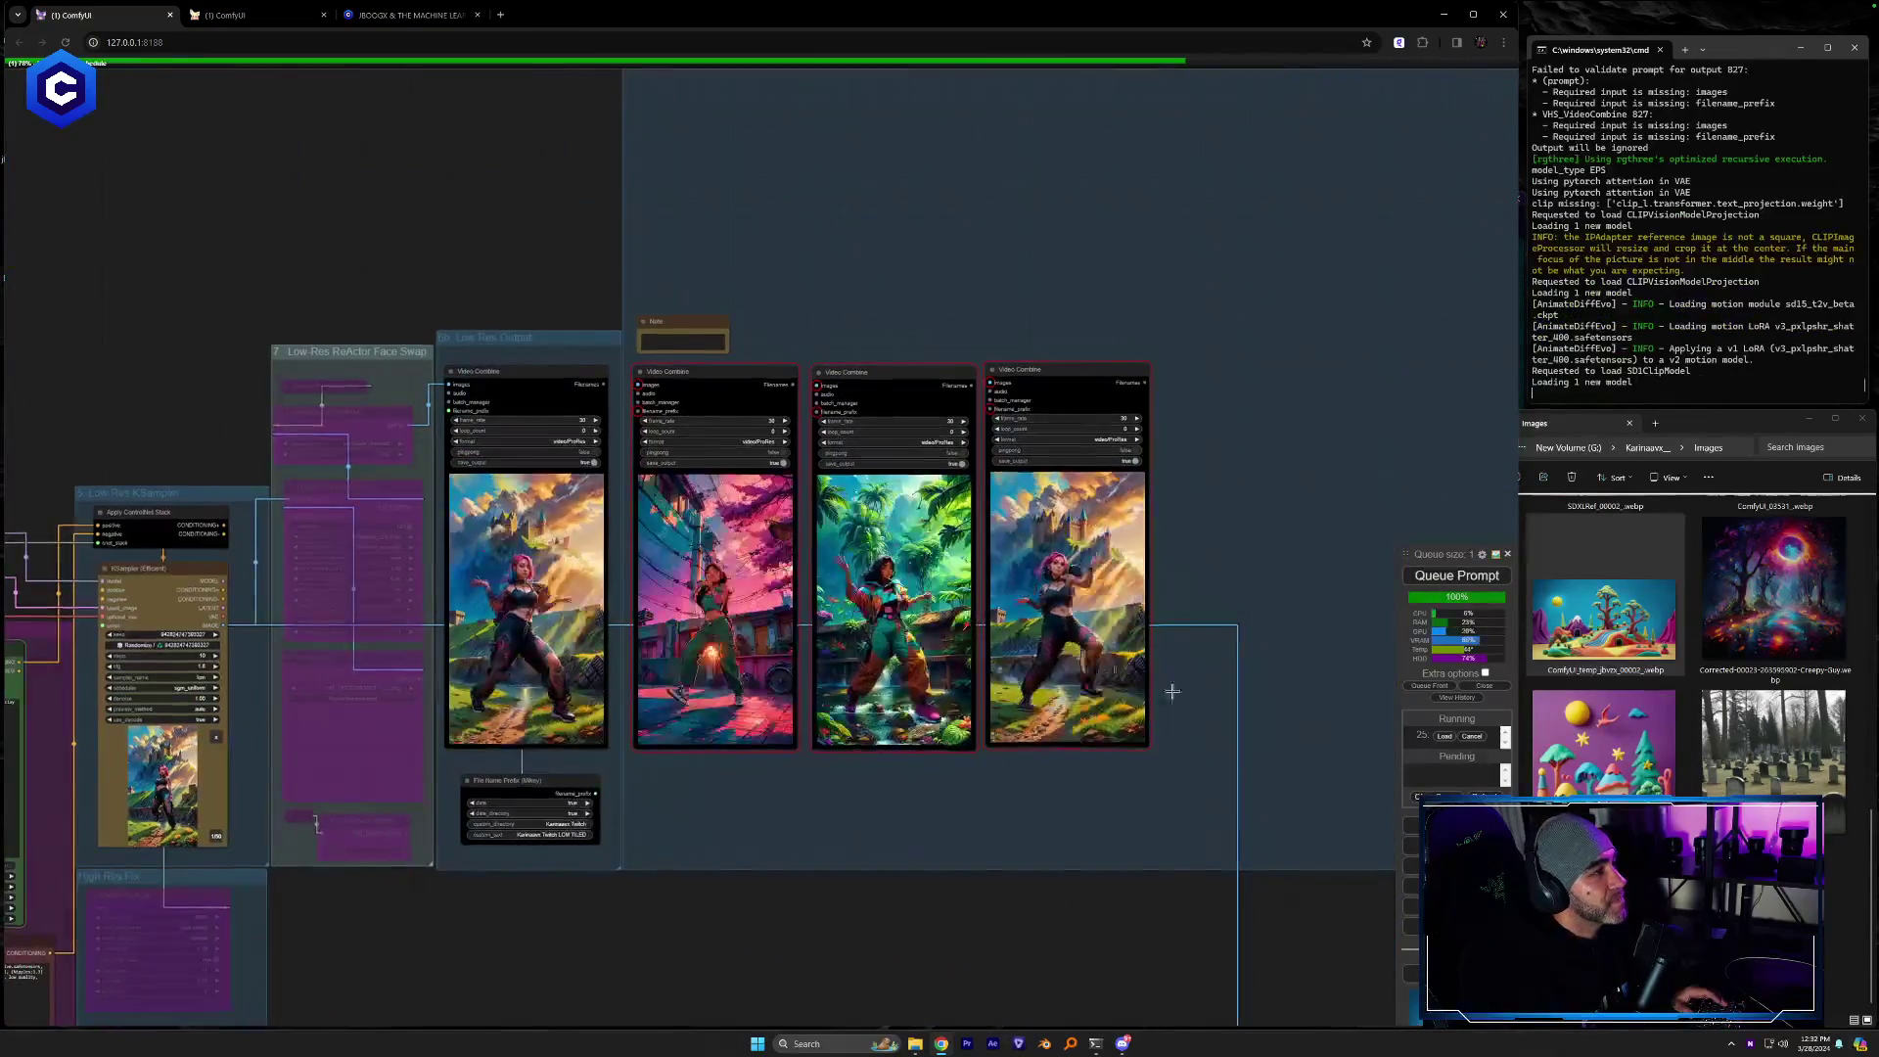
{"action": "scroll", "coordinate": [1184, 558], "scroll_direction": "up", "scroll_amount": 7}
{"action": "scroll", "coordinate": [1164, 597], "scroll_direction": "up", "scroll_amount": 1}
{"action": "scroll", "coordinate": [1141, 648], "scroll_direction": "down", "scroll_amount": 1}
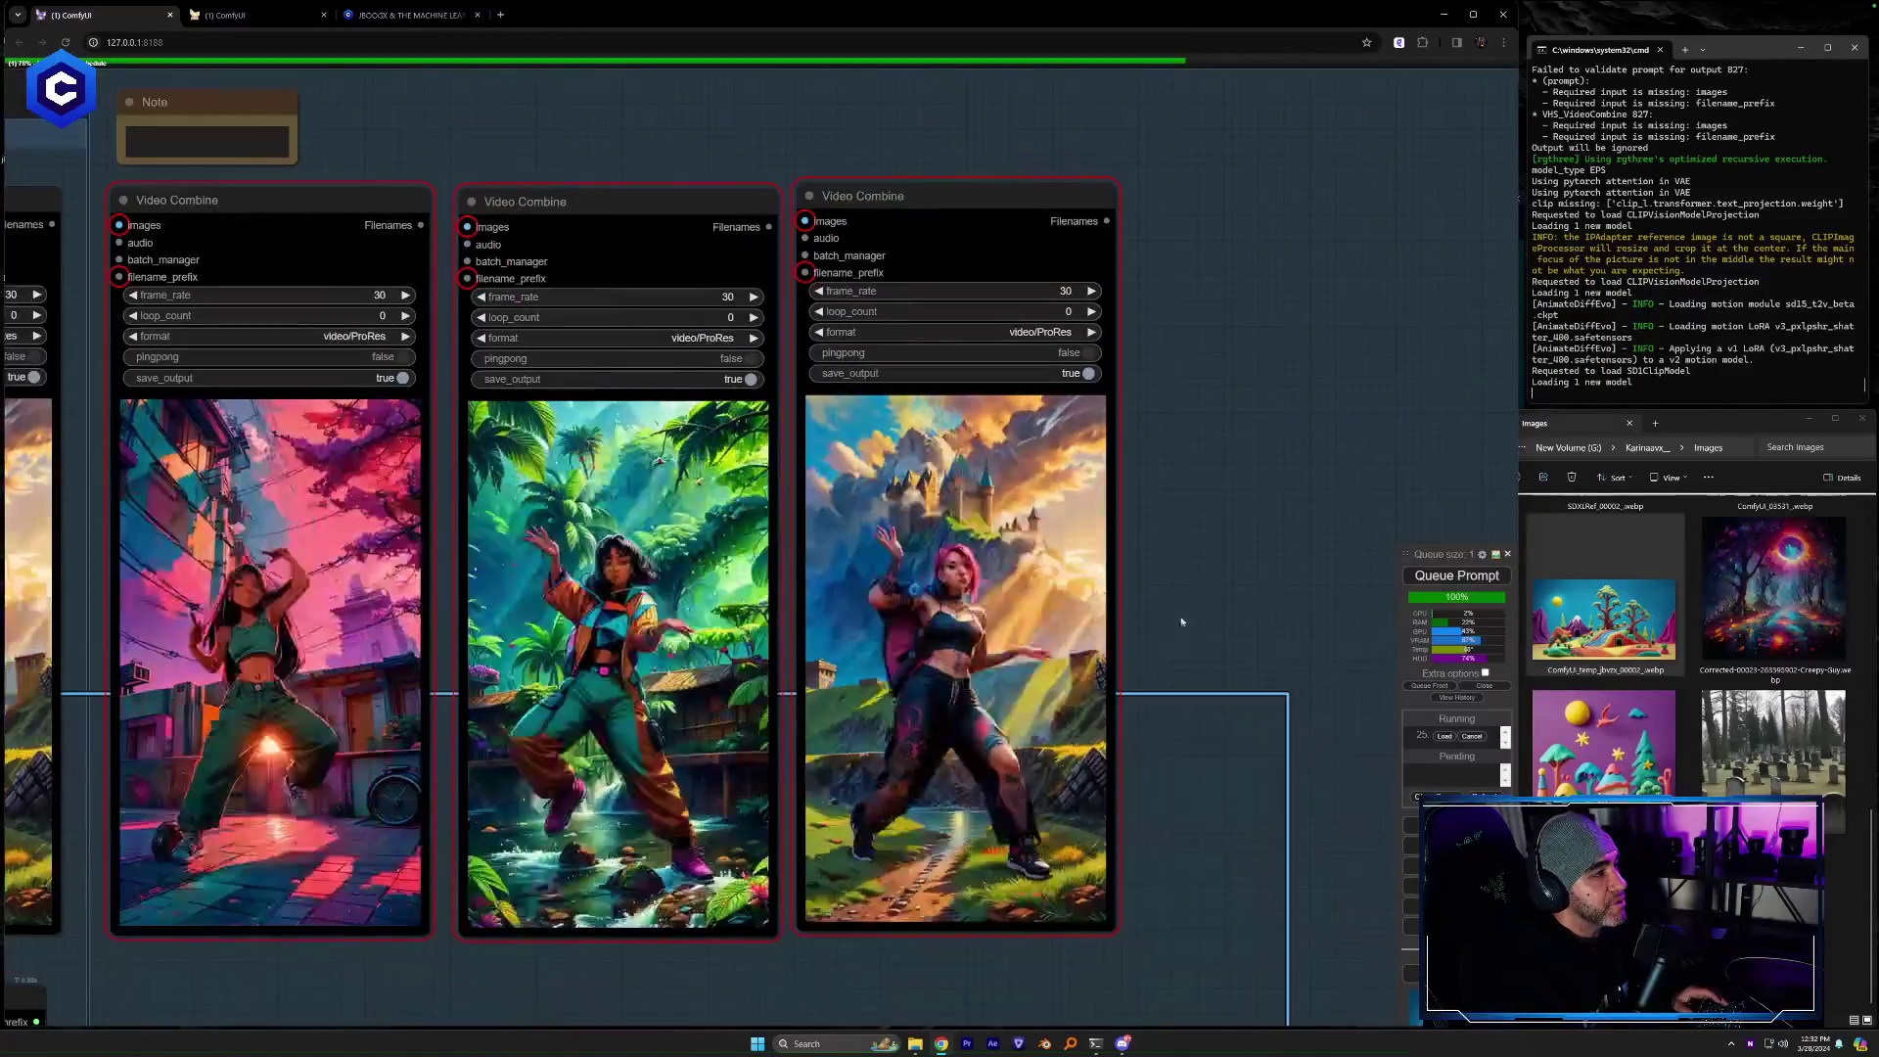
{"action": "scroll", "coordinate": [1132, 623], "scroll_direction": "up", "scroll_amount": 1}
{"action": "scroll", "coordinate": [1096, 628], "scroll_direction": "down", "scroll_amount": 2}
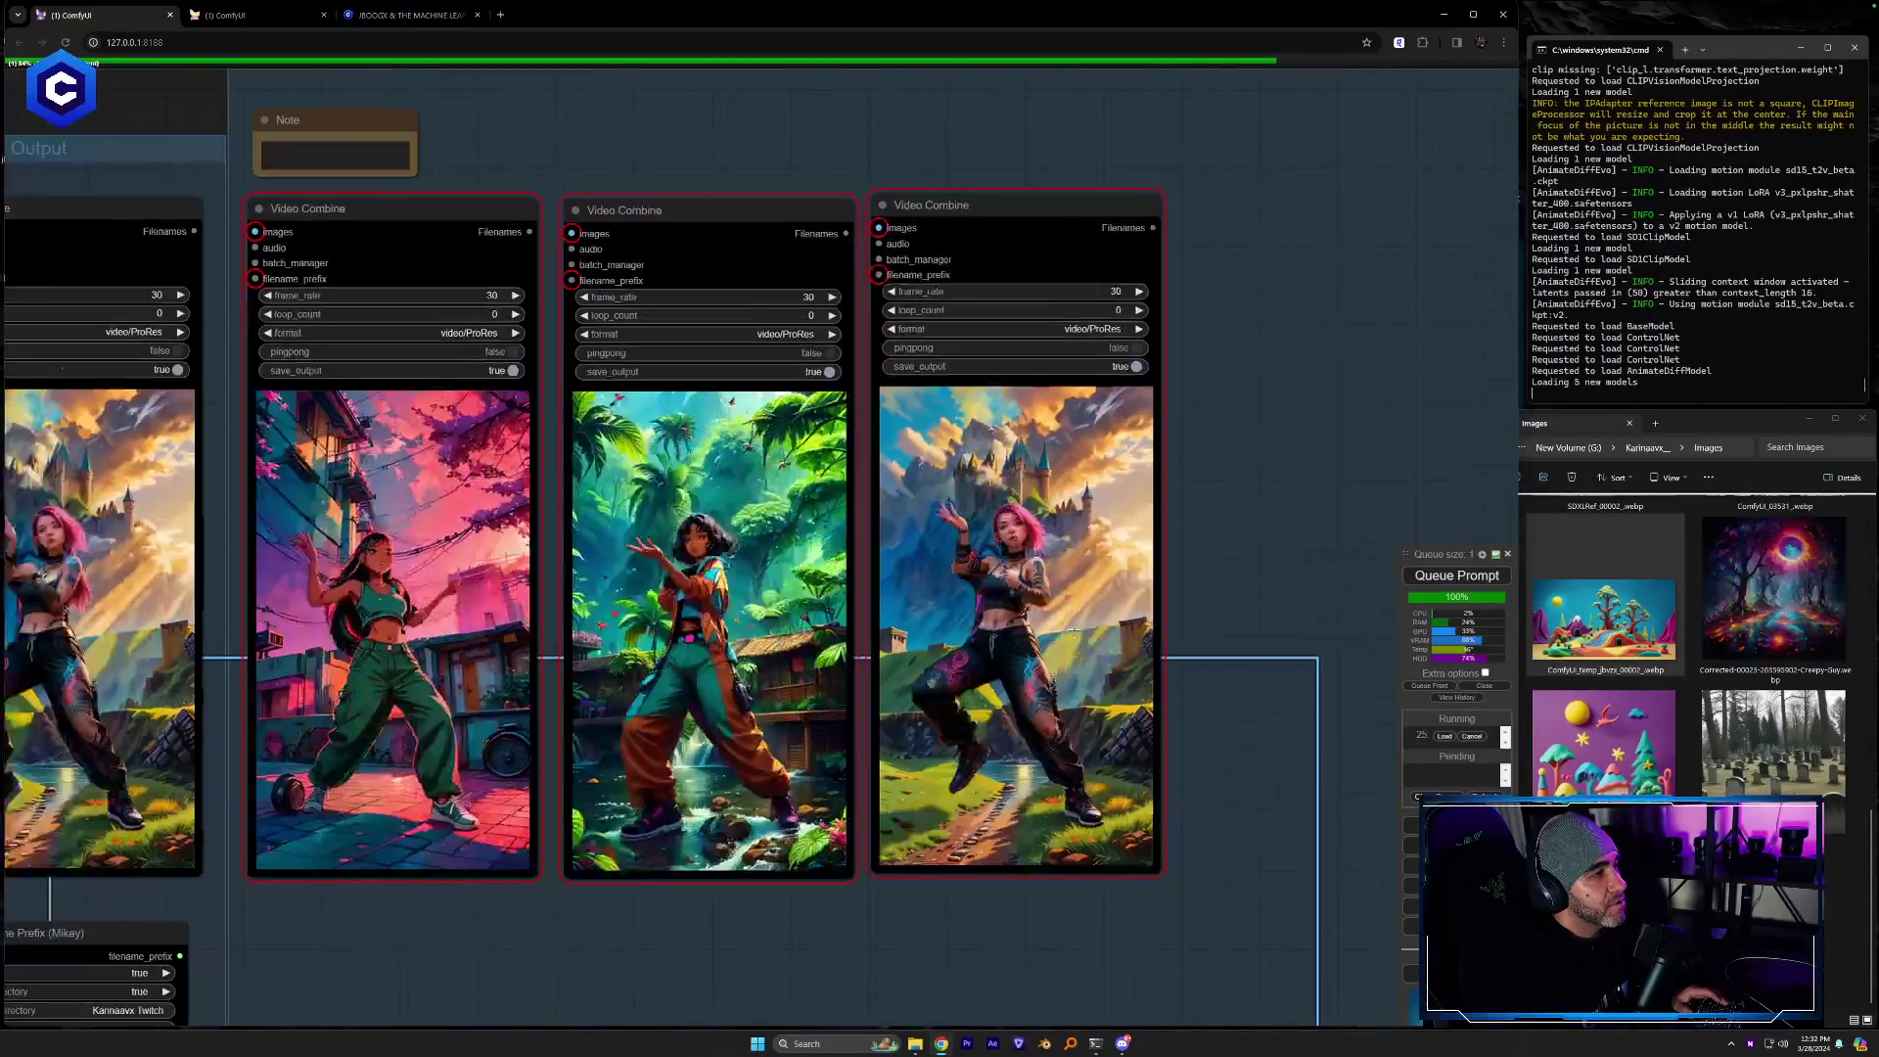
{"action": "scroll", "coordinate": [1073, 631], "scroll_direction": "up", "scroll_amount": 4}
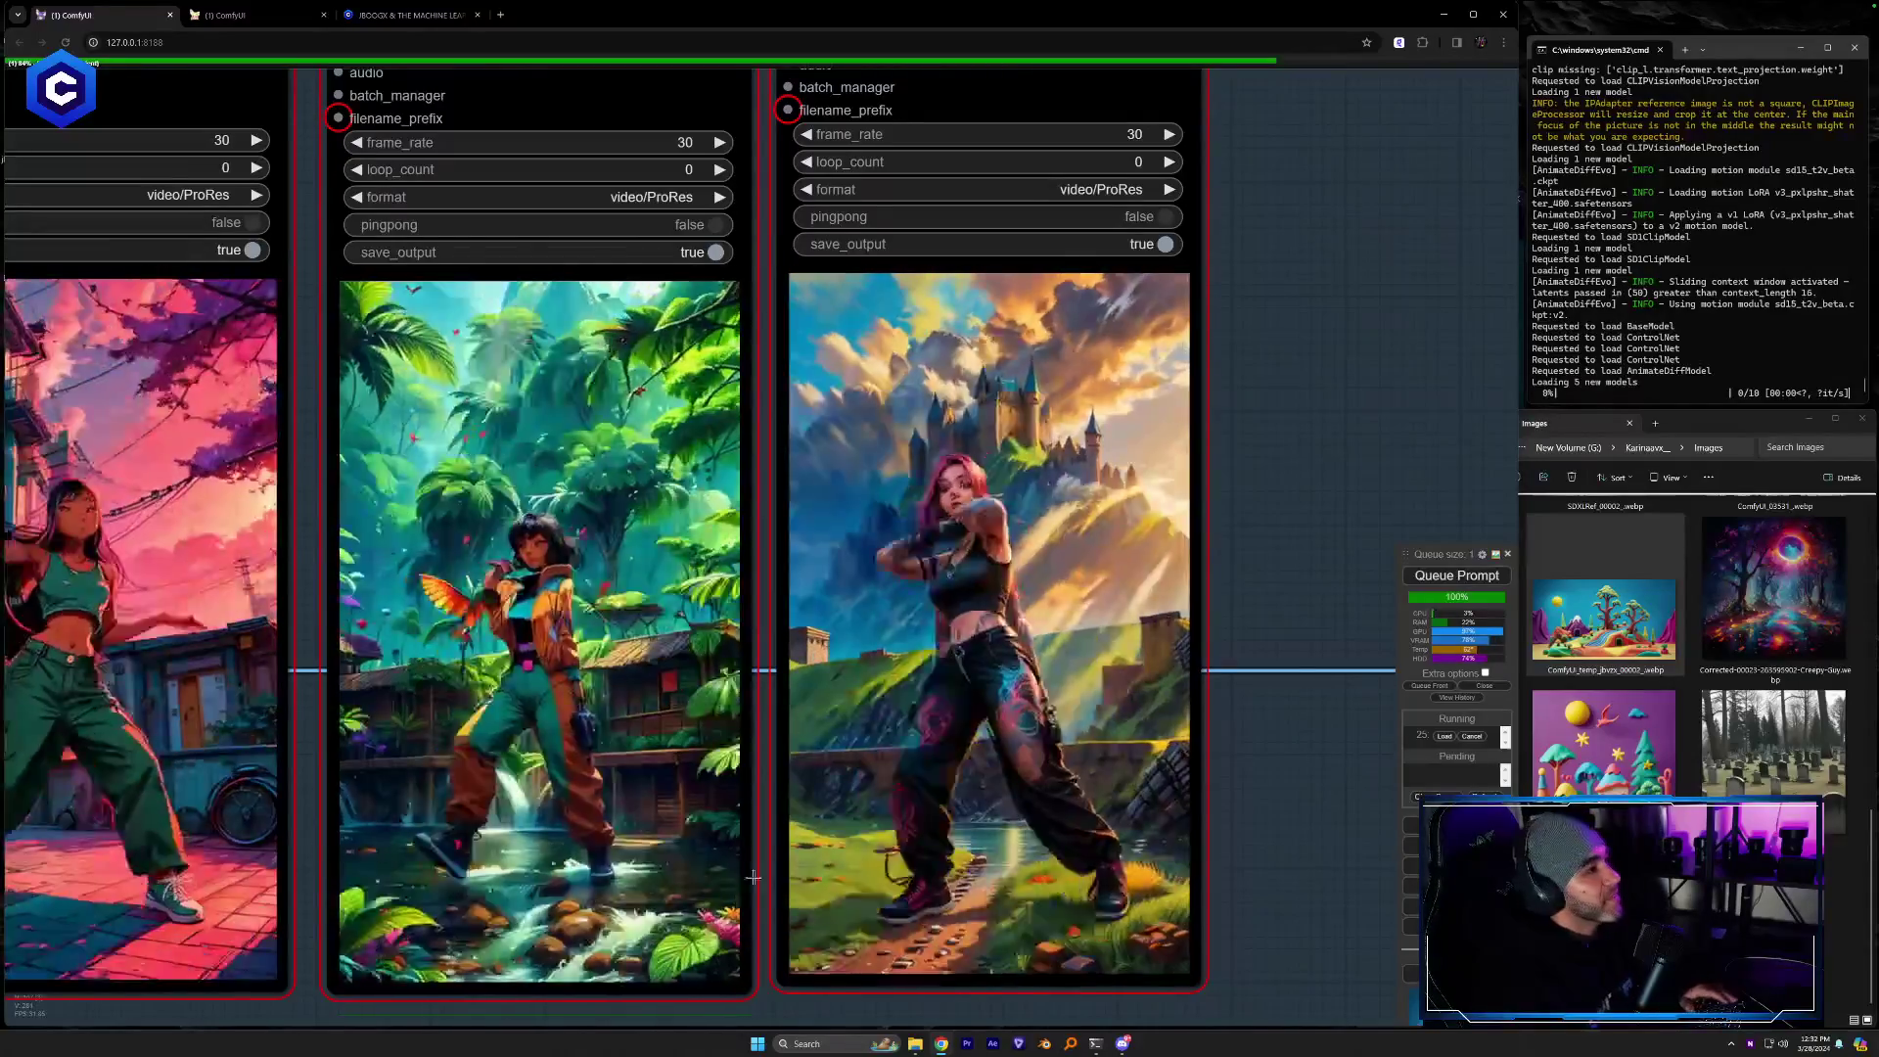
{"action": "left_click_drag", "start_coordinate": [767, 998], "coordinate": [1019, 991]}
{"action": "scroll", "coordinate": [1048, 574], "scroll_direction": "down", "scroll_amount": 1}
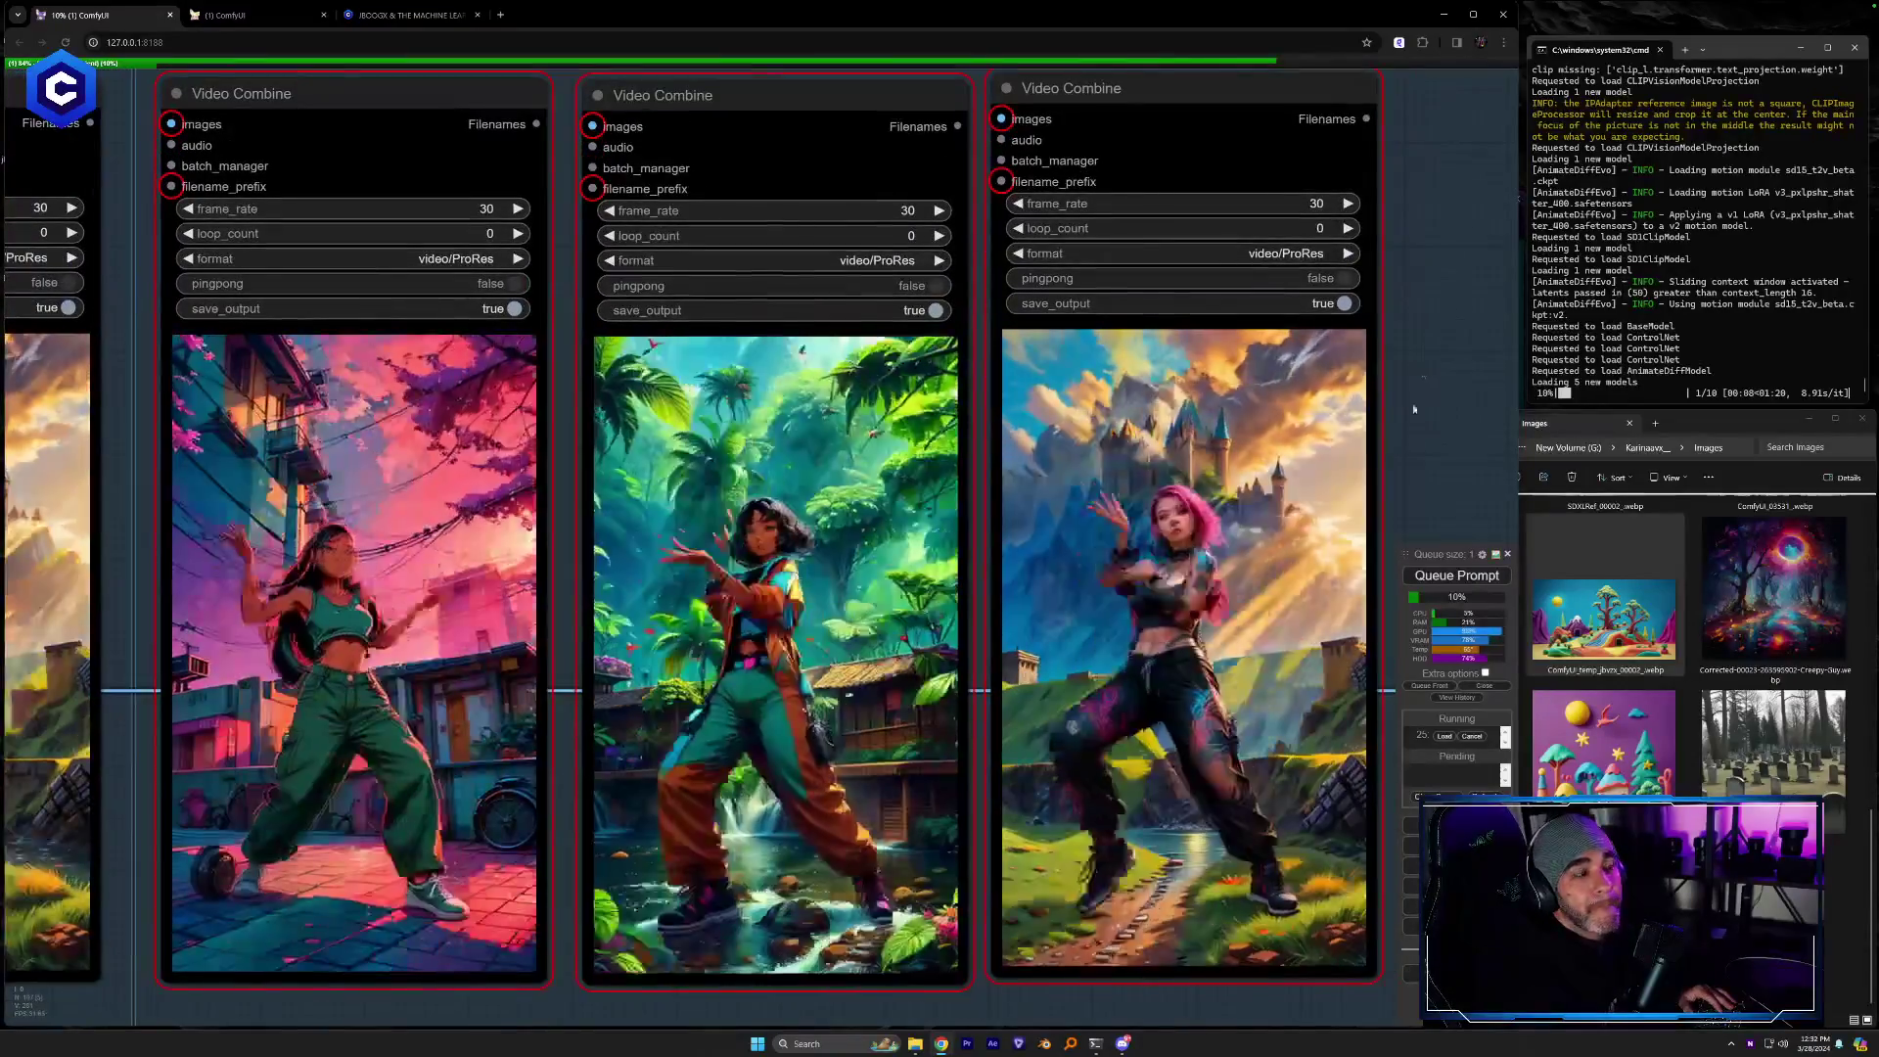
{"action": "scroll", "coordinate": [275, 617], "scroll_direction": "down", "scroll_amount": 3}
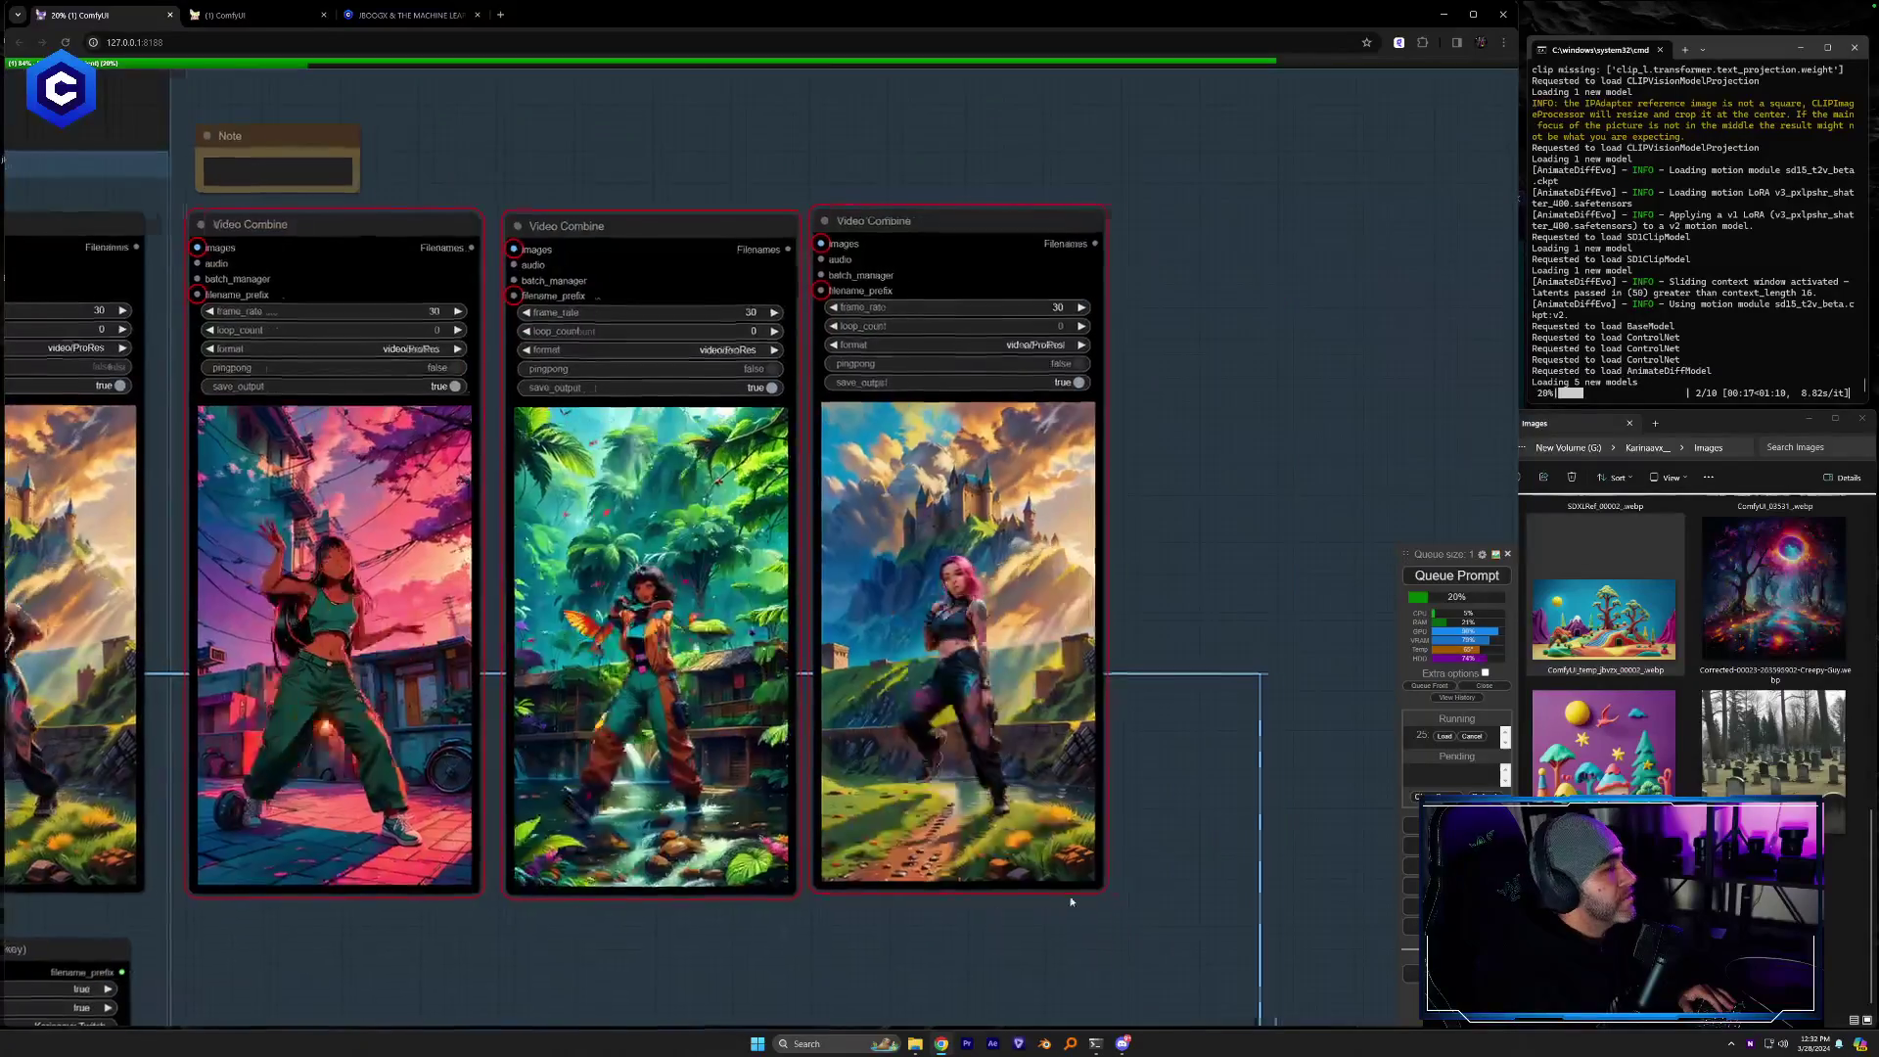
Cancel the running generation and requeue it with pingpong enabled on the Low Res Output Video Combine node
{"action": "left_click_drag", "start_coordinate": [513, 804], "coordinate": [1302, 746]}
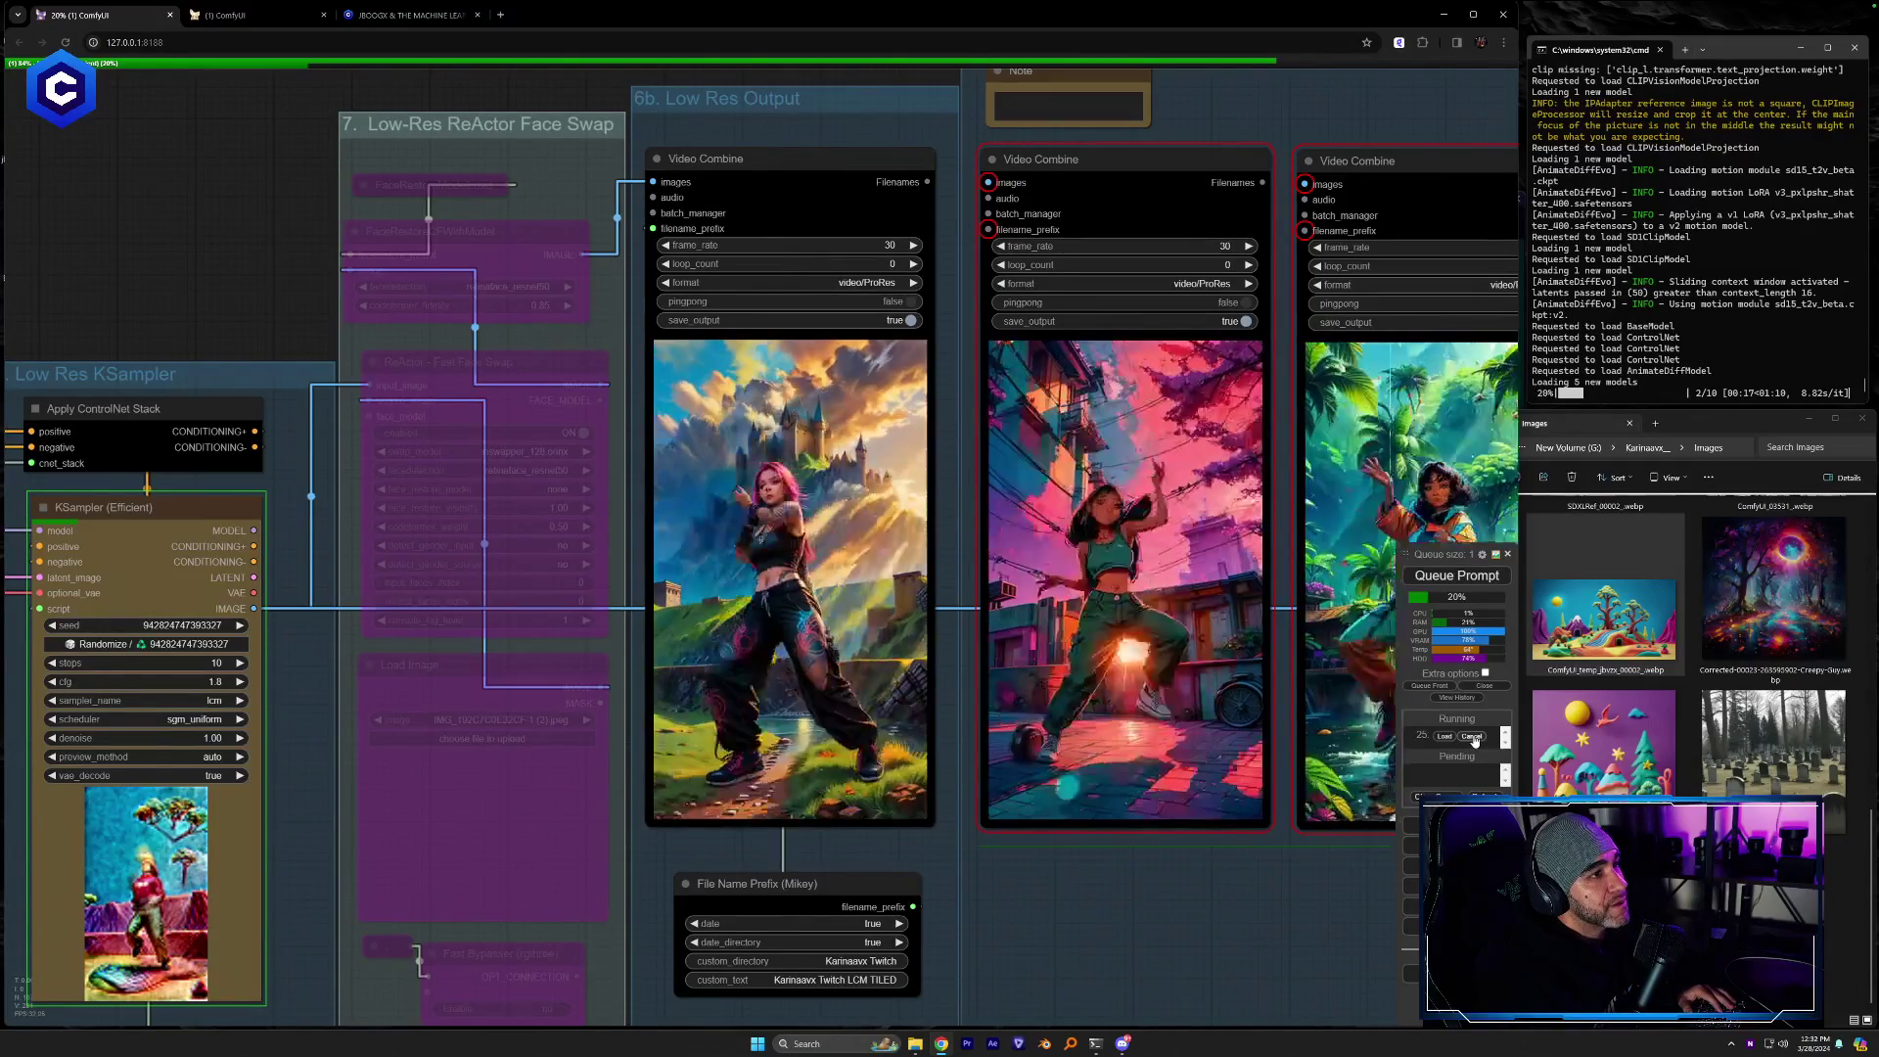
{"action": "left_click", "coordinate": [1471, 737]}
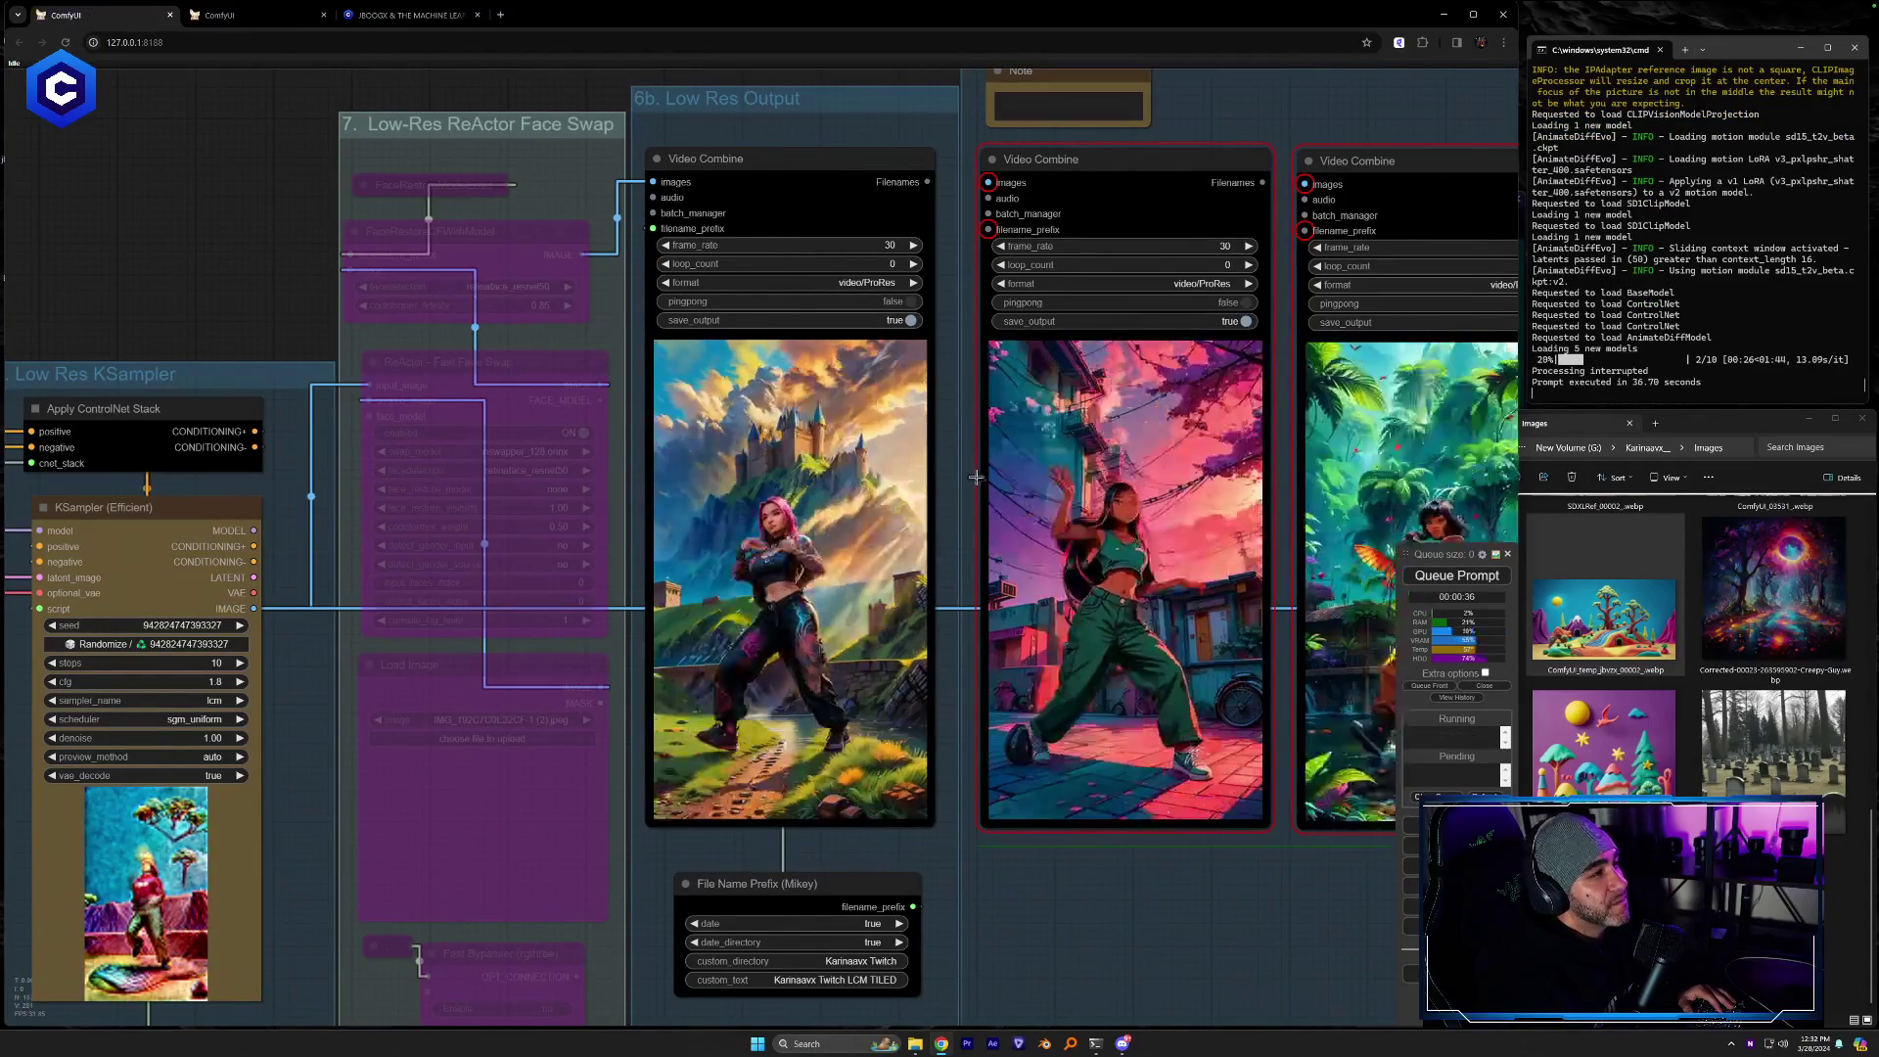
{"action": "left_click", "coordinate": [861, 301]}
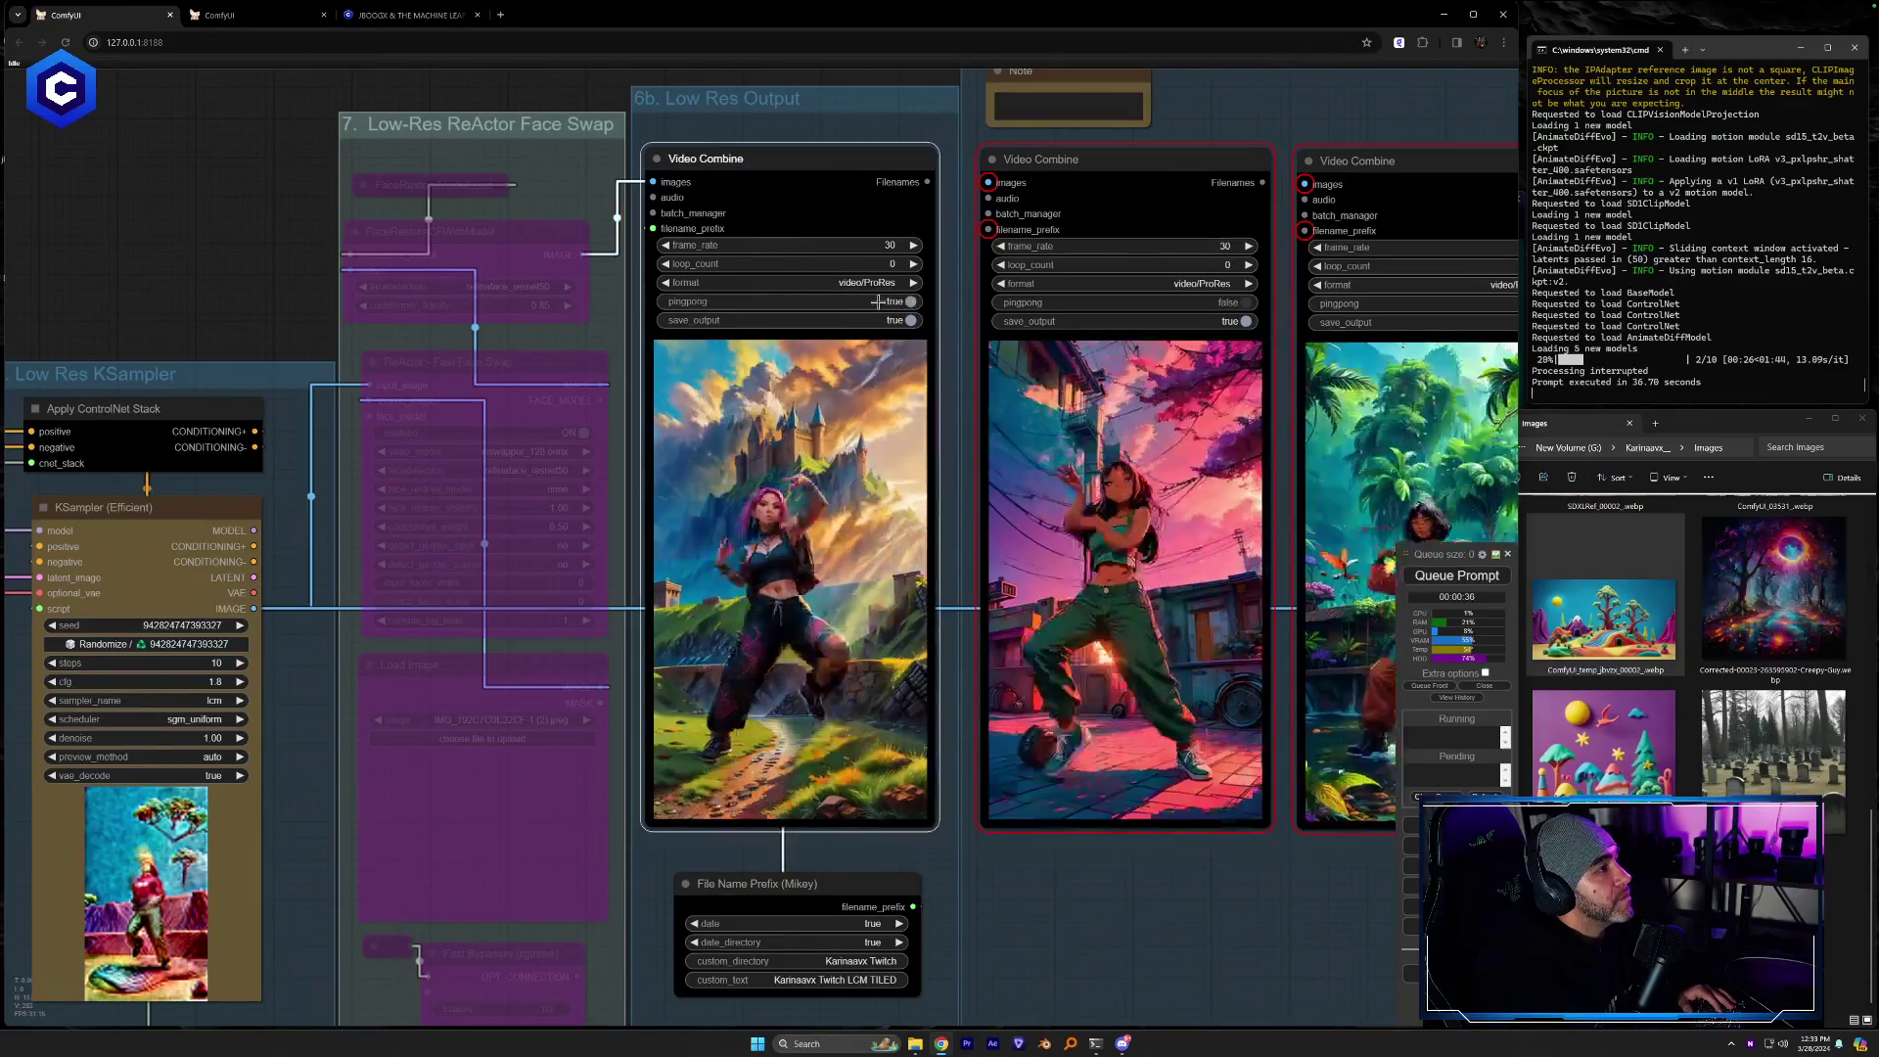
{"action": "key", "text": "ctrl+Return"}
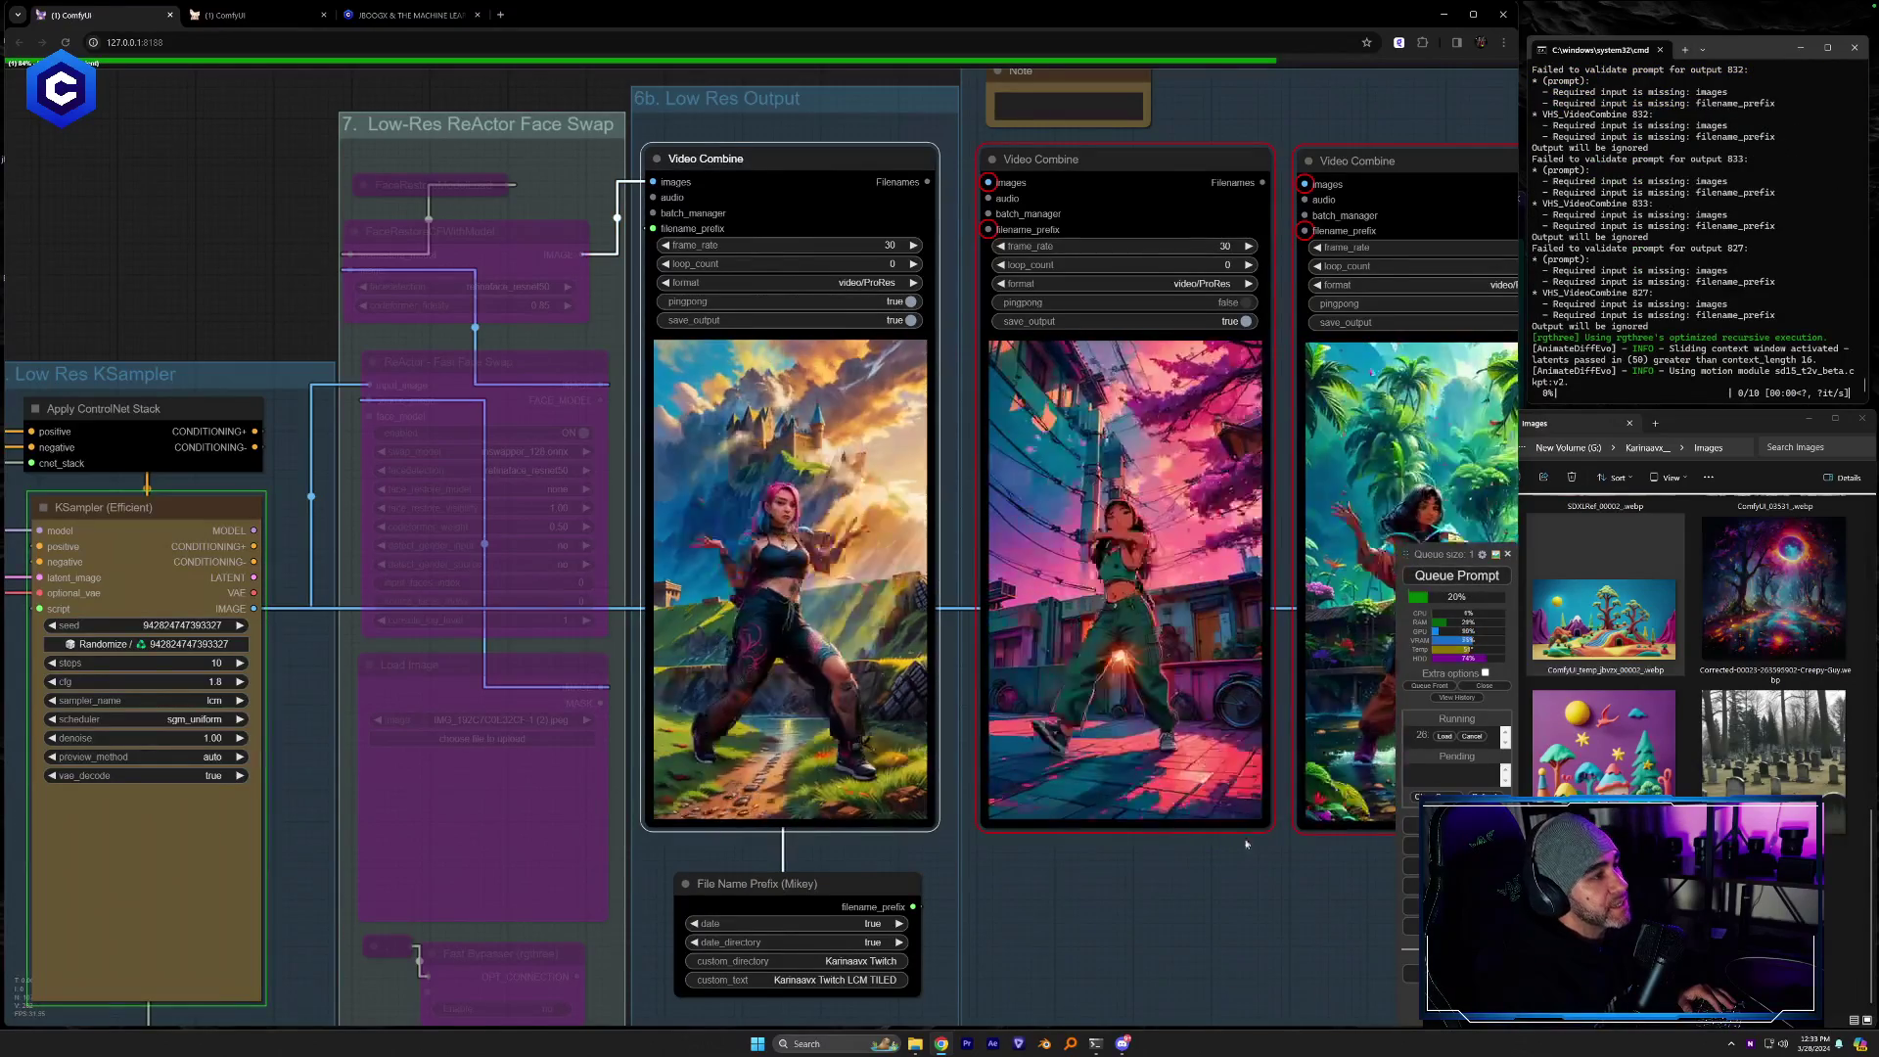
Look over the earlier renders and check the clay scene's live preview in the Low Res KSampler
{"action": "scroll", "coordinate": [964, 774], "scroll_direction": "up", "scroll_amount": 5}
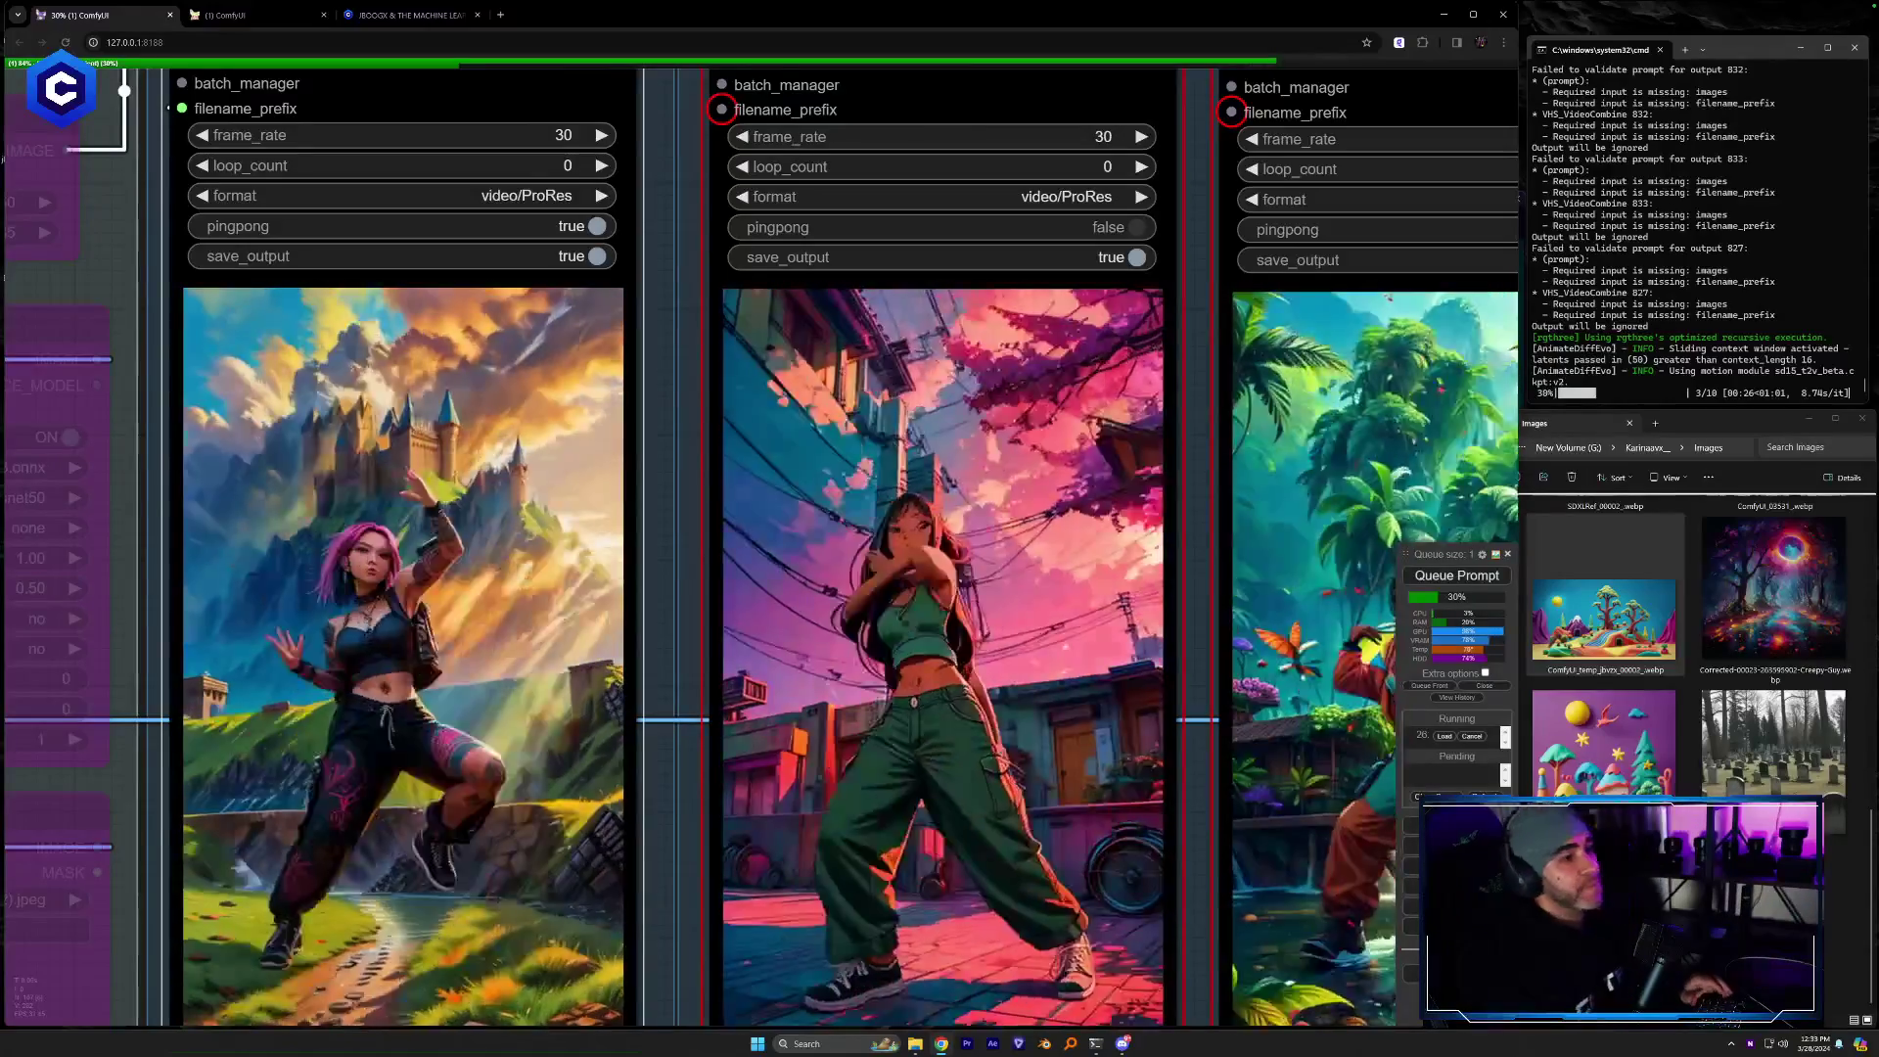
{"action": "scroll", "coordinate": [825, 575], "scroll_direction": "down", "scroll_amount": 3}
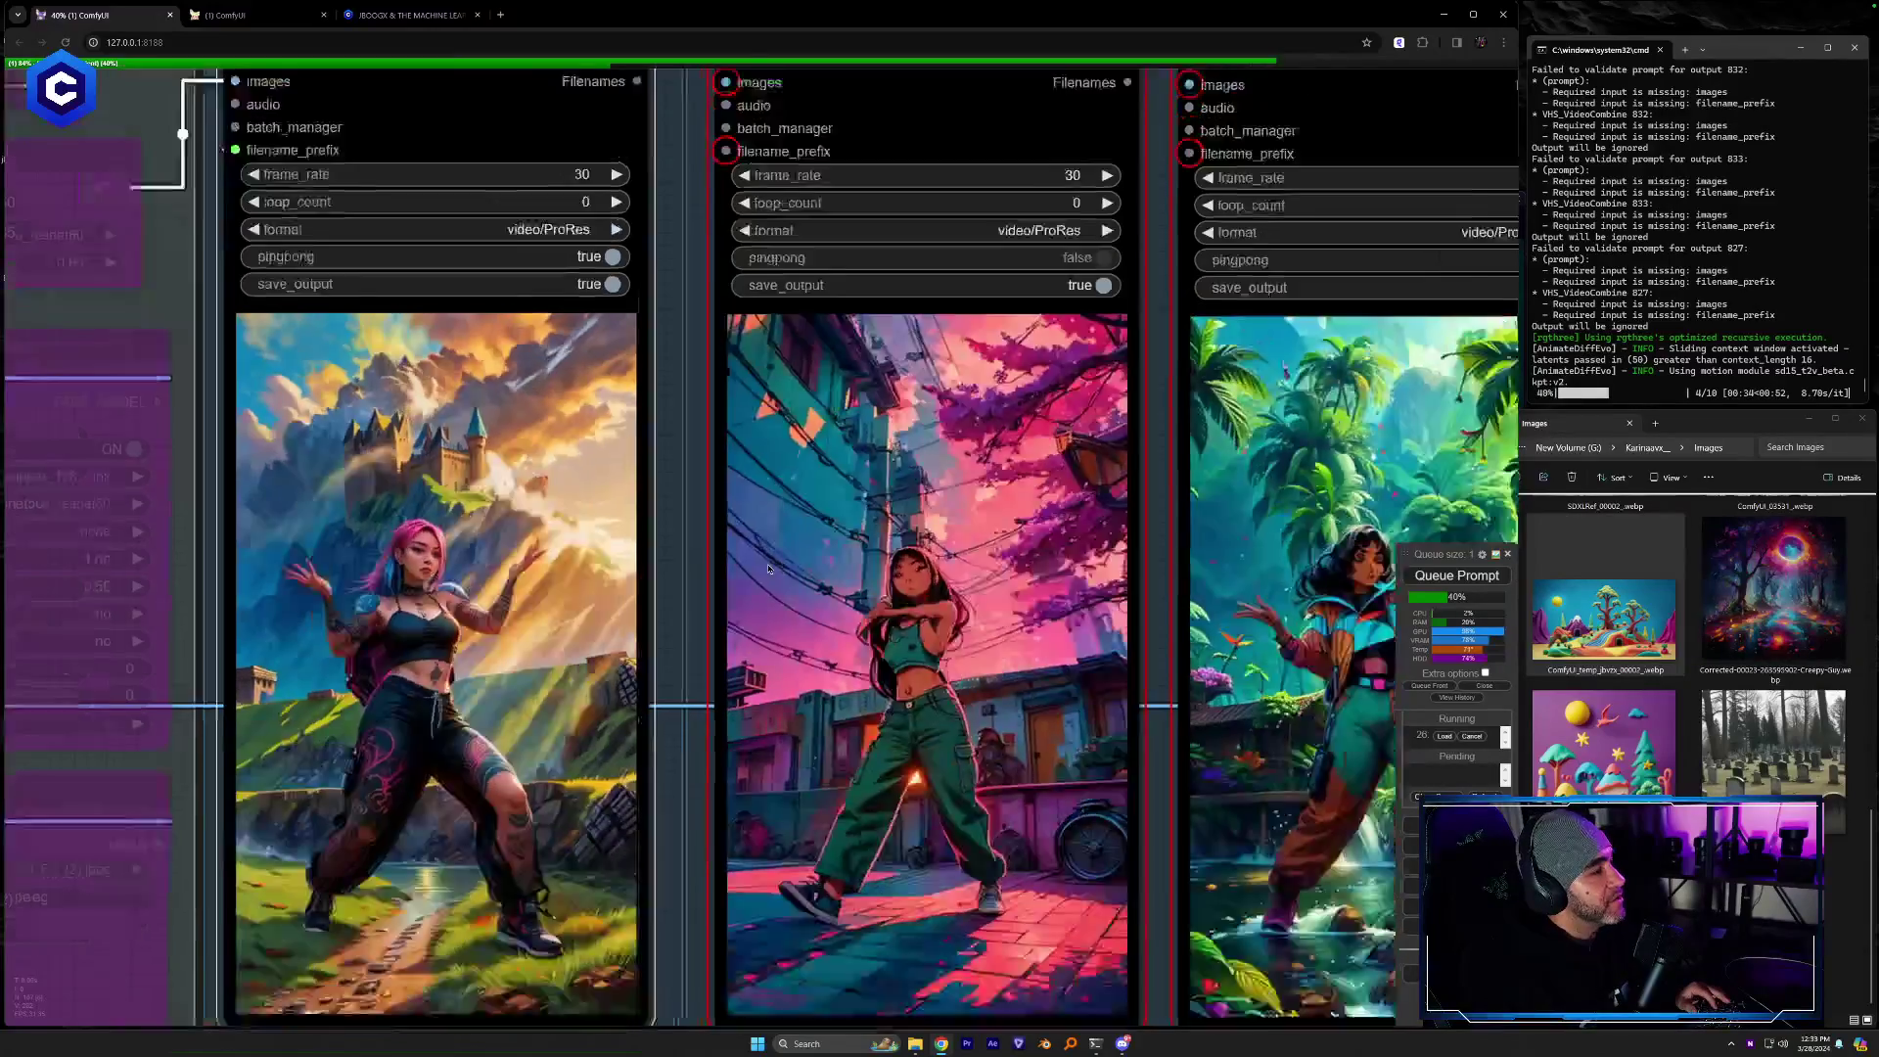
{"action": "left_click_drag", "start_coordinate": [534, 975], "coordinate": [1306, 971]}
{"action": "scroll", "coordinate": [595, 894], "scroll_direction": "down", "scroll_amount": 2}
{"action": "scroll", "coordinate": [684, 763], "scroll_direction": "up", "scroll_amount": 5}
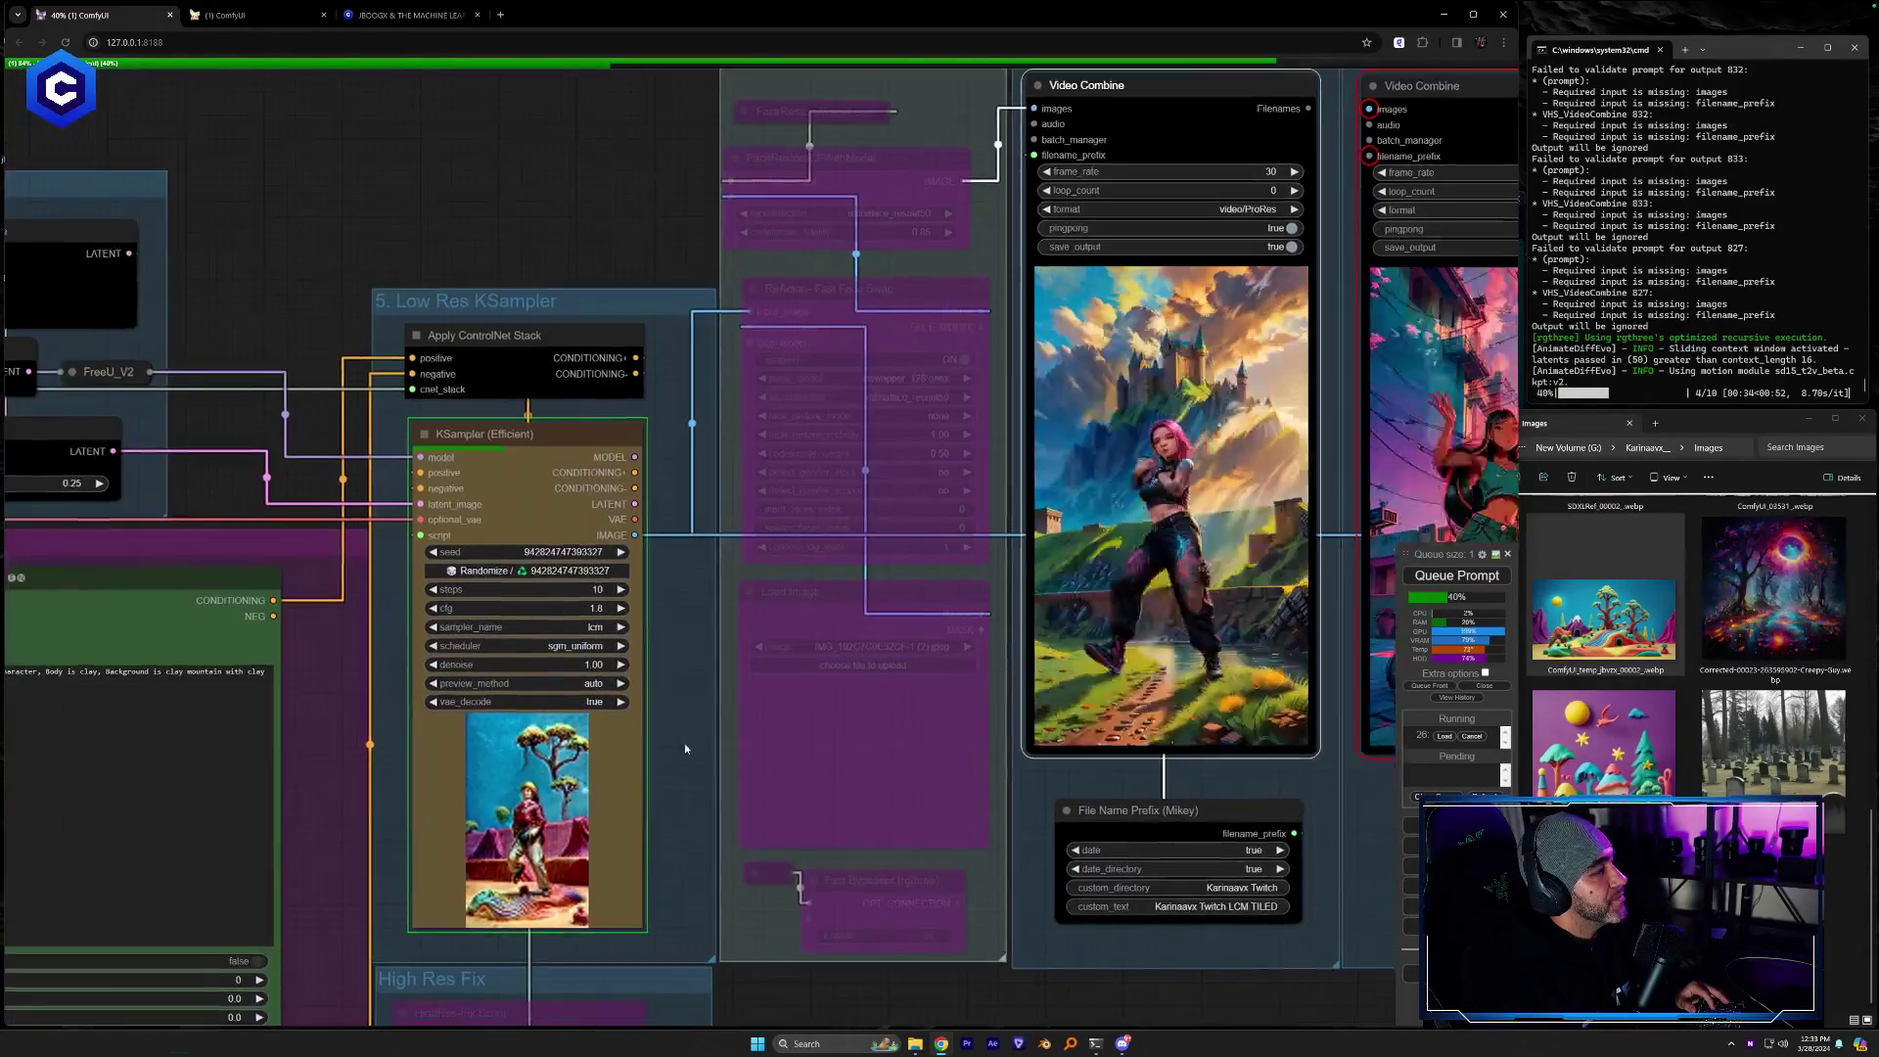
{"action": "scroll", "coordinate": [773, 776], "scroll_direction": "up", "scroll_amount": 3}
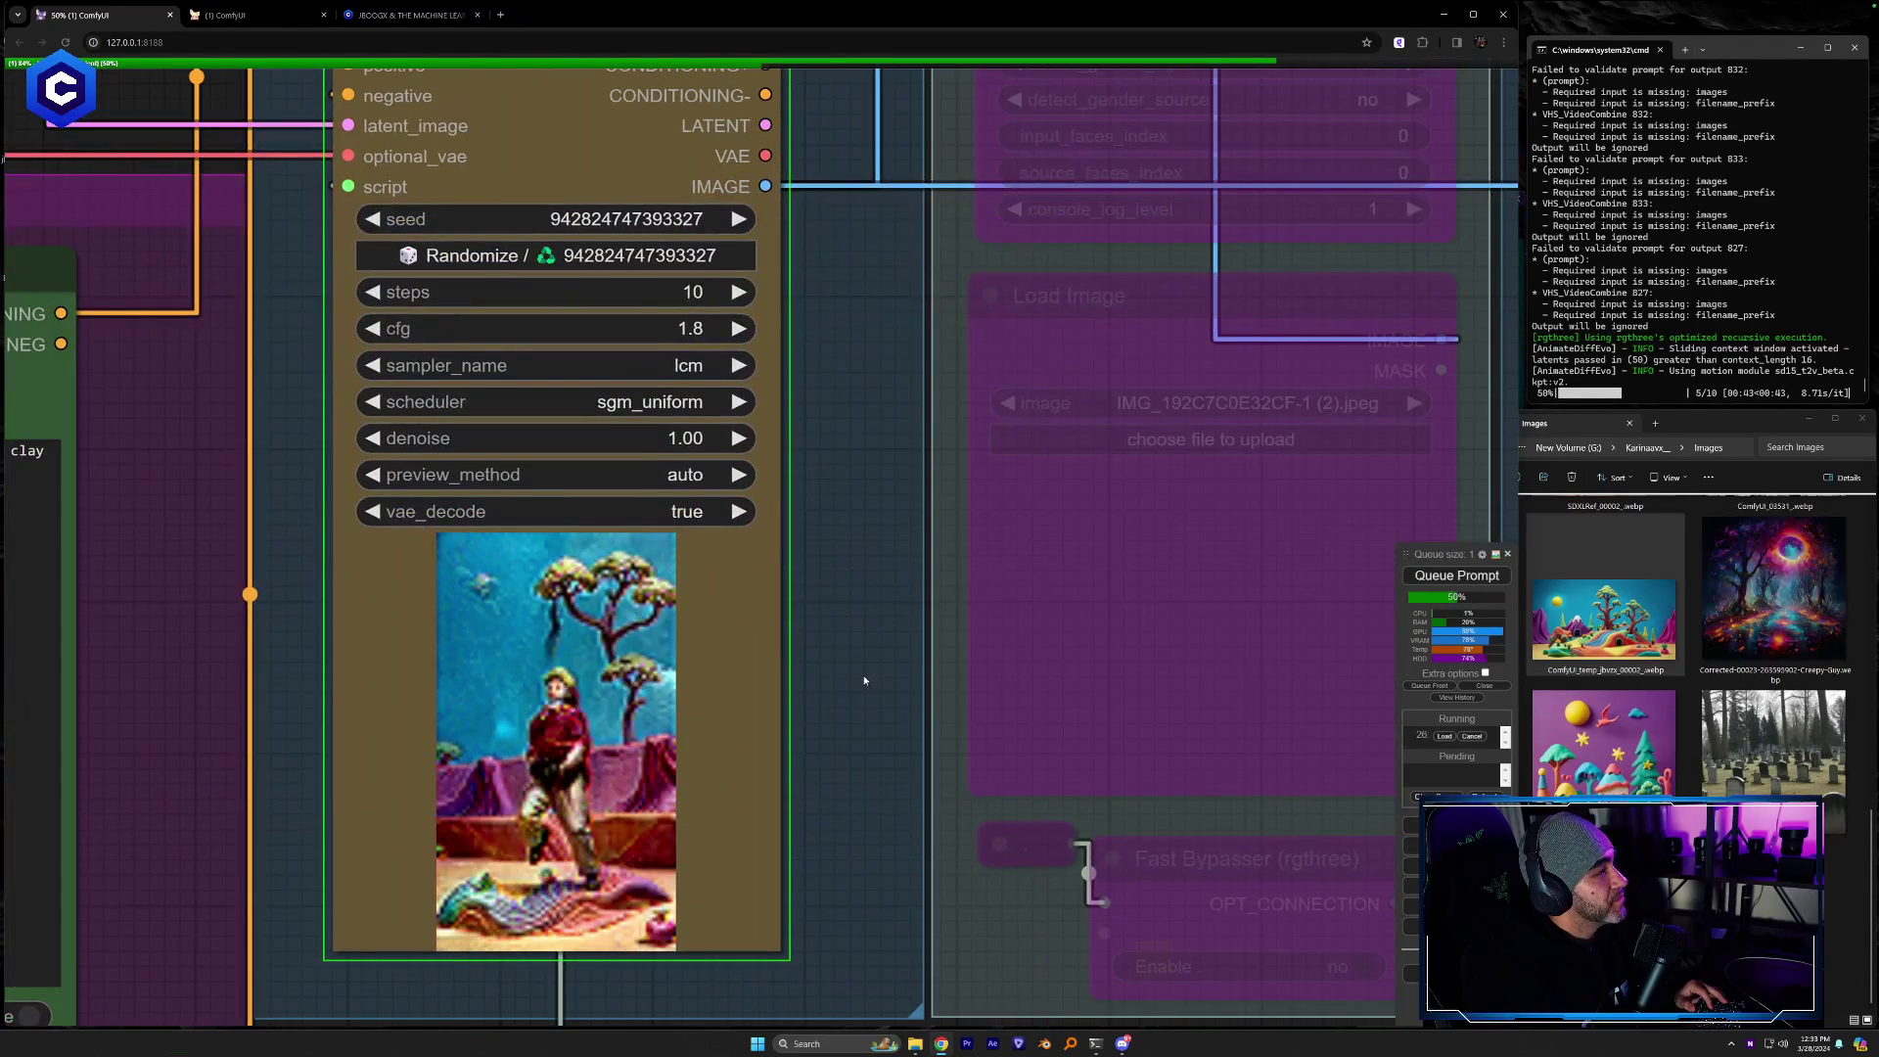
{"action": "left_click_drag", "start_coordinate": [864, 680], "coordinate": [865, 694]}
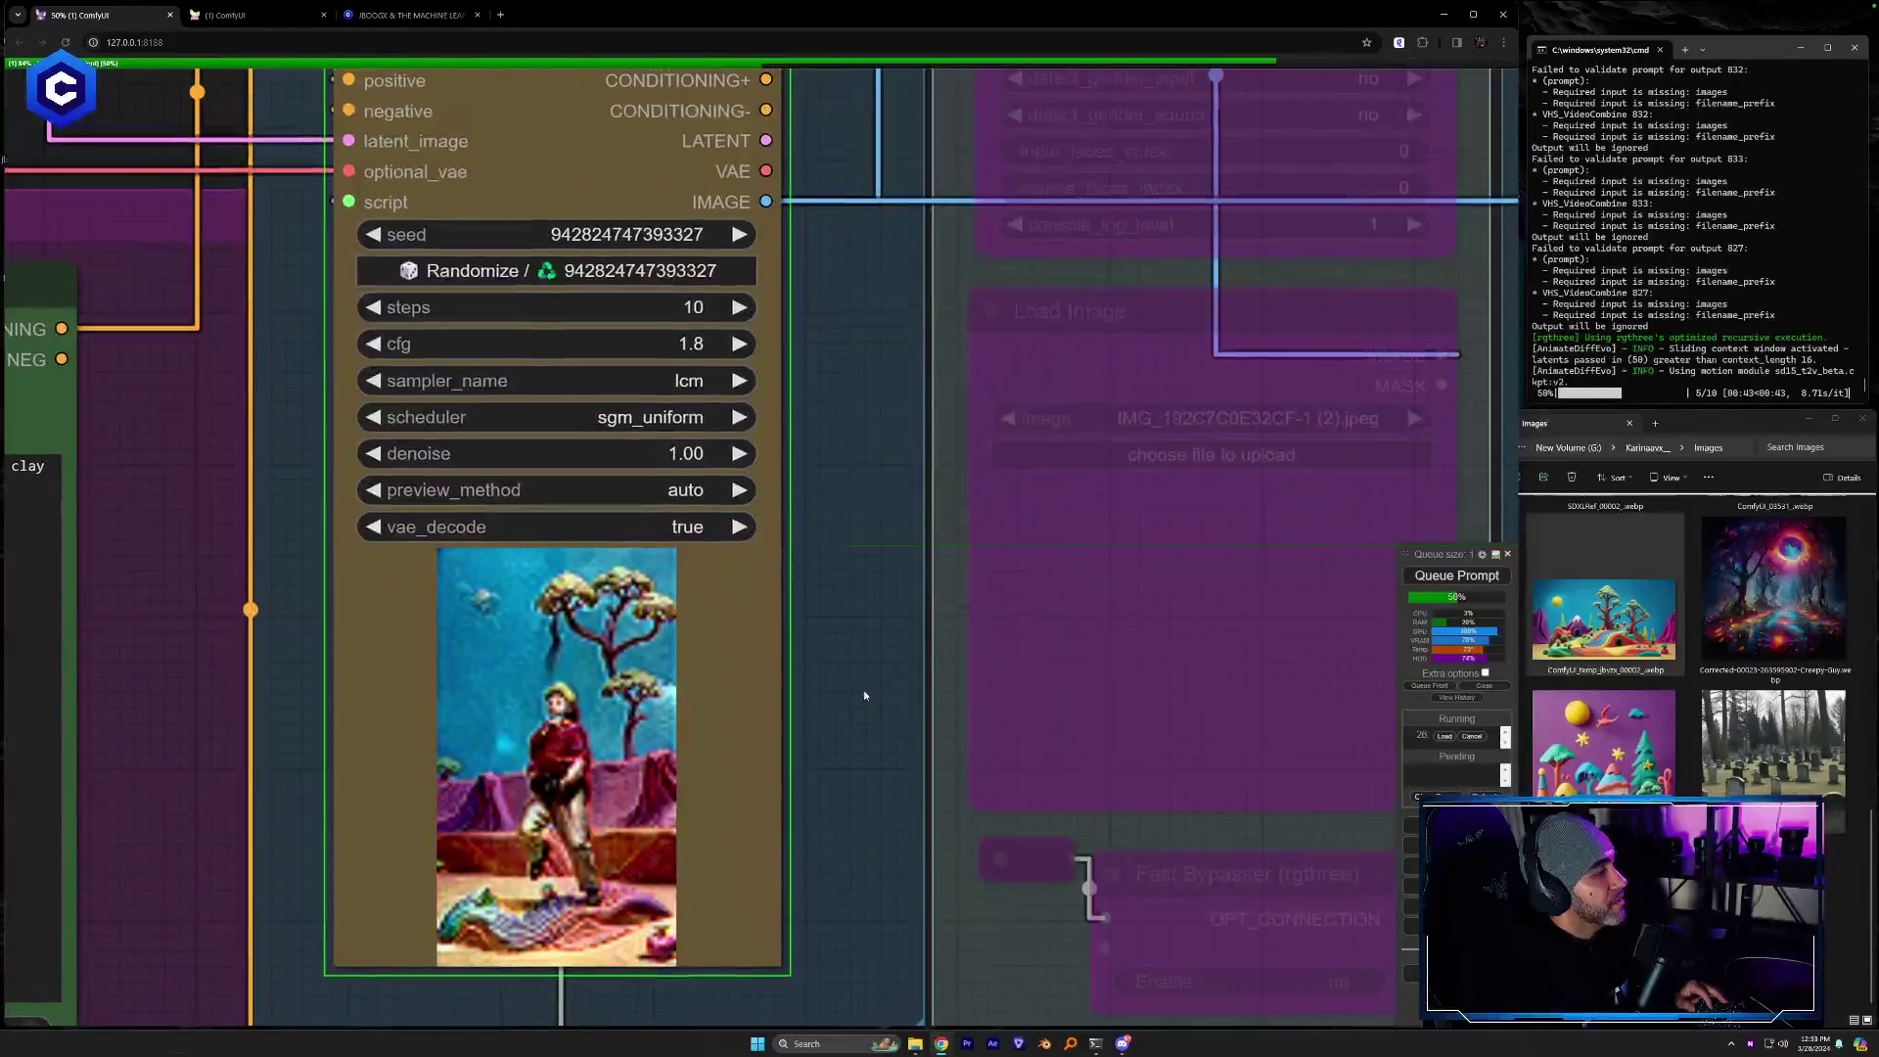
Preview the clay figure reference image from the Images folder, close it, and compare it with the KSampler preview
{"action": "left_click", "coordinate": [1605, 929]}
{"action": "key", "text": "space"}
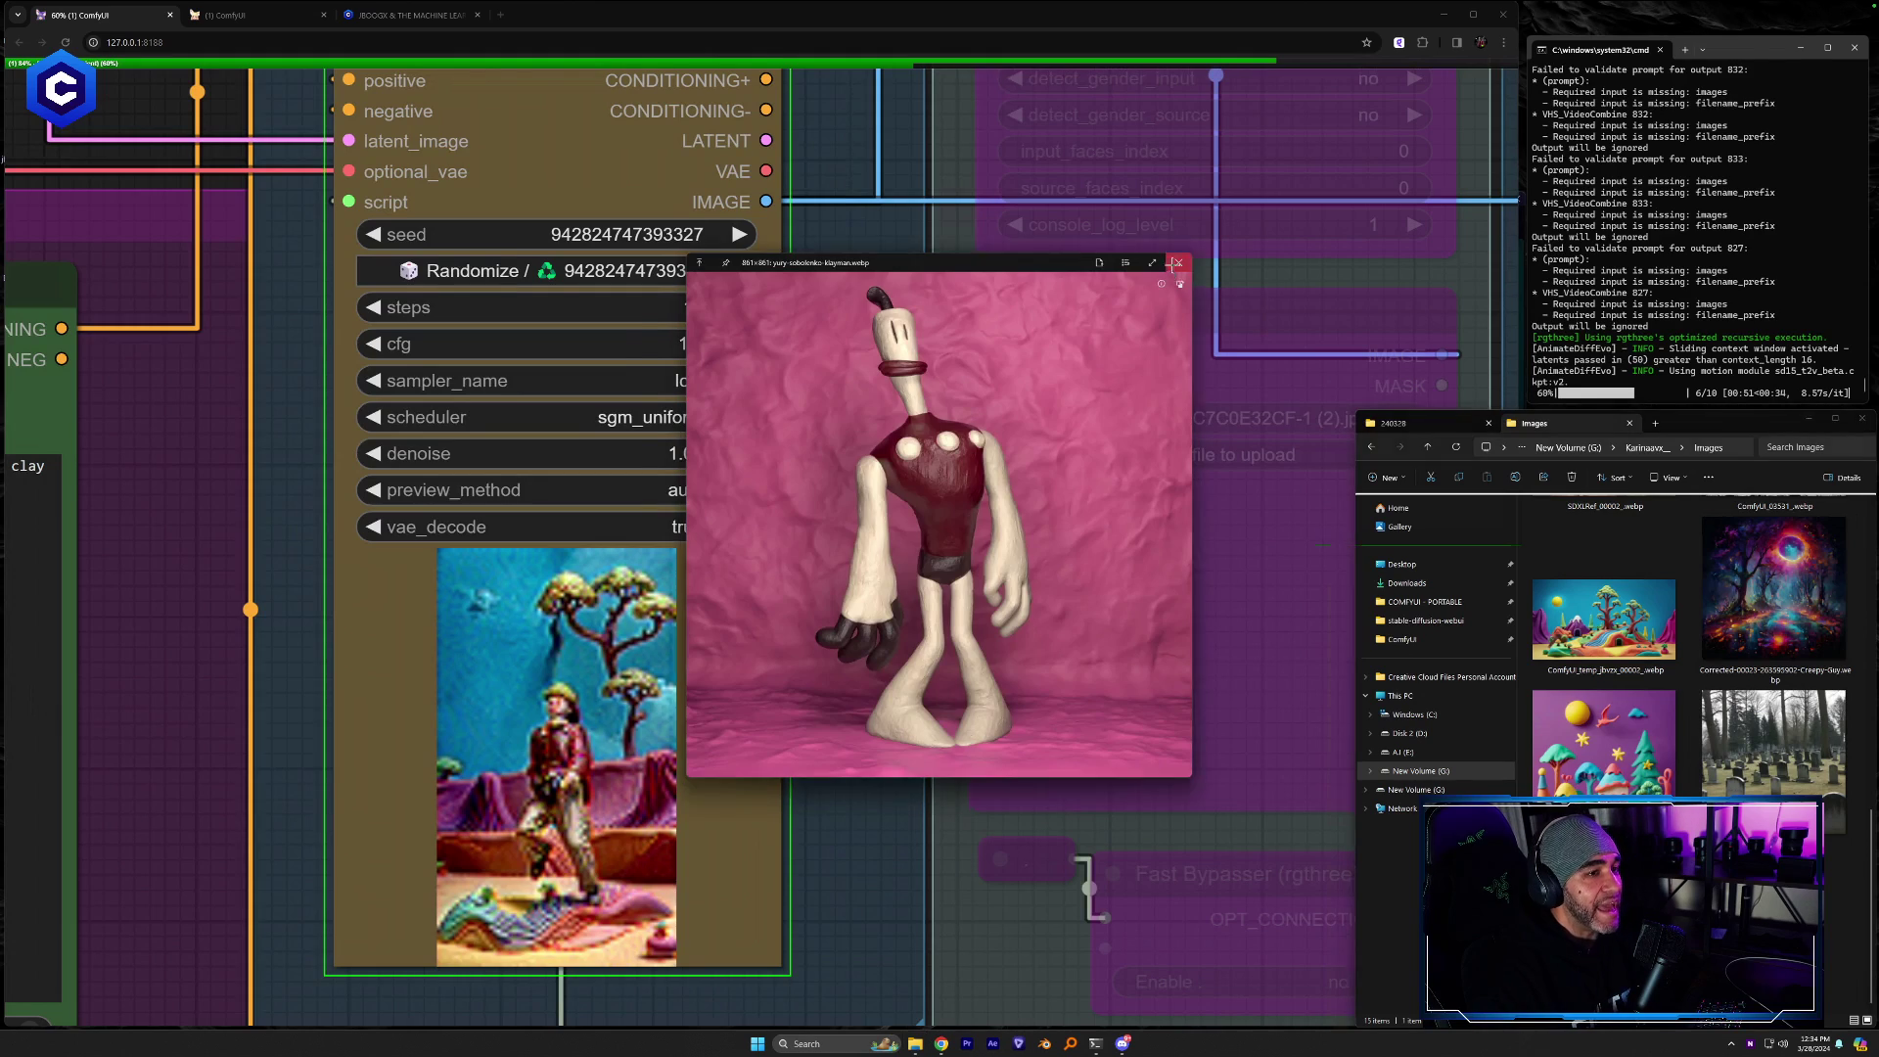
{"action": "left_click", "coordinate": [1176, 263]}
{"action": "left_click_drag", "start_coordinate": [903, 619], "coordinate": [777, 654]}
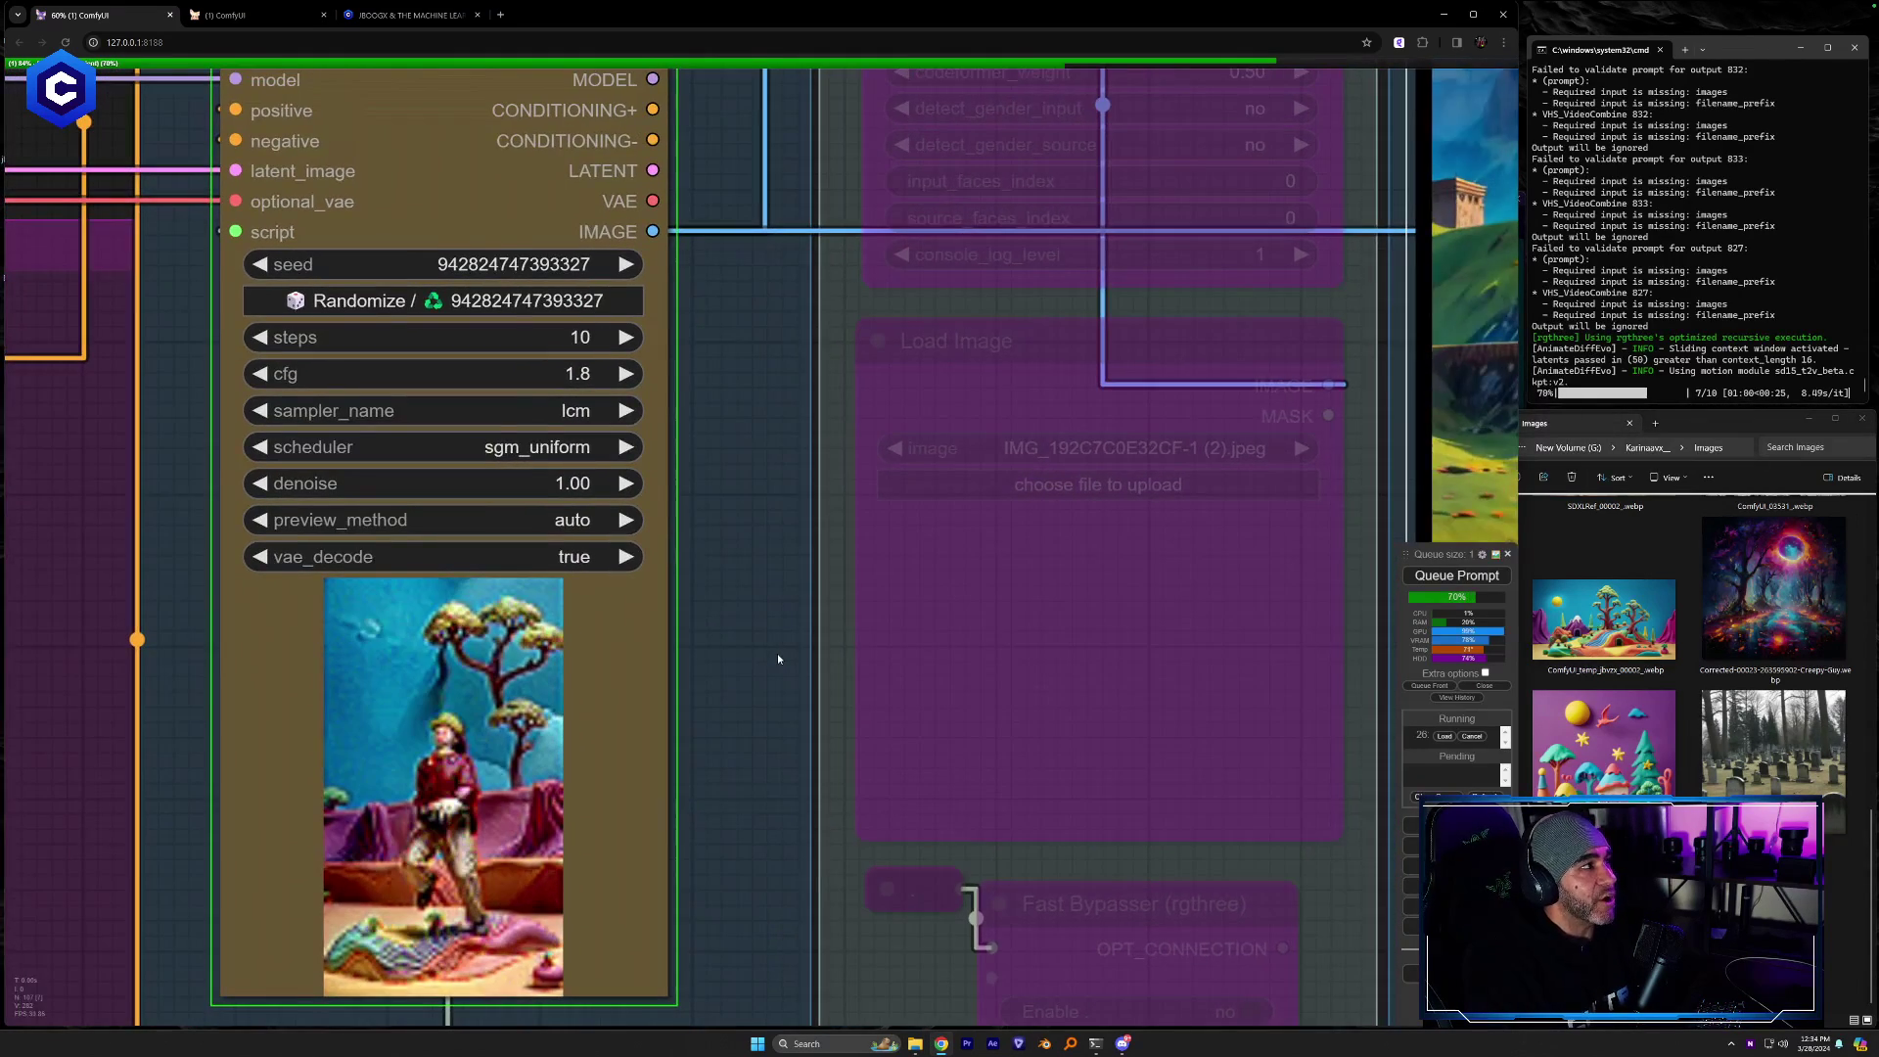
{"action": "scroll", "coordinate": [777, 653], "scroll_direction": "down", "scroll_amount": 2}
{"action": "scroll", "coordinate": [777, 662], "scroll_direction": "down", "scroll_amount": 2}
{"action": "left_click_drag", "start_coordinate": [1260, 690], "coordinate": [912, 790]}
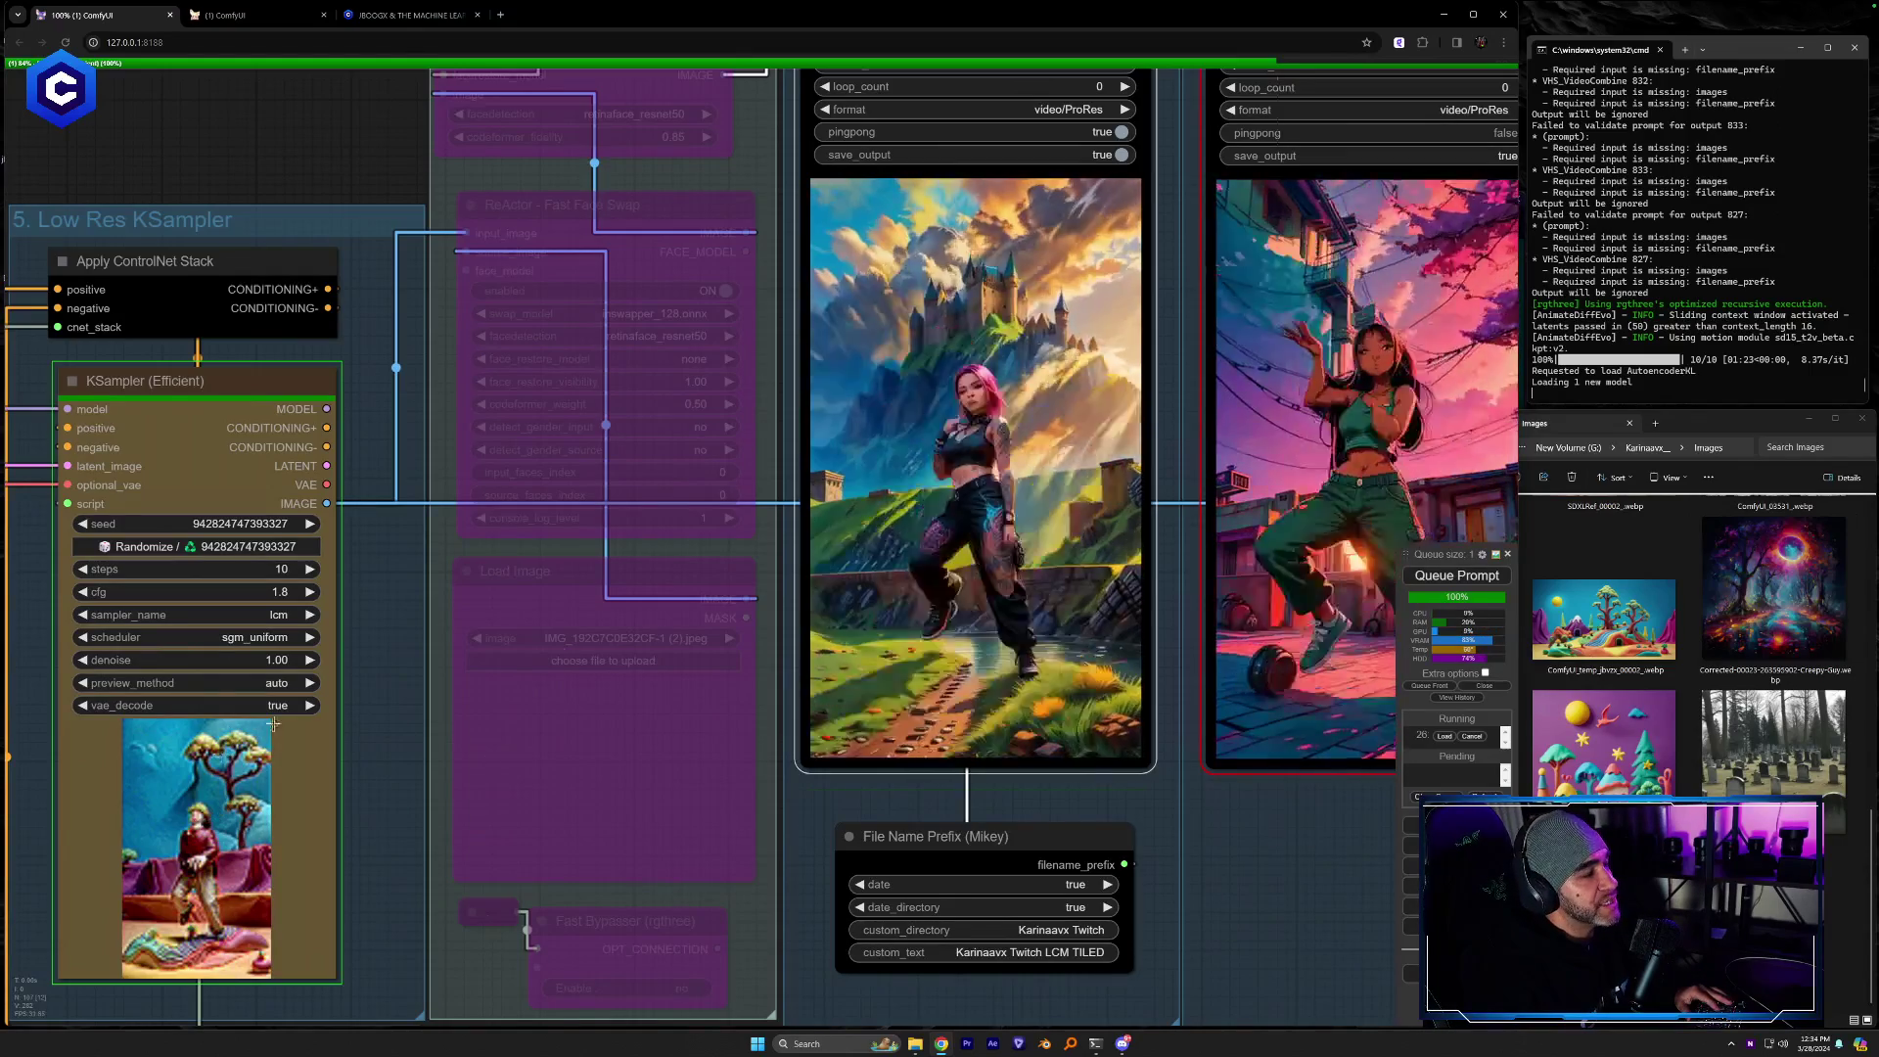
Examine the finished claymation render in the Low Res Output group alongside the prompt, KSampler settings and earlier renders
{"action": "left_click_drag", "start_coordinate": [1291, 868], "coordinate": [1213, 974]}
{"action": "scroll", "coordinate": [1088, 748], "scroll_direction": "up", "scroll_amount": 2}
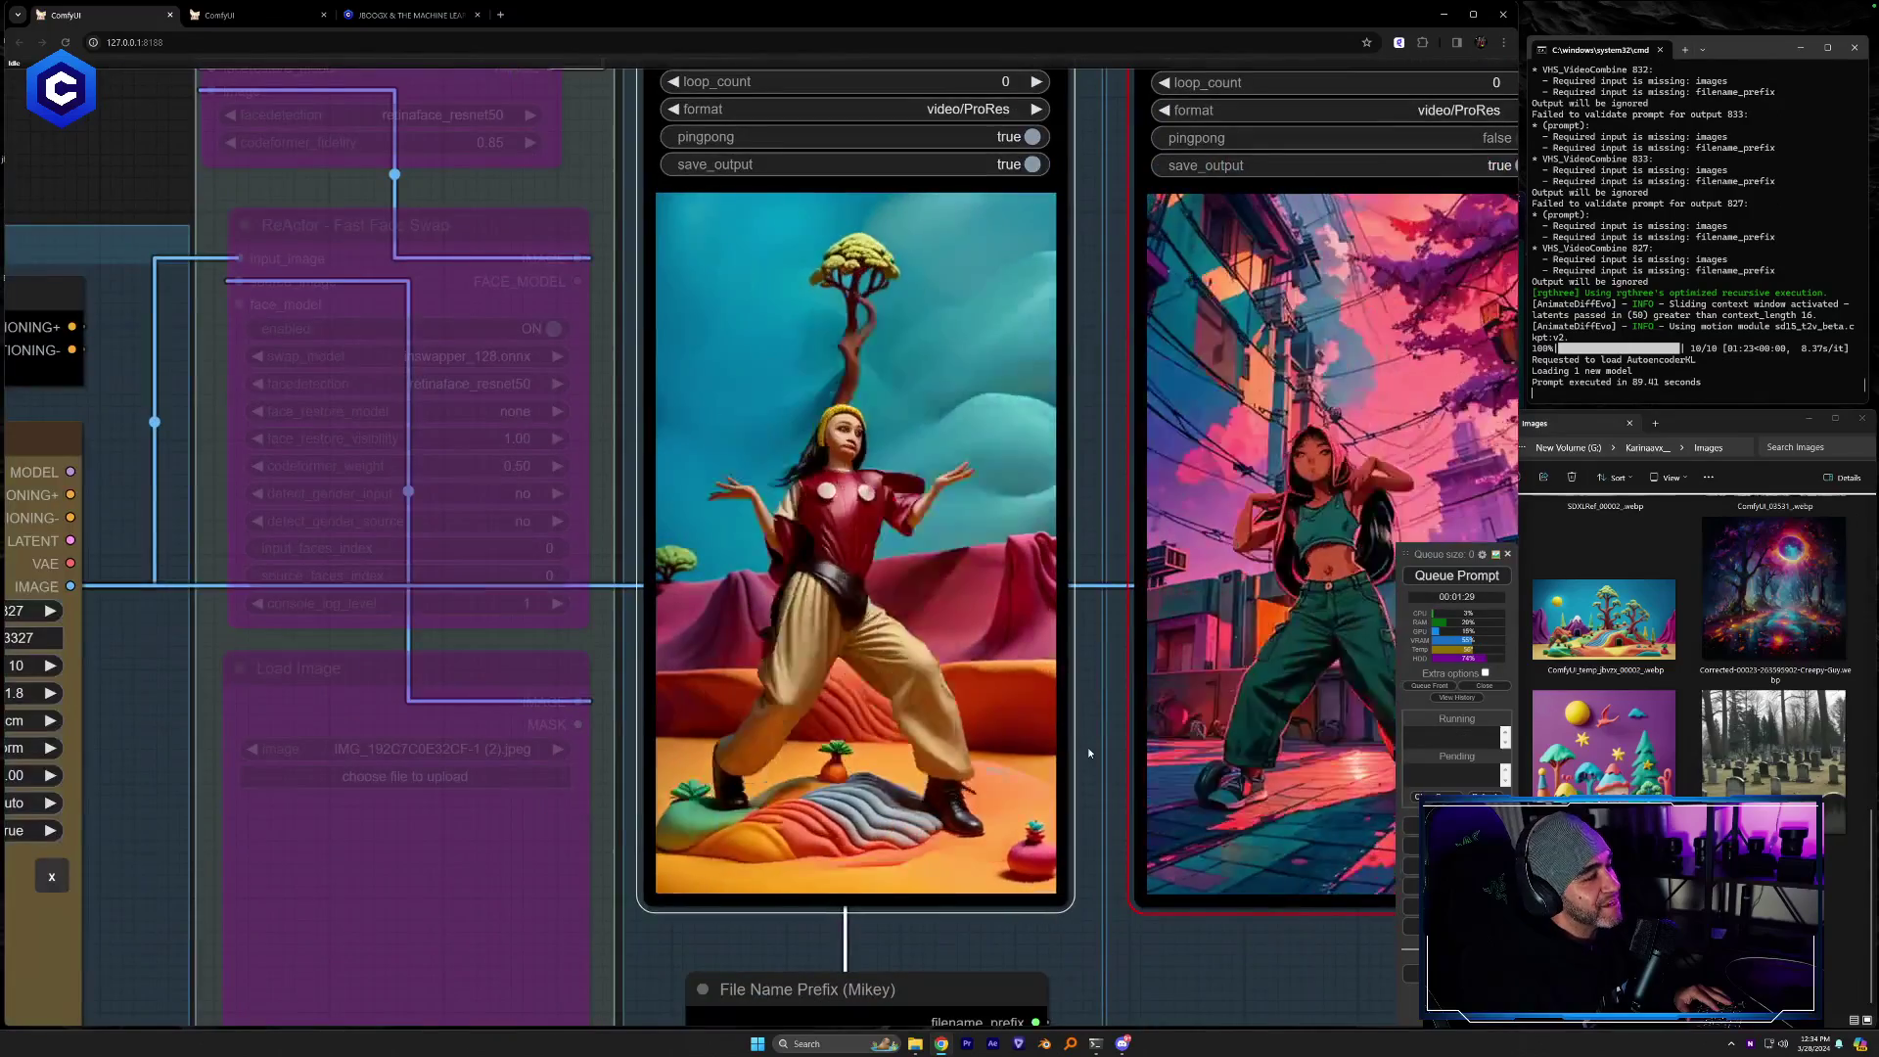
{"action": "scroll", "coordinate": [1088, 748], "scroll_direction": "up", "scroll_amount": 2}
{"action": "left_click_drag", "start_coordinate": [1088, 748], "coordinate": [1102, 843]}
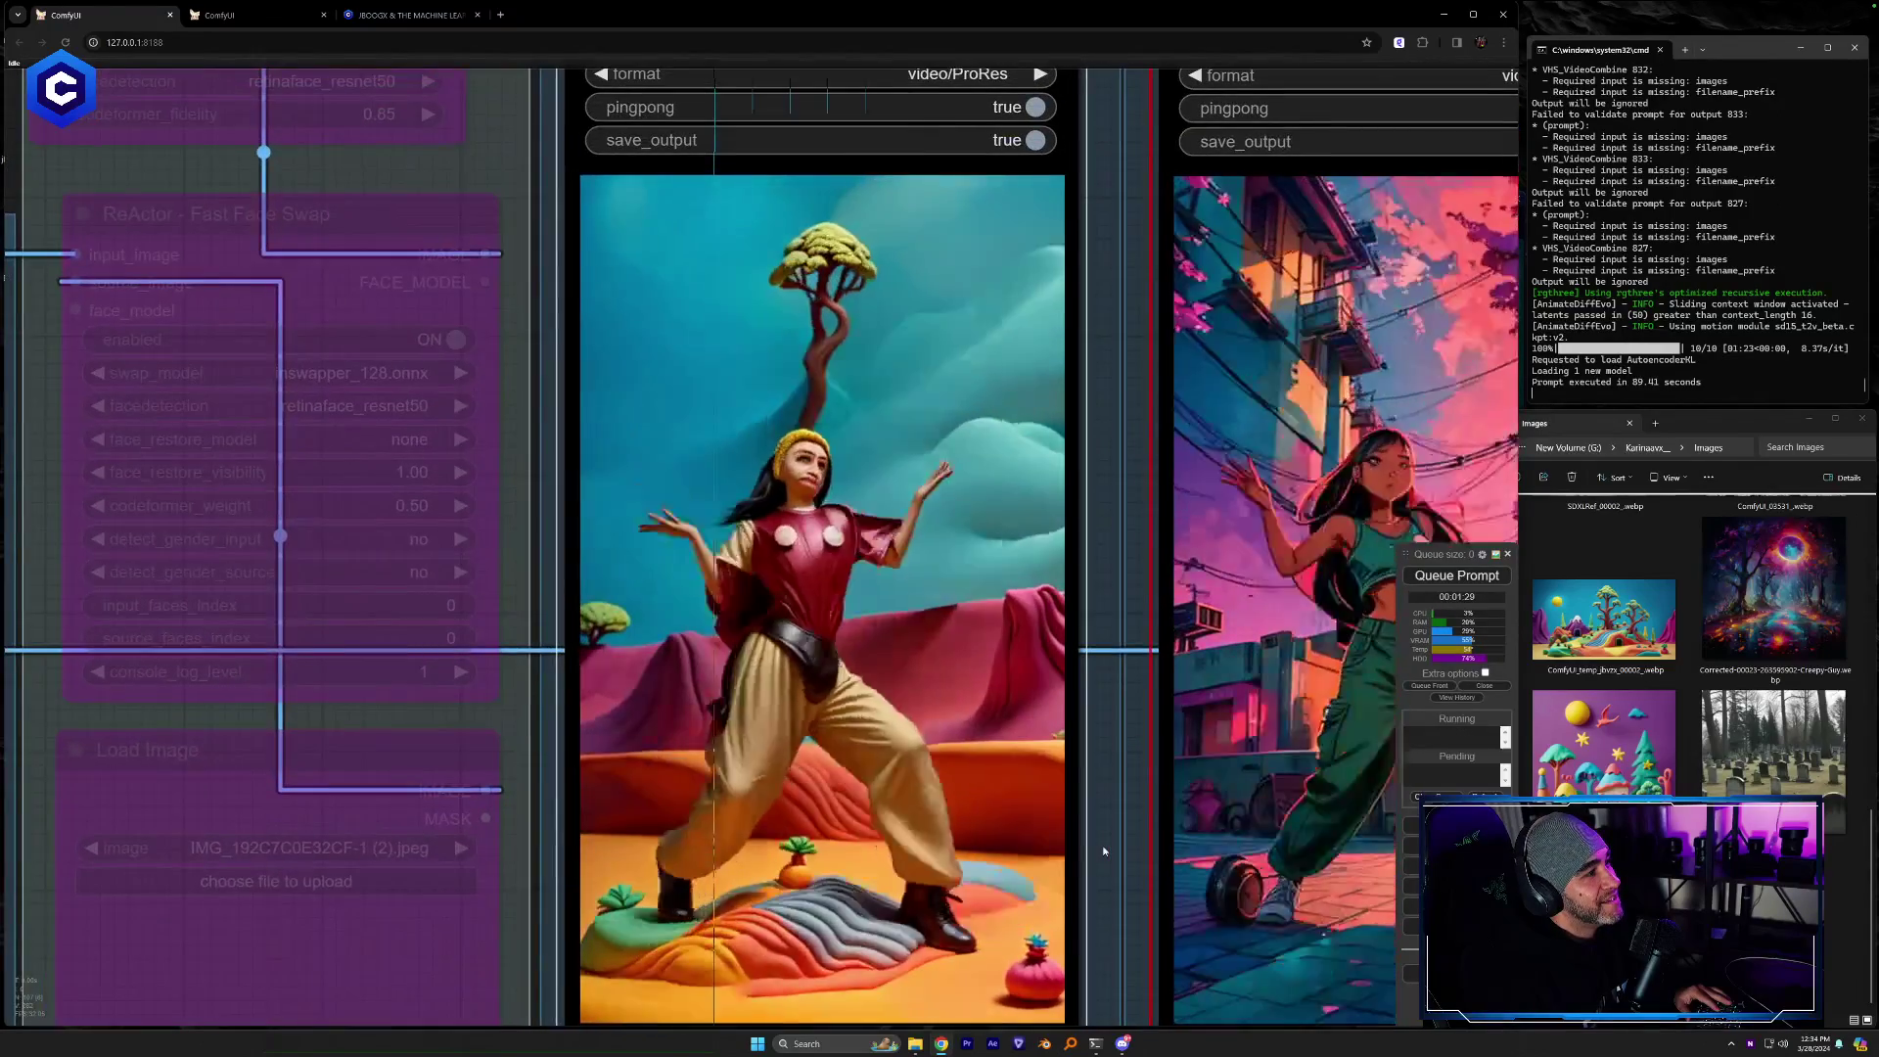
{"action": "scroll", "coordinate": [1101, 851], "scroll_direction": "down", "scroll_amount": 2}
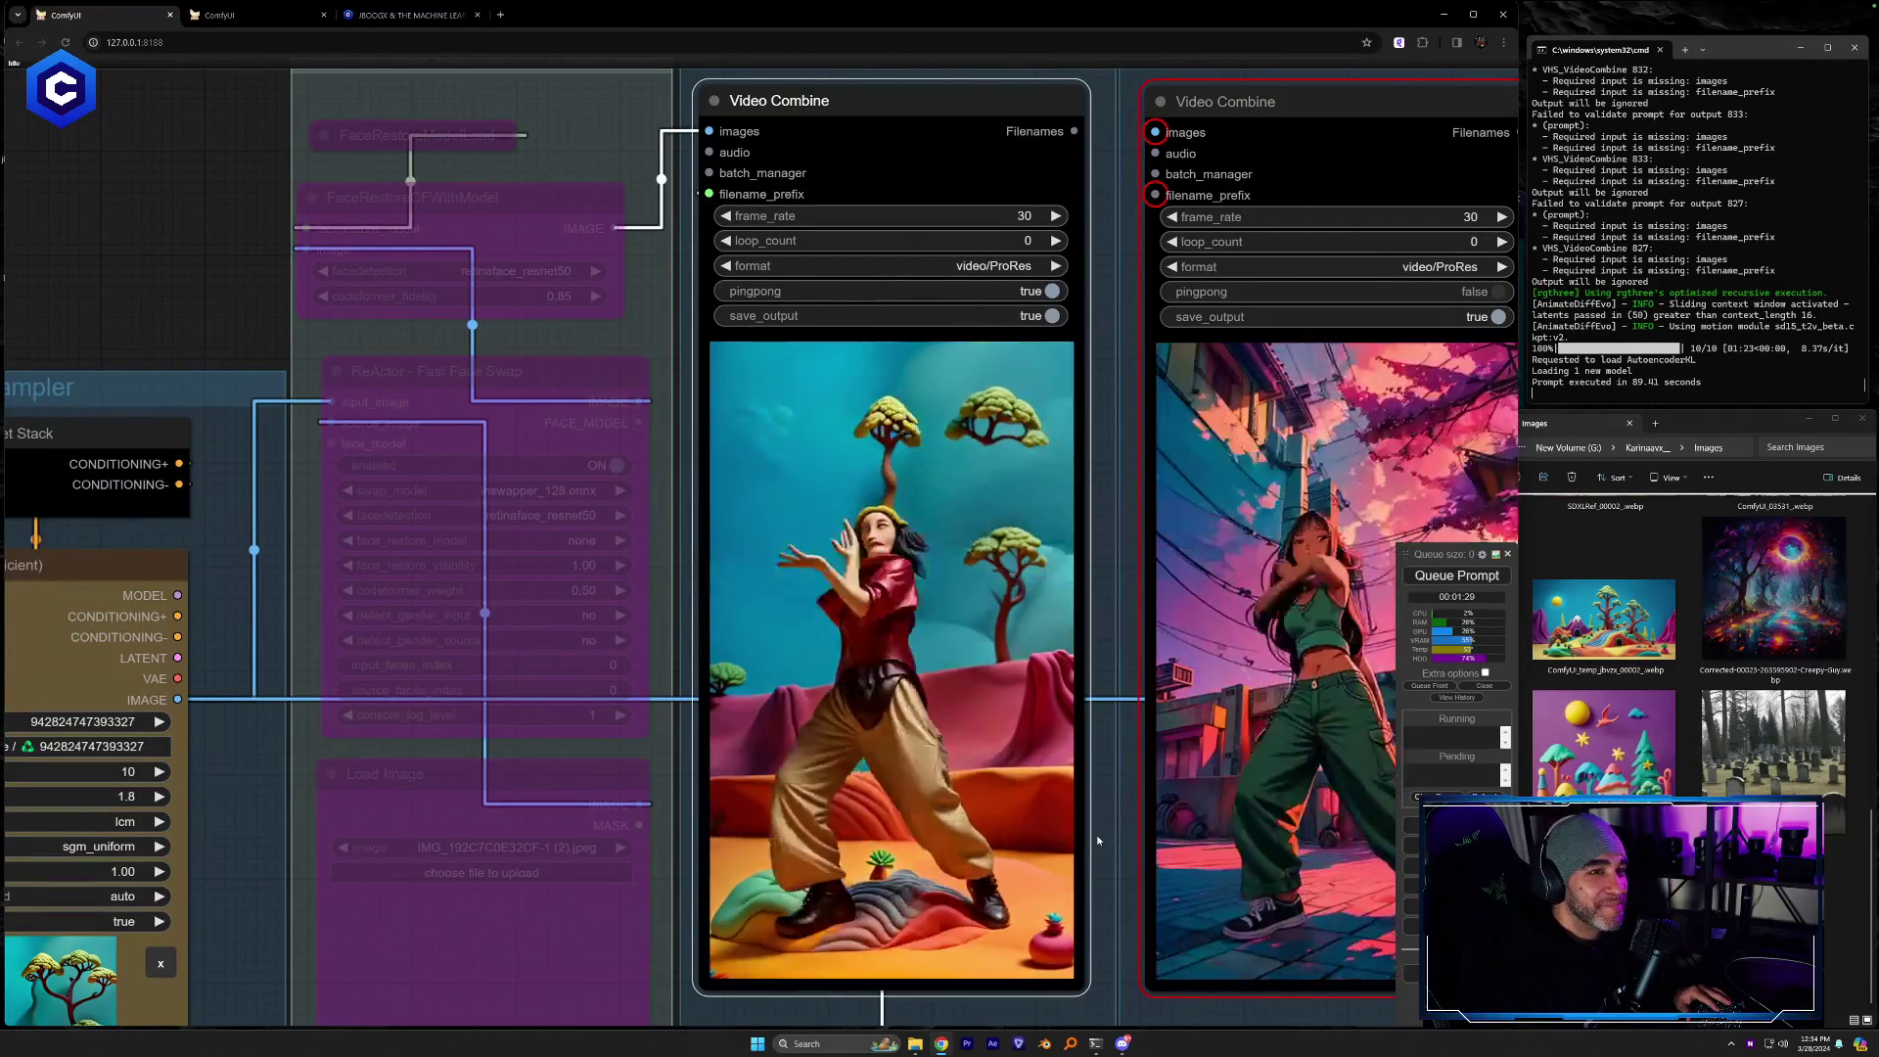
{"action": "left_click_drag", "start_coordinate": [256, 802], "coordinate": [591, 736]}
{"action": "scroll", "coordinate": [591, 735], "scroll_direction": "down", "scroll_amount": 5}
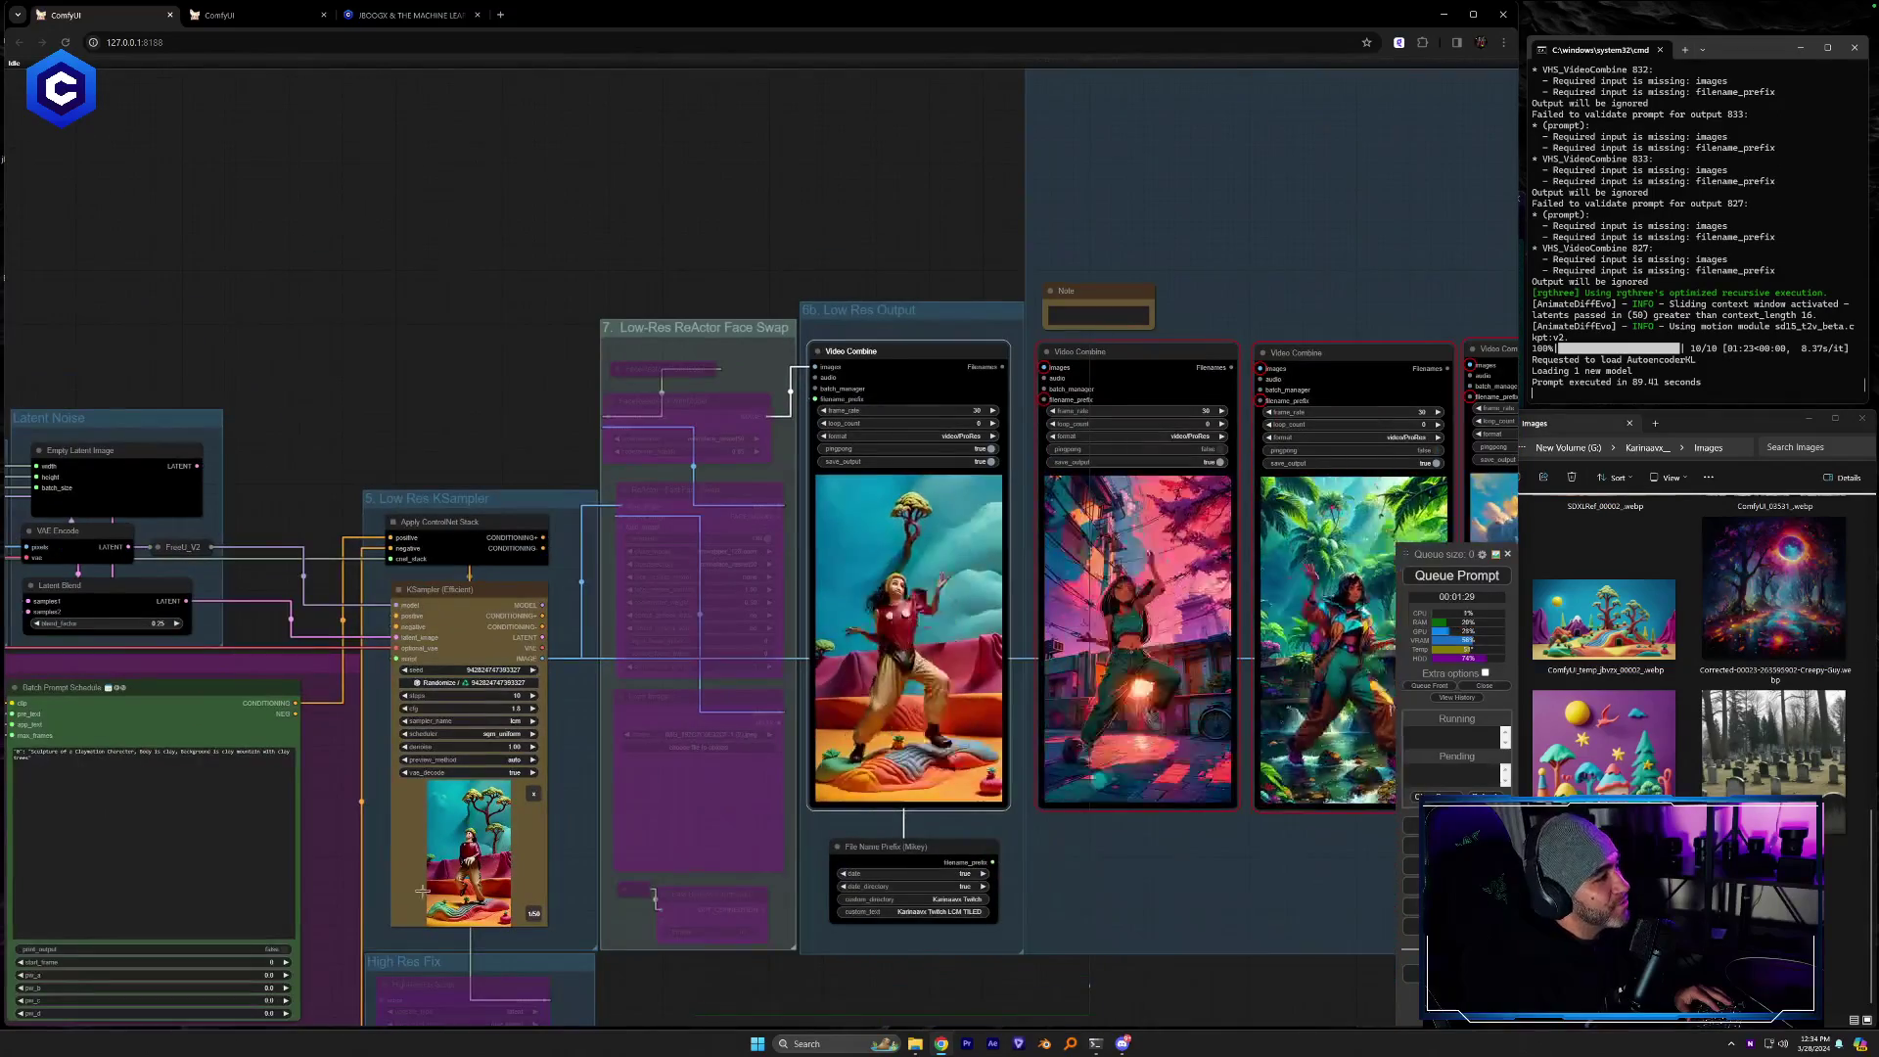
{"action": "mouse_move", "coordinate": [344, 912]}
{"action": "left_mouse_down"}
{"action": "mouse_move", "coordinate": [775, 667]}
{"action": "mouse_move", "coordinate": [1068, 550]}
{"action": "left_mouse_up"}
{"action": "mouse_move", "coordinate": [512, 667]}
{"action": "left_mouse_down"}
{"action": "mouse_move", "coordinate": [583, 670]}
{"action": "mouse_move", "coordinate": [945, 829]}
{"action": "mouse_move", "coordinate": [1035, 832]}
{"action": "mouse_move", "coordinate": [1049, 766]}
{"action": "mouse_move", "coordinate": [16, 854]}
{"action": "mouse_move", "coordinate": [0, 884]}
{"action": "left_mouse_up"}
{"action": "left_click_drag", "start_coordinate": [944, 928], "coordinate": [706, 1056]}
{"action": "scroll", "coordinate": [1055, 687], "scroll_direction": "up", "scroll_amount": 6}
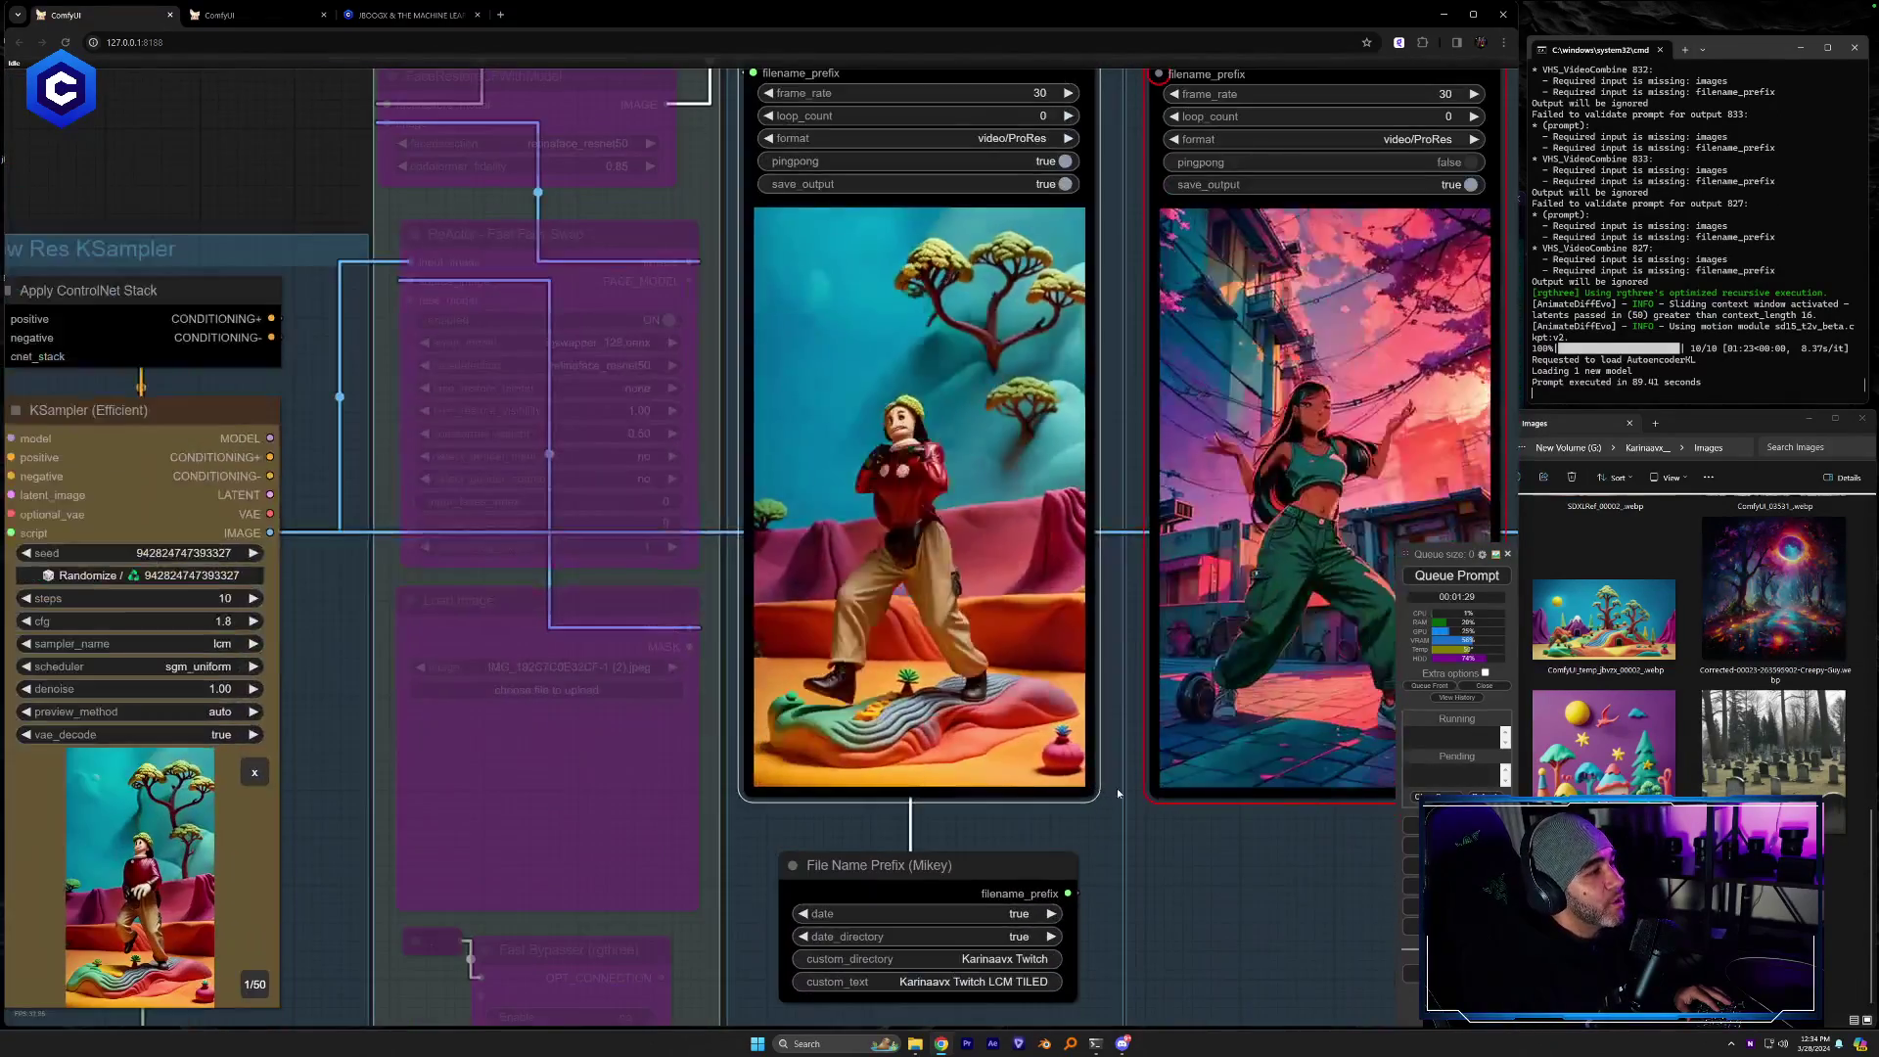
Look over the low-res video outputs and the workflow back to the ControlNet and IPAdapter nodes
{"action": "left_click_drag", "start_coordinate": [1118, 789], "coordinate": [1113, 924]}
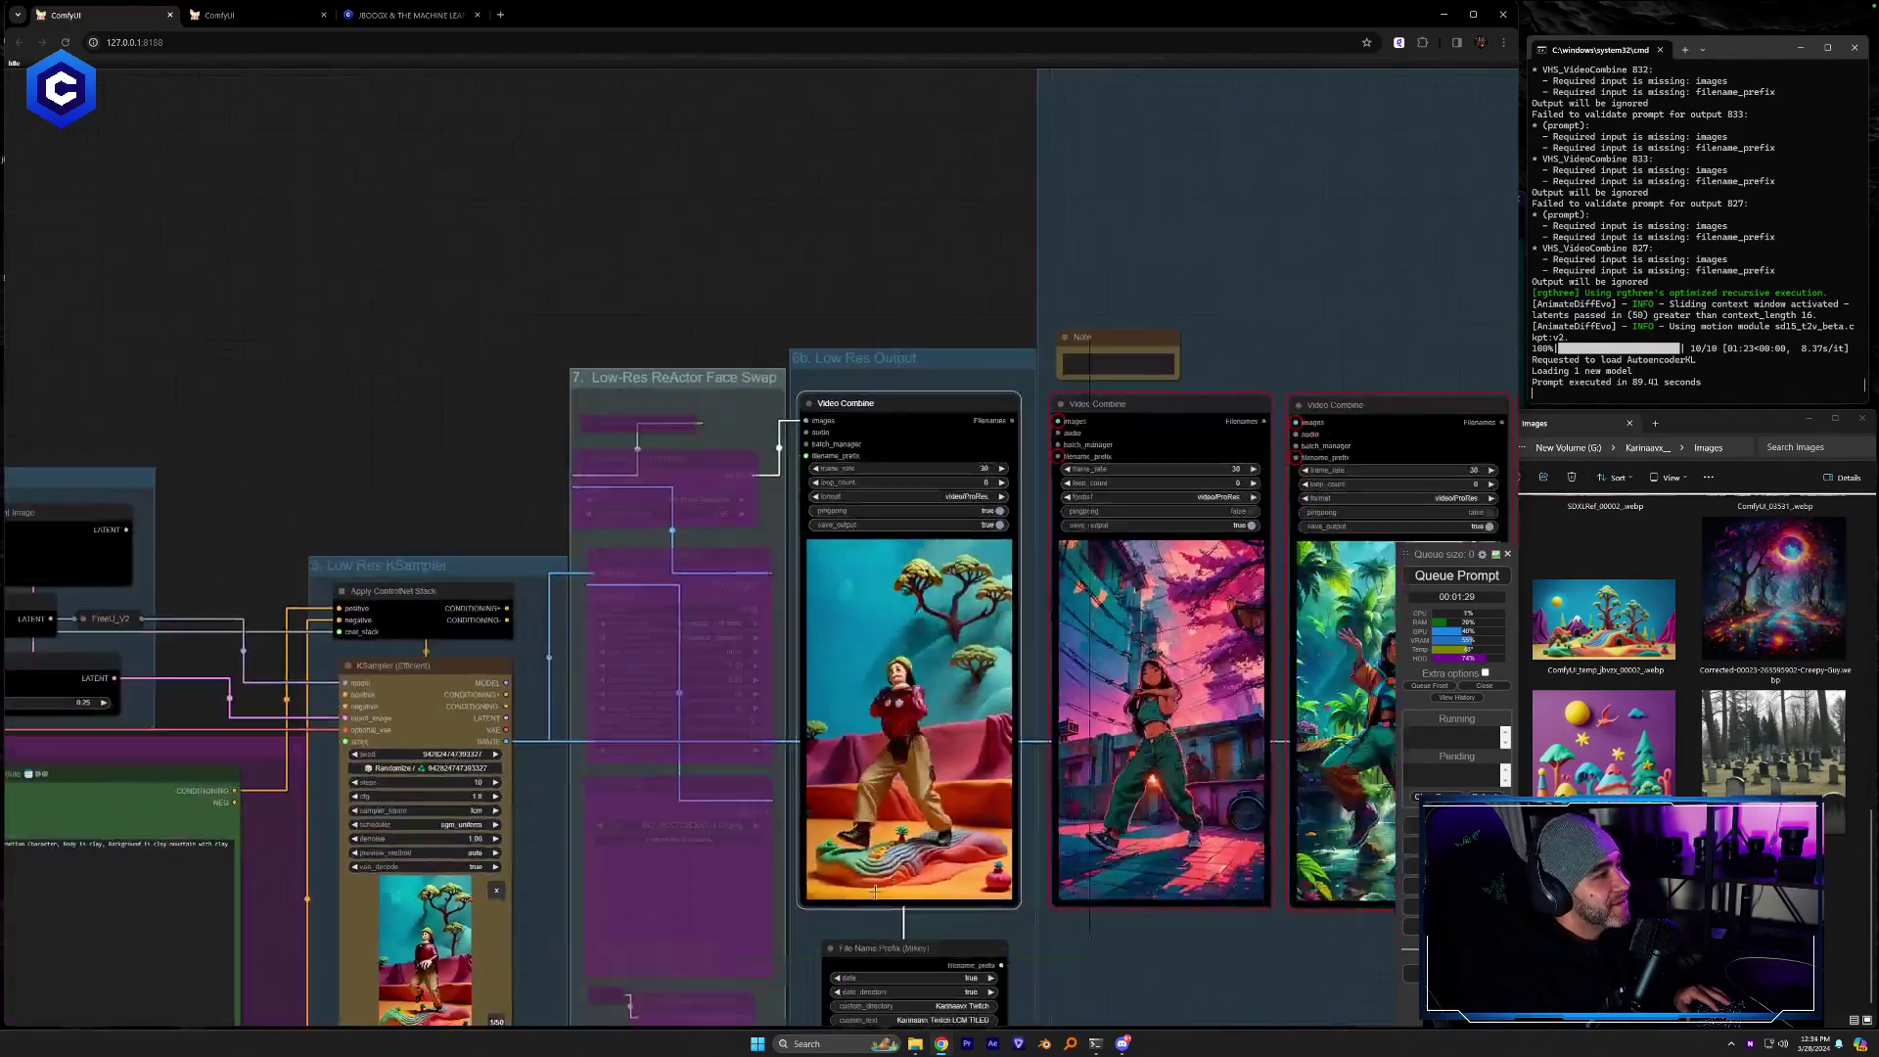
{"action": "scroll", "coordinate": [894, 858], "scroll_direction": "down", "scroll_amount": 5}
{"action": "left_click_drag", "start_coordinate": [1113, 683], "coordinate": [974, 810]}
{"action": "left_click_drag", "start_coordinate": [497, 728], "coordinate": [848, 983]}
{"action": "left_click_drag", "start_coordinate": [227, 730], "coordinate": [383, 808]}
{"action": "left_click_drag", "start_coordinate": [978, 753], "coordinate": [448, 680]}
Switch to Discord, find the clay frog image in the Office Hours chat, and copy it into the Images folder
{"action": "left_click", "coordinate": [1122, 1043]}
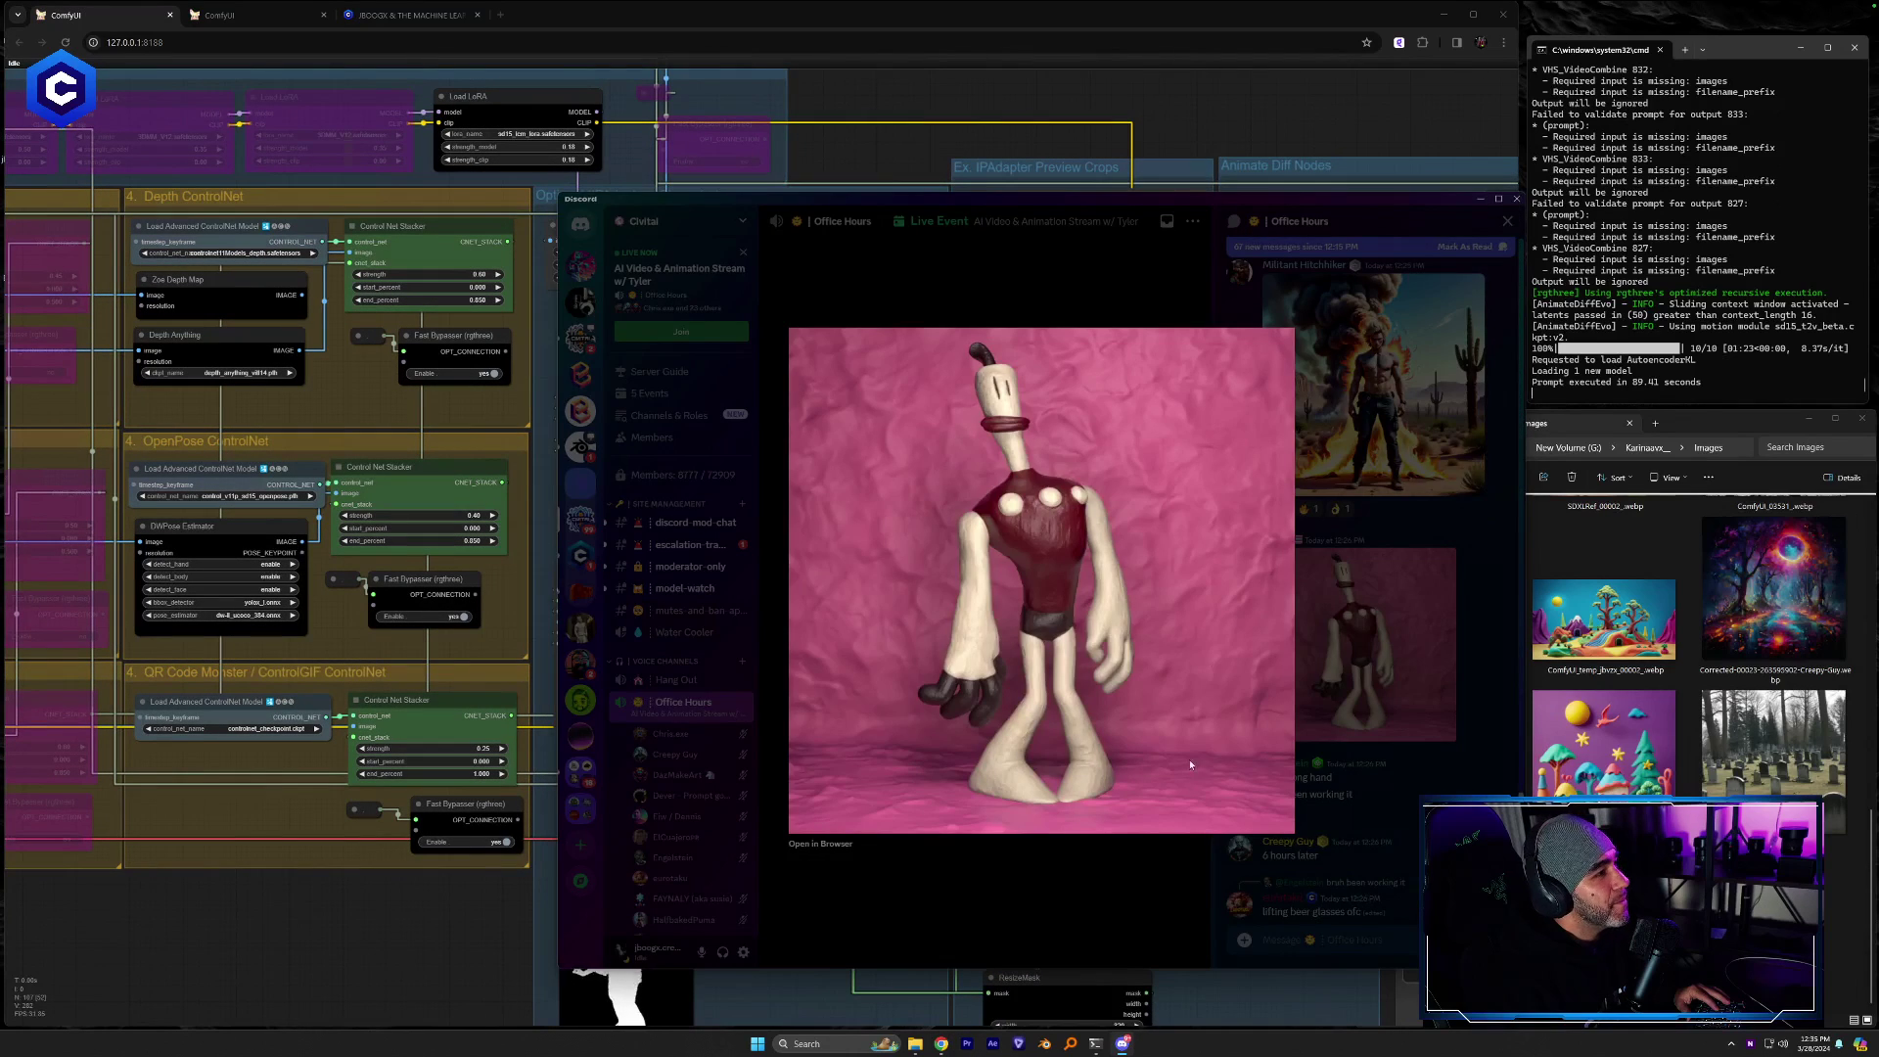
{"action": "left_click", "coordinate": [1164, 874]}
{"action": "scroll", "coordinate": [1331, 701], "scroll_direction": "down", "scroll_amount": 8}
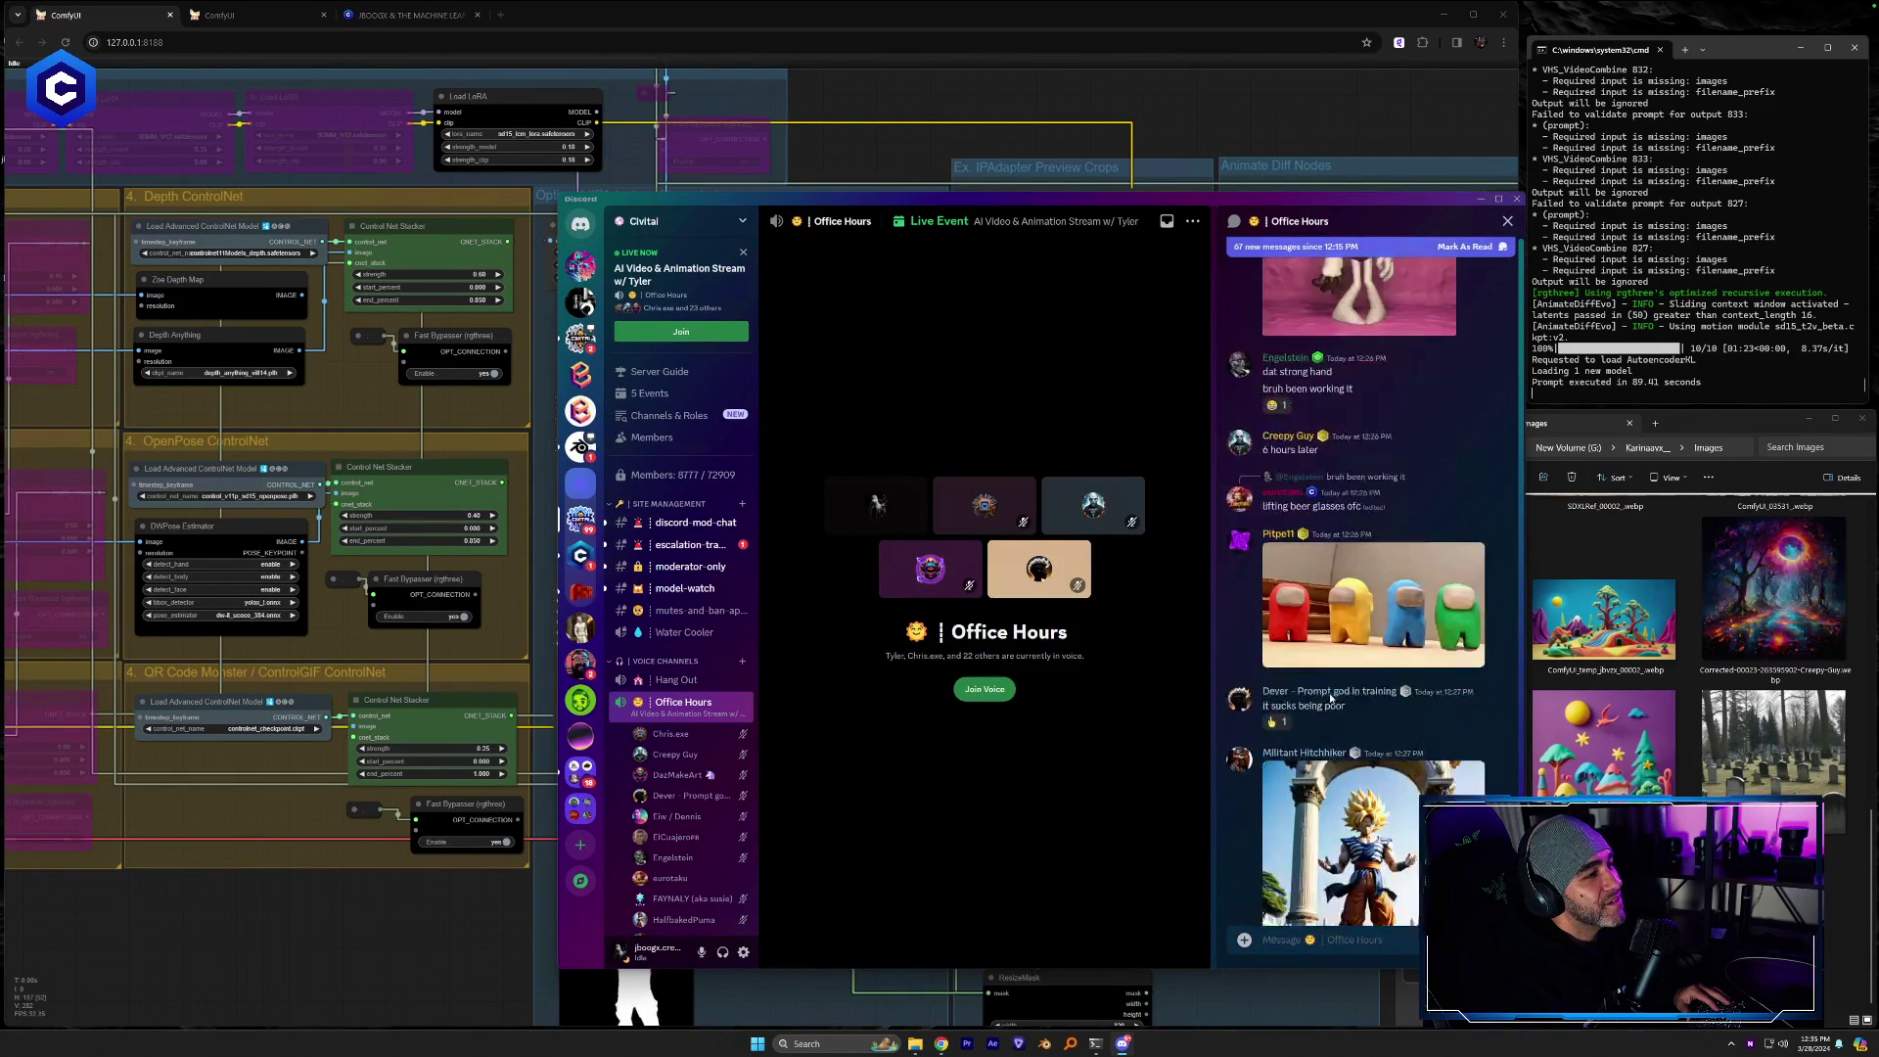
{"action": "scroll", "coordinate": [1330, 700], "scroll_direction": "down", "scroll_amount": 5}
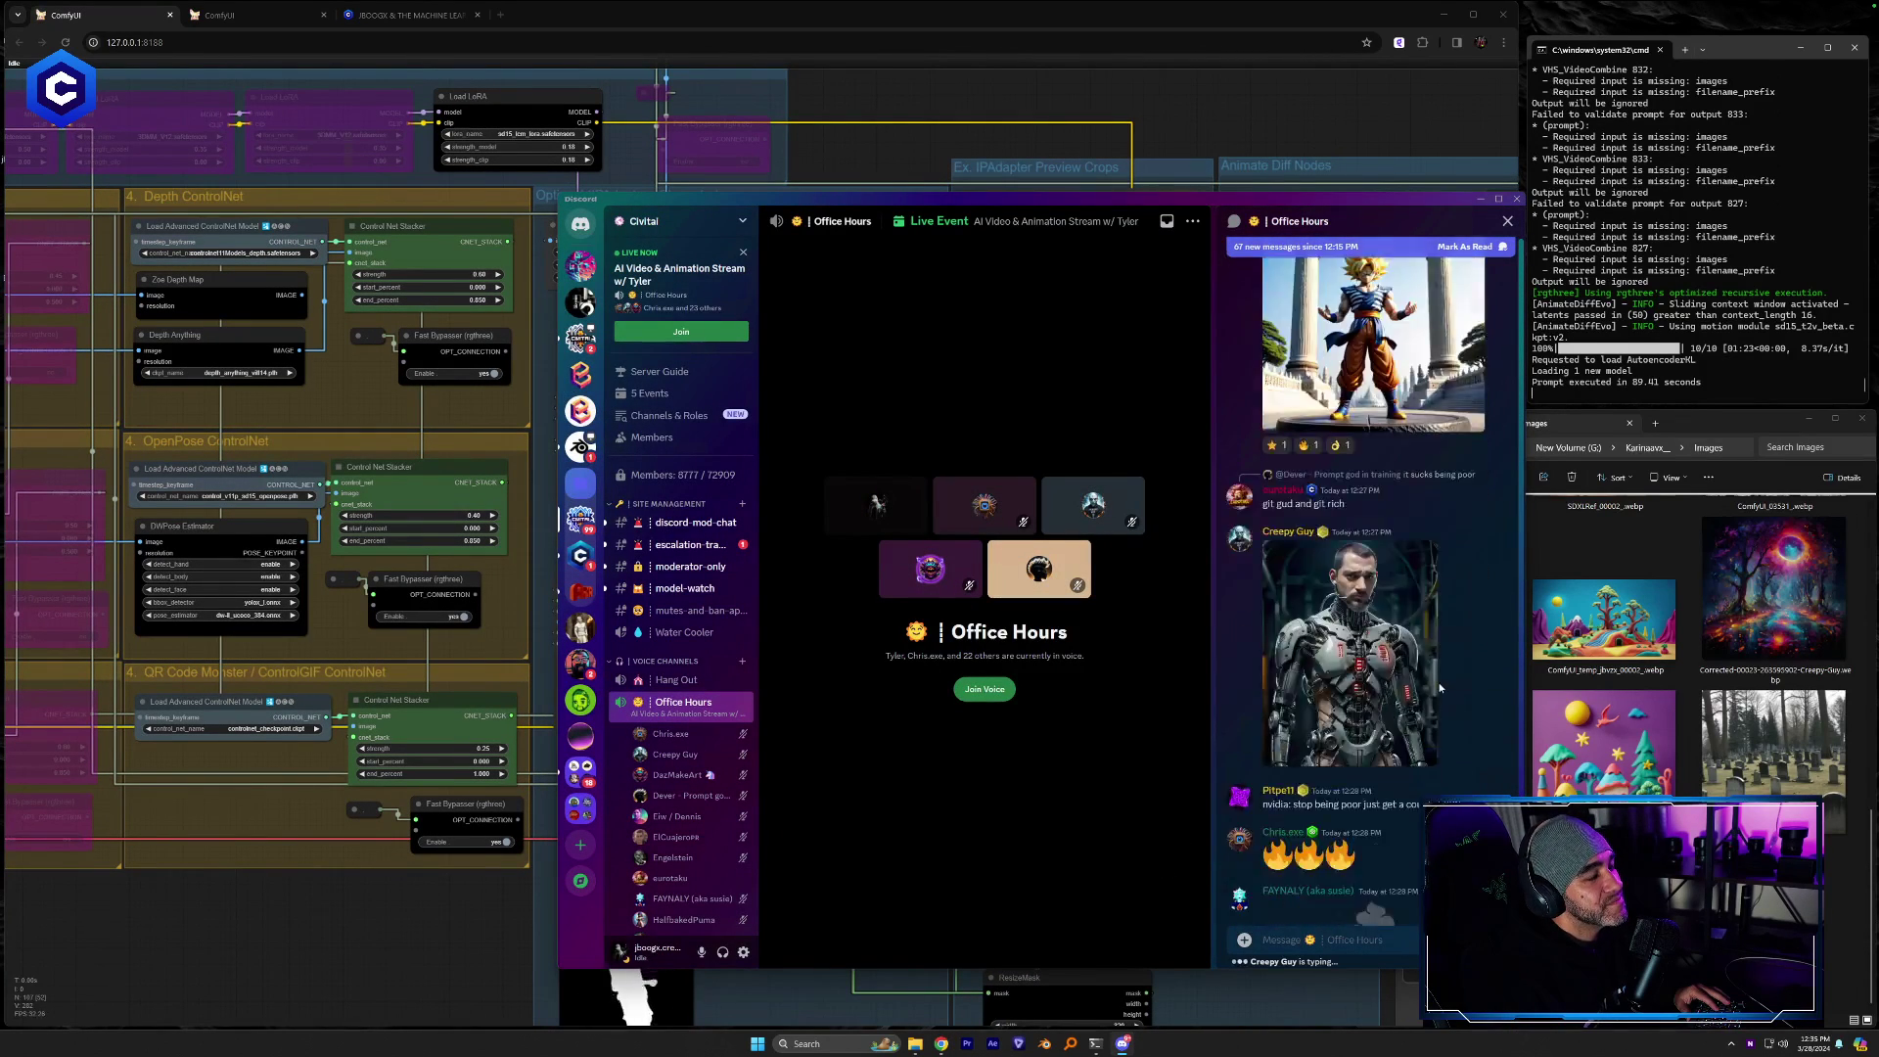
{"action": "scroll", "coordinate": [1439, 688], "scroll_direction": "down", "scroll_amount": 4}
{"action": "scroll", "coordinate": [1827, 873], "scroll_direction": "up", "scroll_amount": 5}
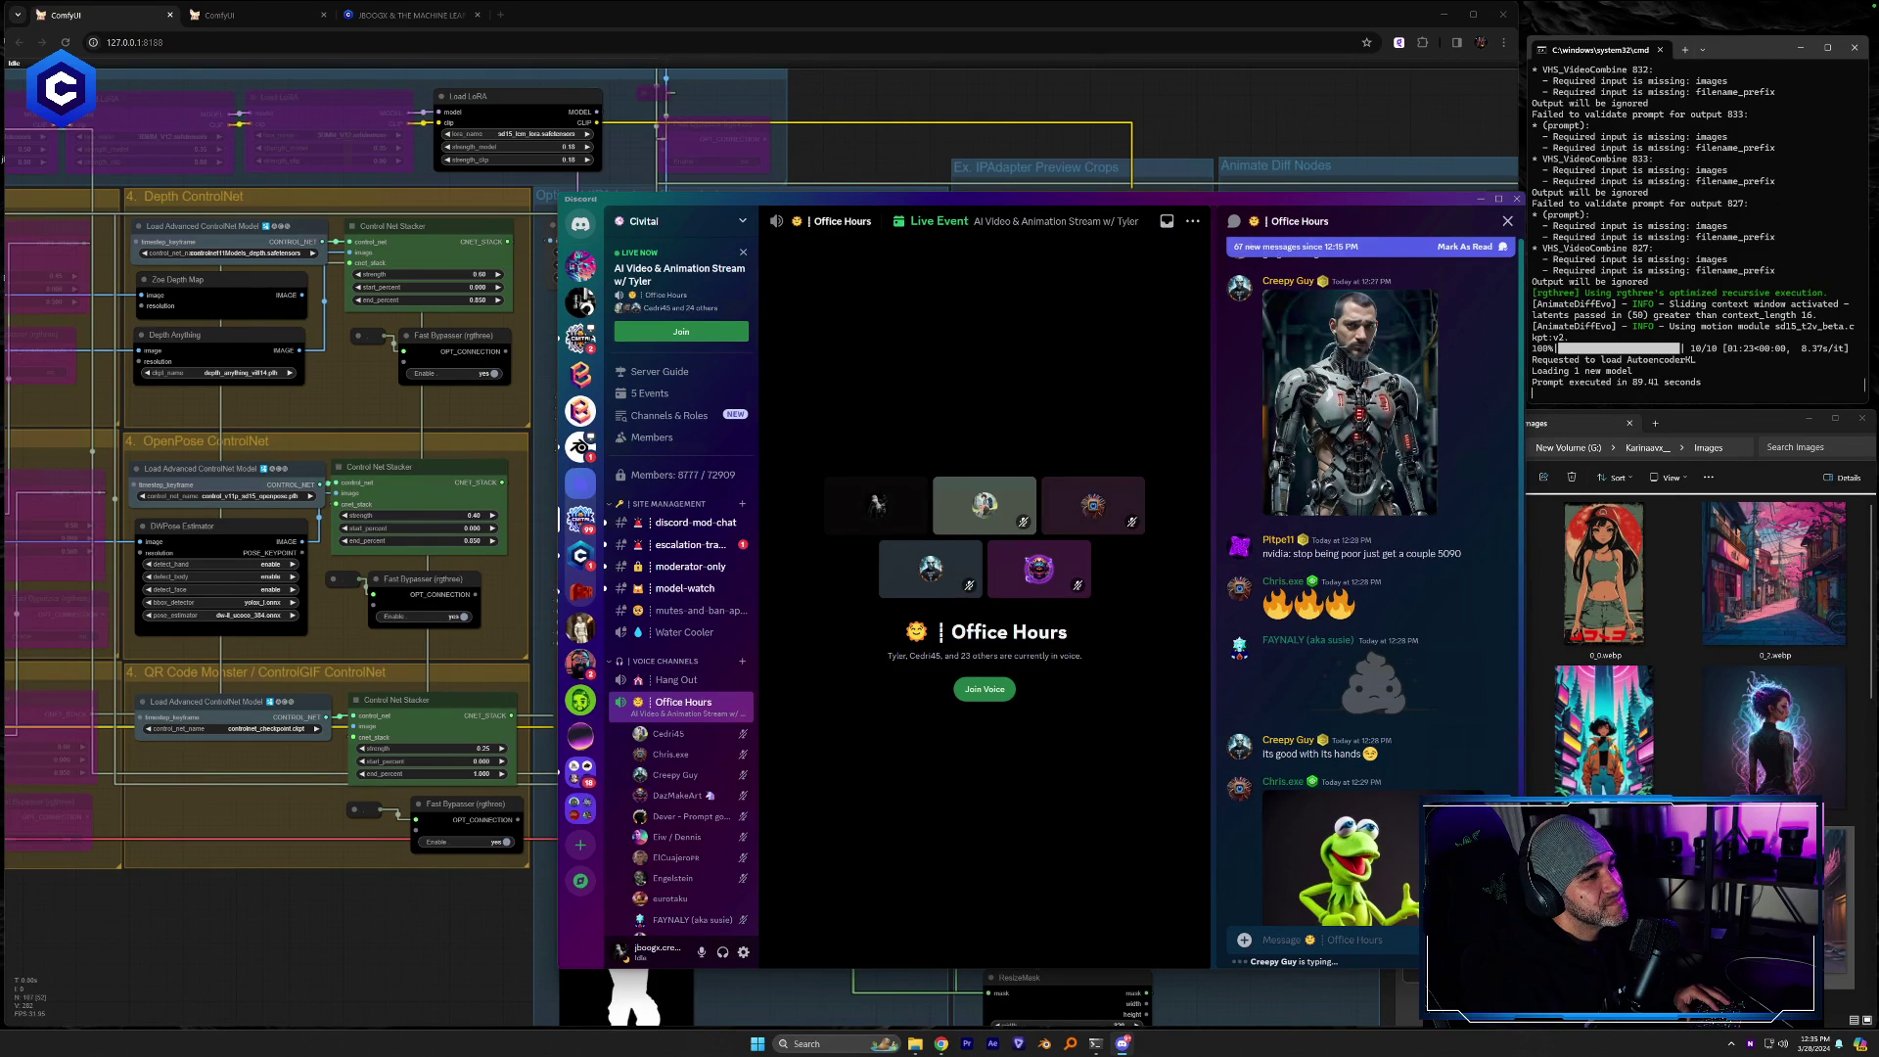
{"action": "scroll", "coordinate": [1688, 645], "scroll_direction": "down", "scroll_amount": 3}
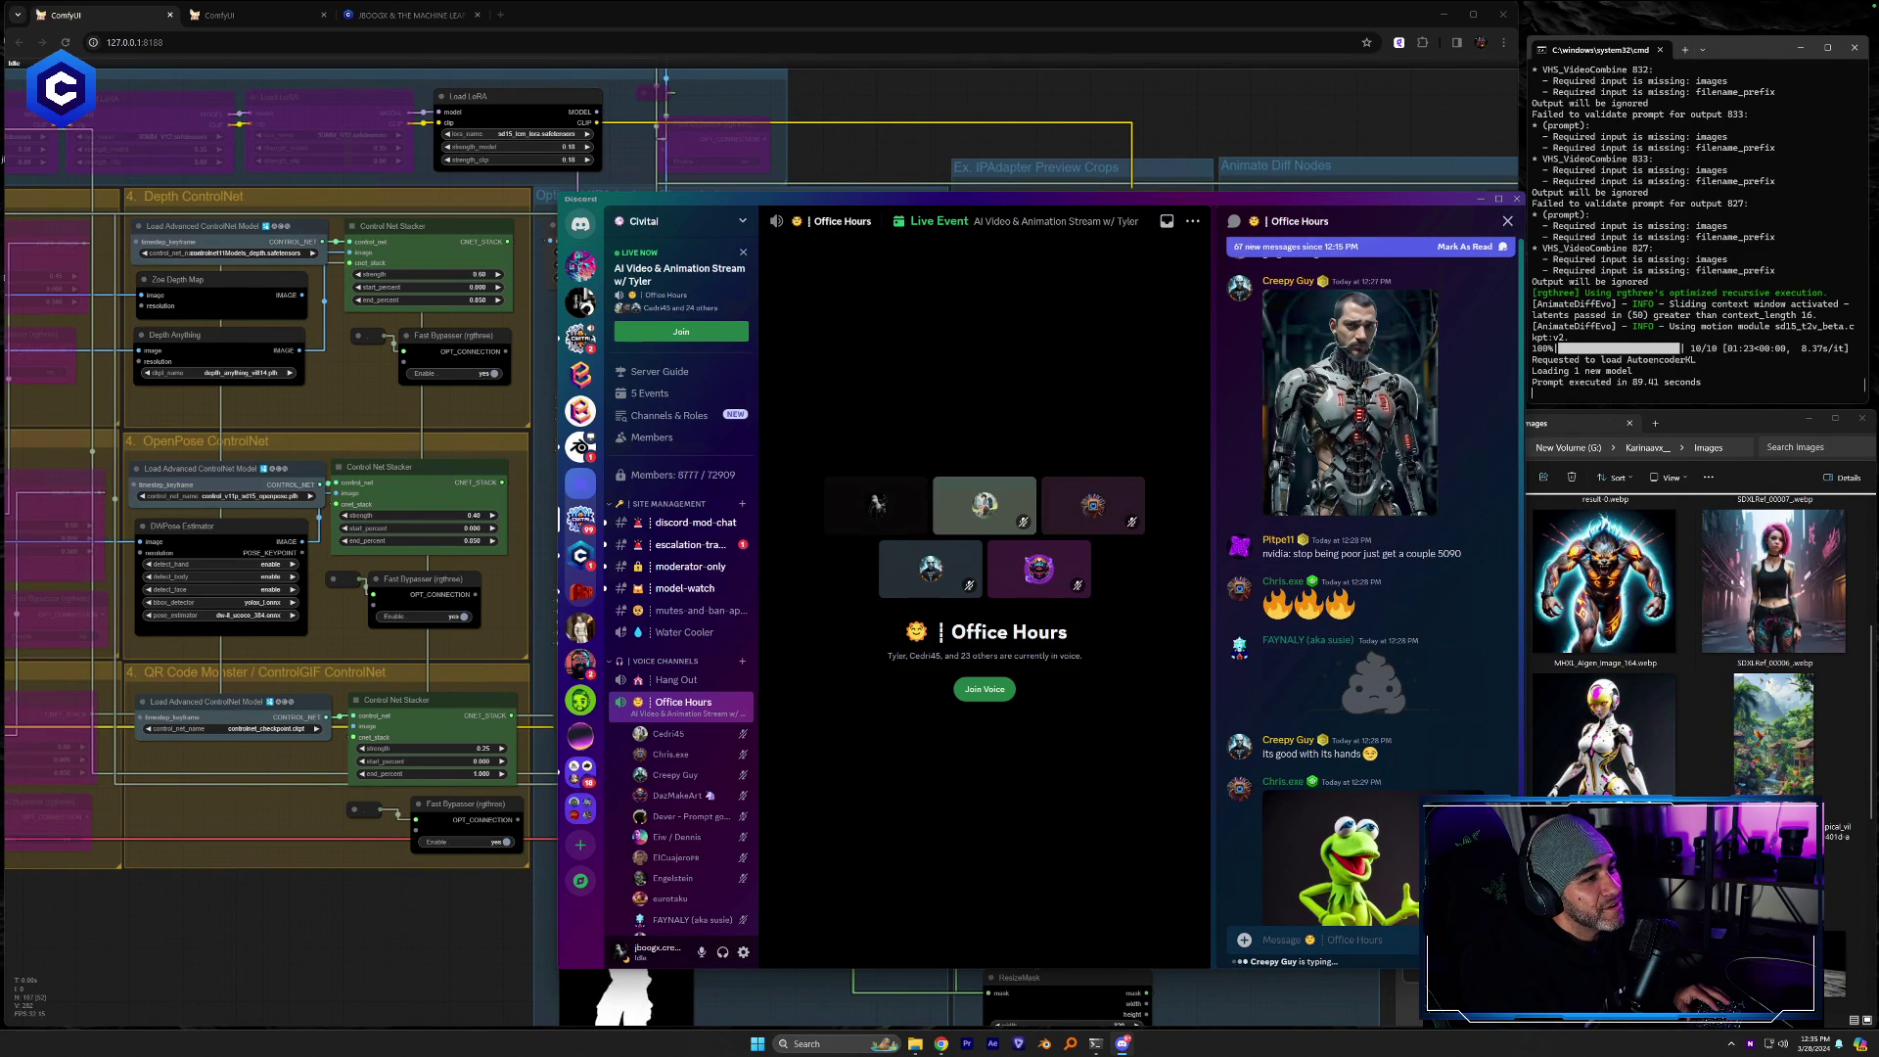
{"action": "scroll", "coordinate": [1443, 685], "scroll_direction": "down", "scroll_amount": 3}
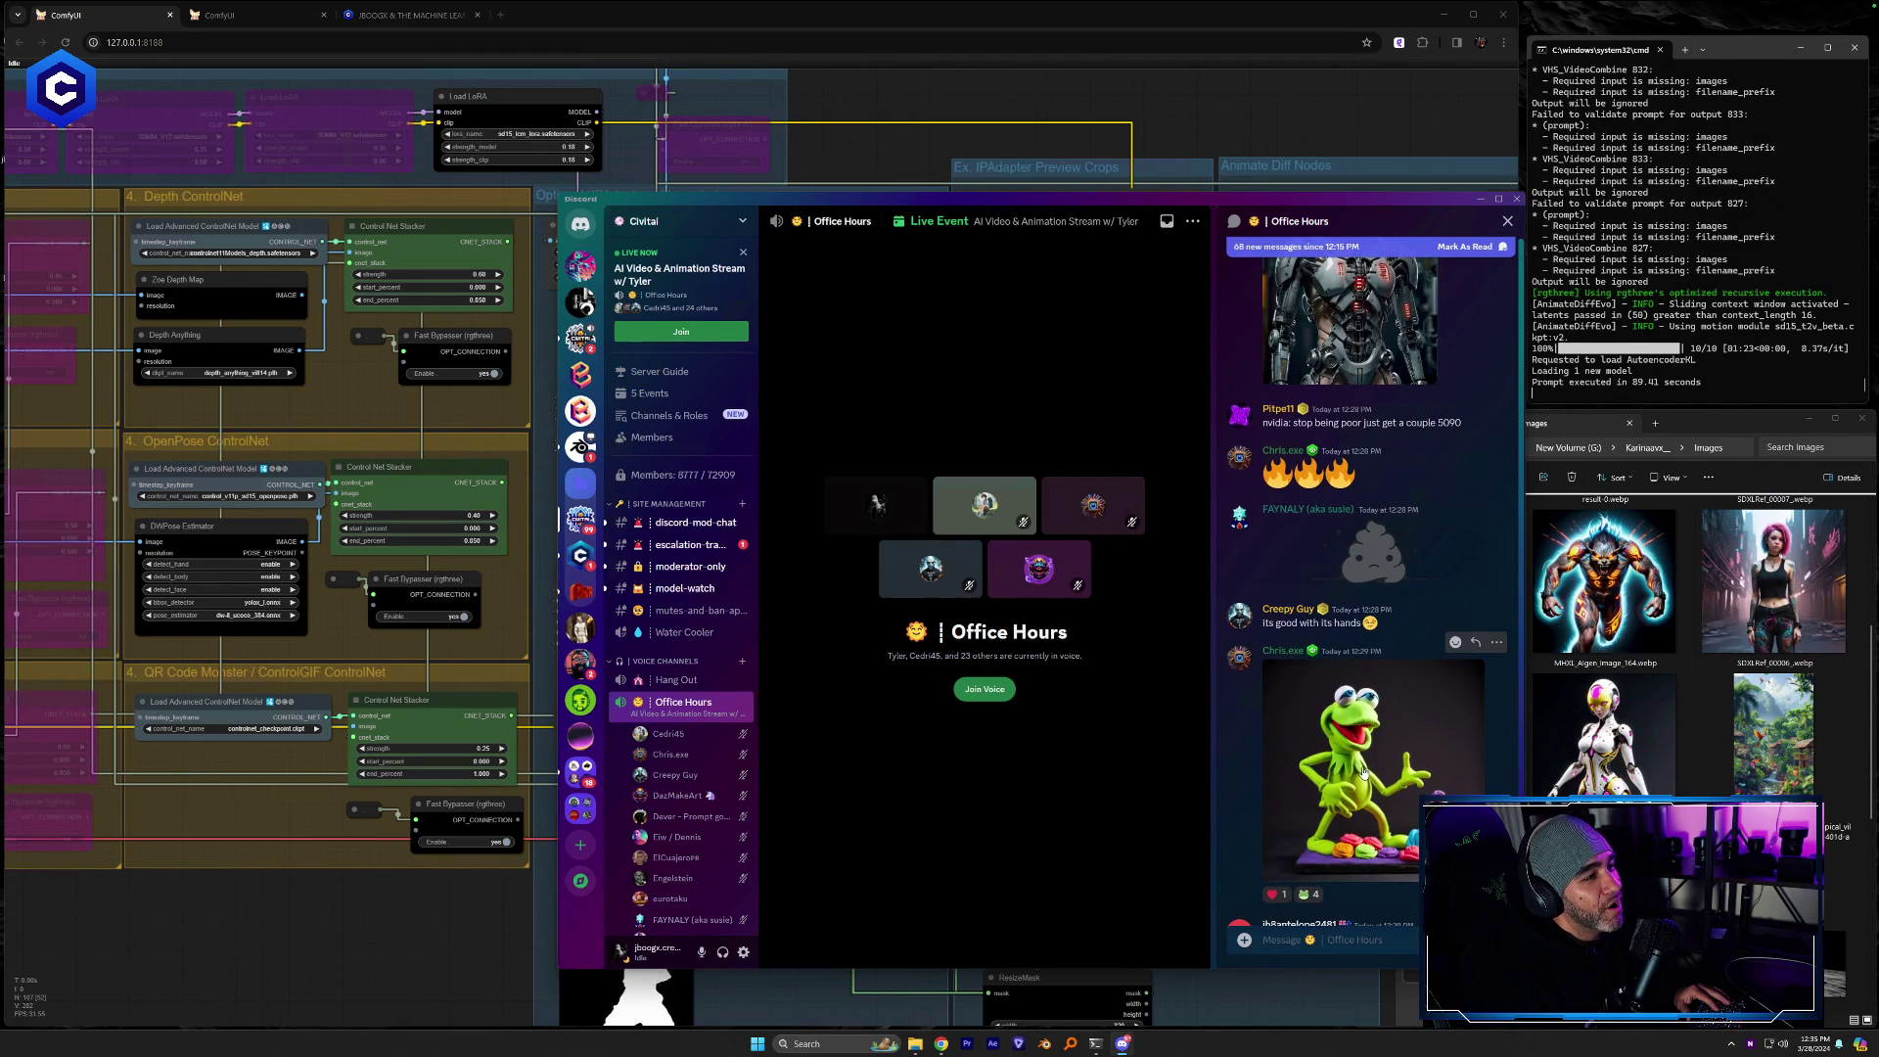
{"action": "left_click", "coordinate": [1350, 732]}
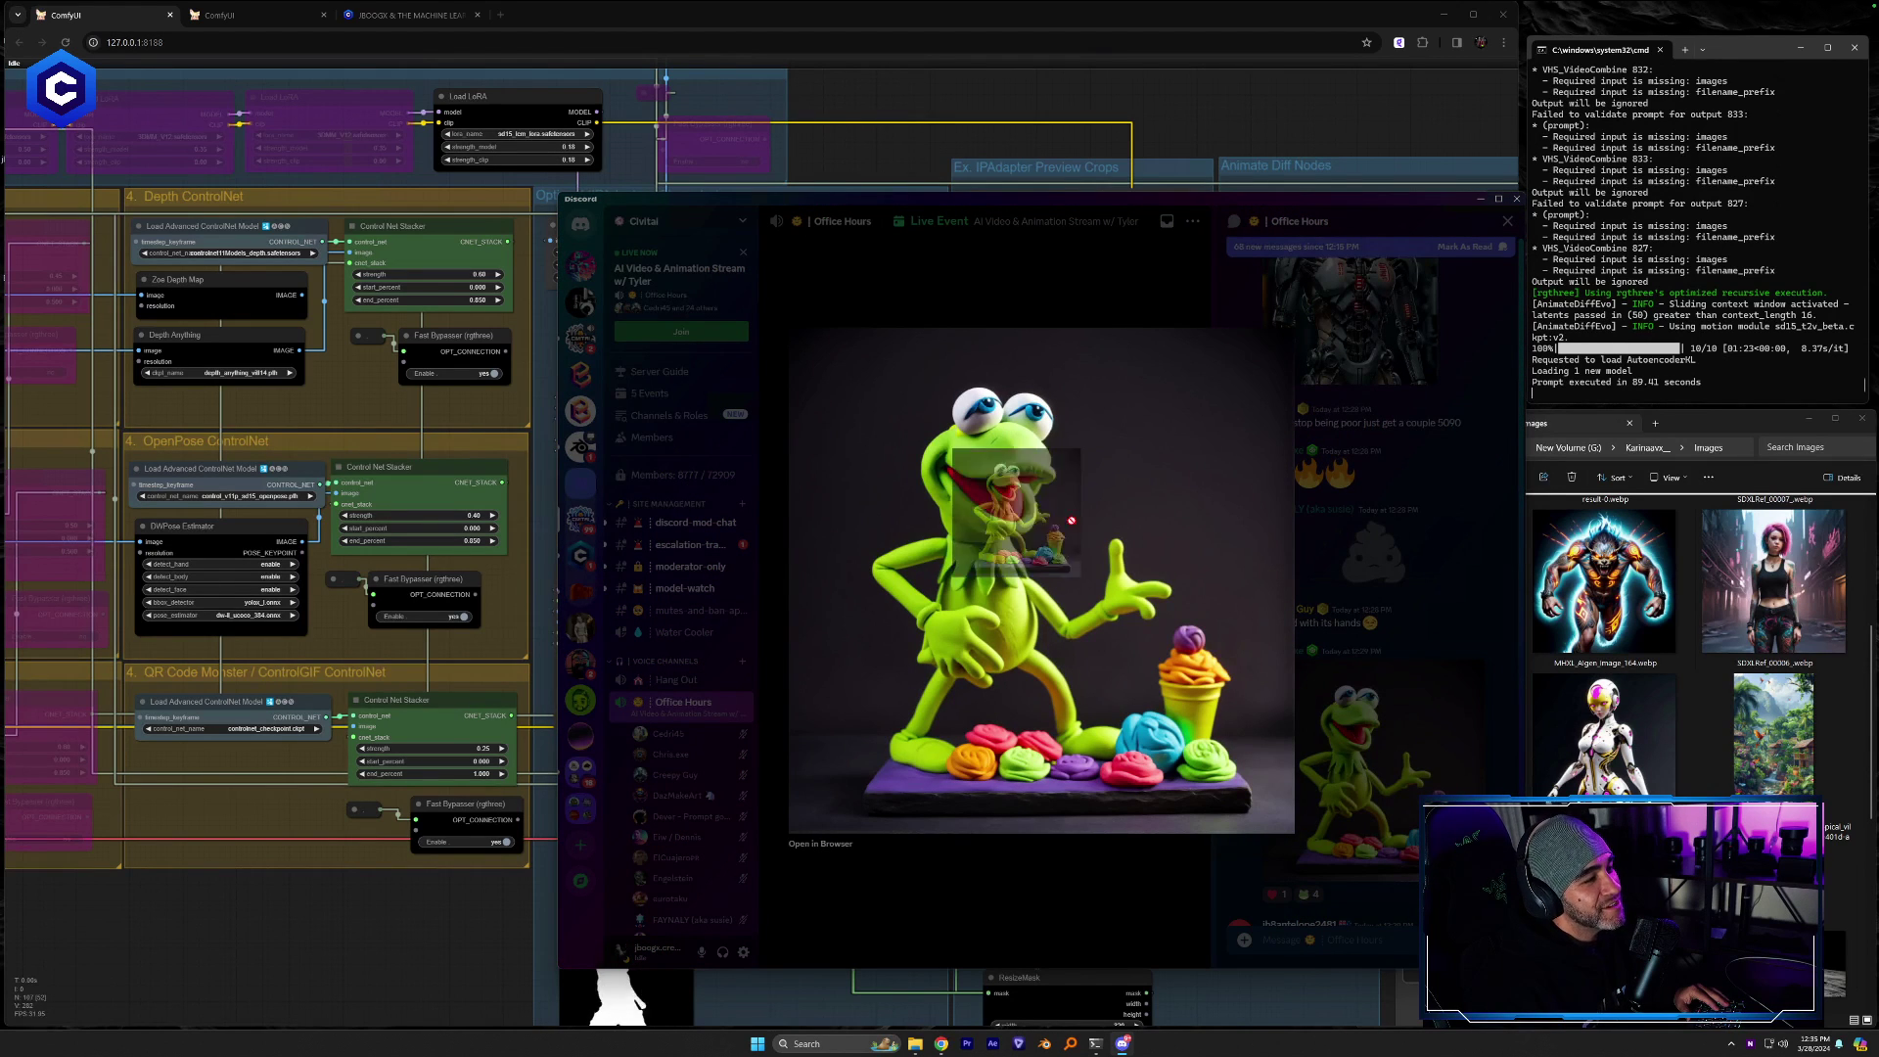
{"action": "left_click_drag", "start_coordinate": [1042, 587], "coordinate": [1605, 832]}
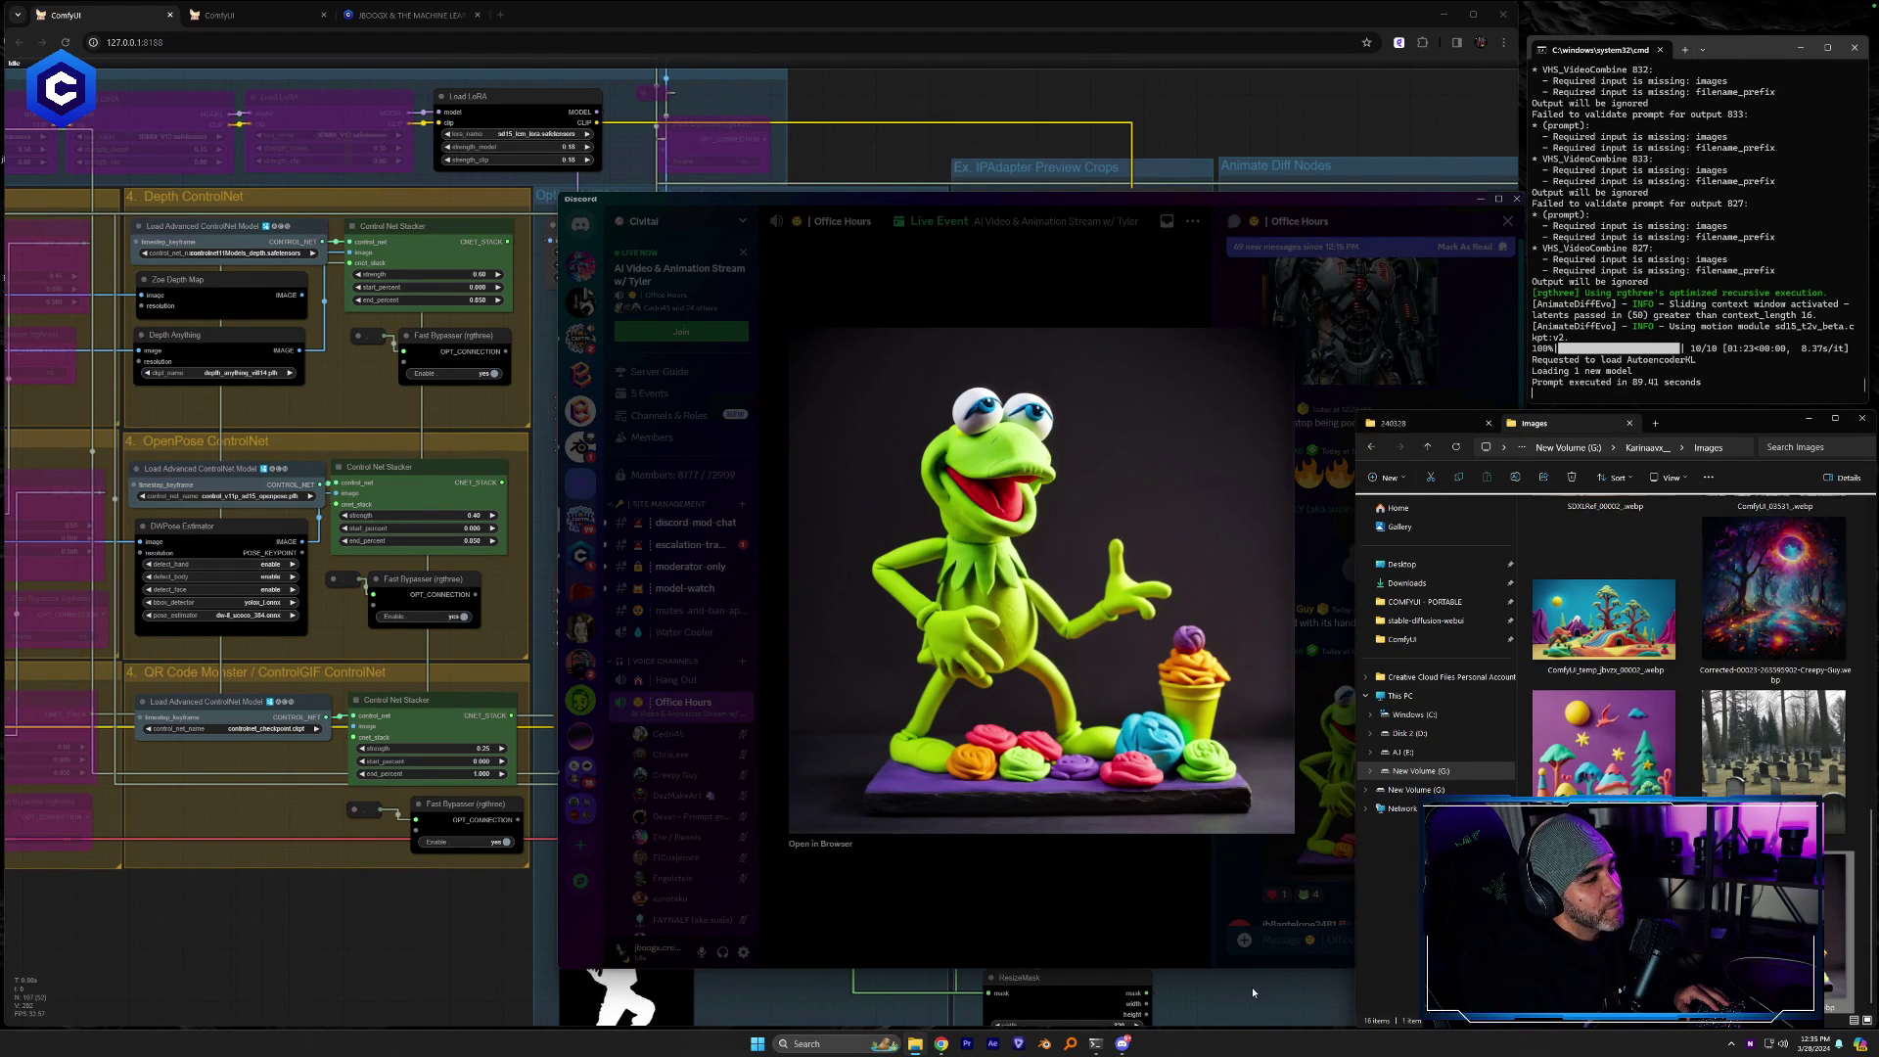
Load the clay frog image as the IPAdapter character reference and the graveyard photo as the background reference
{"action": "left_click", "coordinate": [1250, 989]}
{"action": "left_click_drag", "start_coordinate": [1849, 944], "coordinate": [866, 391]}
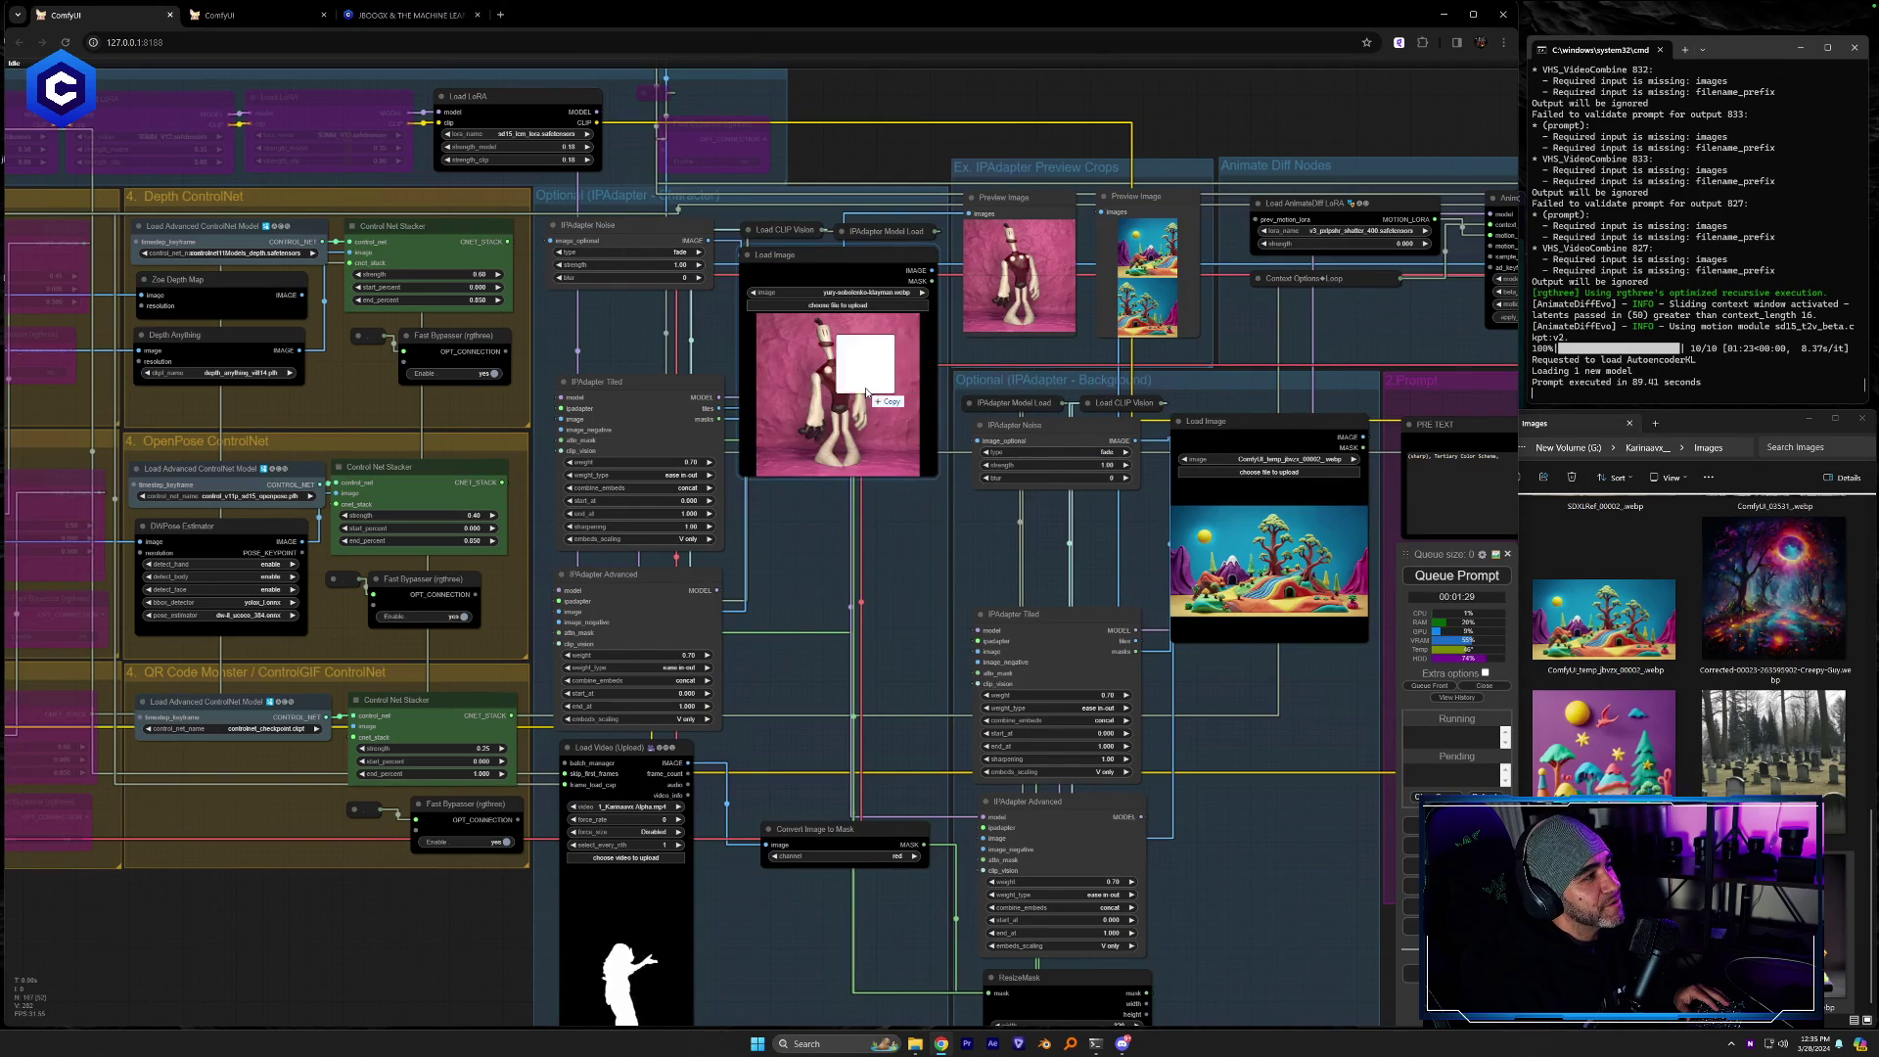
{"action": "left_click_drag", "start_coordinate": [1272, 714], "coordinate": [1079, 724]}
{"action": "left_click_drag", "start_coordinate": [1805, 783], "coordinate": [1115, 543]}
Change the Batch Prompt Schedule text to "Sculpture of Kermit The Frog, Body is clay, Background is scary cemetery"
{"action": "scroll", "coordinate": [1115, 544], "scroll_direction": "up", "scroll_amount": 2}
{"action": "left_click_drag", "start_coordinate": [1095, 815], "coordinate": [681, 871]}
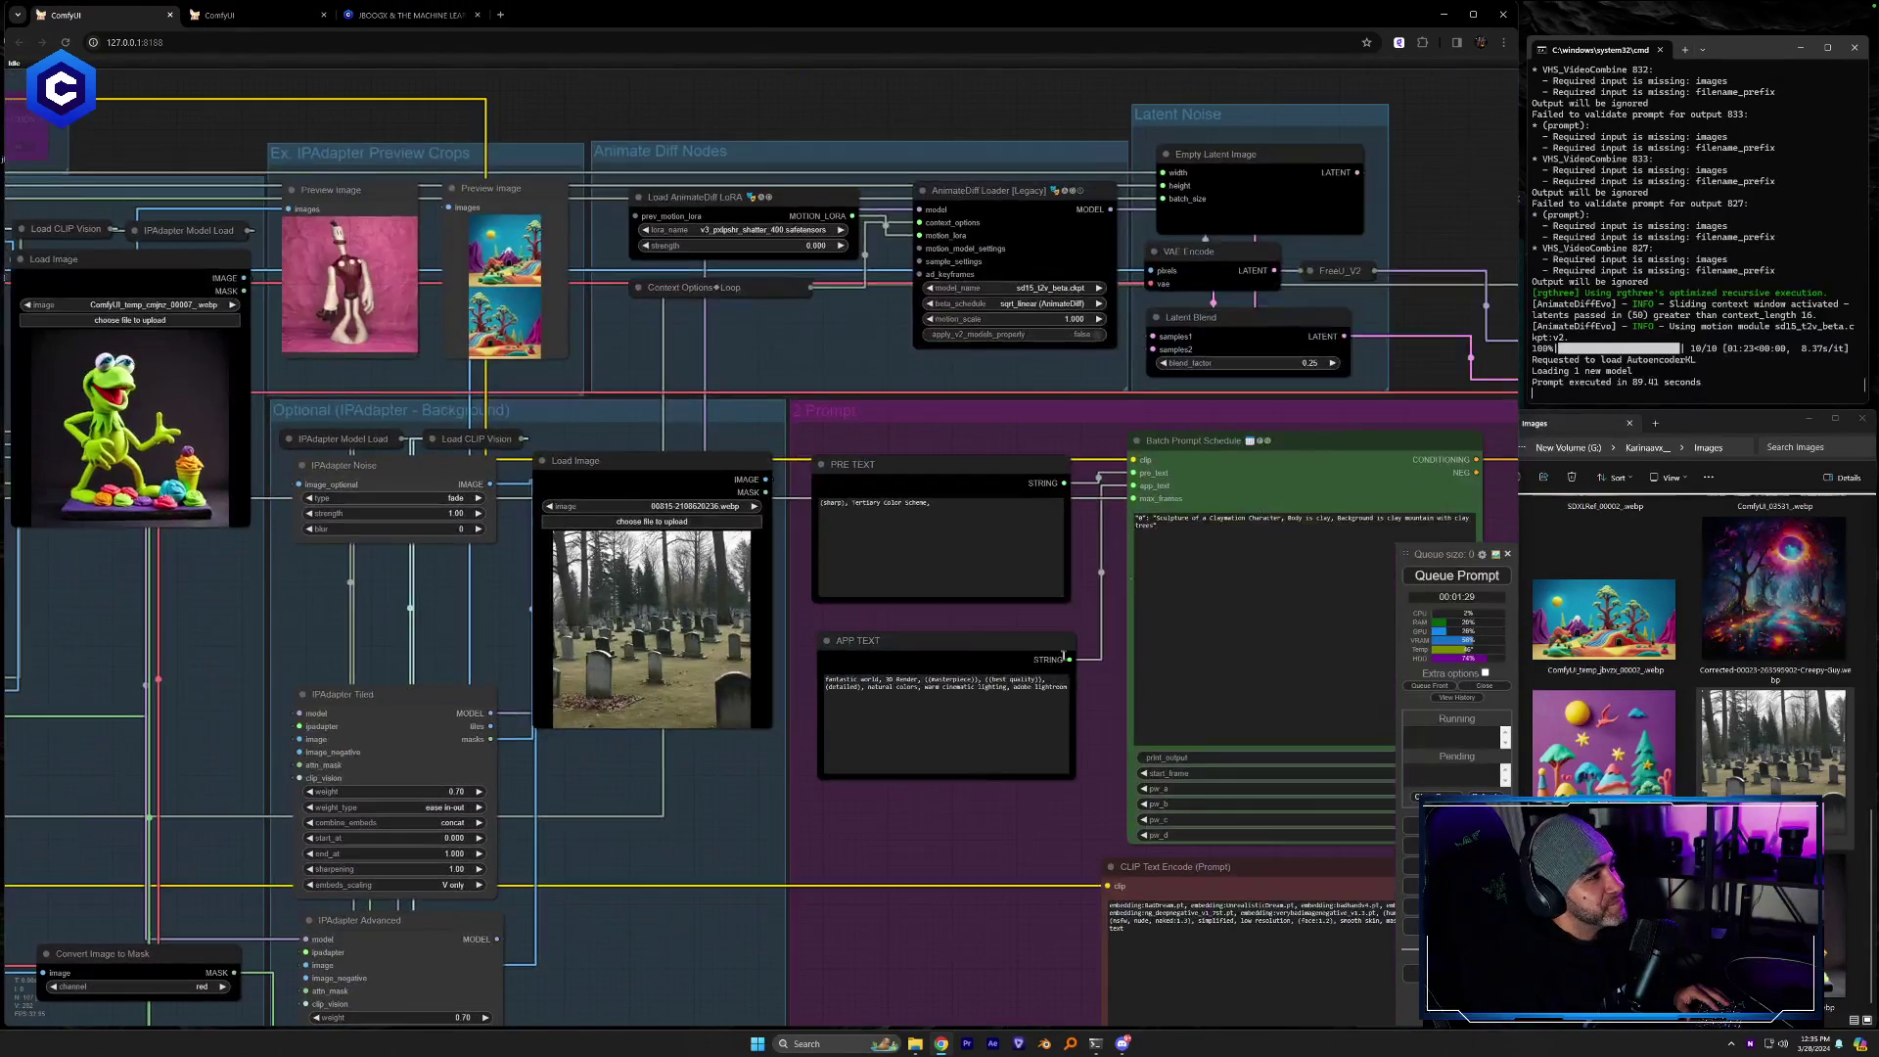
{"action": "scroll", "coordinate": [1118, 516], "scroll_direction": "up", "scroll_amount": 9}
{"action": "left_click_drag", "start_coordinate": [1118, 517], "coordinate": [542, 603]}
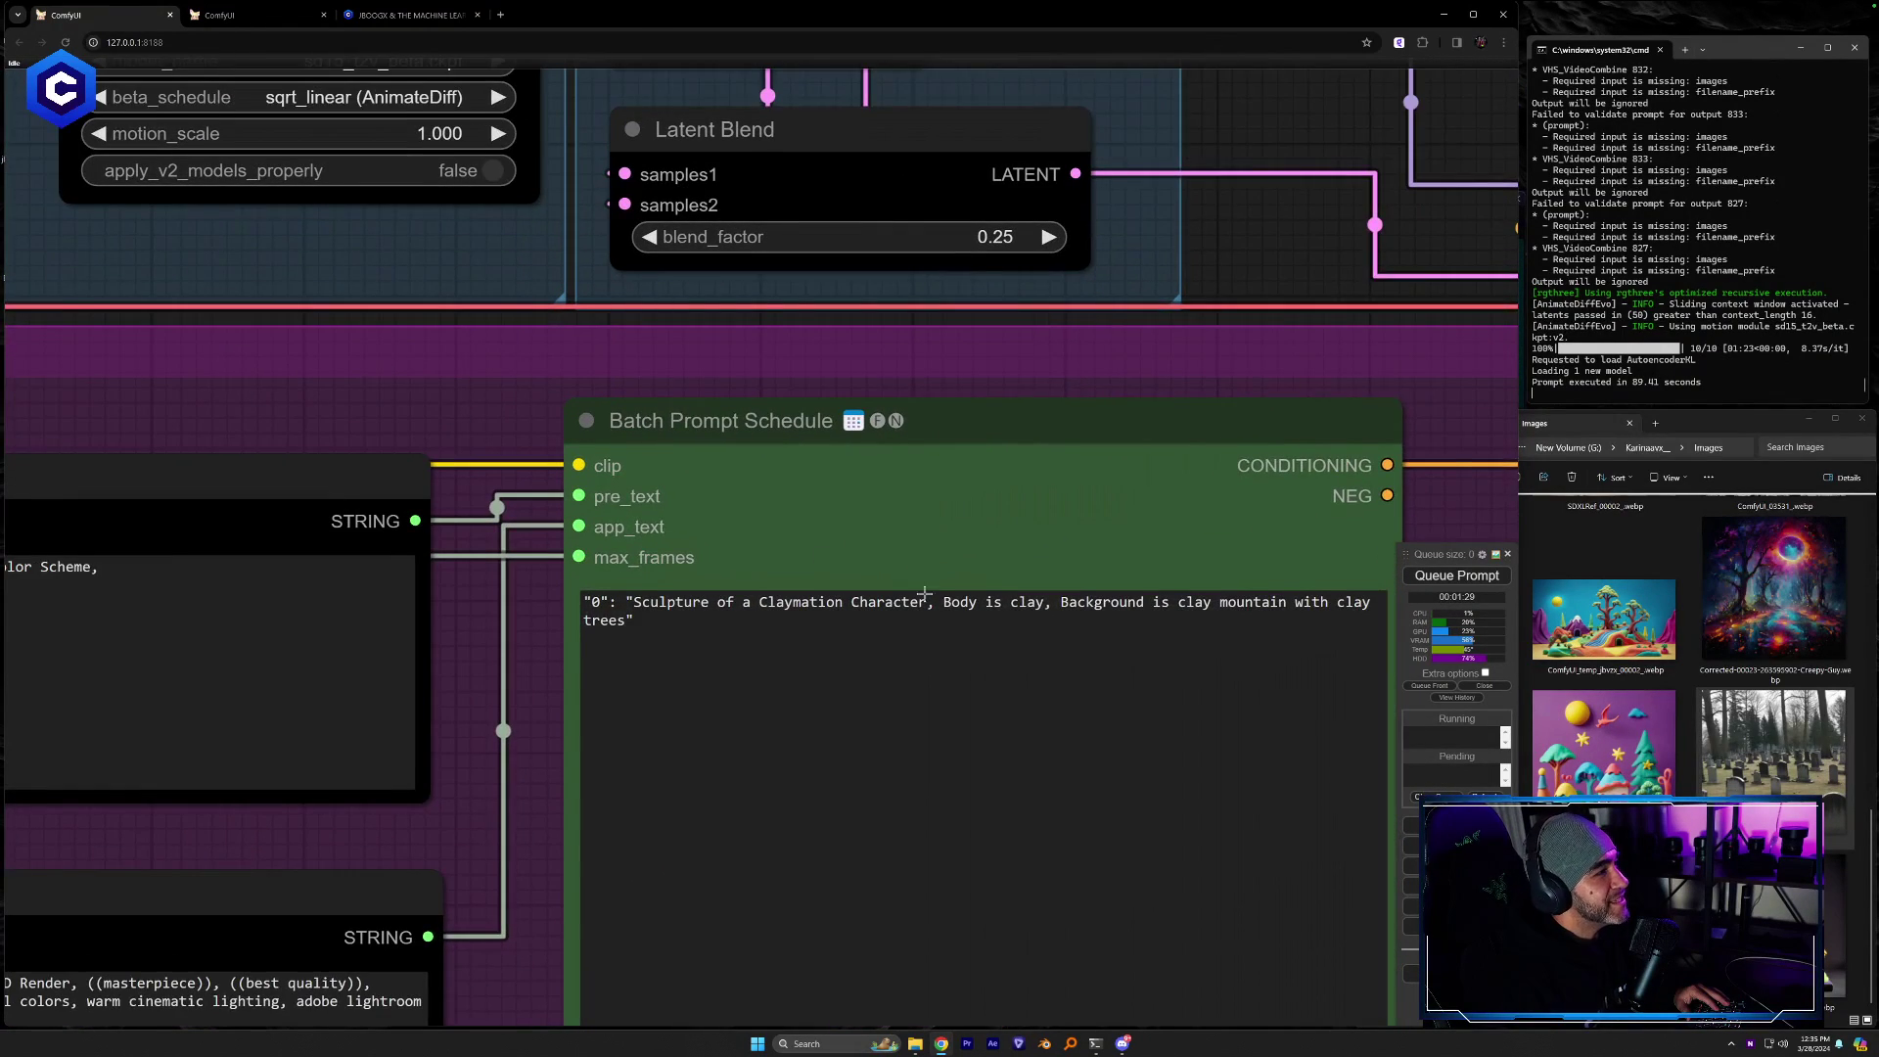
{"action": "scroll", "coordinate": [924, 593], "scroll_direction": "up", "scroll_amount": 1}
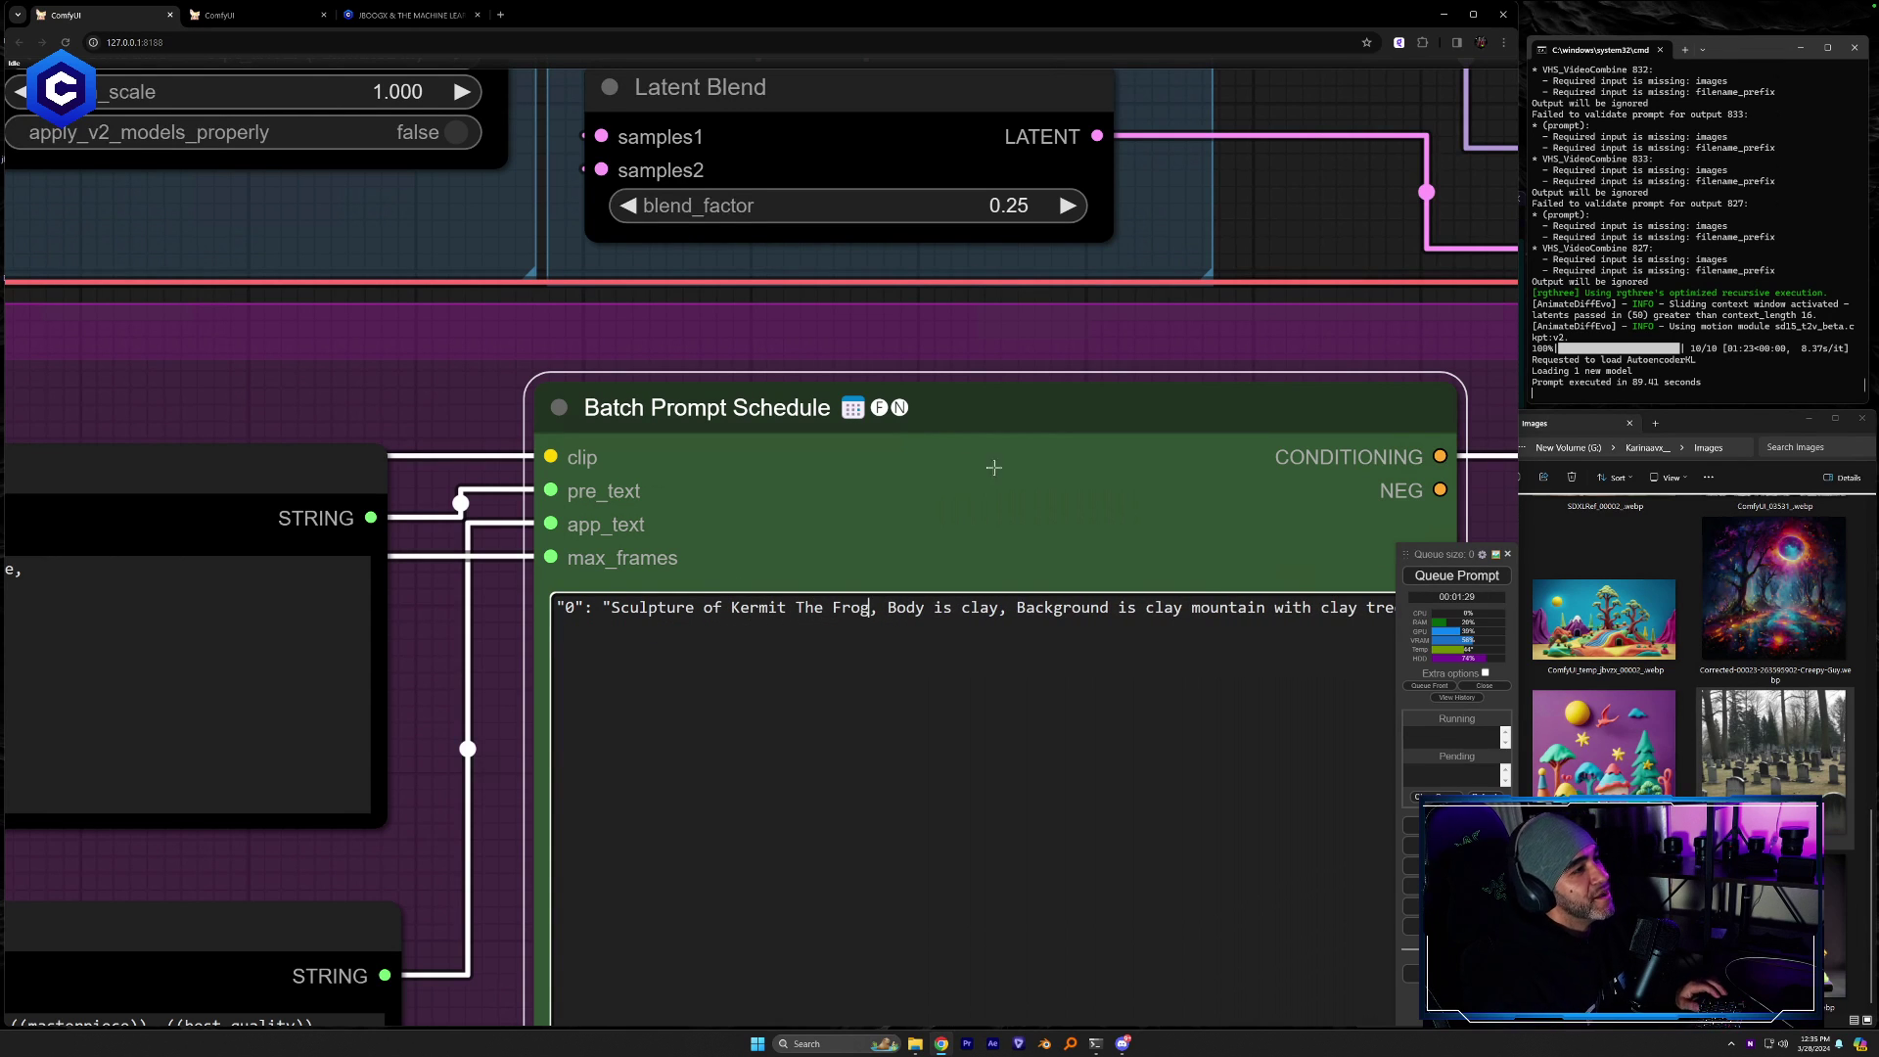
{"action": "left_click_drag", "start_coordinate": [1138, 274], "coordinate": [807, 241]}
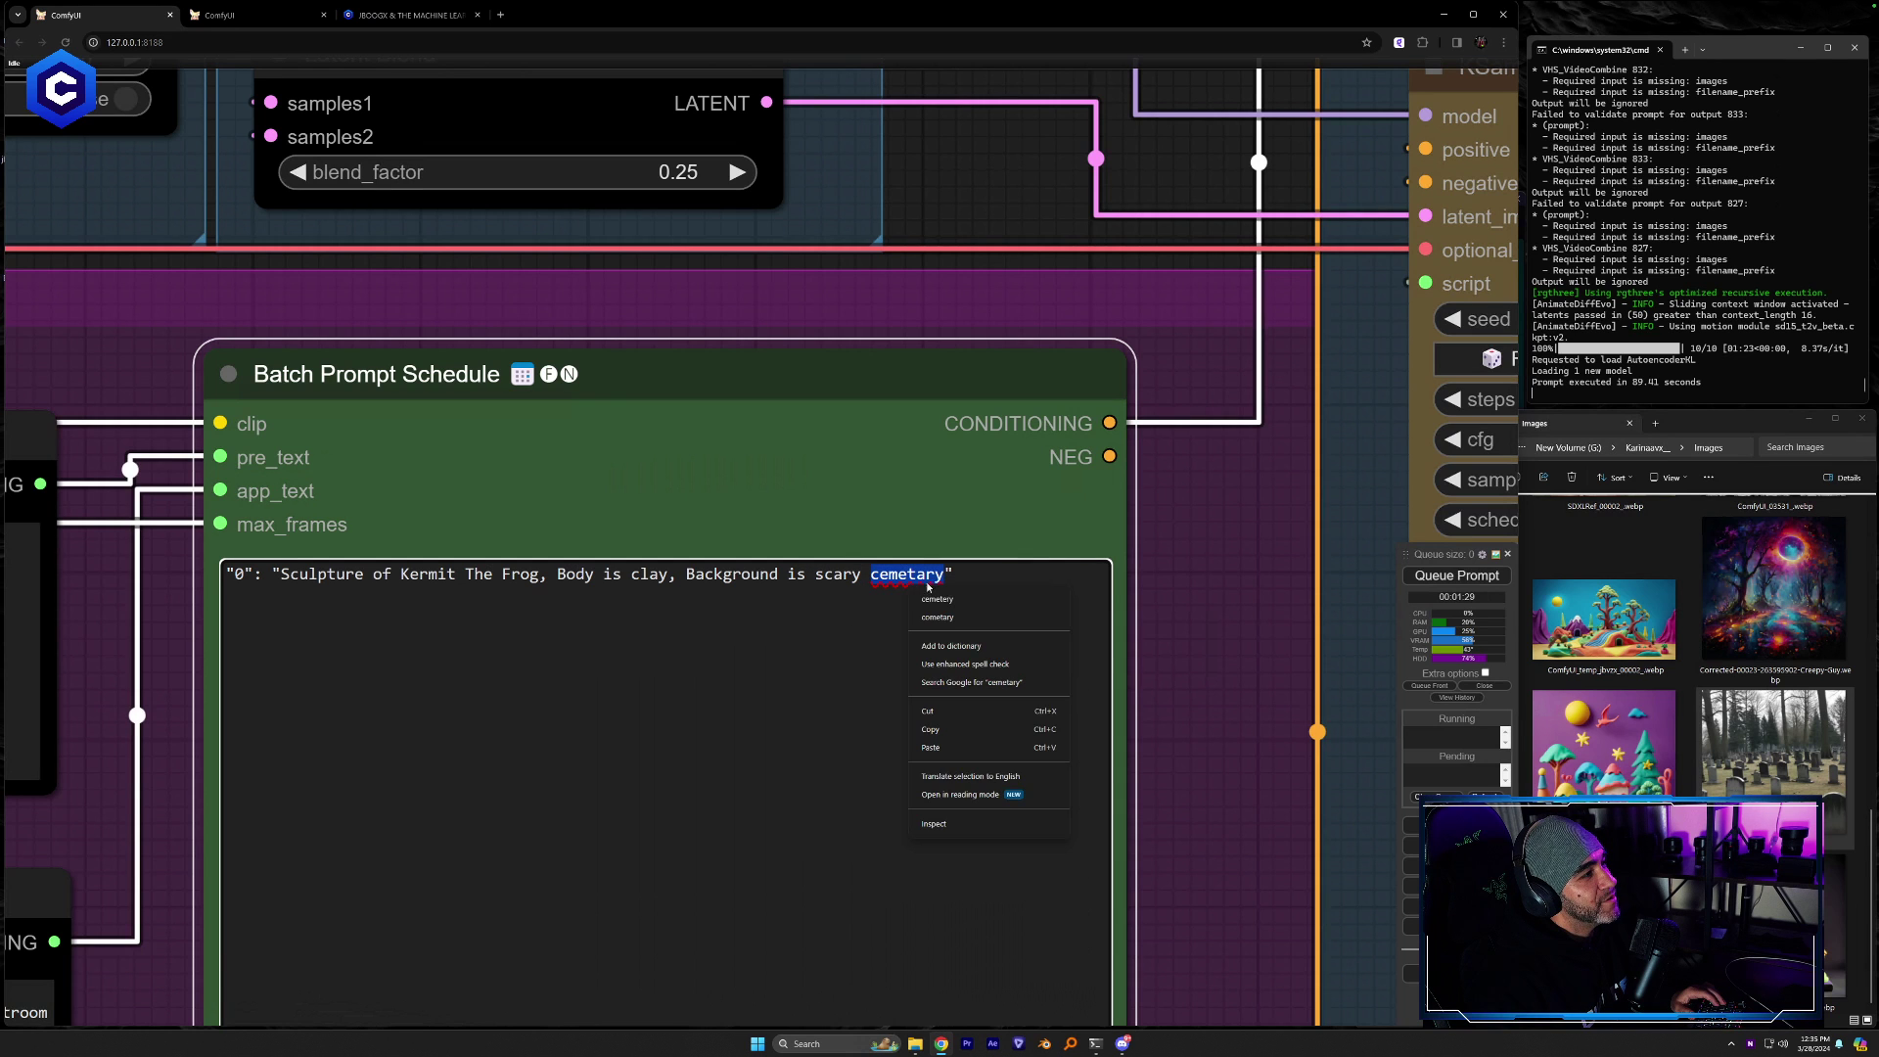
Queue the prompt to render the video with the new references and text
{"action": "scroll", "coordinate": [1278, 679], "scroll_direction": "down", "scroll_amount": 10}
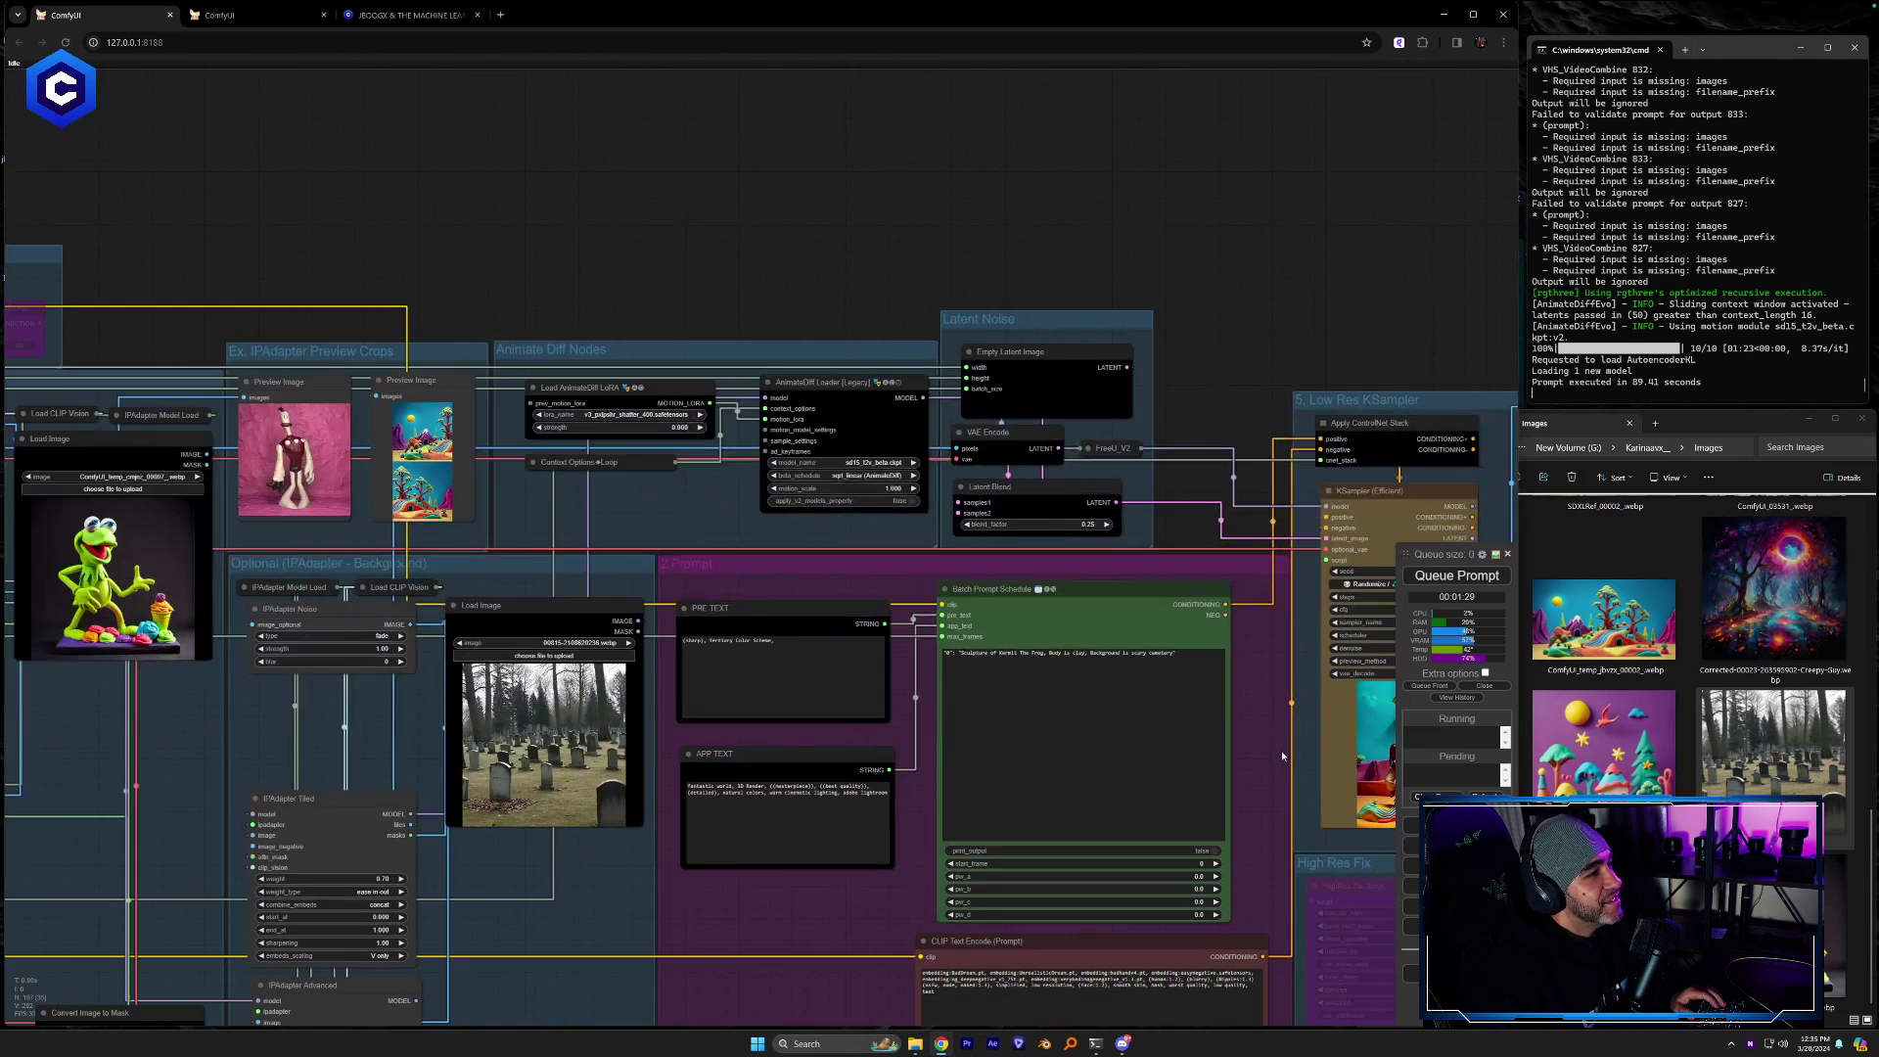
{"action": "left_click_drag", "start_coordinate": [1282, 749], "coordinate": [551, 572]}
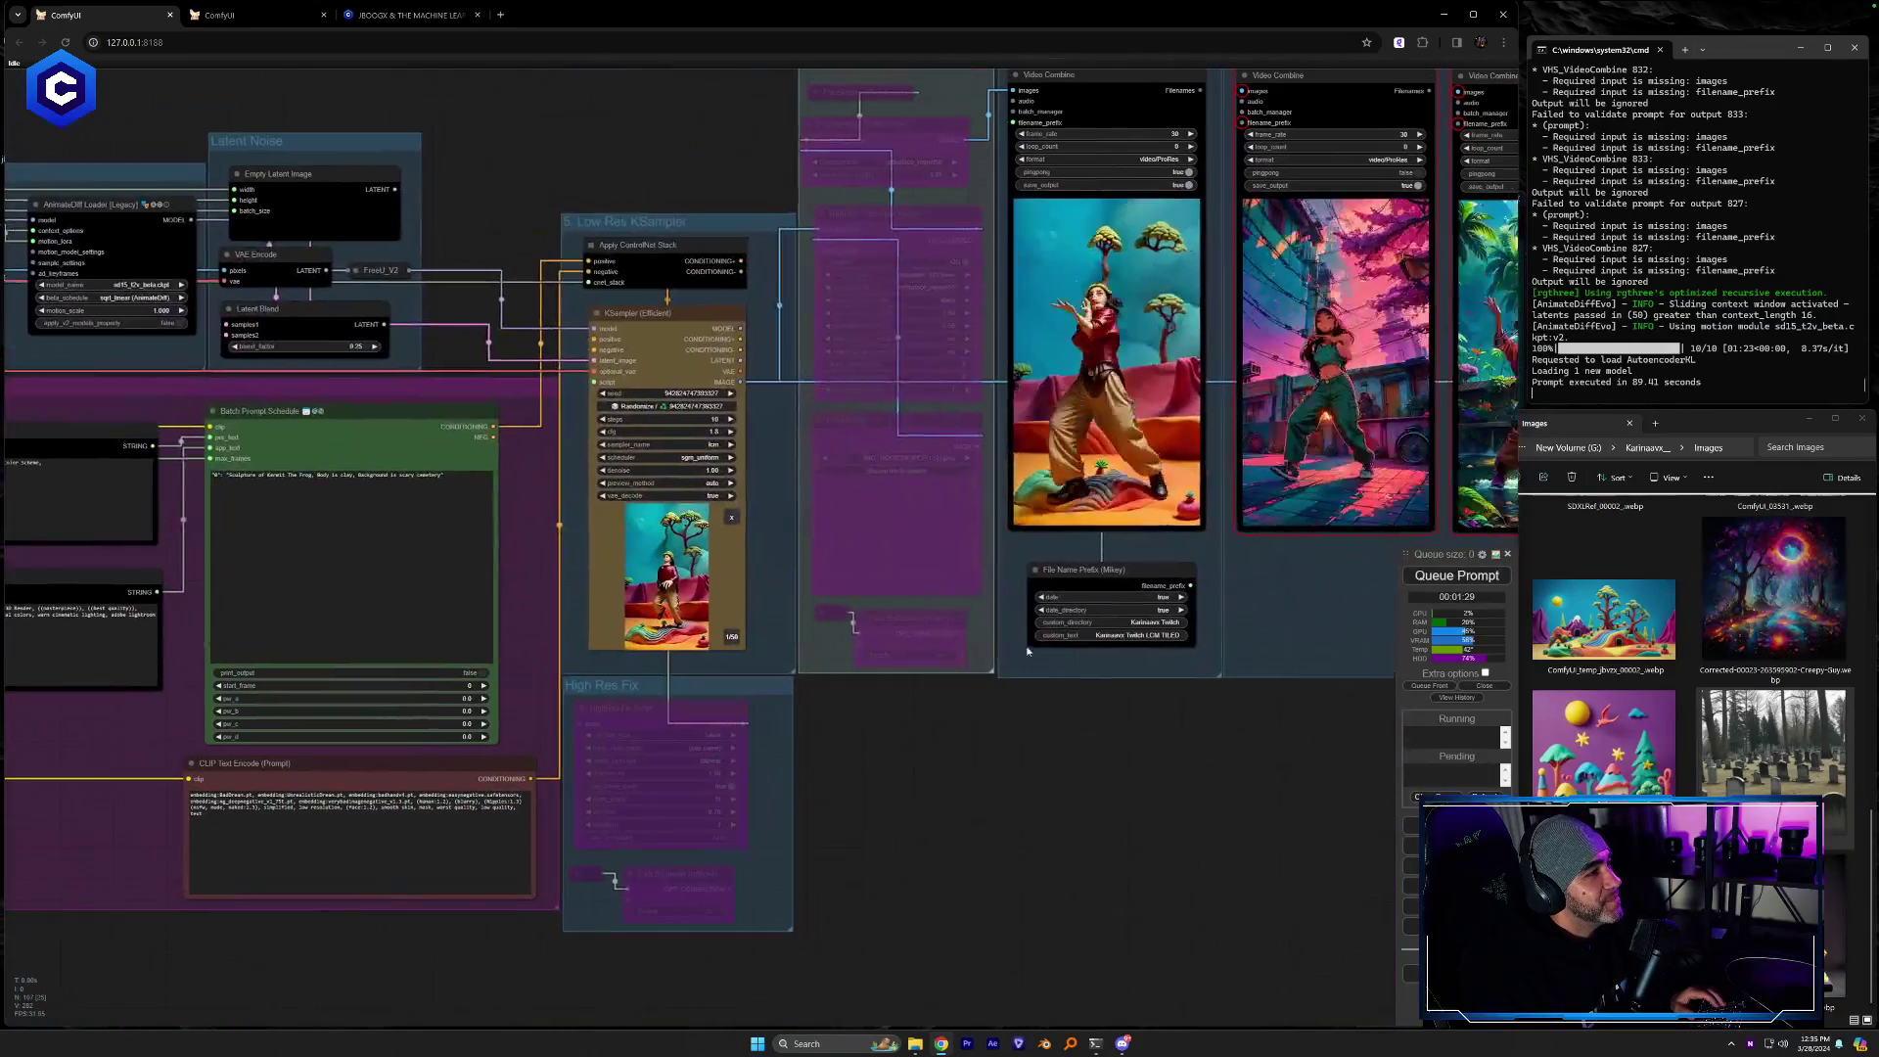
{"action": "left_click", "coordinate": [1456, 576]}
Duplicate the low-res Video Combine node holding the clay character video and place the copy after the castle video
{"action": "left_click_drag", "start_coordinate": [1155, 572], "coordinate": [504, 727]}
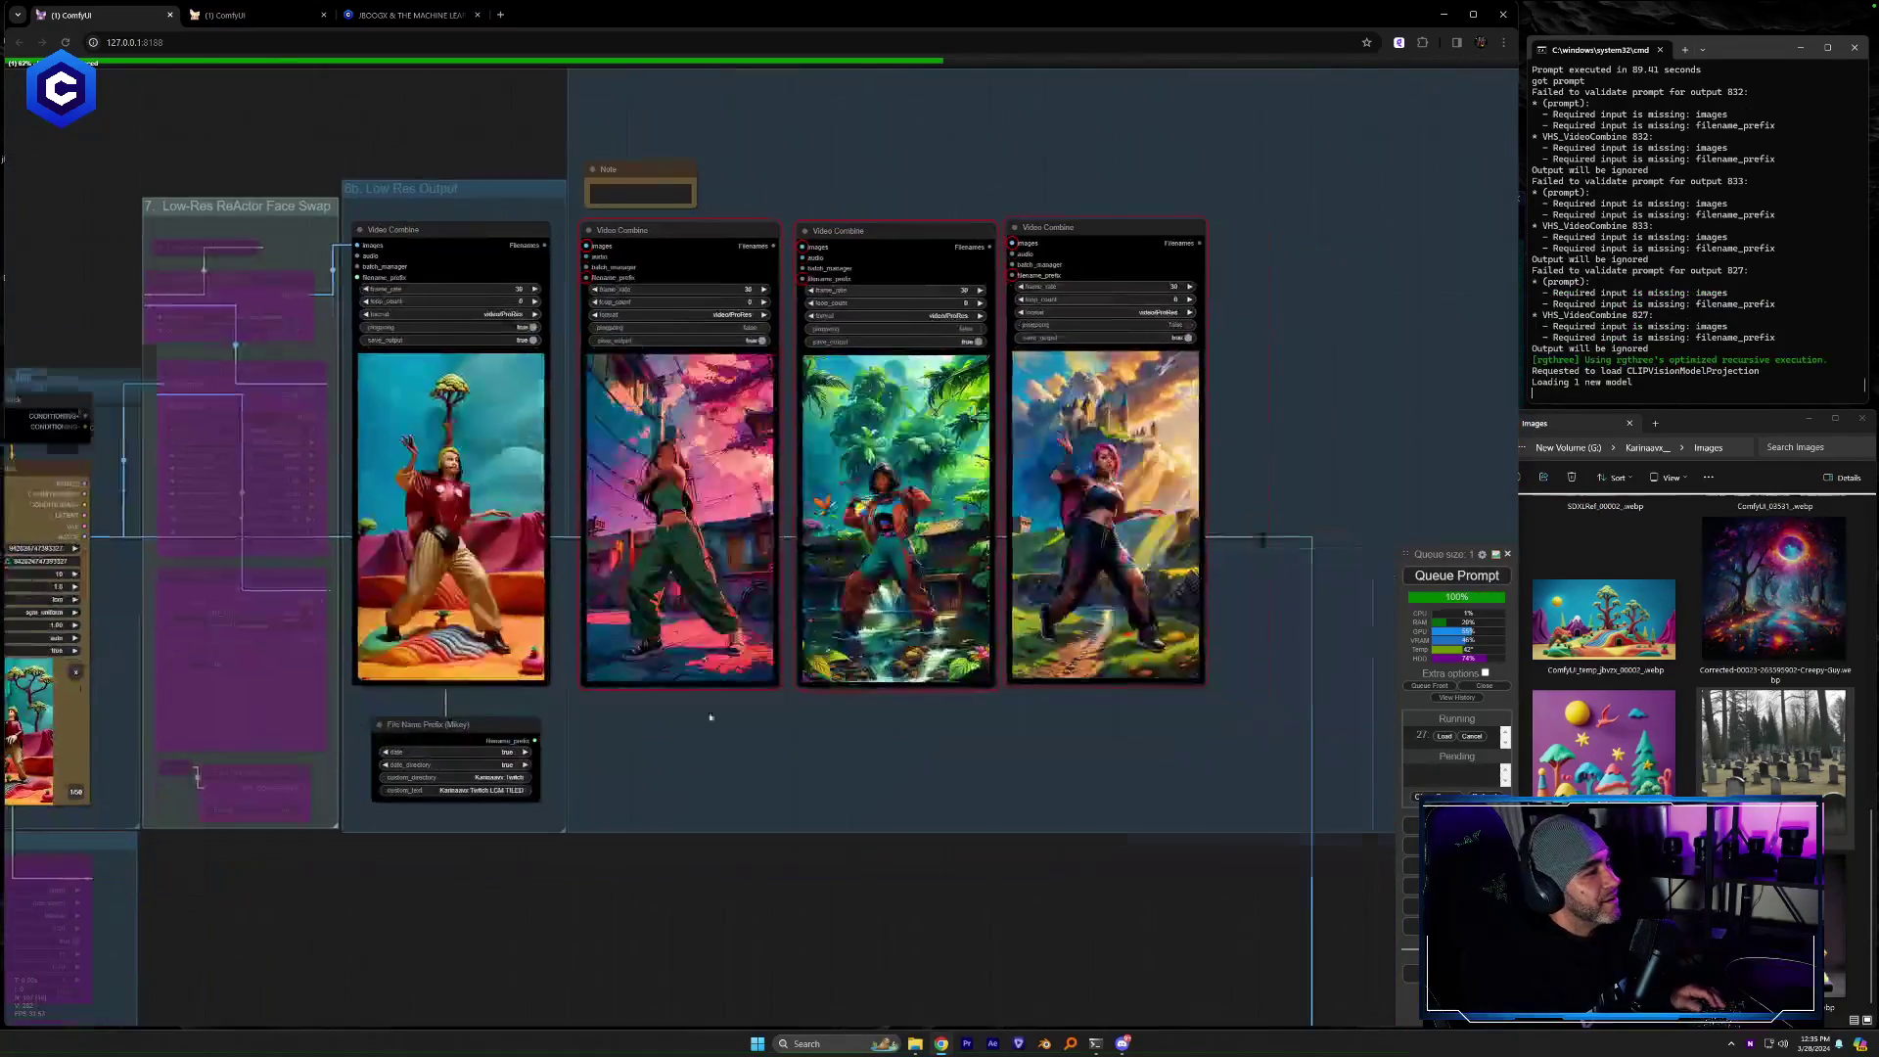
{"action": "left_click_drag", "start_coordinate": [413, 236], "coordinate": [1265, 231]}
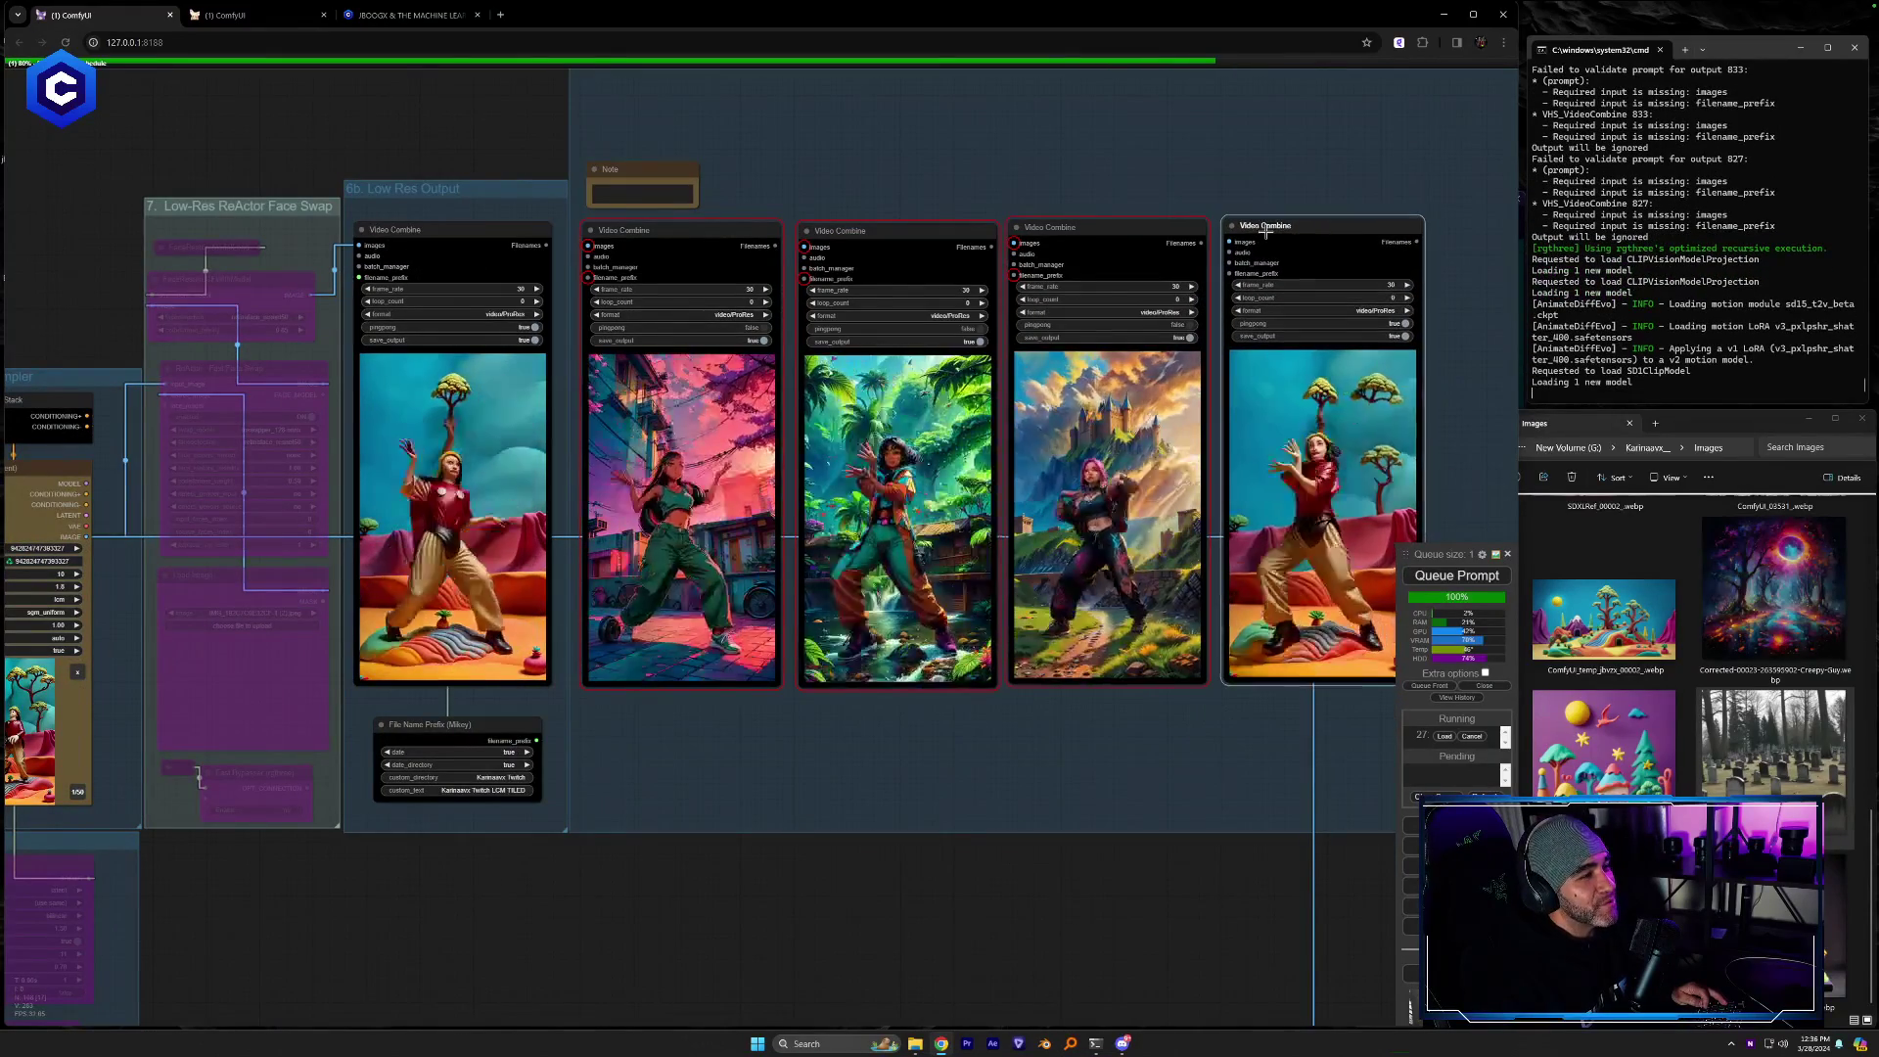
{"action": "left_click_drag", "start_coordinate": [994, 161], "coordinate": [779, 143]}
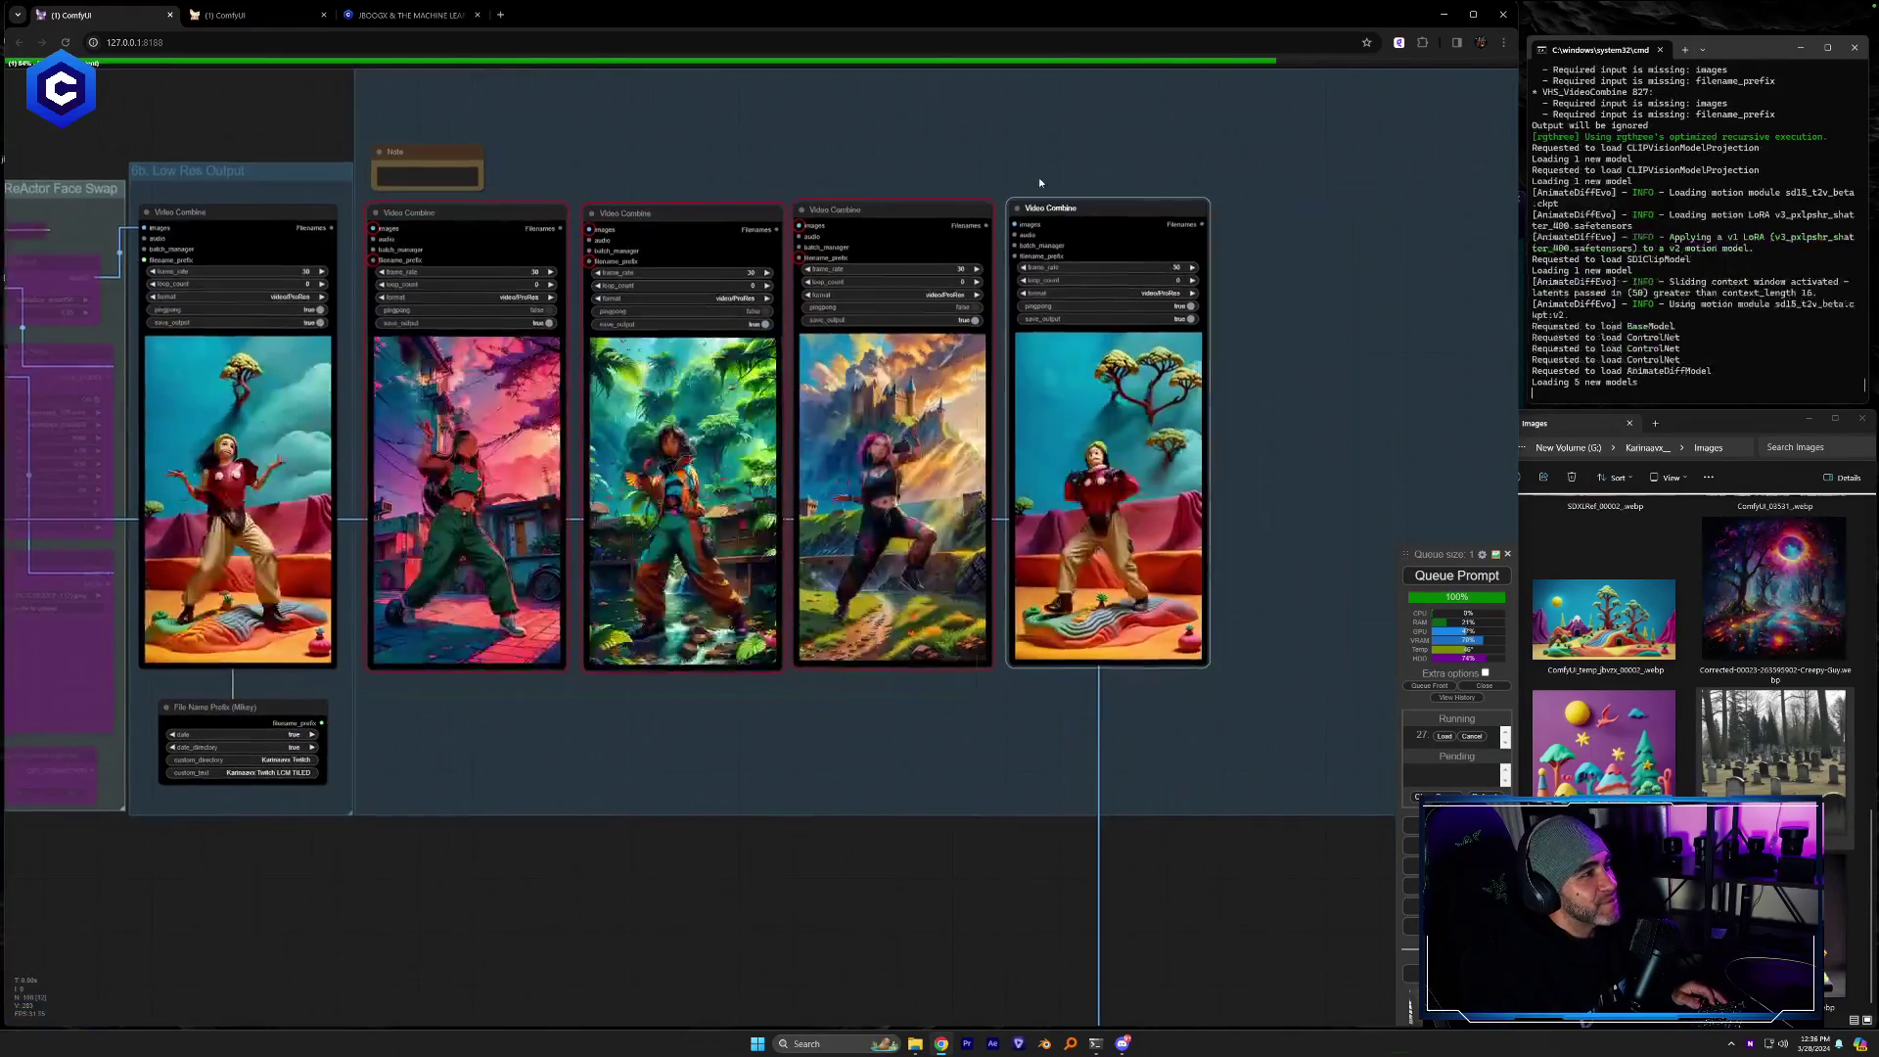
Compare the saved dance videos in the row of Video Combine nodes
{"action": "scroll", "coordinate": [1077, 396], "scroll_direction": "up", "scroll_amount": 6}
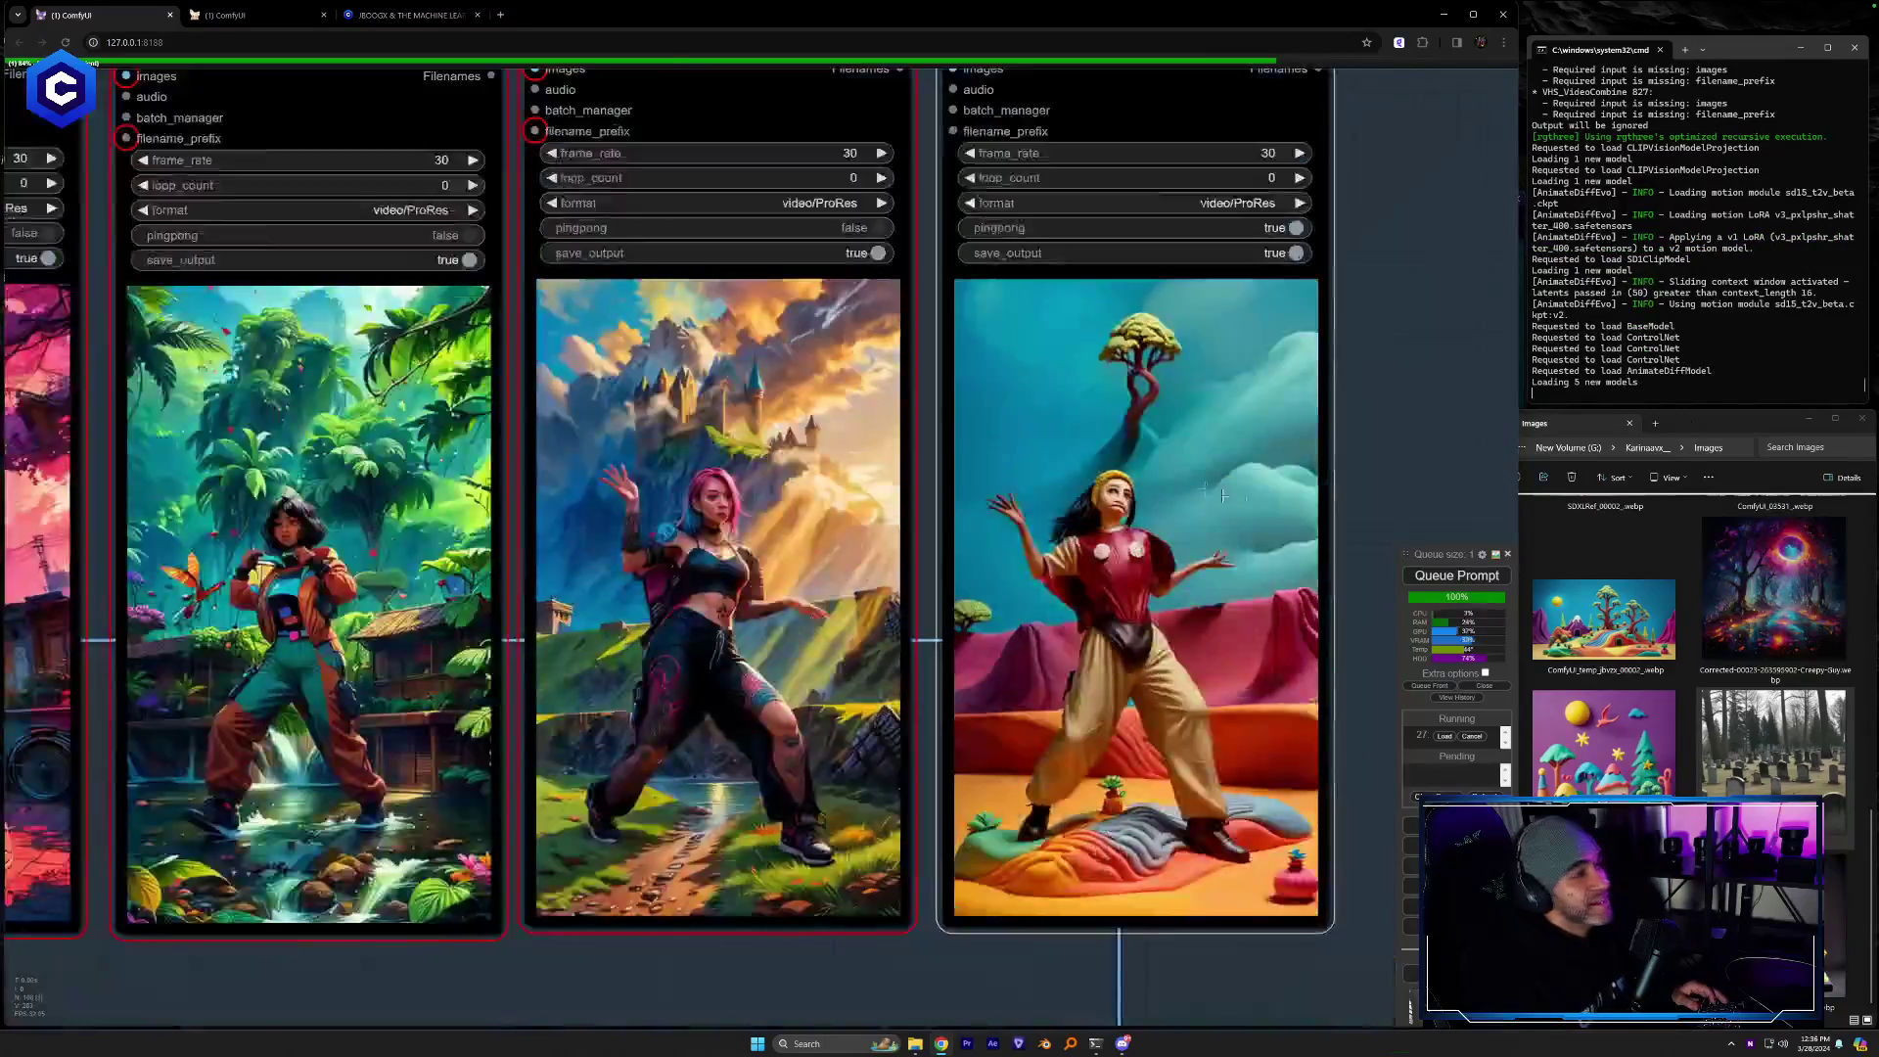
{"action": "left_click_drag", "start_coordinate": [721, 980], "coordinate": [925, 963]}
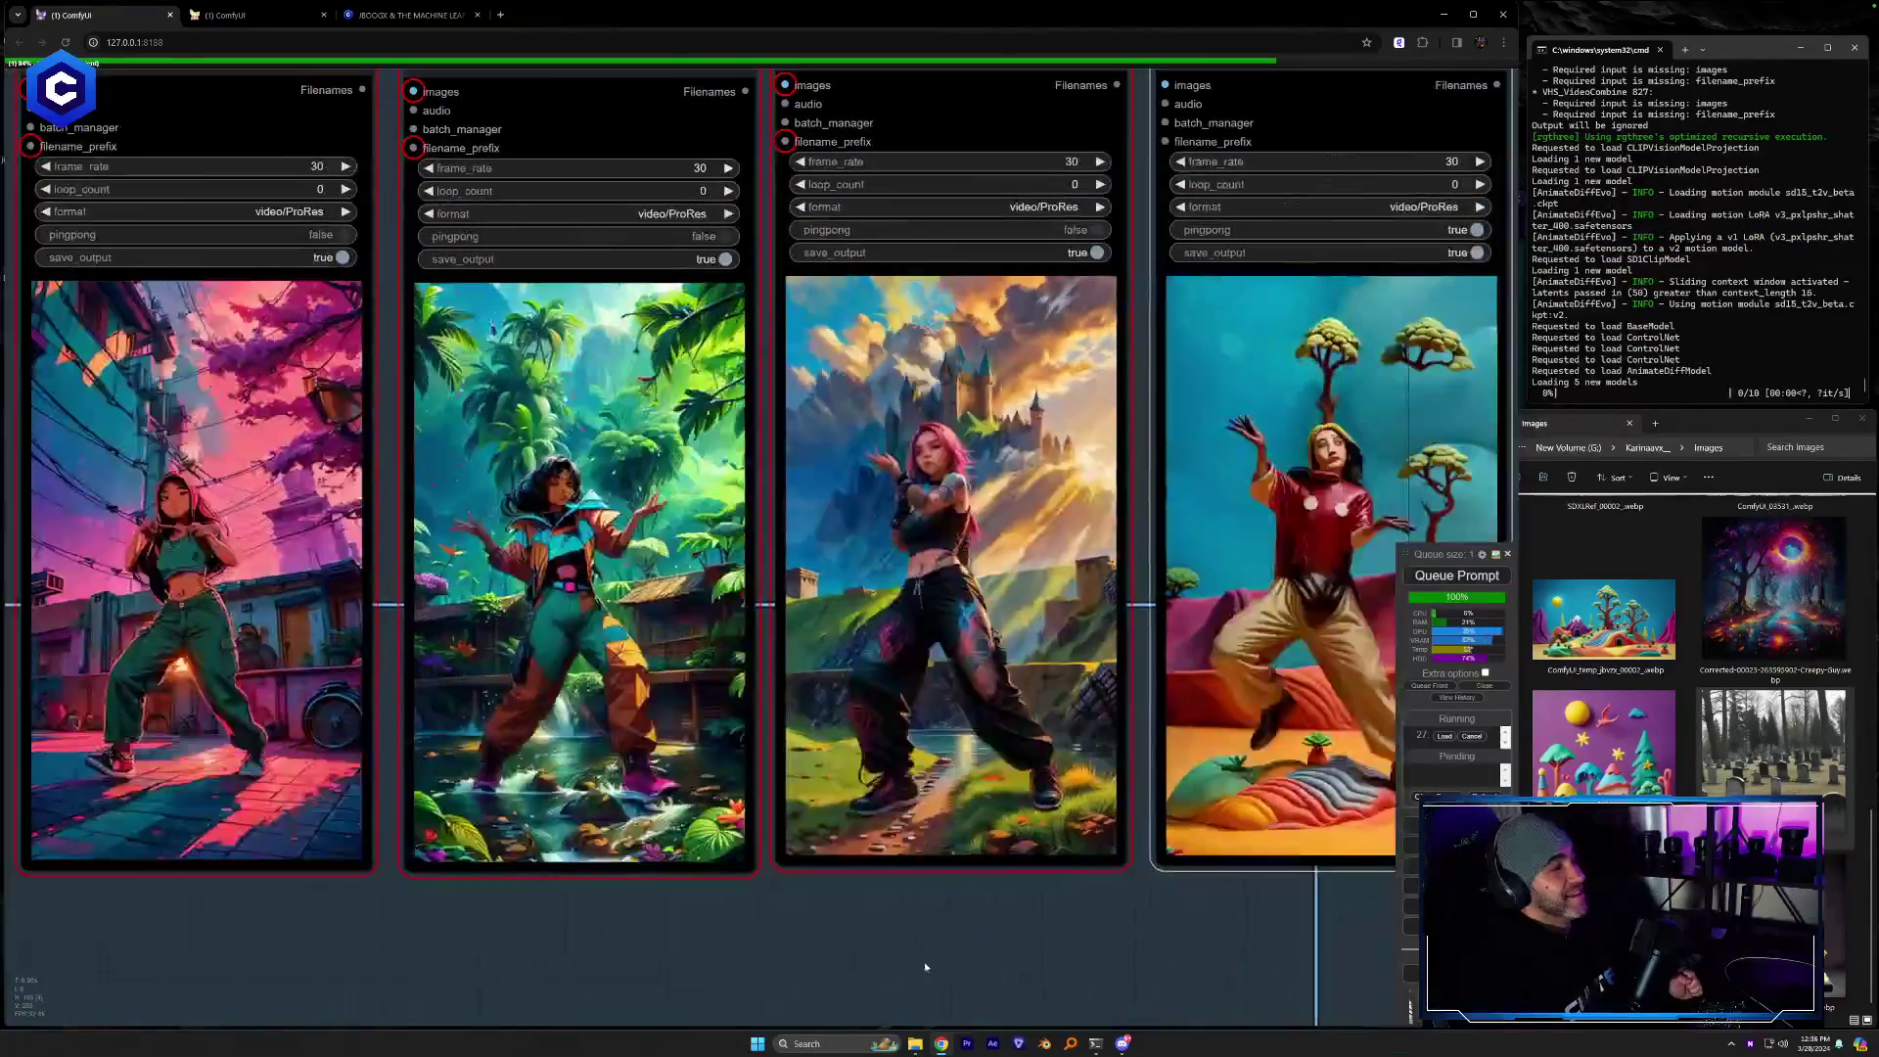
{"action": "right_click", "coordinate": [672, 479]}
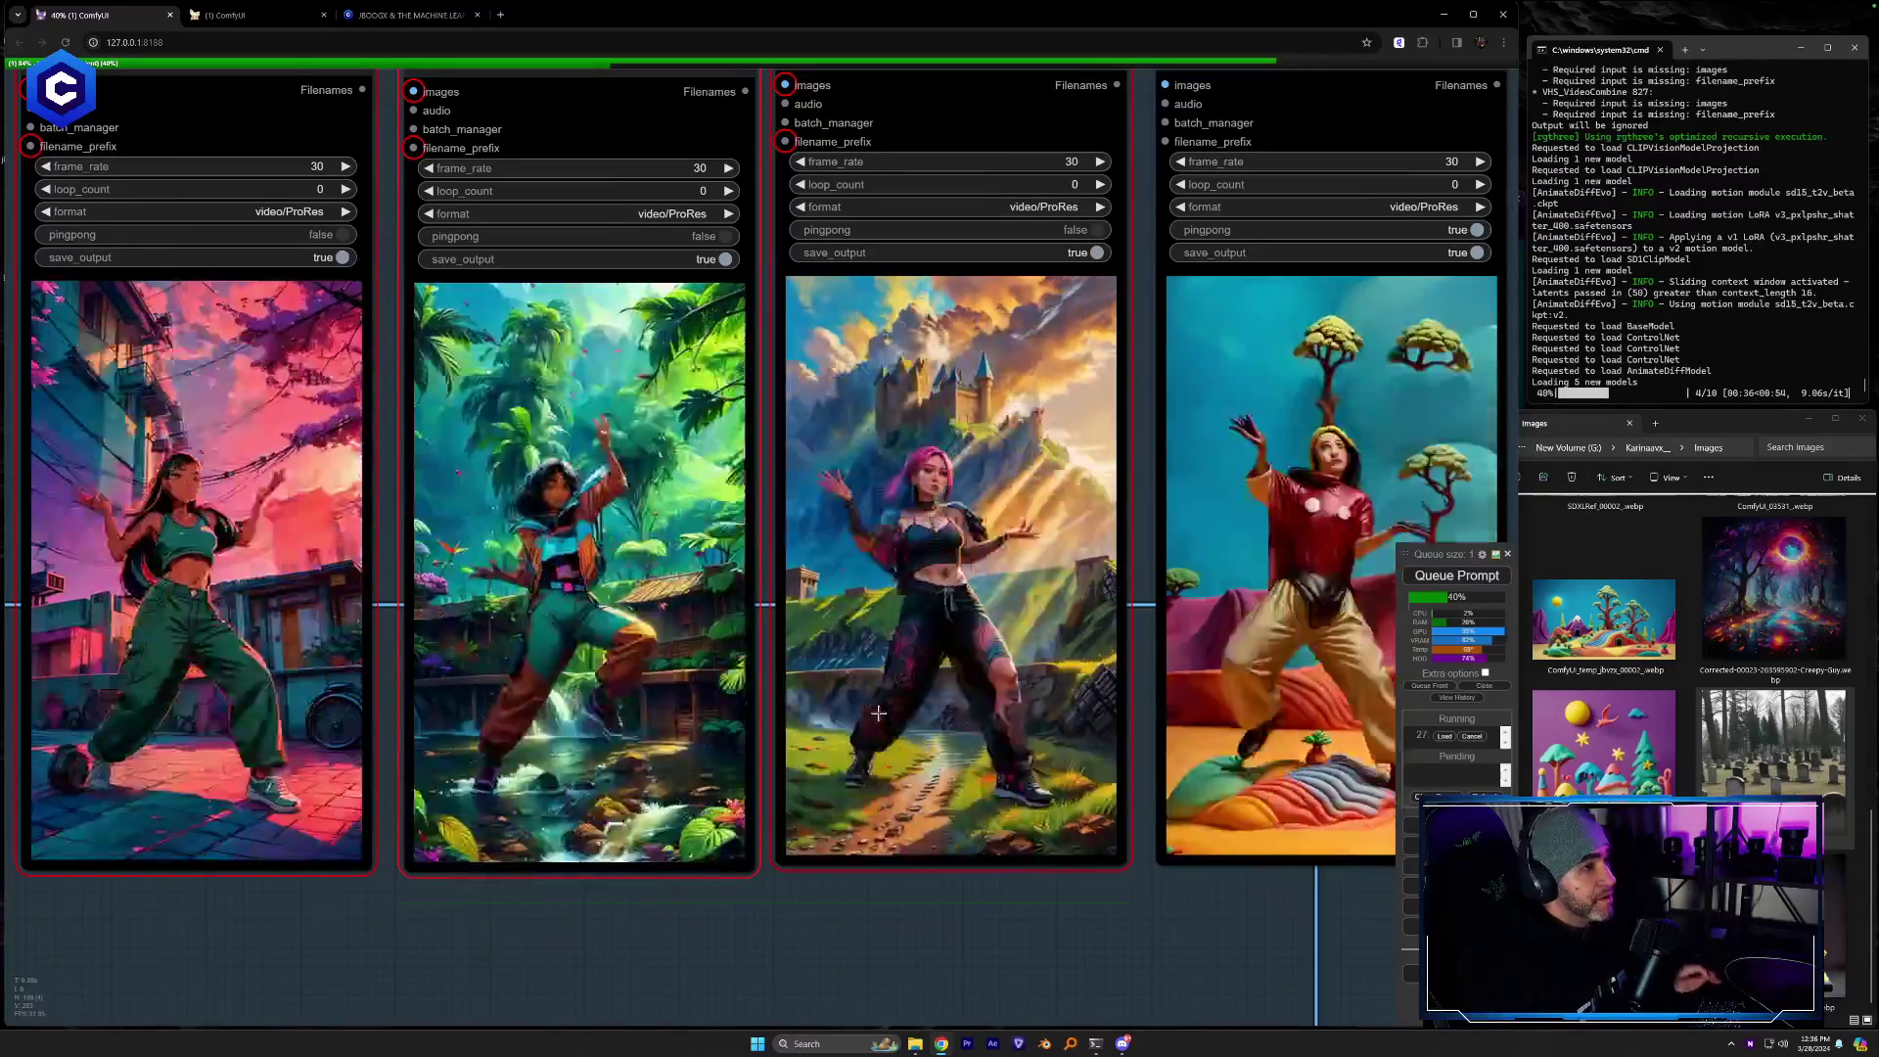
{"action": "left_click_drag", "start_coordinate": [497, 937], "coordinate": [1065, 937]}
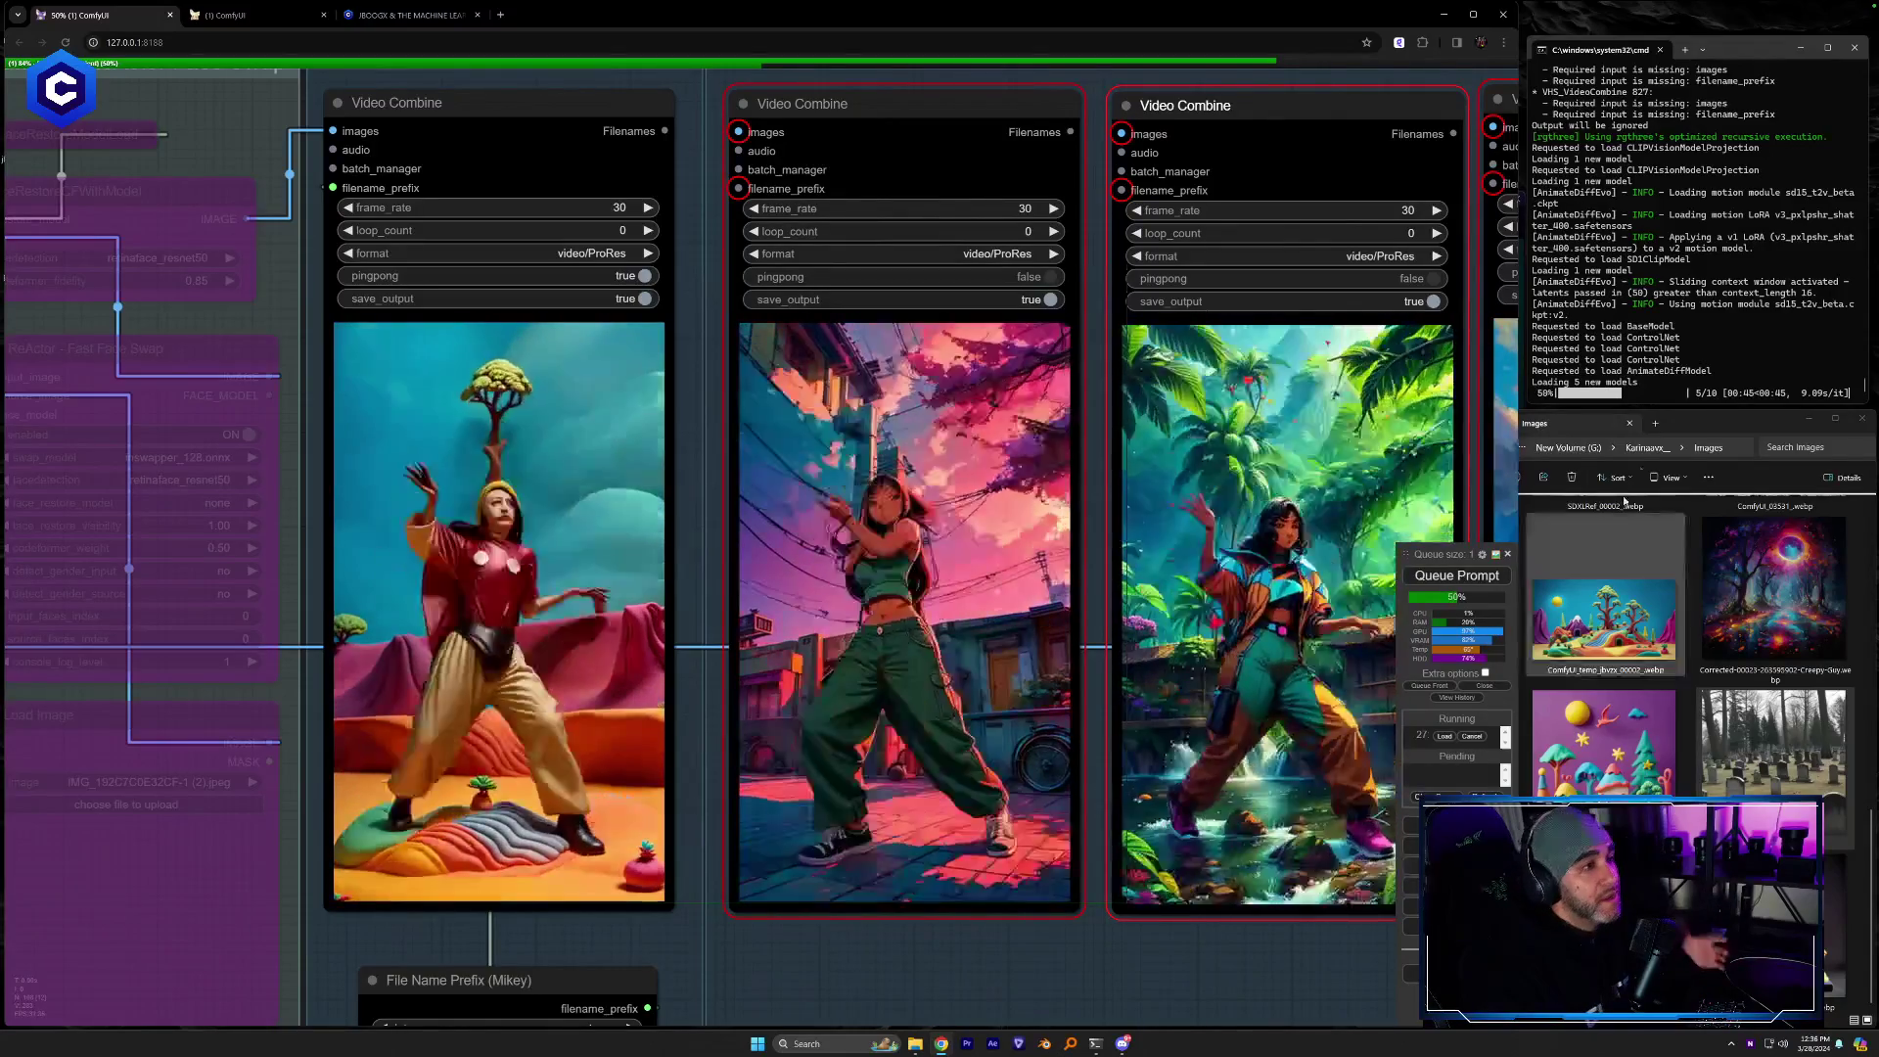
{"action": "left_click", "coordinate": [1629, 539]}
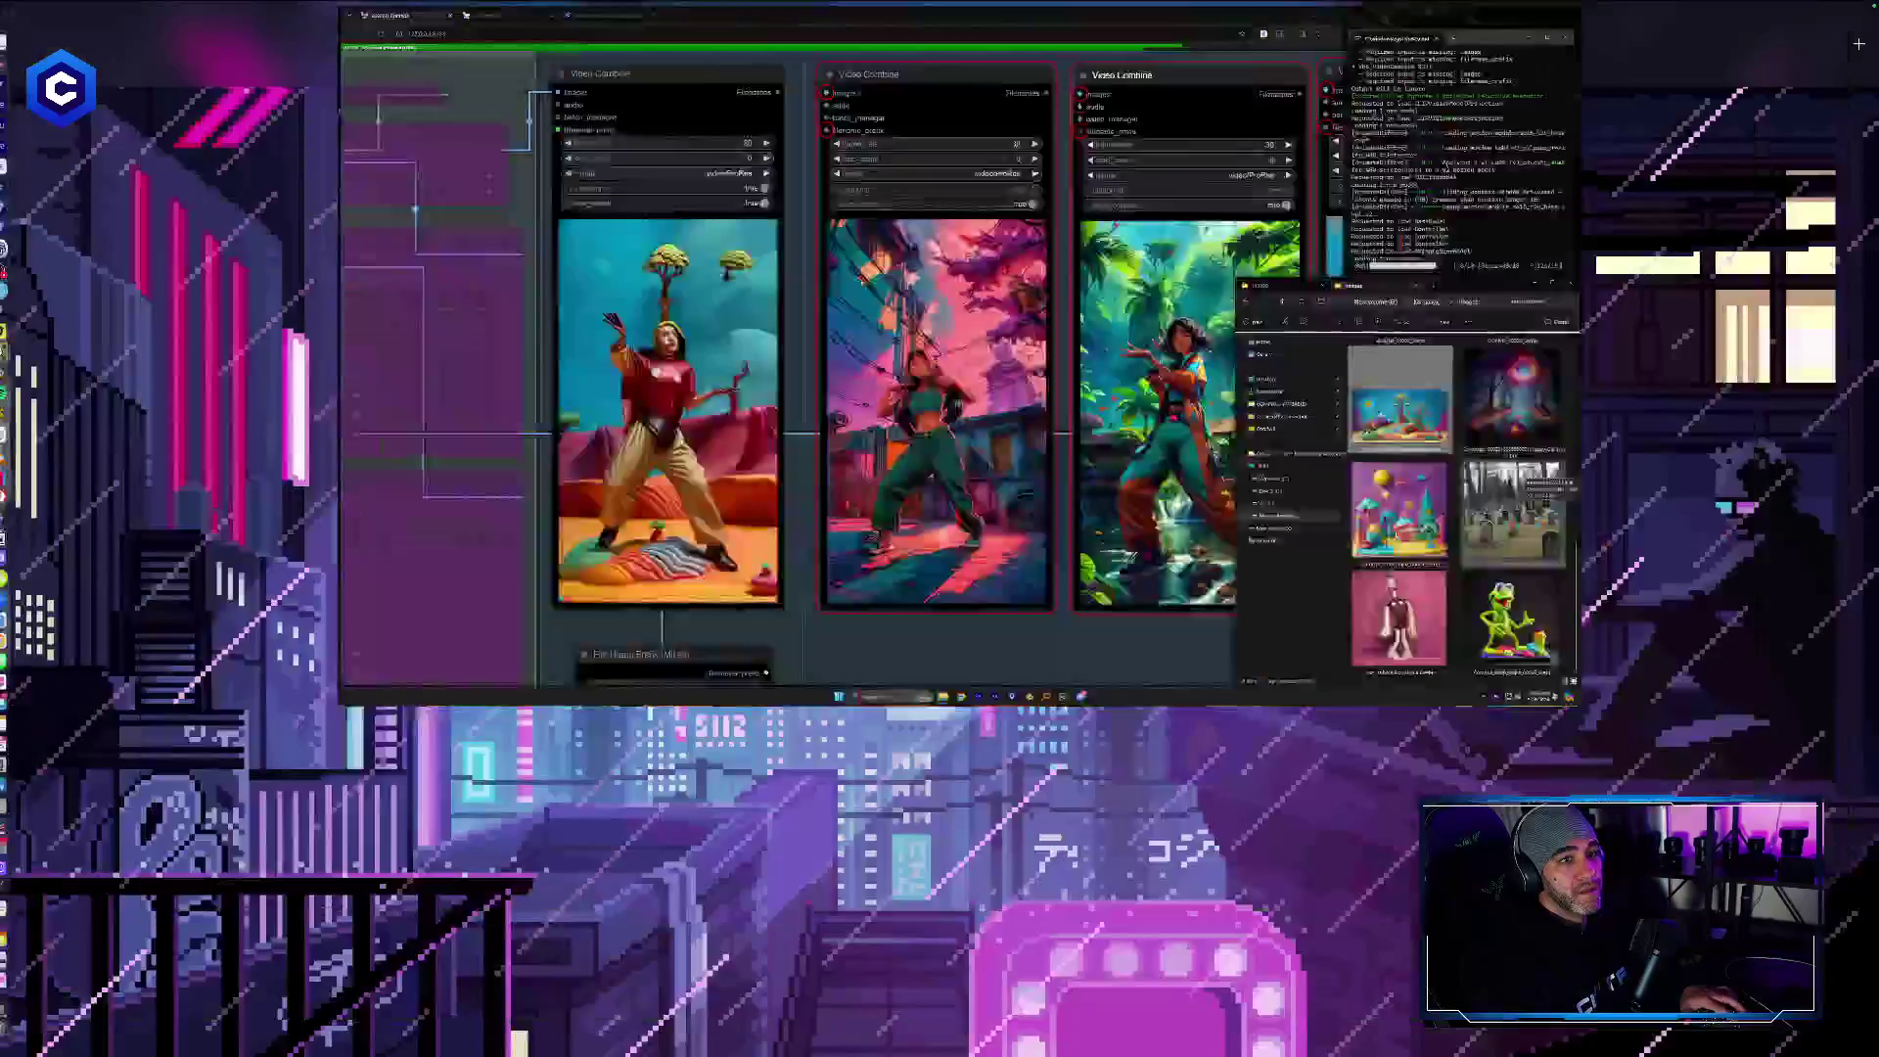
Play 1_Final.mov in QuickTime Player at the centre of the desktop, and close it after viewing
{"action": "left_click", "coordinate": [881, 44]}
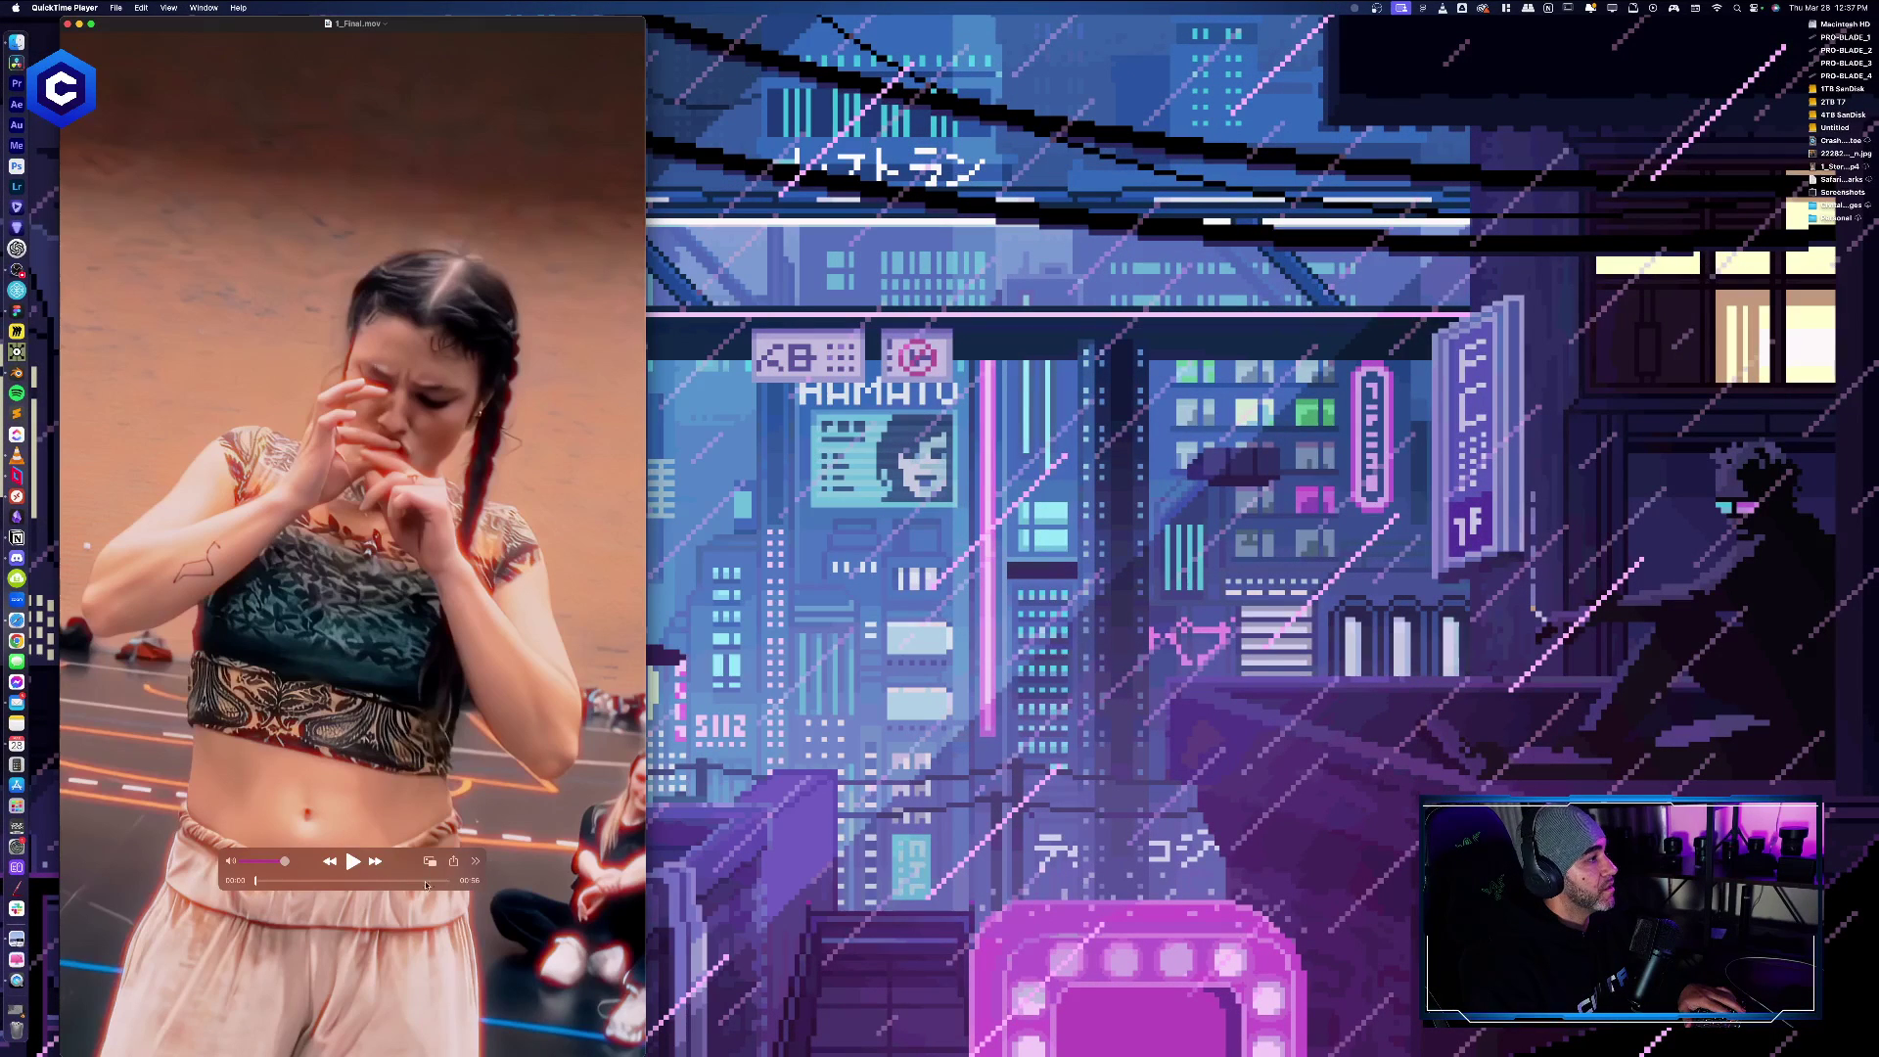
{"action": "left_click_drag", "start_coordinate": [420, 32], "coordinate": [1006, 28]}
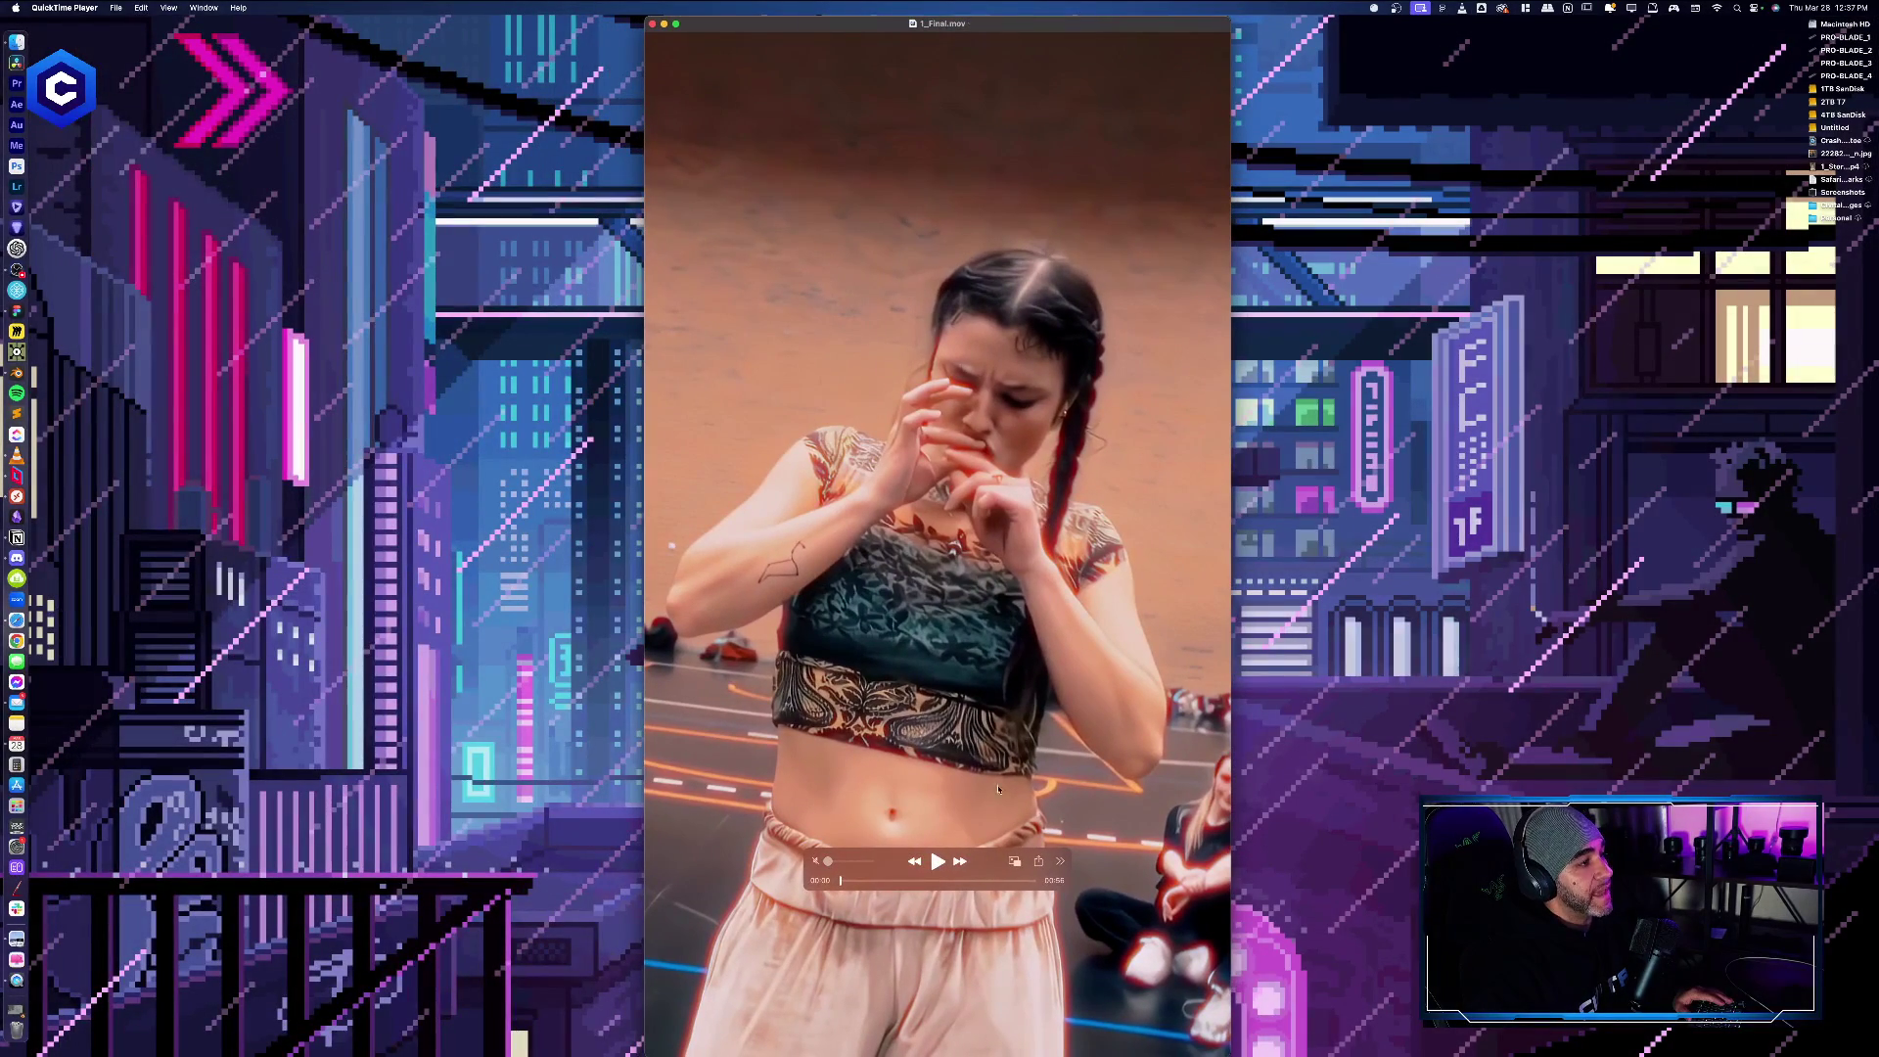
{"action": "left_click", "coordinate": [936, 863]}
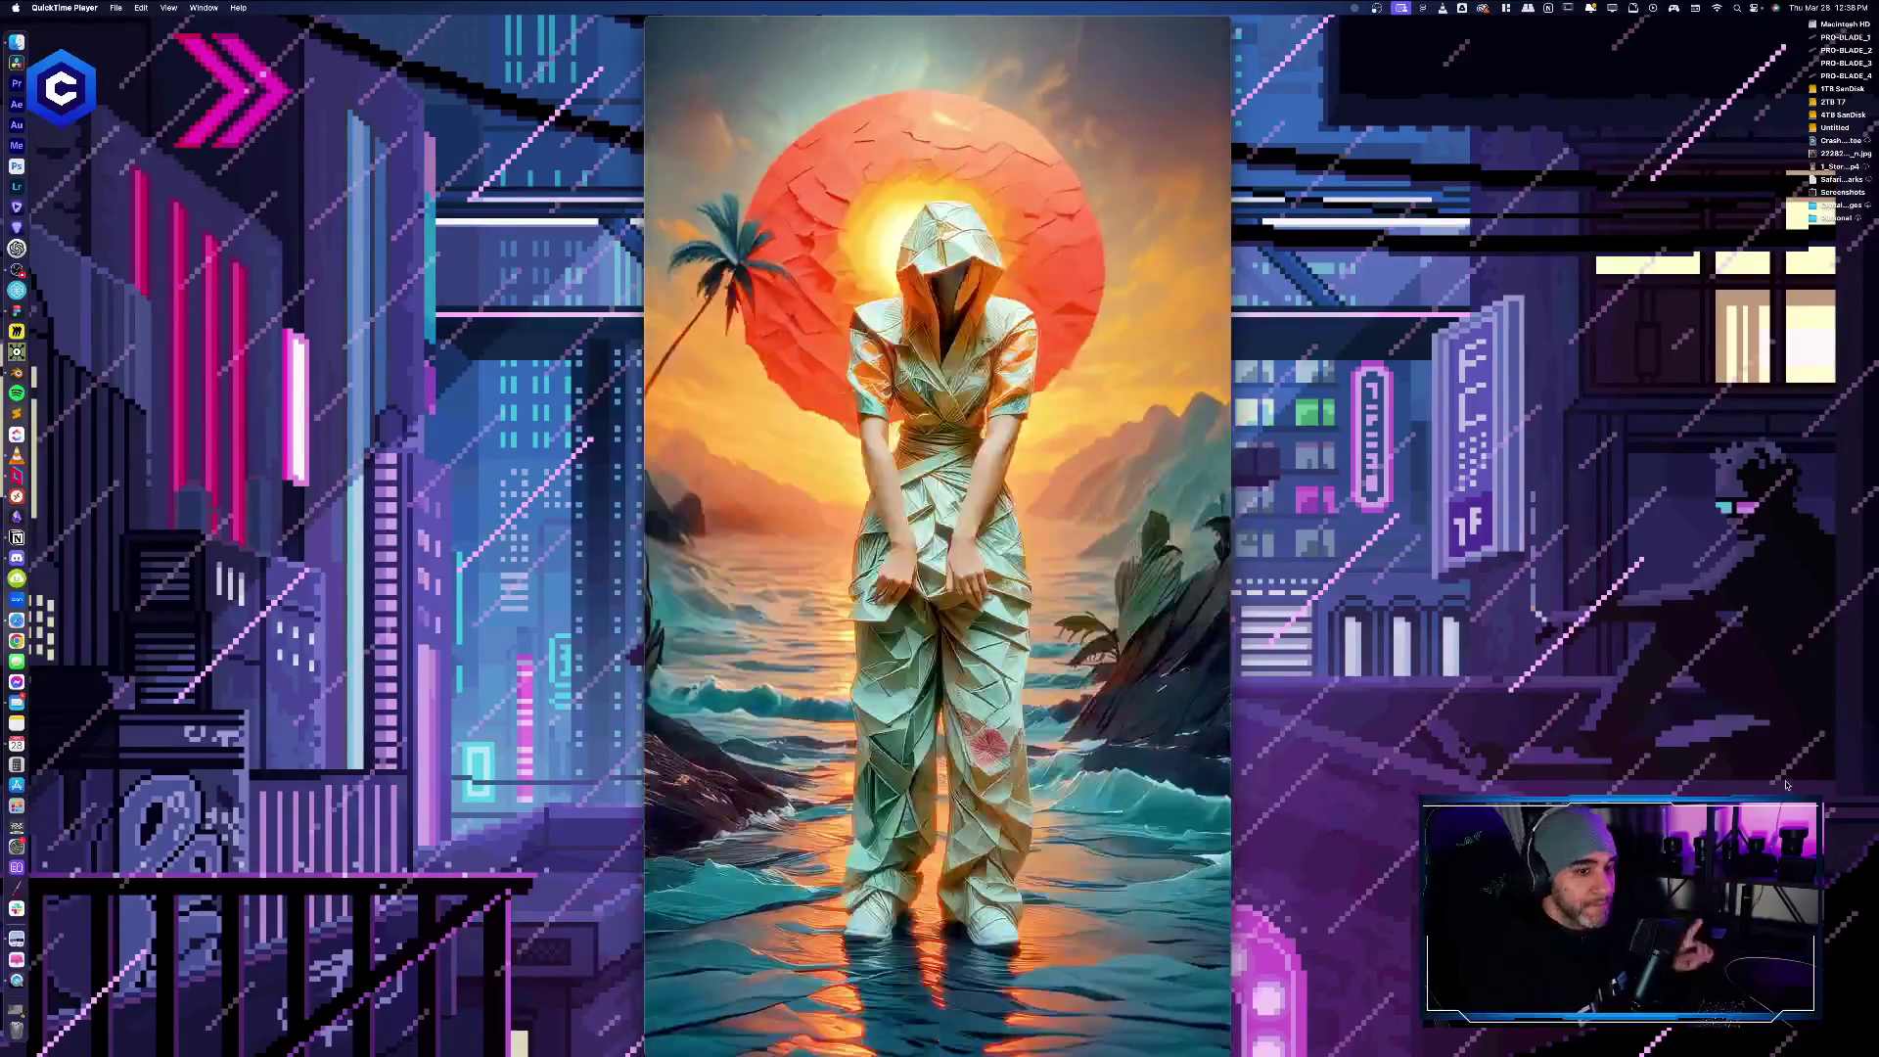
{"action": "mouse_move", "coordinate": [1085, 149]}
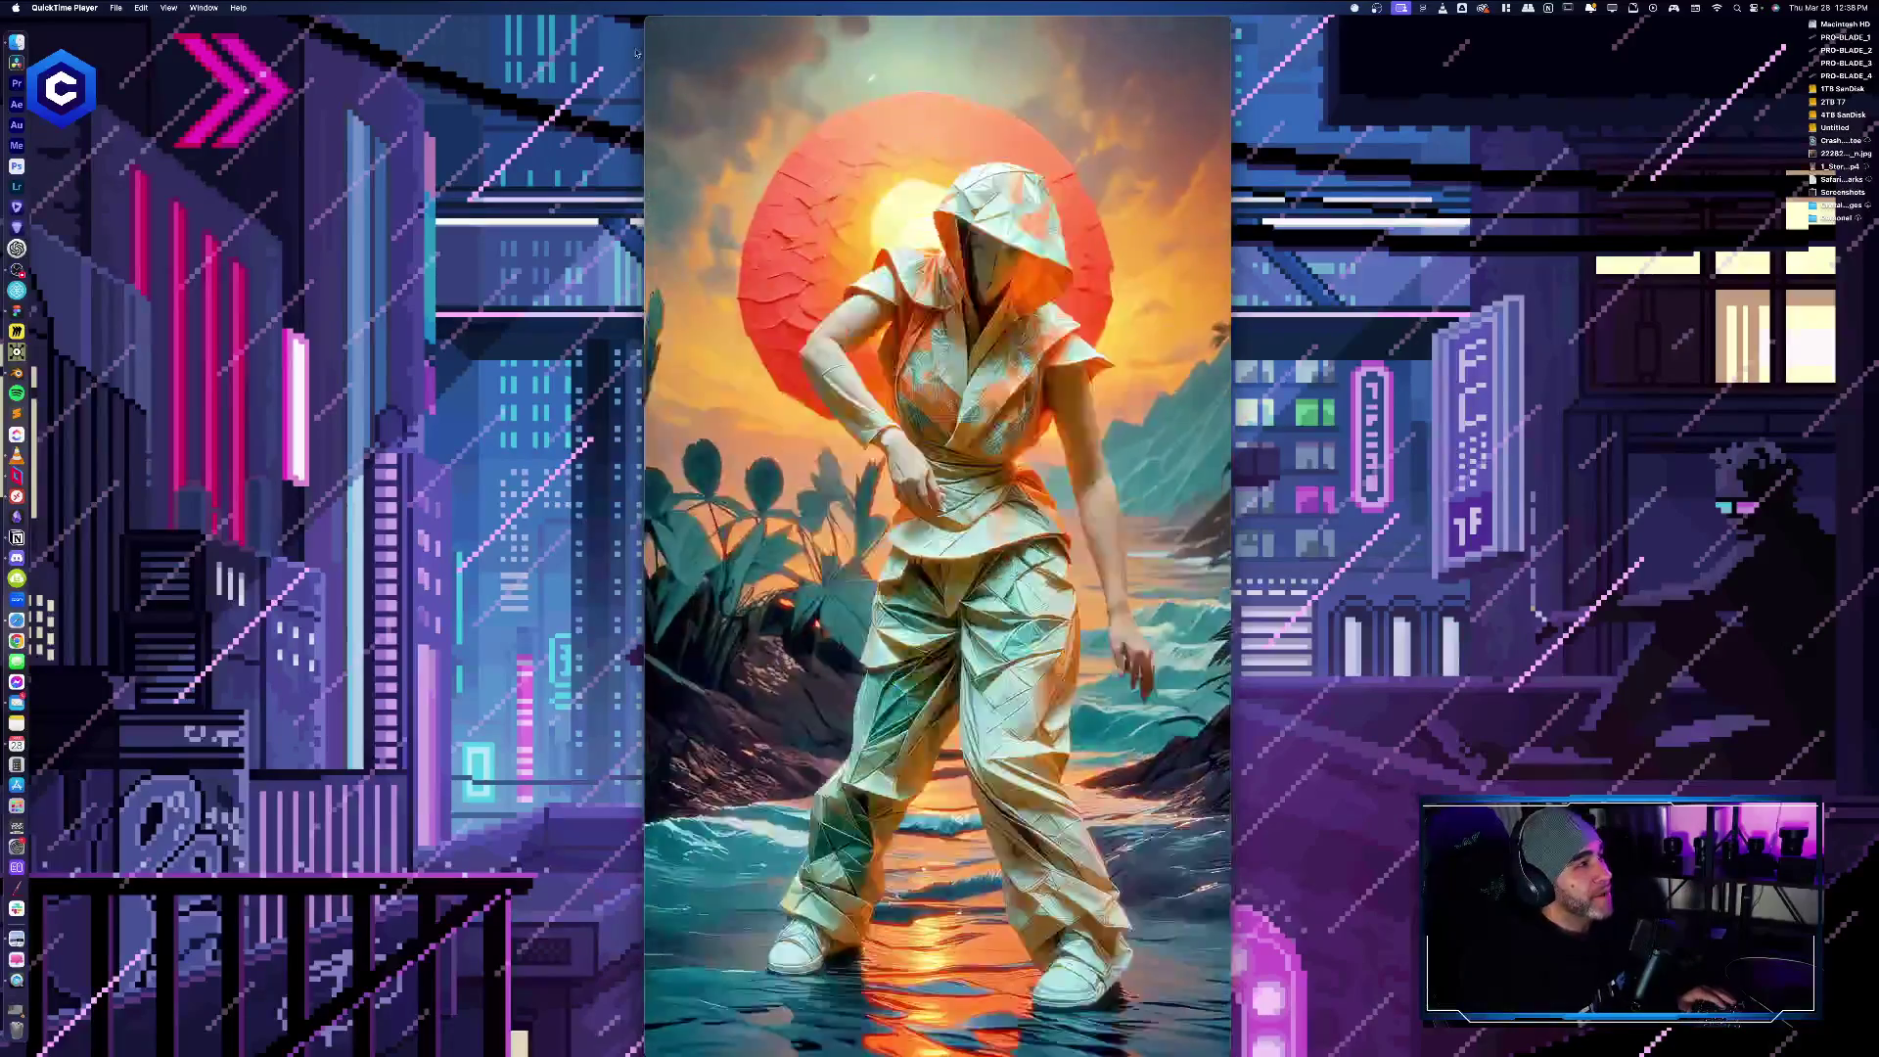
{"action": "left_click", "coordinate": [653, 25]}
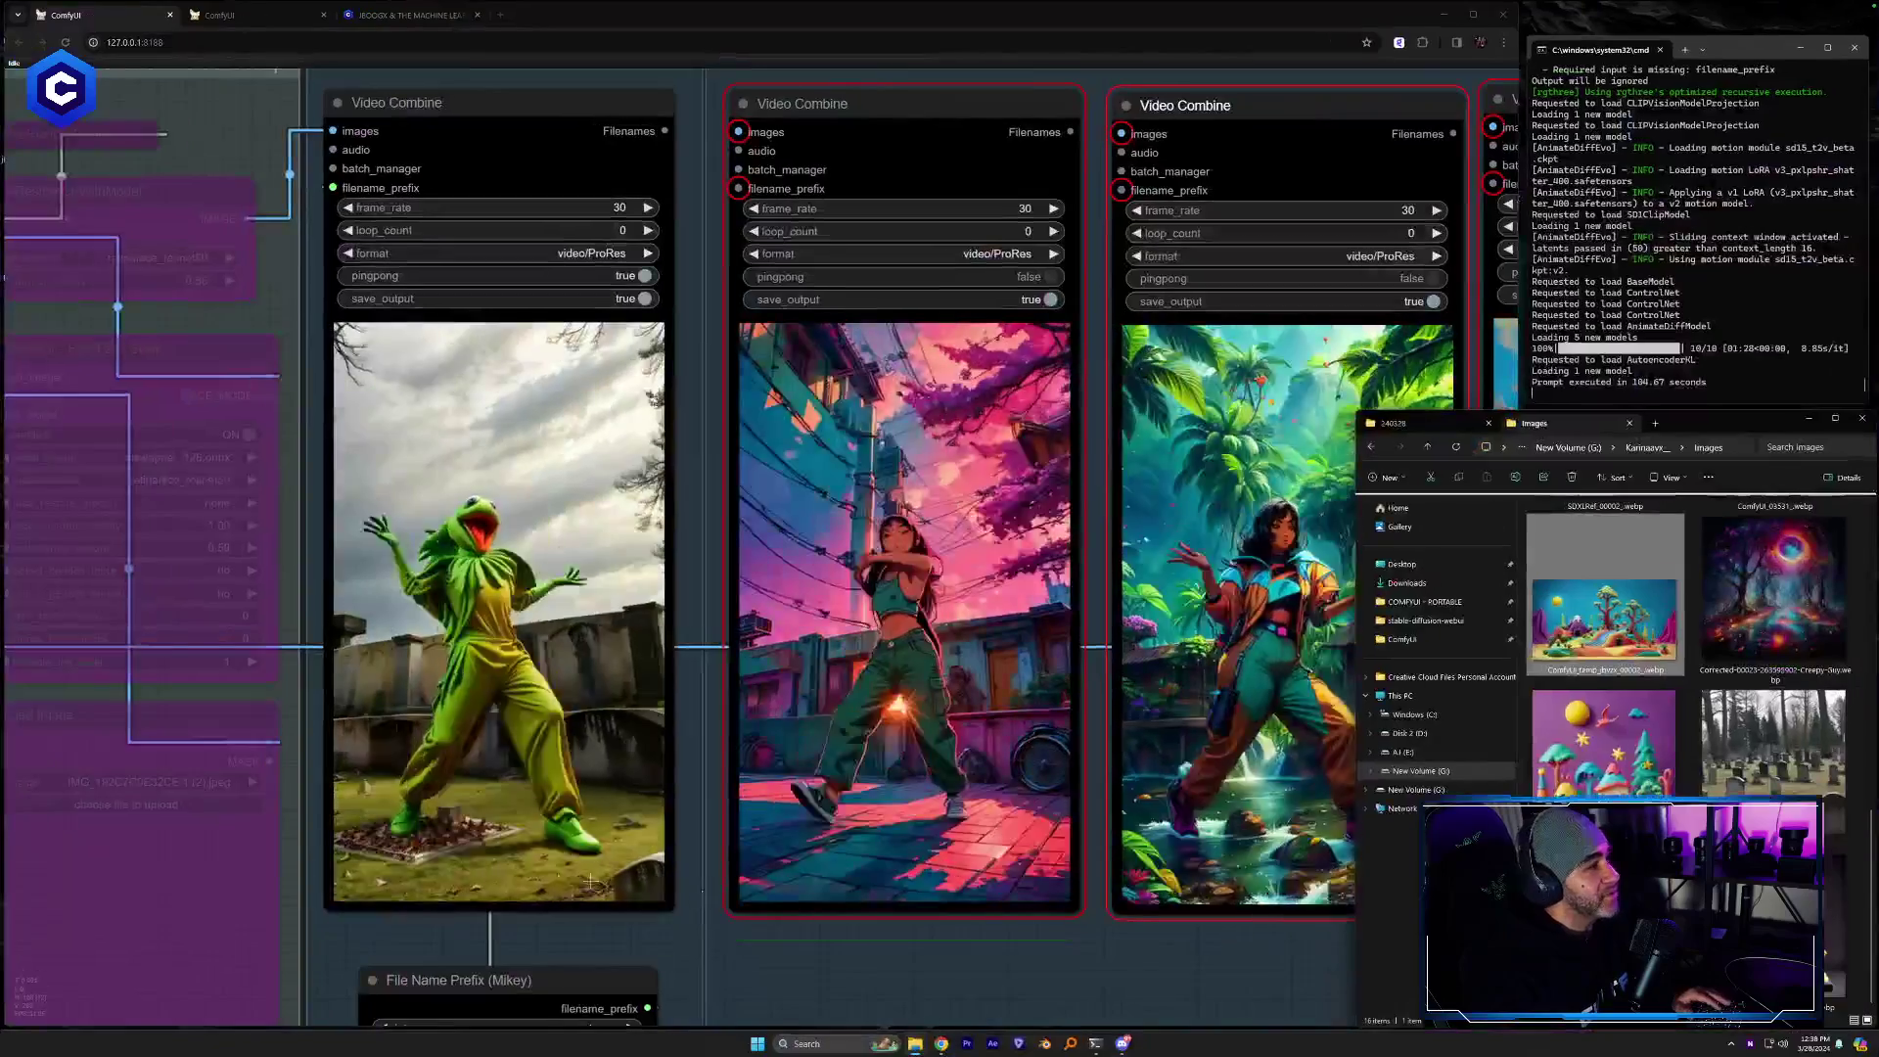
Examine the rendered Kermit cemetery video in the low-res Video Combine node, up close and beside the other outputs
{"action": "left_click_drag", "start_coordinate": [859, 955], "coordinate": [1074, 952]}
{"action": "scroll", "coordinate": [868, 910], "scroll_direction": "up", "scroll_amount": 2}
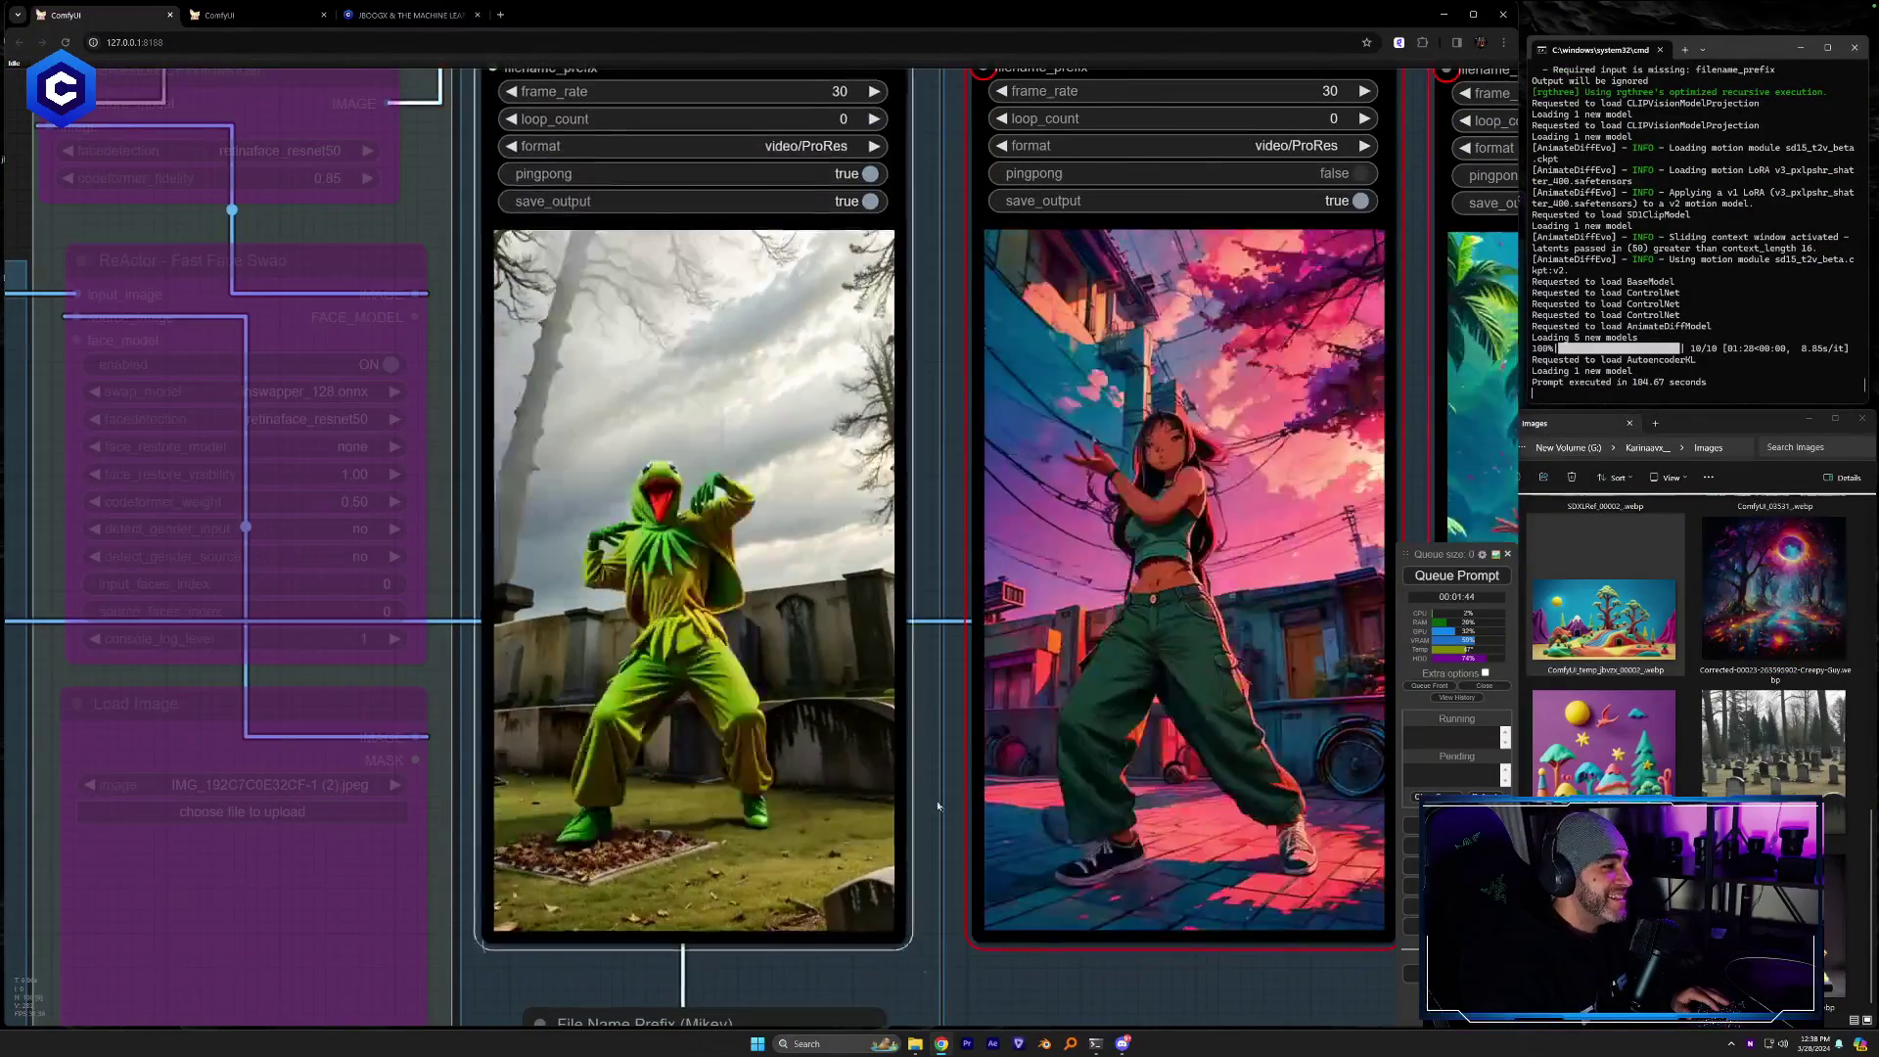
{"action": "left_click_drag", "start_coordinate": [755, 276], "coordinate": [783, 314]}
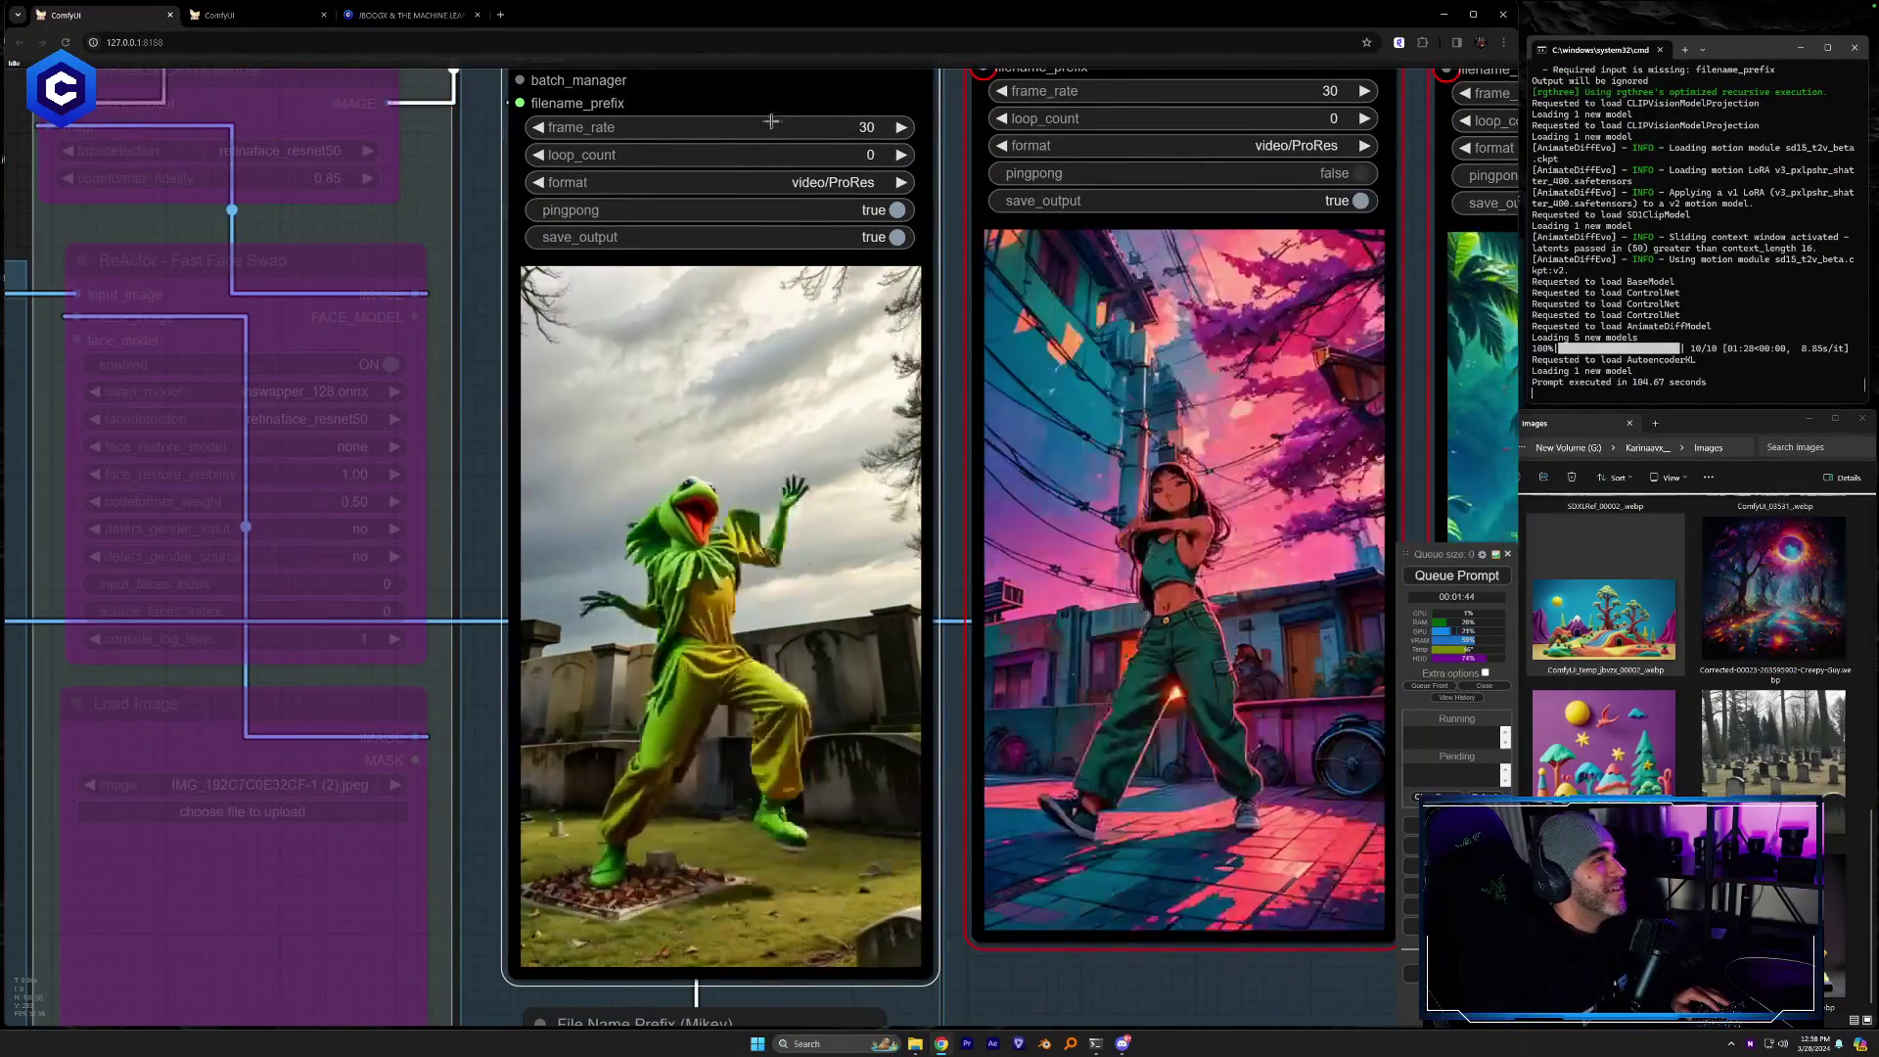
{"action": "left_click_drag", "start_coordinate": [769, 97], "coordinate": [753, 92]}
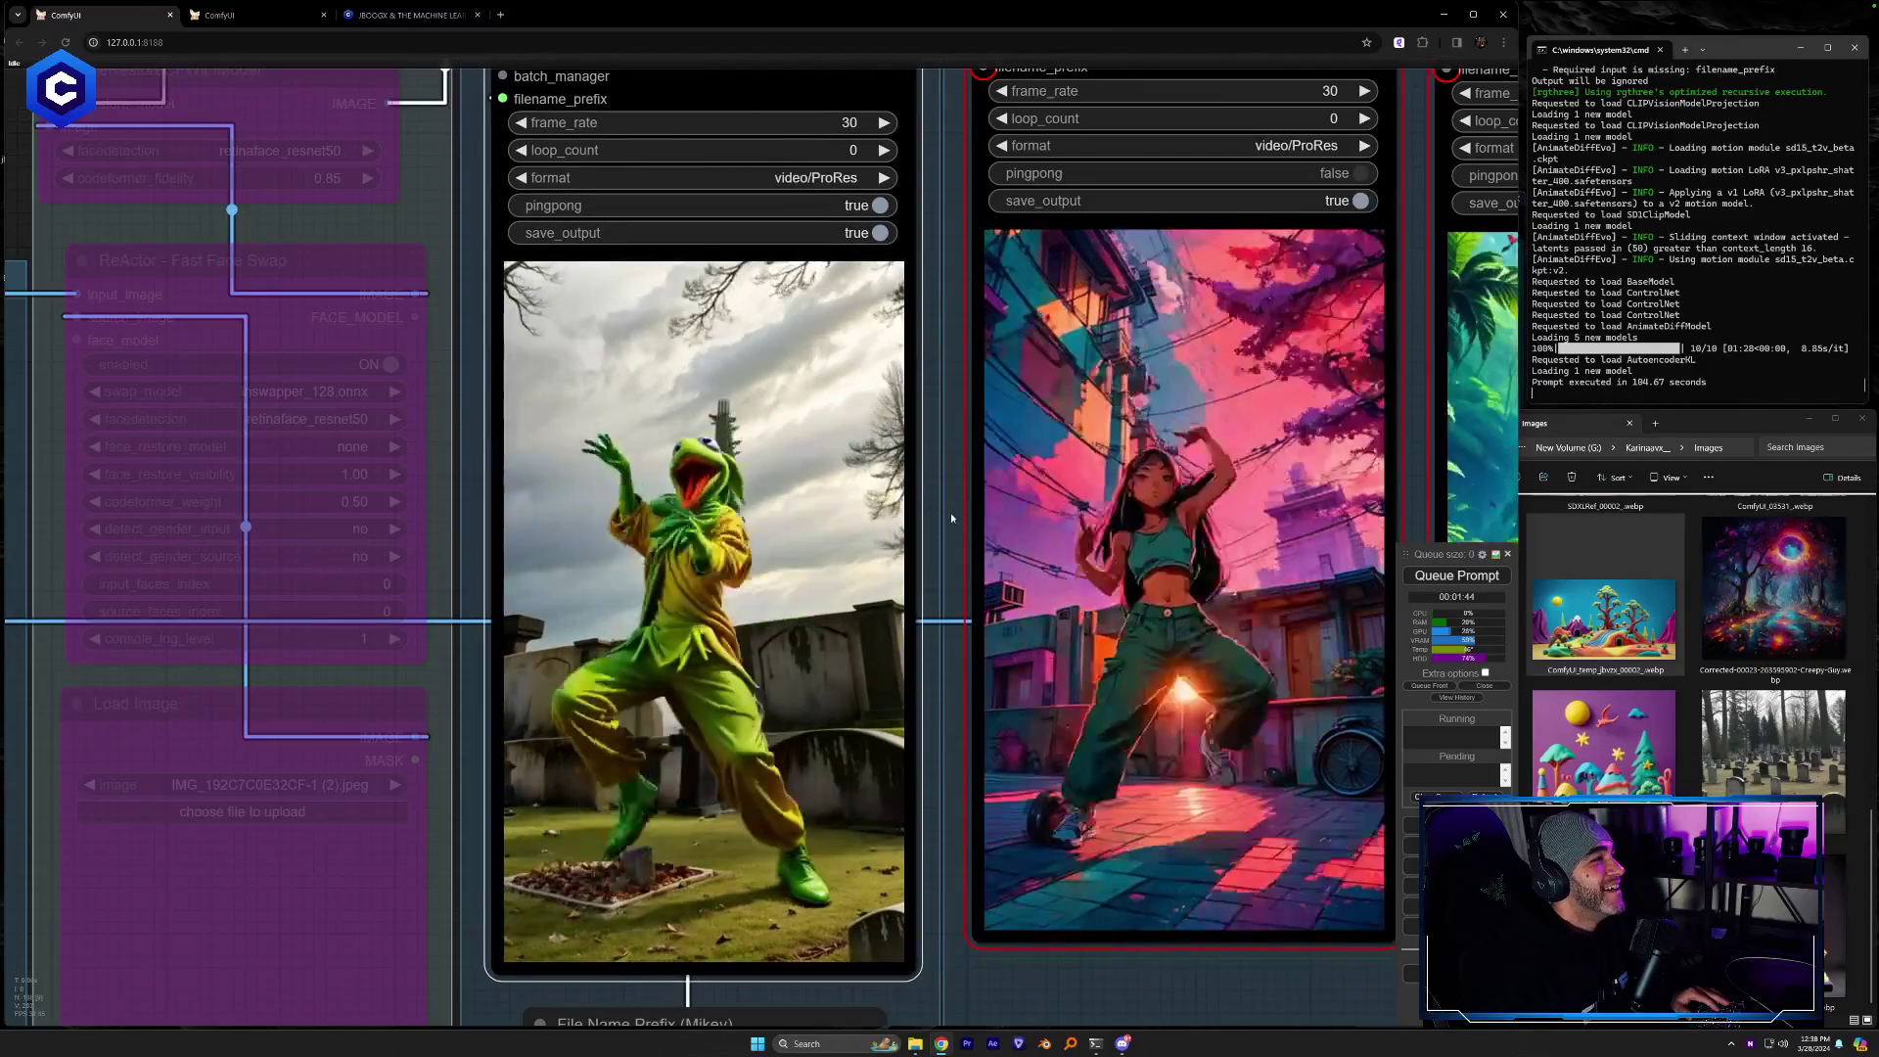
{"action": "scroll", "coordinate": [950, 513], "scroll_direction": "up", "scroll_amount": 1}
{"action": "left_click_drag", "start_coordinate": [952, 517], "coordinate": [966, 478]}
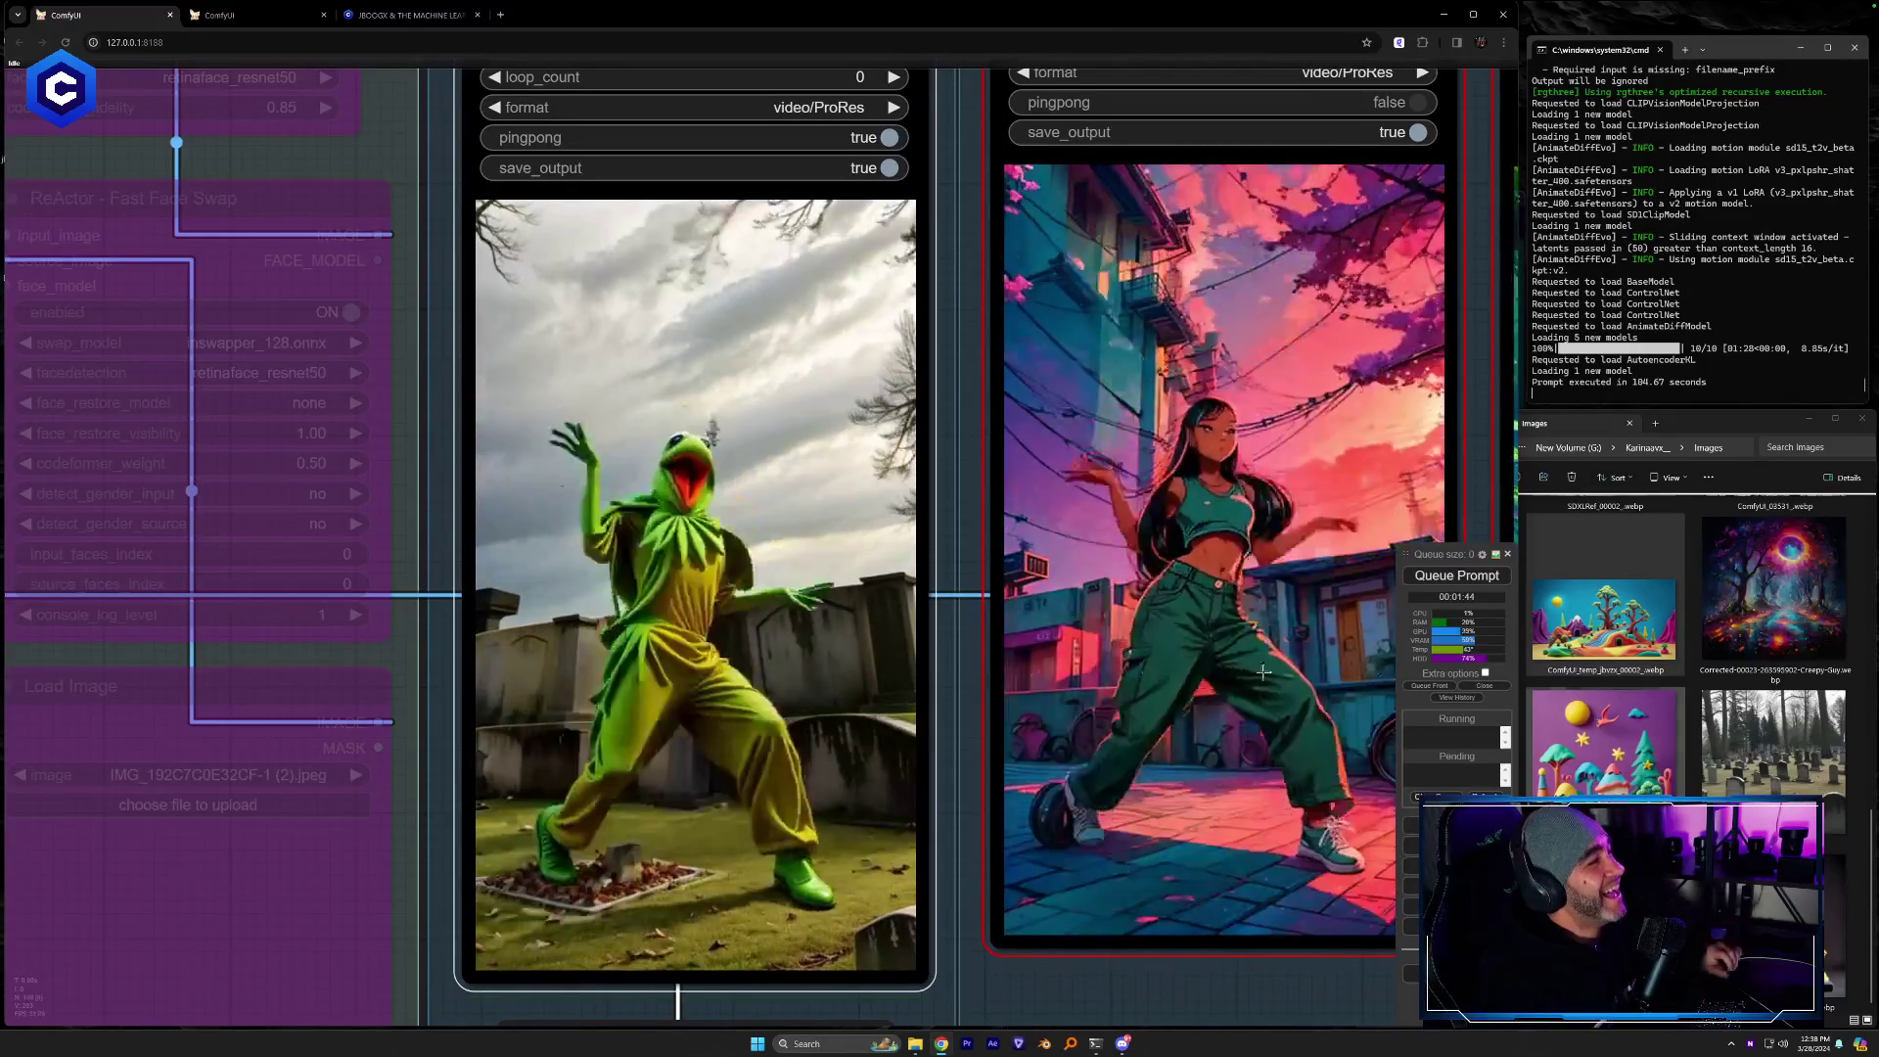
{"action": "scroll", "coordinate": [518, 618], "scroll_direction": "down", "scroll_amount": 4}
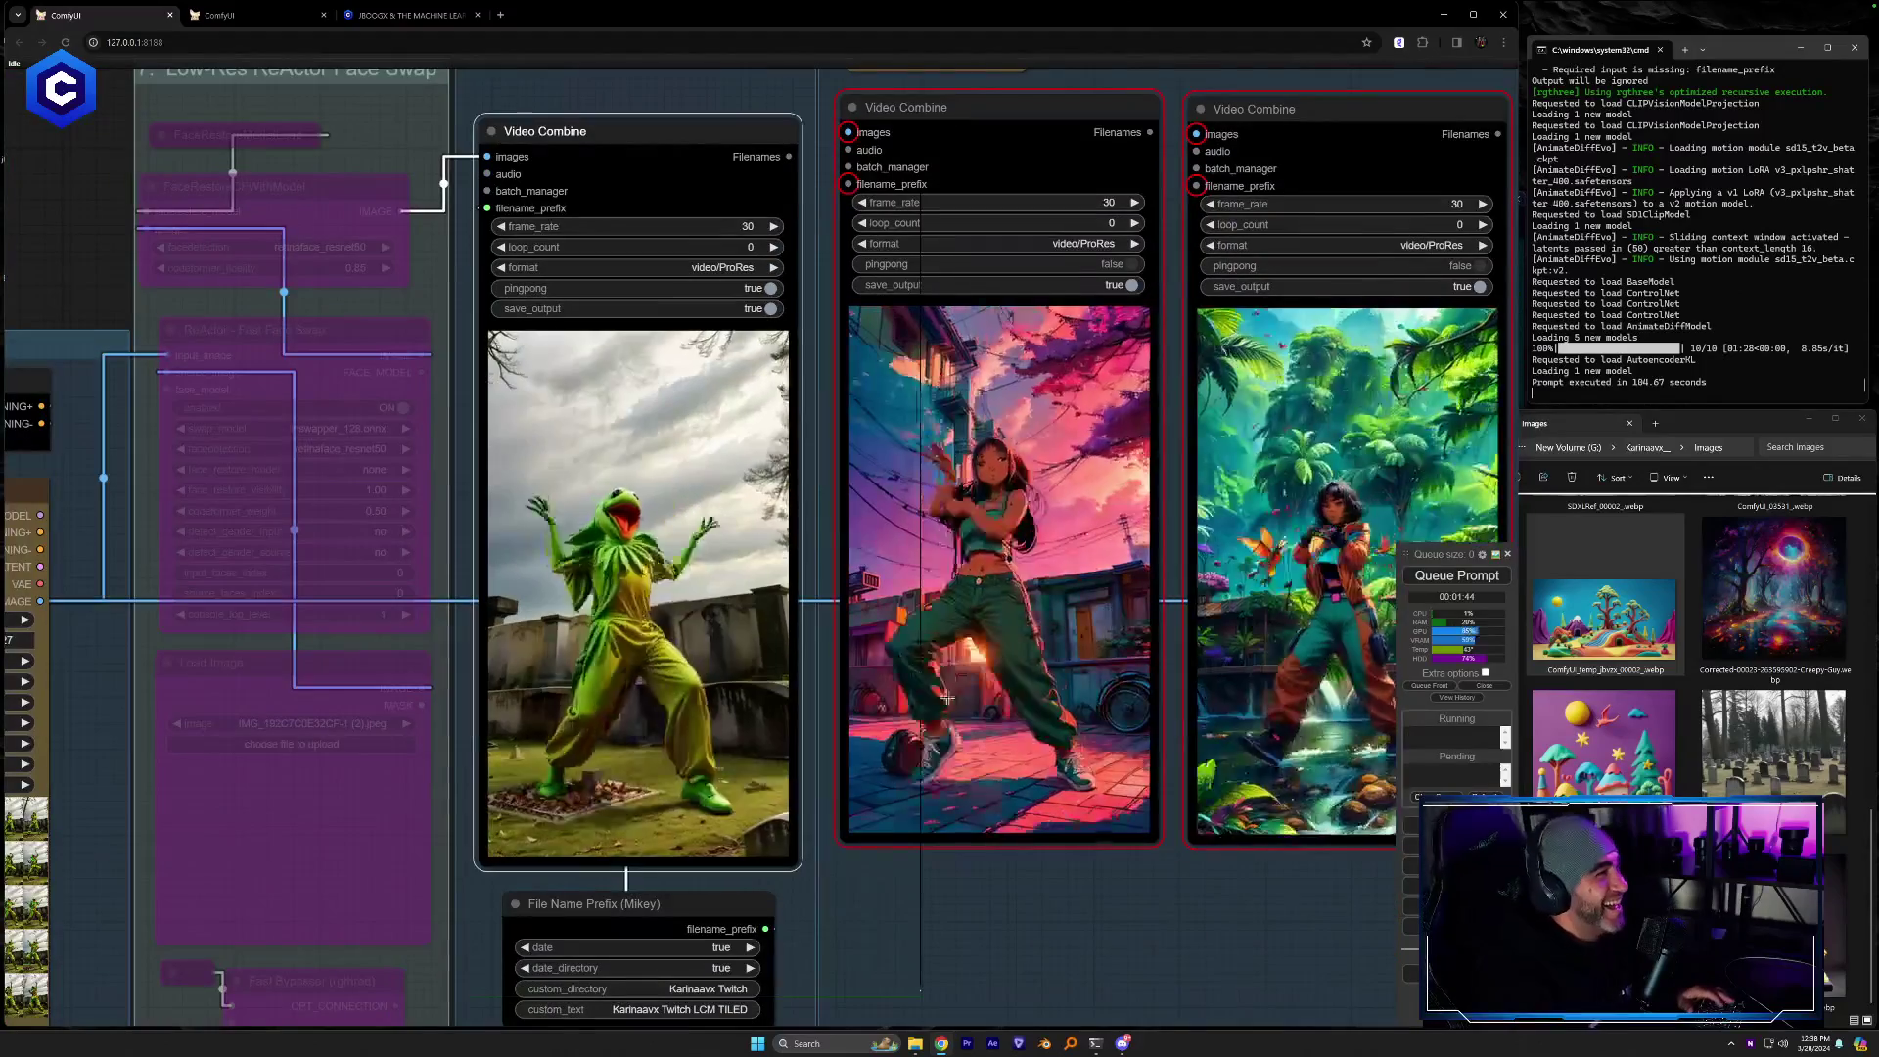
{"action": "scroll", "coordinate": [953, 847], "scroll_direction": "down", "scroll_amount": 1}
{"action": "scroll", "coordinate": [953, 848], "scroll_direction": "down", "scroll_amount": 6}
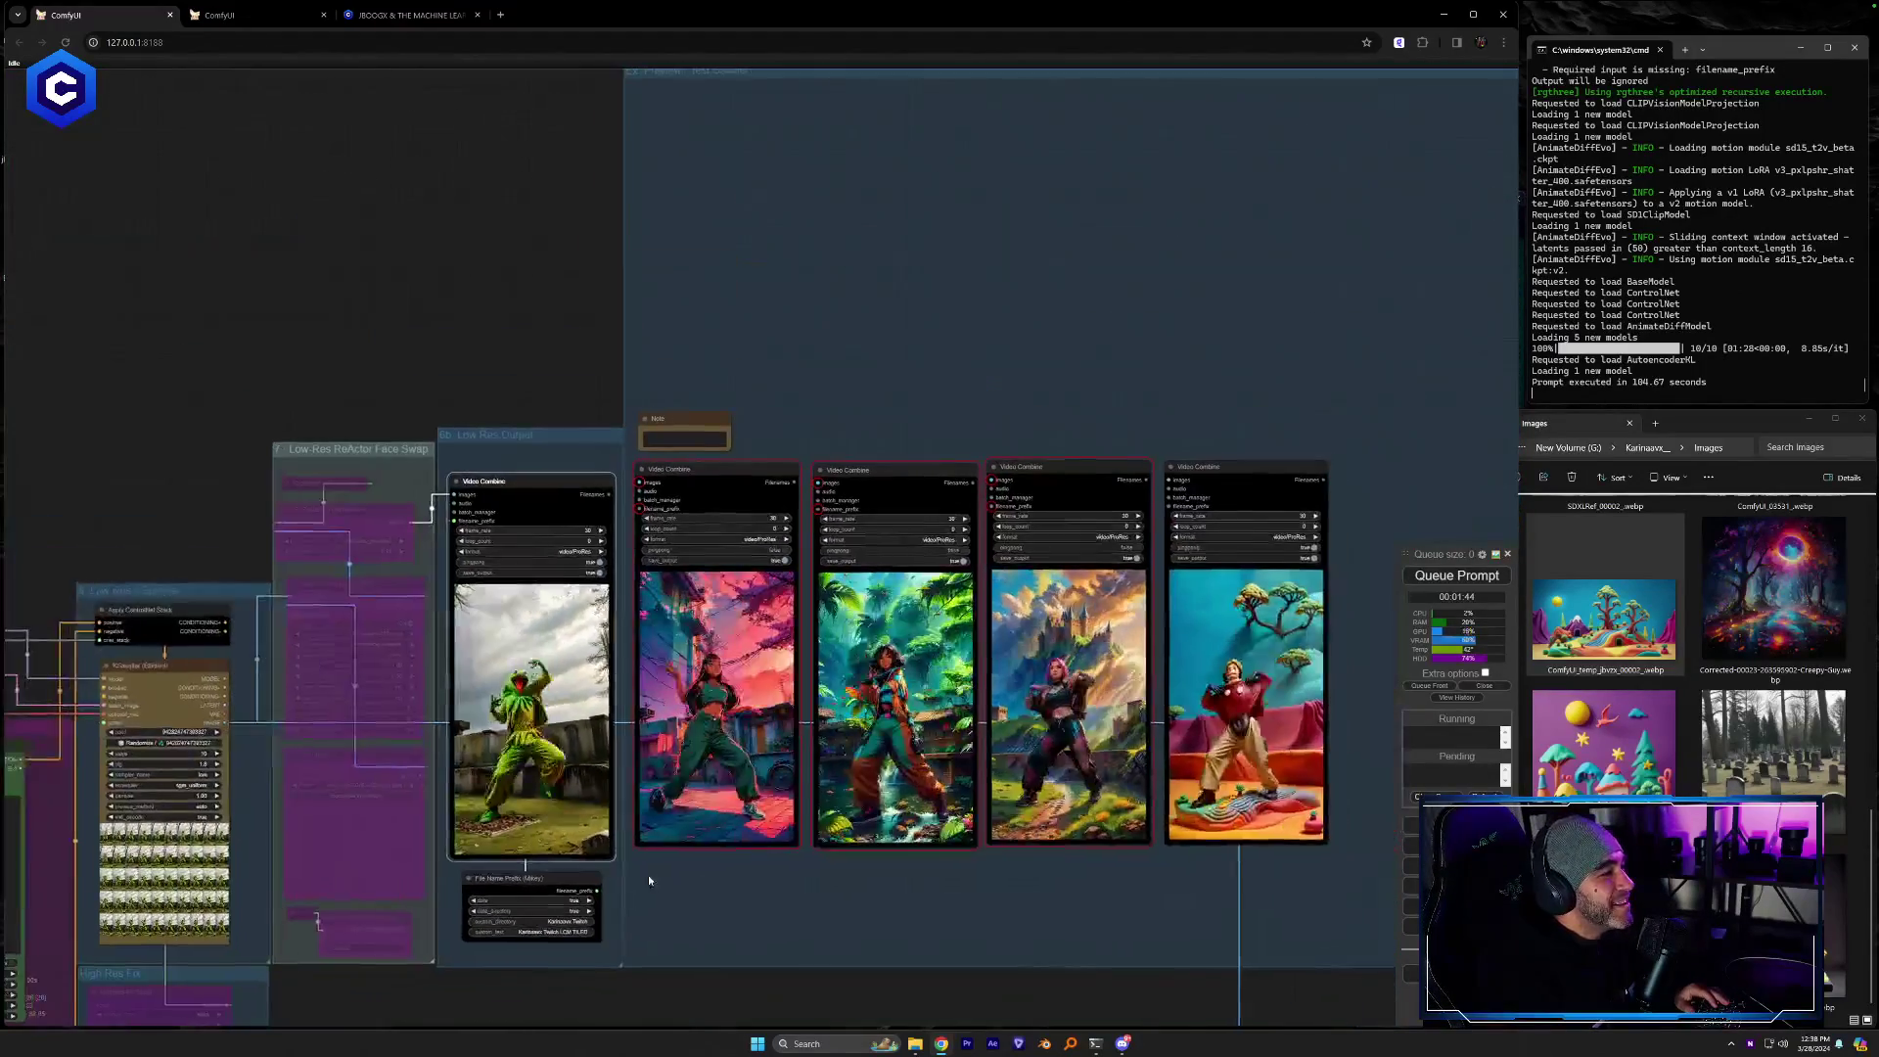
Duplicate the low-res Video Combine node holding the Kermit cemetery video and place the copy after the clay landscape video
{"action": "left_click_drag", "start_coordinate": [648, 875], "coordinate": [349, 861]}
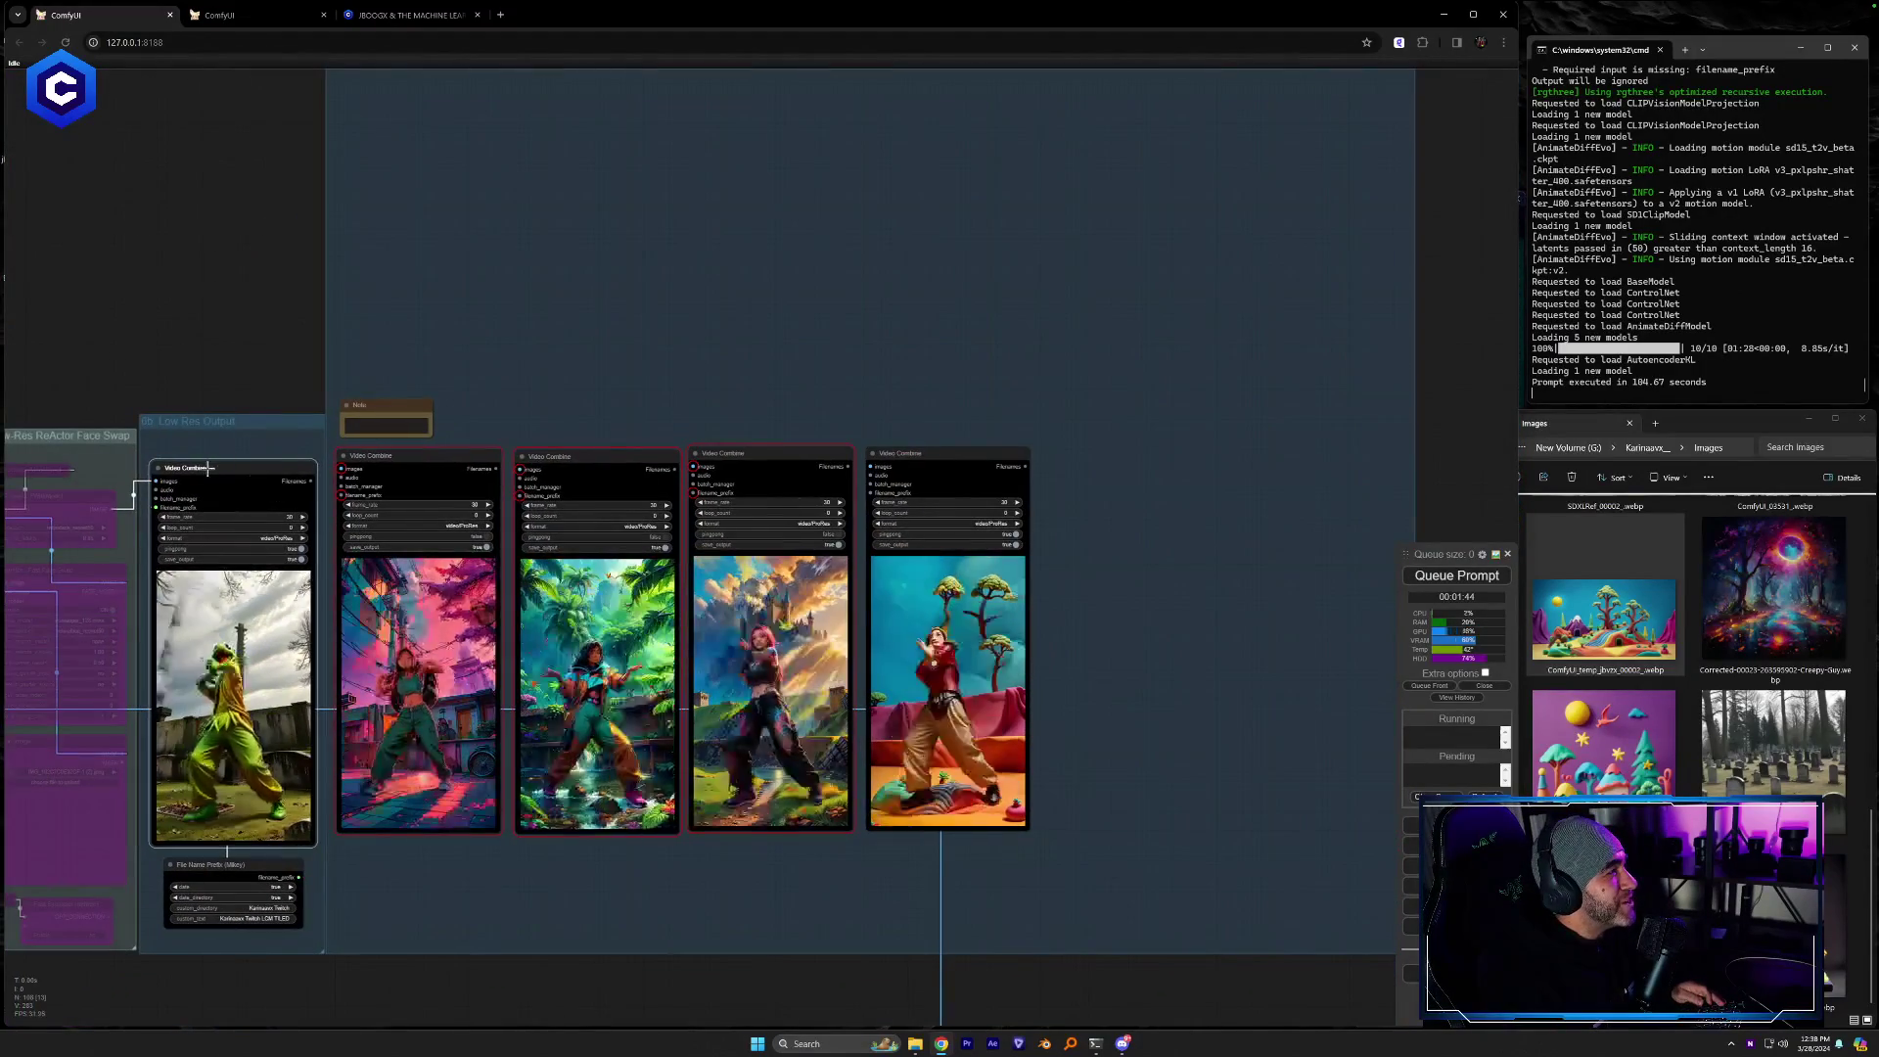
{"action": "key", "text": "ctrl+v"}
{"action": "left_click_drag", "start_coordinate": [1098, 466], "coordinate": [1097, 451]}
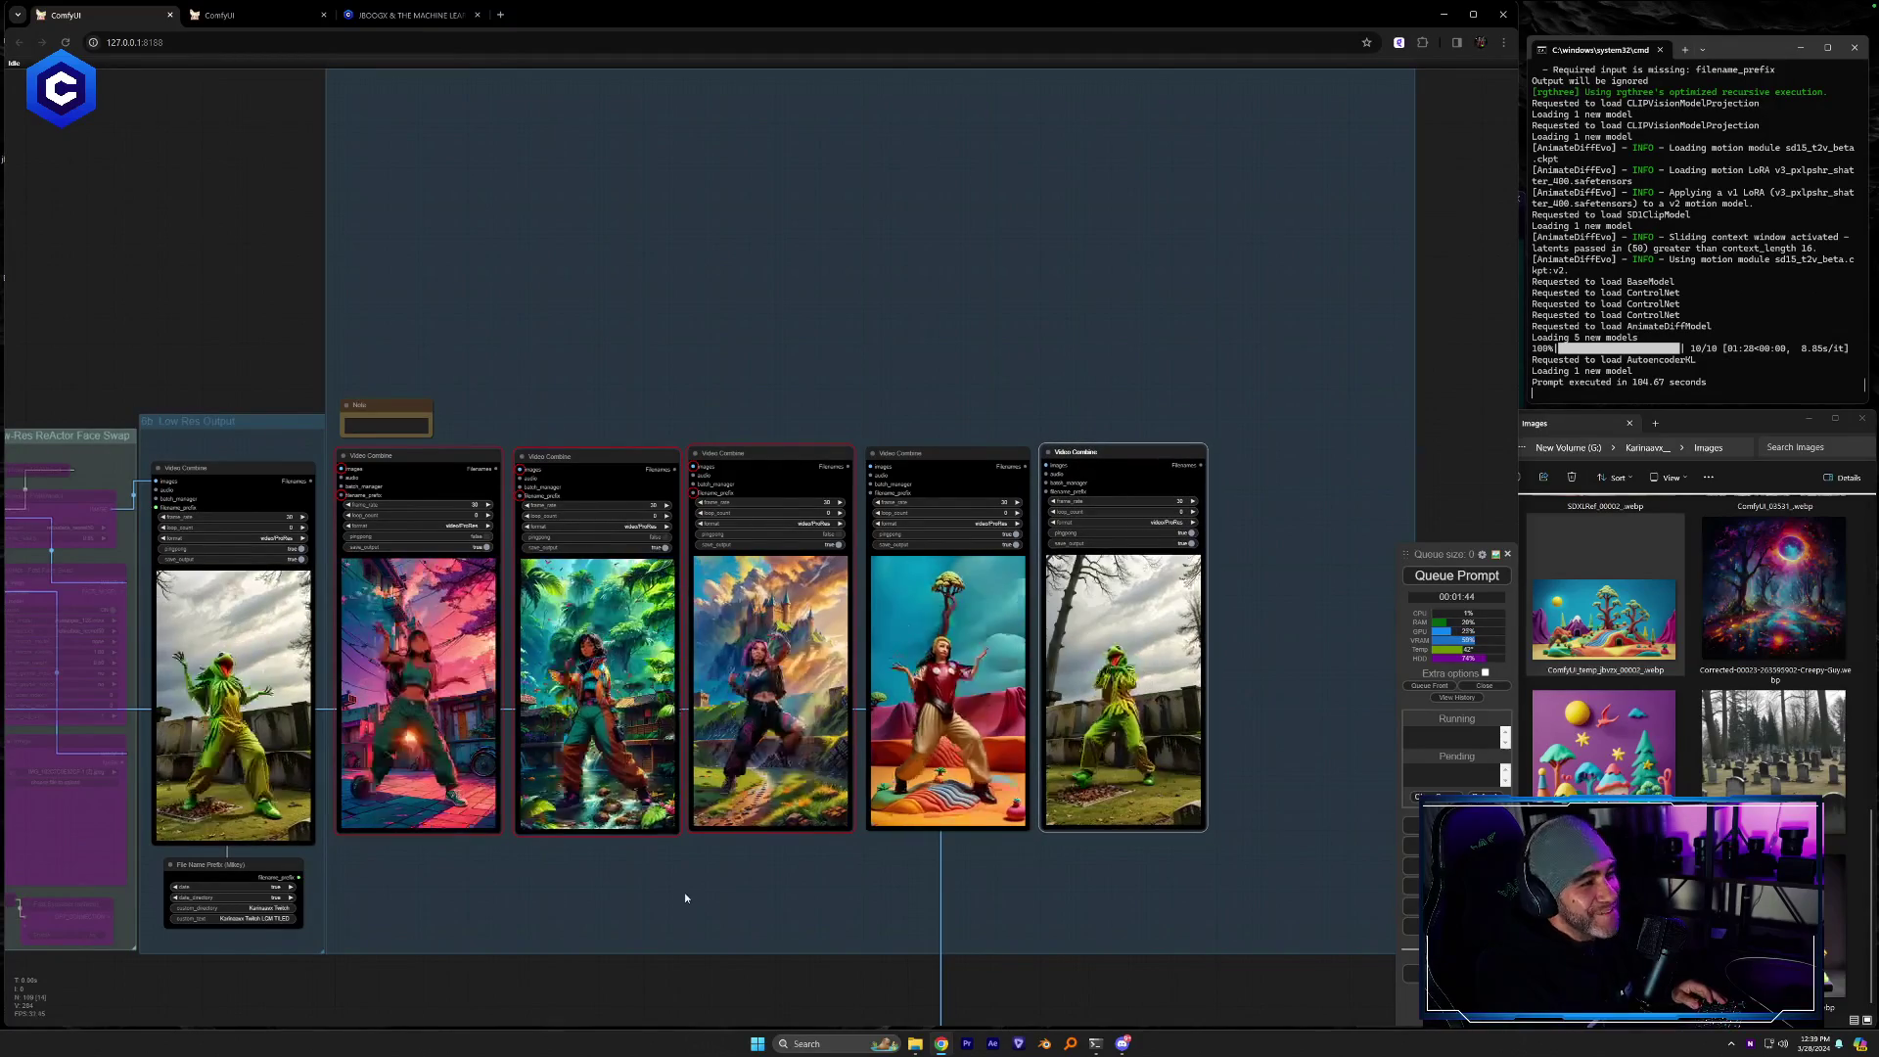
Check the Office Hours chat in Discord and load the astronaut-on-the-moon image from the Images folder into the background Load Image node
{"action": "left_click_drag", "start_coordinate": [496, 899], "coordinate": [906, 979]}
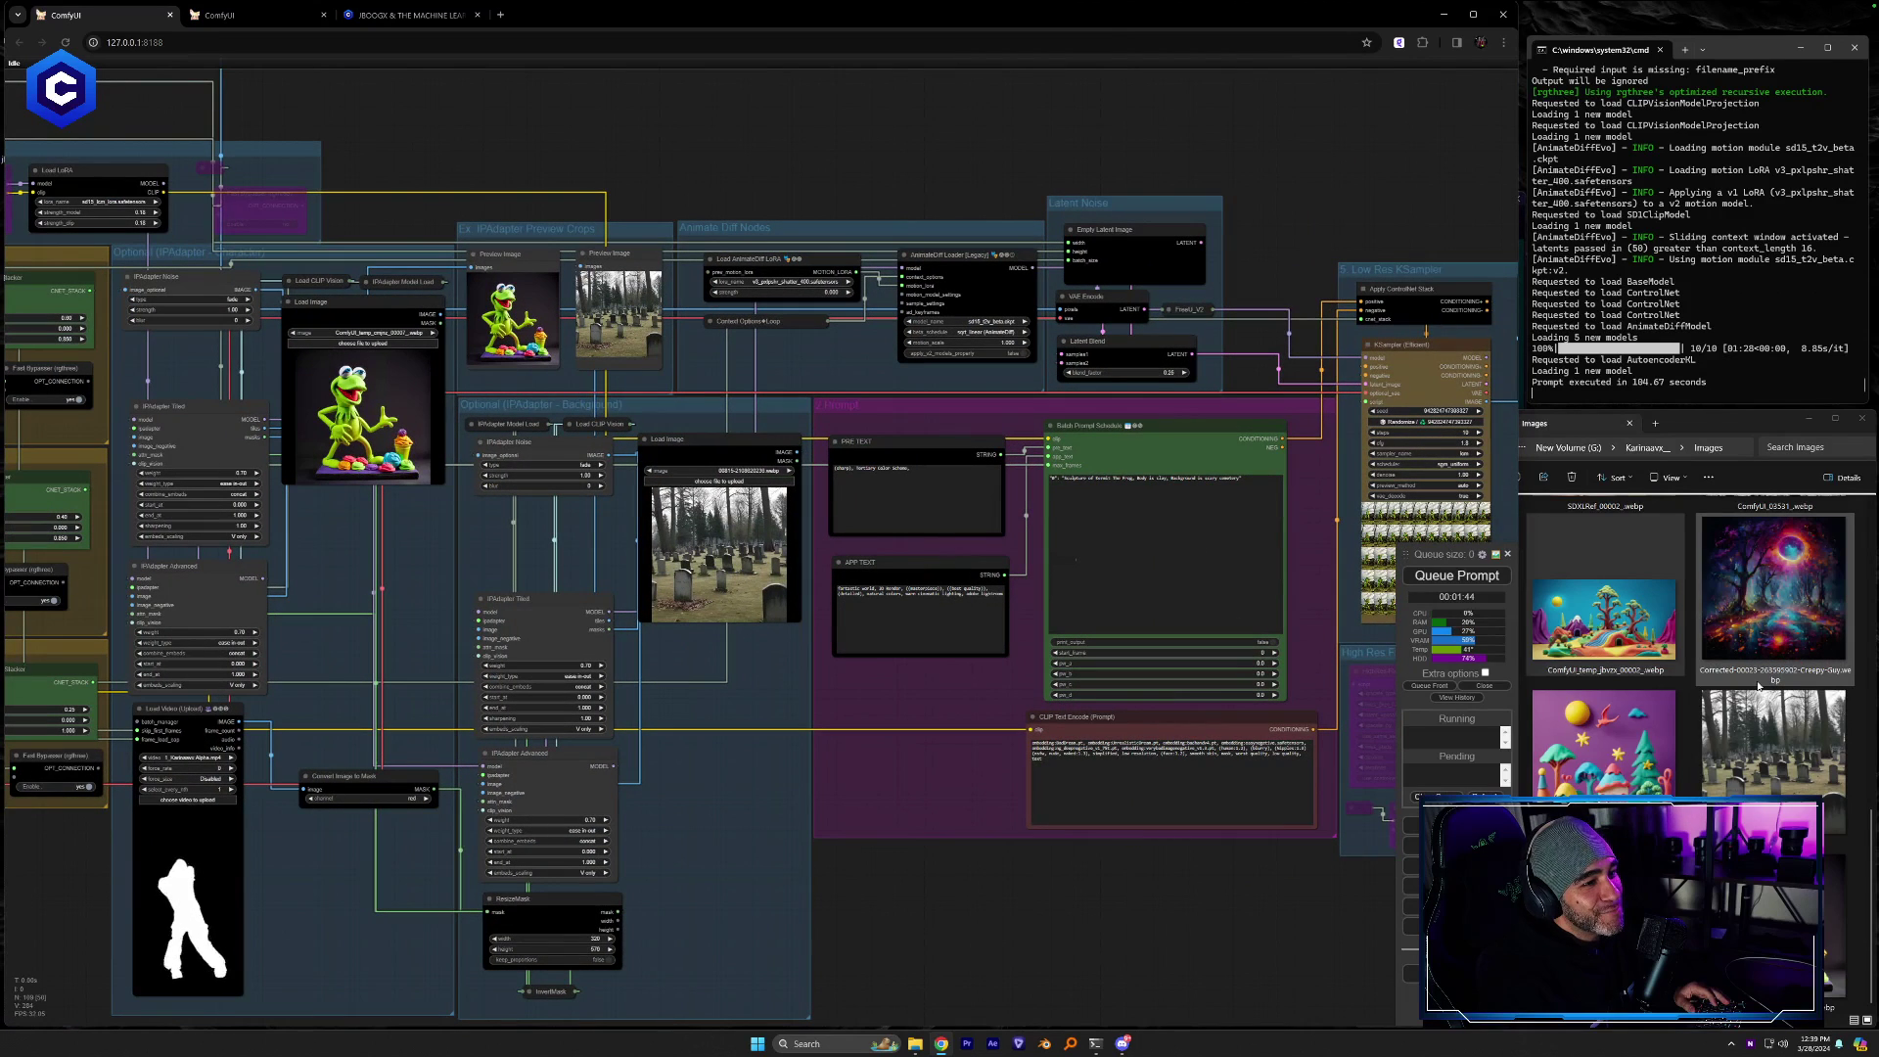
{"action": "scroll", "coordinate": [1589, 759], "scroll_direction": "up", "scroll_amount": 5}
{"action": "scroll", "coordinate": [1605, 685], "scroll_direction": "down", "scroll_amount": 5}
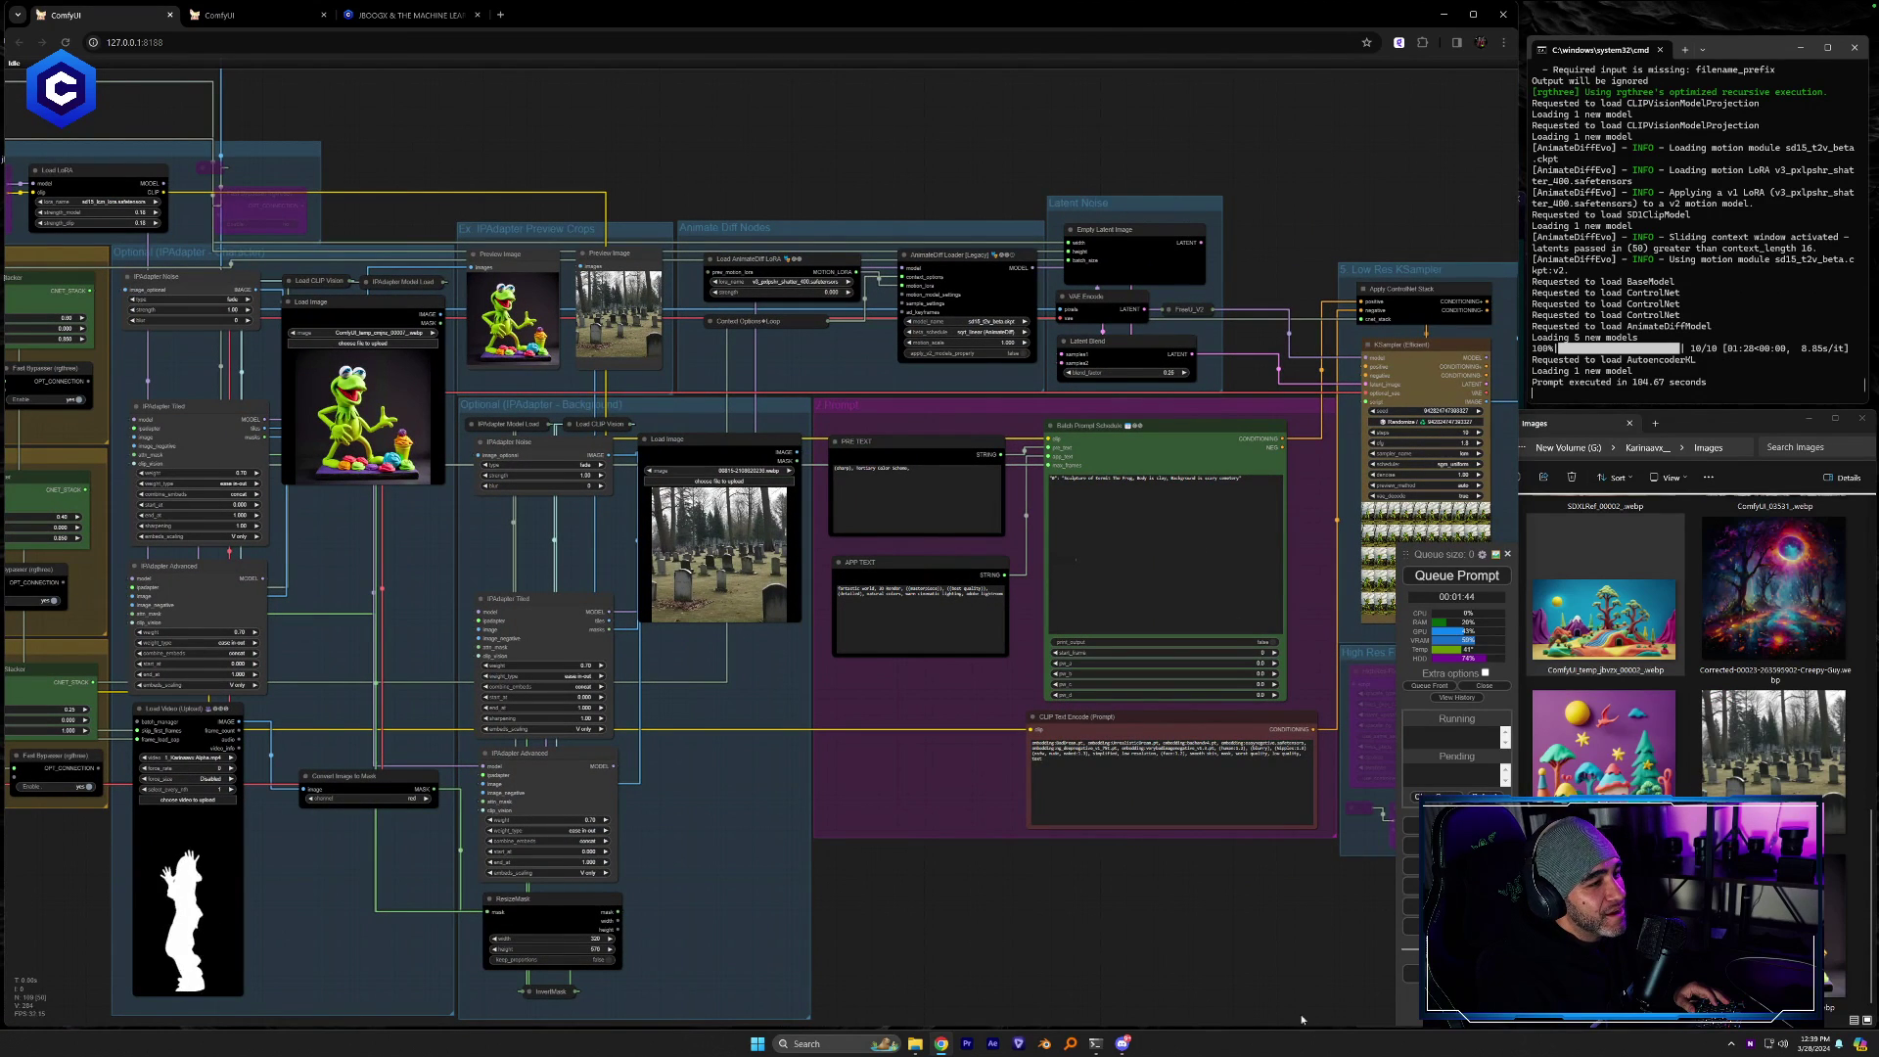
{"action": "left_click", "coordinate": [1122, 1043]}
{"action": "left_click", "coordinate": [1385, 756]}
{"action": "scroll", "coordinate": [1384, 756], "scroll_direction": "up", "scroll_amount": 5}
{"action": "left_click_drag", "start_coordinate": [1526, 685], "coordinate": [1356, 685]}
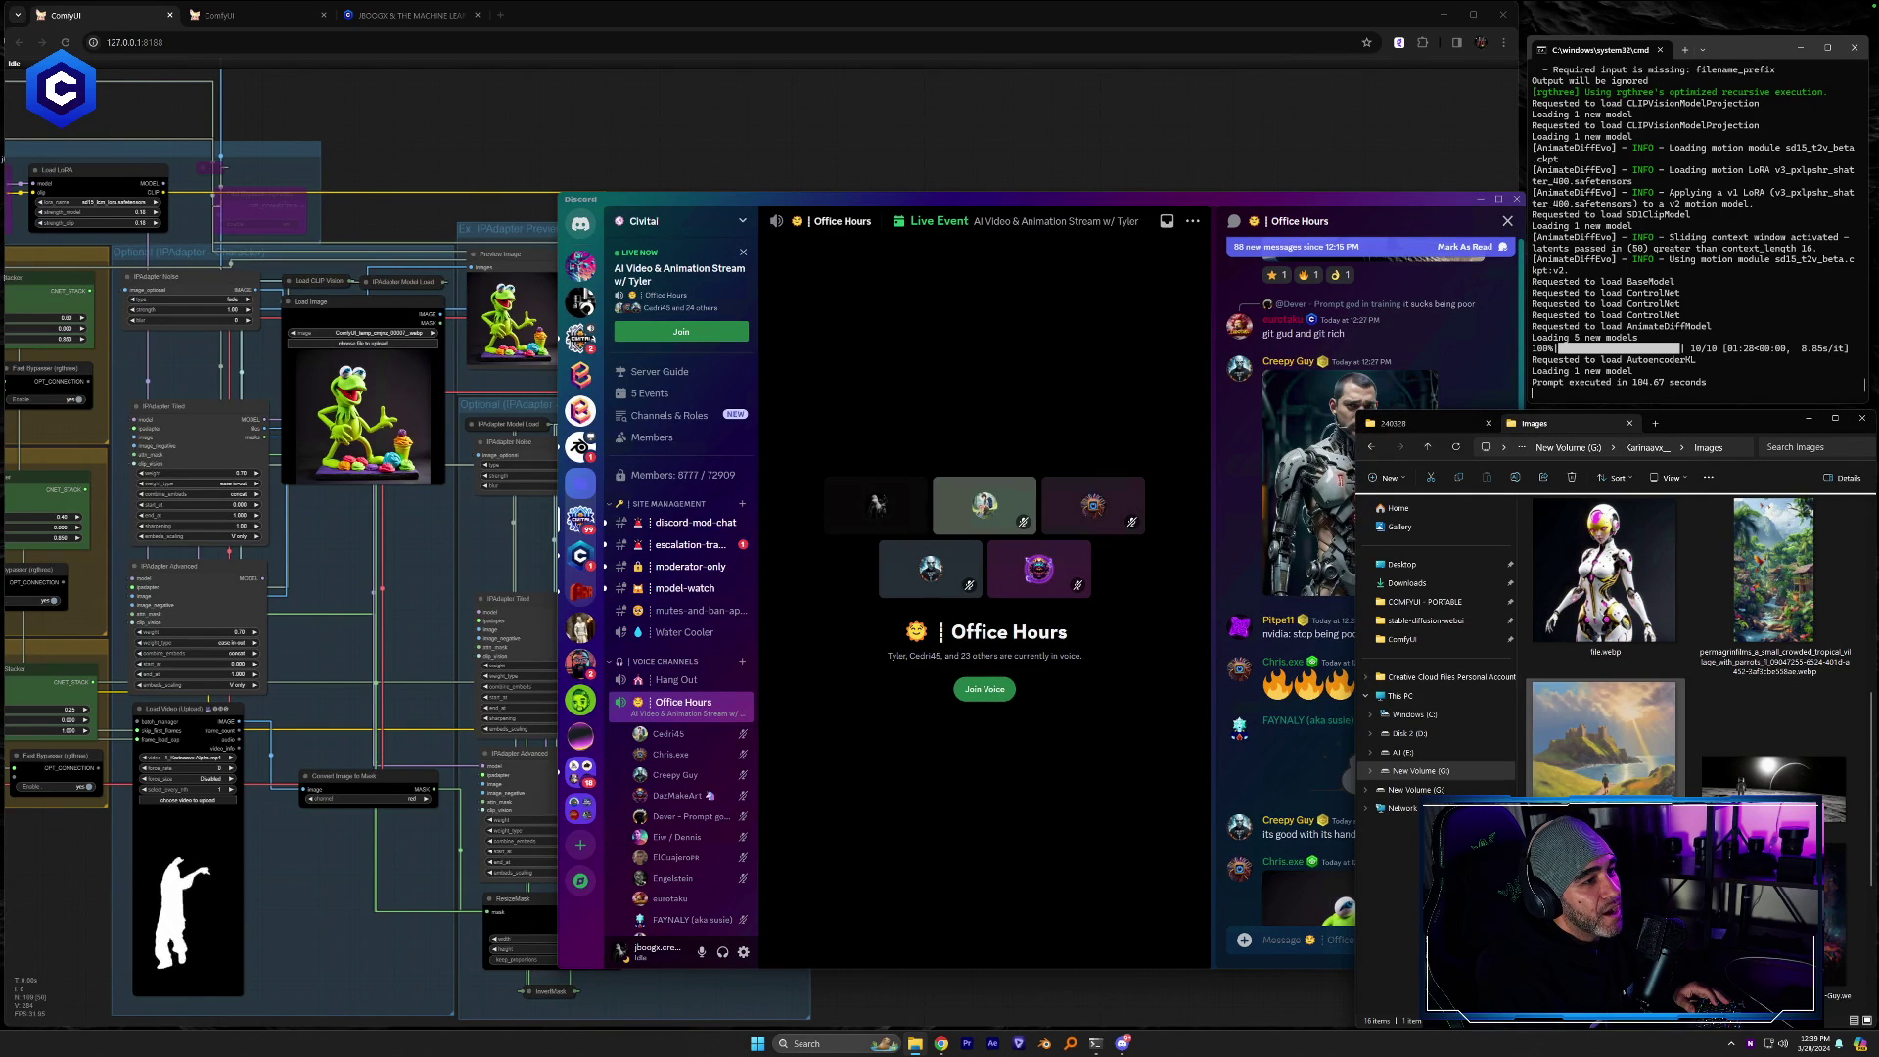
{"action": "left_click", "coordinate": [978, 994]}
{"action": "left_click_drag", "start_coordinate": [1773, 773], "coordinate": [724, 548]}
{"action": "scroll", "coordinate": [1335, 551], "scroll_direction": "up", "scroll_amount": 3}
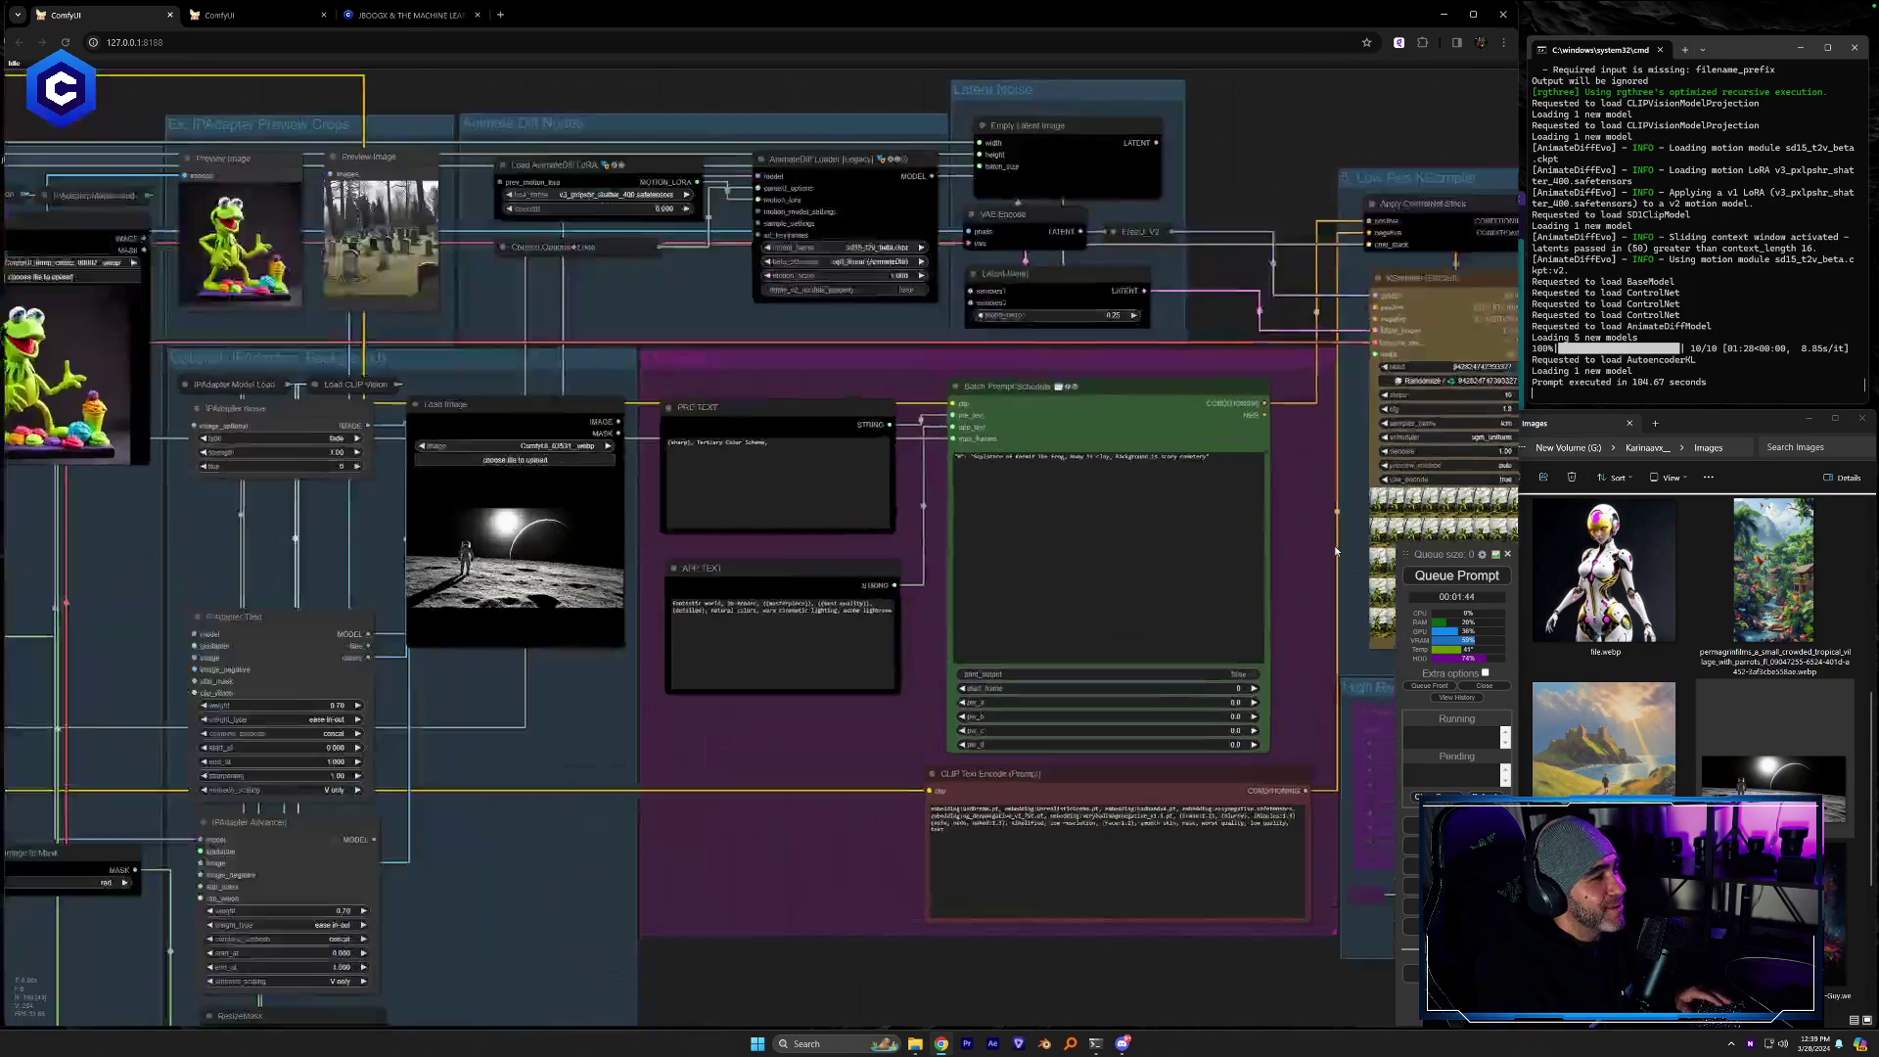
{"action": "scroll", "coordinate": [1336, 551], "scroll_direction": "up", "scroll_amount": 4}
{"action": "scroll", "coordinate": [1034, 373], "scroll_direction": "down", "scroll_amount": 1}
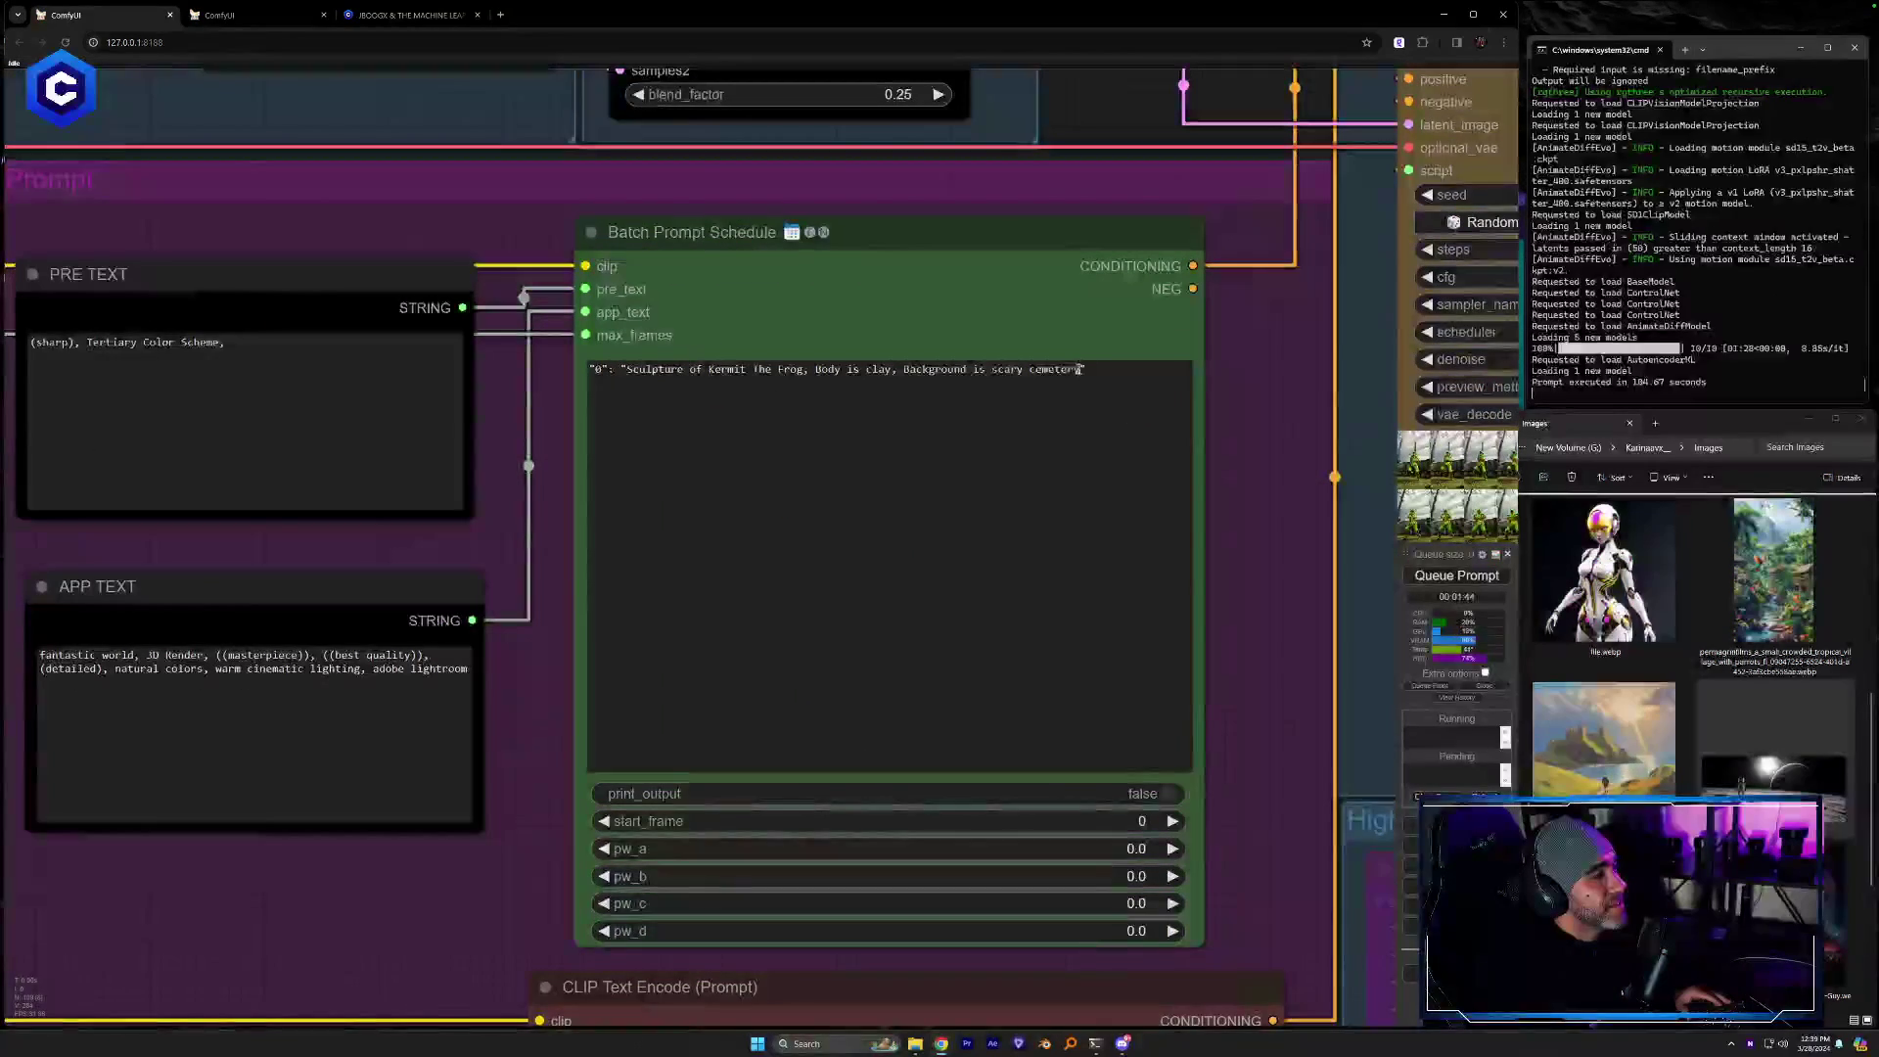
{"action": "left_click_drag", "start_coordinate": [1080, 370], "coordinate": [1051, 371]}
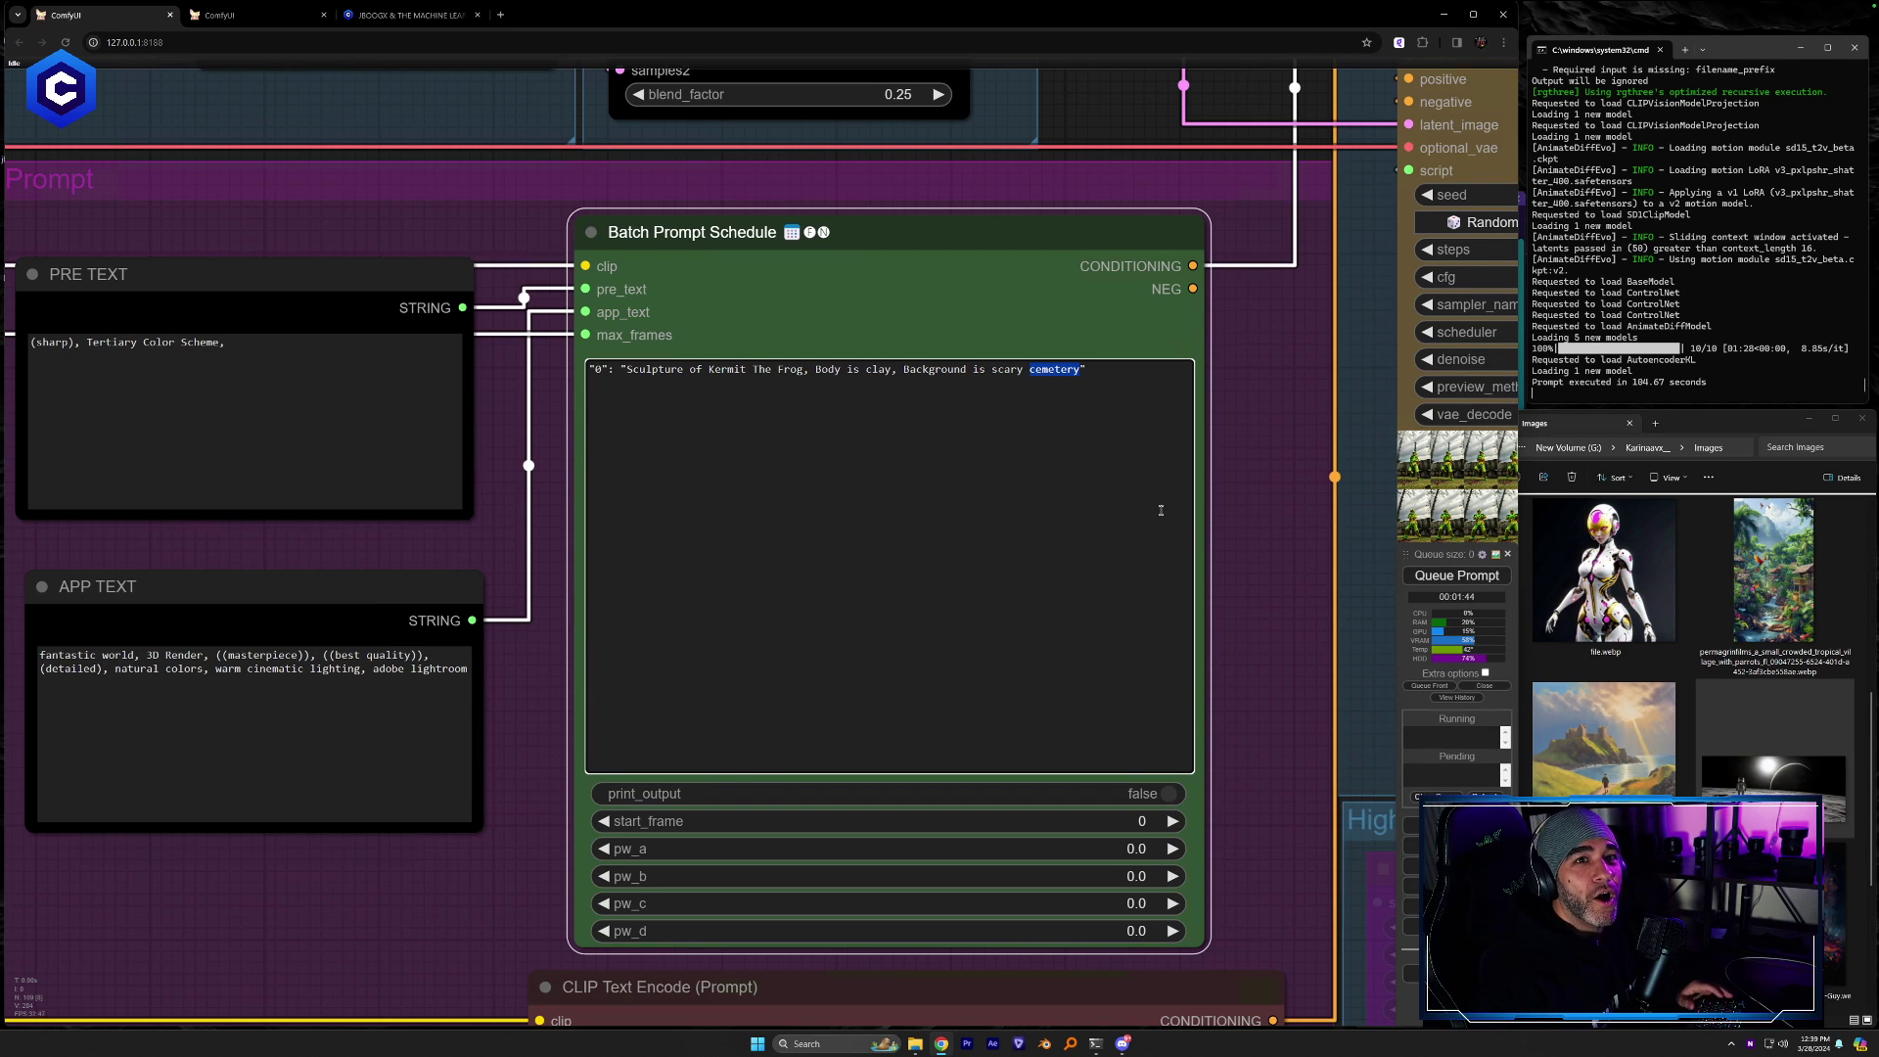
Save the picture of The Rock as an action figure from Discord's Office Hours chat into the Images folder
{"action": "left_click", "coordinate": [1122, 1043]}
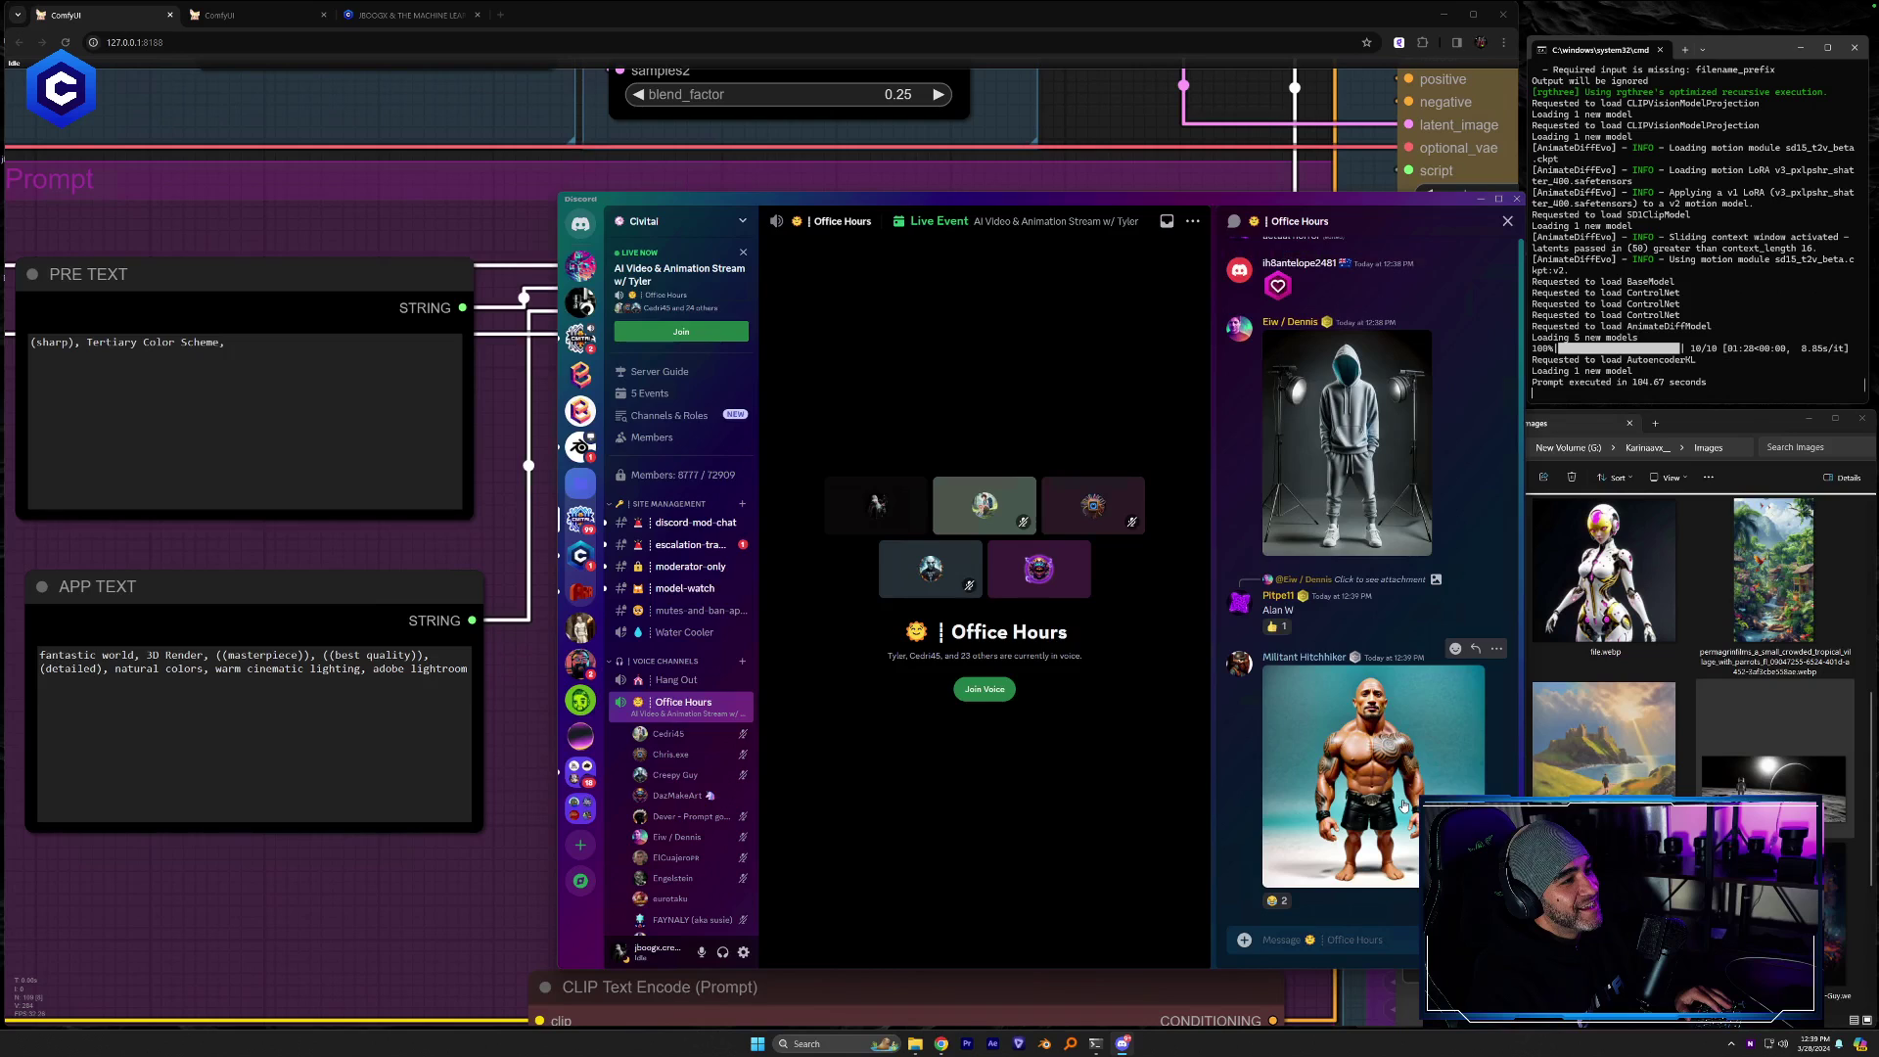
{"action": "left_click", "coordinate": [1409, 801]}
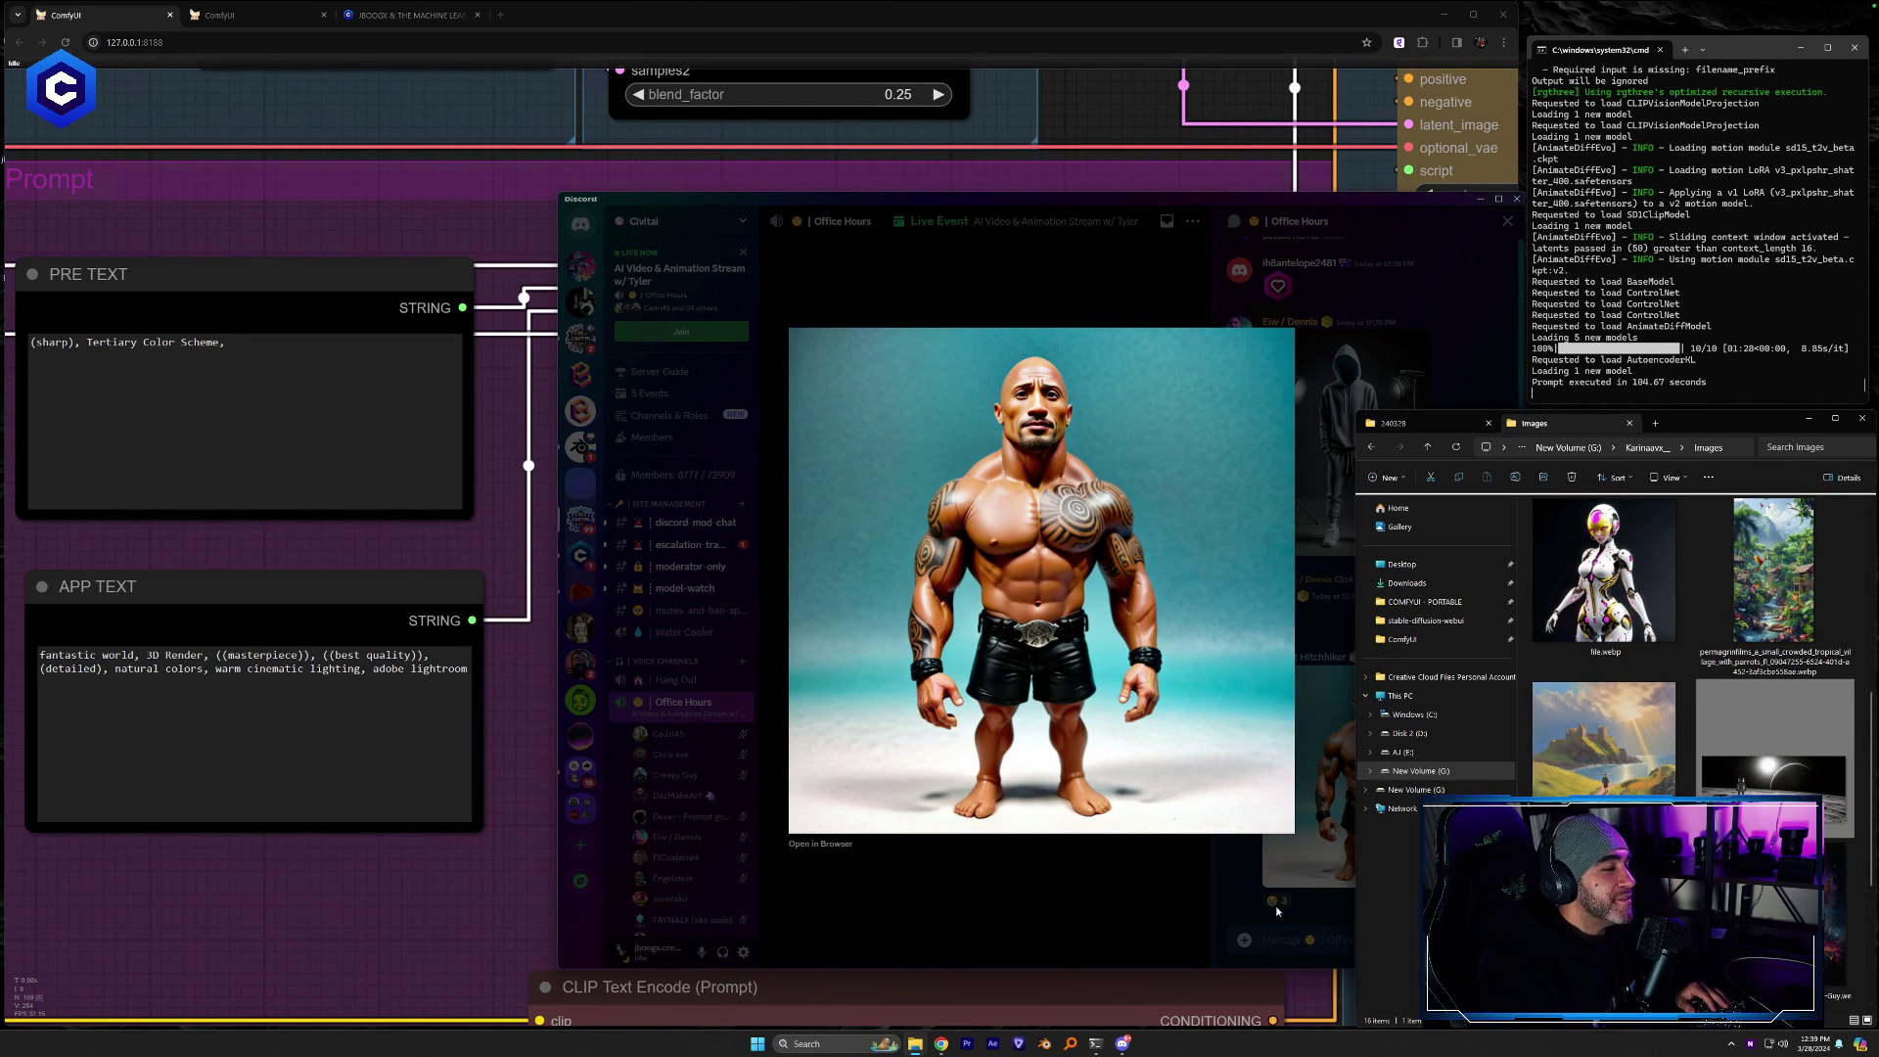
{"action": "left_click", "coordinate": [468, 930]}
Load the action figure image of The Rock into the character IPAdapter's Load Image node in place of the clay frog
{"action": "scroll", "coordinate": [464, 907], "scroll_direction": "down", "scroll_amount": 5}
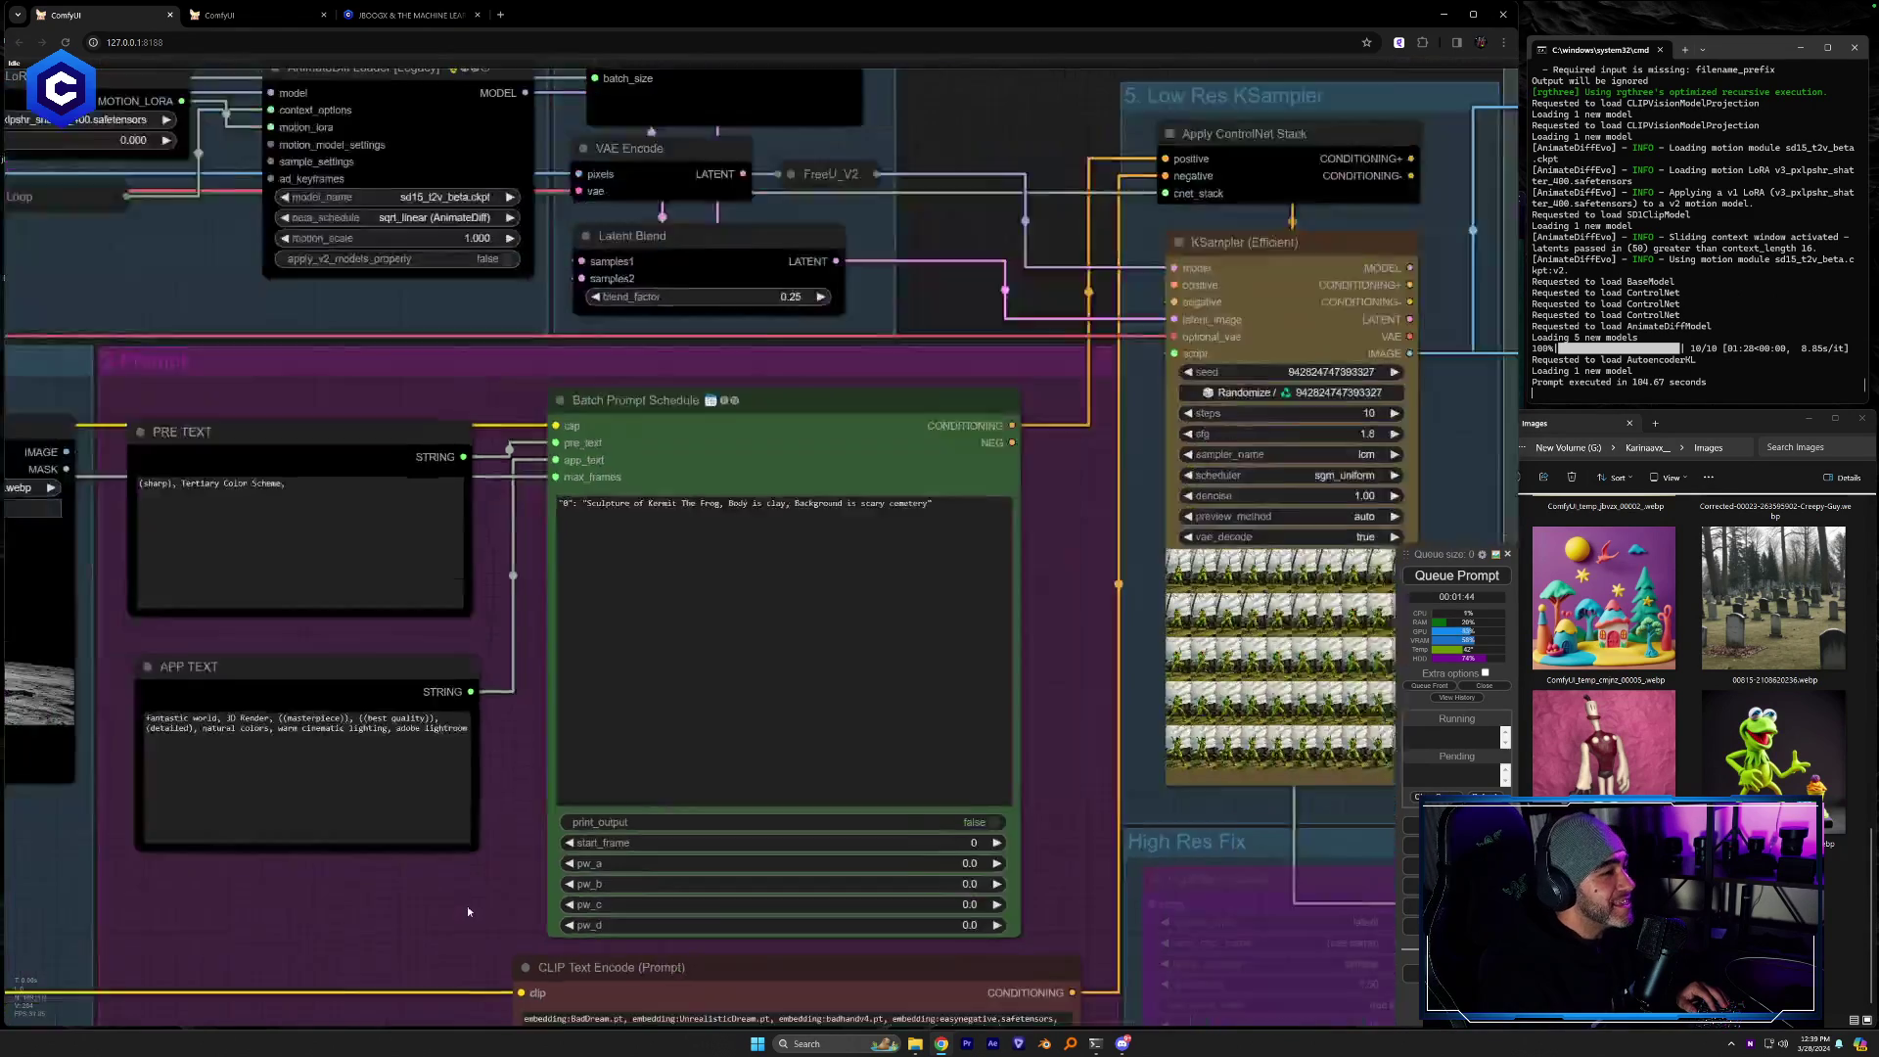
{"action": "left_click_drag", "start_coordinate": [407, 925], "coordinate": [697, 693]}
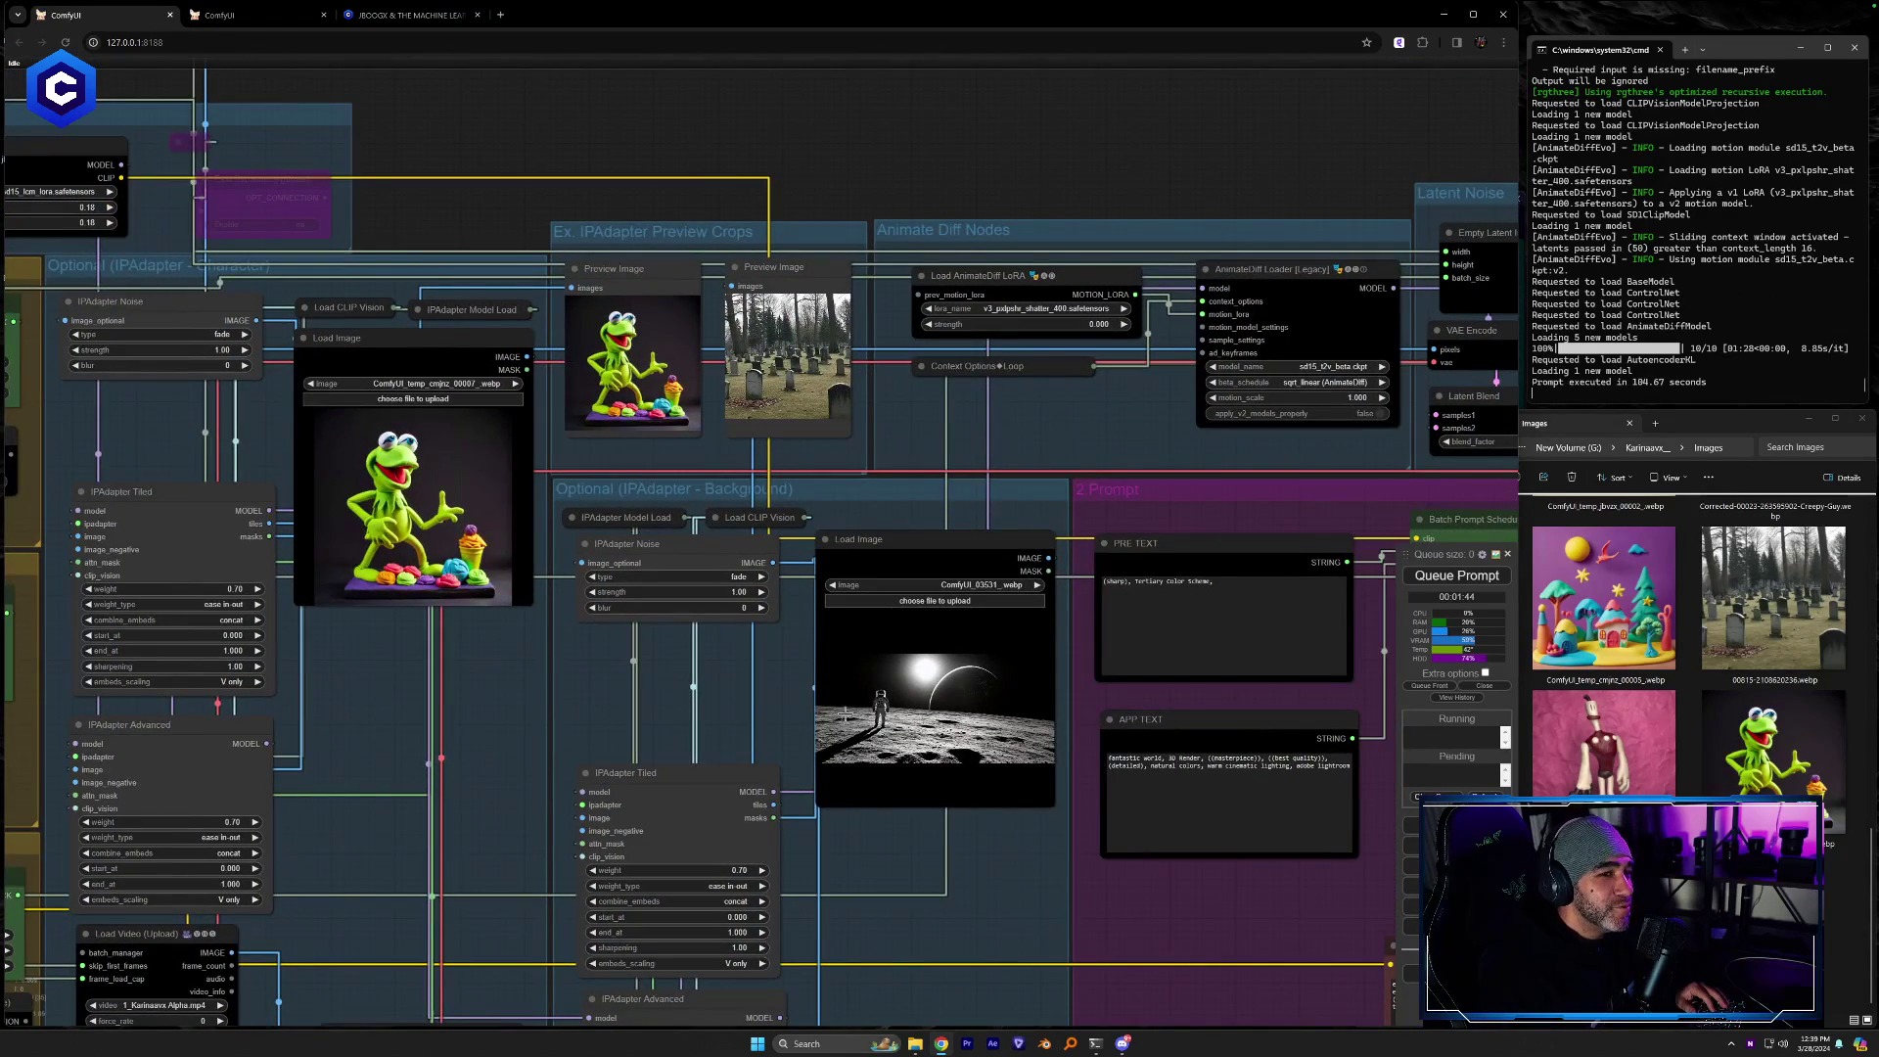
{"action": "left_click_drag", "start_coordinate": [1356, 793], "coordinate": [468, 514]}
{"action": "left_click_drag", "start_coordinate": [1283, 918], "coordinate": [607, 851]}
{"action": "scroll", "coordinate": [1130, 623], "scroll_direction": "up", "scroll_amount": 6}
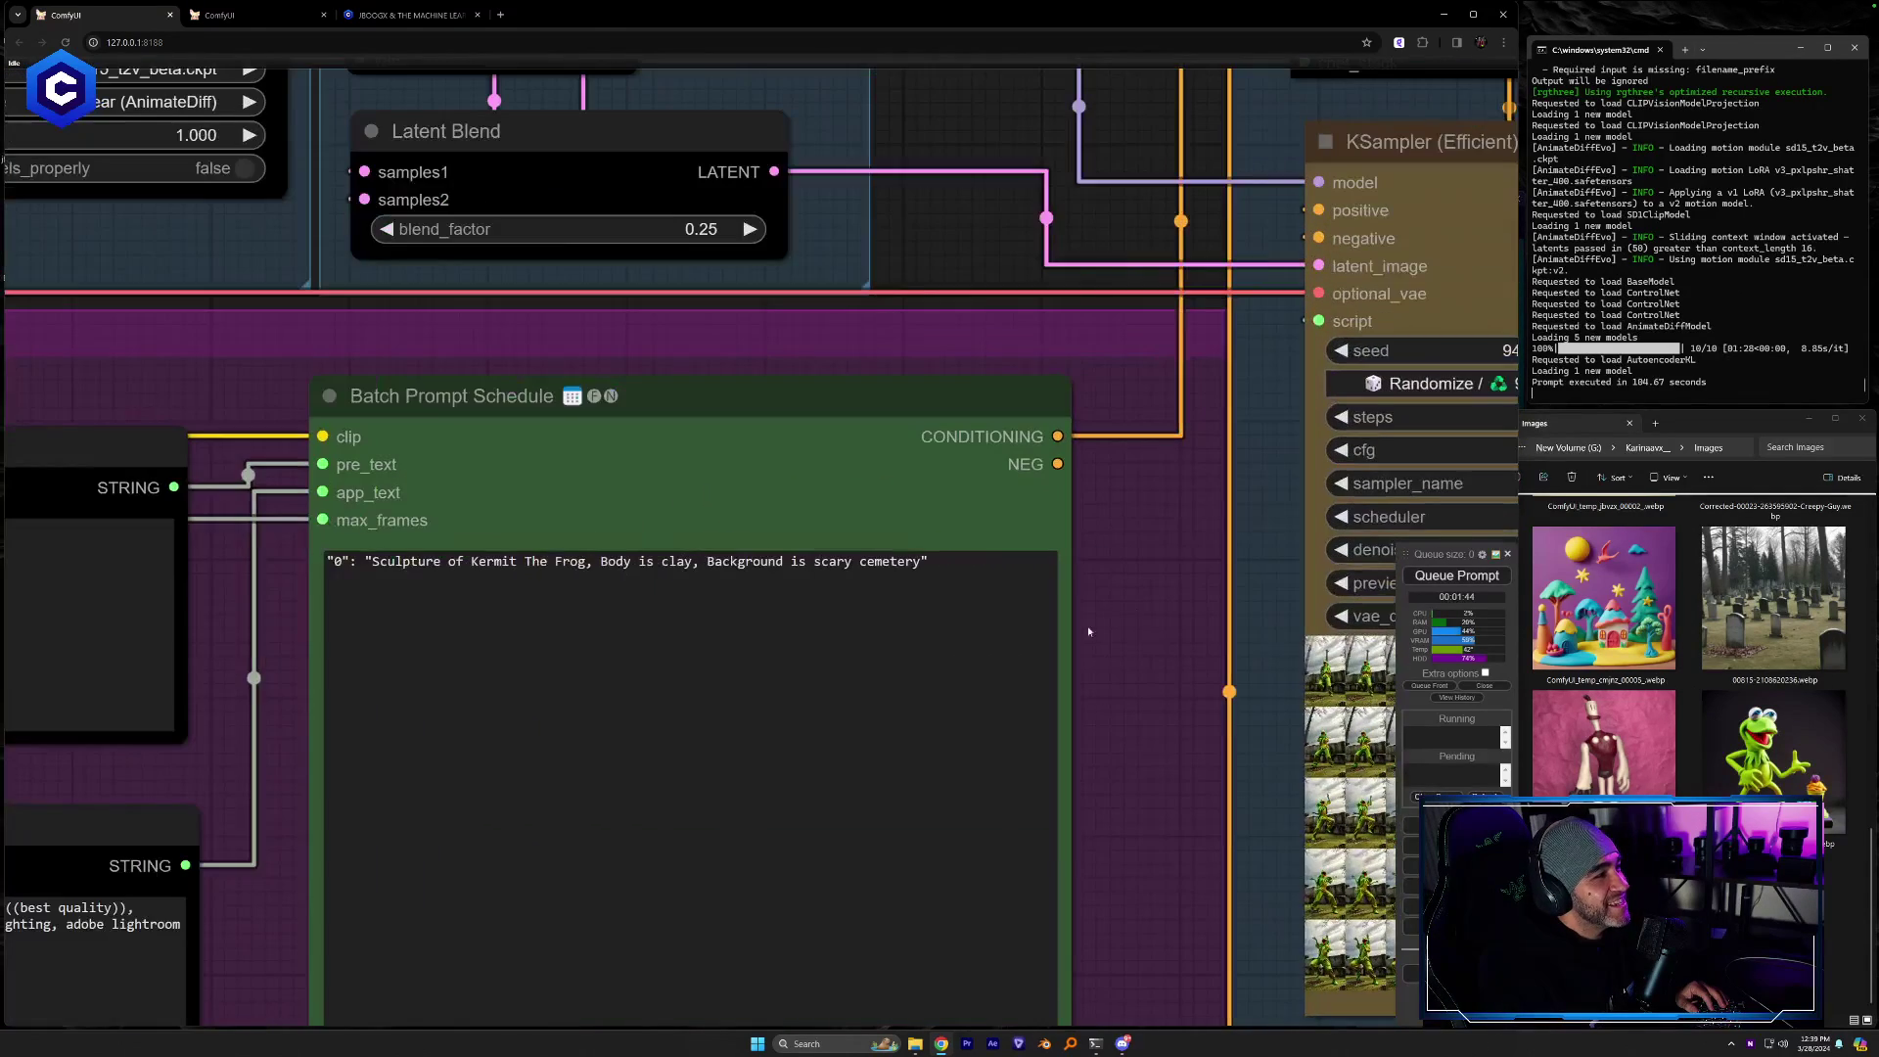
{"action": "double_click", "coordinate": [587, 561]}
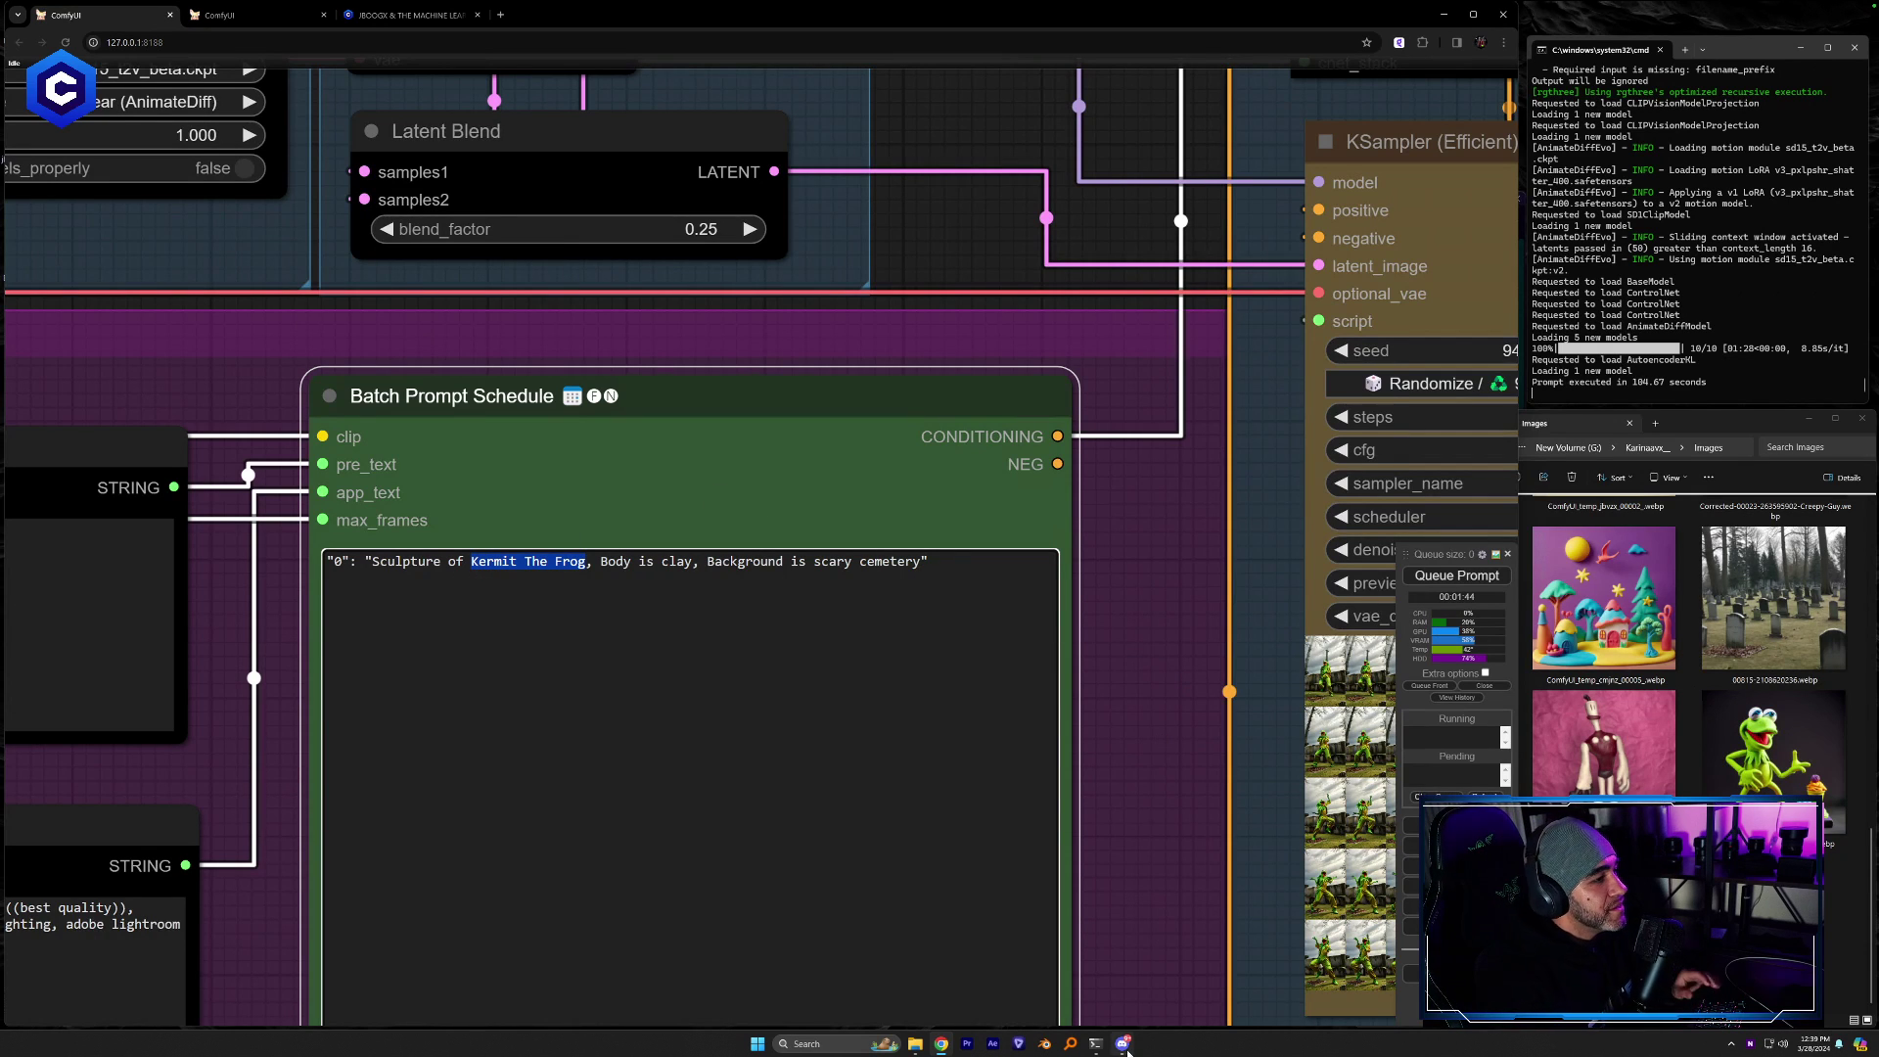
Save the shouting photo of The Rock from Discord's Office Hours chat into the Images folder, and view the shared Bikini Bottom picture
{"action": "mouse_move", "coordinate": [1129, 1051]}
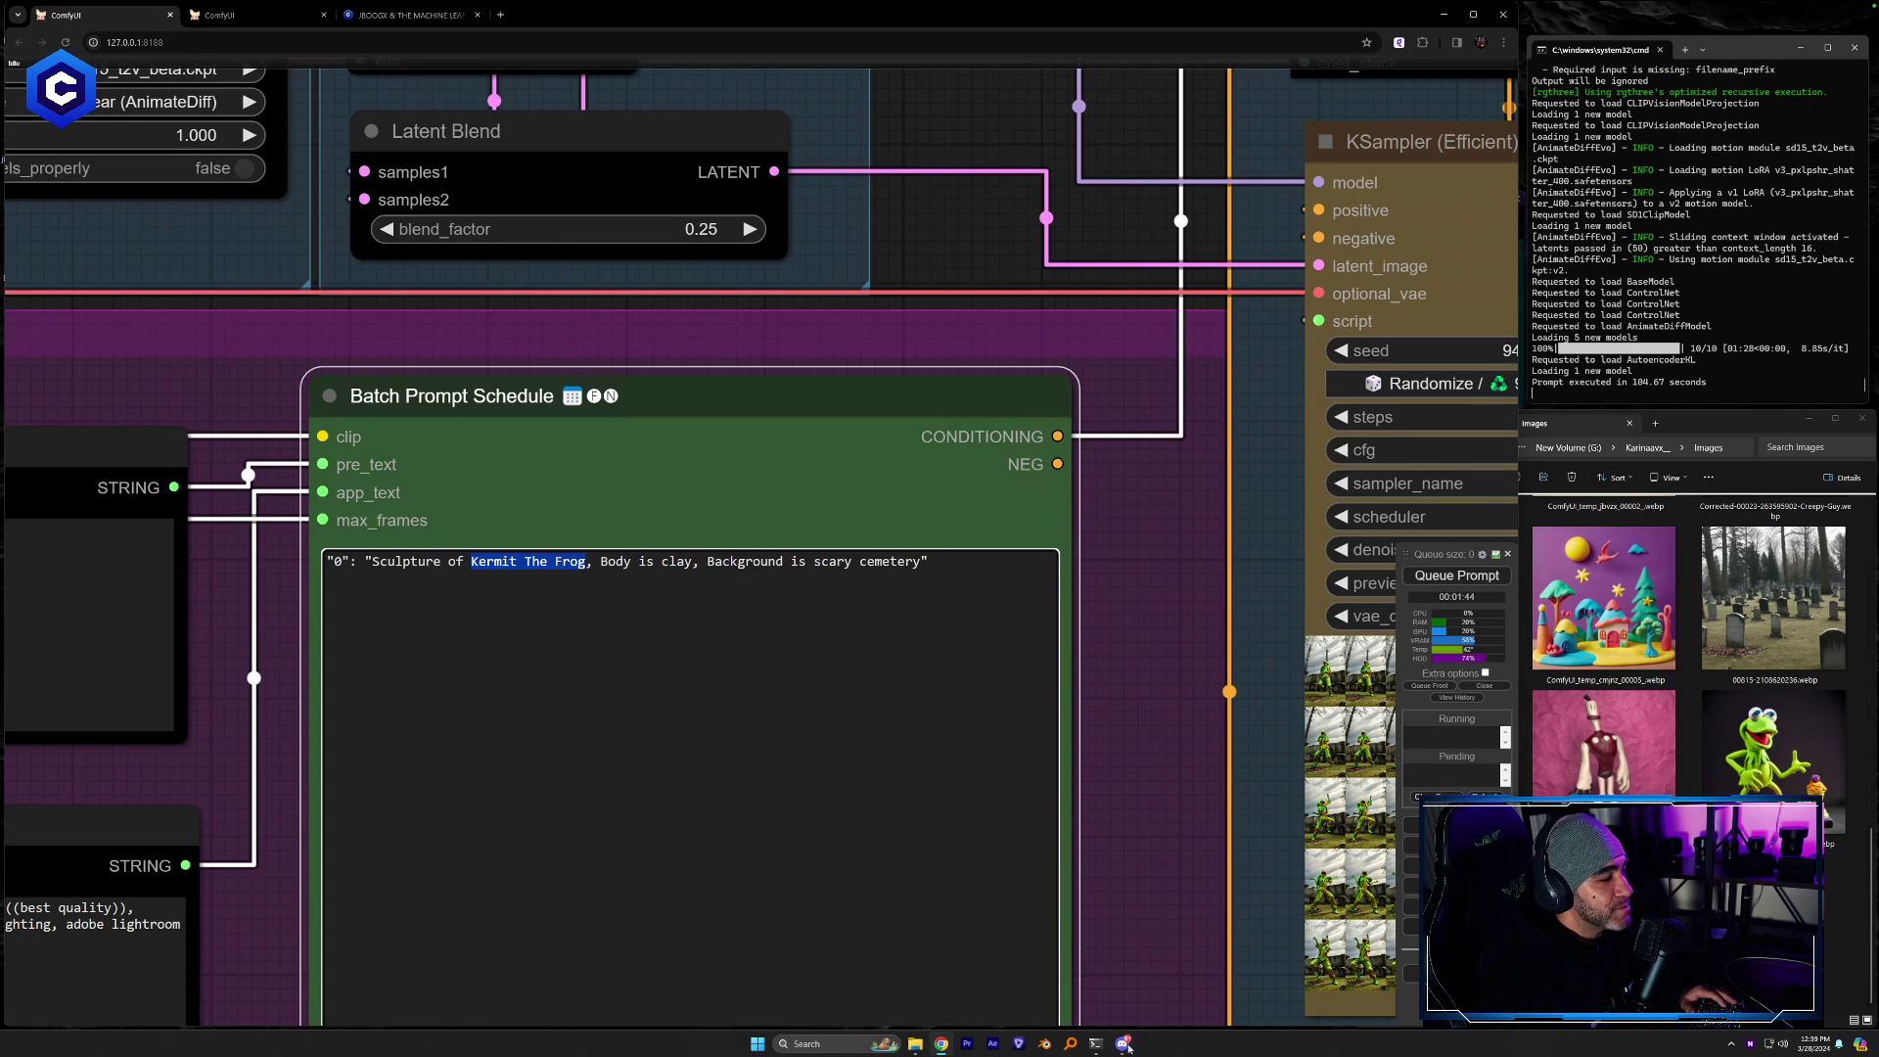
{"action": "left_click", "coordinate": [1129, 1051]}
{"action": "left_click", "coordinate": [1431, 661]}
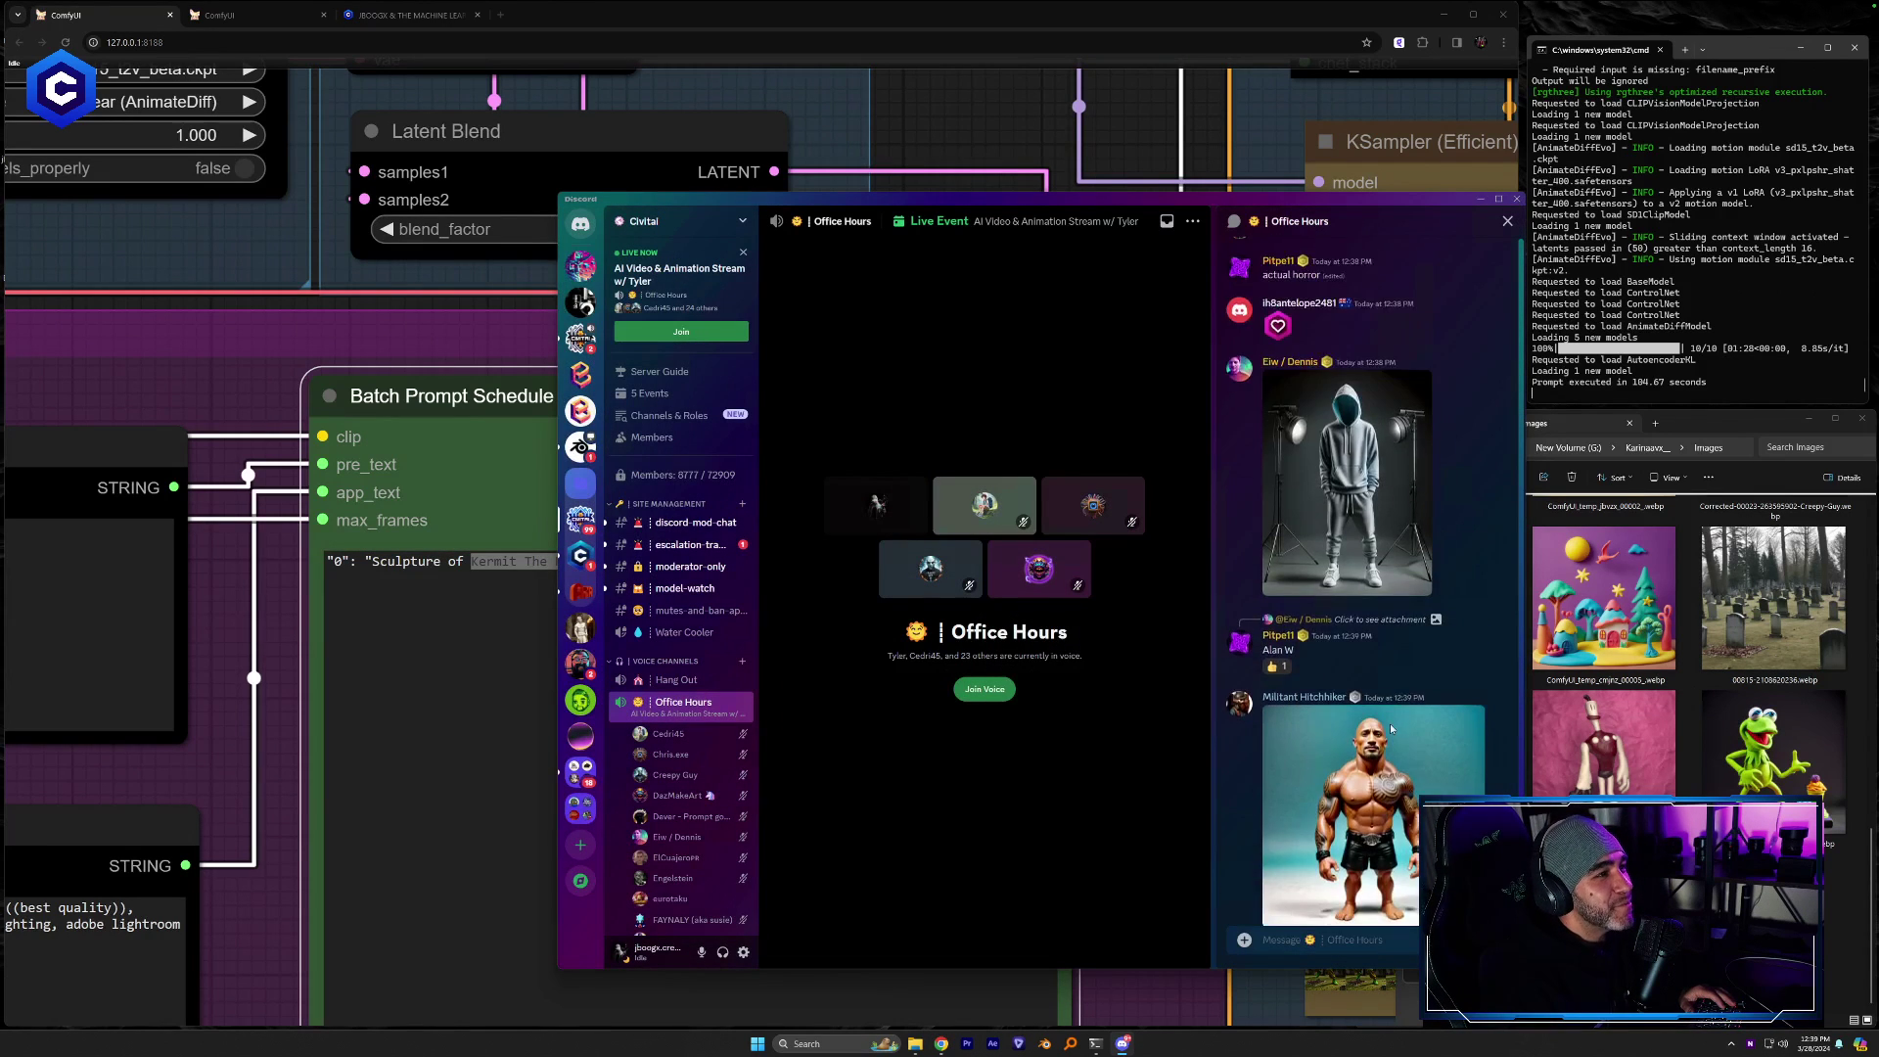
{"action": "scroll", "coordinate": [1393, 718], "scroll_direction": "up", "scroll_amount": 10}
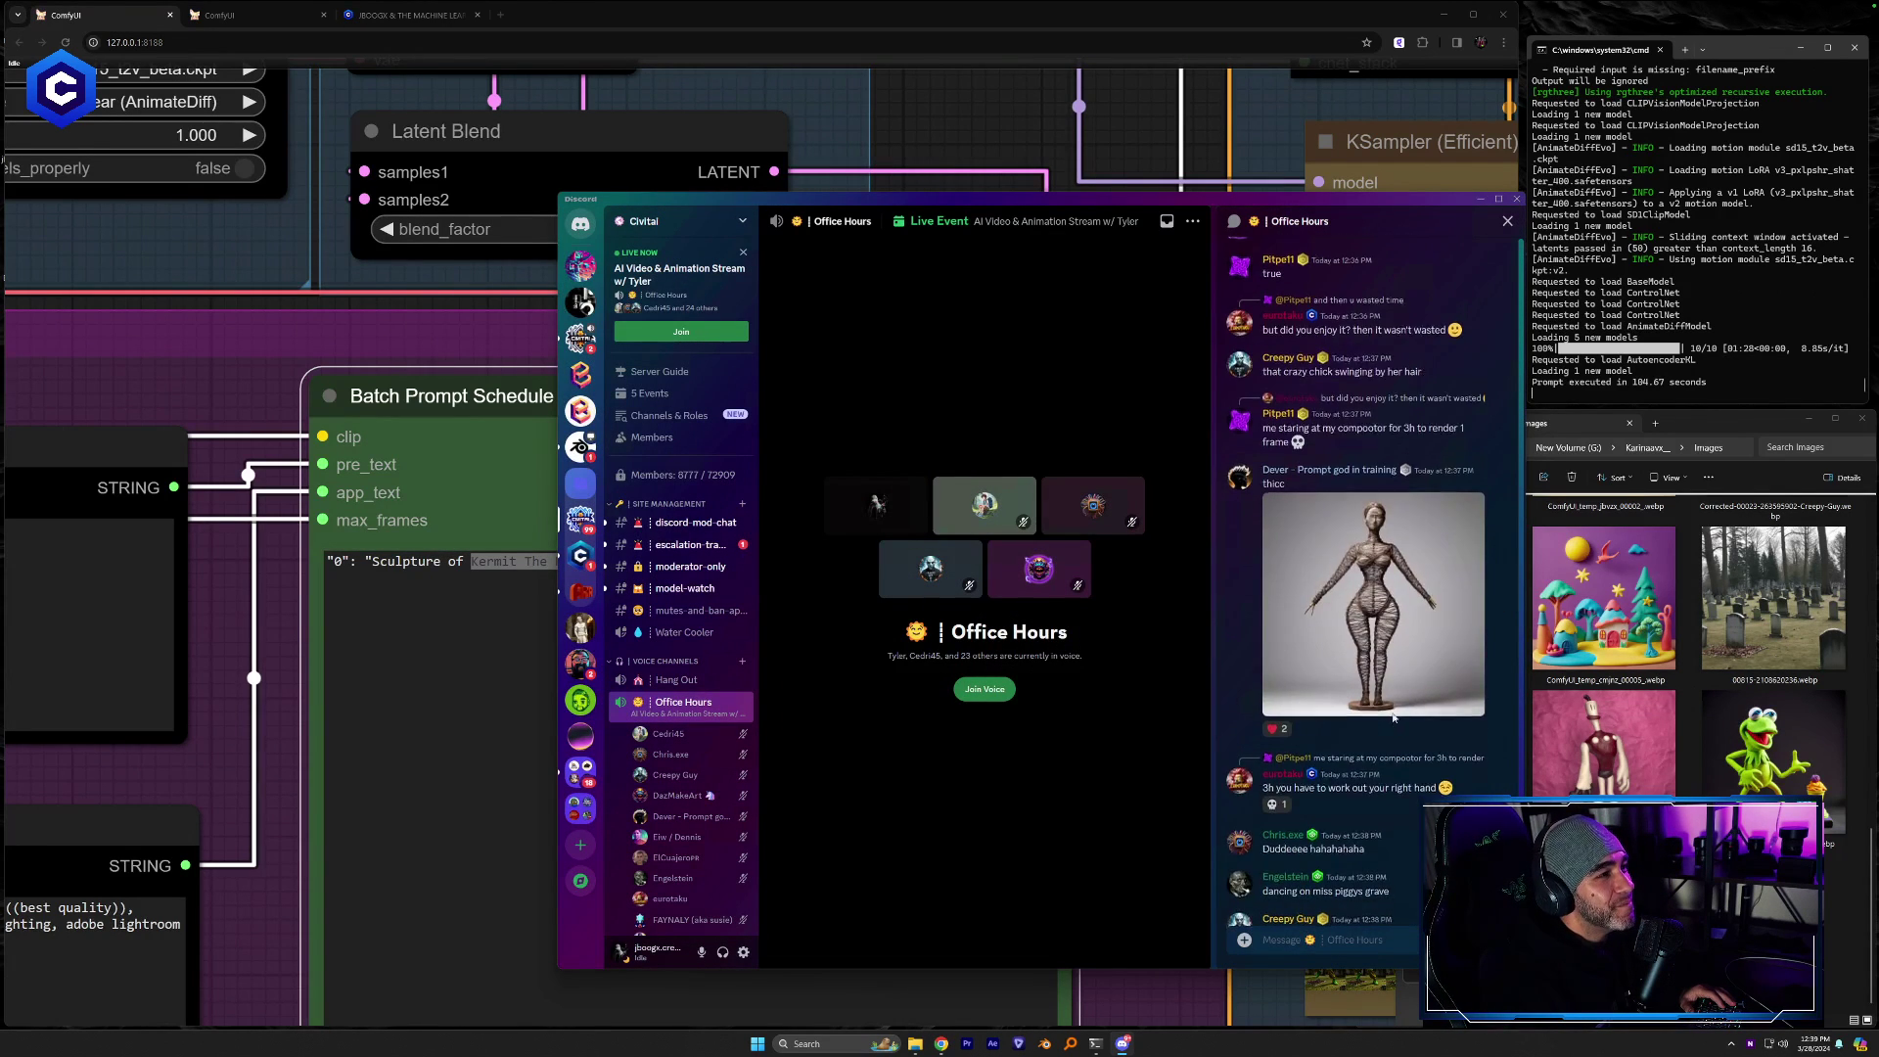
{"action": "scroll", "coordinate": [1394, 716], "scroll_direction": "down", "scroll_amount": 2}
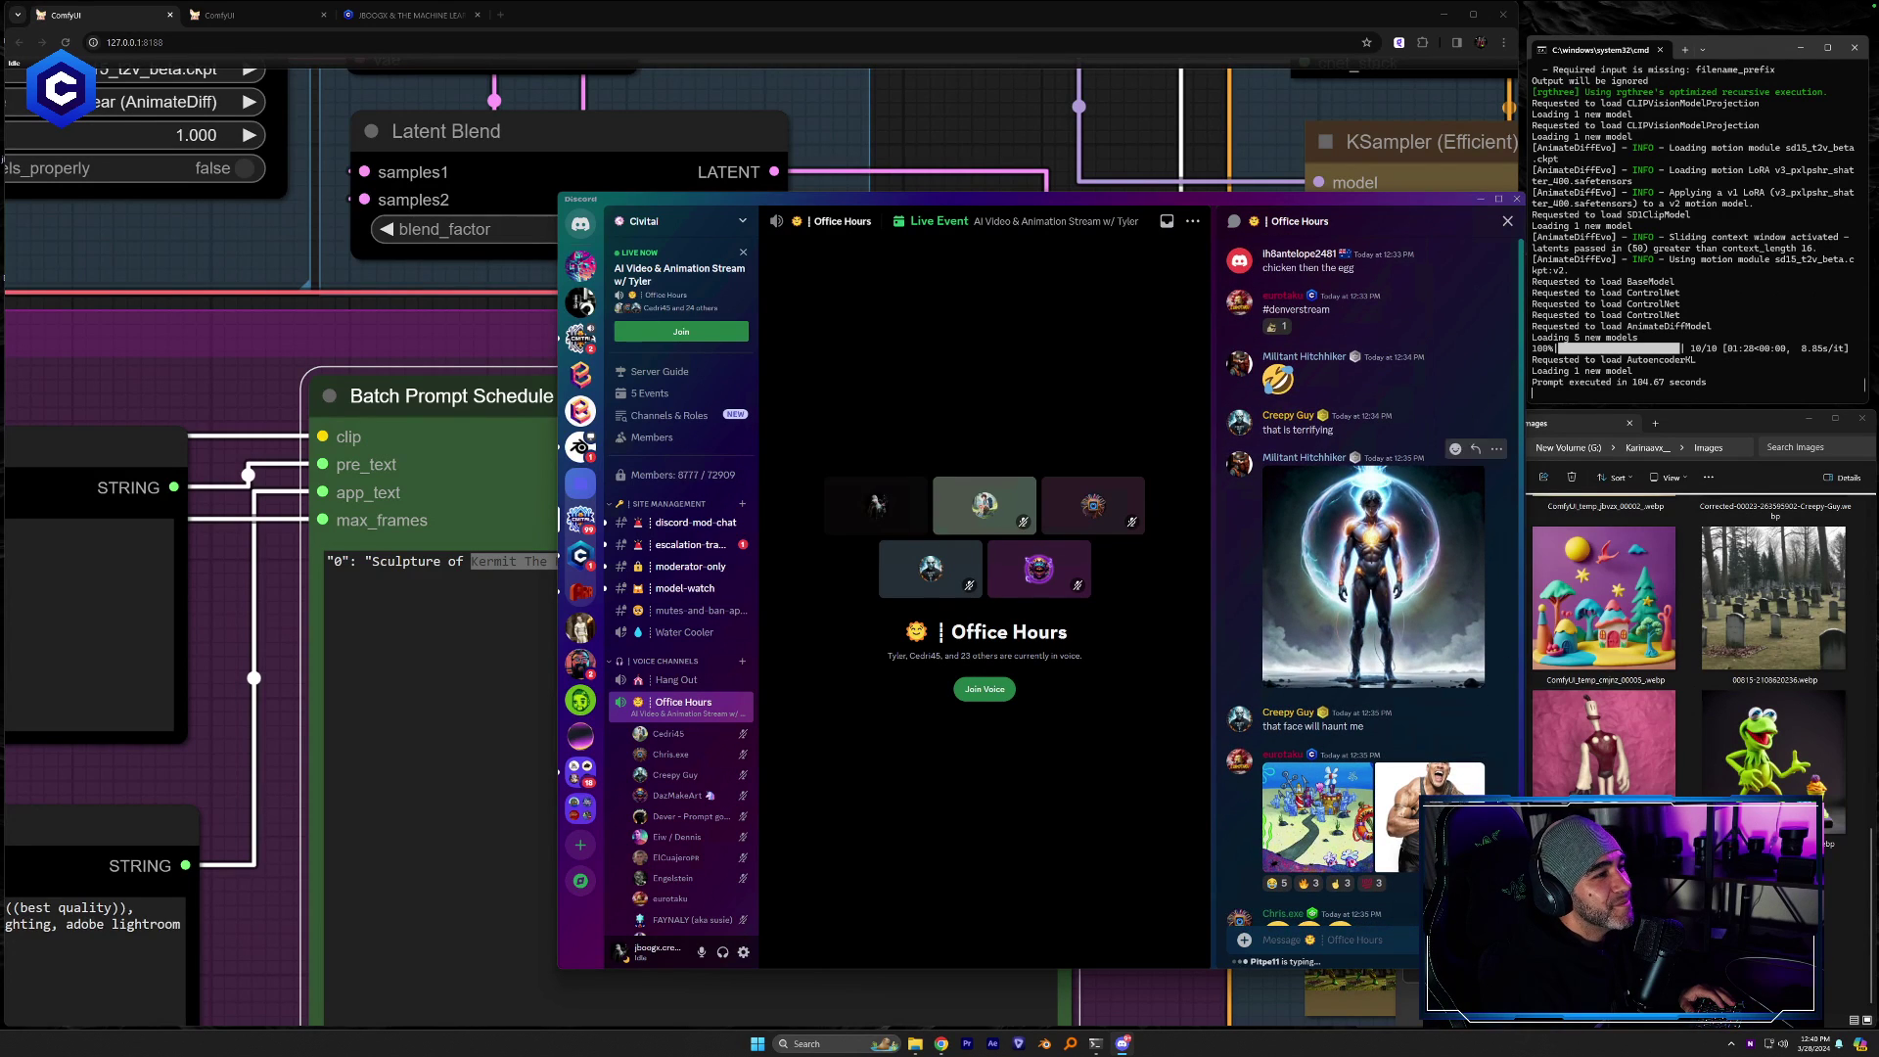
{"action": "left_click", "coordinate": [1398, 810]}
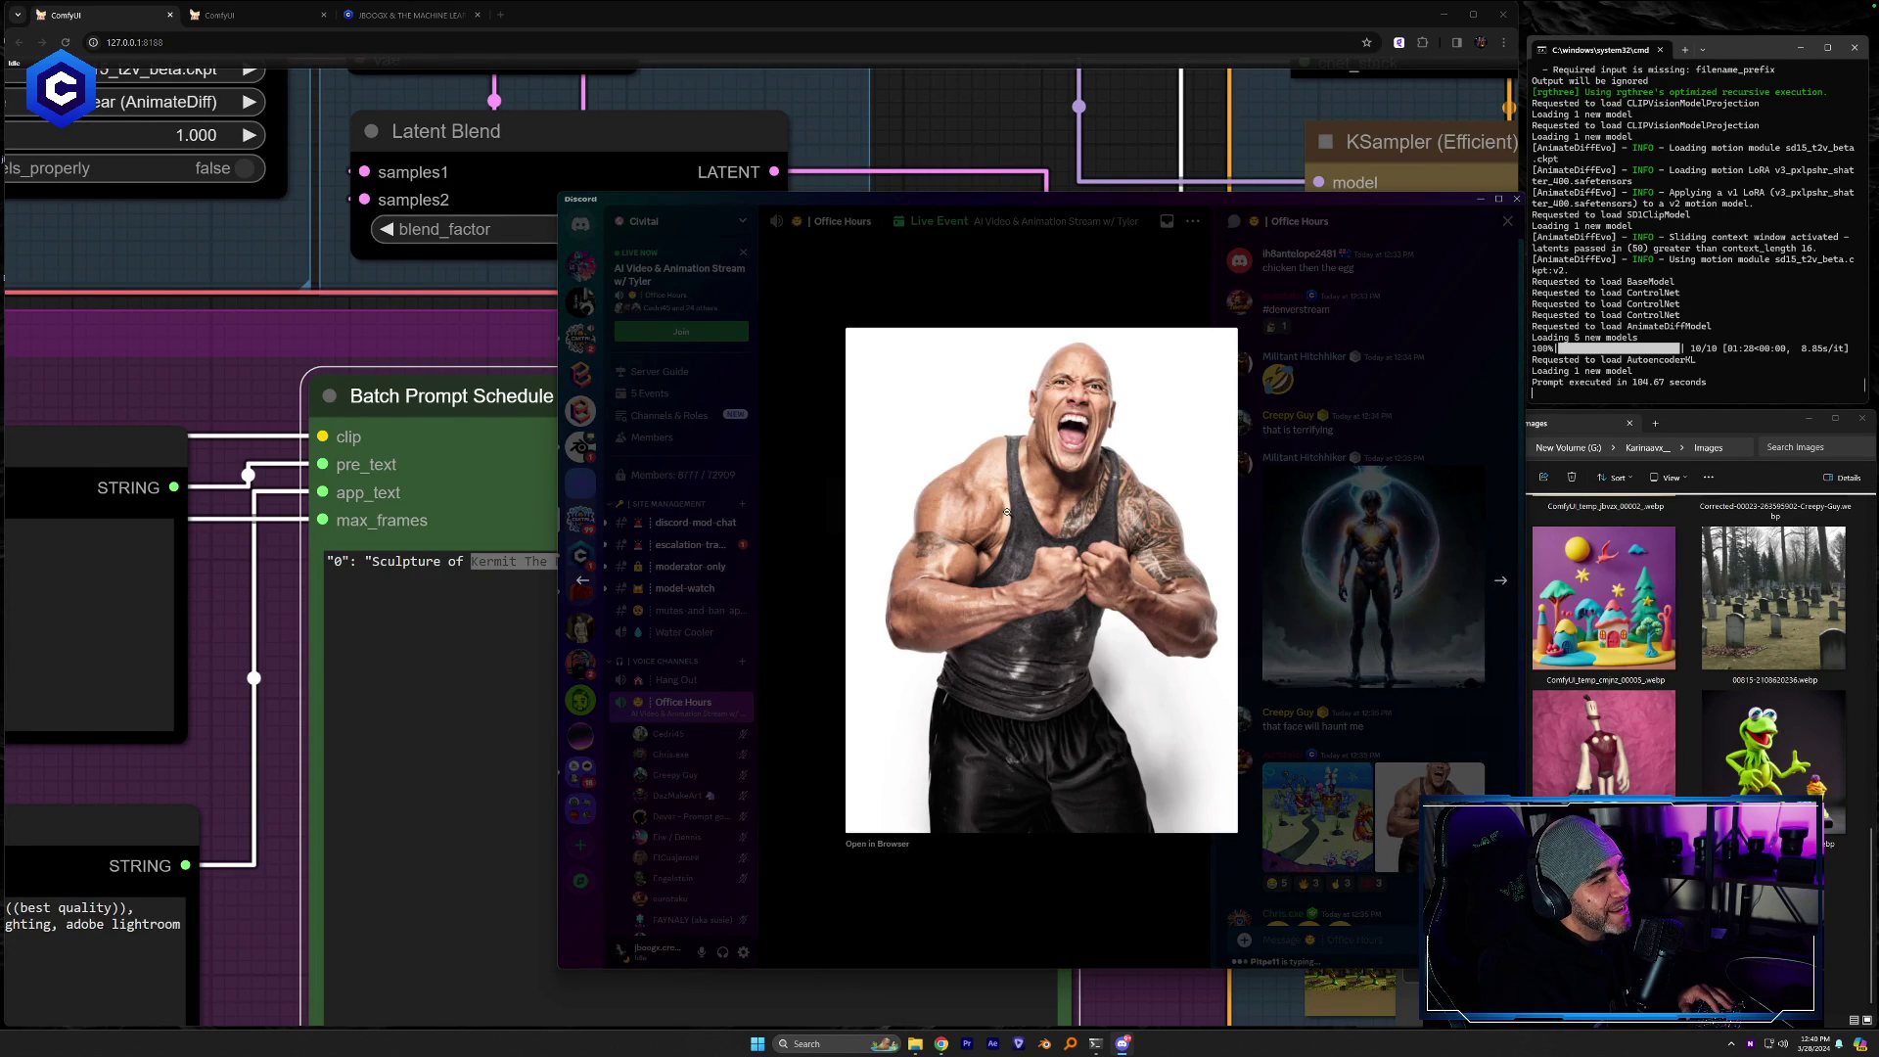
{"action": "left_click_drag", "start_coordinate": [1526, 851], "coordinate": [1343, 854]}
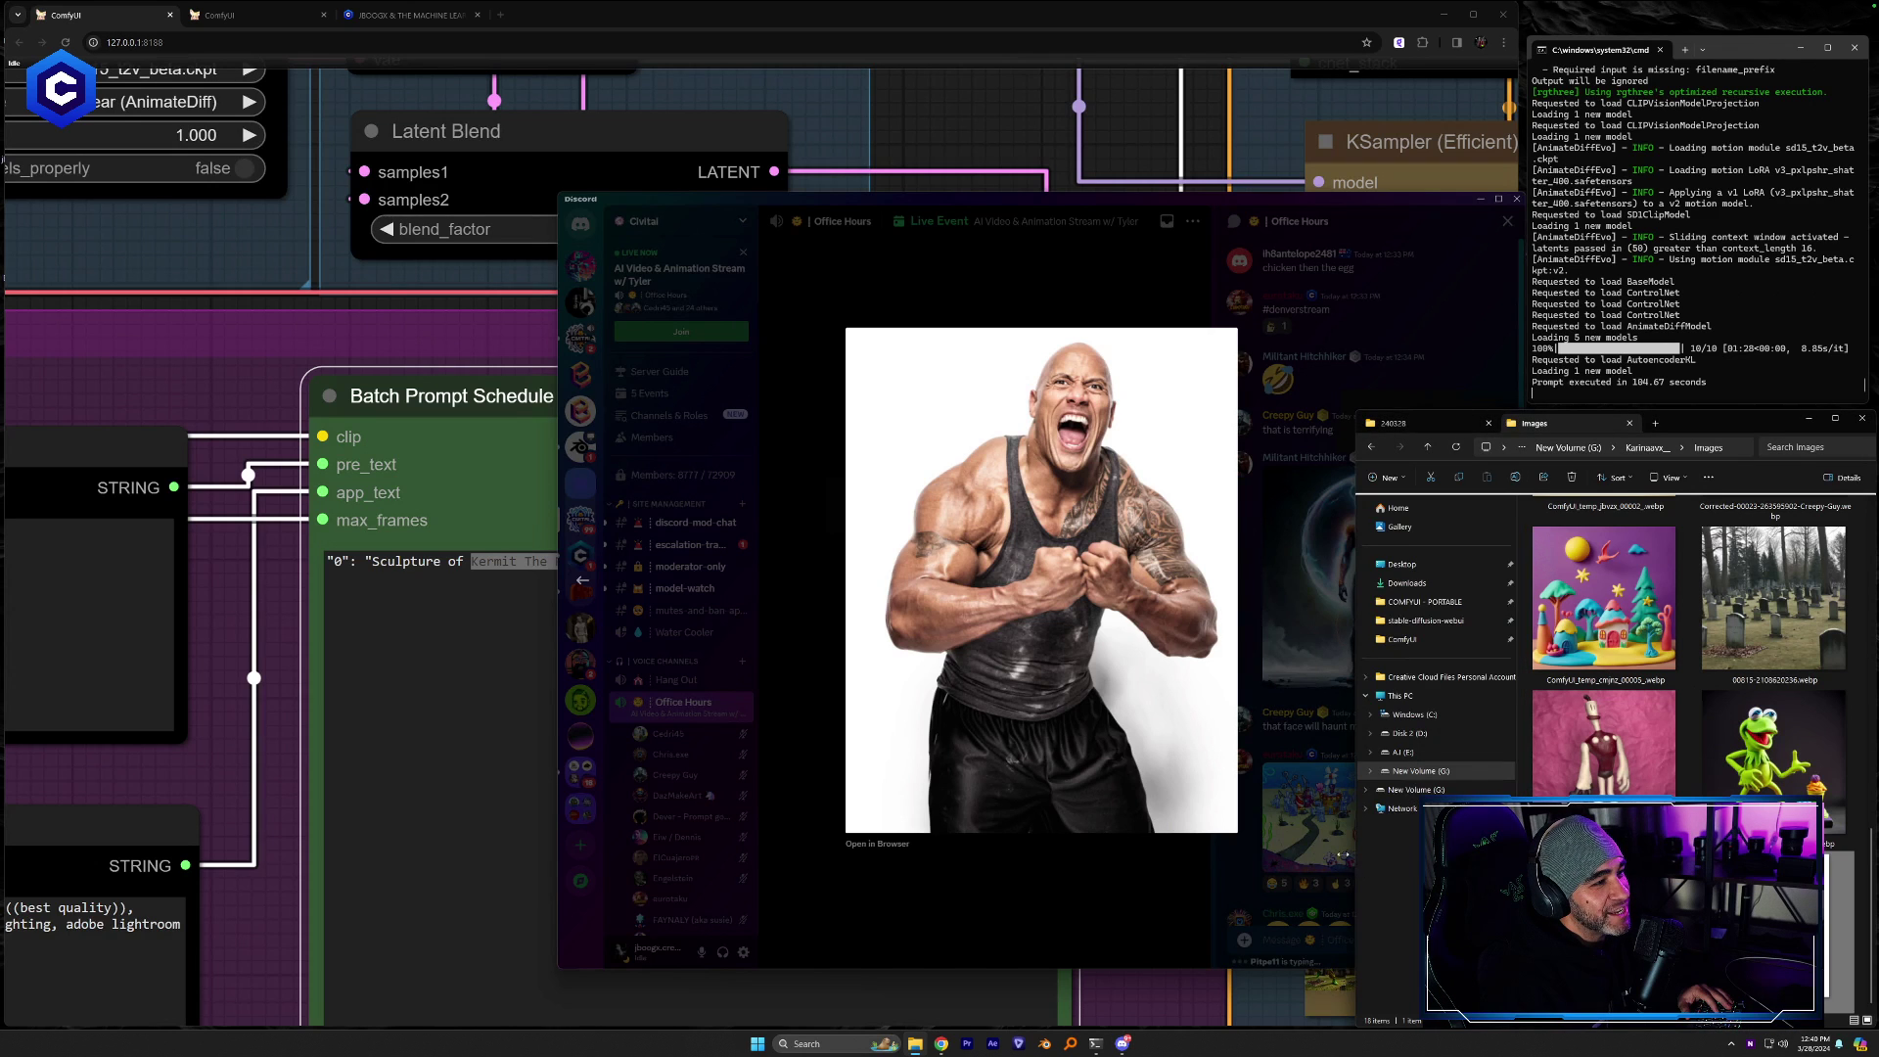
{"action": "left_click", "coordinate": [1342, 854]}
{"action": "left_click", "coordinate": [1343, 854]}
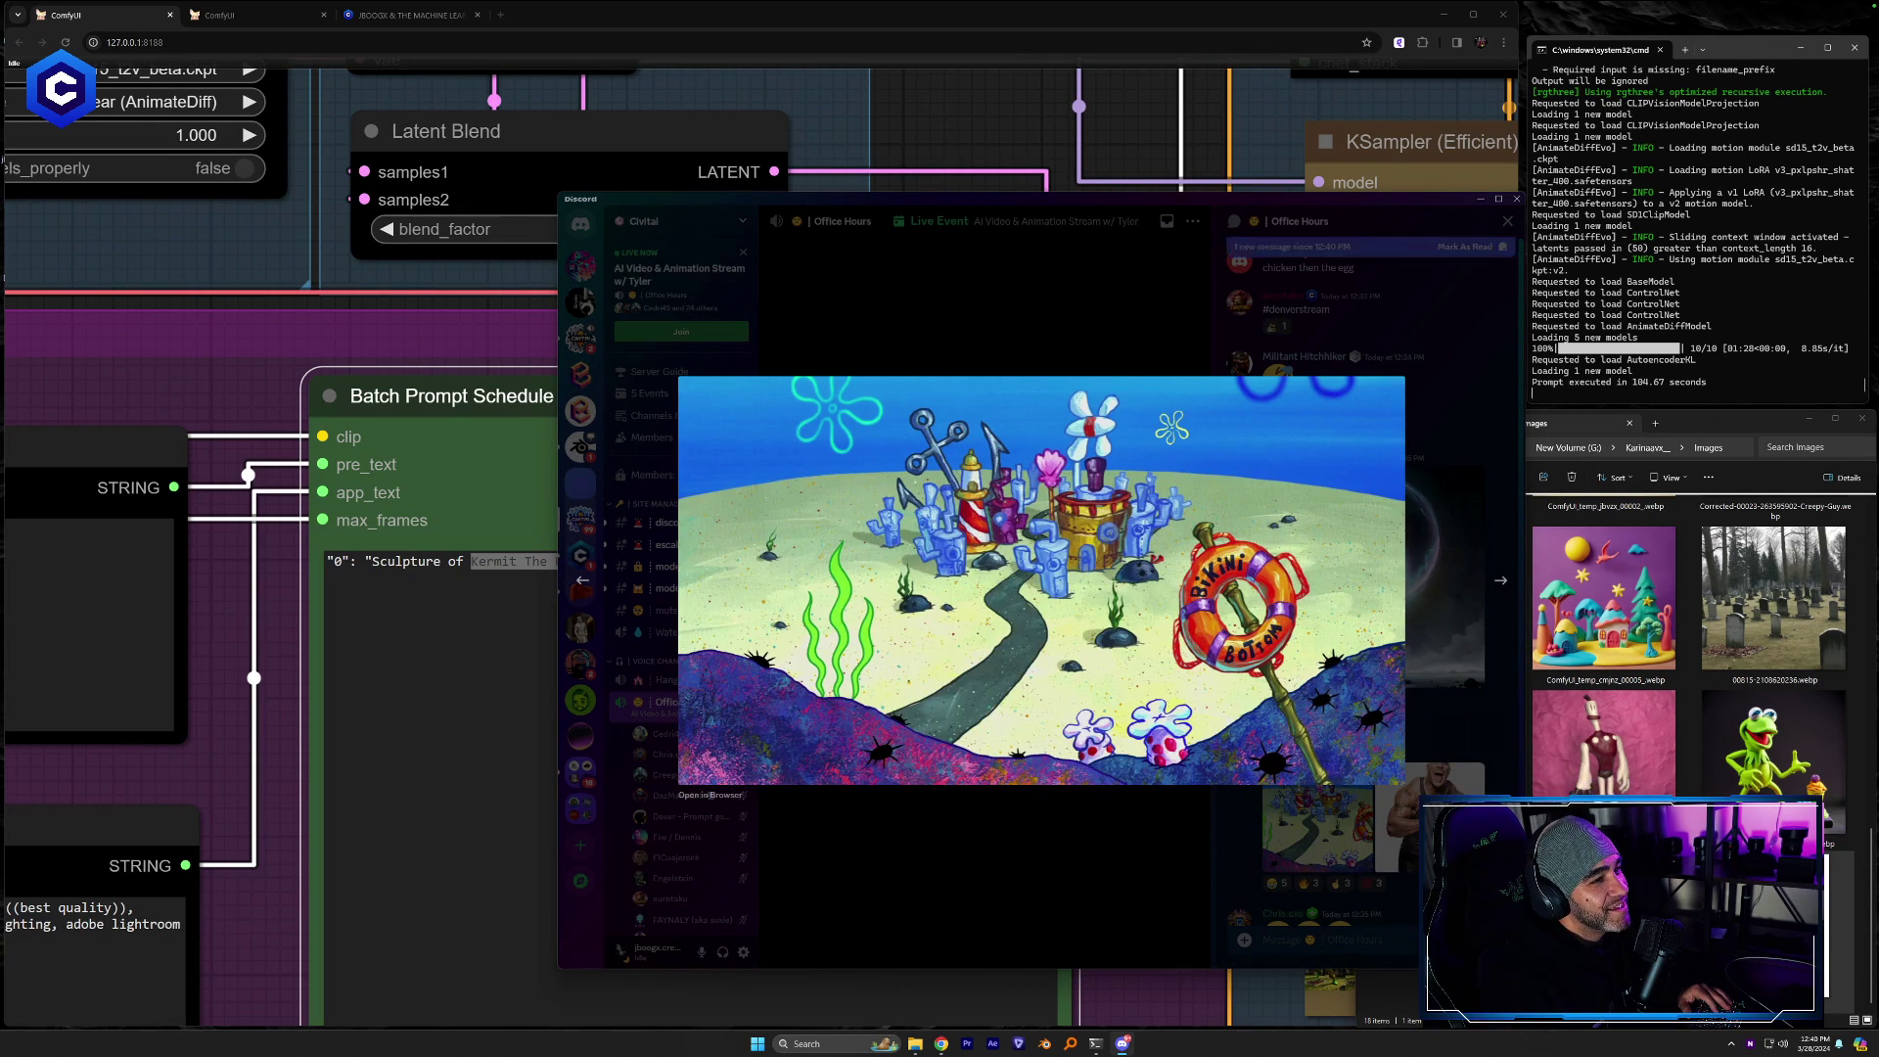
{"action": "key", "text": "alt+Tab"}
Change the Batch Prompt Schedule text to "Sculpture of an action figure of The Rock, Body is plastic, Background is The Moon in Space"
{"action": "left_click", "coordinate": [901, 996]}
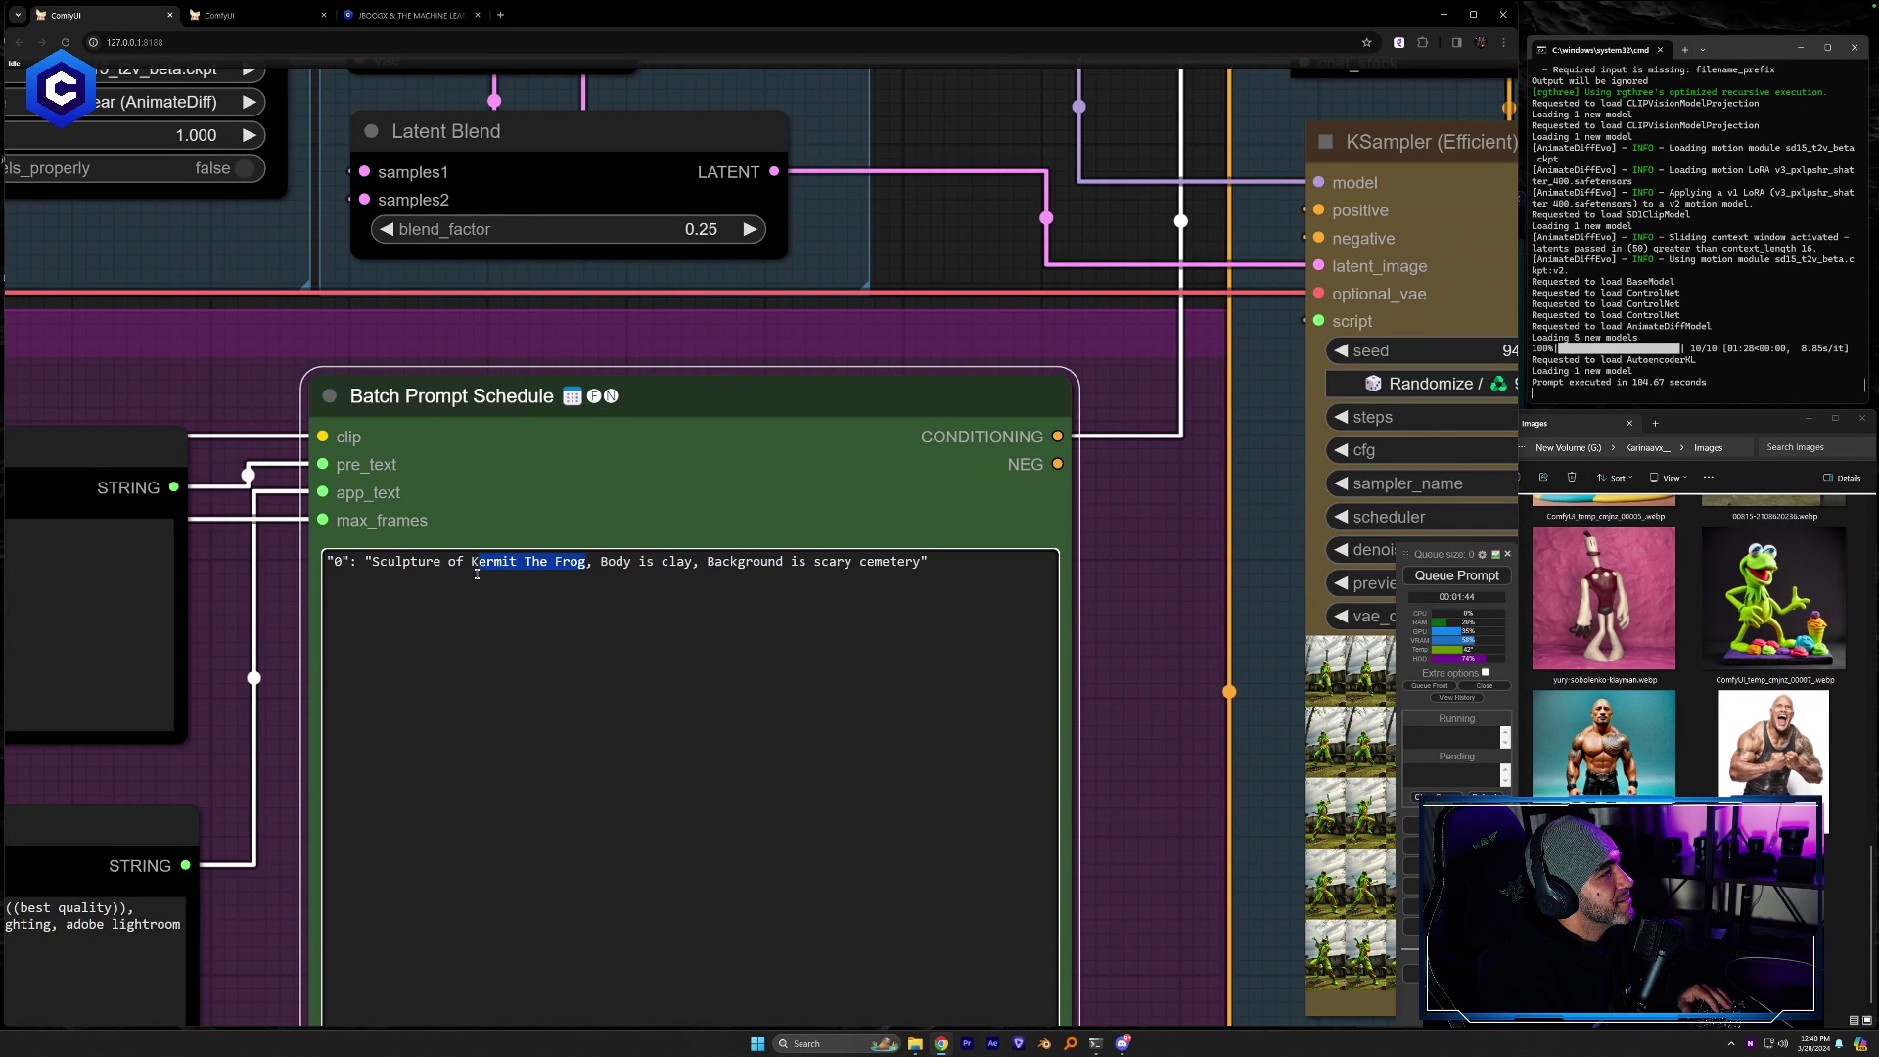
{"action": "type", "text": "The Rock"}
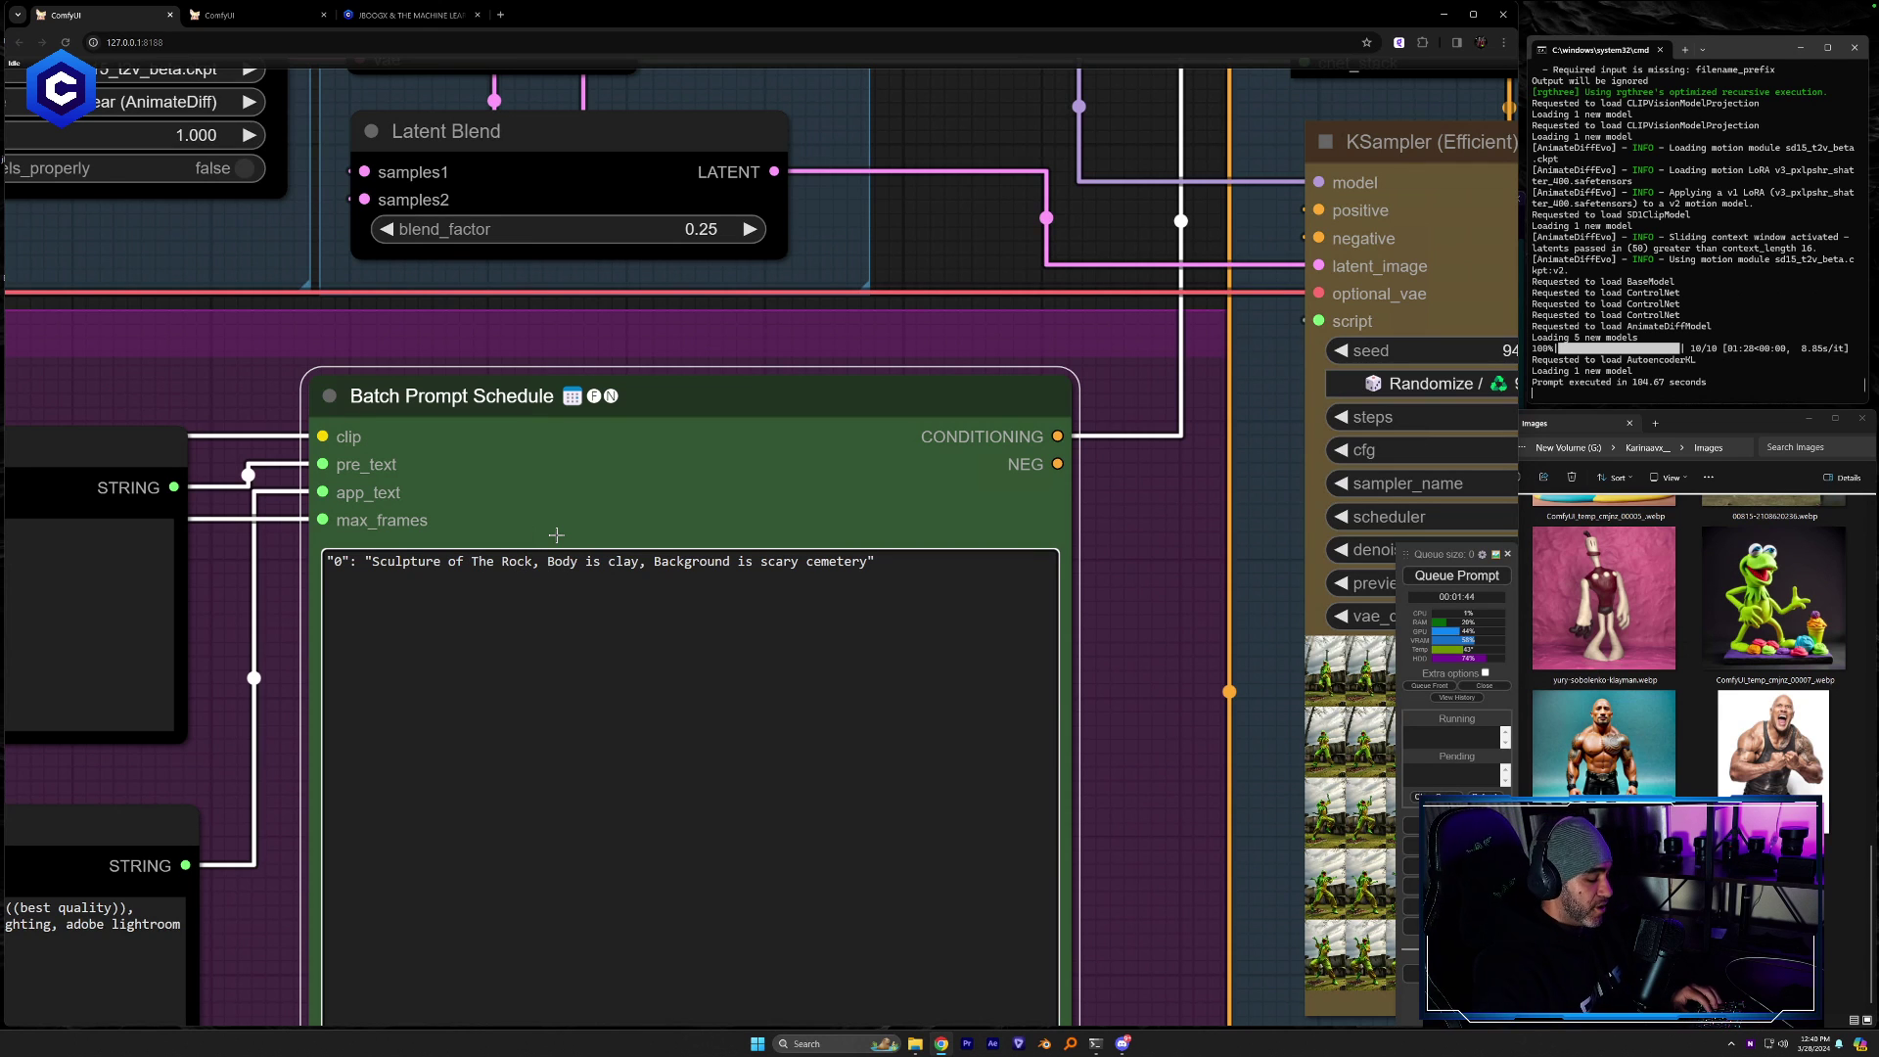
{"action": "type", "text": "an action figure of"}
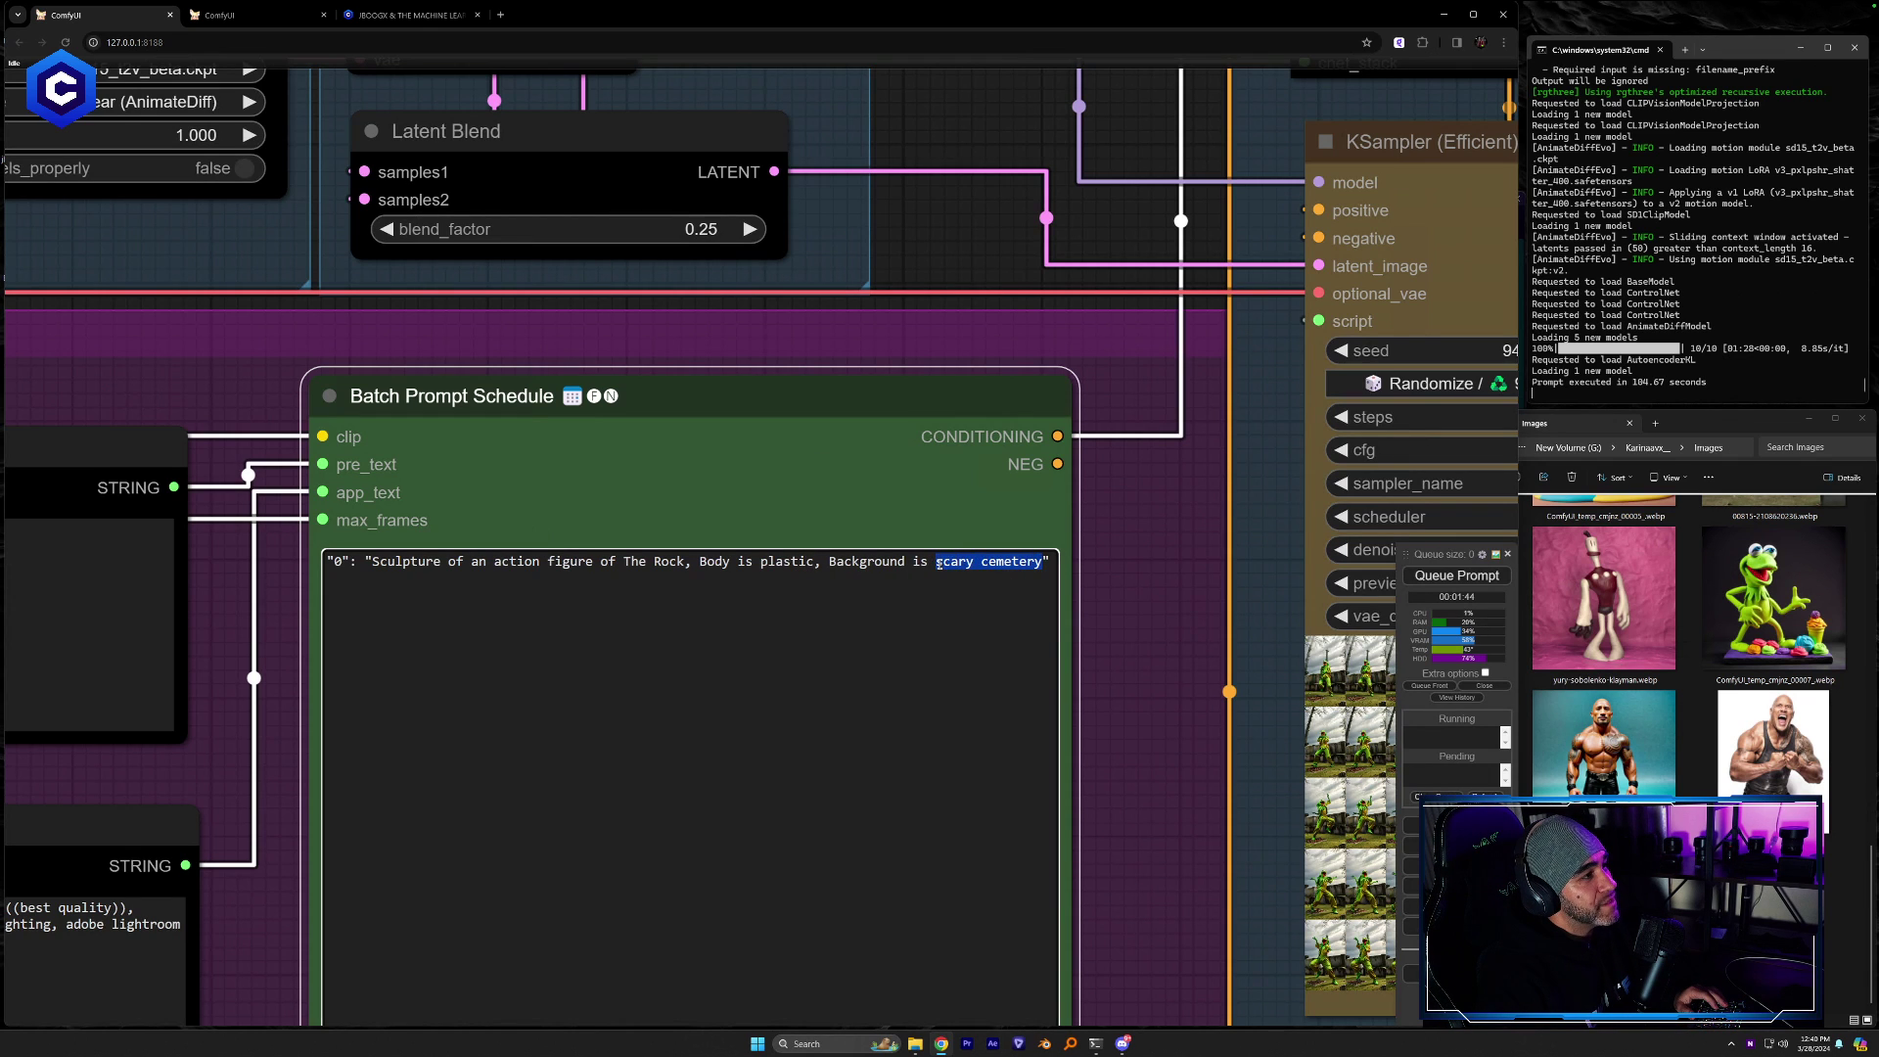
{"action": "type", "text": "The Moon in Space"}
Queue the prompt to render the video with The Rock on the moon
{"action": "scroll", "coordinate": [1155, 553], "scroll_direction": "down", "scroll_amount": 6}
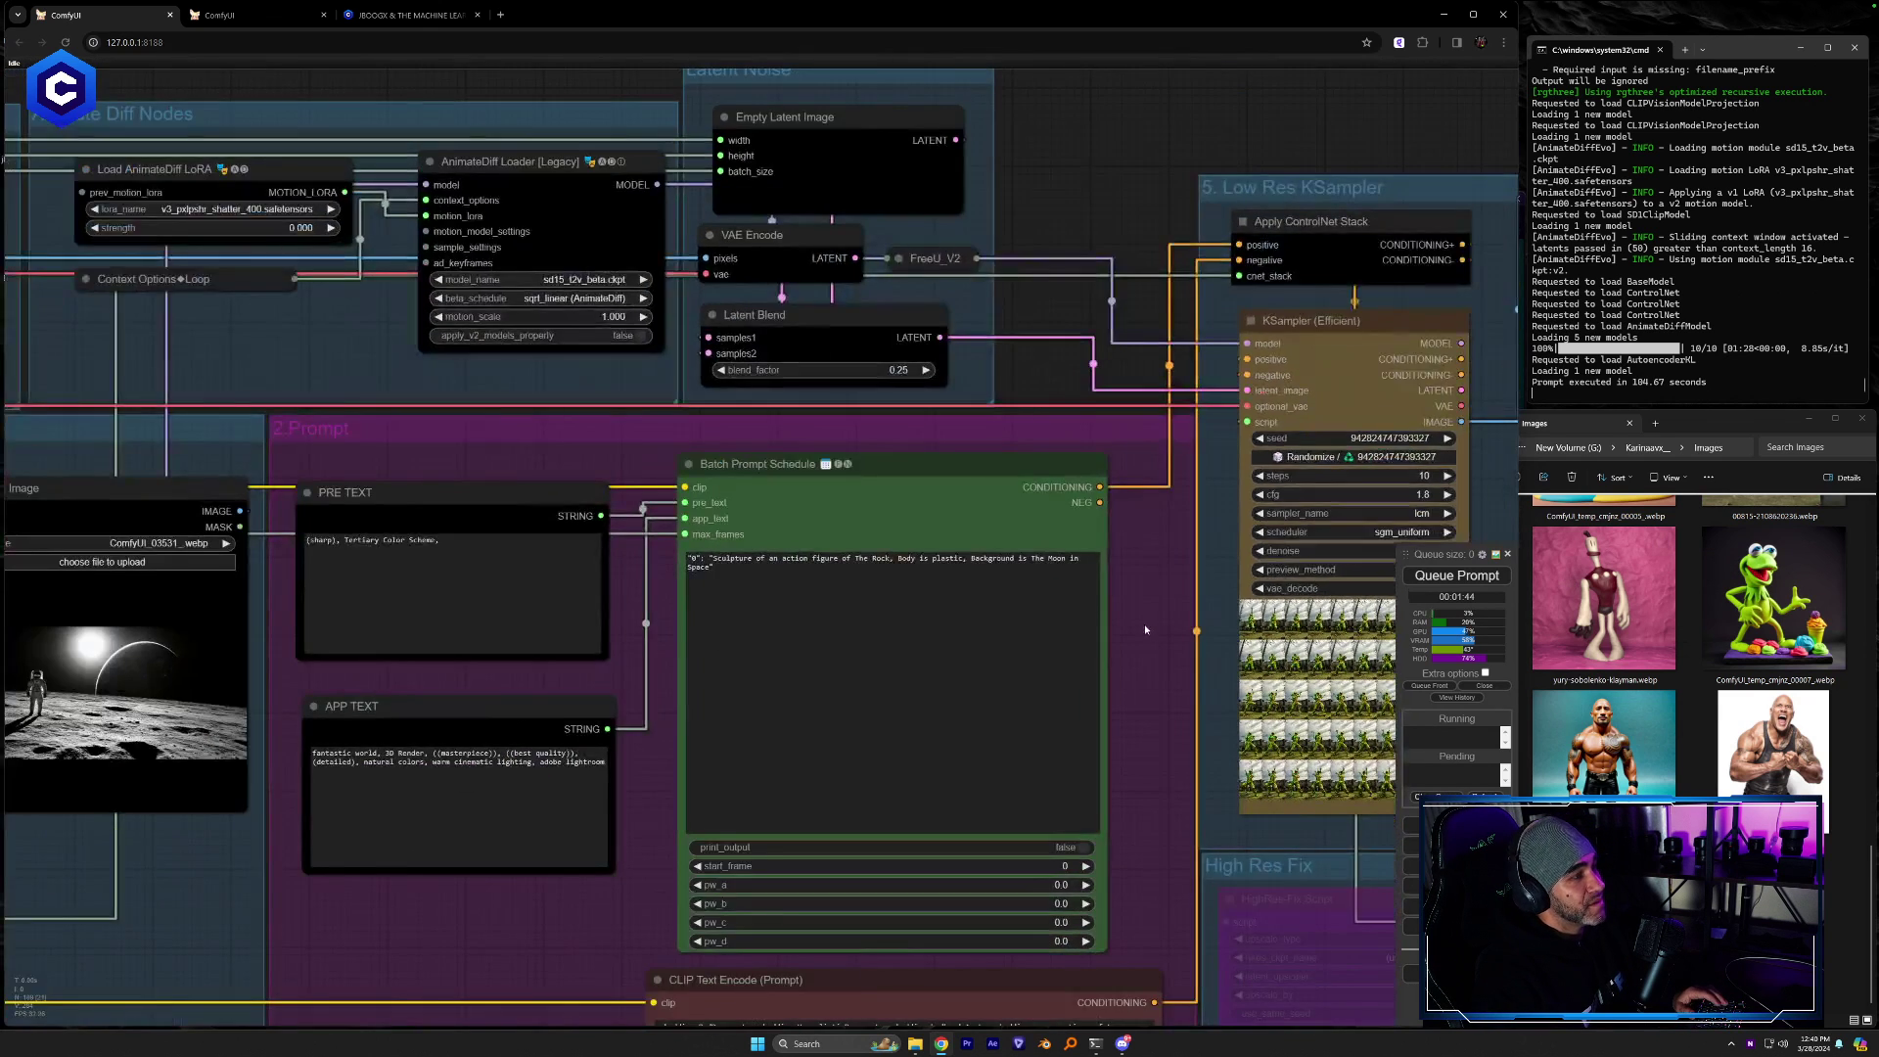
{"action": "left_click_drag", "start_coordinate": [1143, 624], "coordinate": [288, 494]}
{"action": "left_click", "coordinate": [1450, 578]}
Watch the Low Res KSampler's preview during the render alongside the low-res output and the saved dance videos
{"action": "left_click_drag", "start_coordinate": [998, 936], "coordinate": [865, 967]}
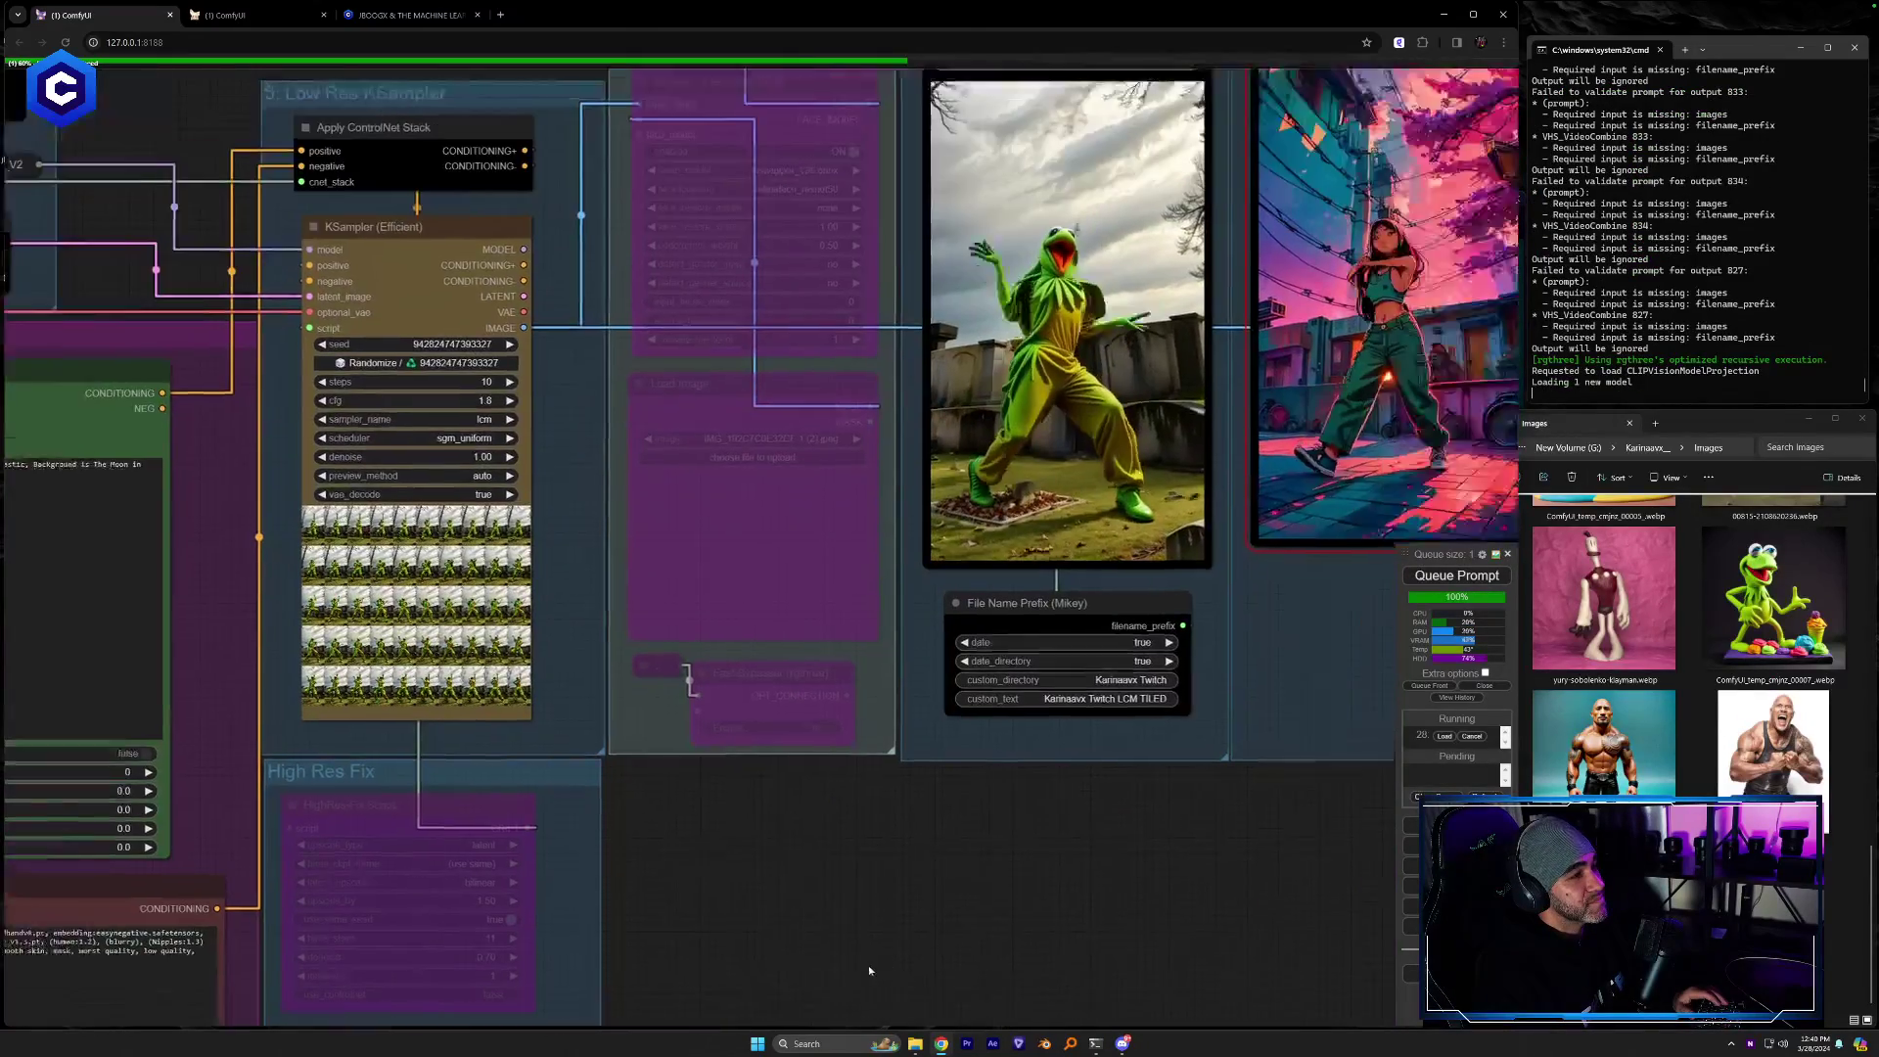
{"action": "left_click_drag", "start_coordinate": [1219, 760], "coordinate": [1292, 877]}
{"action": "scroll", "coordinate": [923, 842], "scroll_direction": "down", "scroll_amount": 3}
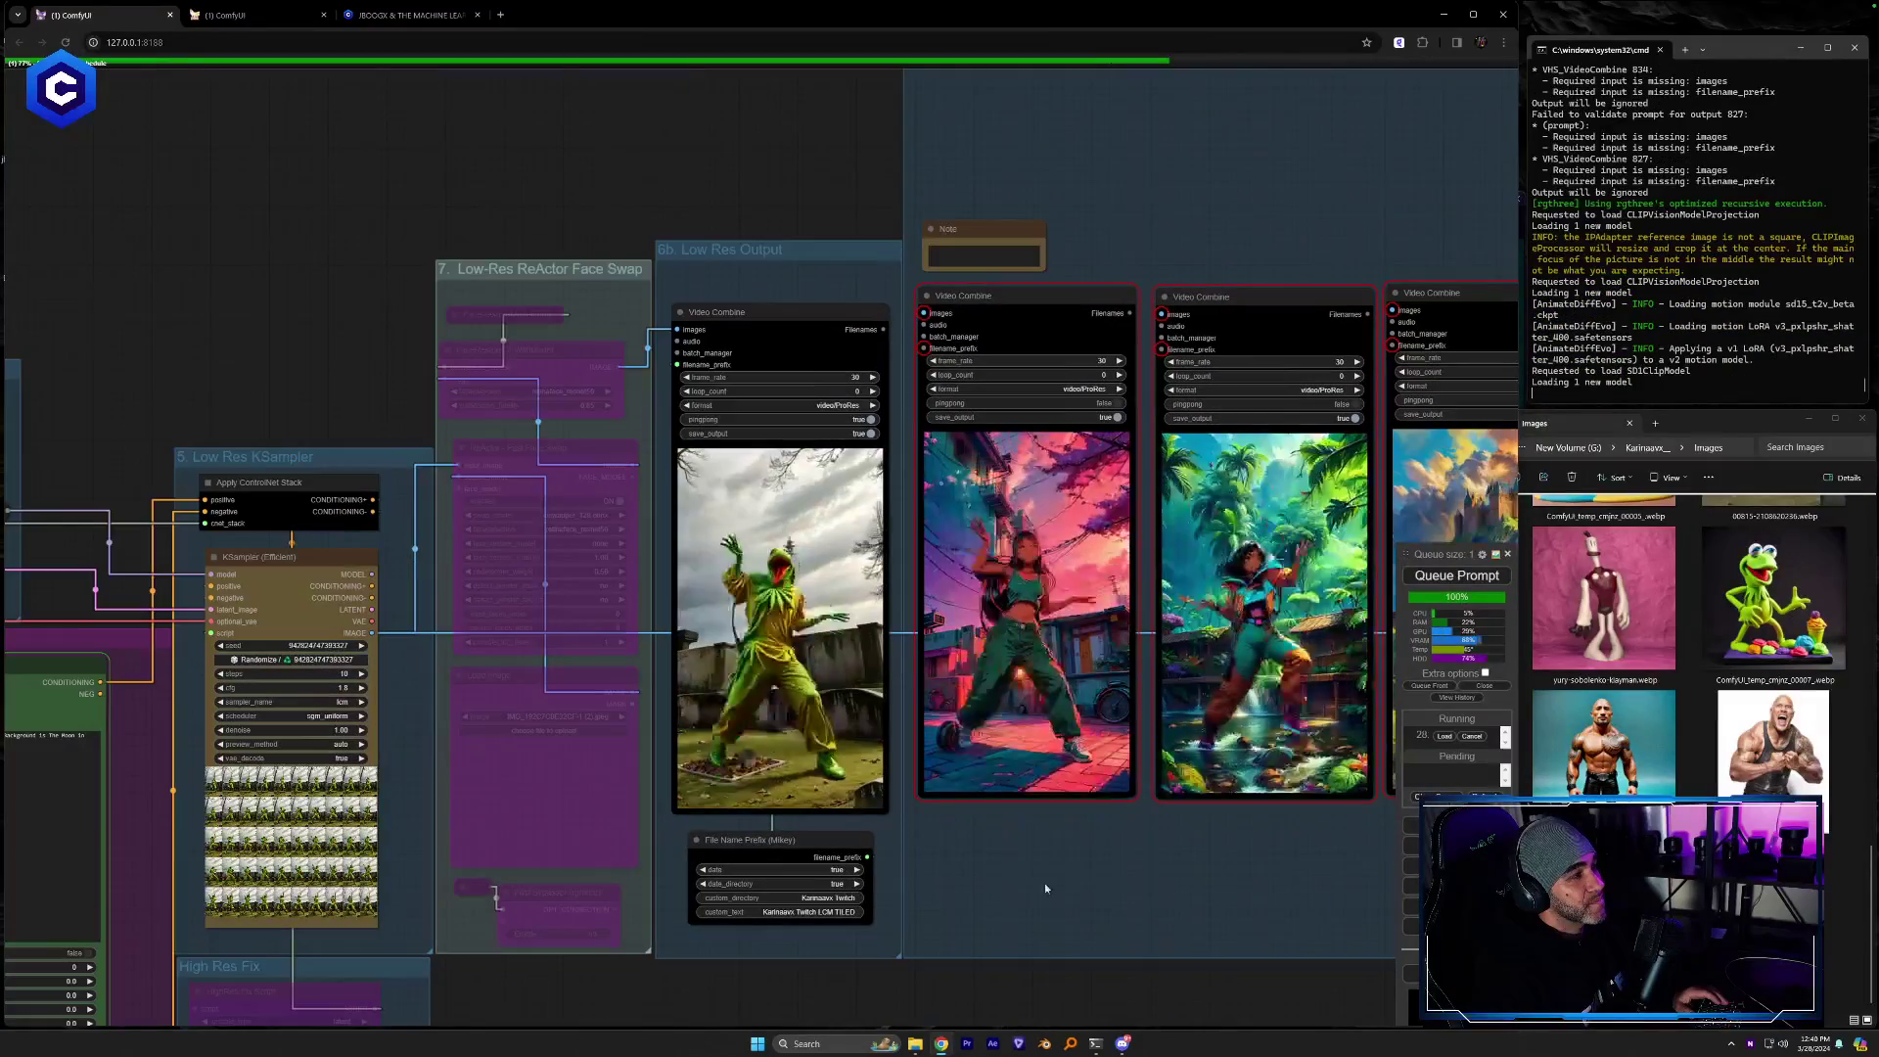
{"action": "left_click_drag", "start_coordinate": [617, 987], "coordinate": [1082, 963]}
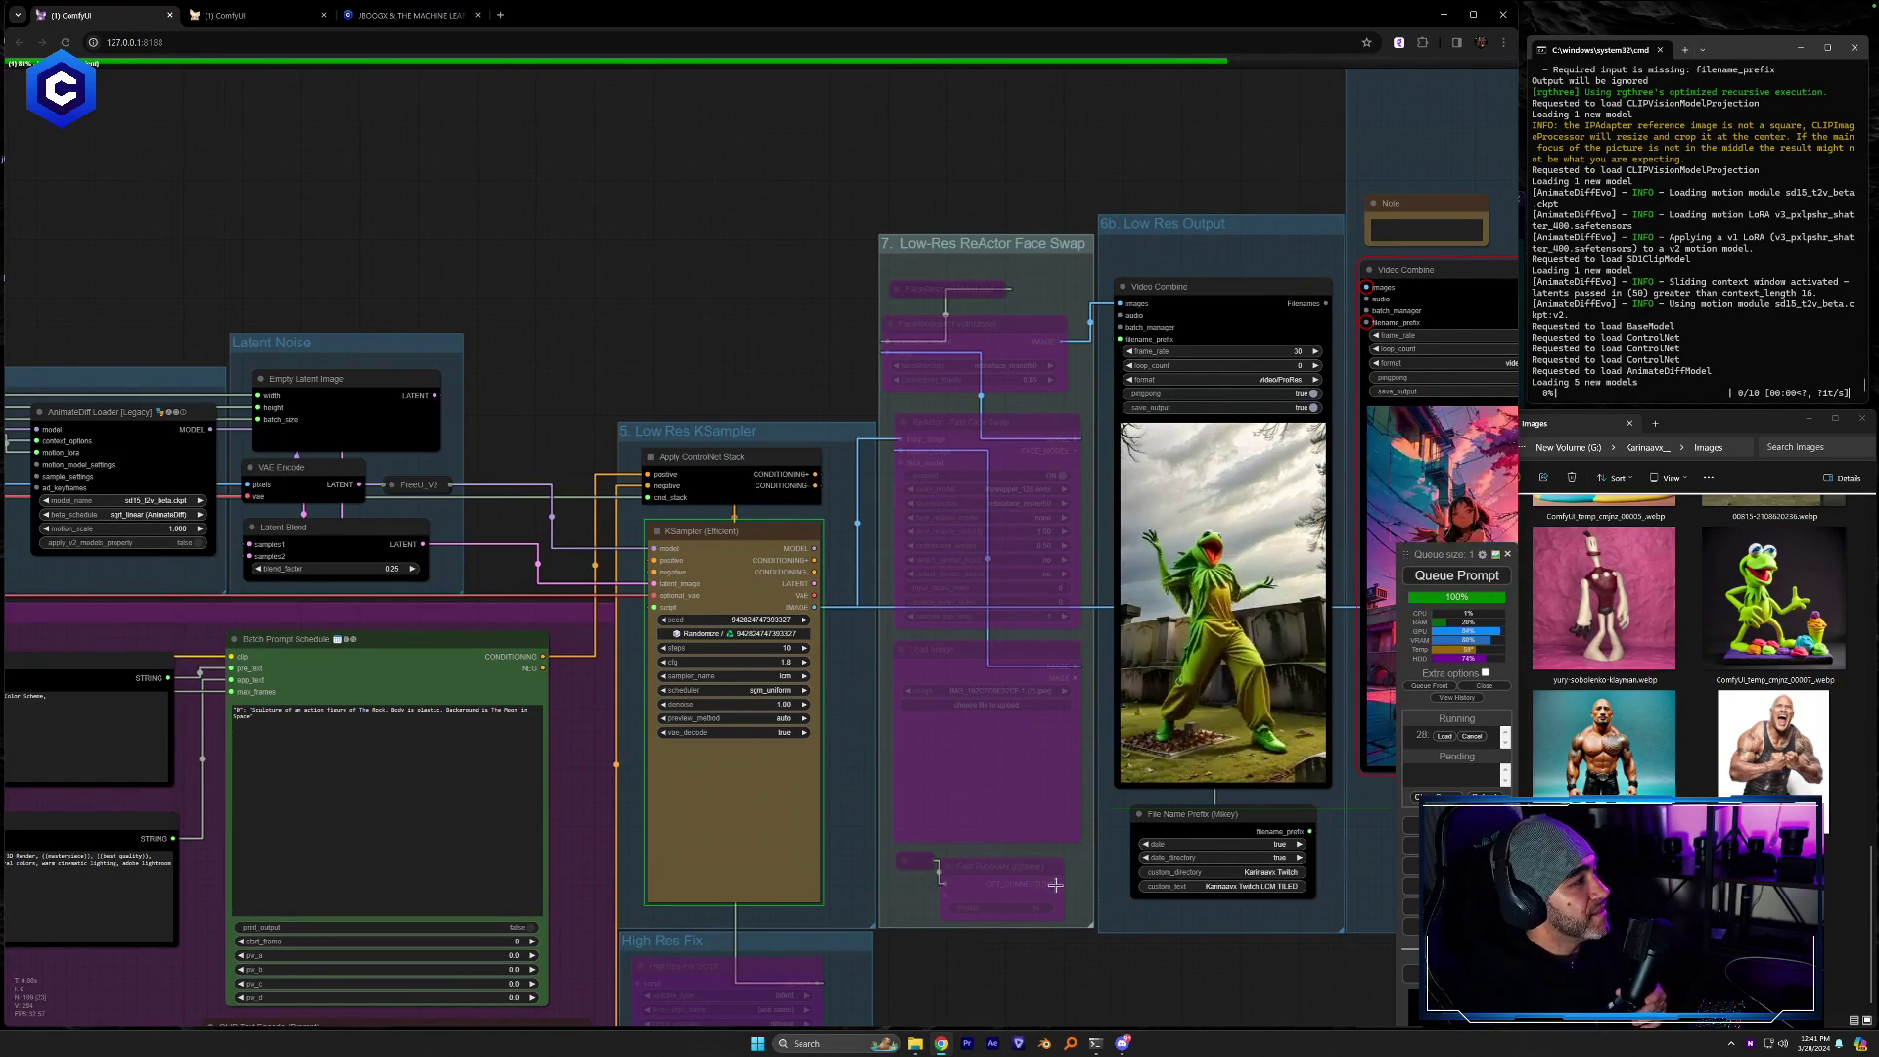
{"action": "left_click_drag", "start_coordinate": [1250, 950], "coordinate": [1011, 871]}
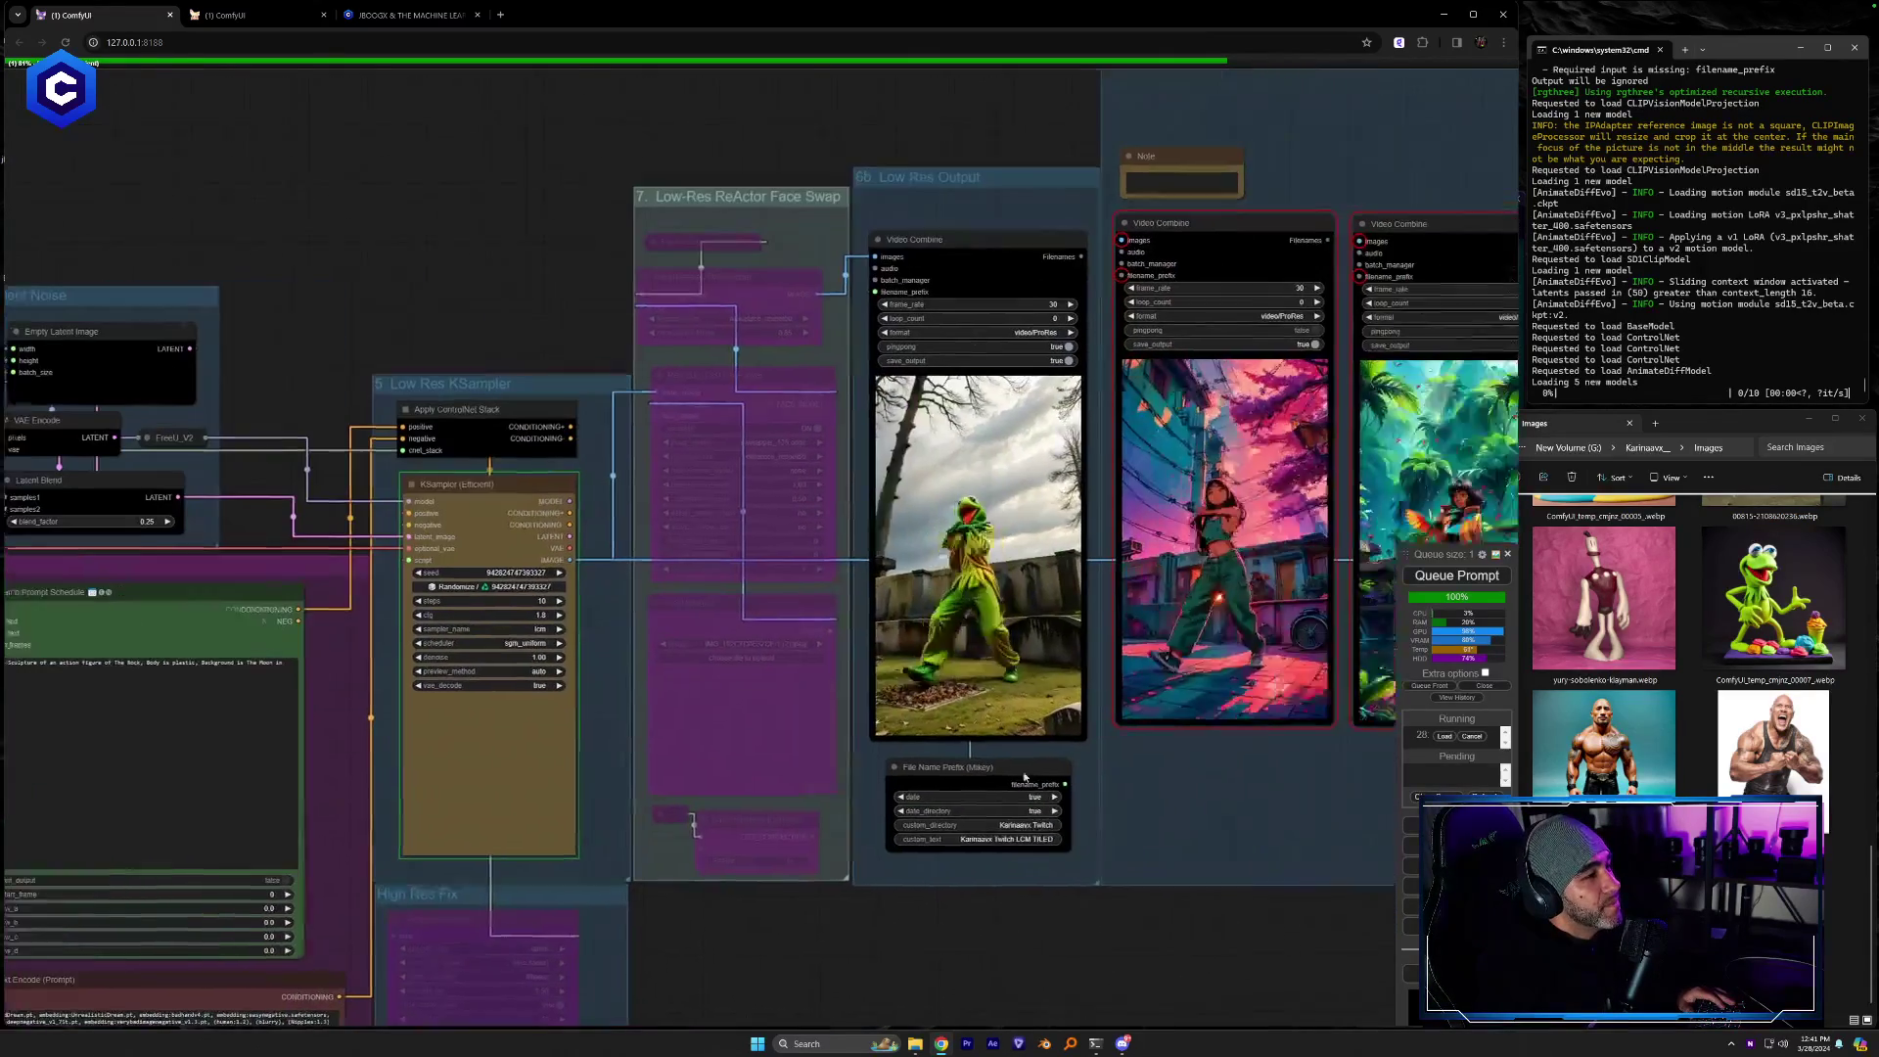
{"action": "scroll", "coordinate": [1138, 785], "scroll_direction": "up", "scroll_amount": 2}
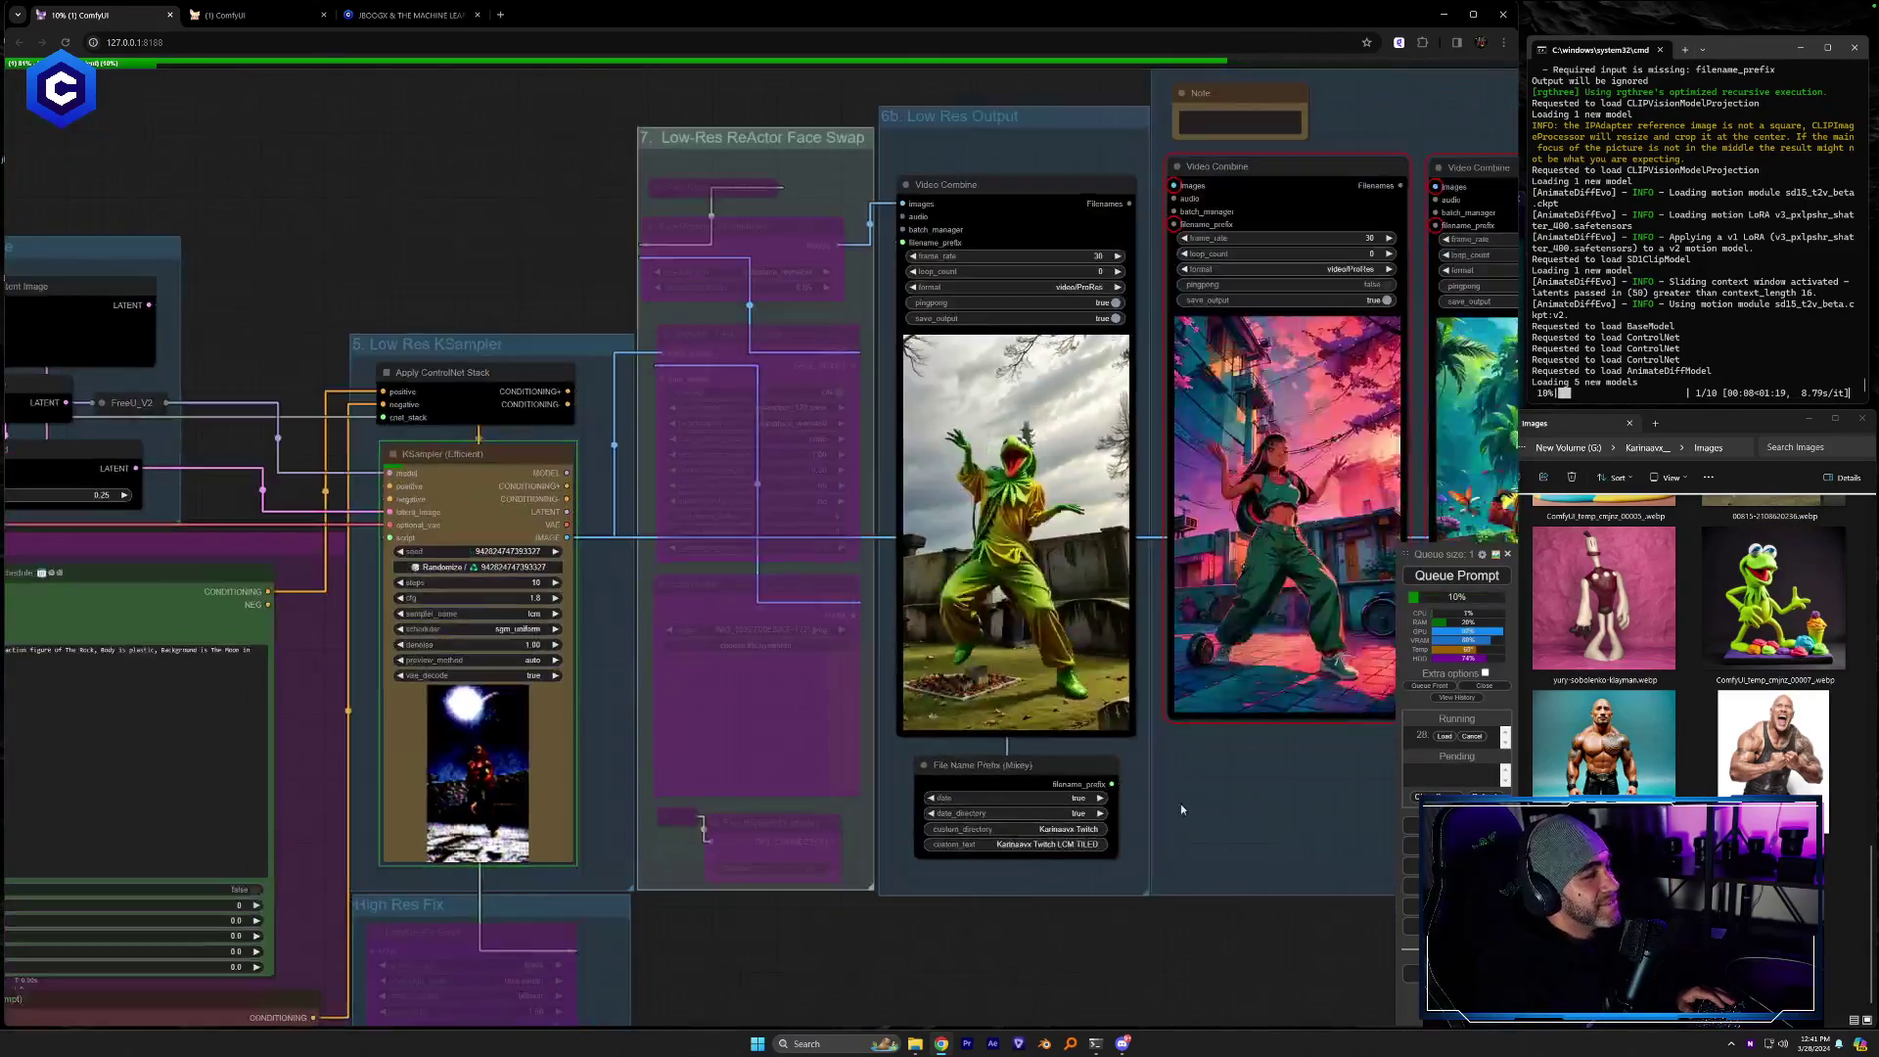
{"action": "left_click_drag", "start_coordinate": [1178, 854], "coordinate": [1145, 924]}
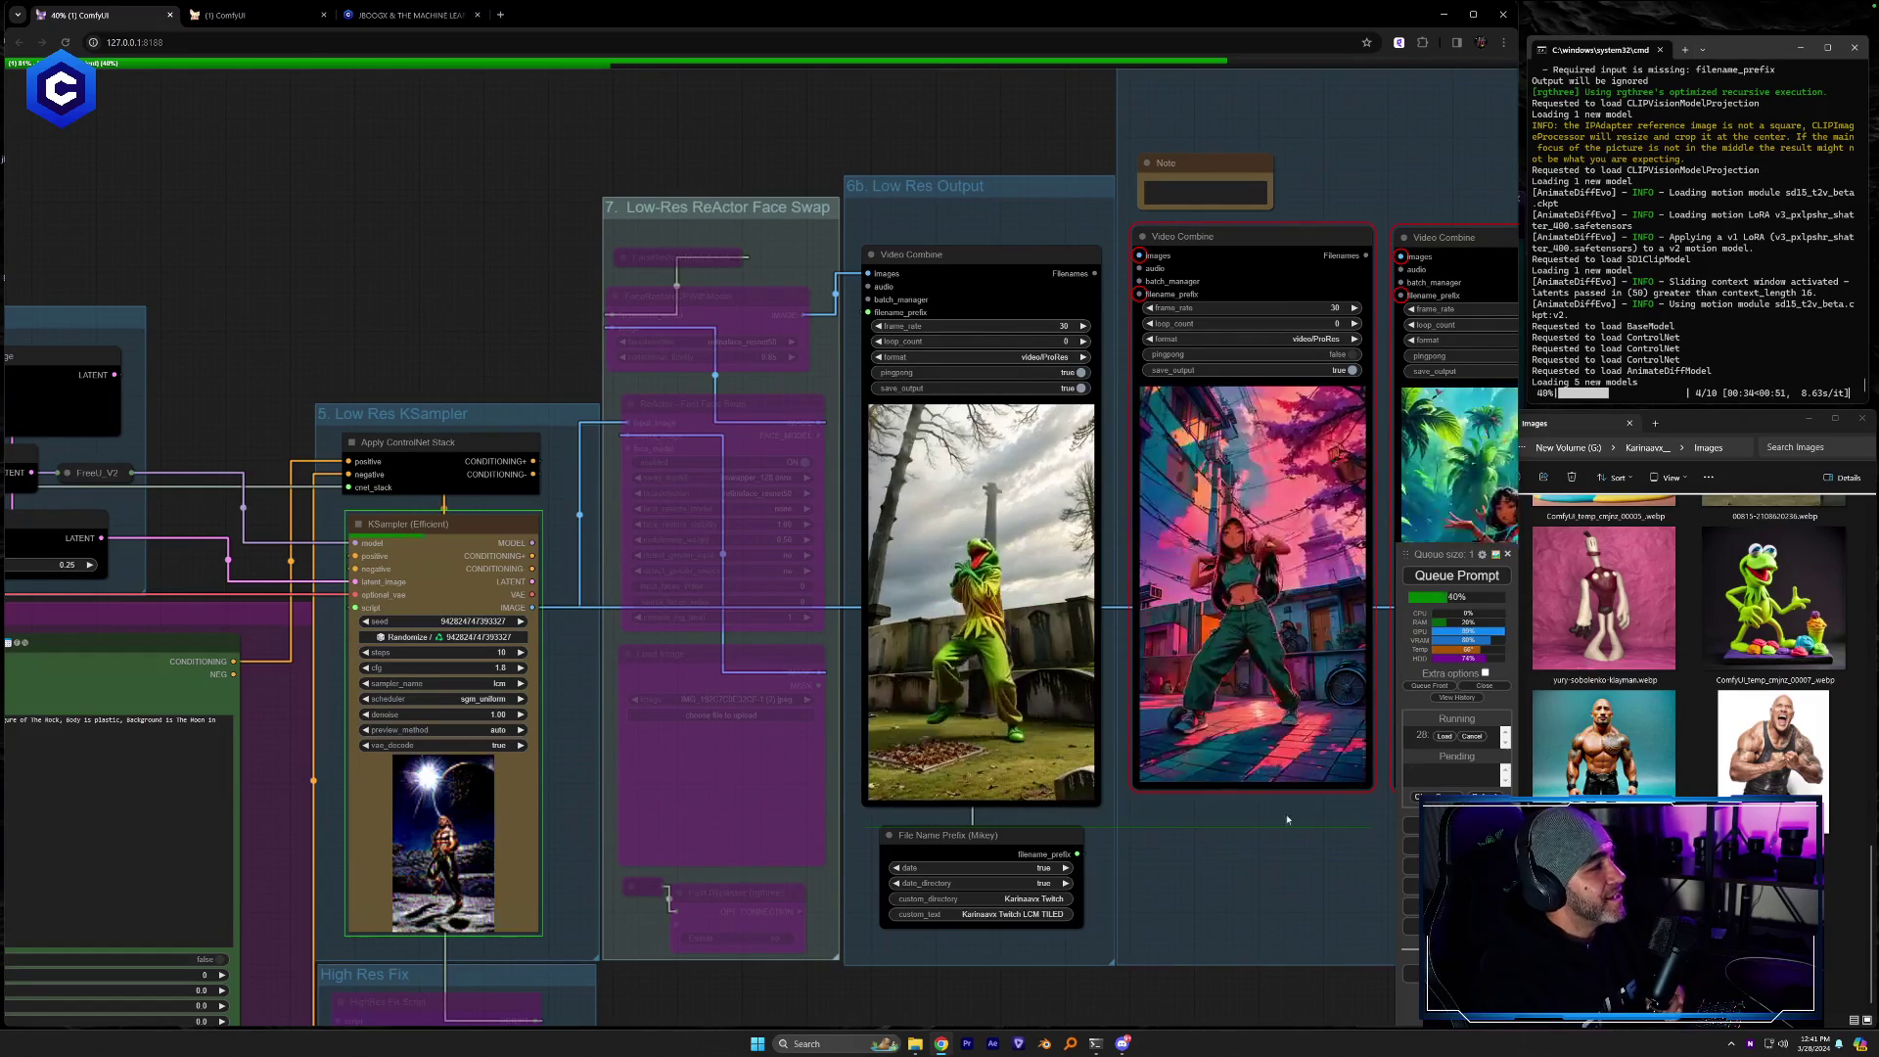
View the workflow's Civitai page and the second ComfyUI workflow, and return to the running workflow
{"action": "left_click", "coordinate": [431, 14]}
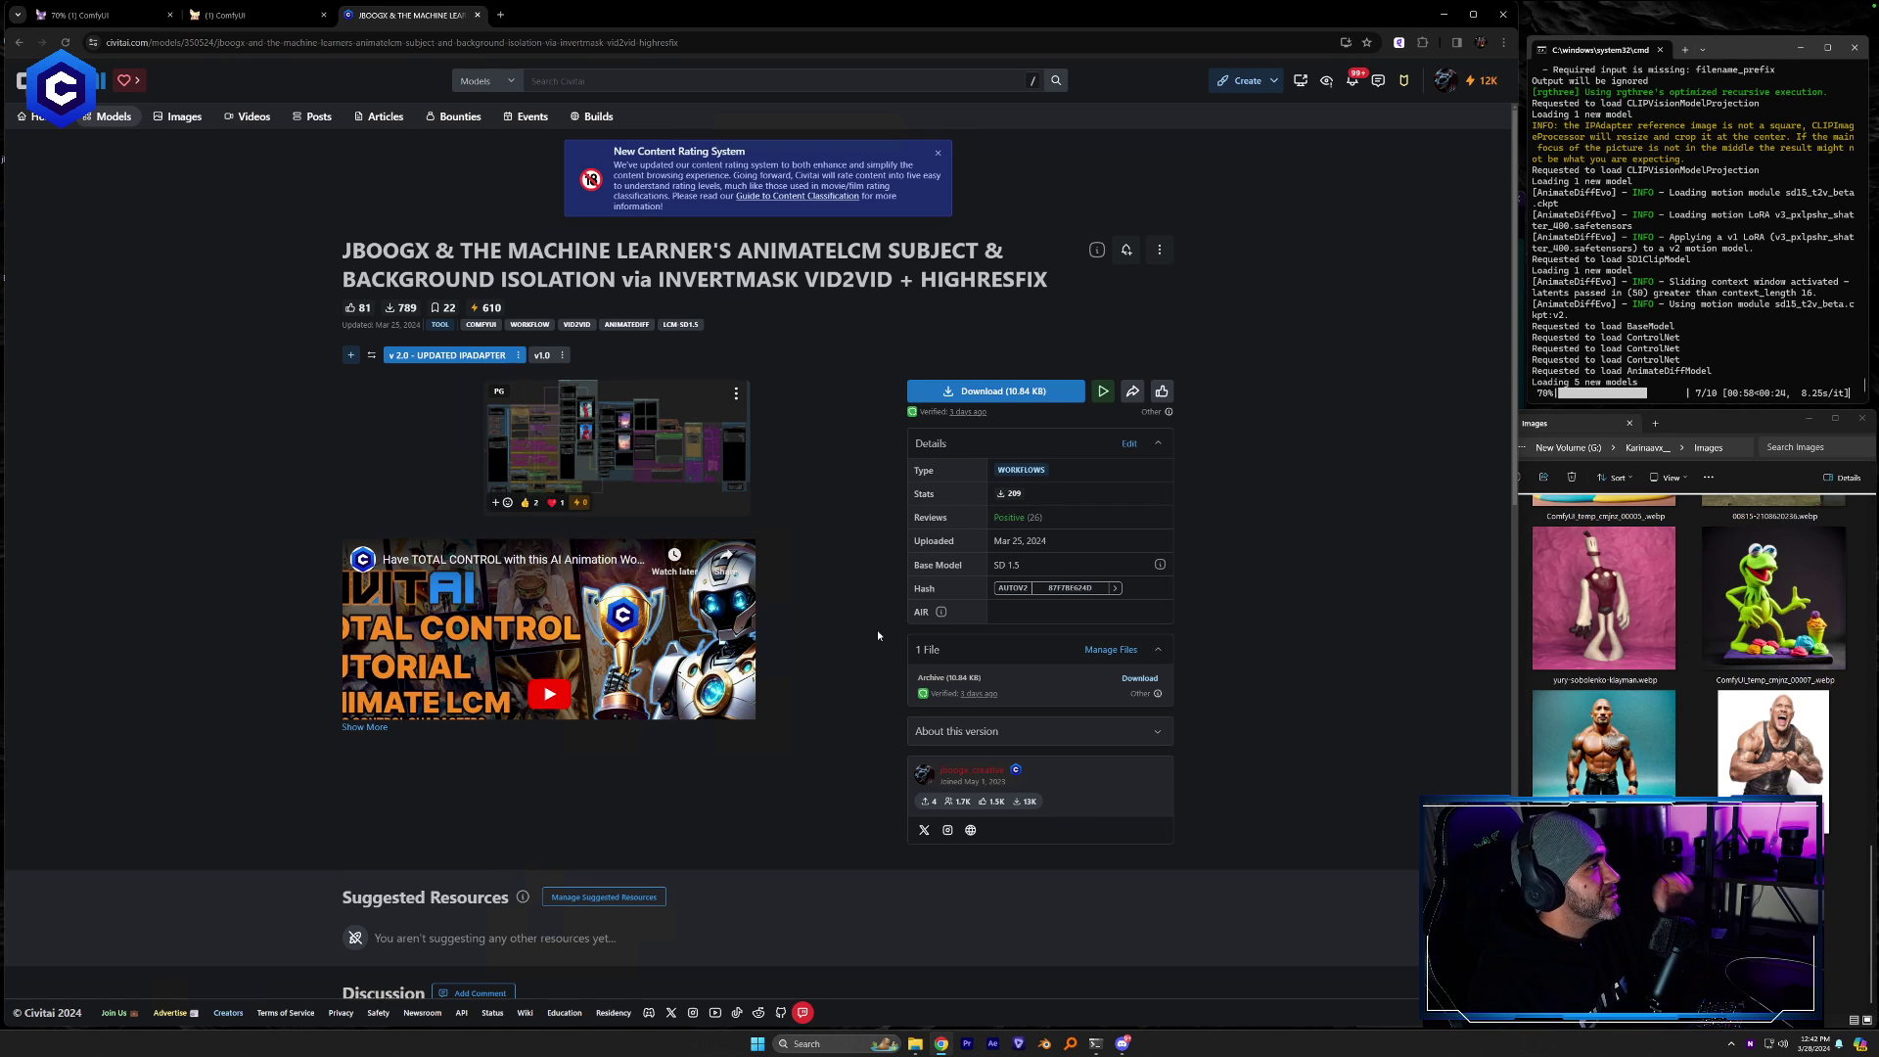
{"action": "left_click", "coordinate": [250, 15]}
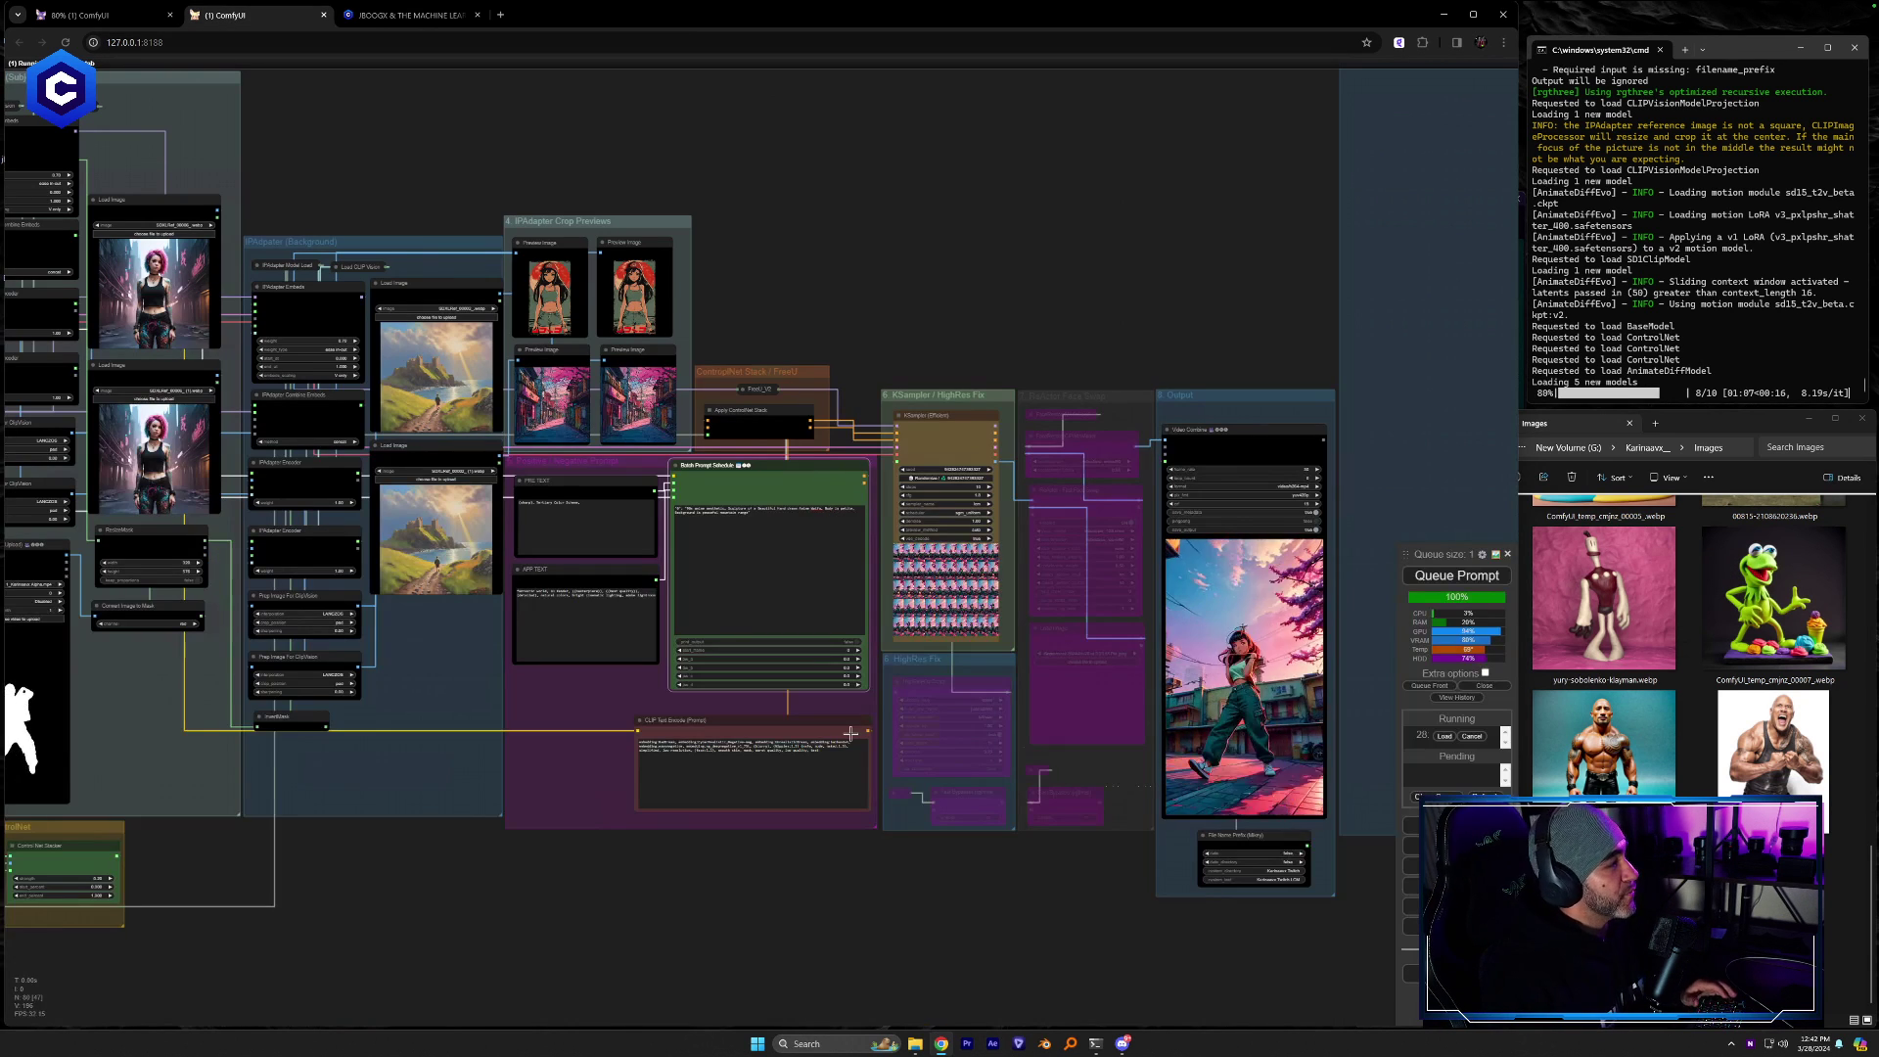
{"action": "left_click_drag", "start_coordinate": [522, 899], "coordinate": [1007, 906]}
{"action": "key", "text": "ctrl+1"}
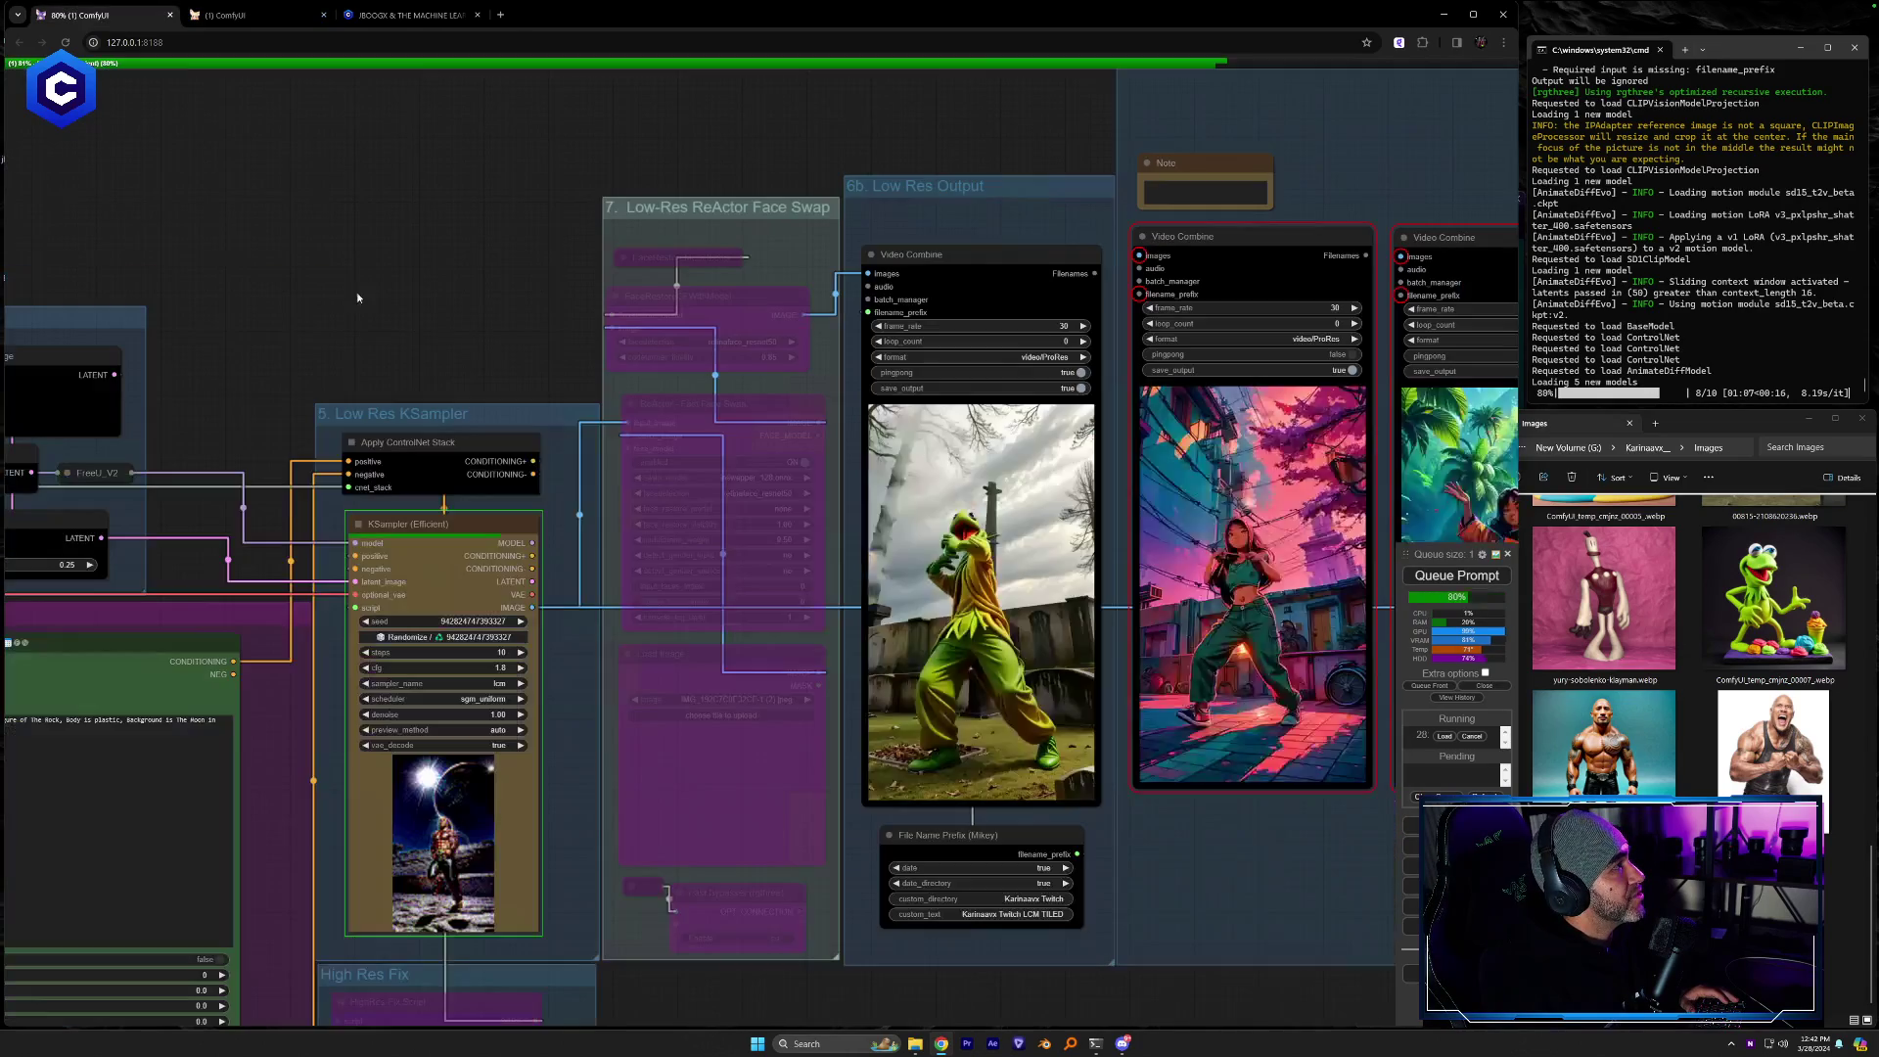
Inspect the KSampler (Efficient) node's preview of The Rock on the moon up close
{"action": "left_click_drag", "start_coordinate": [777, 976], "coordinate": [868, 968]}
{"action": "scroll", "coordinate": [806, 799], "scroll_direction": "up", "scroll_amount": 7}
{"action": "left_click_drag", "start_coordinate": [745, 820], "coordinate": [879, 757]}
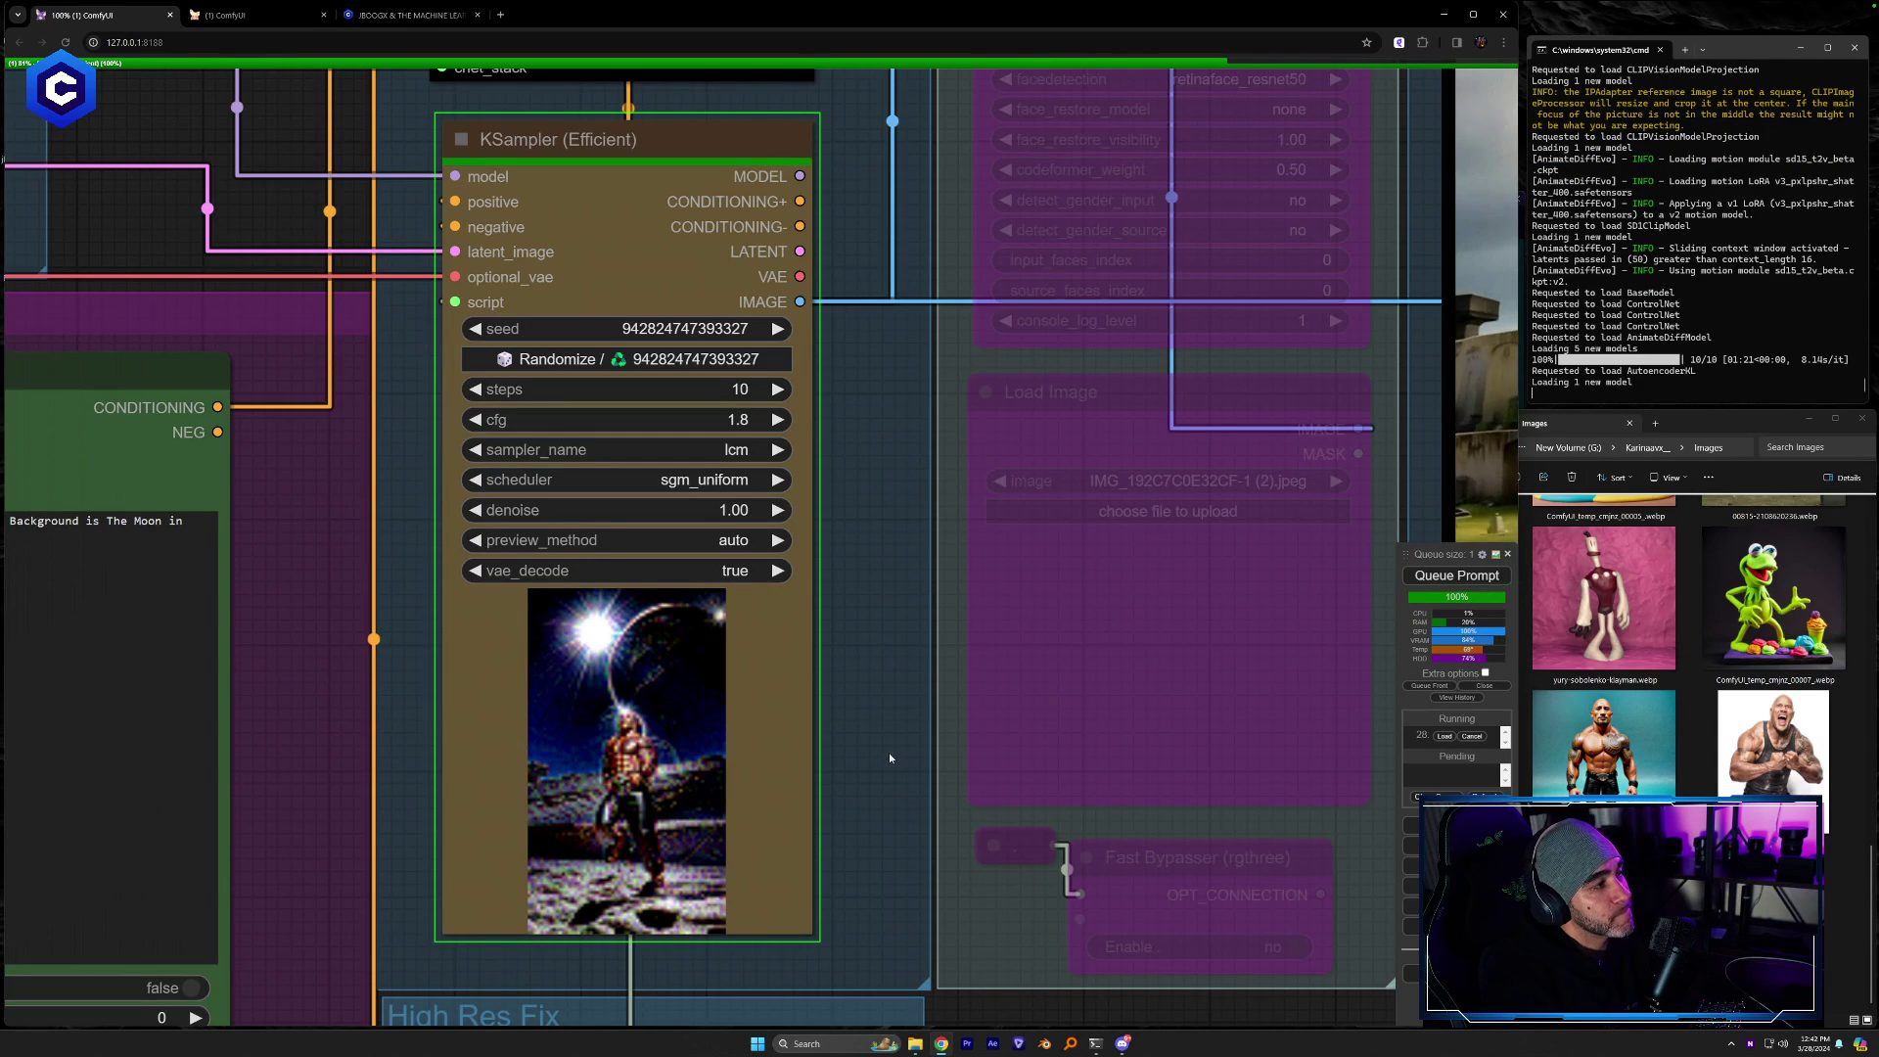
Follow the render from the KSampler to the low-res output and inspect the finished video of The Rock on the moon
{"action": "scroll", "coordinate": [888, 751], "scroll_direction": "down", "scroll_amount": 3}
{"action": "scroll", "coordinate": [888, 751], "scroll_direction": "down", "scroll_amount": 5}
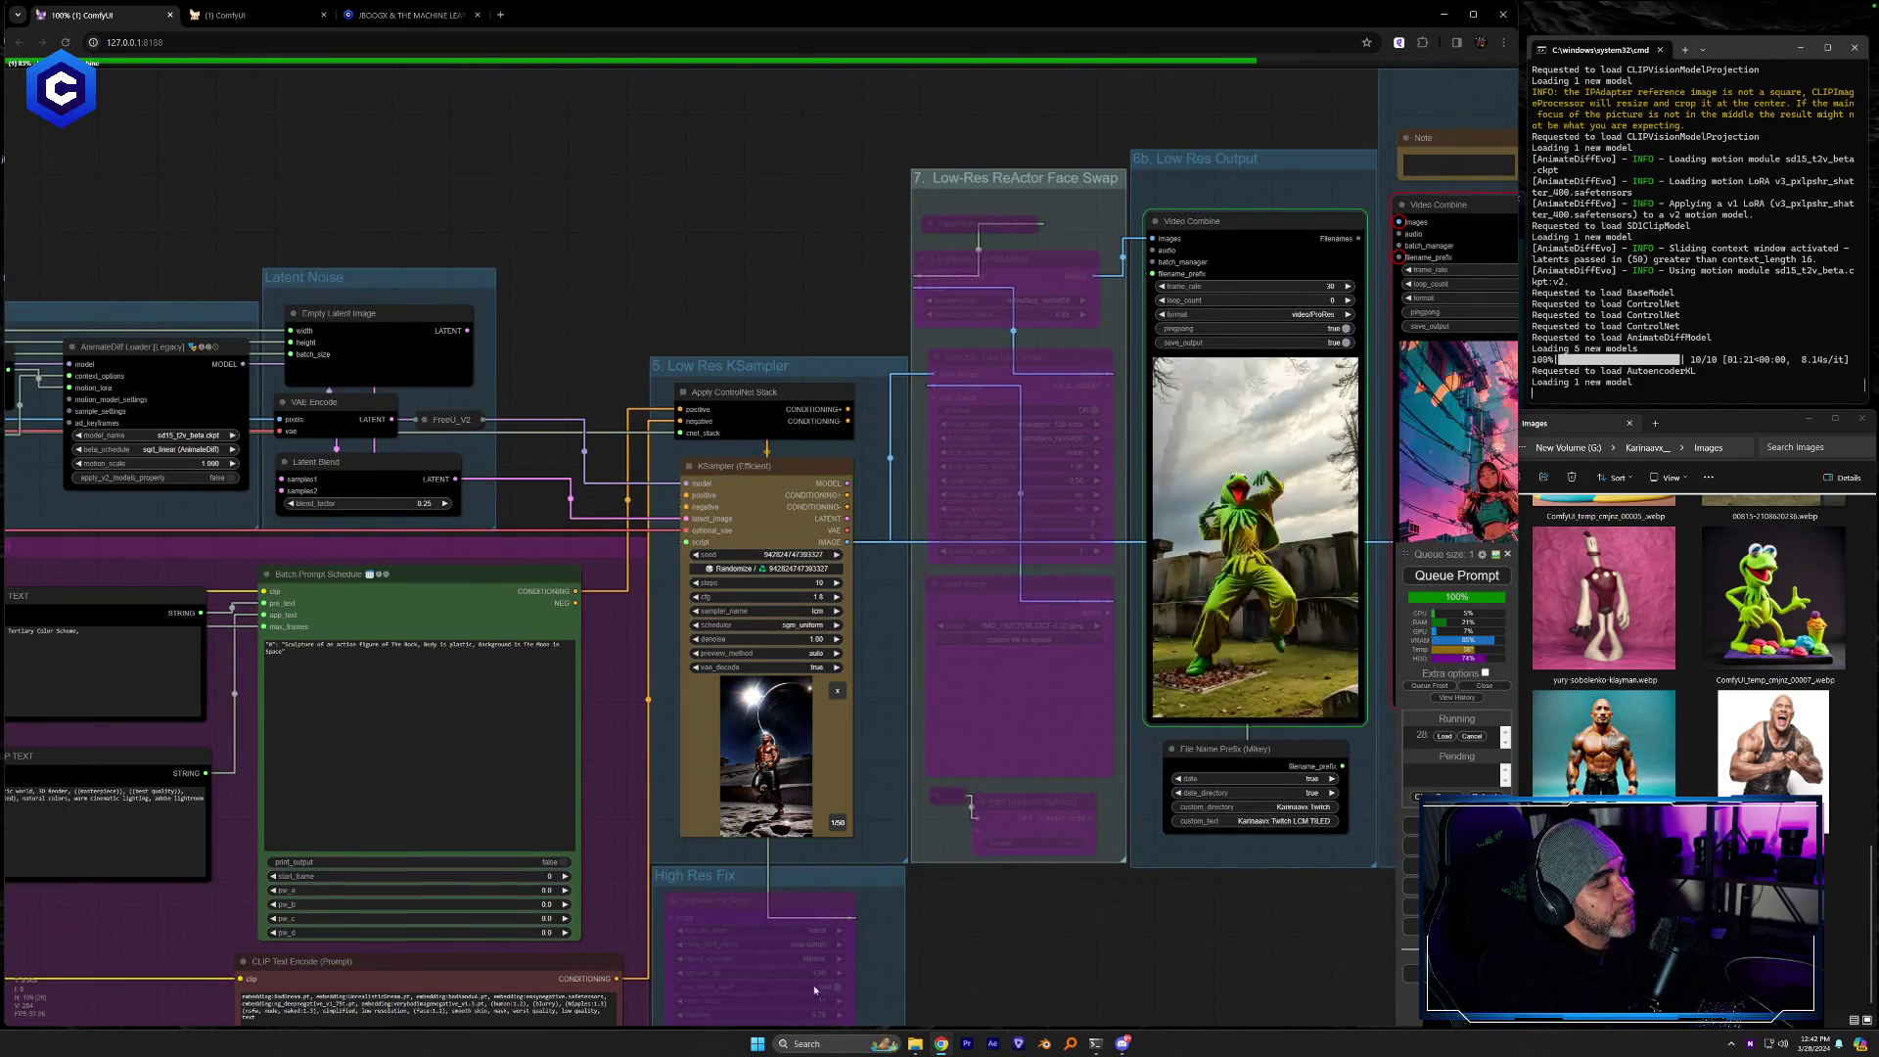
{"action": "left_click_drag", "start_coordinate": [1140, 825], "coordinate": [806, 959]}
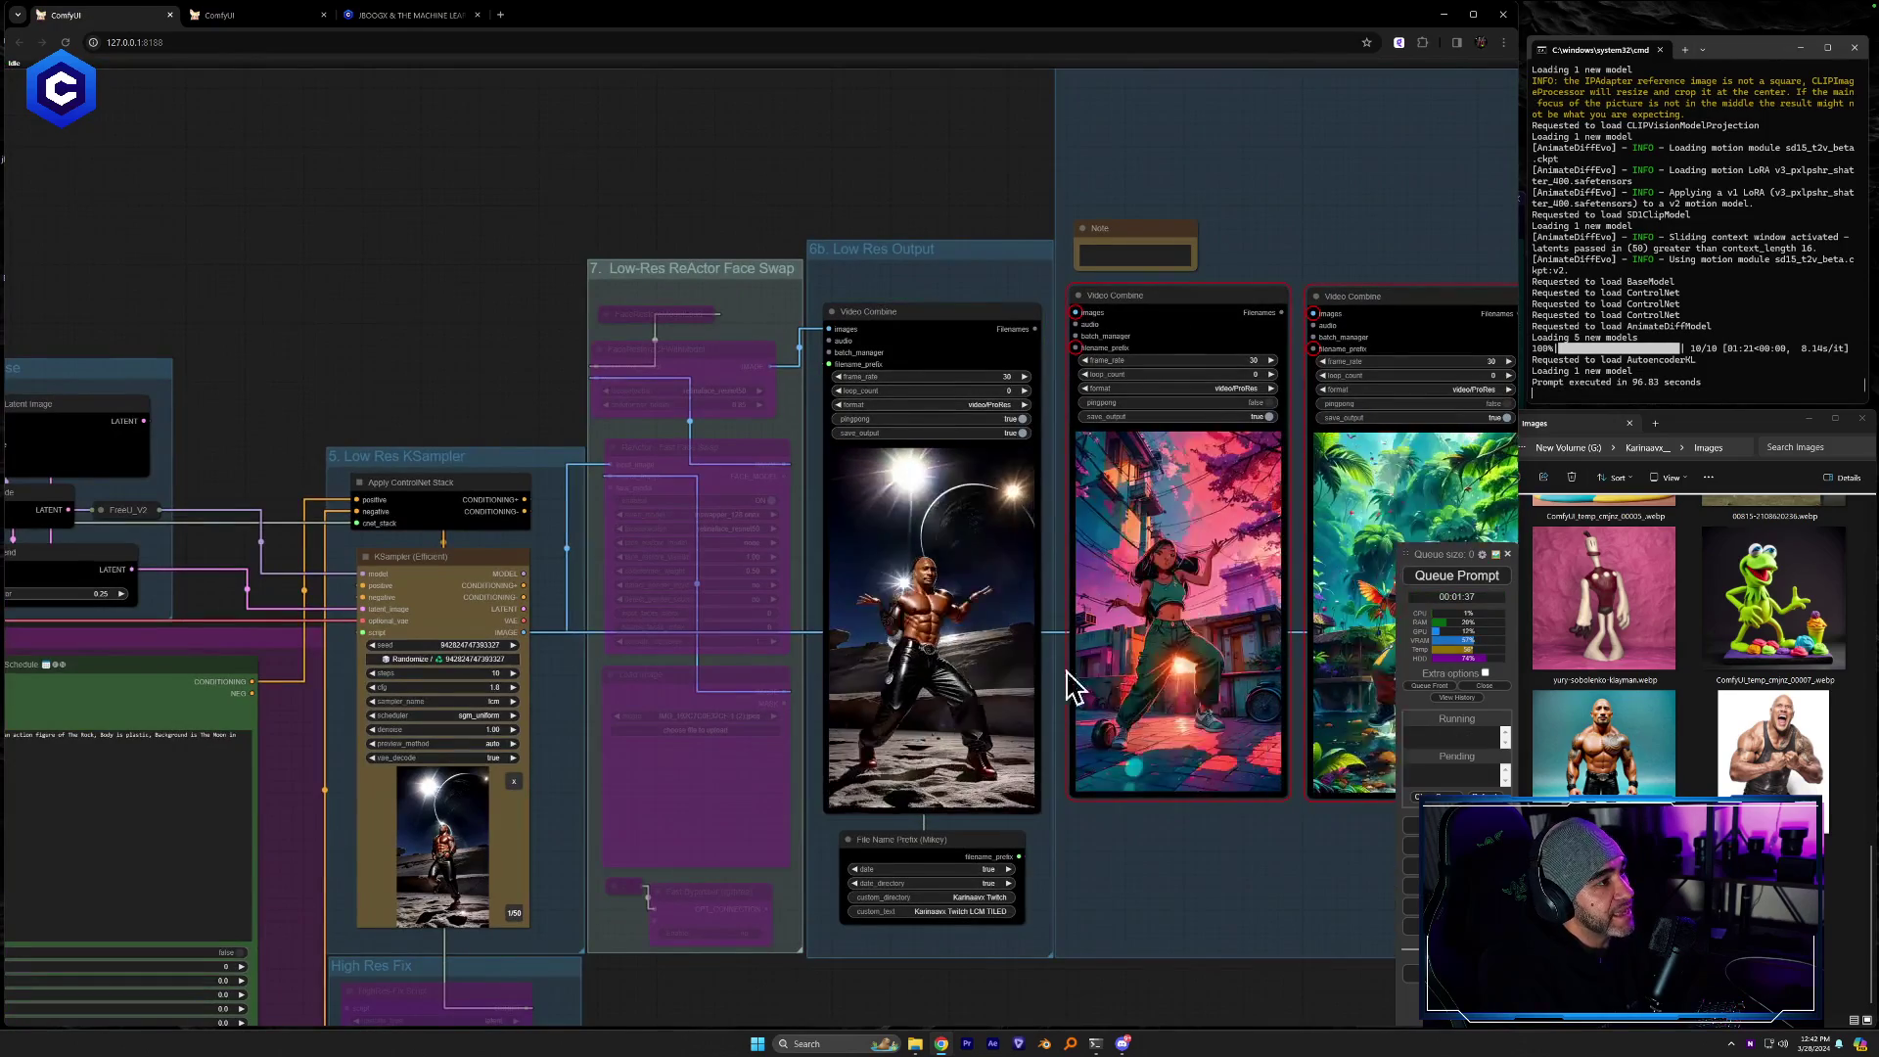
{"action": "left_click_drag", "start_coordinate": [1253, 811], "coordinate": [1058, 890]}
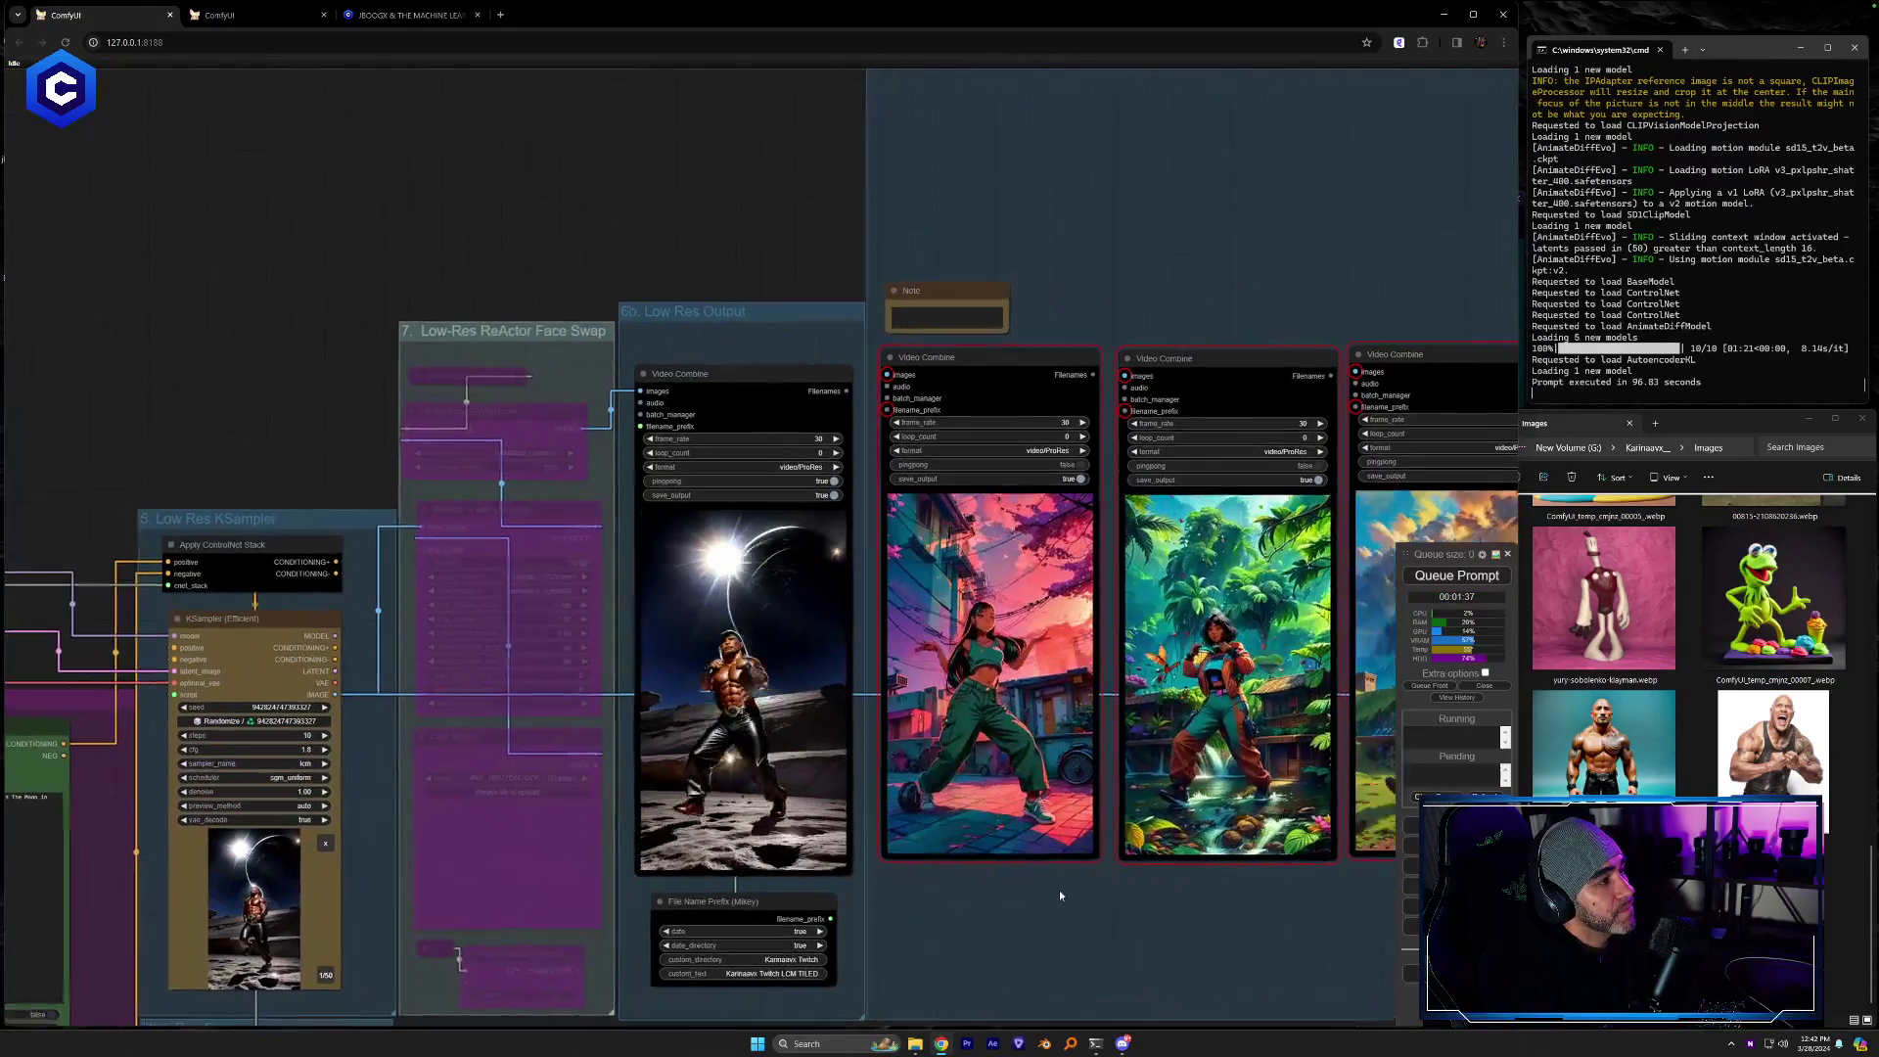
{"action": "scroll", "coordinate": [913, 790], "scroll_direction": "up", "scroll_amount": 5}
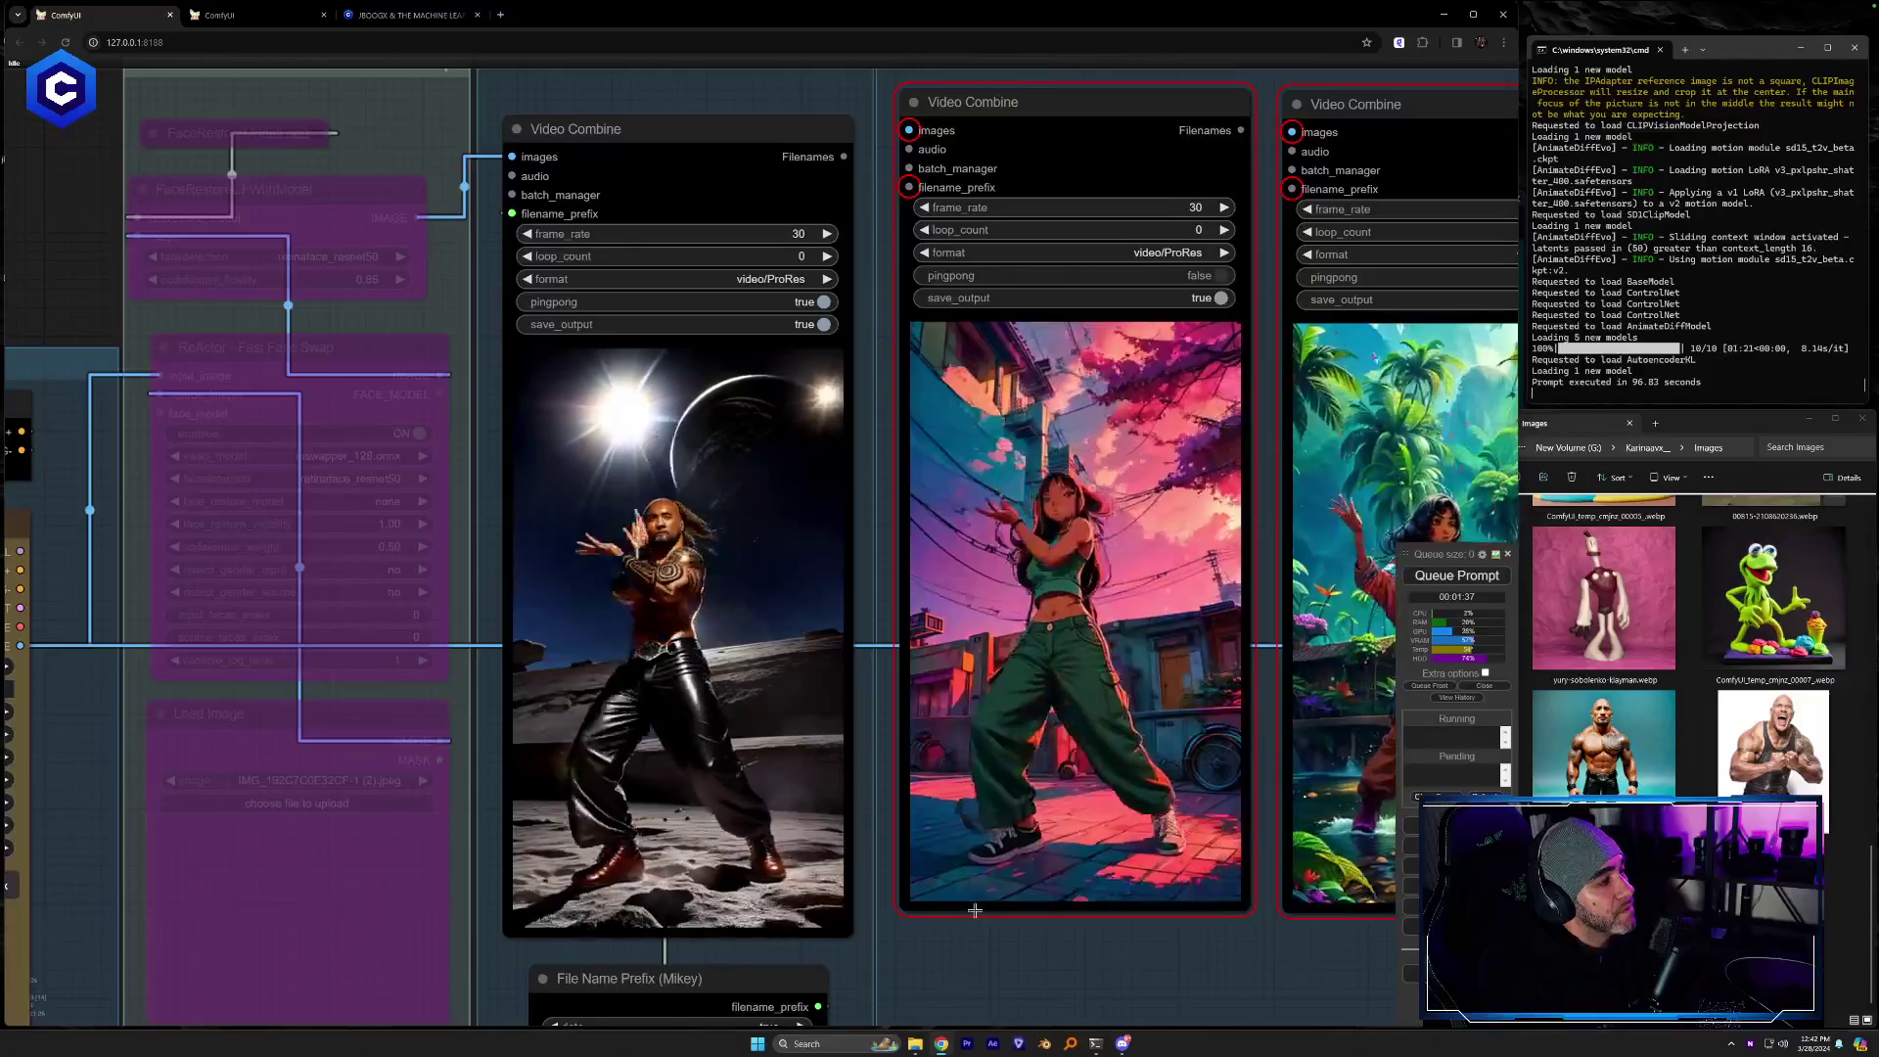
{"action": "scroll", "coordinate": [974, 910], "scroll_direction": "down", "scroll_amount": 1}
{"action": "scroll", "coordinate": [974, 910], "scroll_direction": "down", "scroll_amount": 2}
Review the IPAdapter character and background images and the Batch Prompt Schedule text behind the moon render
{"action": "left_click_drag", "start_coordinate": [979, 960], "coordinate": [1742, 569]}
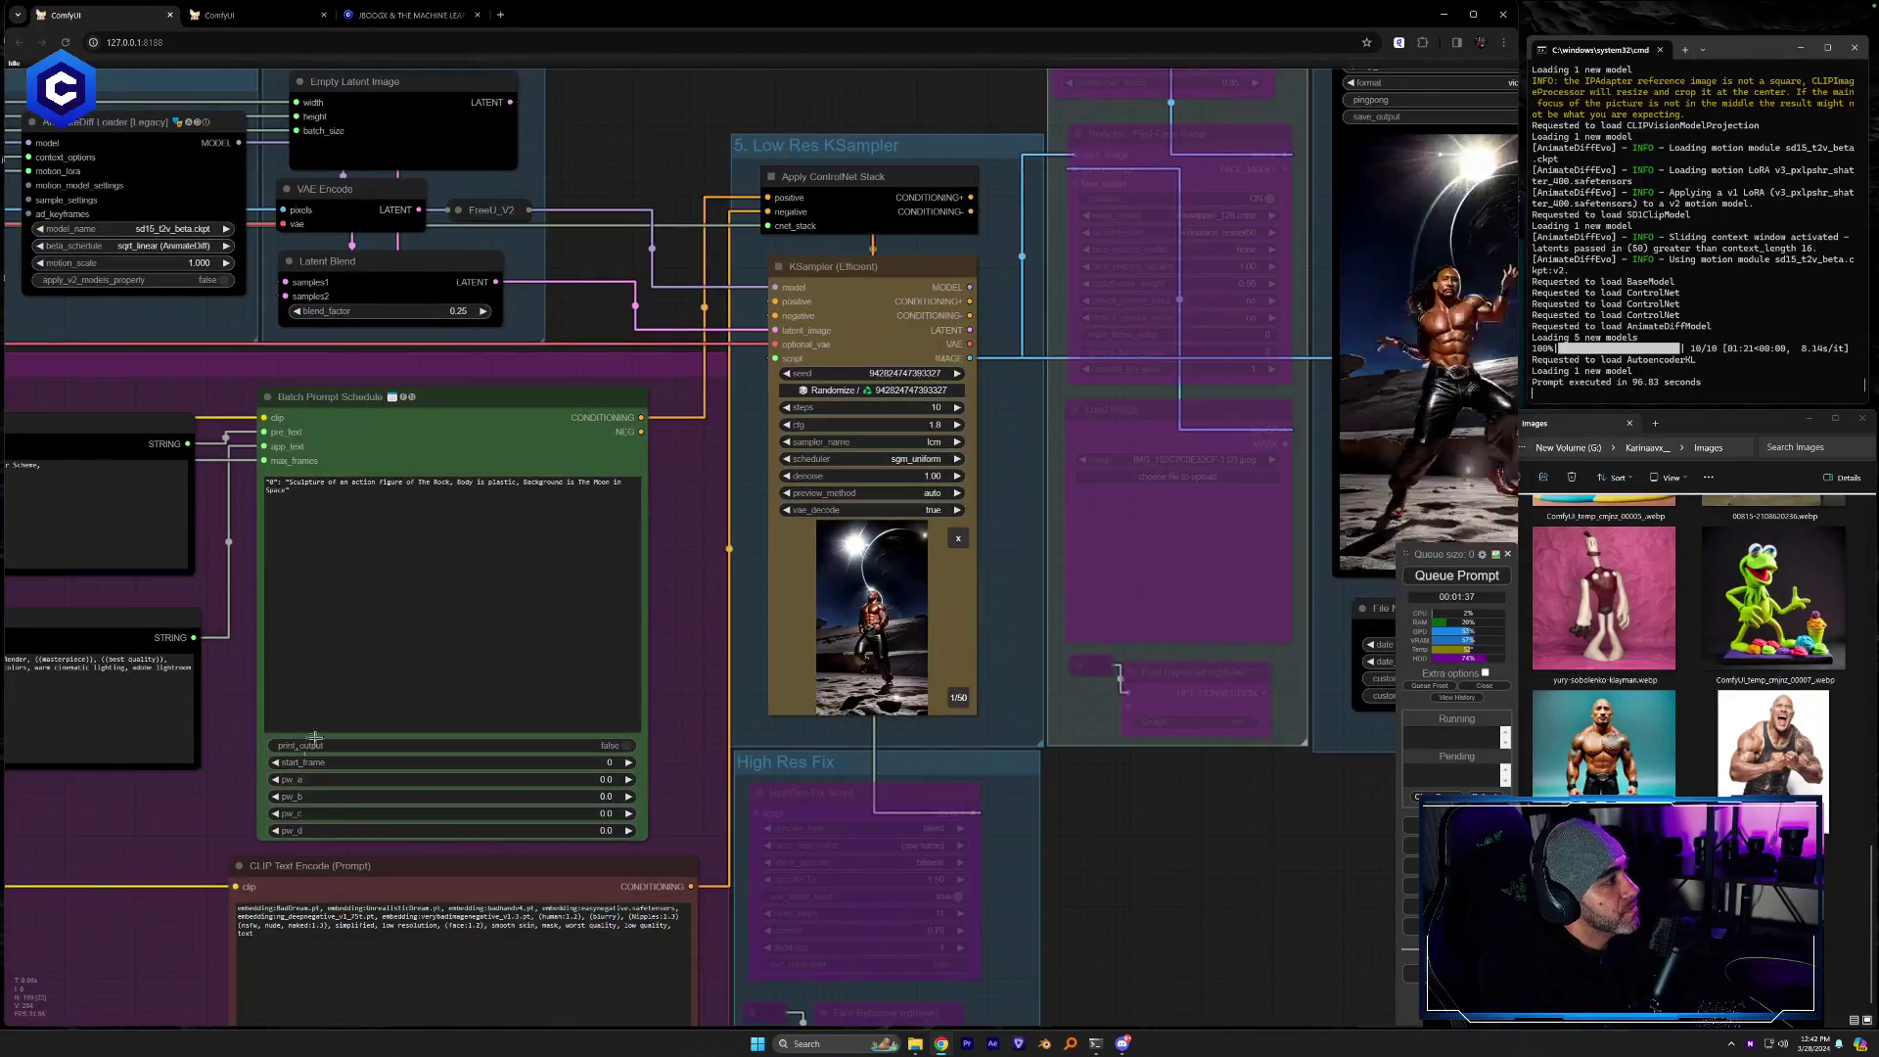
{"action": "left_click_drag", "start_coordinate": [615, 802], "coordinate": [1405, 866]}
{"action": "left_click_drag", "start_coordinate": [548, 588], "coordinate": [783, 661]}
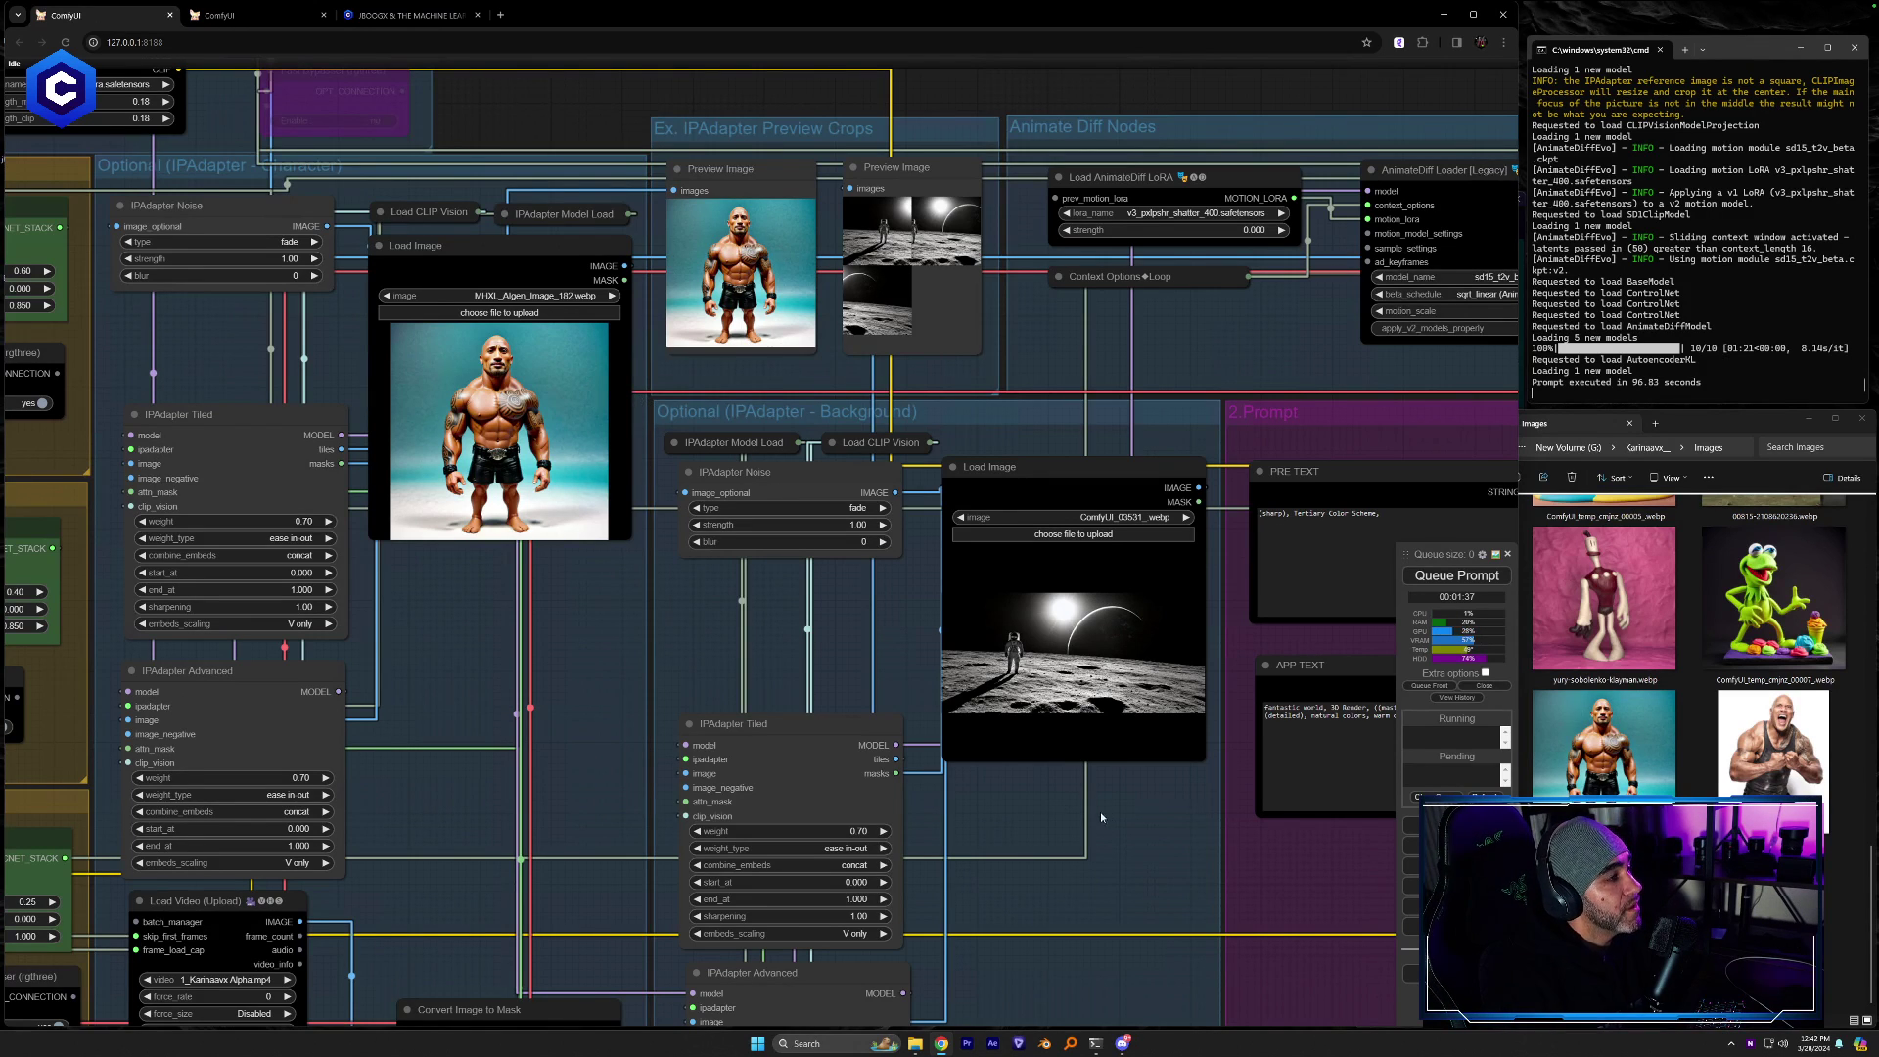
{"action": "left_click_drag", "start_coordinate": [1073, 822], "coordinate": [792, 821]}
{"action": "left_click_drag", "start_coordinate": [1296, 483], "coordinate": [1172, 478]}
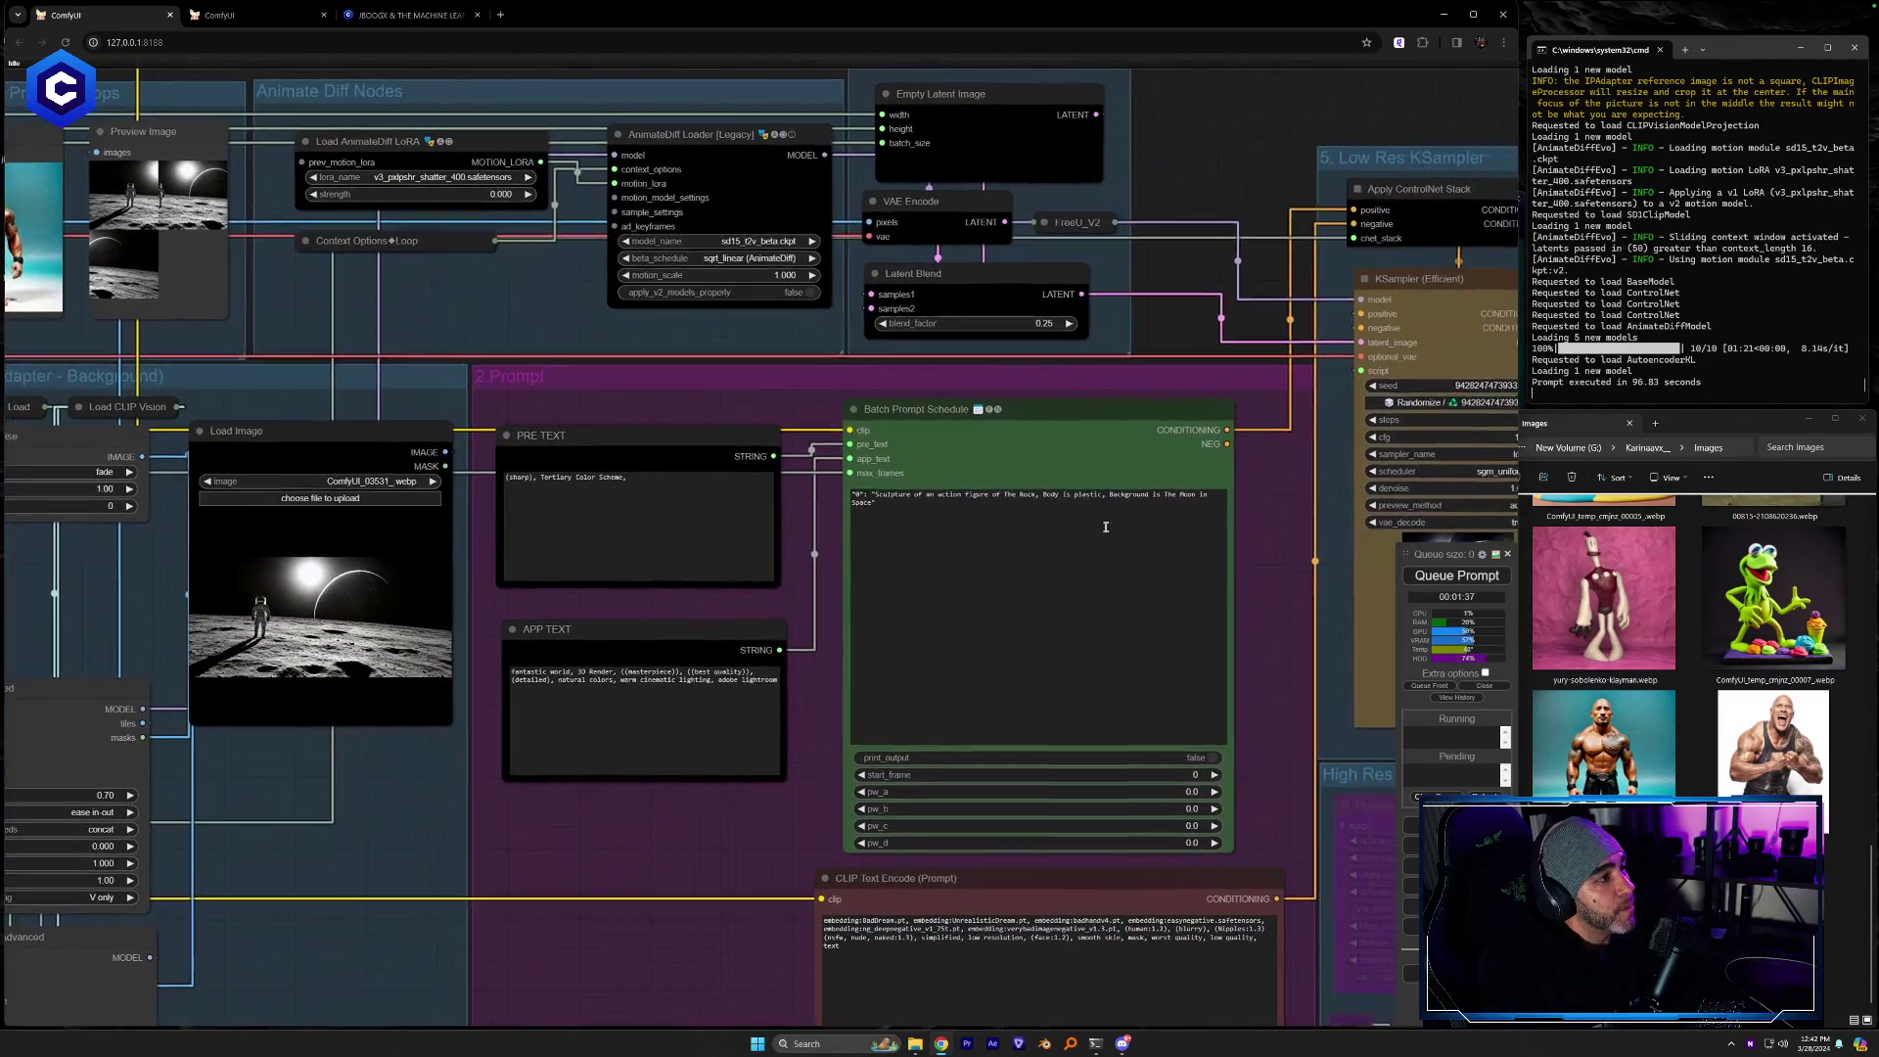
{"action": "scroll", "coordinate": [1243, 563], "scroll_direction": "up", "scroll_amount": 6}
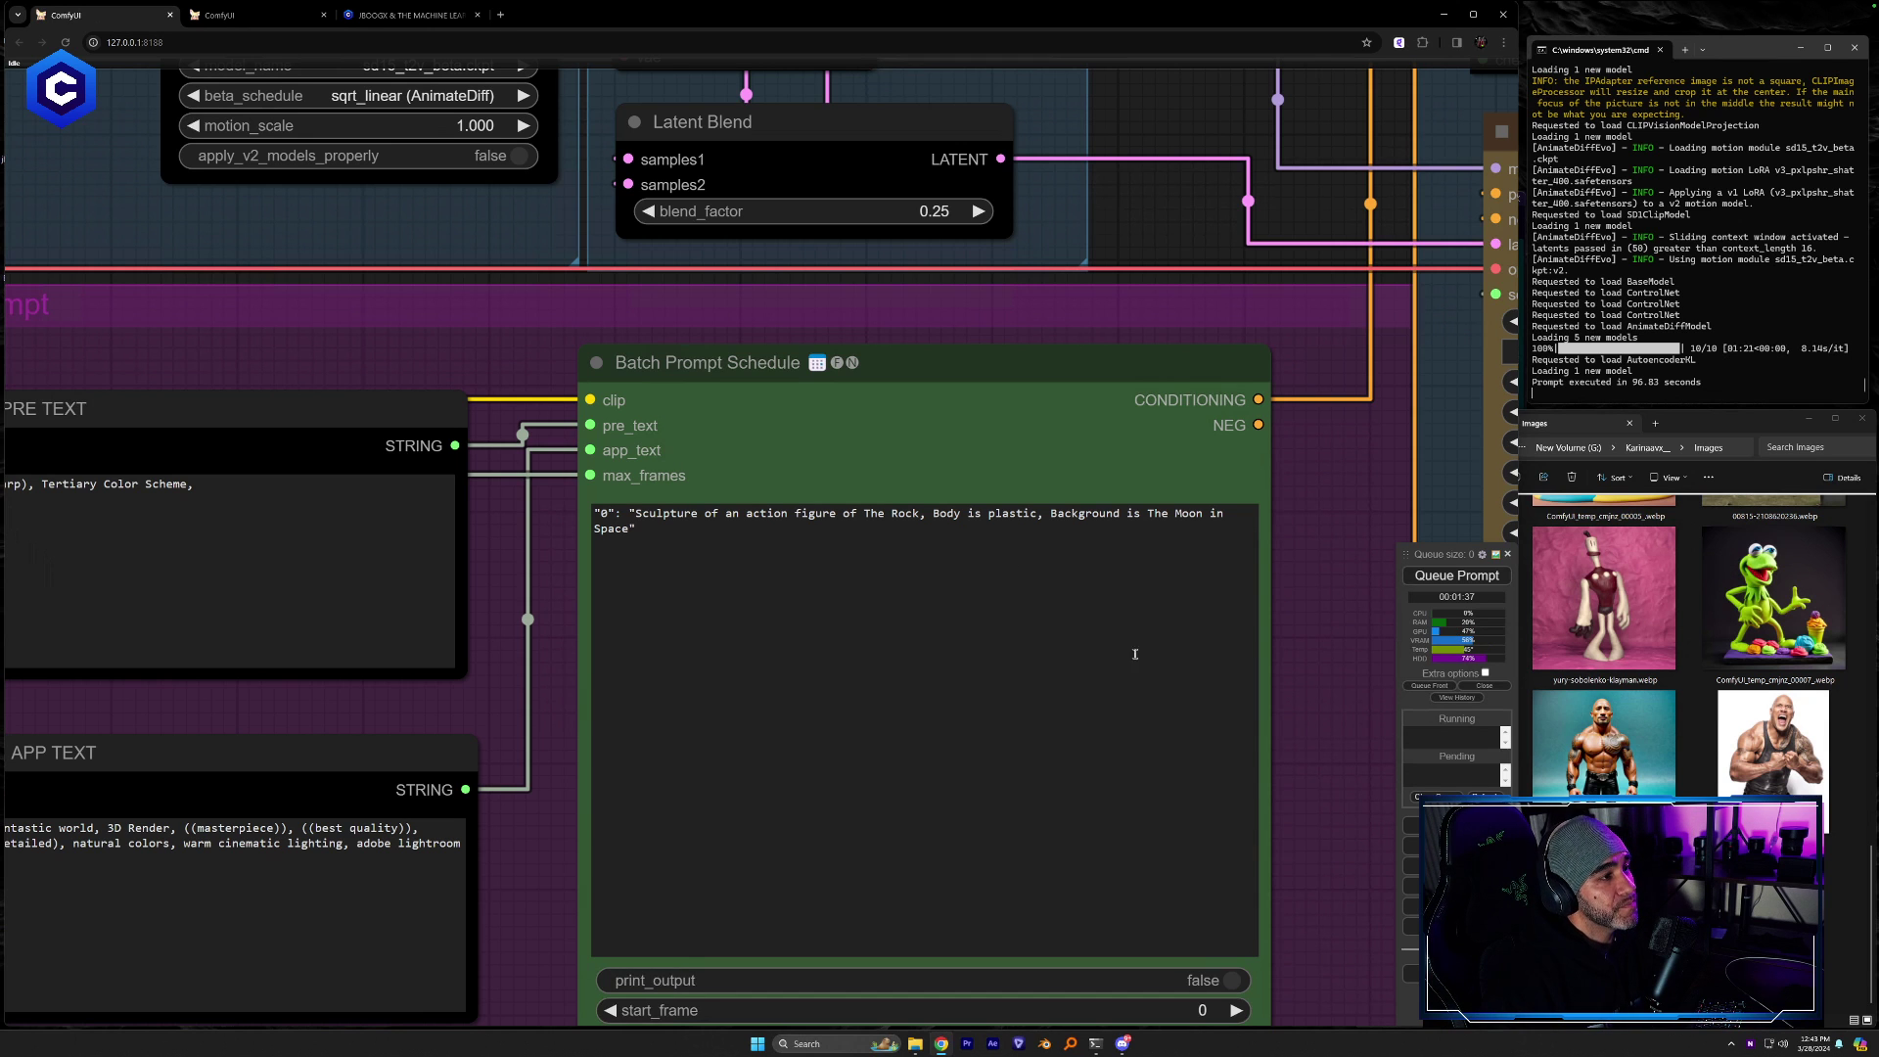
{"action": "scroll", "coordinate": [1305, 611], "scroll_direction": "down", "scroll_amount": 5}
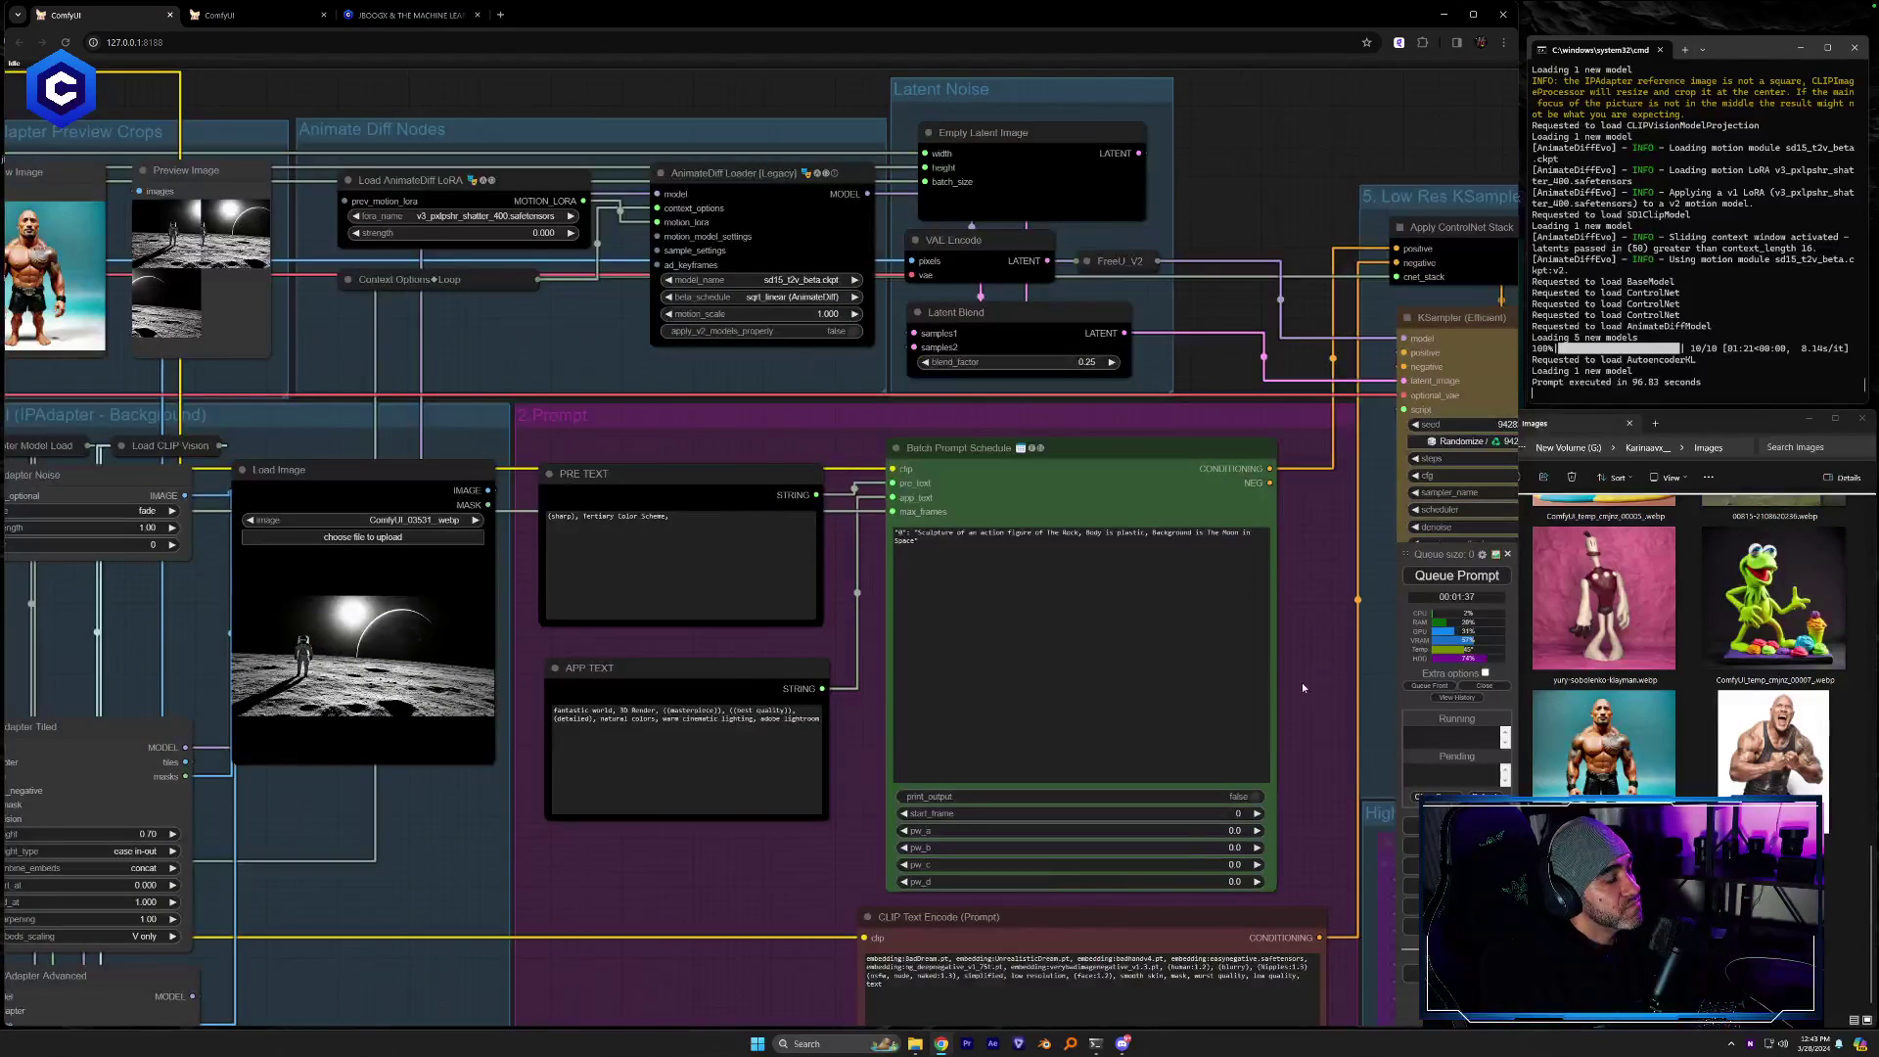
Inspect the moon video up close and compare it with the row of saved dance videos
{"action": "left_click_drag", "start_coordinate": [1306, 687], "coordinate": [170, 722]}
{"action": "left_click_drag", "start_coordinate": [1348, 419], "coordinate": [881, 550]}
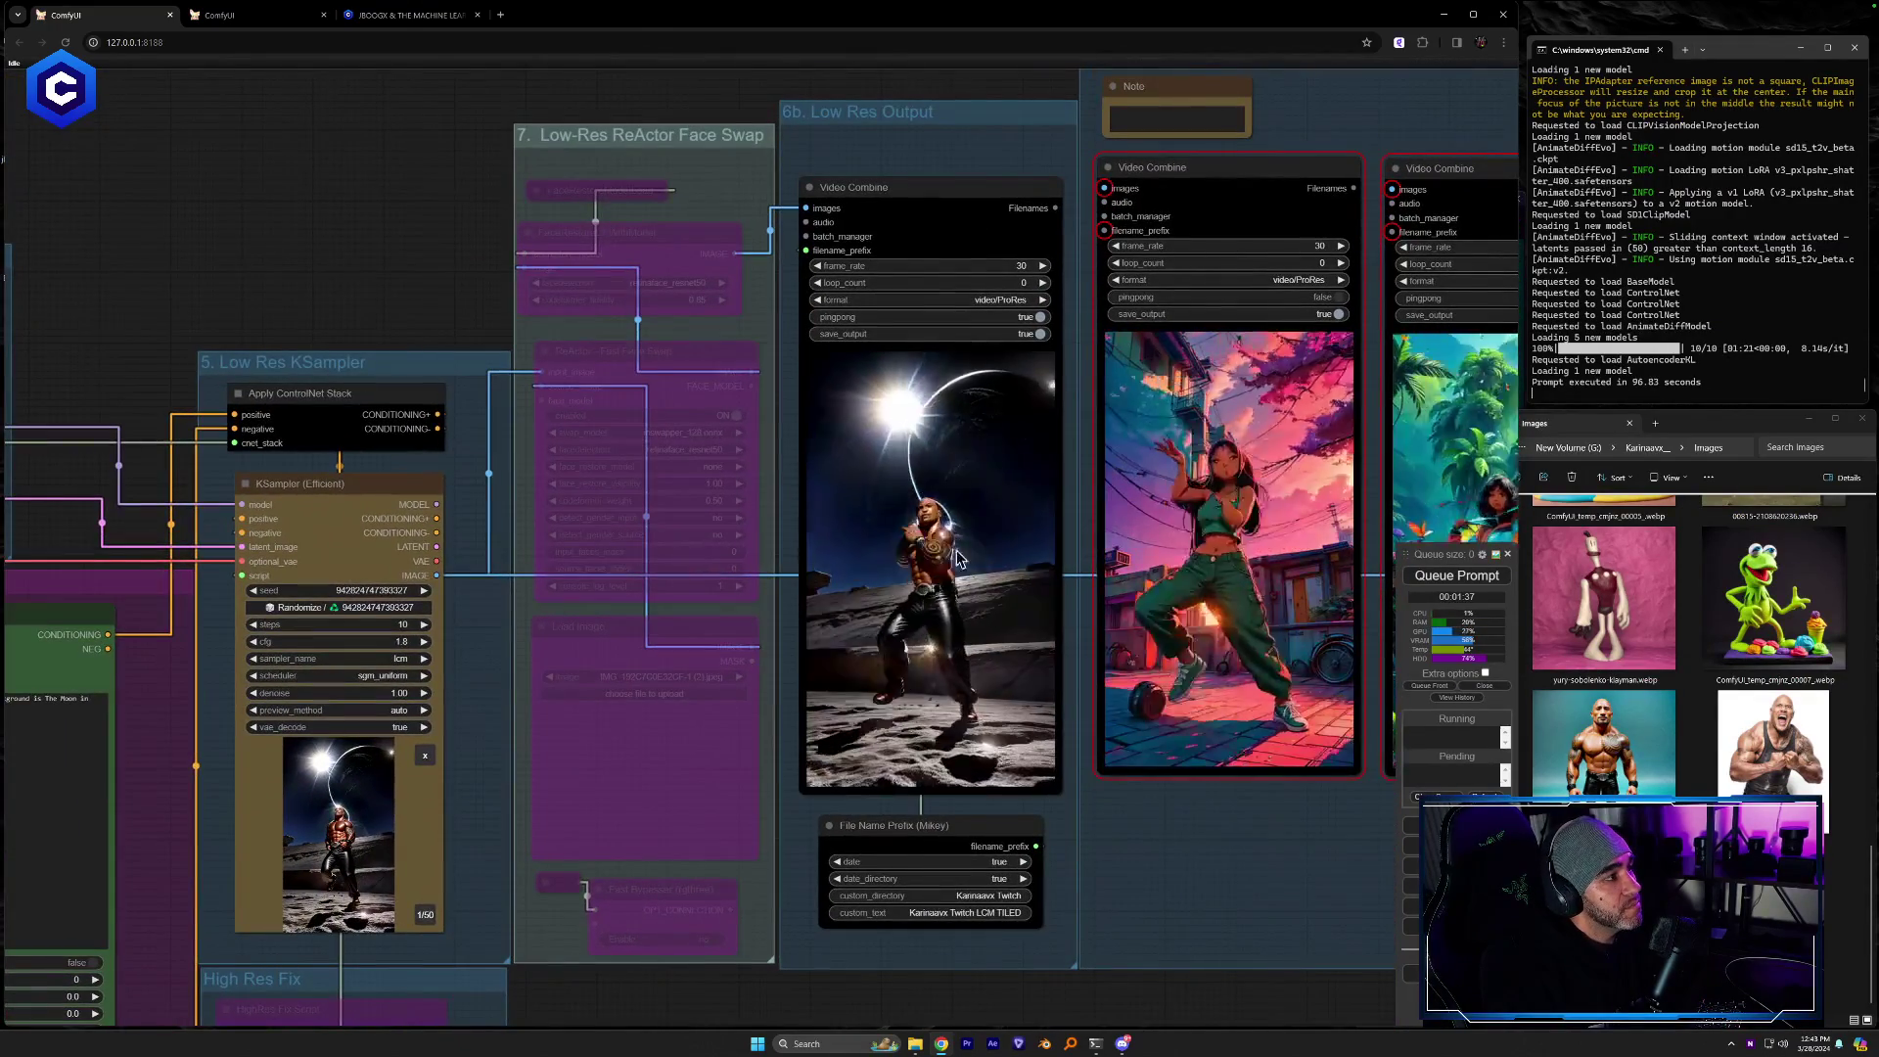
{"action": "scroll", "coordinate": [941, 486], "scroll_direction": "up", "scroll_amount": 2}
{"action": "scroll", "coordinate": [942, 486], "scroll_direction": "up", "scroll_amount": 5}
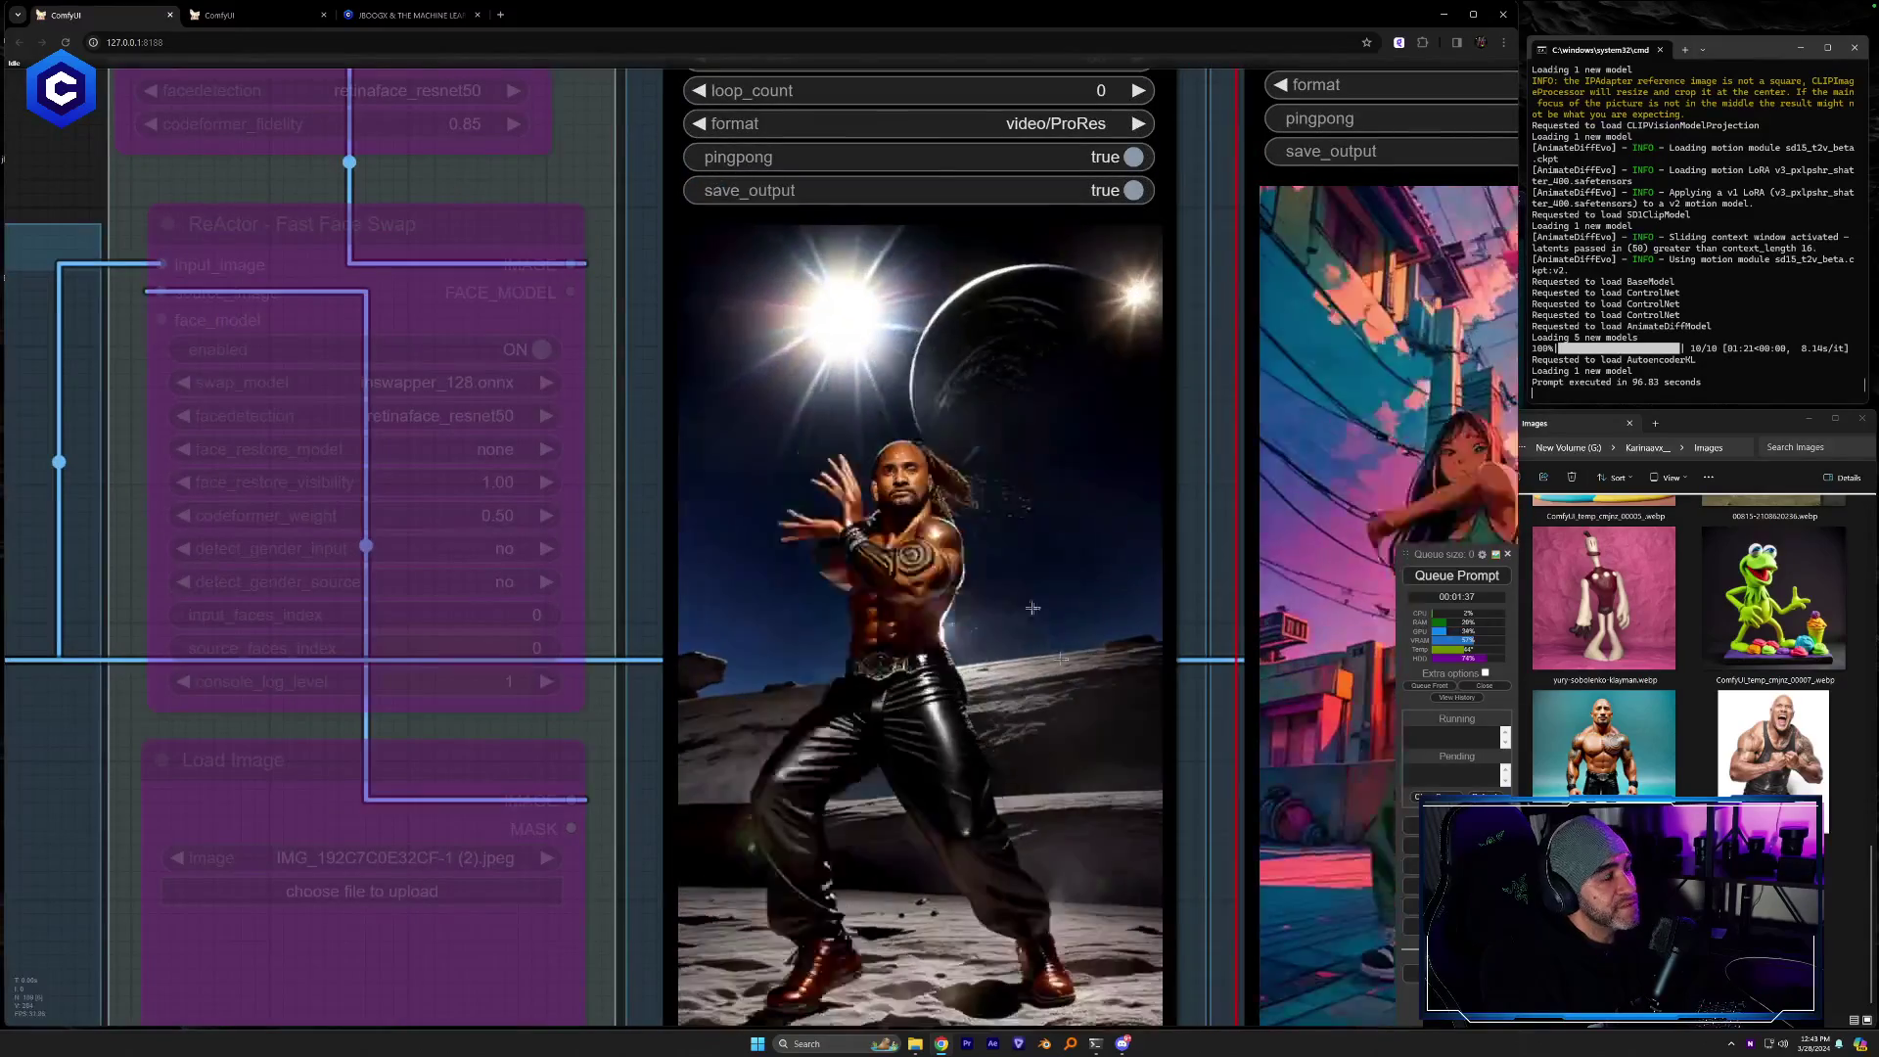
{"action": "scroll", "coordinate": [1019, 745], "scroll_direction": "down", "scroll_amount": 4}
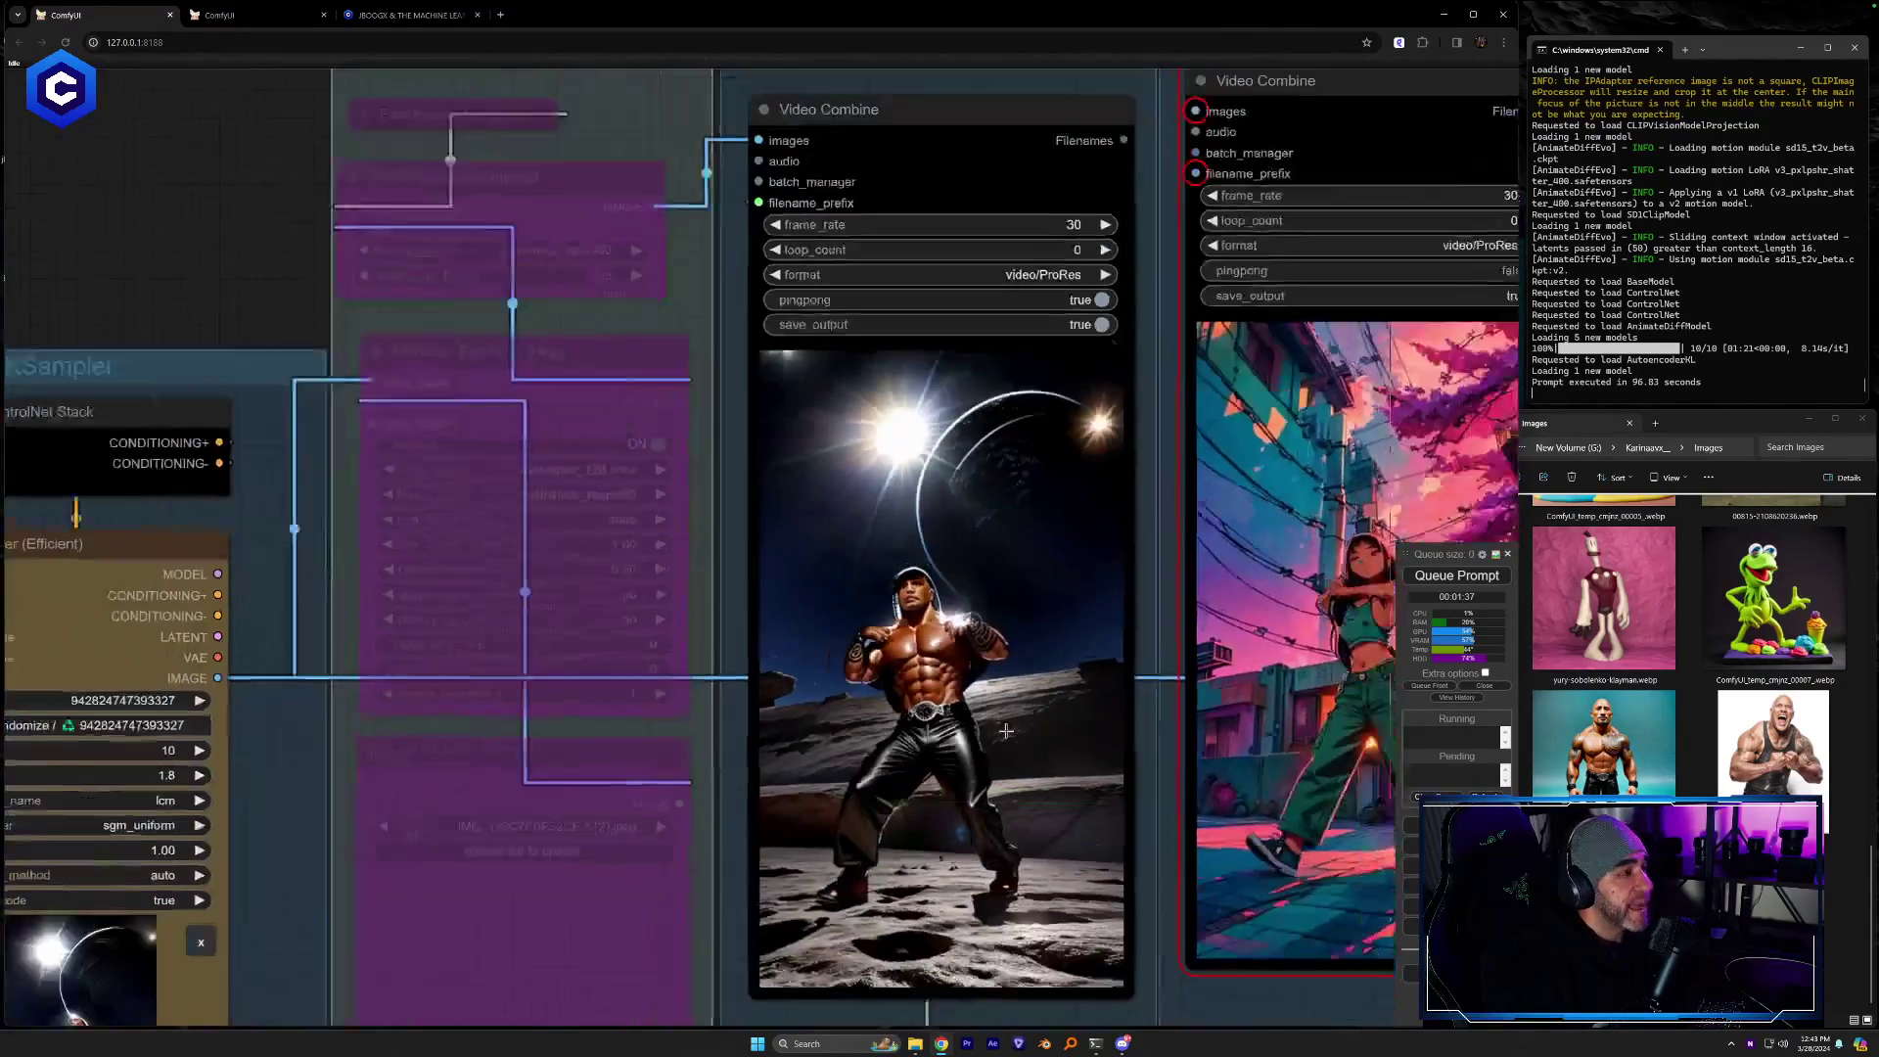
{"action": "left_click_drag", "start_coordinate": [1223, 722], "coordinate": [444, 647]}
{"action": "scroll", "coordinate": [879, 827], "scroll_direction": "down", "scroll_amount": 5}
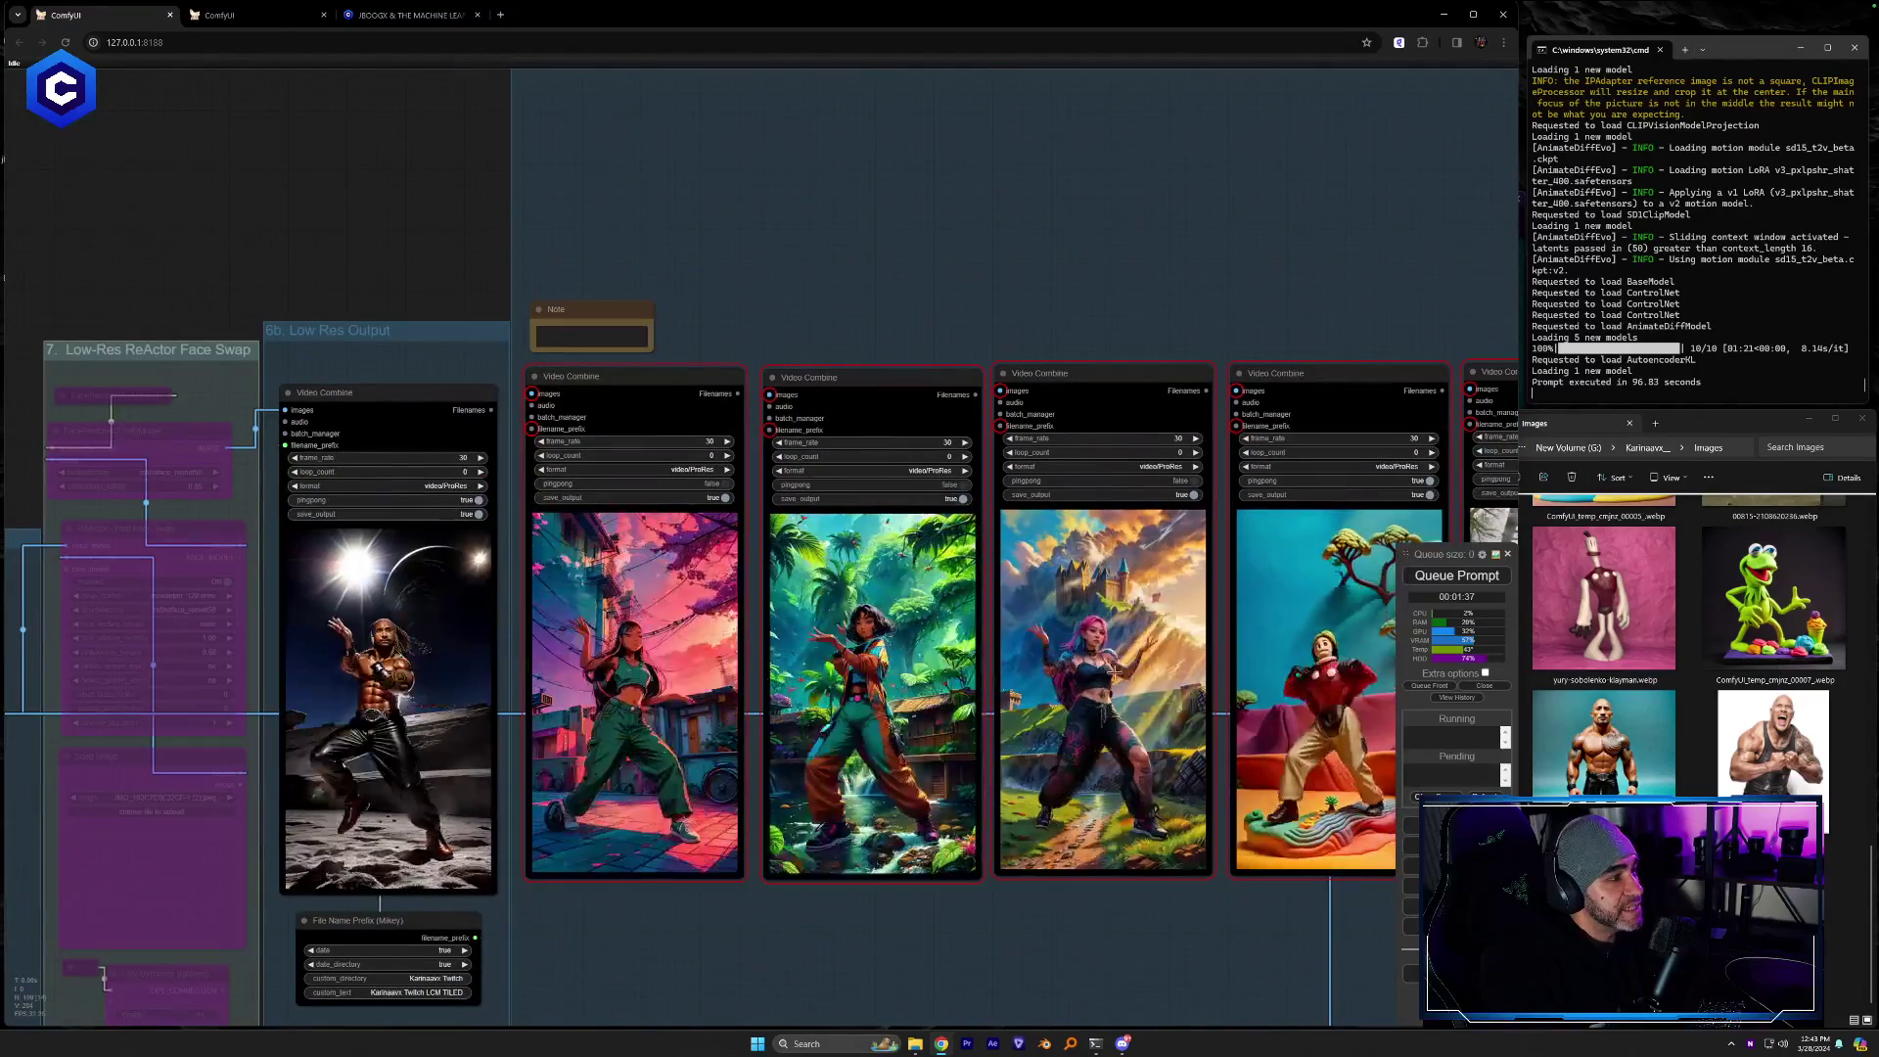
{"action": "left_click_drag", "start_coordinate": [1169, 924], "coordinate": [889, 916]}
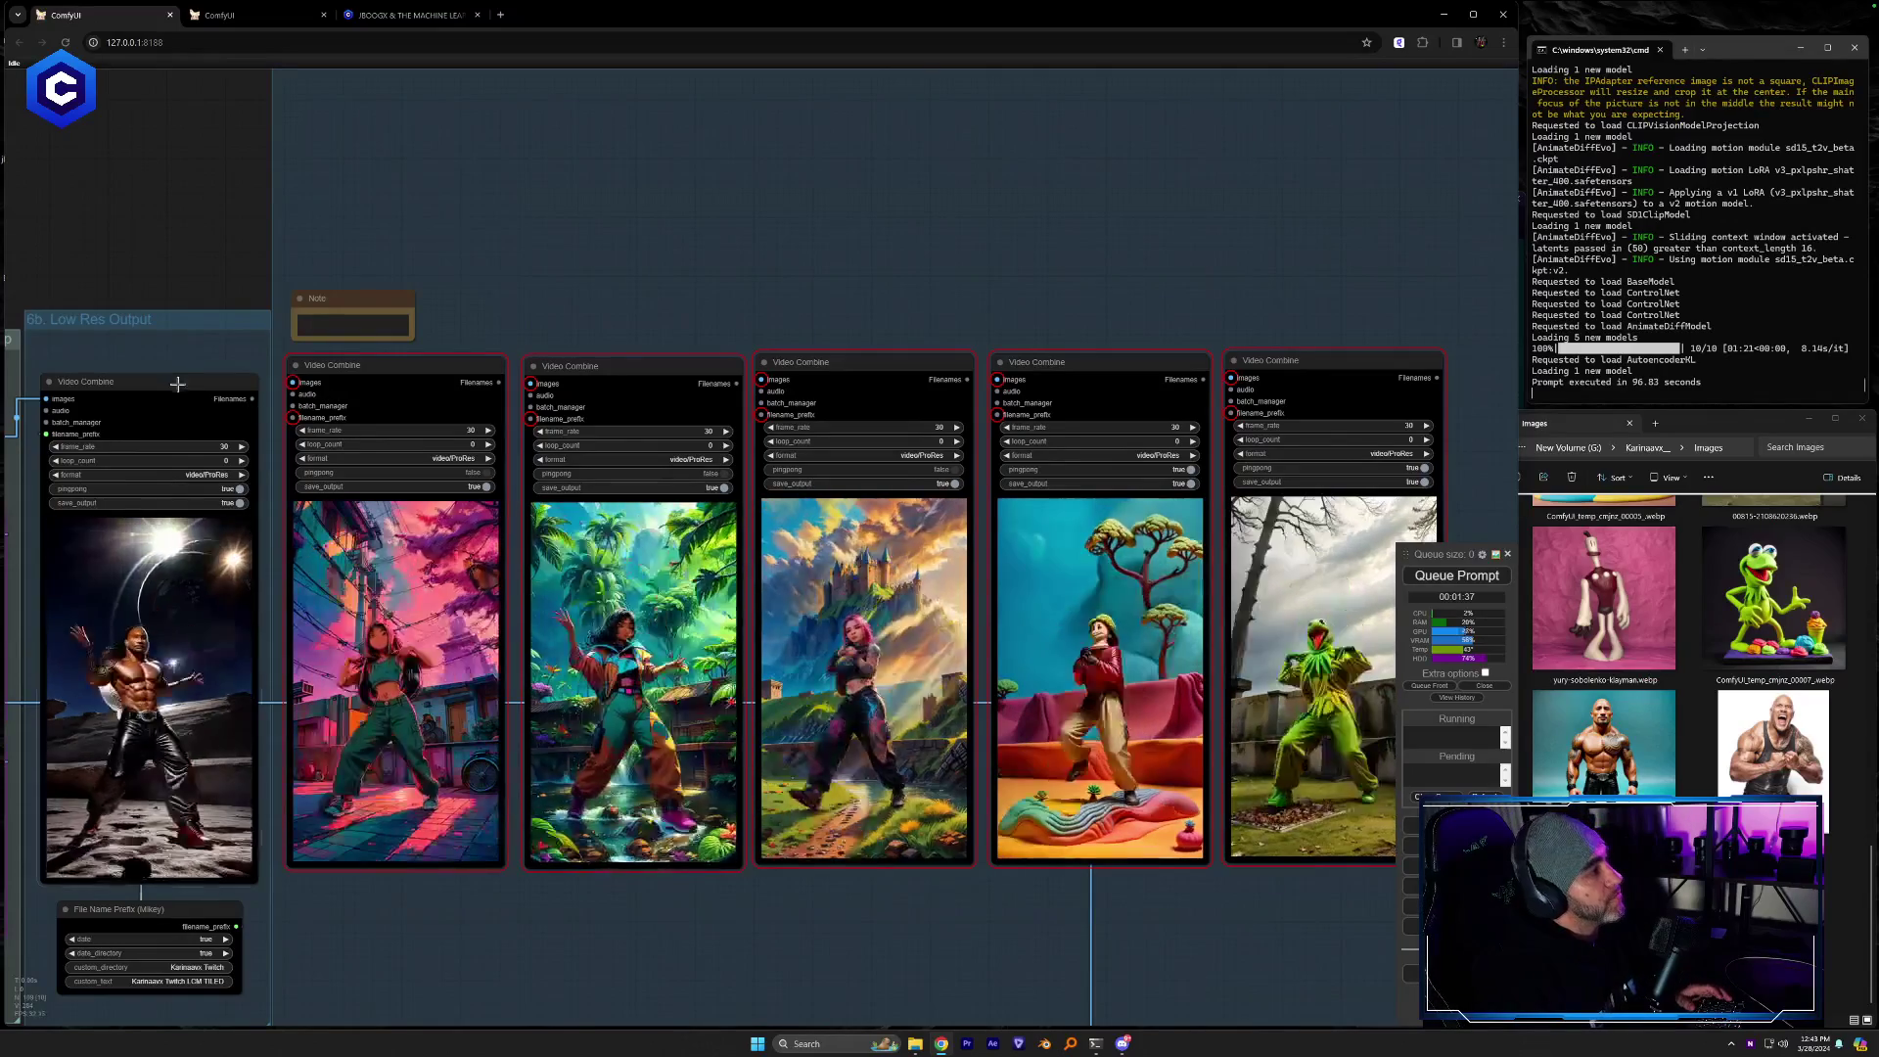
Move the low-res Video Combine node up in line with the saved video nodes, discarding a trial copy of it
{"action": "left_click_drag", "start_coordinate": [179, 388], "coordinate": [179, 371]}
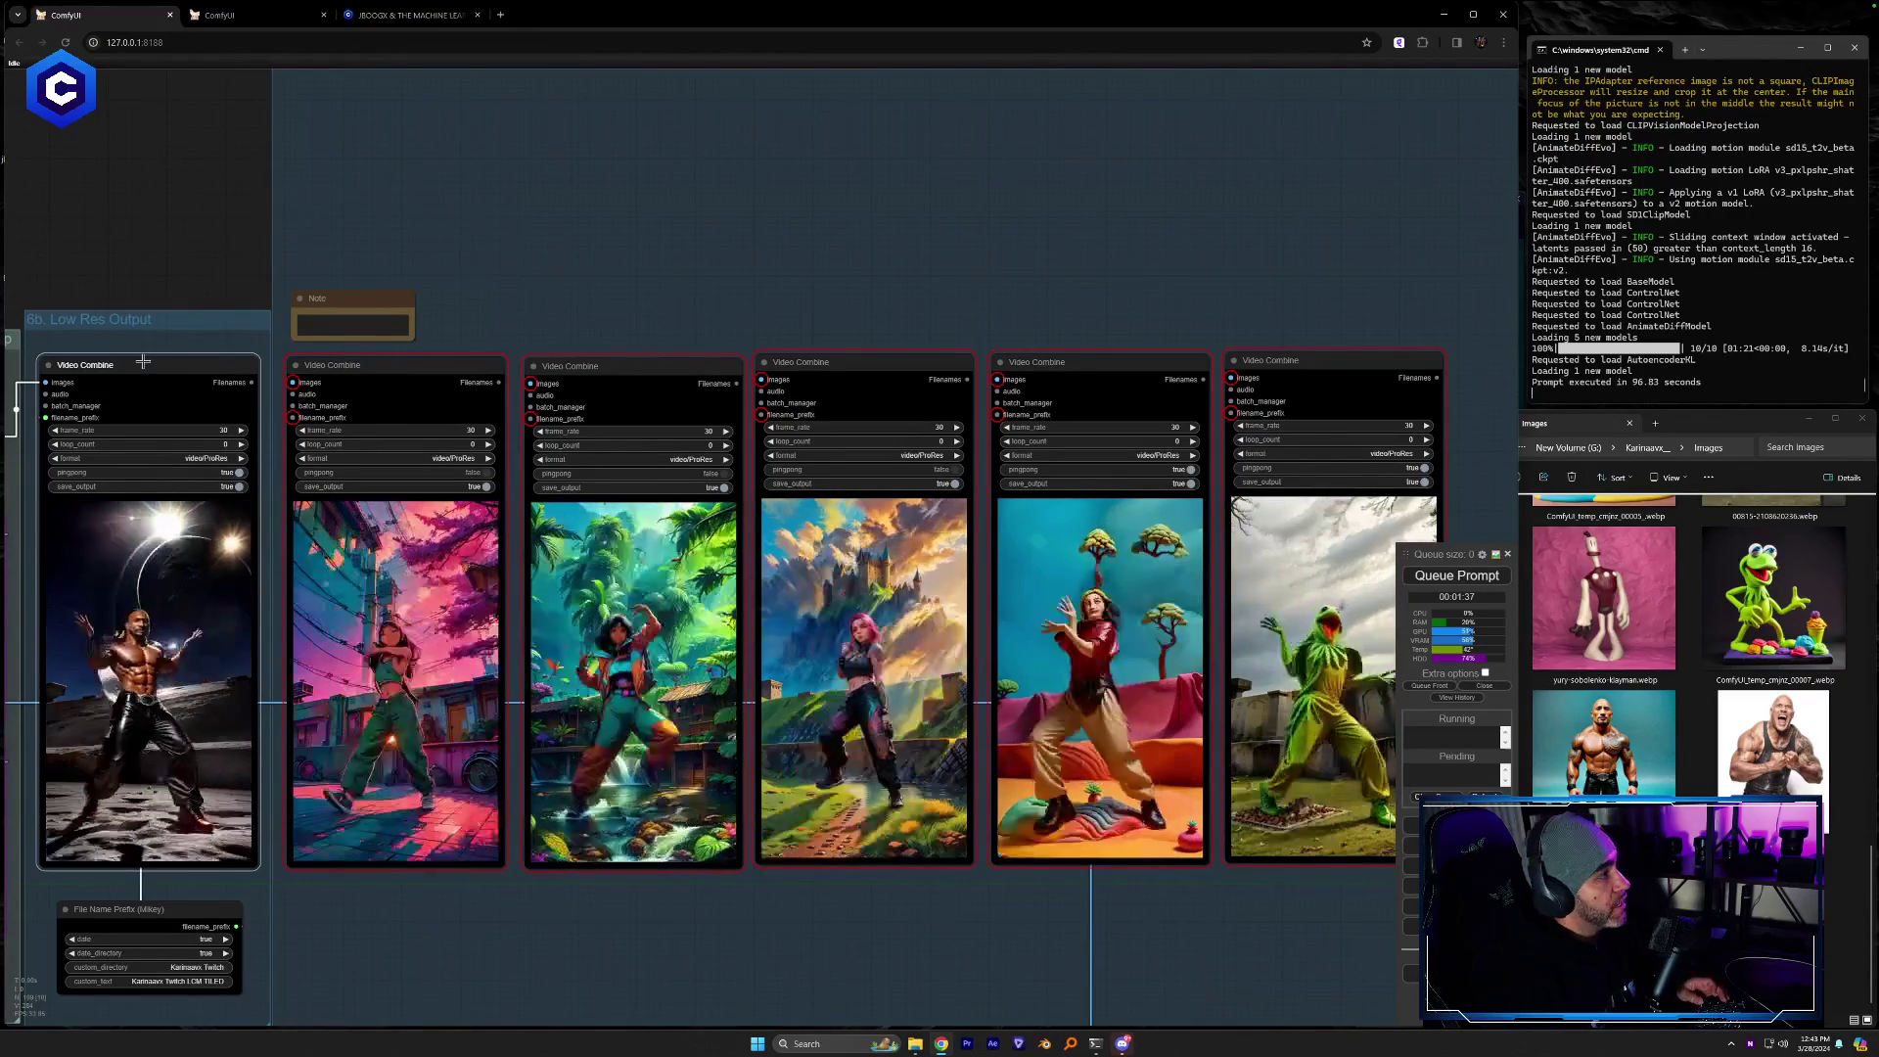
{"action": "mouse_move", "coordinate": [141, 365]}
{"action": "left_mouse_down", "text": "alt"}
{"action": "mouse_move", "coordinate": [245, 353]}
{"action": "mouse_move", "coordinate": [702, 159]}
{"action": "left_mouse_up", "text": "alt"}
{"action": "key", "text": "Delete"}
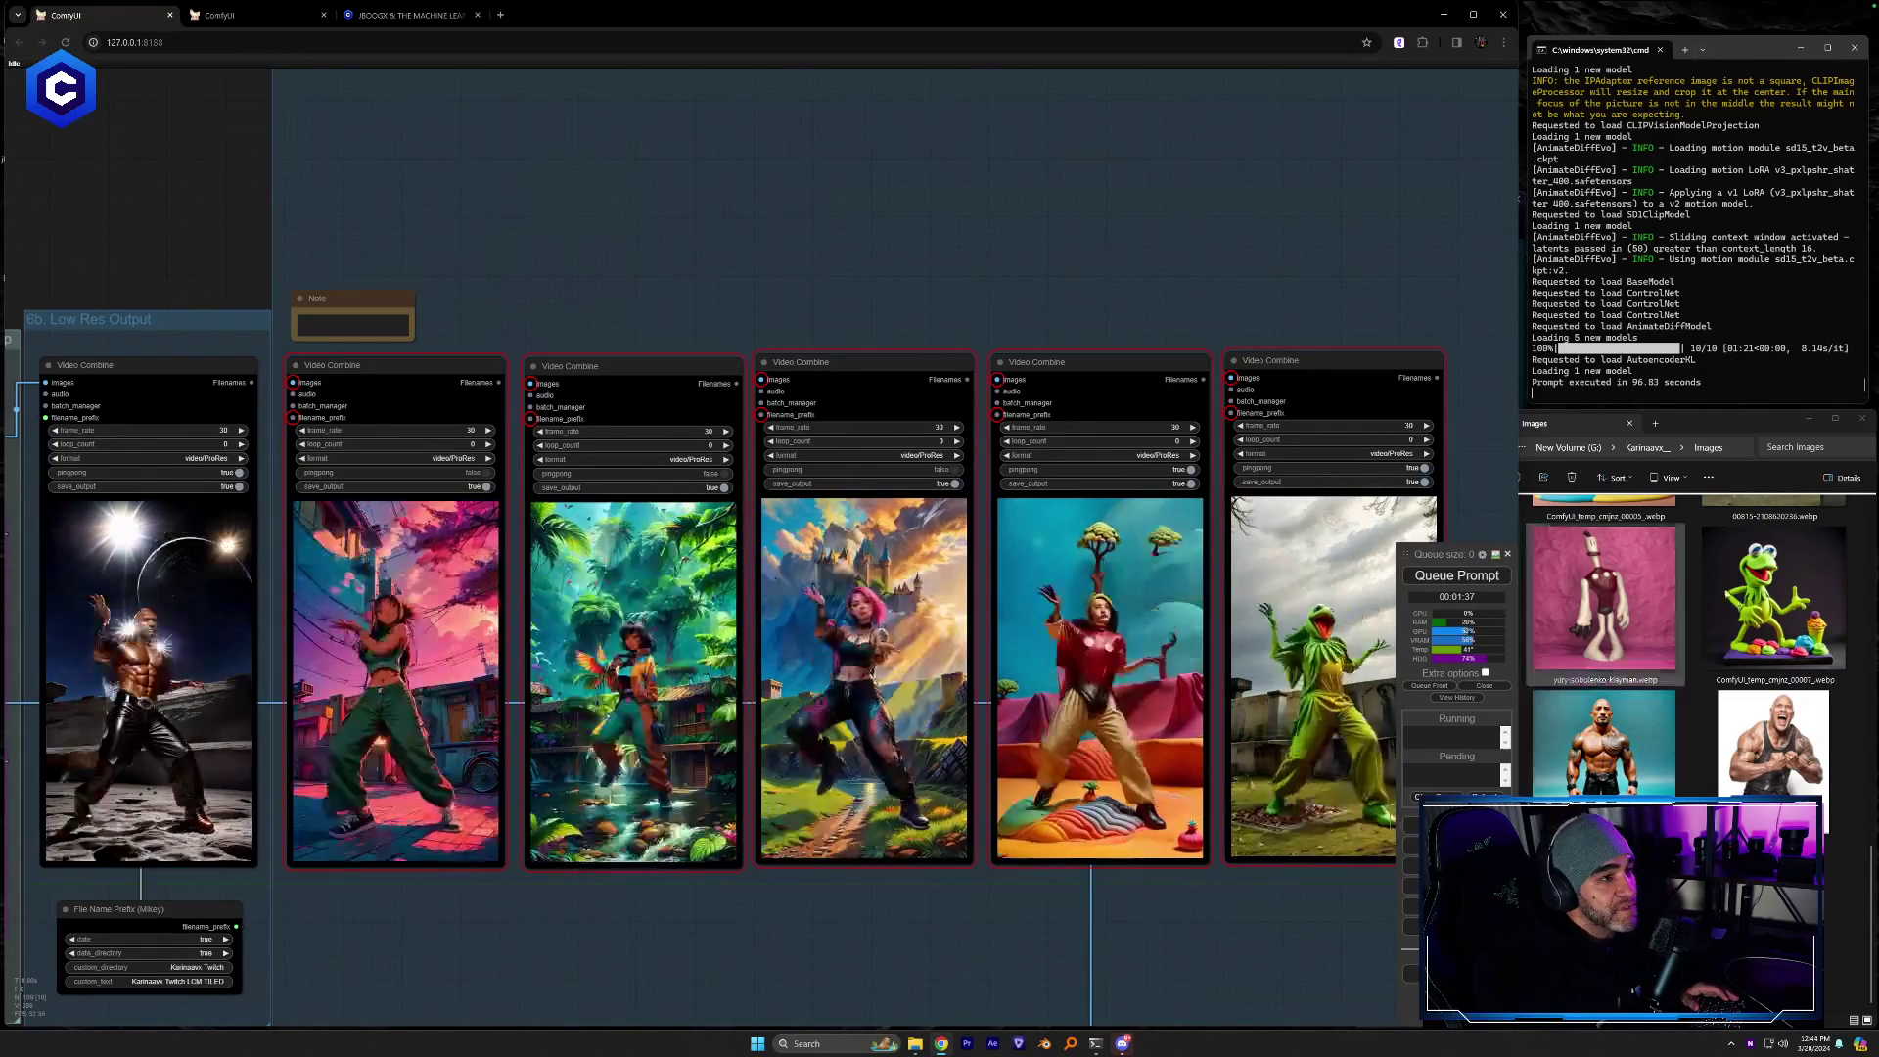
Preview the clay frog reference image from the Images folder and compare it with the saved dance videos
{"action": "left_click", "coordinate": [1773, 599]}
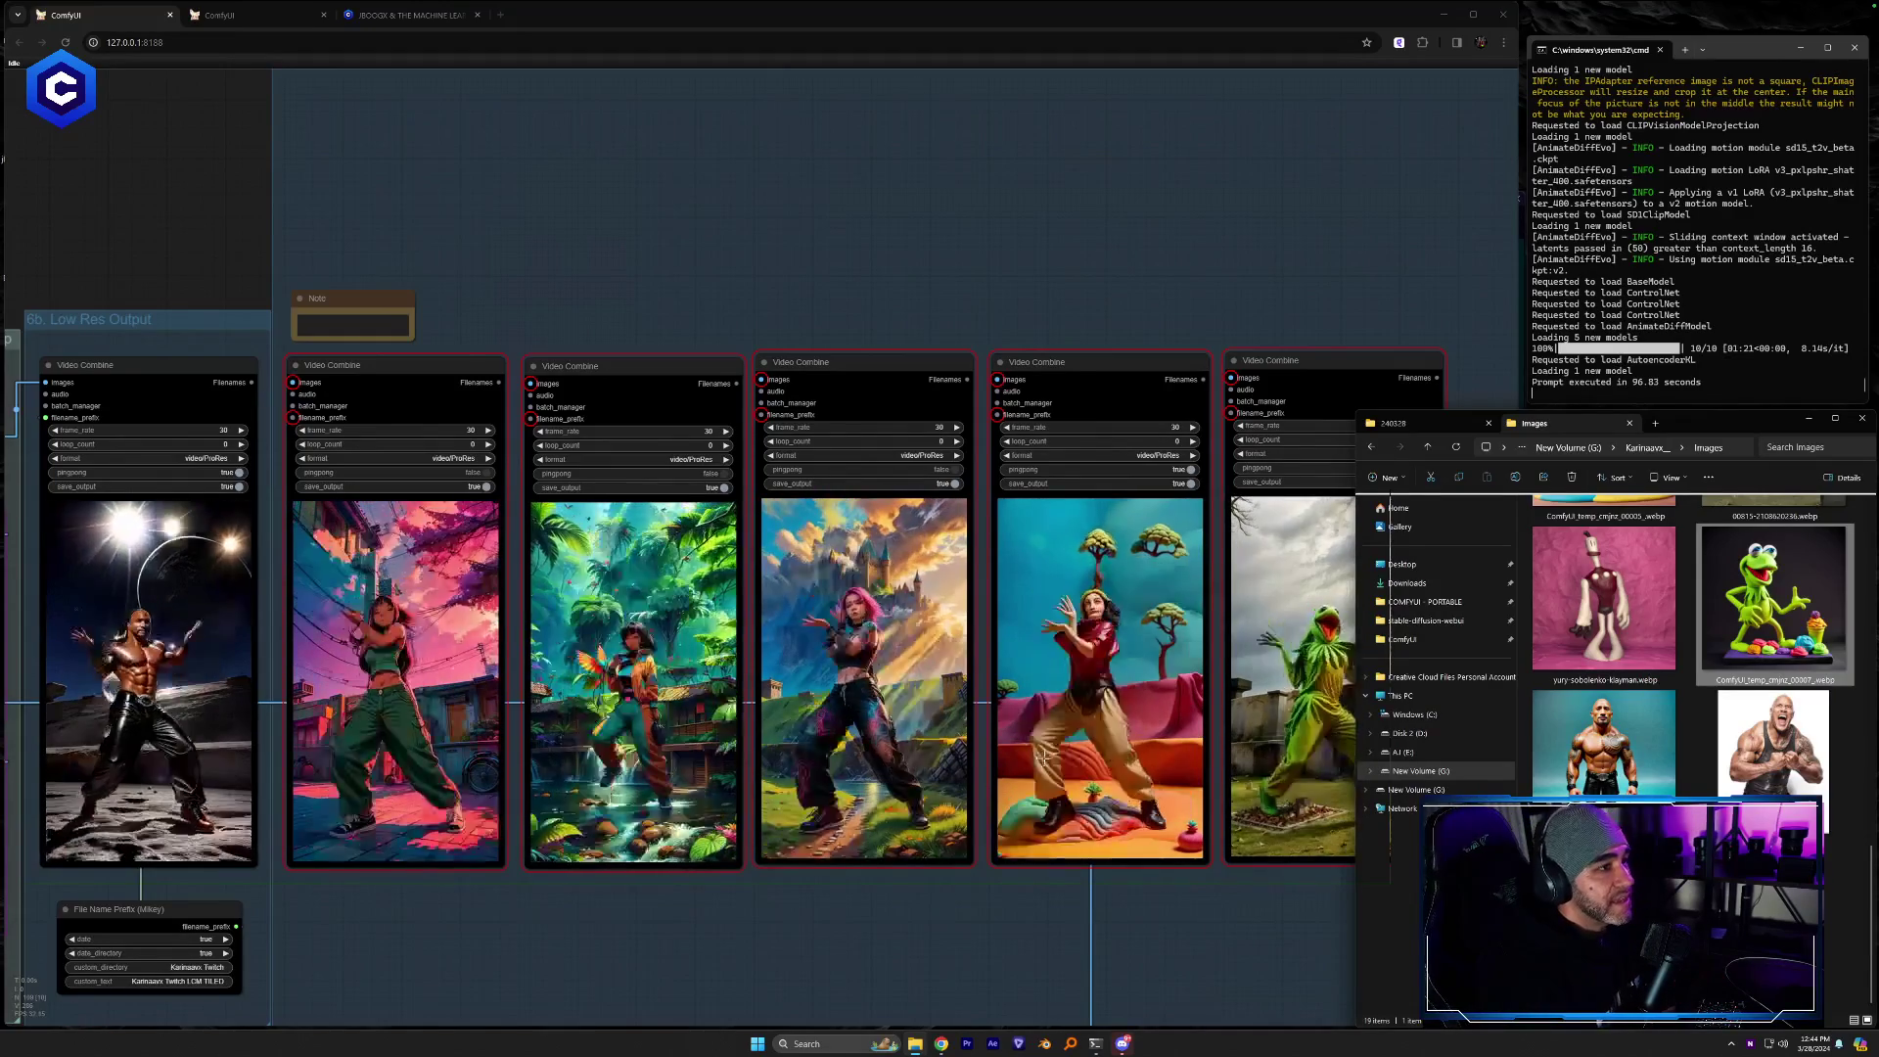
{"action": "left_click_drag", "start_coordinate": [1086, 943], "coordinate": [957, 940]}
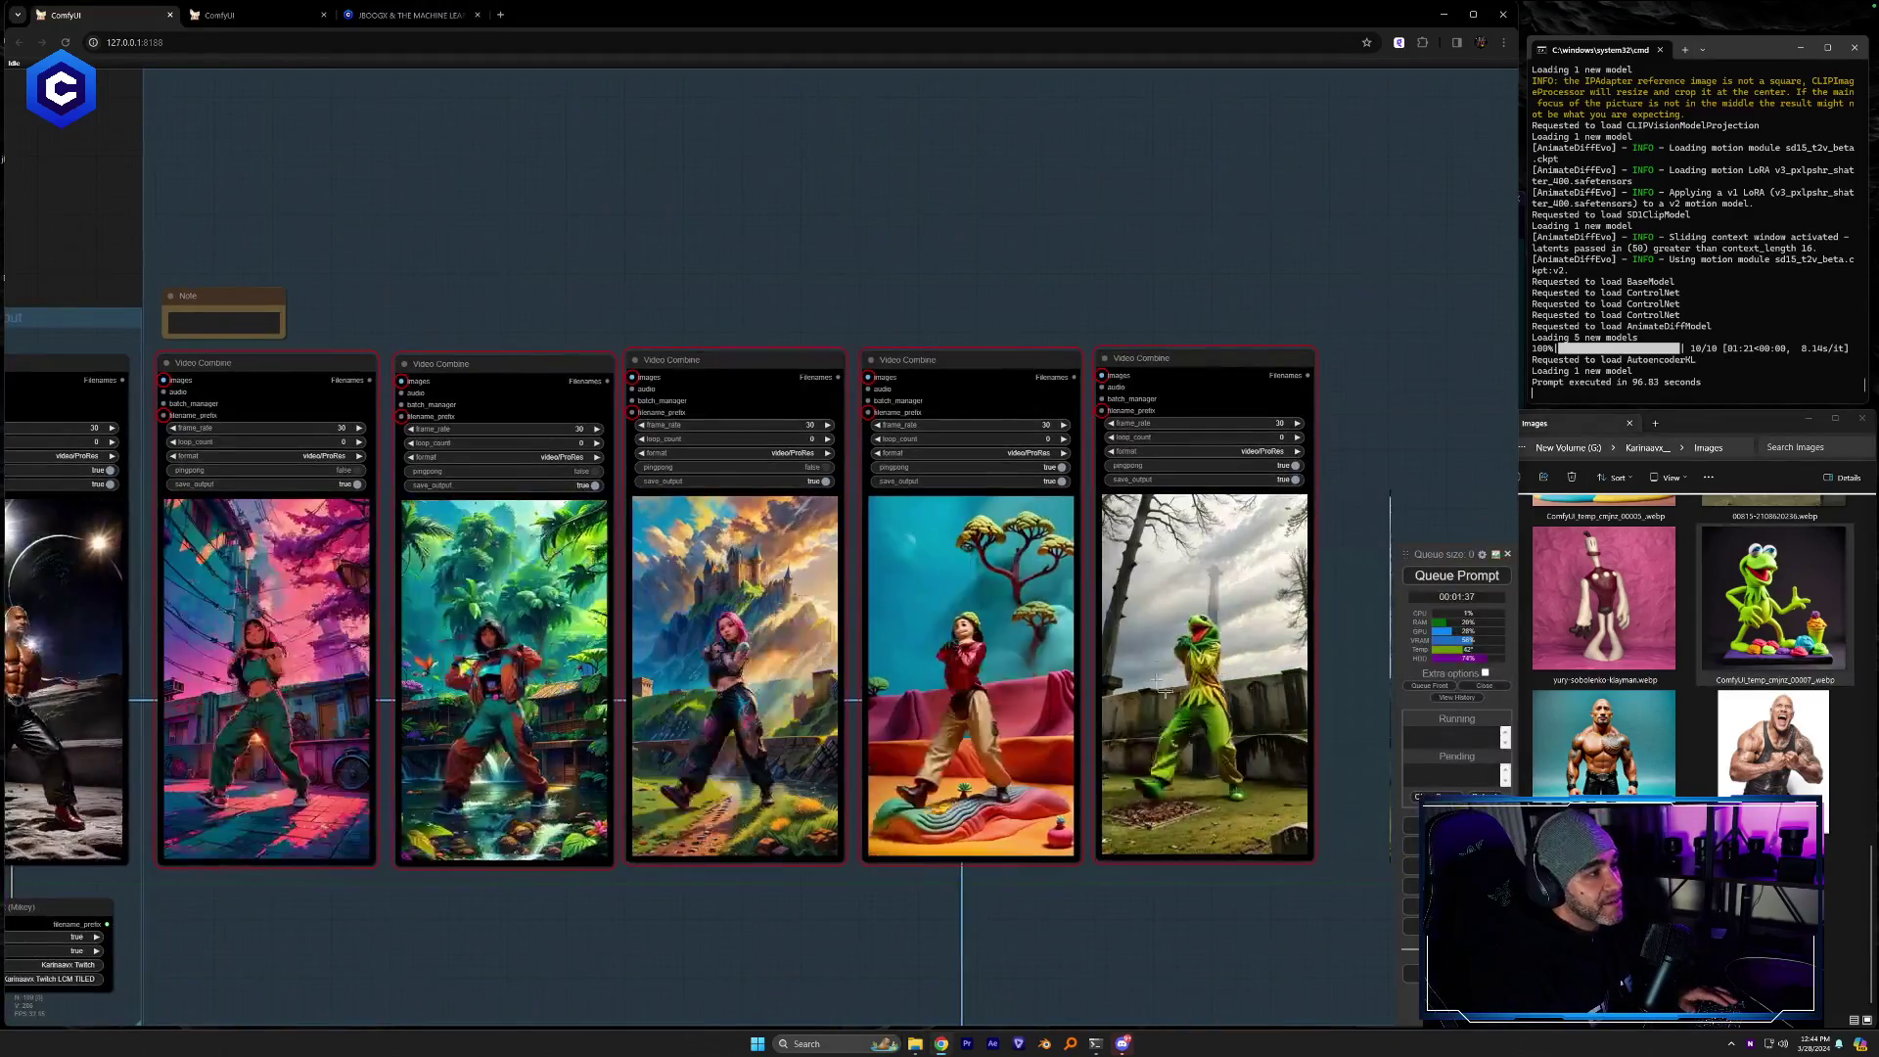
{"action": "double_click", "coordinate": [1773, 597]}
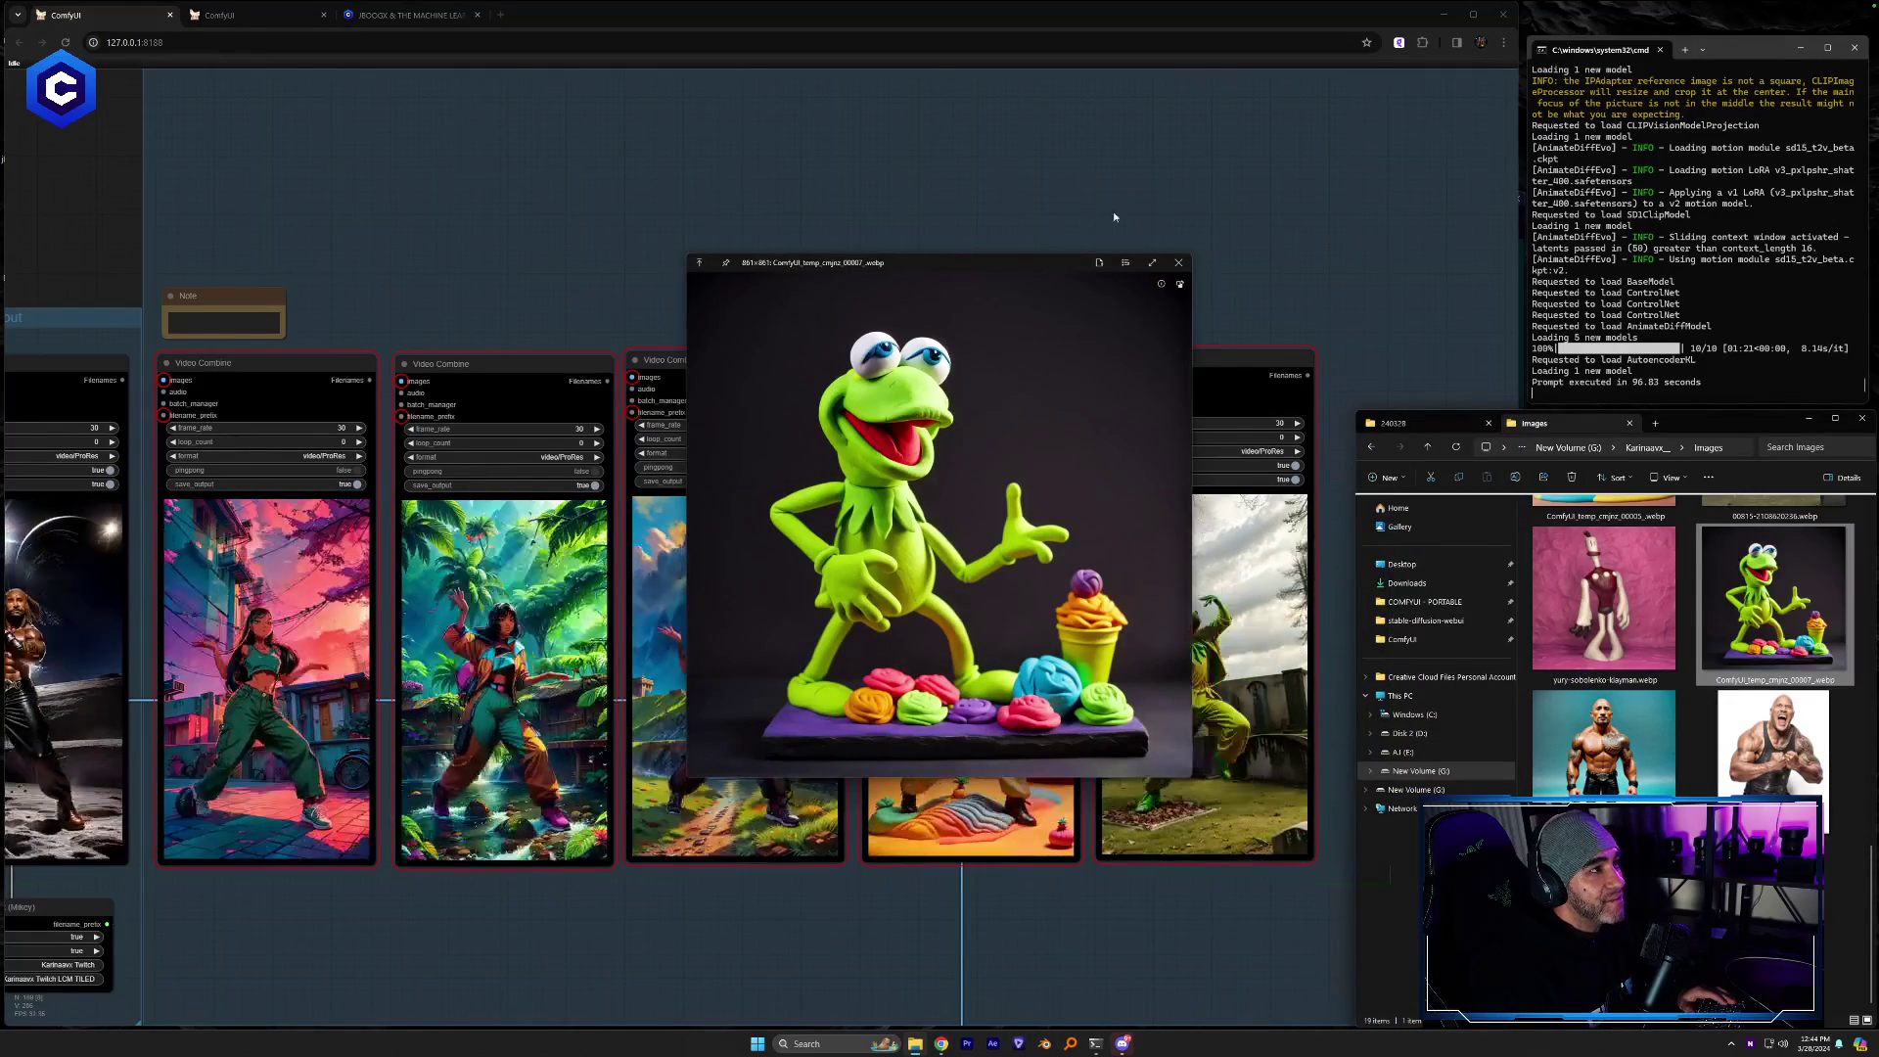
{"action": "left_click", "coordinate": [1180, 262]}
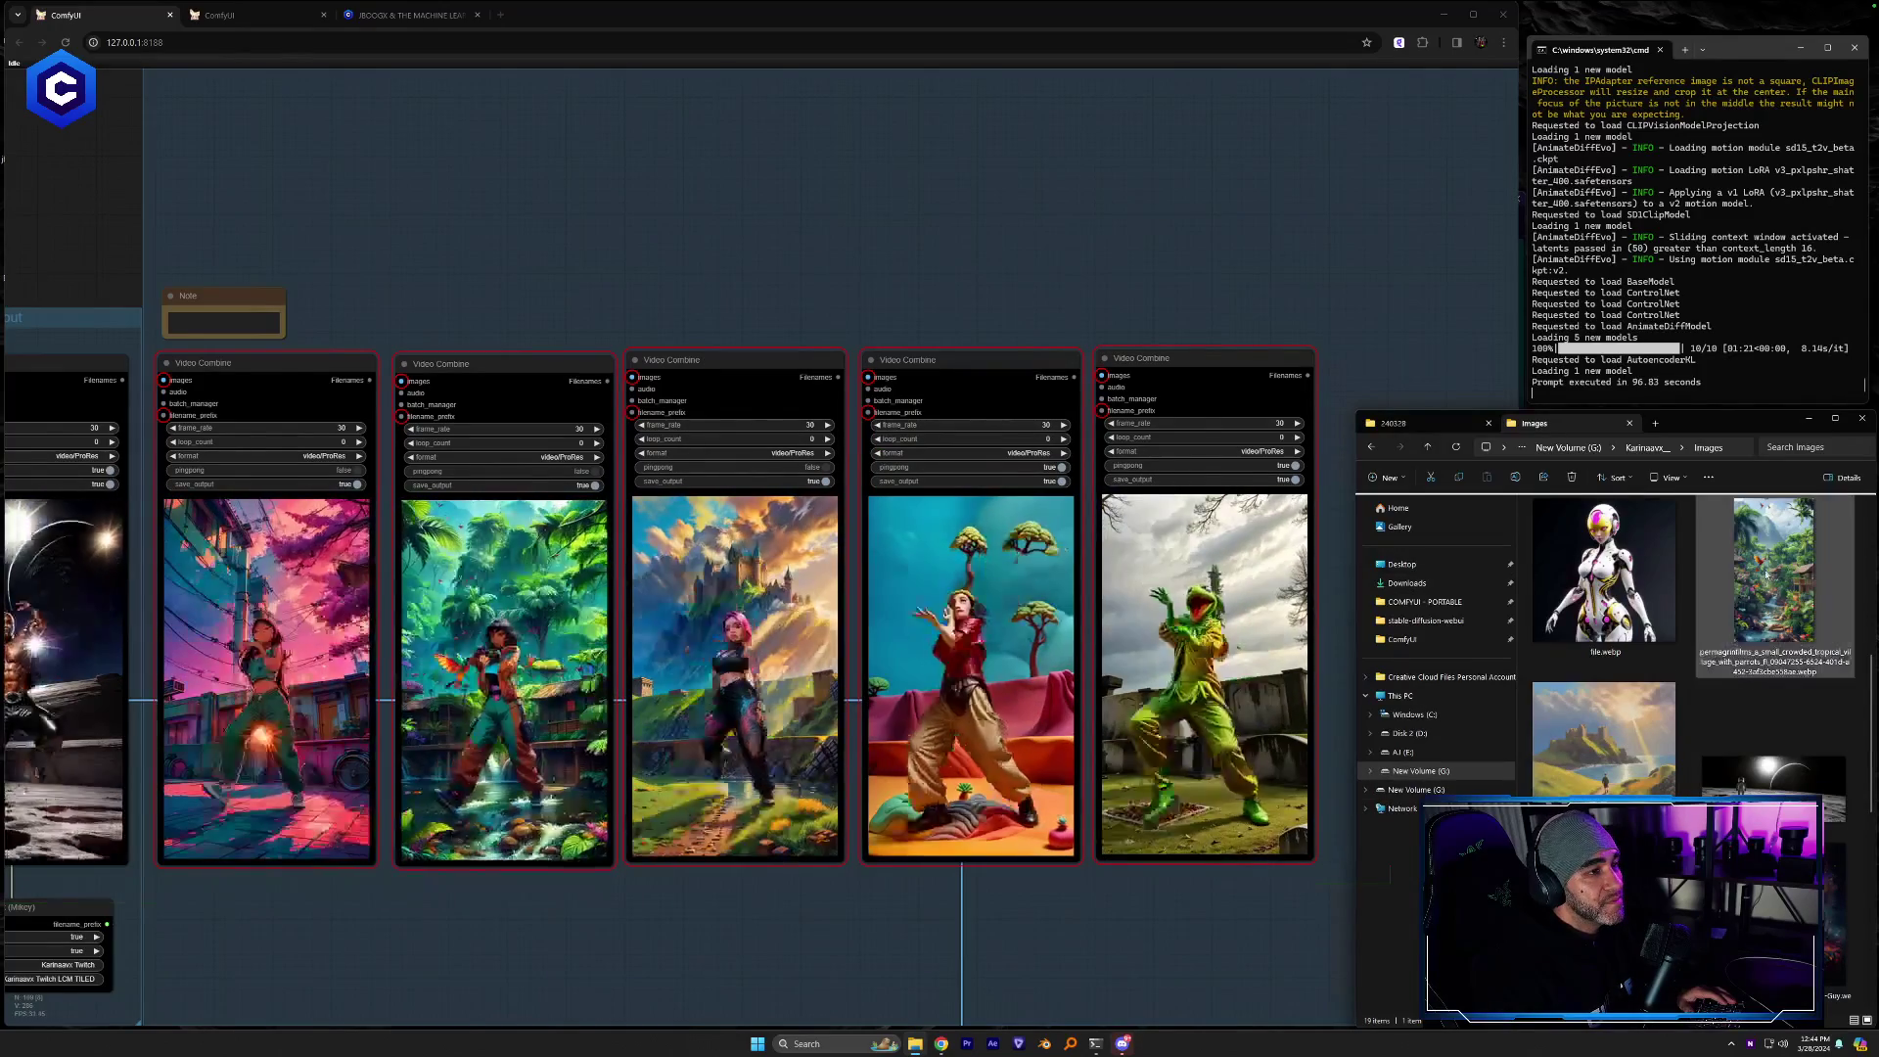
Preview the tropical village background and the orange-jacket character reference images beside the saved dance videos
{"action": "double_click", "coordinate": [1786, 606]}
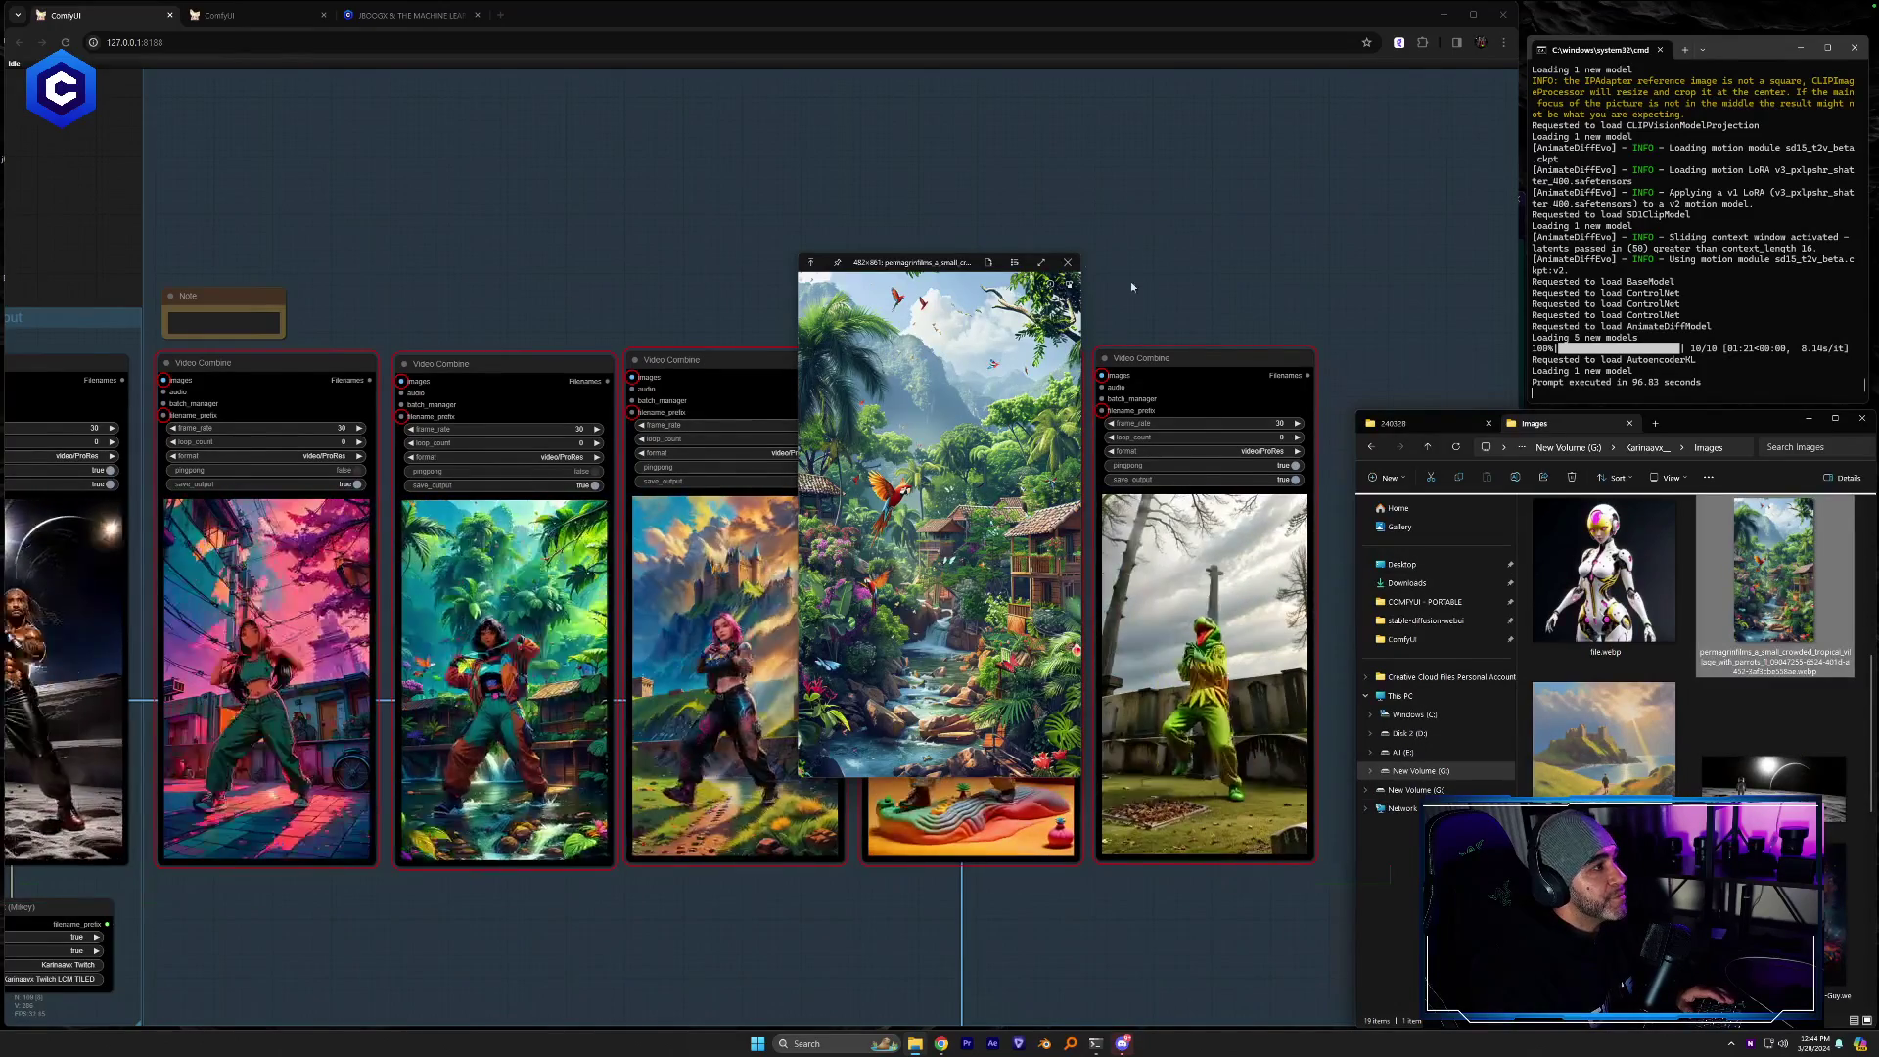
{"action": "left_click", "coordinate": [1074, 262]}
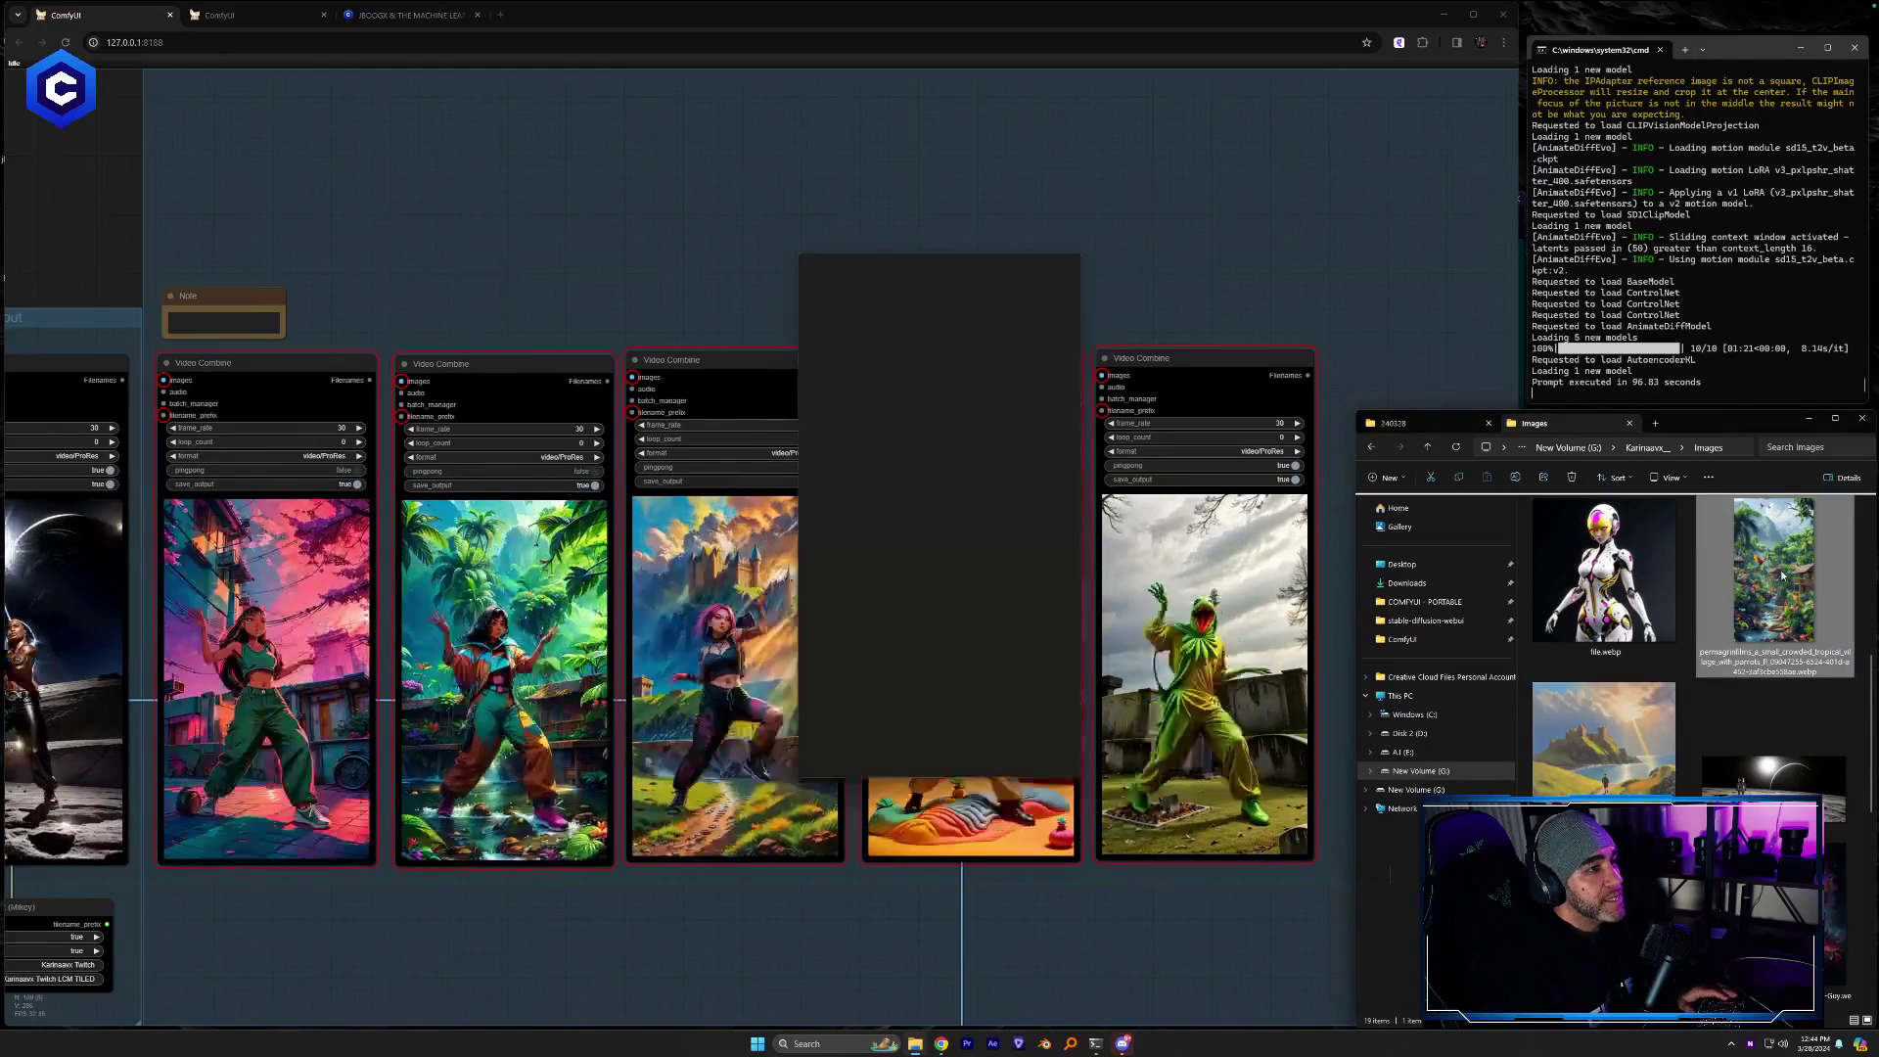
{"action": "left_click_drag", "start_coordinate": [914, 267], "coordinate": [737, 354]}
{"action": "scroll", "coordinate": [1659, 711], "scroll_direction": "up", "scroll_amount": 5}
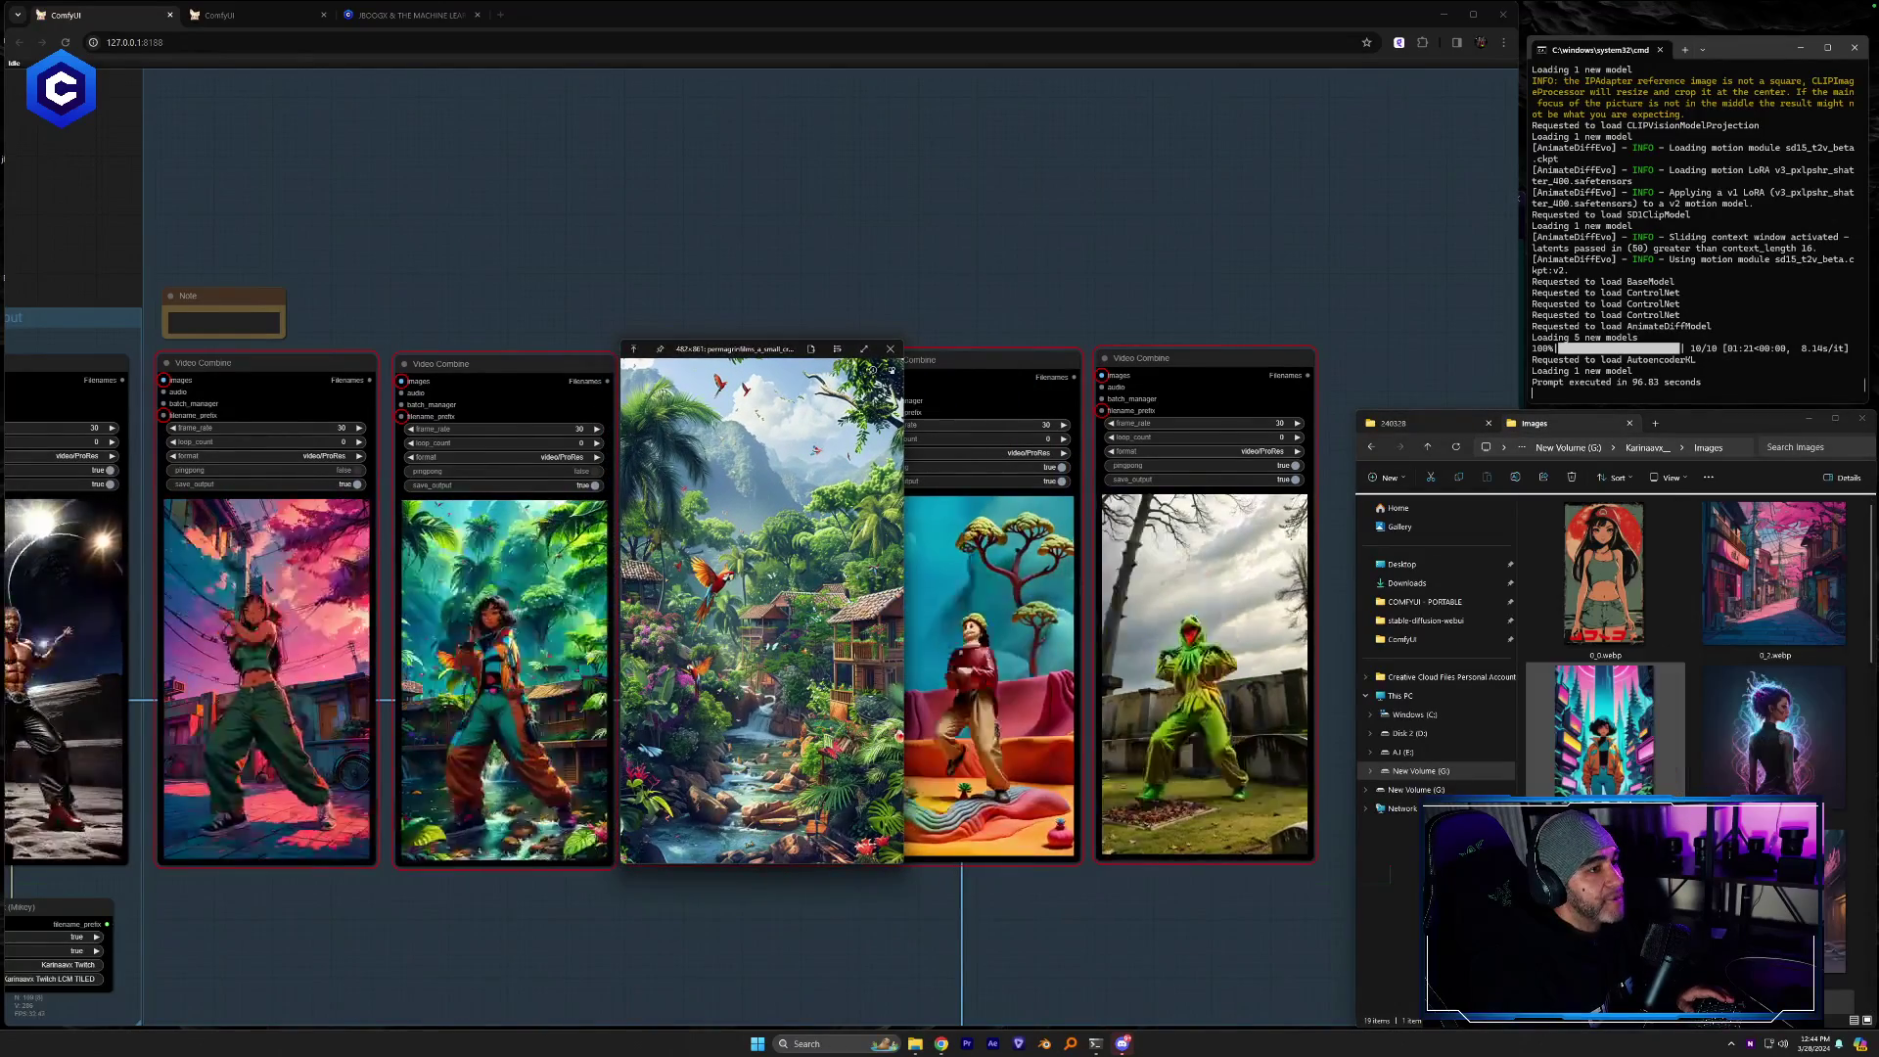
{"action": "left_click", "coordinate": [1659, 712]}
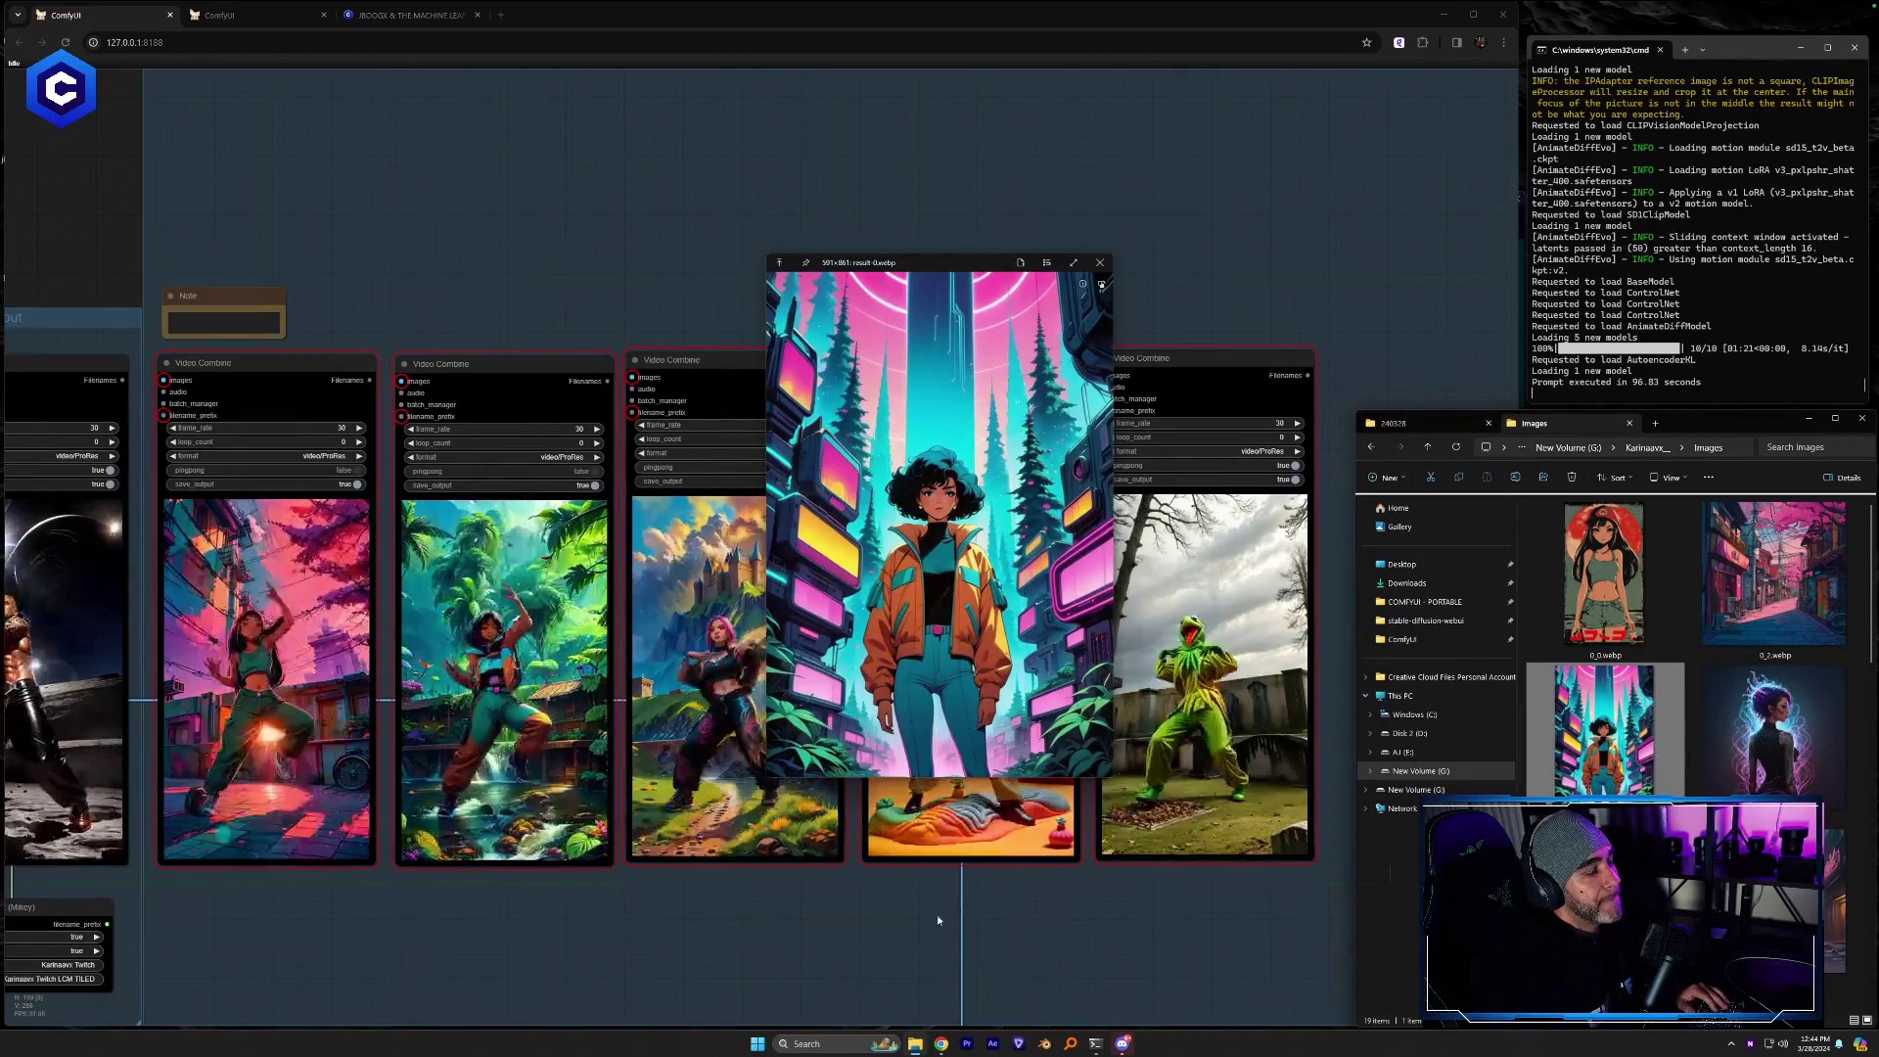
{"action": "key", "text": "space"}
Examine The Rock's dance on the moon up close beside the anime street dance video
{"action": "left_click_drag", "start_coordinate": [623, 954], "coordinate": [977, 842]}
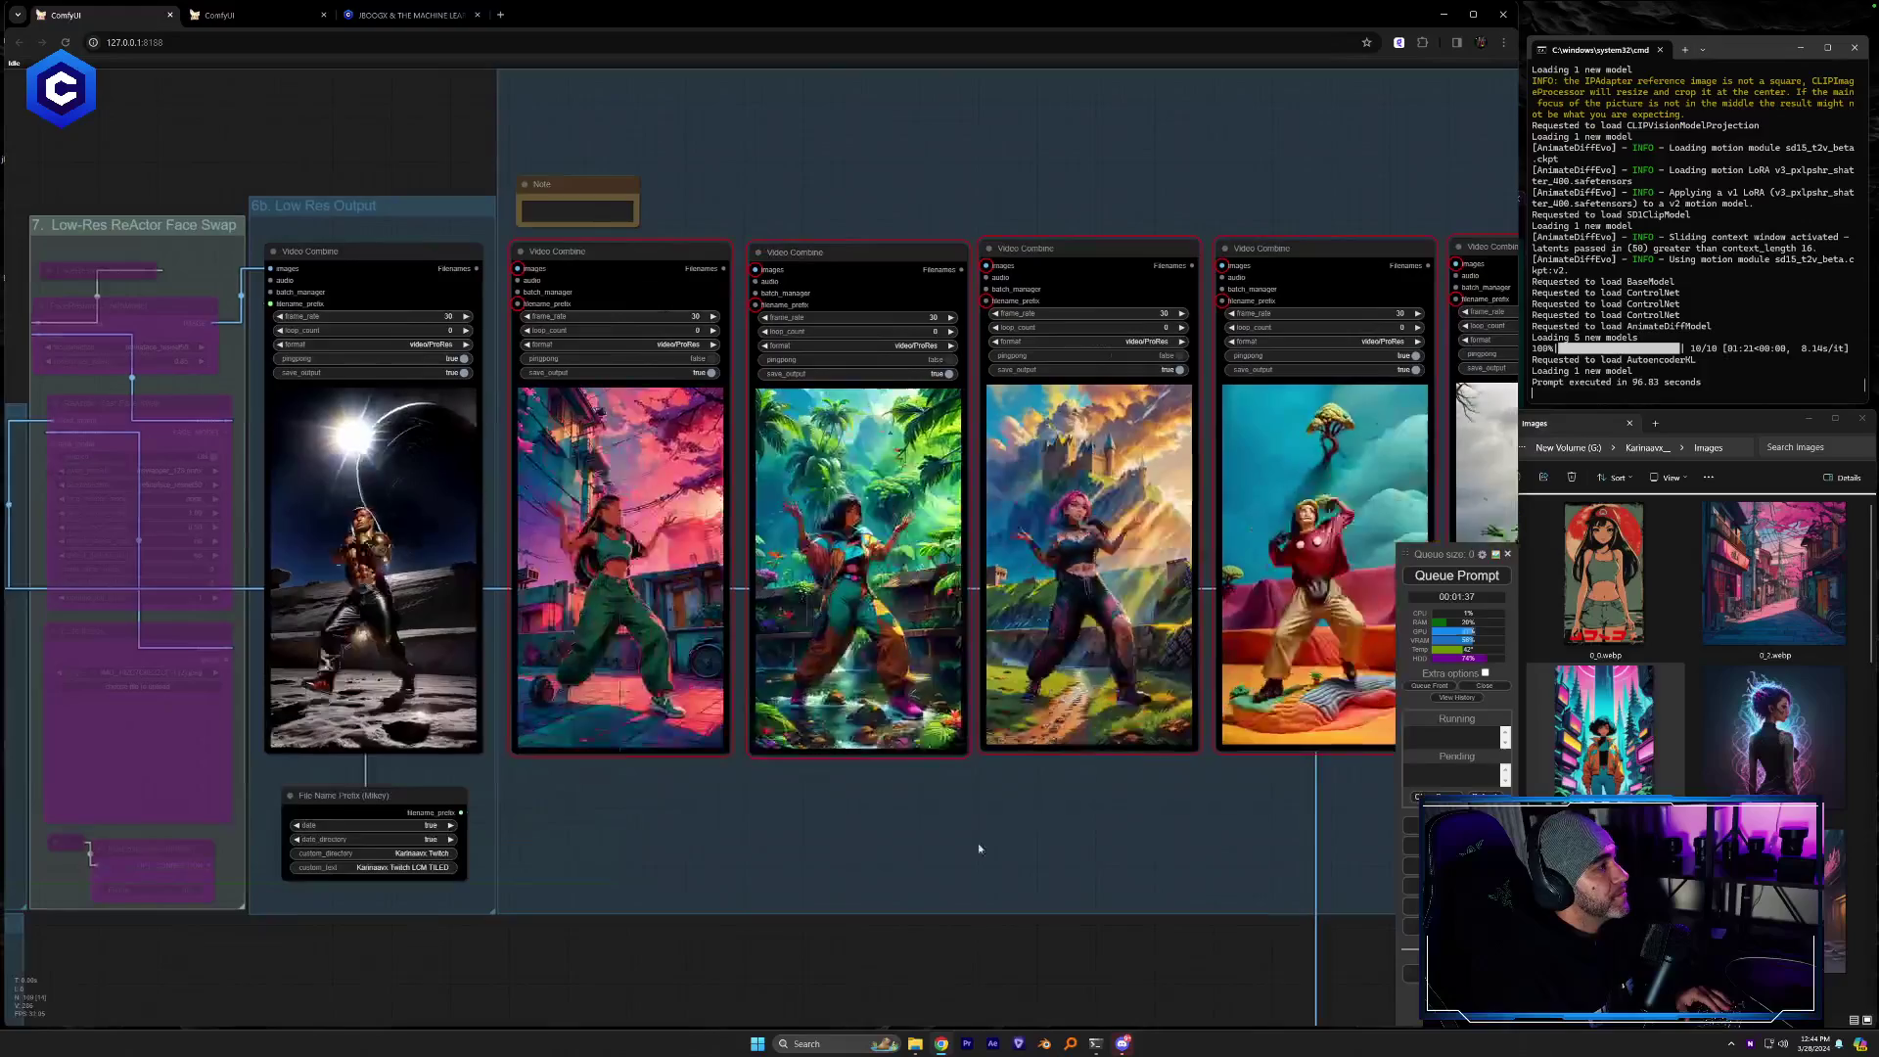
{"action": "left_click_drag", "start_coordinate": [1092, 926], "coordinate": [1478, 940]}
{"action": "scroll", "coordinate": [841, 743], "scroll_direction": "up", "scroll_amount": 5}
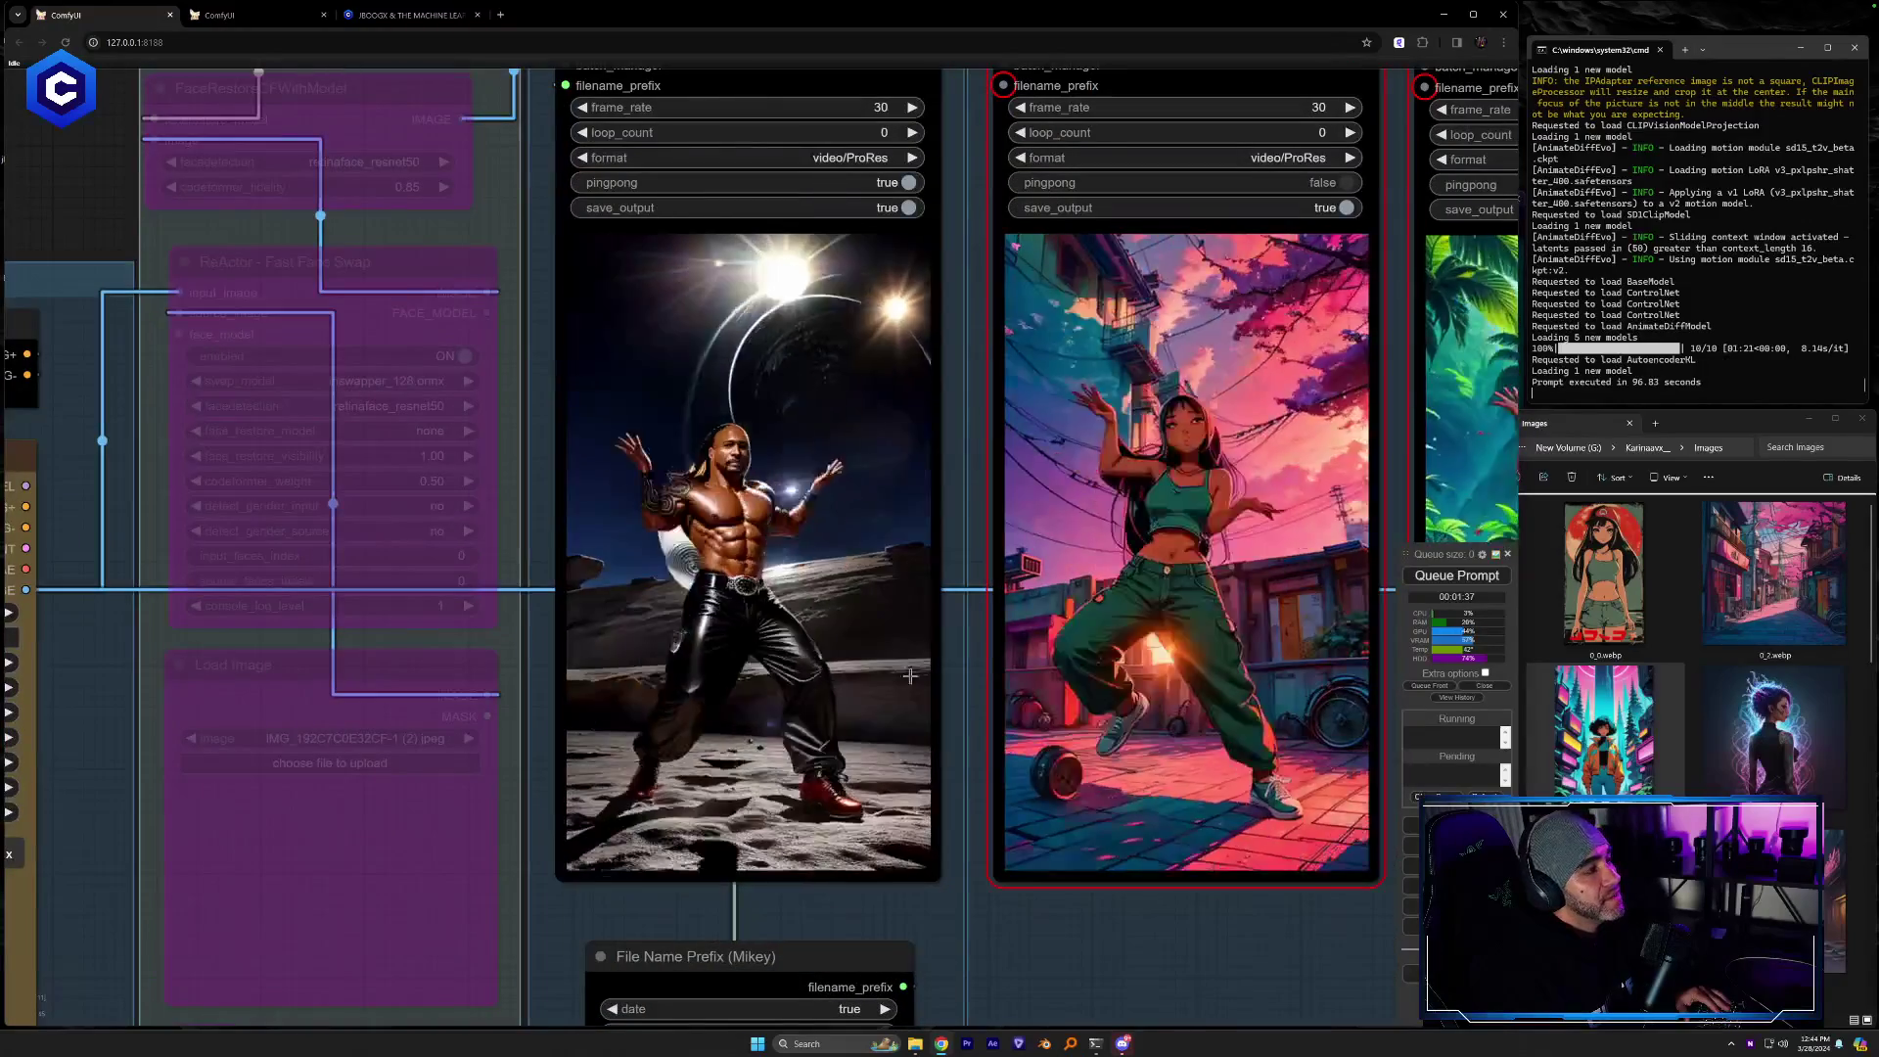
{"action": "left_click_drag", "start_coordinate": [962, 595], "coordinate": [965, 636]}
{"action": "scroll", "coordinate": [908, 676], "scroll_direction": "up", "scroll_amount": 2}
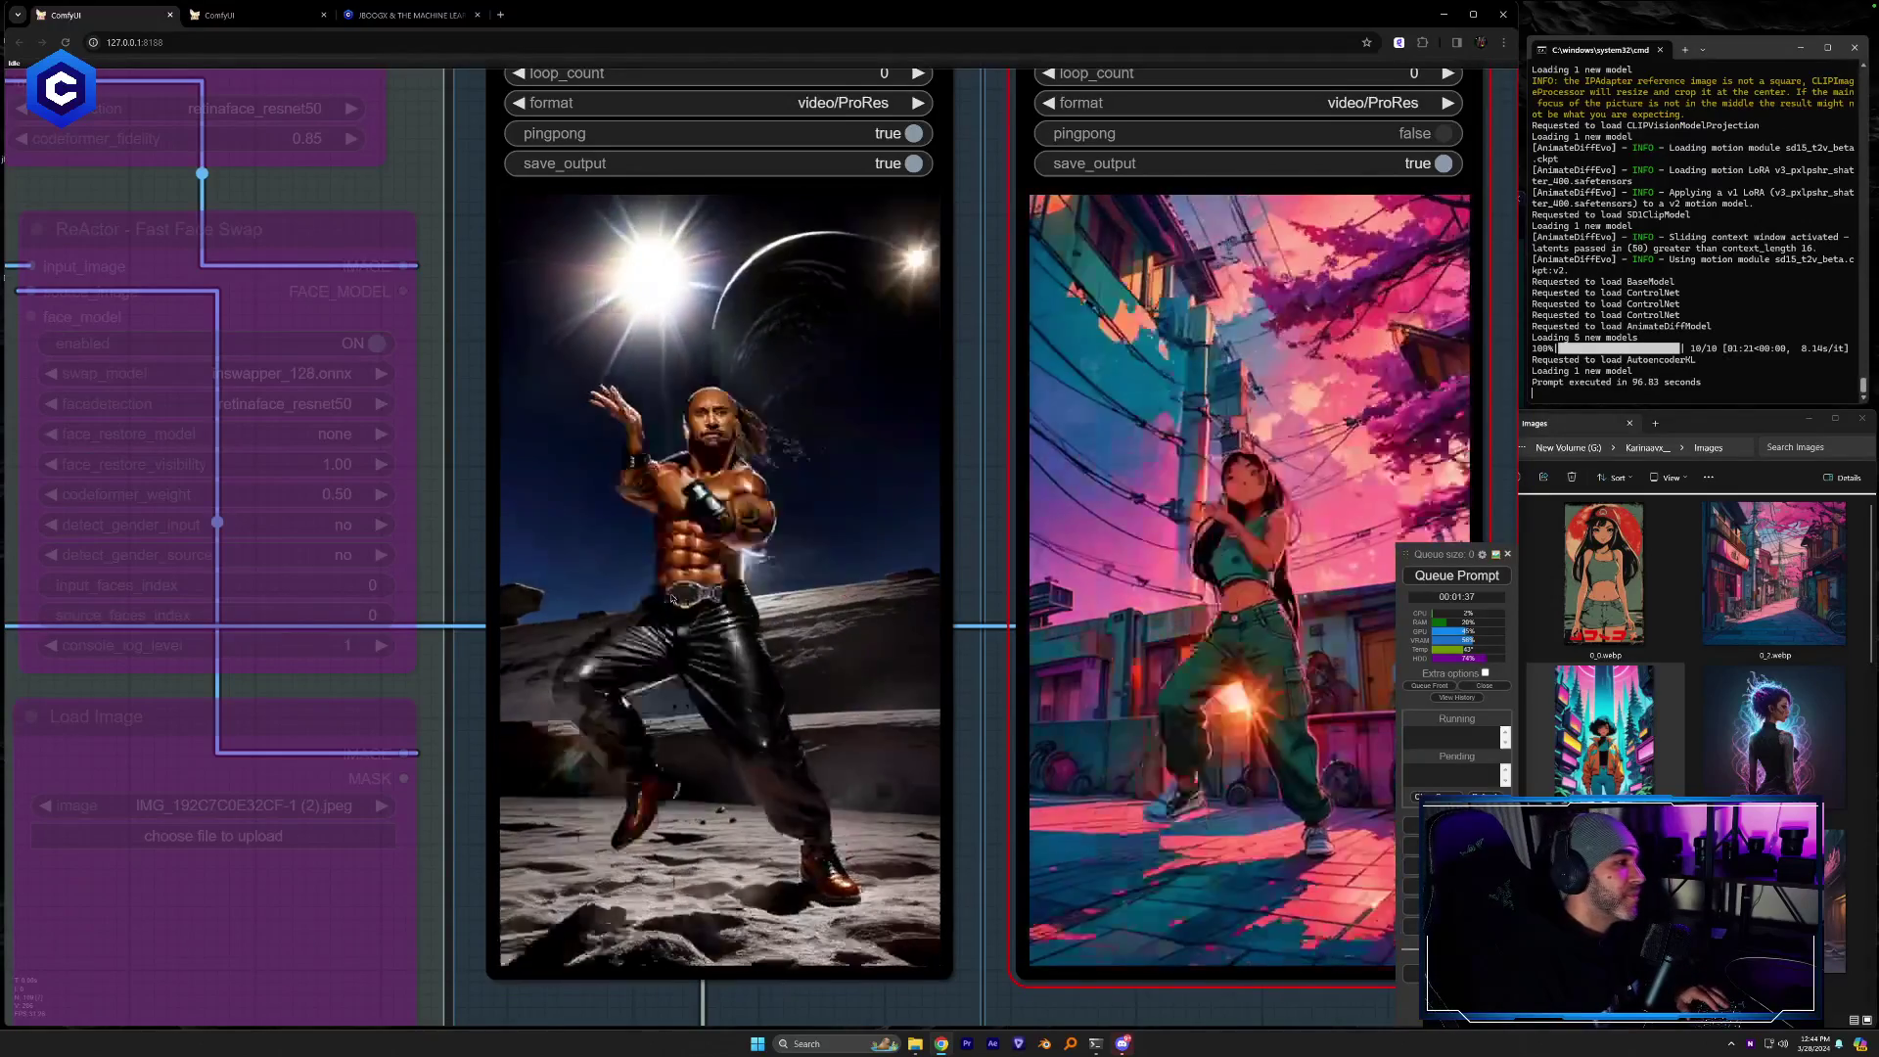
{"action": "scroll", "coordinate": [903, 605], "scroll_direction": "down", "scroll_amount": 5}
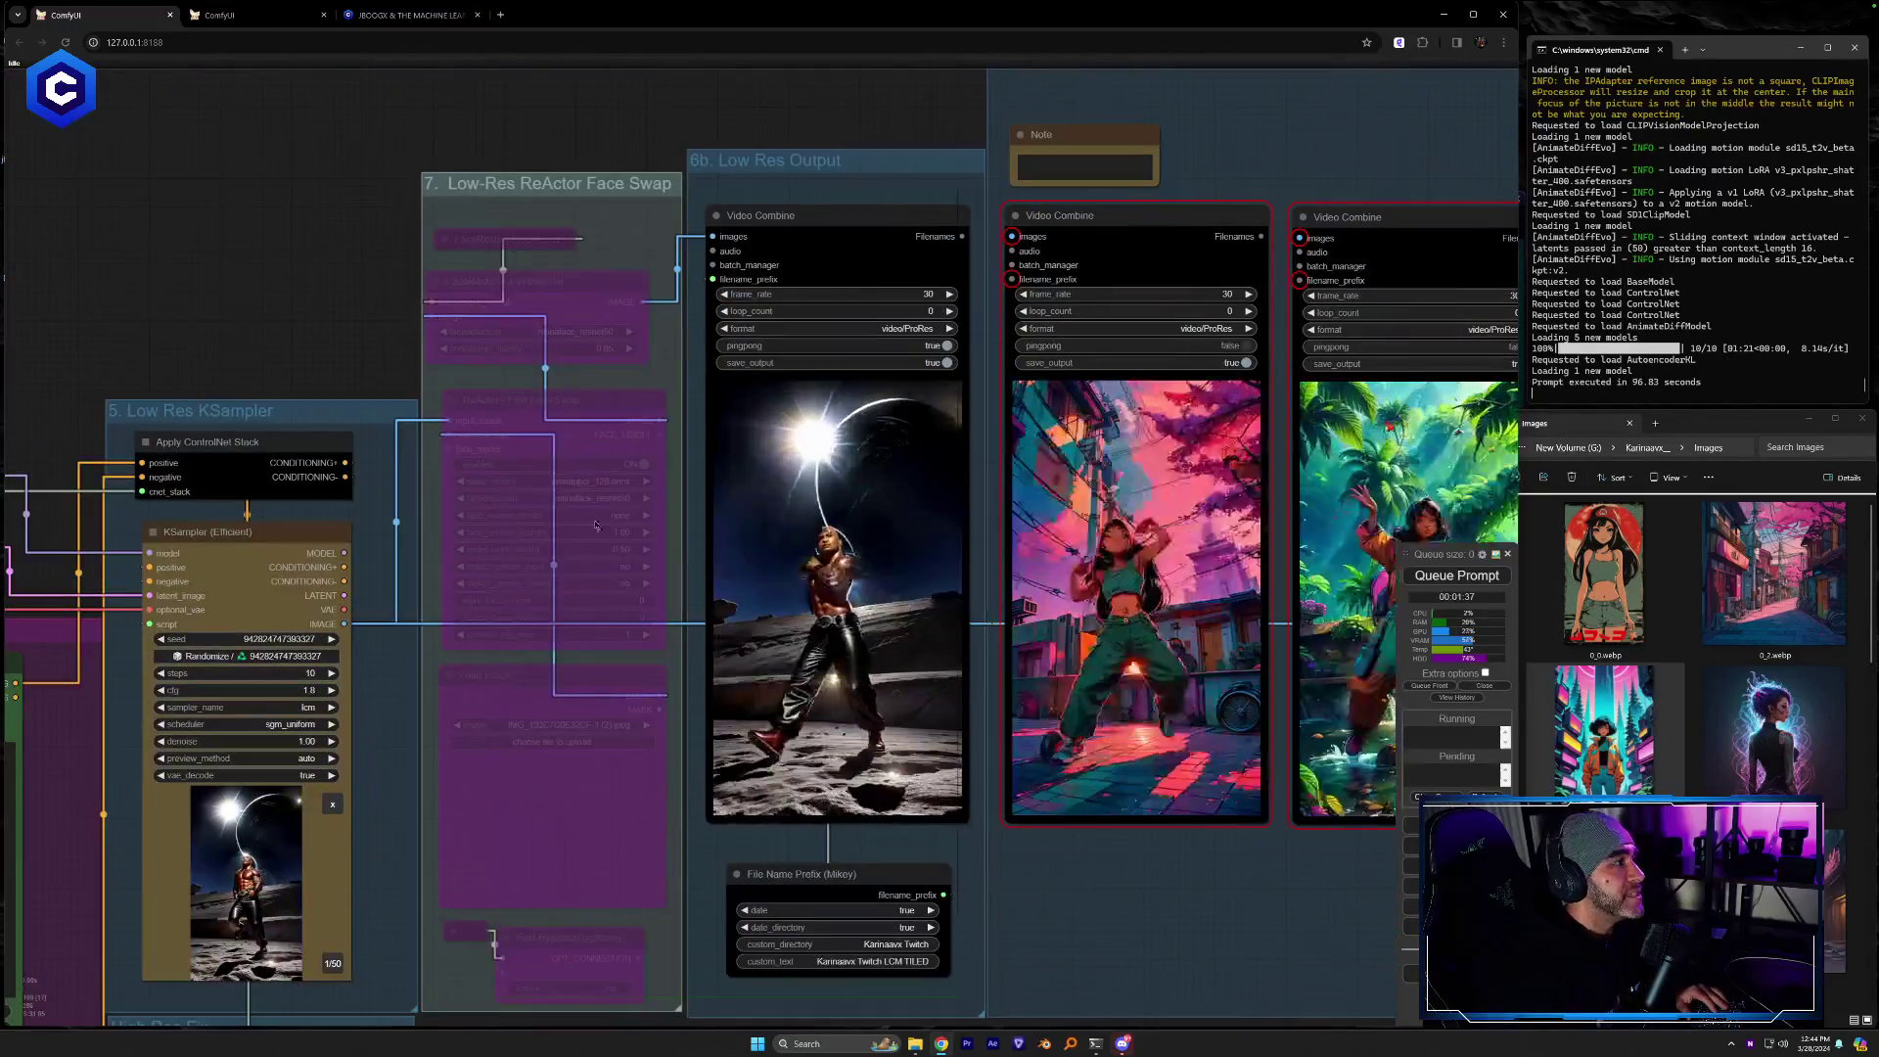
{"action": "scroll", "coordinate": [793, 575], "scroll_direction": "up", "scroll_amount": 5}
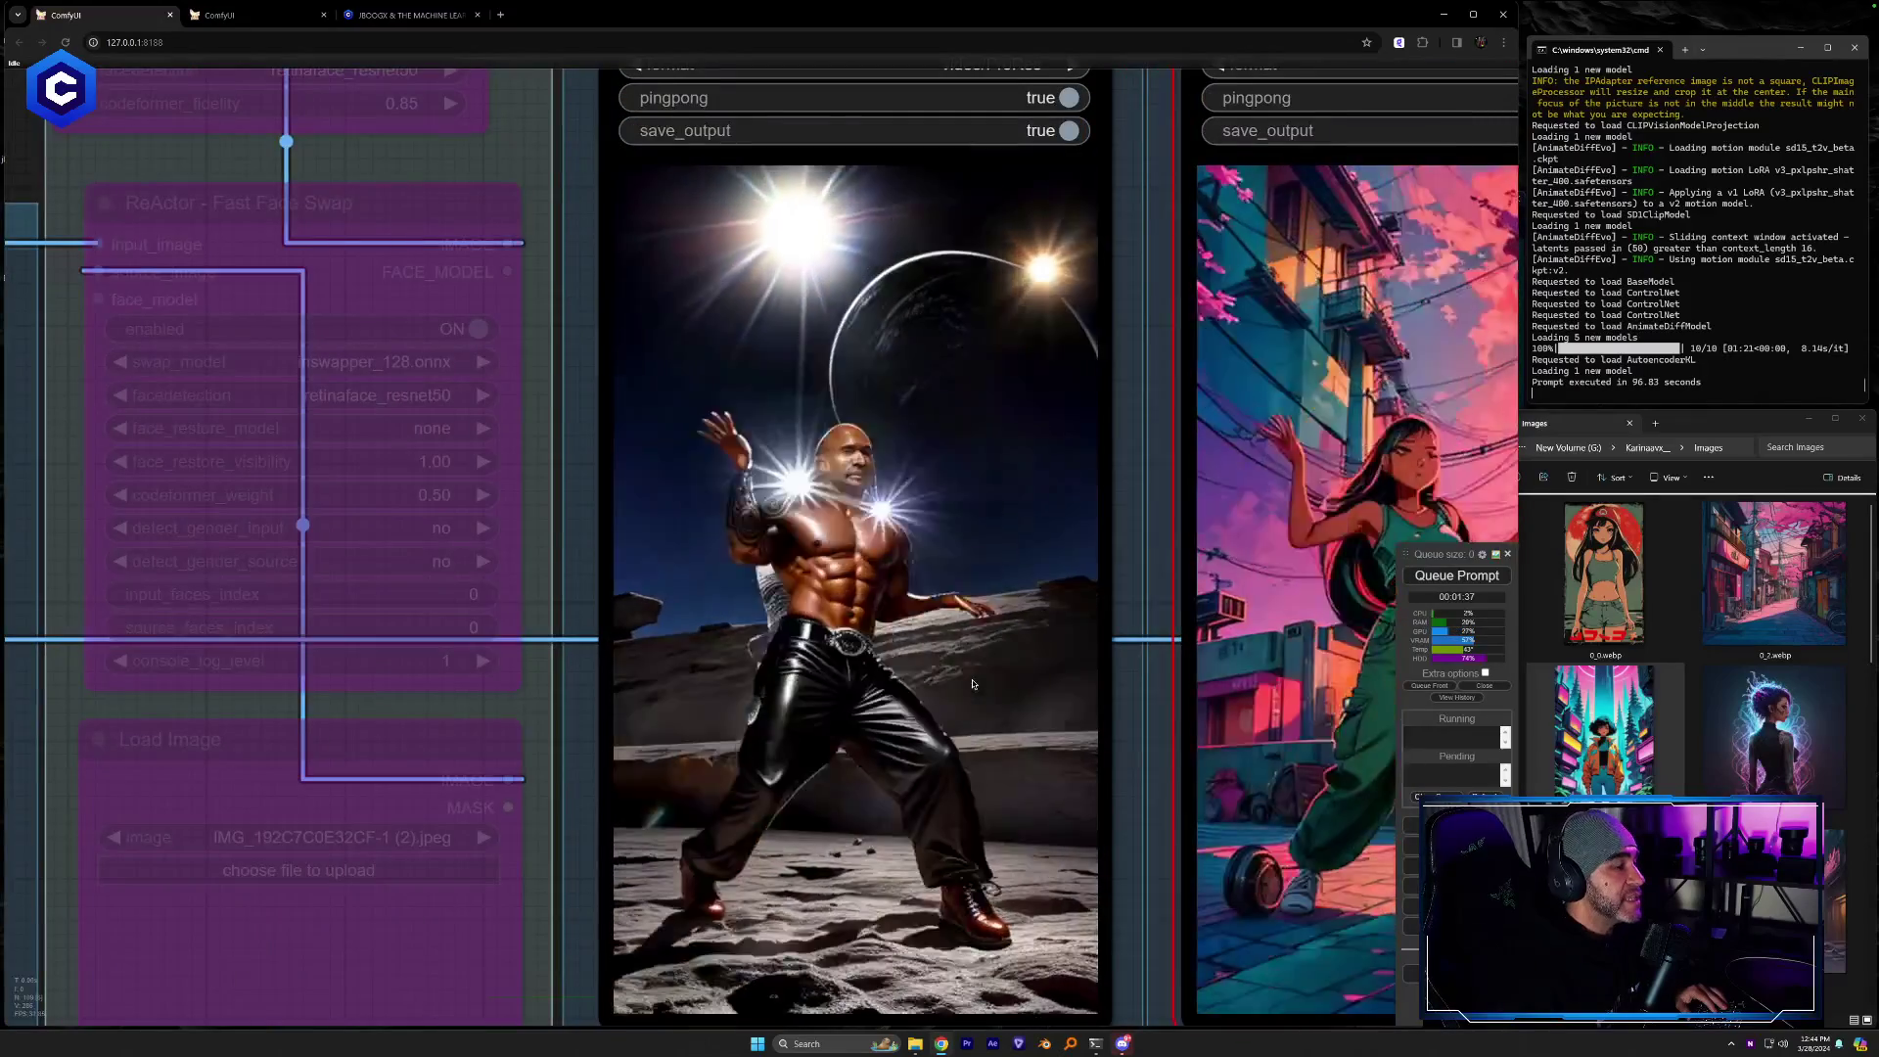
{"action": "scroll", "coordinate": [972, 684], "scroll_direction": "down", "scroll_amount": 2}
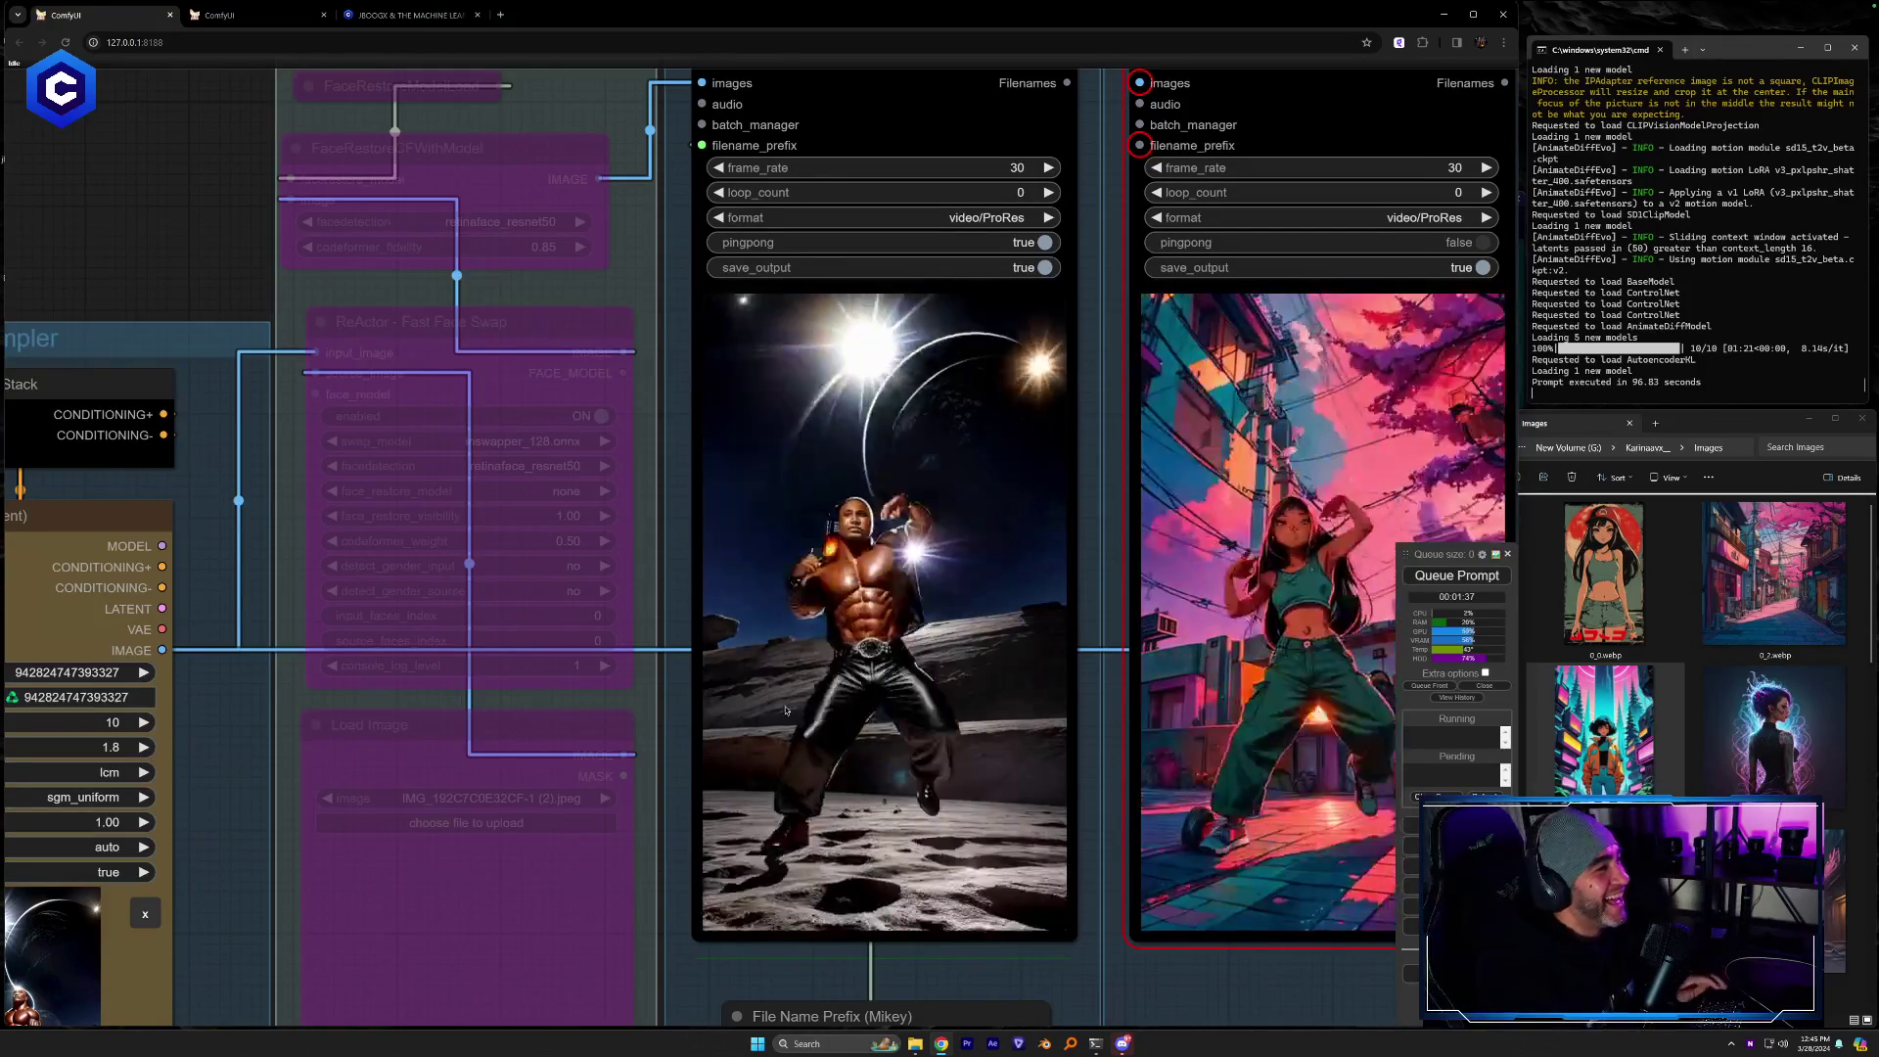
Examine The Rock reference image, its IPAdapter preview crops and the moon background crops, and browse the reference images folder
{"action": "scroll", "coordinate": [861, 719], "scroll_direction": "down", "scroll_amount": 5}
{"action": "left_click_drag", "start_coordinate": [300, 415], "coordinate": [912, 272]}
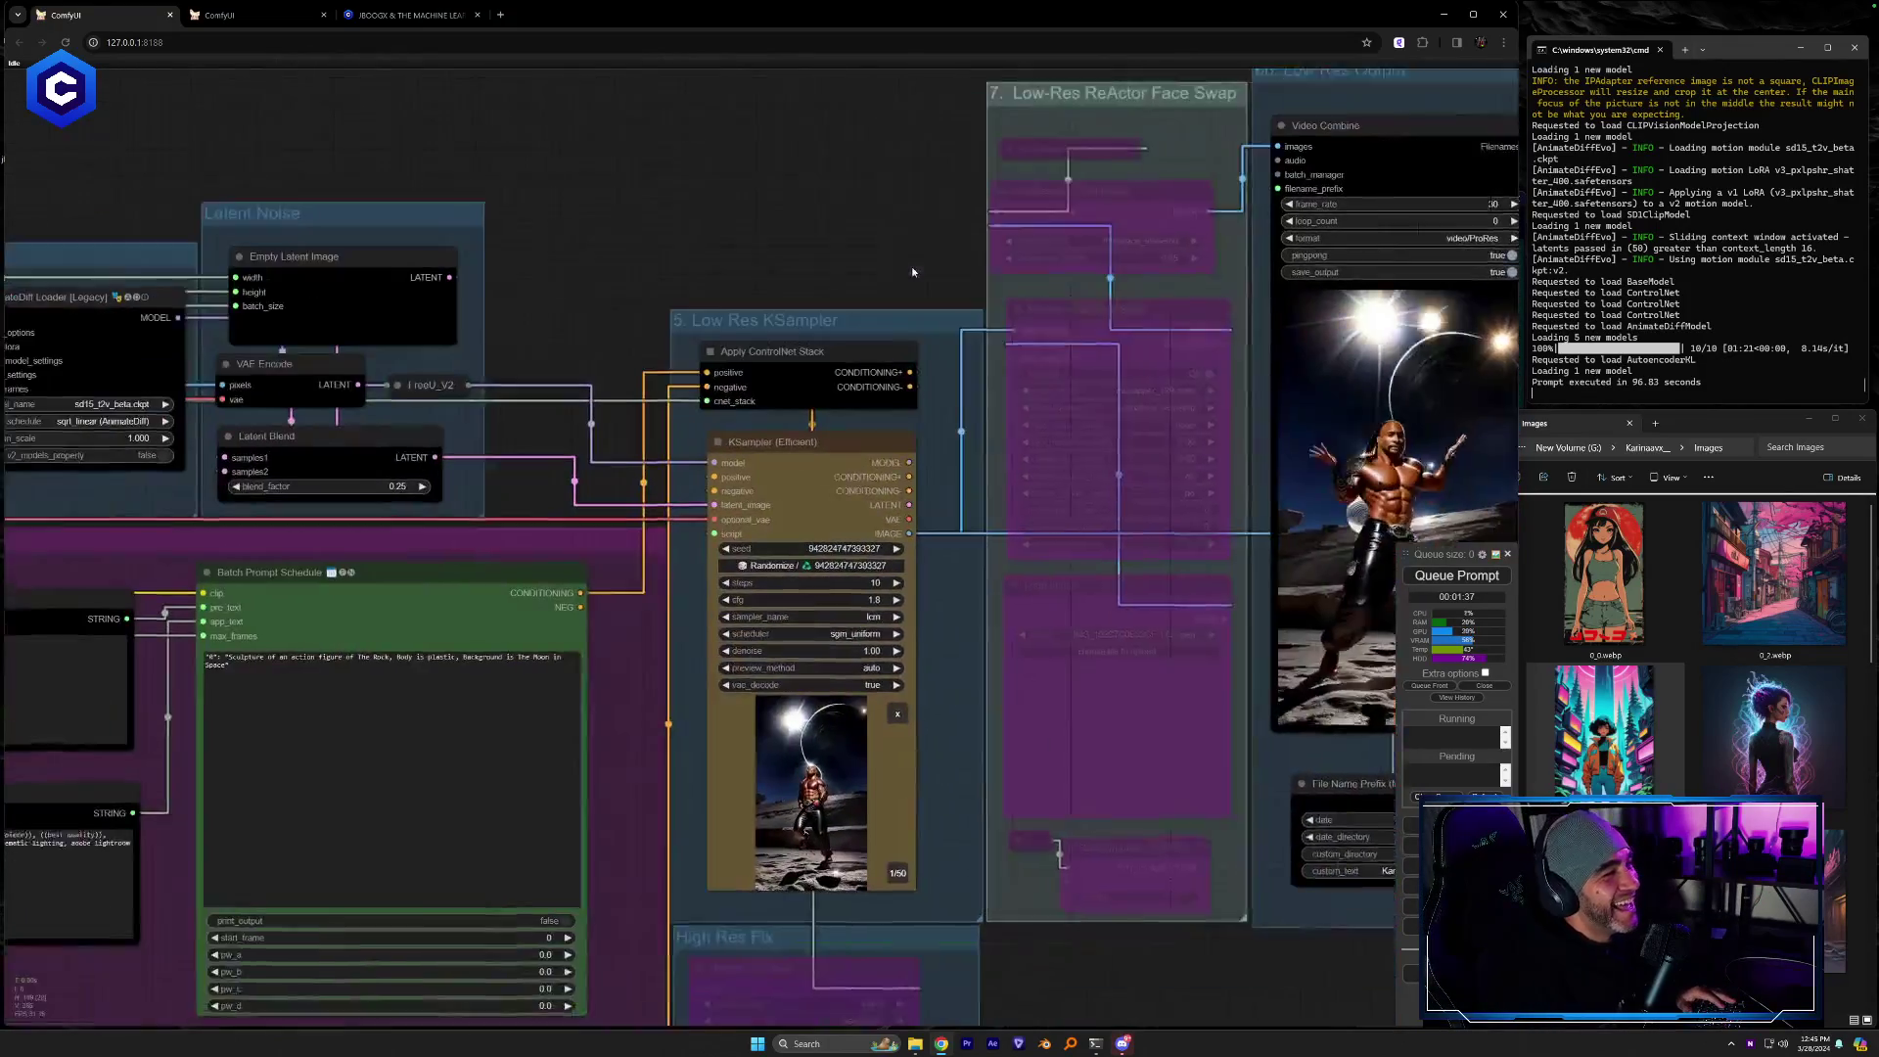
{"action": "scroll", "coordinate": [767, 506], "scroll_direction": "down", "scroll_amount": 4}
{"action": "left_click_drag", "start_coordinate": [616, 838], "coordinate": [1252, 713]}
{"action": "left_click_drag", "start_coordinate": [579, 537], "coordinate": [597, 752]}
{"action": "scroll", "coordinate": [584, 629], "scroll_direction": "up", "scroll_amount": 2}
{"action": "scroll", "coordinate": [597, 754], "scroll_direction": "down", "scroll_amount": 1}
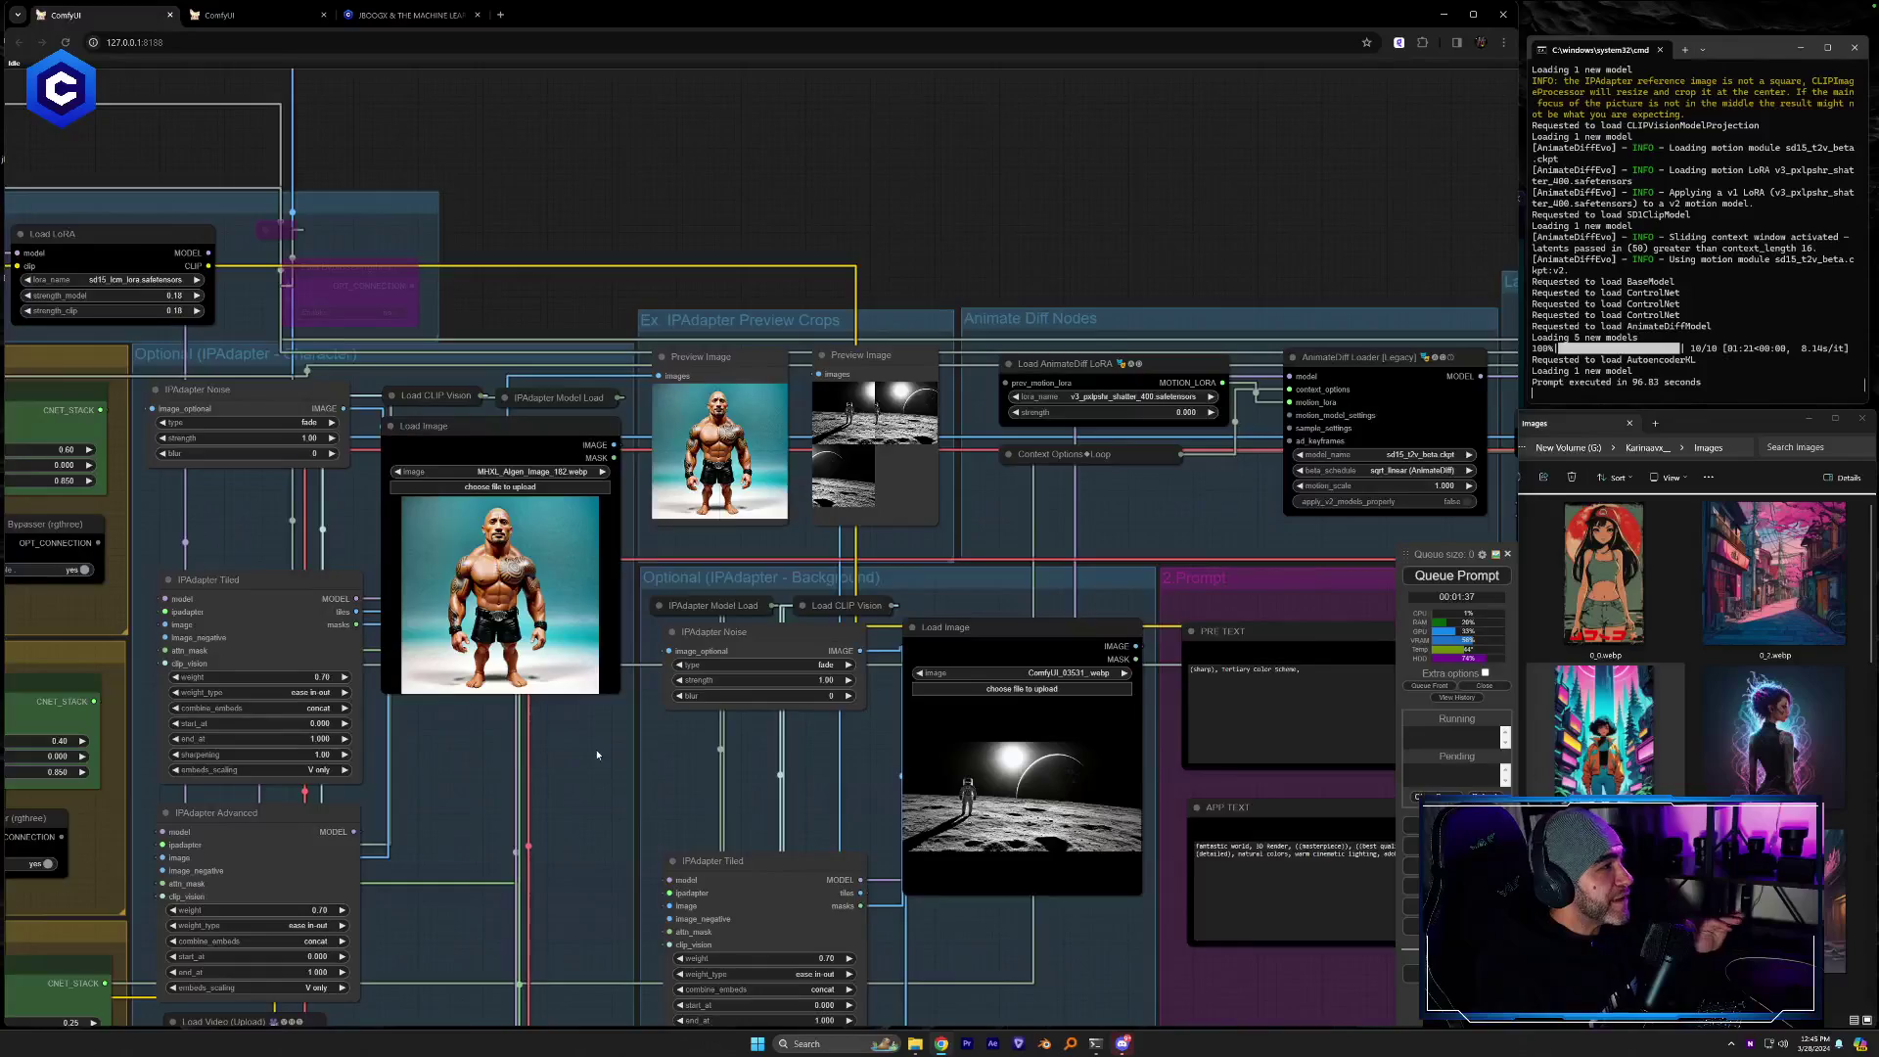
{"action": "scroll", "coordinate": [597, 754], "scroll_direction": "up", "scroll_amount": 8}
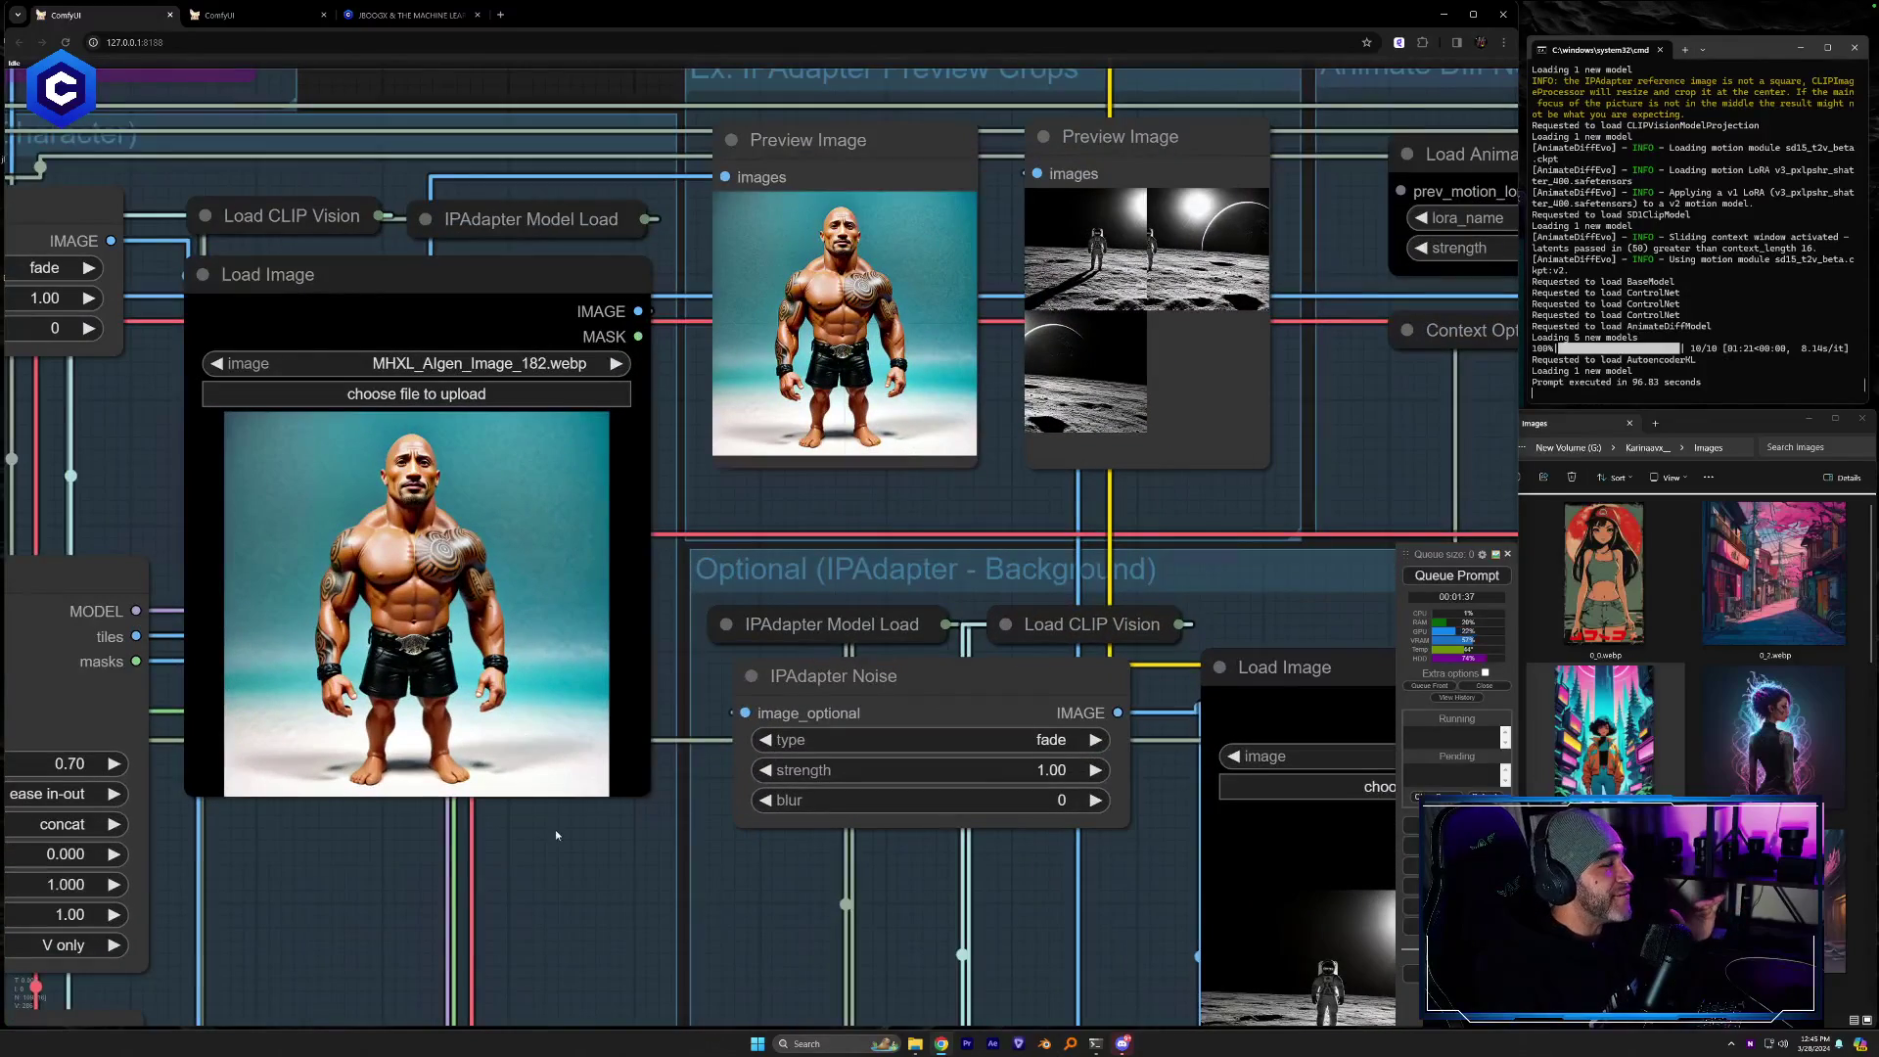
{"action": "scroll", "coordinate": [562, 831], "scroll_direction": "down", "scroll_amount": 1}
{"action": "scroll", "coordinate": [659, 831], "scroll_direction": "up", "scroll_amount": 2}
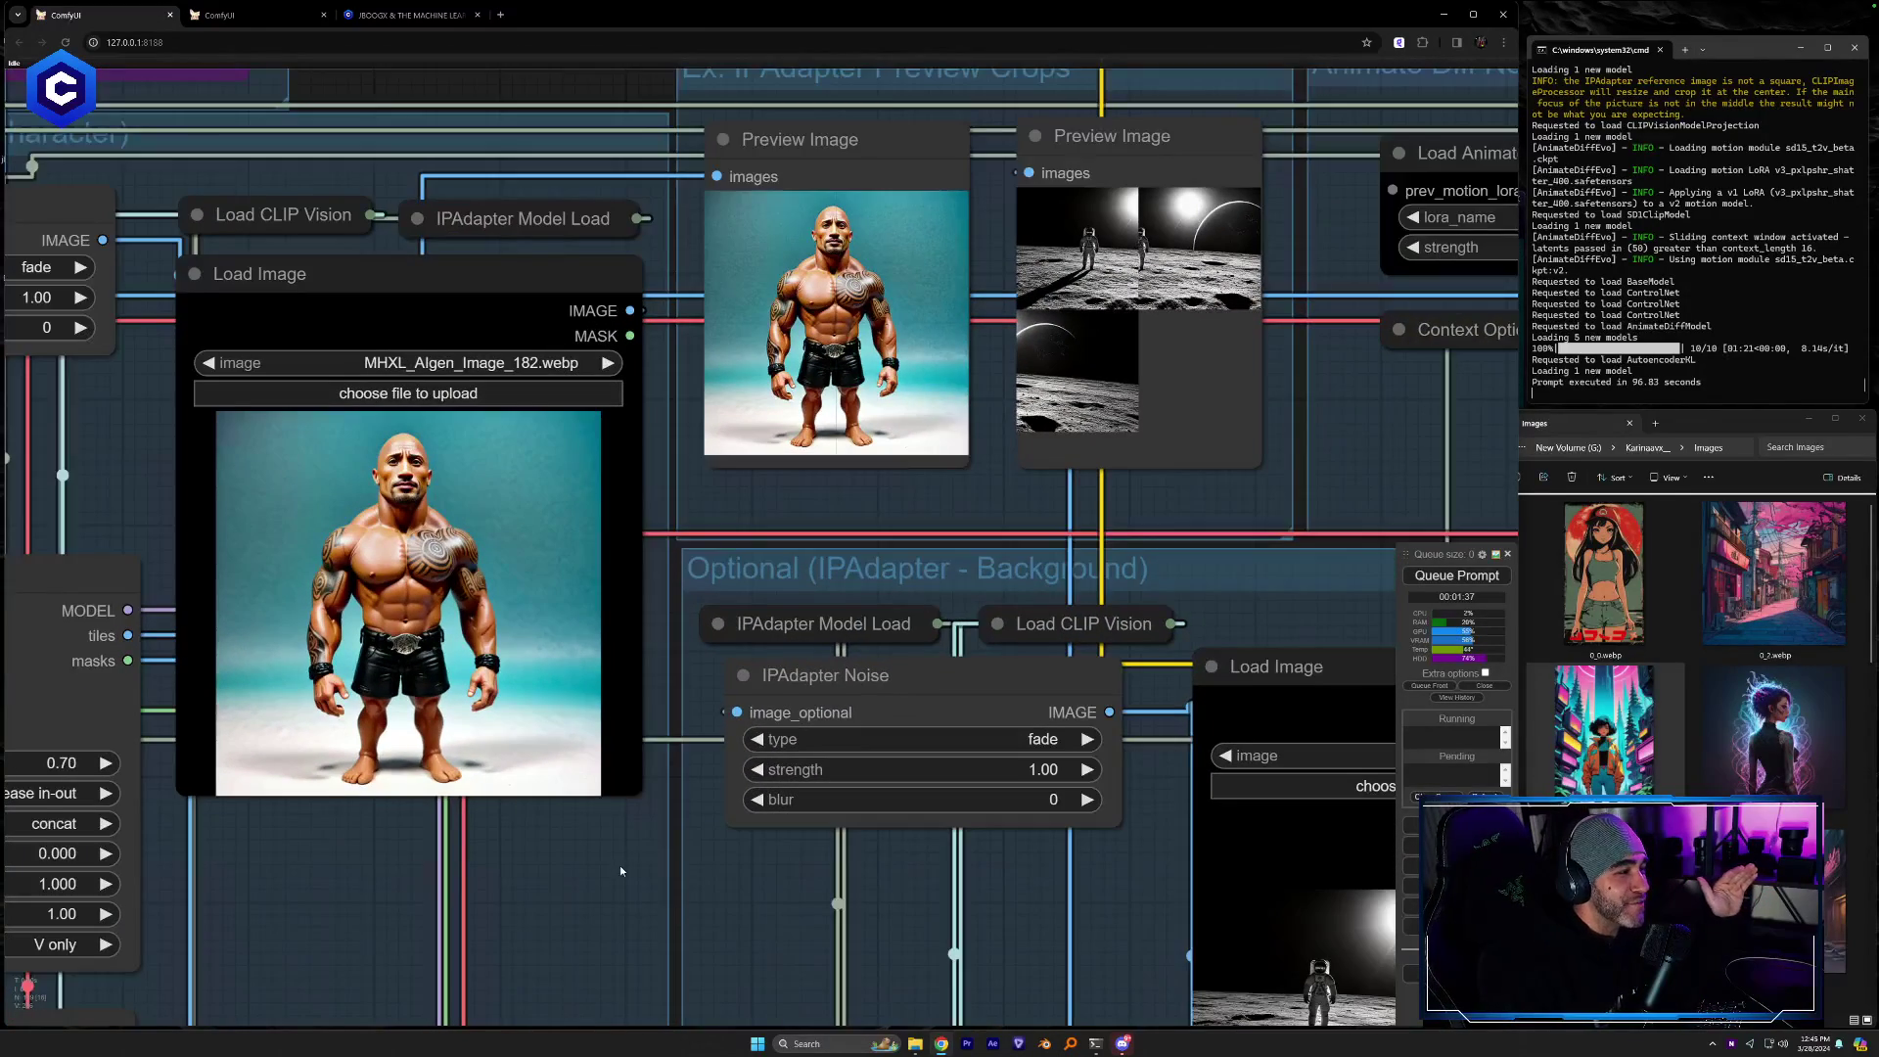
{"action": "scroll", "coordinate": [1684, 636], "scroll_direction": "down", "scroll_amount": 3}
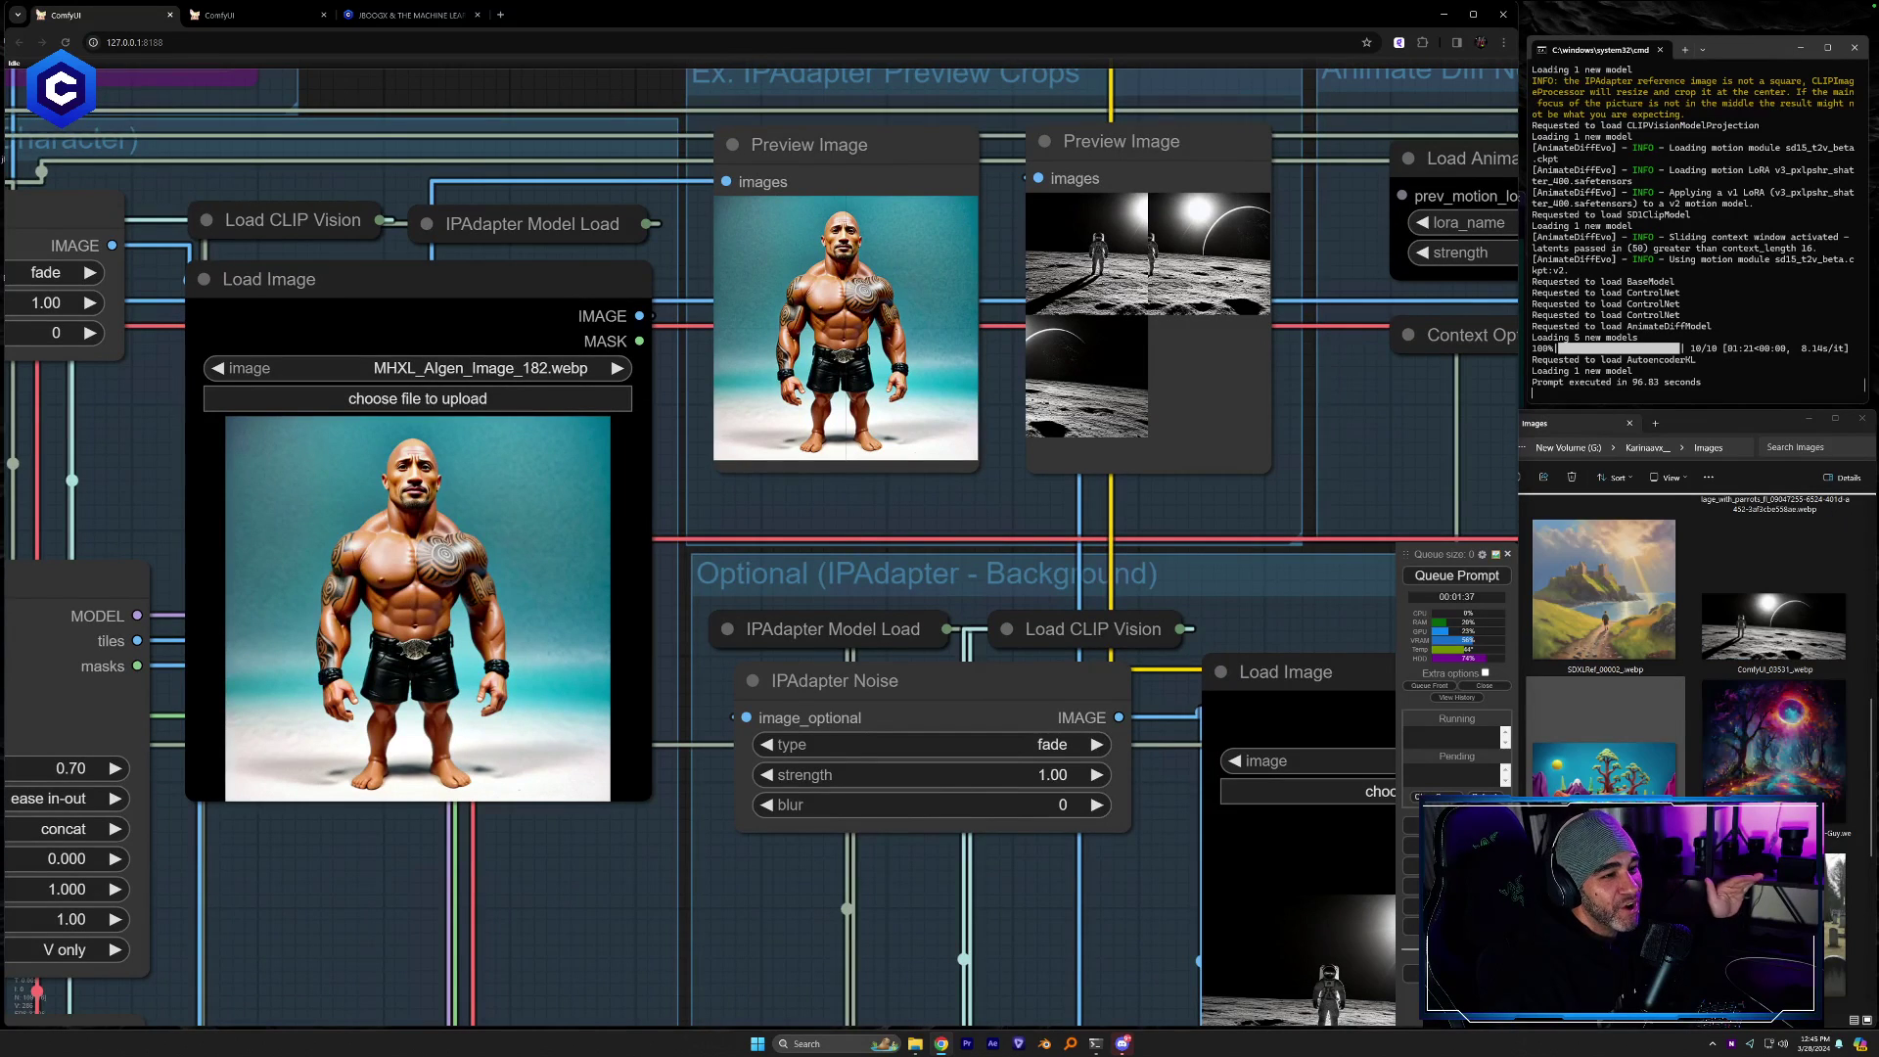
Load the shouting photo of The Rock as the character reference and latest.webp, the Bikini Bottom picture, as the background reference
{"action": "scroll", "coordinate": [1688, 685], "scroll_direction": "down", "scroll_amount": 5}
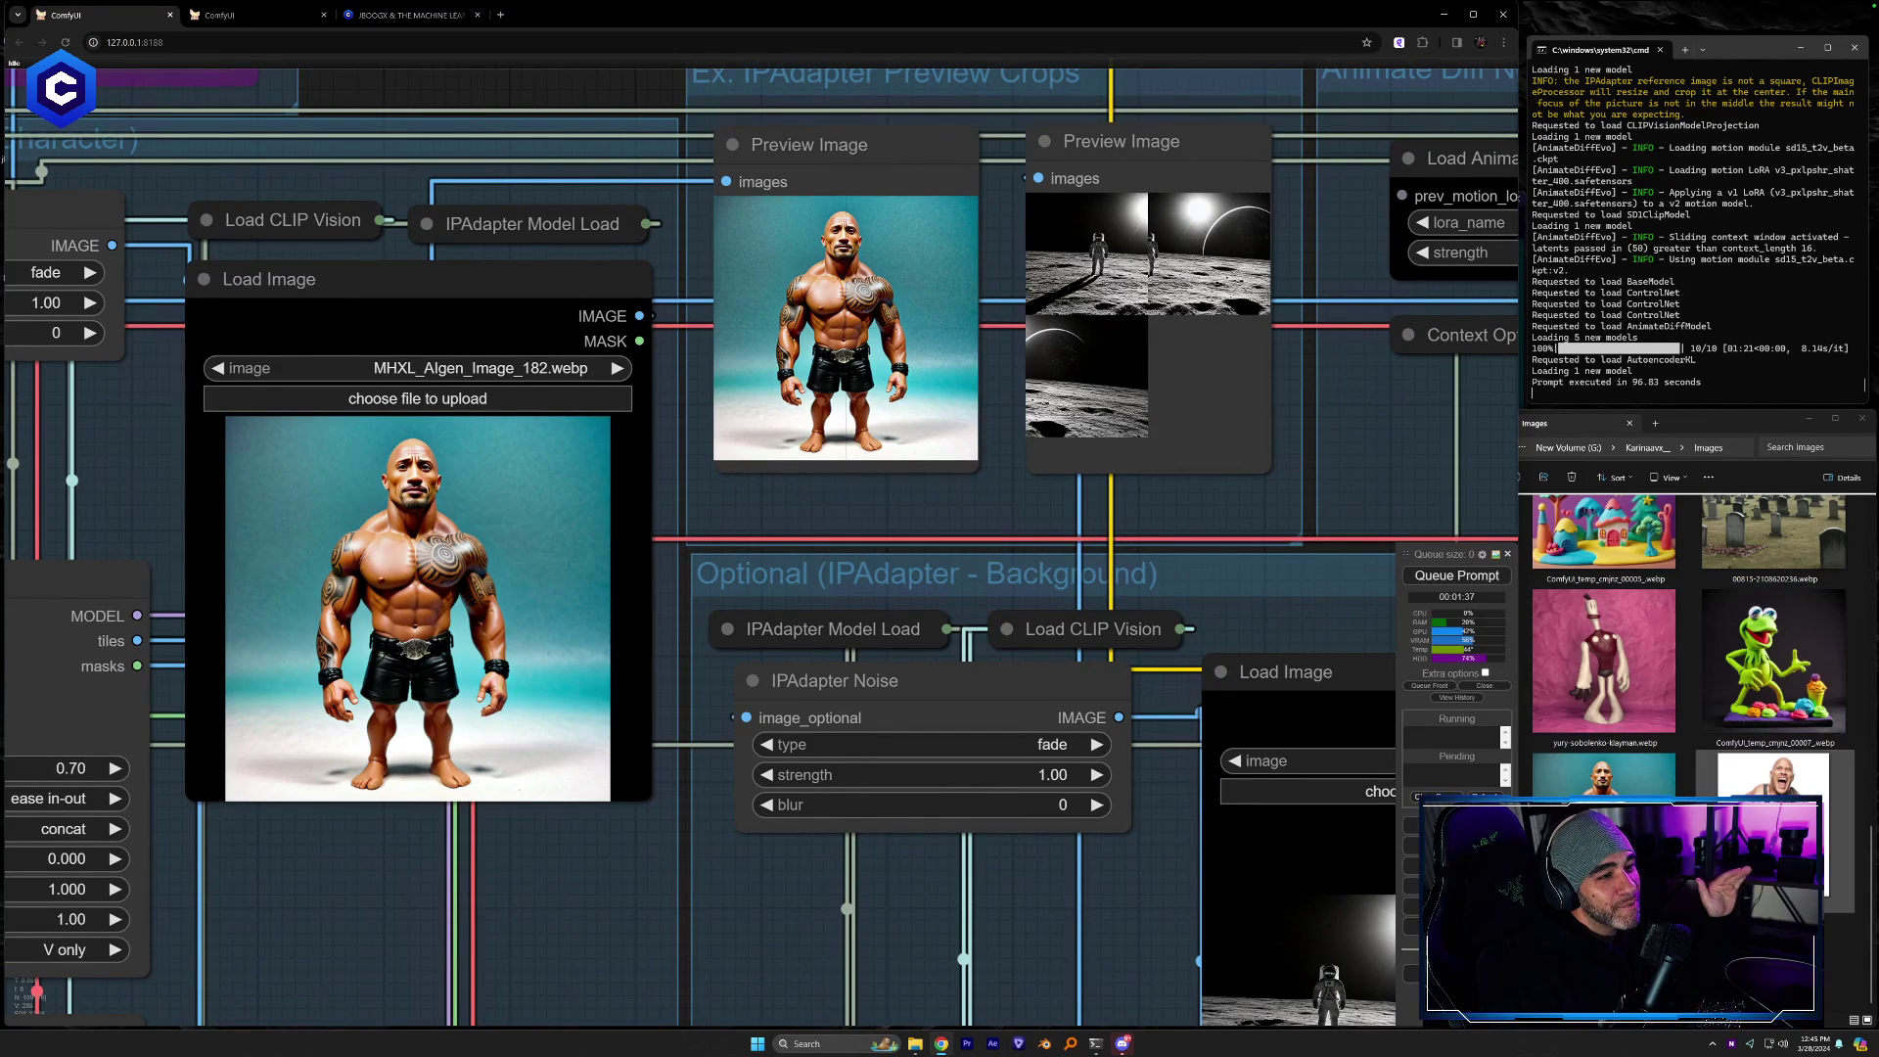
{"action": "left_click_drag", "start_coordinate": [1771, 778], "coordinate": [646, 652]}
{"action": "left_click_drag", "start_coordinate": [1080, 922], "coordinate": [721, 714]}
{"action": "left_click_drag", "start_coordinate": [1742, 832], "coordinate": [1118, 844]}
{"action": "left_click_drag", "start_coordinate": [1265, 402], "coordinate": [705, 382]}
{"action": "scroll", "coordinate": [1149, 759], "scroll_direction": "down", "scroll_amount": 5}
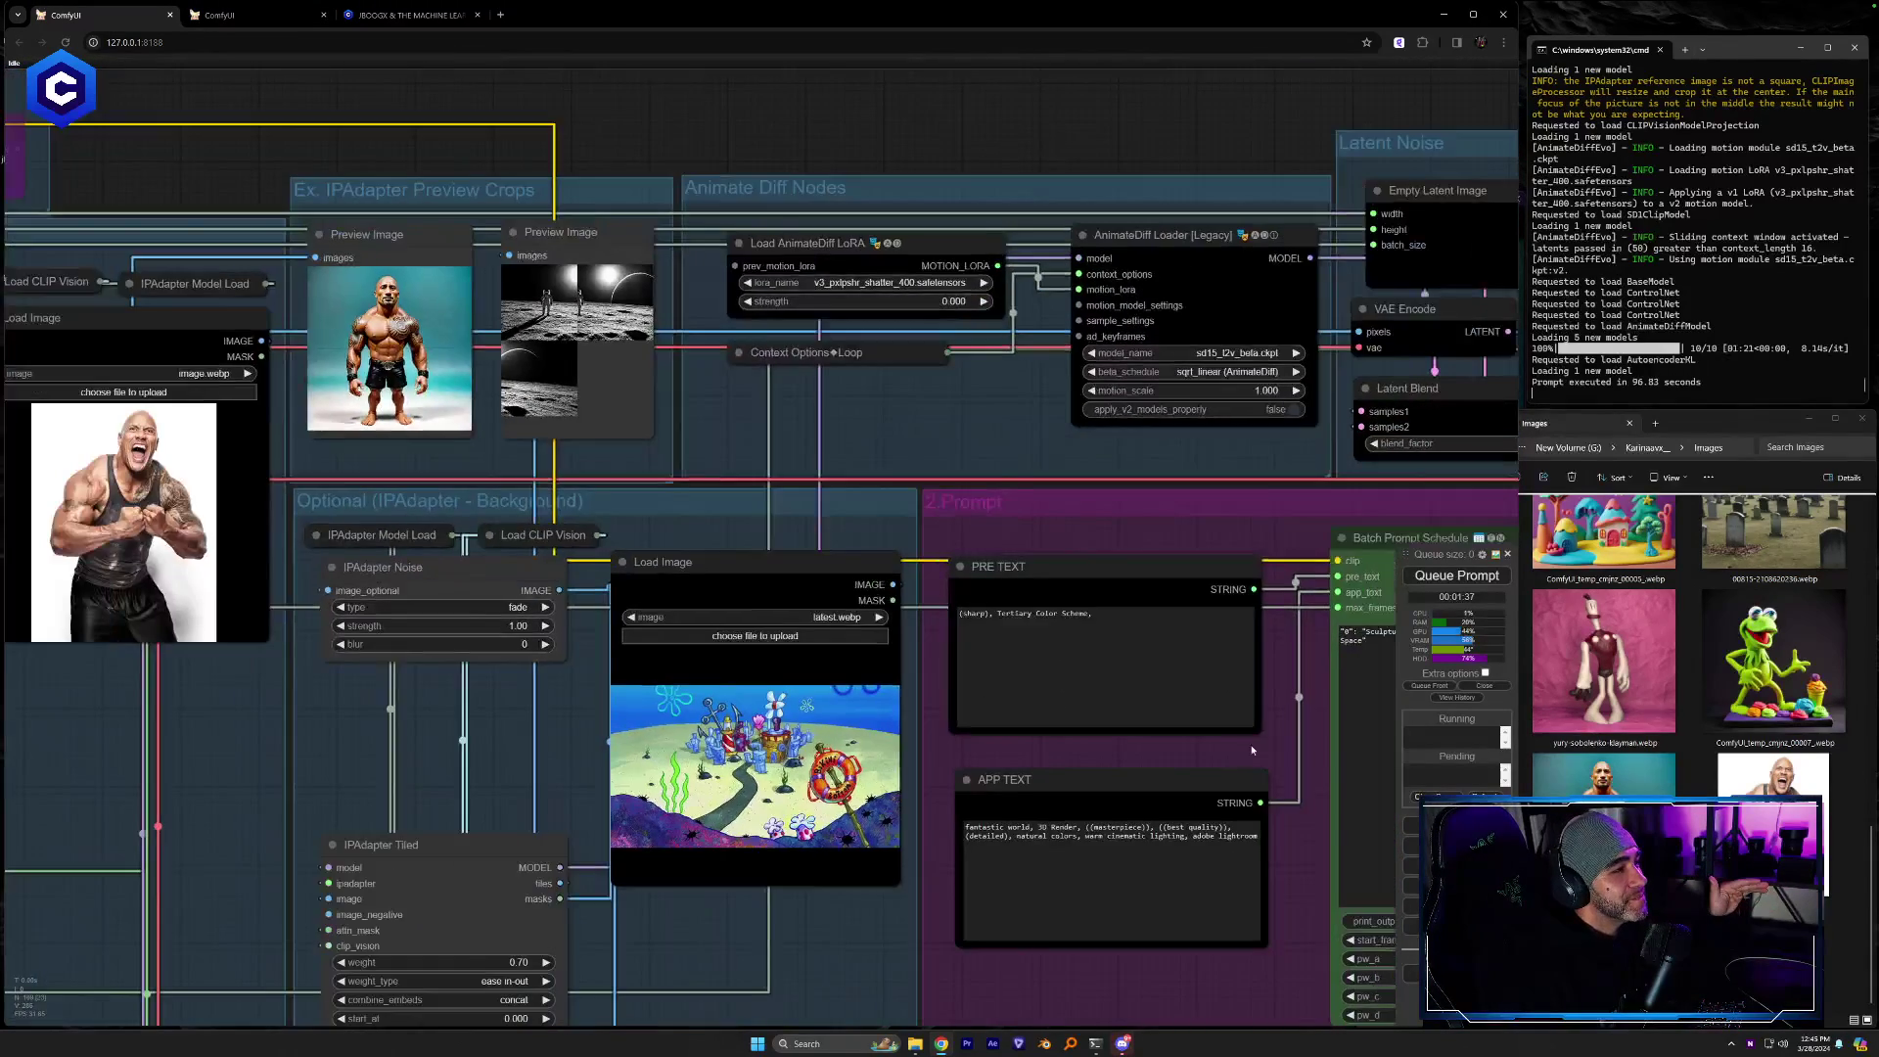
Change the Batch Prompt Schedule text to "Sculpture of Dwayne The Rock Johnson" with "Body is muscular"
{"action": "left_click_drag", "start_coordinate": [1339, 667], "coordinate": [747, 661]}
{"action": "scroll", "coordinate": [843, 521], "scroll_direction": "up", "scroll_amount": 2}
{"action": "scroll", "coordinate": [845, 522], "scroll_direction": "up", "scroll_amount": 3}
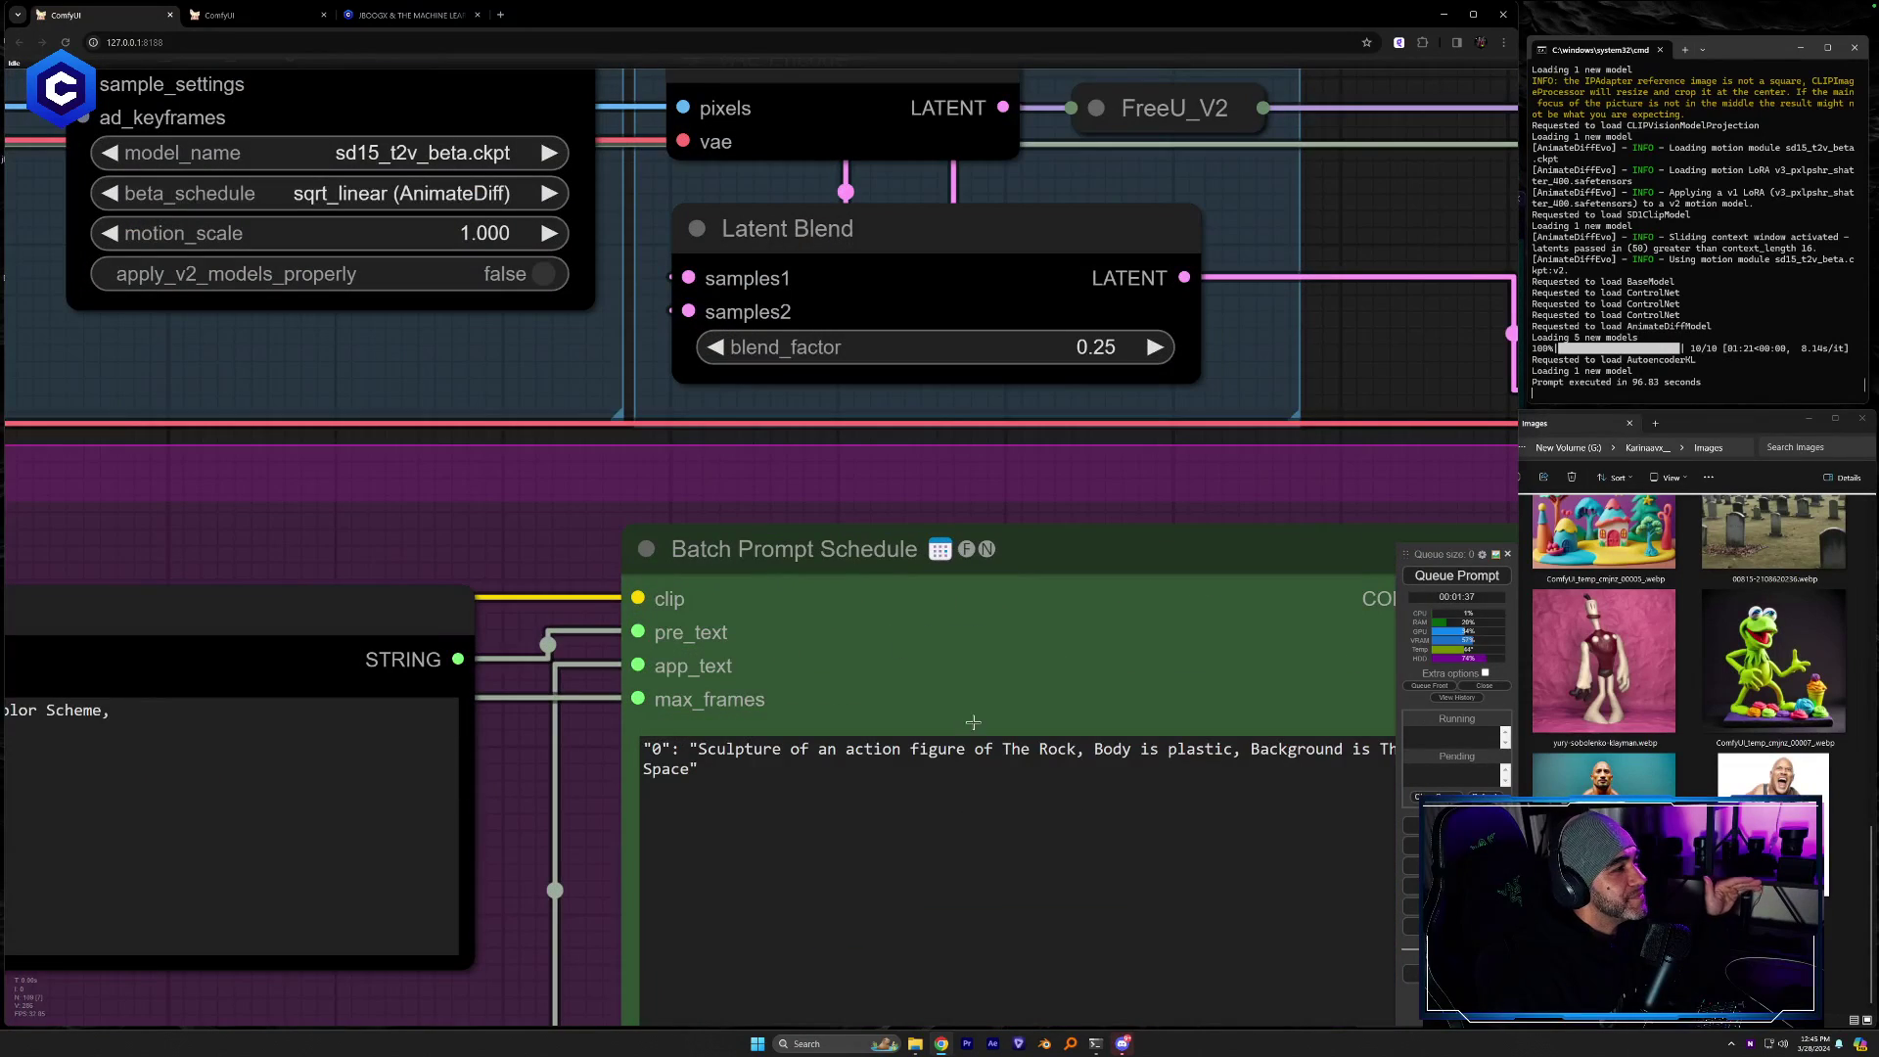
{"action": "left_click_drag", "start_coordinate": [567, 738], "coordinate": [458, 638]}
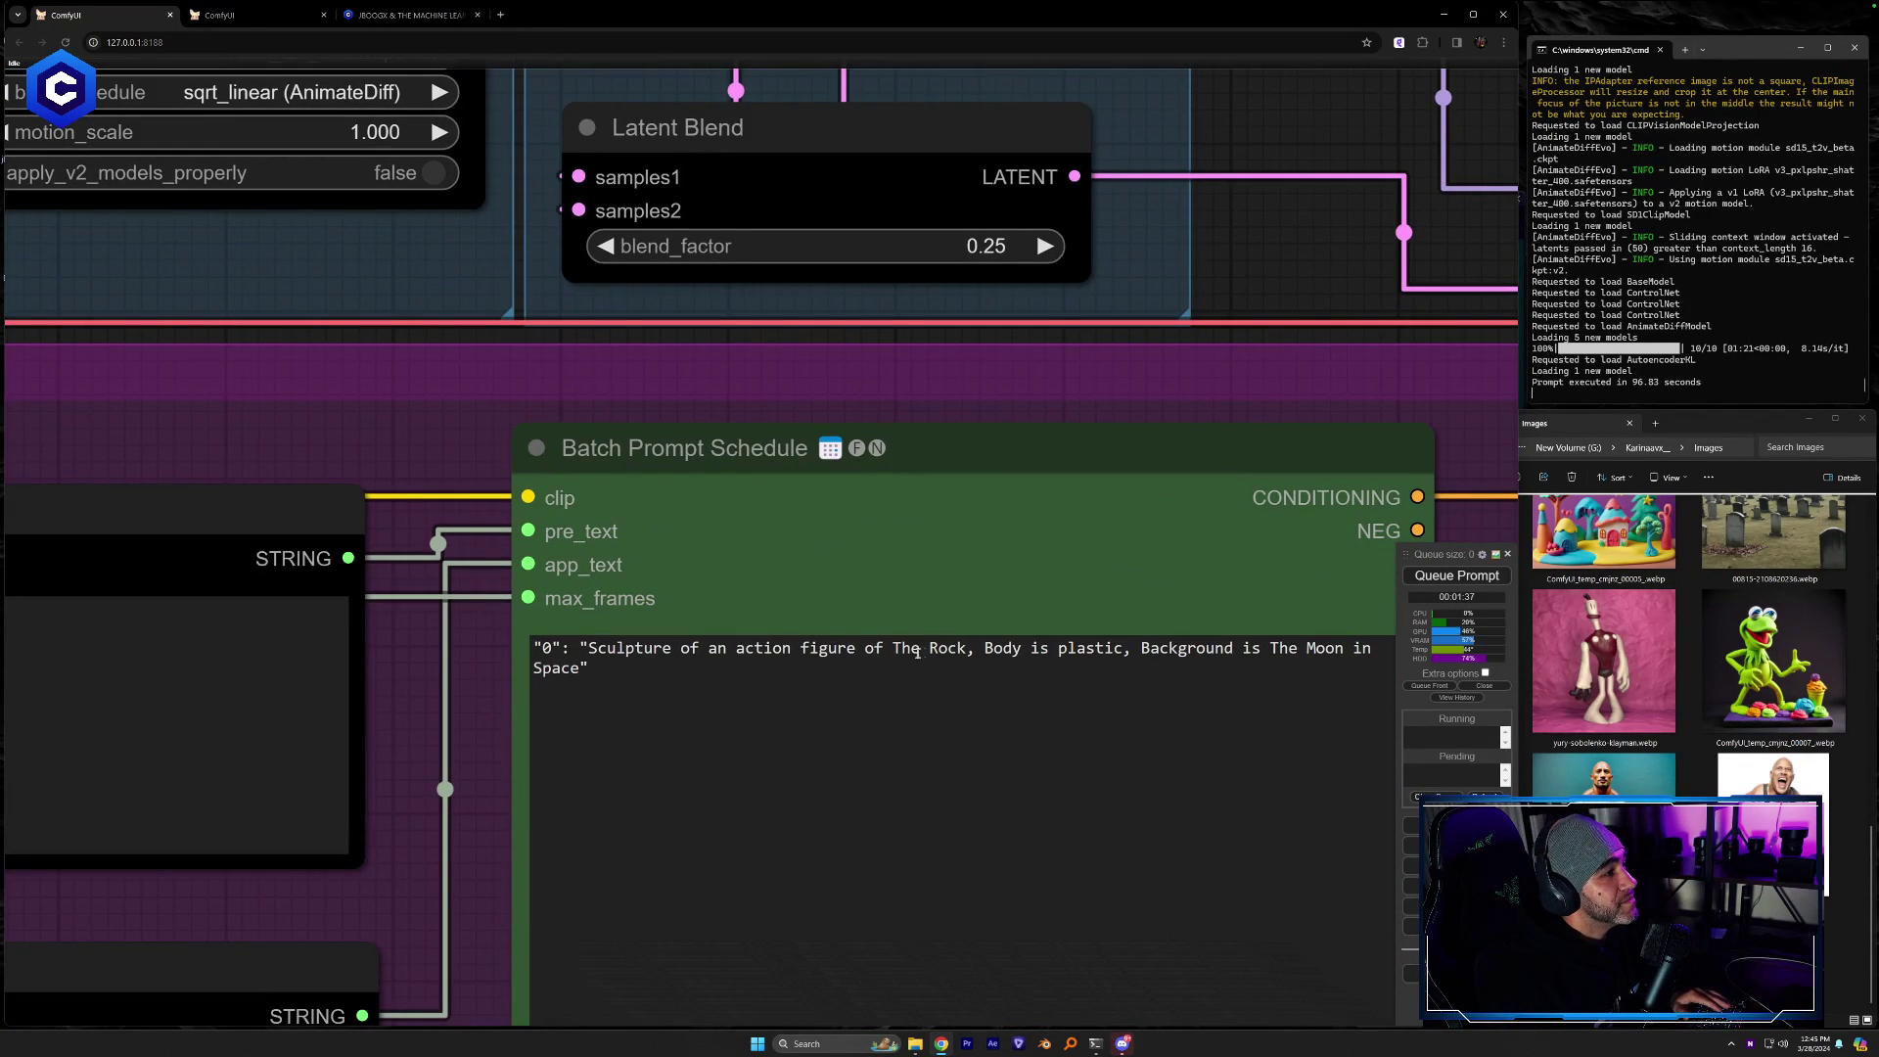
{"action": "mouse_move", "coordinate": [892, 650]}
{"action": "left_mouse_down"}
{"action": "mouse_move", "coordinate": [743, 659]}
{"action": "mouse_move", "coordinate": [892, 650]}
{"action": "left_mouse_up"}
{"action": "key", "text": "BackSpace"}
{"action": "type", "text": "Dwayne The Rock Johnson"}
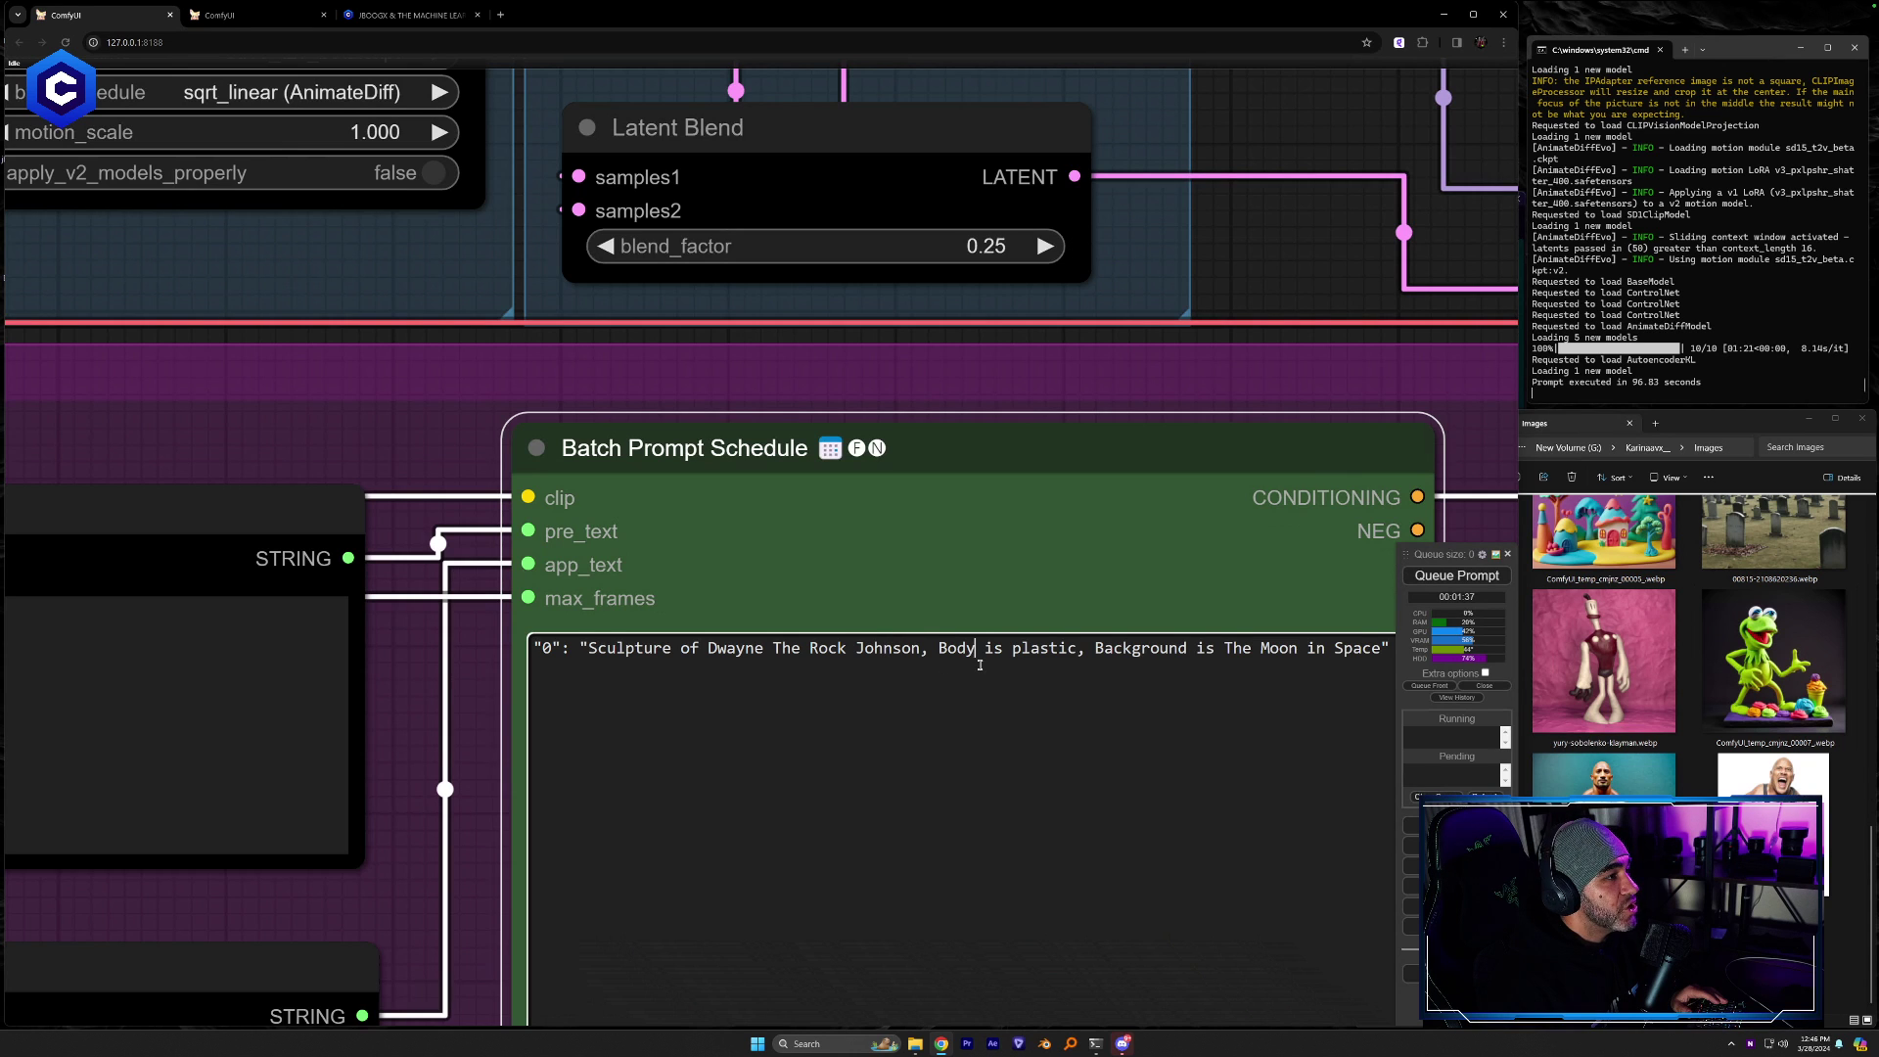
{"action": "left_click_drag", "start_coordinate": [1074, 648], "coordinate": [1002, 651]}
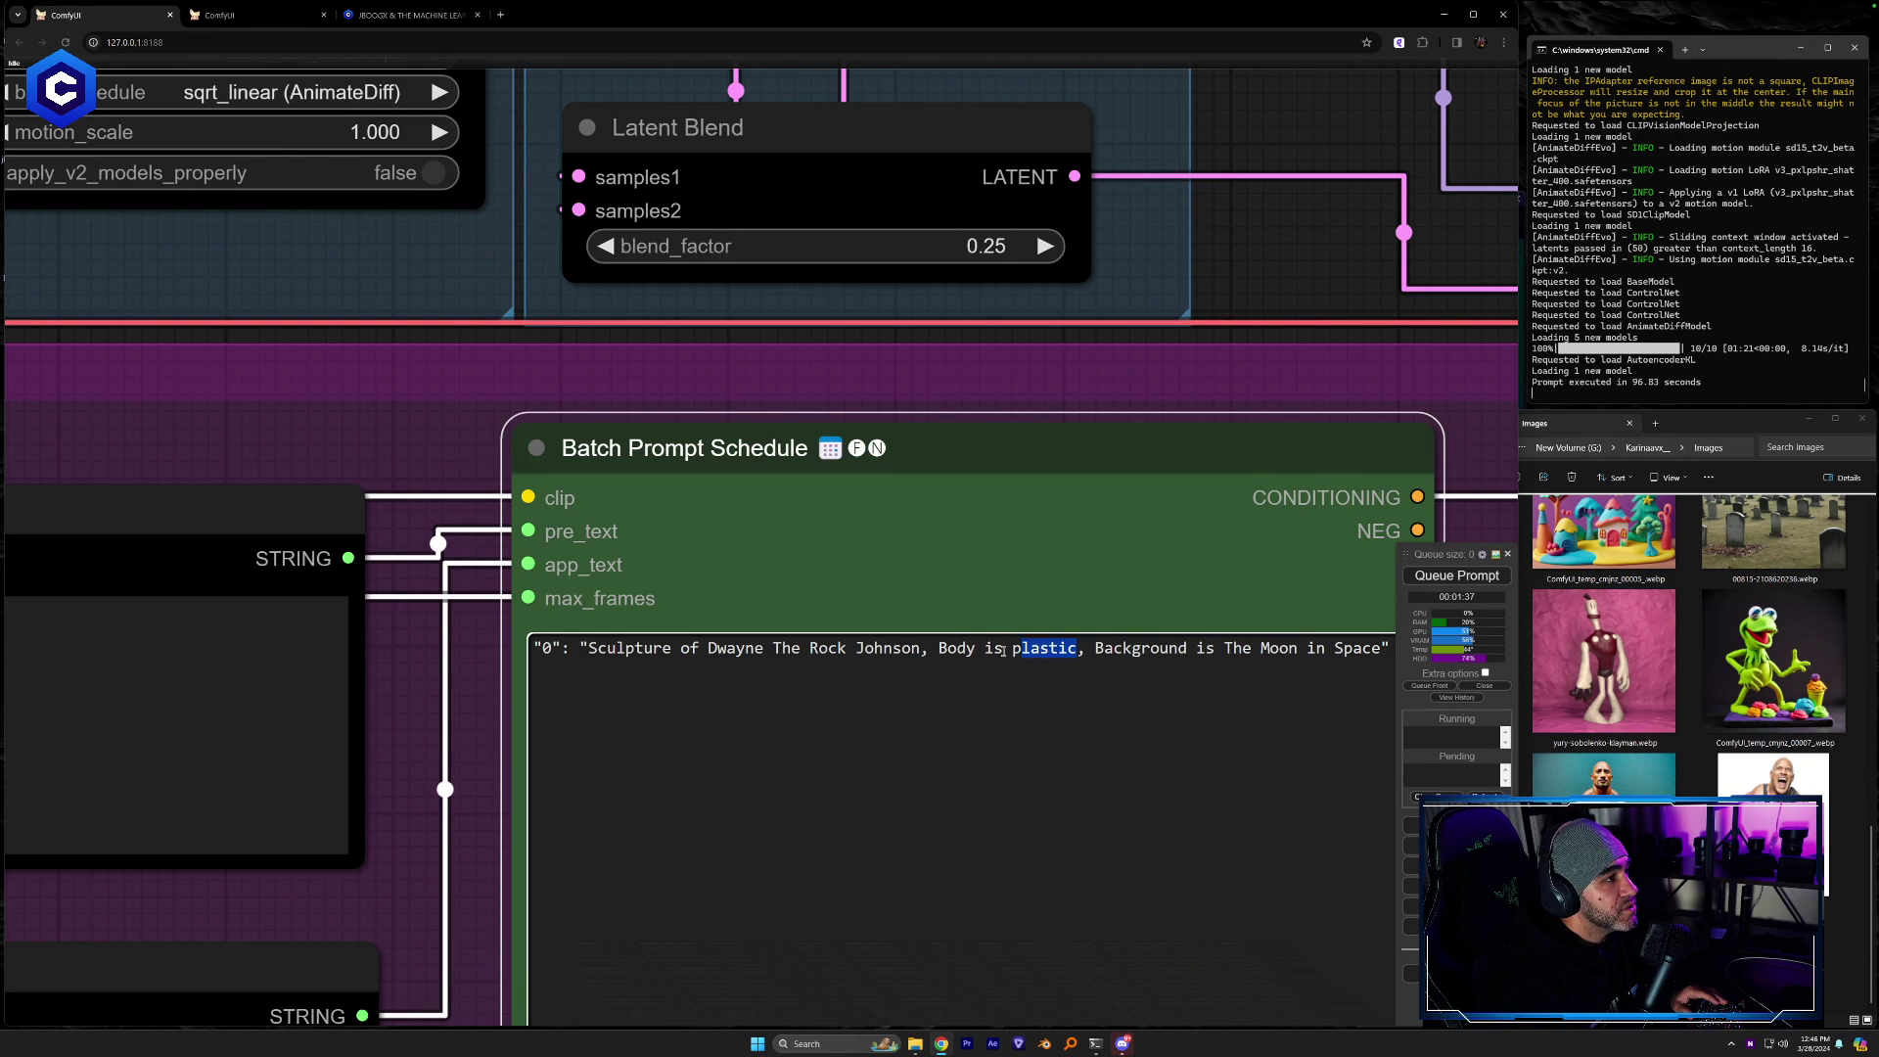
{"action": "type", "text": "muscular"}
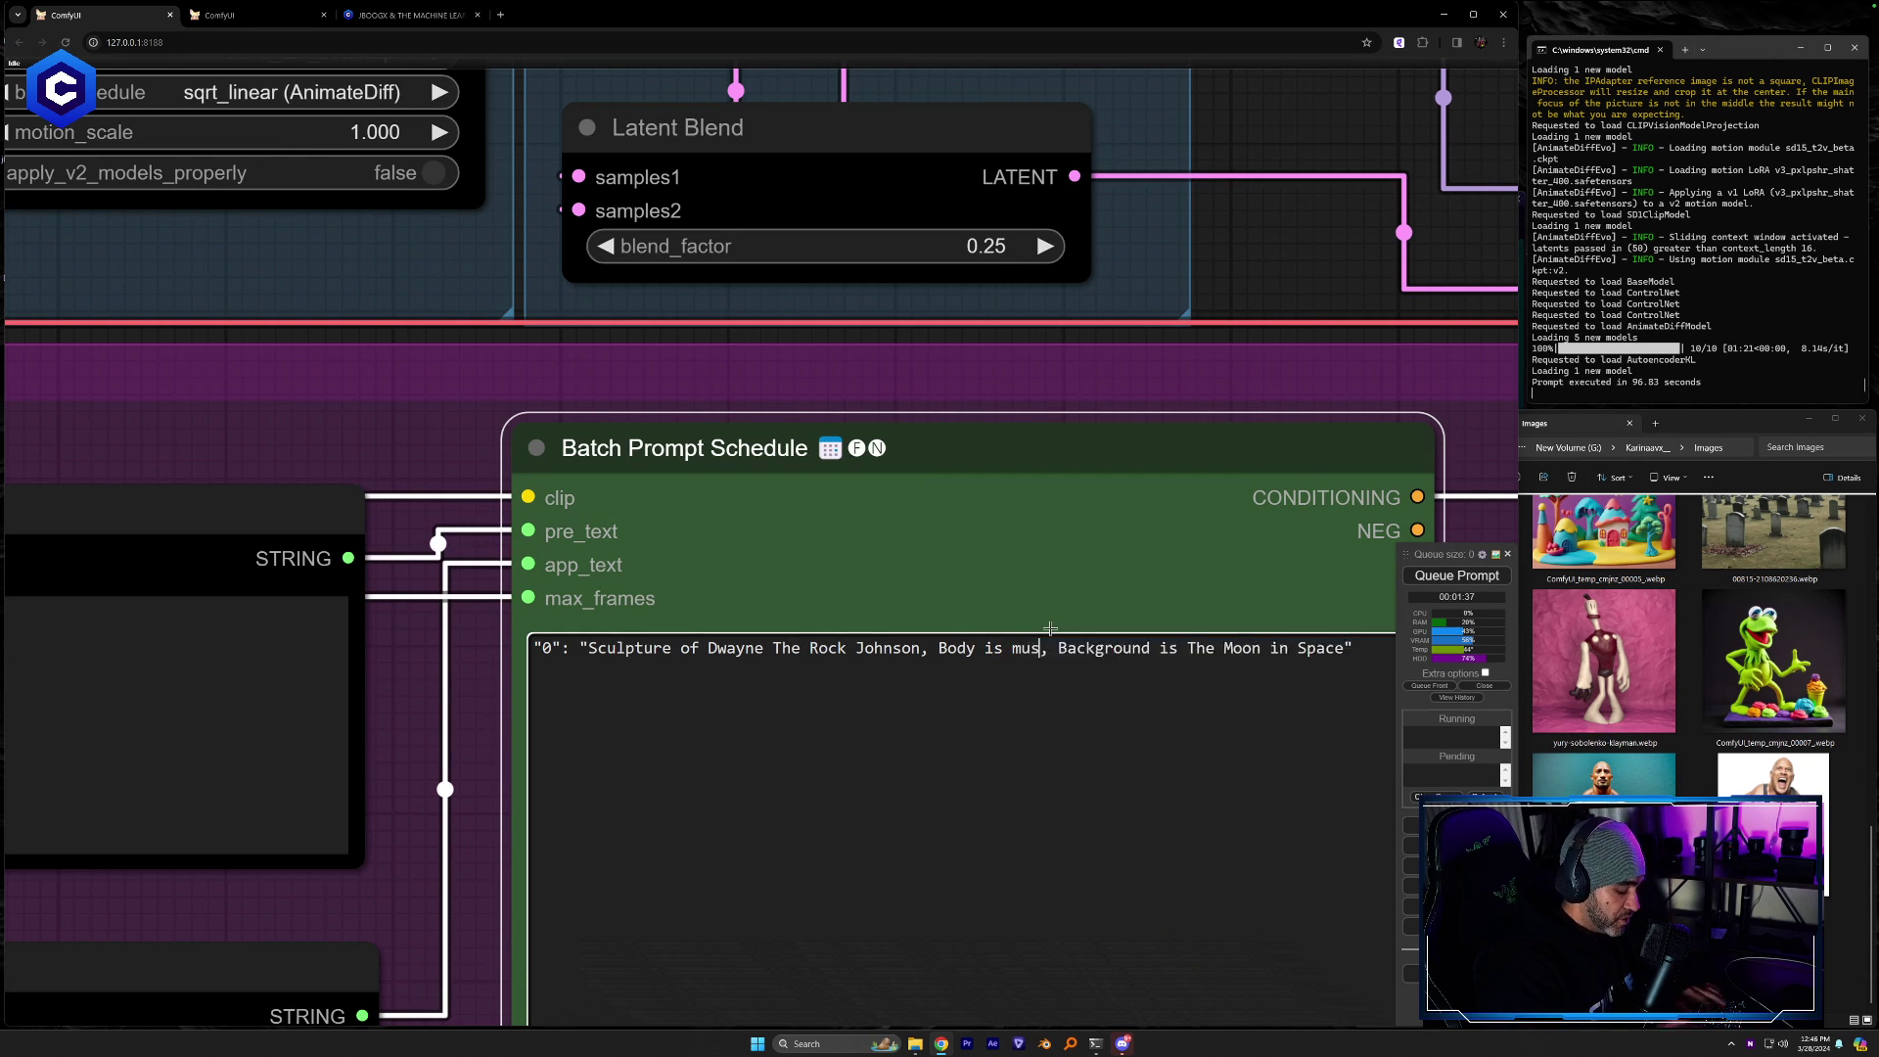
Add "Bald," to the scheduled prompt directly before the body description
{"action": "left_click_drag", "start_coordinate": [1309, 258], "coordinate": [1155, 284]}
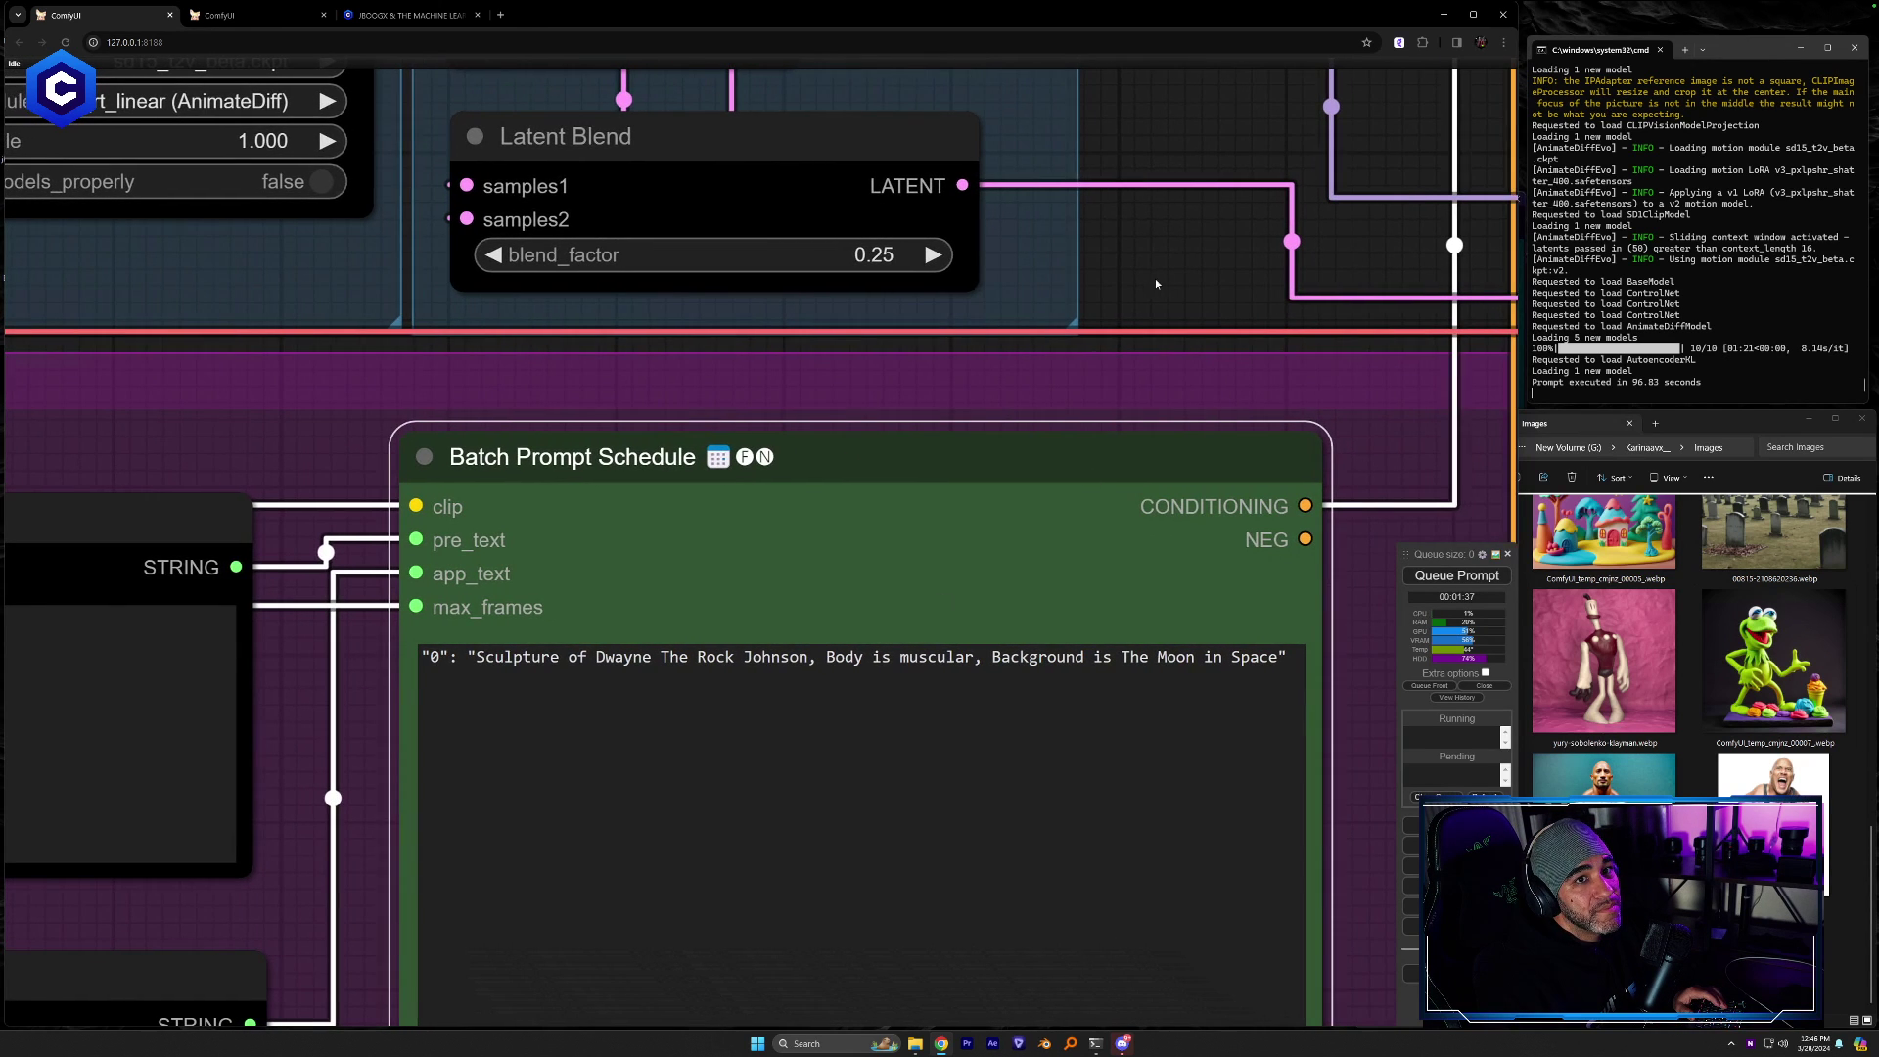
{"action": "left_click", "coordinate": [811, 657]}
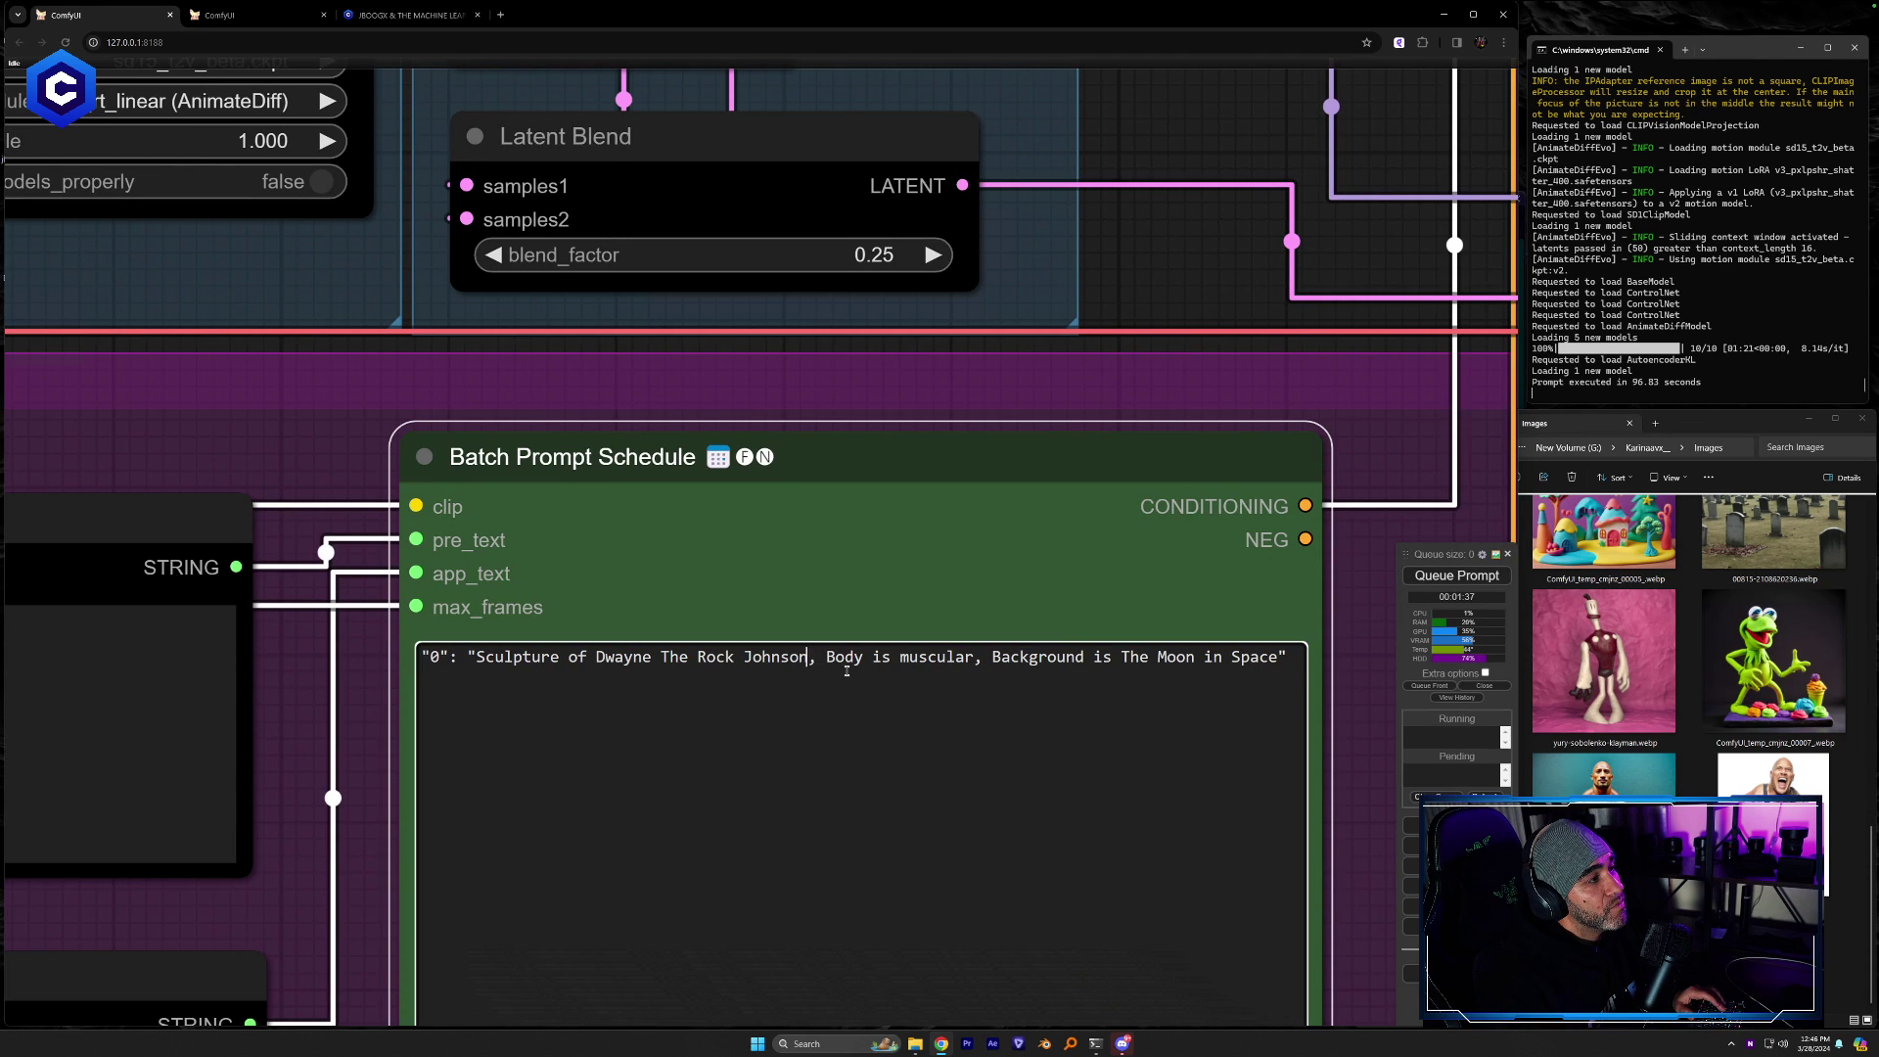
{"action": "type", "text": "Bald"}
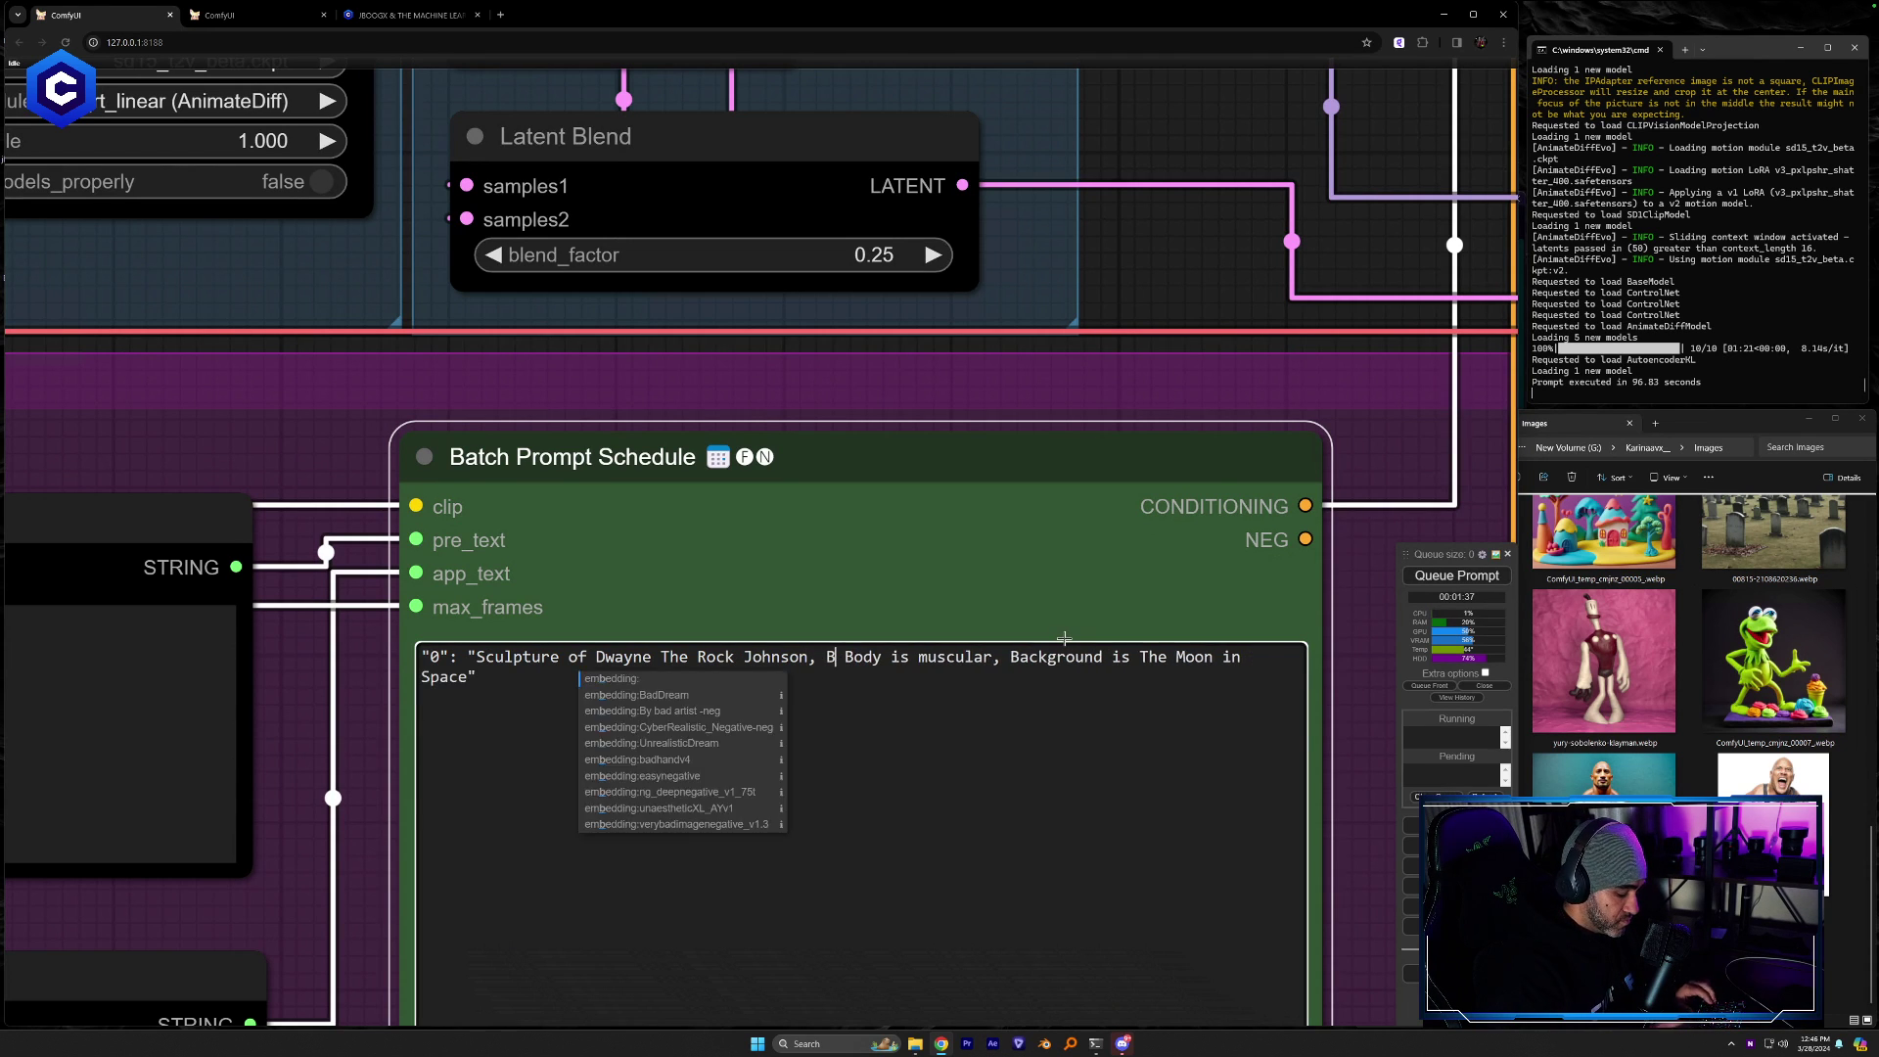
{"action": "type", "text": ","}
Replace the background description in the scheduled prompt with "Bikini Bottom from Spongebob Squarepants"
{"action": "left_click_drag", "start_coordinate": [1281, 304], "coordinate": [1091, 295]}
{"action": "left_click_drag", "start_coordinate": [319, 672], "coordinate": [1050, 658]}
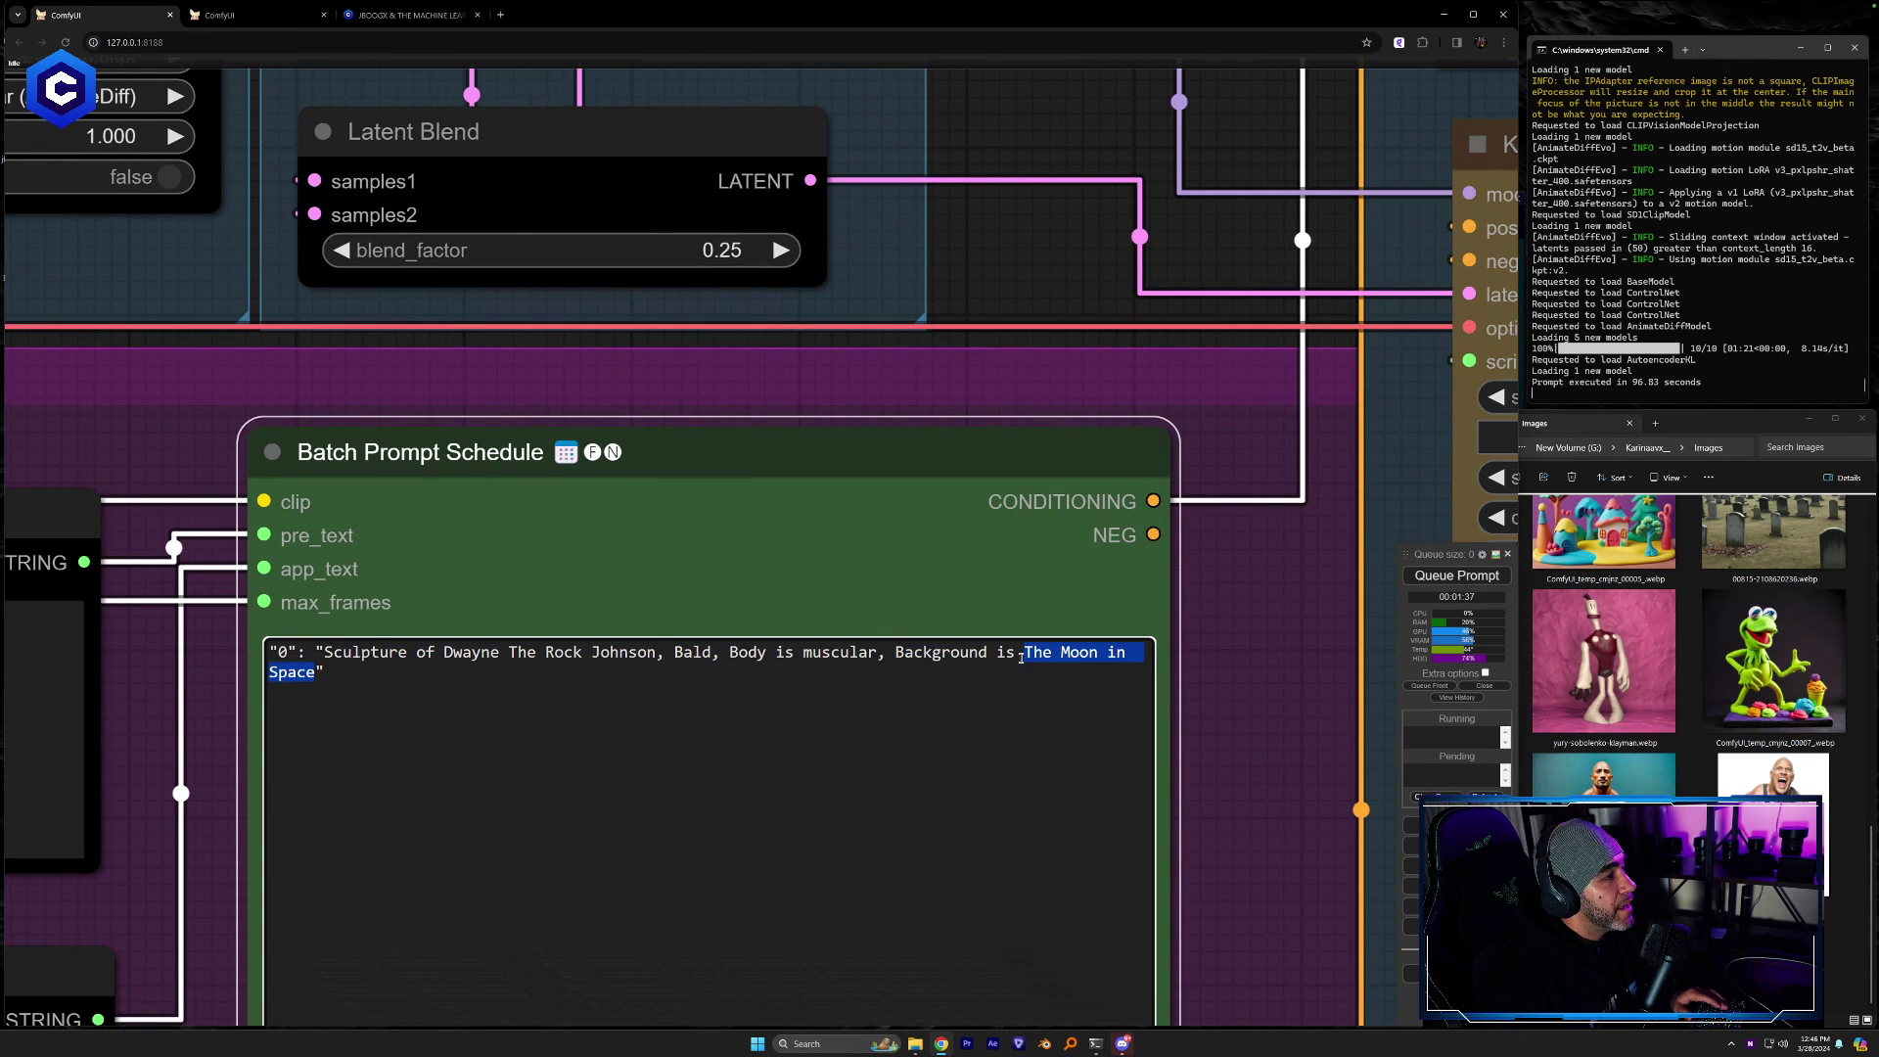
{"action": "type", "text": "Bikini "}
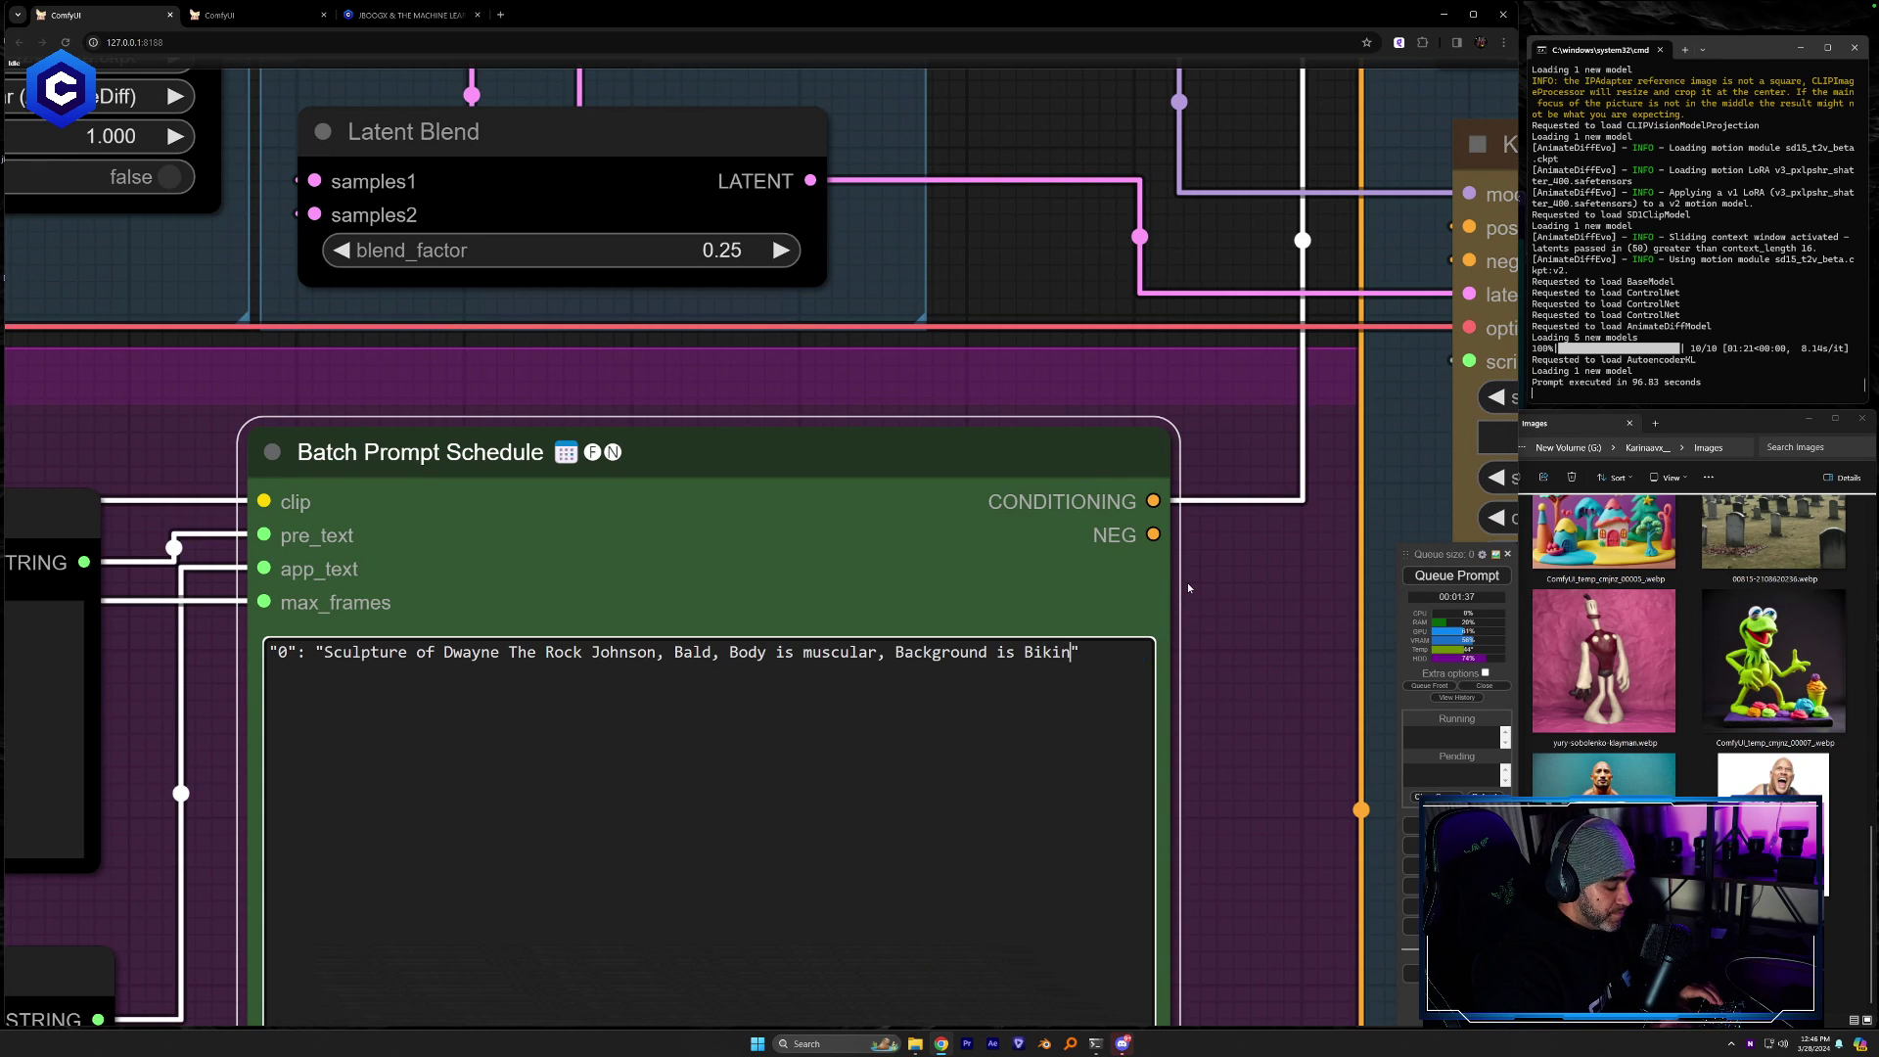
{"action": "type", "text": "Bottom fro"}
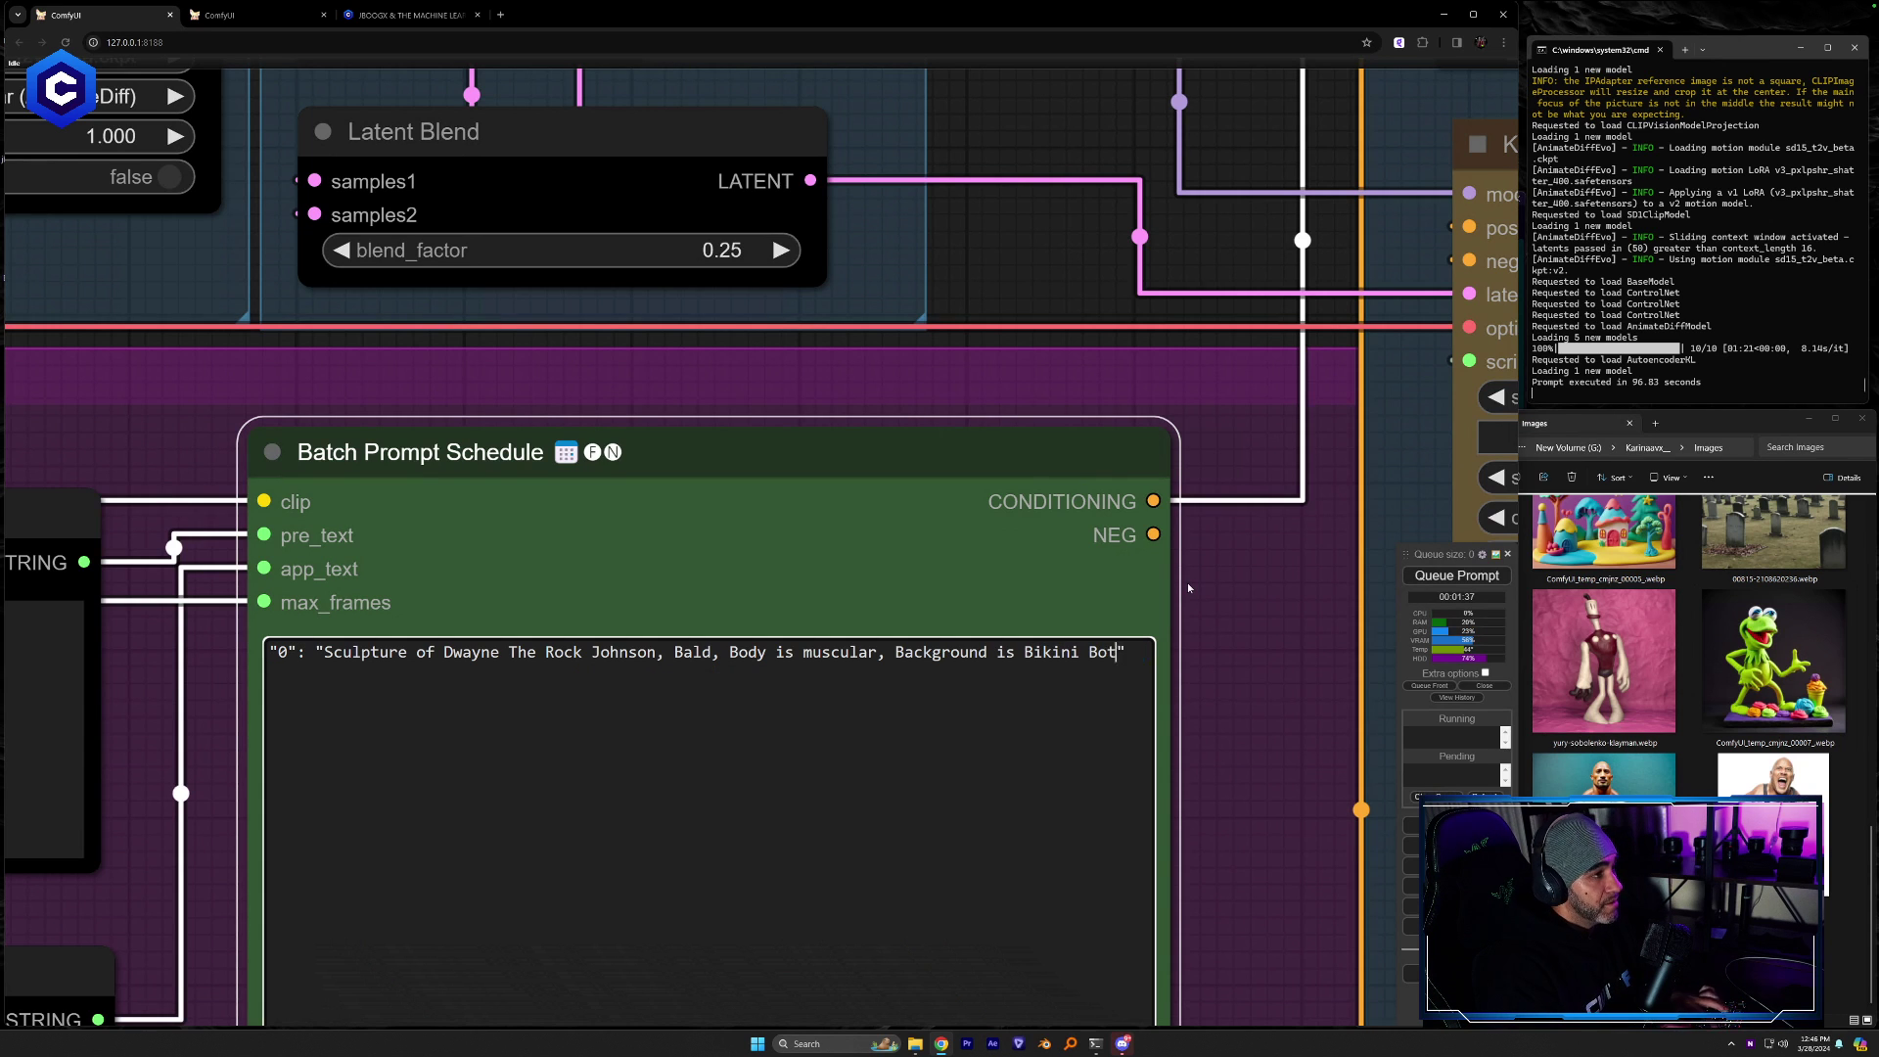
{"action": "type", "text": "m Spongebob Squarepants"}
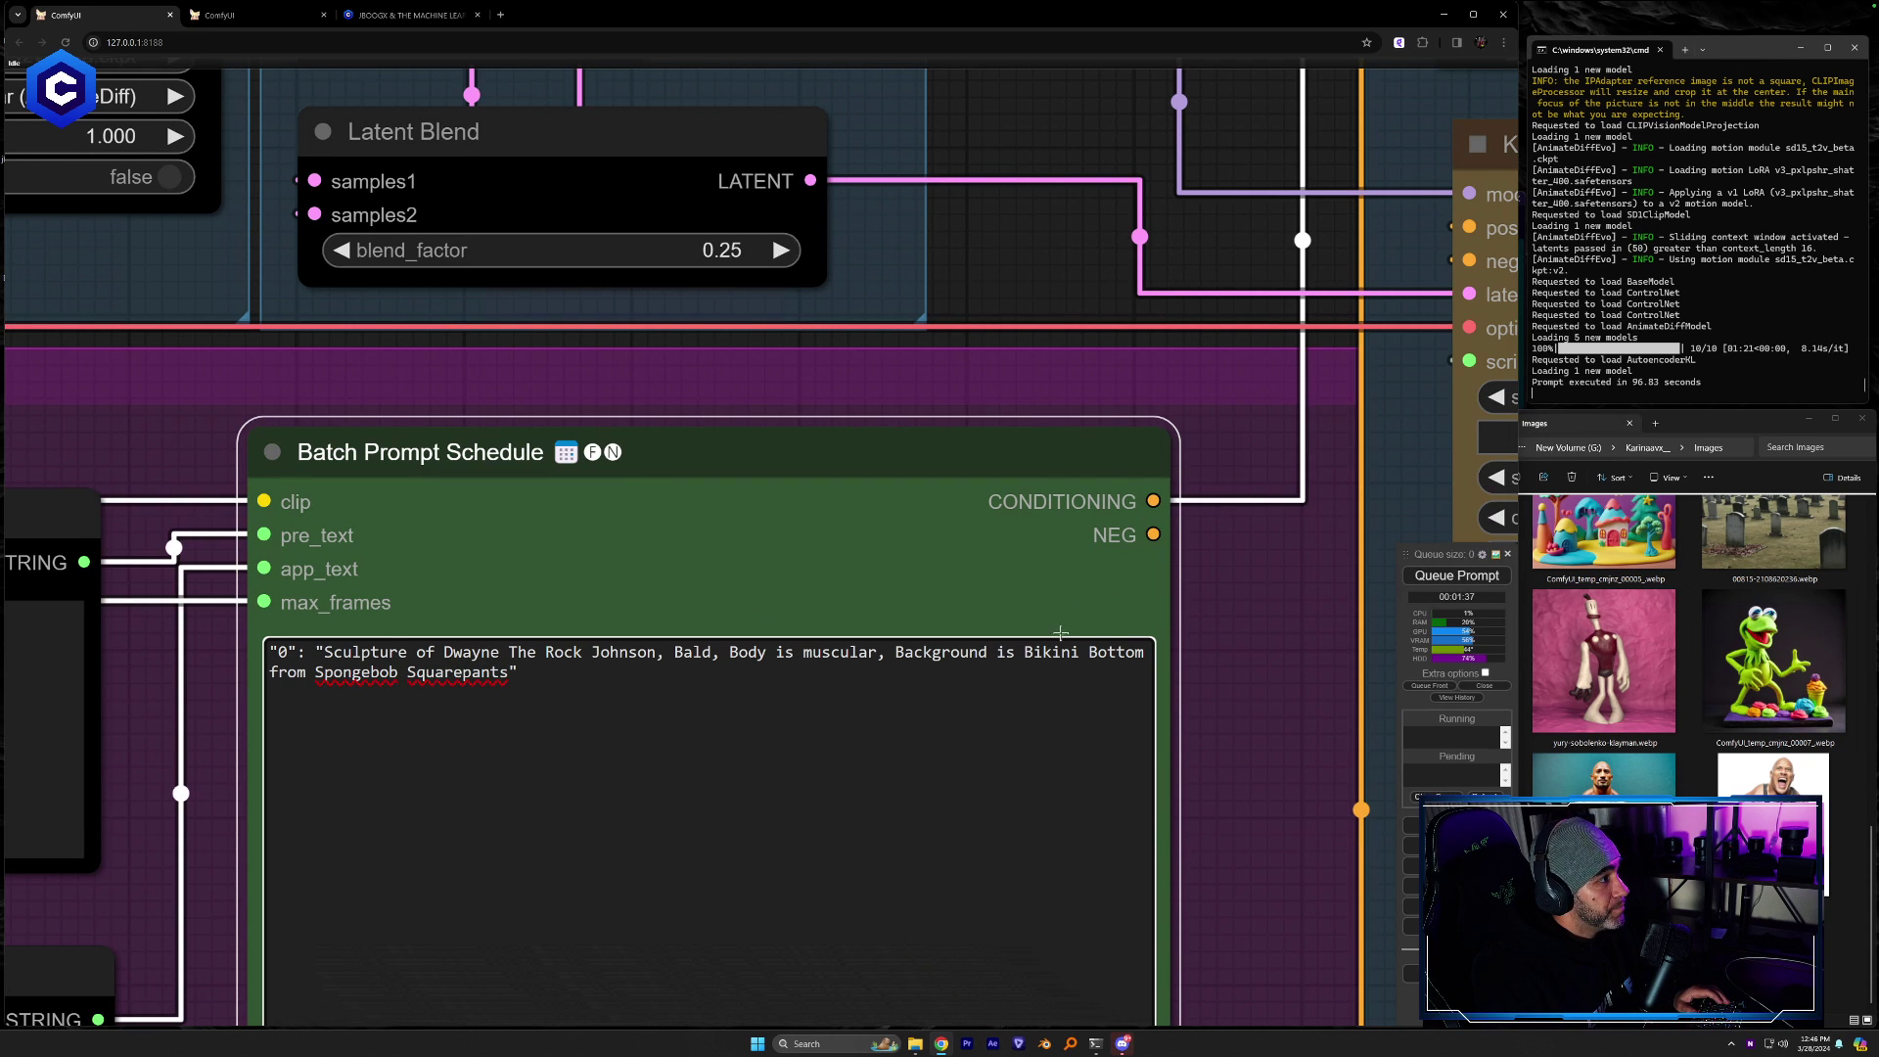
Queue the generation with the new reference images and updated prompt
{"action": "scroll", "coordinate": [1217, 631], "scroll_direction": "down", "scroll_amount": 5}
{"action": "scroll", "coordinate": [1126, 595], "scroll_direction": "up", "scroll_amount": 4}
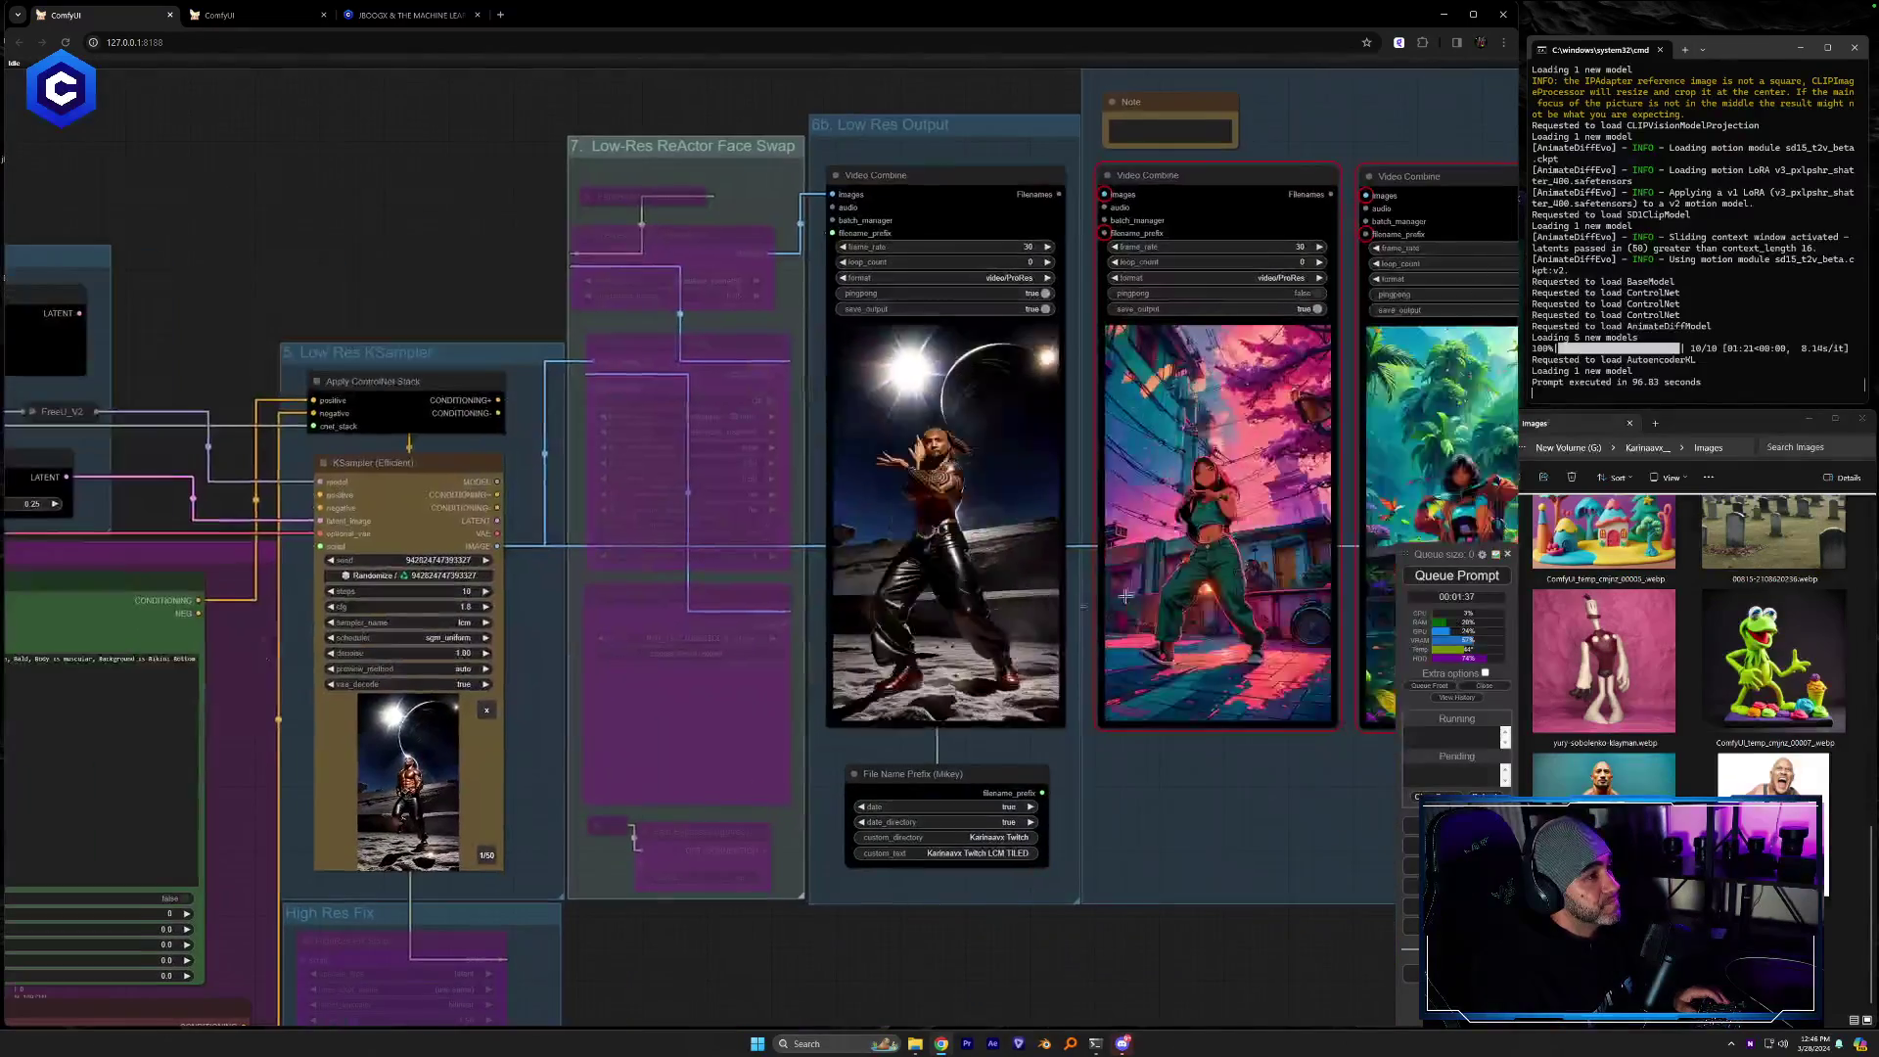
{"action": "key", "text": "ctrl+Return"}
{"action": "left_click_drag", "start_coordinate": [1390, 783], "coordinate": [767, 843]}
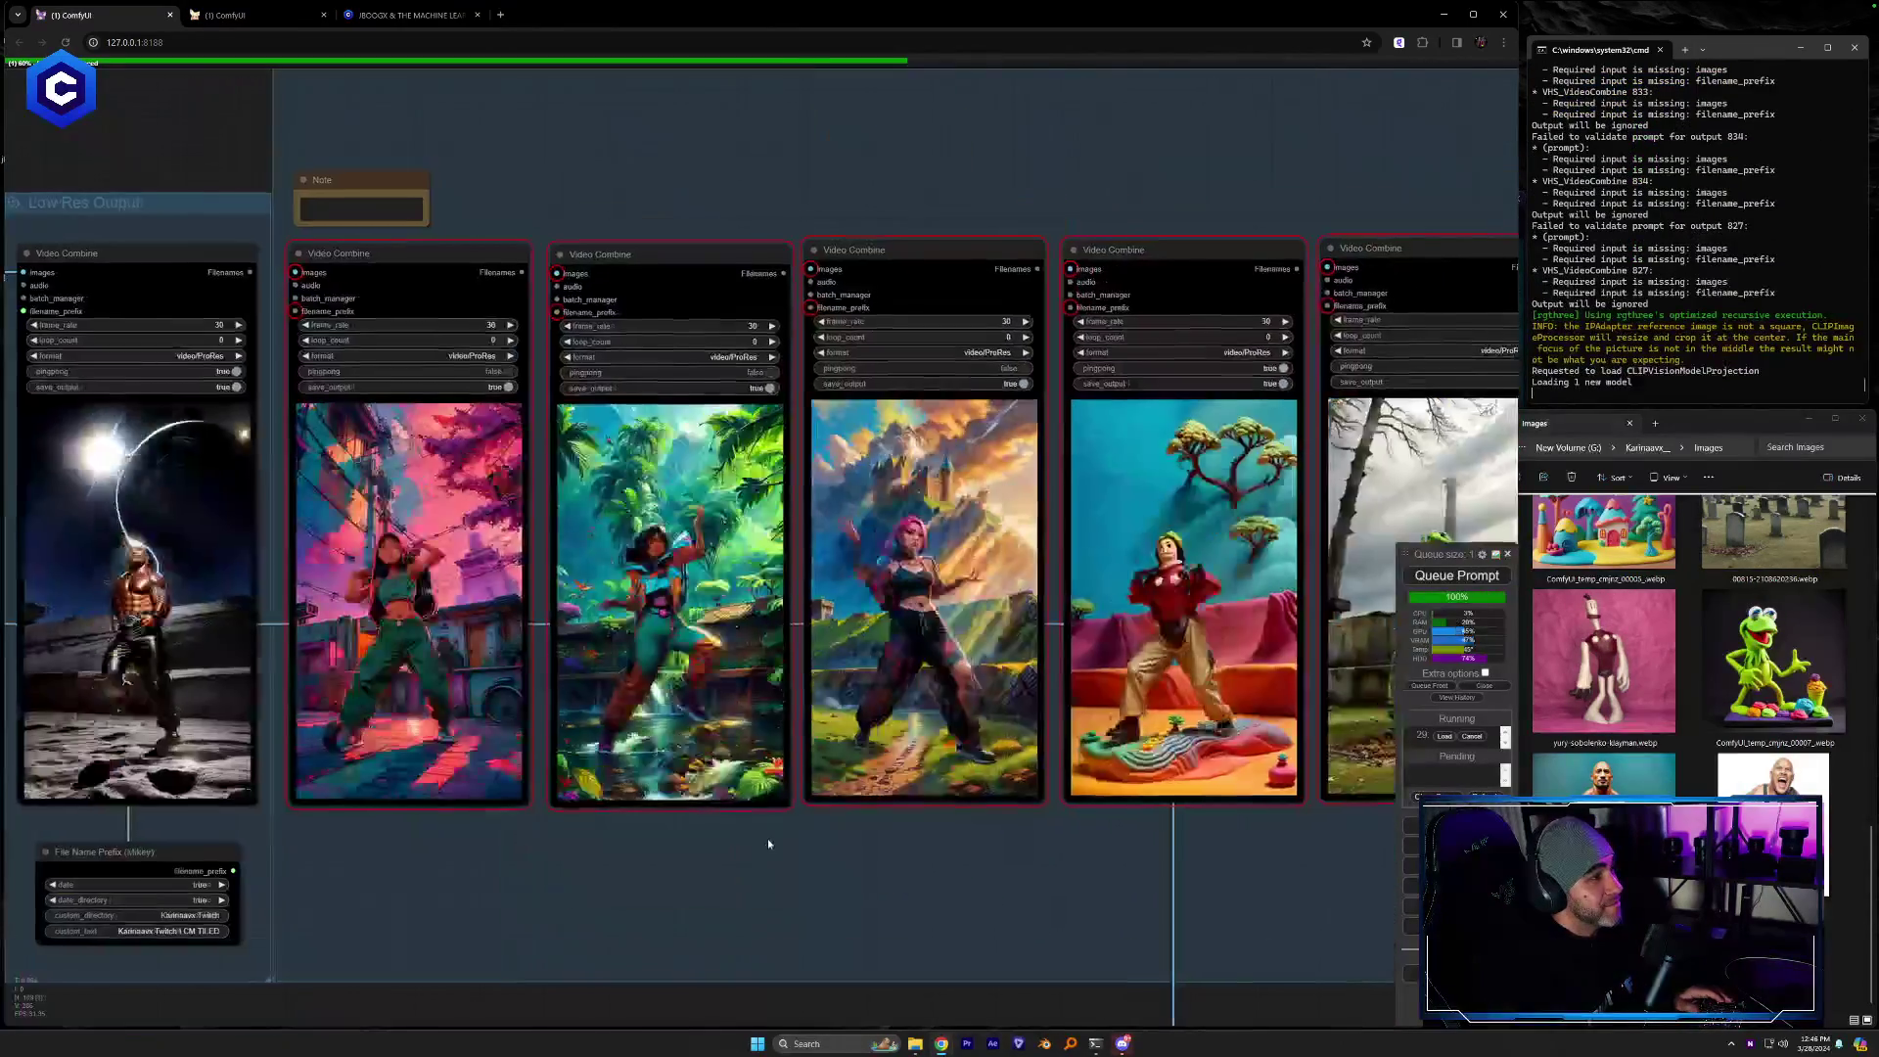
Place a copy of the moon dance video node above the saved videos and enlarge the preview gallery group
{"action": "scroll", "coordinate": [768, 844], "scroll_direction": "down", "scroll_amount": 5}
{"action": "left_click_drag", "start_coordinate": [296, 465], "coordinate": [1115, 113]}
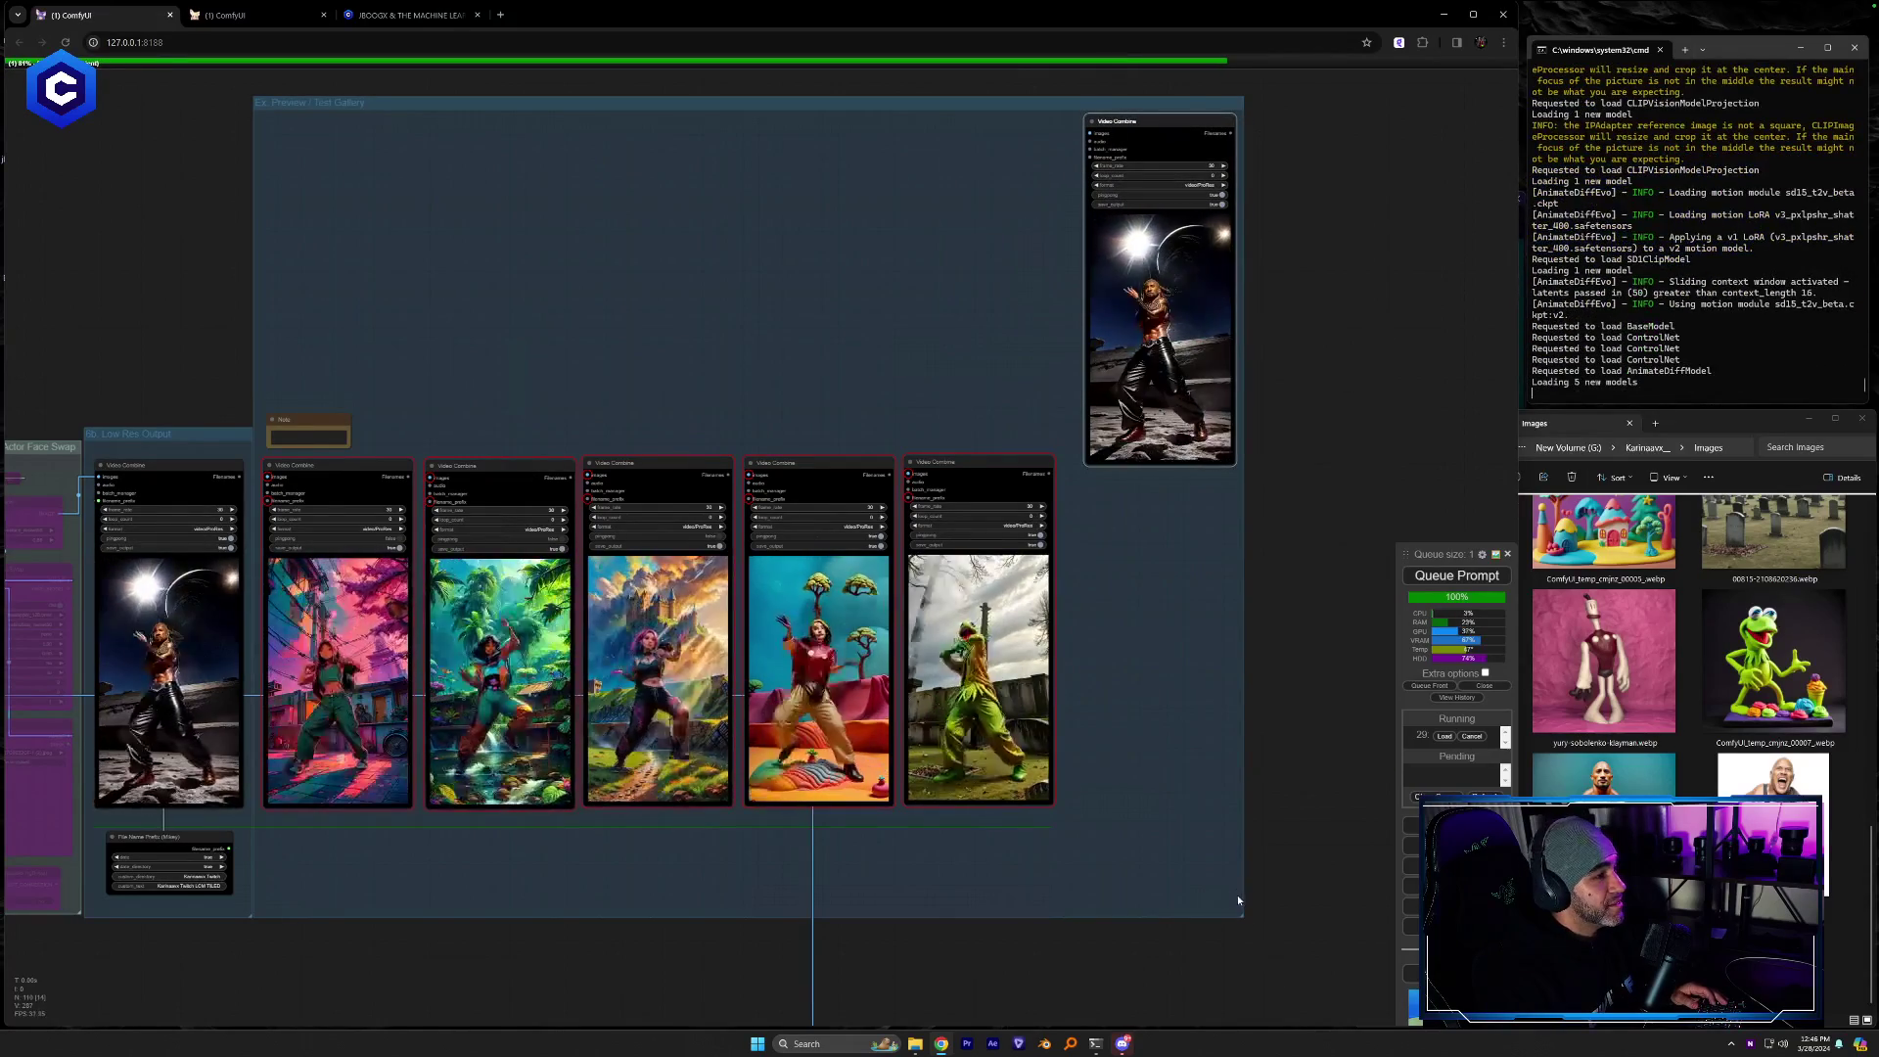
{"action": "left_click_drag", "start_coordinate": [1240, 914], "coordinate": [1387, 953]}
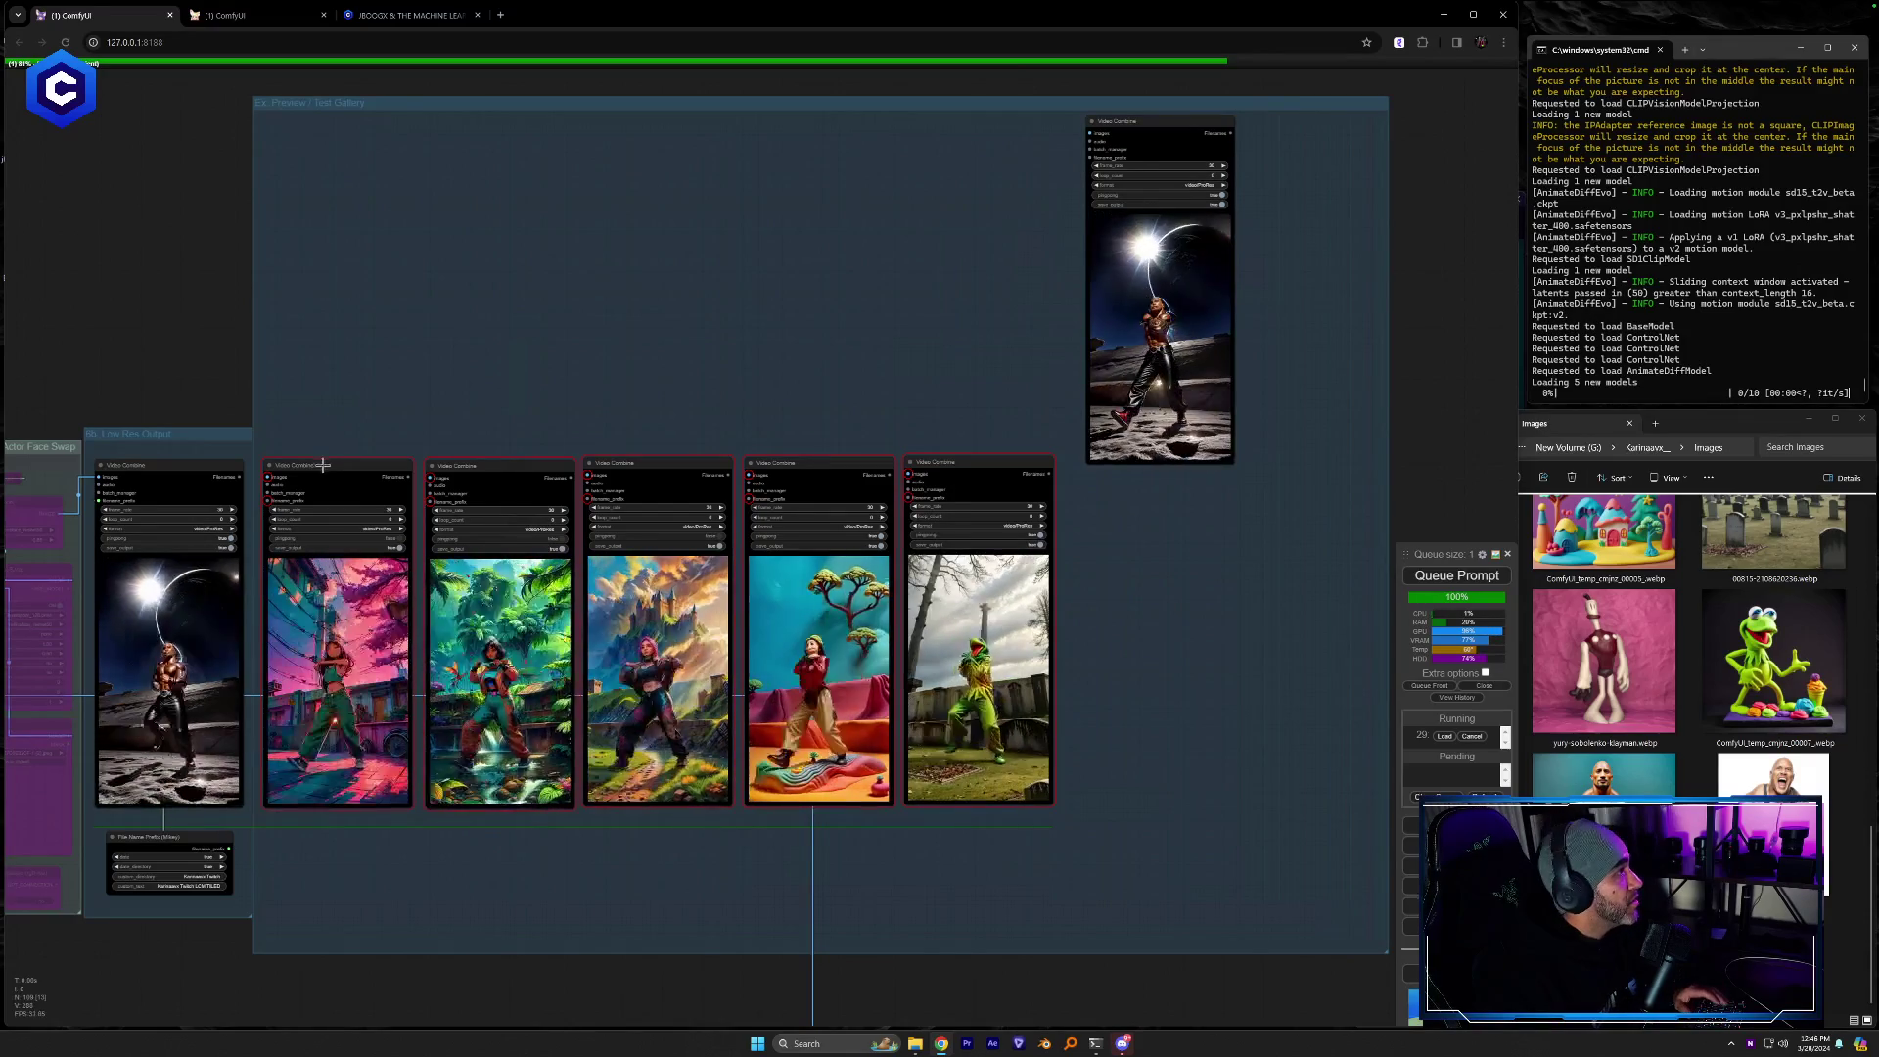
Shift the row of saved dance videos further from the low-res output and move the graveyard frog video to the row's start
{"action": "mouse_move", "coordinate": [321, 464]}
{"action": "left_mouse_down"}
{"action": "mouse_move", "coordinate": [323, 172]}
{"action": "mouse_move", "coordinate": [300, 255]}
{"action": "mouse_move", "coordinate": [341, 472]}
{"action": "mouse_move", "coordinate": [325, 472]}
{"action": "left_mouse_up"}
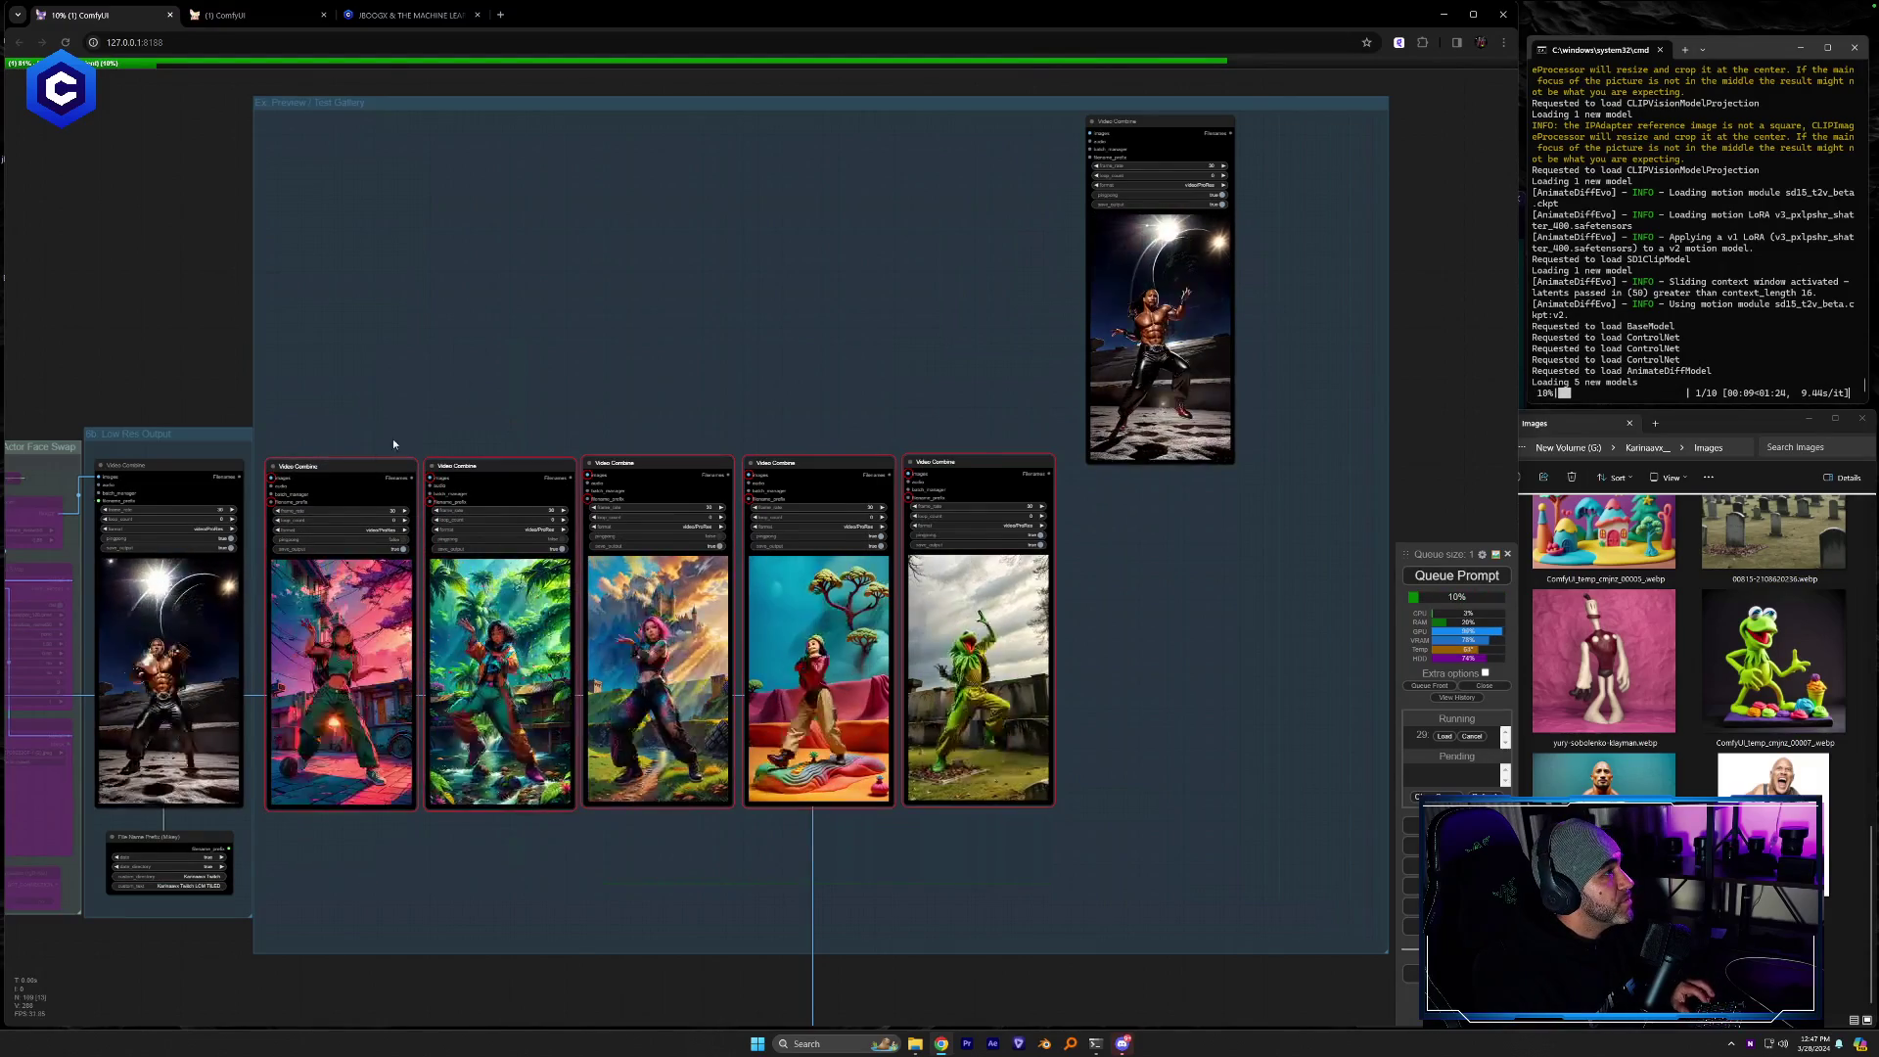
{"action": "left_click_drag", "start_coordinate": [321, 466], "coordinate": [645, 481]}
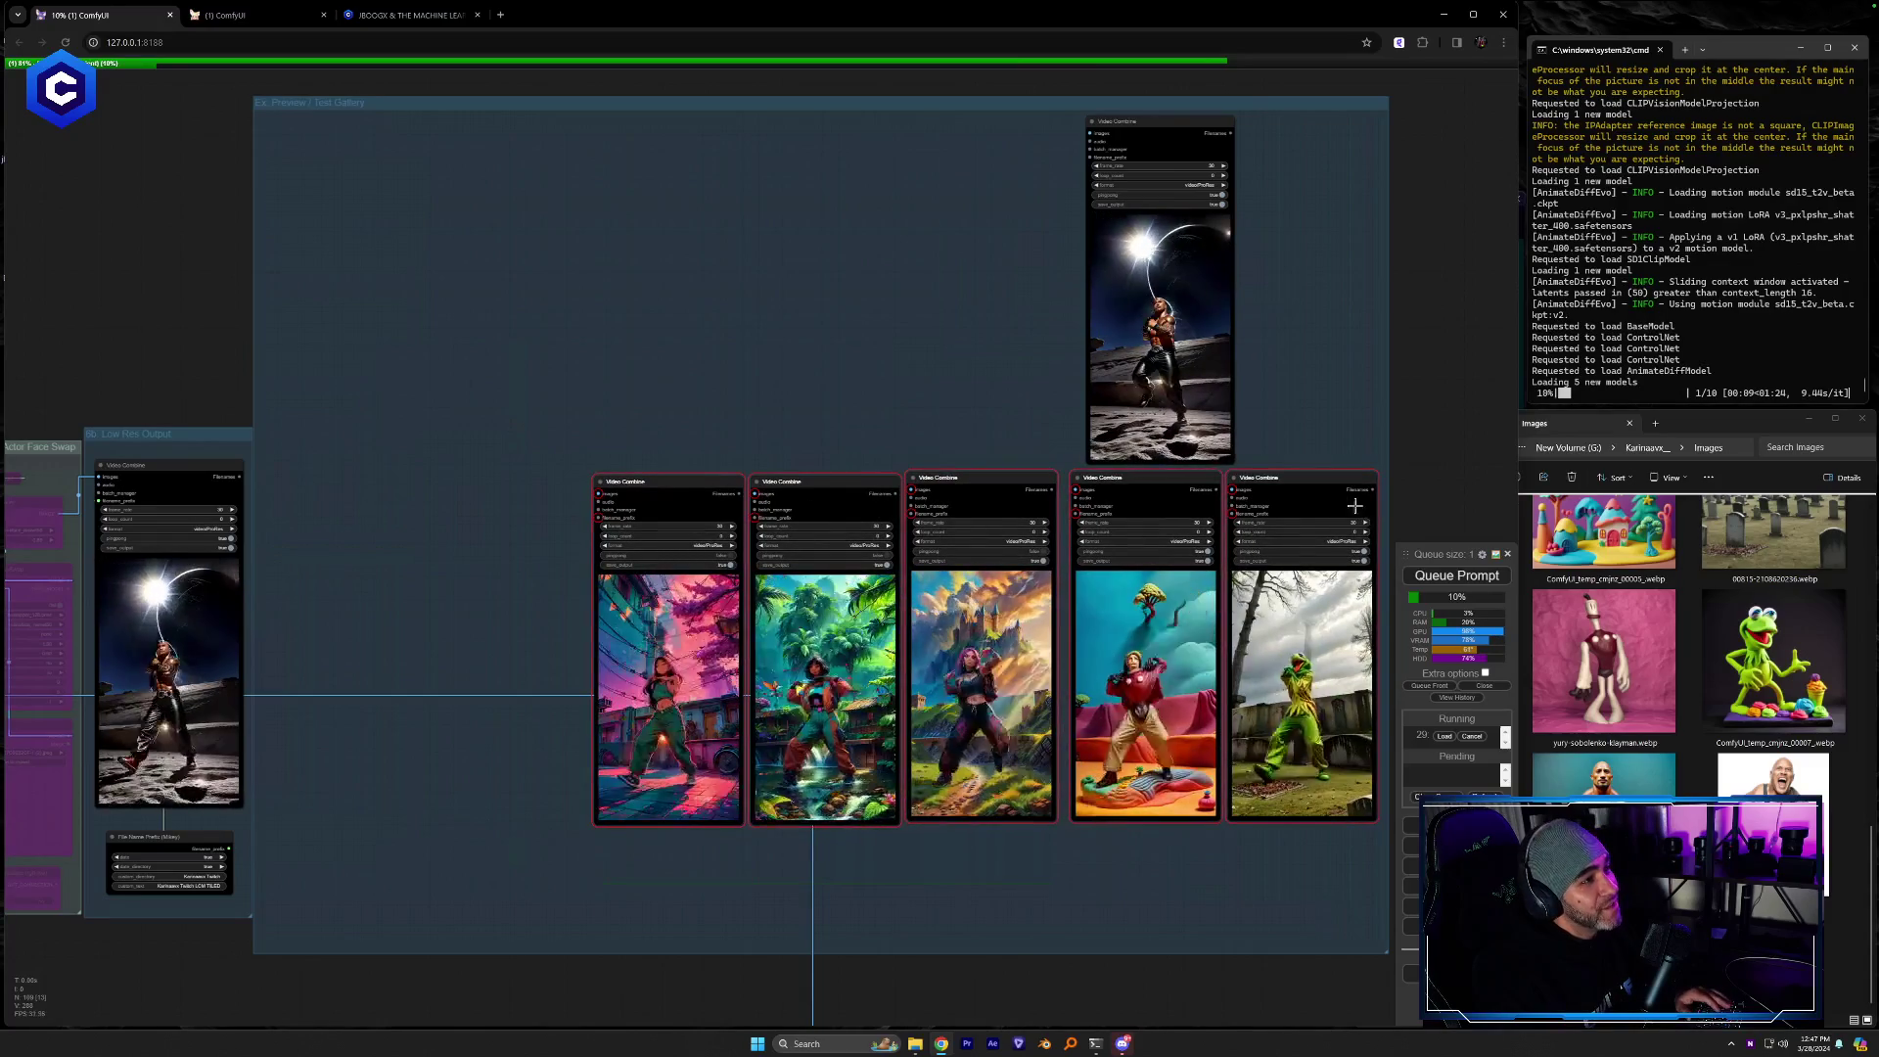
{"action": "left_click_drag", "start_coordinate": [1294, 473], "coordinate": [513, 490]}
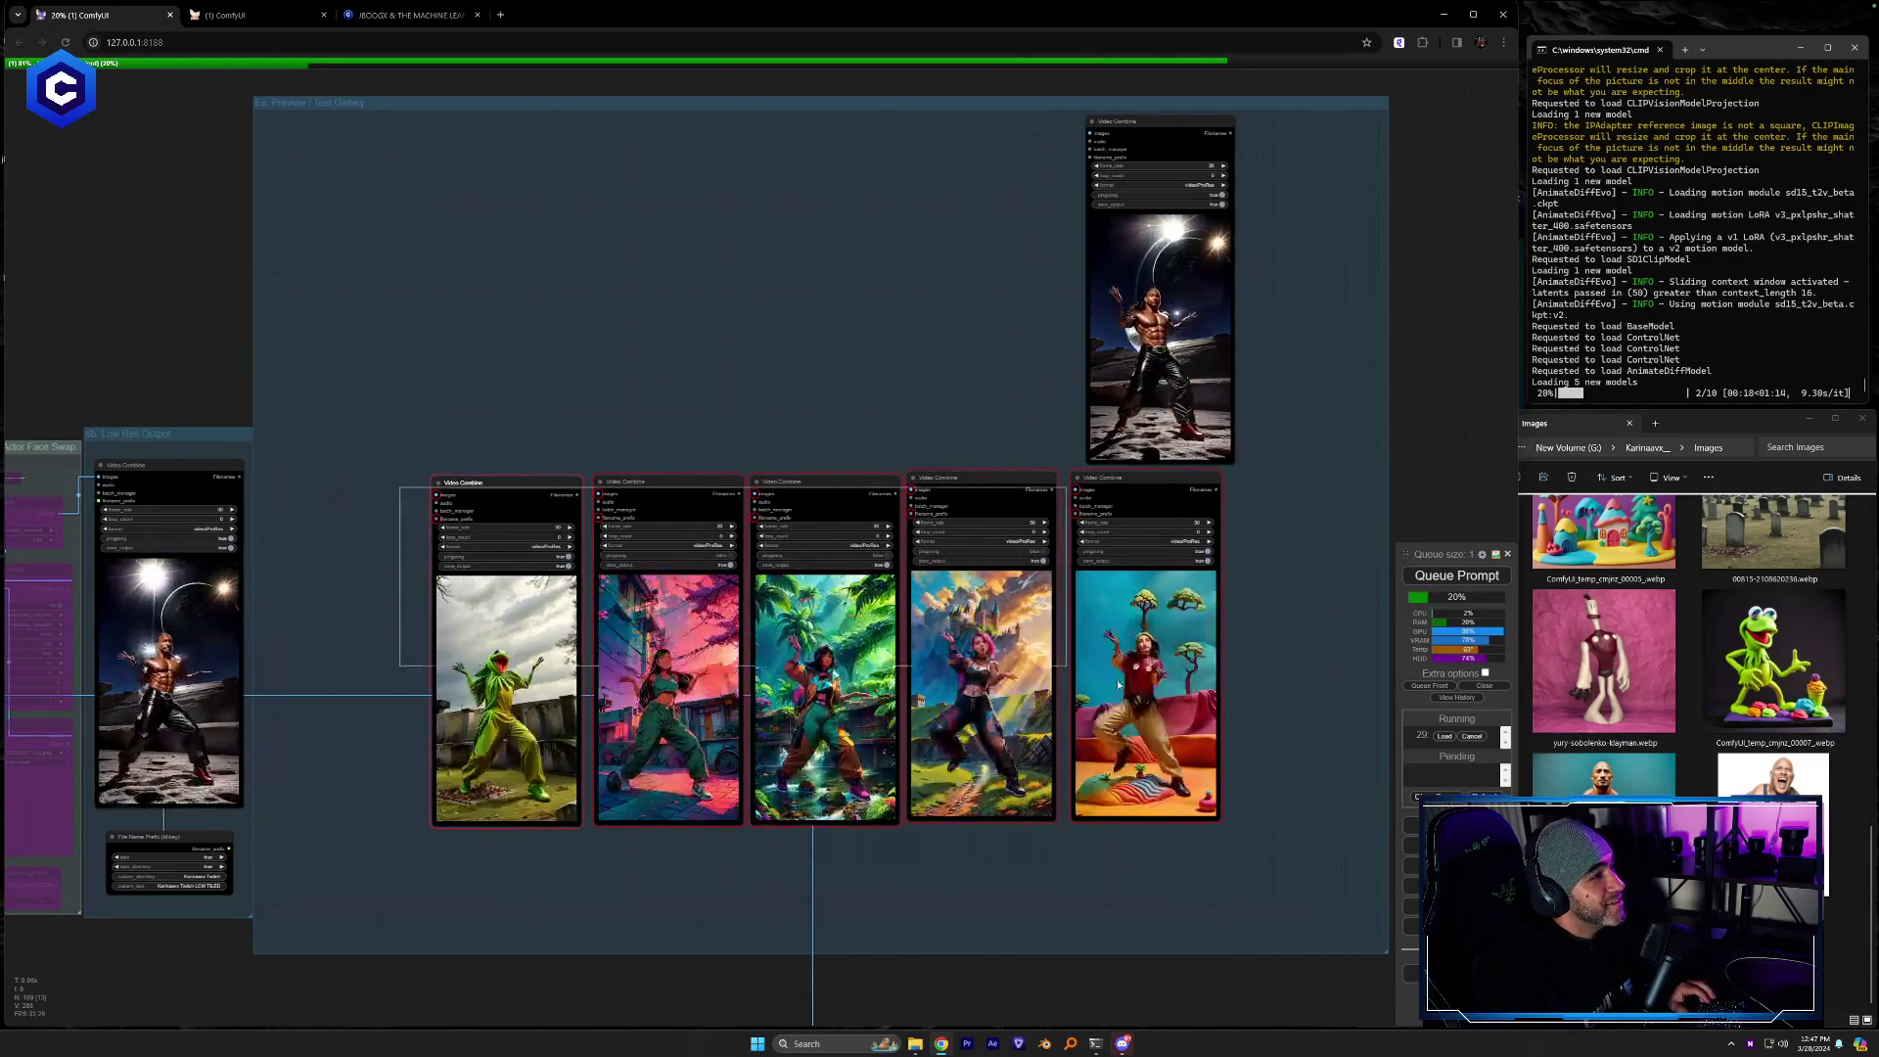
{"action": "left_click_drag", "start_coordinate": [517, 483], "coordinate": [666, 487]}
Swap the jungle and fantasy castle videos so the castle video follows the pink street video
{"action": "left_click_drag", "start_coordinate": [831, 413], "coordinate": [725, 387]}
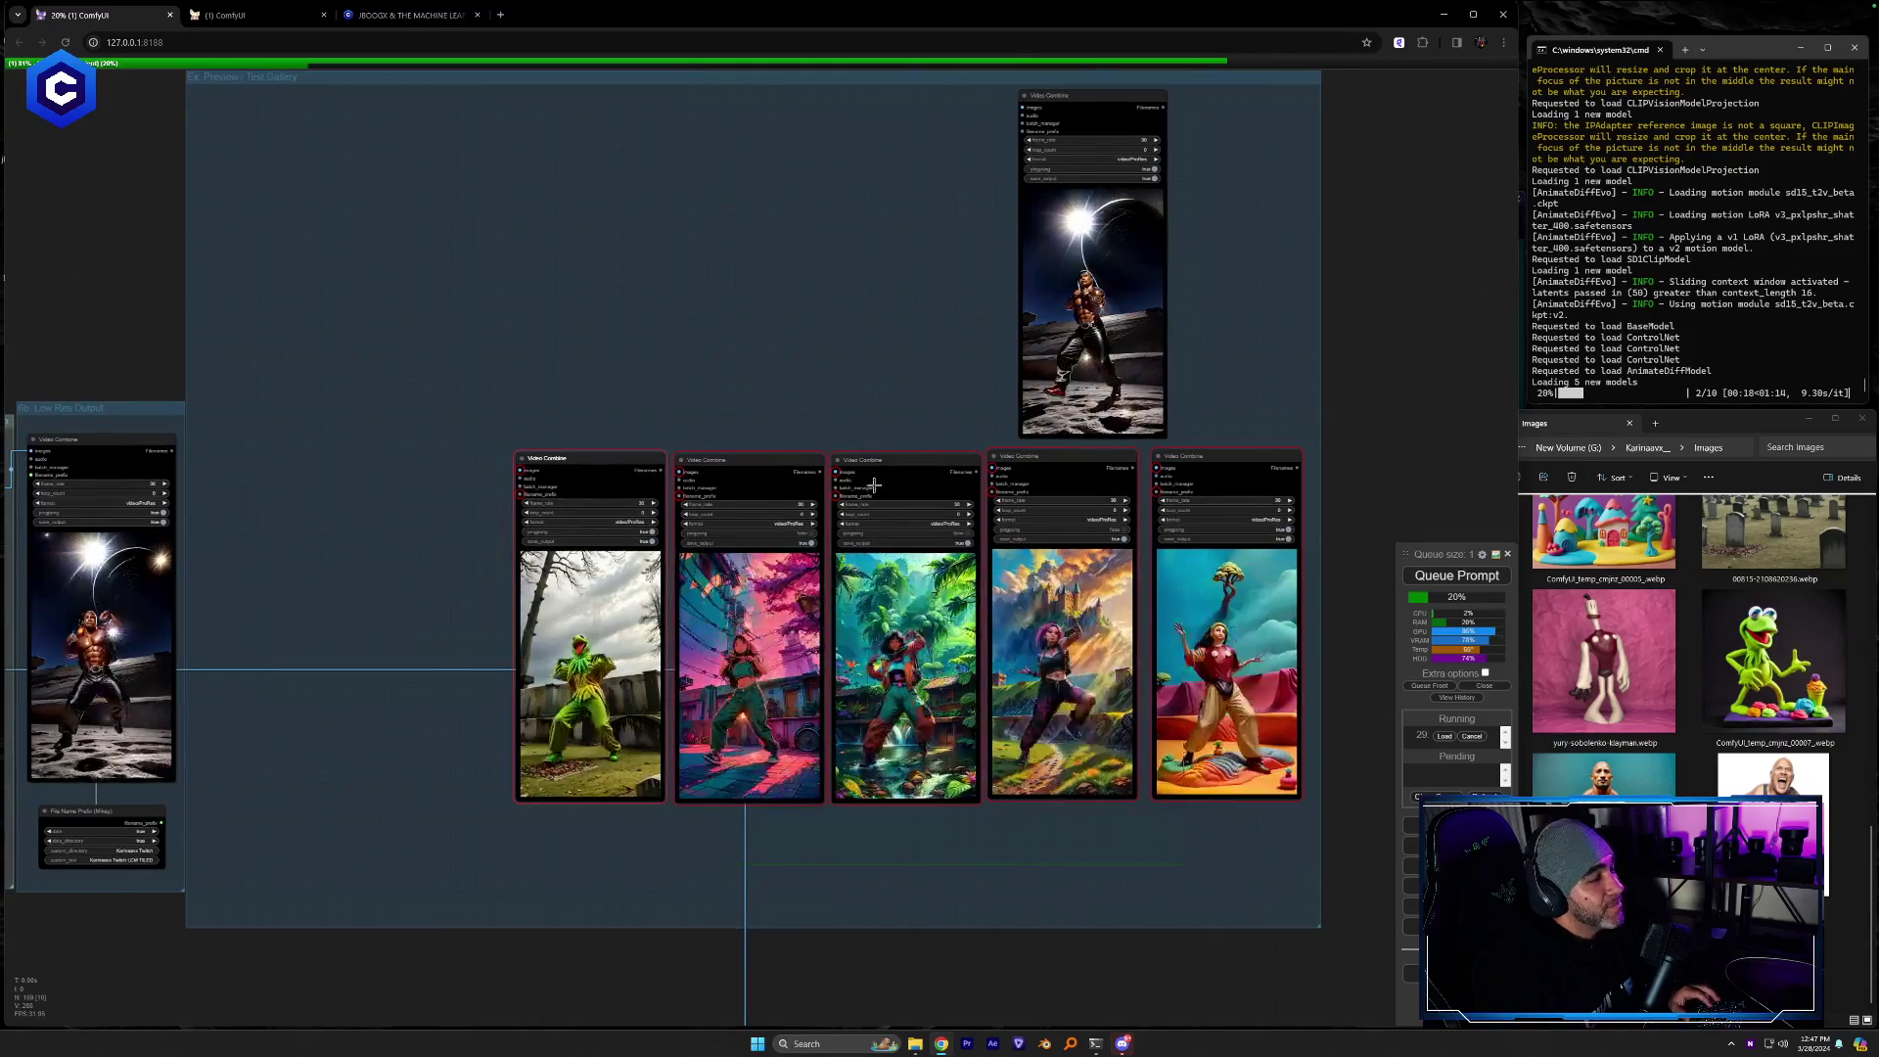
{"action": "left_click_drag", "start_coordinate": [820, 353], "coordinate": [650, 347]}
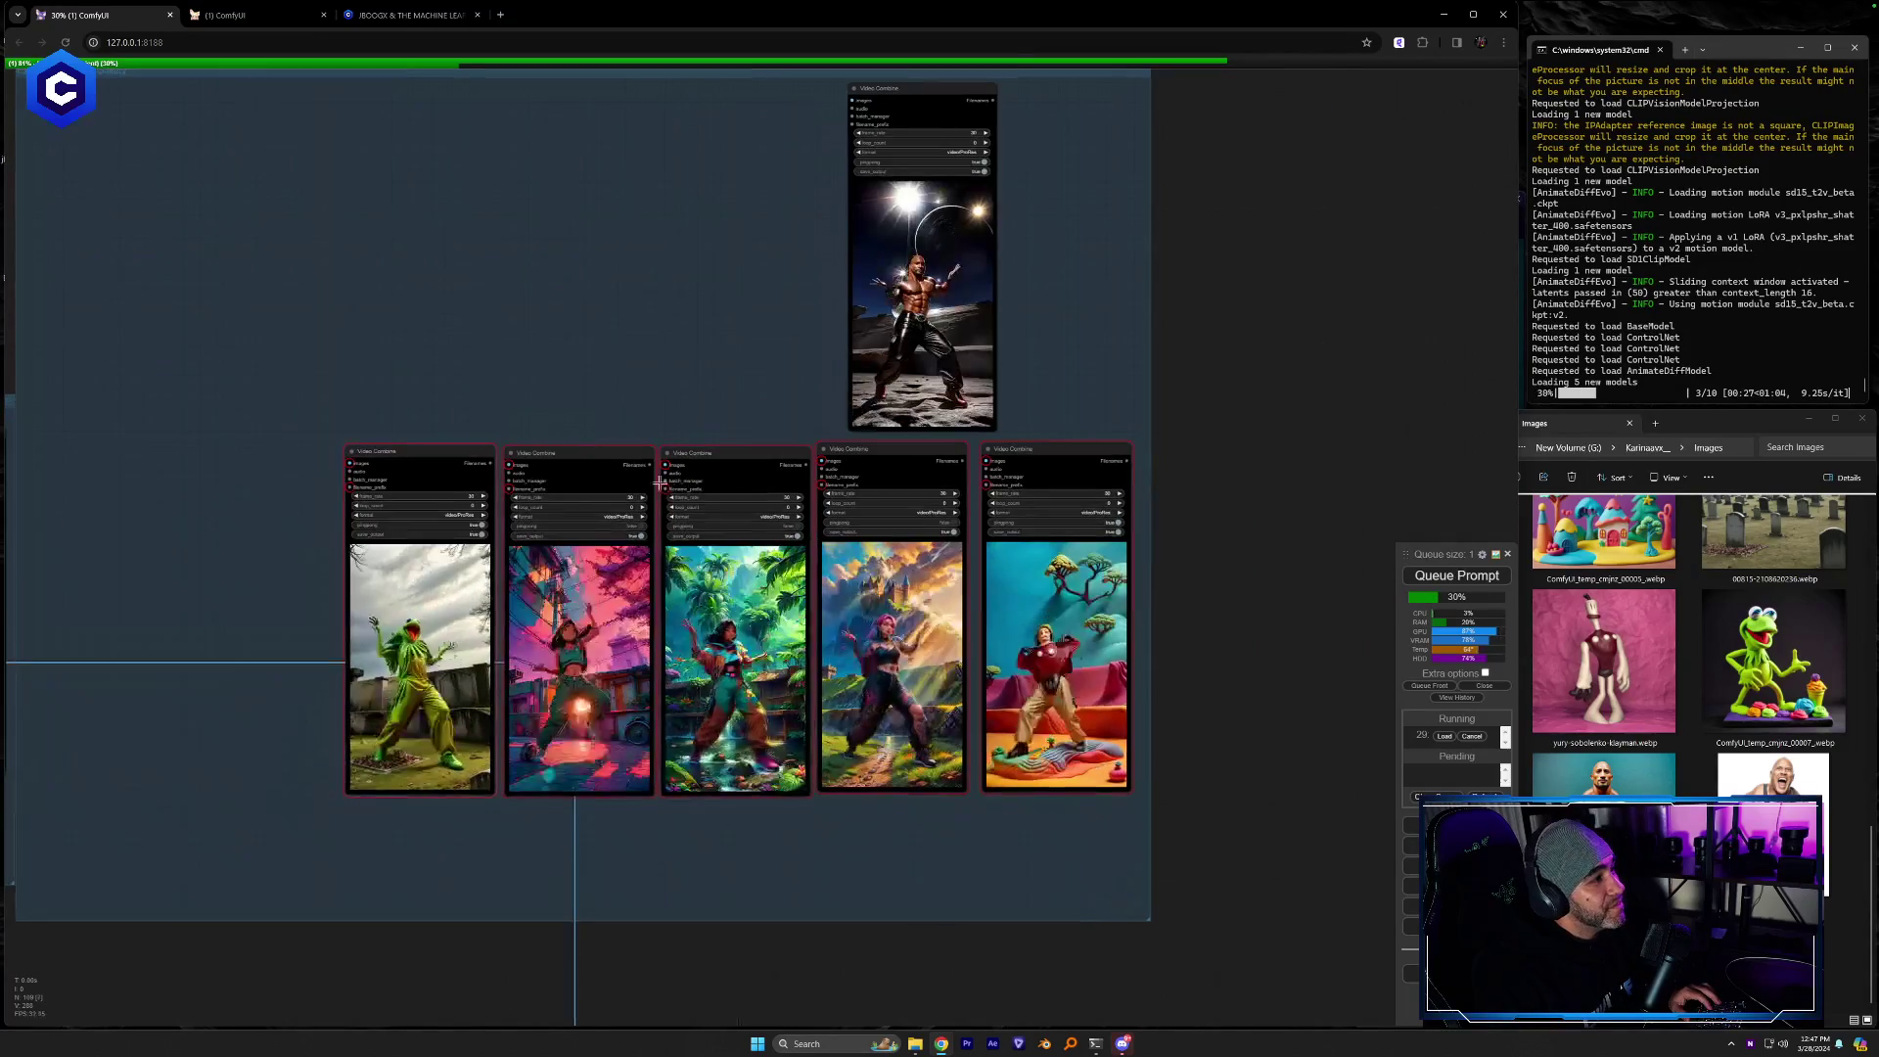
{"action": "left_click_drag", "start_coordinate": [737, 469], "coordinate": [1038, 657]}
{"action": "left_click_drag", "start_coordinate": [858, 455], "coordinate": [704, 456]}
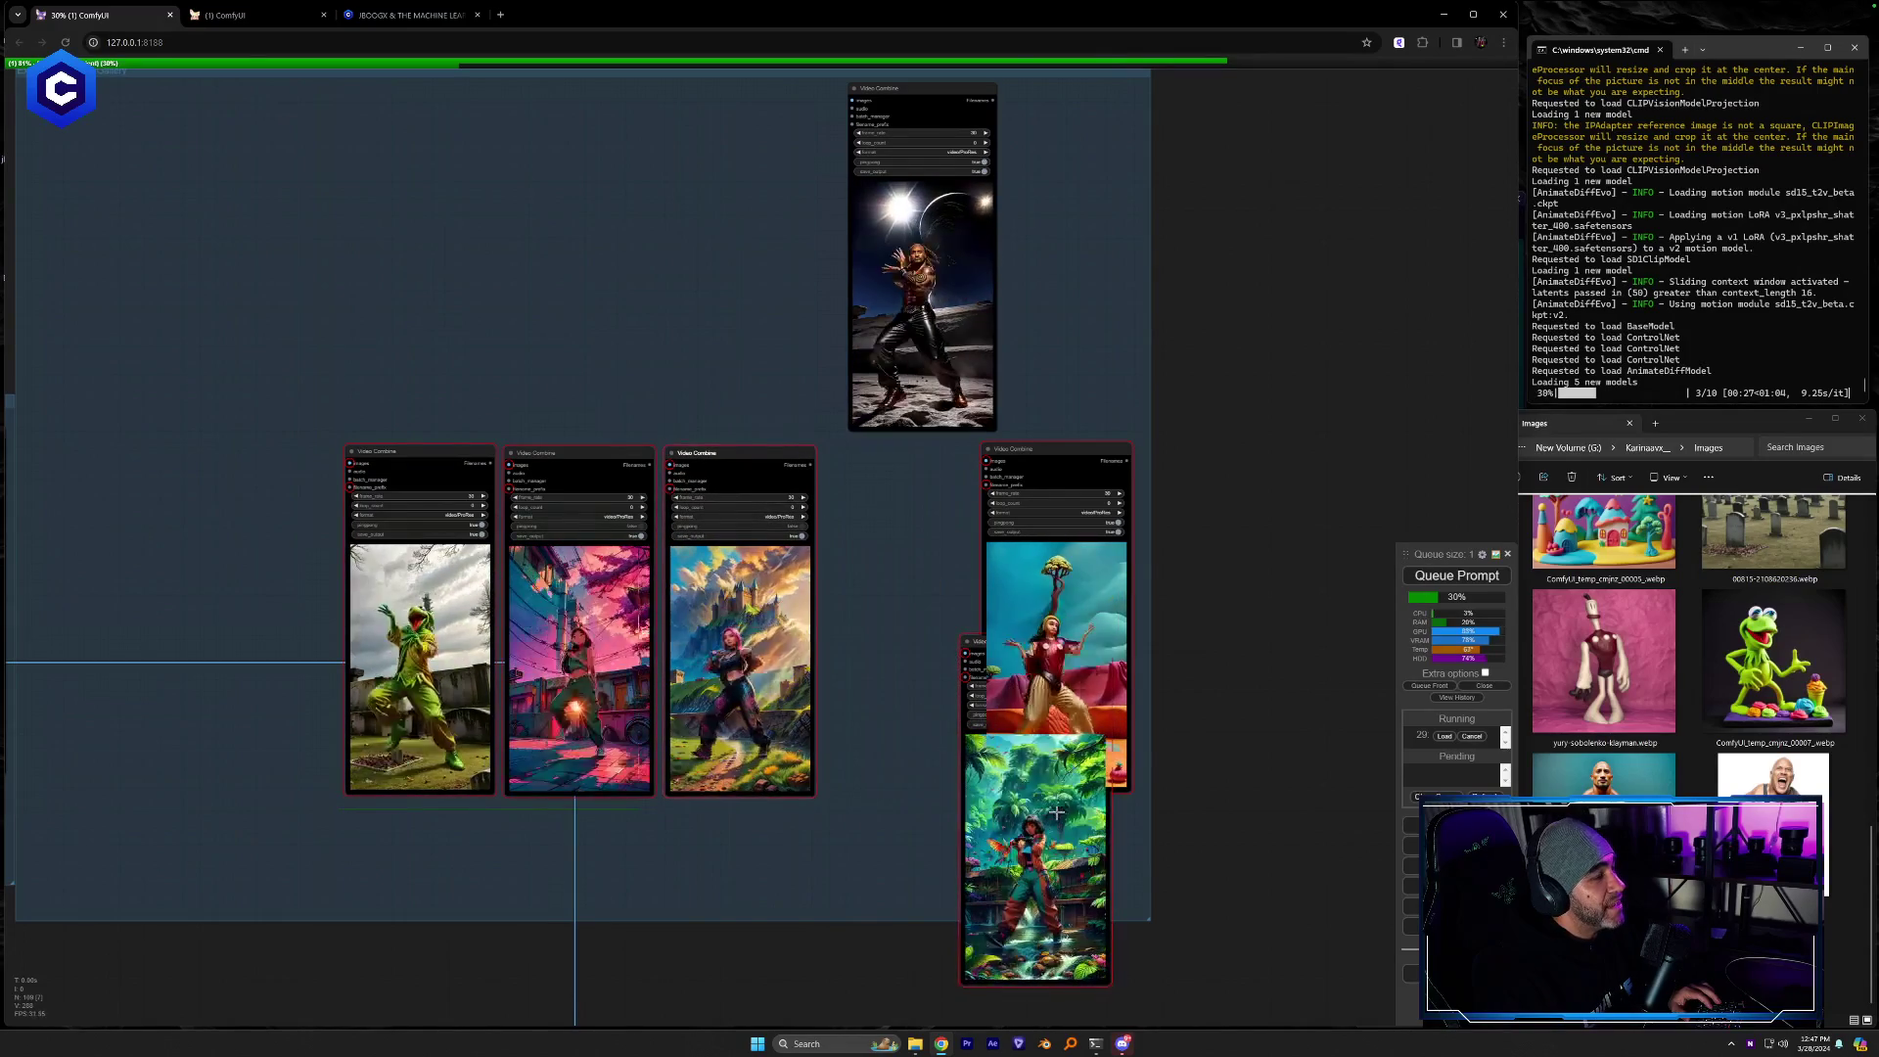
{"action": "left_click_drag", "start_coordinate": [971, 641], "coordinate": [886, 454]}
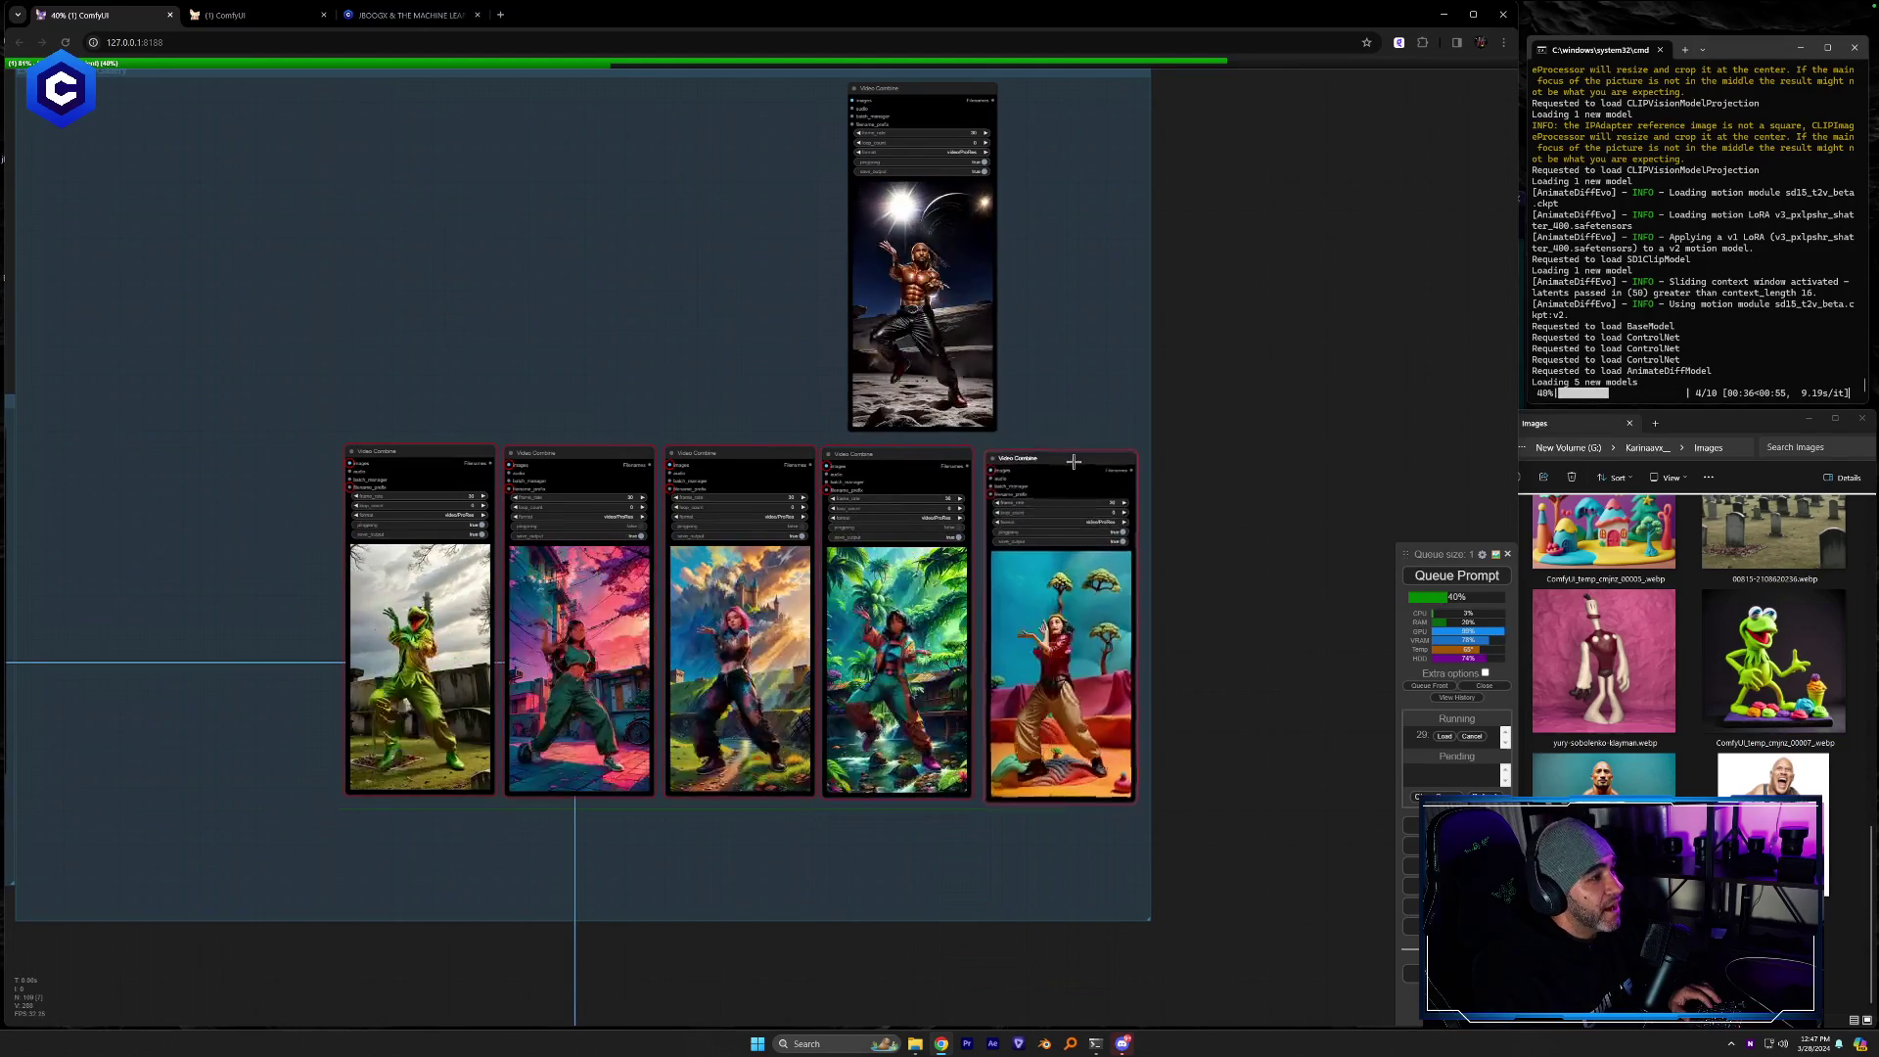
Move the colorful clay landscape video beside the moon video in the upper row and nudge the remaining four videos together
{"action": "left_click_drag", "start_coordinate": [1073, 450], "coordinate": [783, 87]}
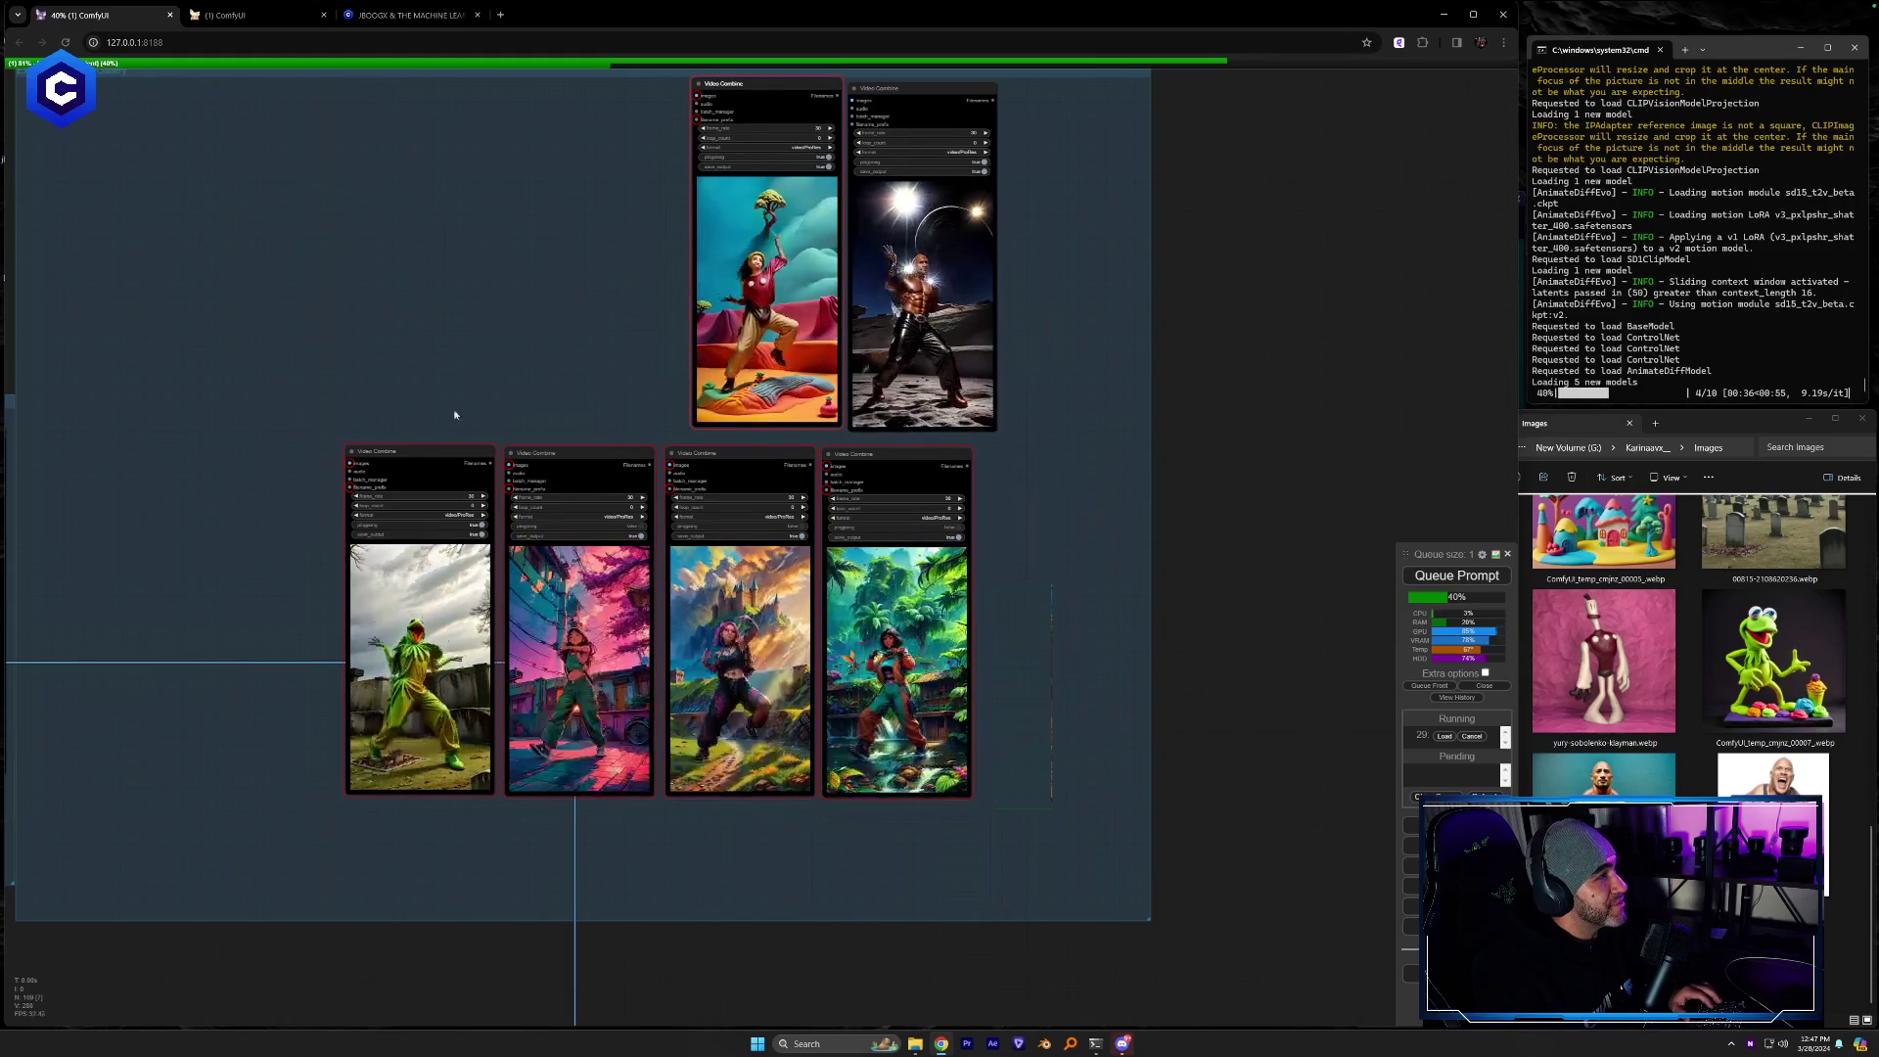
{"action": "left_click_drag", "start_coordinate": [296, 445], "coordinate": [1038, 717]}
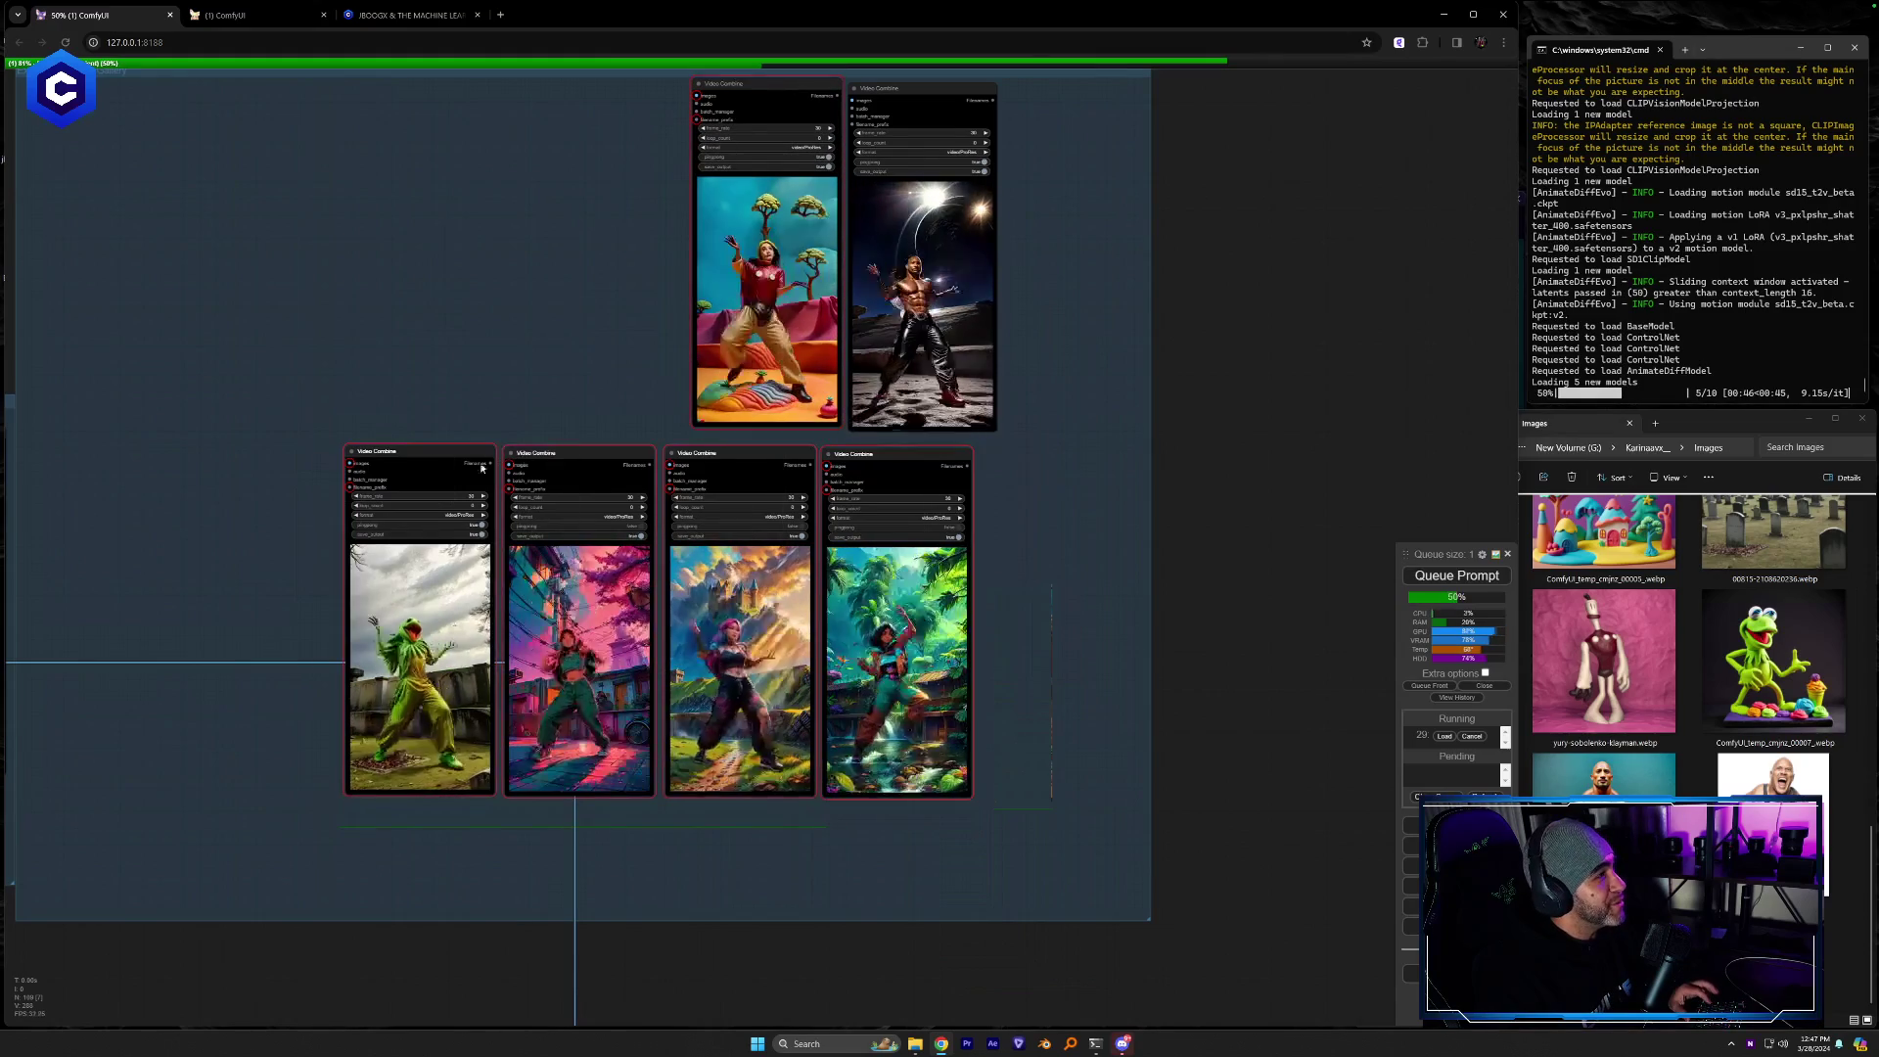
{"action": "mouse_move", "coordinate": [382, 452]}
{"action": "left_mouse_down"}
{"action": "mouse_move", "coordinate": [526, 466]}
{"action": "mouse_move", "coordinate": [395, 458]}
{"action": "left_mouse_up"}
Check the KSampler preview of the running Bikini Bottom render beside the low-res moon output
{"action": "left_click_drag", "start_coordinate": [268, 479], "coordinate": [1012, 517]}
{"action": "scroll", "coordinate": [439, 811], "scroll_direction": "up", "scroll_amount": 6}
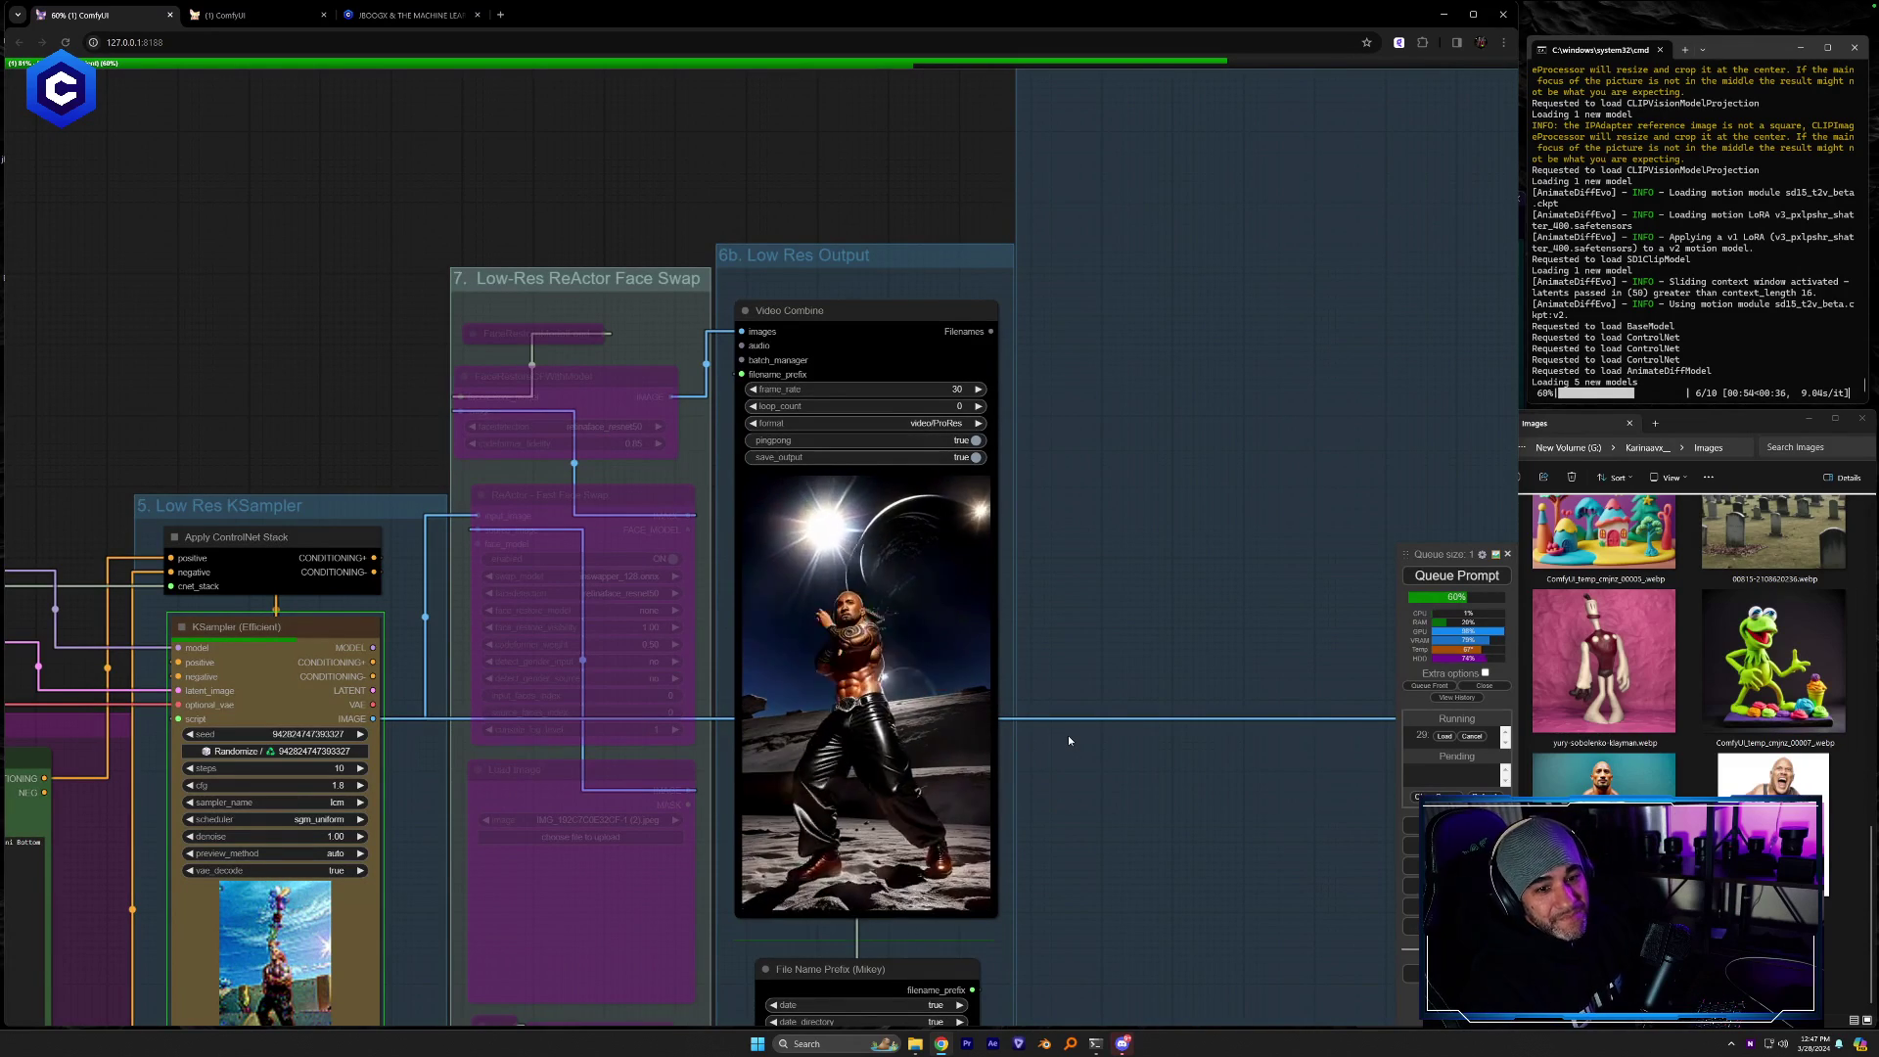
{"action": "scroll", "coordinate": [1008, 752], "scroll_direction": "up", "scroll_amount": 1}
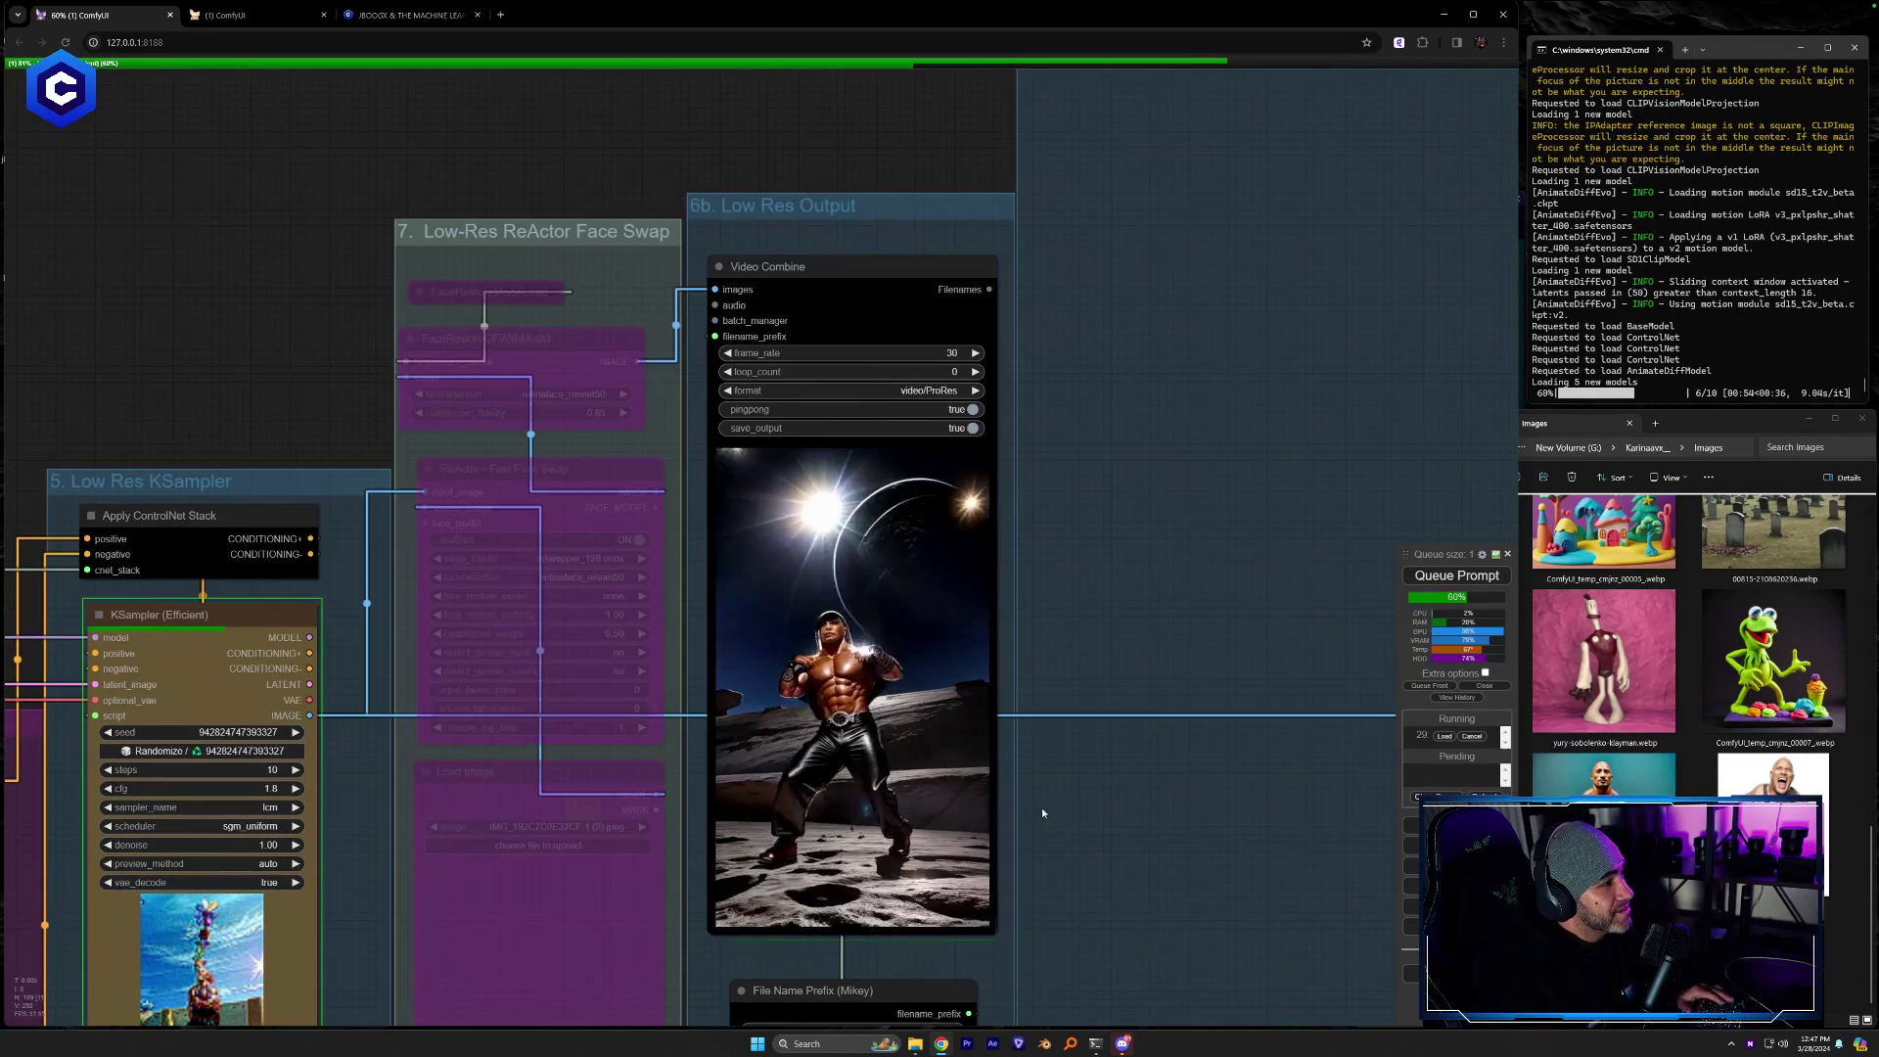
{"action": "left_click_drag", "start_coordinate": [1042, 808], "coordinate": [1147, 685]}
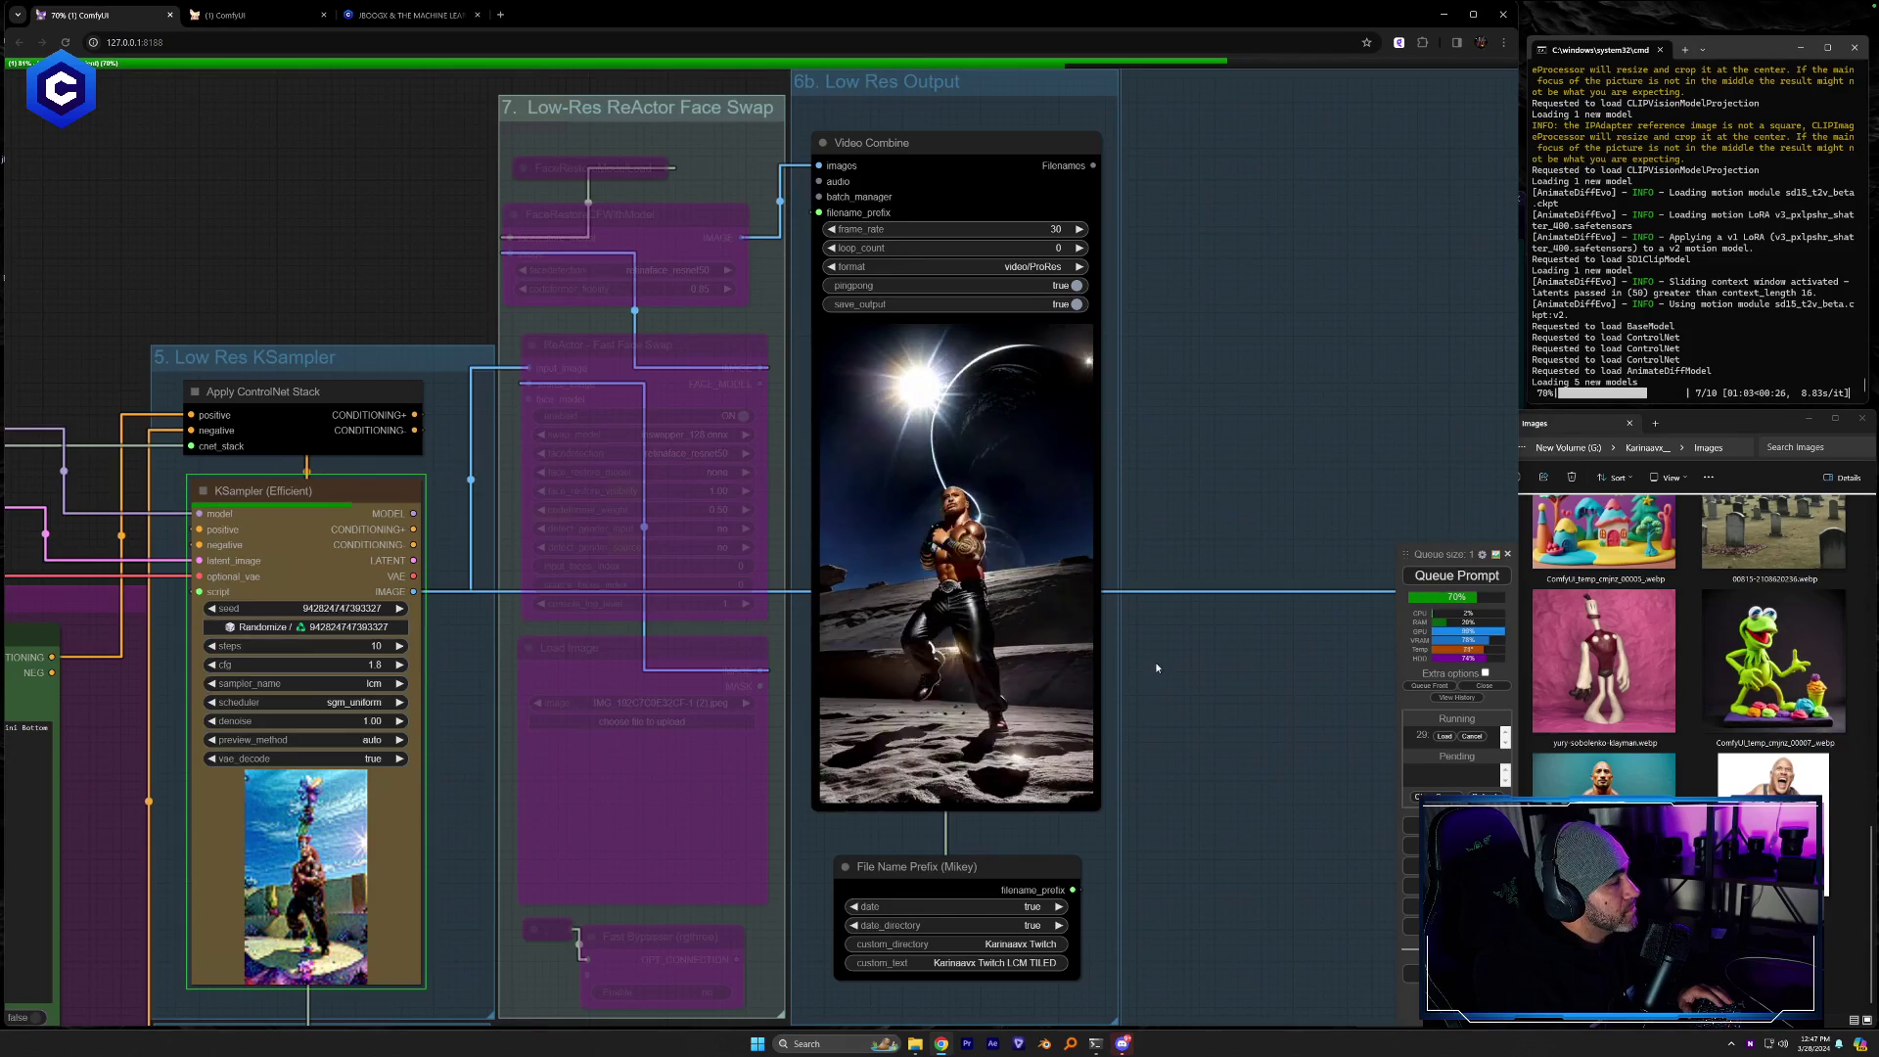
{"action": "left_click_drag", "start_coordinate": [1237, 632], "coordinate": [1215, 610]}
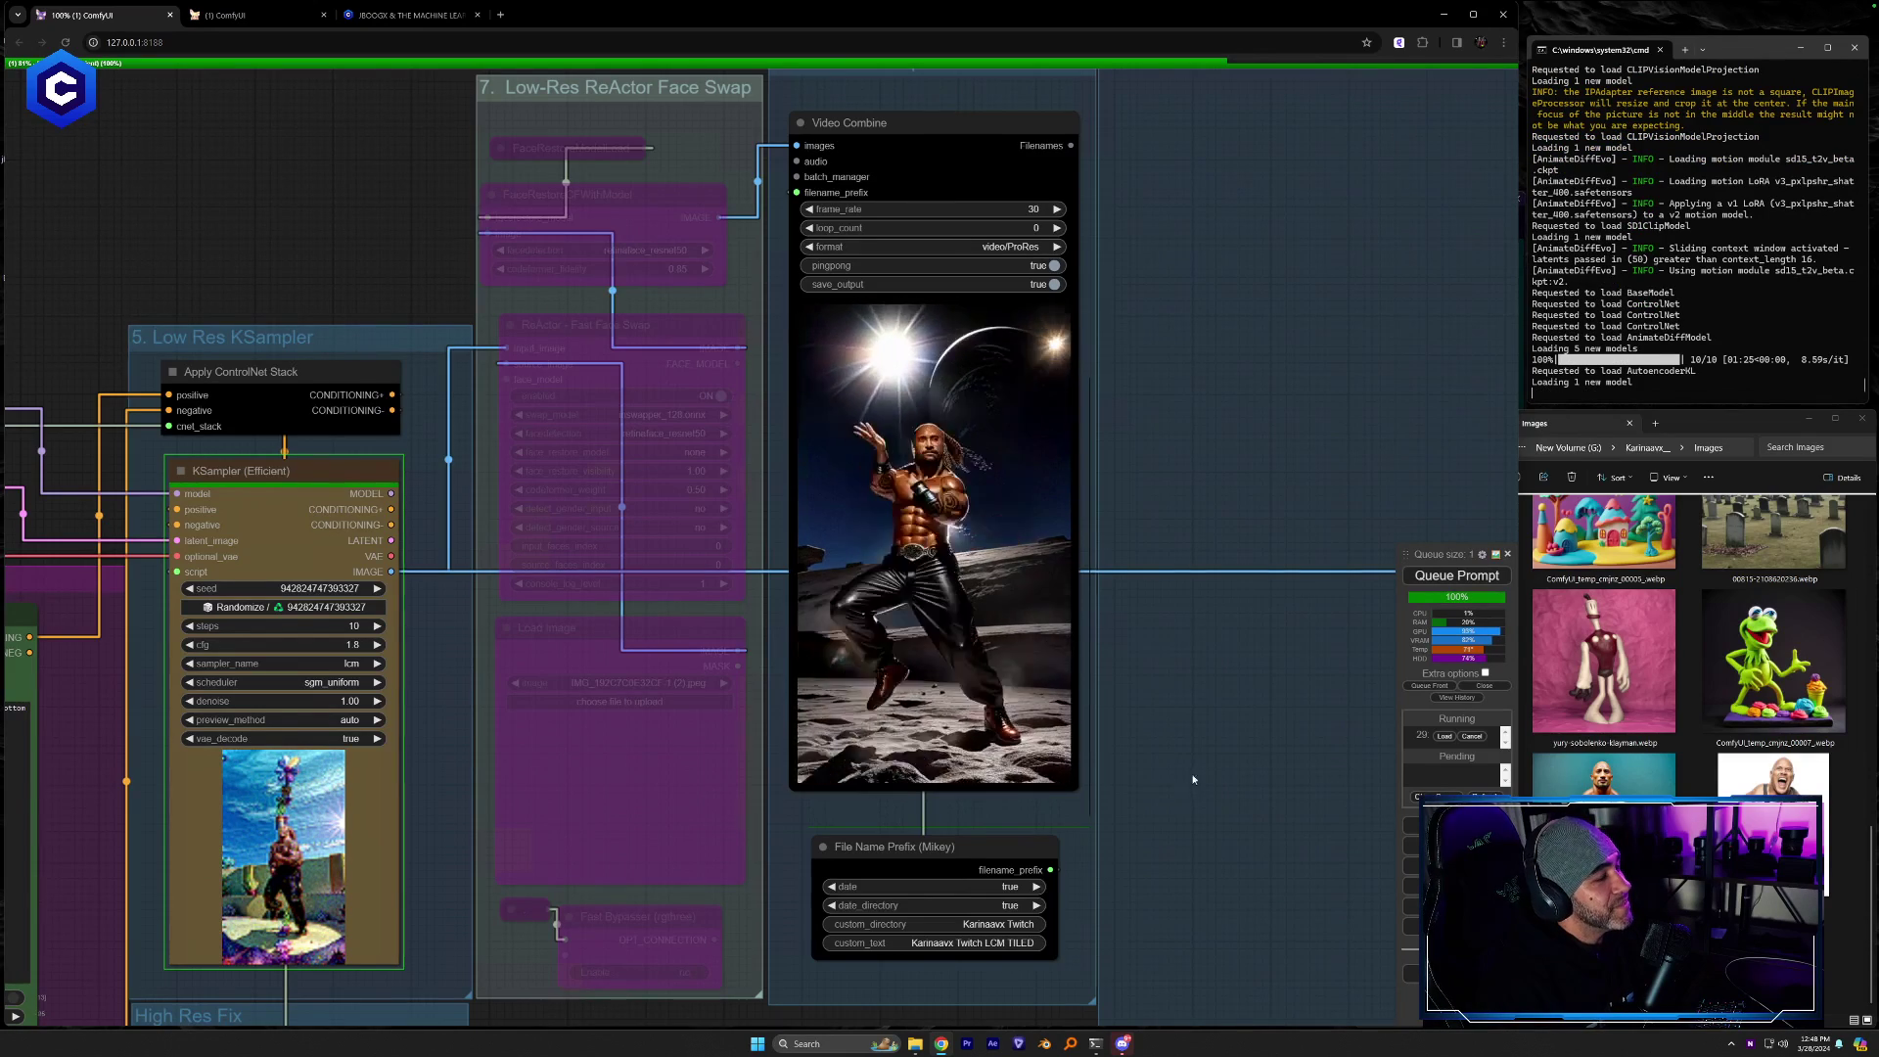
Switch to Discord, enlarge the wire-wrapped figure image in the Office Hours chat, and try to copy it into the Images folder
{"action": "left_click", "coordinate": [1123, 1043]}
{"action": "key", "text": "Escape"}
{"action": "scroll", "coordinate": [1397, 805], "scroll_direction": "down", "scroll_amount": 10}
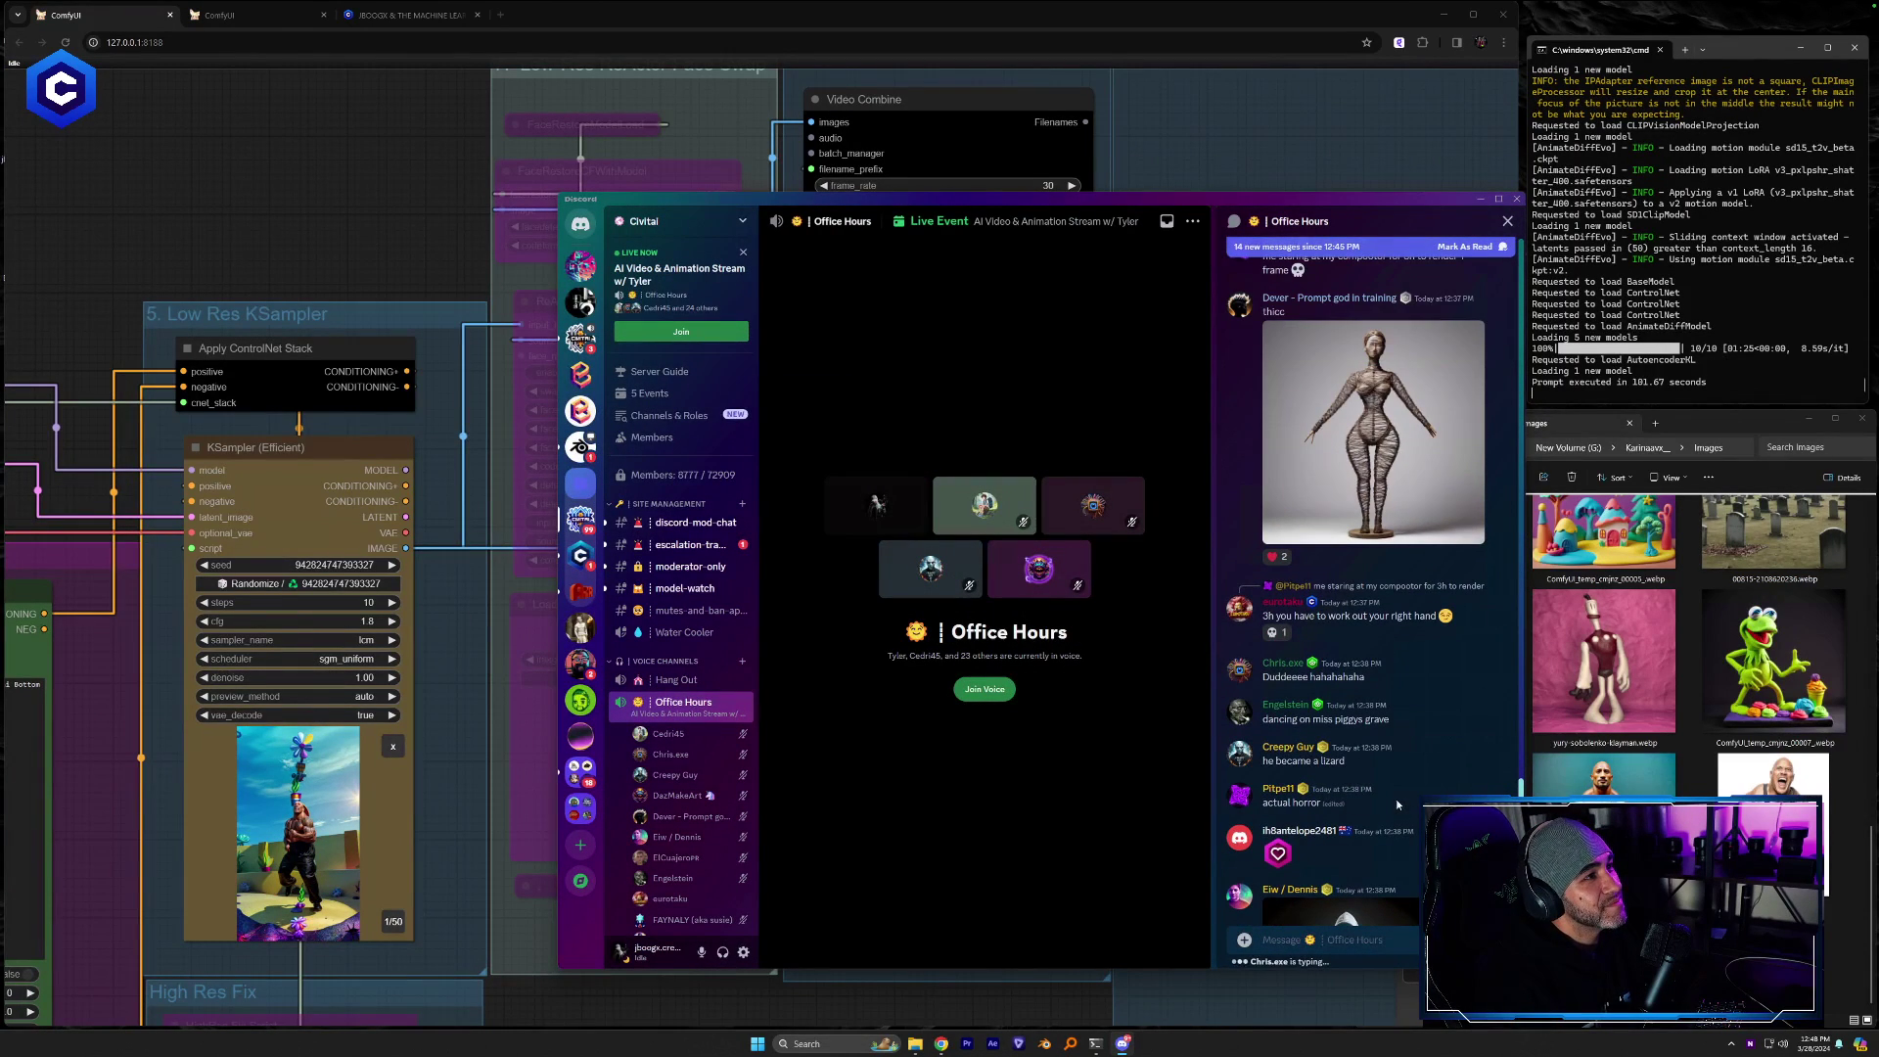
{"action": "left_click", "coordinate": [1372, 475]}
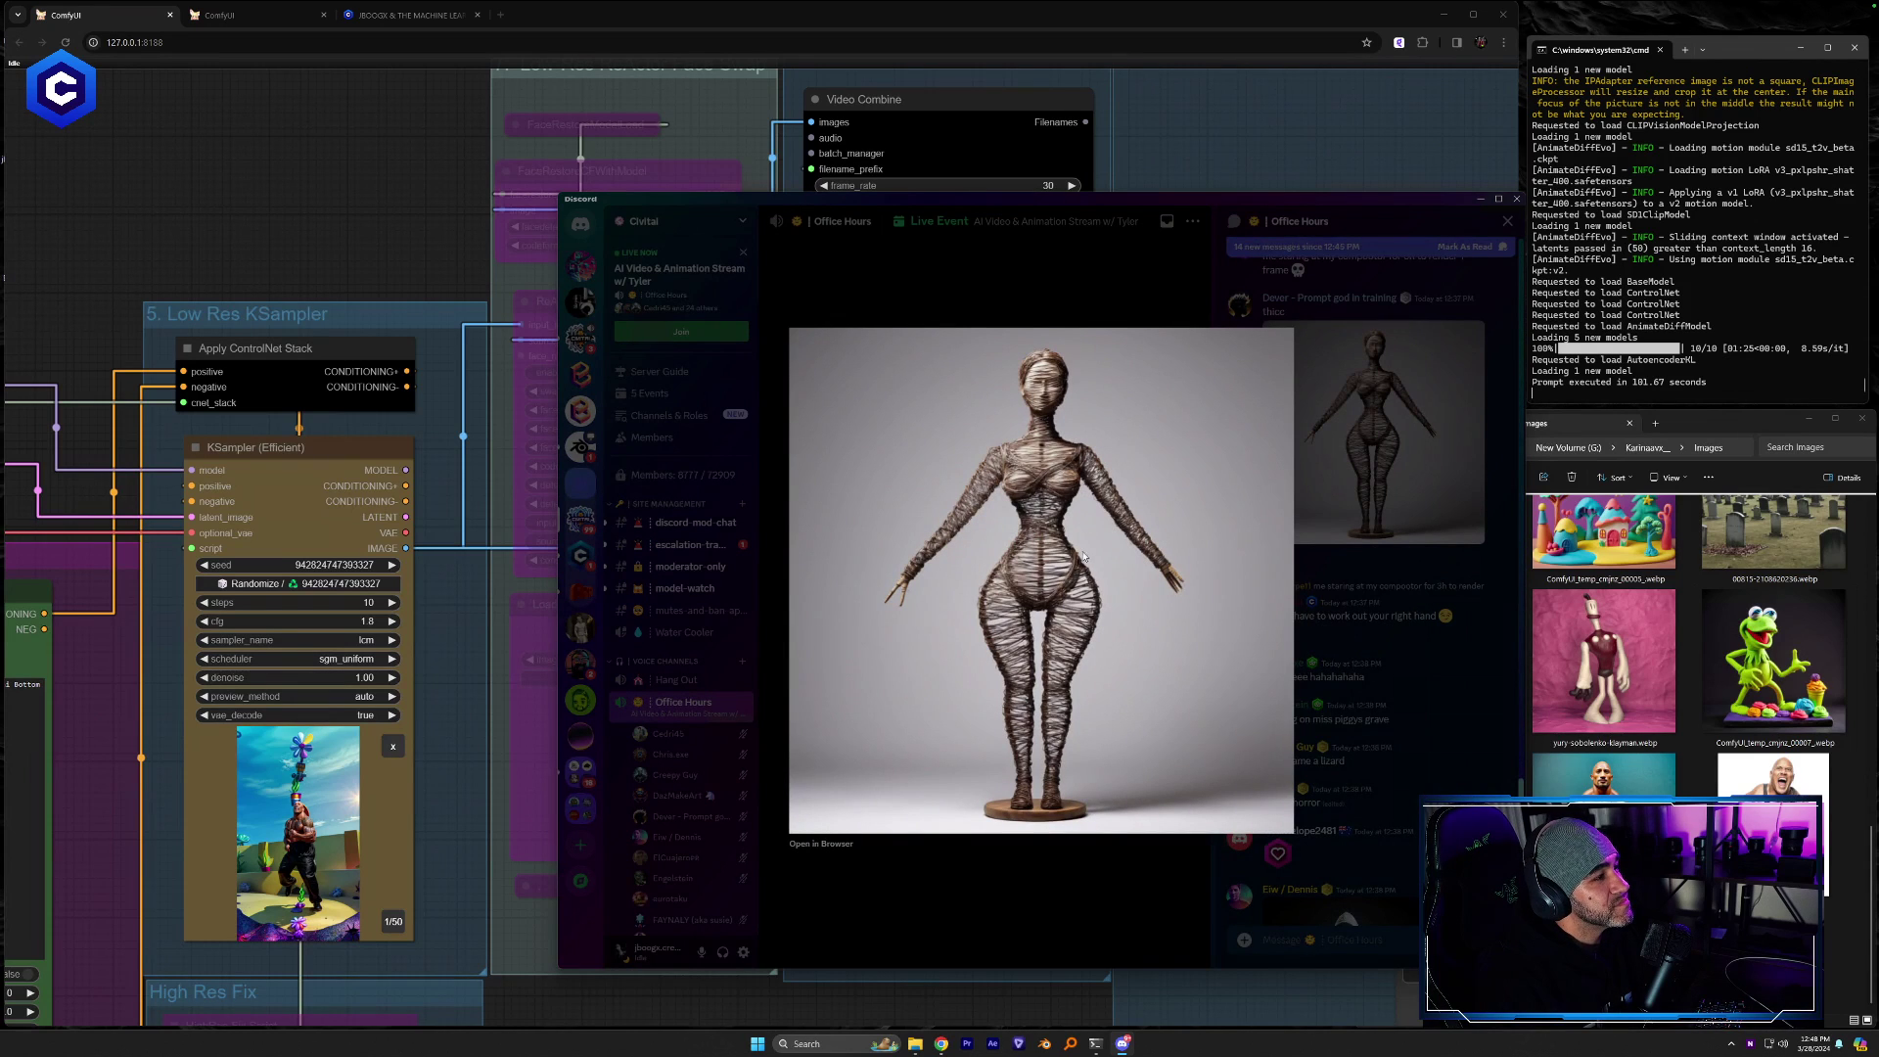
{"action": "left_click_drag", "start_coordinate": [1836, 995], "coordinate": [1832, 988]}
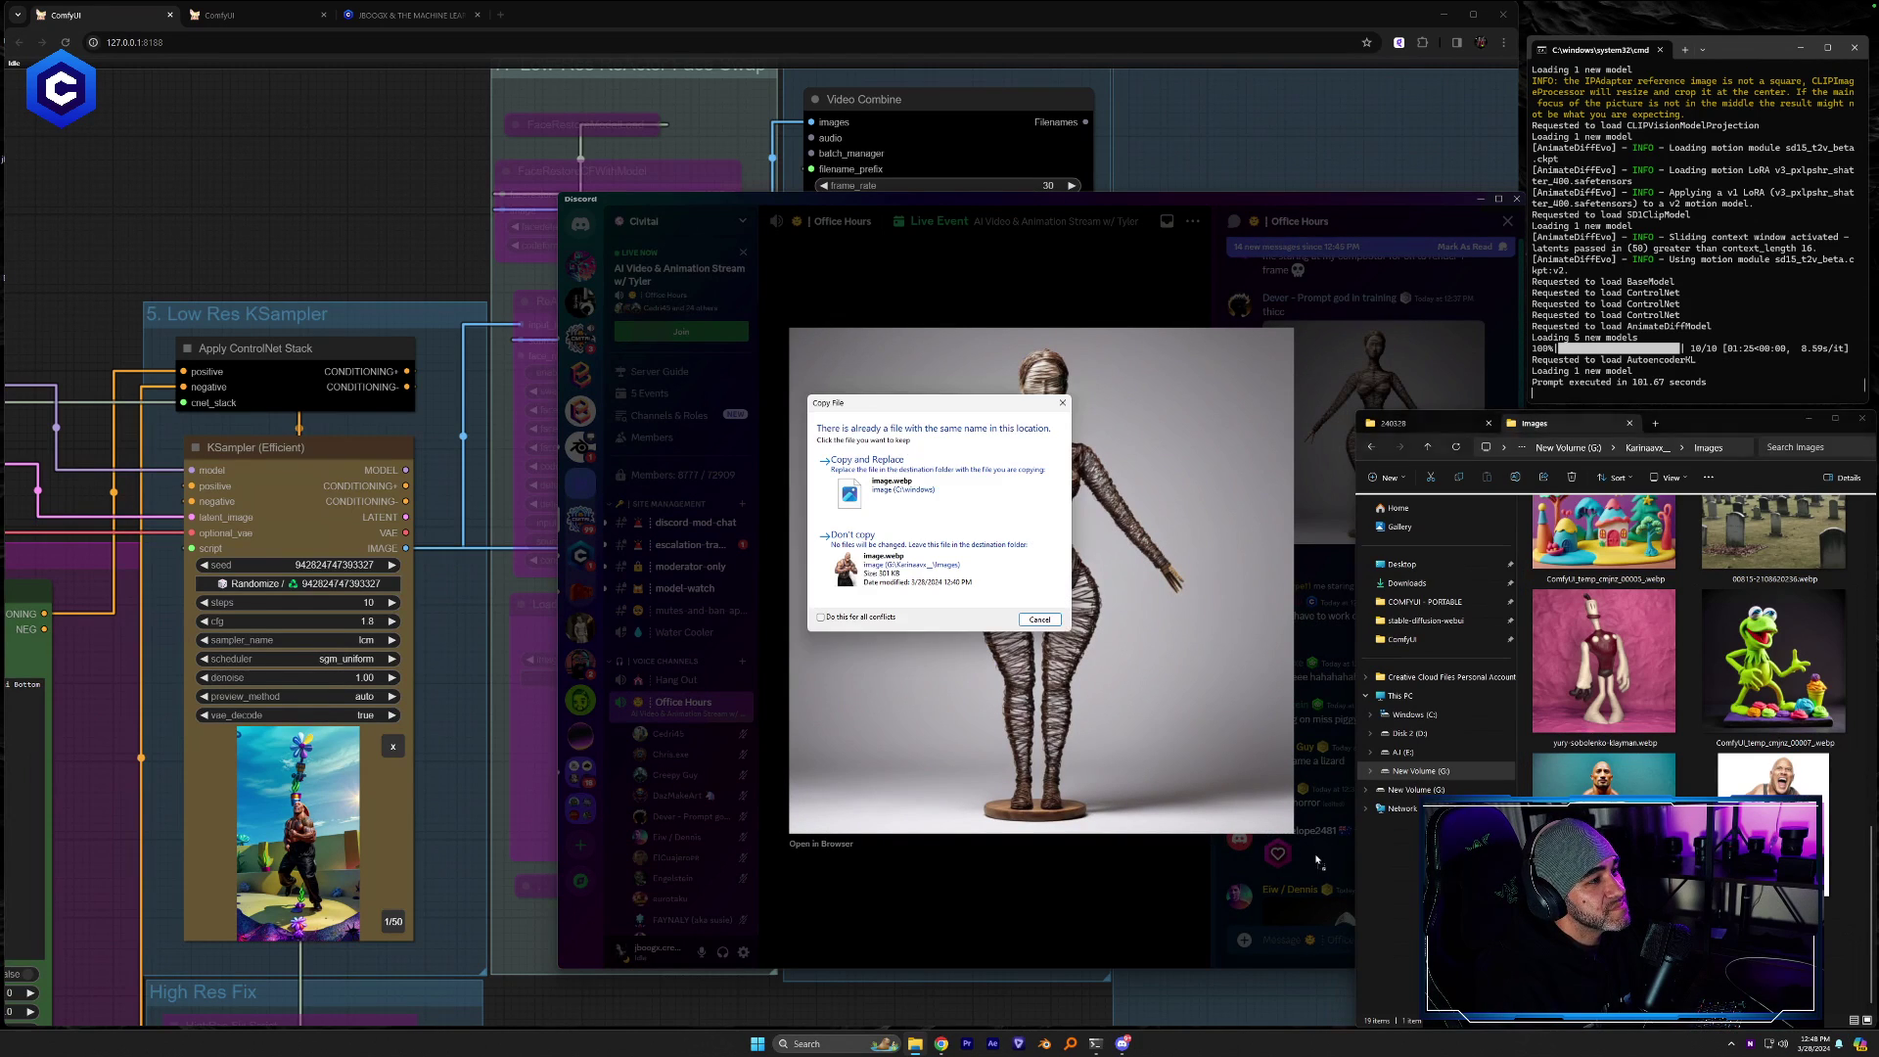
{"action": "left_click", "coordinate": [1039, 620]}
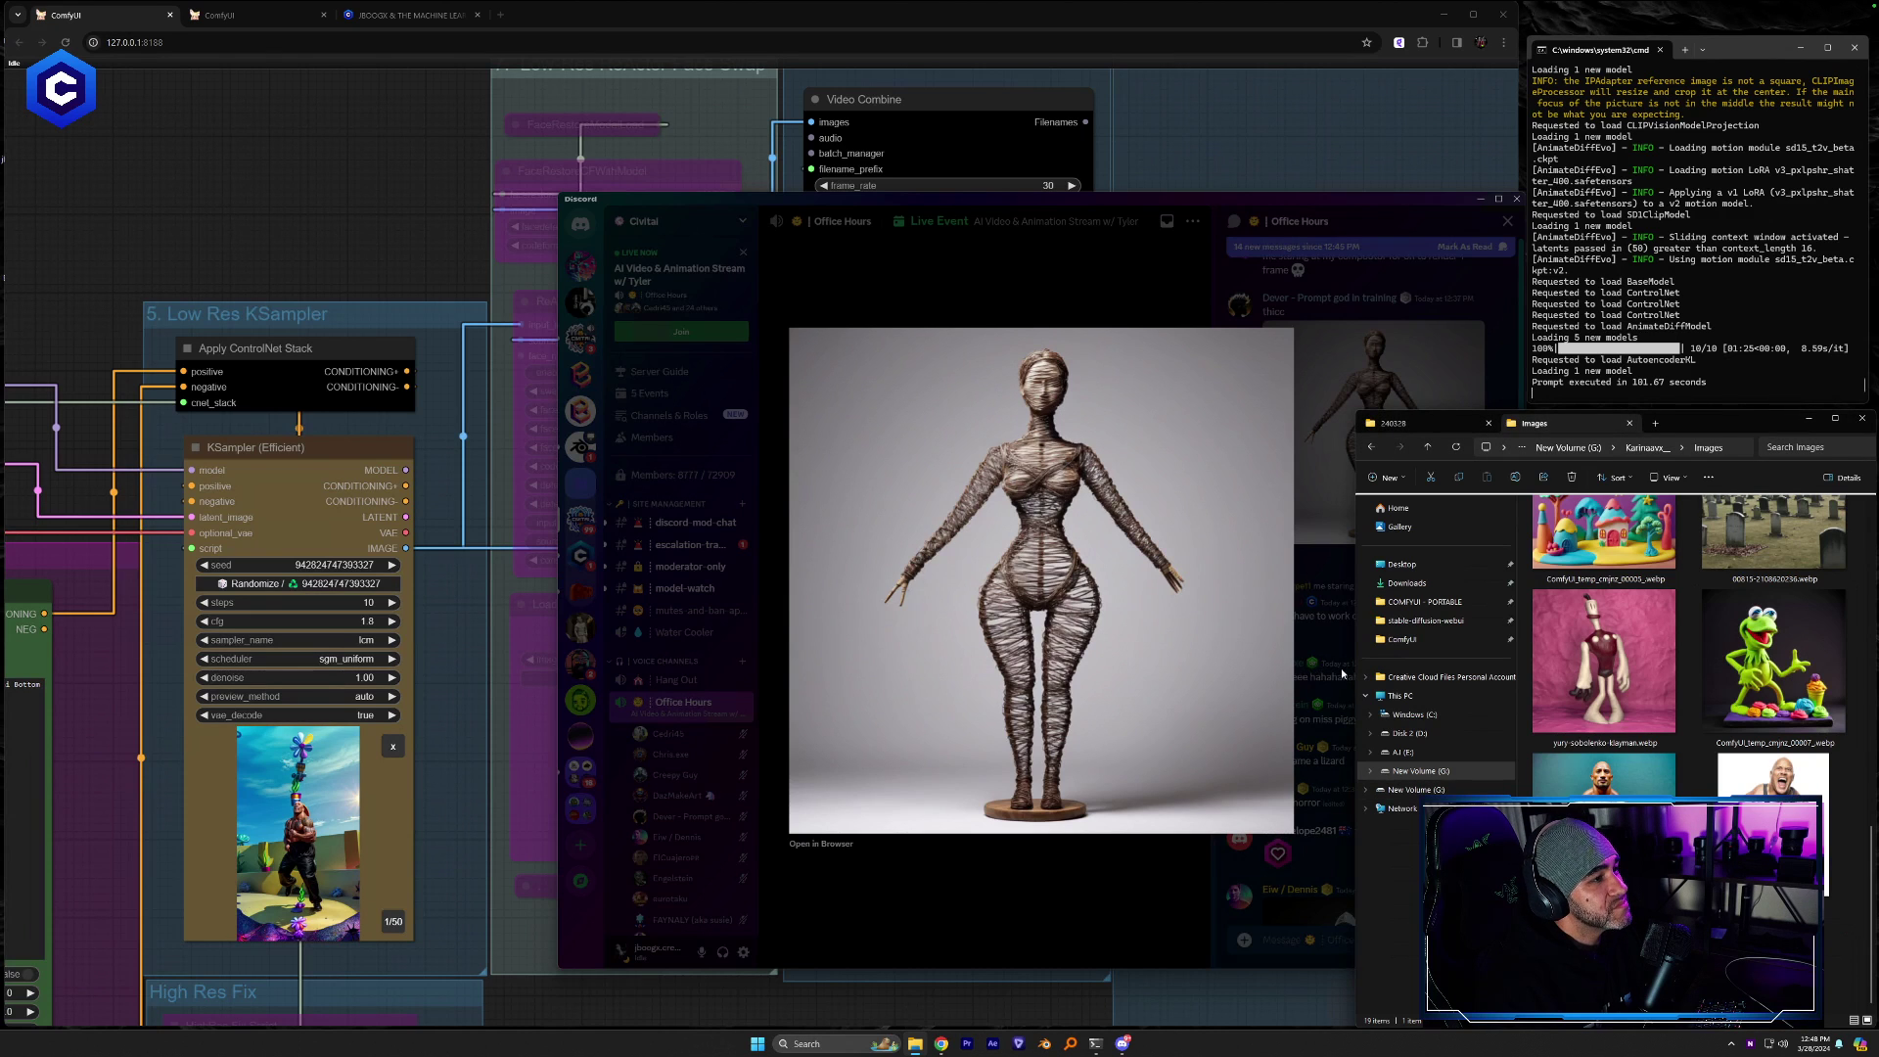
Reopen the wire-wrapped figure image in the Office Hours chat, copy it into the Images folder, and return to ComfyUI
{"action": "left_click", "coordinate": [1343, 673]}
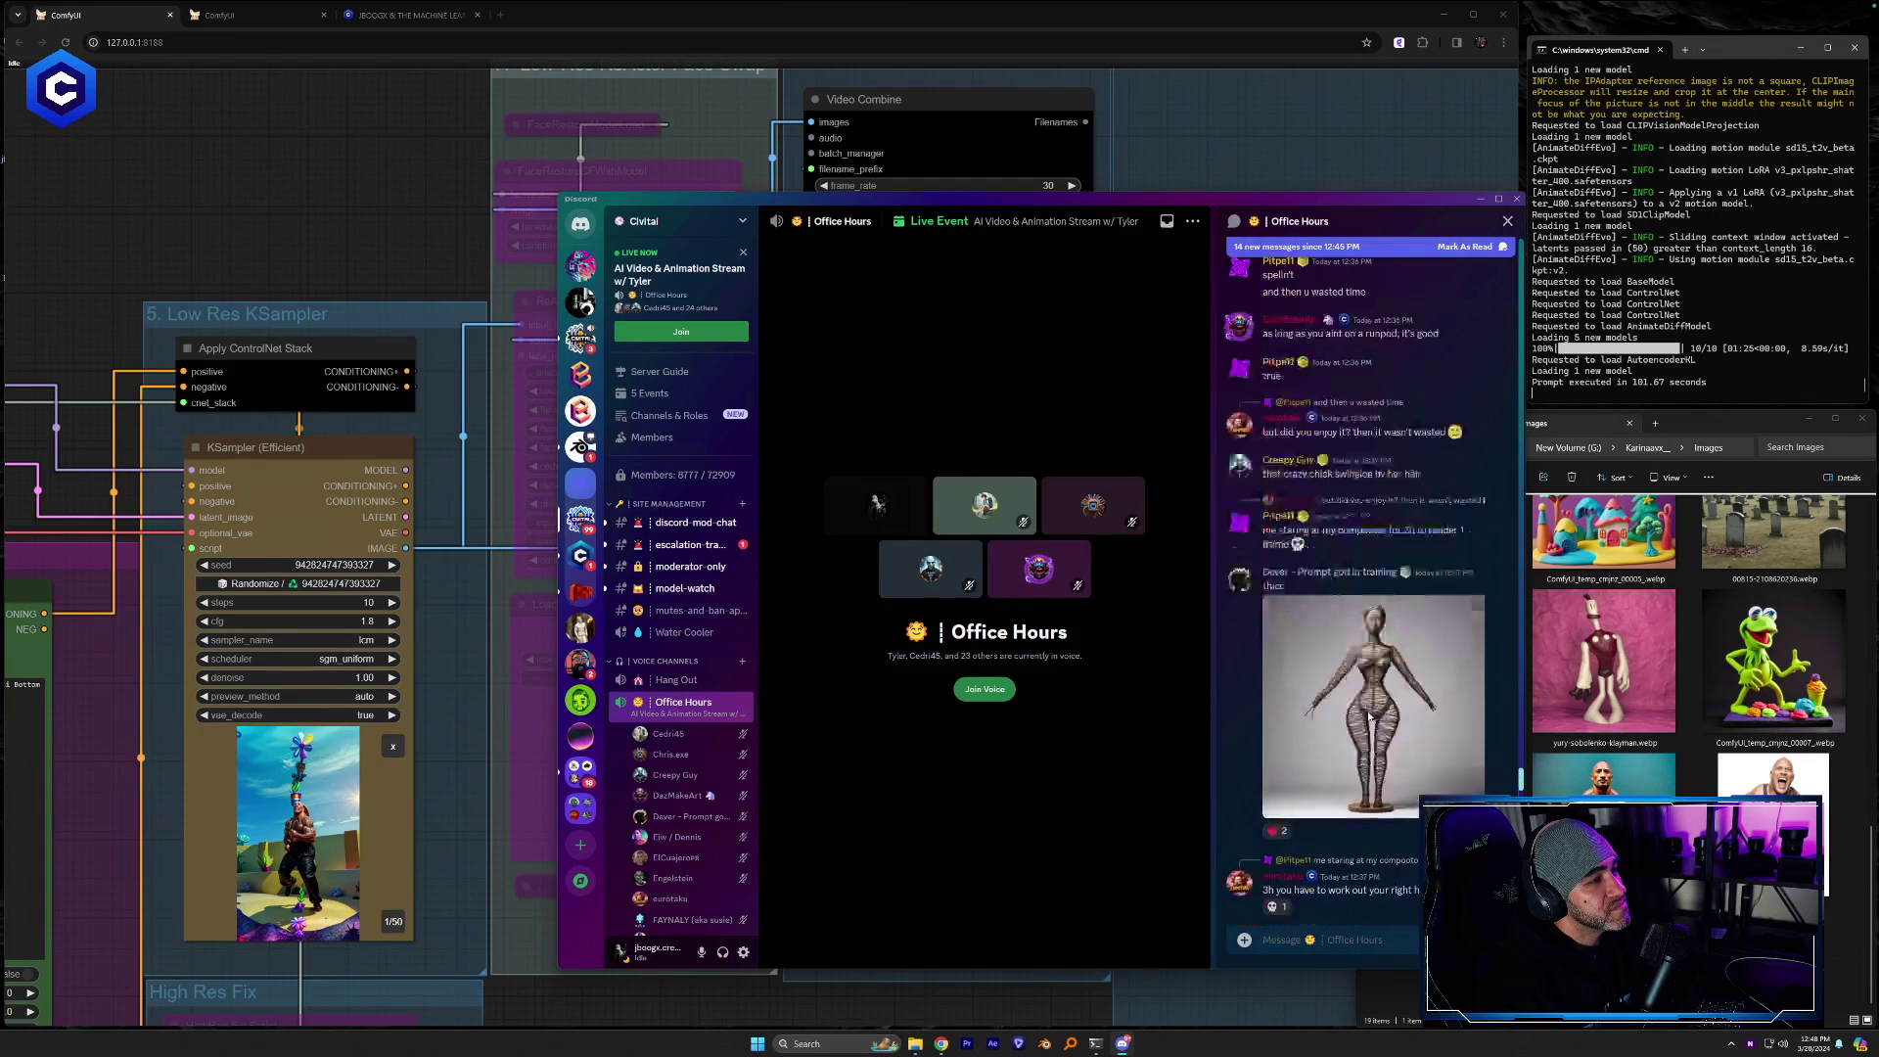
{"action": "scroll", "coordinate": [1368, 716], "scroll_direction": "down", "scroll_amount": 3}
{"action": "left_click", "coordinate": [1775, 849]}
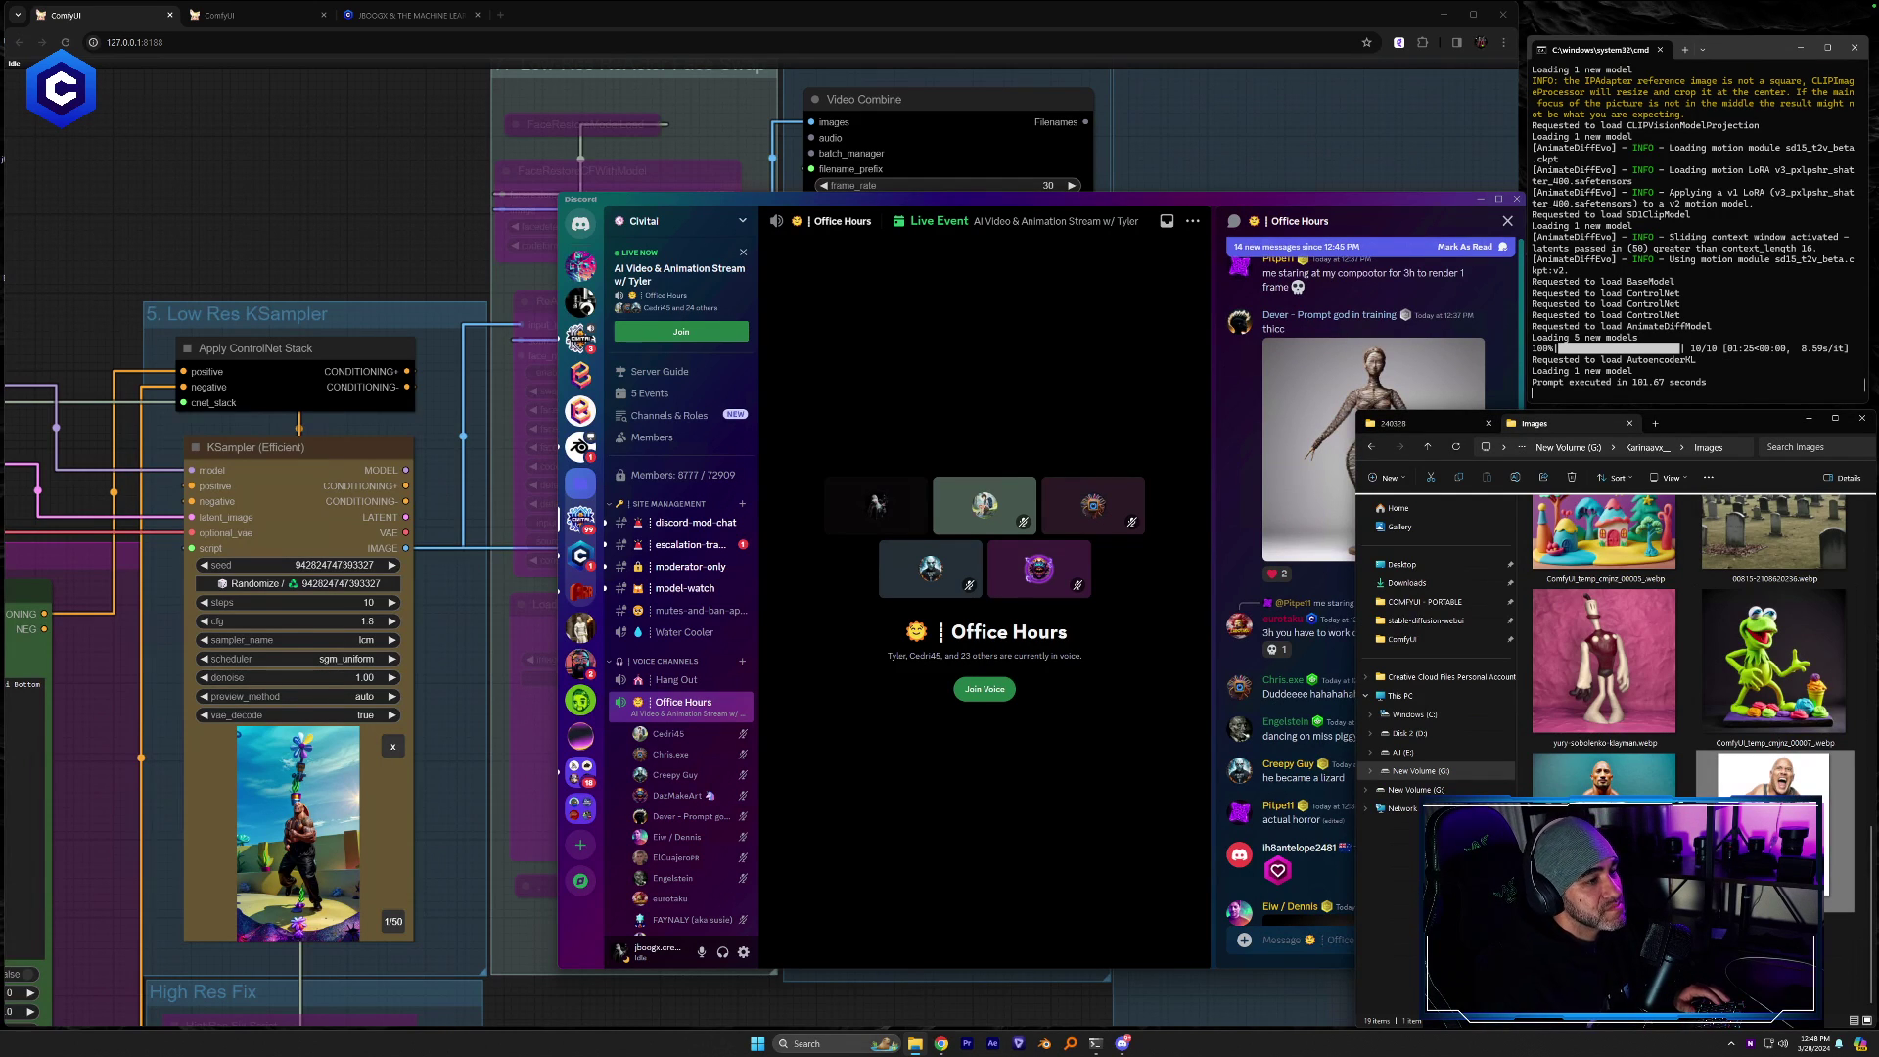
{"action": "left_click", "coordinate": [1286, 476]}
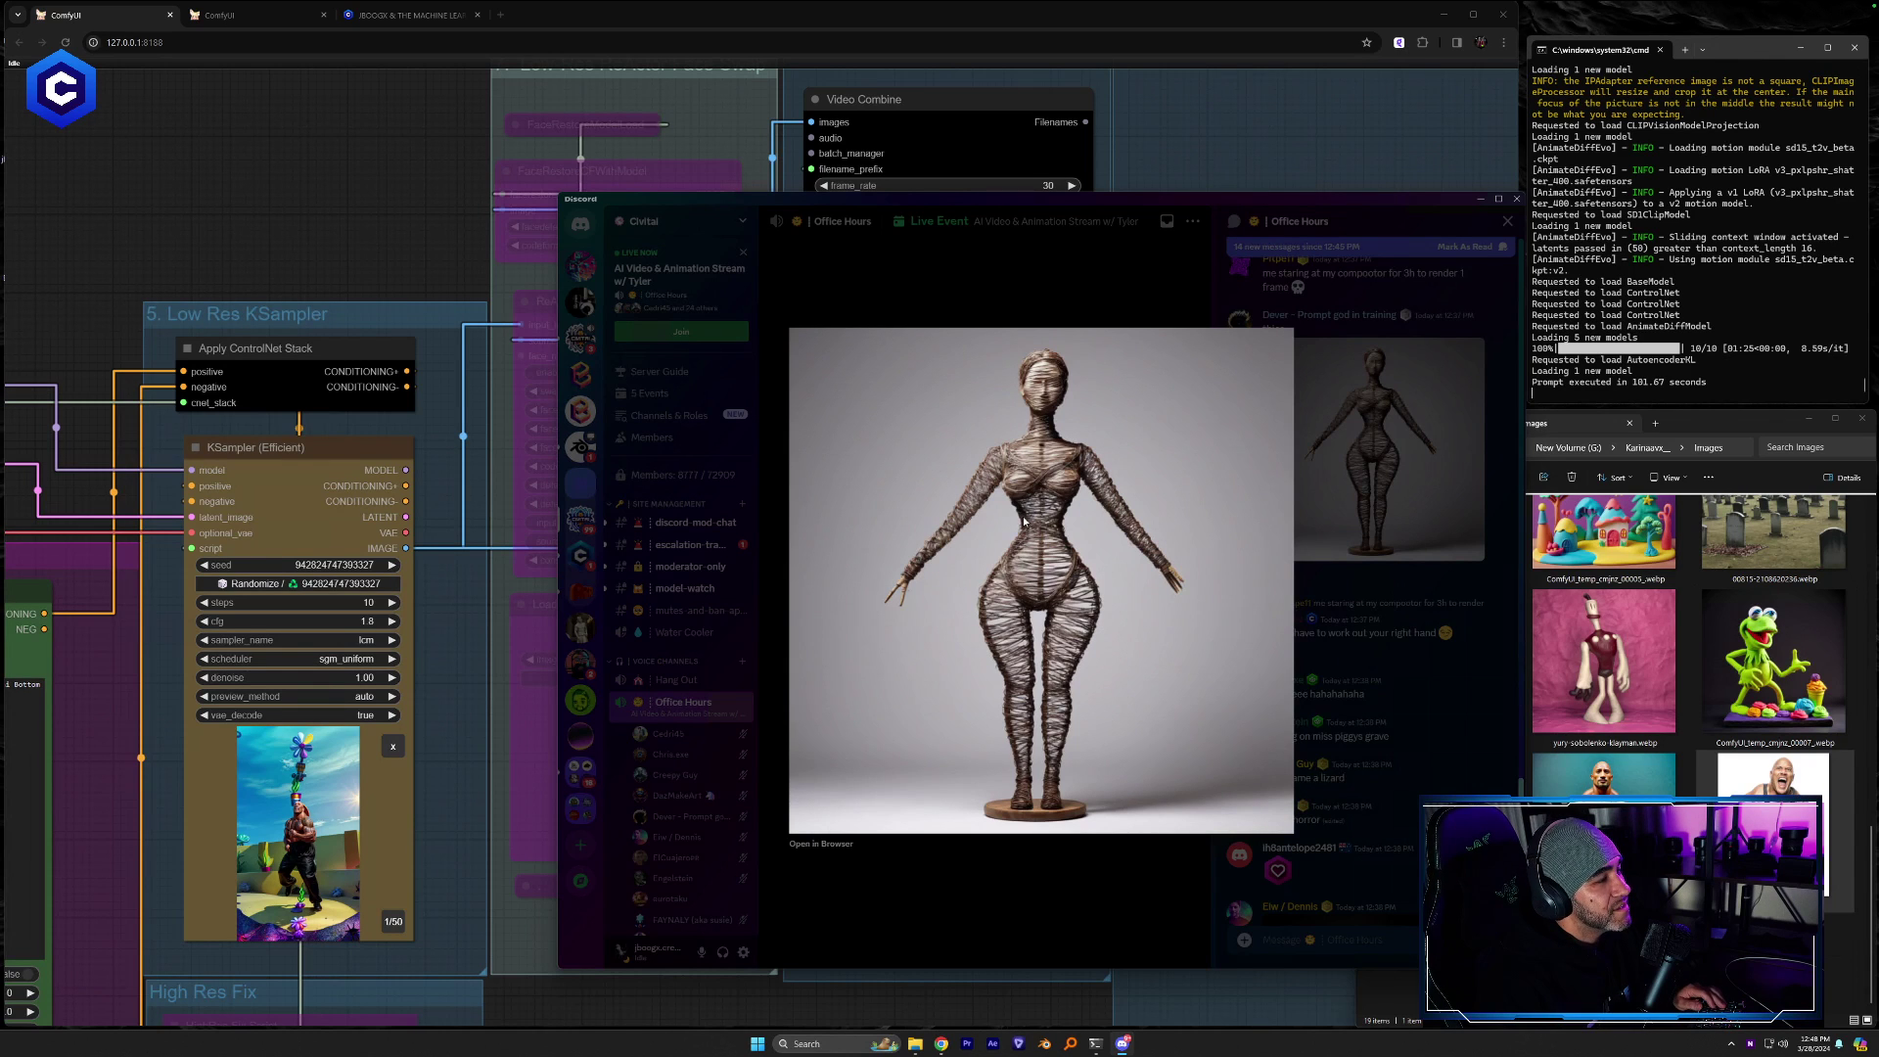
{"action": "key", "text": "alt+Tab"}
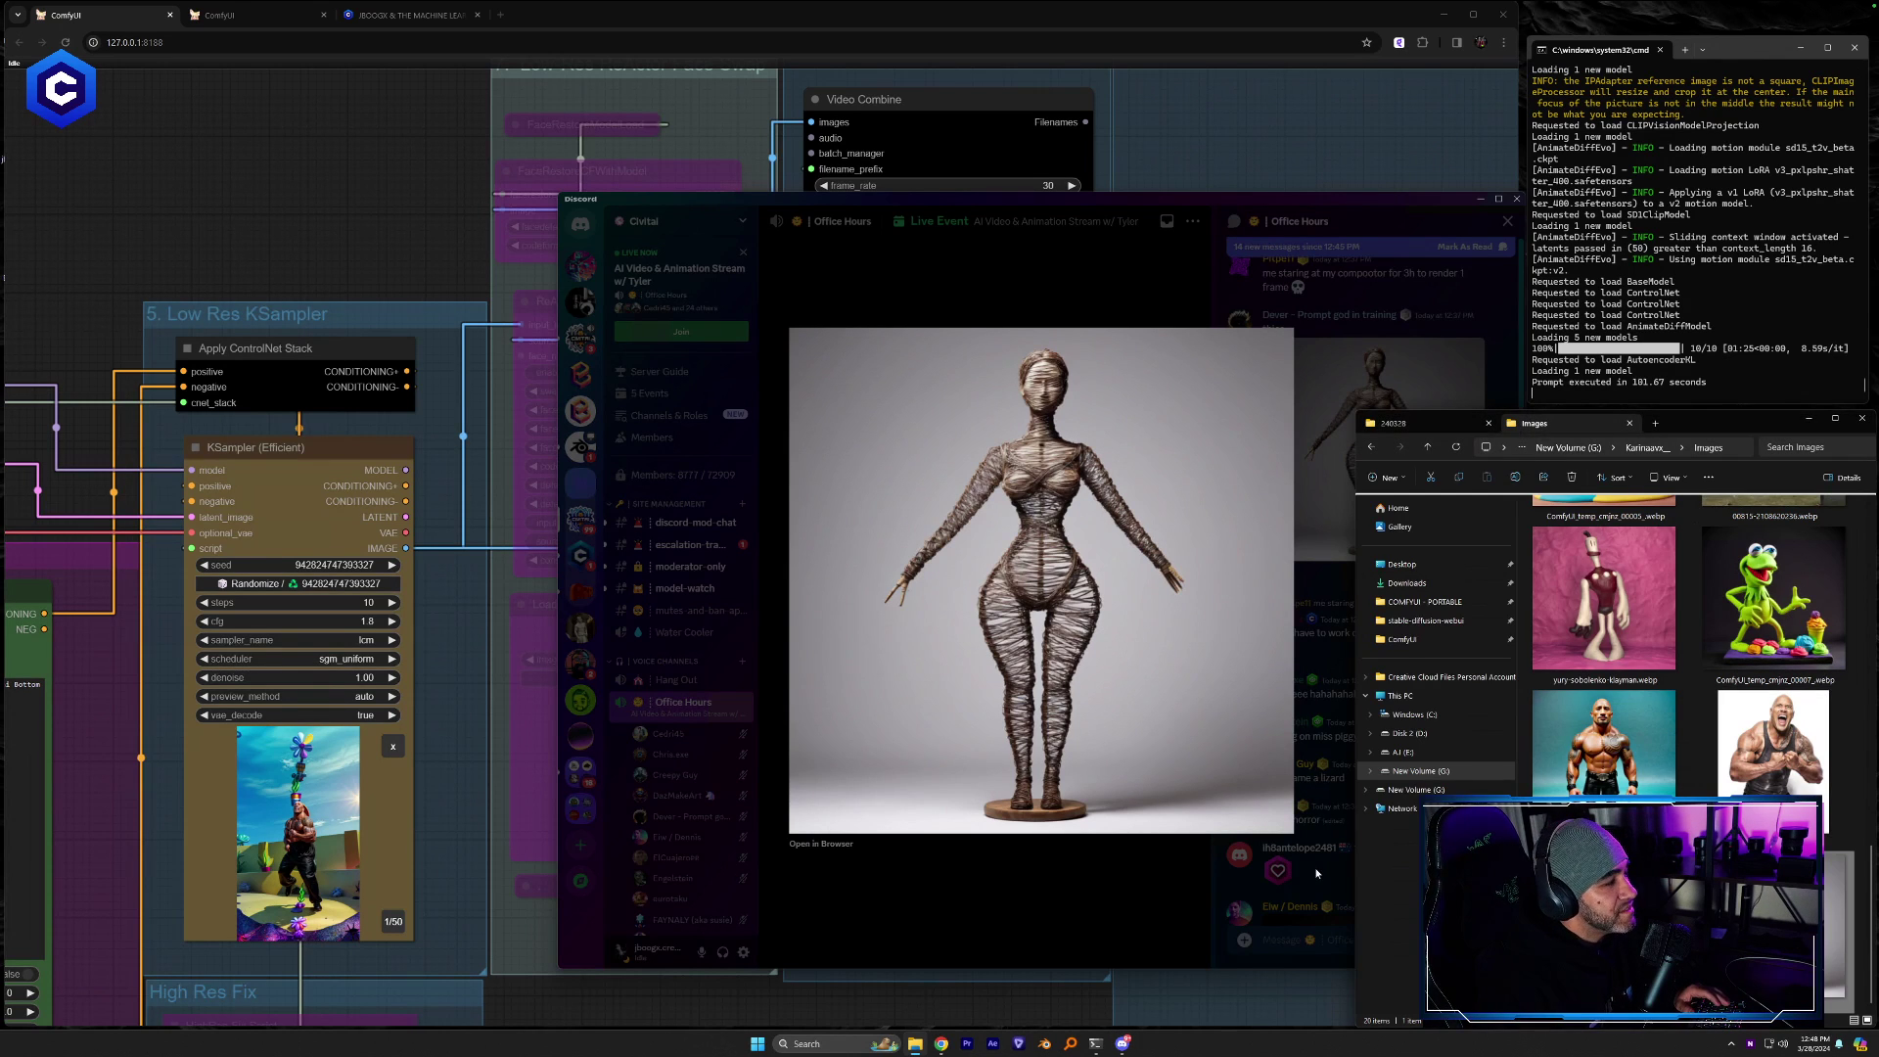
{"action": "left_click", "coordinate": [1316, 873]}
{"action": "left_click", "coordinate": [853, 996]}
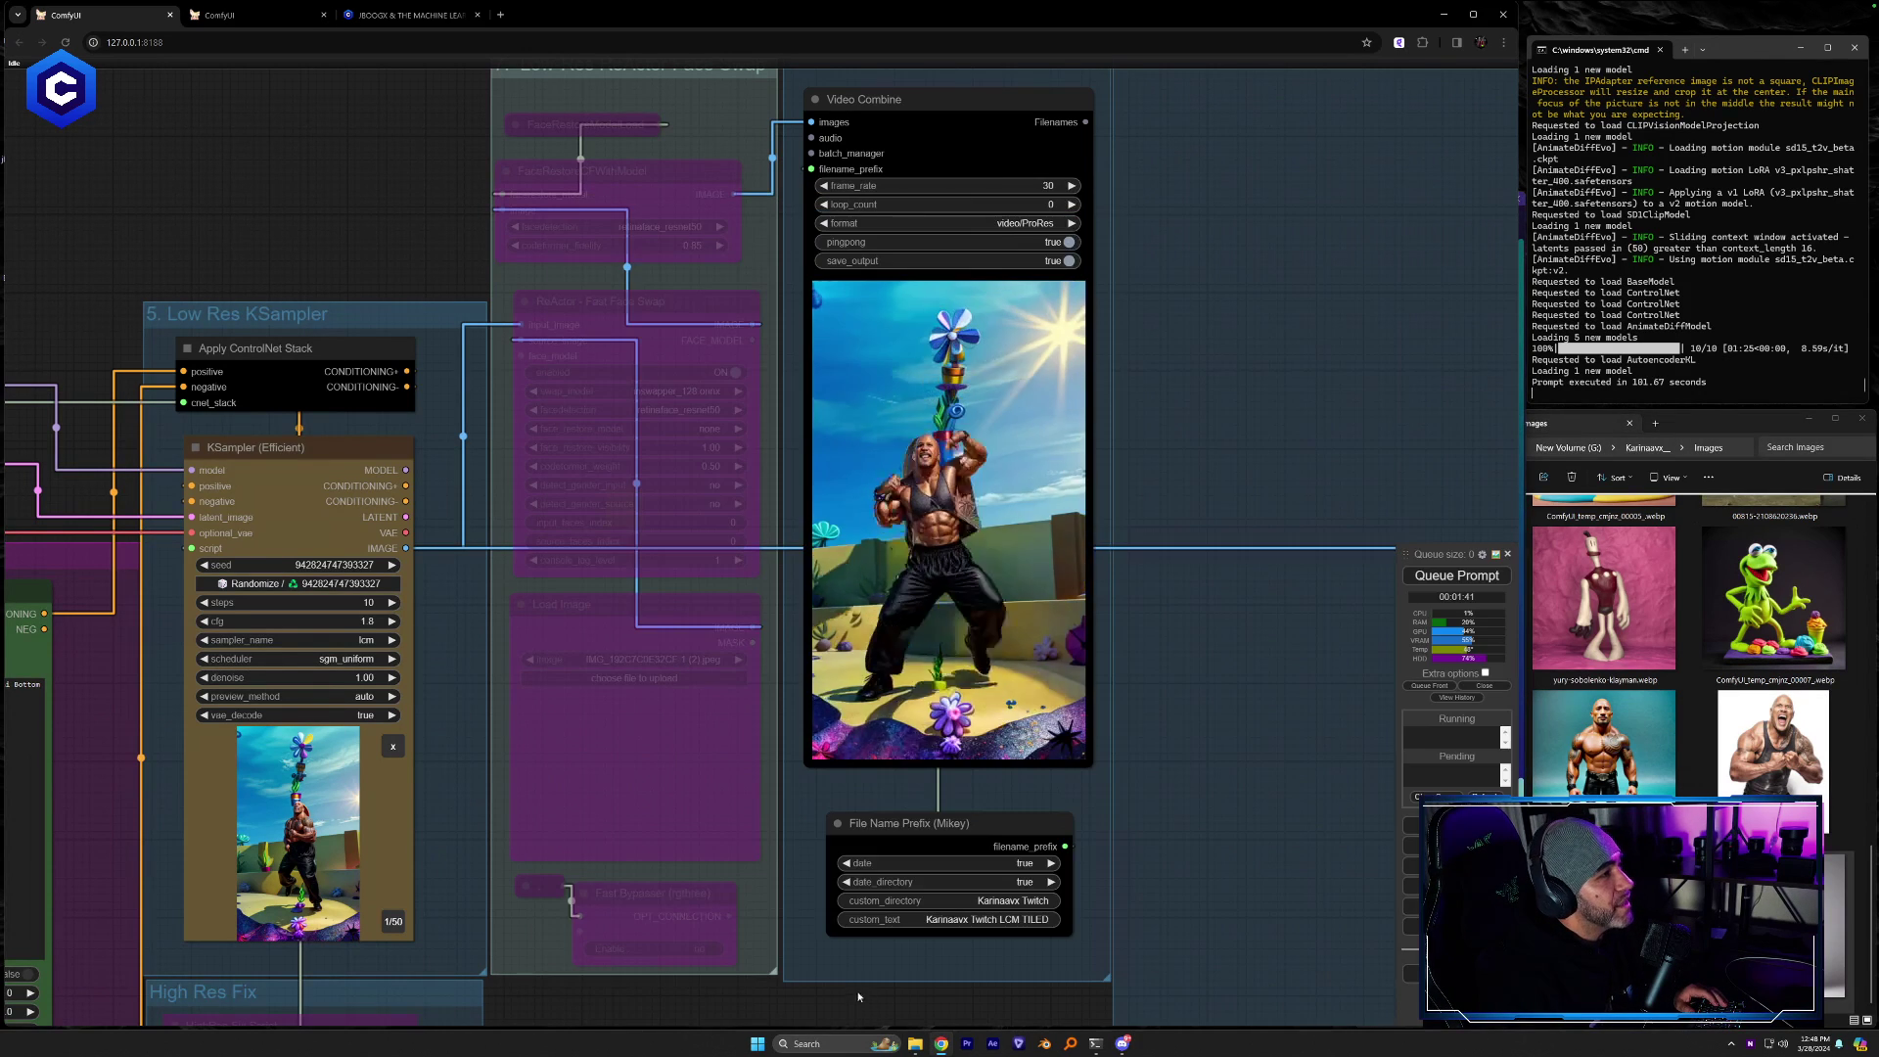
Examine the finished Bikini Bottom render up close in the low-res output's video preview
{"action": "scroll", "coordinate": [1182, 479], "scroll_direction": "up", "scroll_amount": 4}
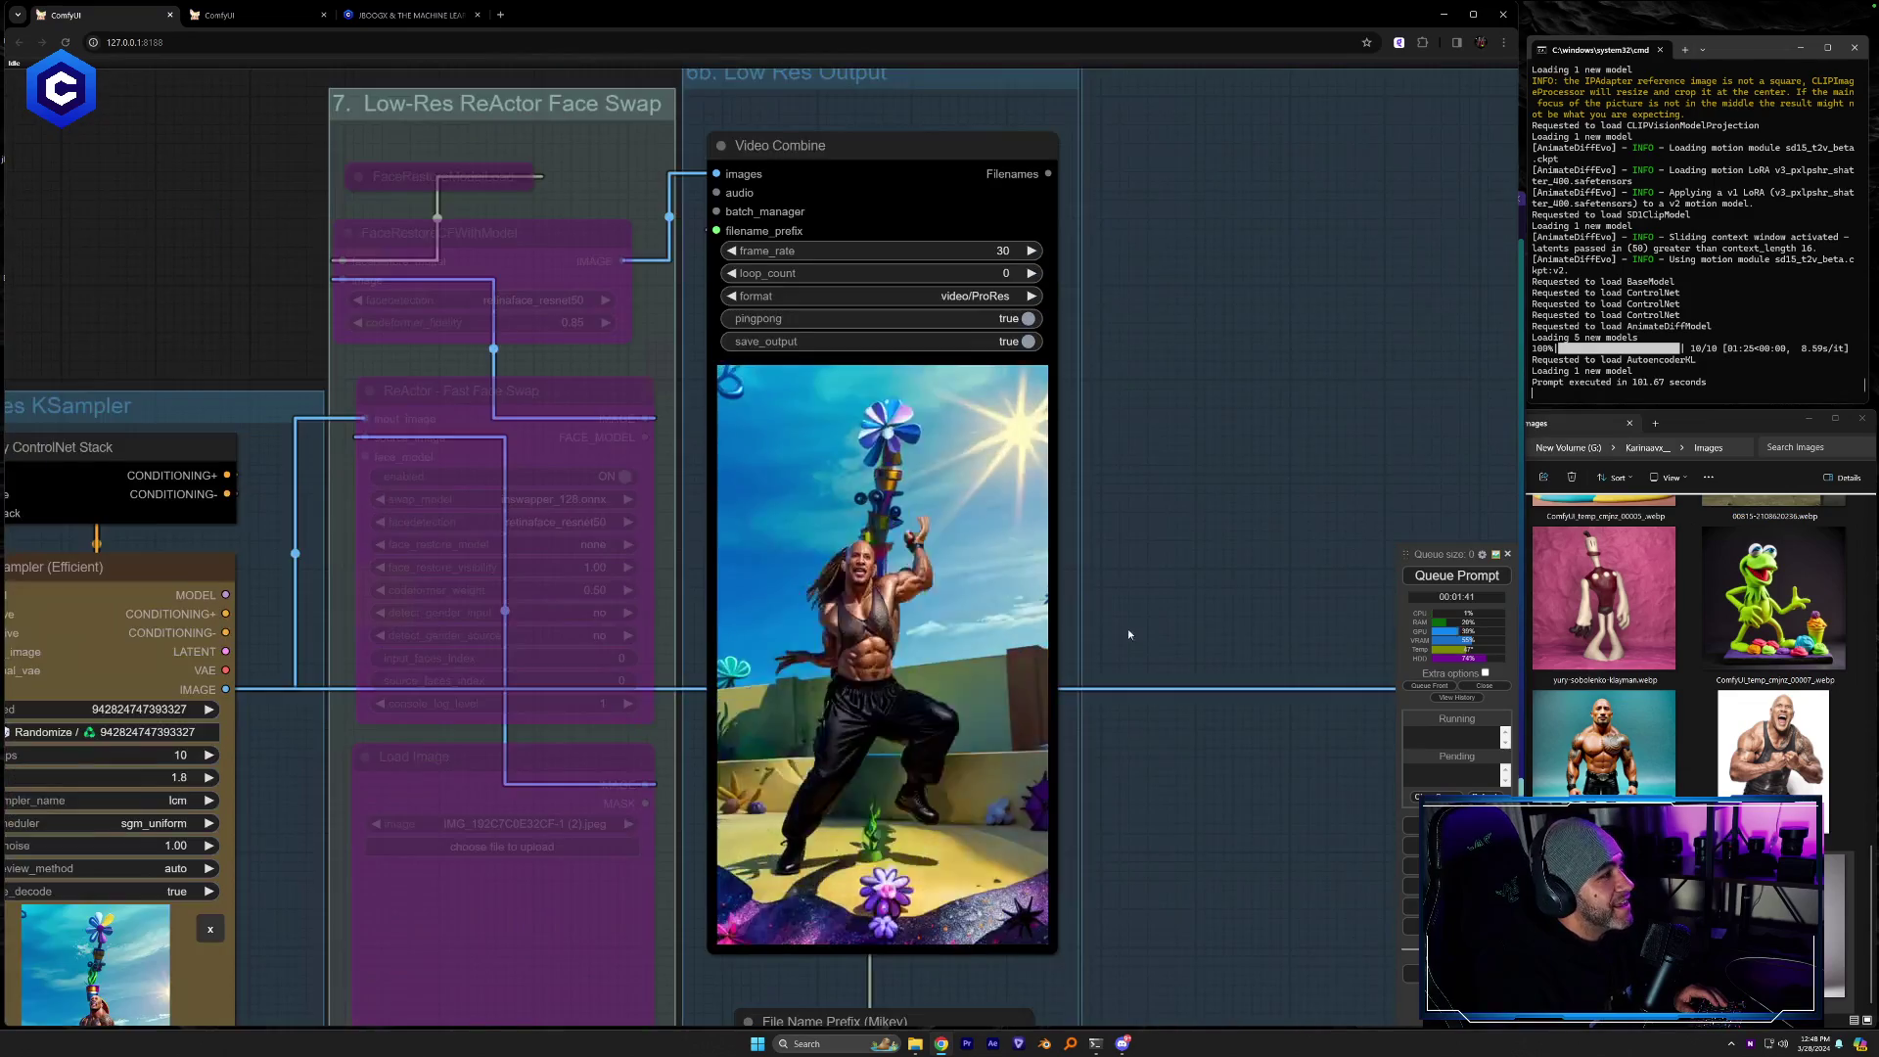
{"action": "scroll", "coordinate": [1137, 740], "scroll_direction": "up", "scroll_amount": 2}
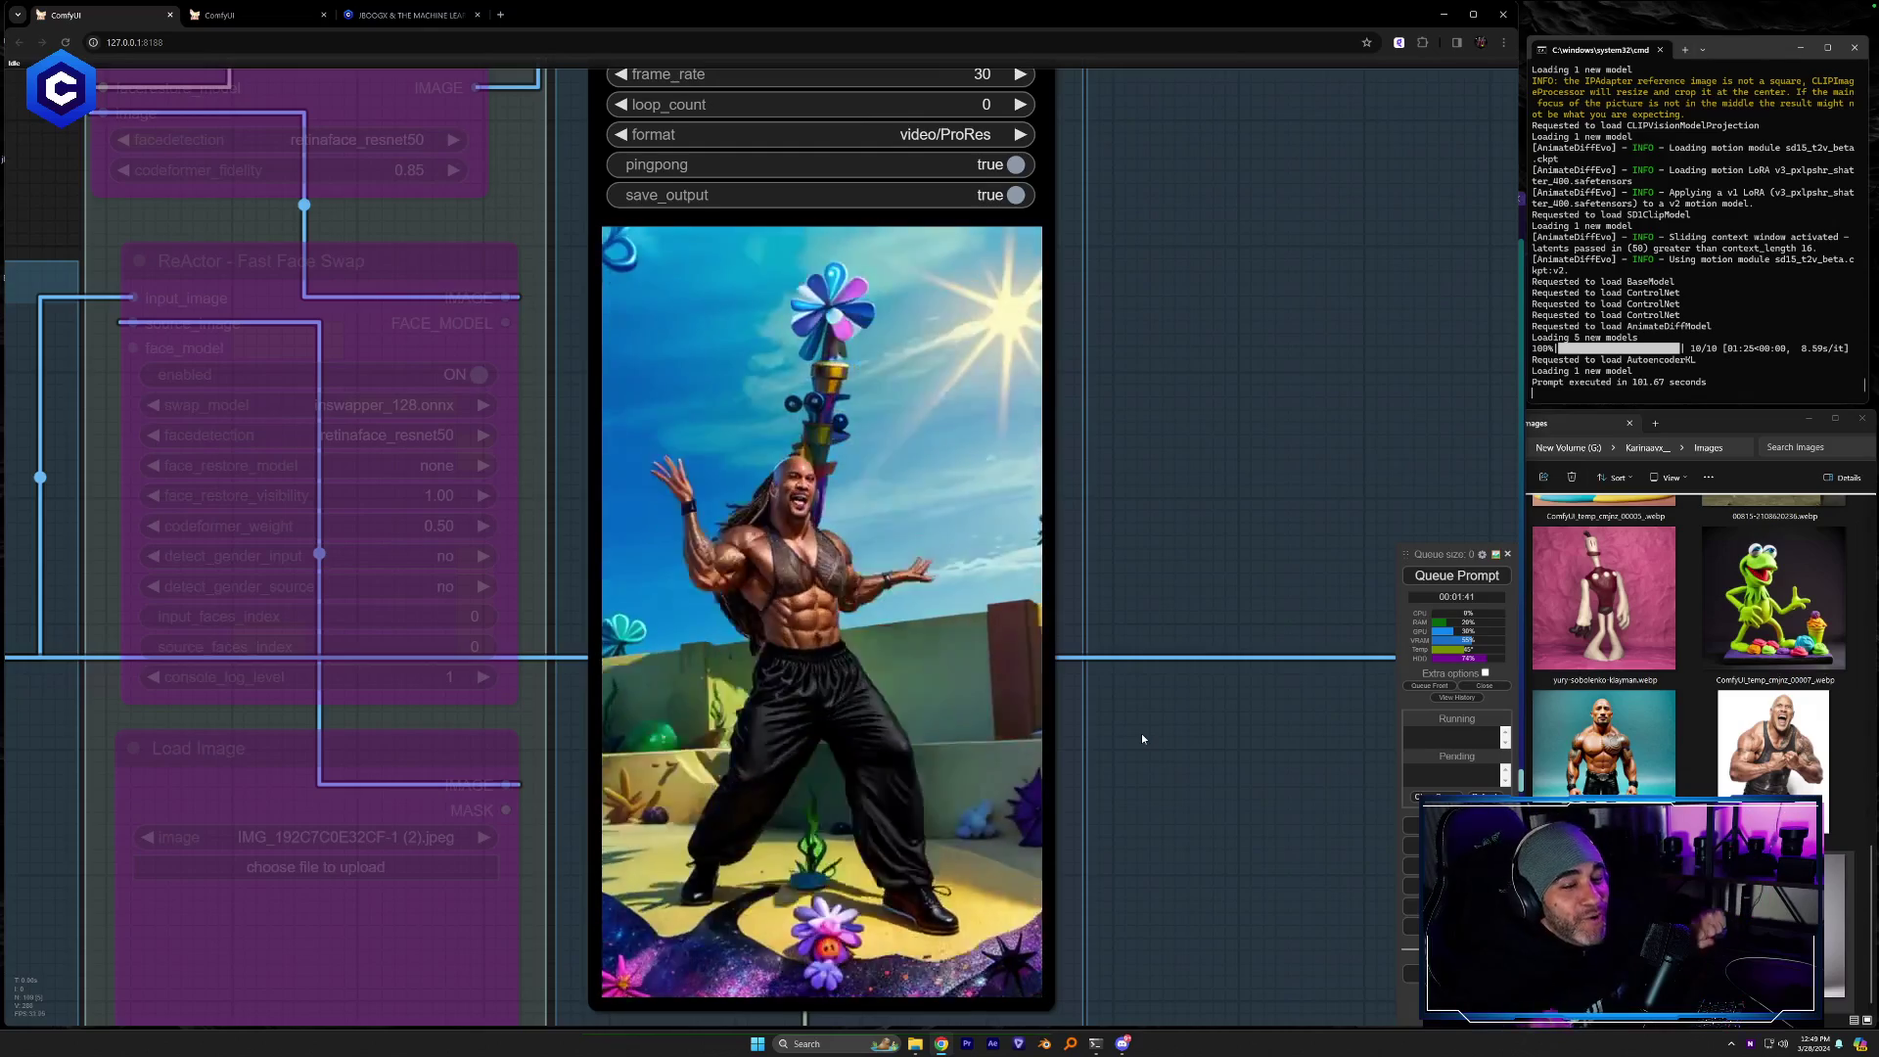
{"action": "scroll", "coordinate": [1135, 732], "scroll_direction": "down", "scroll_amount": 5}
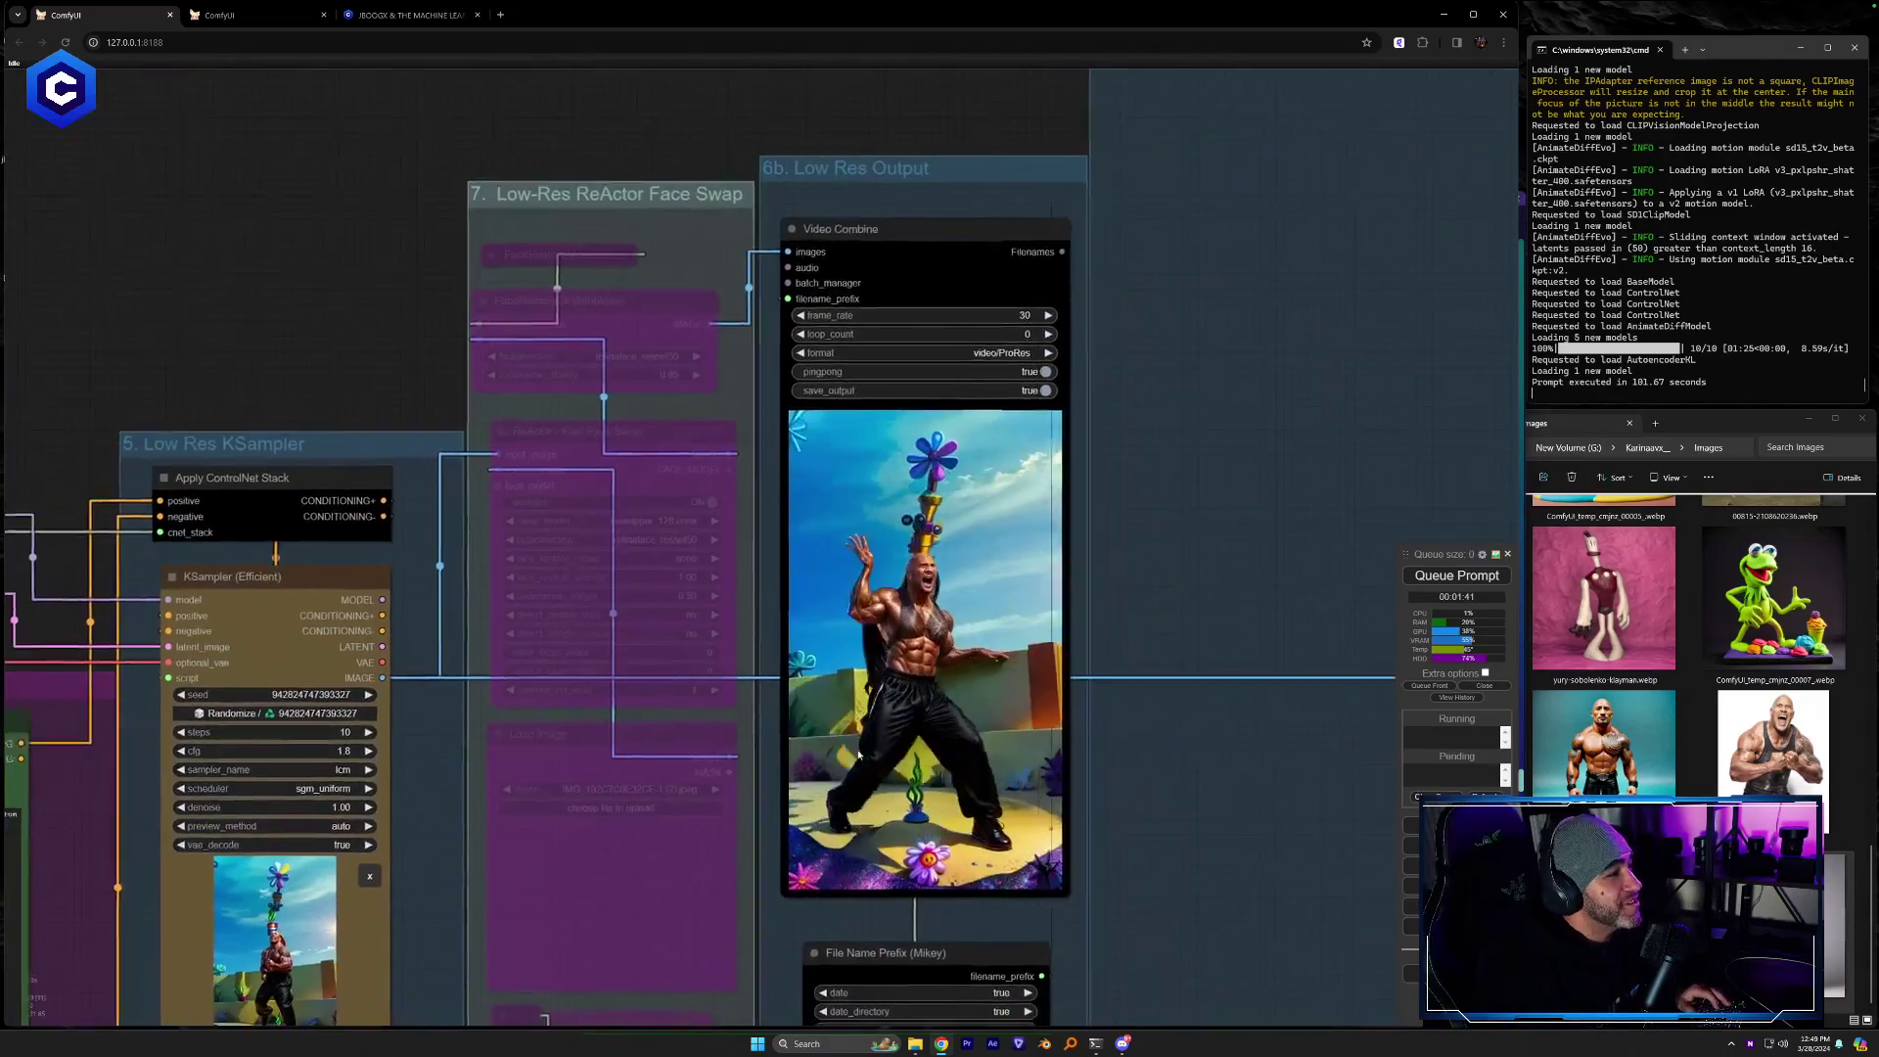
{"action": "left_click_drag", "start_coordinate": [1135, 732], "coordinate": [698, 748]}
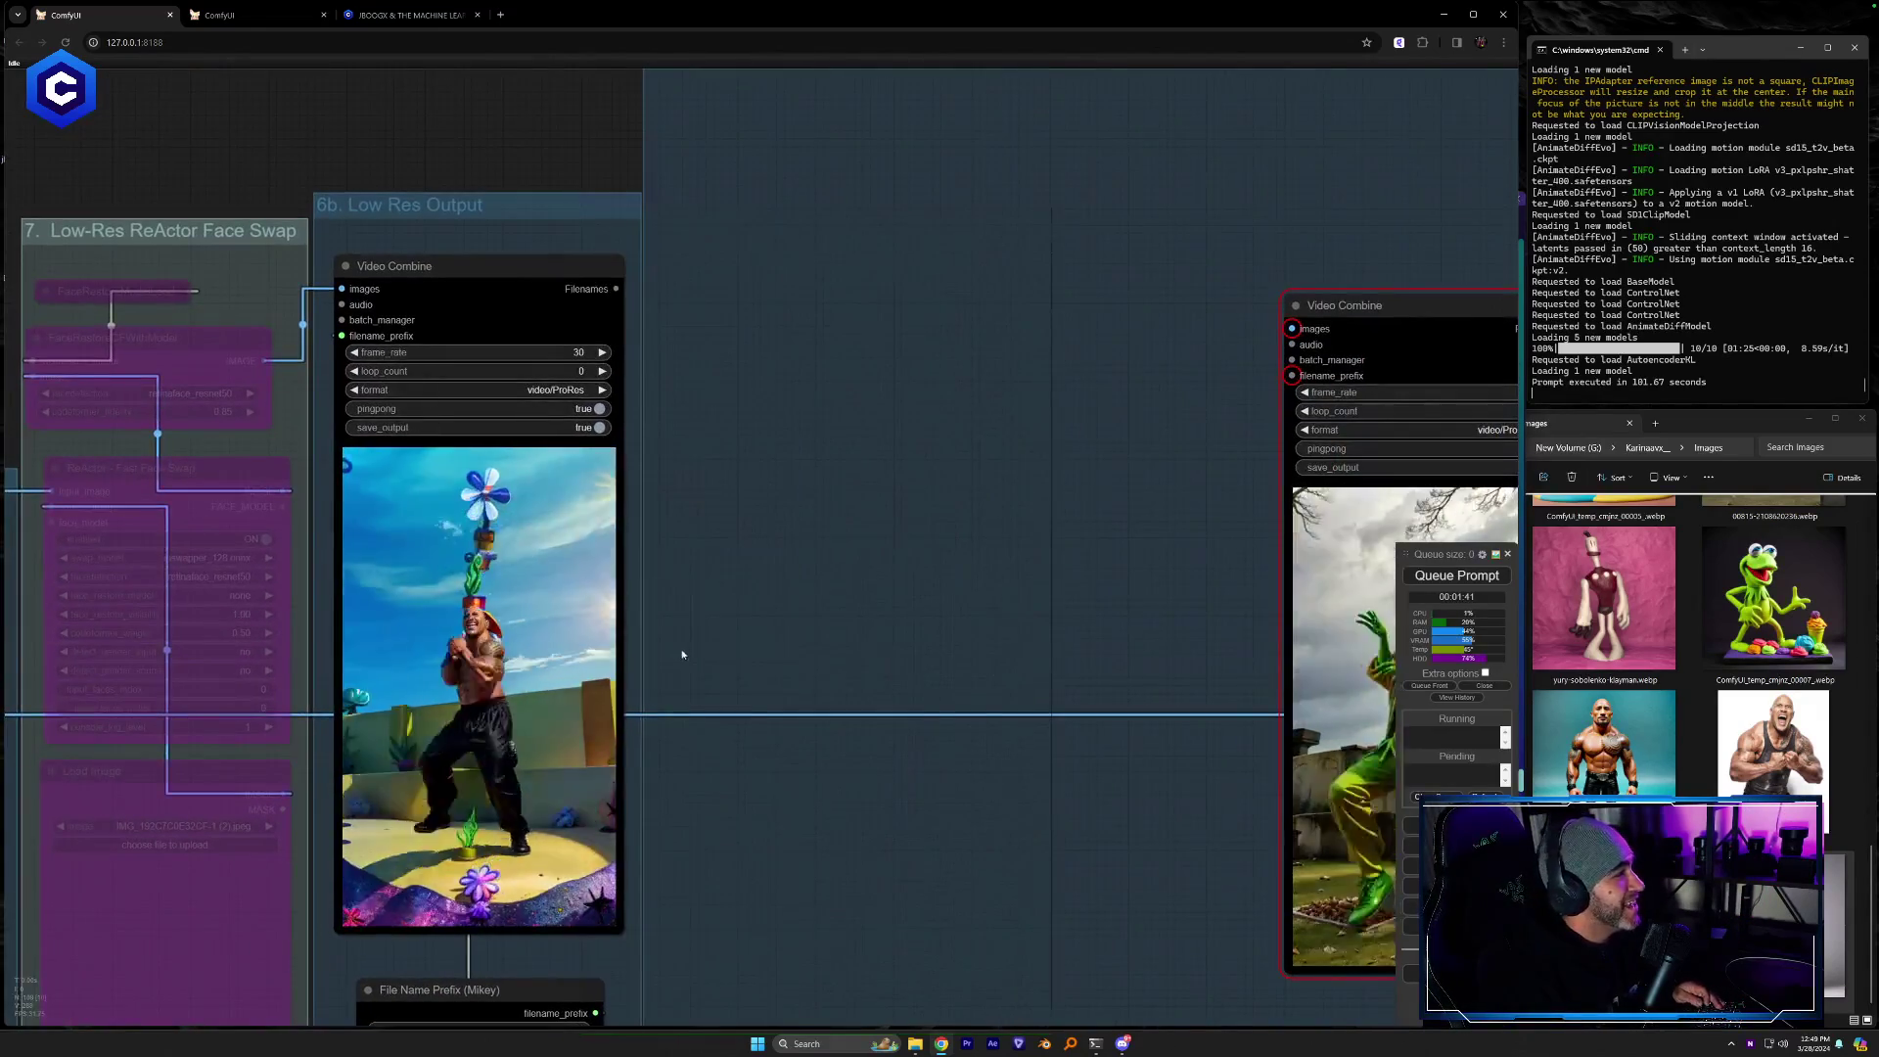
{"action": "scroll", "coordinate": [678, 659], "scroll_direction": "up", "scroll_amount": 8}
{"action": "left_click_drag", "start_coordinate": [677, 660], "coordinate": [1043, 567]}
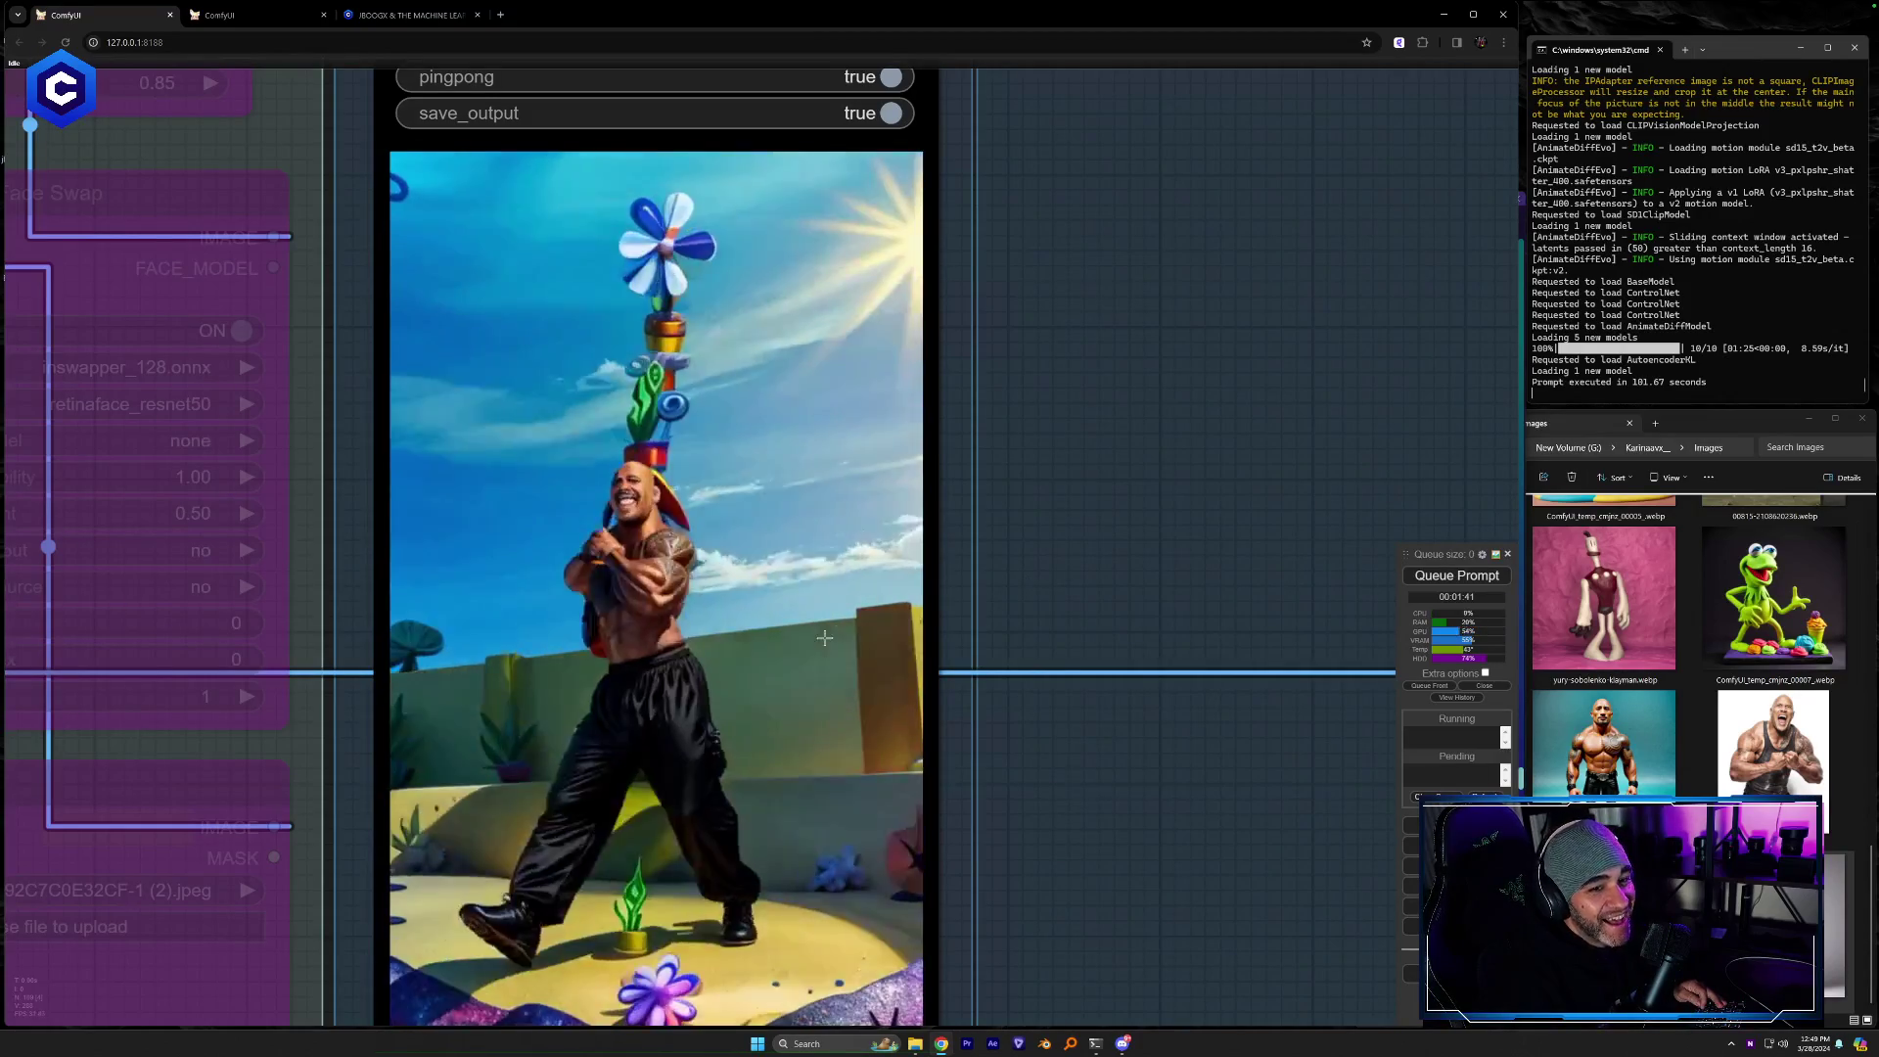
Place the Bikini Bottom video in the Test Gallery's upper row, just before the colorful clay landscape video
{"action": "scroll", "coordinate": [833, 637], "scroll_direction": "down", "scroll_amount": 3}
{"action": "scroll", "coordinate": [833, 637], "scroll_direction": "down", "scroll_amount": 1}
{"action": "left_click_drag", "start_coordinate": [1001, 603], "coordinate": [888, 678]}
{"action": "scroll", "coordinate": [889, 678], "scroll_direction": "down", "scroll_amount": 2}
{"action": "mouse_move", "coordinate": [698, 287]}
{"action": "left_mouse_down"}
{"action": "mouse_move", "coordinate": [432, 395]}
{"action": "mouse_move", "coordinate": [1280, 163]}
{"action": "left_mouse_up"}
{"action": "left_click_drag", "start_coordinate": [992, 230], "coordinate": [362, 565]}
{"action": "left_click_drag", "start_coordinate": [697, 494], "coordinate": [825, 158]}
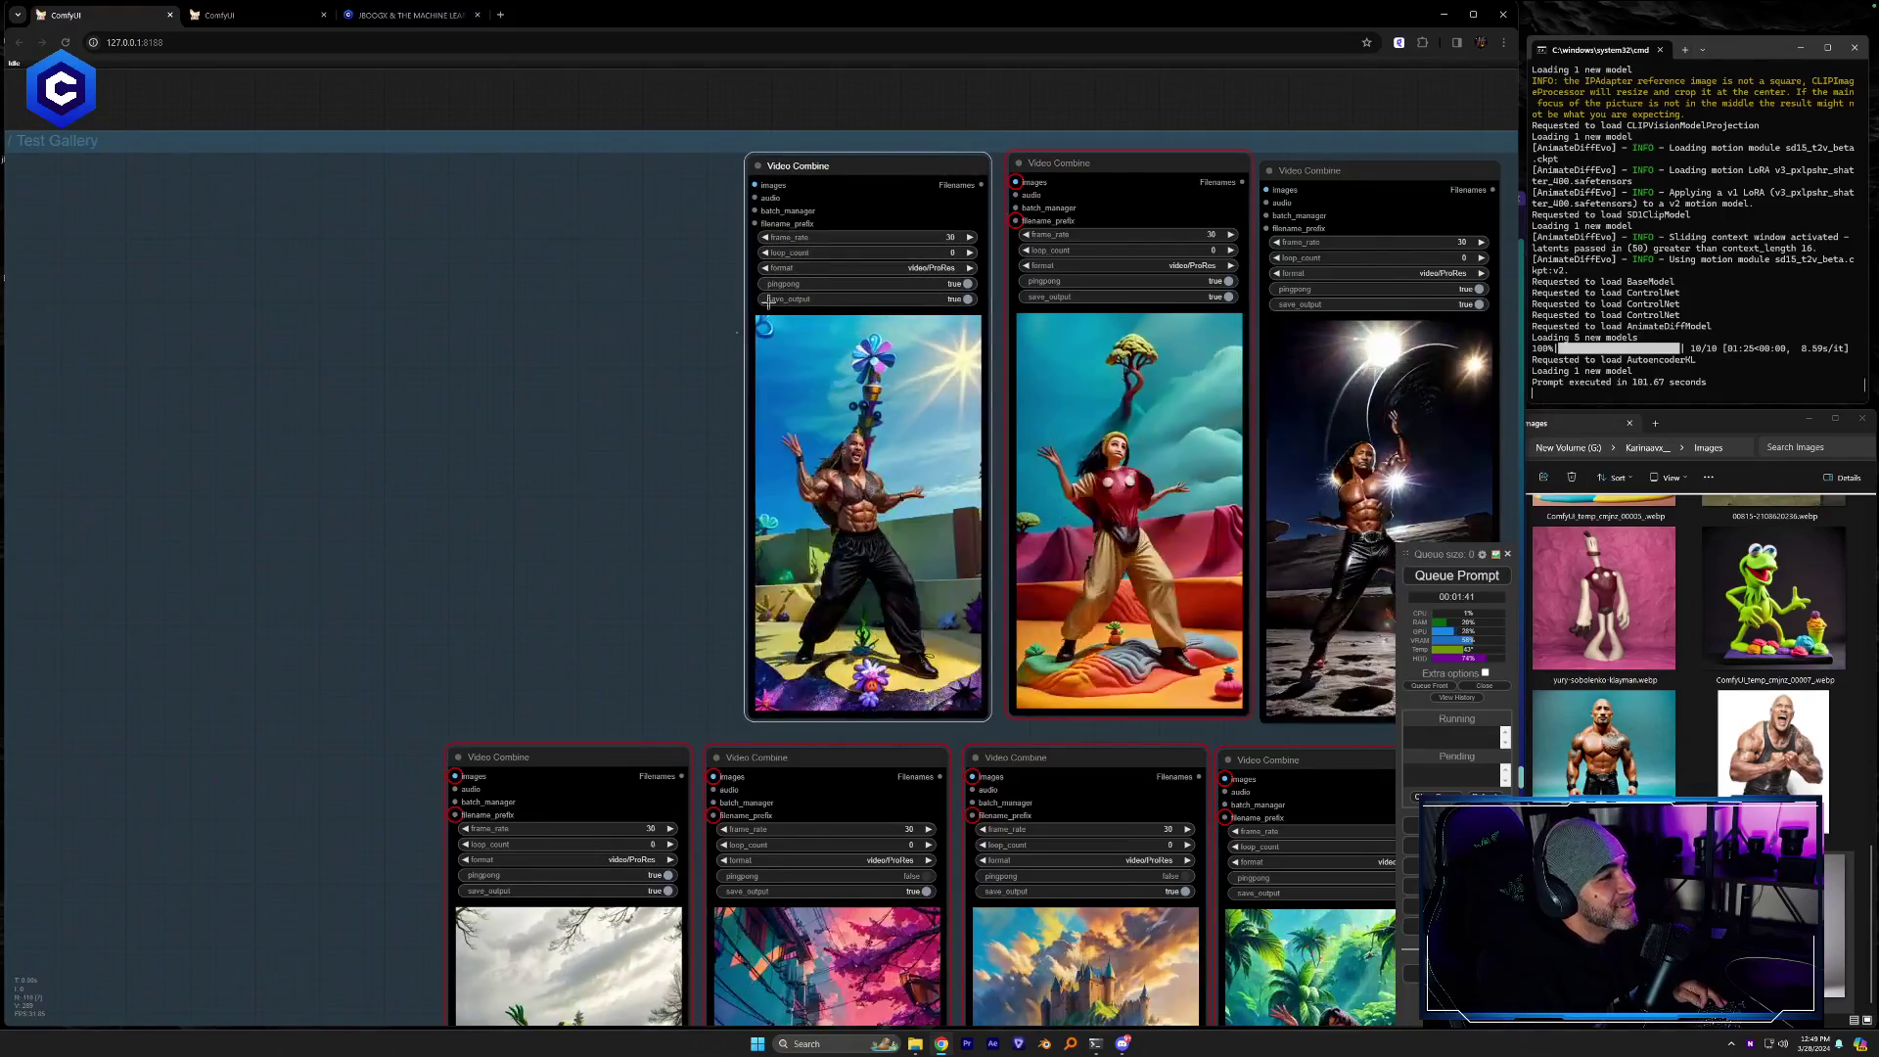
Sync the previews of the gallery videos from the clay landscape Video Combine node to compare them in step
{"action": "left_click_drag", "start_coordinate": [368, 546], "coordinate": [142, 576]}
{"action": "scroll", "coordinate": [849, 578], "scroll_direction": "up", "scroll_amount": 4}
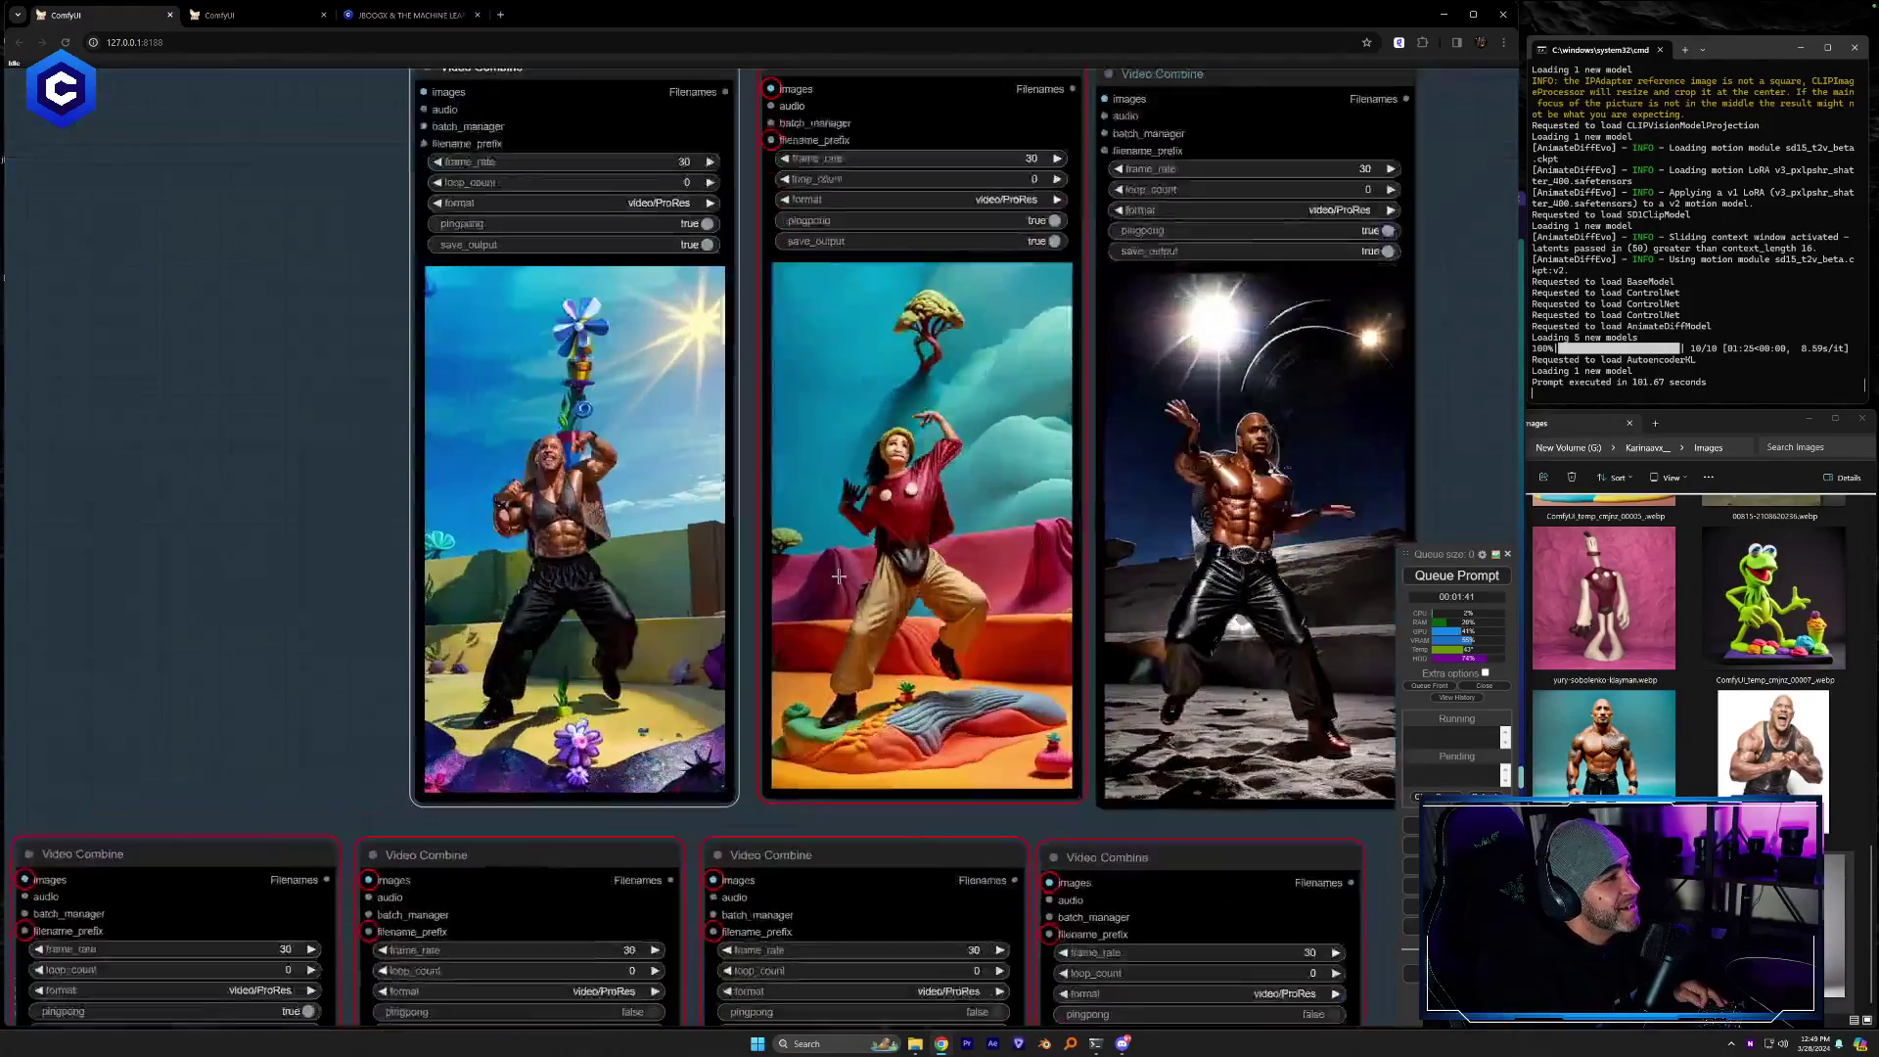
{"action": "left_click_drag", "start_coordinate": [309, 552], "coordinate": [219, 554]}
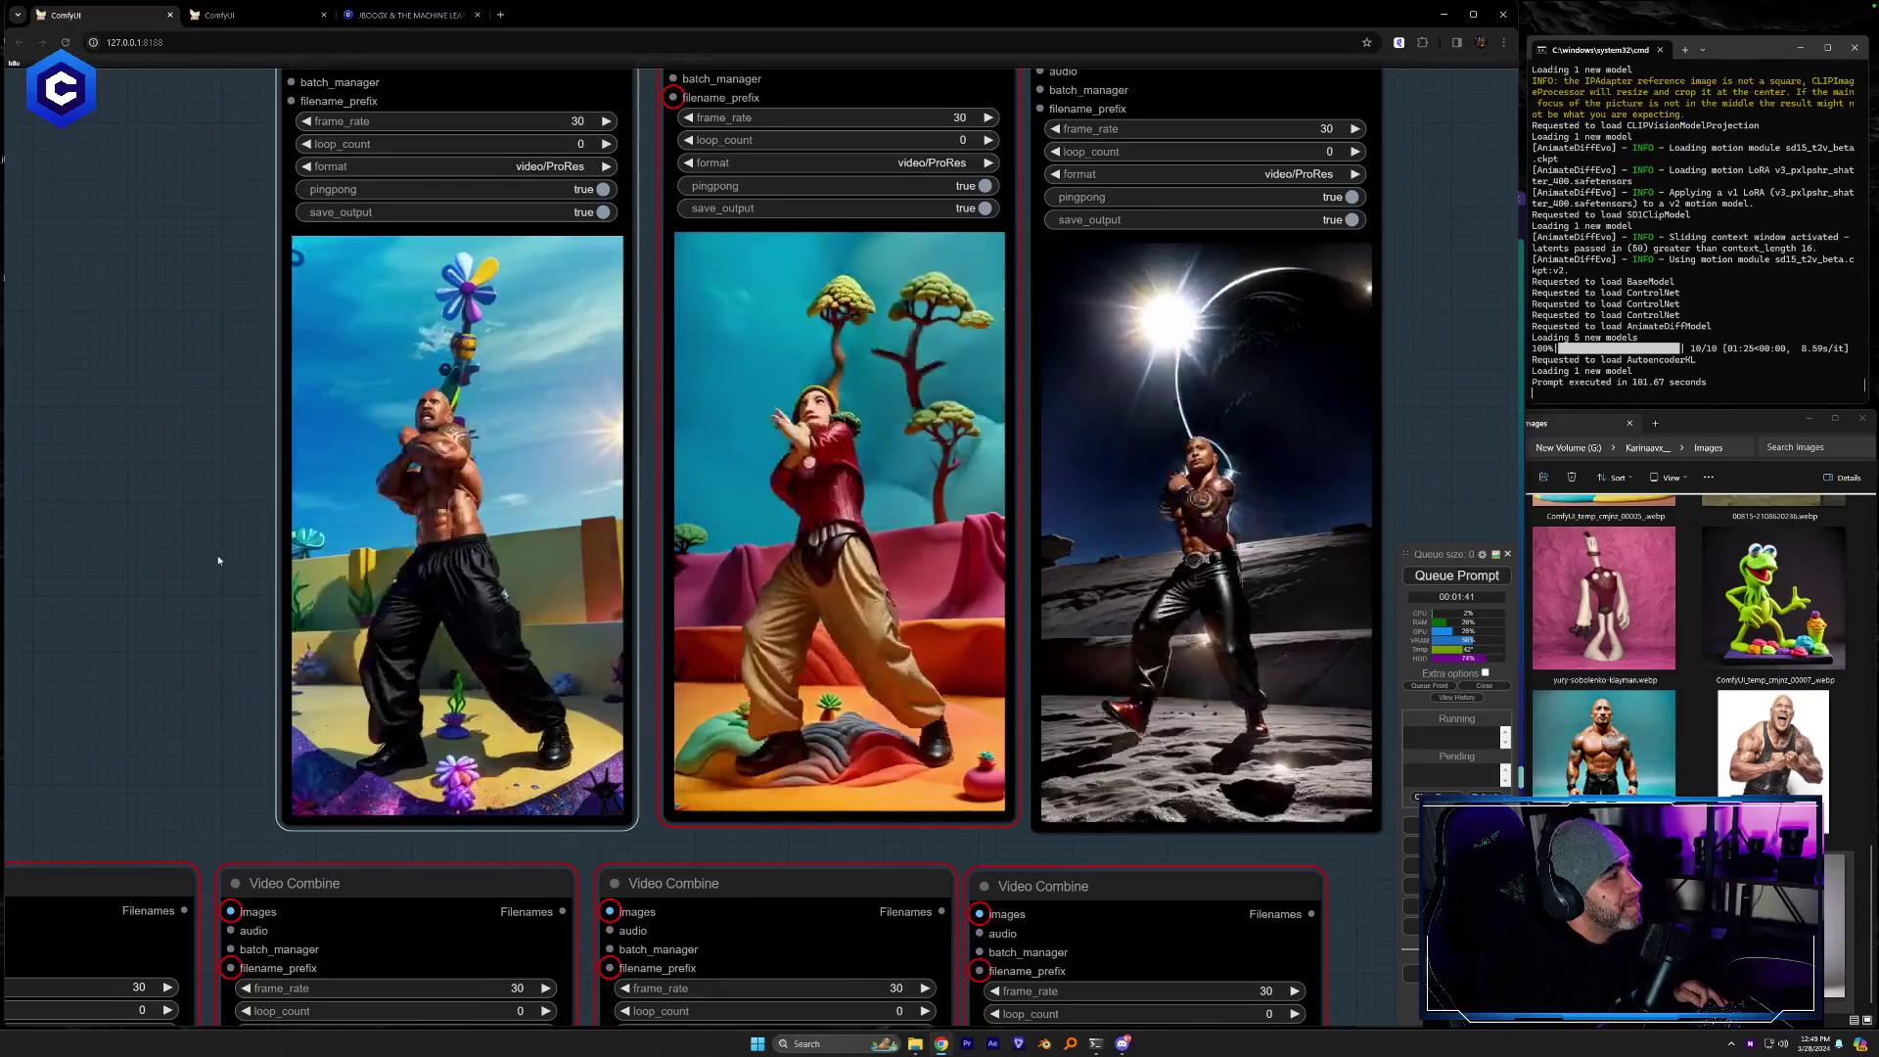
{"action": "right_click", "coordinate": [786, 522]}
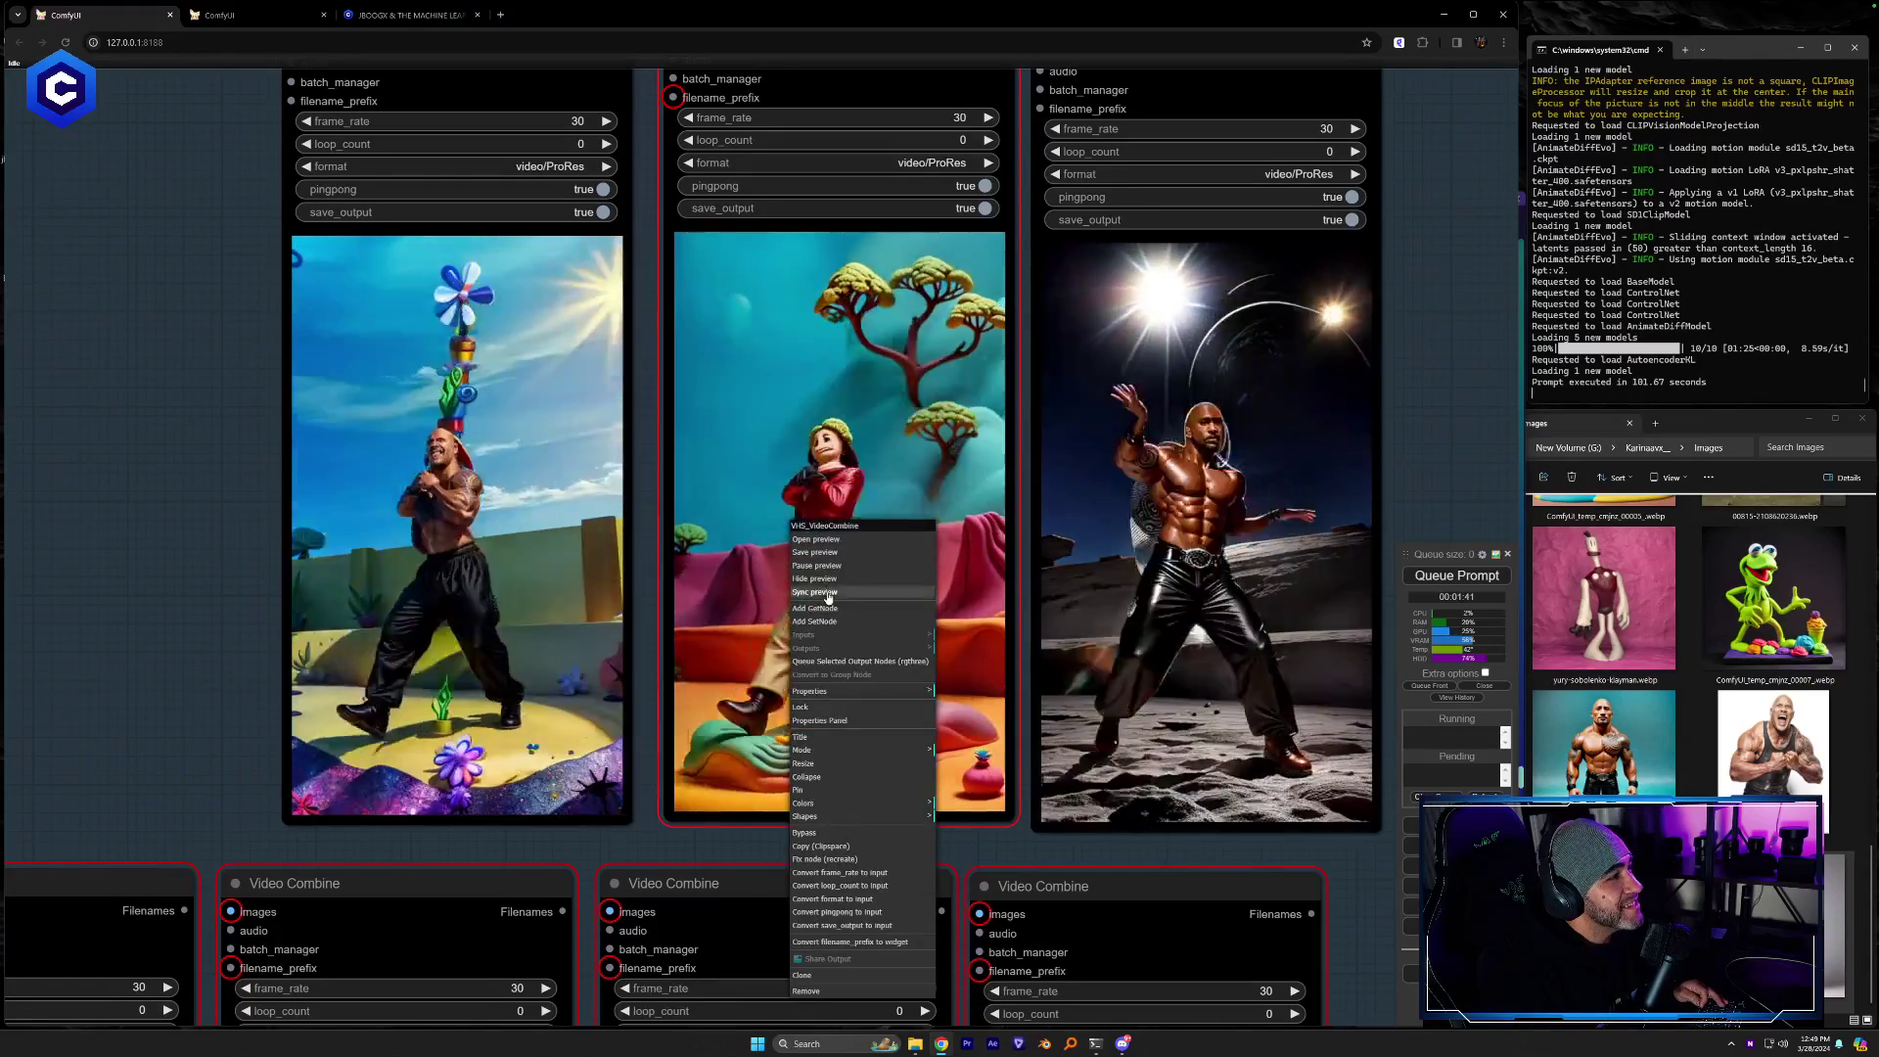
{"action": "left_click", "coordinate": [818, 584]}
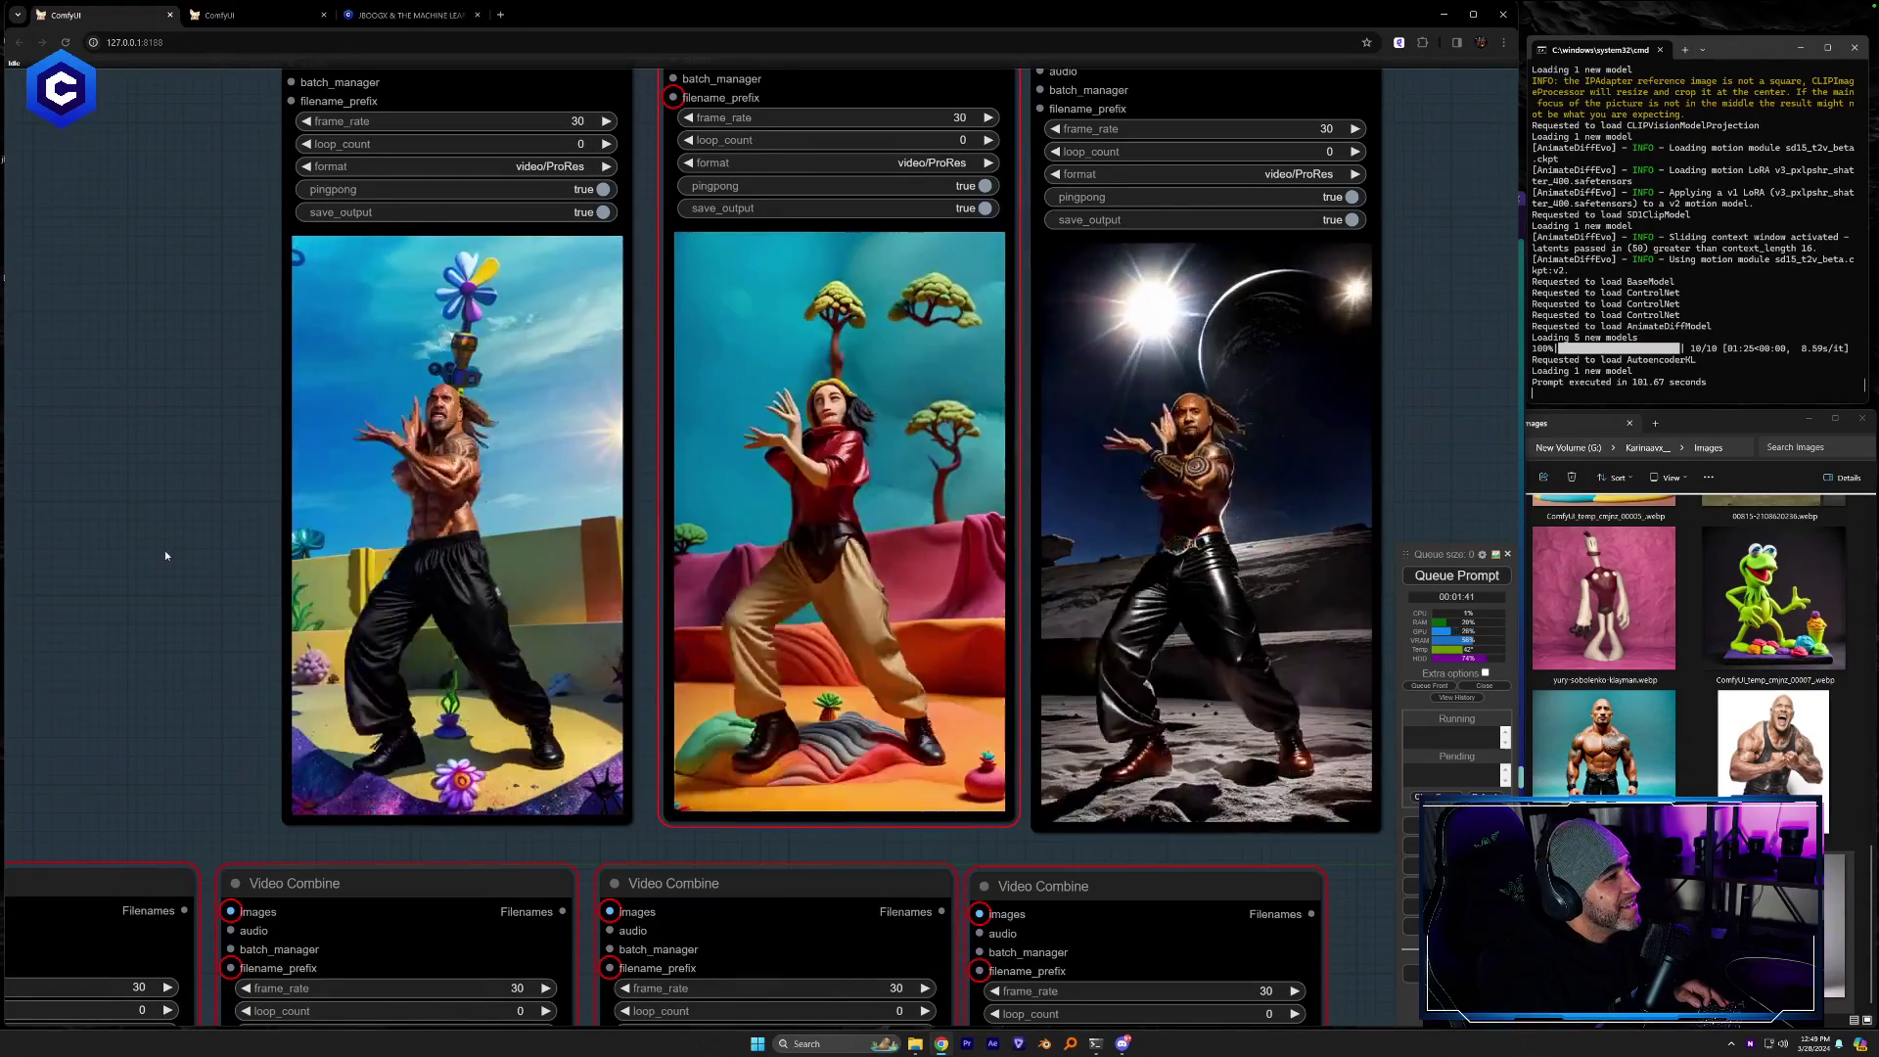
Switch to Discord and read through the newest messages in the Office Hours chat
{"action": "left_click_drag", "start_coordinate": [151, 566], "coordinate": [607, 479]}
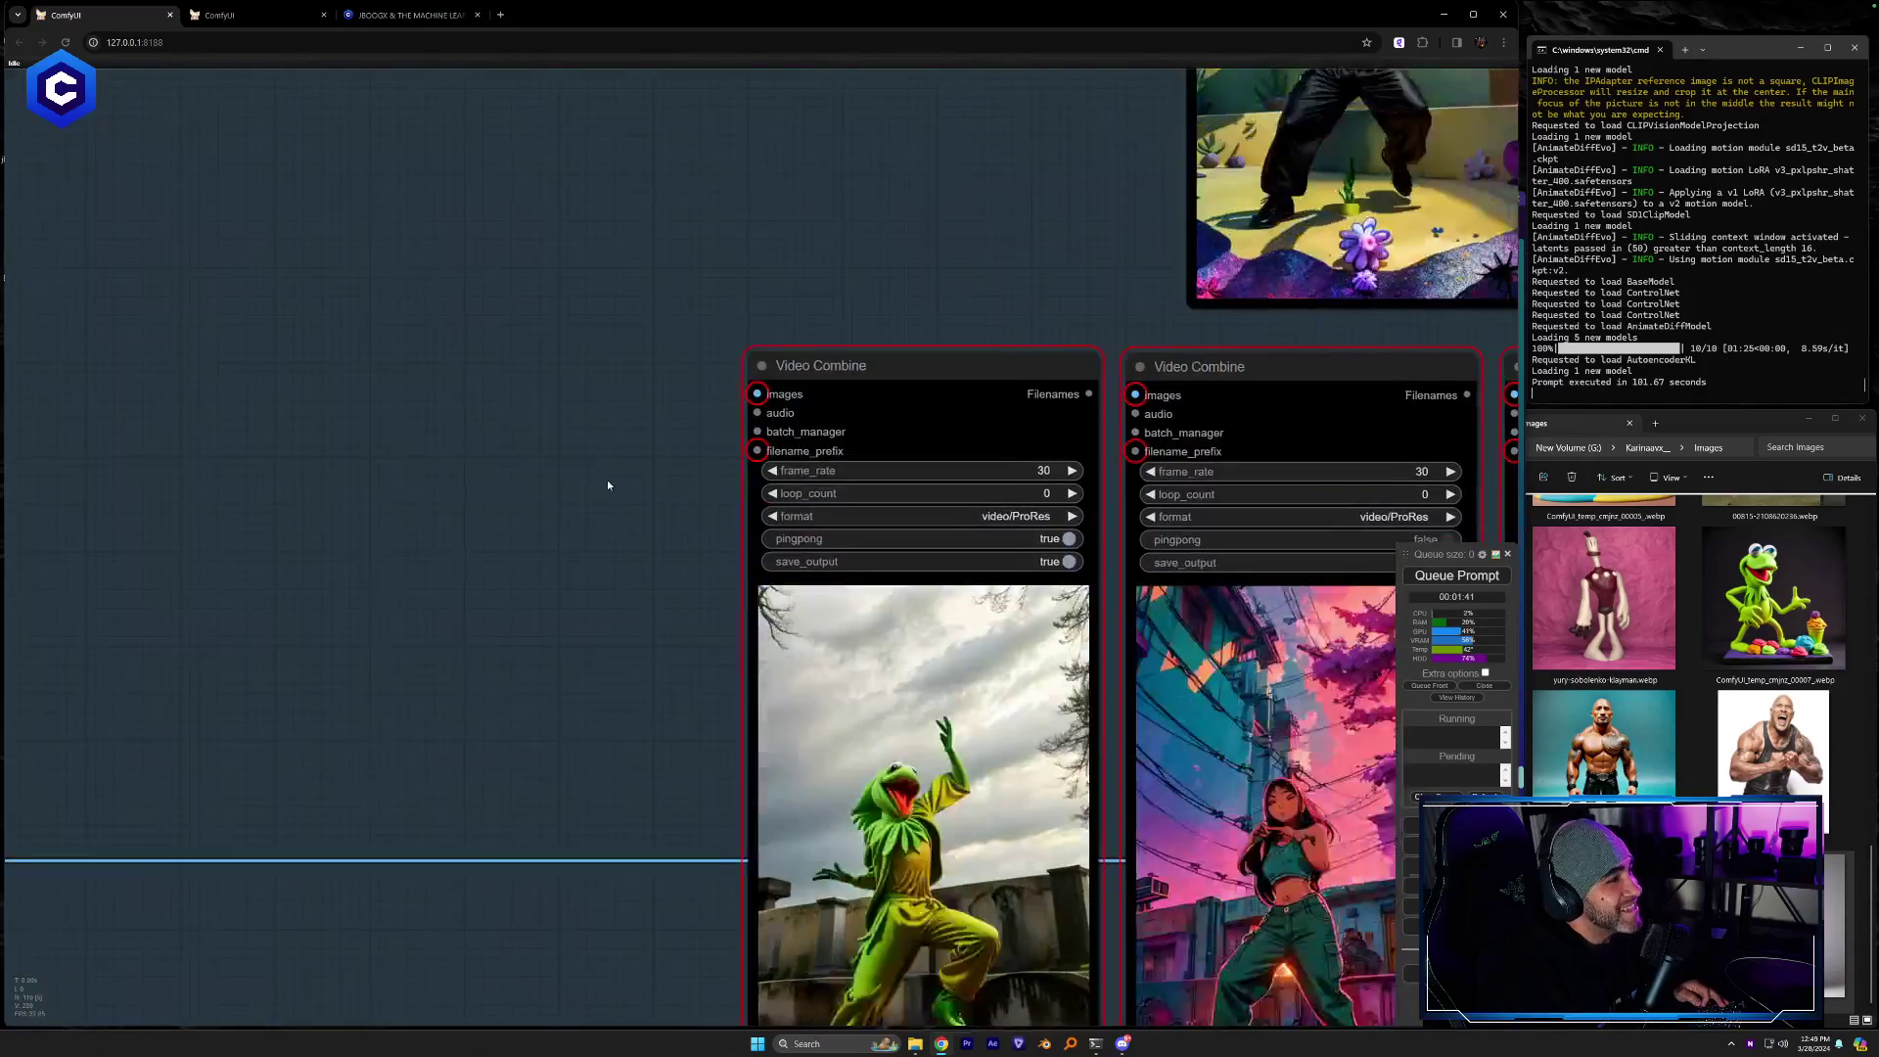
{"action": "scroll", "coordinate": [519, 689], "scroll_direction": "down", "scroll_amount": 3}
{"action": "left_click_drag", "start_coordinate": [244, 773], "coordinate": [1387, 581]}
{"action": "left_click_drag", "start_coordinate": [204, 897], "coordinate": [1260, 792]}
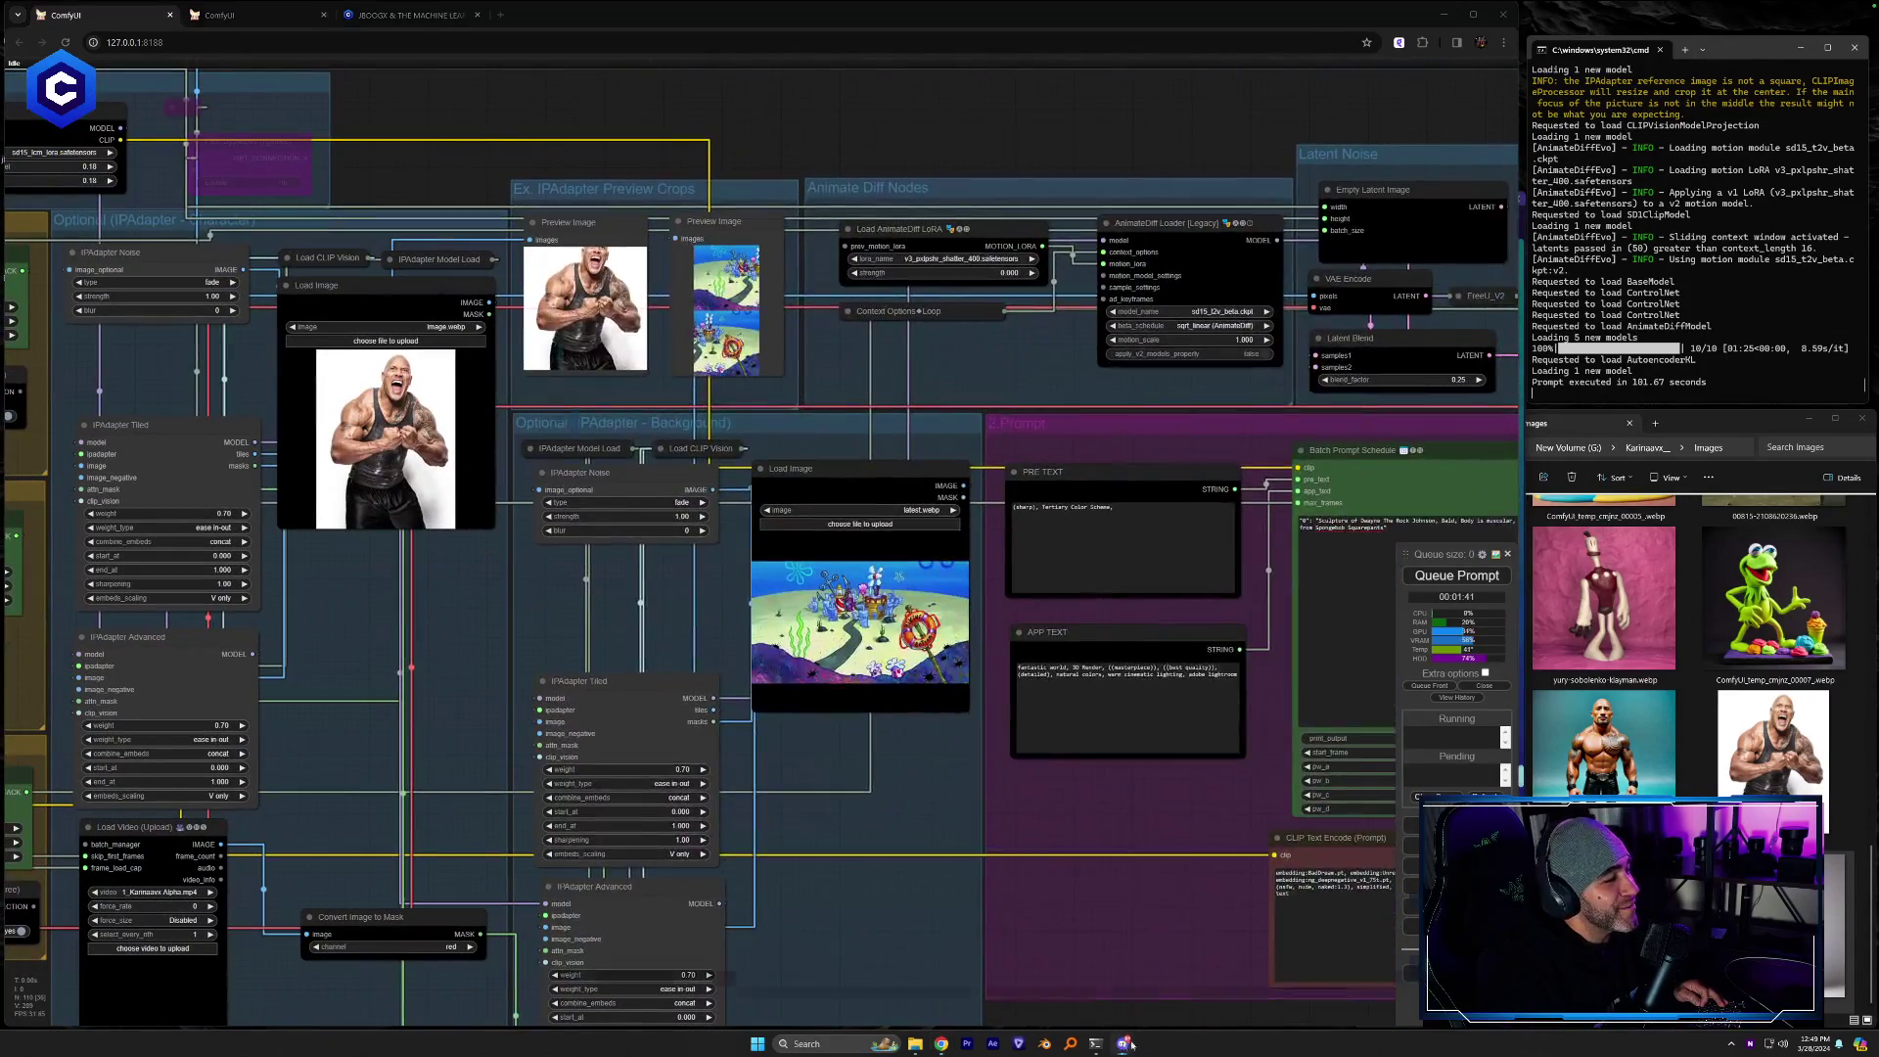
{"action": "left_click", "coordinate": [1124, 1043]}
{"action": "scroll", "coordinate": [1384, 829], "scroll_direction": "down", "scroll_amount": 5}
{"action": "scroll", "coordinate": [1387, 820], "scroll_direction": "down", "scroll_amount": 10}
{"action": "scroll", "coordinate": [1390, 816], "scroll_direction": "down", "scroll_amount": 10}
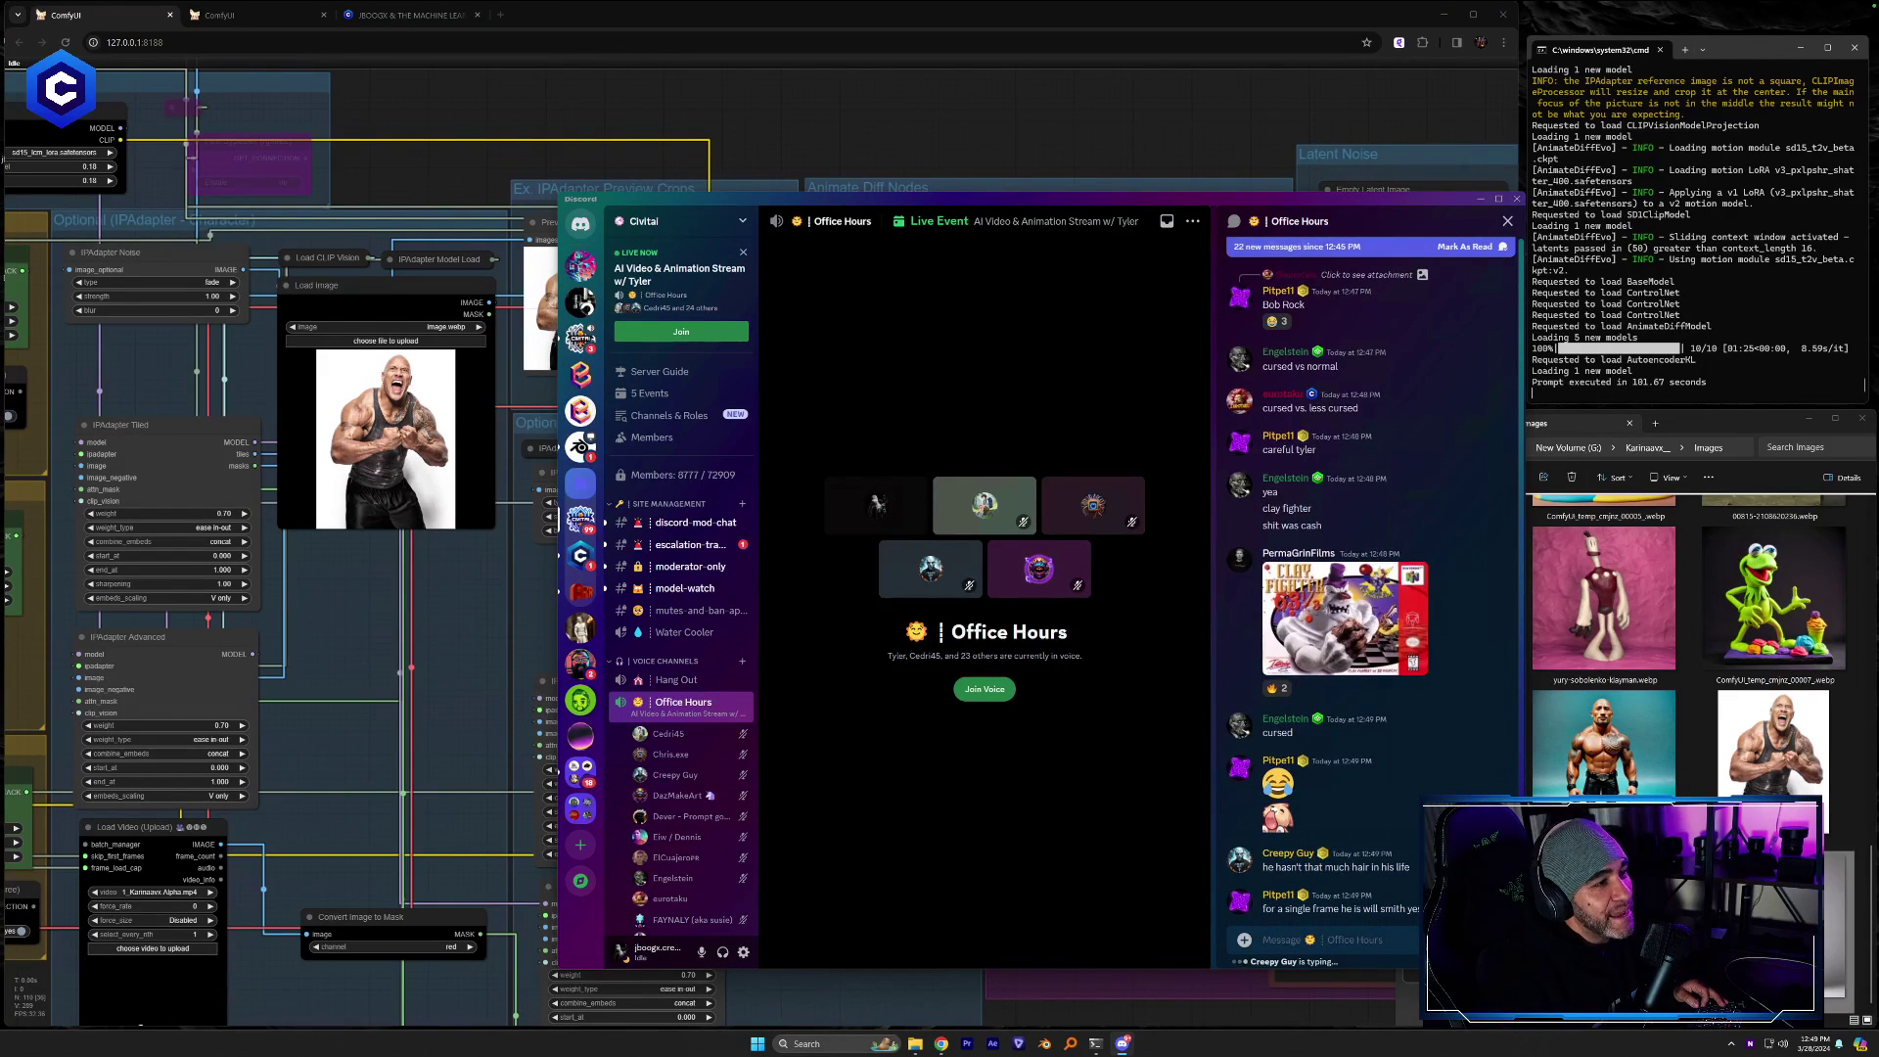
Load the wire-wrapped figure image from the Images folder into the character IPAdapter's Load Image node
{"action": "key", "text": "alt+Tab"}
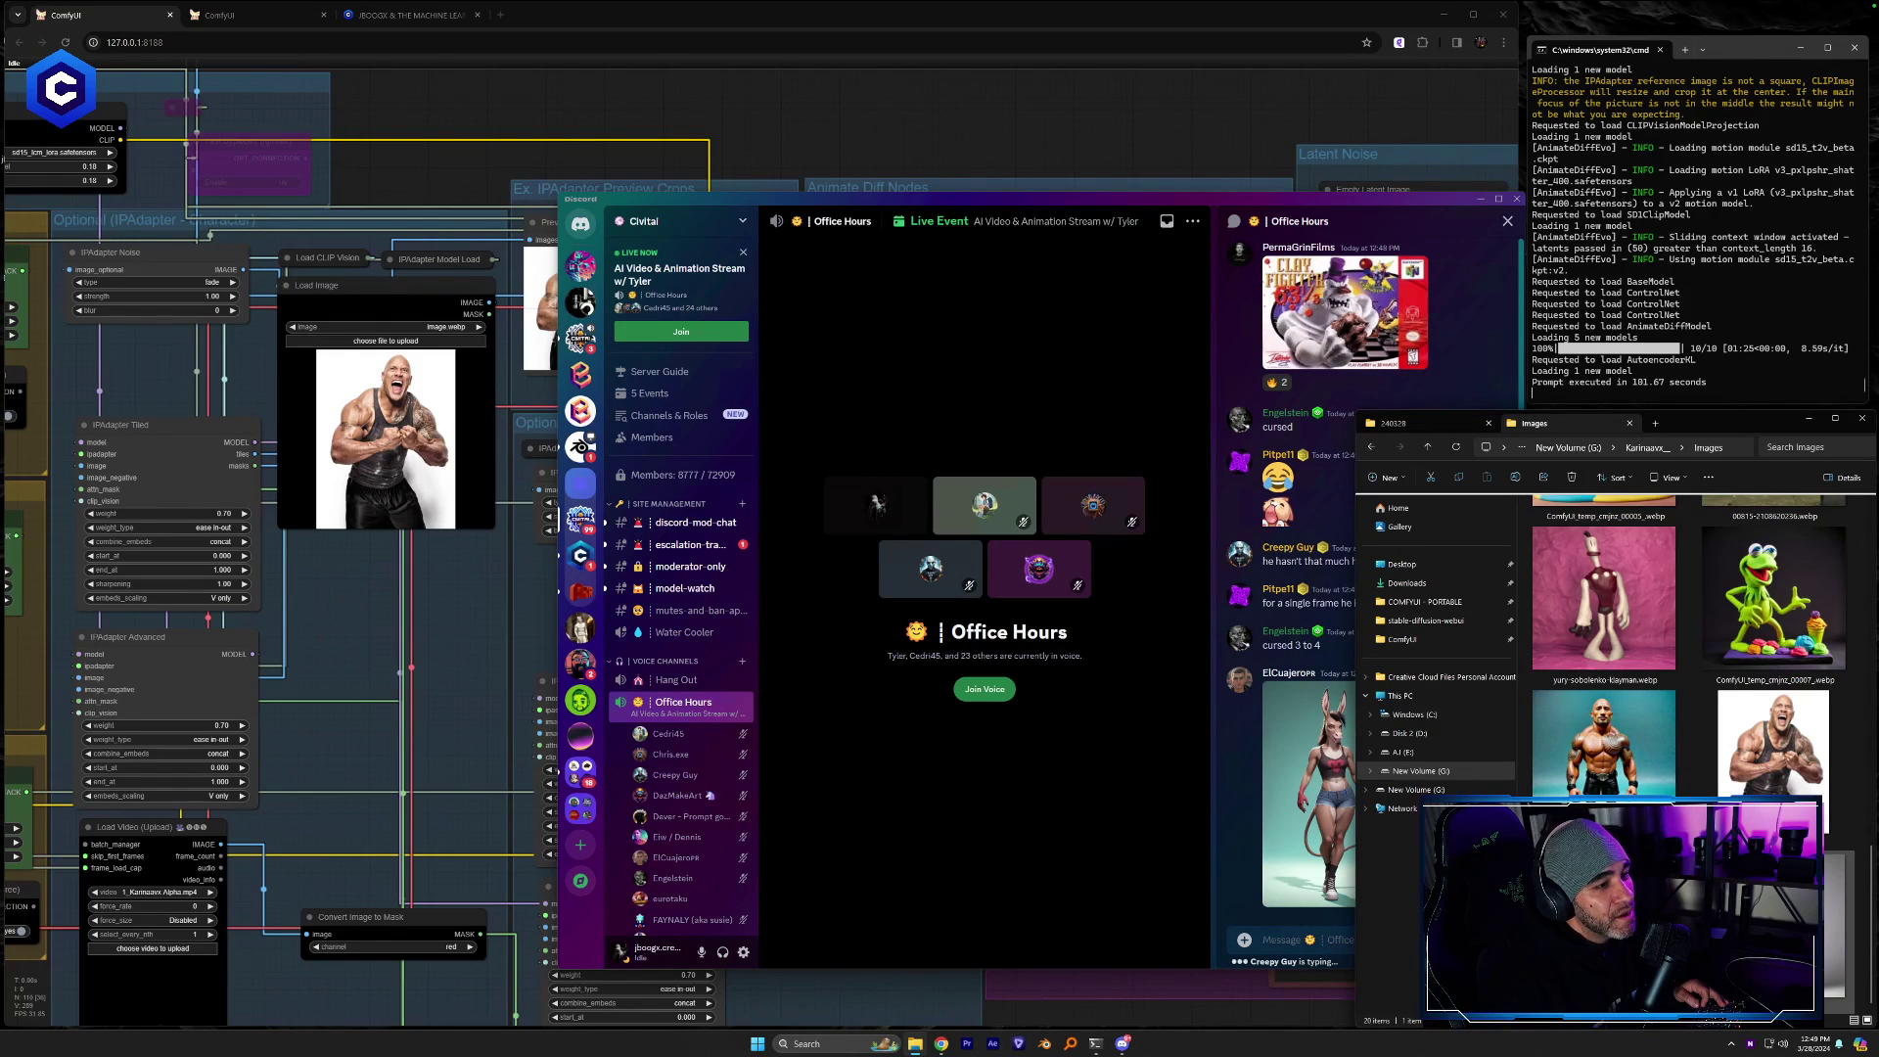
{"action": "left_click_drag", "start_coordinate": [1773, 925], "coordinate": [393, 440]}
{"action": "left_click_drag", "start_coordinate": [525, 685], "coordinate": [599, 757]}
{"action": "scroll", "coordinate": [485, 529], "scroll_direction": "up", "scroll_amount": 9}
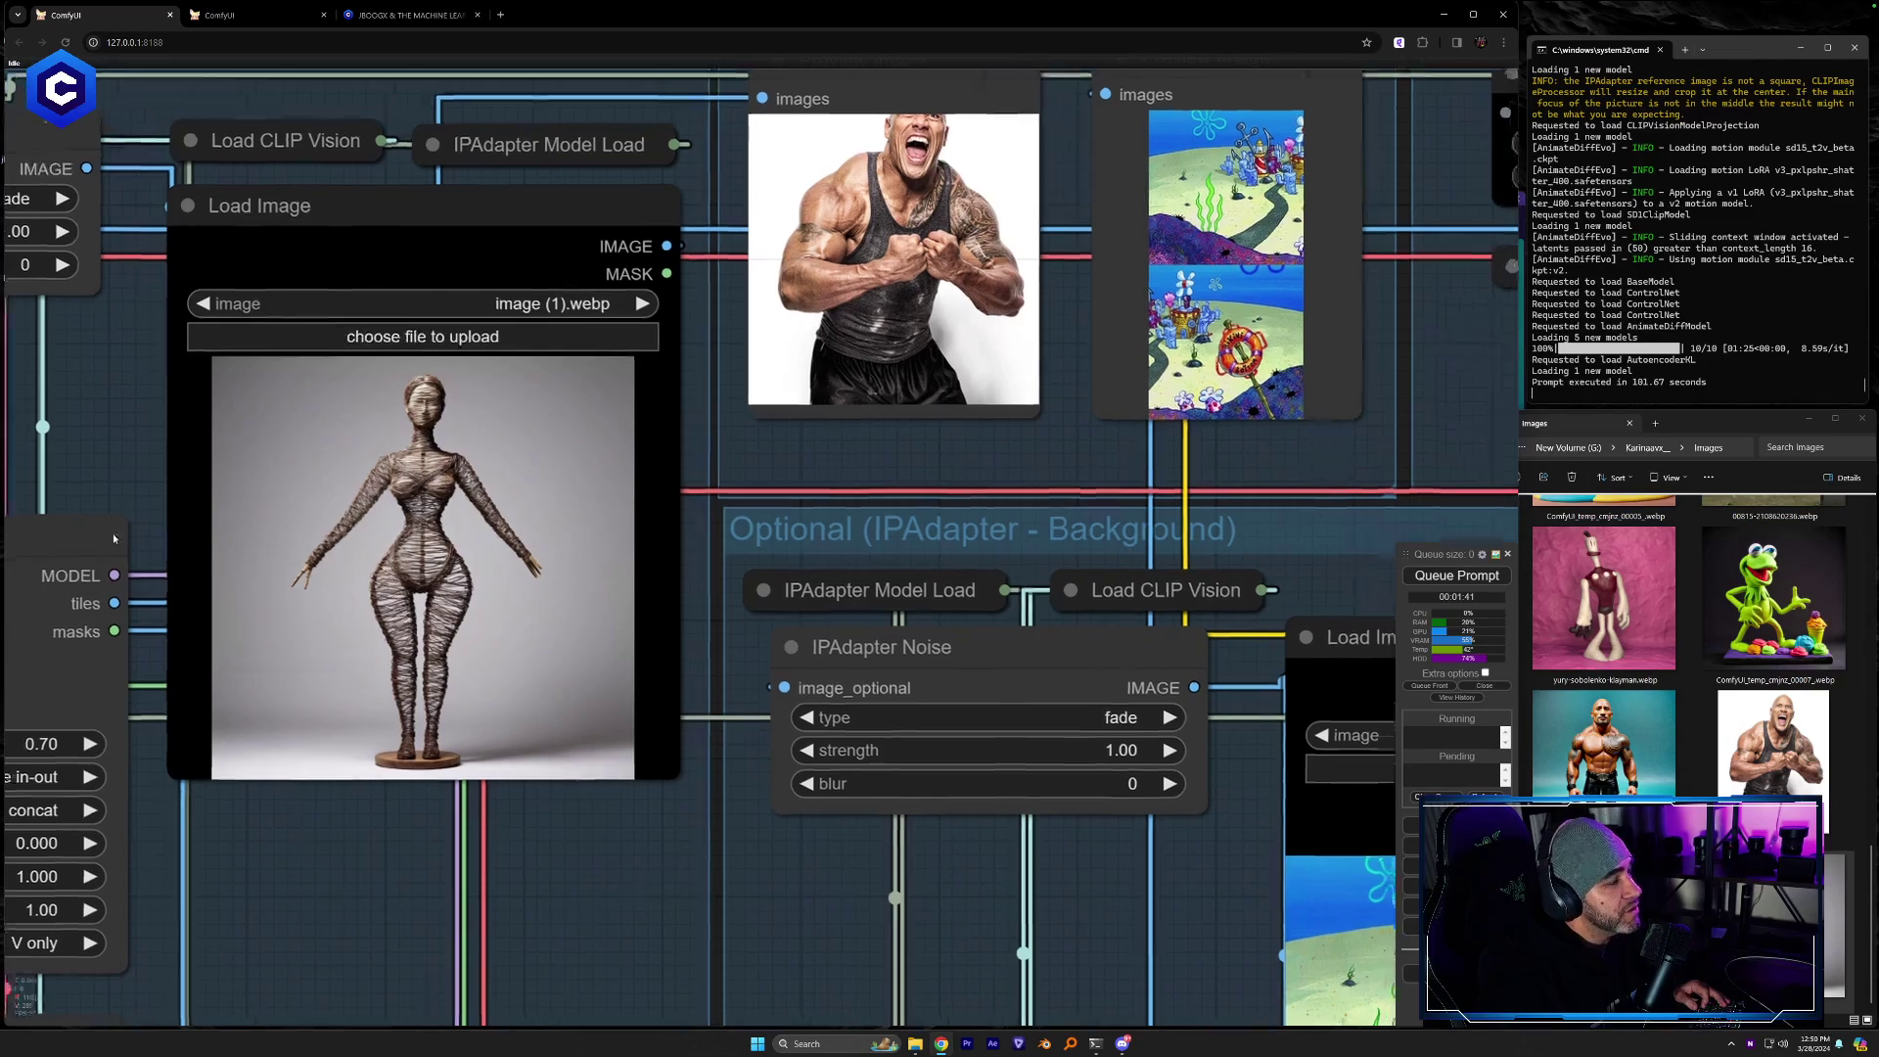
Browse the Images folder for a background reference for the background IPAdapter's Load Image node
{"action": "left_click_drag", "start_coordinate": [1188, 1018], "coordinate": [643, 705]}
{"action": "scroll", "coordinate": [667, 714], "scroll_direction": "down", "scroll_amount": 5}
{"action": "left_click_drag", "start_coordinate": [972, 896], "coordinate": [835, 800]}
{"action": "scroll", "coordinate": [1826, 1003], "scroll_direction": "down", "scroll_amount": 3}
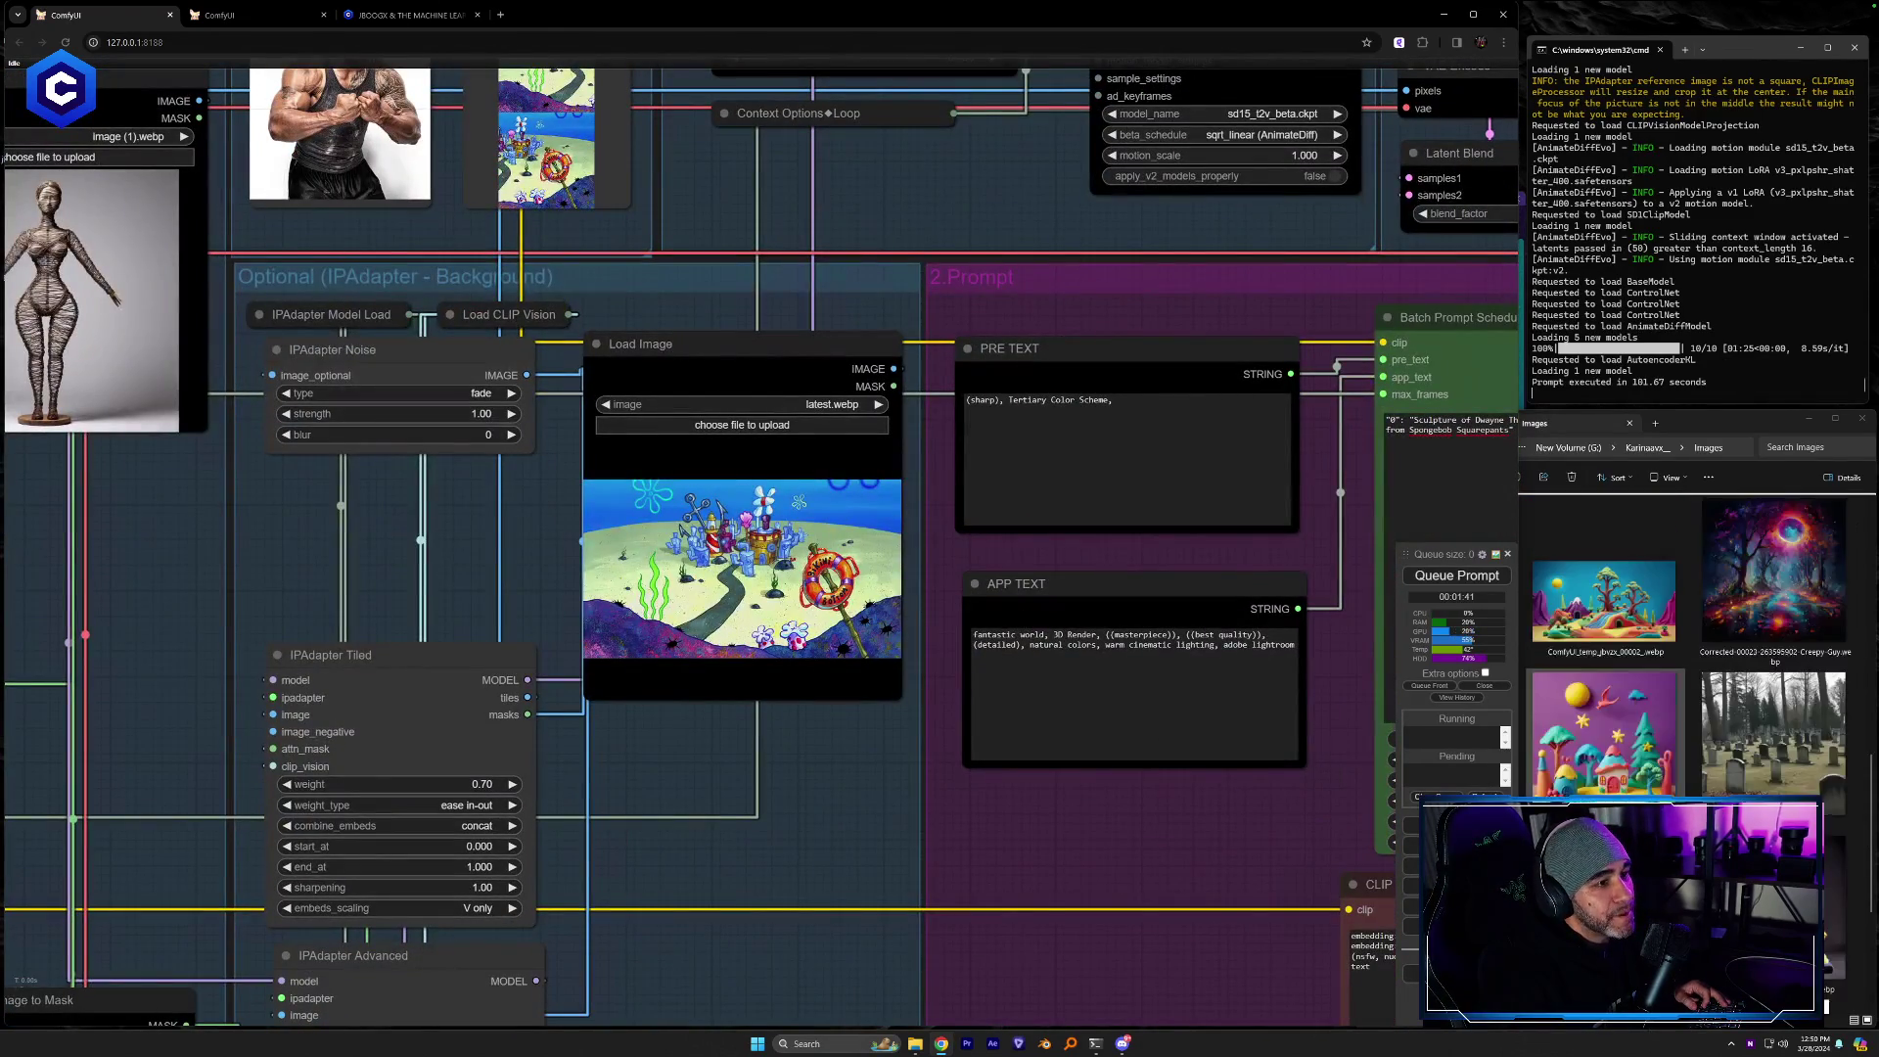
{"action": "scroll", "coordinate": [1826, 1004], "scroll_direction": "up", "scroll_amount": 3}
{"action": "scroll", "coordinate": [1826, 1004], "scroll_direction": "up", "scroll_amount": 3}
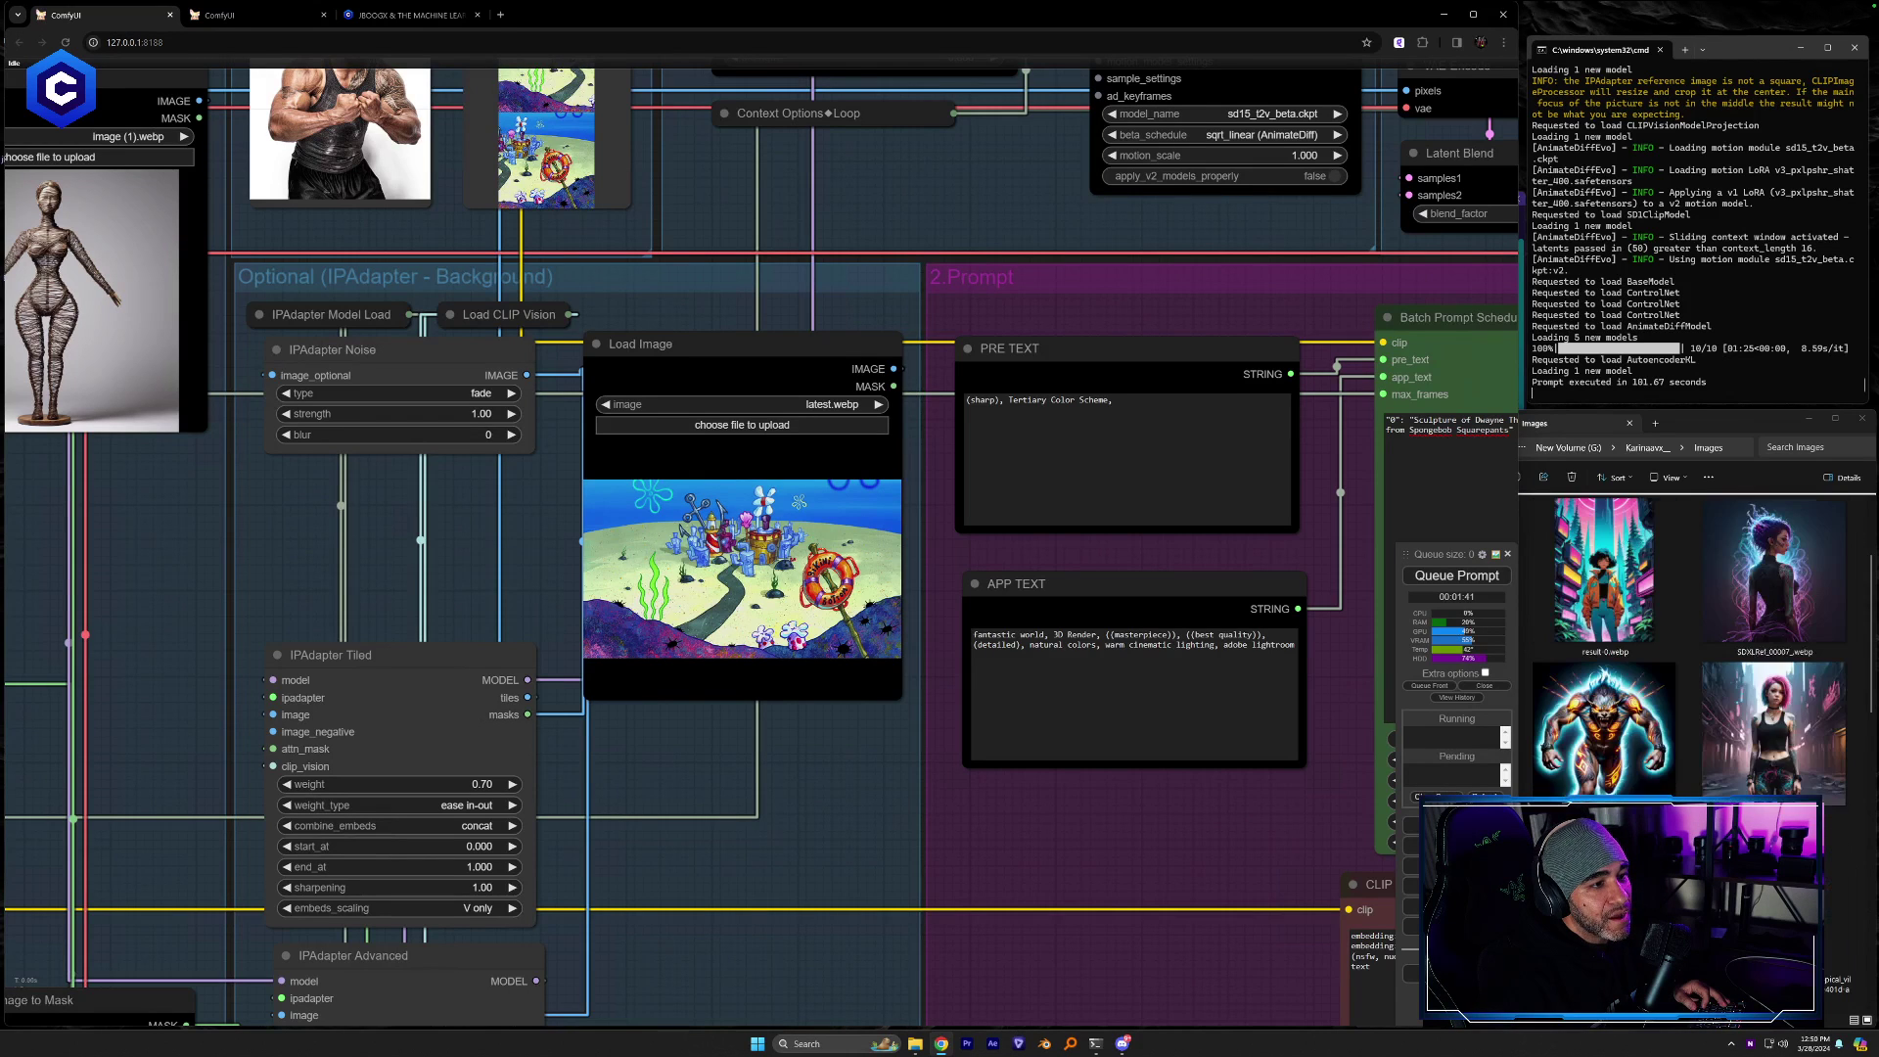
{"action": "scroll", "coordinate": [1826, 1004], "scroll_direction": "down", "scroll_amount": 6}
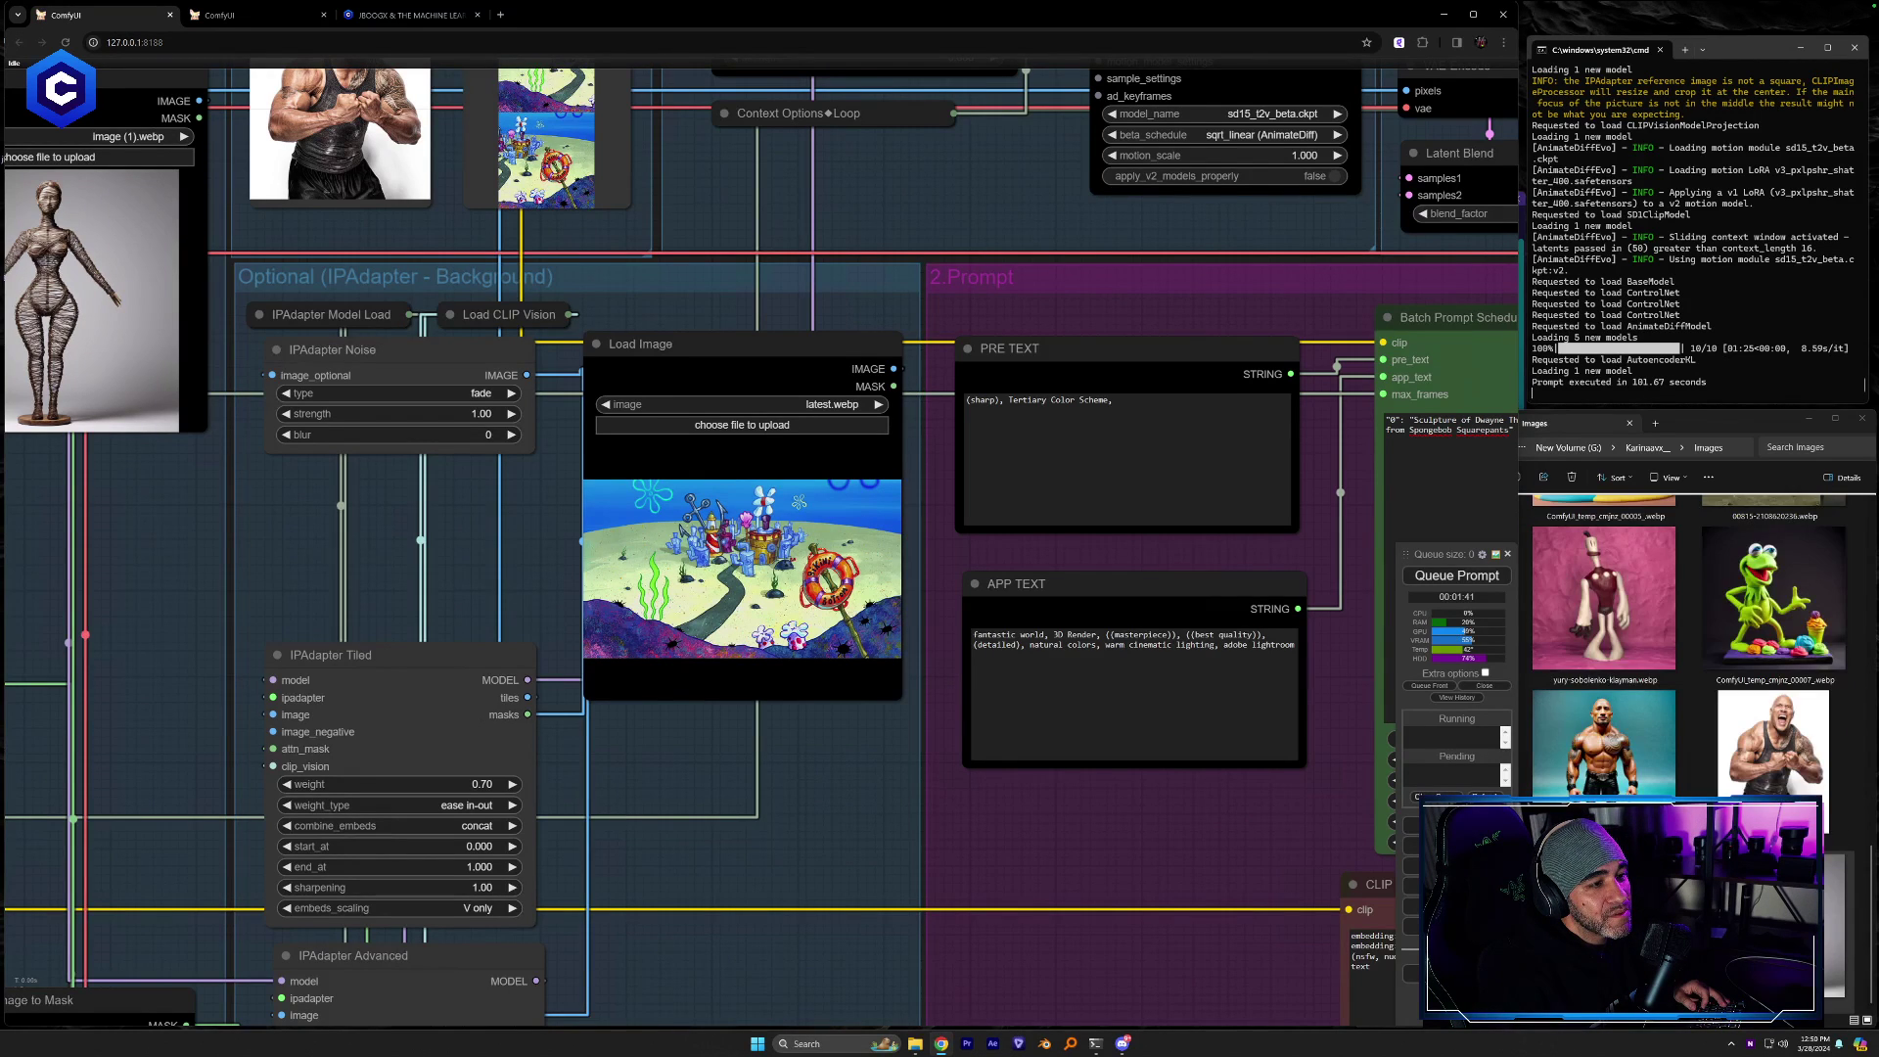
{"action": "scroll", "coordinate": [1826, 1004], "scroll_direction": "up", "scroll_amount": 6}
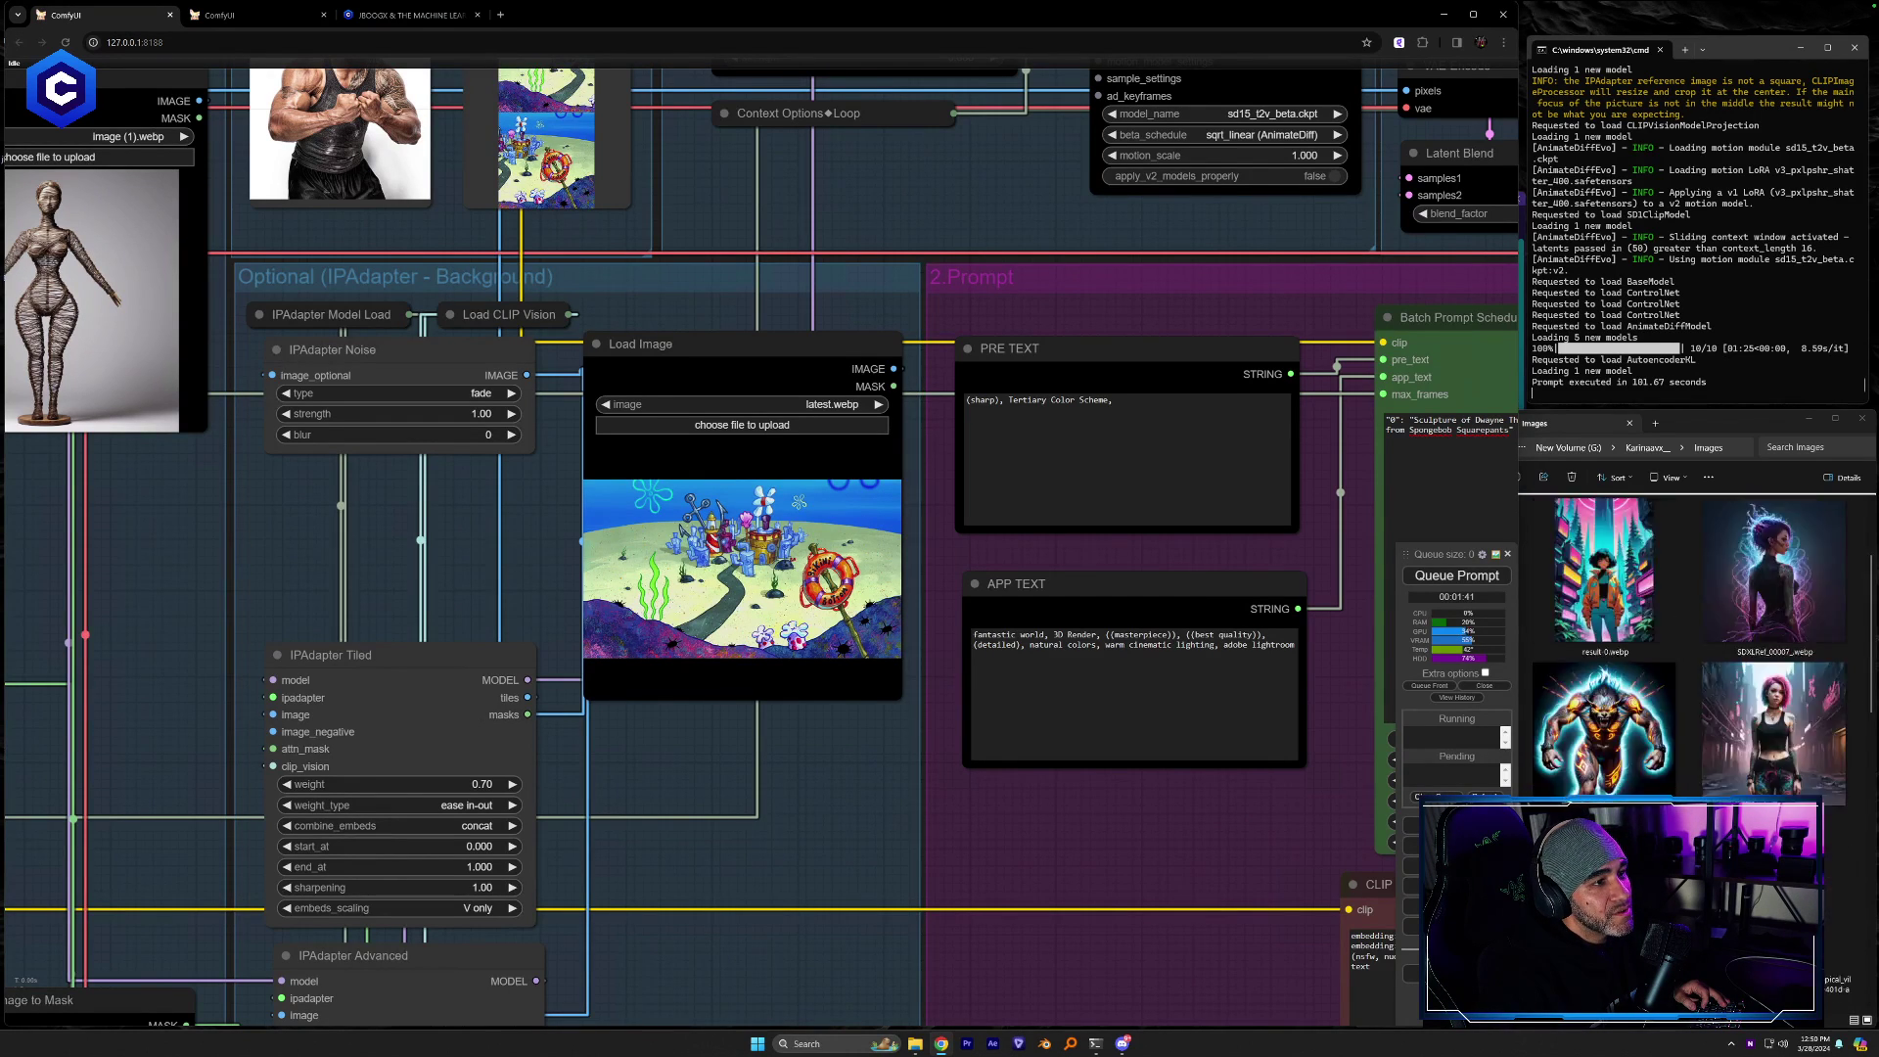
Copy the cloudy seascape from the Office Hours chat into the Images folder, replacing file.webp, and load it in the background Load Image node
{"action": "left_click", "coordinate": [1122, 1043]}
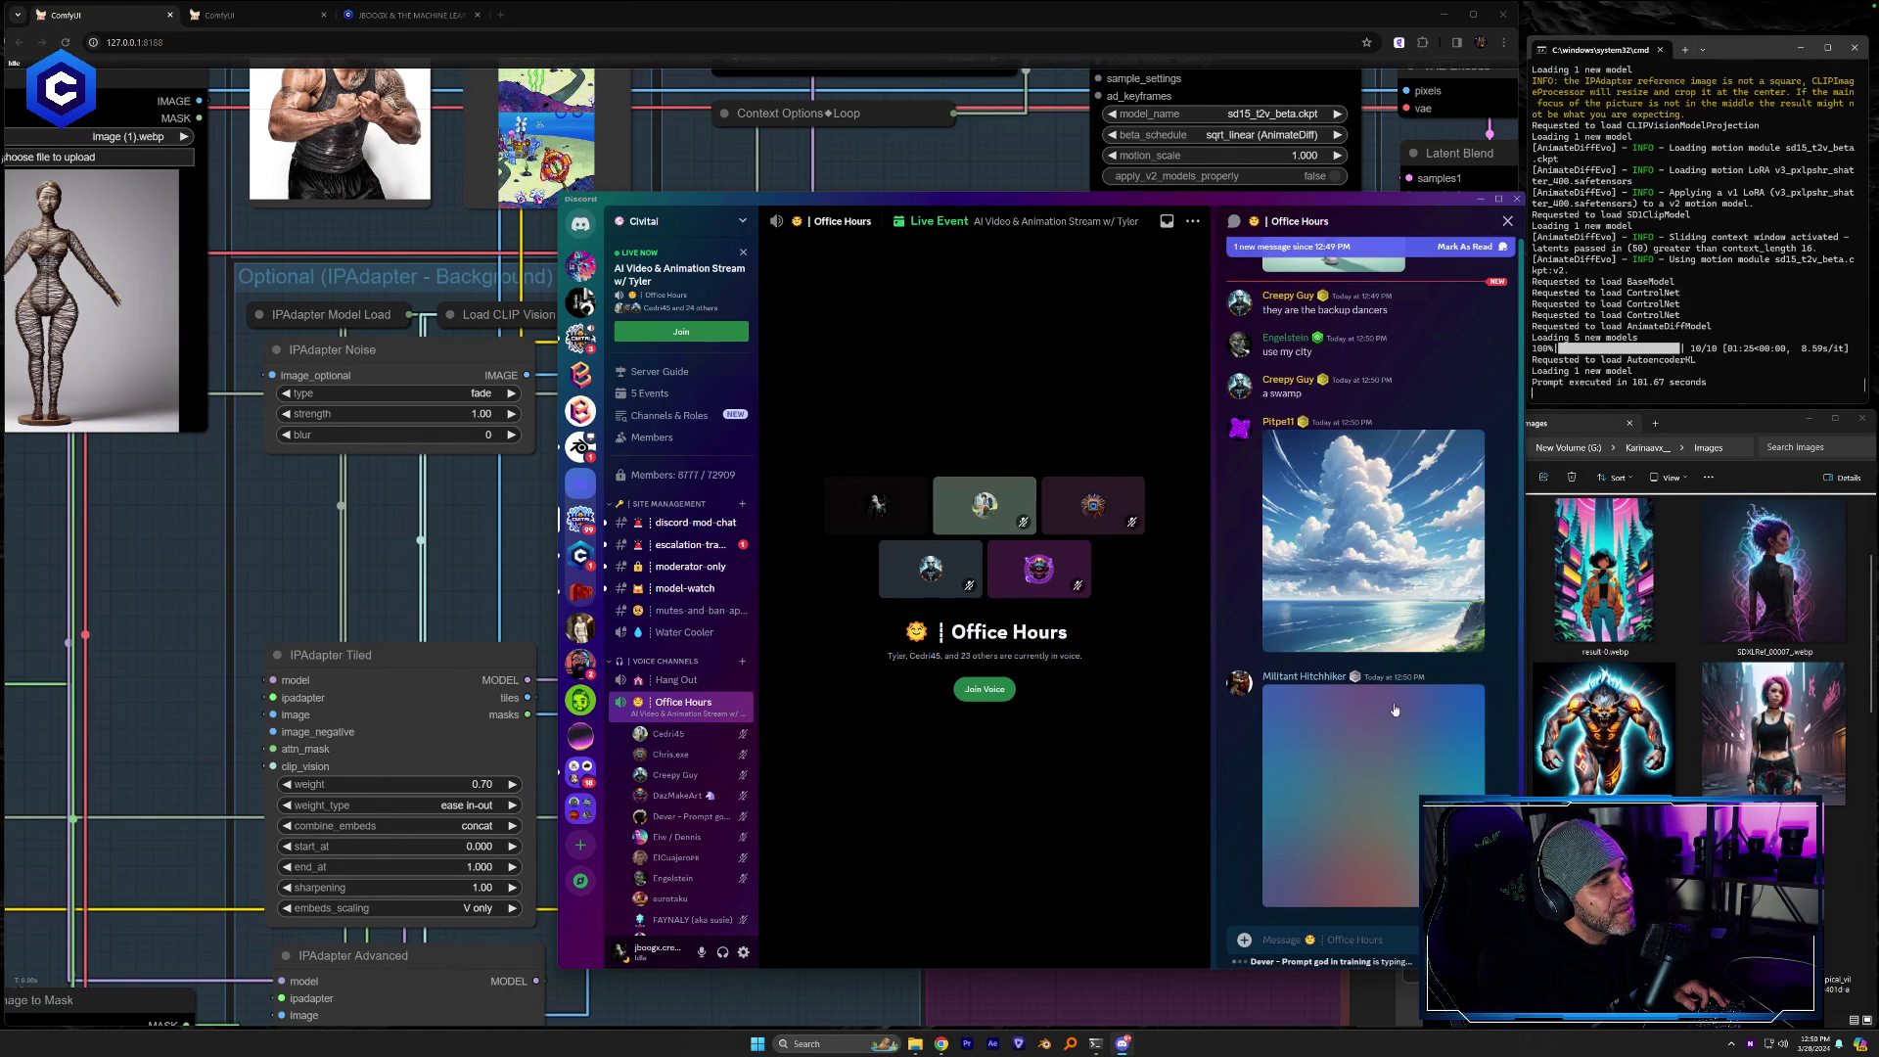
{"action": "left_click", "coordinate": [1357, 523]}
{"action": "left_click_drag", "start_coordinate": [983, 571], "coordinate": [1015, 1021]}
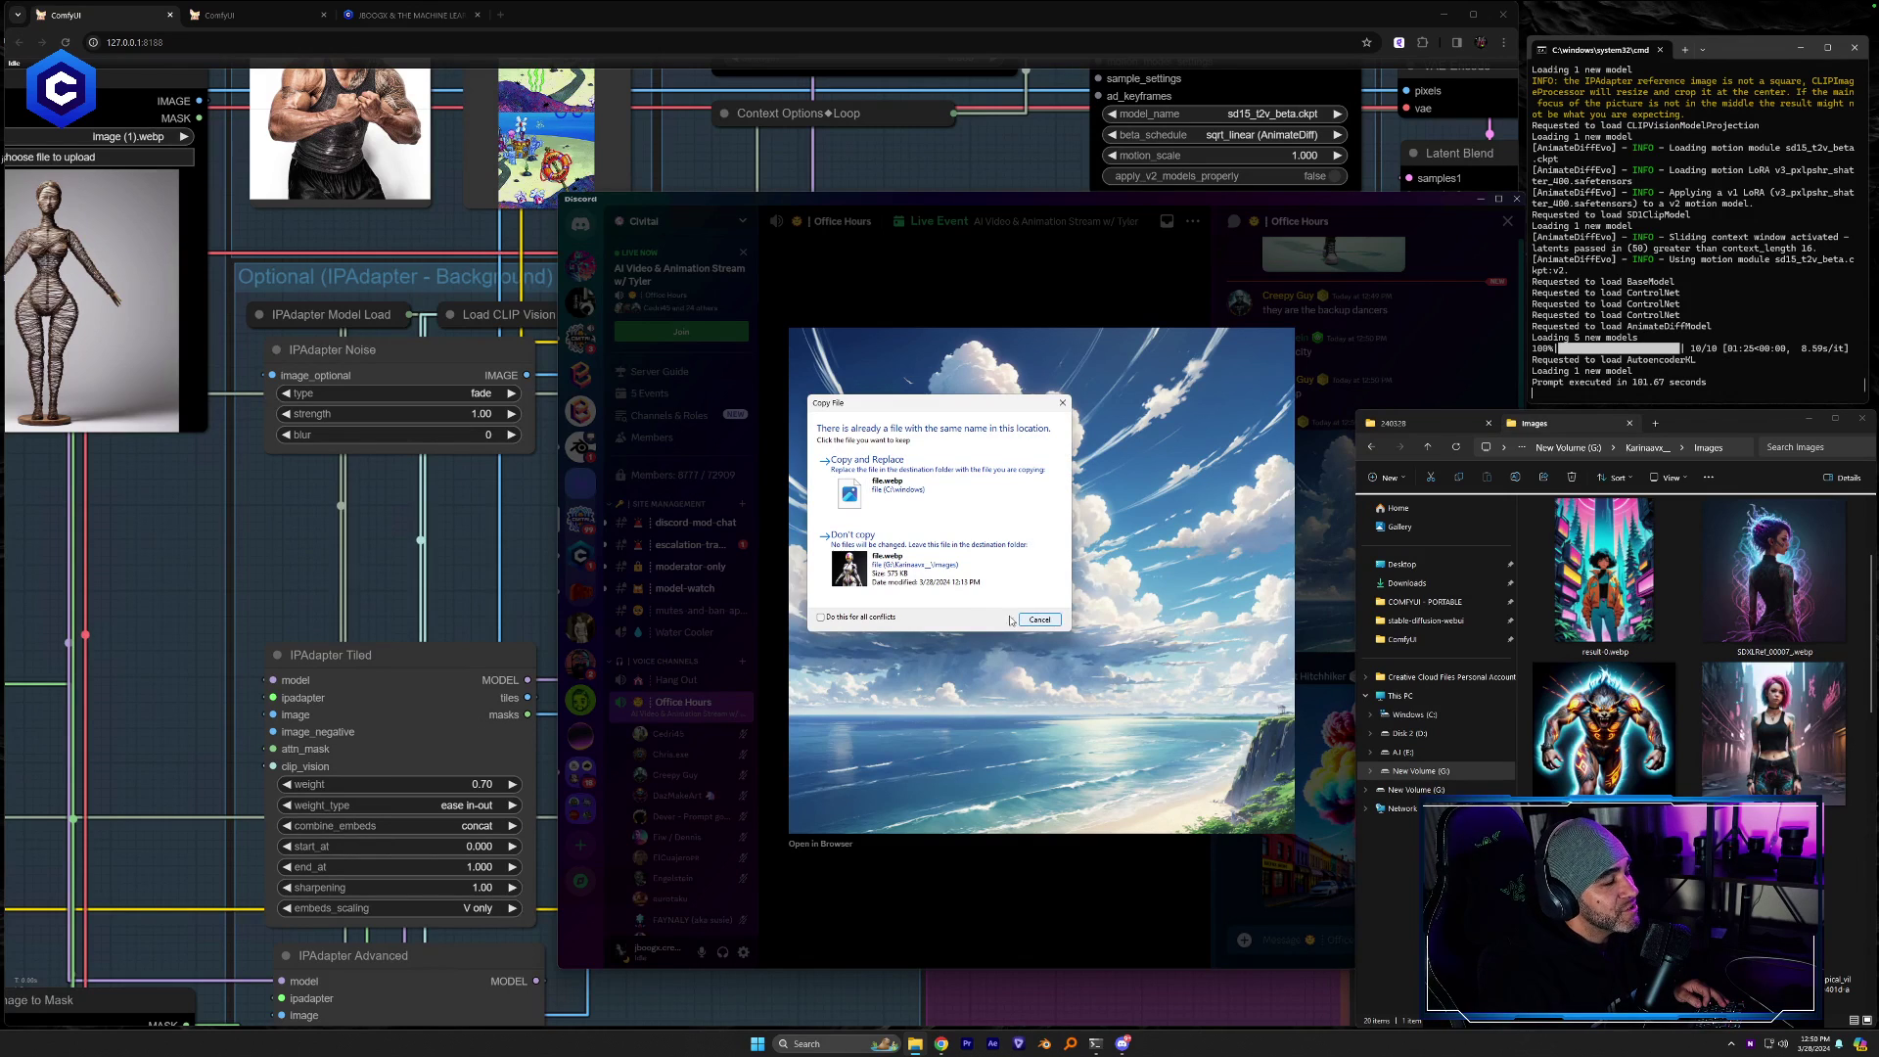
{"action": "left_click", "coordinate": [871, 467]}
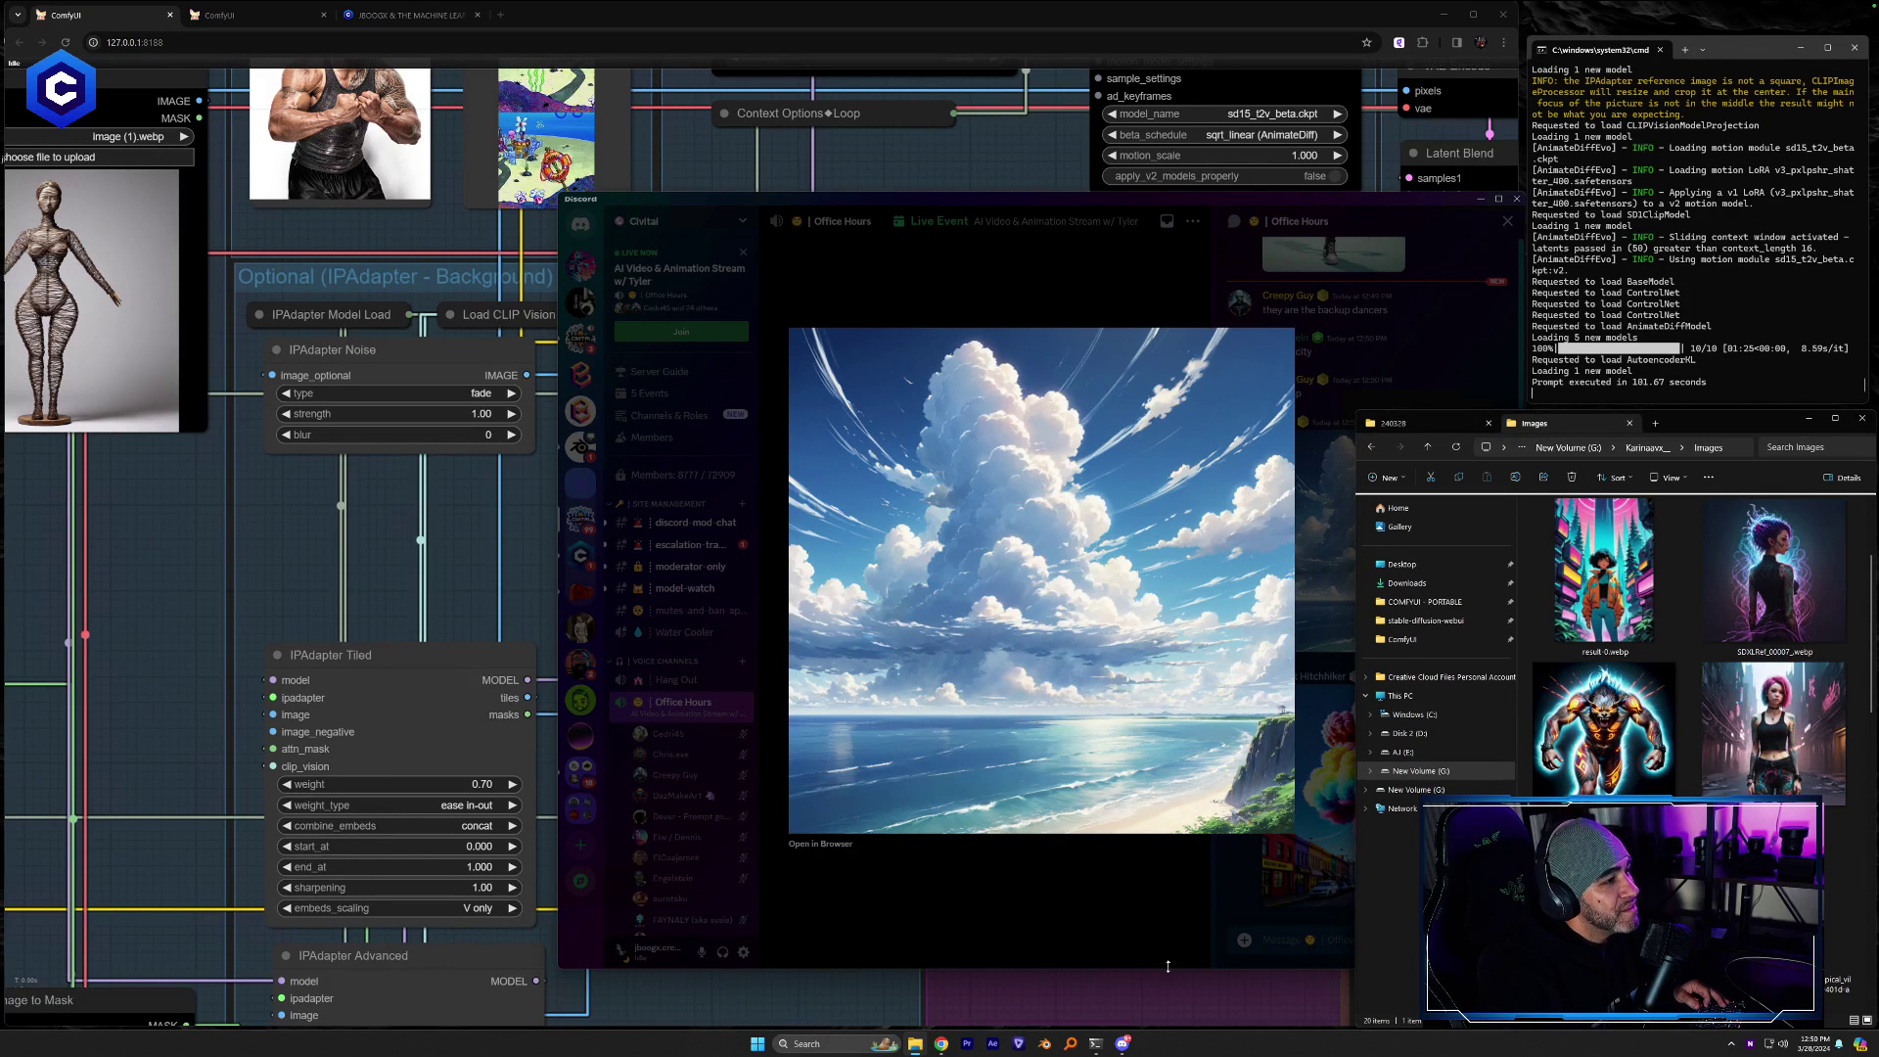
{"action": "left_click", "coordinate": [1211, 990]}
{"action": "scroll", "coordinate": [744, 763], "scroll_direction": "up", "scroll_amount": 1}
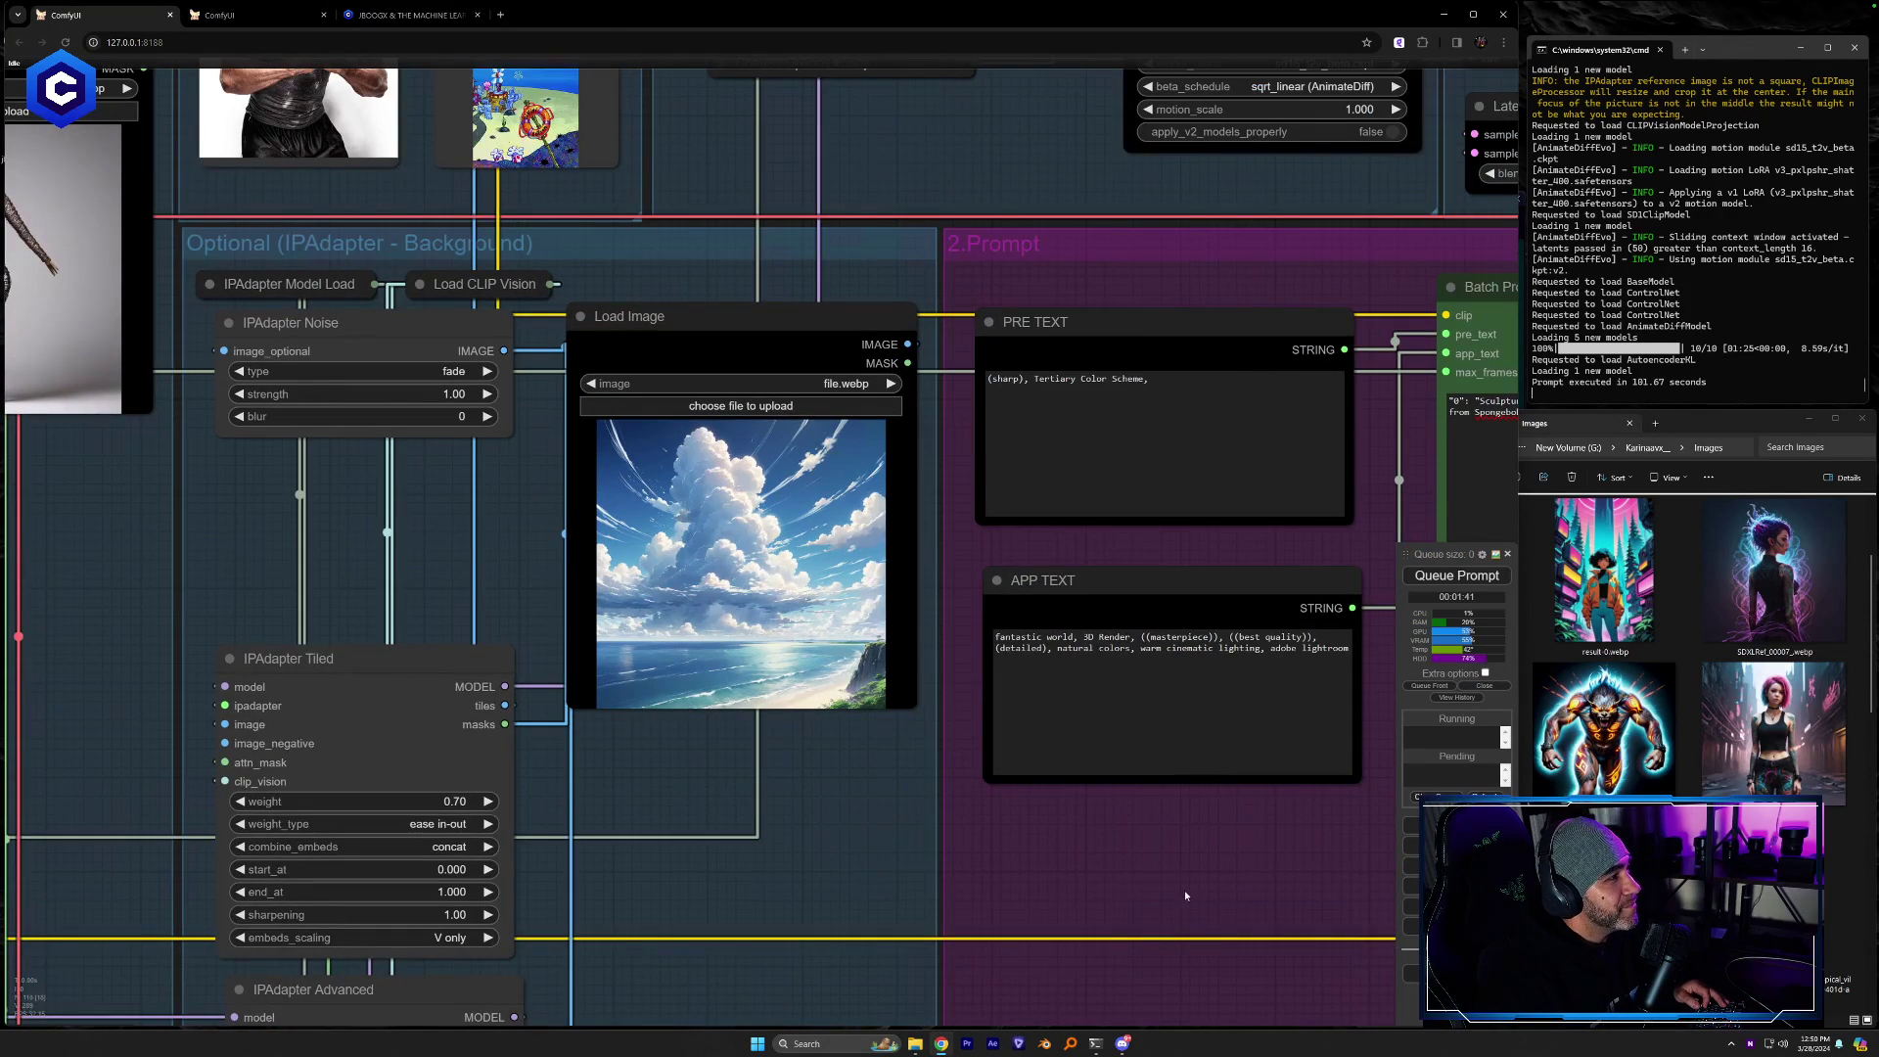
Replace "of Dwayne The Rock Johnson" with "made of Twisted Wire" in the Batch Prompt Schedule's frame 0 prompt
{"action": "left_click_drag", "start_coordinate": [1183, 887], "coordinate": [826, 972]}
{"action": "scroll", "coordinate": [826, 972], "scroll_direction": "down", "scroll_amount": 4}
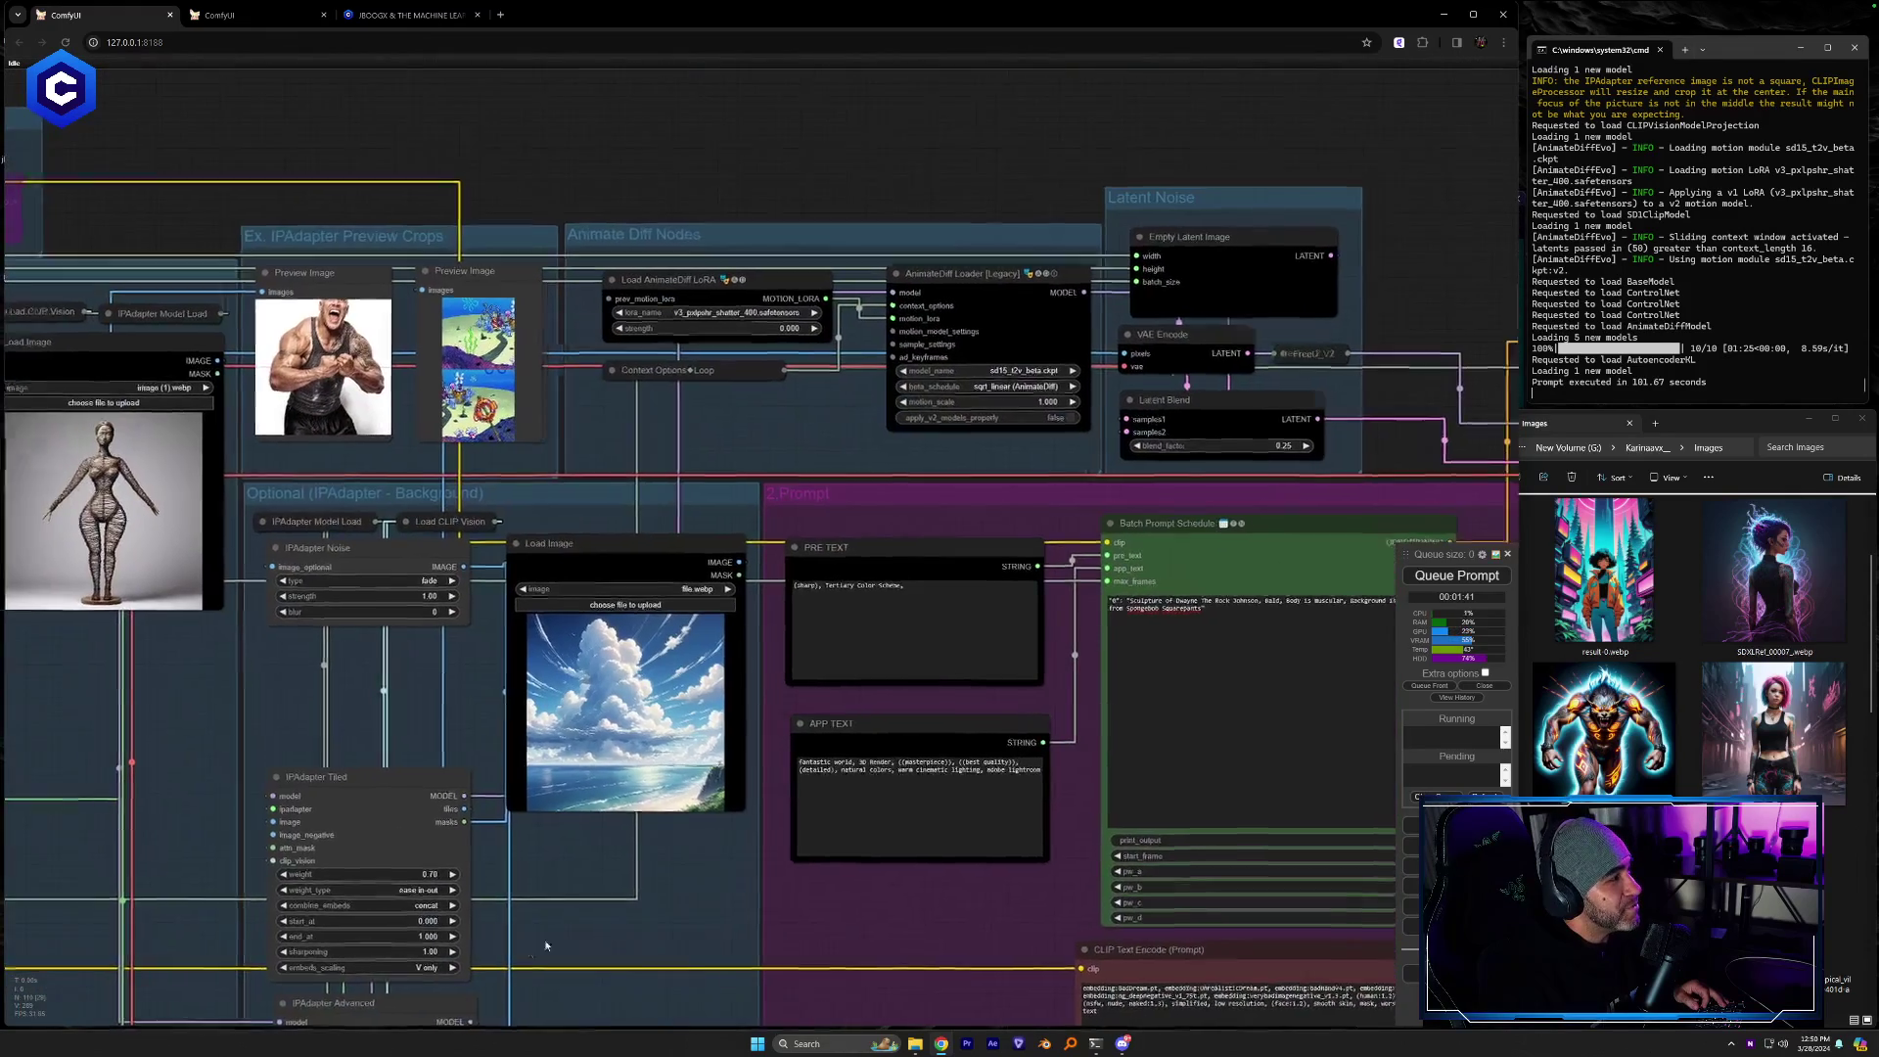
{"action": "scroll", "coordinate": [1041, 660], "scroll_direction": "up", "scroll_amount": 8}
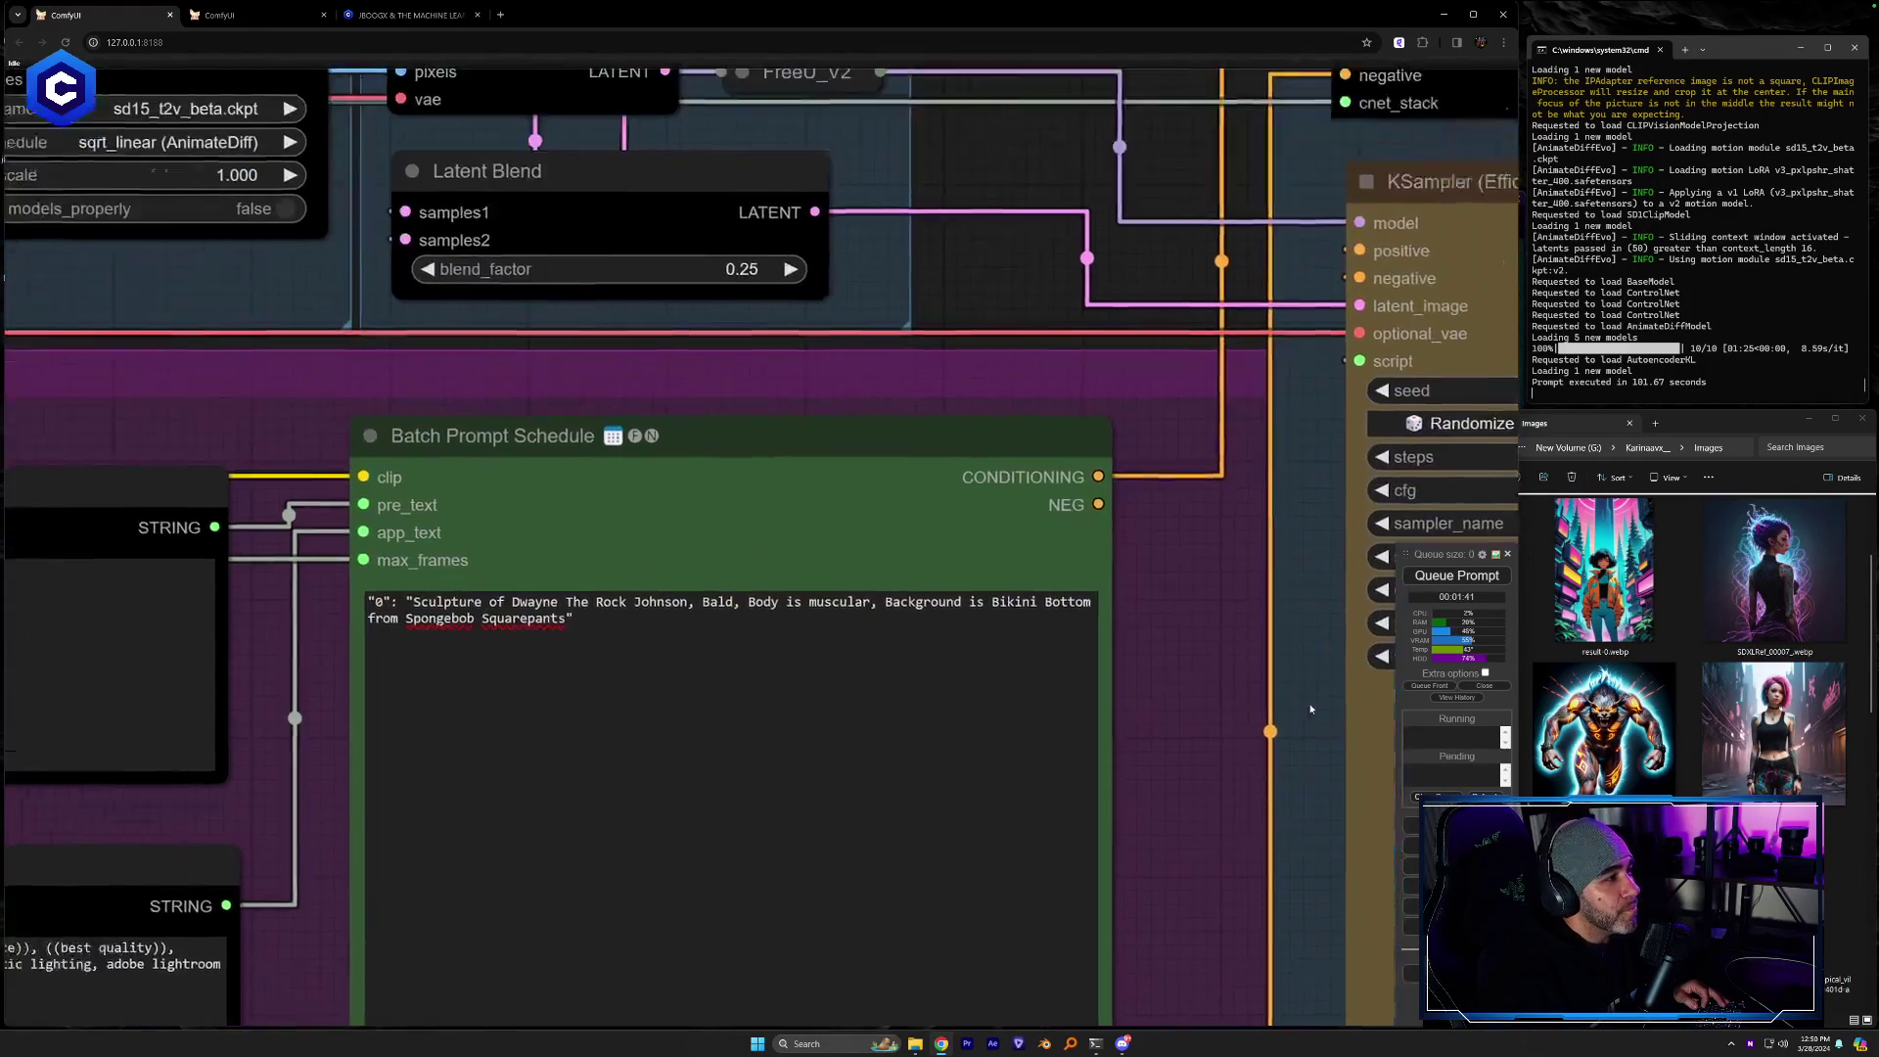
{"action": "left_click_drag", "start_coordinate": [1310, 709], "coordinate": [1435, 723]}
{"action": "left_click", "coordinate": [711, 617]}
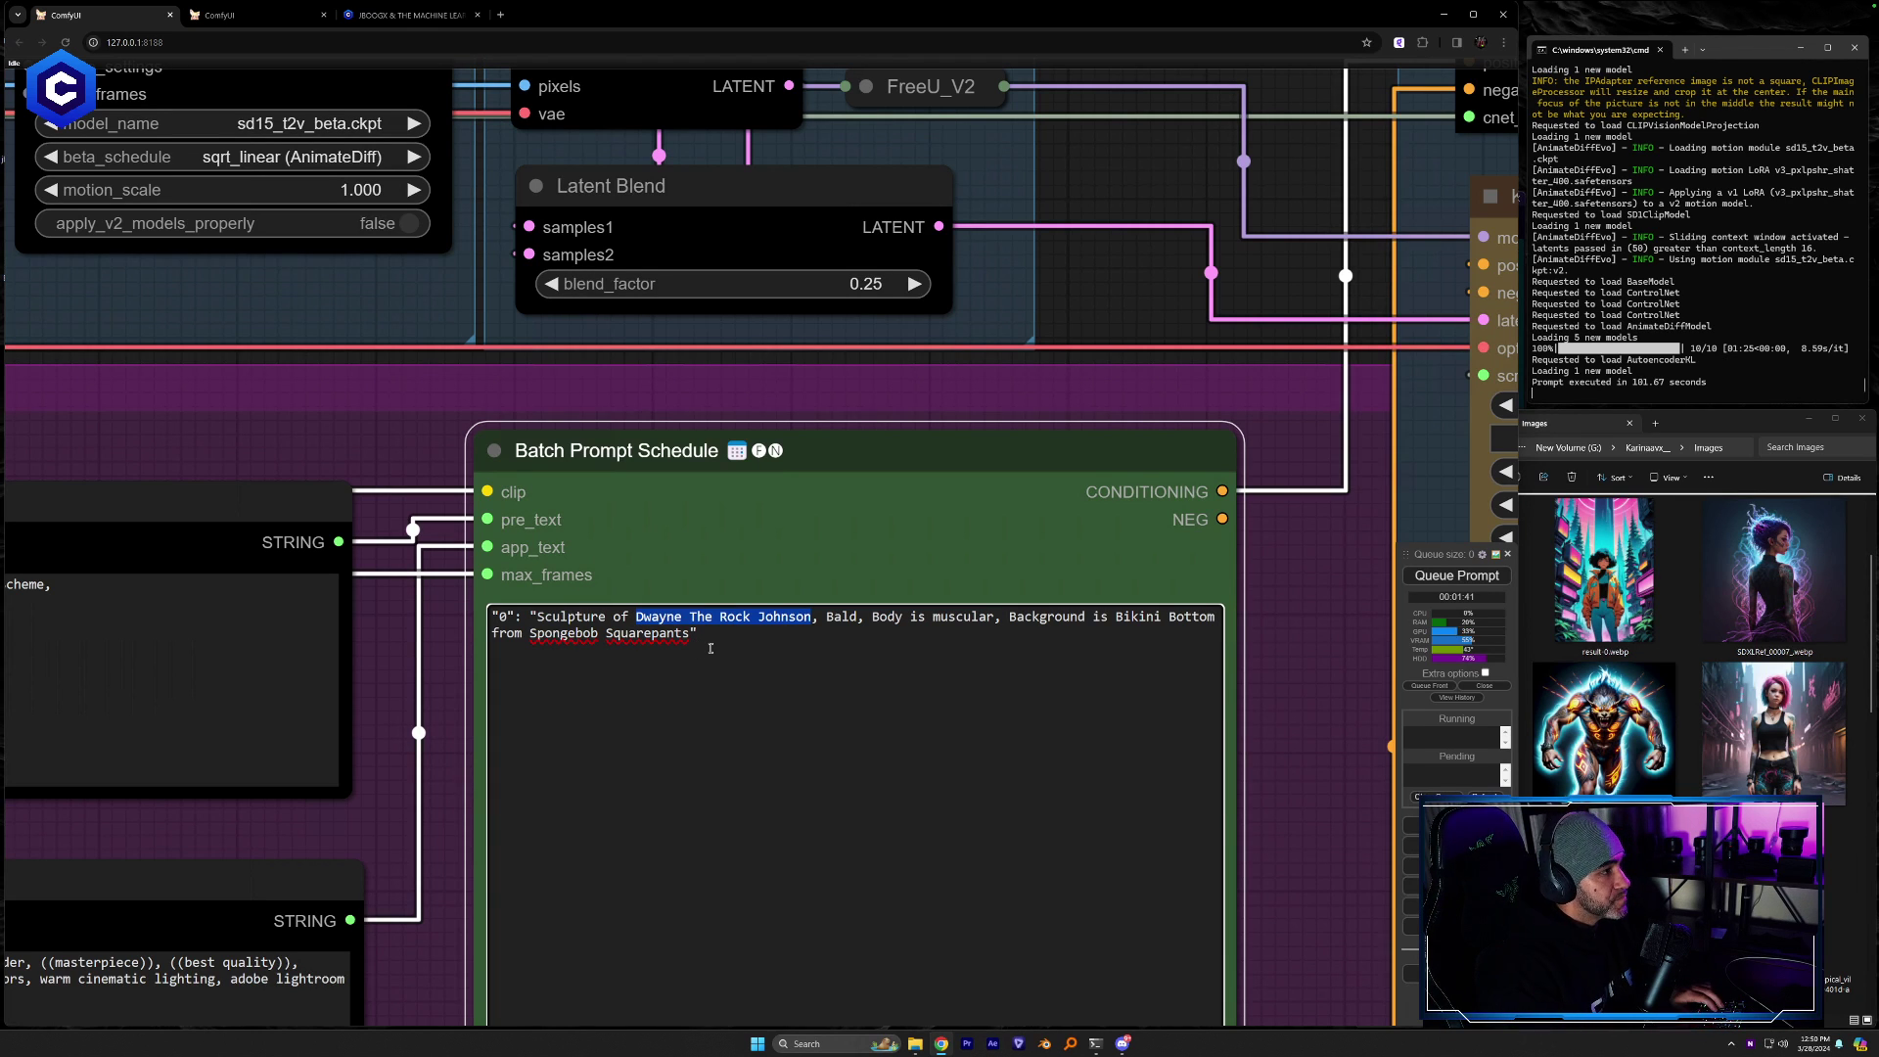
{"action": "type", "text": "Twitse"}
{"action": "key", "text": "BackSpace"}
{"action": "key", "text": "BackSpace"}
{"action": "key", "text": "BackSpace"}
{"action": "key", "text": "BackSpace"}
{"action": "key", "text": "BackSpace"}
{"action": "key", "text": "BackSpace"}
{"action": "key", "text": "BackSpace"}
{"action": "key", "text": "BackSpace"}
{"action": "key", "text": "BackSpace"}
{"action": "type", "text": "made of Twist"}
{"action": "key", "text": "BackSpace"}
{"action": "type", "text": "e"}
{"action": "key", "text": "BackSpace"}
{"action": "type", "text": "ted Wir"}
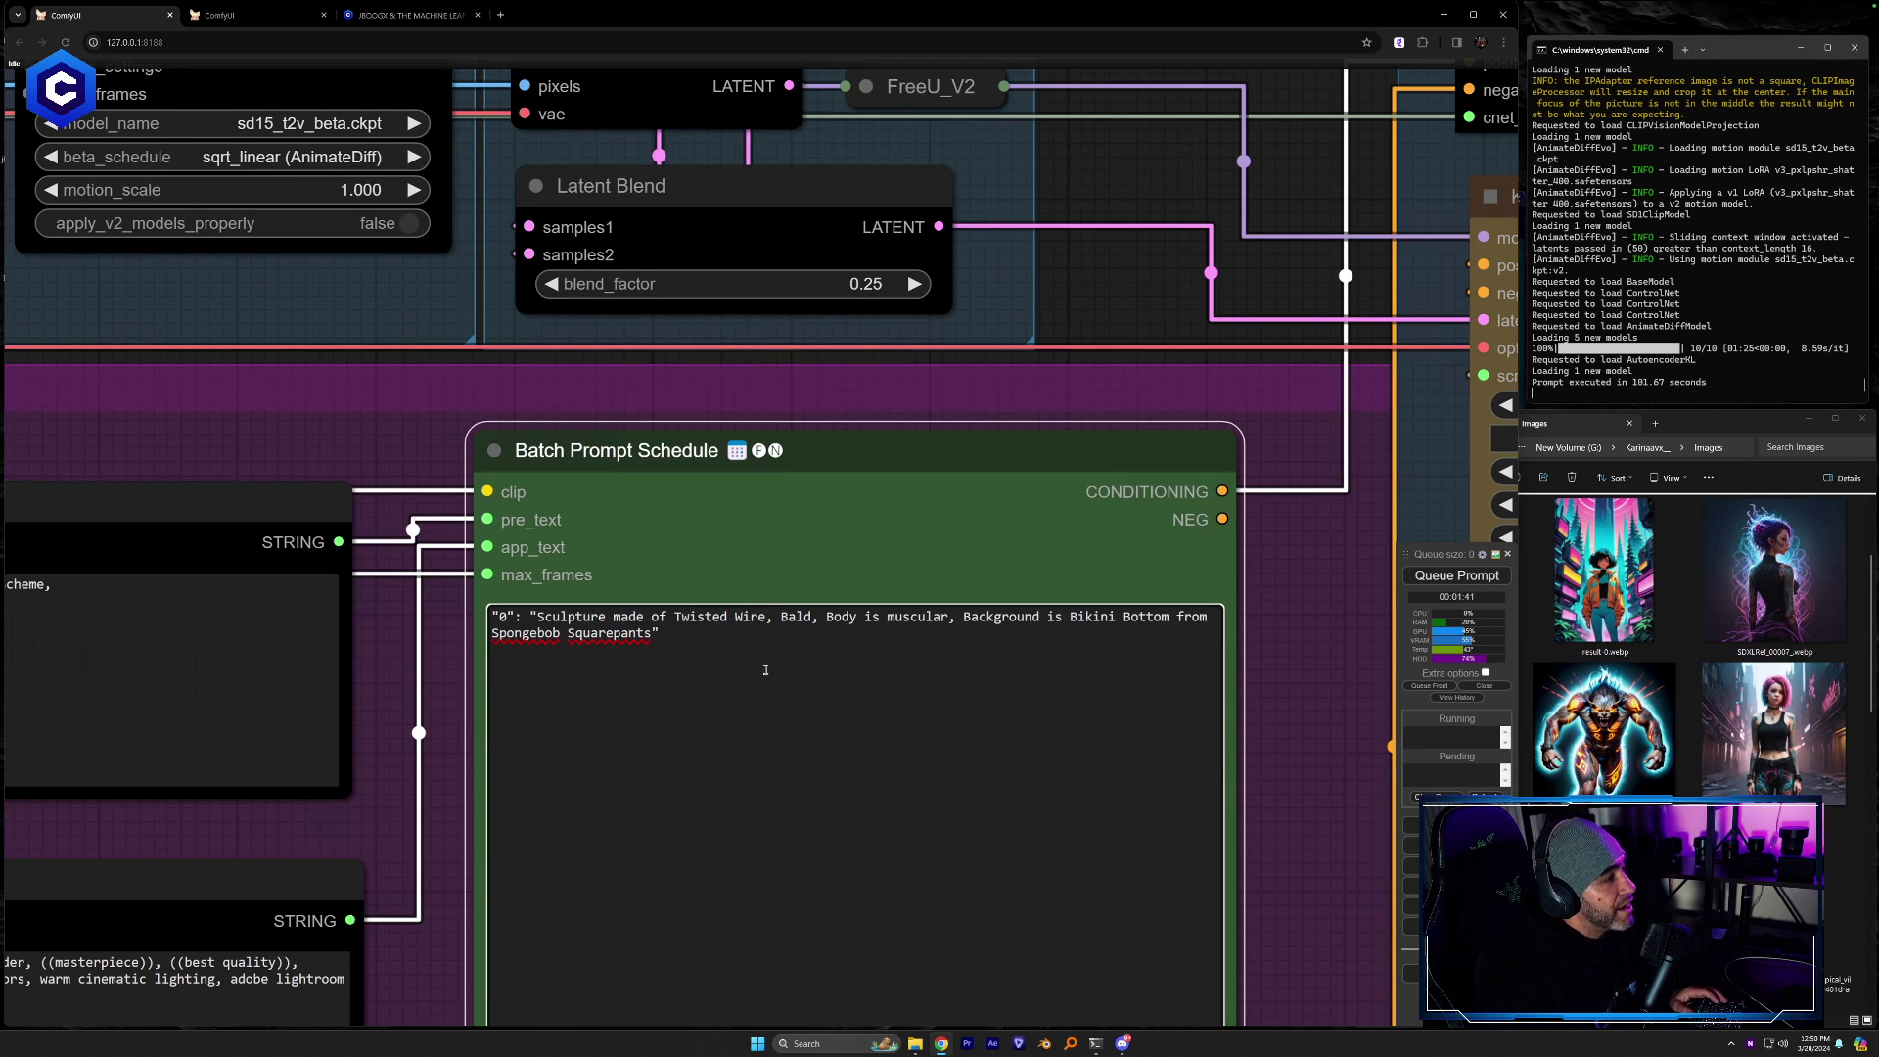
{"action": "type", "text": "e, Ba"}
Remove "Bald" from the frame 0 prompt and change the body description from "muscular" to "twitsed wire"
{"action": "key", "text": "BackSpace"}
{"action": "key", "text": "BackSpace"}
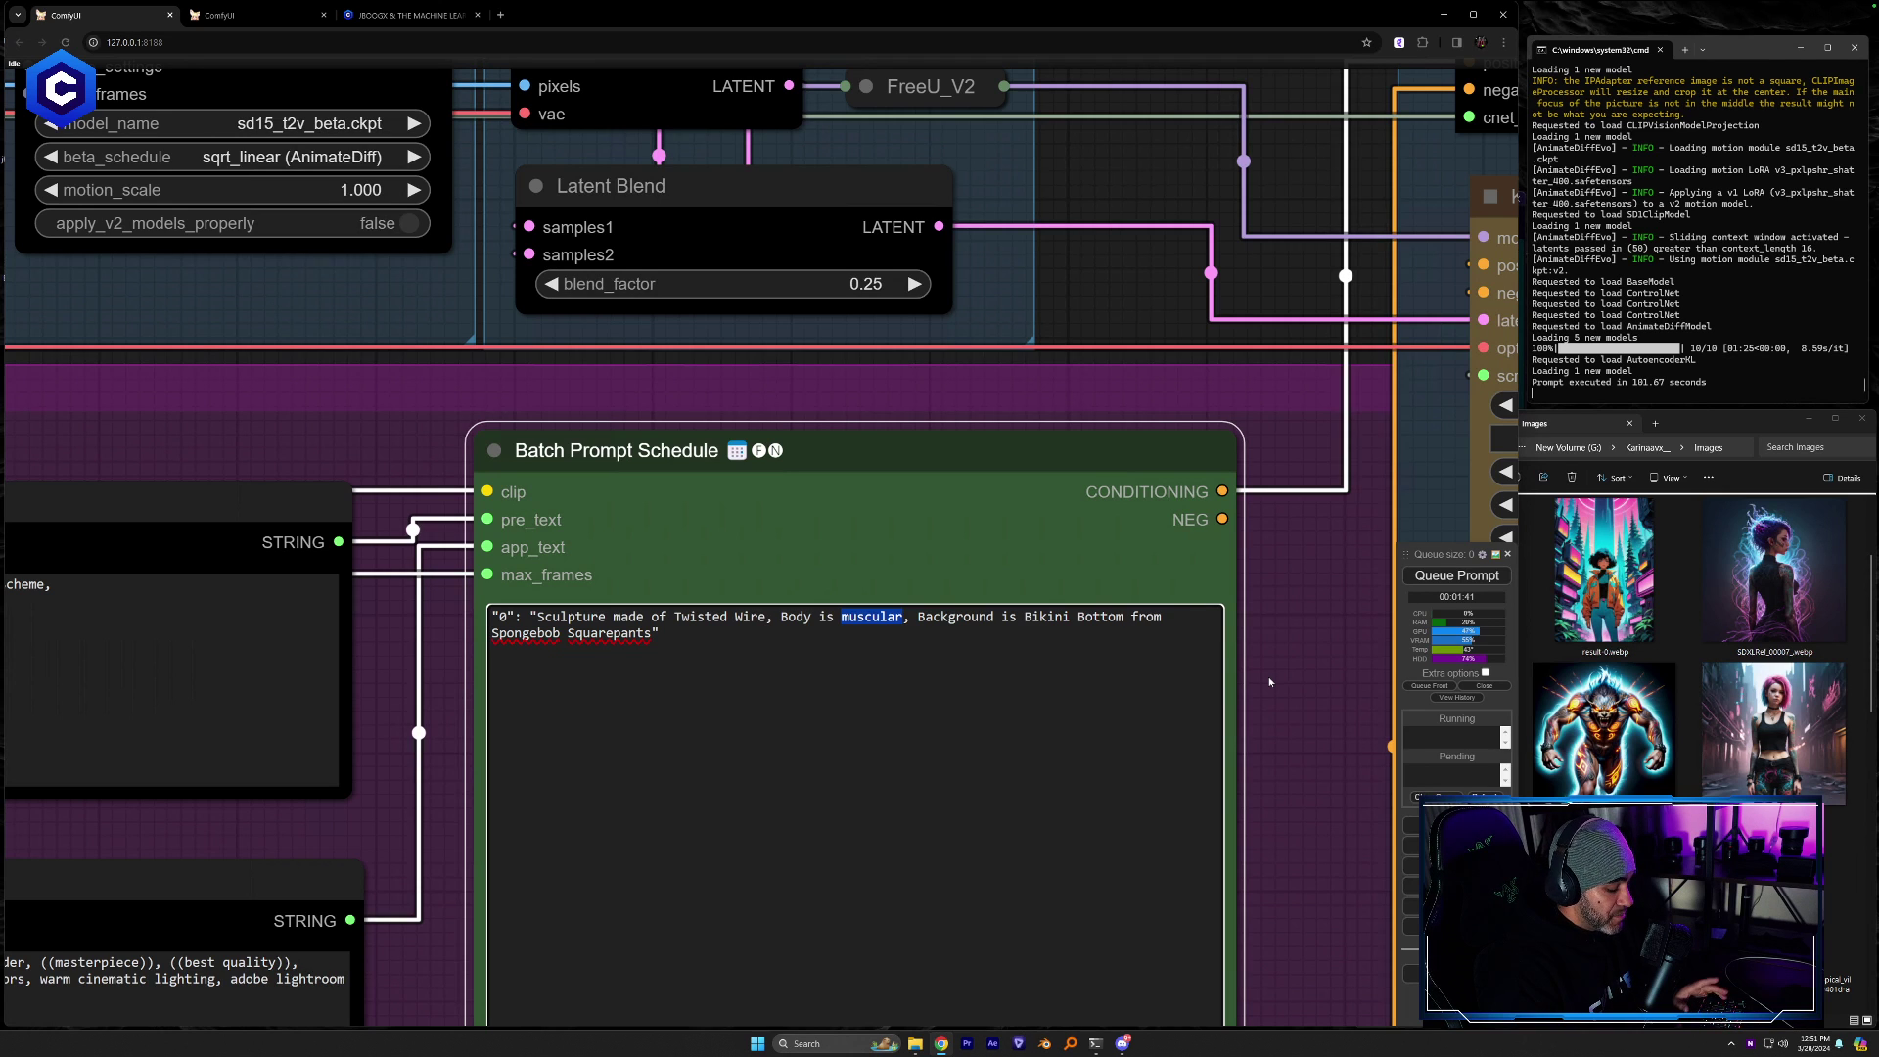
{"action": "type", "text": "twitsed "}
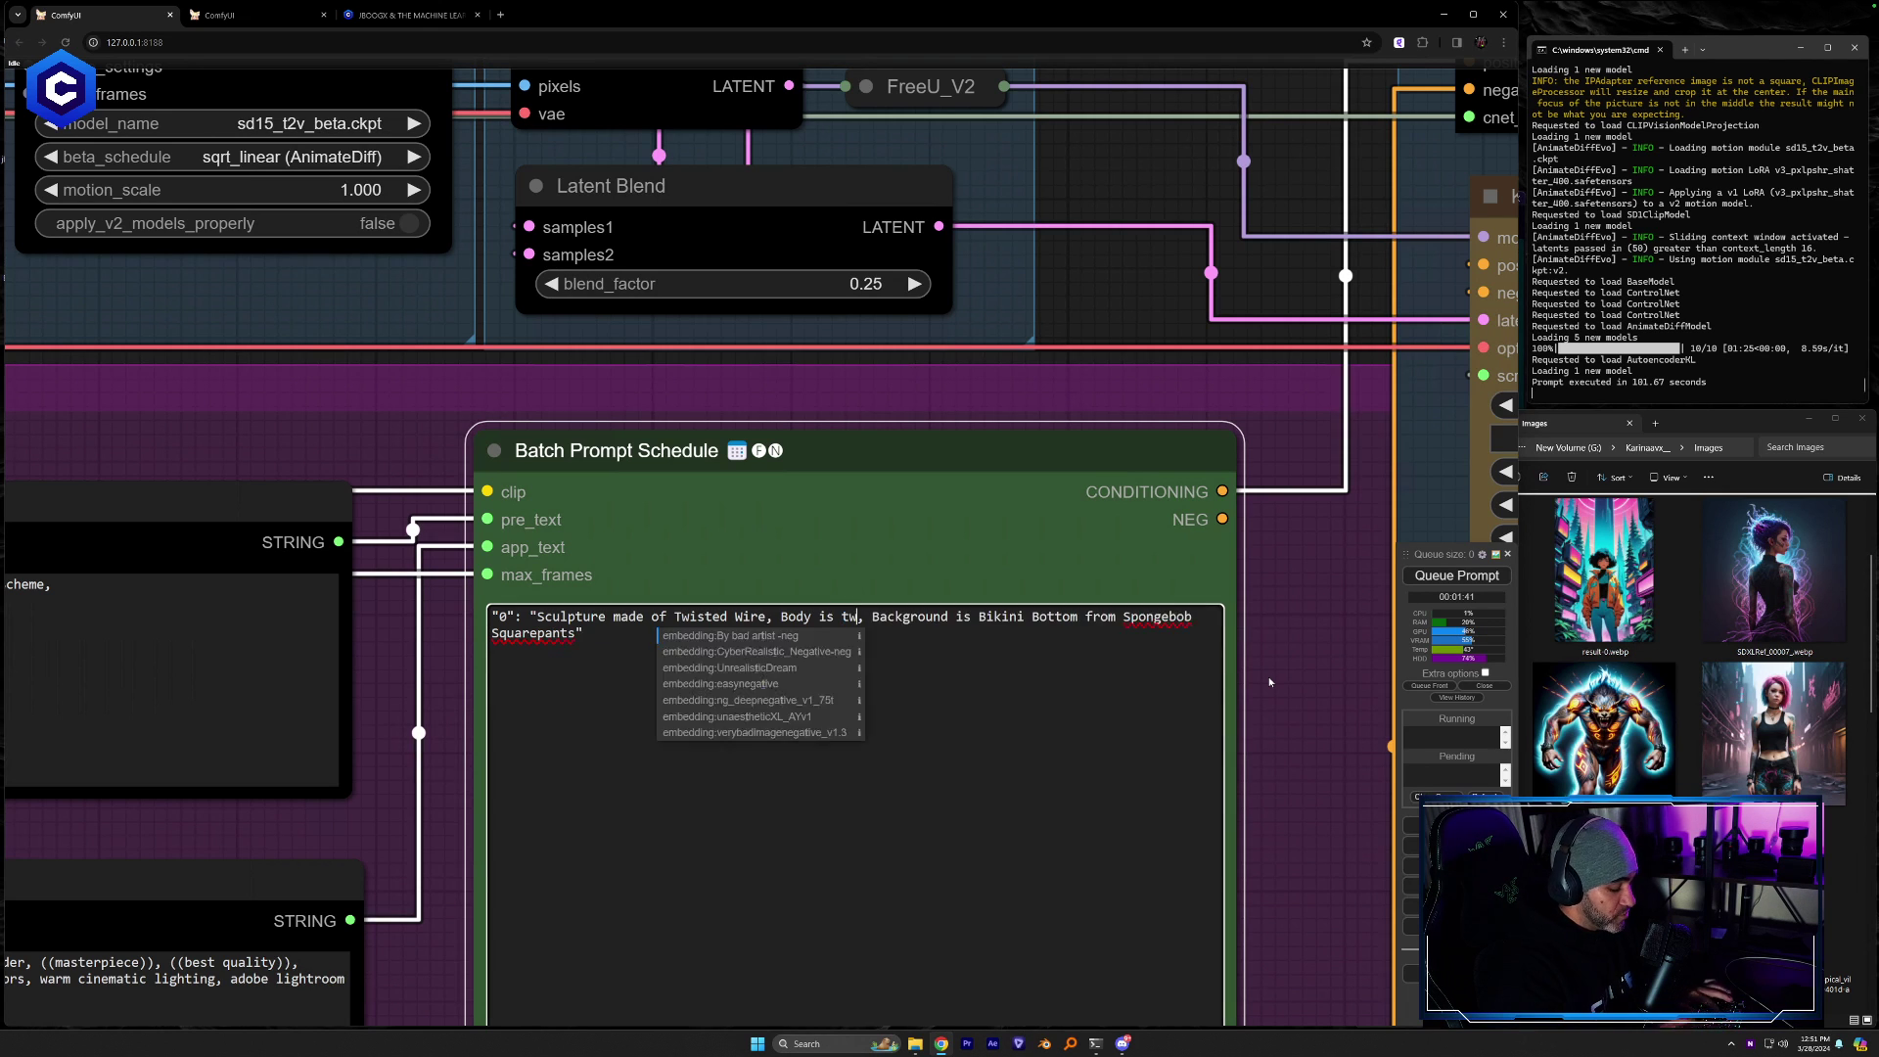
{"action": "type", "text": "wire"}
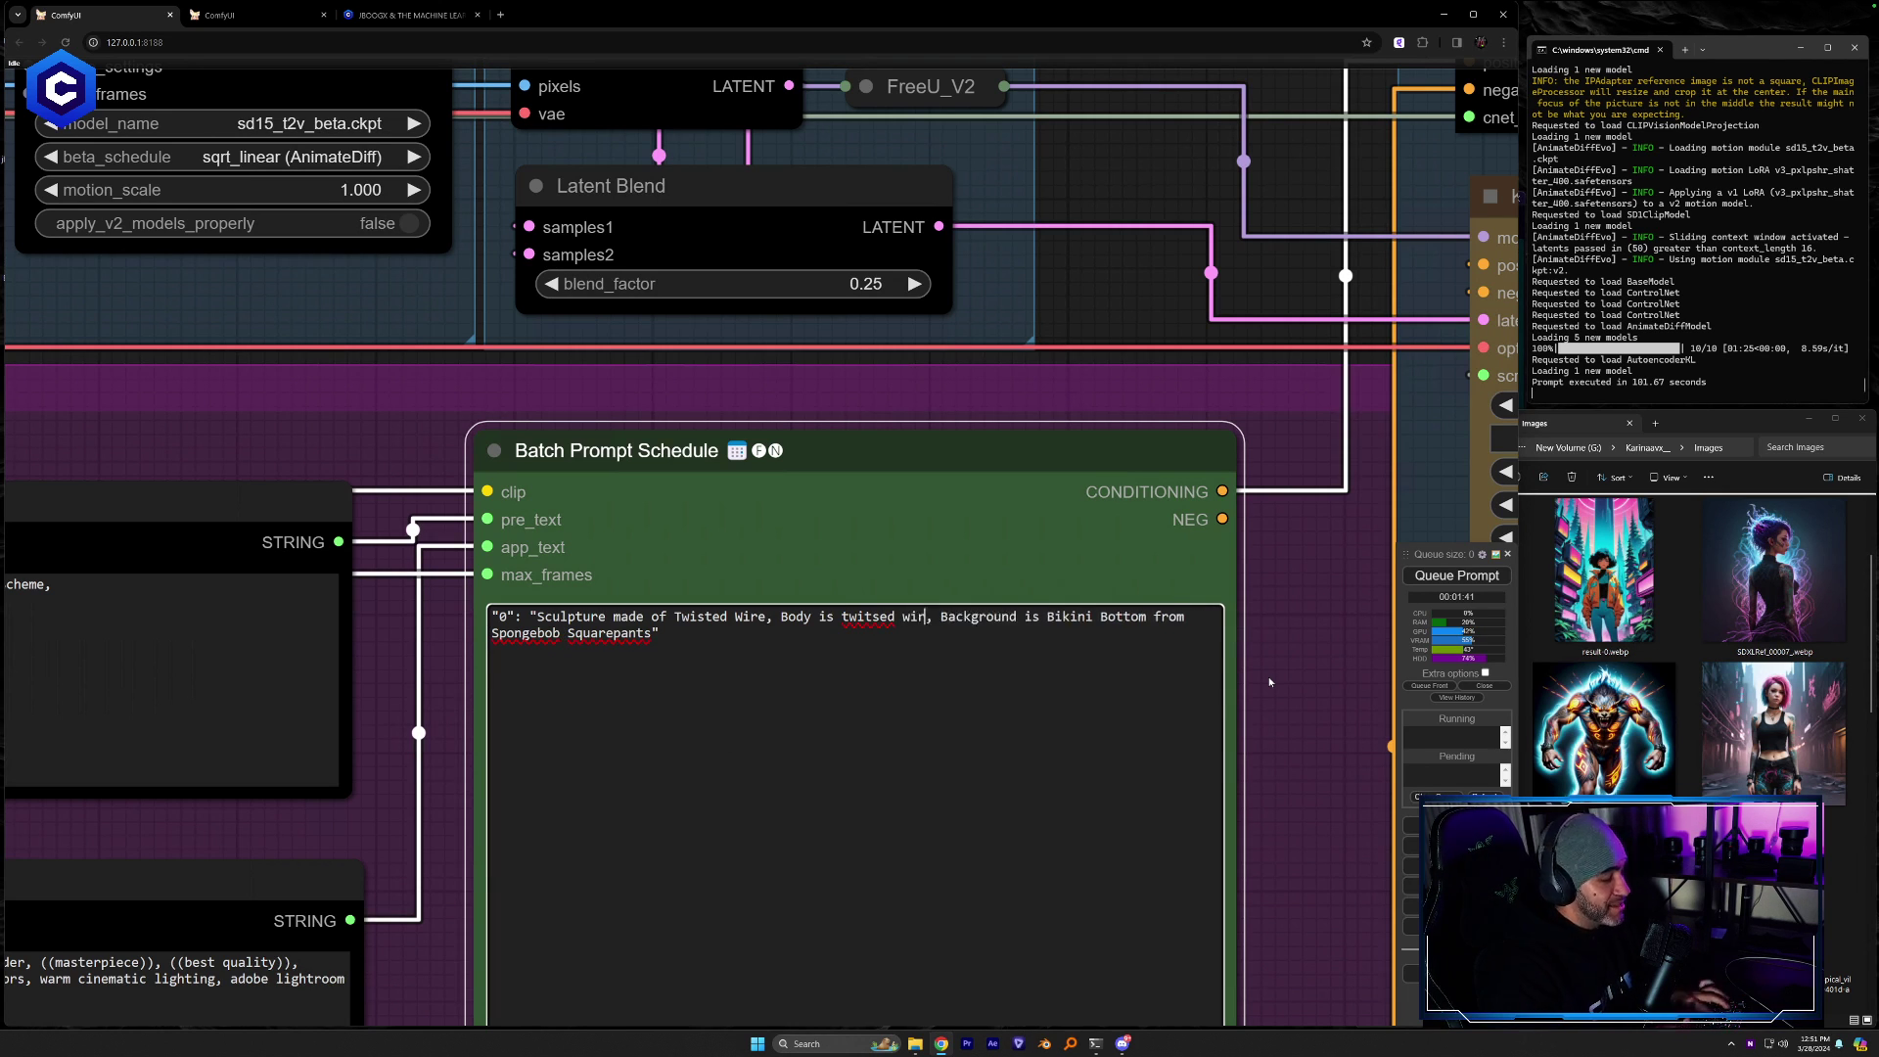
Correct "twitsed" to "twisted" in the frame 0 prompt and set its background description to "a beautiful ocean shore, clouds and sky"
{"action": "right_click", "coordinate": [863, 618]}
{"action": "left_click", "coordinate": [889, 631]}
{"action": "left_click_drag", "start_coordinate": [654, 633], "coordinate": [1012, 618]}
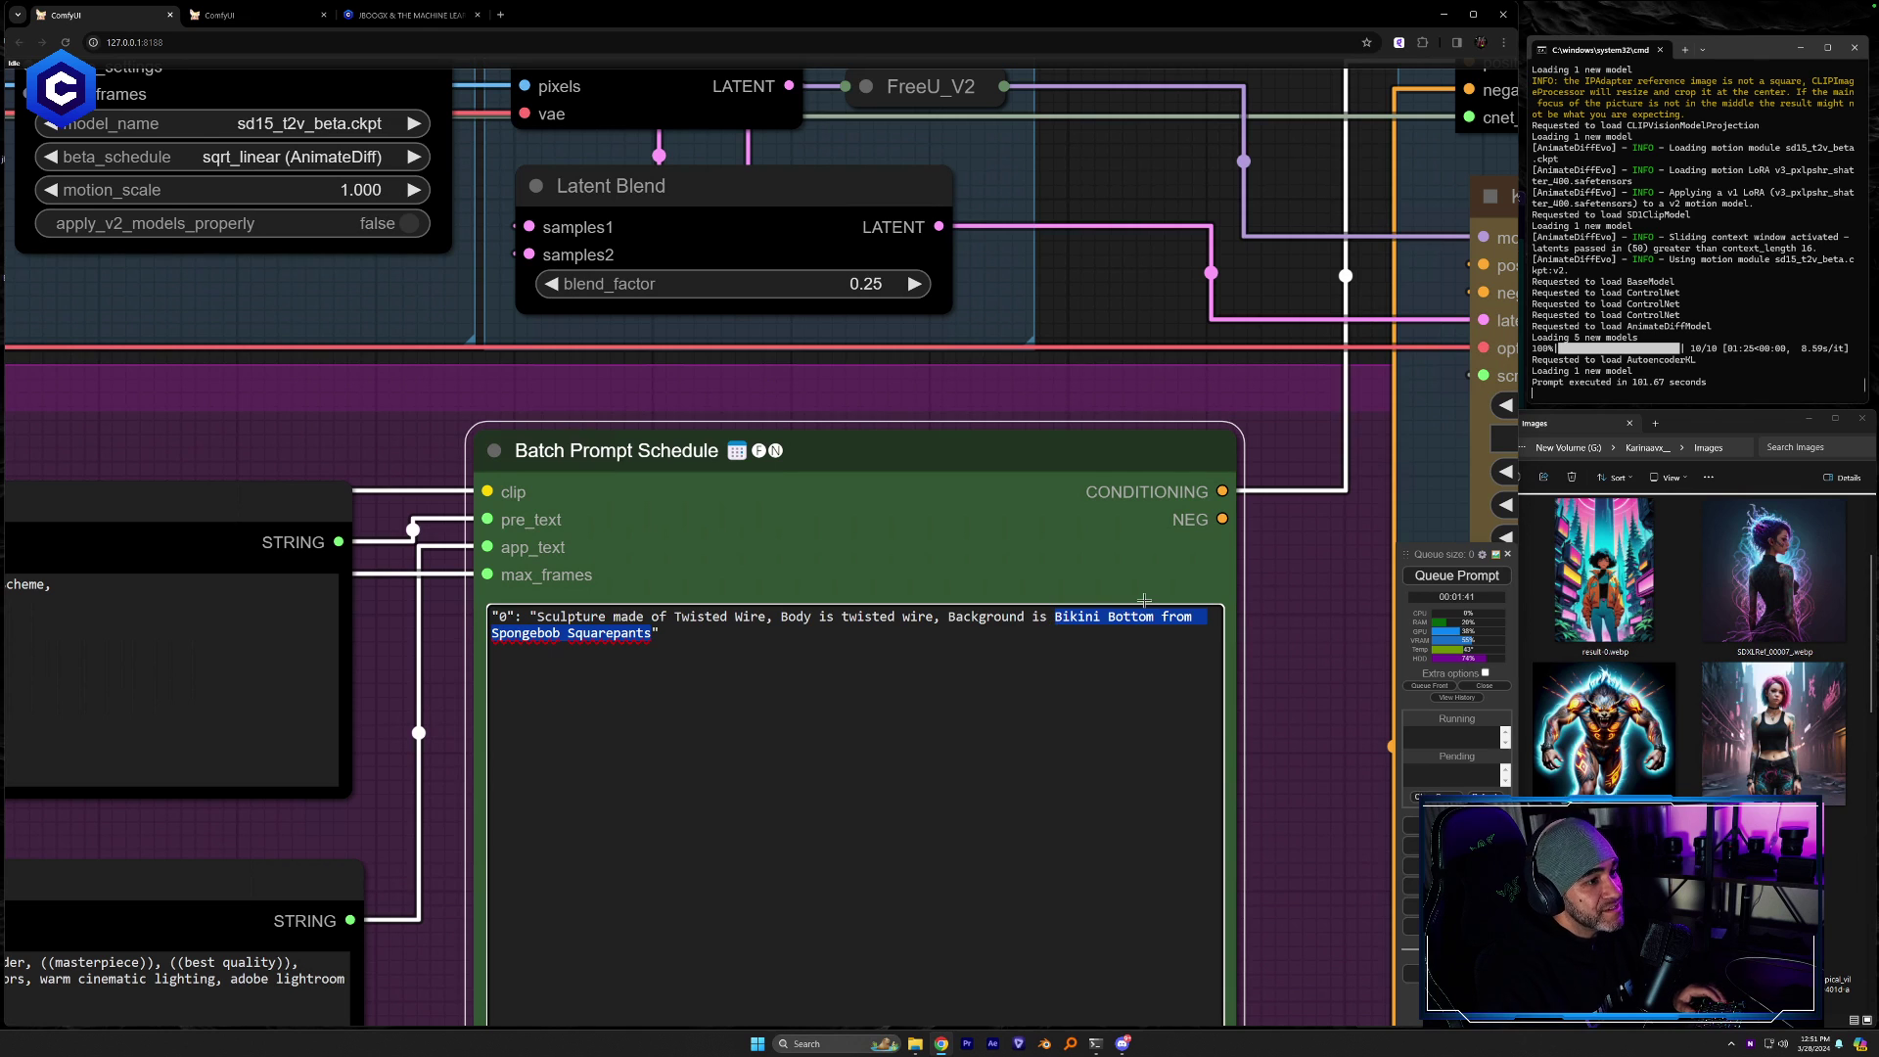
{"action": "type", "text": "a beauti"}
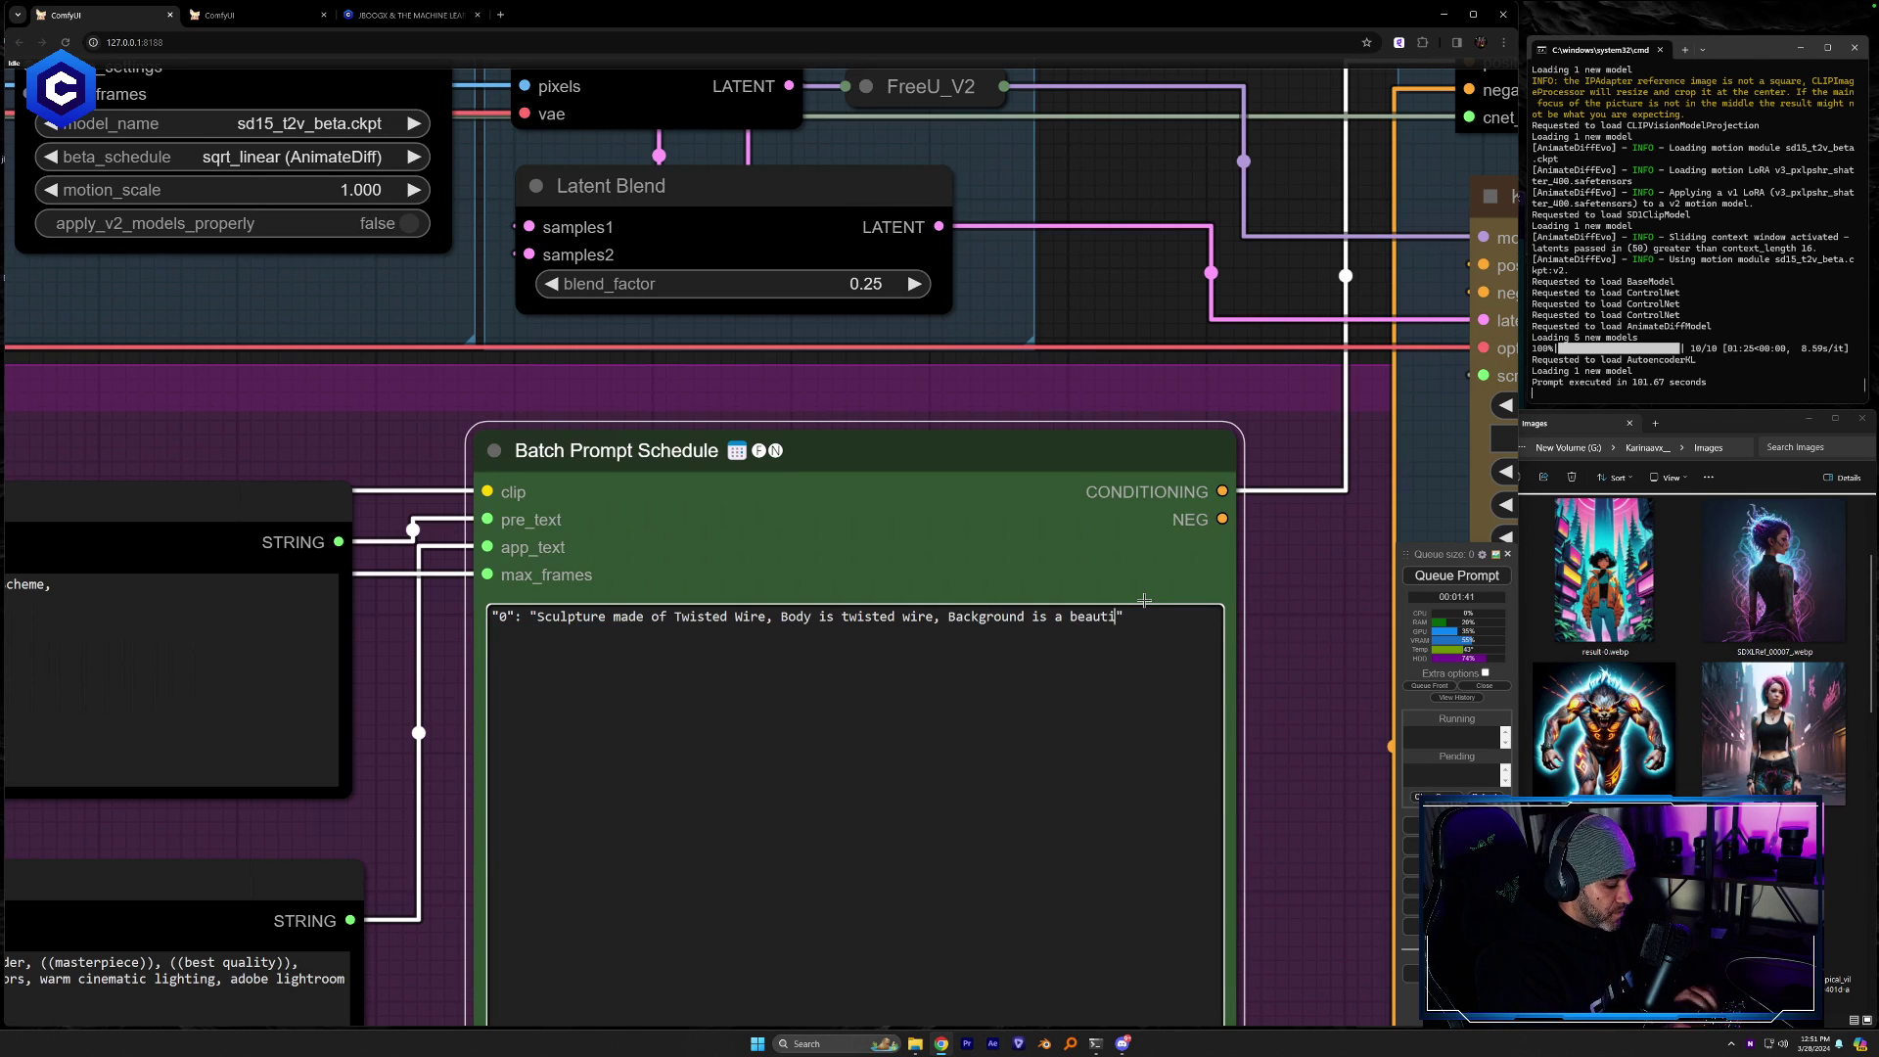
{"action": "type", "text": "ful b"}
{"action": "key", "text": "BackSpace"}
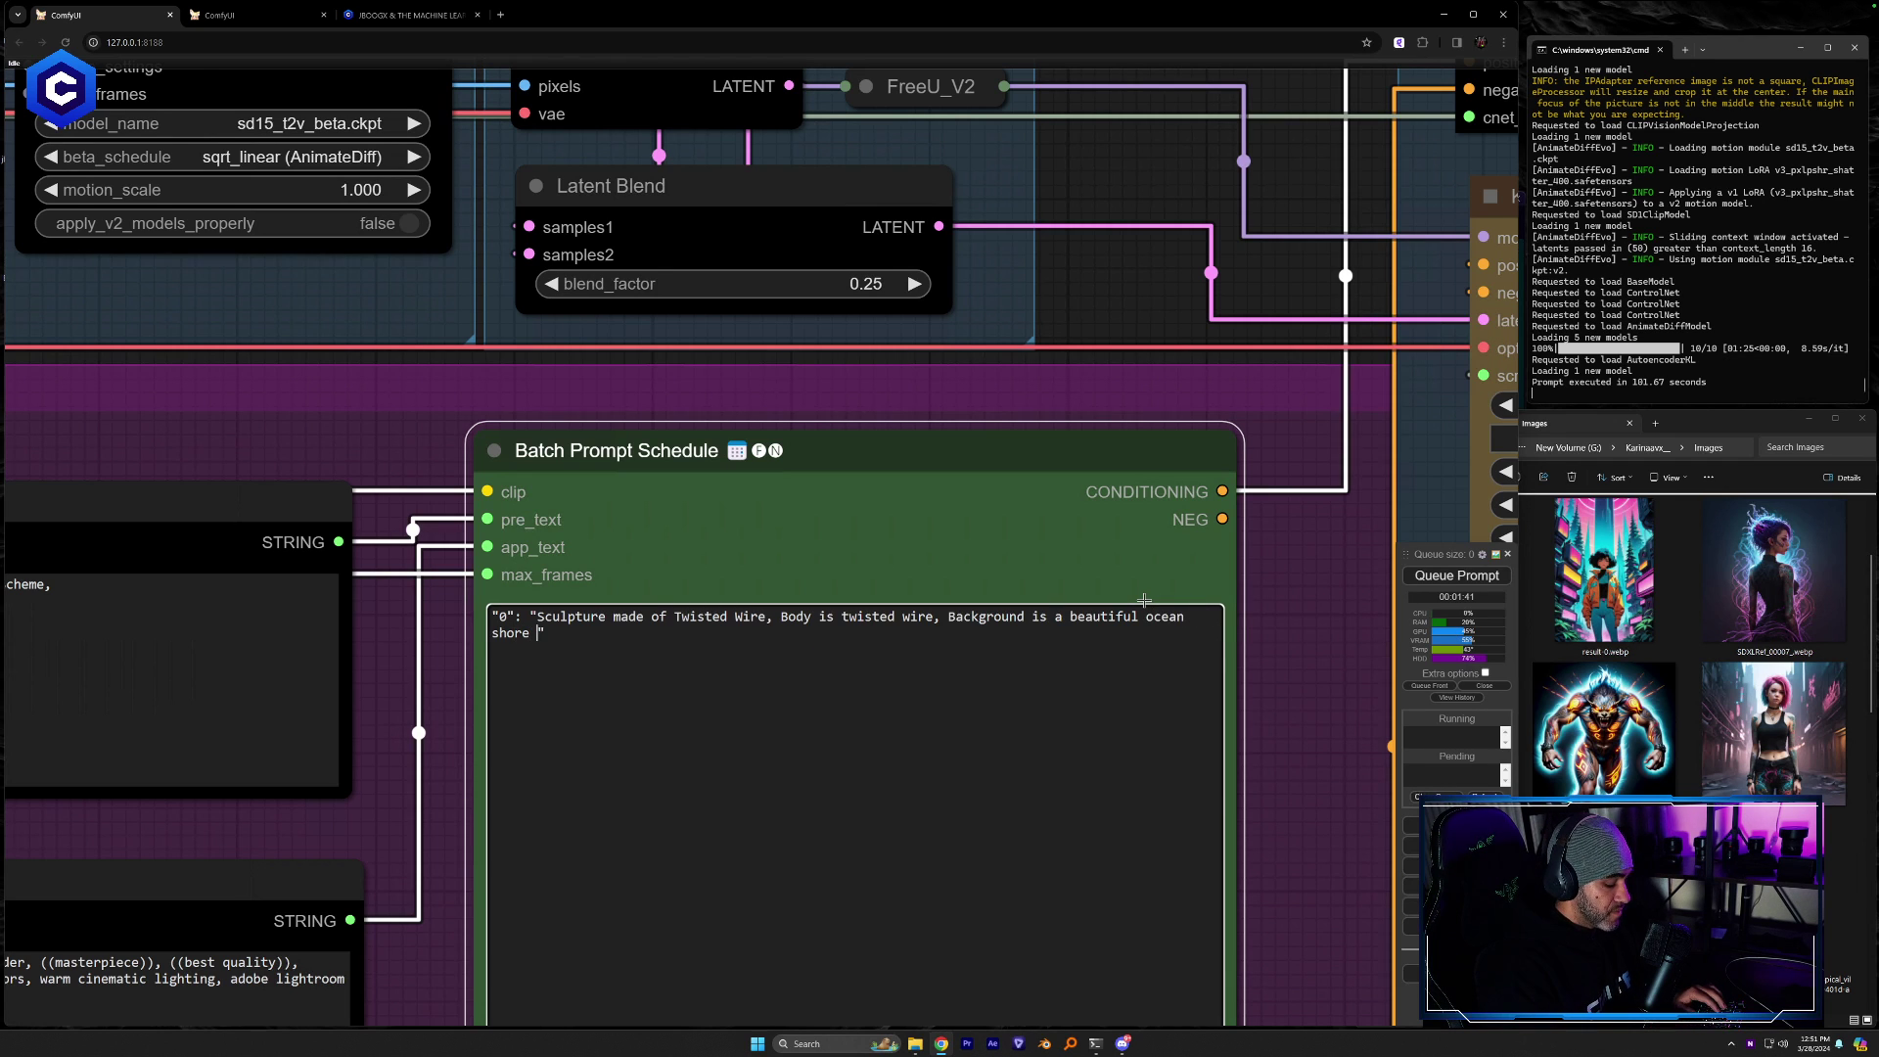
{"action": "type", "text": "clo"}
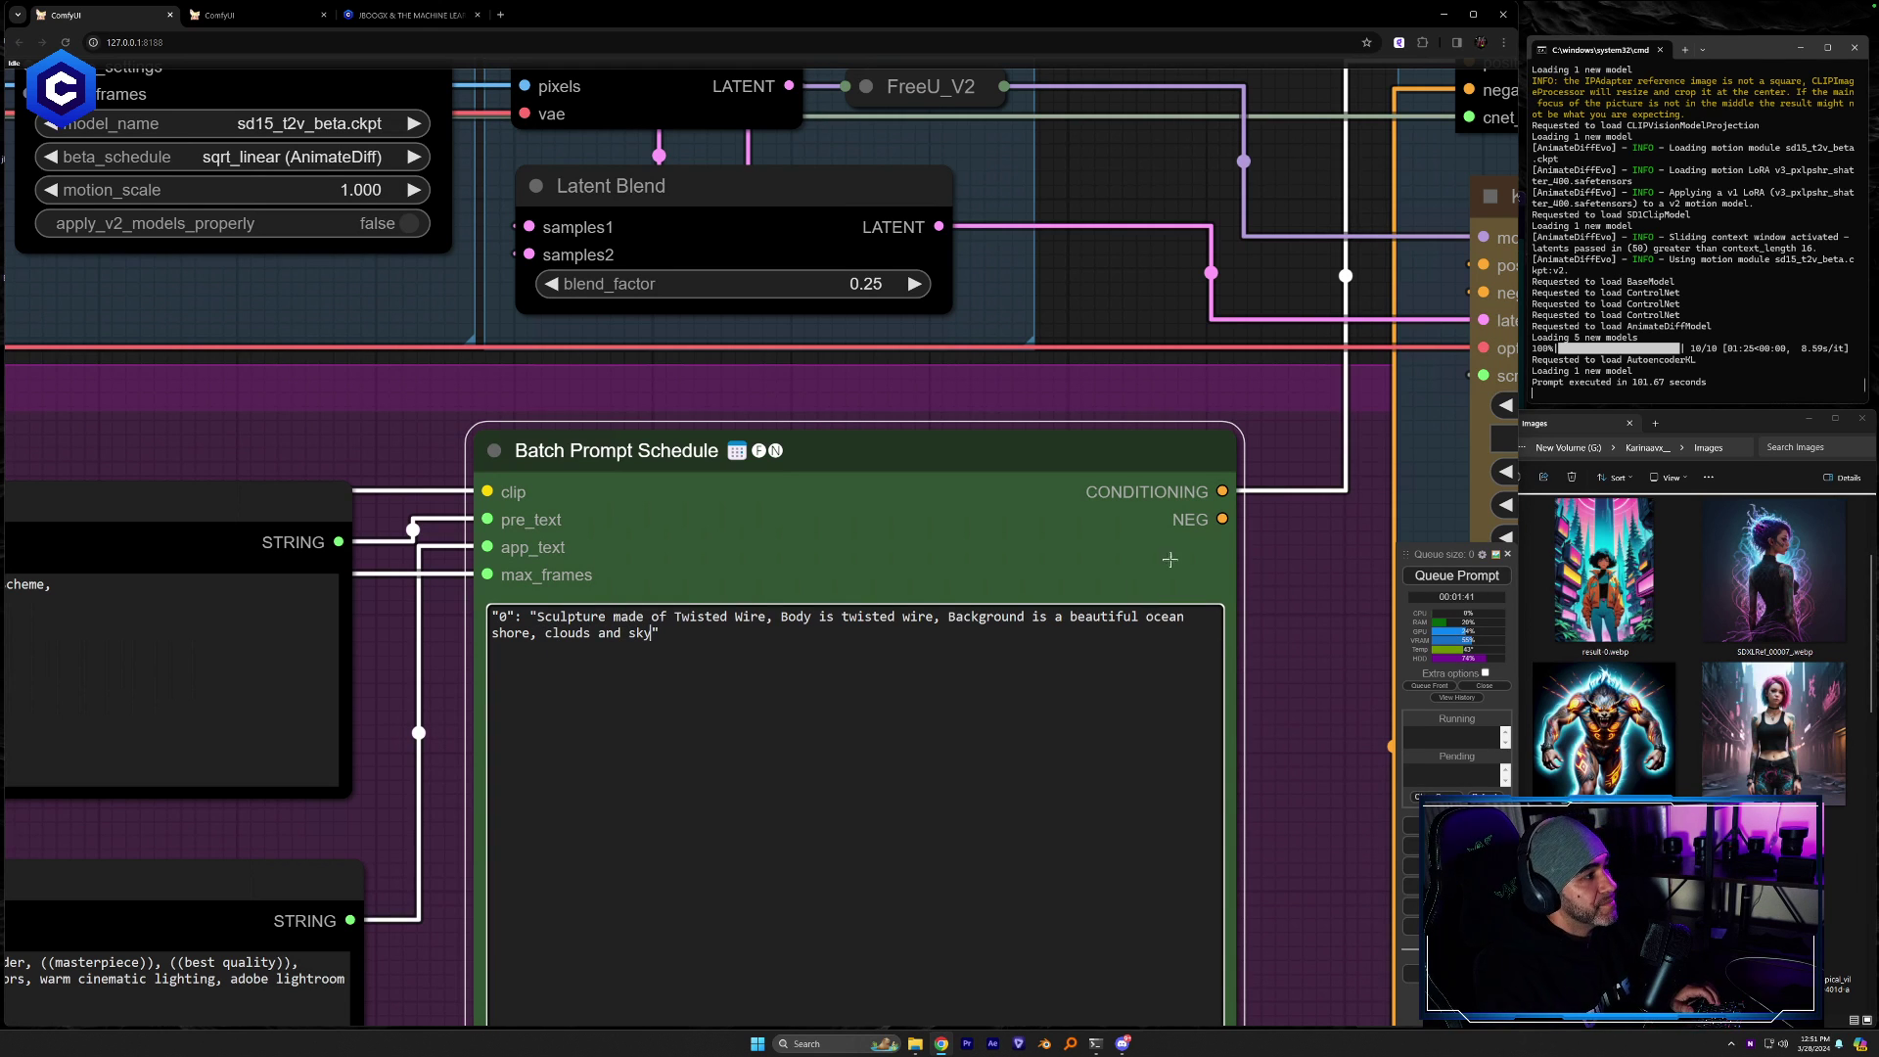
{"action": "type", "text": "uds and sky"}
Queue the twisted-wire generation and bring the Low Res Output's Video Combine preview into view
{"action": "scroll", "coordinate": [890, 557], "scroll_direction": "down", "scroll_amount": 5}
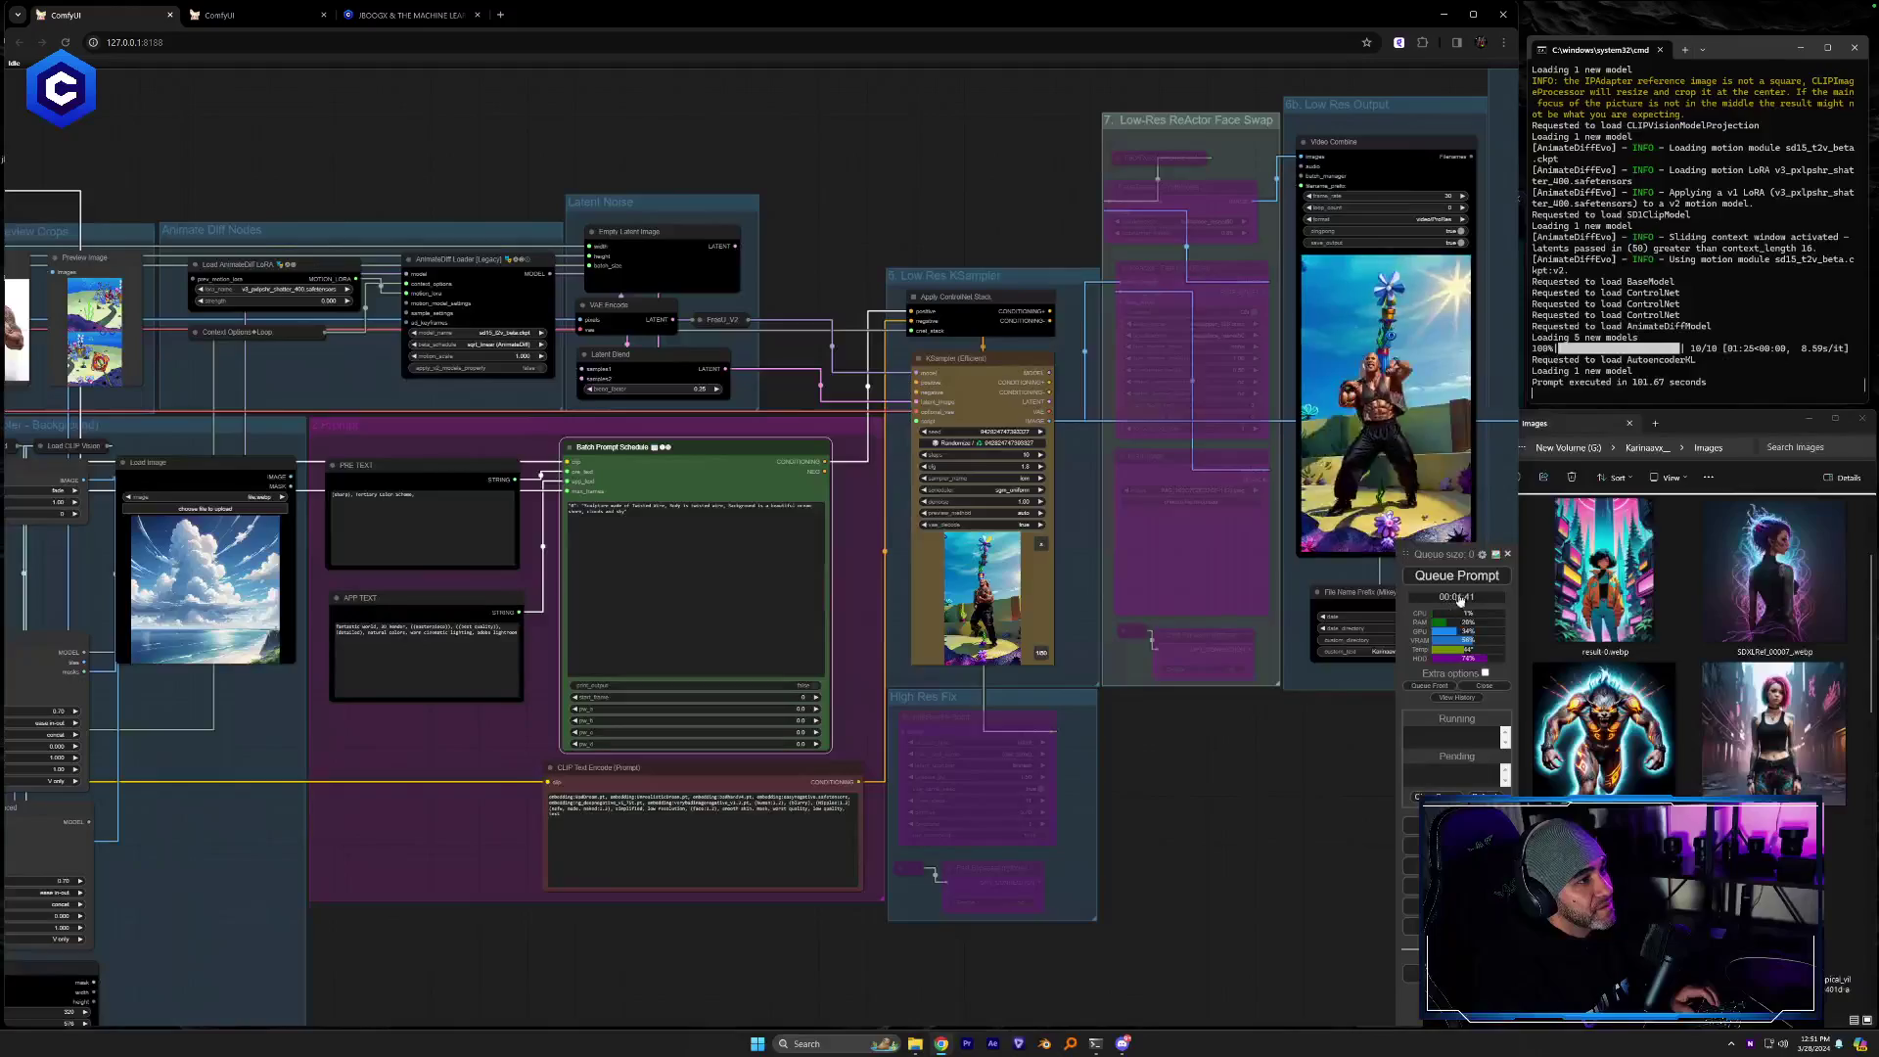
{"action": "left_click", "coordinate": [1457, 575]}
{"action": "left_click_drag", "start_coordinate": [1370, 421], "coordinate": [651, 607]}
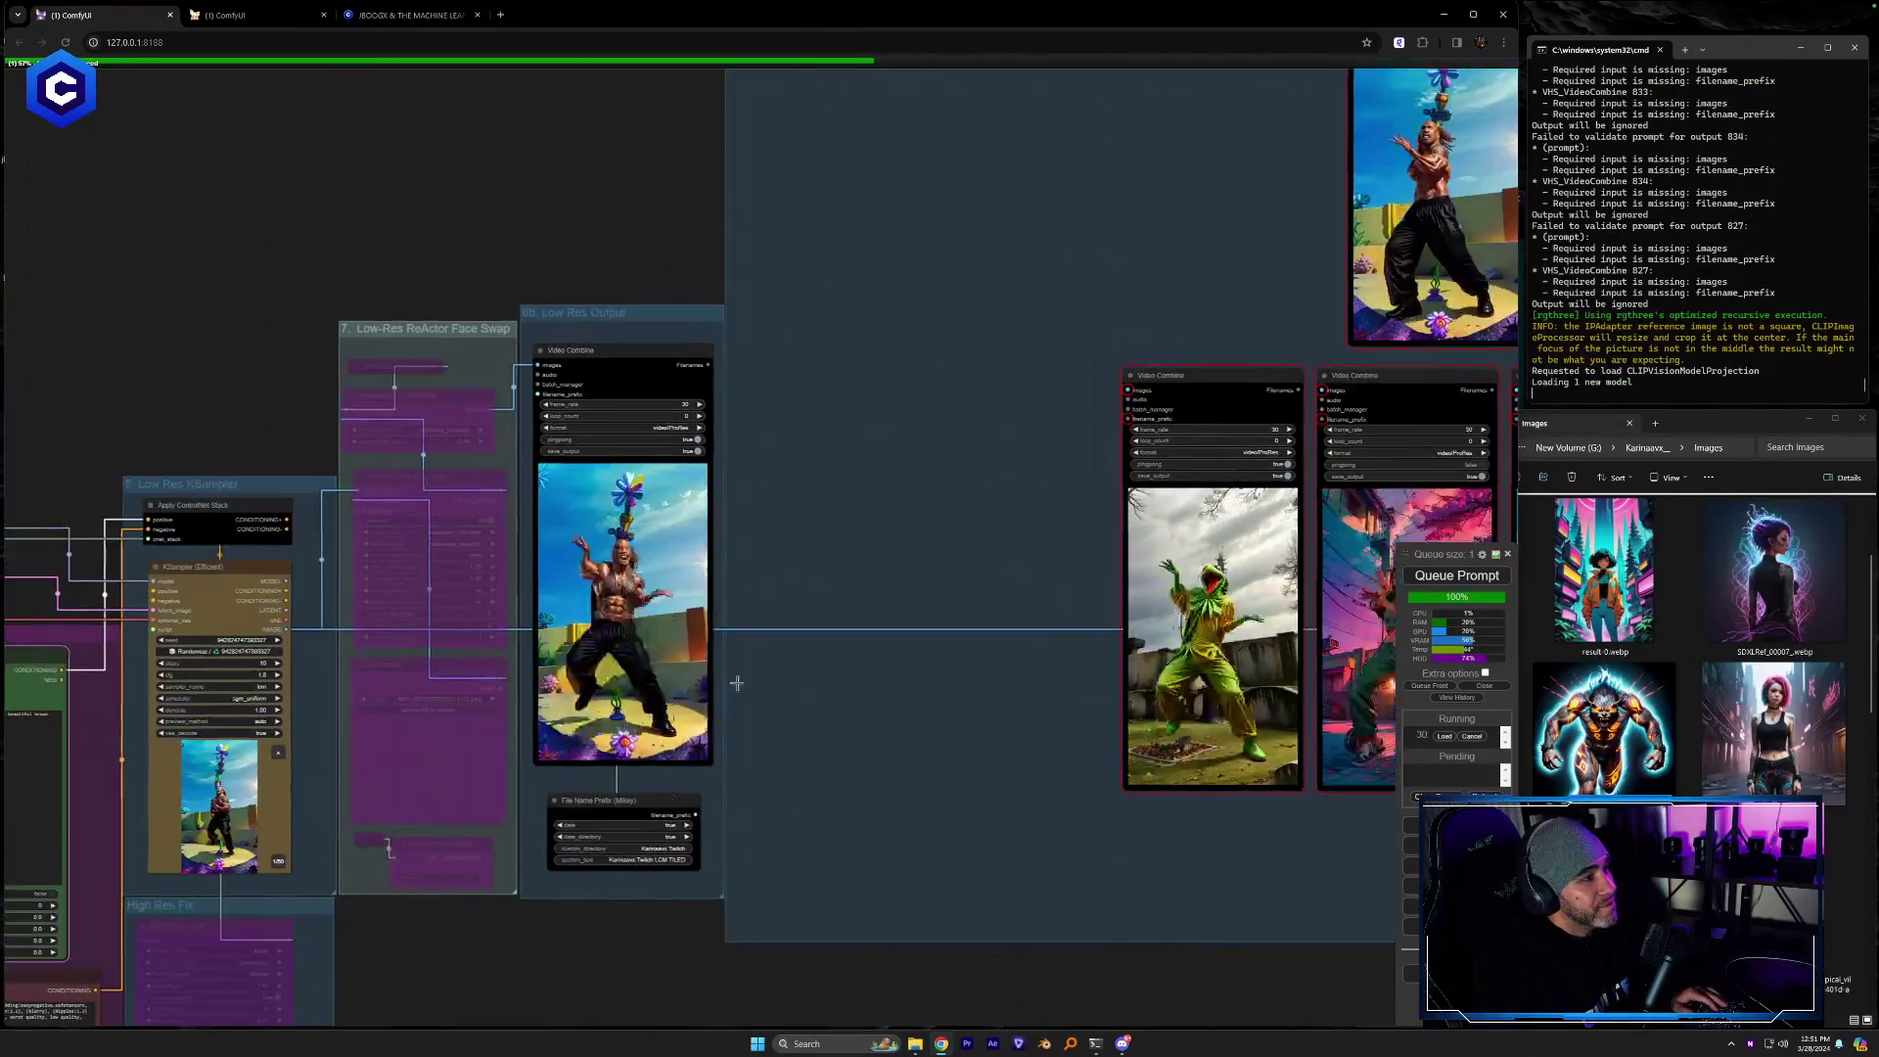
{"action": "scroll", "coordinate": [651, 607], "scroll_direction": "up", "scroll_amount": 2}
{"action": "scroll", "coordinate": [651, 607], "scroll_direction": "up", "scroll_amount": 5}
{"action": "left_click_drag", "start_coordinate": [938, 677], "coordinate": [1119, 751]}
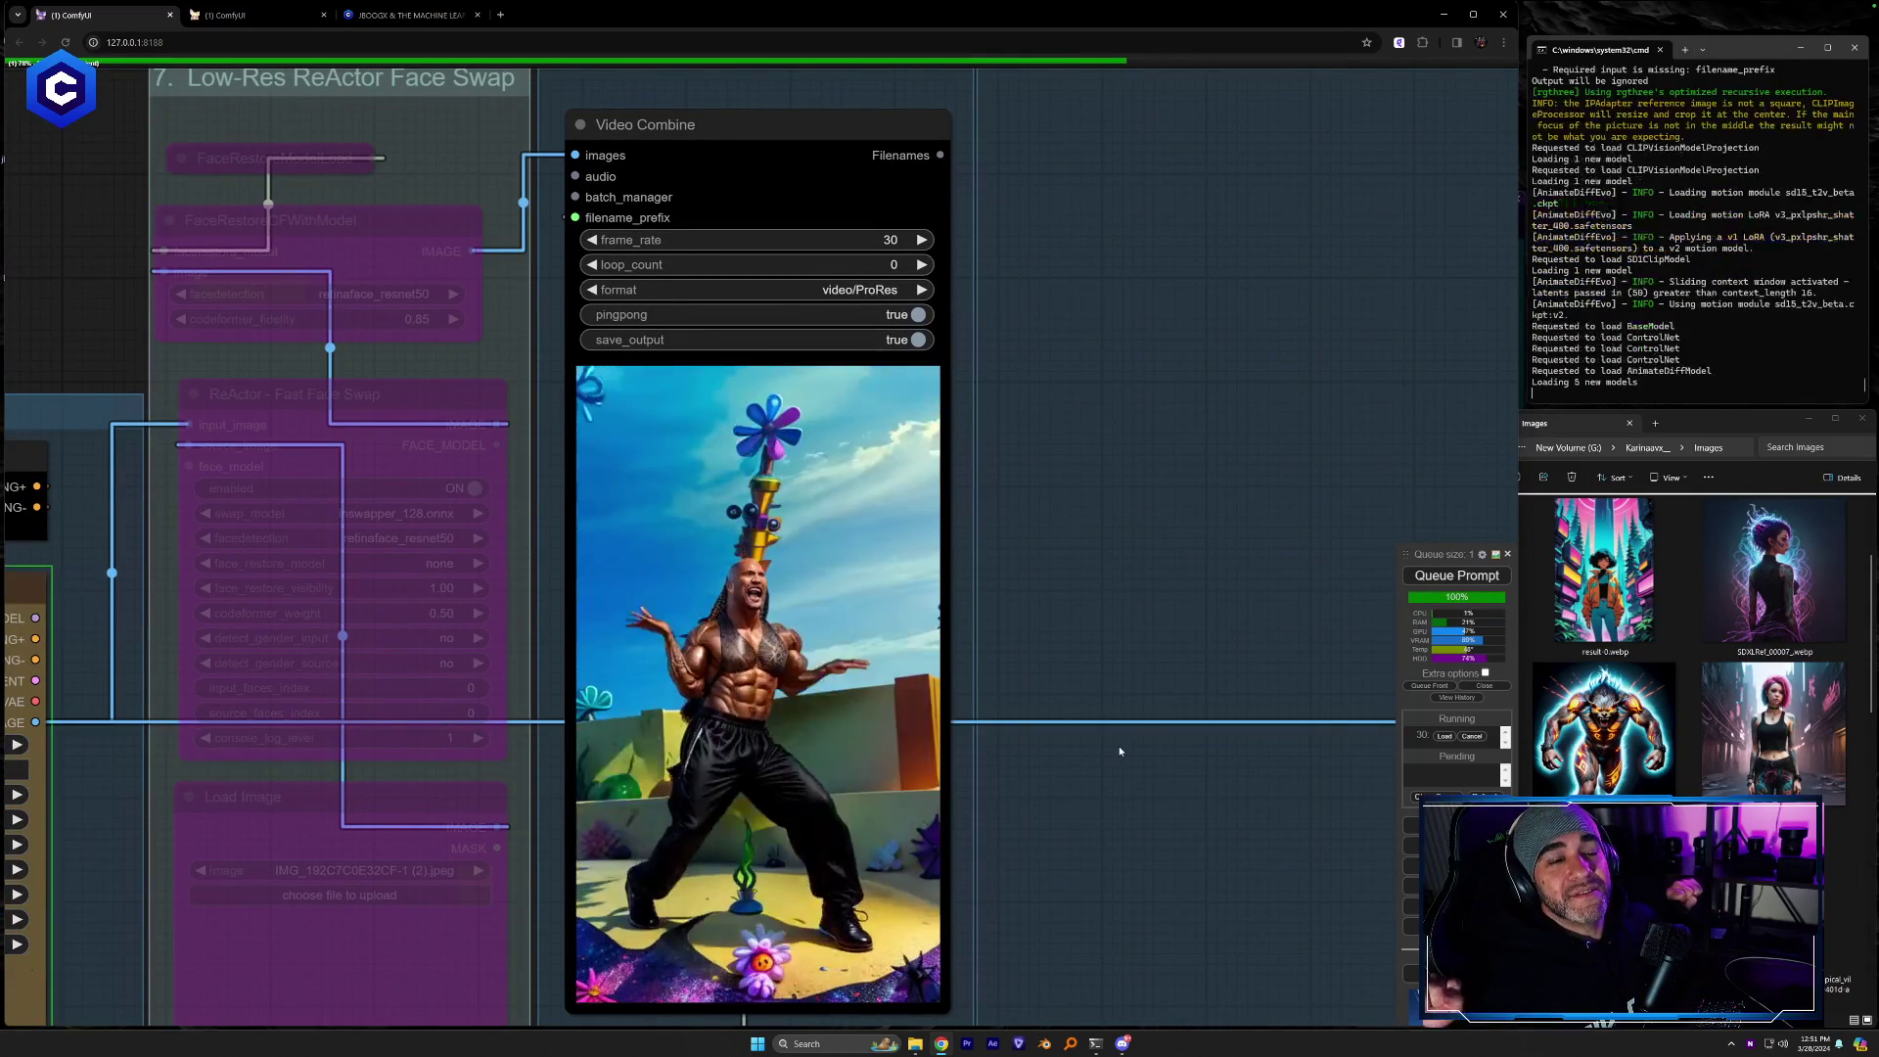
Compare the earlier dance renders in the saved Video Combine nodes while the new generation runs
{"action": "mouse_move", "coordinate": [1244, 7]}
{"action": "left_click_drag", "start_coordinate": [1341, 212], "coordinate": [709, 448]}
{"action": "left_click_drag", "start_coordinate": [955, 299], "coordinate": [256, 542]}
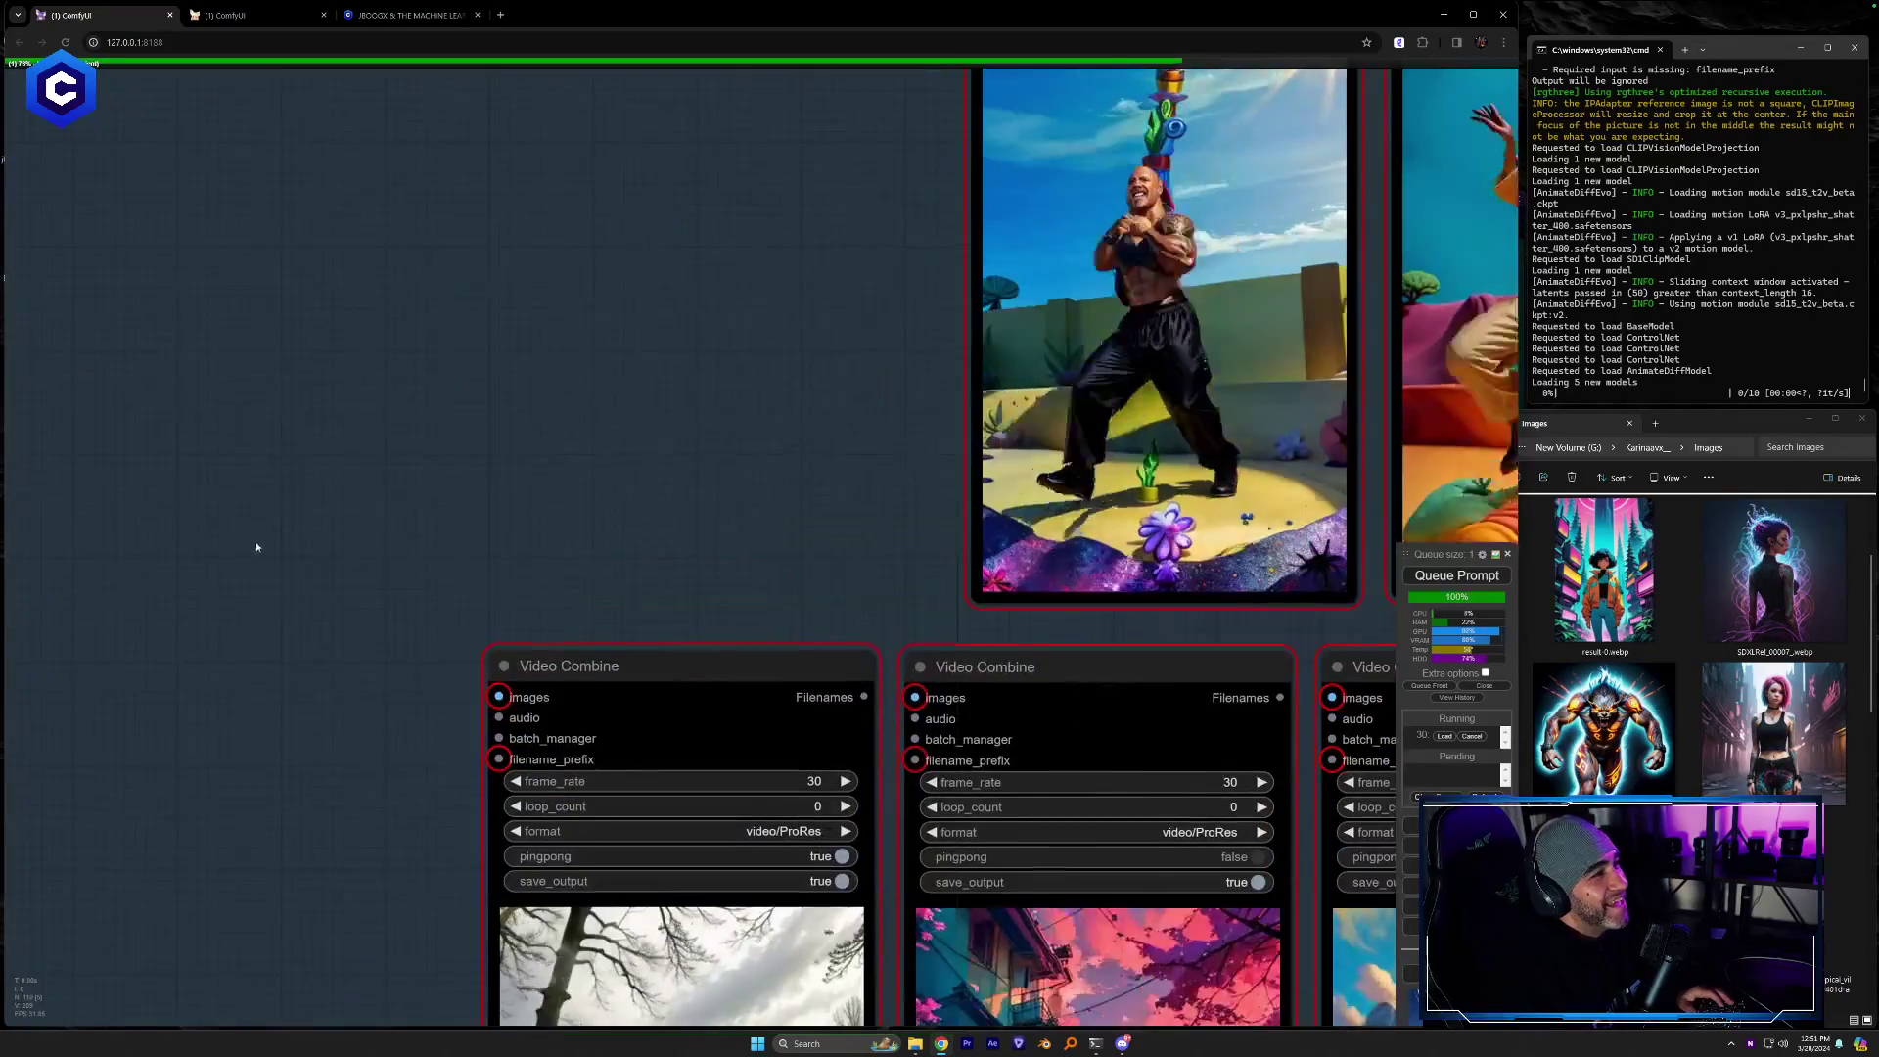
{"action": "scroll", "coordinate": [256, 542], "scroll_direction": "down", "scroll_amount": 4}
{"action": "left_click_drag", "start_coordinate": [570, 442], "coordinate": [59, 548]}
{"action": "scroll", "coordinate": [87, 602], "scroll_direction": "up", "scroll_amount": 3}
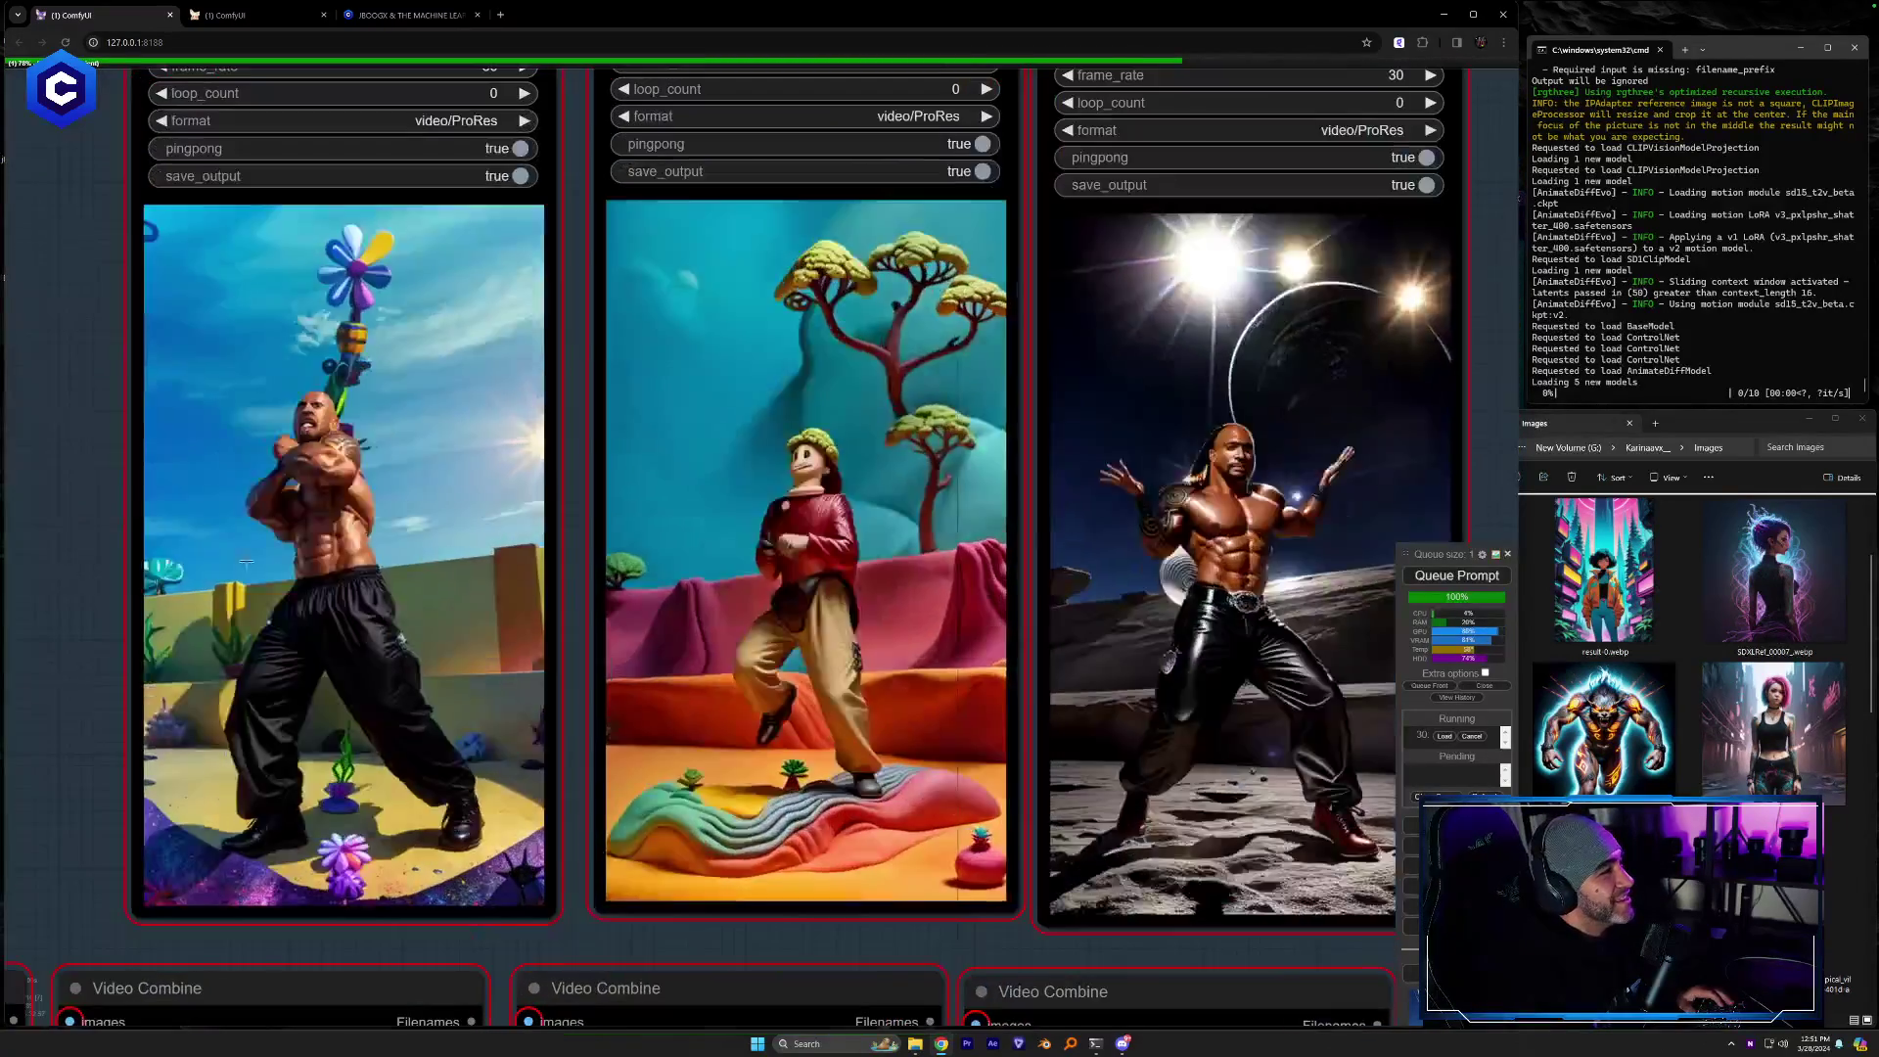
{"action": "left_click_drag", "start_coordinate": [89, 614], "coordinate": [104, 620]}
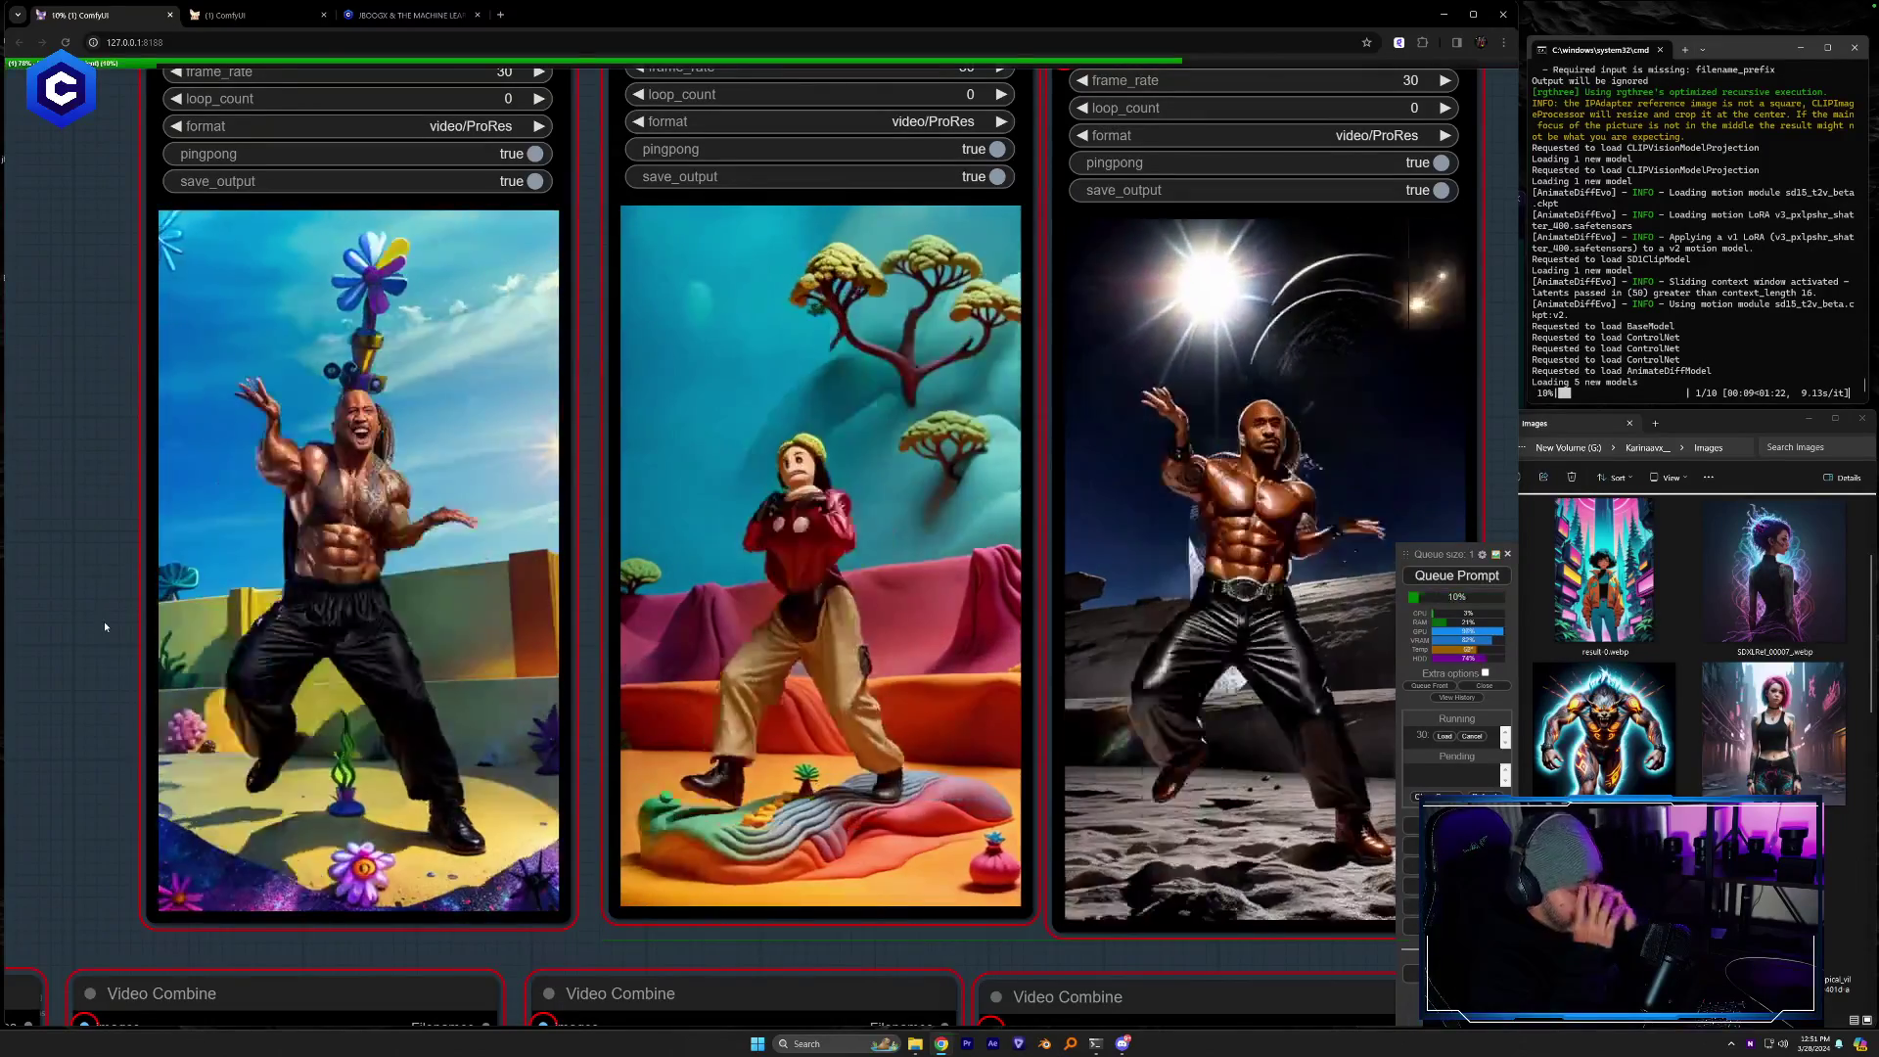
{"action": "scroll", "coordinate": [189, 749], "scroll_direction": "down", "scroll_amount": 5}
{"action": "left_click_drag", "start_coordinate": [189, 749], "coordinate": [532, 416]}
{"action": "left_click_drag", "start_coordinate": [297, 563], "coordinate": [613, 570]}
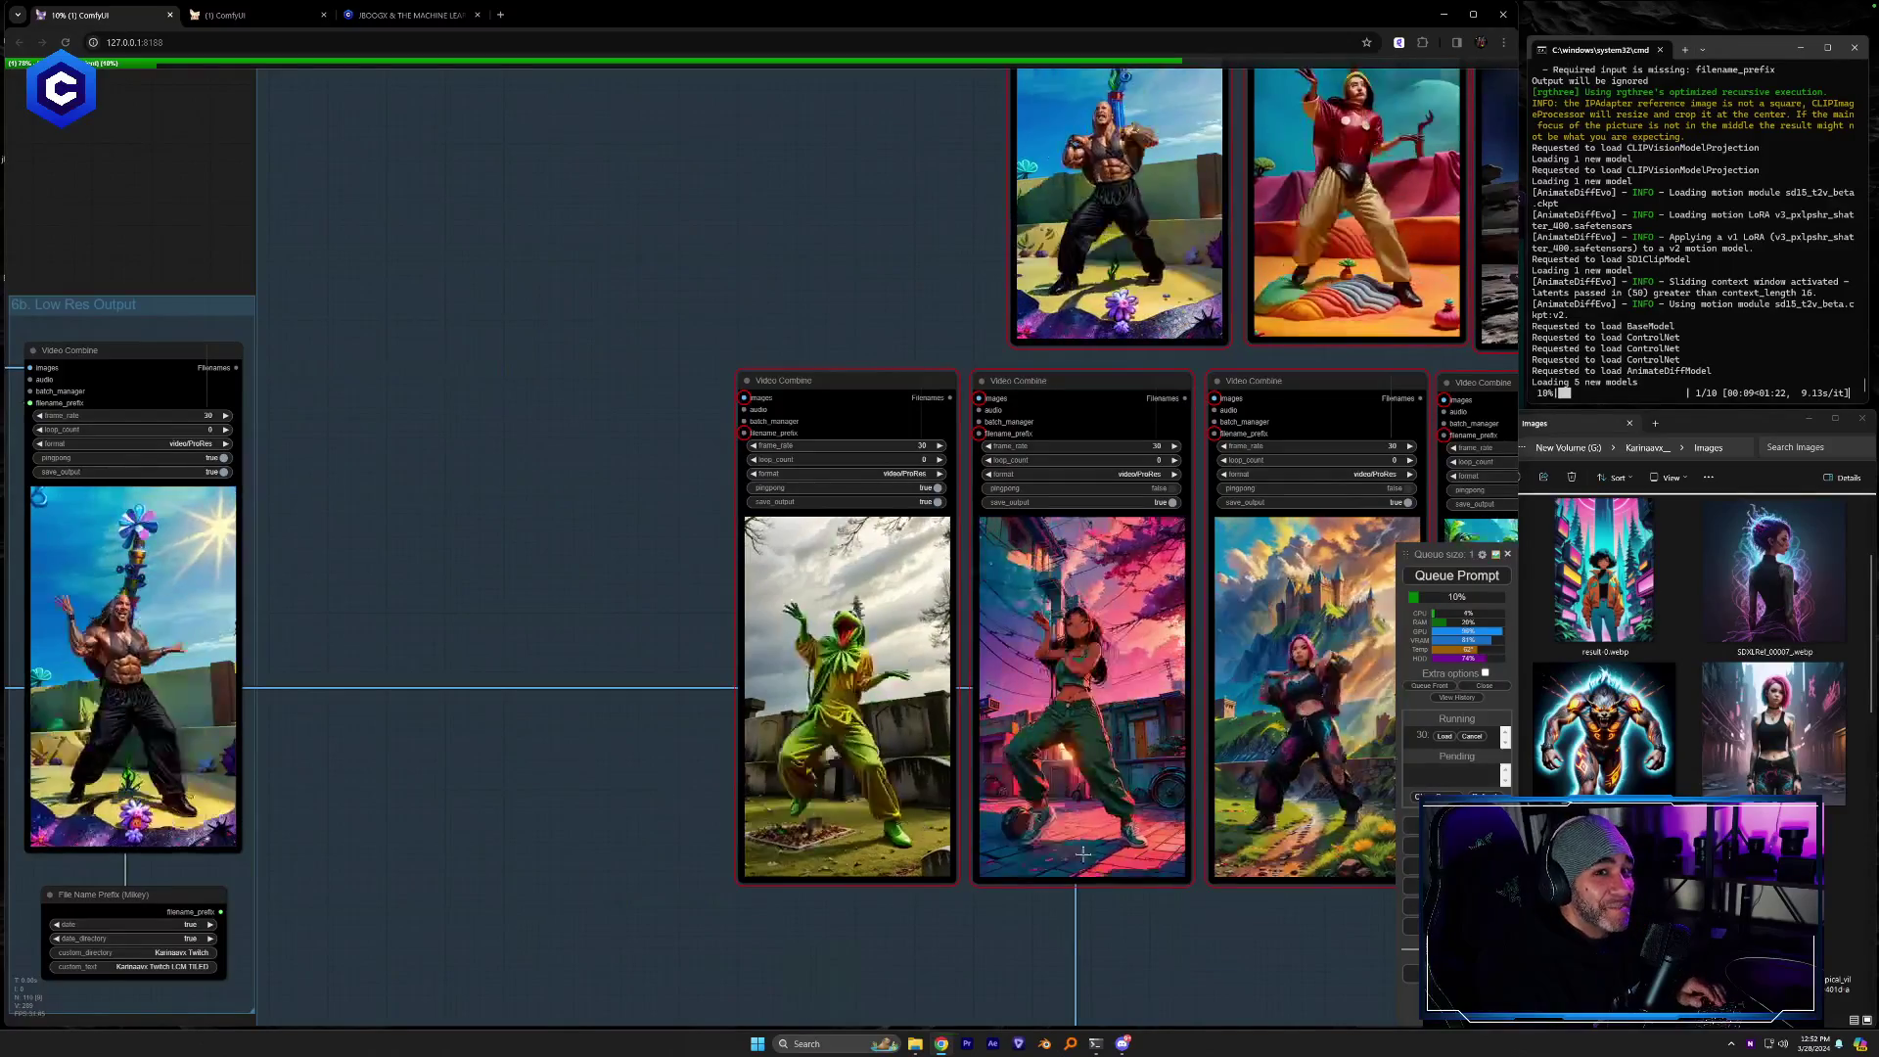
Examine the KSampler (Efficient) node's live preview of the twisted-wire figure
{"action": "left_click_drag", "start_coordinate": [545, 802], "coordinate": [1149, 731]}
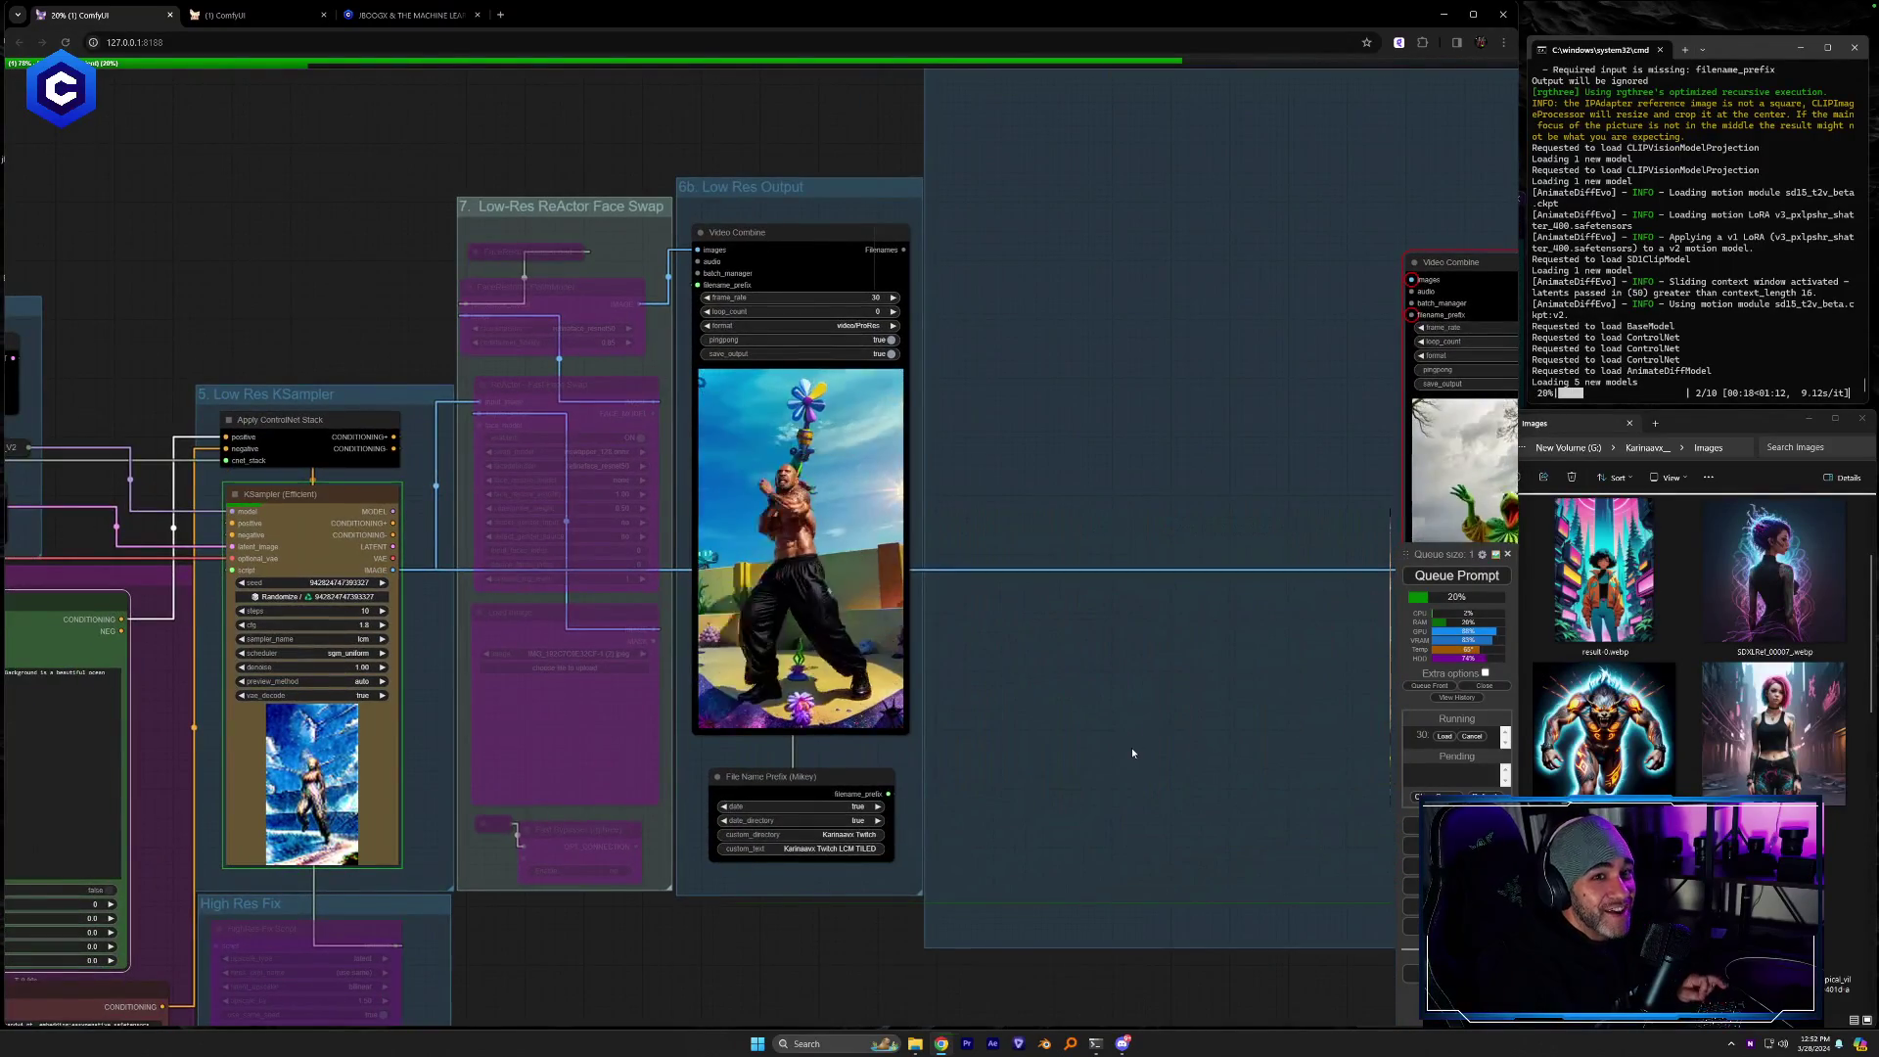
{"action": "left_click_drag", "start_coordinate": [650, 935], "coordinate": [918, 896]}
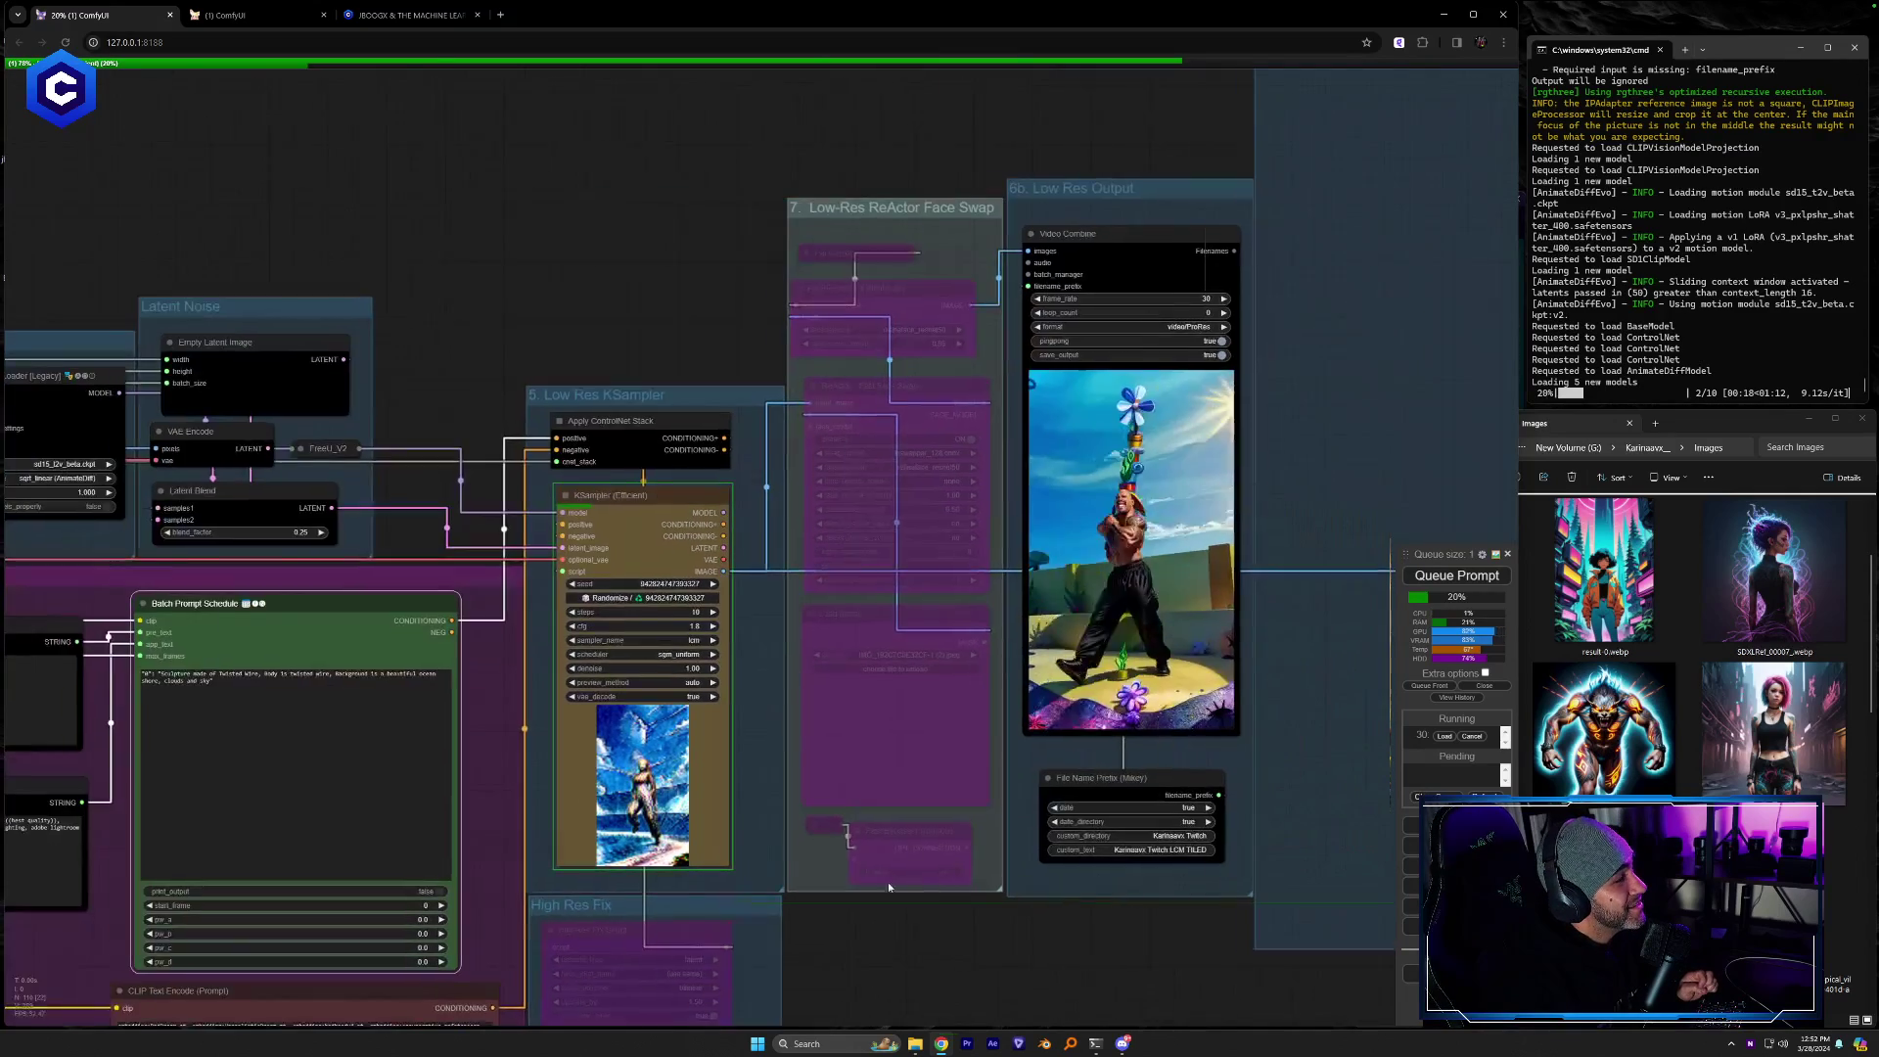
{"action": "scroll", "coordinate": [800, 849], "scroll_direction": "up", "scroll_amount": 3}
{"action": "scroll", "coordinate": [800, 849], "scroll_direction": "up", "scroll_amount": 2}
{"action": "left_click_drag", "start_coordinate": [757, 777], "coordinate": [843, 830]}
{"action": "scroll", "coordinate": [831, 822], "scroll_direction": "up", "scroll_amount": 2}
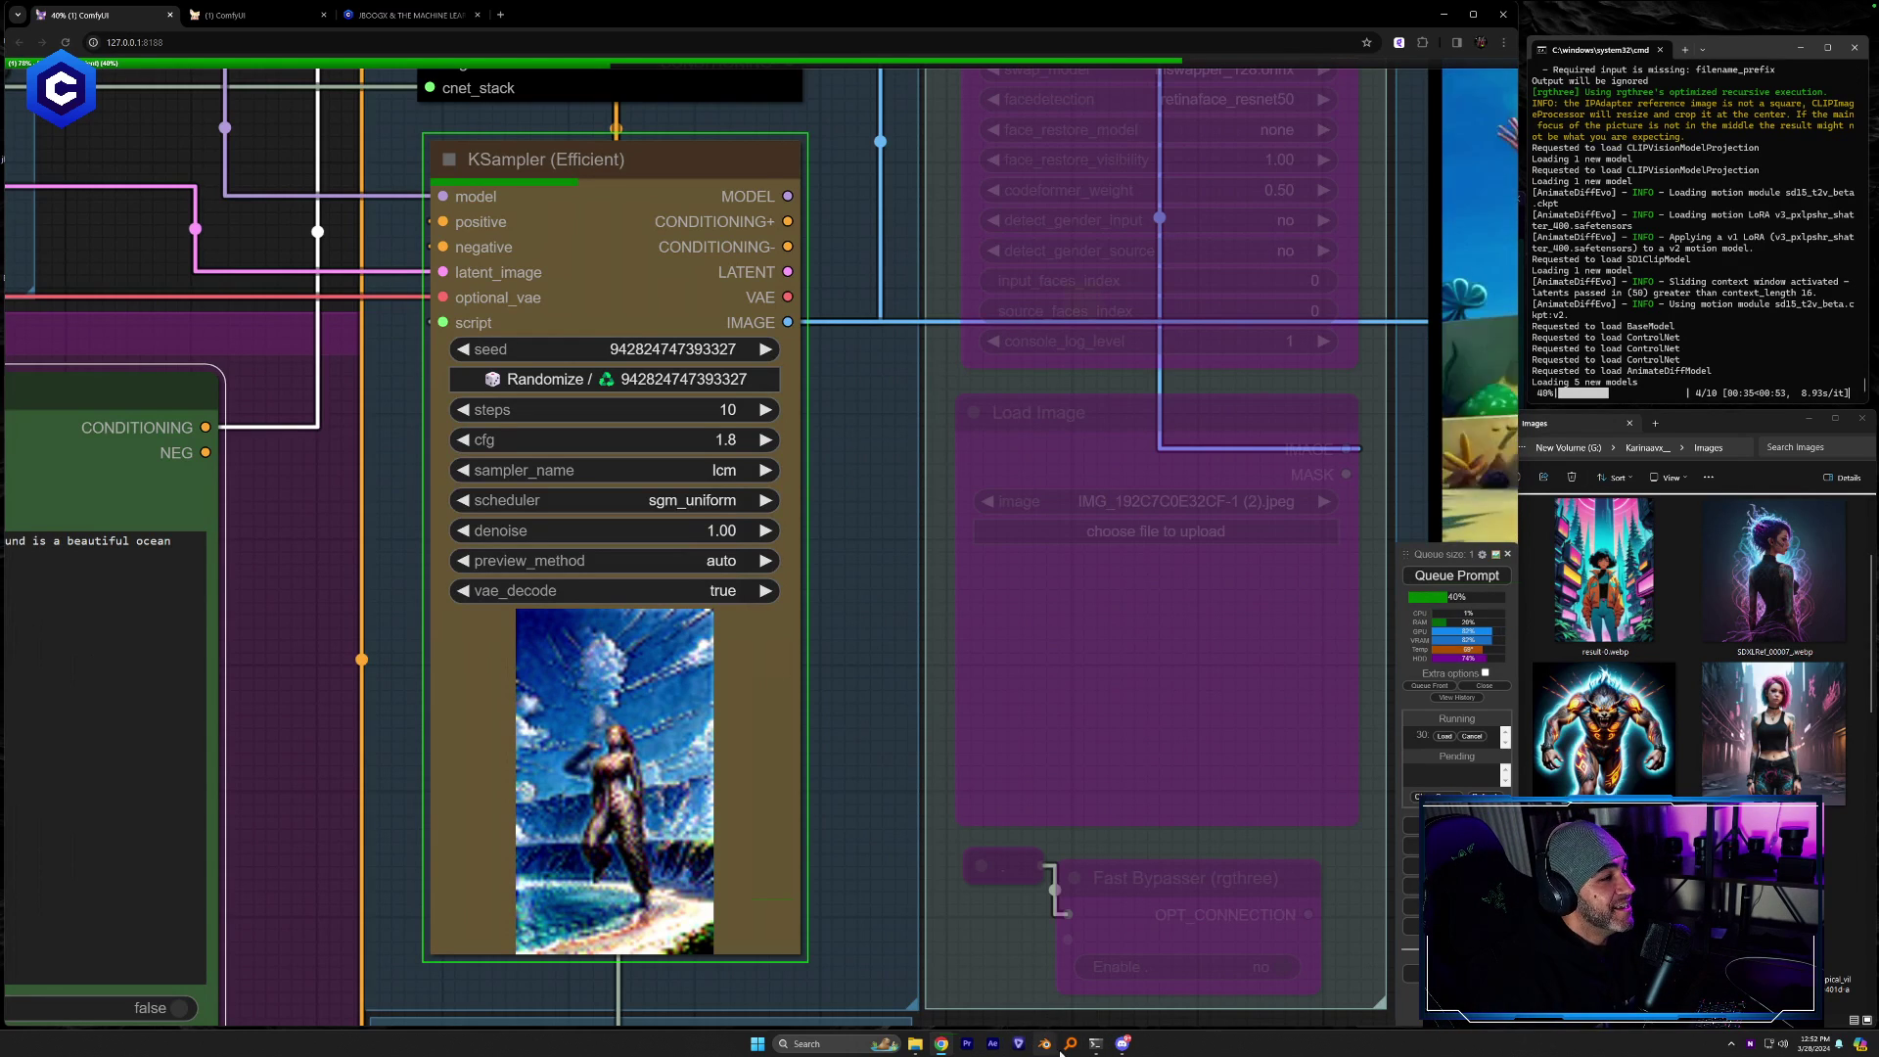
Switch to Discord and look through the reference images posted in the Office Hours chat
{"action": "left_click", "coordinate": [1122, 1043]}
{"action": "key", "text": "Escape"}
{"action": "left_click", "coordinate": [1350, 782]}
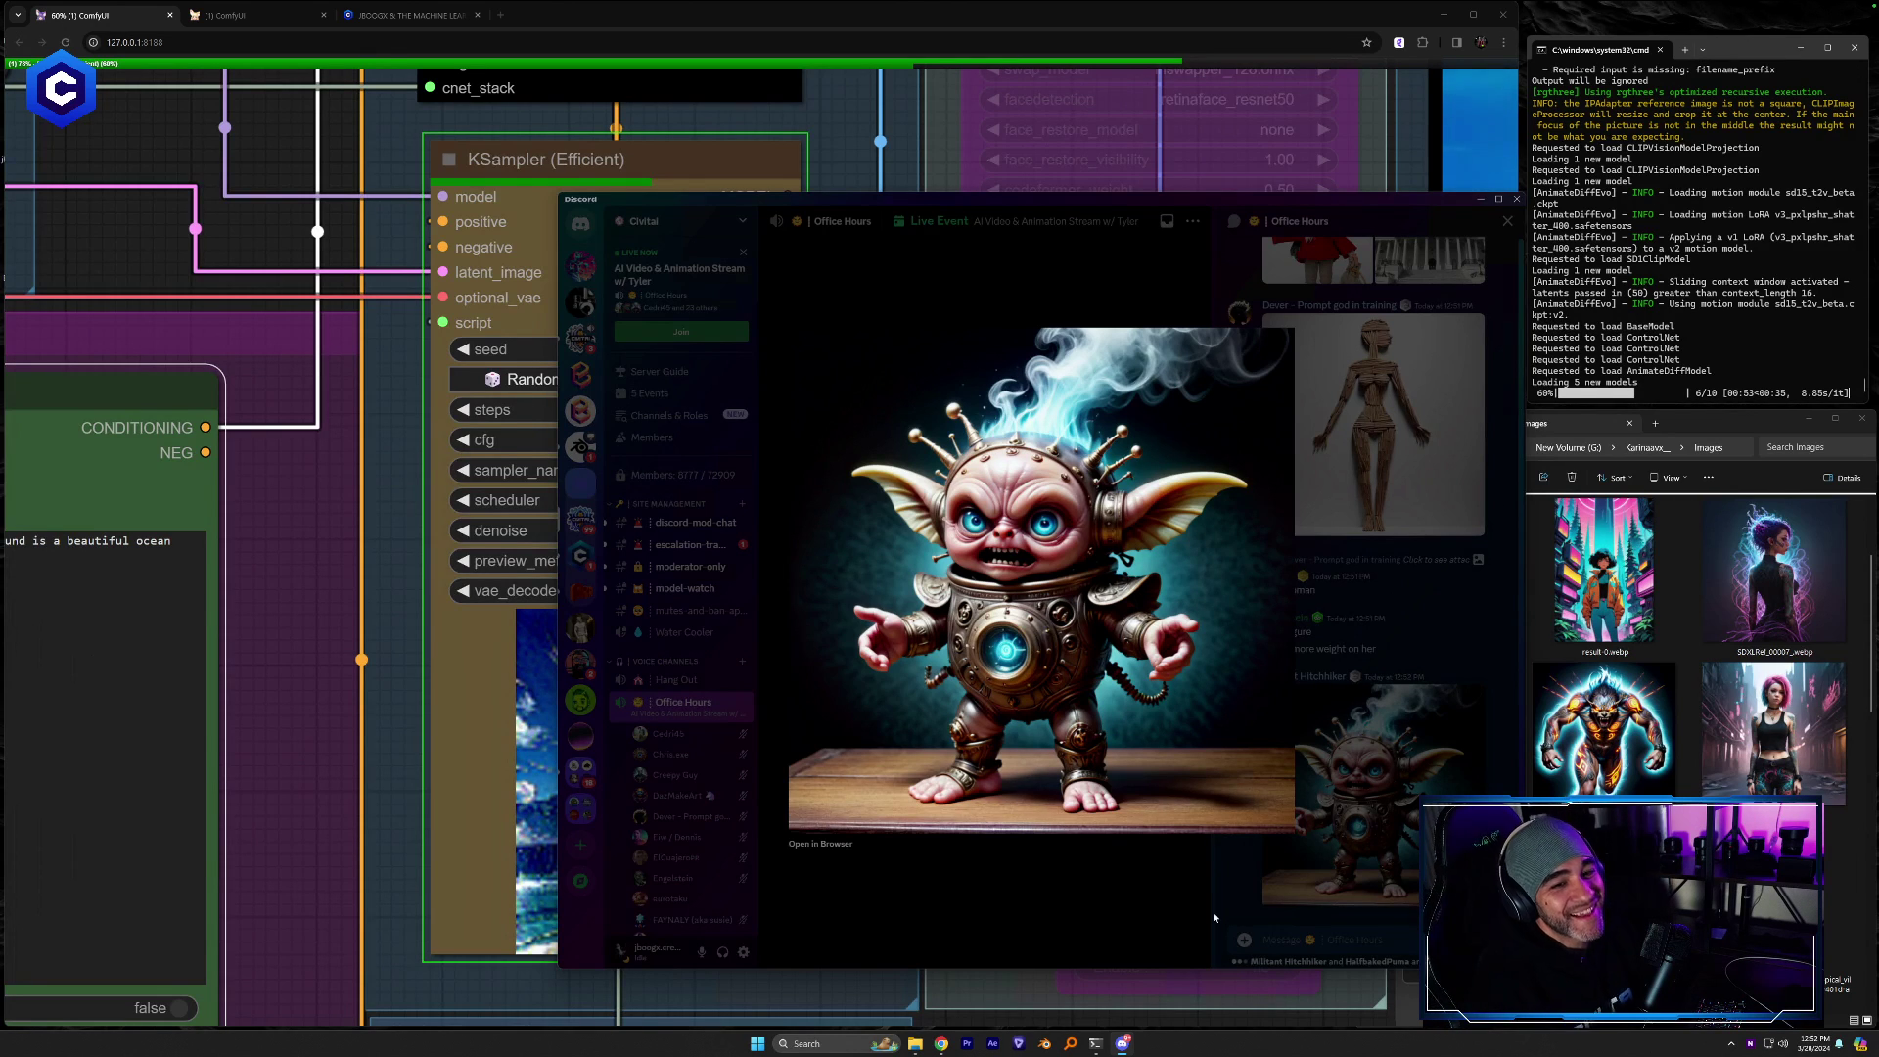
{"action": "left_click", "coordinate": [1266, 848]}
{"action": "scroll", "coordinate": [1368, 536], "scroll_direction": "up", "scroll_amount": 4}
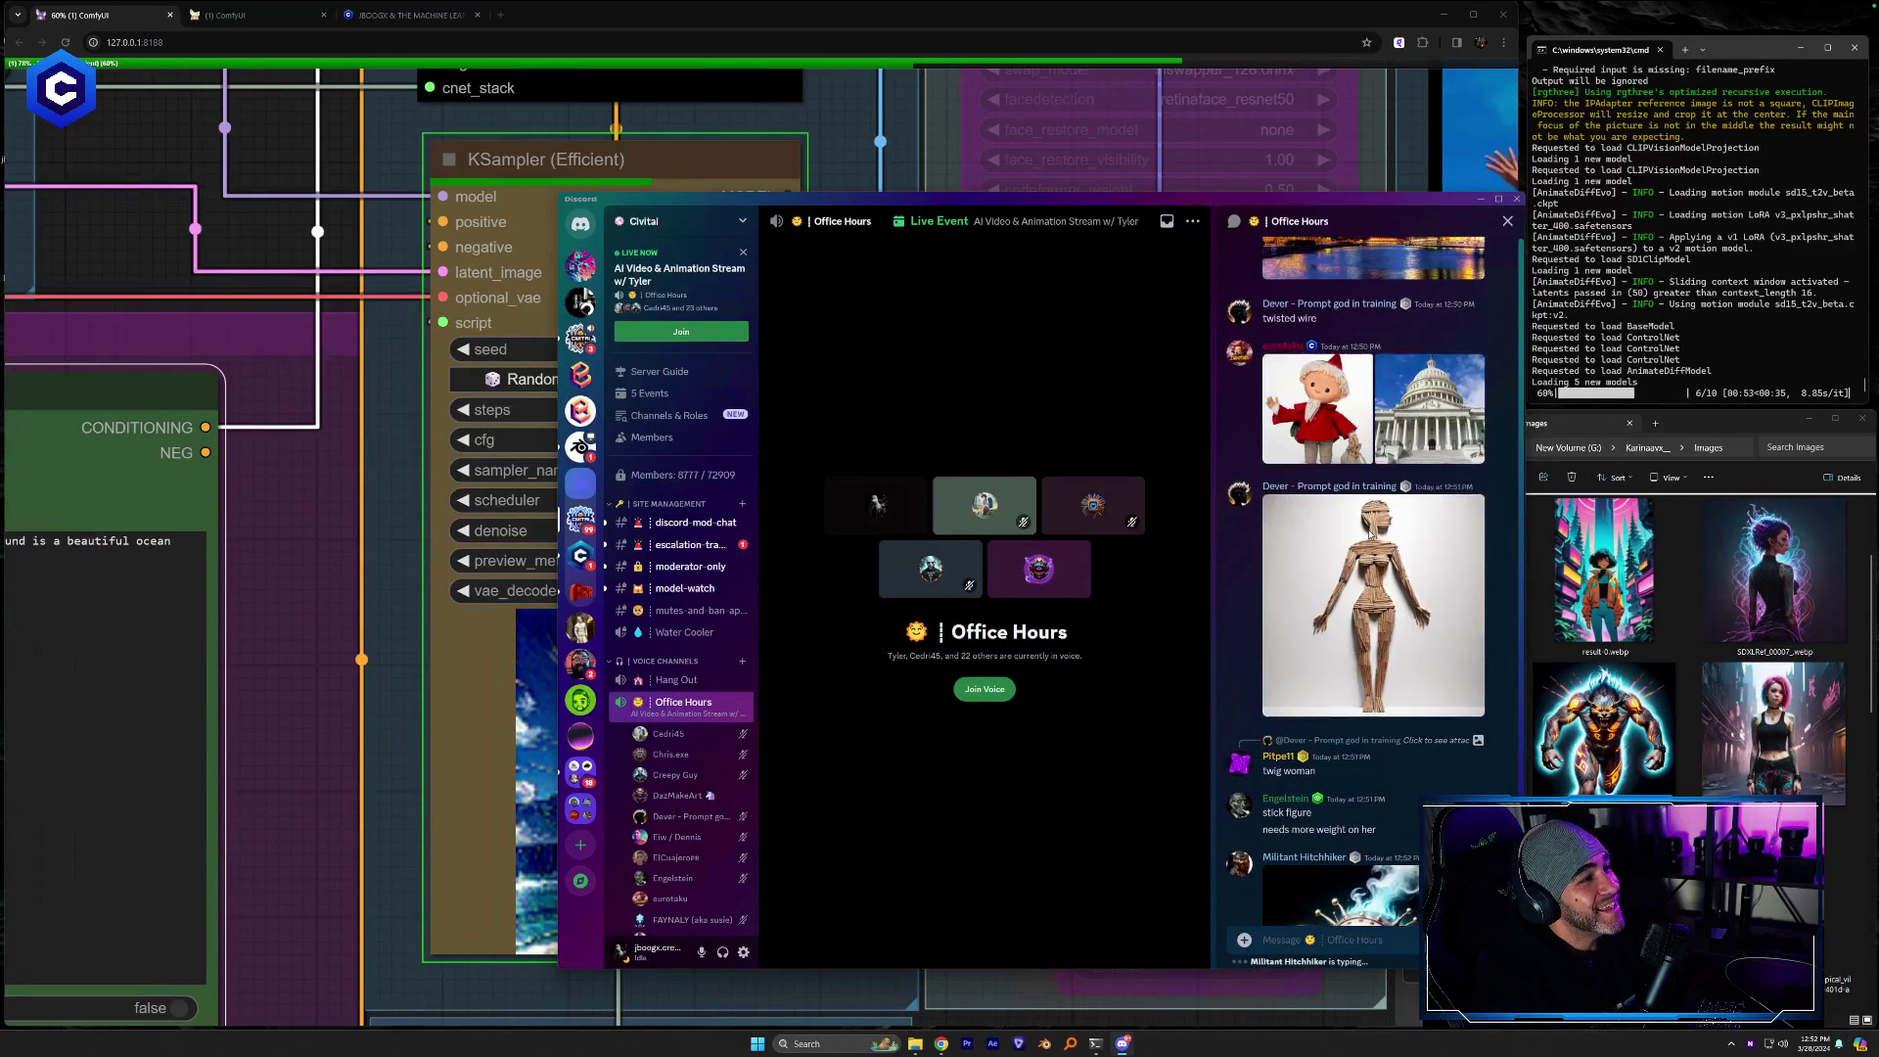
Copy the red-coated bearded doll and Capitol building images from the Office Hours chat into the Images folder
{"action": "left_click", "coordinate": [1362, 548]}
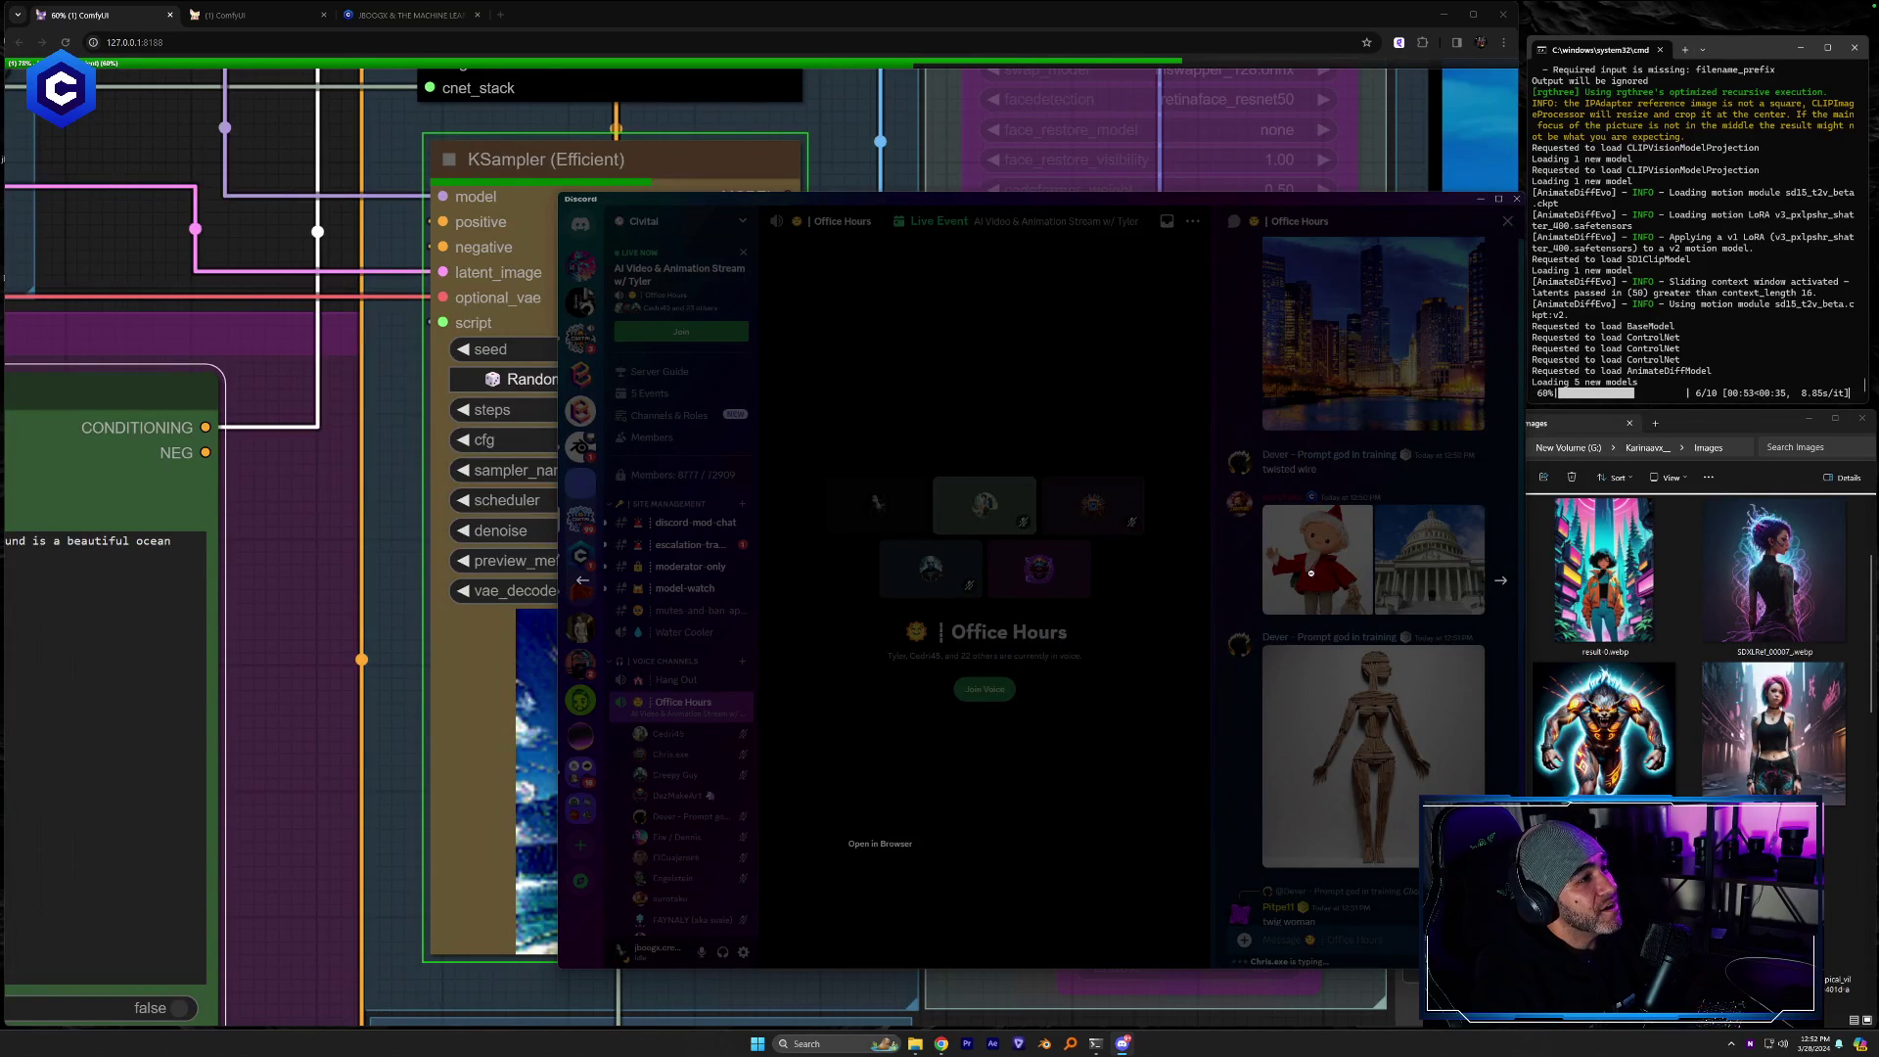
{"action": "left_click_drag", "start_coordinate": [1037, 582], "coordinate": [1695, 774]}
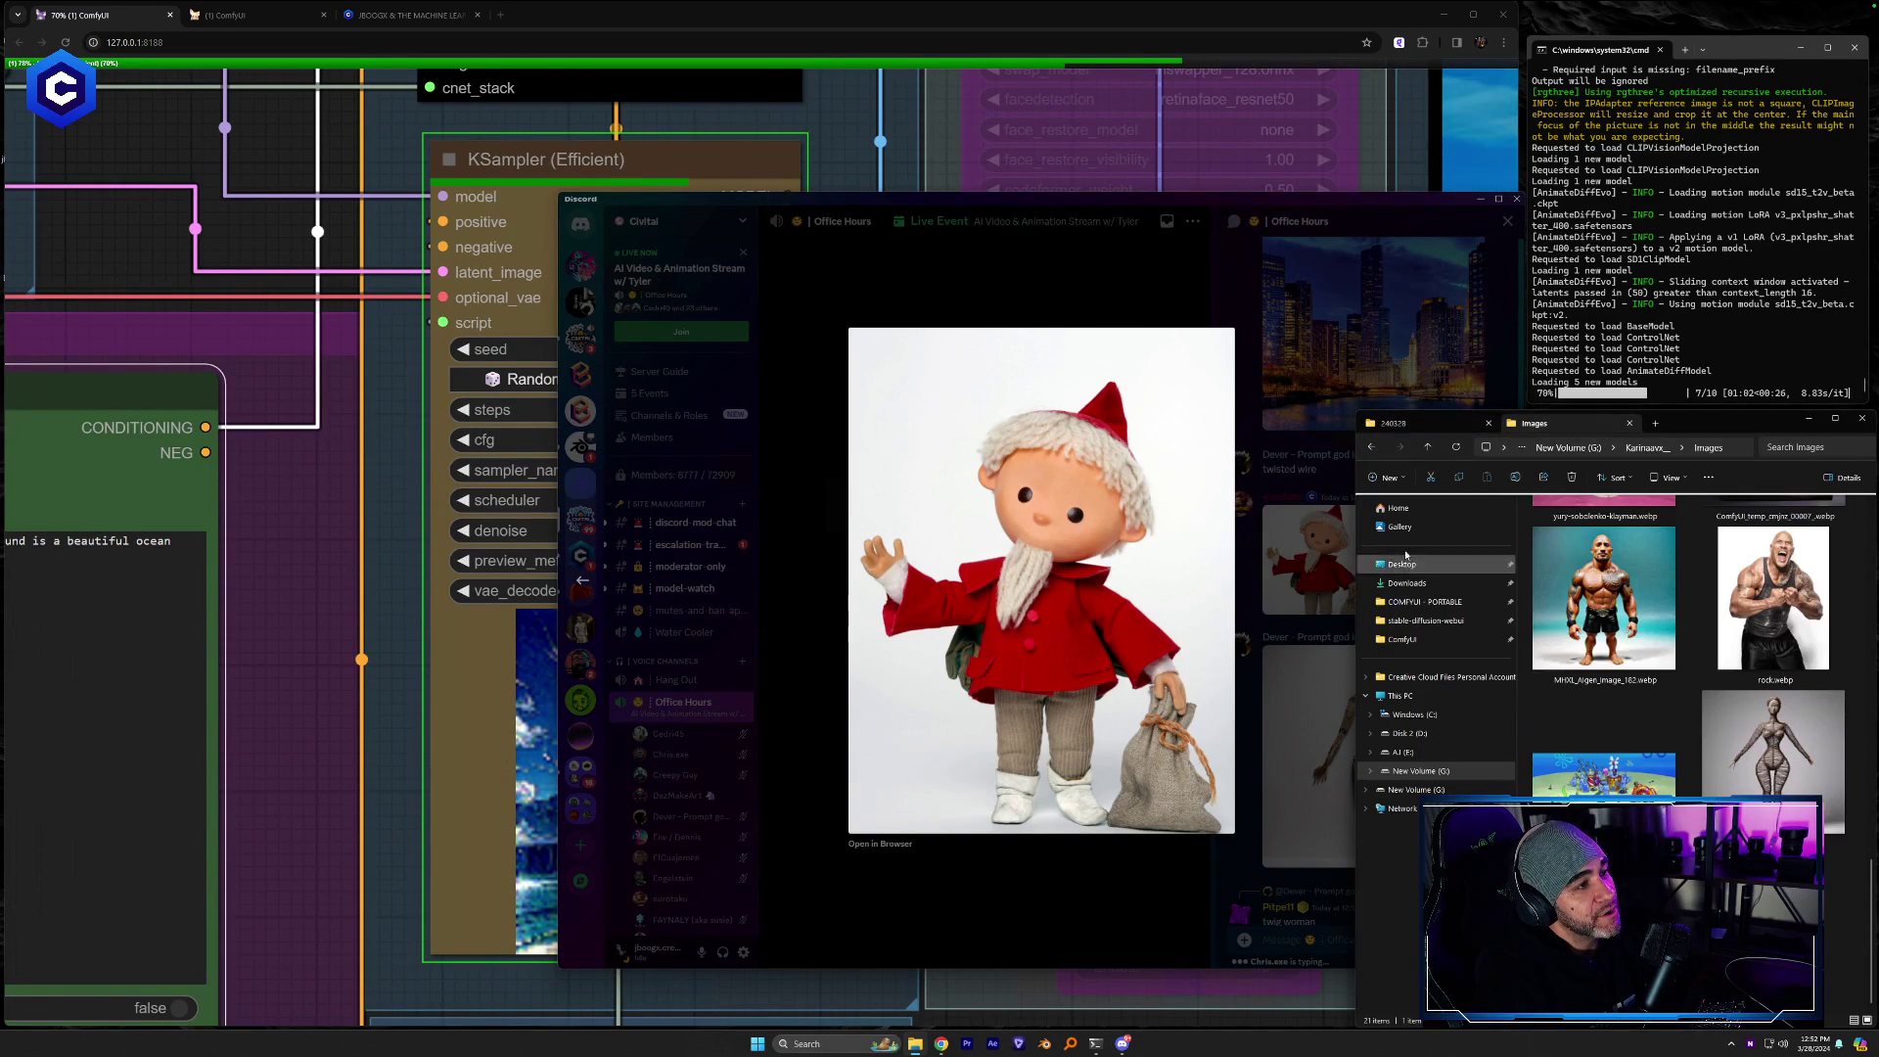
{"action": "left_click", "coordinate": [1310, 568]}
{"action": "left_click", "coordinate": [1429, 558]}
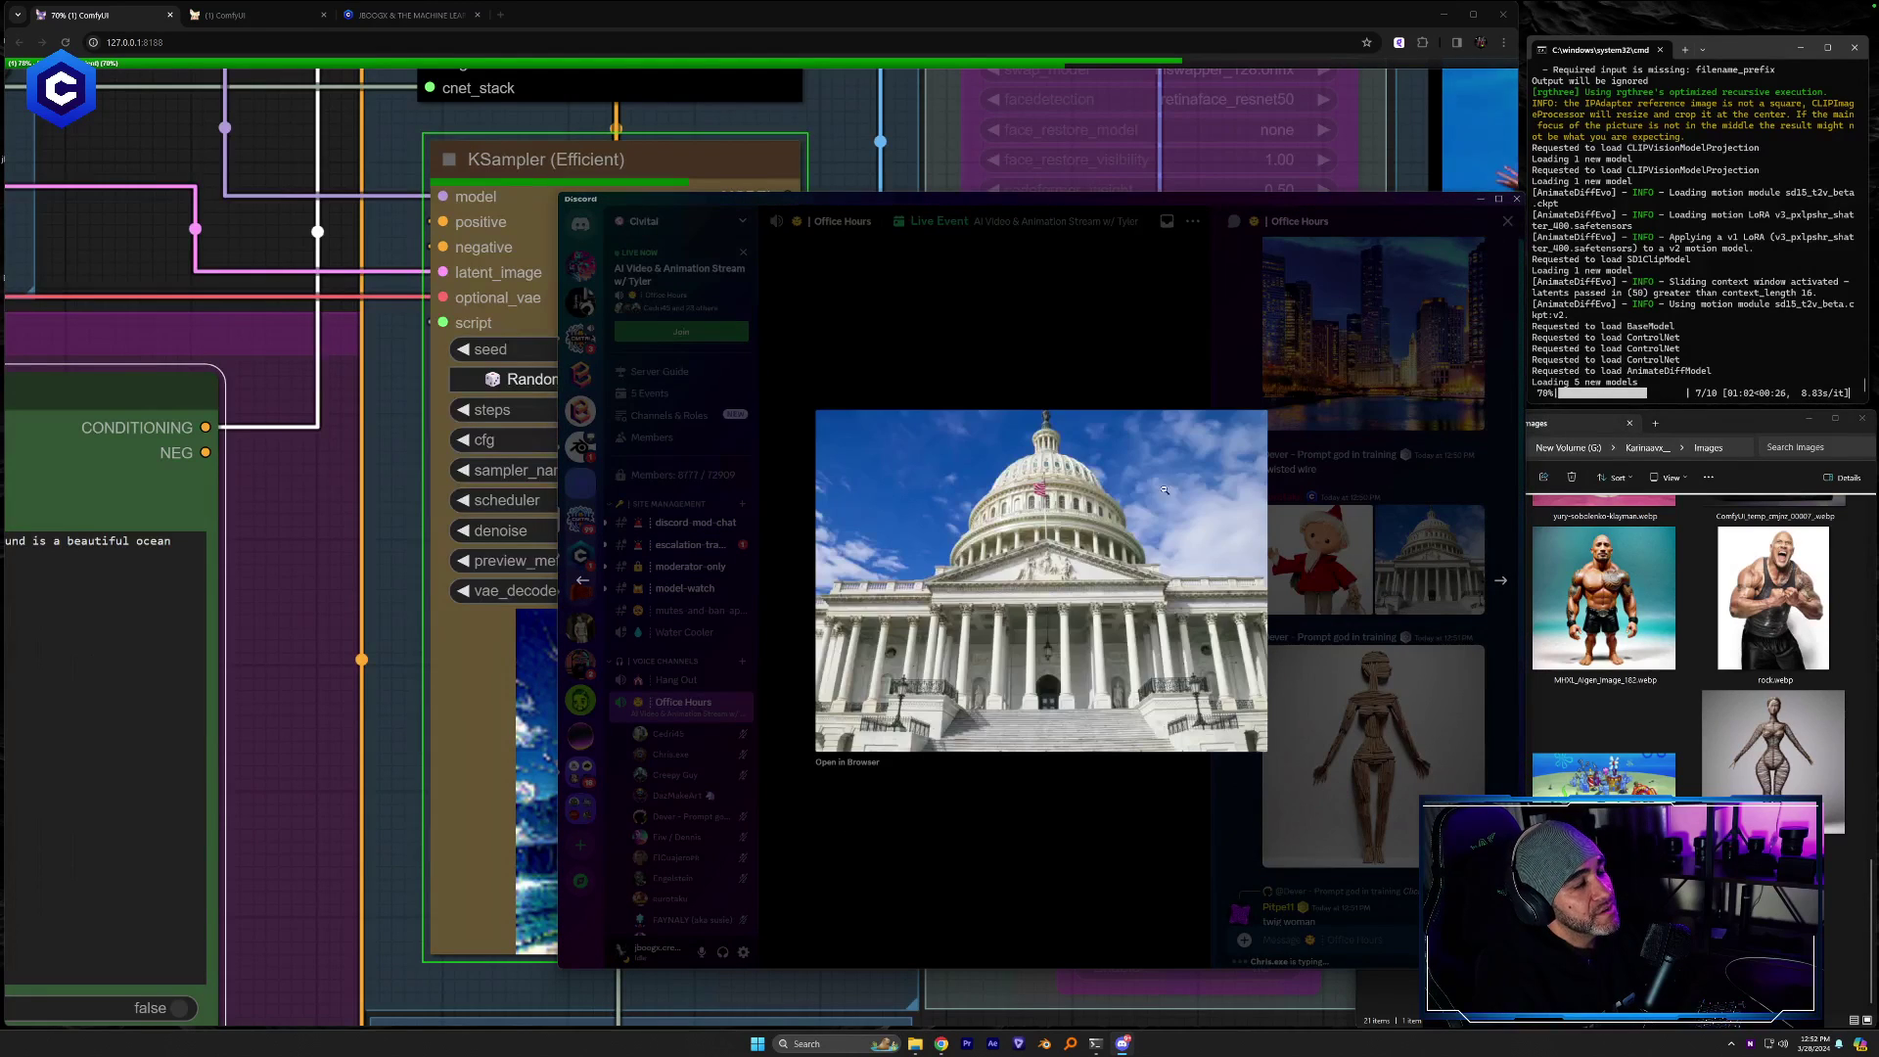
{"action": "left_click", "coordinate": [1409, 1020]}
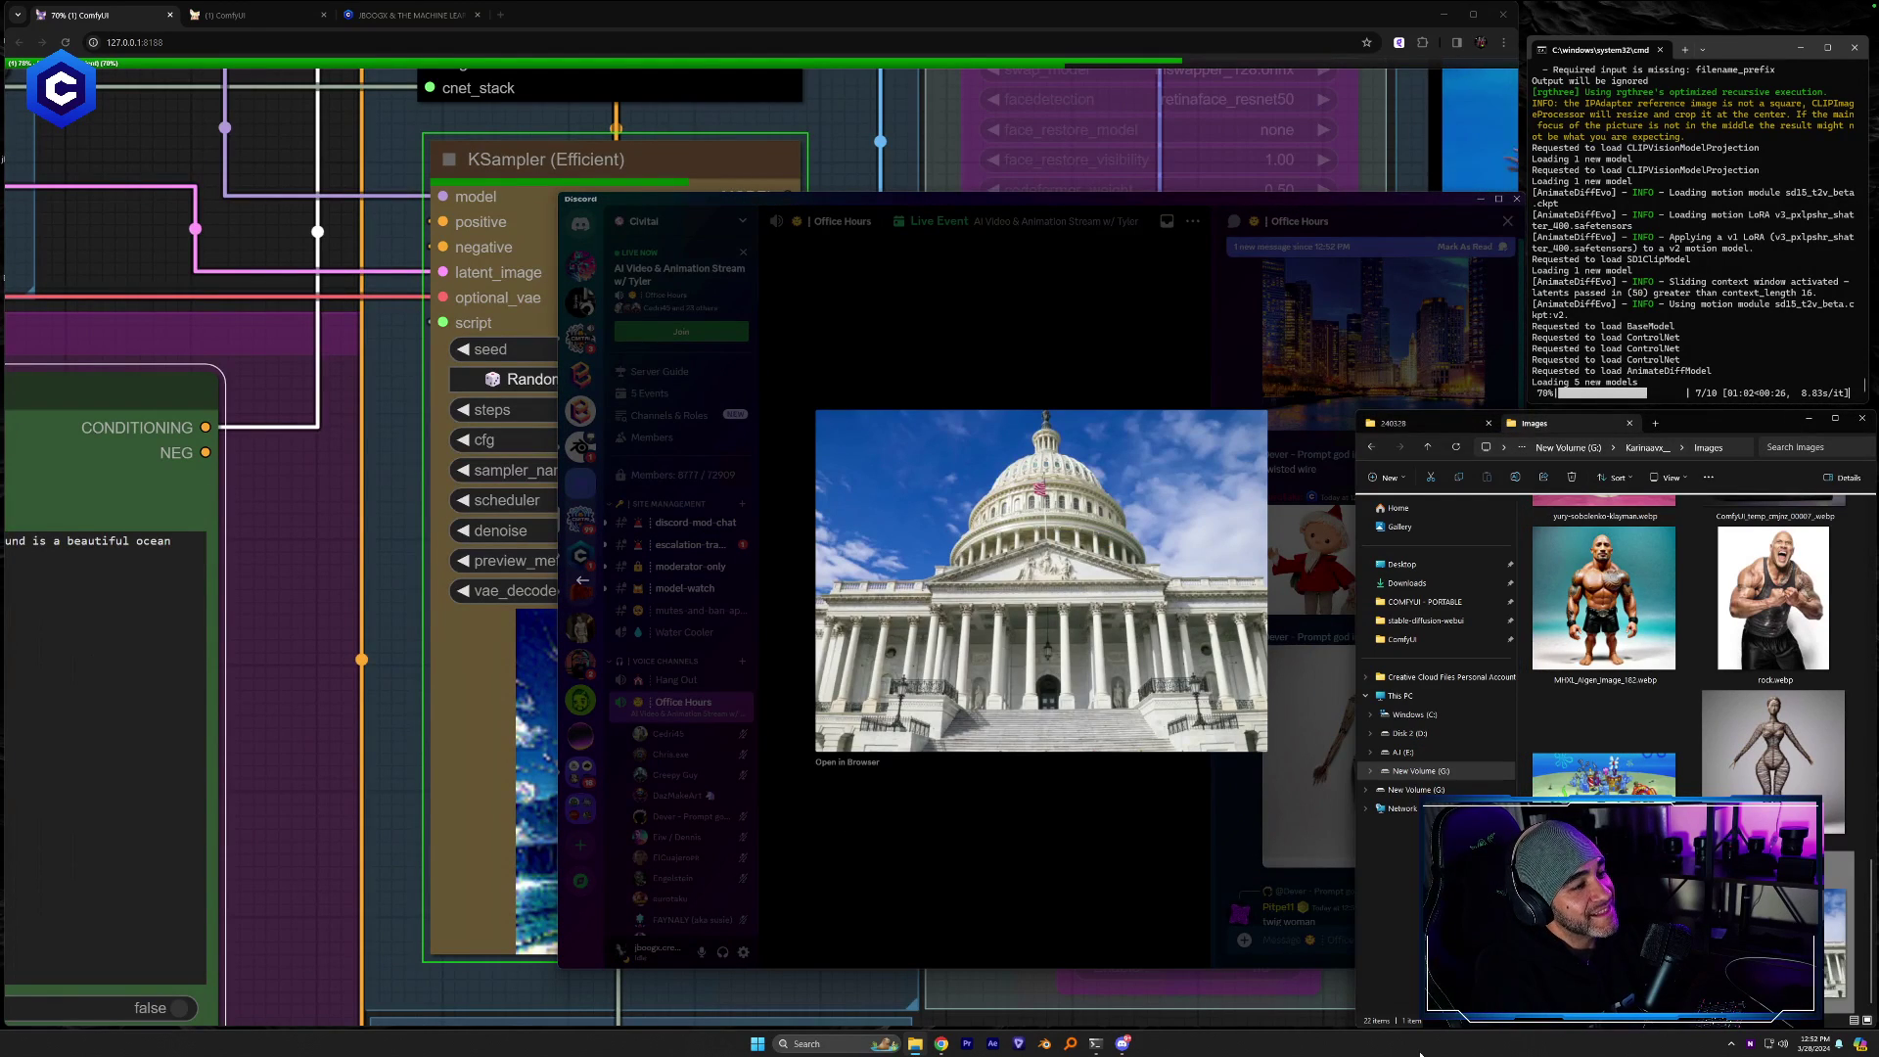
Check the latest messages in the Office Hours chat and return to the ComfyUI workflow
{"action": "left_click", "coordinate": [1286, 834]}
{"action": "scroll", "coordinate": [1387, 855], "scroll_direction": "down", "scroll_amount": 10}
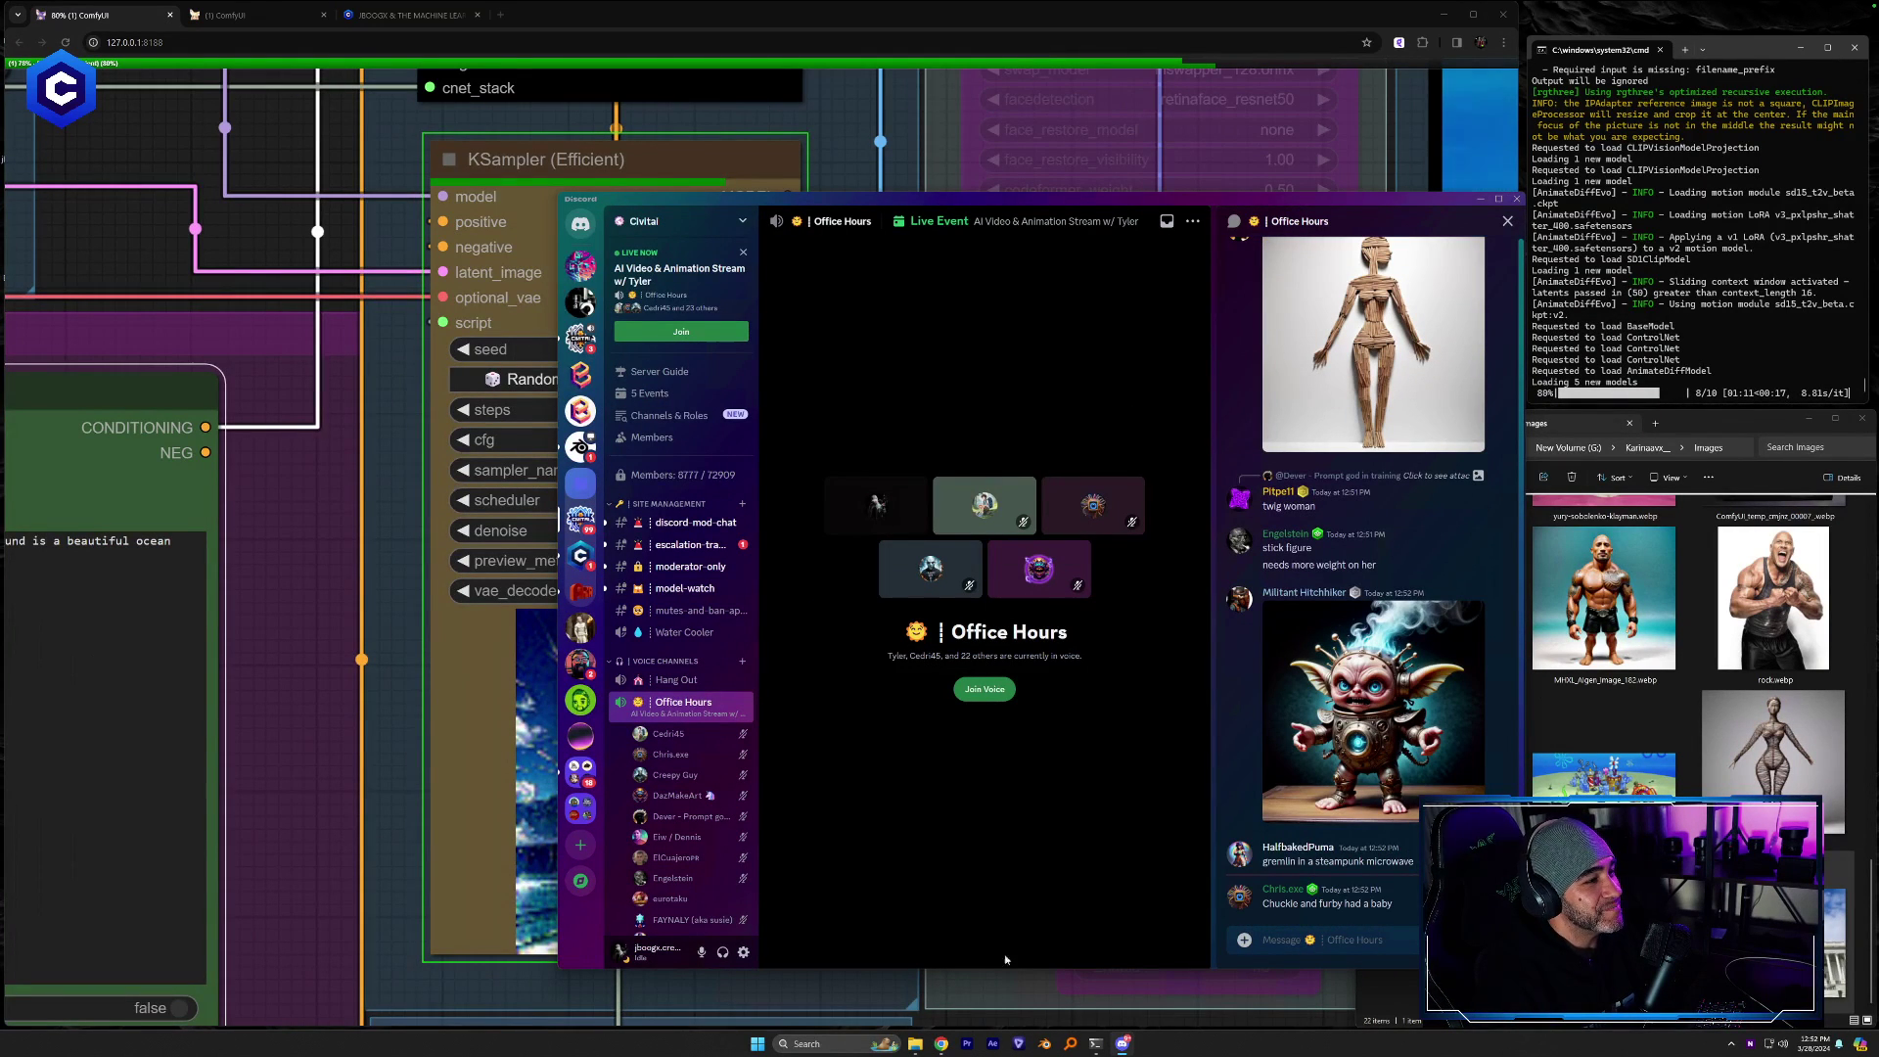
{"action": "left_click", "coordinate": [983, 998]}
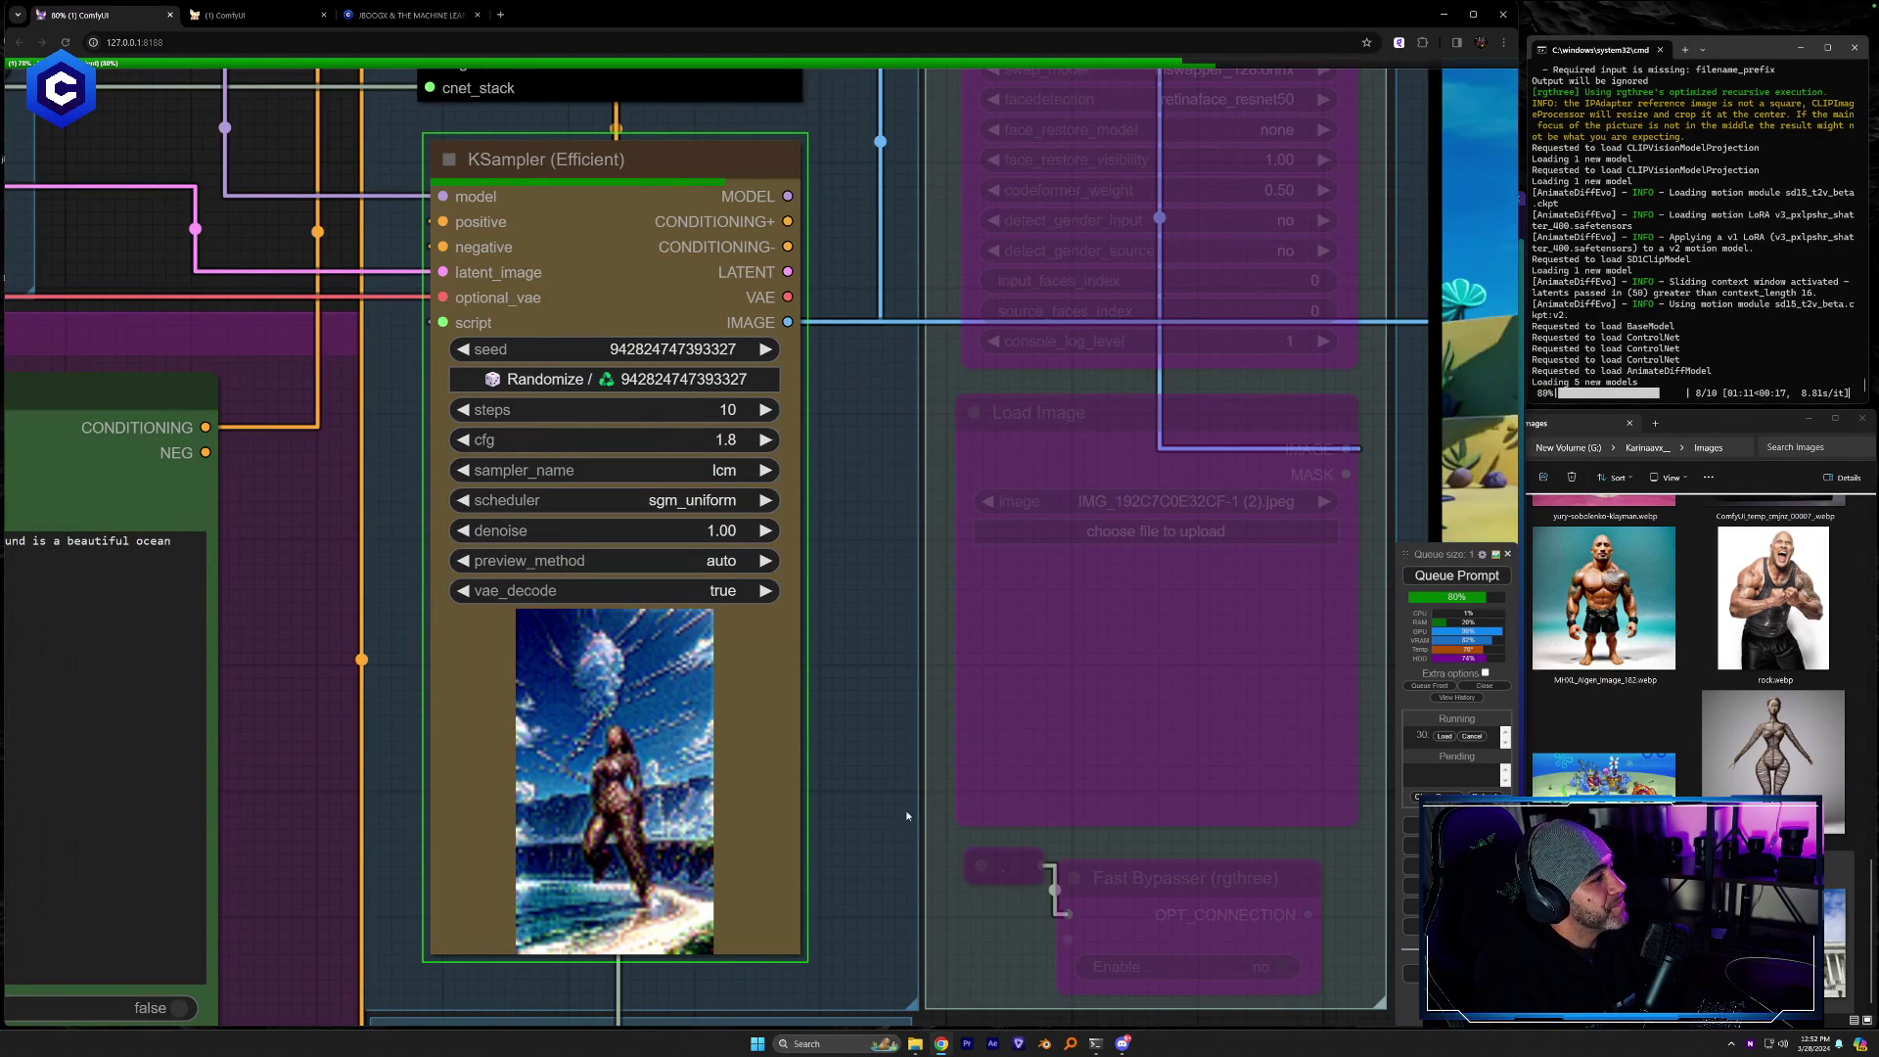
Follow the KSampler preview to completion and examine the finished twisted-wire dance video in the Low Res Output
{"action": "left_click_drag", "start_coordinate": [873, 814], "coordinate": [817, 825]}
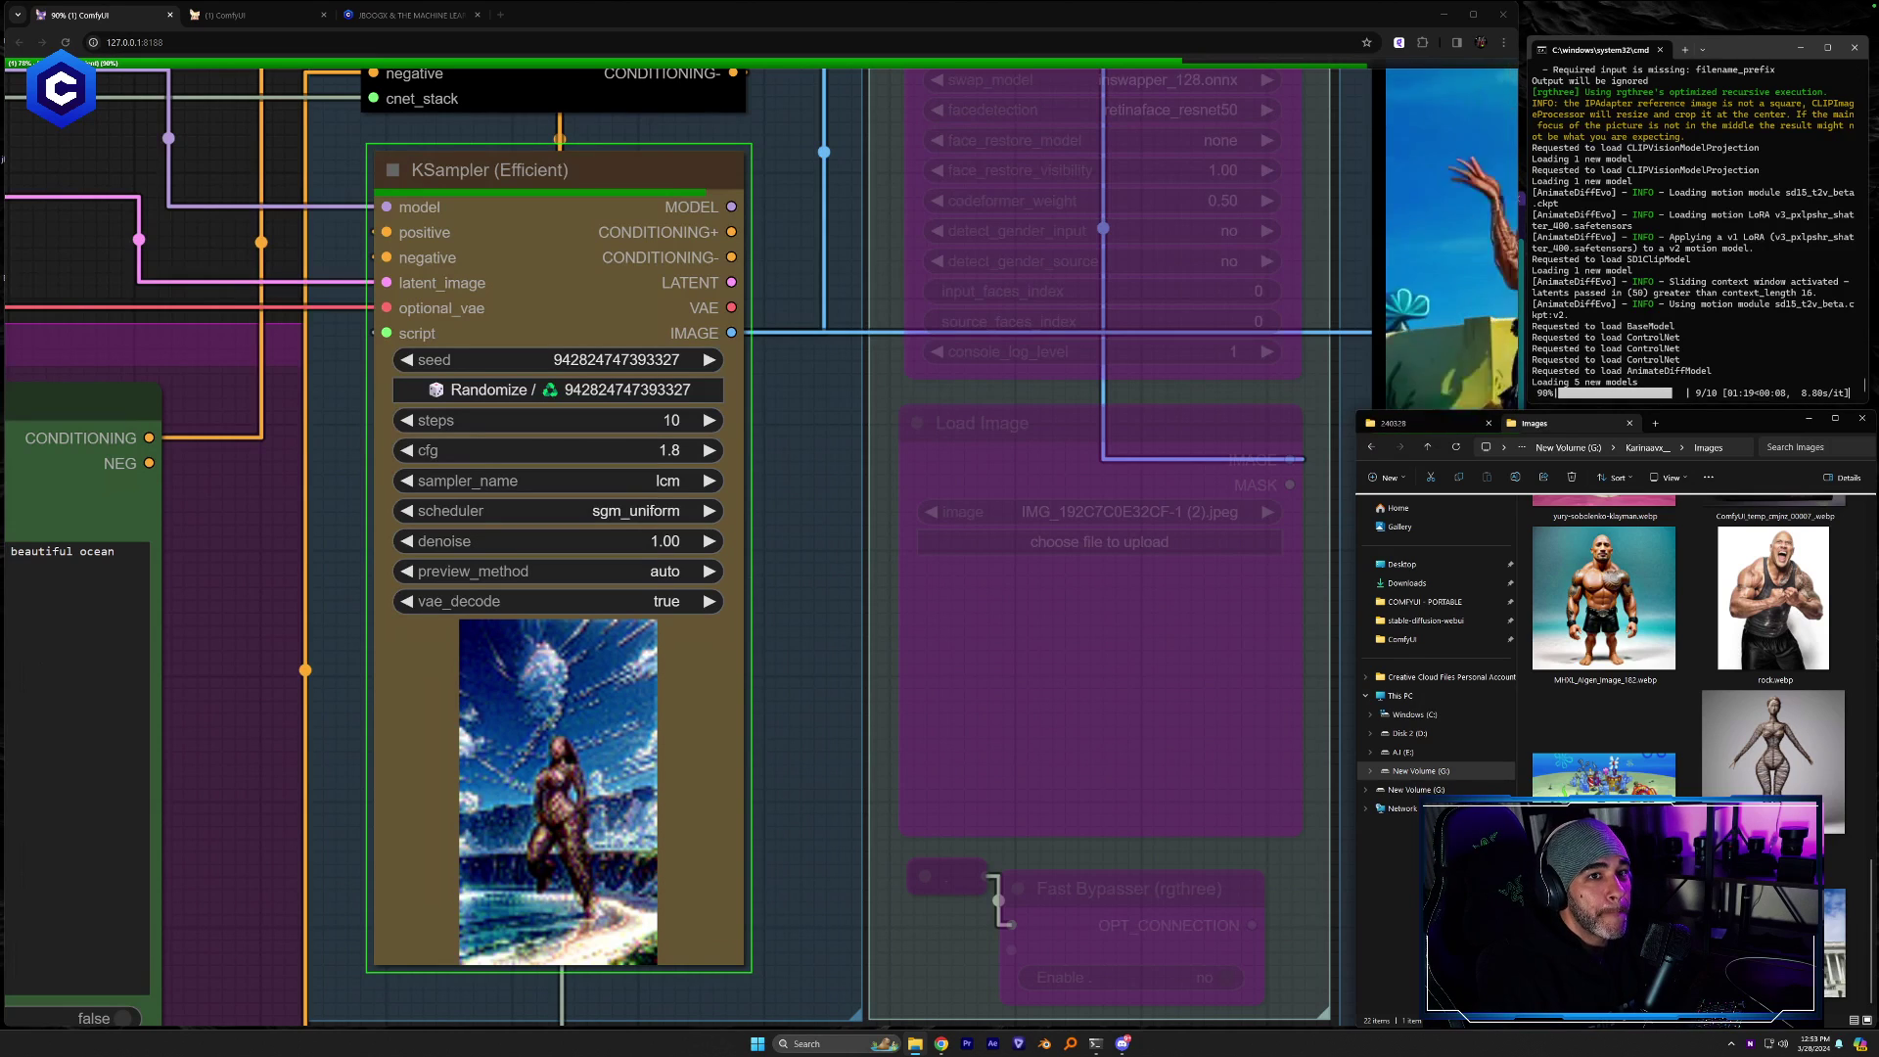
{"action": "left_click_drag", "start_coordinate": [1295, 874], "coordinate": [939, 888]}
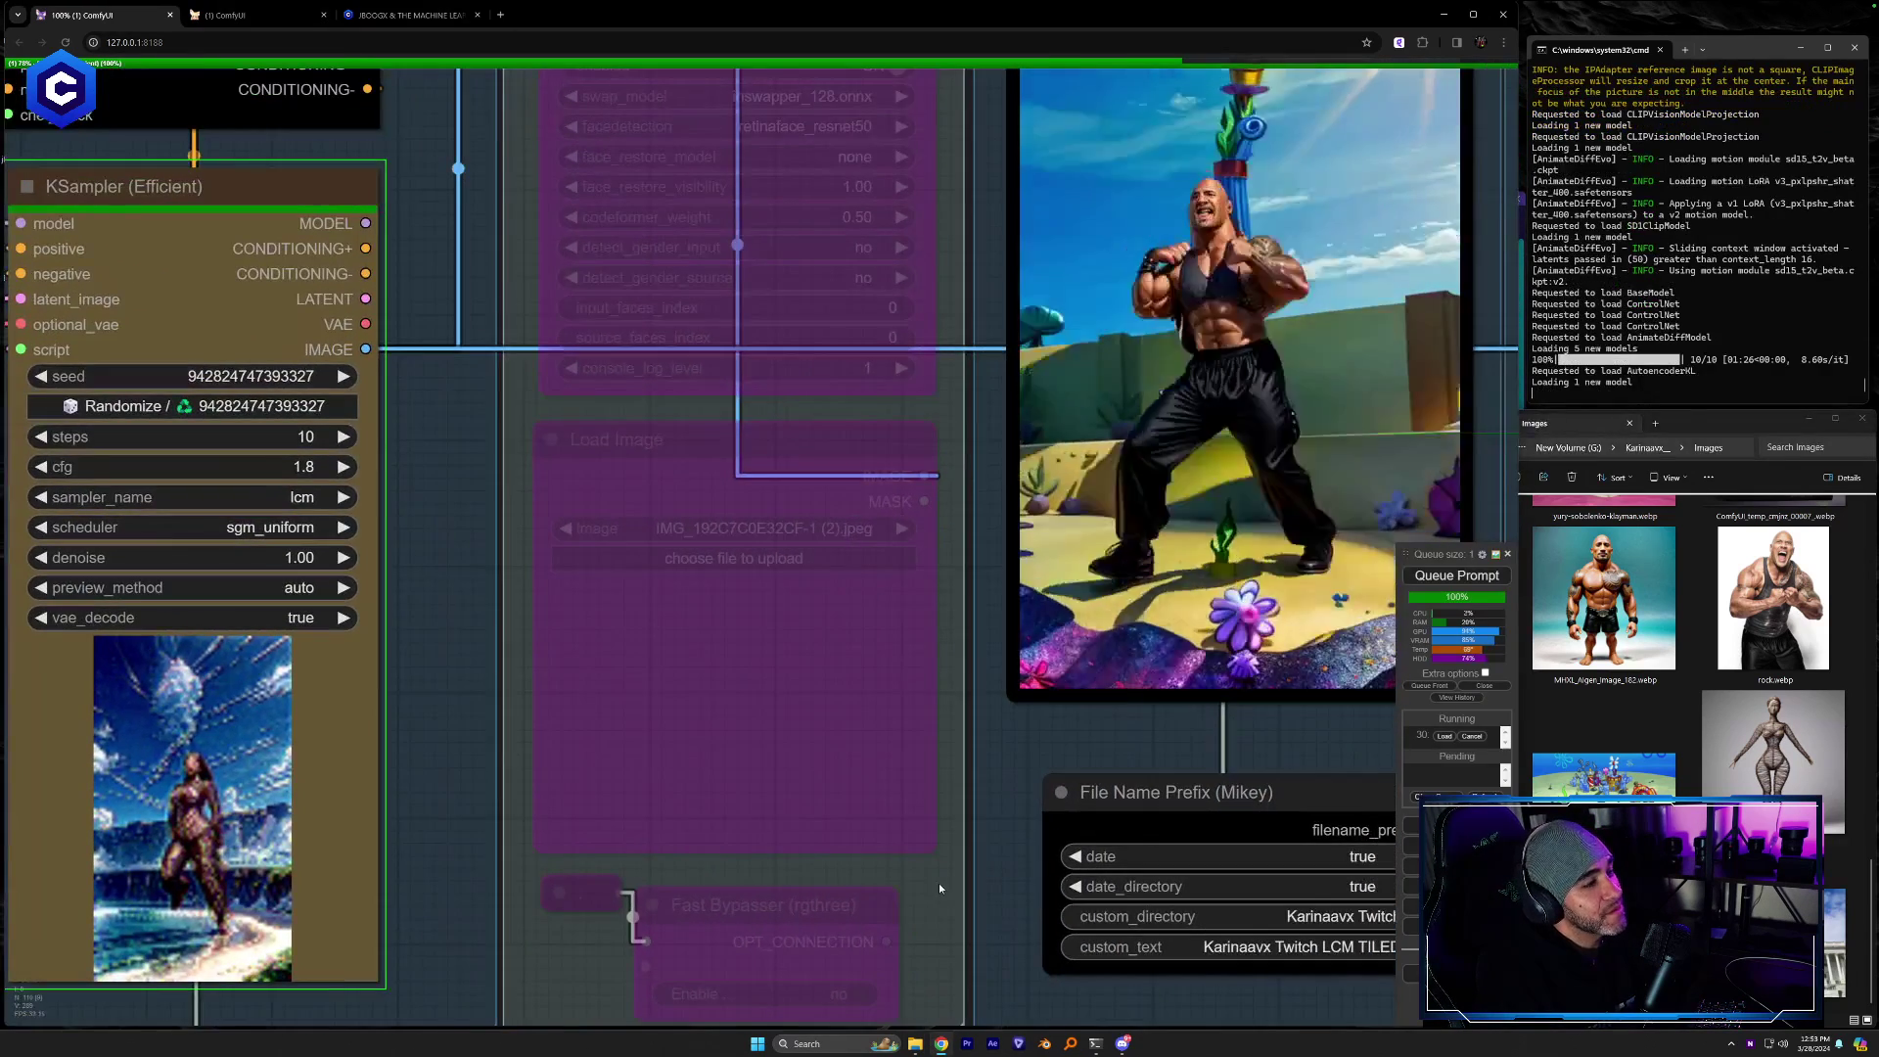
{"action": "scroll", "coordinate": [937, 883], "scroll_direction": "down", "scroll_amount": 3}
{"action": "left_click_drag", "start_coordinate": [1304, 755], "coordinate": [1235, 882]}
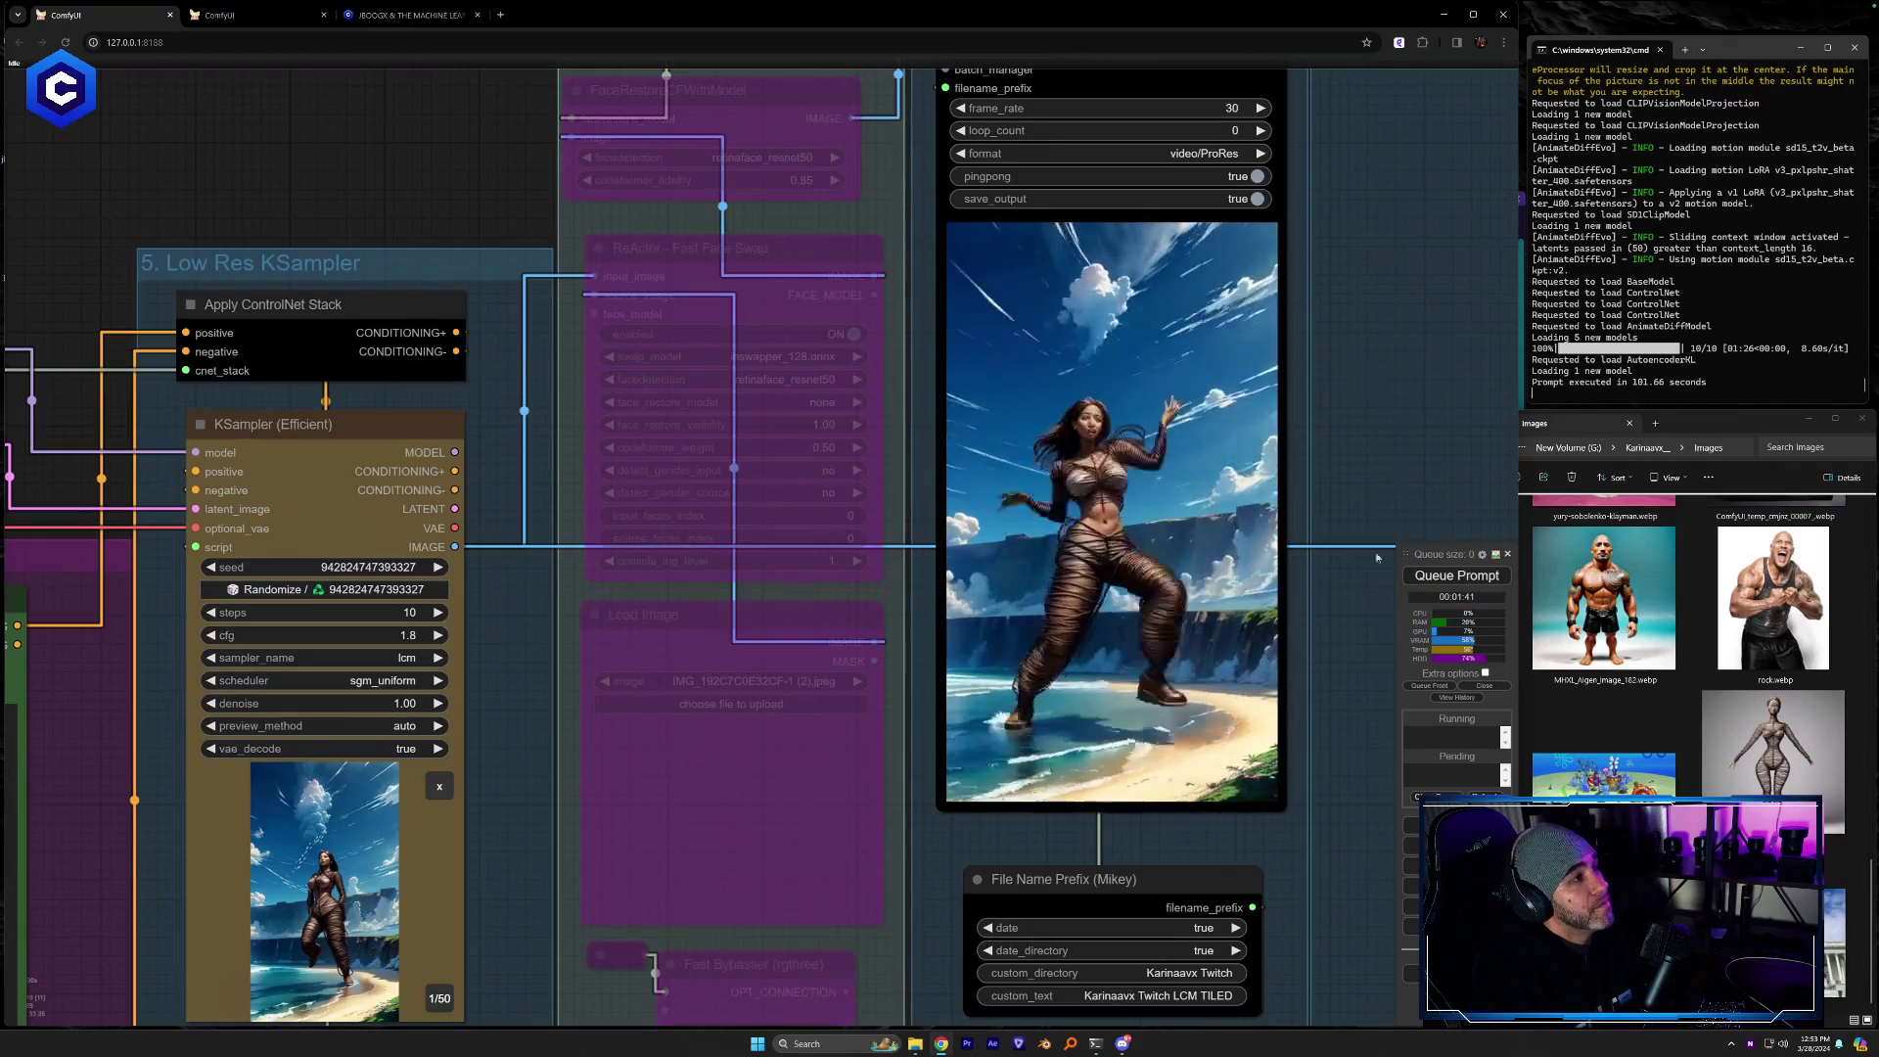
{"action": "scroll", "coordinate": [1300, 515], "scroll_direction": "up", "scroll_amount": 2}
{"action": "left_click_drag", "start_coordinate": [1300, 515], "coordinate": [1229, 663]}
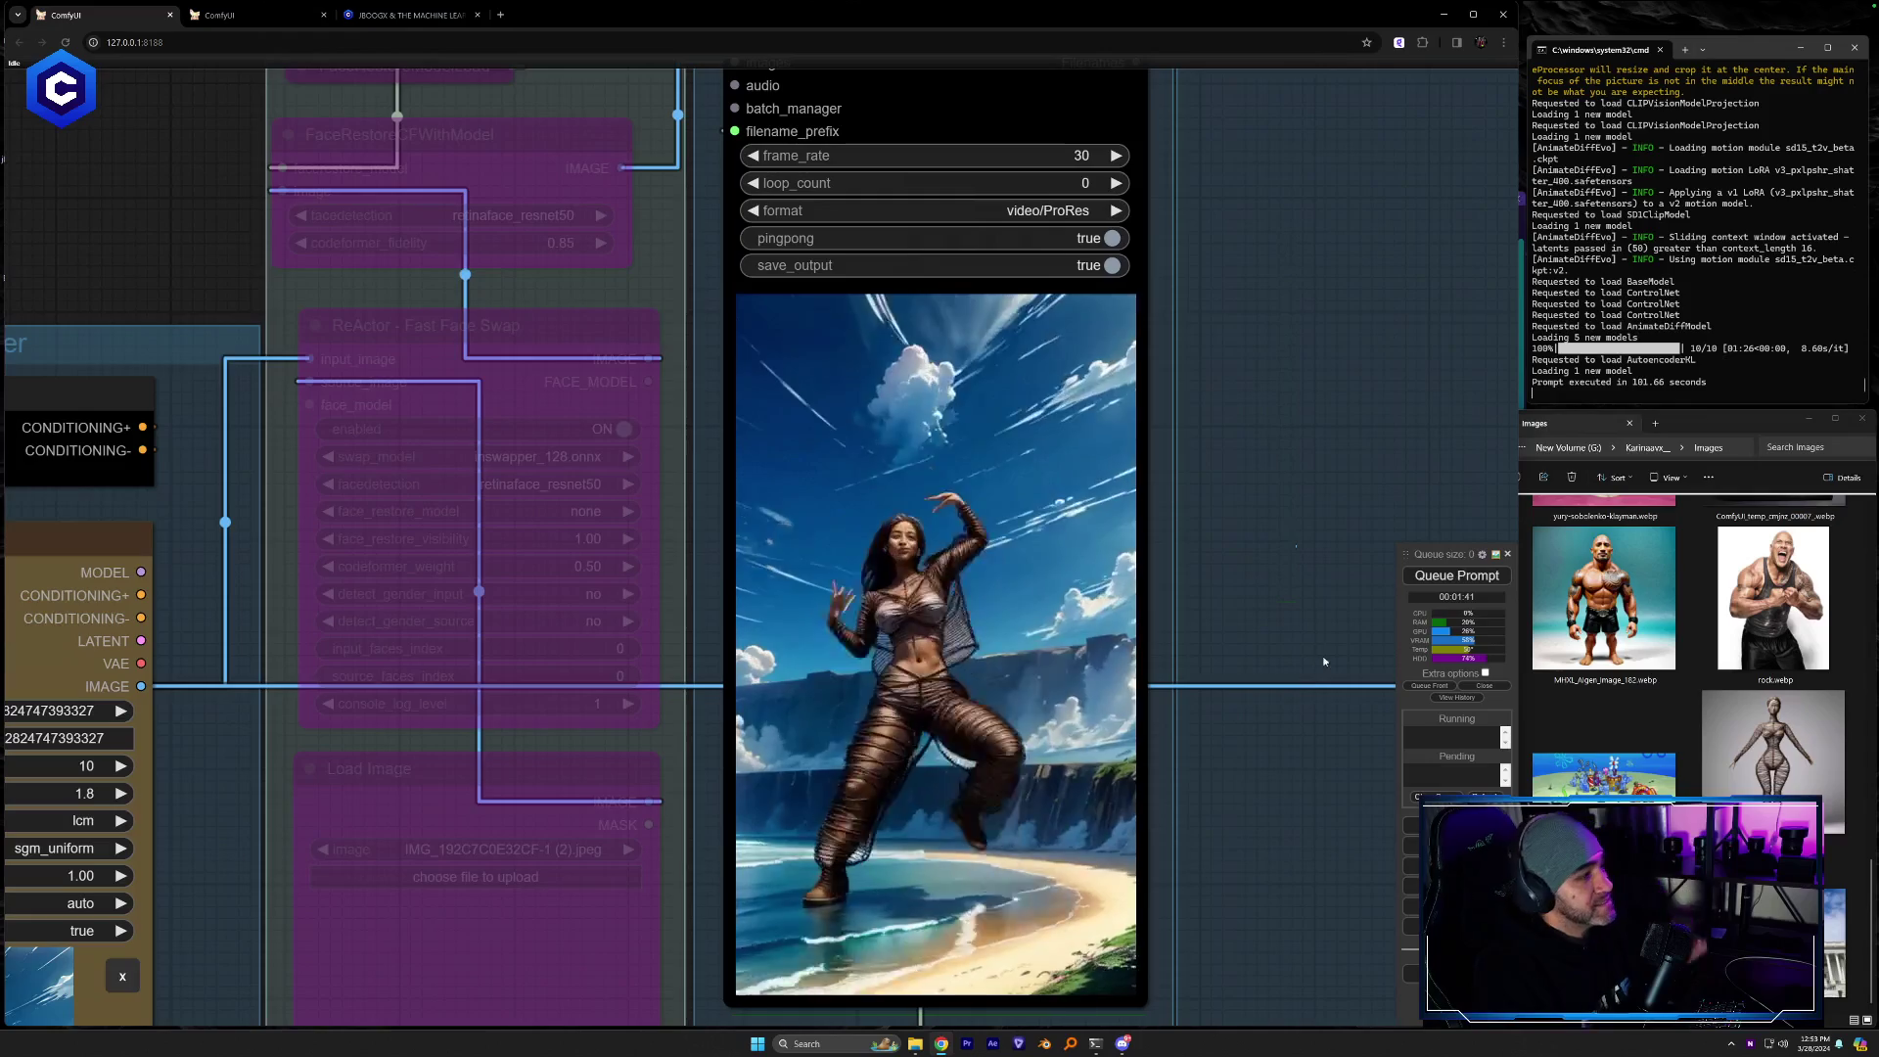
{"action": "left_click_drag", "start_coordinate": [1323, 657], "coordinate": [1165, 638]}
{"action": "scroll", "coordinate": [1213, 636], "scroll_direction": "up", "scroll_amount": 3}
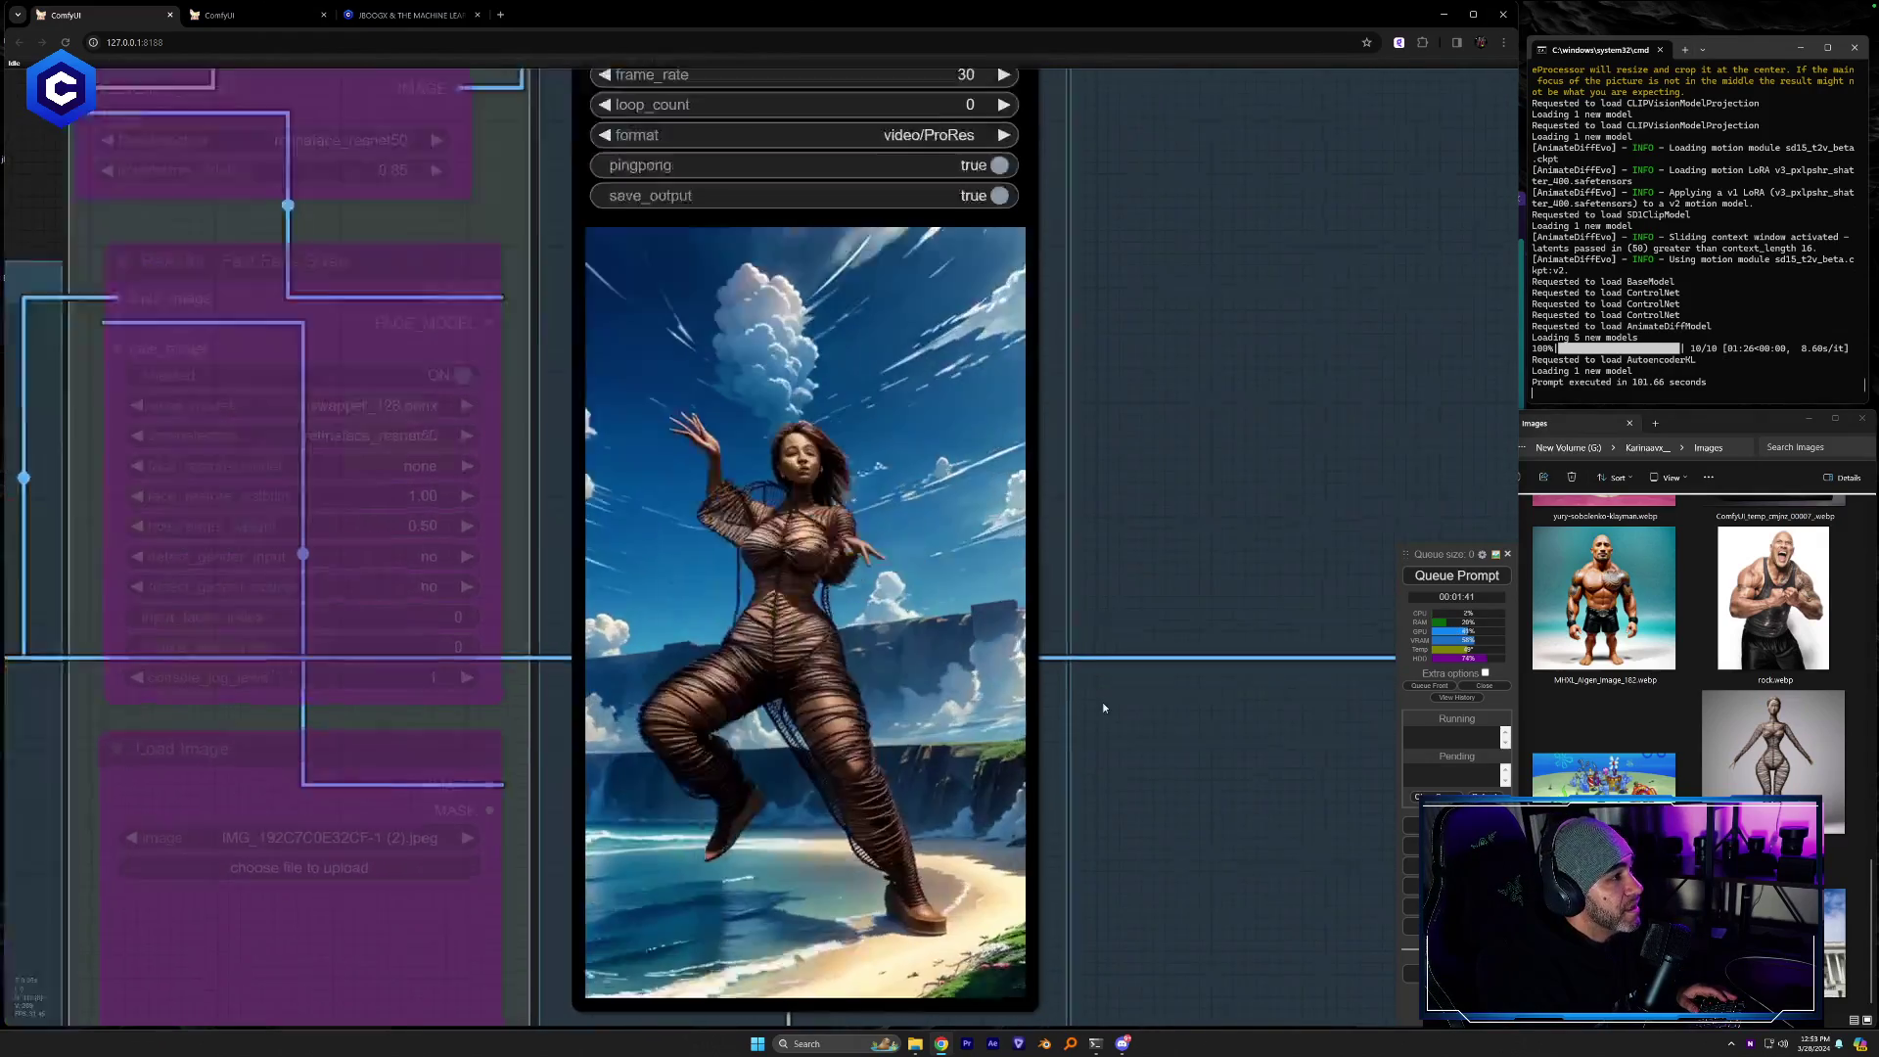
{"action": "left_click_drag", "start_coordinate": [1228, 737], "coordinate": [1246, 718]}
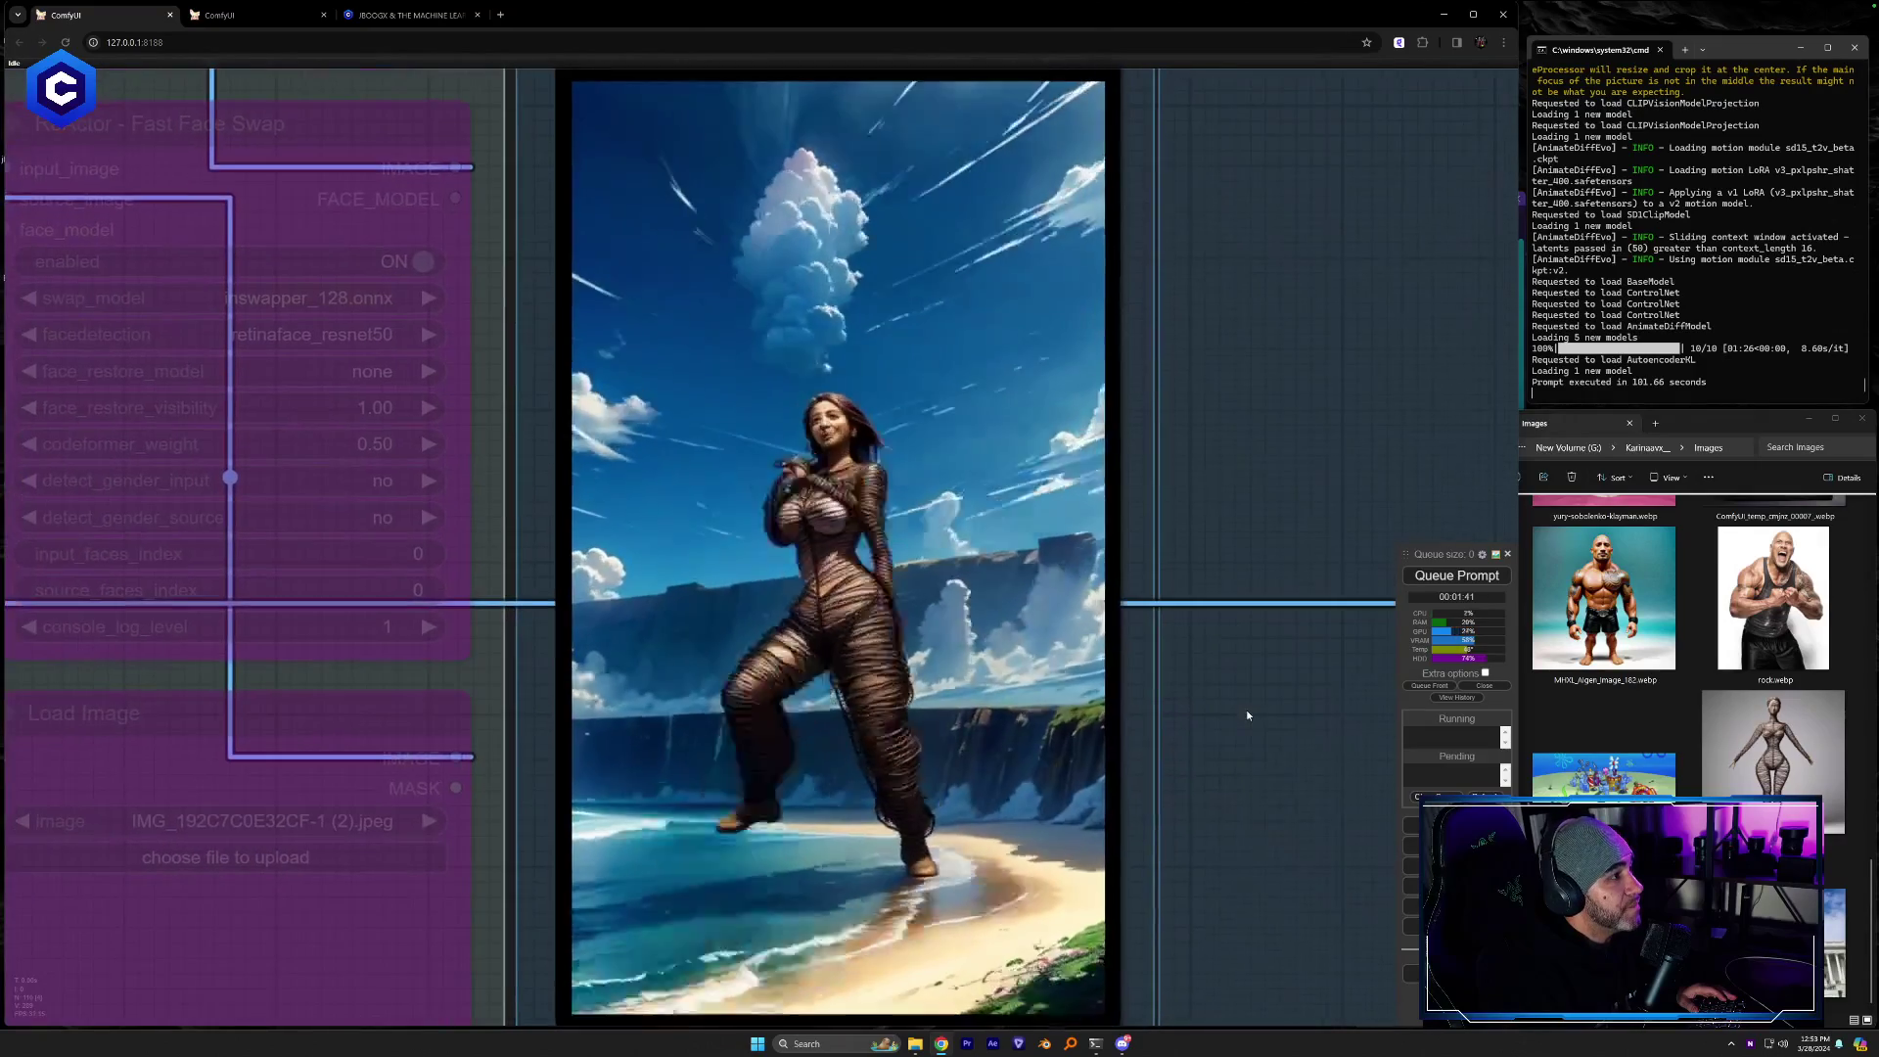
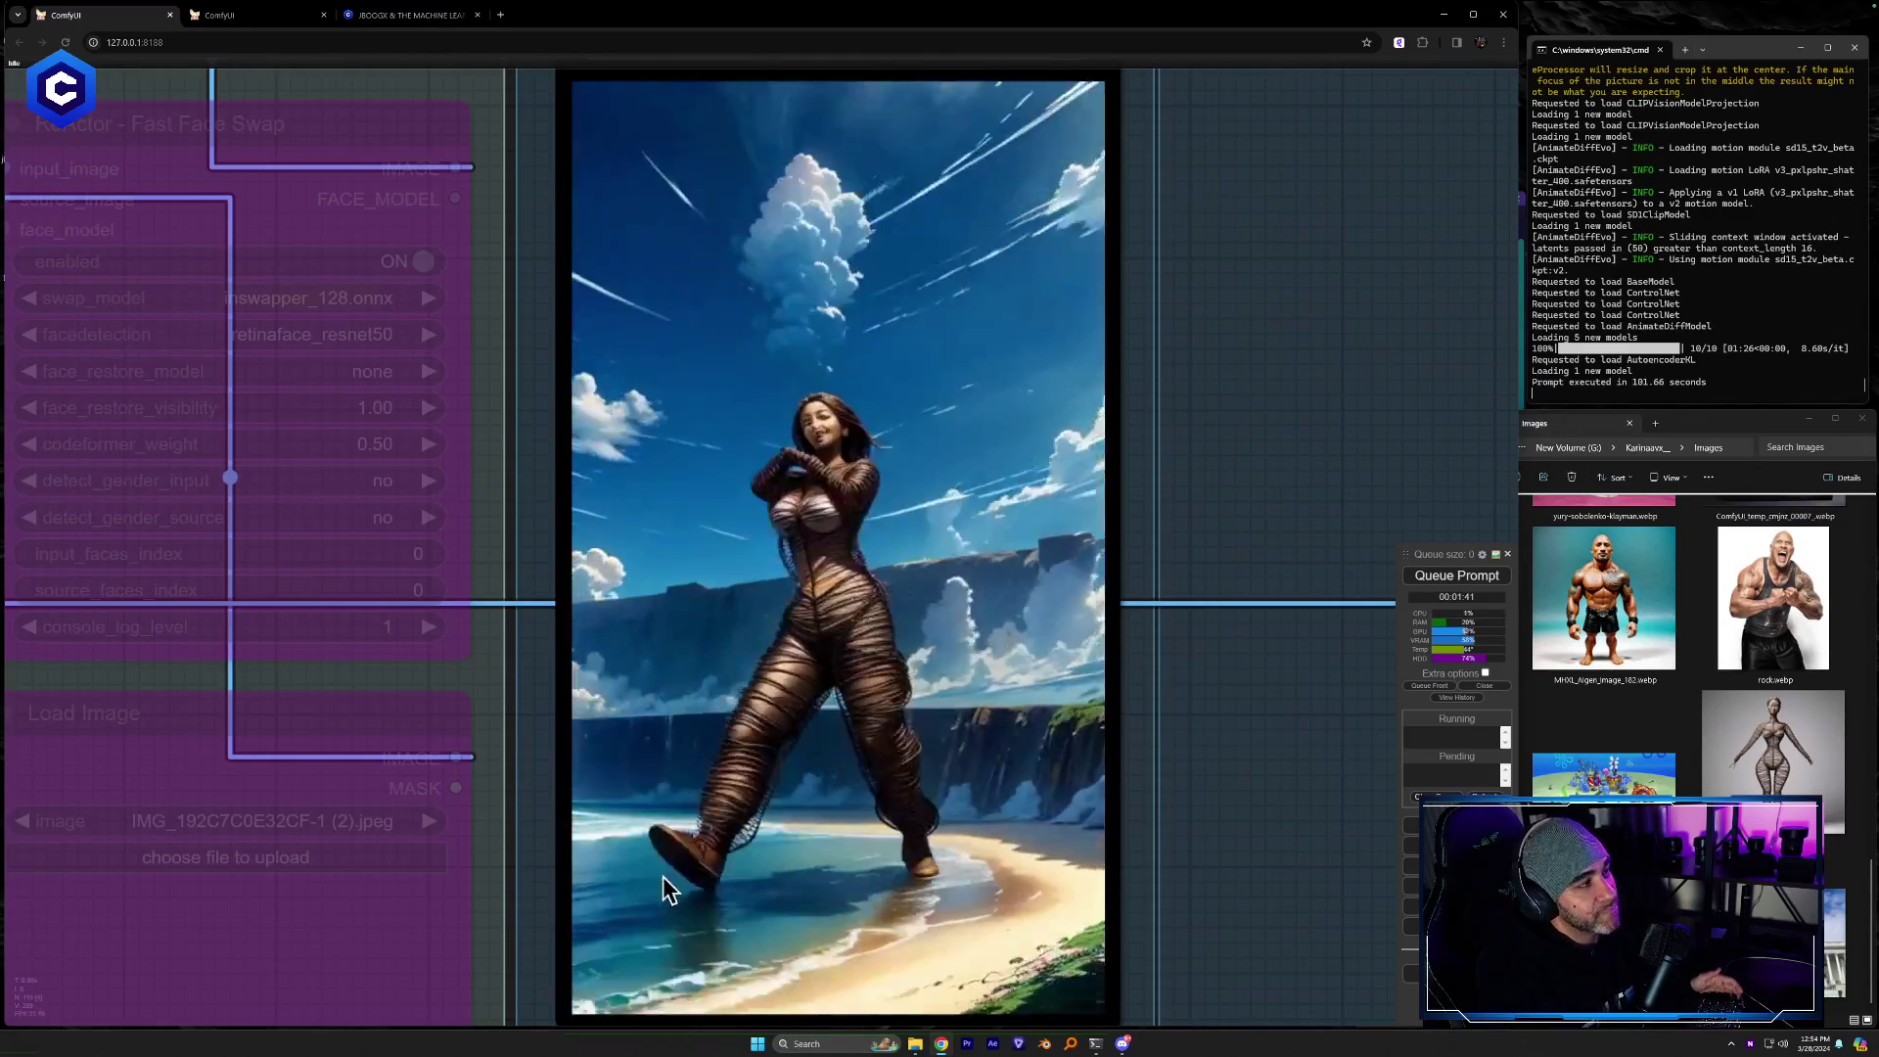
Paste a copy of the twisted-wire Video Combine node beside the saved green-figure result
{"action": "scroll", "coordinate": [940, 618], "scroll_direction": "down", "scroll_amount": 5}
{"action": "left_click_drag", "start_coordinate": [1096, 411], "coordinate": [637, 468]}
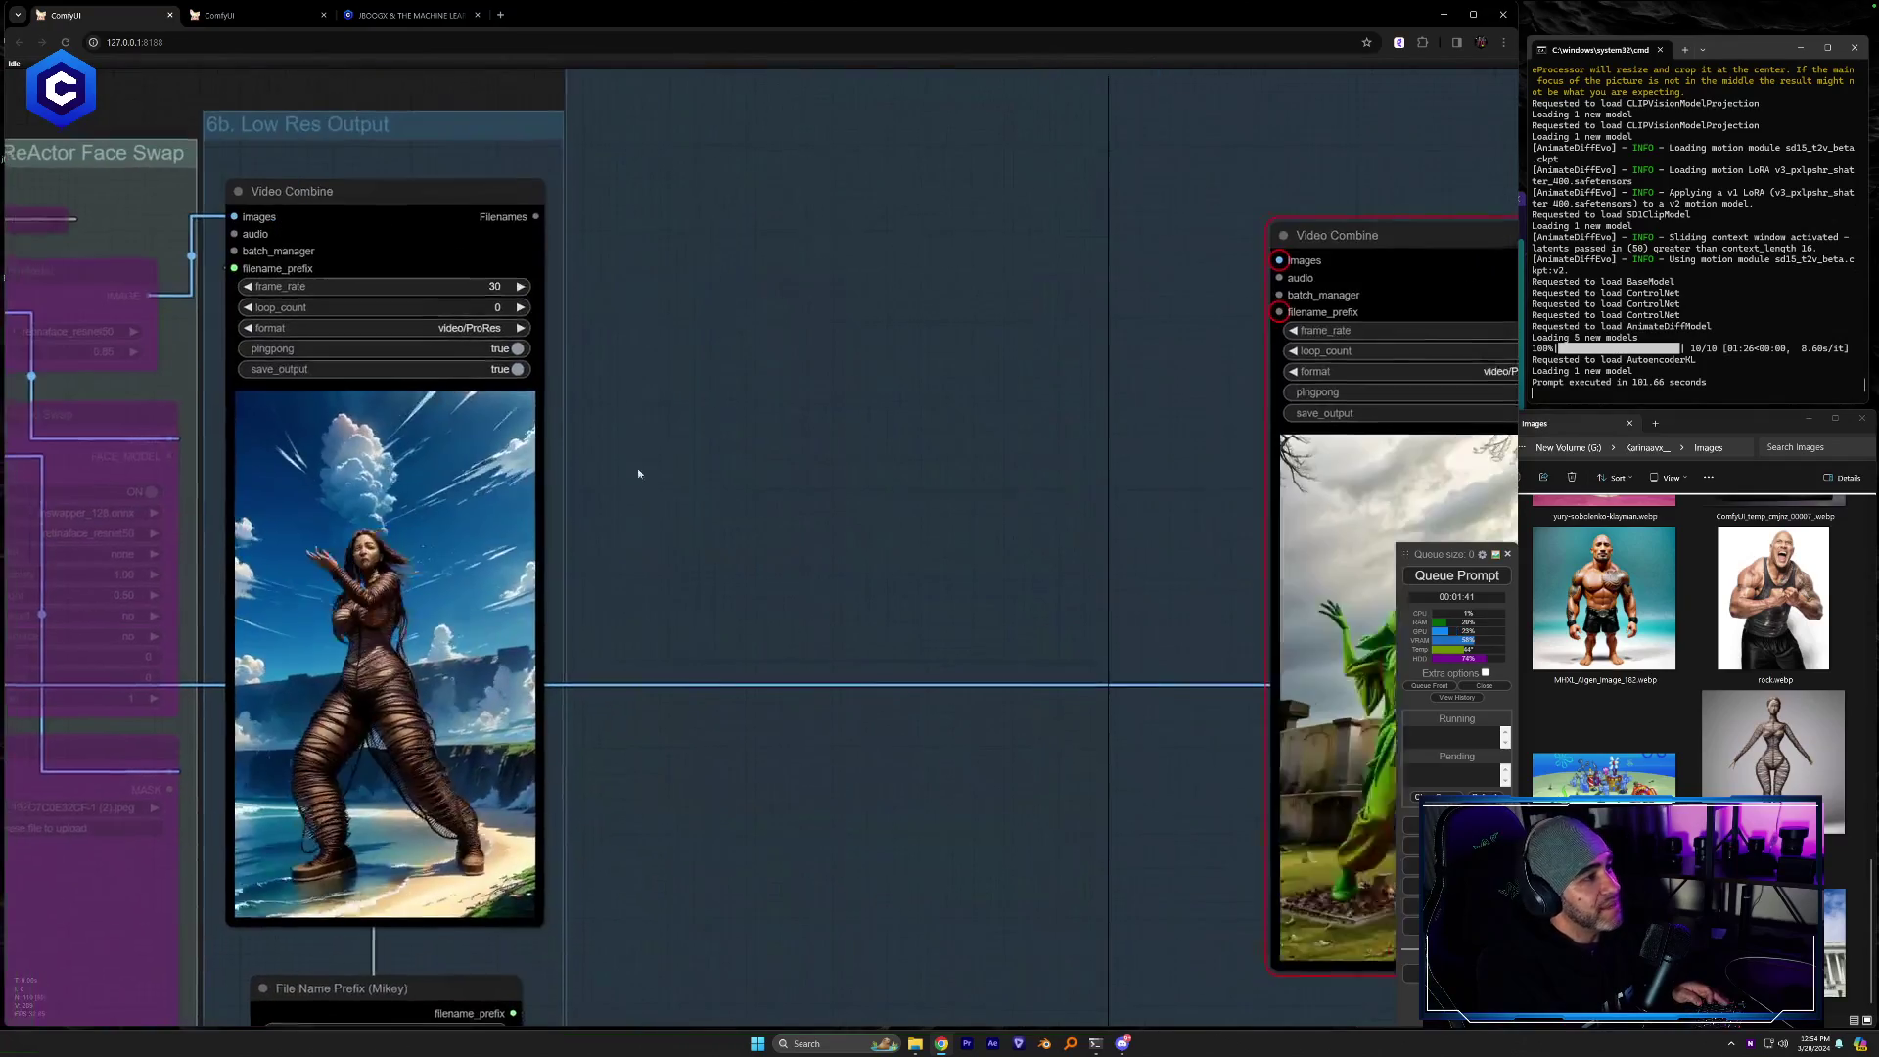
{"action": "key", "text": "ctrl+v"}
{"action": "left_click_drag", "start_coordinate": [948, 218], "coordinate": [1011, 240]}
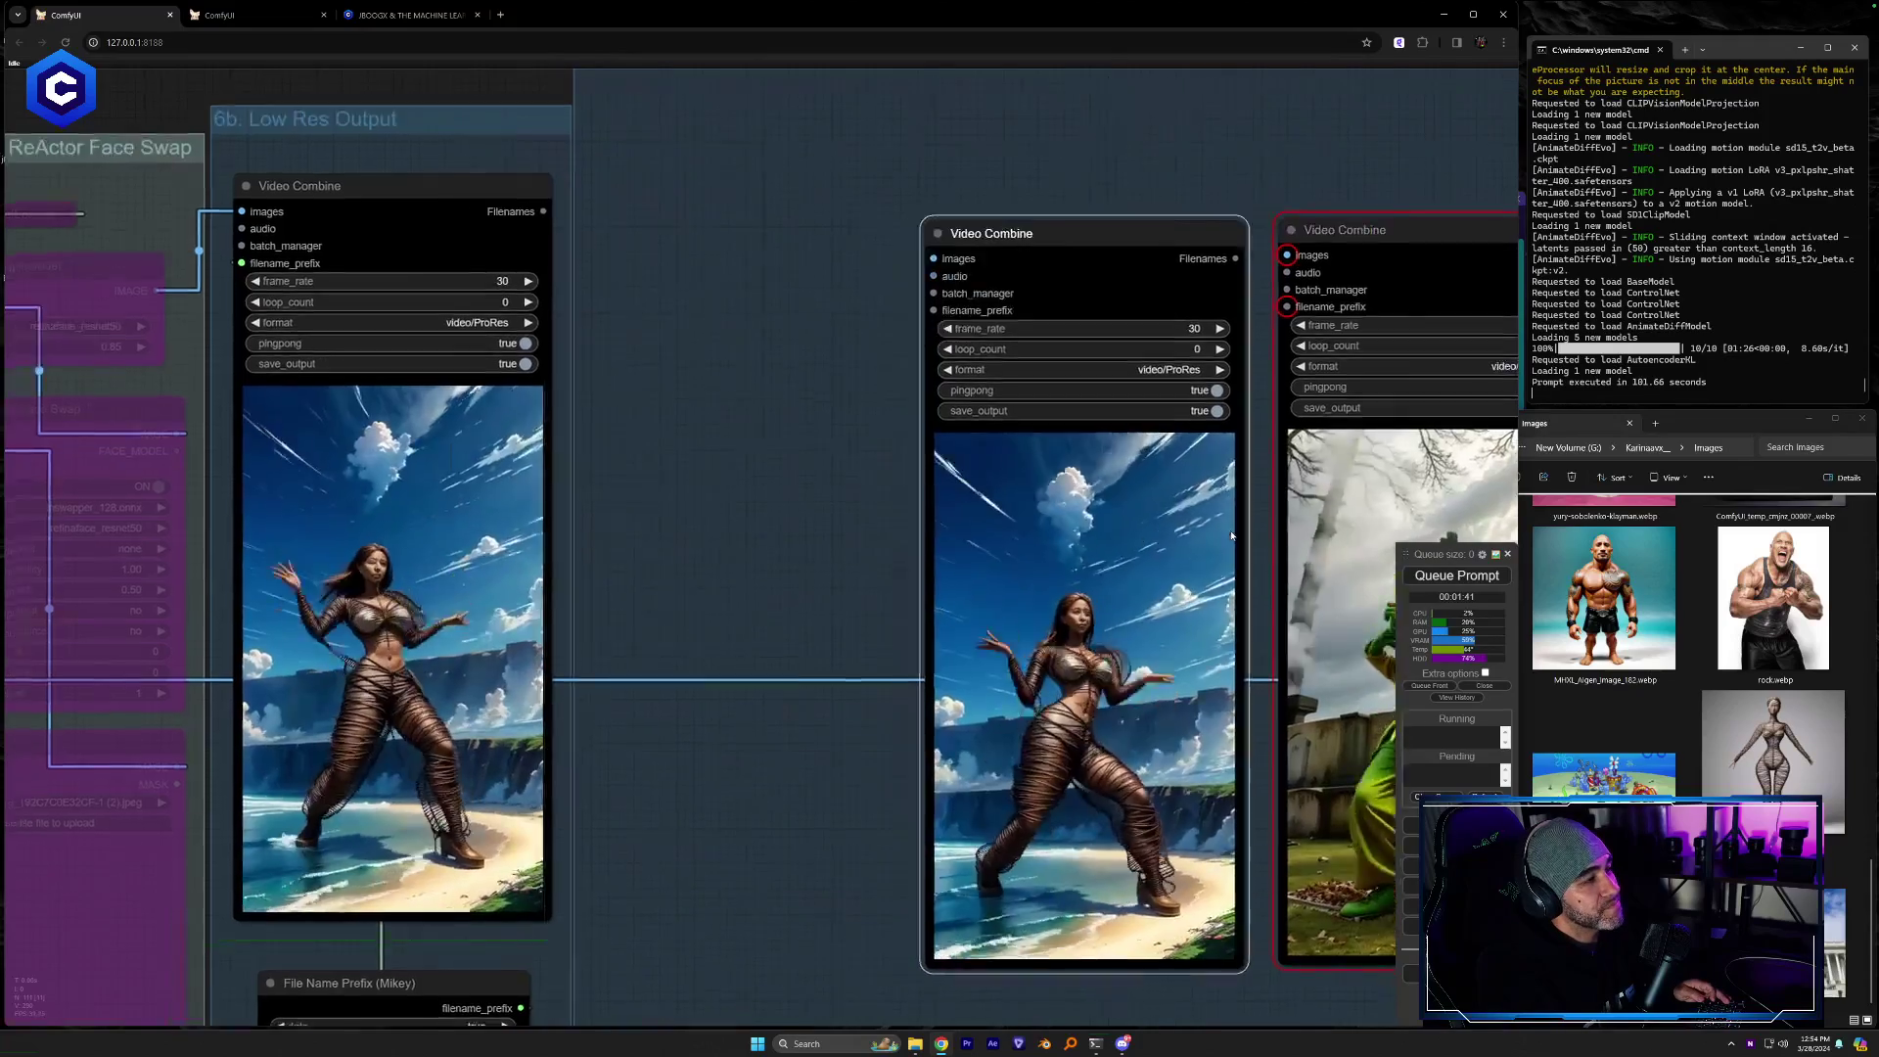
Load the red-coated doll in the character IPAdapter's Load Image node and the Capitol building in the background one
{"action": "left_click_drag", "start_coordinate": [654, 548], "coordinate": [1141, 538]}
{"action": "scroll", "coordinate": [1141, 537], "scroll_direction": "down", "scroll_amount": 3}
{"action": "left_click_drag", "start_coordinate": [467, 871], "coordinate": [1044, 774]}
{"action": "left_click_drag", "start_coordinate": [1605, 929], "coordinate": [333, 576]}
{"action": "left_click_drag", "start_coordinate": [1835, 940], "coordinate": [702, 726]}
{"action": "left_click_drag", "start_coordinate": [822, 947], "coordinate": [516, 1025]}
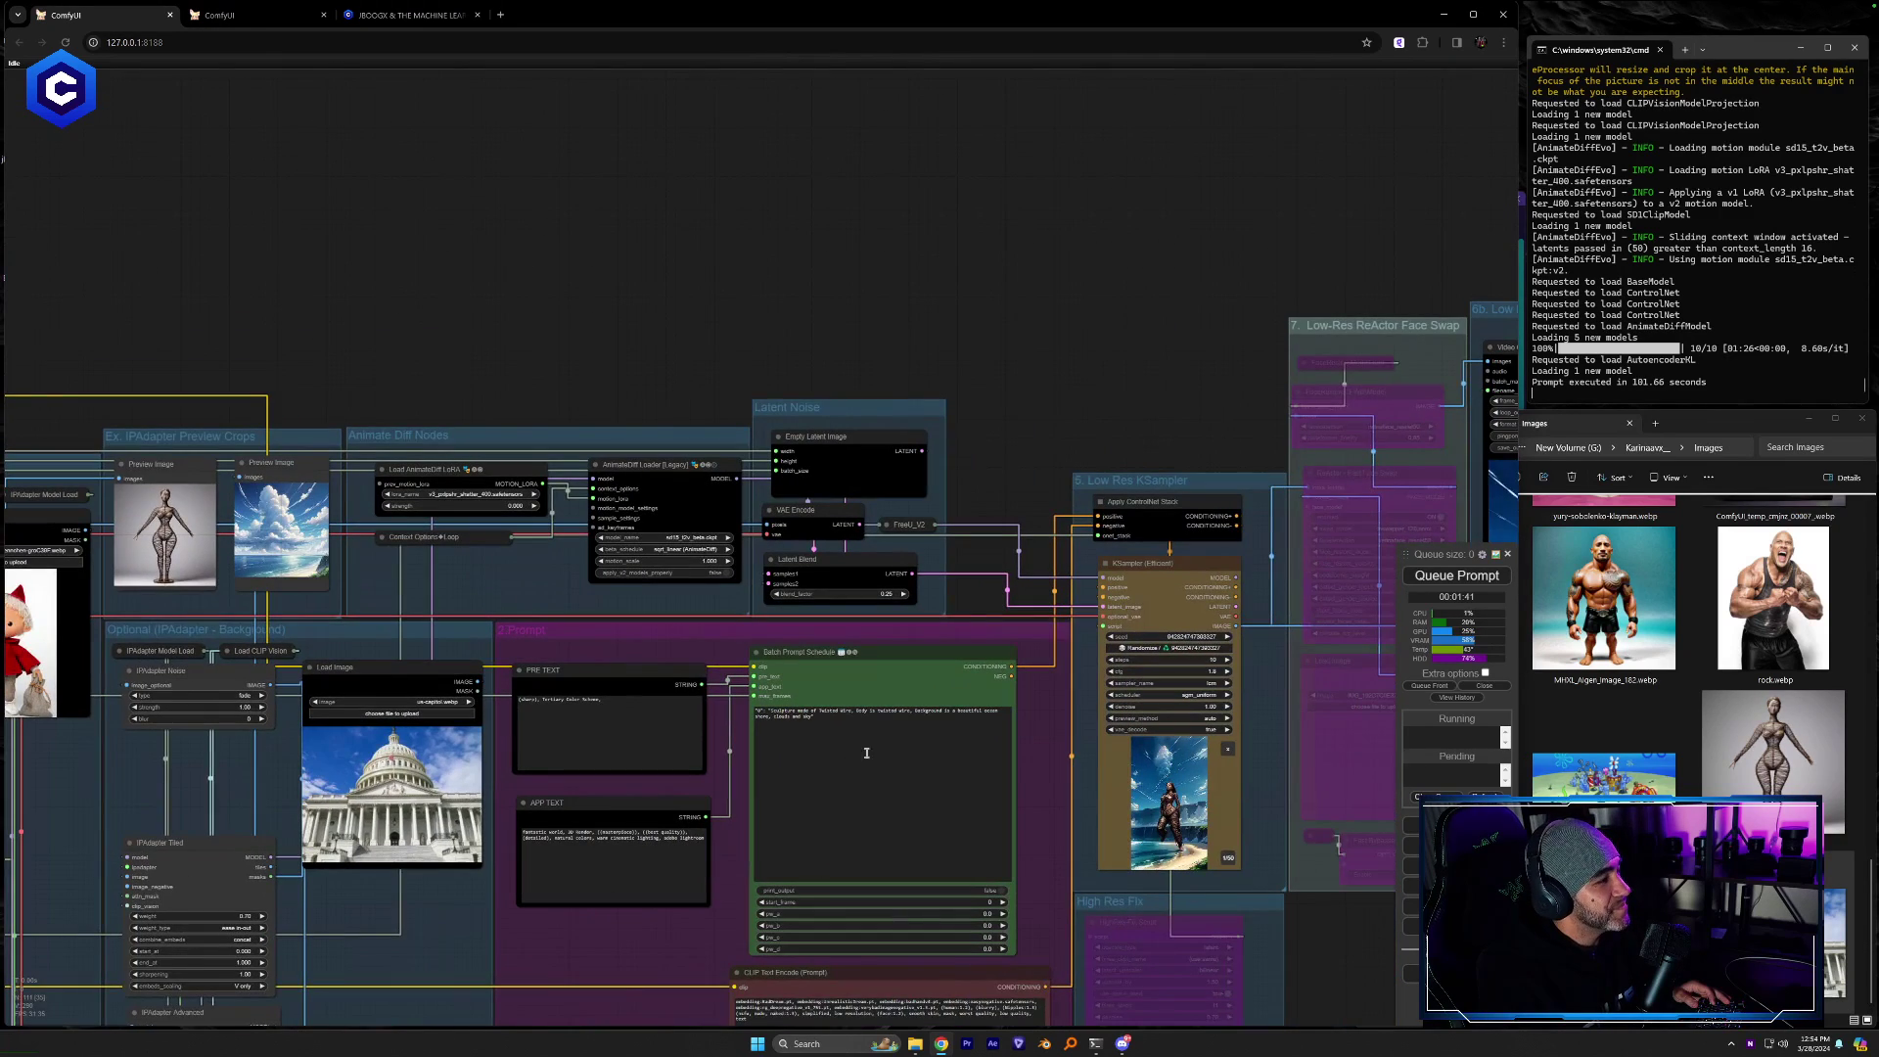
In the Batch Prompt Schedule, replace the sculpture's "Twisted Wire" with "A Puppet Marionette"
{"action": "scroll", "coordinate": [1047, 753], "scroll_direction": "up", "scroll_amount": 10}
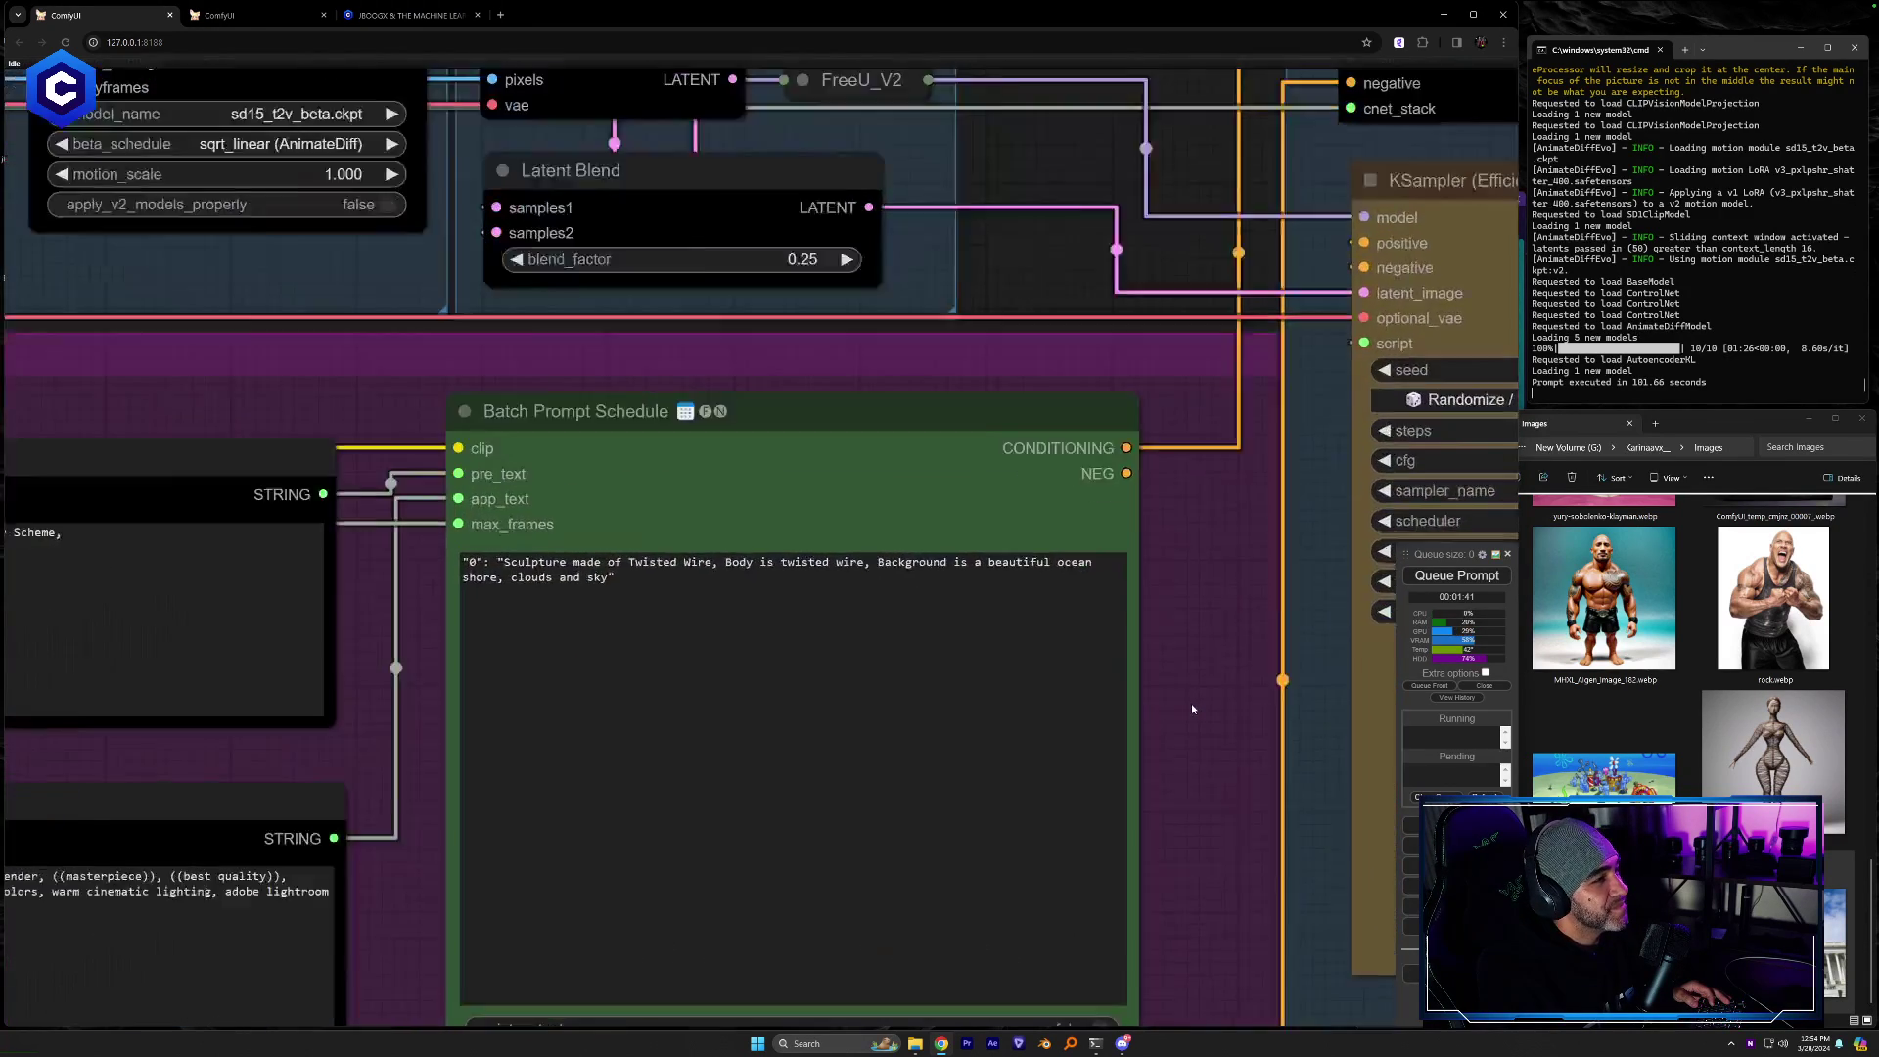
{"action": "left_click_drag", "start_coordinate": [1210, 721], "coordinate": [1343, 774]}
{"action": "scroll", "coordinate": [424, 728], "scroll_direction": "up", "scroll_amount": 5}
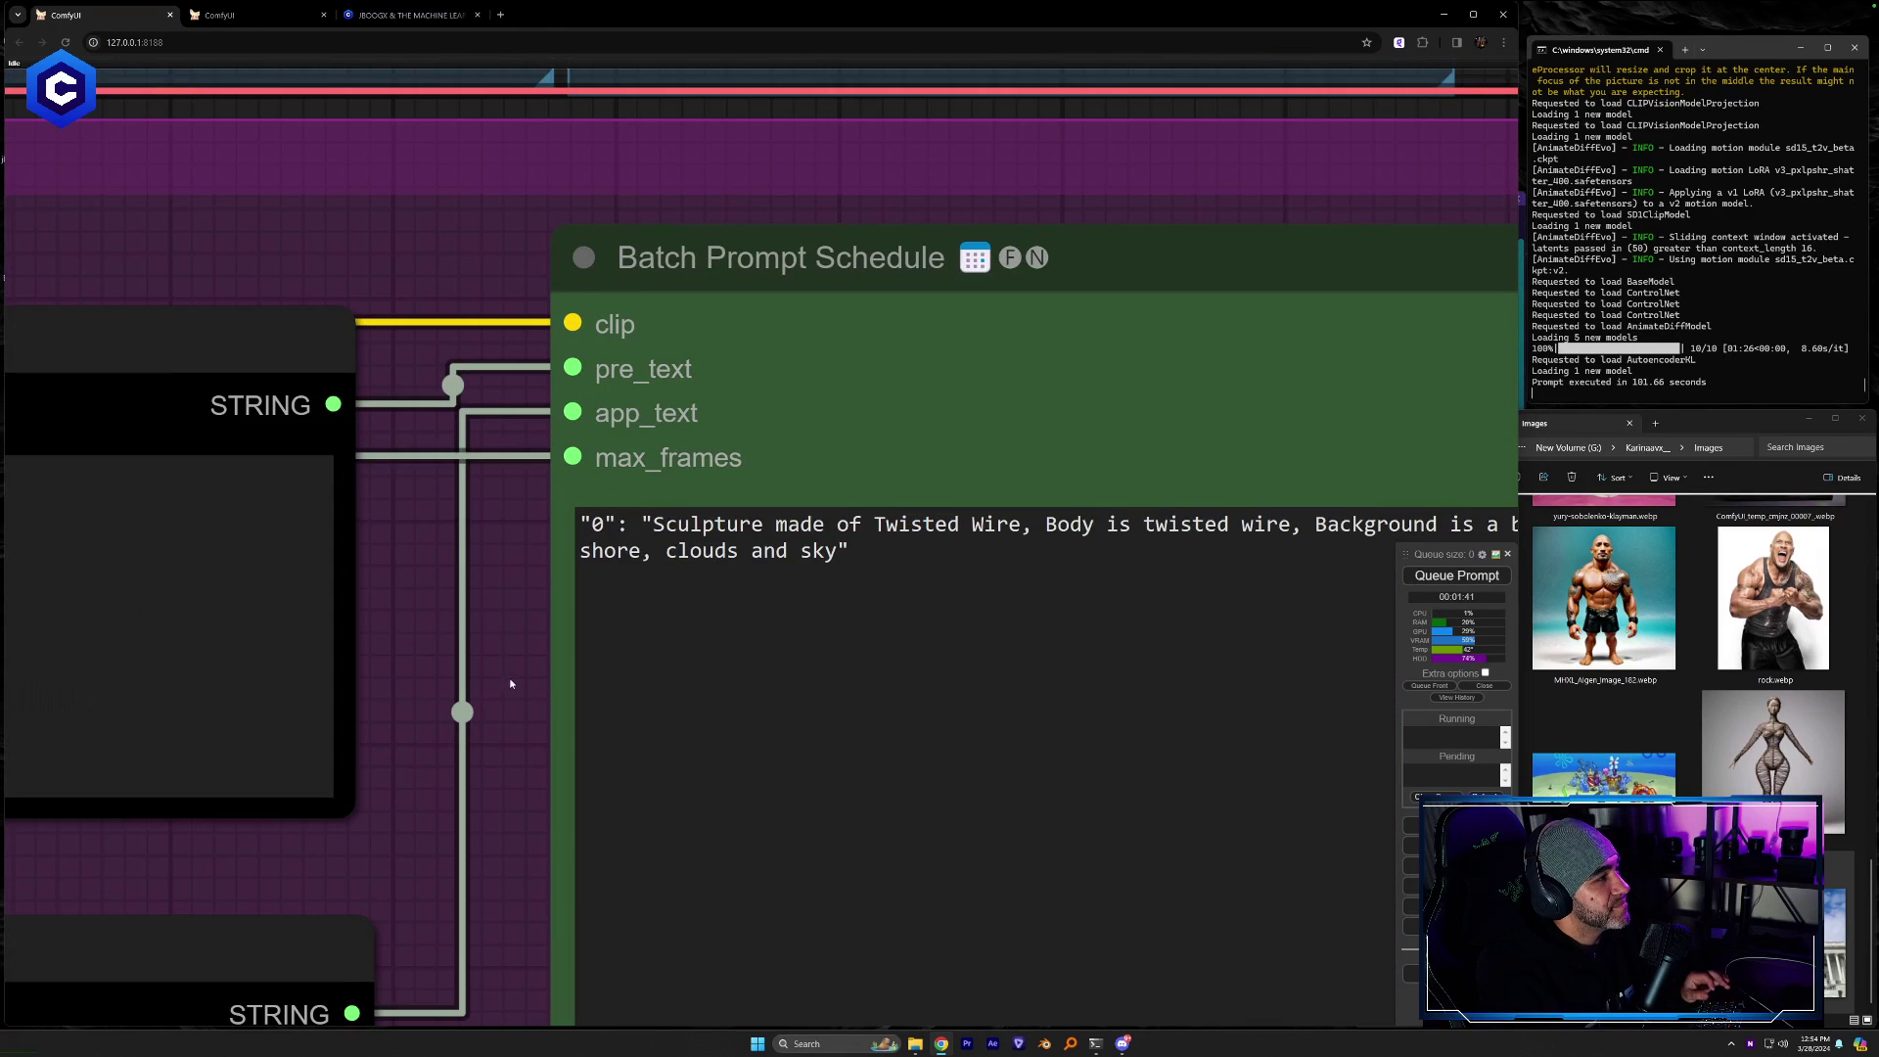
{"action": "left_click_drag", "start_coordinate": [509, 678], "coordinate": [423, 710]}
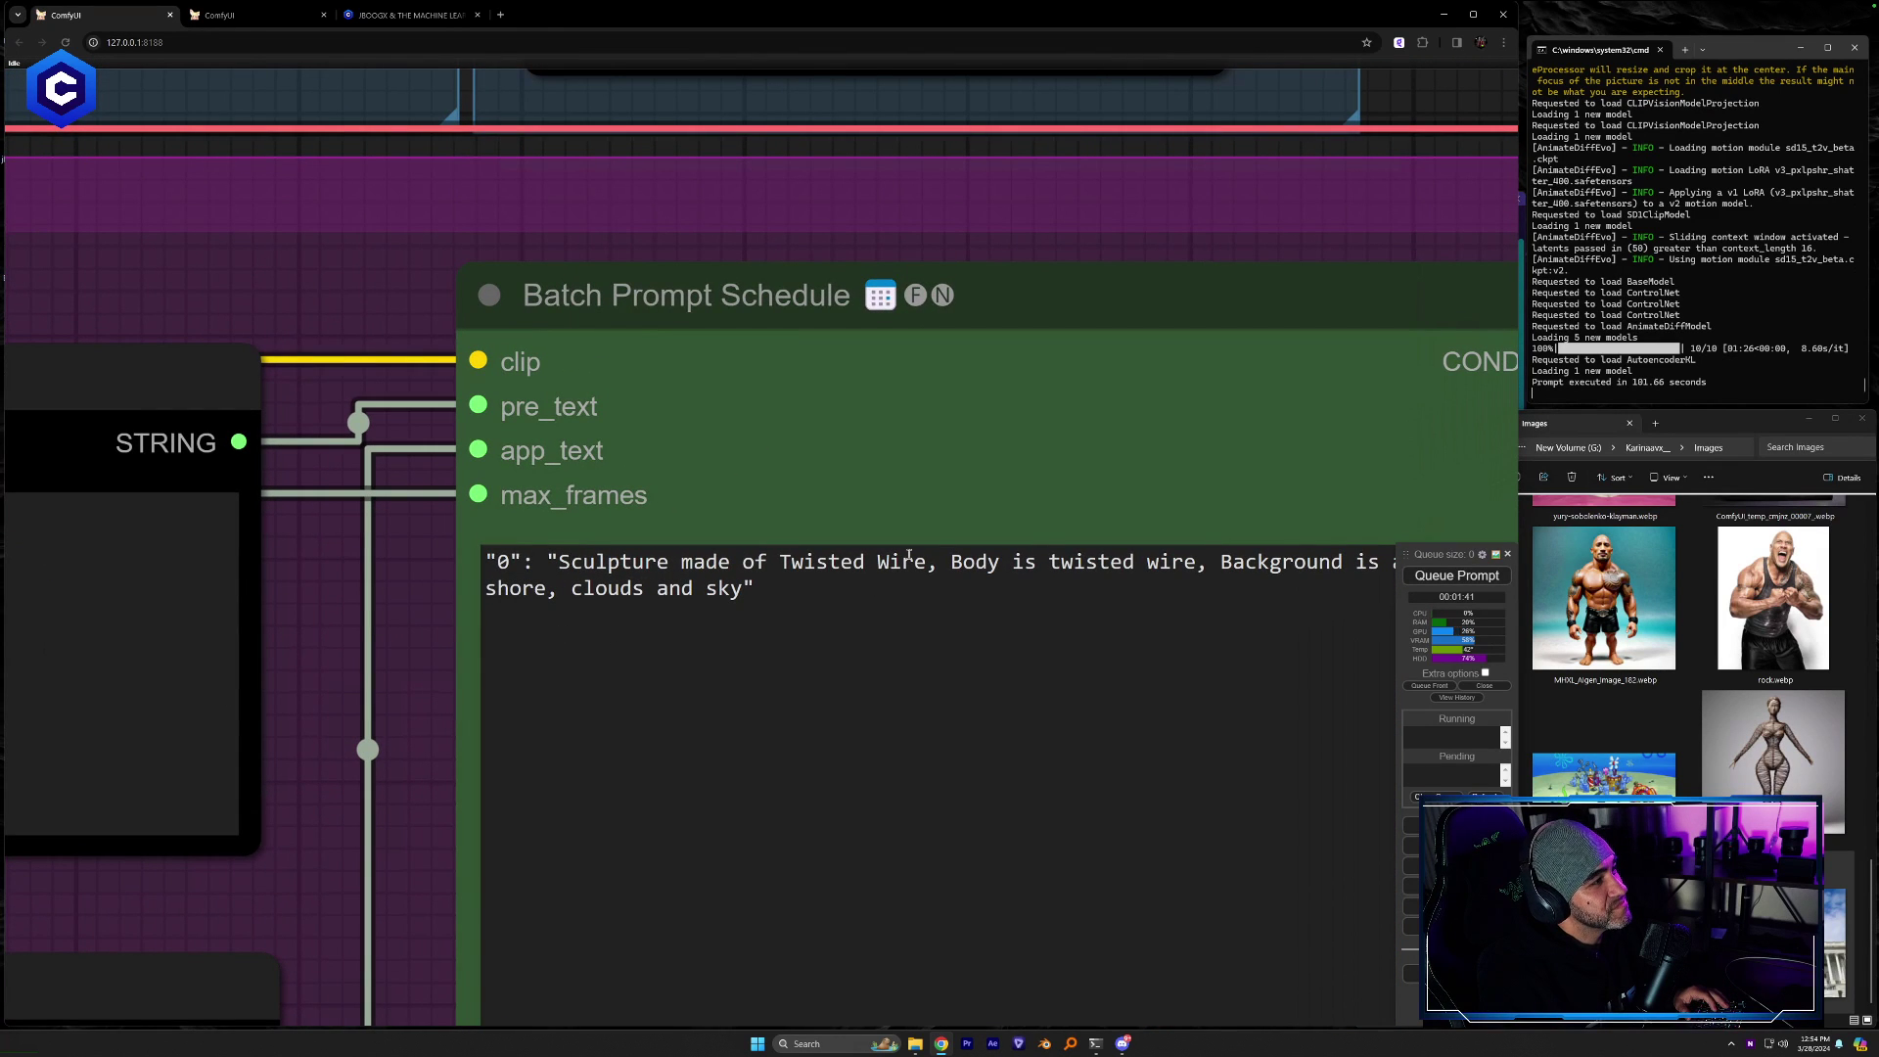
{"action": "left_click_drag", "start_coordinate": [929, 561], "coordinate": [784, 570]}
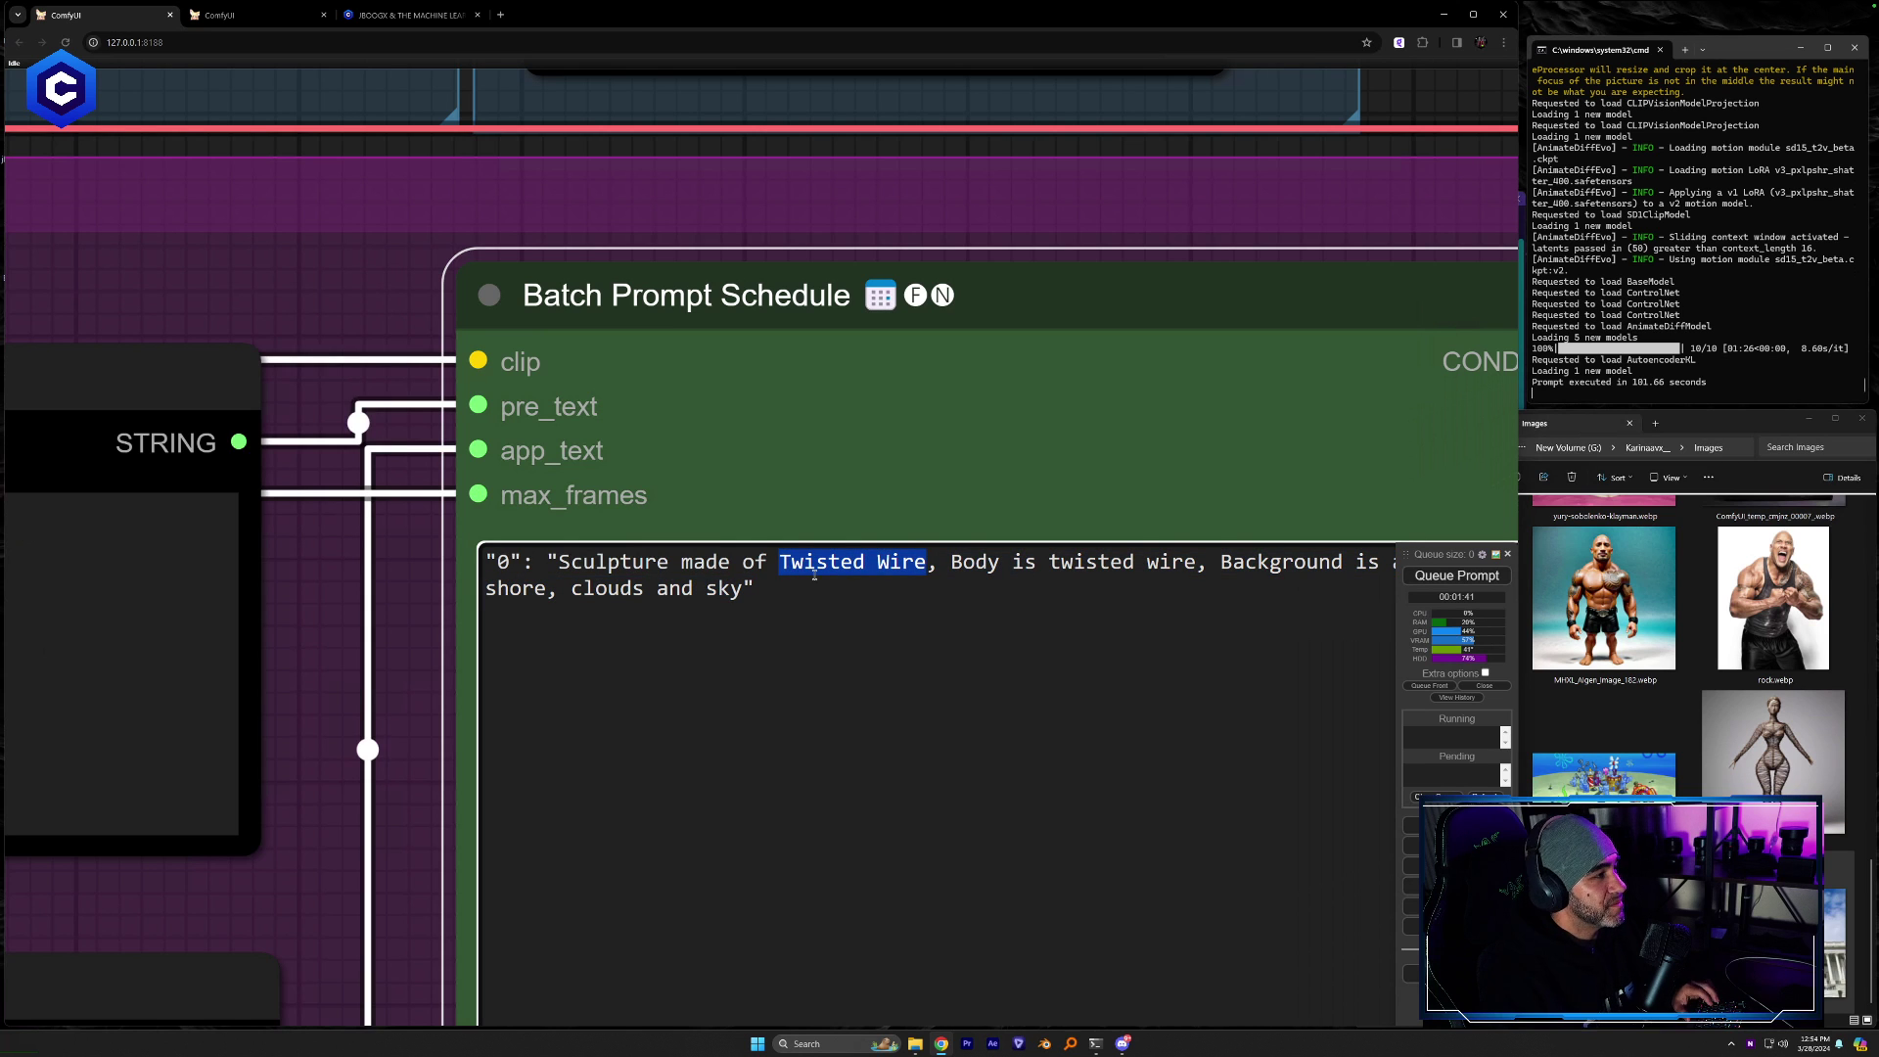
{"action": "type", "text": "A Pupp"}
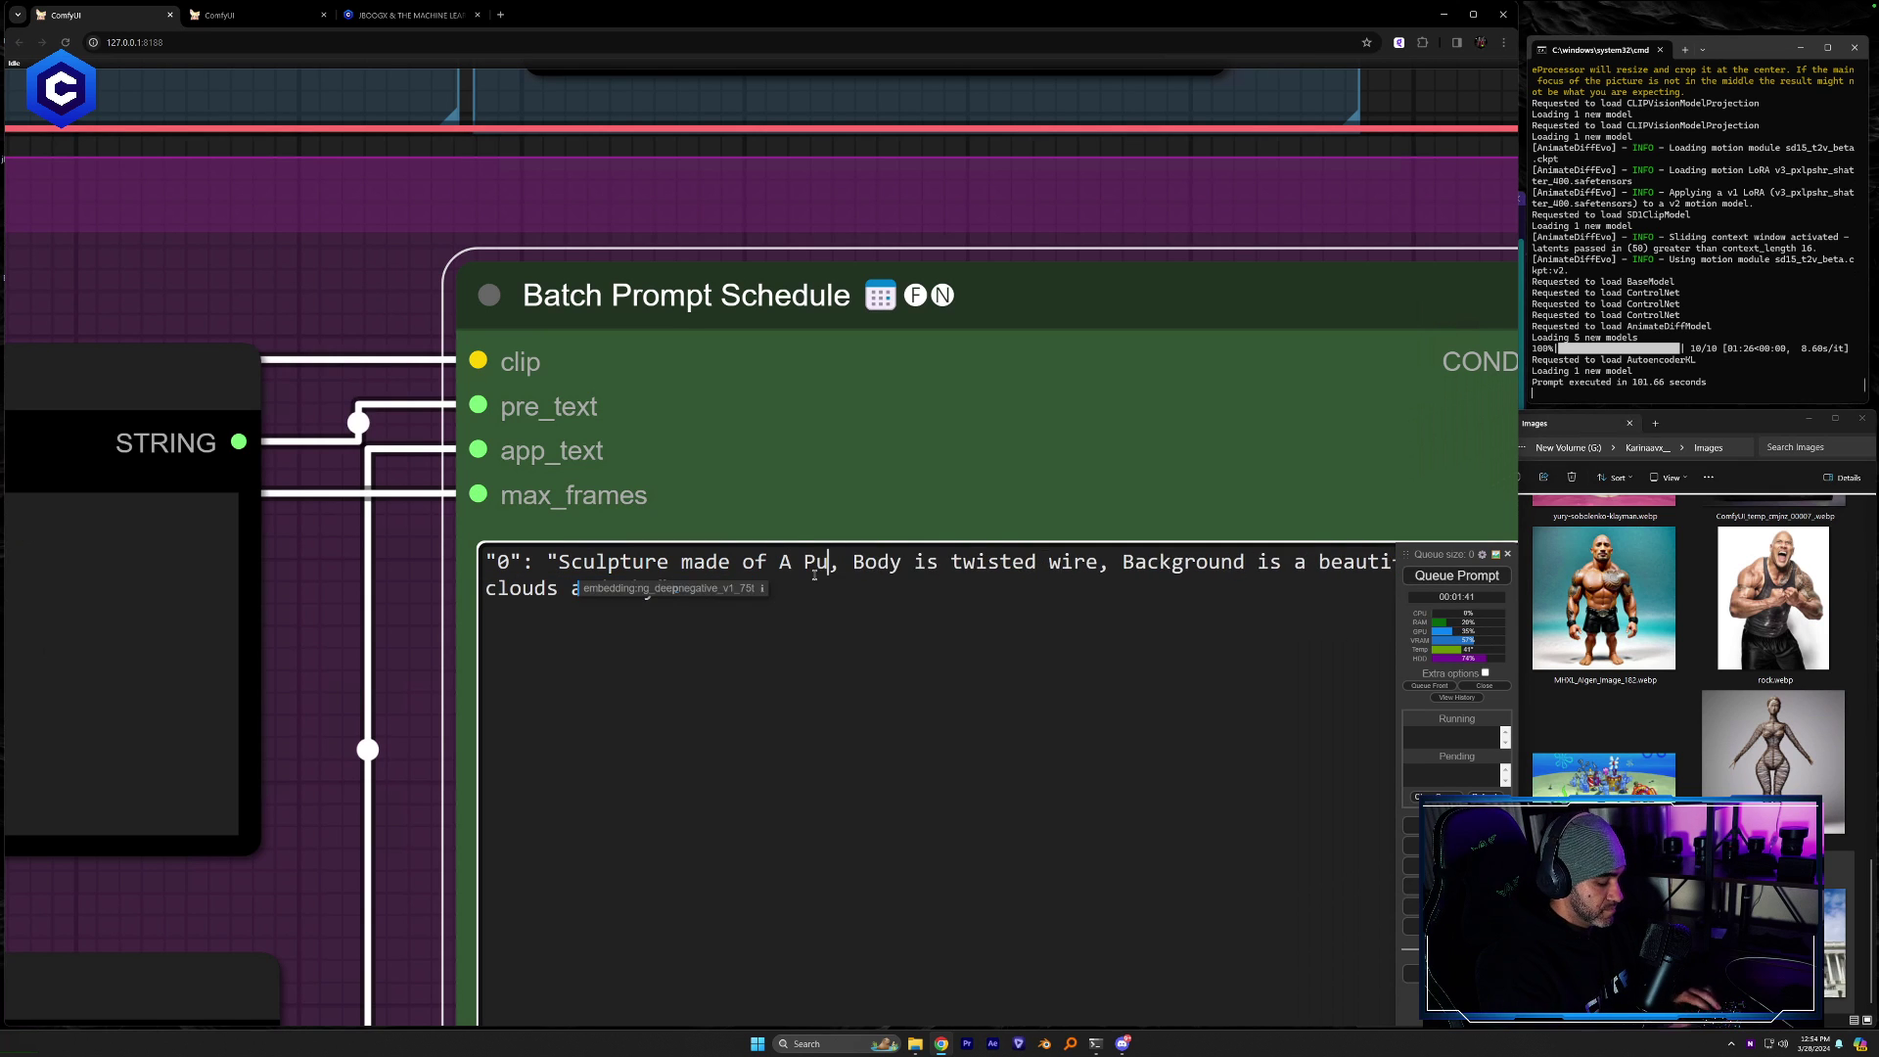
{"action": "type", "text": "et"}
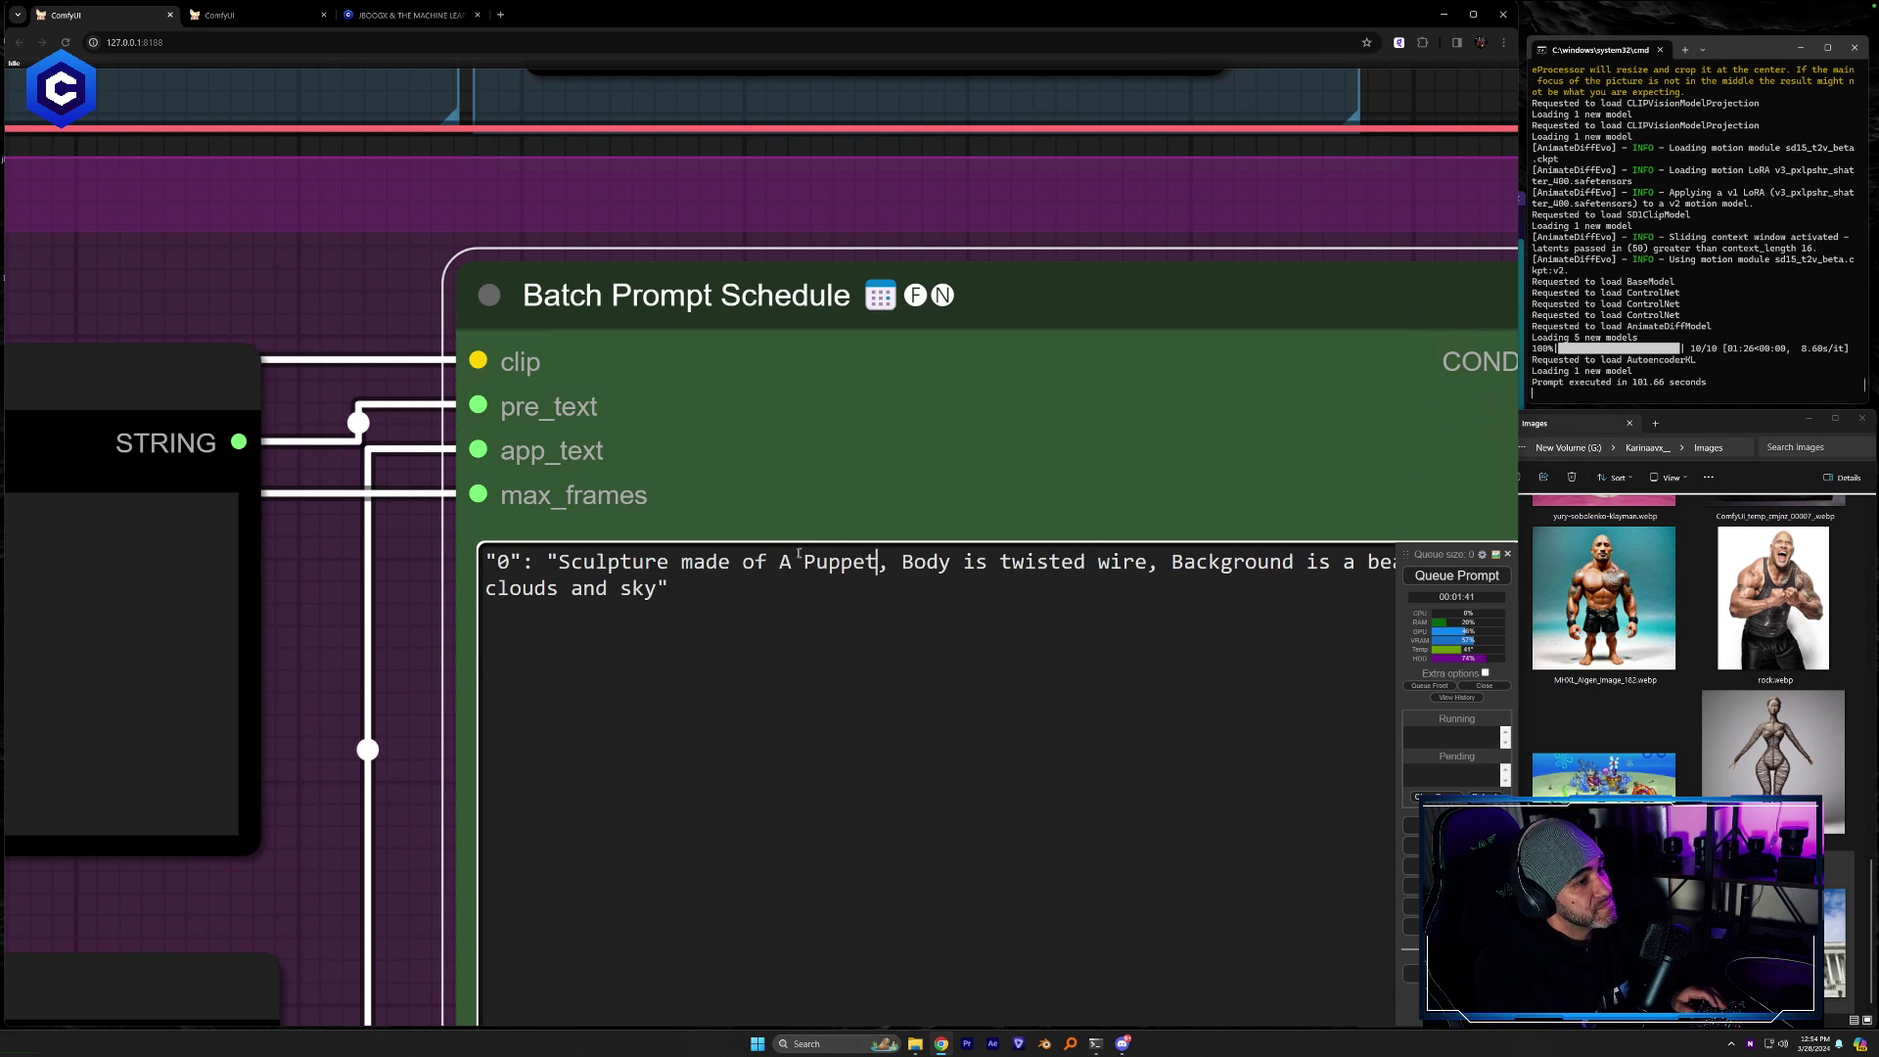
{"action": "left_click_drag", "start_coordinate": [334, 675], "coordinate": [118, 693]}
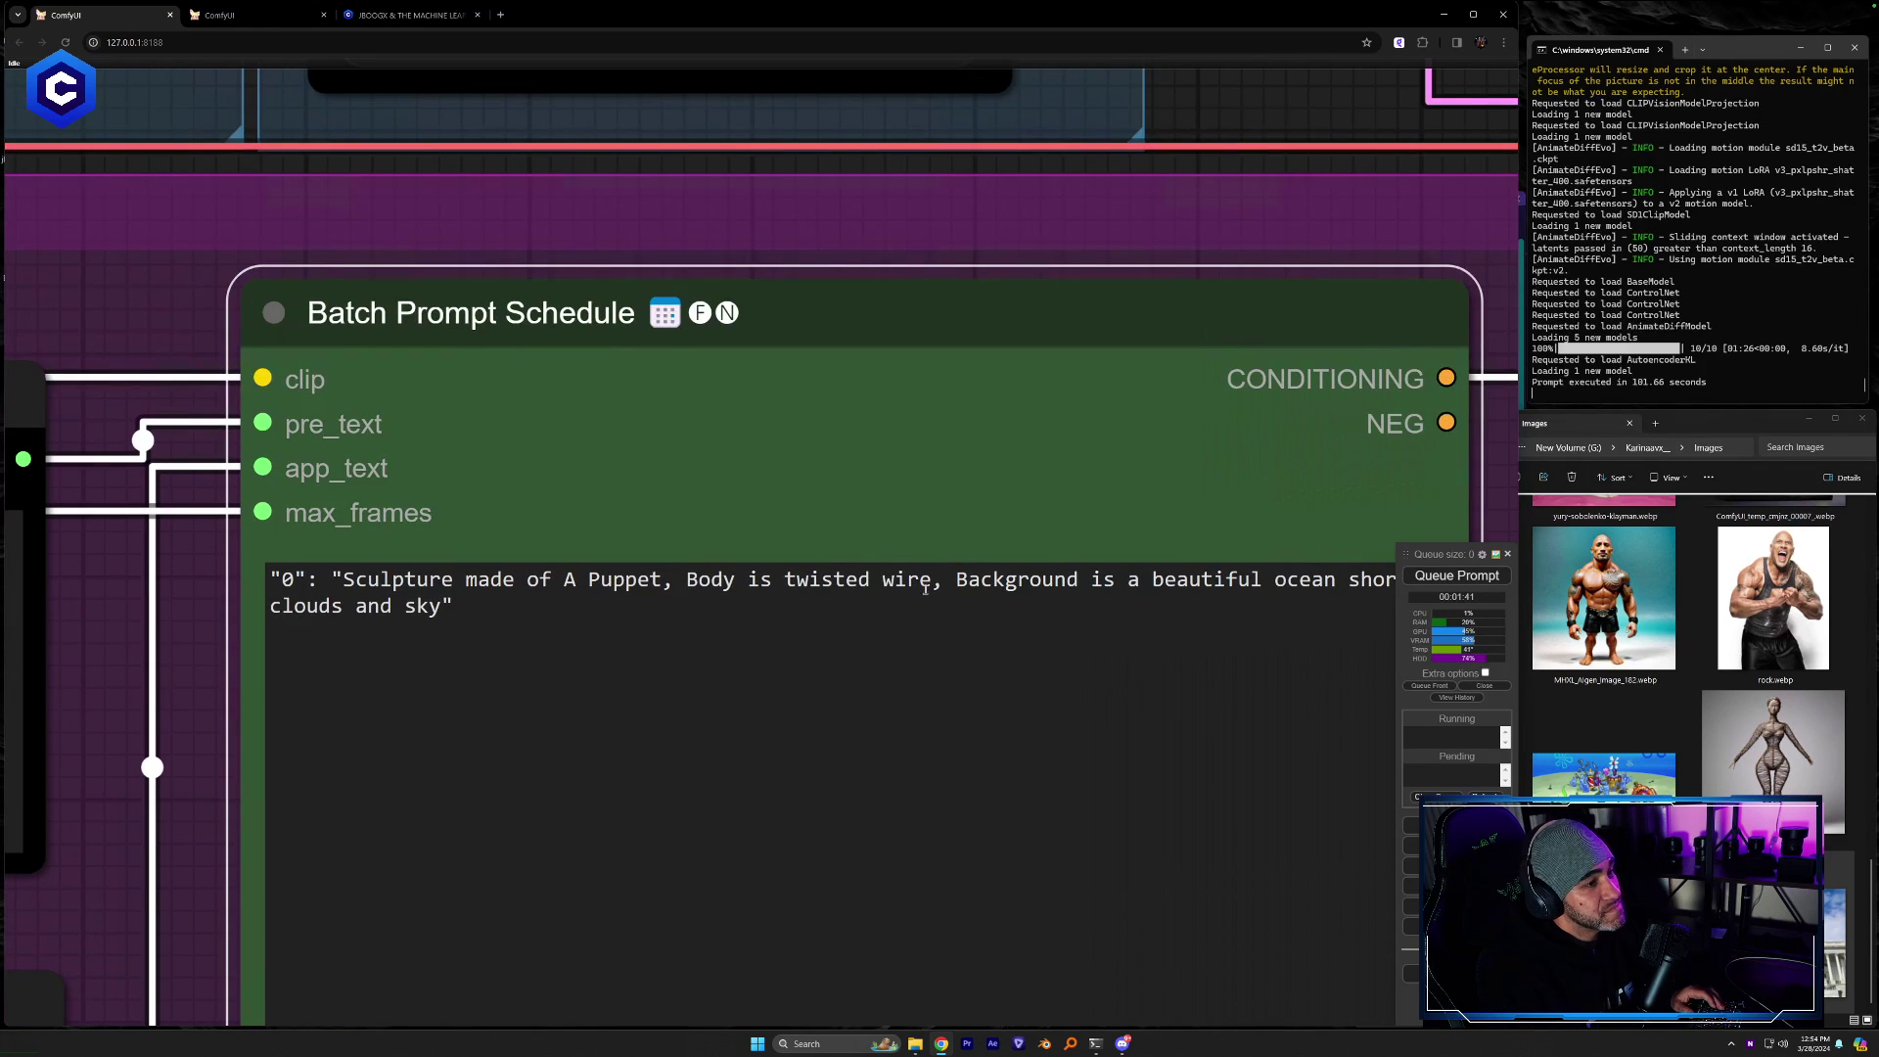
{"action": "left_click_drag", "start_coordinate": [931, 577], "coordinate": [820, 588]}
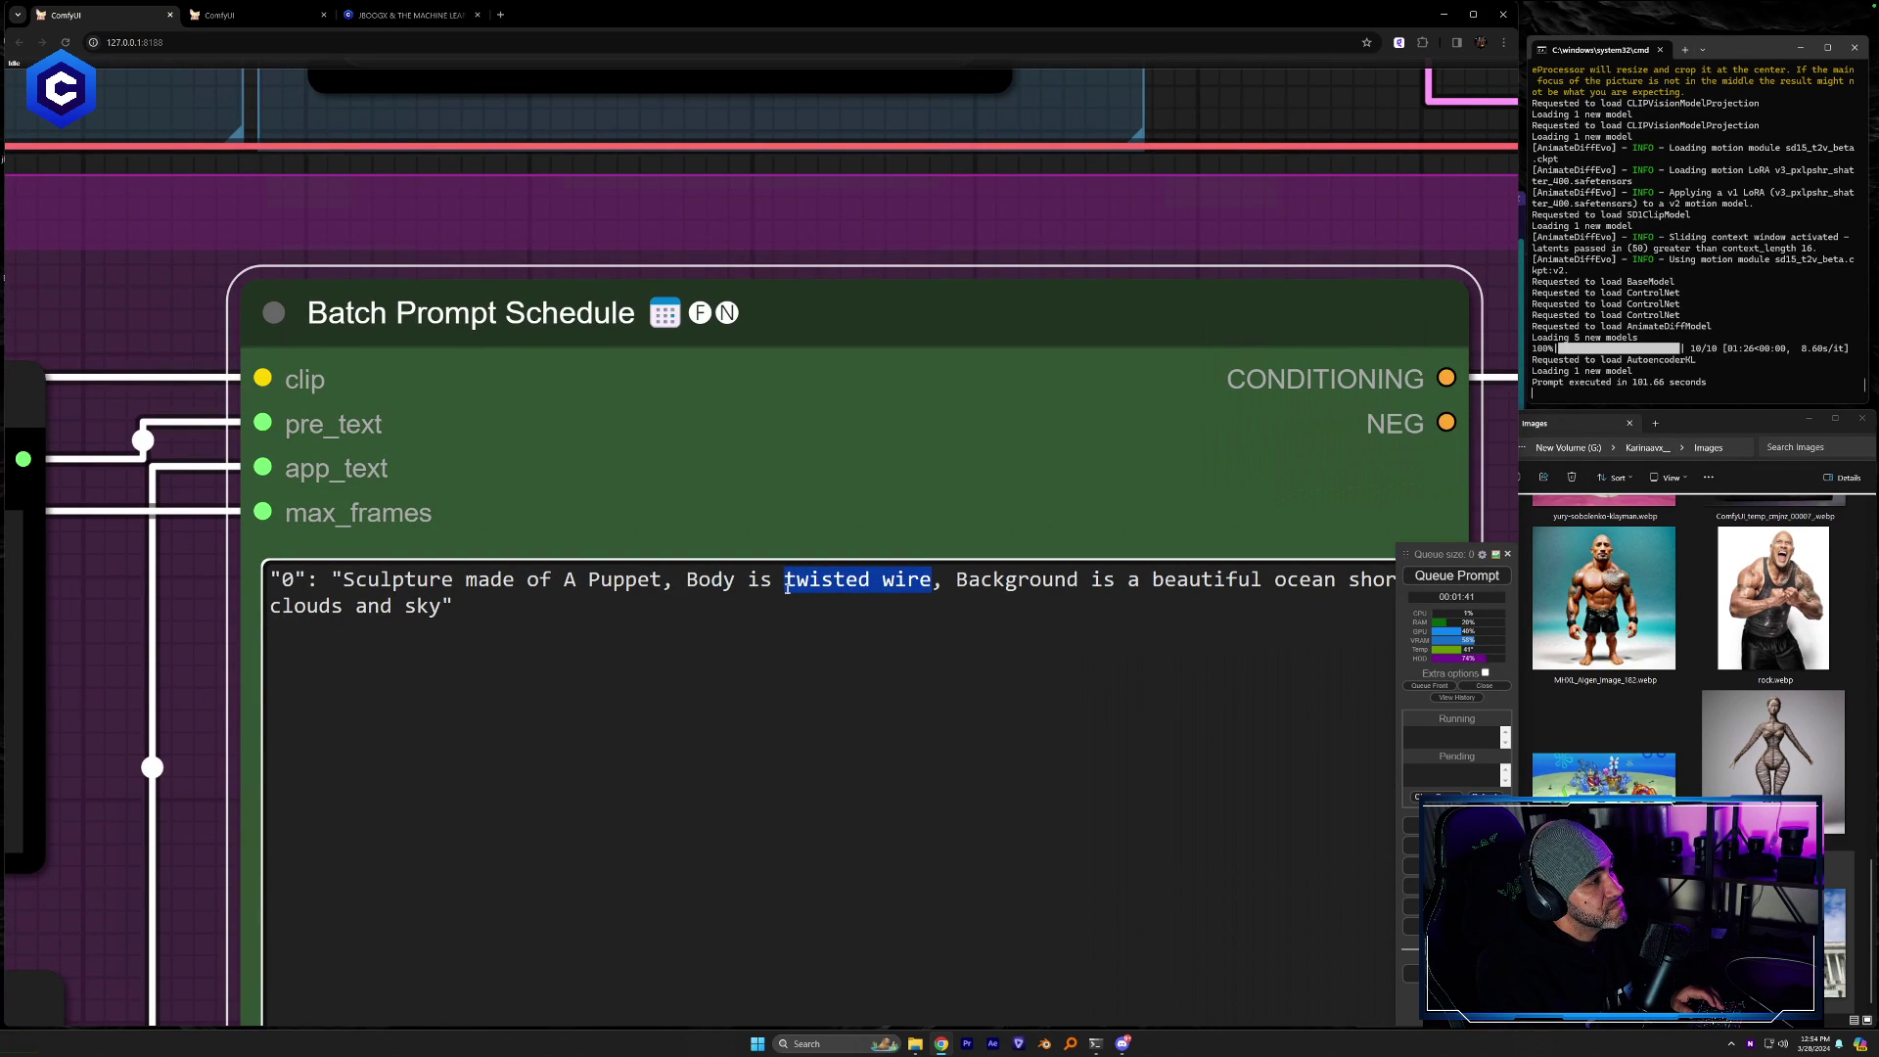
{"action": "left_click", "coordinate": [663, 579]}
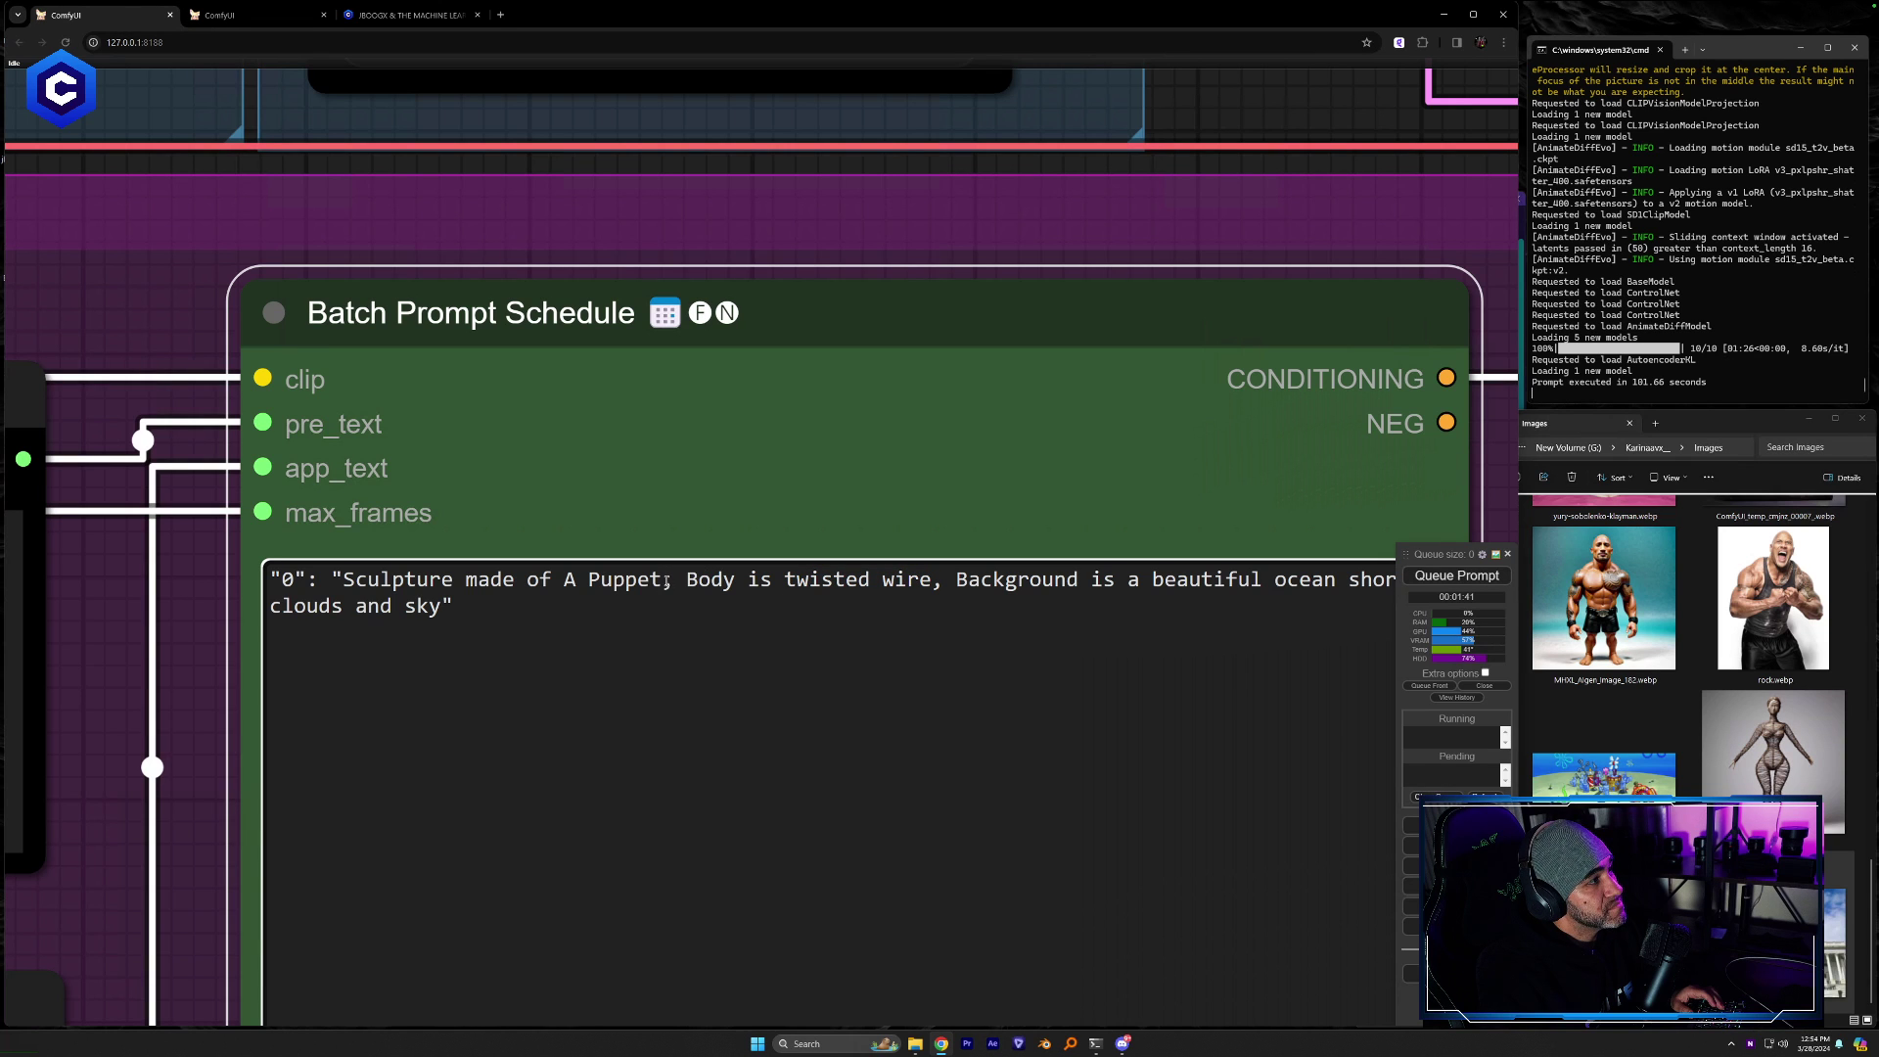
{"action": "type", "text": "Mario"}
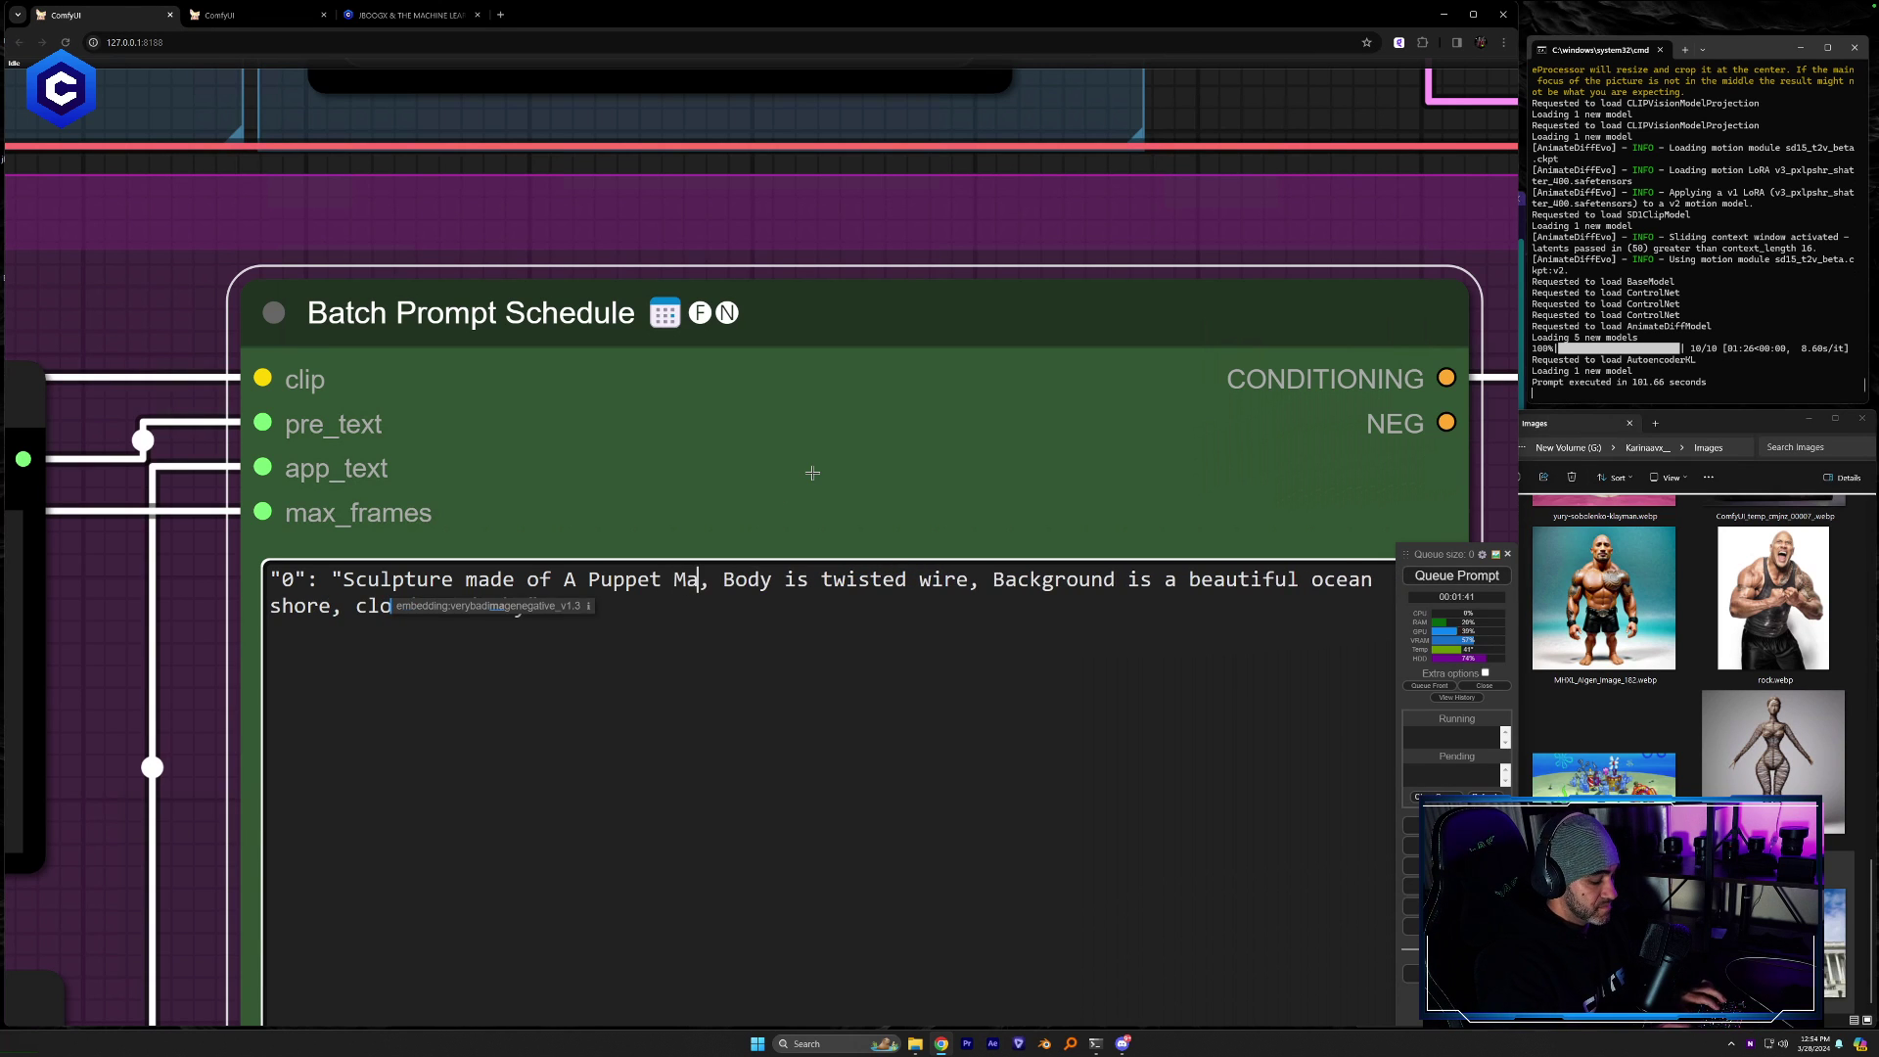
{"action": "type", "text": "nette"}
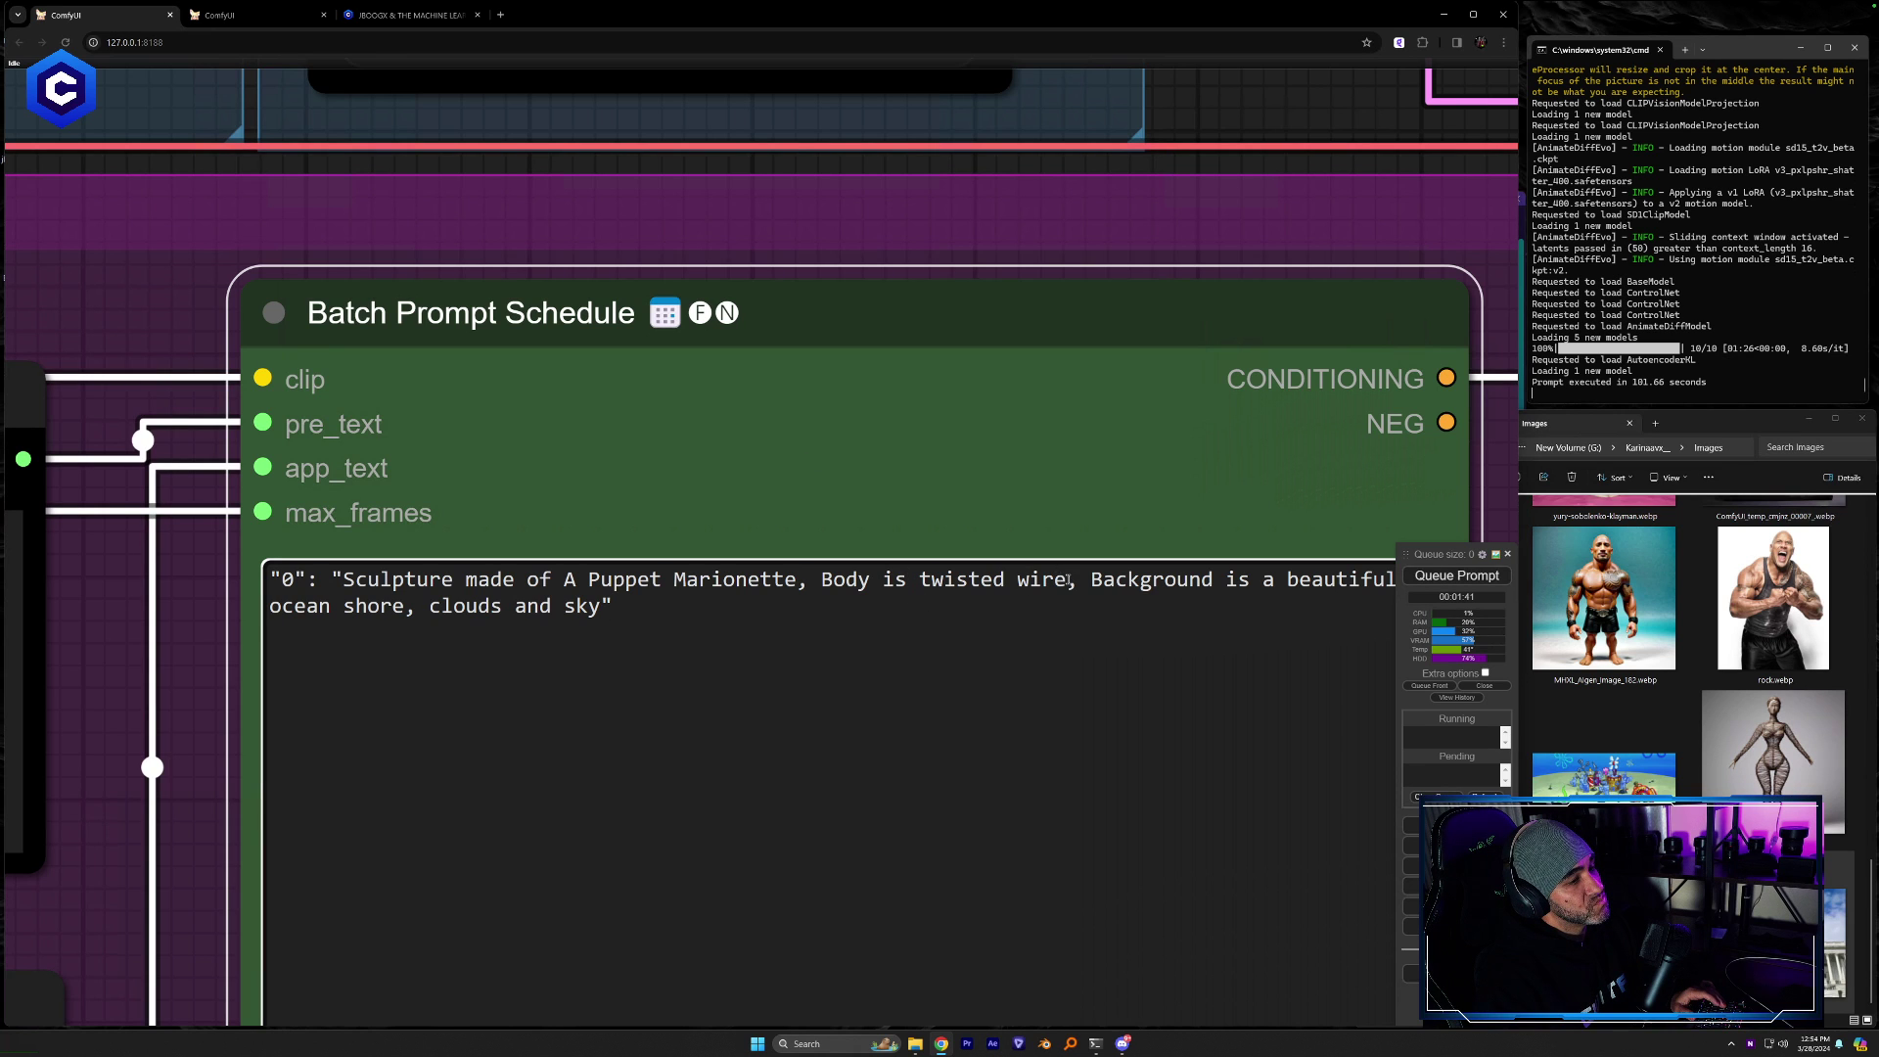
Change the body description in the Batch Prompt Schedule to "made of yarn"
{"action": "left_click_drag", "start_coordinate": [1020, 586], "coordinate": [925, 585]}
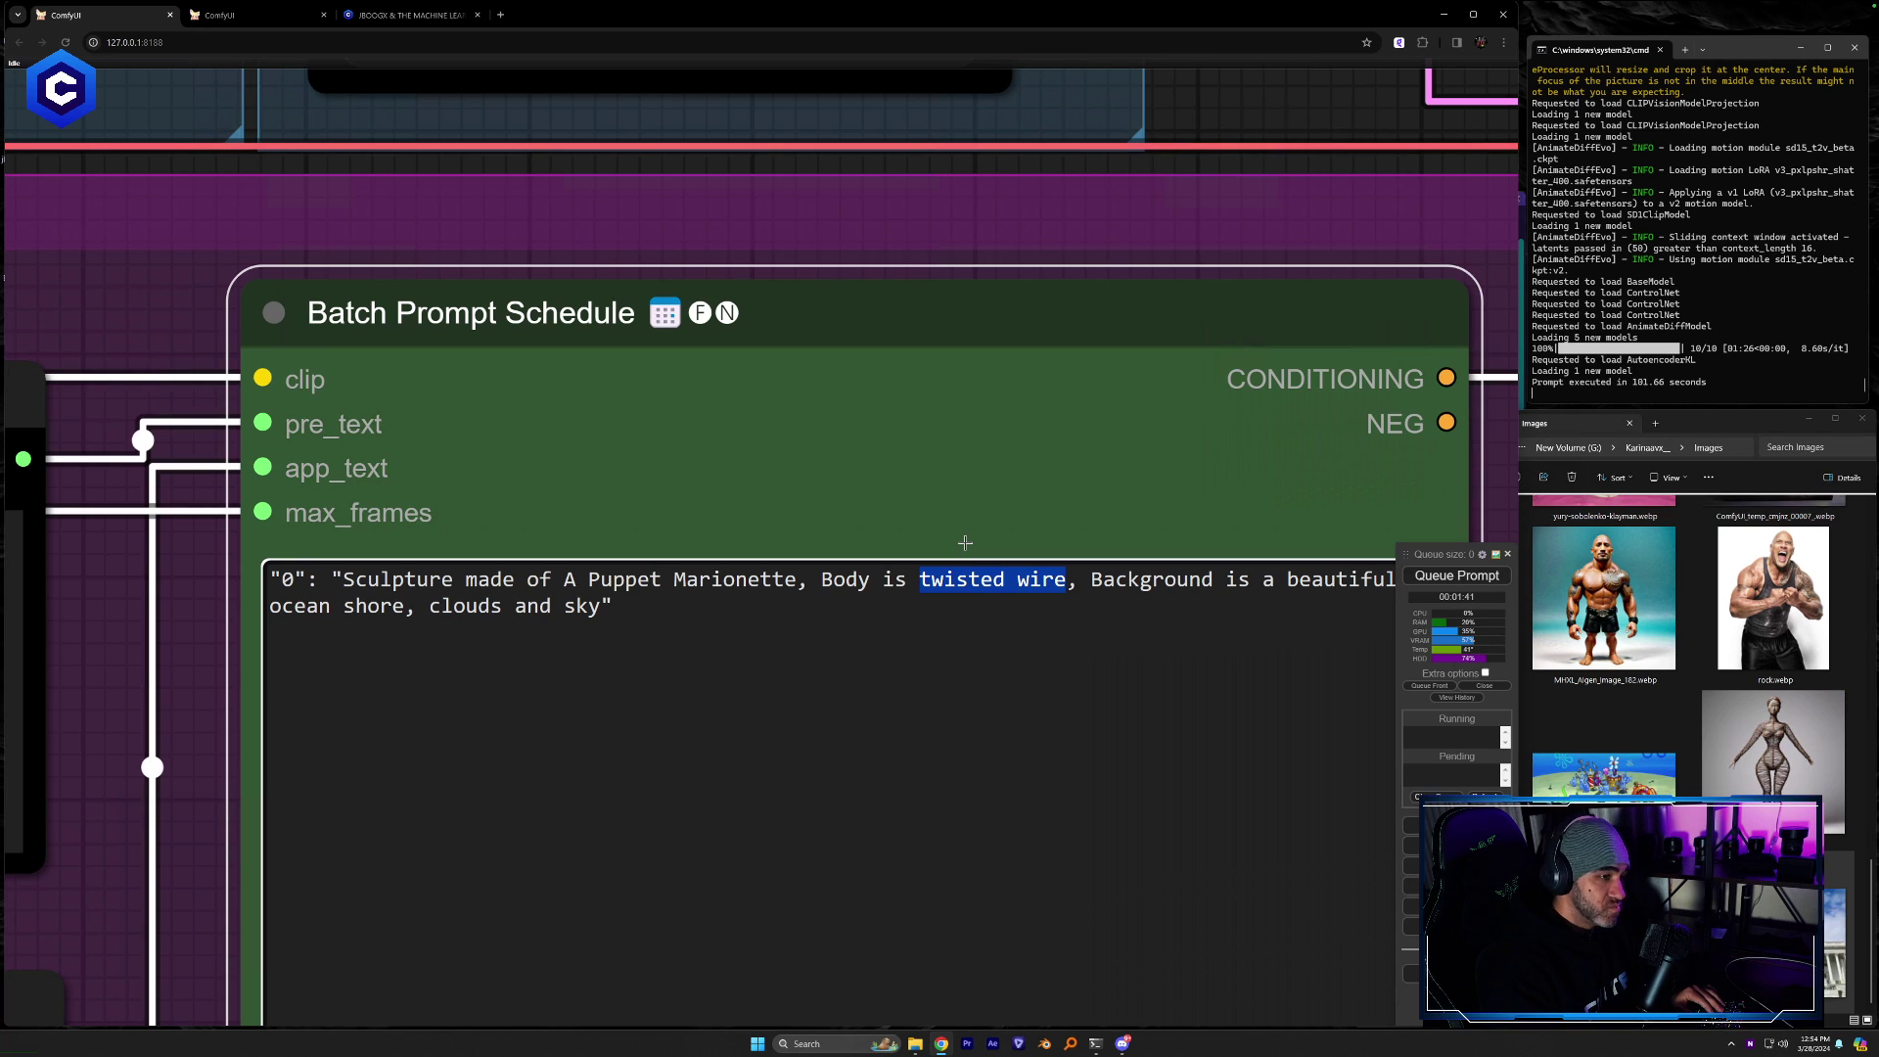
{"action": "type", "text": "woven"}
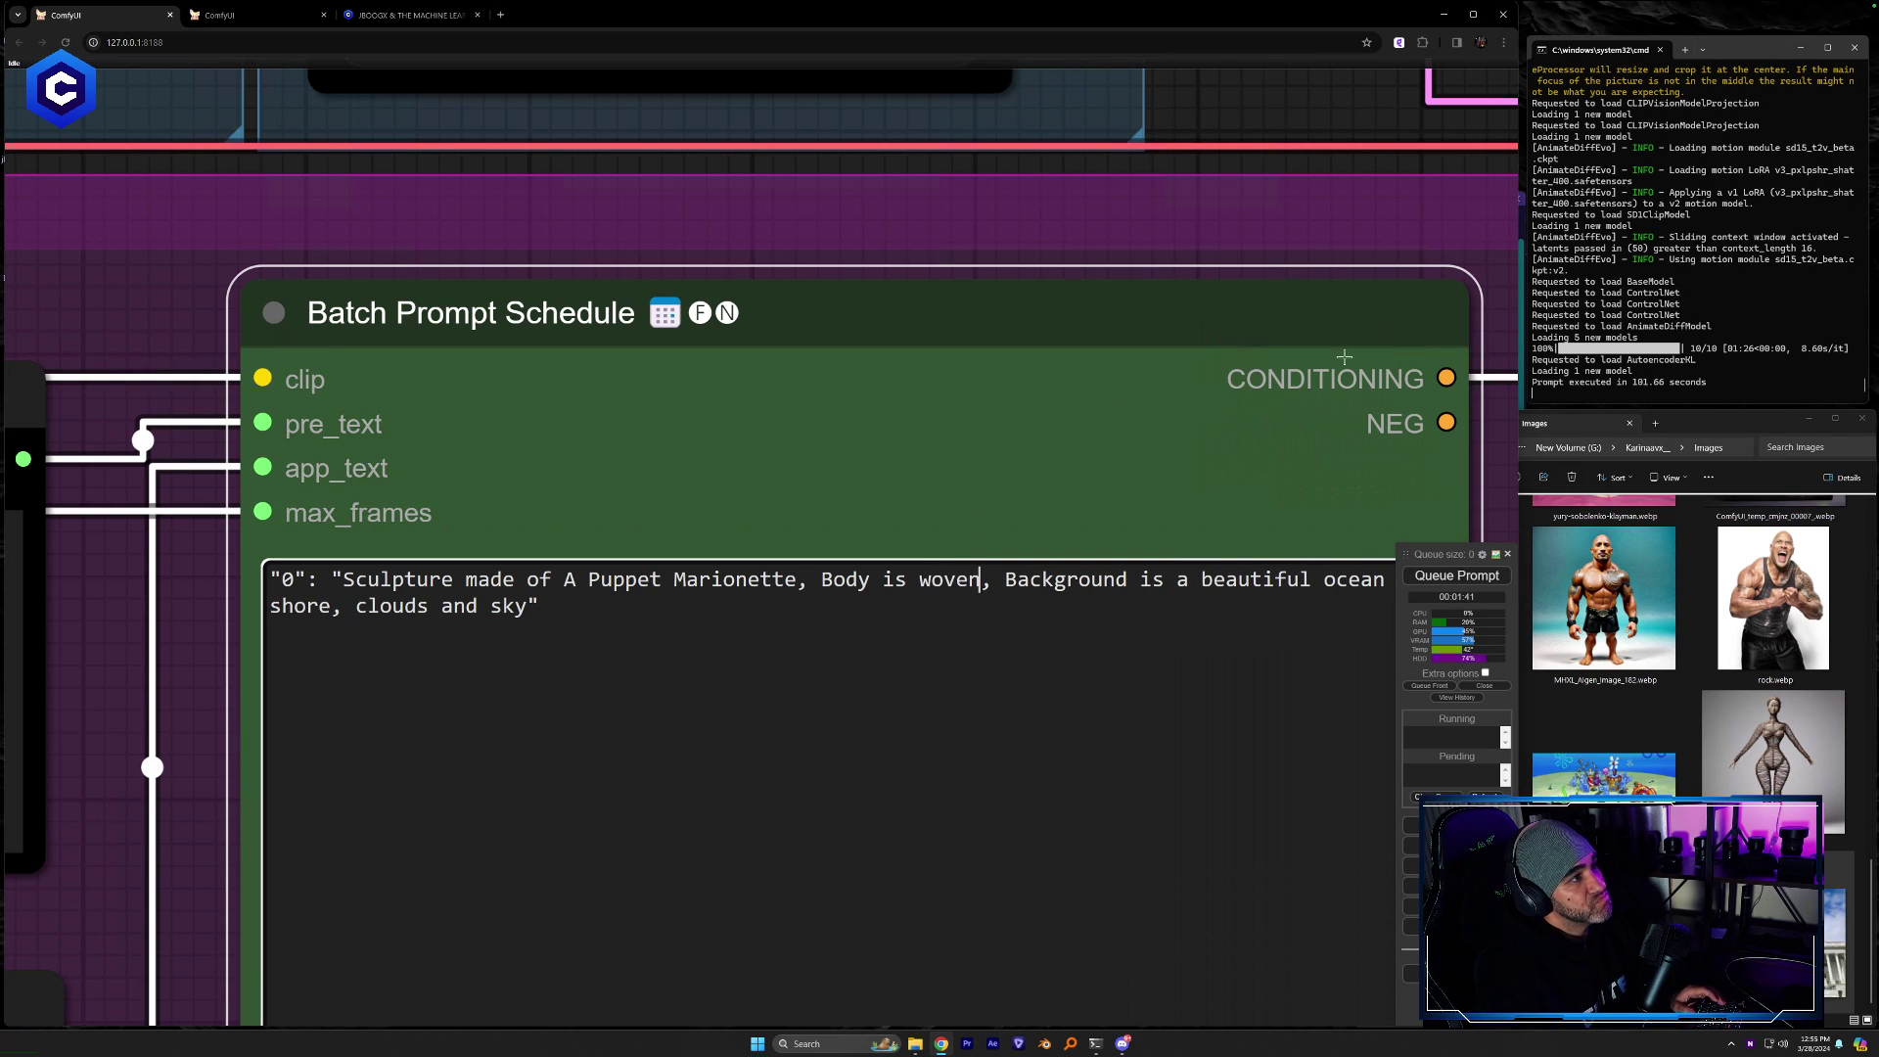
{"action": "key", "text": "BackSpace"}
{"action": "key", "text": "BackSpace"}
{"action": "key", "text": "BackSpace"}
{"action": "key", "text": "BackSpace"}
{"action": "key", "text": "BackSpace"}
{"action": "type", "text": "made of yarn"}
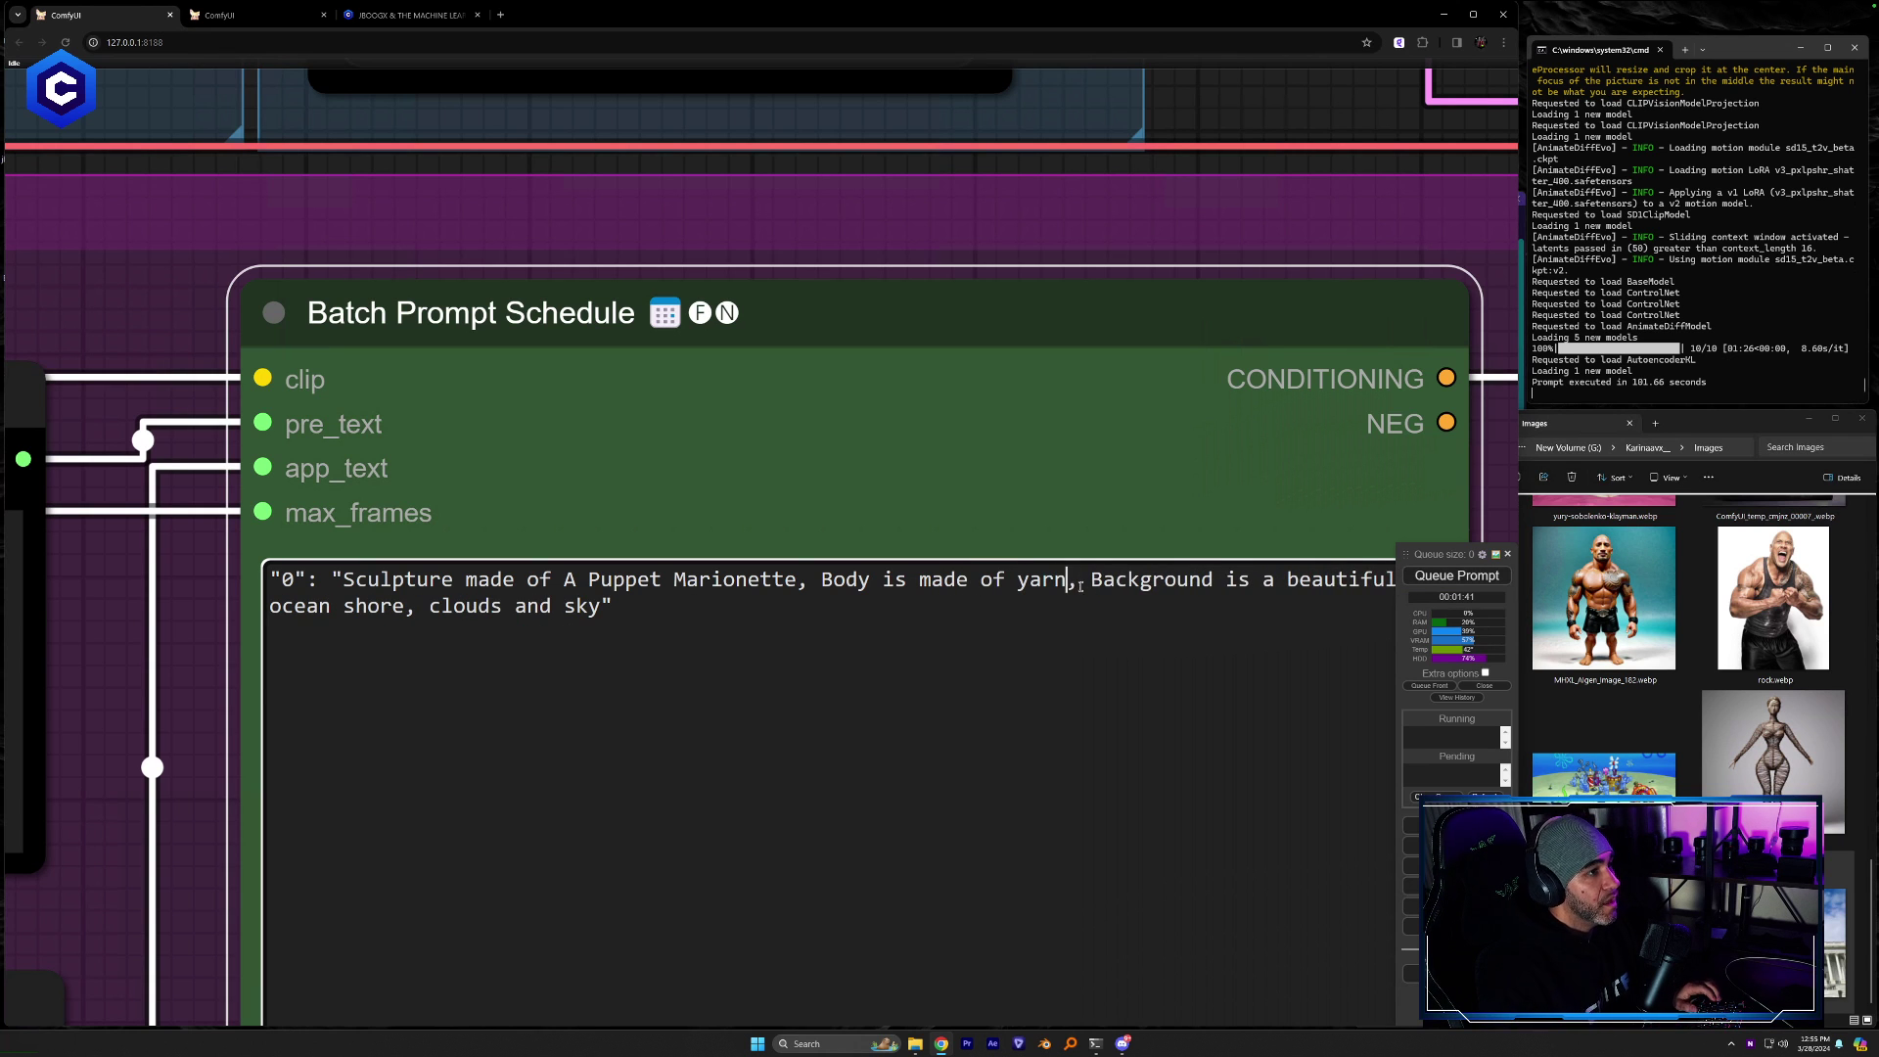
Rewrite the end of the scheduled prompt to read "Background is the United States Capitol Building"
{"action": "scroll", "coordinate": [237, 652], "scroll_direction": "right", "scroll_amount": 5}
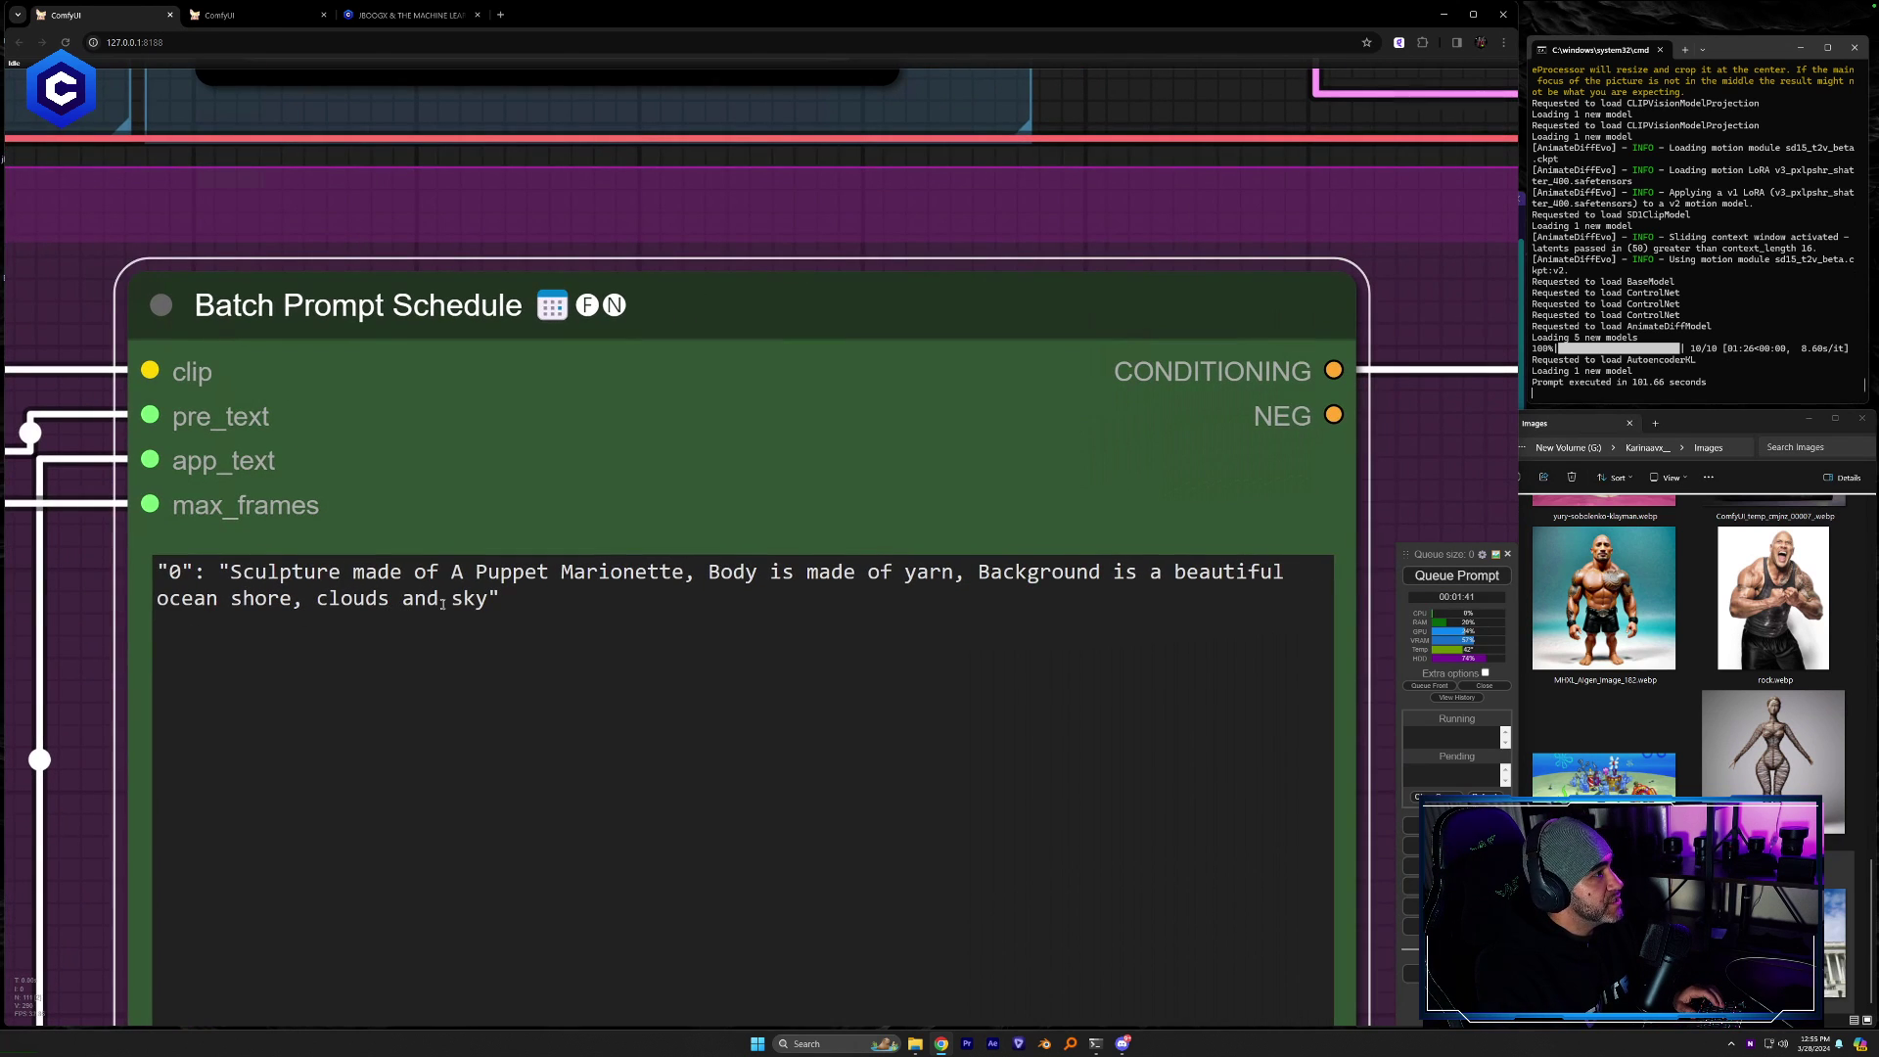
{"action": "left_click_drag", "start_coordinate": [486, 598], "coordinate": [1171, 572]}
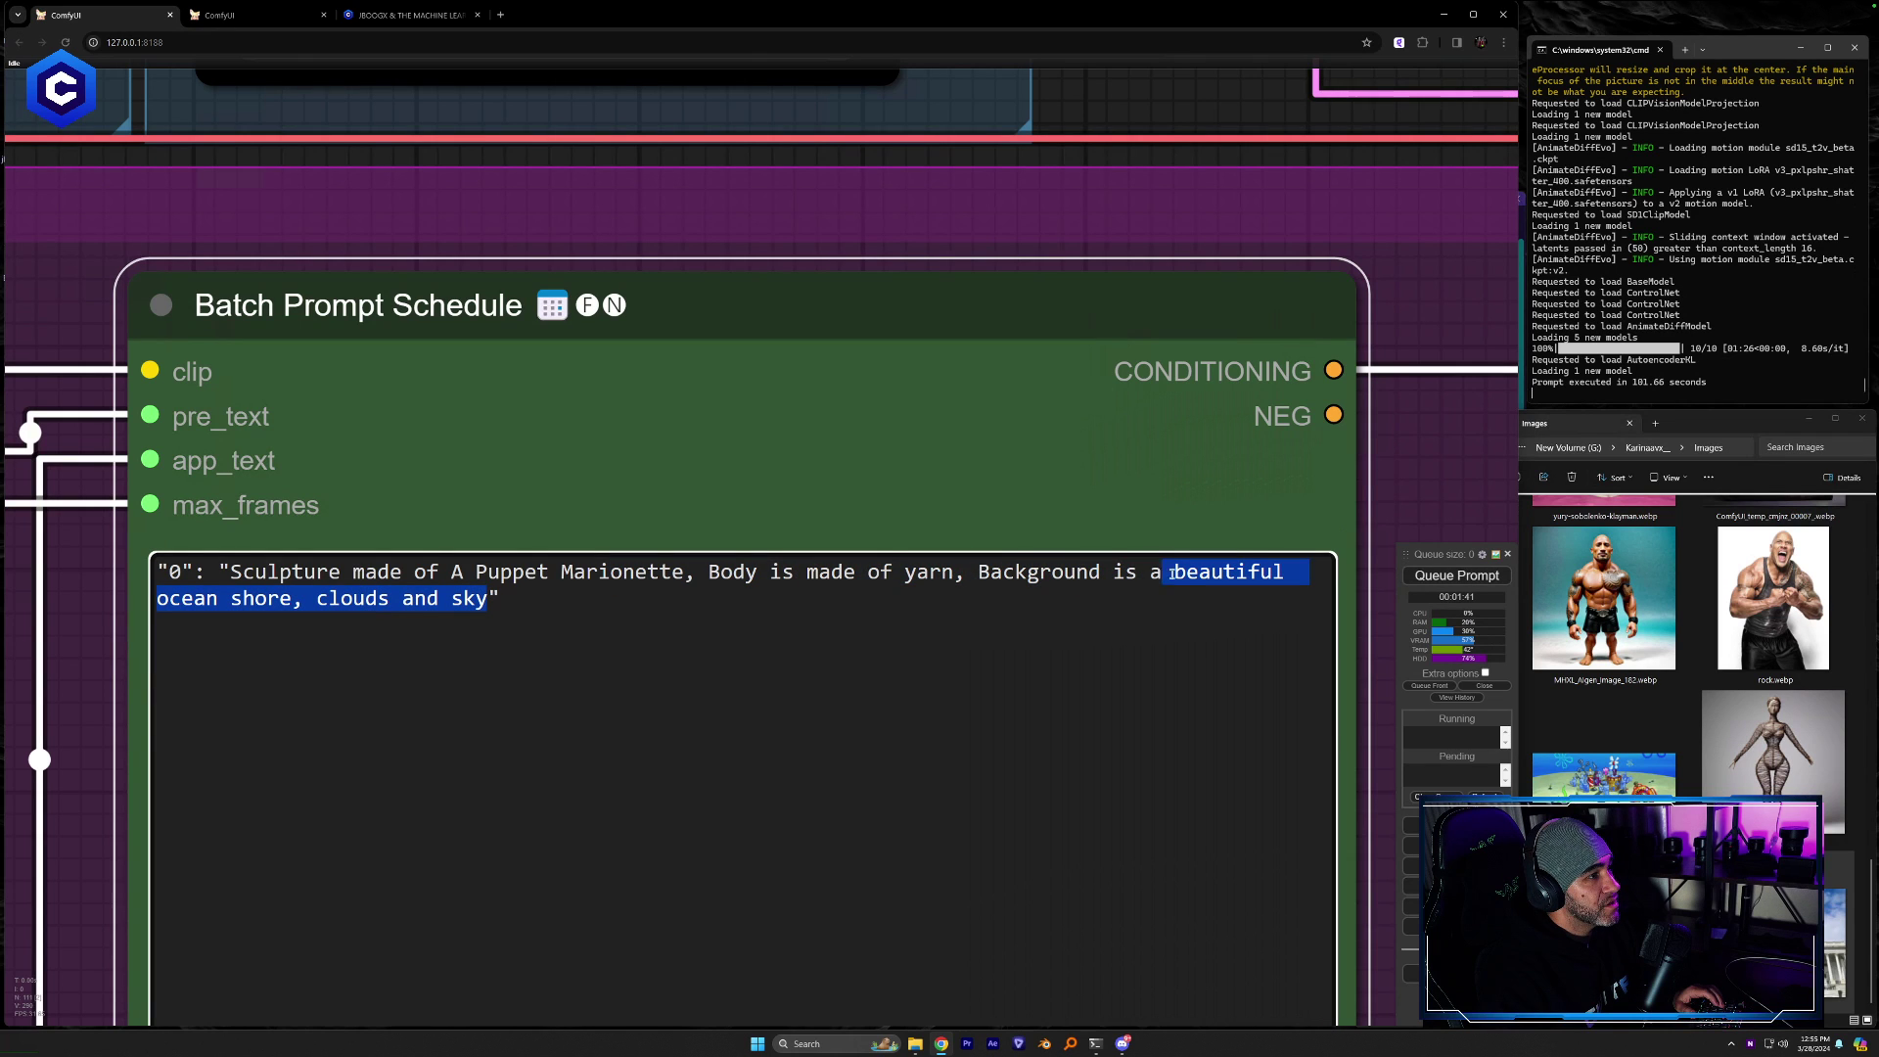
{"action": "type", "text": "the cap"}
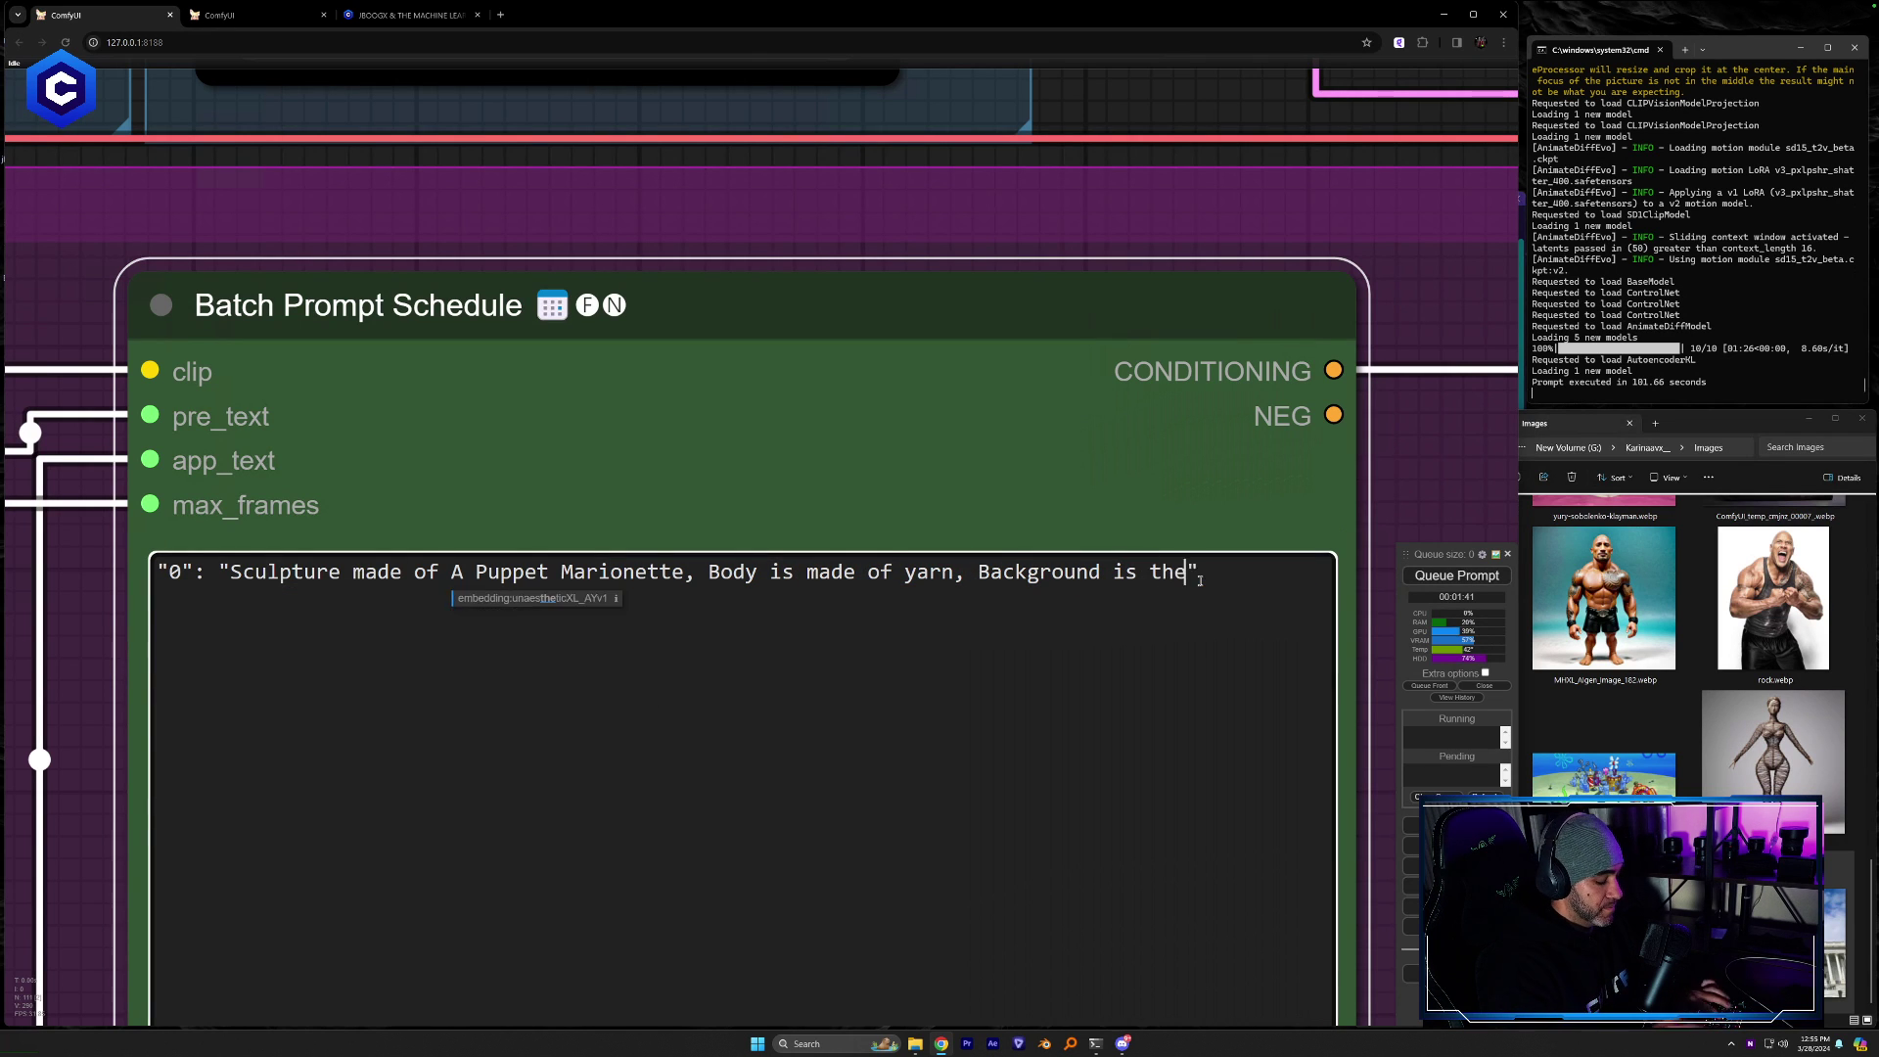
{"action": "type", "text": "pi"}
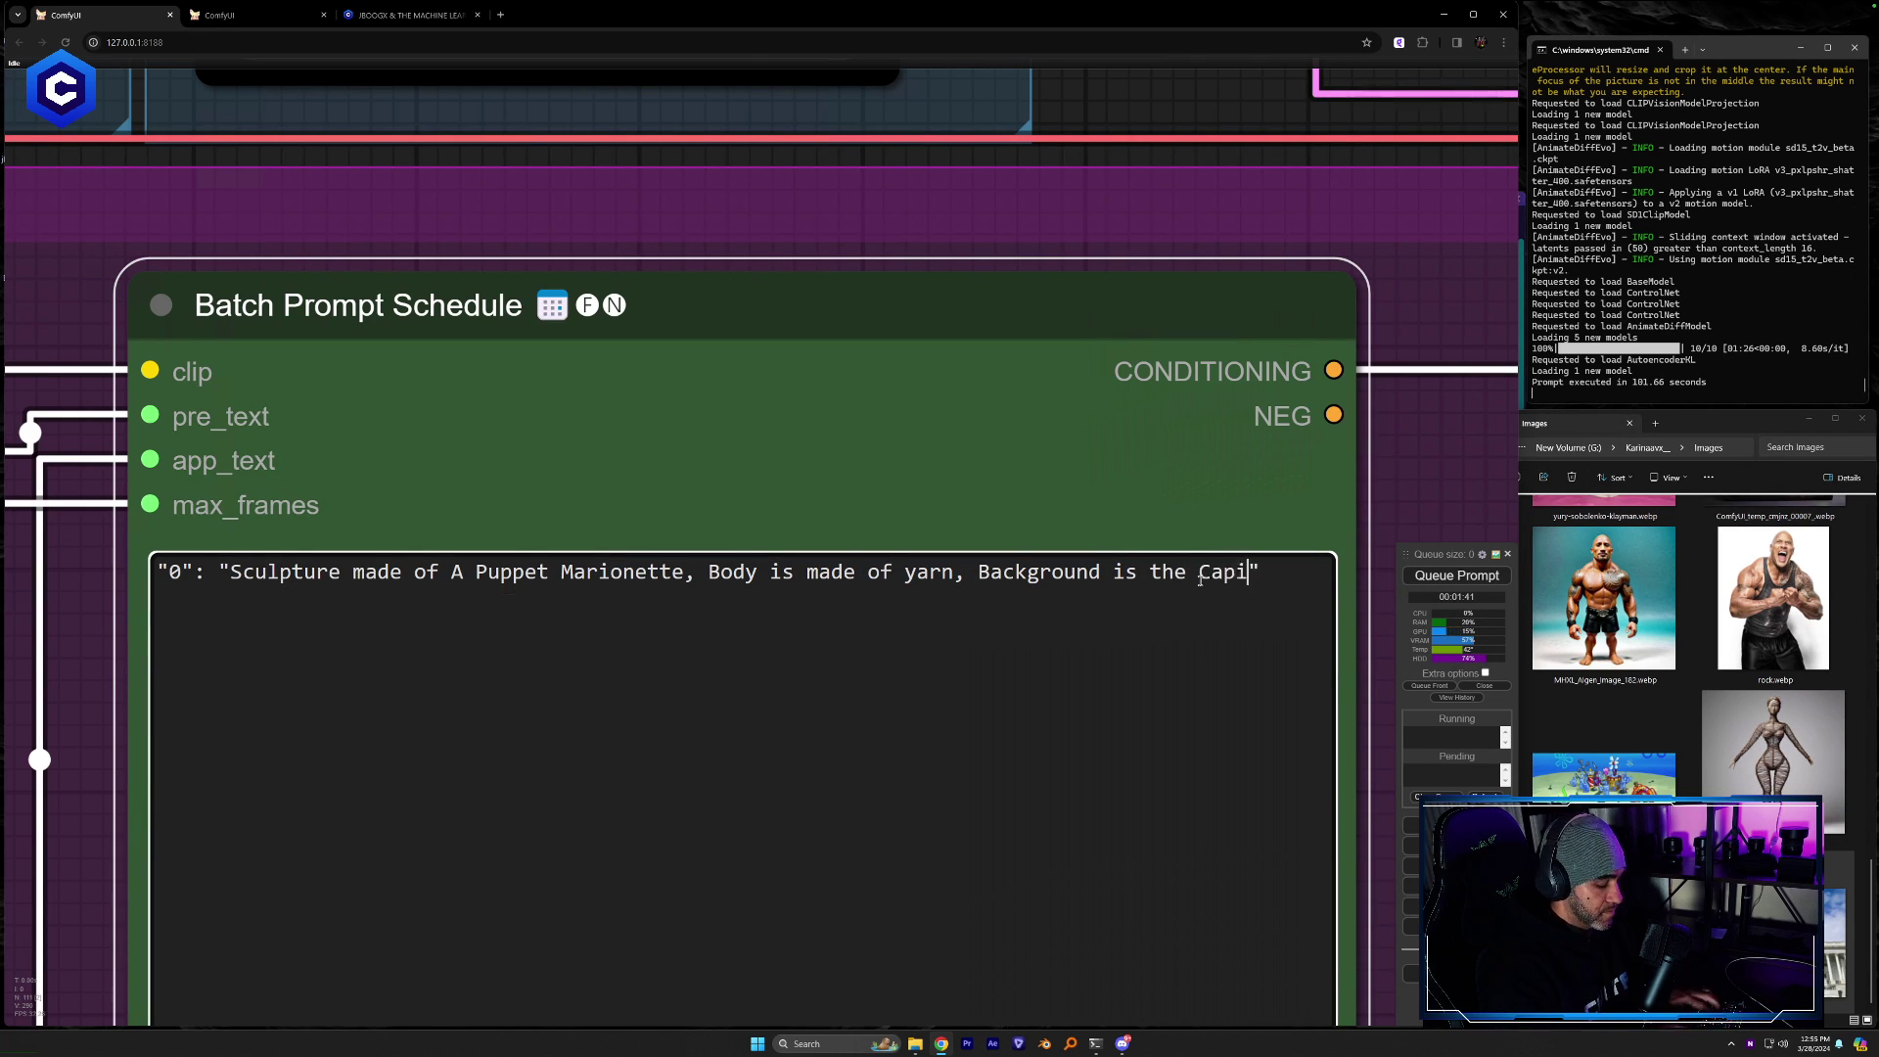
{"action": "type", "text": "tal of the Unit"}
{"action": "type", "text": "ed Stat"}
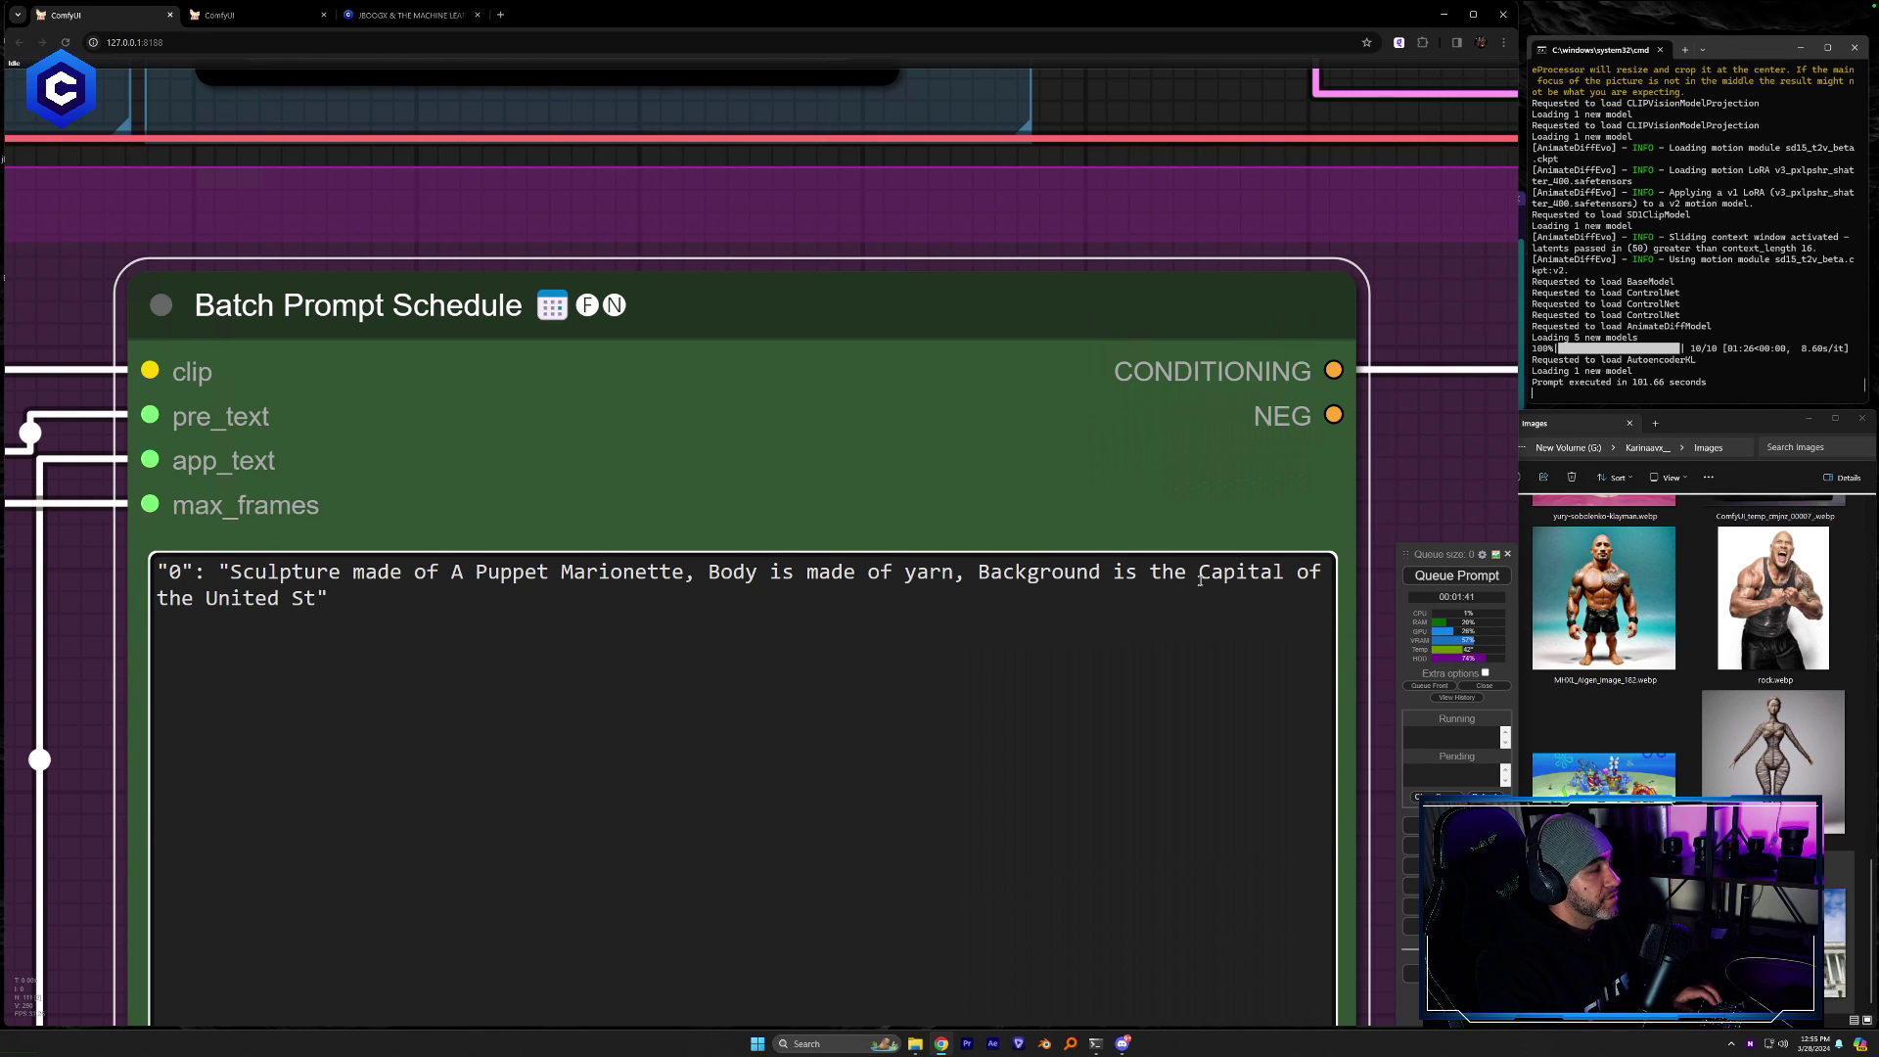
{"action": "key", "text": "BackSpace"}
{"action": "key", "text": "BackSpace"}
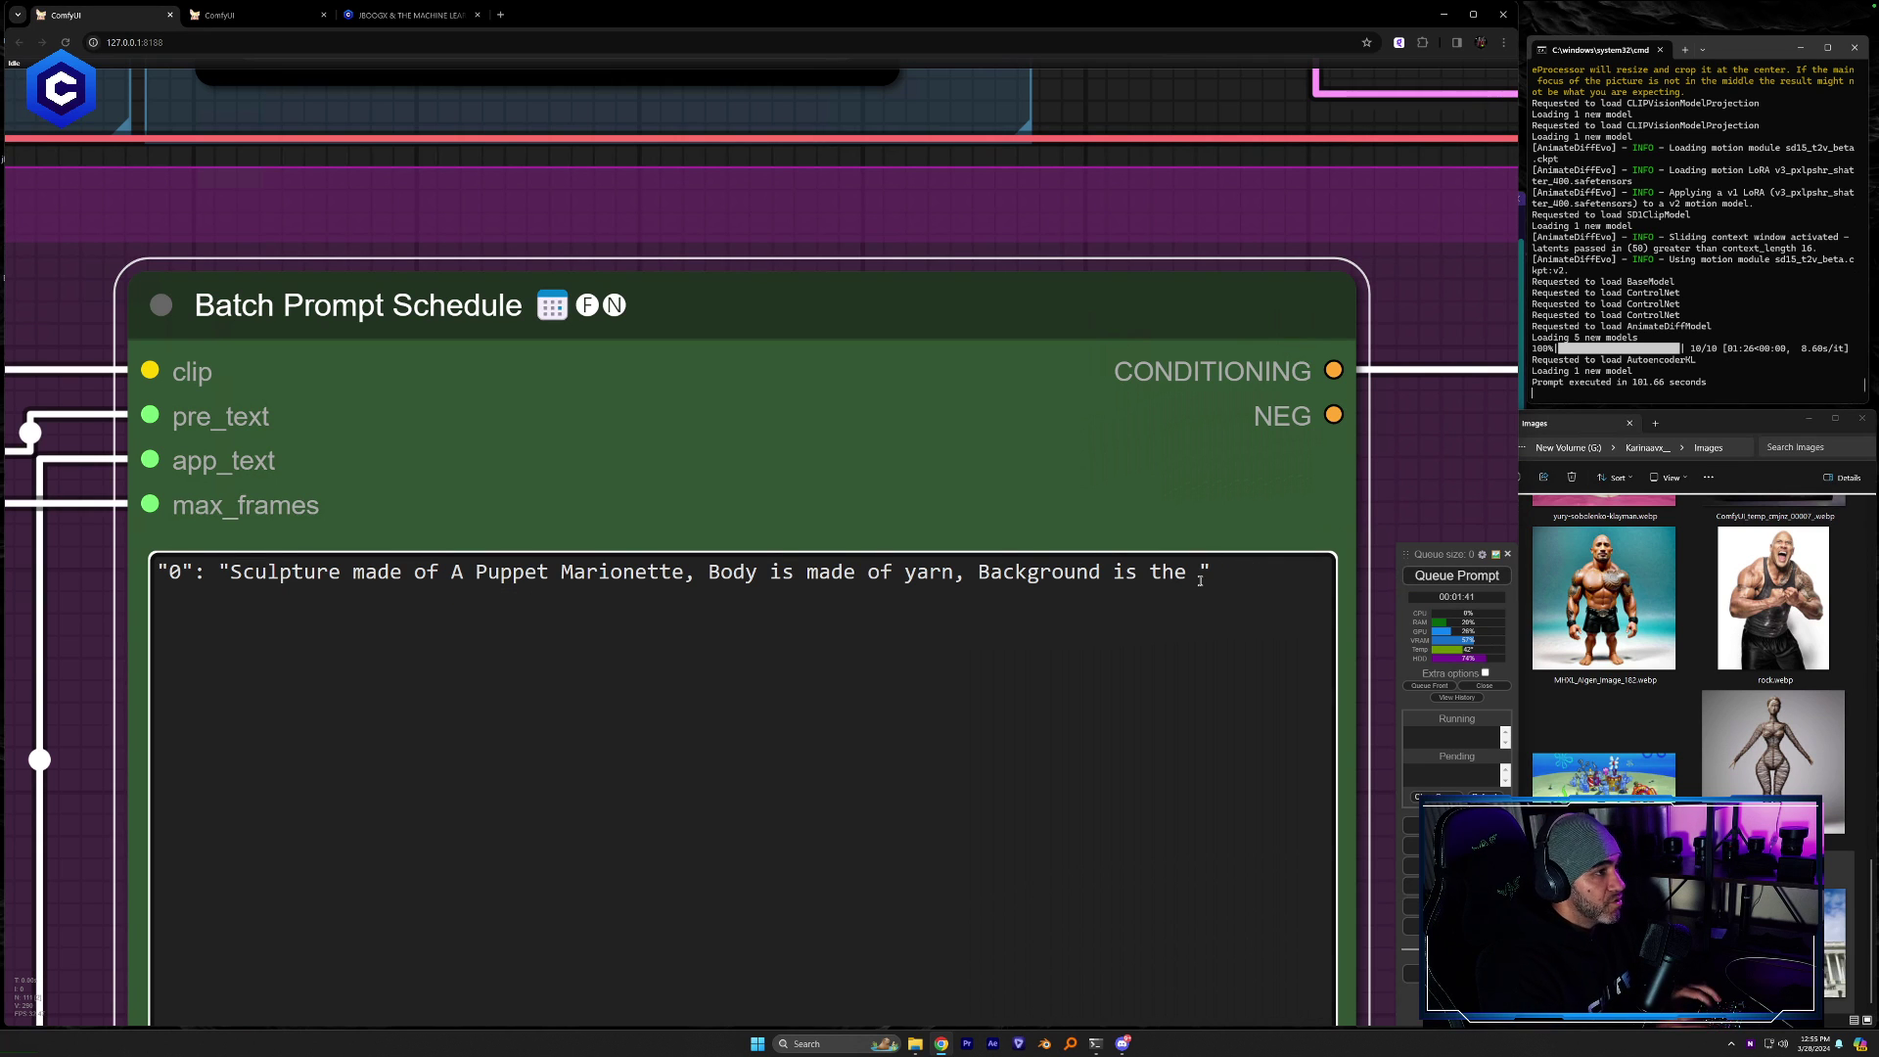
{"action": "type", "text": "United Sat"}
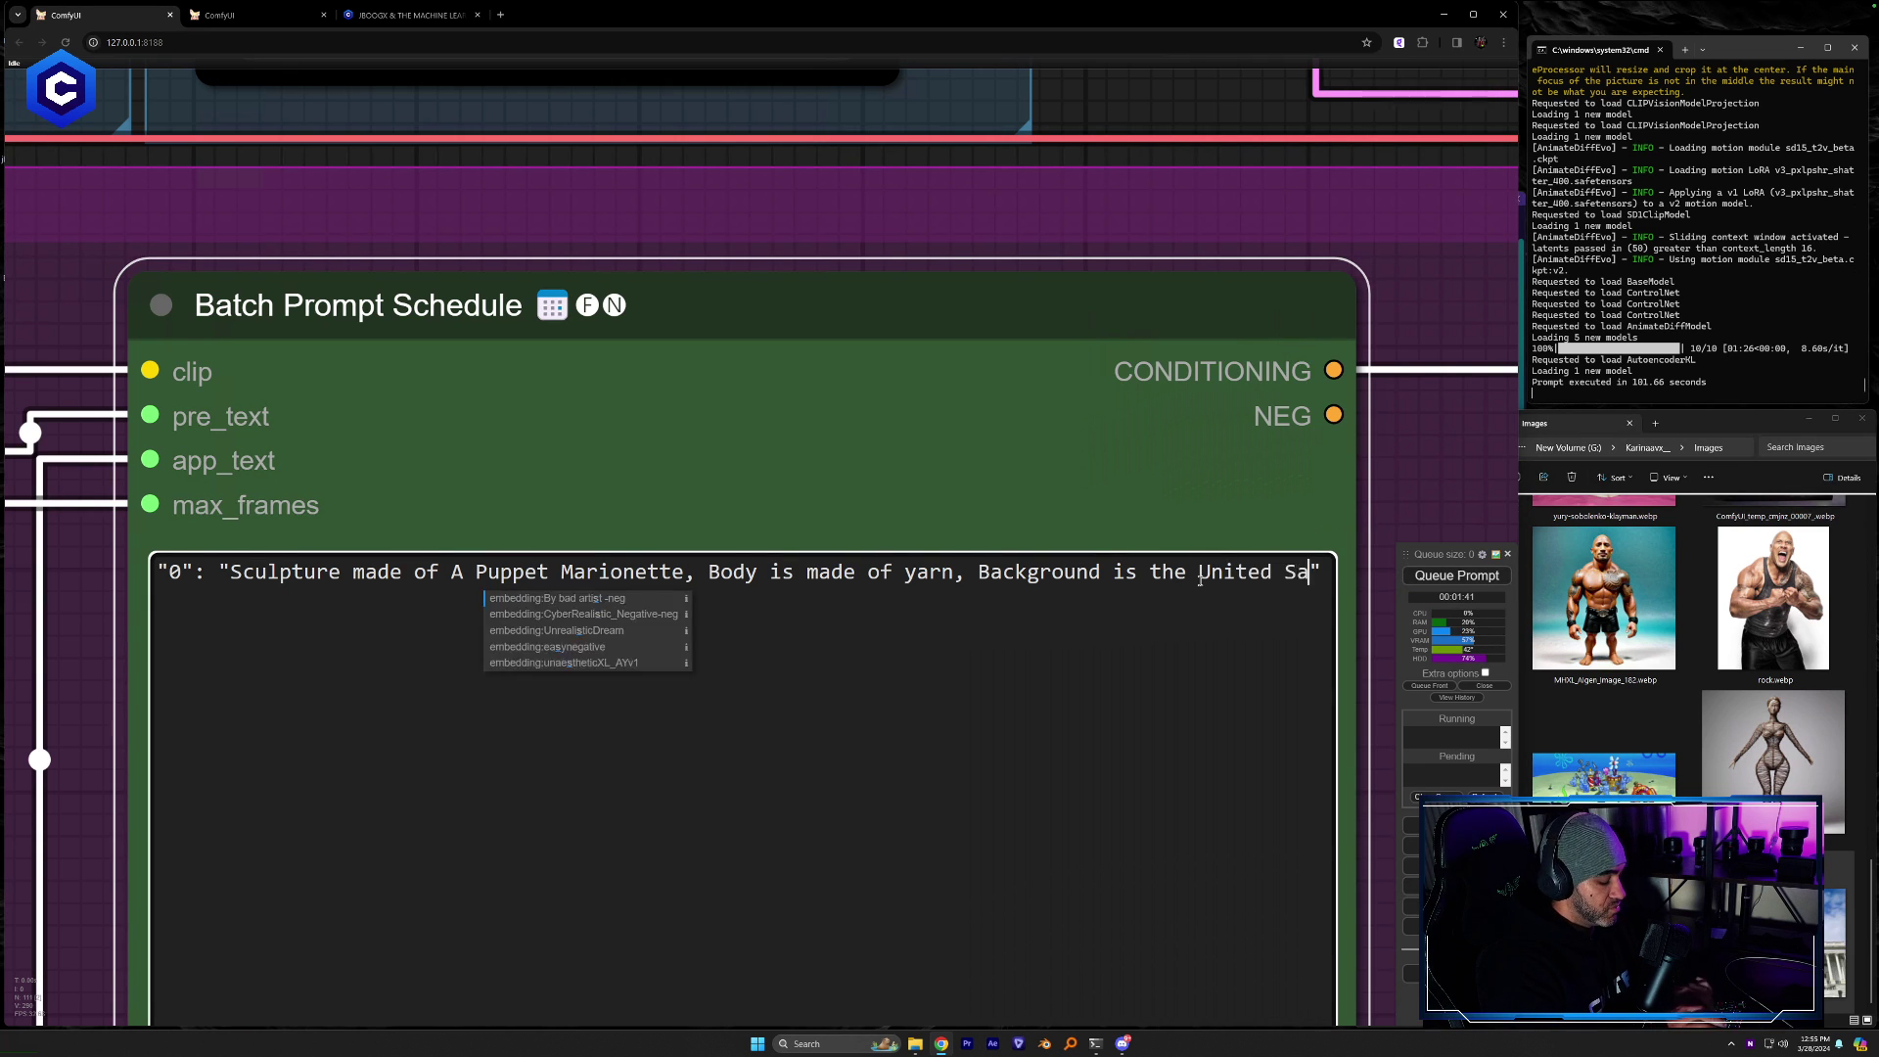
{"action": "type", "text": "es Capitol Building"}
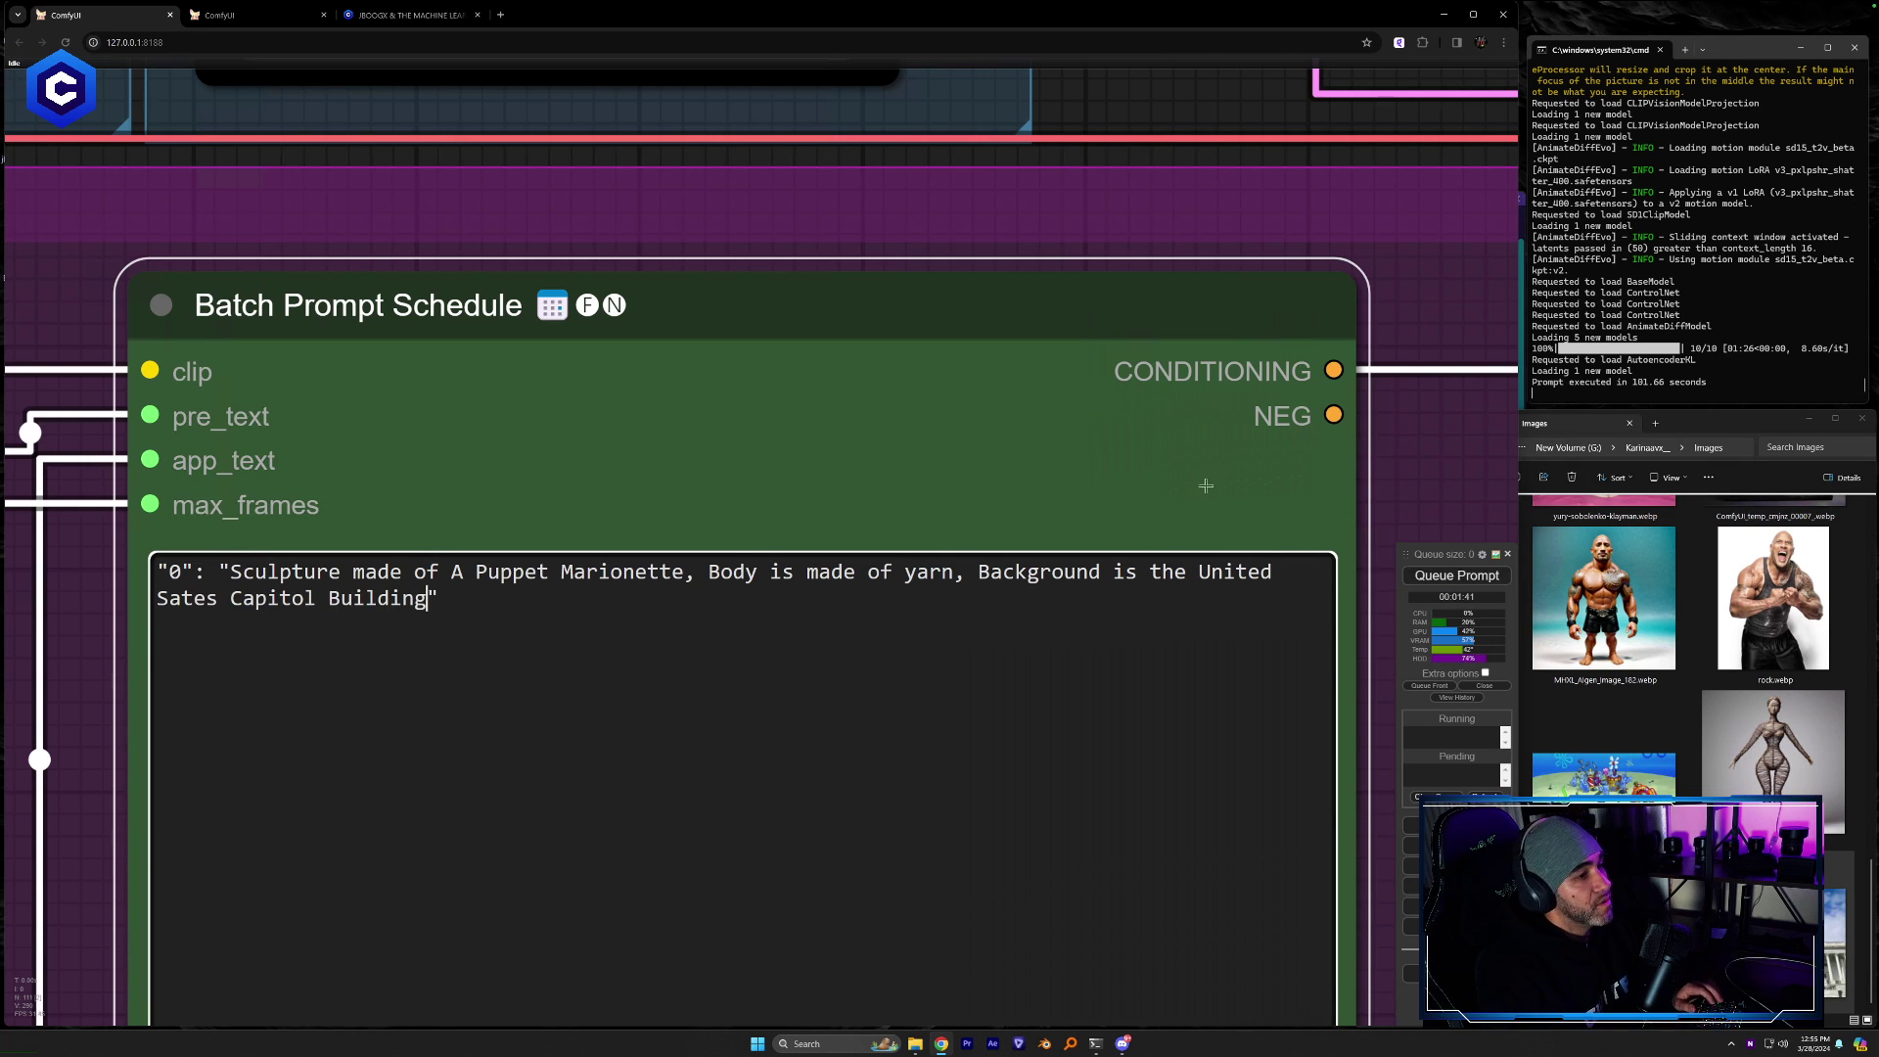
{"action": "scroll", "coordinate": [1419, 372], "scroll_direction": "down", "scroll_amount": 7}
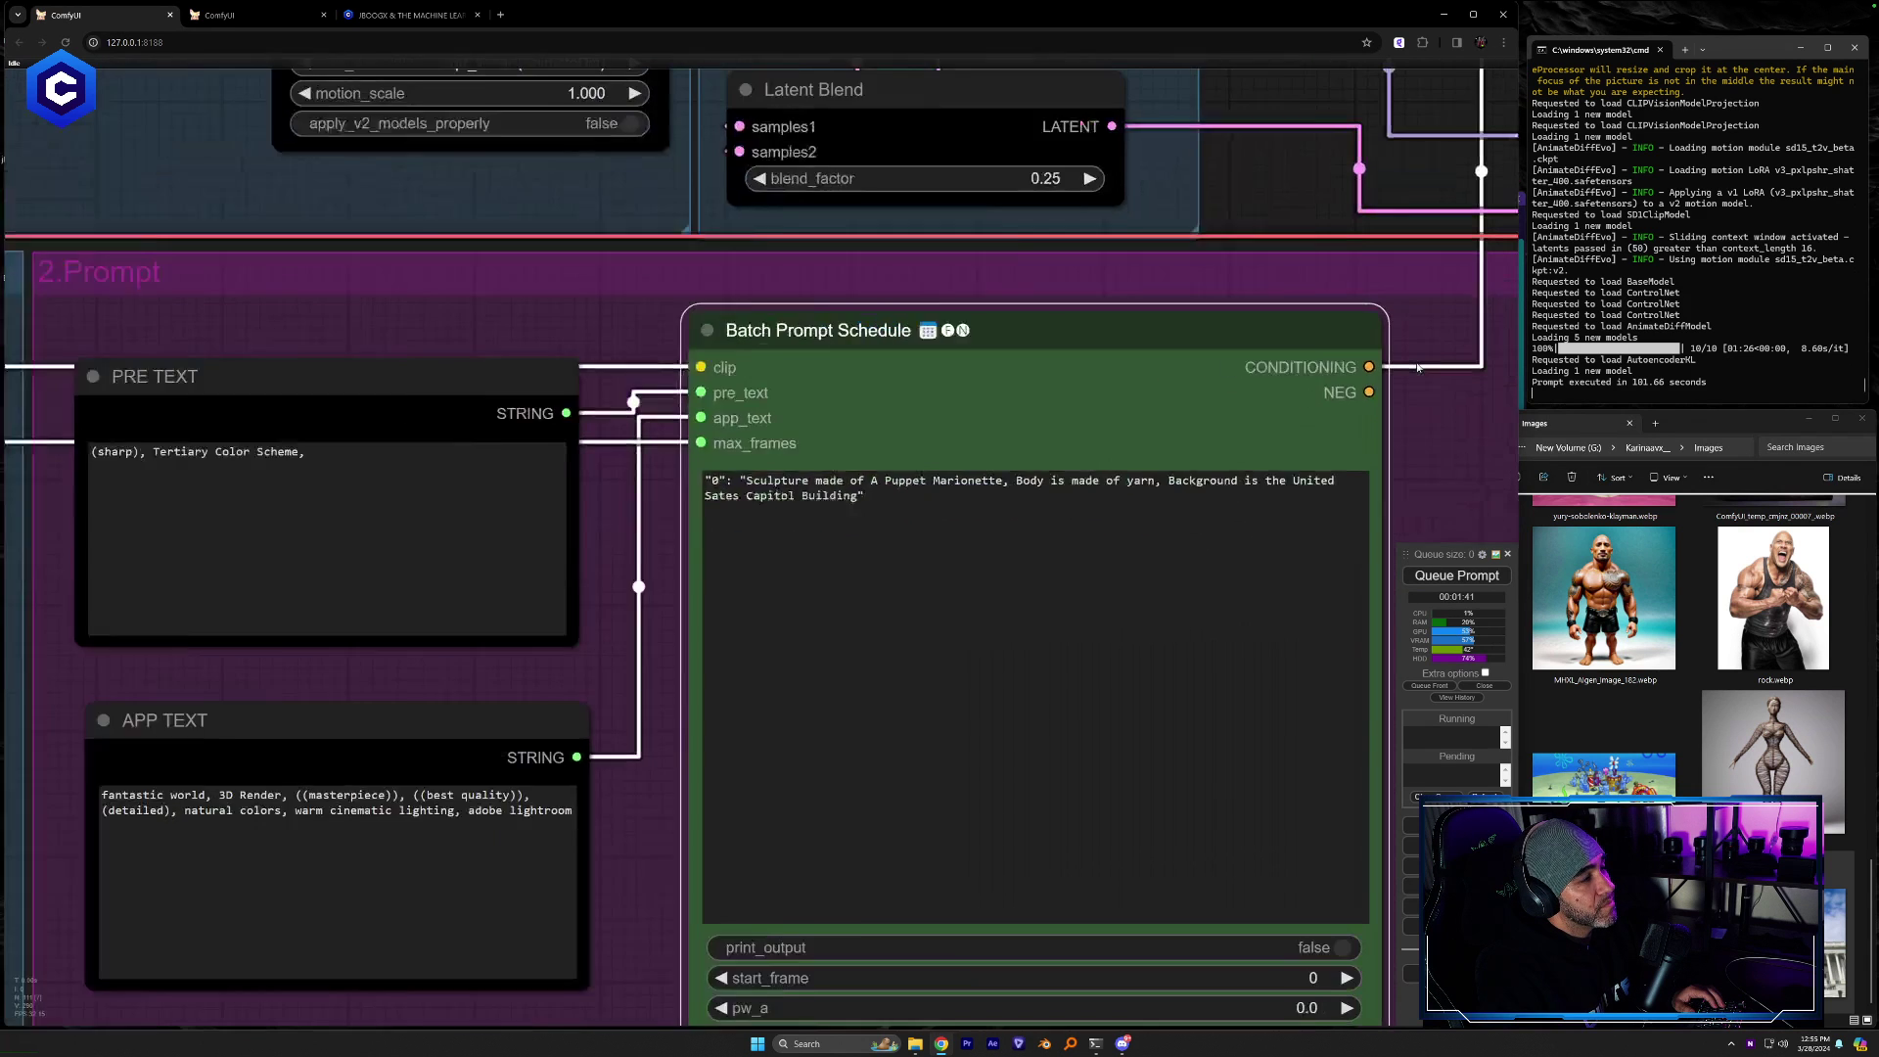
{"action": "left_click", "coordinate": [773, 482]}
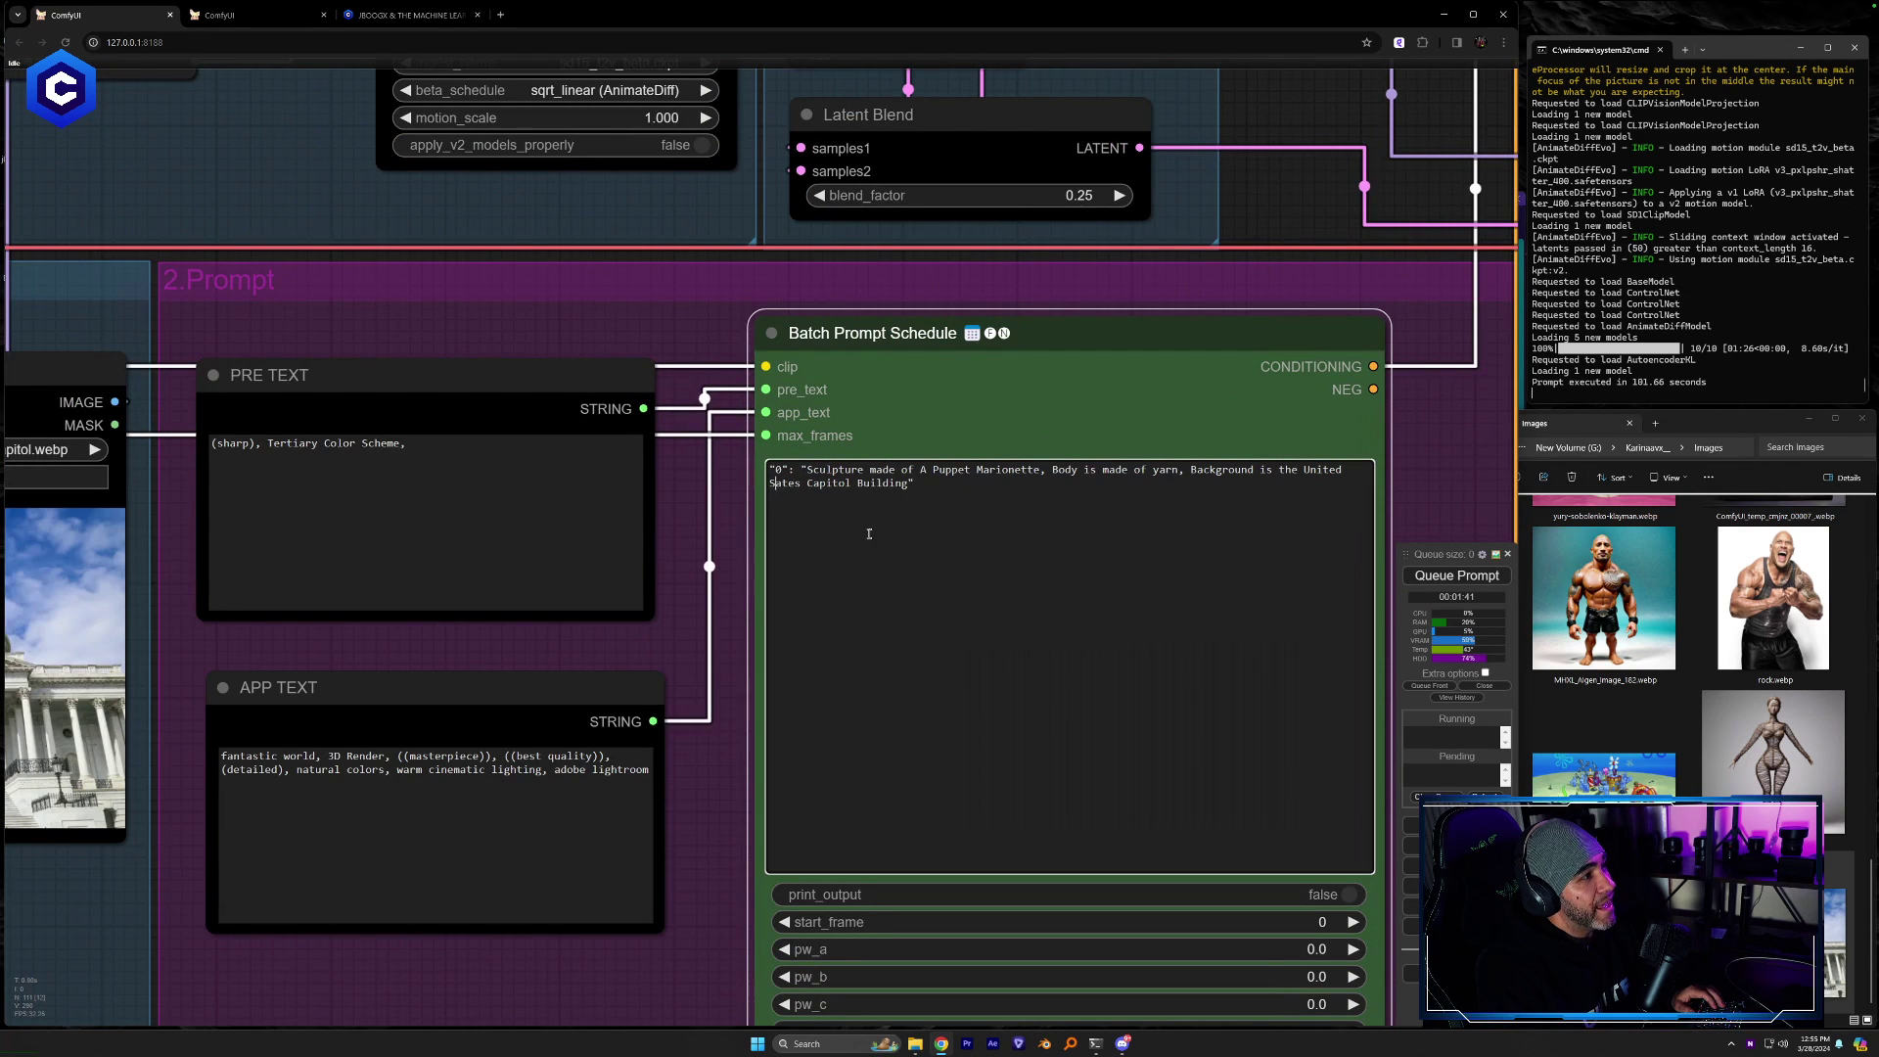
{"action": "type", "text": "t"}
Queue the generation with the puppet marionette and Capitol Building prompt
{"action": "left_click_drag", "start_coordinate": [1446, 450], "coordinate": [735, 537]}
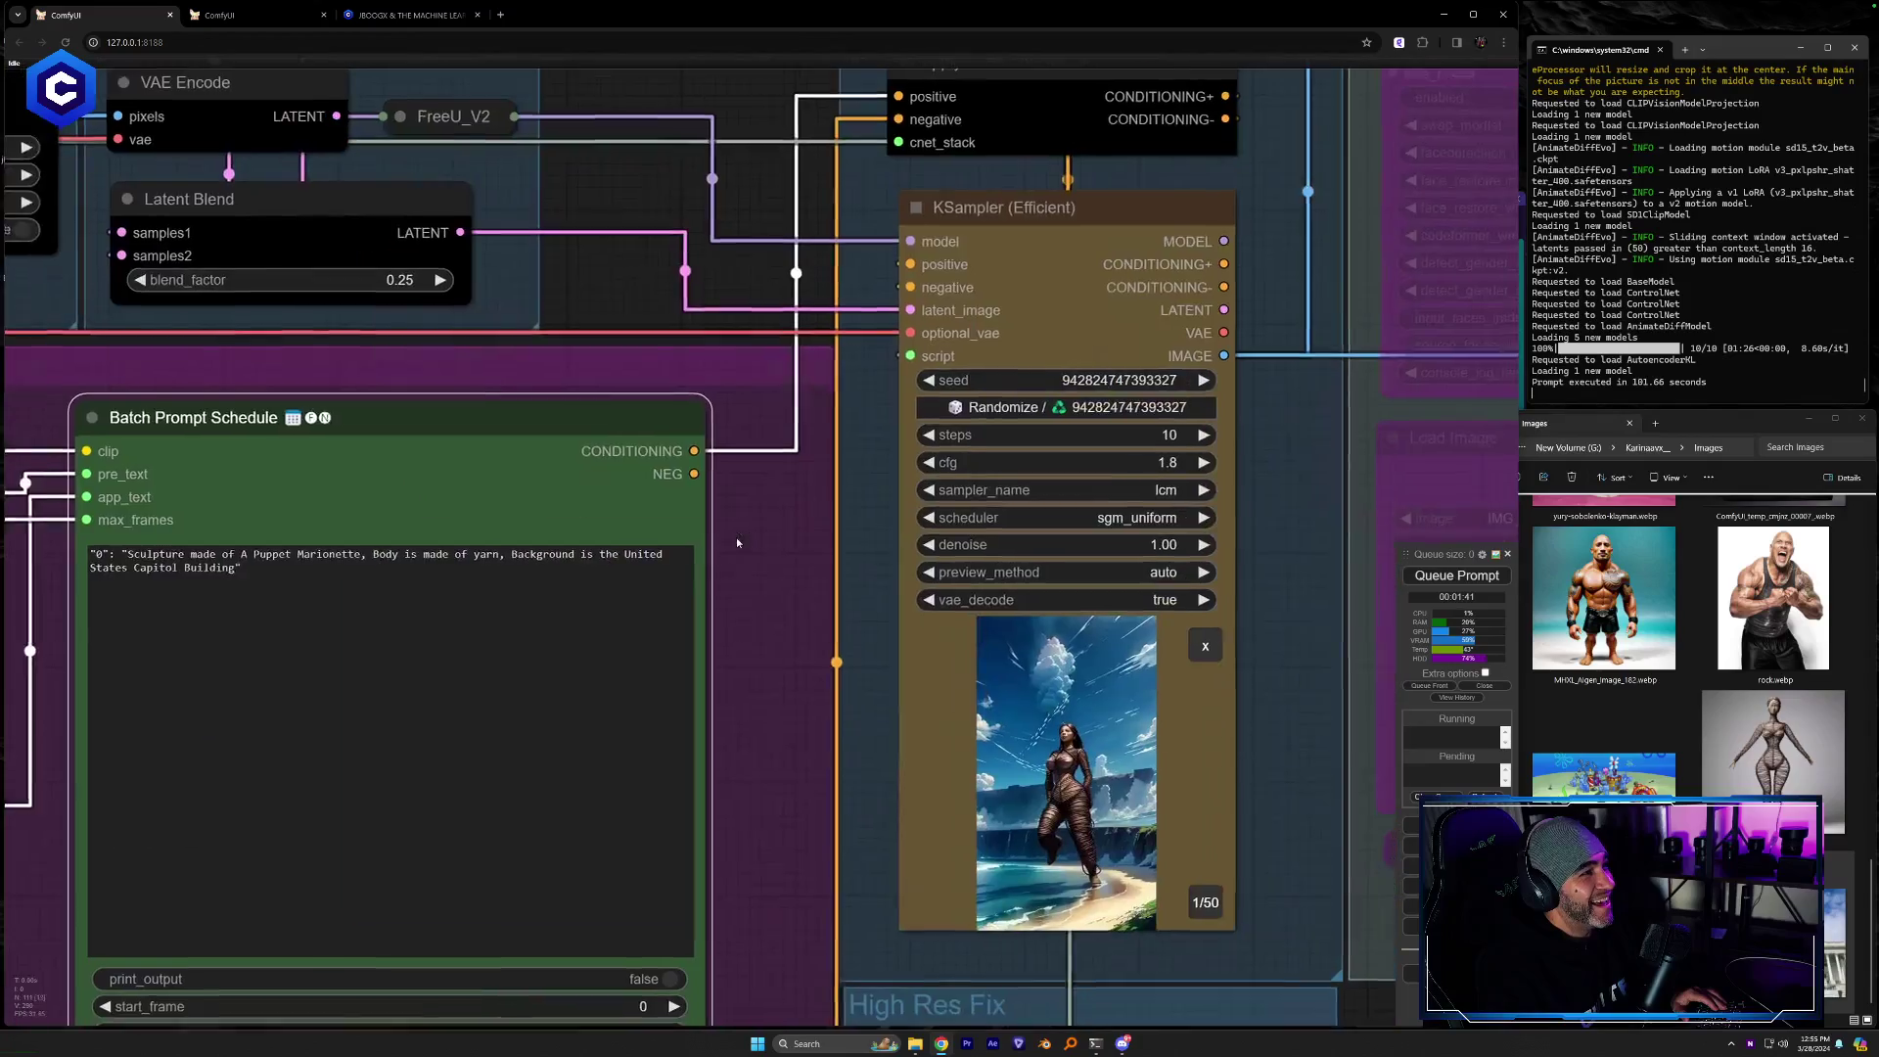
{"action": "scroll", "coordinate": [1386, 562], "scroll_direction": "down", "scroll_amount": 4}
{"action": "left_click", "coordinate": [1487, 579]}
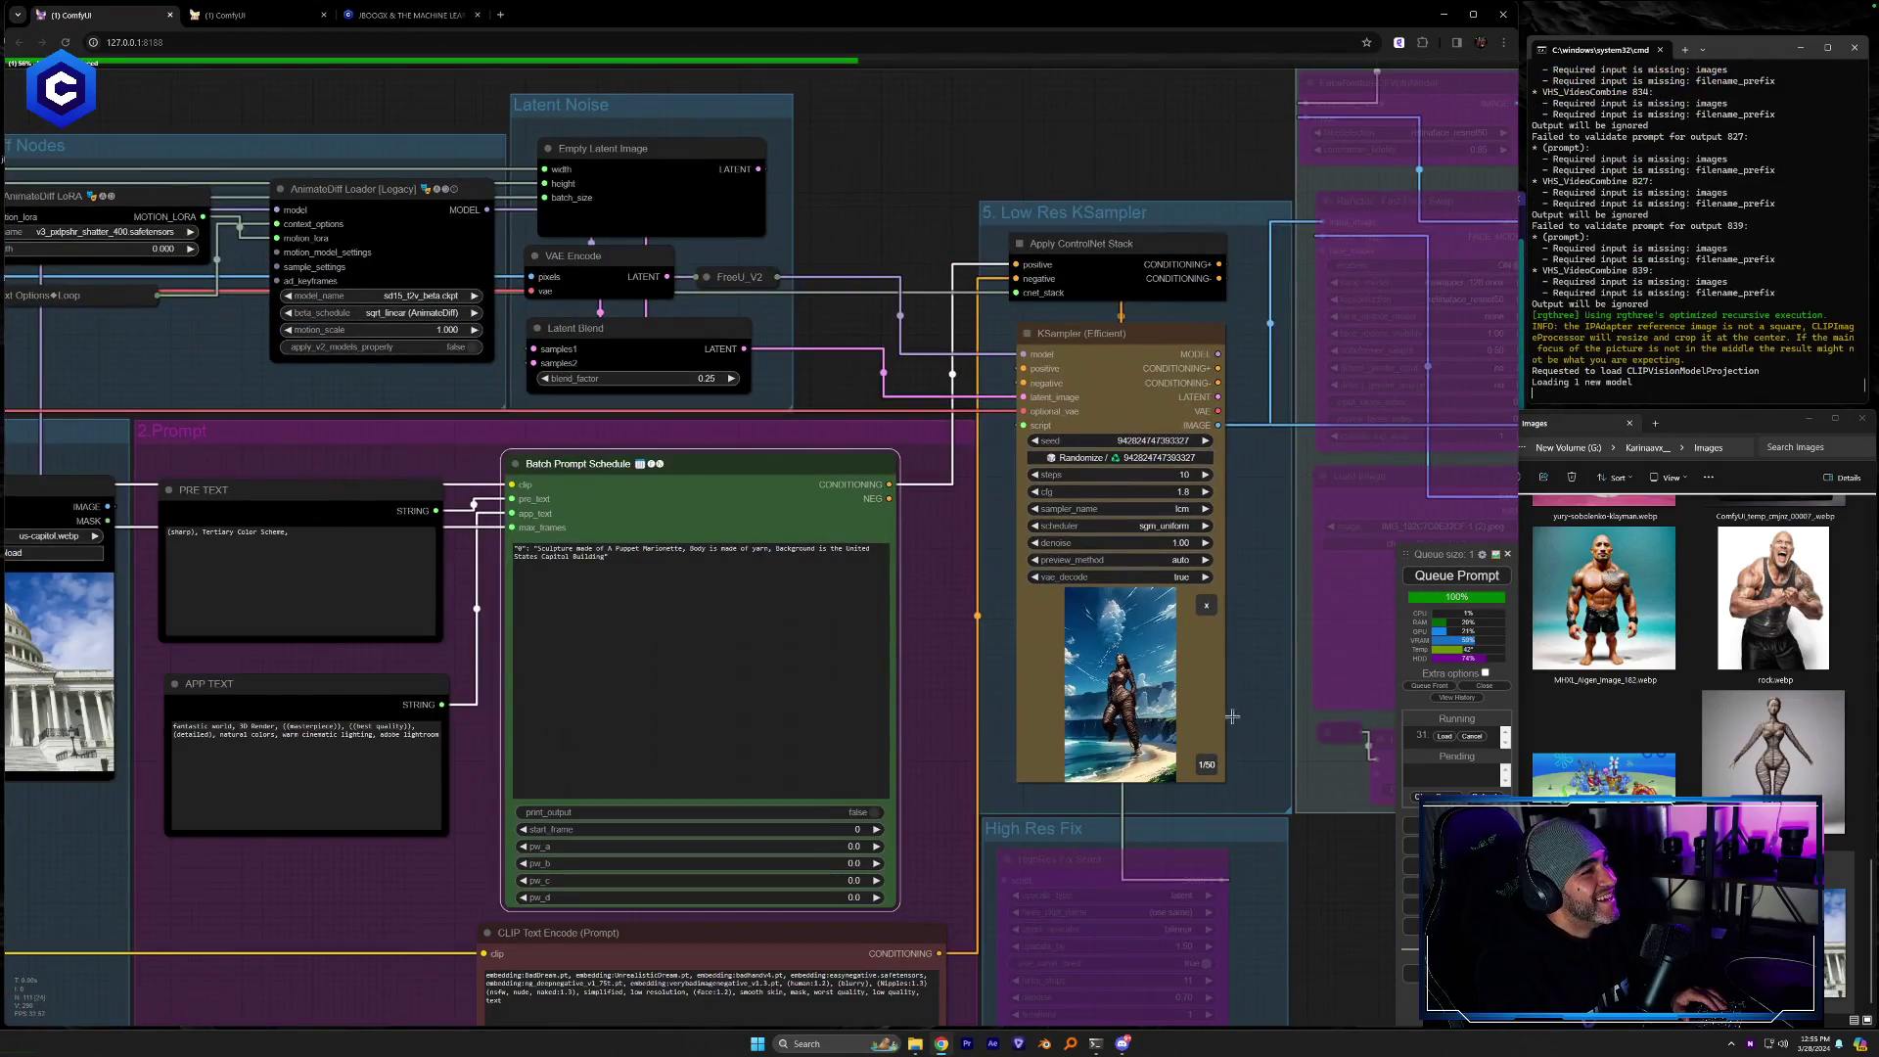
Look over the running workflow and review the beta_schedule options in the AnimateDiff Loader
{"action": "left_click_drag", "start_coordinate": [1231, 894], "coordinate": [432, 824]}
{"action": "left_click_drag", "start_coordinate": [1187, 709], "coordinate": [212, 778]}
{"action": "scroll", "coordinate": [644, 563], "scroll_direction": "down", "scroll_amount": 5}
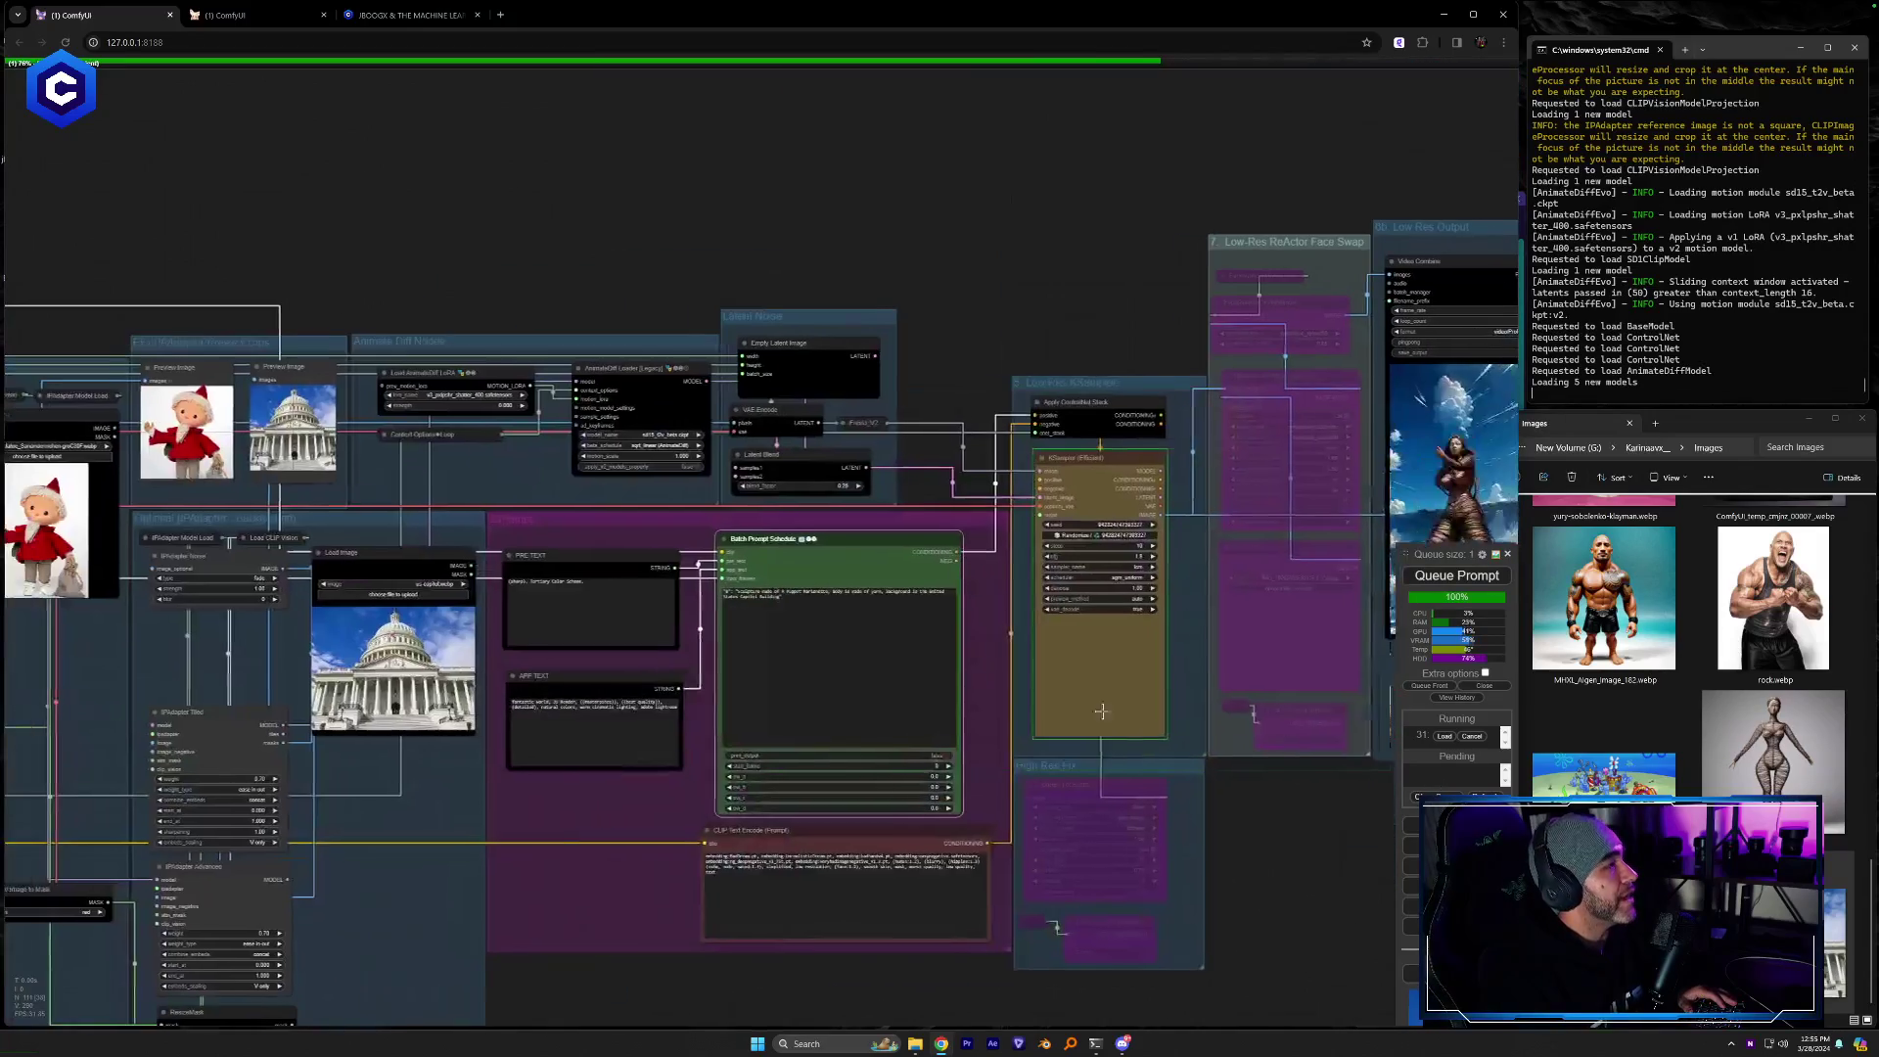
{"action": "left_click_drag", "start_coordinate": [133, 799], "coordinate": [1102, 713]}
{"action": "scroll", "coordinate": [524, 801], "scroll_direction": "up", "scroll_amount": 5}
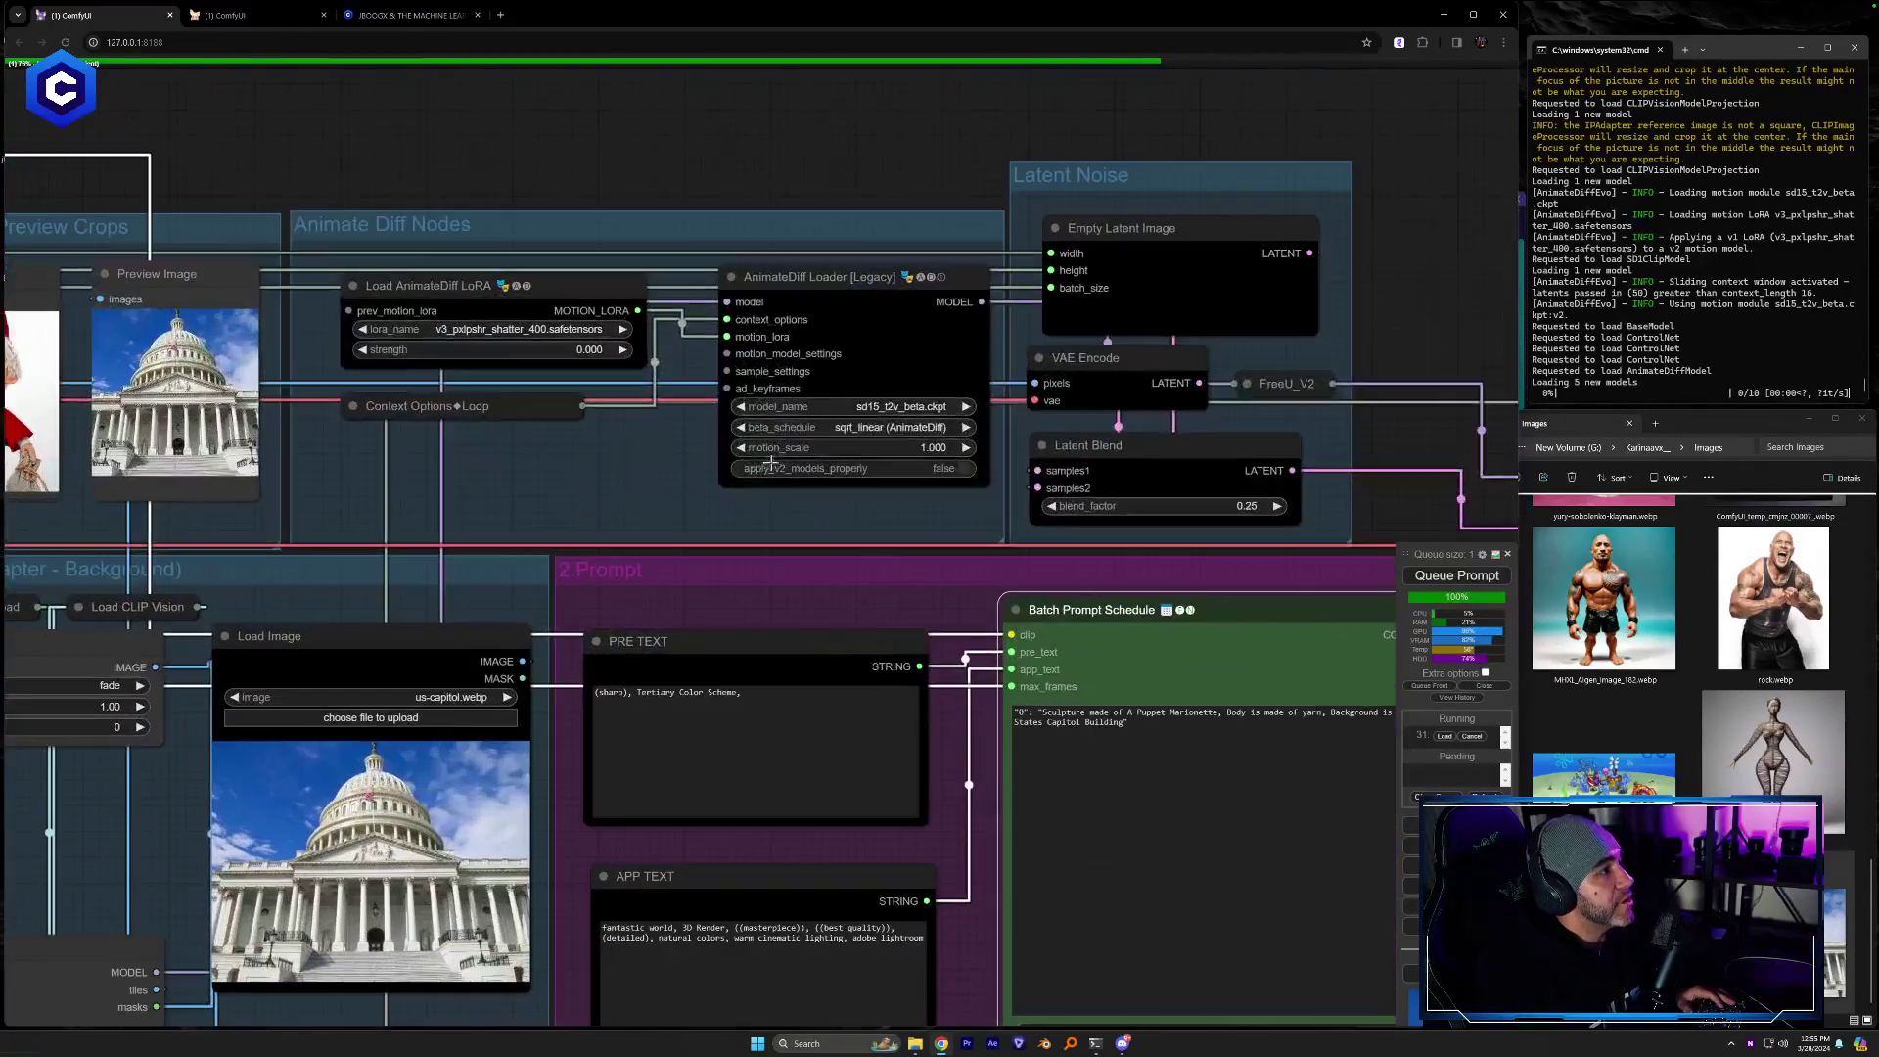
{"action": "scroll", "coordinate": [716, 508], "scroll_direction": "up", "scroll_amount": 1}
{"action": "left_click_drag", "start_coordinate": [690, 523], "coordinate": [511, 687]}
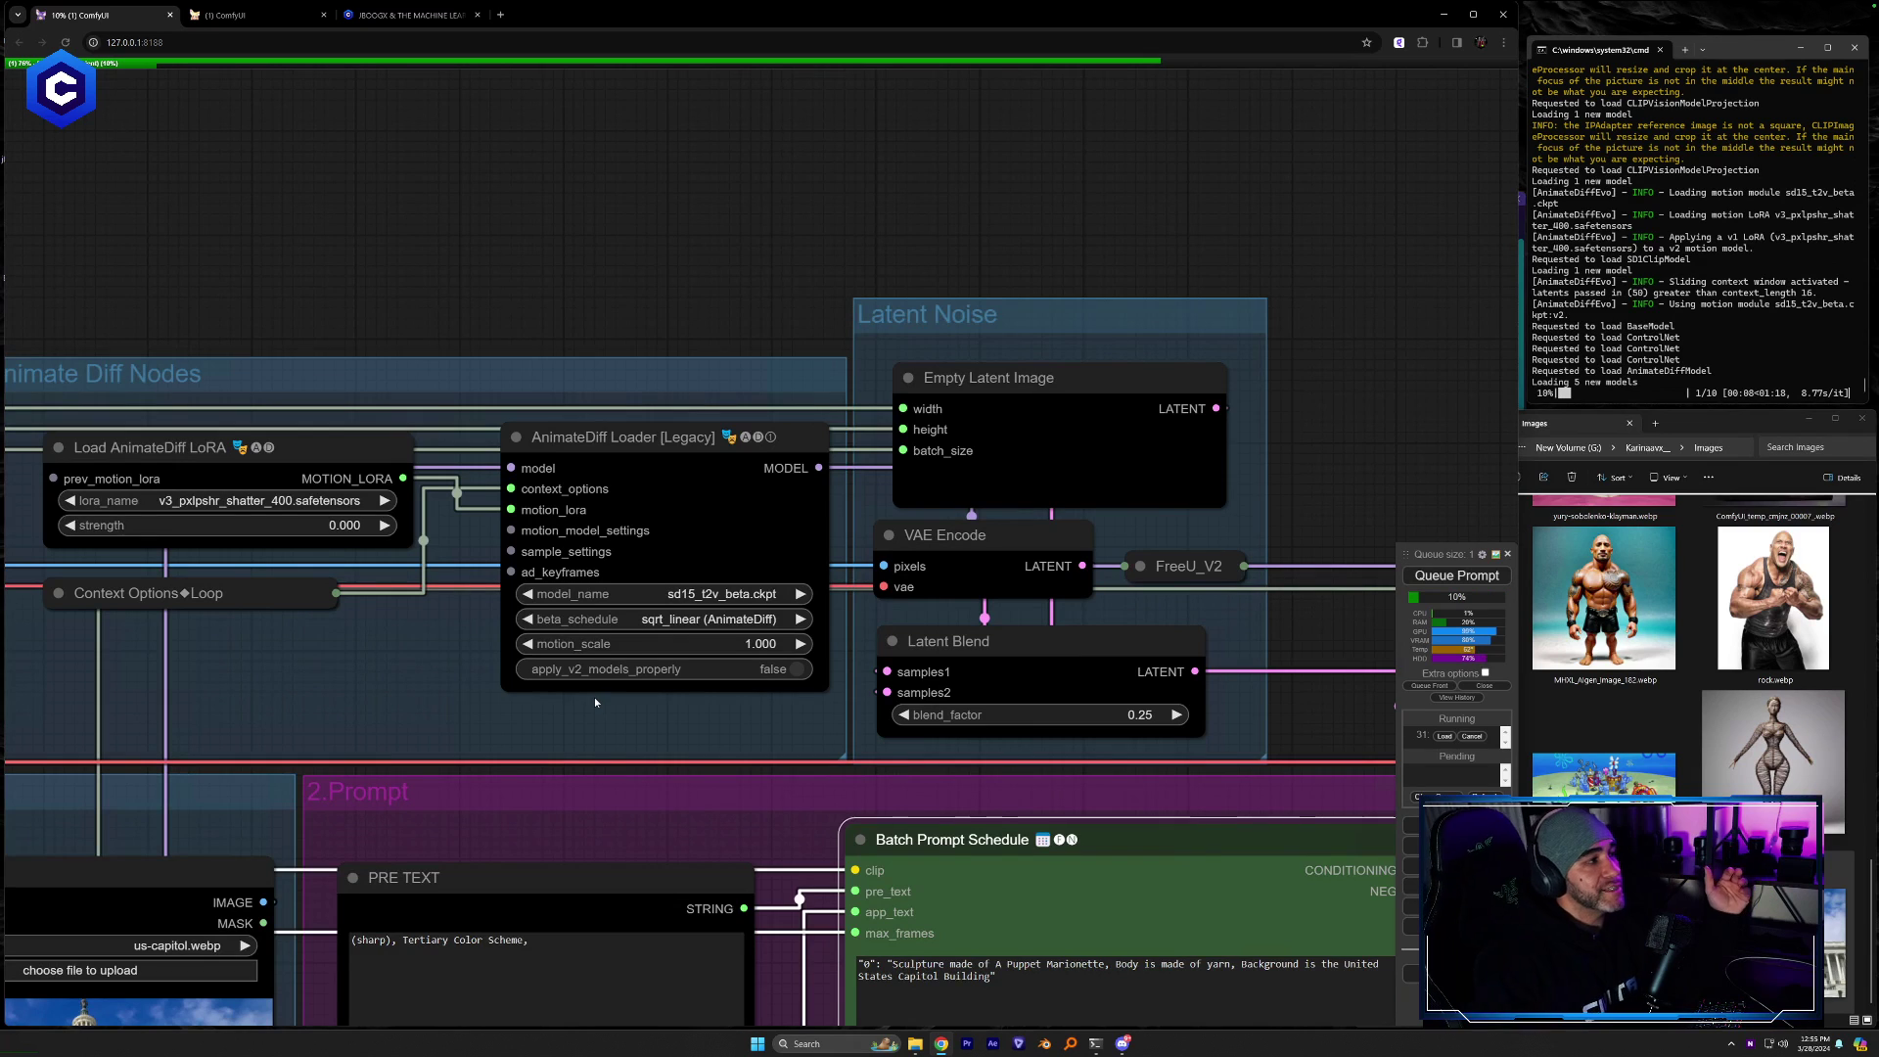
{"action": "left_click", "coordinate": [663, 622]}
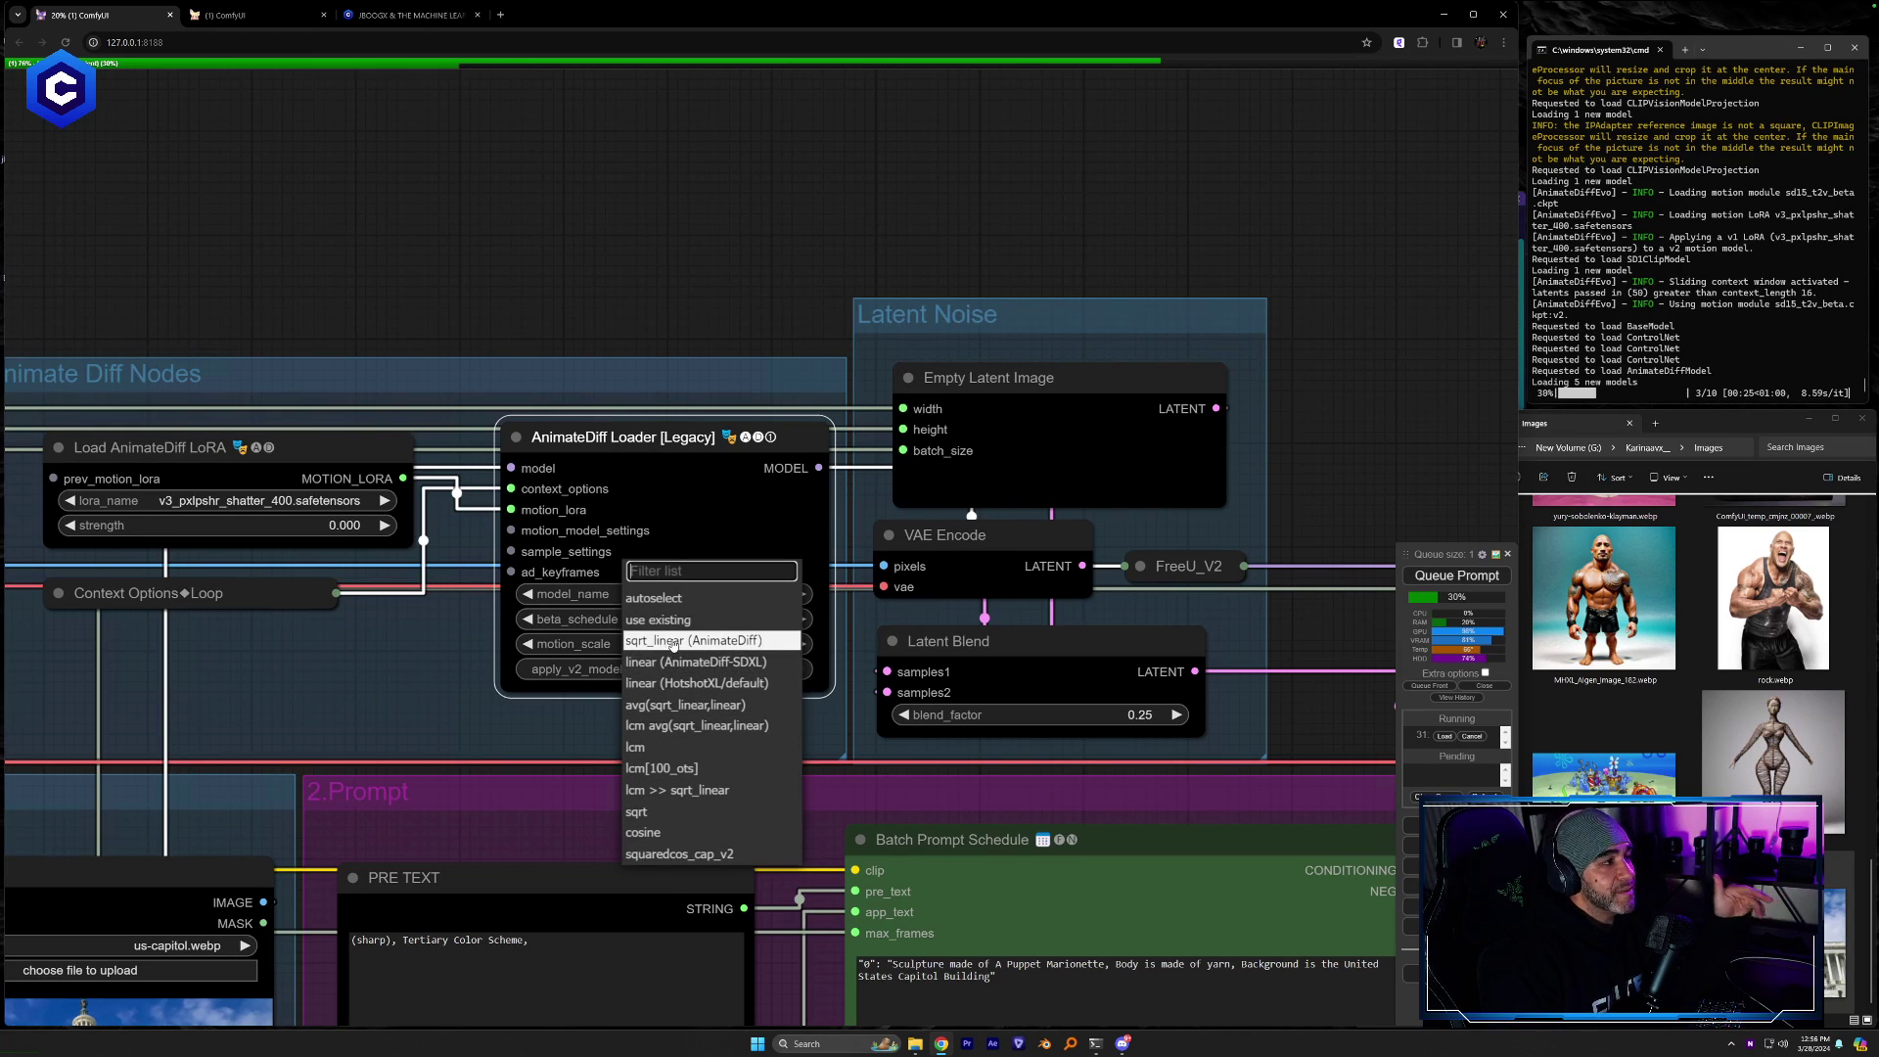
{"action": "left_click", "coordinate": [531, 713]}
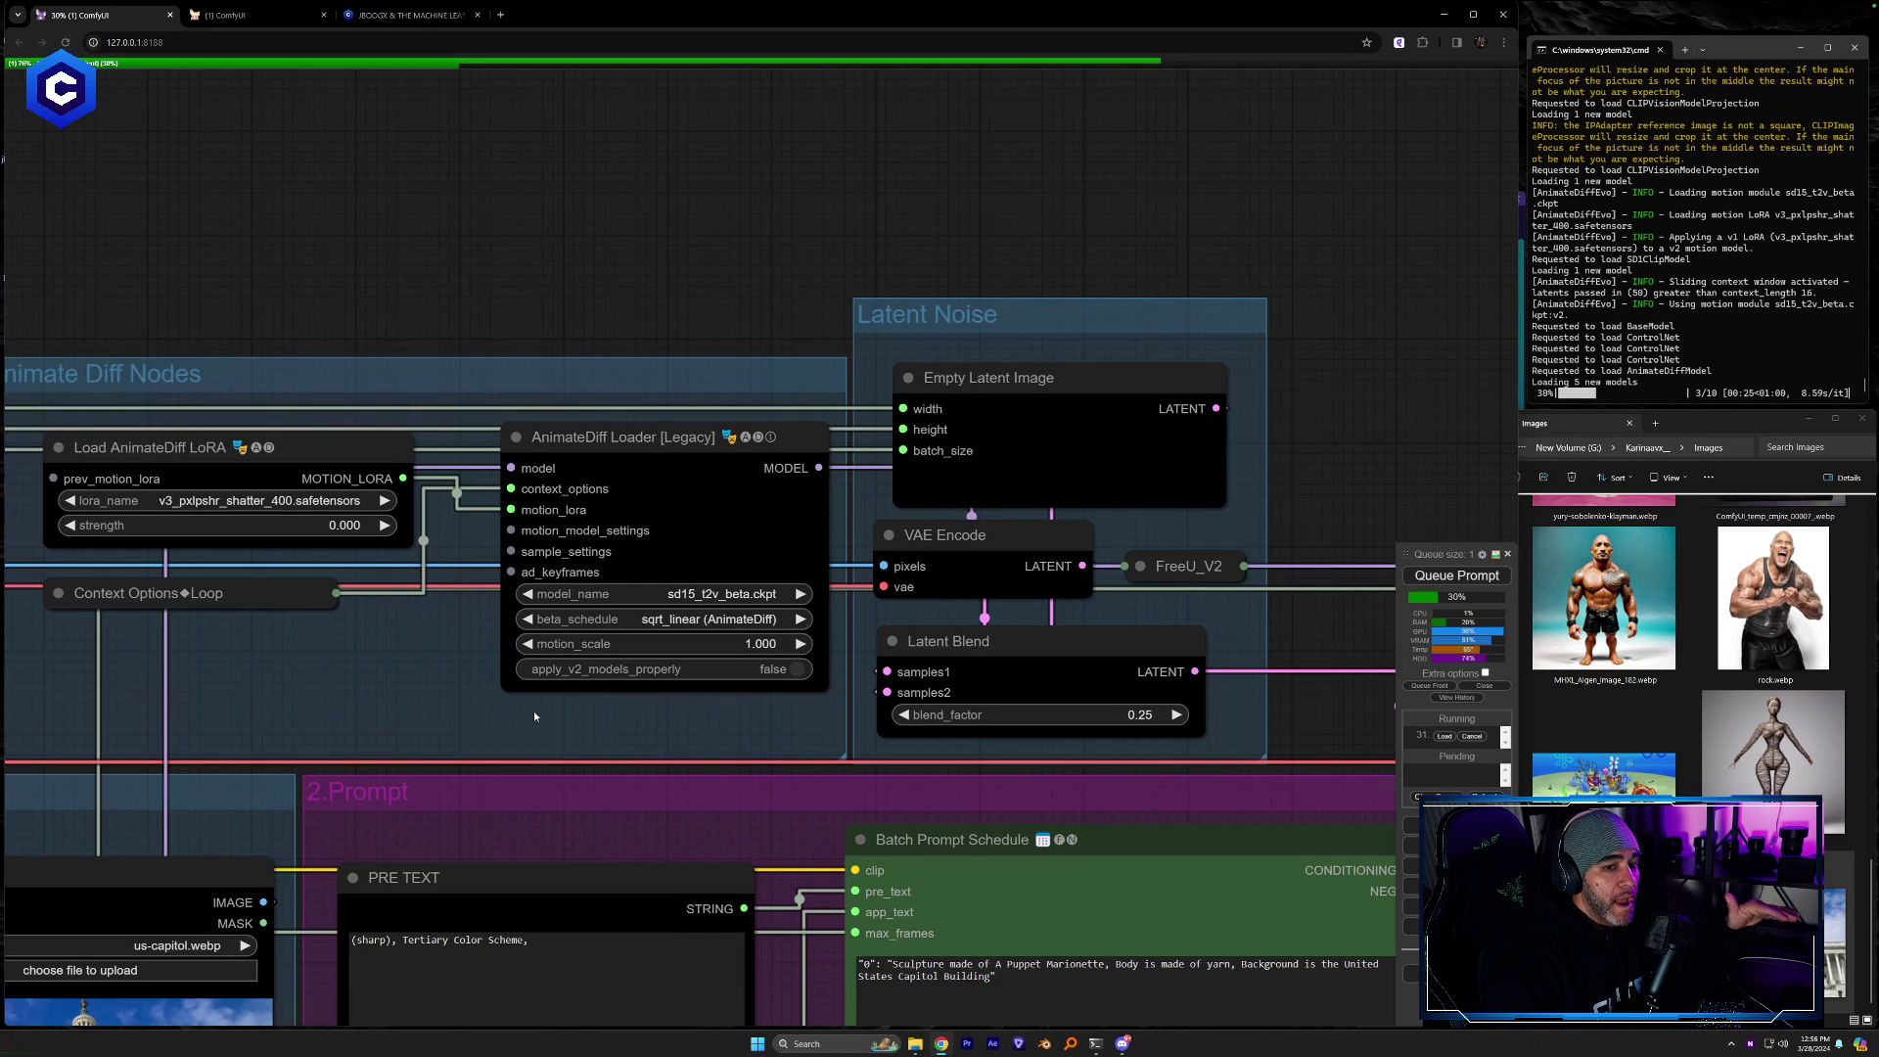
Review the motion models offered by the AnimateDiff Loader and look over the surrounding AnimateDiff nodes
{"action": "left_click", "coordinate": [692, 594]}
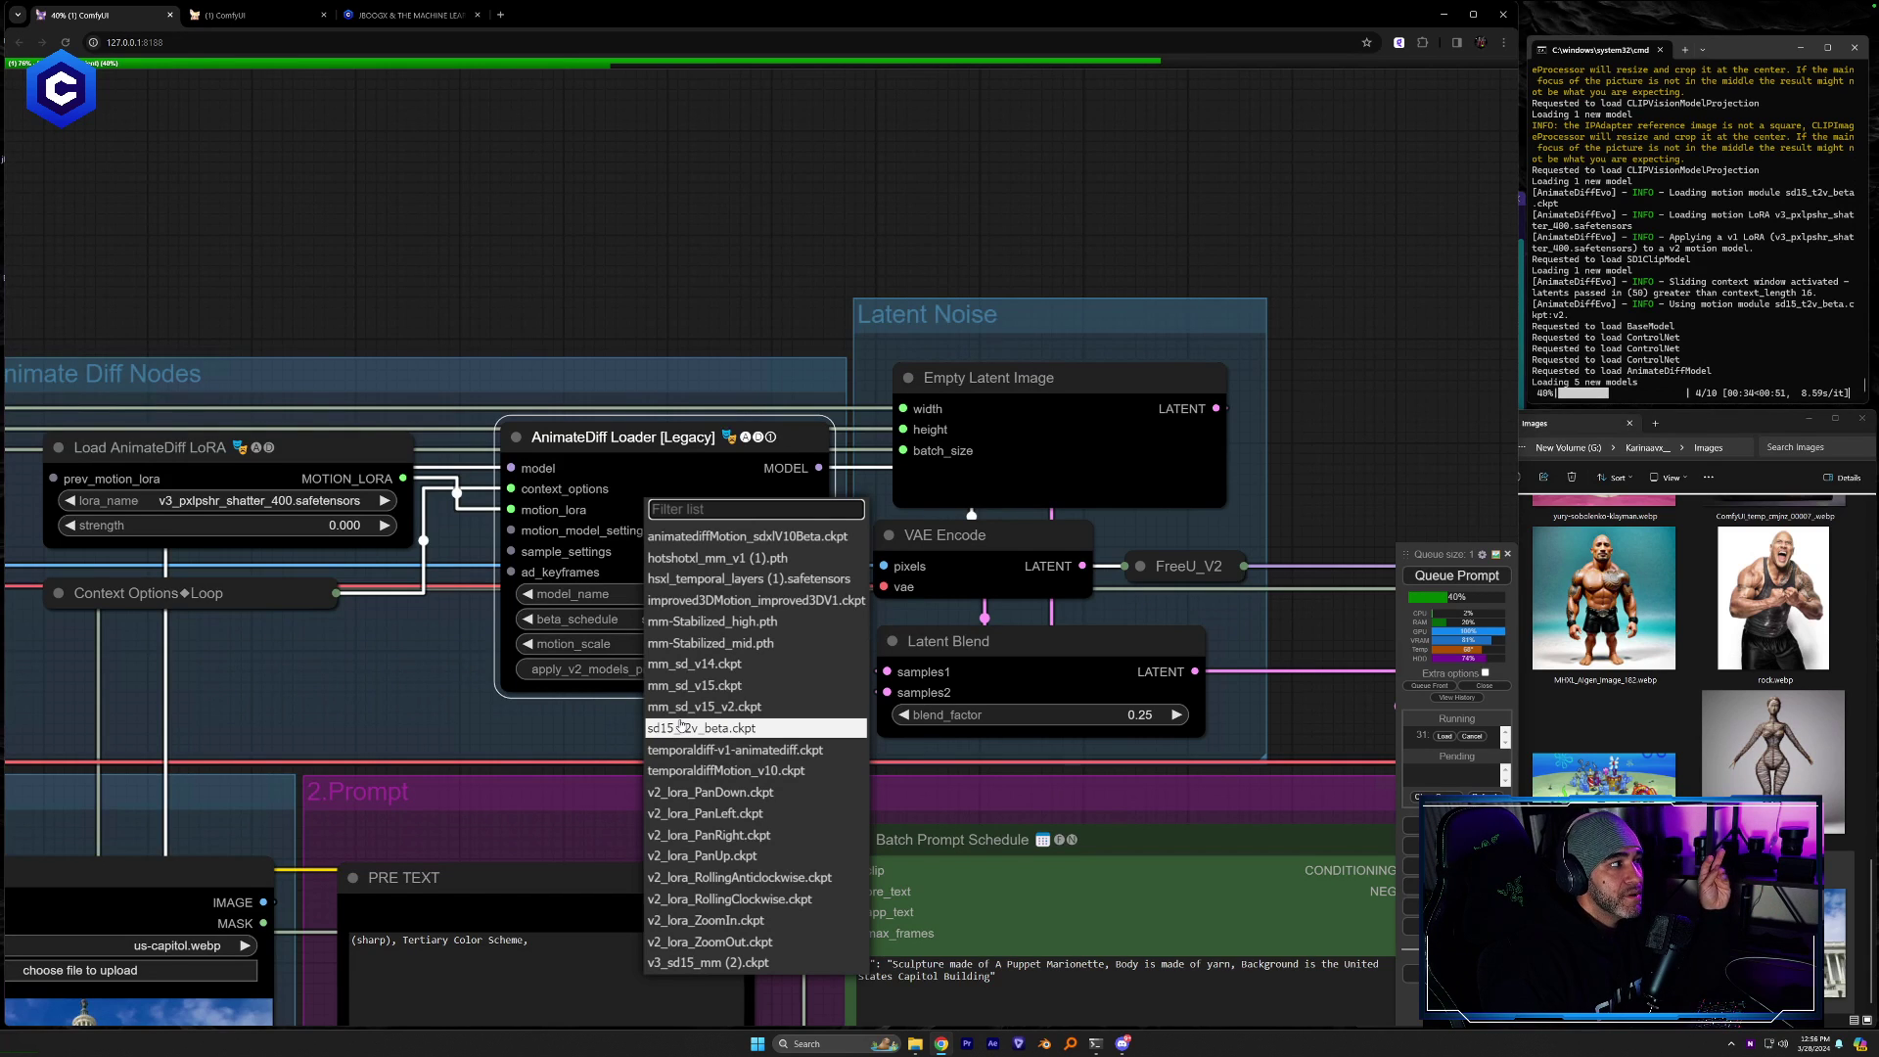
{"action": "left_click", "coordinate": [655, 726]}
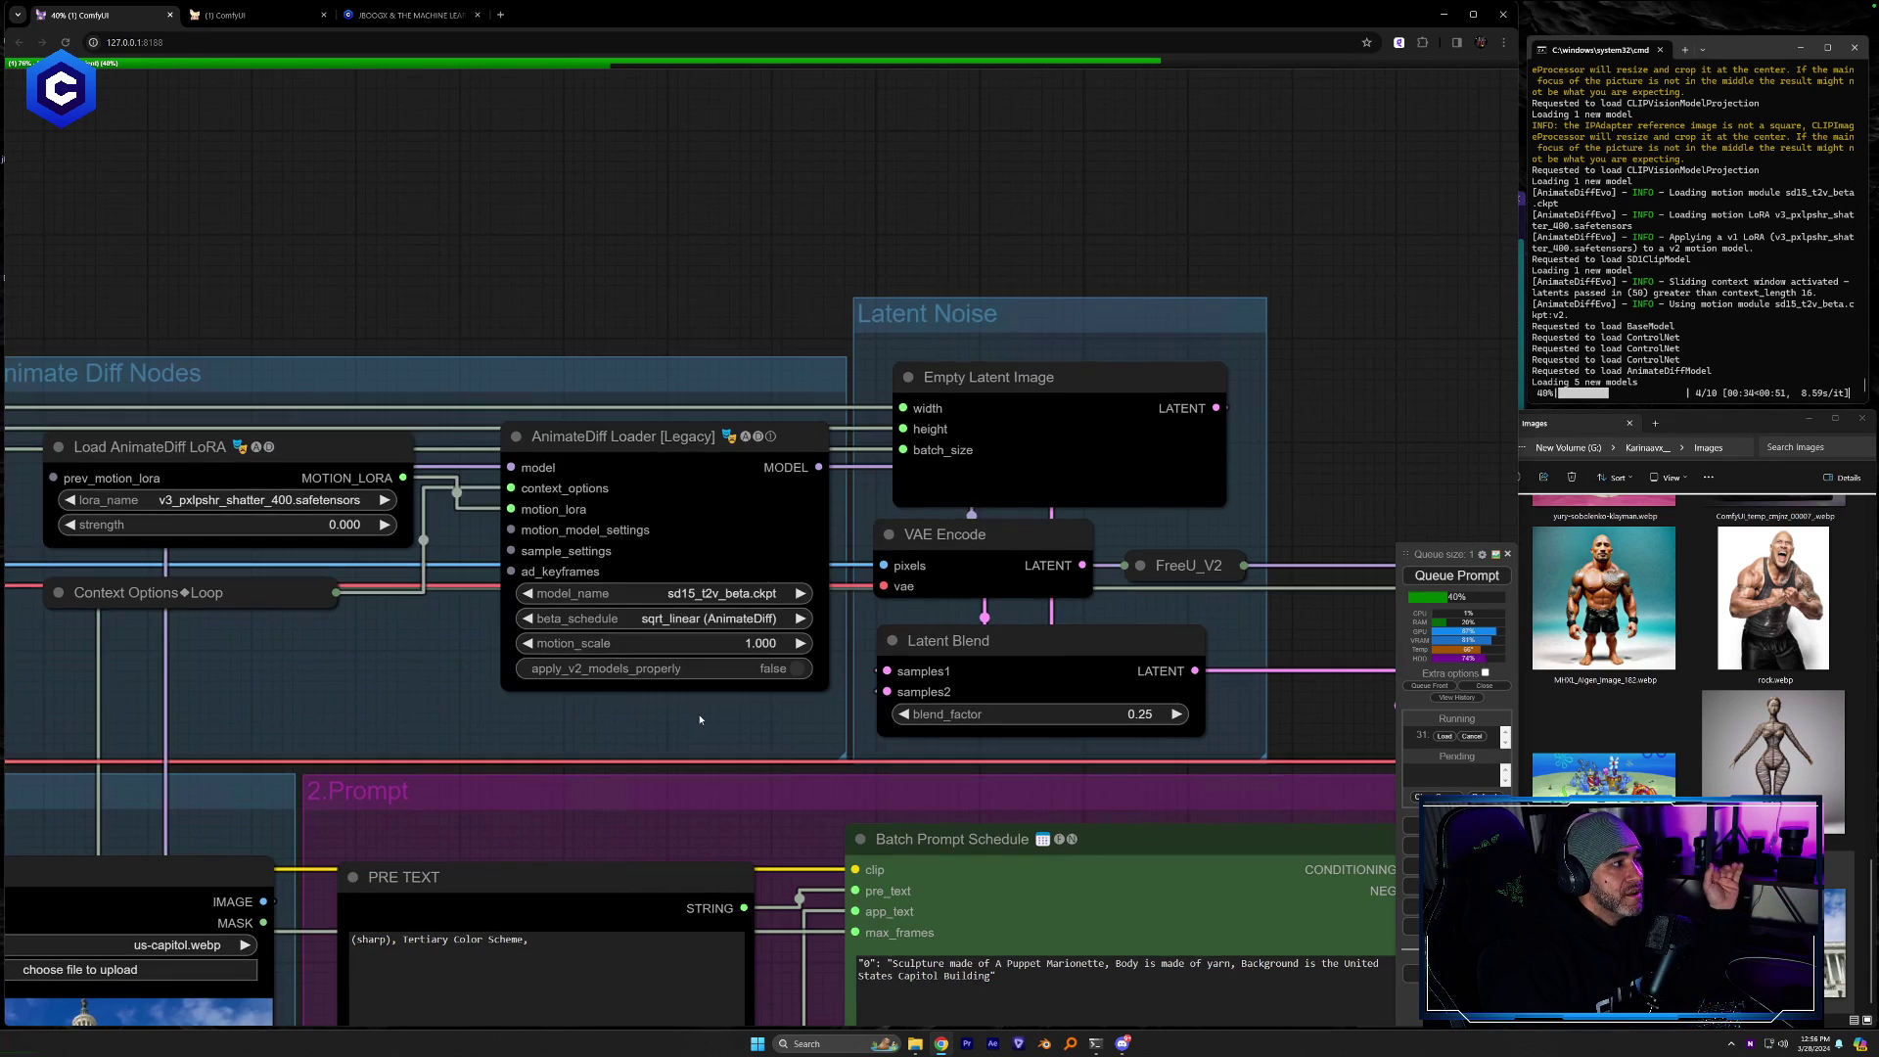
{"action": "left_click_drag", "start_coordinate": [744, 707], "coordinate": [566, 530]}
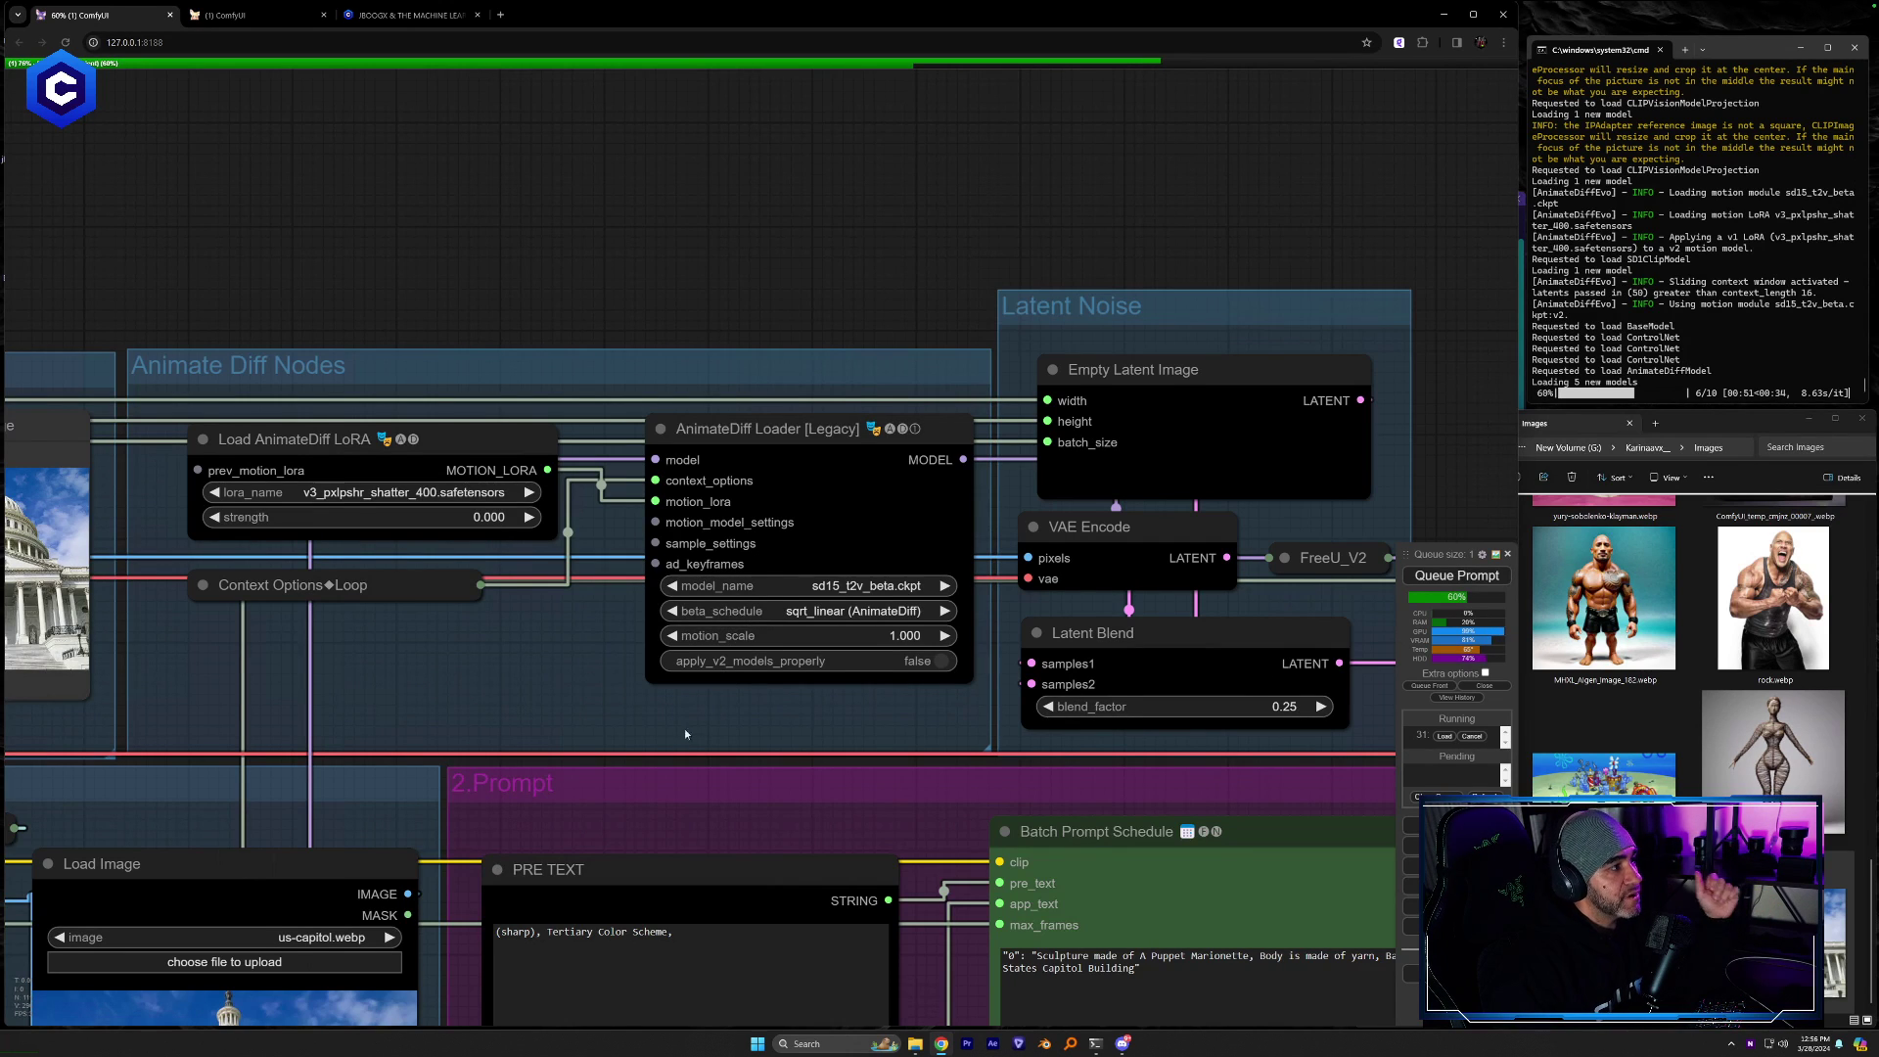
{"action": "left_click_drag", "start_coordinate": [506, 700], "coordinate": [697, 632]}
{"action": "scroll", "coordinate": [697, 636], "scroll_direction": "down", "scroll_amount": 3}
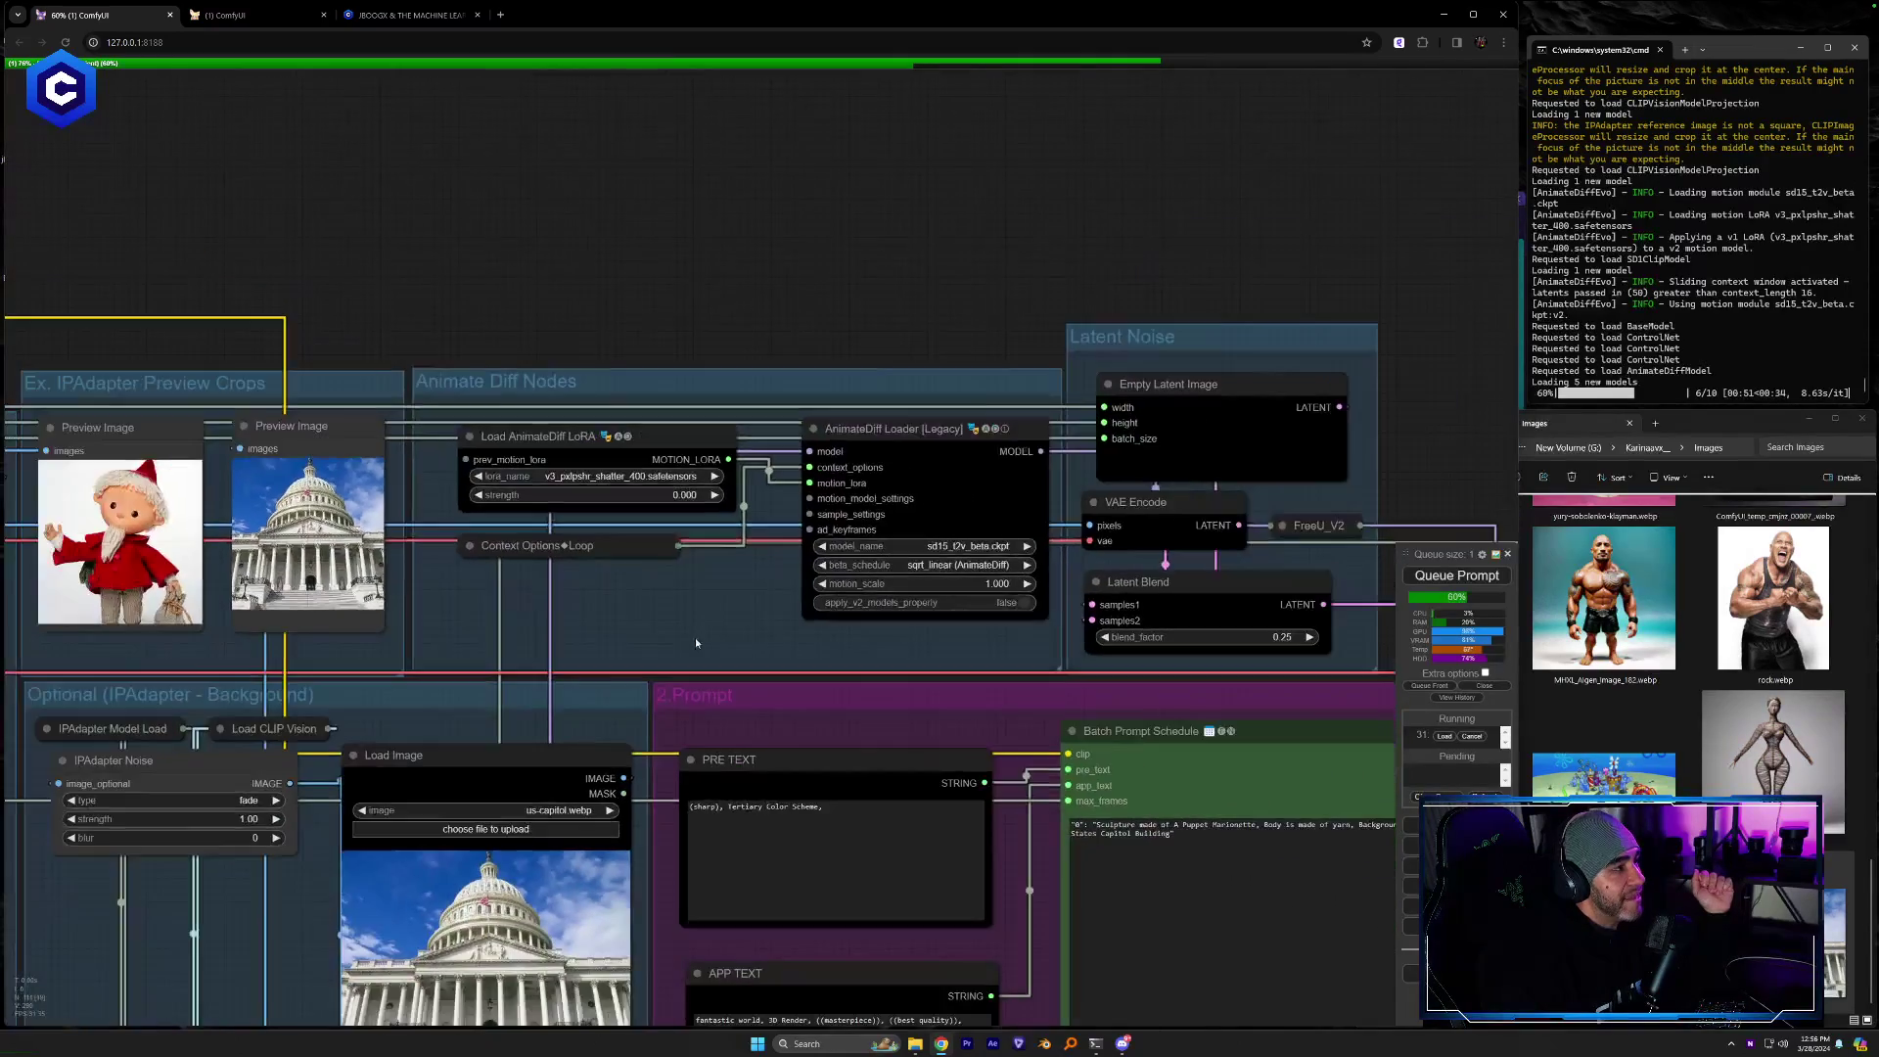
Look over the Depth, OpenPose and QR Code Monster ControlNet groups and examine the source dance video
{"action": "scroll", "coordinate": [584, 620], "scroll_direction": "down", "scroll_amount": 2}
{"action": "left_click_drag", "start_coordinate": [583, 620], "coordinate": [1121, 483]}
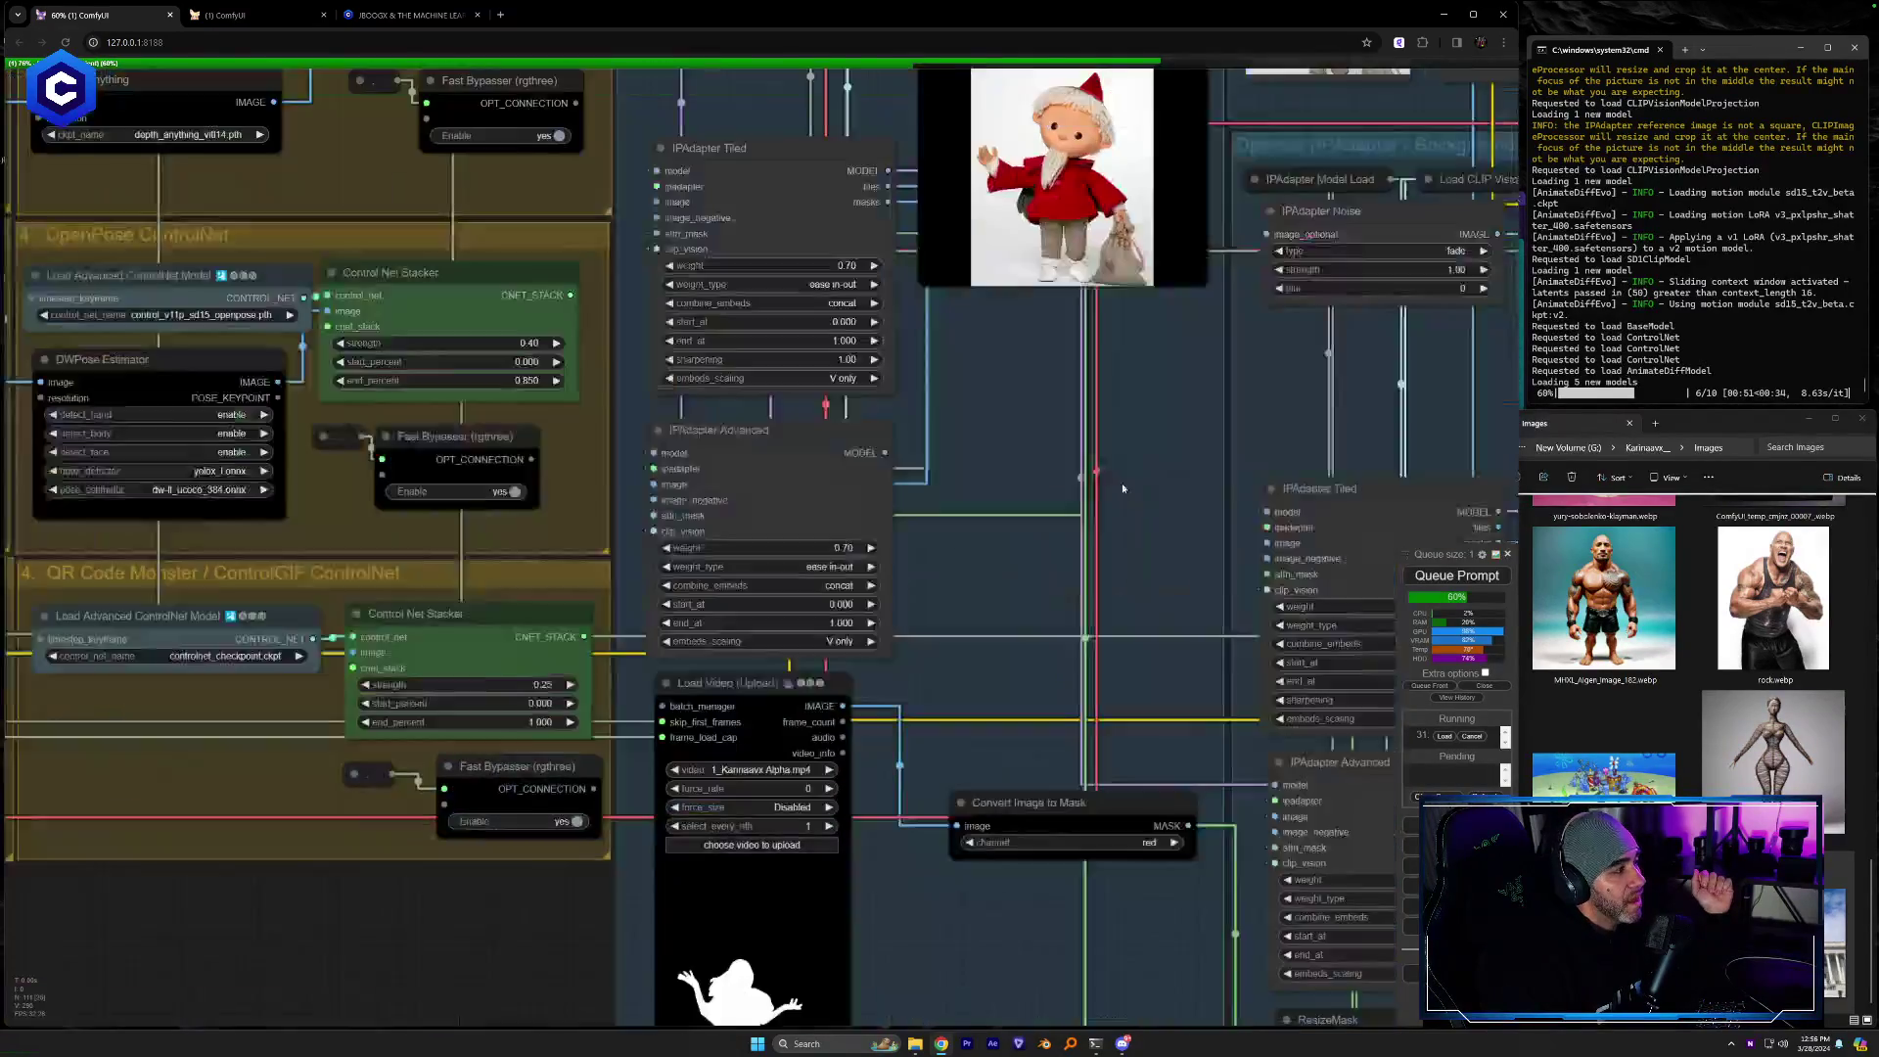
{"action": "scroll", "coordinate": [466, 894], "scroll_direction": "up", "scroll_amount": 2}
{"action": "left_click_drag", "start_coordinate": [465, 893], "coordinate": [996, 885]}
{"action": "left_click_drag", "start_coordinate": [672, 745], "coordinate": [965, 875]}
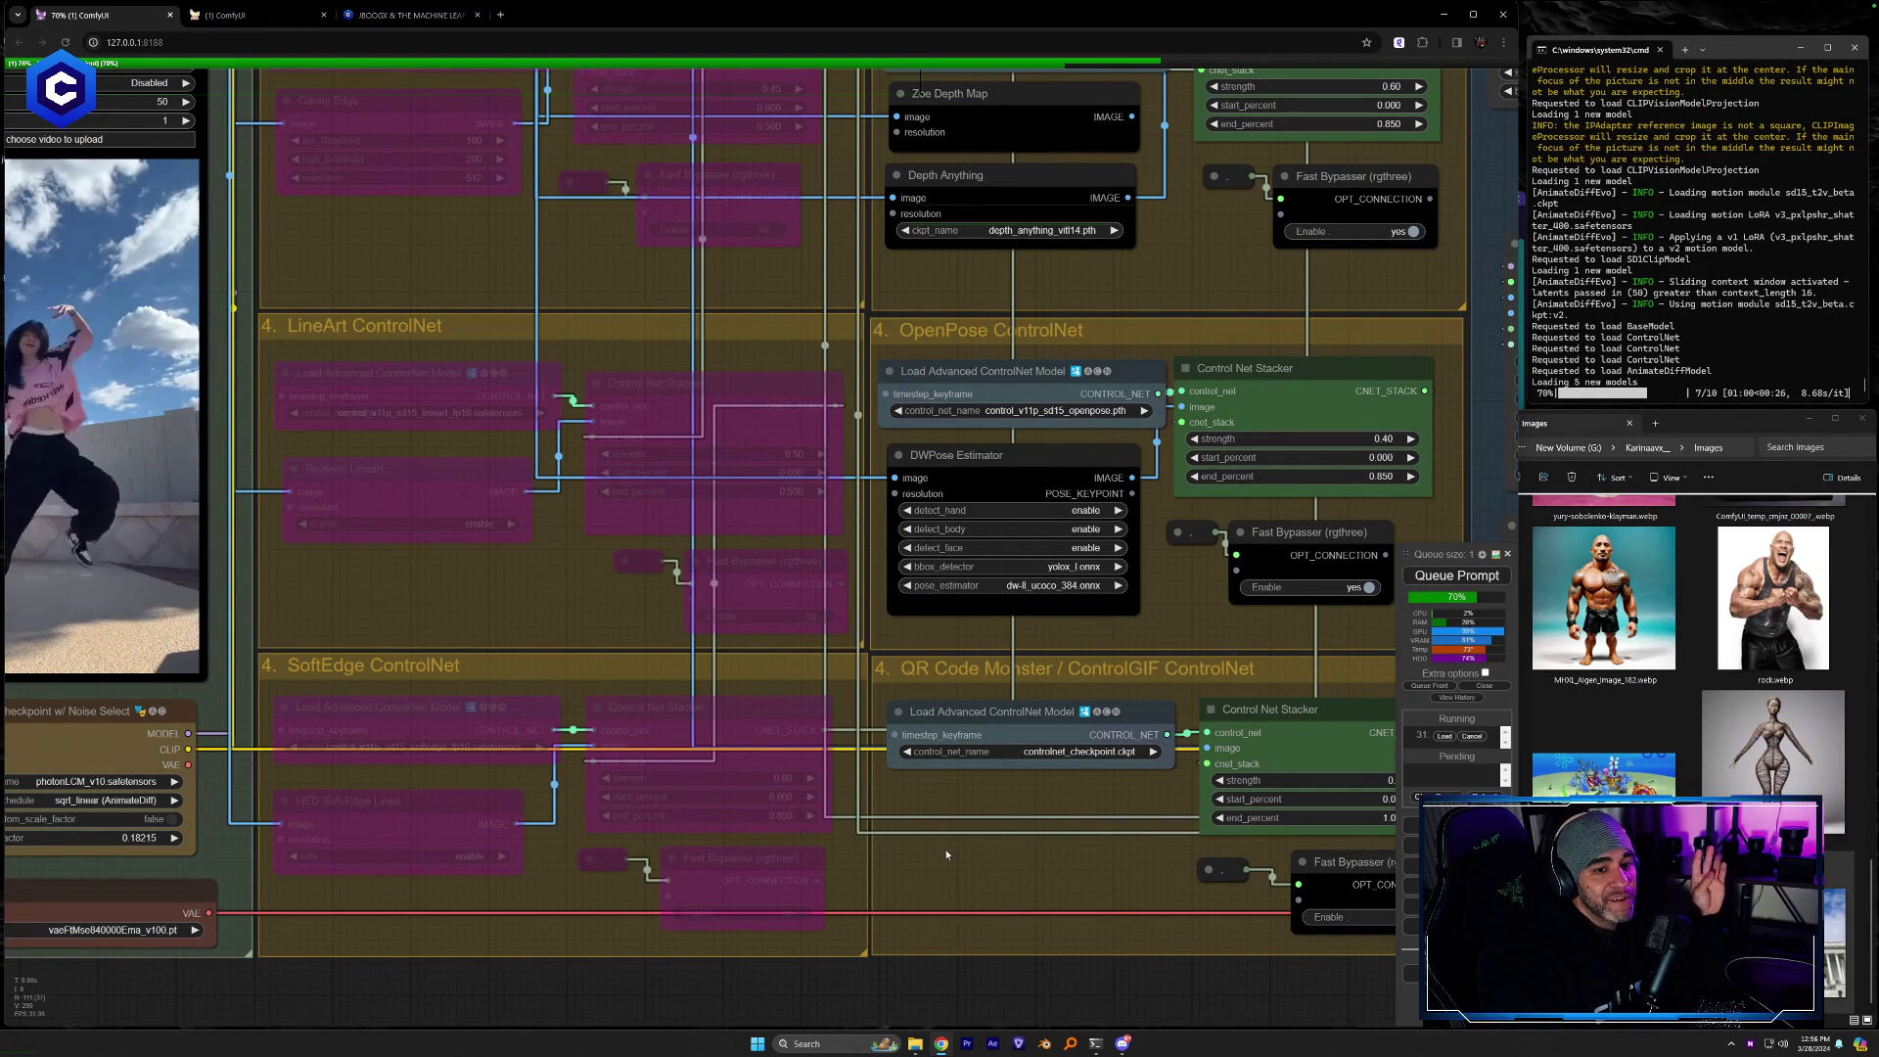
{"action": "left_click_drag", "start_coordinate": [666, 625], "coordinate": [1025, 717]}
{"action": "scroll", "coordinate": [1024, 717], "scroll_direction": "up", "scroll_amount": 2}
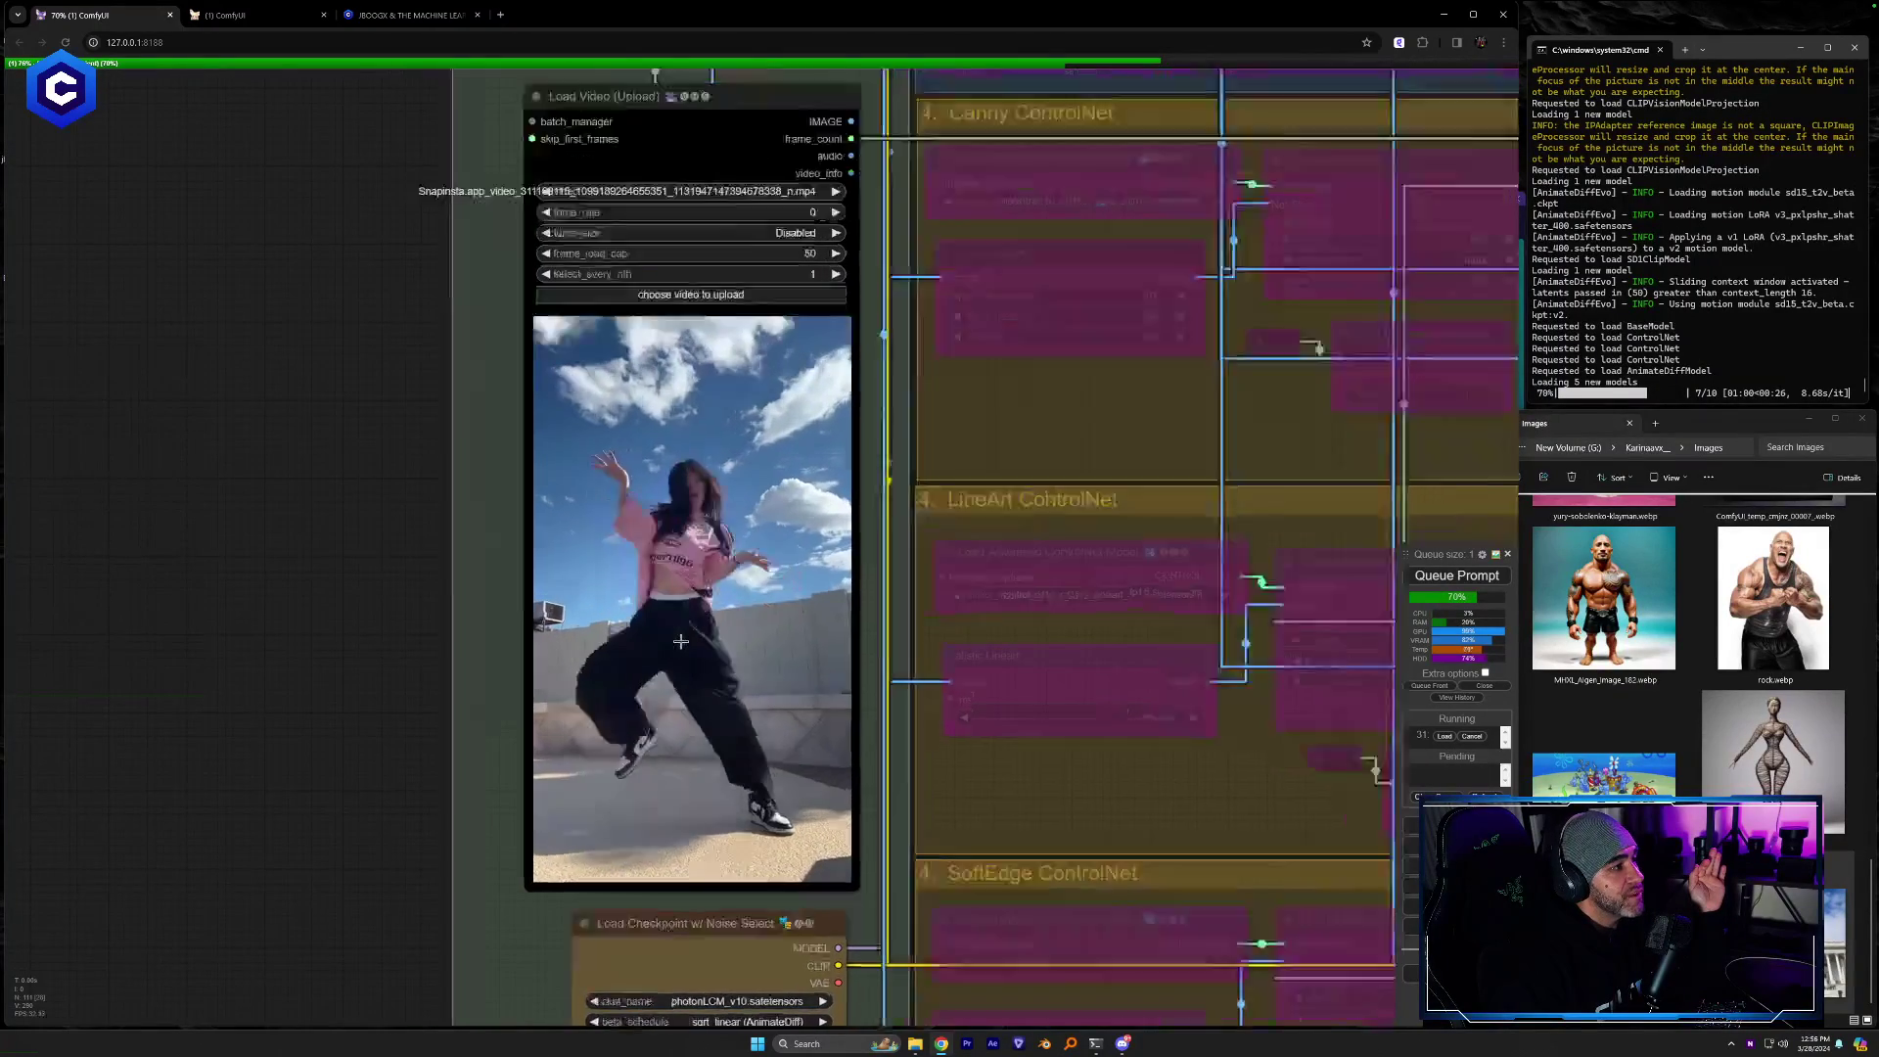
{"action": "scroll", "coordinate": [925, 793], "scroll_direction": "up", "scroll_amount": 2}
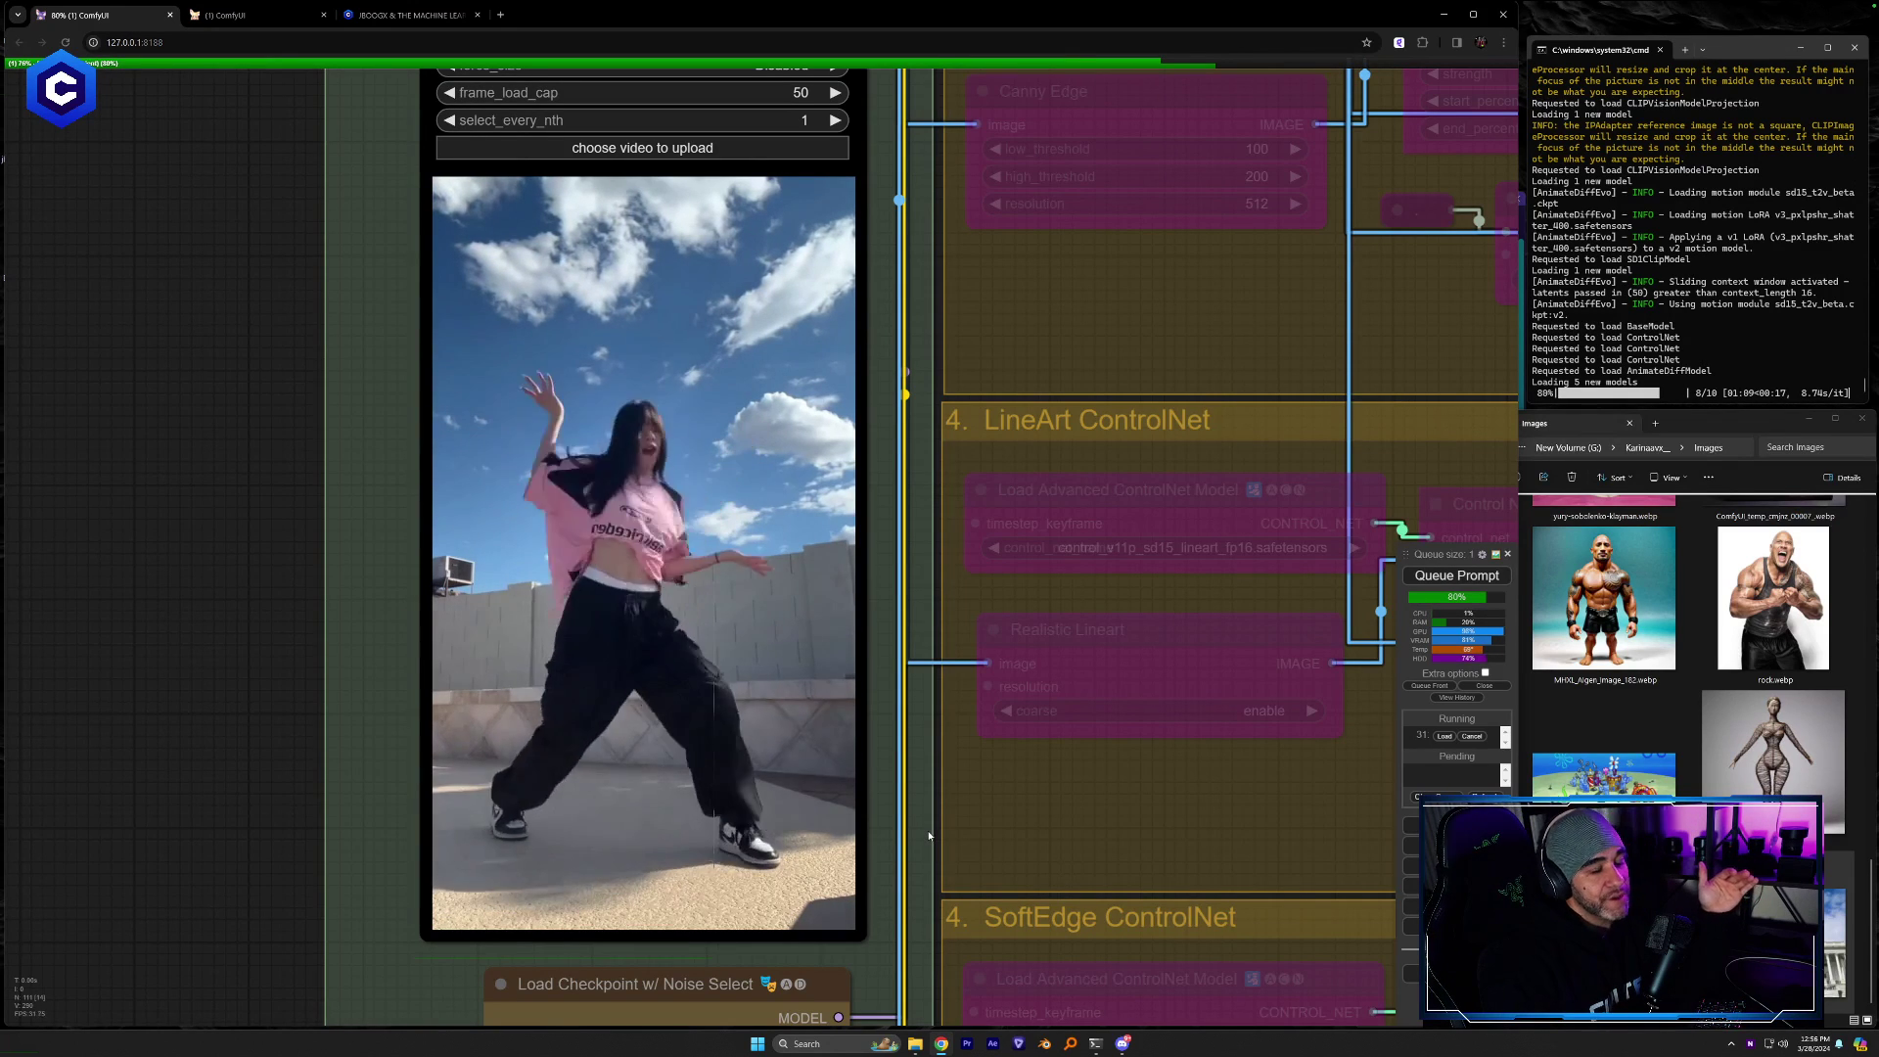
{"action": "scroll", "coordinate": [944, 826], "scroll_direction": "down", "scroll_amount": 5}
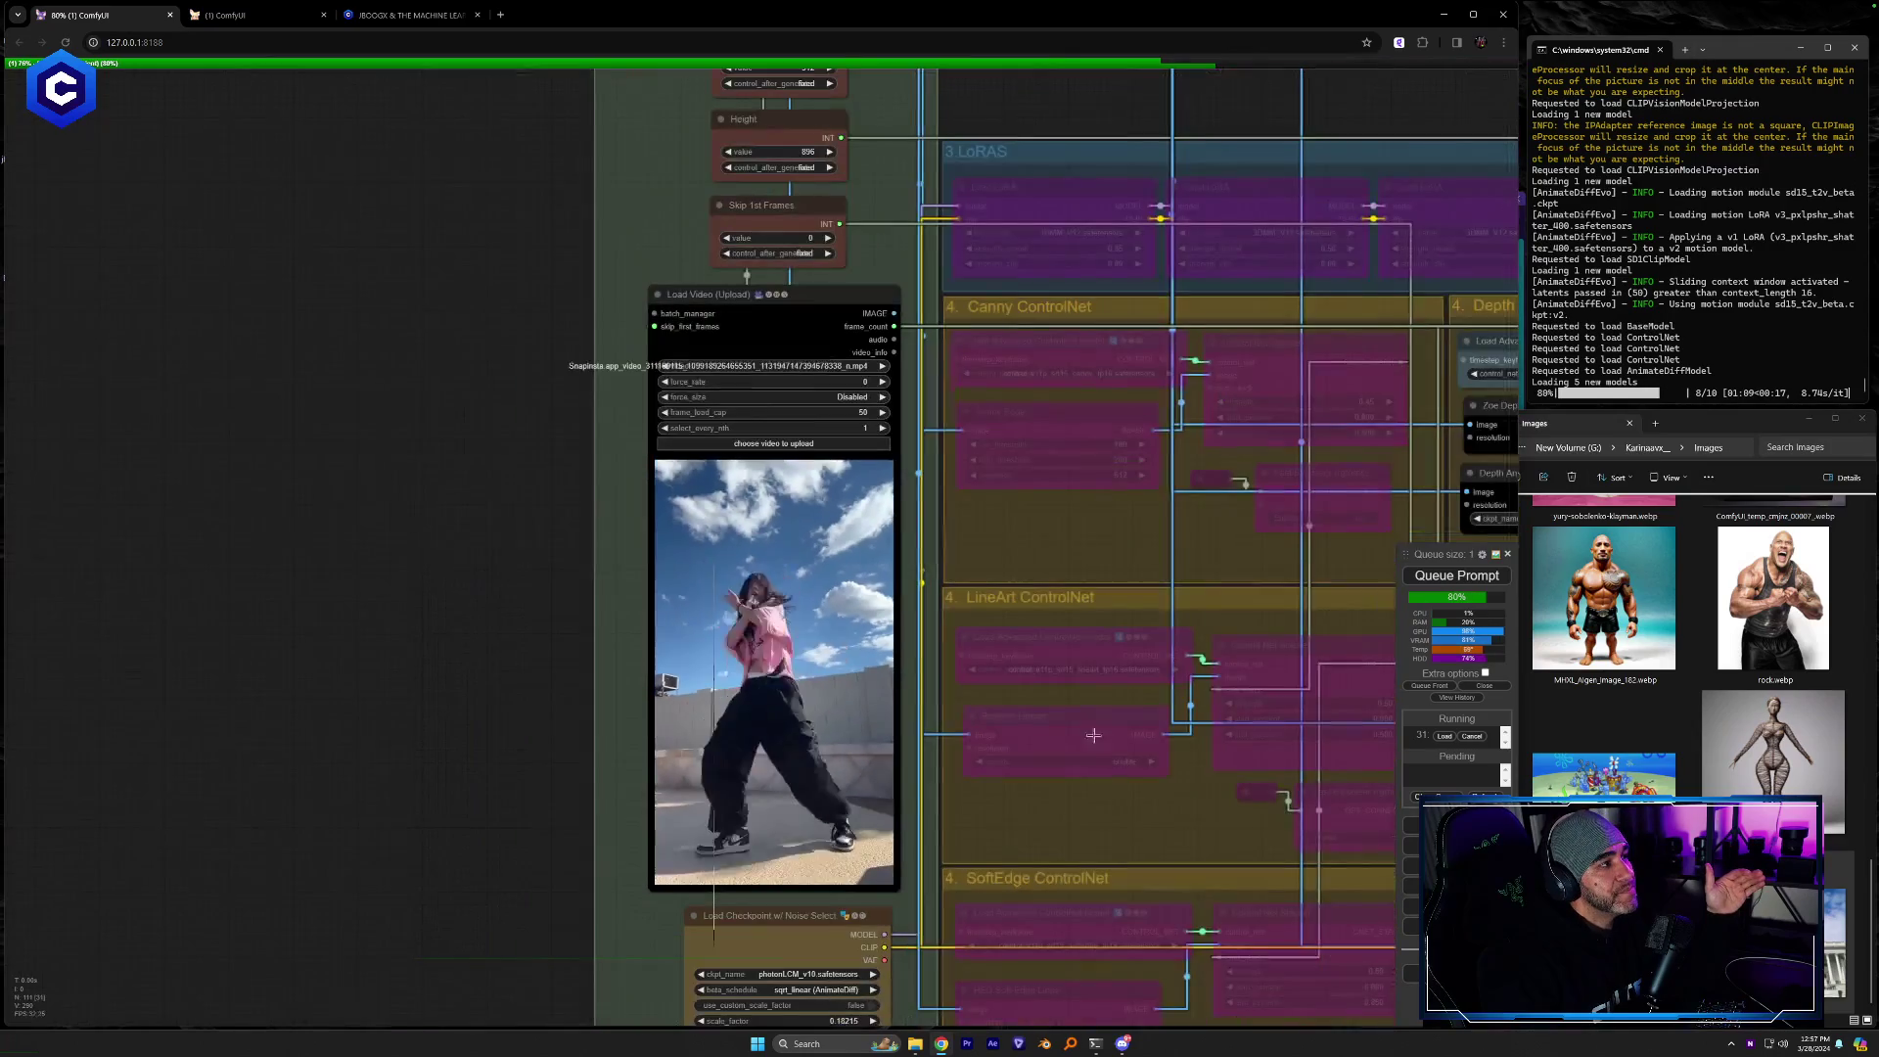
Check the prompt settings and inspect the KSampler's live preview of the running puppet marionette generation
{"action": "scroll", "coordinate": [932, 648], "scroll_direction": "up", "scroll_amount": 3}
{"action": "mouse_move", "coordinate": [1190, 787]}
{"action": "left_mouse_down"}
{"action": "mouse_move", "coordinate": [788, 741]}
{"action": "mouse_move", "coordinate": [211, 715]}
{"action": "left_mouse_up"}
{"action": "left_click_drag", "start_coordinate": [965, 829], "coordinate": [103, 786]}
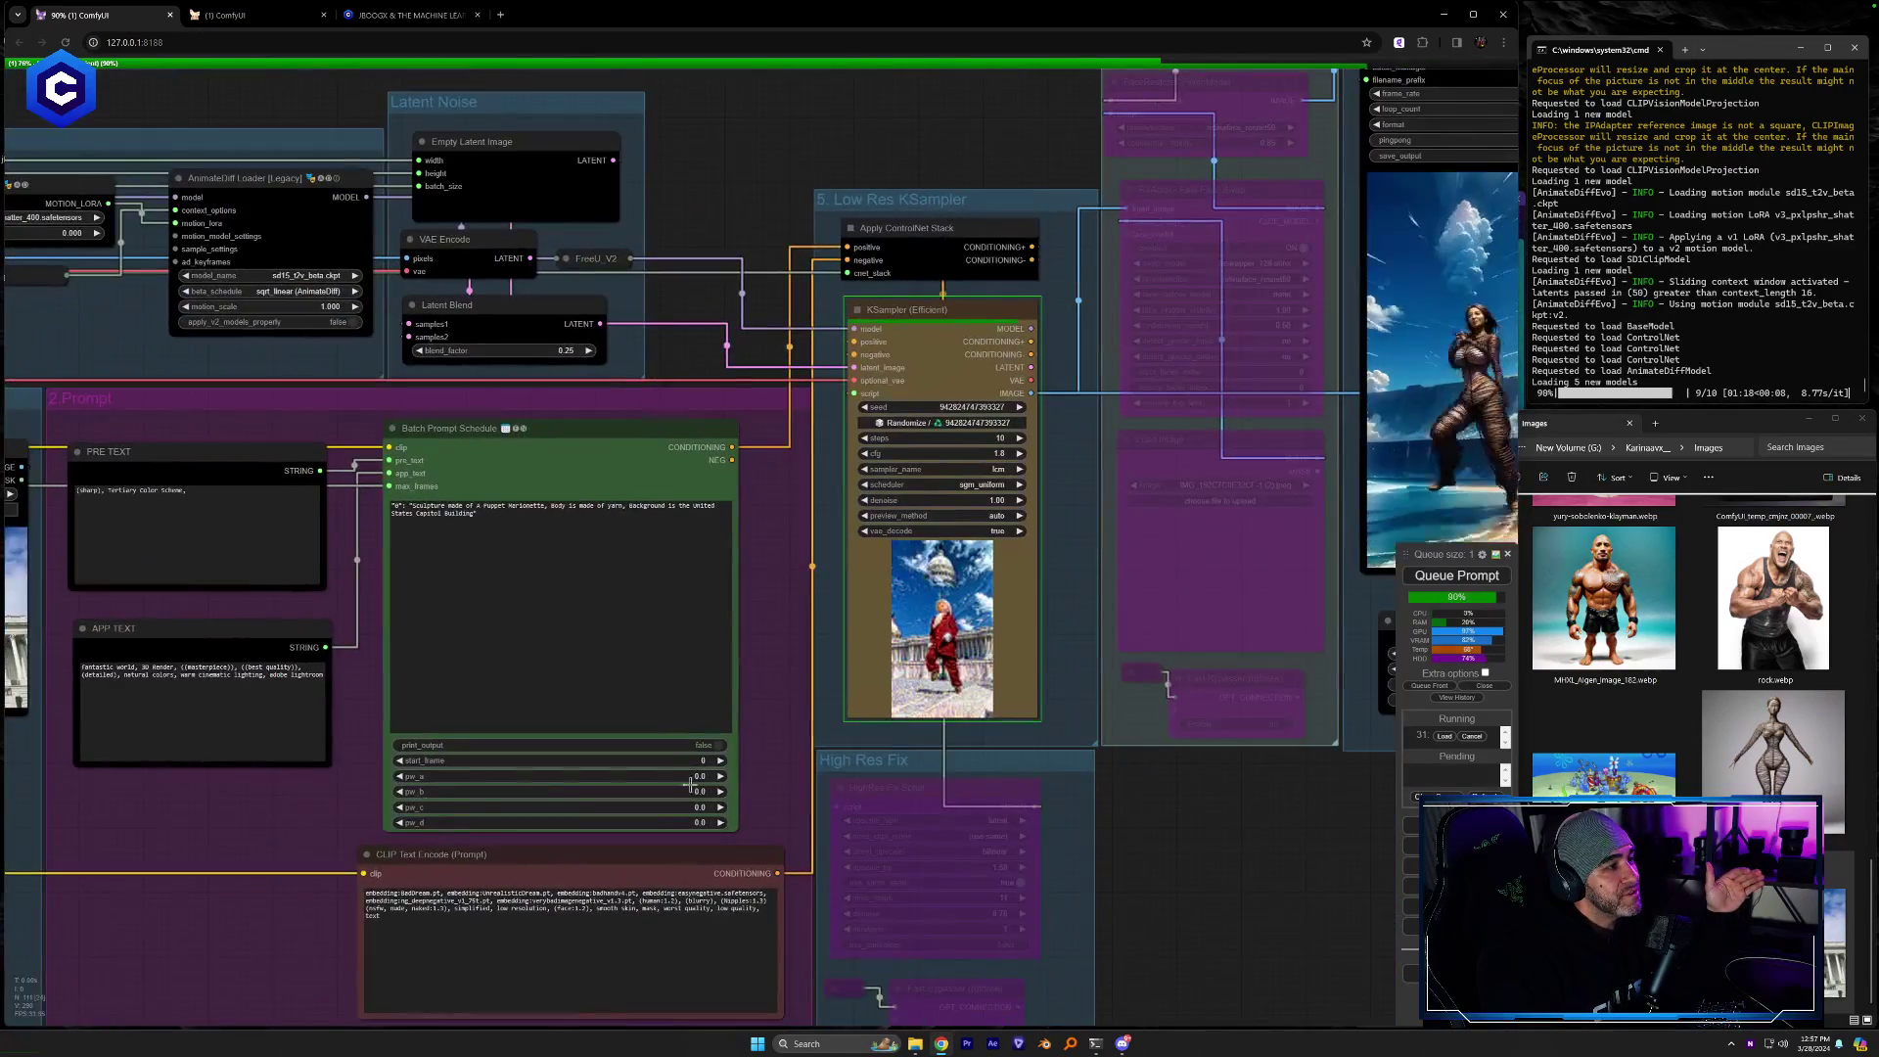
{"action": "scroll", "coordinate": [803, 858], "scroll_direction": "up", "scroll_amount": 5}
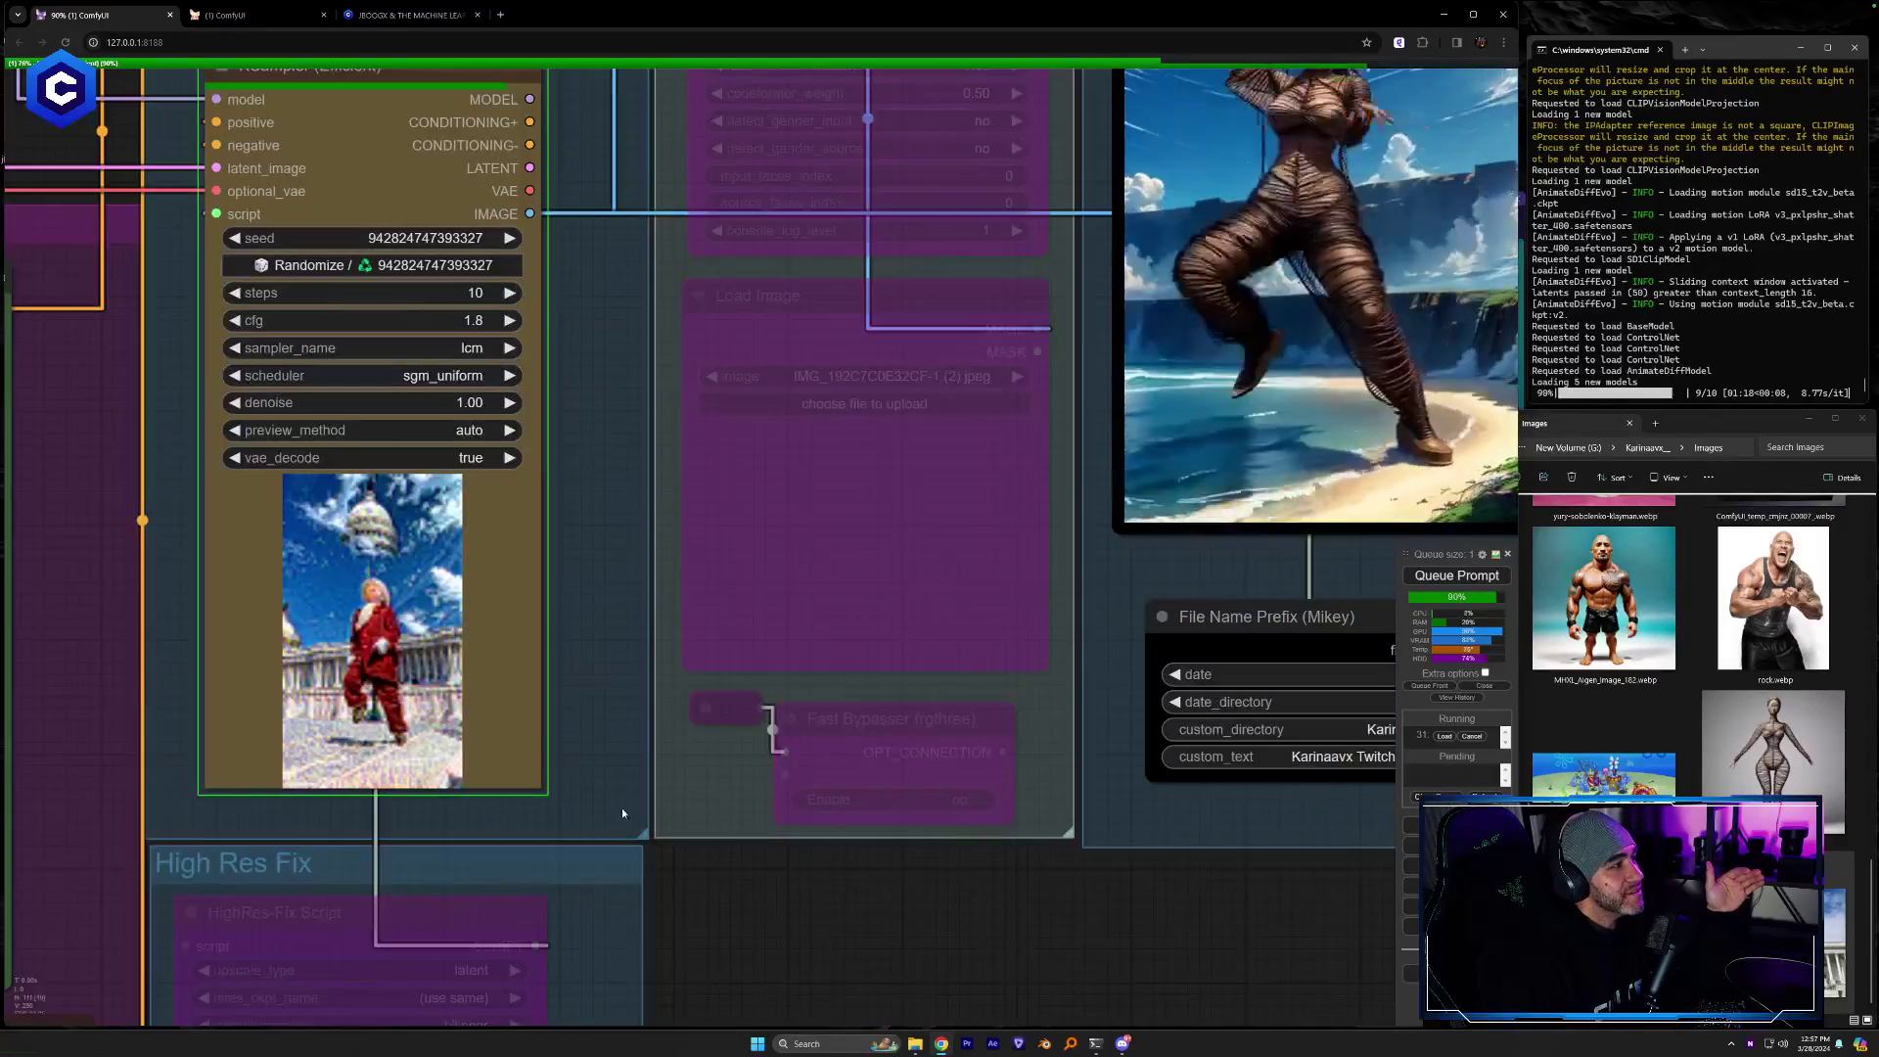
{"action": "left_click_drag", "start_coordinate": [696, 861], "coordinate": [728, 888]}
{"action": "left_click_drag", "start_coordinate": [687, 795], "coordinate": [725, 830]}
{"action": "mouse_move", "coordinate": [704, 750]}
{"action": "left_mouse_down"}
{"action": "mouse_move", "coordinate": [720, 764]}
{"action": "mouse_move", "coordinate": [473, 771]}
{"action": "left_mouse_up"}
Watch the puppet marionette video in the Low Res Output group and examine its figure and background up close
{"action": "scroll", "coordinate": [474, 772], "scroll_direction": "down", "scroll_amount": 5}
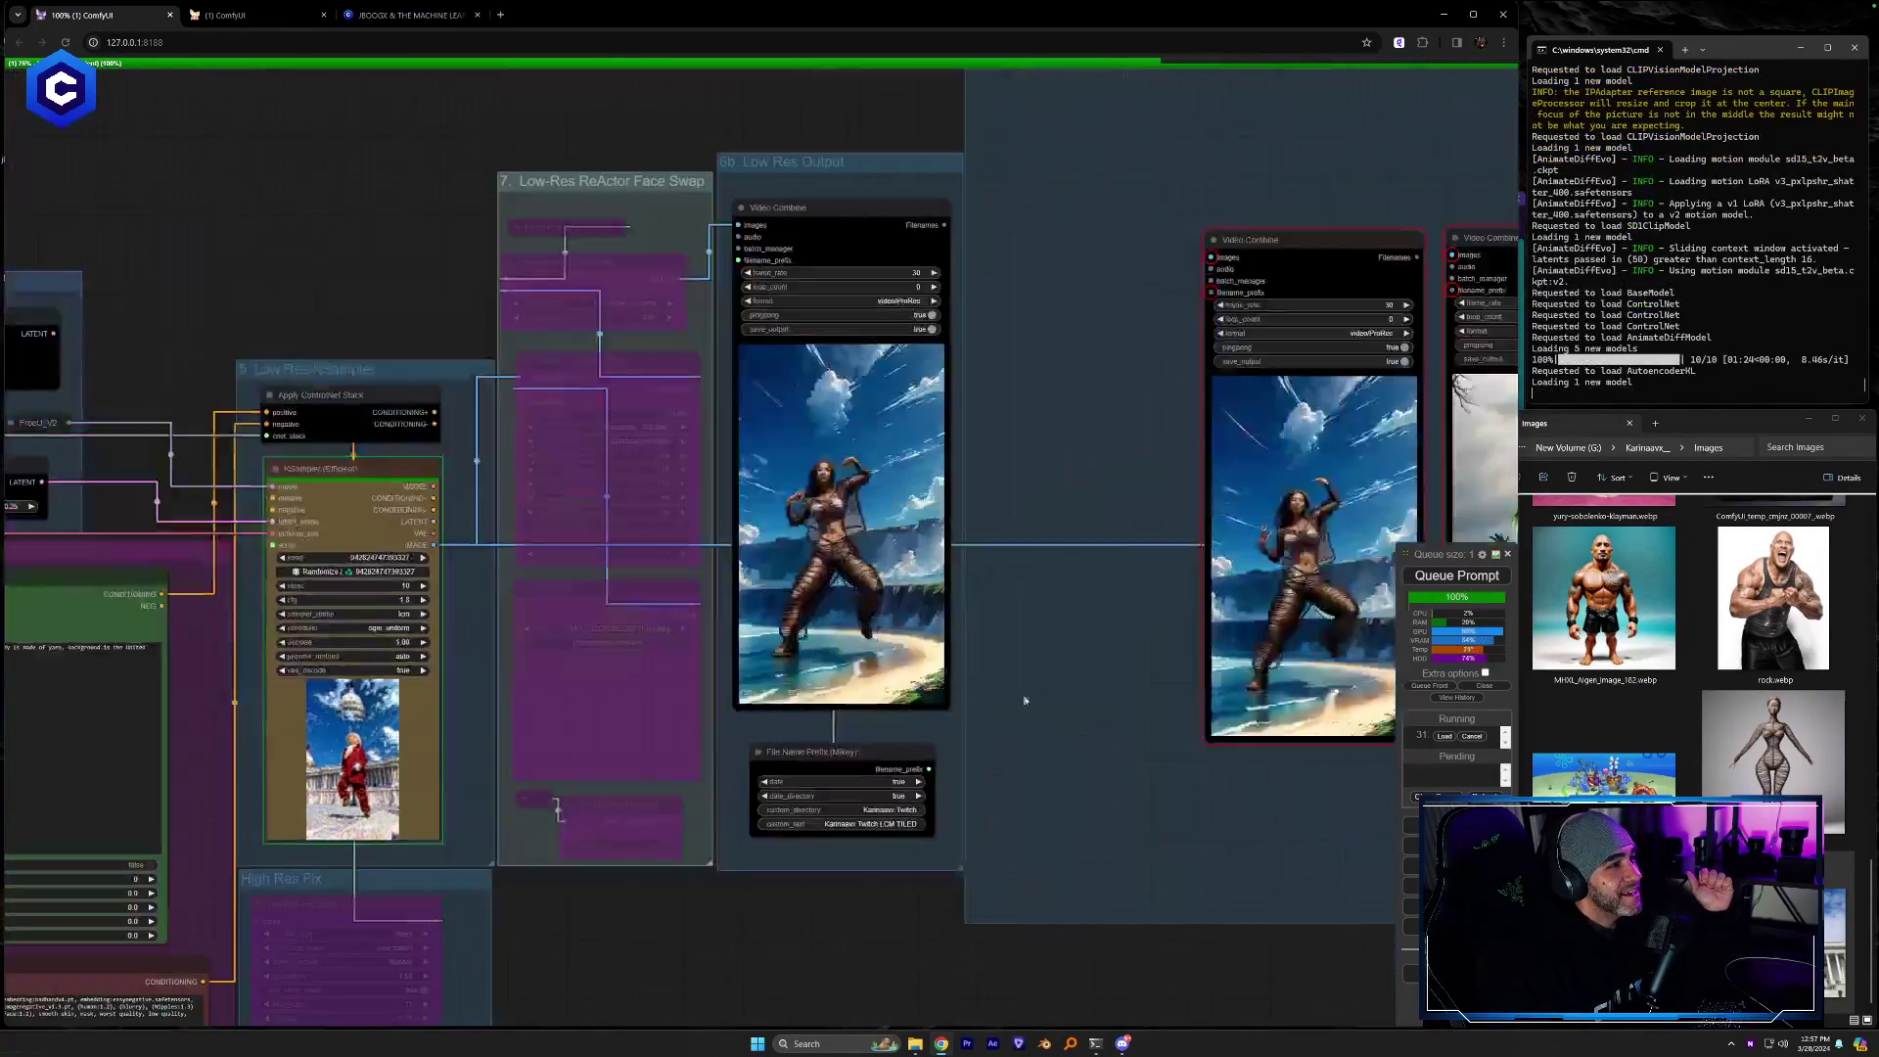
{"action": "left_click_drag", "start_coordinate": [1053, 686], "coordinate": [972, 864]}
{"action": "left_click_drag", "start_coordinate": [1081, 810], "coordinate": [1125, 758]}
{"action": "scroll", "coordinate": [986, 706], "scroll_direction": "up", "scroll_amount": 5}
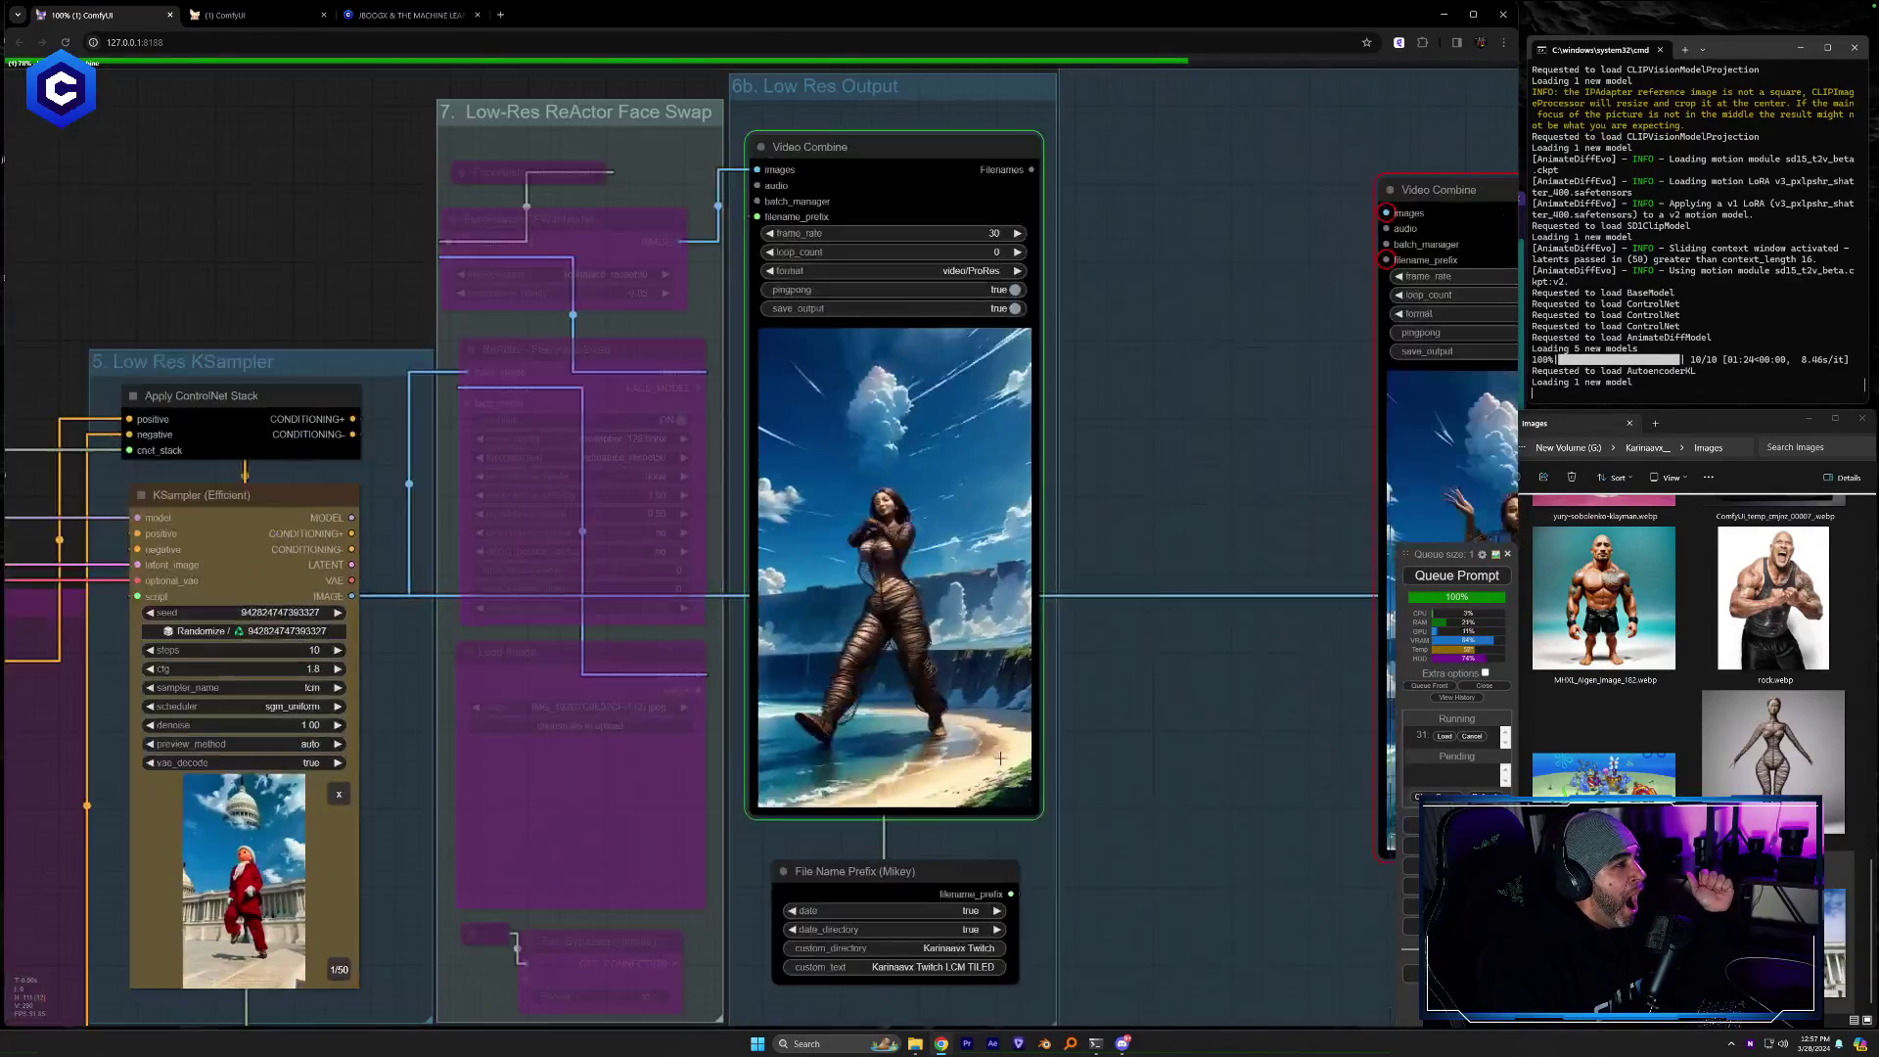
{"action": "scroll", "coordinate": [987, 707], "scroll_direction": "up", "scroll_amount": 2}
{"action": "left_click_drag", "start_coordinate": [1188, 655], "coordinate": [1189, 745]}
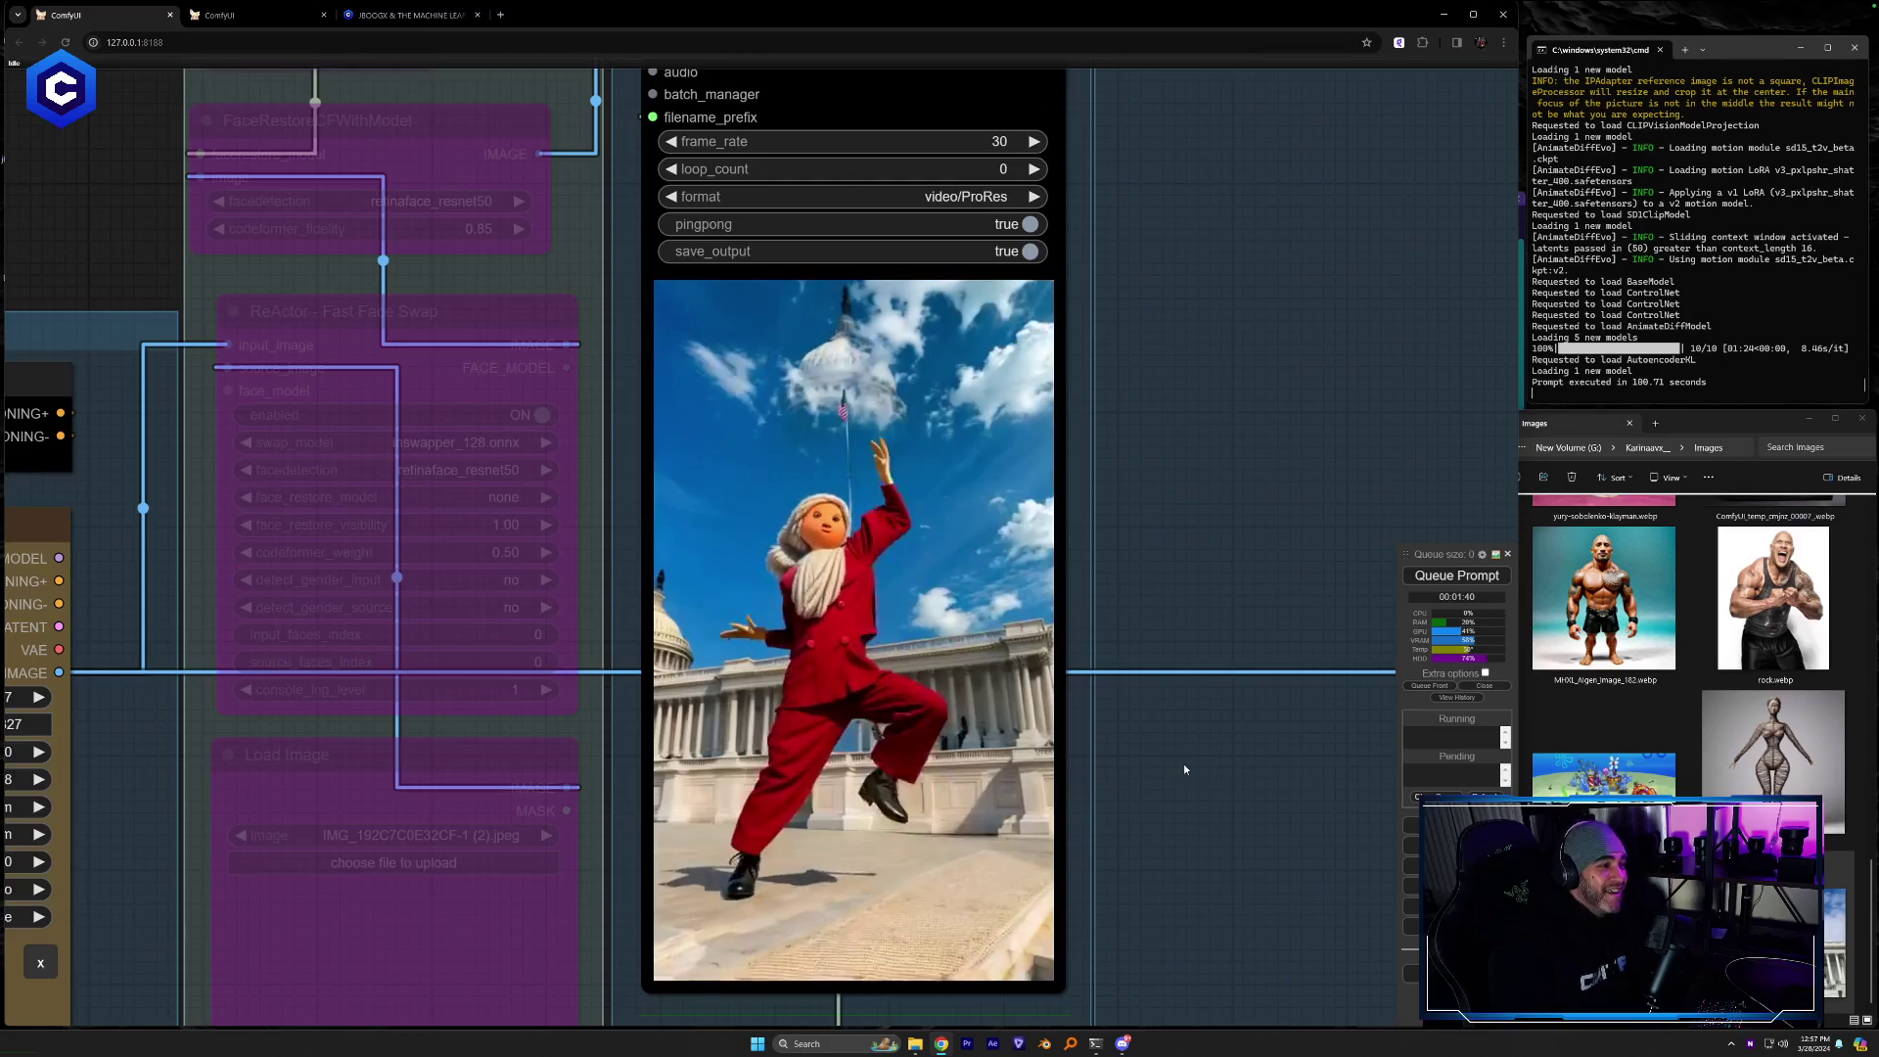
{"action": "scroll", "coordinate": [1168, 735], "scroll_direction": "down", "scroll_amount": 7}
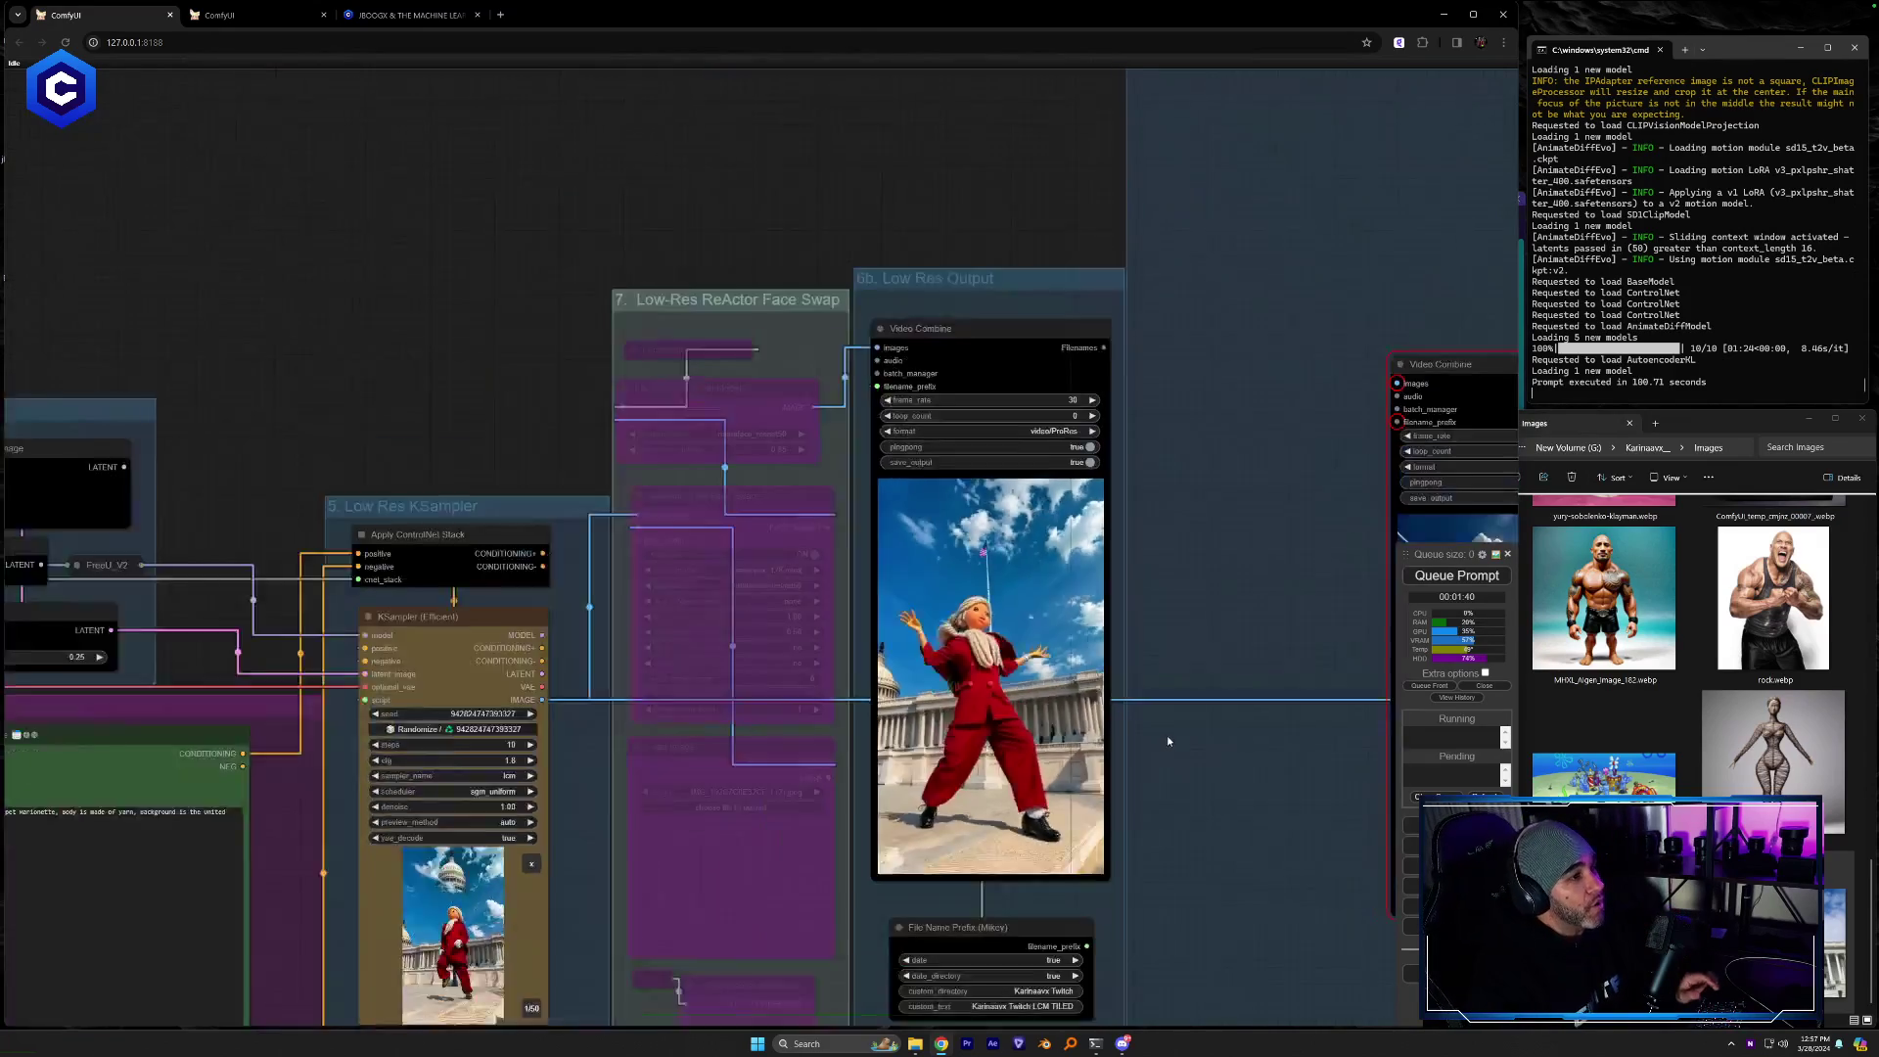
{"action": "scroll", "coordinate": [1241, 795], "scroll_direction": "up", "scroll_amount": 5}
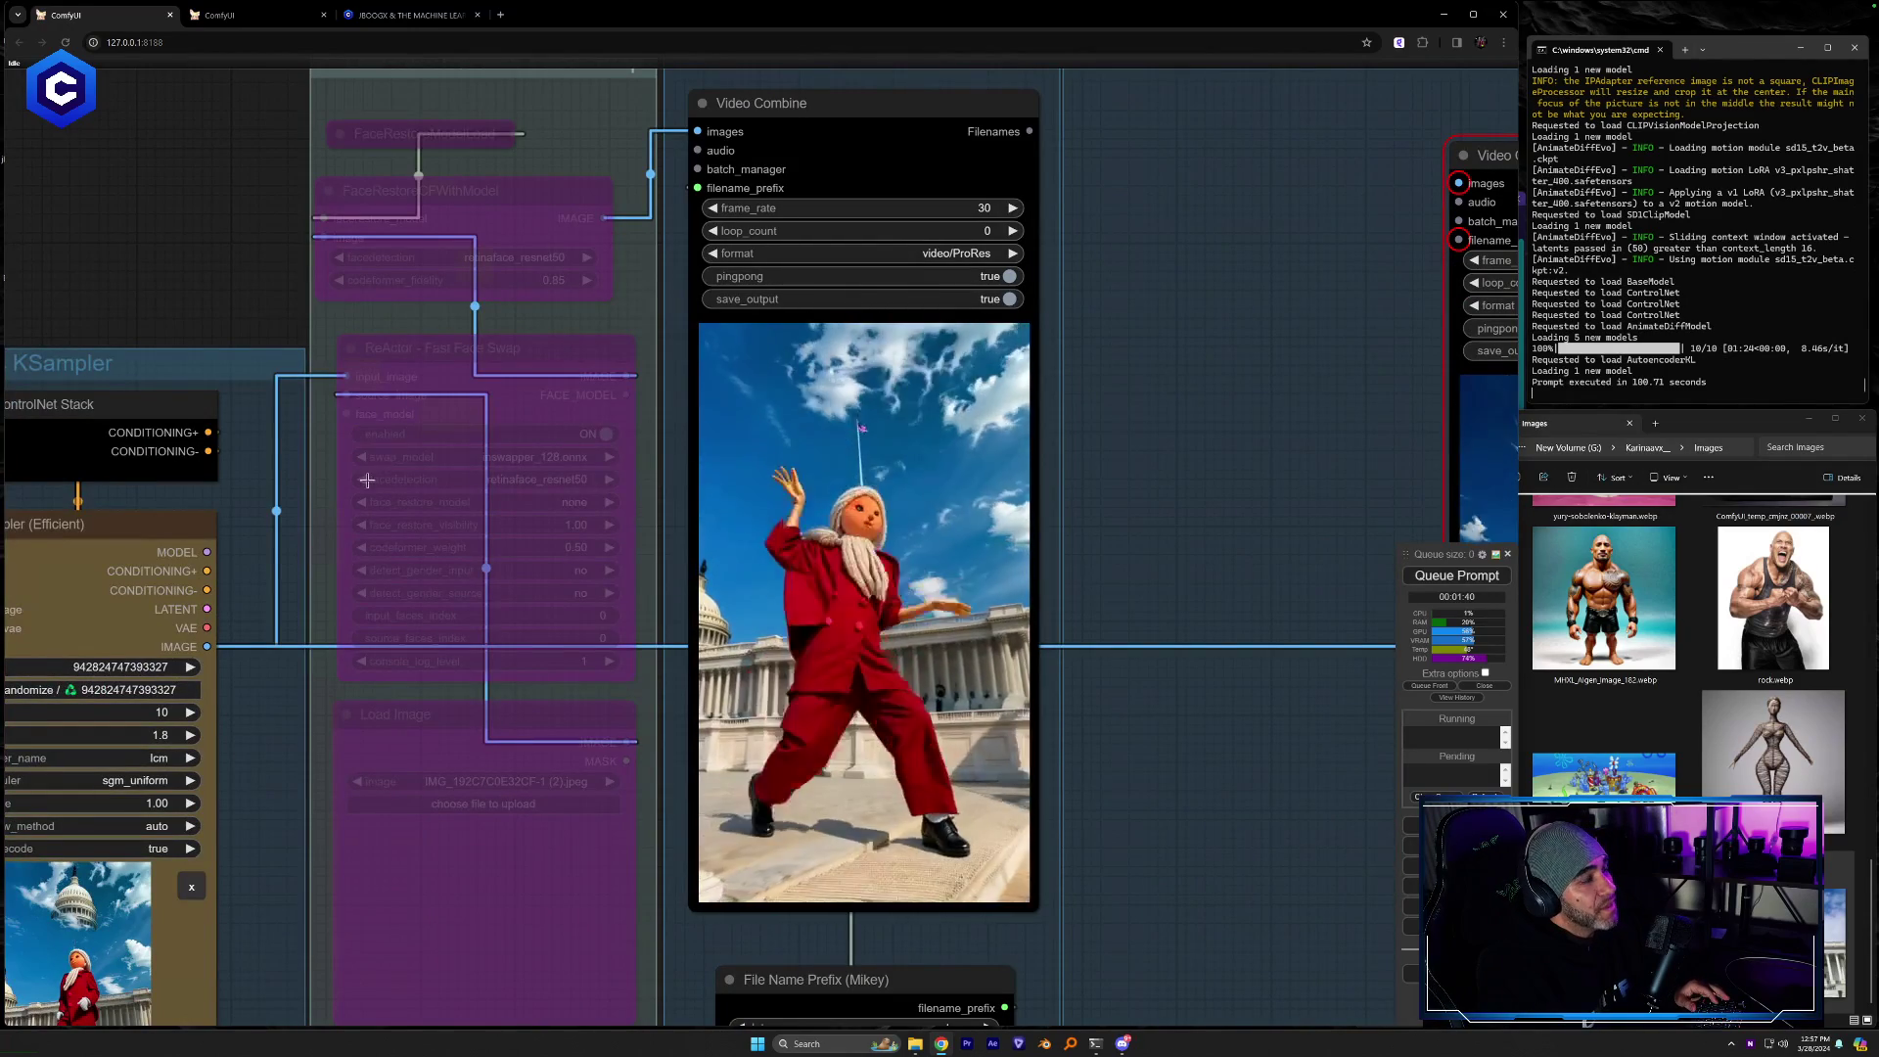
Set the Load AnimateDiff LoRA node to shatterAnimatediff_v10.safetensors with a strength of 1.000
{"action": "scroll", "coordinate": [365, 479], "scroll_direction": "down", "scroll_amount": 2}
{"action": "left_click_drag", "start_coordinate": [929, 345], "coordinate": [1477, 392]}
{"action": "left_click_drag", "start_coordinate": [230, 396], "coordinate": [1014, 497]}
{"action": "scroll", "coordinate": [1013, 497], "scroll_direction": "down", "scroll_amount": 3}
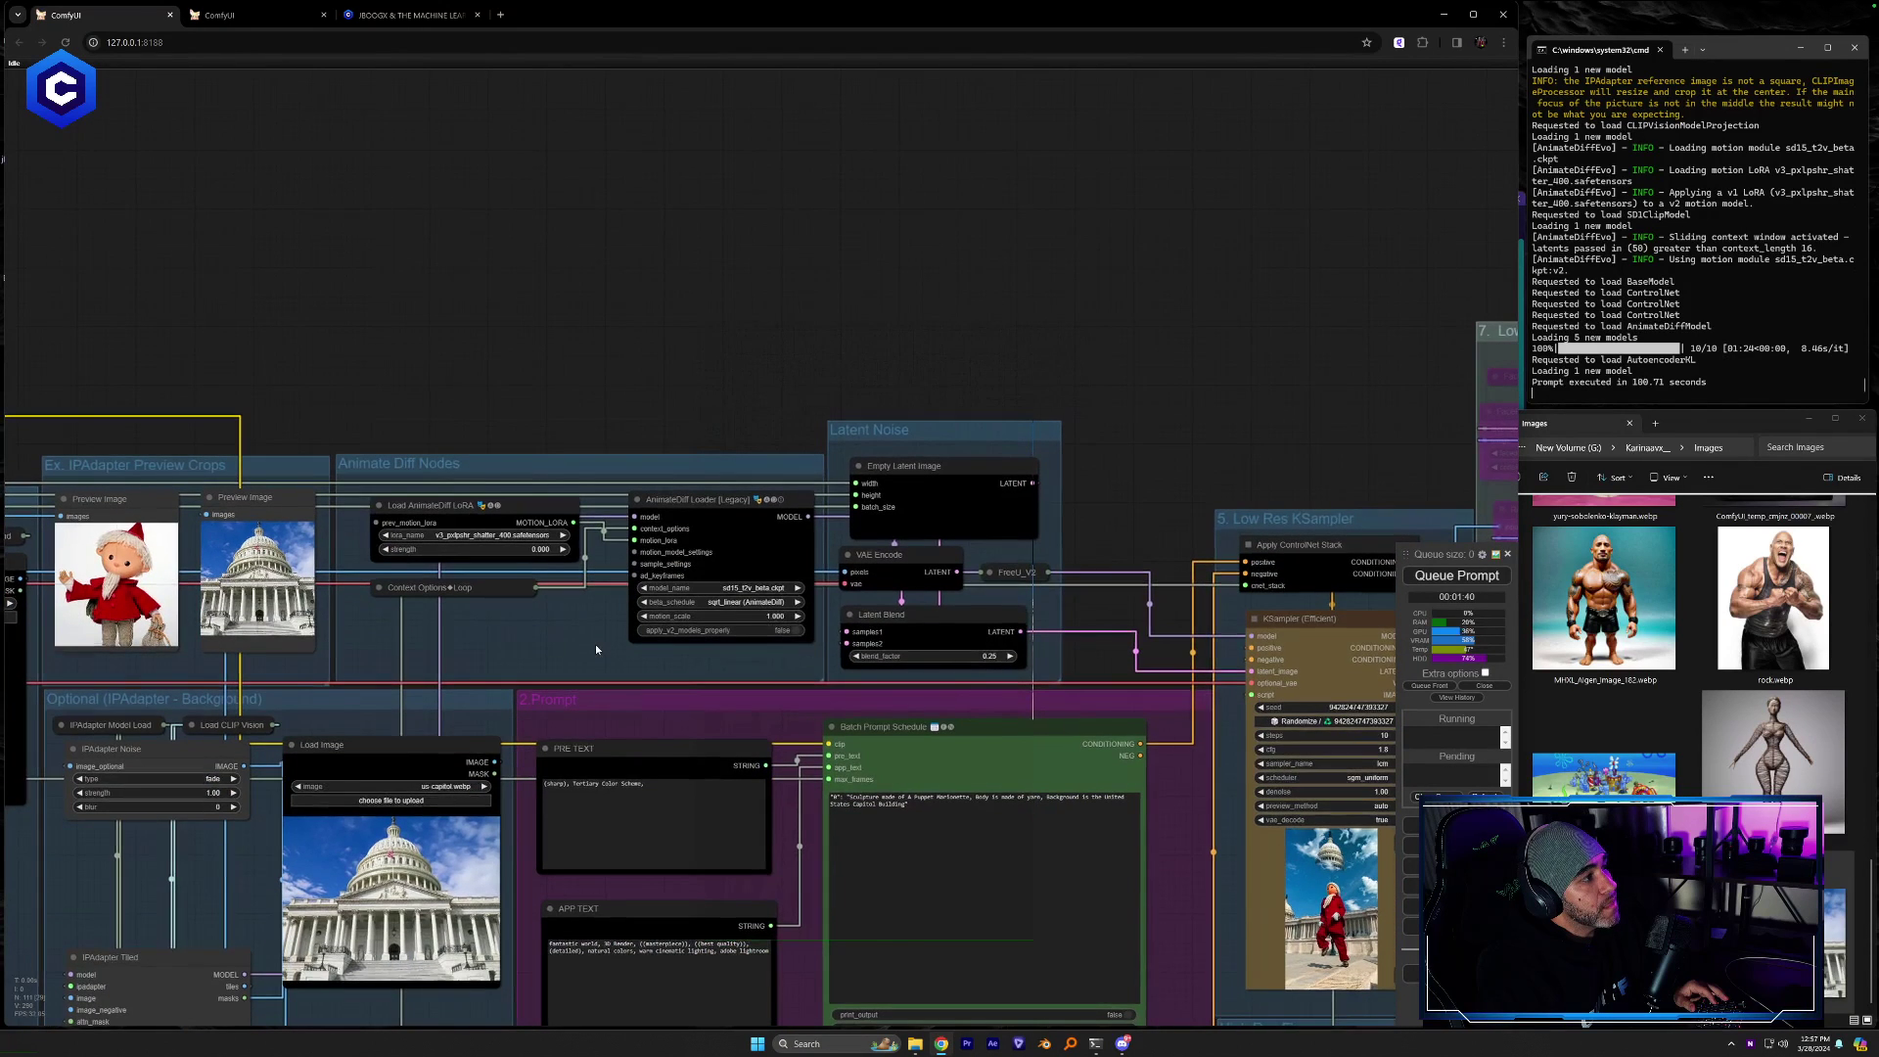
{"action": "left_click_drag", "start_coordinate": [595, 644], "coordinate": [591, 614]}
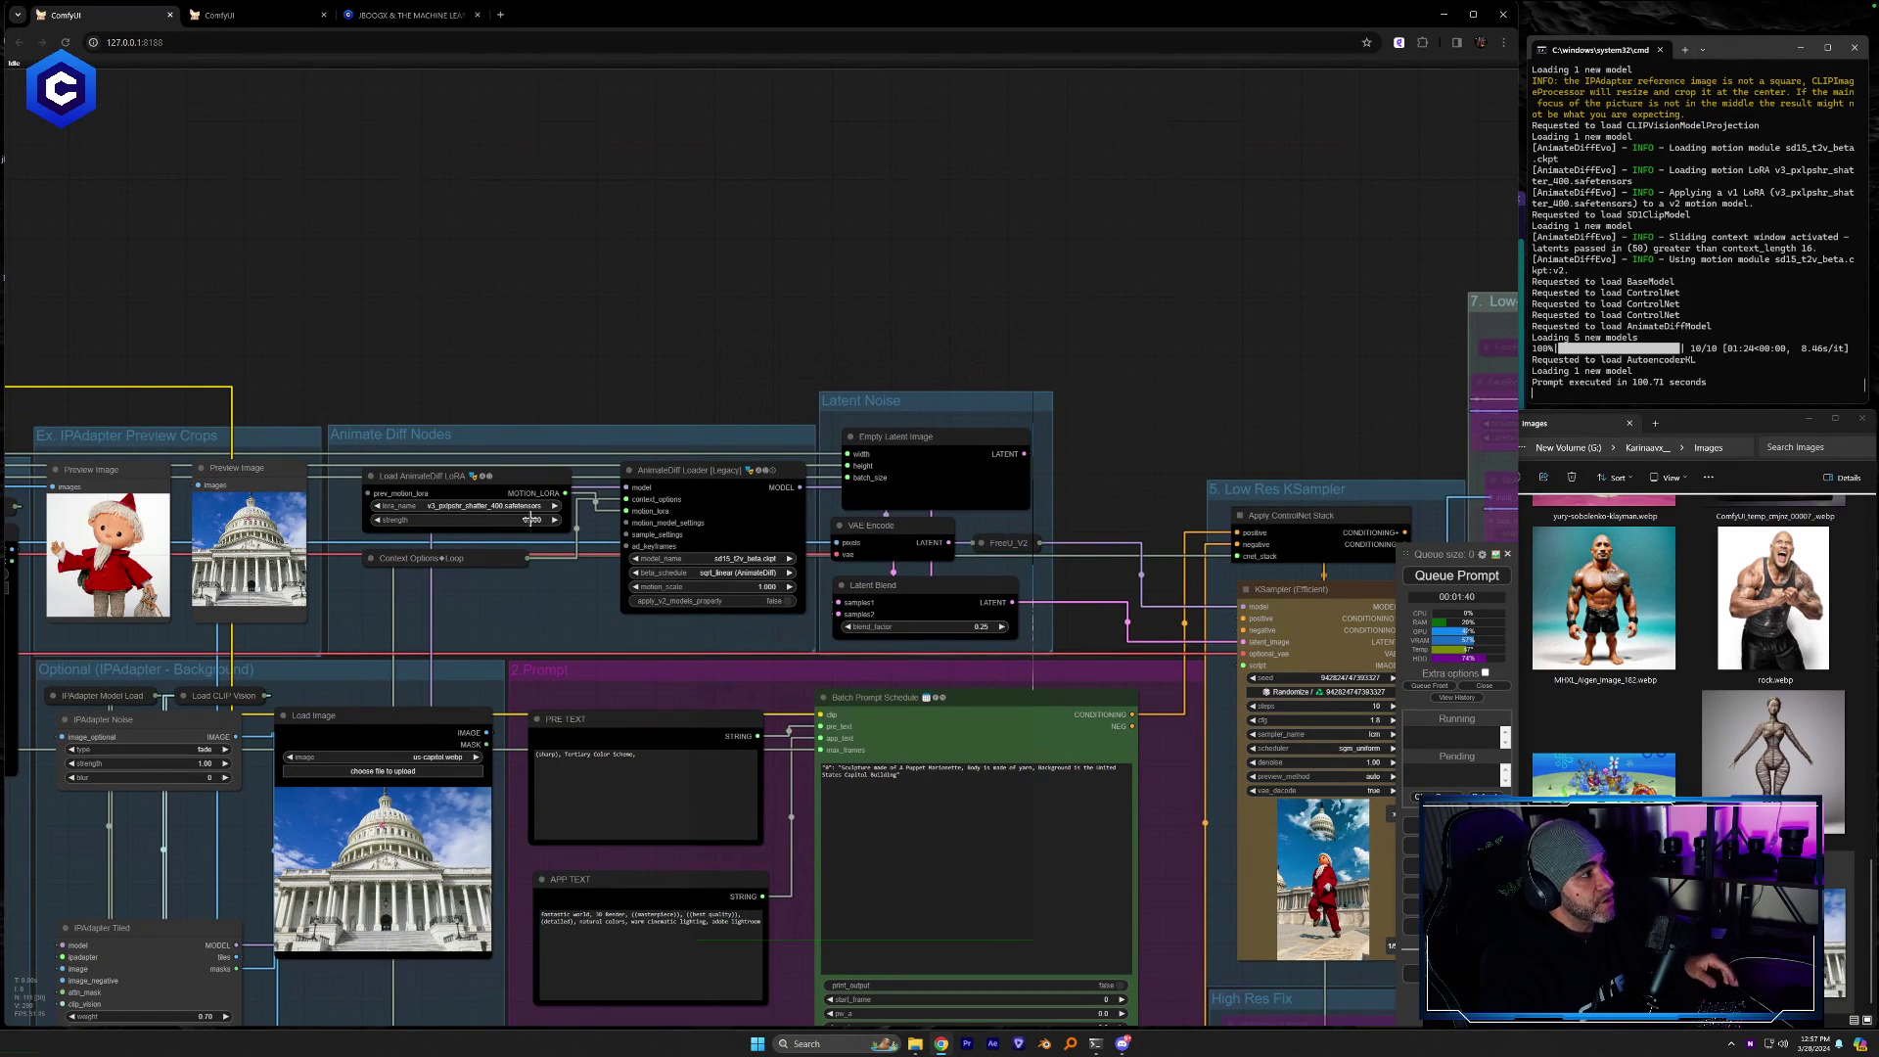
{"action": "left_click", "coordinate": [528, 506]}
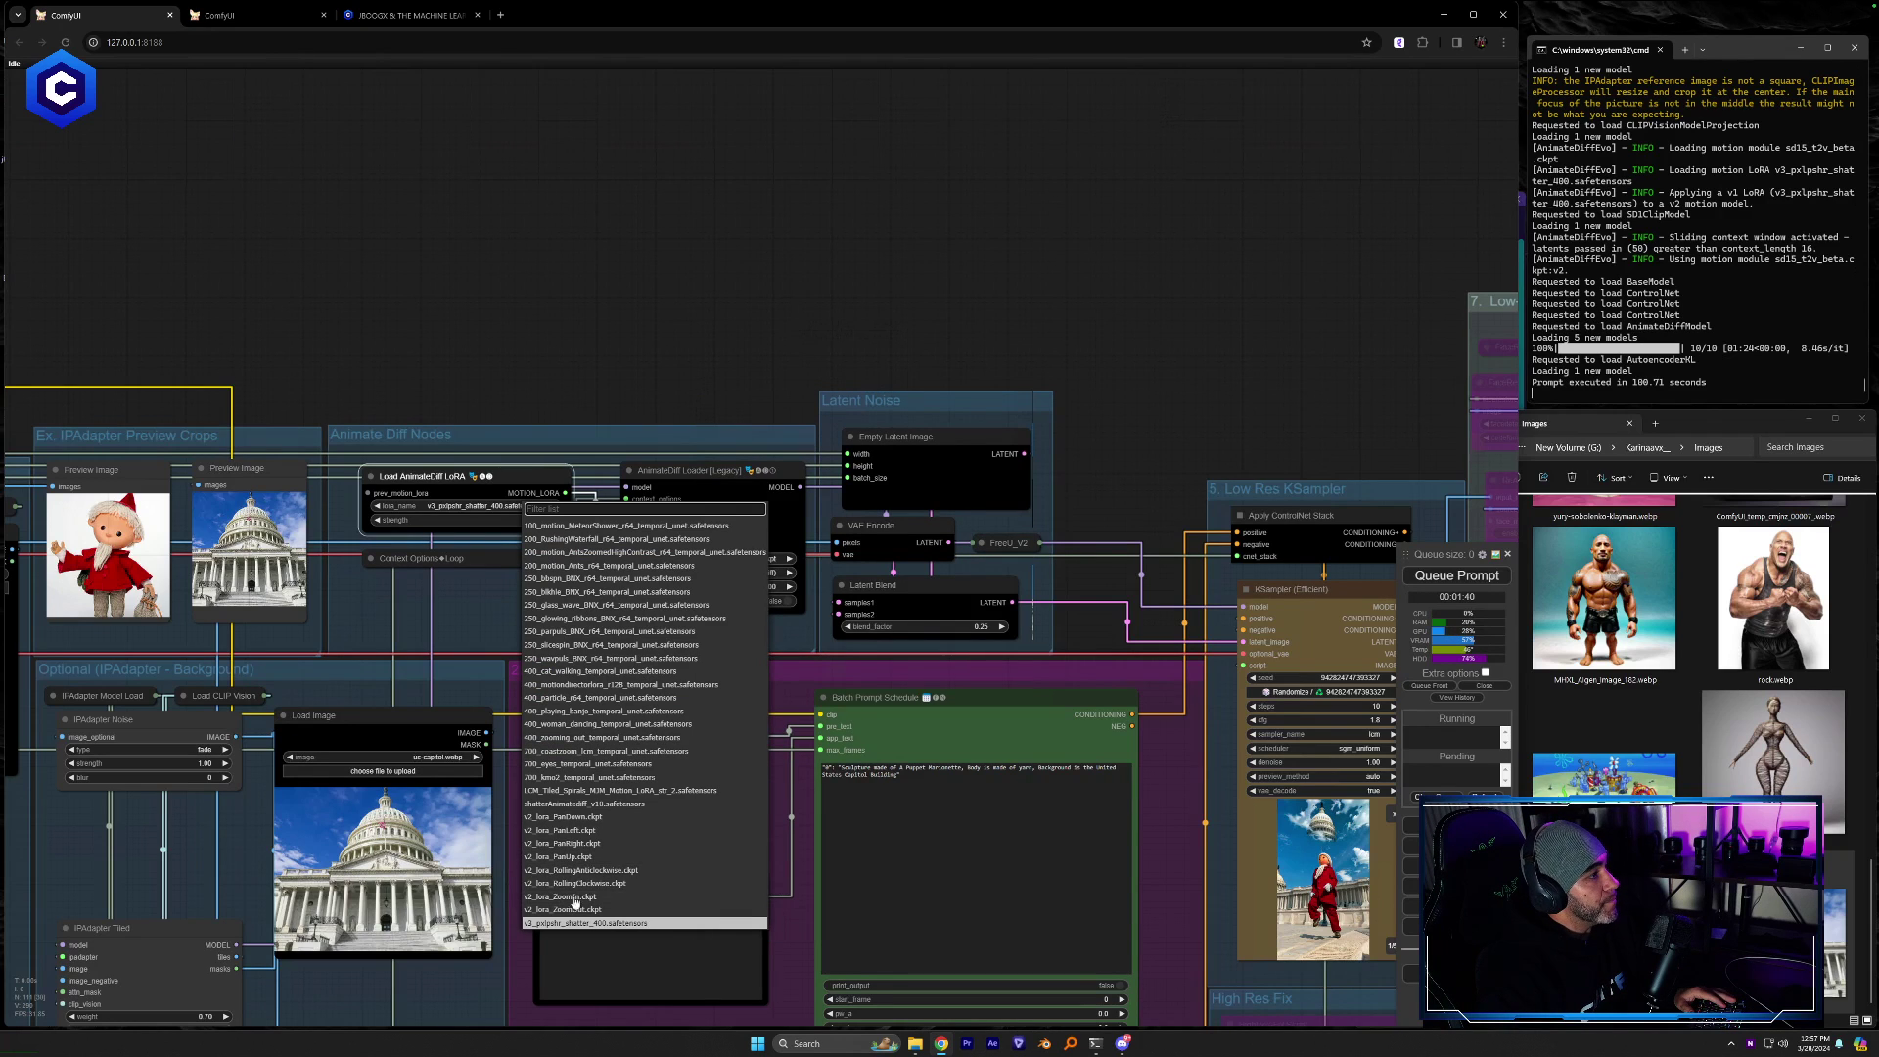
{"action": "left_click", "coordinate": [645, 804]}
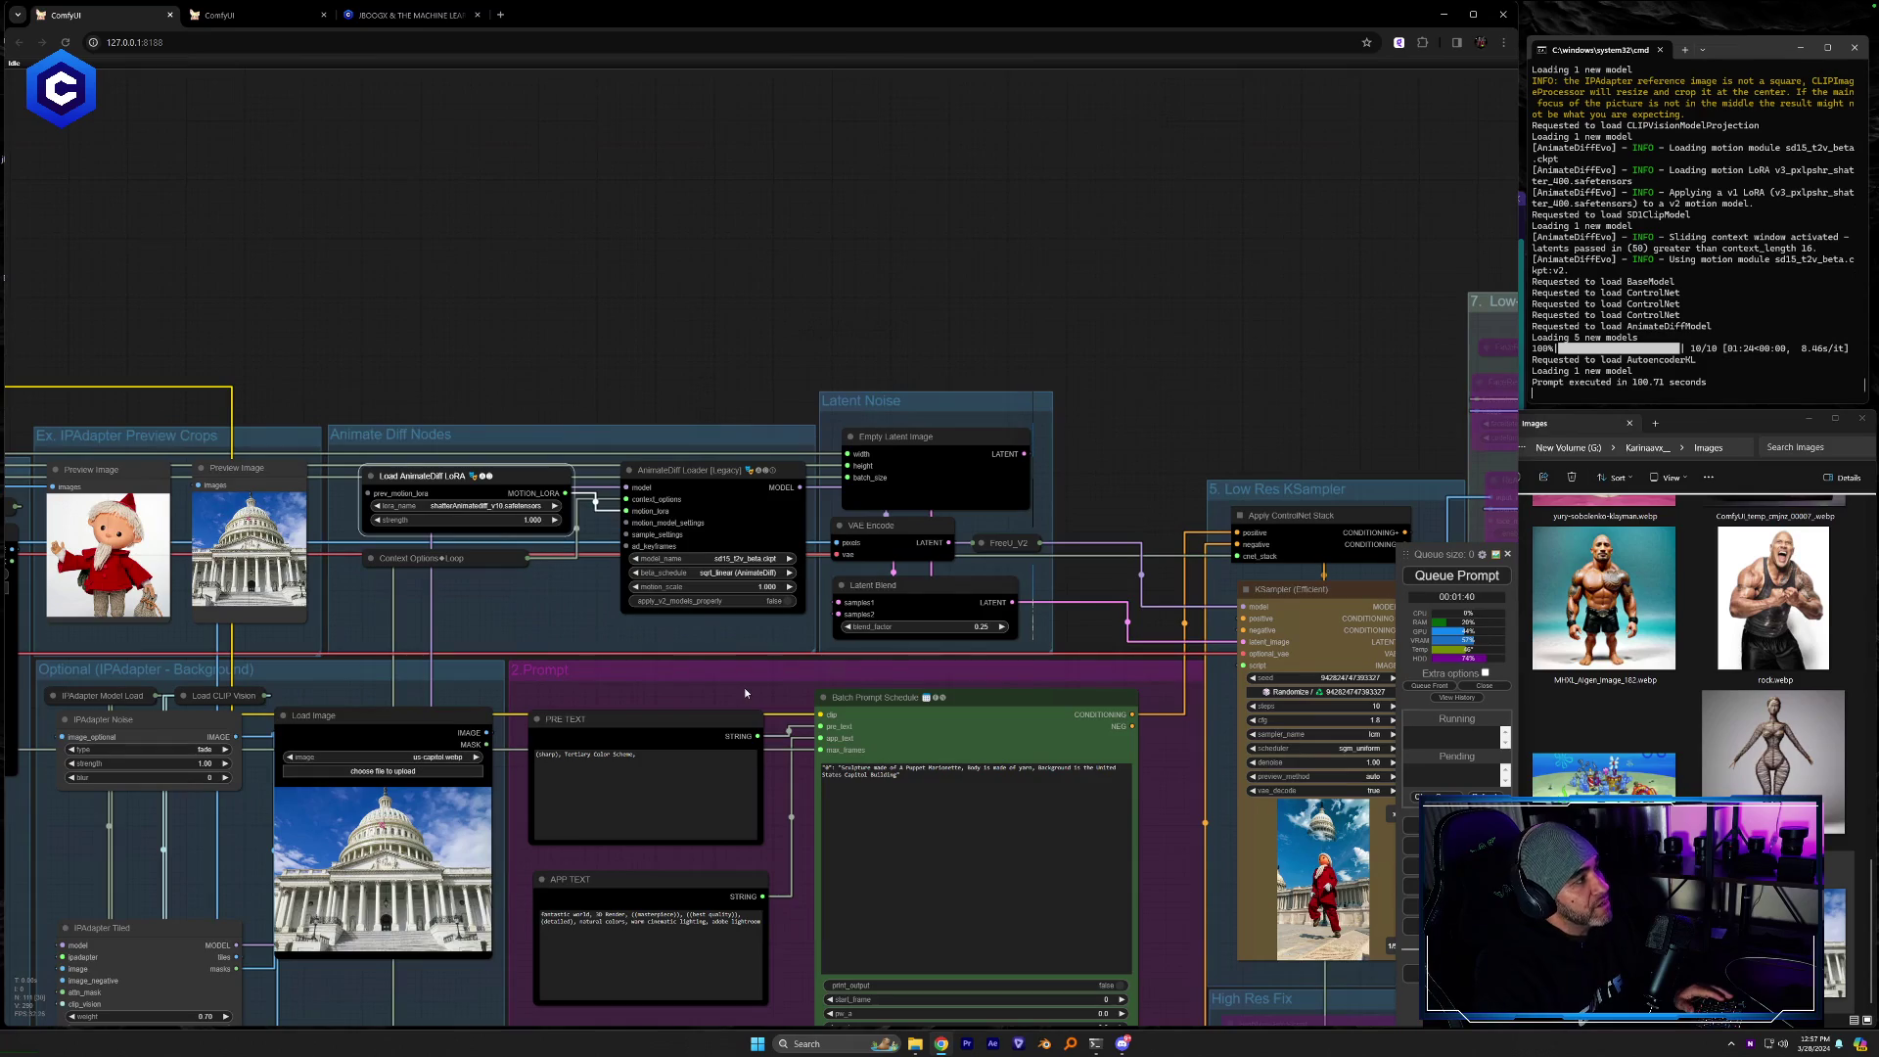
Queue a new generation with the shatterAnimatediff motion LoRA
{"action": "left_click_drag", "start_coordinate": [1263, 317], "coordinate": [234, 271]}
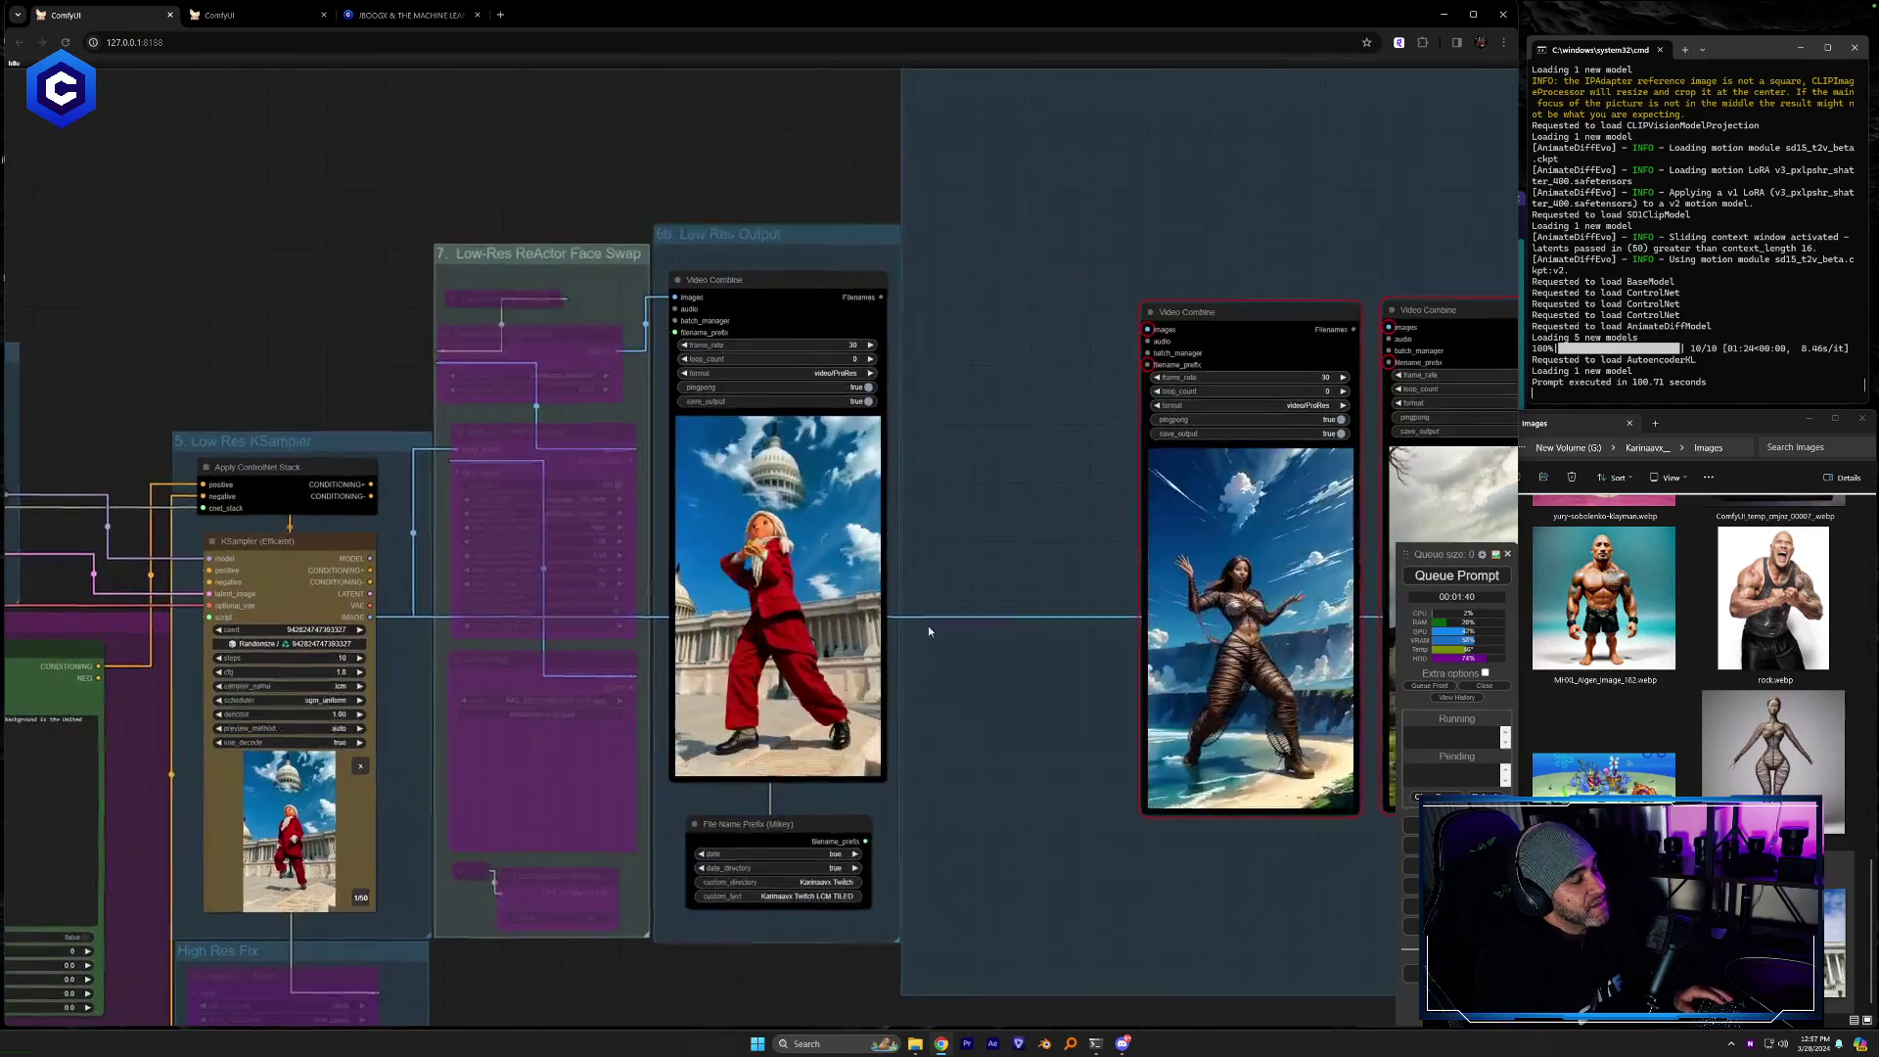
{"action": "left_click_drag", "start_coordinate": [927, 626], "coordinate": [825, 637]}
{"action": "key", "text": "ctrl+Return"}
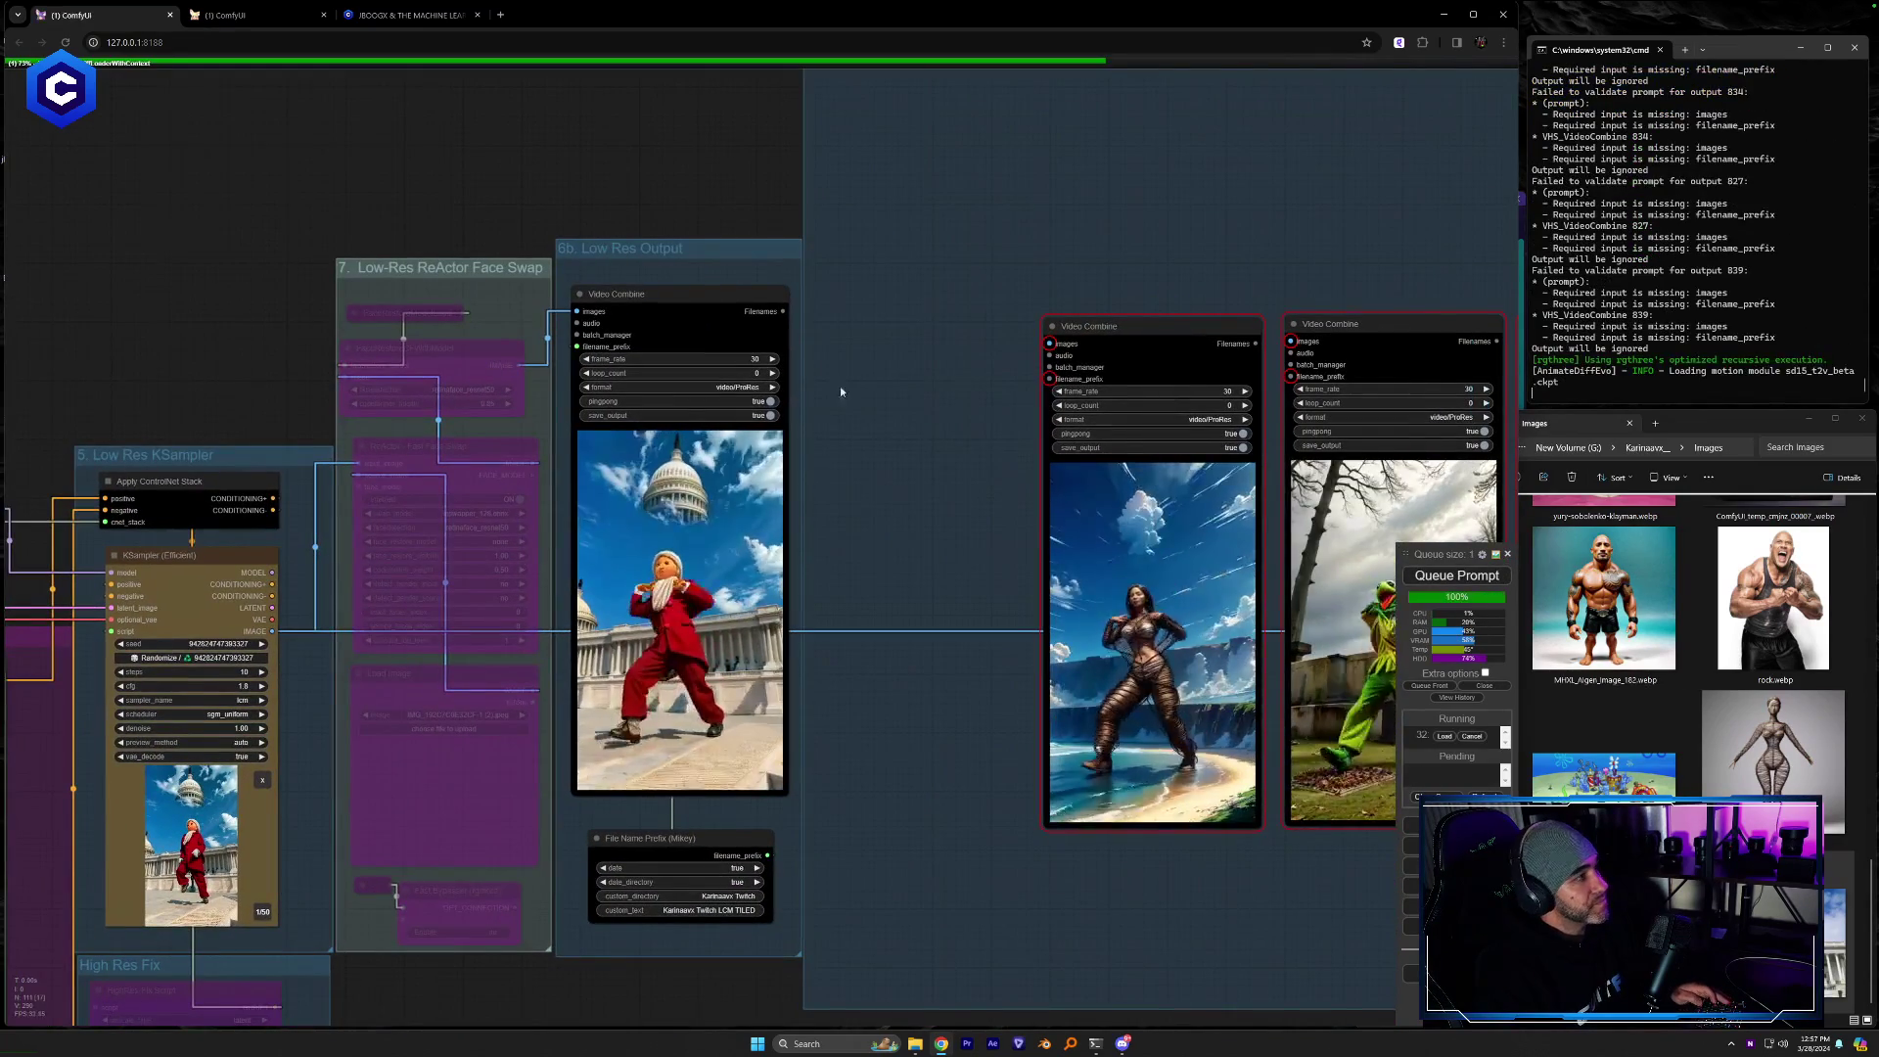
Copy the marionette output's Video Combine node into the test gallery beside the green frog preview, moving the rope-wrapped figure's preview to the upper row
{"action": "left_click_drag", "start_coordinate": [636, 302], "coordinate": [872, 329]}
{"action": "left_click_drag", "start_coordinate": [1191, 238], "coordinate": [514, 463]}
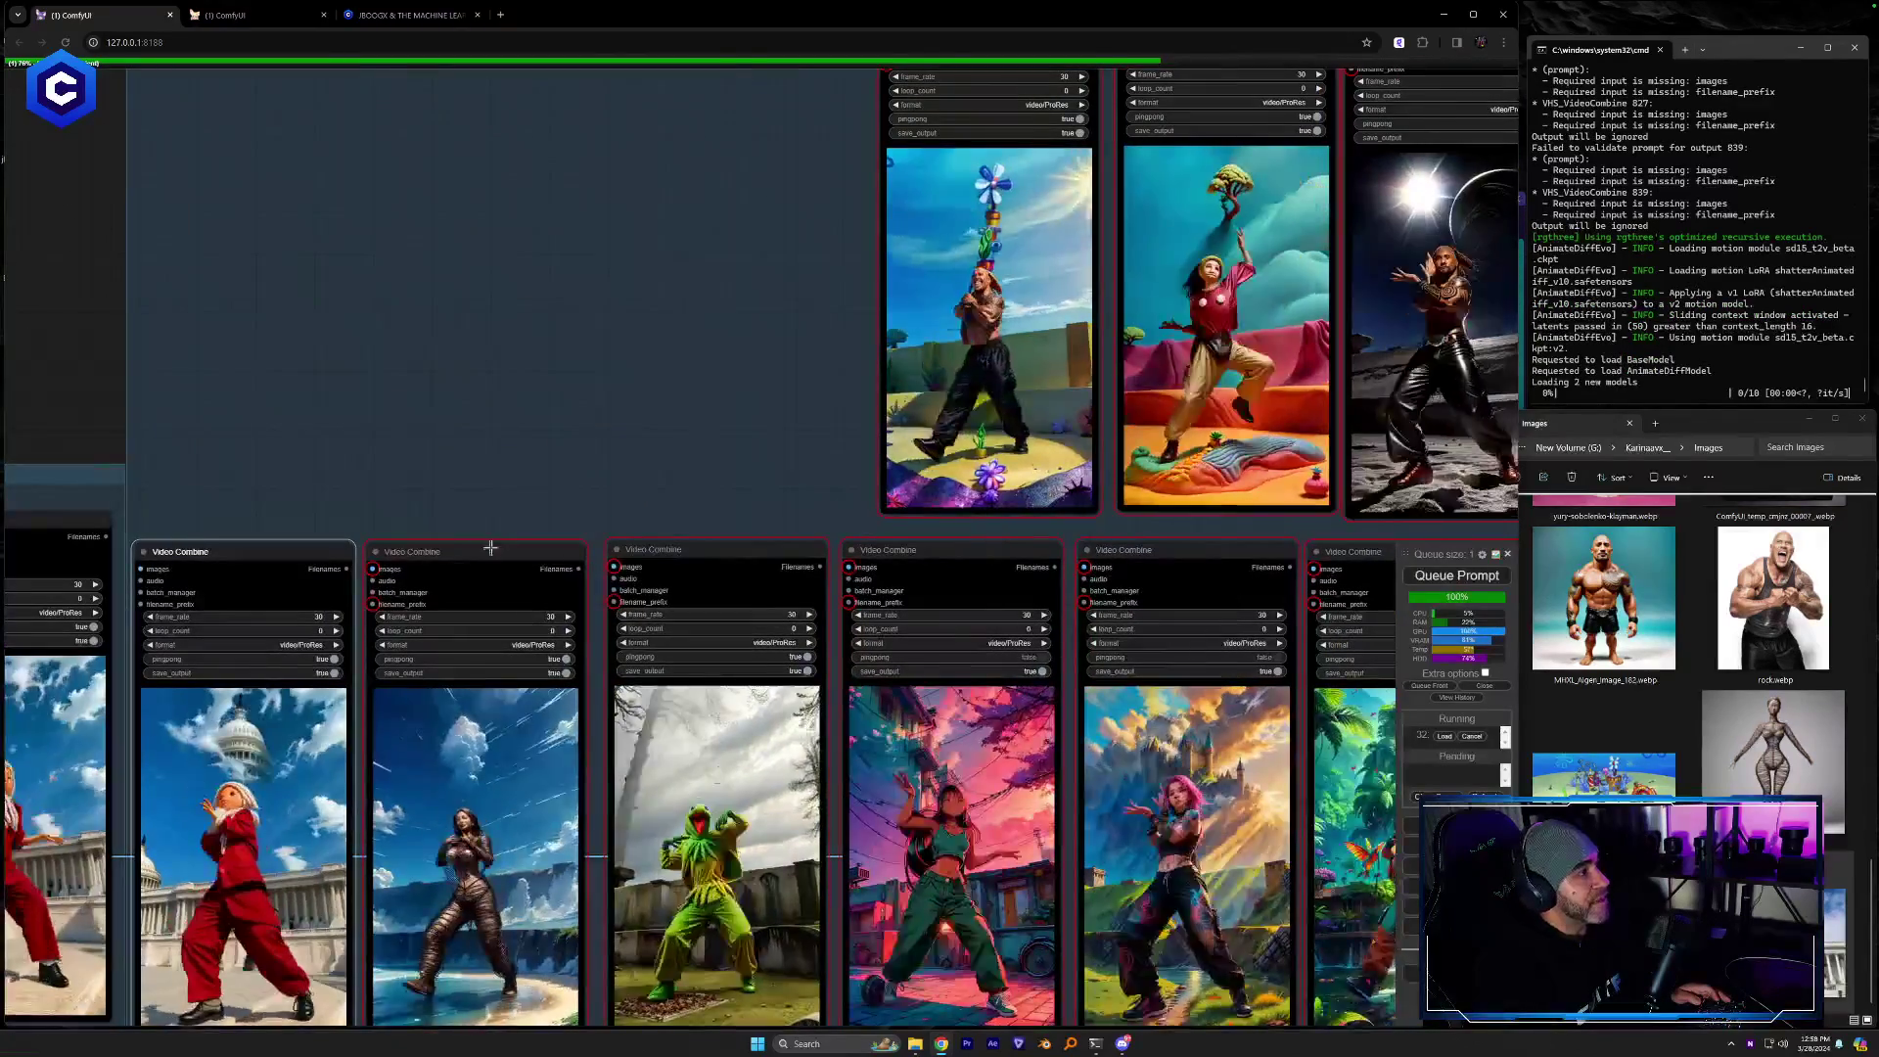
{"action": "left_click_drag", "start_coordinate": [492, 544], "coordinate": [541, 459]}
{"action": "left_click_drag", "start_coordinate": [674, 153], "coordinate": [758, 6]}
{"action": "left_click_drag", "start_coordinate": [549, 412], "coordinate": [547, 568]}
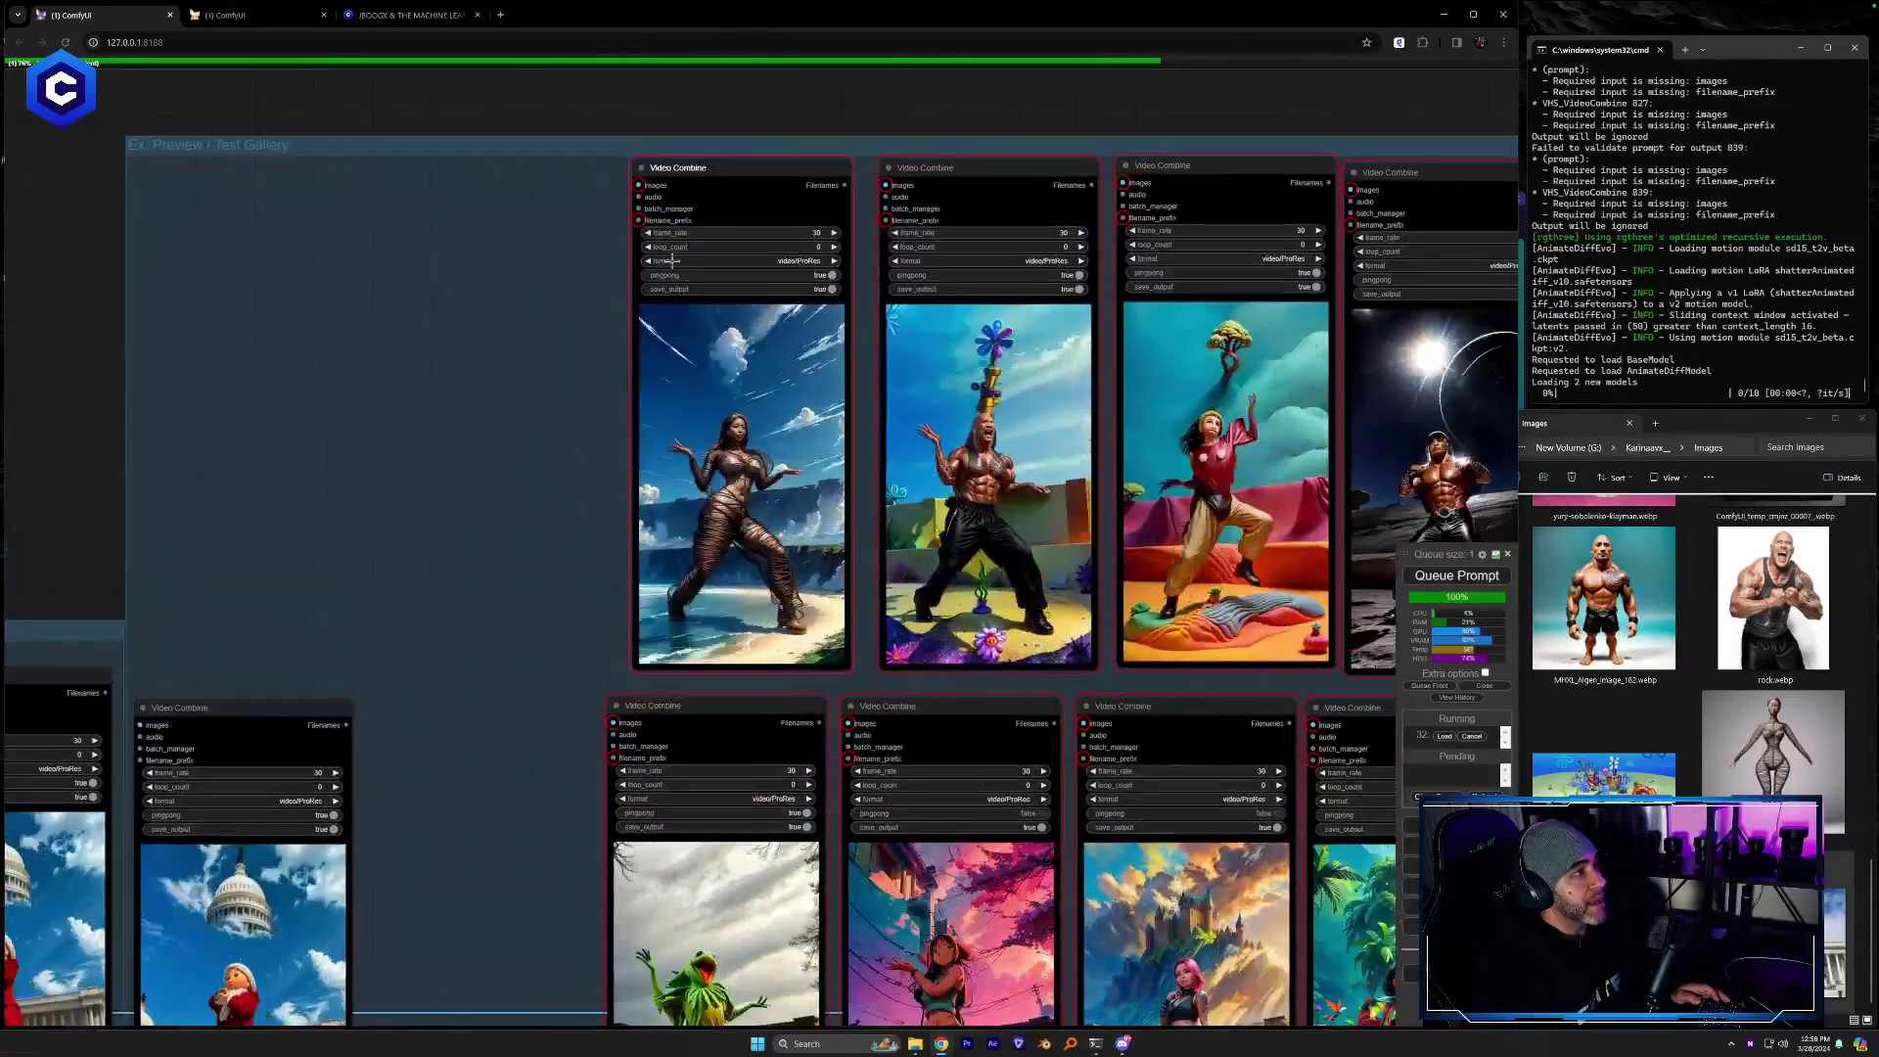
{"action": "left_click_drag", "start_coordinate": [737, 198], "coordinate": [741, 200]}
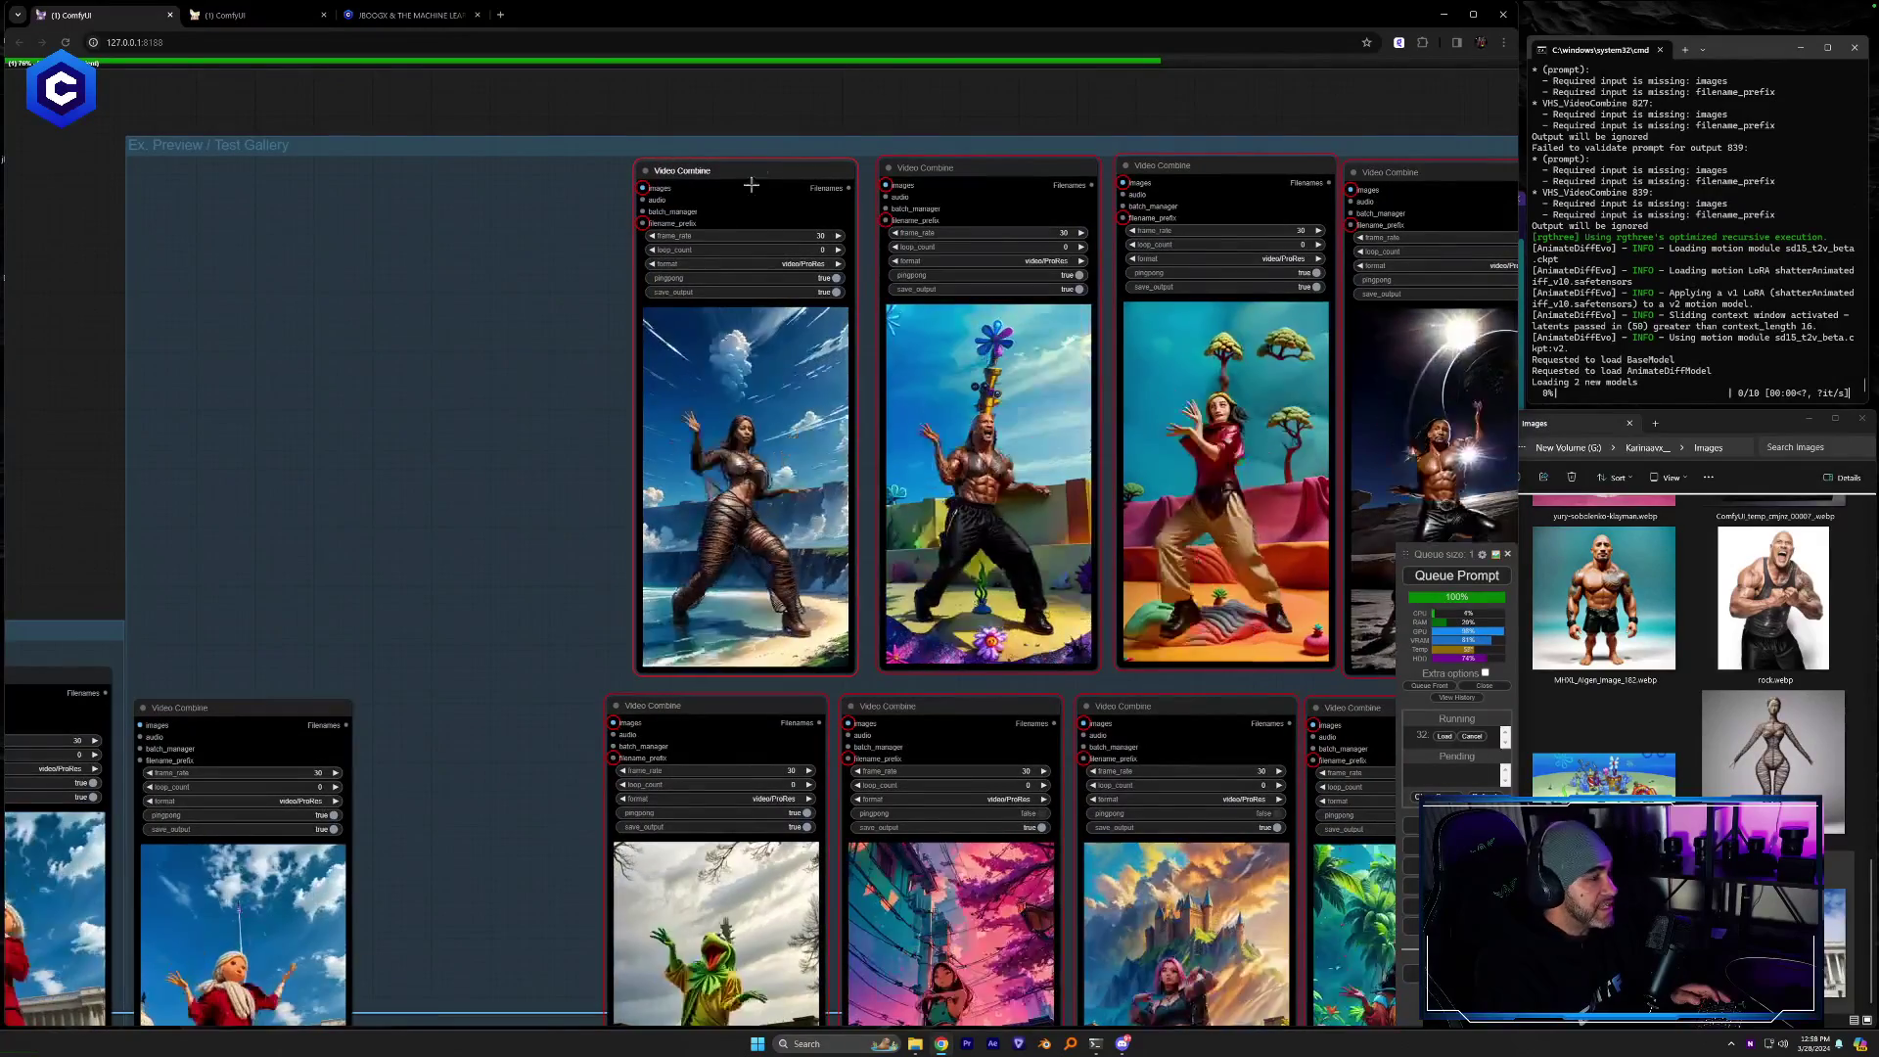
{"action": "left_click_drag", "start_coordinate": [486, 707], "coordinate": [569, 486]}
{"action": "left_click_drag", "start_coordinate": [306, 510], "coordinate": [537, 505]}
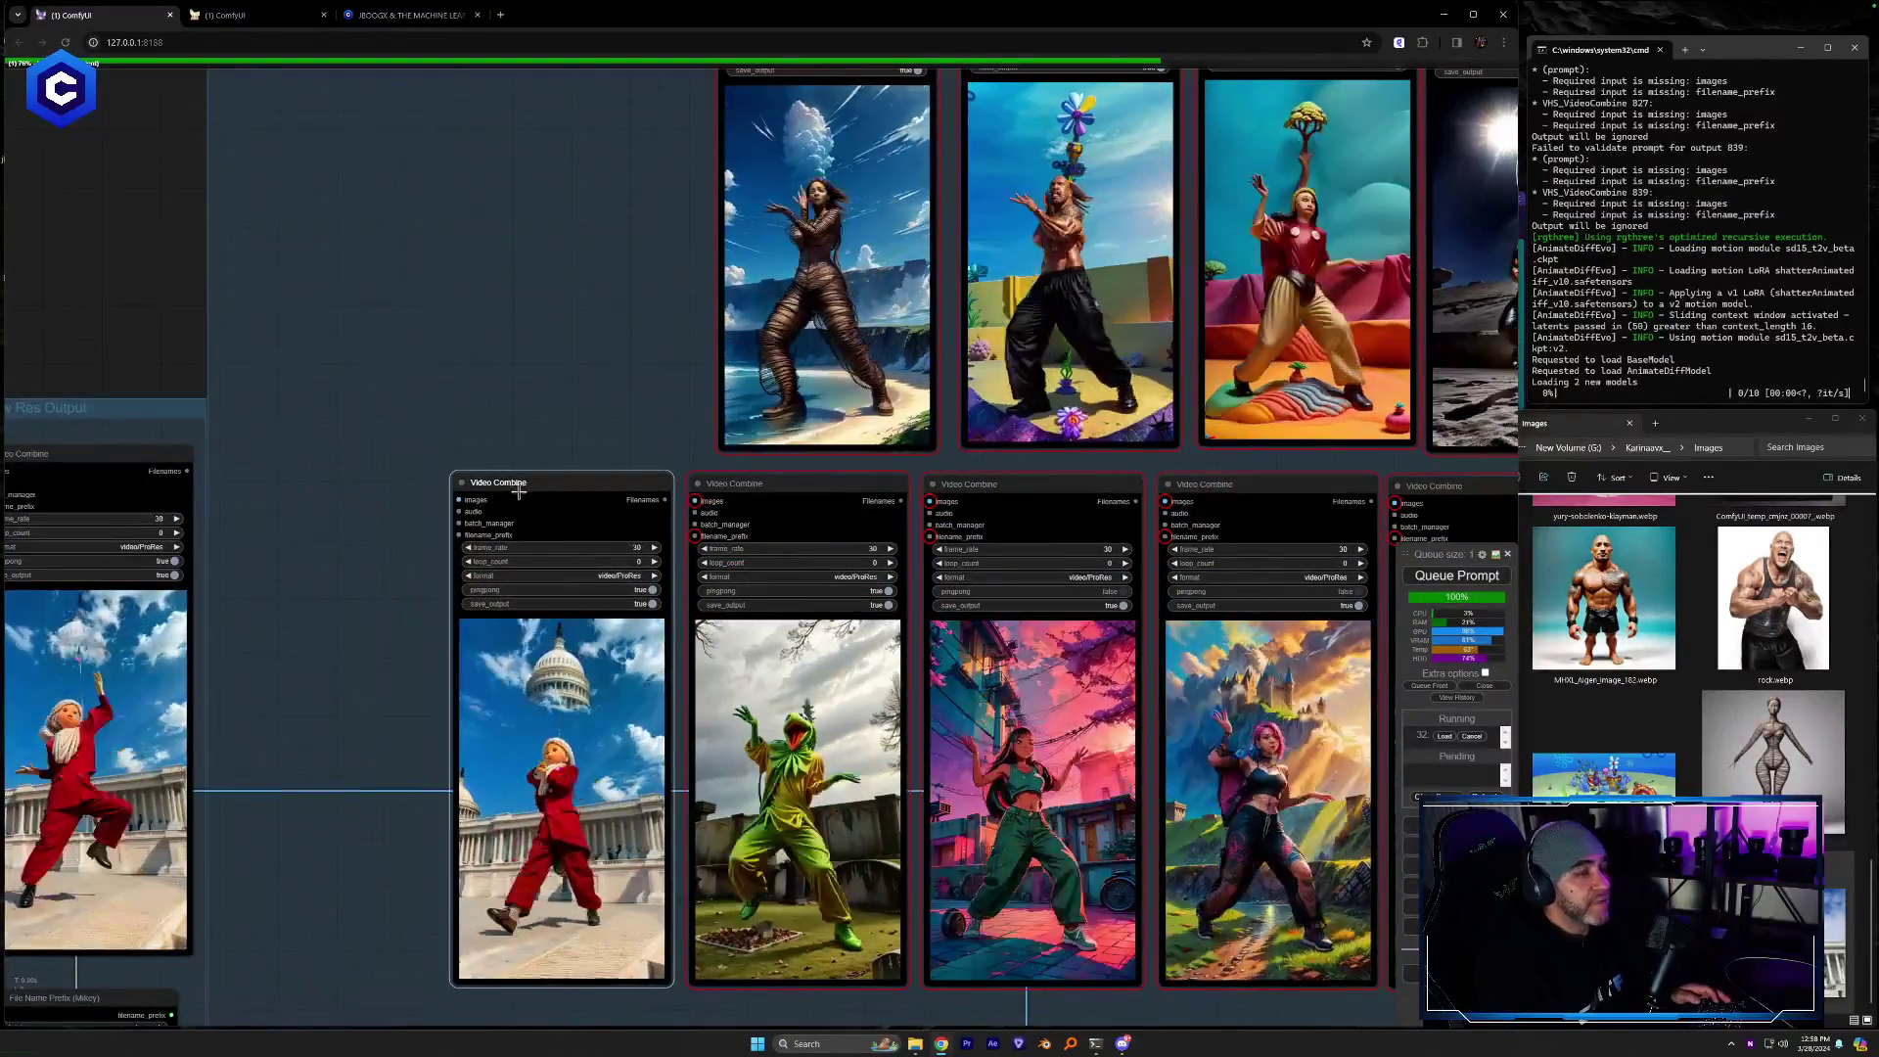
Shift the IPAdapter Noise node in the background group slightly down, below its model loaders
{"action": "left_click_drag", "start_coordinate": [342, 775], "coordinate": [1060, 647]}
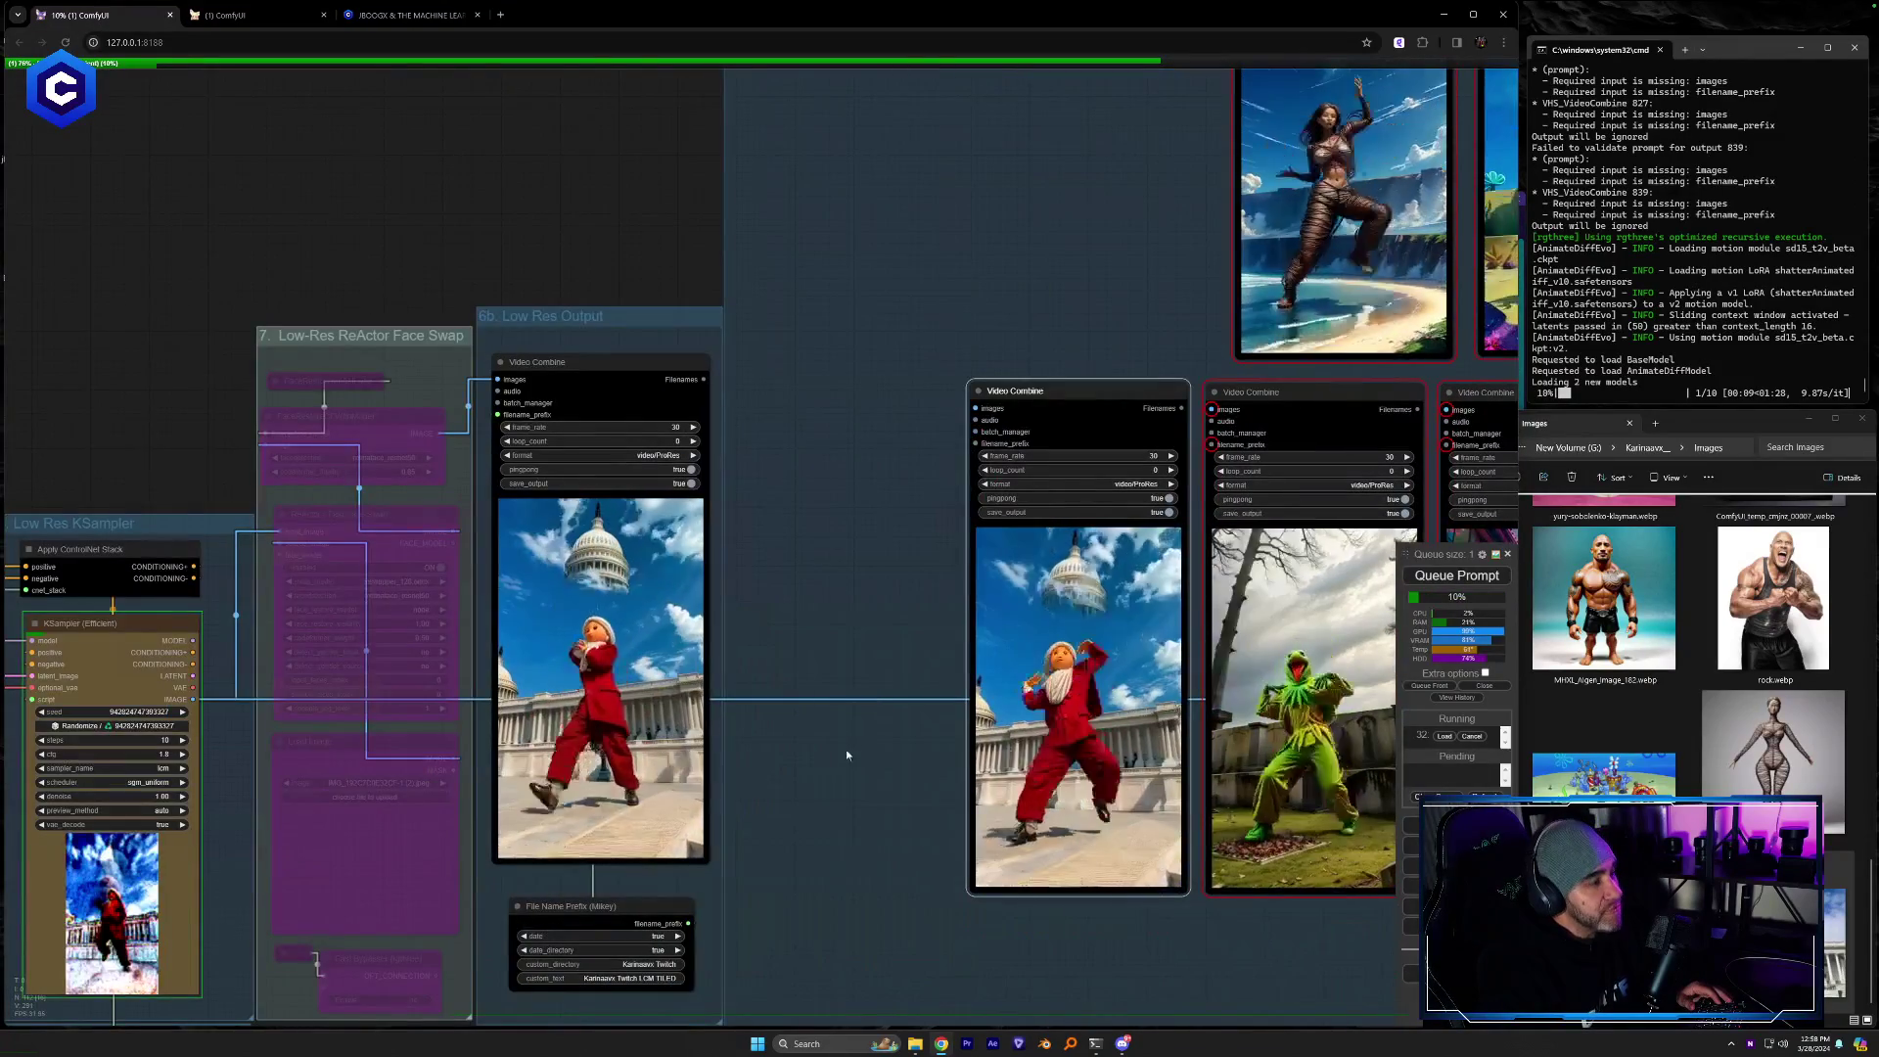
{"action": "left_click_drag", "start_coordinate": [845, 749], "coordinate": [1057, 696]}
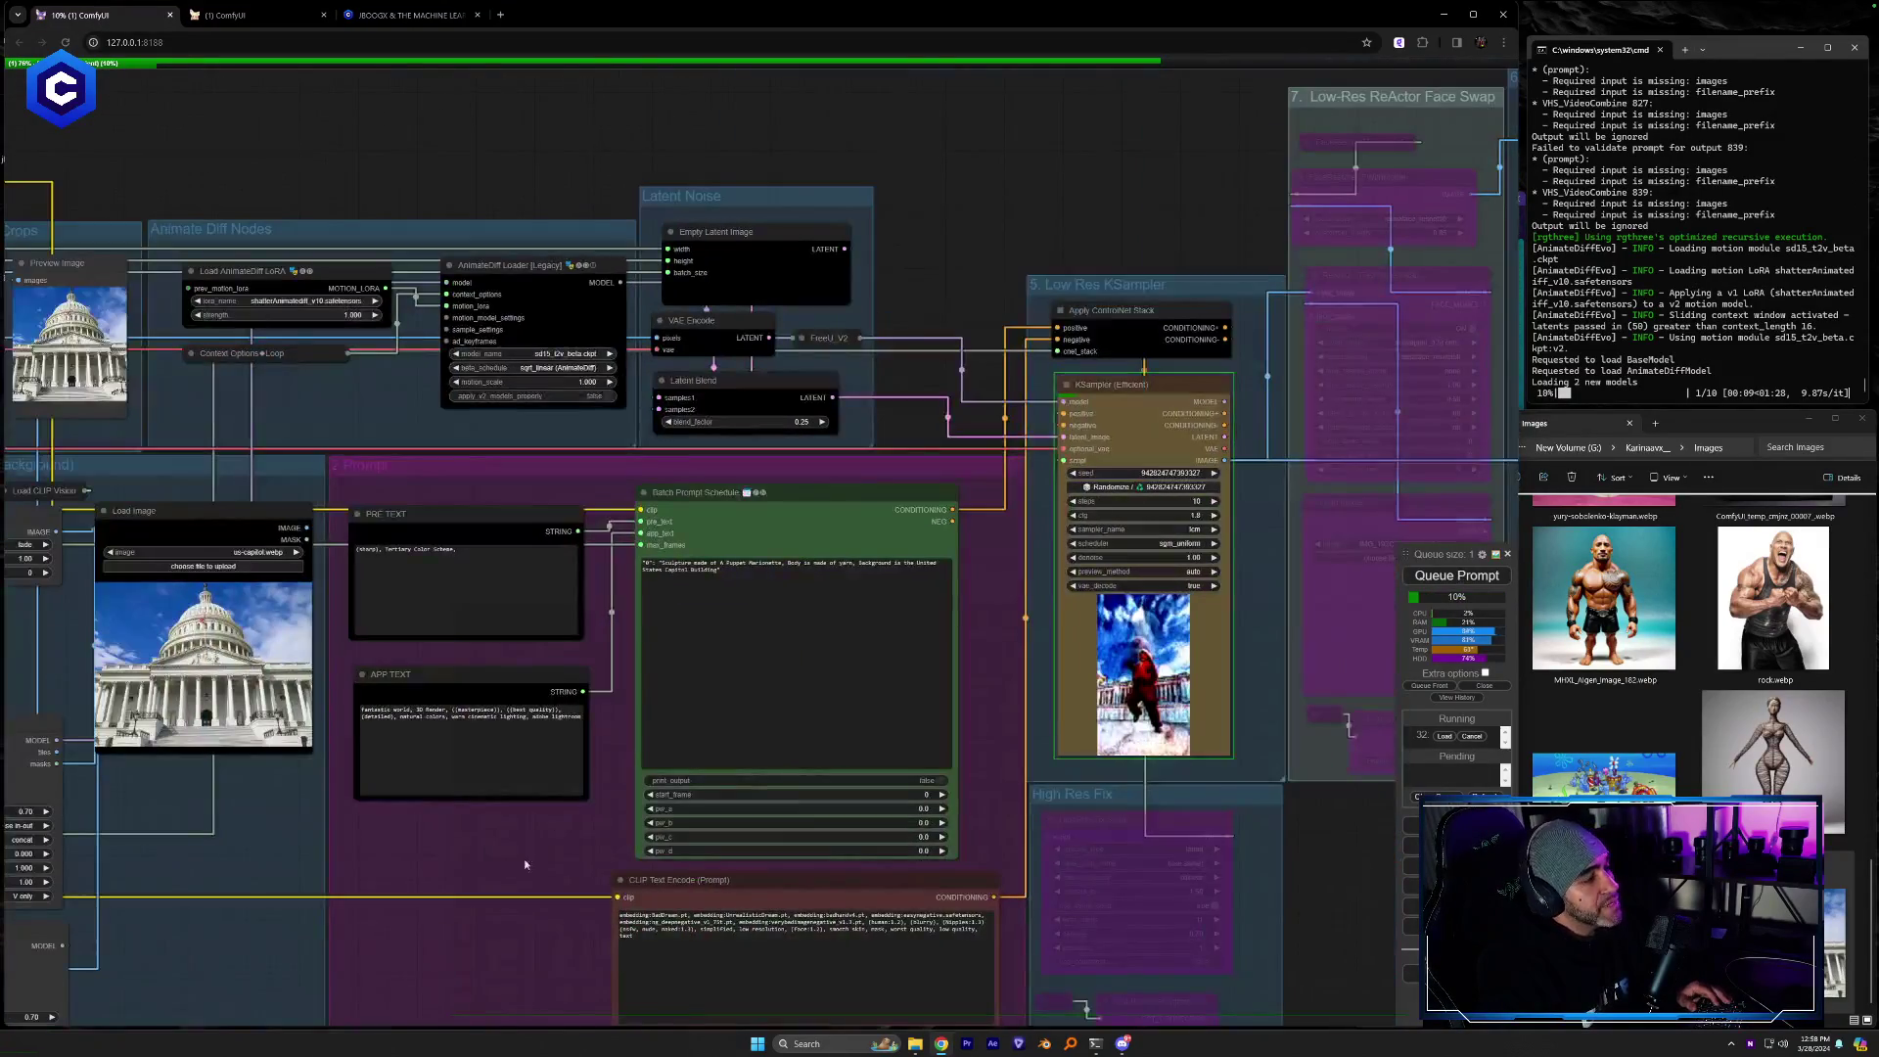
{"action": "left_click_drag", "start_coordinate": [524, 859], "coordinate": [1278, 788]}
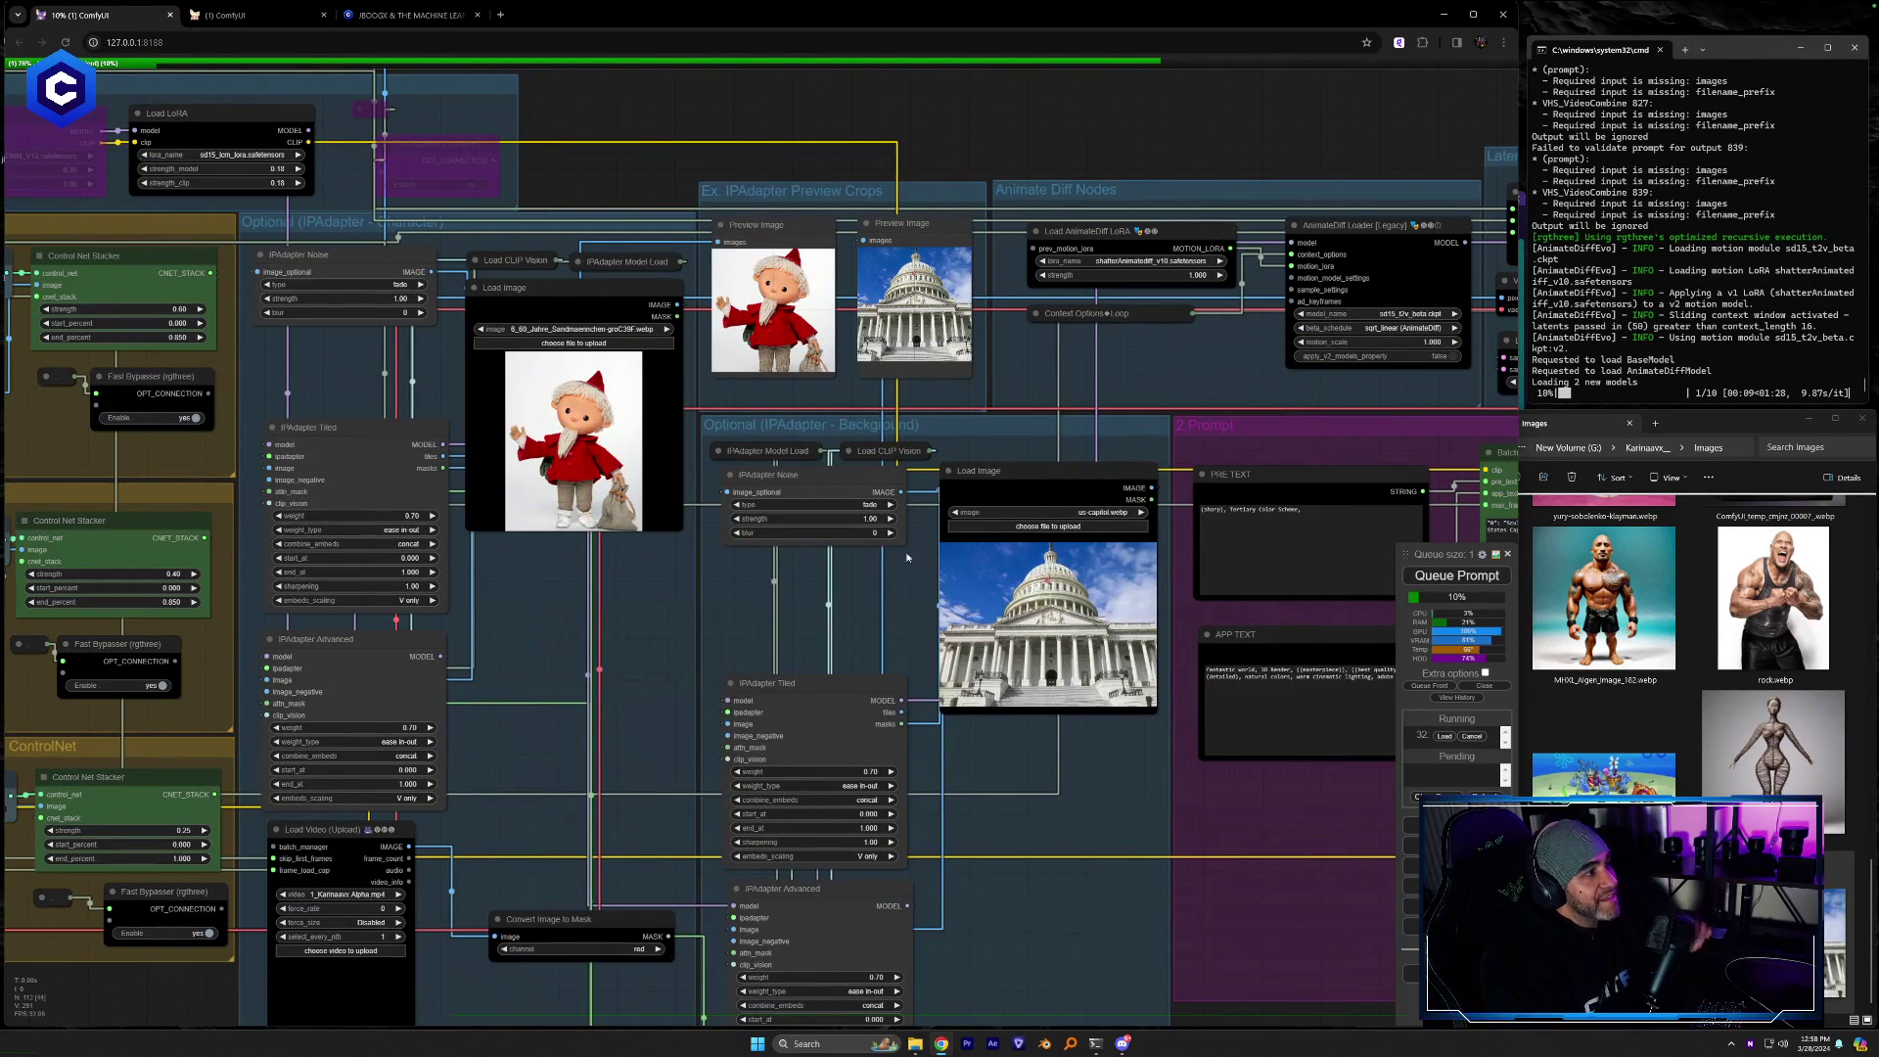
{"action": "left_click_drag", "start_coordinate": [847, 492], "coordinate": [750, 557]}
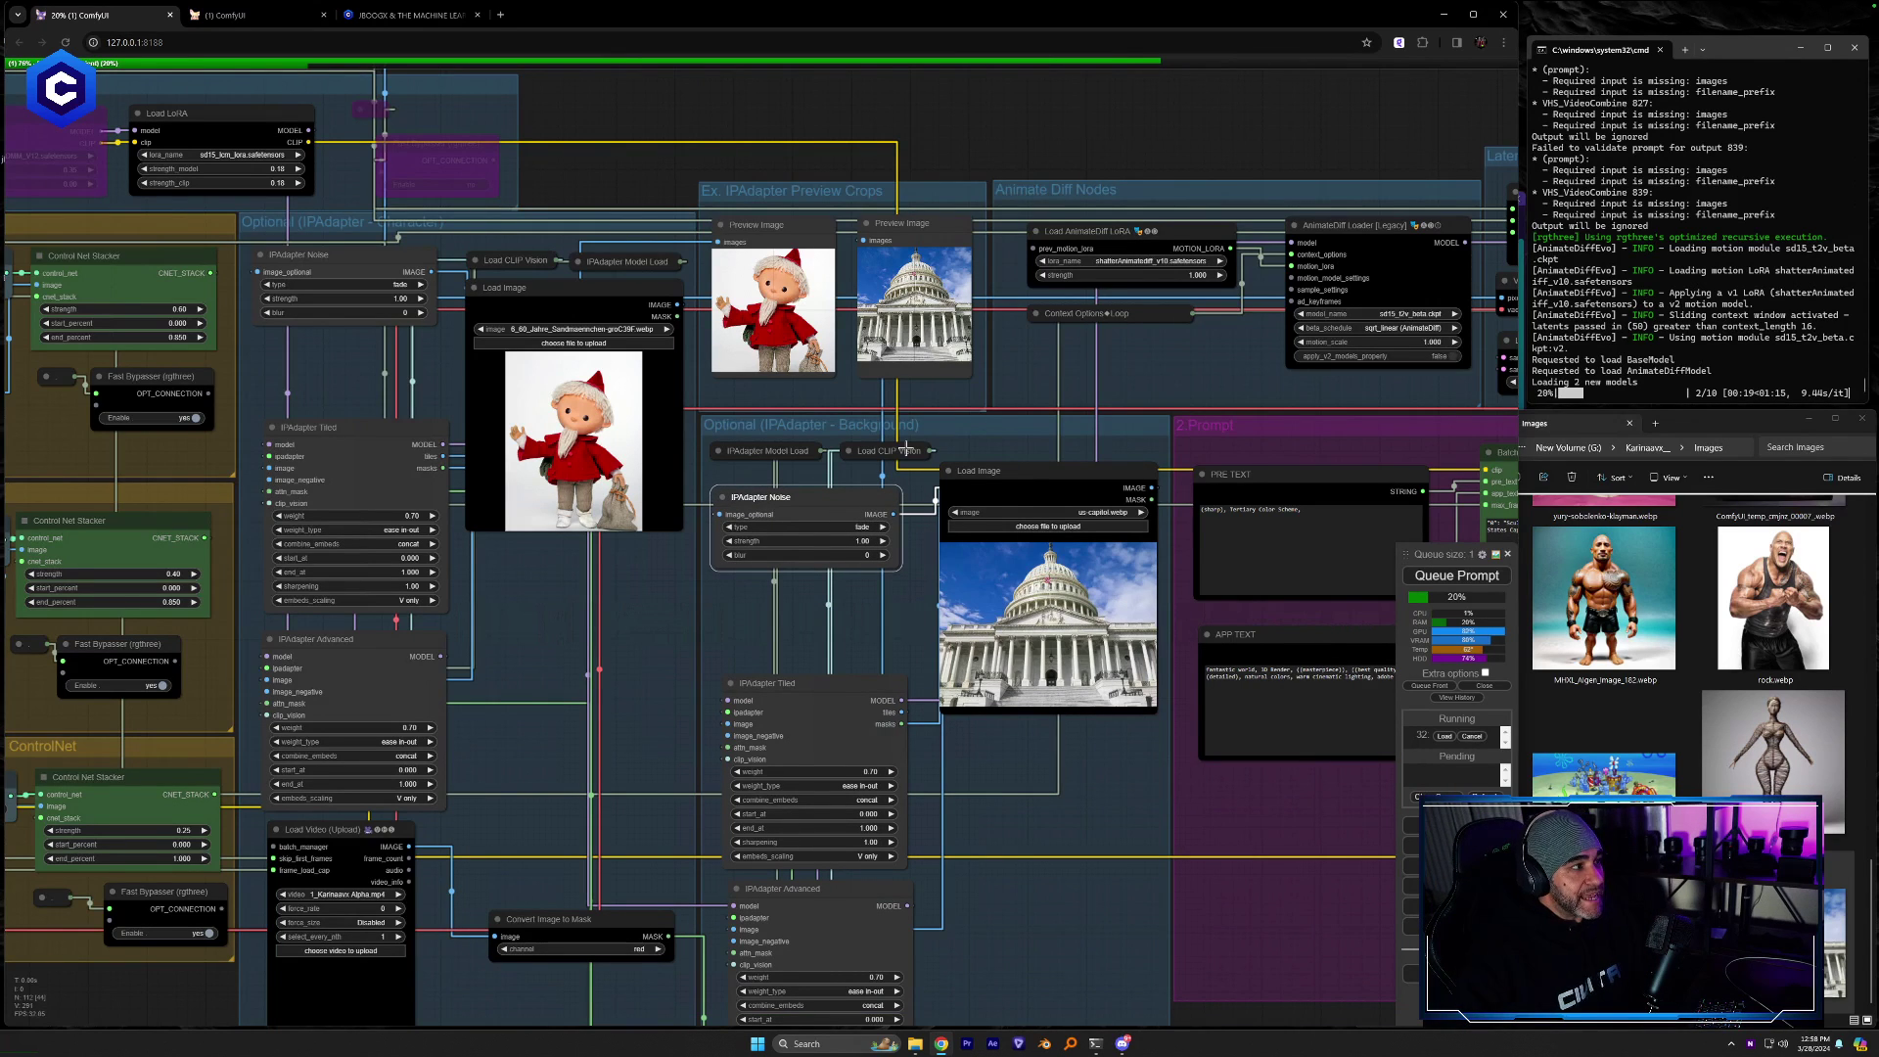
Examine the background IPAdapter Noise and IPAdapter Tiled settings alongside the character IPAdapter nodes and their reference images
{"action": "scroll", "coordinate": [831, 490], "scroll_direction": "up", "scroll_amount": 4}
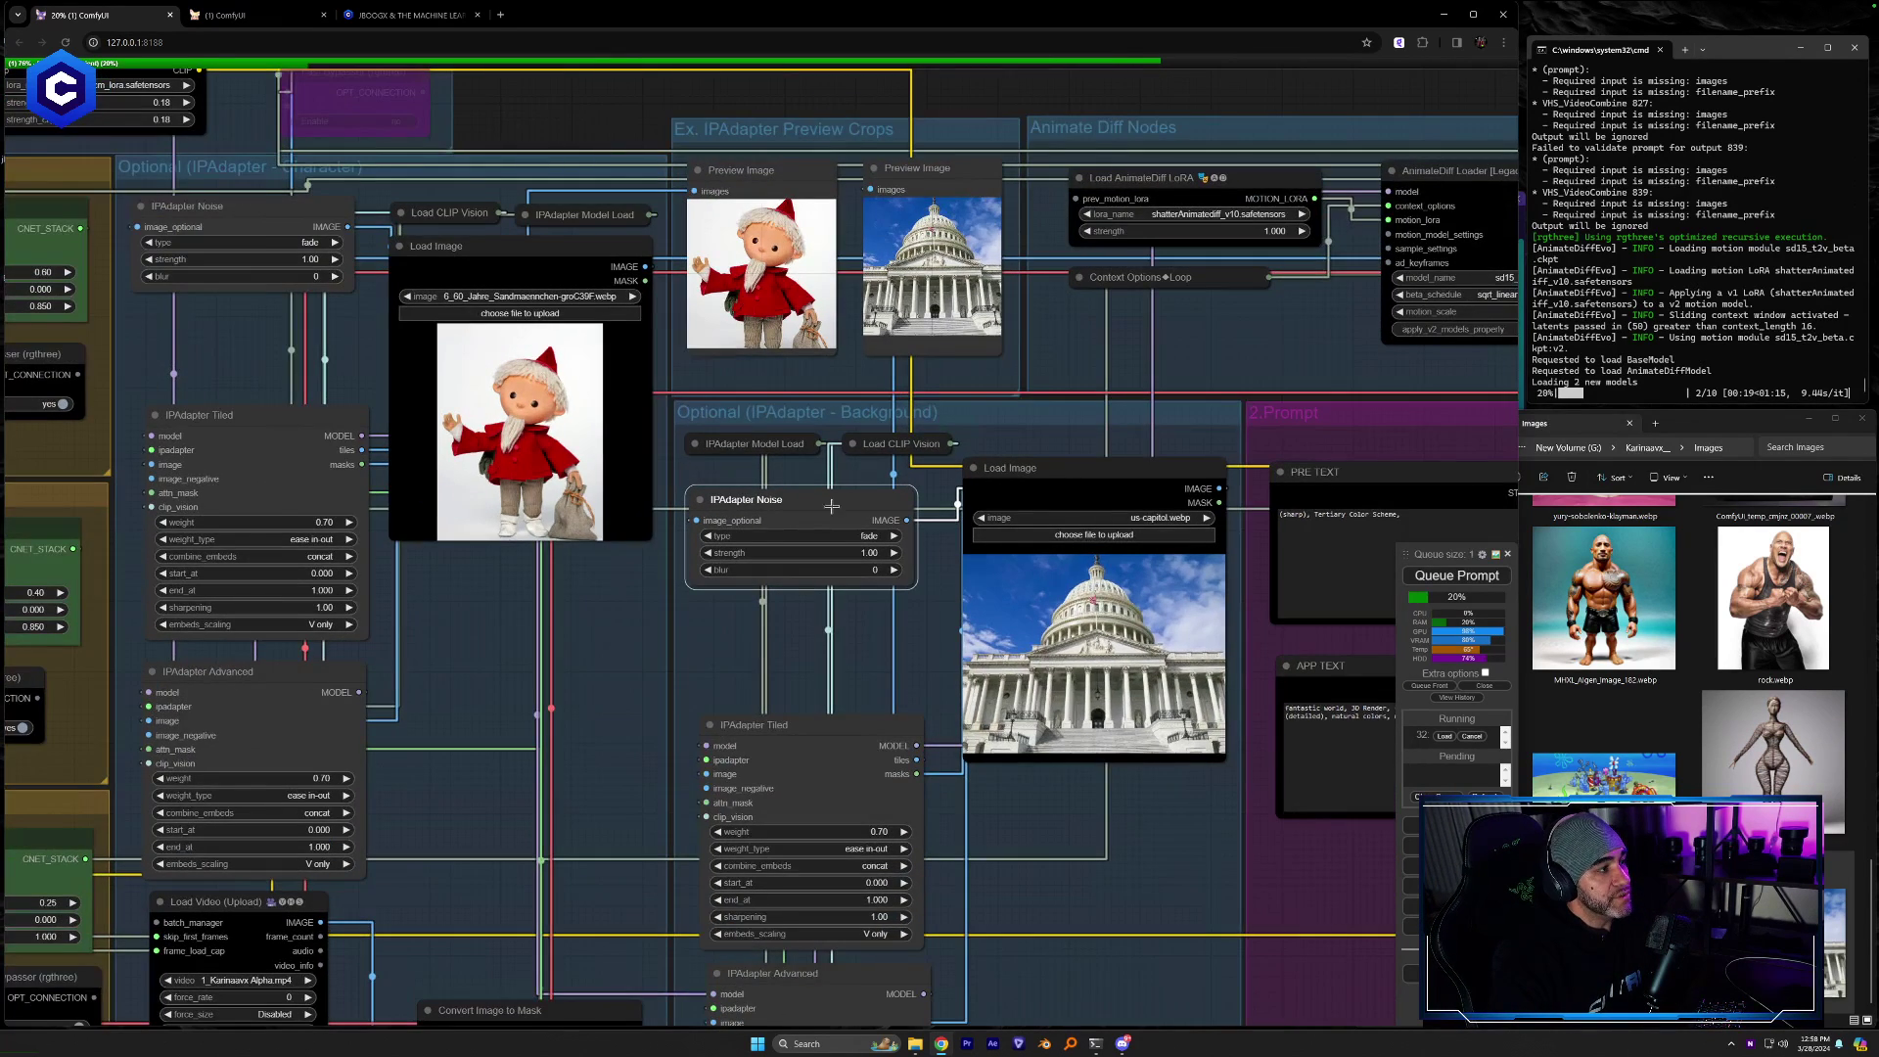
{"action": "left_click_drag", "start_coordinate": [845, 659], "coordinate": [852, 619]}
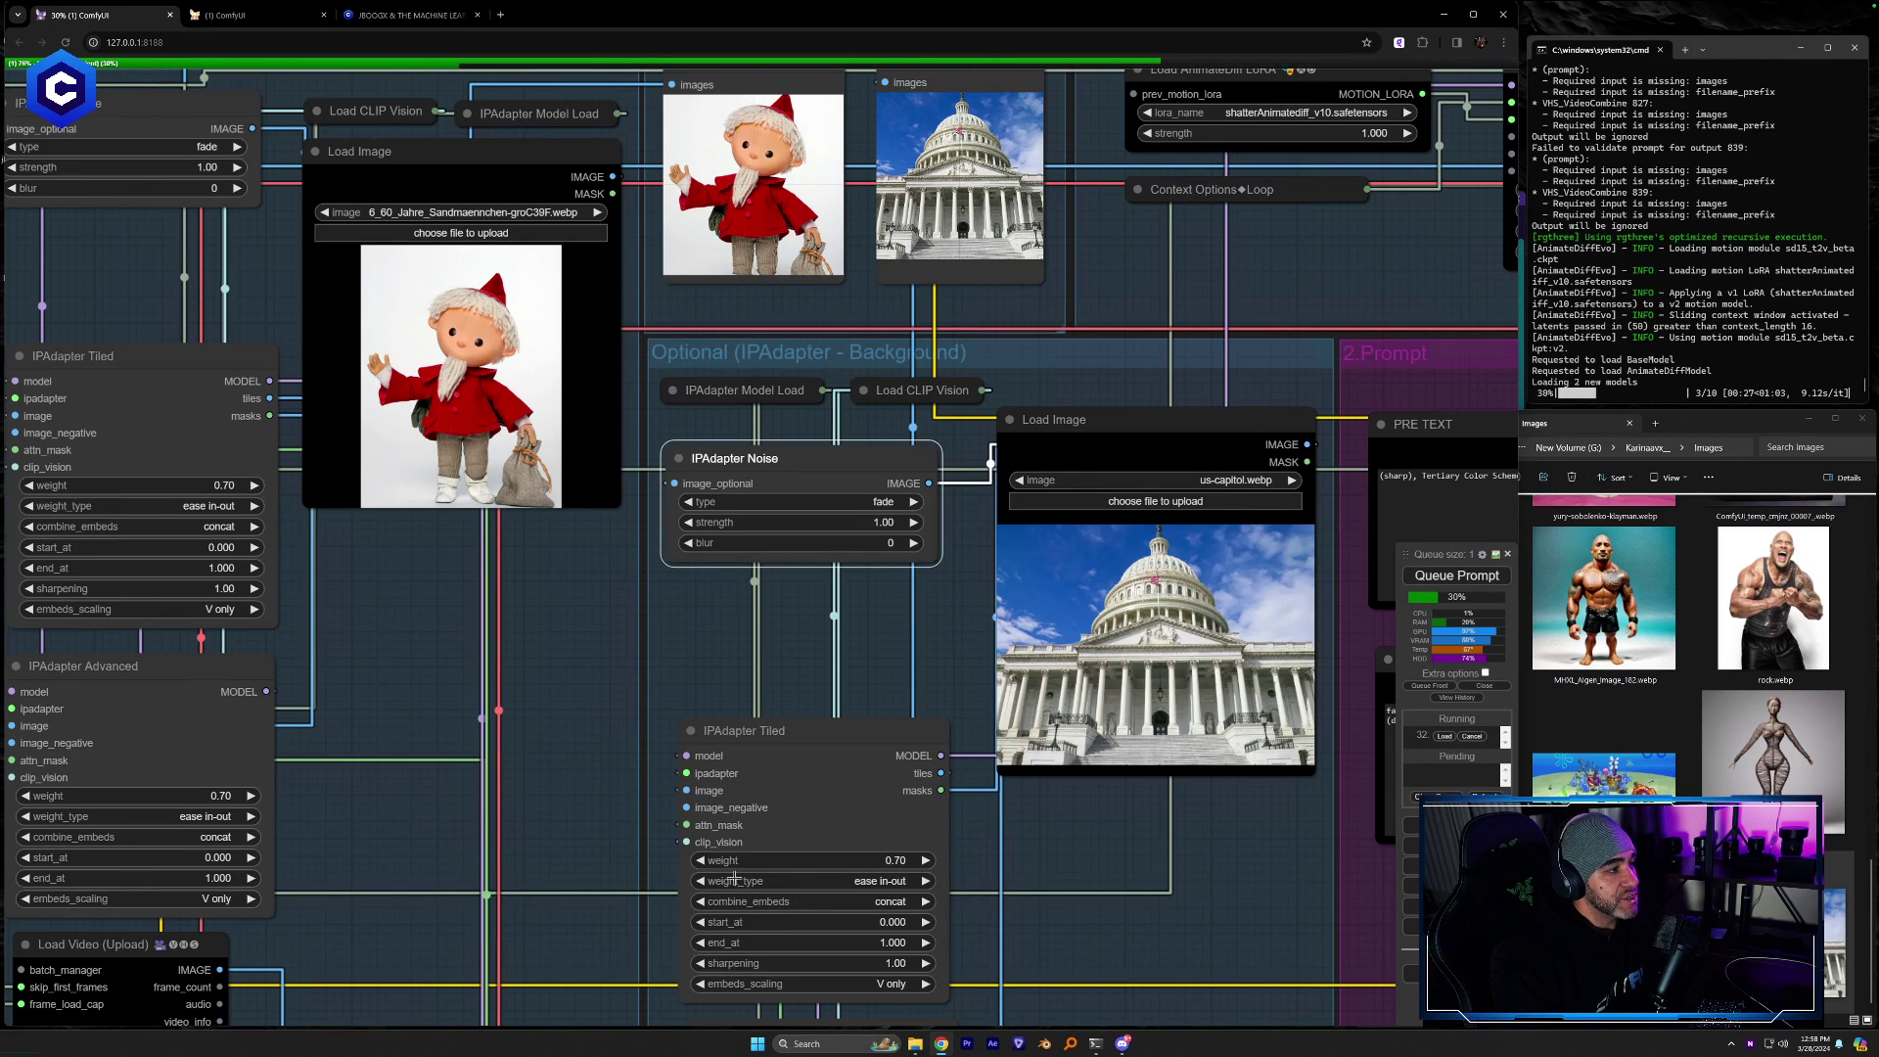
{"action": "scroll", "coordinate": [785, 874], "scroll_direction": "up", "scroll_amount": 4}
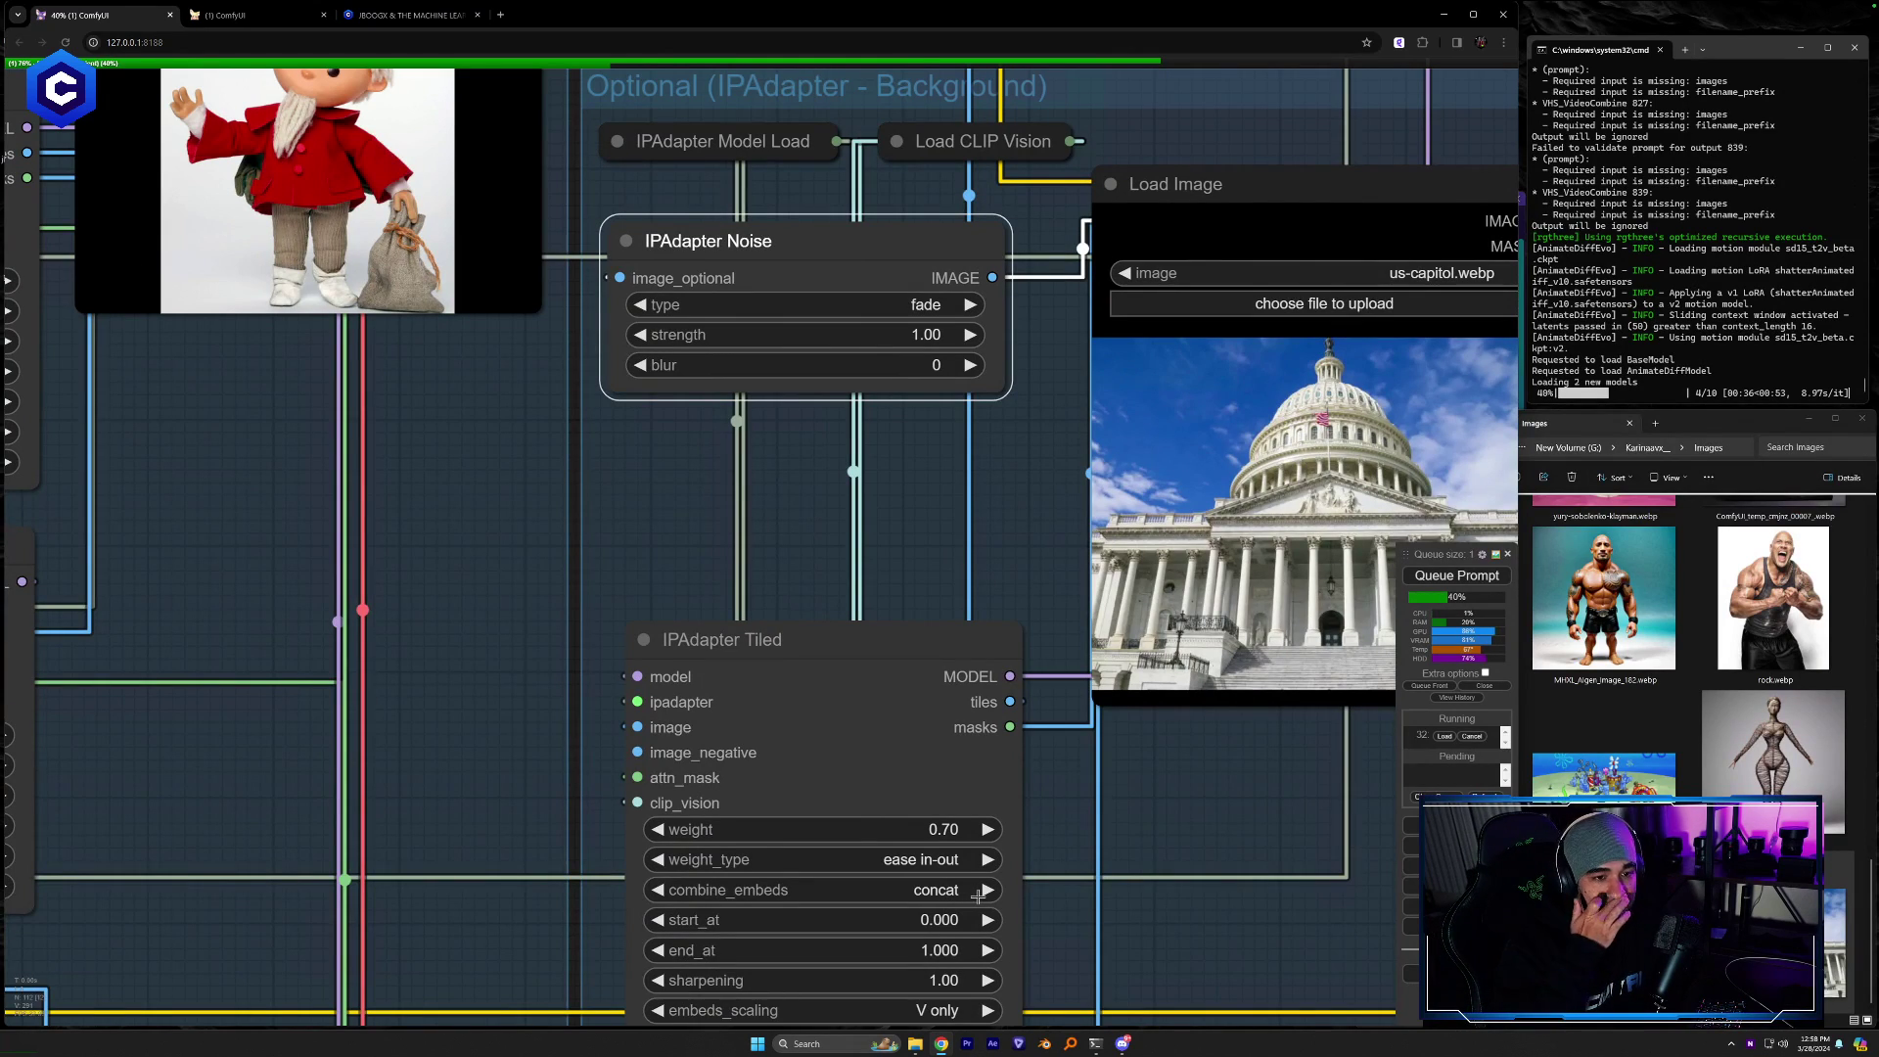
{"action": "scroll", "coordinate": [913, 846], "scroll_direction": "down", "scroll_amount": 8}
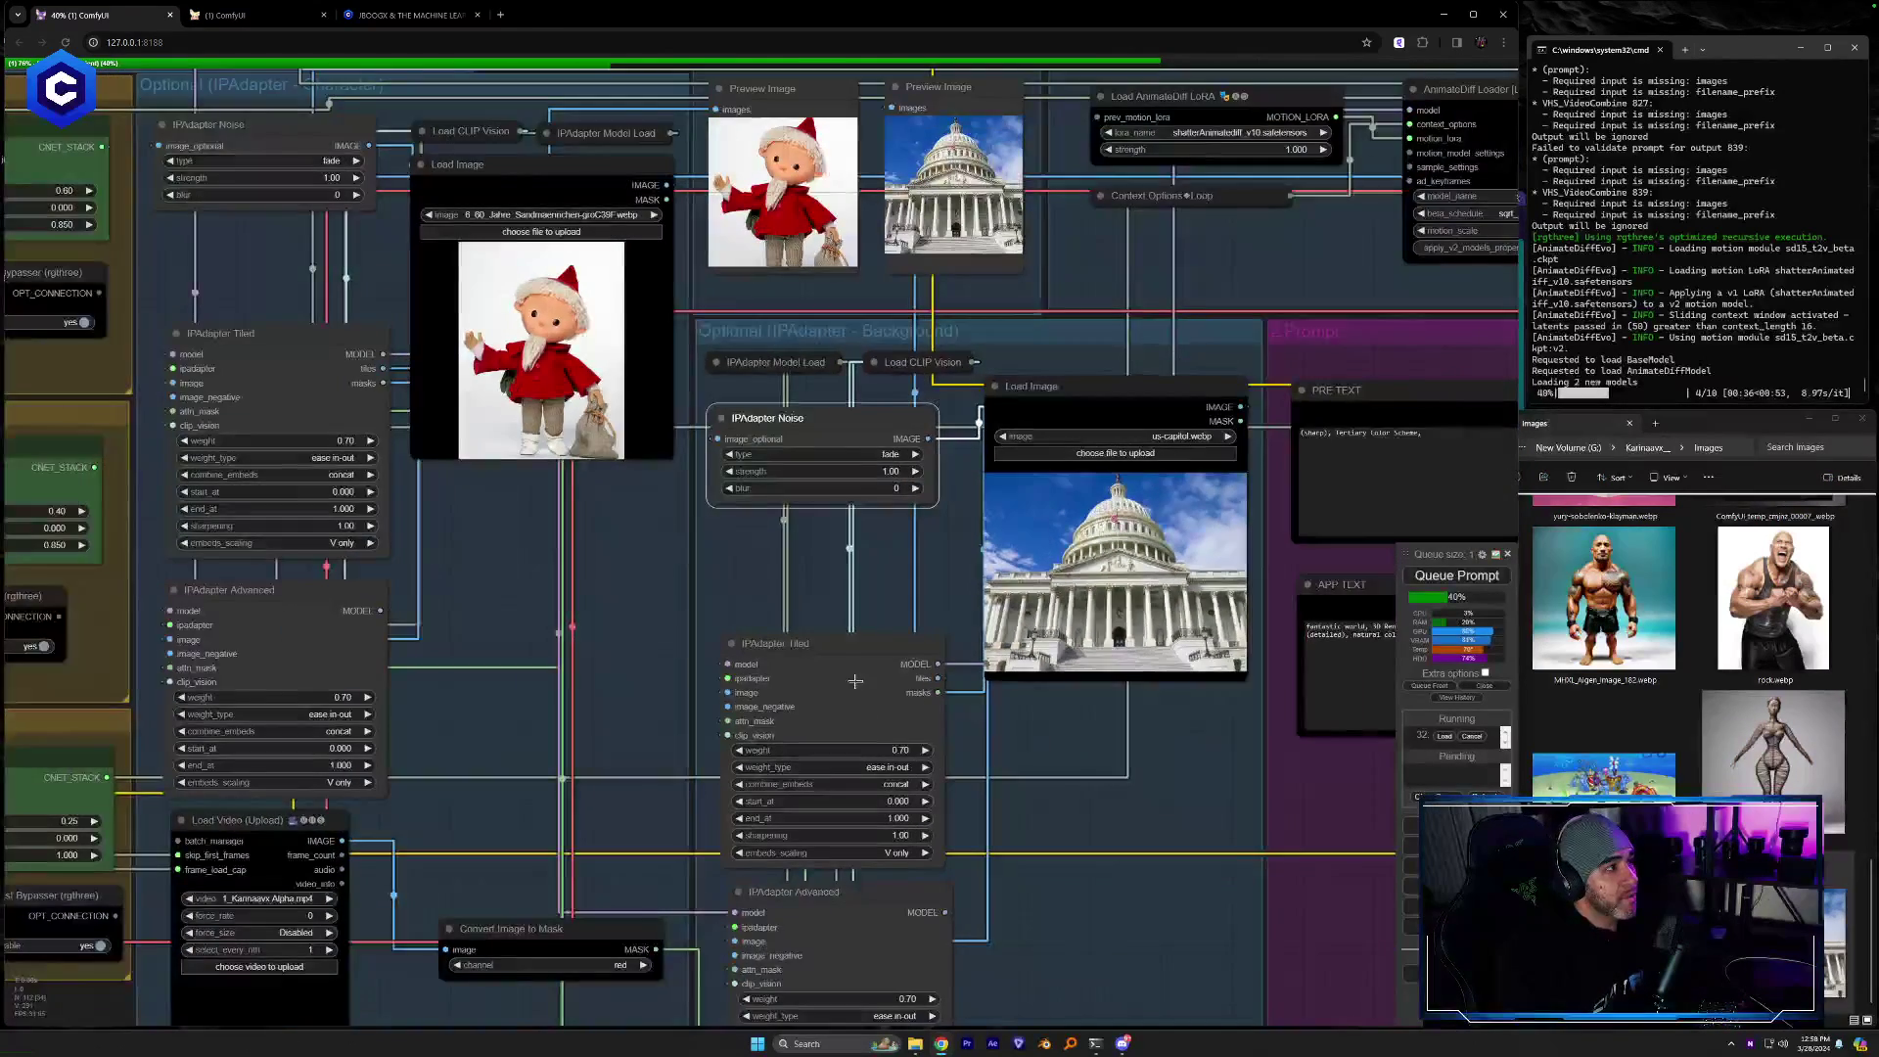
{"action": "scroll", "coordinate": [805, 638], "scroll_direction": "up", "scroll_amount": 4}
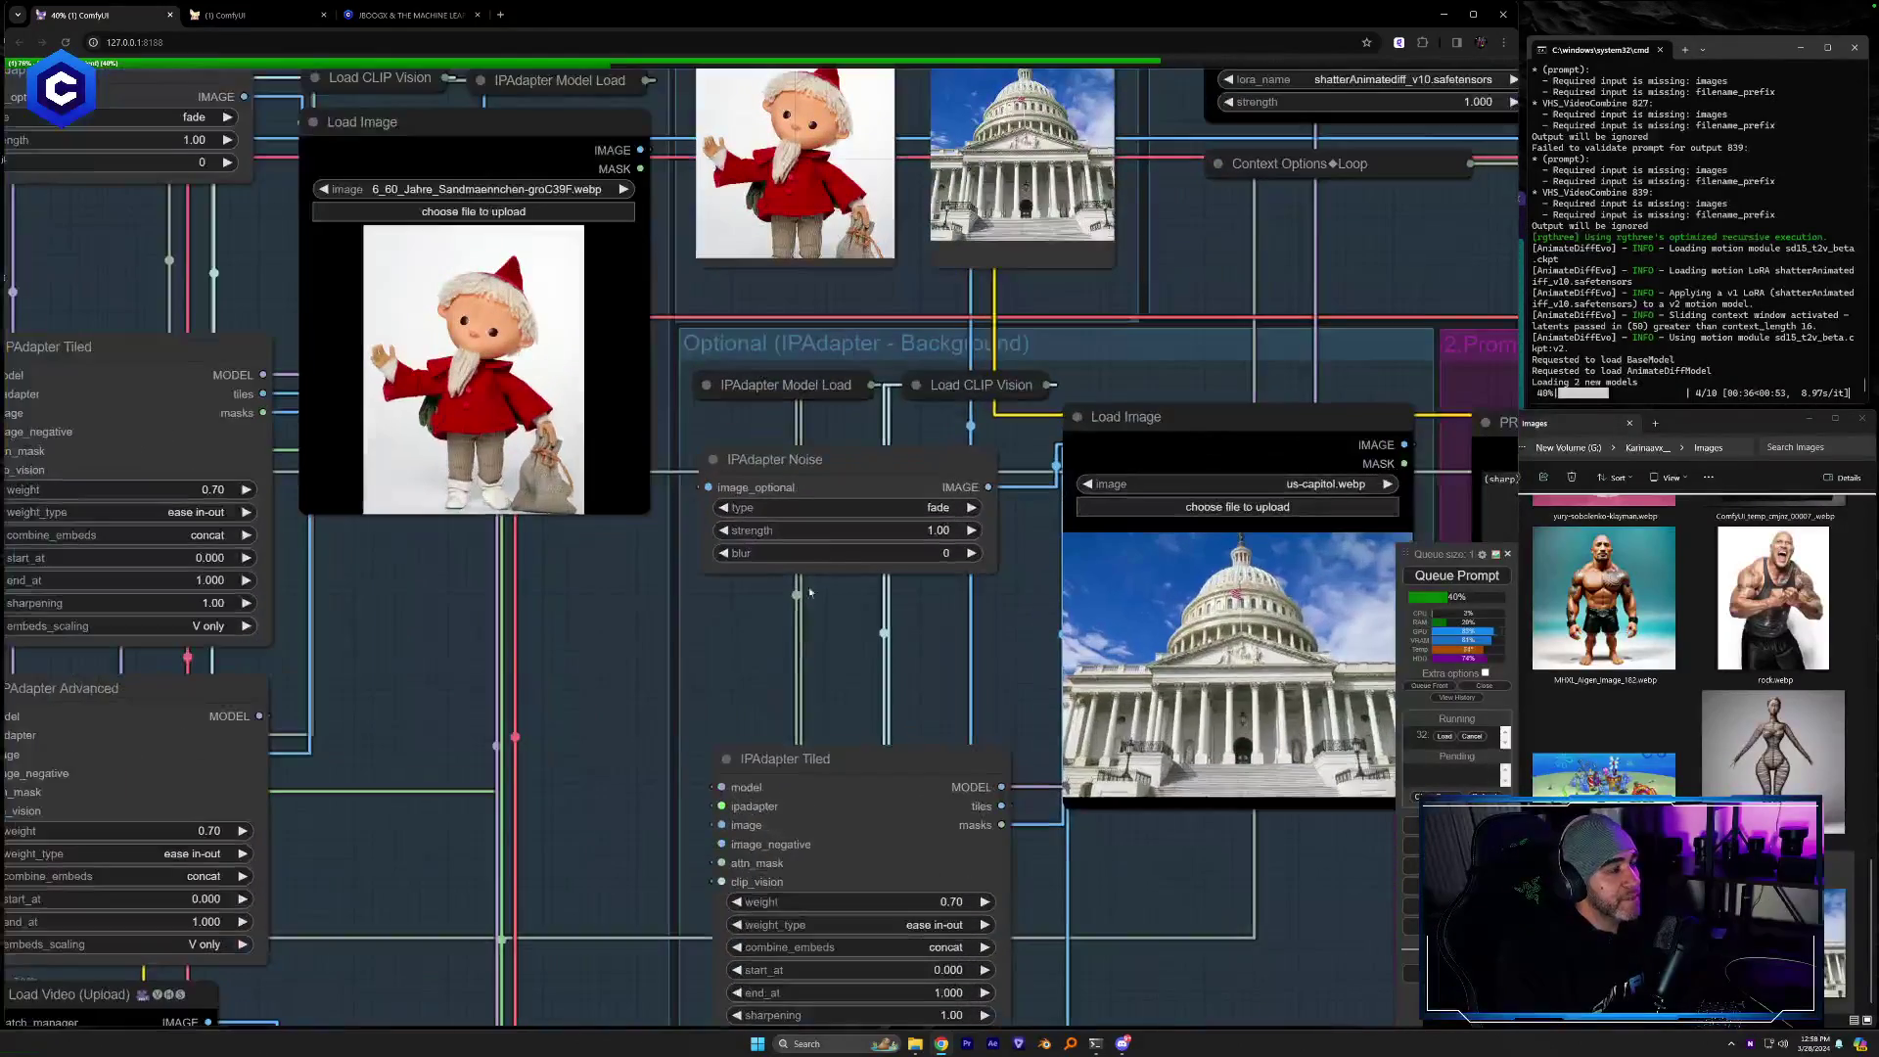
{"action": "scroll", "coordinate": [884, 588], "scroll_direction": "down", "scroll_amount": 2}
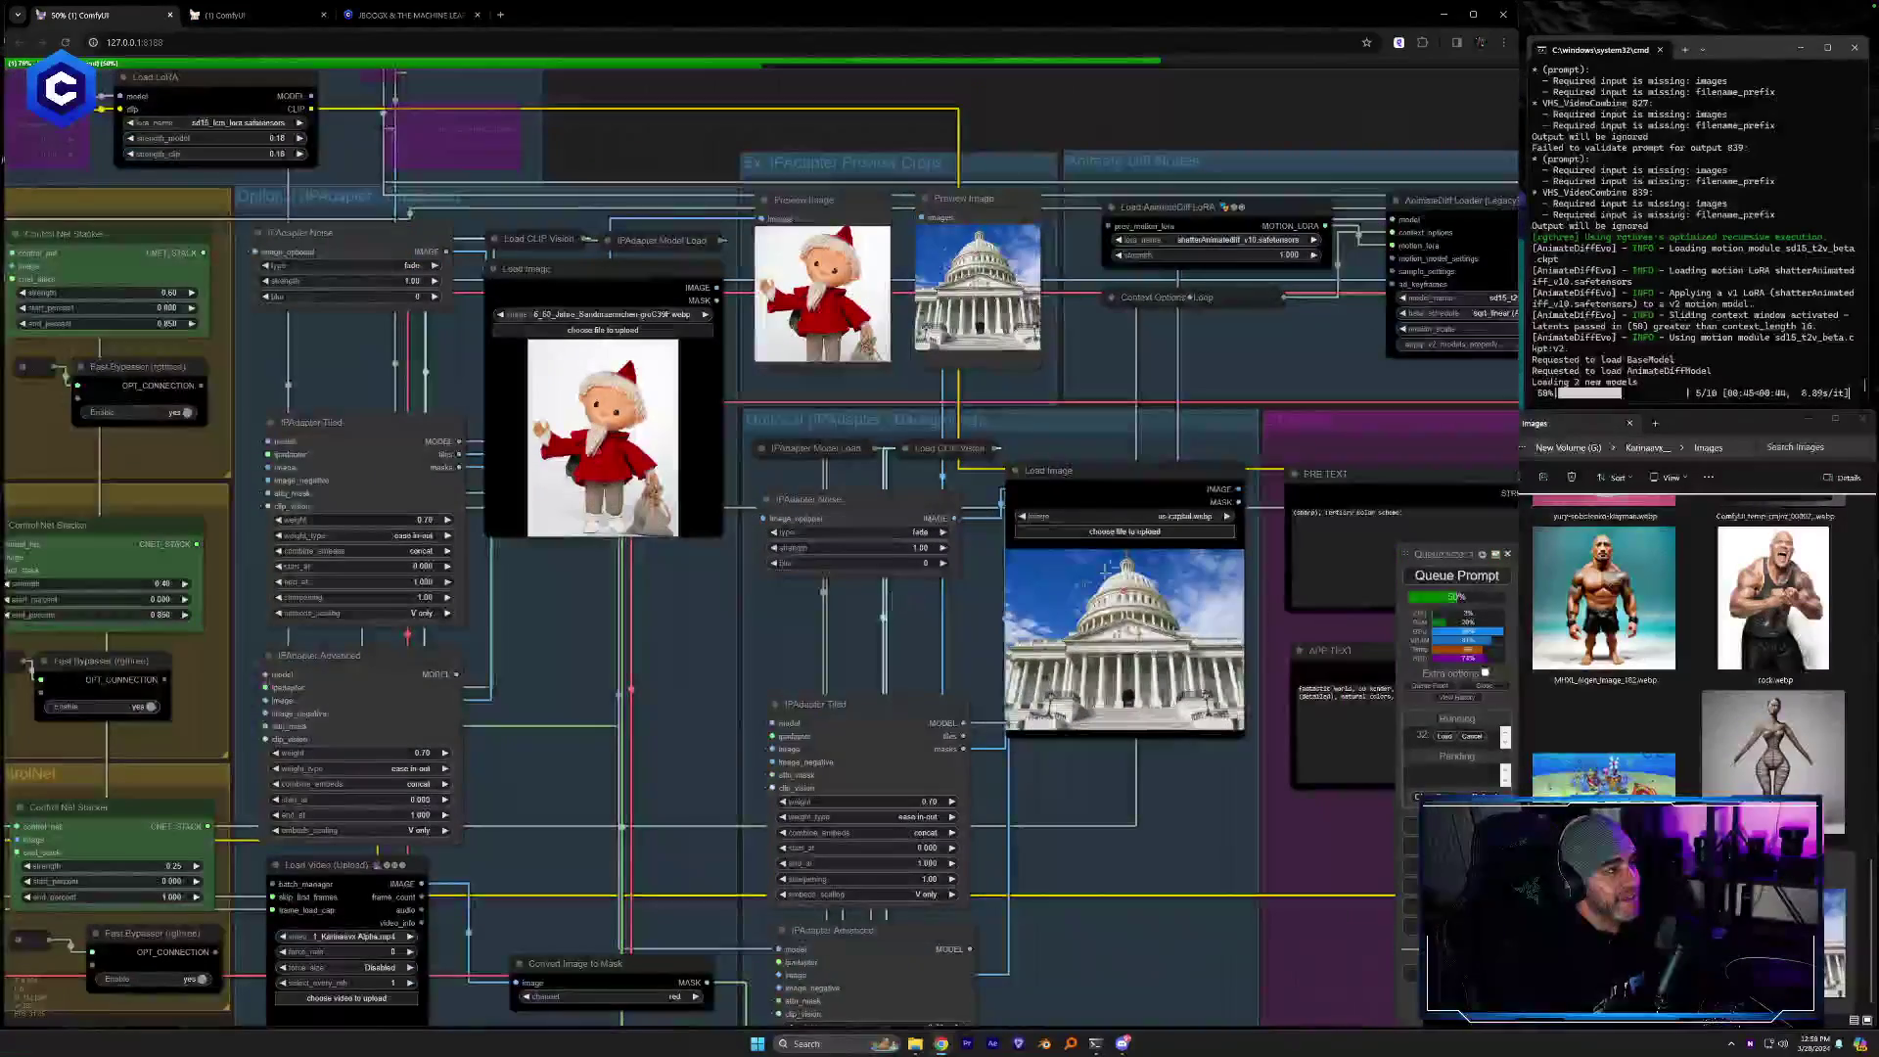
{"action": "left_click_drag", "start_coordinate": [839, 518], "coordinate": [882, 523]}
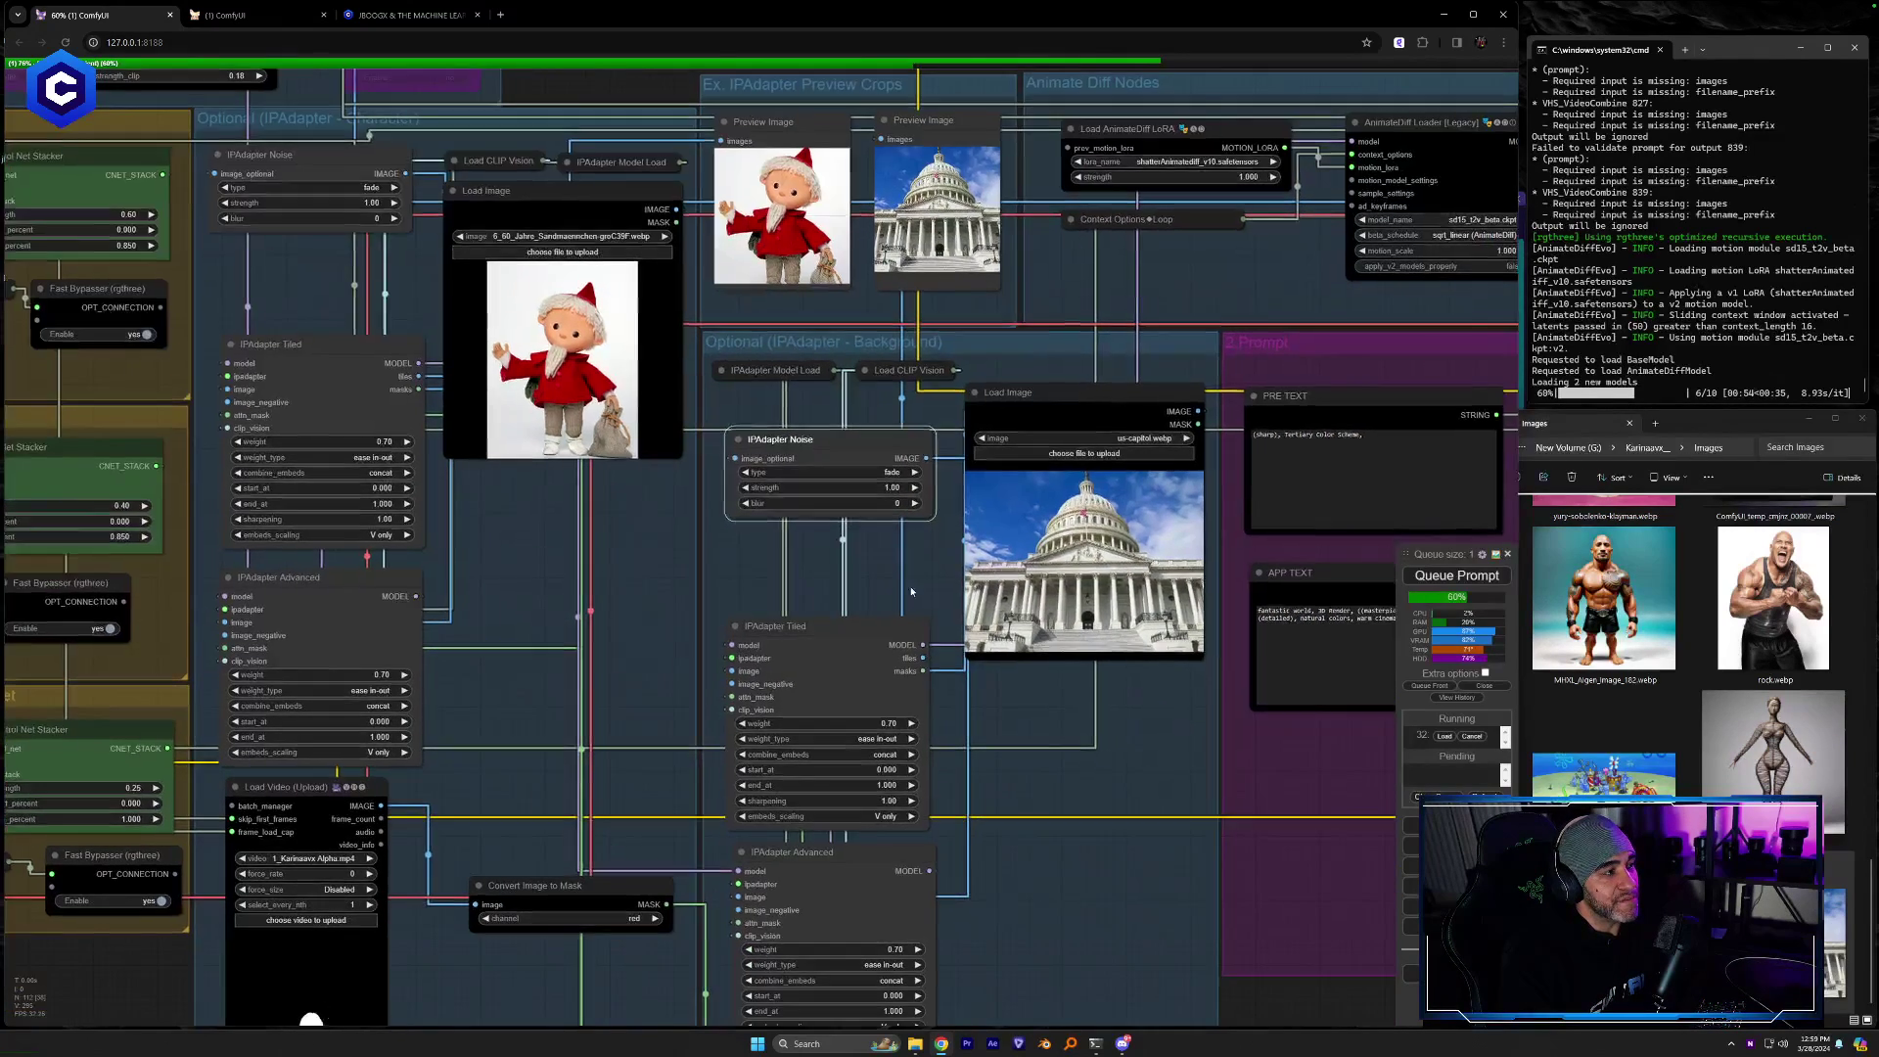
{"action": "scroll", "coordinate": [872, 584], "scroll_direction": "up", "scroll_amount": 4}
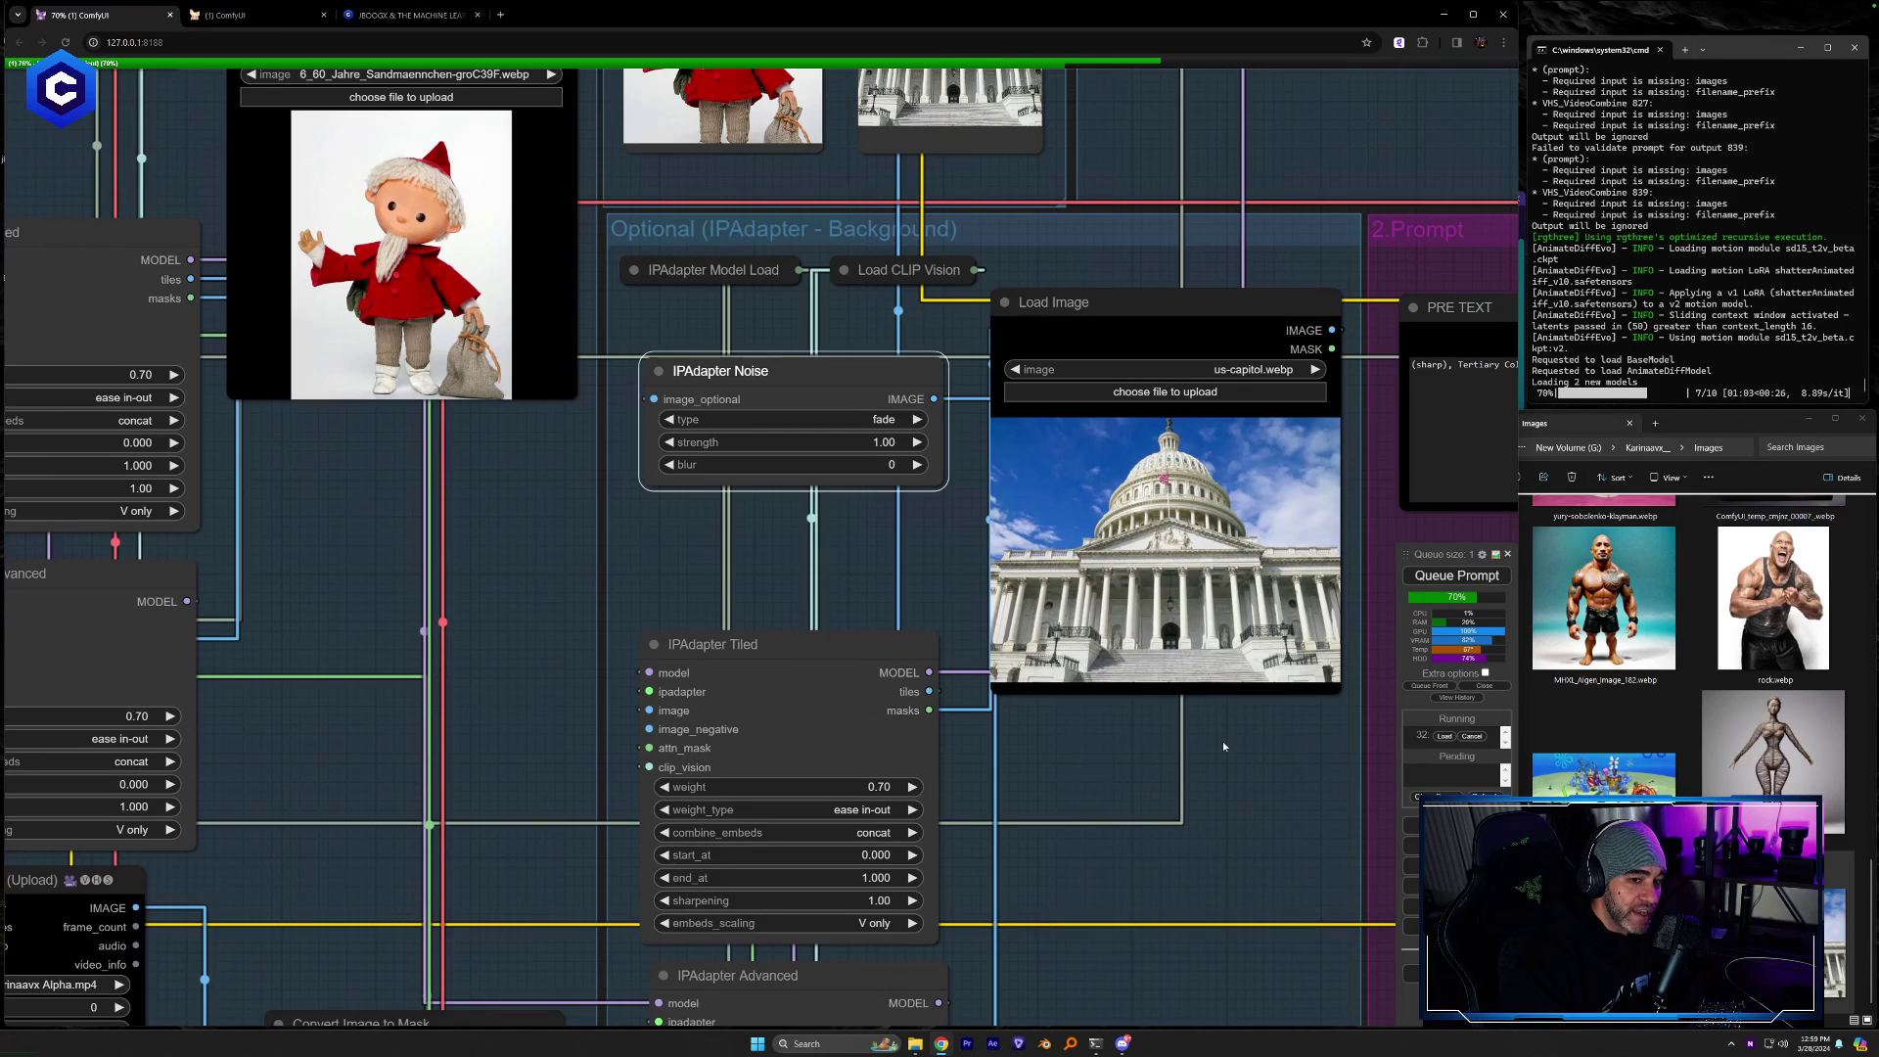
{"action": "scroll", "coordinate": [1231, 779], "scroll_direction": "down", "scroll_amount": 5}
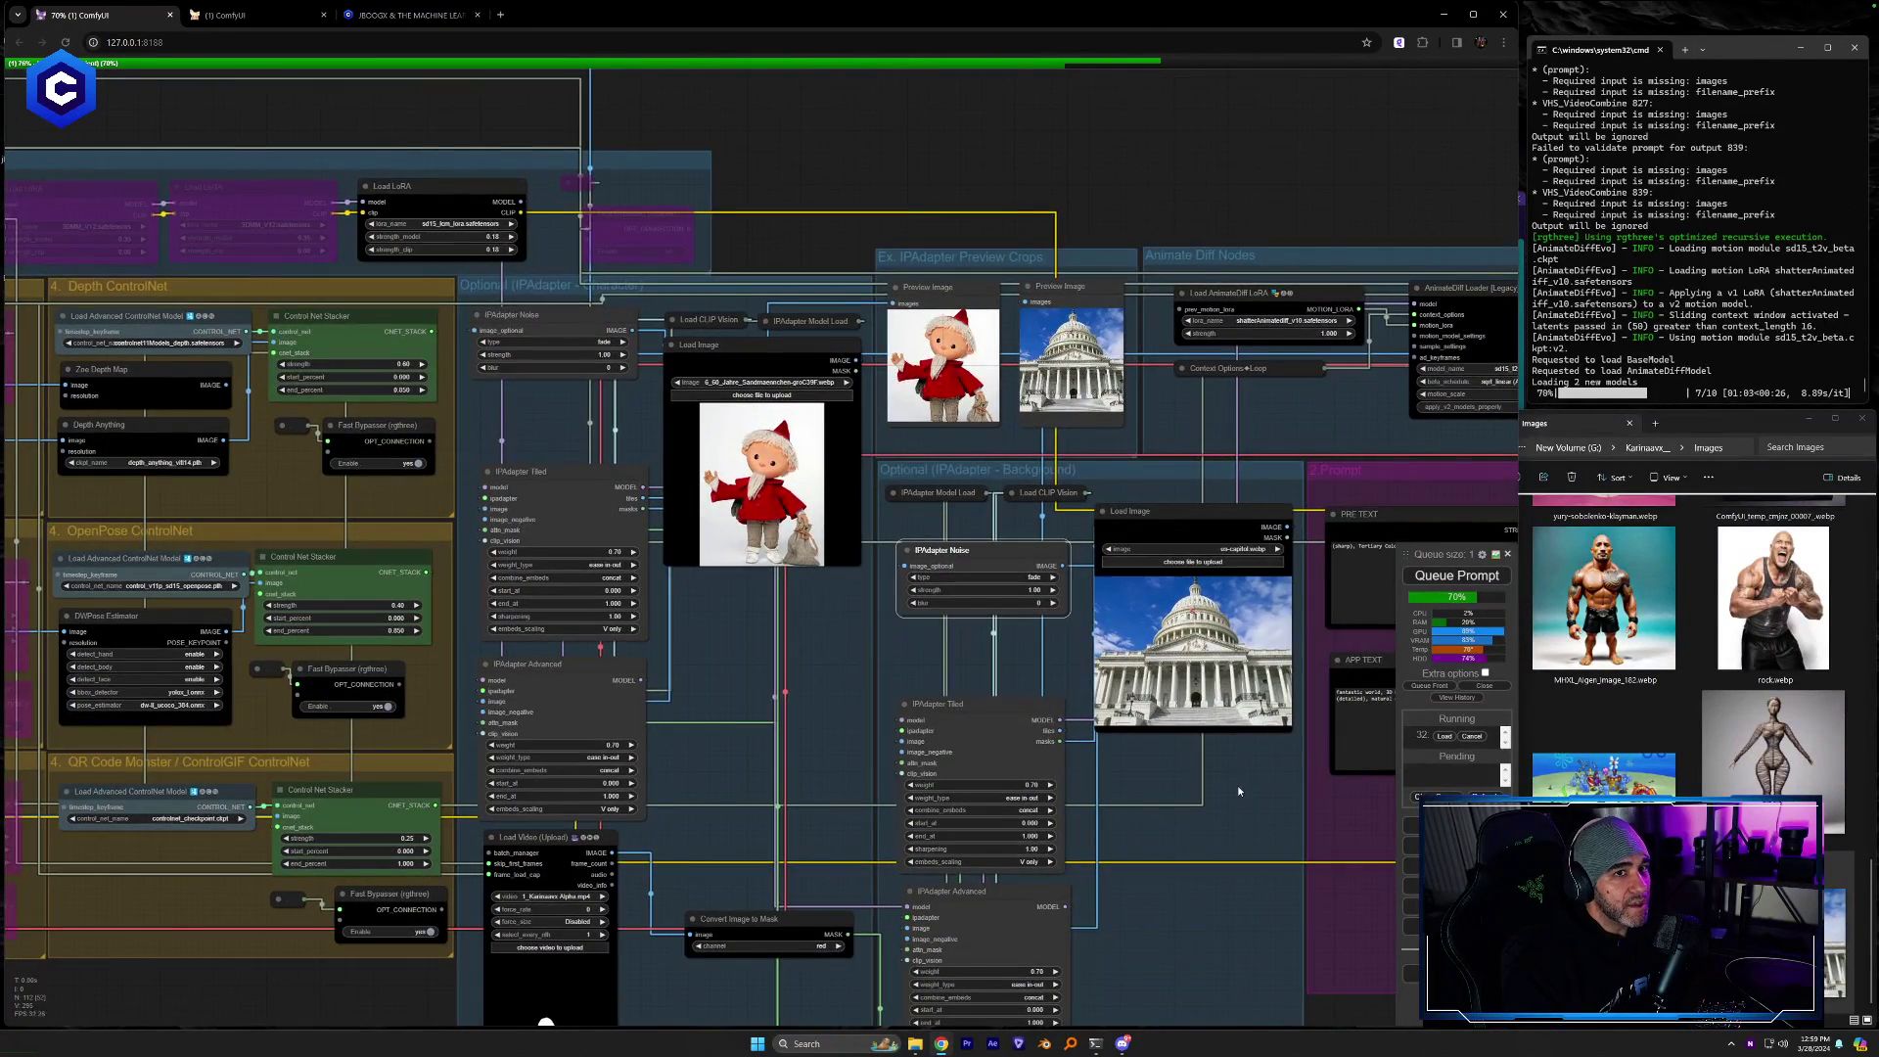
Examine the running generation's marionette output and the character and background IPAdapter nodes with their reference images
{"action": "left_click_drag", "start_coordinate": [1237, 784], "coordinate": [3, 721]}
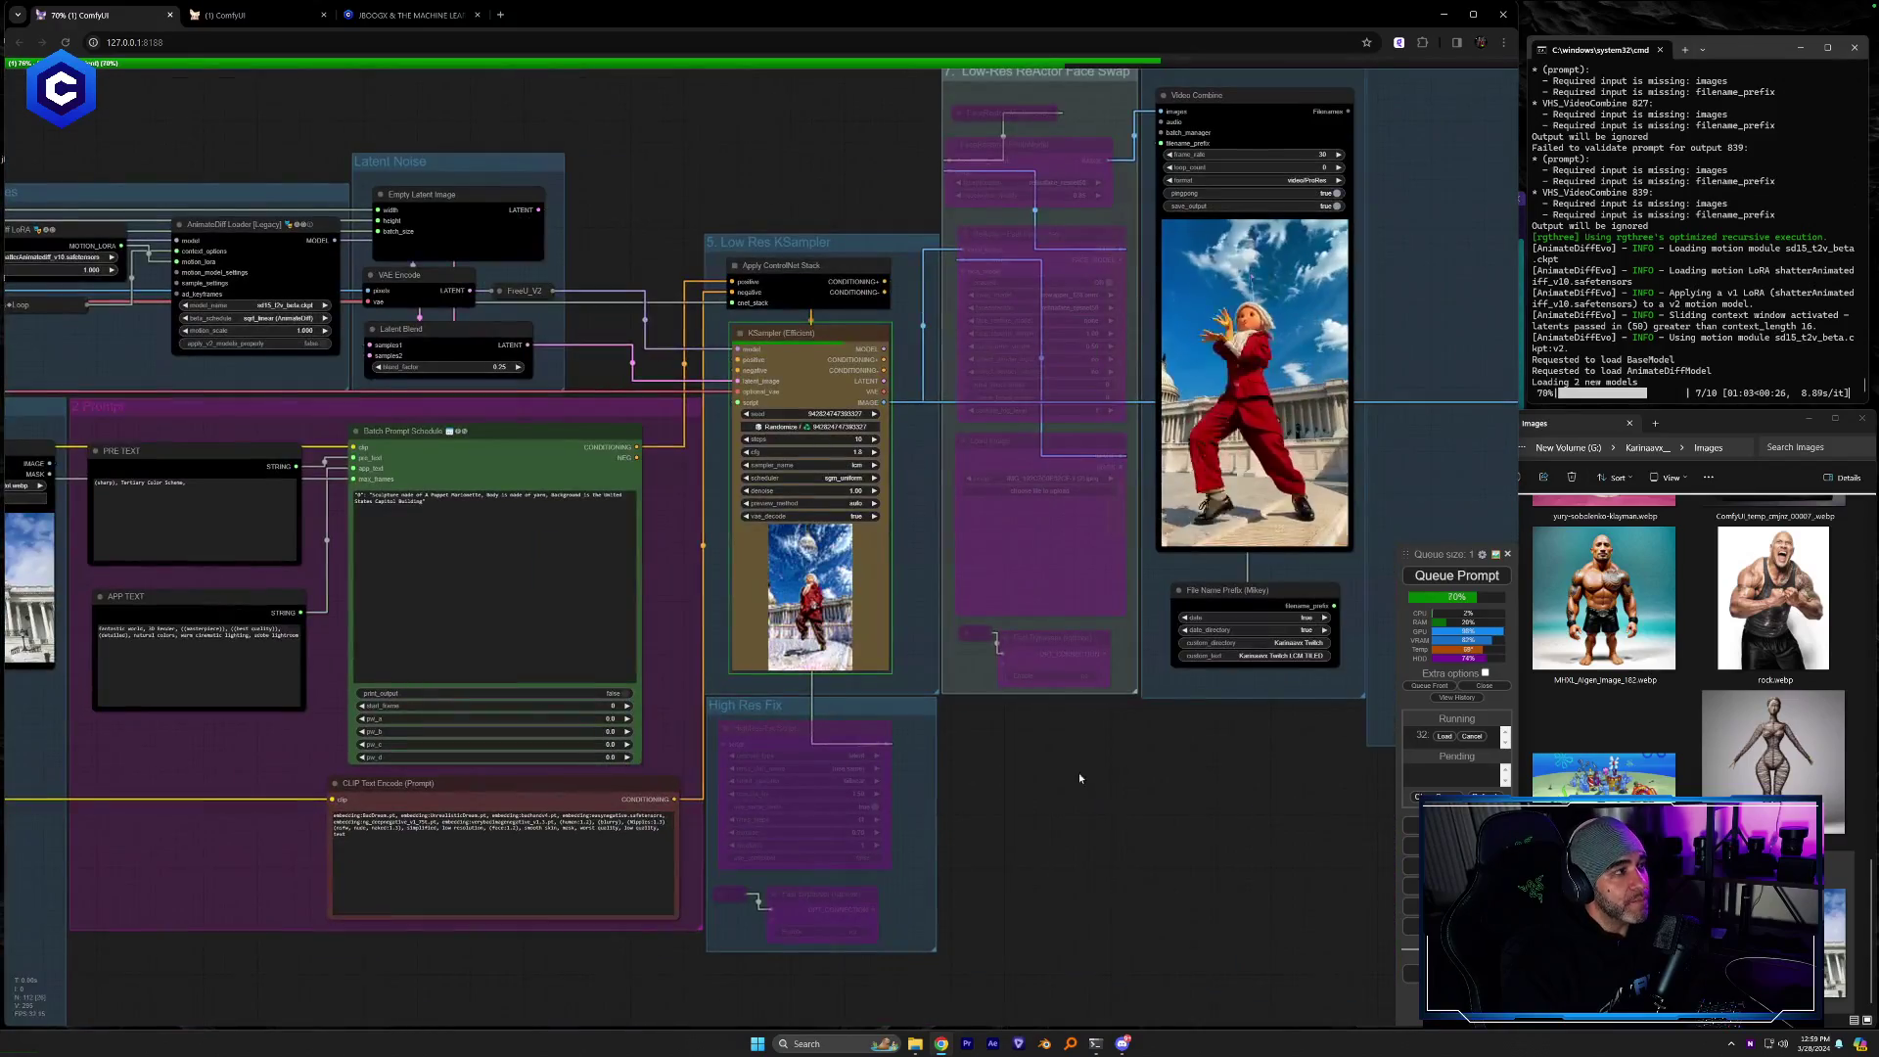
{"action": "left_click_drag", "start_coordinate": [1078, 772], "coordinate": [708, 839]}
{"action": "left_click_drag", "start_coordinate": [1137, 552], "coordinate": [1073, 741]}
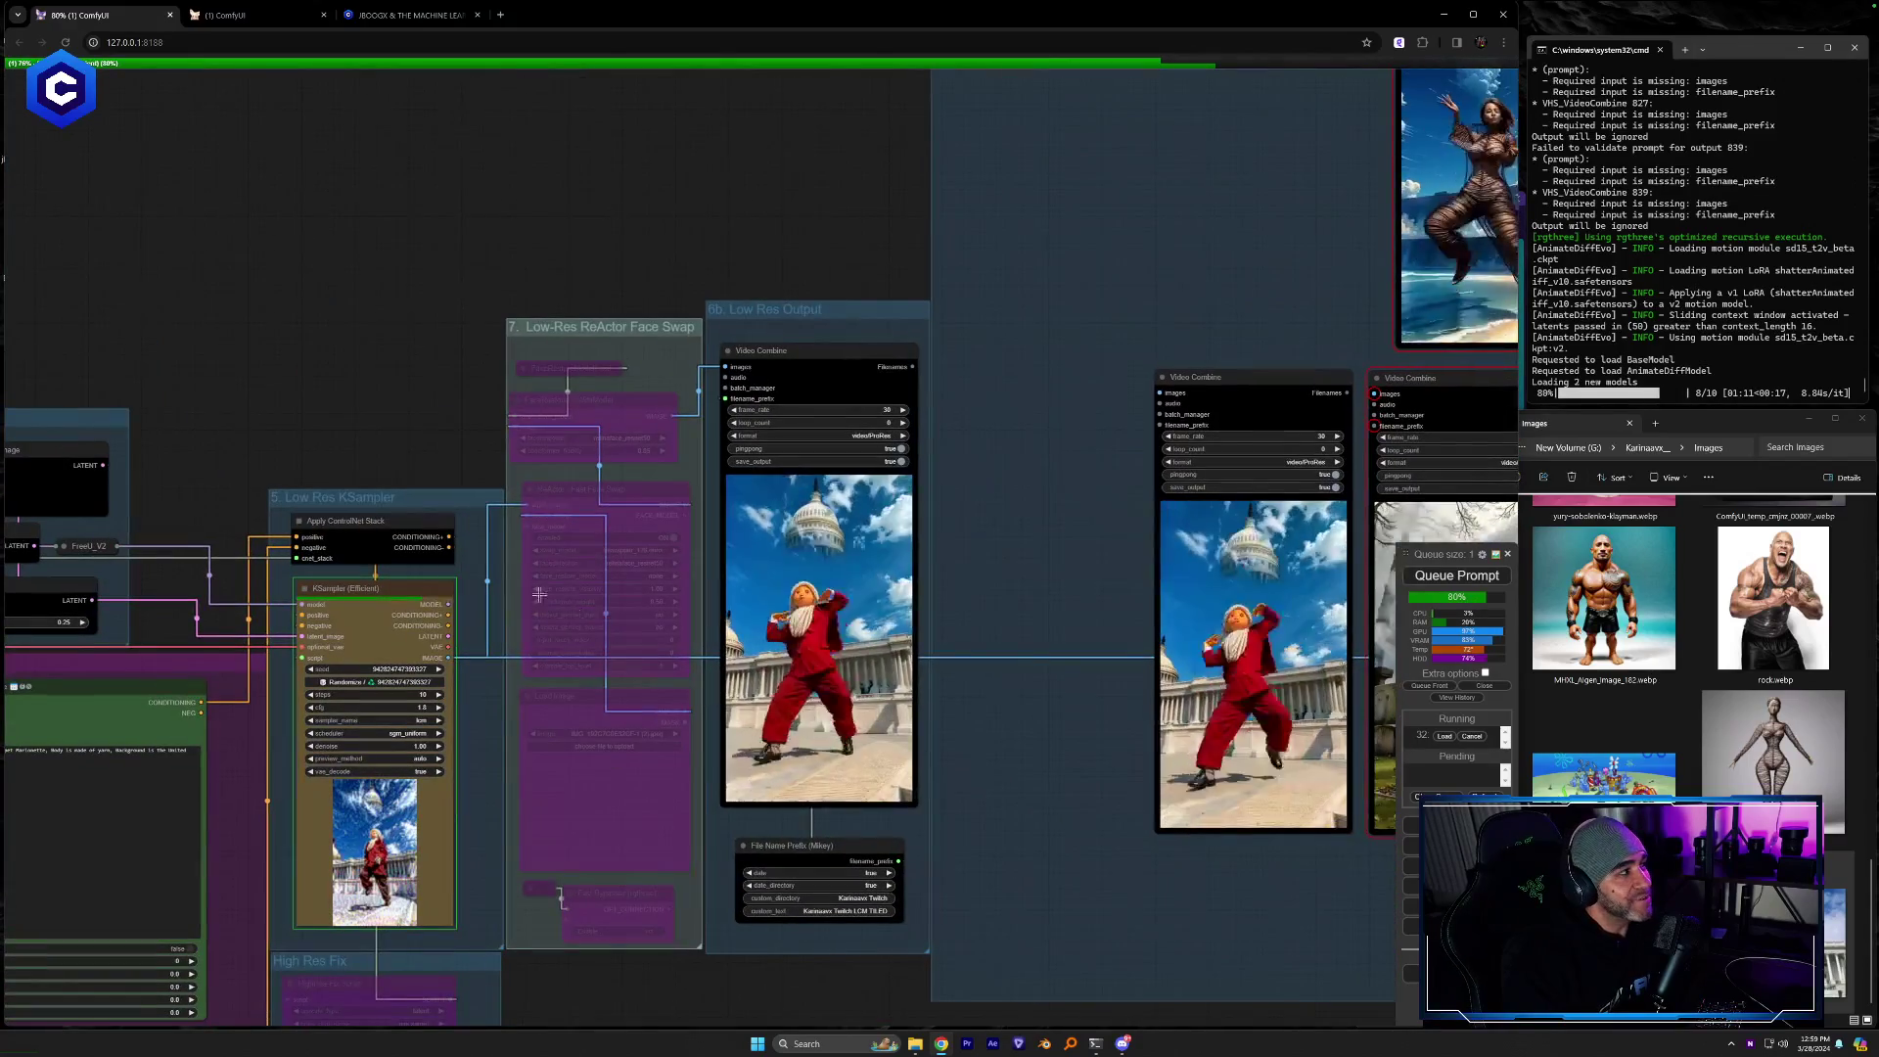
{"action": "left_click_drag", "start_coordinate": [315, 538], "coordinate": [1454, 246]}
{"action": "left_click_drag", "start_coordinate": [778, 651], "coordinate": [1267, 551]}
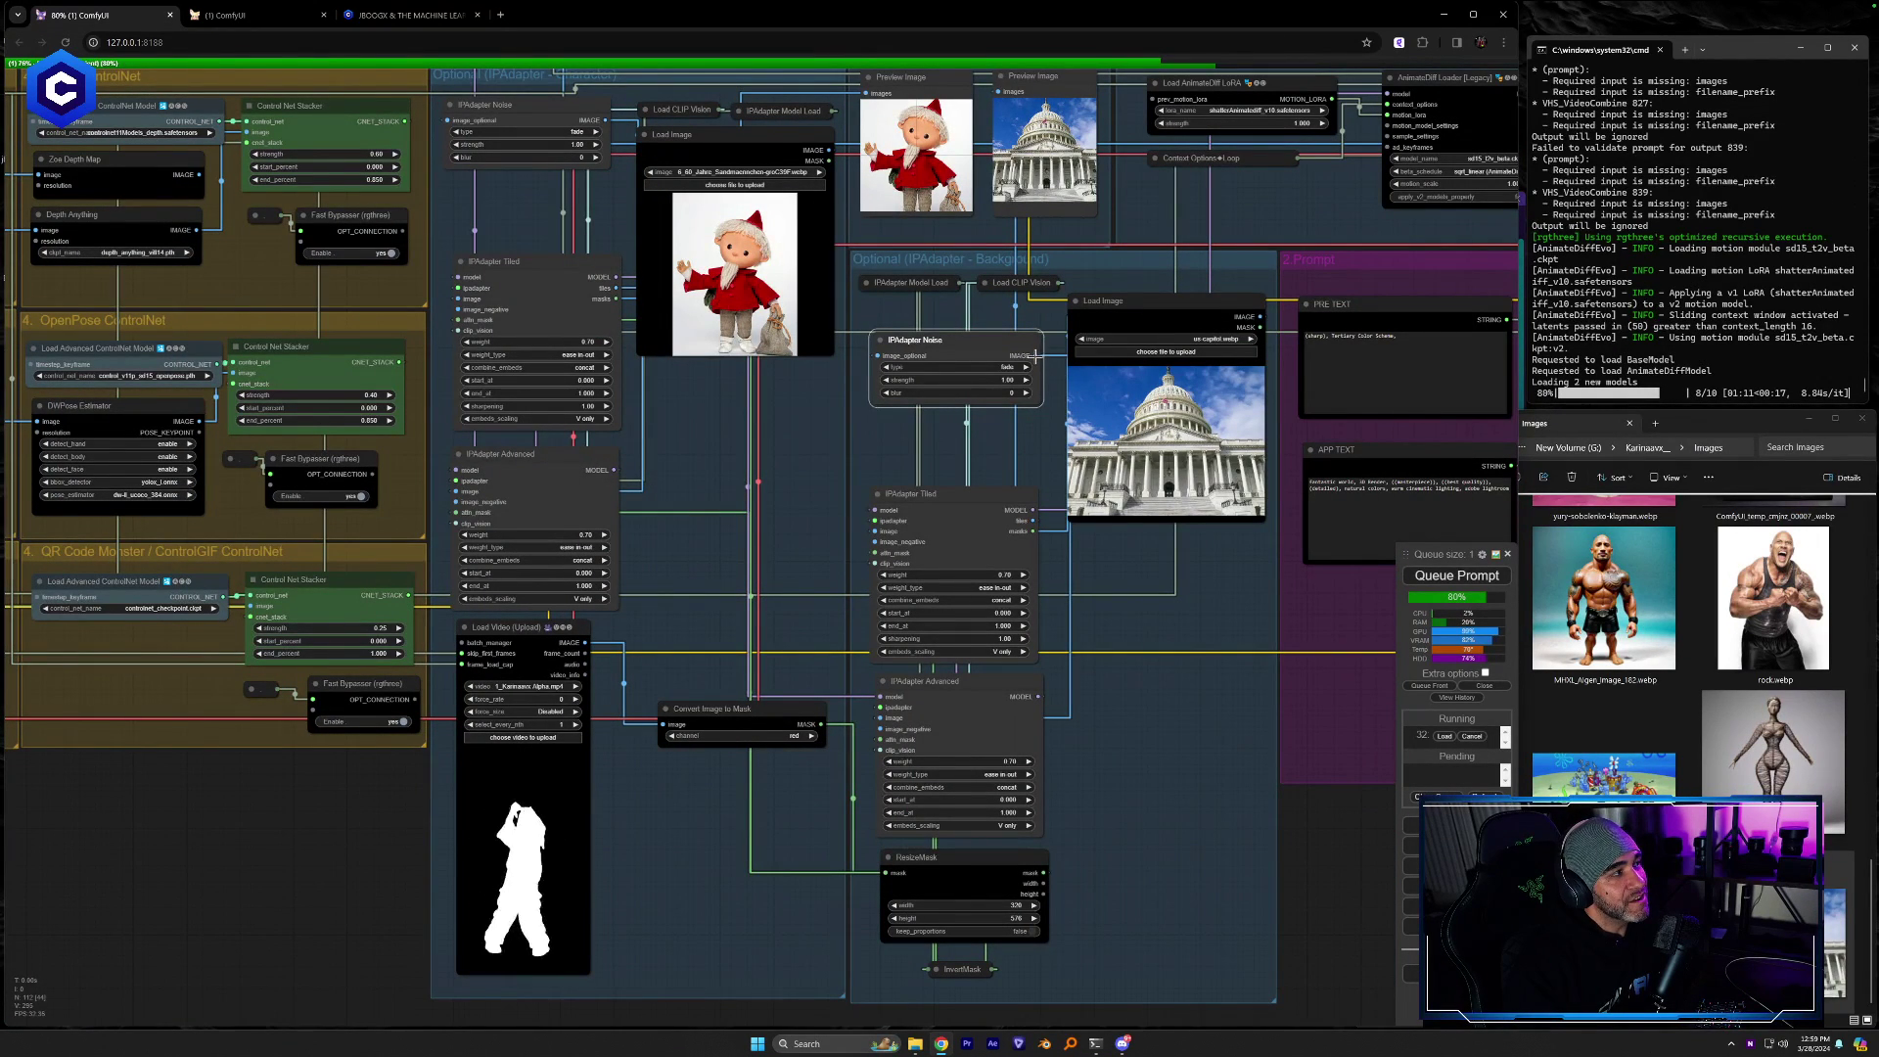
{"action": "left_click_drag", "start_coordinate": [802, 442], "coordinate": [843, 586]}
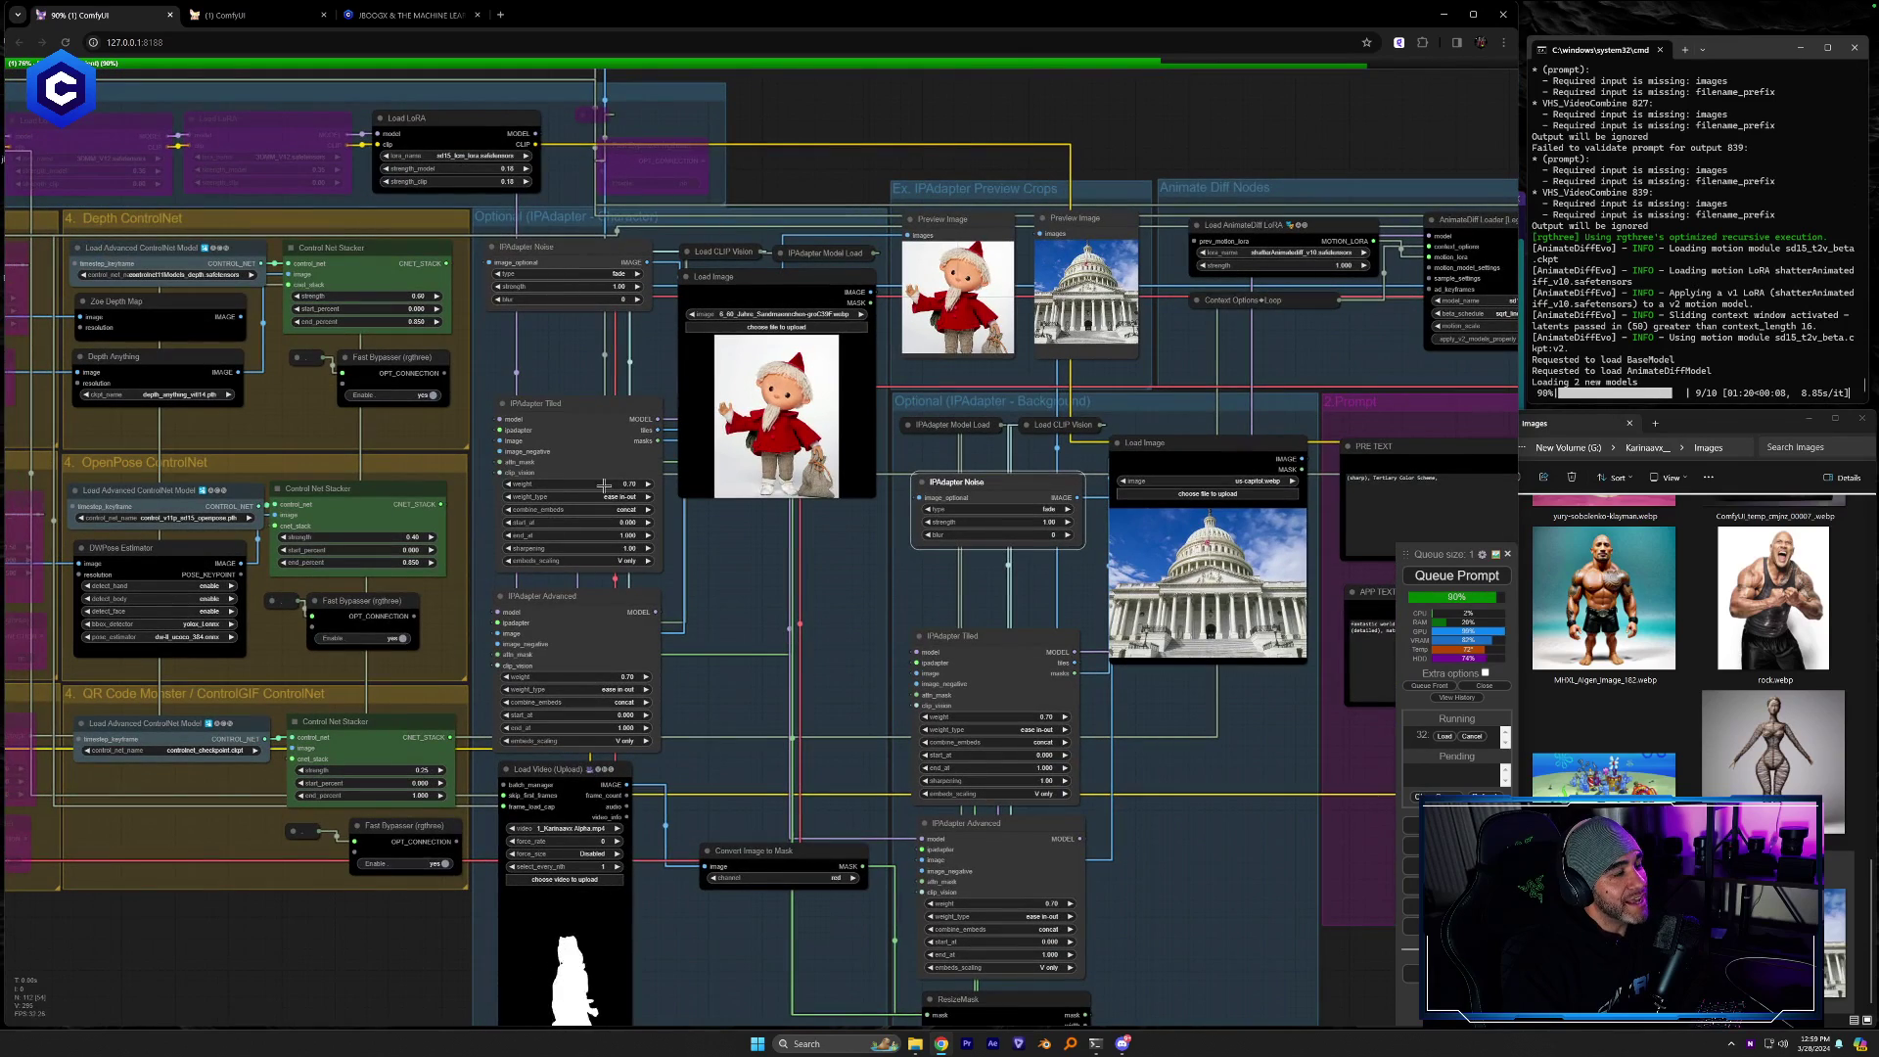
{"action": "left_click_drag", "start_coordinate": [830, 599], "coordinate": [738, 519]}
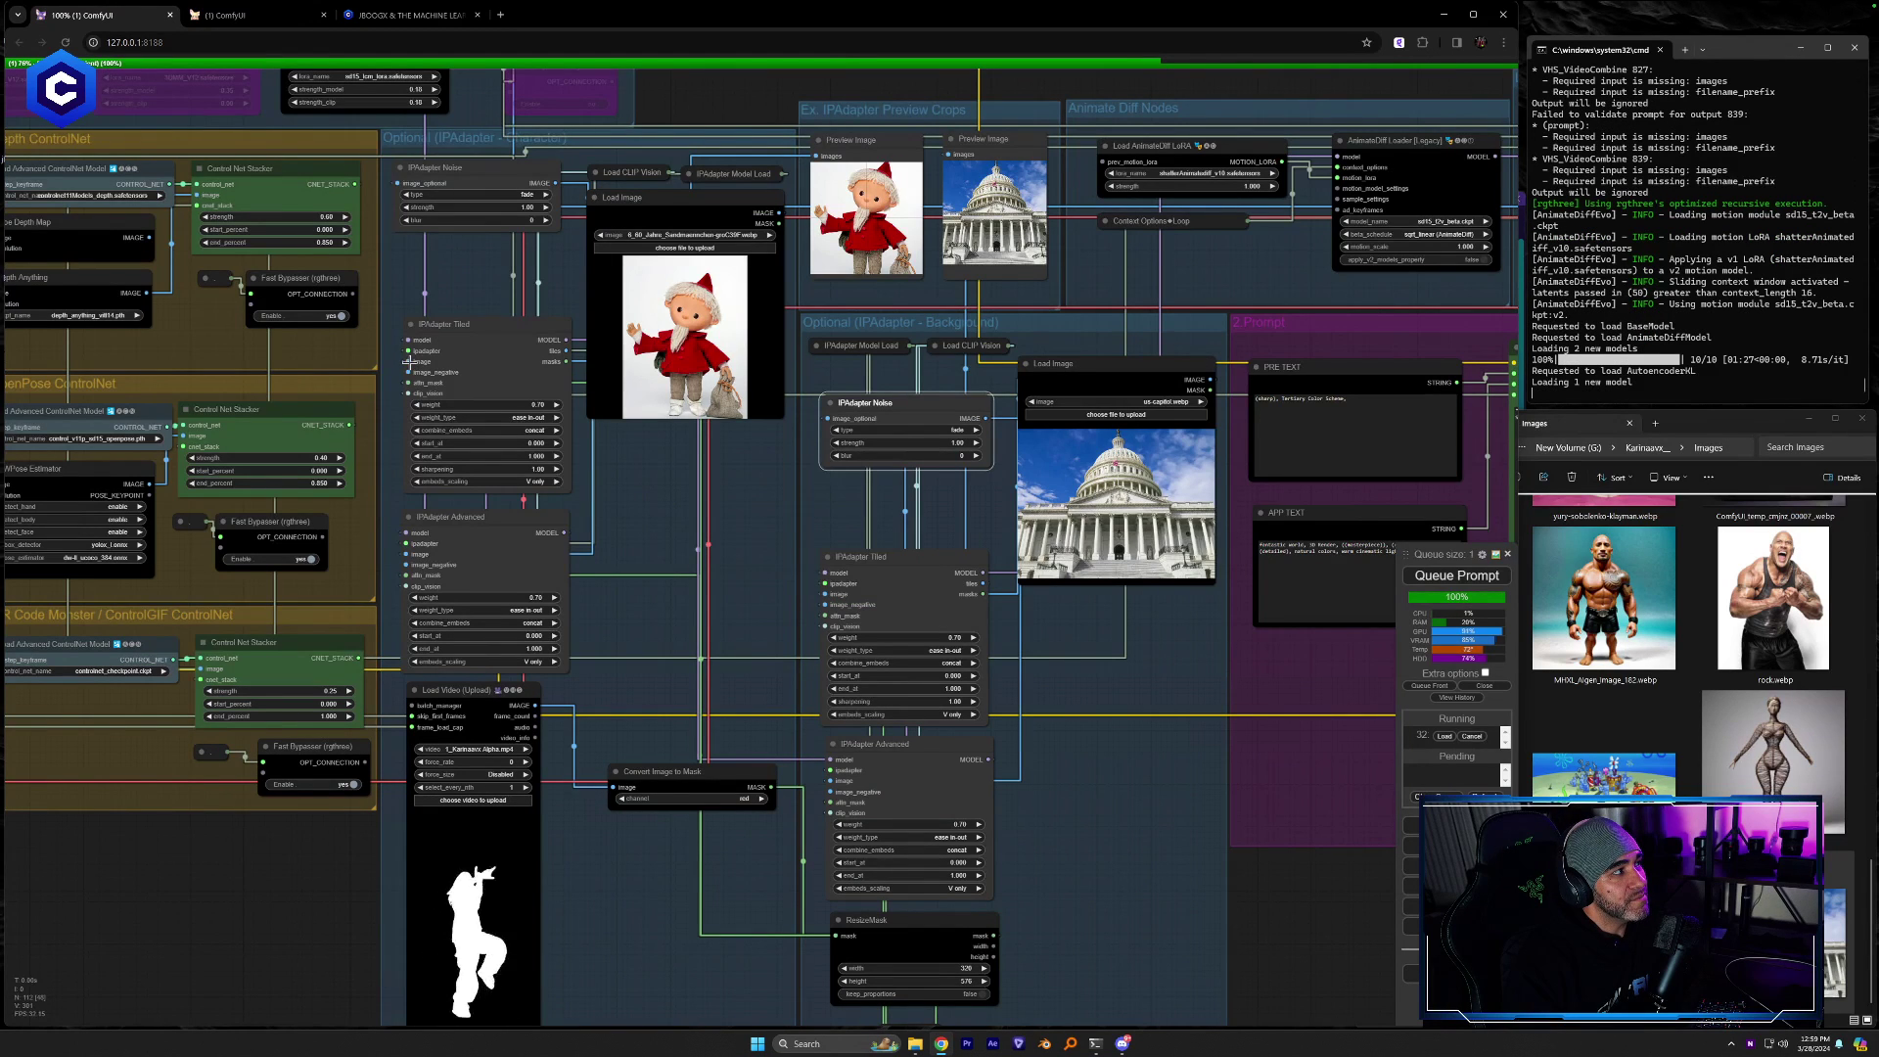
{"action": "left_click_drag", "start_coordinate": [409, 369], "coordinate": [410, 367]}
{"action": "scroll", "coordinate": [692, 601], "scroll_direction": "up", "scroll_amount": 5}
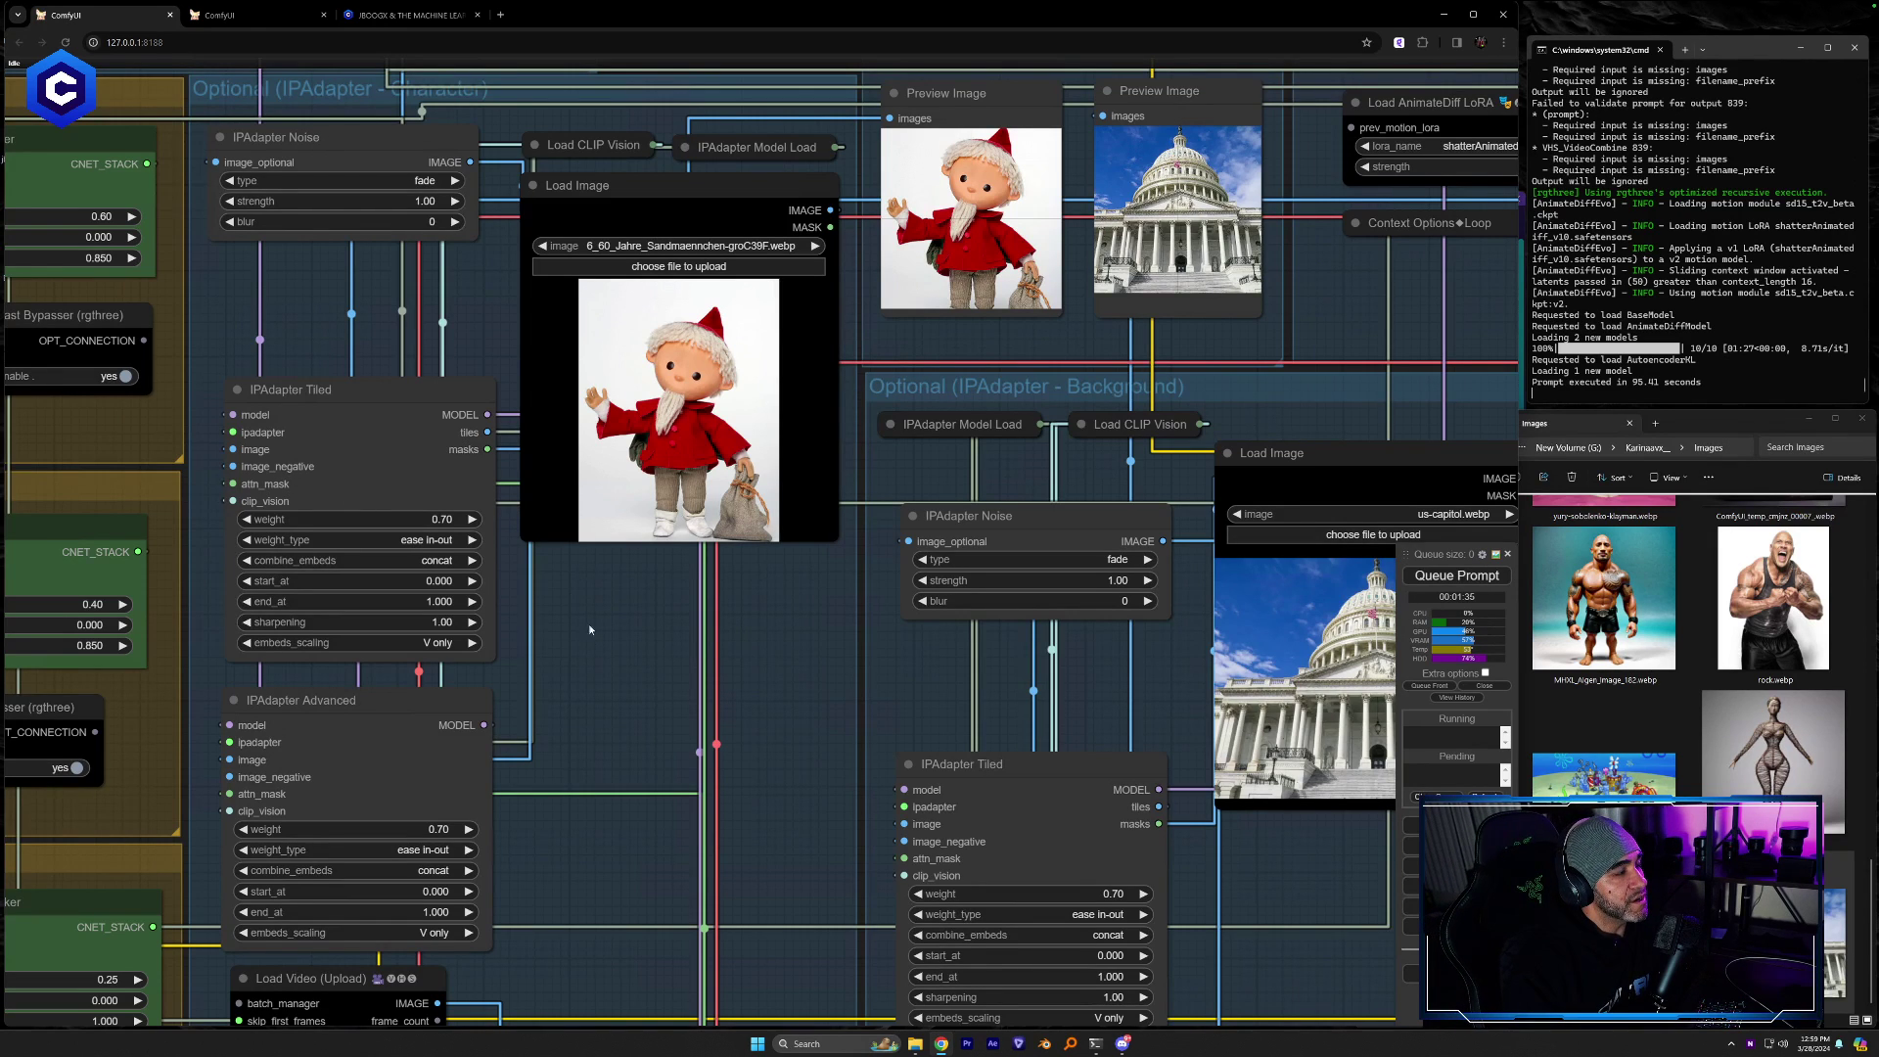
{"action": "scroll", "coordinate": [748, 745], "scroll_direction": "down", "scroll_amount": 5}
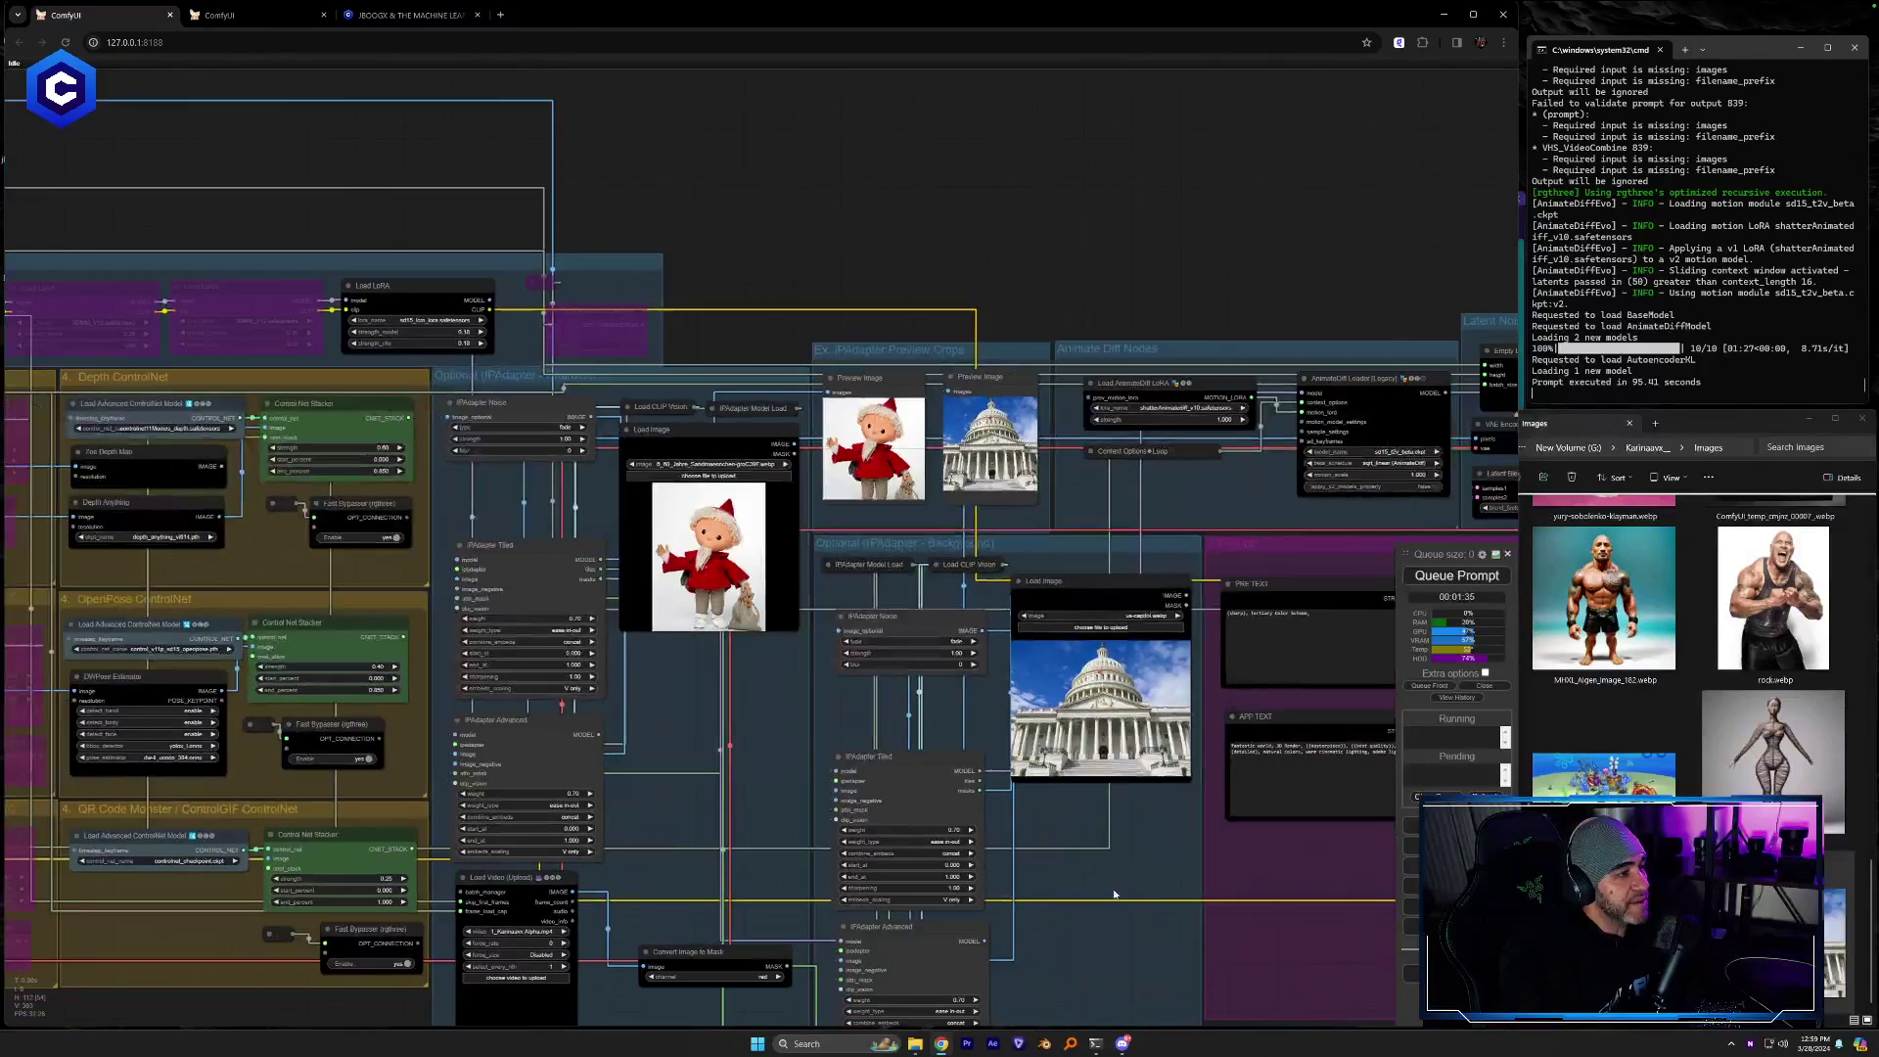
Lower the strength of the shatterAnimatediff motion LoRA in the Load AnimateDiff LoRA node and queue a new generation
{"action": "left_click_drag", "start_coordinate": [1409, 841], "coordinate": [581, 734]}
{"action": "left_click_drag", "start_coordinate": [329, 680], "coordinate": [1264, 587]}
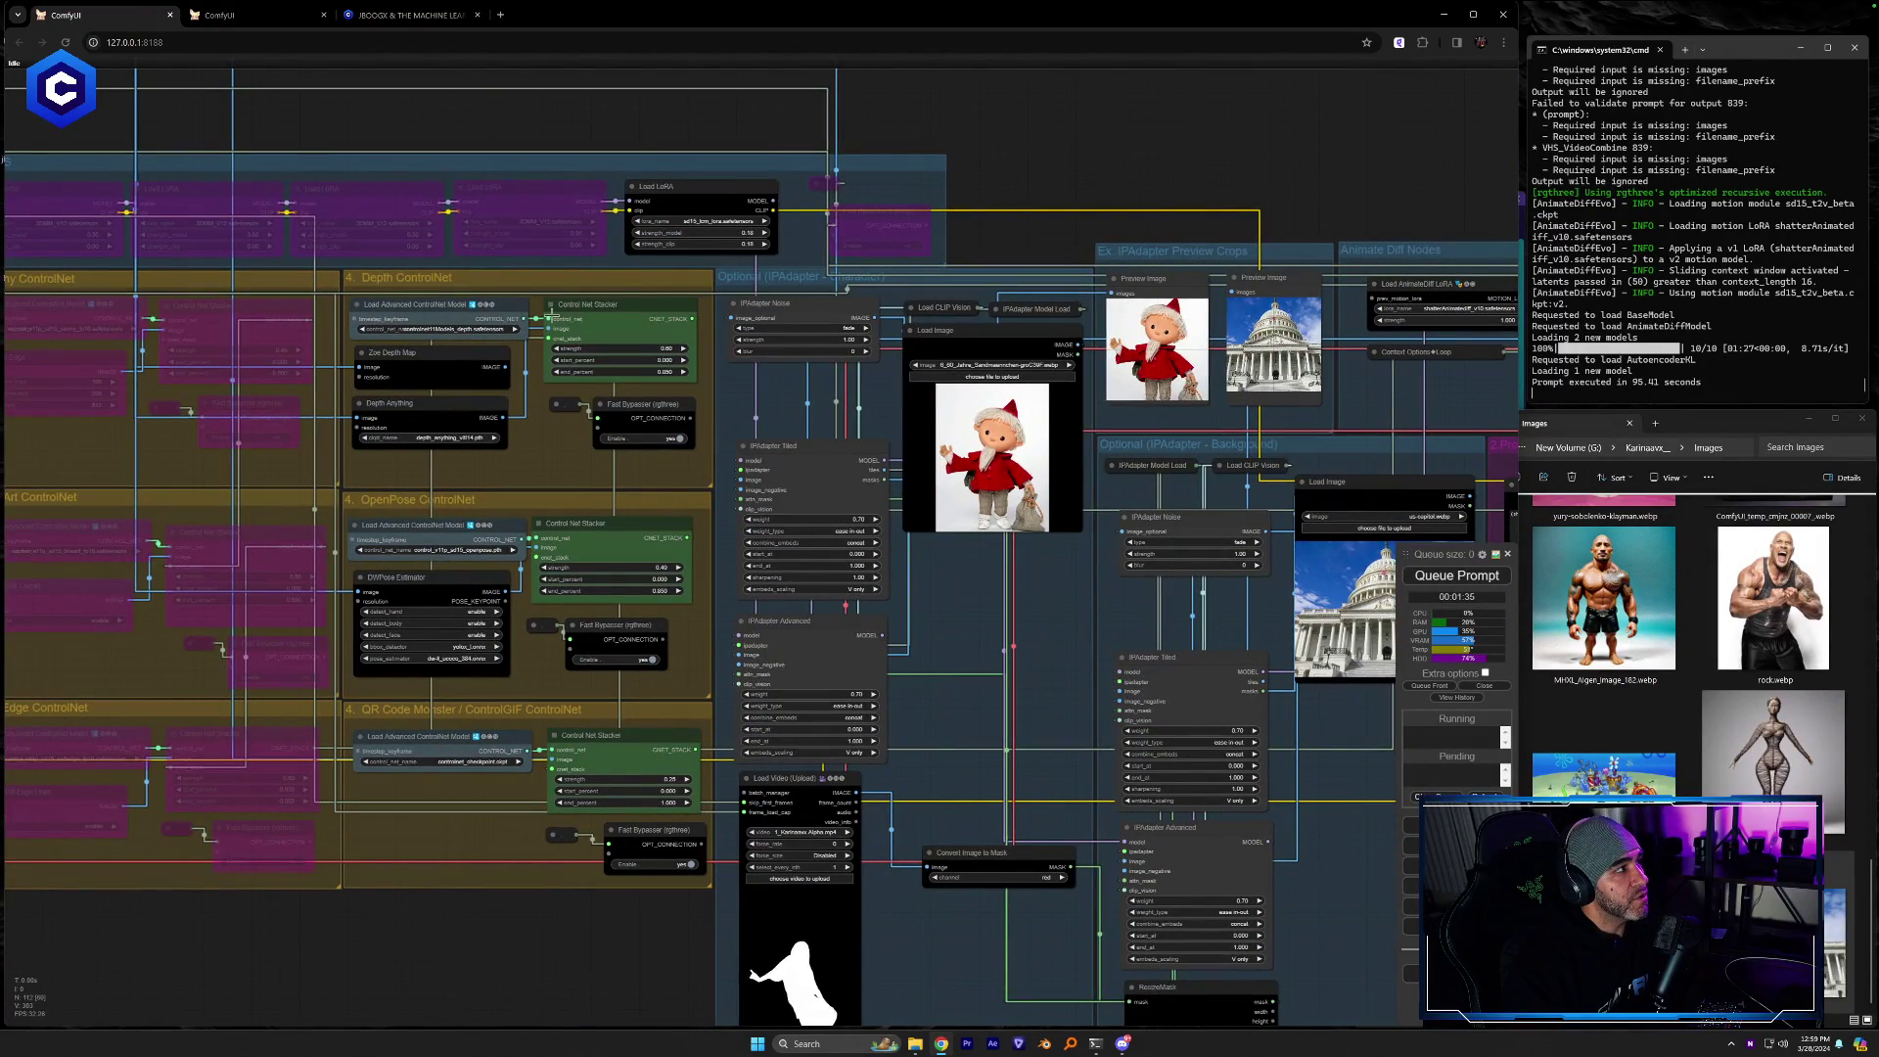
{"action": "left_click_drag", "start_coordinate": [876, 214], "coordinate": [416, 231]}
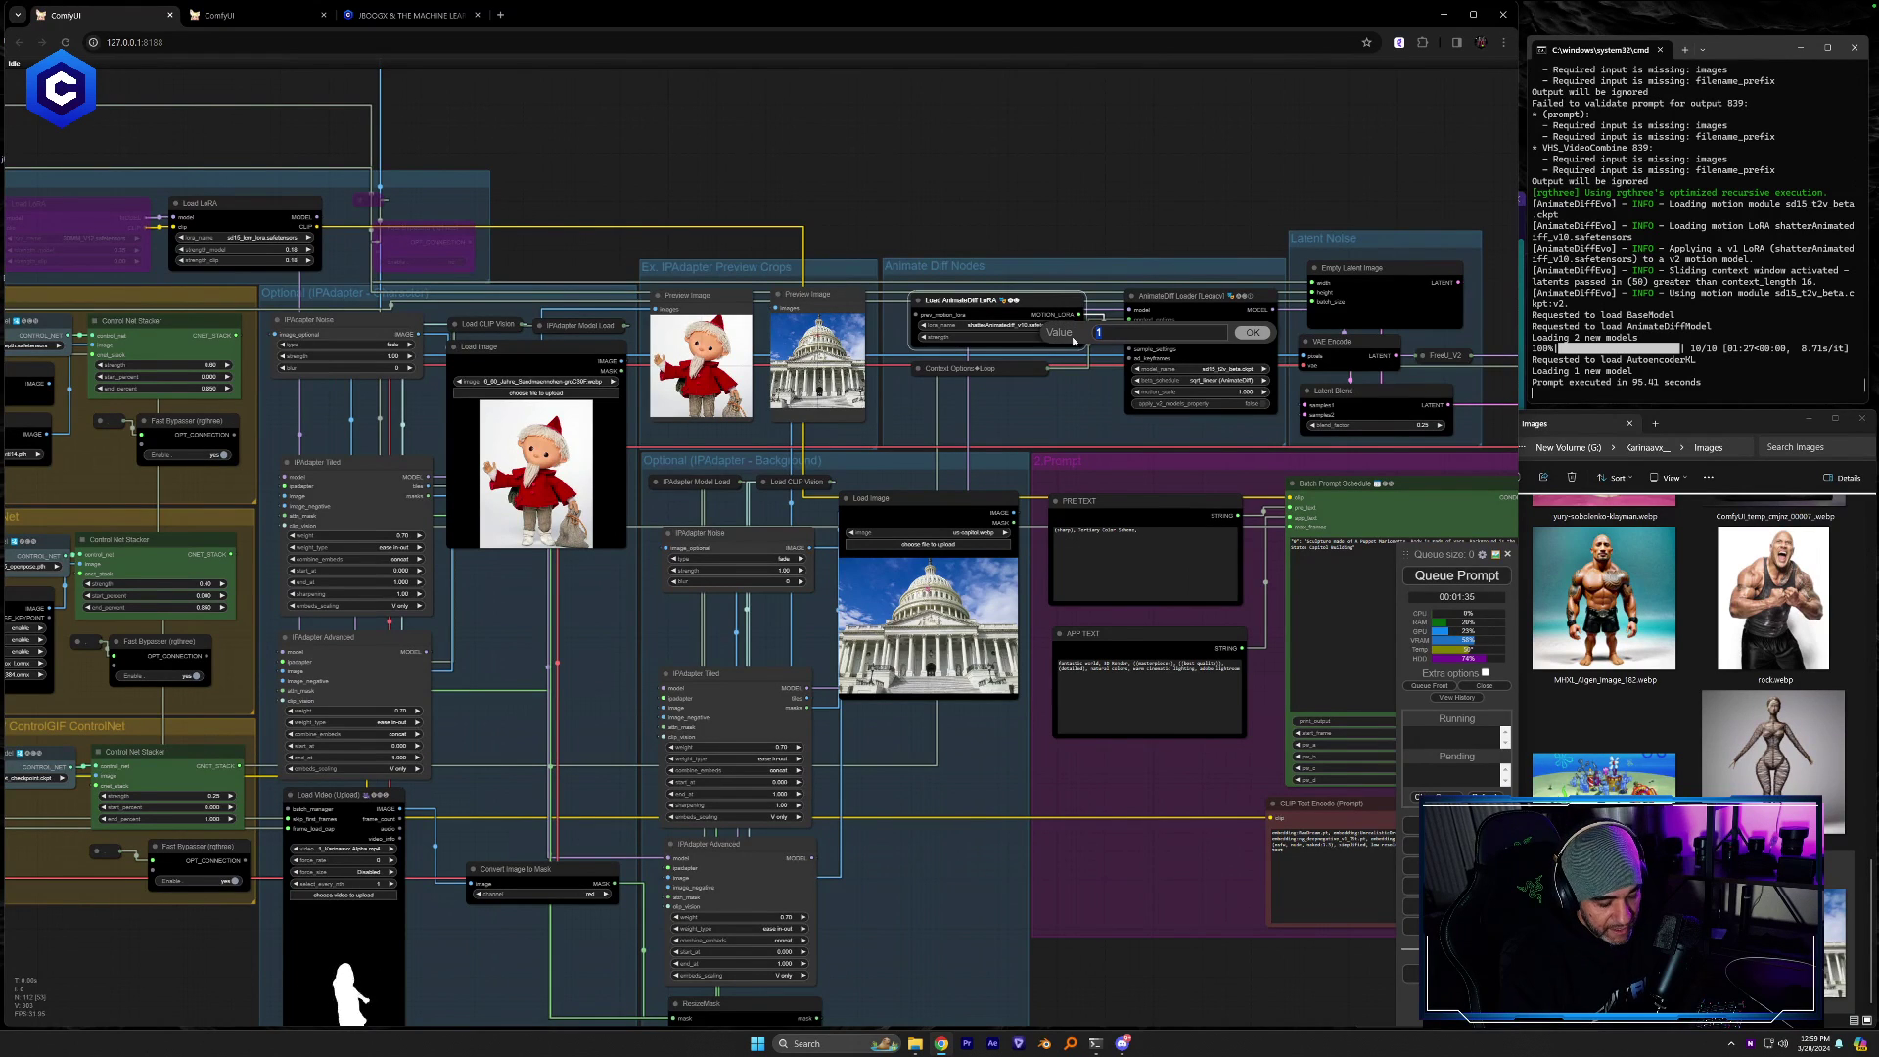
{"action": "left_click", "coordinate": [1487, 577]}
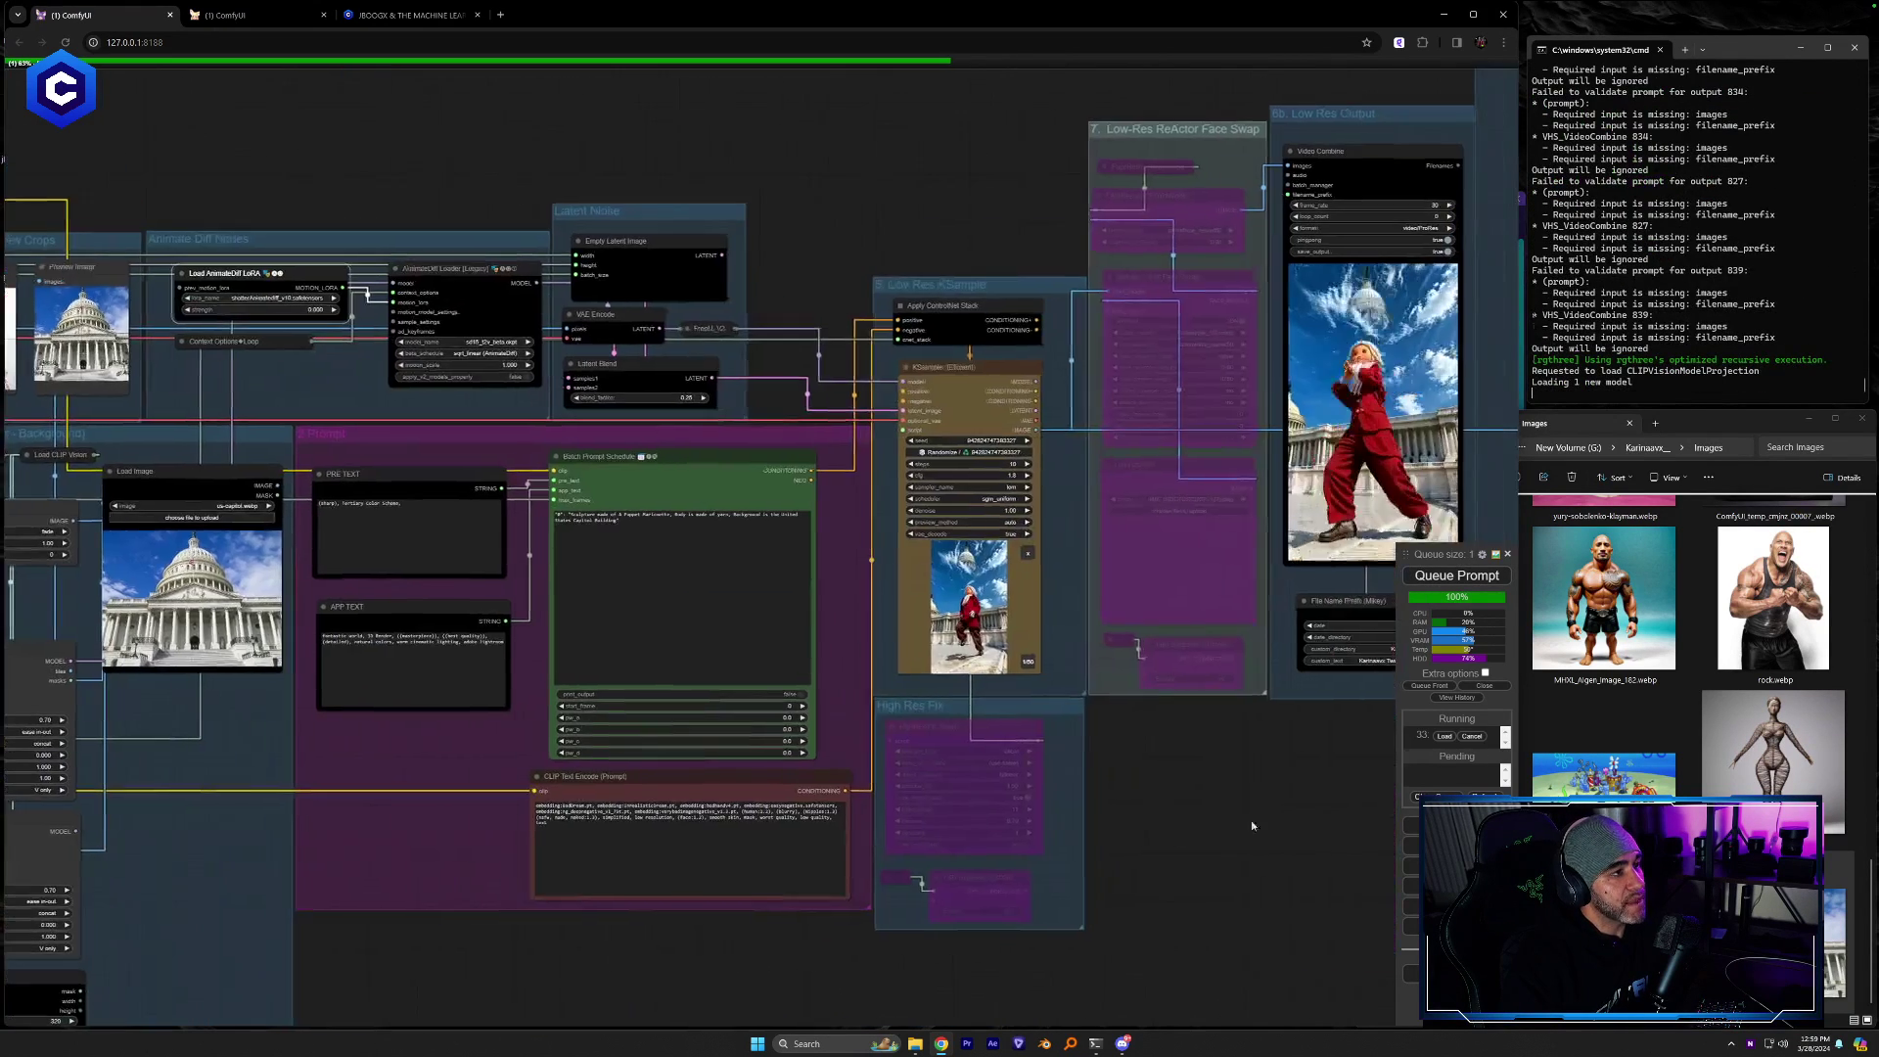
Paste a copy of the Low Res Output's Video Combine node into the gap before the gallery's marionette preview
{"action": "left_click_drag", "start_coordinate": [1129, 841], "coordinate": [587, 918]}
{"action": "scroll", "coordinate": [936, 552], "scroll_direction": "up", "scroll_amount": 6}
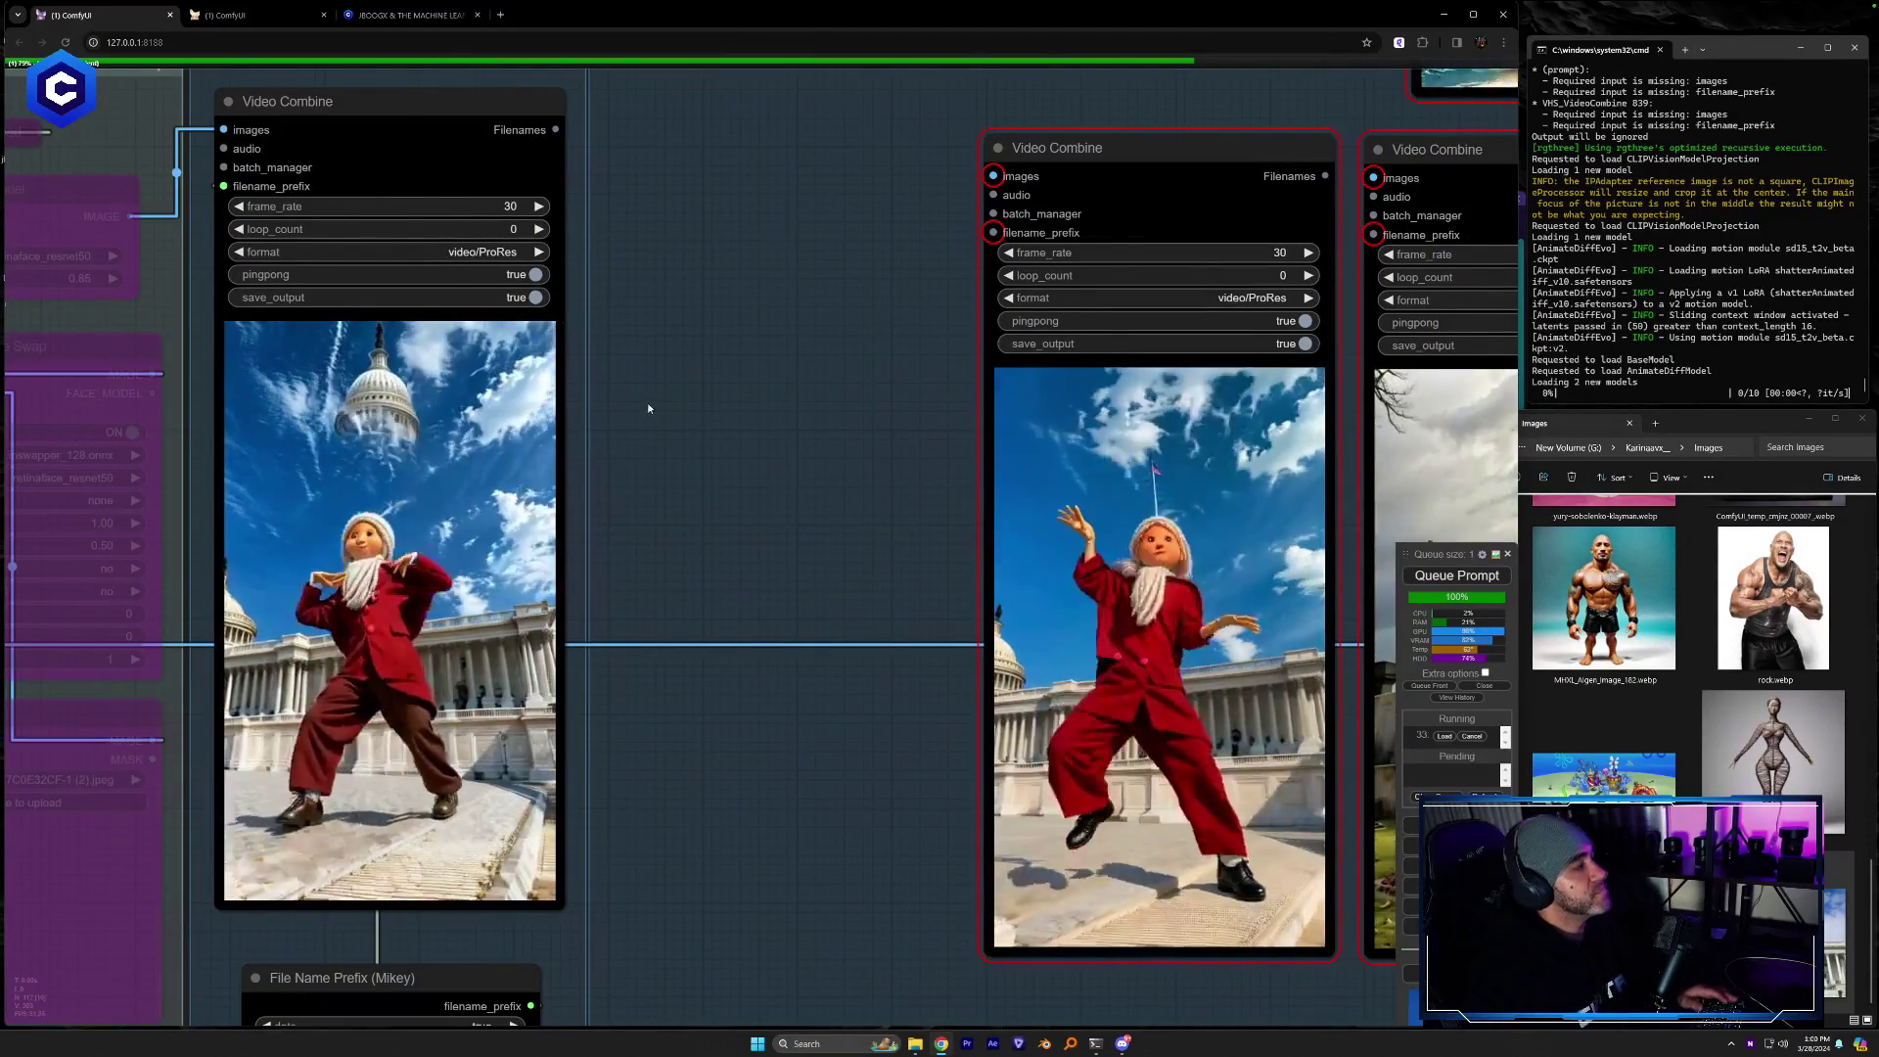
{"action": "scroll", "coordinate": [648, 405], "scroll_direction": "down", "scroll_amount": 2}
{"action": "left_click_drag", "start_coordinate": [748, 444], "coordinate": [624, 455]}
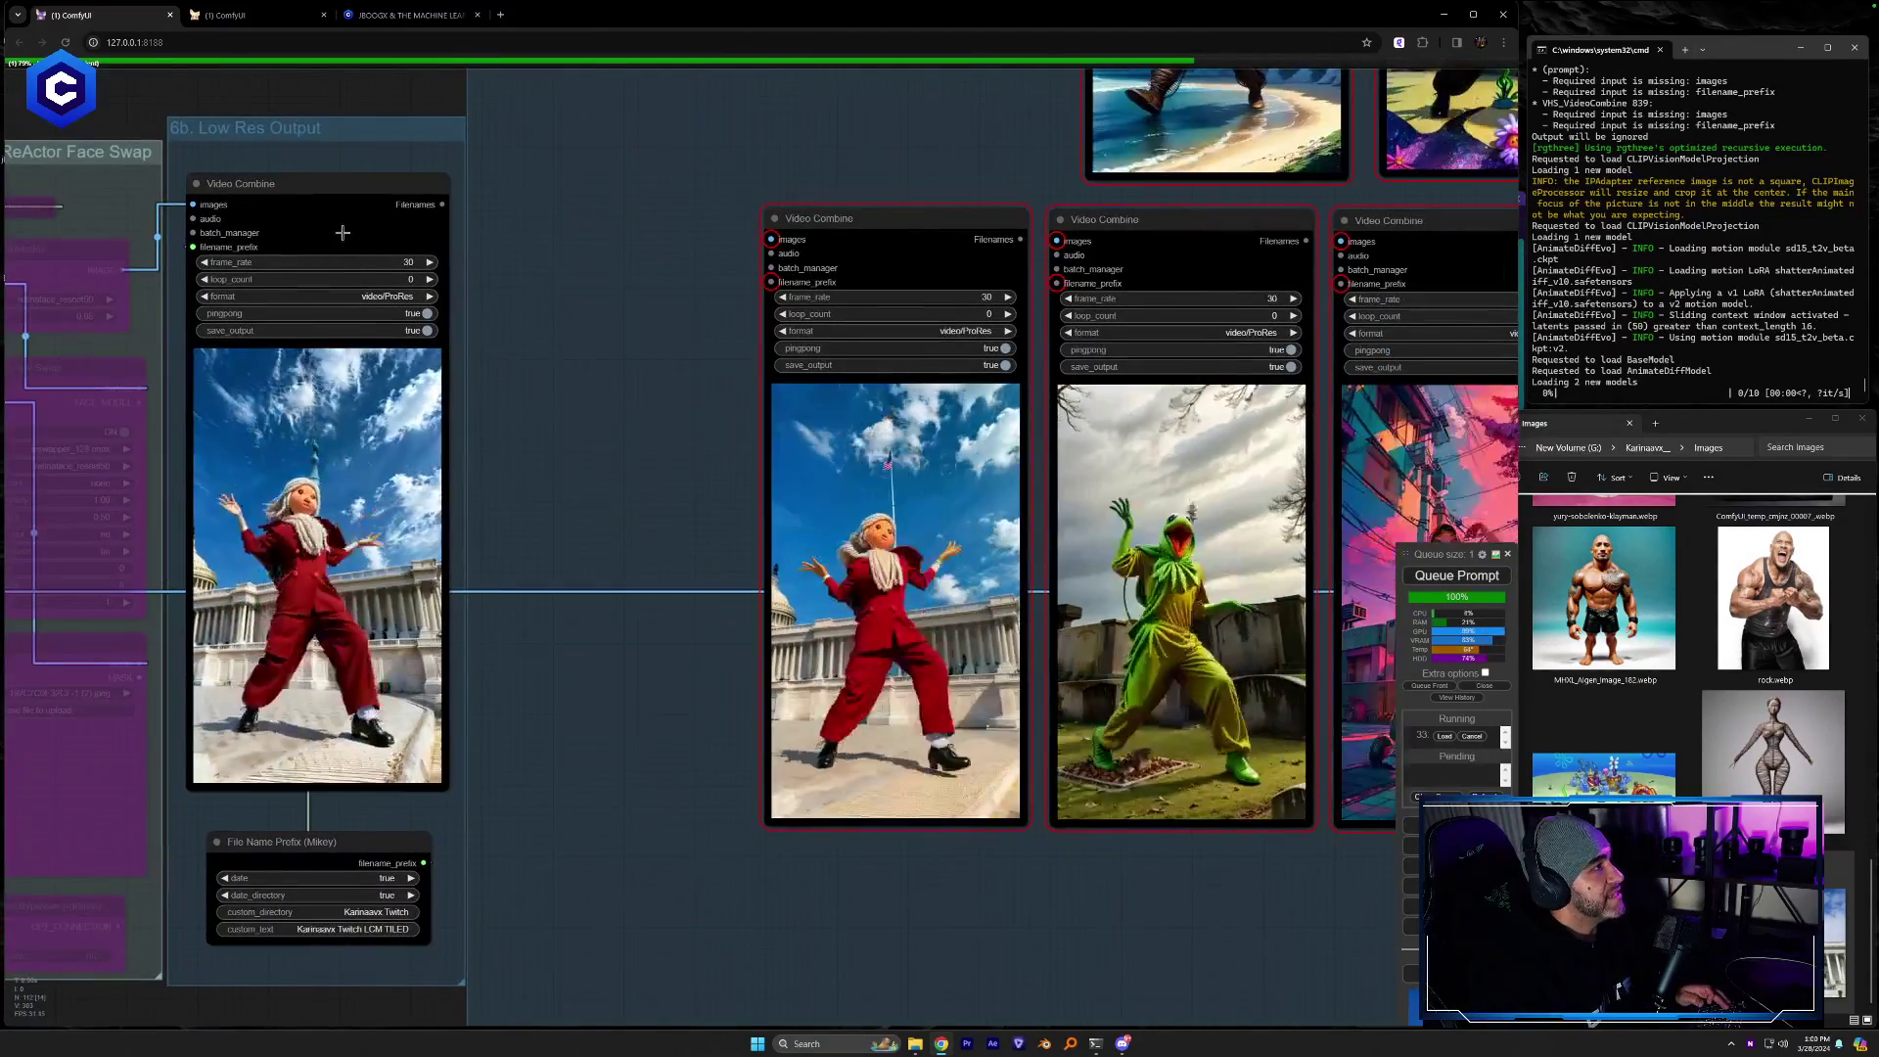
{"action": "key", "text": "ctrl+v"}
{"action": "left_click_drag", "start_coordinate": [613, 252], "coordinate": [554, 230]}
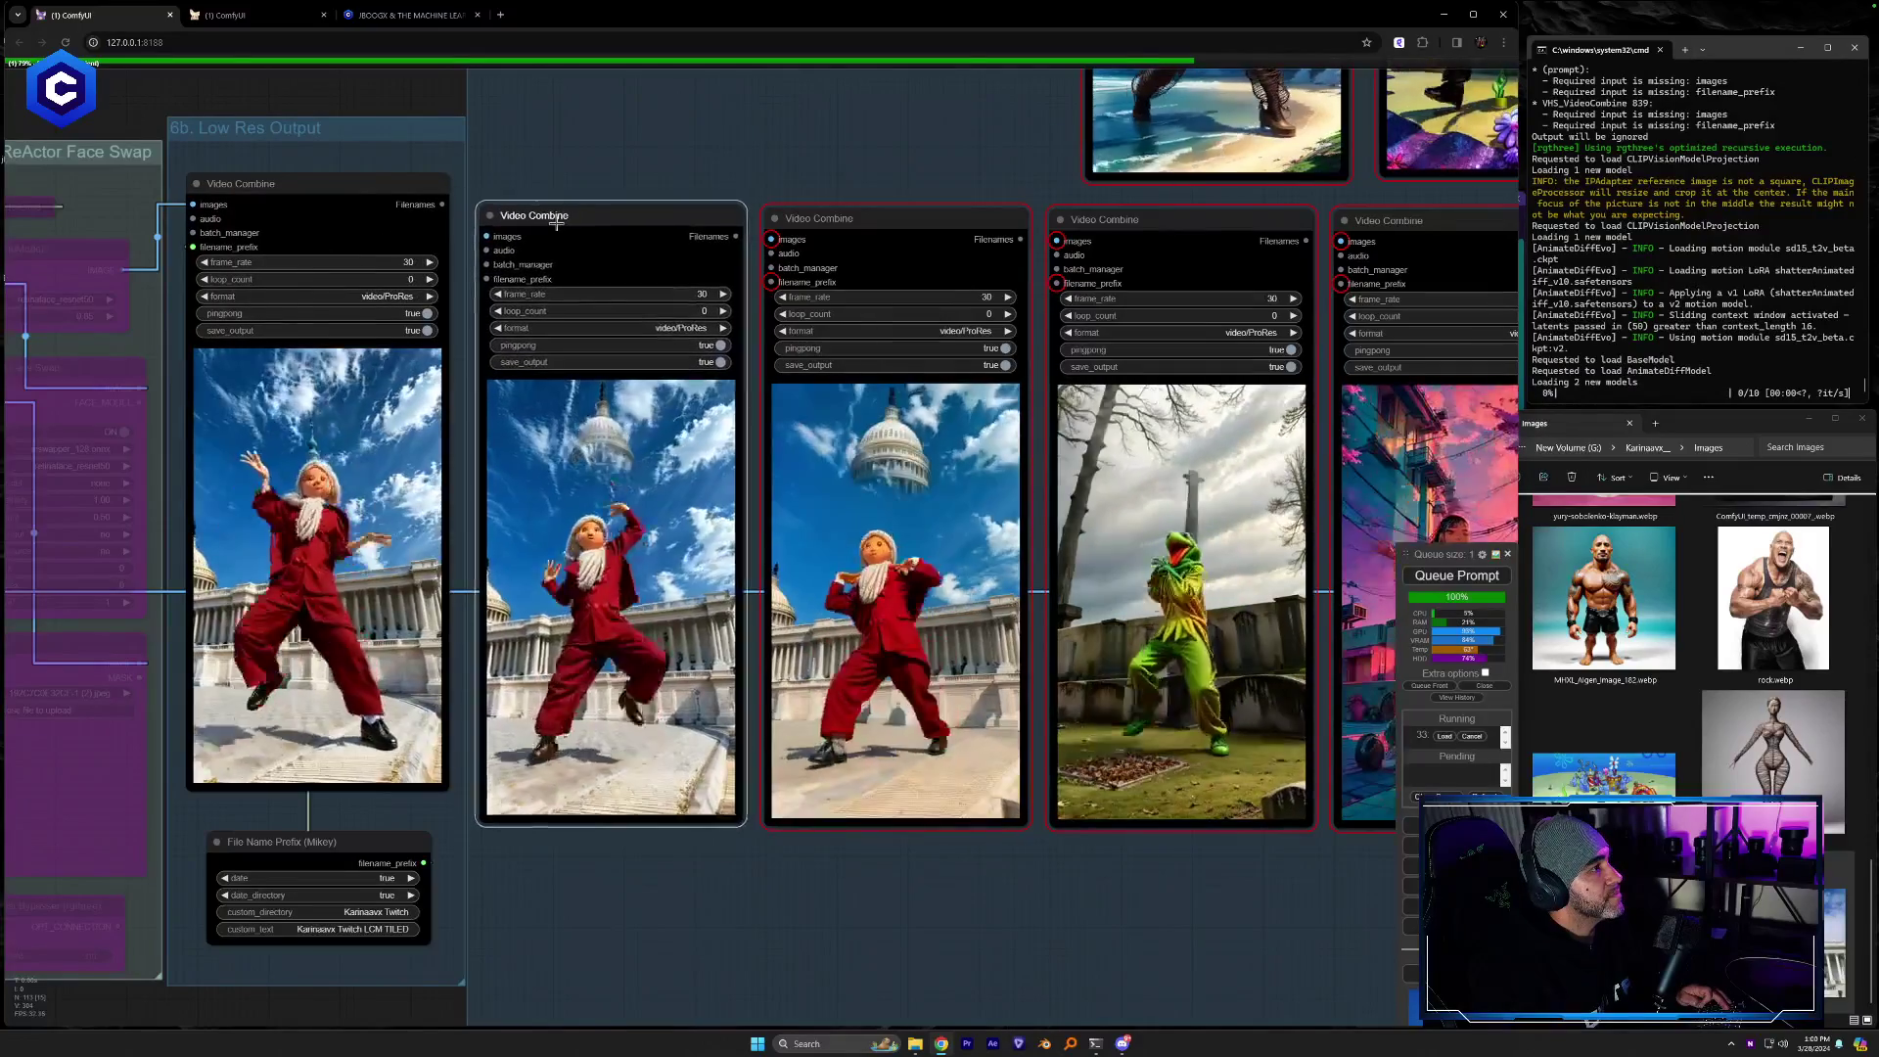
Compare the pasted marionette preview with its neighbours and delete the pasted Video Combine node
{"action": "scroll", "coordinate": [681, 506], "scroll_direction": "up", "scroll_amount": 5}
{"action": "scroll", "coordinate": [1046, 540], "scroll_direction": "down", "scroll_amount": 3}
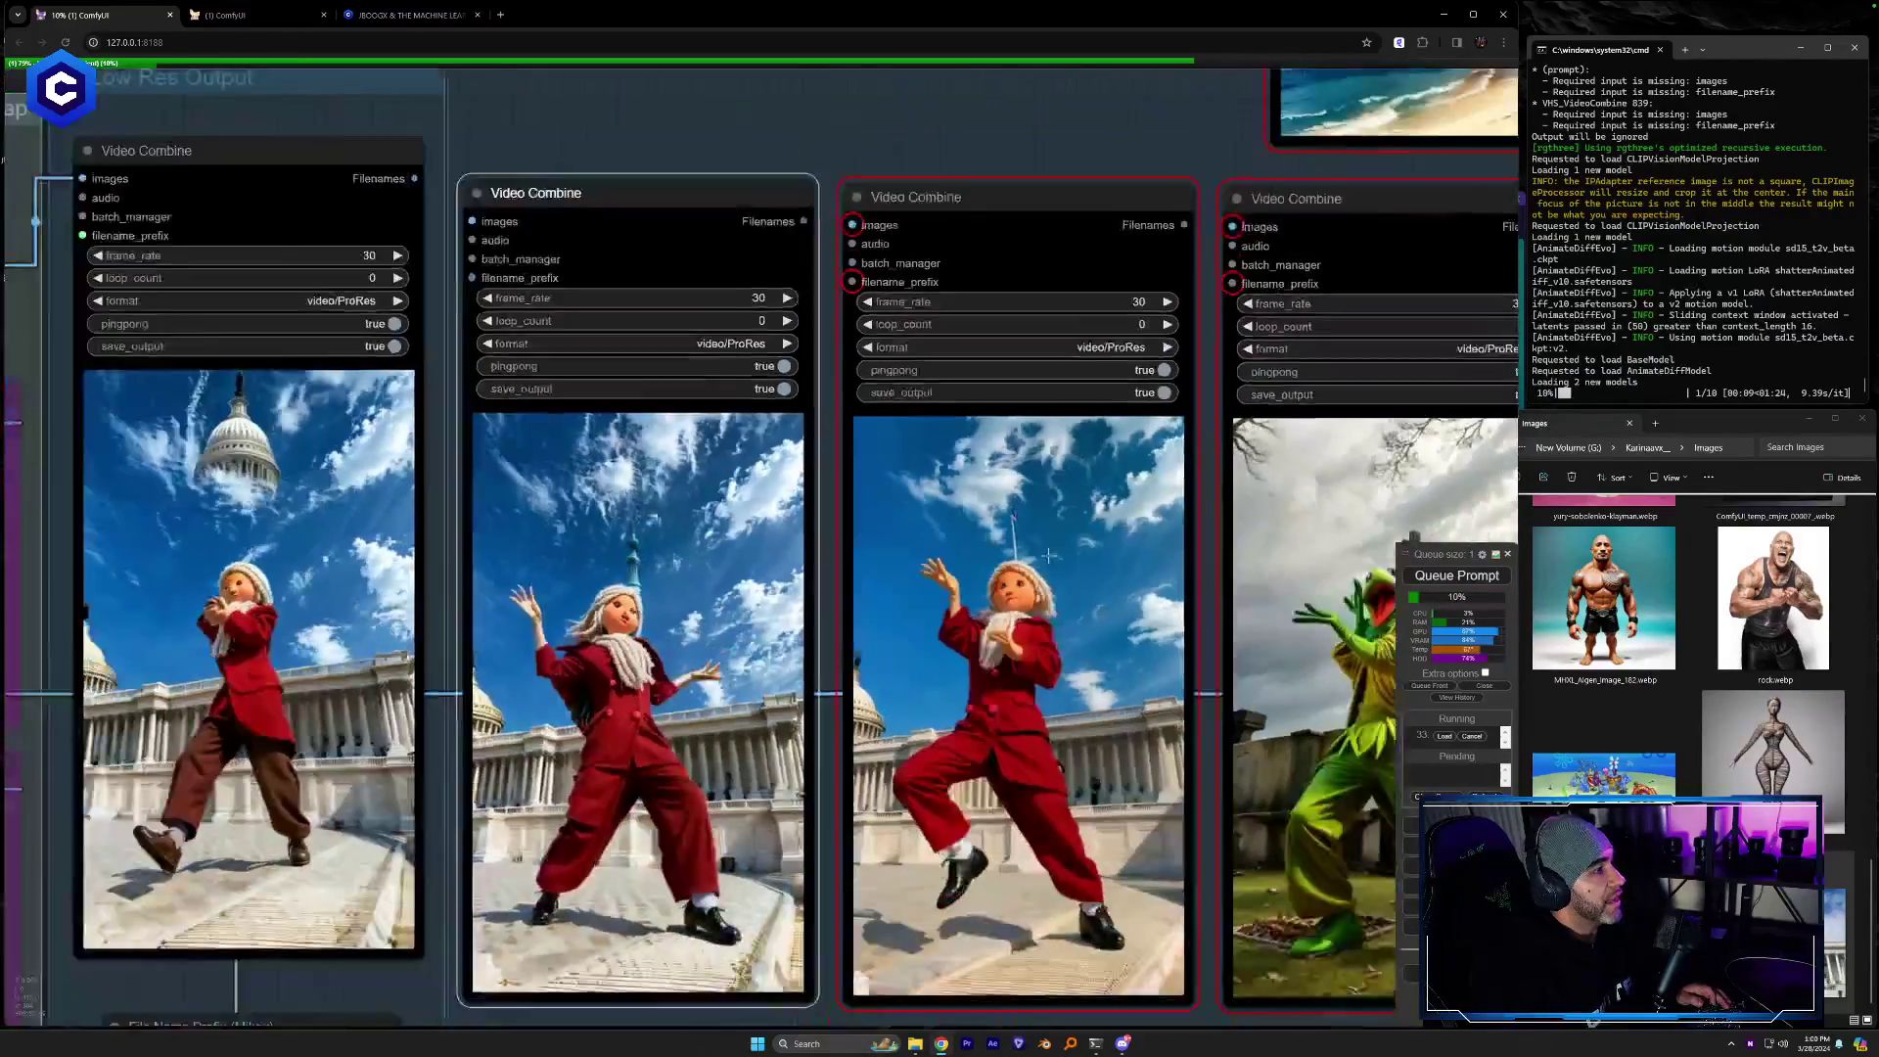
{"action": "left_click_drag", "start_coordinate": [995, 1000], "coordinate": [922, 984]}
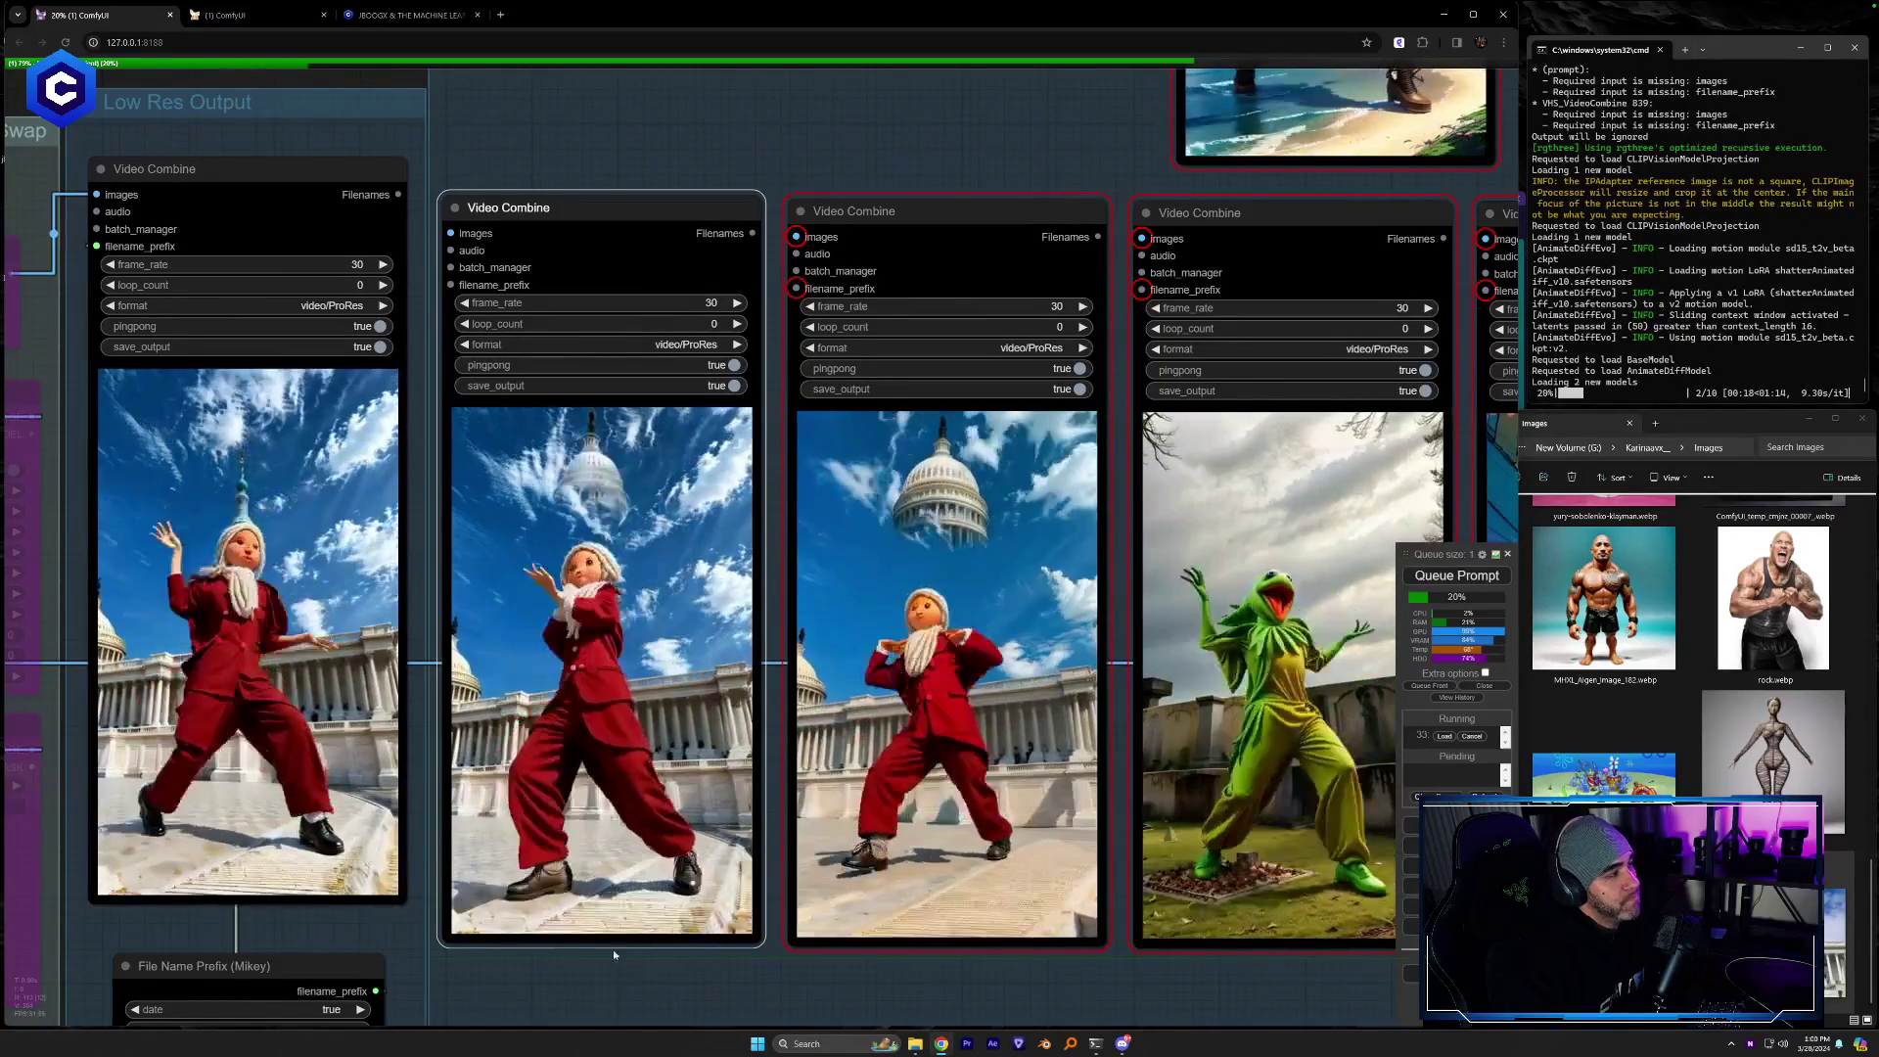
{"action": "scroll", "coordinate": [618, 905], "scroll_direction": "up", "scroll_amount": 3}
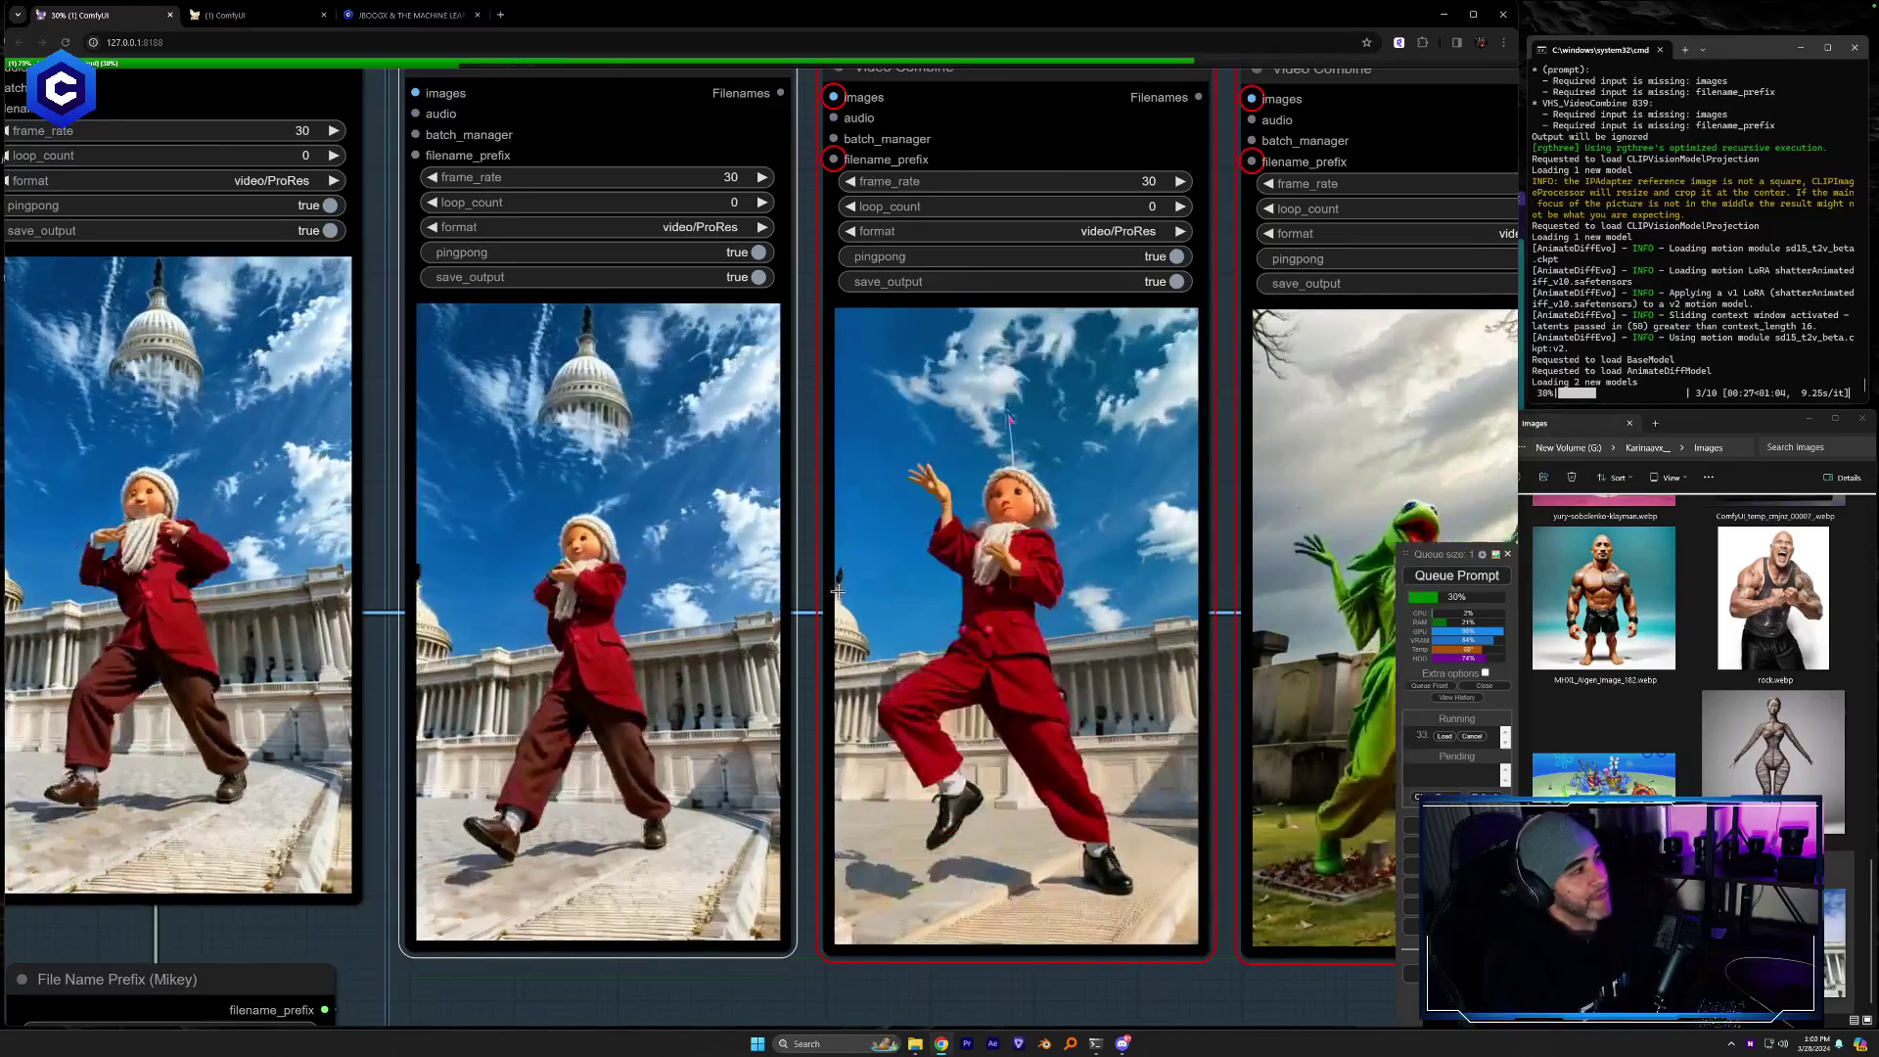
{"action": "scroll", "coordinate": [820, 573], "scroll_direction": "down", "scroll_amount": 2}
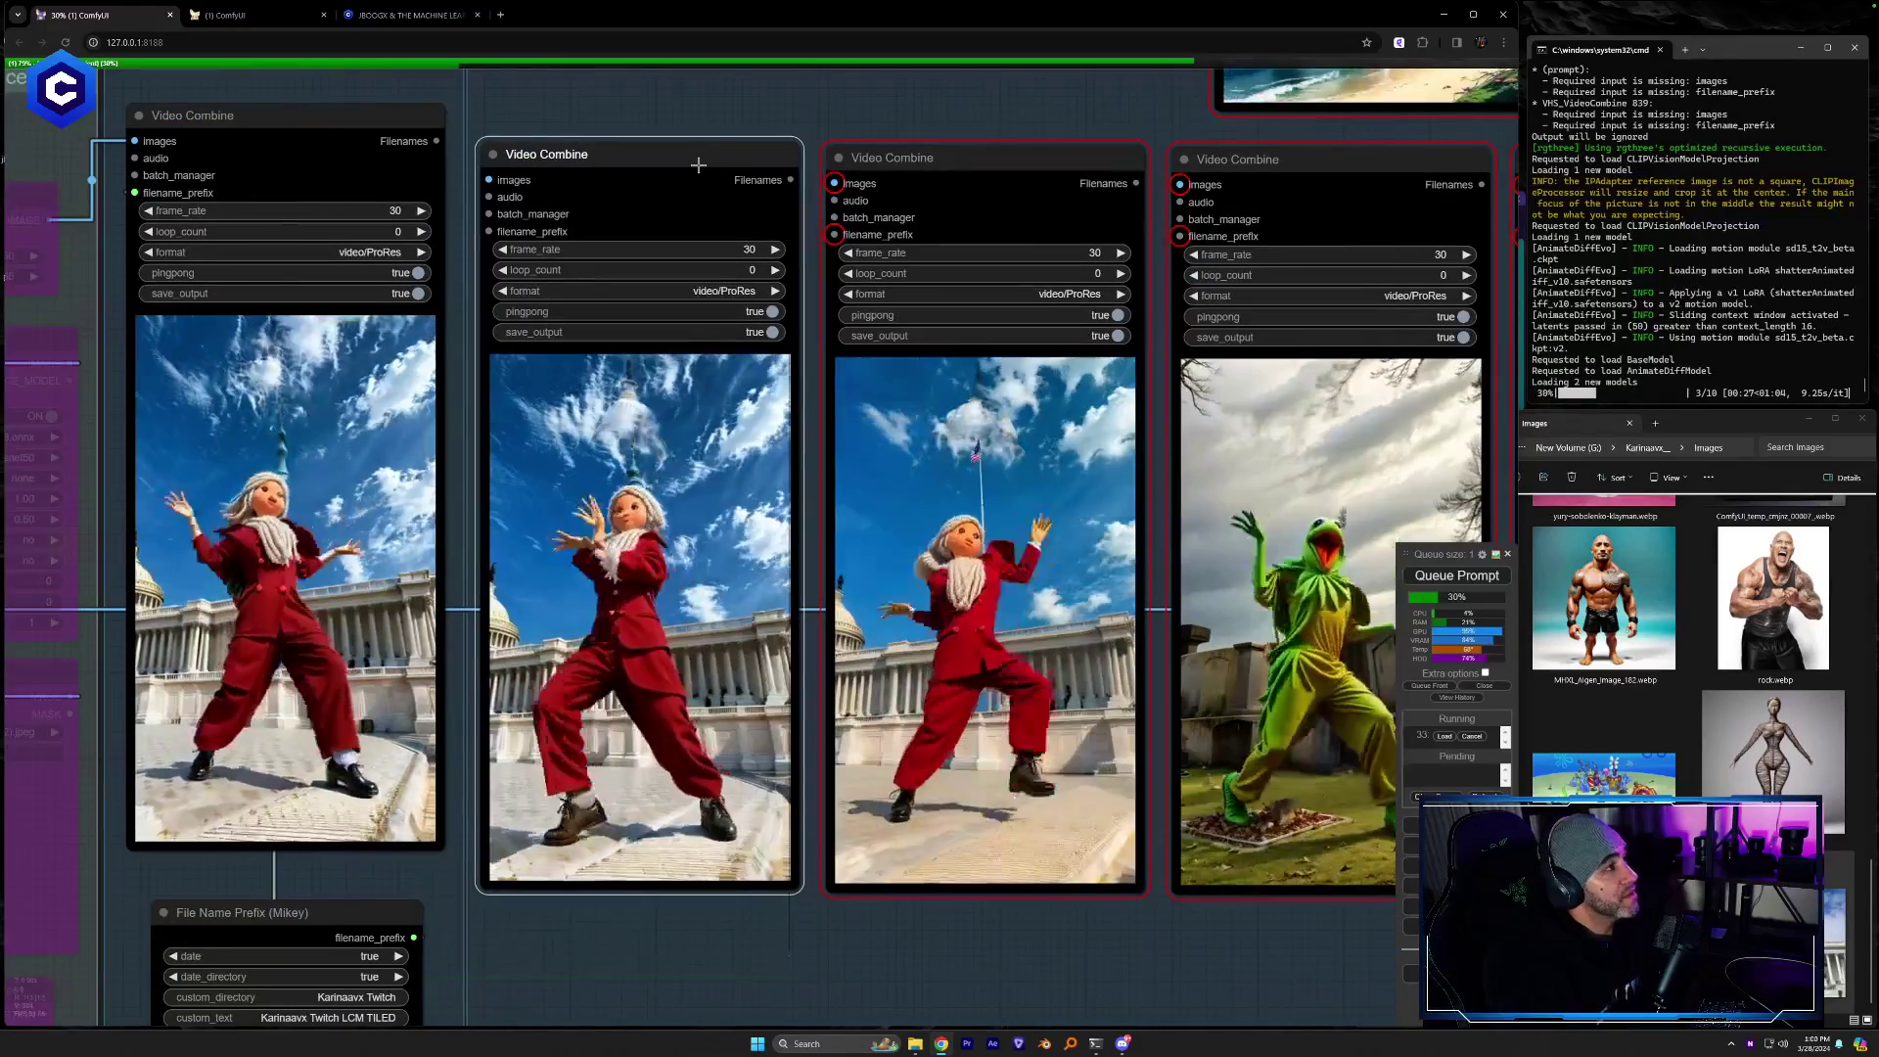
{"action": "key", "text": "Delete"}
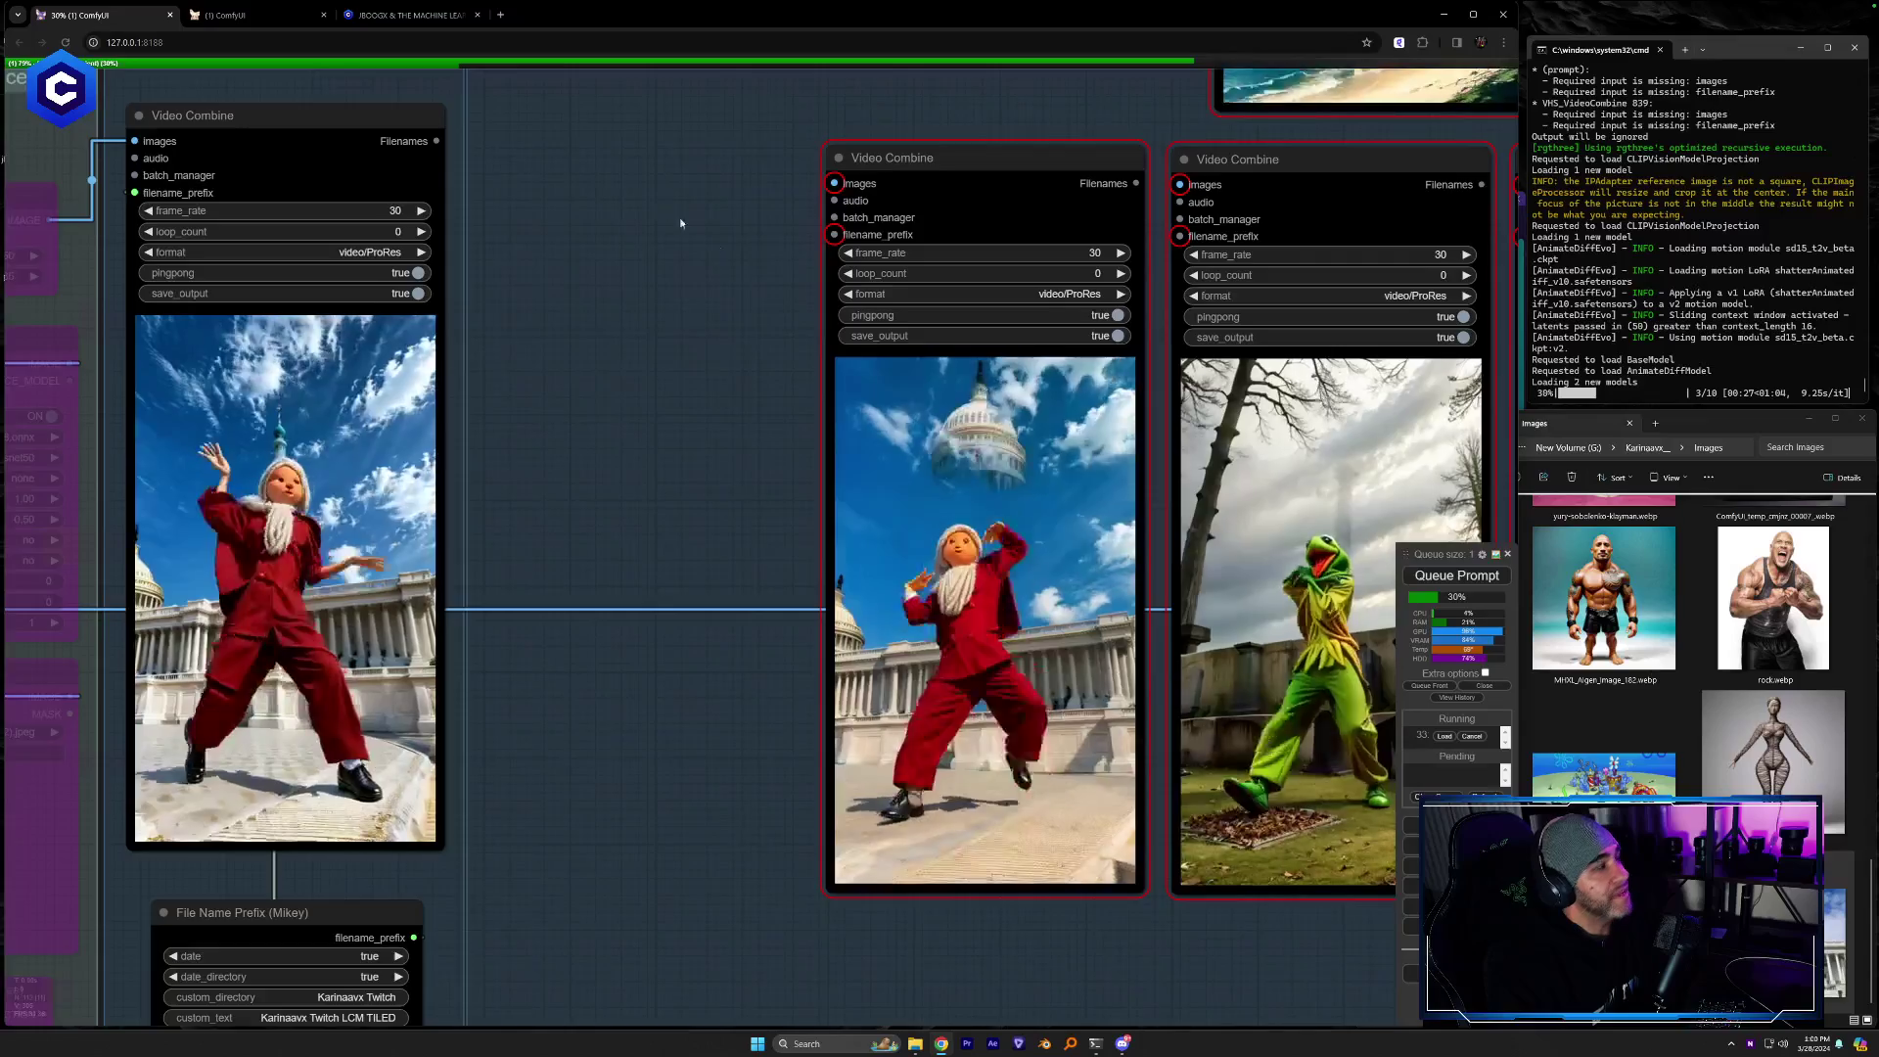
Compare the Low Res Output marionette video with the gallery's marionette and green frog previews up close
{"action": "left_click_drag", "start_coordinate": [680, 223], "coordinate": [851, 345]}
{"action": "scroll", "coordinate": [794, 403], "scroll_direction": "down", "scroll_amount": 3}
{"action": "left_click_drag", "start_coordinate": [63, 444], "coordinate": [635, 346]}
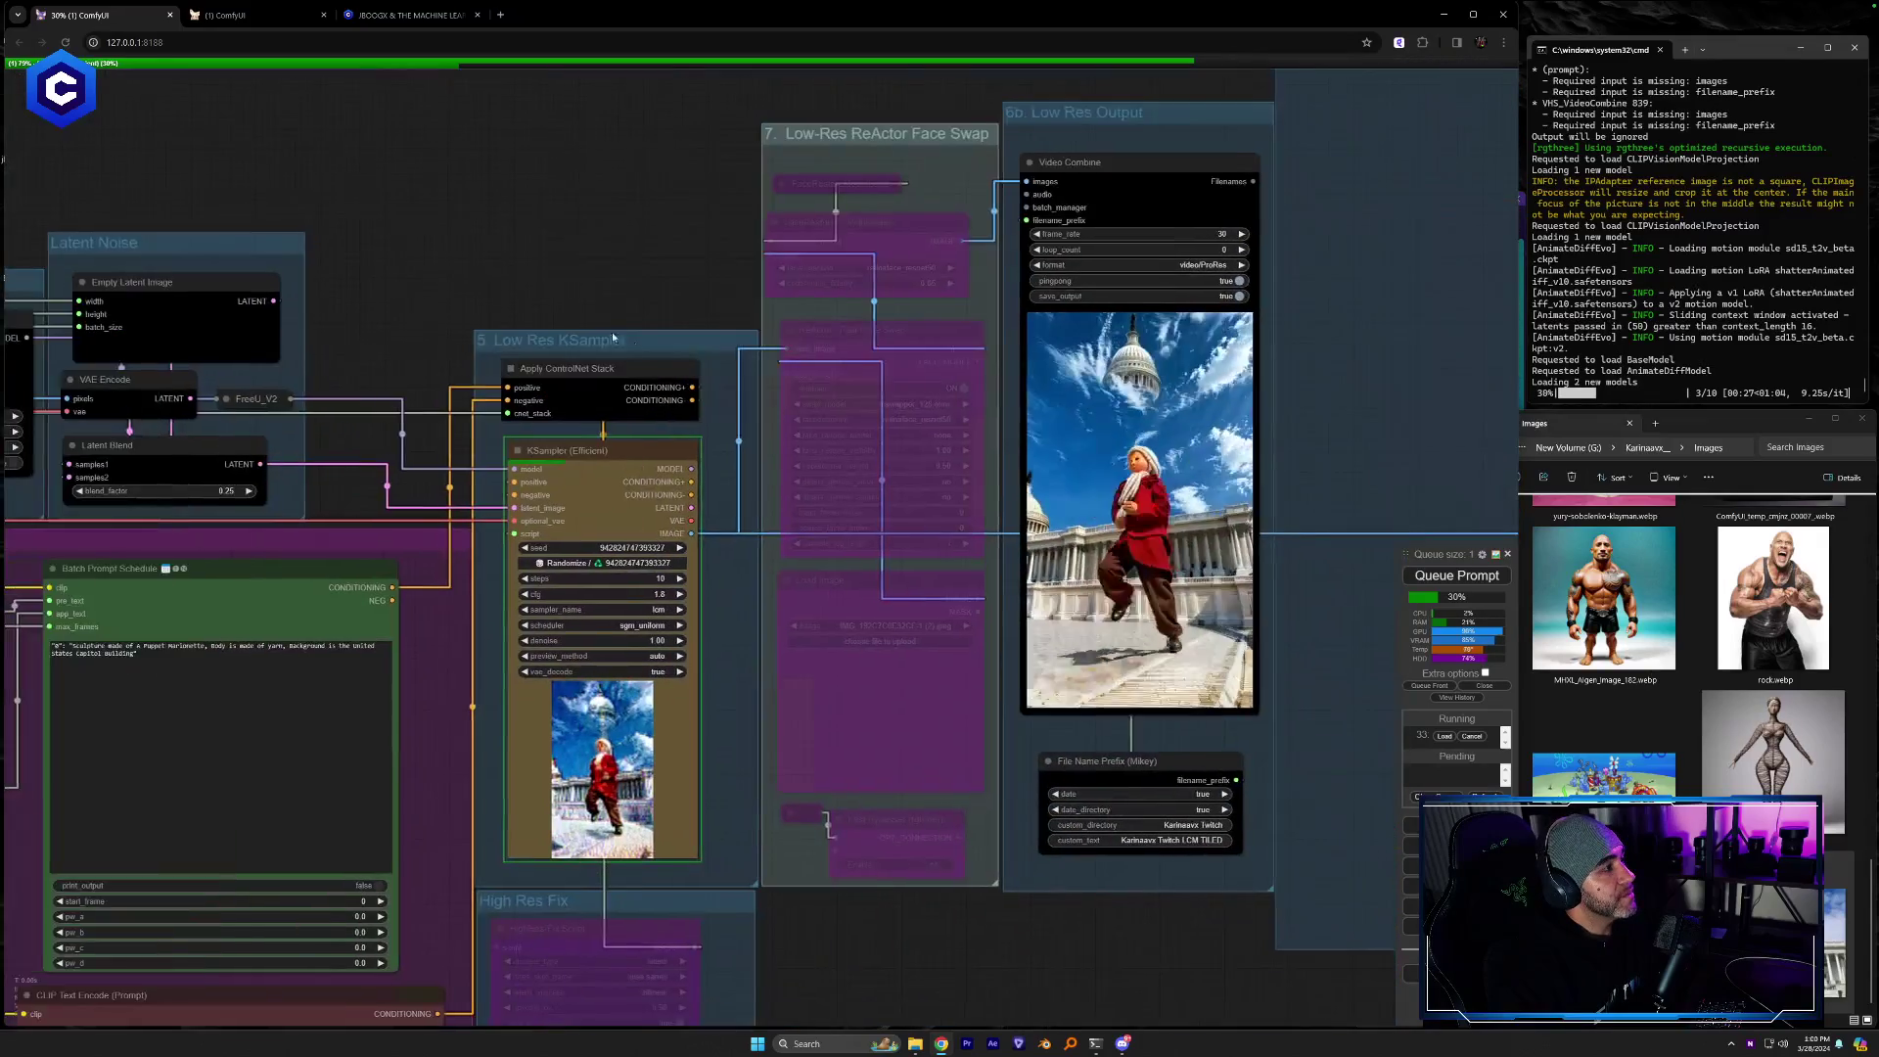
{"action": "left_click_drag", "start_coordinate": [1301, 329], "coordinate": [620, 443]}
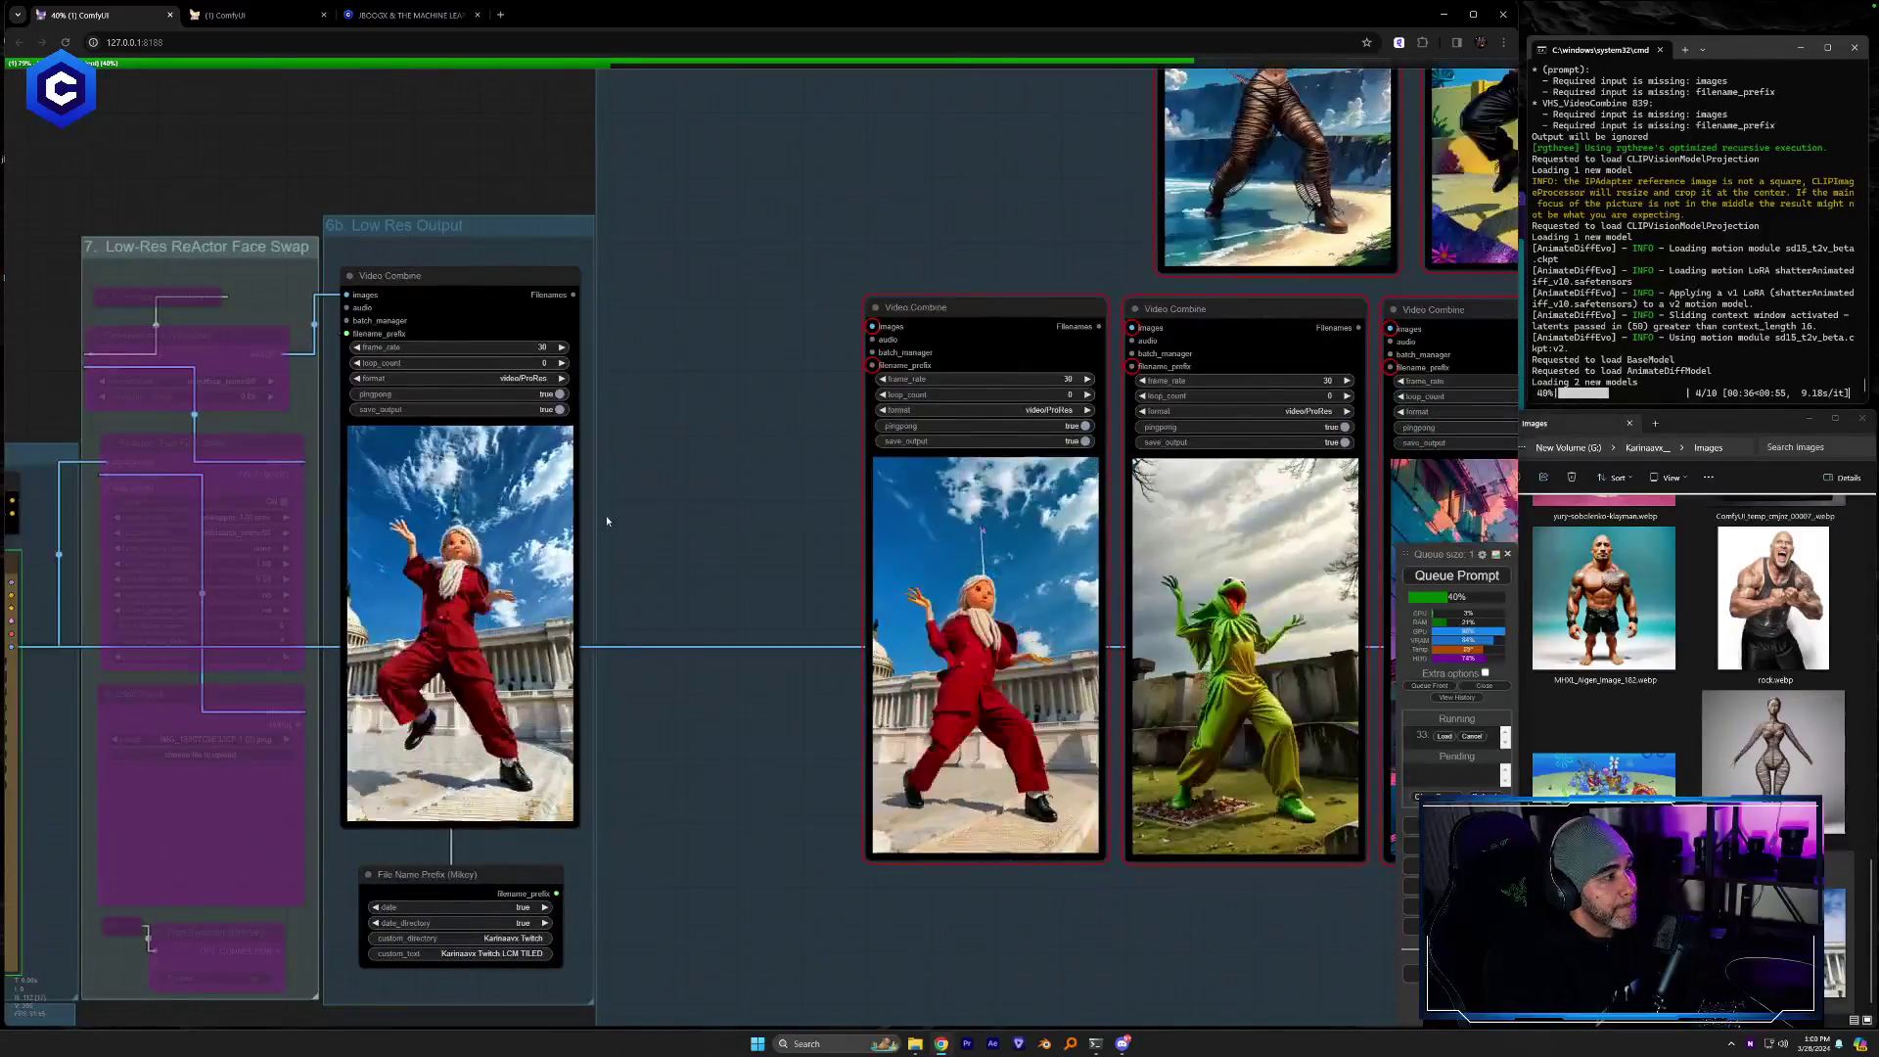
{"action": "scroll", "coordinate": [606, 520], "scroll_direction": "up", "scroll_amount": 3}
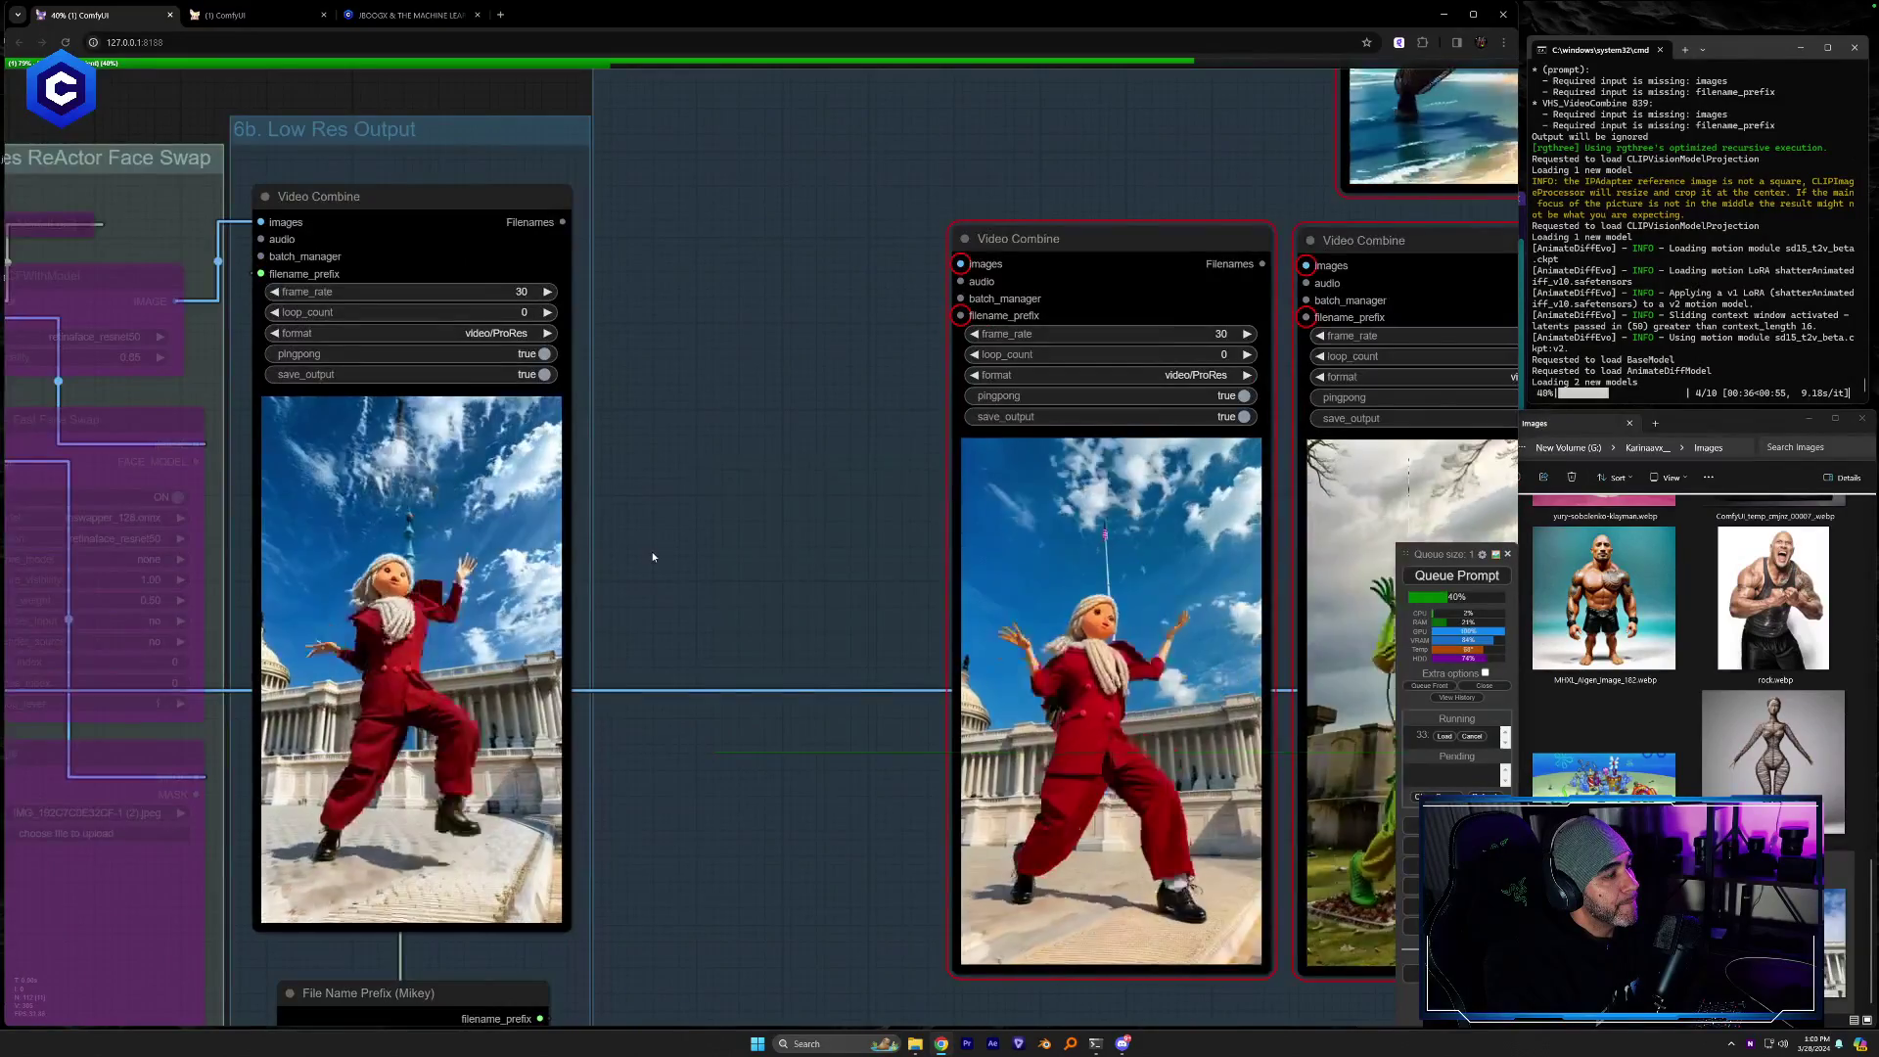
{"action": "scroll", "coordinate": [652, 555], "scroll_direction": "up", "scroll_amount": 2}
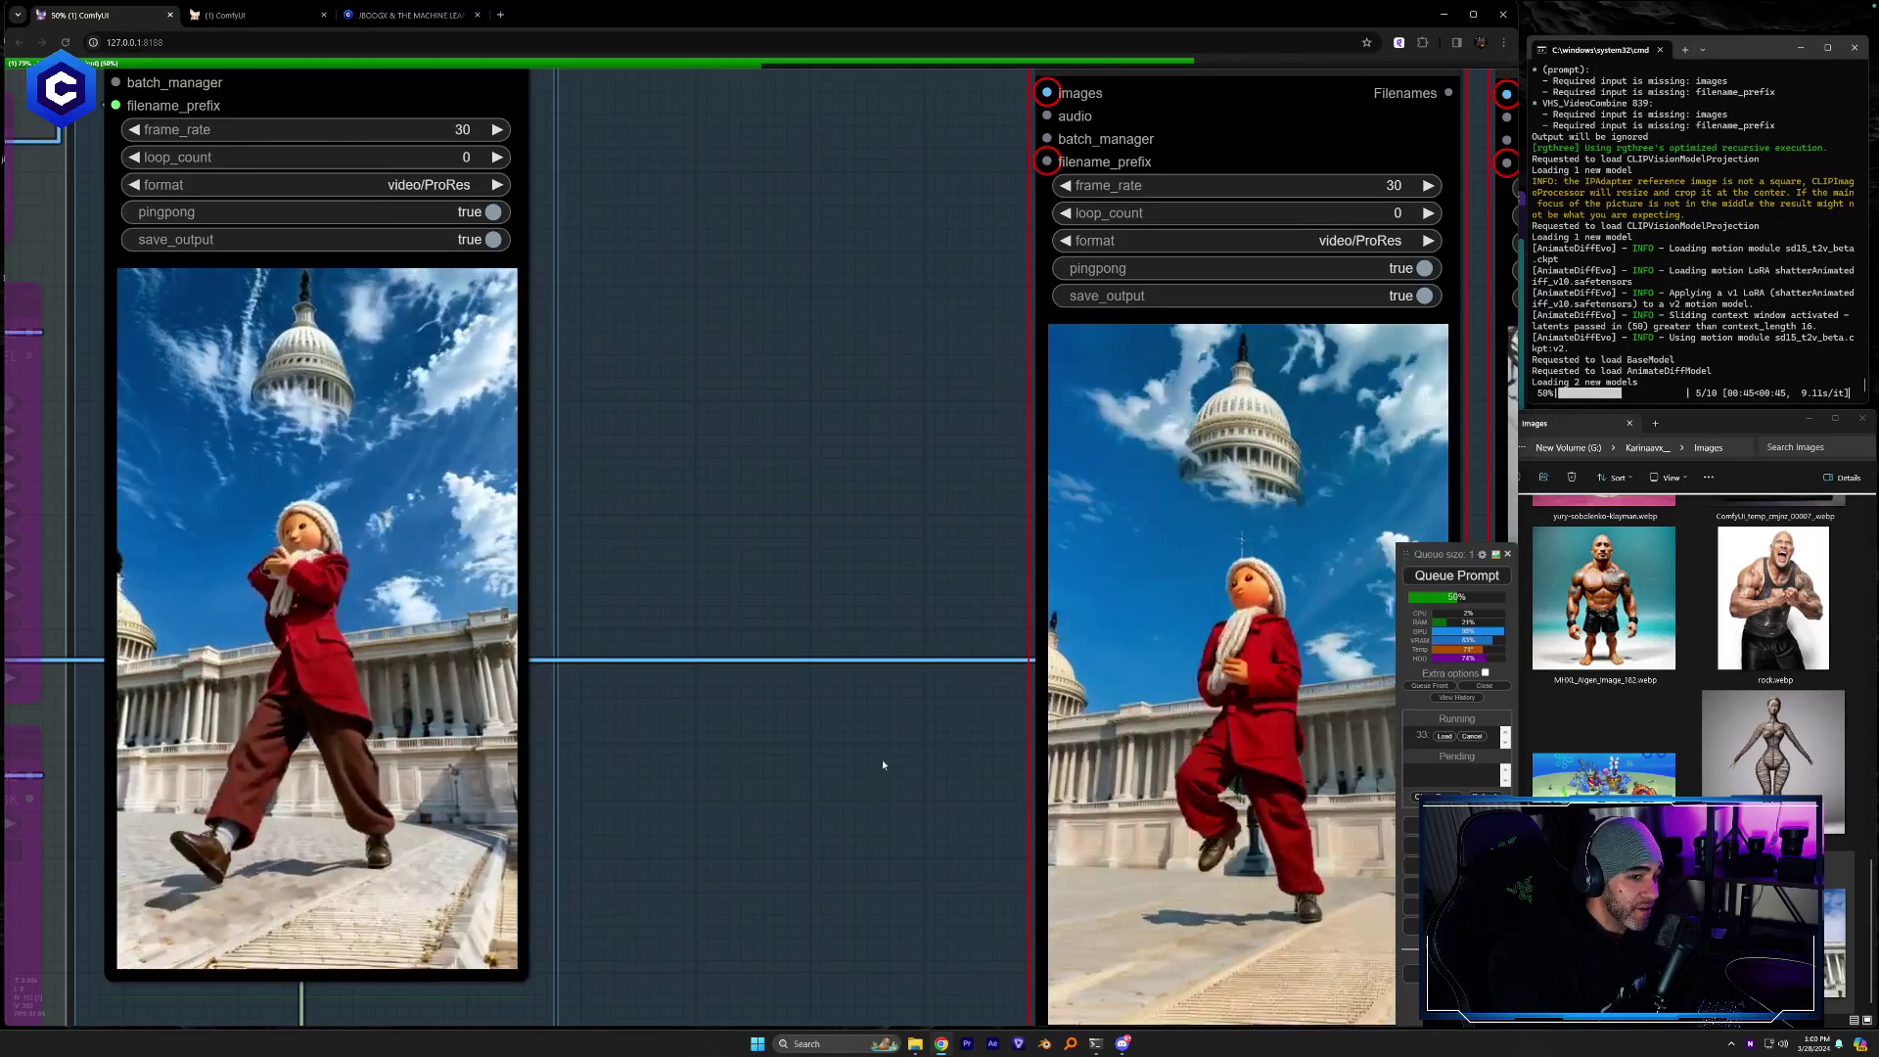
{"action": "scroll", "coordinate": [883, 760], "scroll_direction": "down", "scroll_amount": 5}
{"action": "left_click_drag", "start_coordinate": [883, 756], "coordinate": [497, 736]}
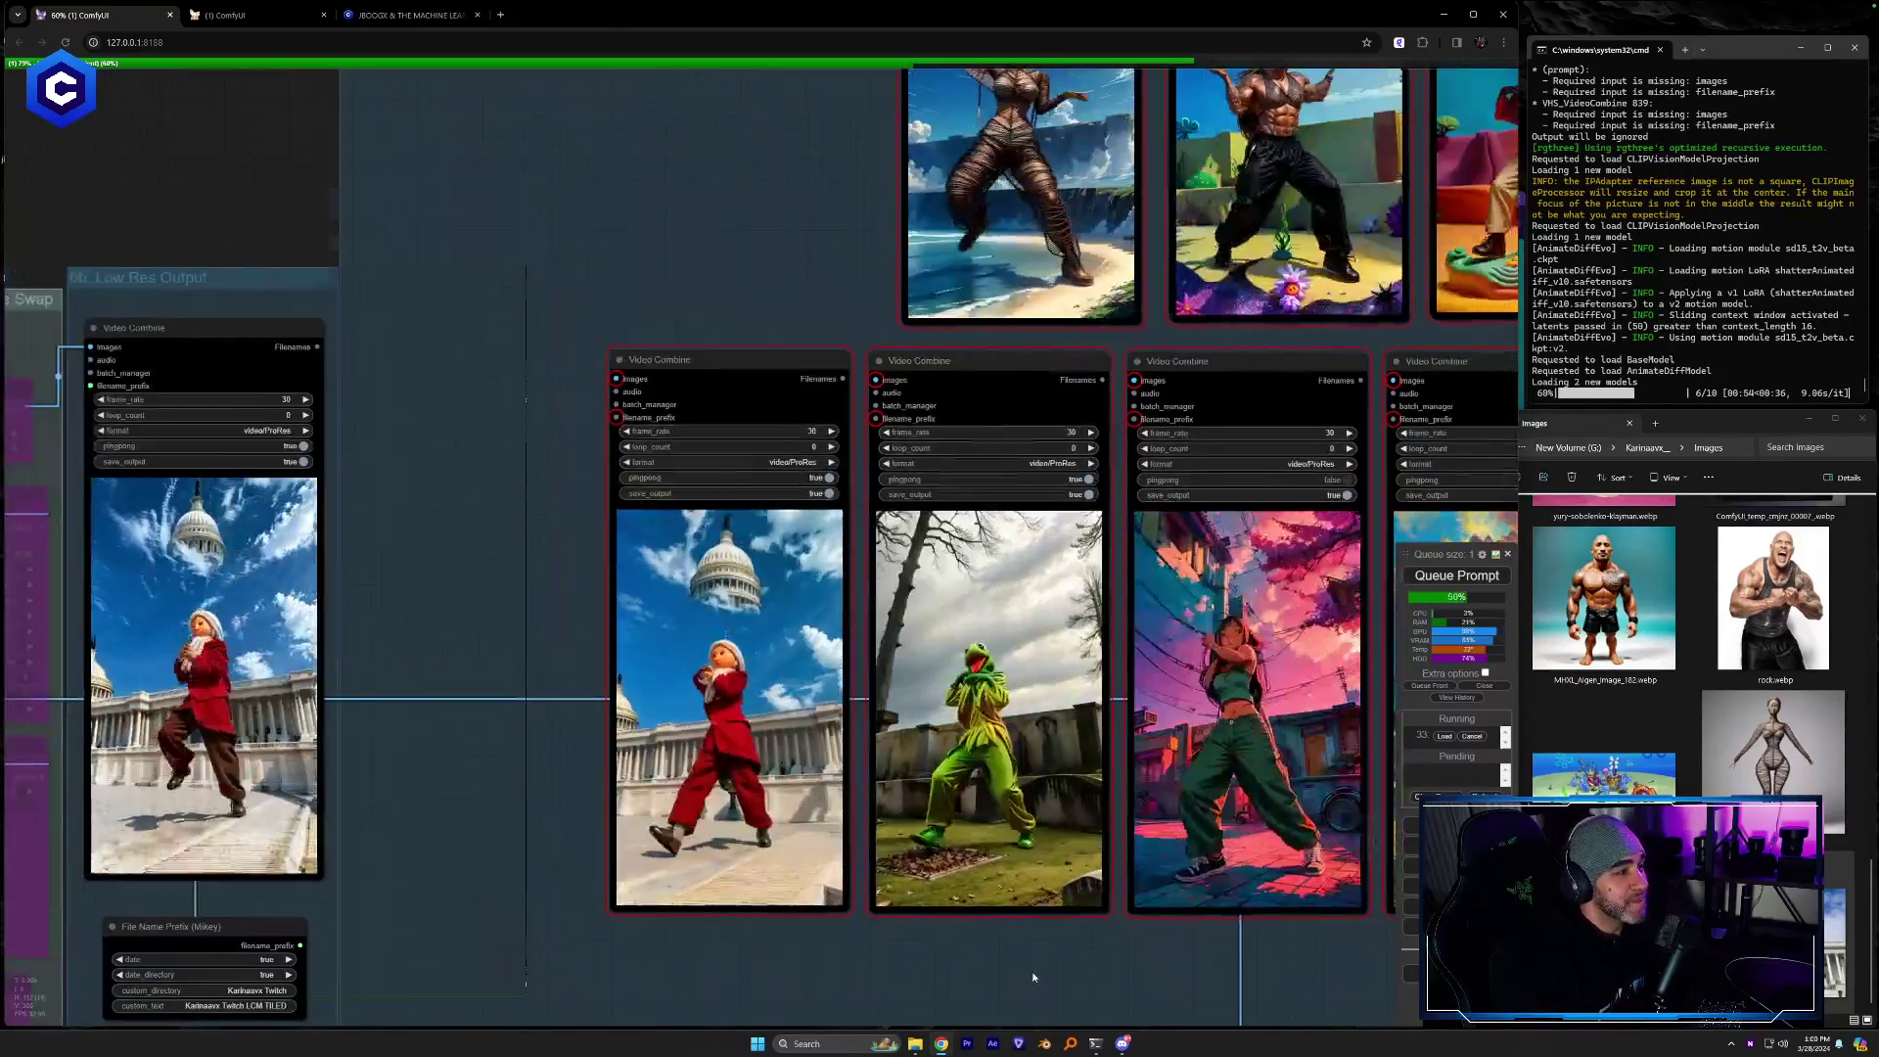
{"action": "scroll", "coordinate": [956, 974], "scroll_direction": "up", "scroll_amount": 3}
{"action": "left_click_drag", "start_coordinate": [942, 990], "coordinate": [1074, 1037]}
{"action": "left_click_drag", "start_coordinate": [315, 566], "coordinate": [299, 666]}
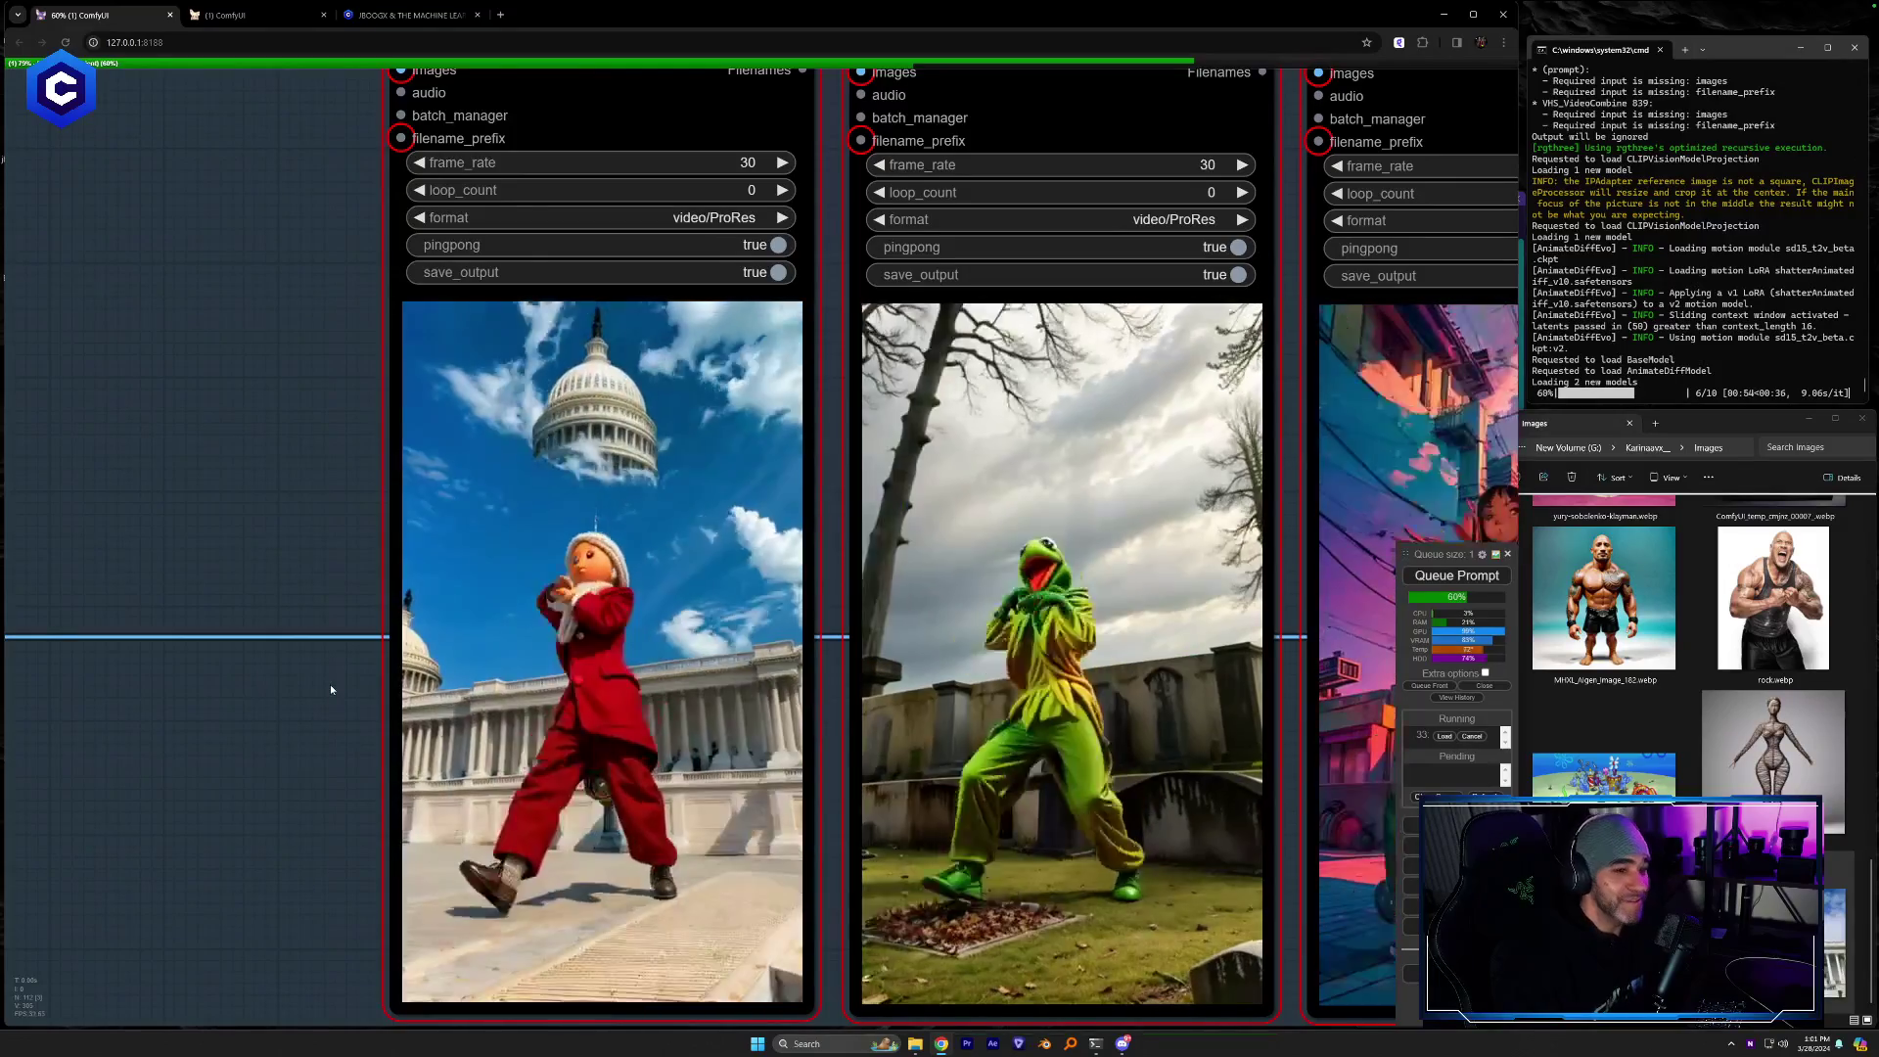
Examine the Low Res Output video against the gallery's marionette version and the KSampler preview of the running generation
{"action": "scroll", "coordinate": [197, 643], "scroll_direction": "down", "scroll_amount": 3}
{"action": "left_click_drag", "start_coordinate": [152, 704], "coordinate": [1026, 760]}
{"action": "scroll", "coordinate": [467, 743], "scroll_direction": "down", "scroll_amount": 2}
{"action": "left_click_drag", "start_coordinate": [386, 758], "coordinate": [825, 766]}
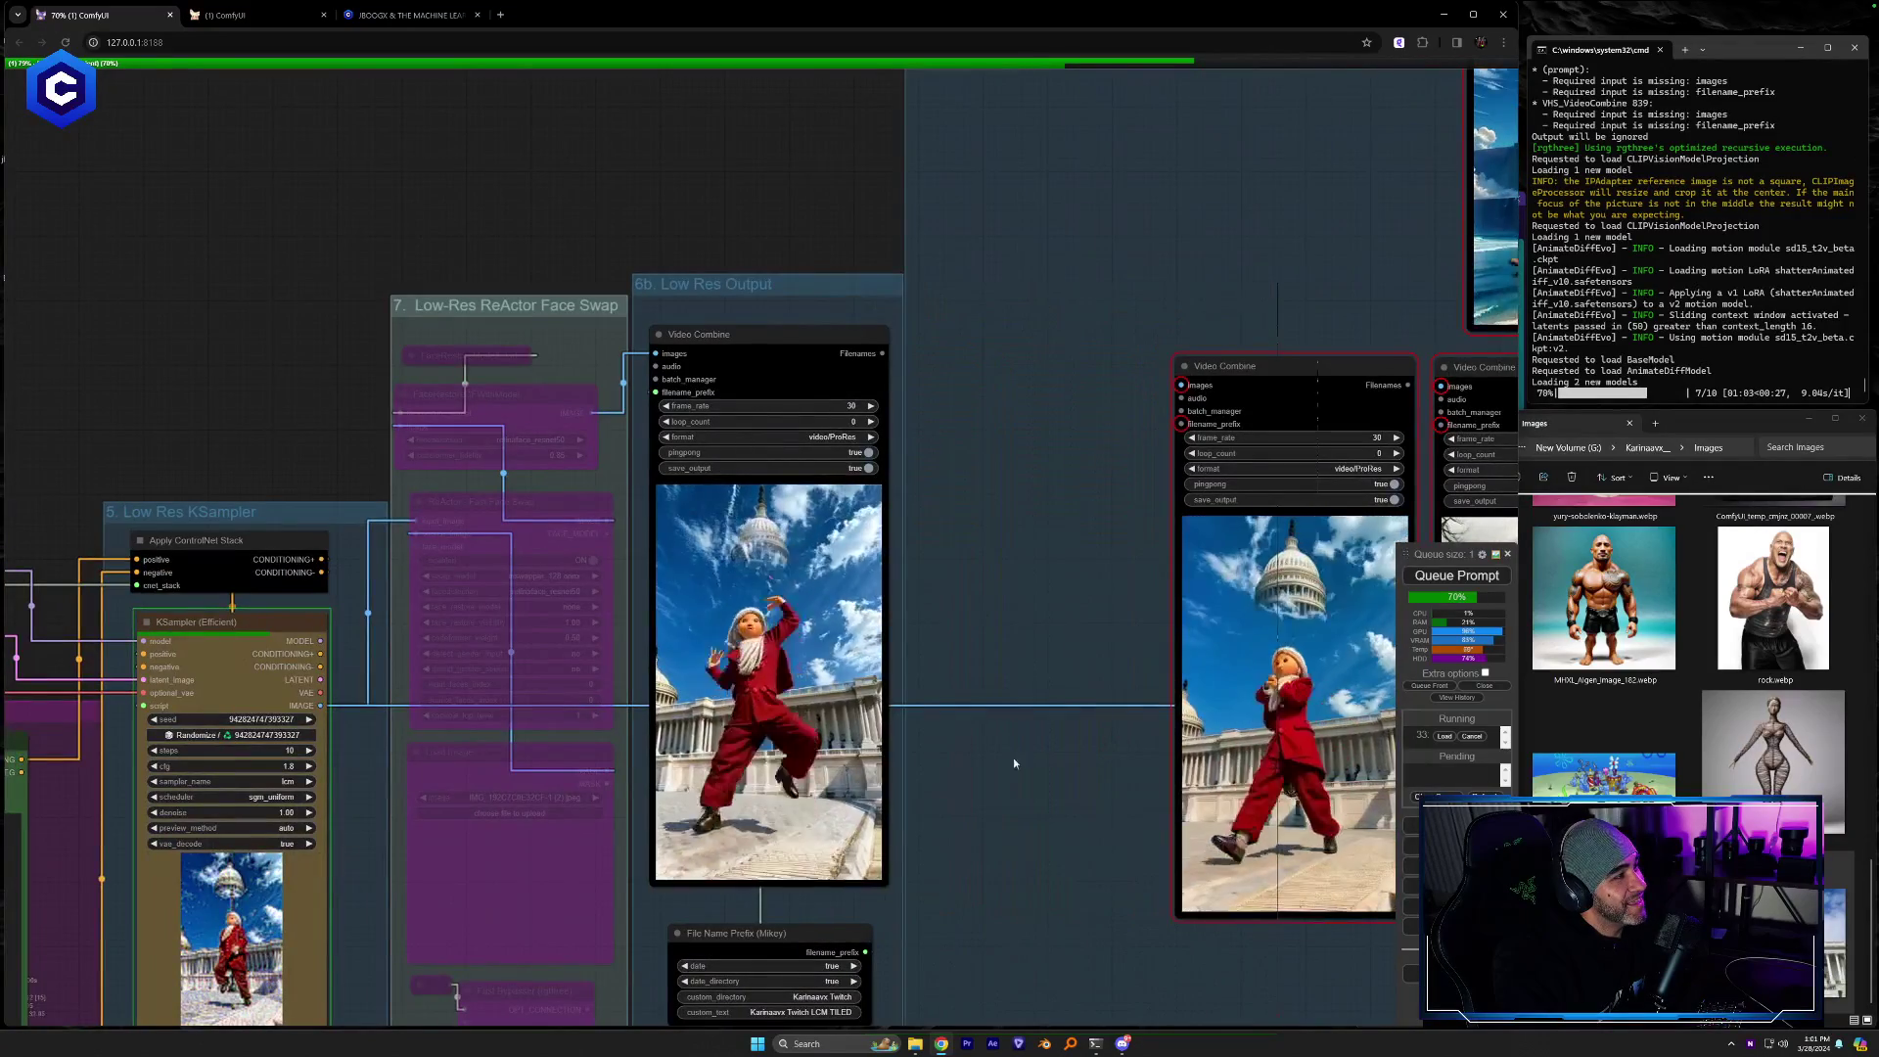
{"action": "scroll", "coordinate": [1006, 763], "scroll_direction": "up", "scroll_amount": 6}
{"action": "scroll", "coordinate": [1006, 763], "scroll_direction": "down", "scroll_amount": 4}
{"action": "left_click_drag", "start_coordinate": [1027, 776], "coordinate": [700, 772]}
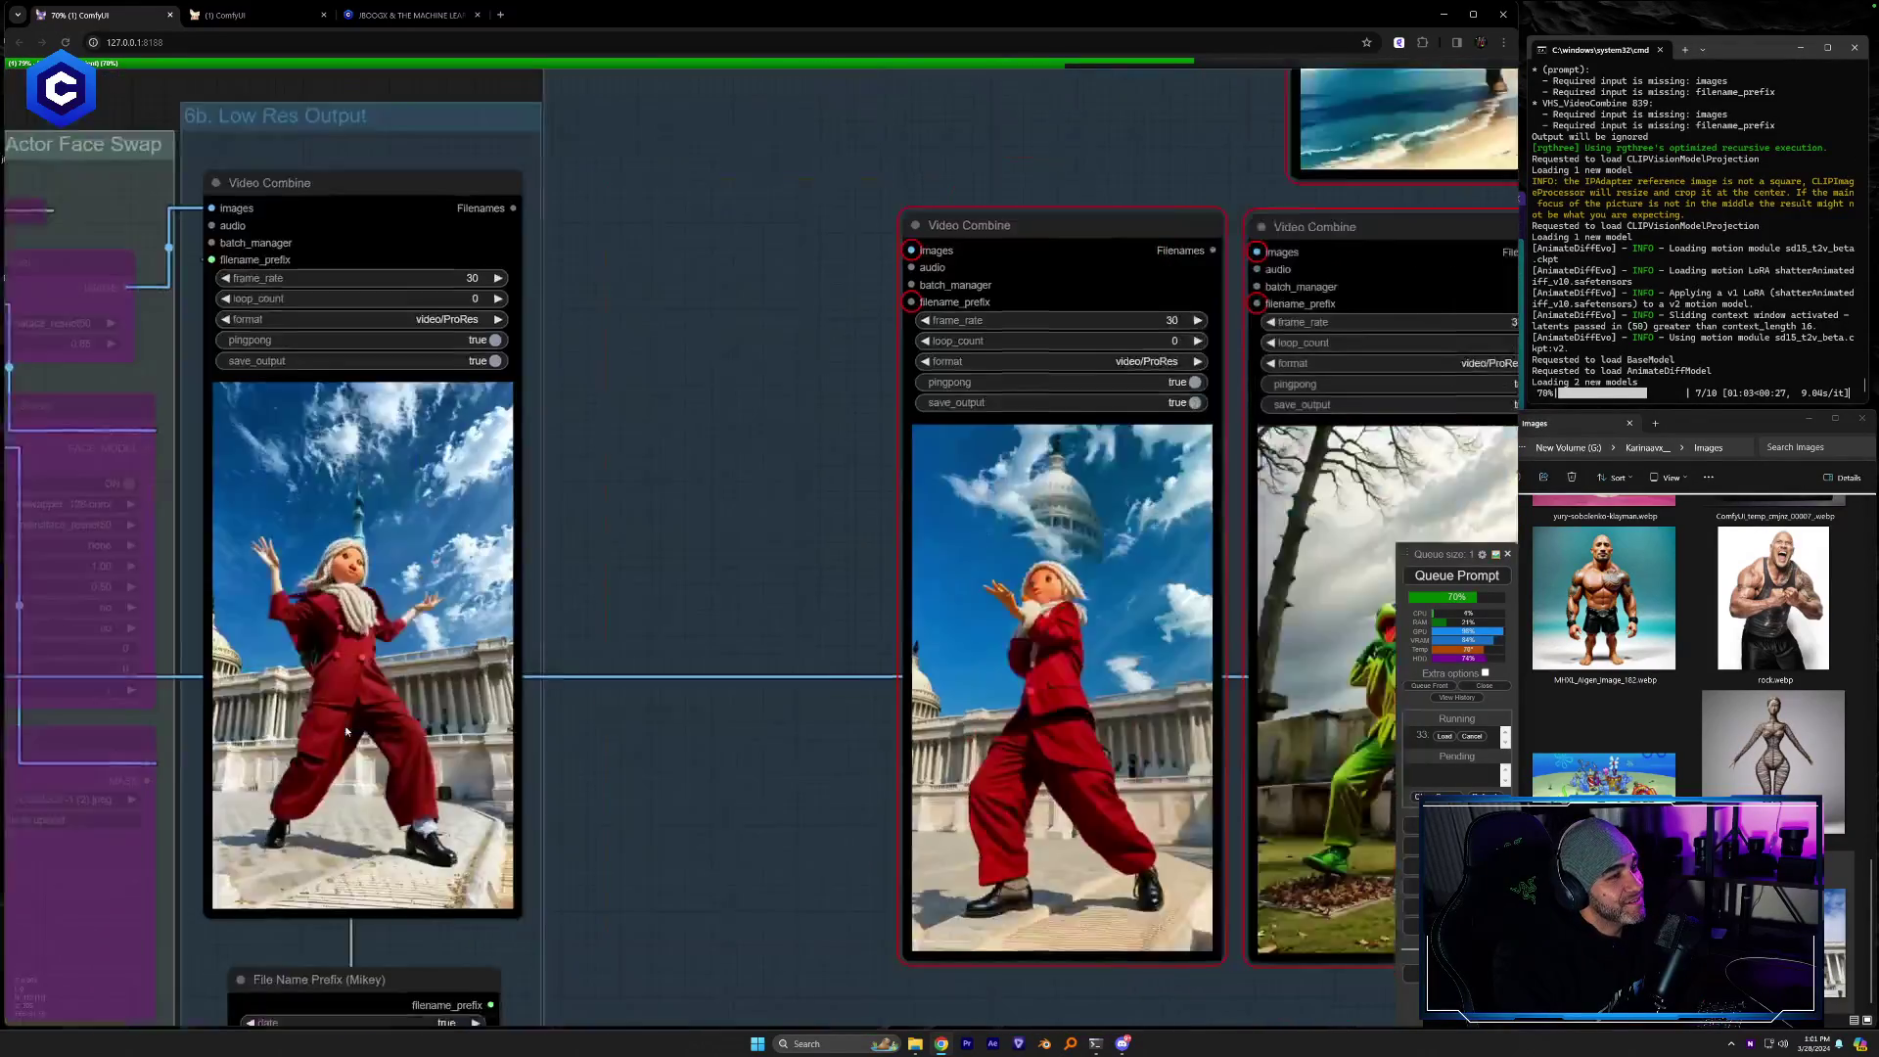
{"action": "left_click_drag", "start_coordinate": [1356, 997], "coordinate": [999, 961]}
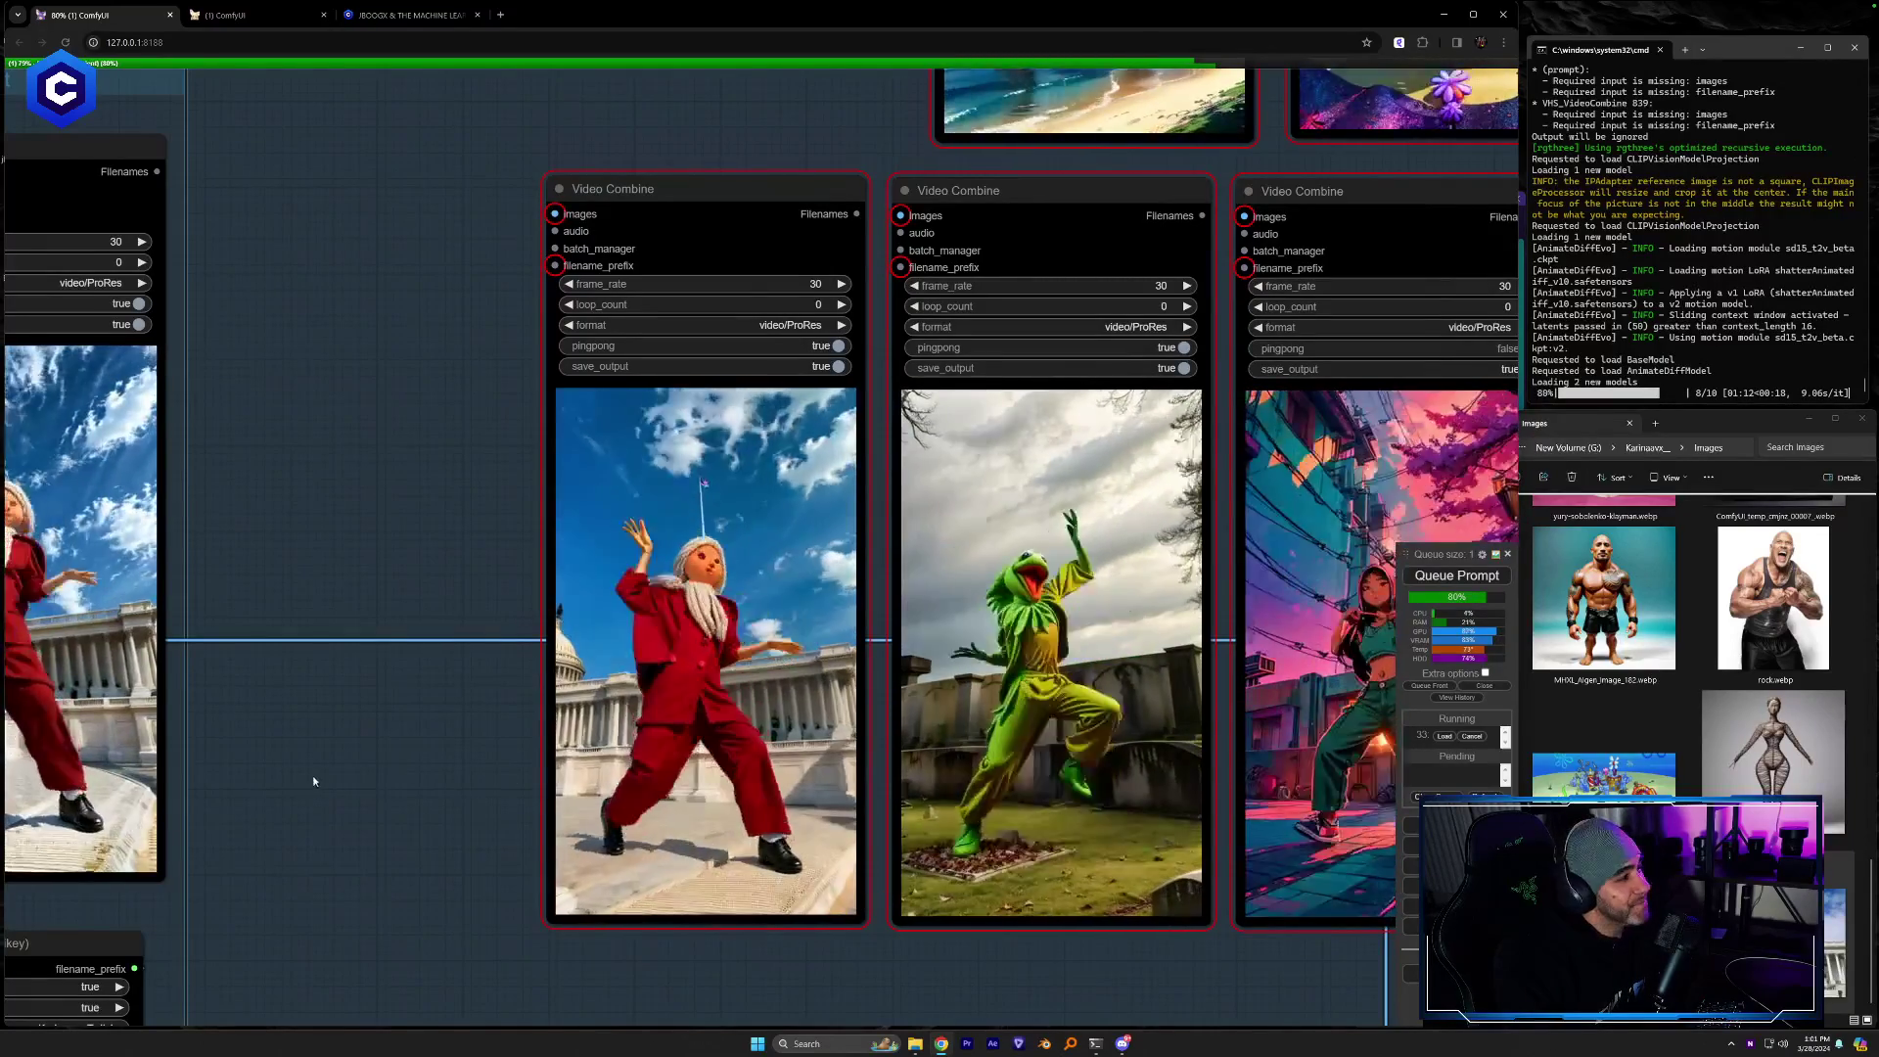
{"action": "left_click_drag", "start_coordinate": [450, 773], "coordinate": [1198, 632]}
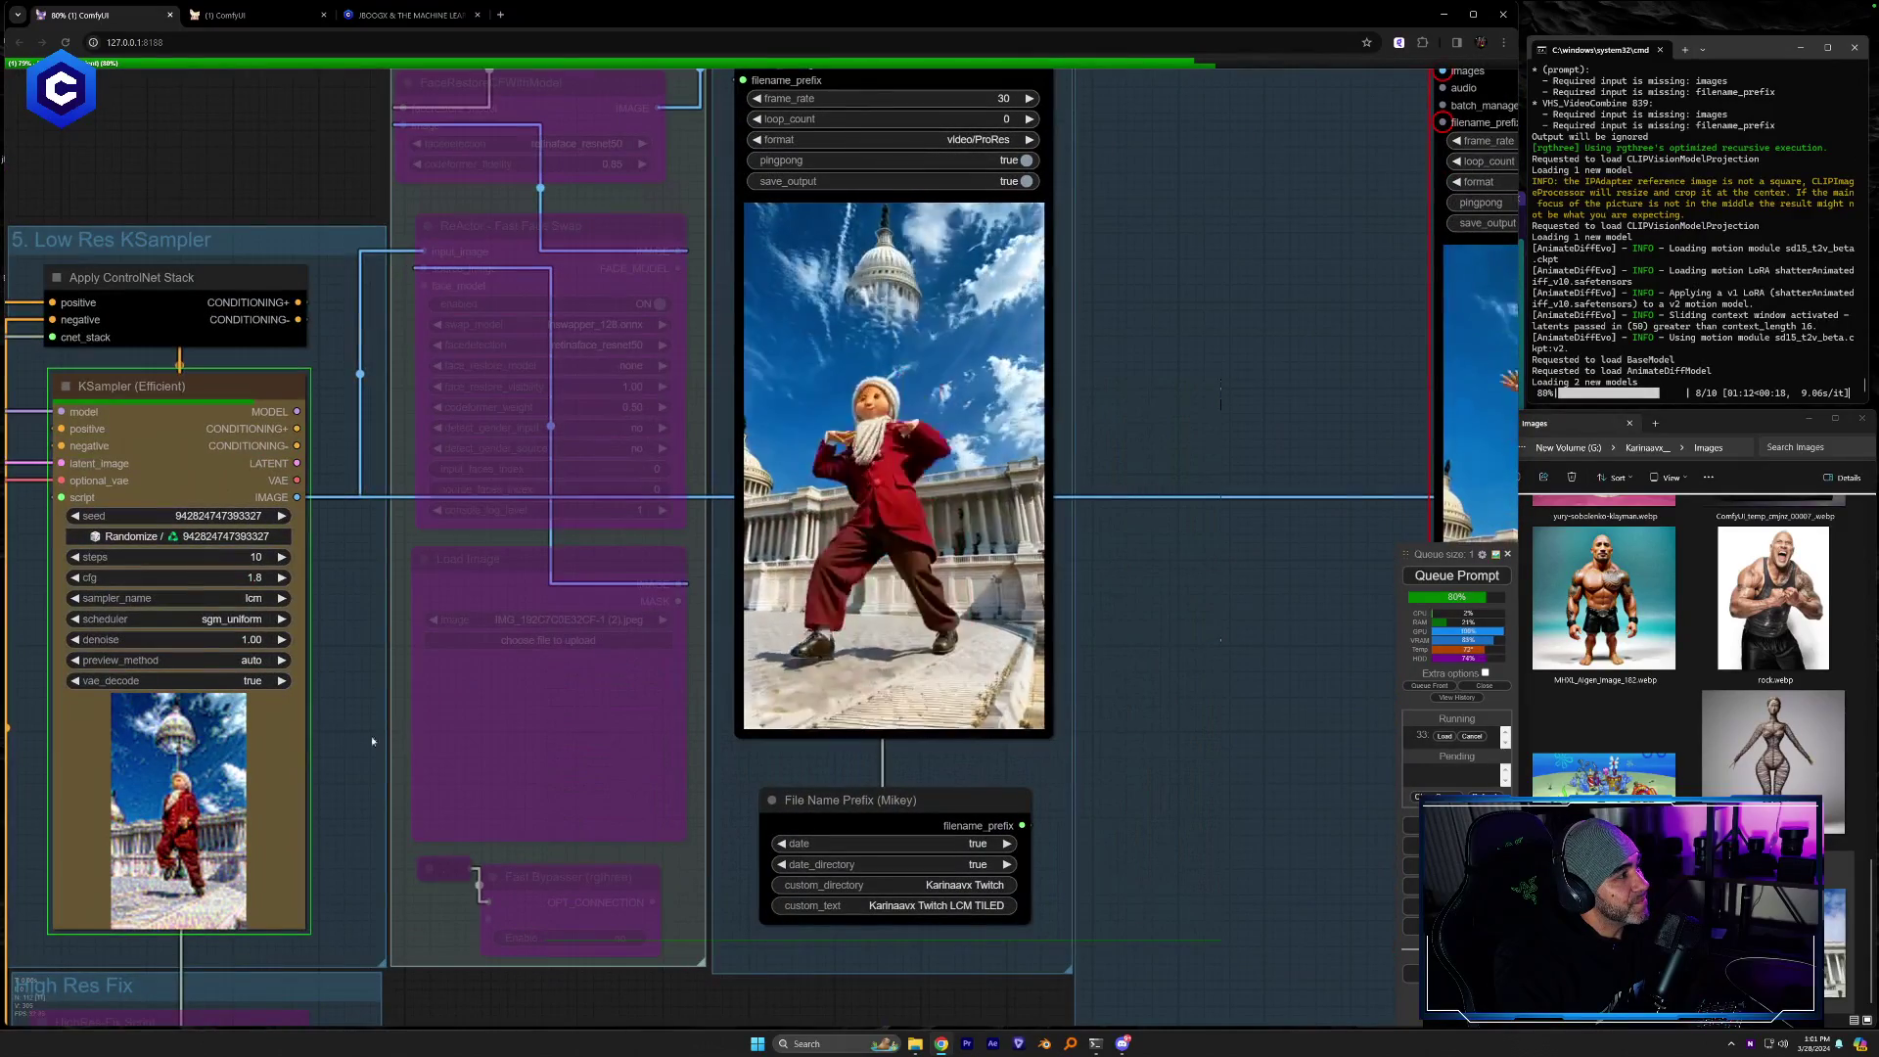
{"action": "left_click_drag", "start_coordinate": [350, 738], "coordinate": [372, 749]}
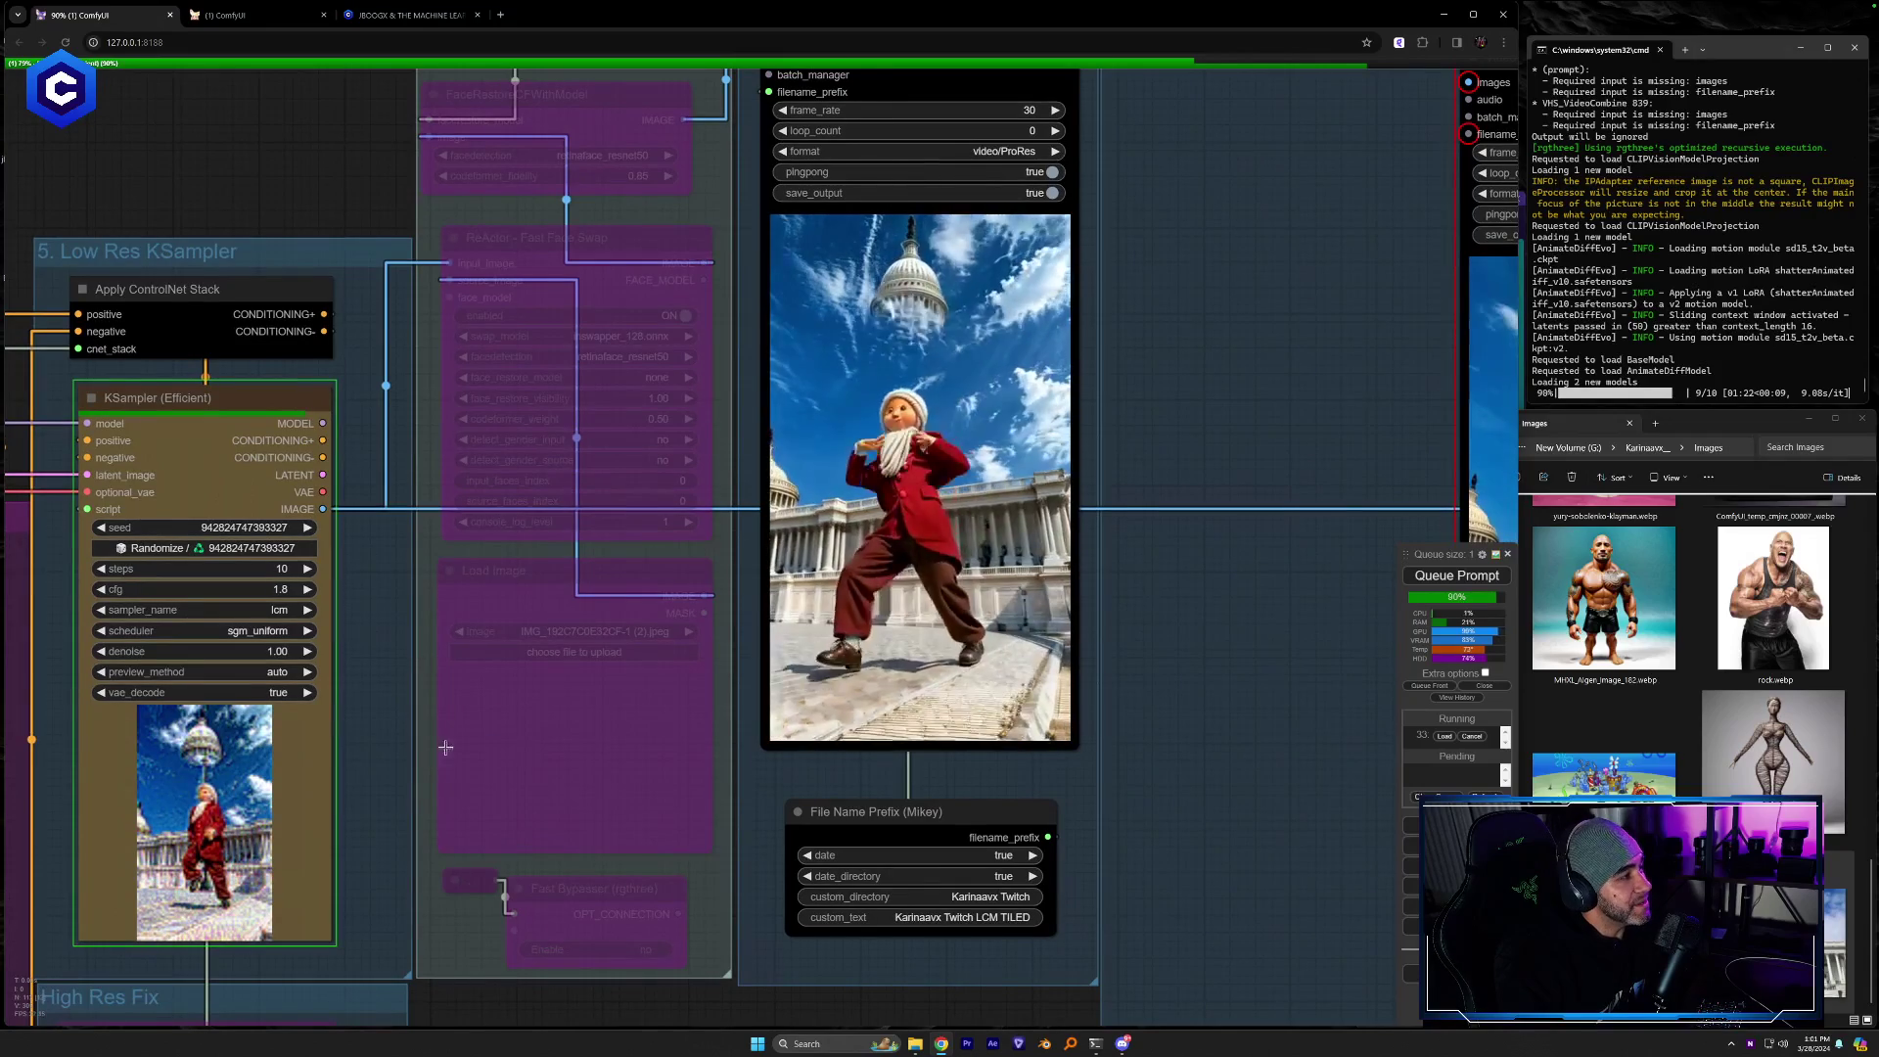
Set weight_type to ease in on the background group's IPAdapter Tiled and IPAdapter Advanced nodes
{"action": "left_click_drag", "start_coordinate": [365, 769], "coordinate": [592, 743]}
{"action": "left_click_drag", "start_coordinate": [477, 720], "coordinate": [1266, 451]}
{"action": "left_click_drag", "start_coordinate": [589, 904], "coordinate": [890, 692]}
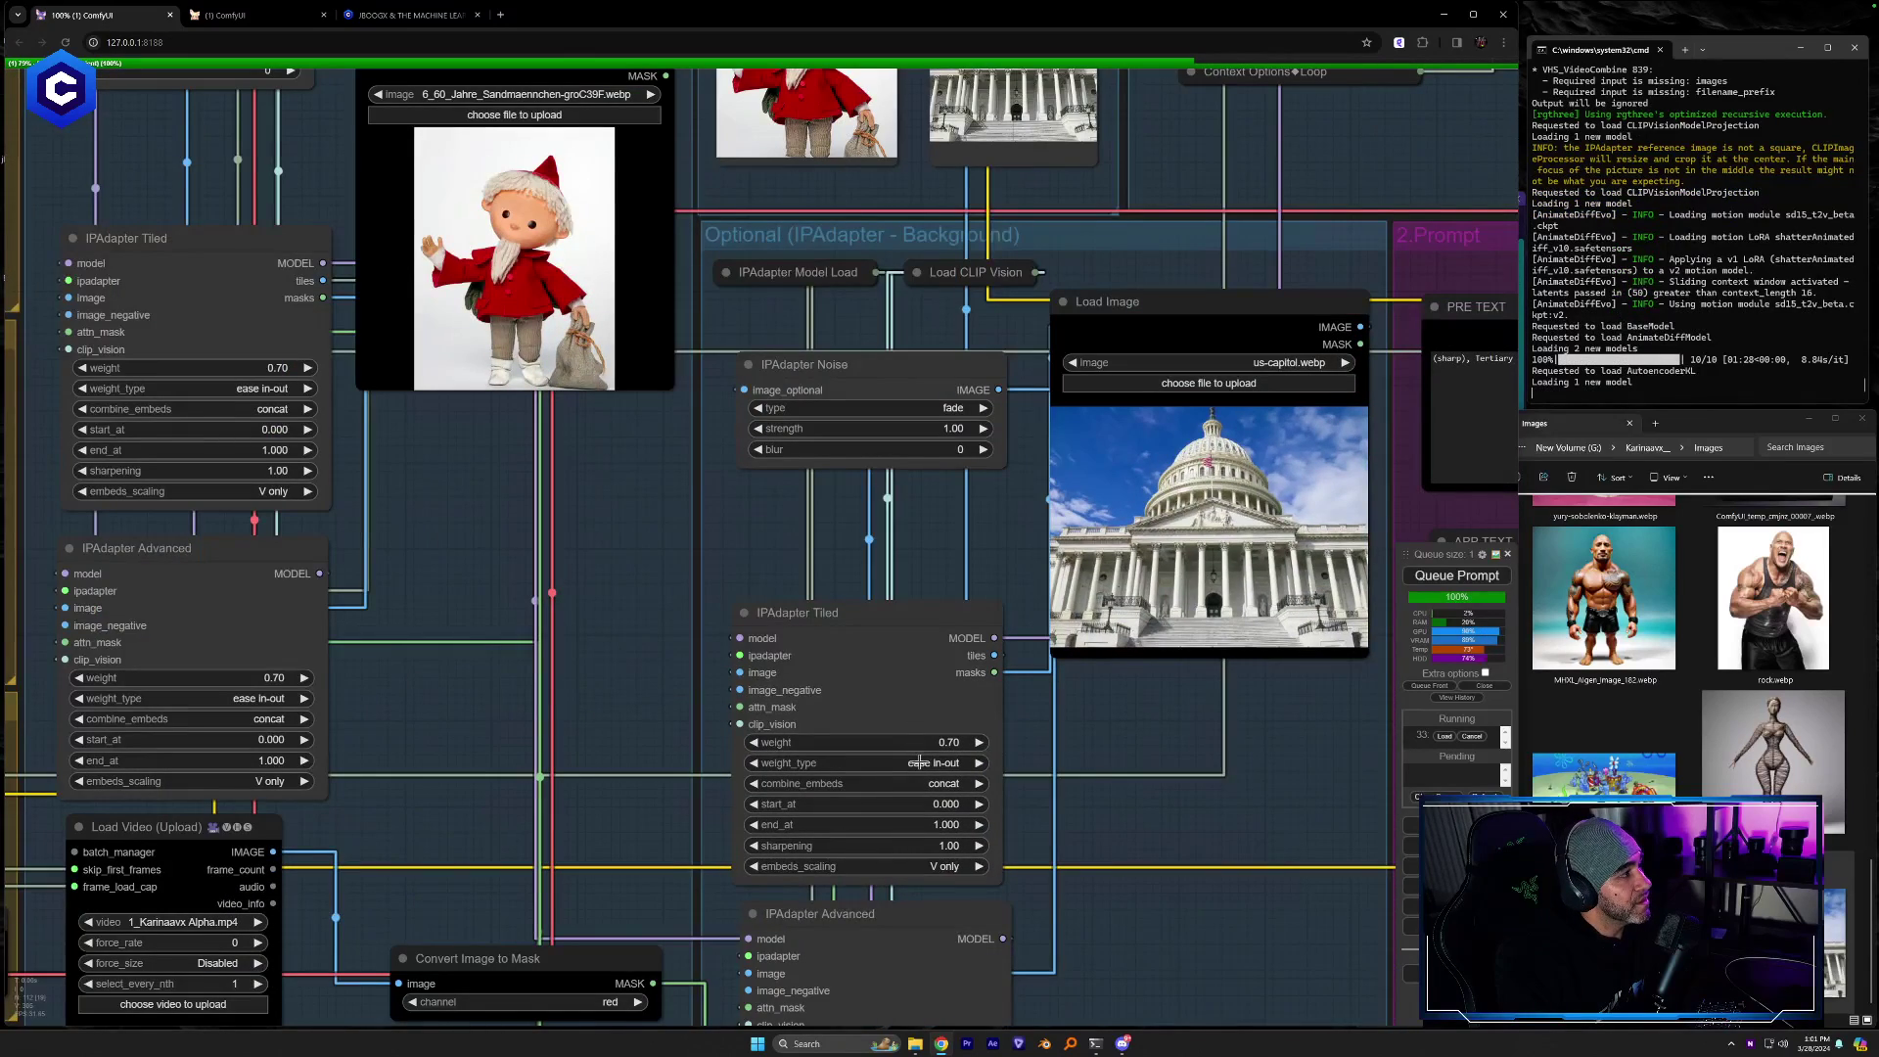
{"action": "left_click_drag", "start_coordinate": [1030, 766], "coordinate": [1086, 582]}
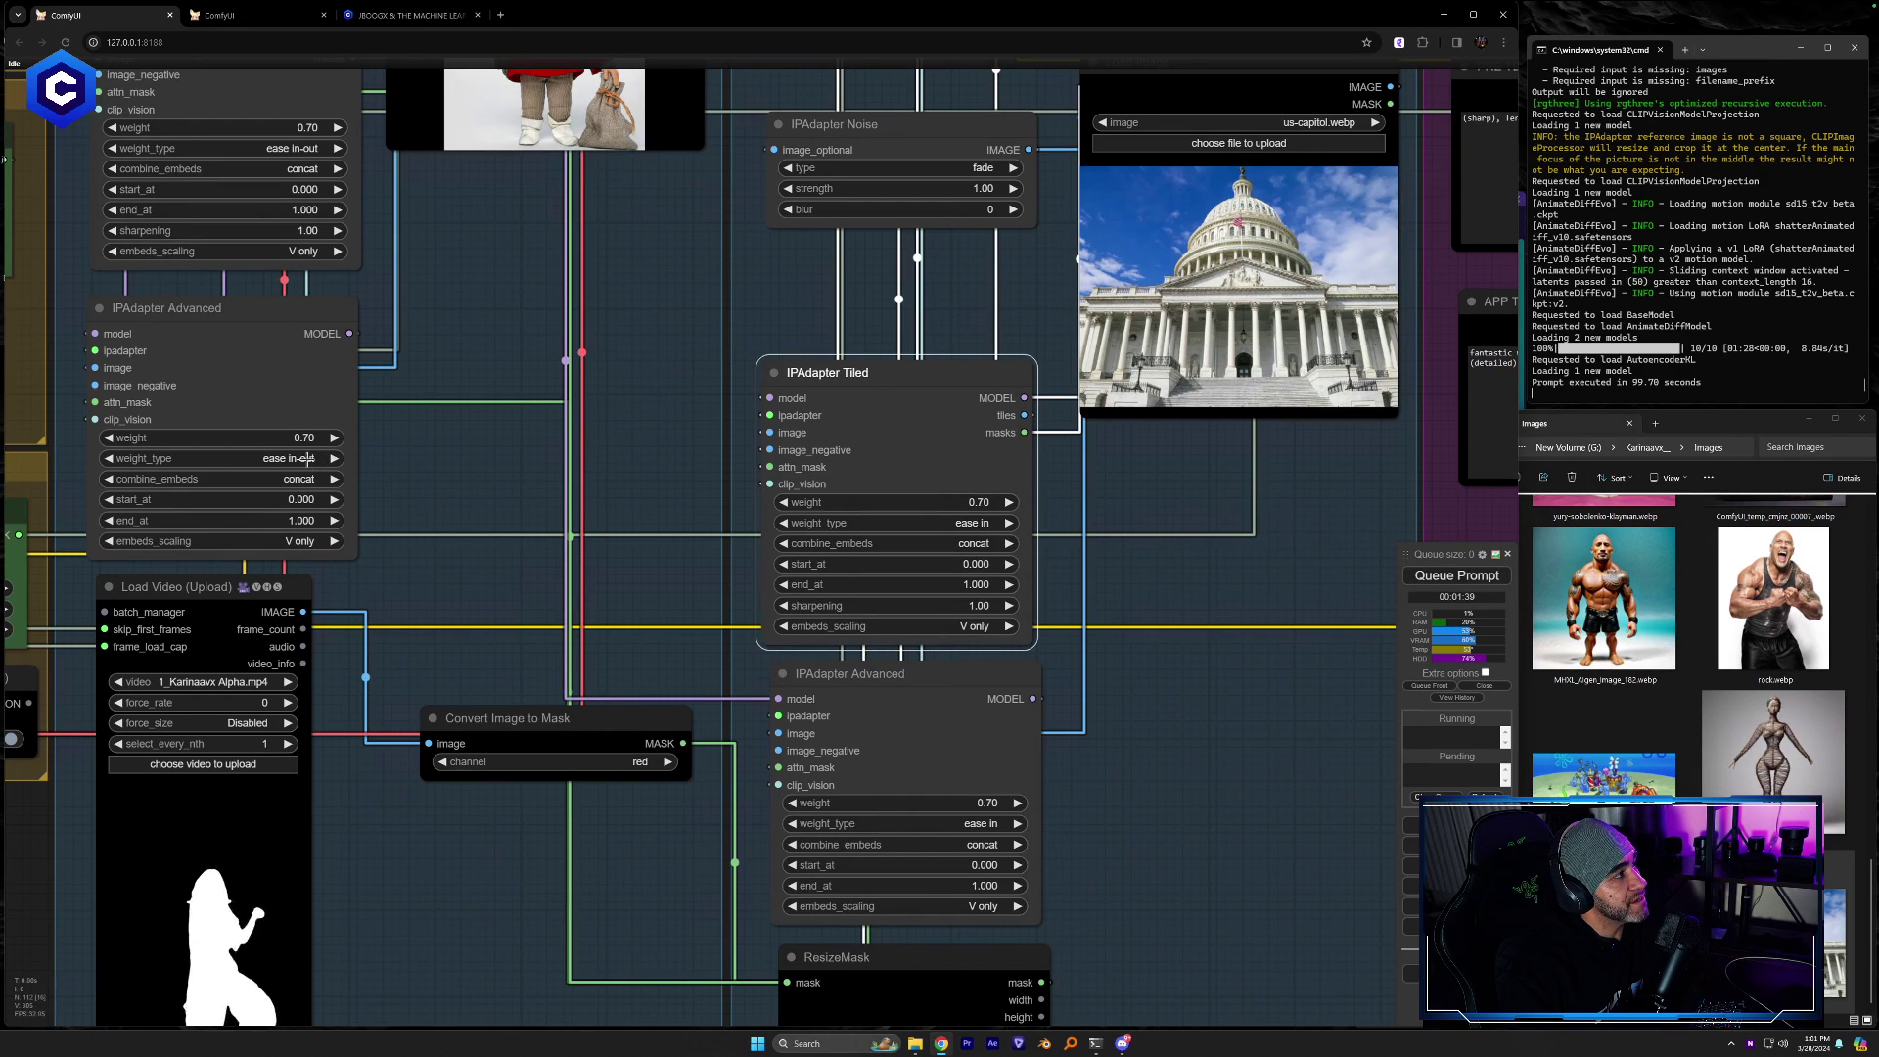
Set weight_type to ease in on the character group's IPAdapter Advanced and IPAdapter Tiled nodes
{"action": "left_click_drag", "start_coordinate": [423, 235], "coordinate": [494, 472]}
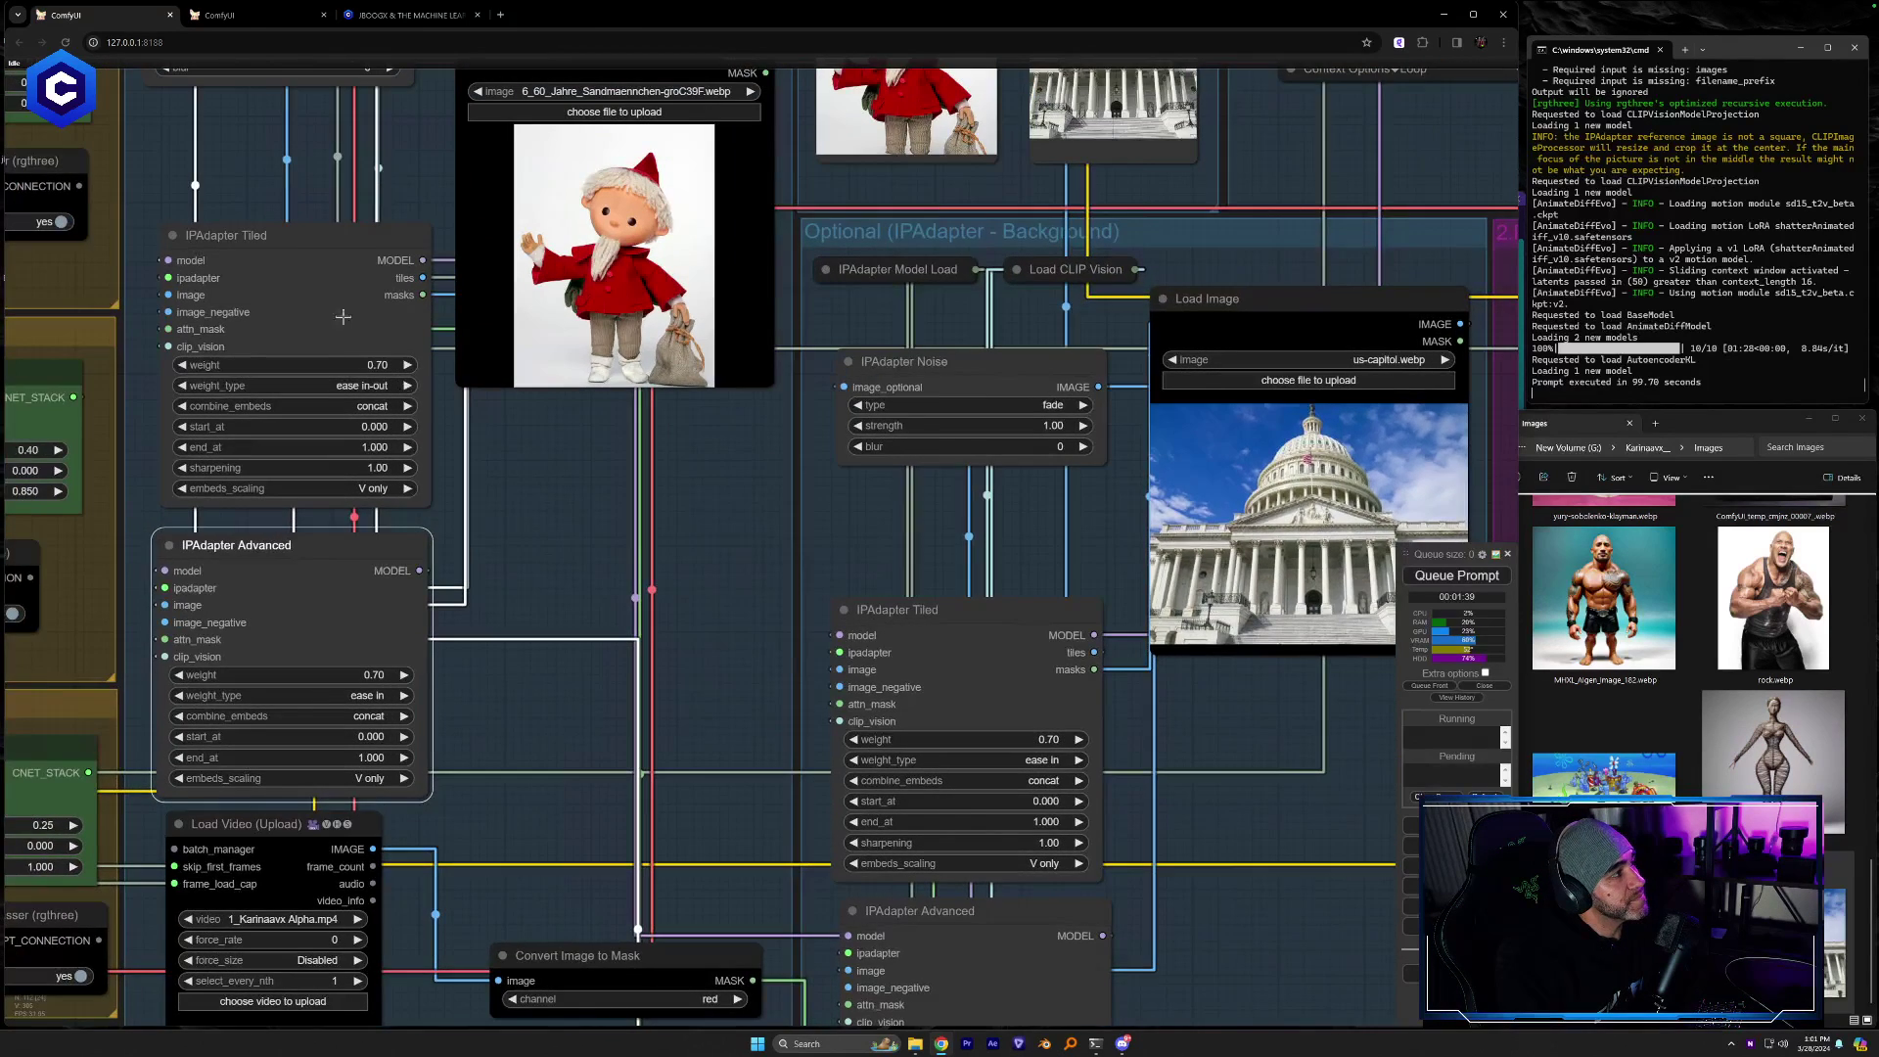
{"action": "scroll", "coordinate": [368, 376], "scroll_direction": "up", "scroll_amount": 1}
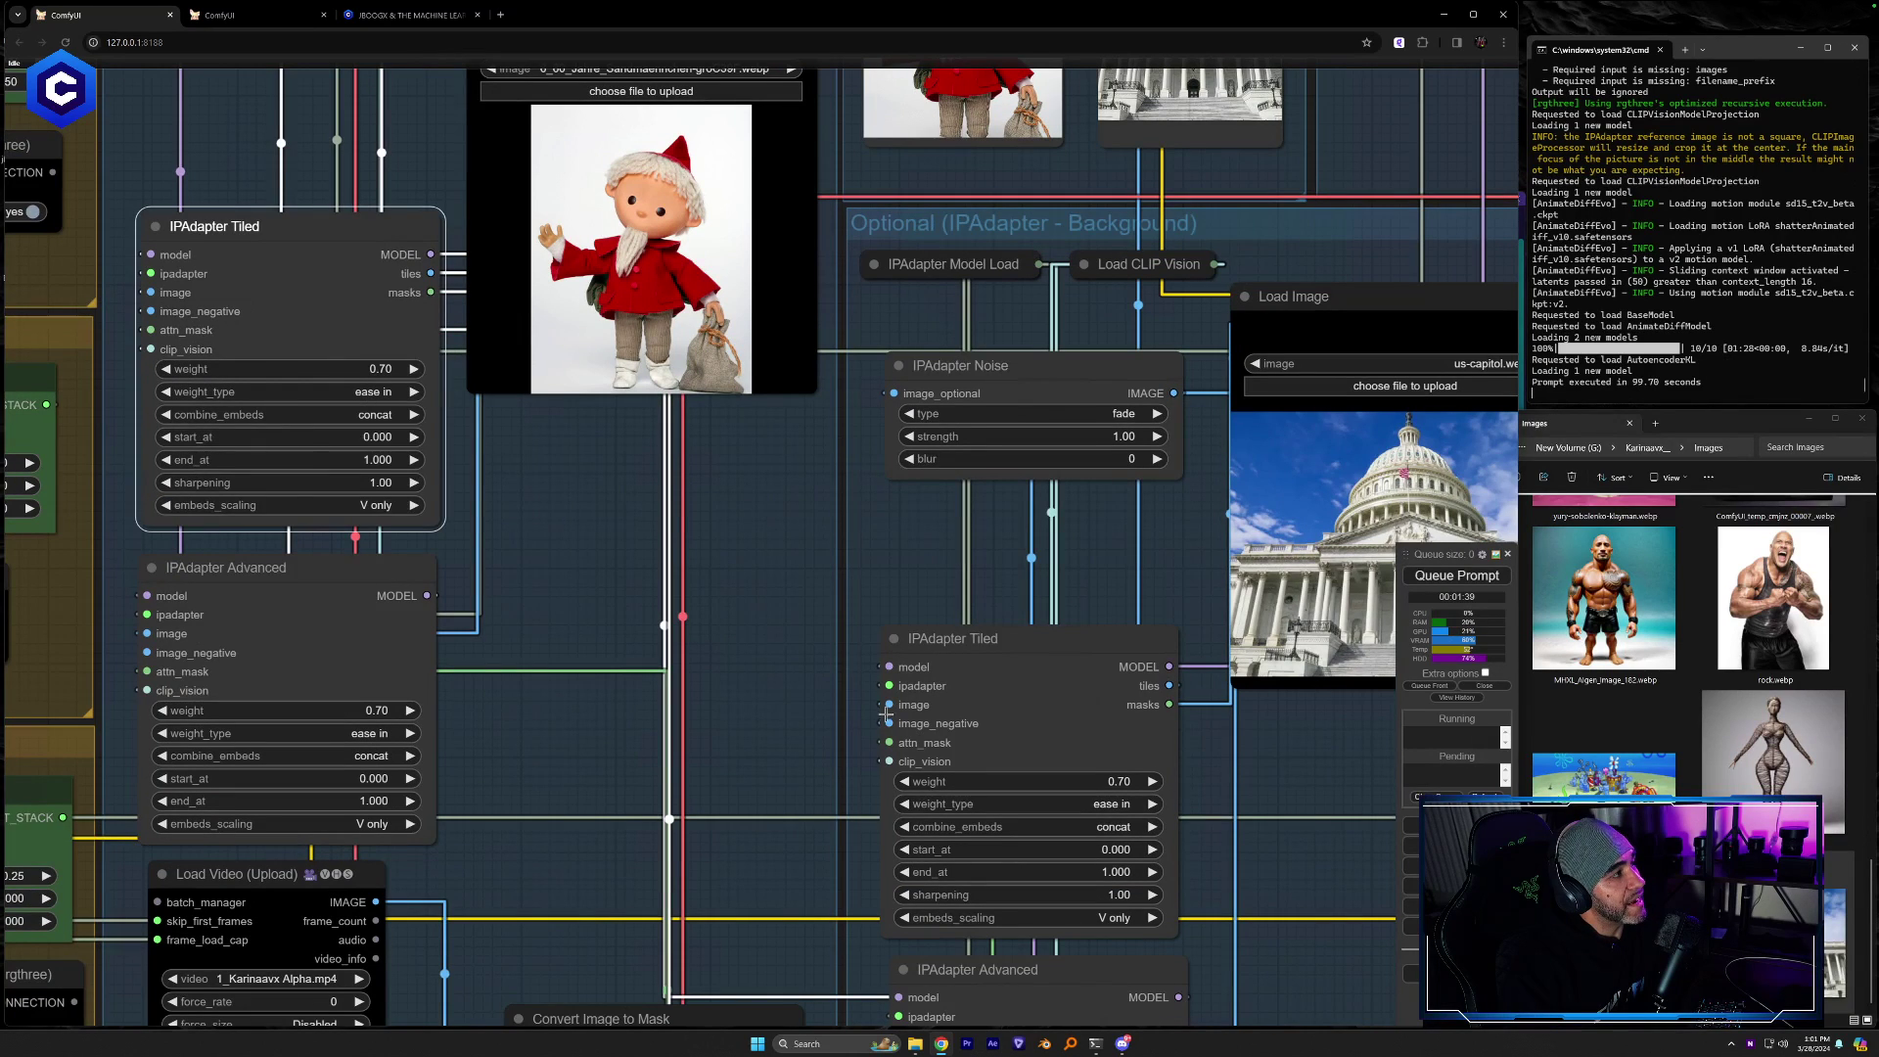
{"action": "left_click_drag", "start_coordinate": [782, 758], "coordinate": [640, 714]}
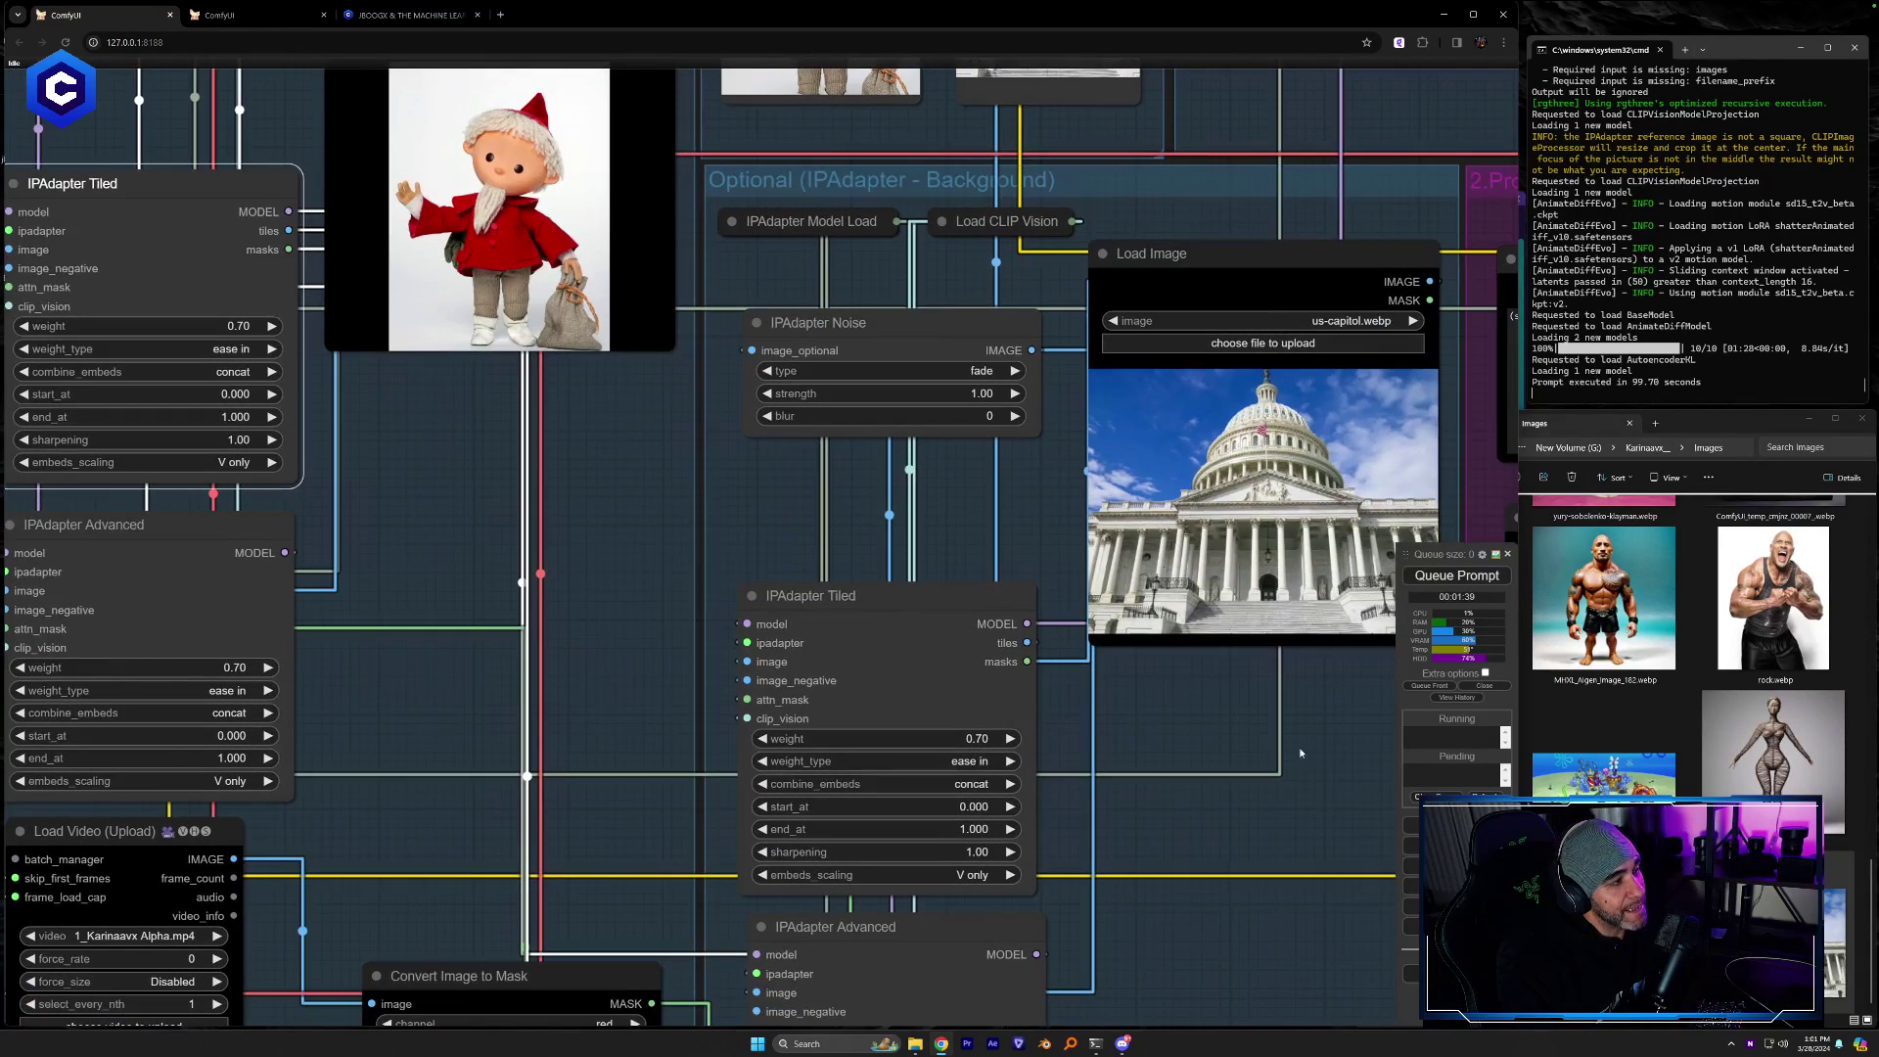
{"action": "left_click_drag", "start_coordinate": [1245, 749], "coordinate": [1227, 773]}
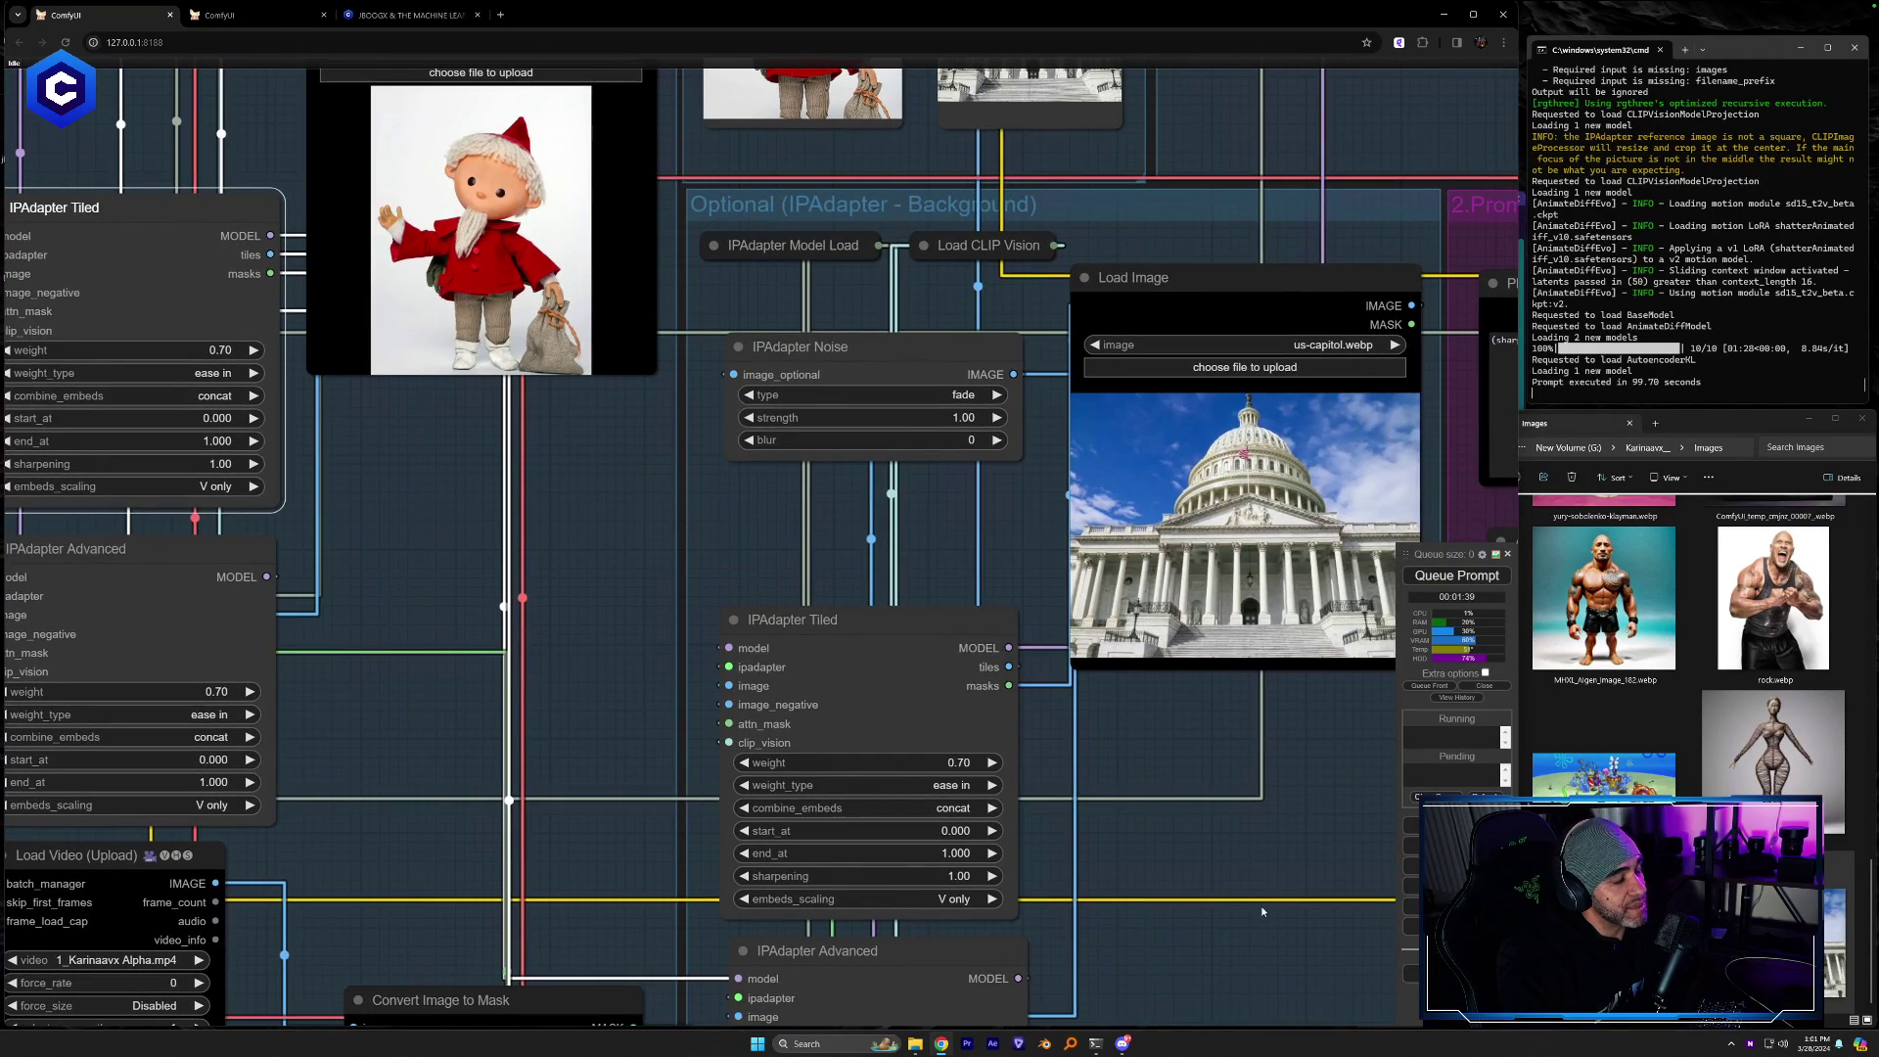
Queue a new generation with the ease in IPAdapter settings, keeping the Low Res Output video in sight
{"action": "left_click_drag", "start_coordinate": [1189, 903], "coordinate": [207, 900]}
{"action": "left_click_drag", "start_coordinate": [871, 896], "coordinate": [41, 894]}
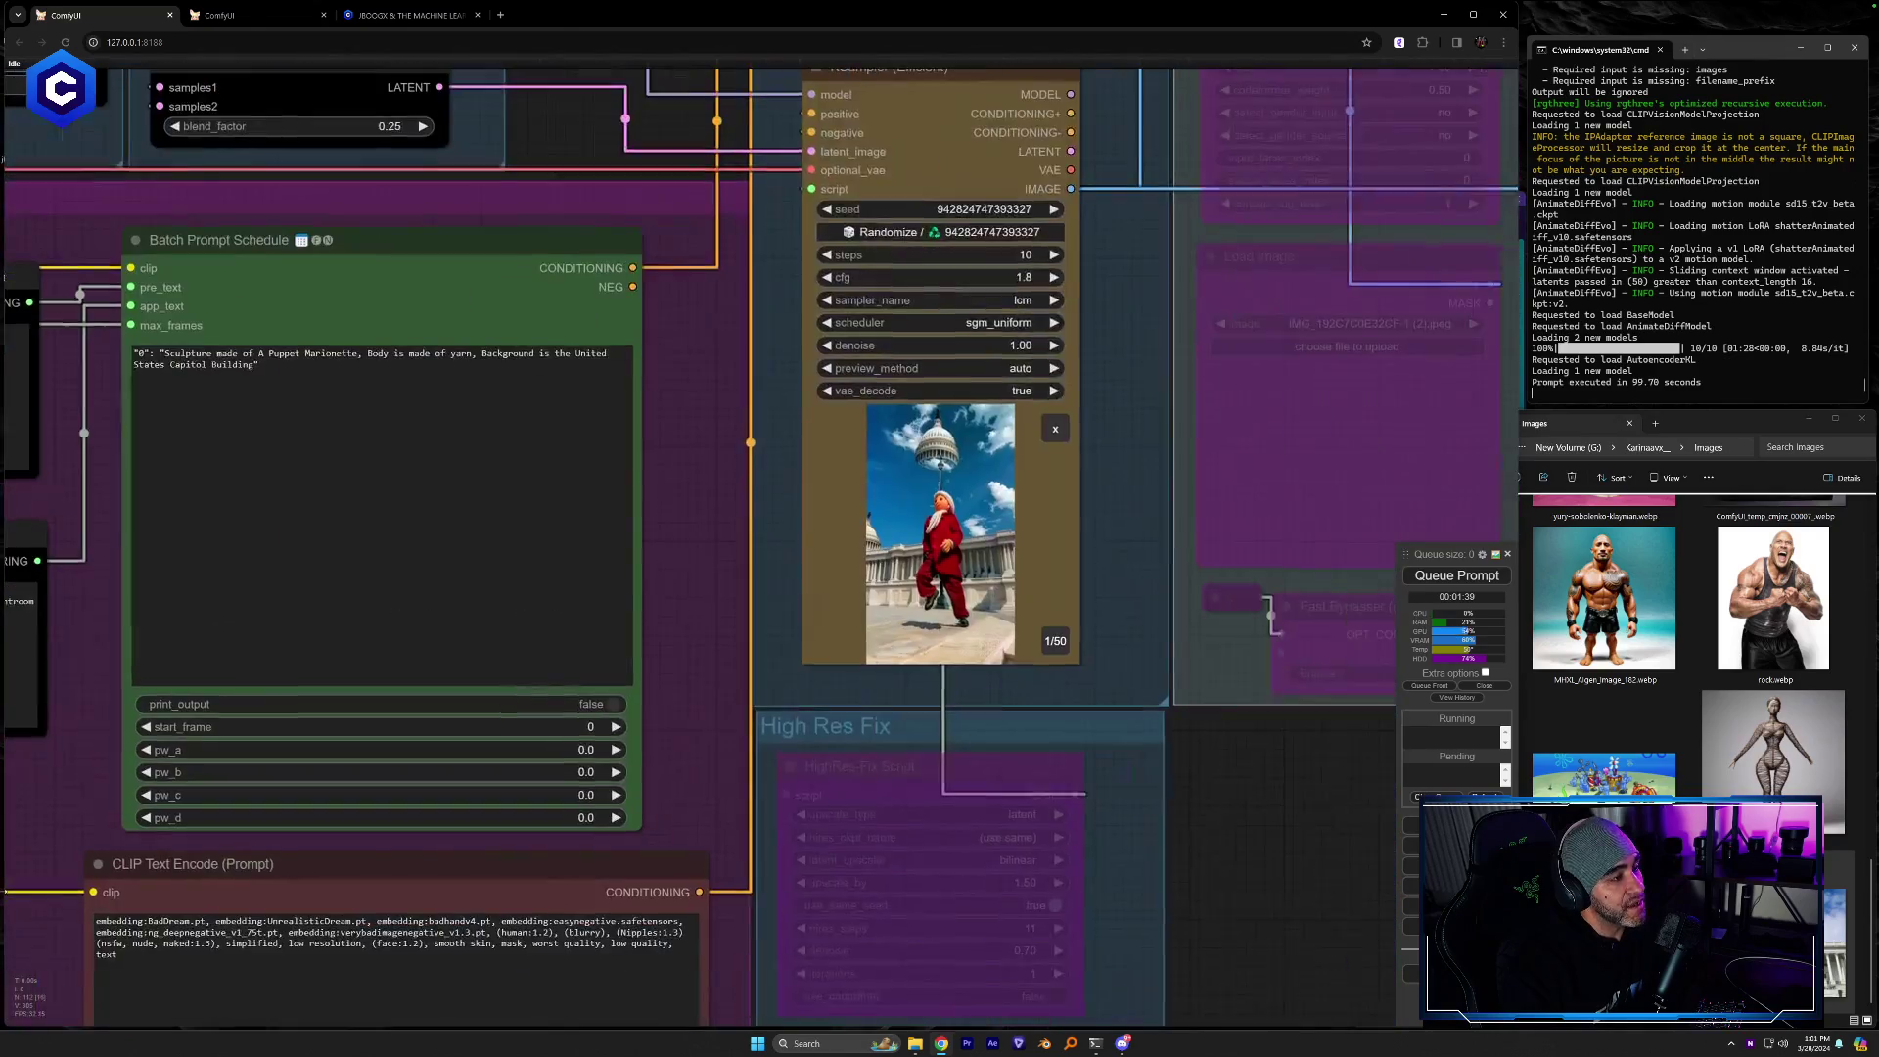
{"action": "left_click_drag", "start_coordinate": [708, 948], "coordinate": [9, 915]}
{"action": "left_click_drag", "start_coordinate": [1096, 861], "coordinate": [746, 856]}
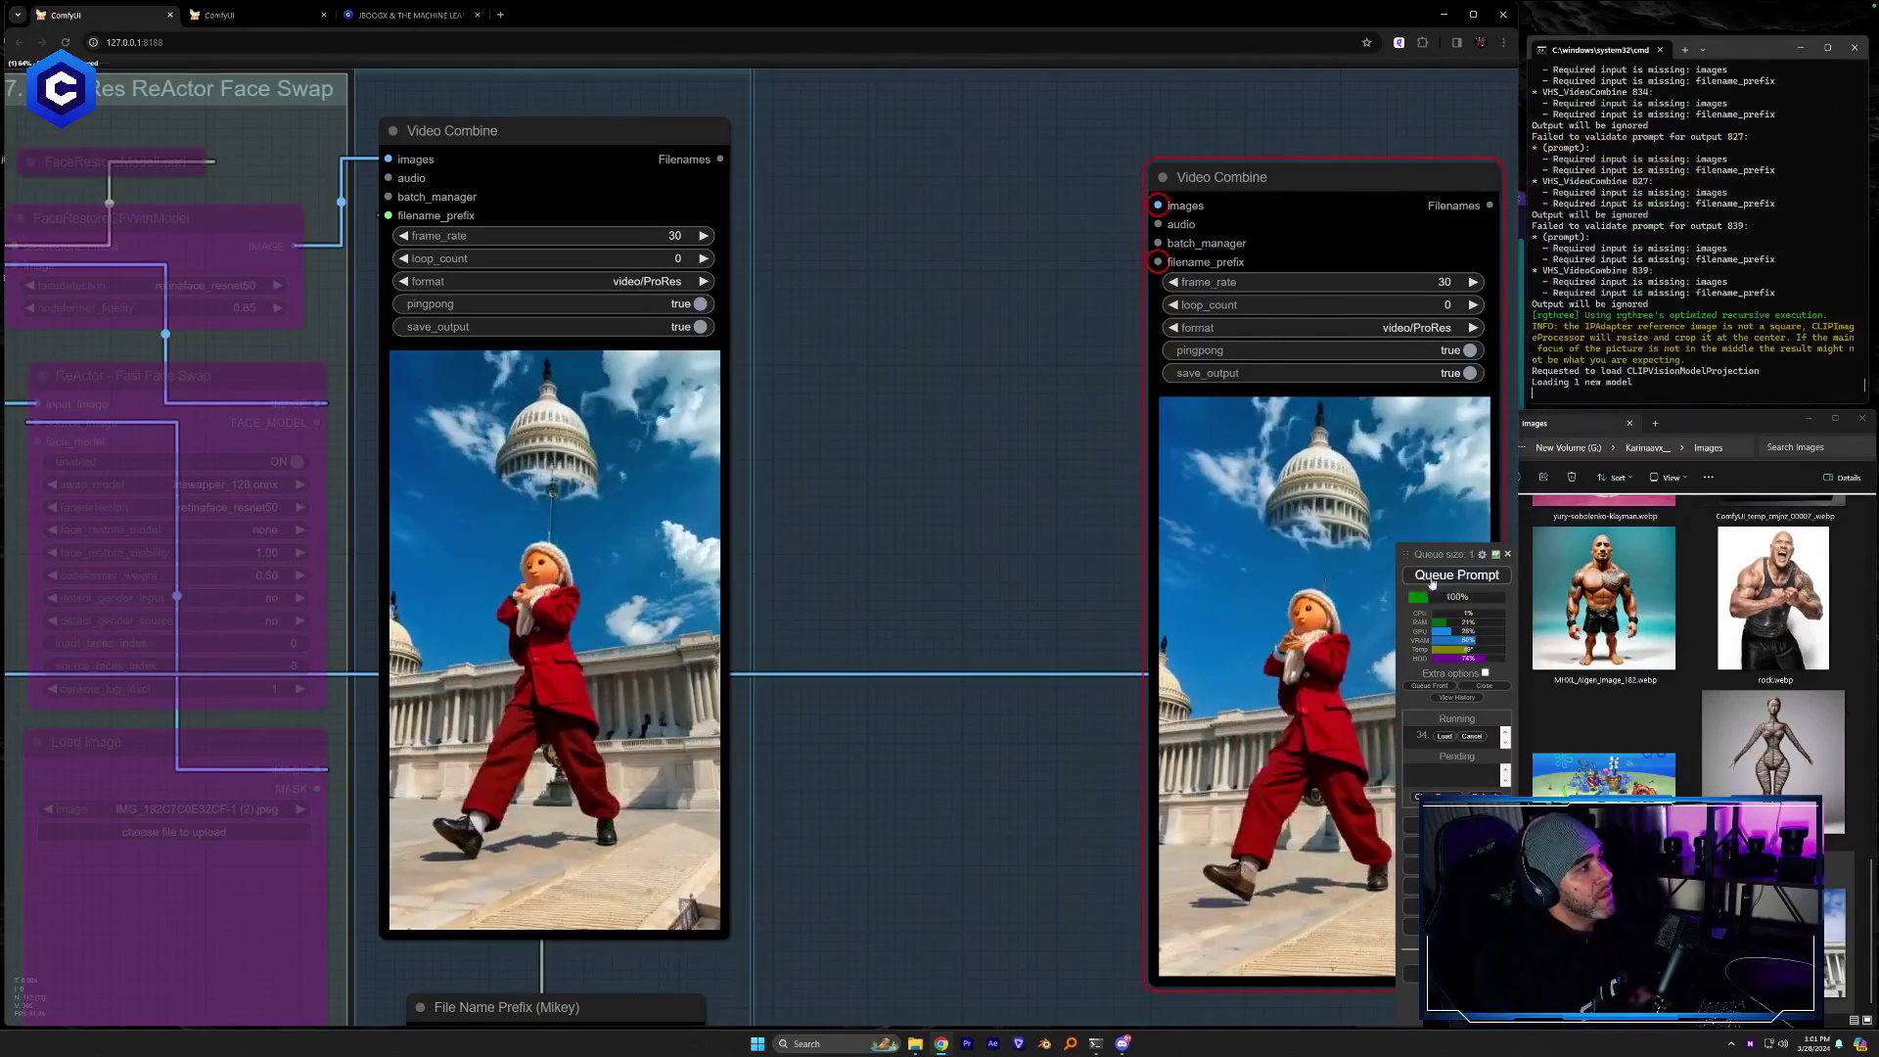
Duplicate the Low Res Output's Video Combine node beside the gallery's marionette video and sync the video previews
{"action": "left_click_drag", "start_coordinate": [806, 119], "coordinate": [840, 159]}
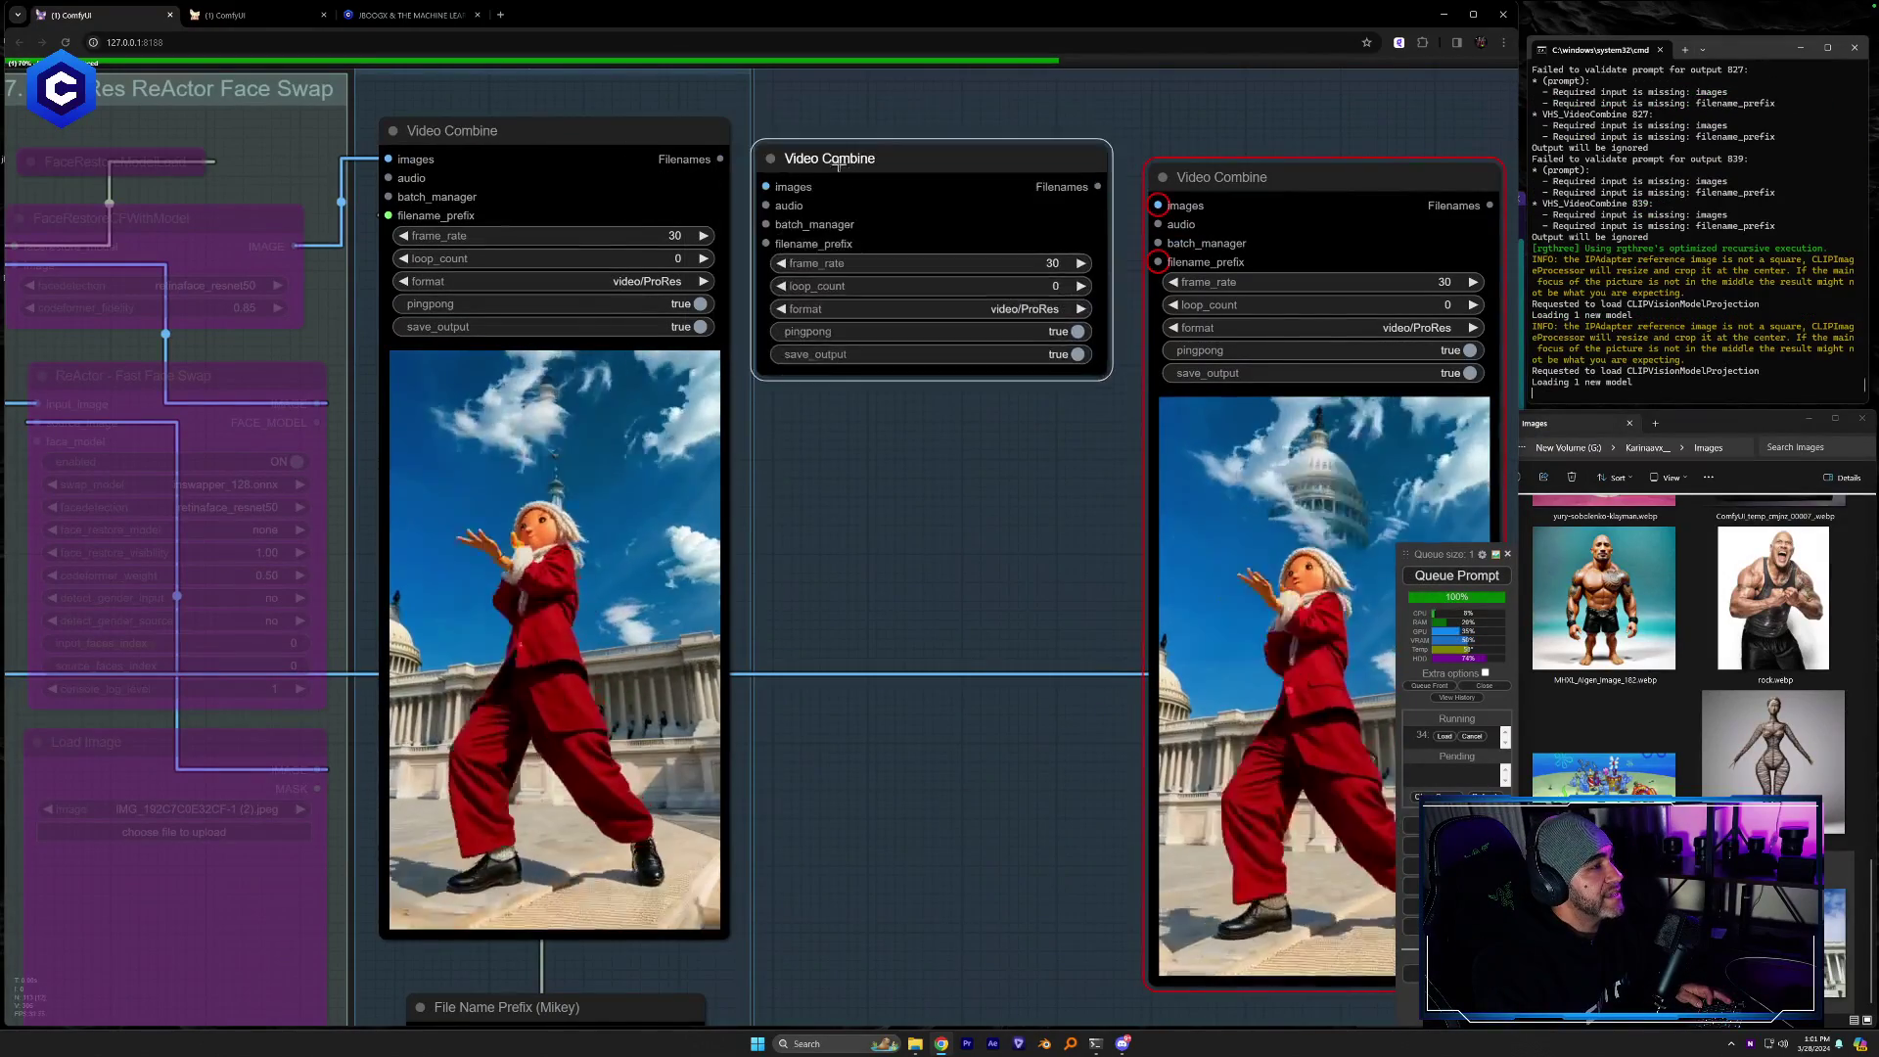
{"action": "left_click_drag", "start_coordinate": [1112, 534], "coordinate": [853, 534]}
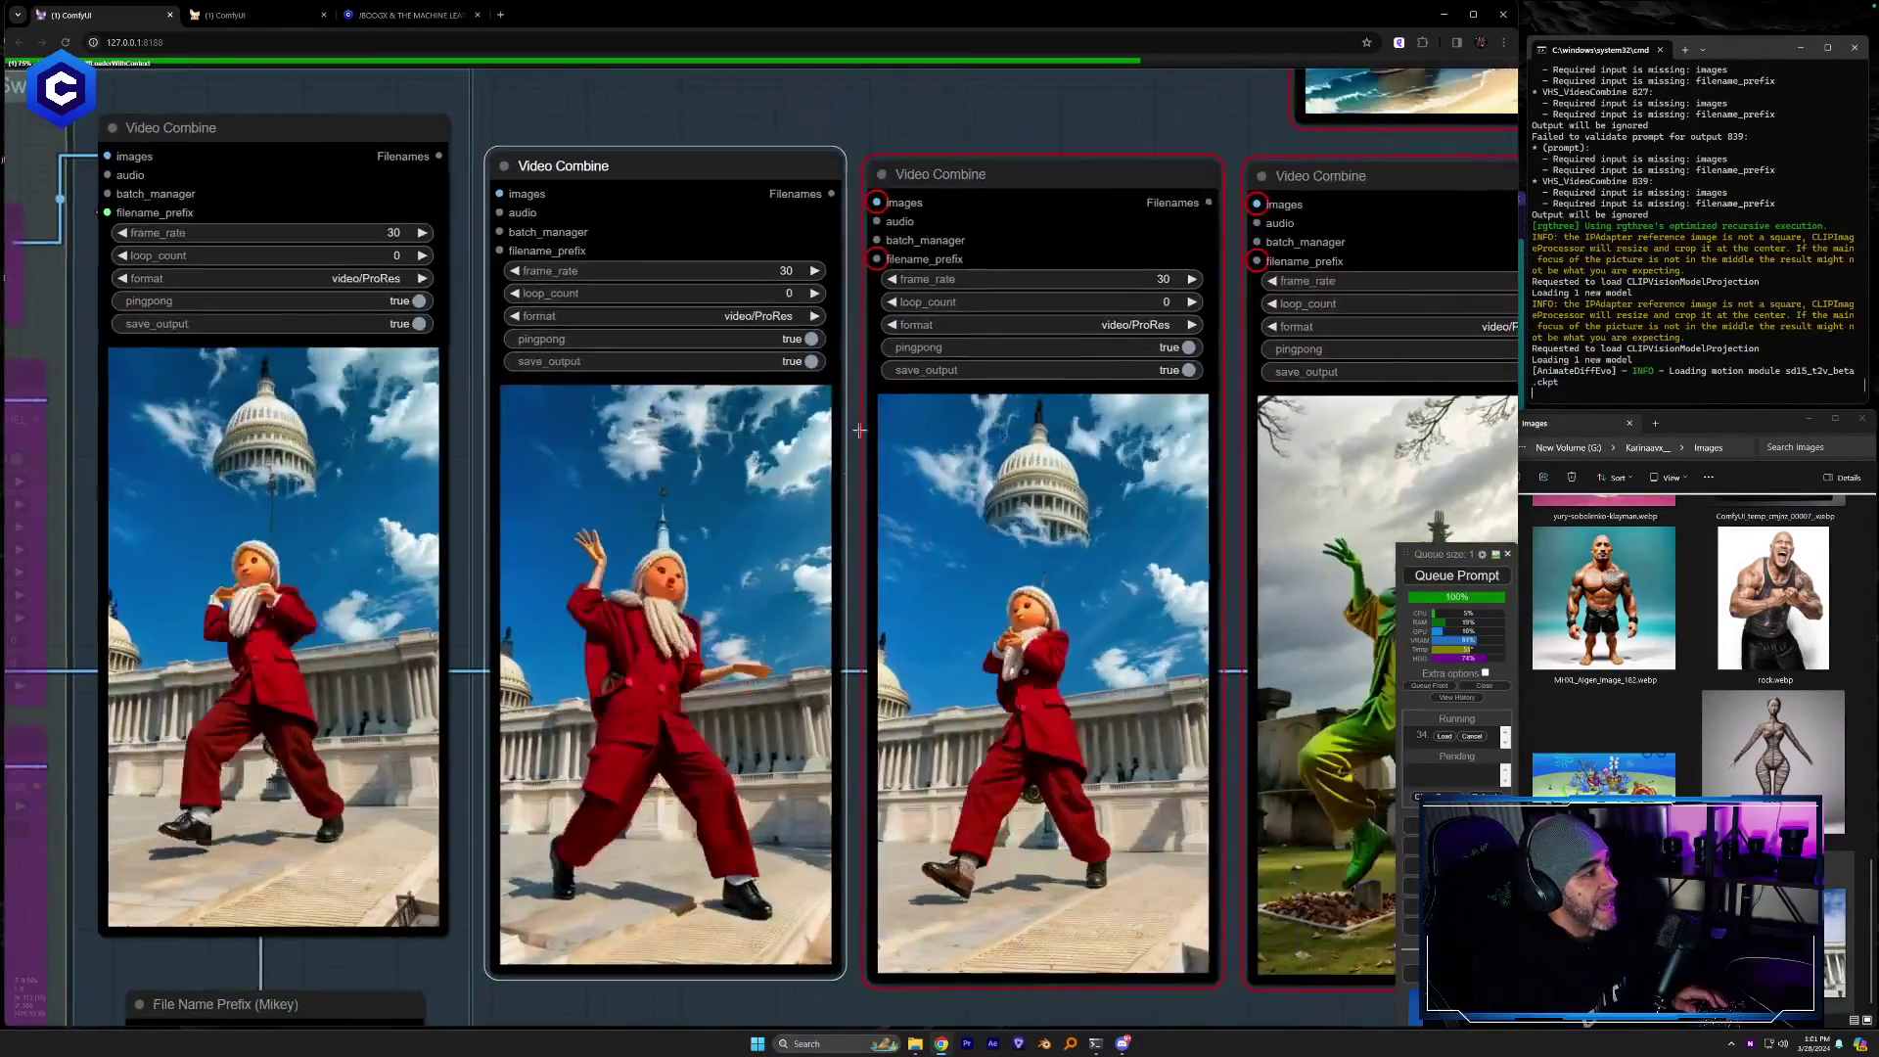
{"action": "scroll", "coordinate": [854, 534], "scroll_direction": "up", "scroll_amount": 2}
{"action": "scroll", "coordinate": [853, 534], "scroll_direction": "up", "scroll_amount": 2}
{"action": "scroll", "coordinate": [694, 636], "scroll_direction": "down", "scroll_amount": 3}
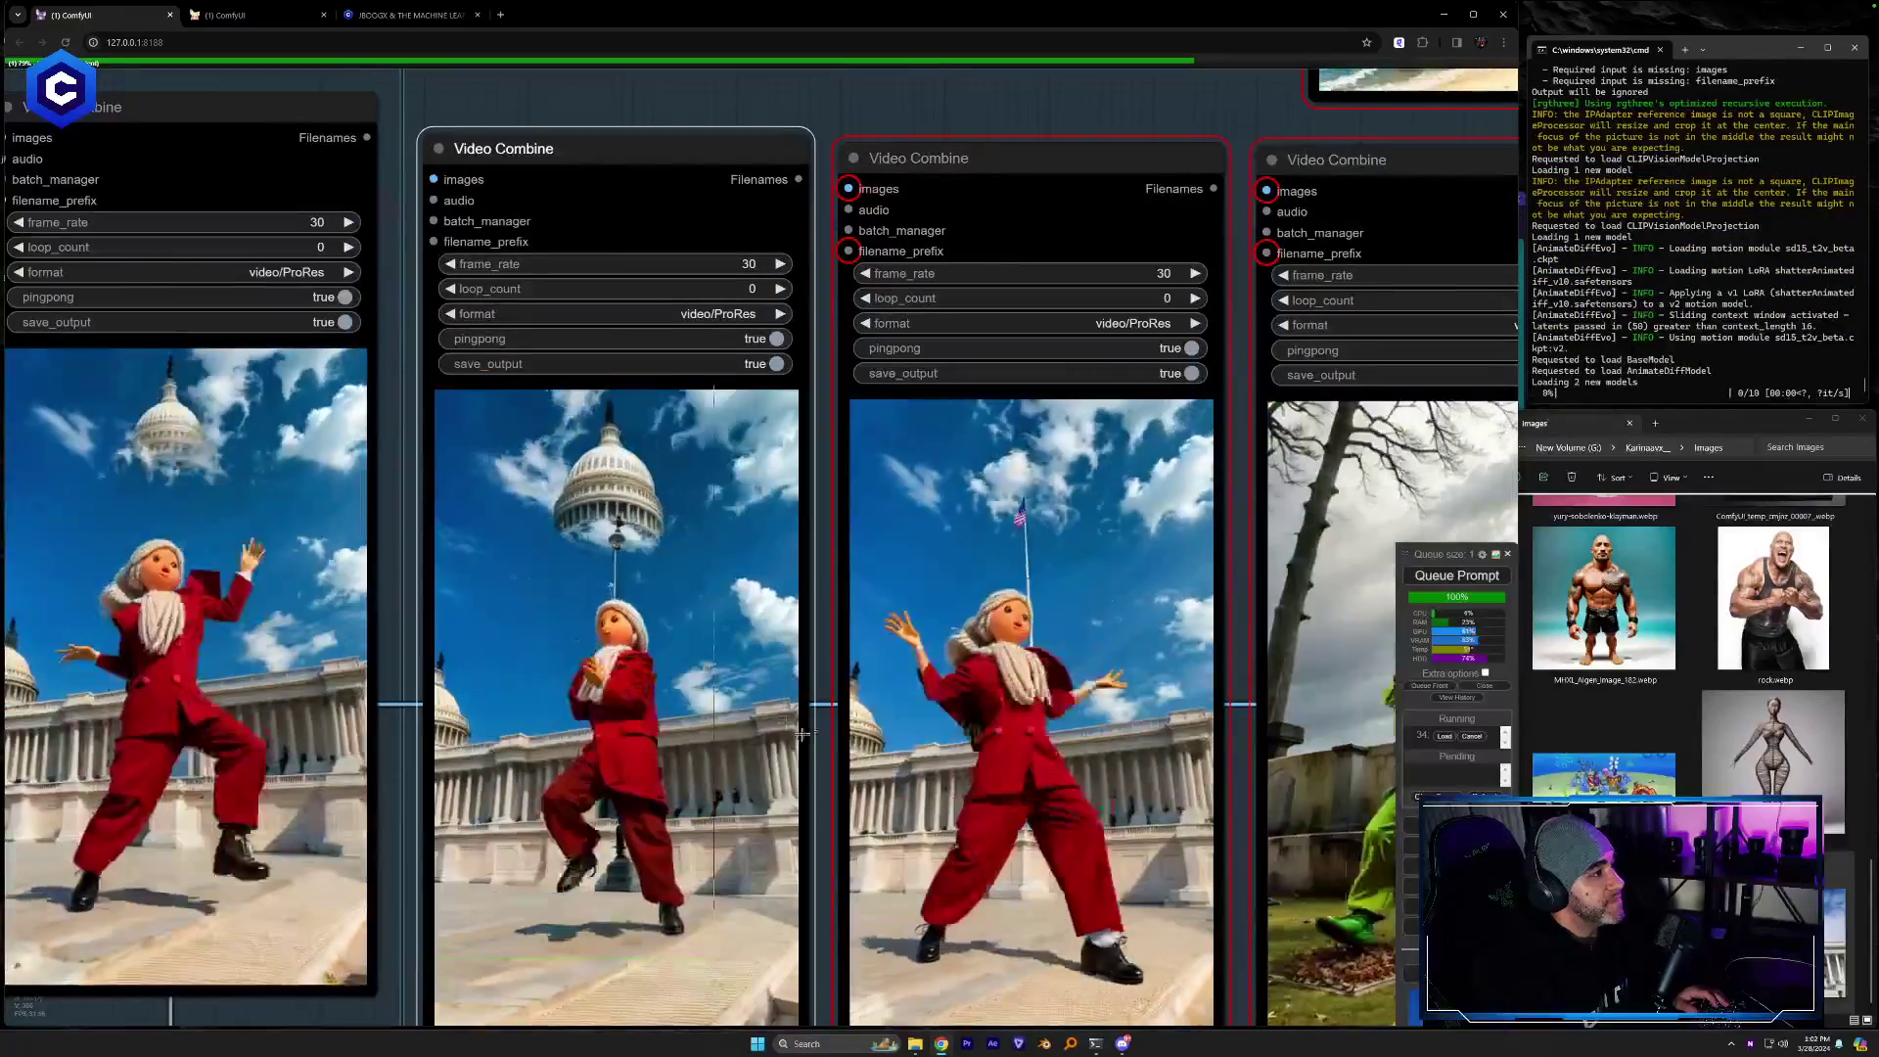
{"action": "left_click_drag", "start_coordinate": [822, 724], "coordinate": [816, 646]}
{"action": "right_click", "coordinate": [751, 553]}
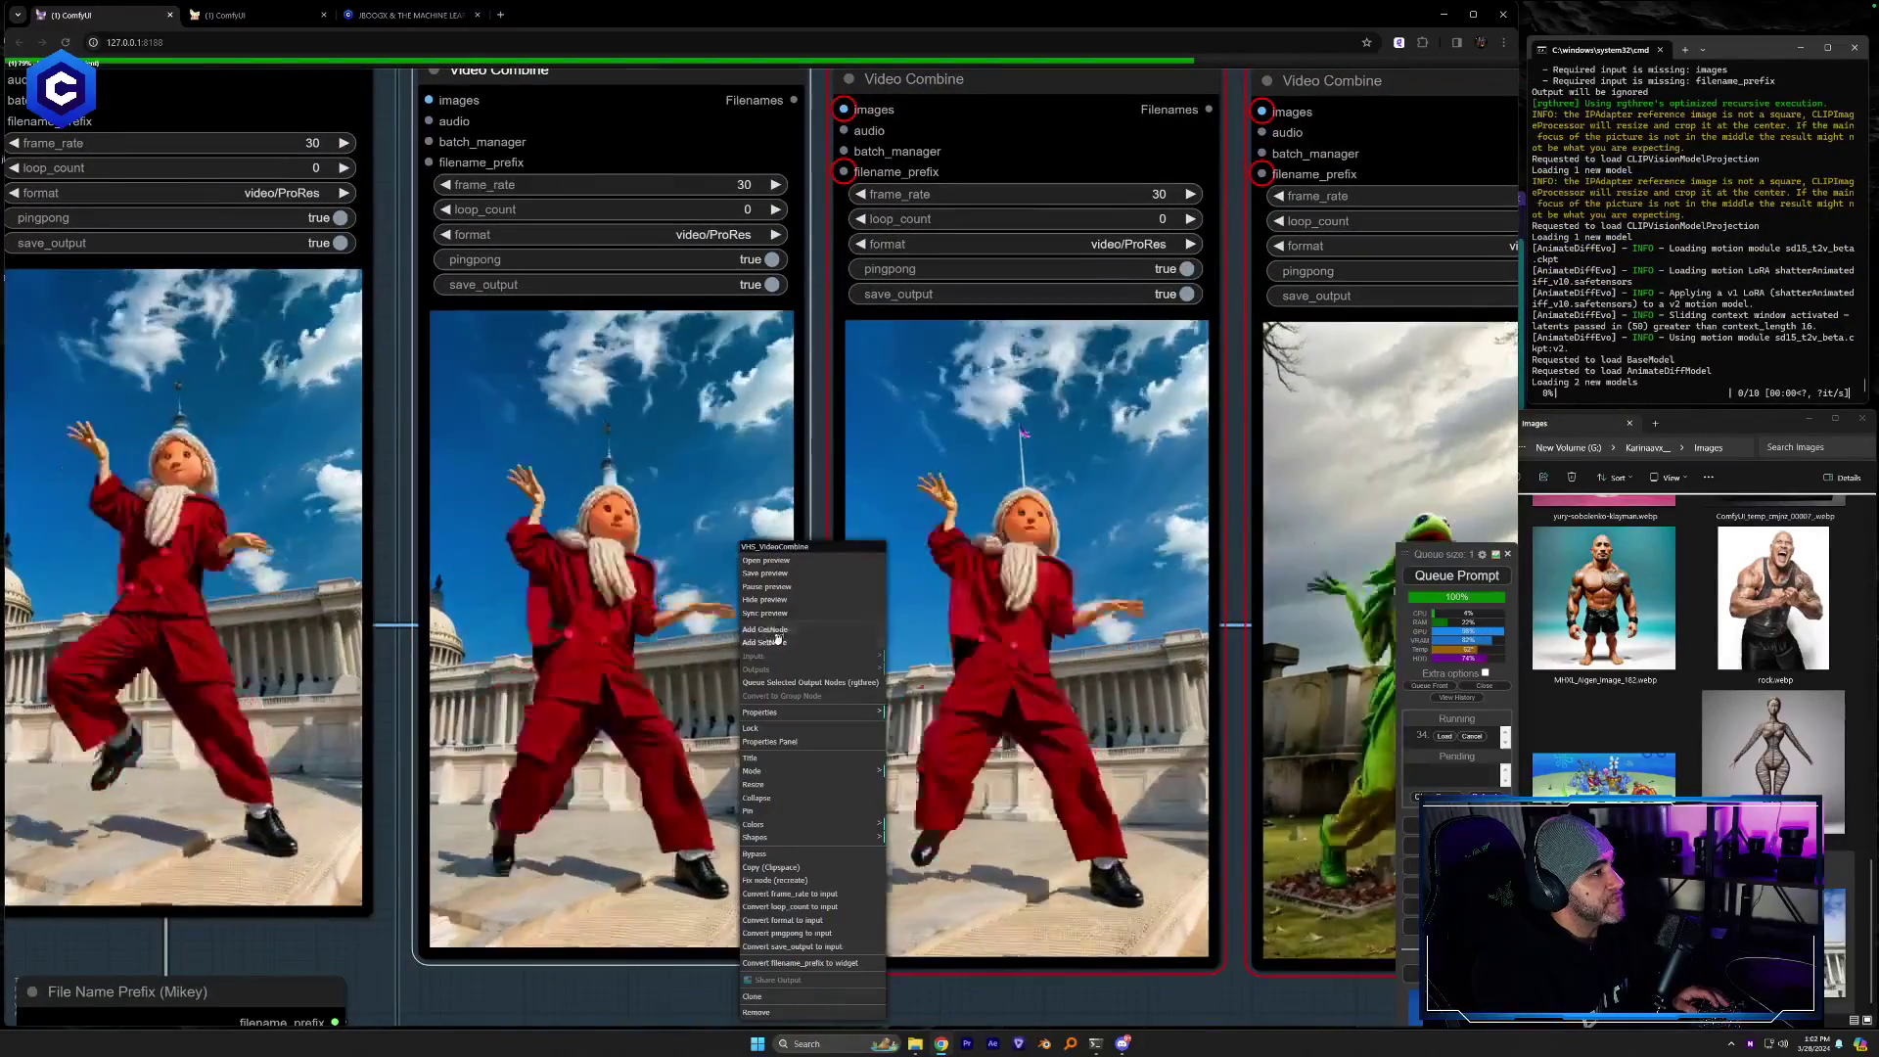
{"action": "left_click", "coordinate": [782, 615]}
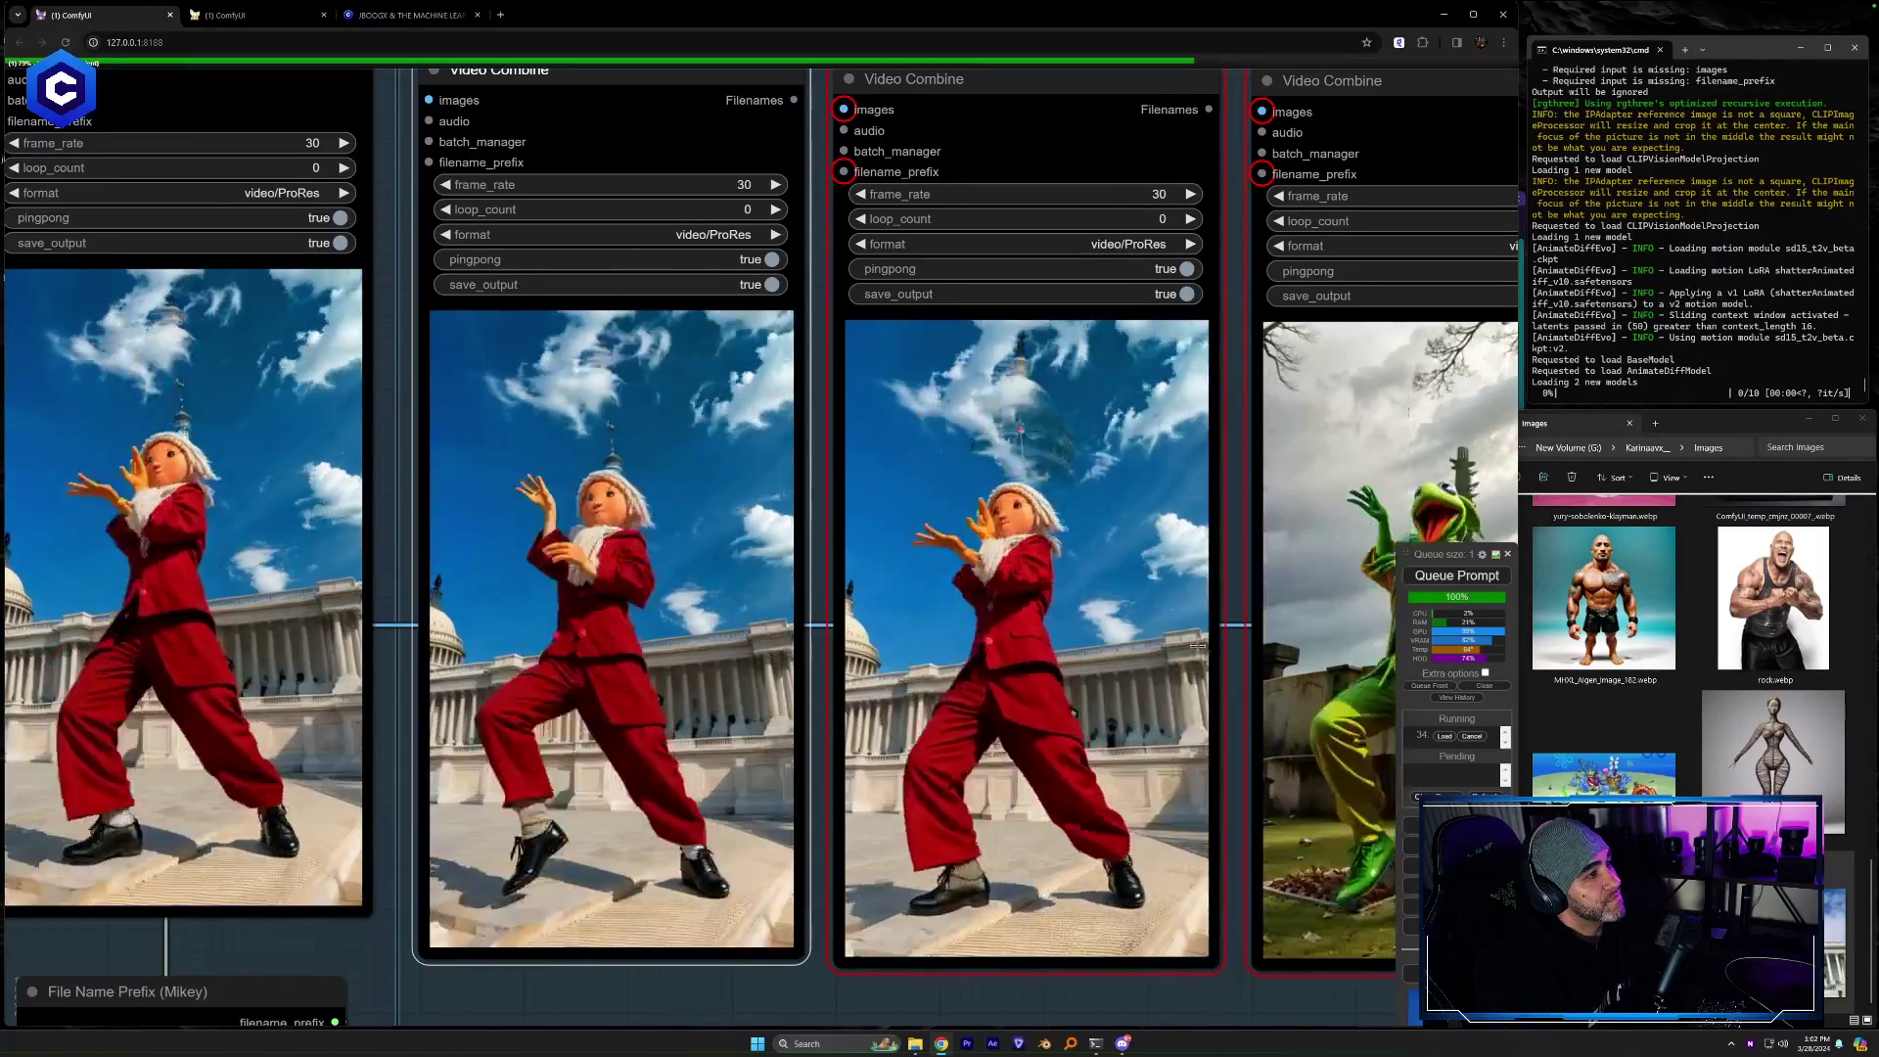
Delete the duplicated Video Combine node between the Low Res Output group and the gallery
{"action": "scroll", "coordinate": [957, 601], "scroll_direction": "down", "scroll_amount": 5}
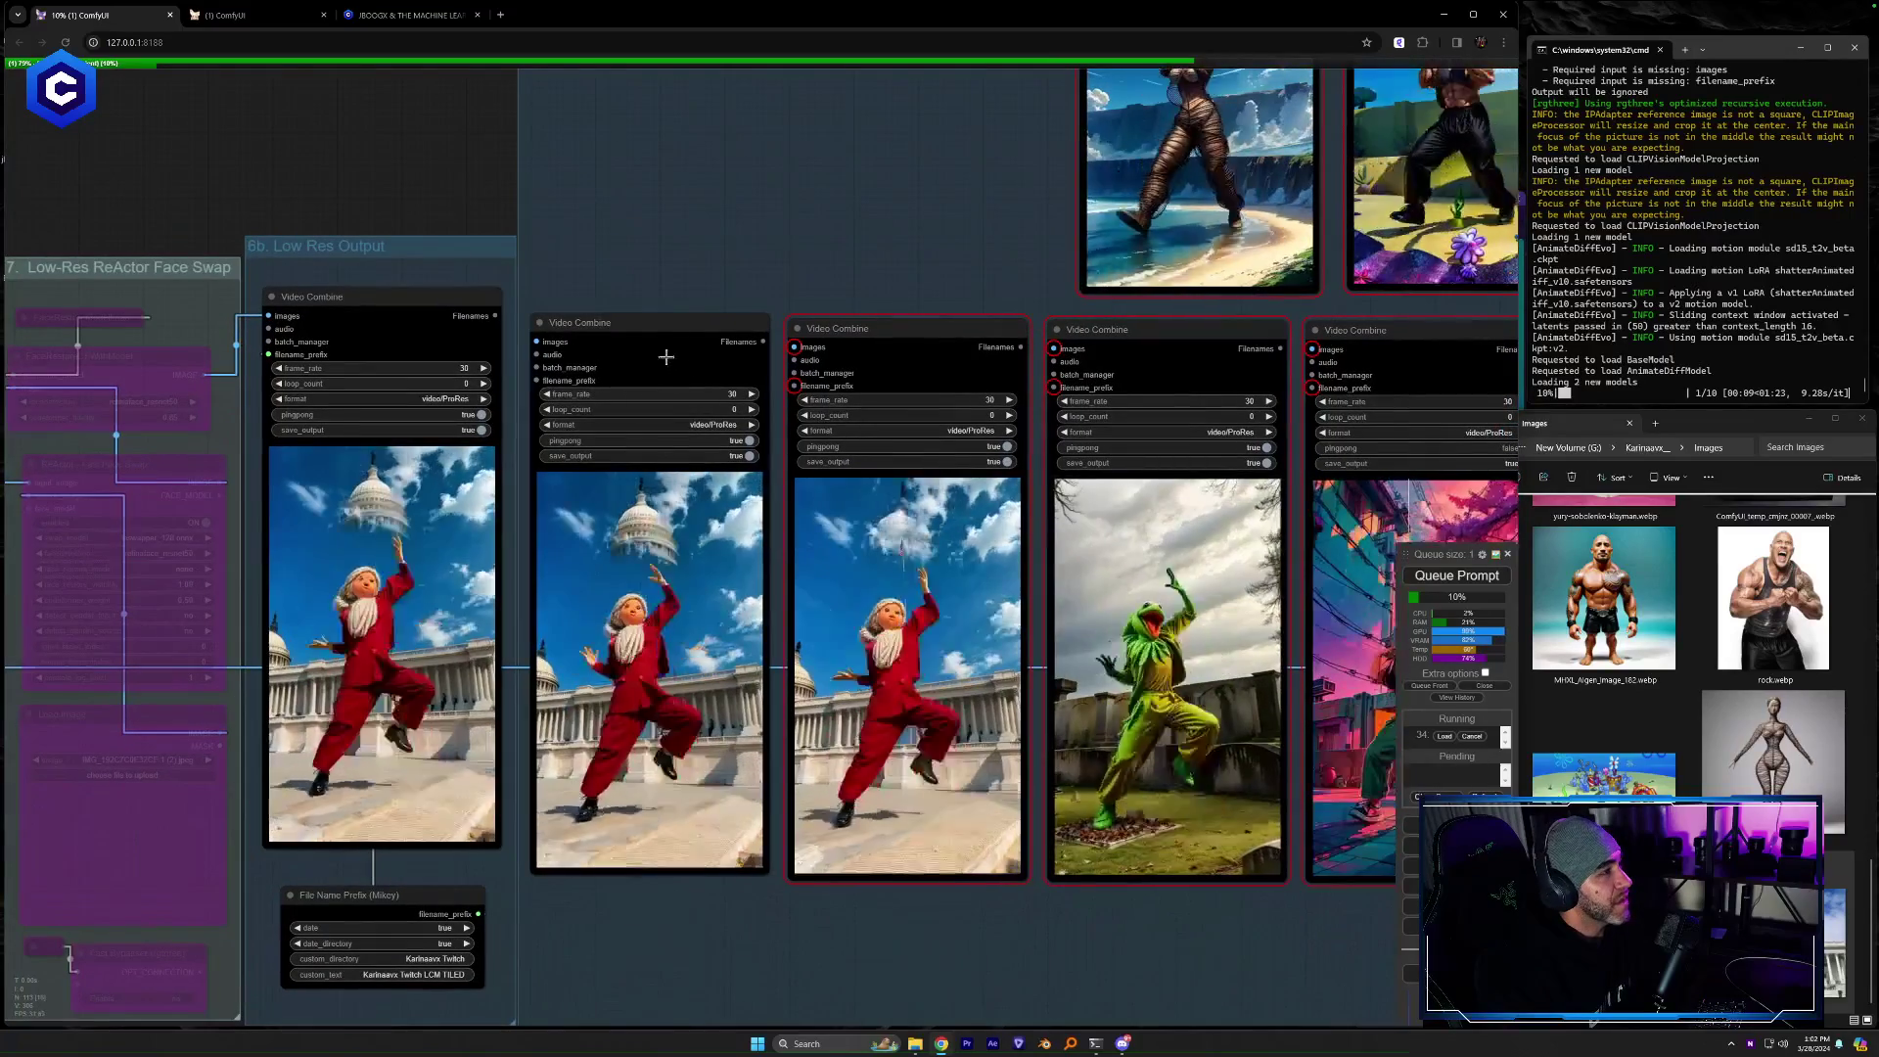
{"action": "left_click", "coordinate": [670, 344]}
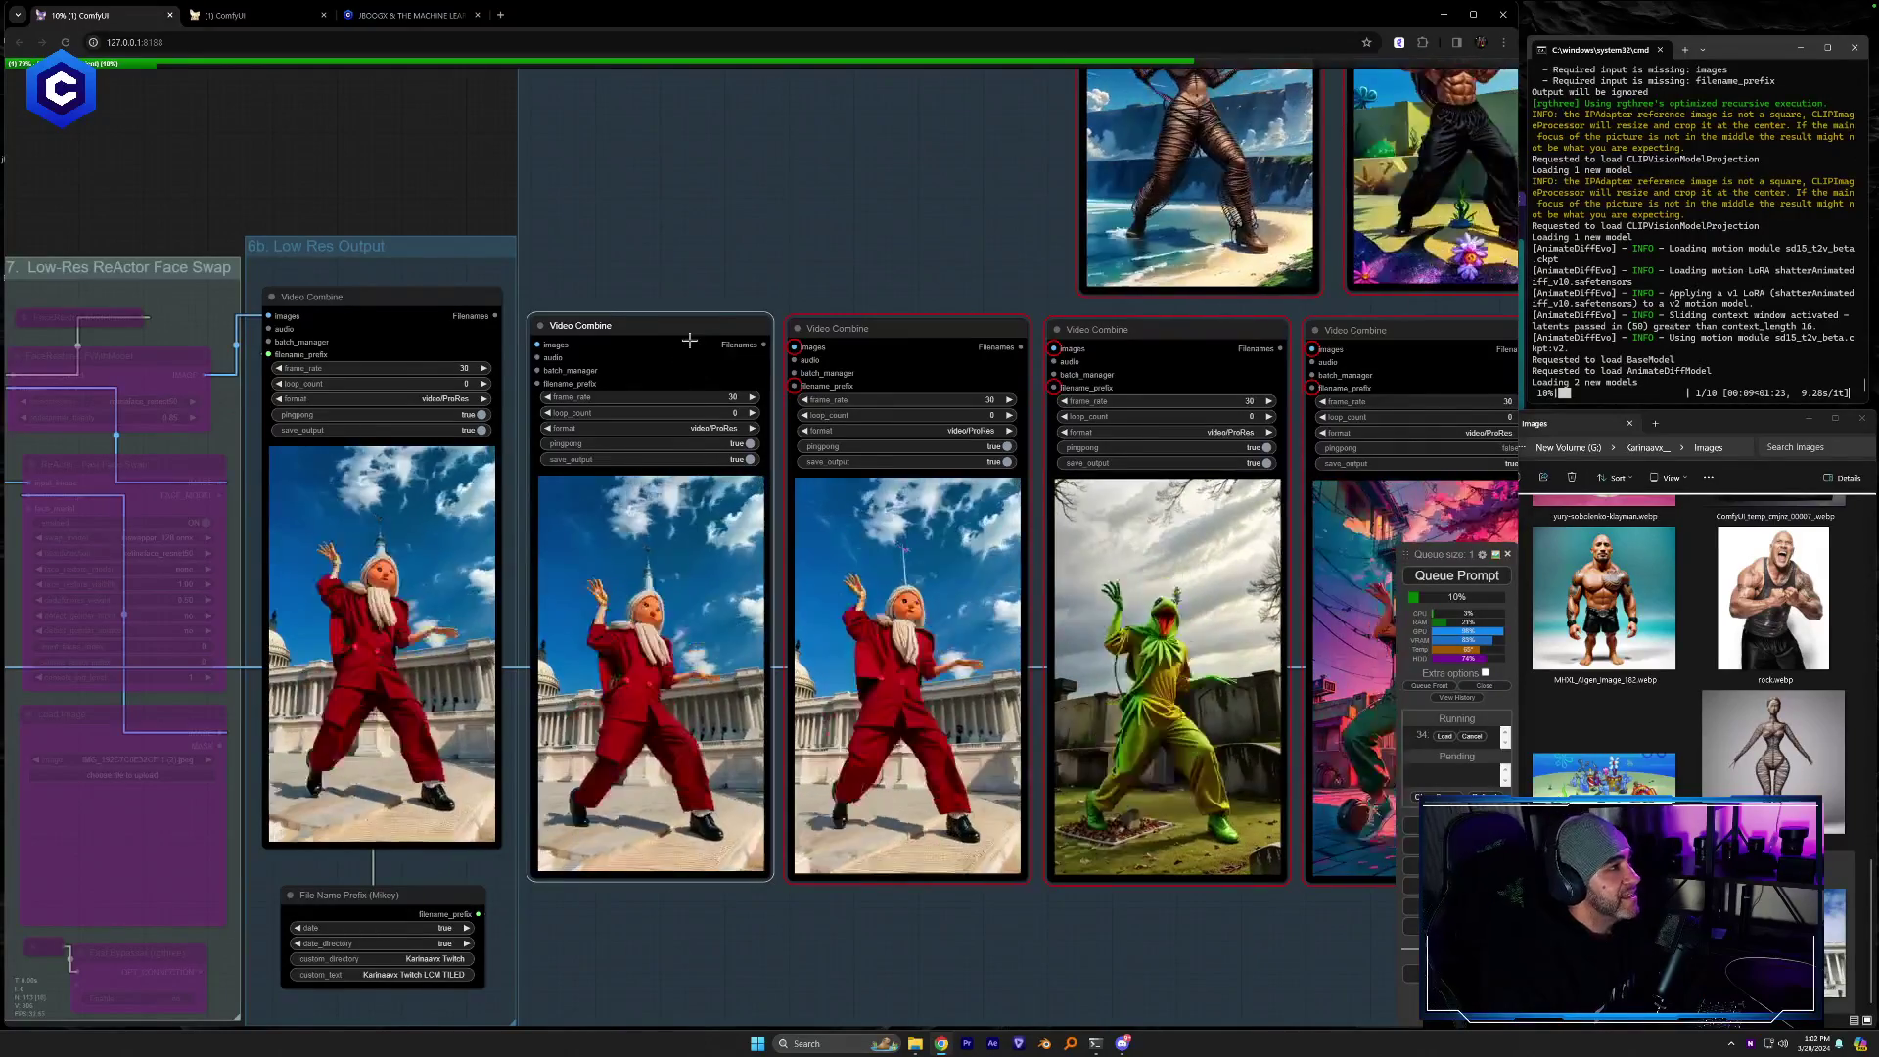
{"action": "key", "text": "Delete"}
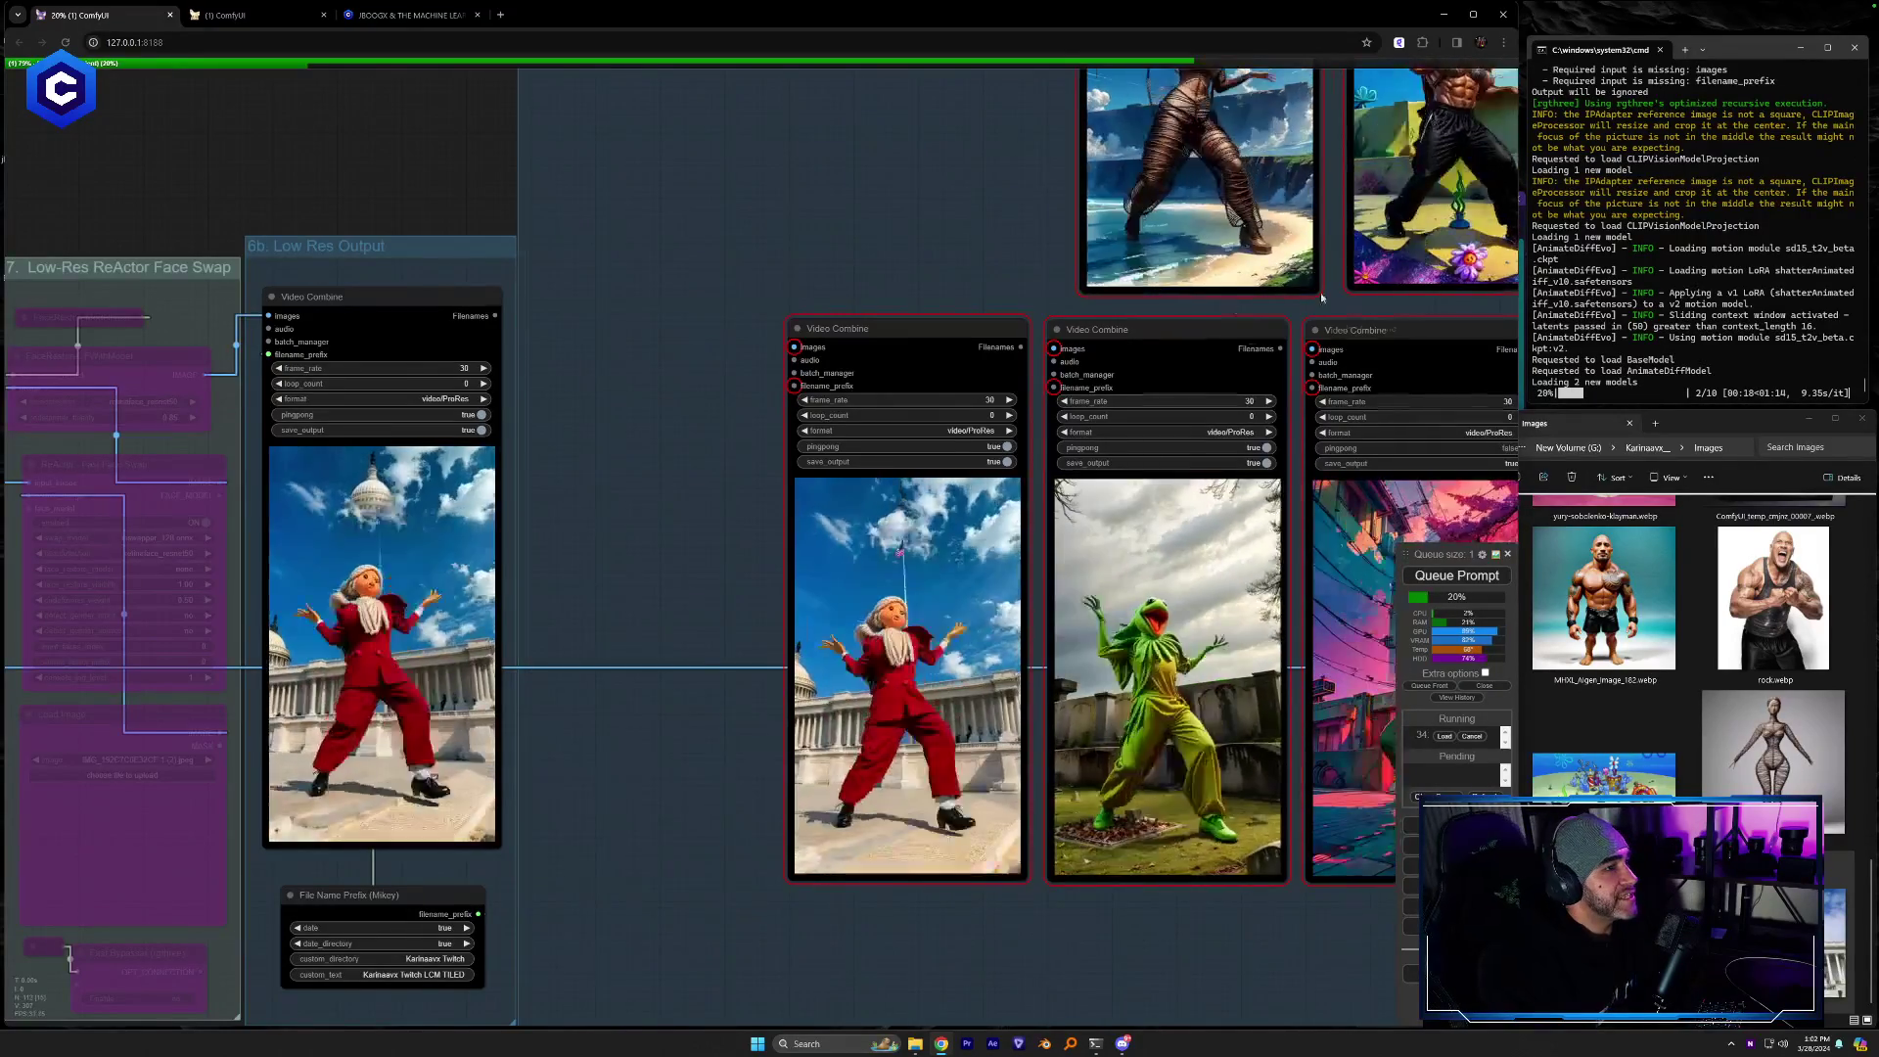
Compare the Low Res Output video with the KSampler preview and the gallery's marionette version while the generation runs
{"action": "left_click_drag", "start_coordinate": [688, 342], "coordinate": [1644, 208]}
{"action": "left_click_drag", "start_coordinate": [1231, 504], "coordinate": [1282, 503]}
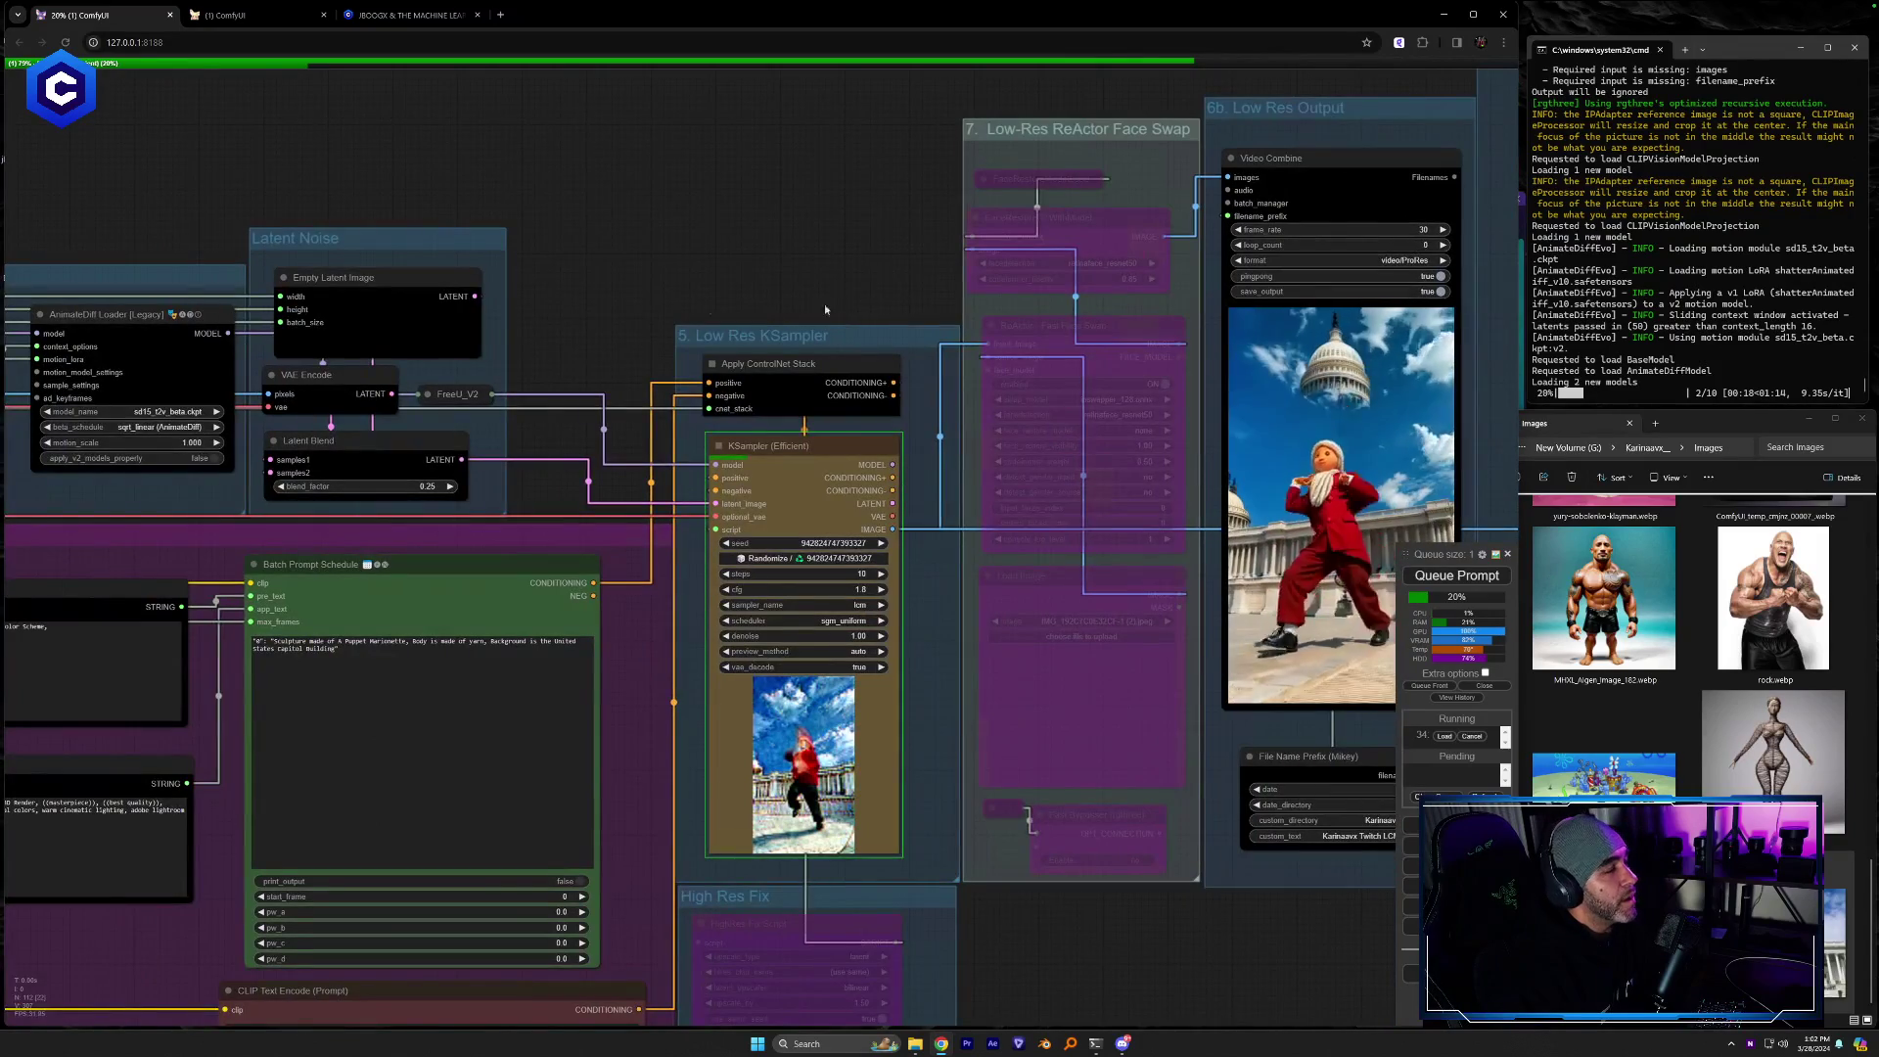
{"action": "left_click_drag", "start_coordinate": [834, 308], "coordinate": [616, 313]}
{"action": "left_click_drag", "start_coordinate": [1307, 484], "coordinate": [1049, 503]}
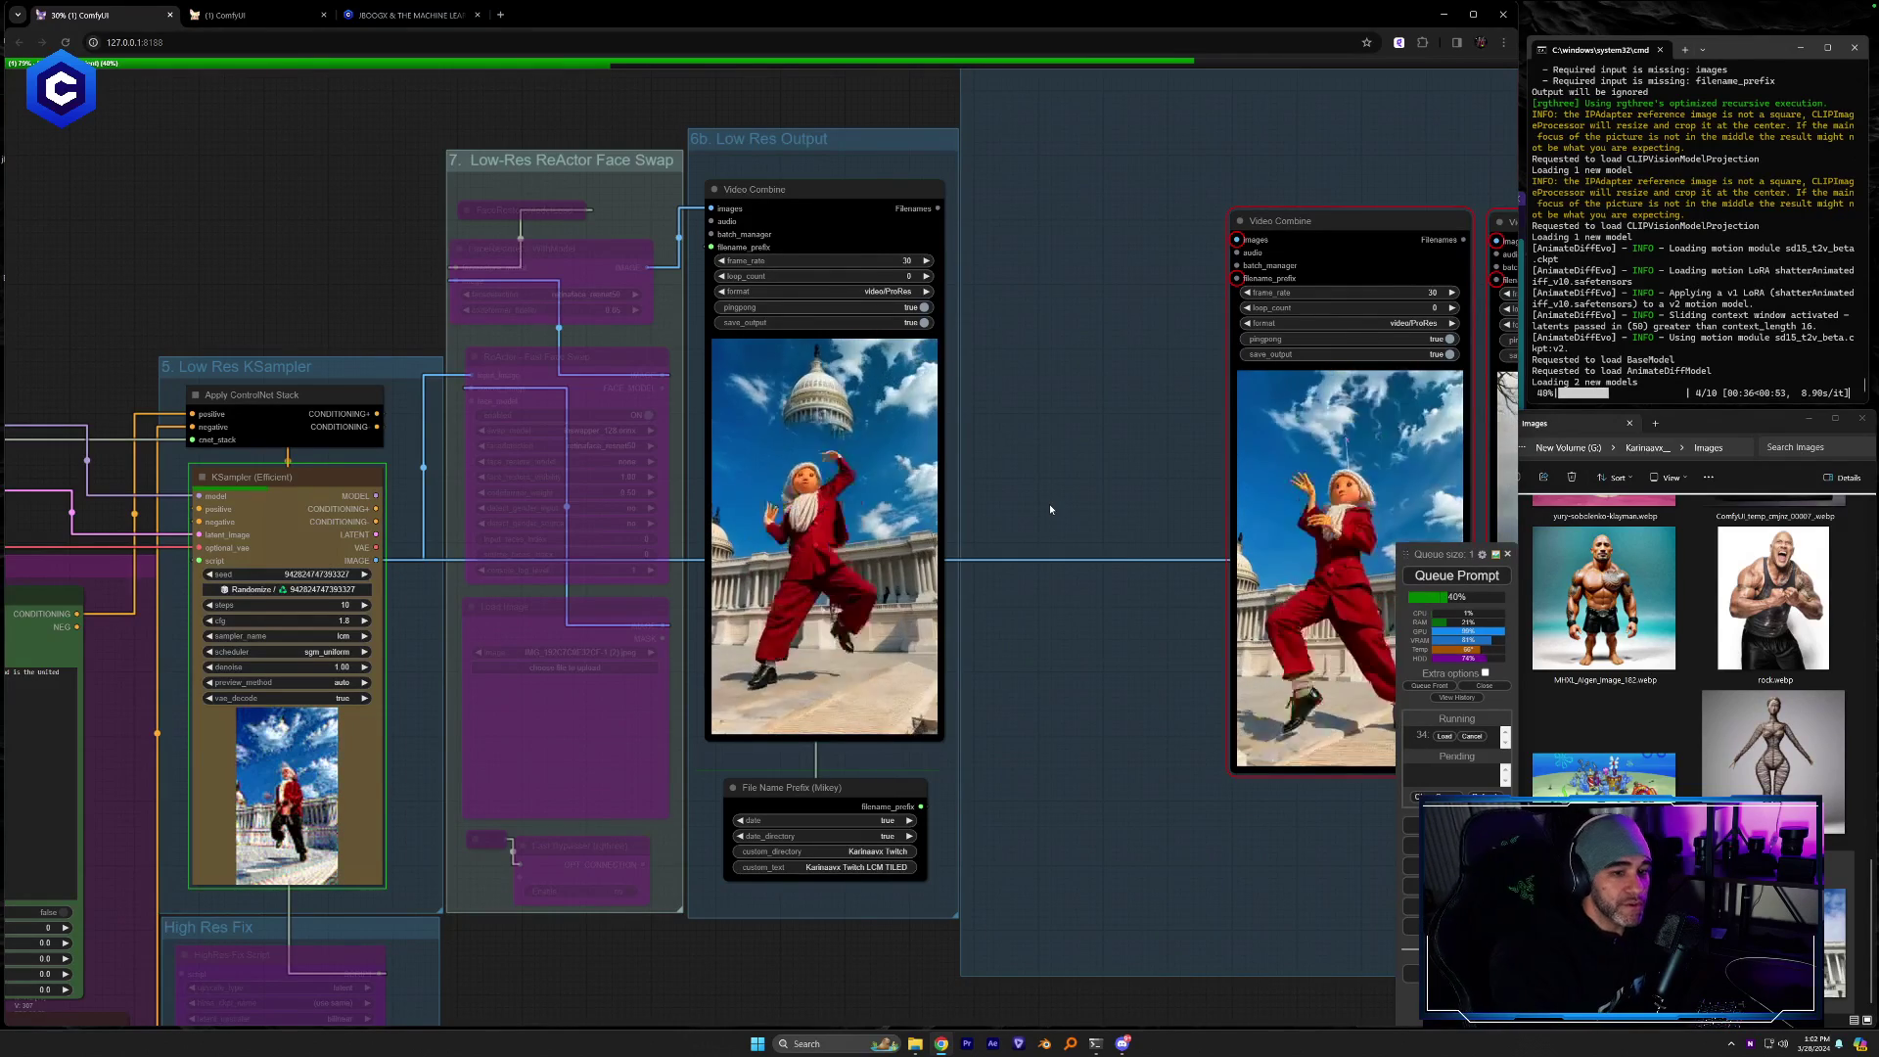
{"action": "left_click_drag", "start_coordinate": [1168, 702], "coordinate": [976, 697]}
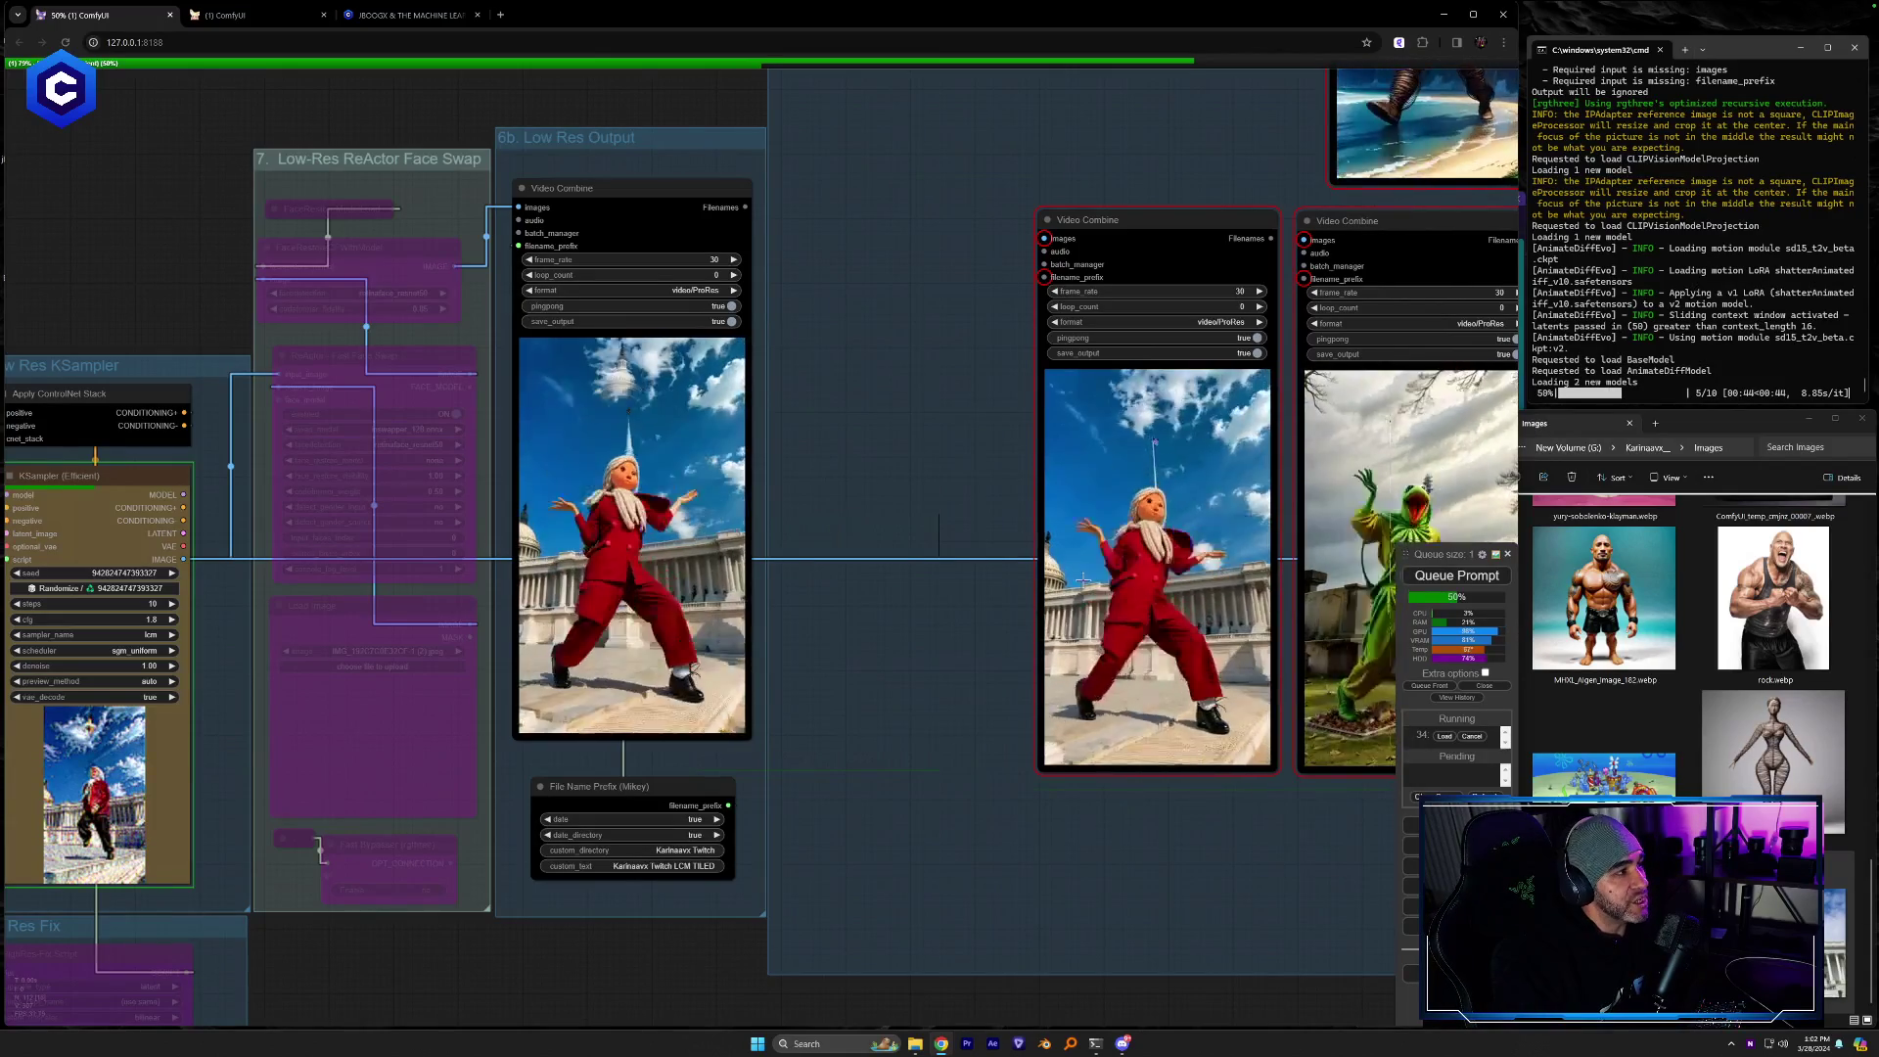
{"action": "scroll", "coordinate": [989, 581], "scroll_direction": "up", "scroll_amount": 5}
{"action": "scroll", "coordinate": [842, 590], "scroll_direction": "down", "scroll_amount": 1}
{"action": "left_click_drag", "start_coordinate": [737, 596], "coordinate": [497, 614]}
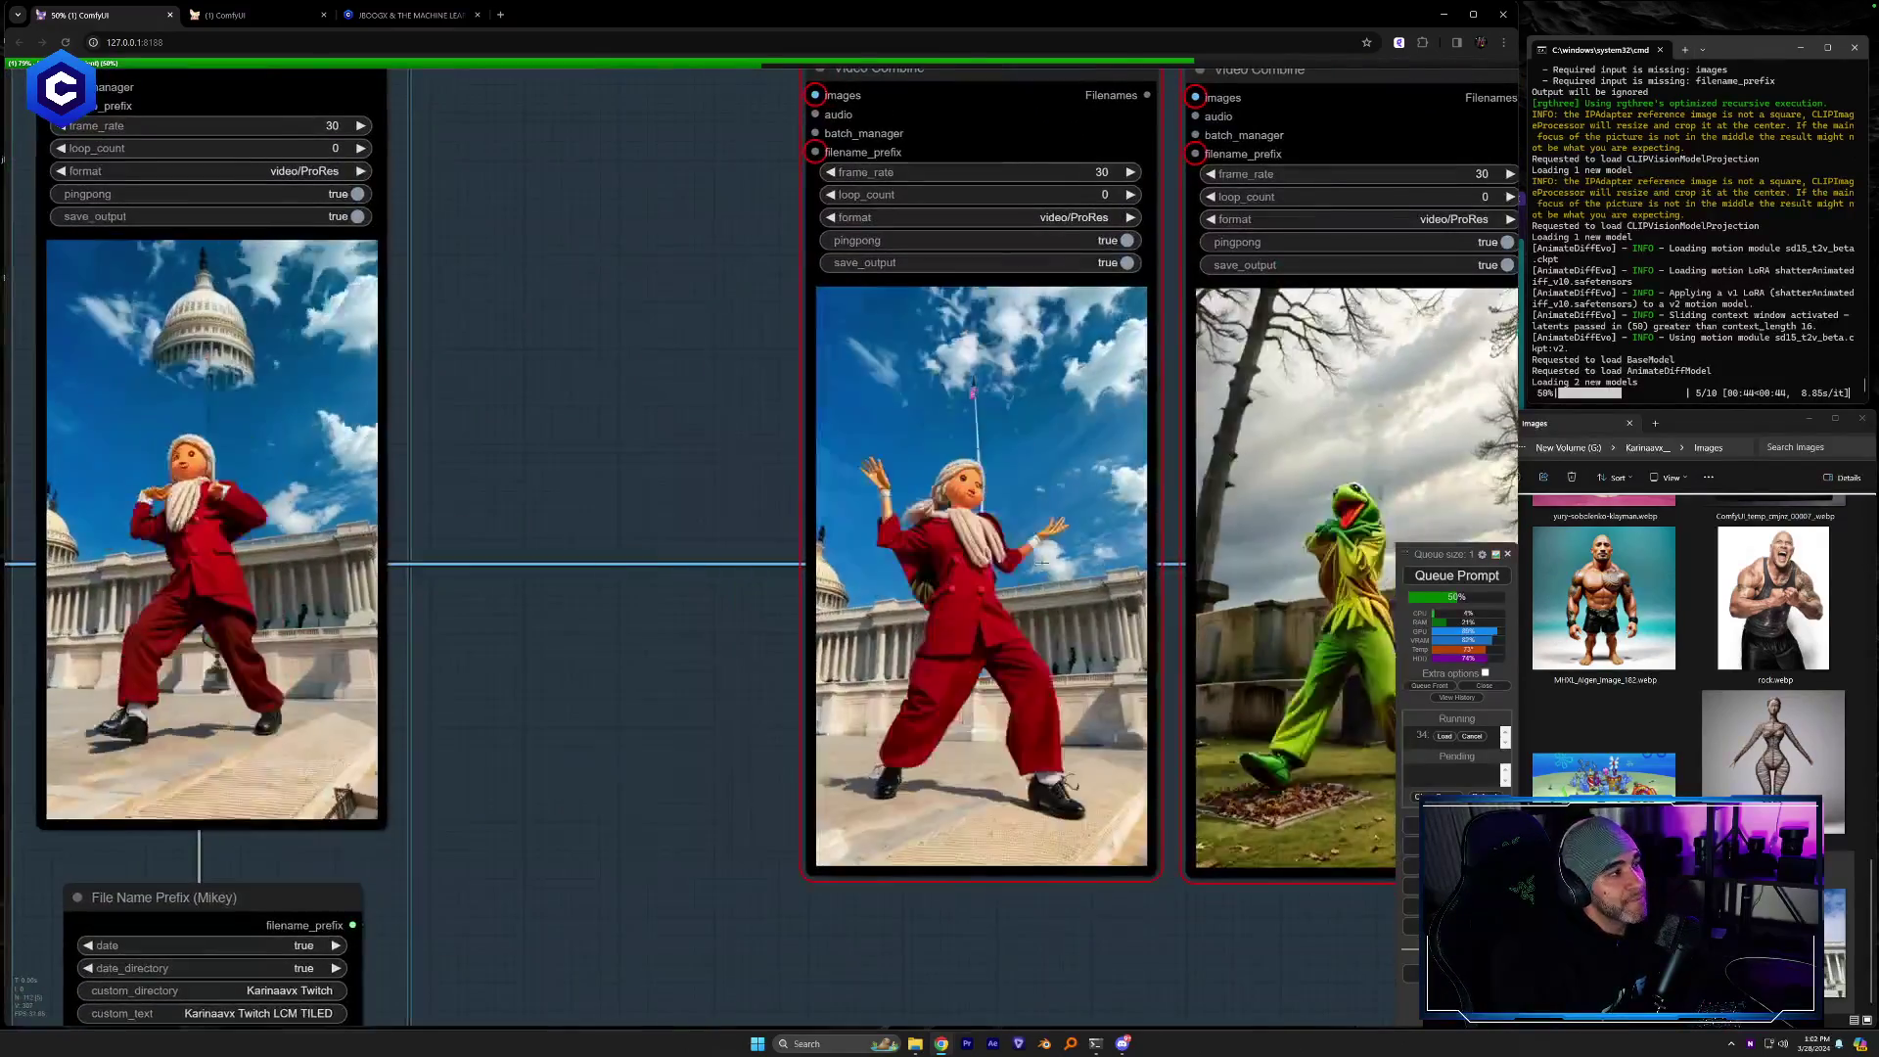
{"action": "scroll", "coordinate": [1040, 563], "scroll_direction": "up", "scroll_amount": 2}
{"action": "left_click_drag", "start_coordinate": [651, 675], "coordinate": [637, 673]}
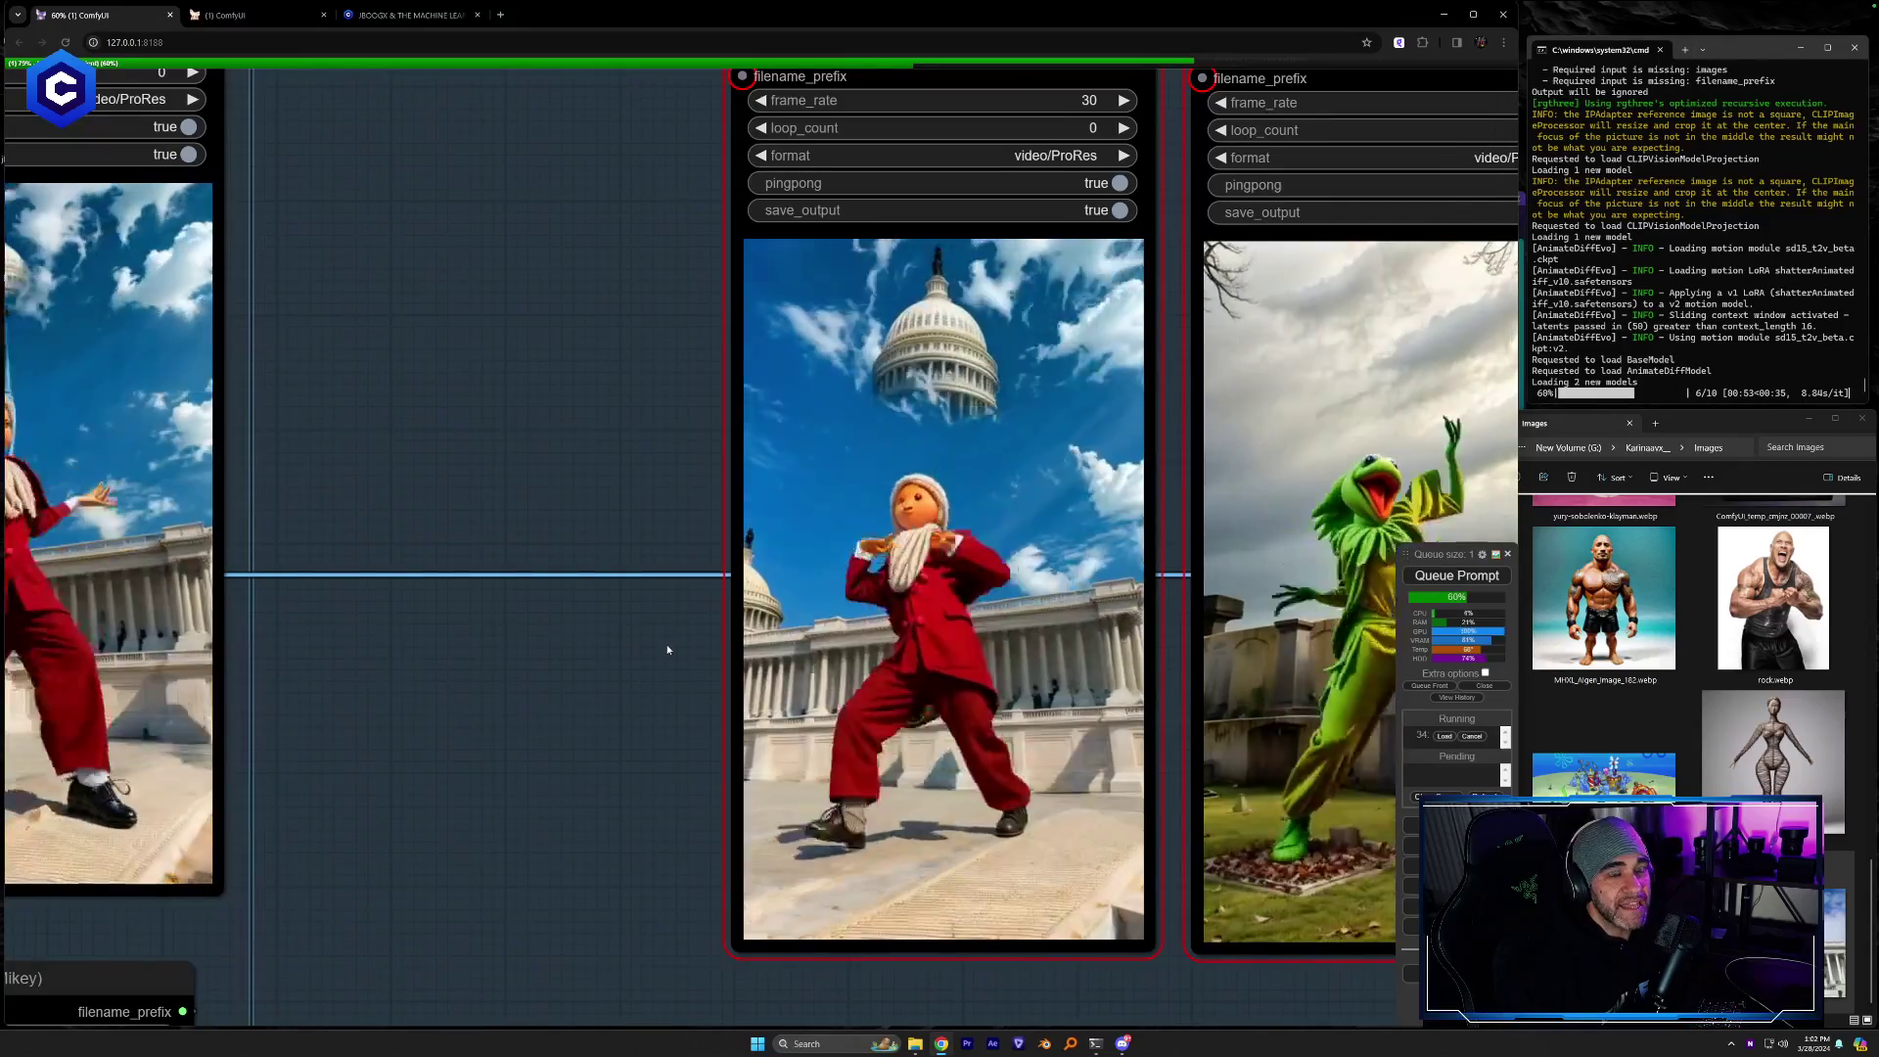
Monitor the running generation's KSampler preview against the previous Low Res Output video
{"action": "left_click_drag", "start_coordinate": [611, 681], "coordinate": [1183, 659]}
{"action": "scroll", "coordinate": [984, 652], "scroll_direction": "down", "scroll_amount": 3}
{"action": "left_click_drag", "start_coordinate": [1008, 660], "coordinate": [1137, 609]}
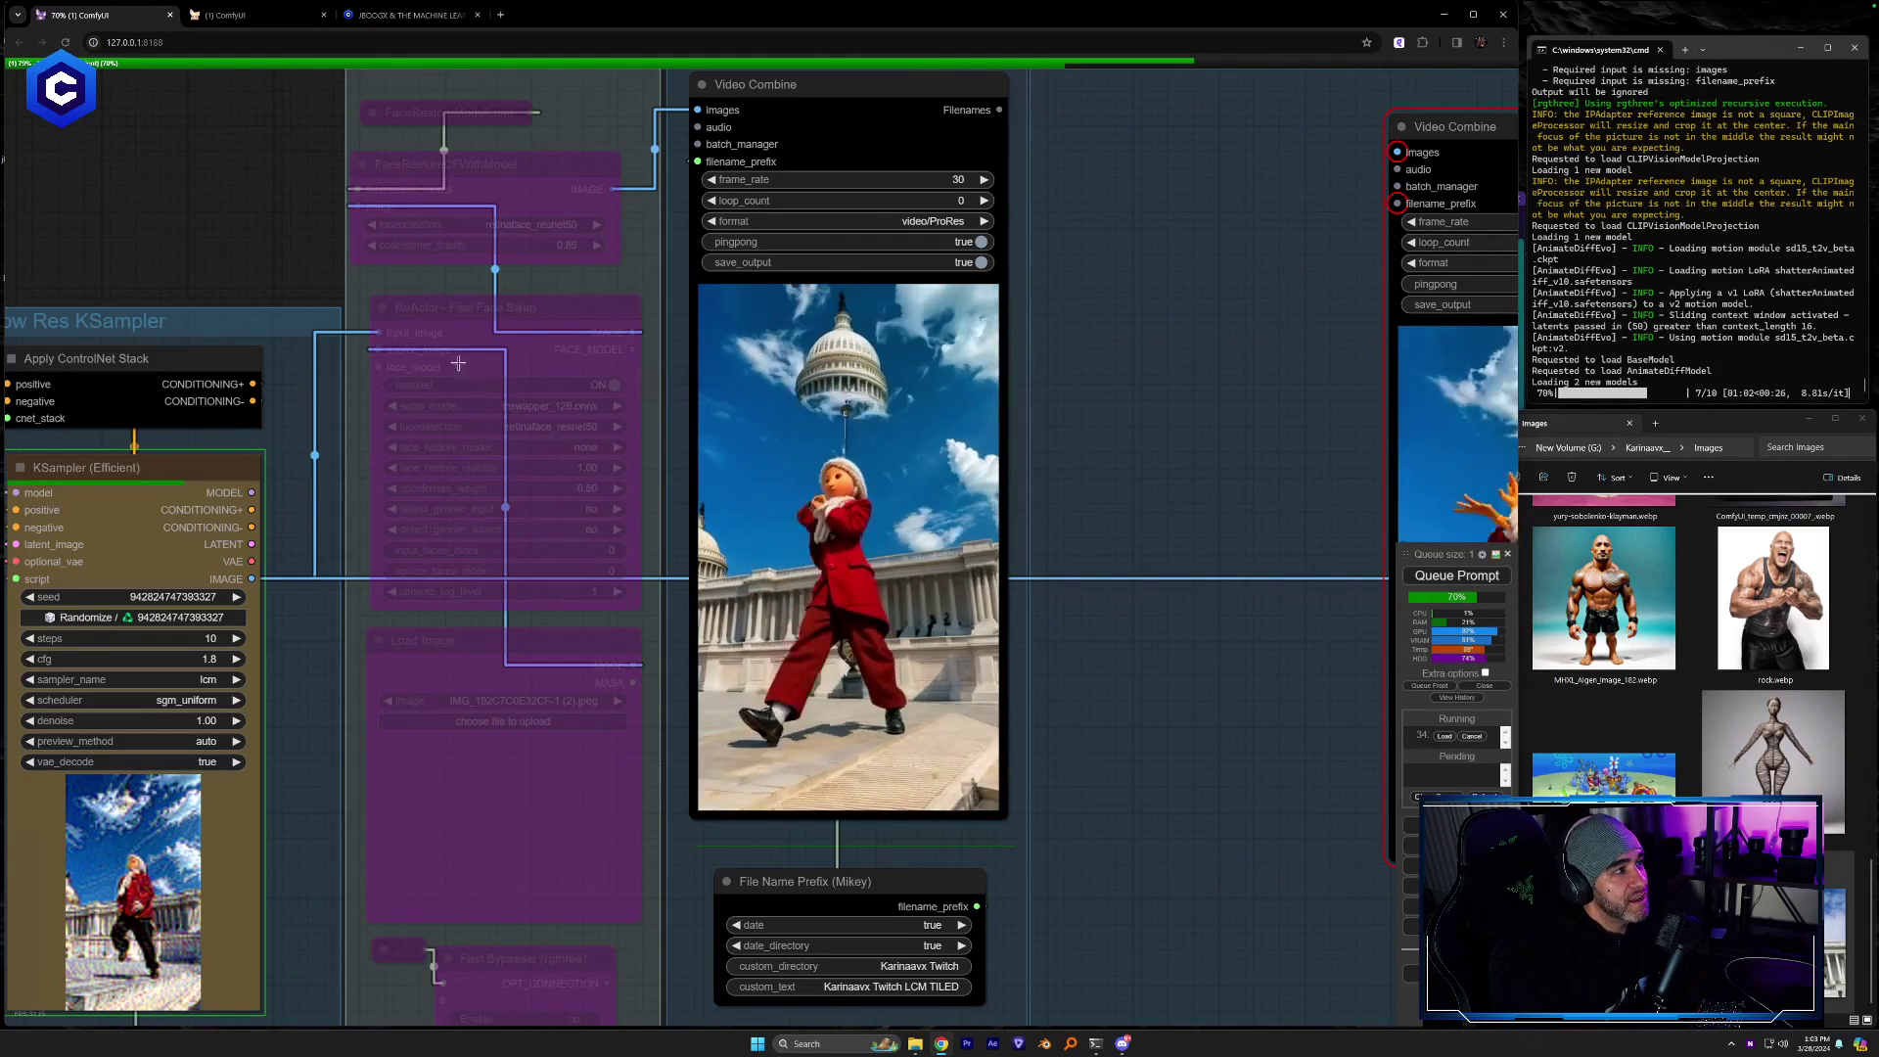
{"action": "left_click_drag", "start_coordinate": [291, 255], "coordinate": [1139, 389]}
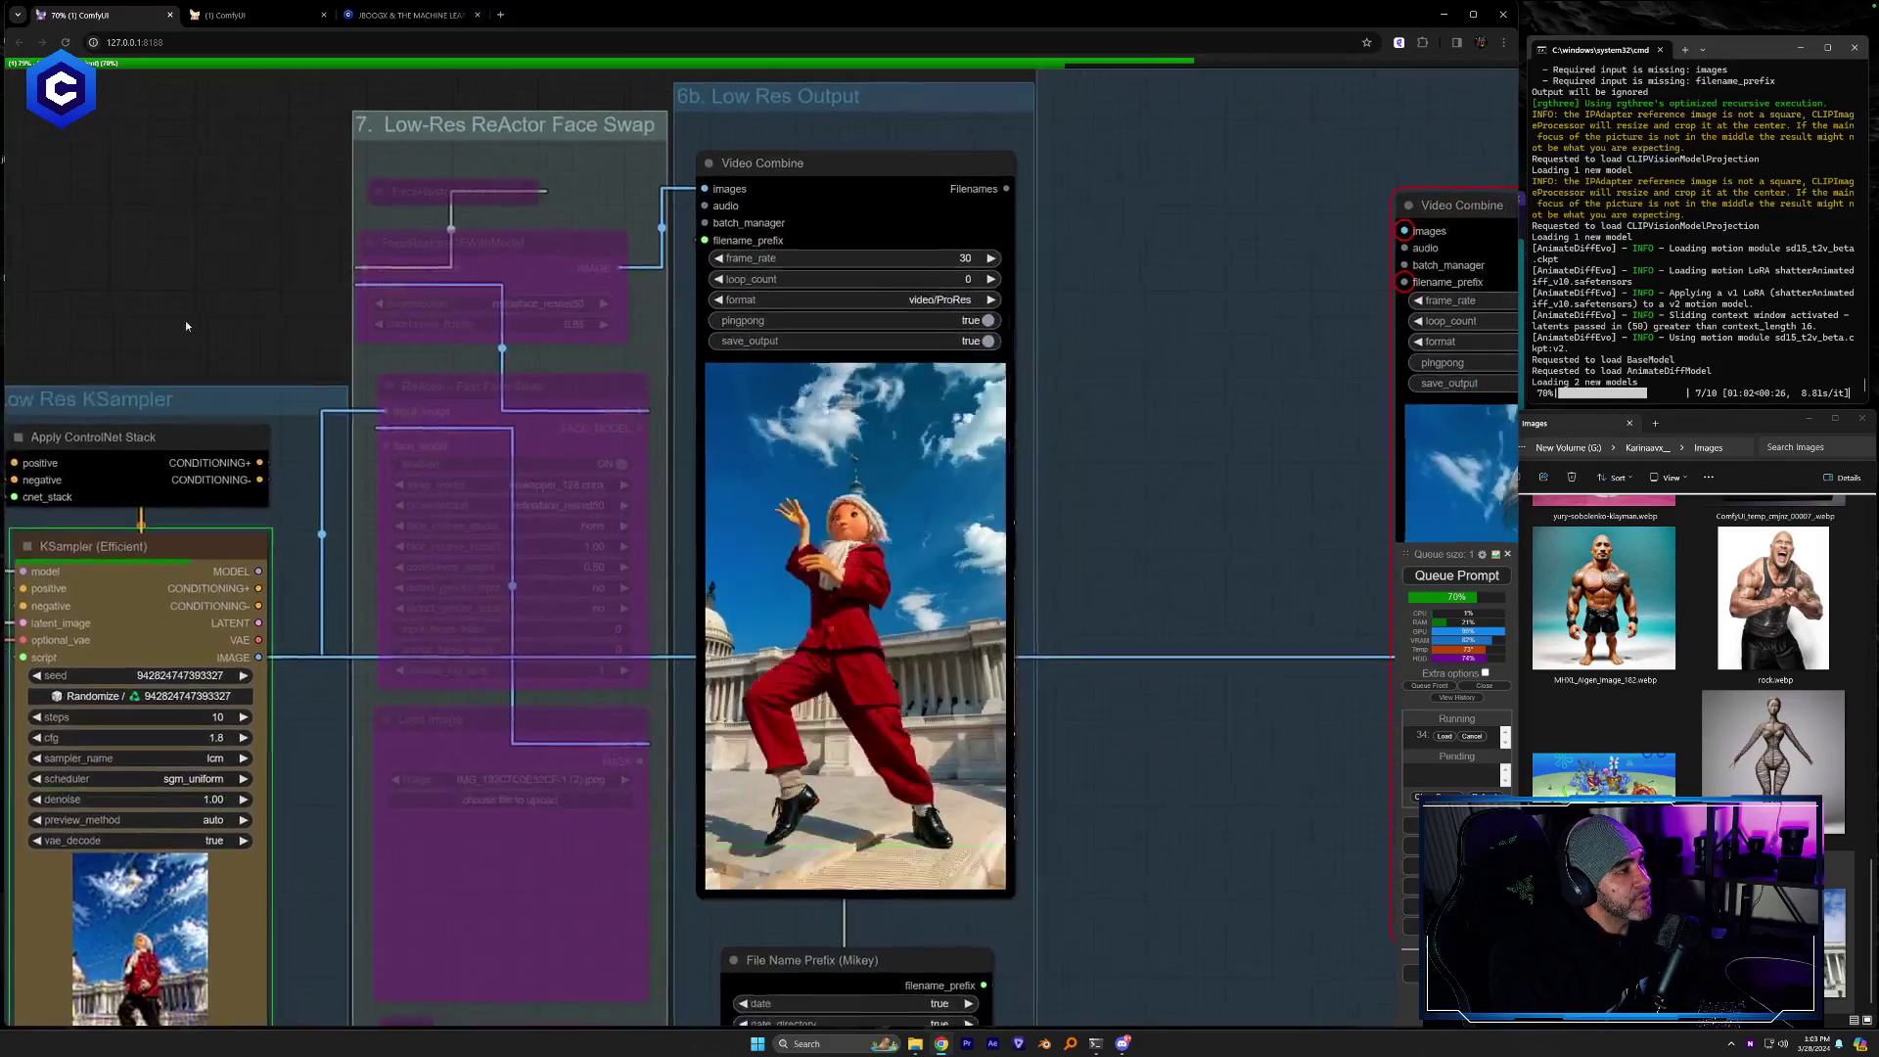
{"action": "left_click_drag", "start_coordinate": [868, 577], "coordinate": [760, 566]}
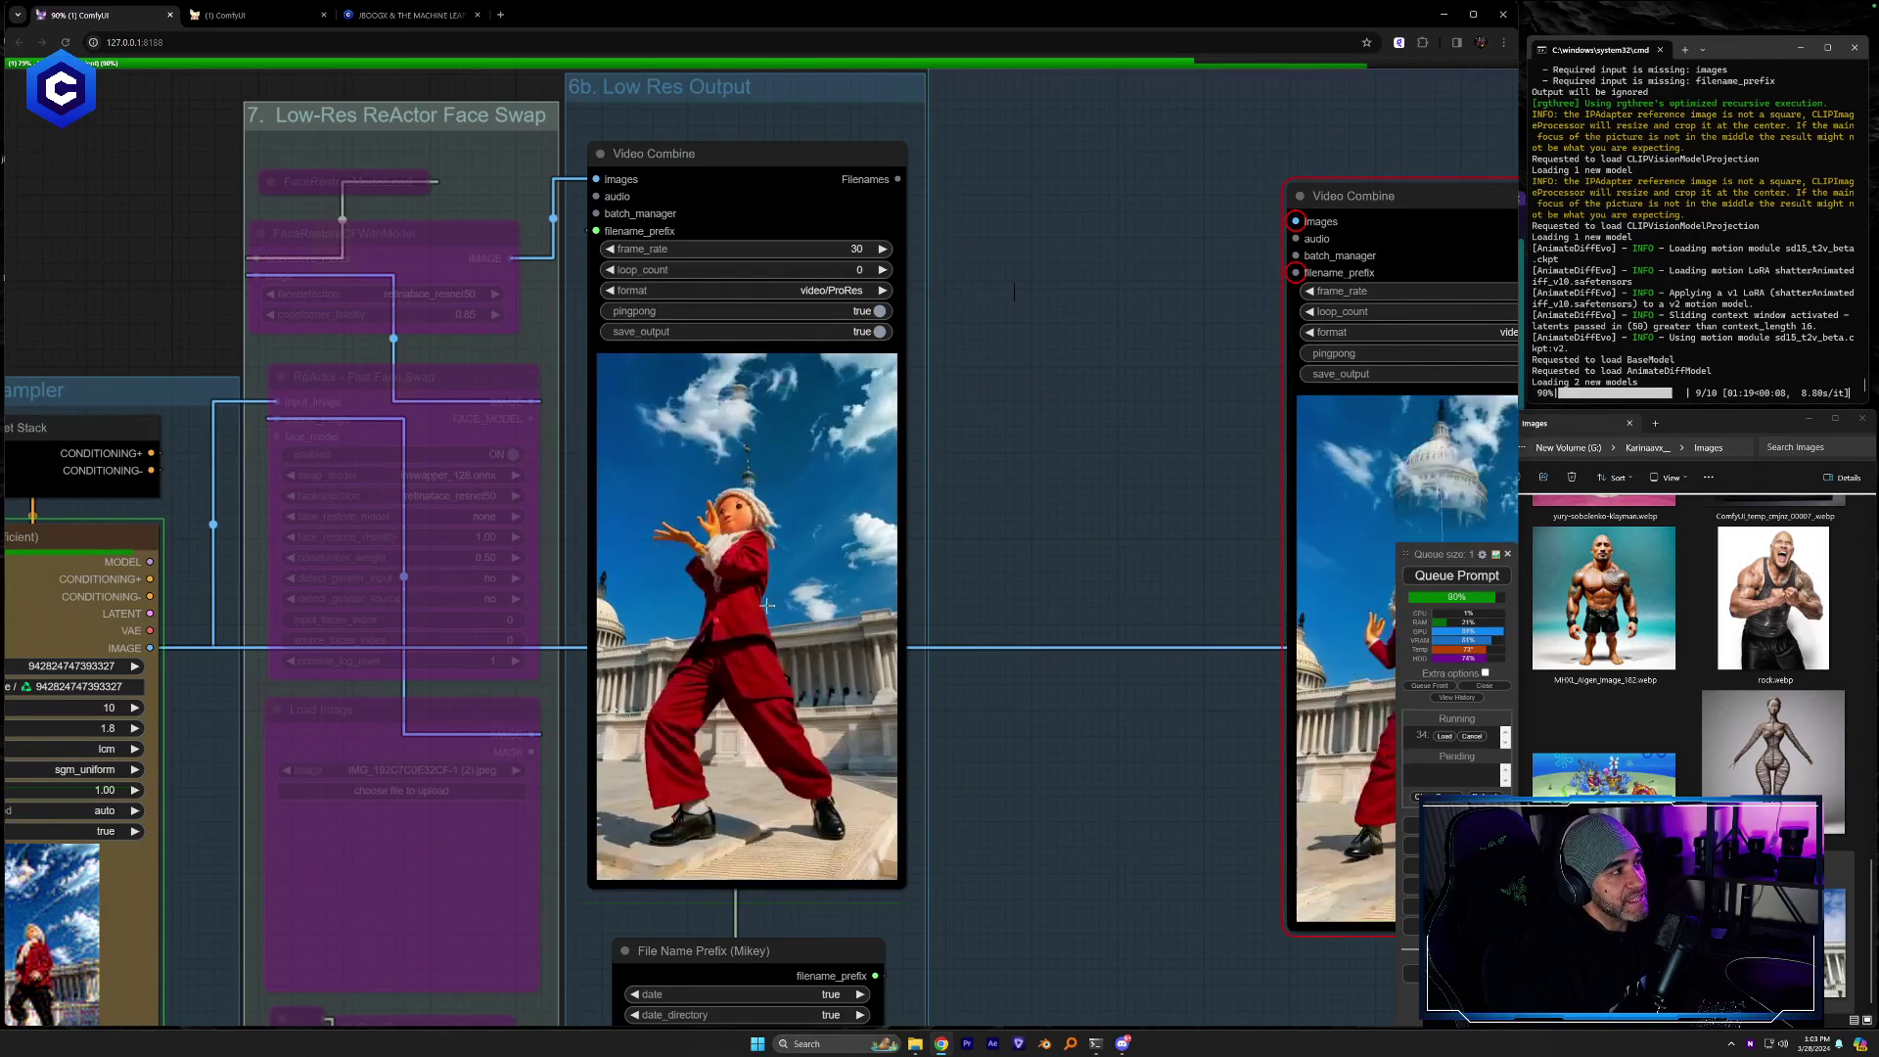
{"action": "left_click_drag", "start_coordinate": [1042, 587], "coordinate": [1330, 452]}
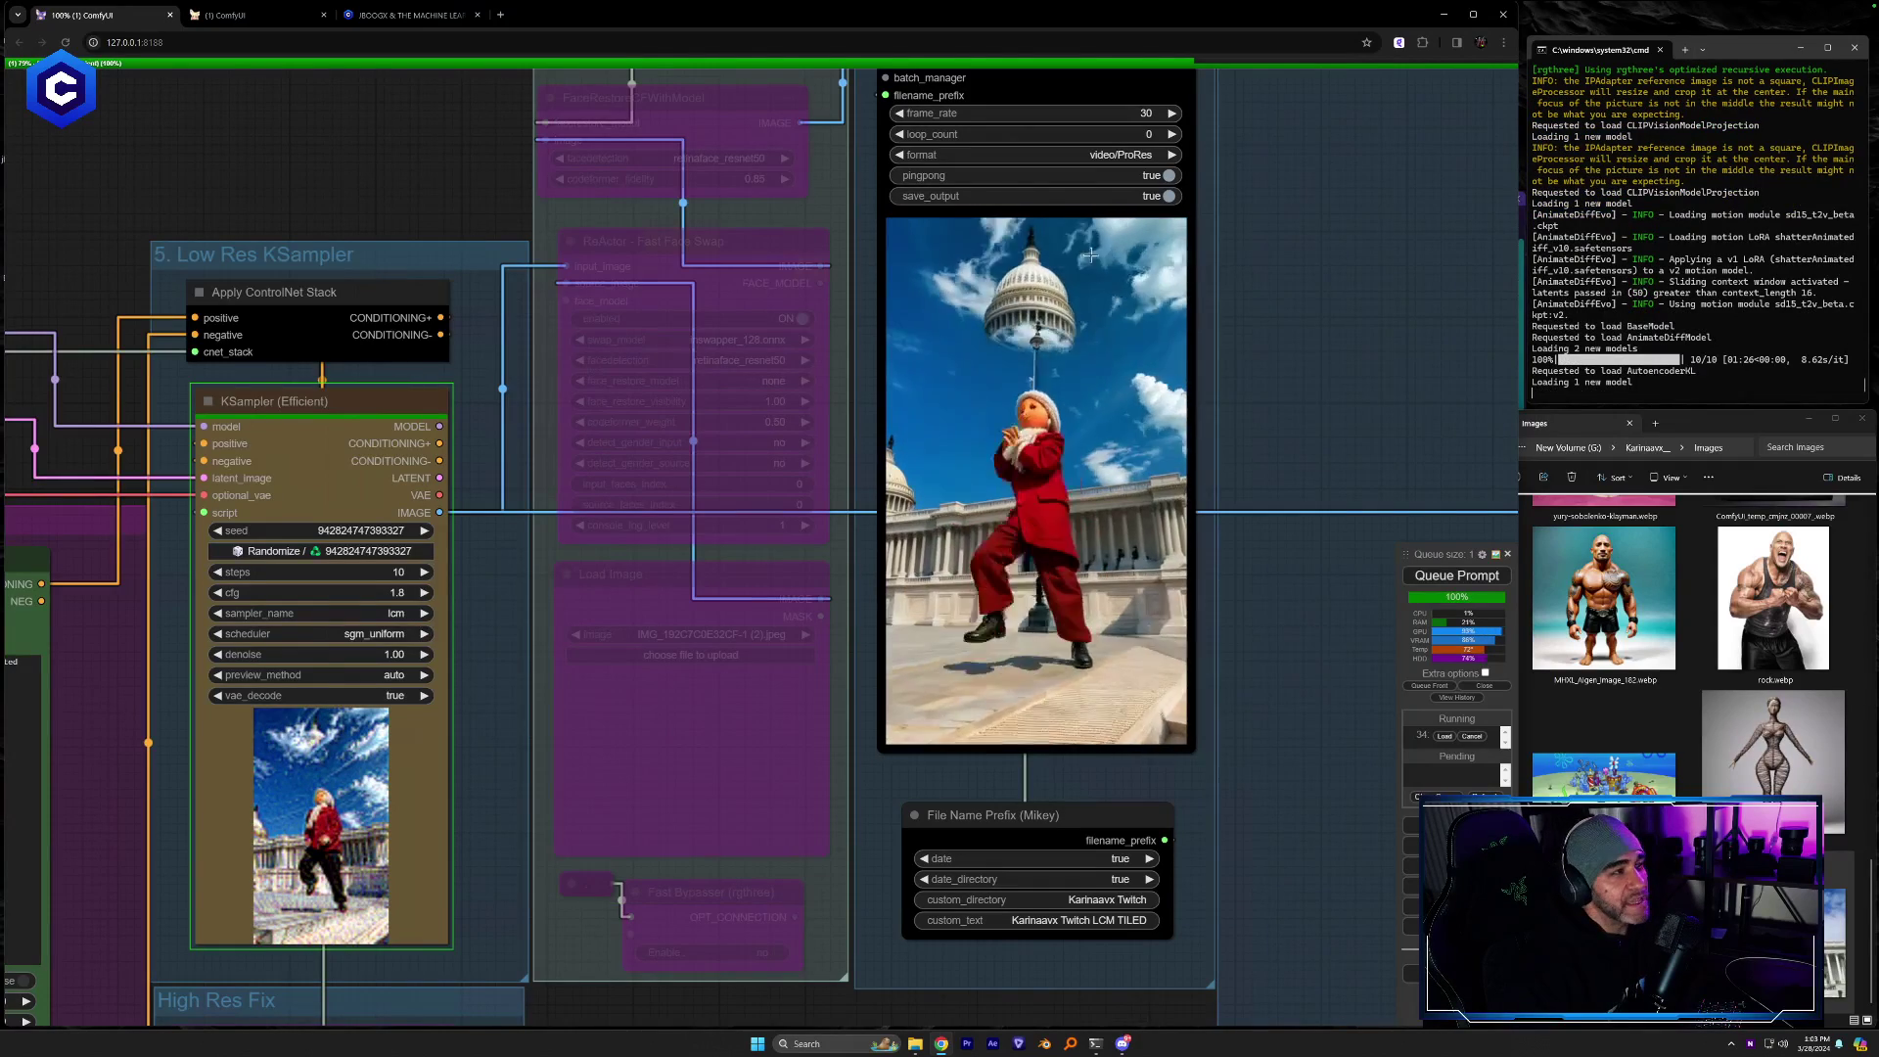
Place a copy of the finished ease in Video Combine result beside the gallery's red marionette video
{"action": "left_click_drag", "start_coordinate": [1407, 326], "coordinate": [1315, 320]}
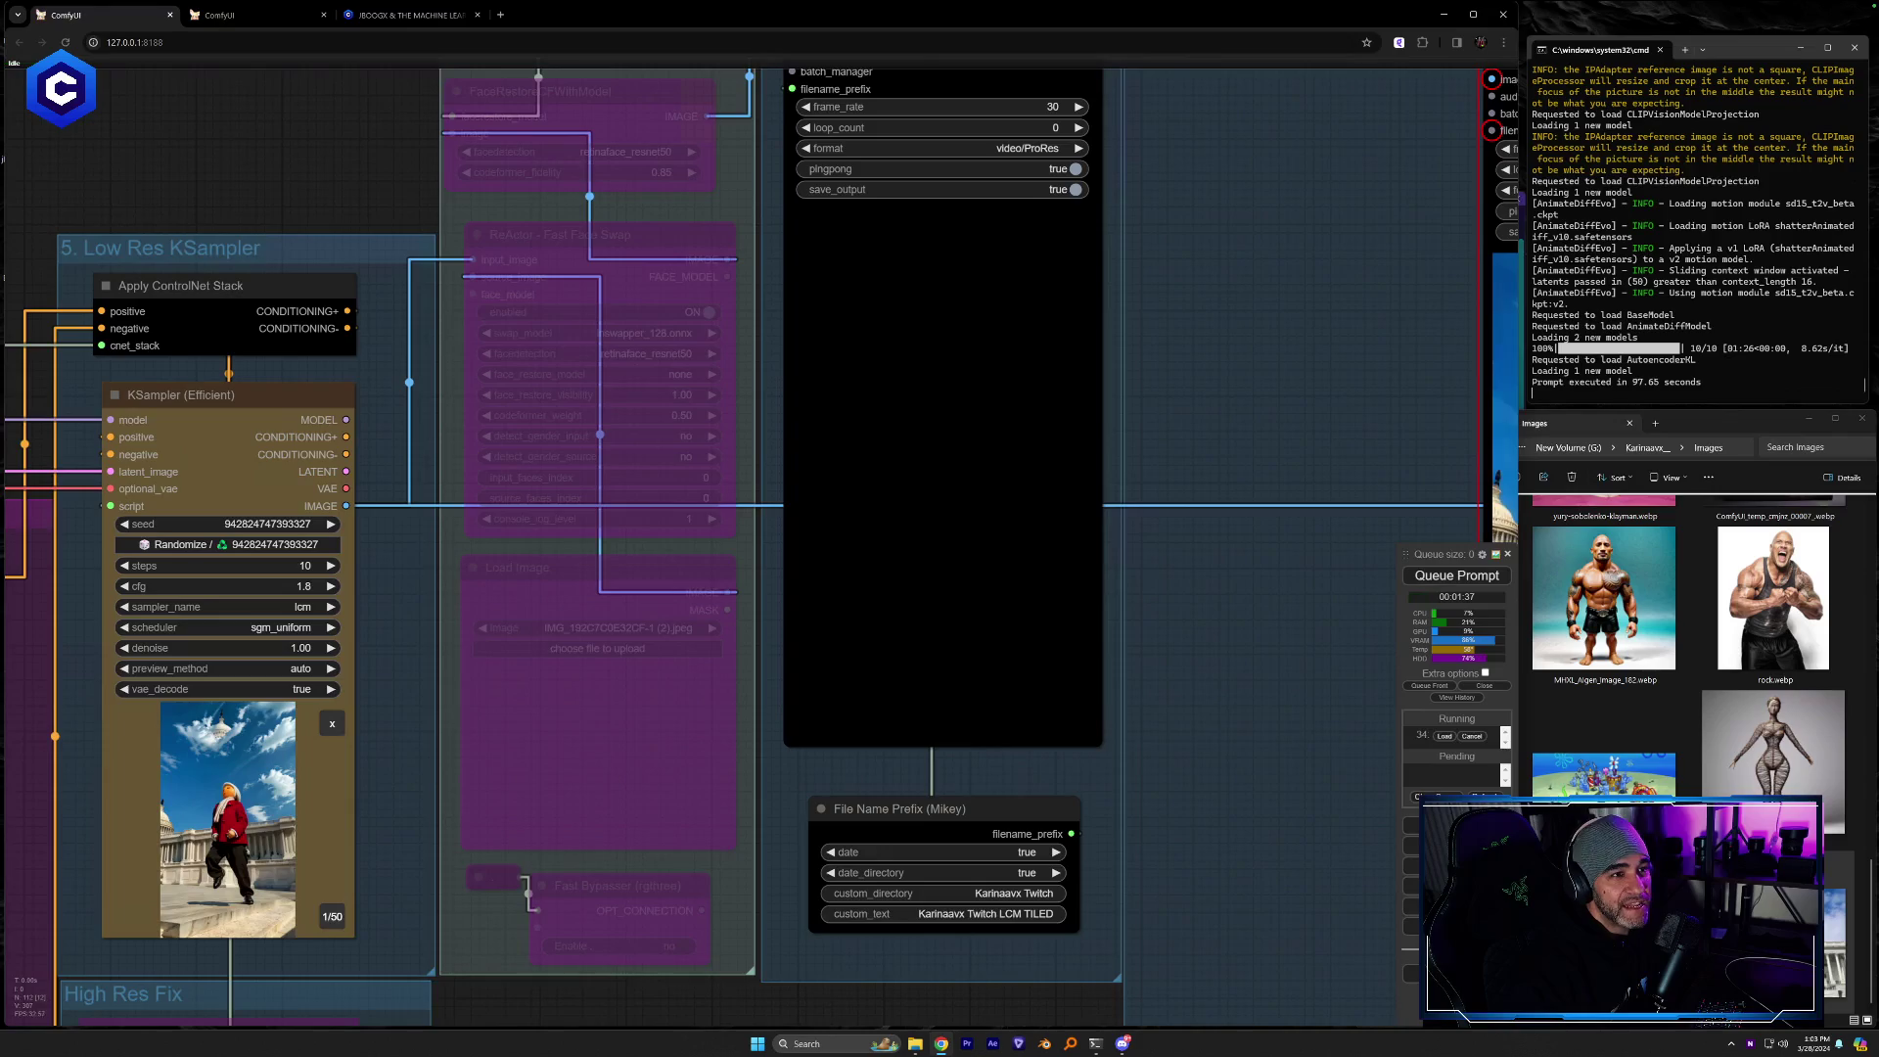
{"action": "left_click_drag", "start_coordinate": [1339, 373], "coordinate": [1353, 344]}
{"action": "scroll", "coordinate": [1293, 350], "scroll_direction": "down", "scroll_amount": 5}
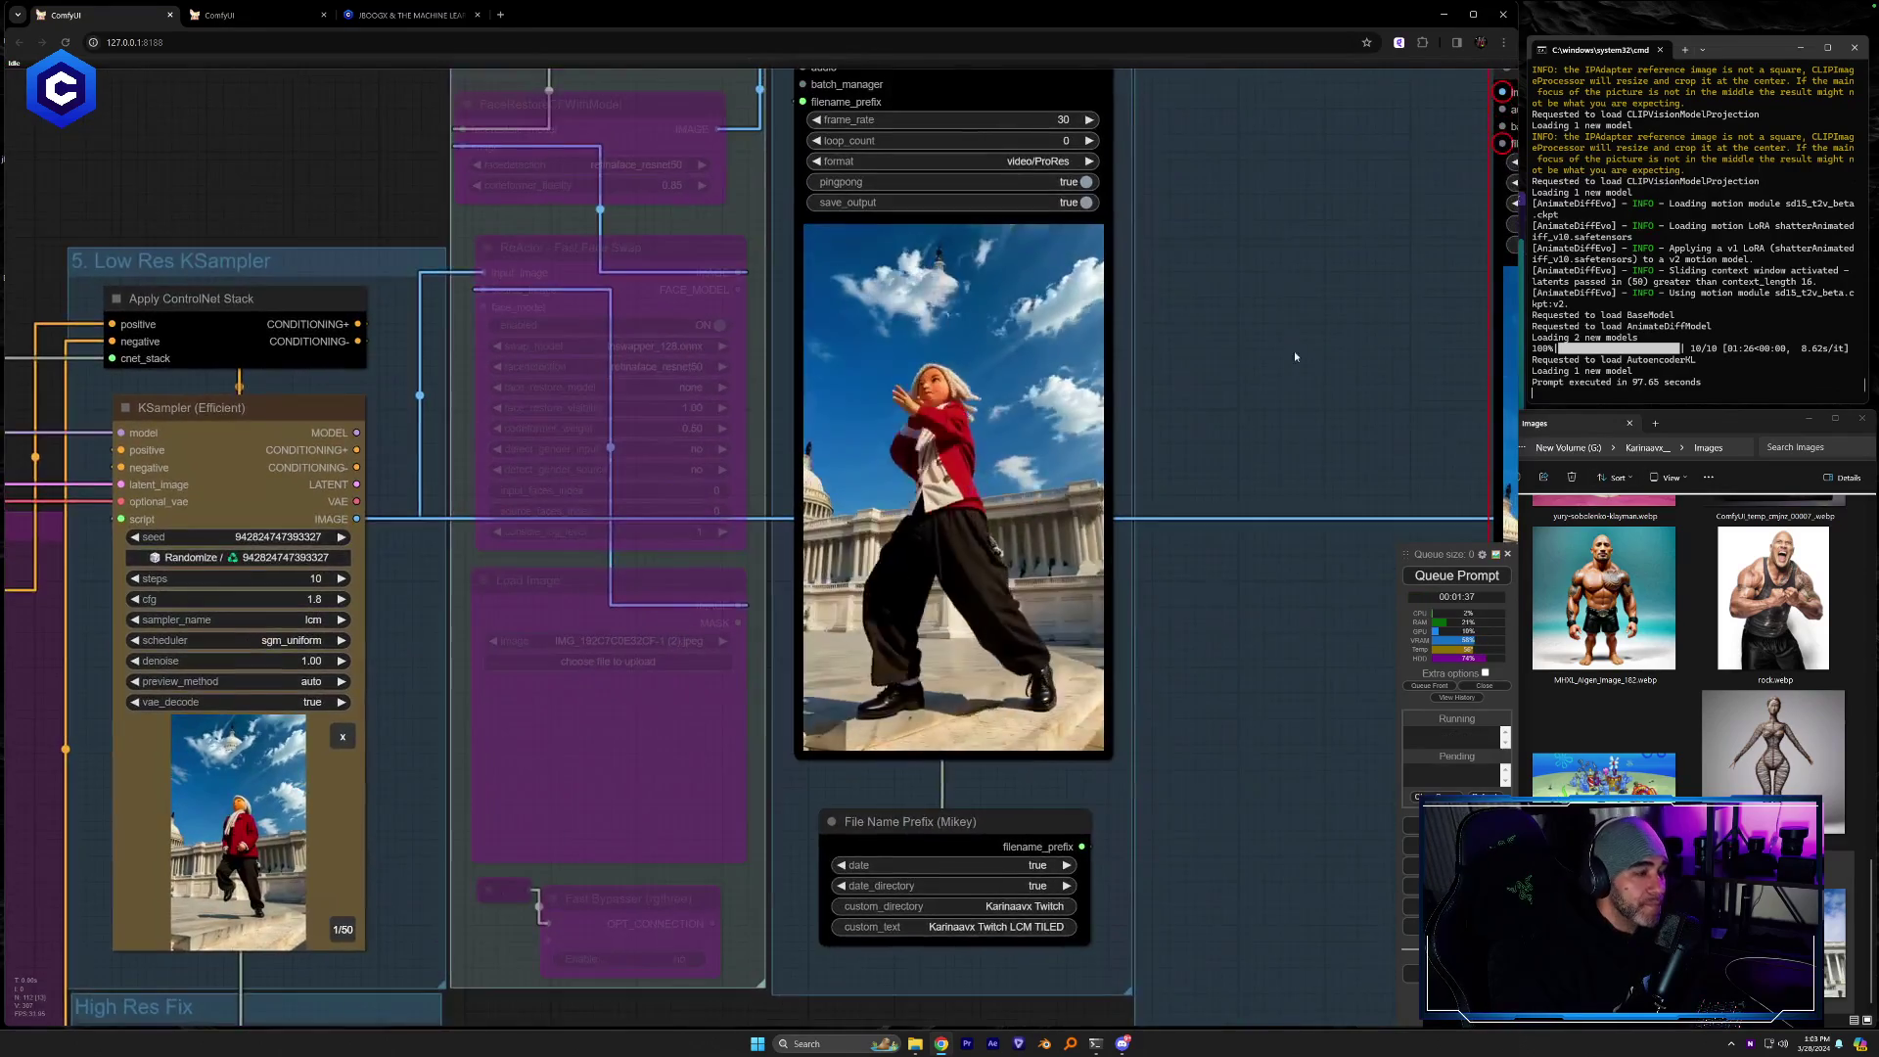
{"action": "scroll", "coordinate": [1301, 428], "scroll_direction": "up", "scroll_amount": 3}
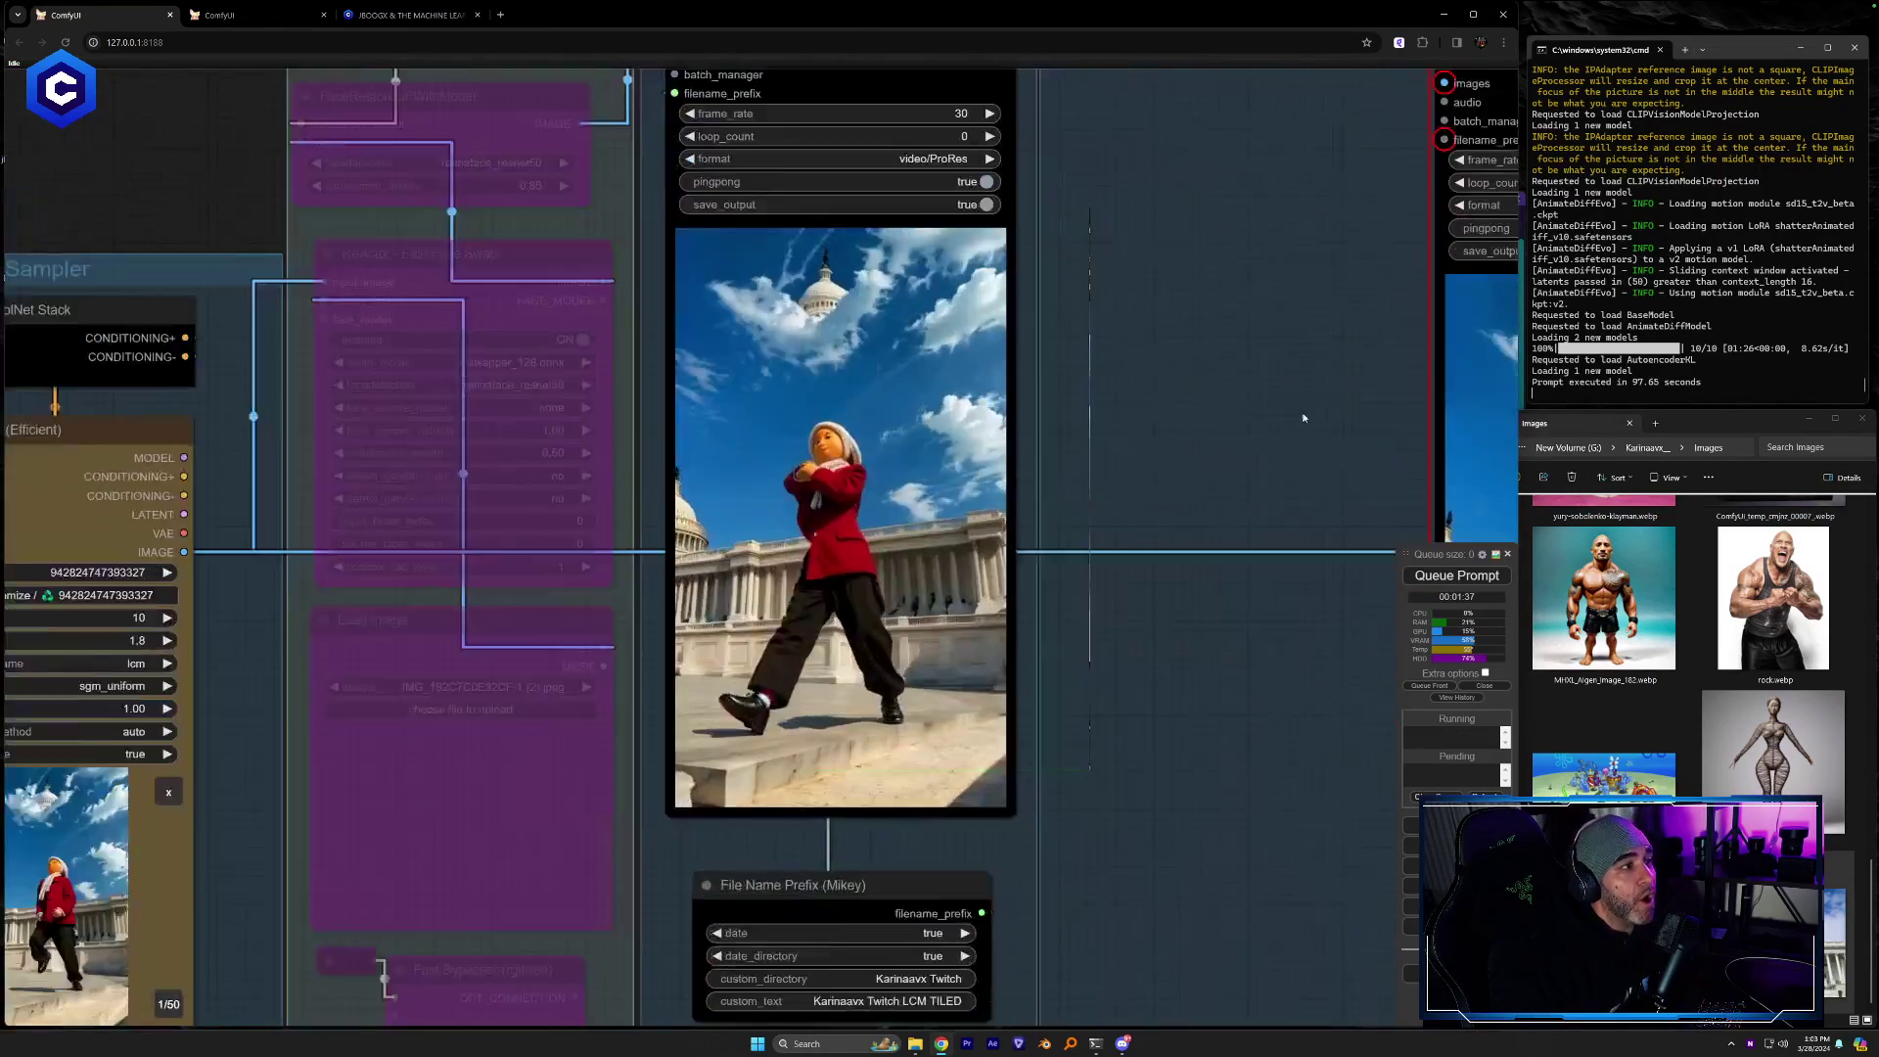
{"action": "left_click_drag", "start_coordinate": [1249, 360], "coordinate": [1055, 462]}
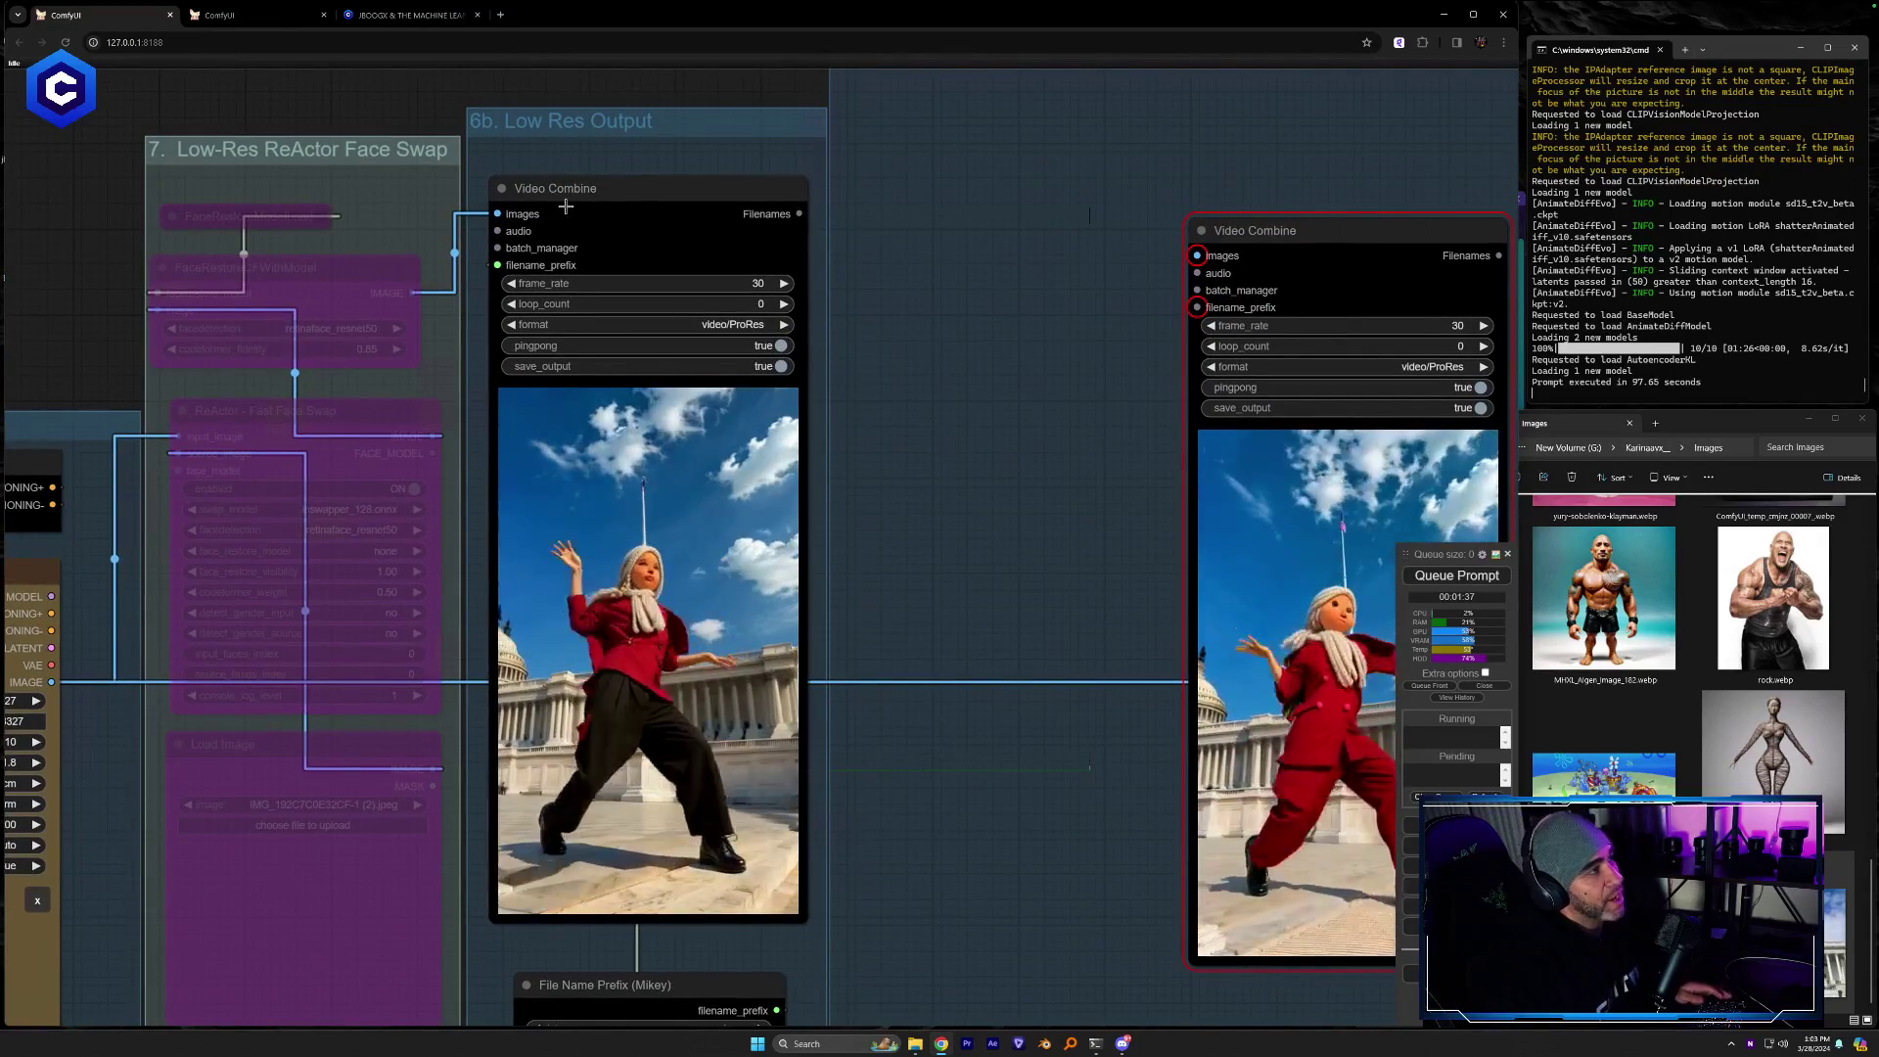
{"action": "left_click_drag", "start_coordinate": [563, 199], "coordinate": [917, 235]}
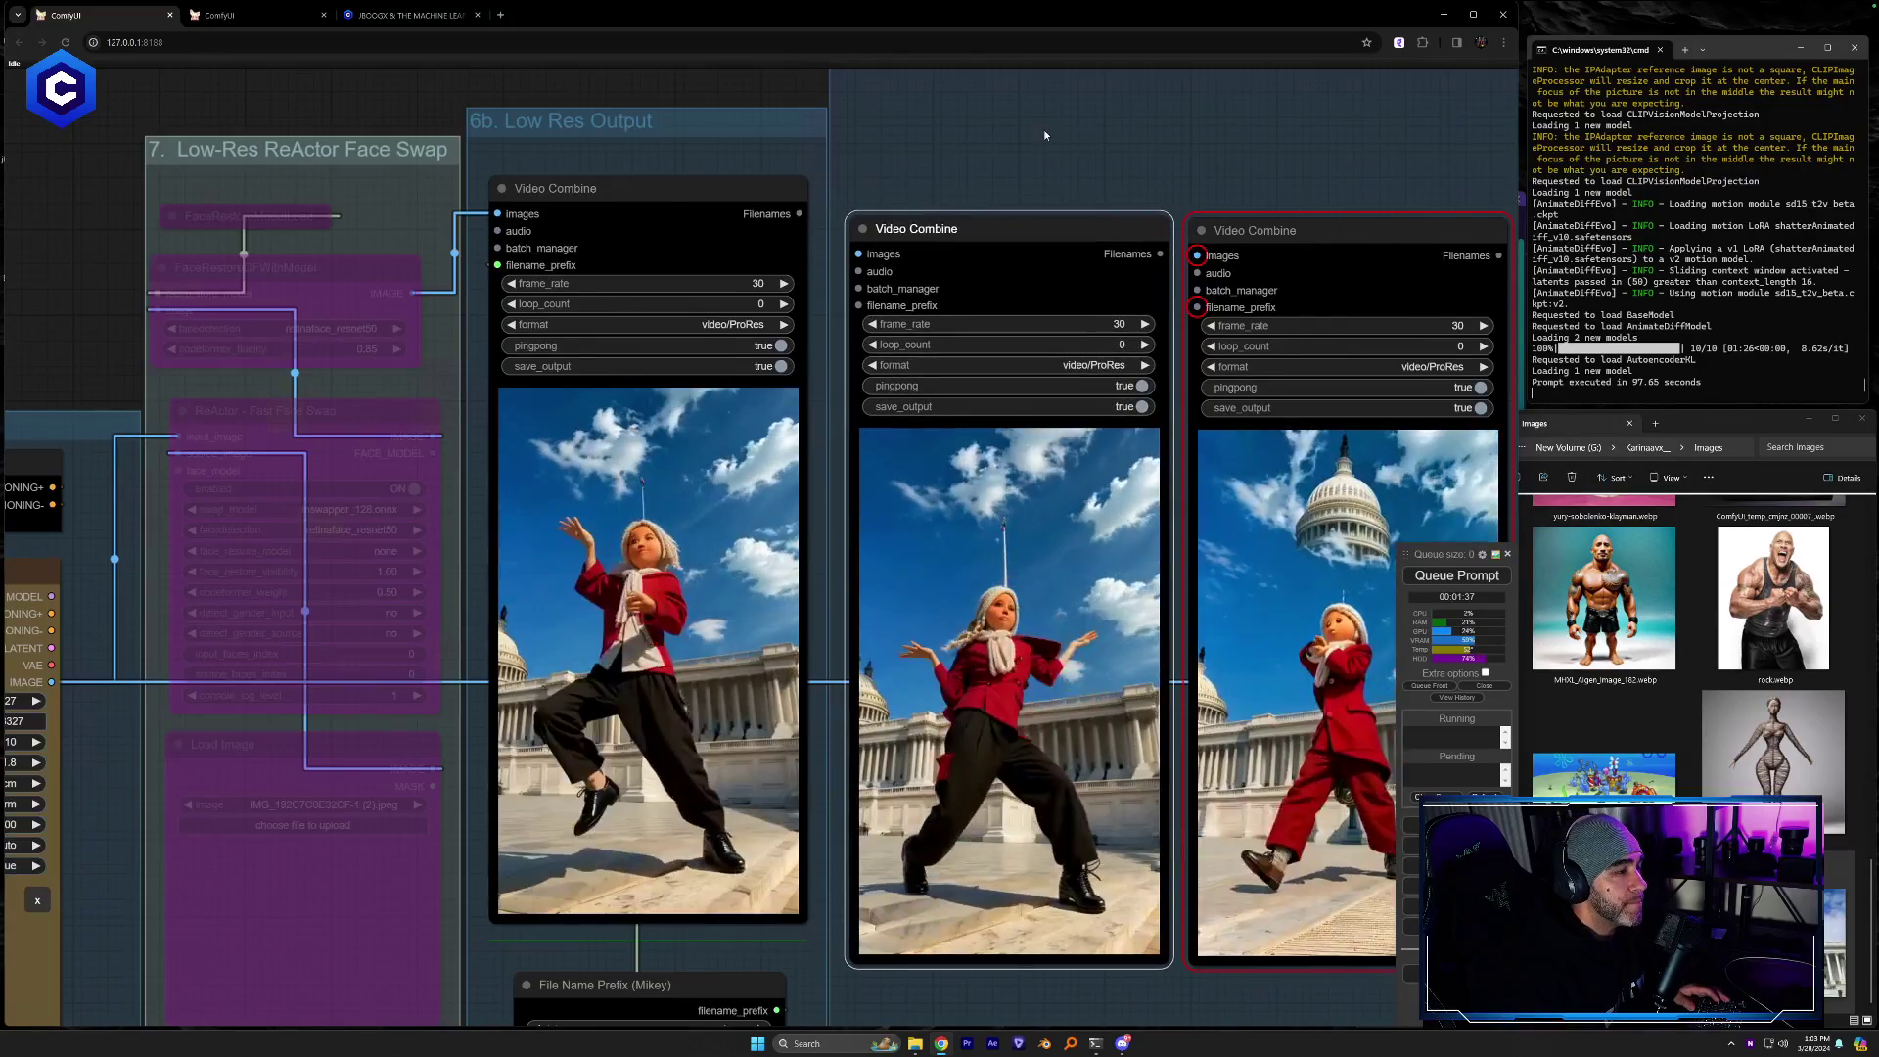
Compare the new ease in result's clothing and Capitol background with the gallery's red marionette video up close
{"action": "left_click_drag", "start_coordinate": [1044, 362], "coordinate": [1006, 364]}
{"action": "scroll", "coordinate": [1006, 364], "scroll_direction": "down", "scroll_amount": 1}
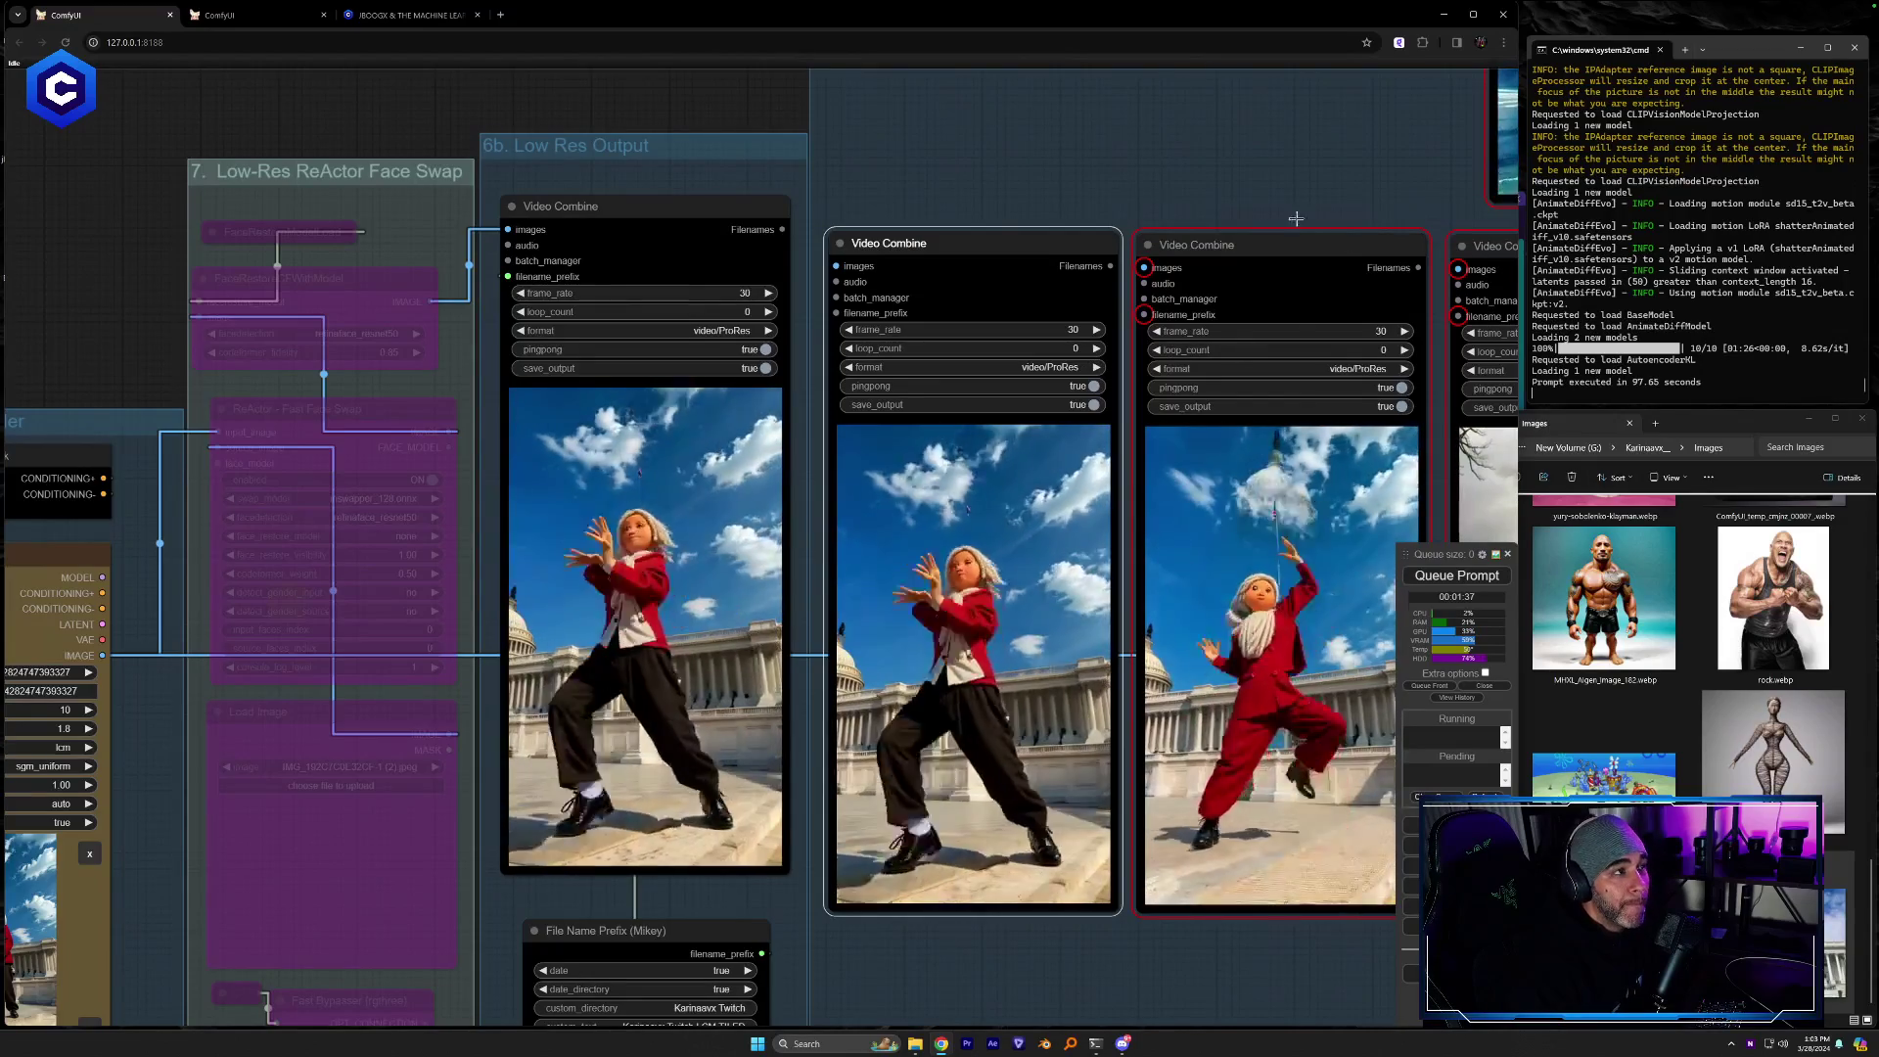
{"action": "left_click_drag", "start_coordinate": [1194, 192], "coordinate": [1084, 183]}
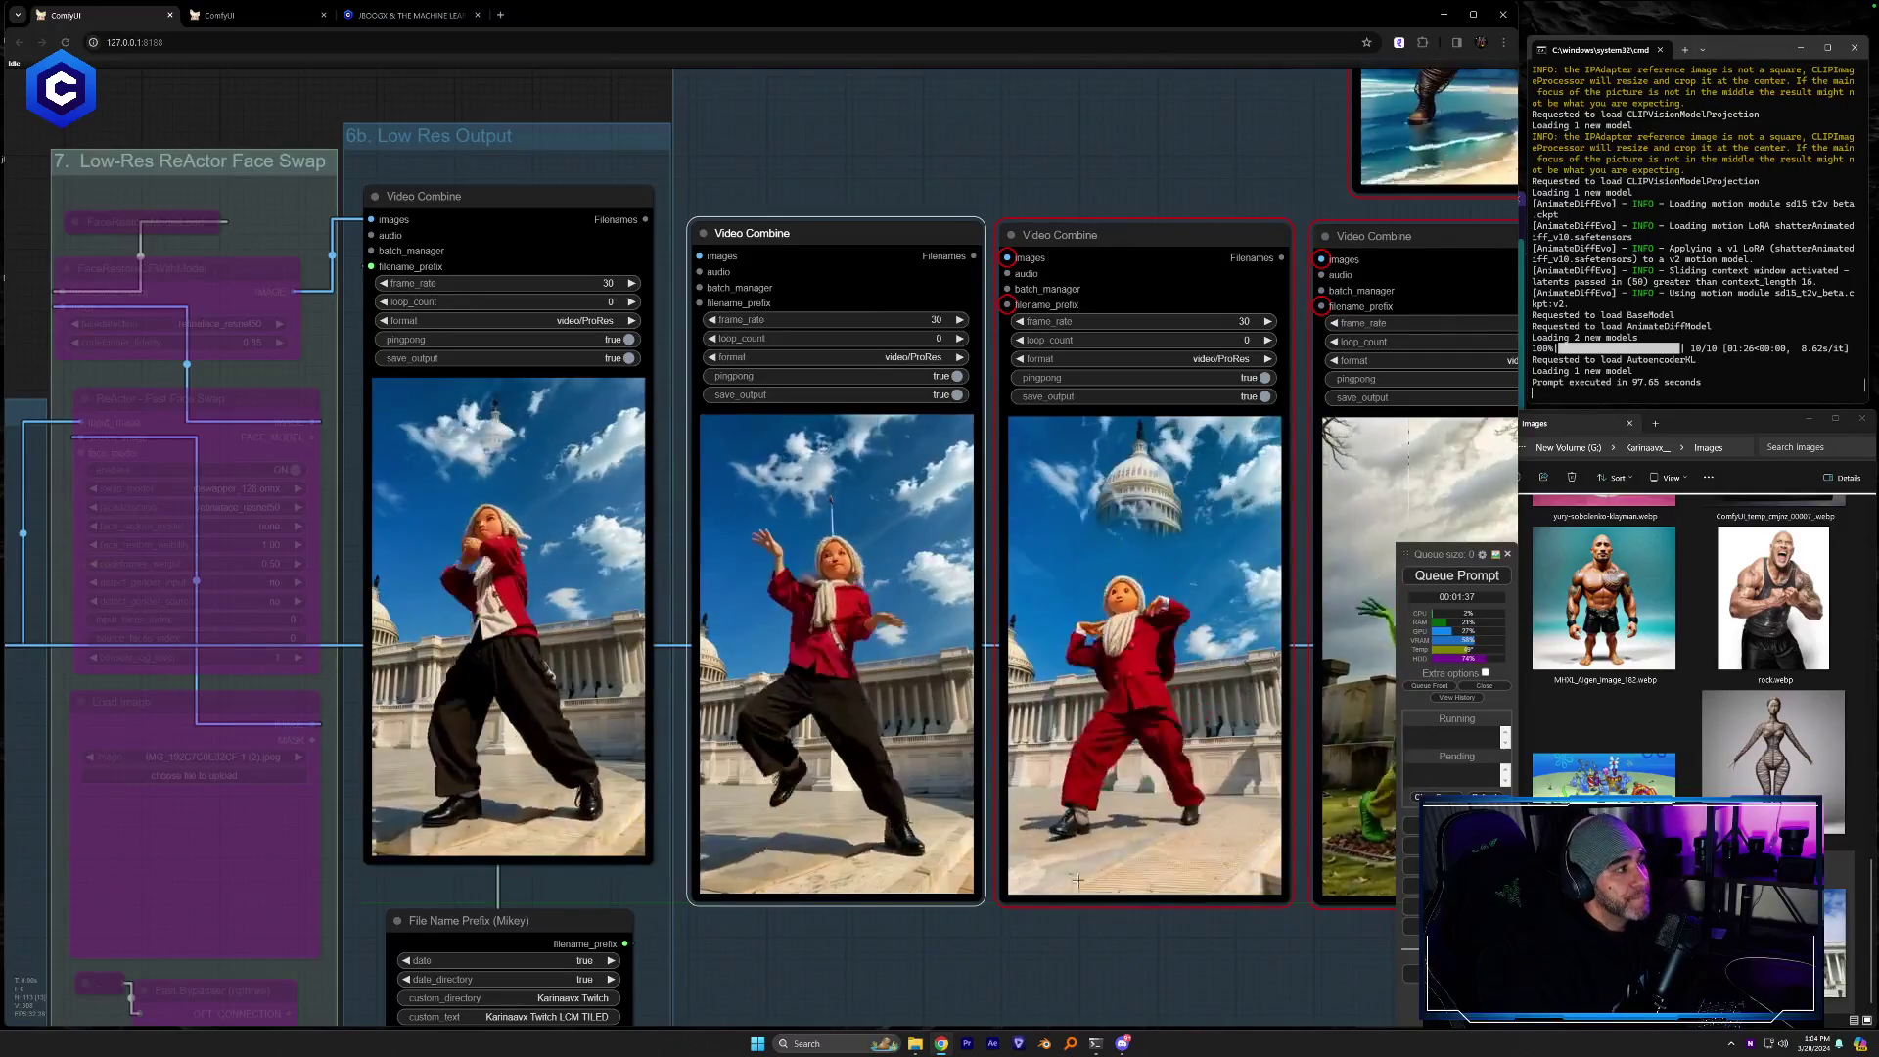
{"action": "scroll", "coordinate": [787, 650], "scroll_direction": "up", "scroll_amount": 5}
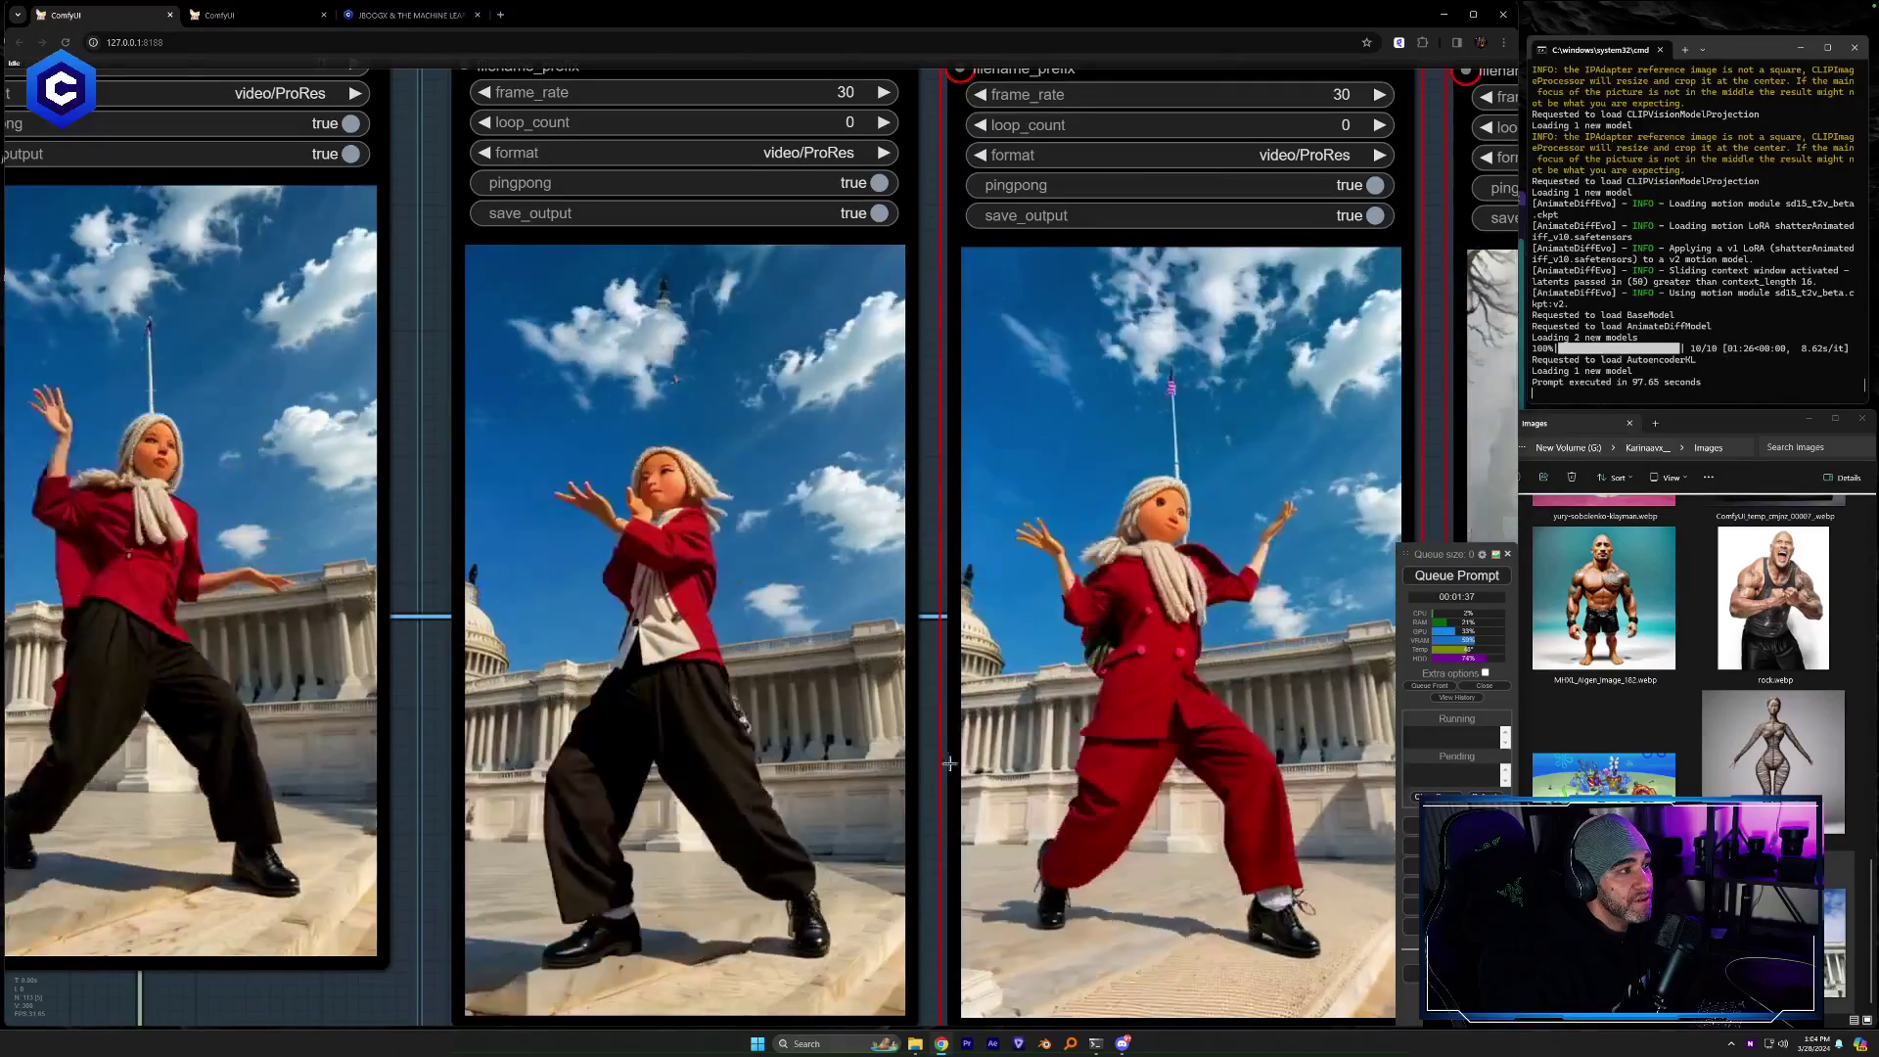
{"action": "left_click_drag", "start_coordinate": [934, 764], "coordinate": [911, 726]}
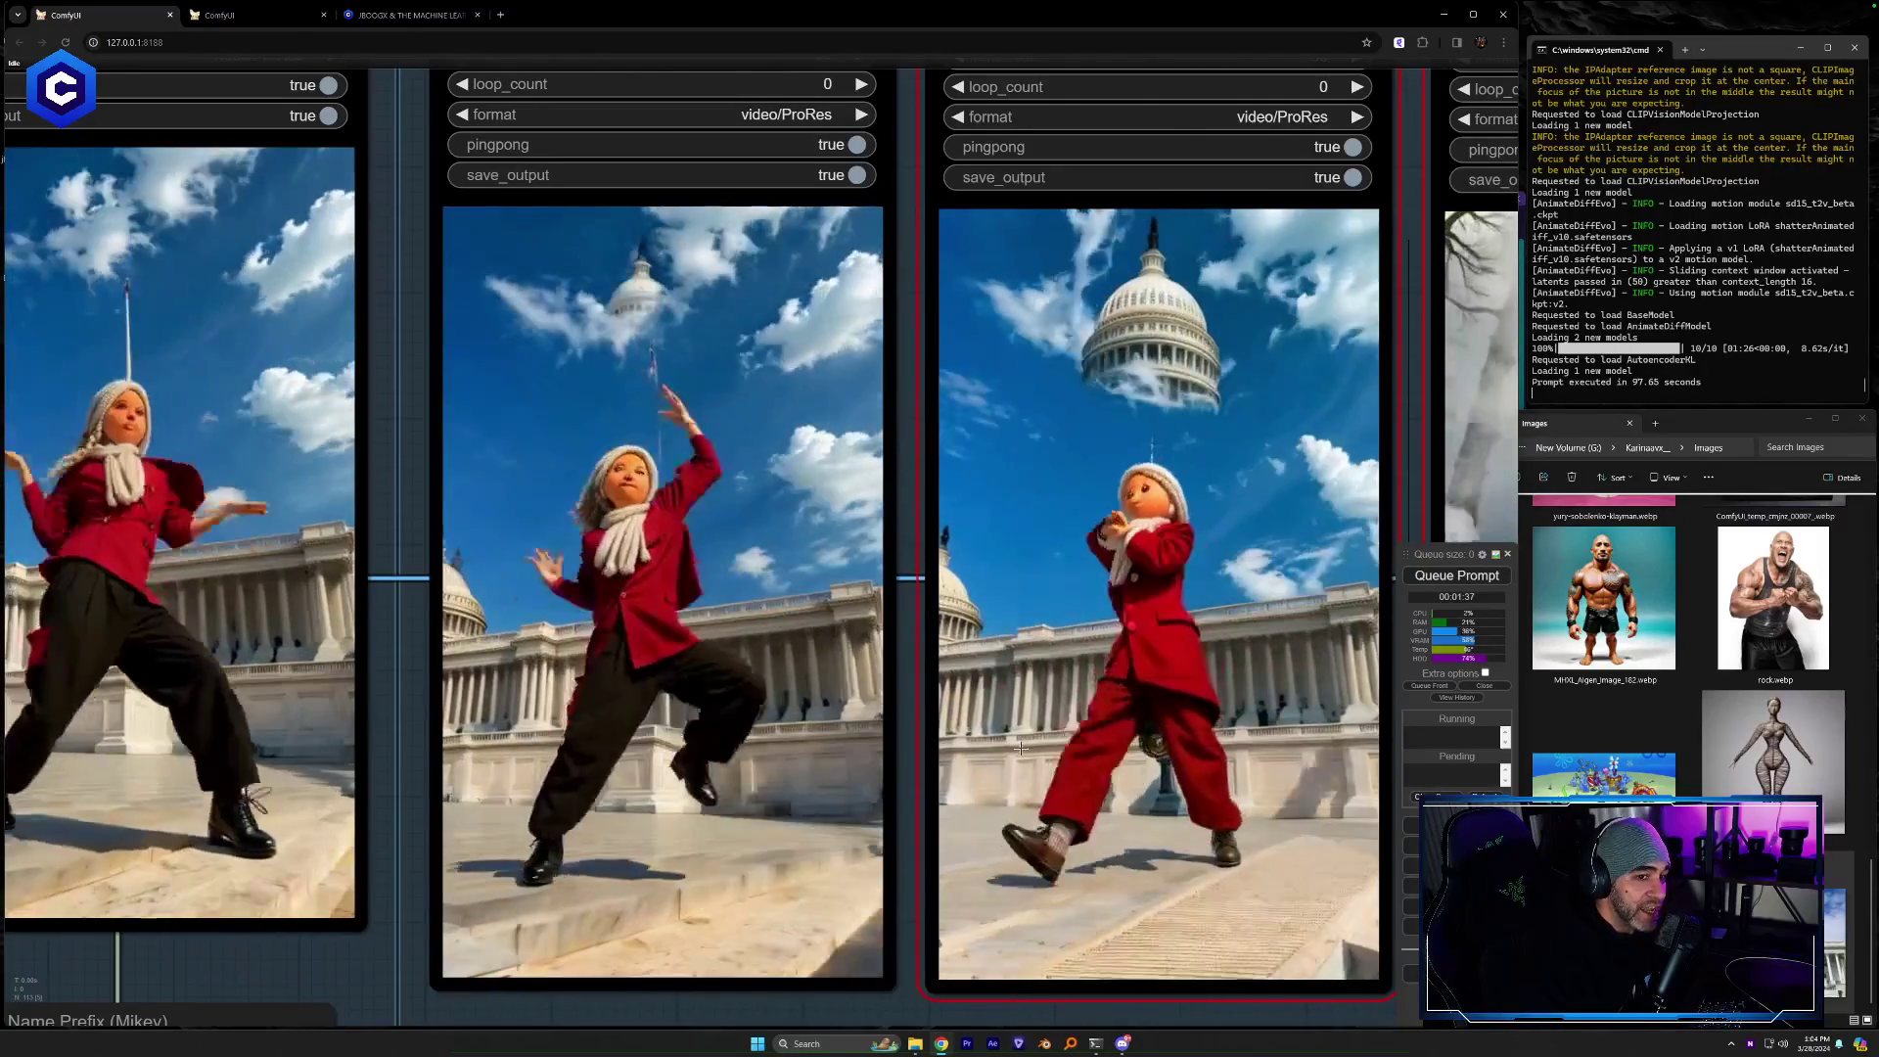
Survey the gallery of restyled dance videos alongside the new marionette result
{"action": "scroll", "coordinate": [1025, 748], "scroll_direction": "down", "scroll_amount": 8}
{"action": "left_click_drag", "start_coordinate": [1040, 925], "coordinate": [439, 965]}
{"action": "left_click_drag", "start_coordinate": [777, 949], "coordinate": [571, 944]}
{"action": "left_click_drag", "start_coordinate": [929, 953], "coordinate": [1194, 944]}
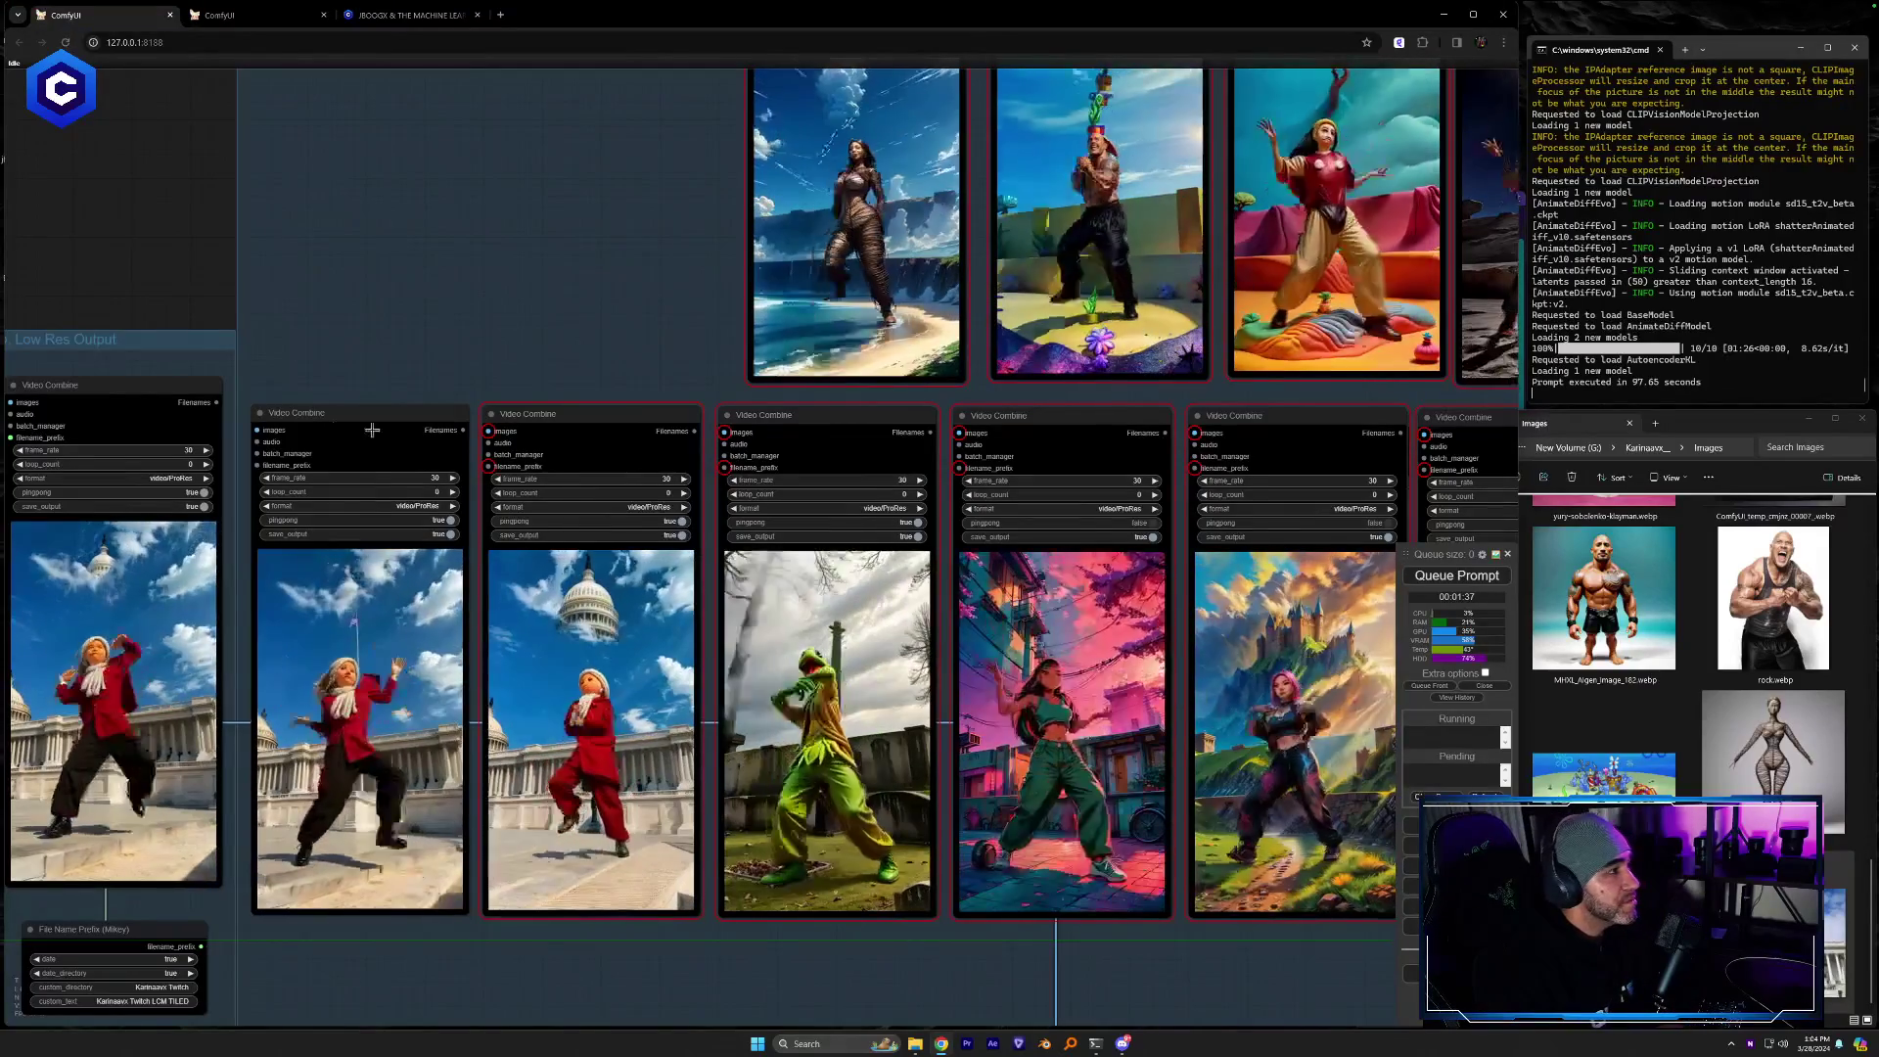
{"action": "left_click_drag", "start_coordinate": [601, 361], "coordinate": [405, 358]}
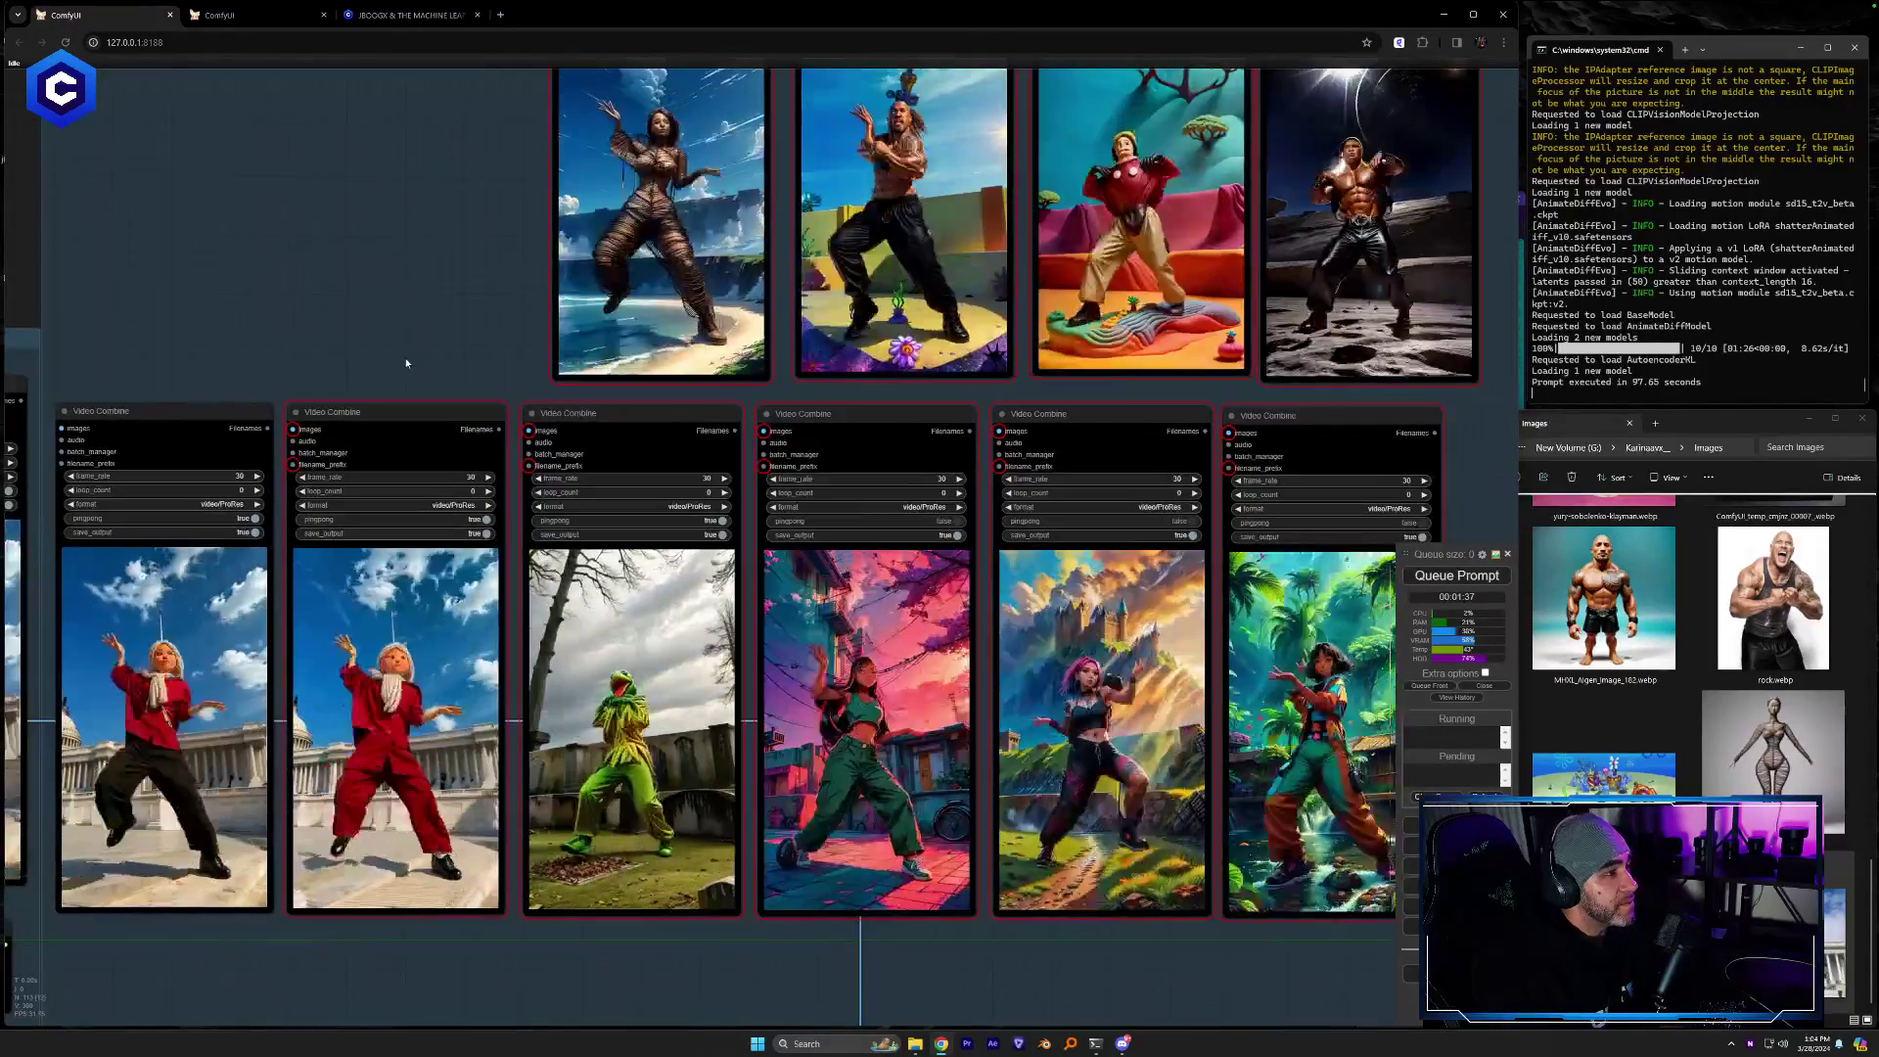
{"action": "left_click_drag", "start_coordinate": [521, 362], "coordinate": [624, 354]}
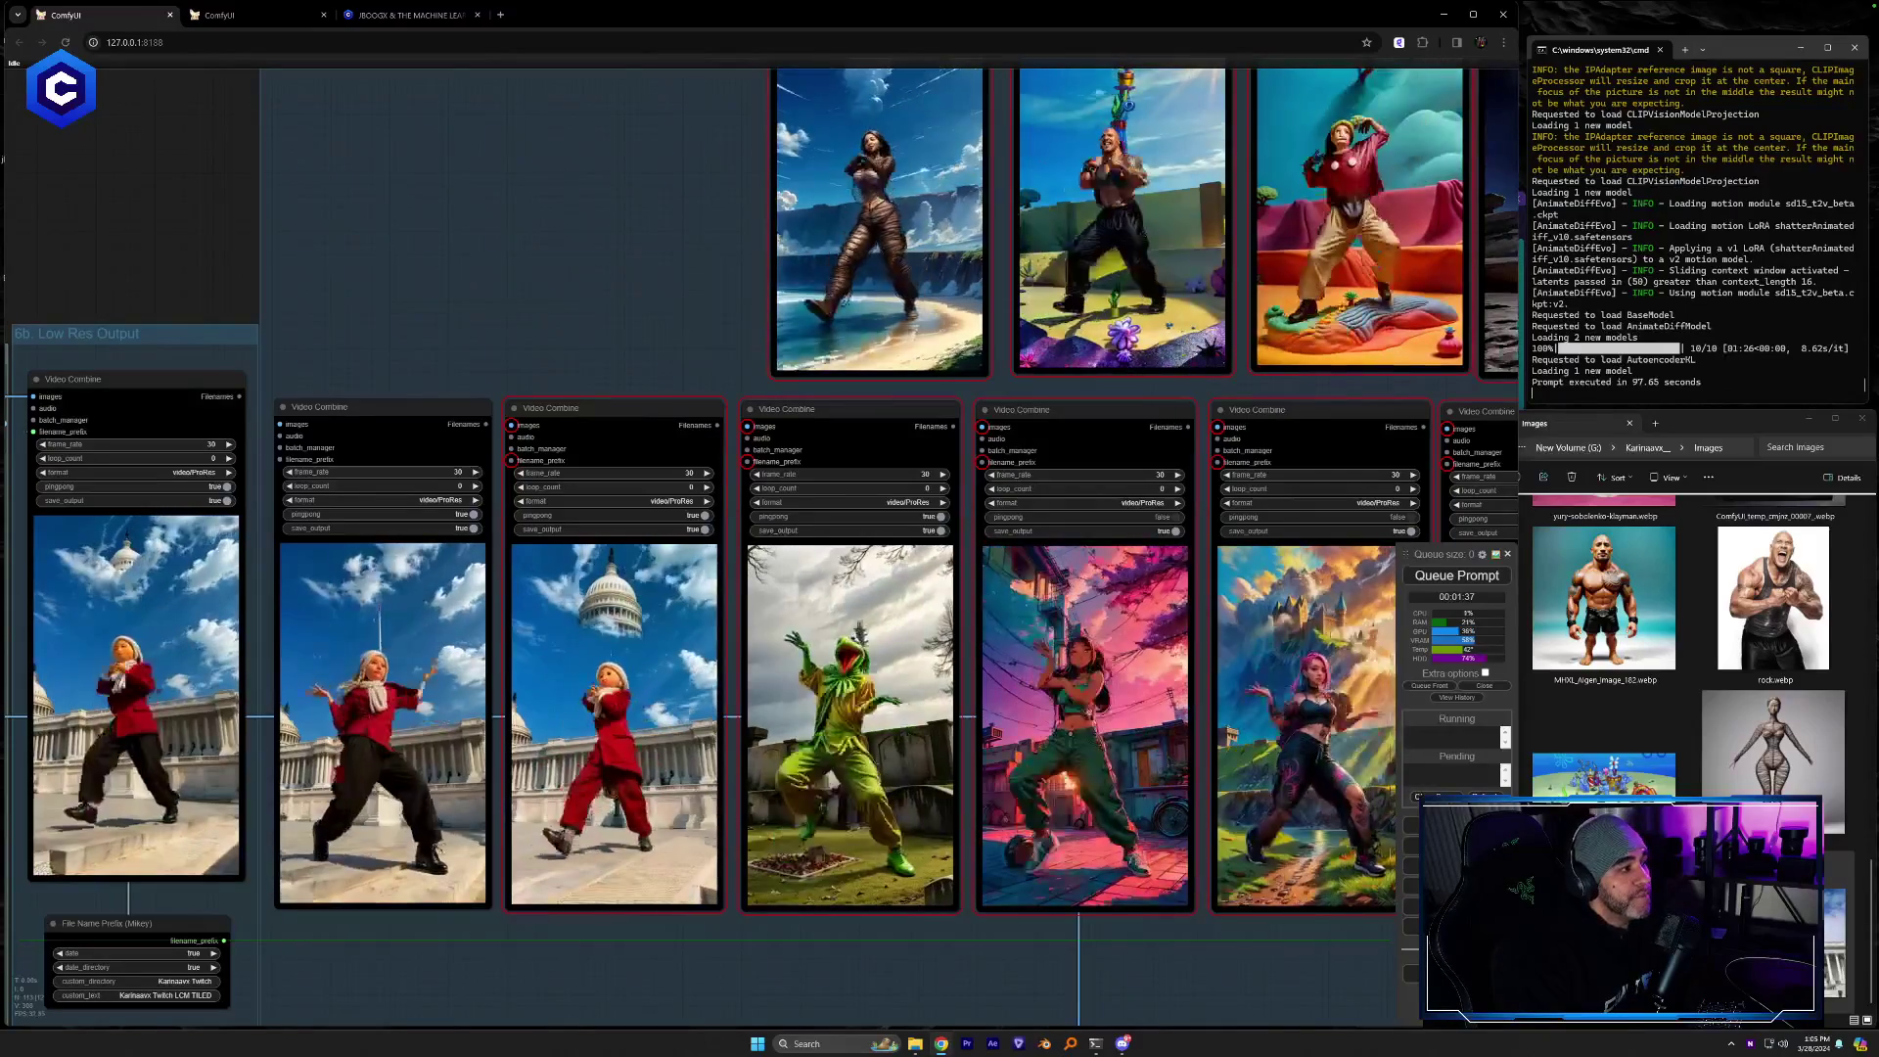
Review the source dance video, the Load Checkpoint and Load VAE settings, and the neighbouring LineArt and SoftEdge ControlNet groups
{"action": "left_click_drag", "start_coordinate": [744, 548], "coordinate": [1255, 850]}
{"action": "scroll", "coordinate": [581, 560], "scroll_direction": "up", "scroll_amount": 8}
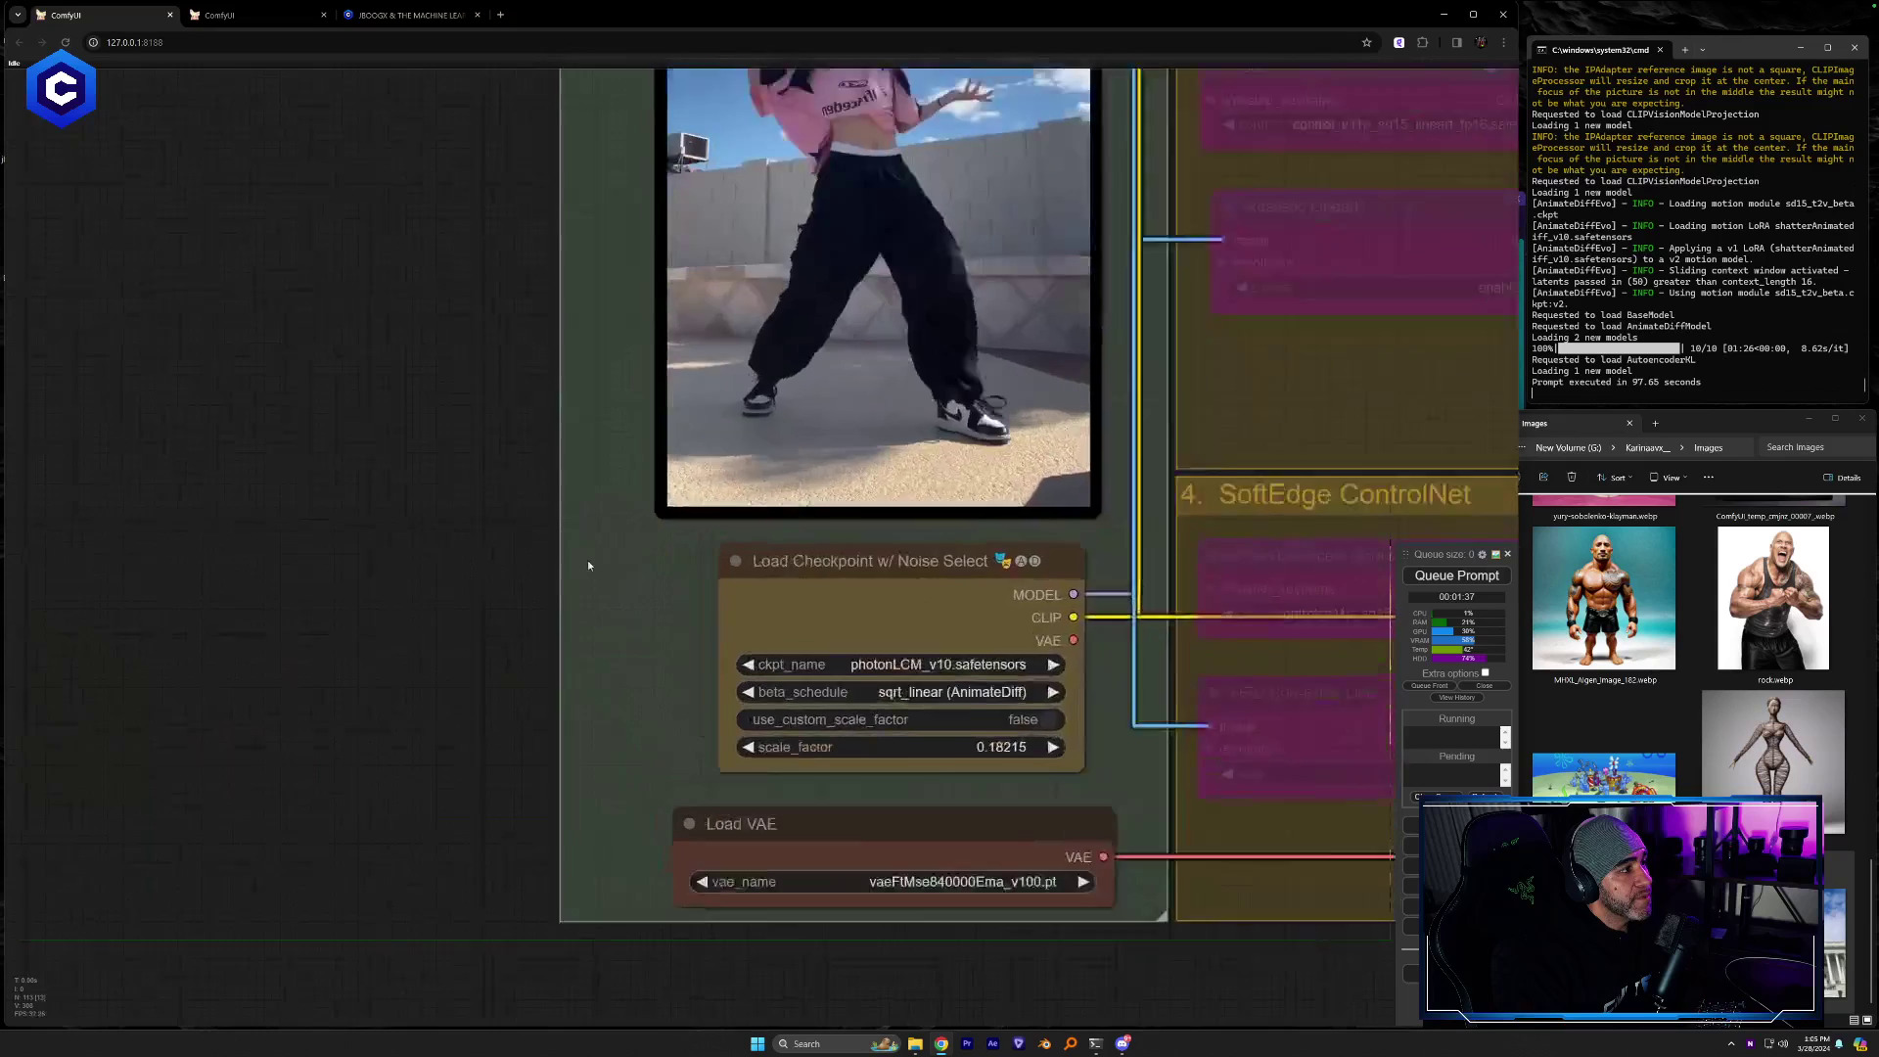
{"action": "scroll", "coordinate": [469, 619], "scroll_direction": "up", "scroll_amount": 1}
{"action": "left_click_drag", "start_coordinate": [477, 619], "coordinate": [409, 618]}
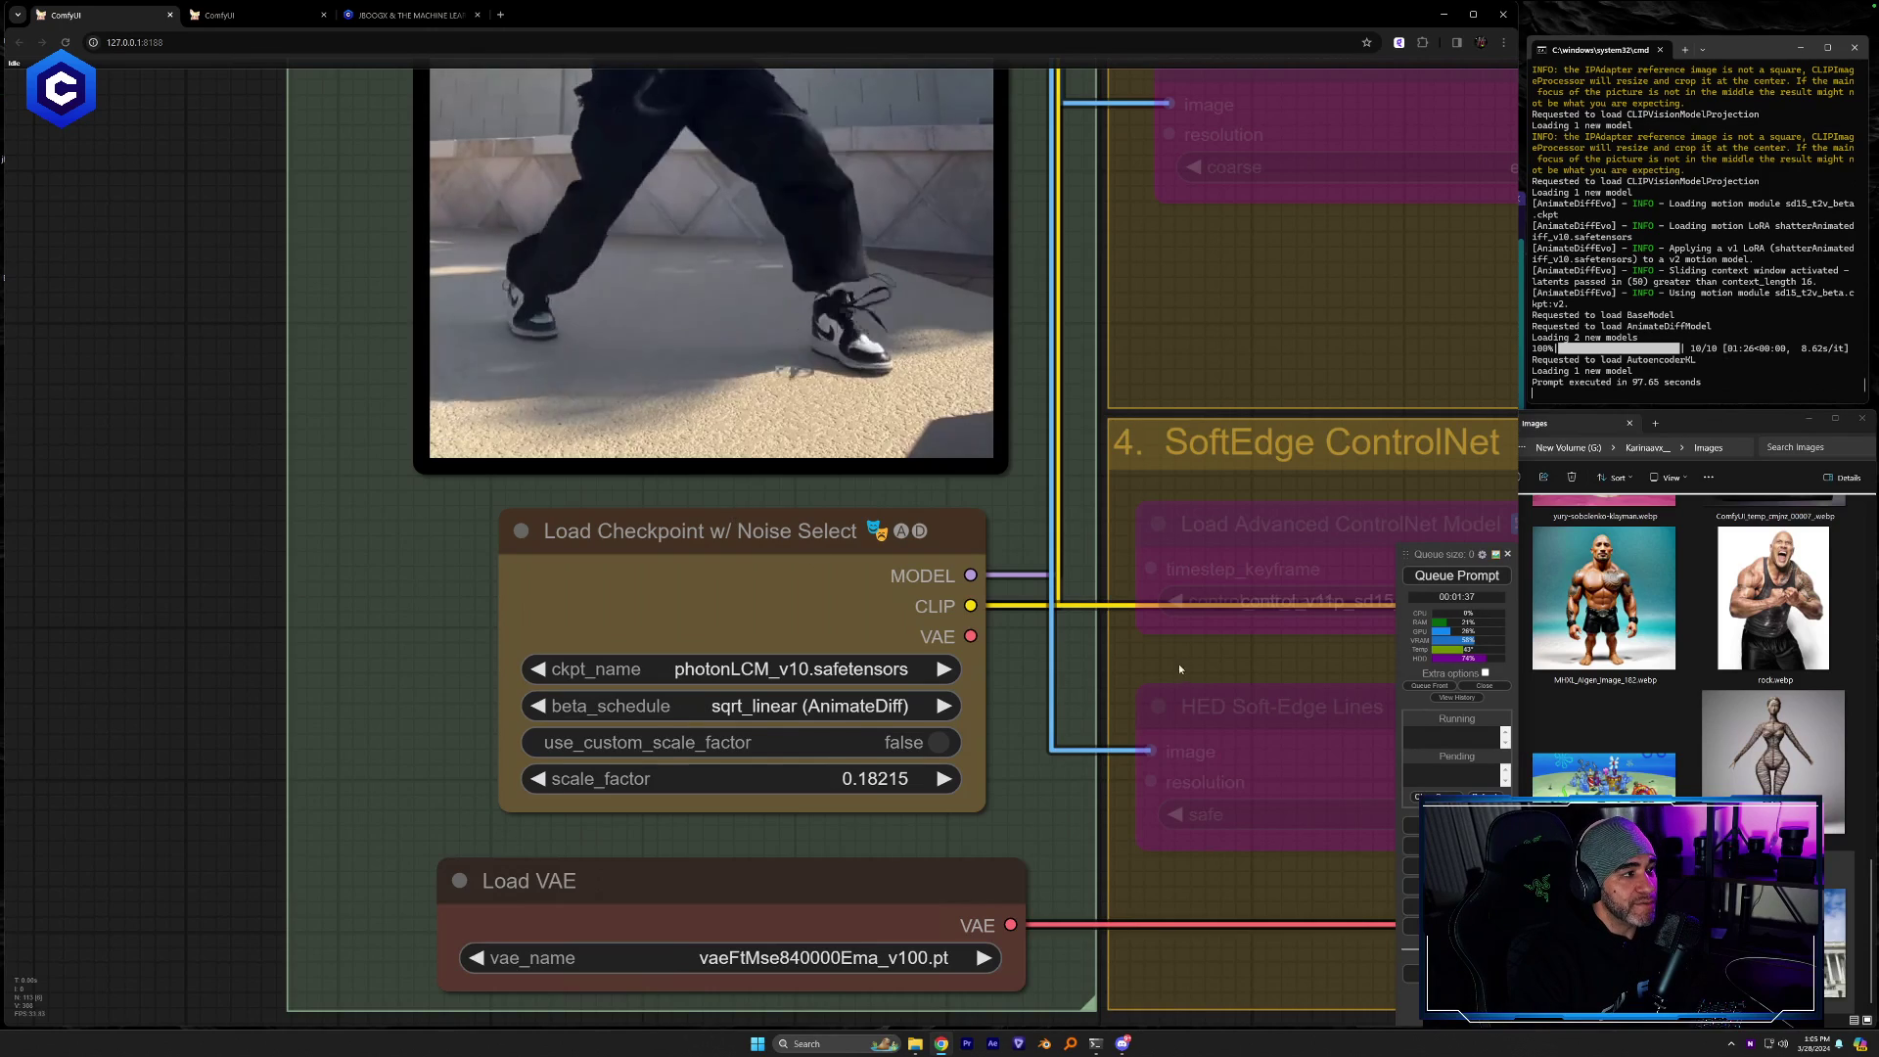
{"action": "scroll", "coordinate": [1178, 664], "scroll_direction": "down", "scroll_amount": 5}
{"action": "left_click_drag", "start_coordinate": [1418, 444], "coordinate": [1012, 450]}
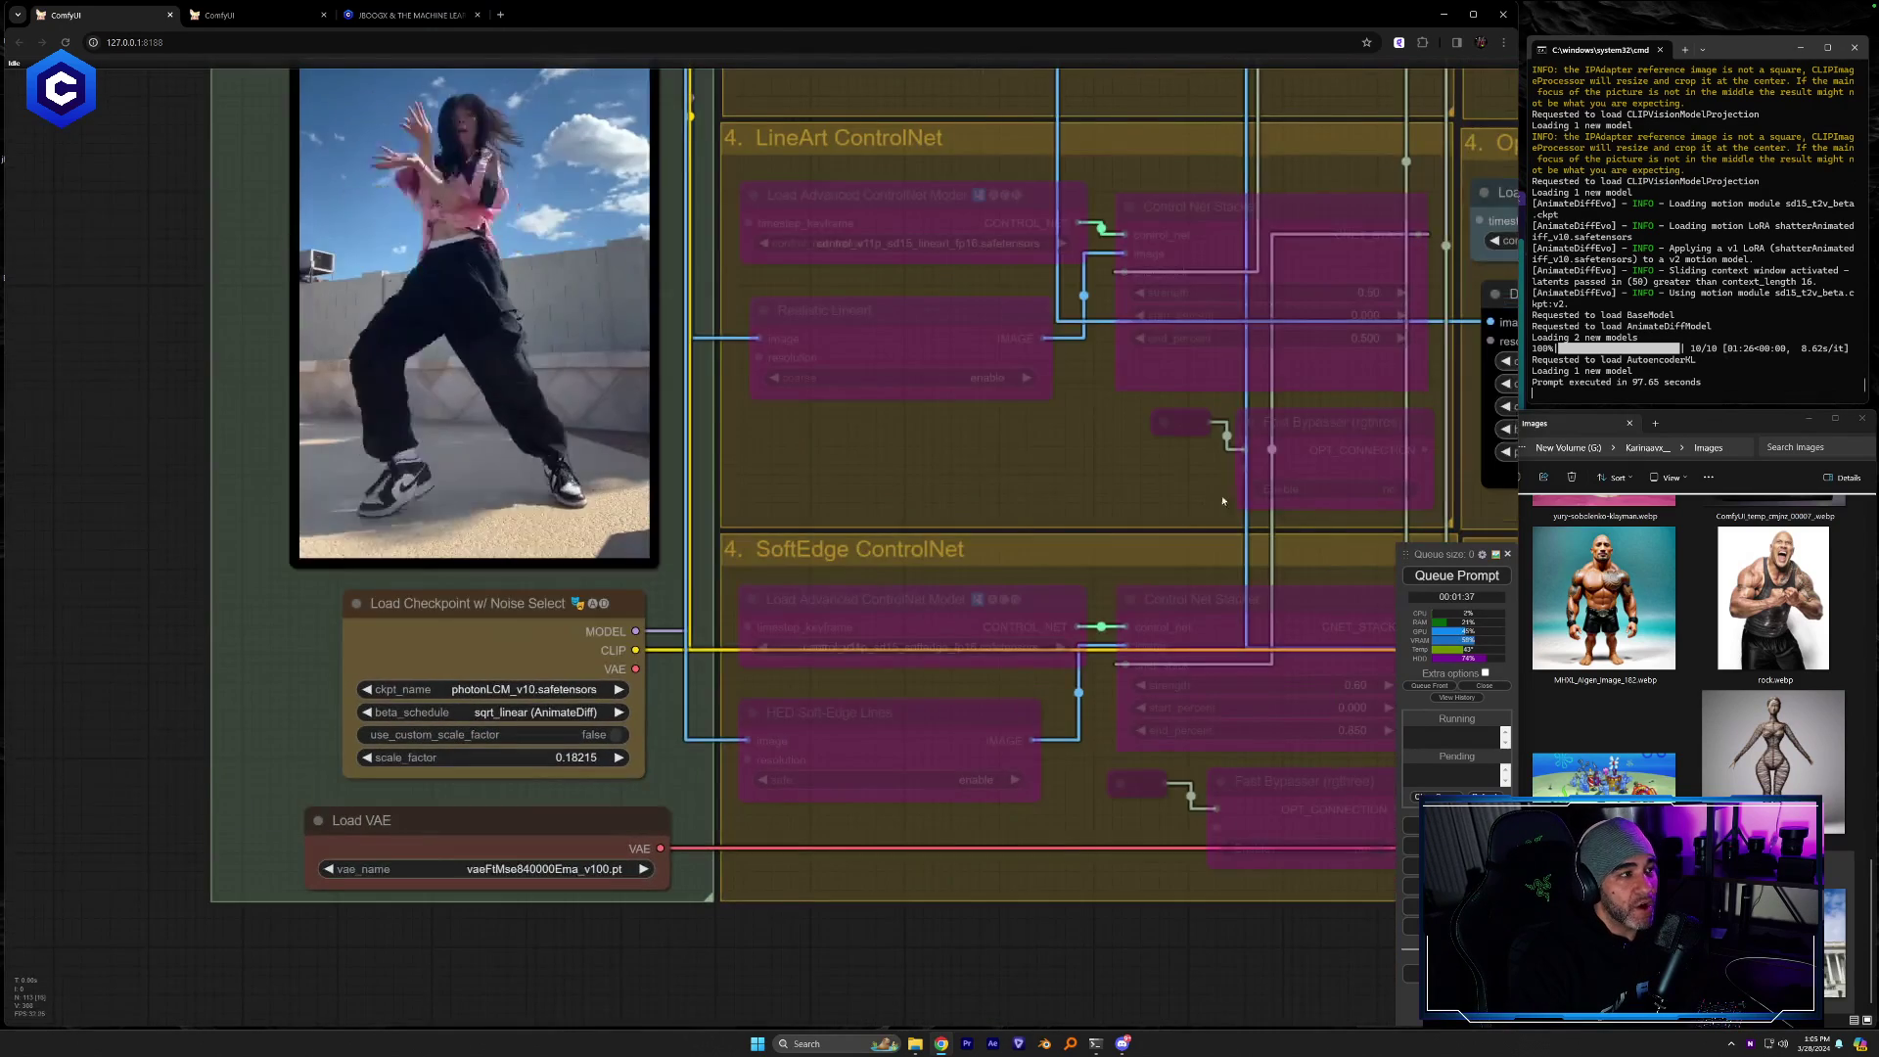
{"action": "left_click_drag", "start_coordinate": [1222, 501], "coordinate": [743, 563]}
{"action": "scroll", "coordinate": [743, 563], "scroll_direction": "down", "scroll_amount": 5}
{"action": "left_click_drag", "start_coordinate": [999, 777], "coordinate": [1386, 814]}
{"action": "scroll", "coordinate": [548, 715], "scroll_direction": "up", "scroll_amount": 7}
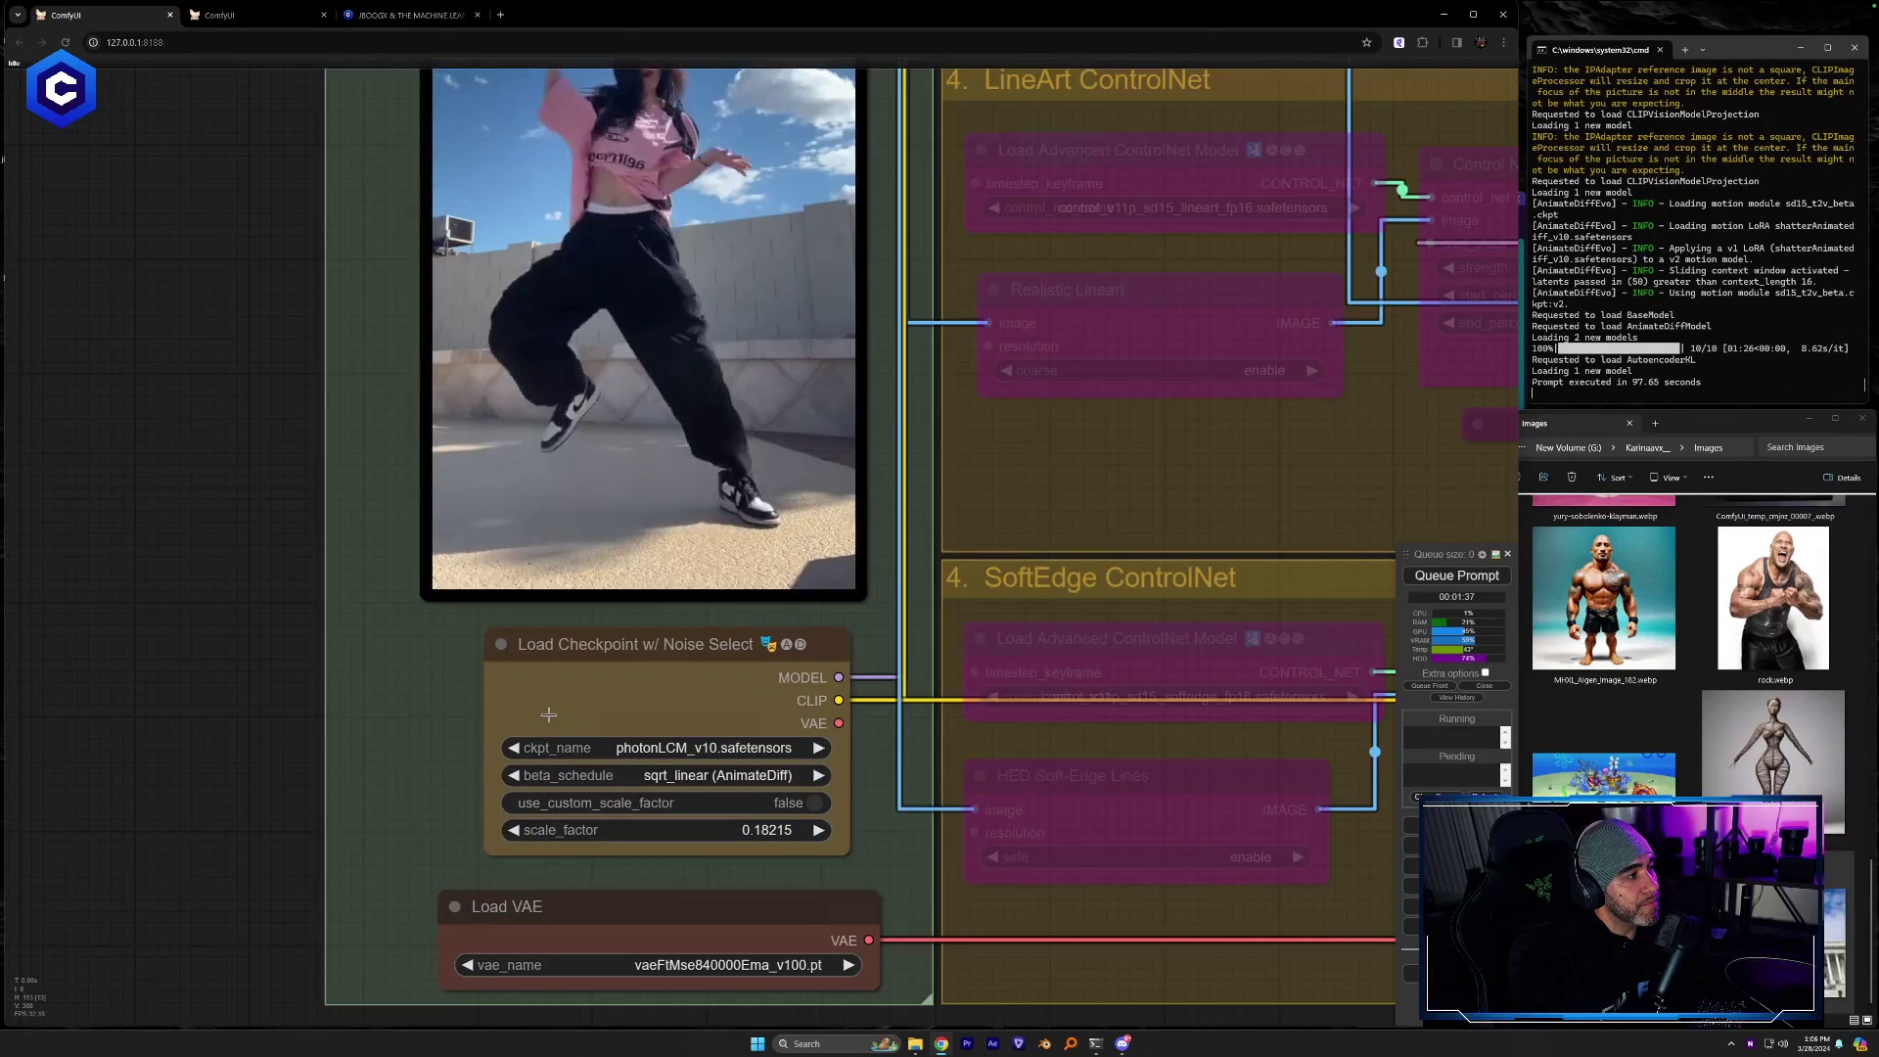
{"action": "left_click_drag", "start_coordinate": [1082, 484], "coordinate": [1088, 551]}
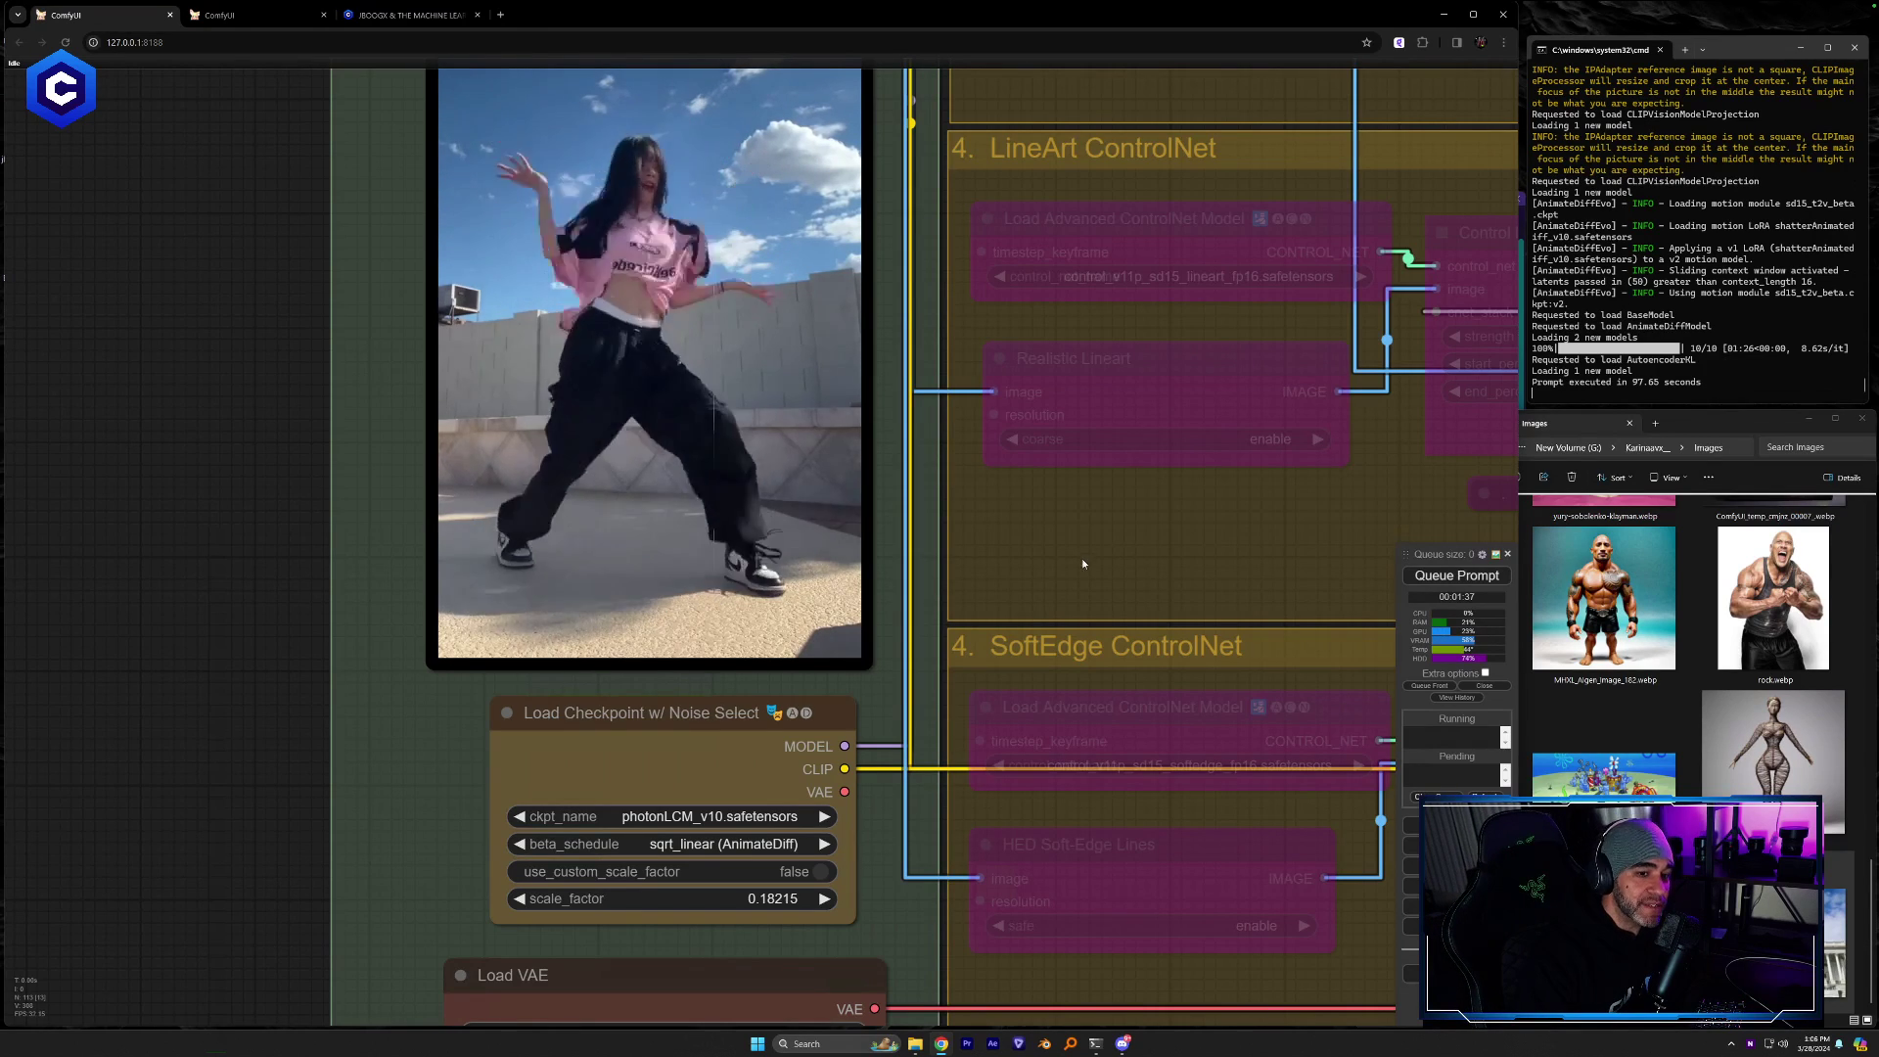
Review the LoRA and ControlNet groups, the character and background IPAdapter groups with their reference images, and the AnimateDiff nodes
{"action": "scroll", "coordinate": [1082, 562], "scroll_direction": "down", "scroll_amount": 8}
{"action": "left_click_drag", "start_coordinate": [1225, 558], "coordinate": [885, 774]}
{"action": "left_click_drag", "start_coordinate": [1505, 489], "coordinate": [1213, 494]}
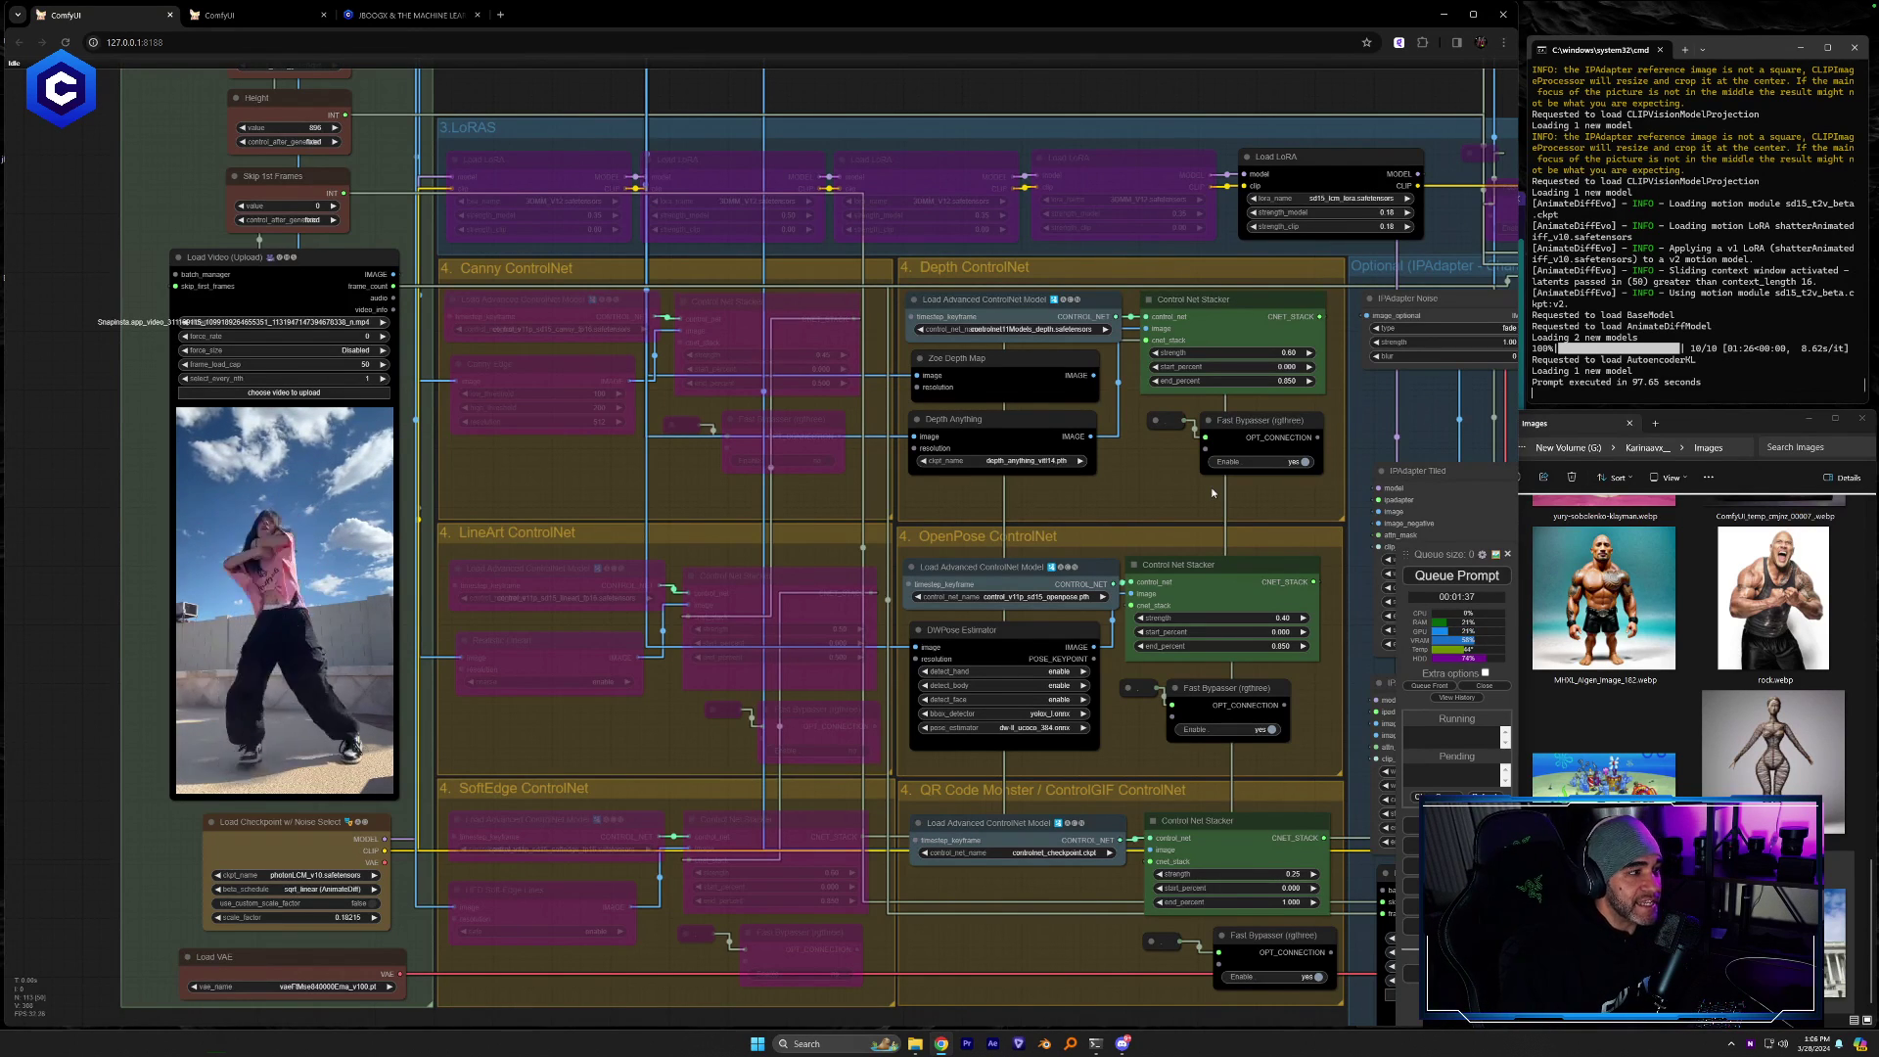
{"action": "left_click_drag", "start_coordinate": [1252, 413], "coordinate": [913, 578]}
{"action": "scroll", "coordinate": [913, 578], "scroll_direction": "up", "scroll_amount": 8}
{"action": "left_click_drag", "start_coordinate": [1216, 779], "coordinate": [1178, 777]}
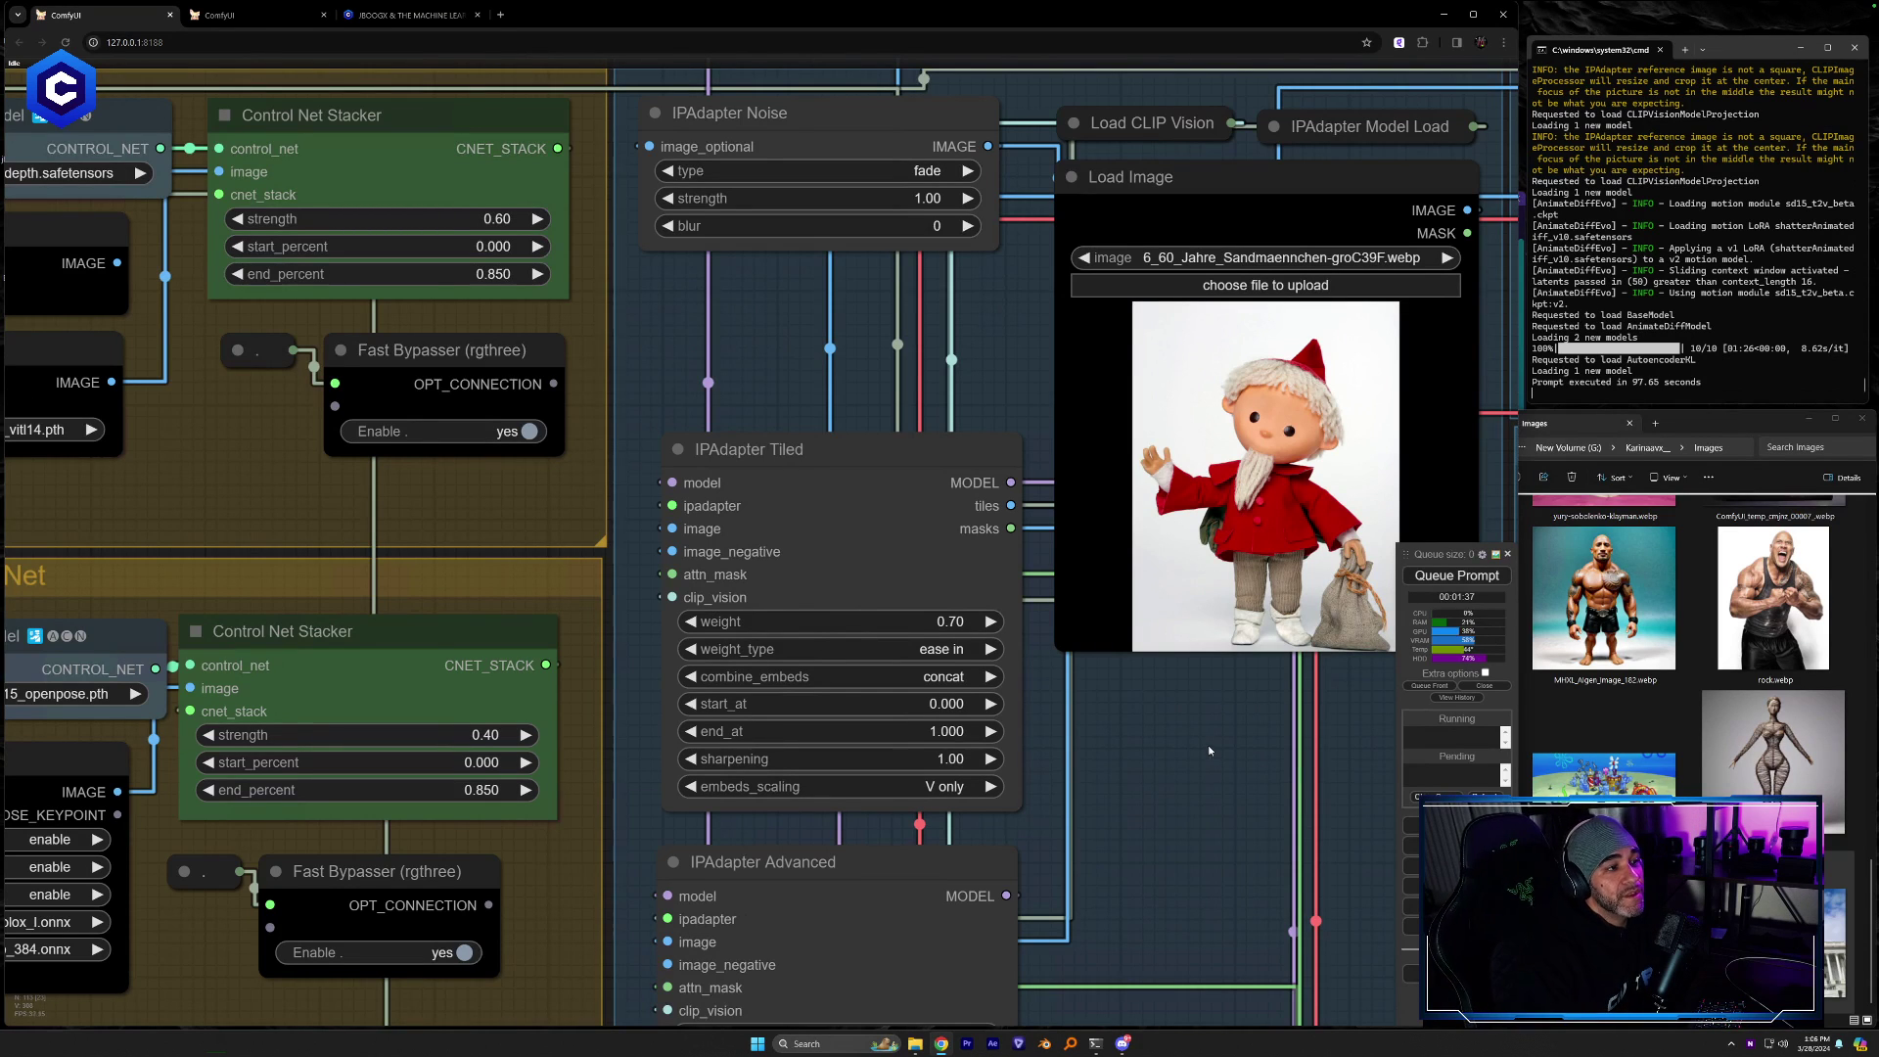
{"action": "scroll", "coordinate": [1207, 748], "scroll_direction": "down", "scroll_amount": 5}
{"action": "scroll", "coordinate": [706, 690], "scroll_direction": "up", "scroll_amount": 2}
{"action": "left_click_drag", "start_coordinate": [1088, 753], "coordinate": [724, 690]}
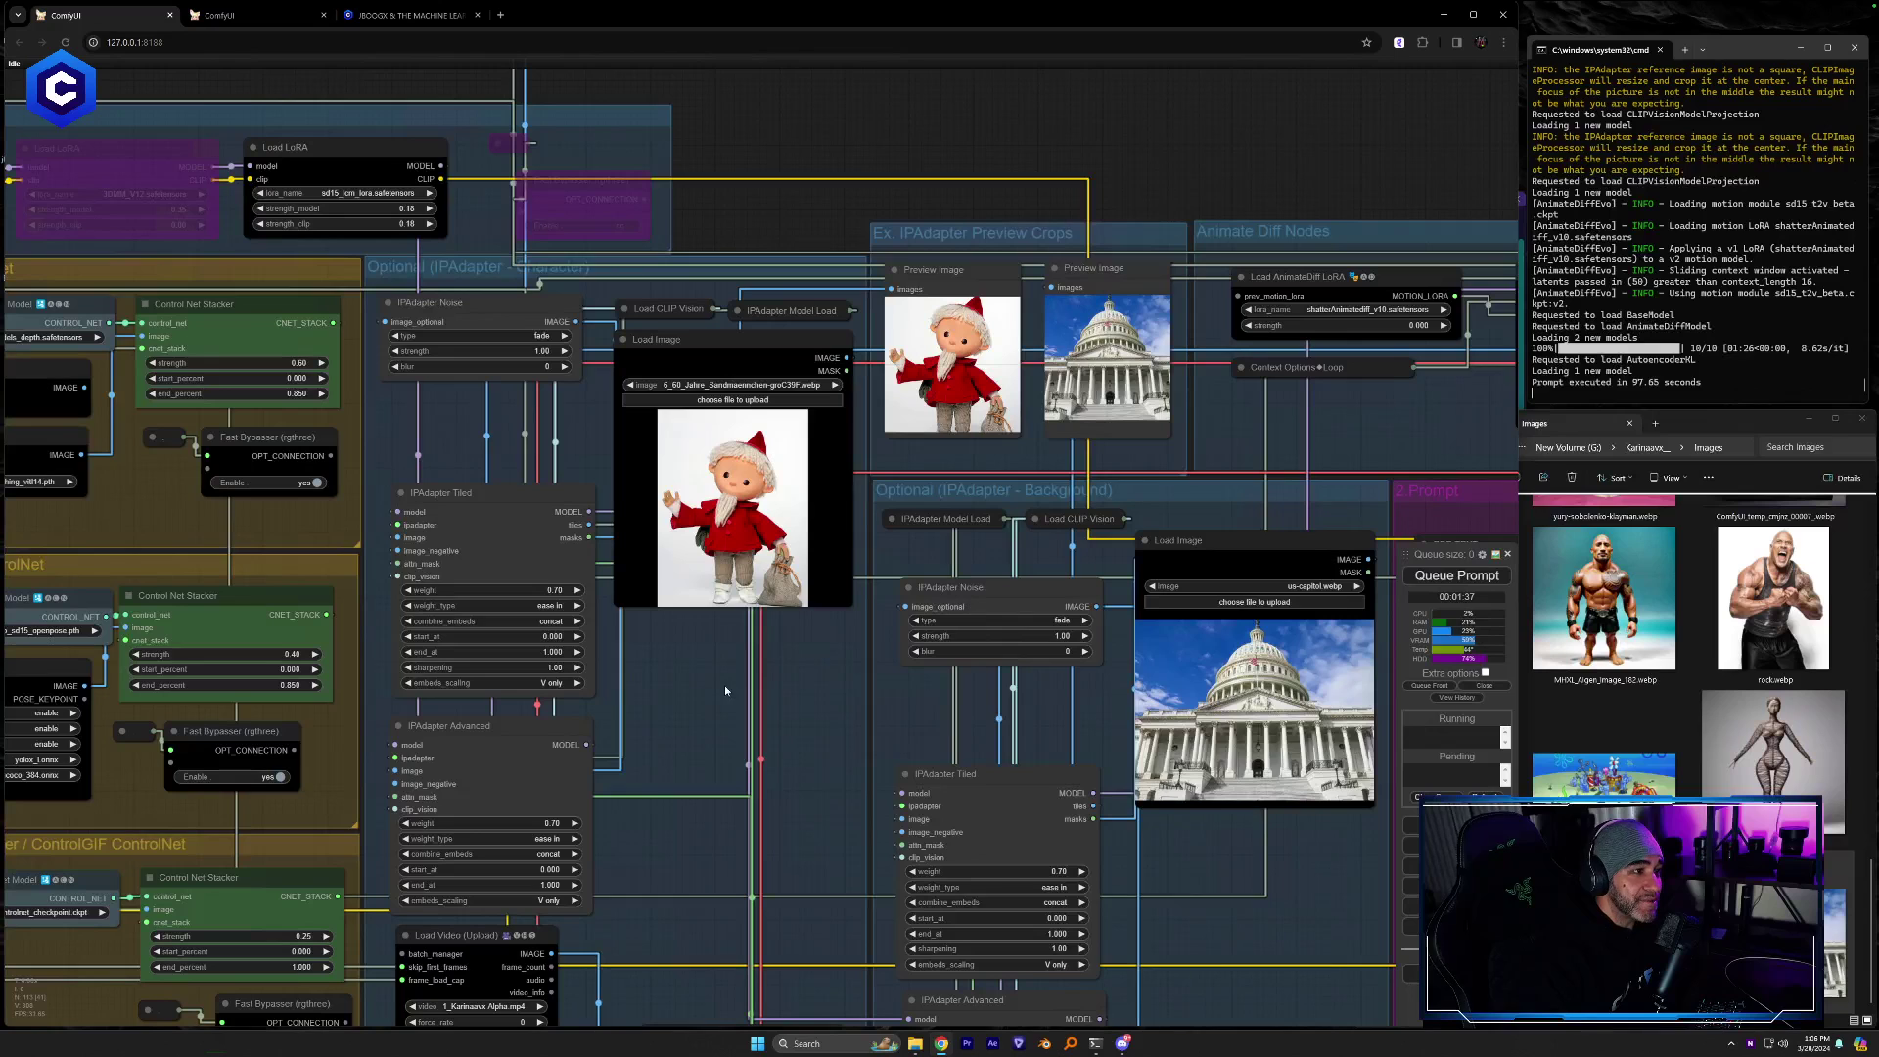